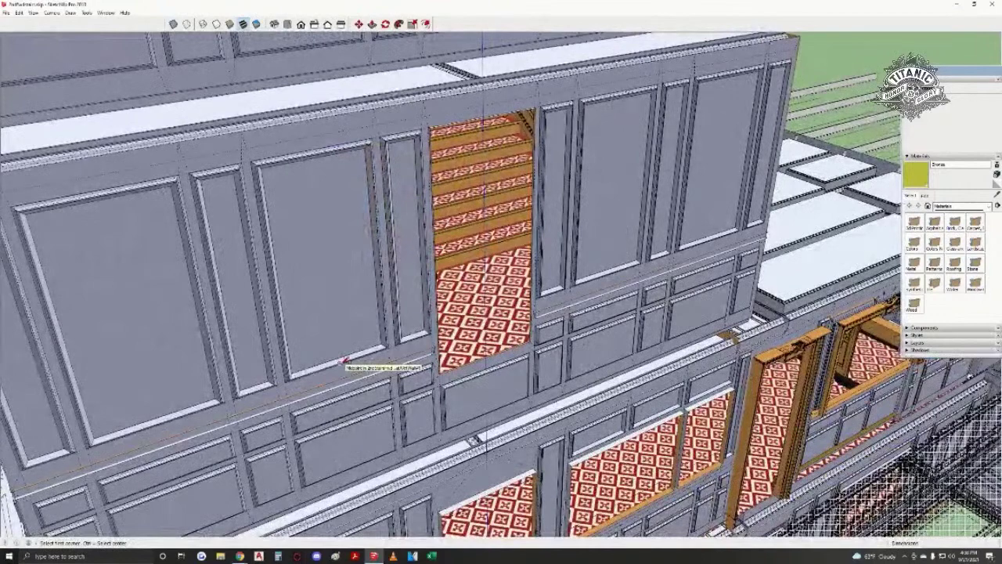
- Examine the exterior of the panelled middle-storey wall around its empty window opening from several angles
middle_click_drag(342, 360, 360, 357)
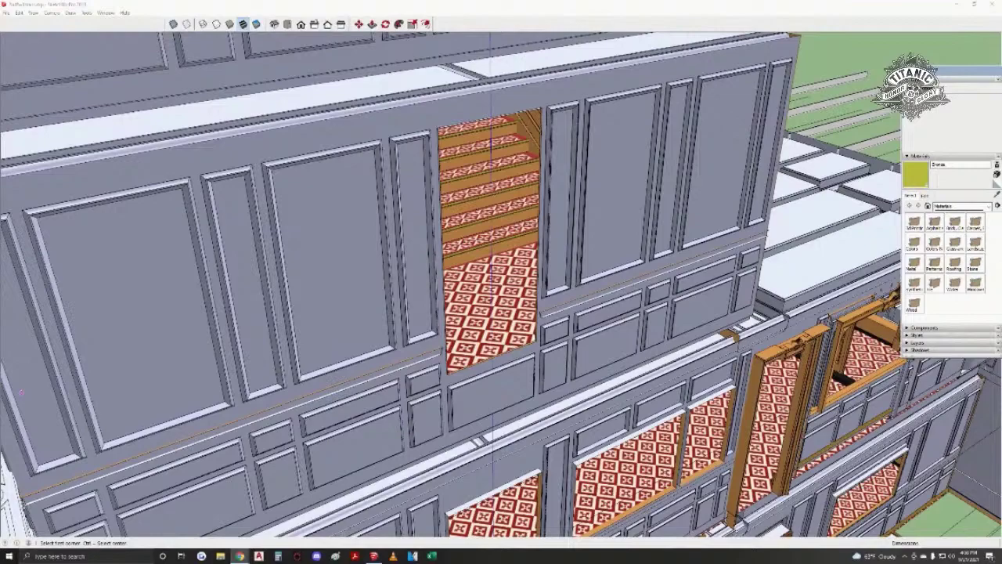
middle_click_drag(258, 412, 238, 381)
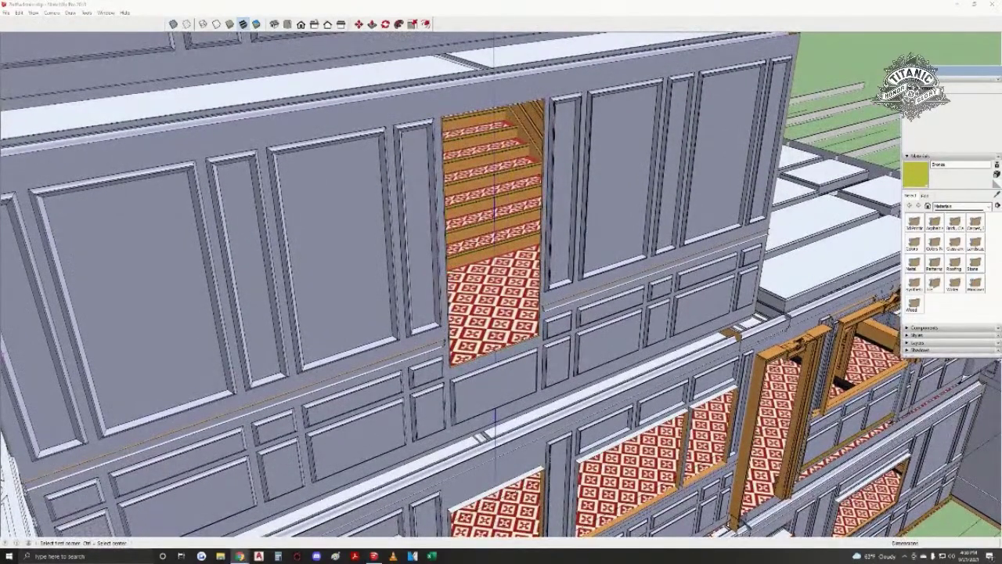
mouse_move(205, 314)
middle_mouse_down()
mouse_move(190, 300)
mouse_move(267, 294)
mouse_move(404, 262)
mouse_move(430, 275)
middle_mouse_up()
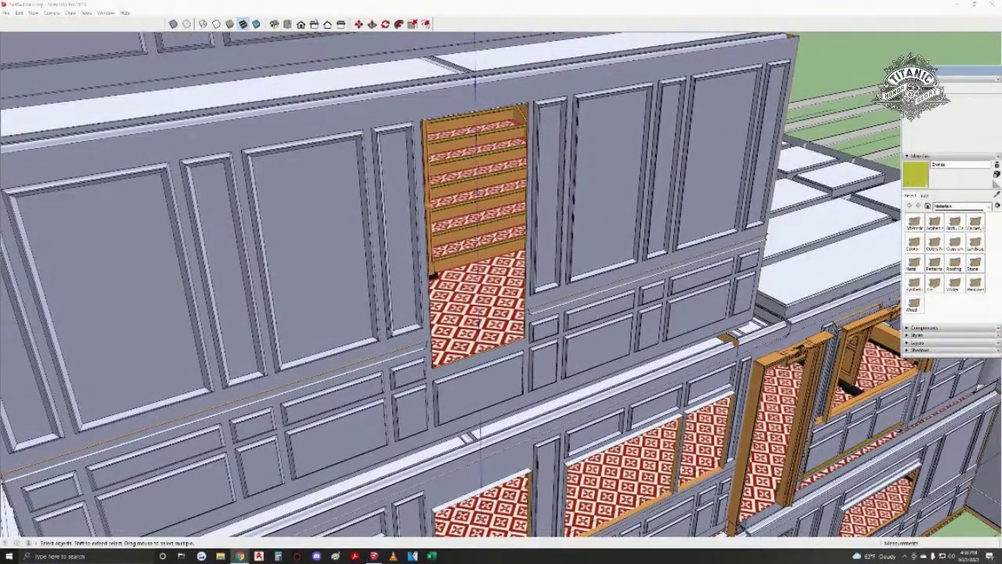
mouse_move(429, 274)
middle_mouse_down()
mouse_move(348, 321)
mouse_move(356, 352)
middle_mouse_up()
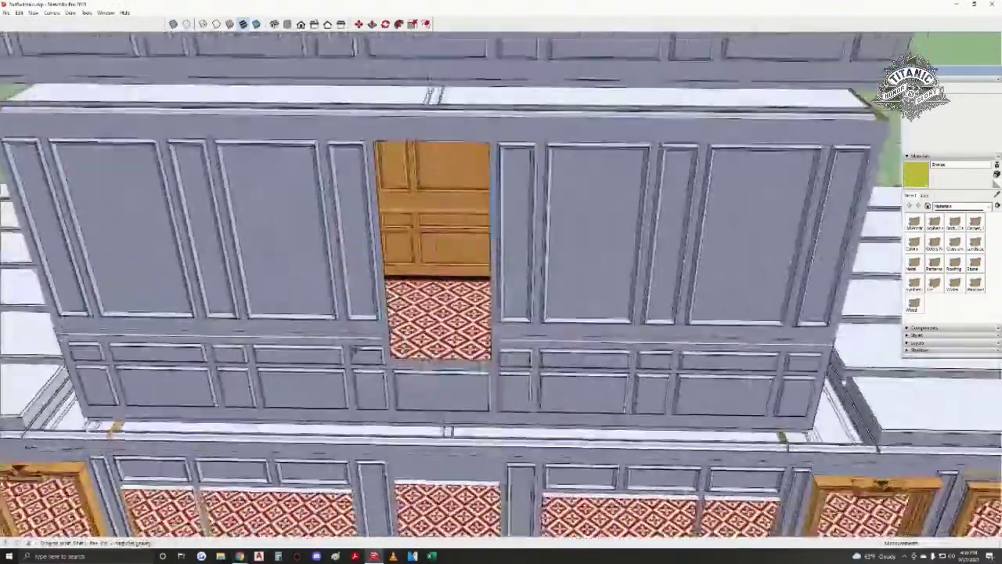
middle_click_drag(517, 257, 405, 265)
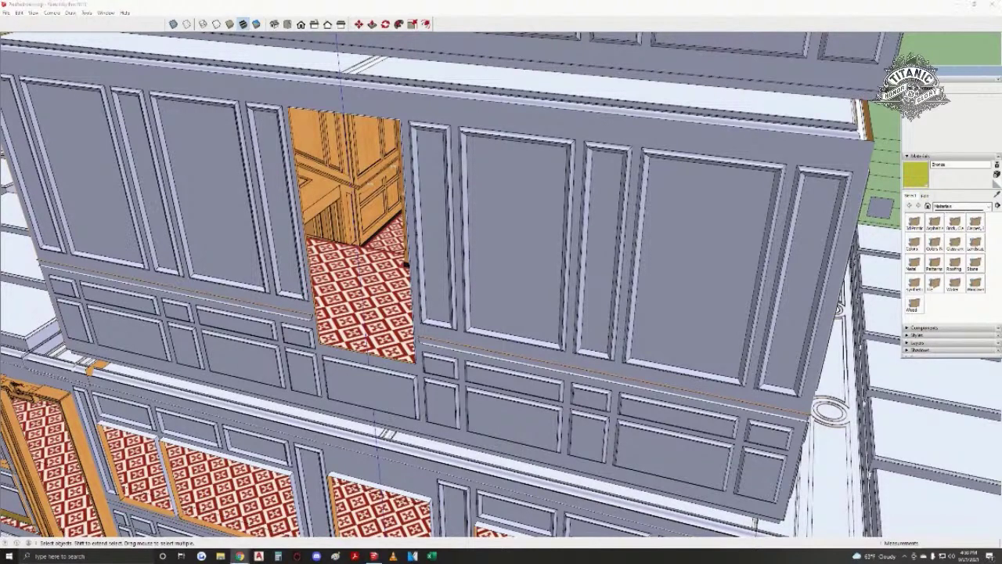
mouse_move(406, 264)
middle_mouse_down()
mouse_move(249, 302)
mouse_move(256, 307)
middle_mouse_up()
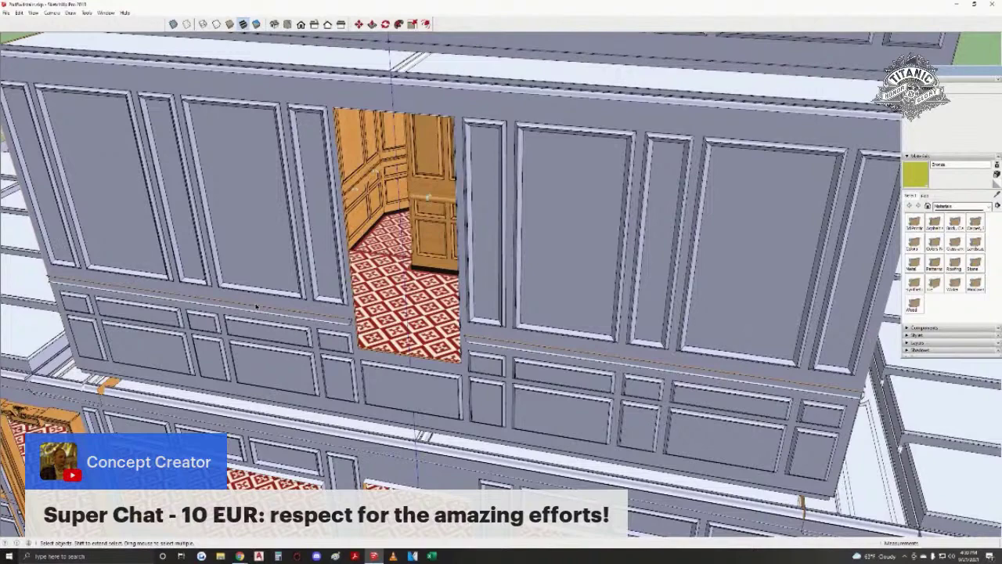
middle_click_drag(265, 201, 283, 185)
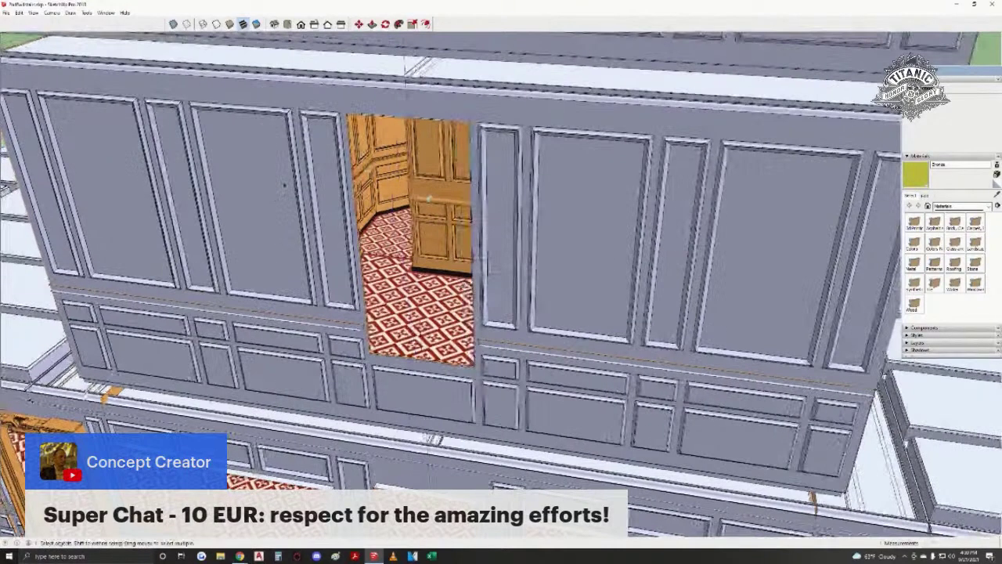
scroll(342, 129, "up", 4)
key("r")
left_click(350, 113)
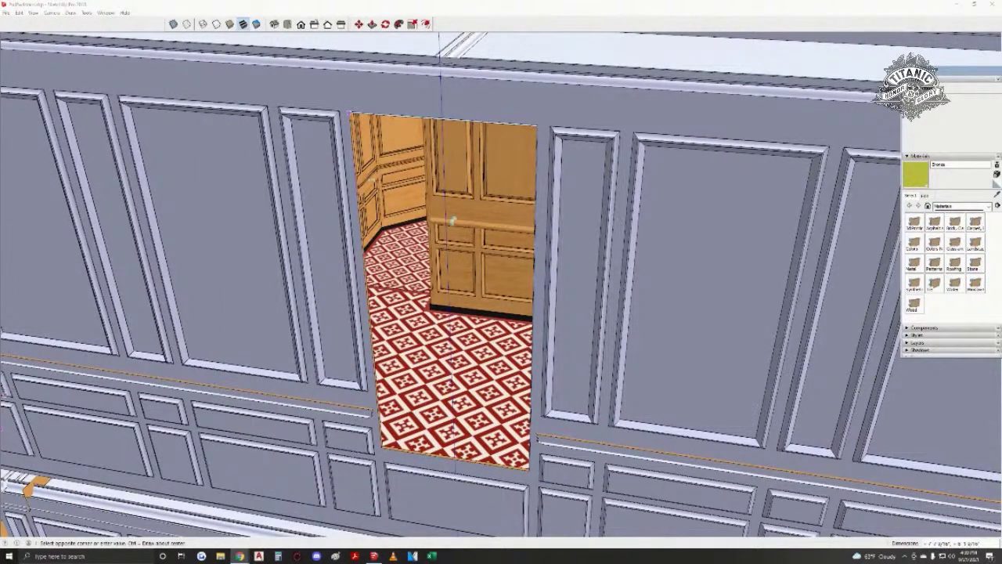
middle_click_drag(450, 221, 267, 445)
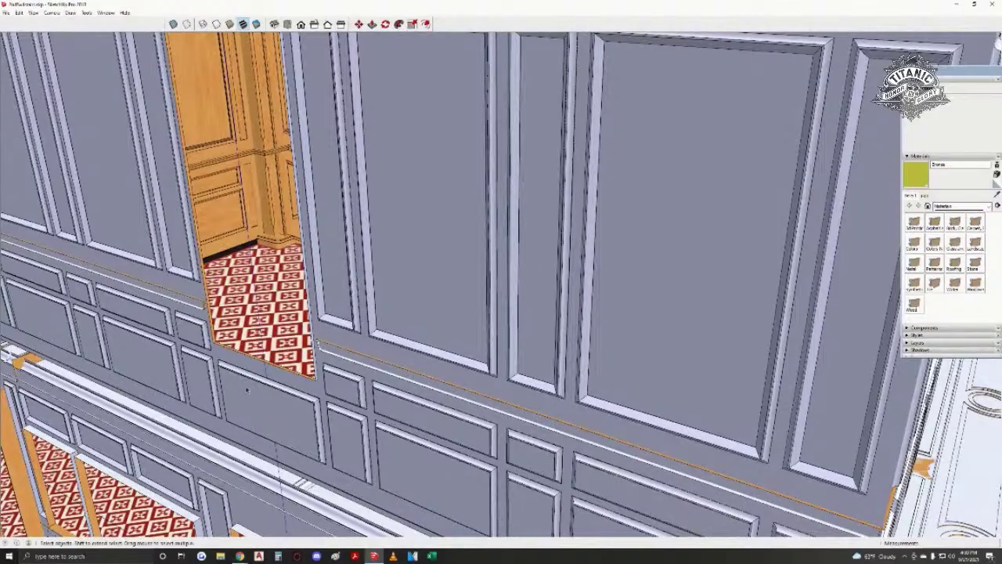
- Inspect the empty window opening and the surrounding wood panelling from inside the stair hall
middle_click_drag(257, 363, 439, 368)
middle_click_drag(123, 302, 423, 344)
key("w")
left_click_drag(422, 345, 423, 322)
key("space")
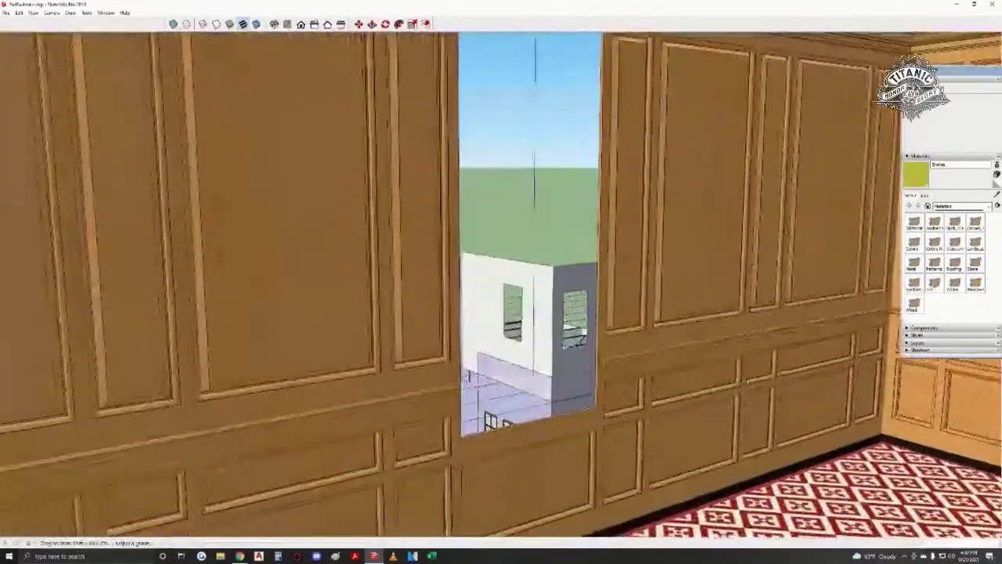
middle_click_drag(619, 344, 656, 239)
key("w")
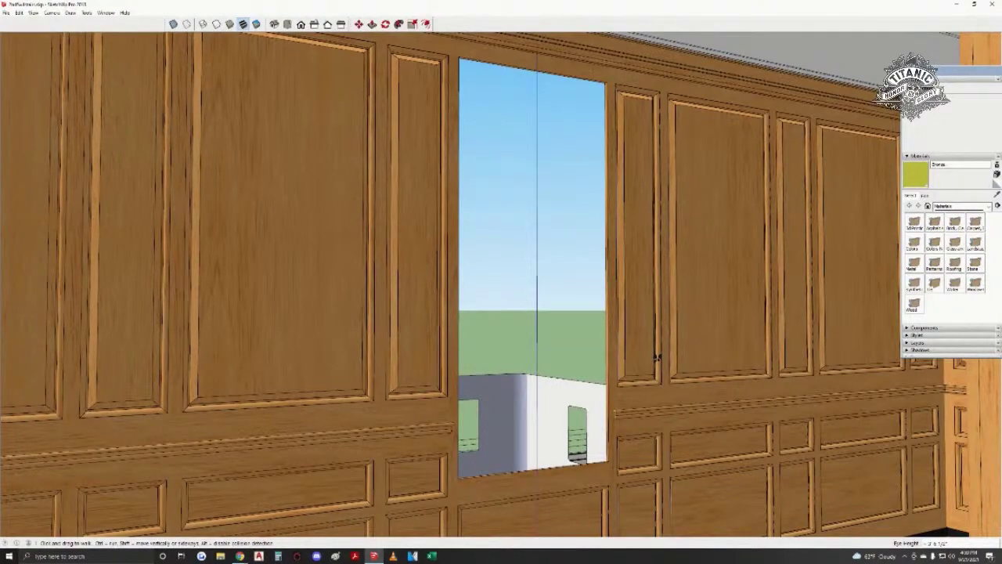
key("space")
middle_click_drag(329, 317, 375, 378)
key("space")
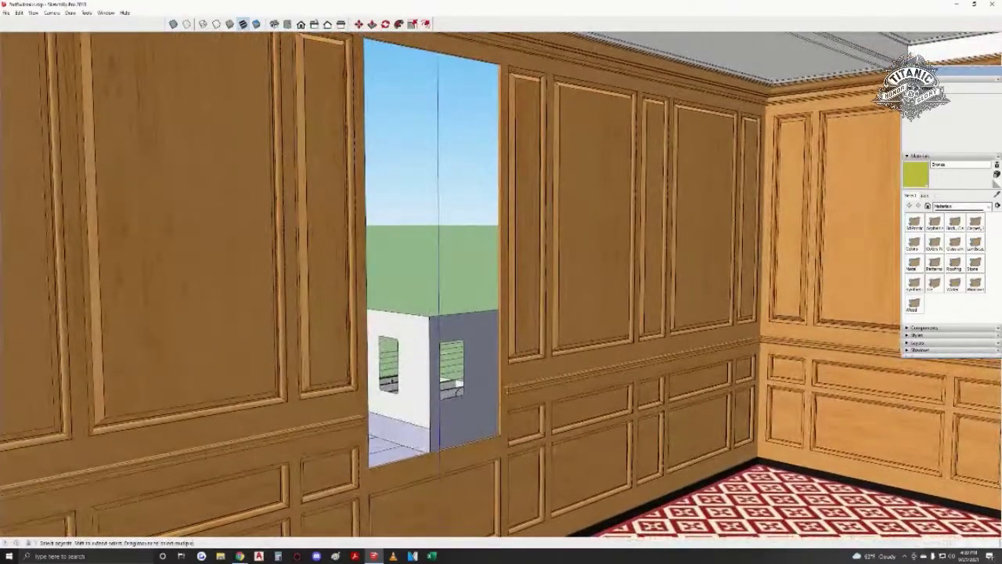
- Inspect the middle-storey window opening from outside, comparing it with the glazed window above and checking its upper corner up close
middle_click_drag(309, 368, 334, 318)
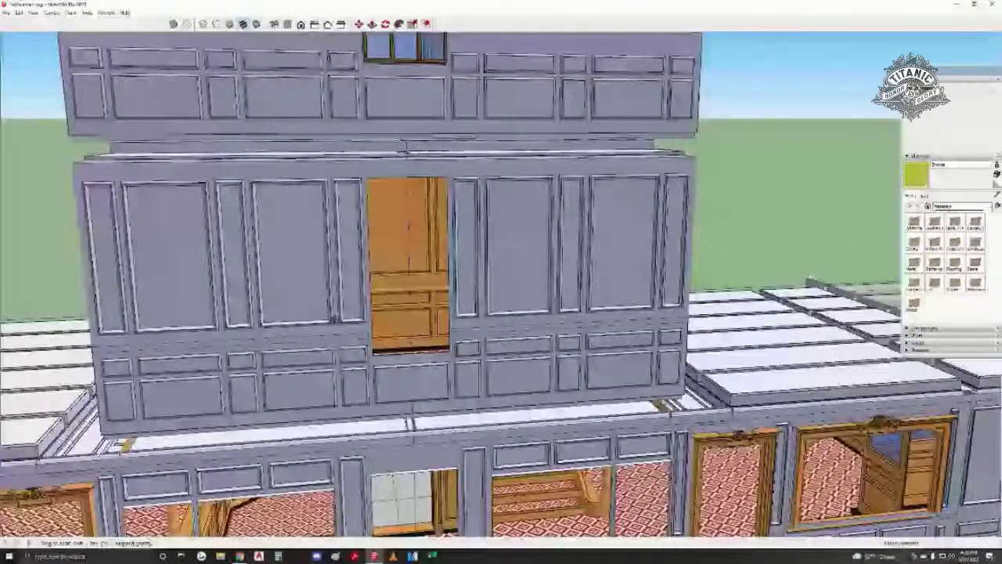
middle_click_drag(334, 319, 318, 333)
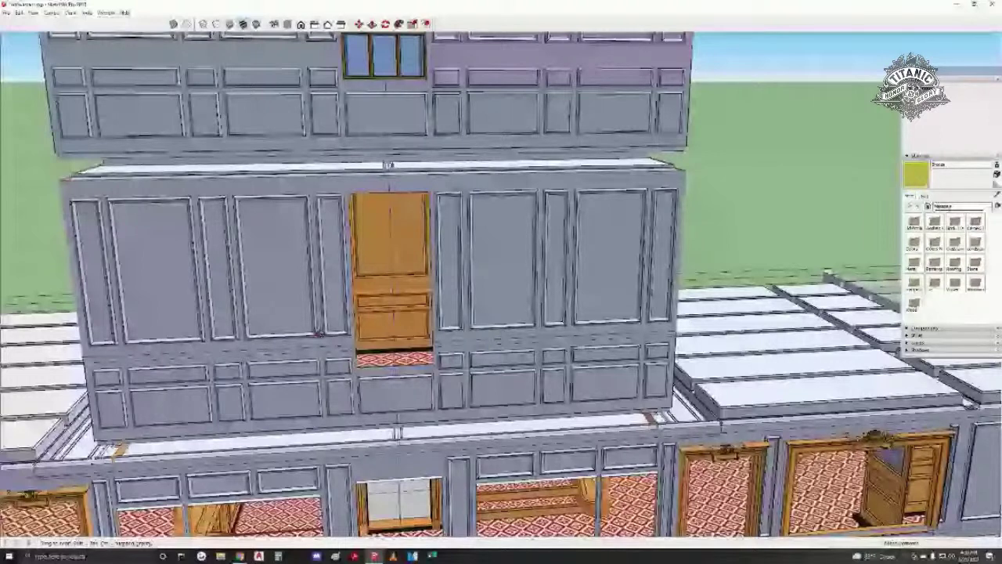
middle_click_drag(319, 335, 403, 391)
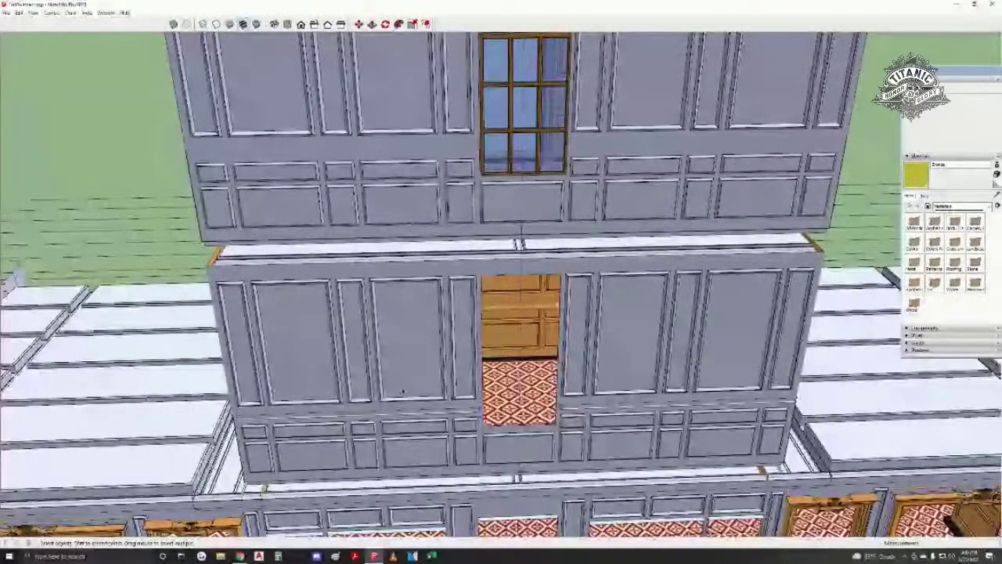
scroll(522, 364, "up", 6)
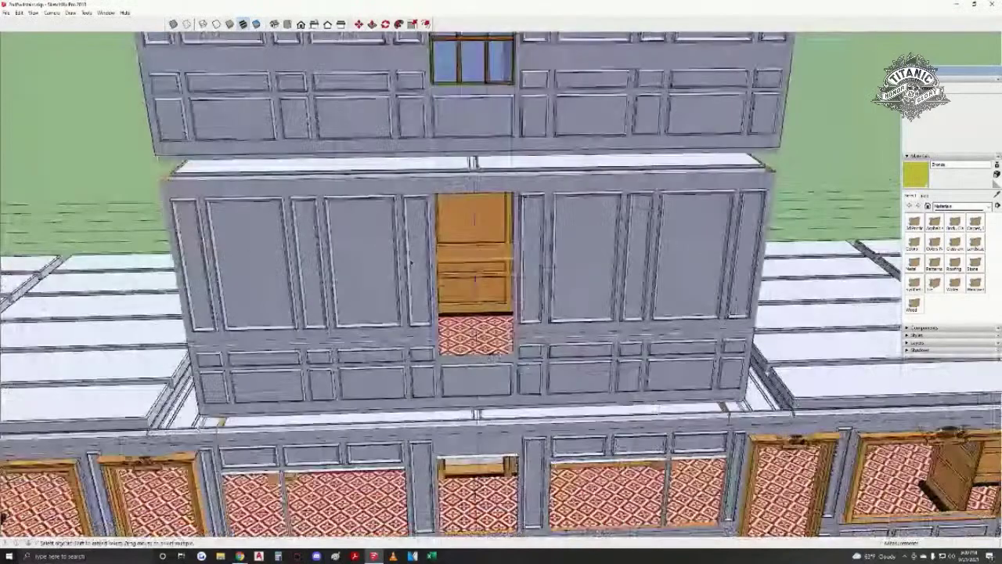
scroll(439, 180, "up", 5)
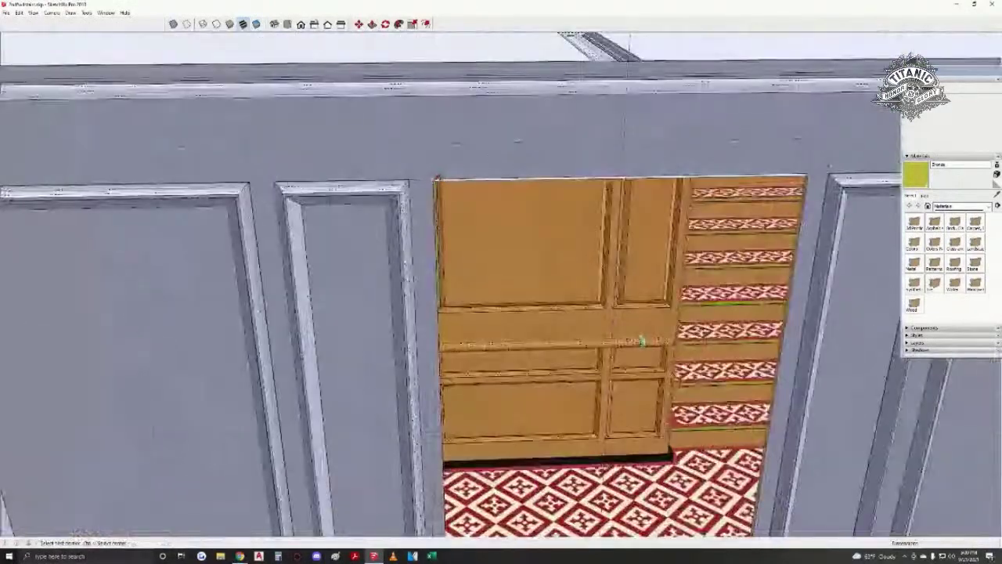
middle_click_drag(438, 179, 504, 268)
- Examine the whole panelled staircase tower and the deck levels beneath it from outside
scroll(504, 268, "down", 4)
scroll(458, 286, "down", 5)
middle_click_drag(340, 299, 475, 377)
scroll(362, 330, "down", 3)
middle_click_drag(362, 330, 352, 227)
scroll(634, 392, "up", 1)
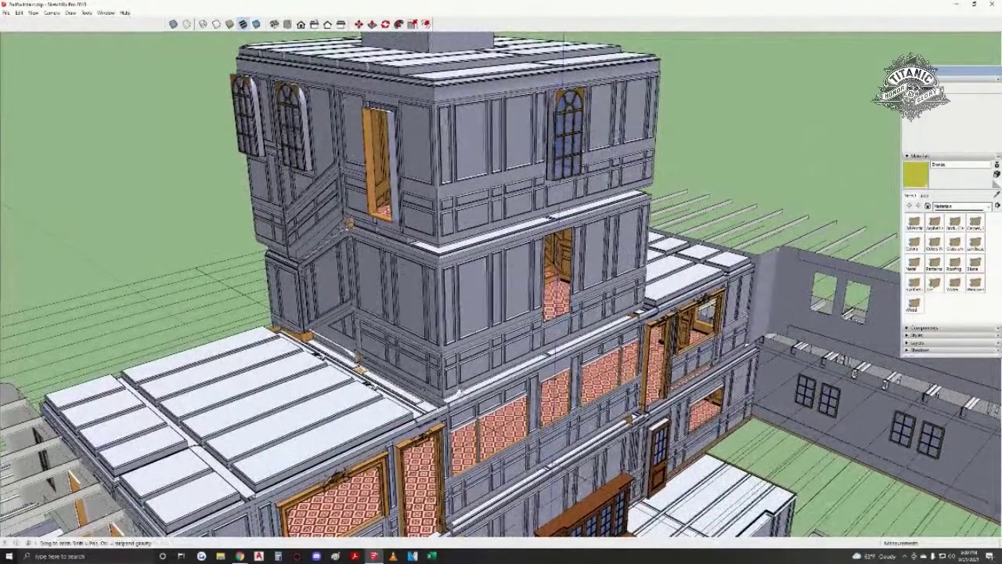
middle_click_drag(636, 399, 636, 384)
middle_click_drag(354, 212, 352, 195)
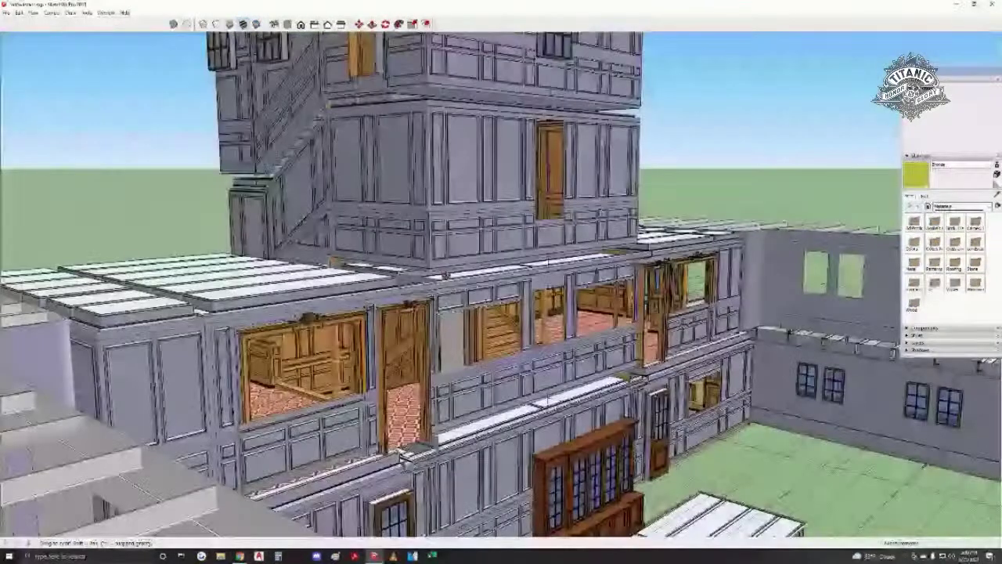
mouse_move(446, 275)
middle_mouse_down()
mouse_move(461, 333)
mouse_move(572, 360)
mouse_move(368, 383)
mouse_move(298, 376)
middle_mouse_up()
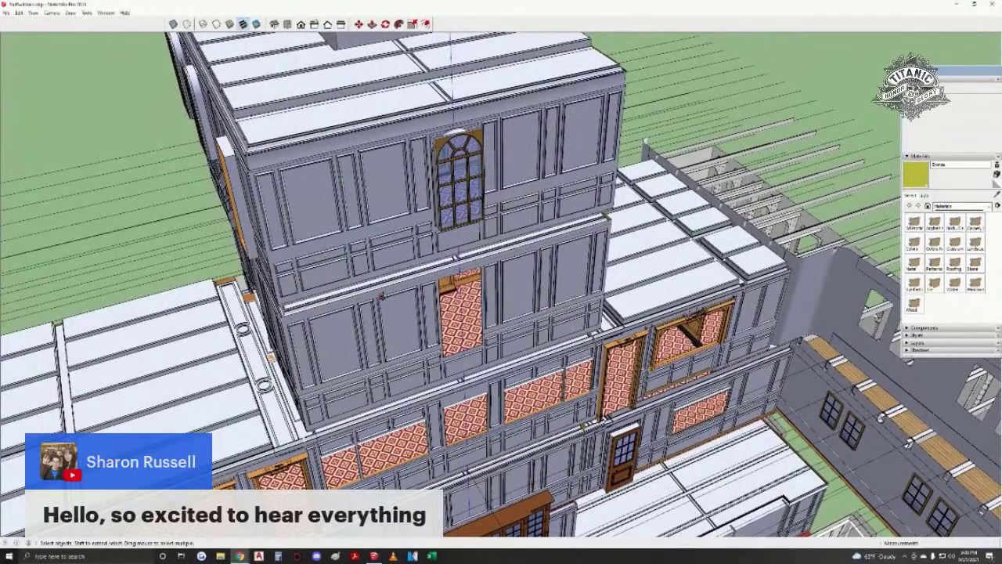
- Examine the tower's opposite corner, including the doorway, arched windows and sloping stair panelling on the side wall
mouse_move(329, 369)
middle_mouse_down()
mouse_move(258, 311)
mouse_move(389, 295)
mouse_move(707, 179)
mouse_move(463, 293)
mouse_move(258, 407)
middle_mouse_up()
middle_click_drag(133, 317, 519, 307)
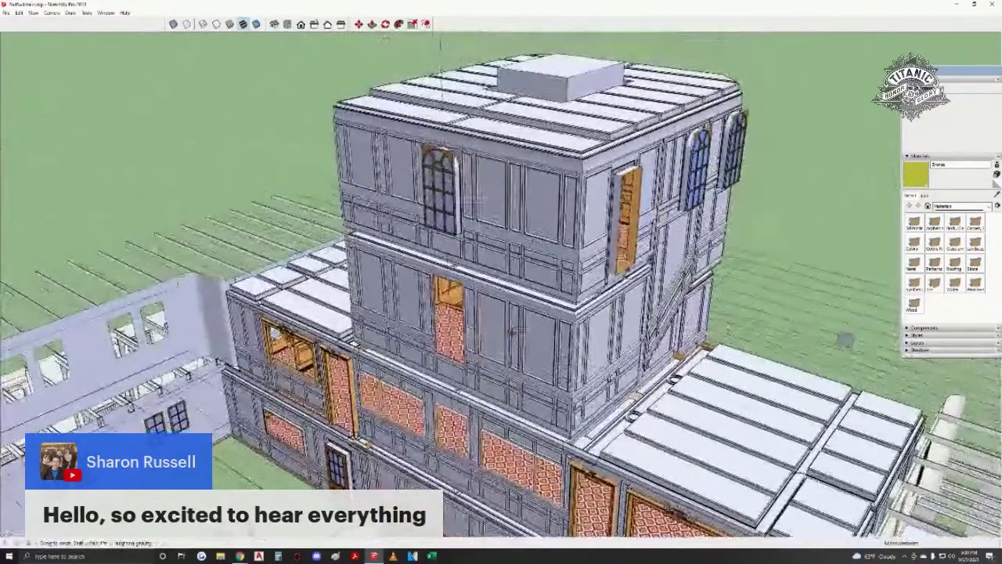
scroll(458, 256, "up", 4)
scroll(458, 255, "down", 6)
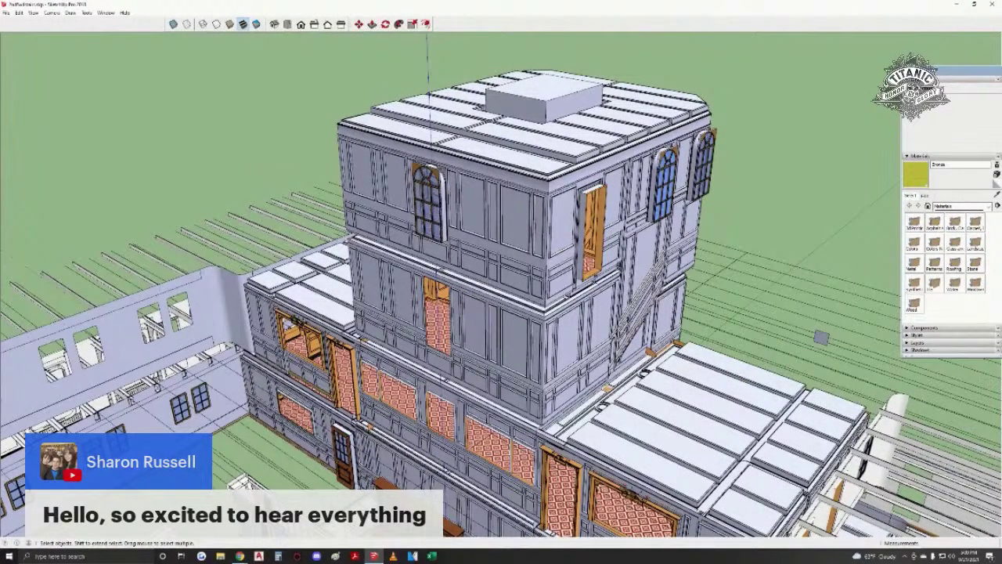
scroll(479, 326, "up", 2)
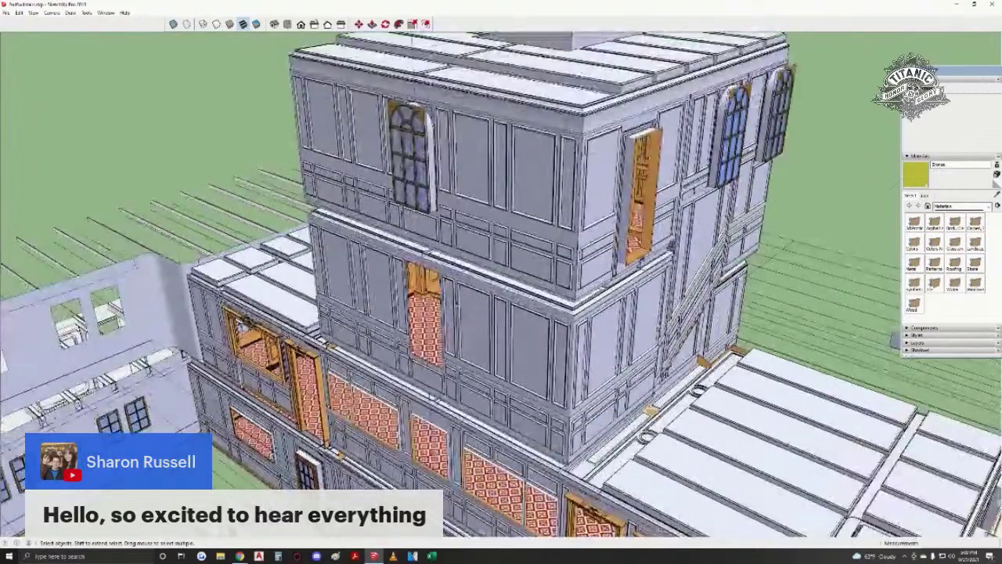
scroll(523, 352, "down", 2)
middle_click_drag(543, 389, 498, 370)
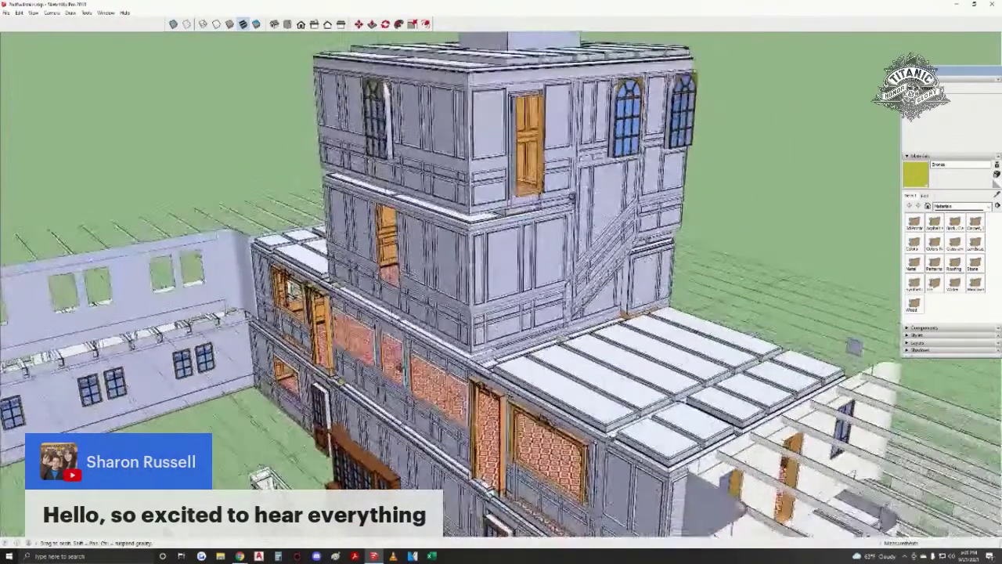
middle_click_drag(508, 385, 504, 385)
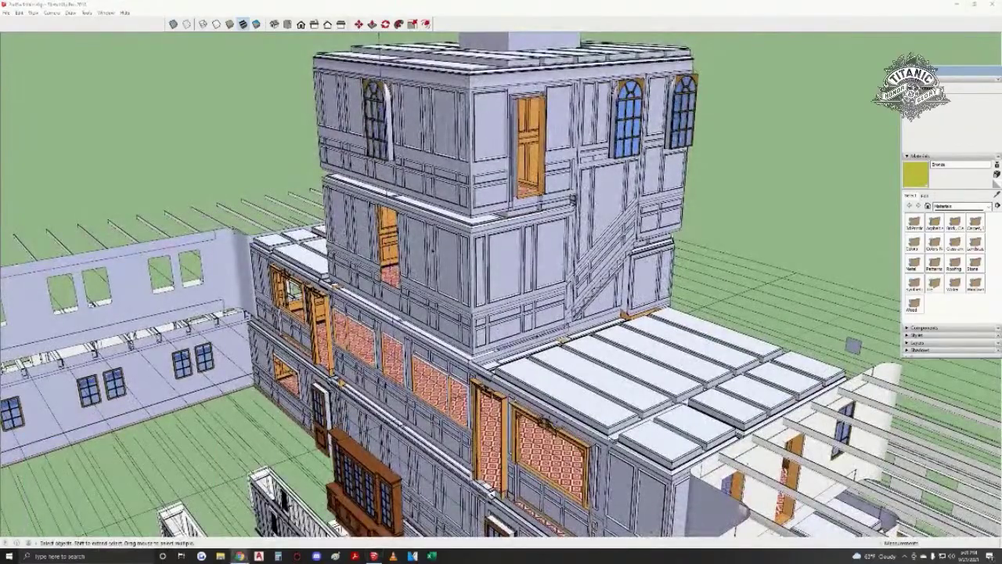
mouse_move(853, 345)
middle_mouse_down()
mouse_move(900, 372)
mouse_move(908, 409)
middle_mouse_up()
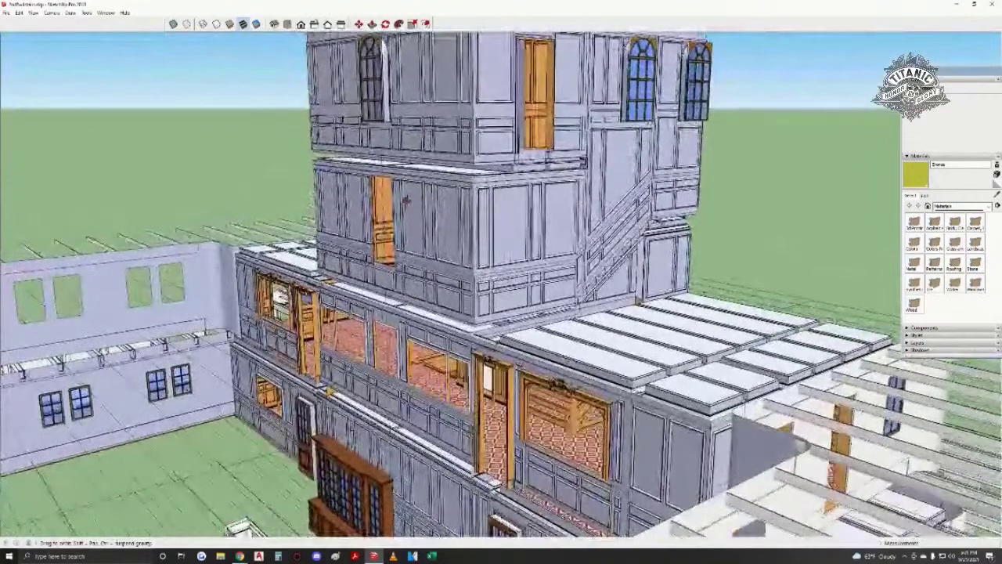
- Inspect the interior, viewing the sloped stair panelling and the room with the coffered ceiling and patterned floor
scroll(382, 188, "up", 6)
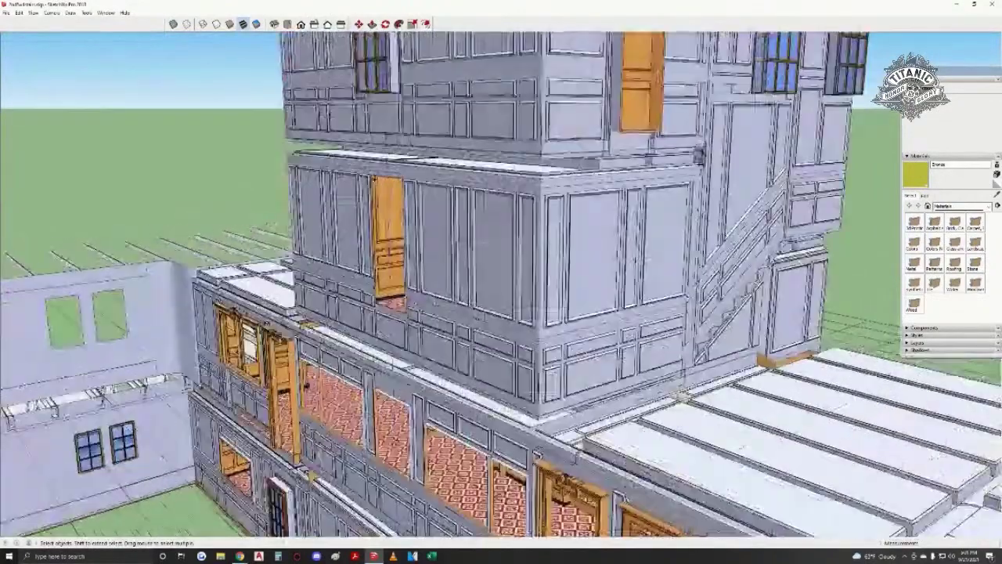
scroll(408, 145, "up", 8)
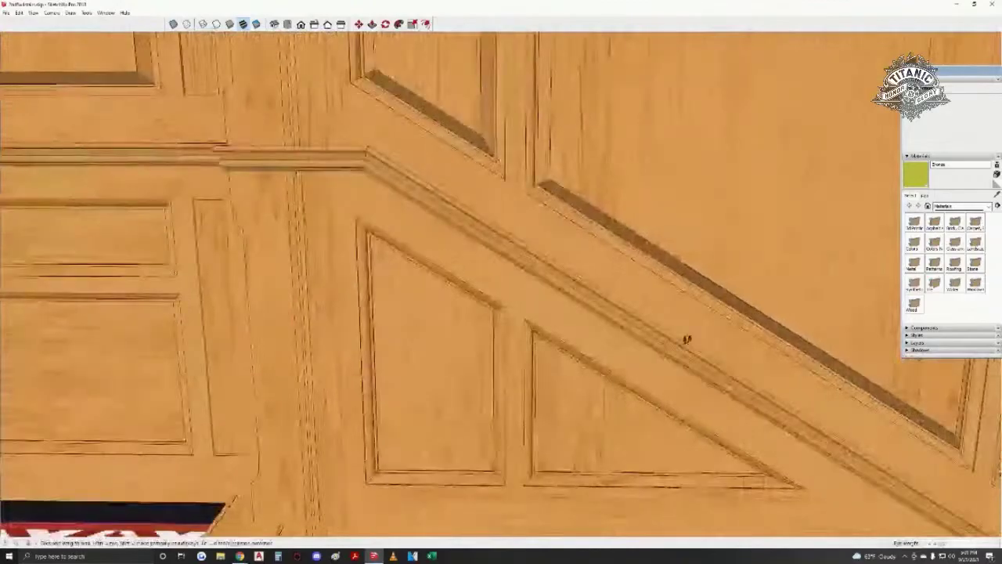
middle_click_drag(687, 340, 427, 305)
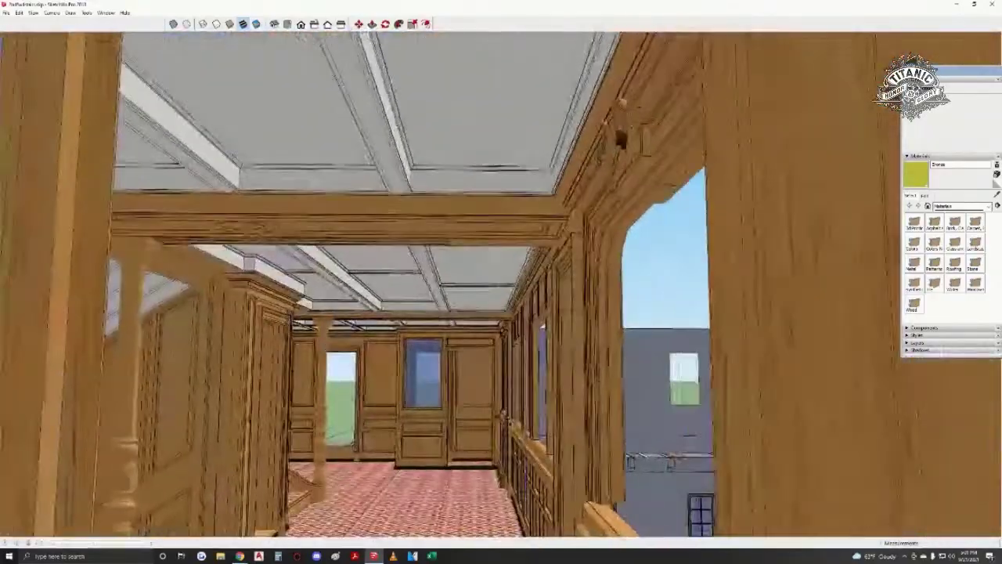
scroll(532, 375, "up", 2)
middle_click_drag(481, 427, 364, 398)
middle_click_drag(322, 371, 343, 376)
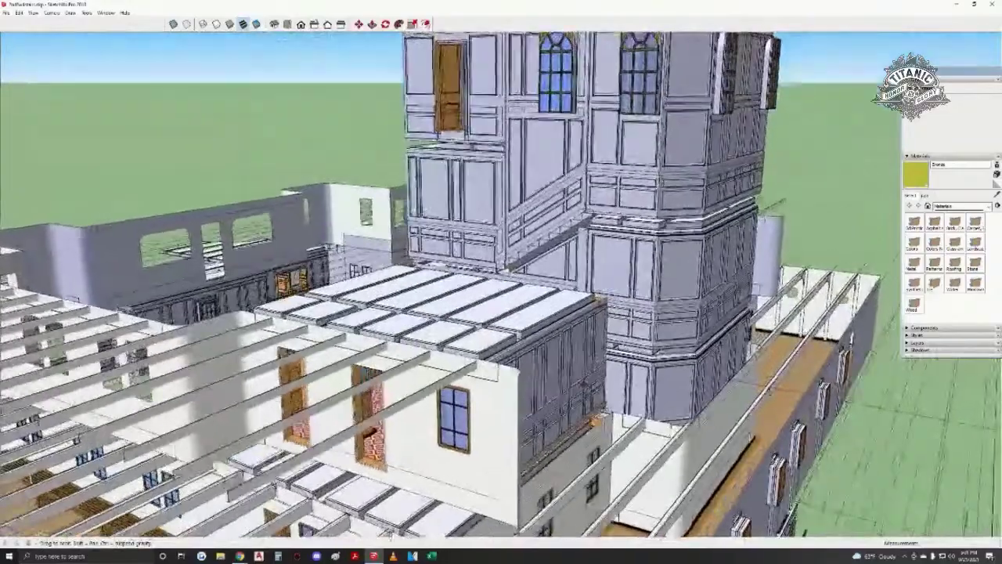
- Survey the tower's exterior and adjoining deck structures from the arched-window side round to the facade with the empty window opening
middle_click_drag(584, 385, 579, 337)
middle_click_drag(591, 408, 593, 354)
key("w")
middle_click_drag(464, 301, 446, 294)
middle_click_drag(567, 366, 686, 389)
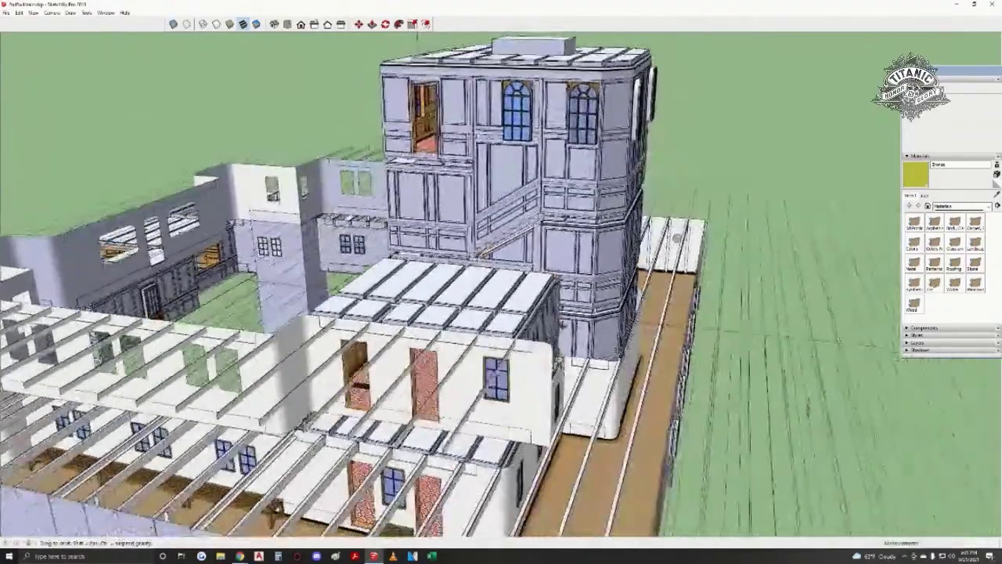
mouse_move(807, 407)
middle_mouse_down()
mouse_move(814, 383)
mouse_move(840, 364)
mouse_move(709, 318)
mouse_move(845, 324)
mouse_move(838, 308)
mouse_move(618, 291)
mouse_move(445, 531)
middle_mouse_up()
mouse_move(654, 270)
middle_mouse_down()
mouse_move(529, 283)
mouse_move(489, 320)
middle_mouse_up()
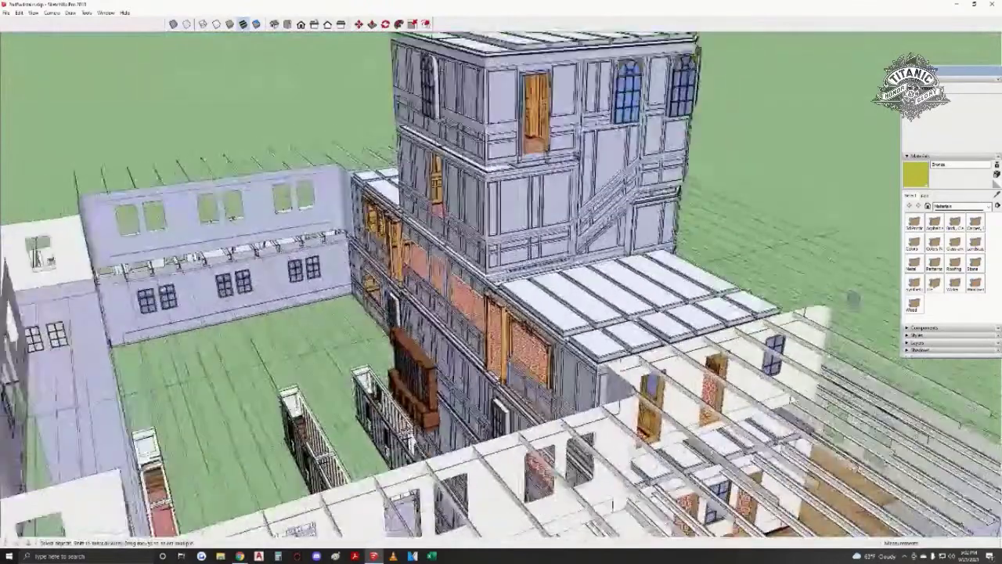
scroll(478, 316, "up", 2)
mouse_move(471, 308)
middle_mouse_down()
mouse_move(530, 292)
mouse_move(594, 300)
middle_mouse_up()
middle_click_drag(521, 274, 532, 262)
mouse_move(592, 316)
middle_mouse_down()
mouse_move(670, 262)
mouse_move(707, 250)
mouse_move(734, 208)
middle_mouse_up()
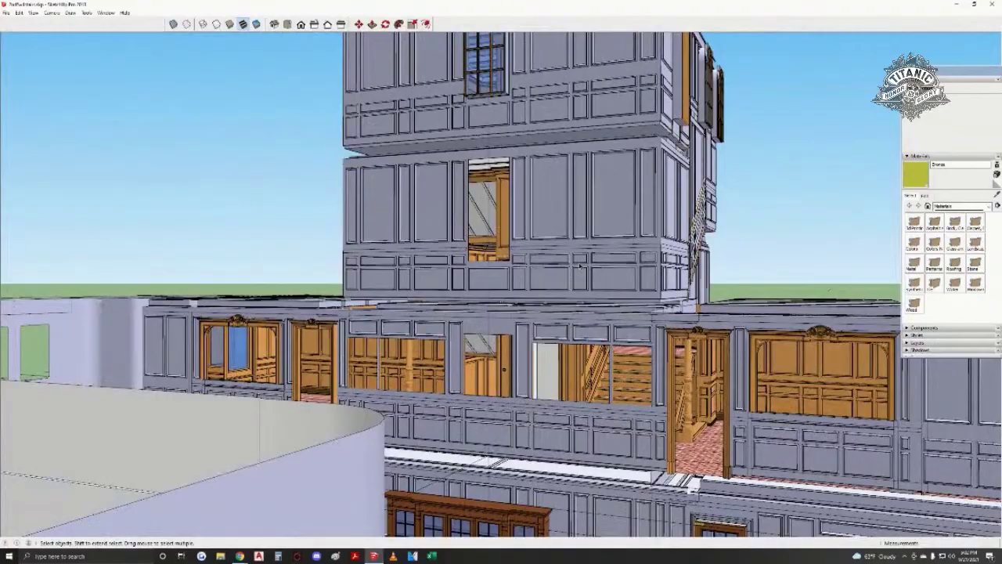
mouse_move(580, 267)
middle_mouse_down()
mouse_move(618, 291)
mouse_move(583, 282)
middle_mouse_up()
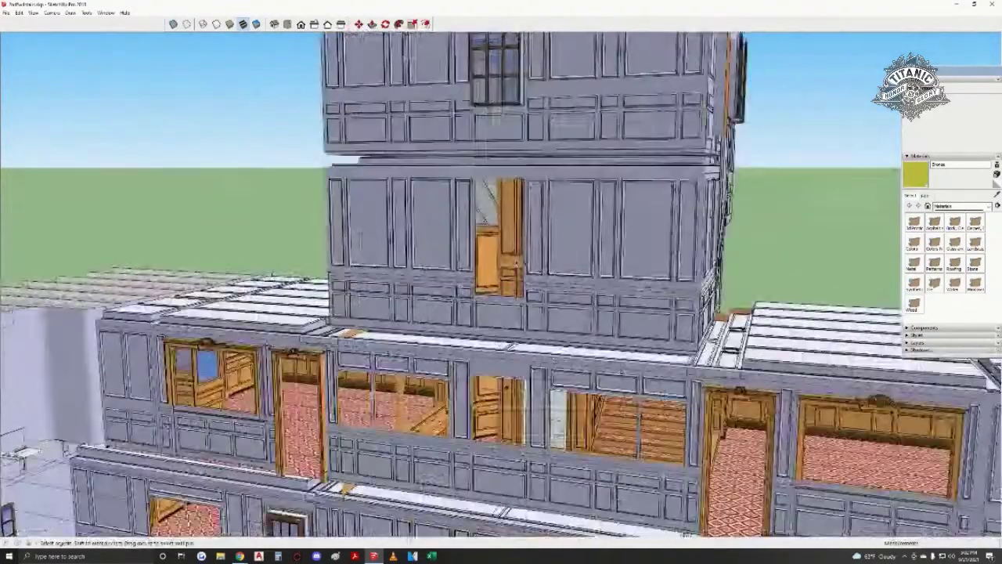
middle_click_drag(516, 266, 642, 270)
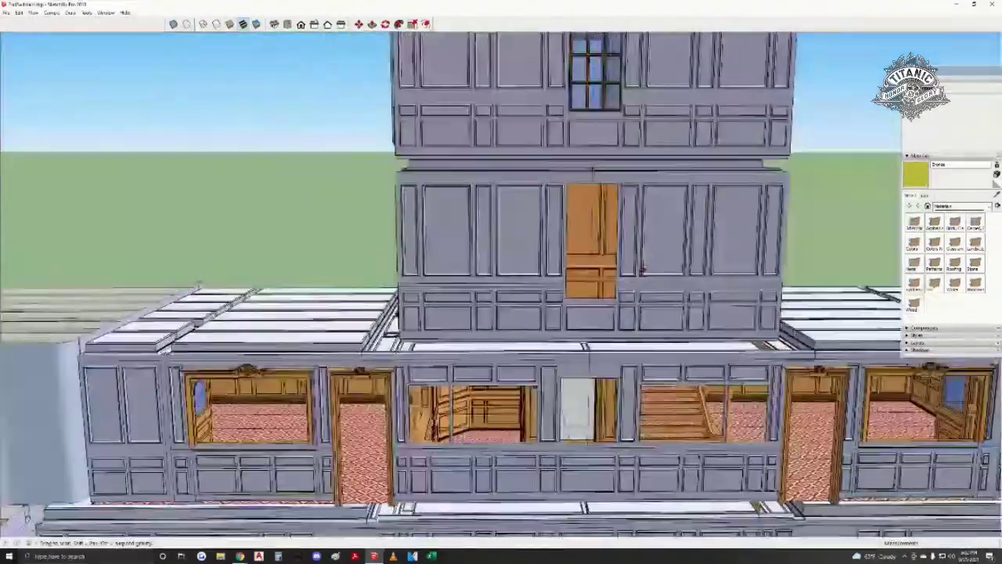
- Examine the facade's empty middle-storey opening and the panelled staircase with its column on the level below
mouse_move(501, 268)
middle_mouse_down()
mouse_move(470, 270)
mouse_move(685, 255)
middle_mouse_up()
scroll(685, 255, "up", 6)
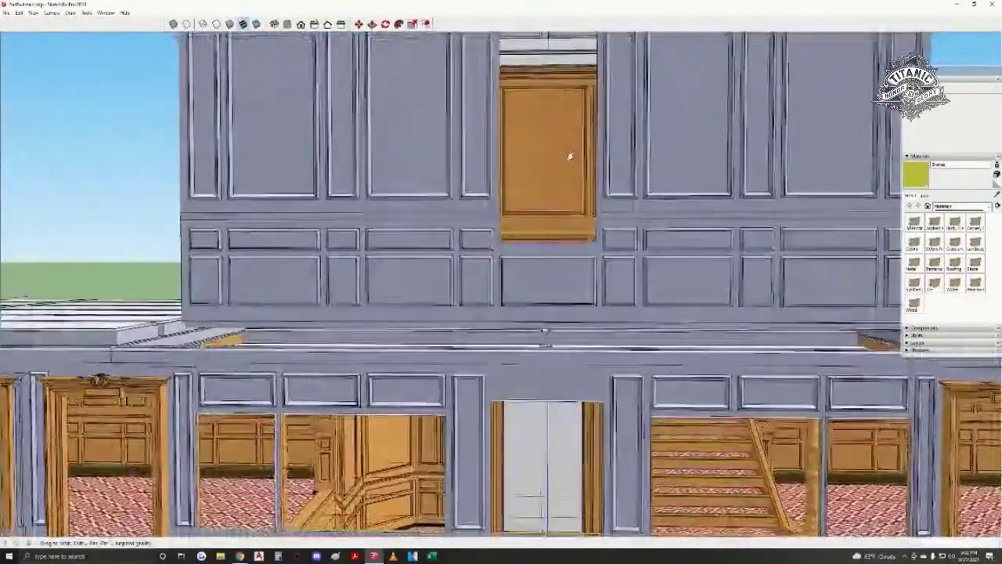
mouse_move(570, 157)
middle_mouse_down()
mouse_move(569, 281)
mouse_move(569, 270)
mouse_move(665, 270)
middle_mouse_up()
scroll(787, 337, "up", 4)
middle_click_drag(546, 347, 457, 212)
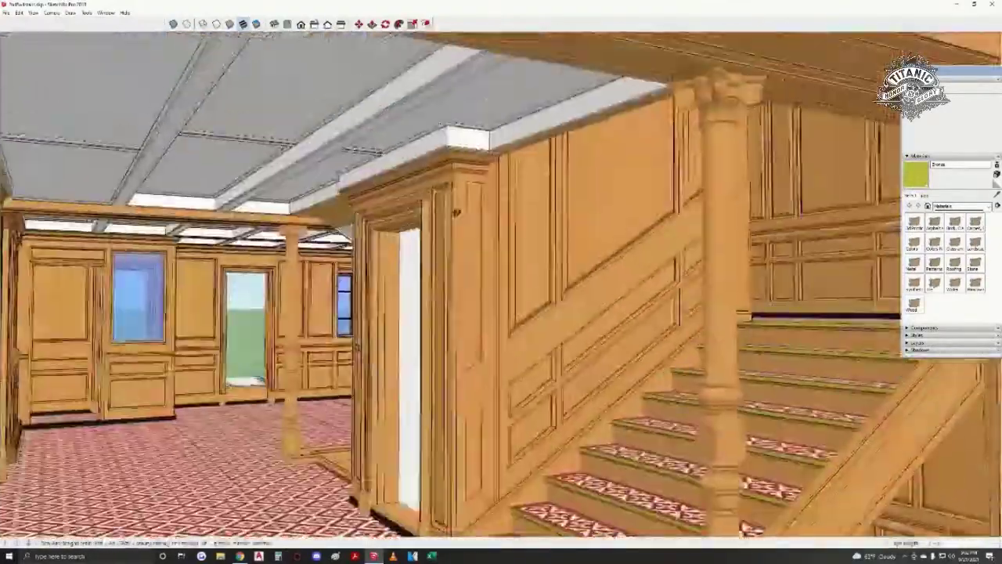
scroll(517, 383, "up", 10)
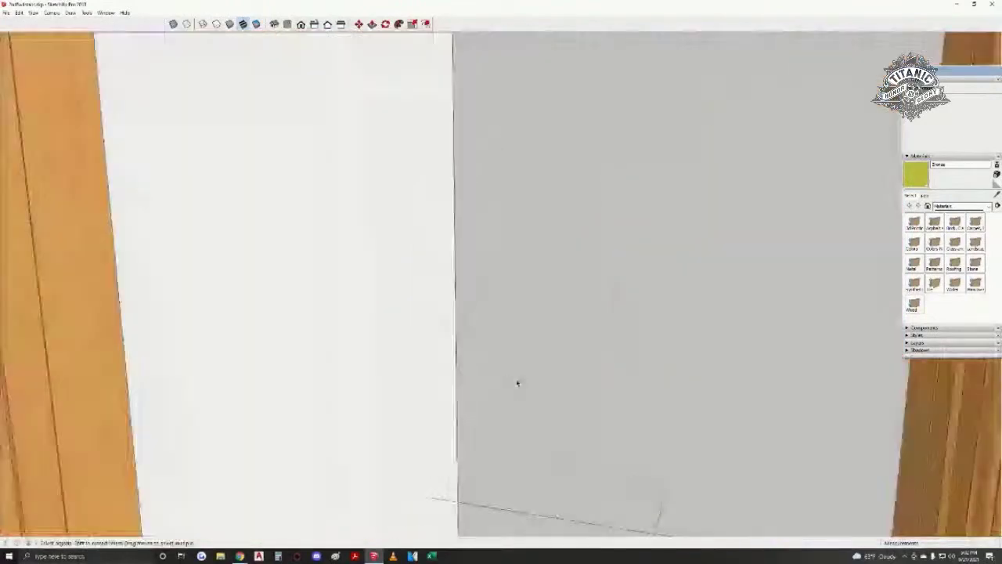
- Look through the enclosed space beside the staircase and along the tower's outer side wall with the sloping stair panelling
mouse_move(517, 382)
middle_mouse_down()
mouse_move(546, 452)
mouse_move(517, 392)
mouse_move(478, 427)
mouse_move(473, 401)
mouse_move(308, 407)
mouse_move(657, 402)
mouse_move(500, 409)
mouse_move(539, 329)
mouse_move(846, 322)
middle_mouse_up()
key("w")
mouse_move(515, 327)
left_mouse_down()
mouse_move(517, 381)
mouse_move(443, 185)
mouse_move(543, 230)
mouse_move(547, 340)
mouse_move(553, 245)
mouse_move(532, 466)
left_mouse_up()
key("w")
middle_click_drag(532, 467, 484, 411)
middle_click_drag(513, 310, 457, 454)
scroll(497, 222, "down", 3)
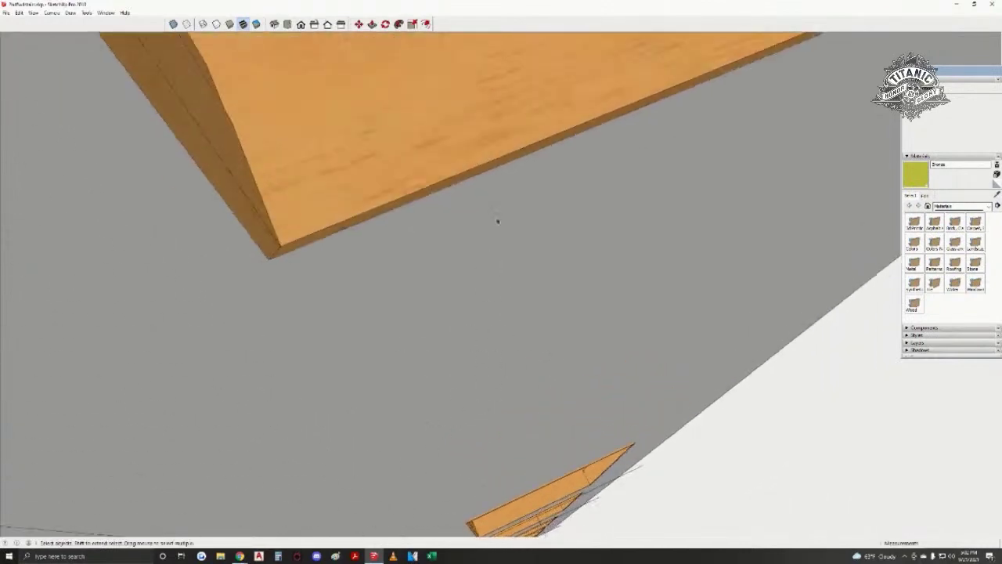
middle_click_drag(505, 165, 571, 254)
left_click_drag(570, 254, 451, 232)
scroll(519, 298, "down", 12)
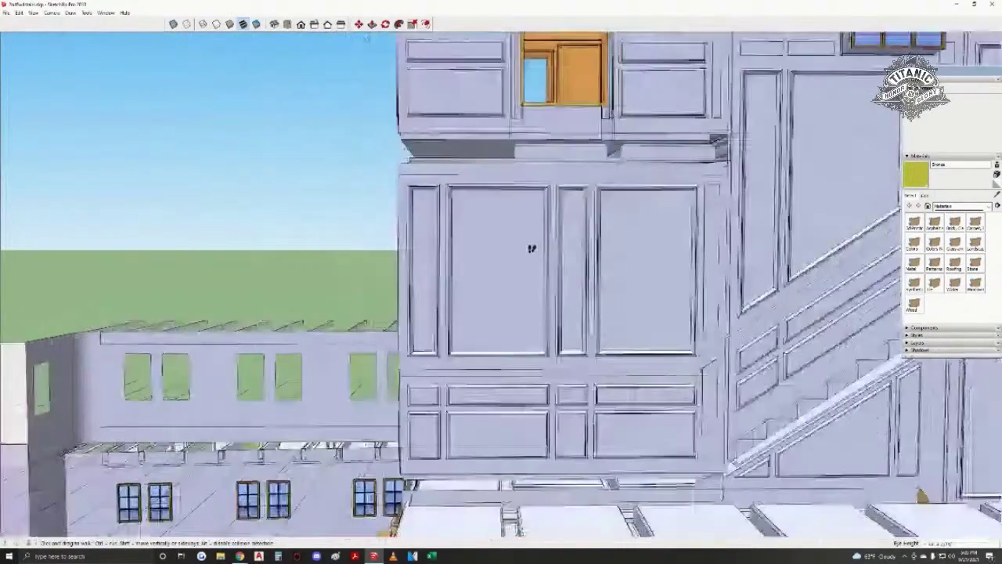
middle_click_drag(532, 248, 671, 310, "shift")
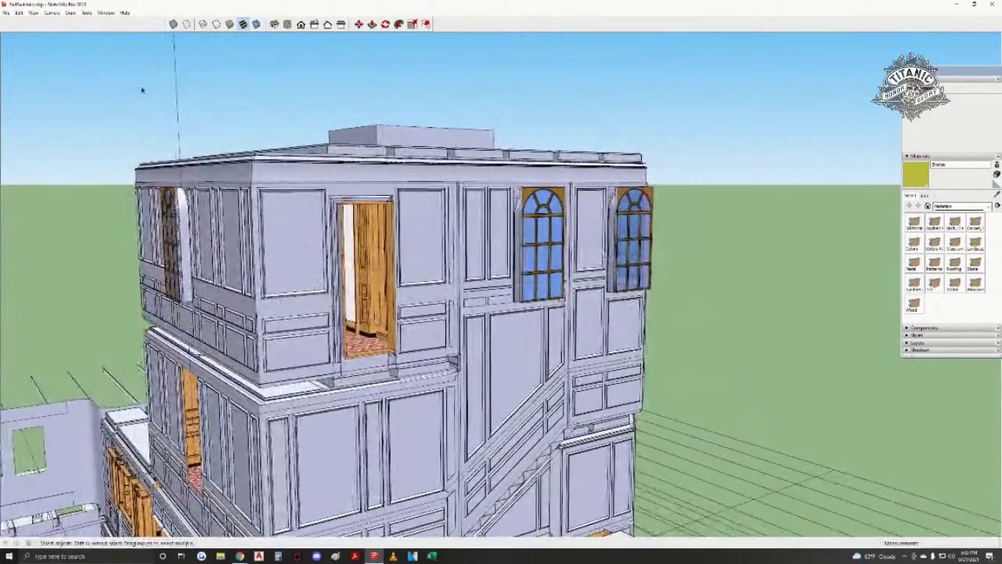
- Inspect the panelled walls, handrails, stair flight and carpeted landing inside, including the empty window opening seen from indoors
scroll(371, 331, "up", 8)
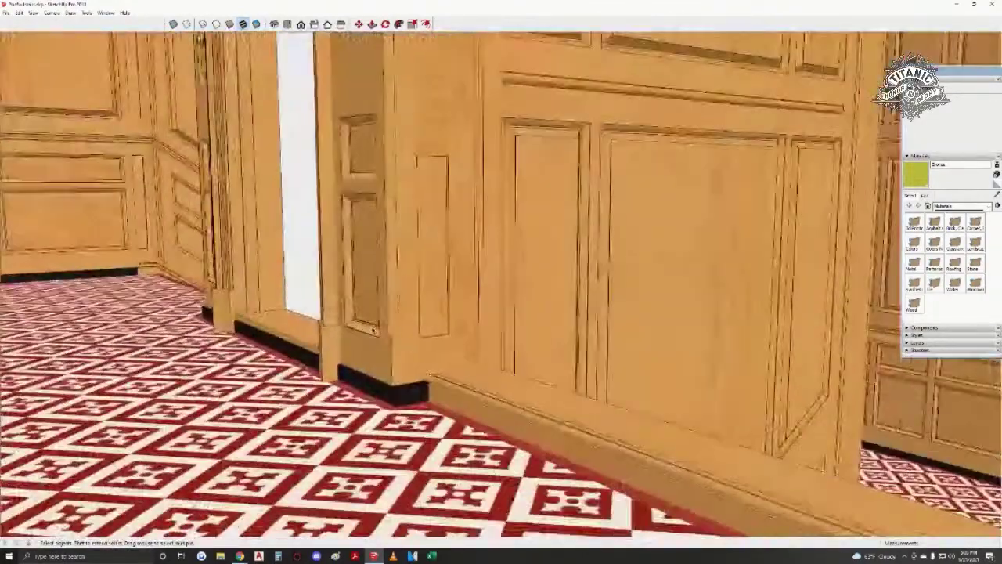
middle_click_drag(371, 330, 562, 313)
key("w")
left_click_drag(561, 313, 695, 284)
middle_click_drag(695, 284, 783, 305)
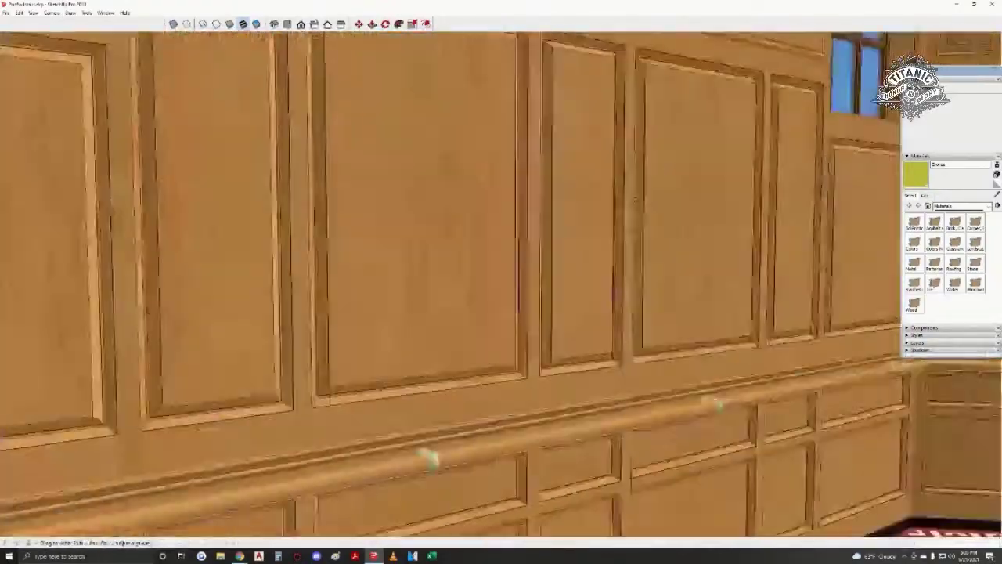
middle_click_drag(235, 329, 410, 230)
left_click_drag(408, 231, 540, 321)
middle_click_drag(501, 270, 666, 344)
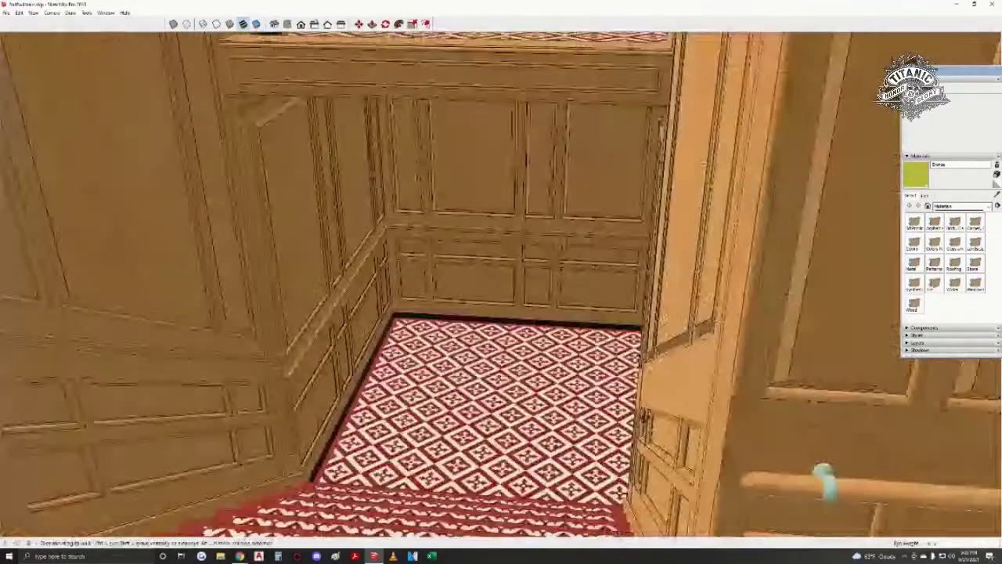
middle_click_drag(469, 376, 561, 372)
left_click_drag(562, 369, 540, 350)
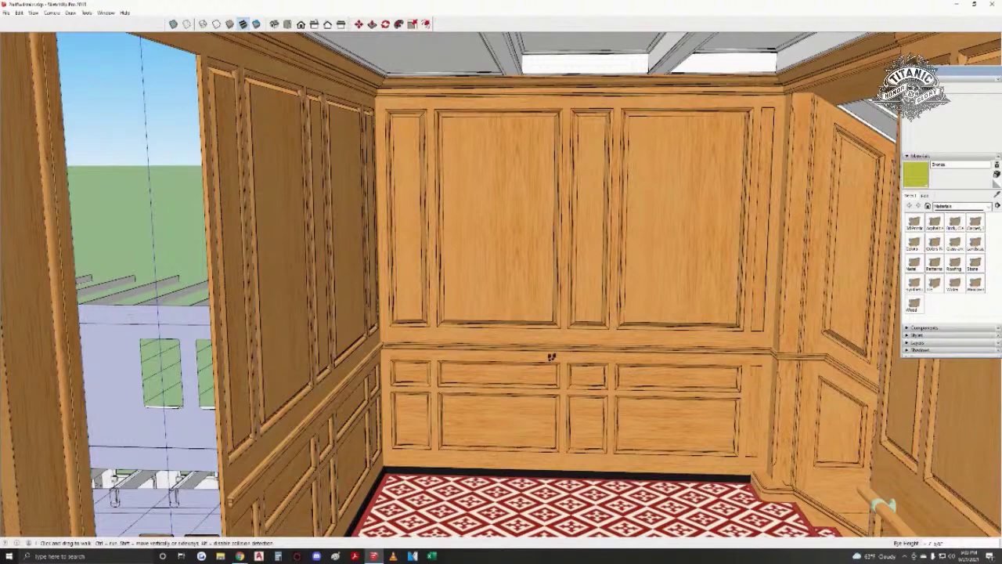
left_click_drag(378, 358, 473, 373)
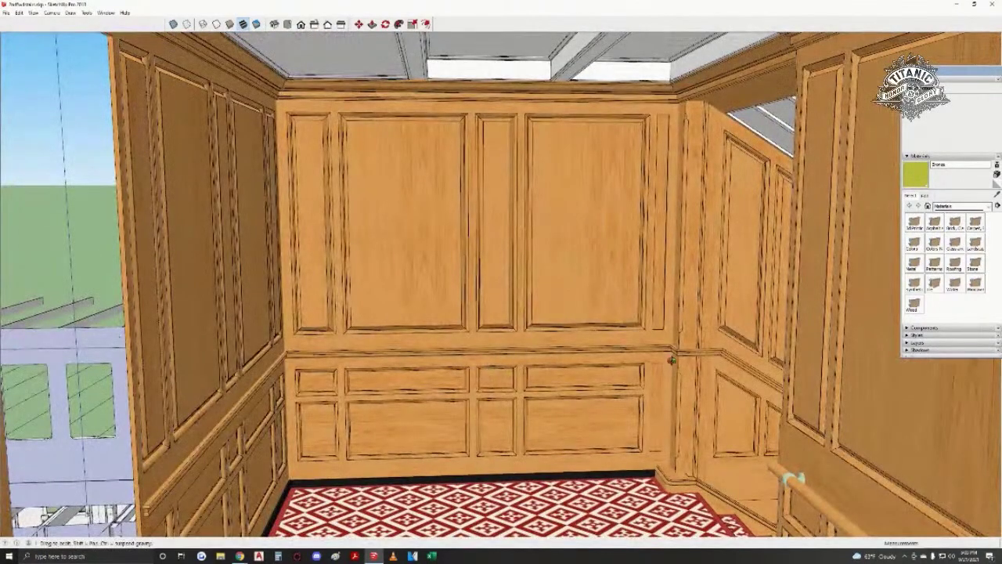
left_click_drag(671, 359, 639, 393)
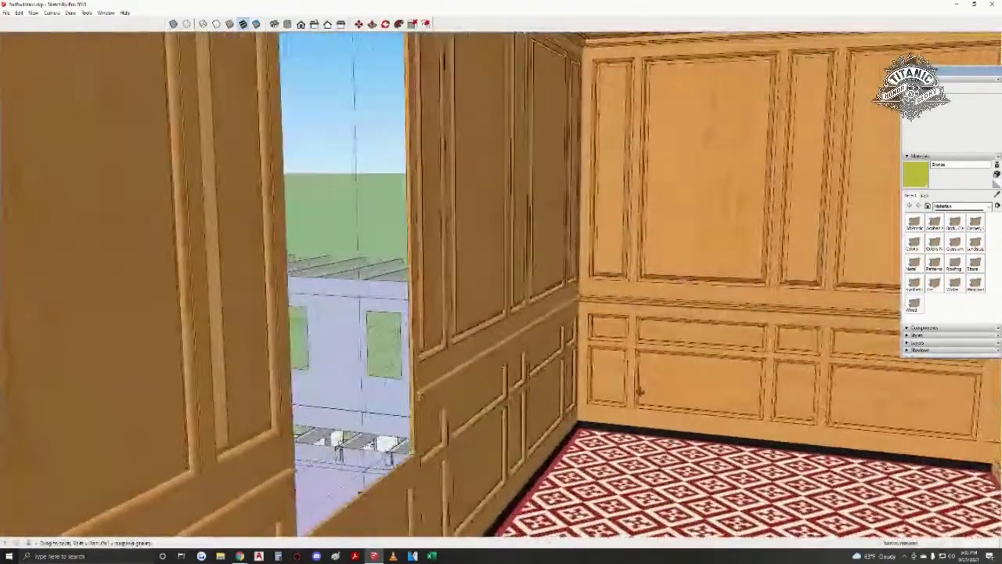
- Examine the middle storey's unglazed opening from outside, head-on and at an angle towards the stairs behind it
middle_click_drag(639, 391, 422, 335)
key("space")
scroll(492, 331, "down", 3)
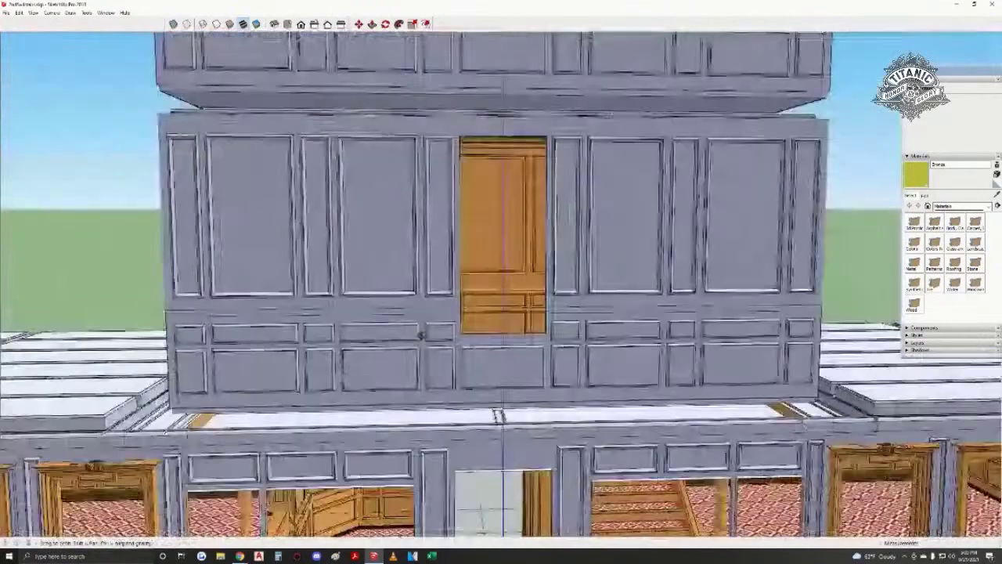
mouse_move(421, 335)
left_mouse_down()
mouse_move(540, 290)
mouse_move(560, 270)
left_mouse_up()
key("space")
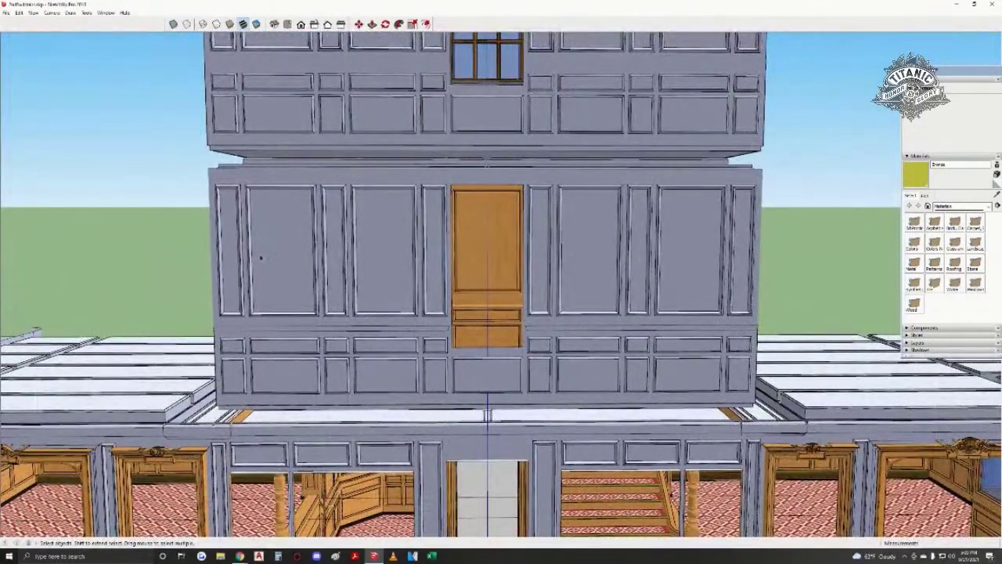
middle_click_drag(261, 258, 467, 291)
key("w")
left_click_drag(467, 292, 466, 311)
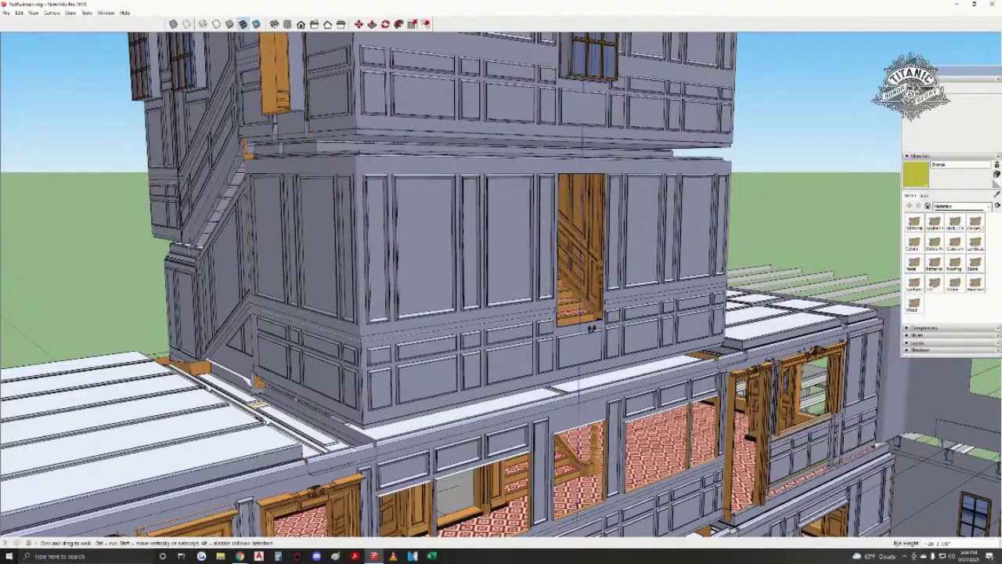
middle_click_drag(592, 328, 481, 350)
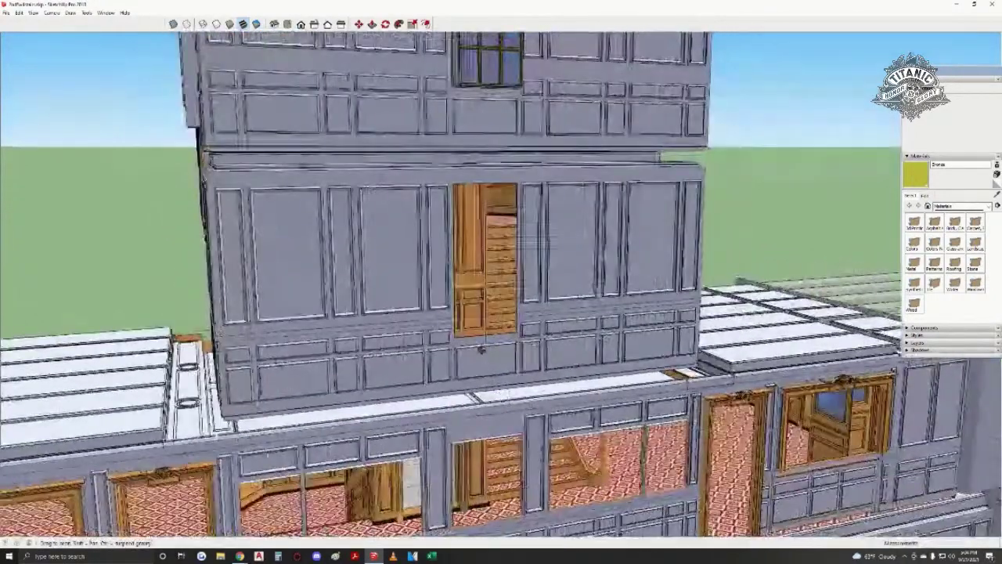
mouse_move(481, 349)
left_mouse_down()
mouse_move(383, 330)
mouse_move(565, 339)
left_mouse_up()
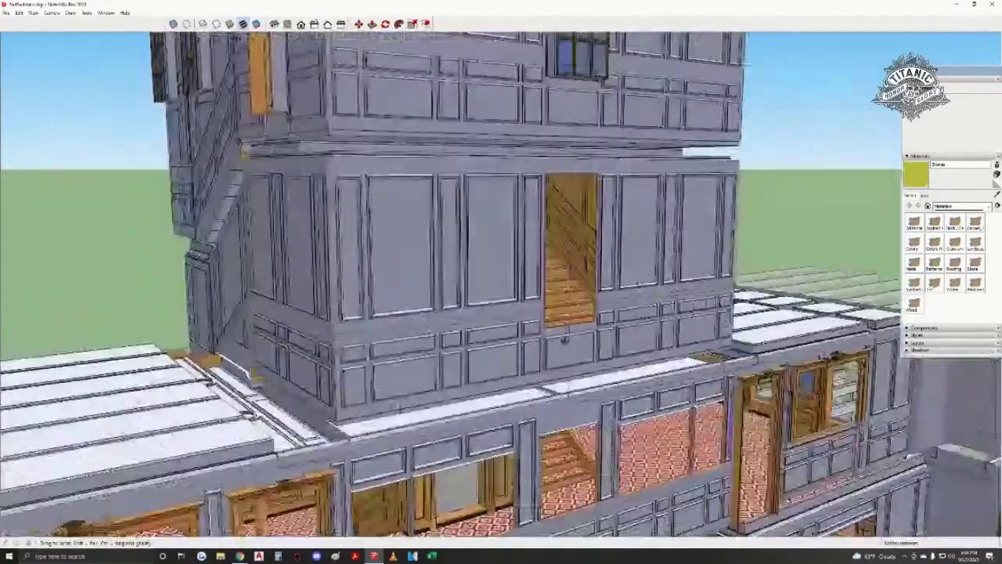
- View the tower from above, and switch to AutoCAD to study the staircase area in the THG Titanic deck plan
mouse_move(566, 340)
middle_mouse_down()
mouse_move(594, 338)
mouse_move(604, 352)
mouse_move(472, 329)
mouse_move(598, 339)
middle_mouse_up()
mouse_move(446, 292)
middle_mouse_down()
mouse_move(462, 306)
mouse_move(443, 300)
mouse_move(351, 344)
mouse_move(421, 324)
mouse_move(35, 431)
middle_mouse_up()
mouse_move(438, 234)
middle_mouse_down()
mouse_move(345, 278)
mouse_move(411, 258)
mouse_move(305, 297)
mouse_move(273, 411)
middle_mouse_up()
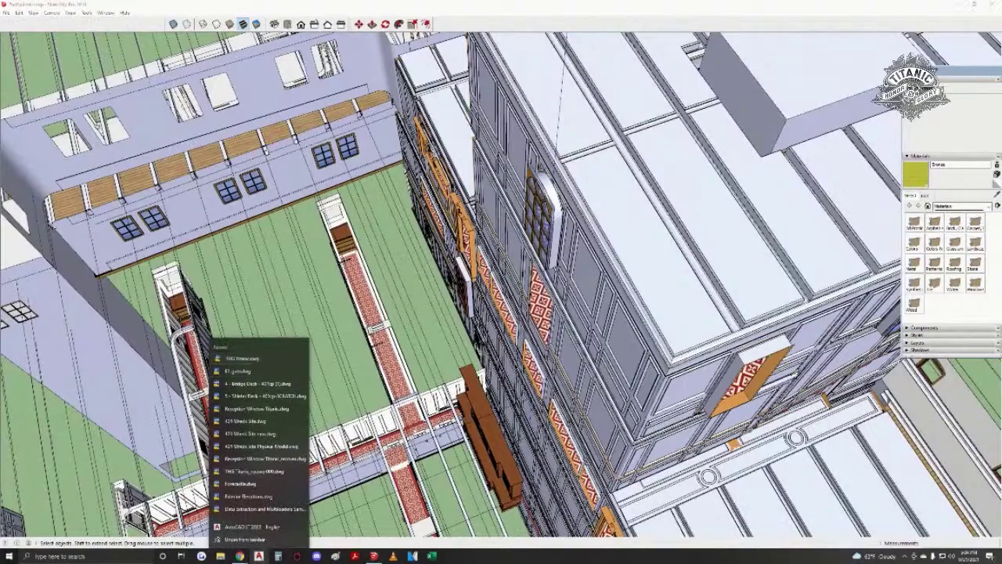
middle_click_drag(438, 313, 471, 310)
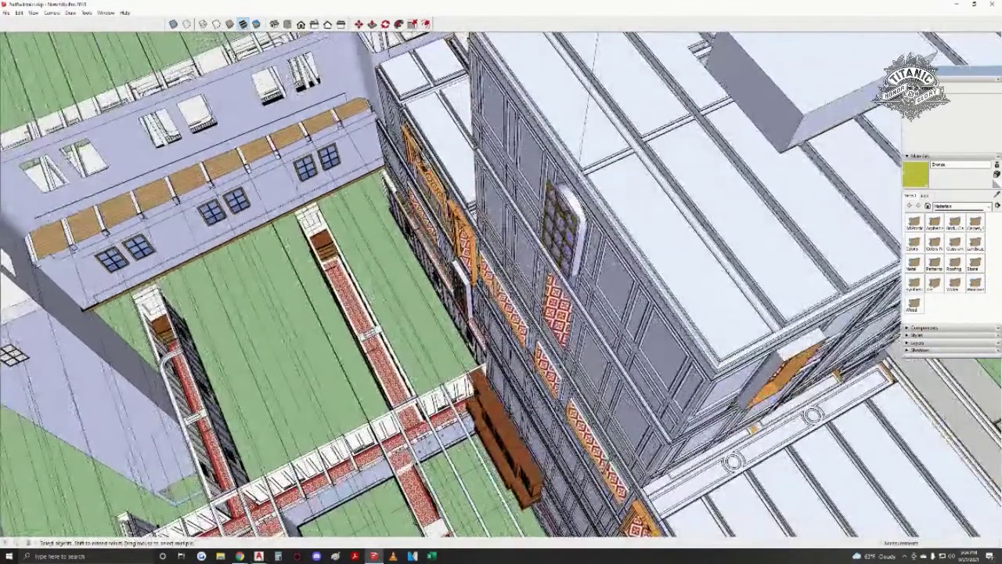
scroll(548, 360, "up", 1)
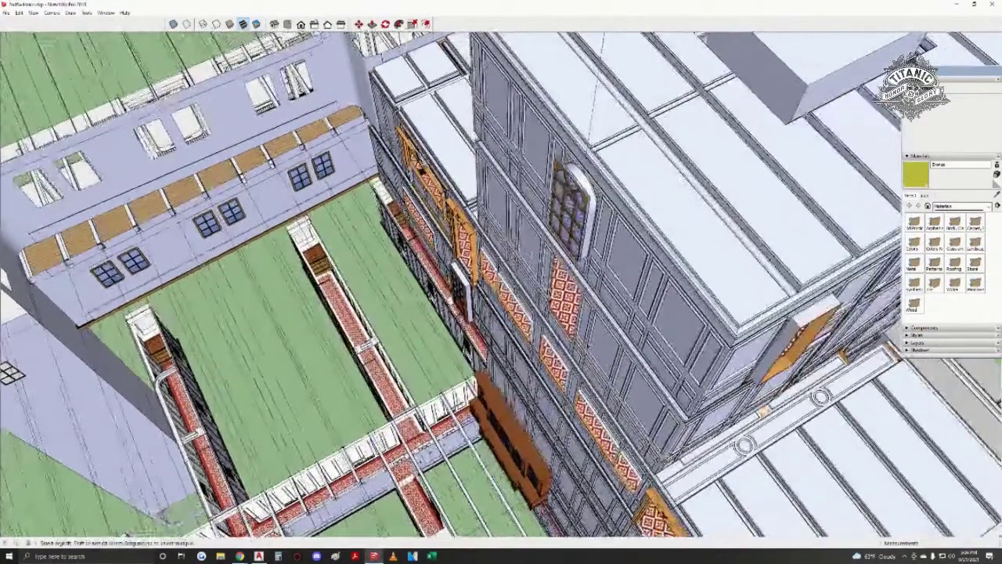
scroll(548, 360, "up", 4)
middle_click_drag(548, 360, 552, 337)
middle_click_drag(484, 295, 560, 274)
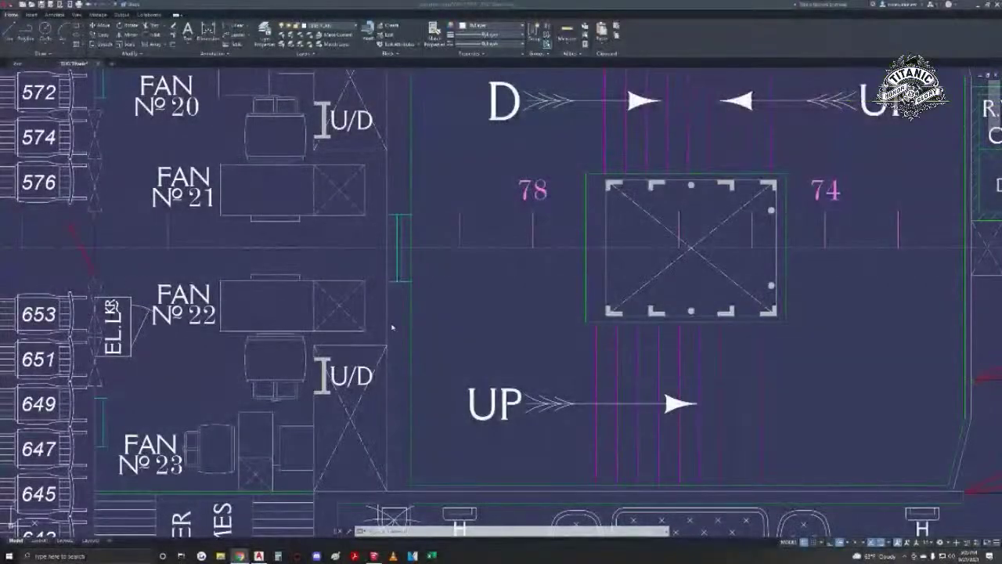
scroll(392, 327, "down", 3)
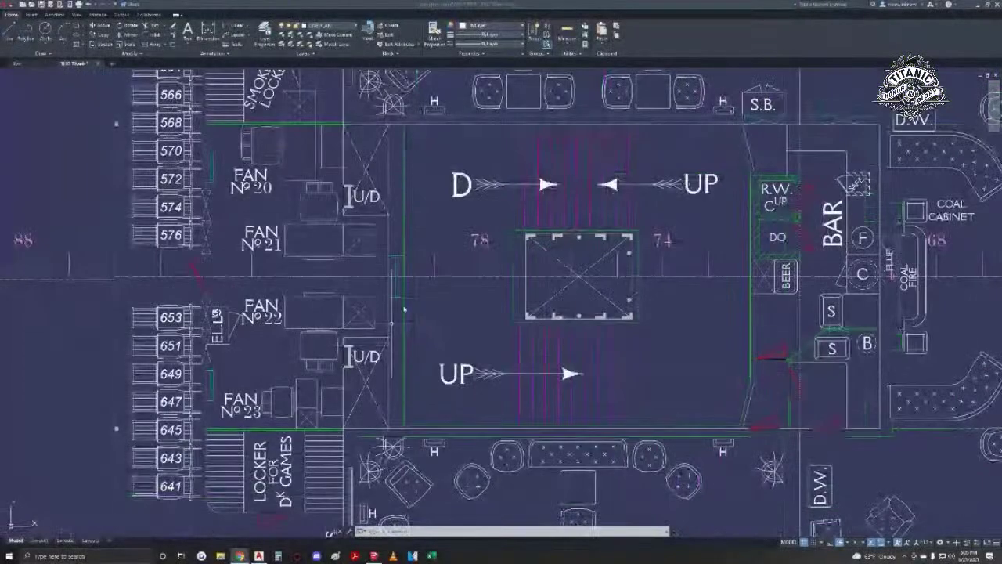
scroll(452, 312, "up", 1)
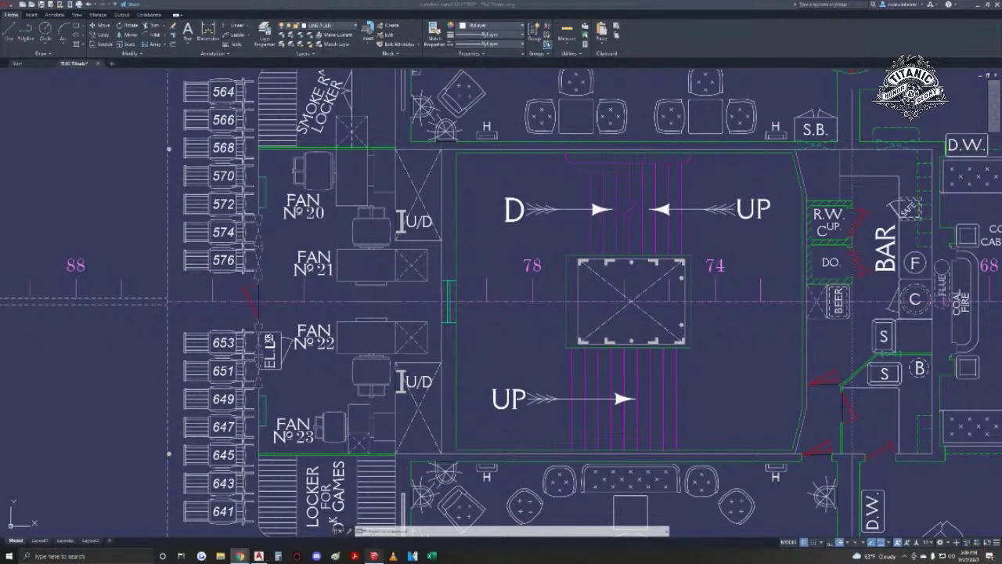
- Switch back to SketchUp and copy the upper storey's arched window 9' straight down to the middle storey's empty opening
mouse_move(374, 555)
left_click(380, 513)
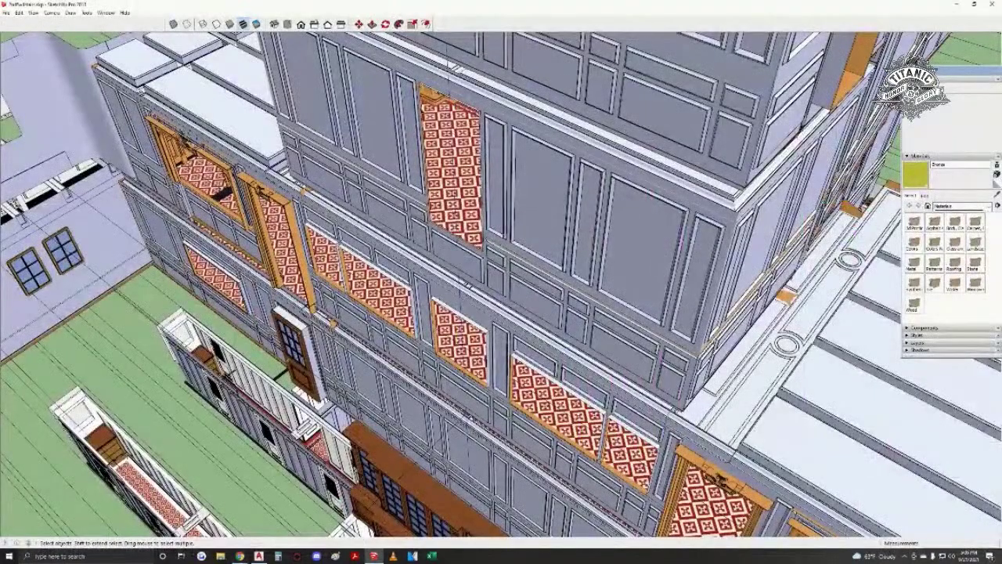
middle_click_drag(513, 172, 552, 110)
scroll(481, 116, "up", 1)
left_click(489, 133)
key("m")
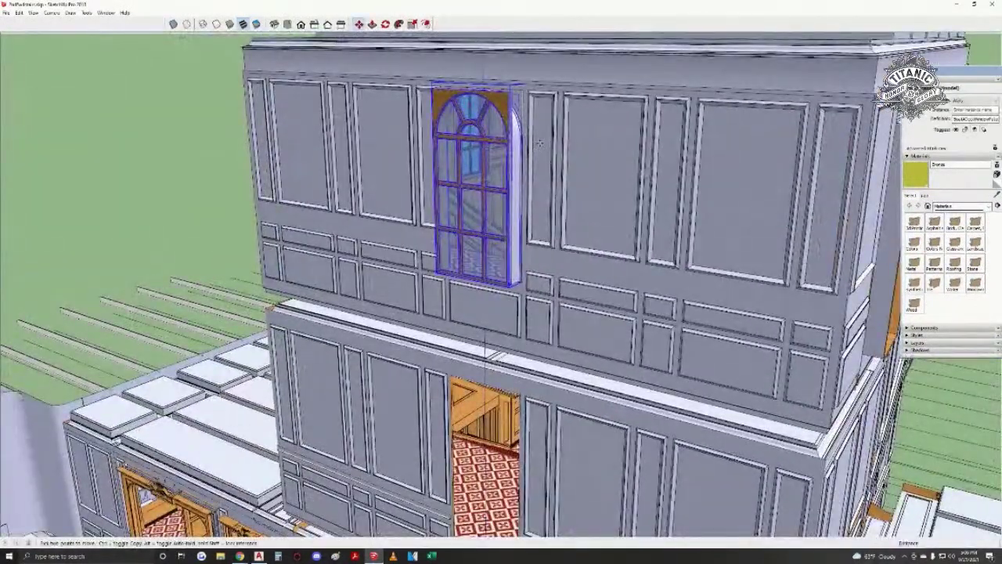
left_click(540, 144)
key("ctrl")
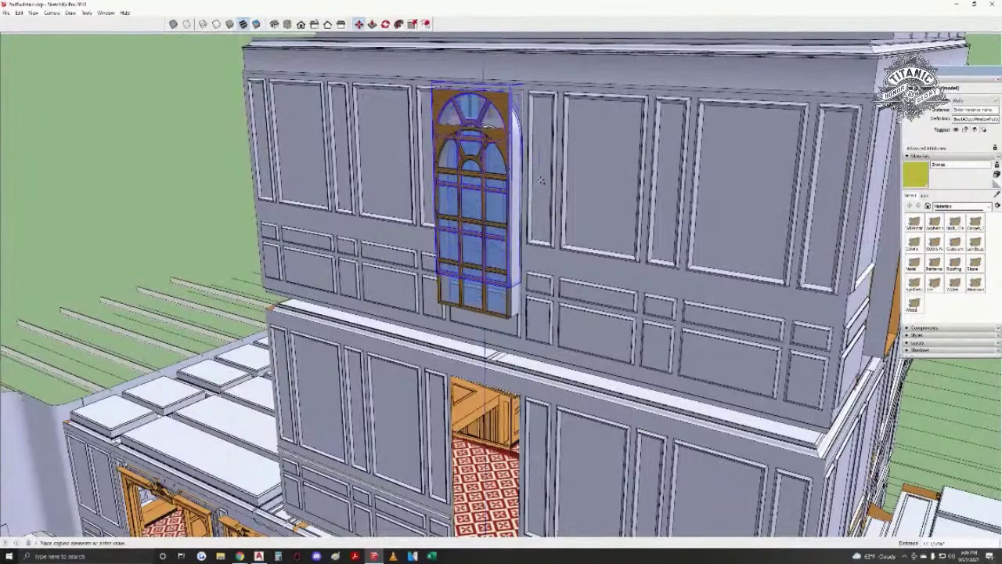
type("9'")
key("Return")
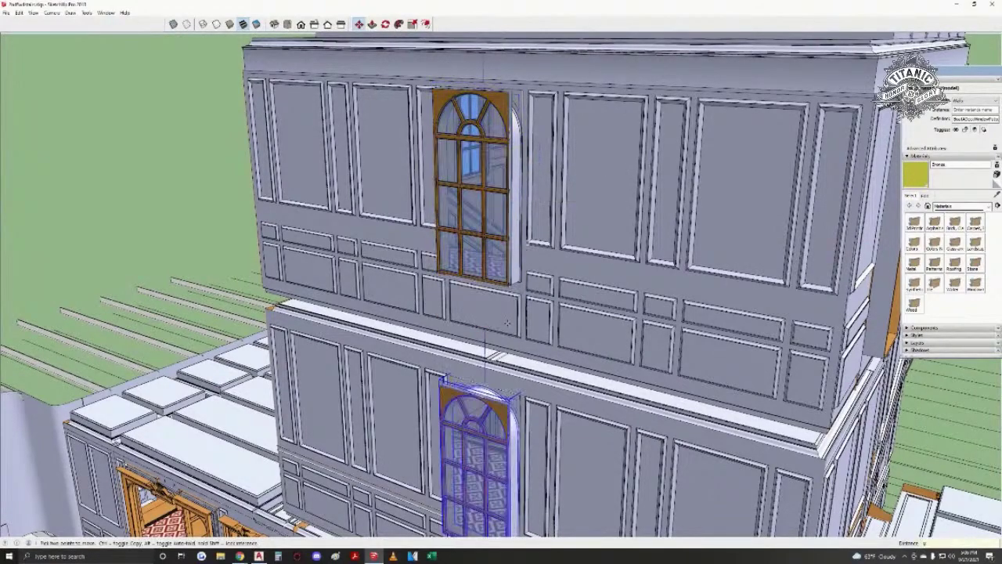
- Try to shift the copied arched window into line with the middle storey's opening
key("space")
double_click(485, 477)
middle_click_drag(486, 478, 492, 196)
left_click(492, 195)
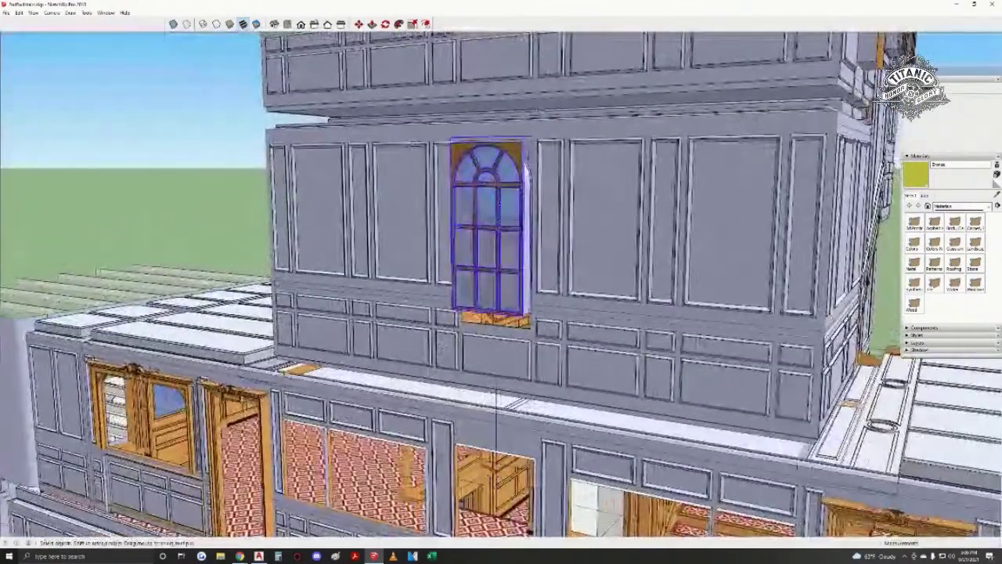
key("m")
left_click(486, 160)
scroll(501, 205, "up", 2)
left_click(508, 174)
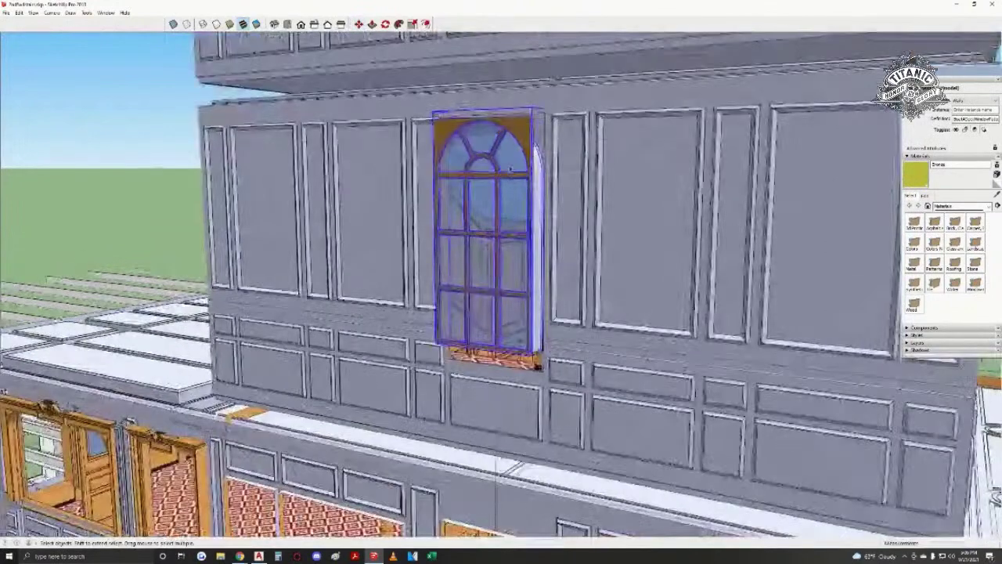
key("space")
- Check from several angles how the copied arched window sits over the middle storey's opening
double_click(509, 173)
middle_click_drag(509, 174, 514, 179)
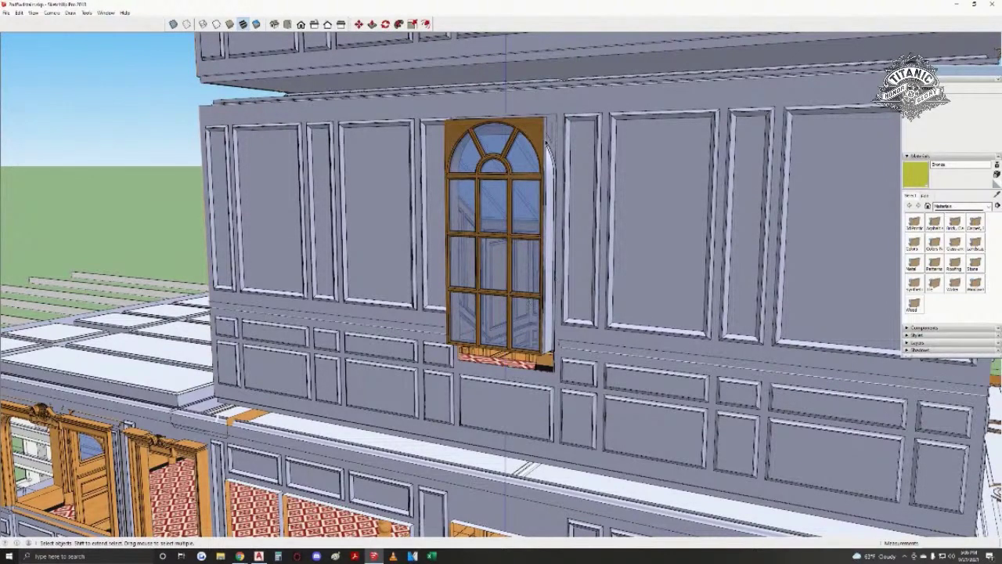
scroll(499, 223, "down", 3)
middle_click_drag(498, 224, 467, 239)
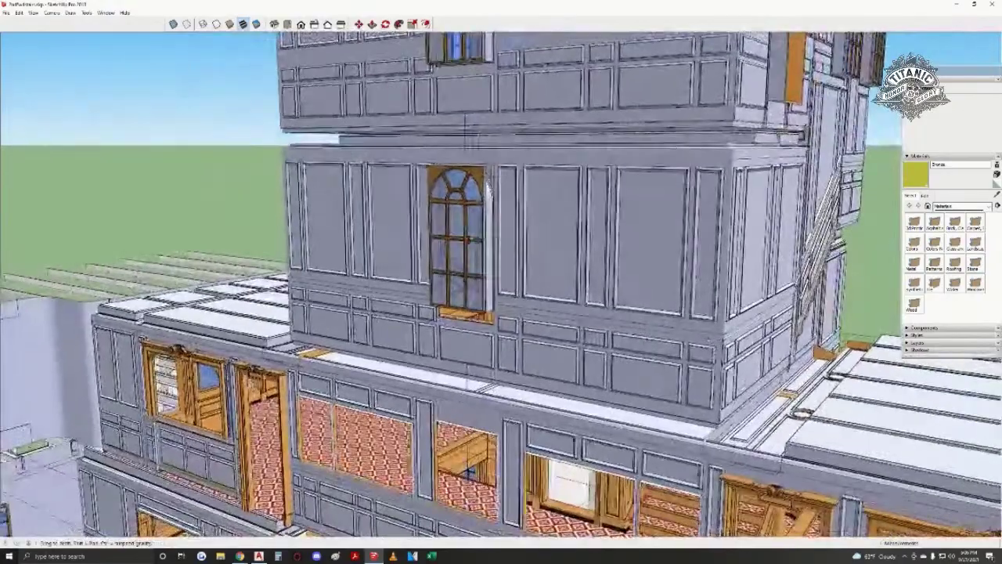
middle_click_drag(487, 188, 468, 242)
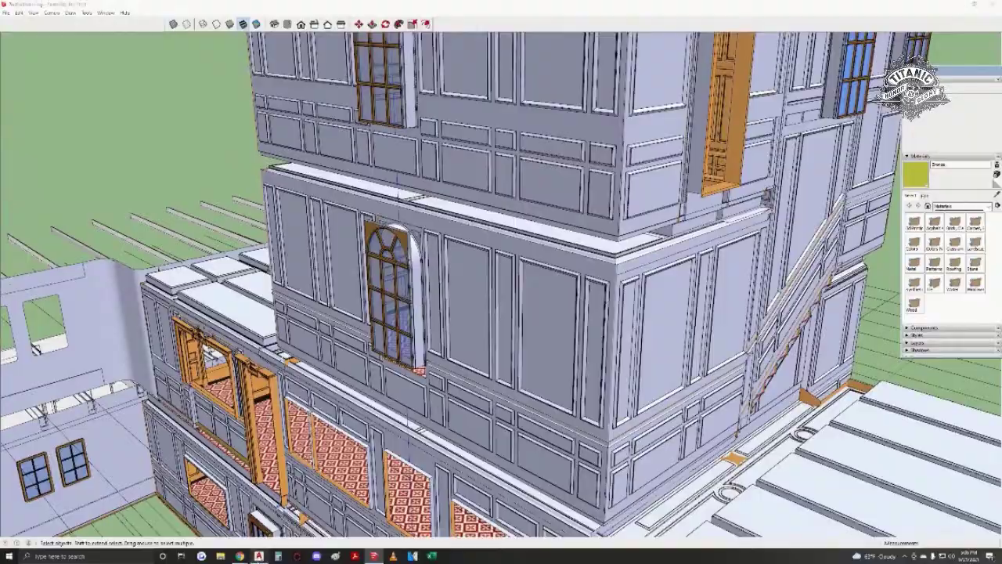
- Switch to AutoCAD, inspect the first listed text style's font and height in the deck plan, and leave the style settings without changes
left_click(258, 556)
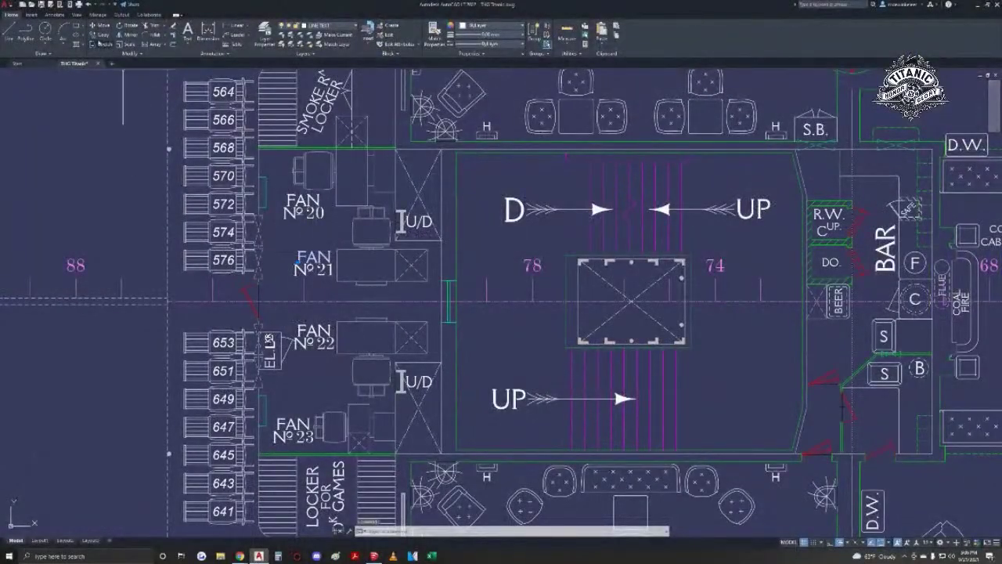
left_click(54, 15)
left_click(113, 30)
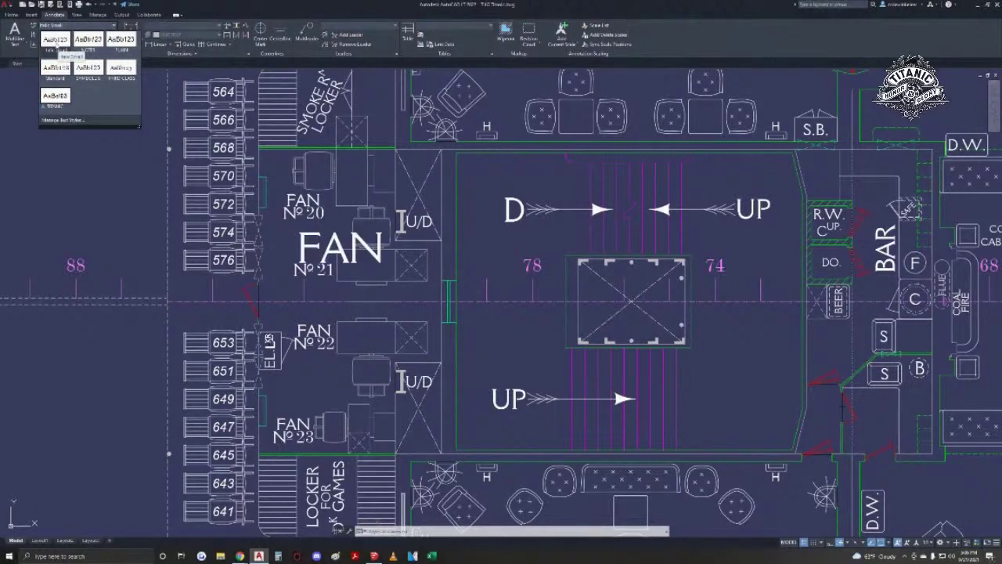
left_click(60, 122)
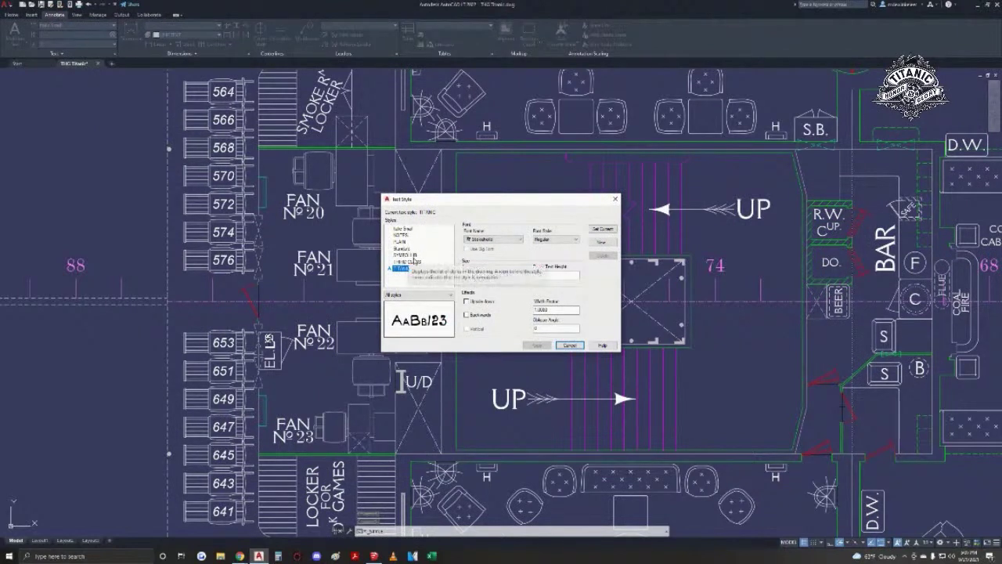
left_click(407, 229)
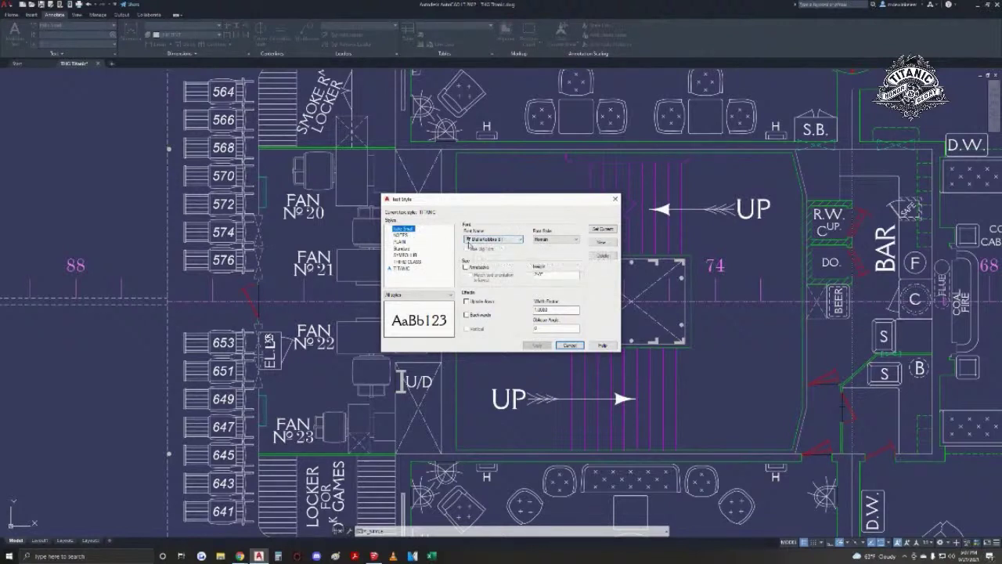
left_click(569, 345)
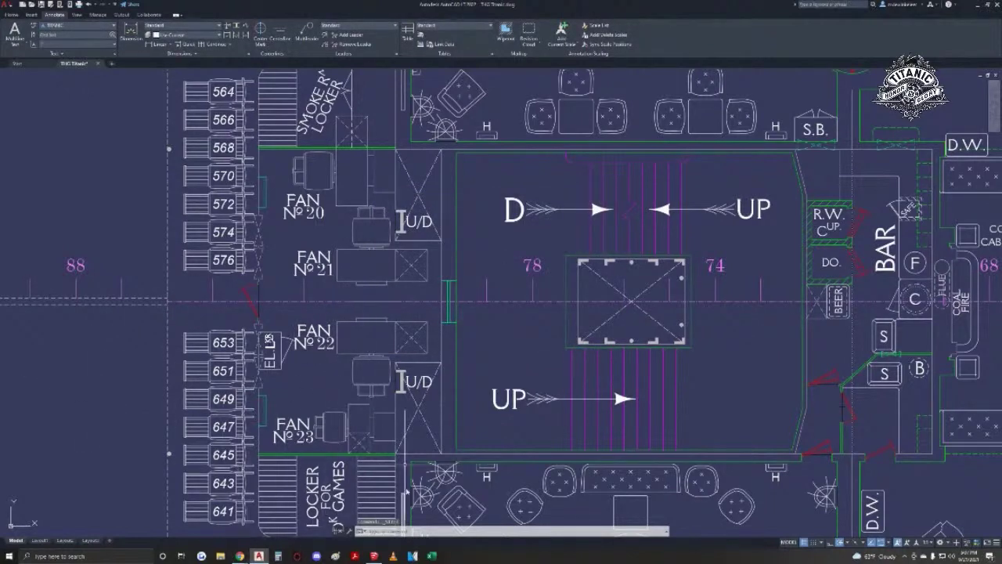
- Switch back to SketchUp and delete the copied arched window from the middle storey's opening
left_click(373, 555)
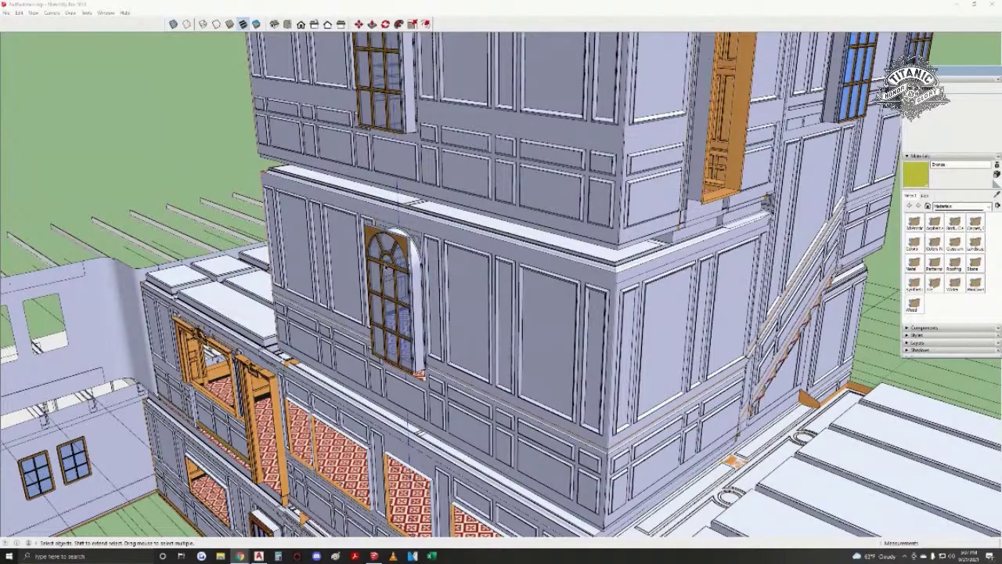
scroll(391, 267, "up", 1)
left_click(397, 257)
scroll(400, 251, "up", 1)
scroll(399, 252, "up", 2)
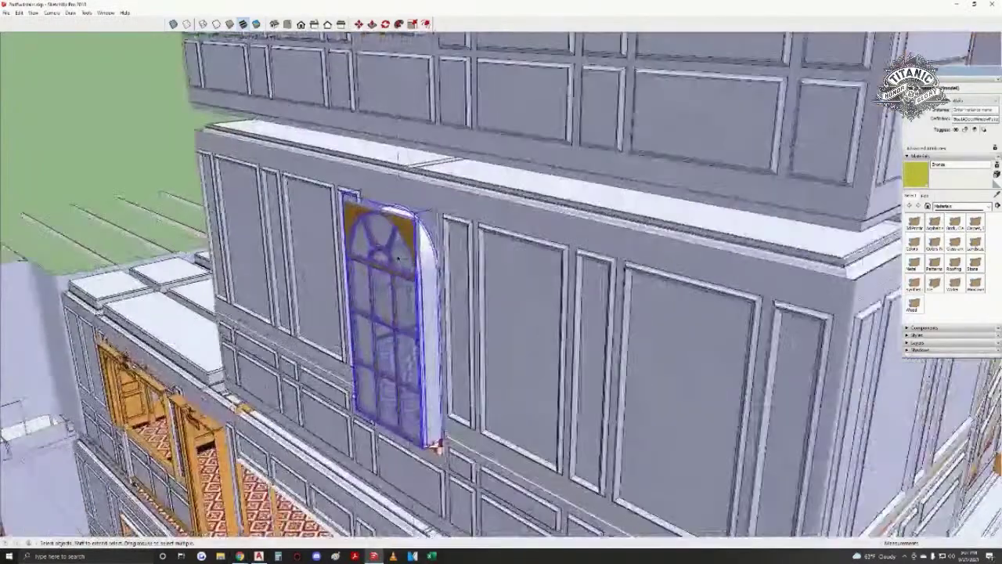
middle_click_drag(399, 253, 466, 204)
scroll(425, 219, "up", 1)
scroll(466, 202, "down", 4)
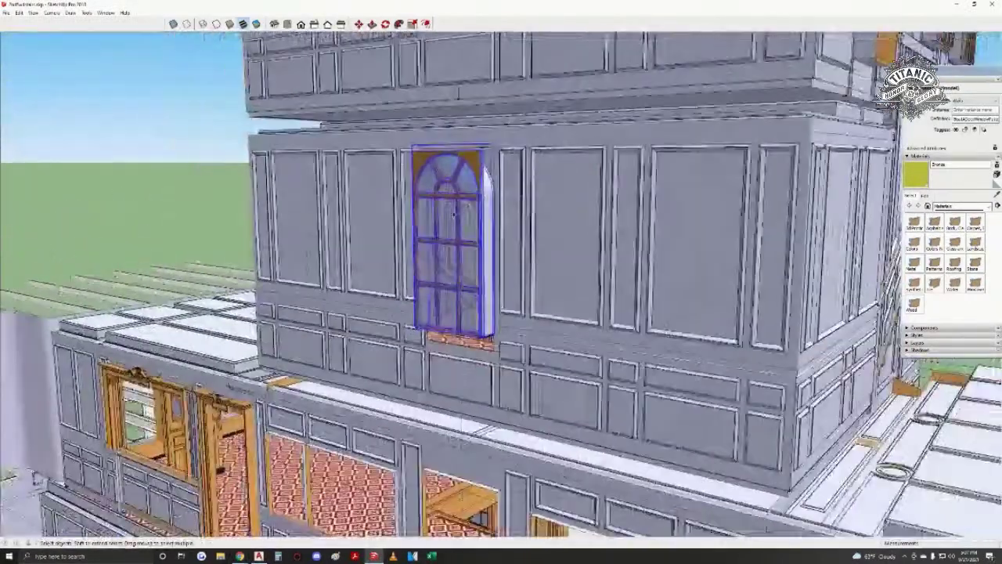
key("Delete")
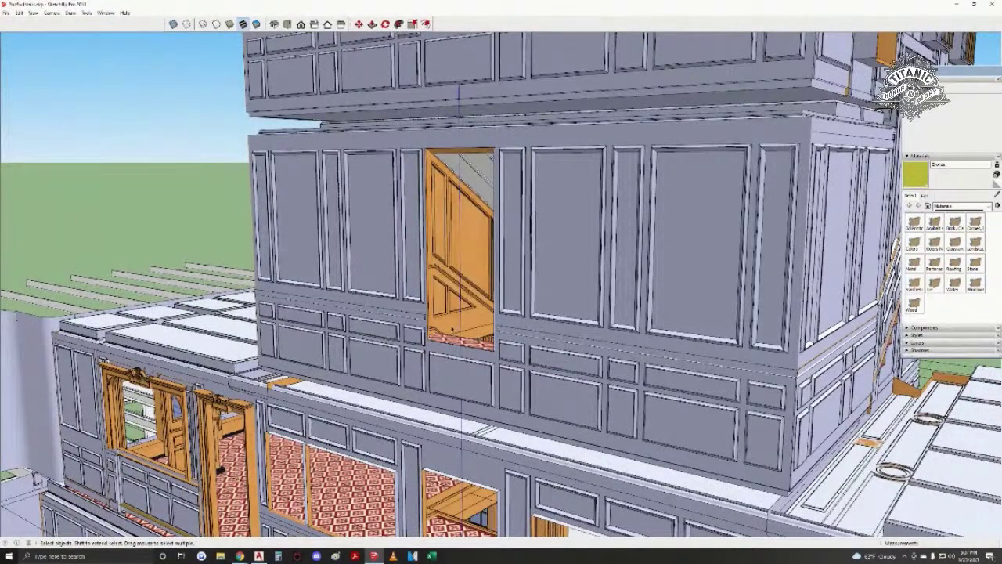
- Examine the middle storey's empty opening and the surrounding wall panelling from several angles
mouse_move(349, 302)
middle_mouse_down()
mouse_move(376, 299)
mouse_move(463, 253)
mouse_move(399, 300)
middle_mouse_up()
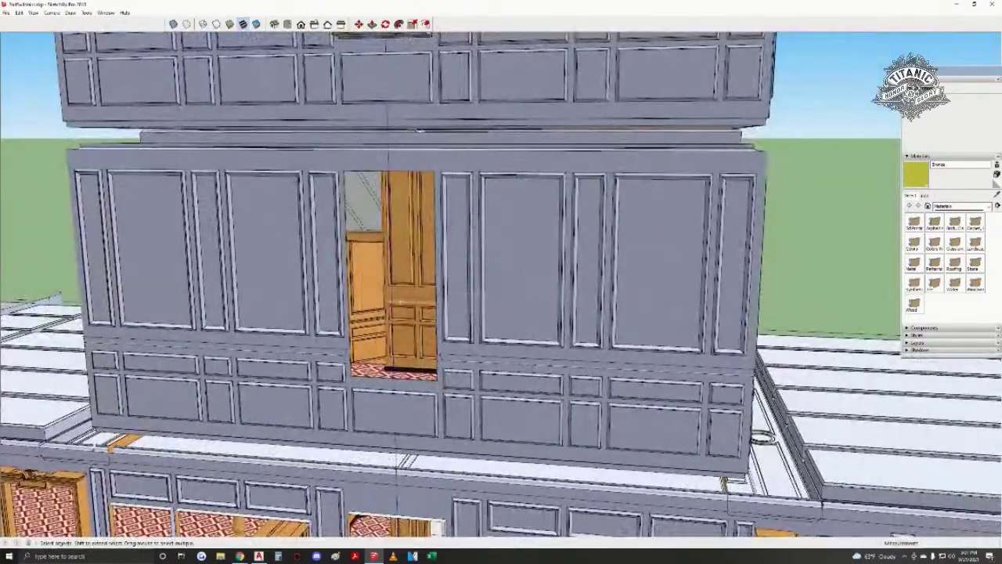
key("alt+Tab")
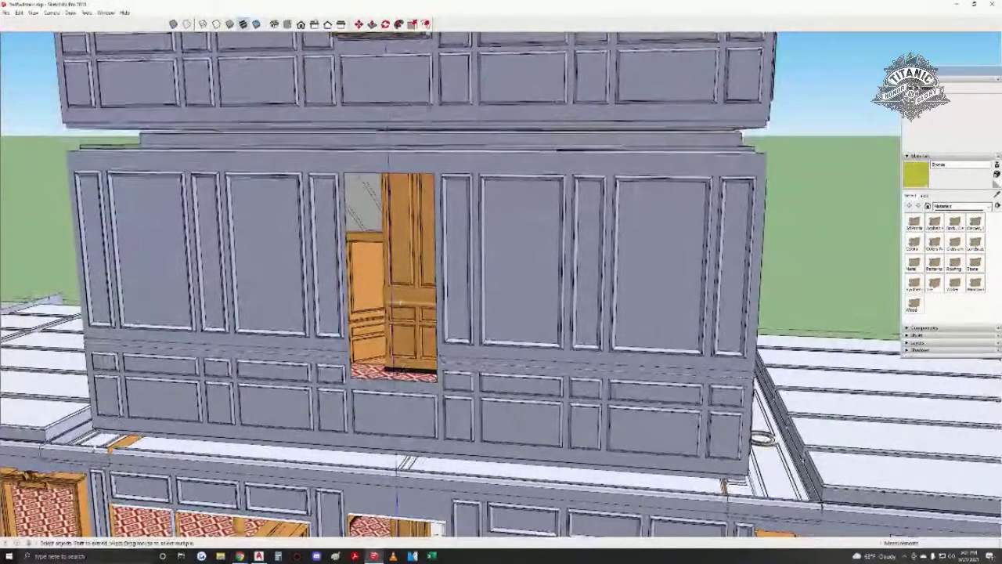
middle_click_drag(461, 319, 509, 317)
scroll(391, 258, "up", 2)
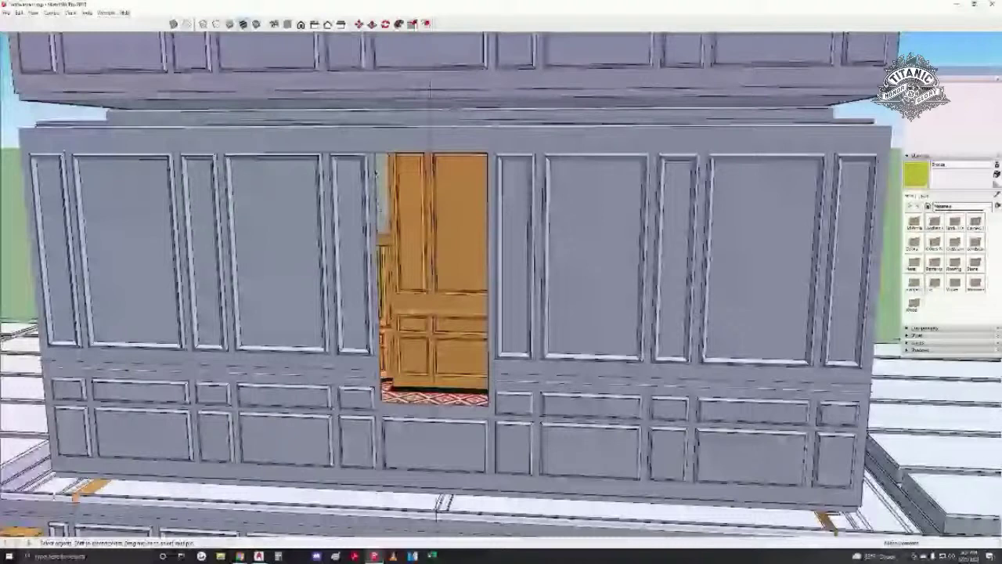
middle_click_drag(352, 188, 397, 187)
scroll(398, 187, "up", 1)
scroll(356, 266, "down", 2)
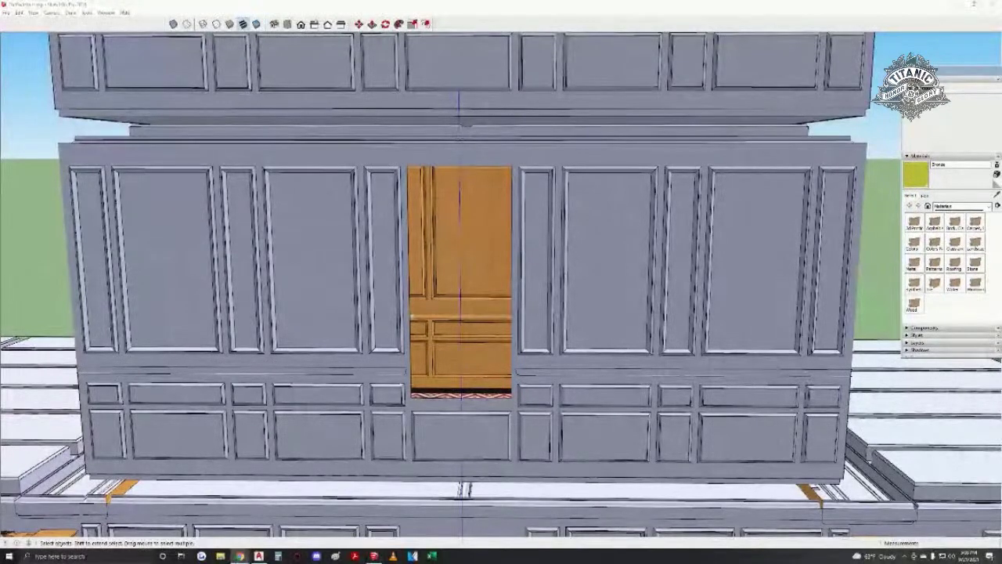
- Draw a rectangle on the middle storey's wall panels beside the empty opening
middle_click_drag(316, 335, 402, 316)
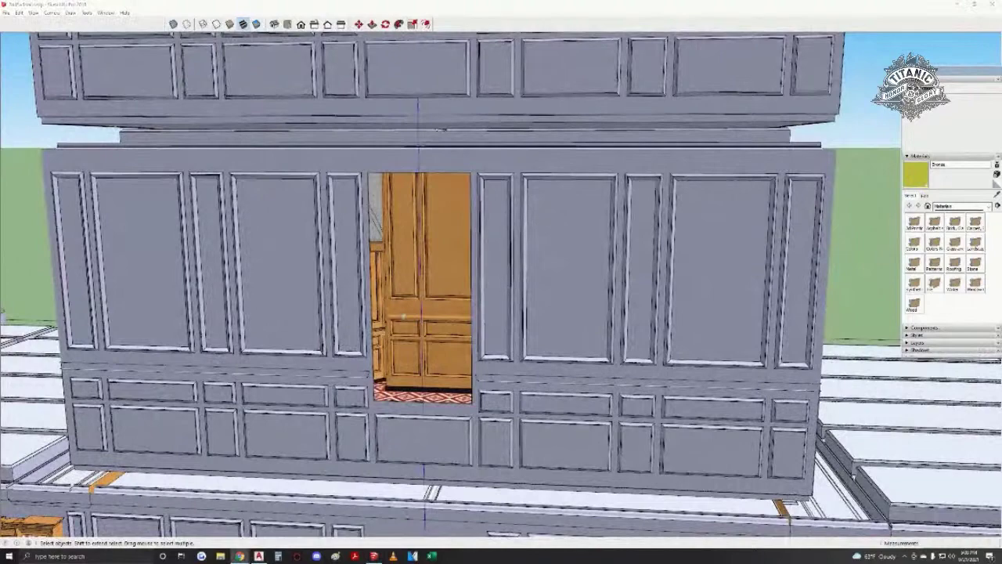
mouse_move(402, 315)
middle_mouse_down()
mouse_move(329, 177)
mouse_move(329, 193)
middle_mouse_up()
left_click(513, 220)
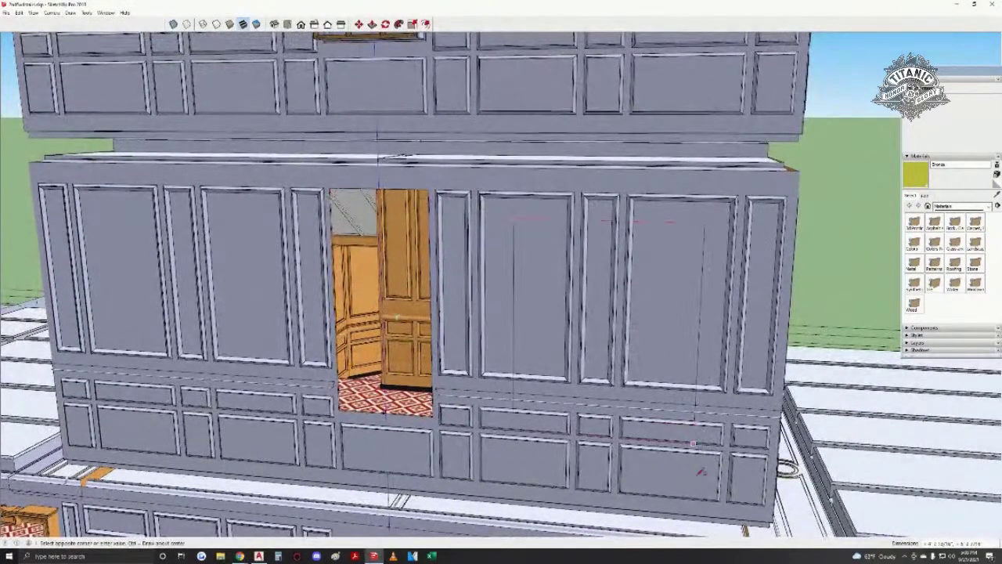
mouse_move(701, 472)
middle_mouse_down()
mouse_move(900, 410)
mouse_move(630, 398)
middle_mouse_up()
- Examine the stained-glass window reference photo beside the tower, including its traced frame lines and dimensions
scroll(451, 298, "up", 3)
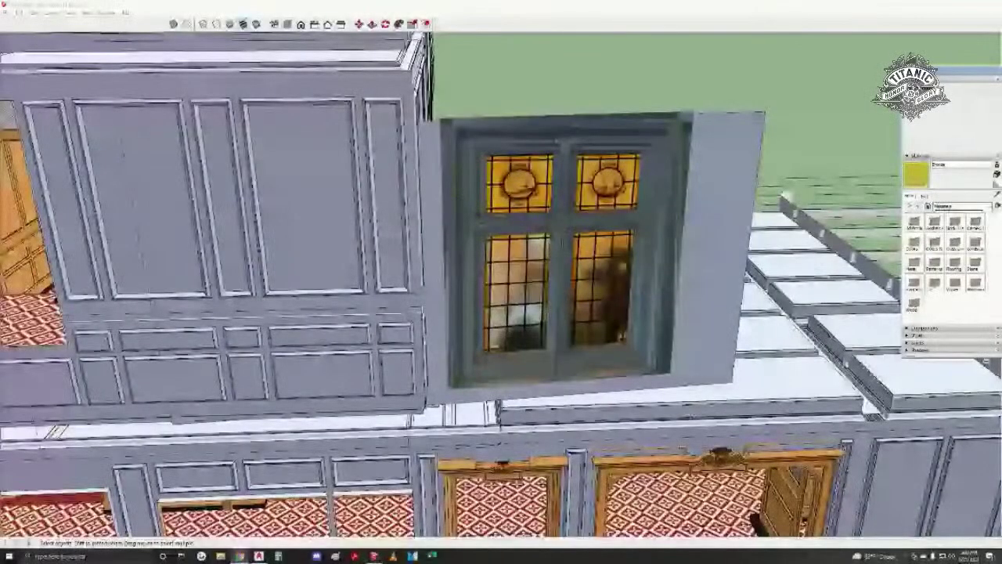
middle_click_drag(574, 288, 571, 288)
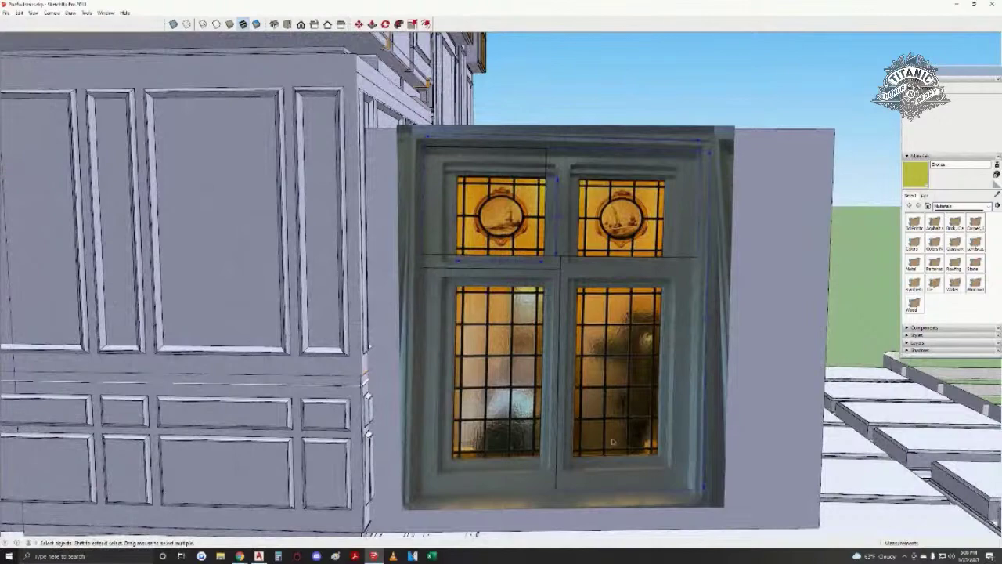
mouse_move(594, 445)
middle_mouse_down()
mouse_move(615, 439)
mouse_move(574, 417)
mouse_move(584, 431)
middle_mouse_up()
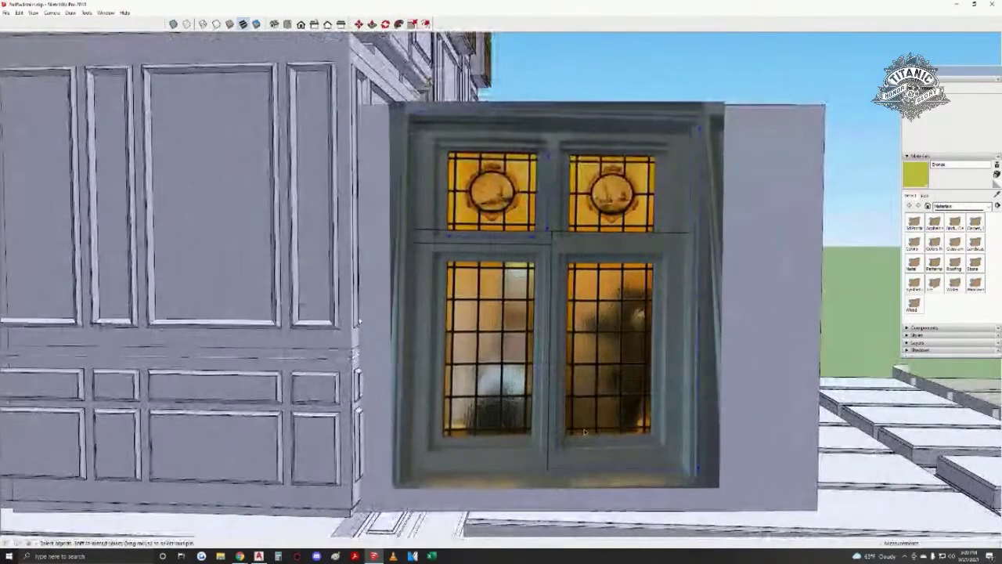
key("h")
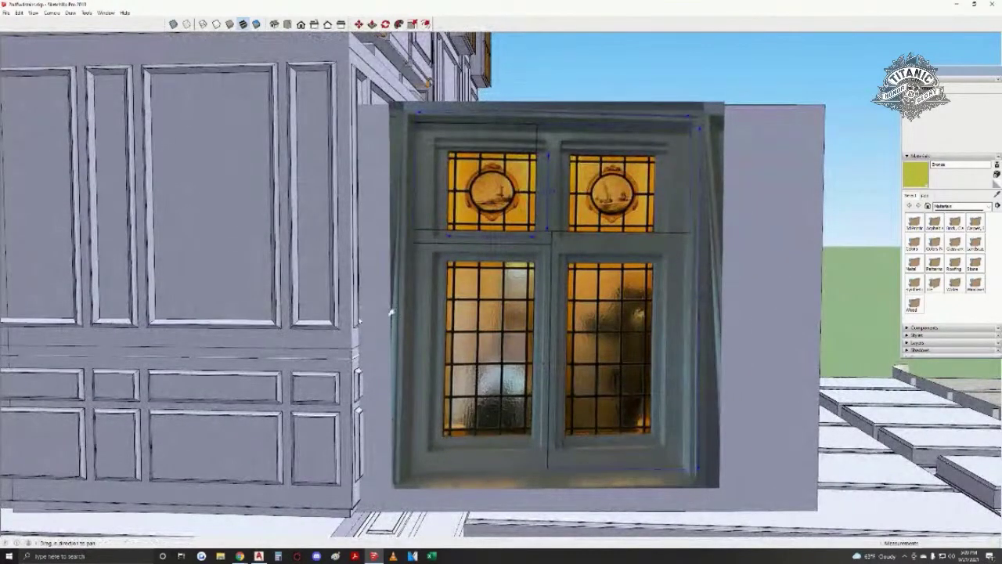
left_click_drag(529, 338, 367, 323)
middle_click_drag(368, 324, 407, 334)
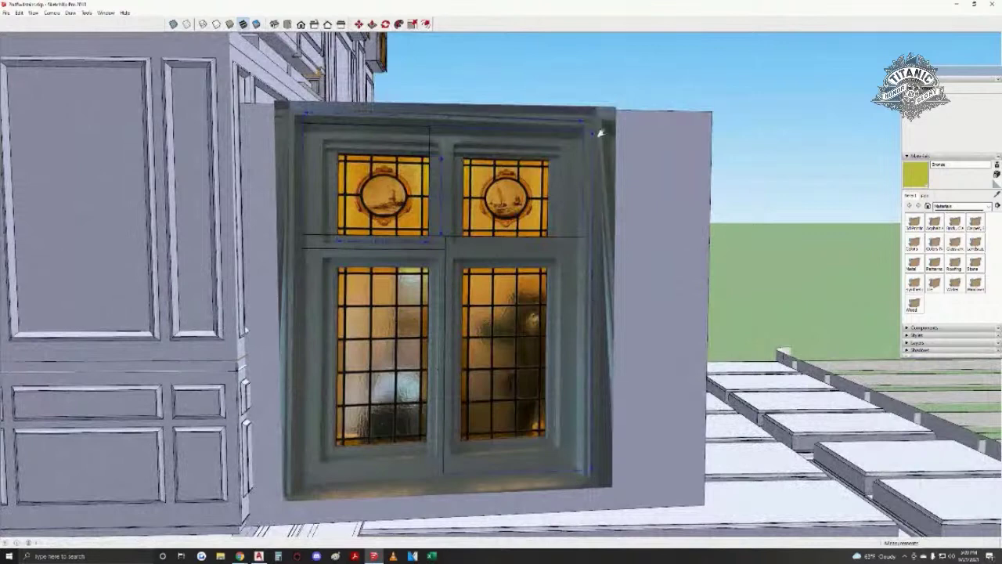
middle_click_drag(347, 460, 356, 469, "shift")
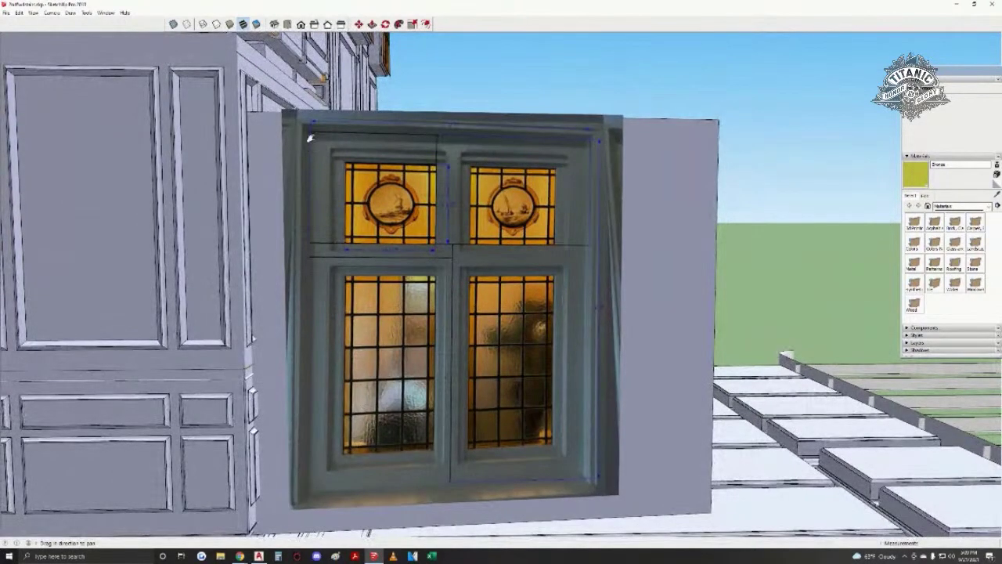
scroll(454, 122, "up", 3)
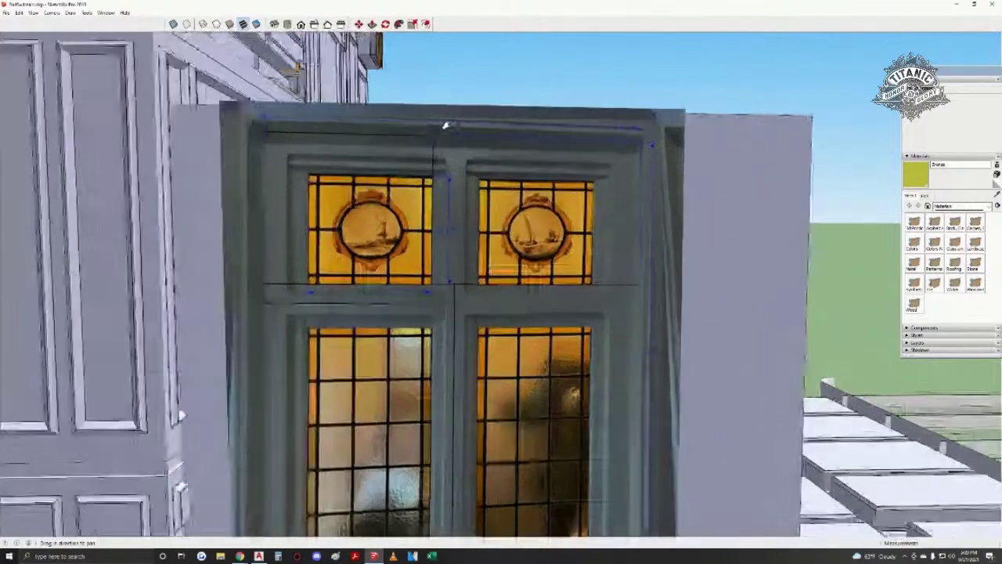
scroll(522, 142, "down", 5)
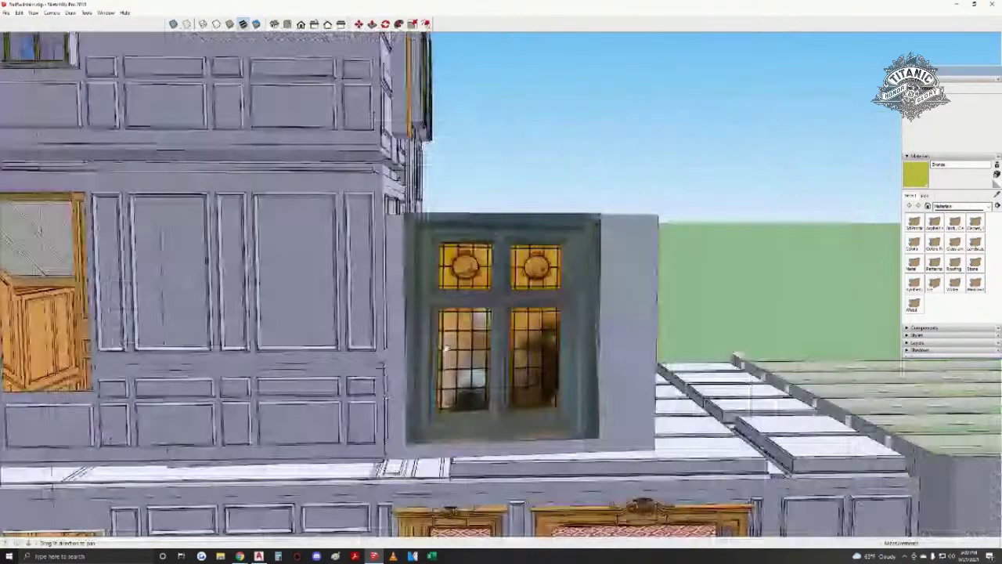
- Compare the reference window with the middle storey's opening and inspect the photo's lower leaded panes and frame closely
left_click_drag(446, 348, 653, 333)
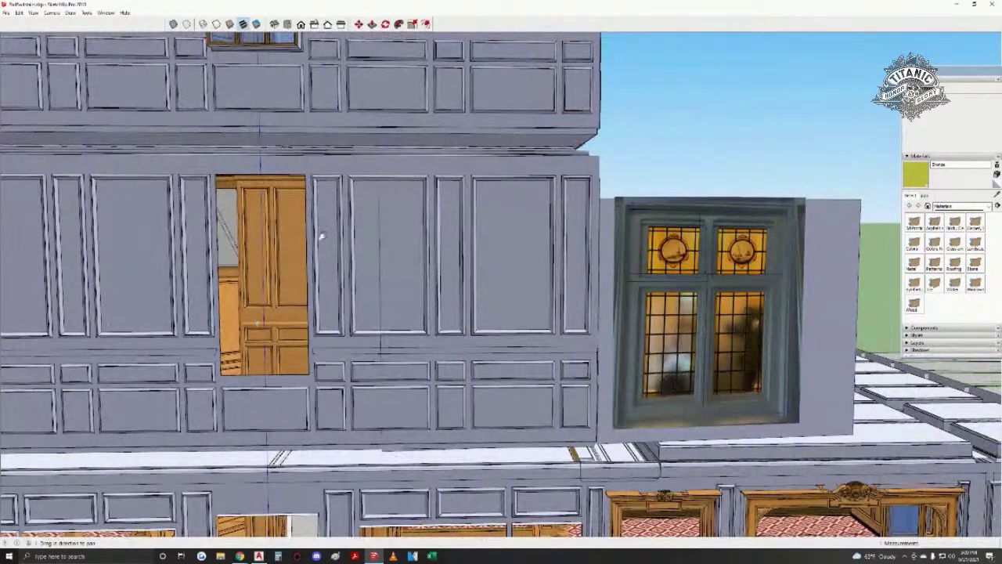
scroll(778, 307, "up", 4)
left_click_drag(718, 306, 539, 278)
scroll(540, 277, "down", 2)
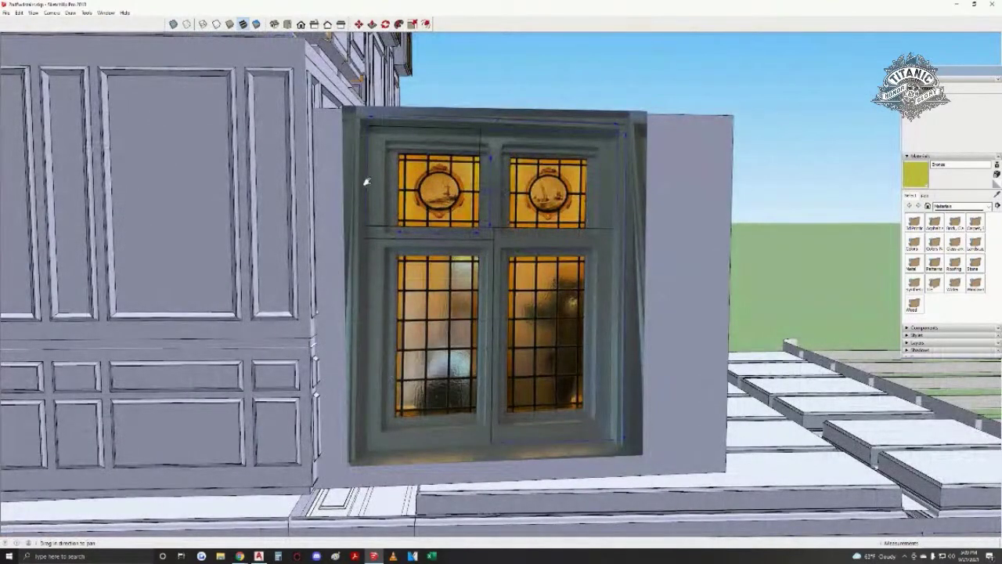
middle_click_drag(424, 259, 441, 280, "shift")
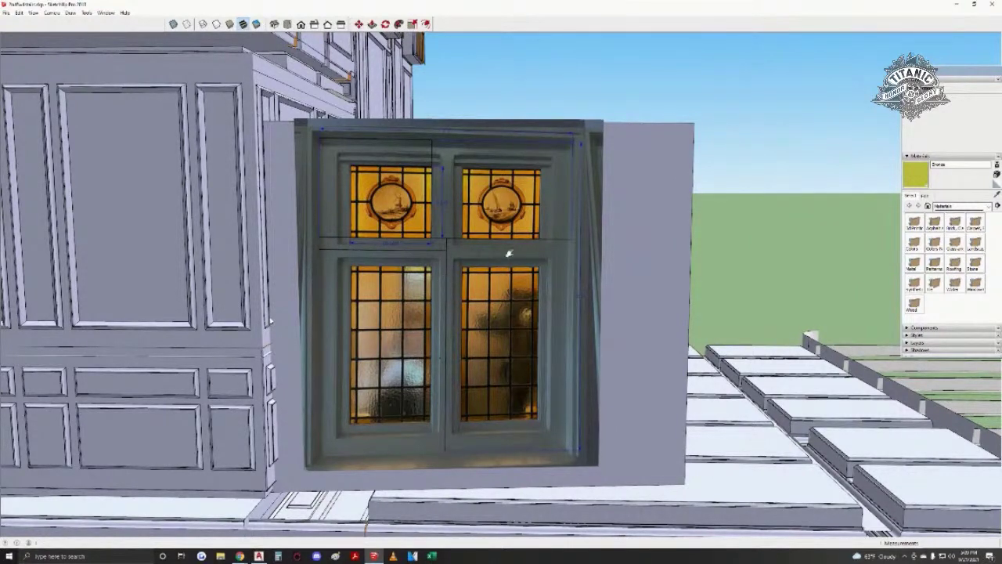
scroll(508, 254, "up", 6)
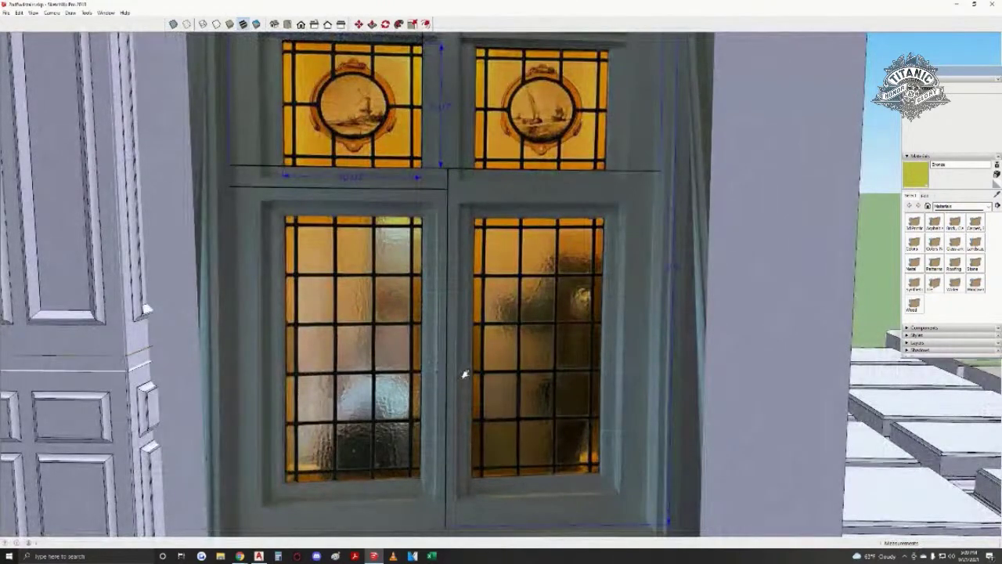
middle_click_drag(464, 375, 561, 358, "shift")
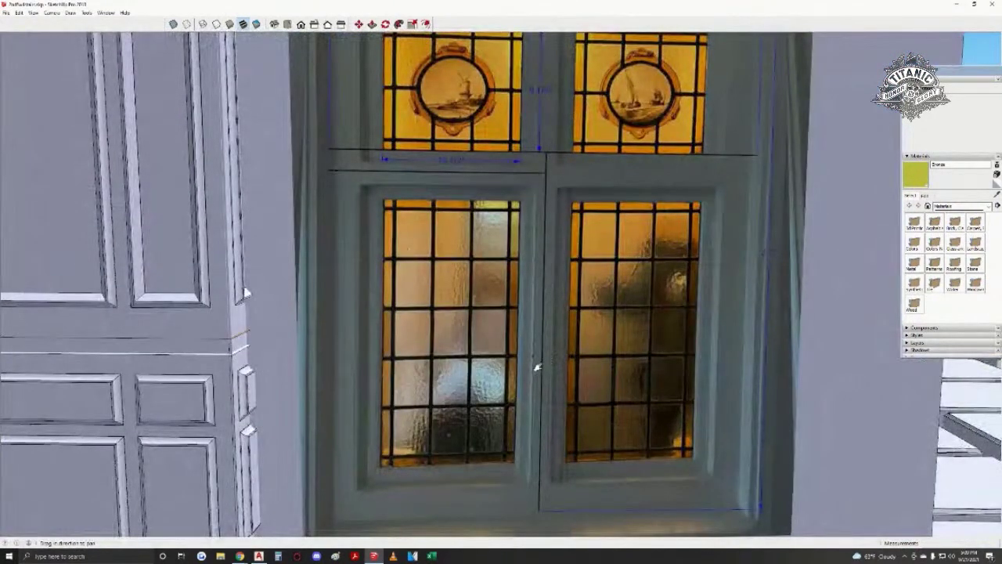
scroll(524, 373, "down", 2)
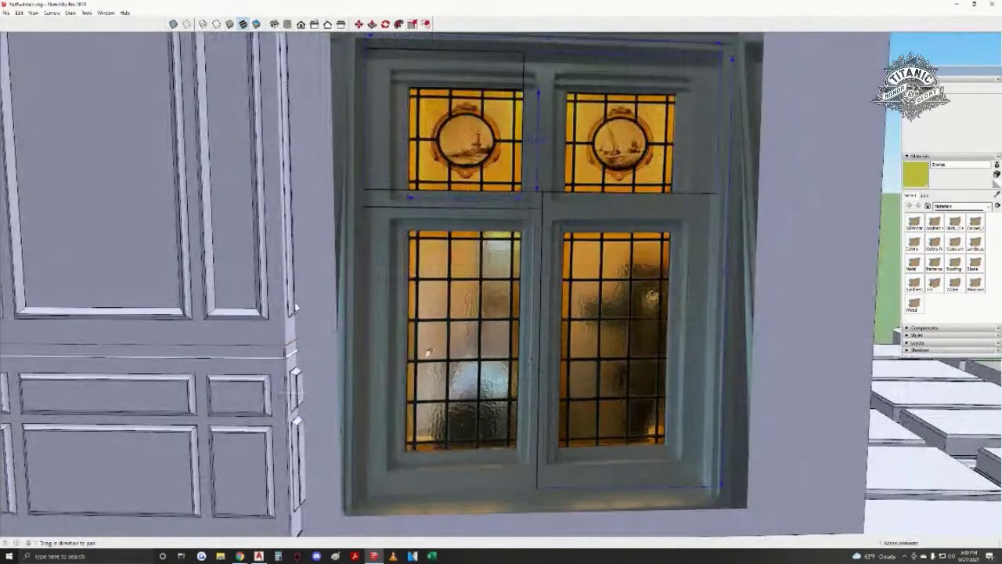
middle_click_drag(420, 344, 445, 351, "shift")
scroll(441, 307, "down", 2)
left_click_drag(405, 290, 414, 300)
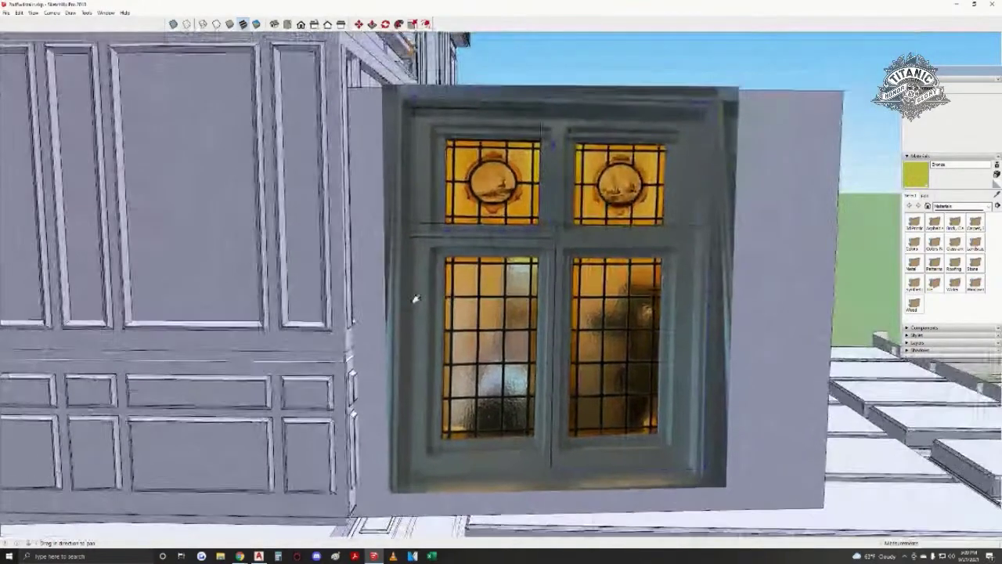
- Check the reference window's proportions against the empty opening again and study its upper stained-glass panes up close
left_click_drag(425, 228, 454, 232)
scroll(454, 233, "down", 2)
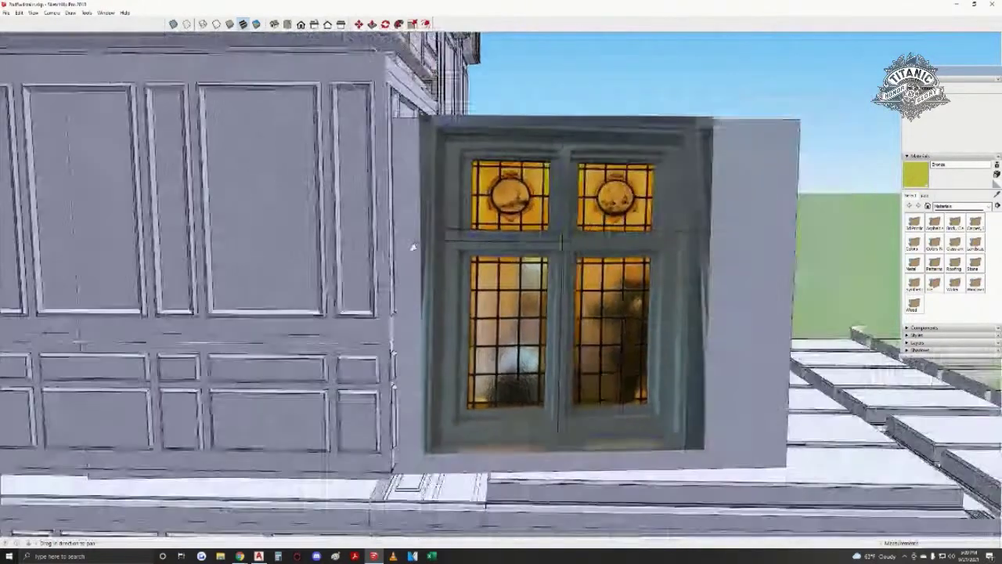
left_click_drag(230, 284, 310, 296)
mouse_move(311, 297)
middle_mouse_down("shift")
mouse_move(451, 304)
mouse_move(486, 322)
mouse_move(551, 327)
middle_mouse_up("shift")
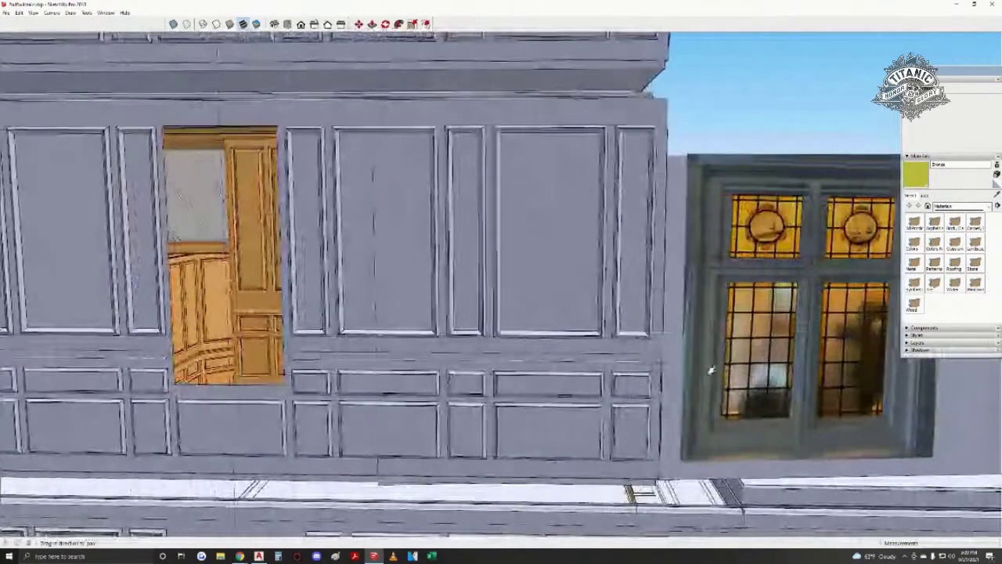
mouse_move(711, 370)
middle_mouse_down("shift")
mouse_move(641, 365)
mouse_move(707, 371)
middle_mouse_up("shift")
middle_click_drag(168, 217, 280, 231)
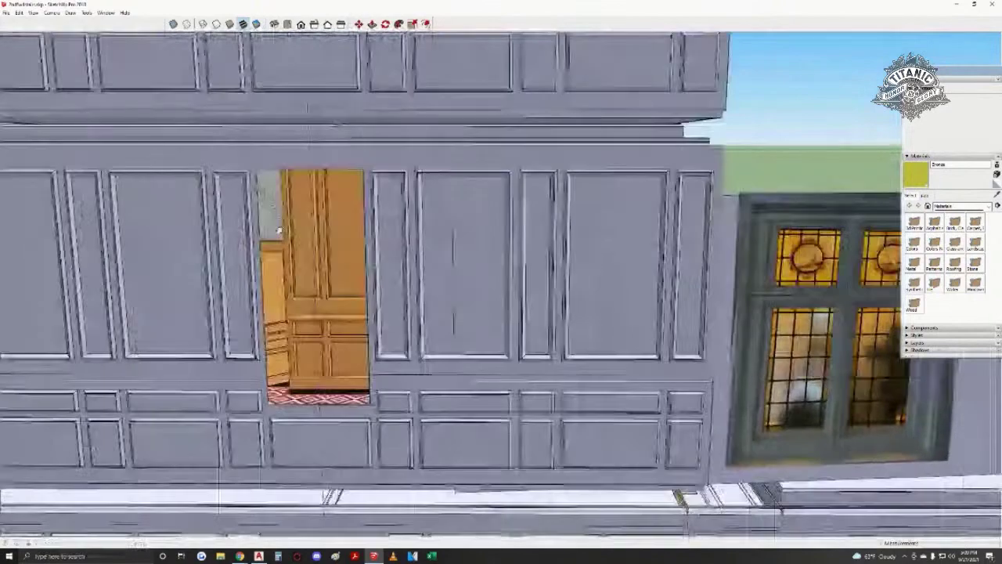
middle_click_drag(751, 298, 492, 251, "shift")
scroll(492, 251, "up", 3)
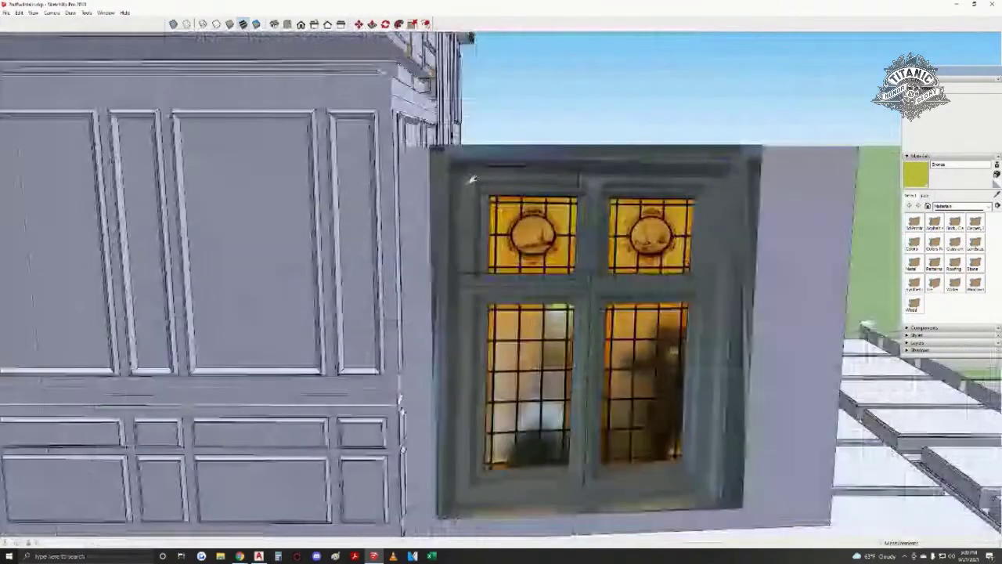
scroll(517, 221, "up", 2)
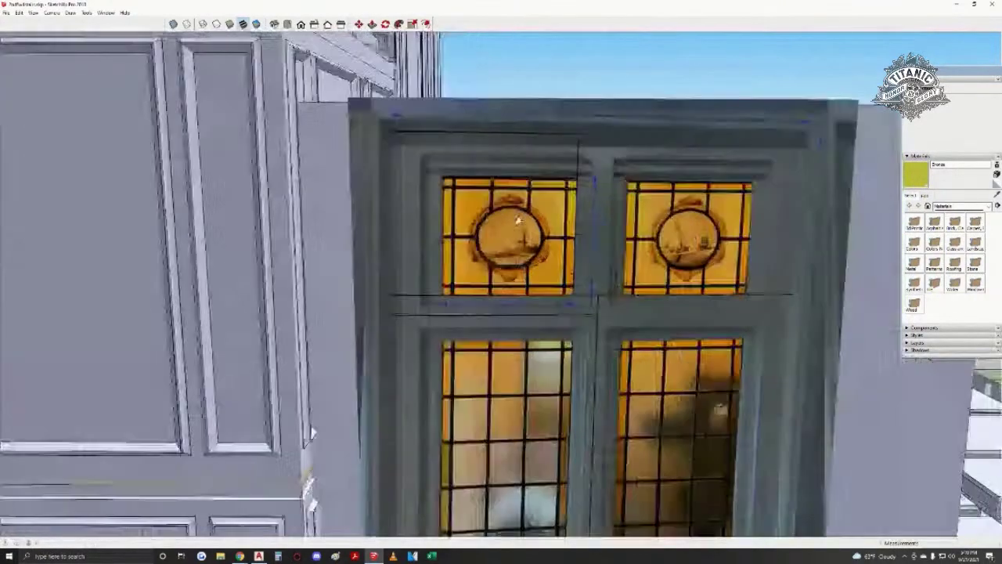
- Examine the reference window's two upper medallion panes with their dimensions, and relate them to the overall frame
scroll(552, 311, "down", 2)
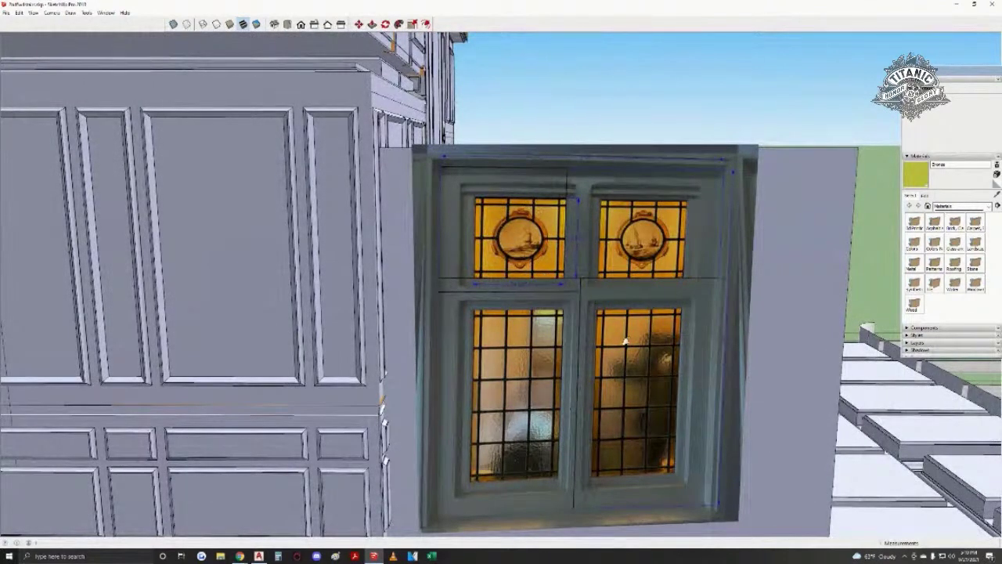
middle_click_drag(613, 354, 590, 315, "shift")
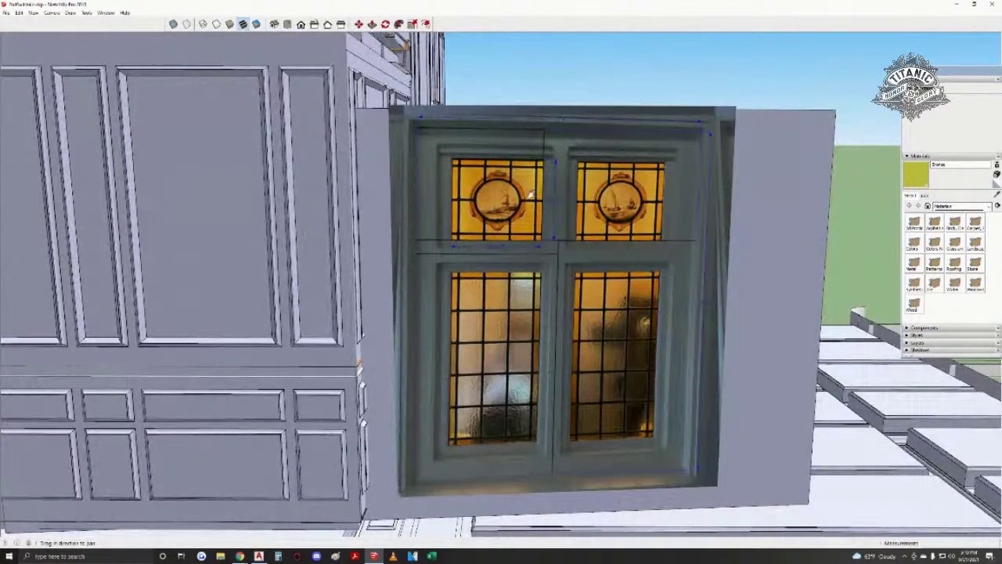
scroll(531, 194, "up", 3)
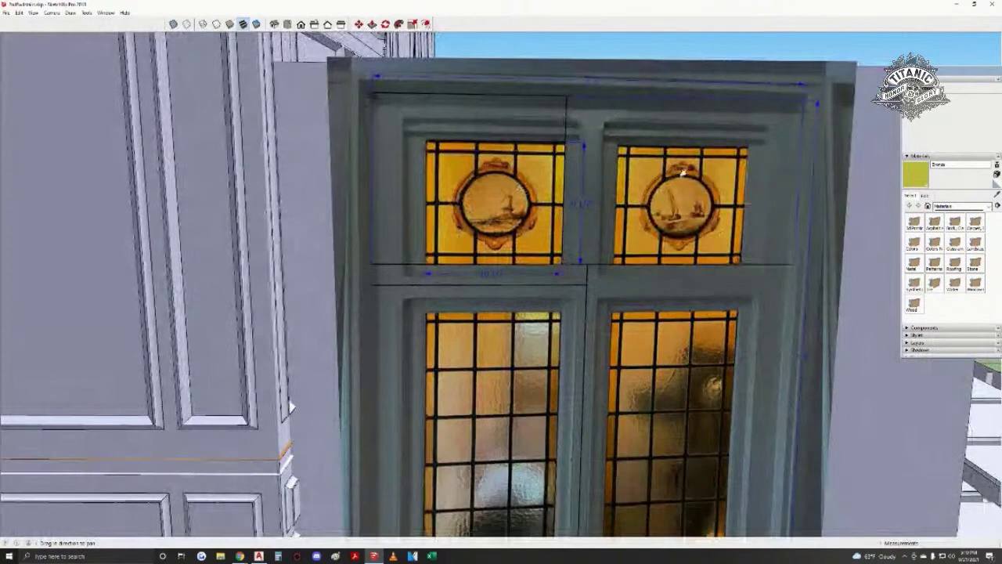
scroll(452, 174, "up", 3)
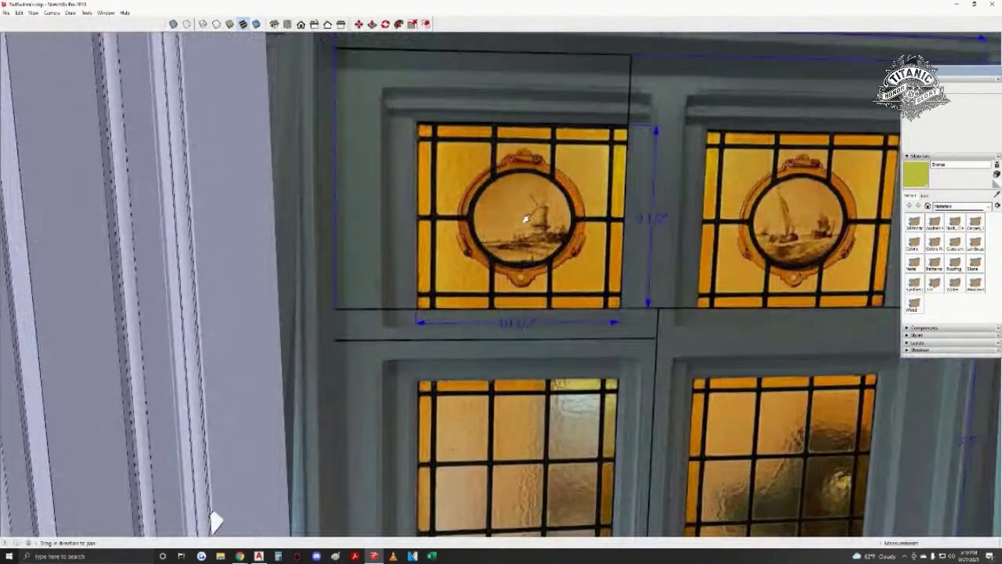
left_click_drag(524, 220, 383, 232)
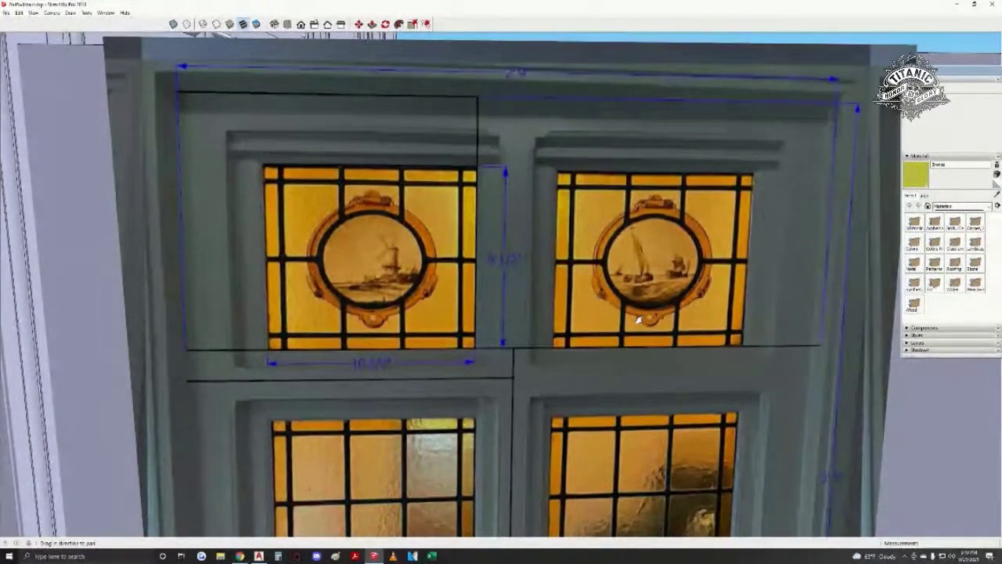
scroll(630, 334, "down", 4)
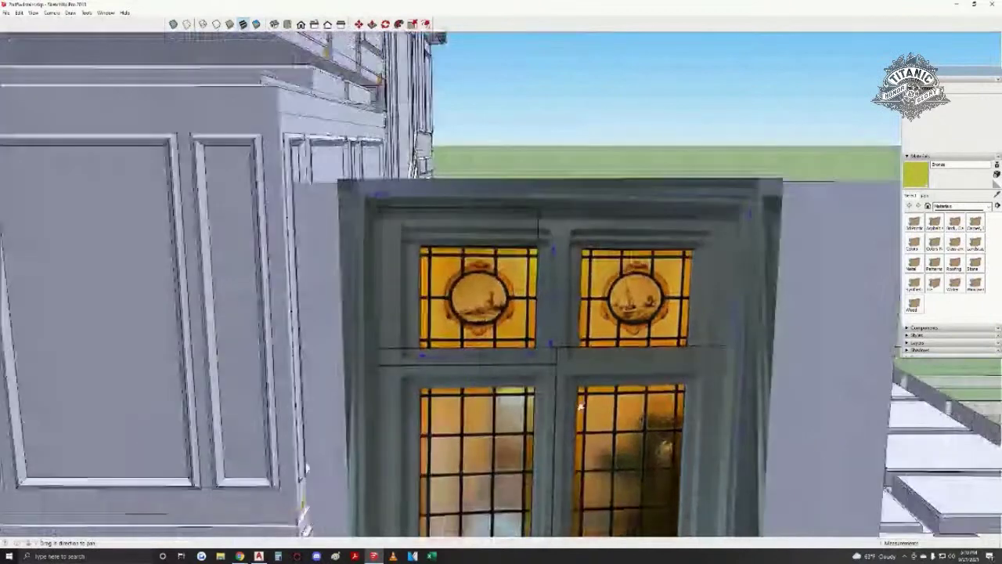
left_click_drag(580, 406, 554, 304)
middle_click_drag(553, 305, 539, 258, "shift")
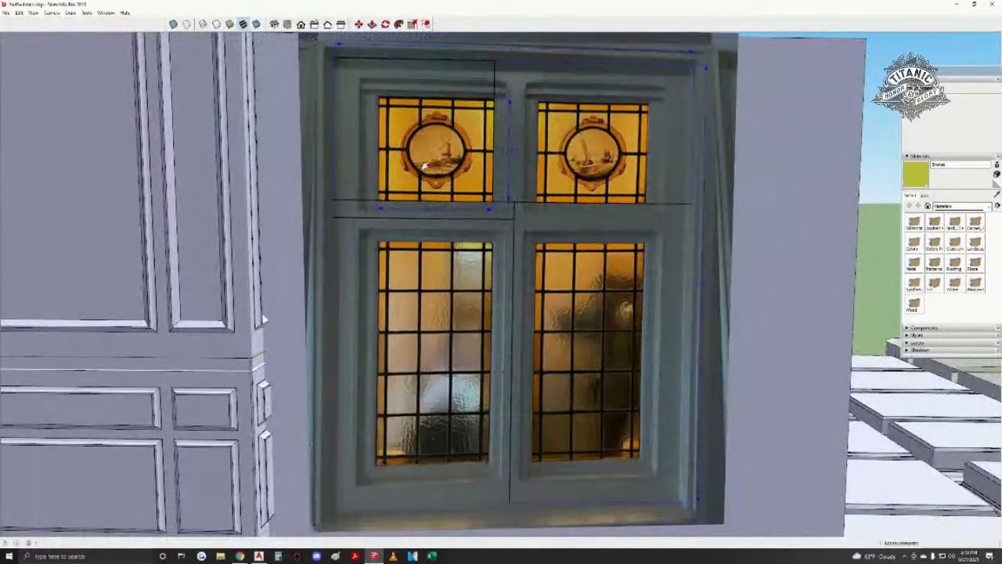
- Inspect the reference window's lower leaded panes and the crossbar beneath the medallions, and compare the frame with the tower's wall panels
scroll(424, 165, "down", 3)
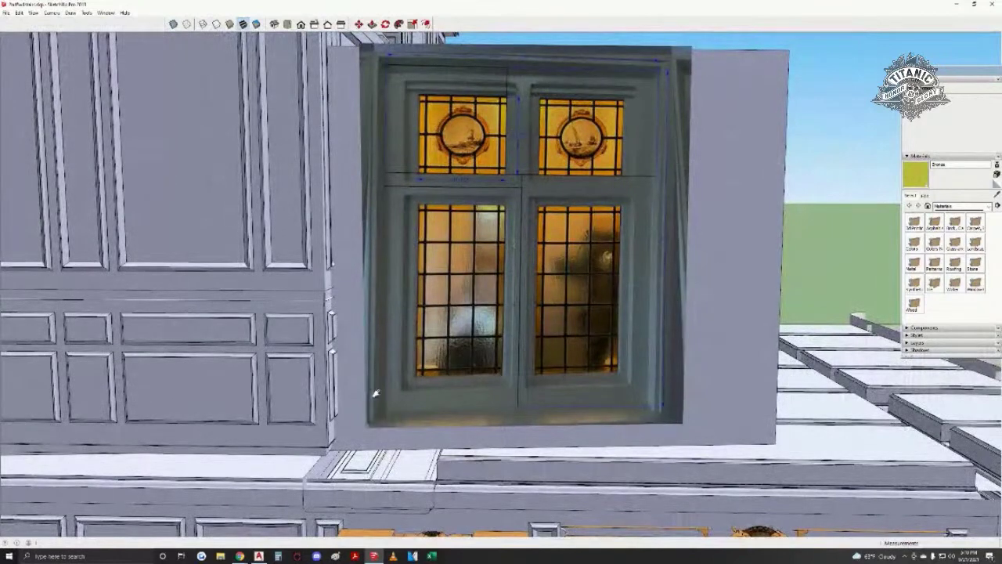
scroll(580, 416, "up", 2)
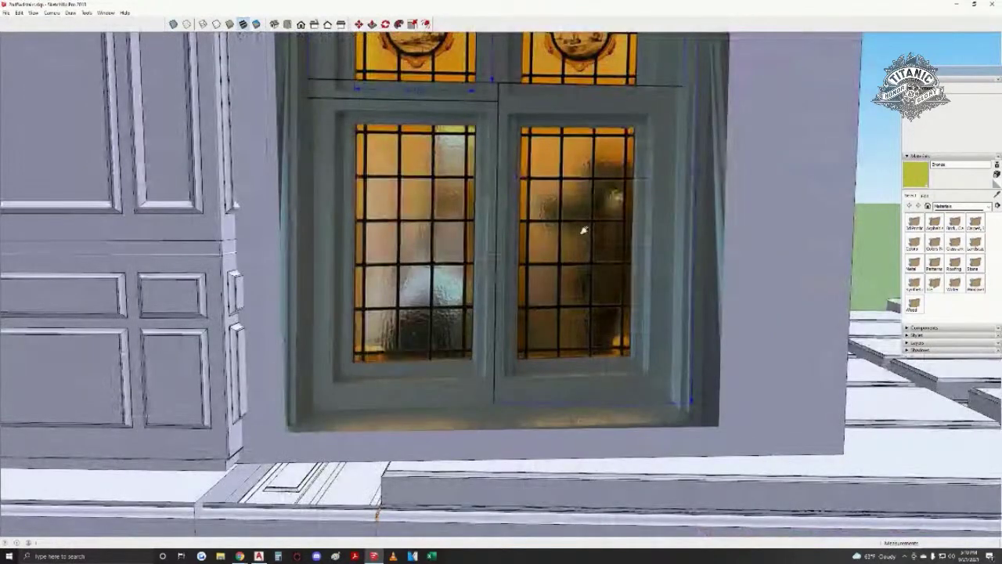
scroll(579, 230, "up", 3)
scroll(666, 213, "up", 1)
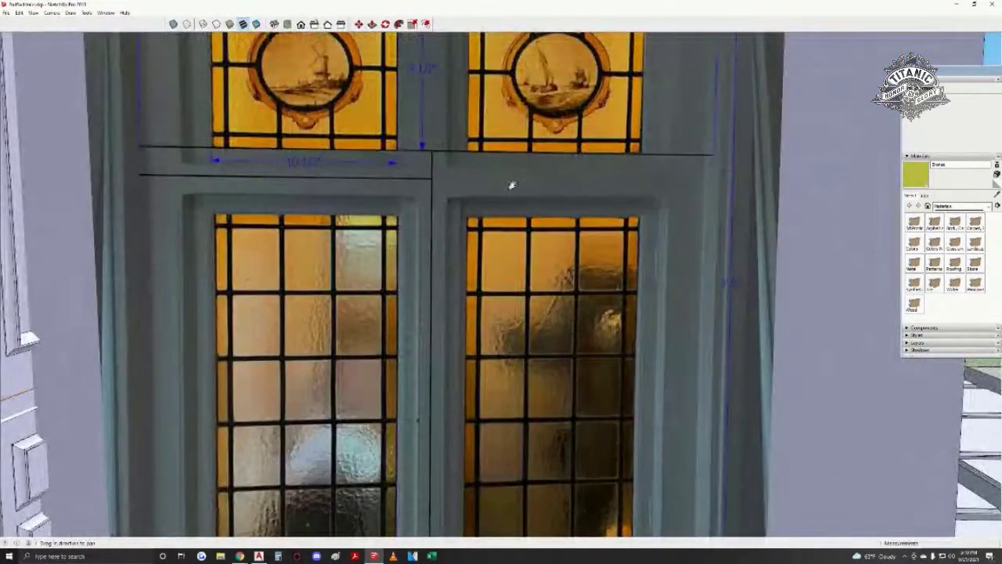
left_click_drag(447, 212, 477, 262)
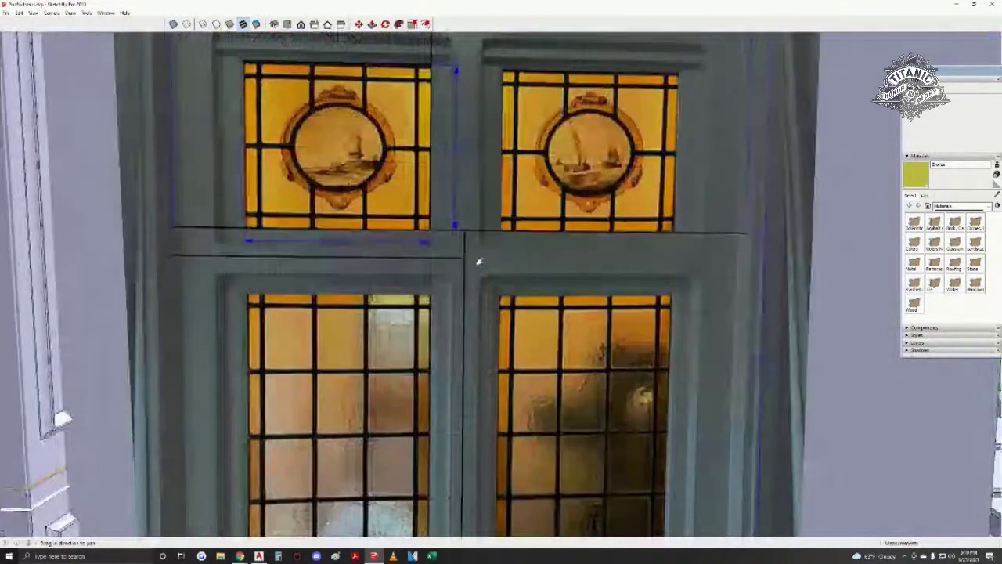
left_click_drag(699, 72, 710, 108)
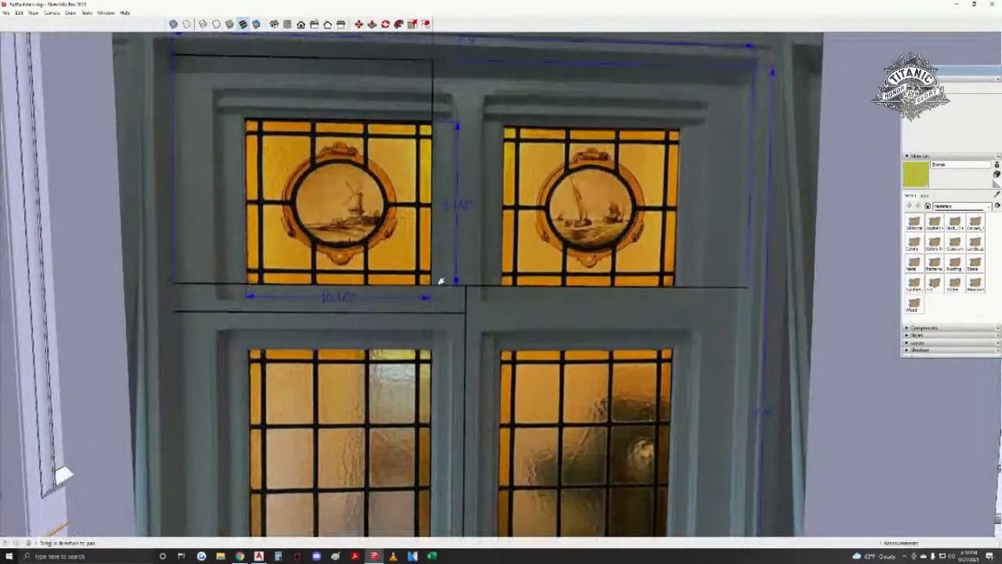
scroll(346, 387, "down", 4)
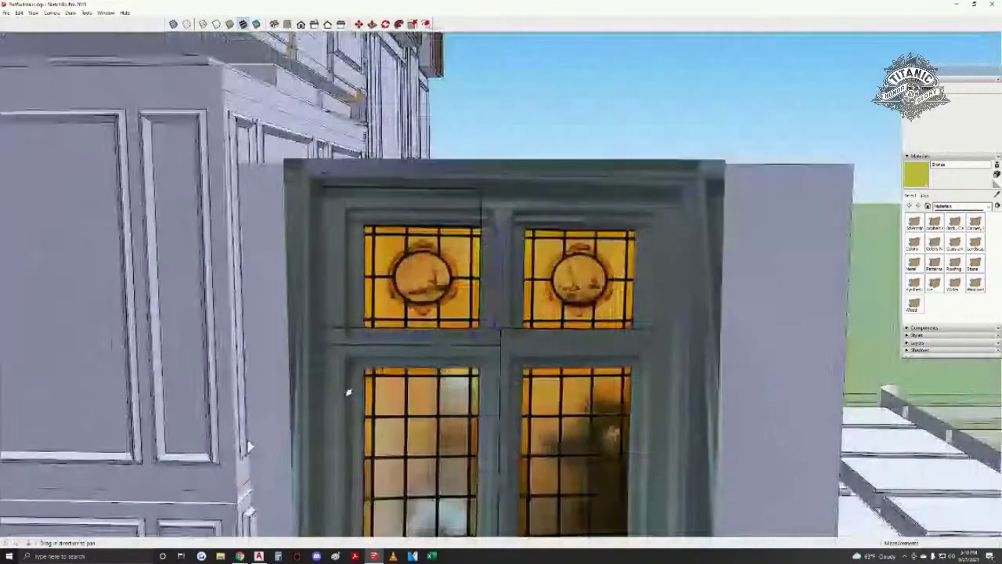
left_click_drag(348, 391, 440, 358)
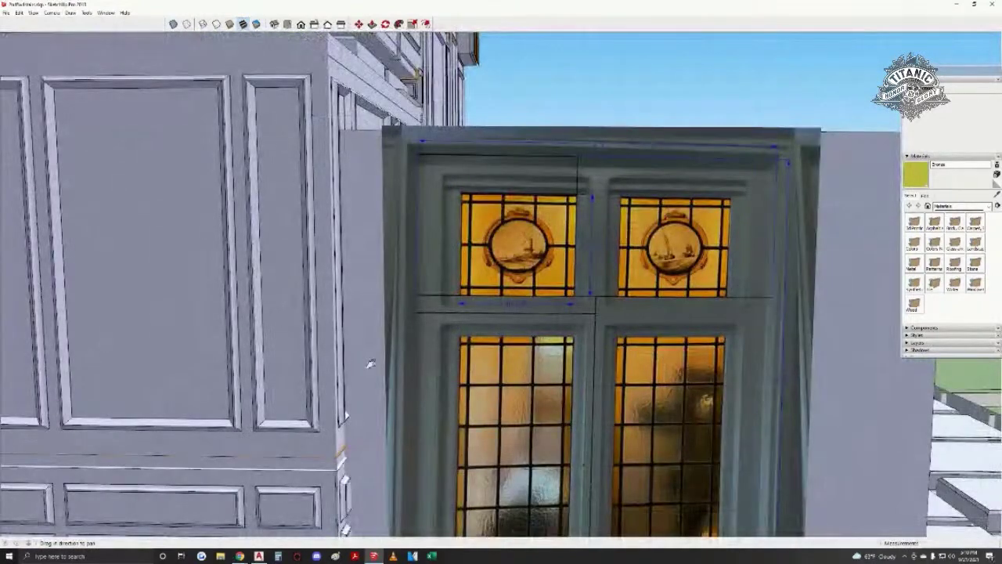
left_click_drag(205, 379, 242, 376)
- Try to draw a straight line across the reference window's upper frame, just above the stained-glass panes
mouse_move(504, 339)
middle_mouse_down()
mouse_move(523, 360)
mouse_move(496, 389)
mouse_move(478, 289)
middle_mouse_up()
scroll(523, 360, "down", 1)
scroll(485, 342, "down", 1)
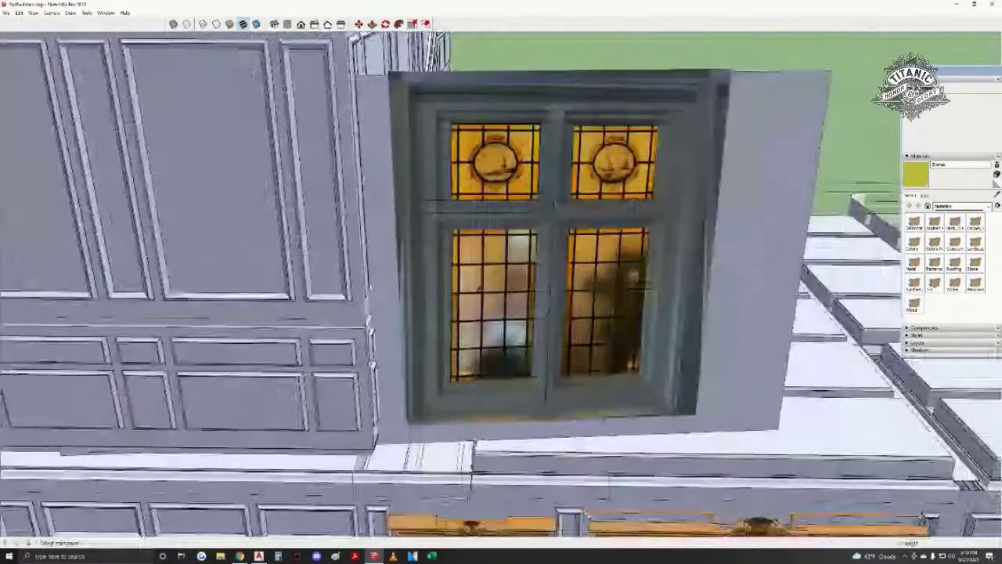
mouse_move(479, 415)
middle_mouse_down()
mouse_move(649, 257)
mouse_move(428, 327)
mouse_move(329, 468)
middle_mouse_up()
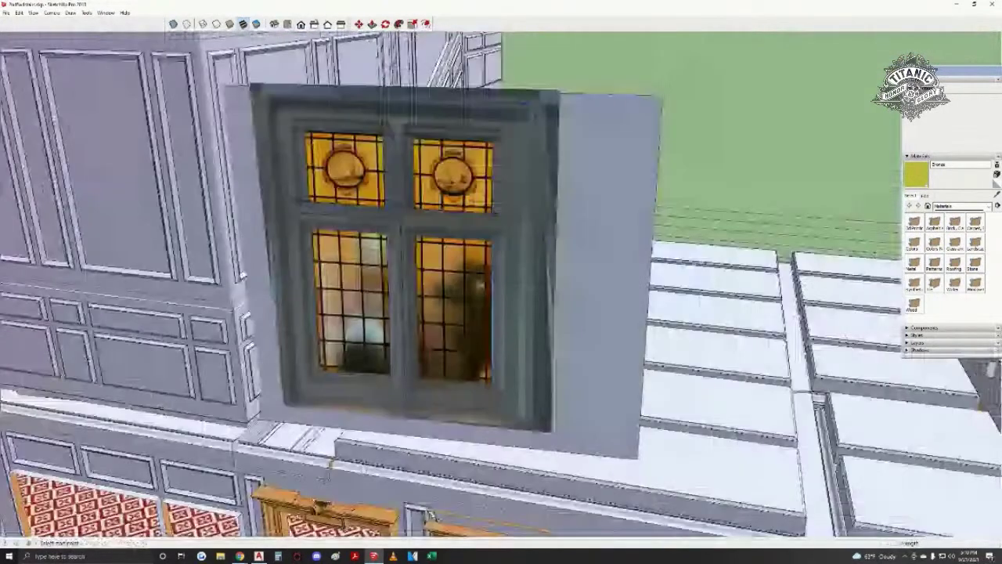
scroll(310, 190, "up", 1)
left_click(287, 141)
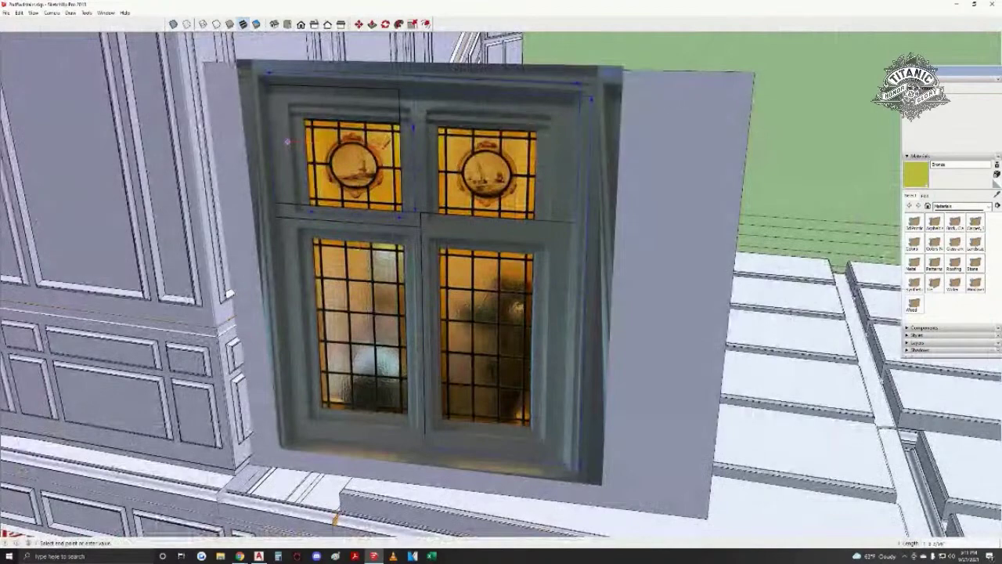
key("space")
mouse_move(382, 147)
middle_mouse_down()
mouse_move(468, 193)
mouse_move(399, 185)
middle_mouse_up()
scroll(470, 194, "down", 1)
scroll(371, 184, "up", 1)
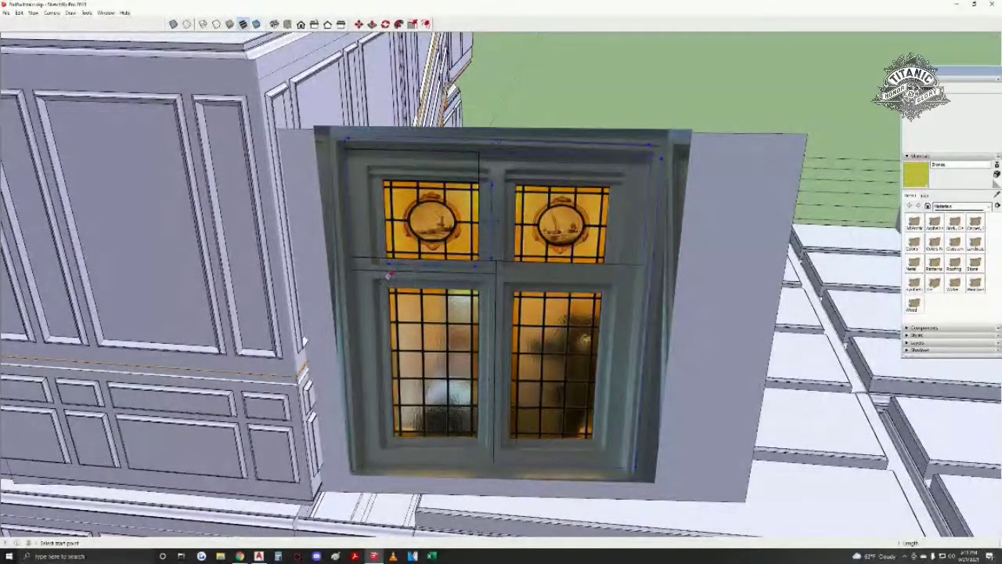
middle_click_drag(382, 276, 410, 279)
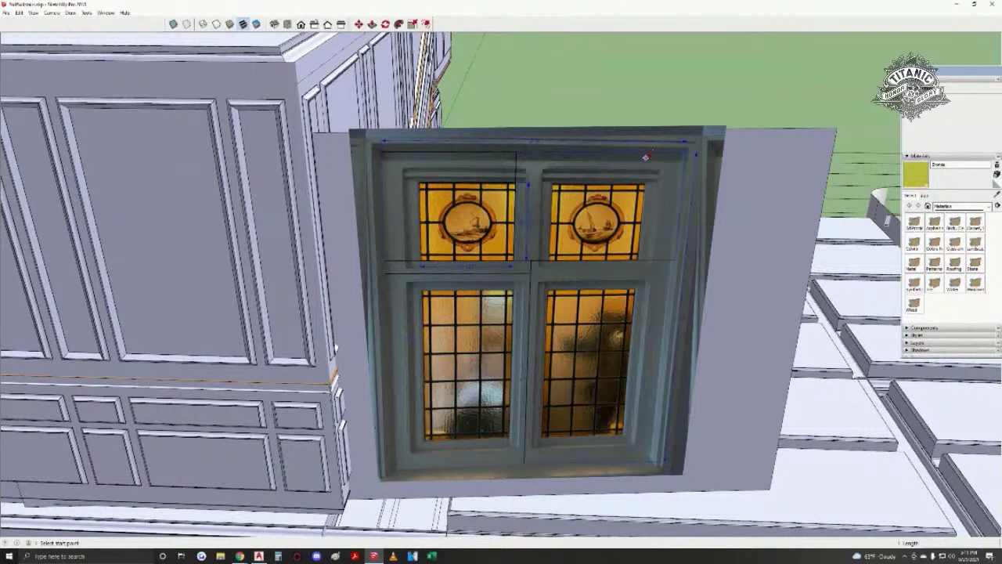
left_click(382, 168)
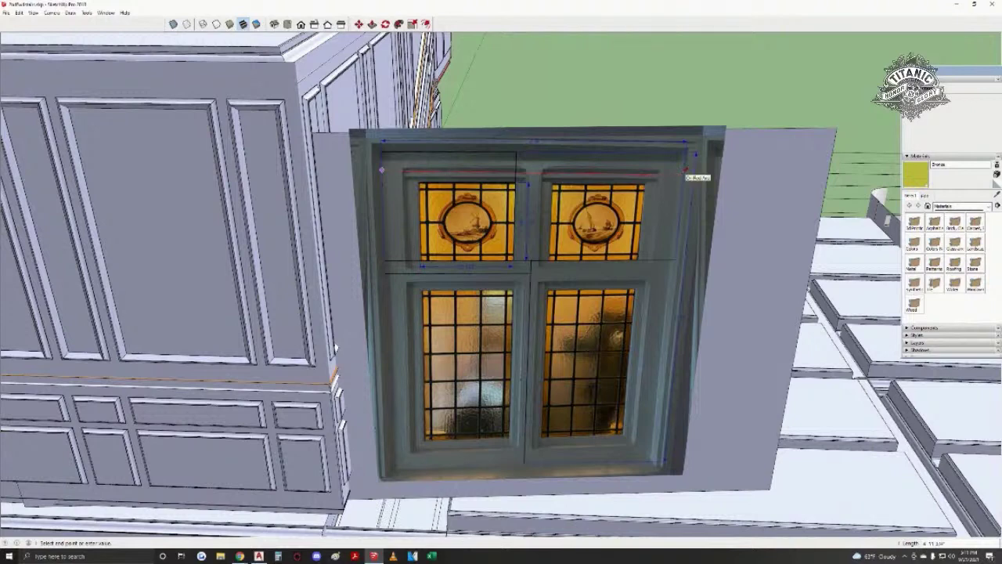
mouse_move(475, 307)
middle_mouse_down()
mouse_move(426, 338)
mouse_move(438, 344)
middle_mouse_up()
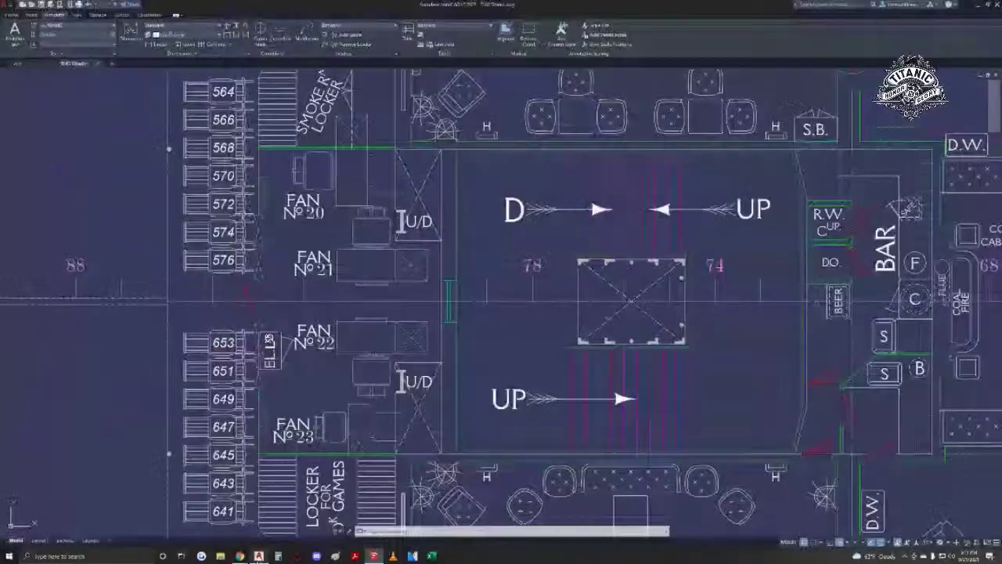
- Switch to the Titanic deck plans in AutoCAD and select the two outer-wall windows of the Old Dutch stateroom B59
scroll(611, 368, "down", 8)
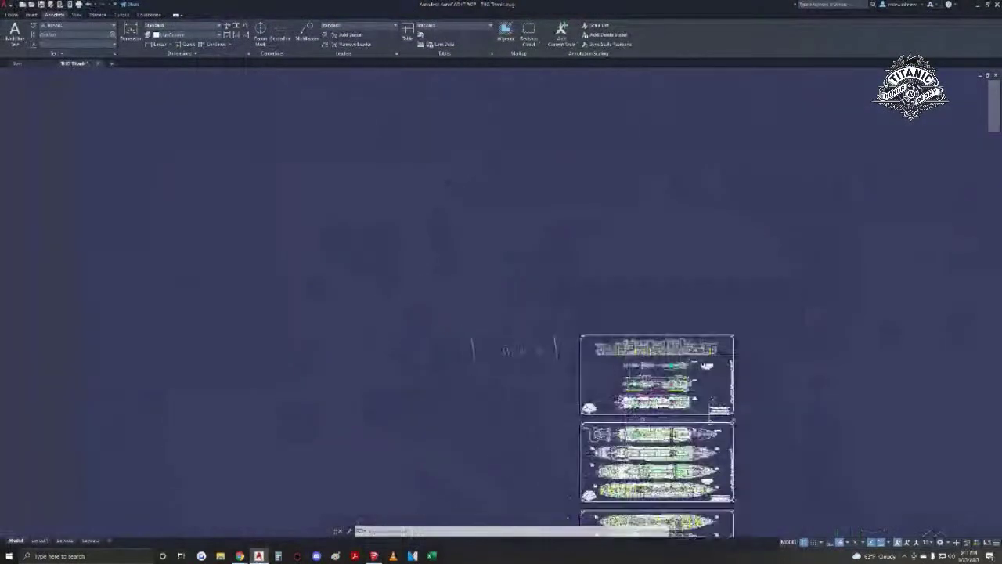
mouse_move(529, 540)
middle_mouse_down()
mouse_move(488, 465)
mouse_move(463, 376)
middle_mouse_up()
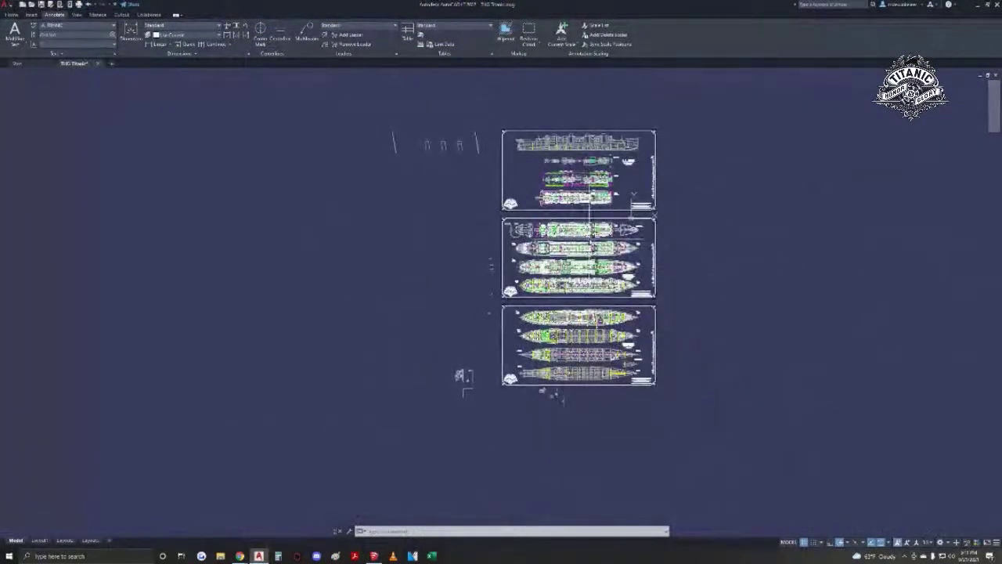
scroll(586, 237, "up", 6)
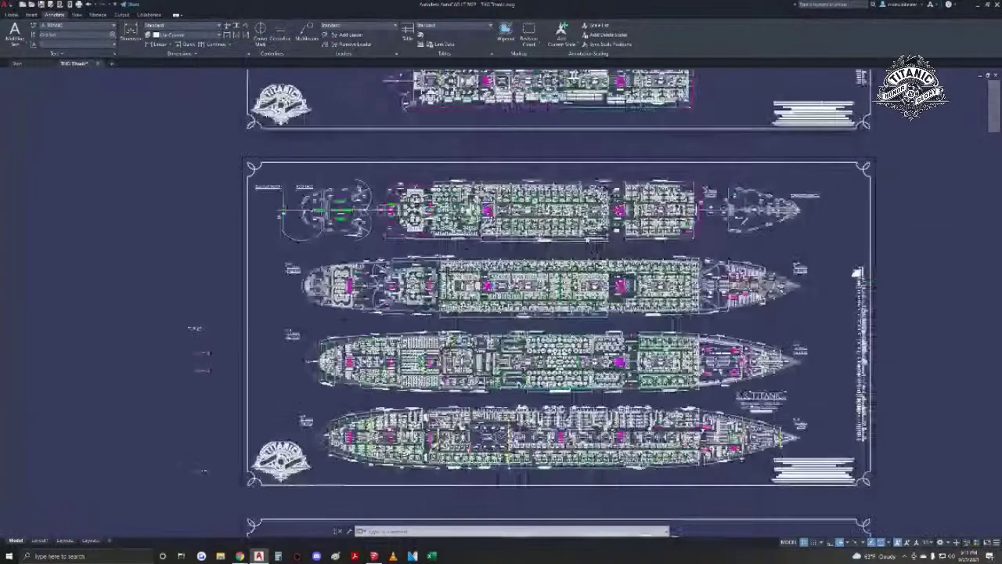
scroll(464, 217, "up", 10)
scroll(464, 216, "up", 5)
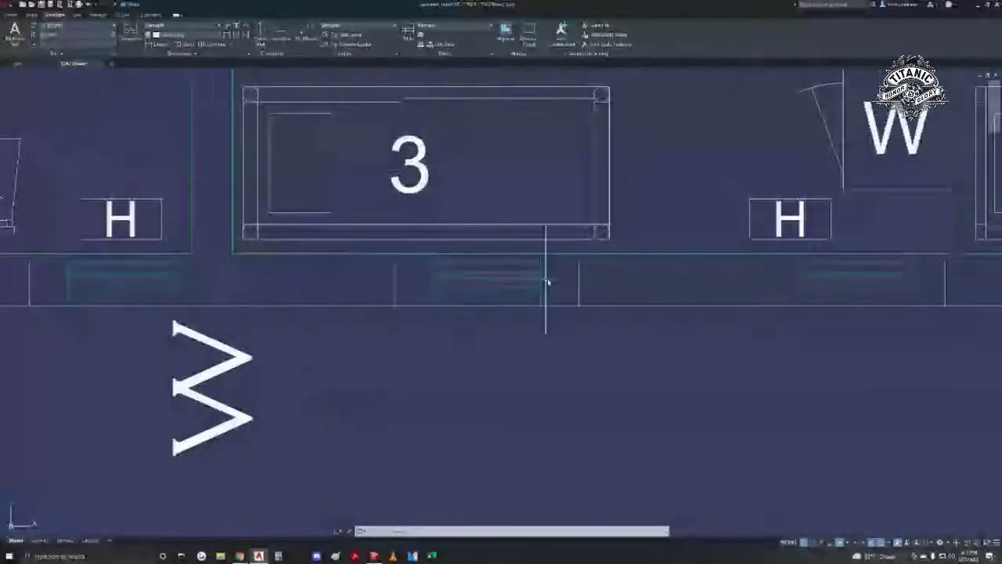
left_click(450, 295)
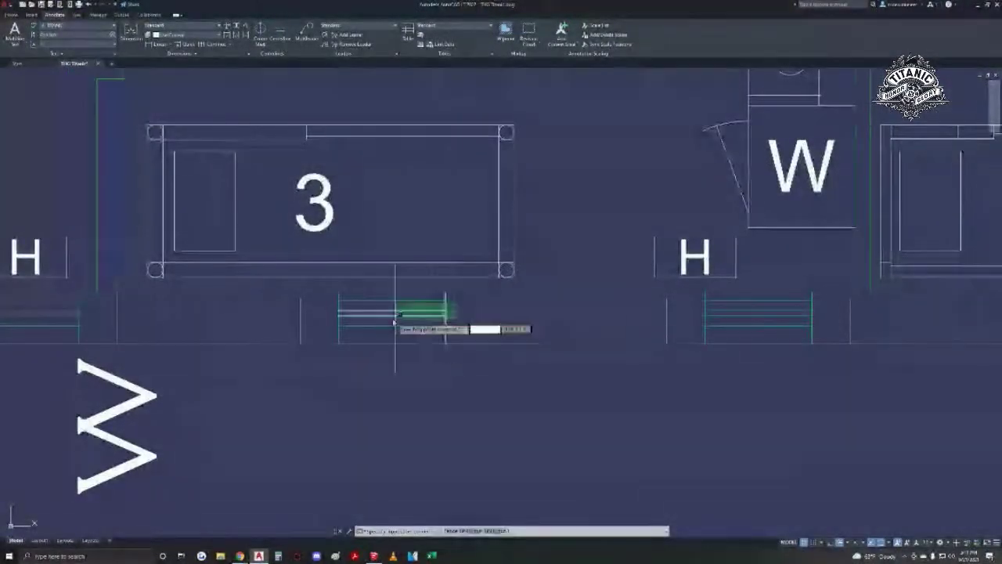
left_click(337, 343)
left_click(826, 302)
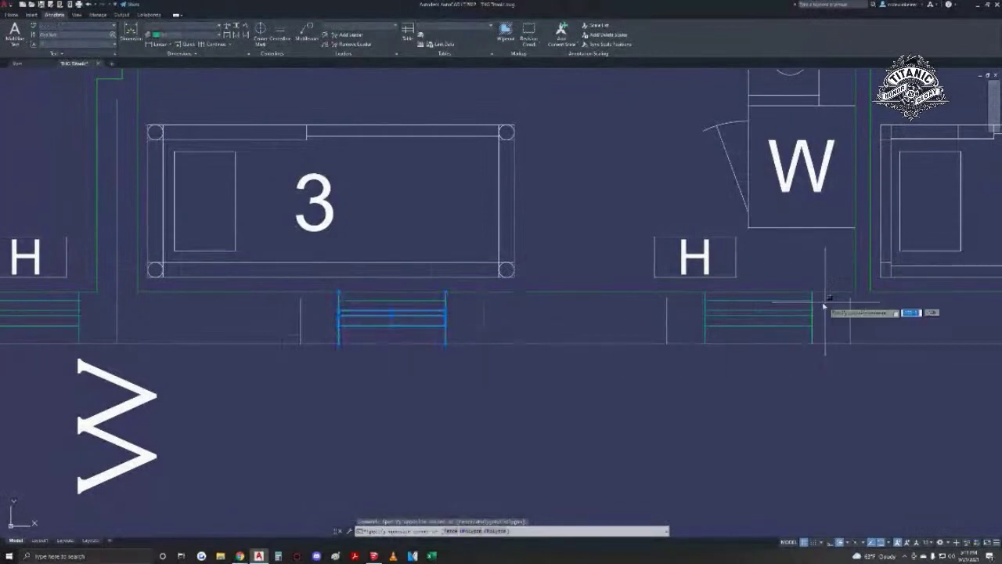
left_click(677, 332)
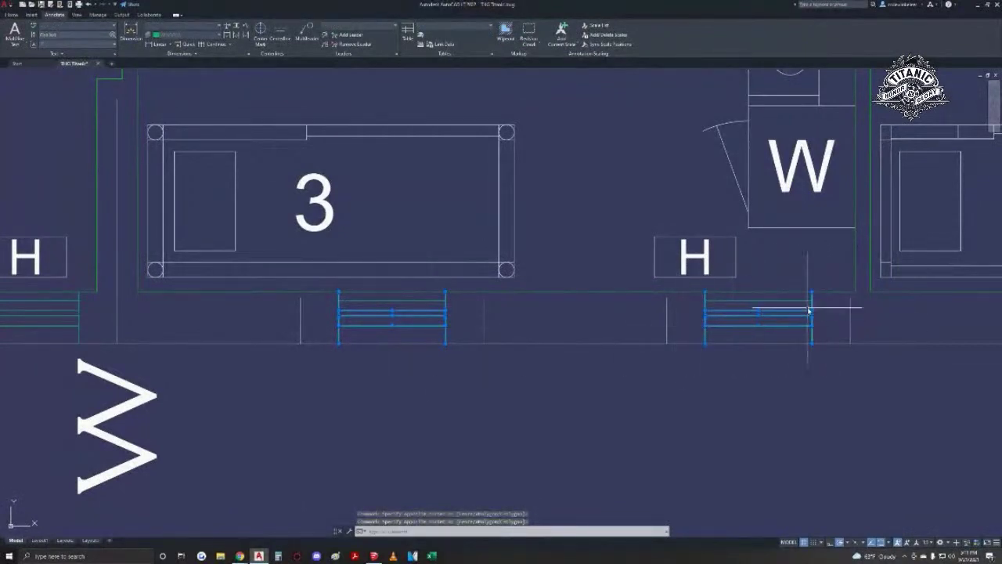
- Examine stateroom B59 around its selected windows and compare it with the neighbouring Modern Dutch staterooms B57 and B63
mouse_move(327, 266)
middle_mouse_down()
mouse_move(300, 342)
mouse_move(329, 409)
middle_mouse_up()
scroll(287, 357, "down", 2)
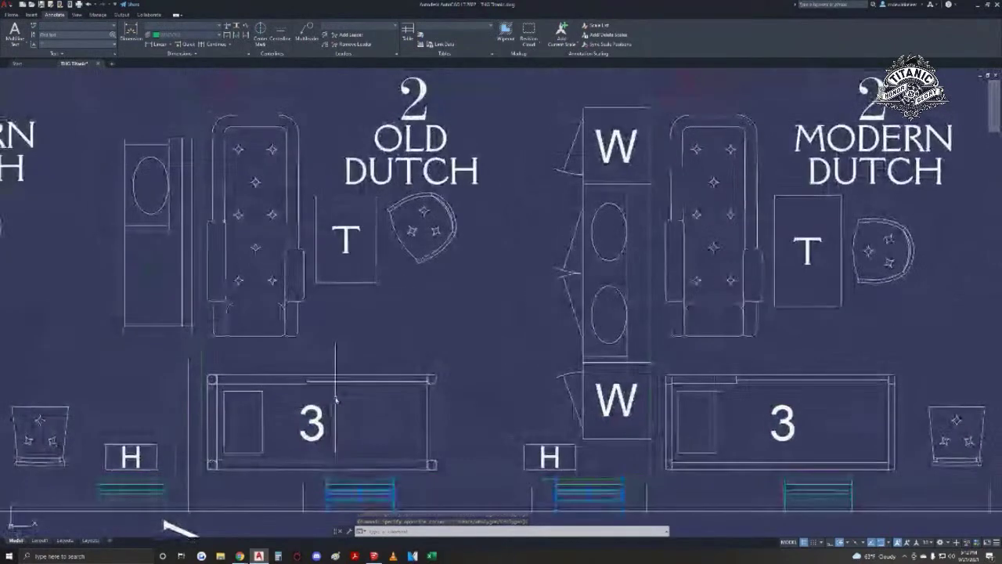
middle_click_drag(418, 426, 437, 413)
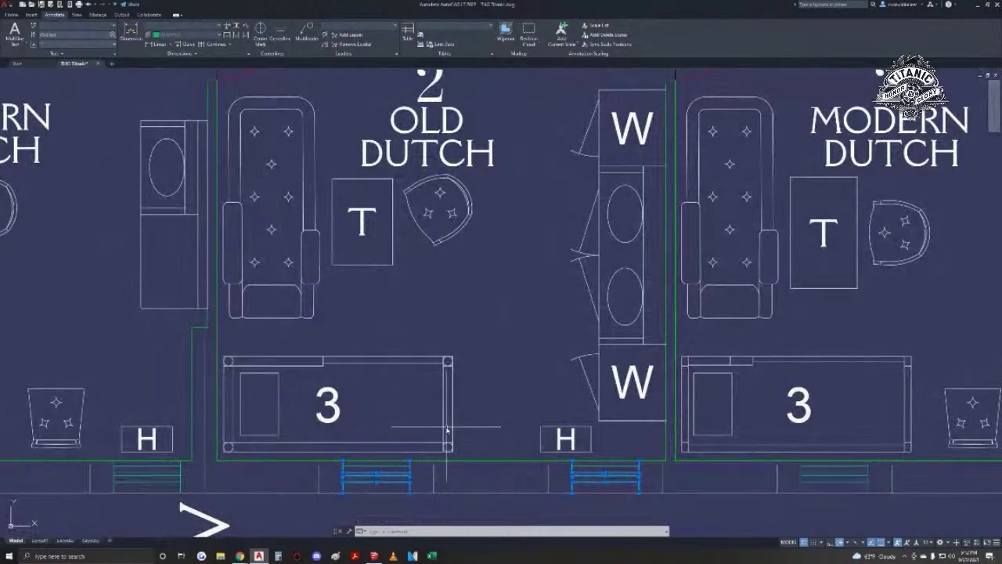
middle_click_drag(446, 428, 458, 423)
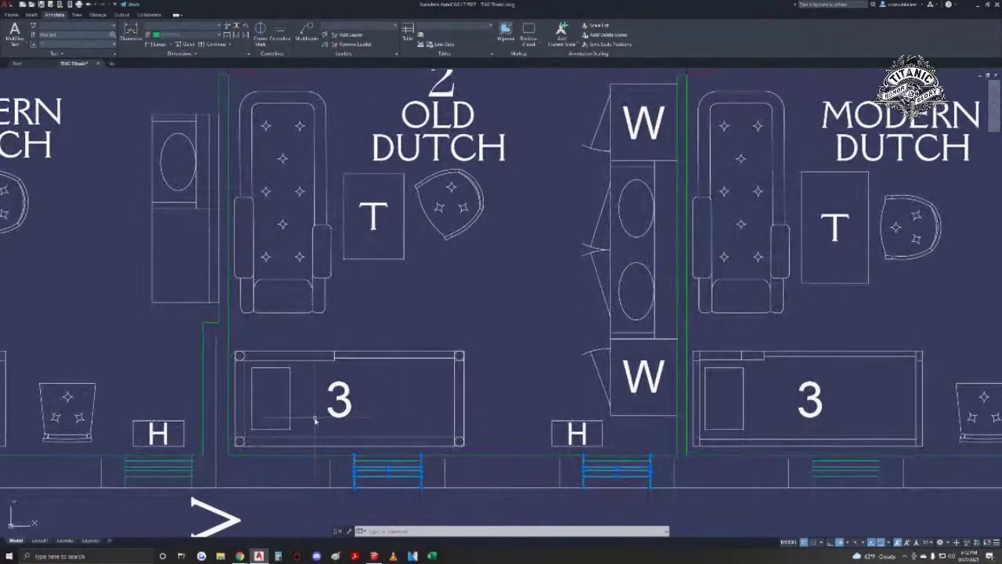
middle_click_drag(333, 425, 399, 413)
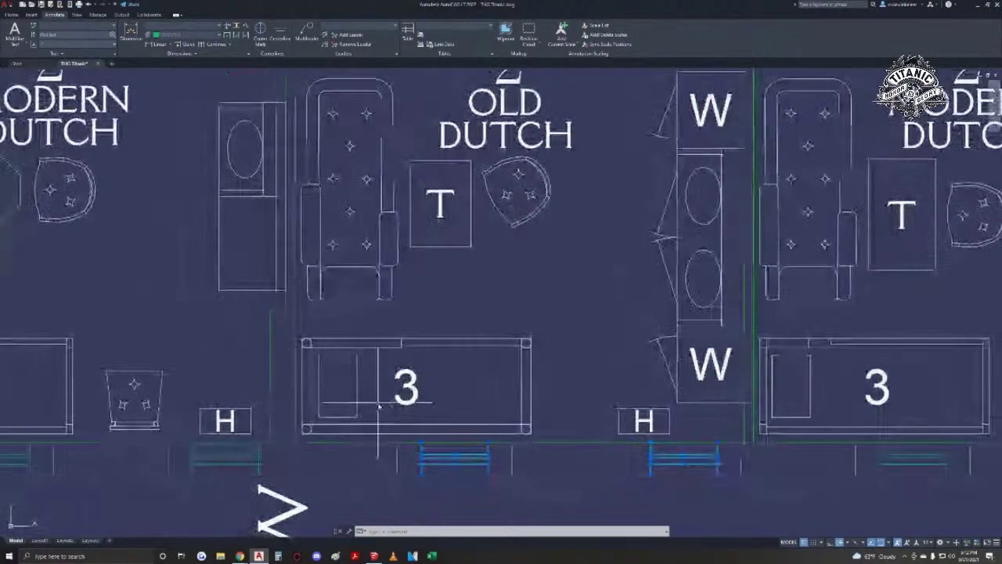
scroll(375, 391, "down", 3)
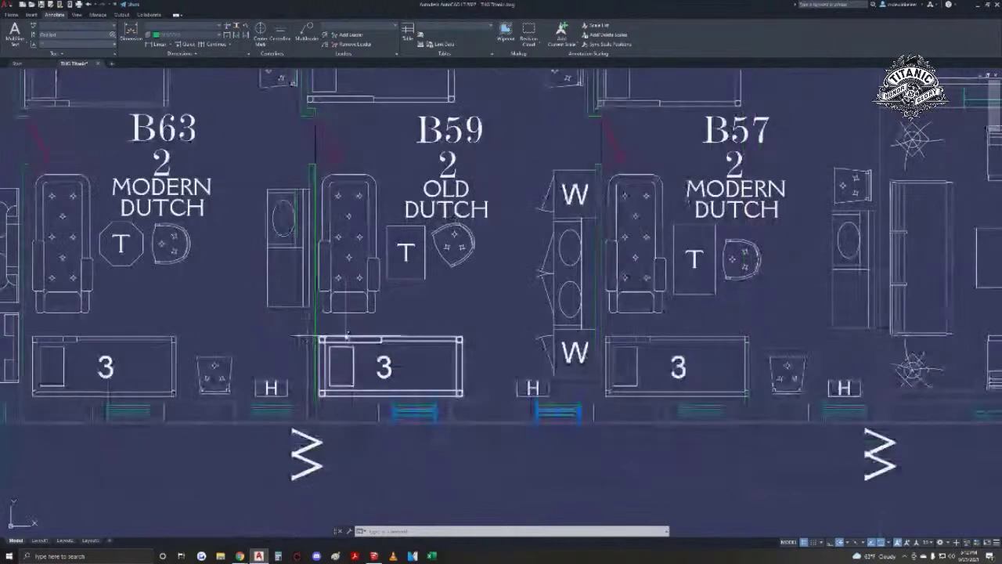
middle_click_drag(400, 335, 427, 374)
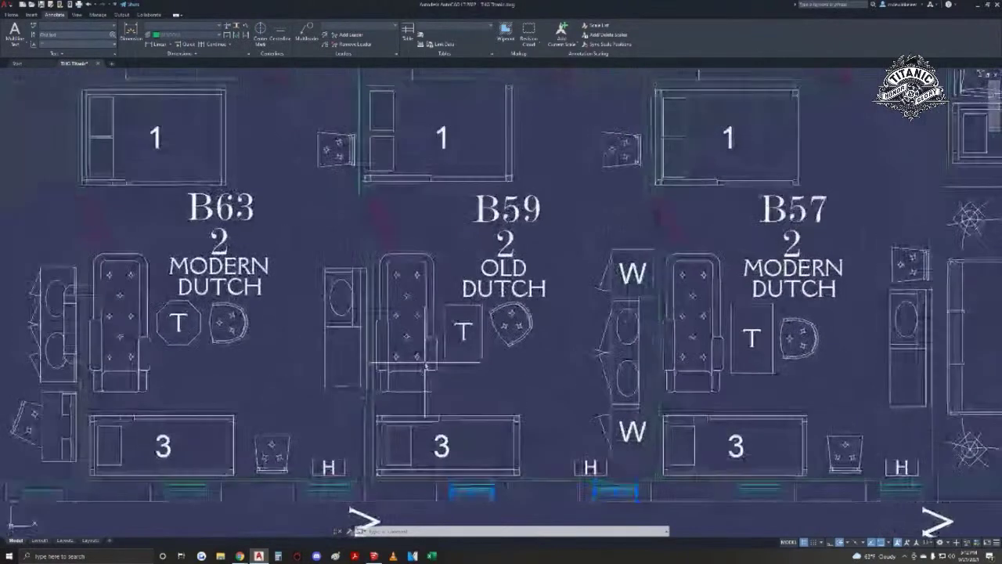
scroll(421, 361, "down", 1)
scroll(420, 361, "down", 2)
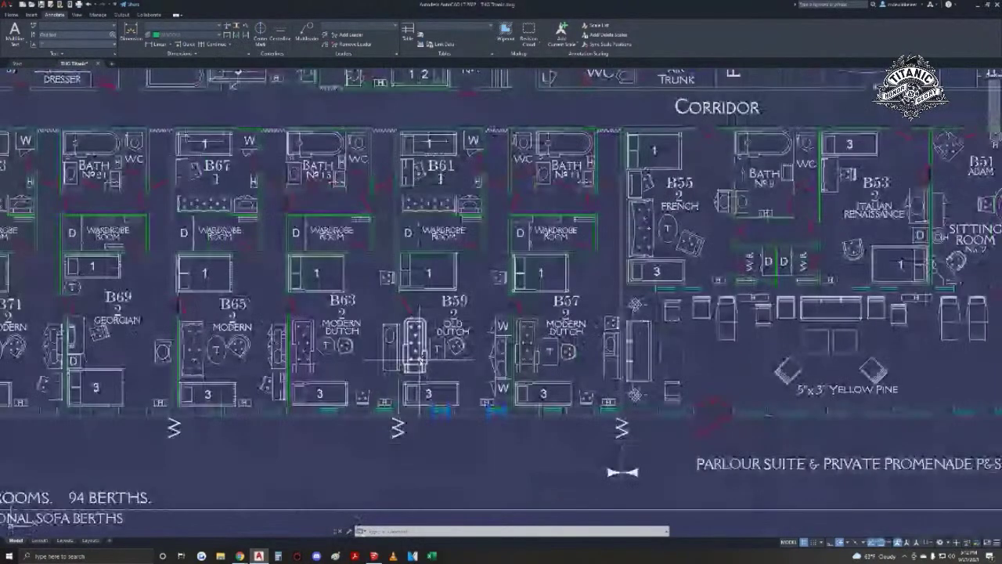
- Look over the complete set of Titanic deck plans, and switch back to the staircase tower model in SketchUp
scroll(414, 361, "down", 3)
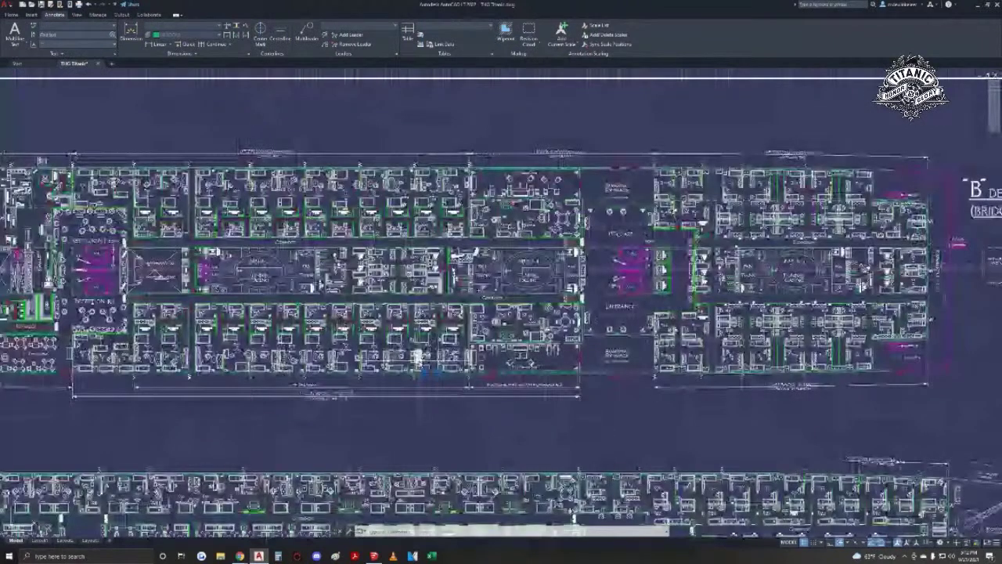
scroll(417, 357, "down", 3)
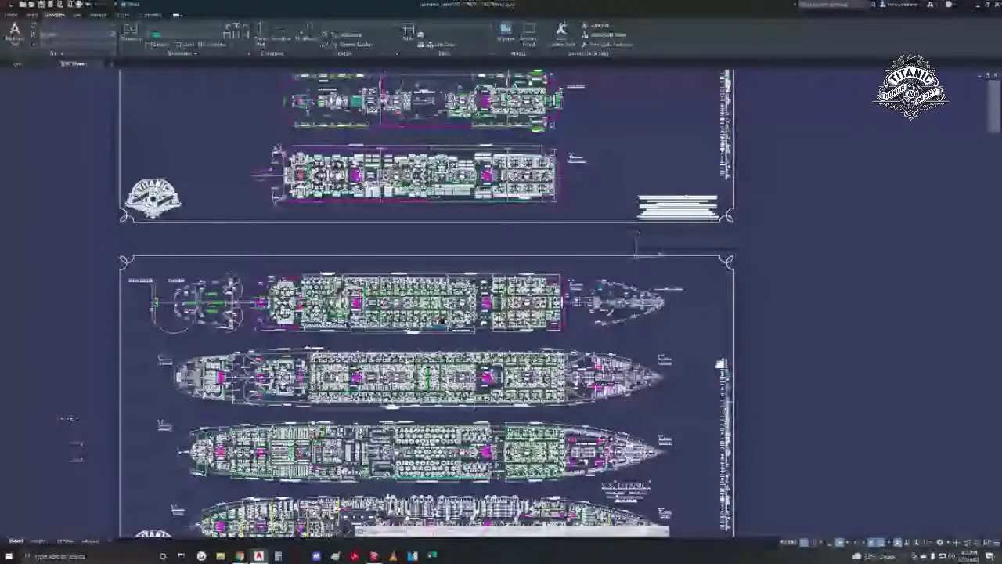
scroll(441, 319, "down", 4)
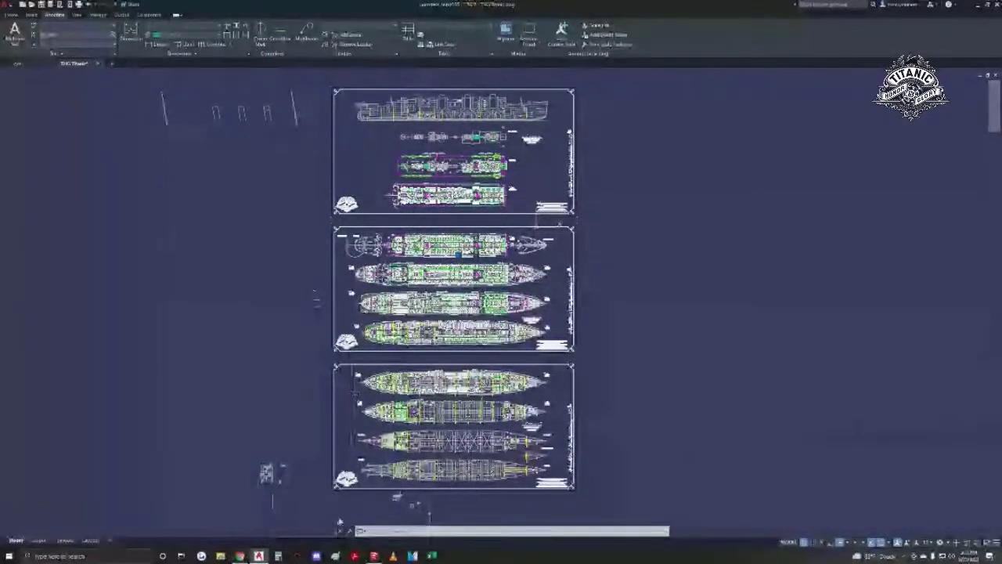
mouse_move(373, 555)
left_click(372, 518)
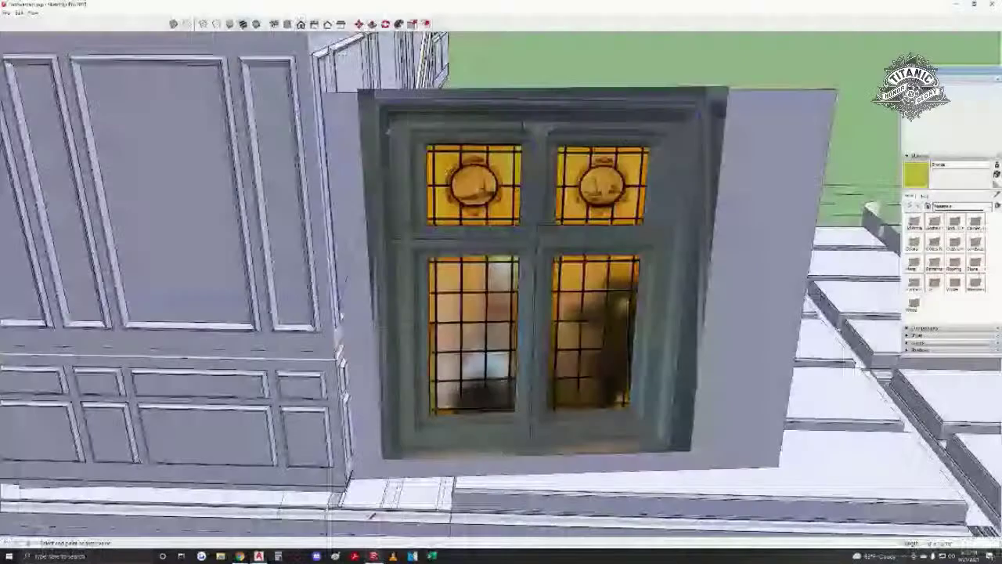
- Cancel the unfinished line on the stained-glass reference and compare the window's proportions with the neighbouring wall panels
middle_click_drag(372, 516, 462, 321)
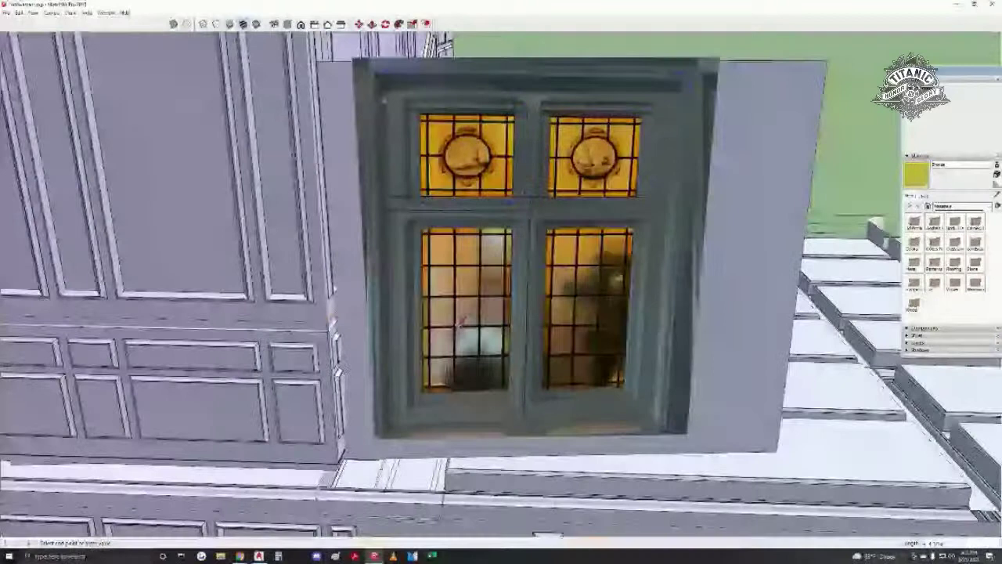
scroll(397, 423, "up", 3)
scroll(398, 422, "down", 3)
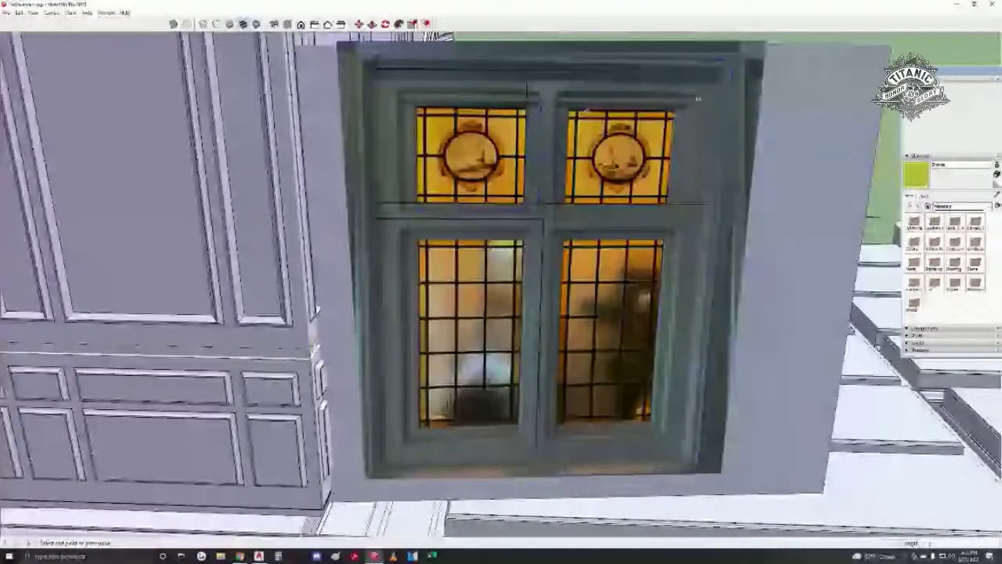
key("Escape")
scroll(698, 100, "down", 1)
mouse_move(438, 133)
middle_mouse_down()
mouse_move(473, 174)
mouse_move(426, 227)
middle_mouse_up()
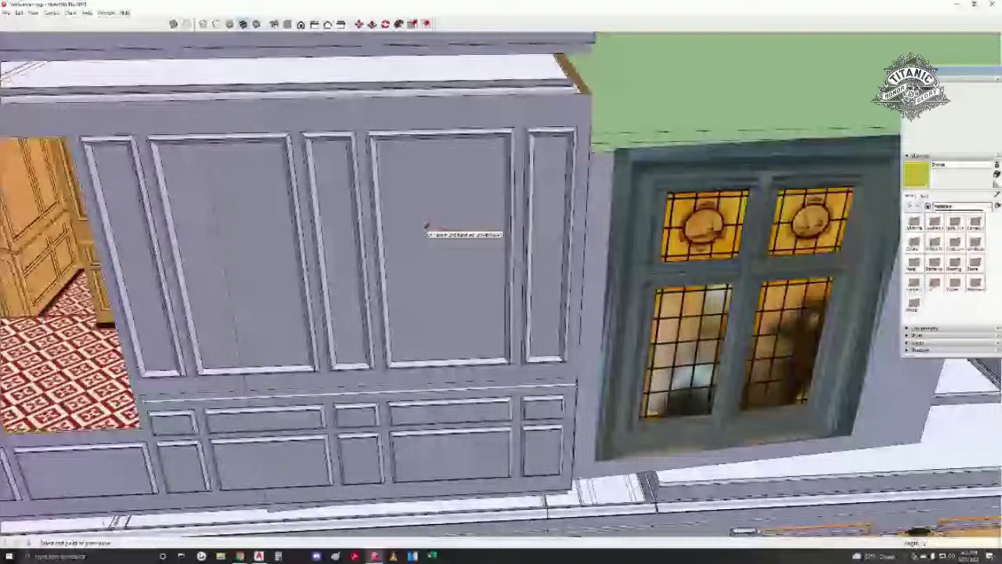
- Draw a blank rectangular window panel from straight edges over the middle-storey wall beside the stained-glass reference
mouse_move(426, 227)
middle_mouse_down()
mouse_move(372, 226)
mouse_move(365, 266)
middle_mouse_up()
key("m")
left_click(372, 226)
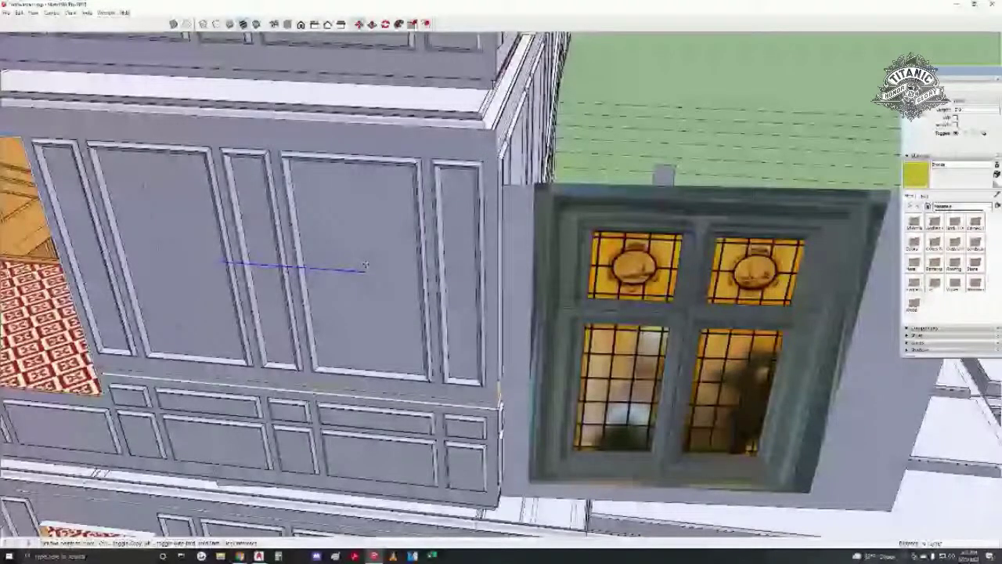
key("l")
left_click(362, 272)
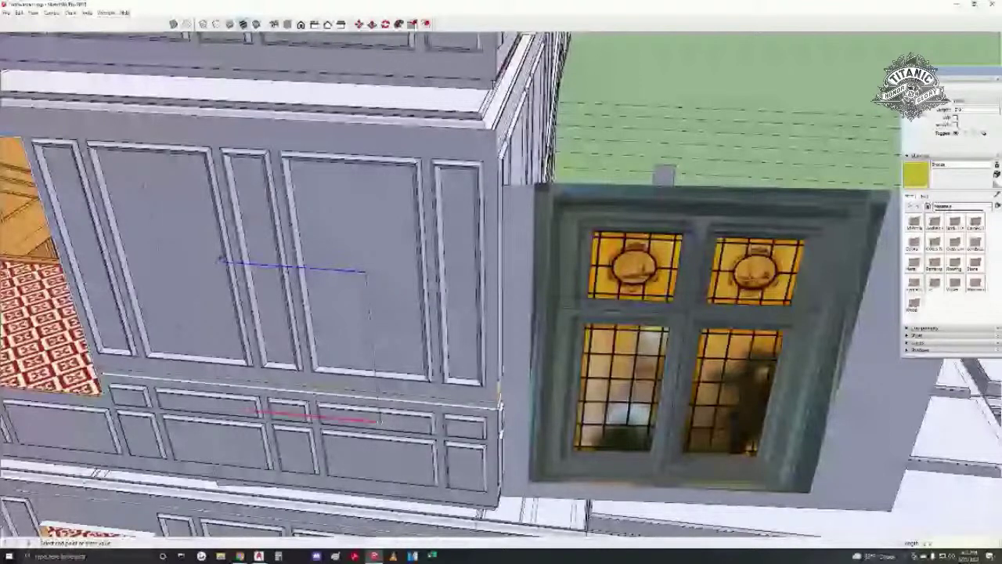
mouse_move(376, 419)
middle_mouse_down()
mouse_move(287, 258)
mouse_move(361, 247)
mouse_move(459, 313)
mouse_move(456, 304)
middle_mouse_up()
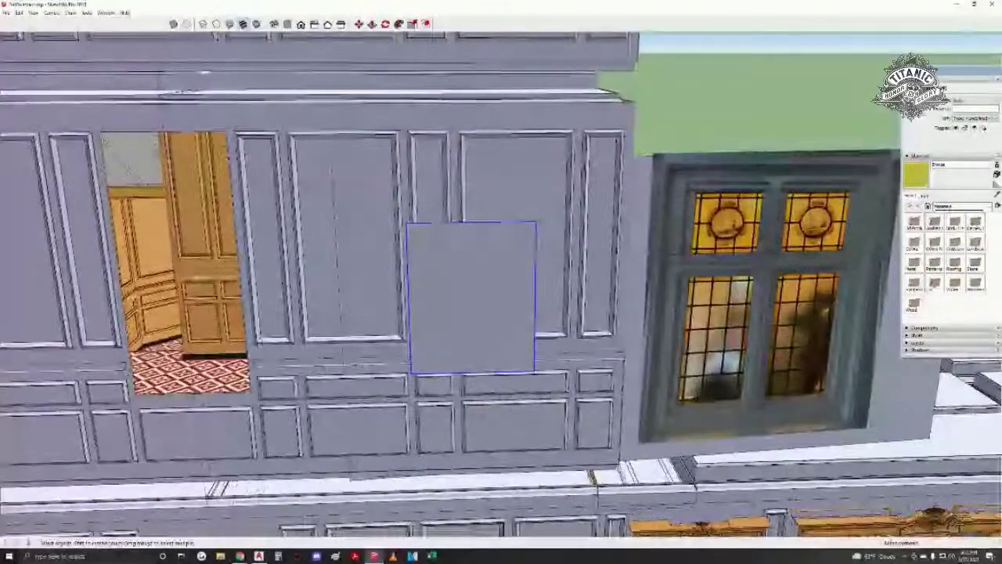
- Check the properties of the selected stateroom windows in the AutoCAD deck plans and return to the SketchUp tower
key("alt+Tab")
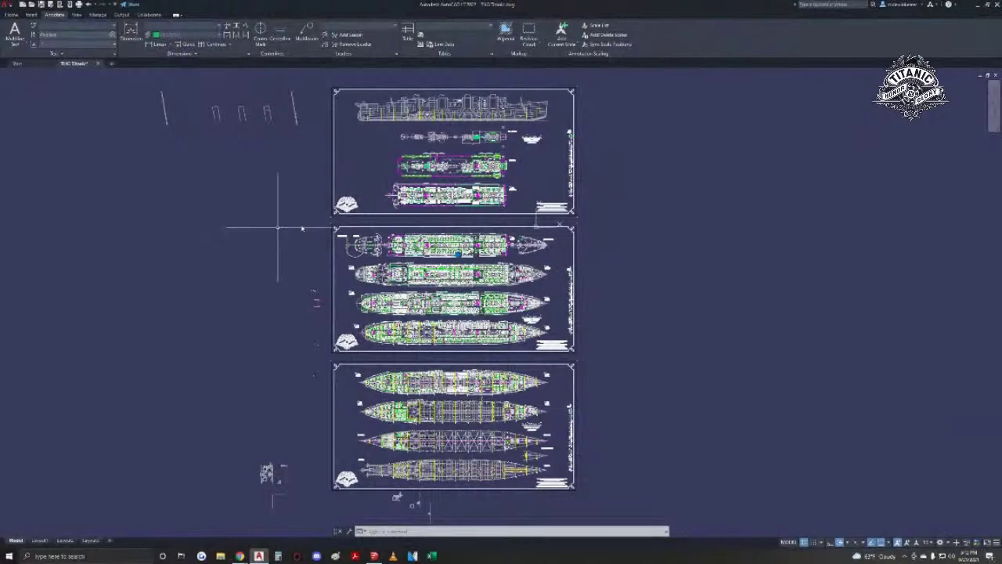
mouse_move(1, 276)
left_mouse_down()
mouse_move(119, 249)
mouse_move(326, 230)
mouse_move(303, 233)
mouse_move(446, 238)
mouse_move(272, 229)
mouse_move(728, 235)
mouse_move(709, 236)
left_mouse_up()
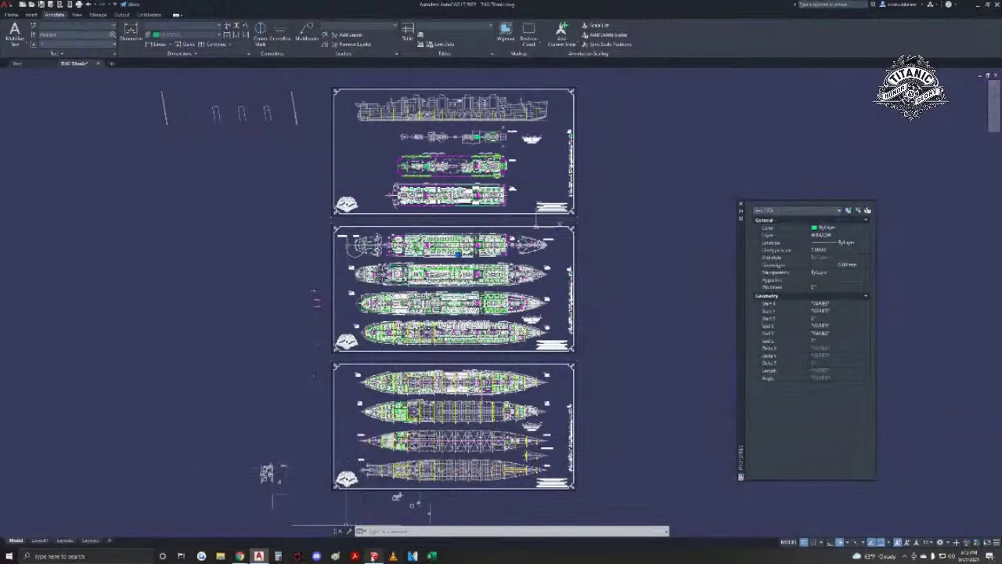
left_click(374, 556)
- Move the blank window panel along the wall and position it over the upper part of the middle-storey opening
mouse_move(441, 273)
middle_mouse_down()
mouse_move(479, 219)
mouse_move(492, 234)
middle_mouse_up()
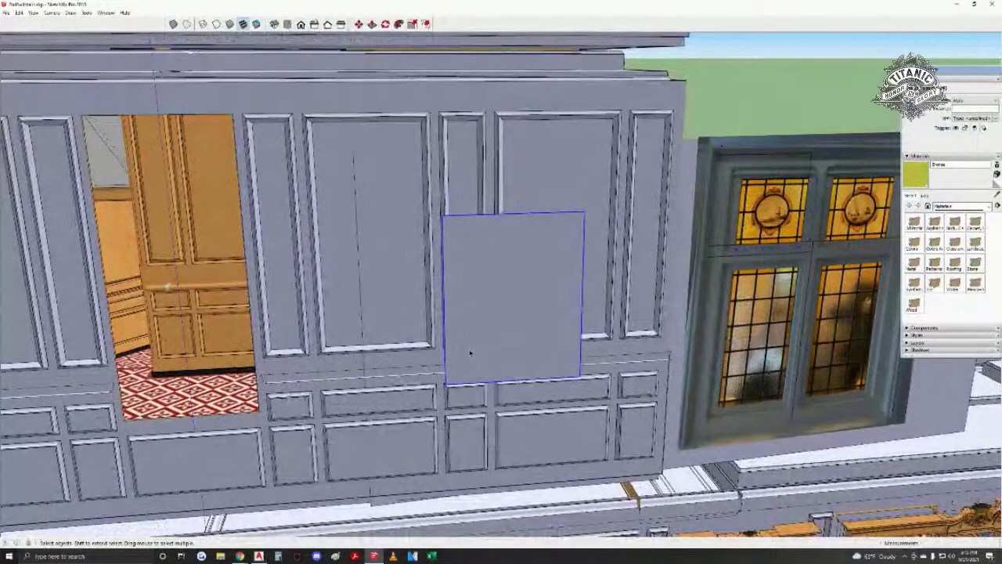
scroll(501, 303, "up", 1)
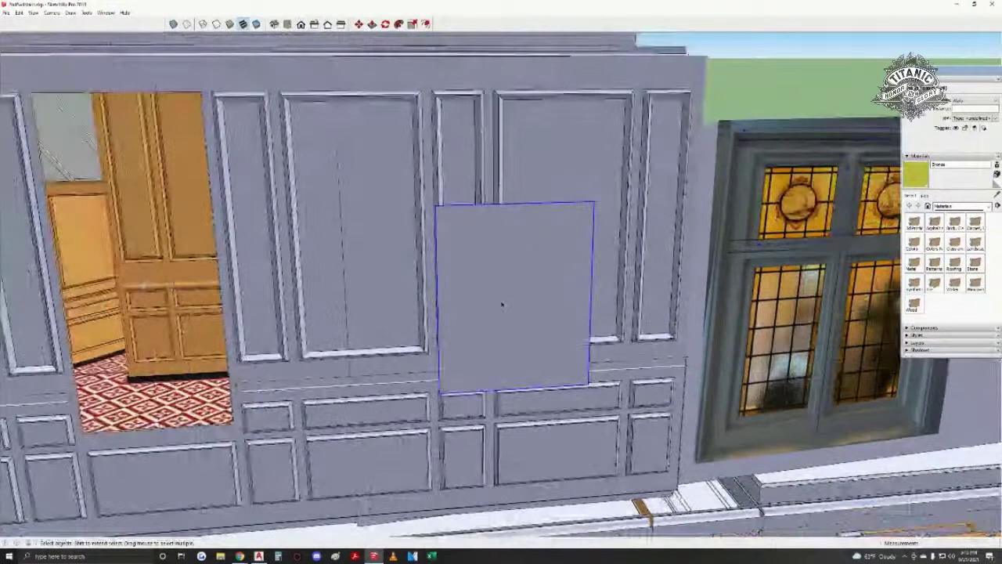
middle_click_drag(490, 289, 483, 280)
key("m")
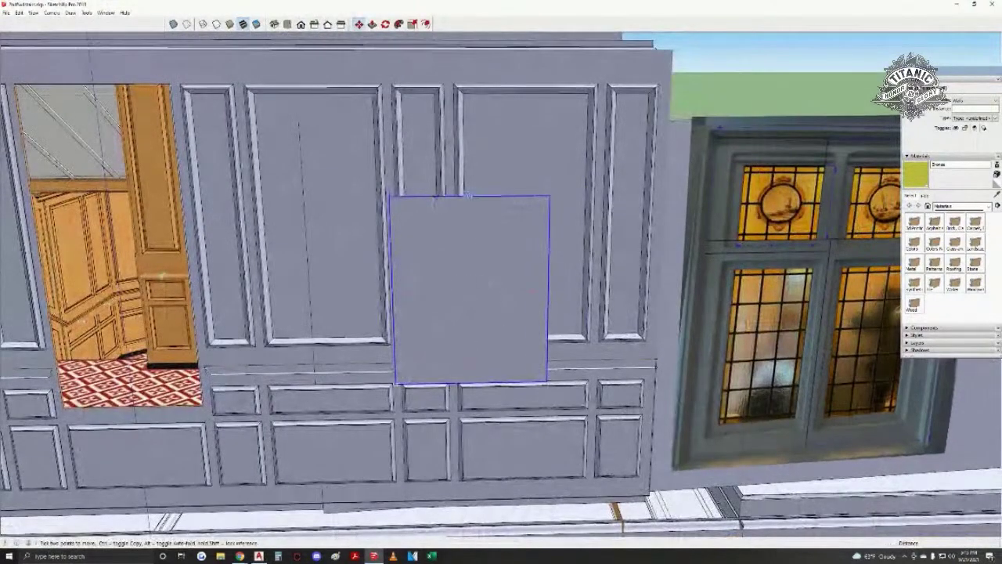
left_click(468, 195)
middle_click_drag(342, 196, 498, 250, "shift")
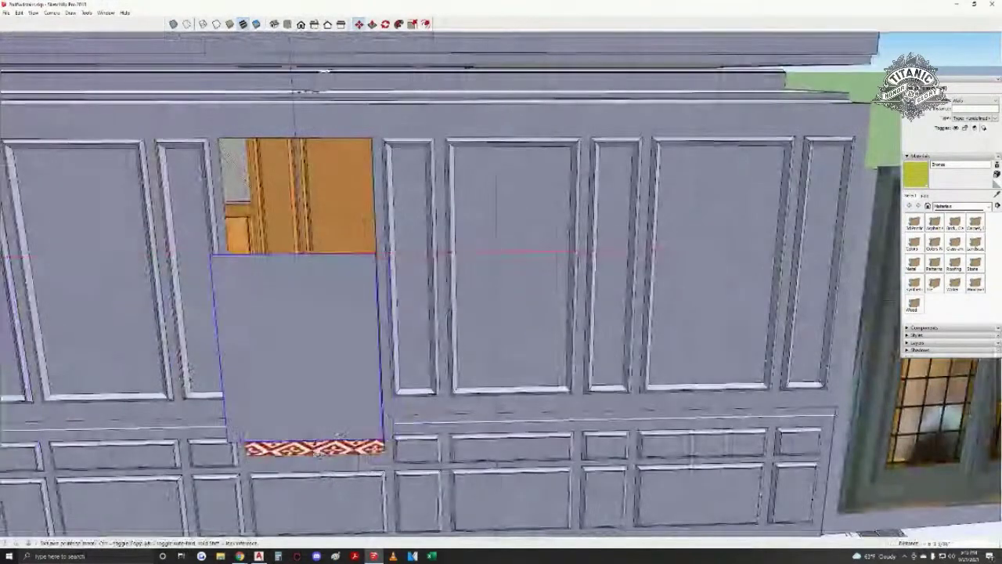
middle_click_drag(305, 255, 533, 313)
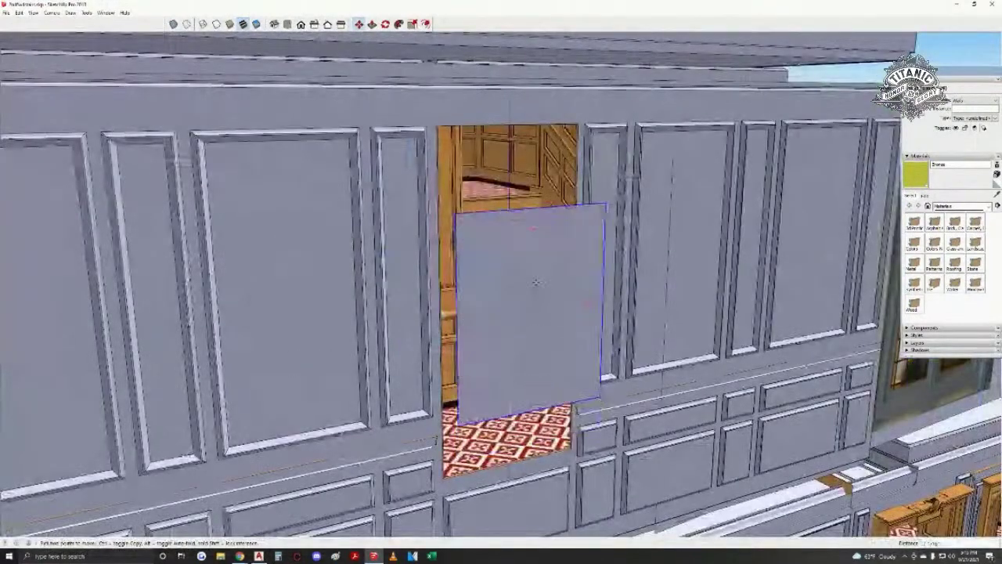
middle_click_drag(532, 209, 392, 248)
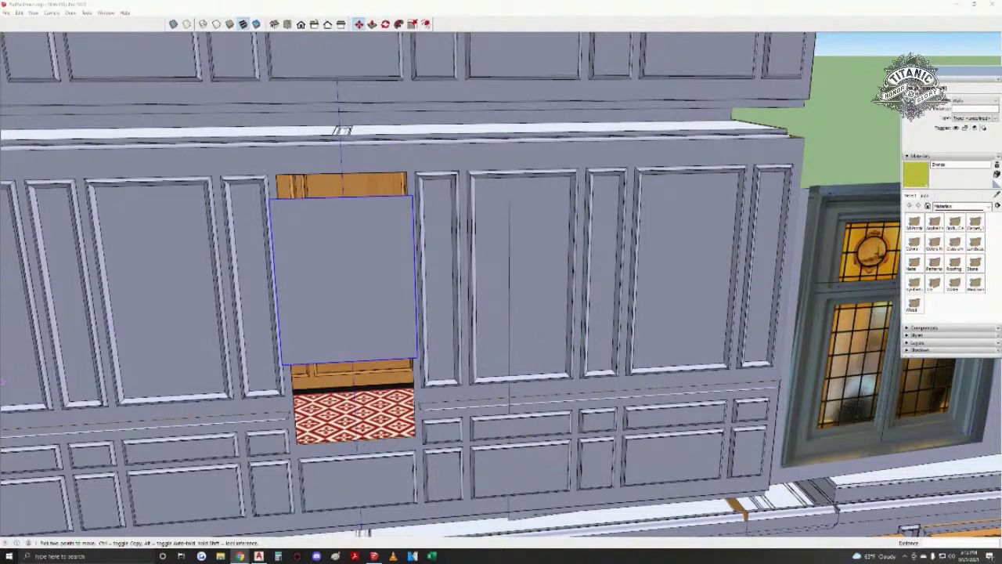
mouse_move(294, 323)
middle_mouse_down()
mouse_move(287, 336)
mouse_move(261, 337)
middle_mouse_up()
key("m")
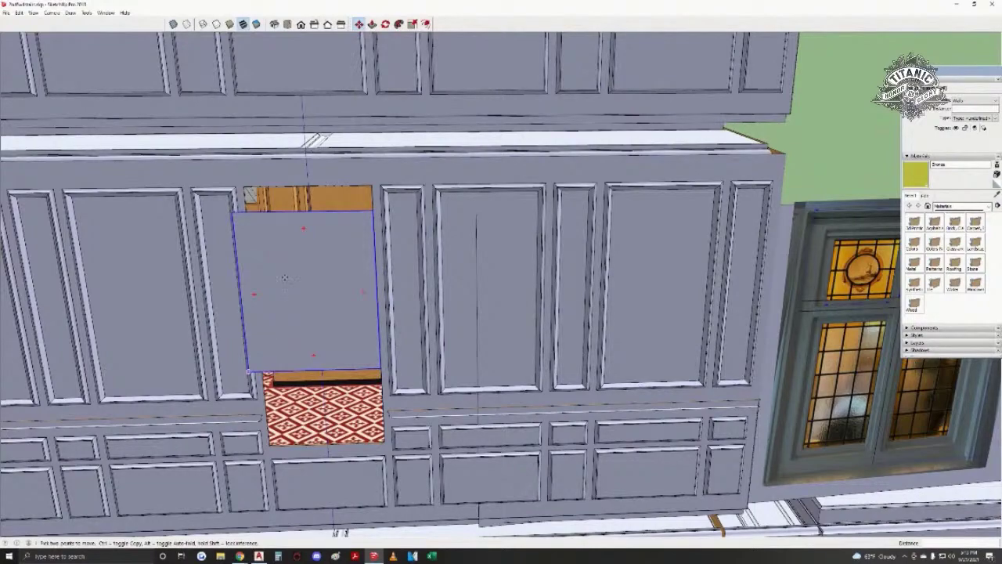
- Compare the blank panel in the middle-storey opening with the arched window above and the stained-glass reference
middle_click_drag(284, 277, 259, 273)
key("space")
double_click(266, 278)
mouse_move(595, 327)
middle_mouse_down()
mouse_move(570, 329)
mouse_move(526, 275)
mouse_move(644, 268)
middle_mouse_up()
scroll(569, 270, "down", 3)
scroll(643, 268, "down", 1)
middle_click_drag(632, 216, 632, 262, "shift")
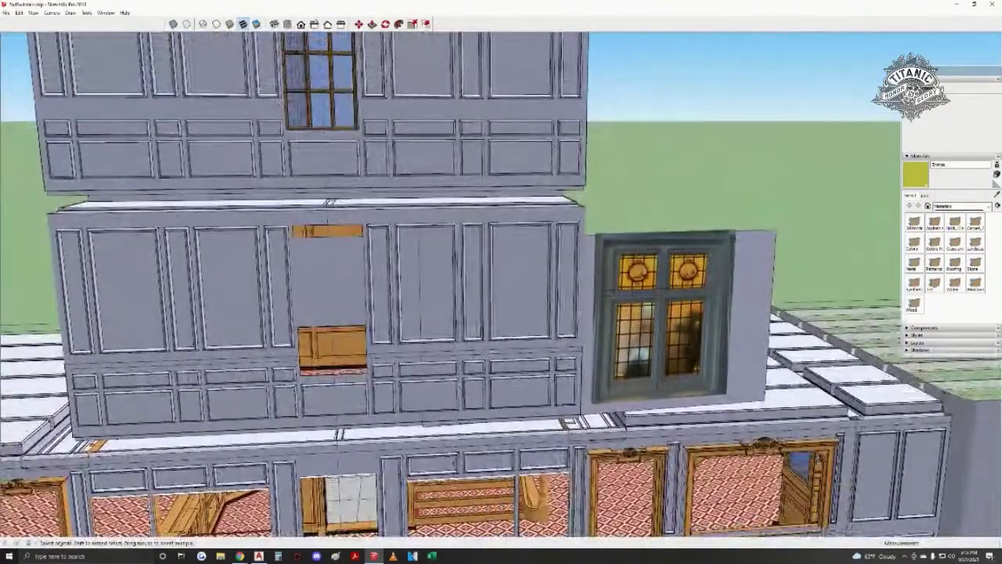
middle_click_drag(344, 283, 376, 292)
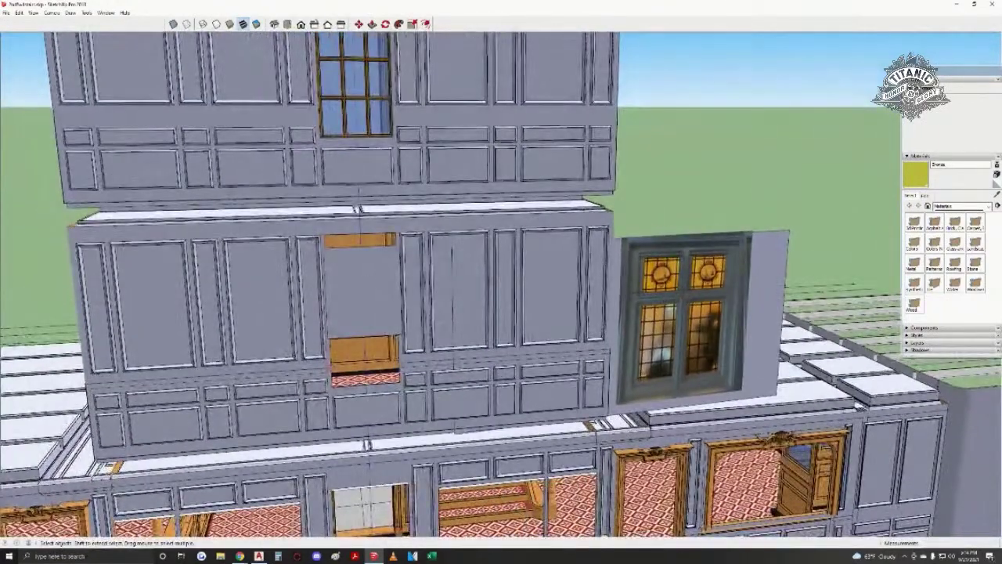
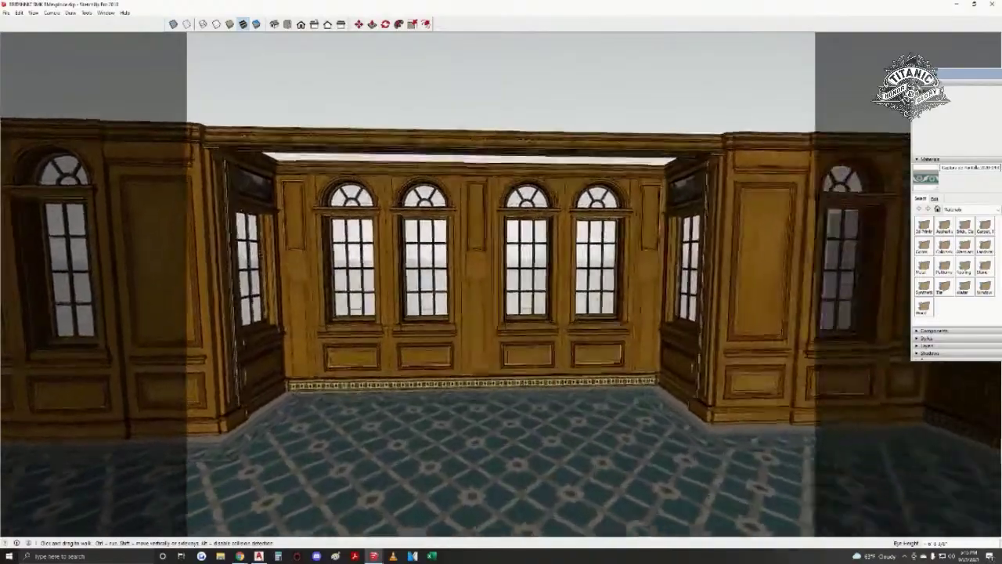
- Walk through the wood-panelled room model and examine the arched windows, the recessed bay and the fireplace side
left_click_drag(450, 273, 438, 258)
middle_click_drag(439, 258, 595, 259)
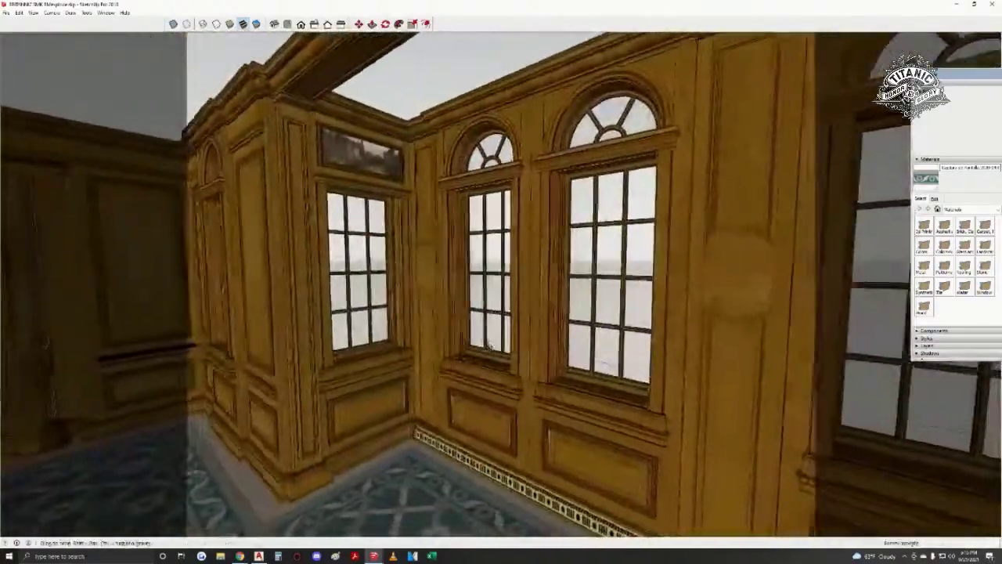
left_click_drag(595, 259, 593, 243)
middle_click_drag(593, 242, 736, 256)
left_click_drag(406, 342, 352, 387)
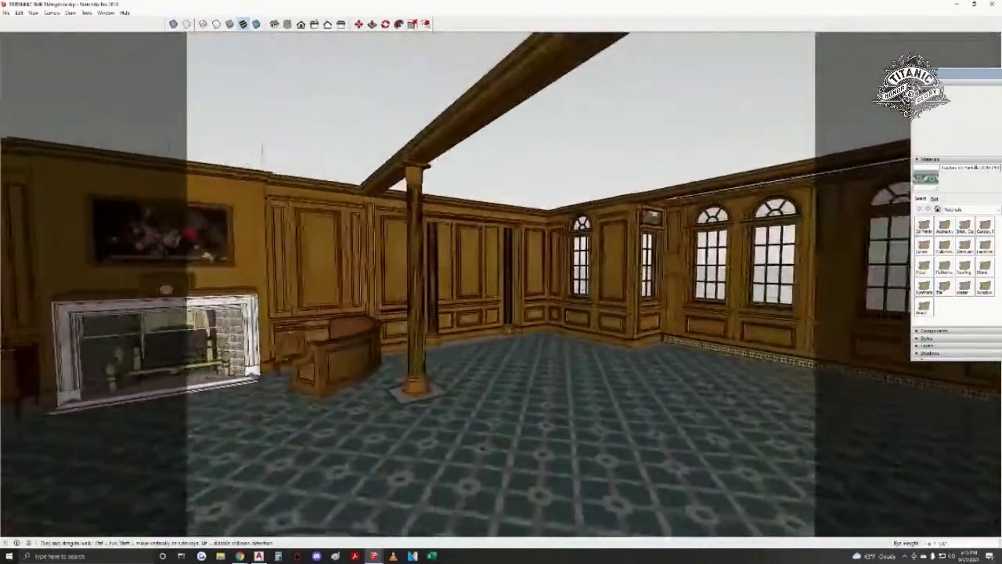
middle_click_drag(352, 388, 385, 389)
middle_click_drag(488, 315, 329, 310)
middle_click_drag(564, 266, 407, 267)
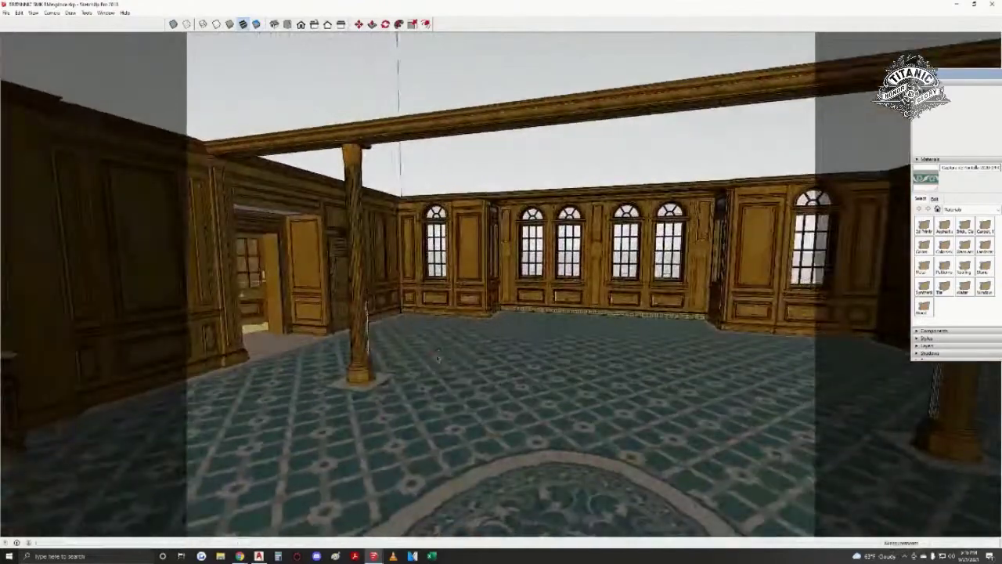
left_click_drag(500, 297, 509, 258)
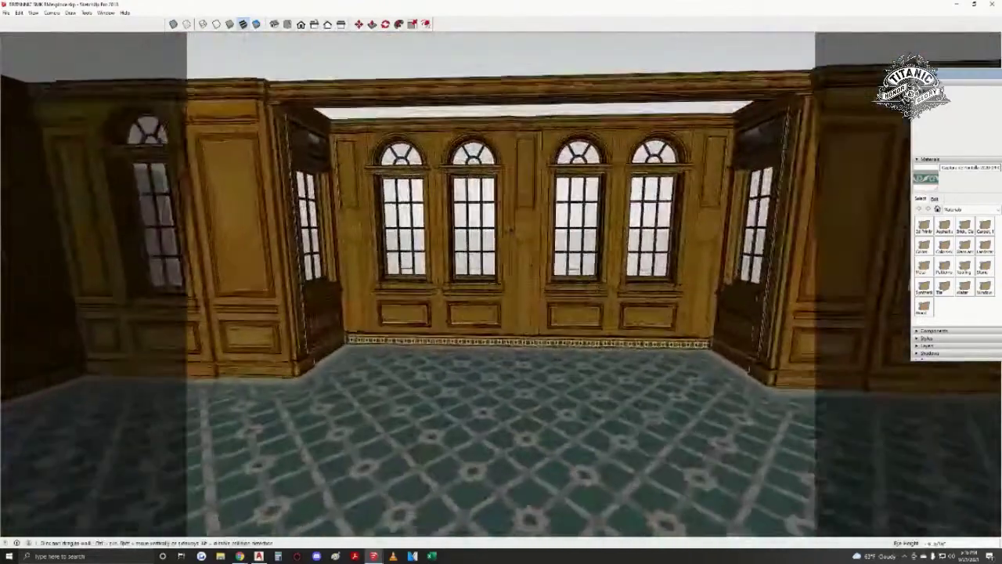
middle_click_drag(696, 301, 884, 304)
- Walk up to the twin-column doorway and examine the long panelled passage with windows and glazed doors beyond it
scroll(399, 297, "up", 2)
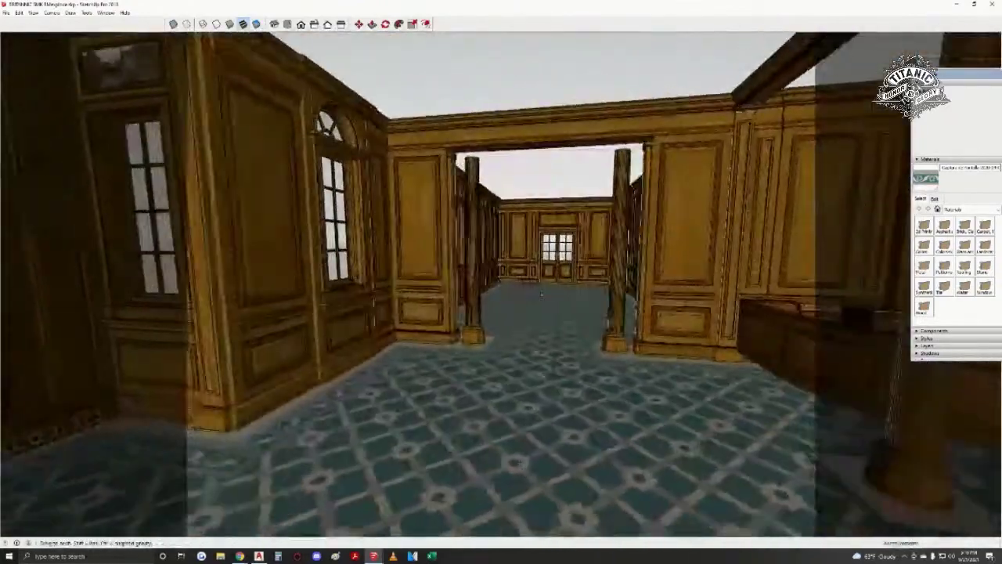
middle_click_drag(485, 321, 539, 326)
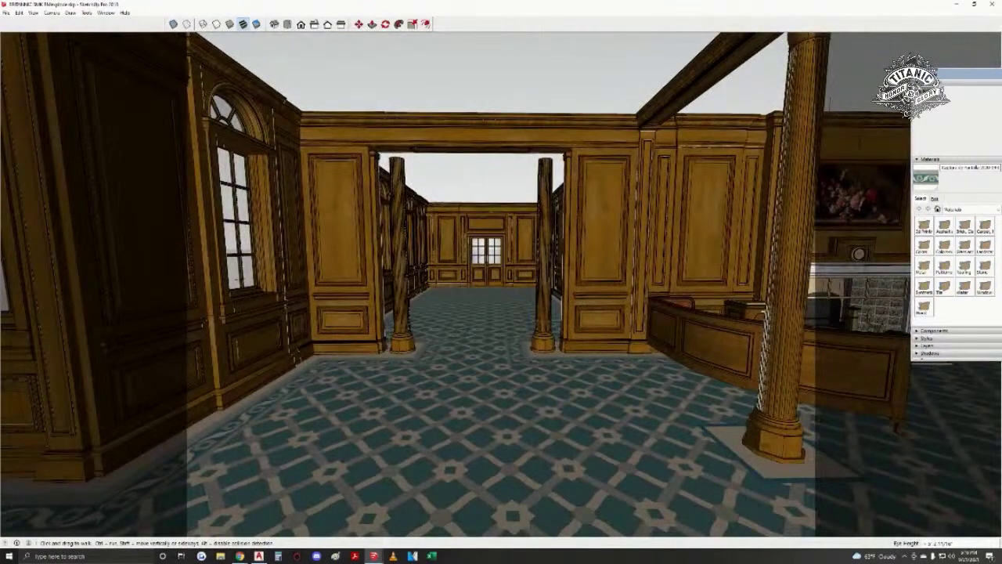
middle_click_drag(500, 281, 529, 281)
mouse_move(344, 299)
middle_mouse_down()
mouse_move(343, 335)
mouse_move(329, 347)
mouse_move(341, 316)
middle_mouse_up()
key("w")
left_click_drag(341, 316, 342, 269)
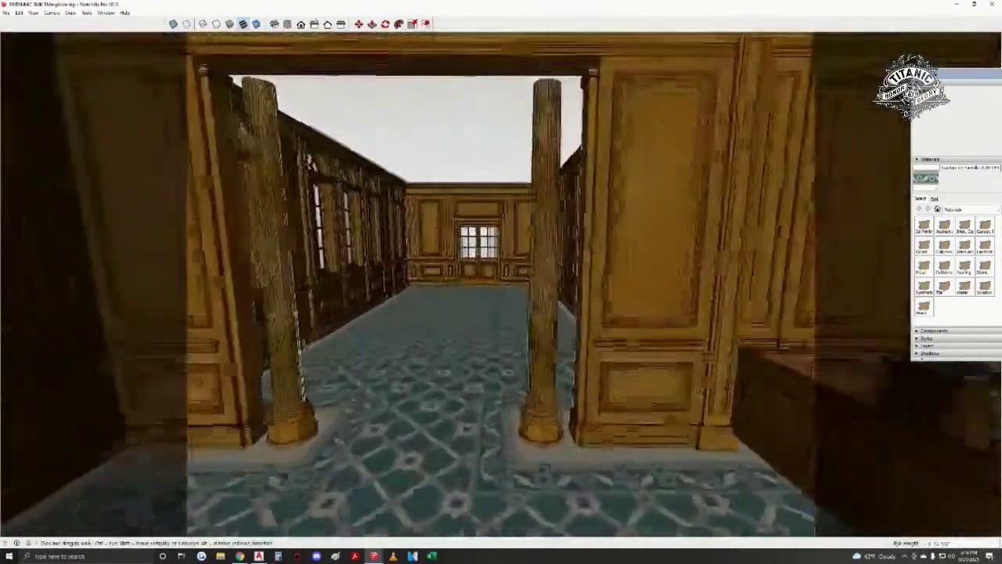
middle_click_drag(391, 266, 428, 257)
left_click_drag(440, 339, 473, 380)
left_click_drag(466, 235, 460, 237)
middle_click_drag(460, 237, 476, 263, "shift")
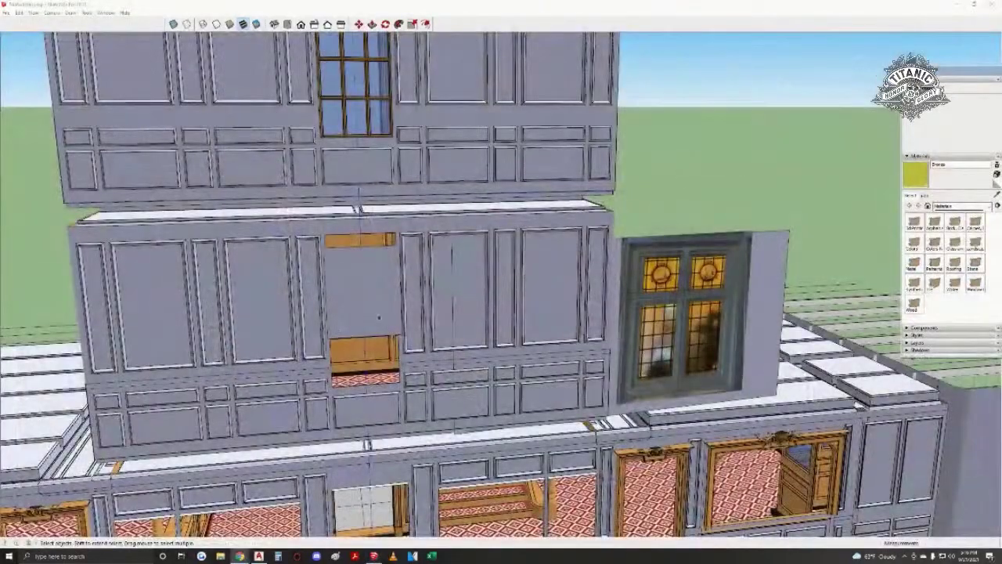
- Examine the blank panel's fit in the tower's middle-storey opening from several angles, including alongside the stained-glass reference
middle_click_drag(328, 330, 449, 278, "shift")
scroll(427, 286, "up", 3)
scroll(430, 285, "down", 2)
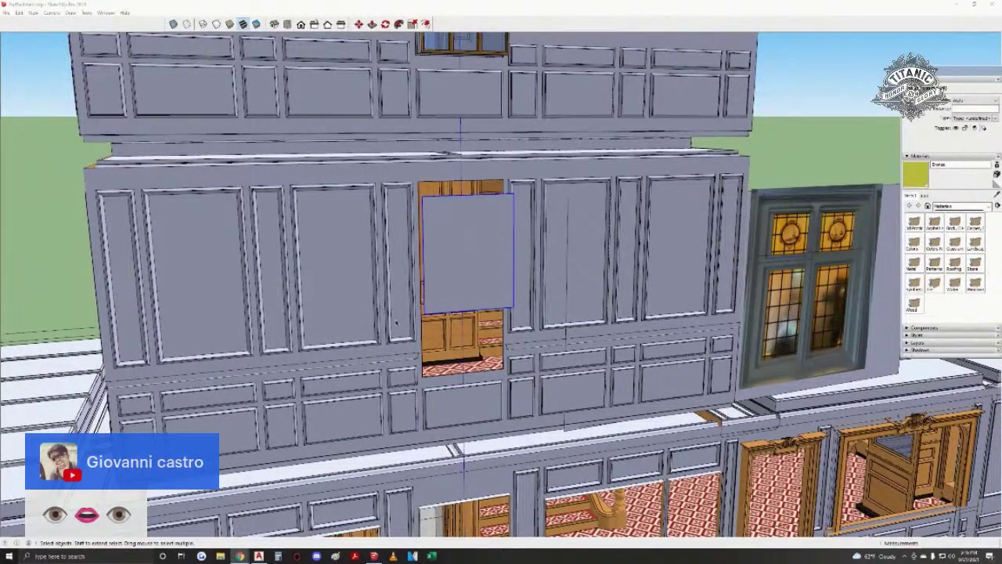
middle_click_drag(553, 322, 555, 323)
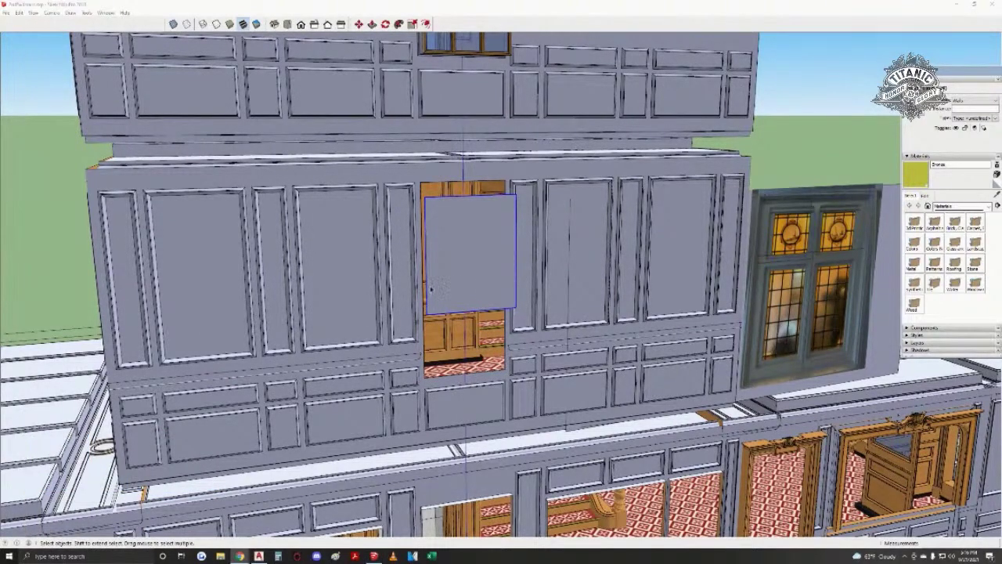
middle_click_drag(490, 278, 567, 291)
scroll(500, 288, "down", 1)
middle_click_drag(346, 297, 252, 327)
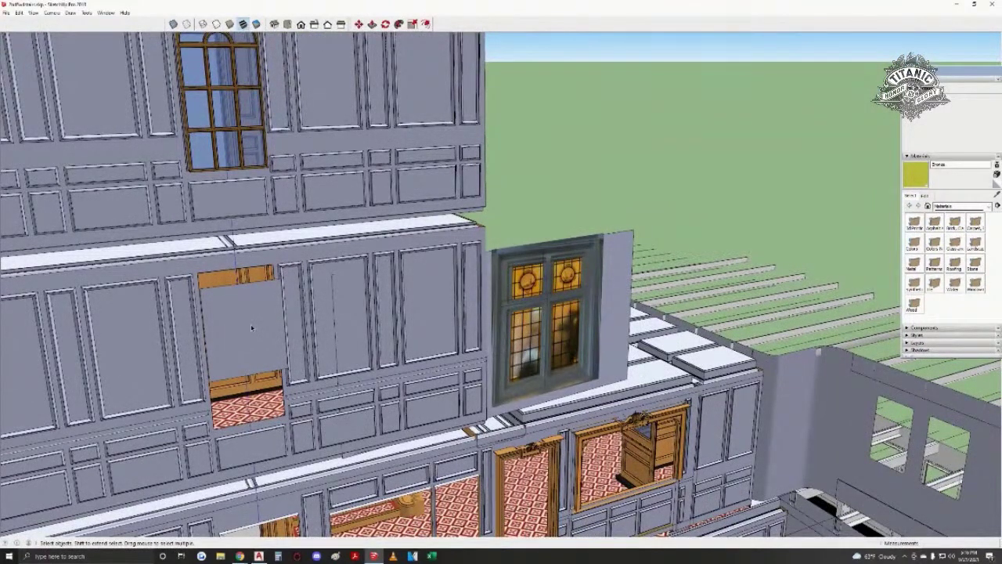
middle_click_drag(465, 307, 393, 308)
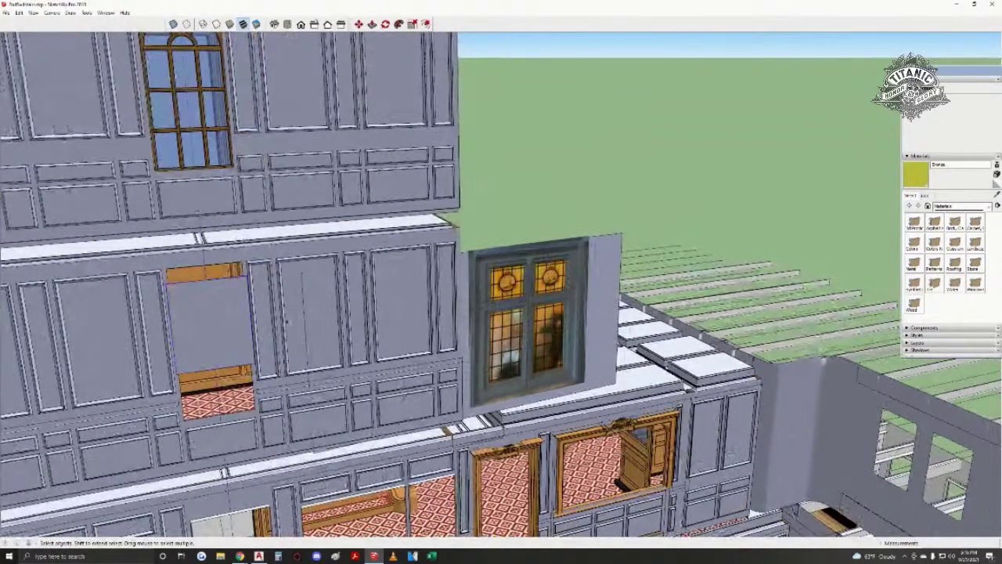
- Move the blank panel out of the middle-storey opening along the red axis to the wall area beside the stained-glass reference
mouse_move(286, 321)
middle_mouse_down()
mouse_move(128, 313)
mouse_move(203, 286)
mouse_move(245, 305)
middle_mouse_up()
left_click(258, 328)
middle_click_drag(462, 333, 204, 329)
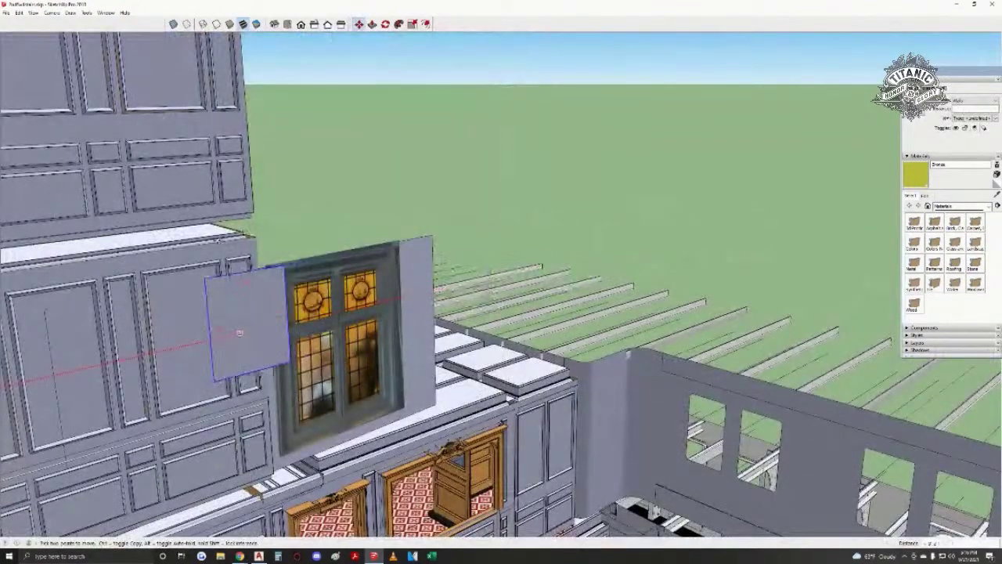
key("space")
- Shift the blank panel slightly along the wall, away from the stained-glass reference and the tower corner
scroll(248, 313, "up", 2)
double_click(246, 311)
middle_click_drag(246, 311, 284, 278)
scroll(314, 252, "up", 2)
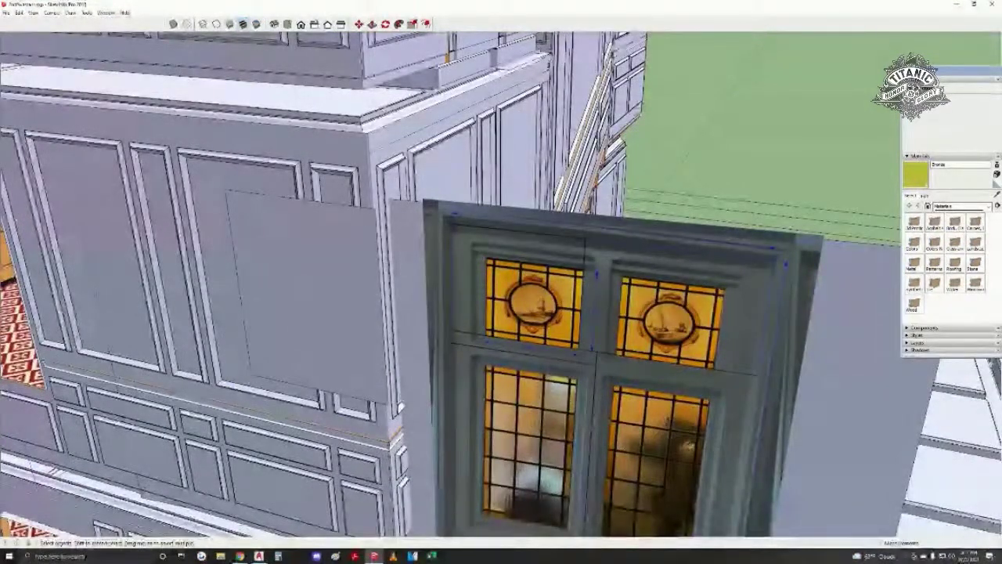
middle_click_drag(241, 319, 336, 312)
left_click(341, 310)
key("m")
left_click(342, 309)
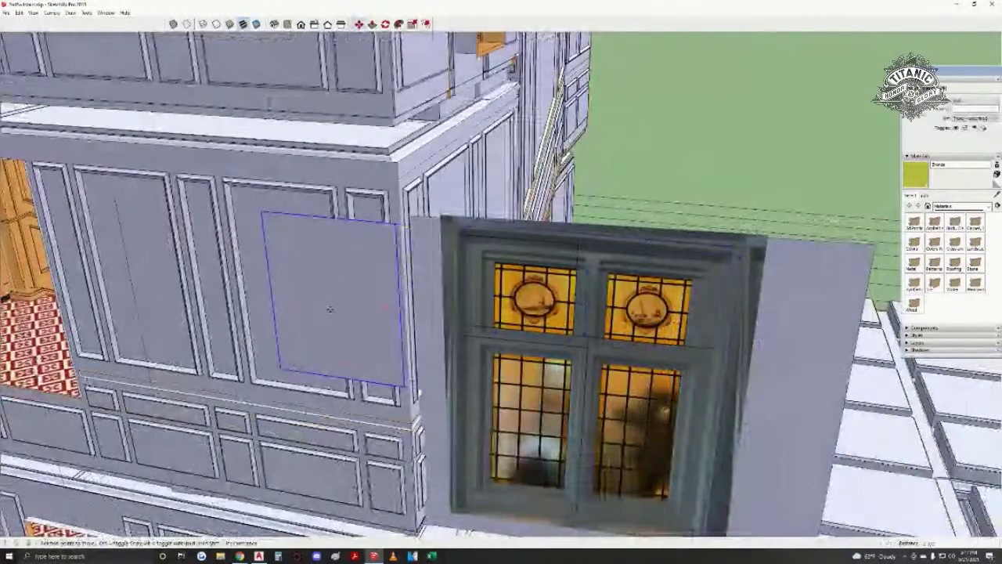
left_click(282, 305)
key("space")
middle_click_drag(275, 292, 310, 217)
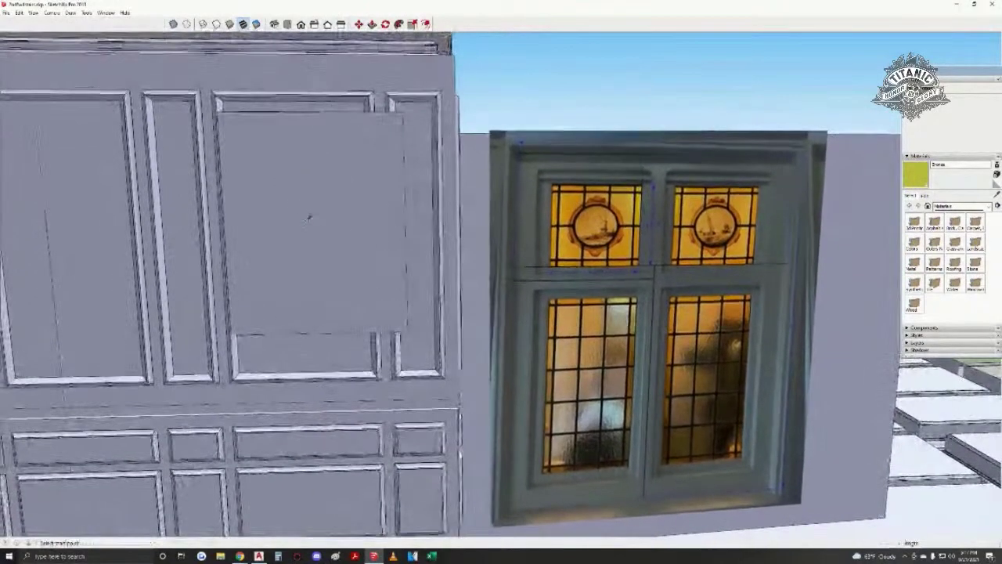
key("space")
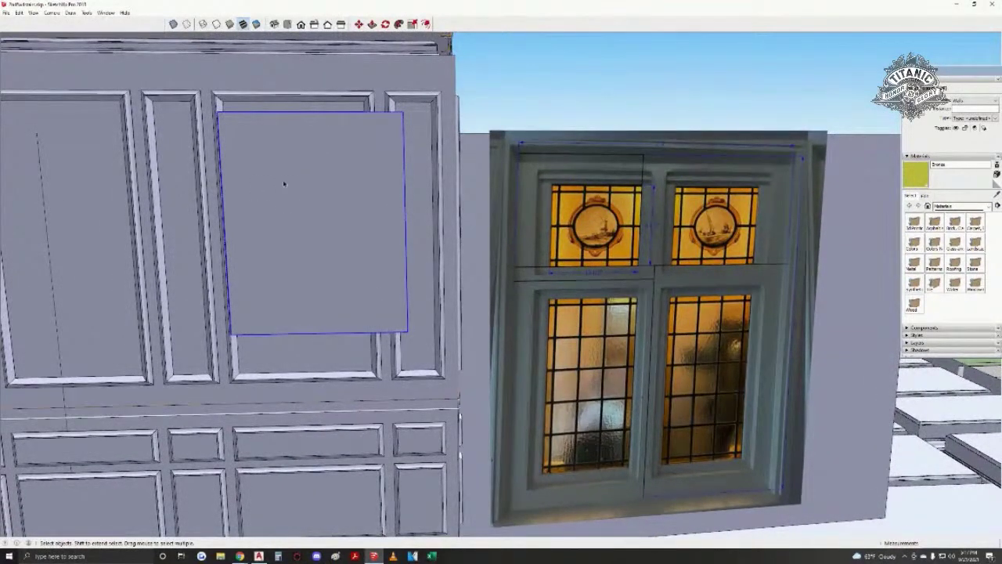
- Rotate the stained-glass reference image slightly about its lower corner to straighten it against its backing face
middle_click_drag(588, 220, 592, 283)
key("q")
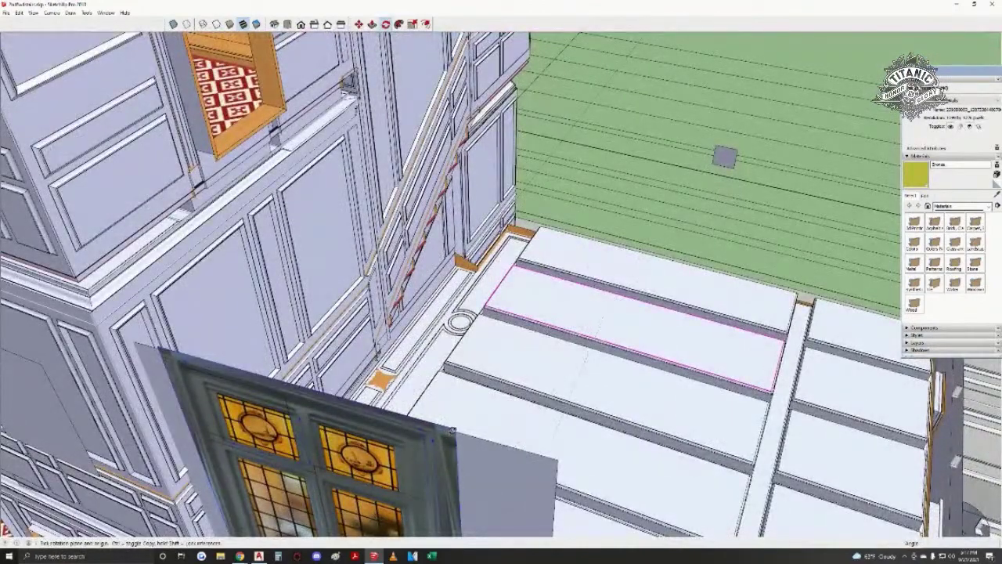
middle_click_drag(406, 446, 437, 240)
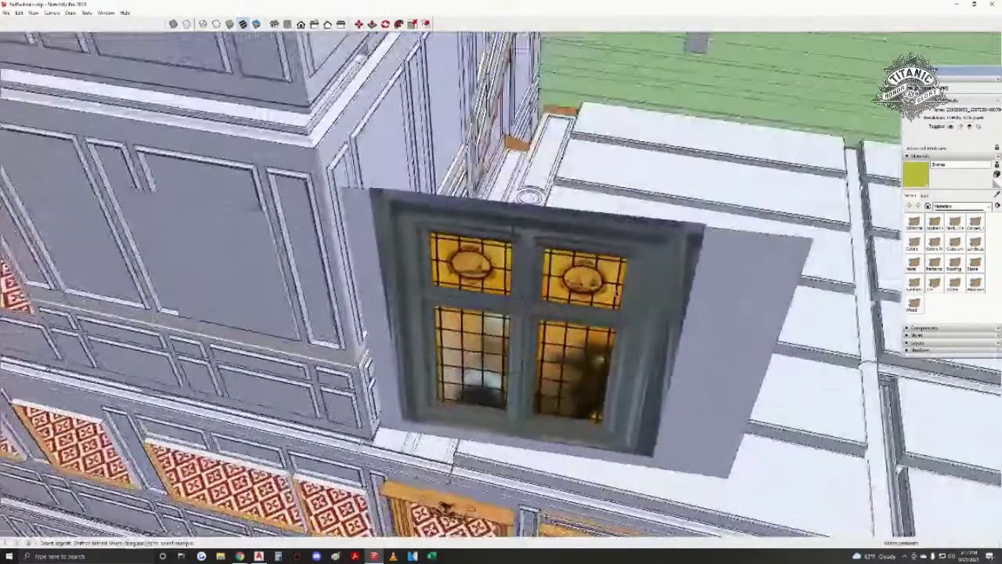
middle_click_drag(501, 485, 473, 399)
key("l")
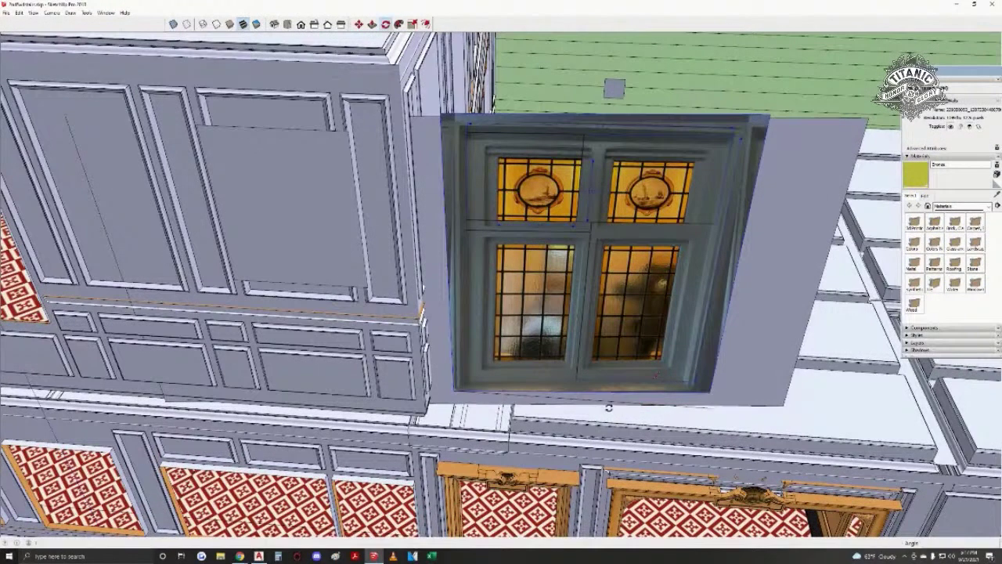
left_click(709, 392)
left_click(717, 407)
key("space")
middle_click_drag(717, 407, 626, 266)
scroll(632, 265, "down", 2)
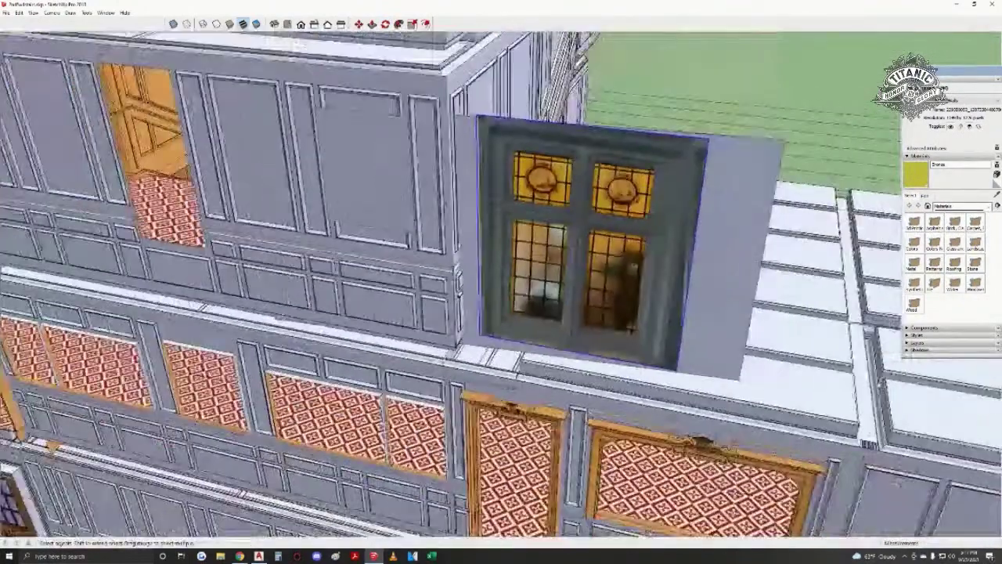
- Compare the stained-glass reference's panes and frame with the blank panel beside it from several angles and distances
middle_click_drag(630, 329, 553, 127)
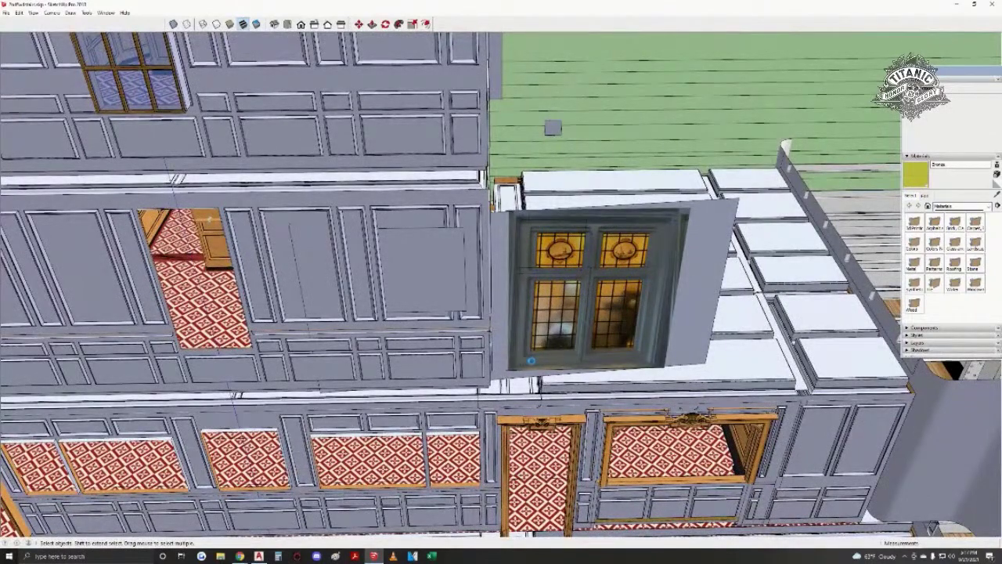
scroll(530, 361, "up", 6)
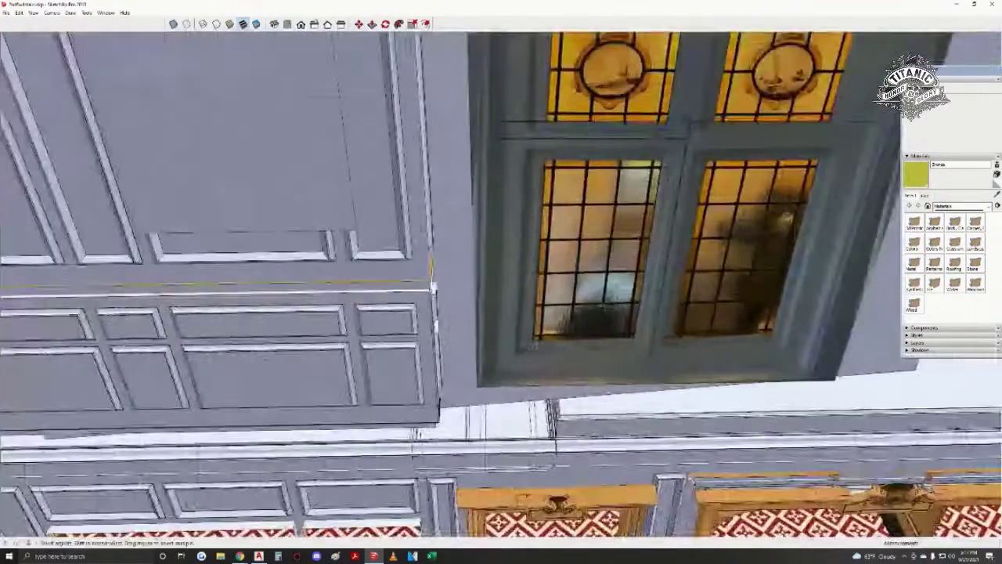
scroll(618, 302, "down", 3)
middle_click_drag(618, 305, 592, 423)
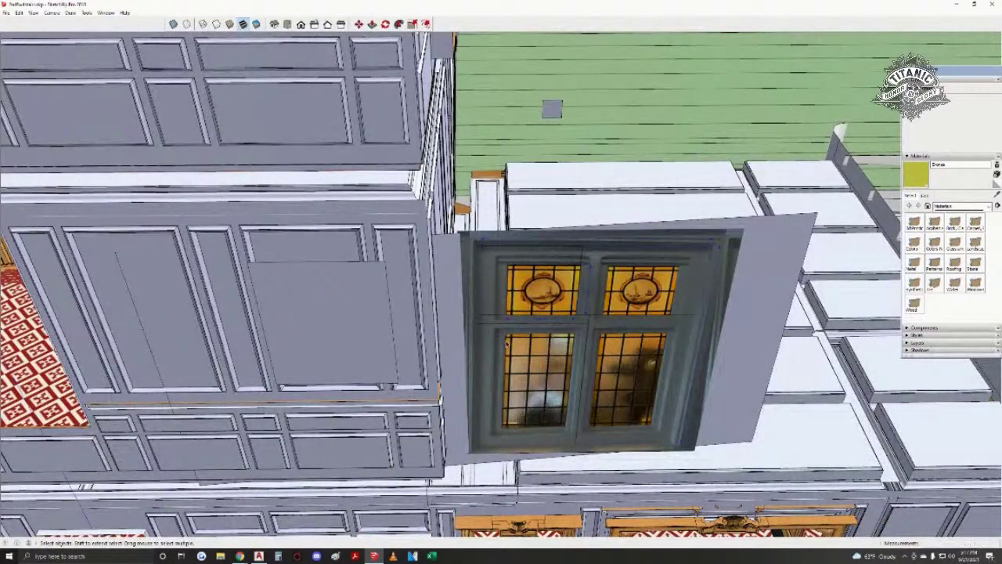
middle_click_drag(410, 328, 601, 302)
scroll(607, 281, "up", 6)
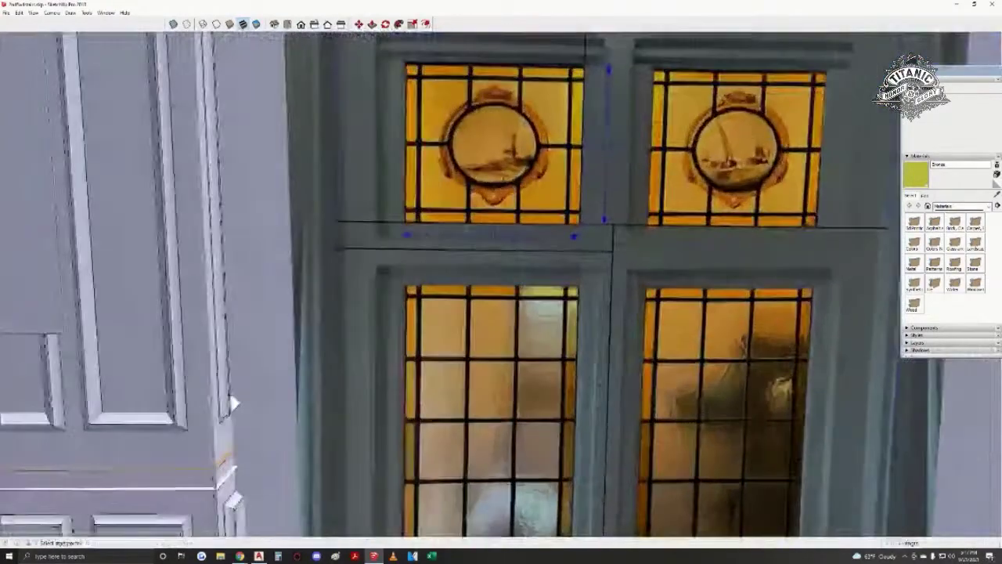
scroll(613, 263, "down", 3)
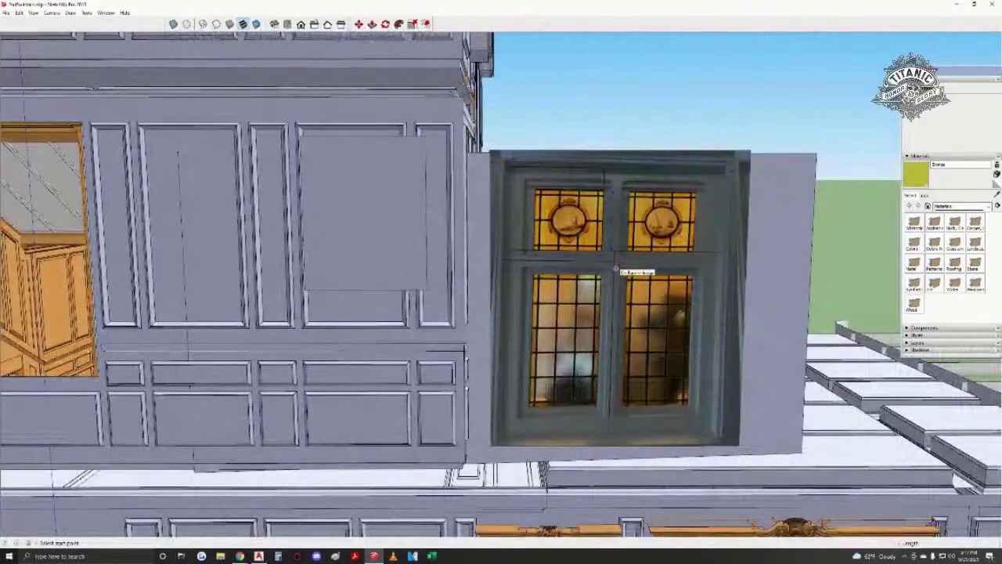
middle_click_drag(395, 259, 400, 244)
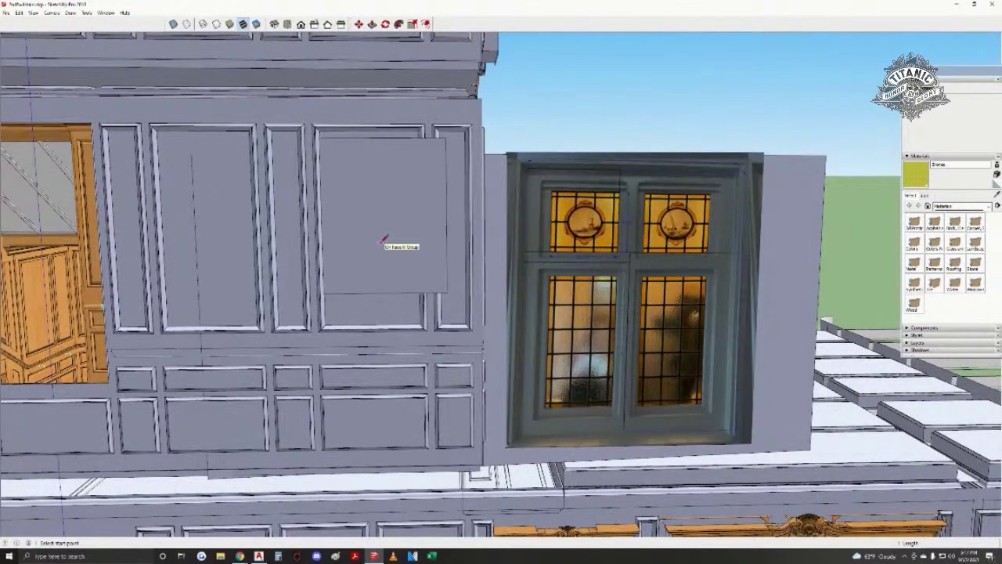
middle_click_drag(384, 241, 375, 271)
scroll(543, 258, "up", 3)
middle_click_drag(501, 250, 512, 212)
scroll(541, 241, "down", 1)
key("space")
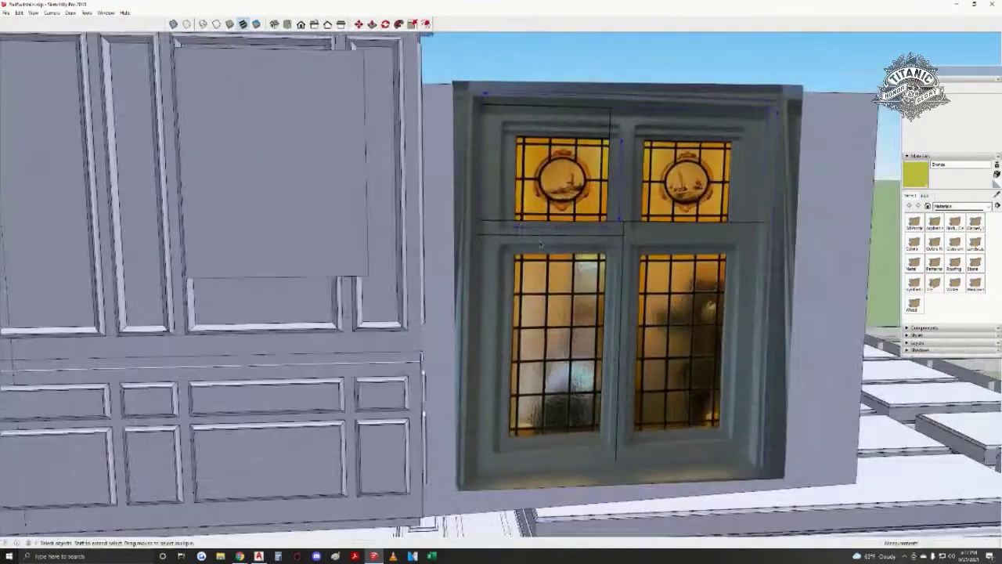
- Move the blank panel lower and across the tower corner so it sits directly beside the stained-glass reference
left_click(602, 249)
left_click(624, 247)
middle_click_drag(535, 278, 517, 284)
mouse_move(332, 268)
middle_mouse_down()
mouse_move(387, 270)
mouse_move(404, 298)
middle_mouse_up()
key("l")
key("space")
scroll(393, 279, "up", 1)
scroll(392, 285, "down", 2)
left_click(376, 246)
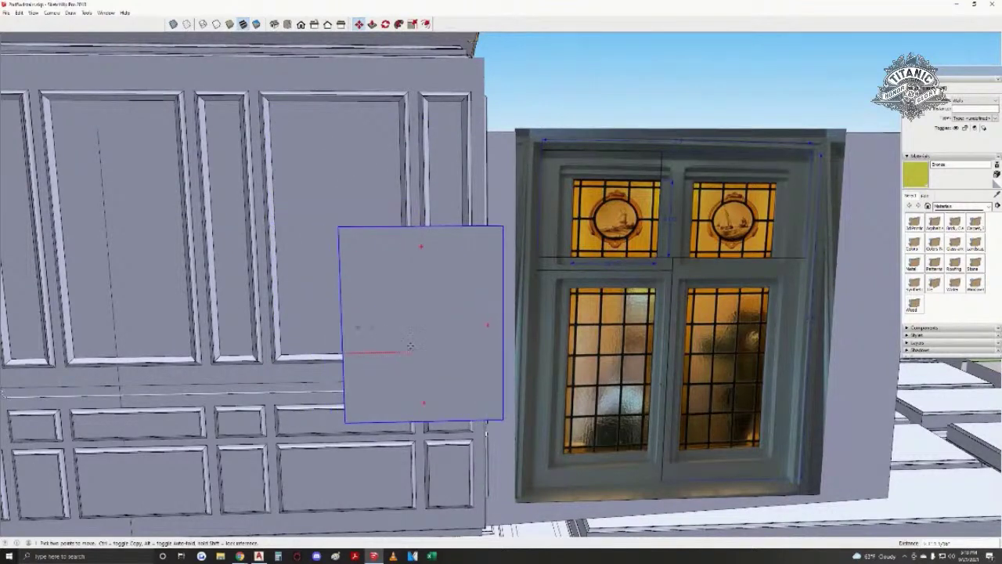
left_click(422, 344)
middle_click_drag(415, 306, 423, 282)
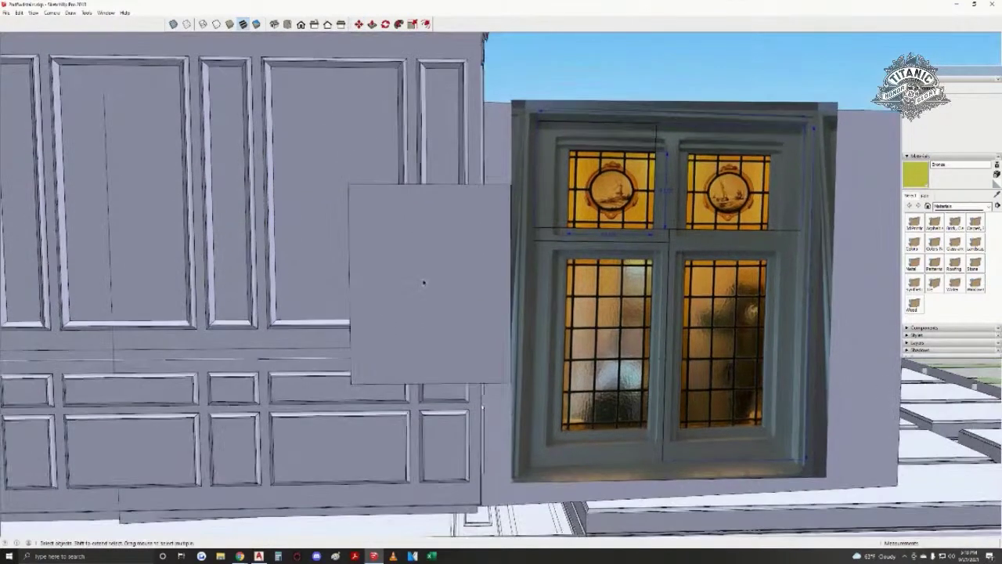
- Nudge the blank panel sideways to leave a small gap to the reference window's frame
scroll(426, 285, "up", 2)
left_click(438, 292)
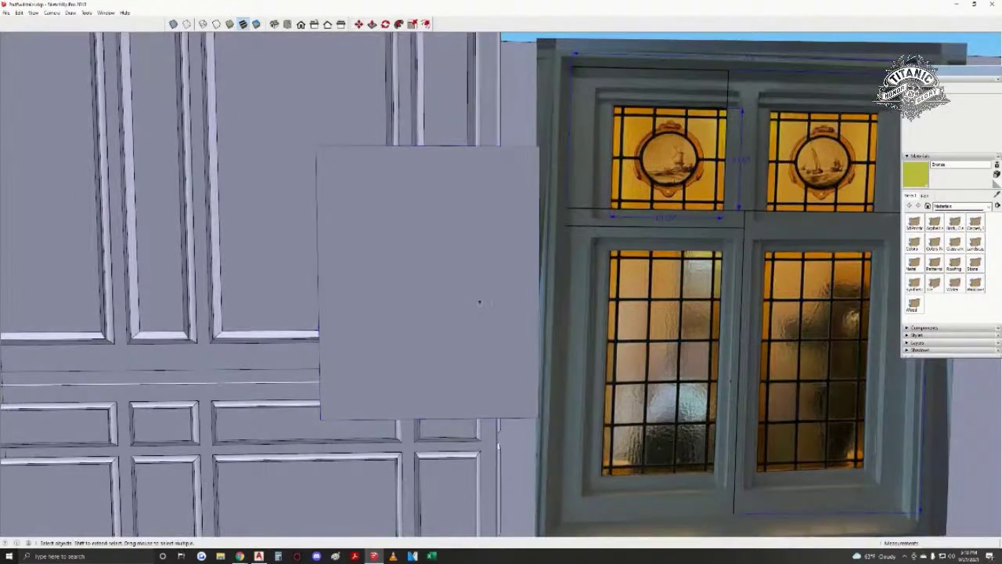
left_click(486, 297)
left_click(462, 300)
key("space")
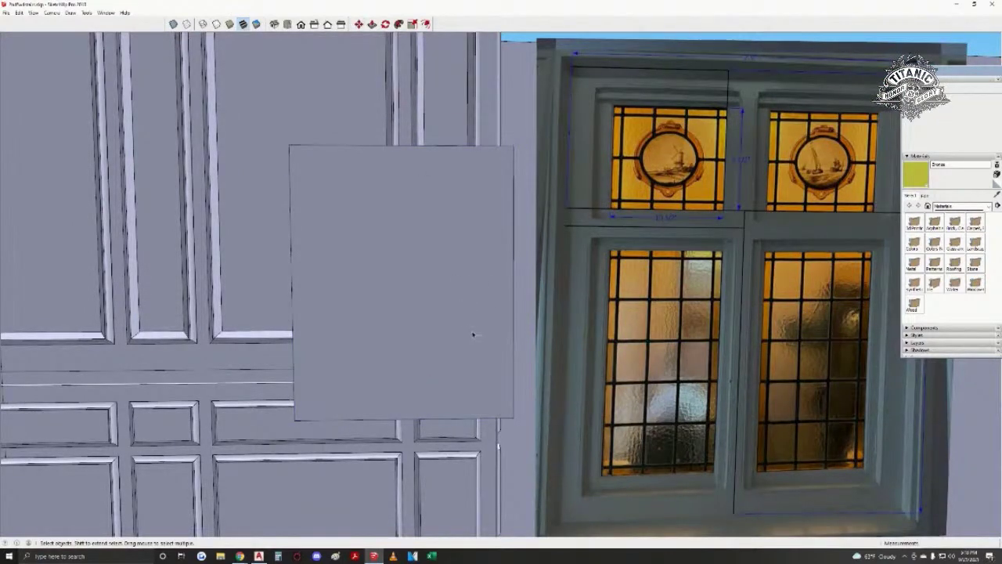
- Examine the reference image's dimensioned panes and the mullions between them, alongside the blank panel
scroll(472, 335, "down", 1)
scroll(447, 297, "up", 4)
key("t")
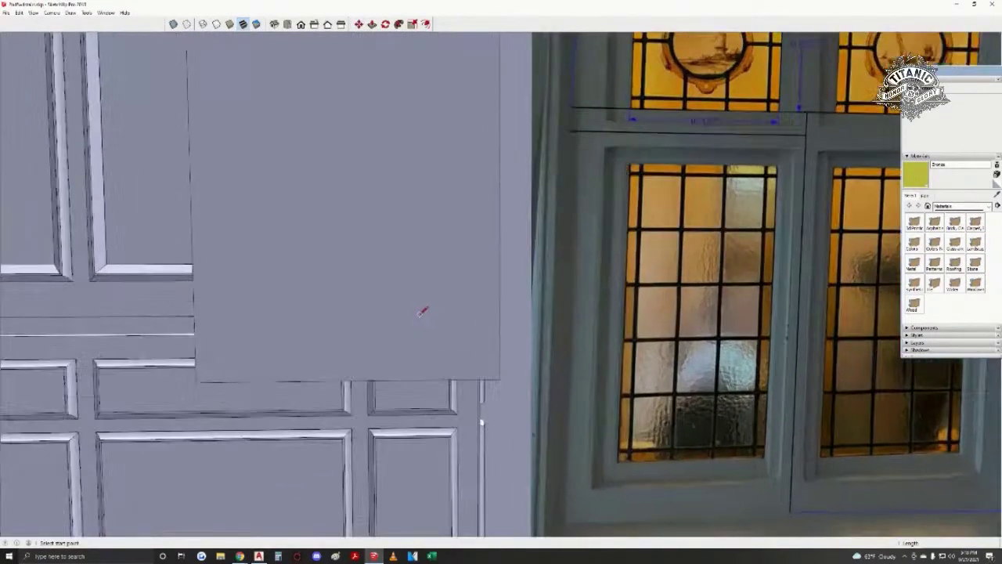
middle_click_drag(621, 415, 378, 364, "shift")
middle_click_drag(559, 180, 515, 367, "shift")
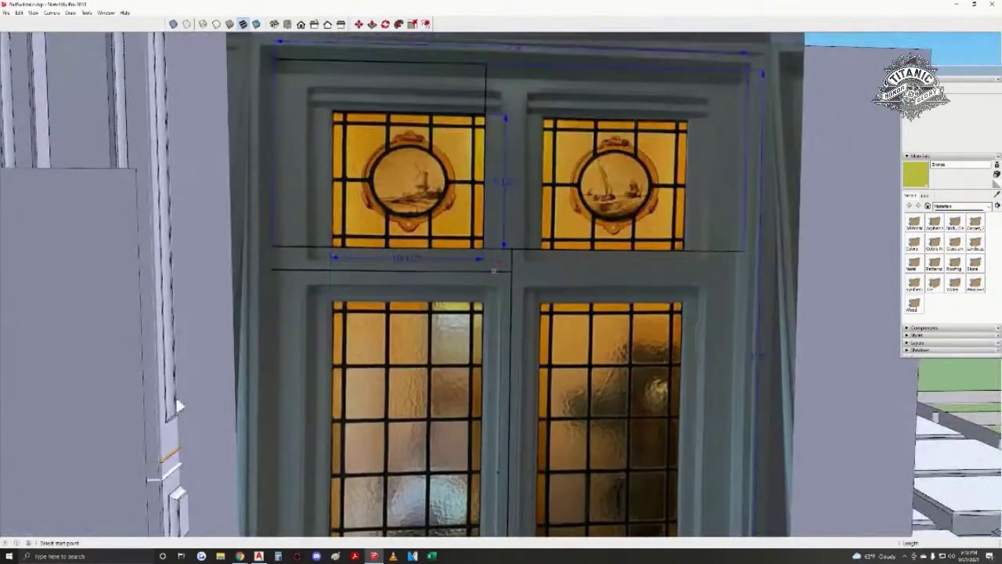
middle_click_drag(454, 212, 529, 263, "shift")
scroll(577, 151, "up", 2)
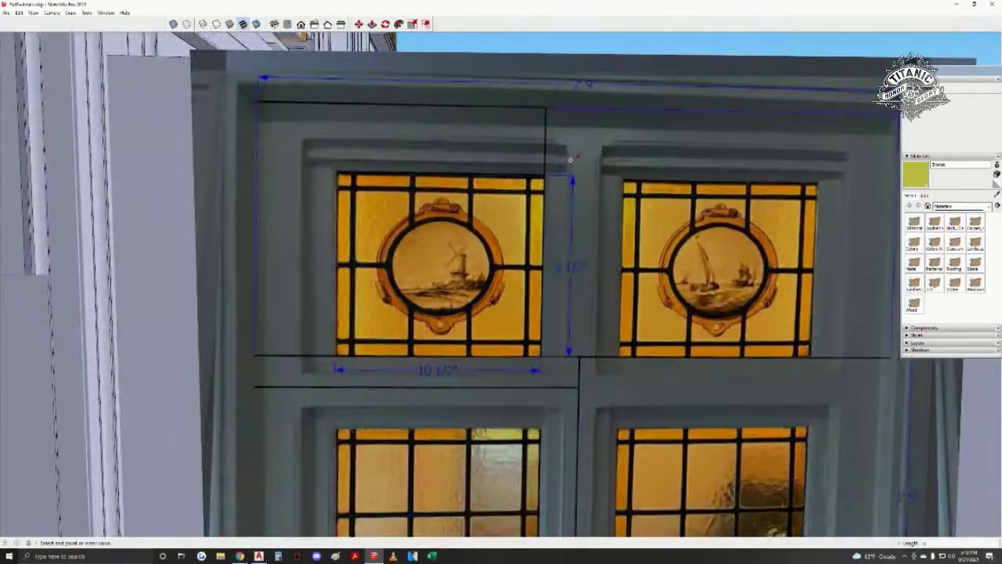
key("space")
scroll(598, 160, "down", 5)
- Colour the backing face behind the reference with Bronze and convert the stained-glass image for use as a material
middle_click_drag(526, 238, 467, 260)
left_click(515, 289)
right_click(466, 261)
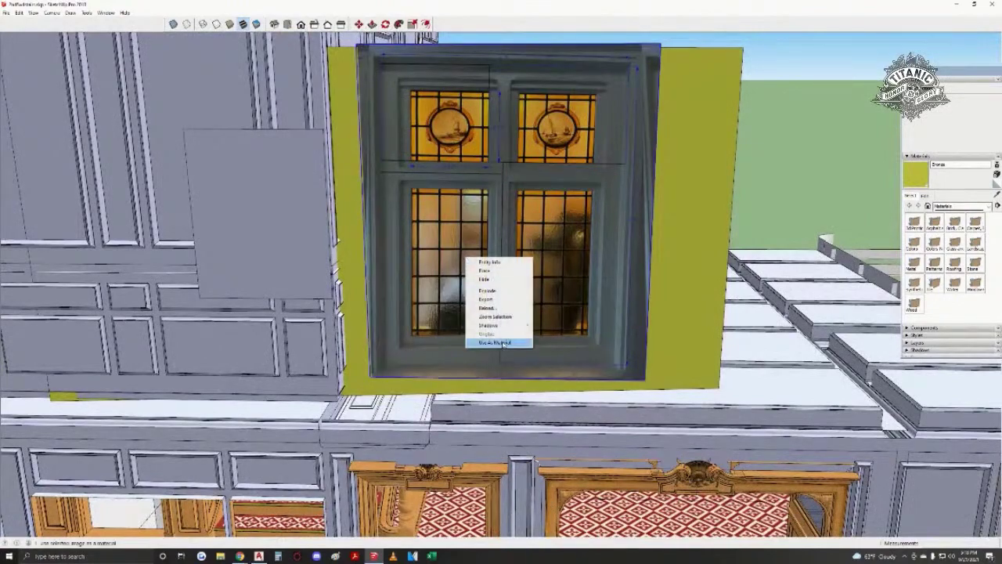
left_click(502, 343)
scroll(537, 298, "down", 2)
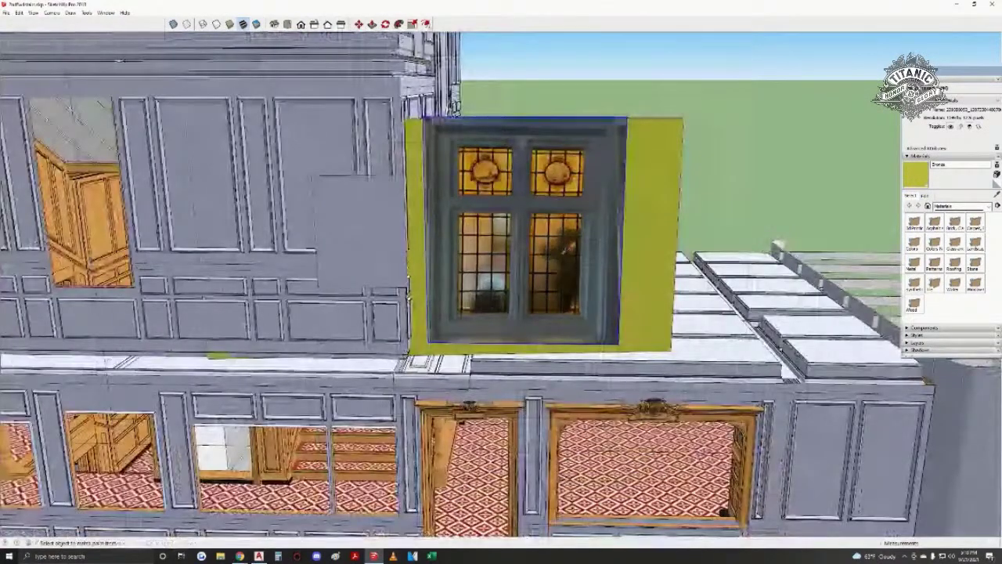
- Move the stained-glass image off its backing face to the free space beside it and explode it
middle_click_drag(568, 228, 421, 281)
key("m")
left_click(420, 281)
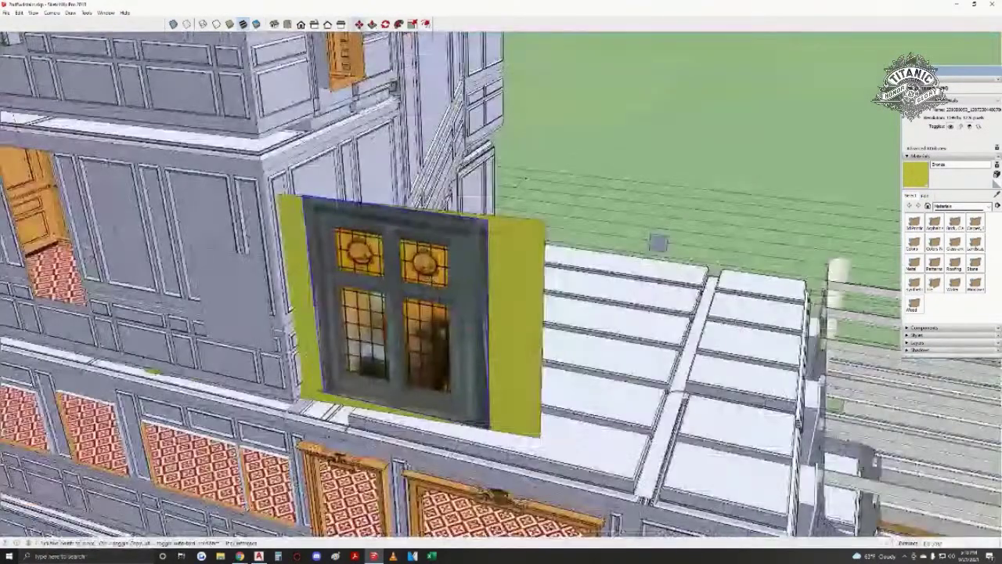
right_click(602, 307)
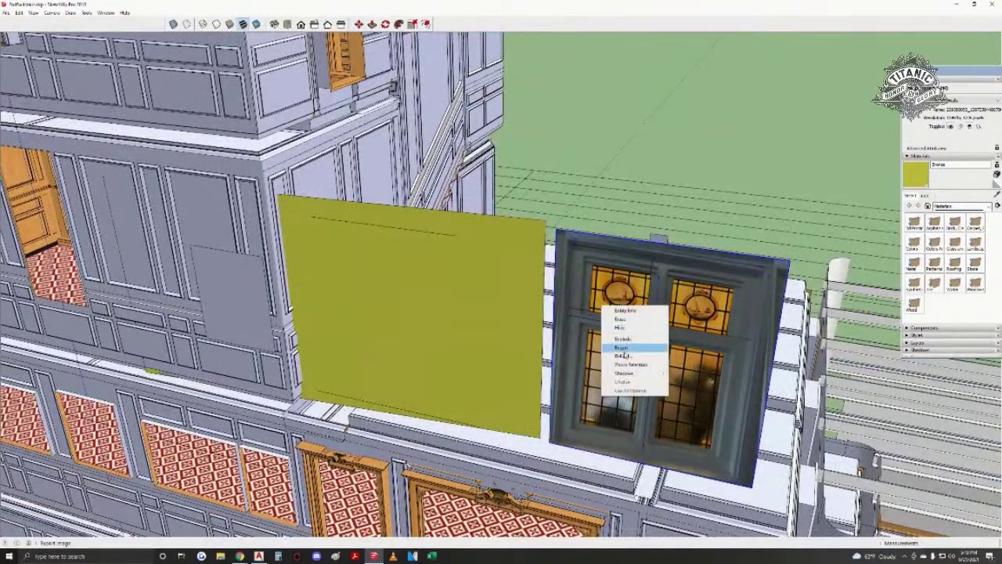
left_click(633, 339)
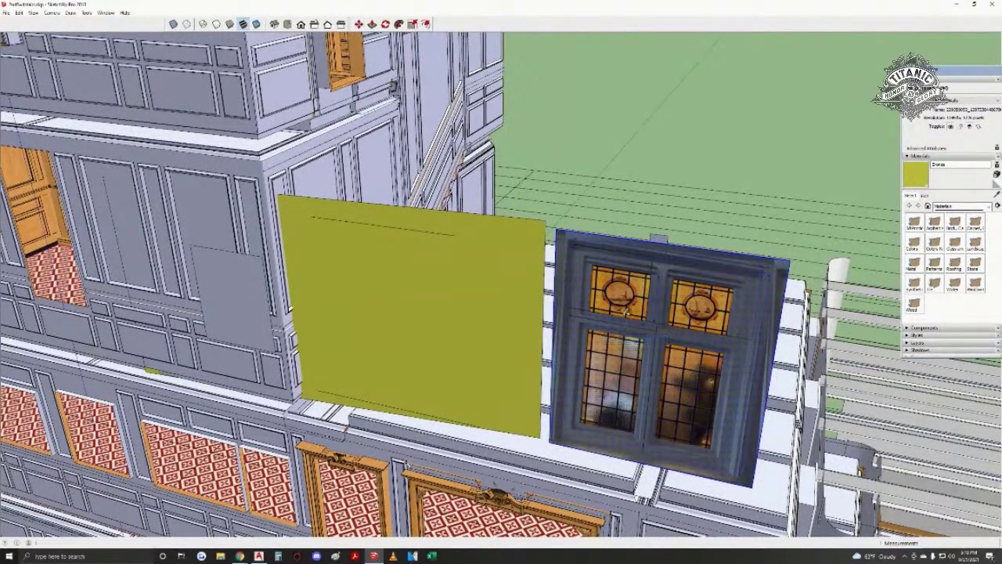
- Paint the backing face with the stained-glass image material and check the face's texture options
left_click(432, 286)
middle_click_drag(432, 286, 507, 240)
key("space")
right_click(507, 239)
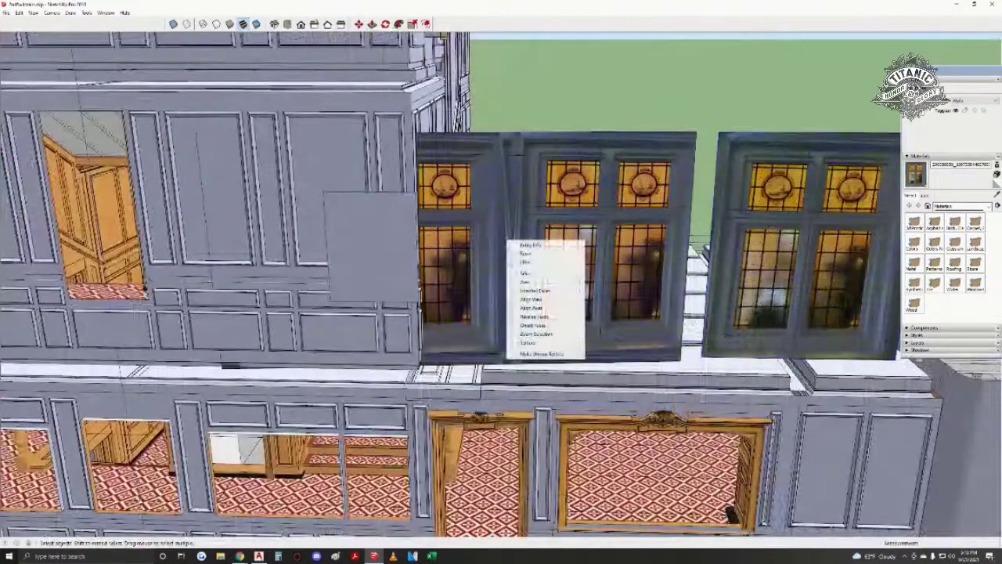
mouse_move(542, 343)
left_click(482, 297)
- Reset the position of the stained-glass texture on the backing face
middle_click_drag(505, 280, 374, 254)
scroll(492, 226, "down", 1)
scroll(492, 227, "up", 3)
scroll(368, 252, "up", 4)
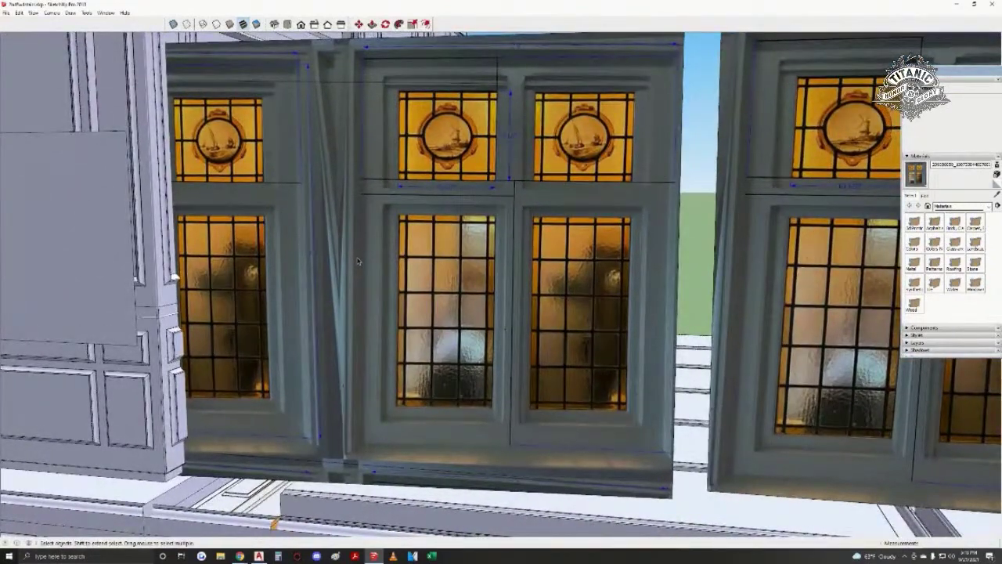
right_click(336, 245)
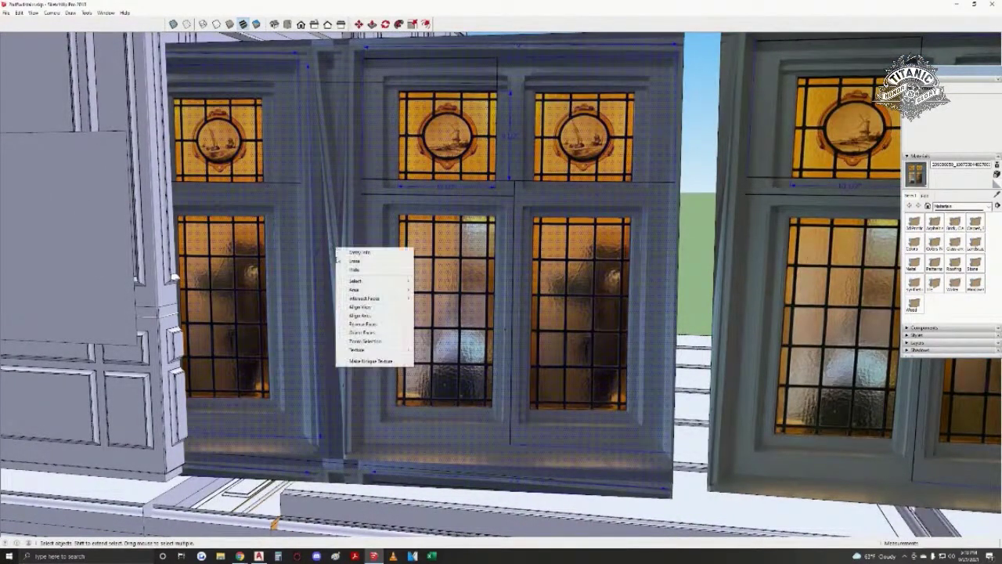
left_click(295, 274)
right_click(414, 263)
mouse_move(450, 366)
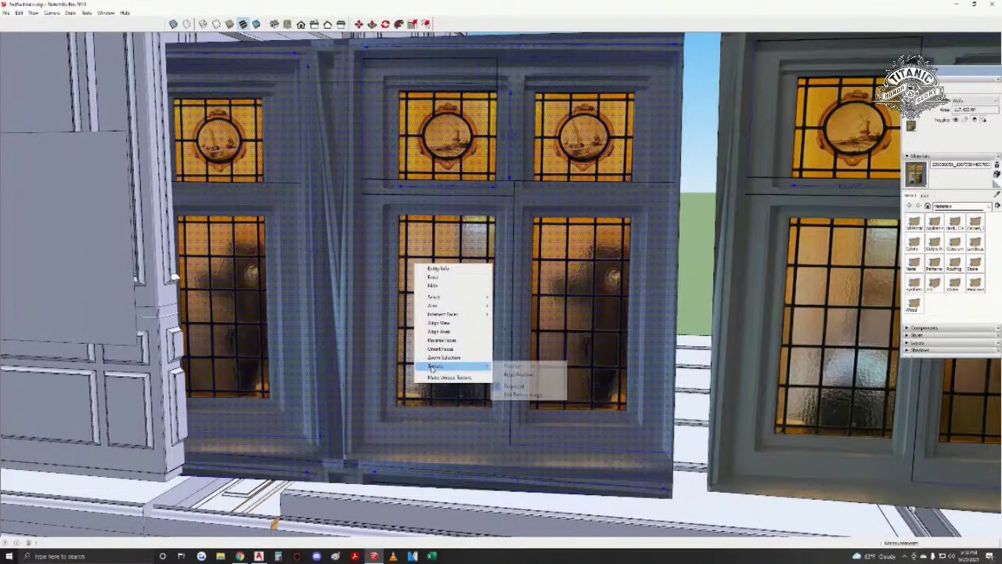
left_click(507, 374)
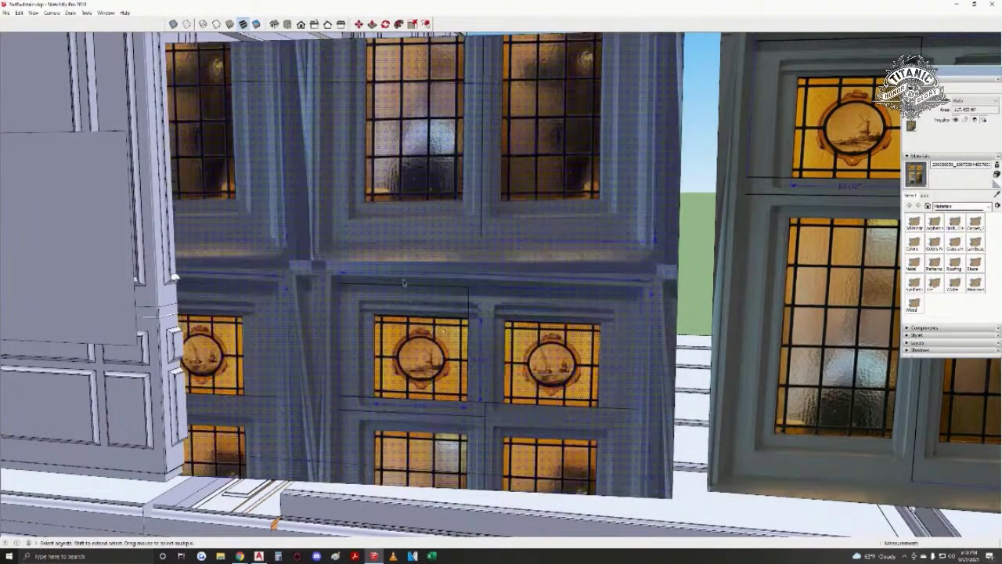
right_click(401, 274)
mouse_move(439, 379)
left_click(313, 362)
- Draw a straight reference line along the white ledge in front of the stained-glass face
middle_click_drag(312, 359, 440, 341)
scroll(454, 332, "down", 2)
key("l")
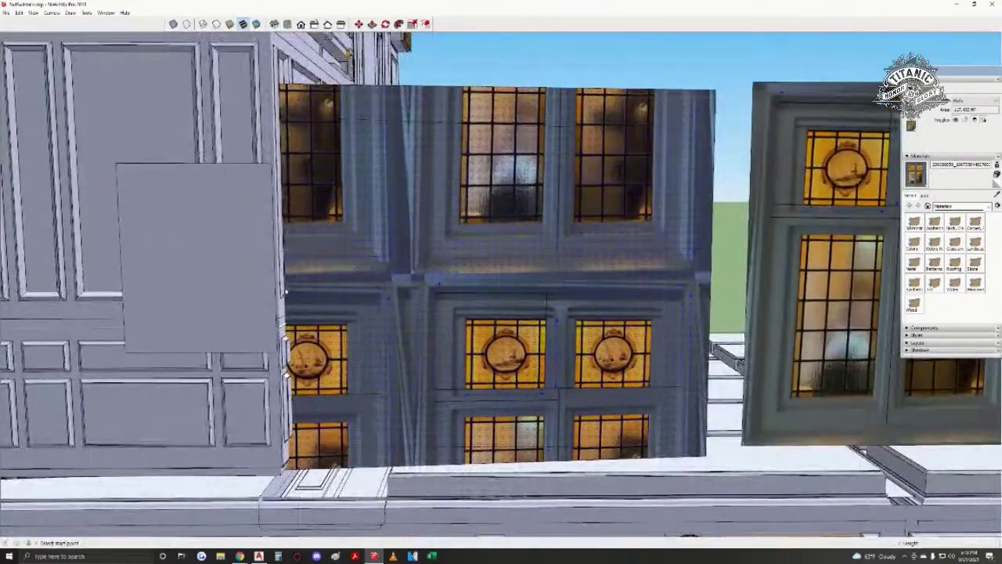
middle_click_drag(286, 291, 496, 274)
left_click(507, 409)
scroll(521, 360, "up", 3)
- Rotate the stained-glass face about its lower outer corner until it runs parallel to the reference line on the ledge
key("q")
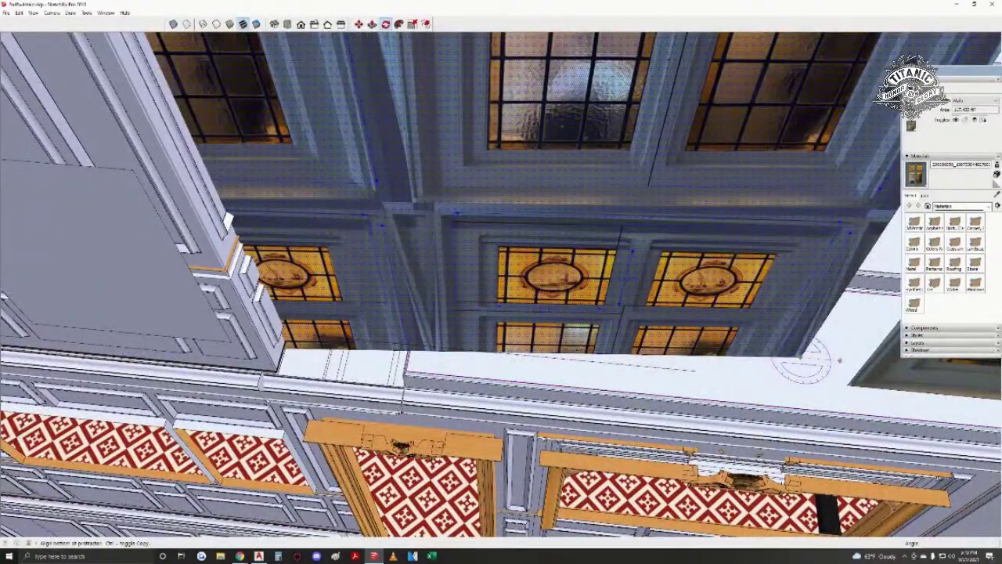
left_click(363, 348)
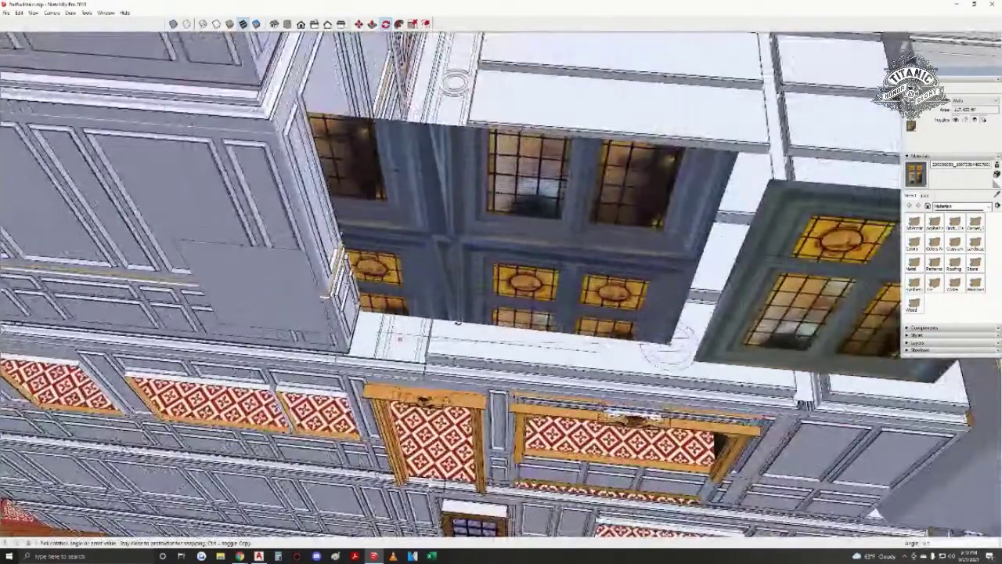
left_click(666, 345)
left_click(666, 345)
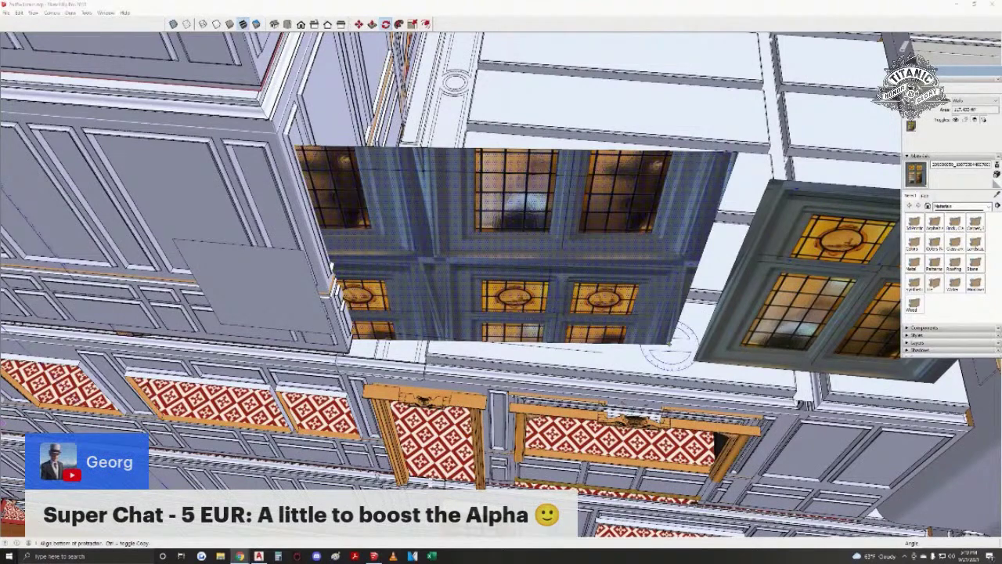
scroll(672, 346, "up", 3)
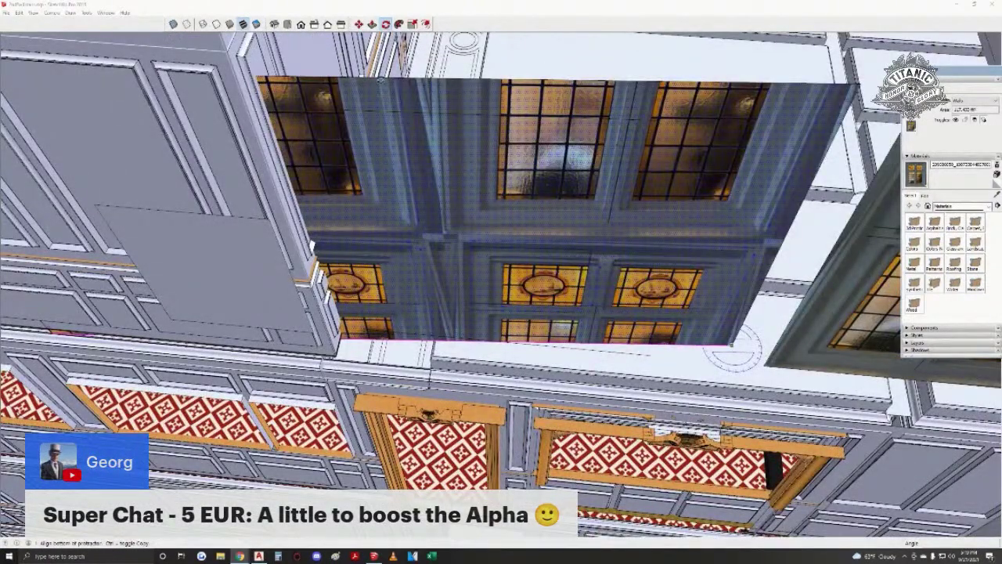
scroll(368, 338, "up", 4)
scroll(348, 338, "up", 3)
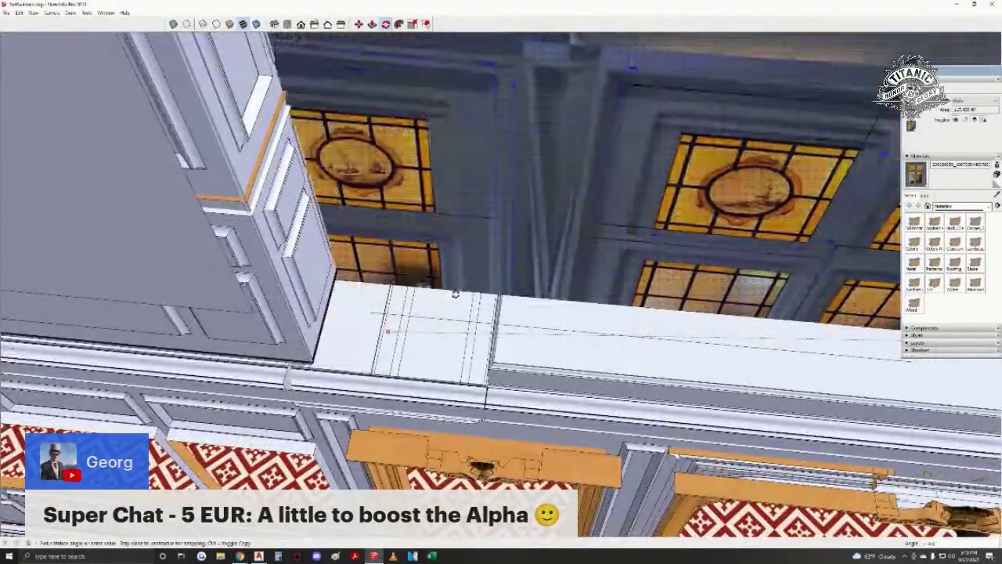
key("space")
scroll(335, 317, "down", 3)
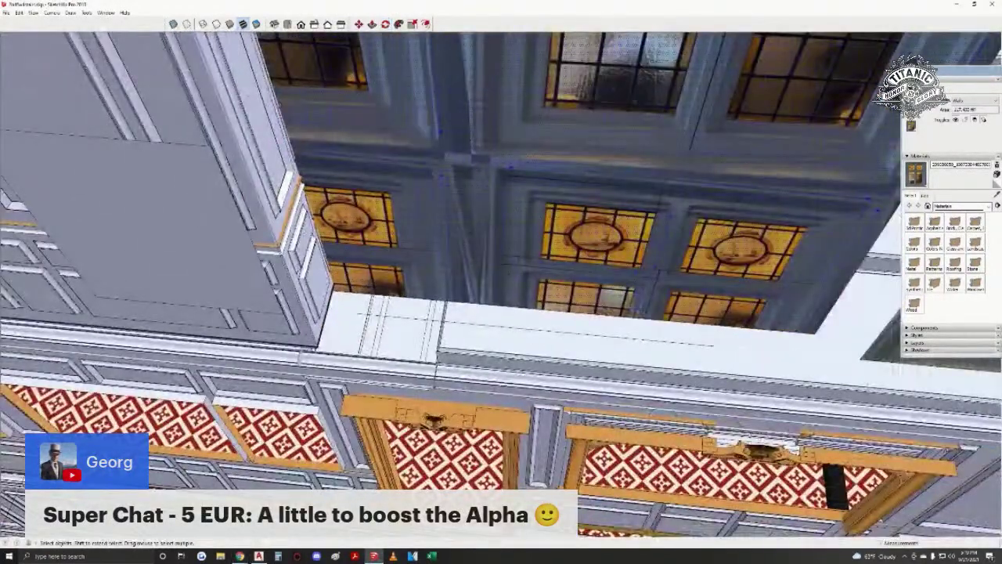
middle_click_drag(518, 257, 526, 283)
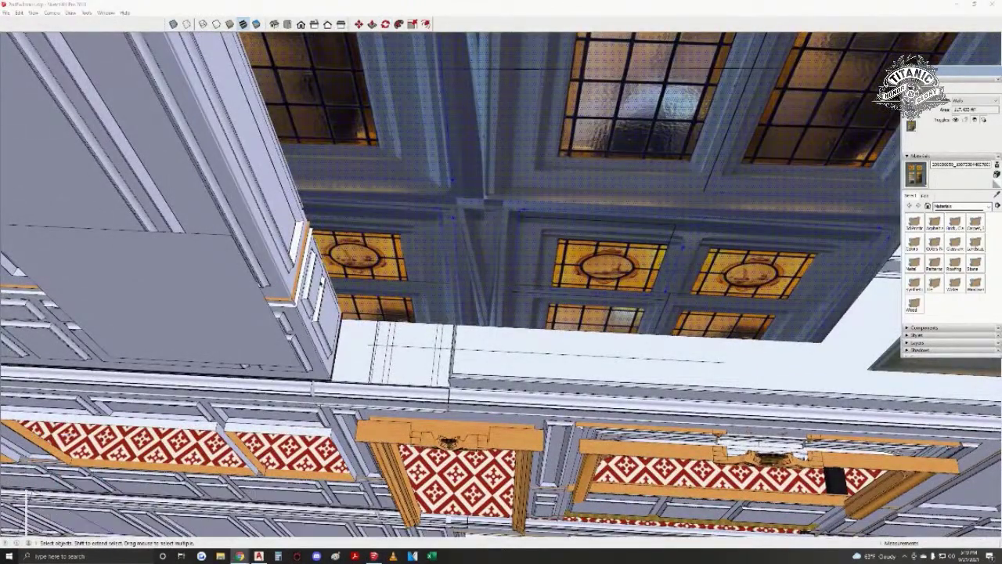
- Turn off the Projected option for the stained-glass texture and start positioning the texture on its face
mouse_move(556, 232)
middle_mouse_down()
mouse_move(604, 295)
mouse_move(352, 263)
mouse_move(529, 197)
mouse_move(487, 198)
middle_mouse_up()
right_click(486, 198)
mouse_move(517, 300)
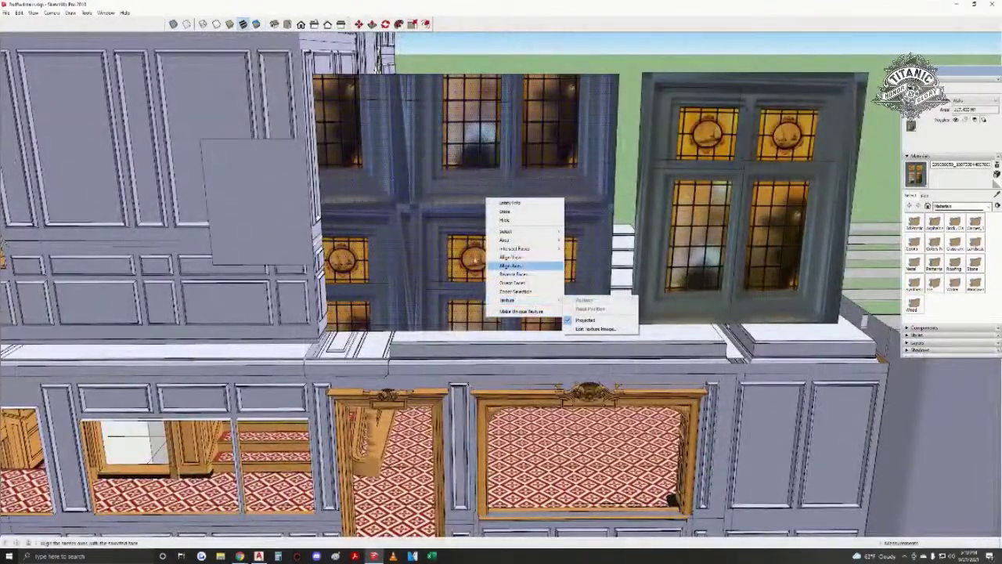
right_click(415, 235)
mouse_move(477, 338)
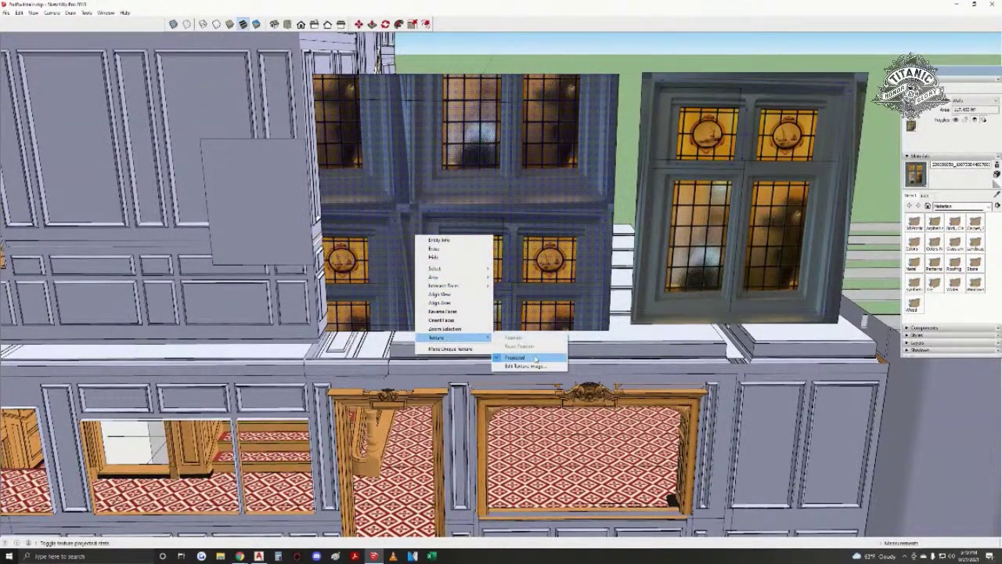
left_click(536, 357)
right_click(479, 232)
mouse_move(517, 336)
left_click(586, 337)
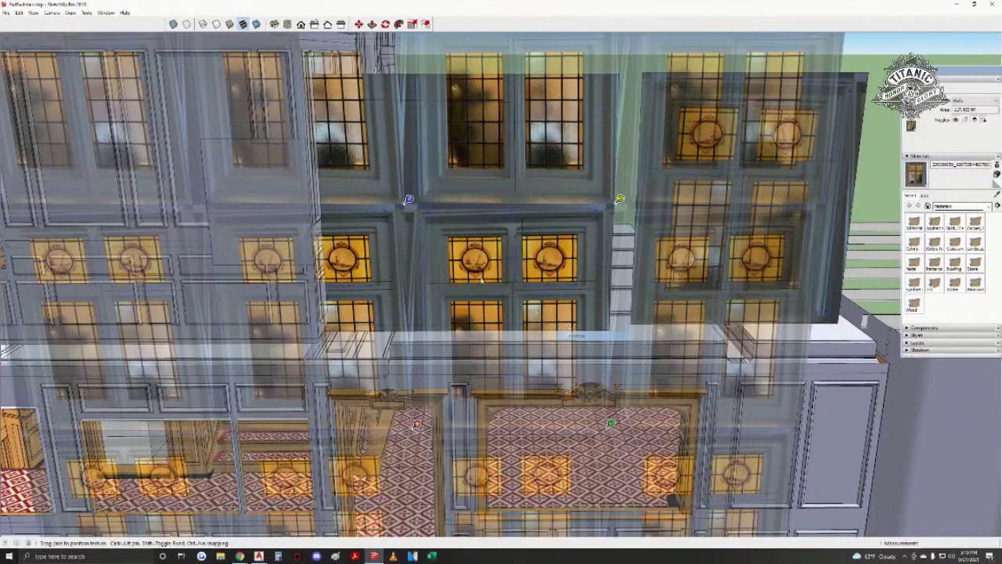
- Reset the texture placement, shift the texture with the red pin so a complete window lies on the face, and finish positioning
scroll(462, 274, "up", 2)
right_click(426, 225)
left_click(445, 240)
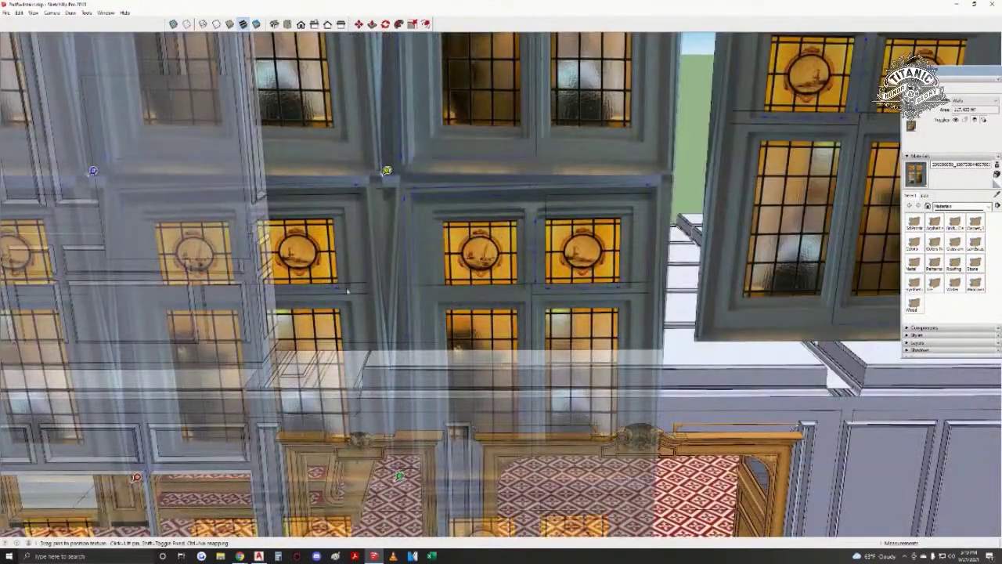
left_click_drag(136, 476, 325, 306)
left_click(326, 306)
scroll(371, 277, "up", 2)
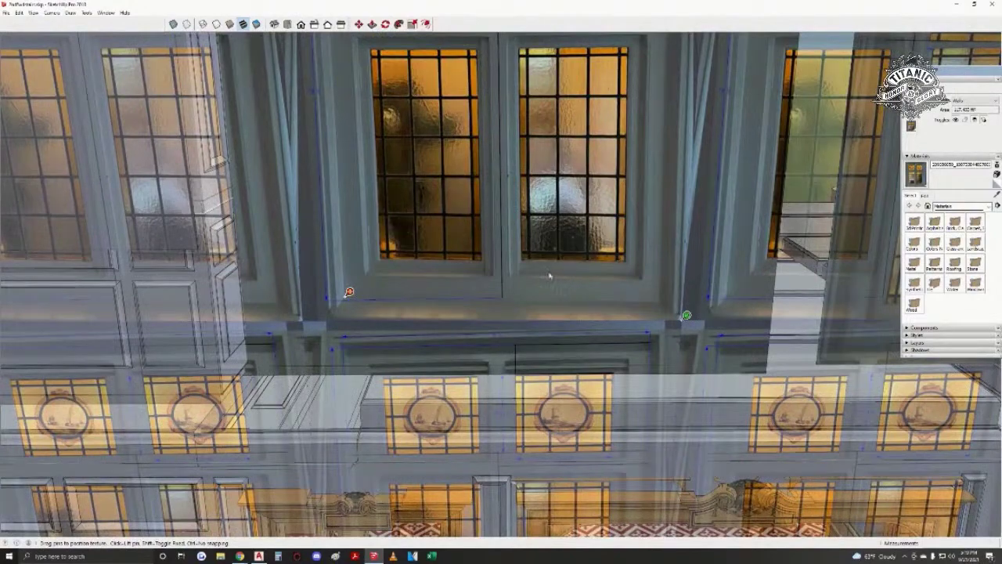
mouse_move(550, 275)
middle_mouse_down()
mouse_move(536, 251)
mouse_move(485, 291)
mouse_move(491, 330)
middle_mouse_up()
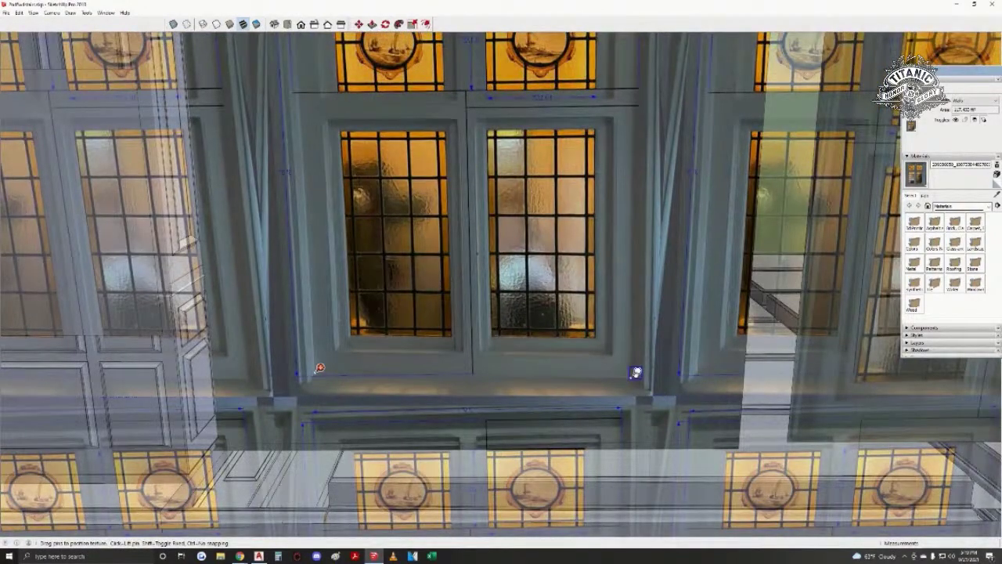
left_click_drag(320, 367, 304, 361)
right_click(344, 350)
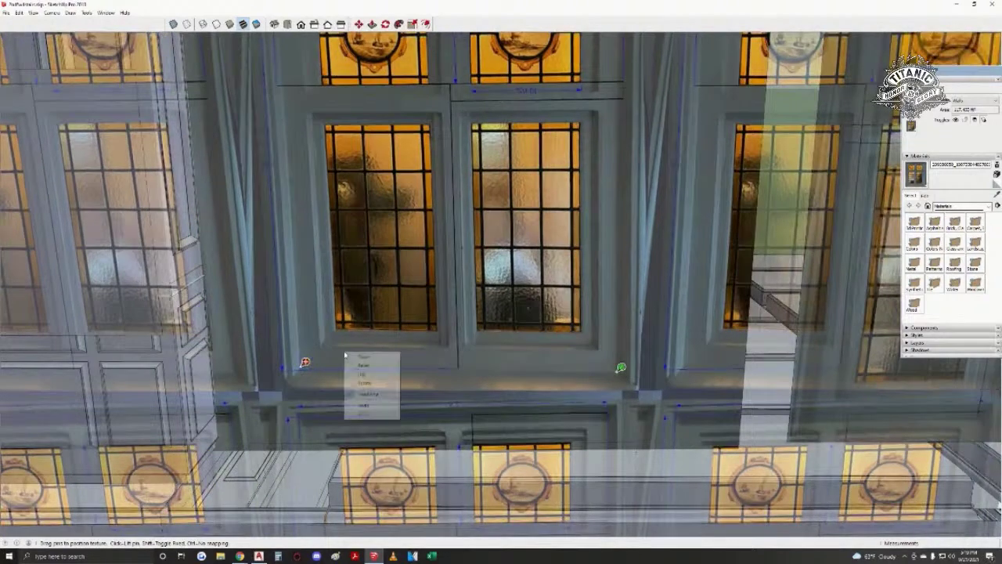
left_click(362, 356)
- Reposition the texture, scaling it down about the red pin with the green pin so several complete windows fit on the face
key("l")
left_click(301, 362)
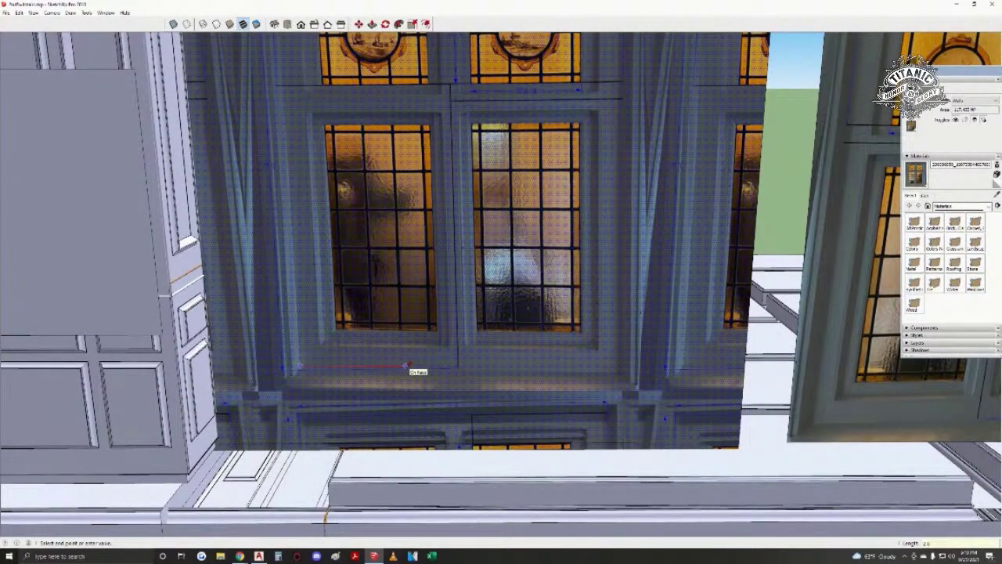
right_click(446, 318)
left_click(474, 425)
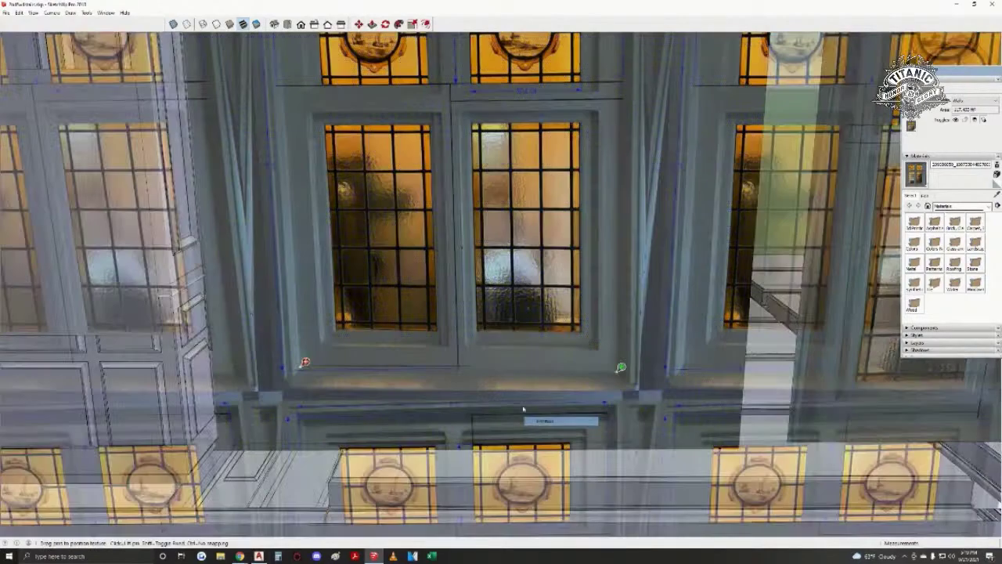
left_click_drag(622, 368, 478, 128)
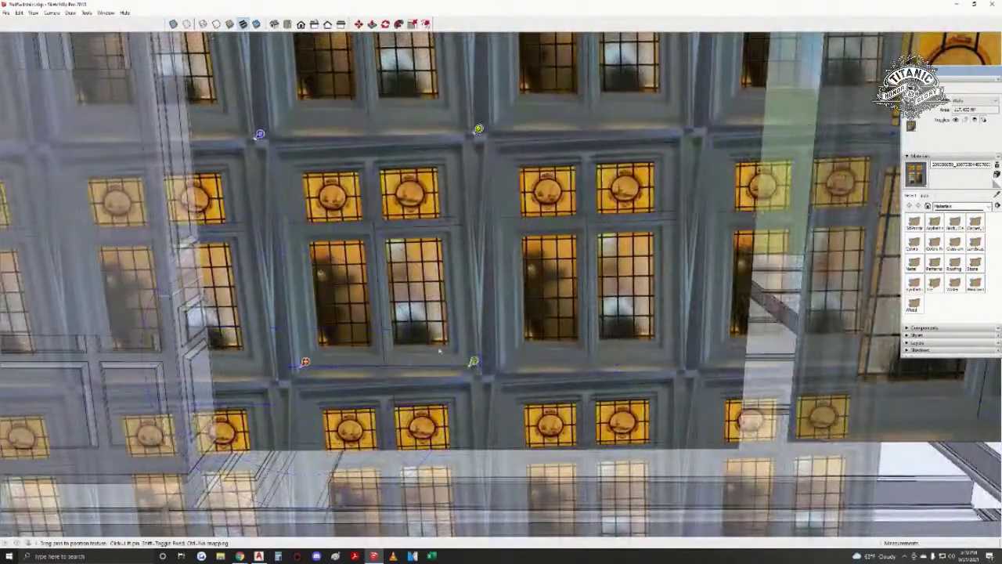
right_click(443, 354)
left_click(443, 353)
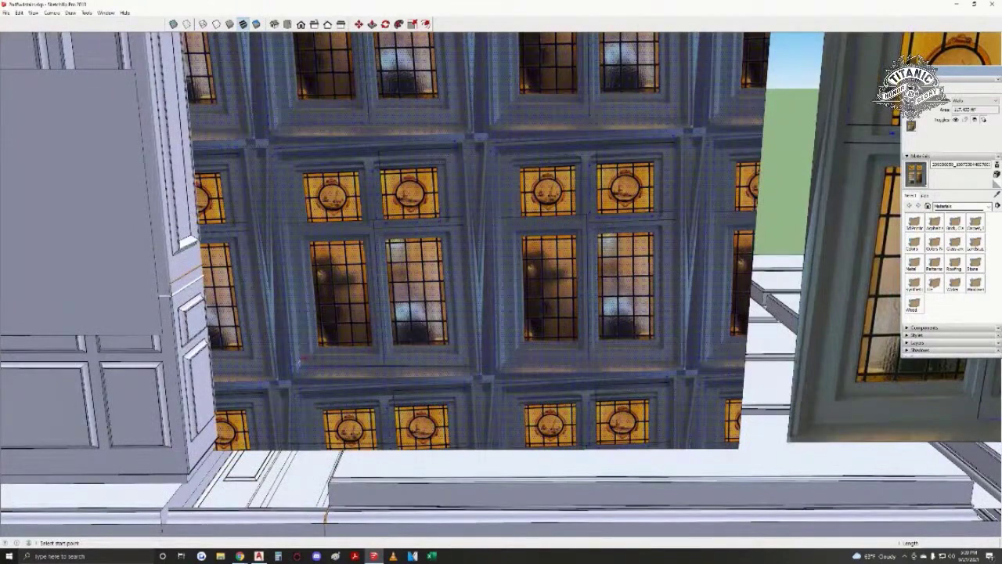
left_click(299, 363)
scroll(299, 363, "up", 2)
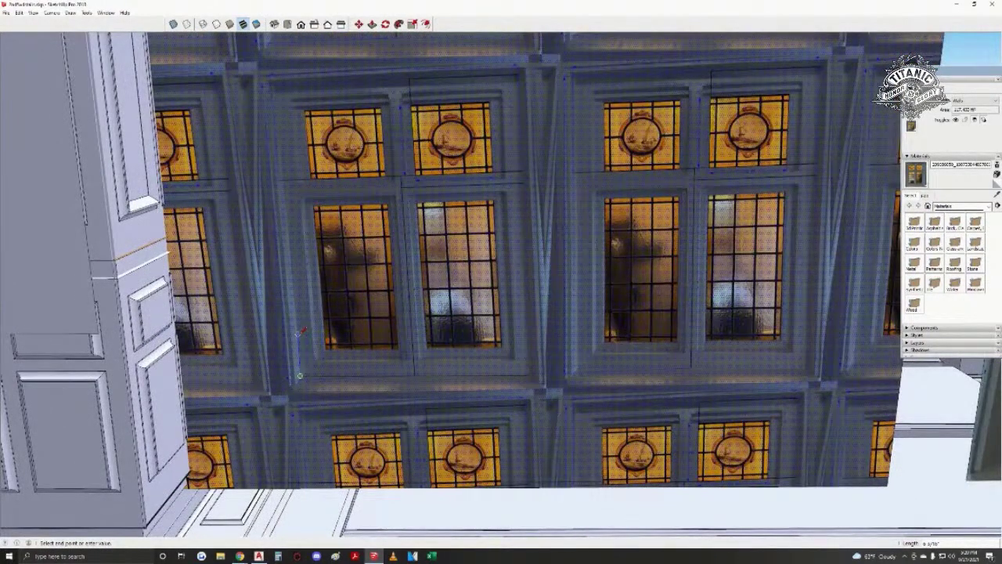
scroll(650, 192, "up", 3)
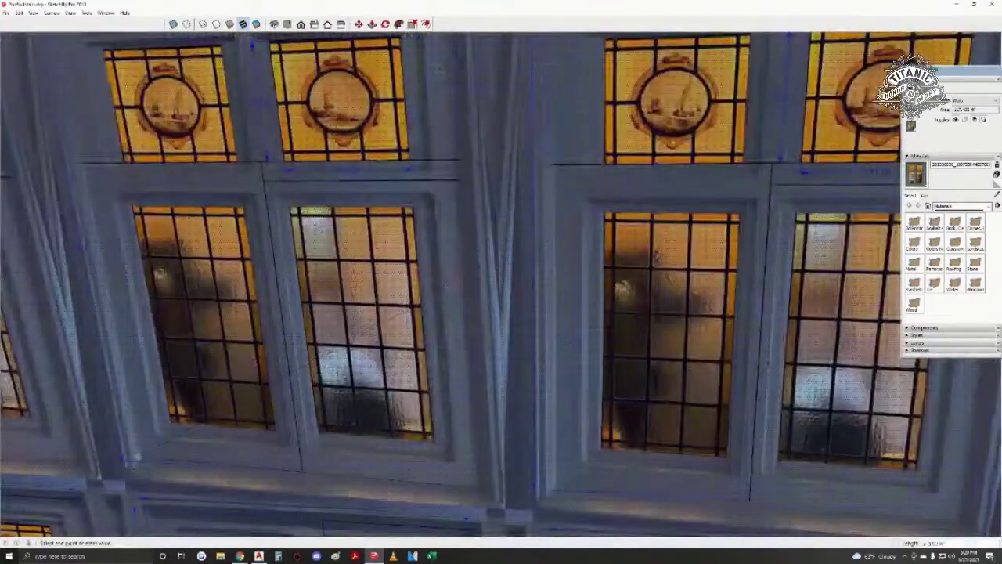
middle_click_drag(595, 266, 485, 313)
scroll(485, 312, "down", 2)
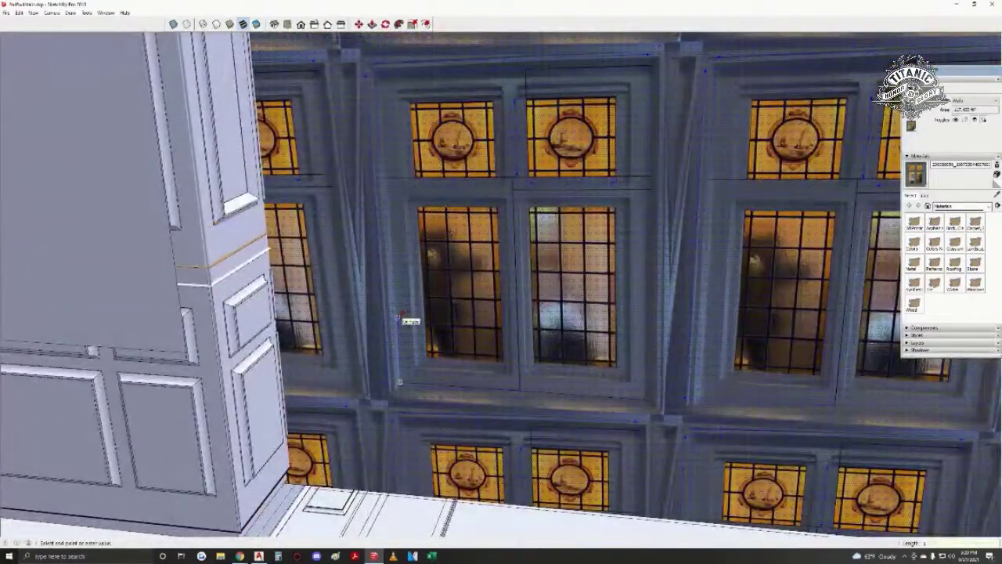
key("space")
- Reopen the texture positioning on the stained-glass face and flip the texture left to right
right_click(464, 319)
mouse_move(516, 423)
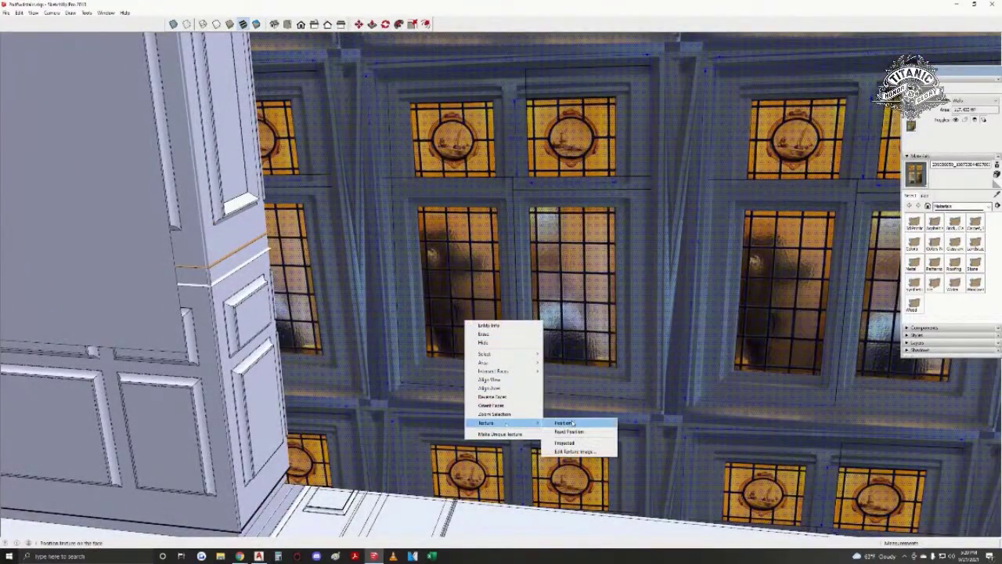
left_click(565, 422)
middle_click_drag(560, 377, 571, 422)
scroll(591, 204, "up", 2)
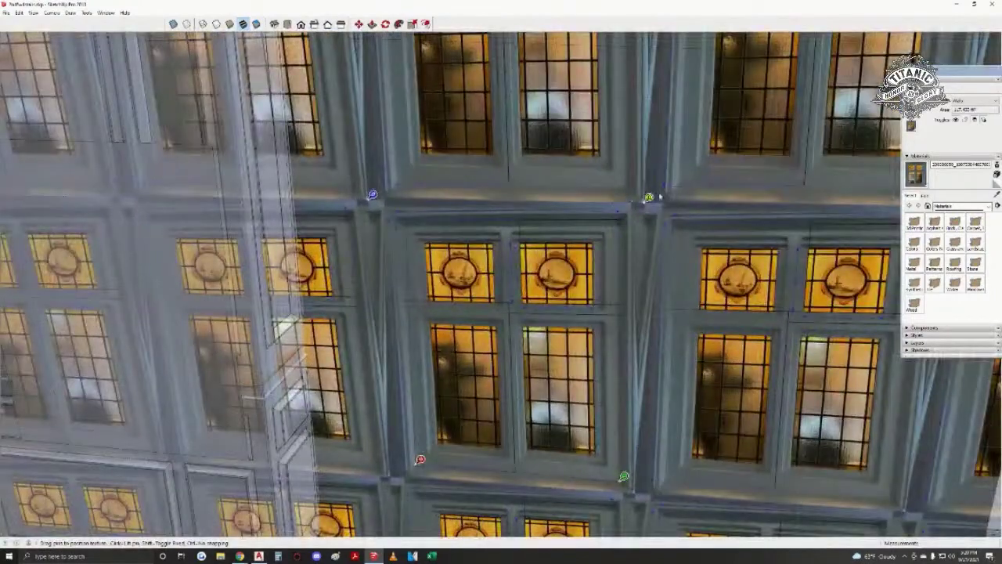
right_click(509, 244)
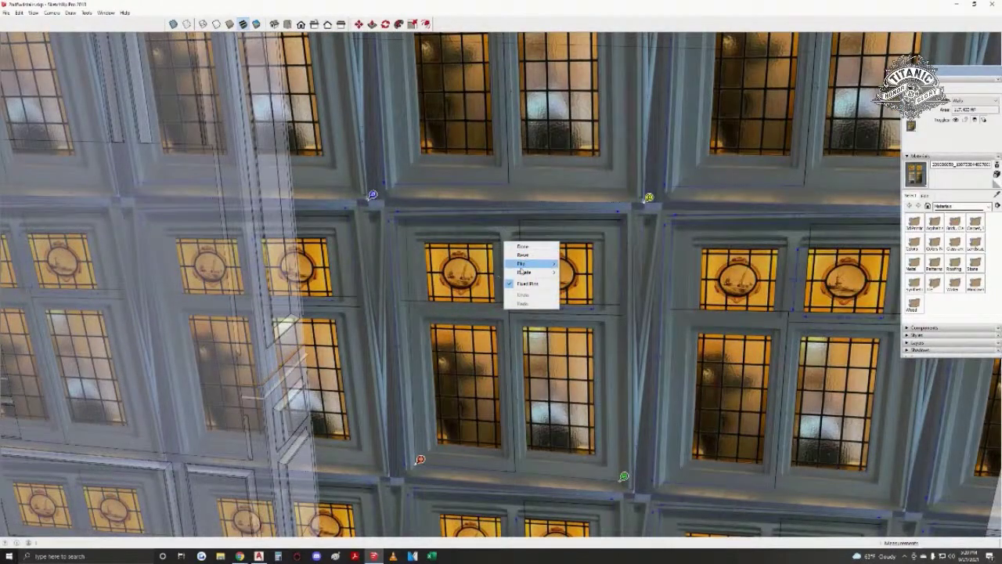
mouse_move(526, 264)
left_click(582, 273)
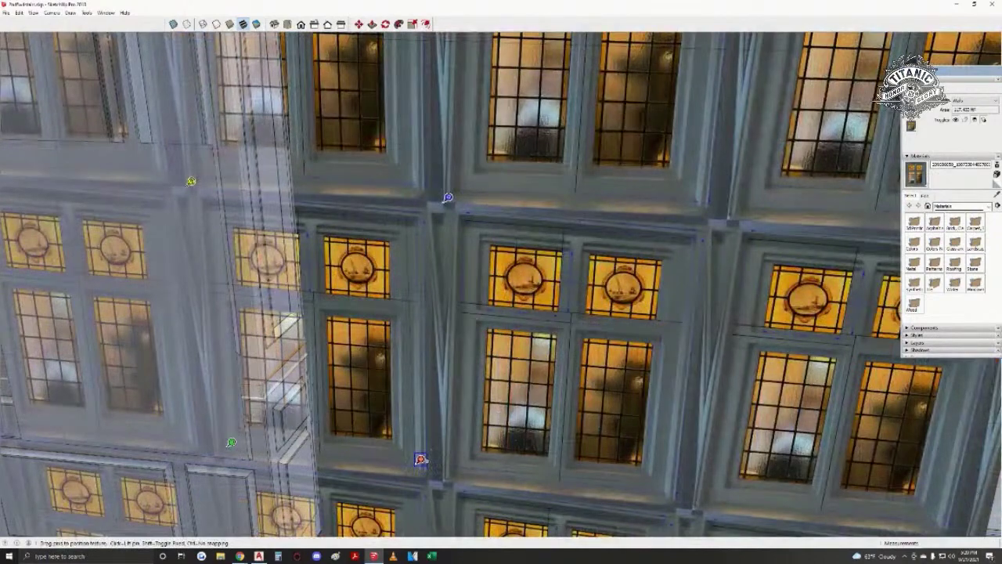
- Shear the flipped stained-glass texture by moving its blue pin and finish positioning
mouse_move(420, 458)
left_mouse_down()
mouse_move(436, 442)
mouse_move(420, 458)
left_mouse_up()
middle_click_drag(487, 350, 475, 312, "shift")
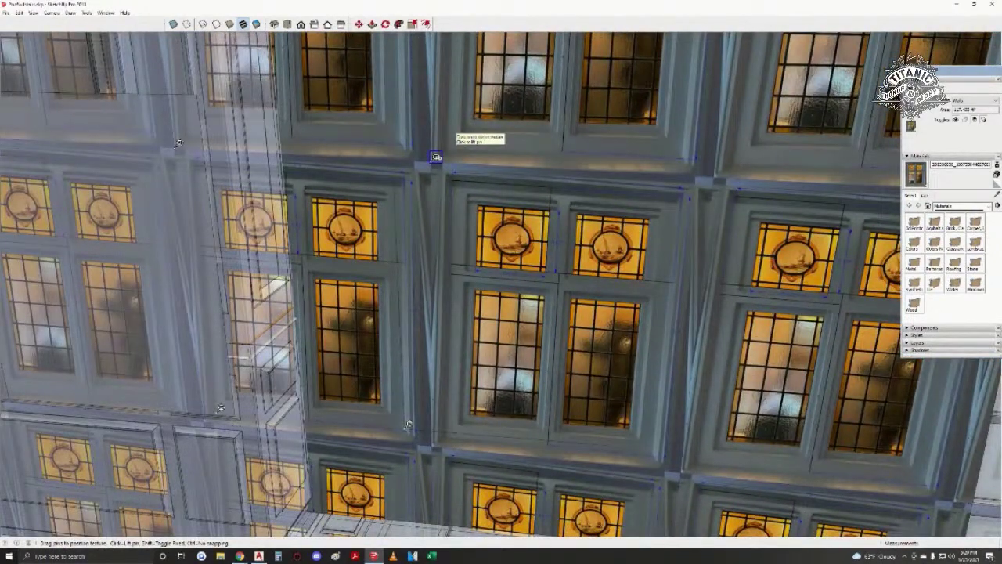
middle_click_drag(443, 235, 456, 212)
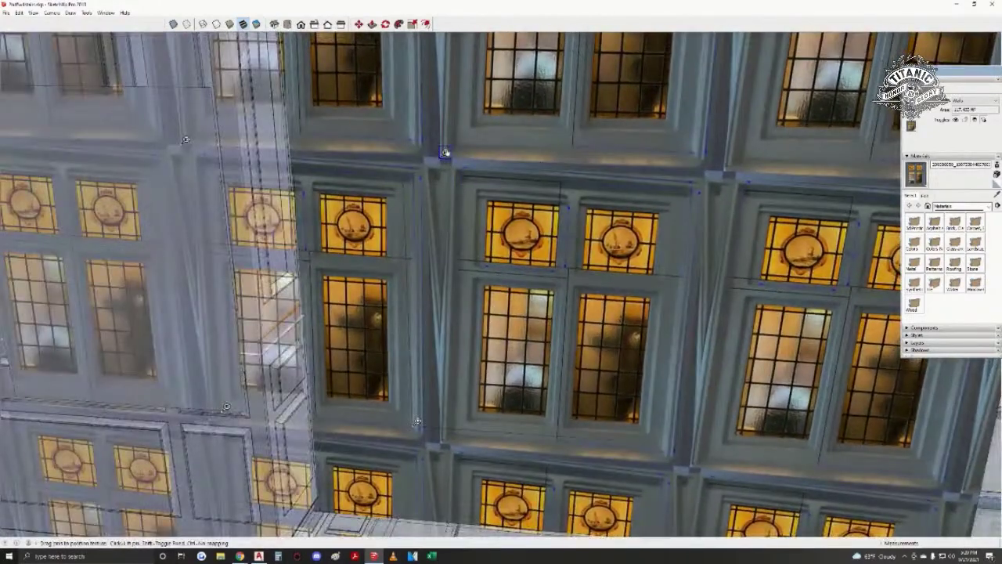
left_click_drag(444, 153, 407, 172)
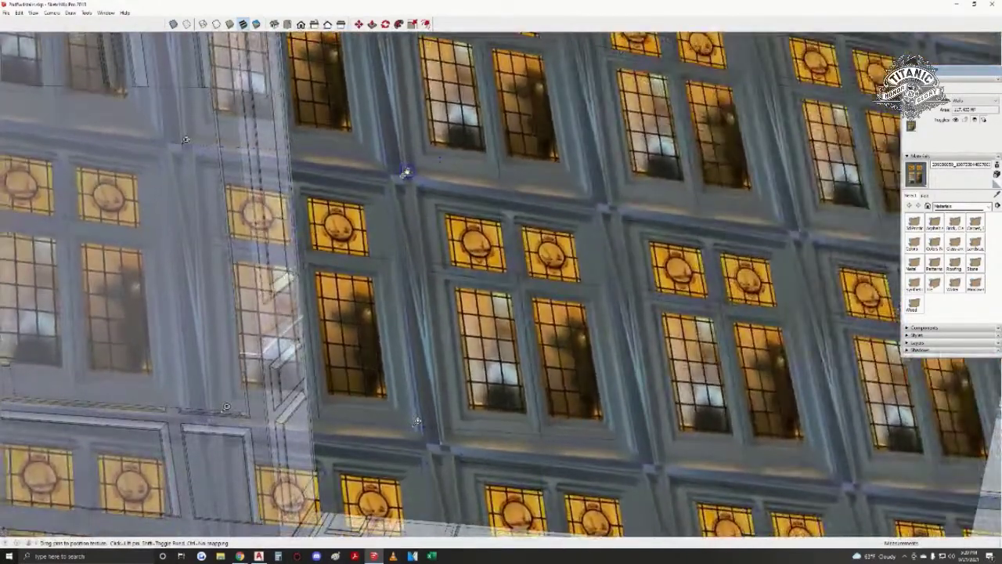
right_click(462, 211)
left_click(474, 217)
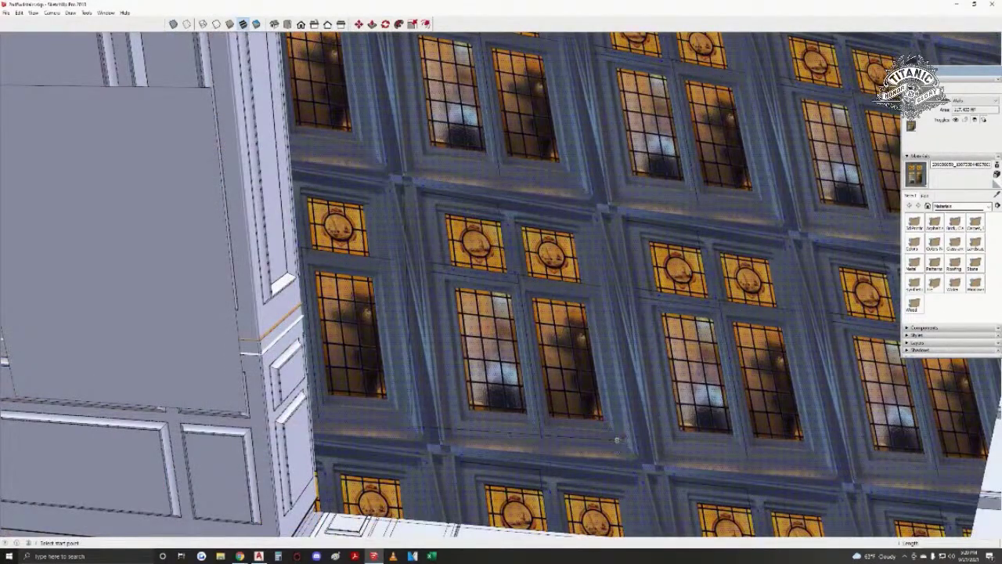
left_click(616, 440)
middle_click_drag(617, 440, 518, 288)
scroll(518, 288, "down", 2)
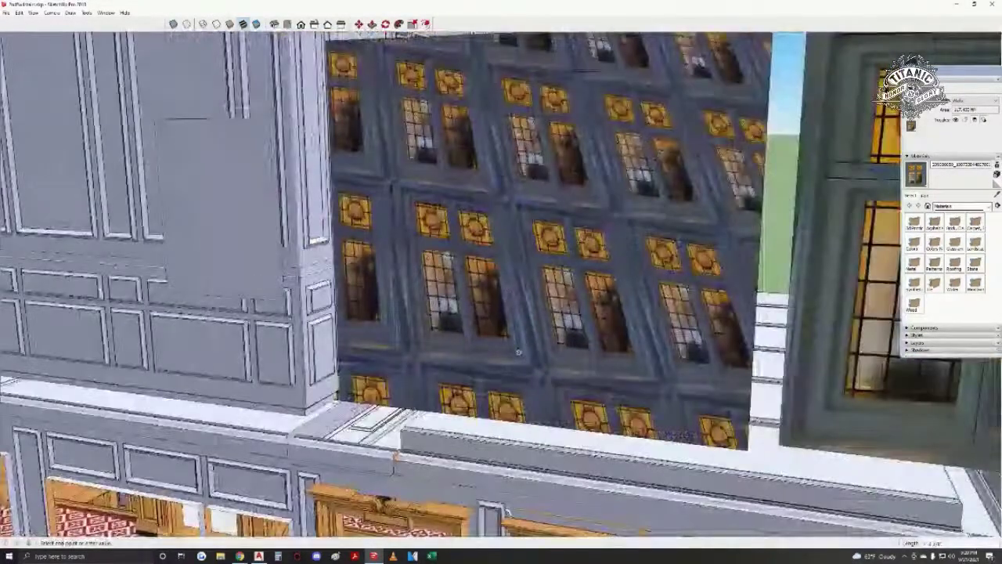
scroll(515, 289, "down", 2)
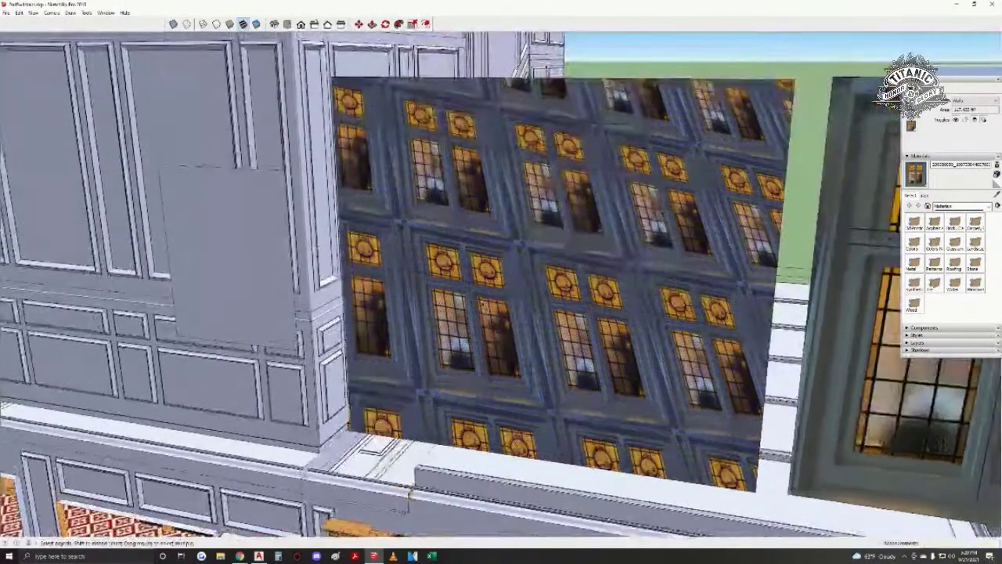
- Reopen the texture positioning on the stained-glass face and shift the texture with the red pin toward a complete window
right_click(491, 302)
mouse_move(523, 398)
left_click(587, 403)
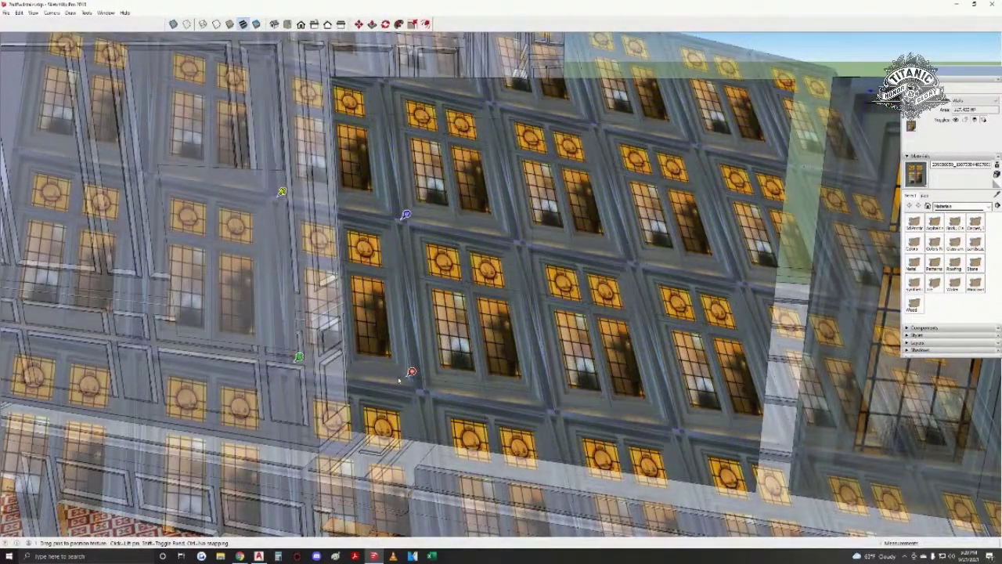
left_click_drag(411, 371, 534, 387)
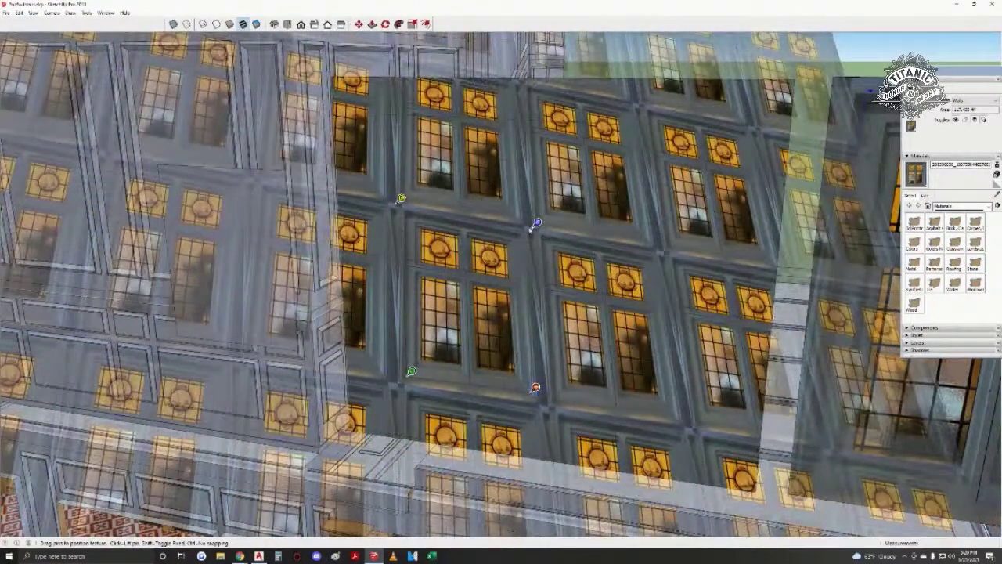
- Straighten the stained-glass texture with the yellow and blue pins so the window frames sit square, and finish positioning
middle_click_drag(530, 229, 514, 253)
scroll(508, 250, "up", 2)
left_click_drag(369, 218, 376, 237)
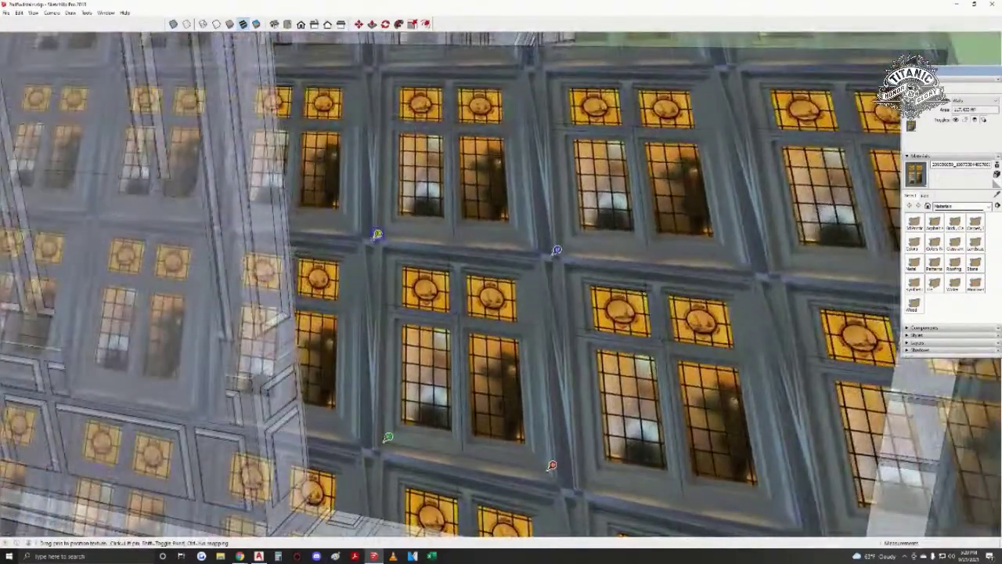
mouse_move(557, 251)
left_mouse_down()
mouse_move(530, 255)
mouse_move(566, 255)
mouse_move(550, 239)
left_mouse_up()
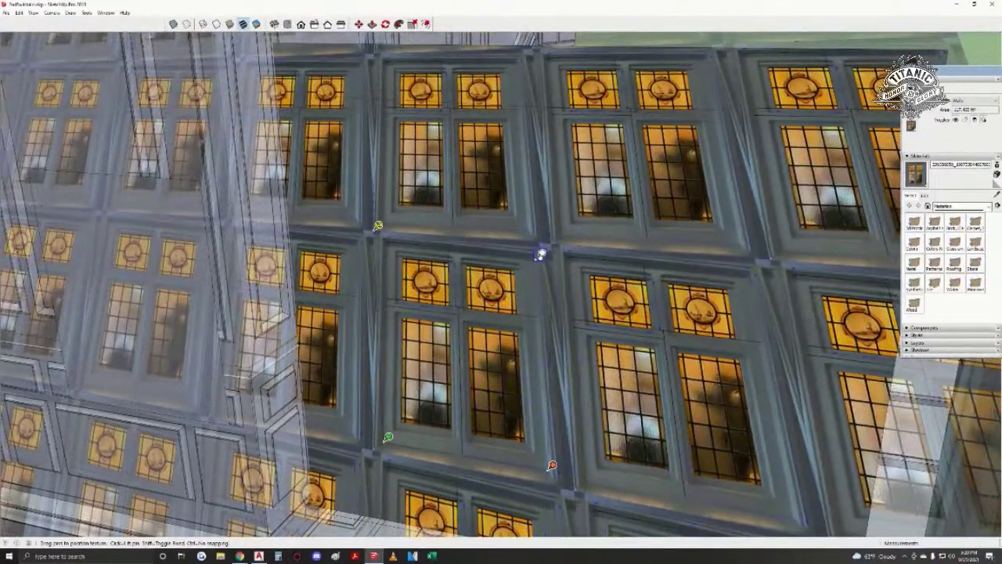
scroll(540, 242, "up", 3)
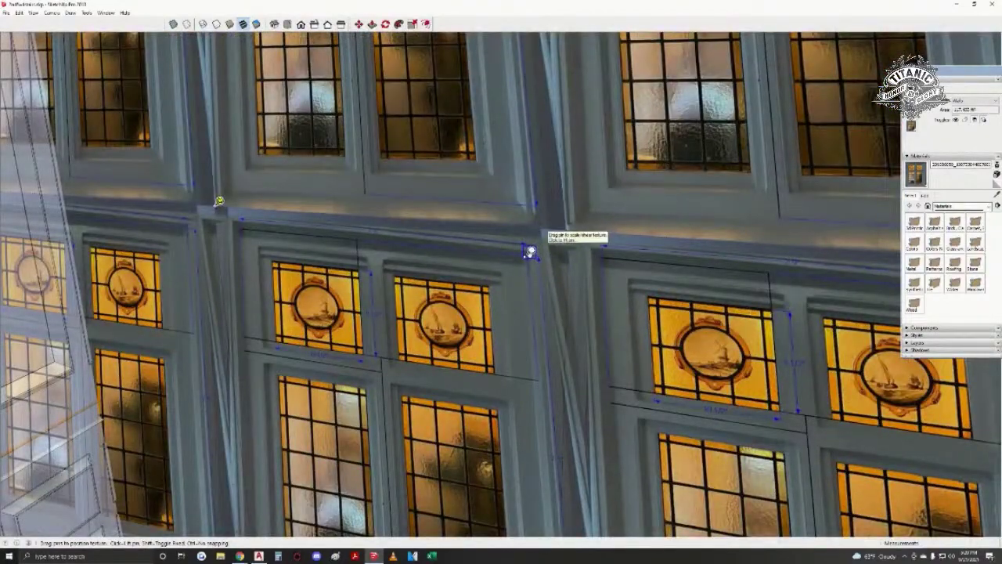
middle_click_drag(528, 253, 571, 250)
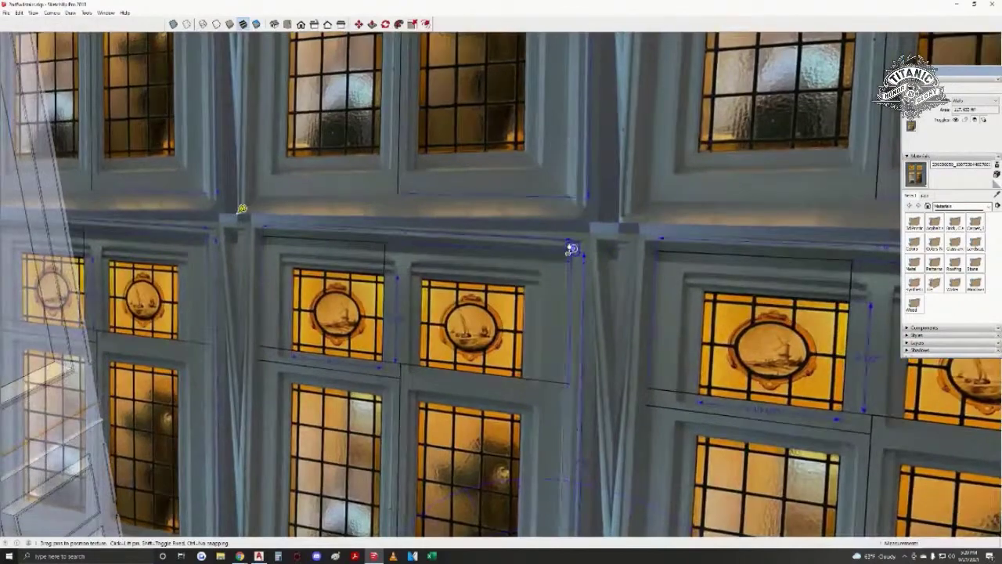
middle_click_drag(374, 357, 479, 286)
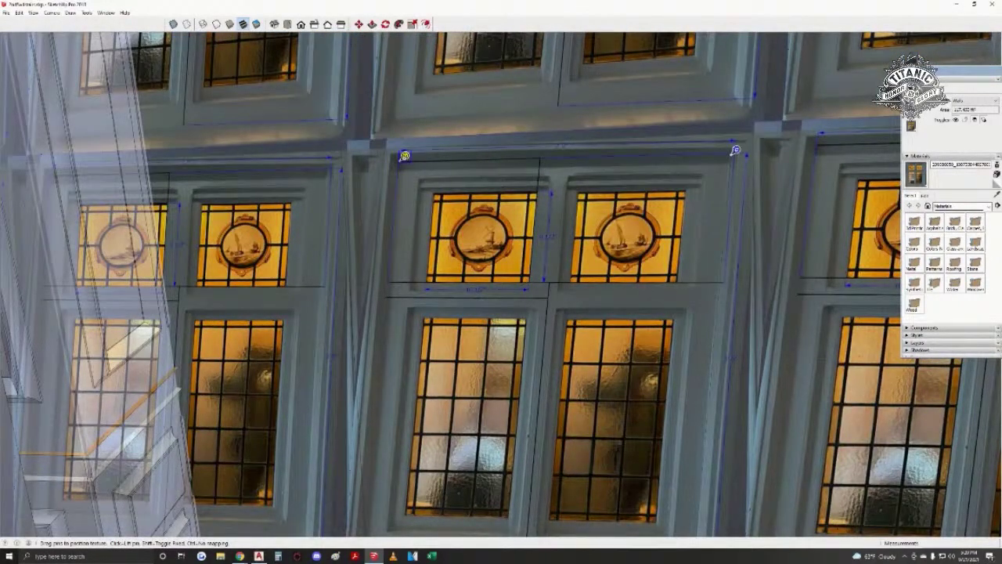
left_click_drag(404, 156, 344, 148)
right_click(423, 254)
left_click(442, 259)
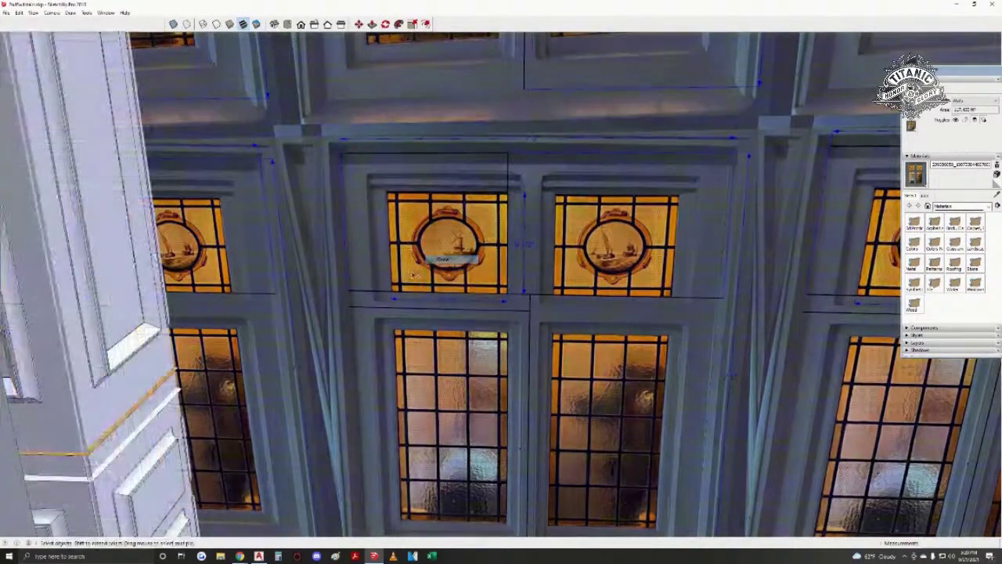
- Draw a rectangle around one complete window on the textured face and delete the surplus textured area outside it
middle_click_drag(414, 275, 455, 330)
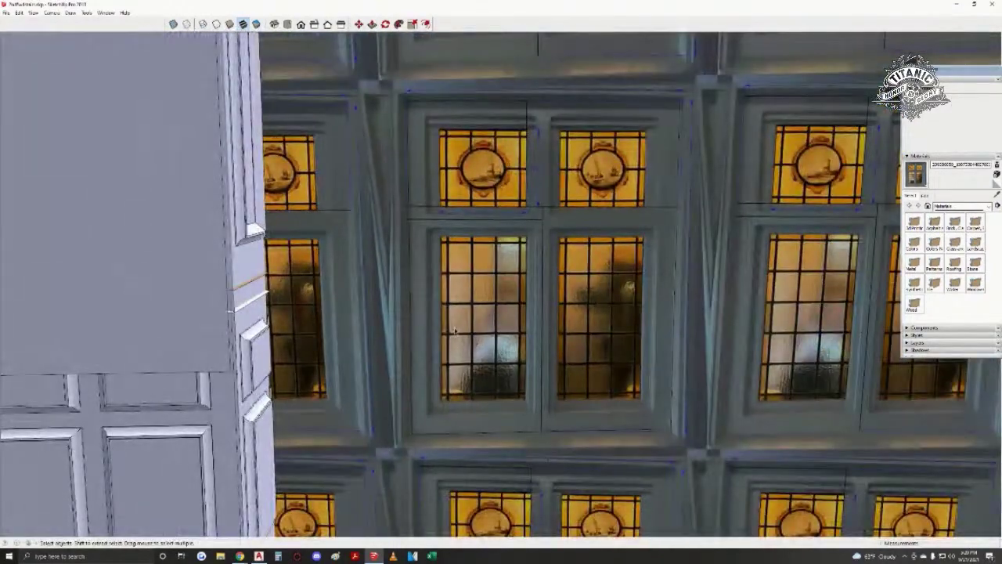
middle_click_drag(507, 370, 516, 354)
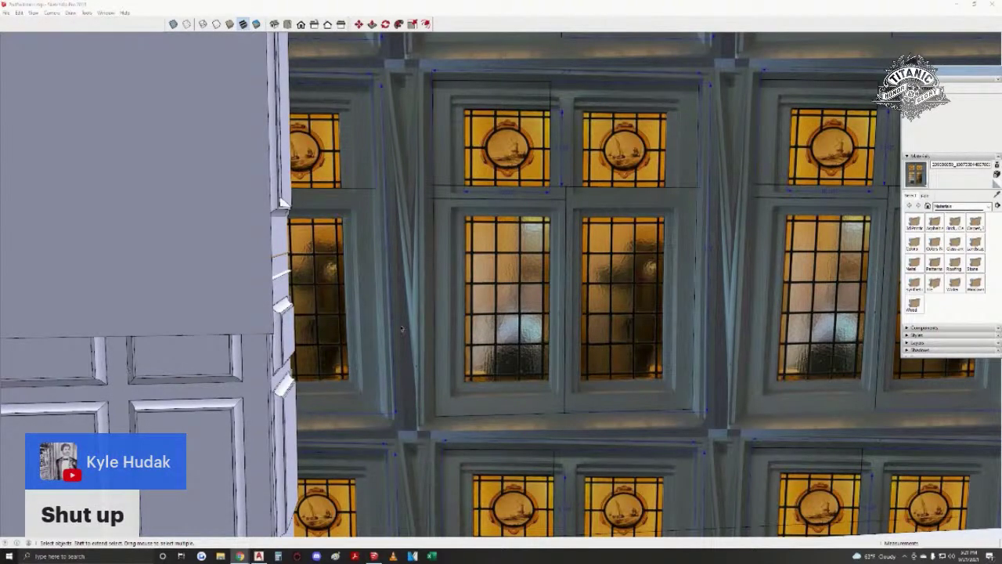
scroll(401, 329, "down", 5)
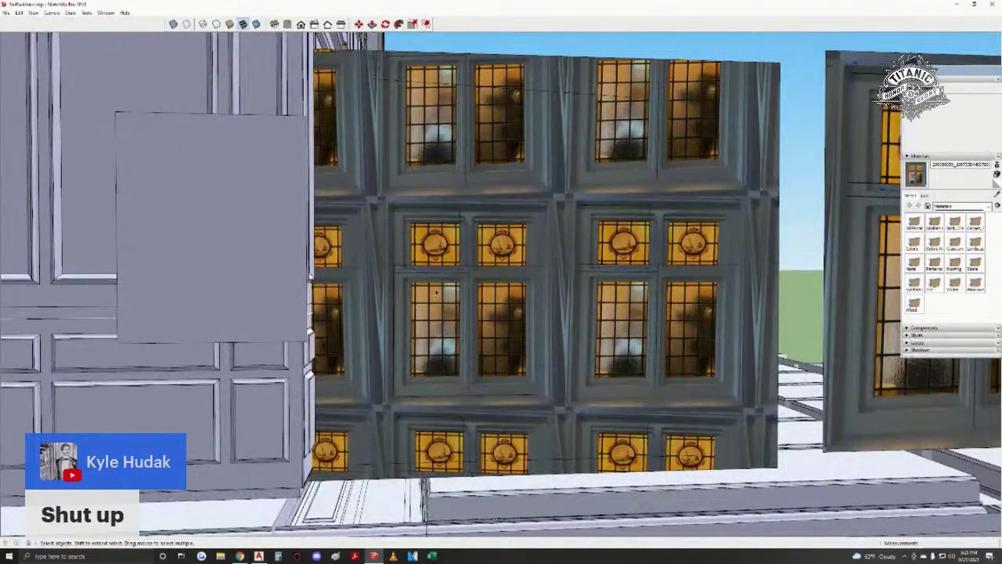
mouse_move(436, 292)
middle_mouse_down()
mouse_move(418, 273)
mouse_move(389, 293)
mouse_move(313, 259)
middle_mouse_up()
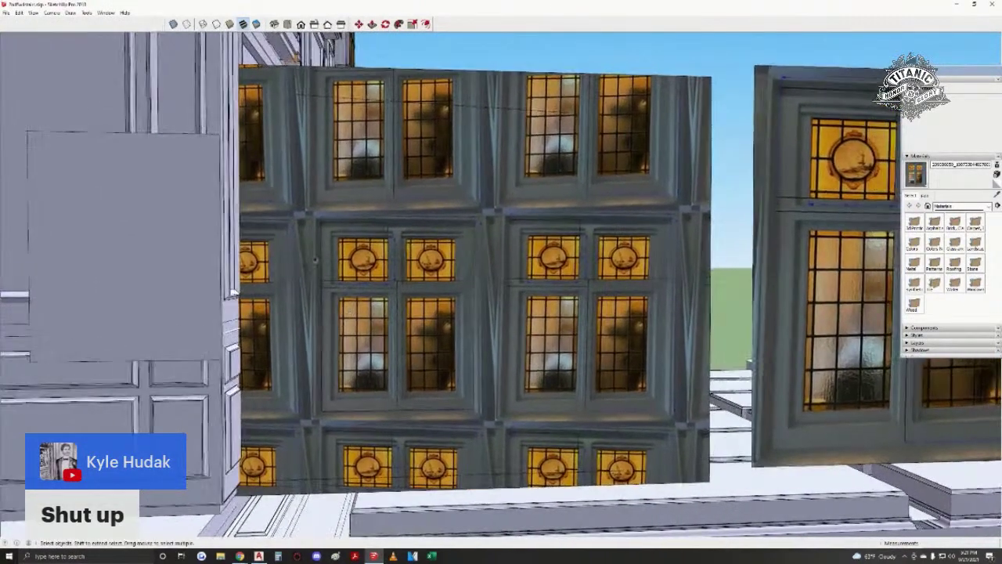
key("r")
left_click(273, 193)
left_click(524, 457)
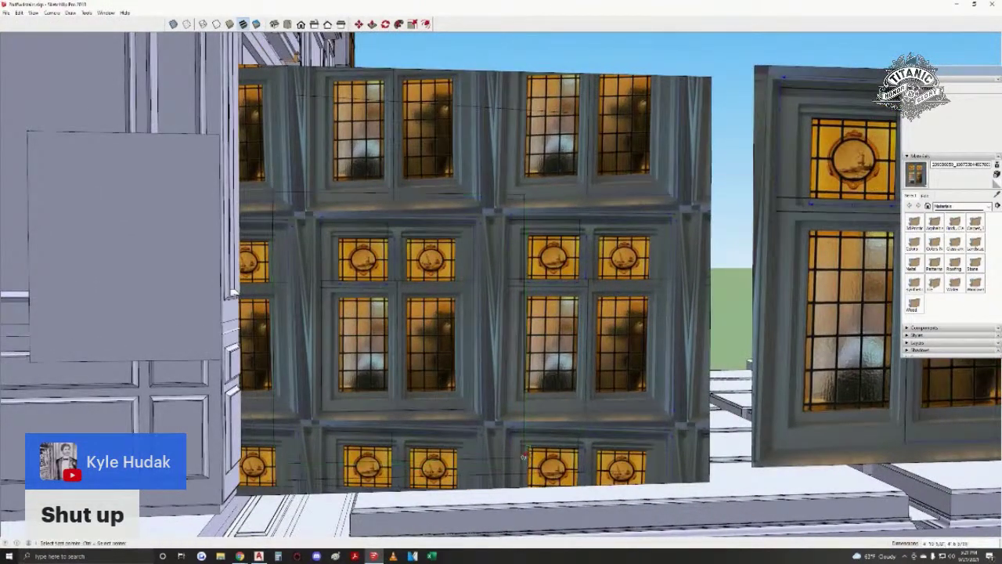
key("space")
left_click(540, 407)
key("Delete")
- Delete the blank panel that overlaps the wall panelling at the tower's corner
scroll(386, 291, "up", 3)
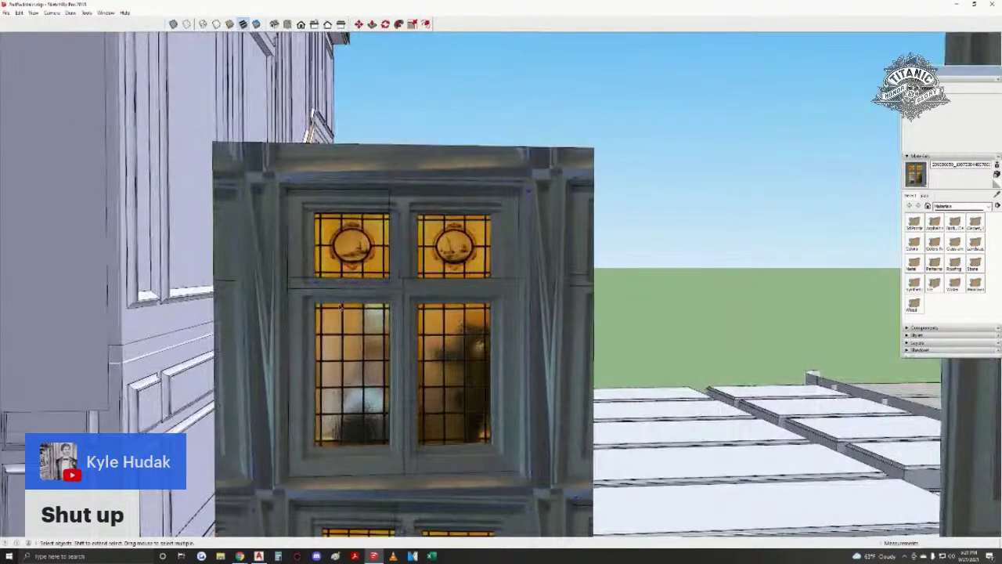
middle_click_drag(316, 327, 355, 300, "shift")
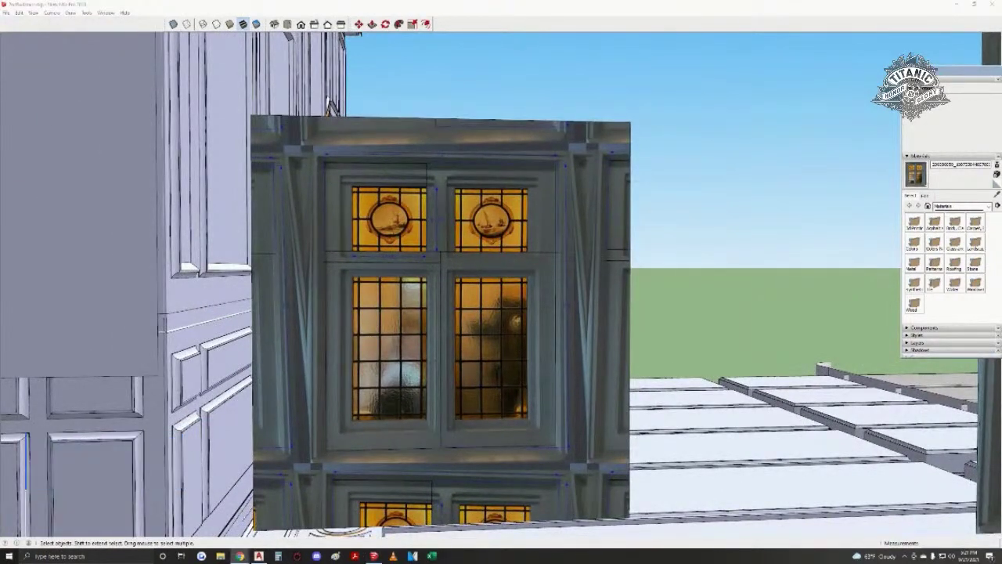
scroll(407, 313, "down", 2)
mouse_move(406, 313)
middle_mouse_down()
mouse_move(425, 316)
mouse_move(417, 315)
middle_mouse_up()
scroll(365, 241, "up", 3)
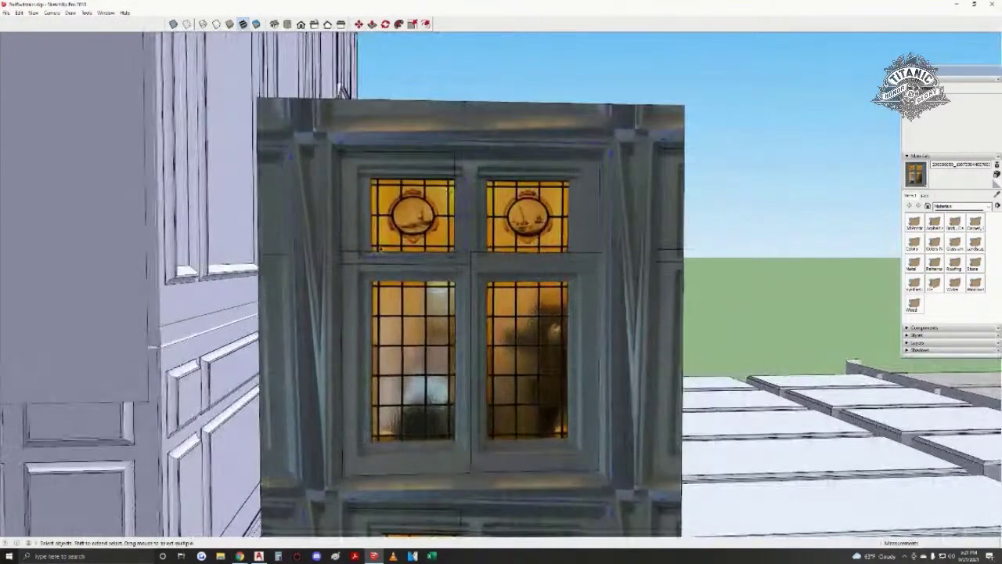
scroll(277, 312, "down", 3)
left_click(145, 297)
middle_click_drag(308, 305, 583, 370)
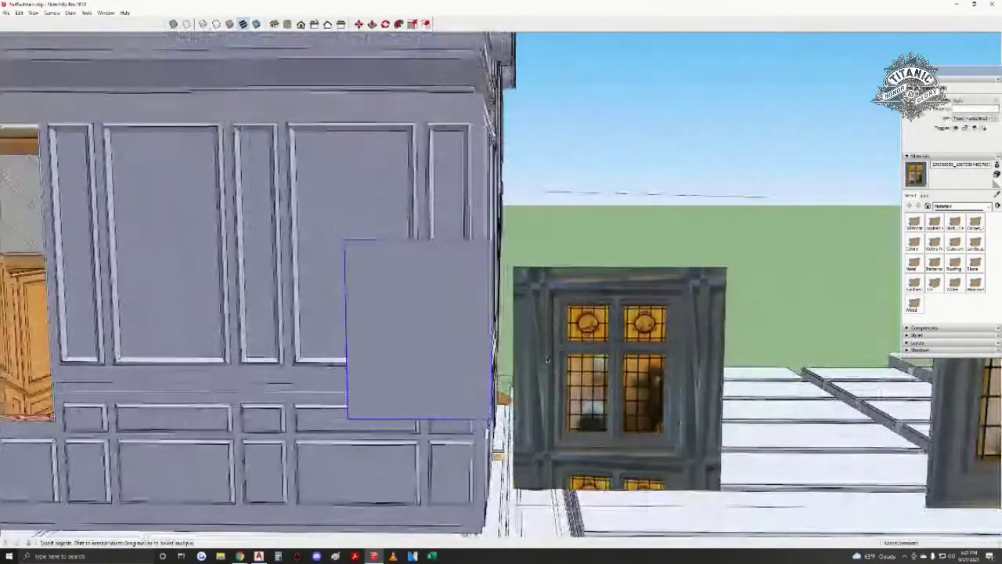
key("Delete")
- Examine the casement frames, glazing and sill of the cropped stained-glass reference window
scroll(625, 360, "up", 2)
middle_click_drag(578, 417, 495, 296, "shift")
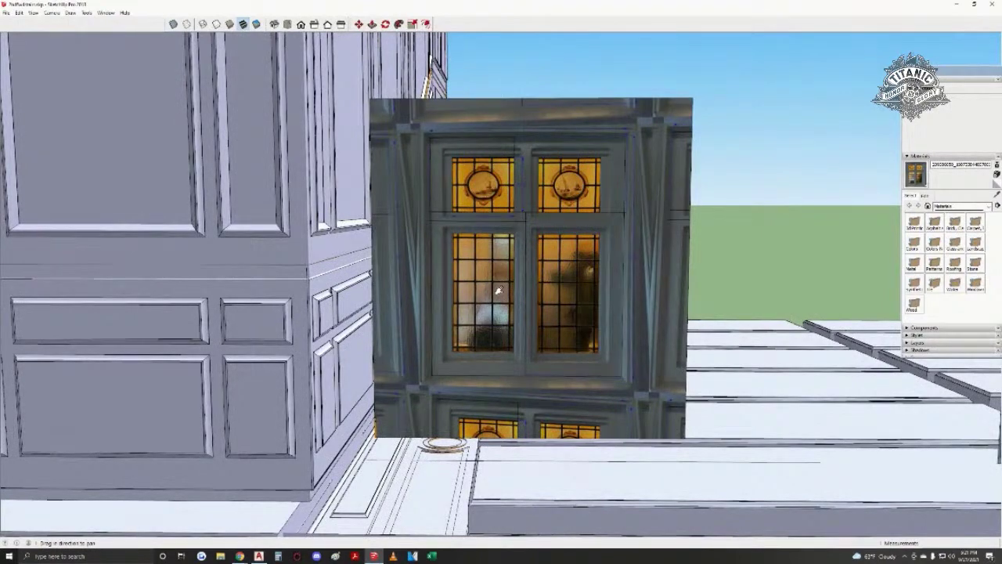
scroll(494, 393, "up", 4)
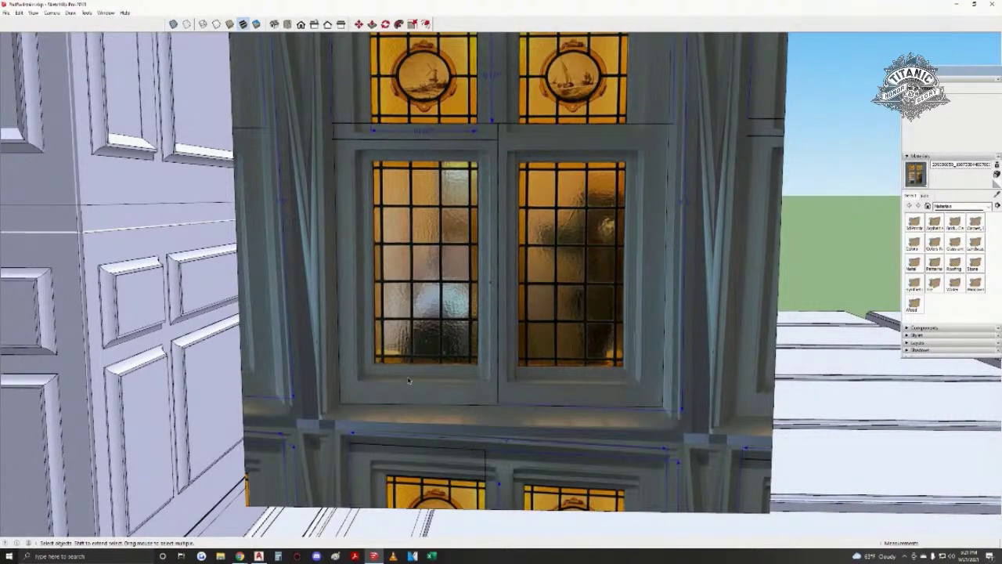
middle_click_drag(313, 392, 503, 309)
scroll(389, 316, "down", 1)
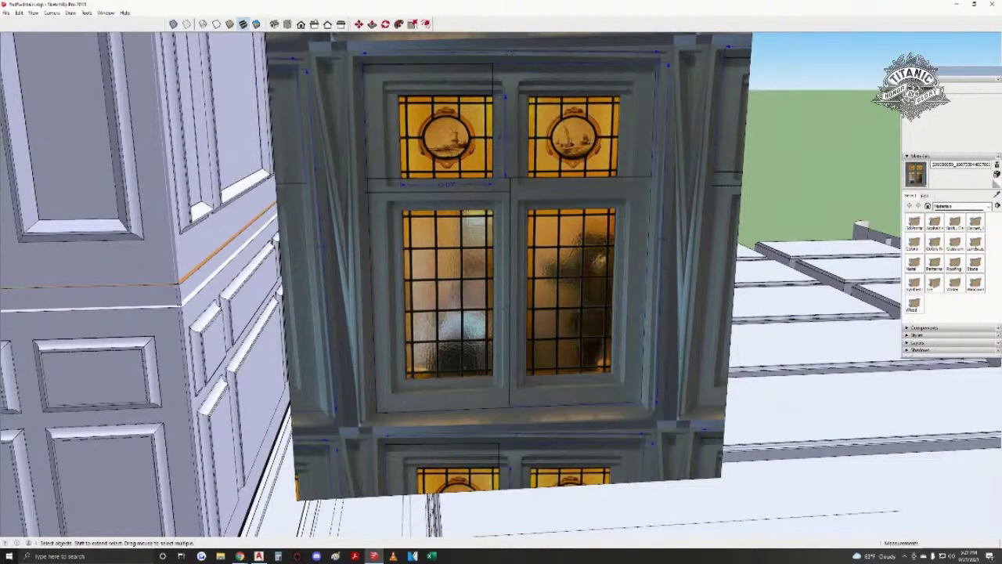
middle_click_drag(484, 312, 507, 323)
scroll(479, 310, "down", 1)
scroll(479, 310, "up", 1)
scroll(505, 306, "down", 1)
key("l")
scroll(391, 144, "up", 3)
left_click(385, 139)
middle_click_drag(338, 425, 354, 395)
key("space")
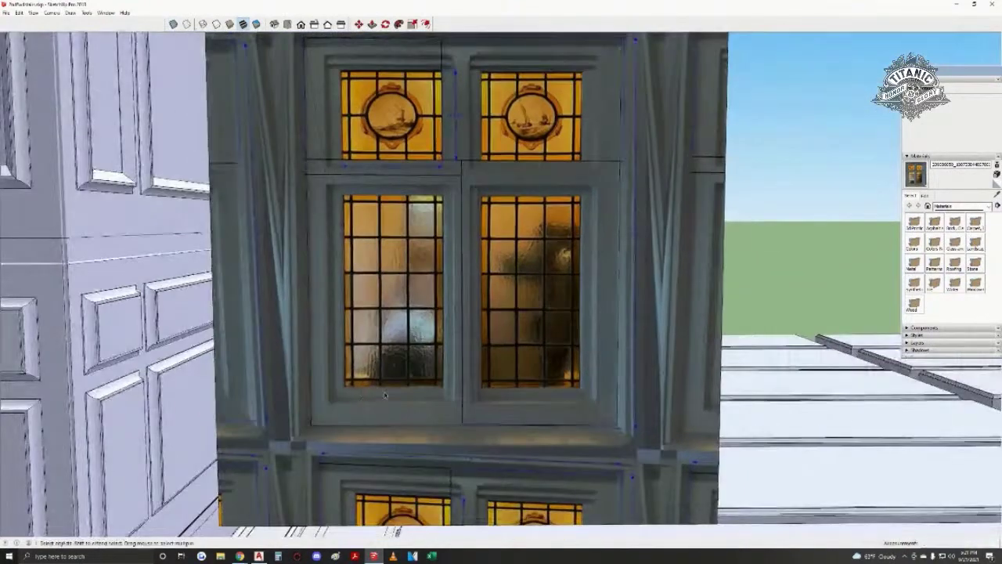
scroll(411, 377, "down", 1)
middle_click_drag(428, 363, 407, 414, "shift")
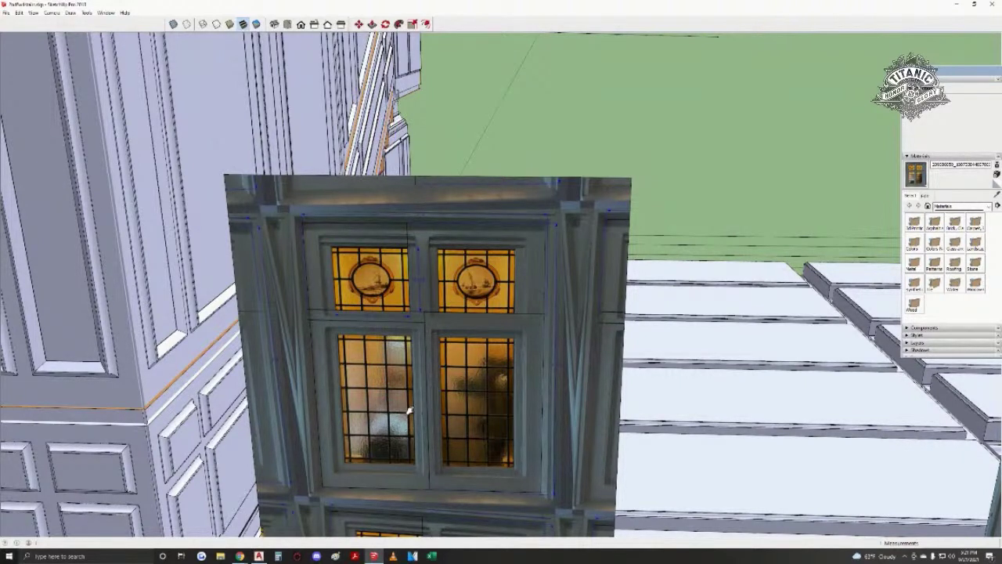
middle_click_drag(456, 403, 465, 317)
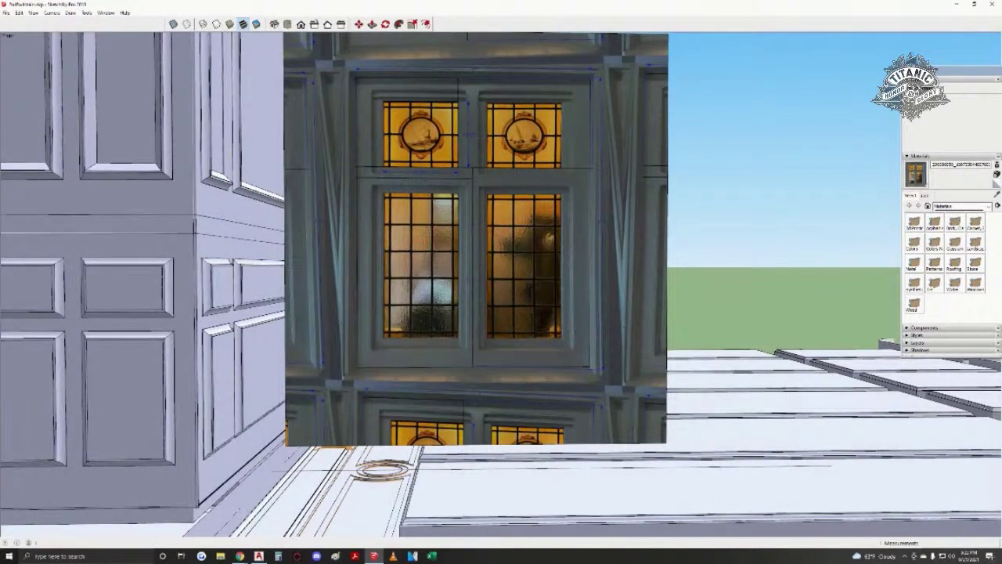
scroll(399, 361, "up", 8)
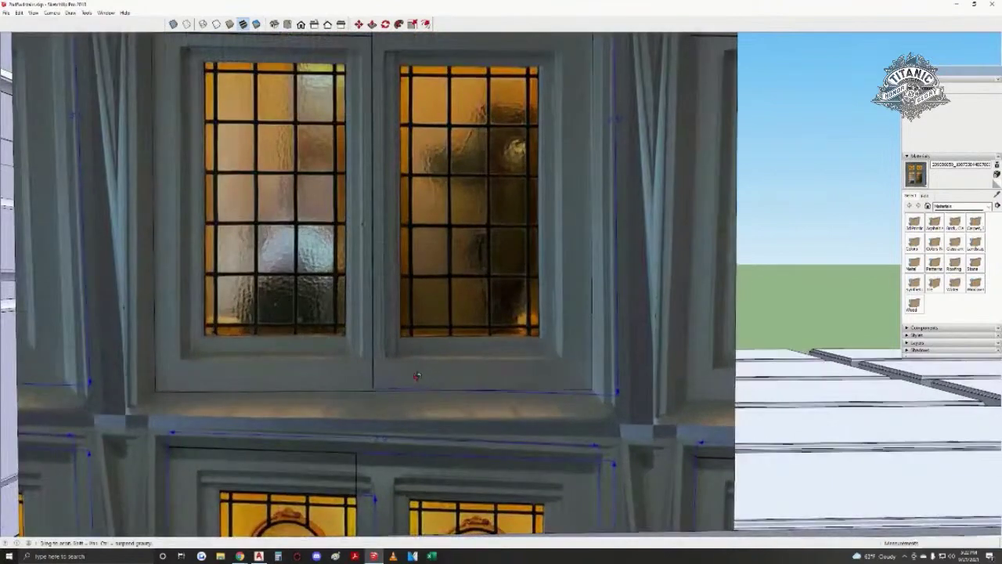
middle_click_drag(417, 377, 413, 387)
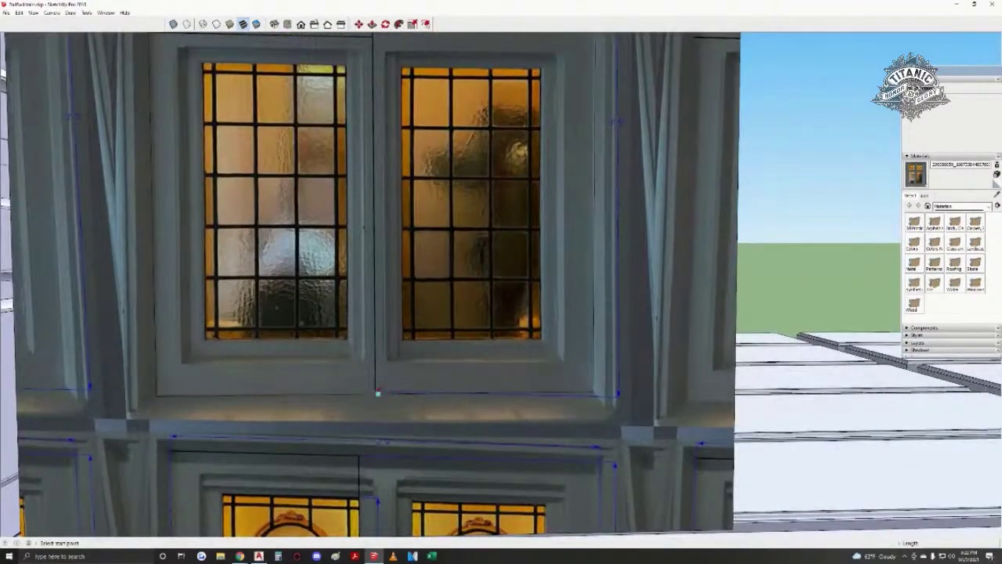
left_click(376, 391)
middle_click_drag(379, 294, 415, 536, "shift")
scroll(415, 375, "down", 1)
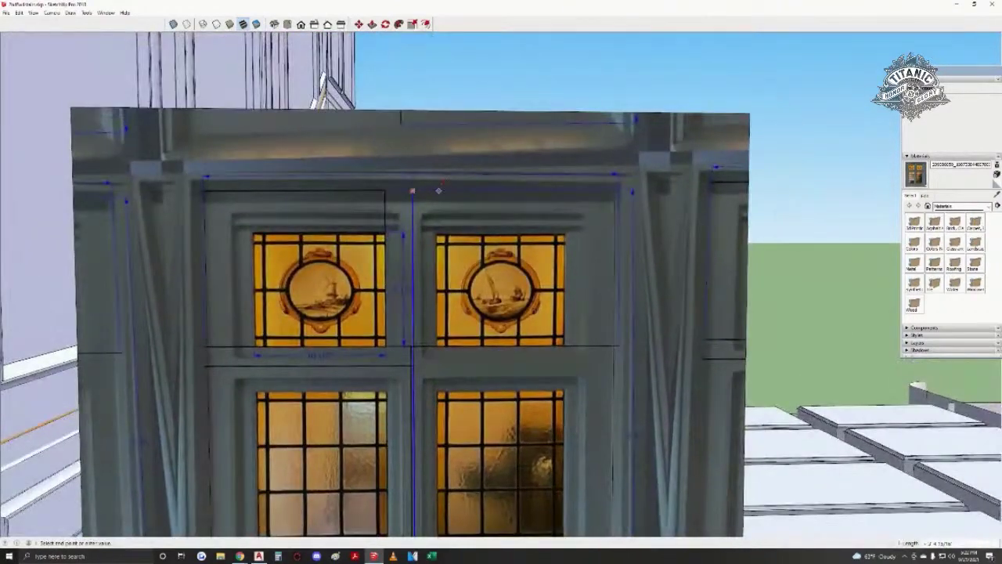
key("space")
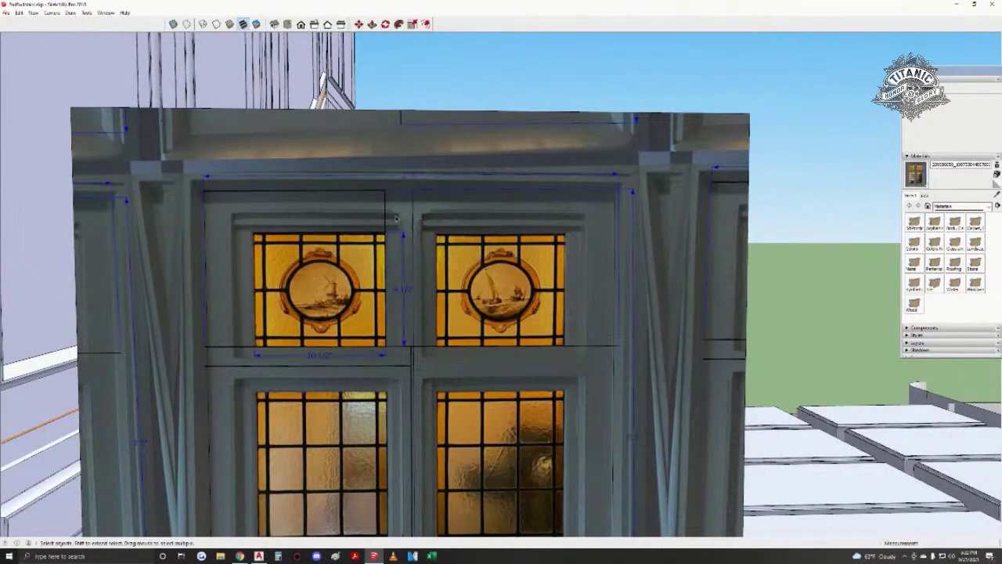
left_click(419, 199)
scroll(397, 193, "down", 3)
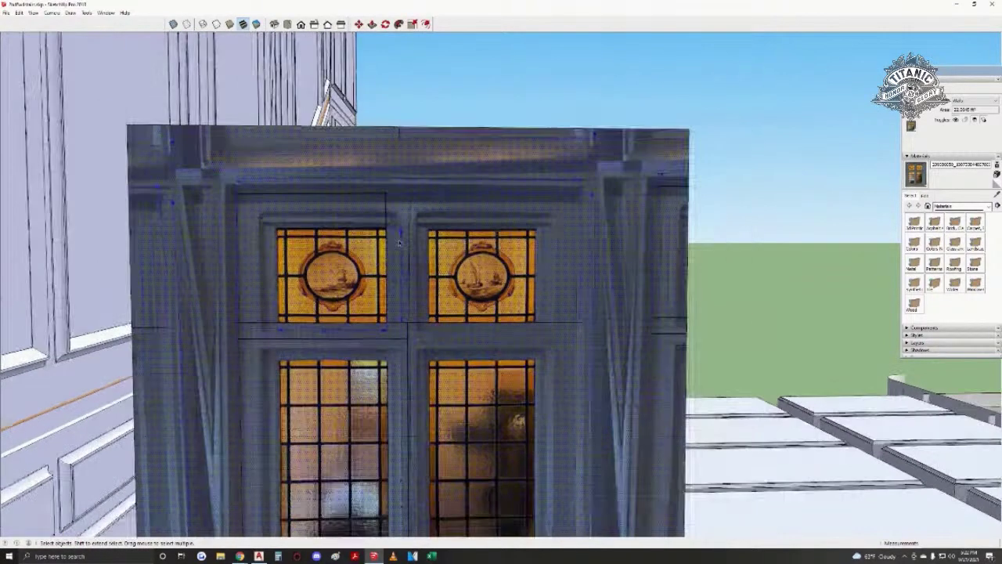
scroll(286, 324, "up", 2)
key("l")
scroll(286, 322, "down", 2)
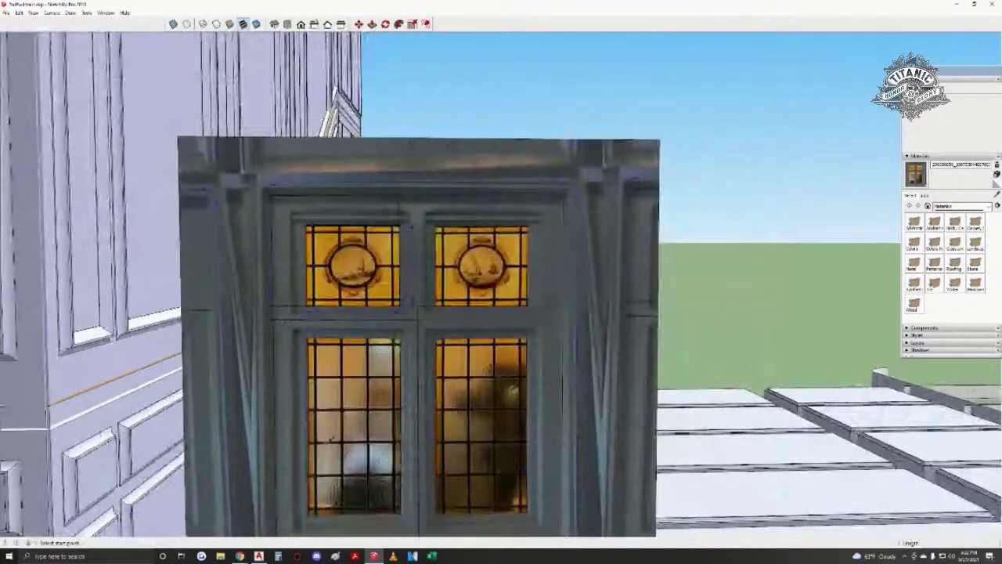
middle_click_drag(280, 368, 291, 234, "shift")
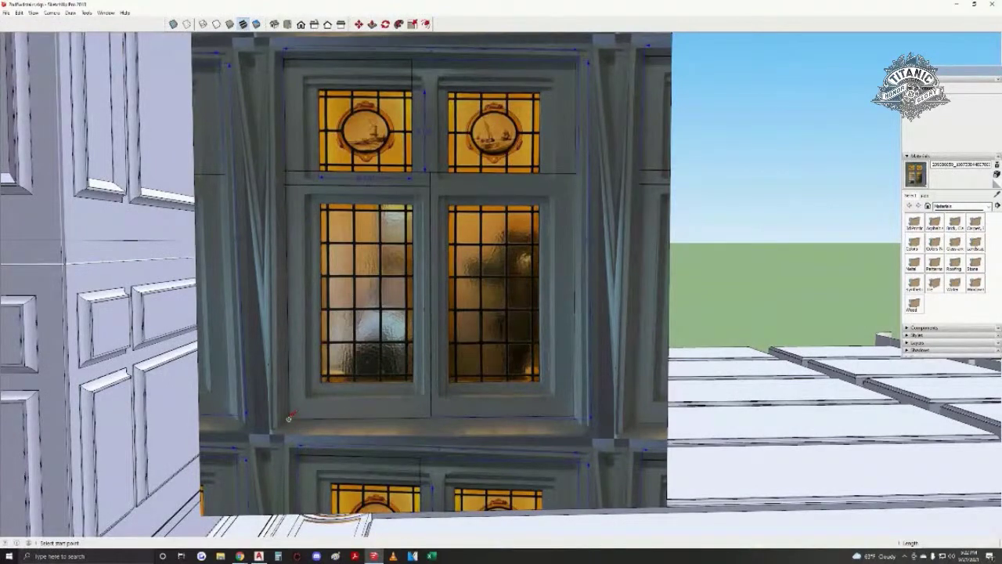
left_click(432, 415)
scroll(432, 416, "up", 4)
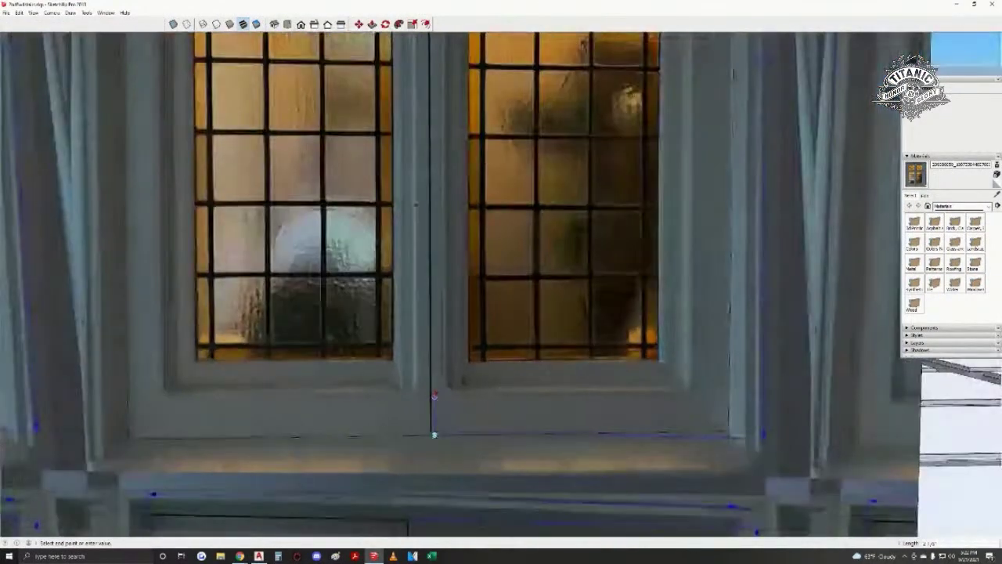
key("space")
- Draw a 2-inch horizontal line inward from the left edge of the reference window, near the lower casement corner
middle_click_drag(434, 395, 311, 417)
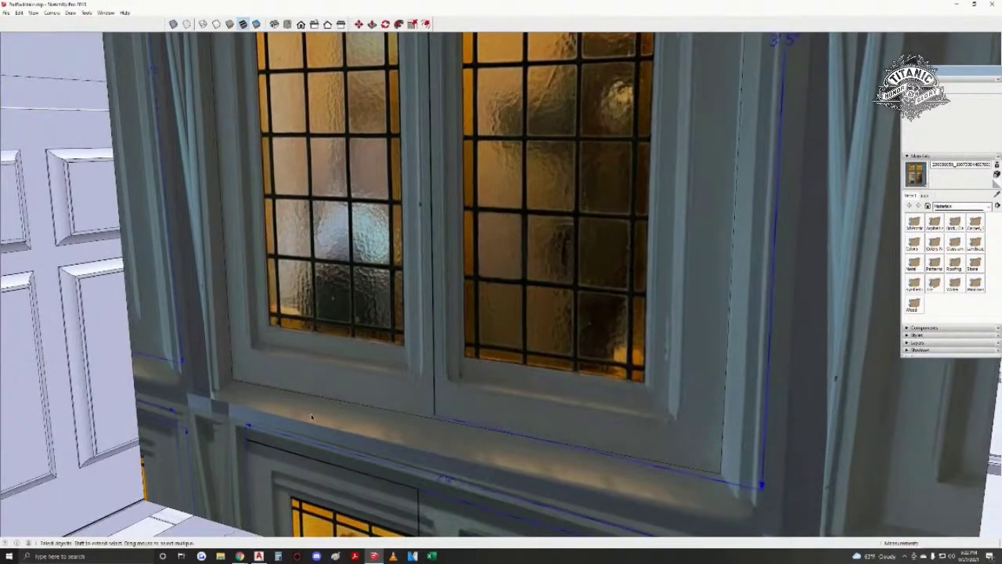
middle_click_drag(357, 383, 328, 338)
key("l")
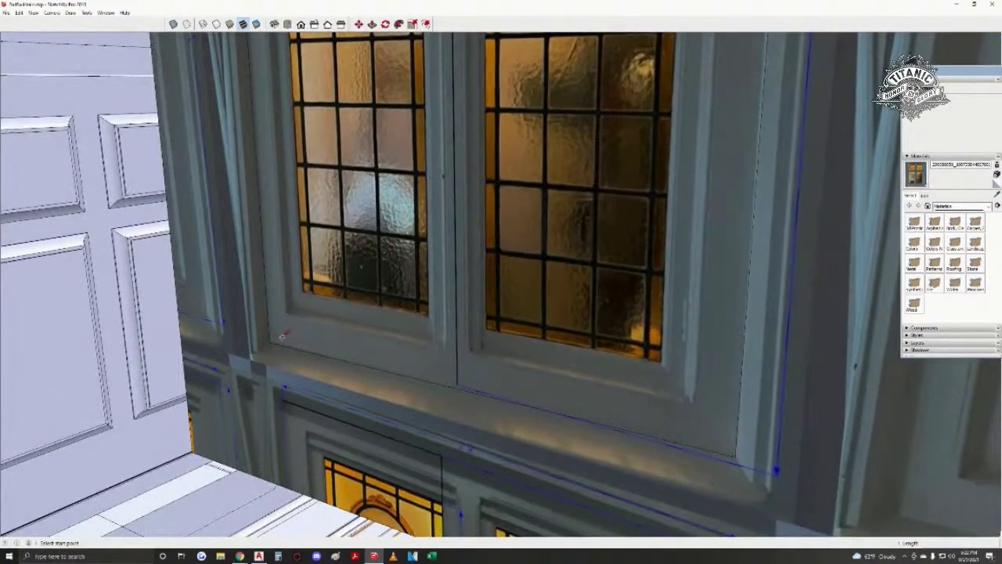
scroll(298, 349, "up", 2)
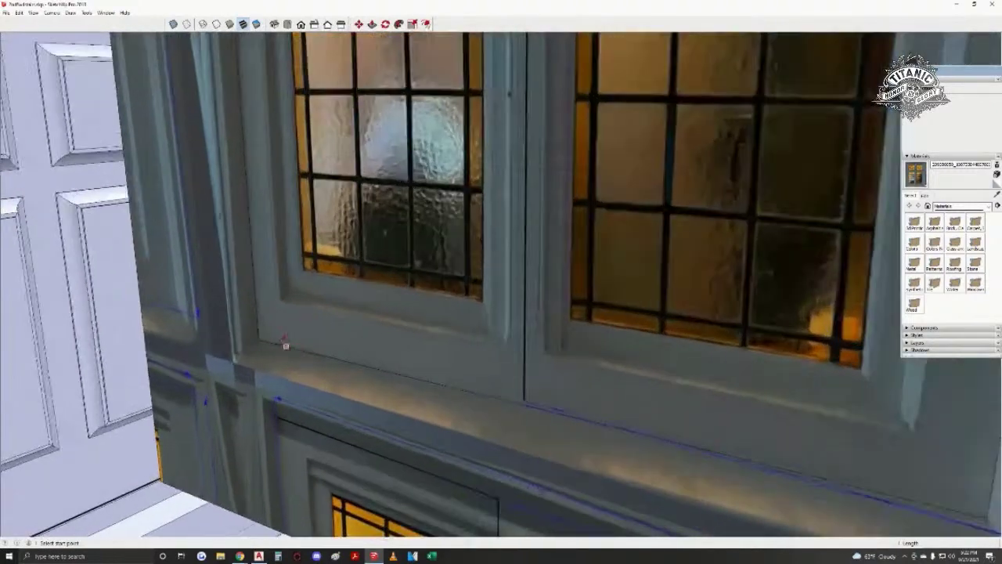
scroll(283, 300, "up", 2)
left_click(279, 299)
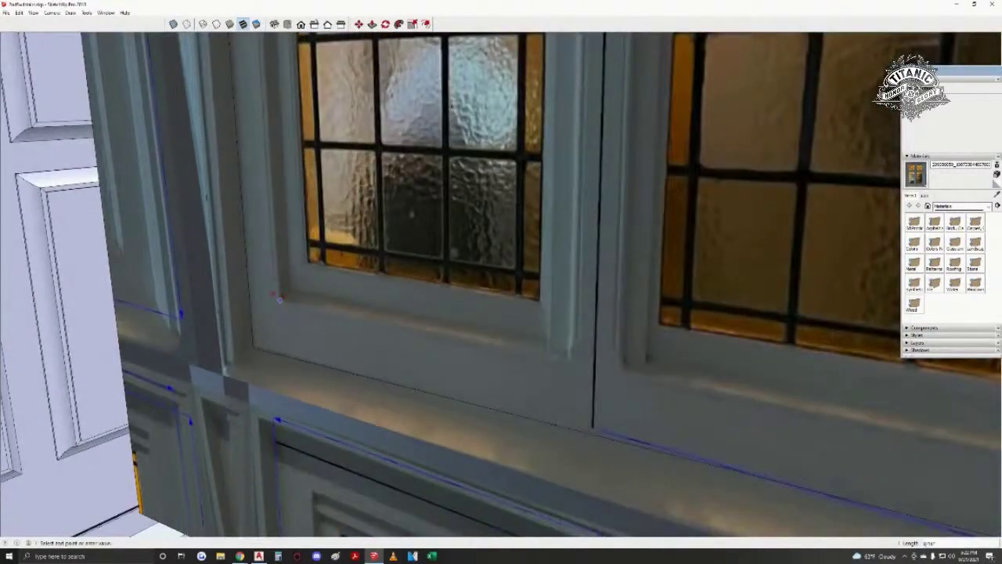
middle_click_drag(249, 293, 364, 343)
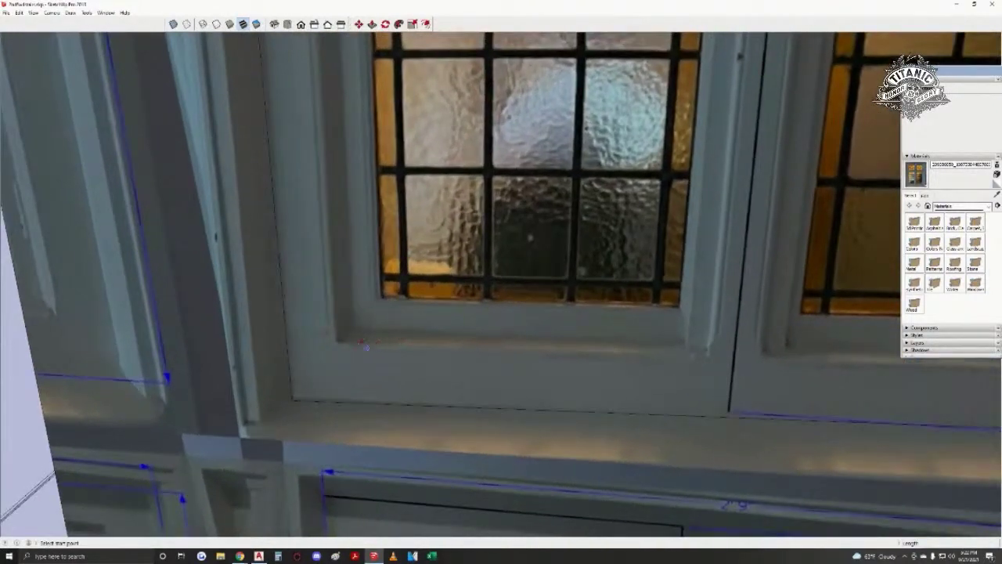
left_click(284, 311)
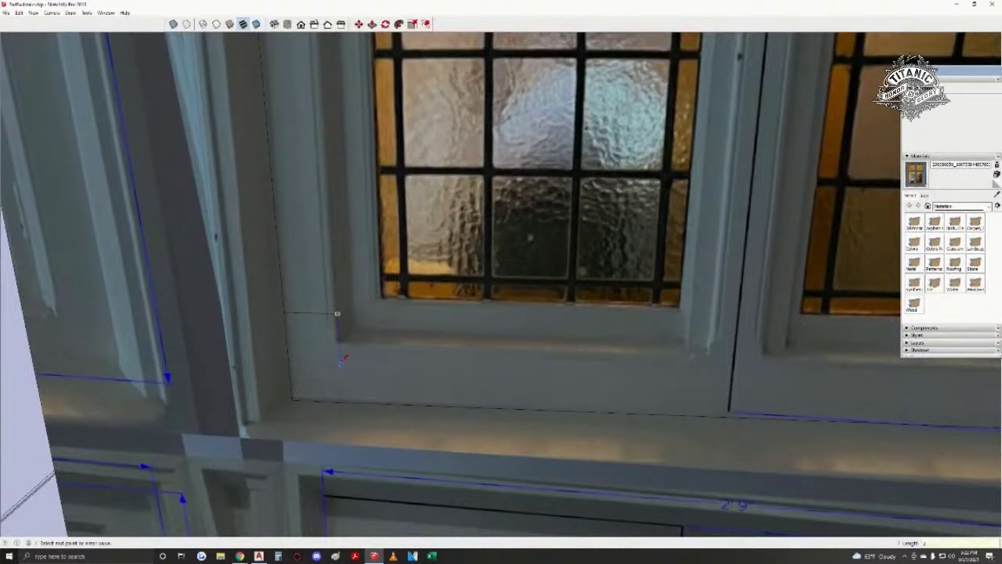
left_click(338, 313)
- Draw a vertical line from the inner end of the 2-inch offset up to the window's top edge
scroll(337, 313, "down", 2)
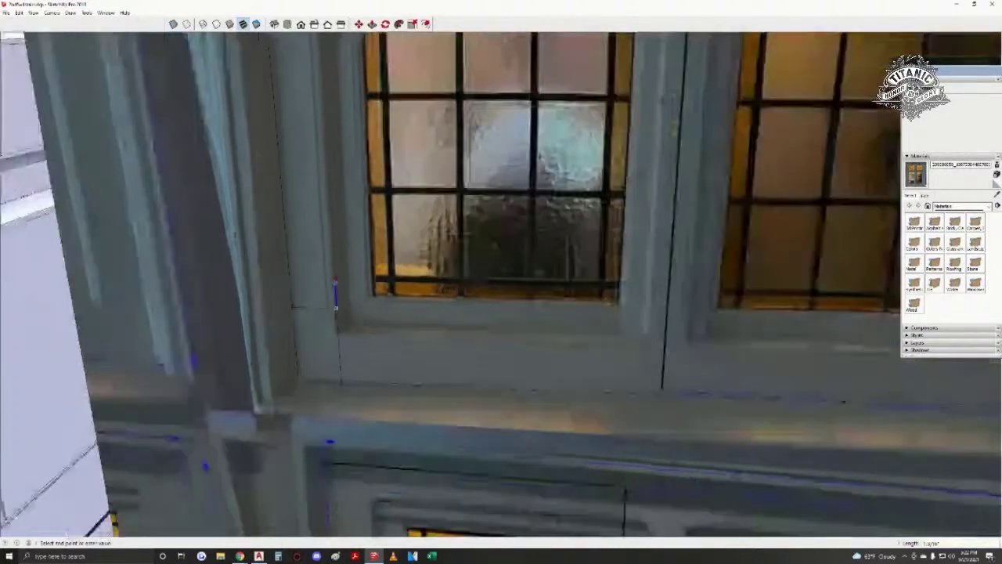
middle_click_drag(334, 227, 331, 472, "shift")
scroll(324, 395, "down", 1)
middle_click_drag(329, 118, 262, 157, "shift")
left_click(279, 118)
left_click(234, 116)
- Draw a matching vertical line 2 inches inside the window's right edge, from the sill up to the top edge
scroll(281, 170, "down", 1)
scroll(352, 313, "down", 1)
middle_click_drag(352, 313, 400, 47, "shift")
scroll(407, 391, "up", 1)
scroll(364, 319, "up", 1)
middle_click_drag(357, 291, 368, 351)
scroll(369, 353, "down", 2)
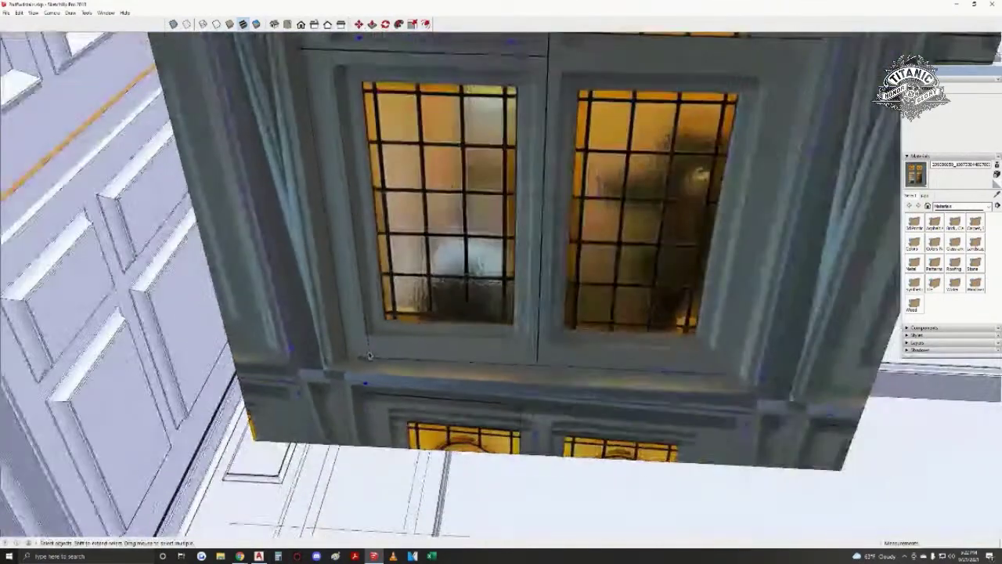
middle_click_drag(737, 373, 704, 415)
scroll(513, 399, "down", 1)
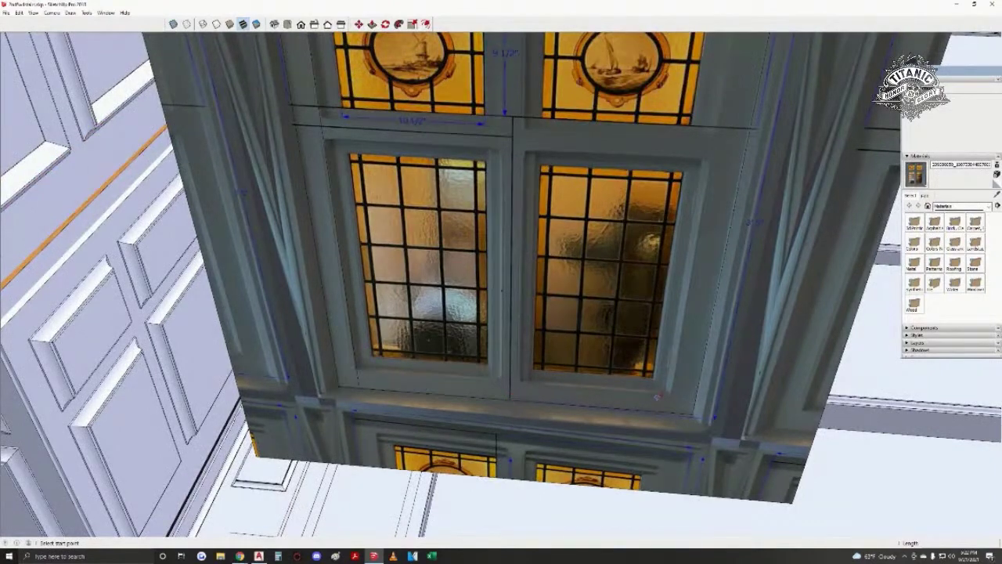
left_click(692, 412)
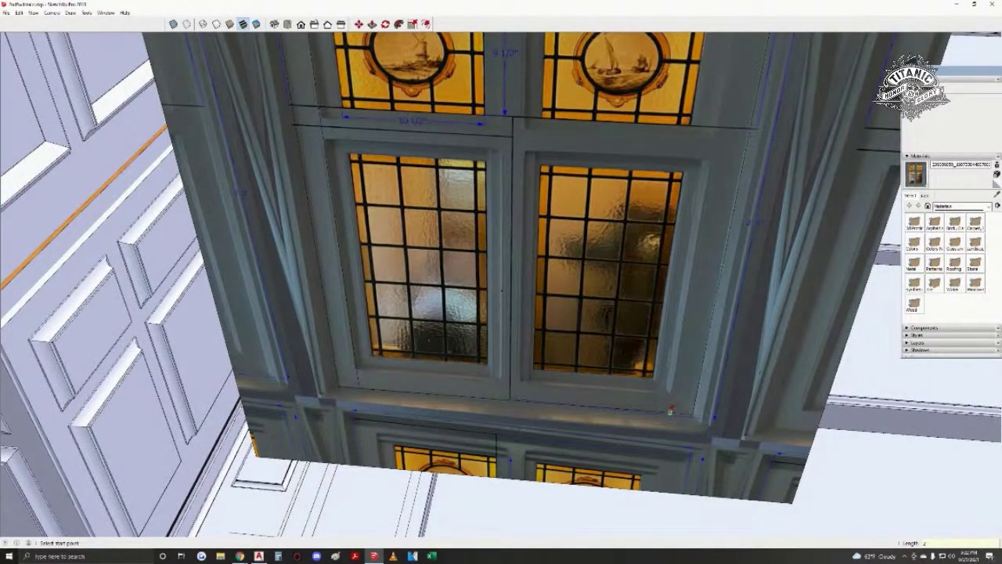
middle_click_drag(670, 411, 657, 258)
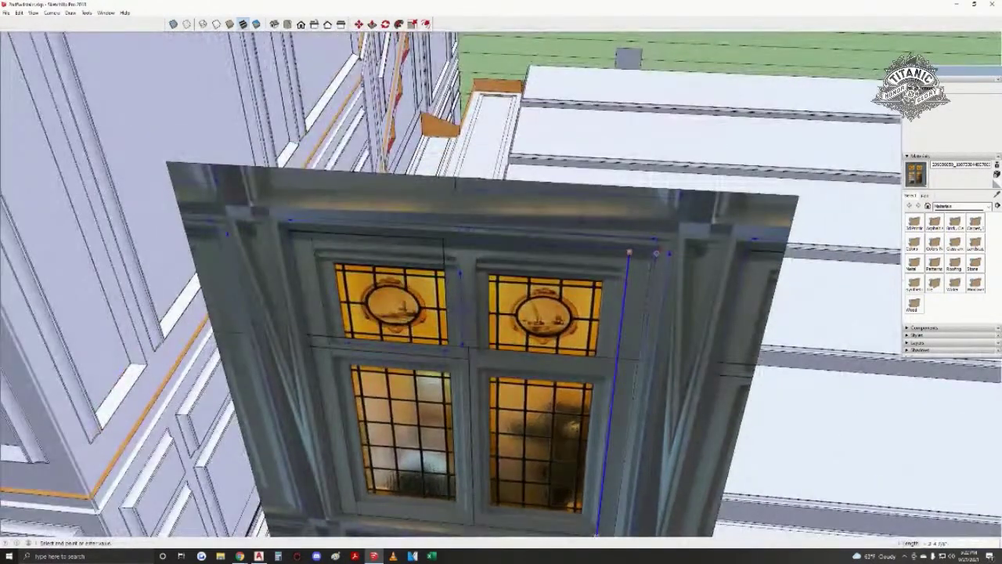
middle_click_drag(545, 294, 519, 294)
- Try to isolate the window by drawing a line along its top edge and deleting the textured face, and undo the deletion
key("space")
key("l")
left_click(290, 217)
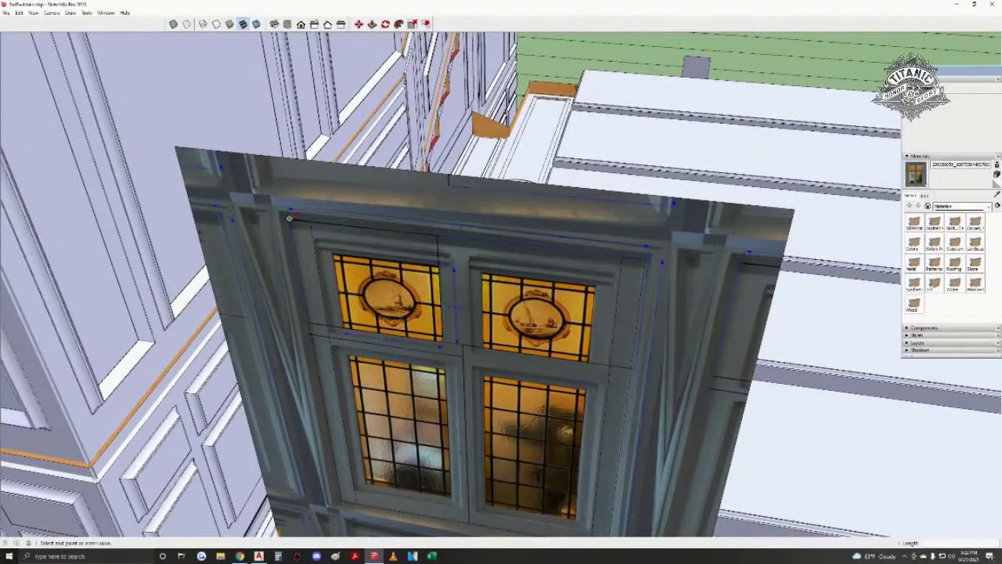
middle_click_drag(387, 229, 438, 283)
left_click(609, 222)
key("space")
key("Delete")
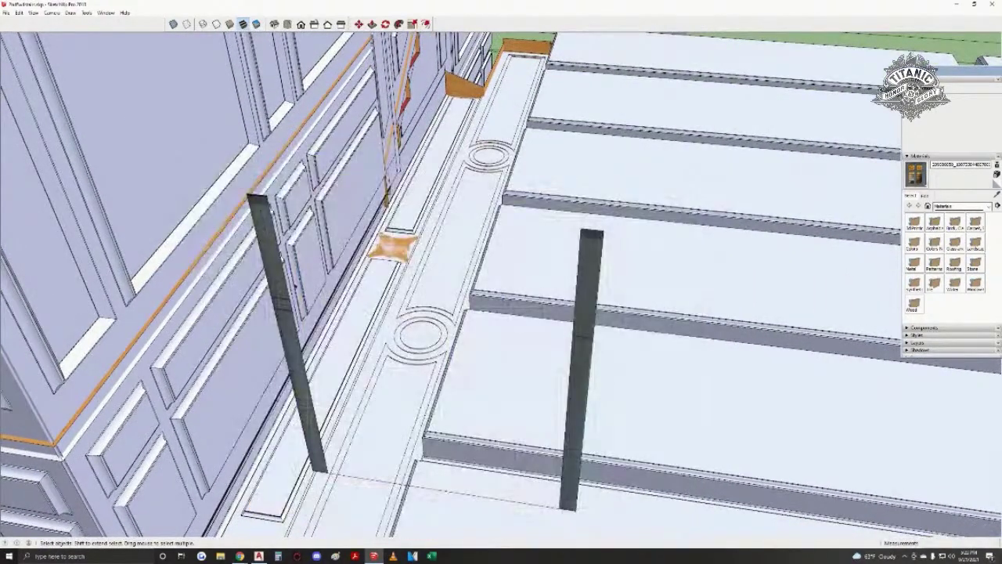
key("ctrl+z")
- Close the window outline with a line joining the two side lines at the top, and restore the stained-glass texture on the enclosed face
key("l")
left_click(267, 194)
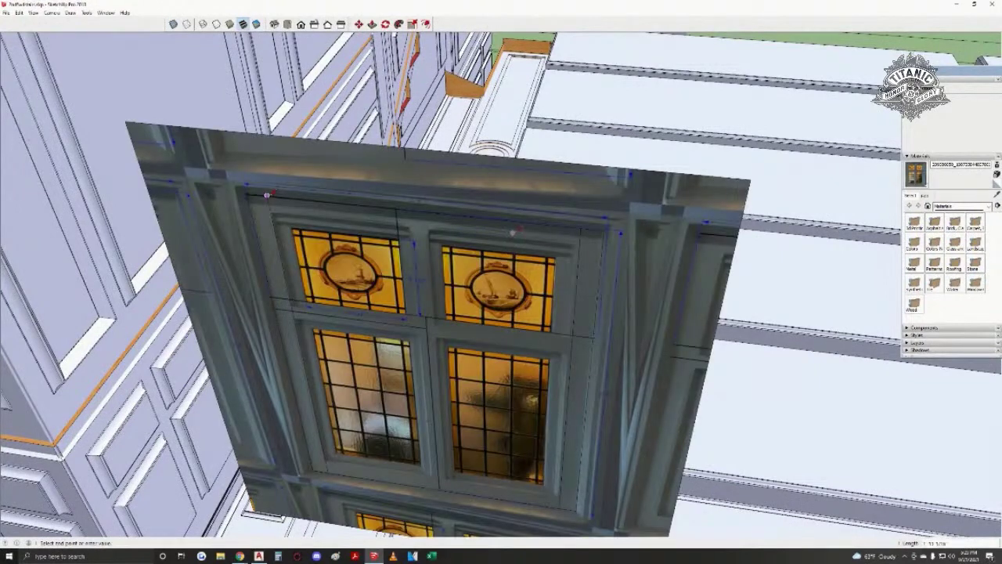
left_click(580, 229)
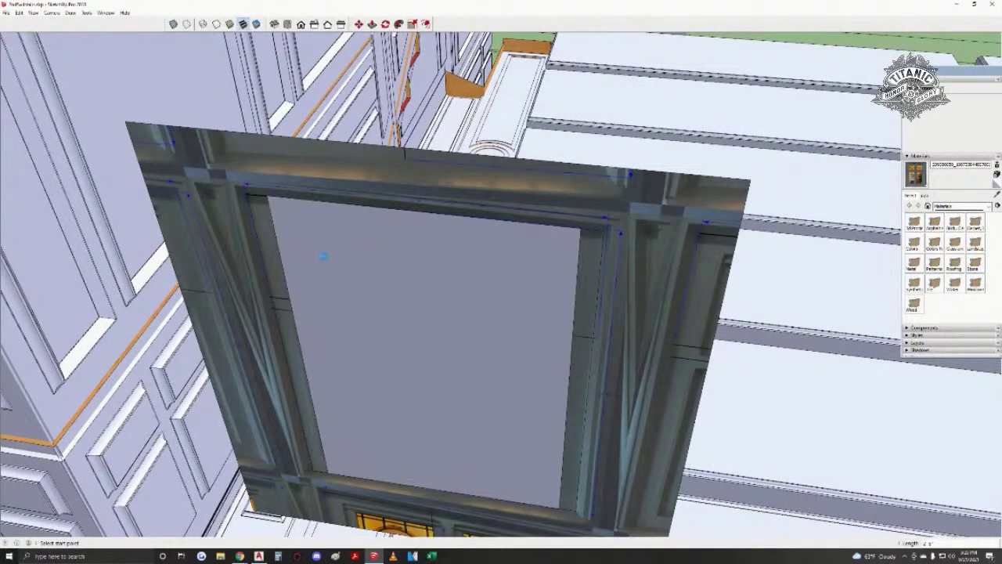
middle_click_drag(267, 224, 267, 216)
key("b")
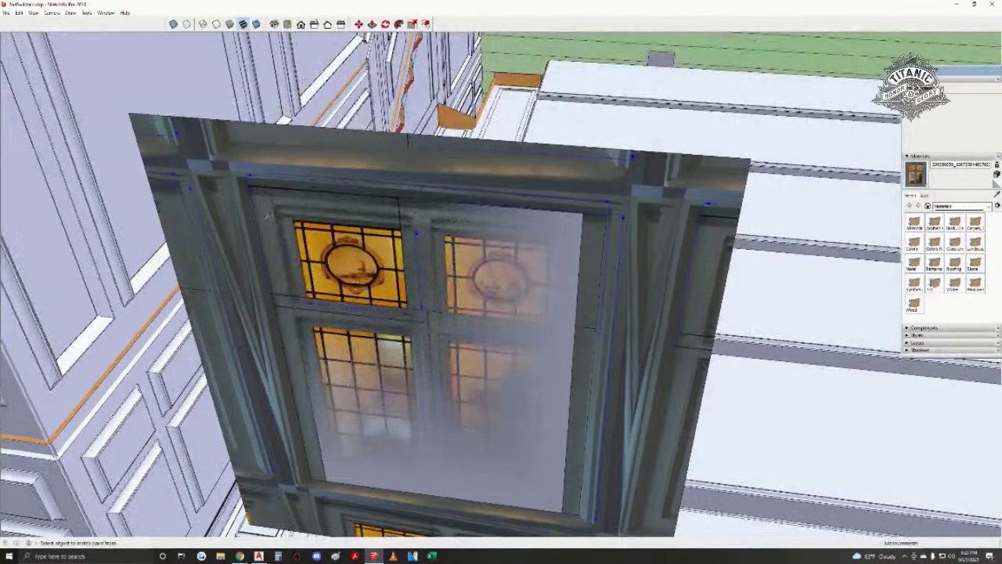
left_click(356, 233)
- Delete the surplus textured surround so that only the traced window is left
mouse_move(359, 244)
middle_mouse_down()
mouse_move(357, 274)
mouse_move(381, 326)
middle_mouse_up()
key("space")
left_click(345, 197)
key("Delete")
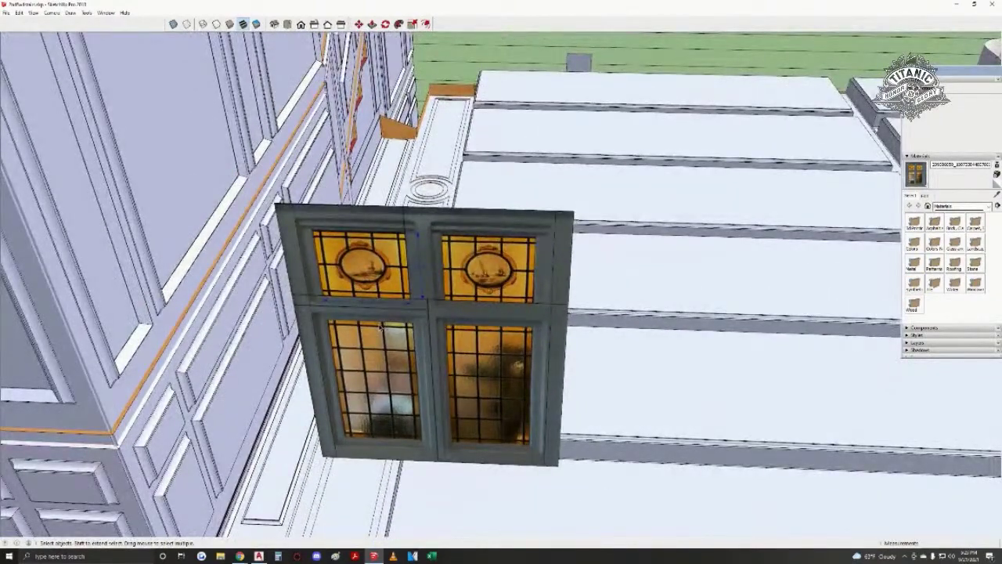
- Select the cropped window and move it over to the opening in the staircase tower's middle-storey wall
middle_click_drag(383, 332, 532, 326)
scroll(423, 302, "down", 2)
middle_click_drag(477, 309, 564, 298)
left_click(634, 289)
middle_click_drag(633, 289, 536, 379)
key("m")
left_click(548, 407)
left_click(506, 399)
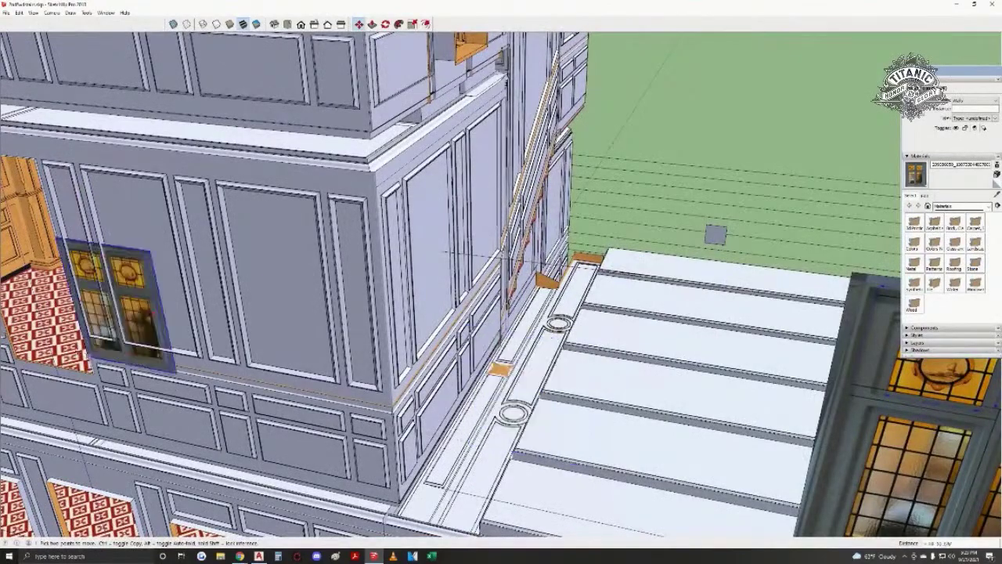
- Centre the textured window horizontally over the tower's middle-storey opening
middle_click_drag(101, 306, 411, 311)
scroll(370, 326, "up", 1)
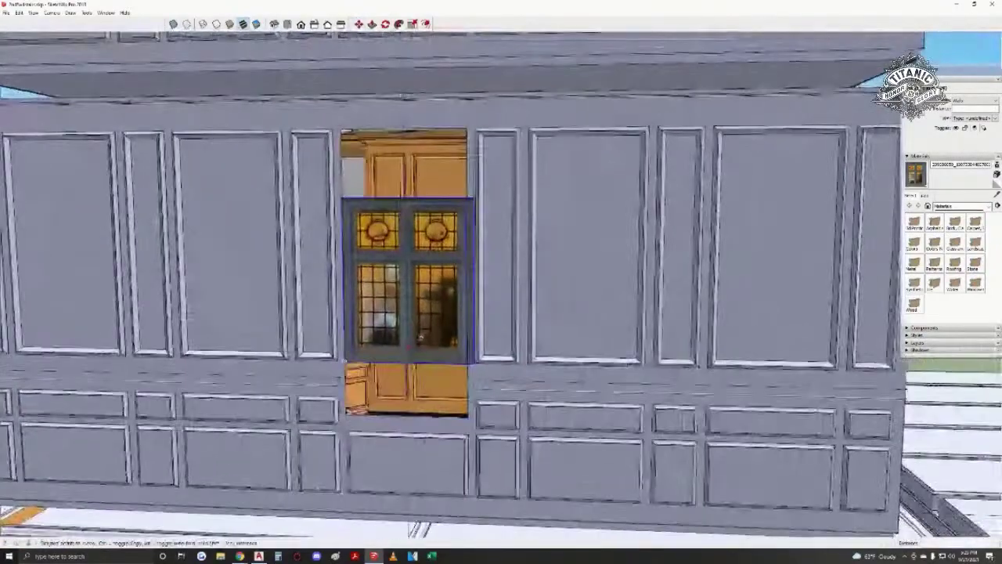
scroll(409, 311, "up", 1)
scroll(402, 219, "up", 2)
middle_click_drag(402, 219, 157, 294)
scroll(482, 312, "up", 1)
scroll(155, 289, "up", 2)
left_click(274, 408)
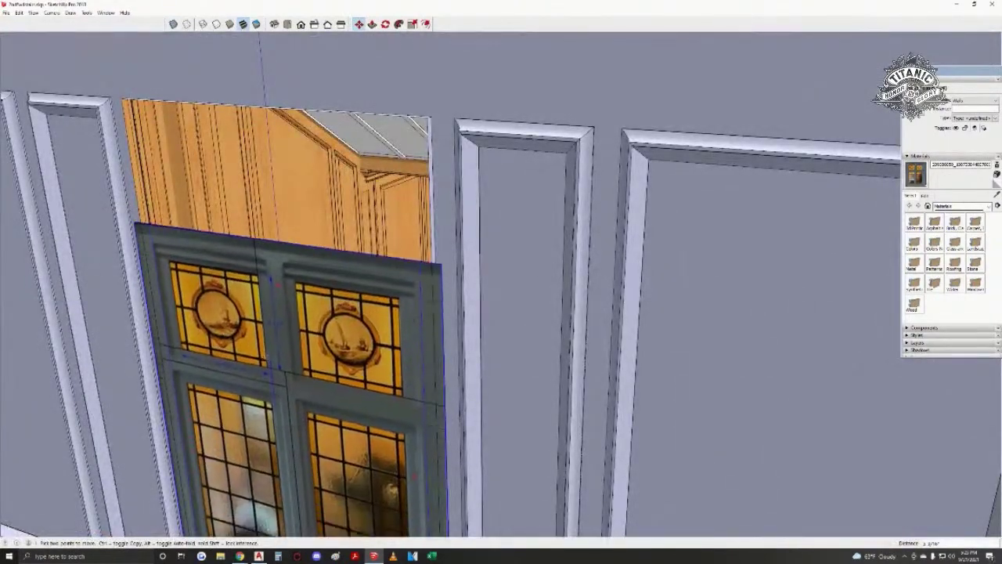
scroll(264, 331, "down", 2)
middle_click_drag(264, 331, 381, 250, "shift")
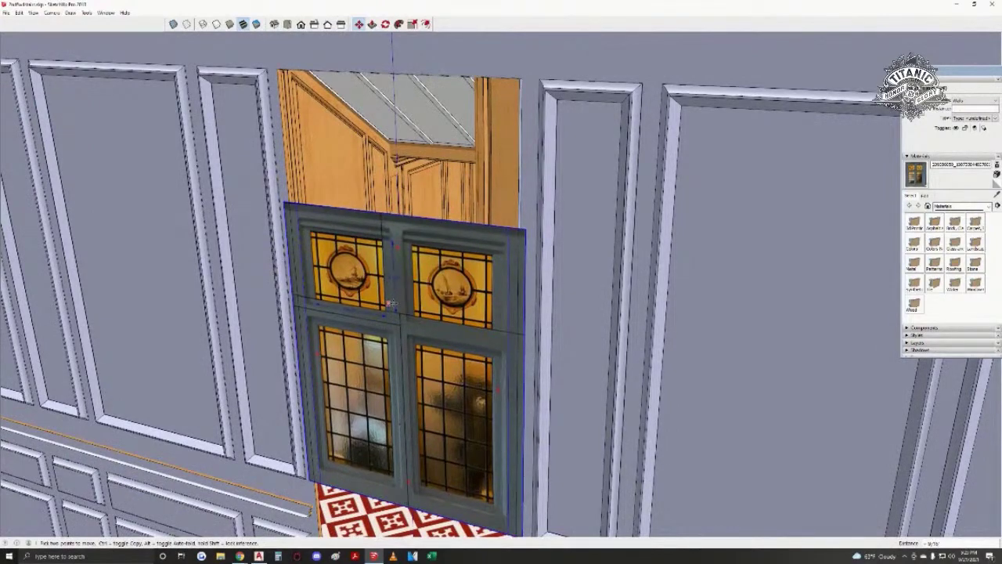
mouse_move(377, 376)
middle_mouse_down()
mouse_move(536, 313)
mouse_move(553, 328)
mouse_move(553, 376)
mouse_move(725, 365)
mouse_move(463, 358)
mouse_move(474, 372)
mouse_move(463, 356)
mouse_move(487, 335)
mouse_move(583, 317)
mouse_move(532, 376)
middle_mouse_up()
scroll(553, 327, "down", 1)
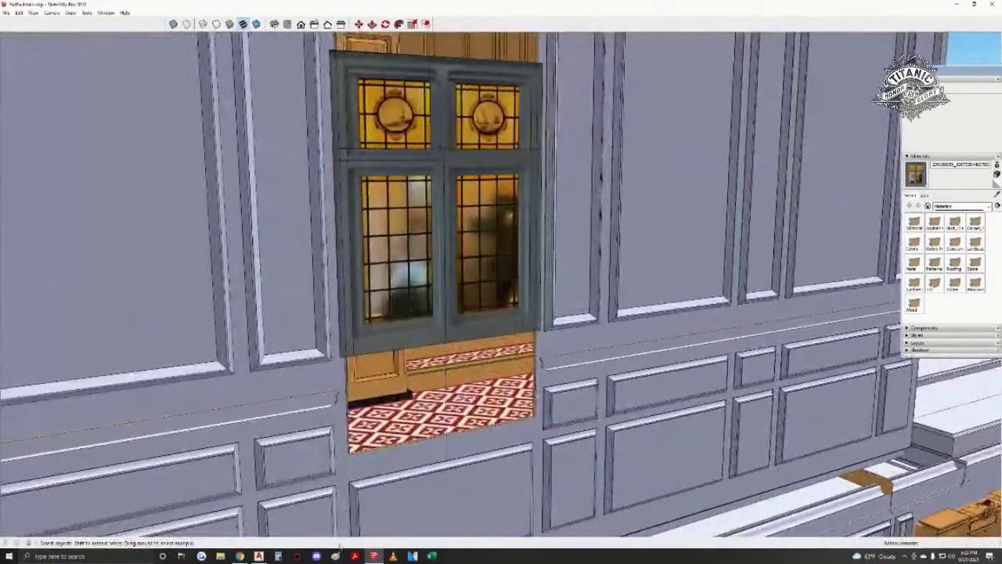
- Switch to the AutoCAD deck plans and measure the width of the staircase window between Fan No. 21 and Fan No. 22
left_click(259, 556)
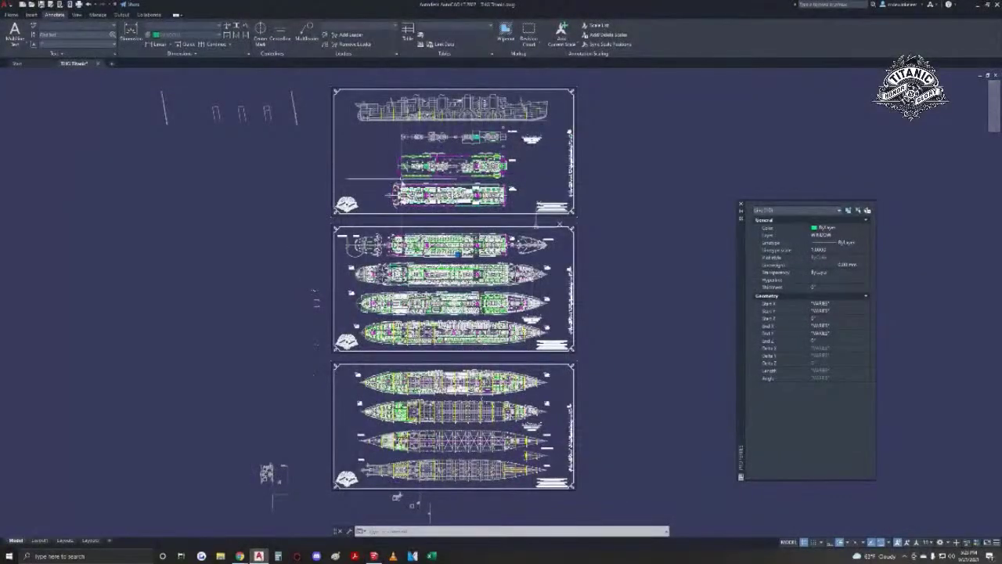
scroll(422, 267, "up", 10)
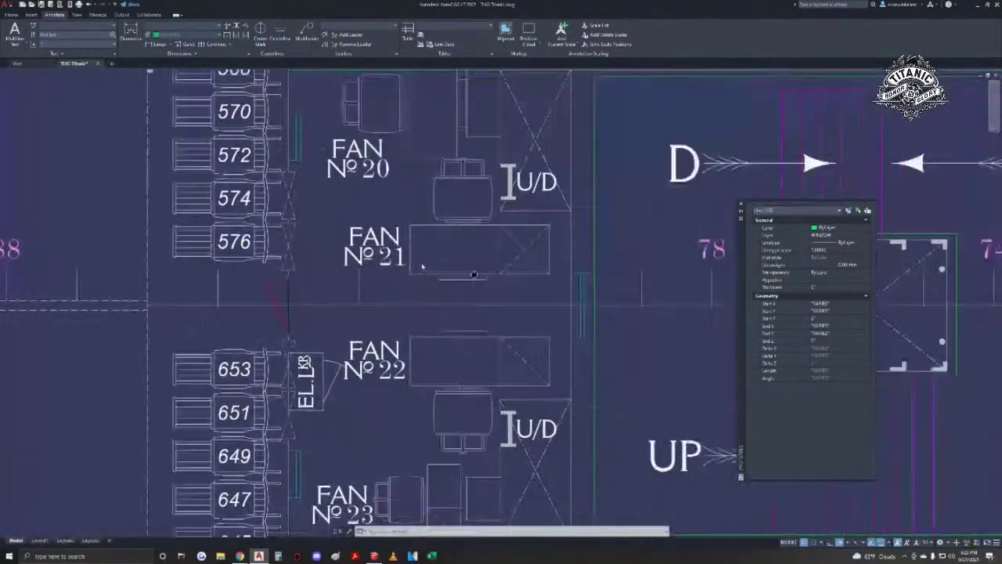
middle_click_drag(473, 274, 347, 244)
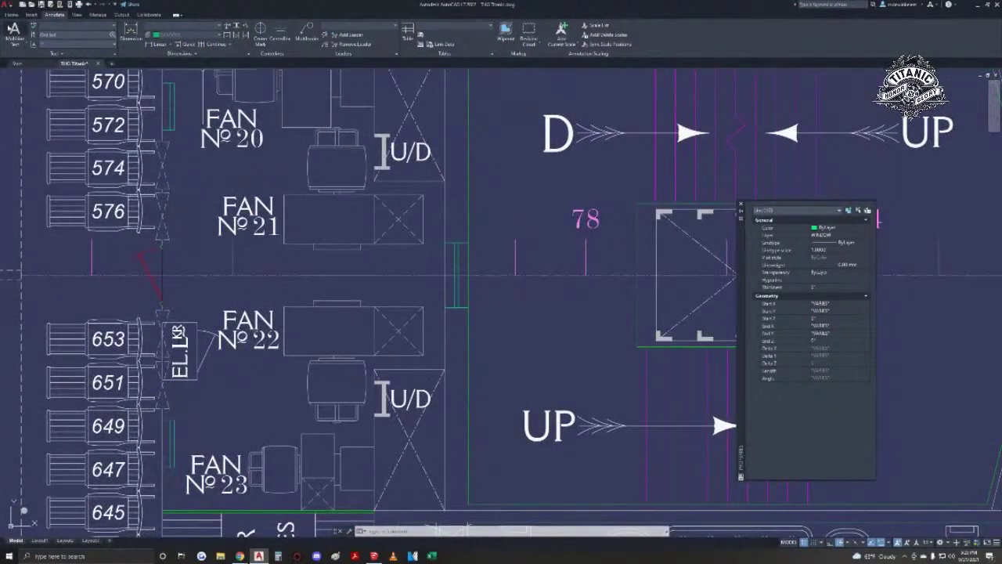
left_click(11, 14)
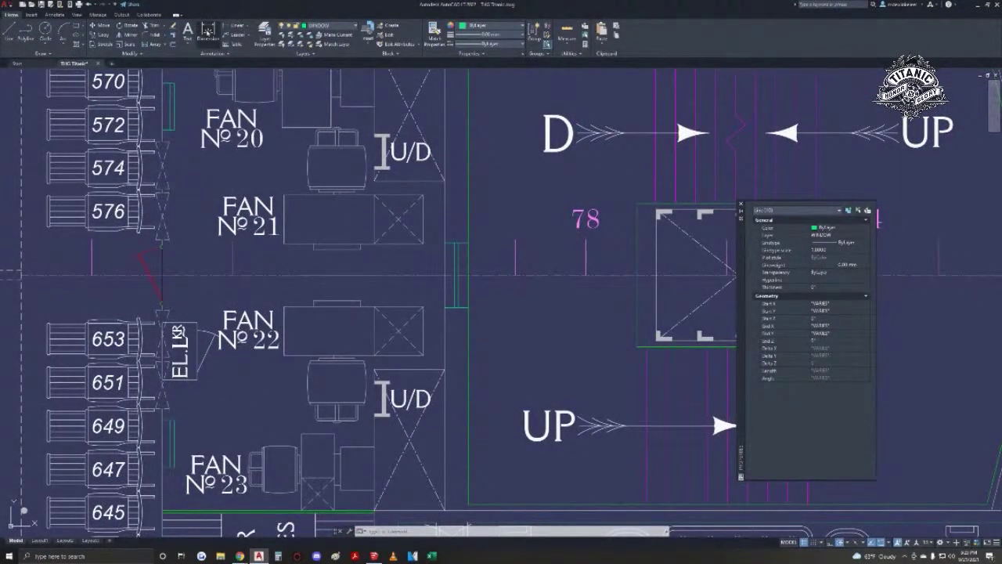
middle_click_drag(523, 260, 471, 273)
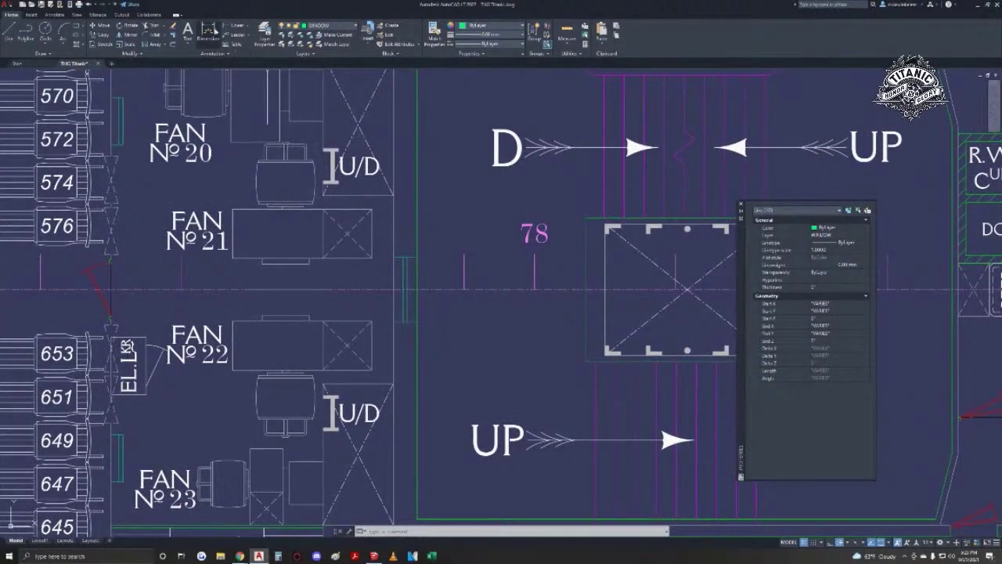
left_click(208, 31)
scroll(397, 250, "up", 3)
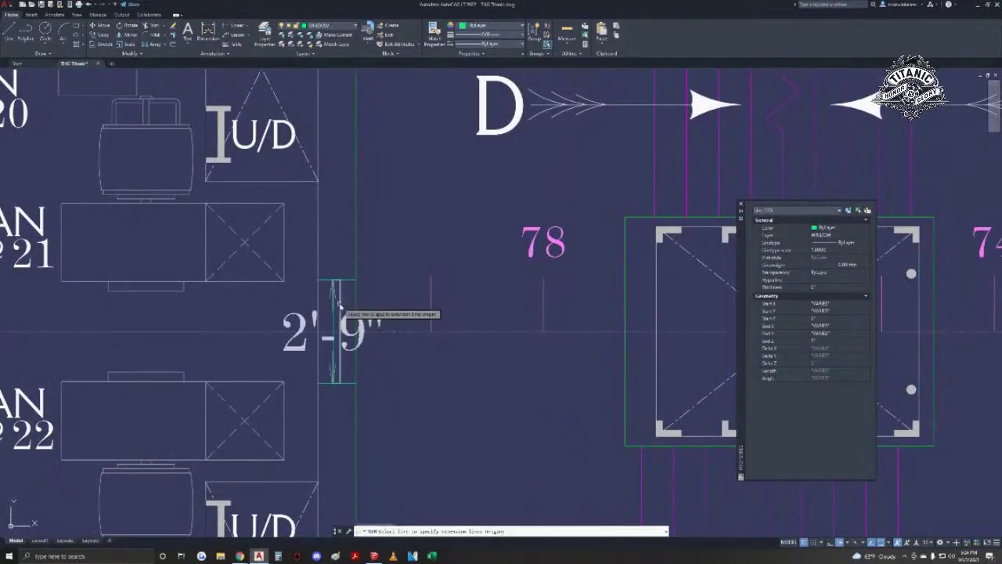
left_click(342, 298)
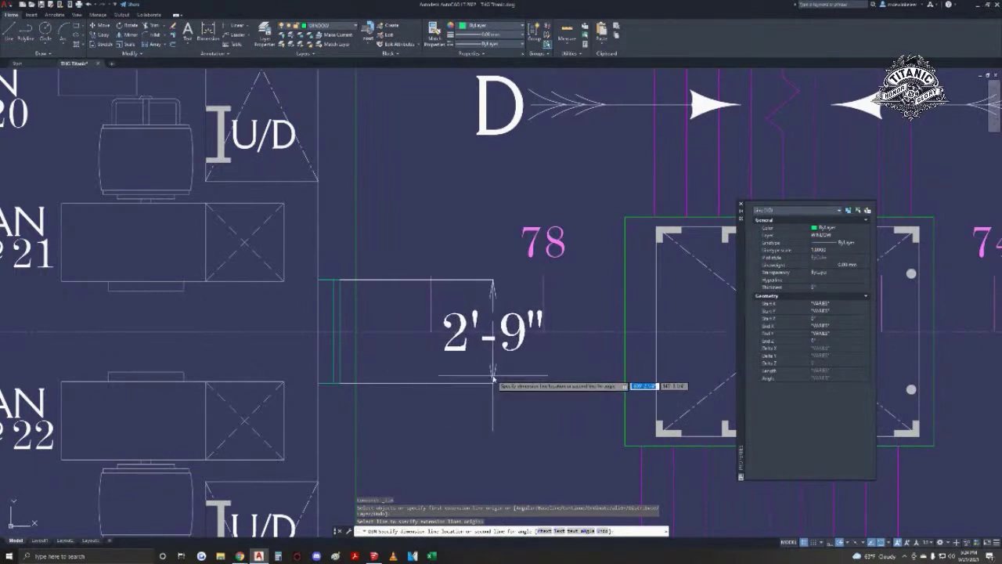
key("Escape")
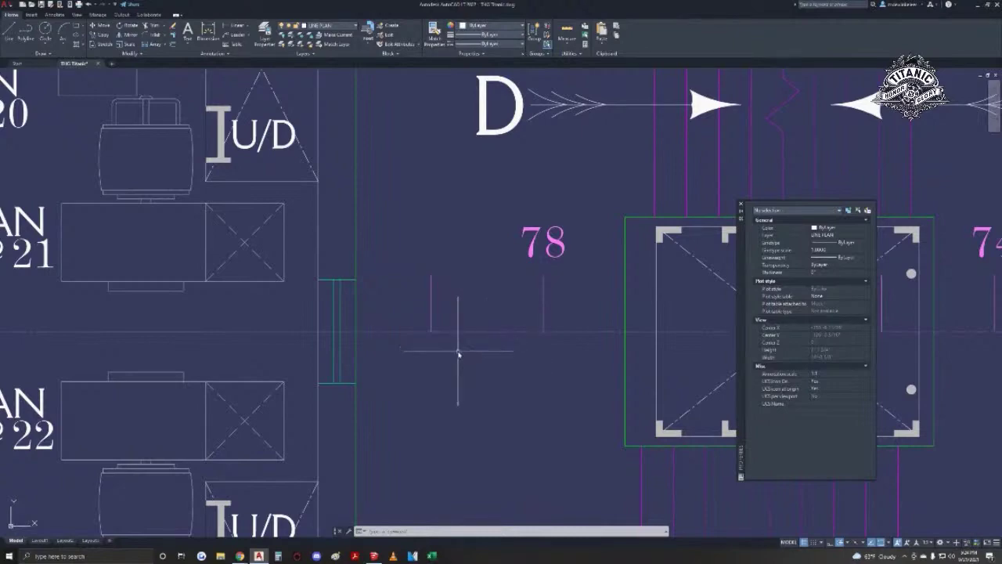
scroll(458, 354, "down", 5)
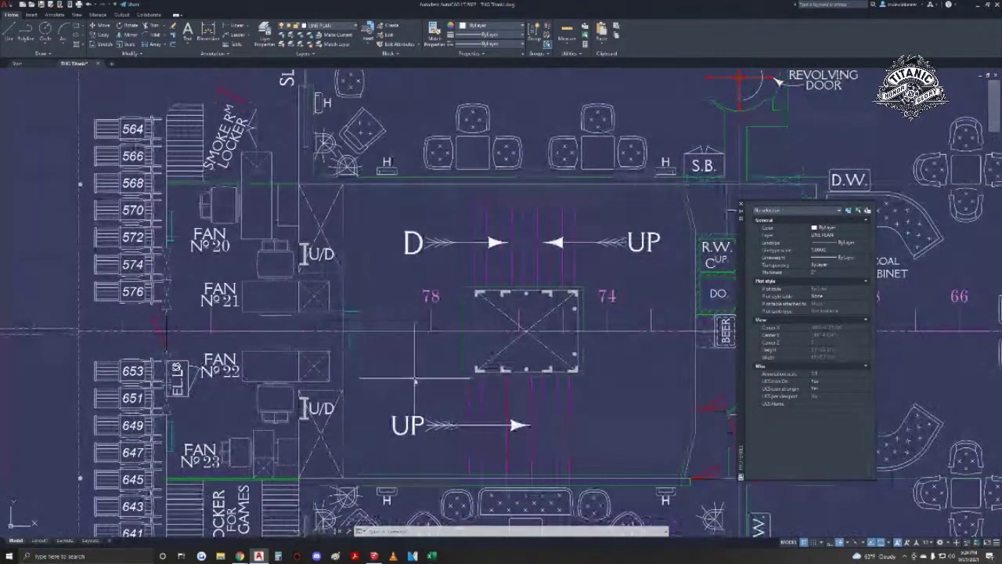
middle_click_drag(391, 339, 472, 358)
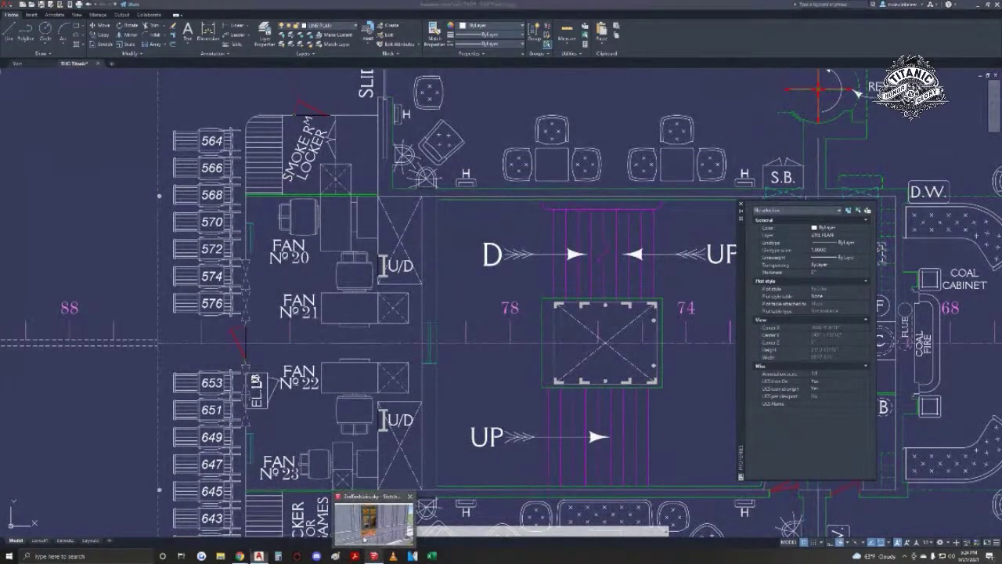
- Switch back to SketchUp and move the textured window straight up within the wall opening
left_click(373, 556)
middle_click_drag(477, 268, 476, 311)
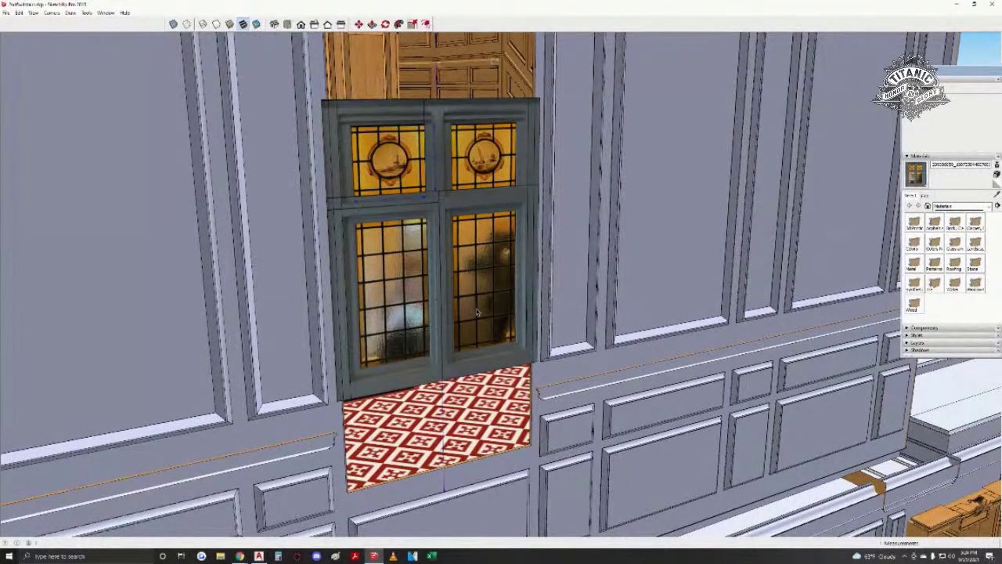
left_click(464, 308)
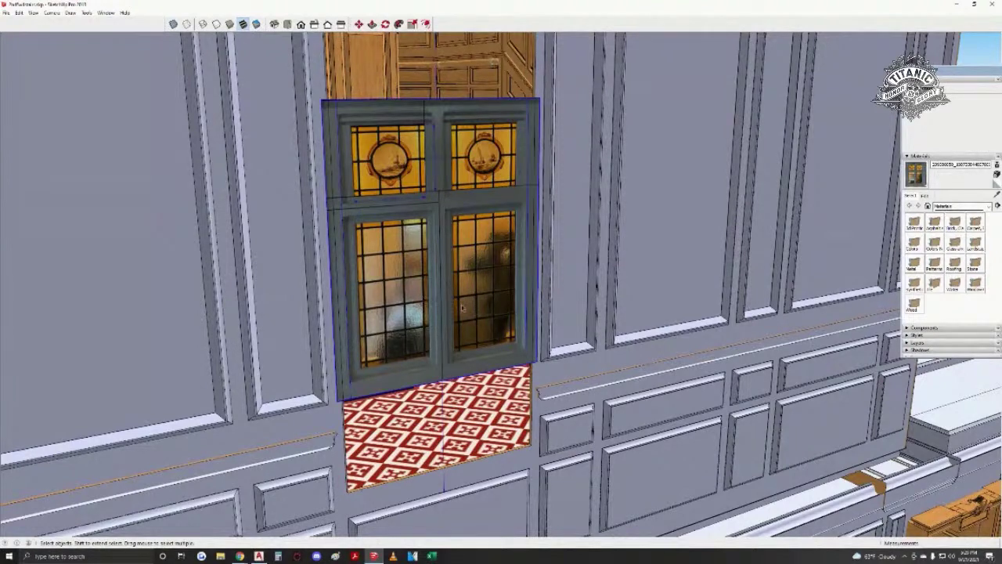
key("m")
left_click_drag(443, 381, 443, 356)
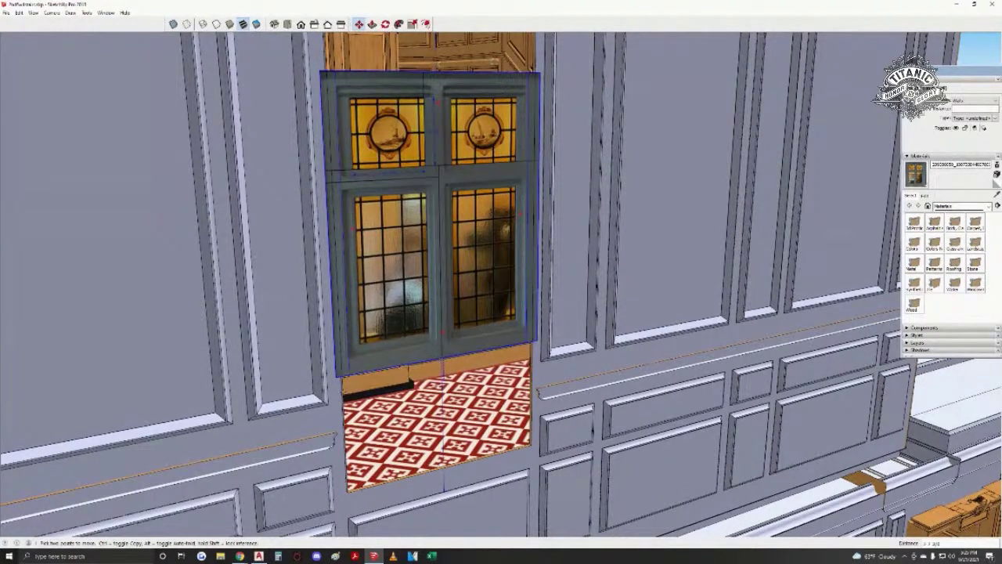
- Examine how the textured window sits in the middle-storey opening, checking its lower edge, sides and top against the surrounding wall
scroll(327, 405, "up", 4)
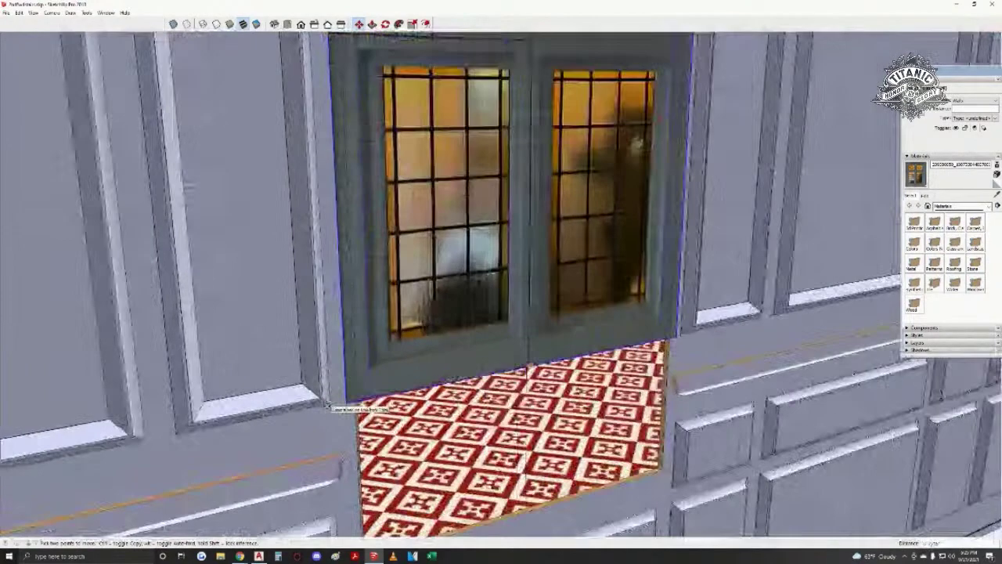
scroll(403, 333, "down", 3)
key("space")
middle_click_drag(447, 313, 501, 336)
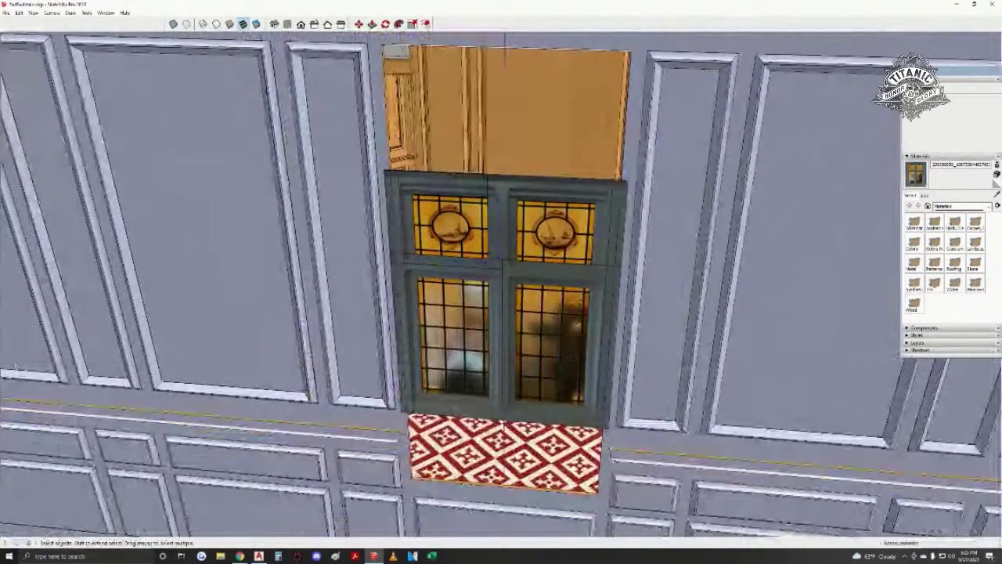
key("alt+Tab")
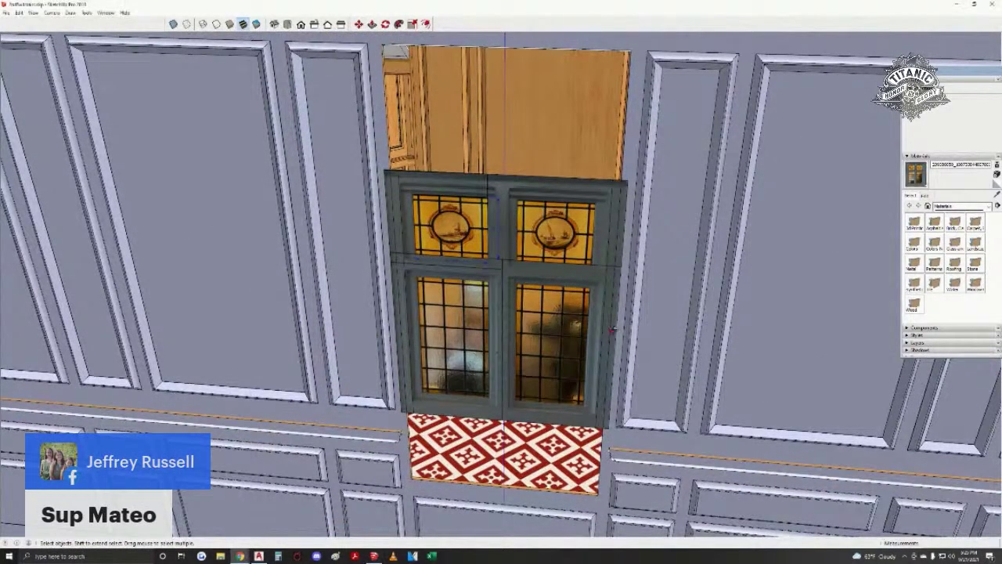
mouse_move(611, 331)
middle_mouse_down()
mouse_move(382, 283)
mouse_move(520, 288)
mouse_move(428, 71)
mouse_move(386, 335)
middle_mouse_up()
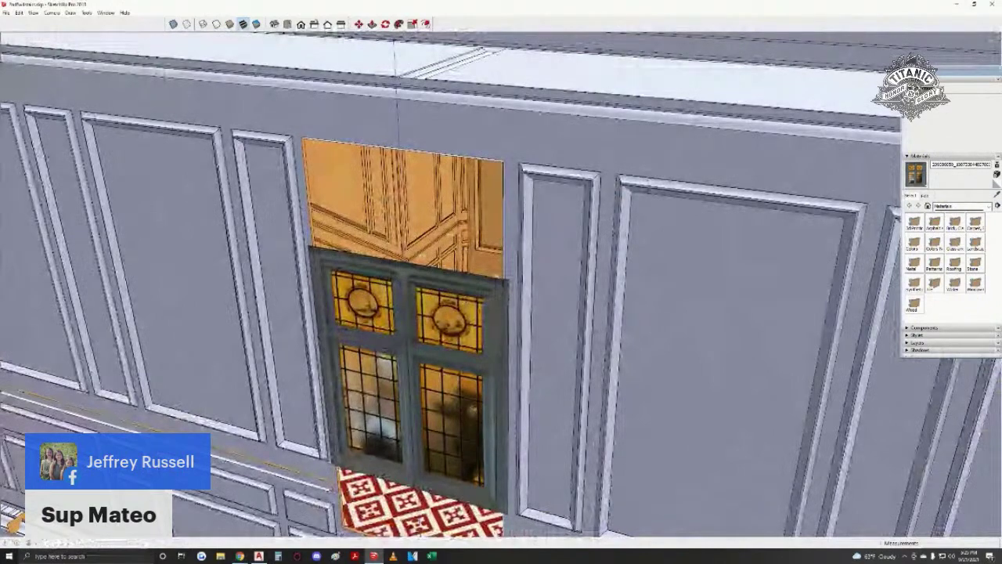
middle_click_drag(415, 384, 407, 266)
scroll(409, 265, "up", 1)
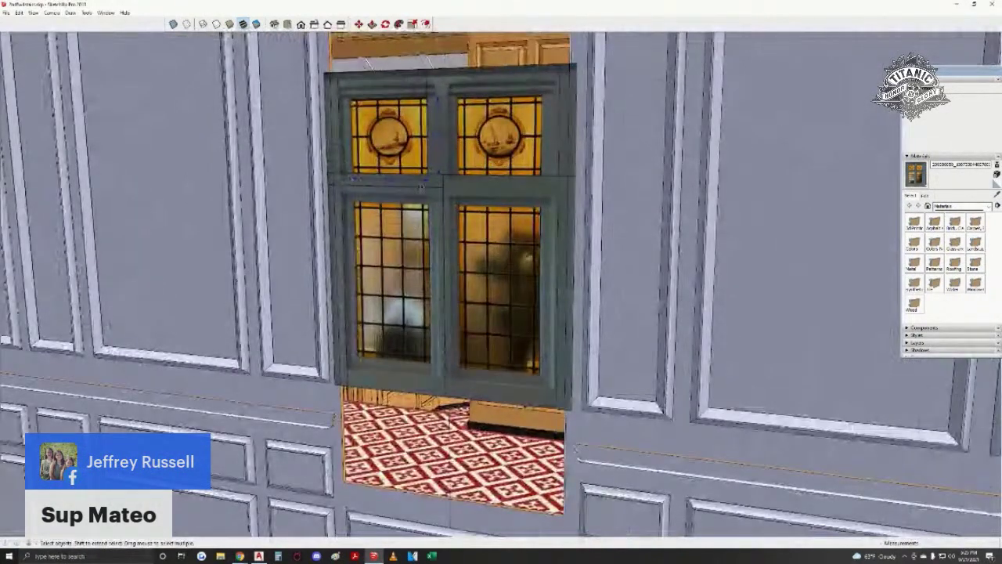
middle_click_drag(435, 194, 454, 238)
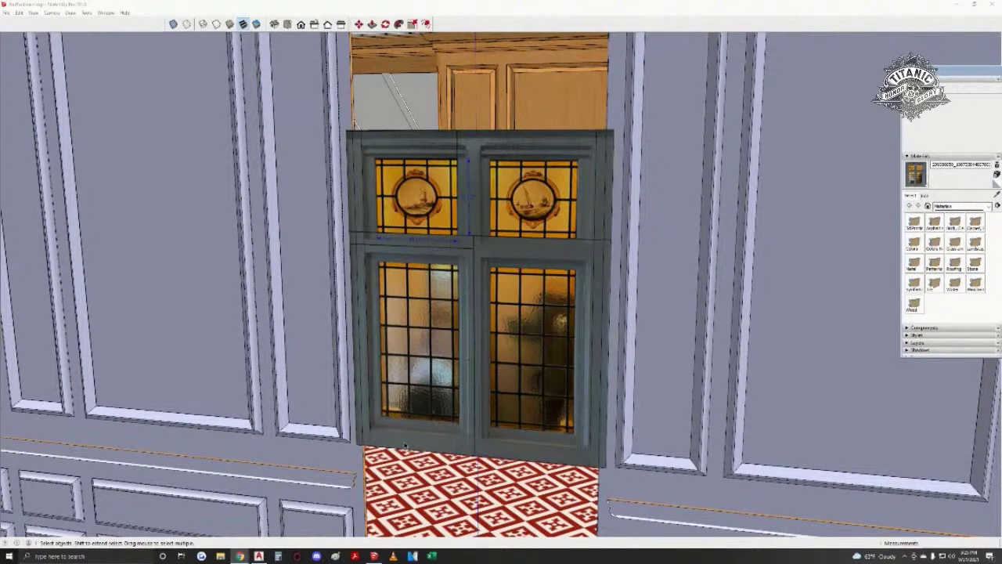
- Open the textured window for editing and select the narrow frame face along its left side
scroll(405, 445, "up", 4)
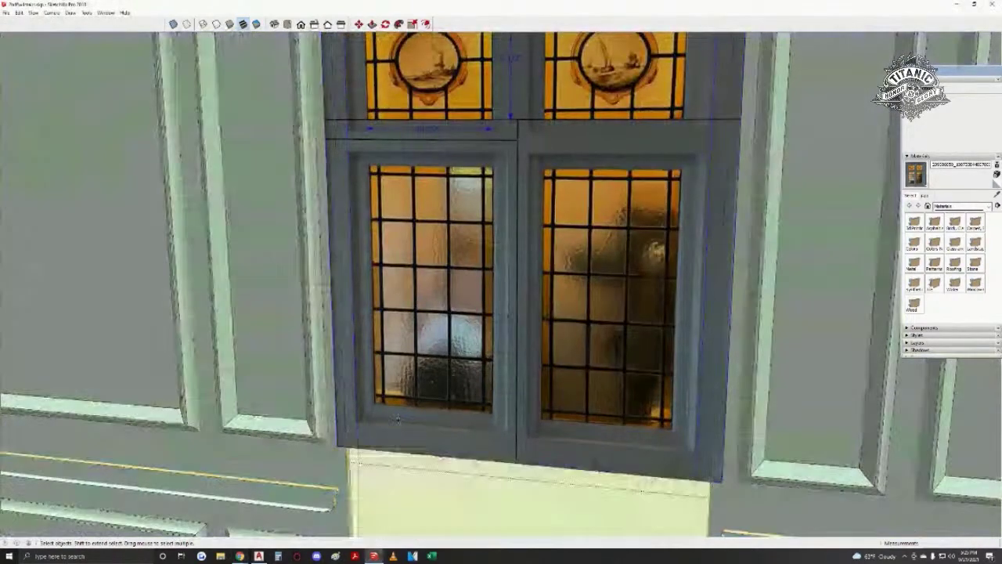
left_click(398, 420)
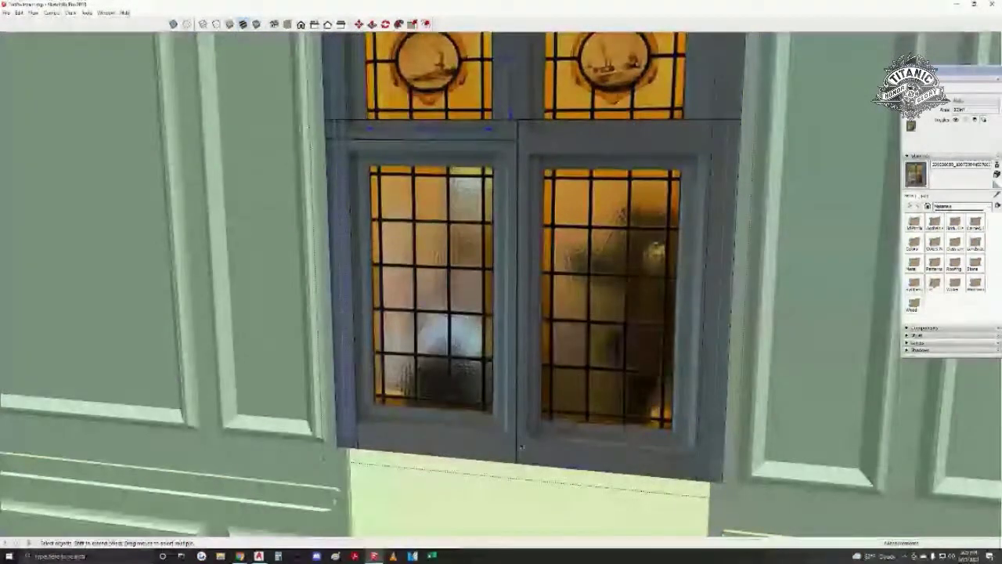
key("l")
scroll(512, 436, "up", 3)
left_click(500, 433)
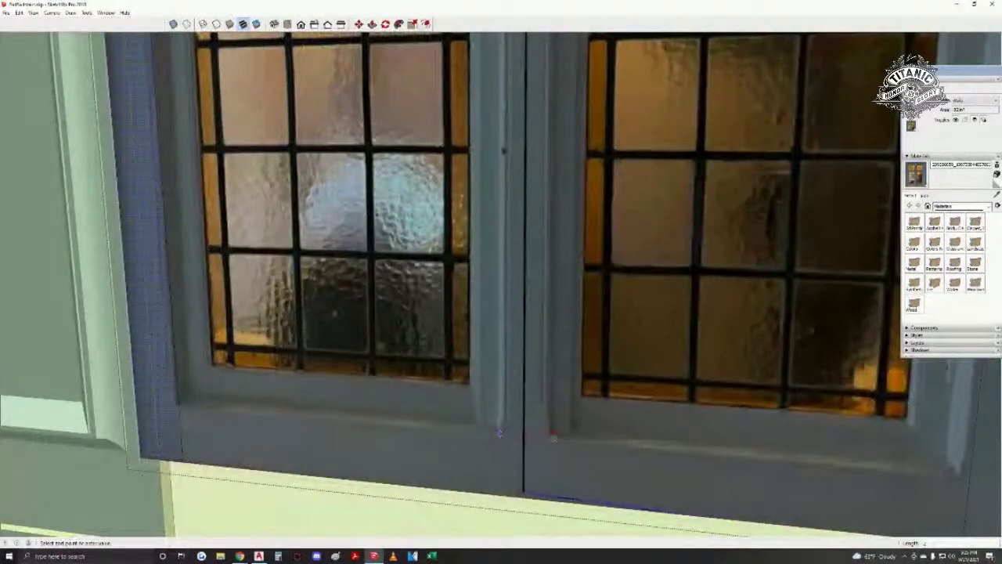
scroll(547, 407, "down", 1)
middle_click_drag(547, 329, 541, 470, "shift")
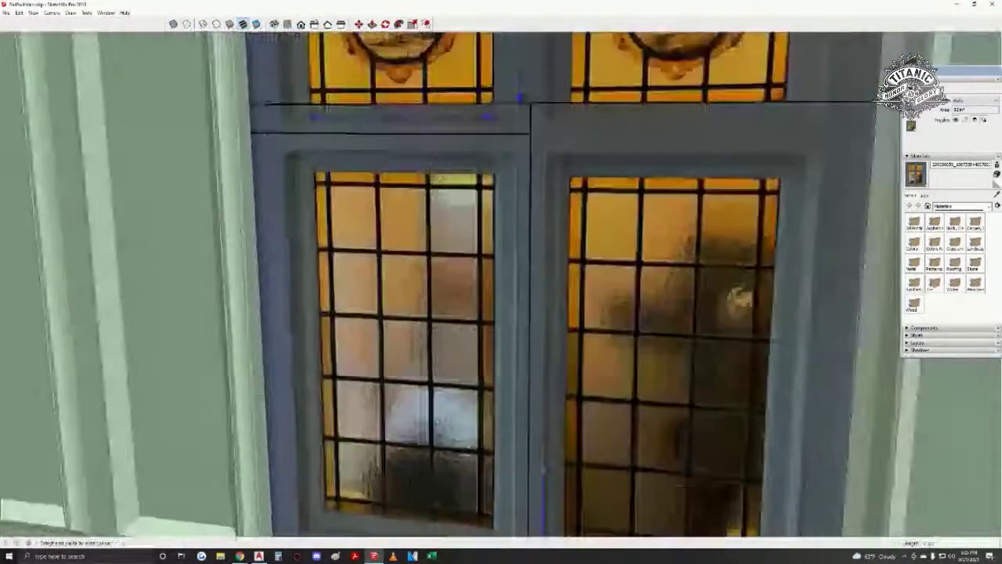
middle_click_drag(550, 170, 539, 418, "shift")
key("Escape")
left_click(498, 397)
scroll(498, 365, "down", 1)
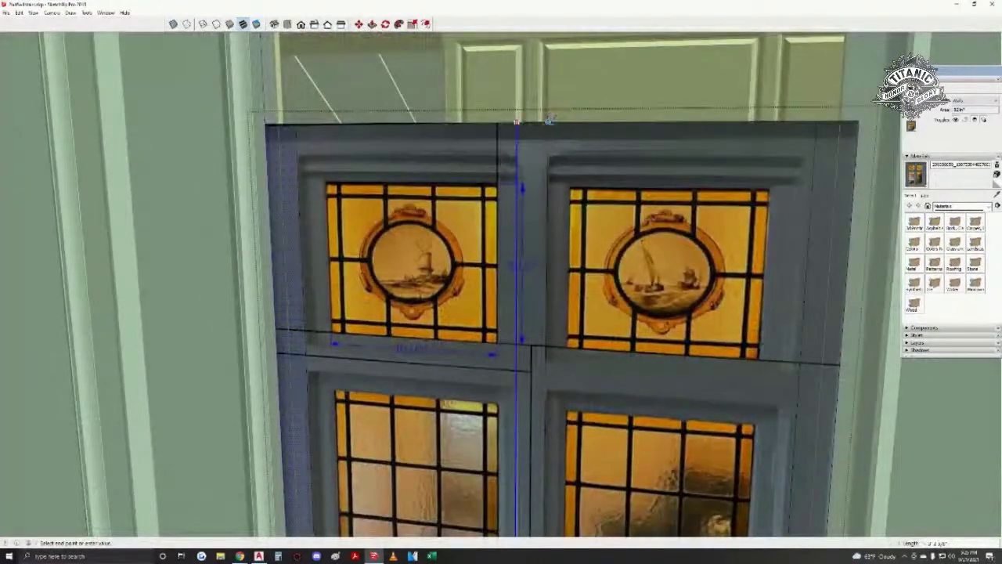
middle_click_drag(400, 239, 390, 238)
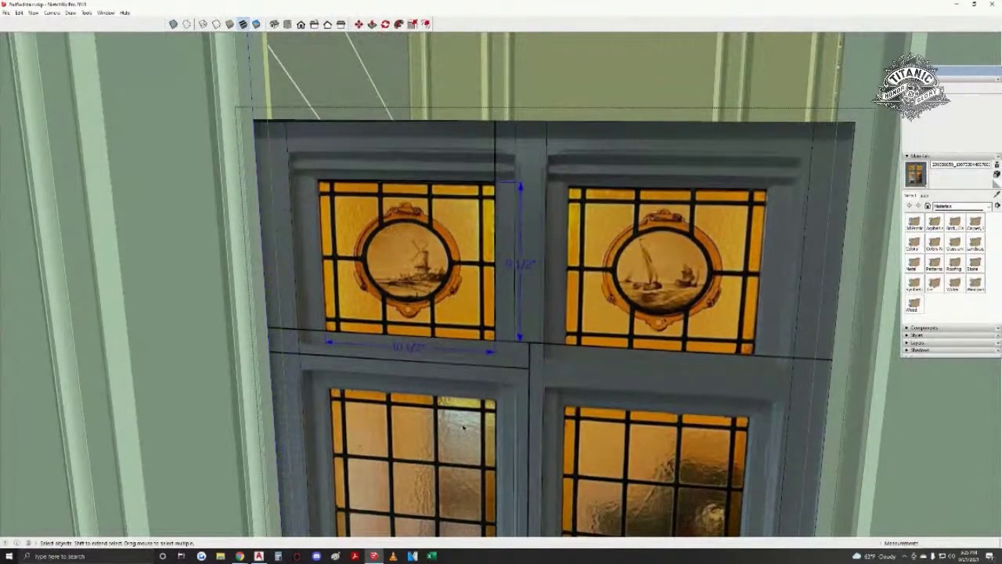
- Outline the upper-left stained-glass pane by drawing its 10 1/2" top edge and 9 1/2" left edge
middle_click_drag(462, 425, 436, 259, "shift")
scroll(436, 259, "down", 2)
key("l")
middle_click_drag(438, 309, 500, 323)
scroll(324, 237, "up", 3)
middle_click_drag(324, 238, 423, 360)
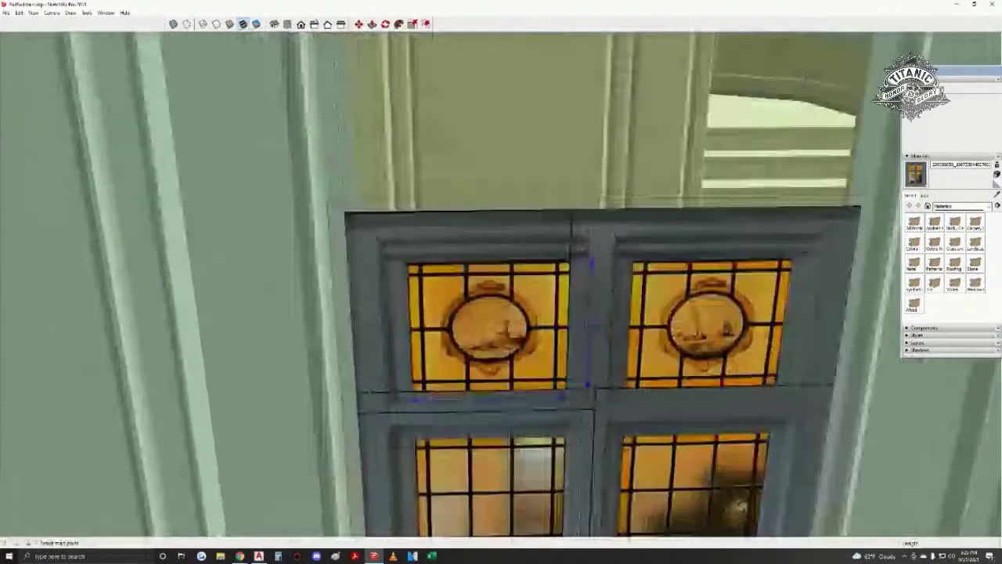
scroll(450, 344, "up", 1)
scroll(415, 410, "up", 3)
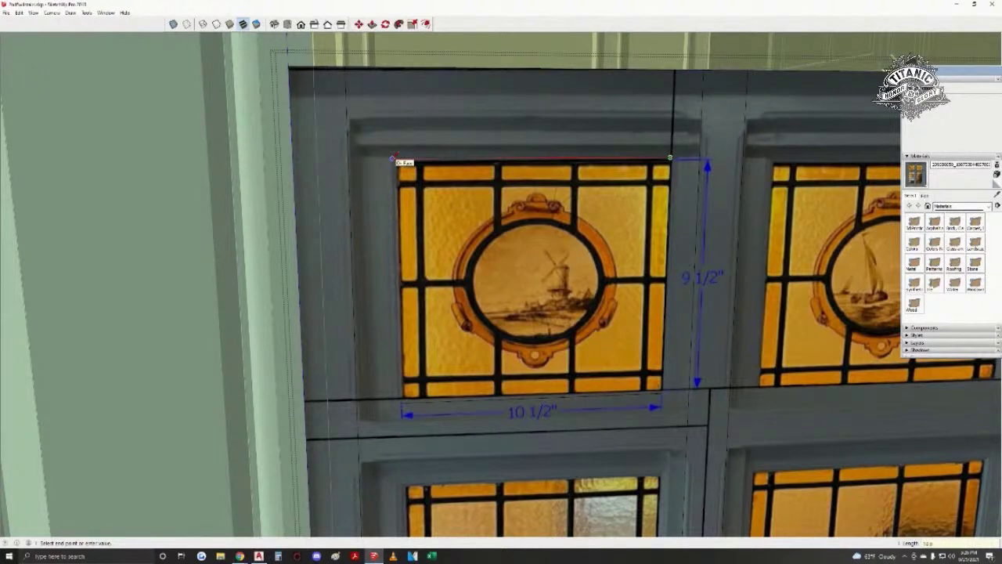
left_click(393, 158)
left_click(403, 401)
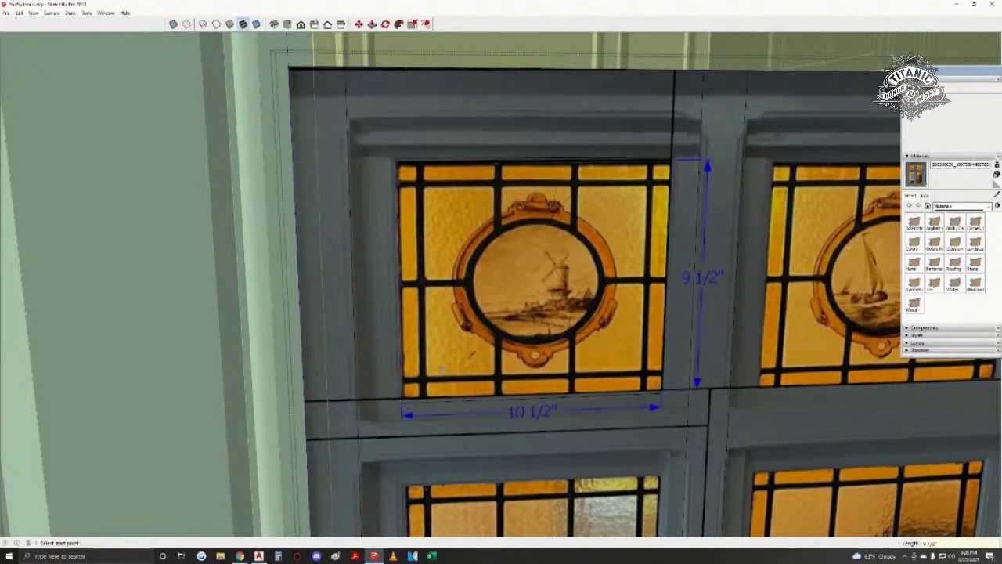
key("space")
- Try to isolate the upper-left pane's boundary edges without its face and start a line from its upper-right corner
left_click(438, 364)
middle_click_drag(438, 364, 357, 353)
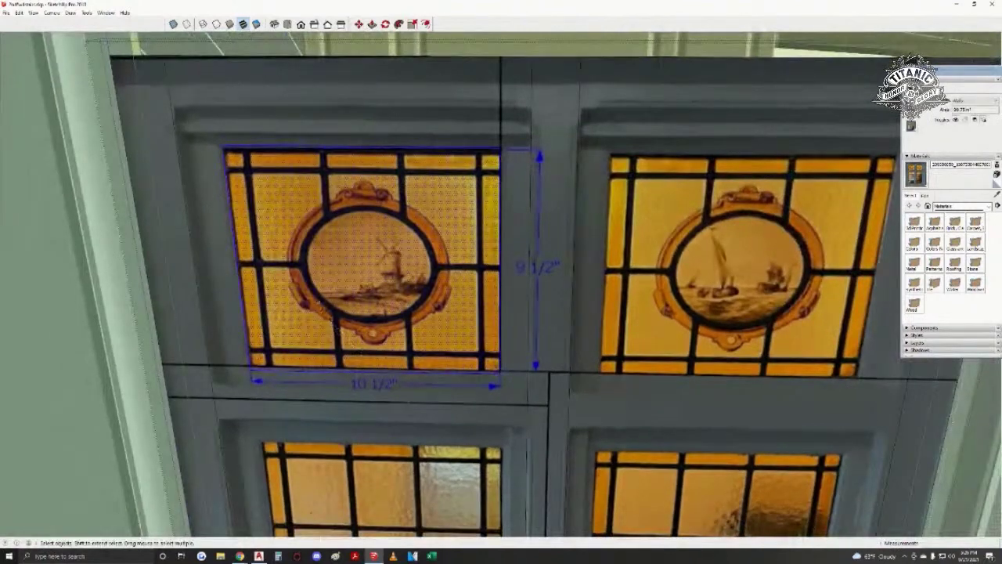
double_click(321, 265)
left_click(321, 264, "shift")
key("l")
left_click(498, 146)
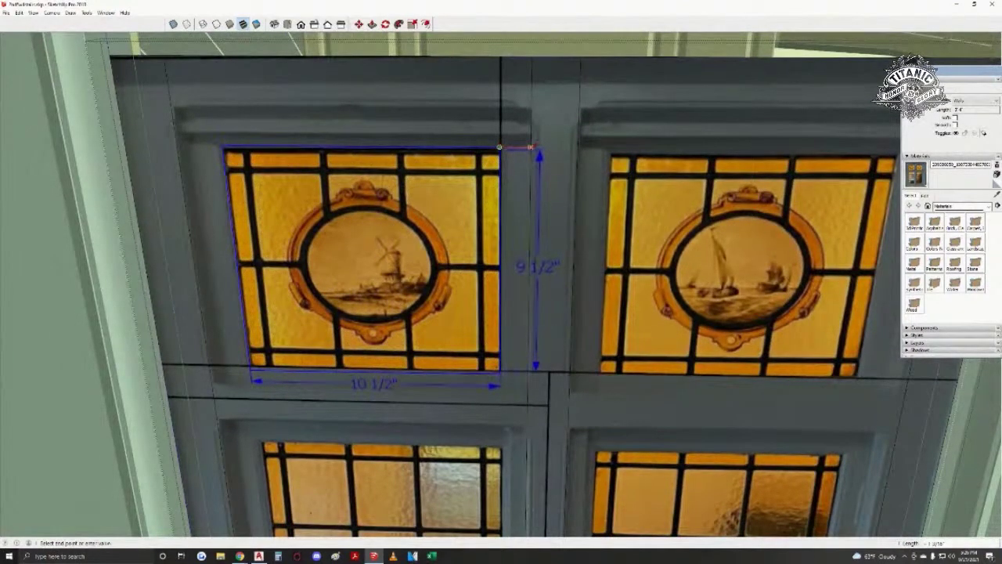
key("Escape")
- Select the top, right and bottom edges of the upper-left pane and move them left by about 5/8"
key("space")
left_click(452, 202)
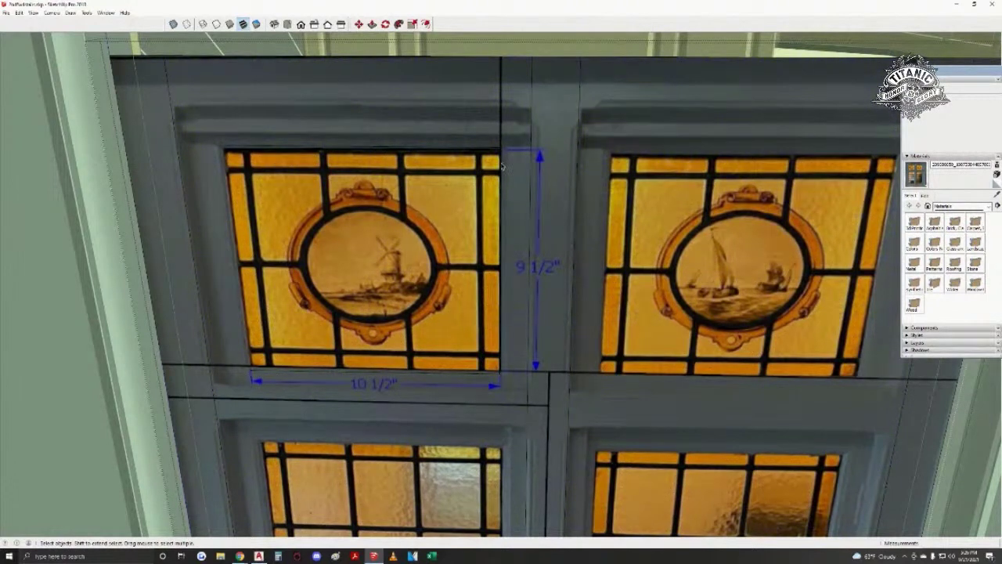
left_click(499, 165)
key("m")
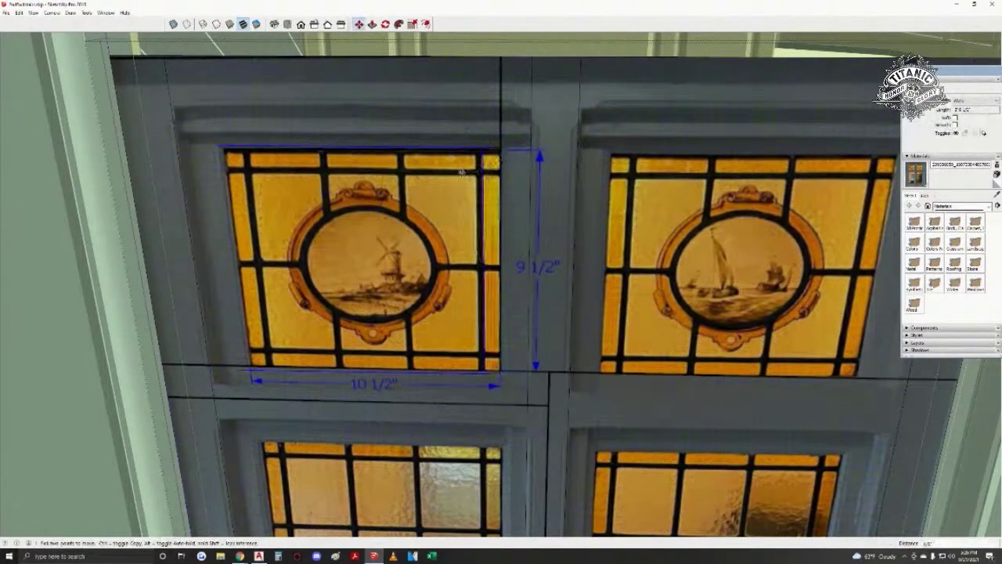
key("l")
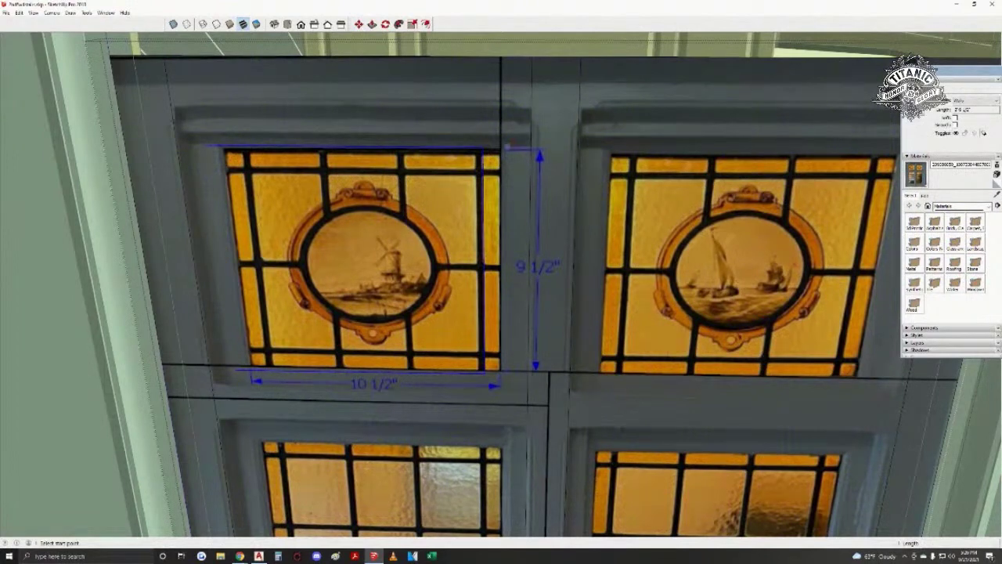
- Measure along the window's top edge from the central guide to the vertical line beside the upper-left pane
scroll(533, 266, "down", 1)
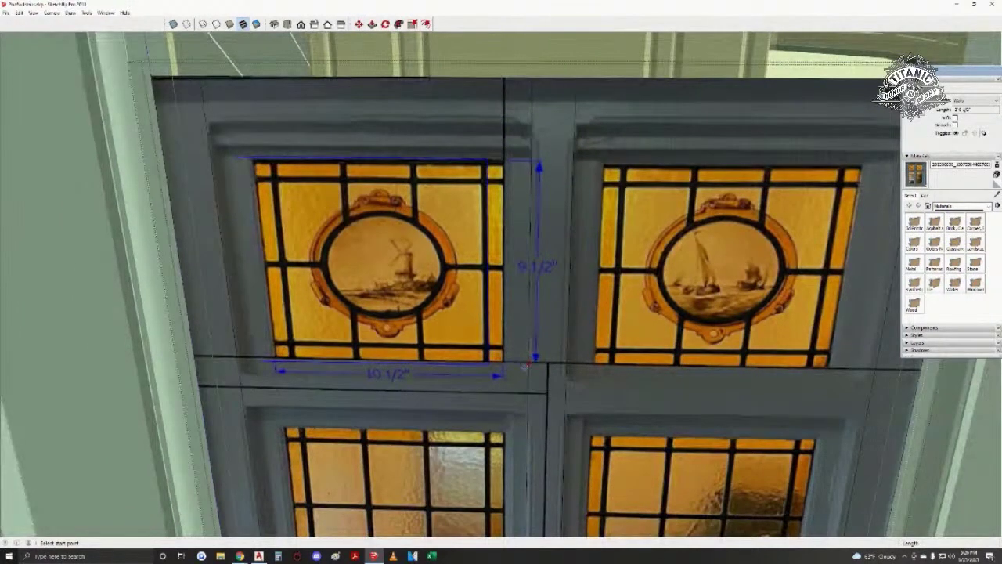
left_click(532, 76)
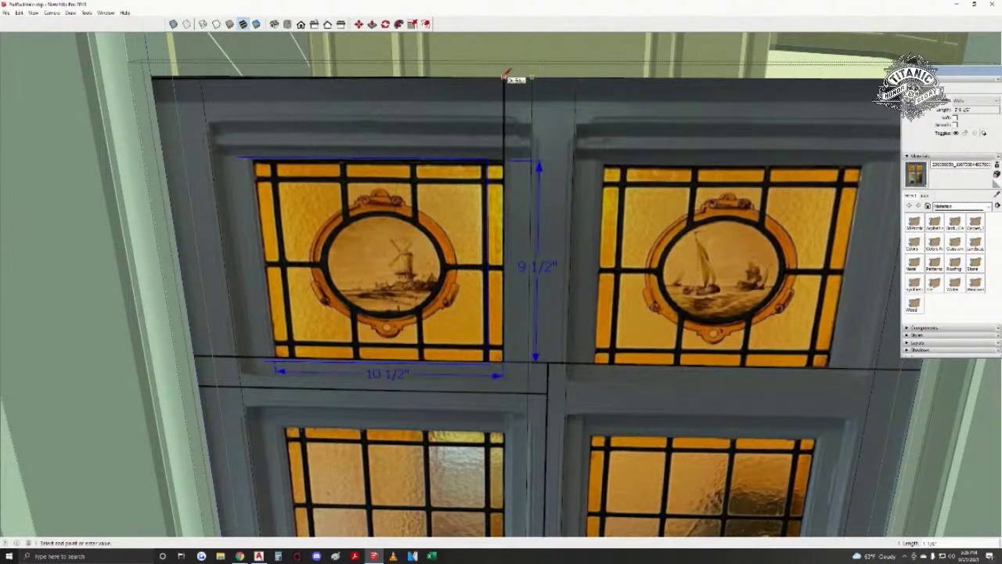
left_click(504, 77)
middle_click_drag(504, 77, 487, 68)
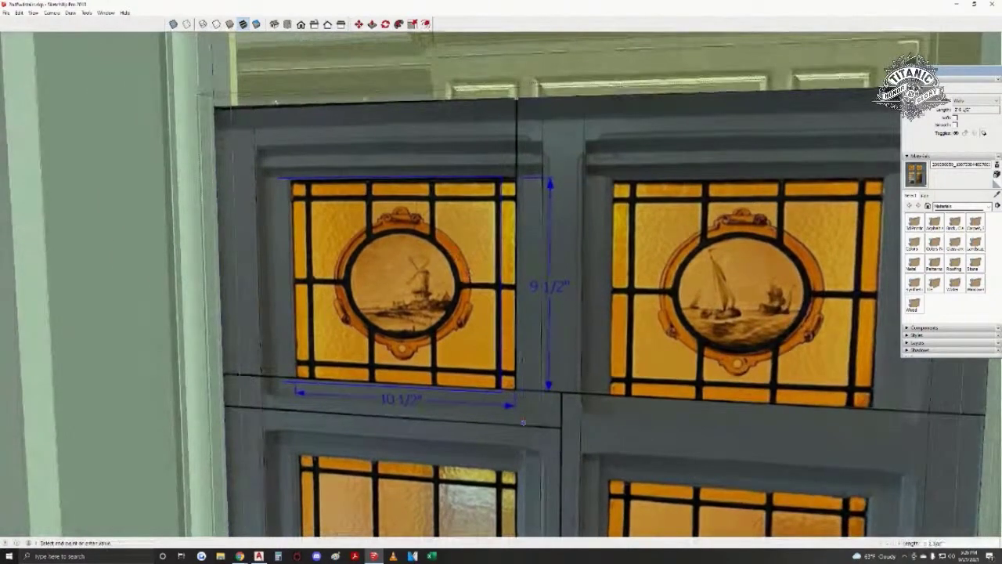
- Move the selected pane edges back right so they meet the right border of the windmill glass
key("space")
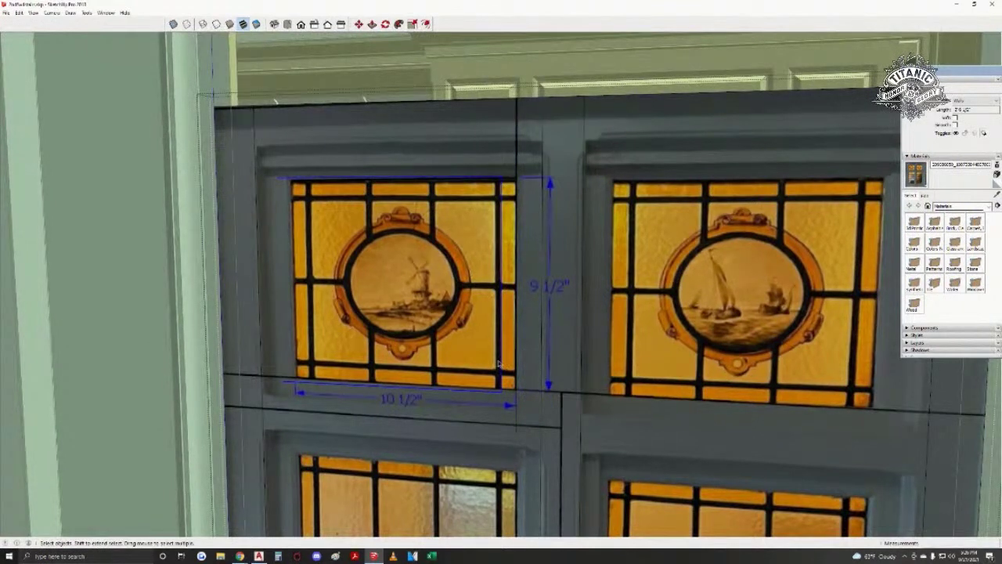
key("m")
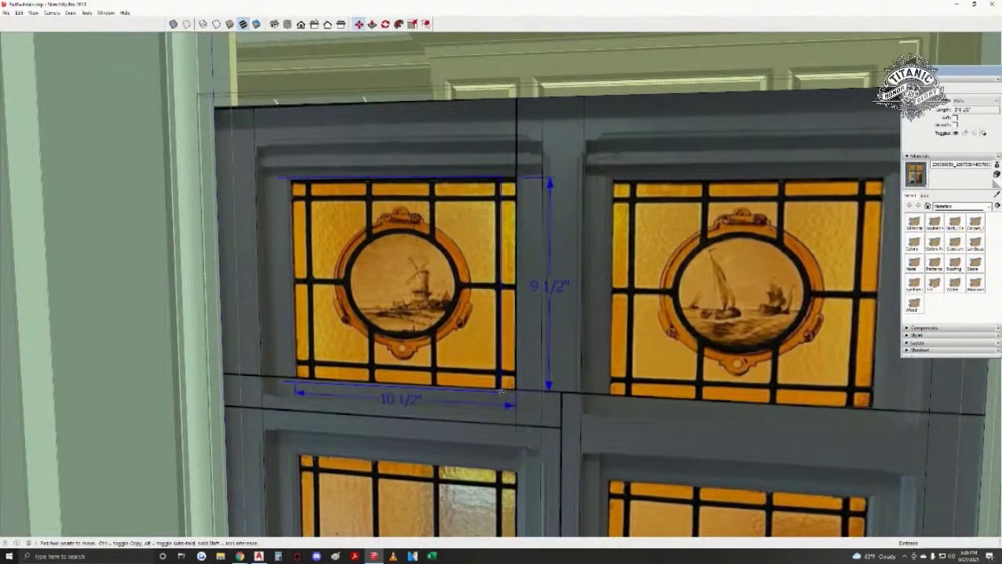
left_click(501, 391)
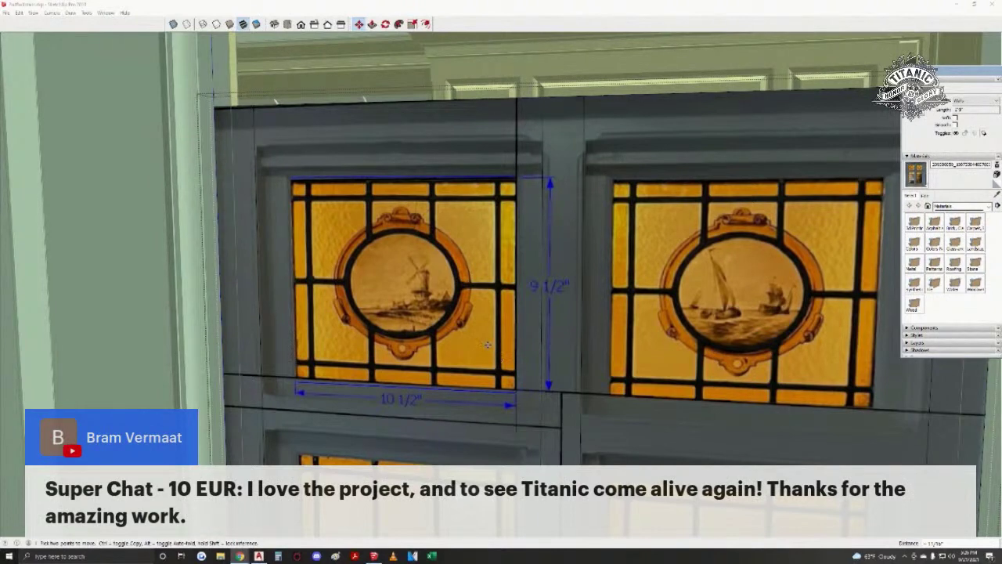
middle_click_drag(480, 323, 565, 274)
scroll(458, 352, "up", 2)
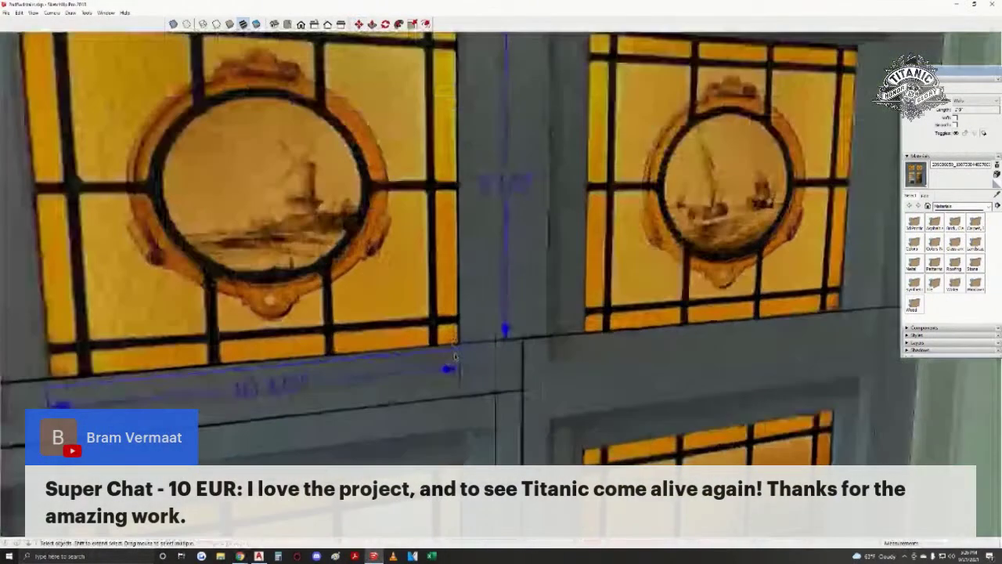
scroll(458, 352, "down", 1)
- Redraw the left edge of the upper-left pane from its lower-left corner up to its upper-left corner
key("space")
key("l")
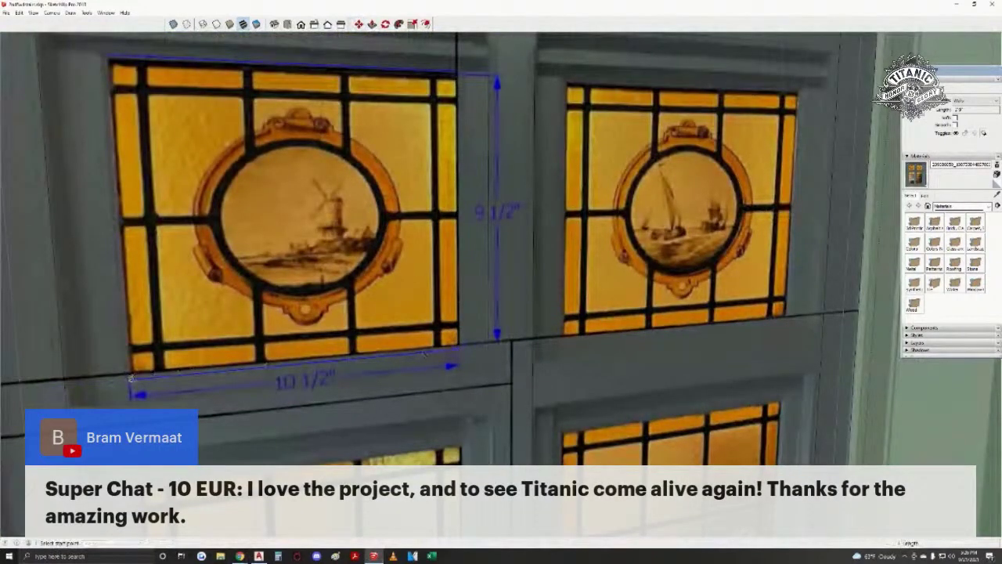
left_click(130, 372)
middle_click_drag(151, 220, 255, 312, "shift")
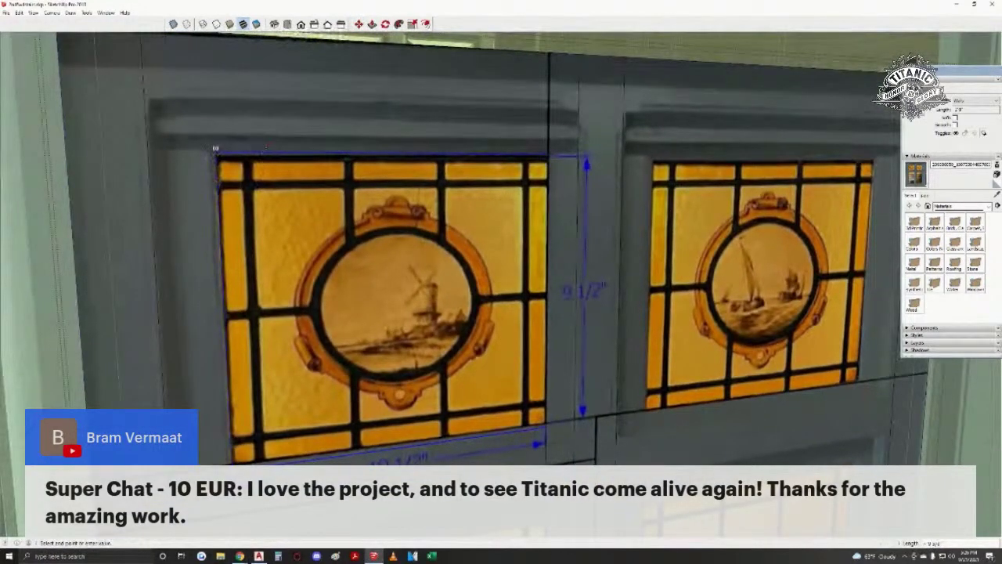
scroll(213, 147, "up", 2)
scroll(262, 231, "down", 2)
middle_click_drag(262, 231, 351, 278)
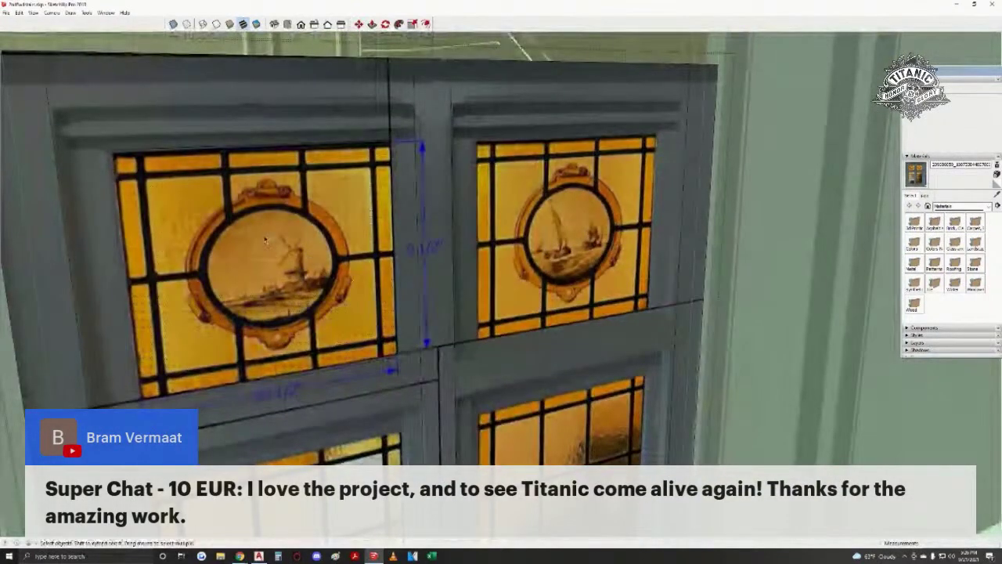
middle_click_drag(277, 304, 311, 313)
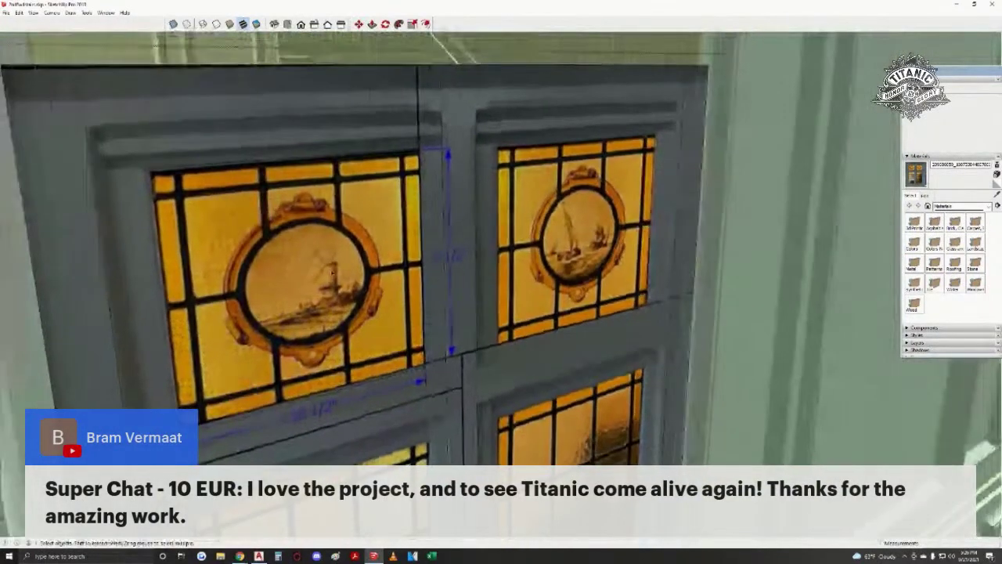
- Measure from the upper-left pane's outer top corner up to the window's top edge and across to the frame's inner line
left_click(405, 369)
key("l")
middle_click_drag(199, 134, 338, 227)
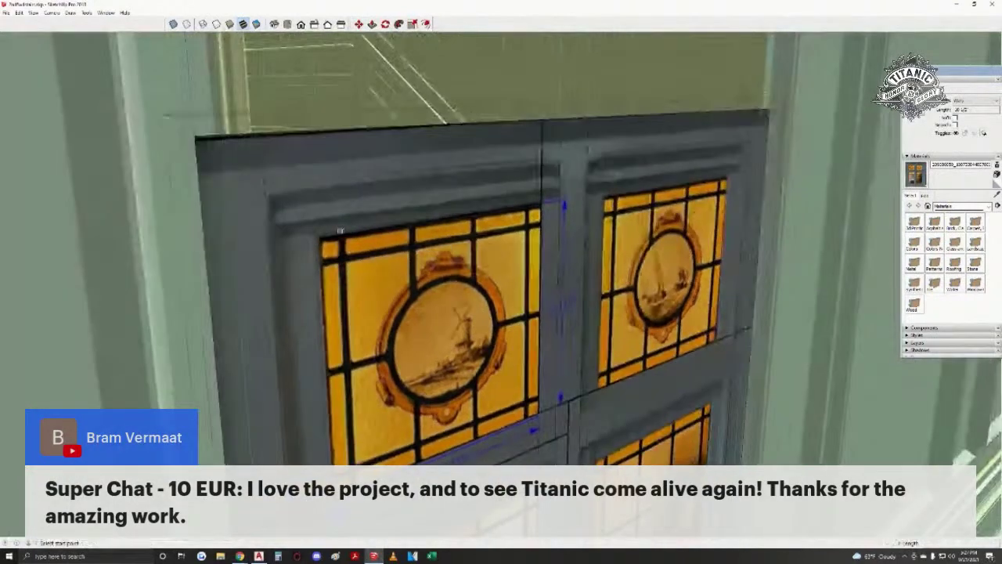
left_click(319, 234)
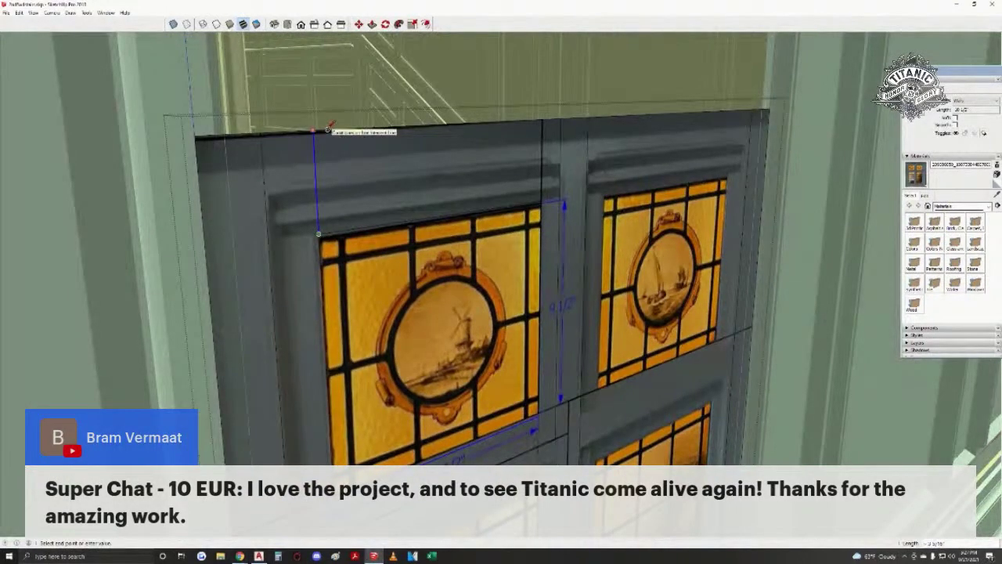
key("space")
key("l")
scroll(314, 231, "up", 1)
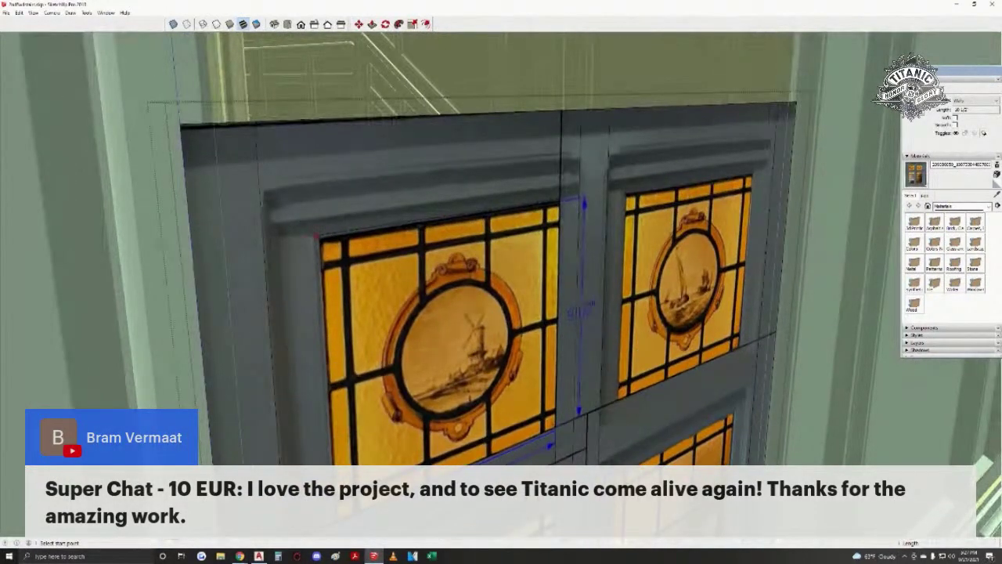
left_click(319, 233)
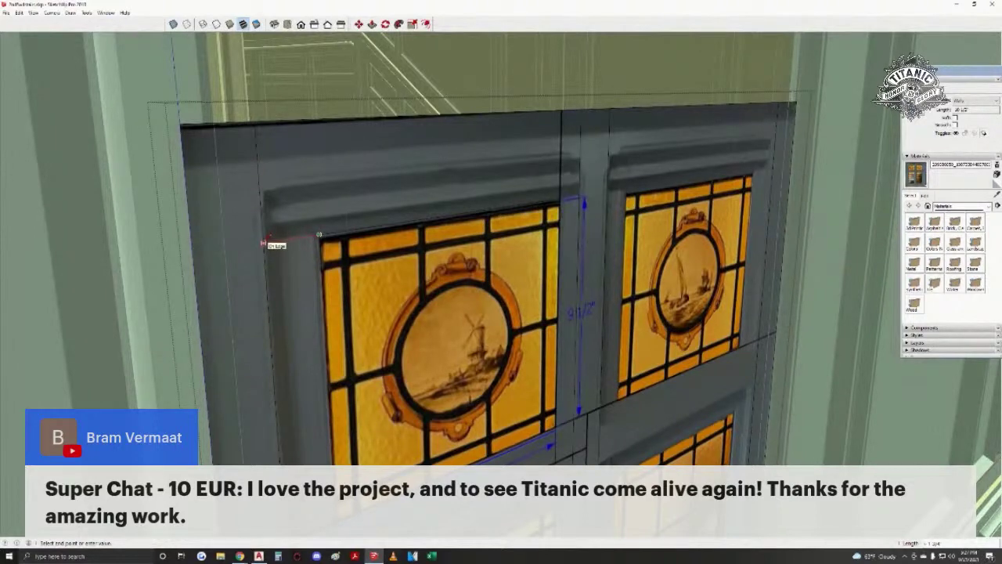
key("space")
middle_click_drag(263, 242, 199, 244)
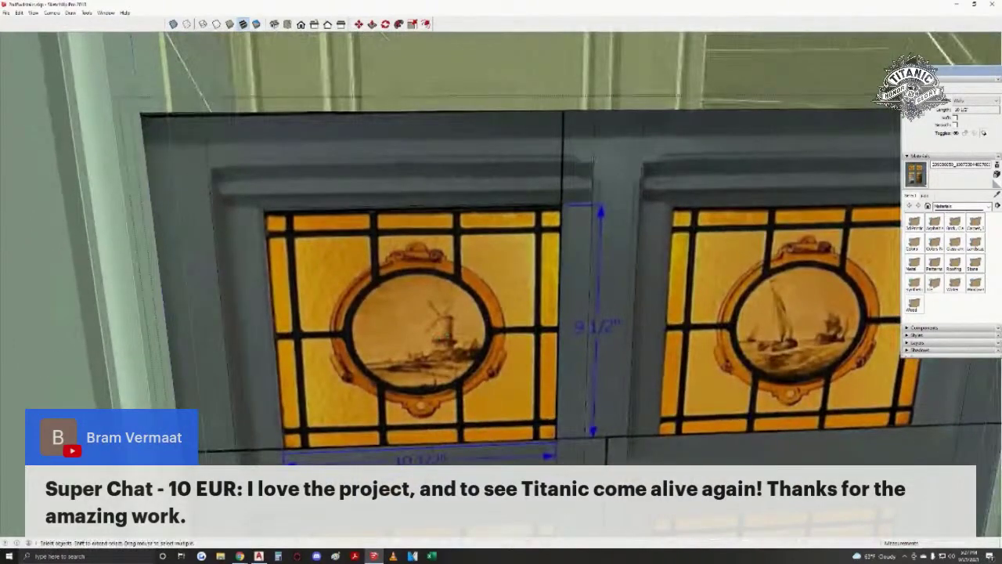
- Trace the top edge of the recesses around the two upper stained-glass panes with straight lines
mouse_move(472, 365)
middle_mouse_down()
mouse_move(455, 379)
mouse_move(605, 356)
mouse_move(490, 382)
mouse_move(434, 309)
mouse_move(449, 253)
middle_mouse_up()
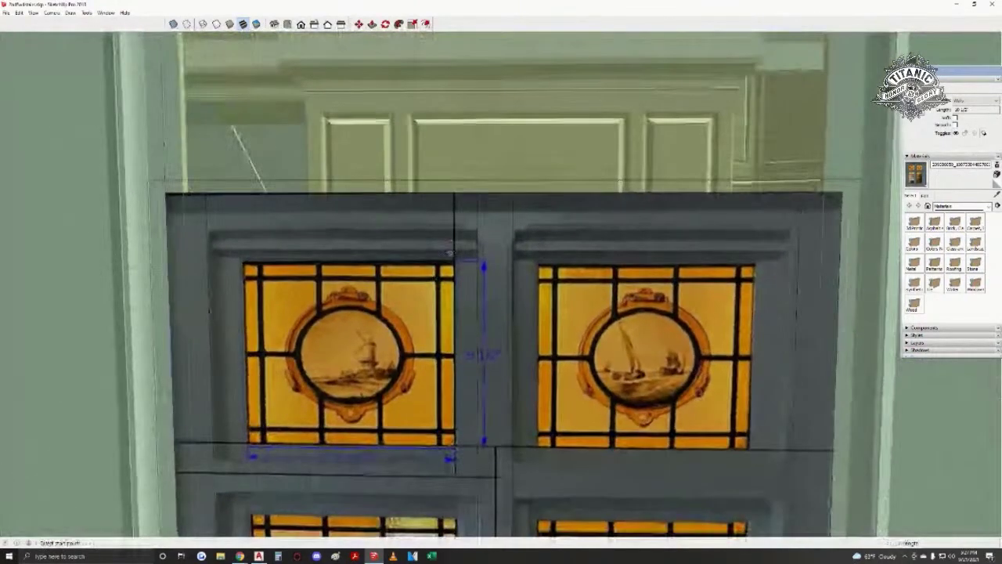
left_click(454, 259)
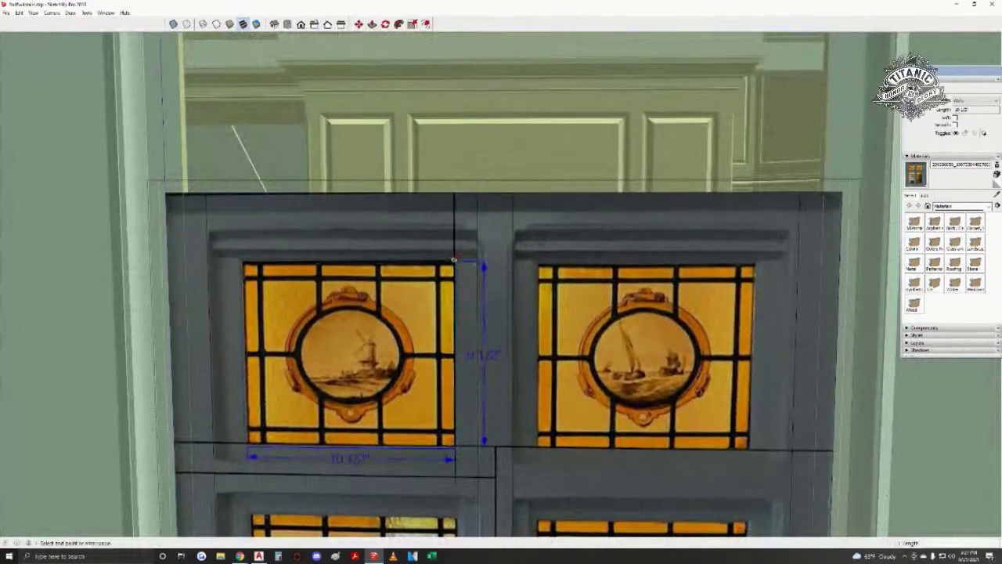
left_click(453, 192)
left_click(412, 191)
left_click(206, 228)
middle_click_drag(434, 209, 290, 270)
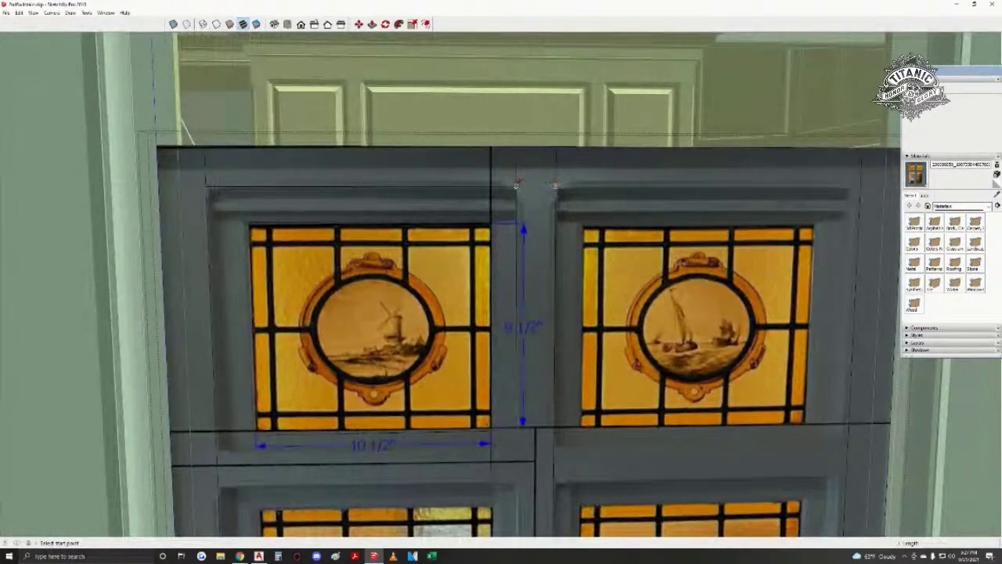
left_click(554, 186)
key("Escape")
key("space")
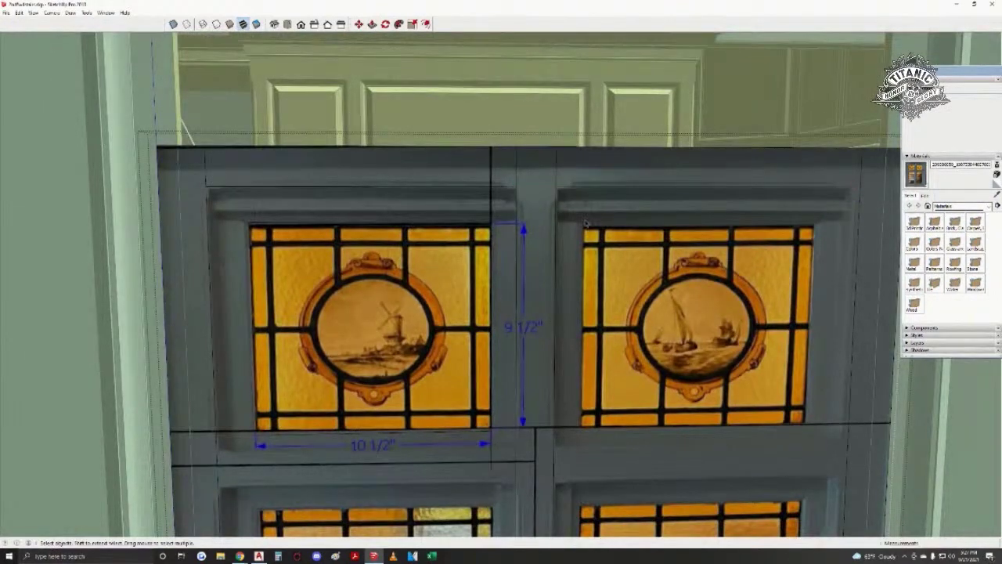
- Draw edges down the mullion side of the upper-left recess and along the bottom of both upper recesses
scroll(510, 367, "down", 1)
middle_click_drag(579, 344, 511, 307)
middle_click_drag(412, 353, 445, 351)
scroll(299, 332, "up", 2)
middle_click_drag(305, 330, 405, 360)
key("l")
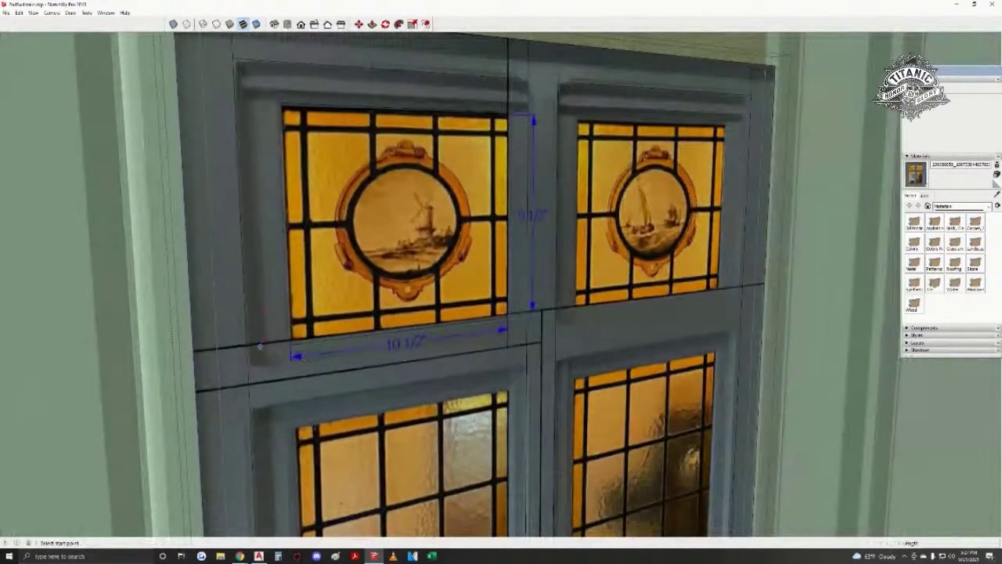
left_click(528, 78)
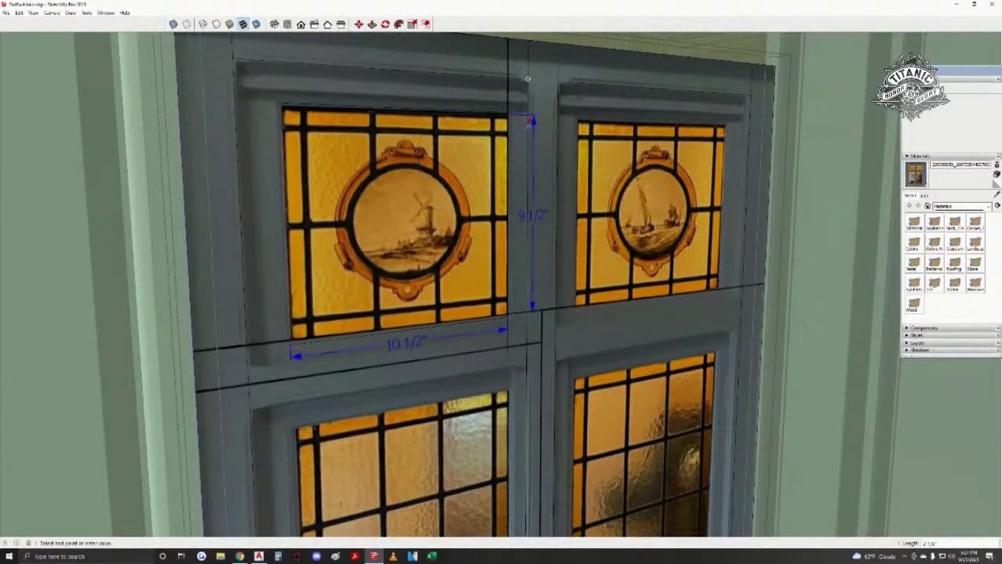
left_click(528, 339)
left_click(526, 337)
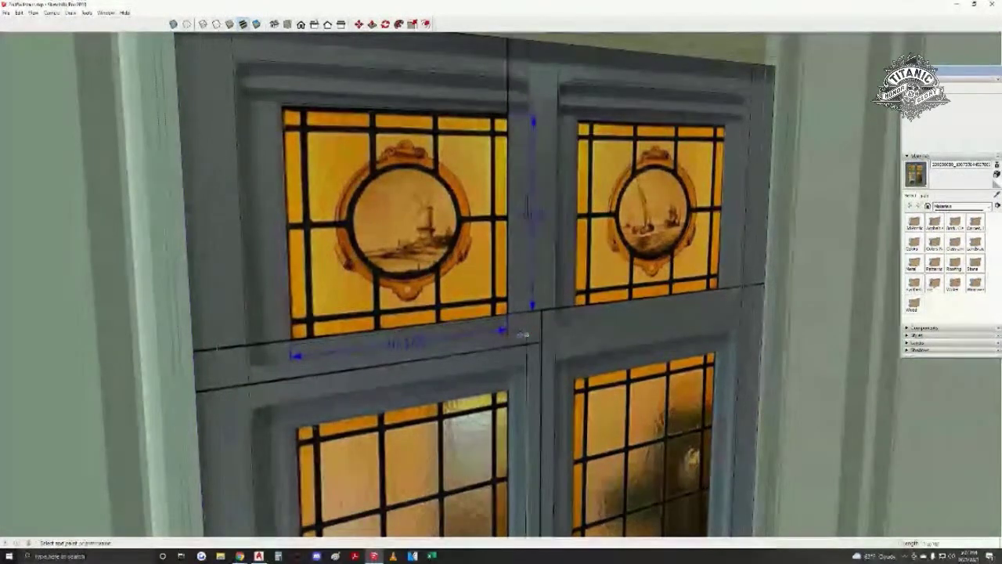
left_click(249, 375)
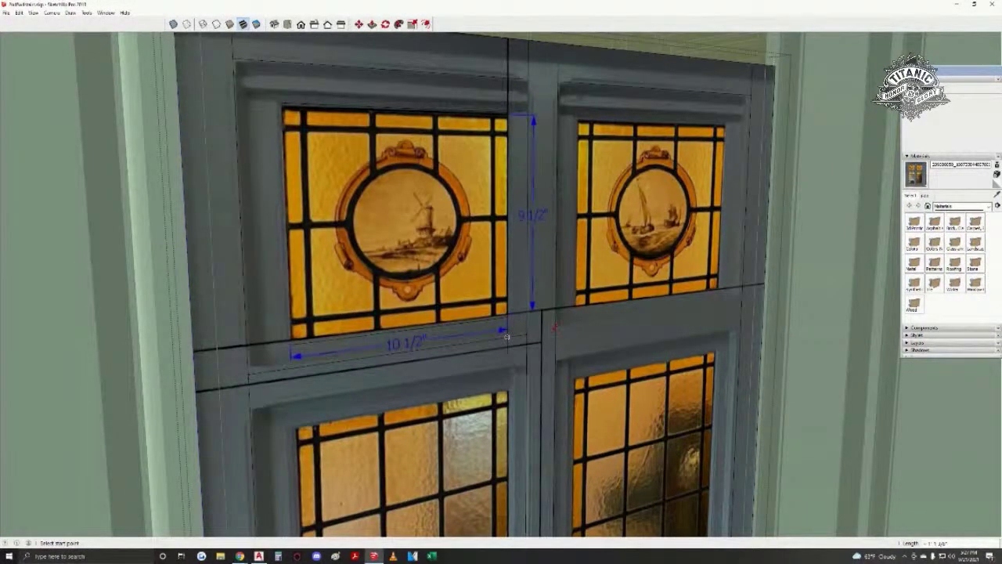
left_click(526, 335)
scroll(532, 335, "up", 2)
mouse_move(529, 331)
middle_mouse_down()
mouse_move(518, 321)
mouse_move(510, 331)
middle_mouse_up()
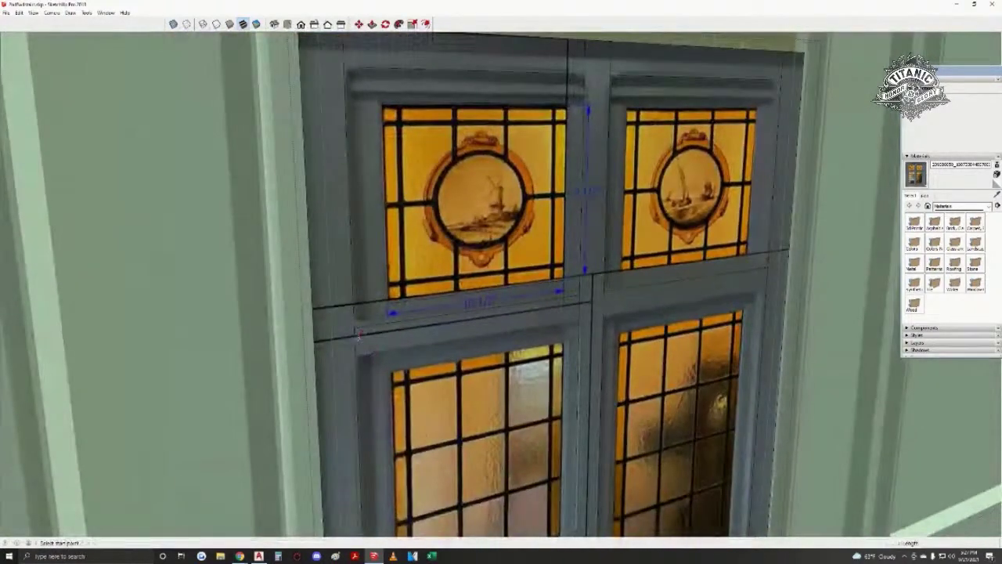
scroll(356, 332, "up", 2)
left_click(355, 327)
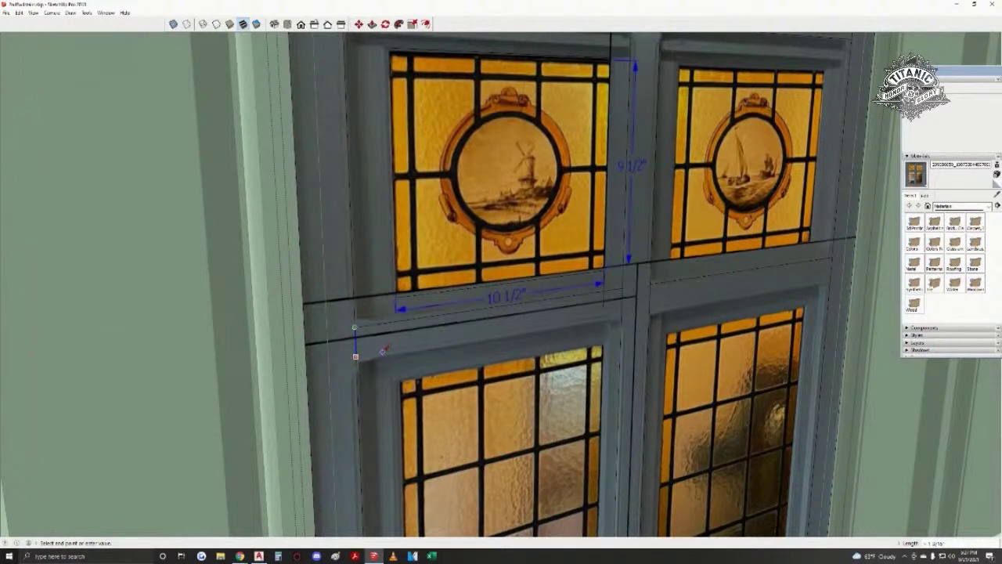
scroll(381, 348, "up", 2)
key("space")
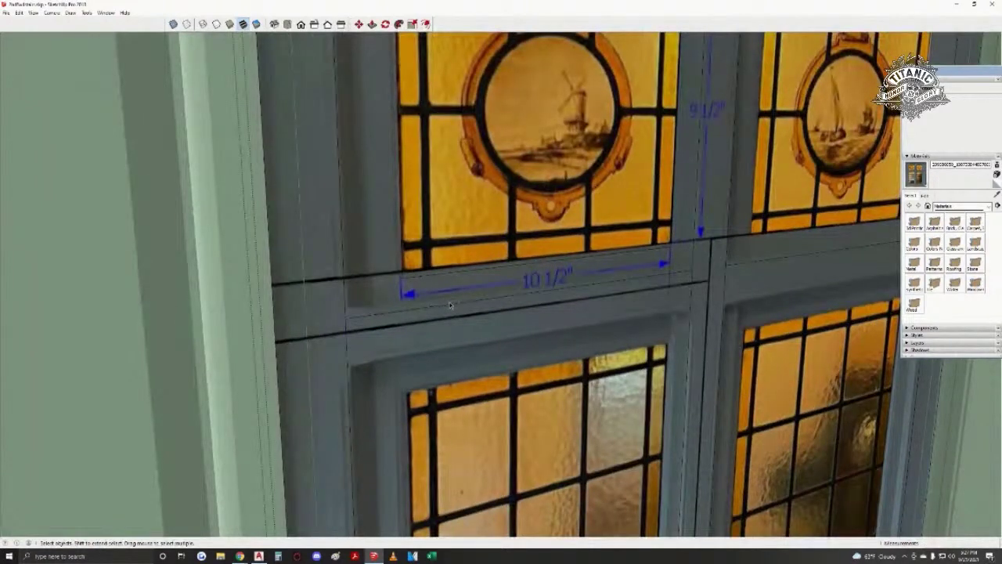
- Copy the upper-left recess's bottom line down to the top of the lower-left recess and tidy its end beside the mullion
left_click(450, 305)
key("m")
key("ctrl")
left_click(500, 310)
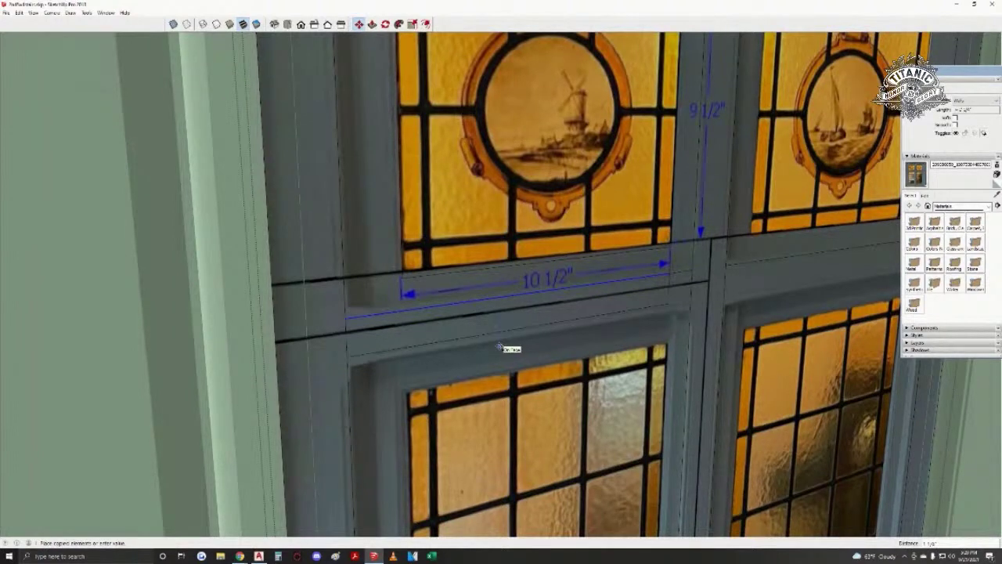
left_click(499, 347)
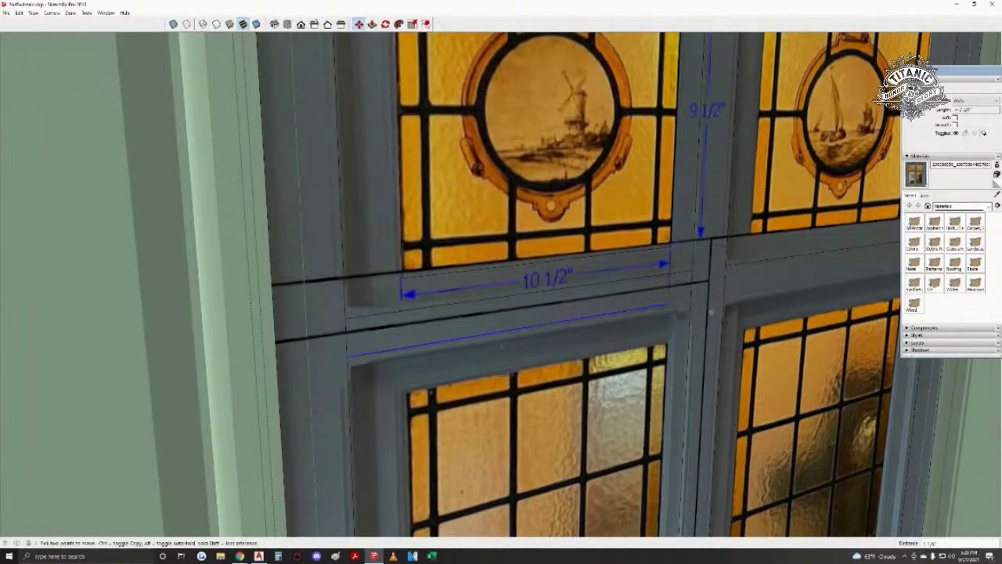
key("l")
key("e")
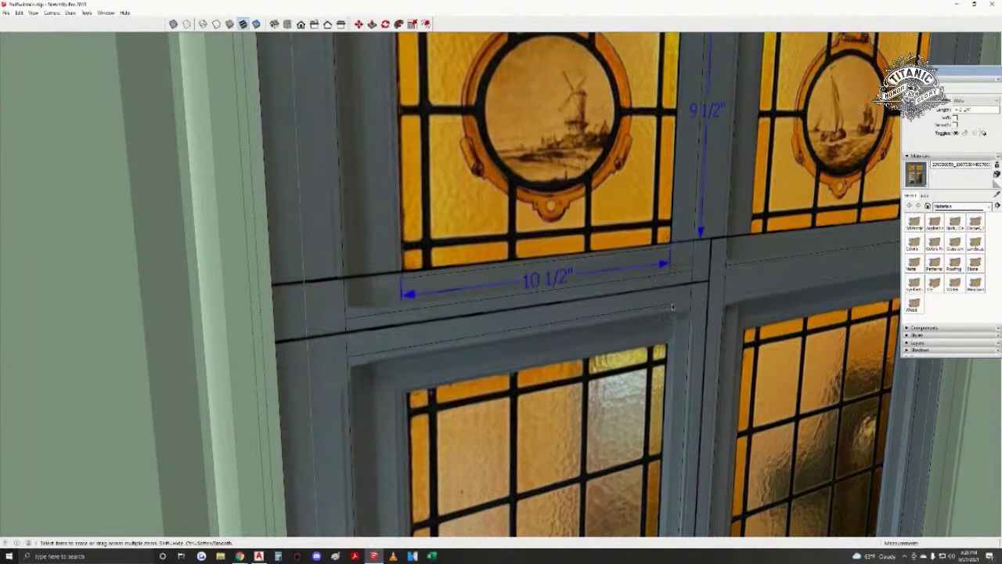
key("l")
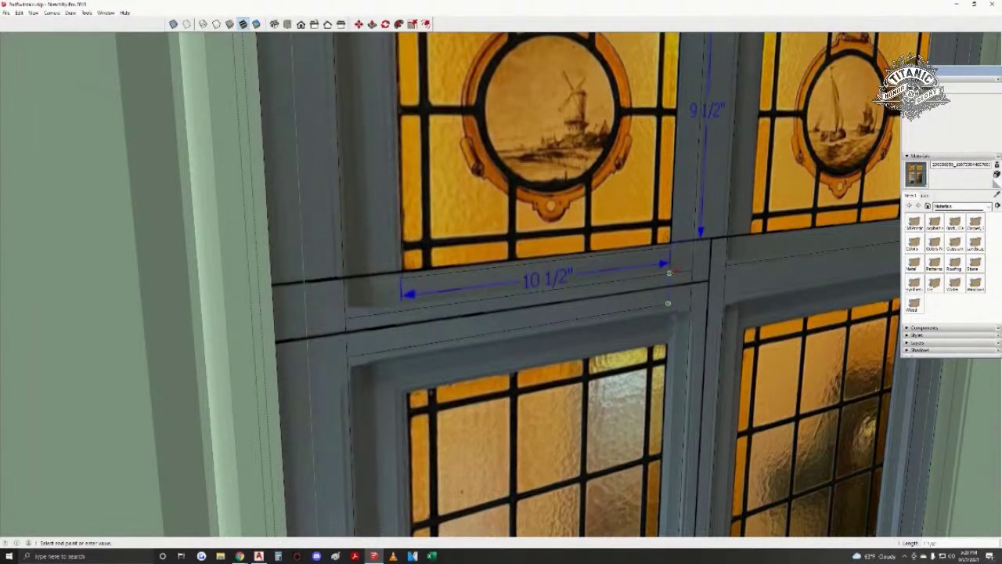
middle_click_drag(666, 297, 438, 319)
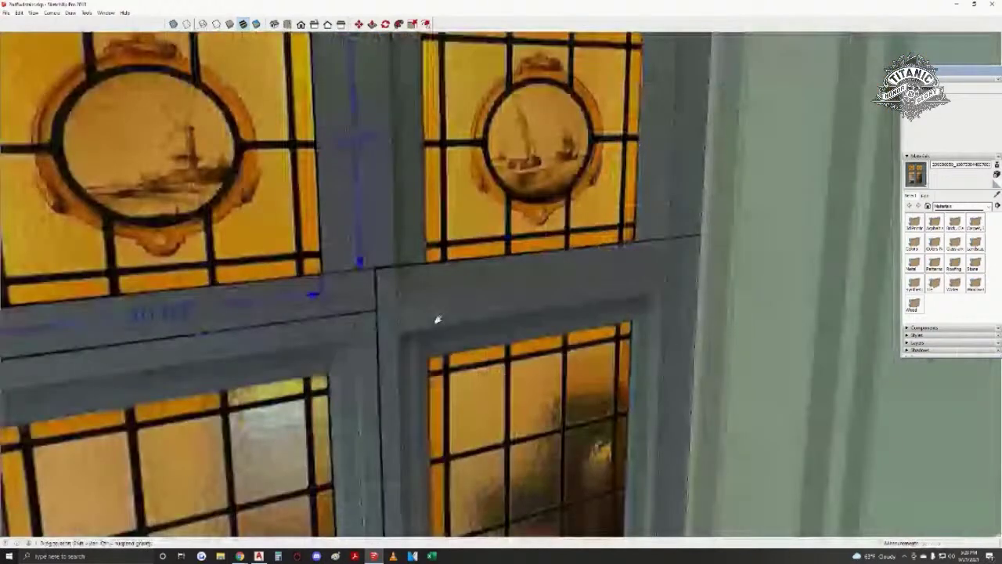
key("e")
middle_click_drag(312, 290, 390, 285)
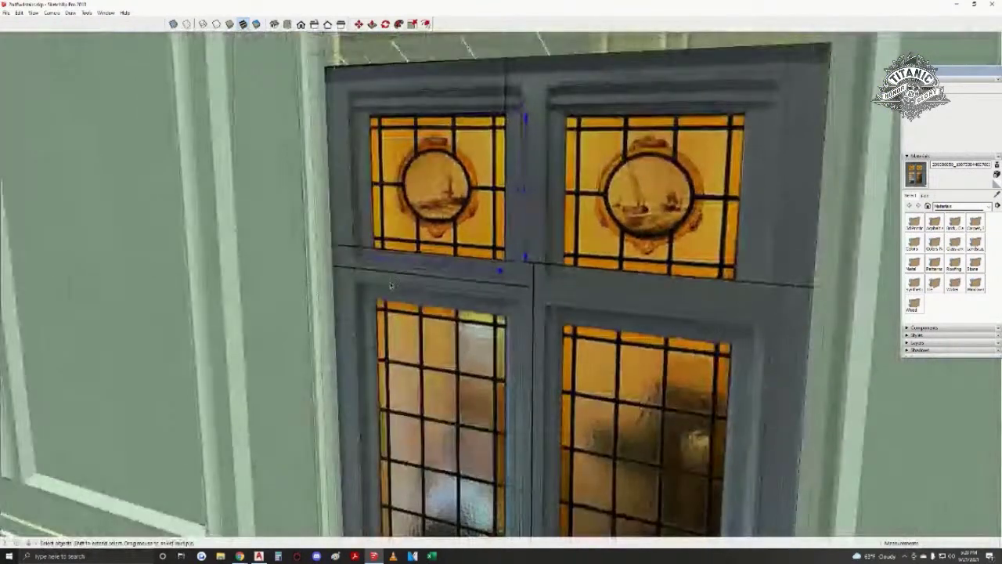
- Copy the upper-right recess's bottom line down to the top edge of the lower-right recess
scroll(391, 285, "up", 5)
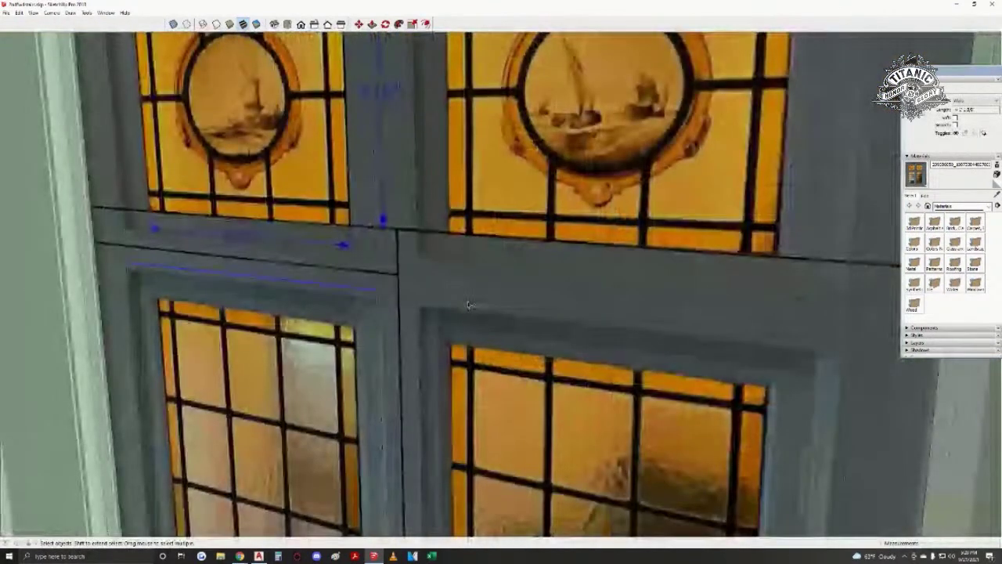
scroll(467, 305, "up", 2)
key("m")
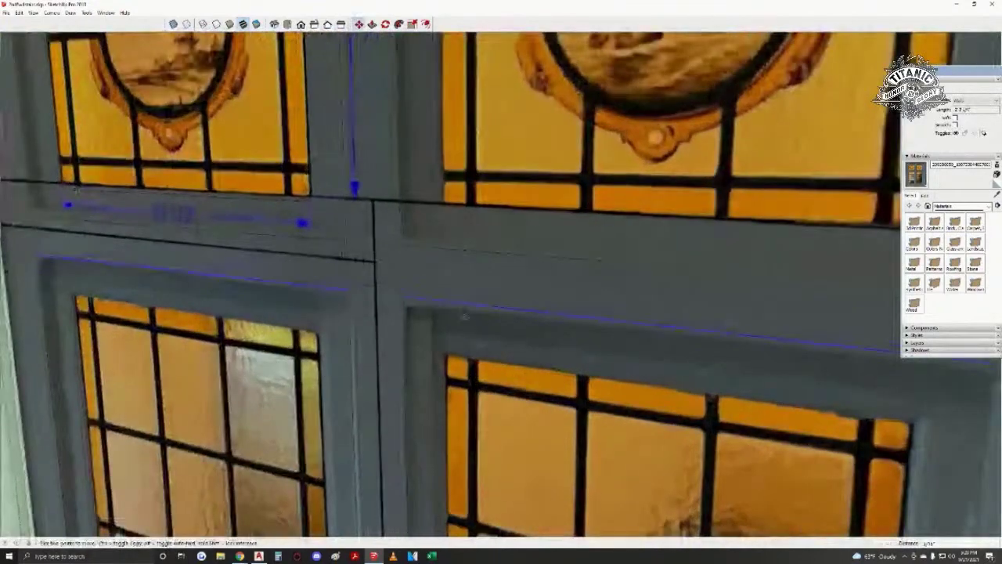
middle_click_drag(463, 320, 510, 256)
scroll(507, 309, "down", 5)
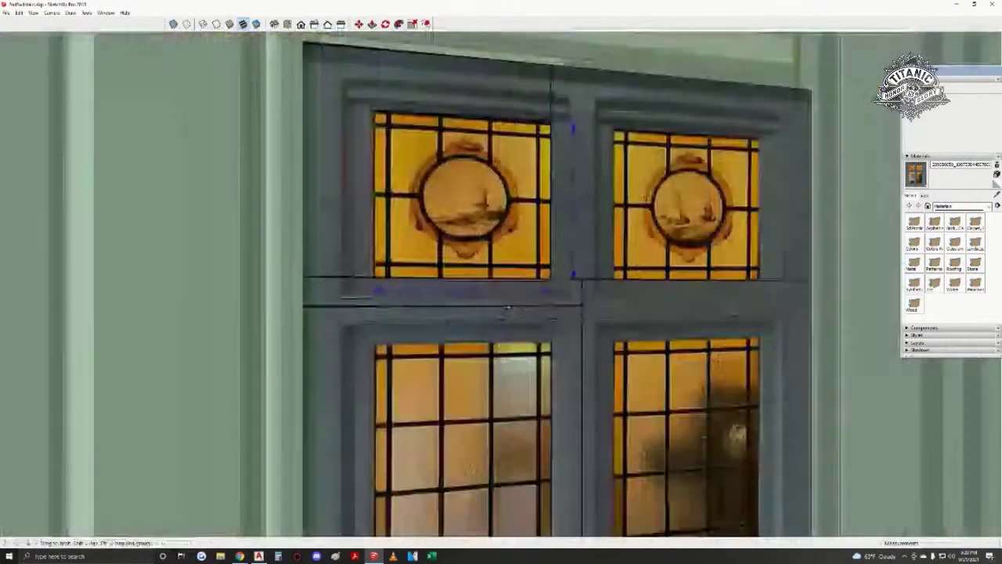
middle_click_drag(507, 310, 493, 349)
scroll(470, 281, "down", 2)
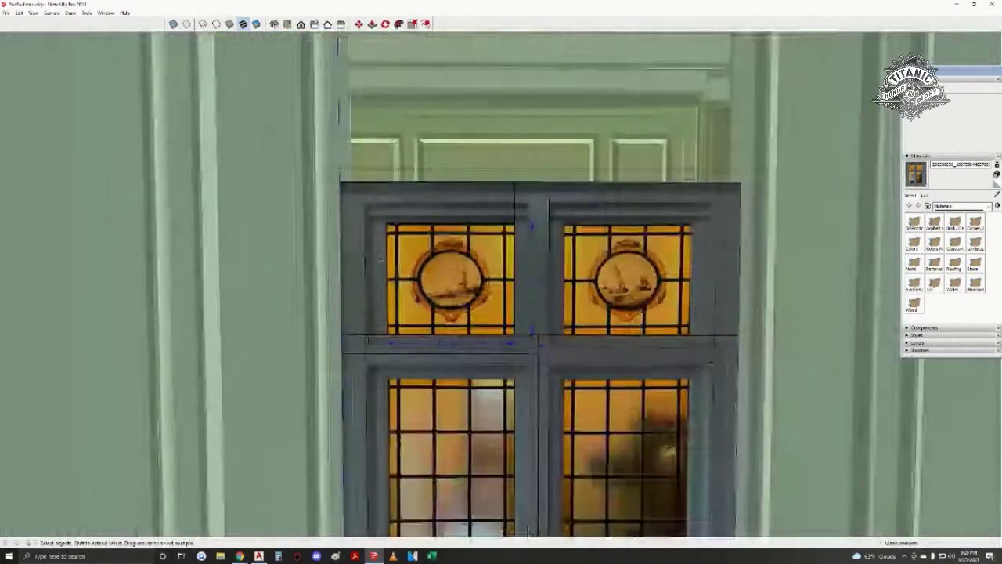
- Erase the leftover vertical edge between the upper-left glass pane's corner and the top of the frame
scroll(497, 225, "up", 2)
left_click(512, 213)
key("e")
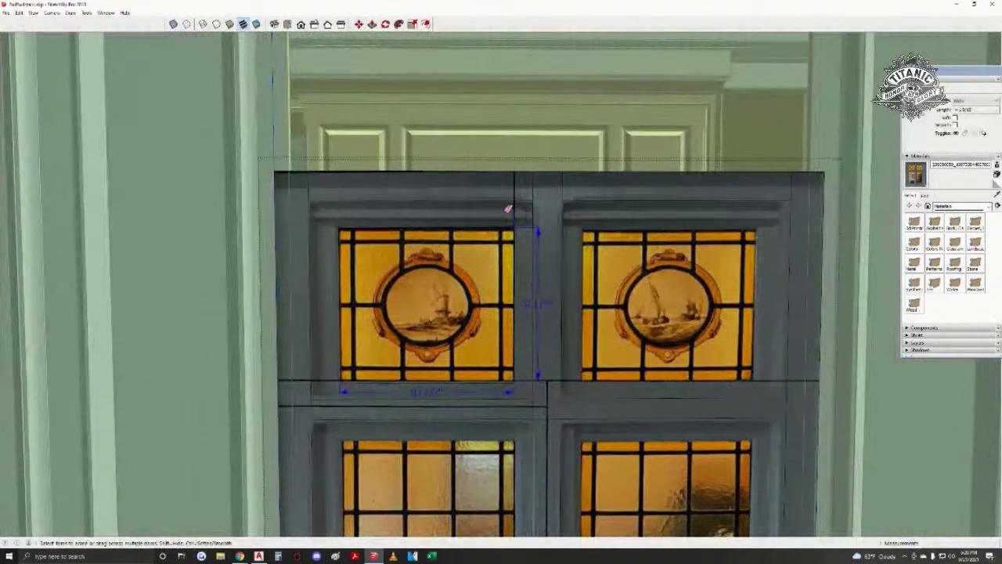
left_click(523, 217)
middle_click_drag(372, 214, 499, 248)
scroll(501, 247, "down", 2)
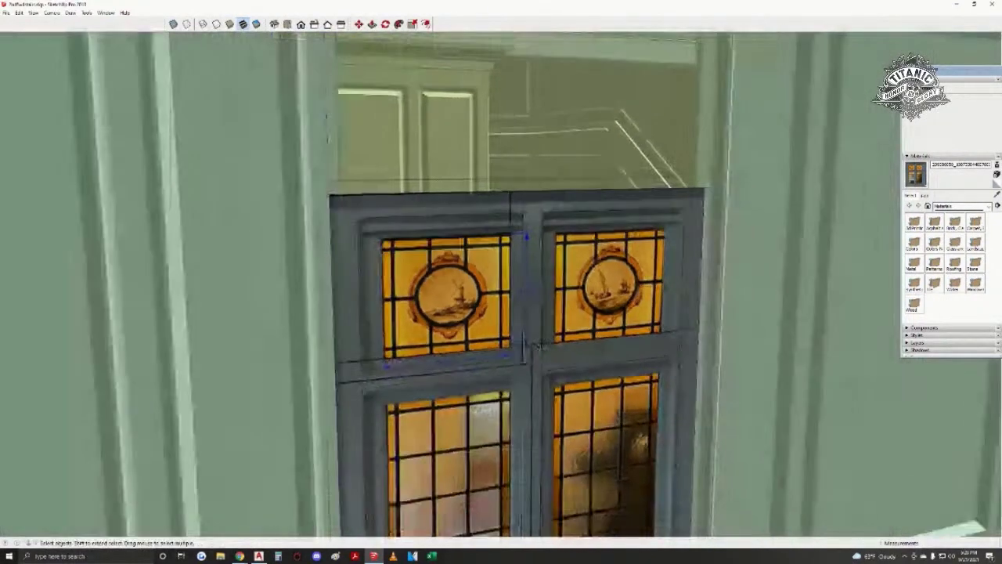
- Draw straight lines along the bottom edge of both lower window recesses, out from the central mullion
middle_click_drag(550, 387, 556, 287, "shift")
scroll(557, 287, "down", 1)
middle_click_drag(533, 413, 533, 384, "shift")
scroll(533, 385, "up", 3)
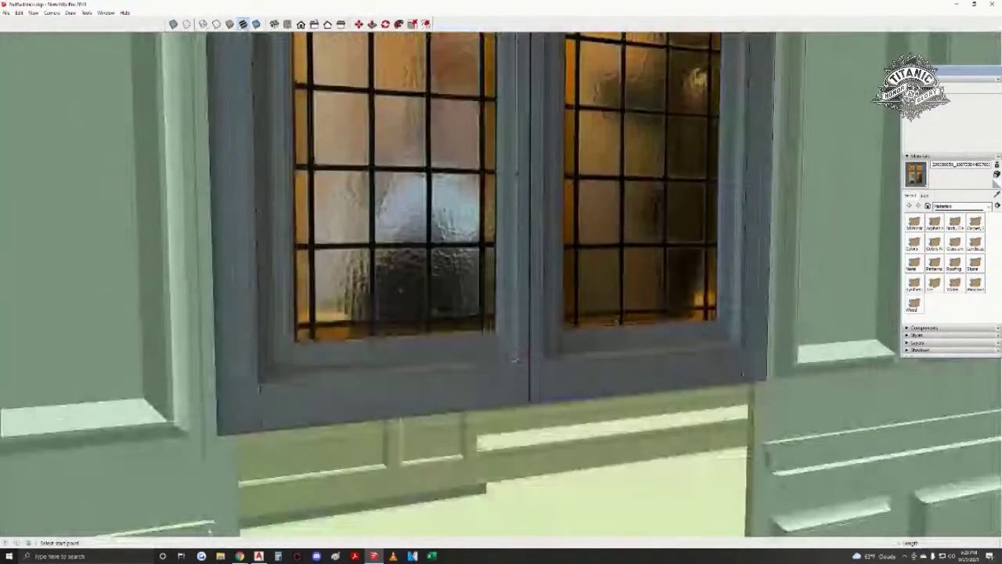
scroll(515, 360, "up", 1)
left_click(514, 363)
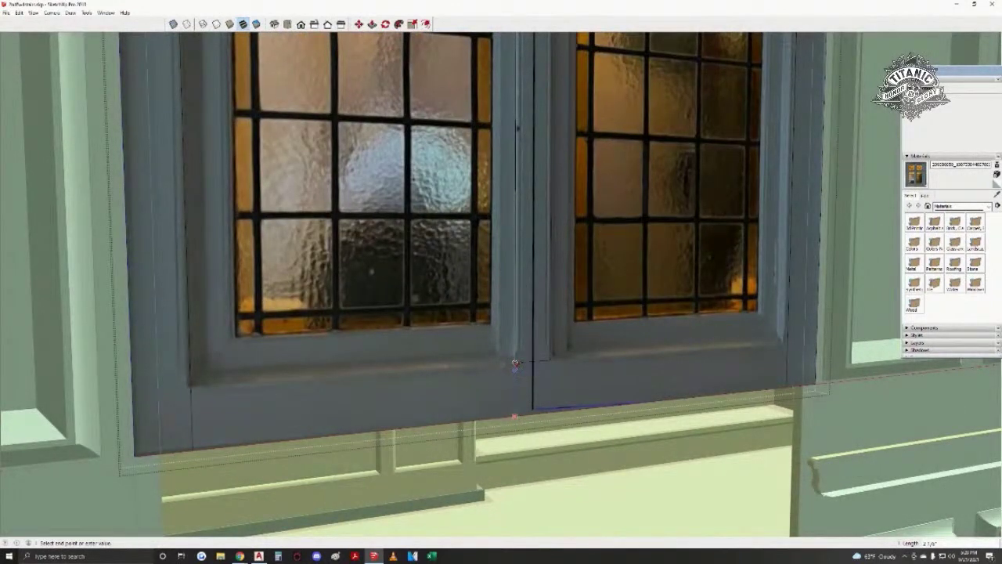
left_click(191, 397)
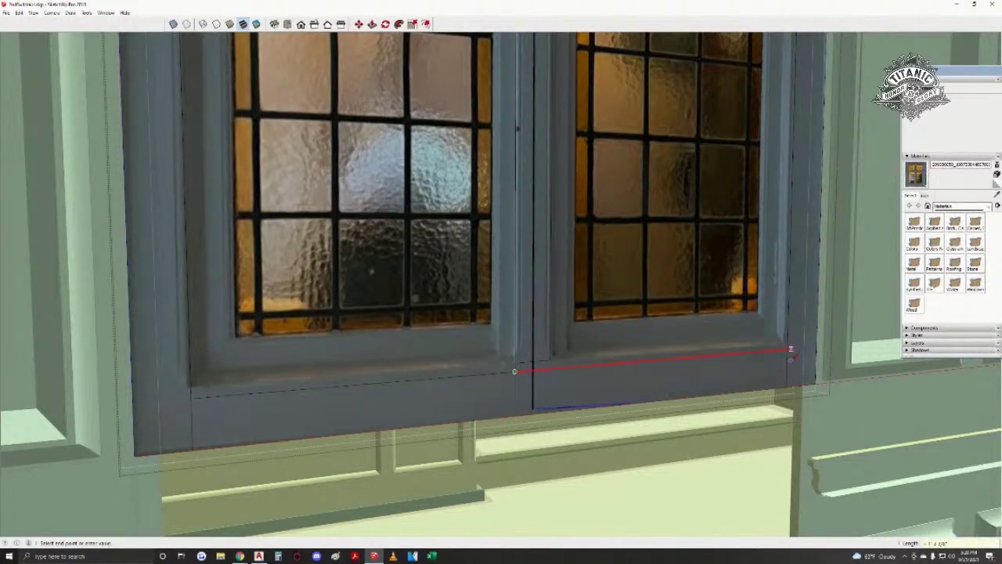
key("space")
- Remove the stray short edge crossing the central mullion just above the bottom rail
scroll(515, 362, "up", 2)
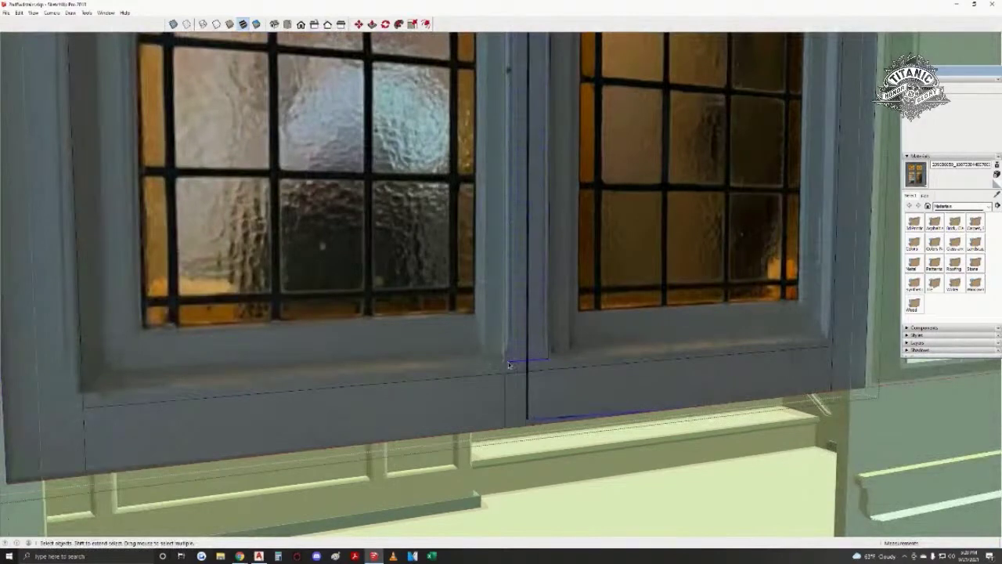
key("m")
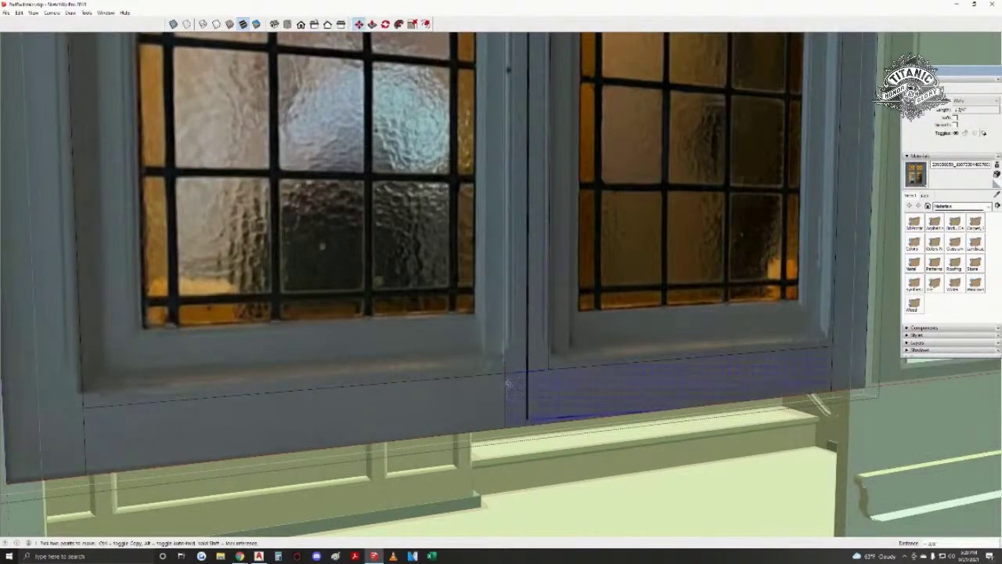
key("e")
scroll(501, 379, "down", 4)
key("l")
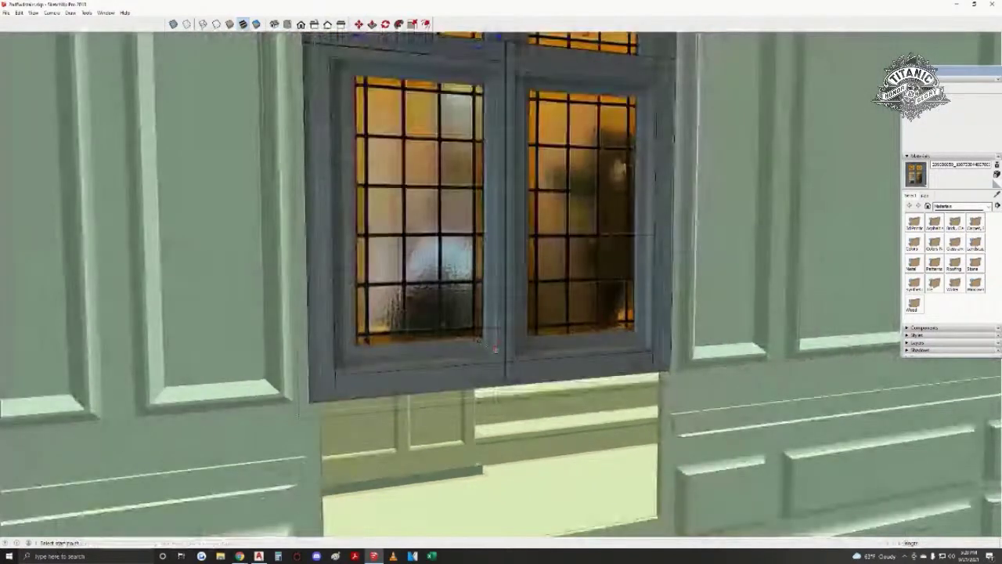
scroll(528, 167, "up", 4)
- Switch the model to monochrome display and examine the traced divisions of the whole window frame
middle_click_drag(528, 167, 442, 266)
scroll(581, 270, "up", 3)
key("space")
left_click(580, 266)
left_click(256, 25)
left_click(402, 331)
left_click(459, 239)
scroll(459, 239, "down", 4)
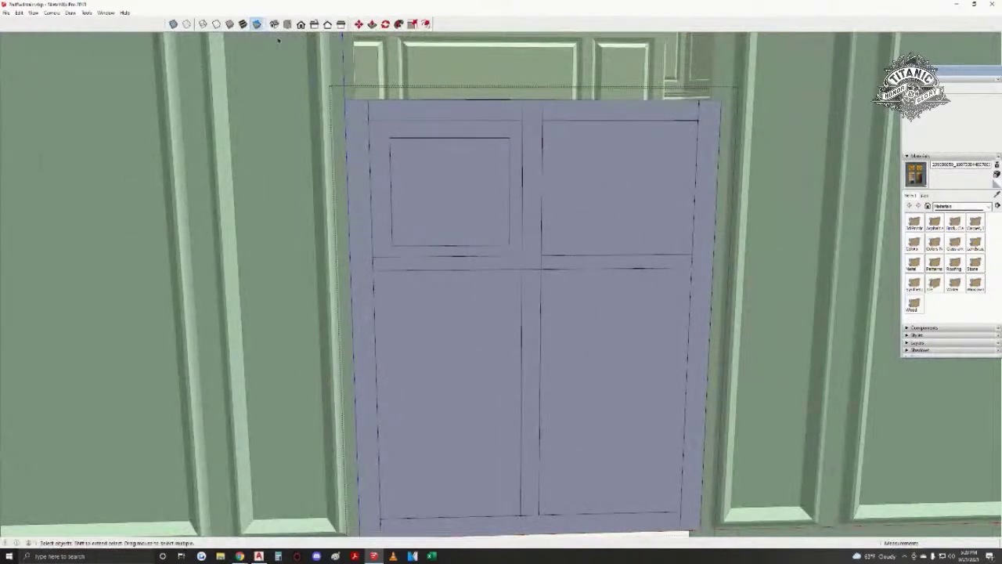
middle_click_drag(376, 196, 324, 242)
scroll(407, 248, "down", 4)
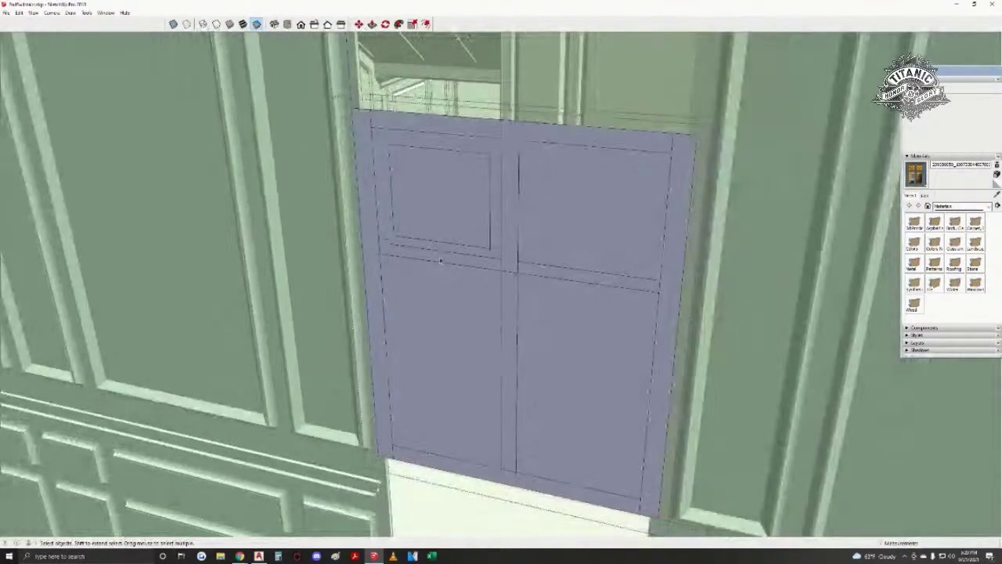
mouse_move(442, 303)
middle_mouse_down()
mouse_move(470, 261)
mouse_move(606, 273)
mouse_move(462, 303)
middle_mouse_up()
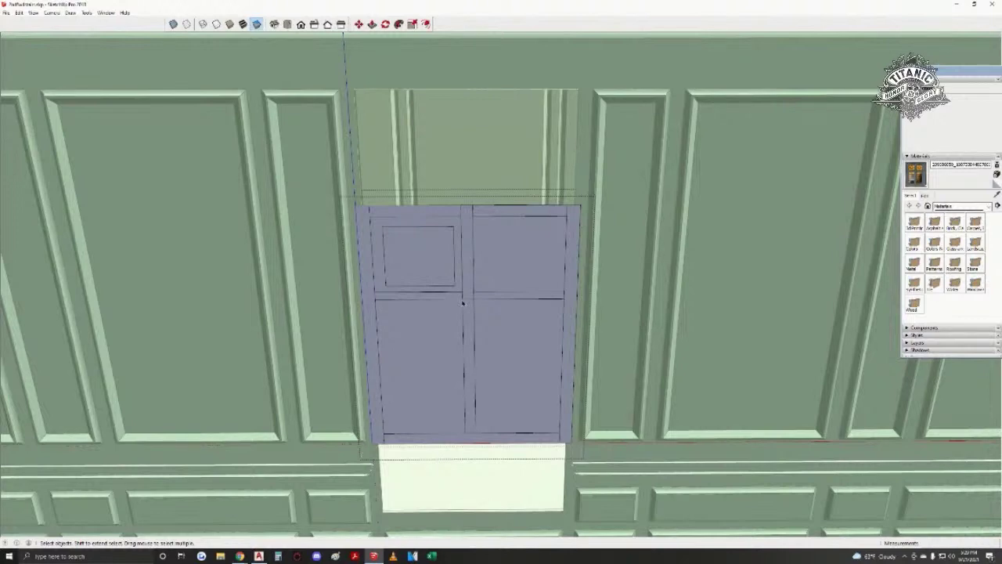
- Return to the textured display and draw a vertical line along the lower-left pane's left edge, from the recess top to its bottom
left_click(241, 25)
scroll(488, 322, "up", 3)
scroll(474, 329, "up", 2)
middle_click_drag(475, 327, 517, 332)
key("l")
scroll(335, 177, "up", 4)
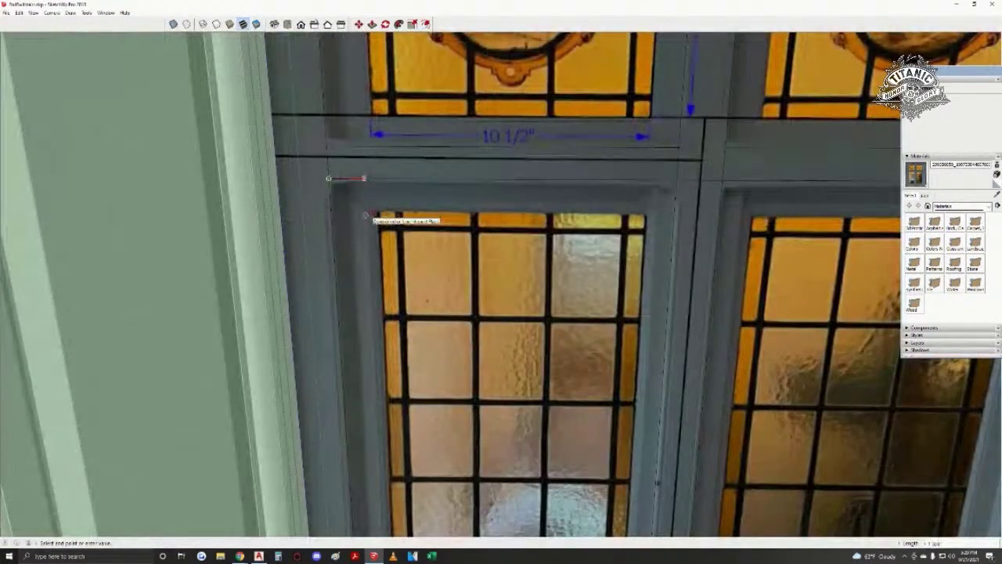
scroll(365, 214, "up", 2)
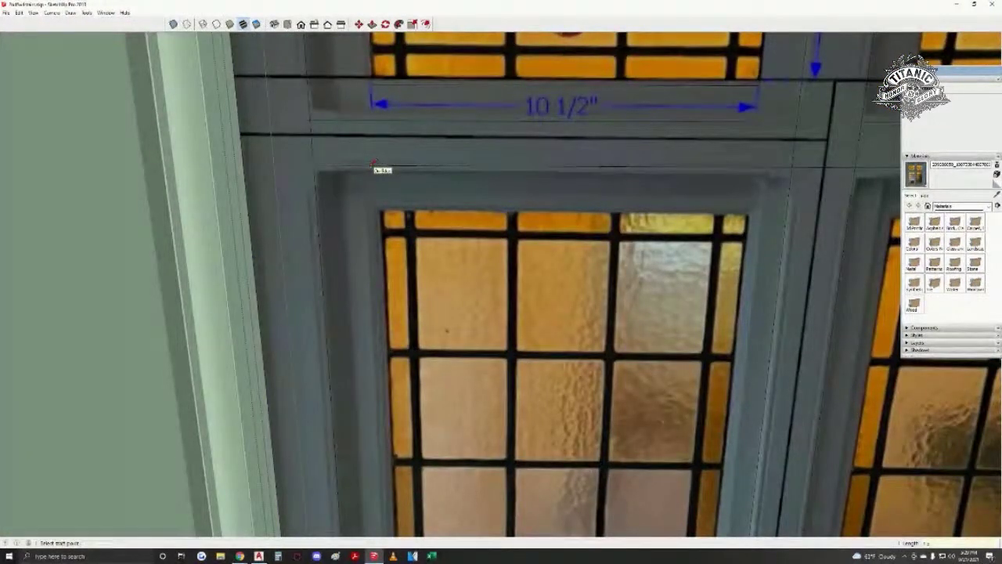
left_click(372, 163)
scroll(366, 216, "down", 1)
middle_click_drag(364, 477, 357, 127, "shift")
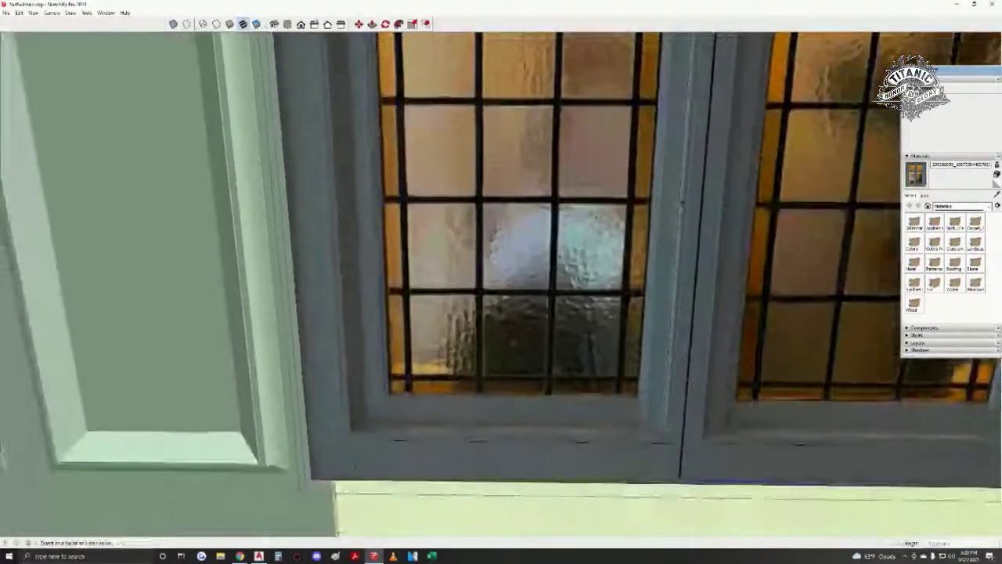
scroll(387, 419, "up", 1)
left_click(387, 443)
middle_click_drag(388, 439, 426, 369)
middle_click_drag(549, 439, 467, 376, "shift")
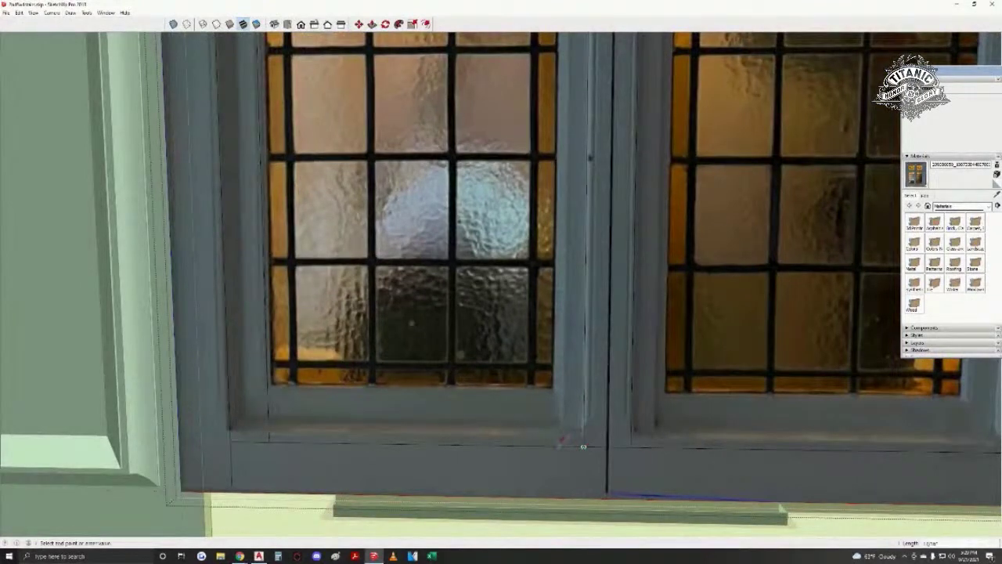
key("space")
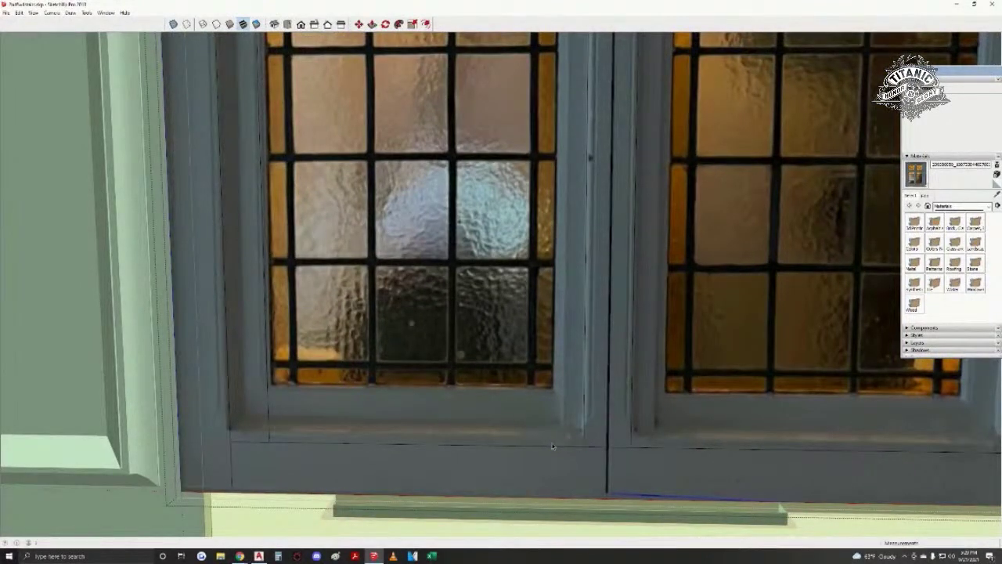
scroll(555, 443, "down", 2)
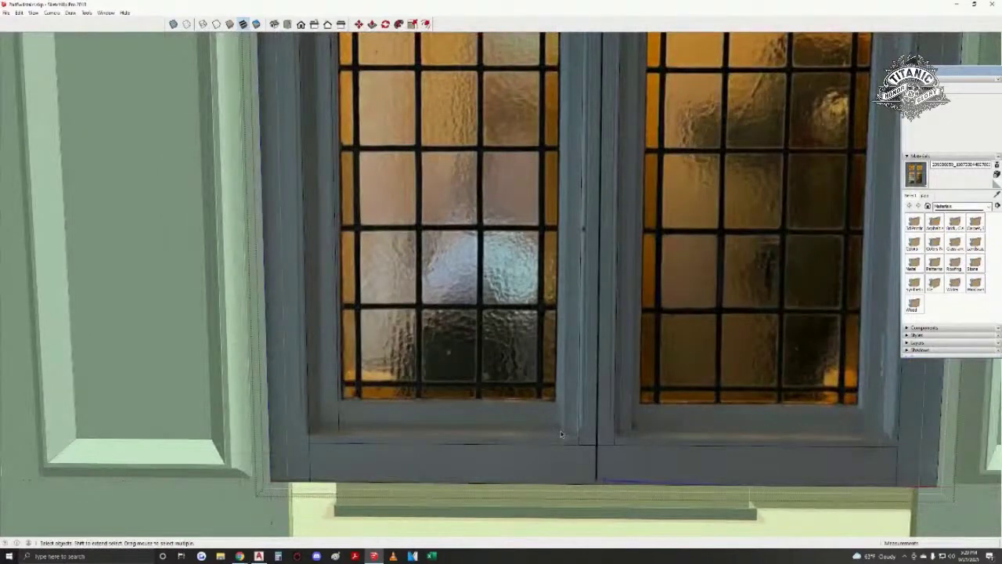
scroll(486, 227, "down", 4)
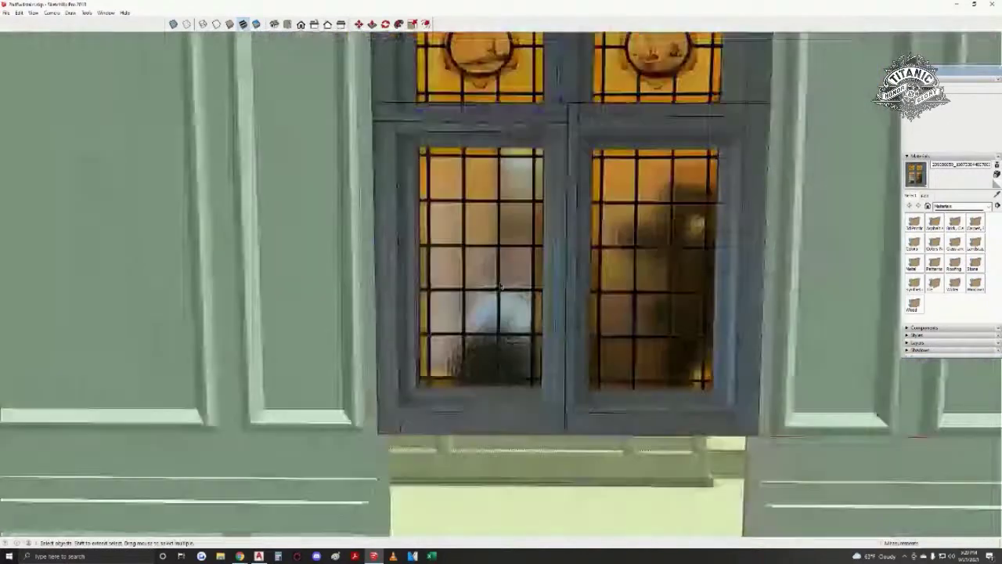
middle_click_drag(497, 253, 497, 263)
middle_click_drag(517, 185, 504, 236, "shift")
scroll(395, 182, "up", 1)
key("l")
scroll(393, 182, "up", 2)
left_click(393, 182)
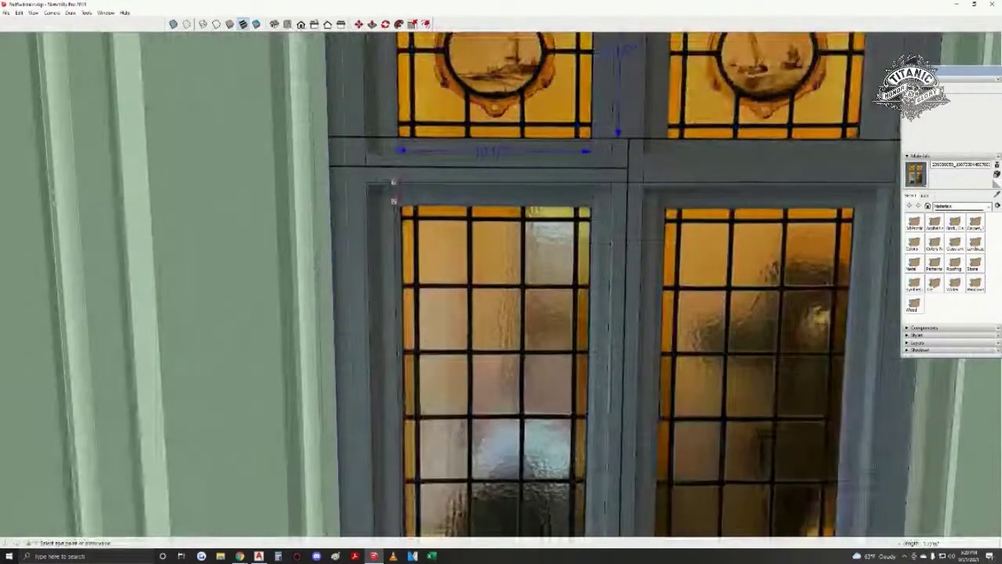
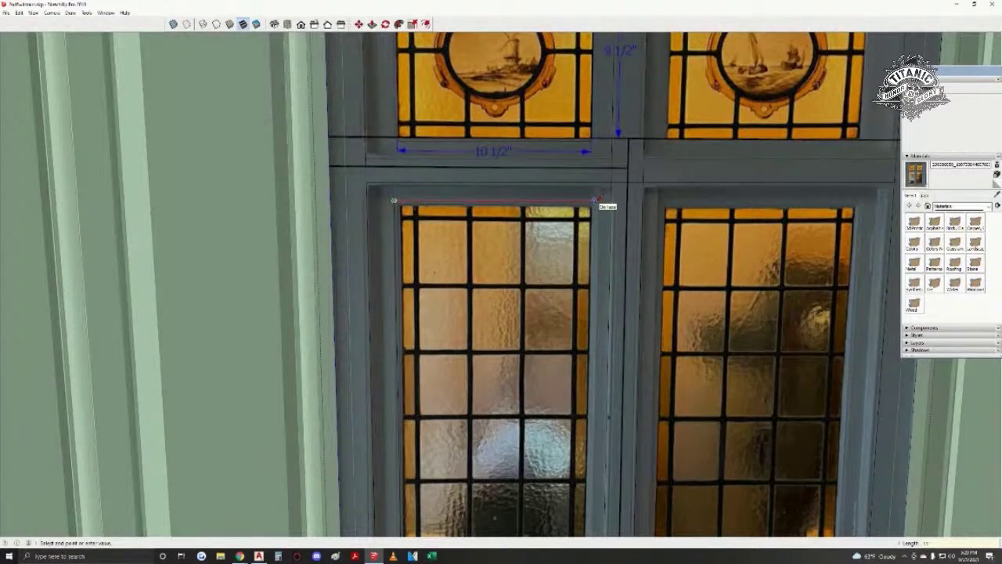
left_click(594, 200)
key("space")
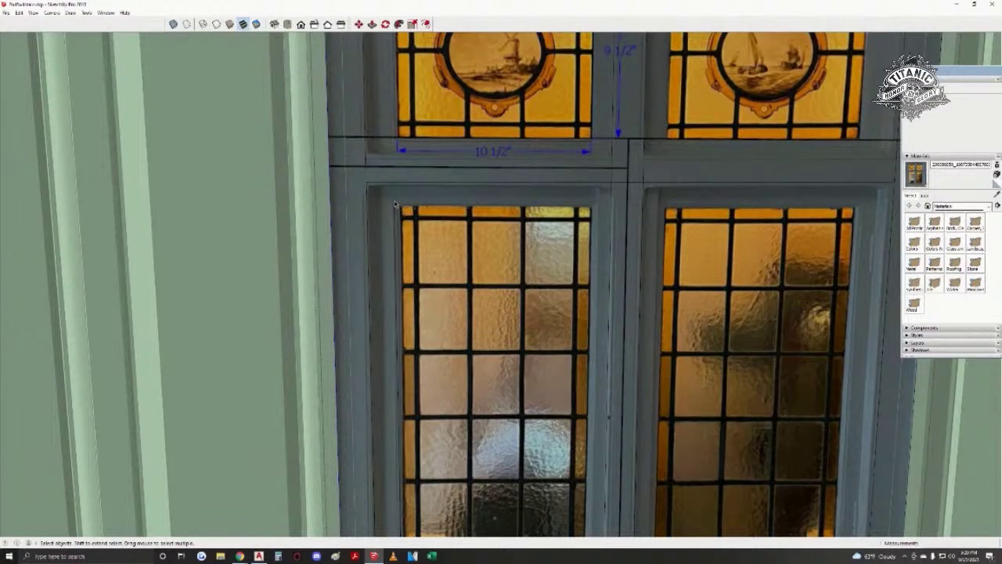
- Move the vertical line at the lower-left pane's left edge into alignment with the left corner of the upper pane
left_click(395, 208)
middle_click_drag(415, 433, 431, 391, "shift")
middle_click_drag(411, 141, 422, 321, "shift")
scroll(415, 222, "up", 1)
key("m")
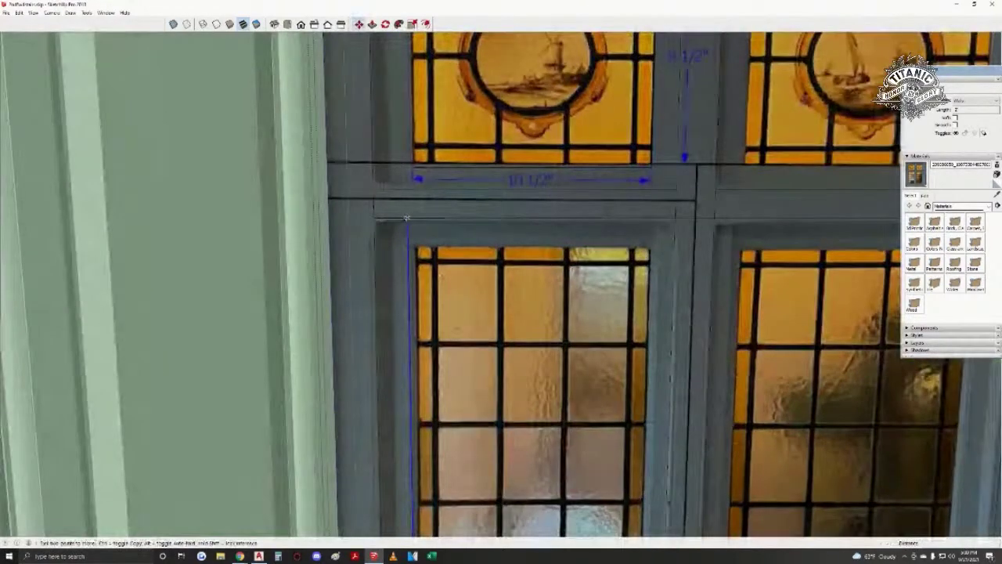
left_click(410, 218)
left_click(417, 222)
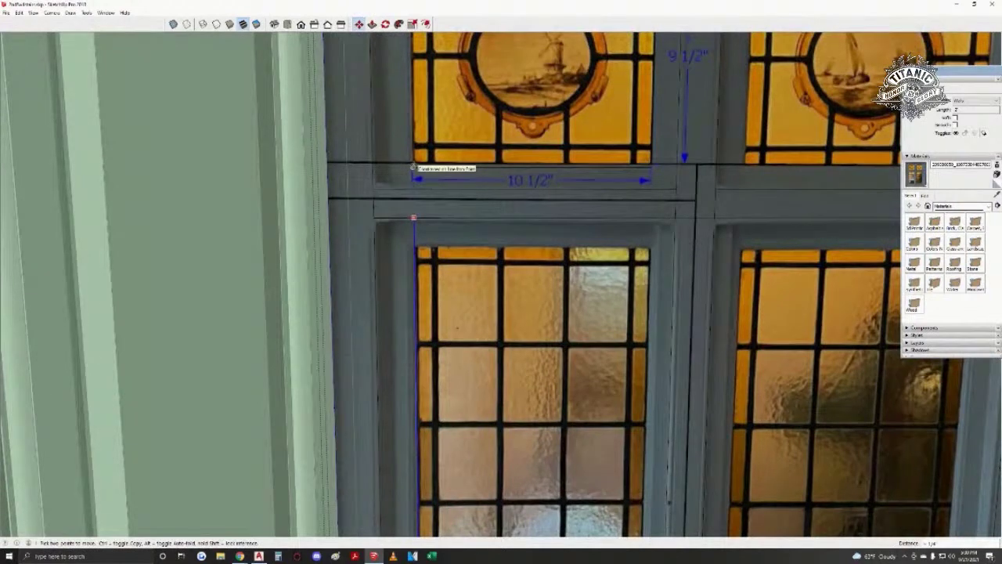
left_click(414, 166)
key("space")
- Draw a vertical line along the lower-left pane's right edge, aligned with the upper pane's right corner, from the recess top to its bottom
key("l")
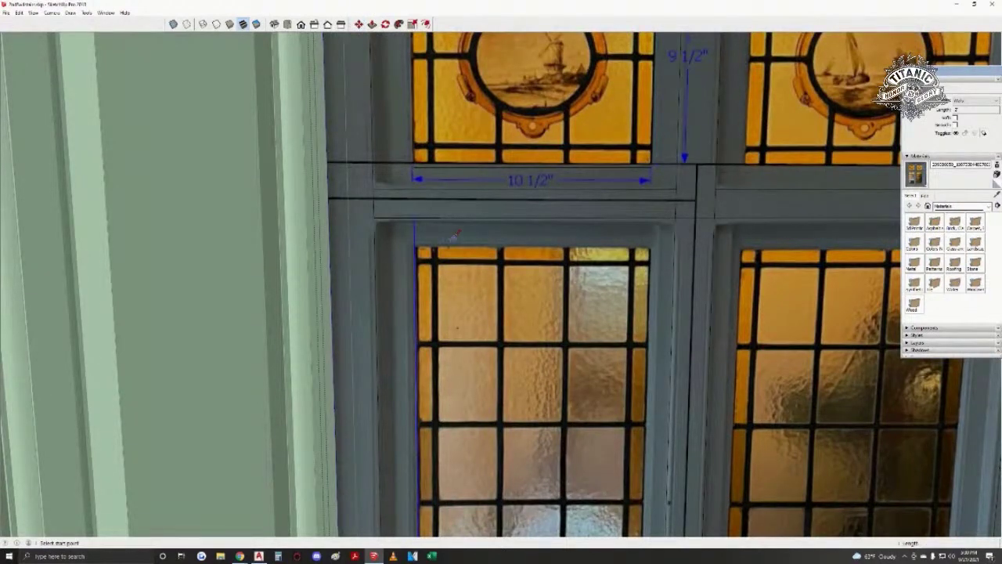
middle_click_drag(450, 236, 462, 381, "shift")
middle_click_drag(530, 404, 494, 313)
scroll(493, 307, "down", 3)
scroll(416, 287, "up", 4)
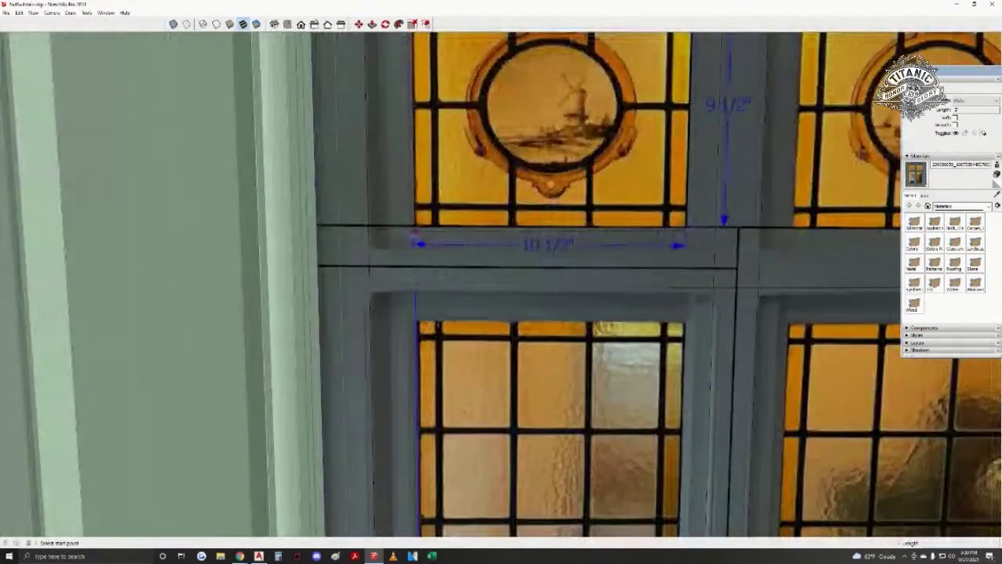
left_click(415, 233)
left_click(415, 287)
key("space")
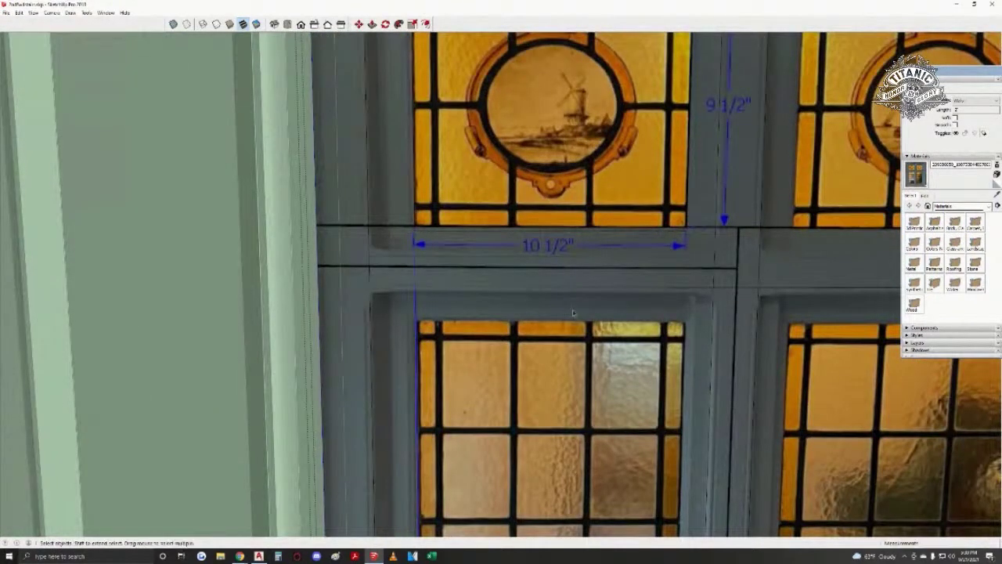
key("l")
left_click(683, 231)
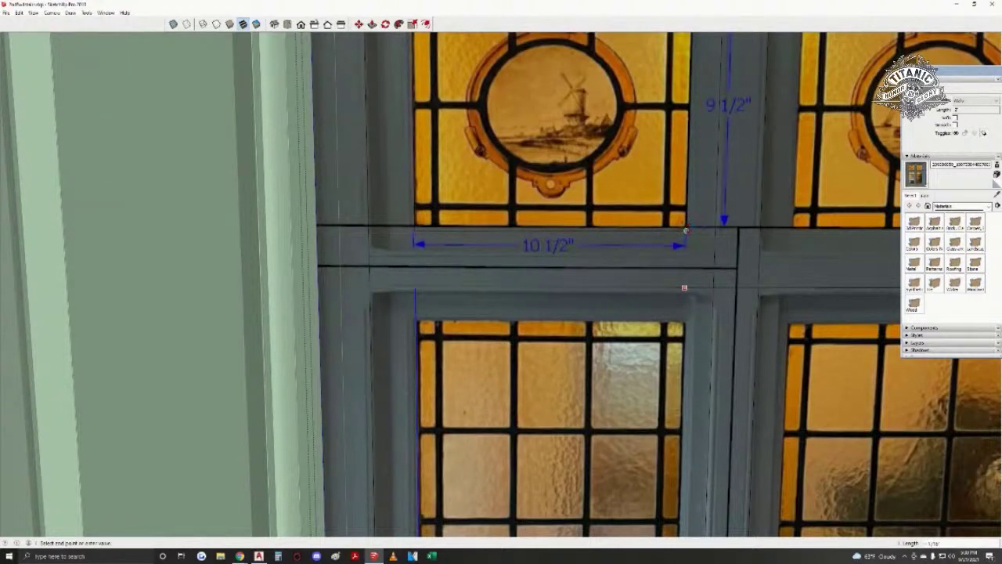
middle_click_drag(682, 423, 563, 302, "shift")
scroll(562, 350, "up", 1)
left_click(521, 414)
scroll(454, 398, "down", 2)
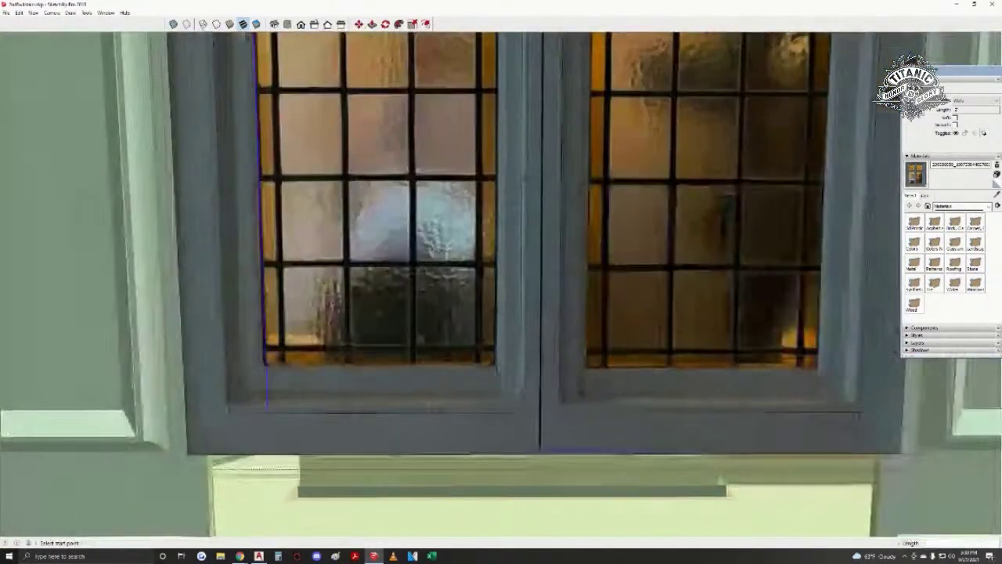
- Draw a line from the recess bottom up to the lower-left pane's bottom-left corner and trace the pane's bottom edge across
scroll(272, 362, "up", 1)
left_click(267, 419)
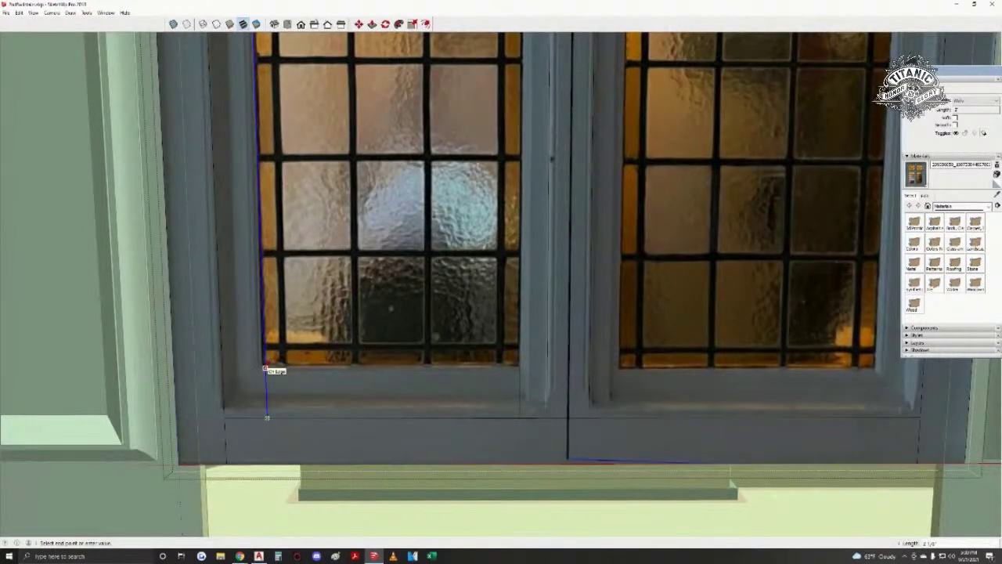
left_click(267, 367)
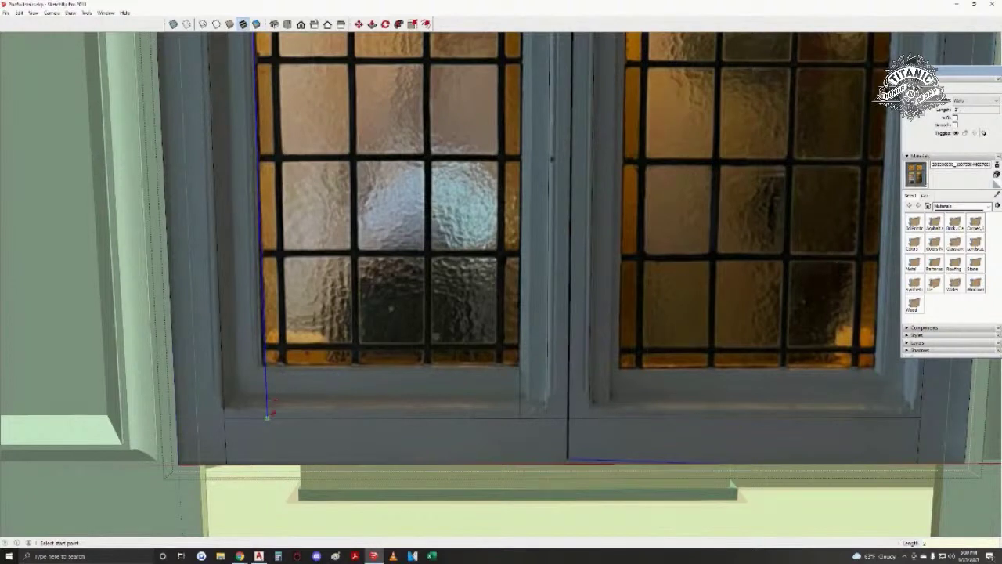
left_click(267, 418)
left_click(266, 367)
middle_click_drag(364, 313, 501, 219)
left_click(443, 270)
scroll(450, 274, "up", 2)
key("space")
scroll(442, 275, "down", 3)
middle_click_drag(514, 436, 467, 219, "shift")
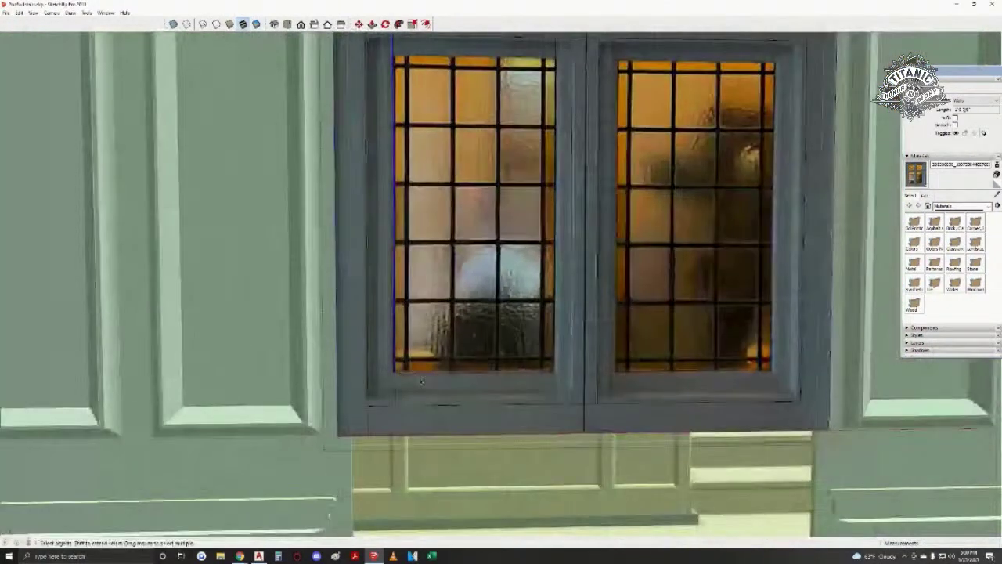
- Draw a line from the recess top down to the lower-left pane's top-left corner and trace the pane's top edge across
scroll(422, 381, "down", 1)
middle_click_drag(465, 316, 463, 354)
key("l")
middle_click_drag(409, 138, 410, 159)
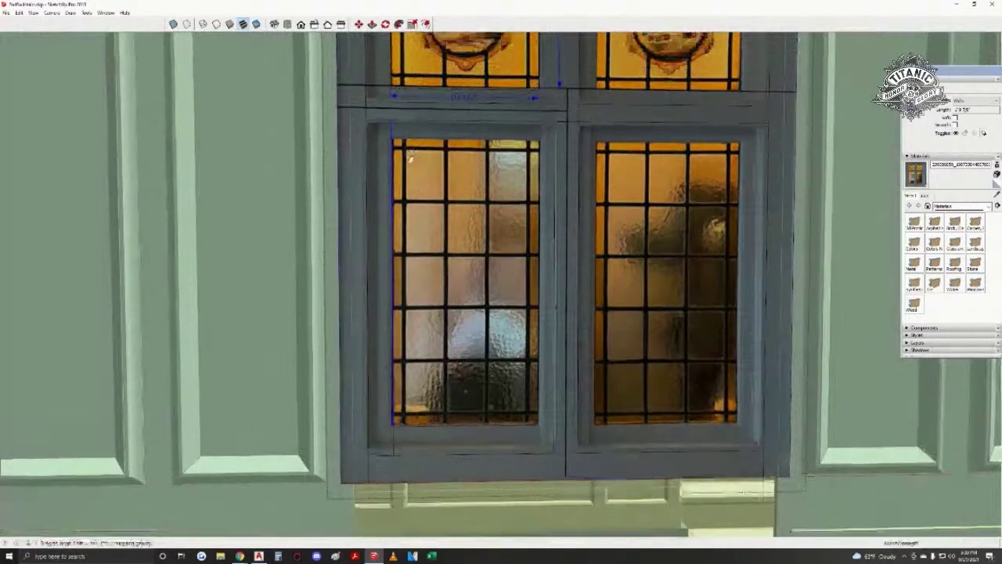
scroll(407, 165, "up", 2)
scroll(391, 195, "up", 3)
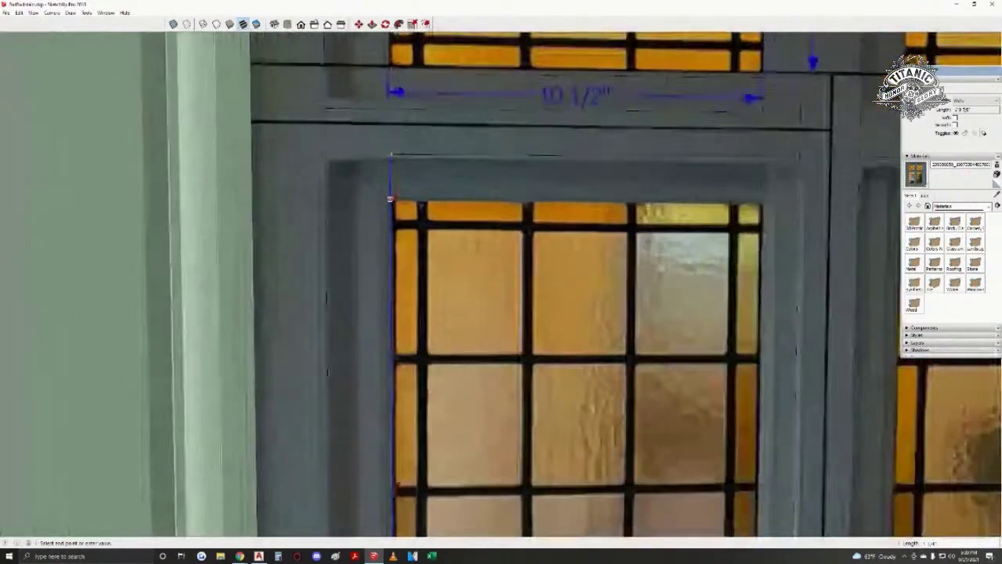
left_click(390, 199)
left_click(389, 199)
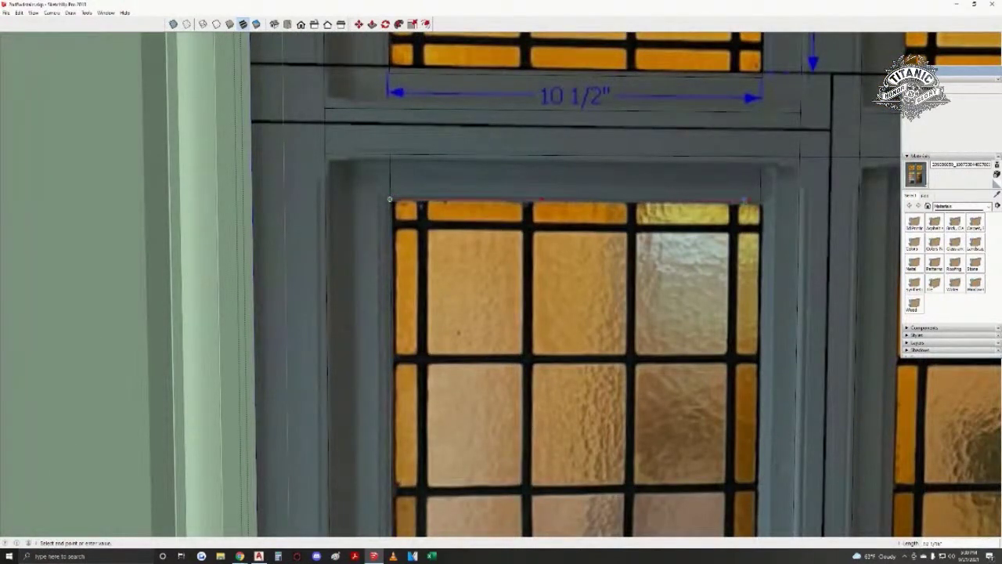
left_click(759, 201)
- Examine the traced edges around the lower-left pane, the upper panes and the central mullion
middle_click_drag(605, 281, 457, 343)
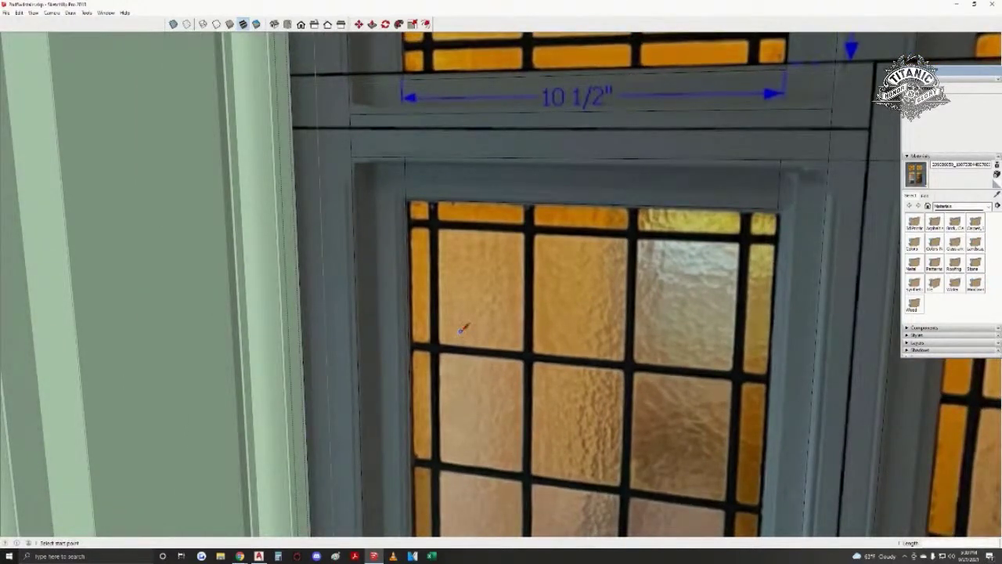
middle_click_drag(470, 294, 548, 356)
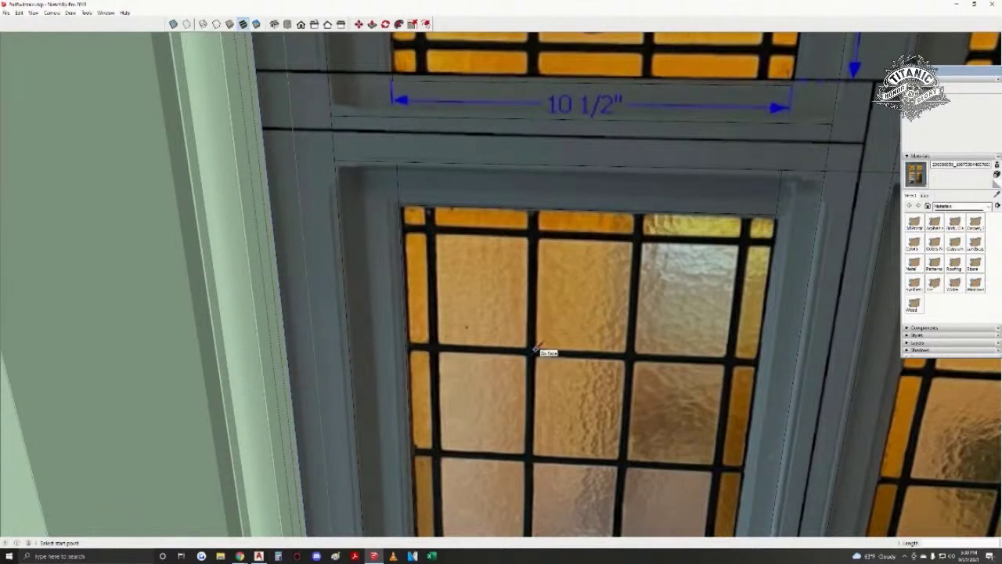
middle_click_drag(467, 295, 510, 365)
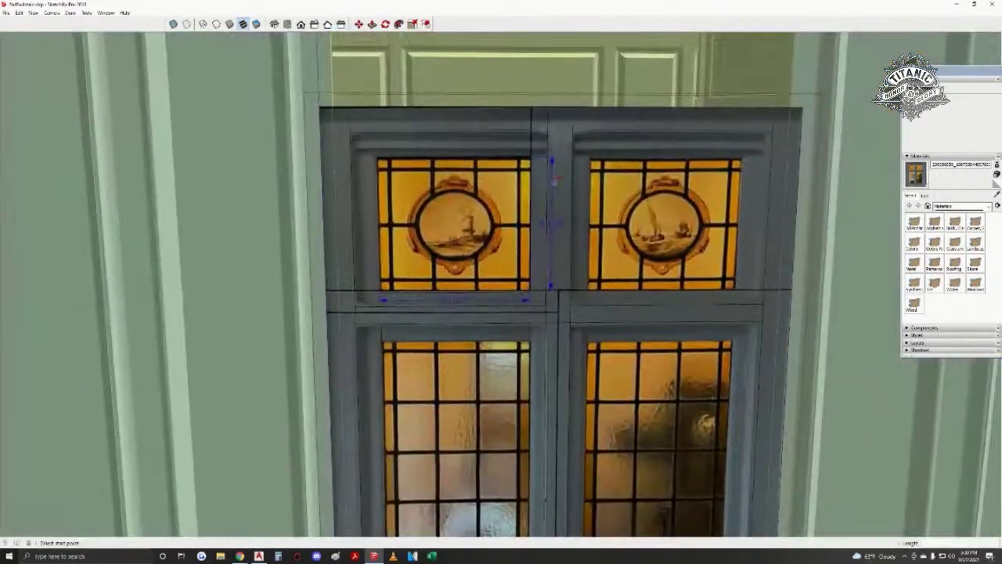
scroll(540, 112, "up", 4)
scroll(541, 111, "down", 6)
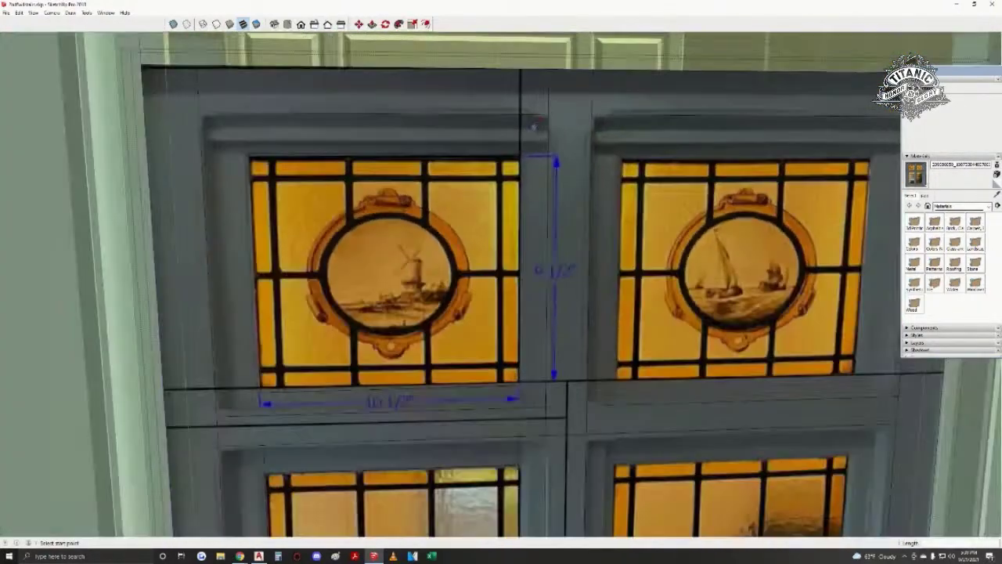
scroll(453, 239, "down", 2)
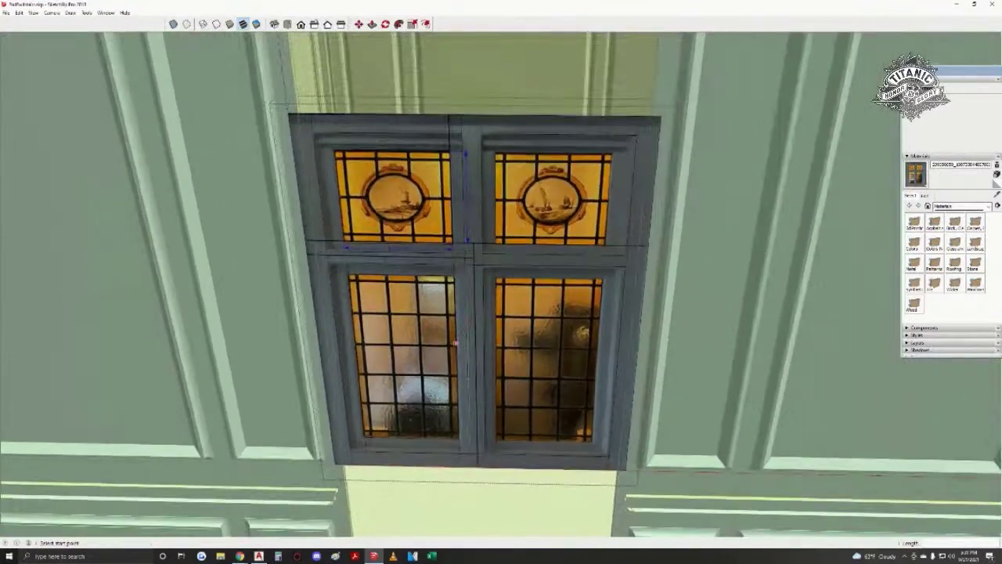
key("space")
scroll(475, 258, "up", 5)
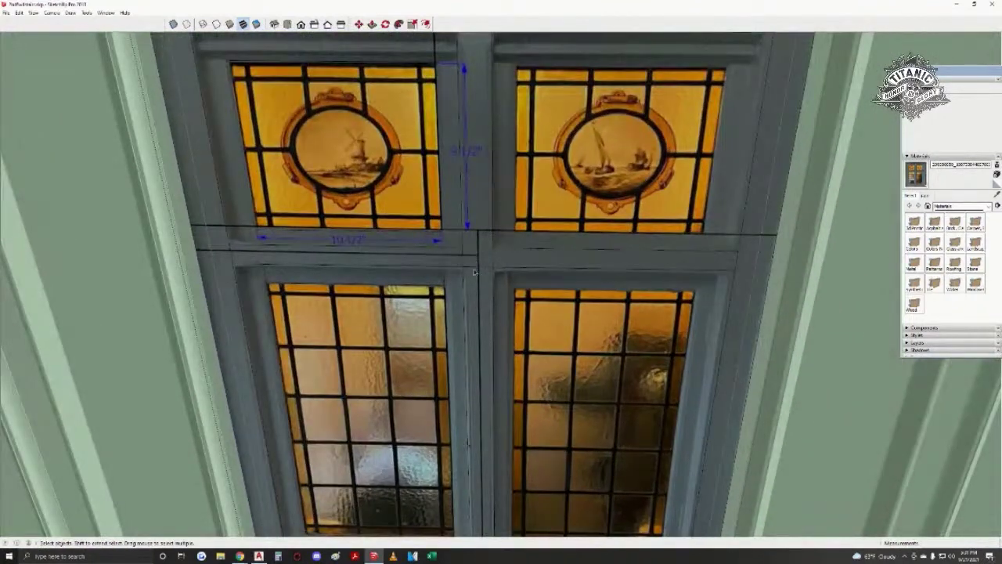
key("e")
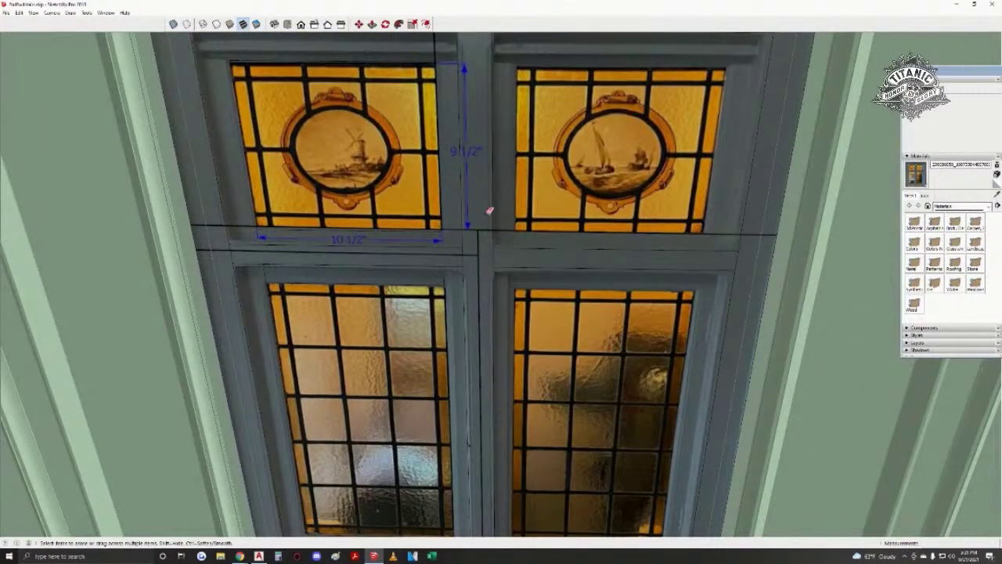
scroll(489, 210, "down", 4)
scroll(483, 245, "up", 2)
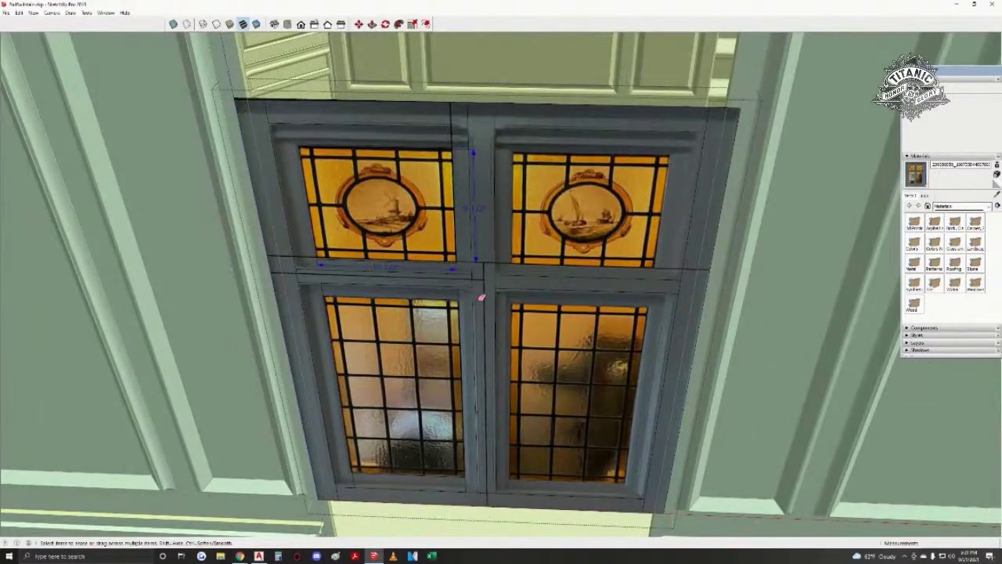
key("space")
middle_click_drag(481, 297, 478, 341)
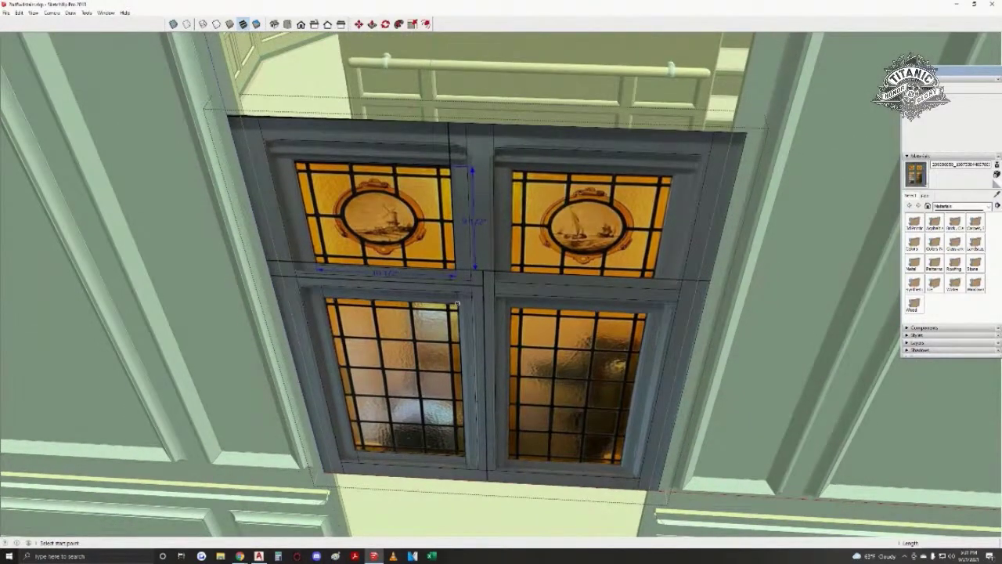
mouse_move(457, 303)
middle_mouse_down("shift")
mouse_move(457, 219)
mouse_move(484, 295)
mouse_move(467, 159)
middle_mouse_up("shift")
key("space")
scroll(484, 407, "up", 3)
scroll(482, 400, "down", 3)
key("e")
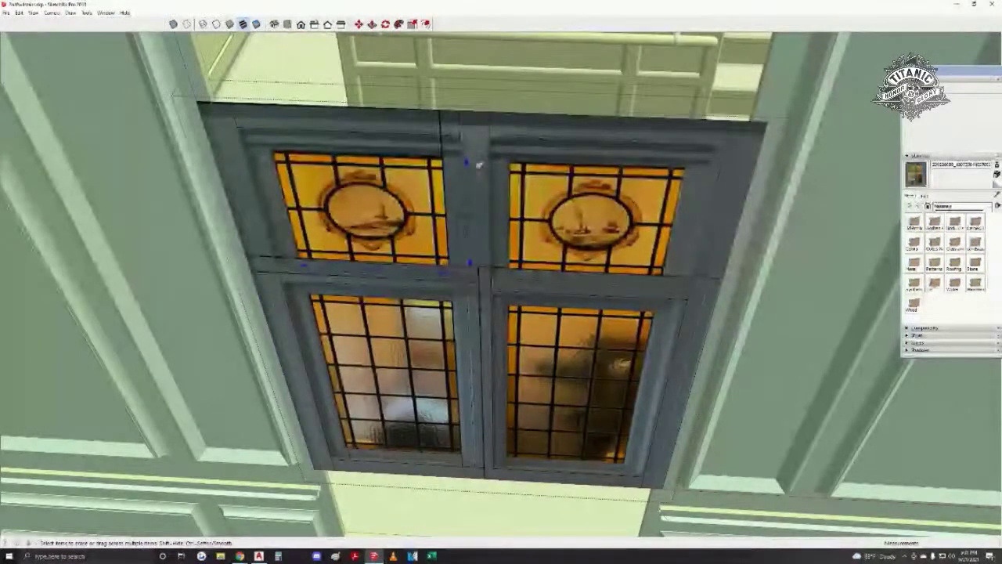
left_click_drag(479, 163, 482, 308)
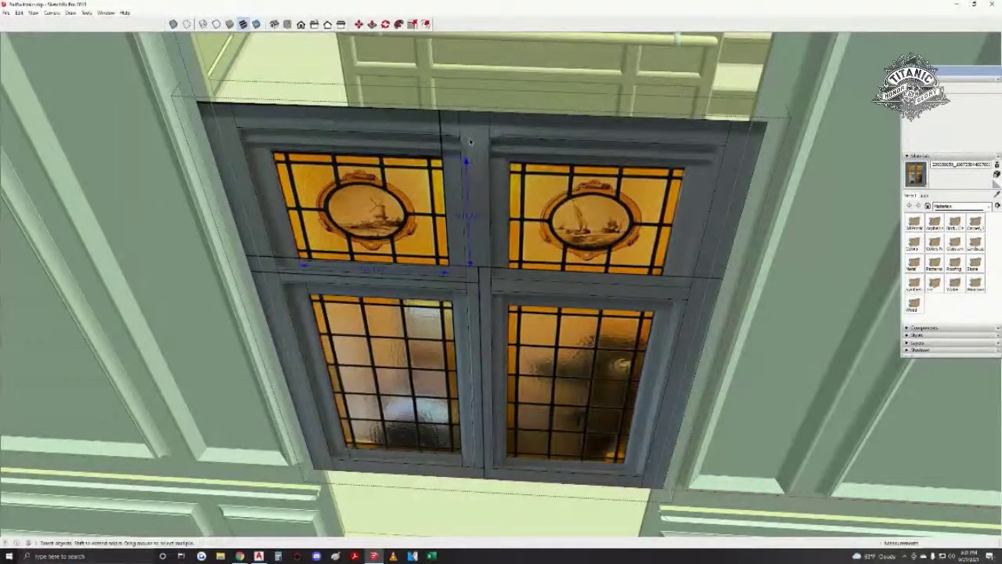
middle_click_drag(474, 196, 476, 208)
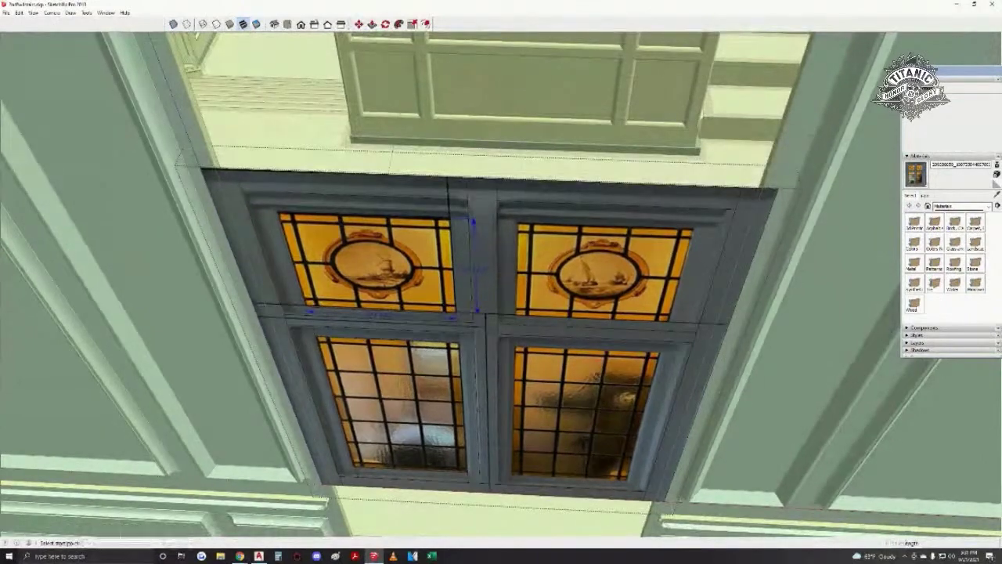
- Inspect the upper-left pane's dimensions and the frame lines around the upper panes, horizontal rail and central mullion
scroll(474, 329, "up", 3)
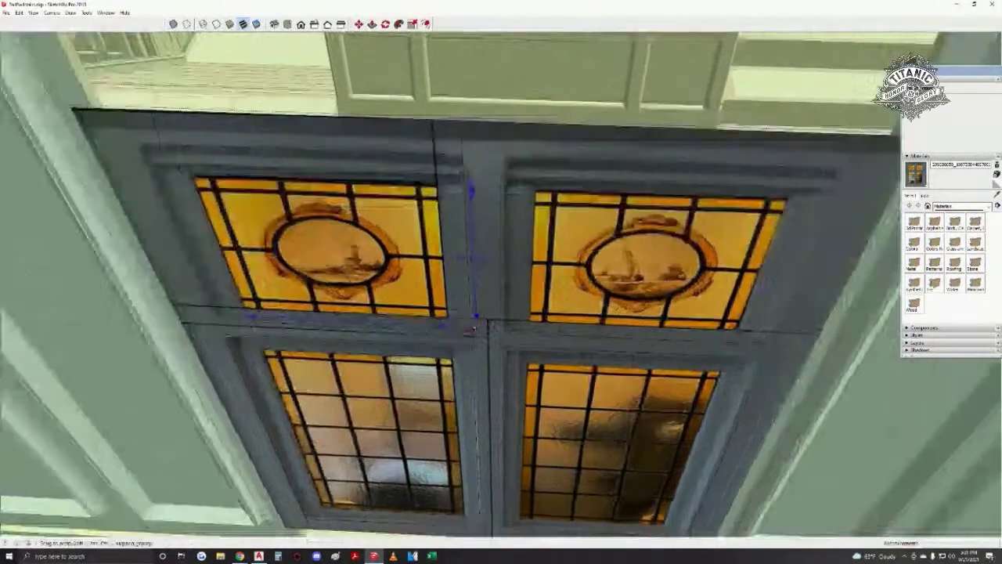
middle_click_drag(474, 329, 478, 353)
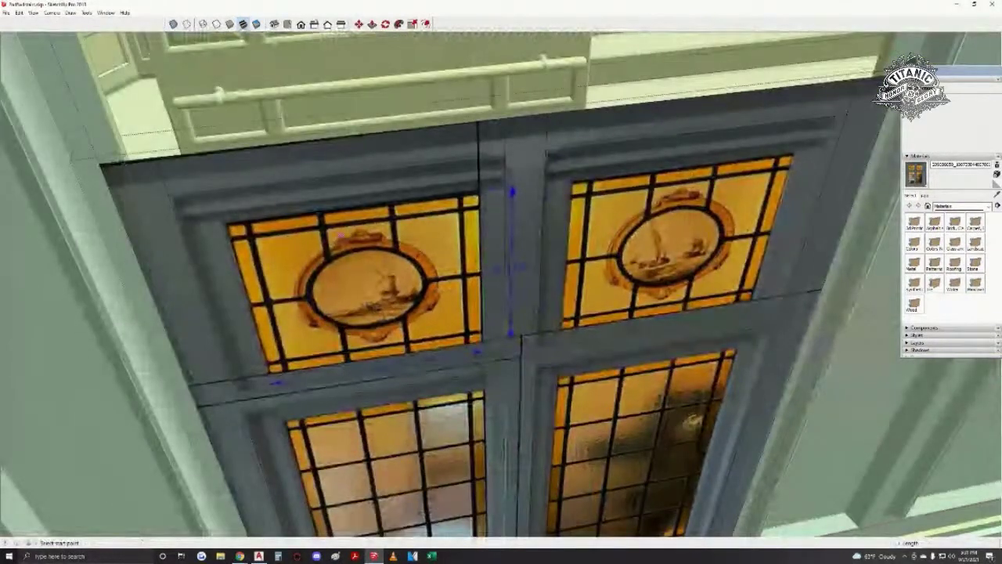
scroll(538, 329, "down", 1)
middle_click_drag(539, 329, 548, 329)
key("space")
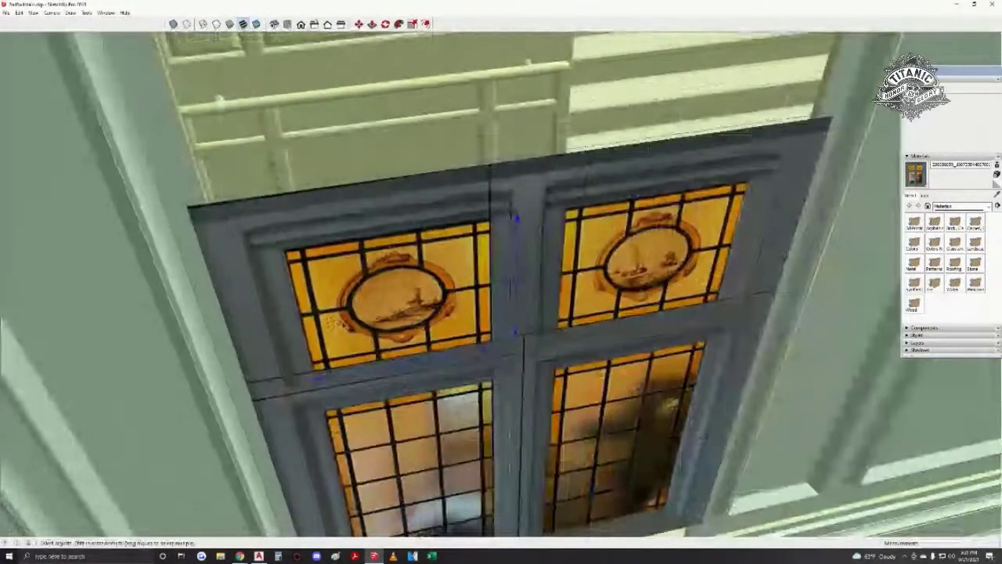
middle_click_drag(370, 346, 518, 119)
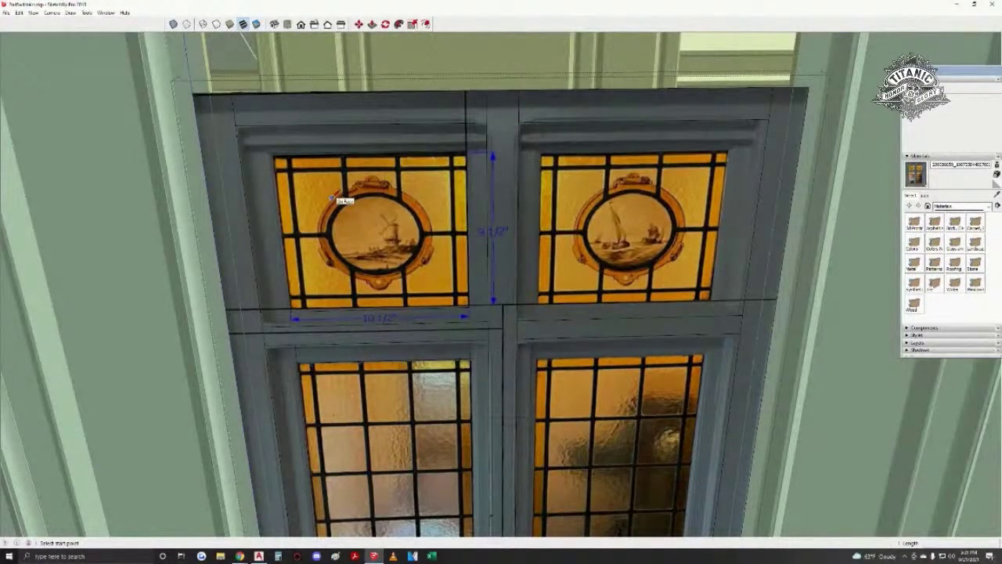
middle_click_drag(358, 233, 374, 200)
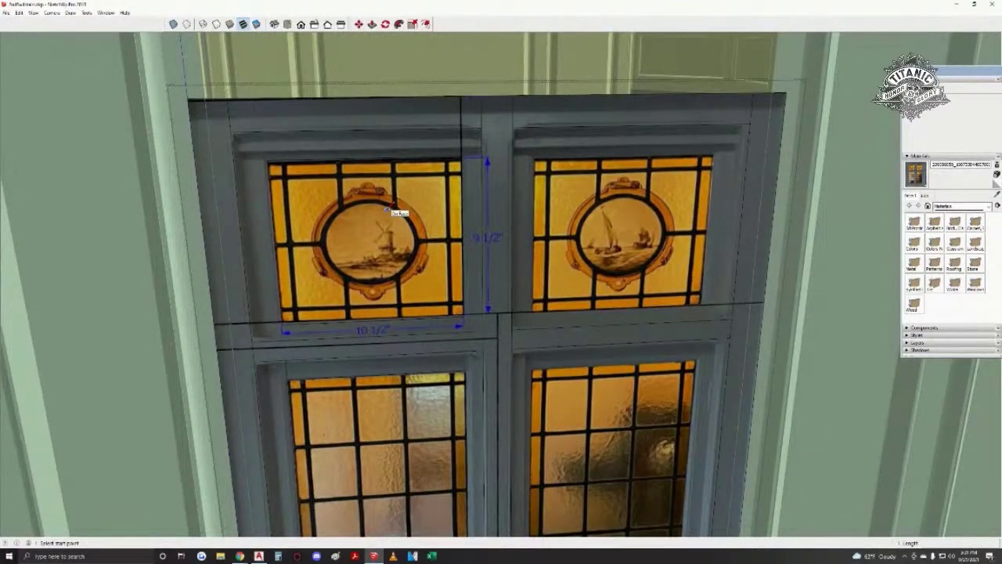
middle_click_drag(389, 208, 443, 221)
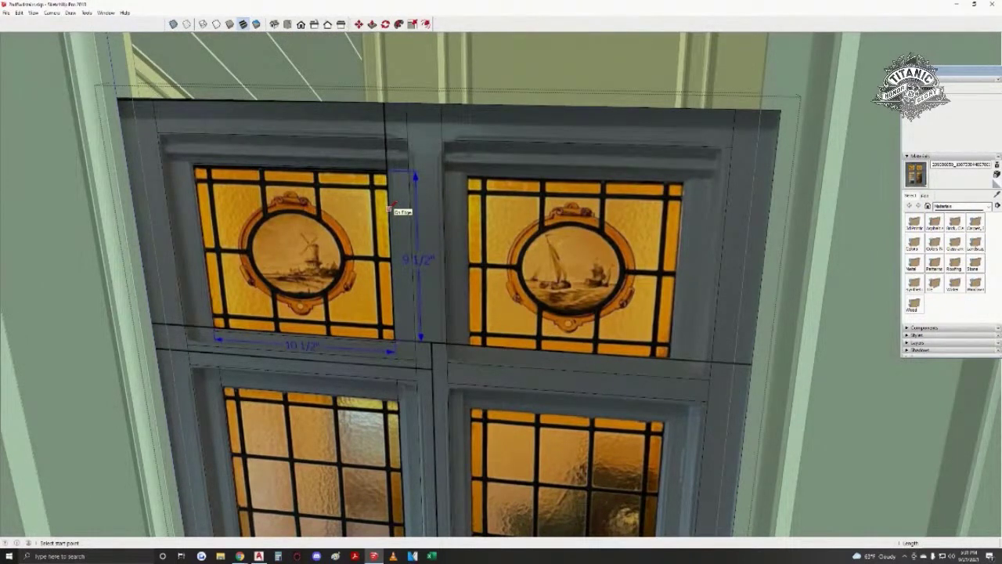
scroll(416, 188, "up", 2)
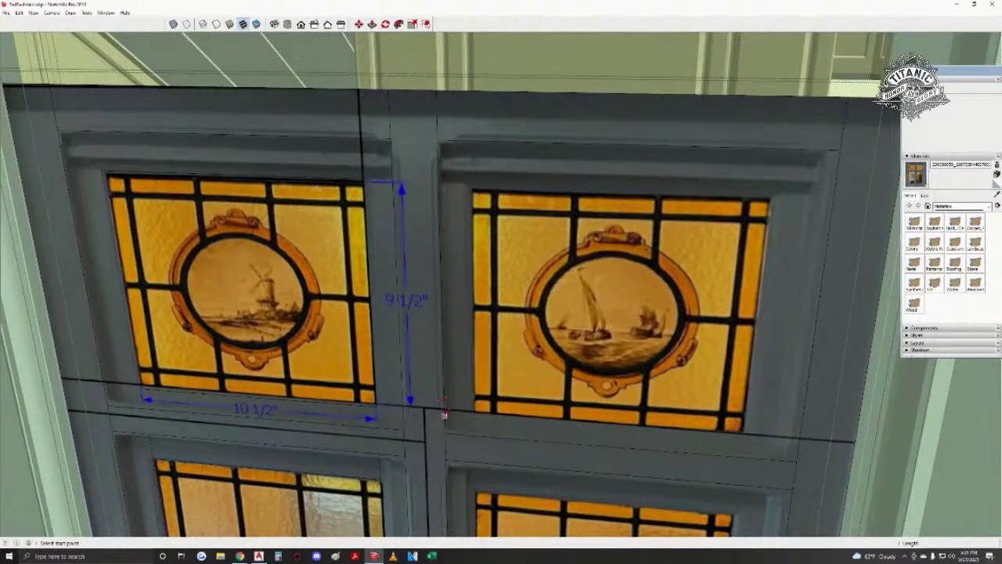
middle_click_drag(443, 415, 443, 325)
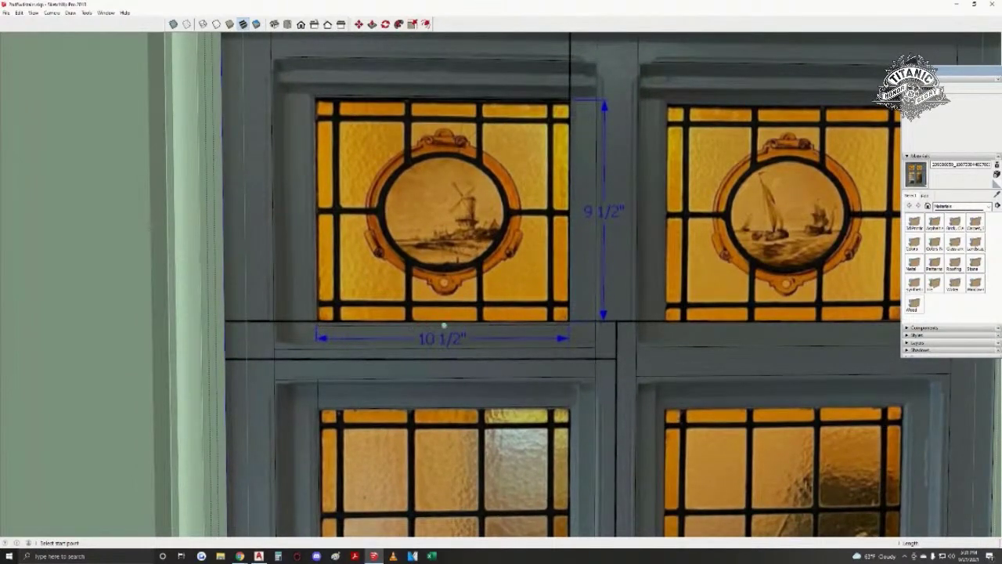
middle_click_drag(444, 325, 392, 352)
scroll(391, 351, "down", 4)
middle_click_drag(454, 317, 411, 341)
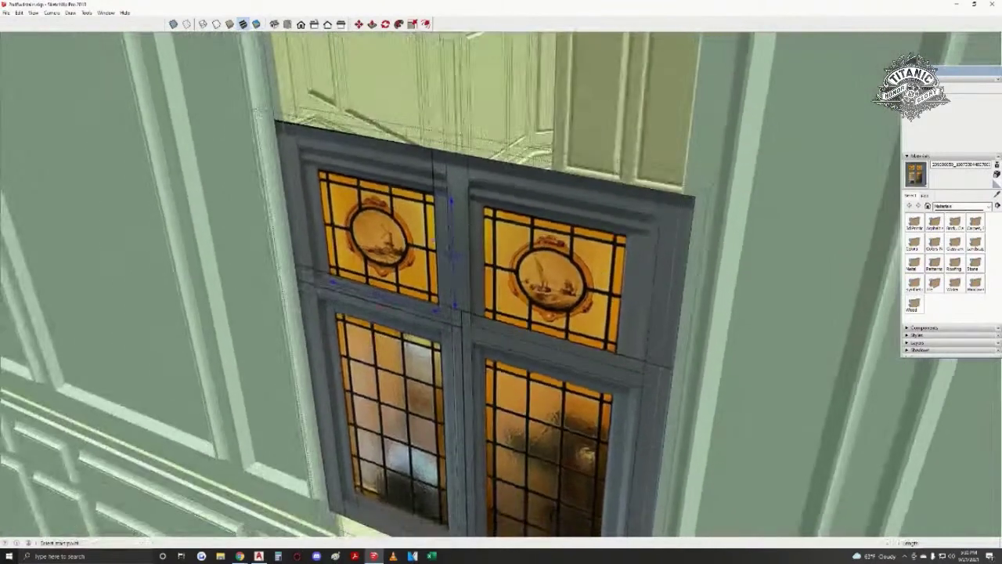
scroll(367, 337, "down", 1)
key("space")
middle_click_drag(404, 200, 479, 175)
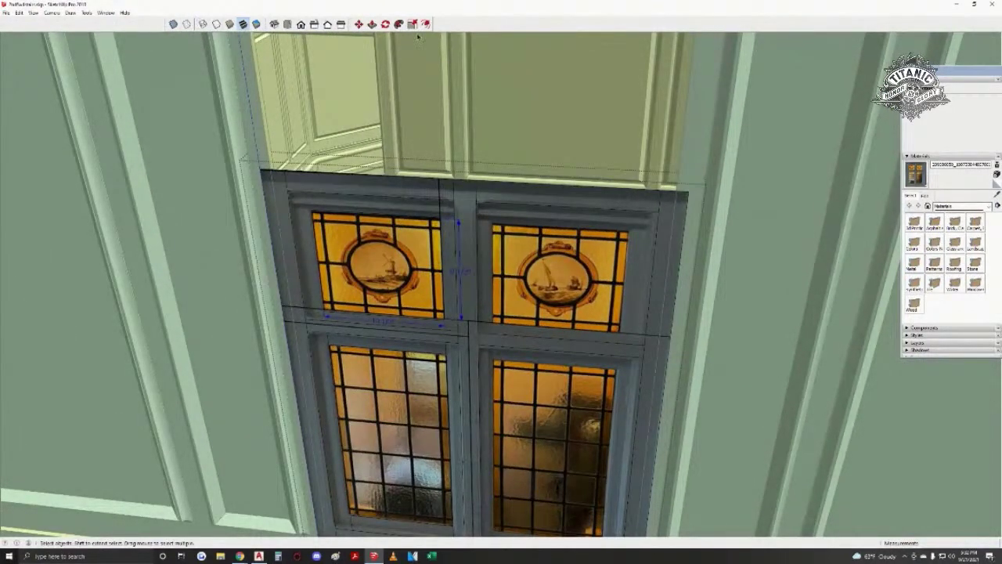
middle_click_drag(452, 224, 365, 214)
scroll(365, 214, "down", 1)
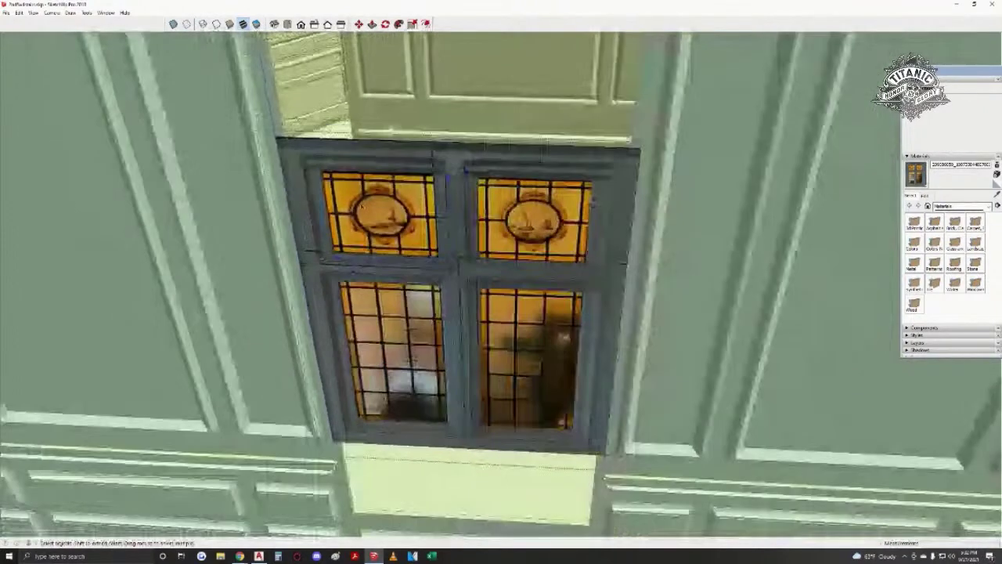
- Select the upper-left pane face, an edge above the lower-left pane and the strip on that pane's left side to check them
left_click(359, 197)
scroll(384, 288, "up", 3)
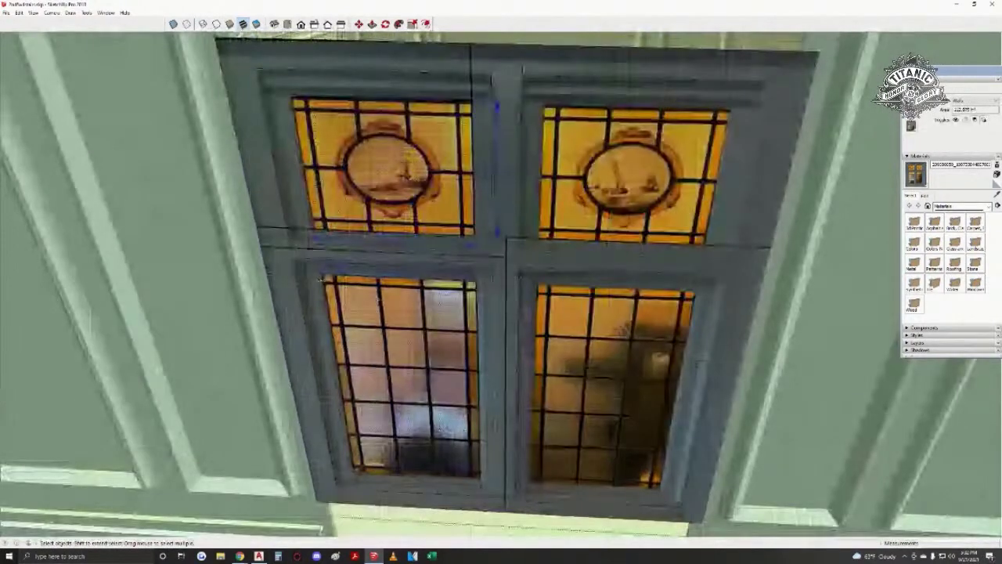
scroll(486, 282, "up", 2)
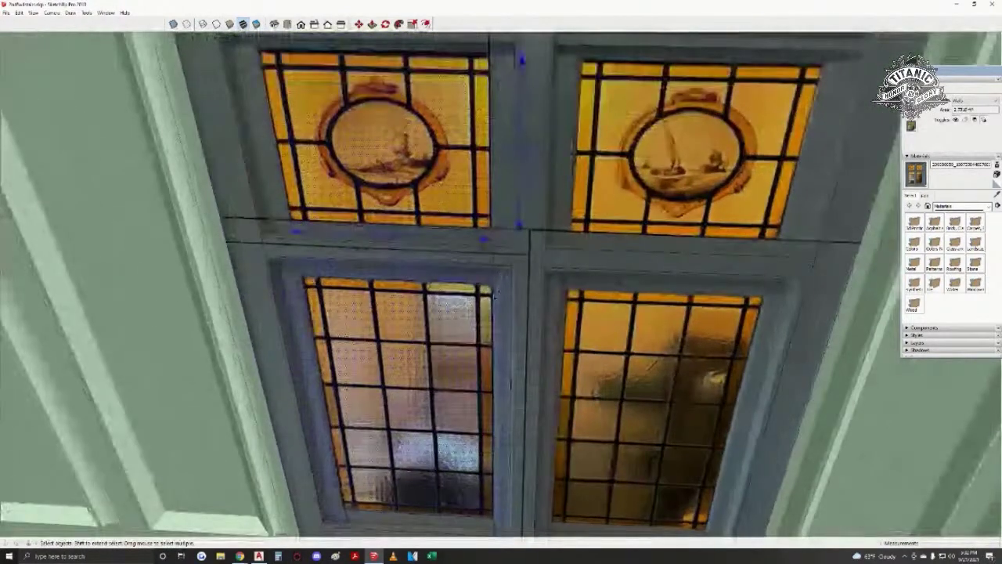
left_click(309, 267)
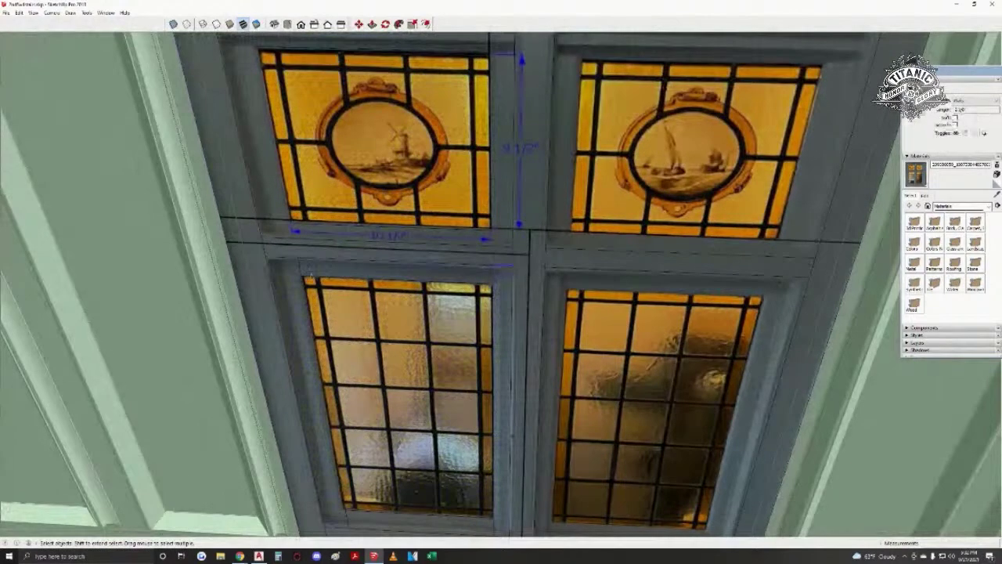
middle_click_drag(489, 273, 409, 228)
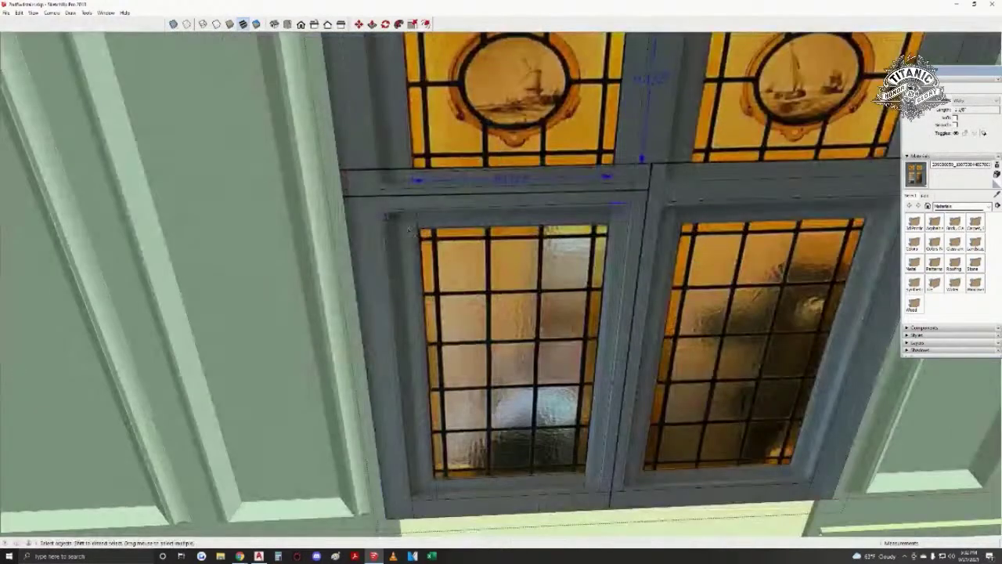
left_click(413, 213)
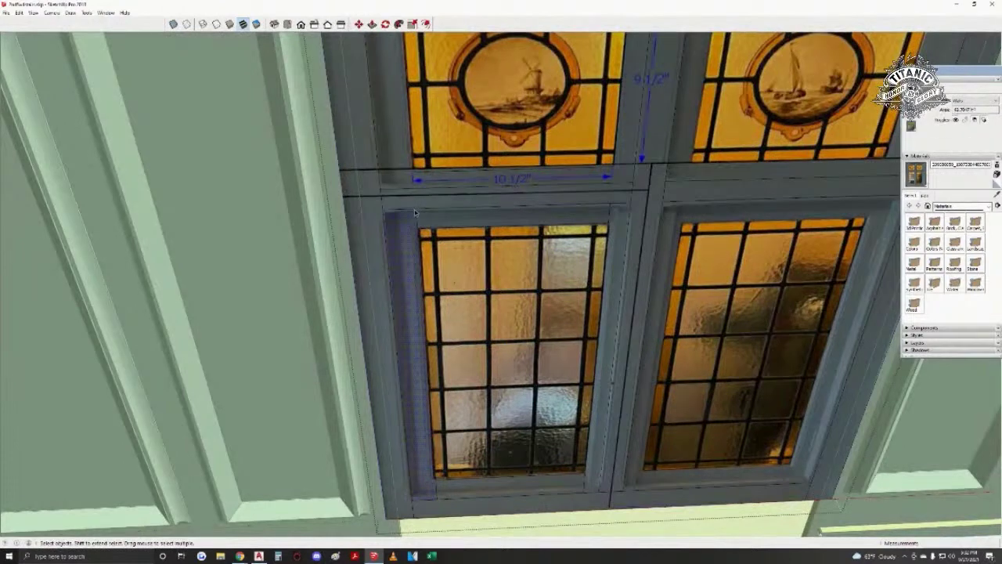
- Clean up the edges on the lower-left pane's right side and redraw its vertical edge between the pane's bottom and the recess top
key("e")
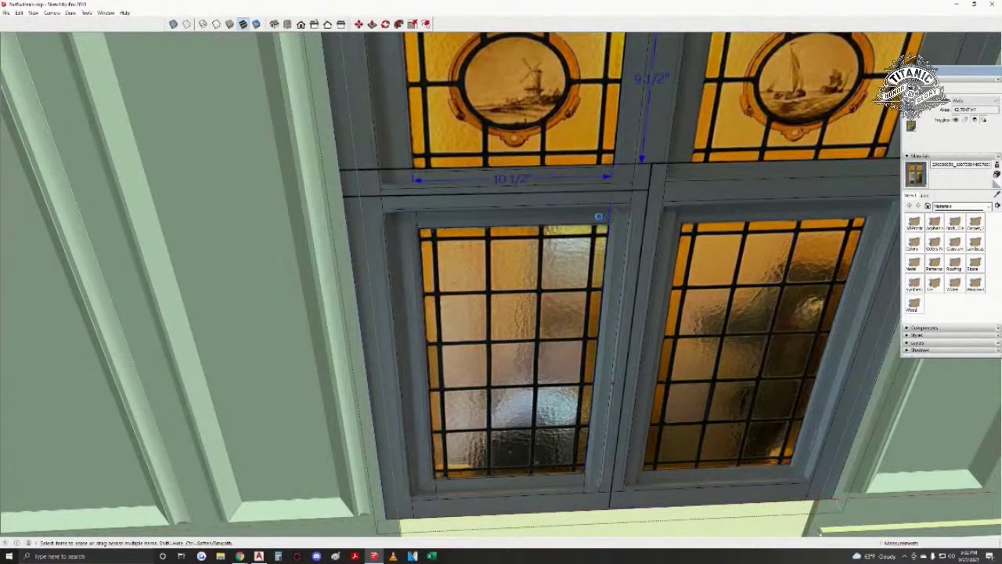
key("m")
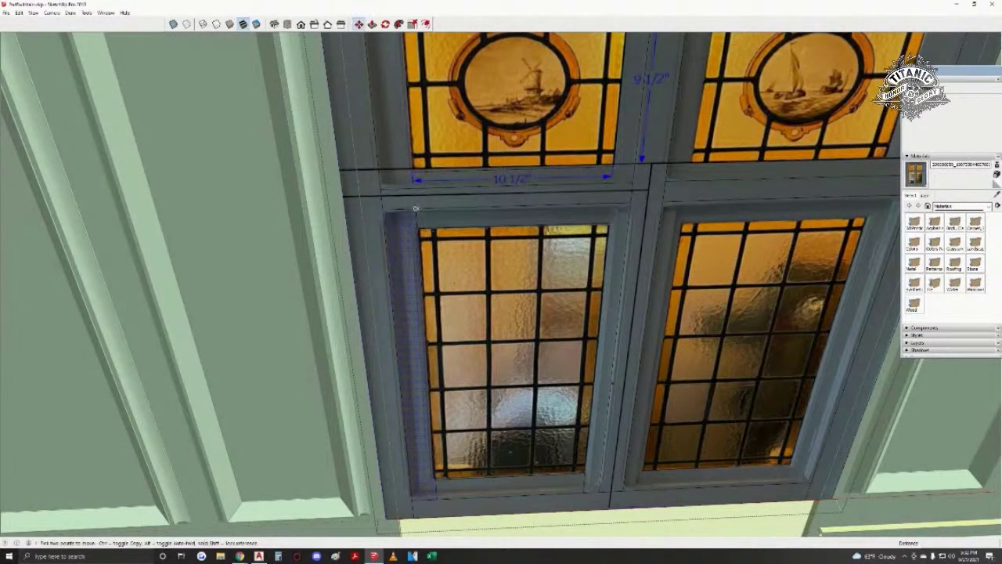
key("e")
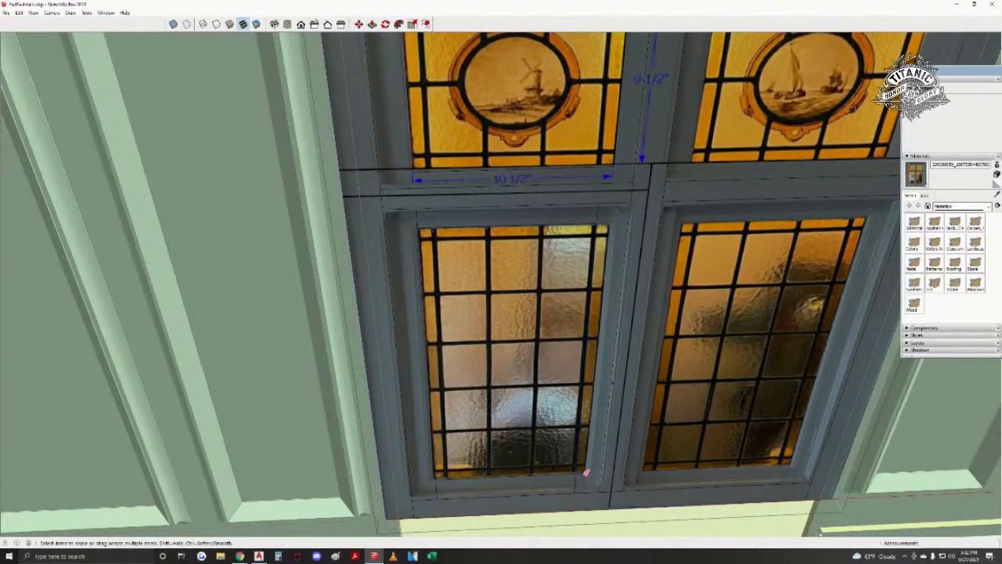
key("space")
key("l")
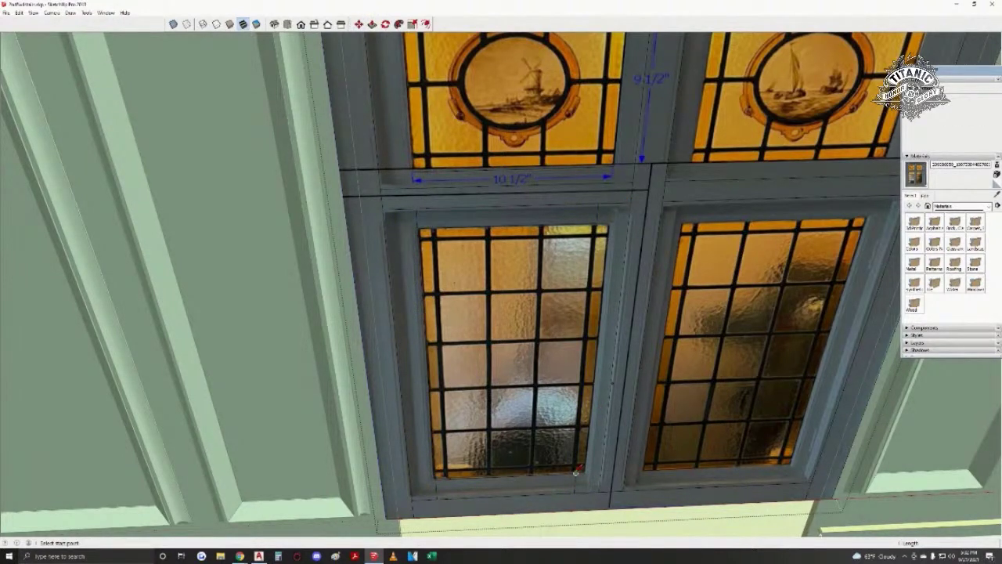
left_click(576, 473)
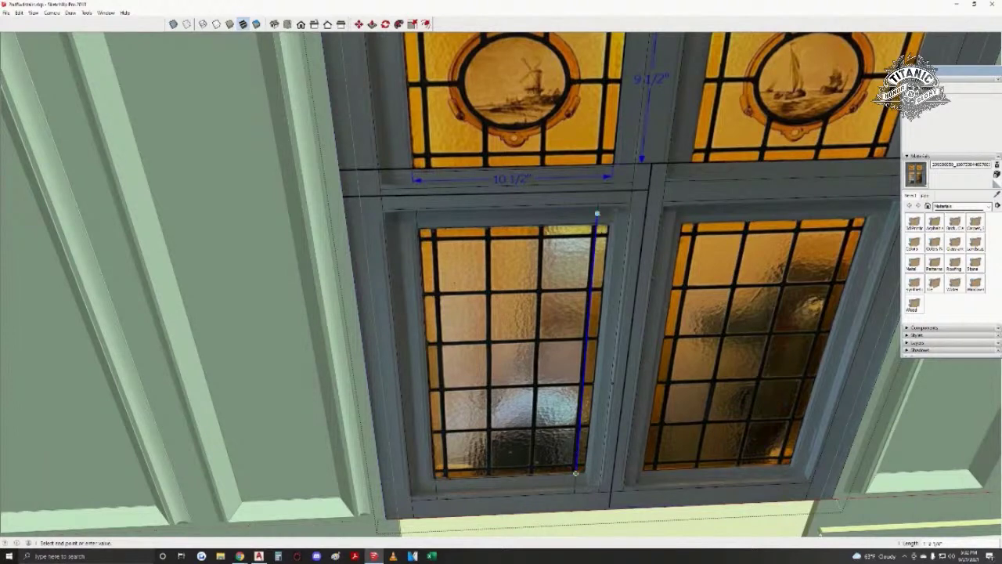
middle_click_drag(612, 383, 617, 423)
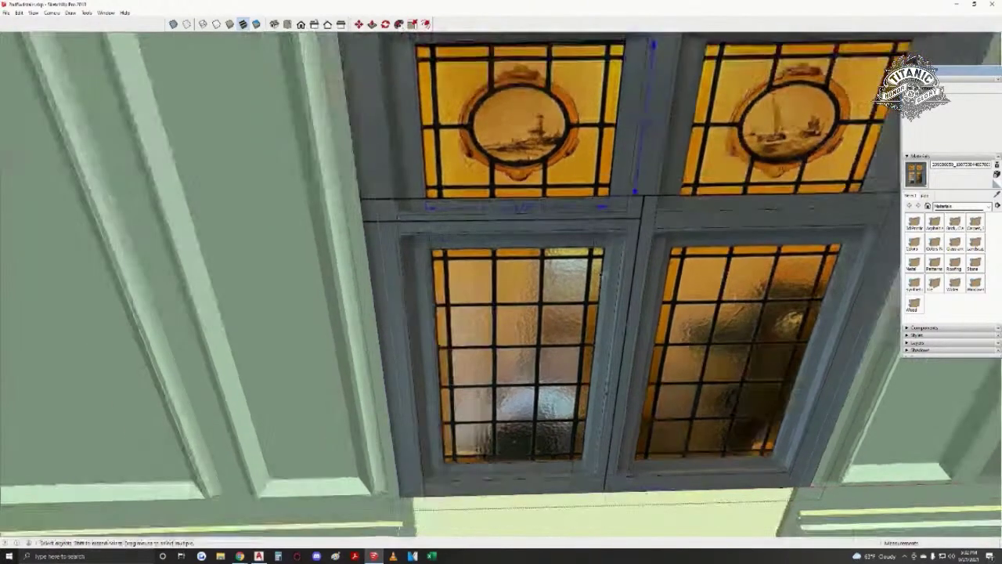
- Extend the lower-left pane's top edge from its corners out to the sides of the recess
middle_click_drag(624, 218, 507, 318, "shift")
key("space")
key("l")
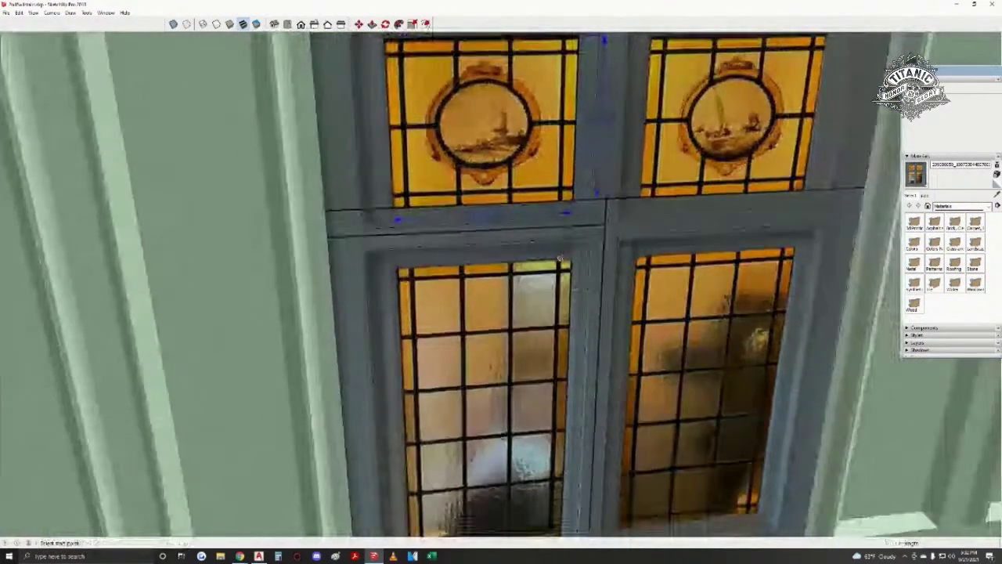
scroll(559, 255, "up", 1)
middle_click_drag(560, 258, 493, 258)
scroll(524, 286, "down", 1)
scroll(493, 256, "up", 5)
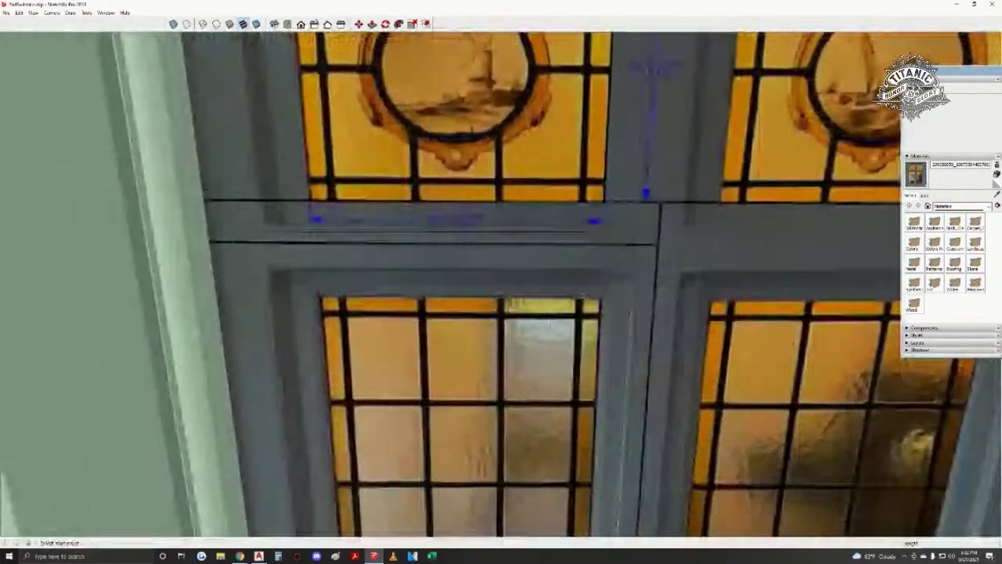
left_click(582, 296)
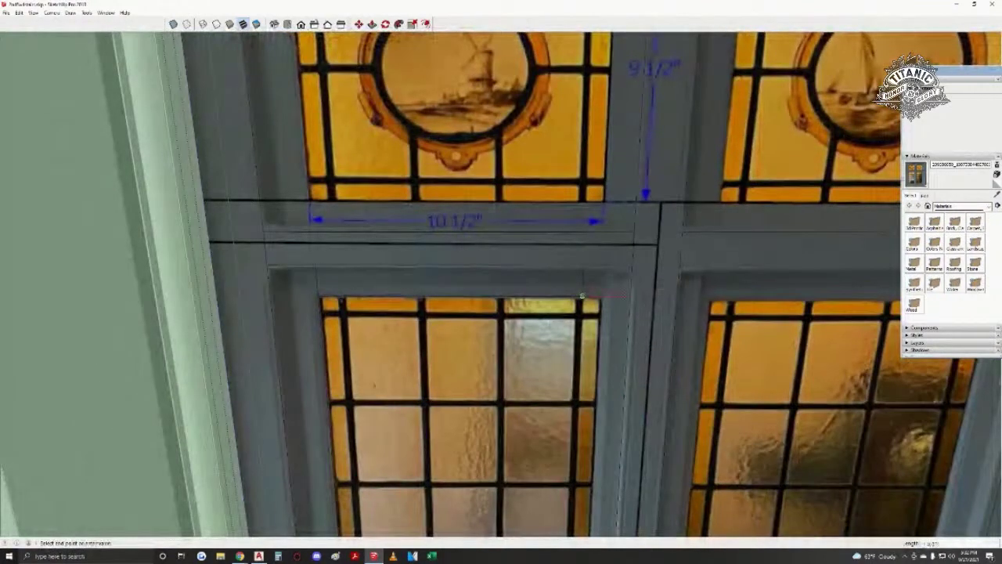
left_click(317, 298)
- Draw horizontal lines from the upper-left pane's bottom corners out to both sides of its recess
scroll(269, 296, "down", 1)
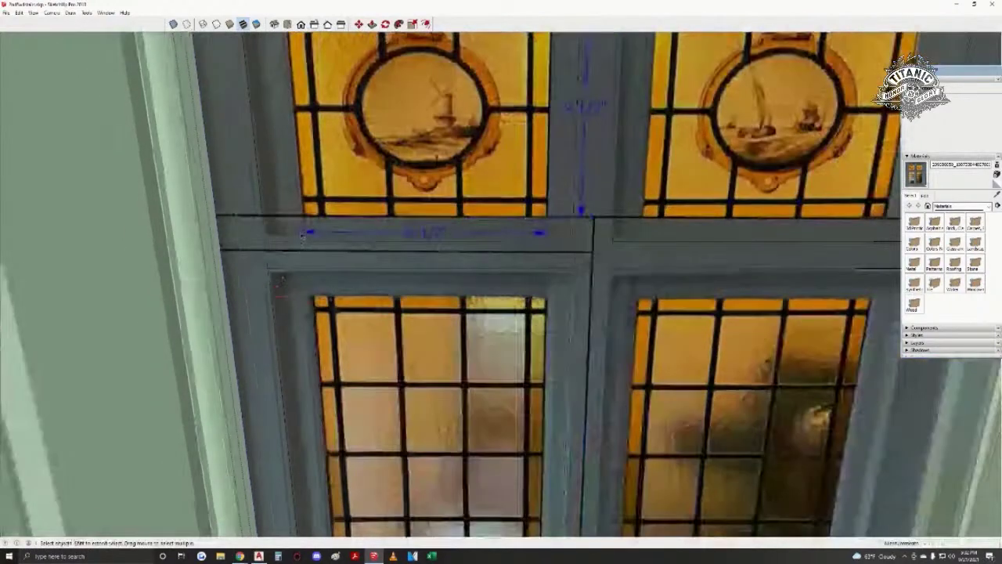
left_click(263, 220)
middle_click_drag(290, 226, 355, 319, "shift")
left_click(608, 310)
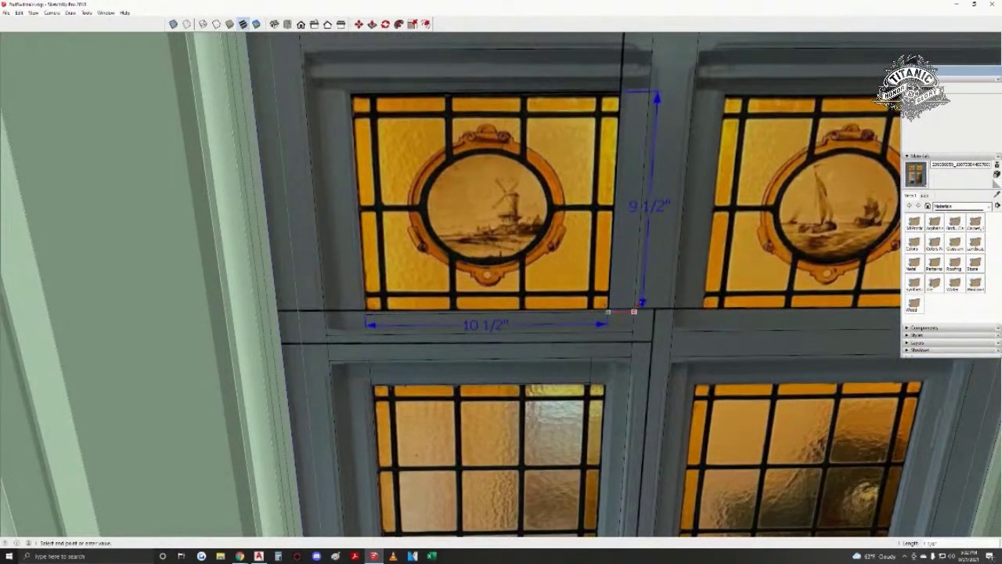
left_click(632, 310)
middle_click_drag(412, 288, 422, 317, "shift")
left_click(374, 340)
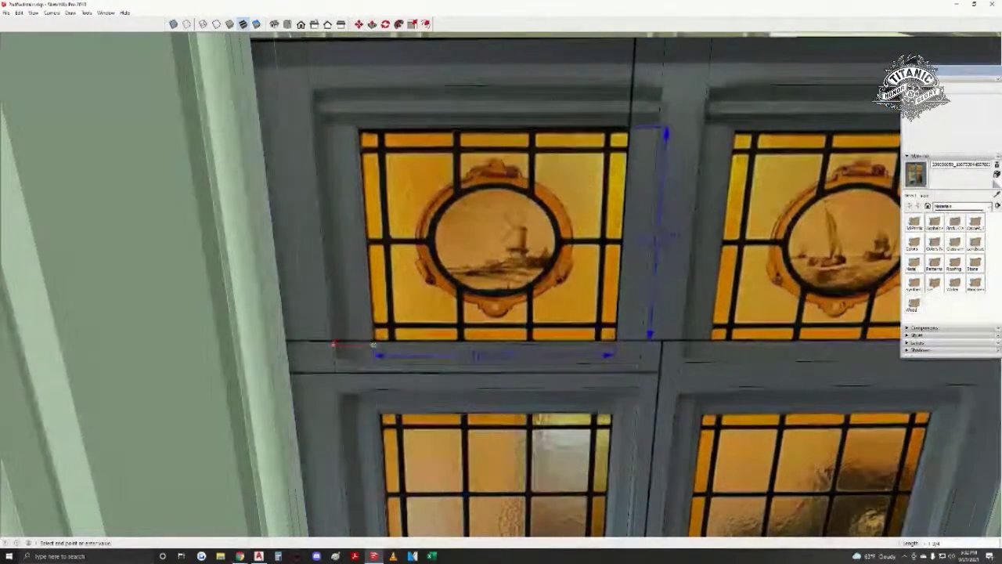
left_click(334, 341)
key("space")
- Draw lines from the upper-left pane's top corners, across to the recess's left side and up to its top edge
left_click(628, 128)
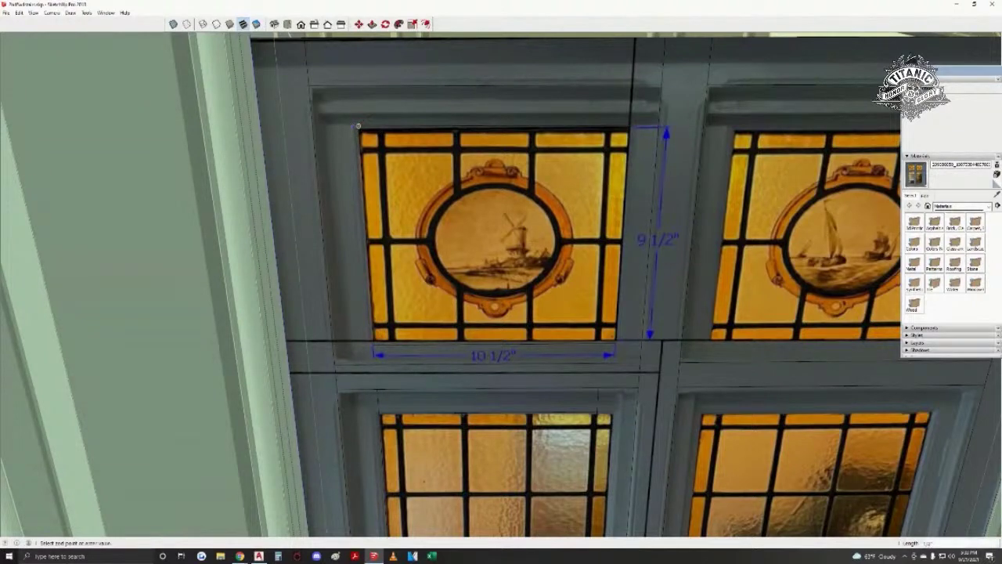
left_click(312, 126)
middle_click_drag(312, 126, 397, 187)
left_click(574, 158)
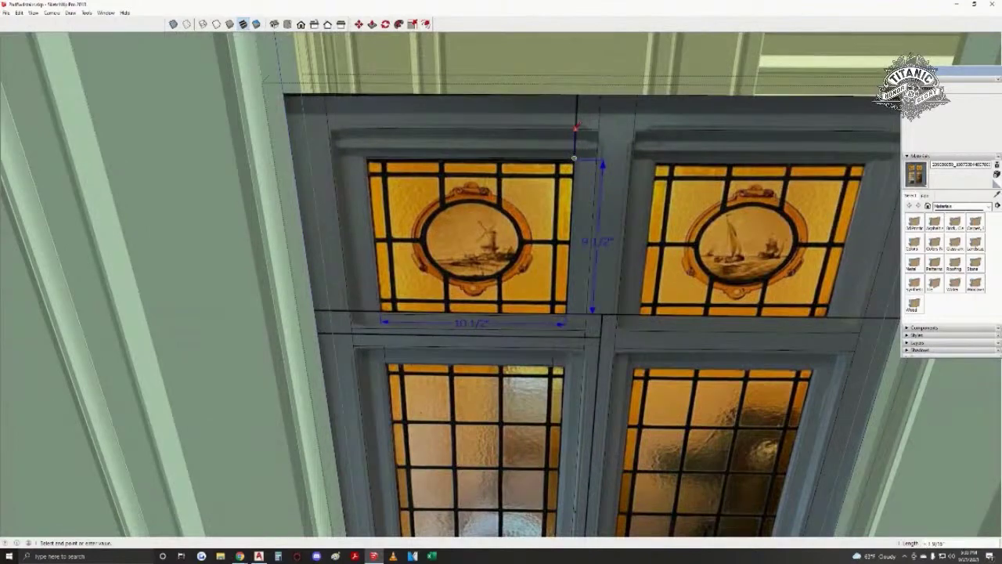
middle_click_drag(575, 126, 519, 230)
scroll(452, 202, "down", 1)
- Move the upper-left pane's face to line it up within its recess, using the midpoint of its bottom edge
scroll(524, 219, "up", 4)
left_click(514, 177)
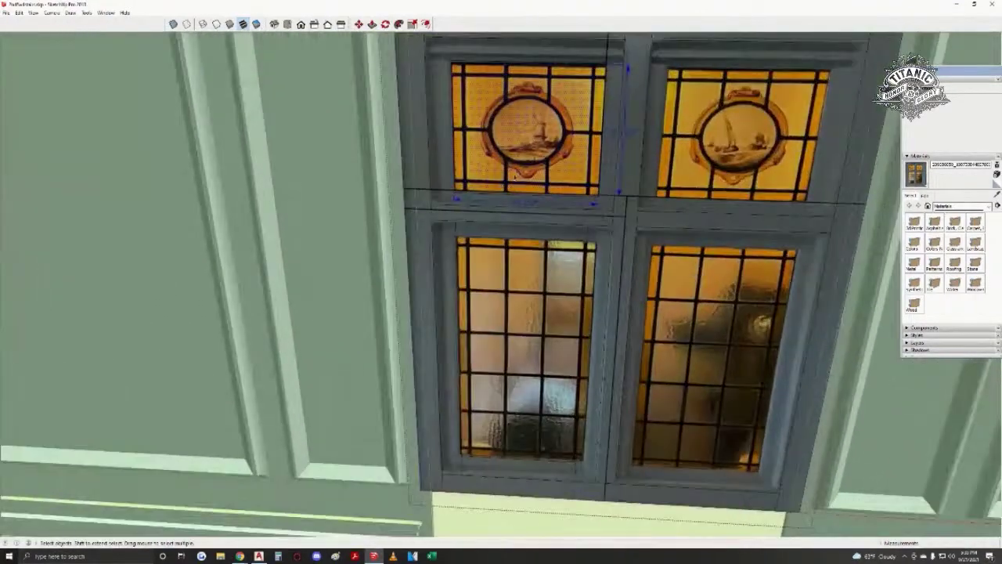
scroll(515, 177, "down", 3)
key("m")
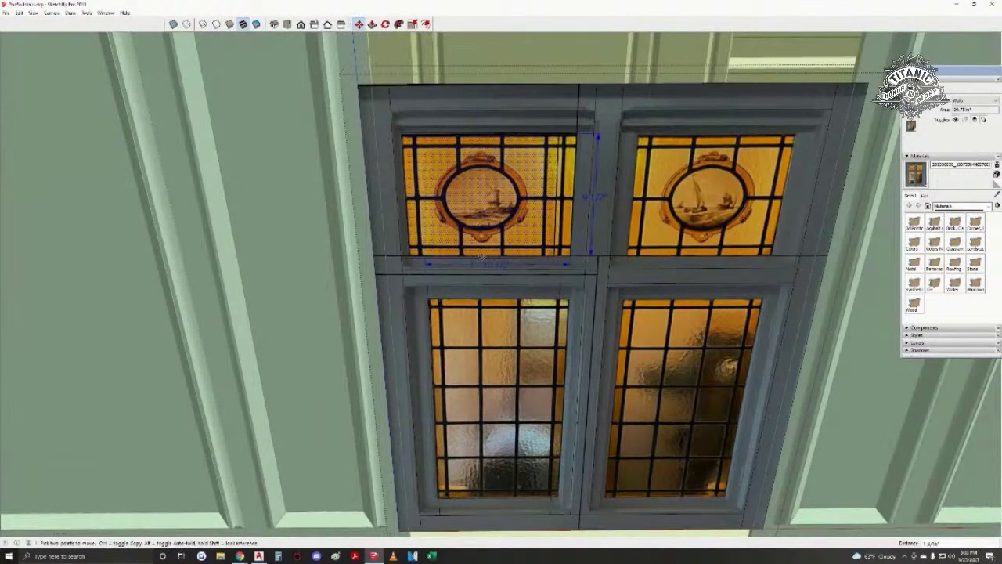
scroll(497, 262, "up", 2)
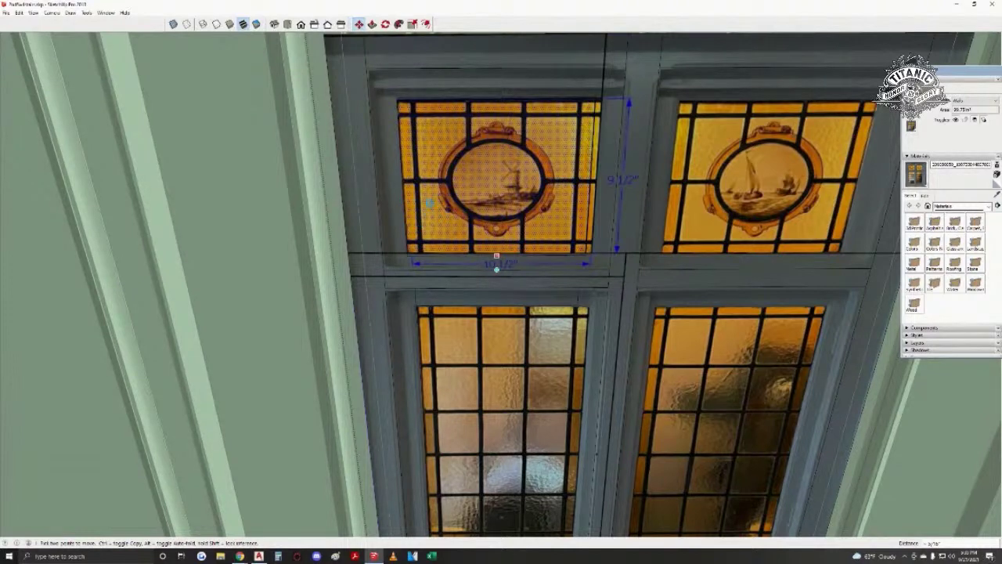
middle_click_drag(497, 262, 404, 160)
scroll(404, 345, "down", 2)
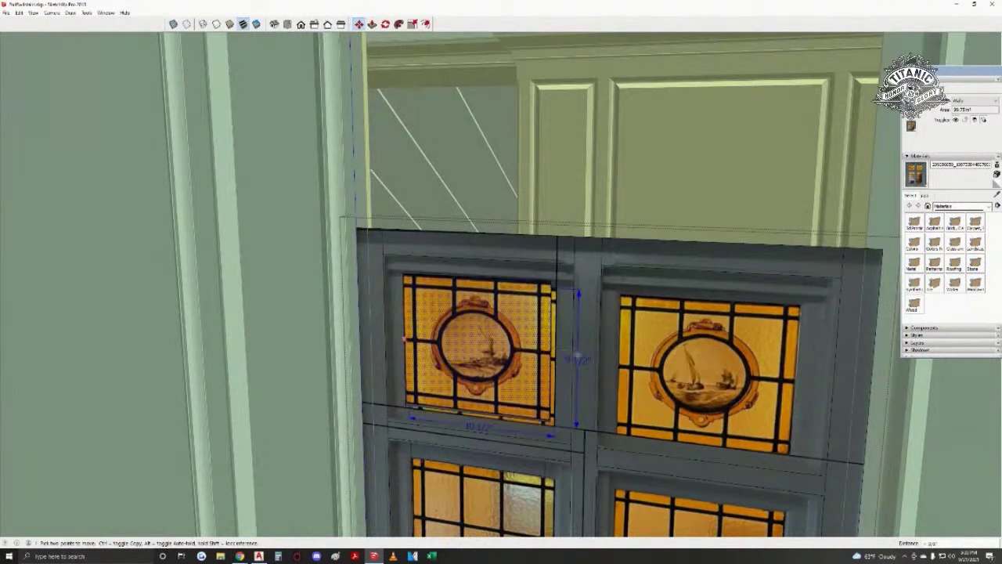
left_click(571, 353)
- Touch up the linework at the upper-left pane's upper right corner with the Line tool
key("l")
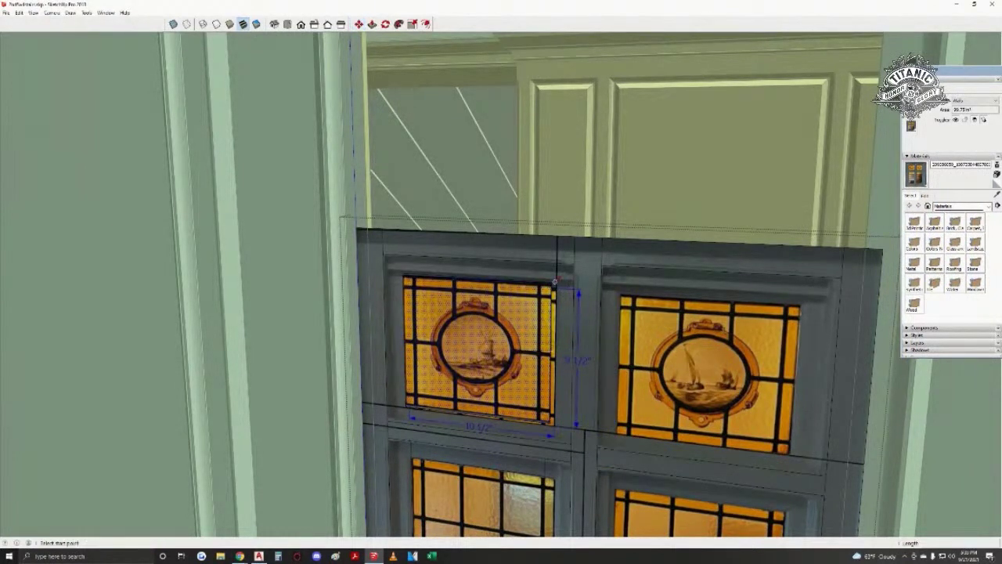
scroll(558, 284, "up", 1)
left_click(552, 282)
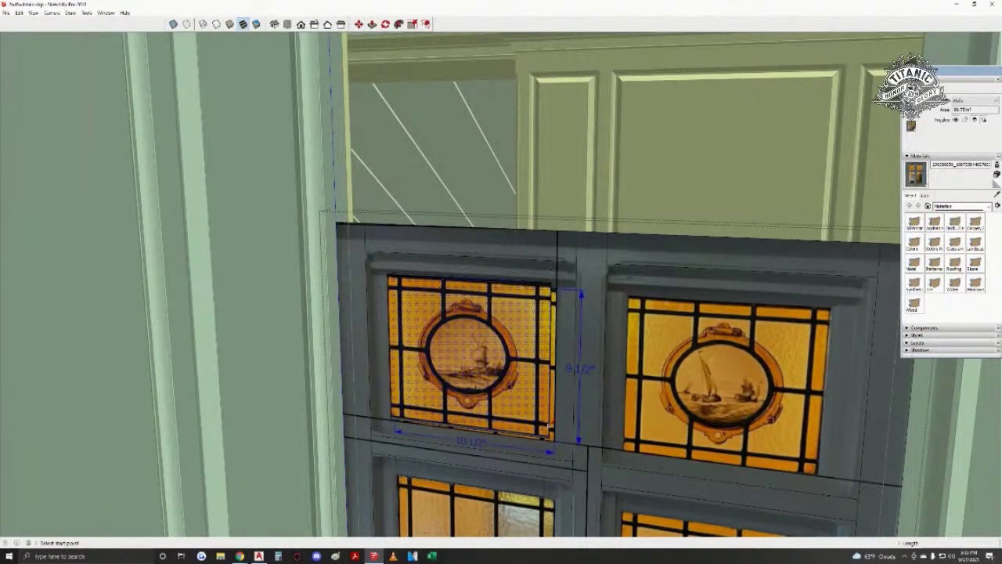
mouse_move(549, 456)
middle_mouse_down("shift")
mouse_move(519, 233)
mouse_move(522, 266)
middle_mouse_up("shift")
key("e")
middle_click_drag(427, 457, 399, 339)
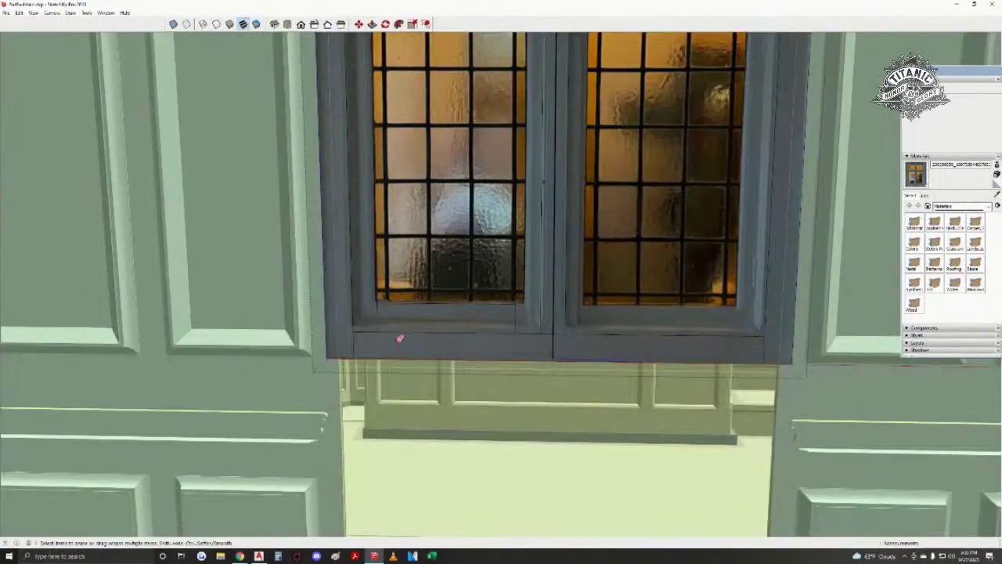
- Select the lower-left pane's bottom and top edges in turn to compare their lengths
key("space")
left_click(481, 302)
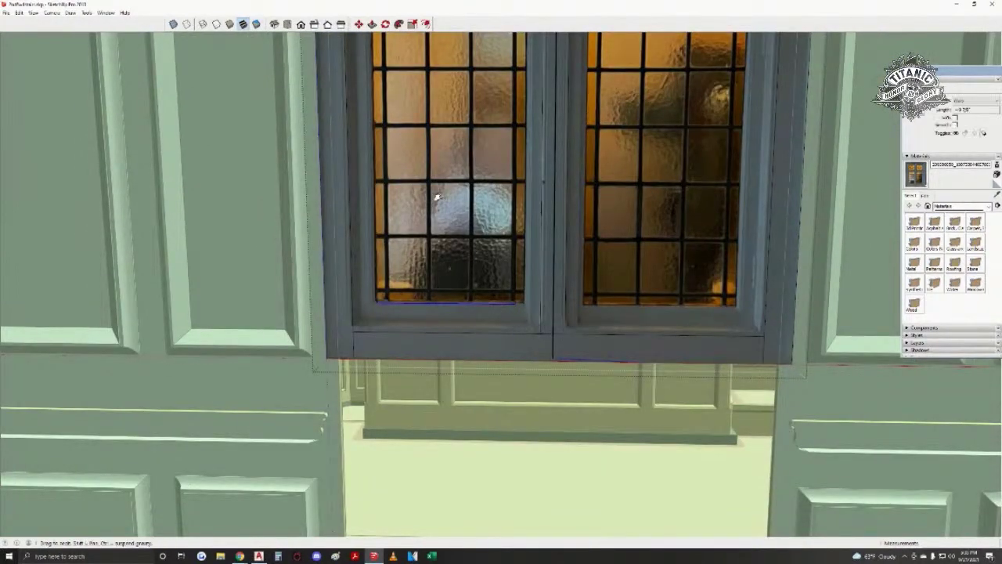
mouse_move(436, 197)
middle_mouse_down()
mouse_move(413, 247)
mouse_move(445, 314)
middle_mouse_up()
scroll(467, 255, "up", 2)
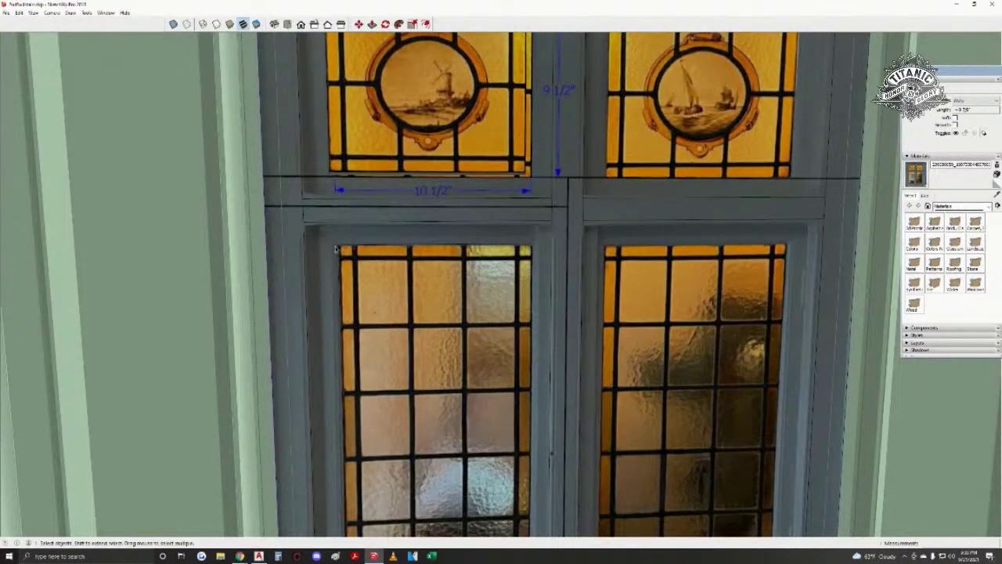
scroll(352, 266, "up", 2)
middle_click_drag(368, 280, 429, 295)
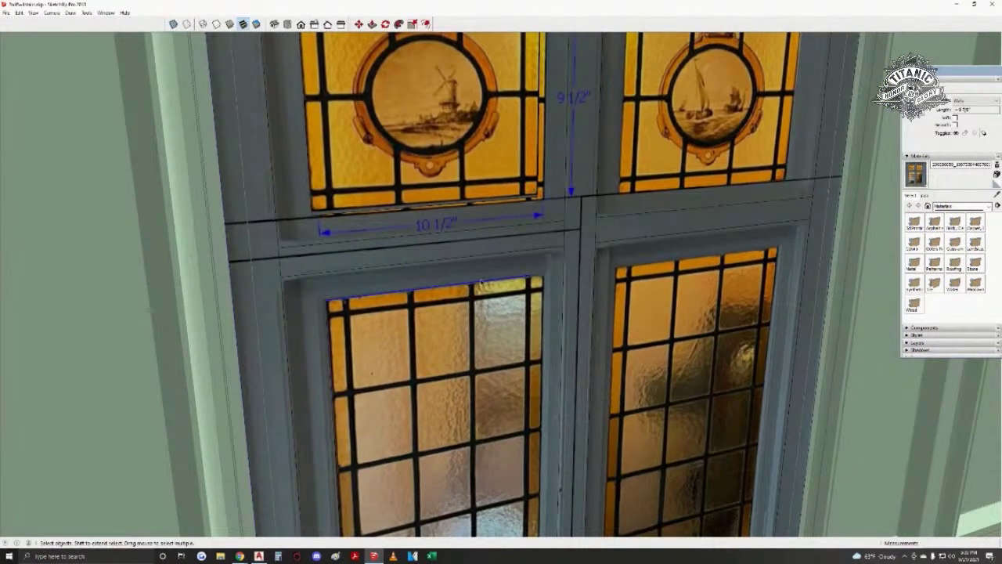
- Redraw the lower-left pane's top edge and right edge down to its bottom corner, and erase the superseded vertical edge
key("l")
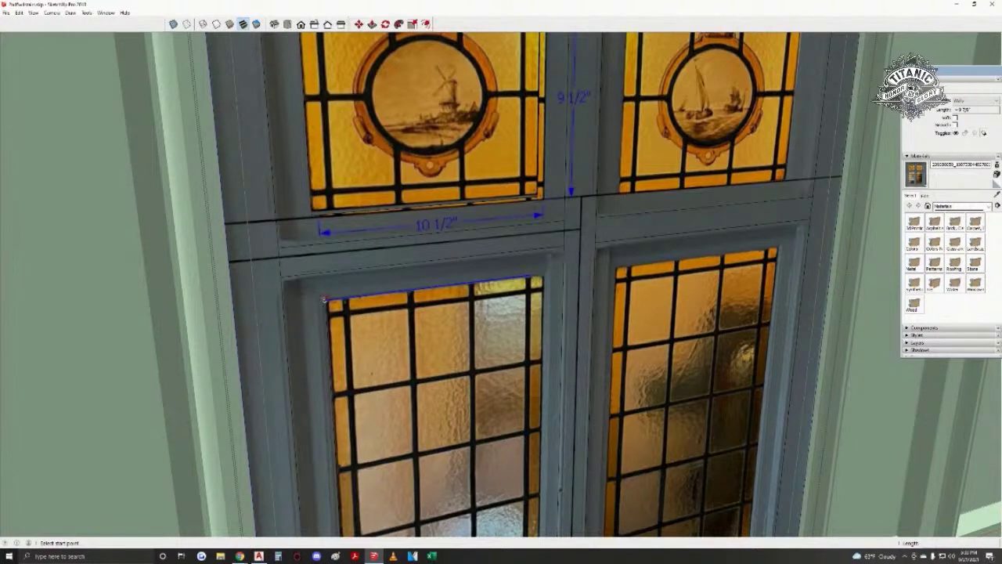
left_click(323, 299)
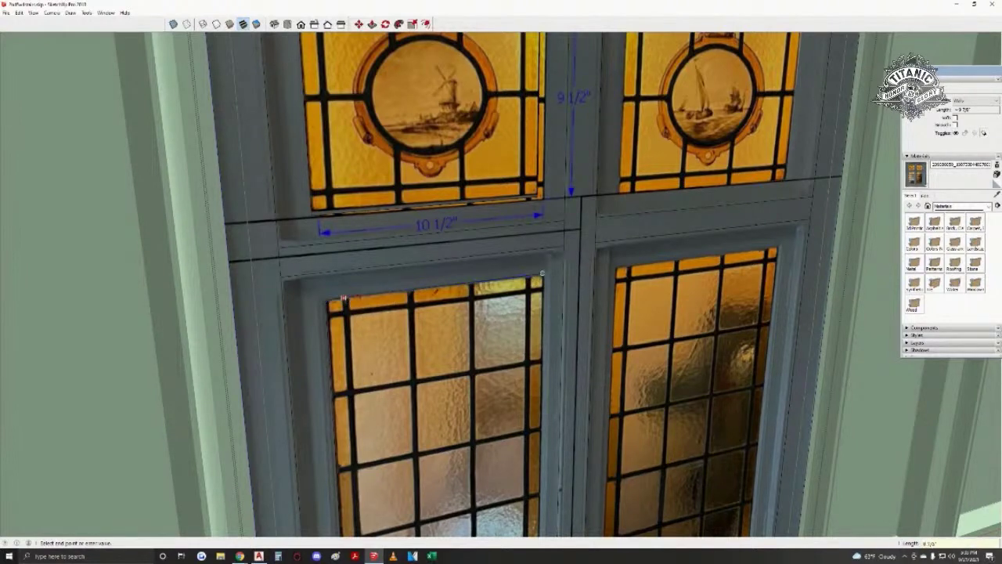
middle_click_drag(344, 299, 443, 51)
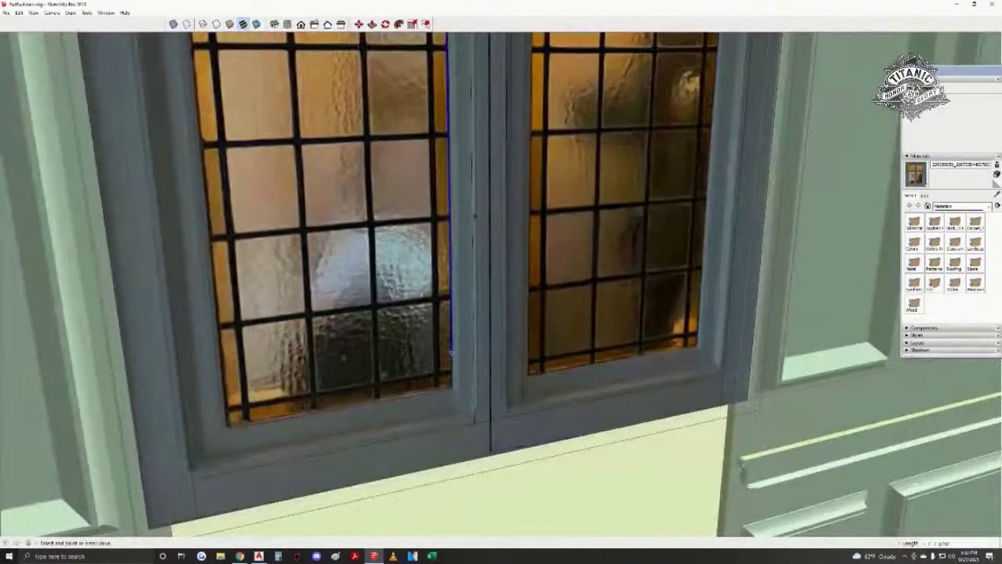
scroll(450, 358, "up", 2)
left_click(455, 401)
key("e")
scroll(441, 384, "down", 1)
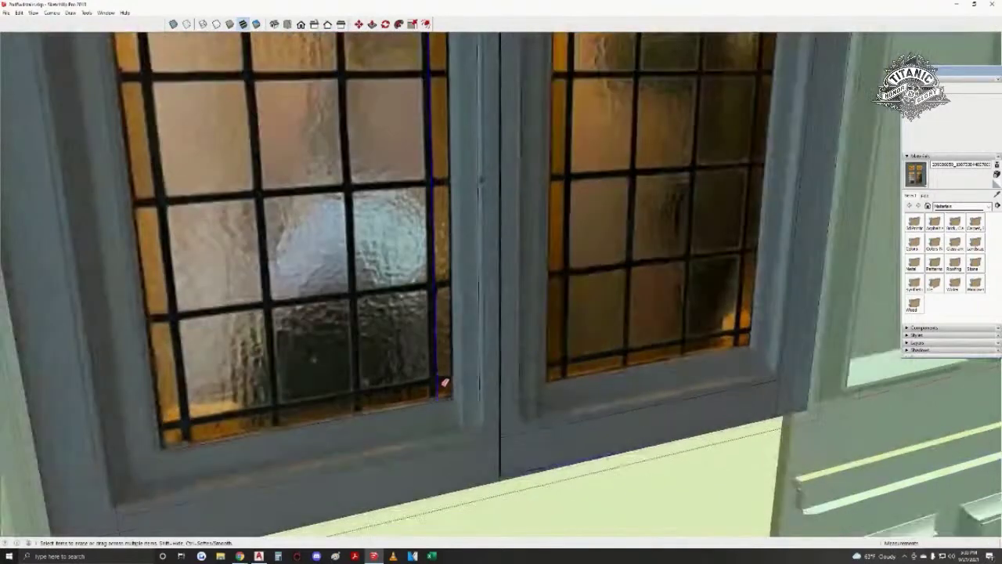
- Move the lower-left pane's face by its top edge to line it up with the upper-left pane
key("space")
scroll(385, 327, "down", 1)
left_click(367, 277)
scroll(368, 278, "down", 5)
scroll(438, 302, "up", 3)
key("m")
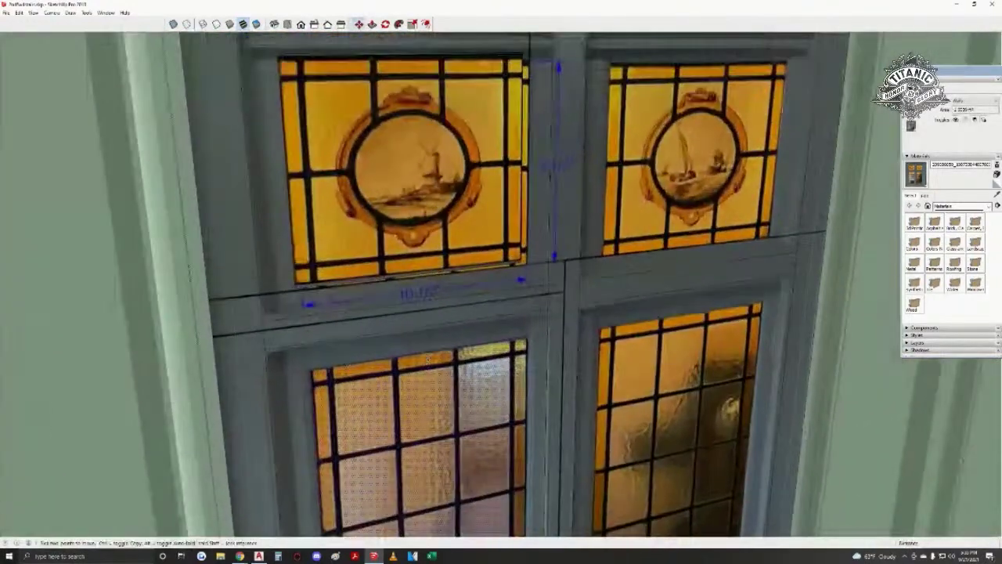
scroll(414, 353, "down", 1)
left_click(413, 354)
scroll(413, 354, "down", 2)
scroll(426, 374, "up", 3)
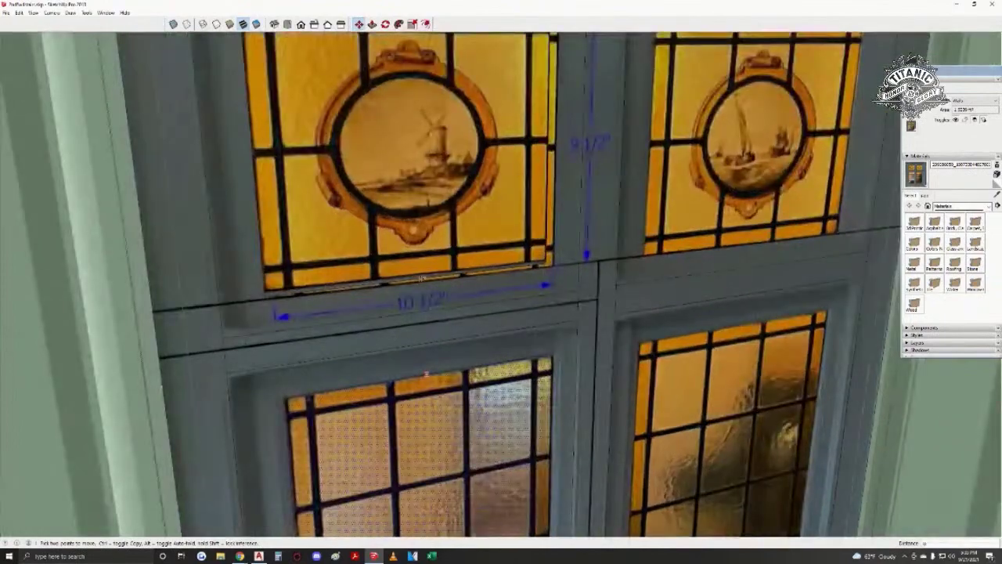
scroll(426, 373, "up", 1)
scroll(485, 313, "down", 6)
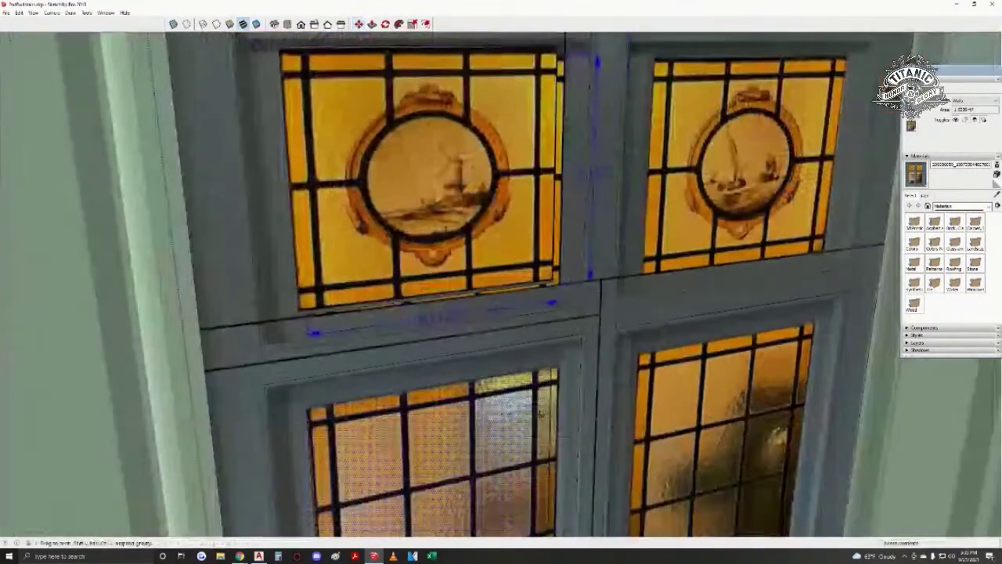
- Draw a vertical centre line from the midpoint of the window frame's top edge down to its bottom edge
key("space")
scroll(438, 348, "down", 2)
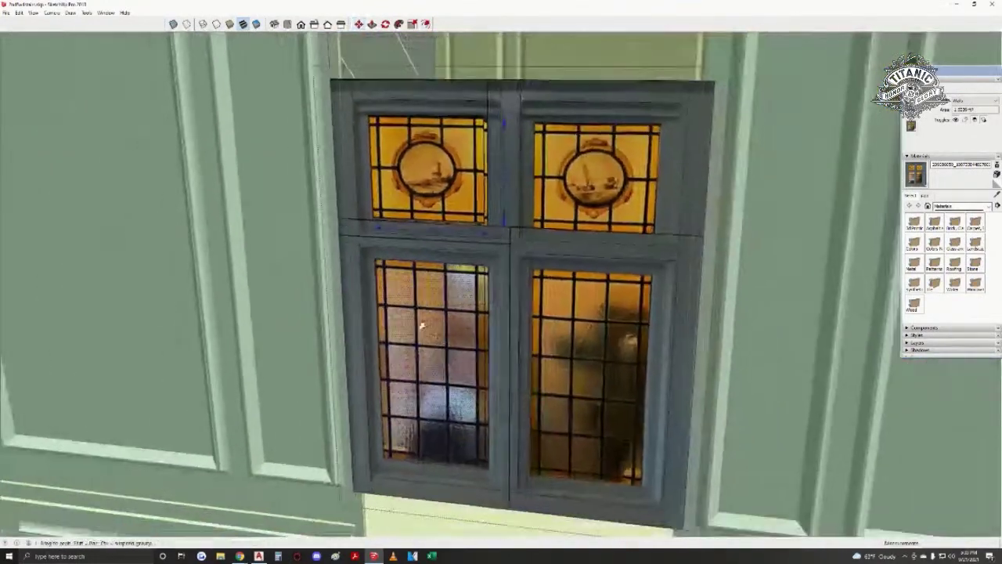
middle_click_drag(420, 329, 438, 270)
scroll(487, 407, "up", 3)
middle_click_drag(508, 376, 559, 343)
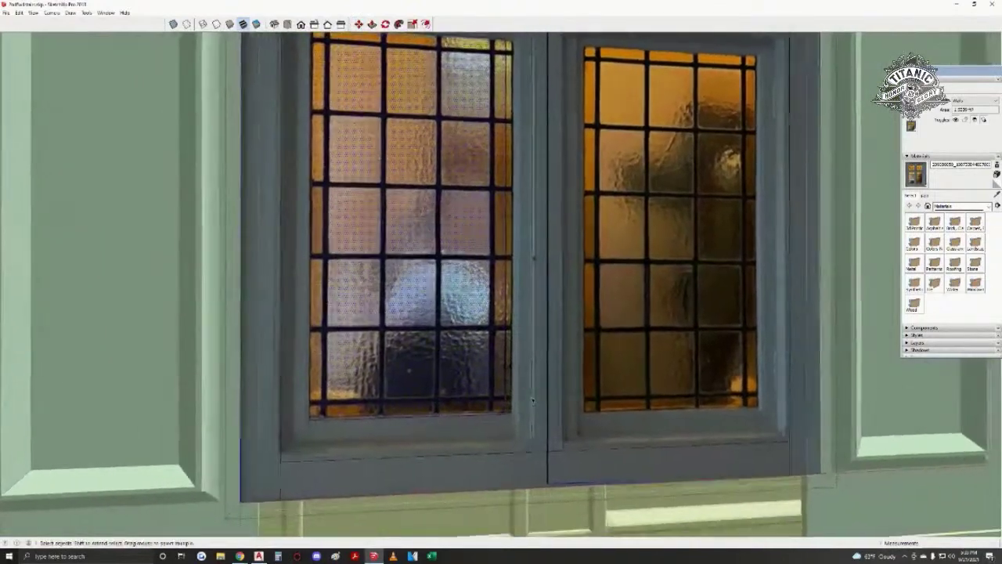
scroll(477, 281, "down", 2)
middle_click_drag(477, 282, 504, 364)
mouse_move(507, 248)
middle_mouse_down()
mouse_move(530, 253)
mouse_move(538, 371)
middle_mouse_up()
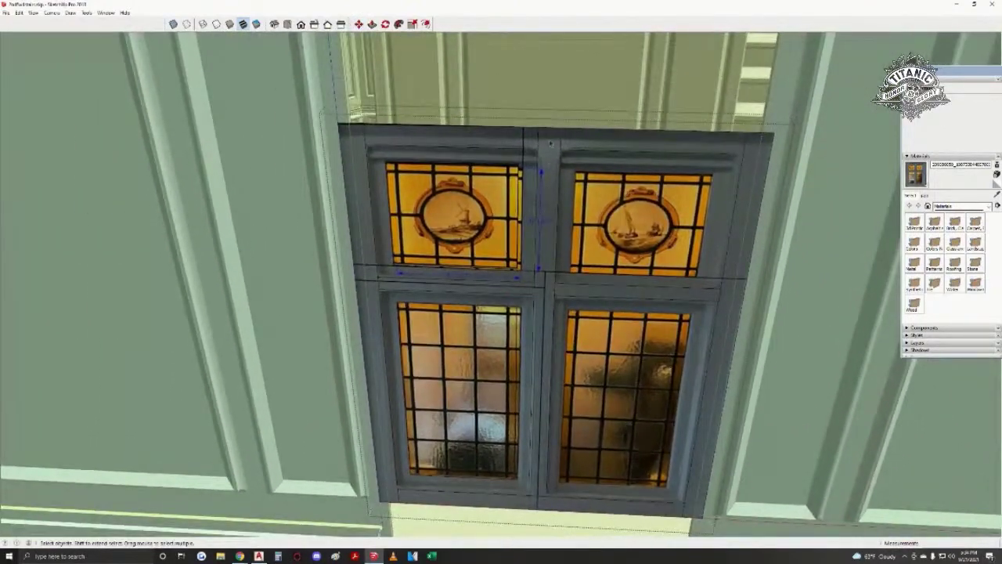
left_click(549, 127)
middle_click_drag(539, 188, 554, 161)
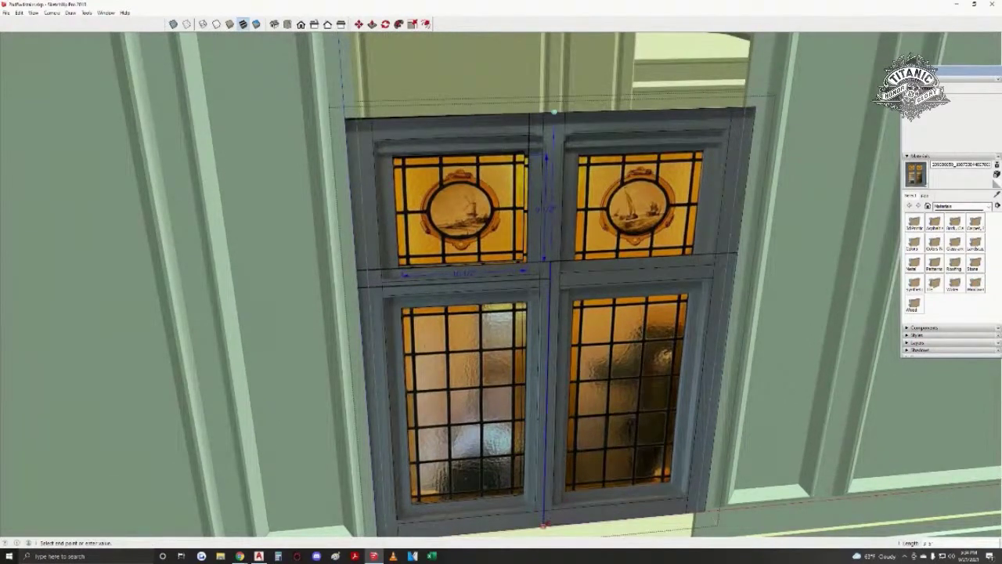
middle_click_drag(569, 485, 517, 372)
key("space")
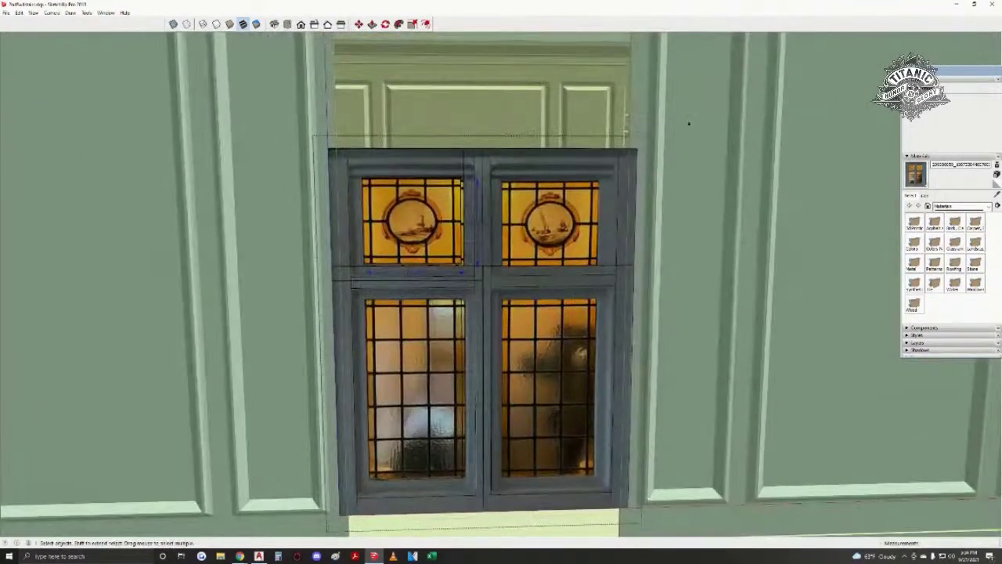
- Delete the half of the window to the right of the centre line
mouse_move(486, 532)
middle_mouse_down()
mouse_move(516, 334)
mouse_move(517, 391)
middle_mouse_up()
scroll(538, 319, "up", 3)
scroll(468, 265, "down", 2)
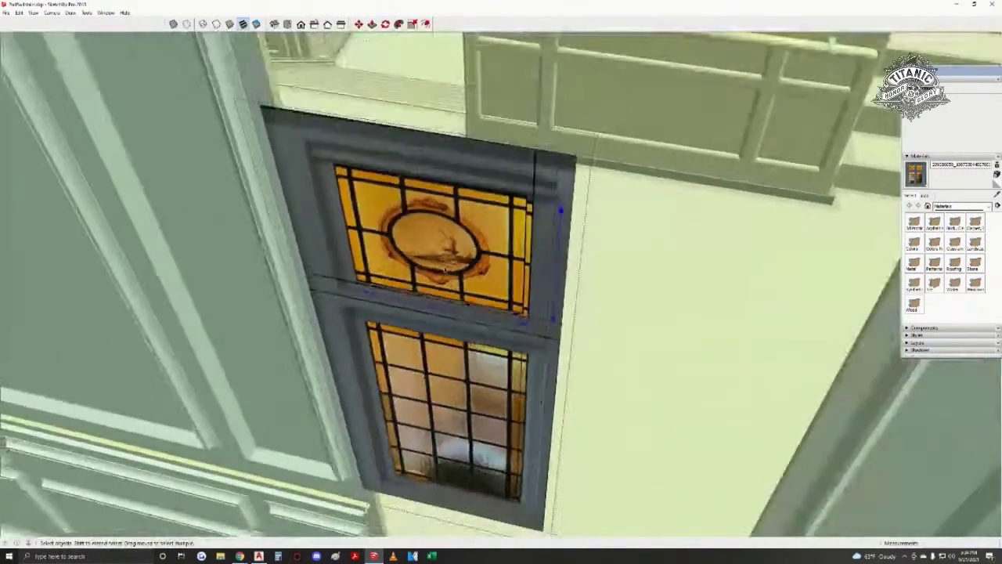
middle_click_drag(465, 263, 457, 313)
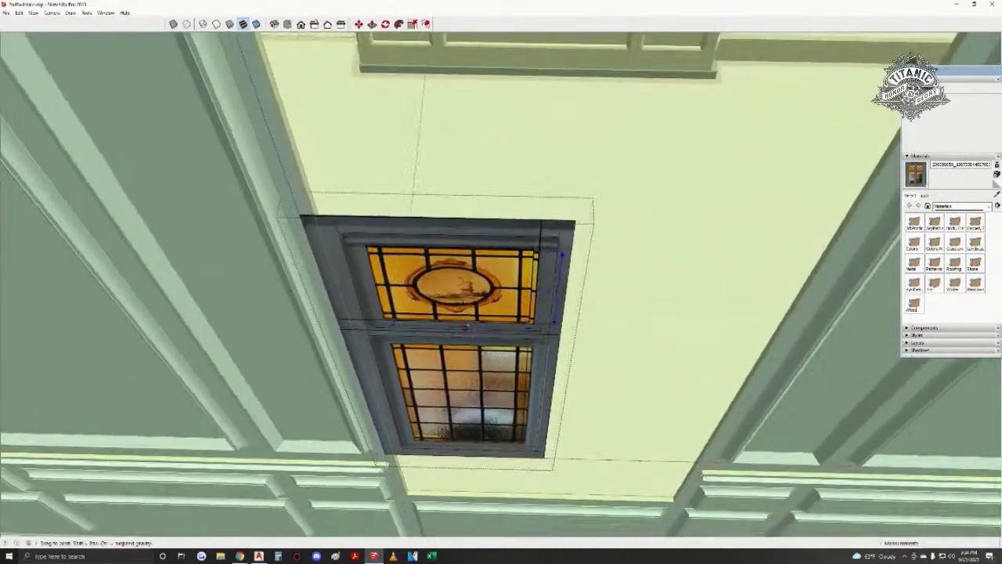
scroll(453, 296, "down", 1)
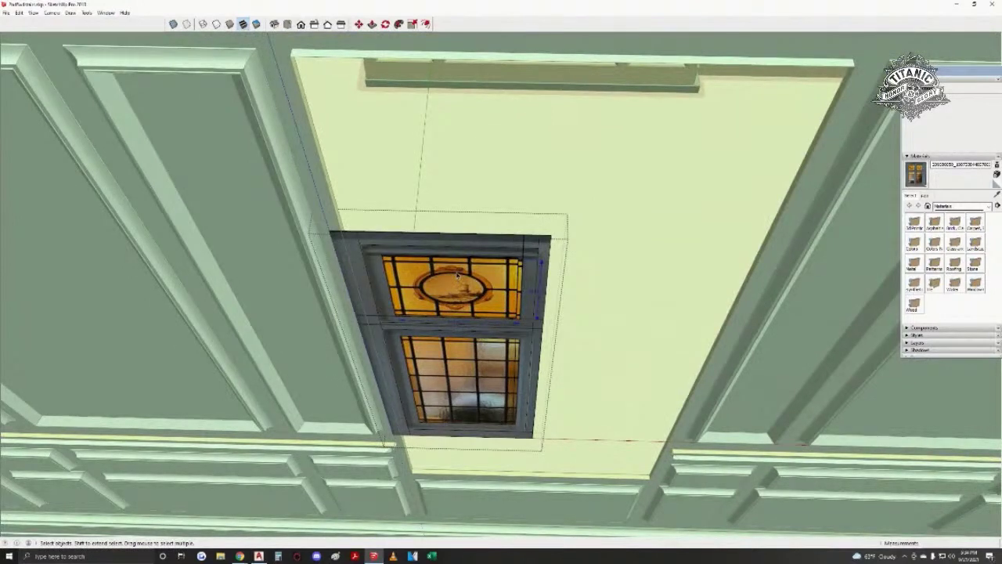
- Copy the whole left half of the window by rotating it 180 degrees about the centre line, filling the right half
left_click(375, 409)
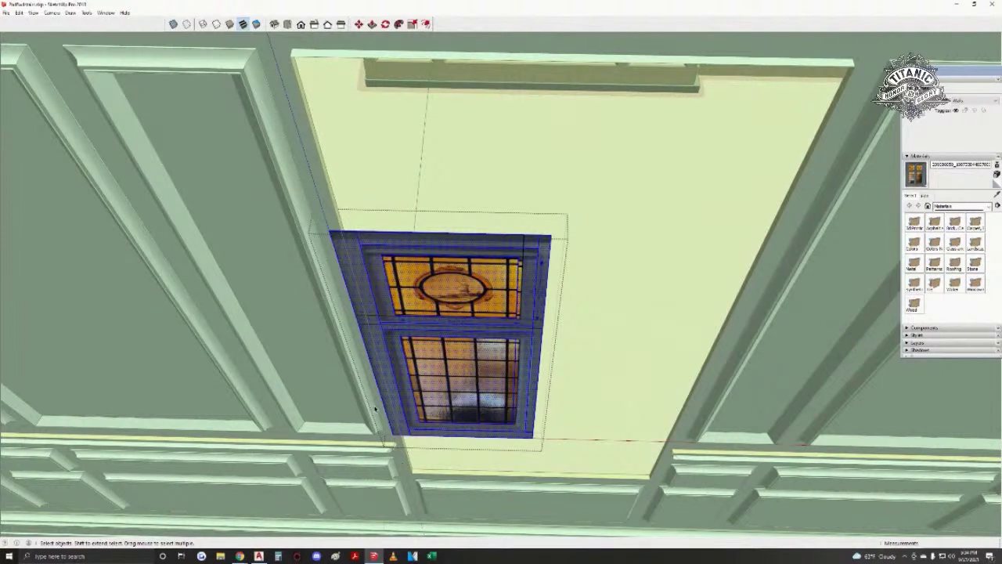
key("q")
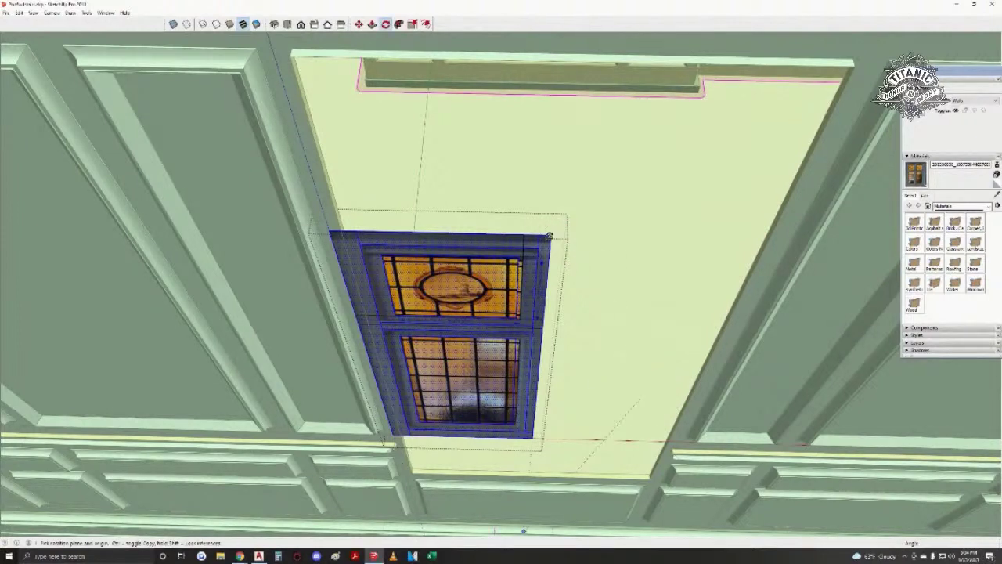
left_click(580, 233)
type("180")
key("Return")
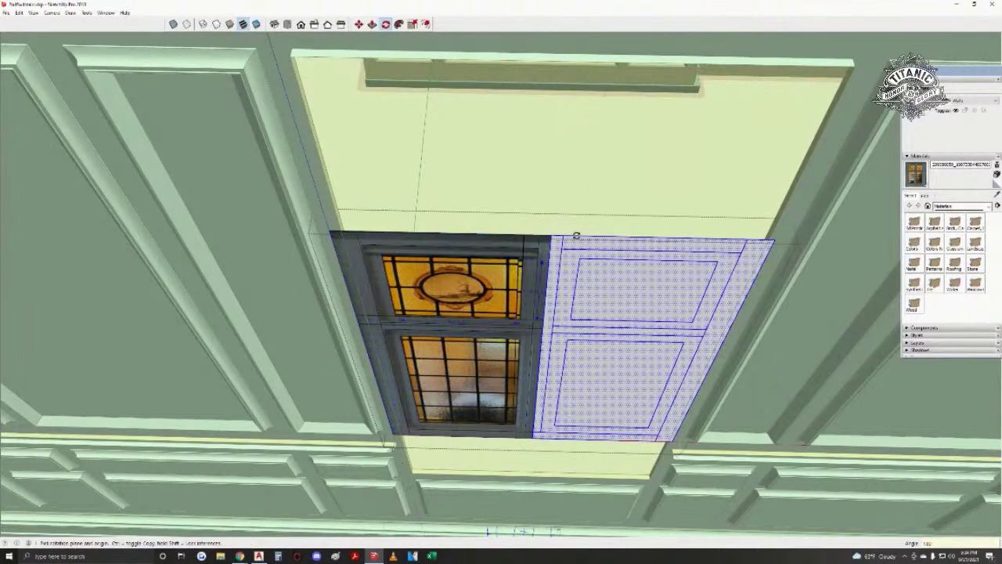
key("space")
left_click(555, 263)
- Examine the copied window half beside the textured original, and look over the panelling around the staircase
scroll(552, 261, "up", 1)
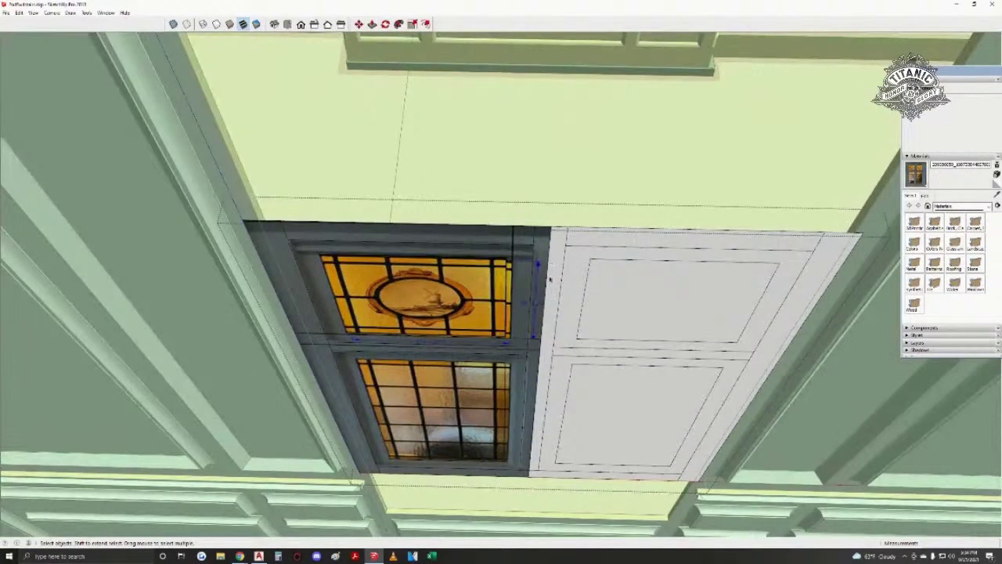
middle_click_drag(552, 260, 610, 197)
scroll(611, 199, "down", 1)
middle_click_drag(616, 363, 493, 317)
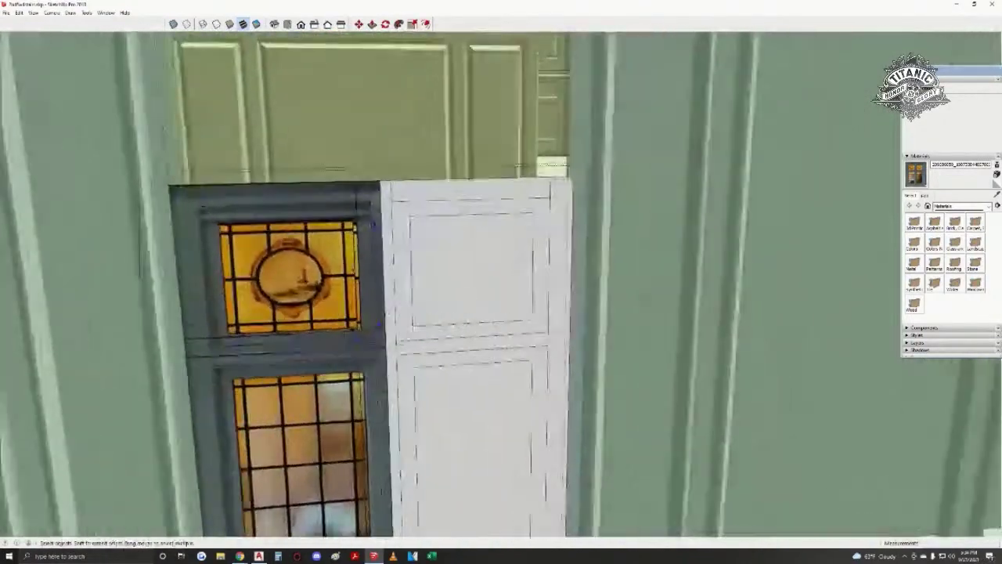
scroll(359, 216, "up", 4)
middle_click_drag(369, 170, 478, 192, "shift")
scroll(479, 192, "down", 2)
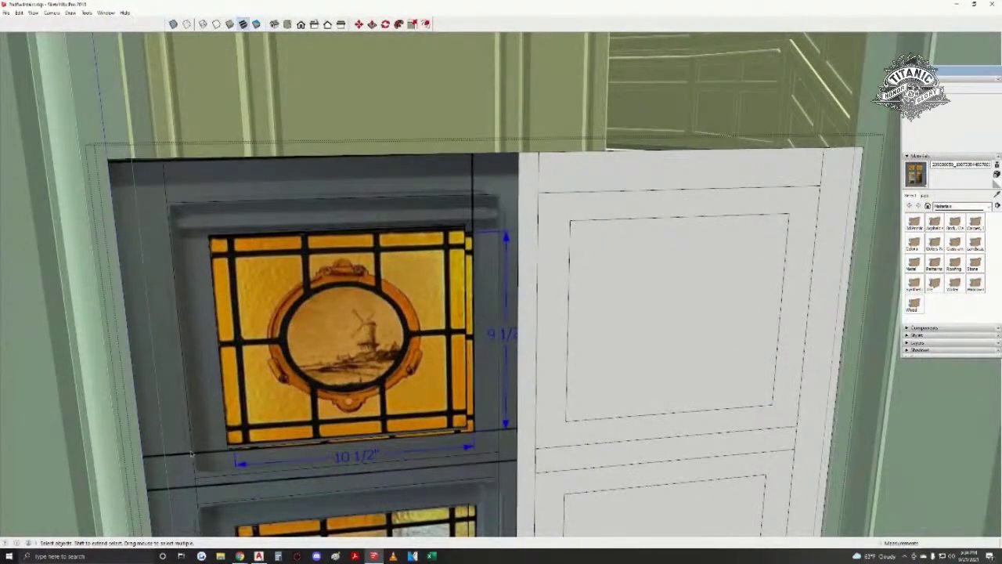
scroll(443, 236, "down", 2)
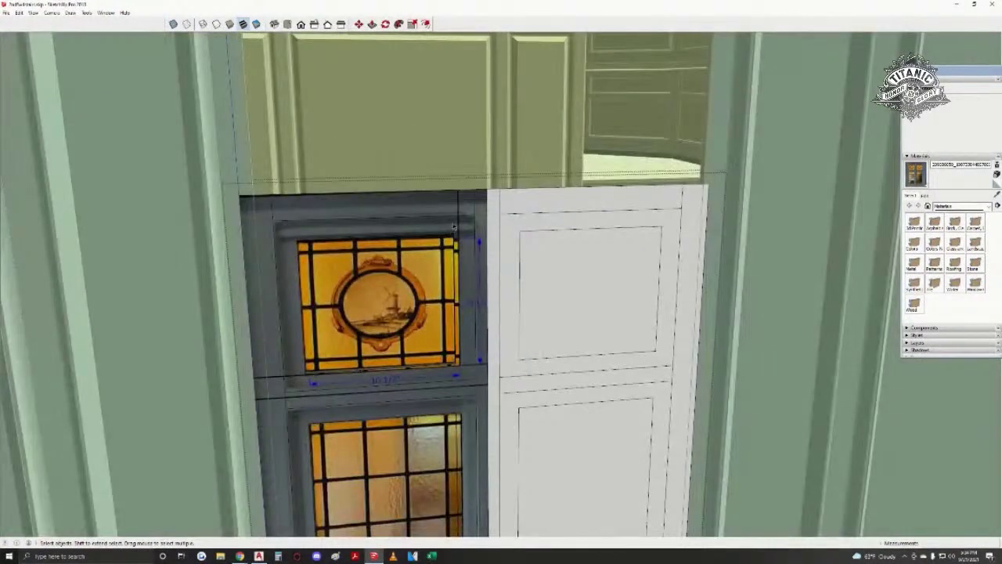
scroll(454, 226, "up", 2)
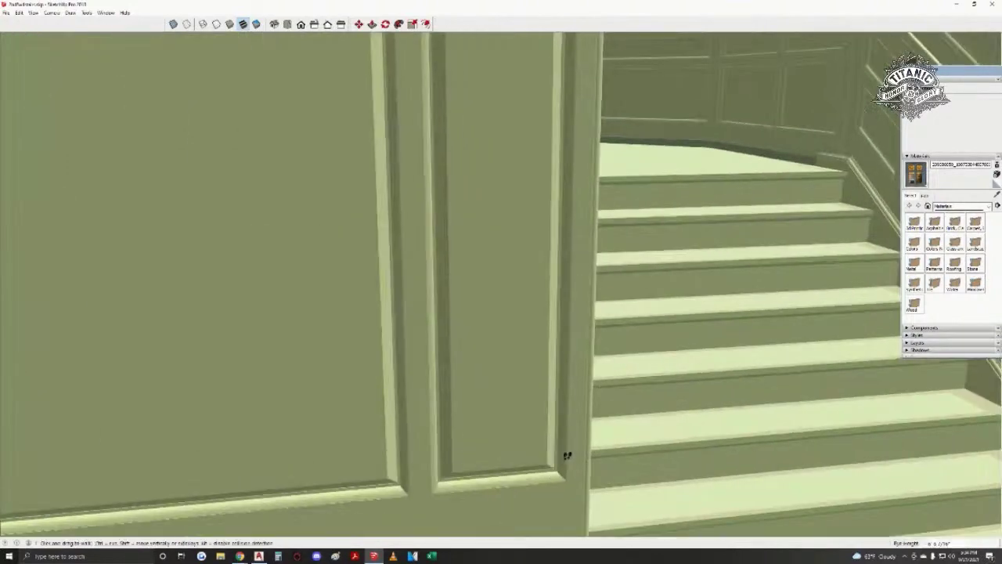
mouse_move(564, 458)
middle_mouse_down()
mouse_move(553, 465)
mouse_move(425, 421)
mouse_move(409, 315)
mouse_move(431, 134)
mouse_move(530, 214)
mouse_move(749, 295)
mouse_move(29, 396)
mouse_move(581, 370)
mouse_move(407, 365)
mouse_move(398, 376)
mouse_move(404, 94)
mouse_move(409, 303)
mouse_move(465, 287)
mouse_move(469, 173)
mouse_move(532, 213)
mouse_move(582, 222)
middle_mouse_up()
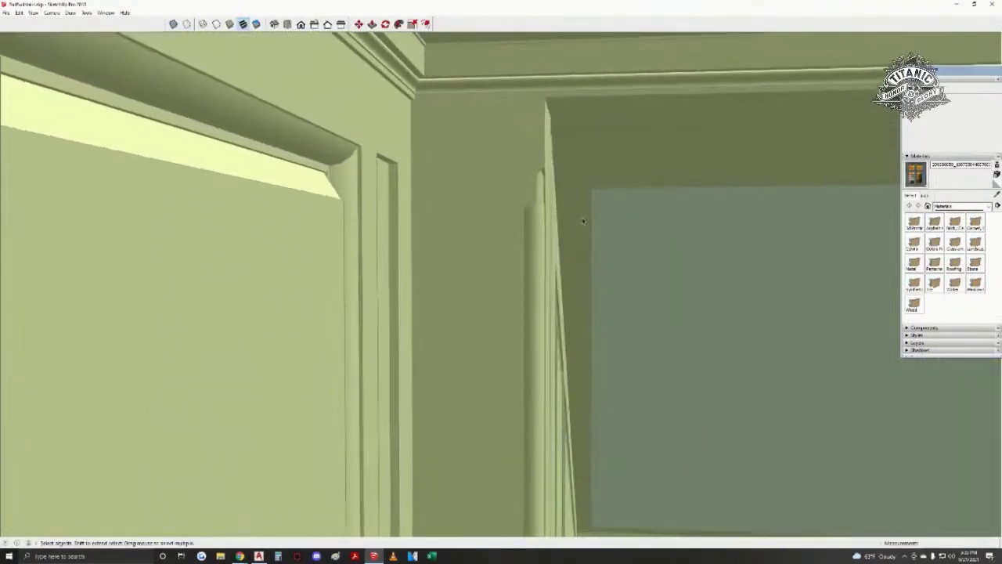
mouse_move(513, 214)
middle_mouse_down()
mouse_move(458, 180)
mouse_move(421, 193)
mouse_move(512, 181)
mouse_move(594, 188)
mouse_move(549, 183)
middle_mouse_up()
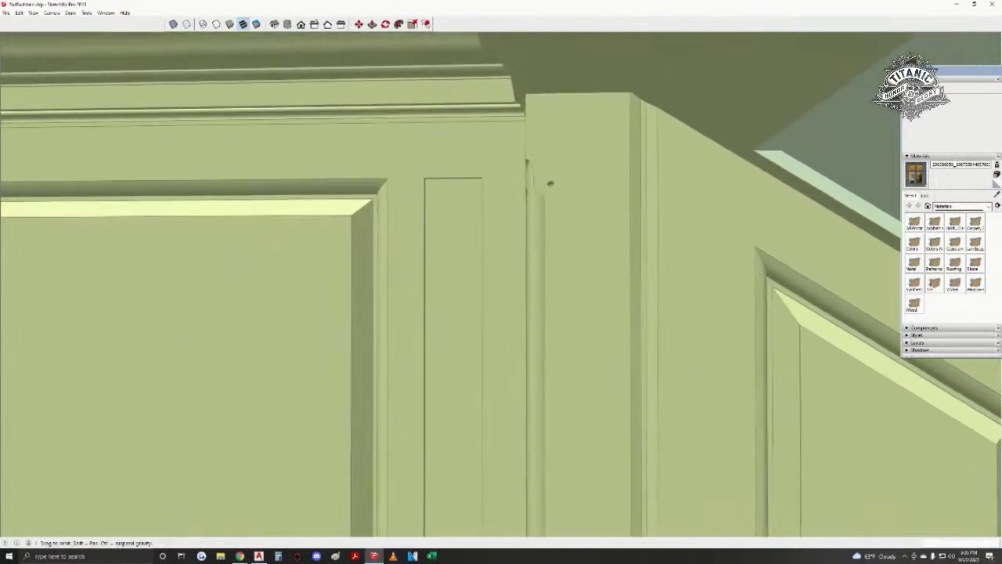
- Erase the leftover centre-line edges between the two halves of the window frame, merging the centre stile and bottom rail
key("w")
mouse_move(594, 272)
left_mouse_down()
mouse_move(219, 180)
mouse_move(474, 238)
left_mouse_up()
key("space")
middle_click_drag(474, 238, 241, 306)
scroll(428, 267, "up", 5)
left_click_drag(241, 305, 638, 274)
middle_click_drag(638, 274, 648, 277)
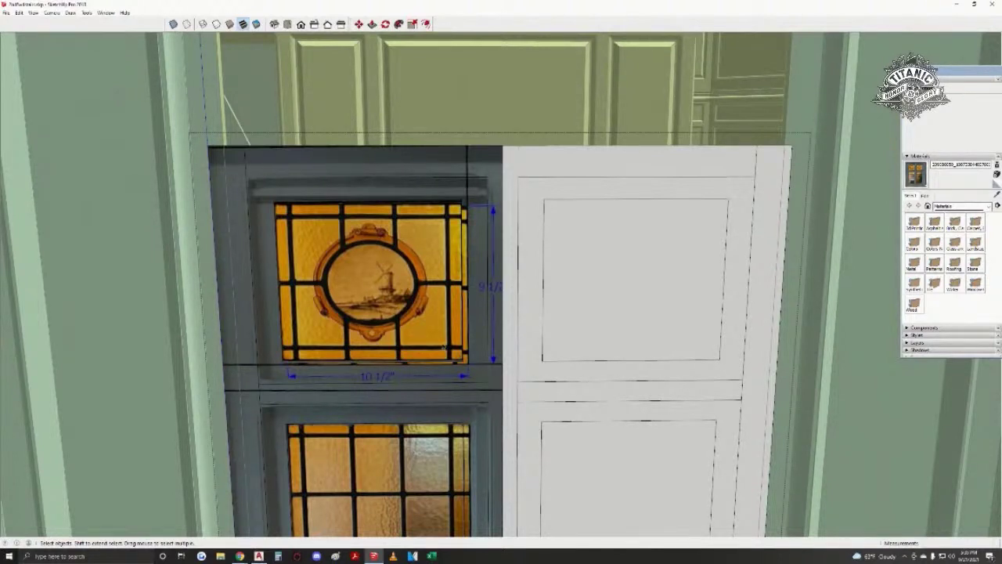
middle_click_drag(444, 348, 548, 339, "shift")
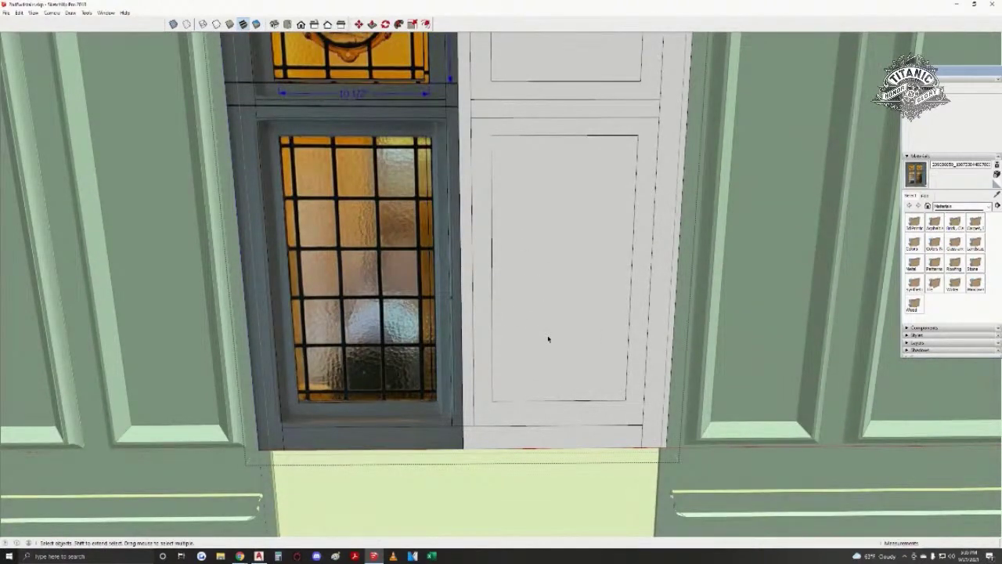
middle_click_drag(517, 396, 540, 382)
left_click(540, 376)
middle_click_drag(554, 141, 564, 304, "shift")
scroll(564, 148, "up", 2)
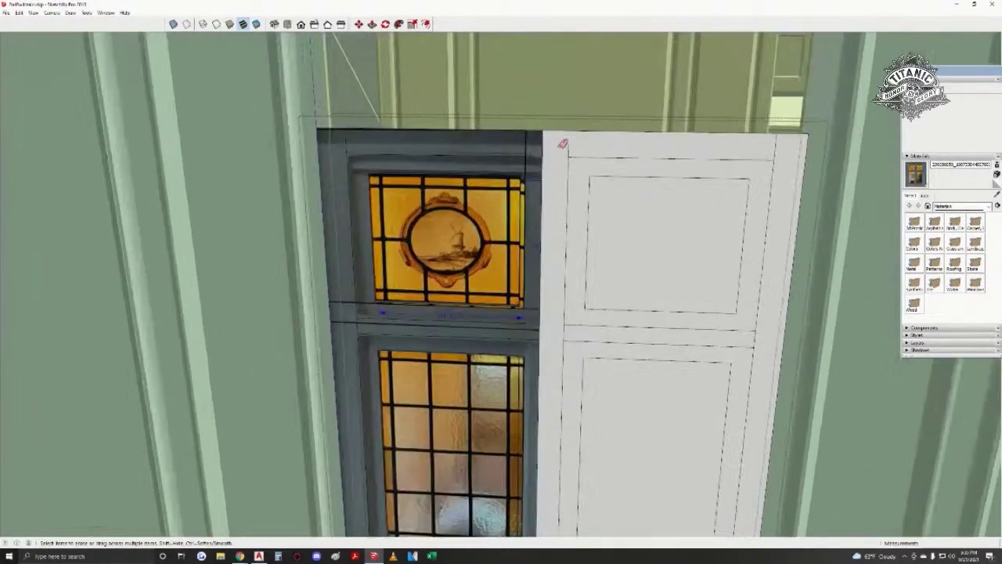
middle_click_drag(450, 276, 474, 292)
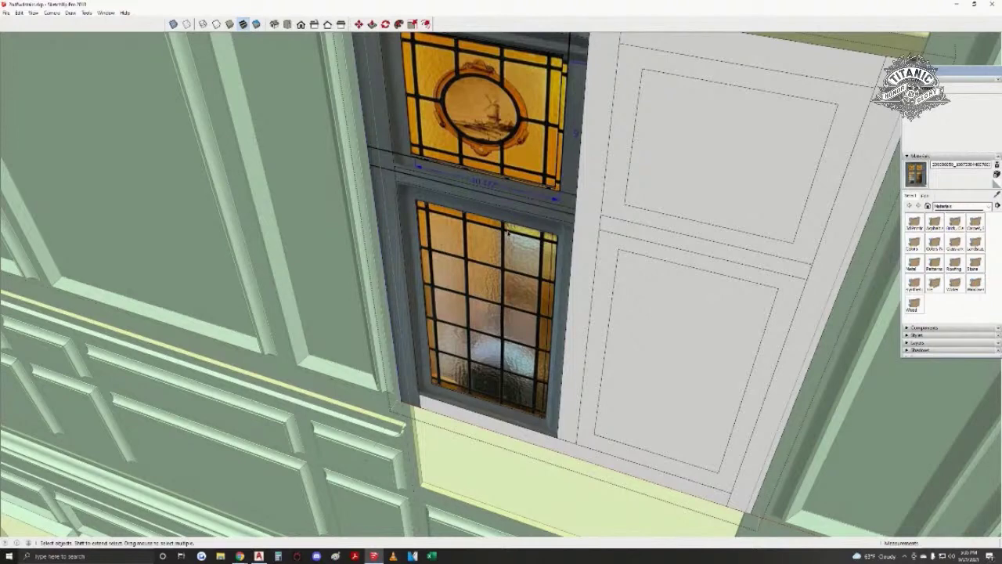
- Delete the upper and lower glass pane faces in both halves of the window to open up the frame
mouse_move(367, 268)
middle_mouse_down()
mouse_move(489, 206)
mouse_move(518, 224)
middle_mouse_up()
middle_click_drag(386, 204, 427, 259, "shift")
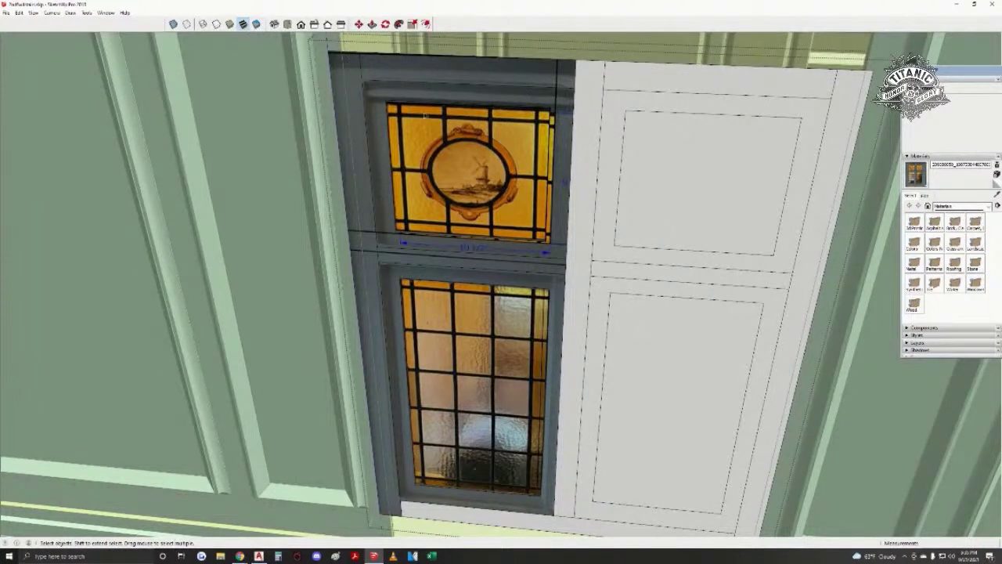
left_click(452, 188)
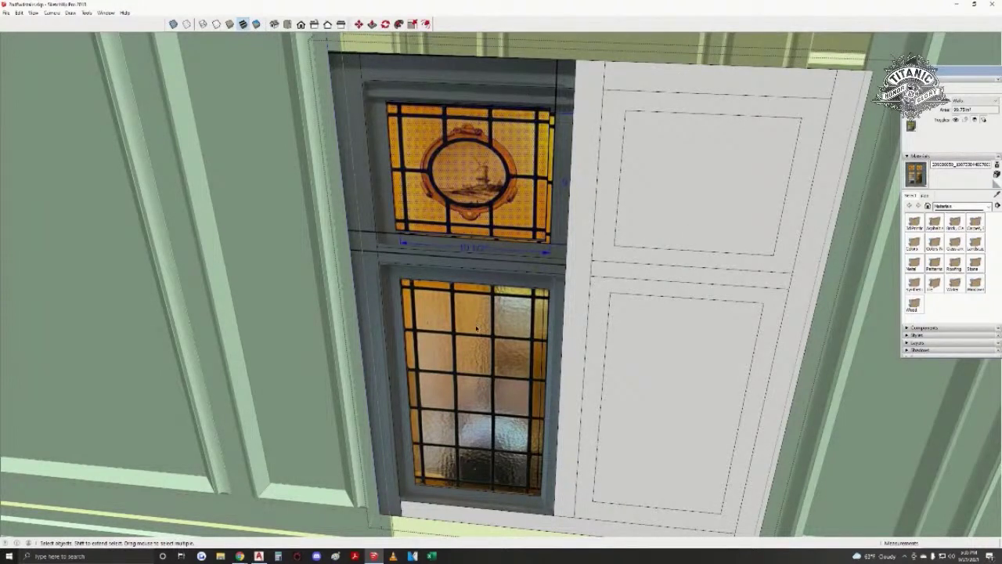
left_click(659, 425)
left_click(680, 213, "shift")
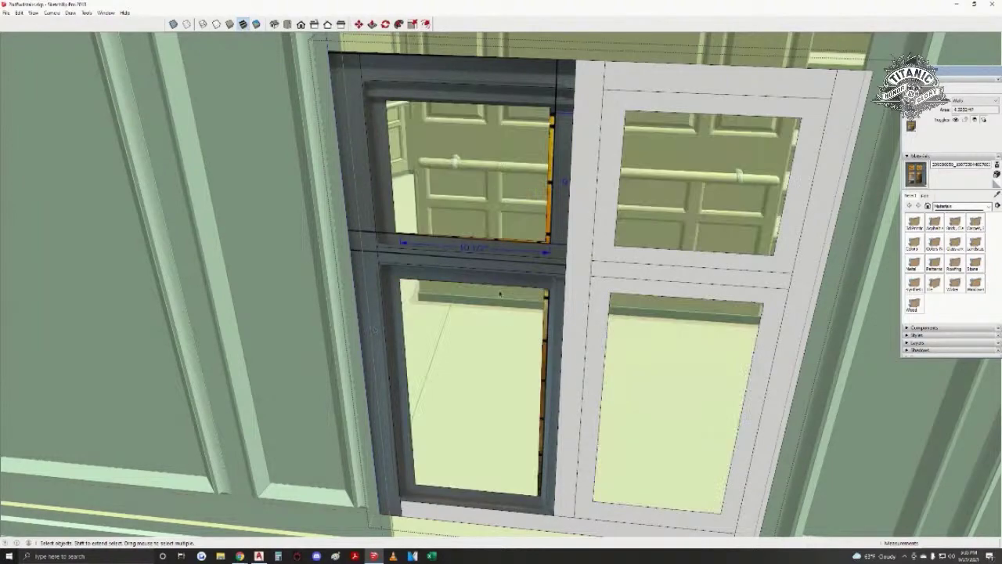
- Push the frame face around the lower-left opening inward and recess the one around the lower-right opening to match
mouse_move(501, 266)
middle_mouse_down()
mouse_move(522, 259)
mouse_move(501, 258)
middle_mouse_up()
scroll(493, 251, "down", 1)
middle_click_drag(493, 298, 501, 333)
scroll(510, 439, "up", 4)
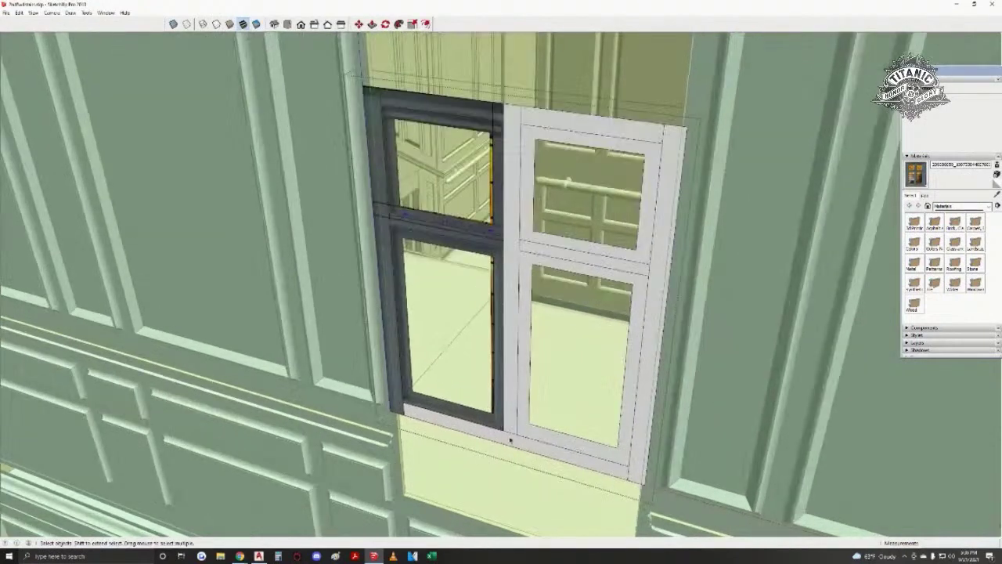
scroll(359, 406, "up", 3)
scroll(362, 379, "up", 2)
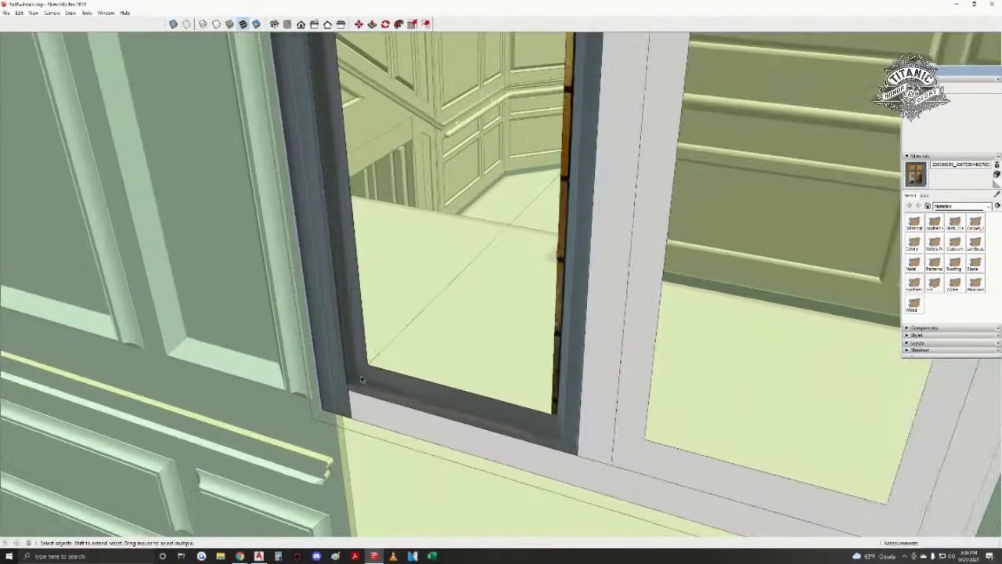
key("p")
left_click(371, 378)
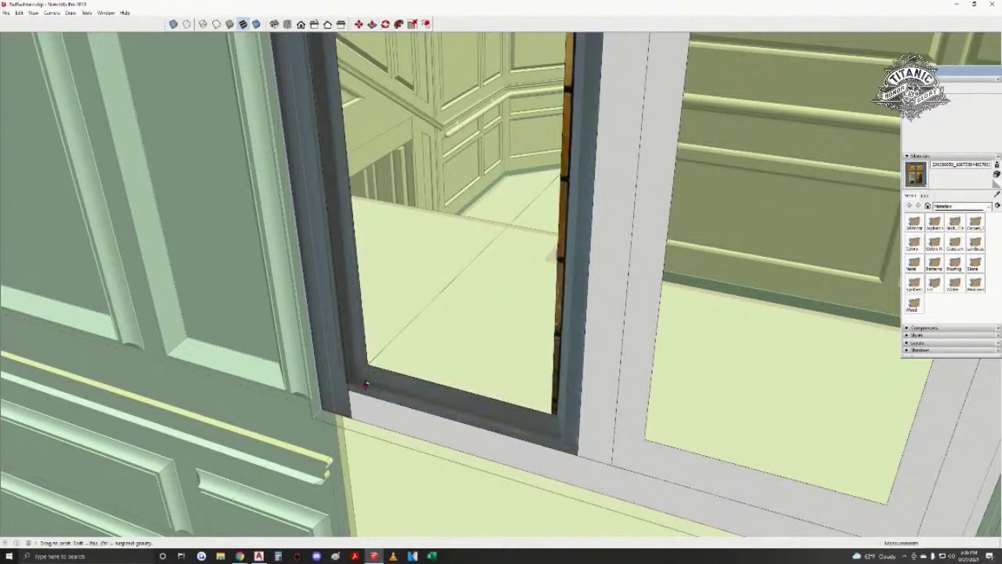
scroll(368, 365, "up", 3)
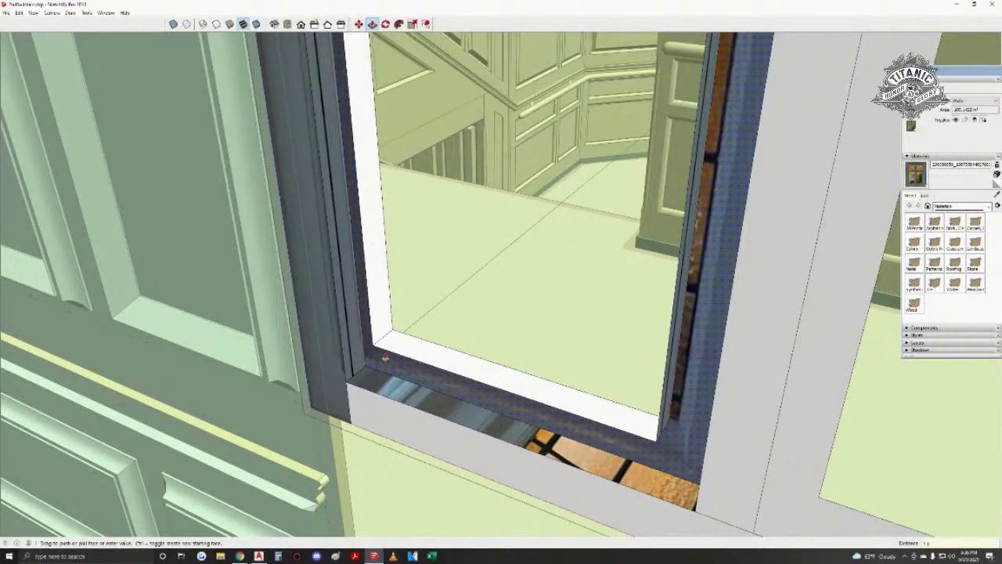
middle_click_drag(384, 357, 535, 358)
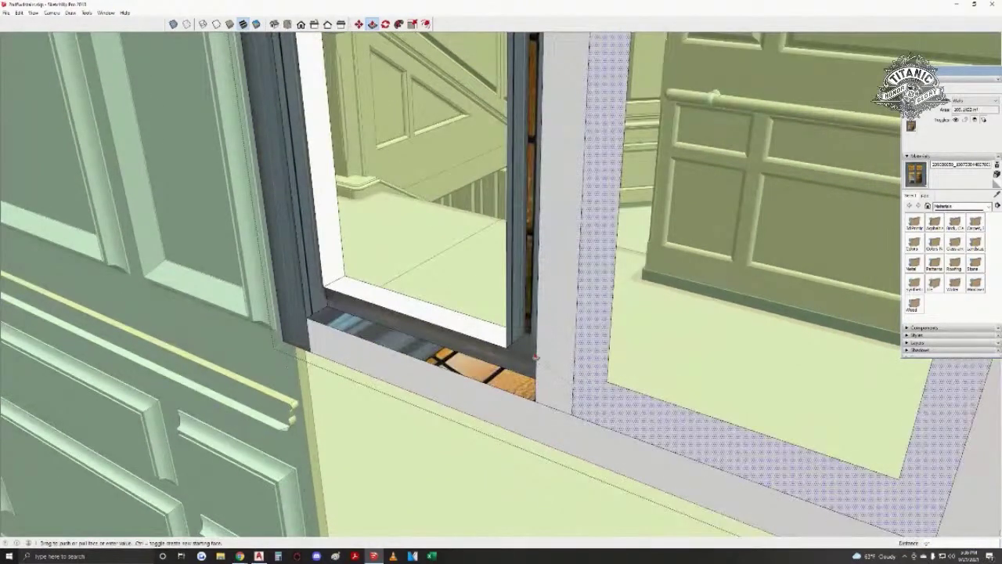
left_click(536, 358)
- Recess the frame faces around the two upper openings to the same depth as the lower ones
middle_click_drag(547, 196, 555, 297, "shift")
left_click(525, 192)
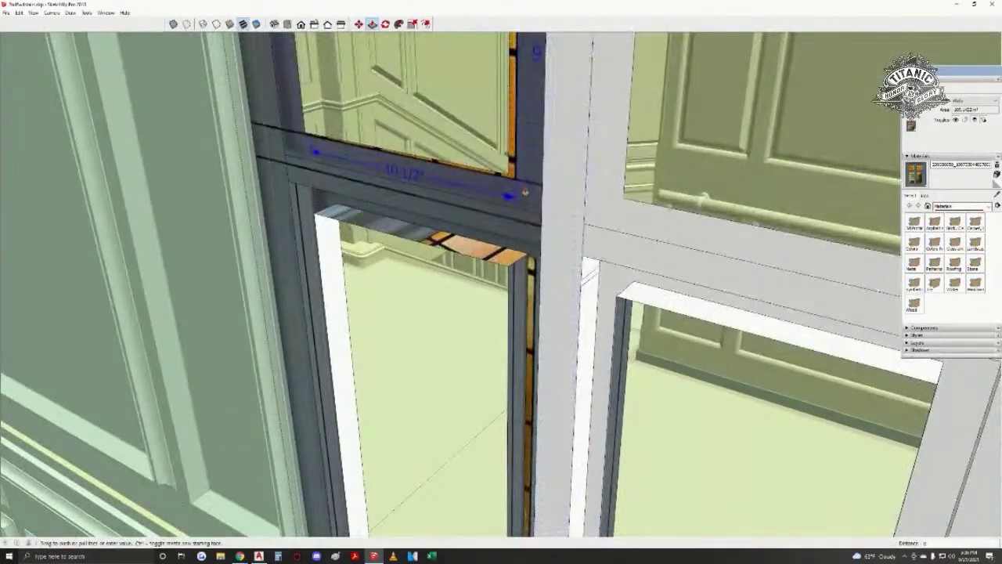
left_click(615, 273)
left_click(608, 217)
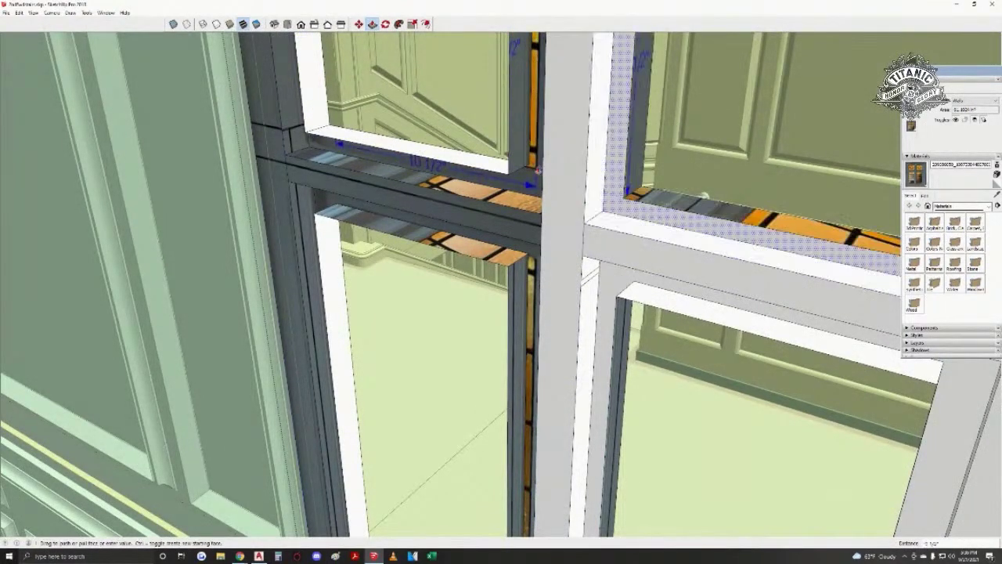
left_click(537, 169)
key("space")
- Sample the default material from the centre stile and replace the photo texture on all matching faces with it
middle_click_drag(319, 181, 486, 245)
left_click(552, 220, "alt")
left_click(527, 192, "shift")
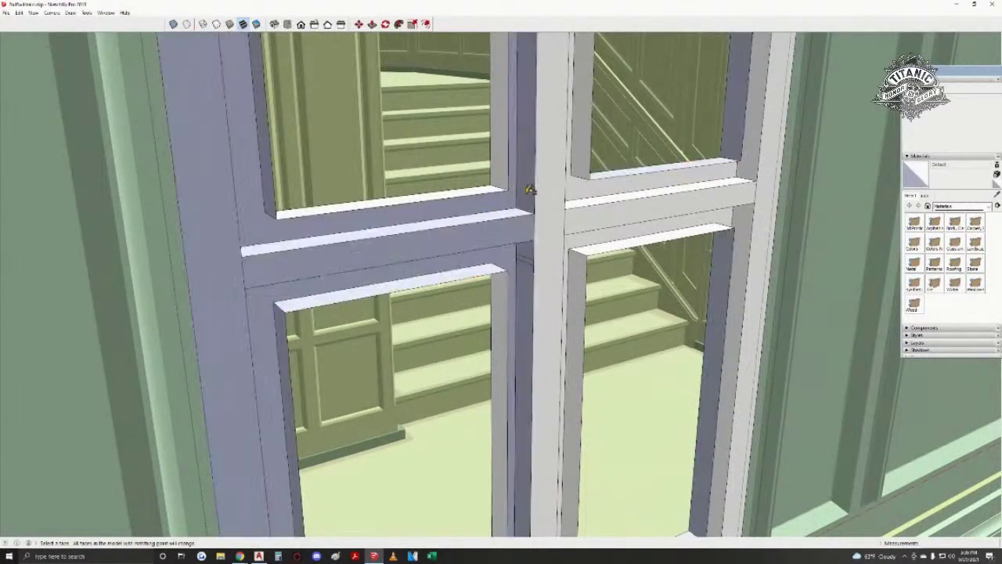
- Orient all the connected window frame faces to match the front side of the centre stile
right_click(549, 253)
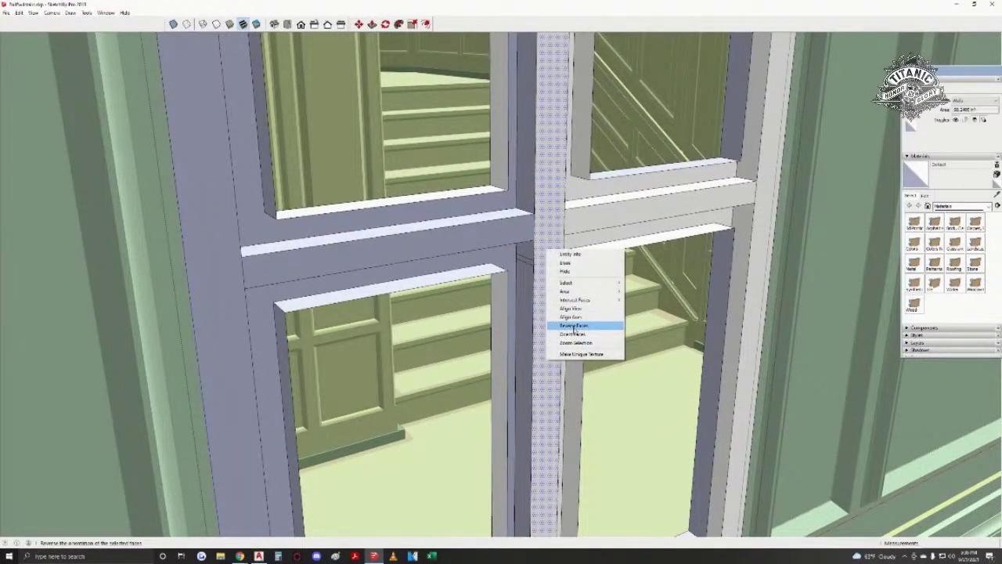
left_click(578, 334)
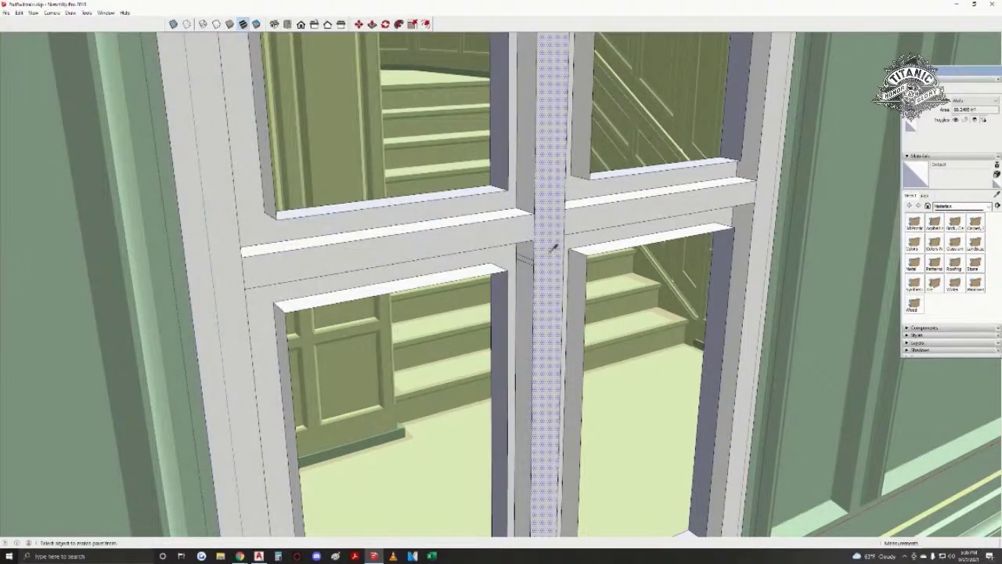
mouse_move(532, 251)
middle_mouse_down()
mouse_move(548, 259)
mouse_move(575, 235)
mouse_move(579, 256)
mouse_move(655, 364)
mouse_move(481, 392)
mouse_move(407, 436)
mouse_move(479, 418)
mouse_move(374, 353)
mouse_move(363, 411)
mouse_move(511, 339)
middle_mouse_up()
left_click(457, 411)
key("space")
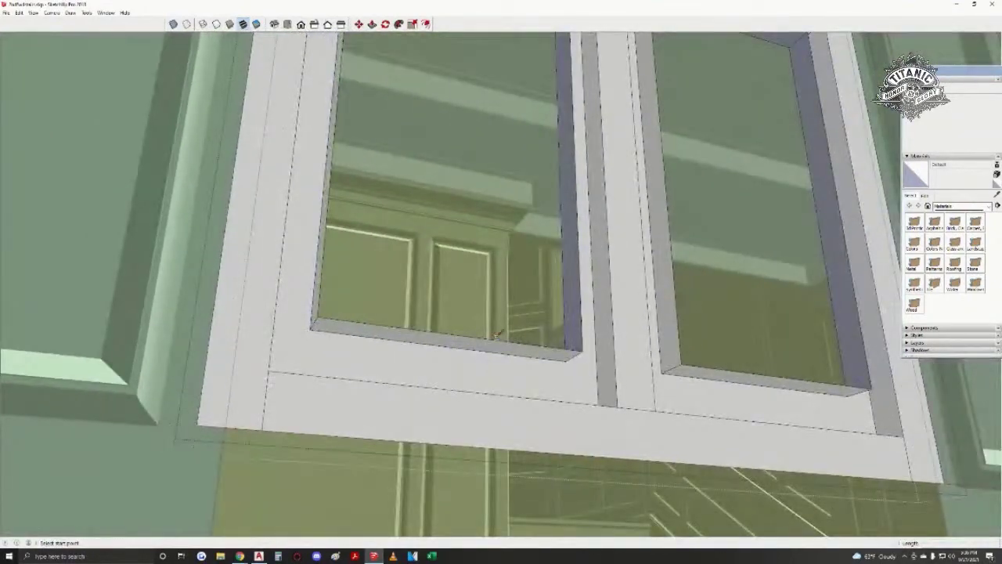
- Fill the two lower openings with faces by drawing a line across a corner of each, and erase those lines
left_click(502, 341)
left_click(580, 322)
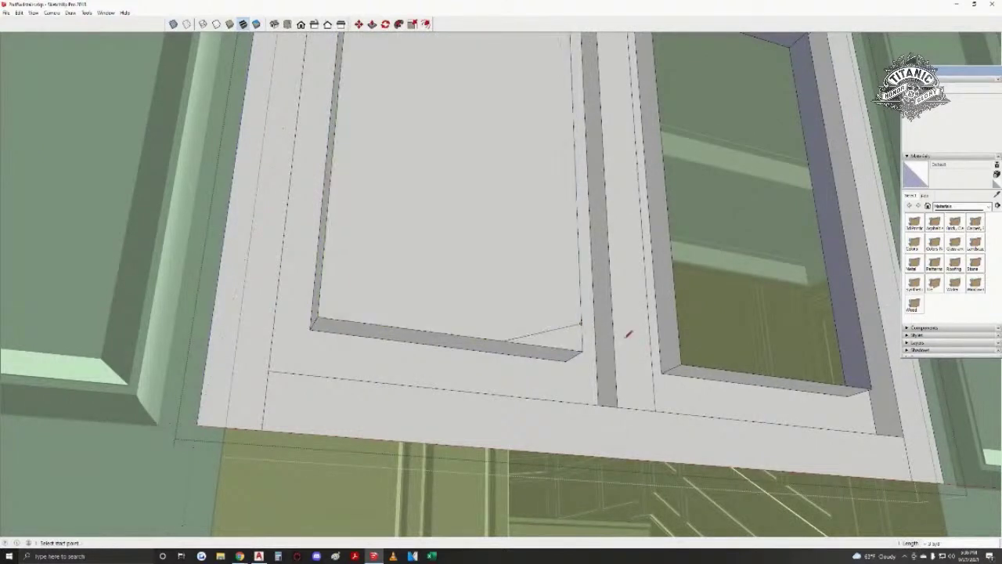
left_click(699, 362)
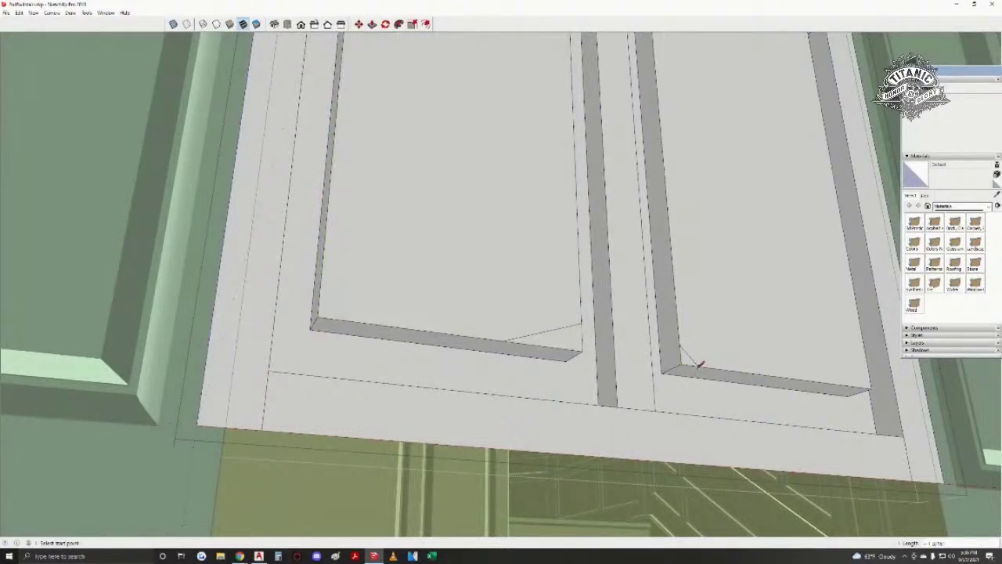
middle_click_drag(541, 226, 598, 258)
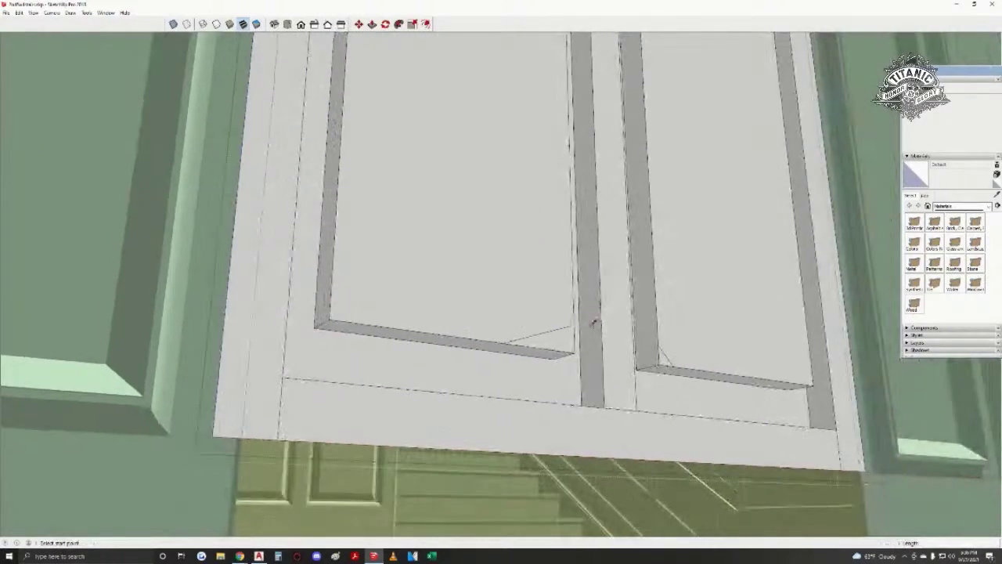
key("e")
- Fill the two upper openings with faces by drawing short corner lines, and erase the leftover lines
middle_click_drag(666, 356, 660, 313)
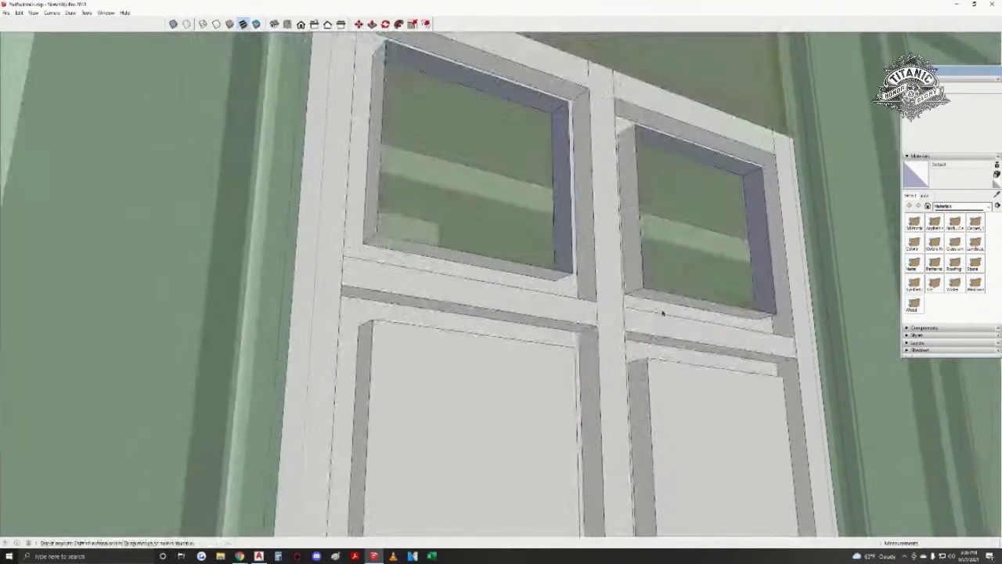
key("l")
left_click(642, 273)
key("e")
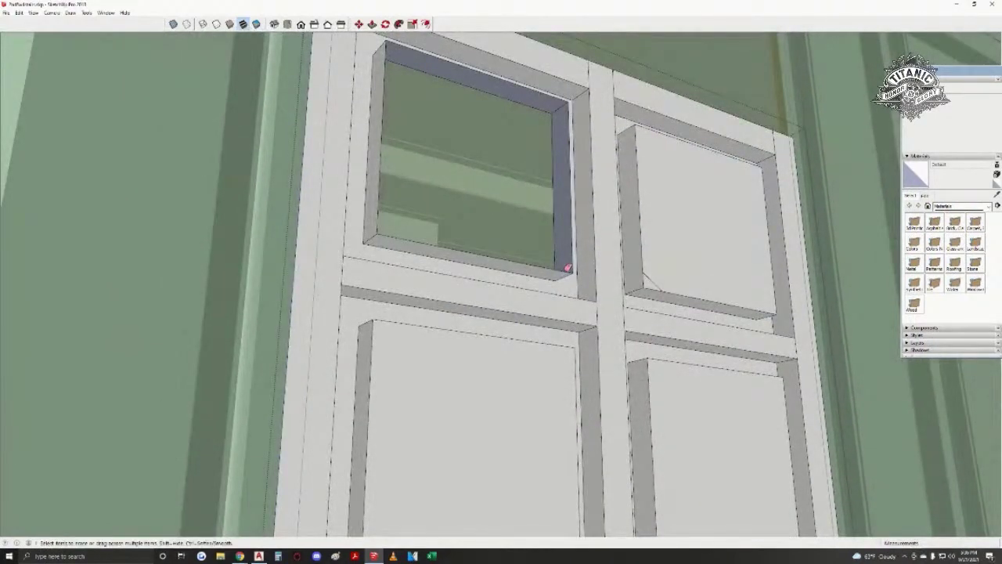
key("l")
left_click(564, 273)
left_click(567, 268)
key("e")
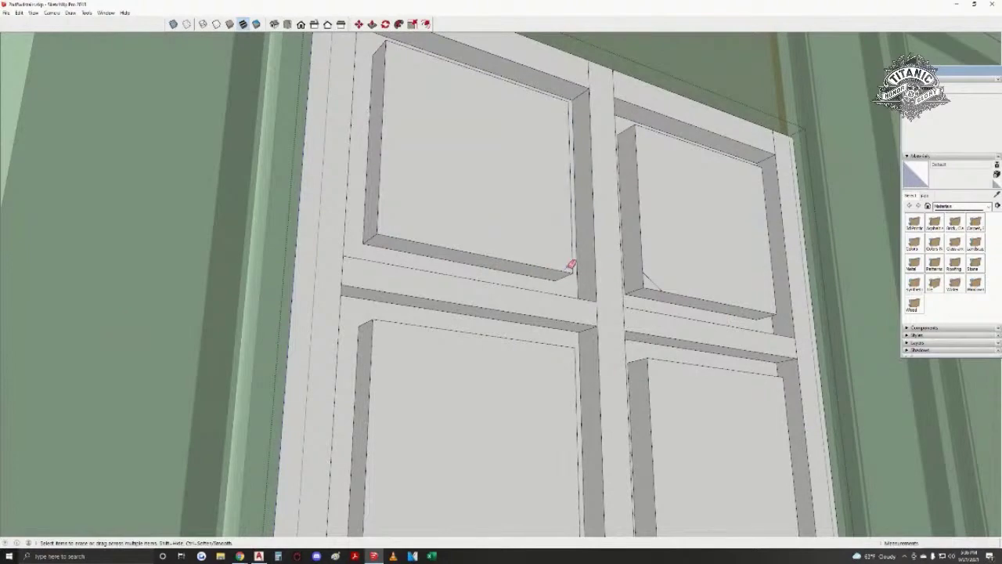
mouse_move(655, 273)
middle_mouse_down()
mouse_move(633, 240)
mouse_move(649, 258)
mouse_move(600, 217)
mouse_move(537, 201)
mouse_move(543, 175)
middle_mouse_up()
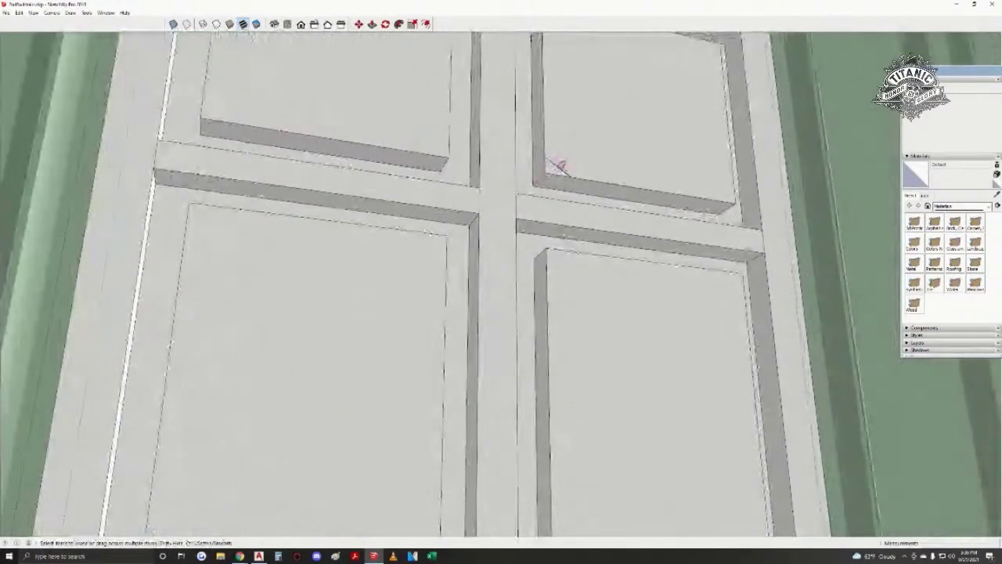
- Select all four pane faces and move them back until they are flush with the recessed frame faces
key("space")
scroll(670, 225, "down", 2)
left_click(626, 185)
left_click(600, 275, "shift")
left_click(485, 258, "shift")
left_click(408, 150, "shift")
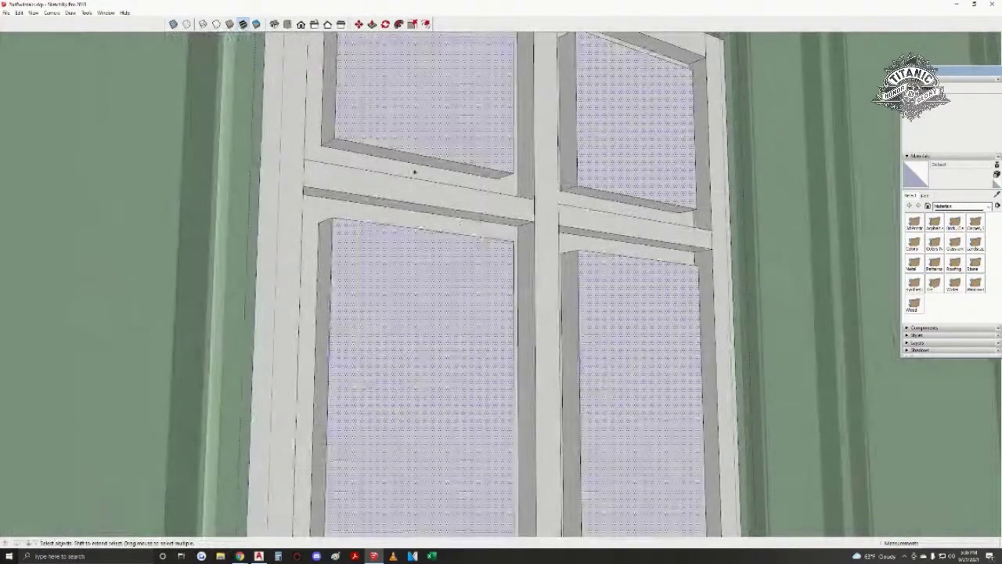
middle_click_drag(461, 223, 462, 425)
scroll(464, 415, "down", 1)
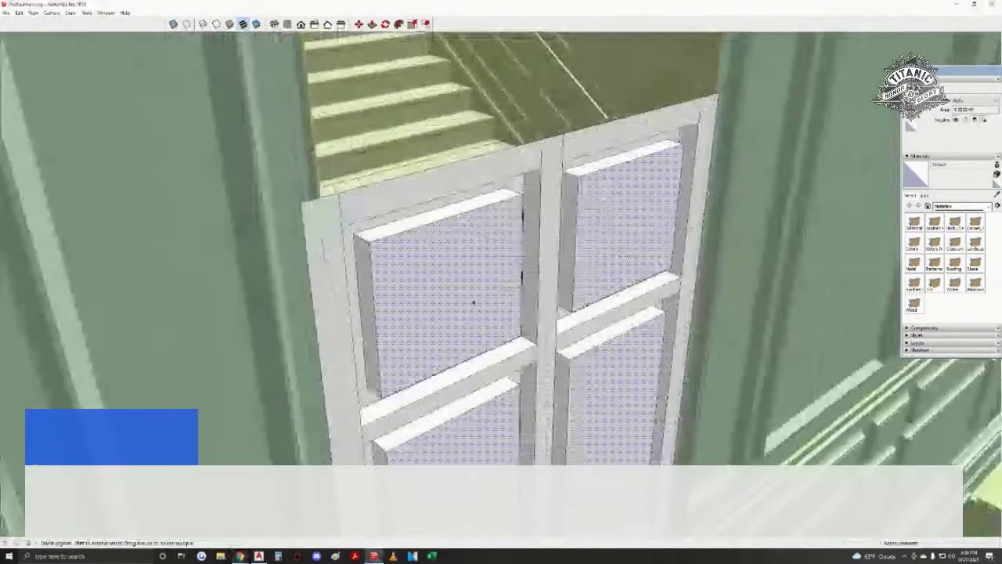
middle_click_drag(472, 302, 487, 337)
key("m")
left_click(472, 321)
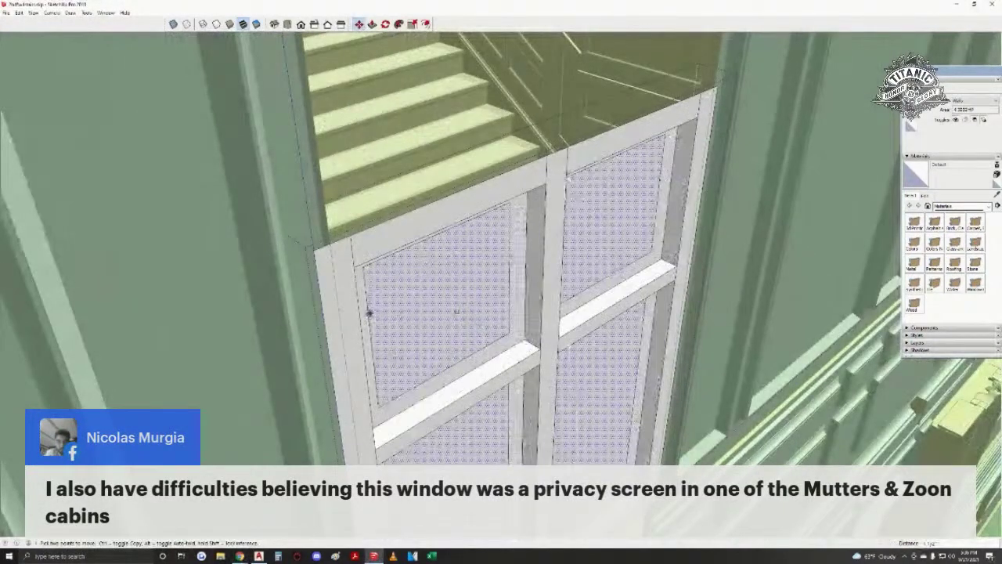
- Examine the recessed window frame up close and in relation to the surrounding wall panelling
middle_click_drag(465, 427, 441, 345)
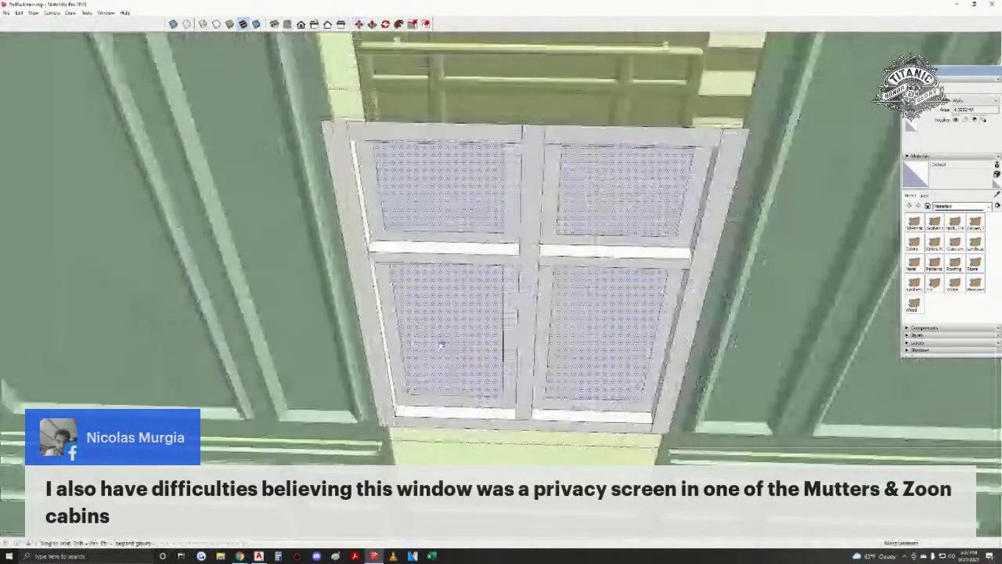
scroll(441, 345, "up", 10)
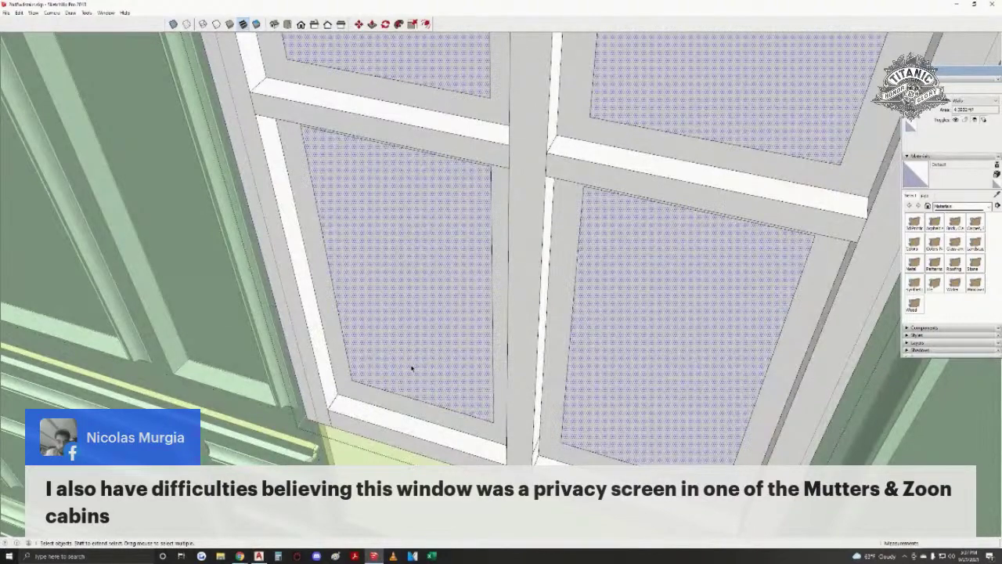
mouse_move(413, 368)
middle_mouse_down()
mouse_move(498, 329)
mouse_move(487, 342)
mouse_move(539, 310)
mouse_move(399, 381)
middle_mouse_up()
scroll(423, 368, "down", 4)
middle_click_drag(629, 367, 242, 326, "shift")
scroll(435, 349, "down", 2)
middle_click_drag(435, 350, 692, 350, "shift")
middle_click_drag(481, 324, 477, 294)
scroll(445, 382, "up", 3)
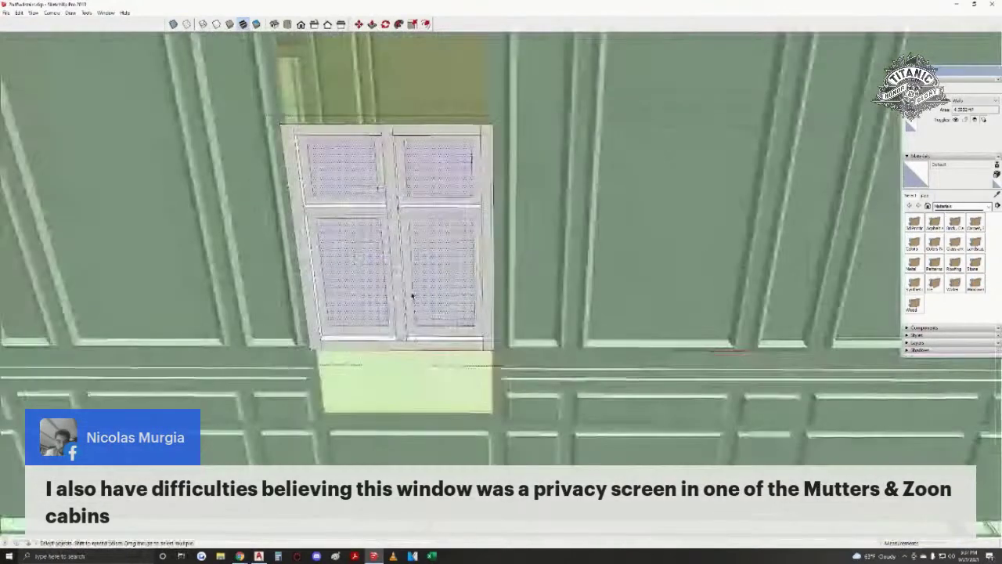
- Delete the four selected pane faces to leave the window openings clear
middle_click_drag(412, 295, 362, 307)
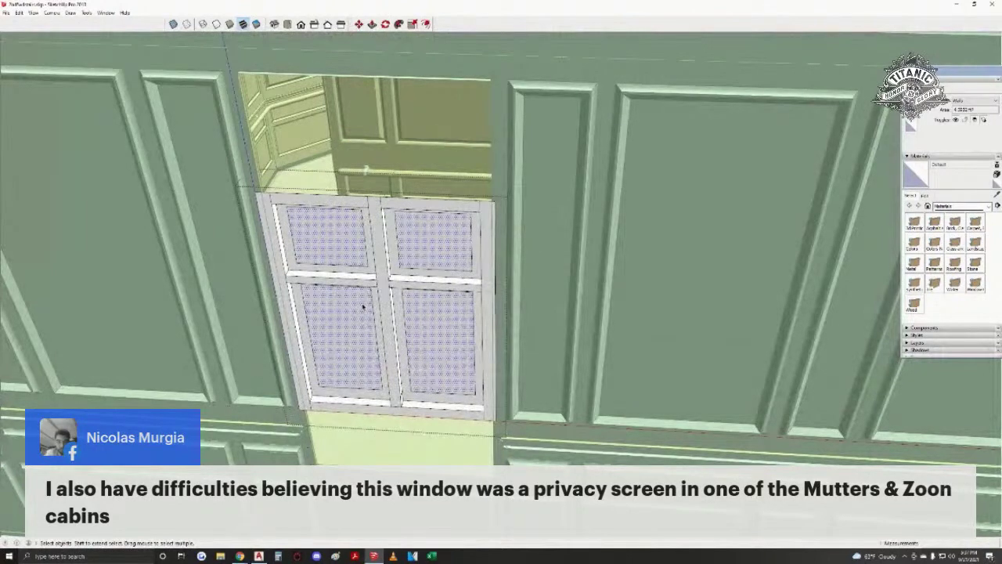
middle_click_drag(343, 303, 354, 303)
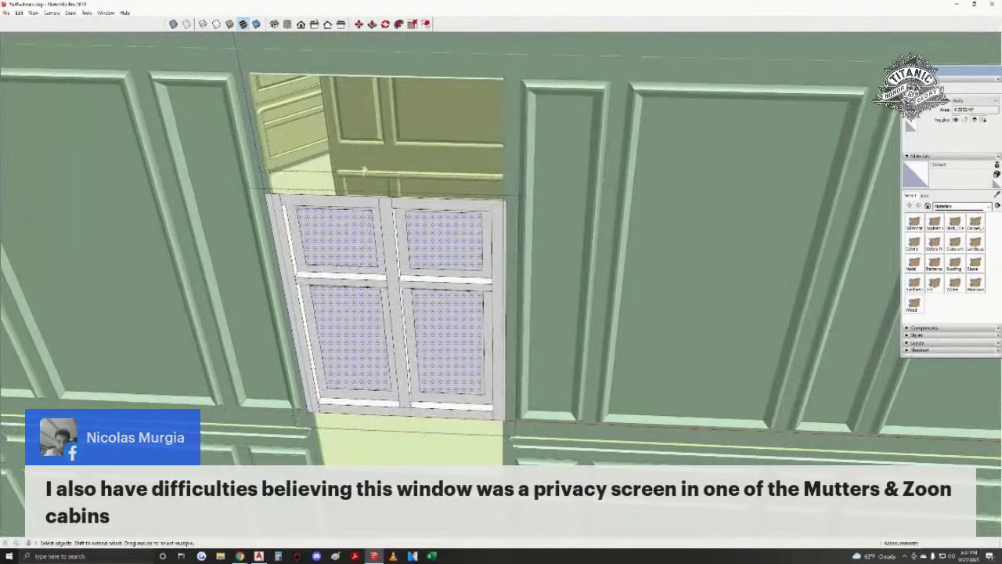
scroll(426, 289, "up", 4)
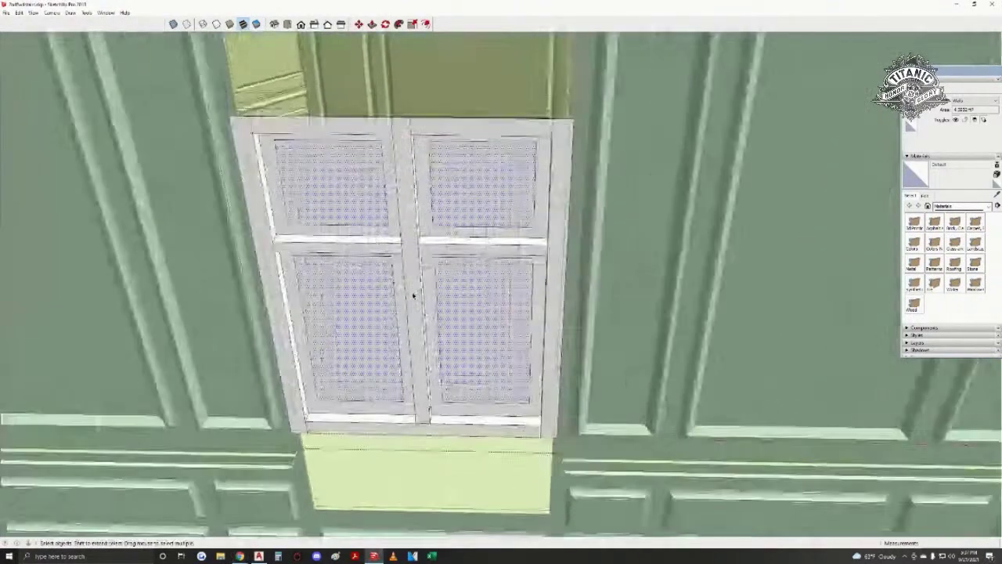
key("Delete")
middle_click_drag(413, 325, 412, 322)
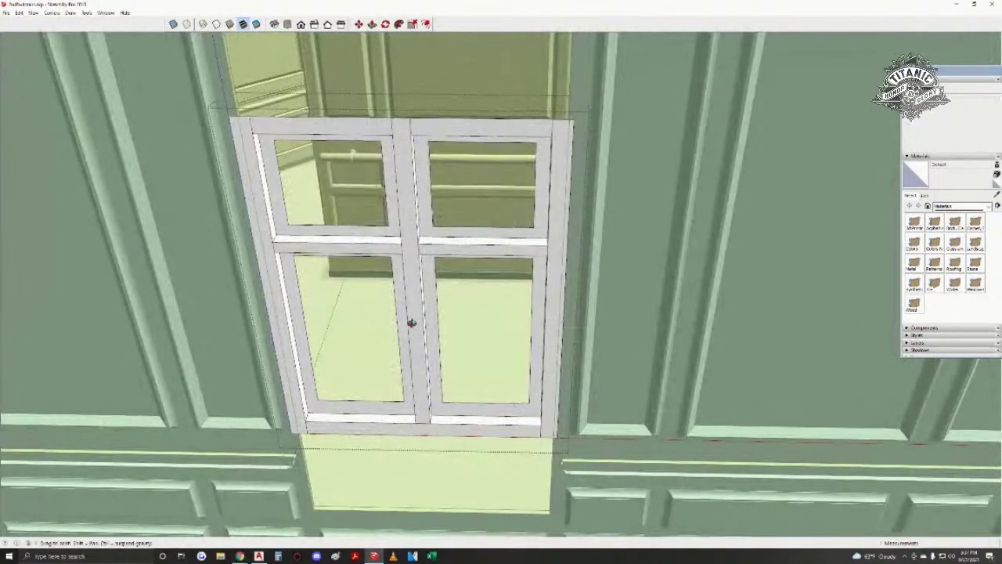
- Examine the open window frame up close and from several angles within the wall opening
scroll(412, 322, "up", 4)
middle_click_drag(392, 405, 405, 419)
scroll(378, 403, "down", 3)
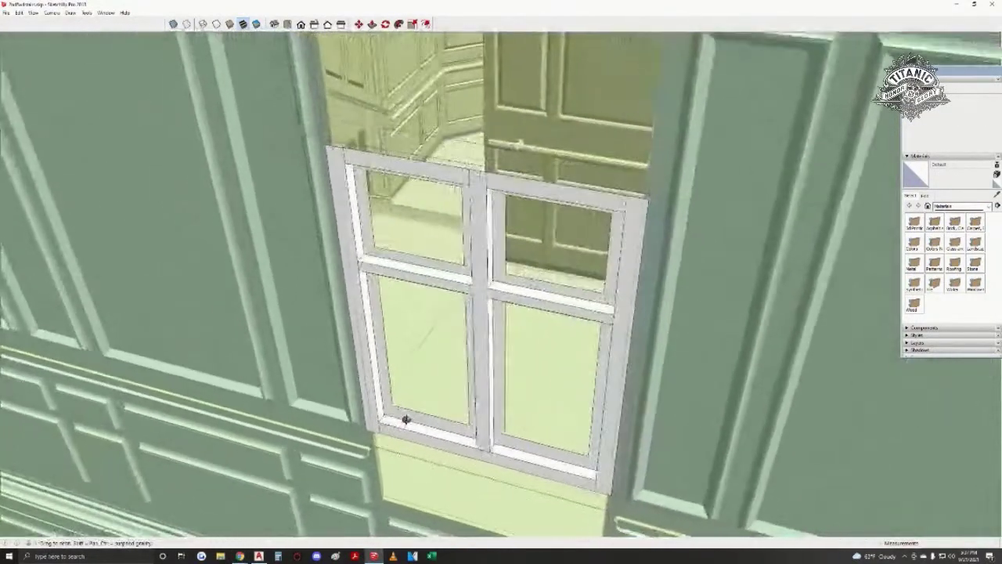
scroll(505, 435, "up", 5)
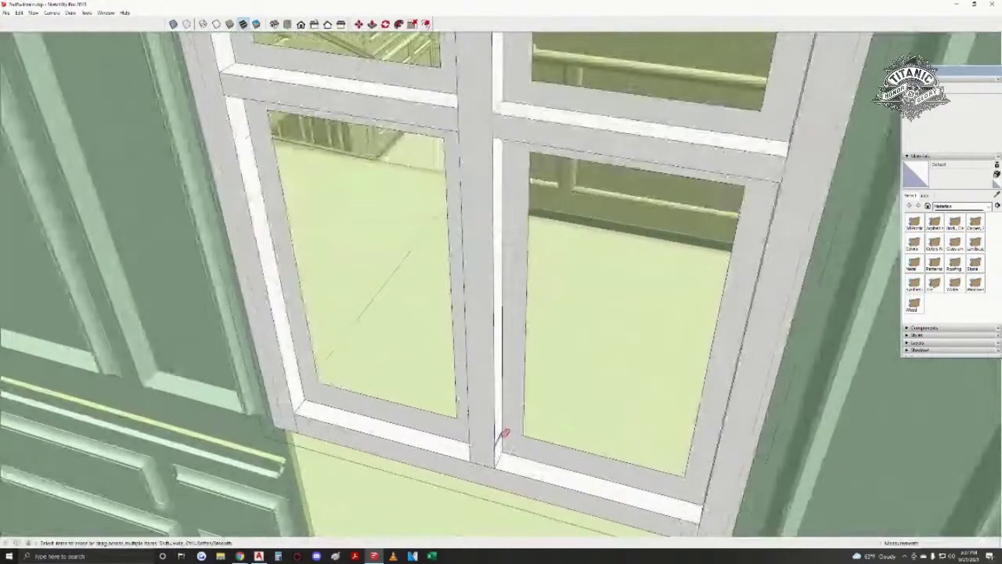
scroll(505, 434, "down", 5)
middle_click_drag(495, 444, 460, 354)
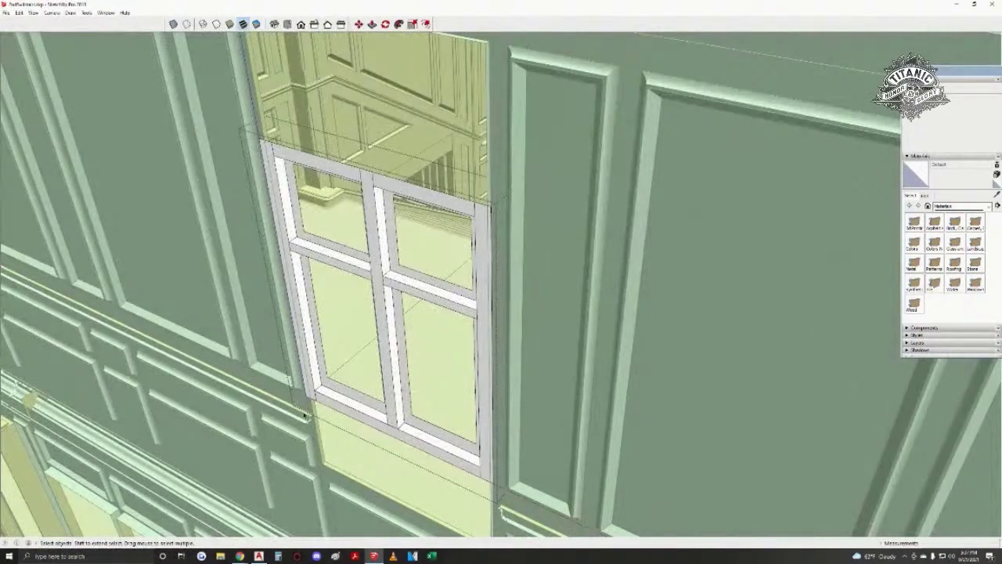
middle_click_drag(253, 367, 366, 356)
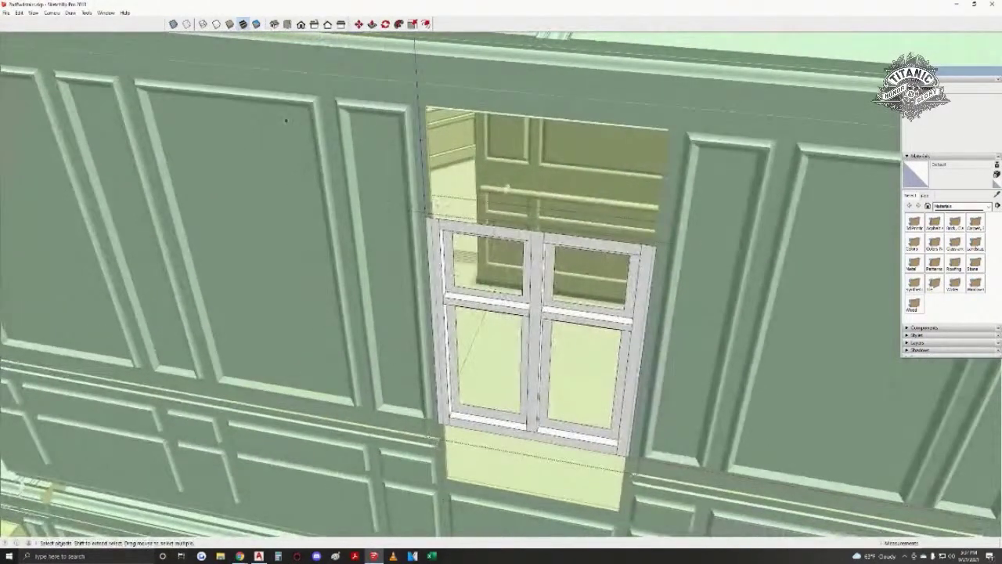
- Close the window group, add a rectangular face on the wall panel beside the window and move it lower
left_click(390, 205)
middle_click_drag(390, 205, 594, 317)
key("m")
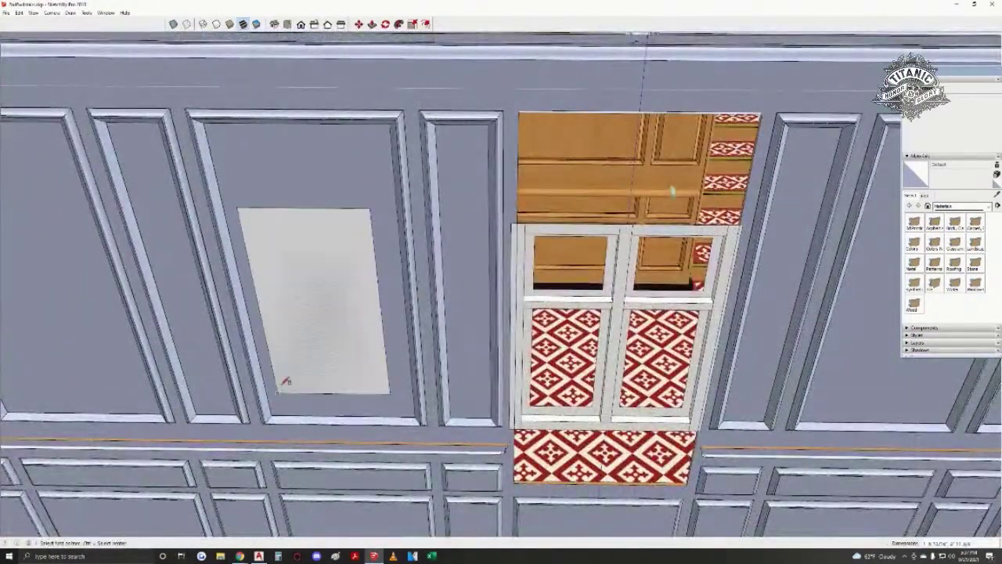
left_click_drag(338, 296, 331, 316)
key("space")
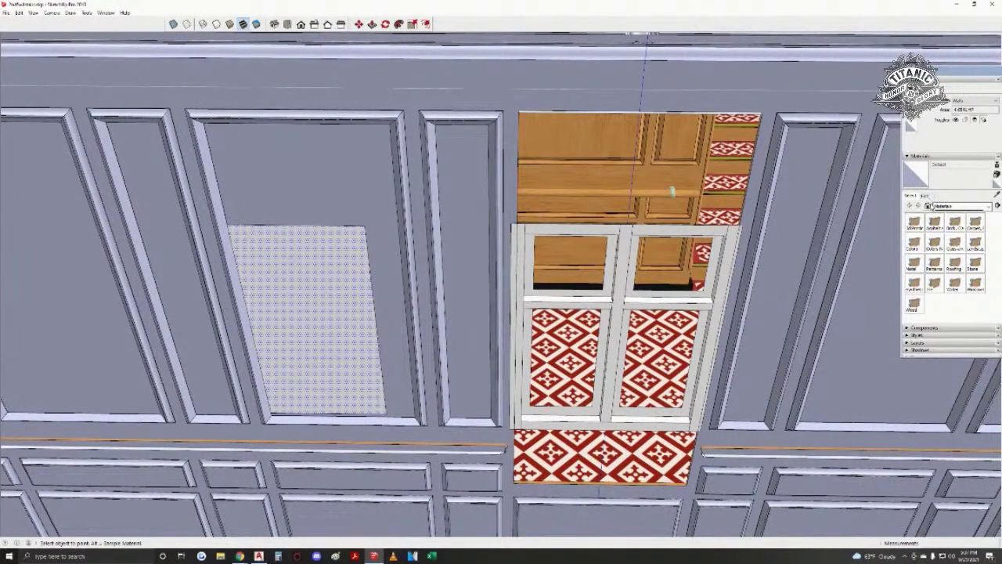
- Paint the rectangle beside the window with the model's stained-glass window photo material
left_click(927, 205)
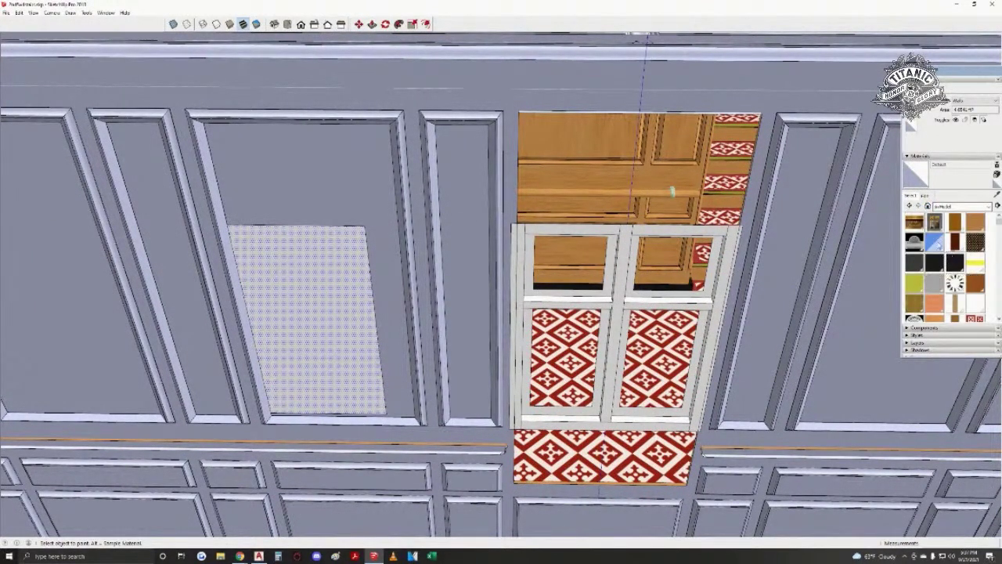
left_click(934, 222)
left_click(356, 327)
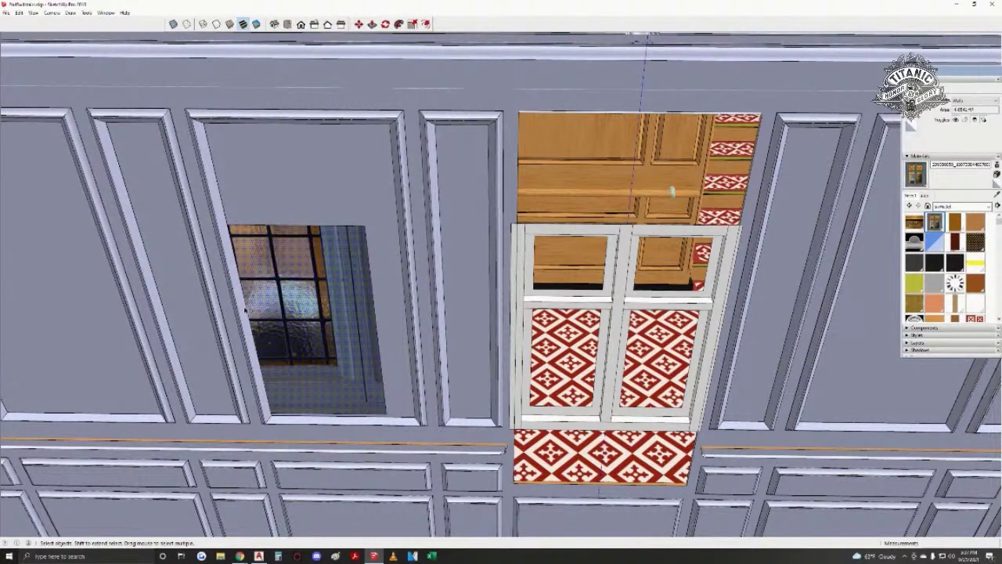
- Widen the photo rectangle by moving its outer vertical edge away from the window along the wall
left_click(245, 310)
left_click(247, 310)
key("m")
left_click(247, 311)
middle_click_drag(64, 311, 237, 325, "shift")
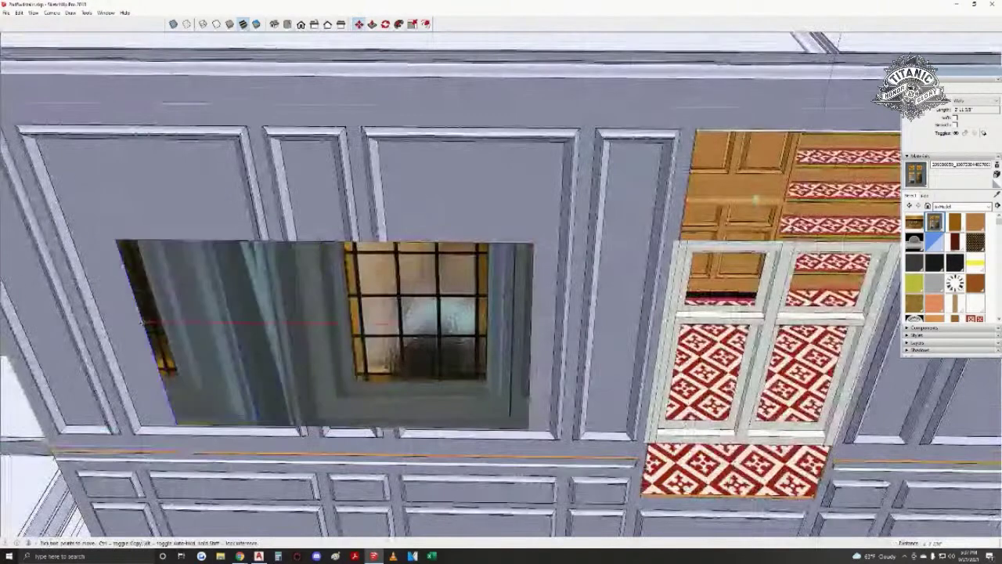
left_click(143, 321)
key("space")
- Compare the frame mouldings in the reference photo with the modelled window frame, especially its lower rail and central post
middle_click_drag(546, 370, 387, 378, "shift")
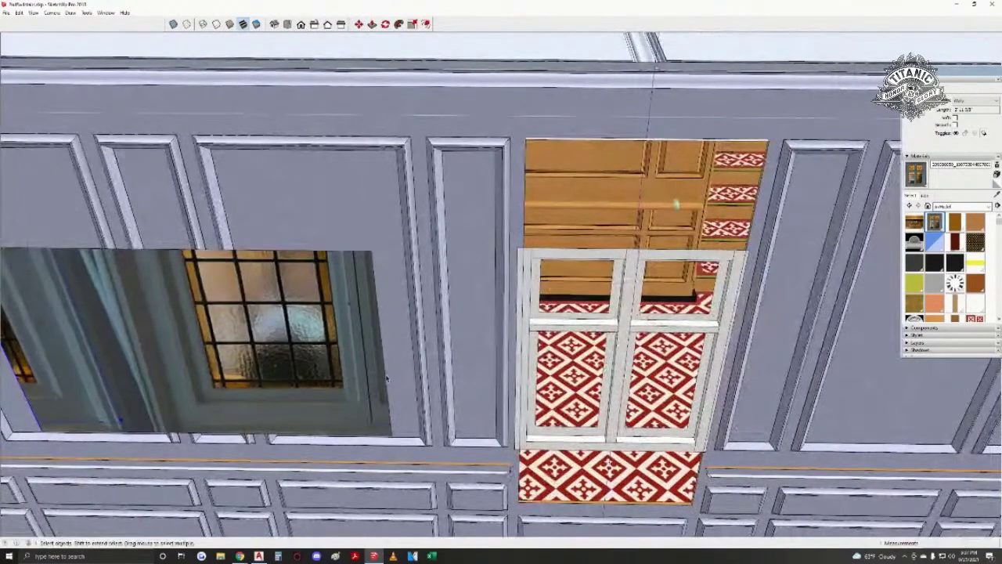
scroll(371, 405, "up", 4)
scroll(375, 404, "down", 5)
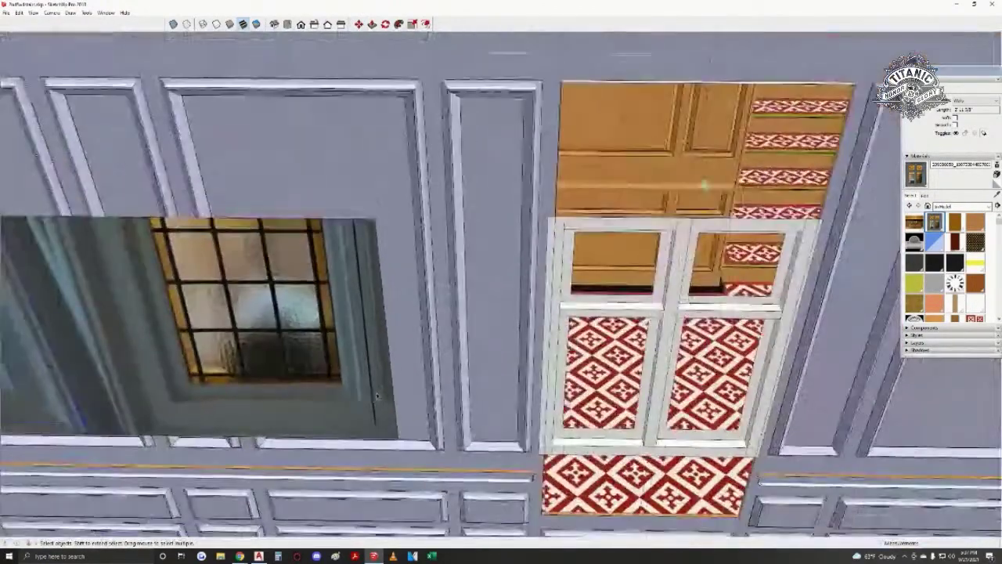
middle_click_drag(348, 378, 157, 374, "shift")
scroll(430, 409, "up", 4)
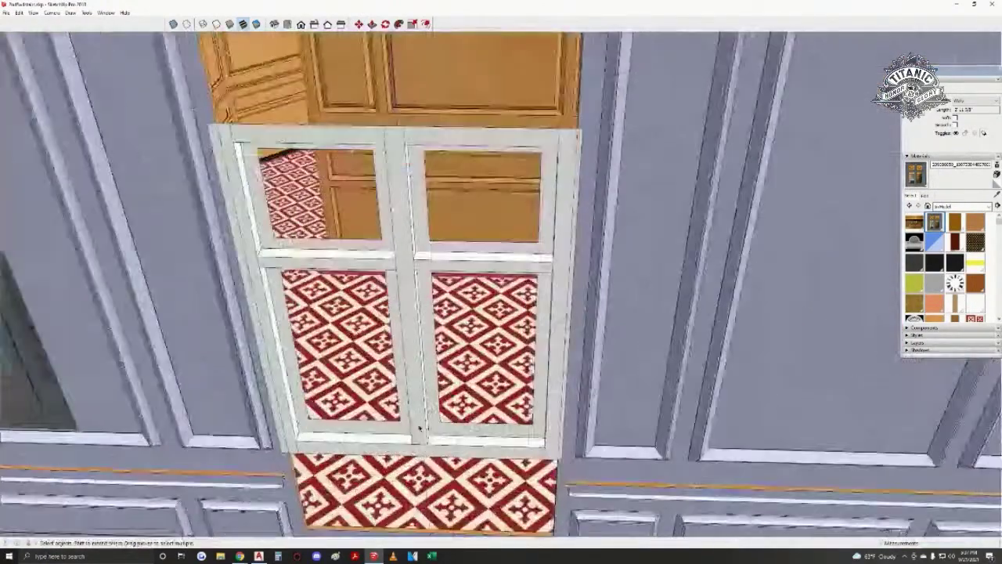
middle_click_drag(418, 425, 397, 423)
middle_click_drag(238, 422, 438, 411, "shift")
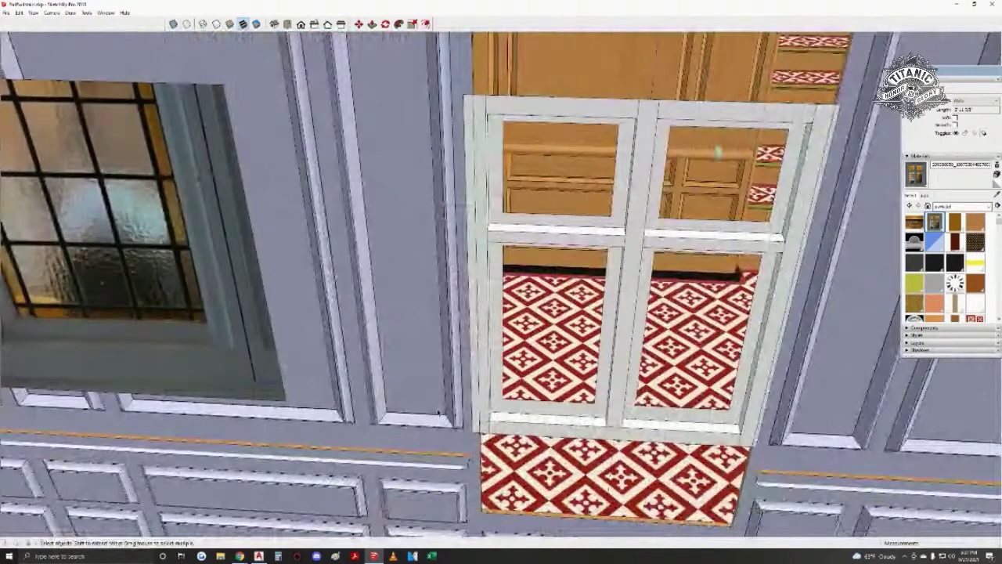
middle_click_drag(305, 398, 321, 397)
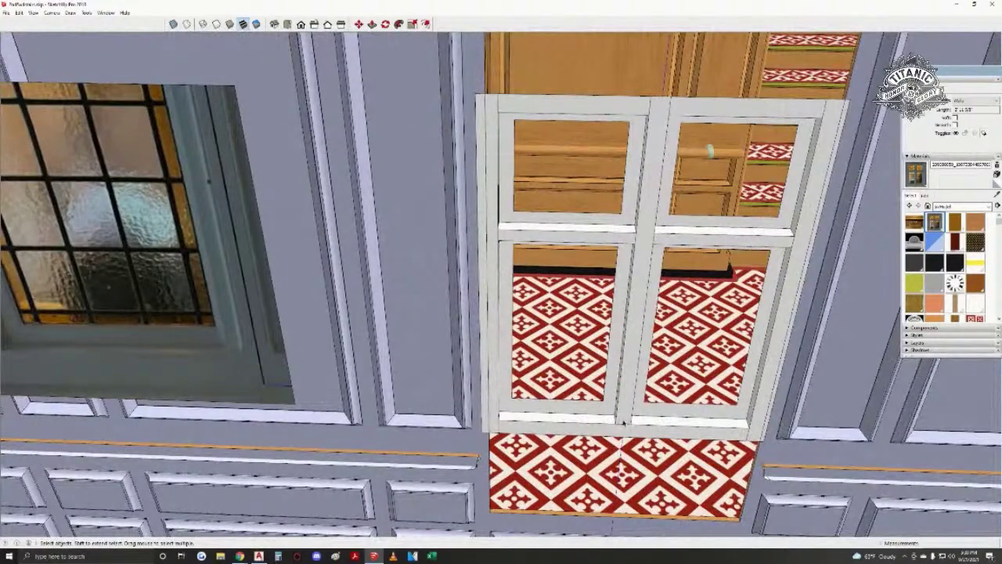
scroll(621, 424, "up", 2)
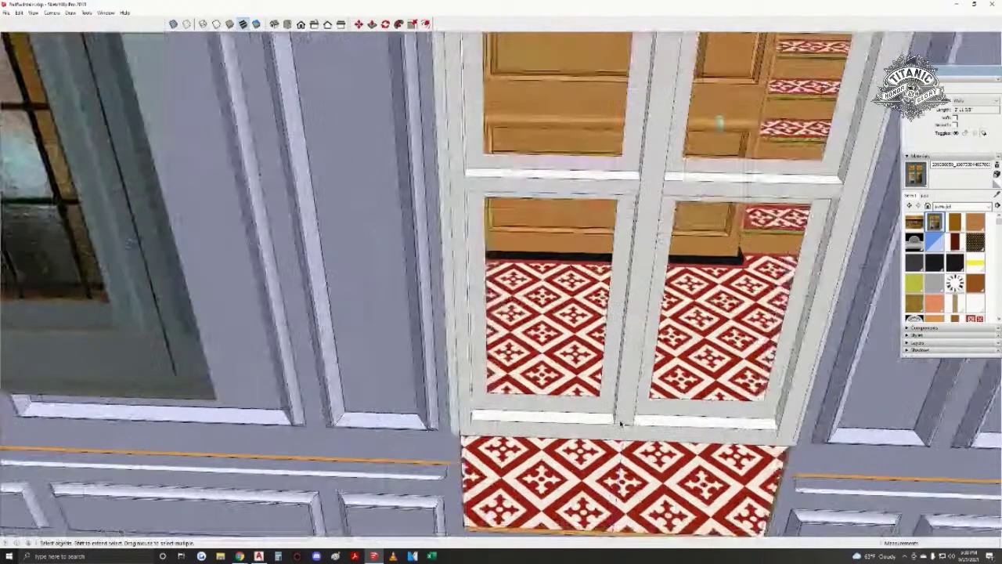
scroll(622, 424, "down", 2)
scroll(620, 423, "up", 1)
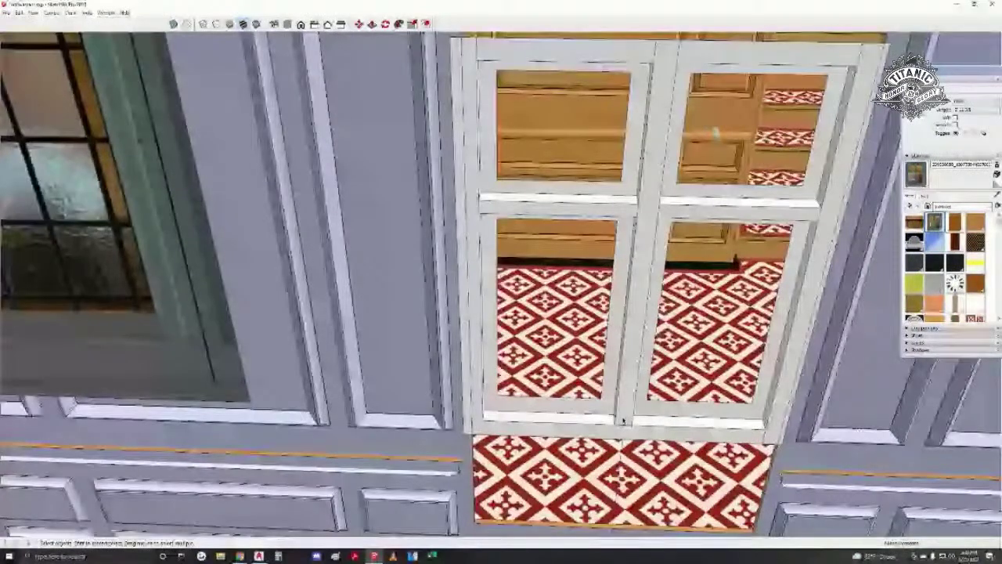
scroll(624, 420, "up", 1)
key("l")
middle_click_drag(623, 420, 756, 417, "shift")
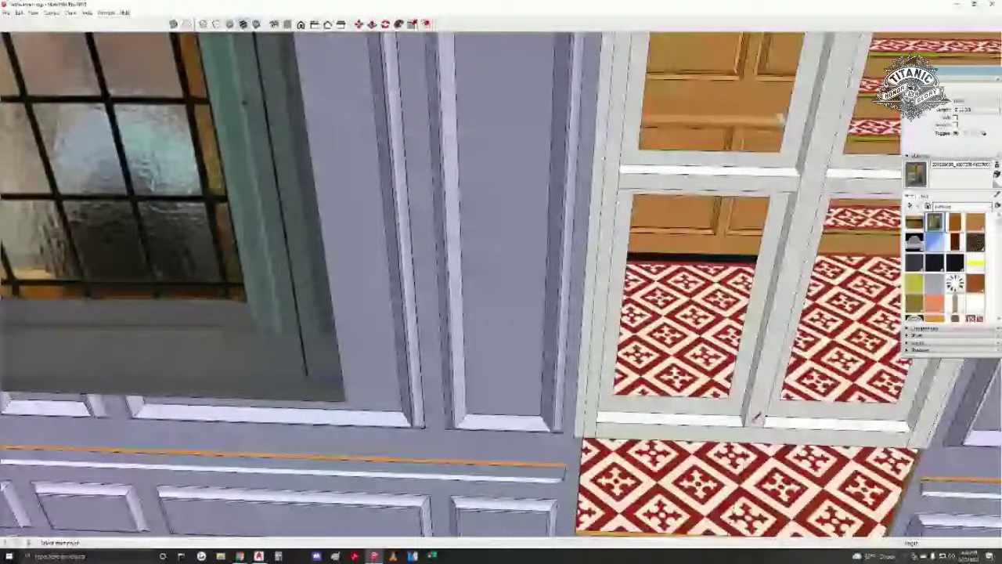
scroll(756, 417, "up", 1)
scroll(756, 417, "down", 2)
middle_click_drag(756, 417, 467, 441, "shift")
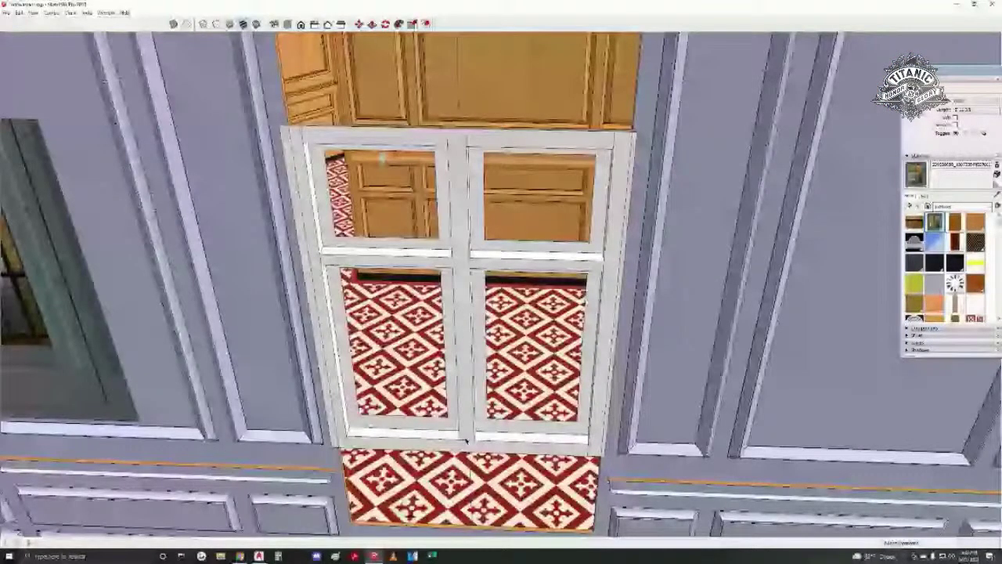
- Rotate the window frame group around so its recessed side faces the wood-panelled room
left_click(465, 439)
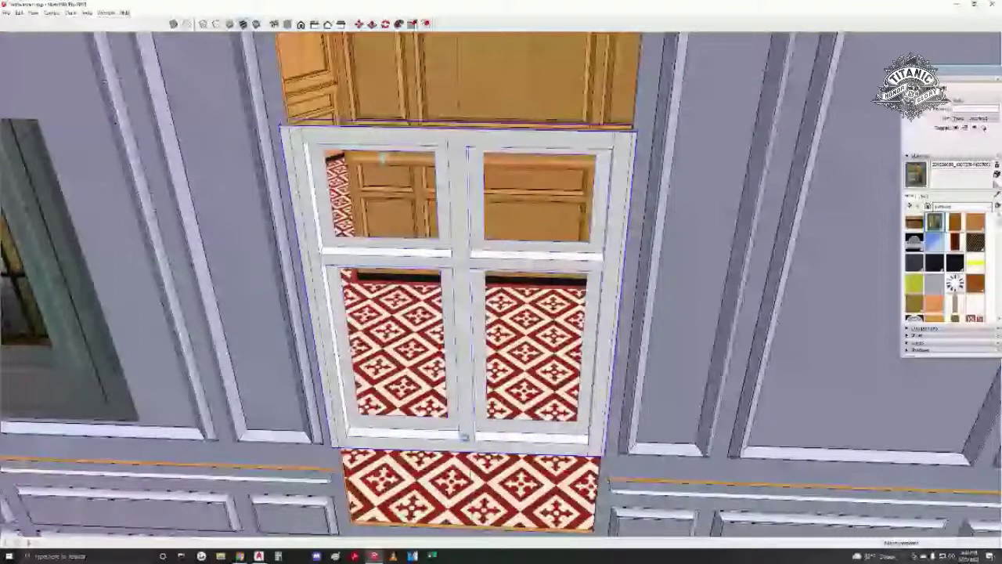
scroll(464, 436, "down", 3)
scroll(467, 441, "down", 2)
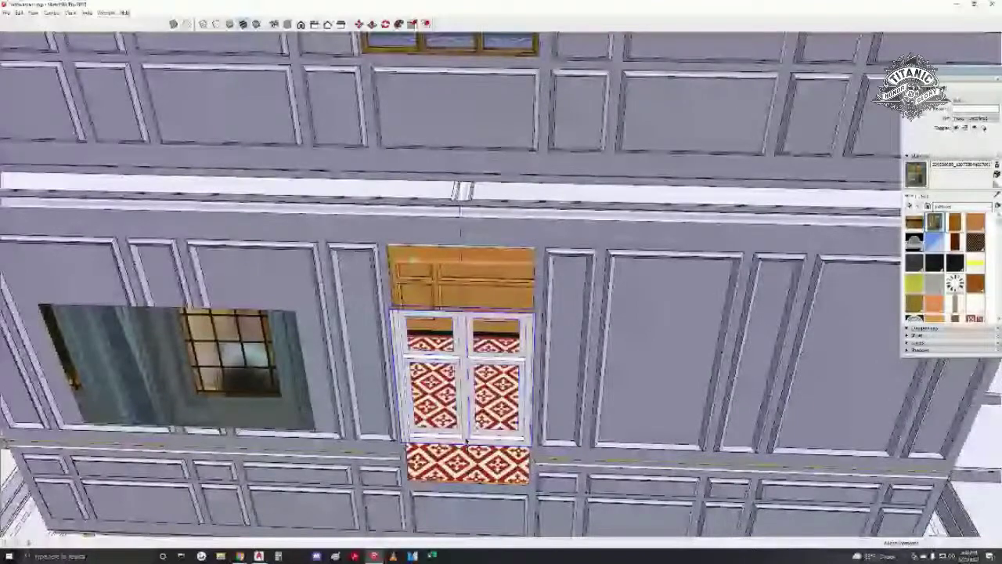
scroll(466, 442, "up", 6)
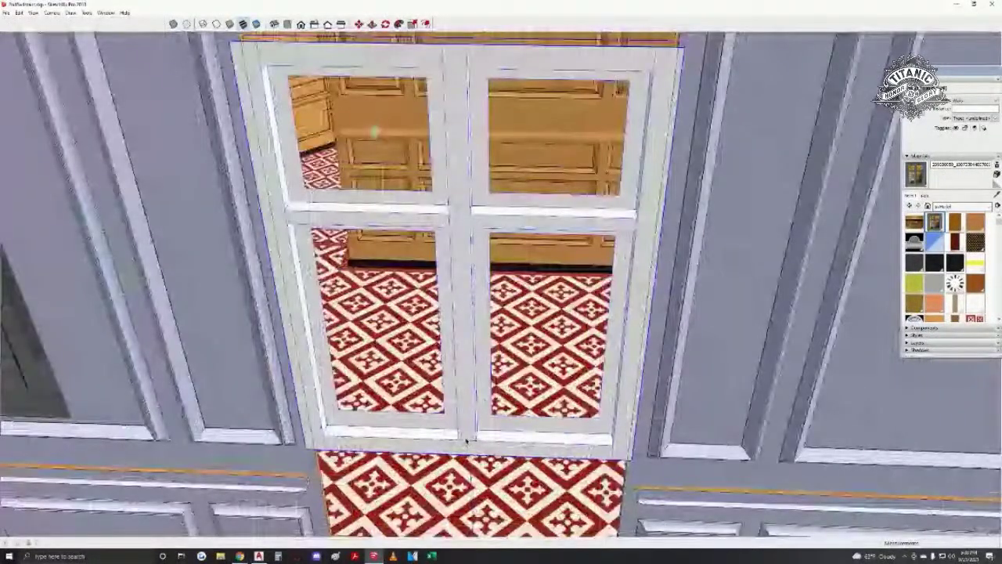
key("q")
scroll(439, 437, "up", 2)
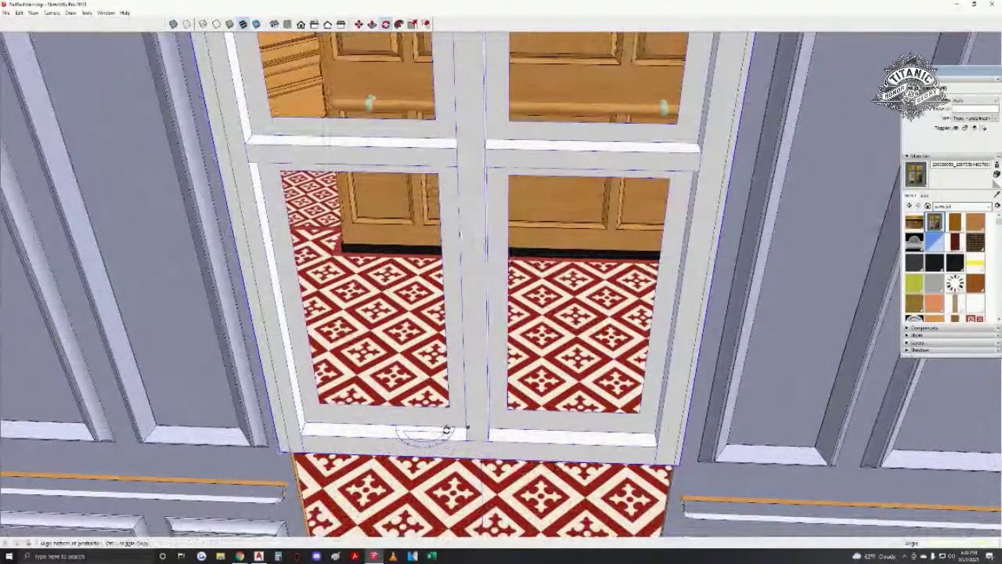
left_click(468, 428)
left_click(383, 429)
middle_click_drag(446, 431, 294, 391)
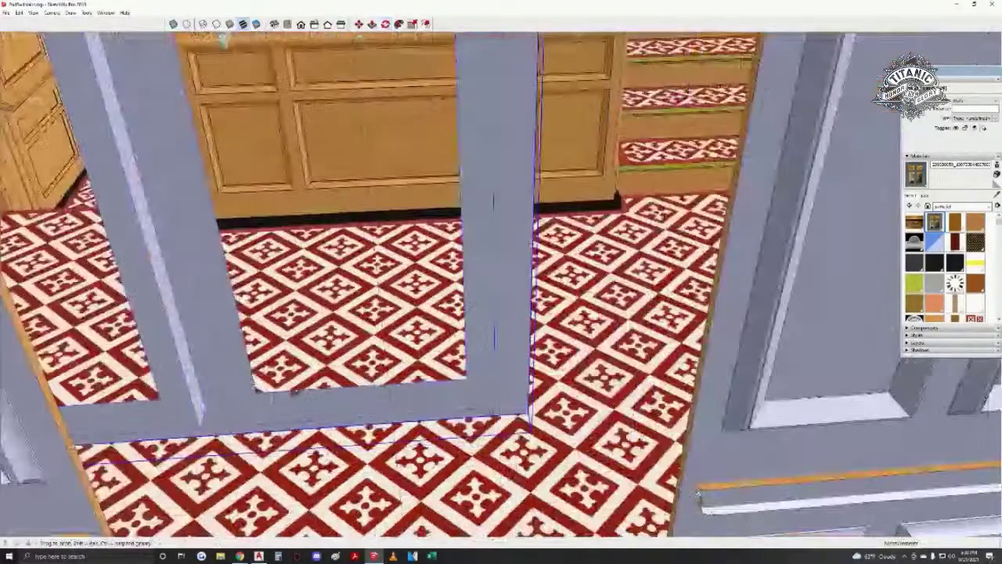
middle_click_drag(698, 493, 560, 304)
- Move the window frame by its lower corner to the vertical edge of the opening in the wood panelling
key("space")
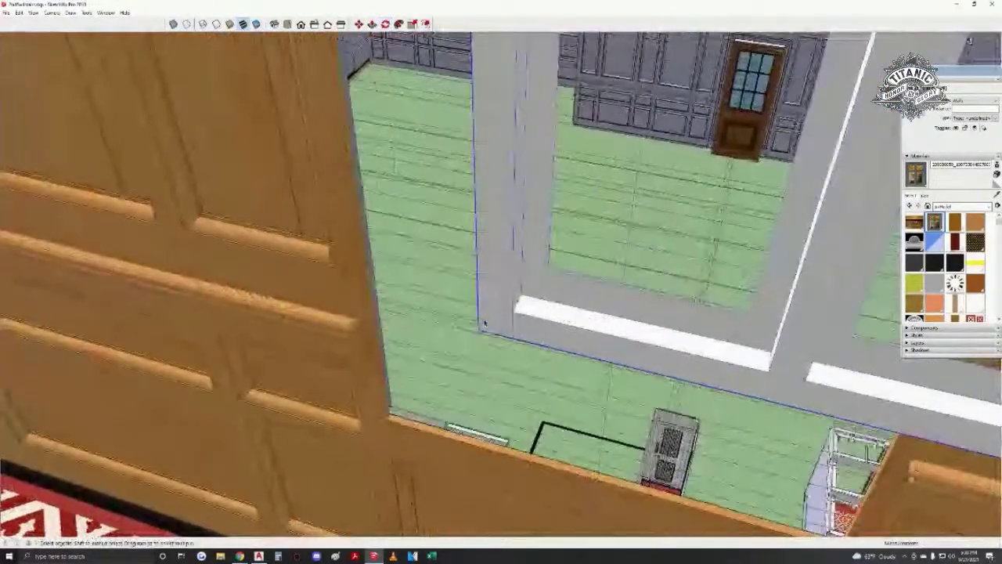
key("m")
left_click(480, 329)
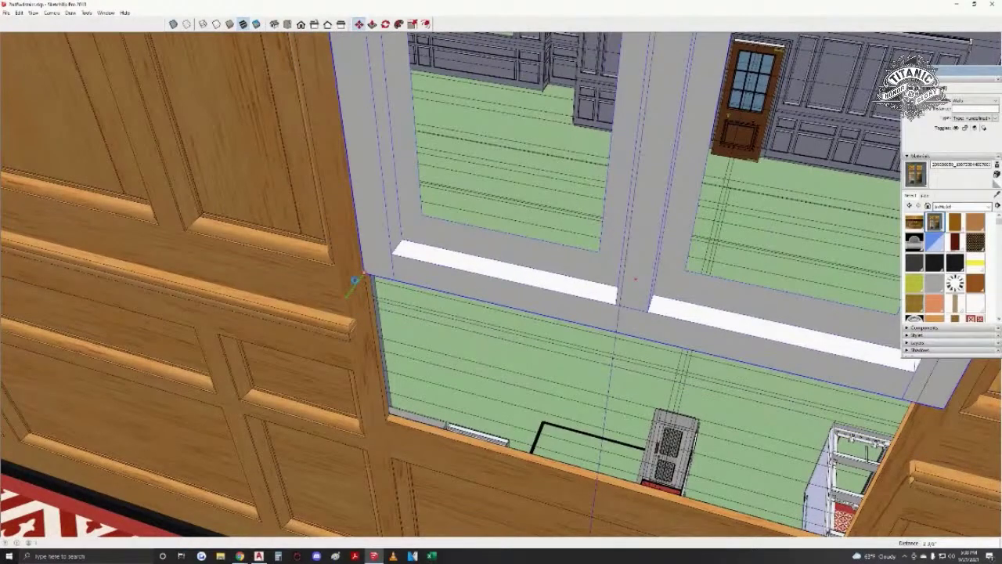
middle_click_drag(355, 280, 559, 310)
scroll(513, 267, "down", 5)
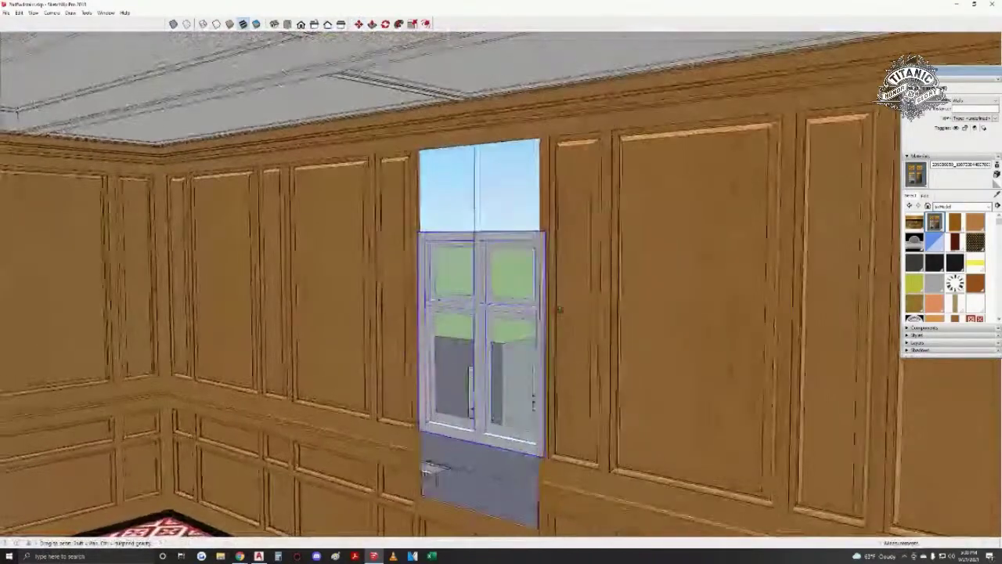
- Adjust the window frame's position so its side lines up with the edge of the wall opening
middle_click_drag(429, 469, 360, 319)
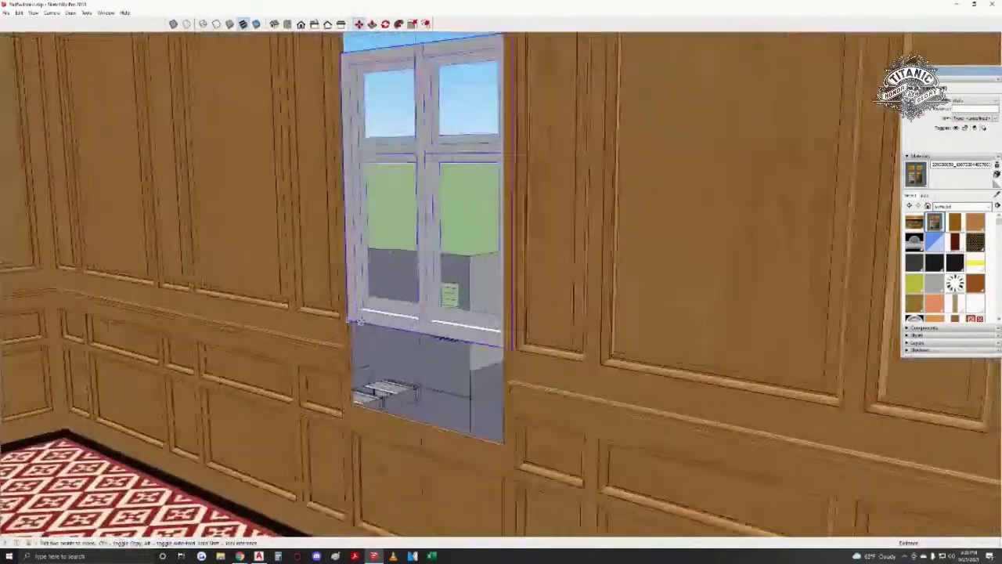
scroll(360, 320, "up", 1)
scroll(337, 317, "up", 4)
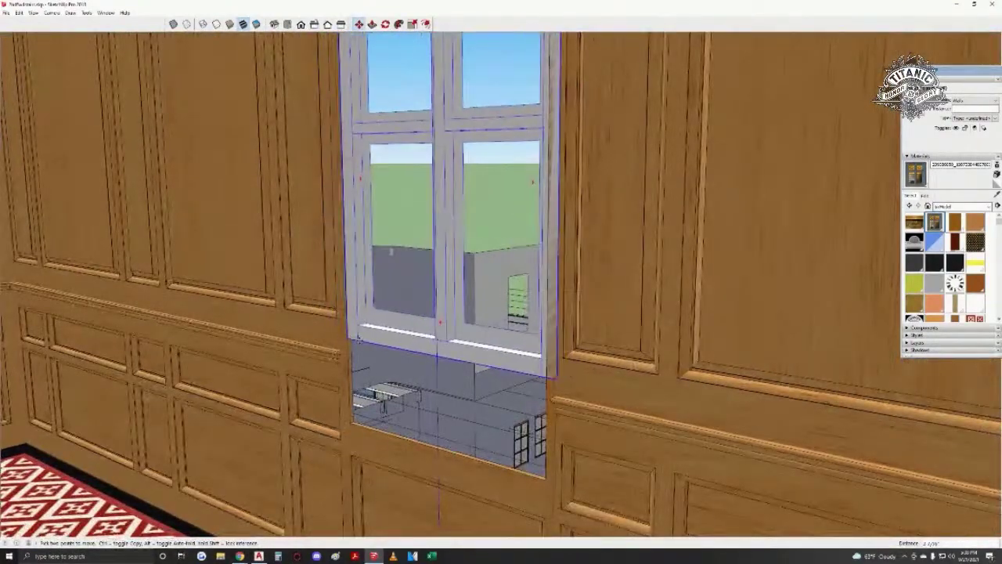
middle_click_drag(337, 317, 274, 372)
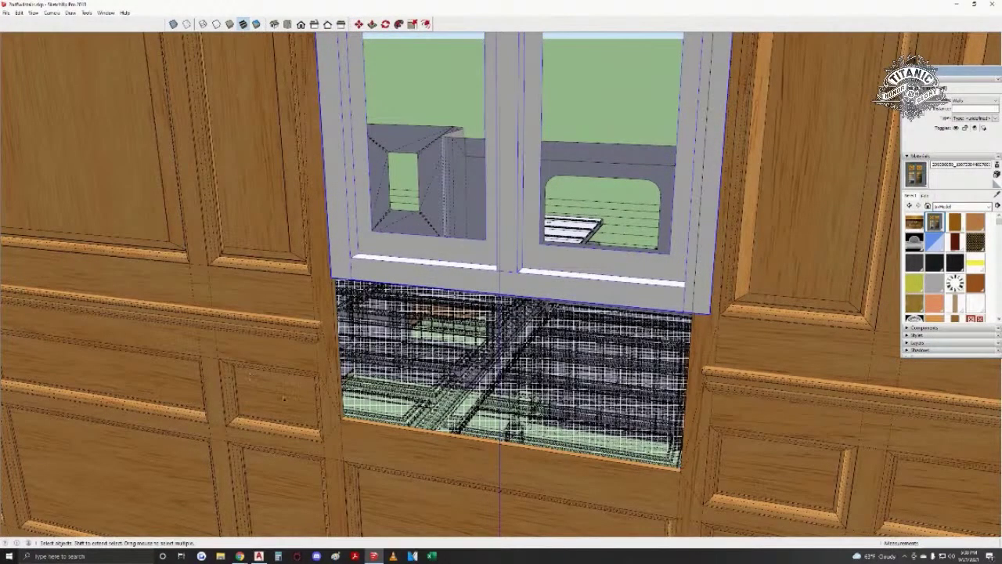
middle_click_drag(265, 430, 384, 384)
mouse_move(536, 197)
middle_mouse_down()
mouse_move(344, 244)
mouse_move(324, 405)
mouse_move(521, 298)
mouse_move(332, 262)
mouse_move(298, 300)
mouse_move(298, 379)
mouse_move(396, 264)
middle_mouse_up()
left_click_drag(386, 258, 375, 183)
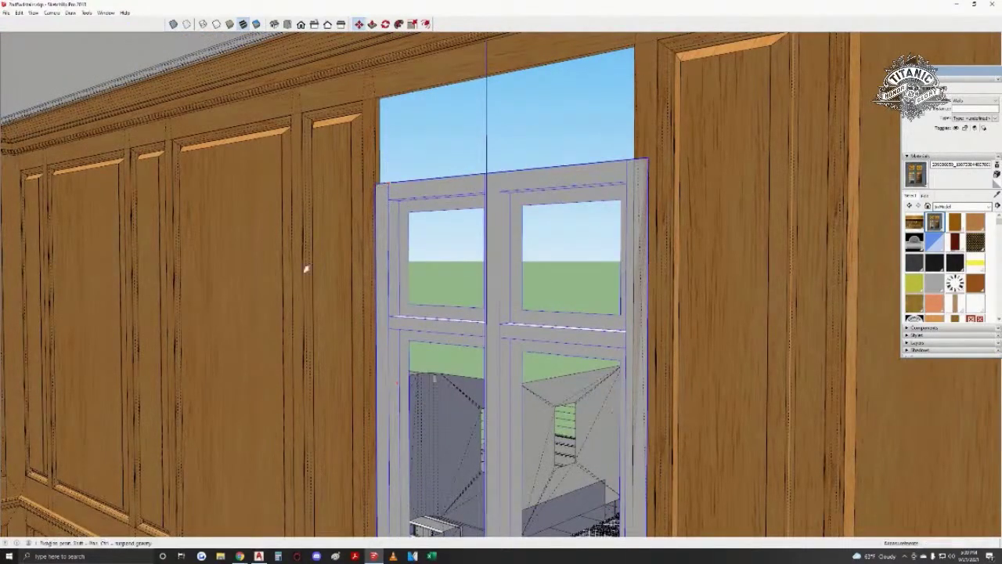
- Examine the repositioned window frame from inside the wood-panelled room
middle_click_drag(306, 268, 320, 264)
scroll(320, 264, "down", 3)
middle_click_drag(352, 402, 503, 242)
scroll(463, 217, "up", 3)
scroll(489, 219, "down", 3)
scroll(548, 266, "up", 3)
middle_click_drag(547, 266, 617, 249)
key("w")
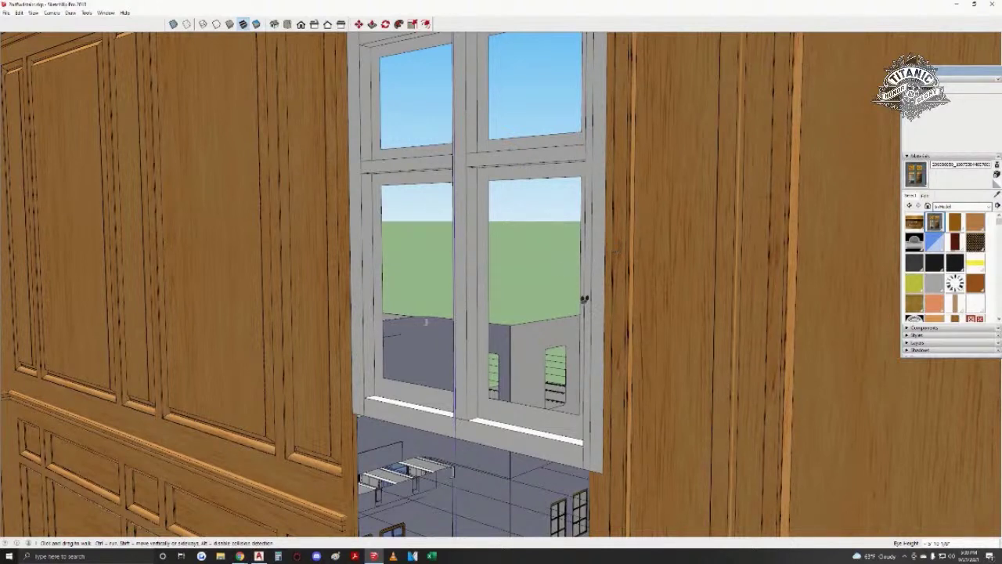
- Open the window frame group for editing and inspect its middle rail and inner reveals
middle_click_drag(601, 152, 673, 166)
scroll(457, 179, "up", 3)
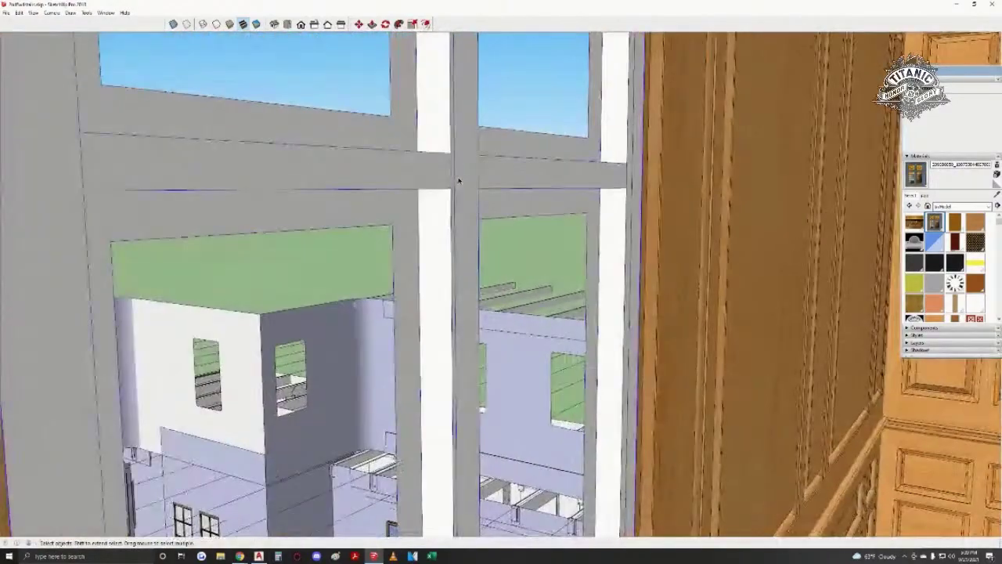
triple_click(452, 176)
middle_click_drag(451, 175, 330, 242)
left_click(329, 242)
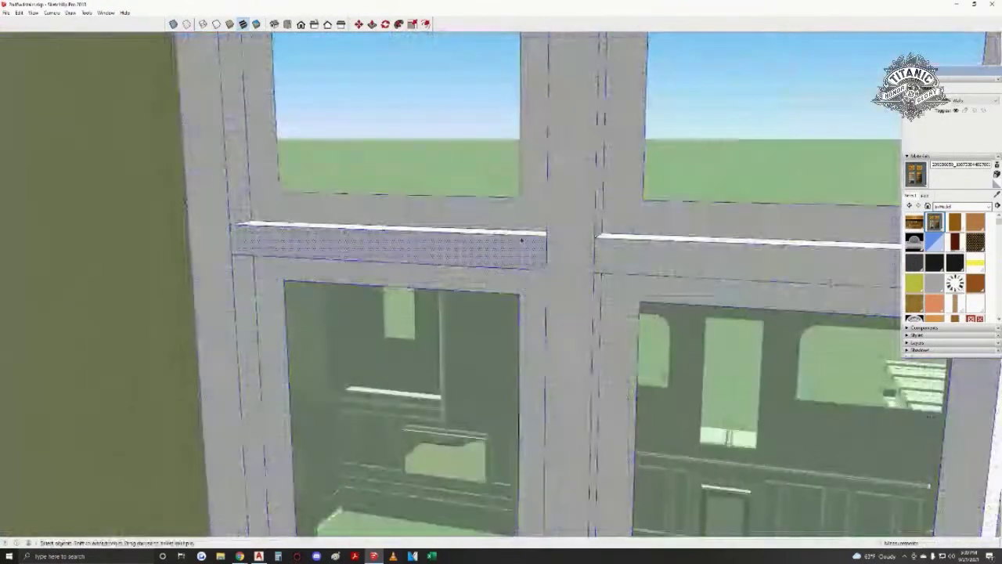
scroll(329, 242, "down", 3)
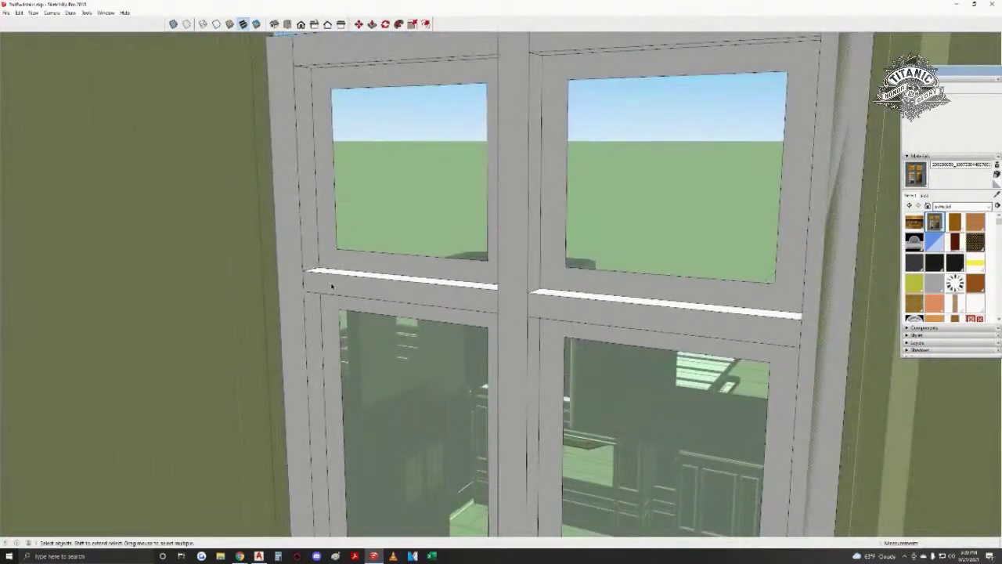
middle_click_drag(331, 285, 557, 273)
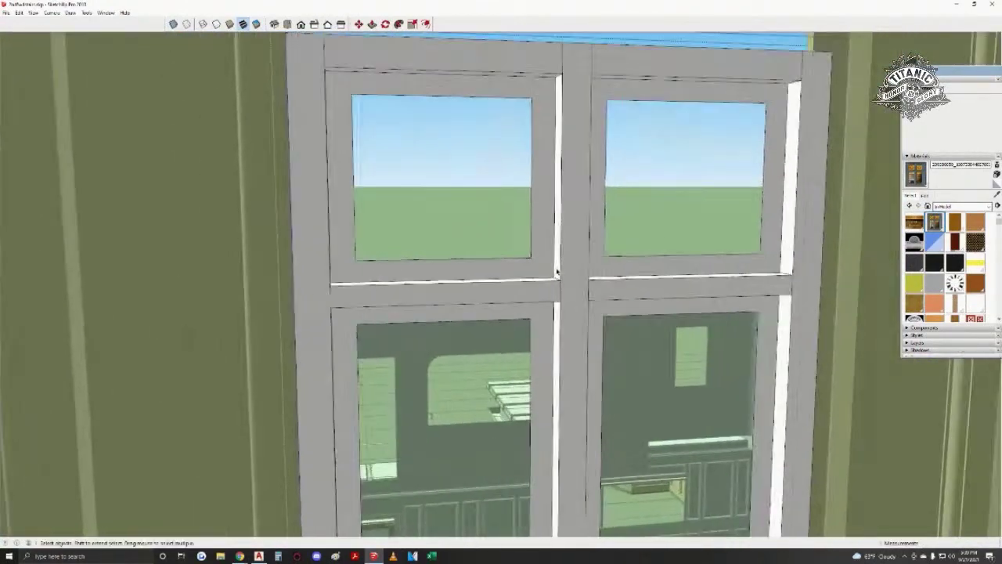
- Leave the frame group and check the window frame against the lower part of its opening from inside the room
scroll(557, 274, "down", 1)
middle_click_drag(817, 322, 662, 319, "shift")
left_click(676, 191)
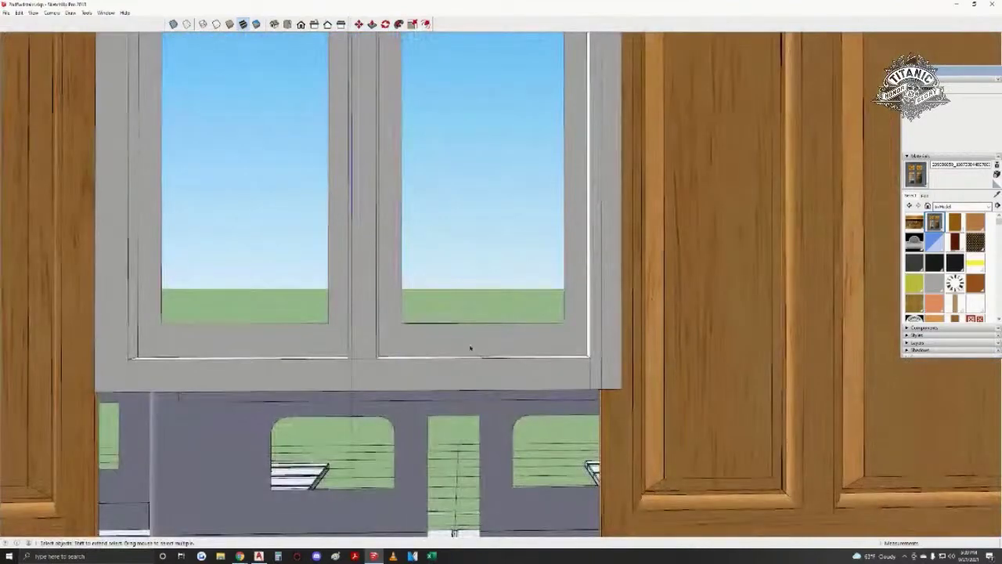
left_click(472, 349)
middle_click_drag(472, 349, 486, 314)
key("m")
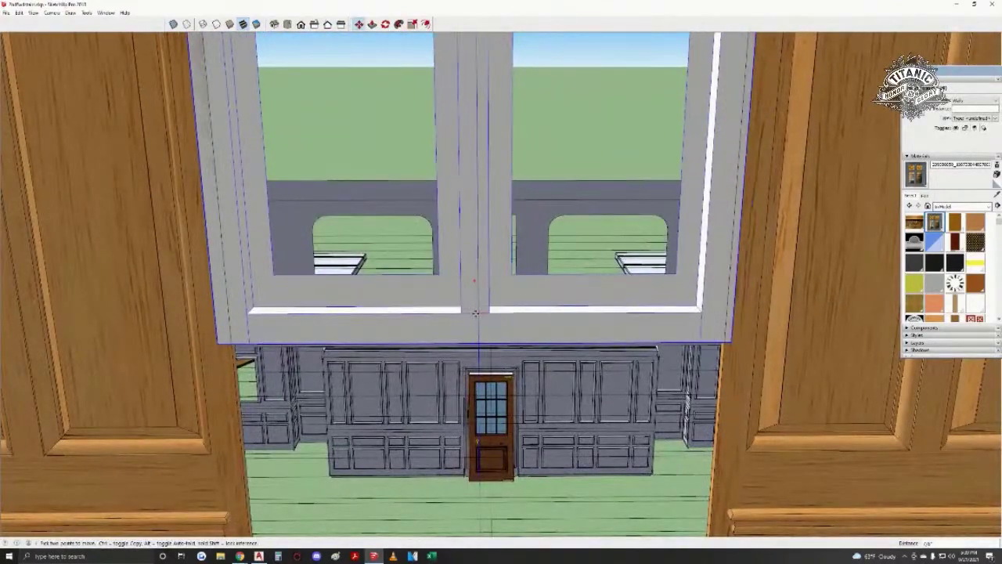
scroll(519, 501, "down", 3)
scroll(501, 431, "down", 3)
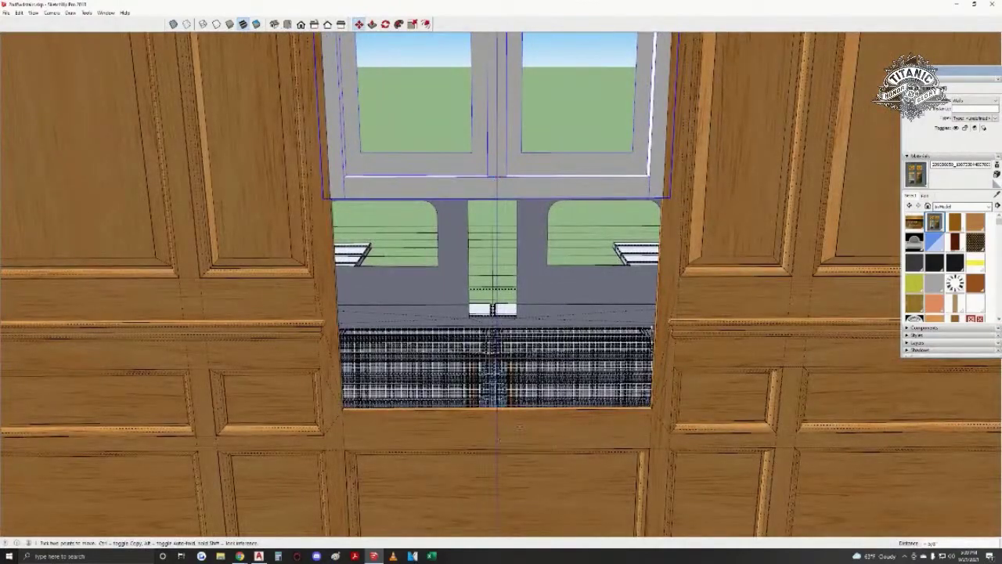
middle_click_drag(671, 317, 503, 257)
key("space")
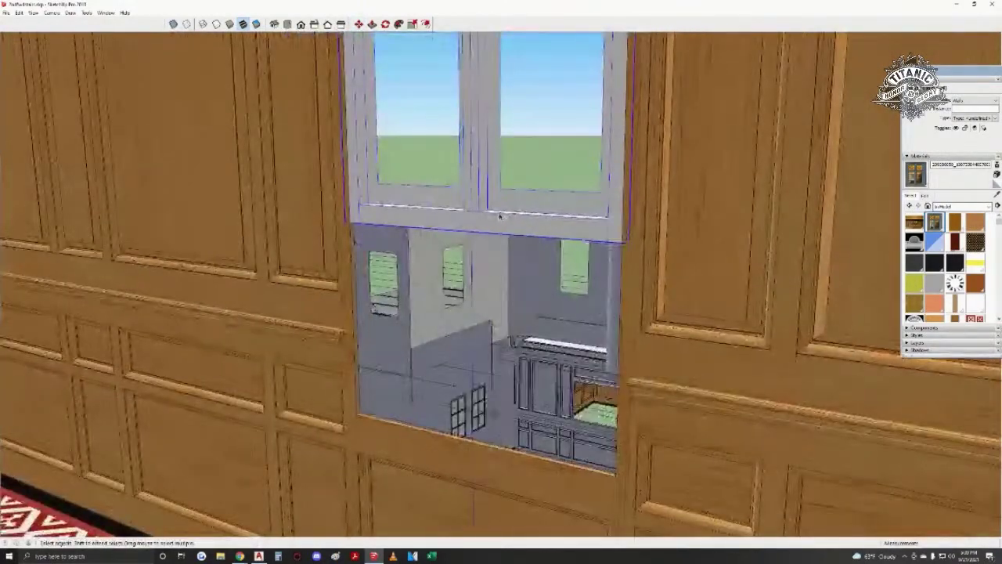
- Examine the window frame in the panelled wall from the staircase and the adjoining upper level
middle_click_drag(501, 215, 563, 382)
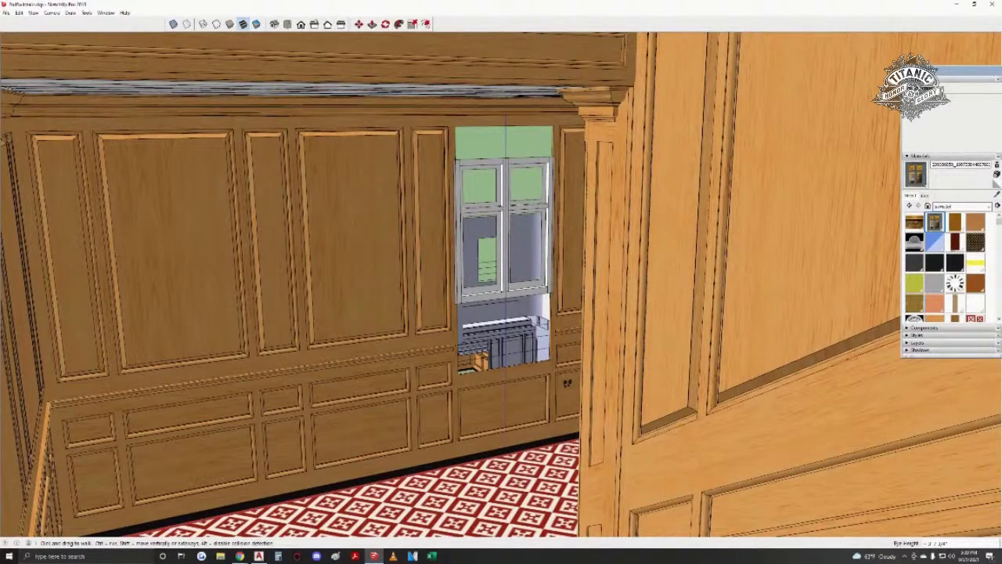
left_click_drag(567, 383, 595, 345)
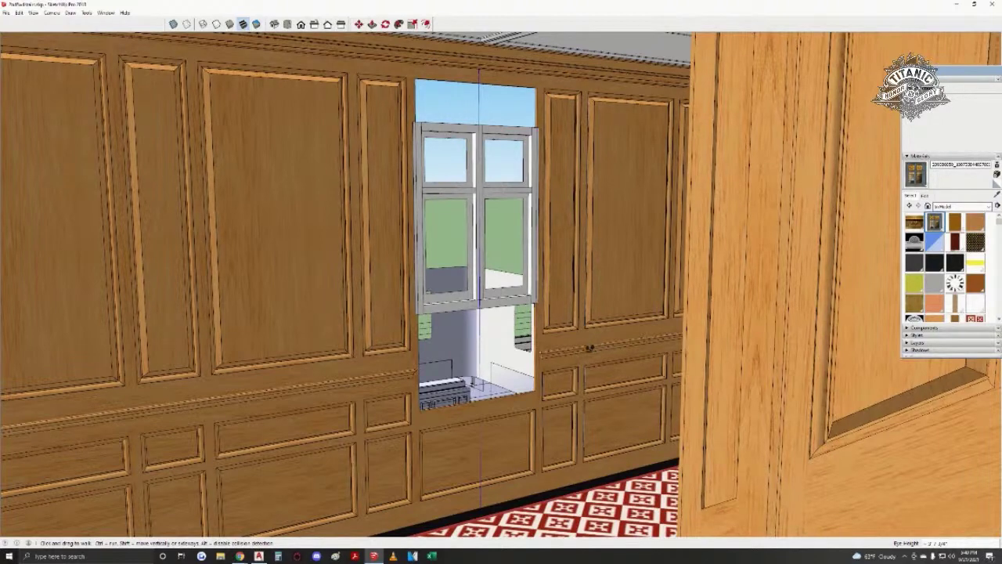
left_click_drag(591, 347, 316, 307)
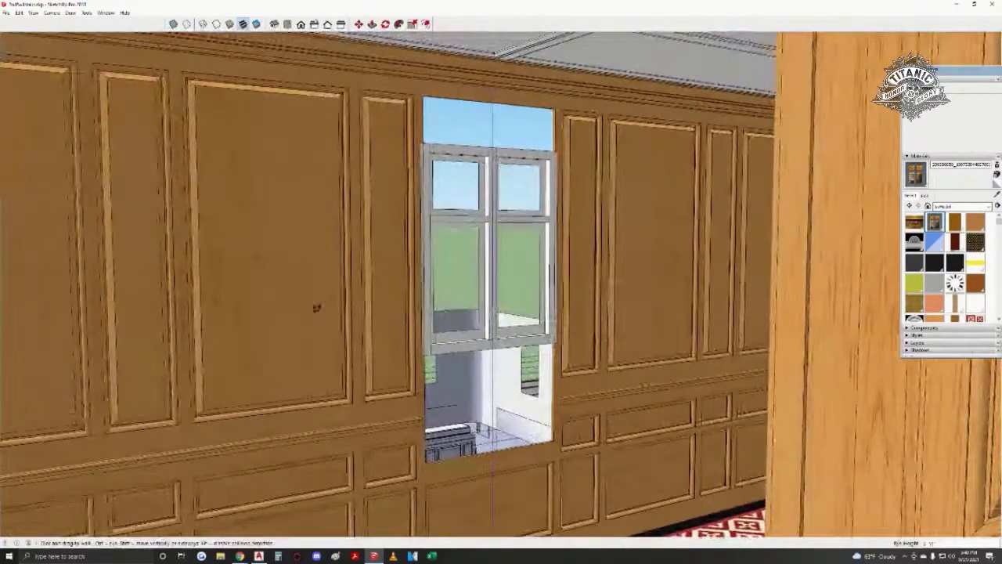
middle_click_drag(317, 308, 310, 321)
left_click_drag(379, 419, 407, 350)
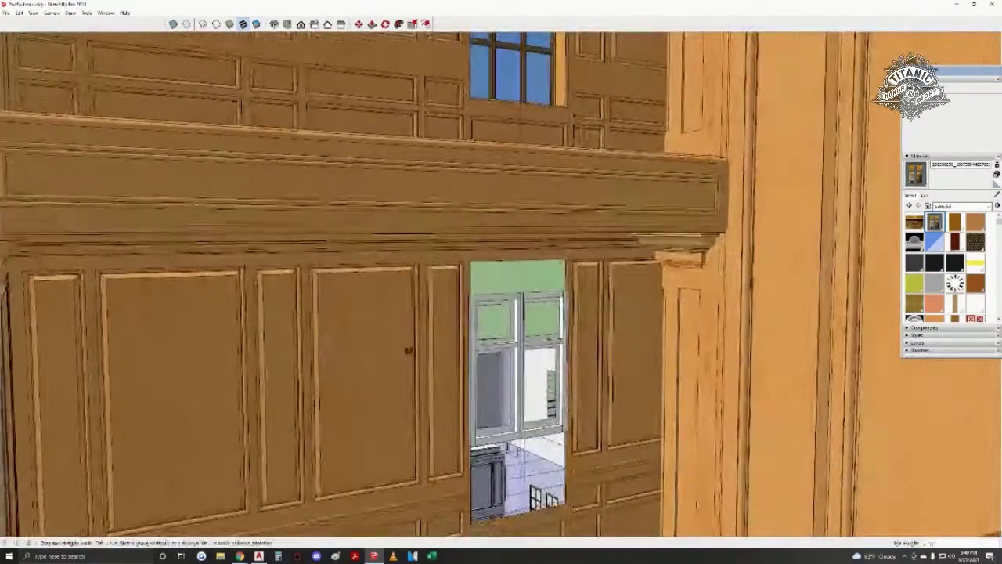
middle_click_drag(409, 350, 469, 227)
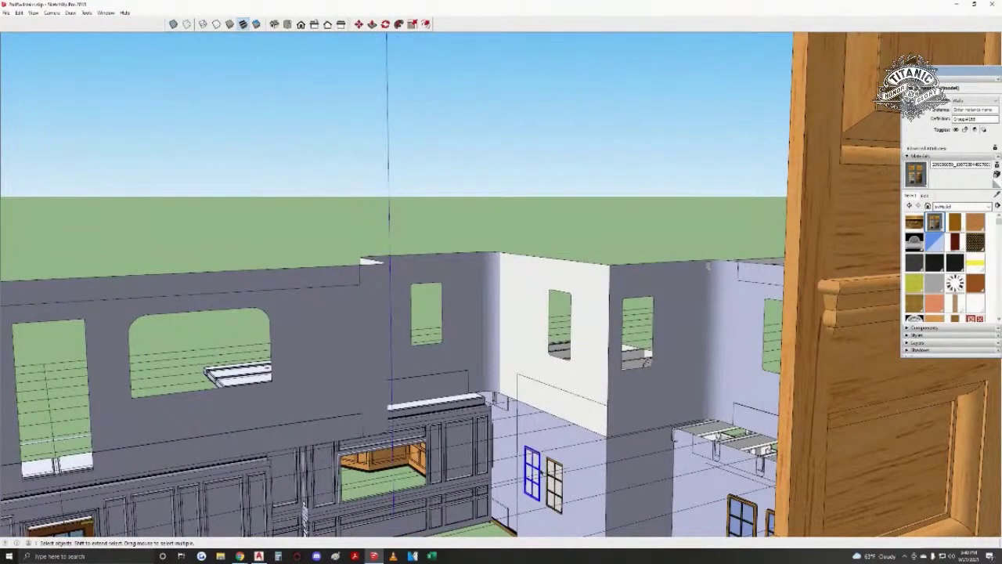
- Paste a copy of the small six-pane exterior window into the panelled room beside the window frame
scroll(541, 472, "down", 5)
middle_click_drag(523, 393, 294, 343)
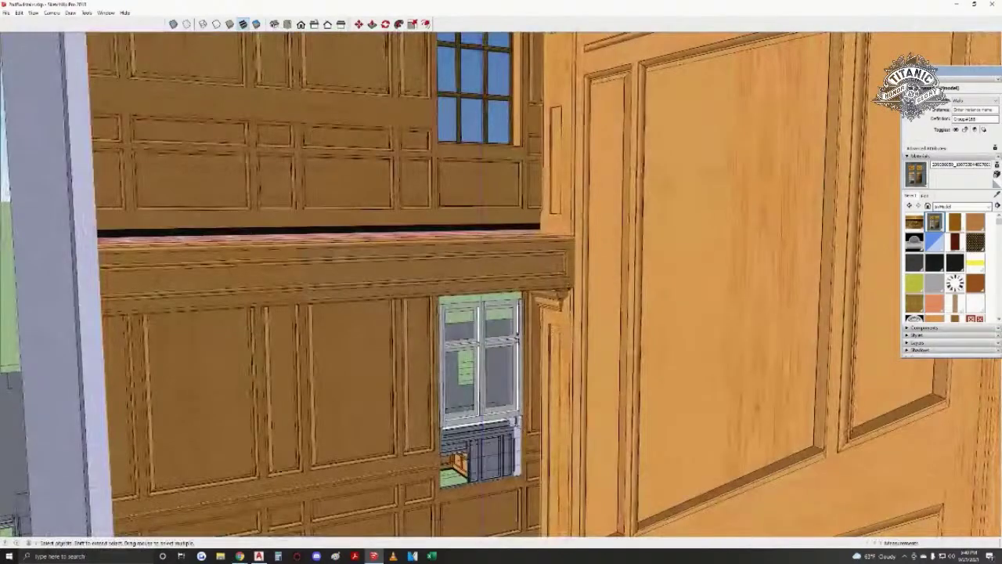
scroll(479, 403, "up", 2)
key("ctrl+v")
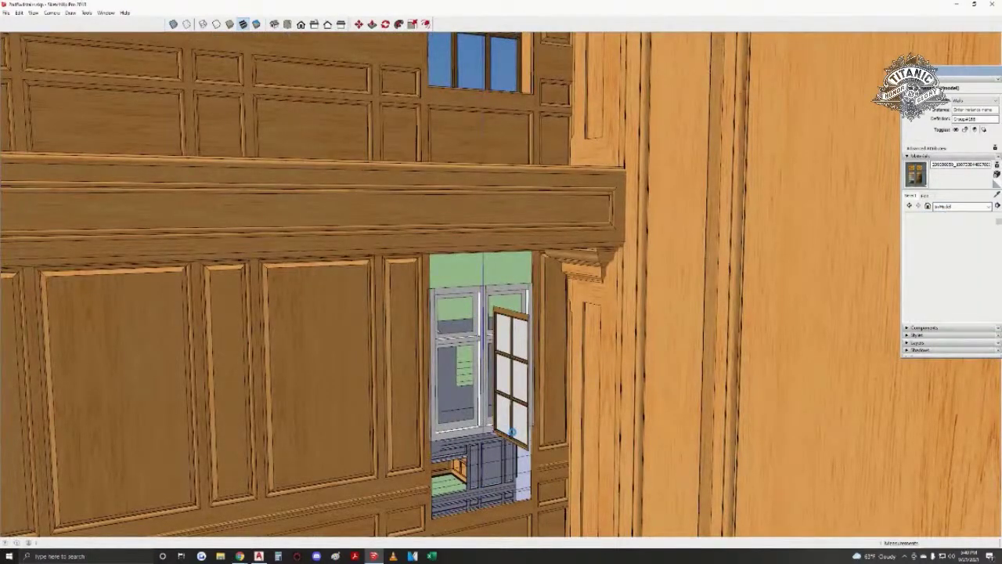
left_click(512, 431)
scroll(512, 431, "up", 3)
middle_click_drag(512, 432, 586, 409)
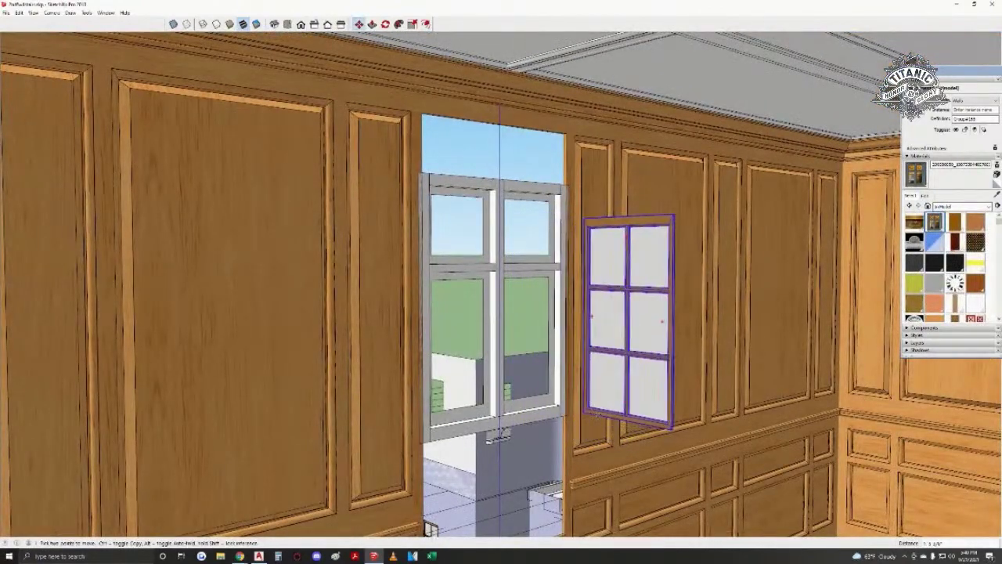
- Delete the six-pane window copy standing beside the window frame
middle_click_drag(606, 399, 657, 360)
scroll(571, 369, "up", 1)
left_click(571, 370)
key("Delete")
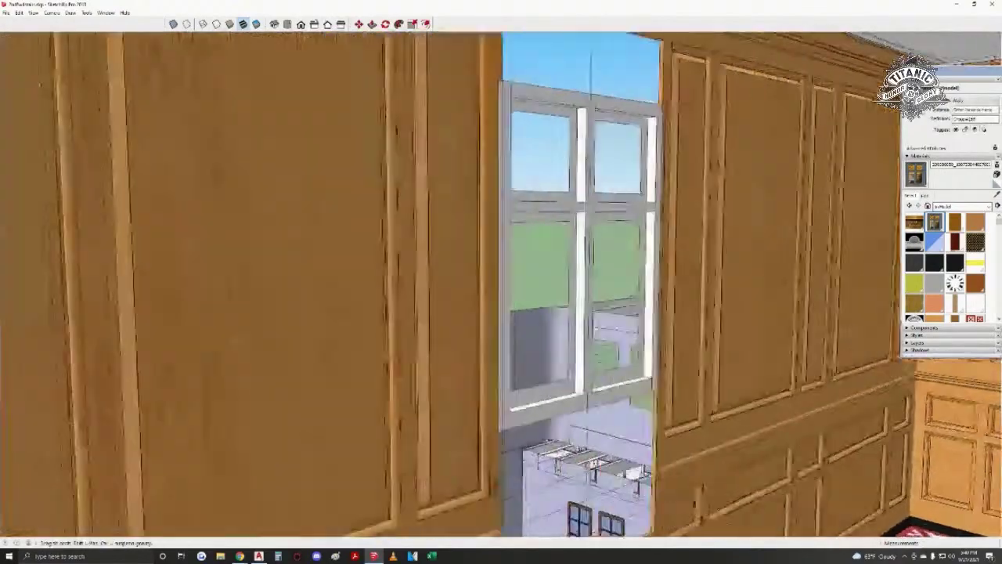
- Copy a blue-glazed, wood-framed six-pane window from the exterior wall and paste it inside the room next to the window frame
scroll(579, 313, "up", 4)
key("w")
mouse_move(580, 329)
middle_mouse_down()
mouse_move(753, 442)
mouse_move(895, 335)
mouse_move(912, 297)
middle_mouse_up()
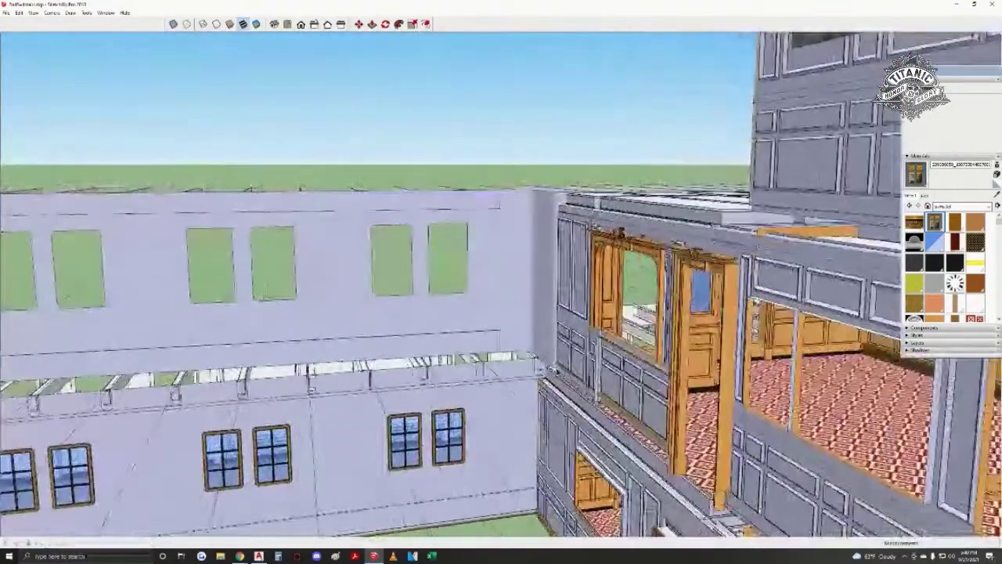
key("space")
key("alt+h")
key("alt+h")
scroll(540, 348, "up", 2)
middle_click_drag(540, 348, 328, 243)
scroll(584, 328, "up", 5)
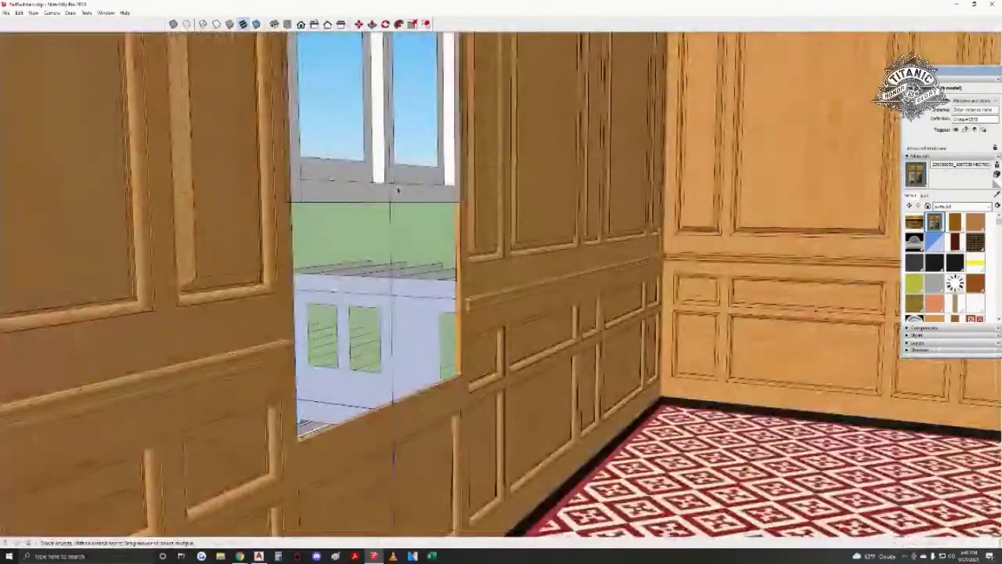
key("ctrl+v")
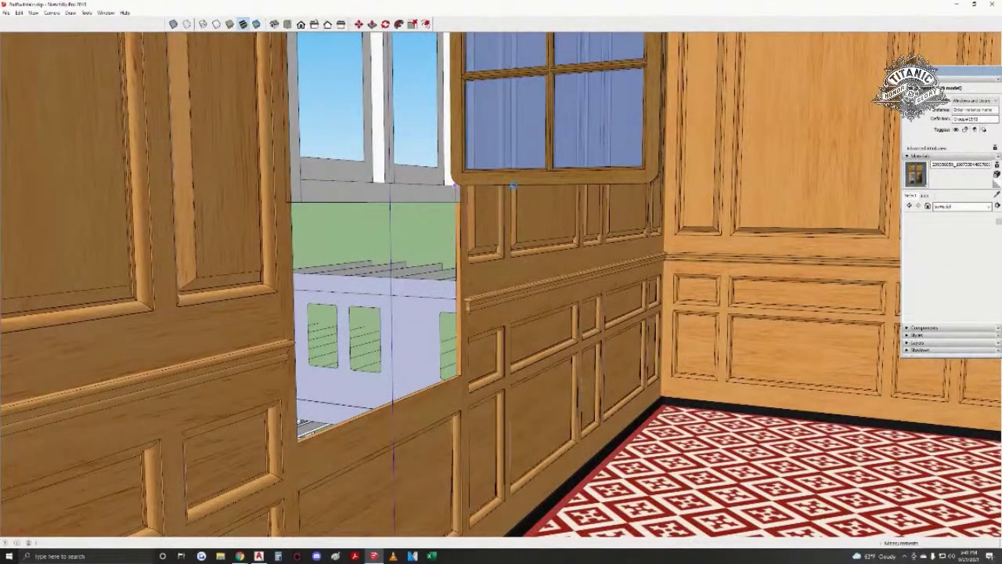
left_click(512, 185)
- Move the pasted six-pane window lower and slightly away from the side of the window frame
middle_click_drag(512, 185, 505, 287, "shift")
scroll(508, 291, "down", 2)
key("w")
left_click_drag(508, 291, 442, 259)
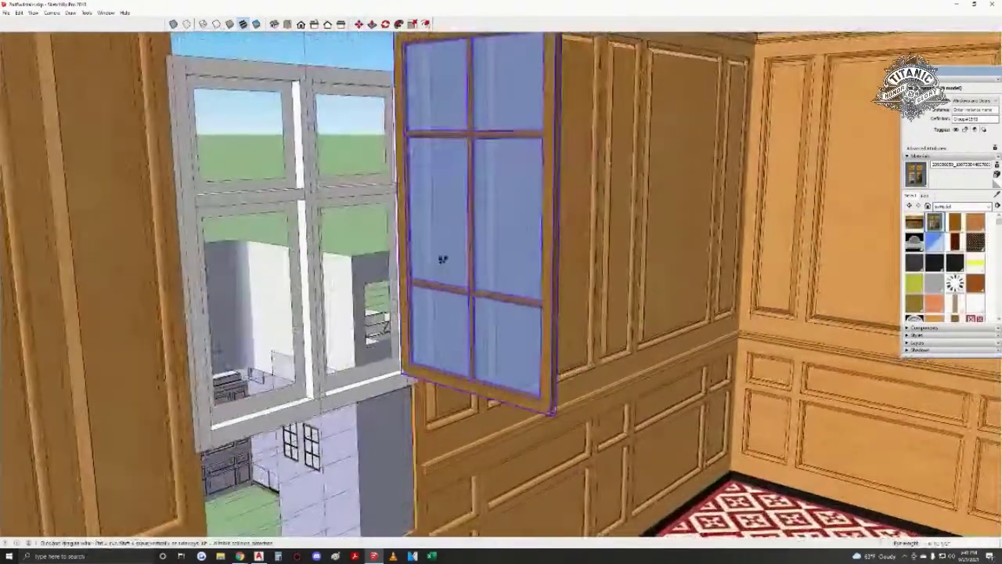
middle_click_drag(442, 259, 572, 269)
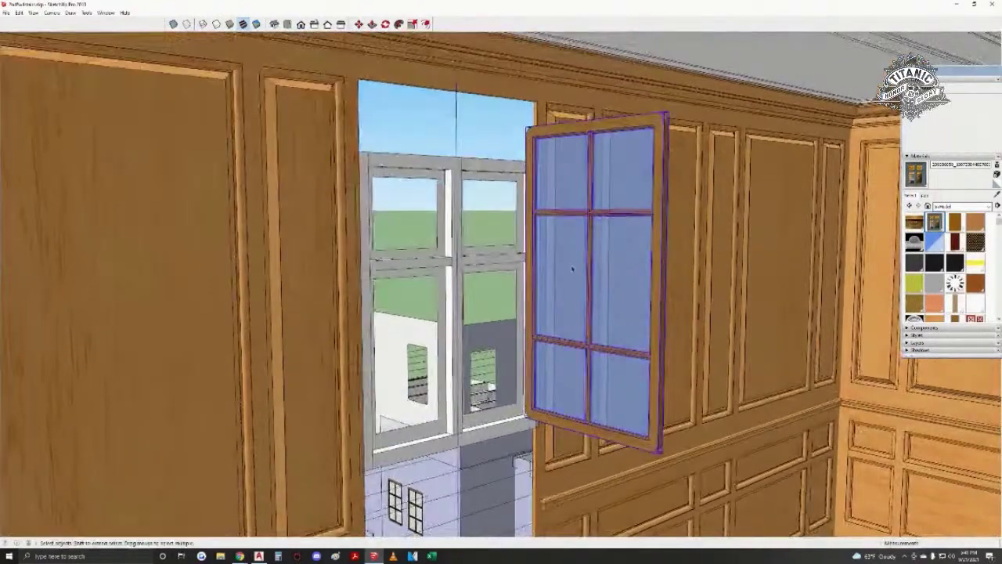
key("m")
left_click(572, 268)
left_click(565, 296)
middle_click_drag(554, 390, 546, 402)
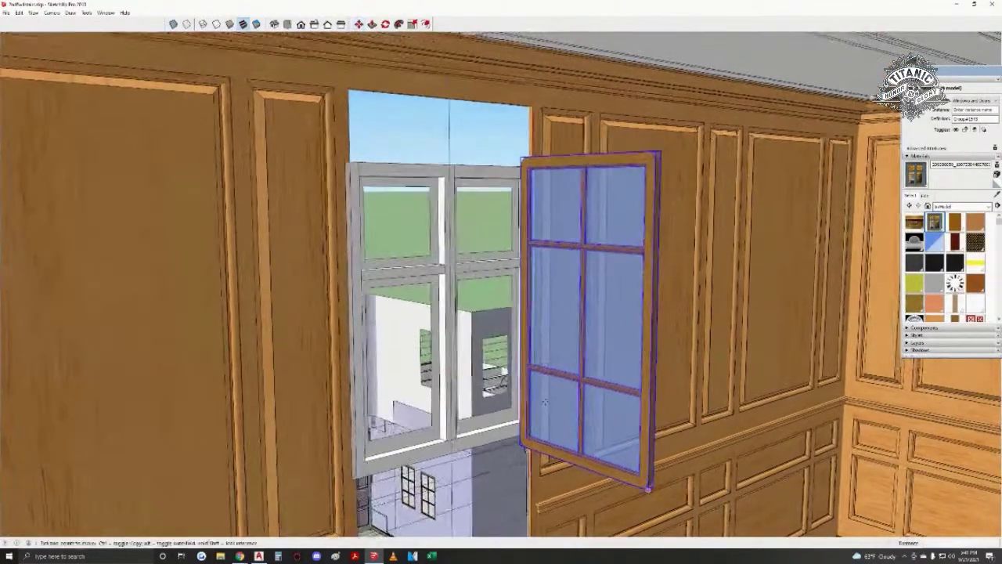
scroll(545, 401, "up", 2)
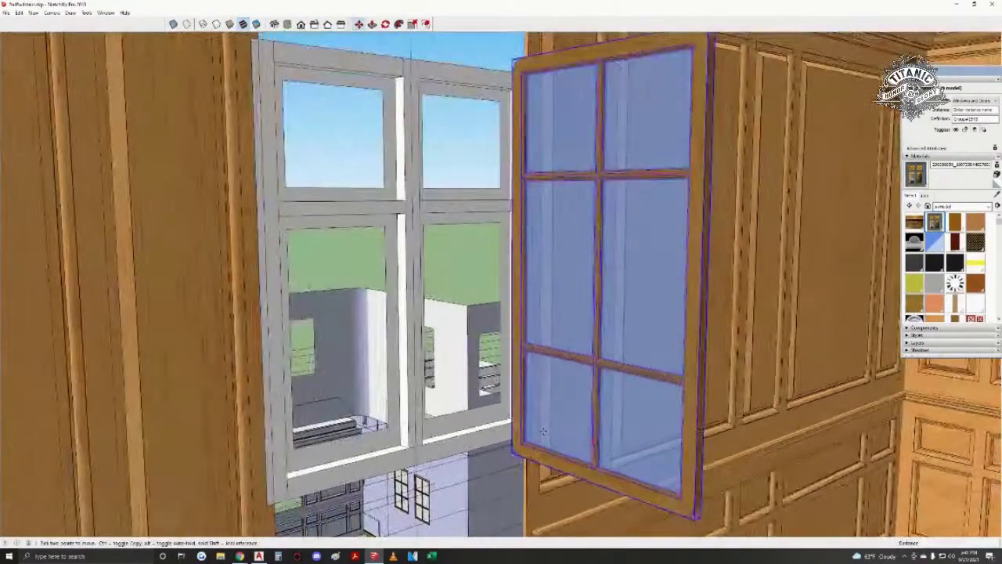
left_click(590, 420)
key("space")
- Rotate the six-pane window about the foot of its central glazing bar until it lies parallel to the panelled wall
key("w")
left_click_drag(577, 320, 579, 367)
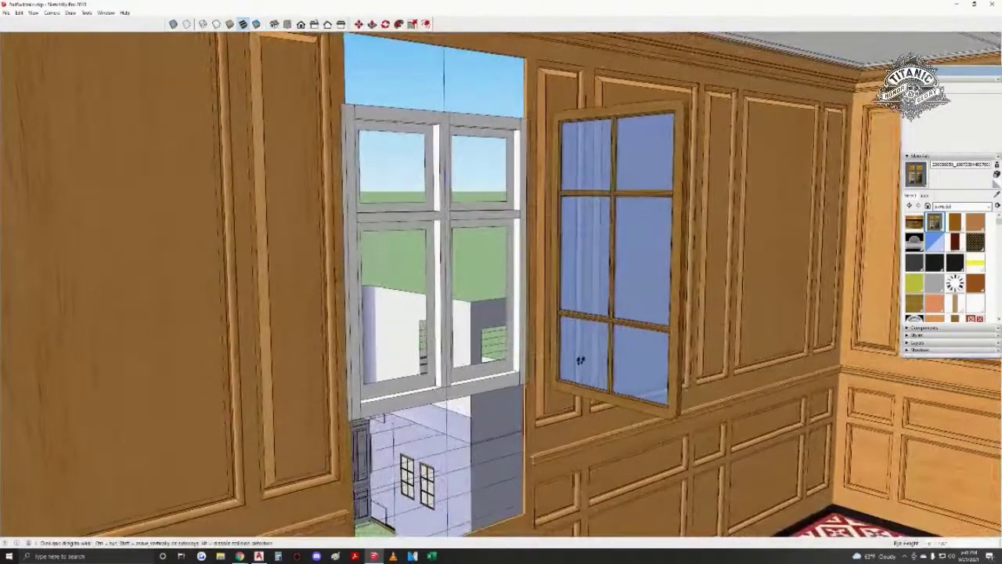
key("space")
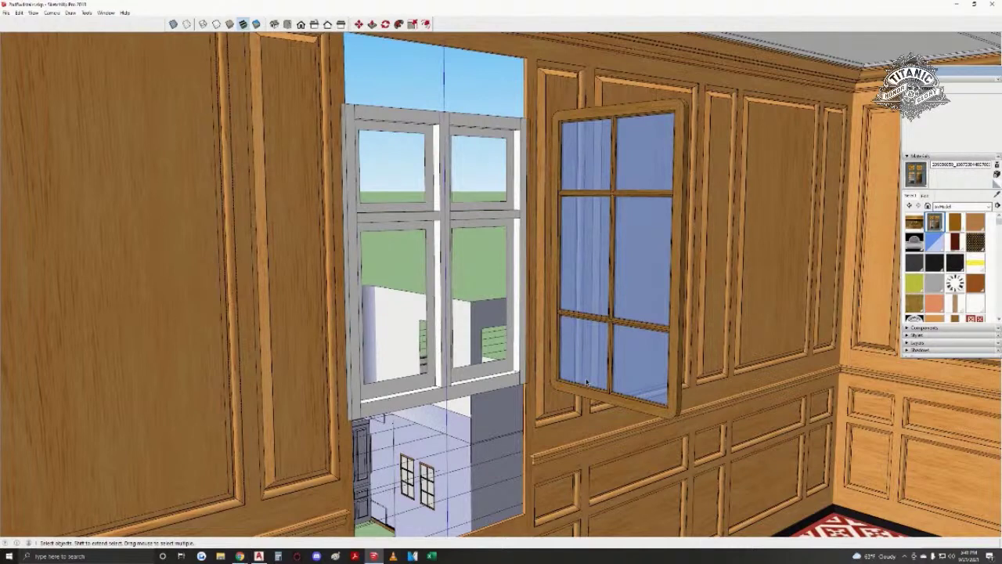
left_click(589, 381)
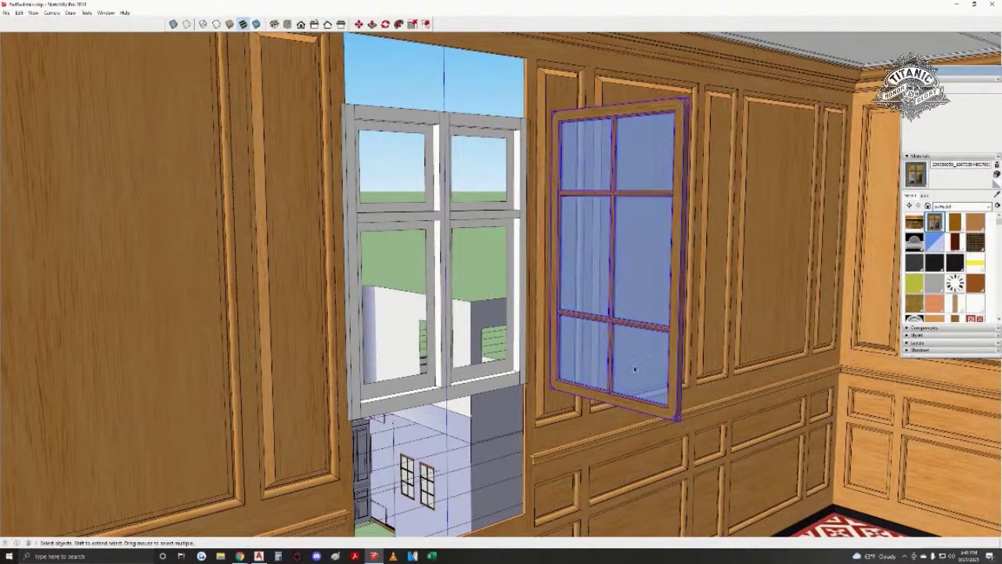
key("q")
middle_click_drag(636, 370, 545, 318)
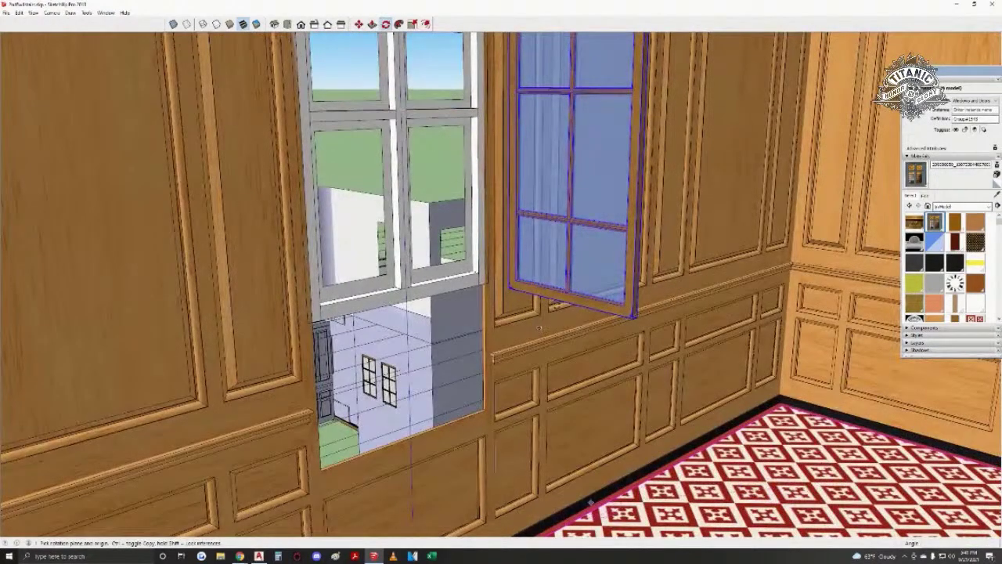
scroll(565, 302, "up", 5)
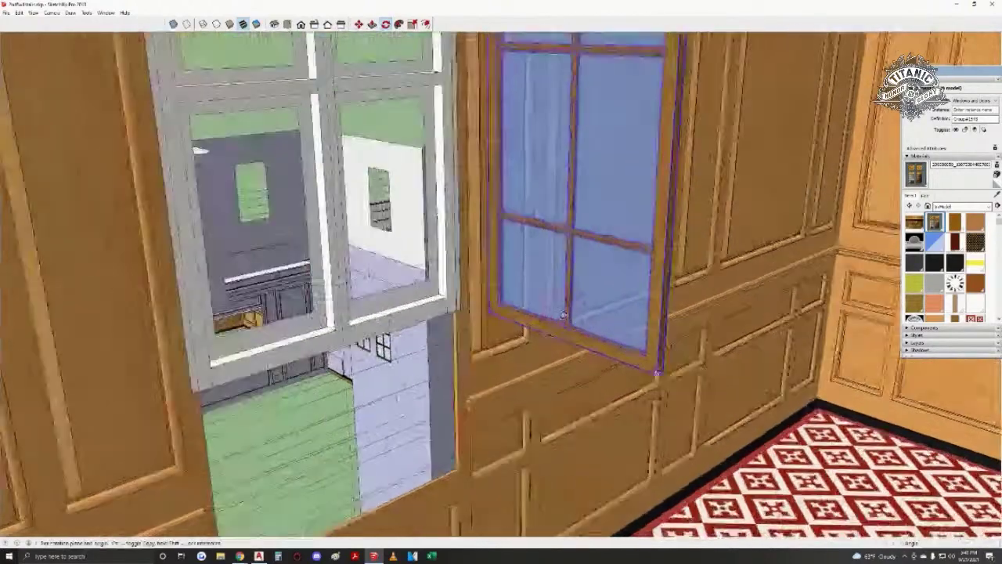
scroll(572, 329, "up", 8)
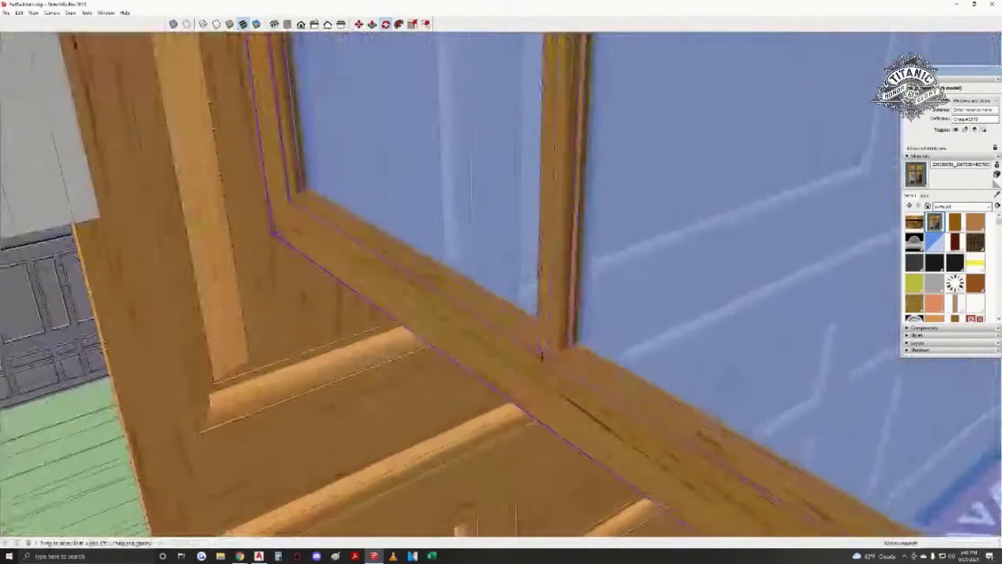
scroll(507, 440, "up", 2)
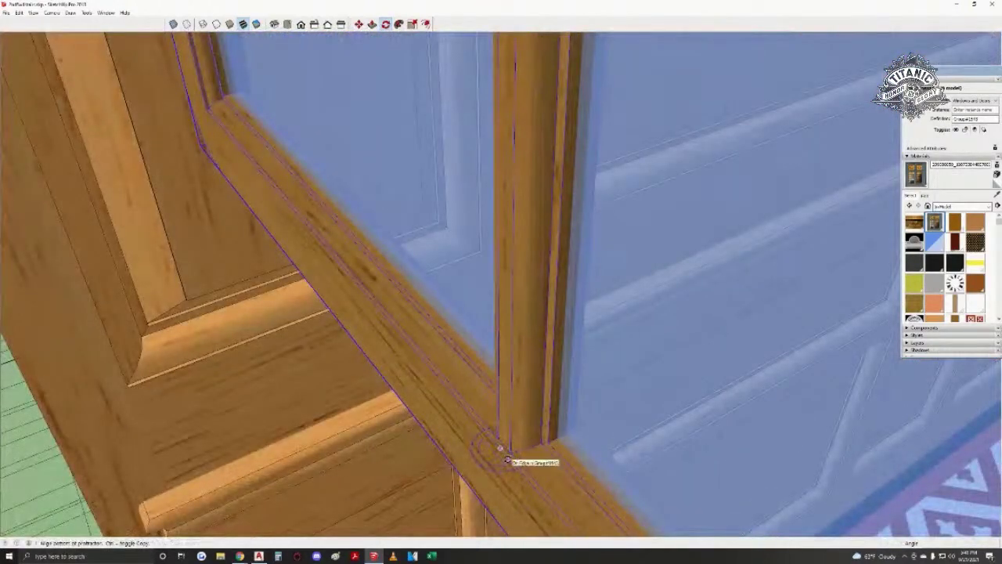
middle_click_drag(507, 459, 566, 245)
left_click_drag(566, 245, 585, 303)
middle_click_drag(586, 302, 559, 300)
key("space")
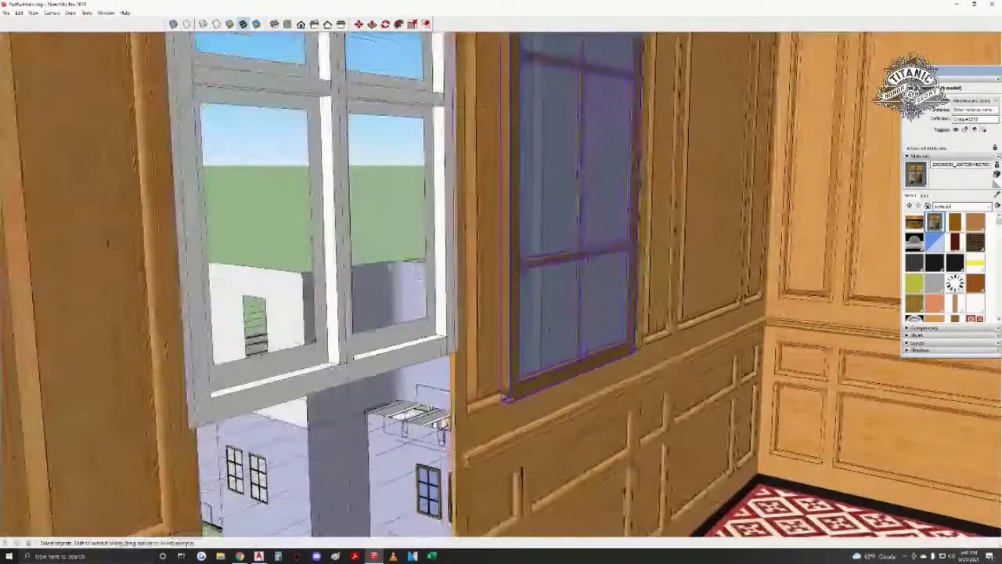
- Compare the rotated six-pane window with the window frame from farther back in the room
key("w")
left_click_drag(557, 274, 529, 340)
middle_click_drag(529, 340, 548, 257)
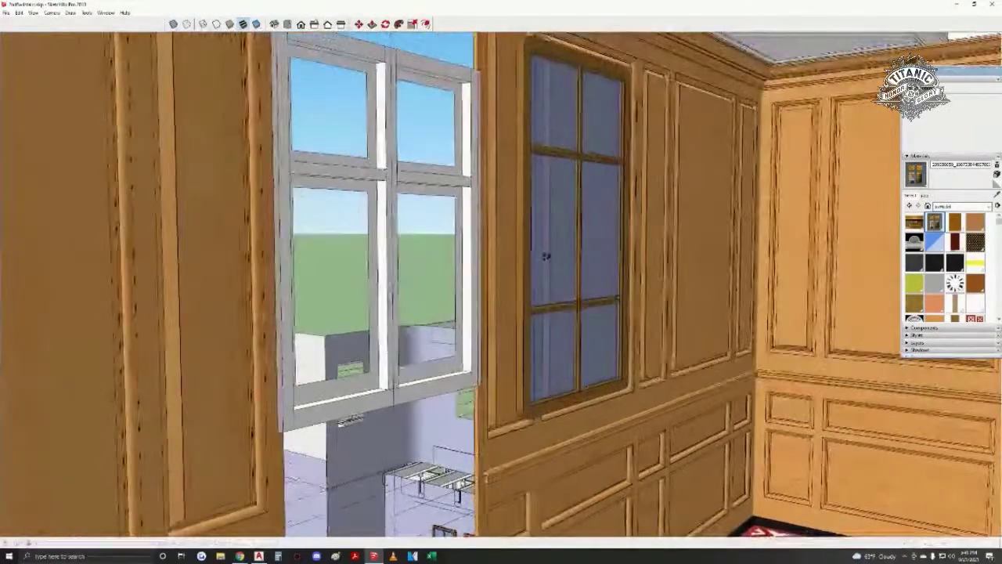
mouse_move(548, 257)
left_mouse_down()
mouse_move(554, 244)
mouse_move(547, 282)
mouse_move(545, 263)
left_mouse_up()
middle_click_drag(545, 259, 526, 309)
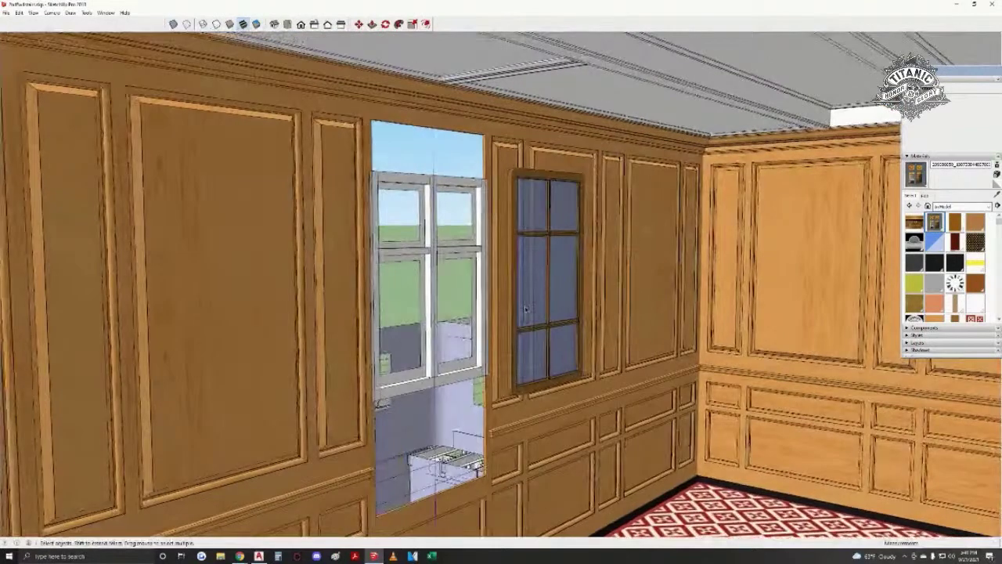
key("alt+Tab")
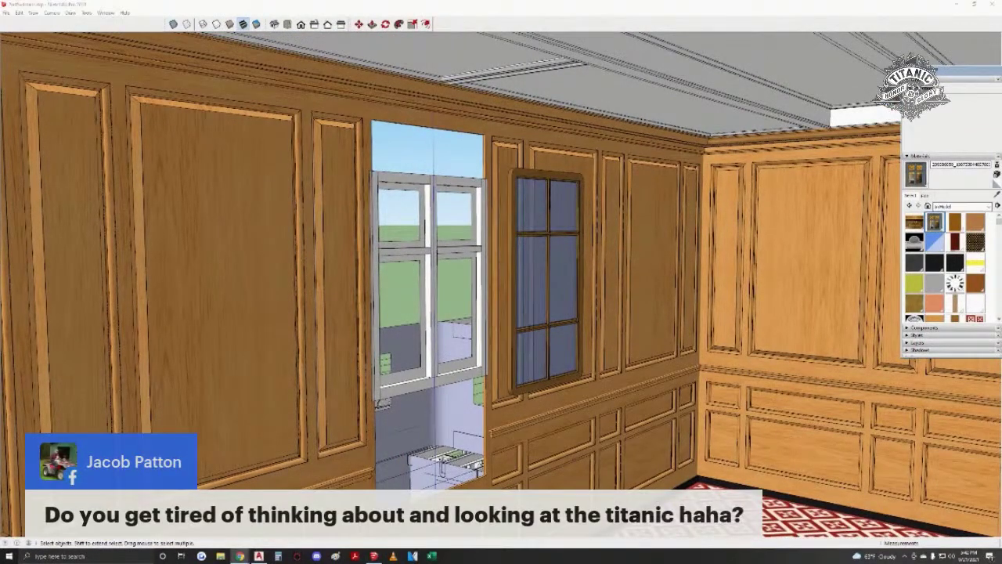
- Move the six-pane window by its lower edge back into the panelled wall, overlapping the side of the window frame
middle_click_drag(638, 312, 534, 284)
scroll(533, 286, "up", 6)
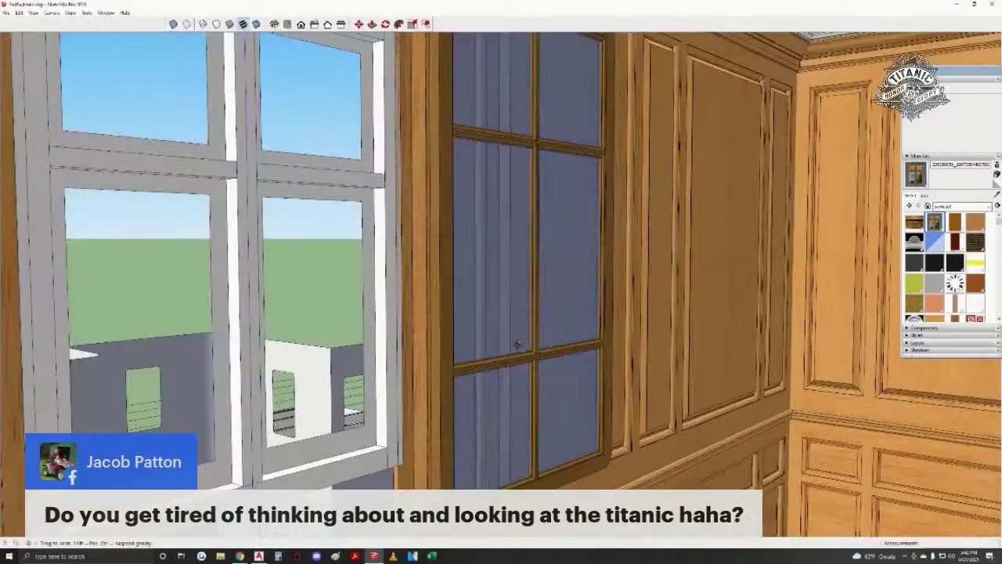
middle_click_drag(517, 345, 315, 395)
left_click(315, 392)
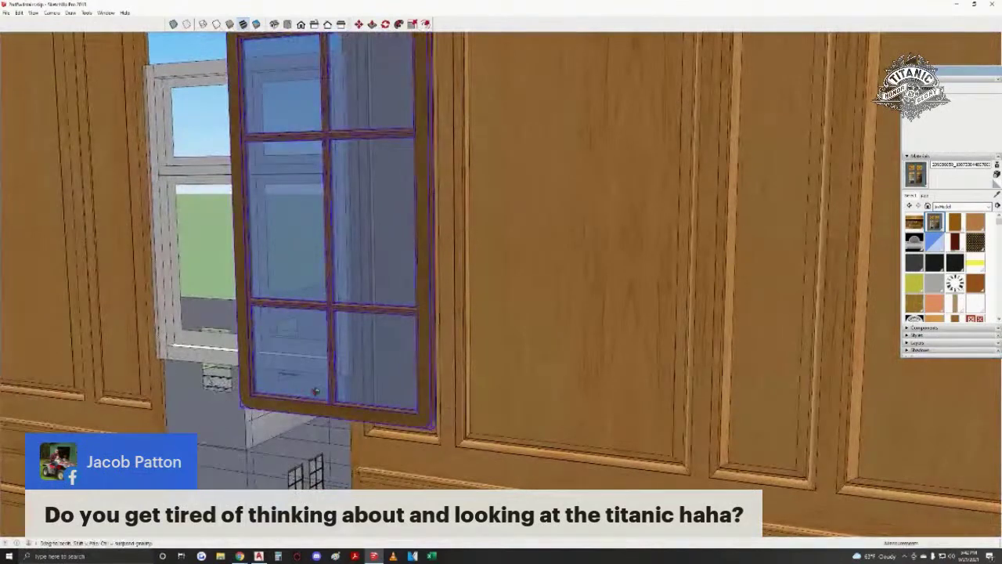
key("m")
left_click(329, 419)
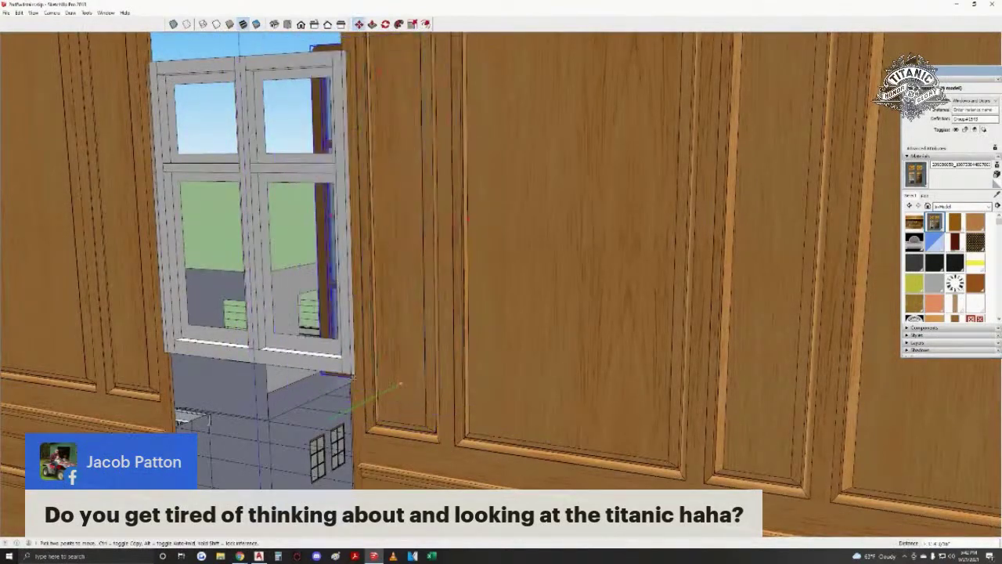
left_click(380, 389)
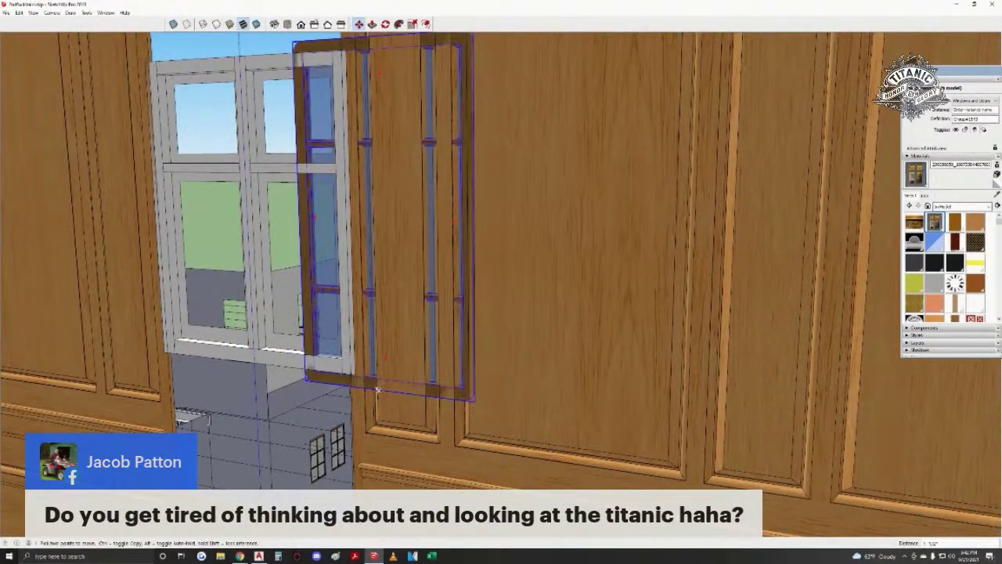
- Move the six-pane window sideways along the panelled wall into the opening, over the window frame
left_click(385, 390)
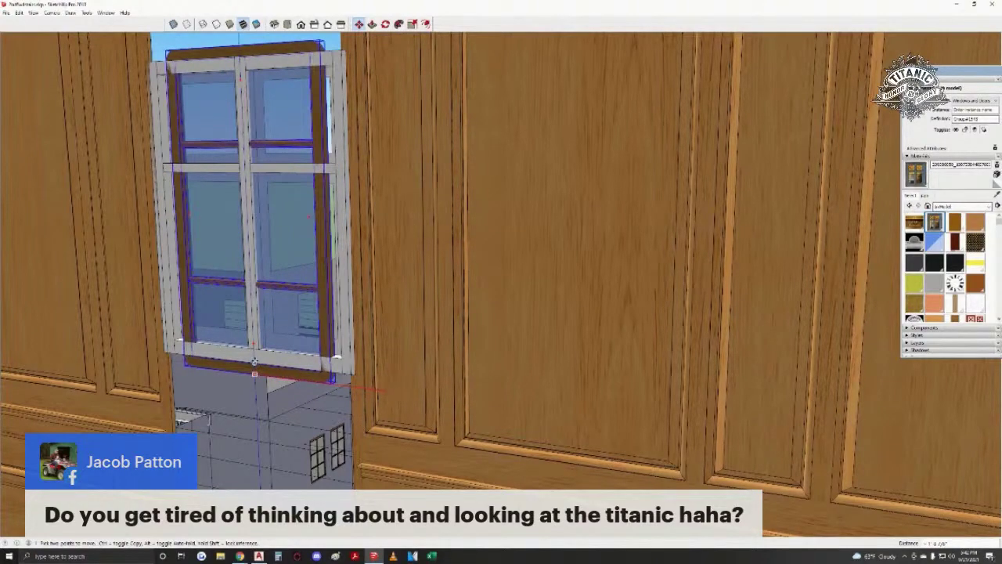
middle_click_drag(263, 351, 261, 385)
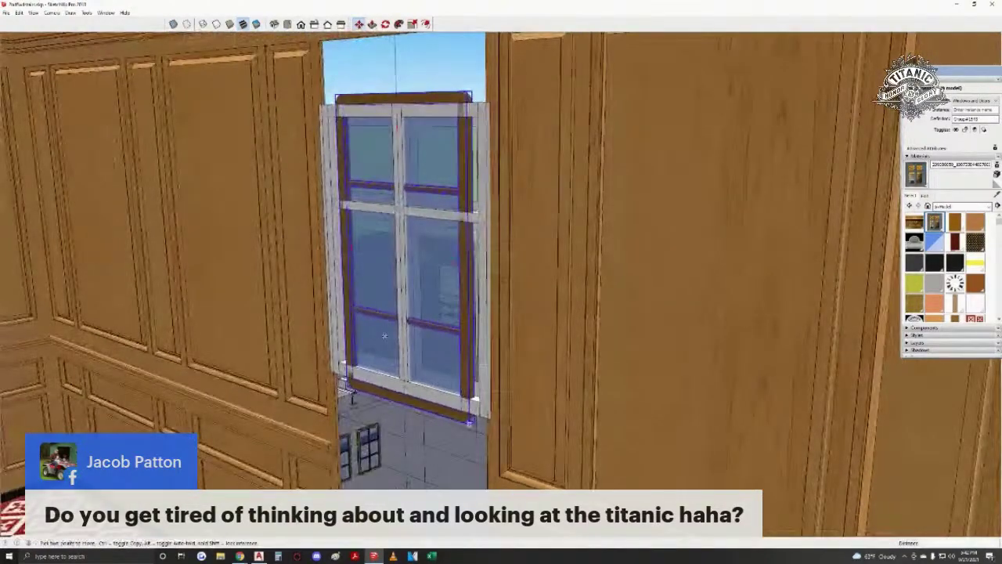
left_click(473, 425)
- Compare the six-pane window's size and position with the window frame and wall opening from inside the room
key("space")
left_click(361, 397)
middle_click_drag(361, 397, 420, 304)
key("w")
left_click_drag(420, 304, 437, 358)
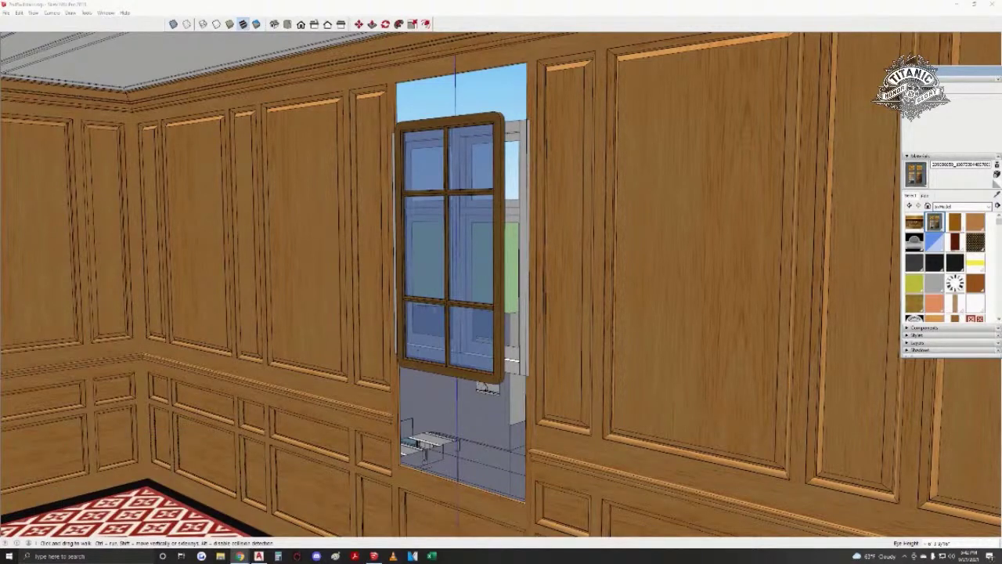
left_click_drag(439, 359, 440, 359)
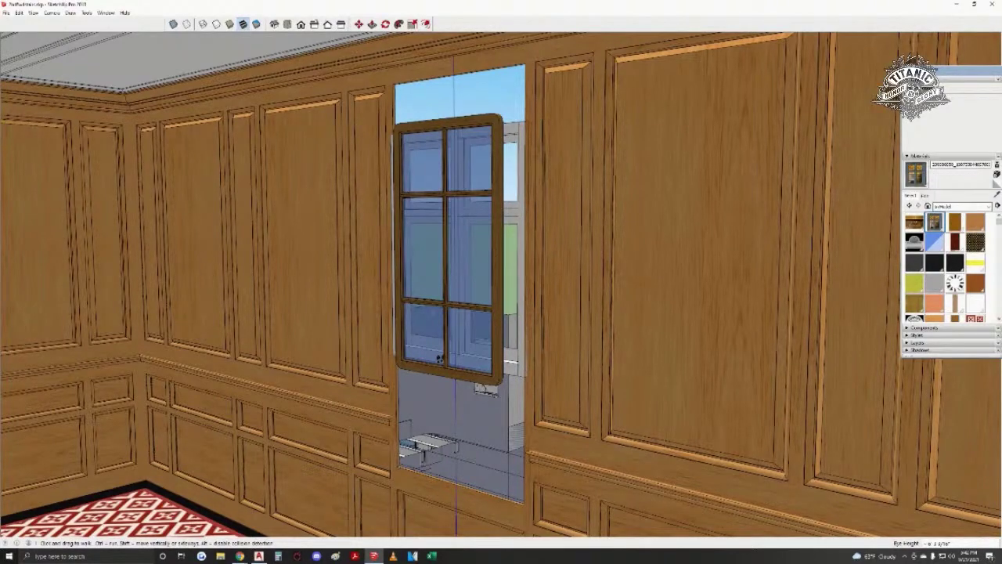
middle_click_drag(416, 362, 433, 291)
left_click_drag(504, 284, 522, 349)
- Delete the six-pane window from the wall opening
key("space")
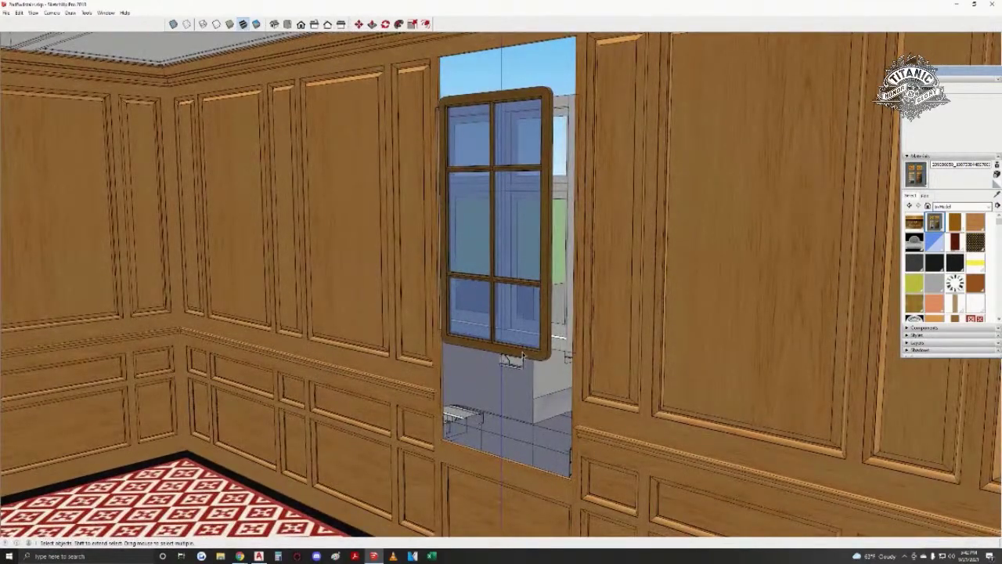
left_click(523, 357)
key("Delete")
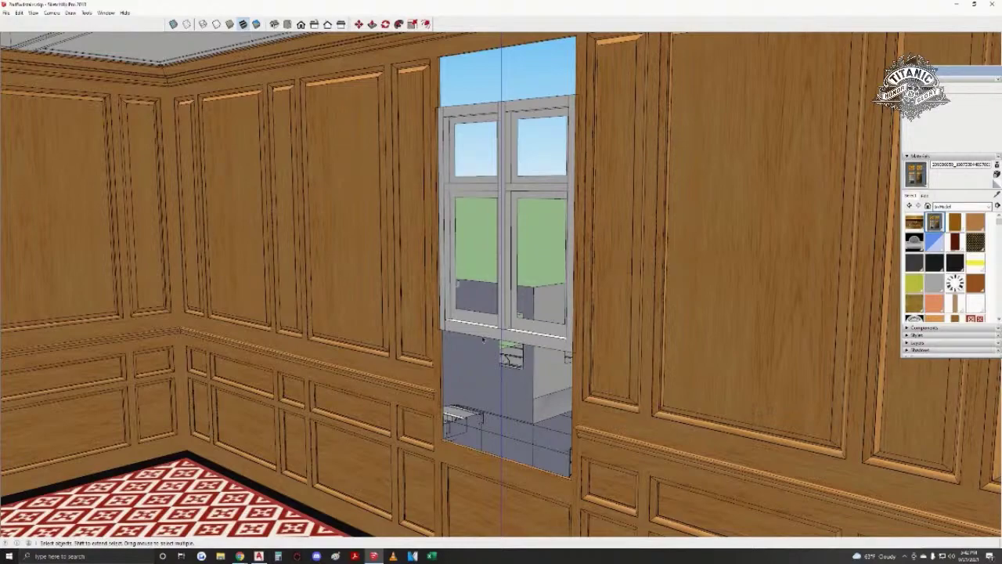
- Examine the chair-rail moulding on both sides of the window opening and around the staircase room
mouse_move(483, 338)
middle_mouse_down()
mouse_move(379, 290)
mouse_move(532, 301)
mouse_move(482, 327)
mouse_move(606, 312)
middle_mouse_up()
key("w")
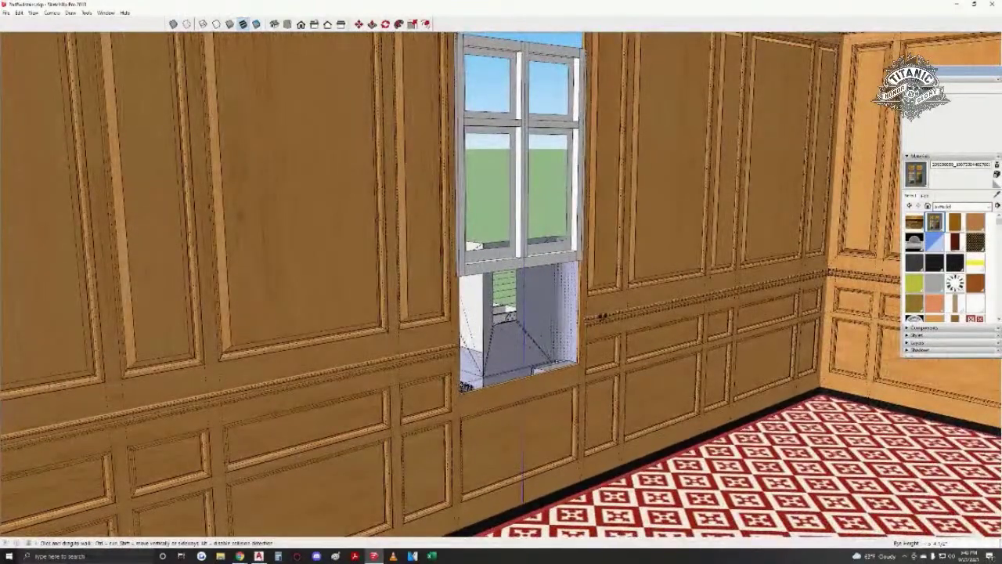
scroll(601, 316, "up", 2)
key("space")
triple_click(600, 319)
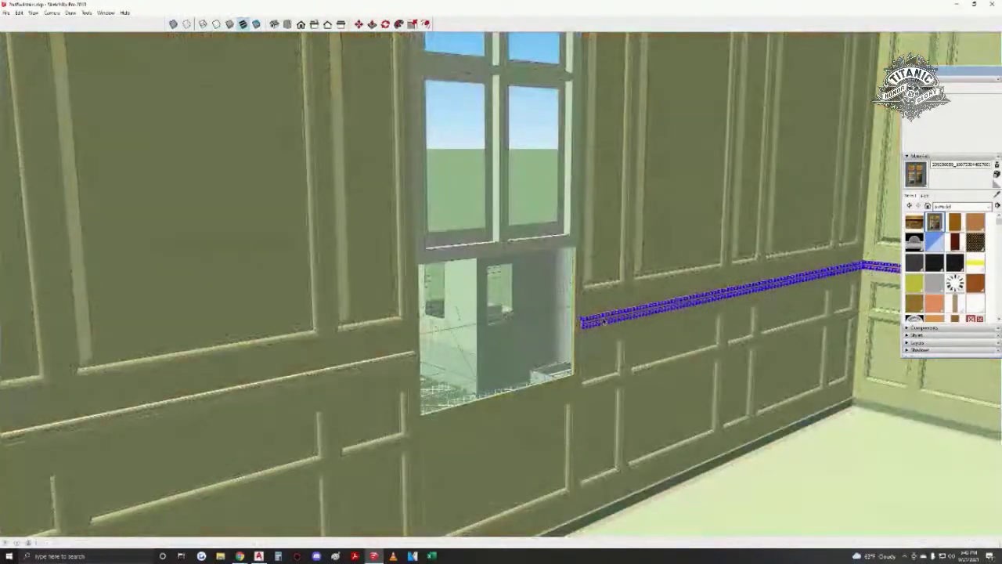
scroll(600, 322, "up", 1)
left_click(505, 309)
middle_click_drag(505, 309, 782, 317)
scroll(503, 297, "up", 4)
middle_click_drag(503, 297, 499, 328)
middle_click_drag(235, 329, 530, 250)
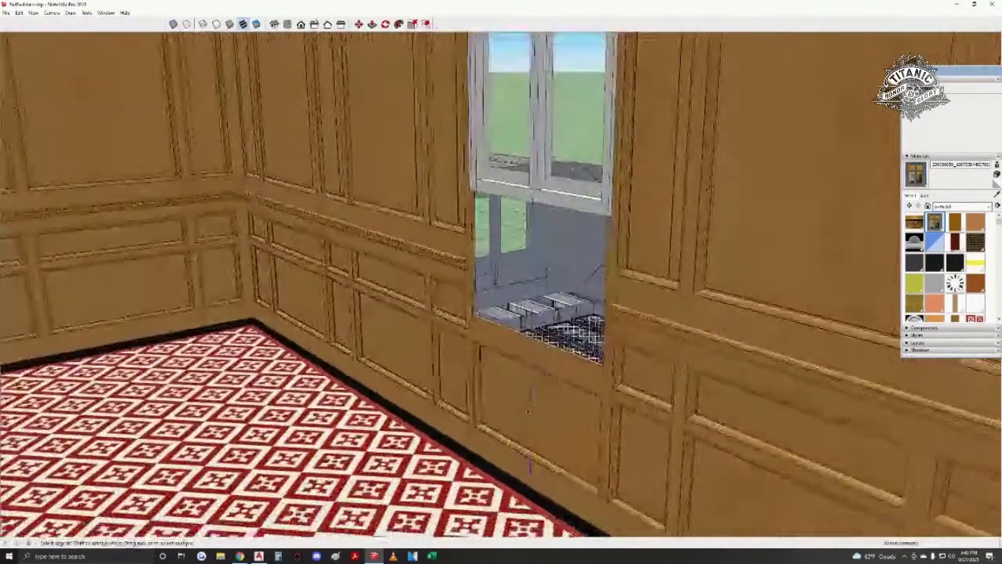
middle_click_drag(528, 407, 587, 336)
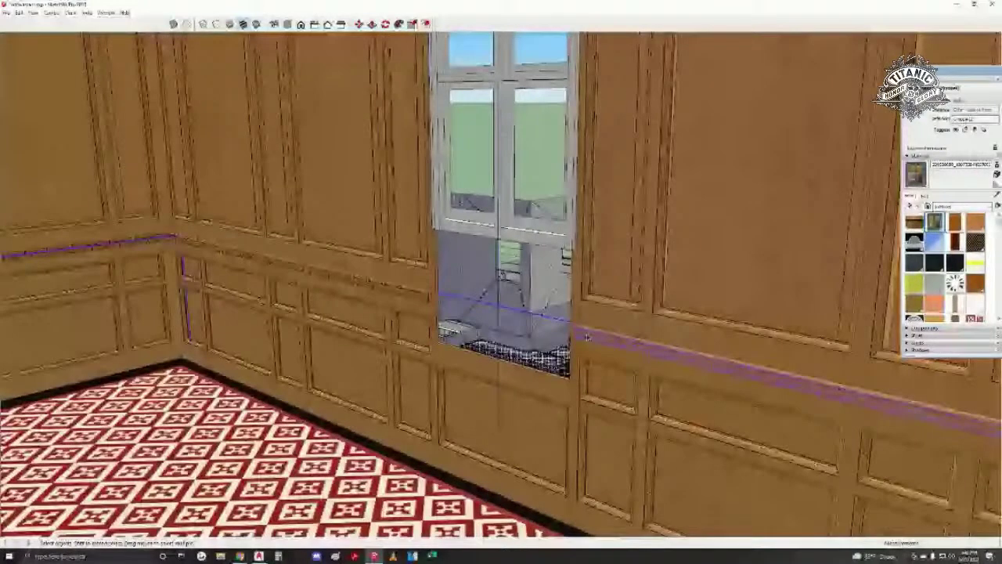
double_click(587, 337)
left_click(472, 308)
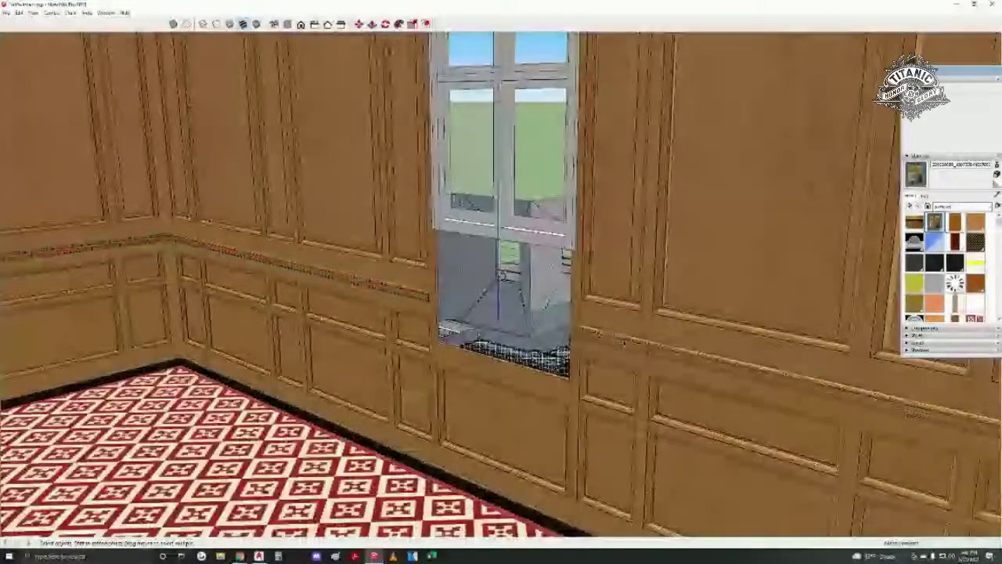
middle_click_drag(623, 342, 493, 318)
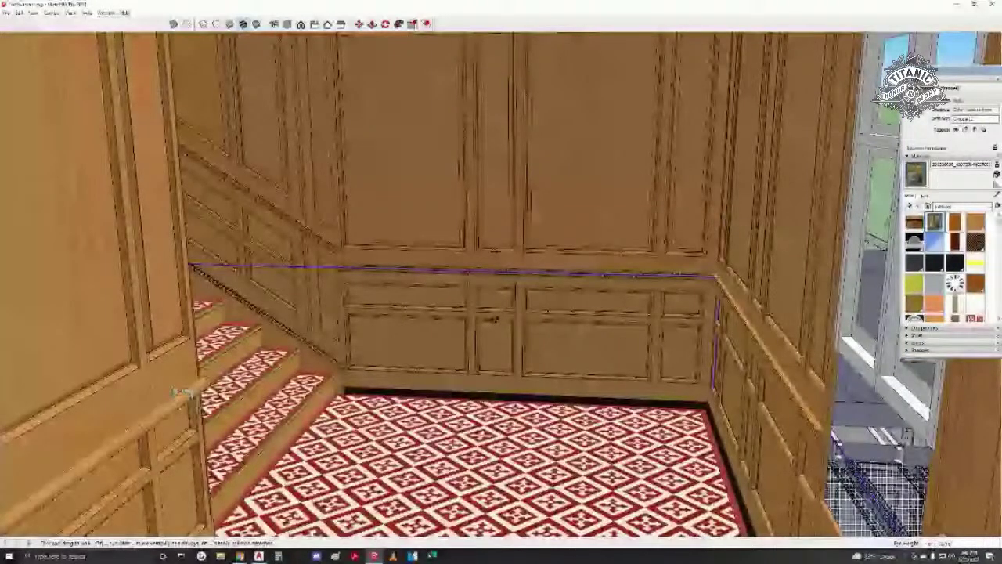
middle_click_drag(184, 391, 474, 238)
- Open the chair-rail group and explode the rail pieces on both sides of the window opening
left_click(461, 184)
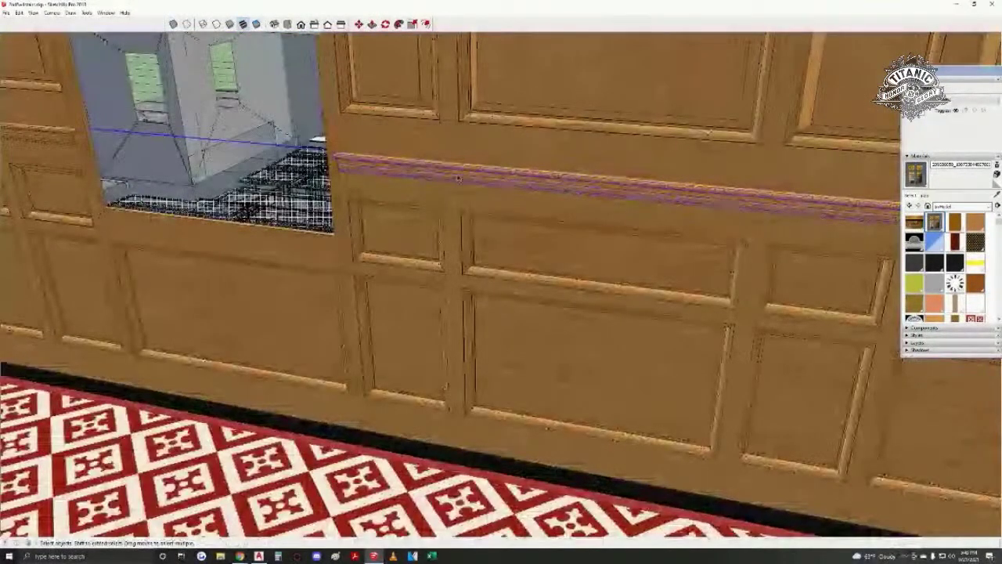
middle_click_drag(323, 205, 458, 155)
left_click(457, 155)
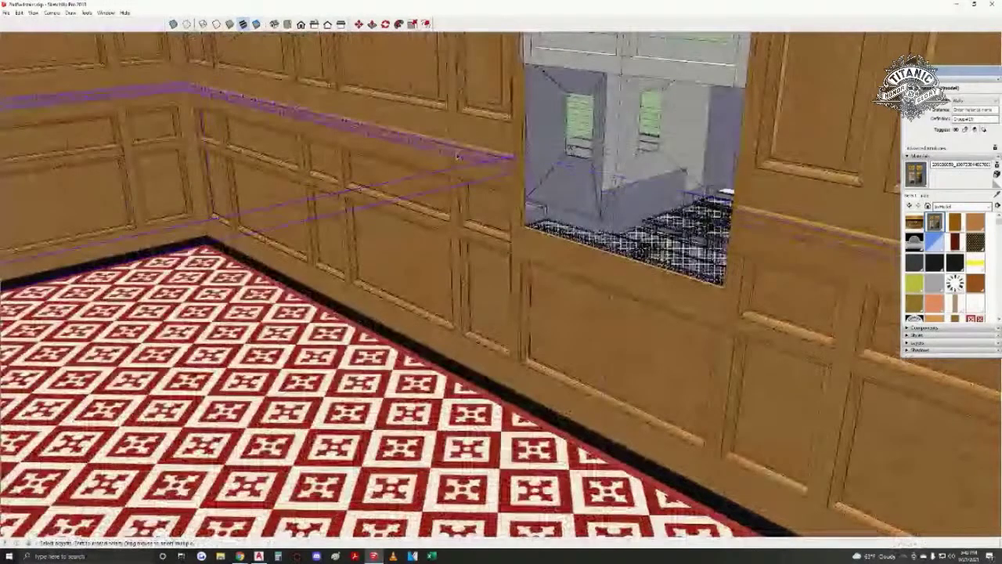
double_click(759, 223)
left_click(759, 221)
right_click(759, 219)
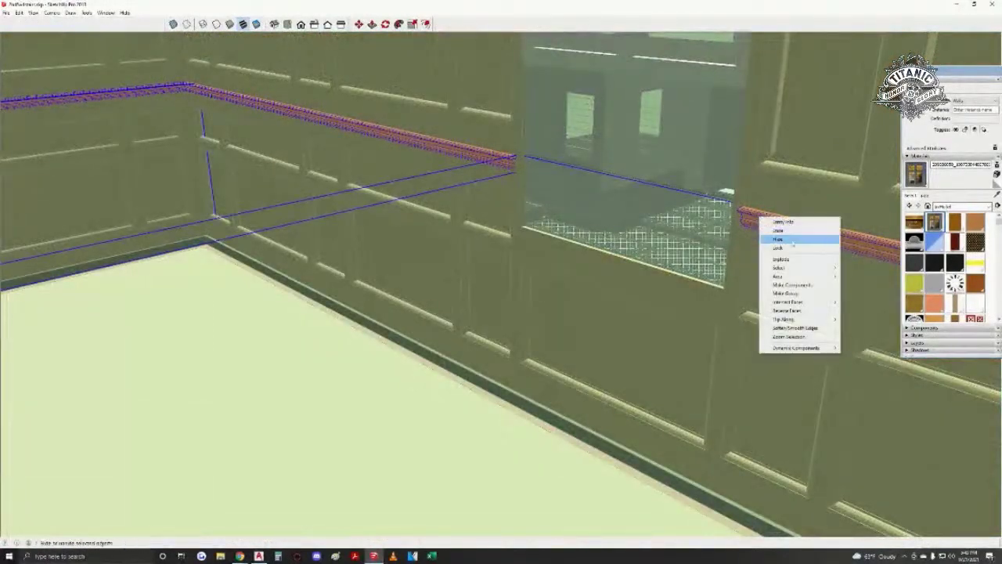
left_click(797, 259)
- Try to group the facing end profiles of the two chair-rail pieces across the window opening
middle_click_drag(659, 243, 518, 296, "shift")
left_click(586, 278)
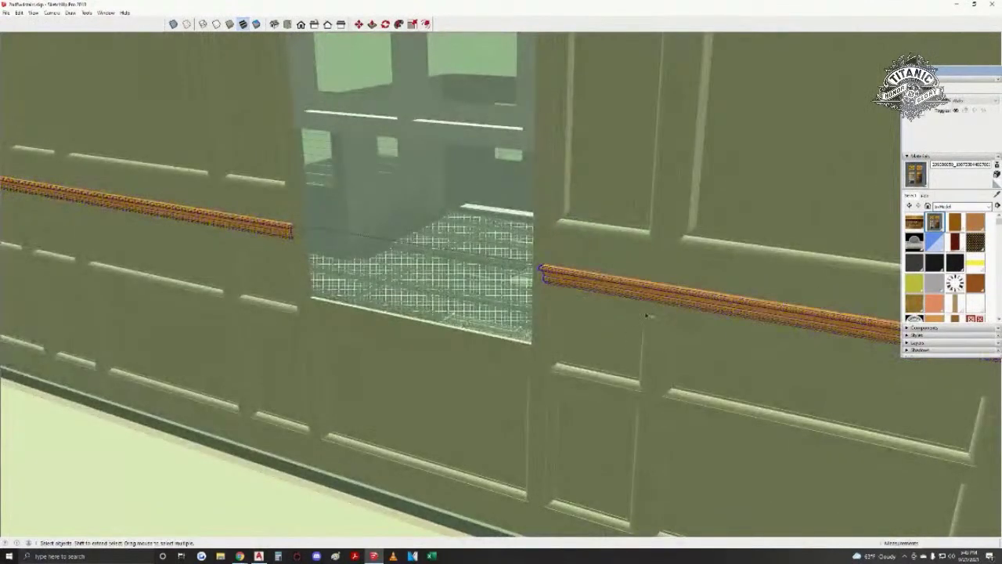
left_click(240, 221, "shift")
key("ctrl+g")
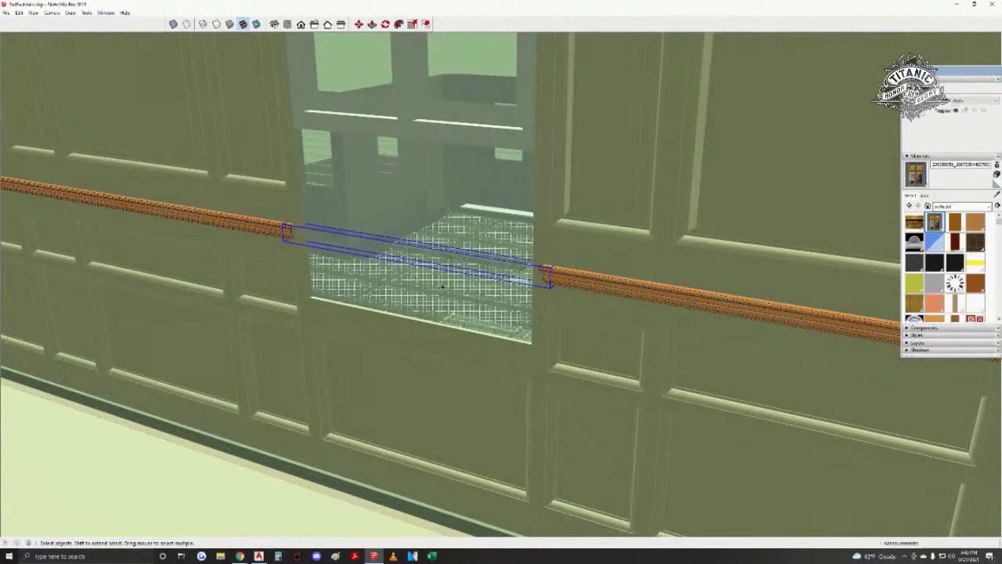
left_click(521, 315)
- Try to stretch the right-hand chair-rail piece across the window opening by moving its end profile
double_click(587, 284)
middle_click_drag(606, 313, 605, 273)
key("m")
scroll(606, 273, "up", 1)
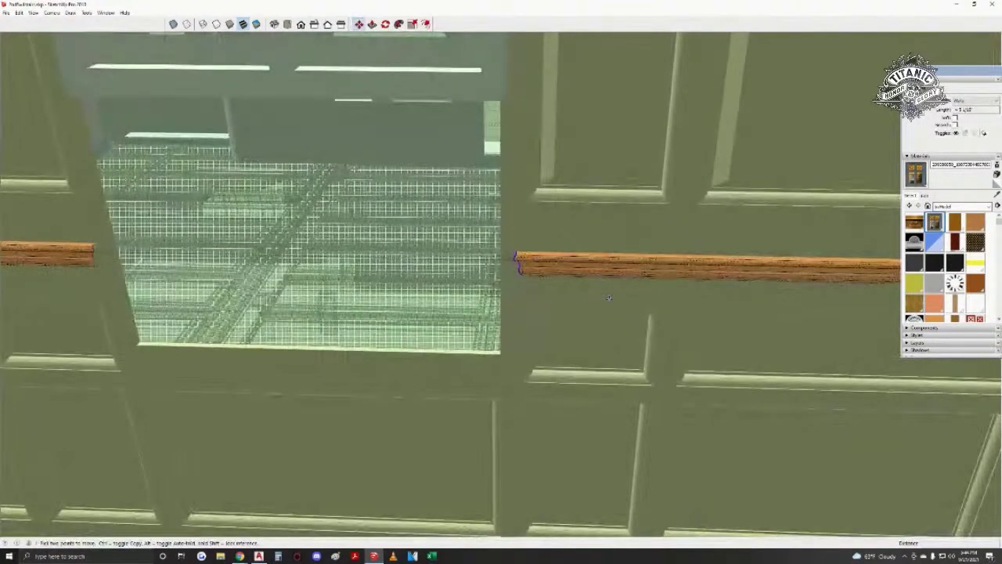
left_click(512, 259)
middle_click_drag(470, 254, 808, 318)
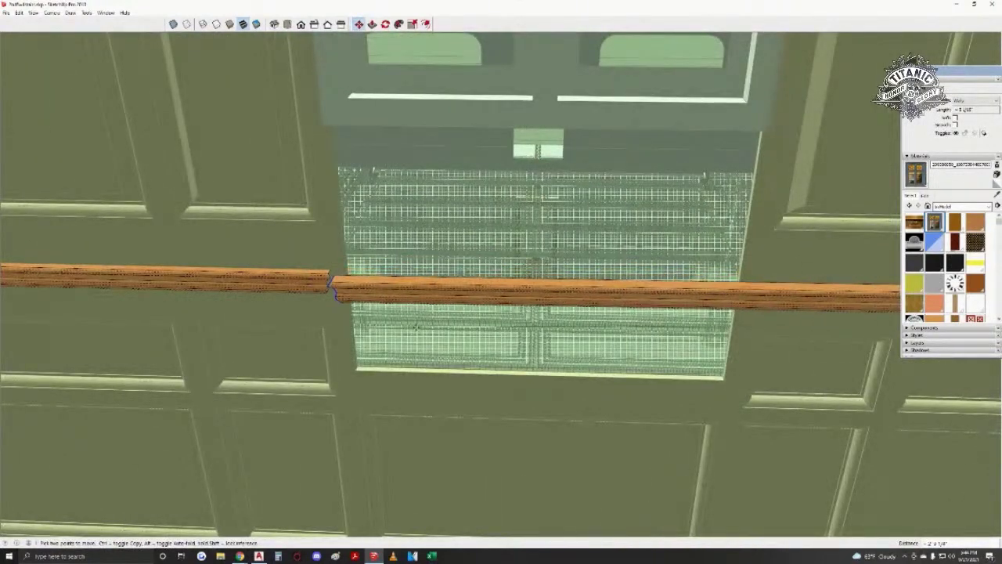
- Stretch the left-hand chair rail across the window opening by moving its end profile until it overlaps the right-hand piece
key("space")
triple_click(195, 282)
key("m")
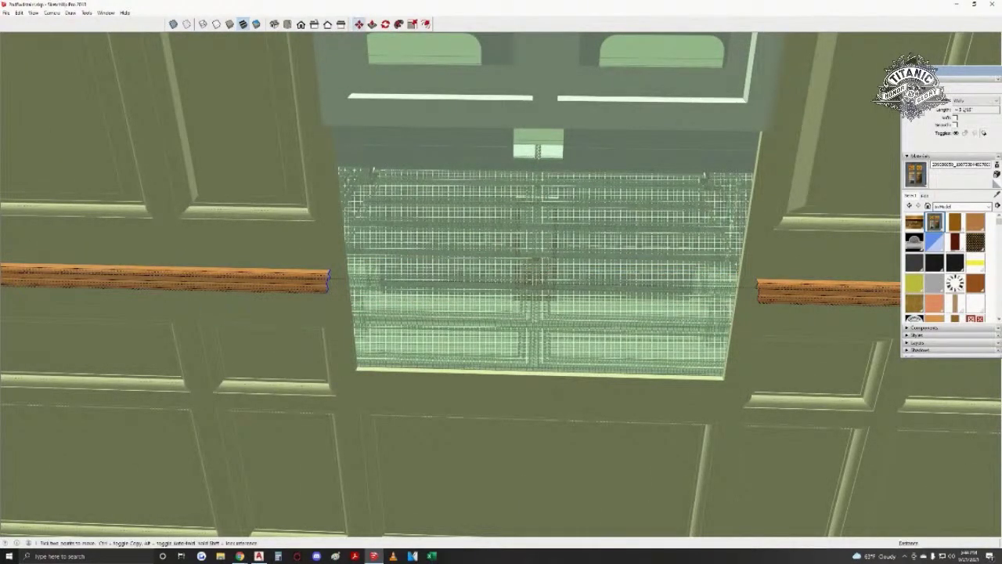
left_click(195, 317)
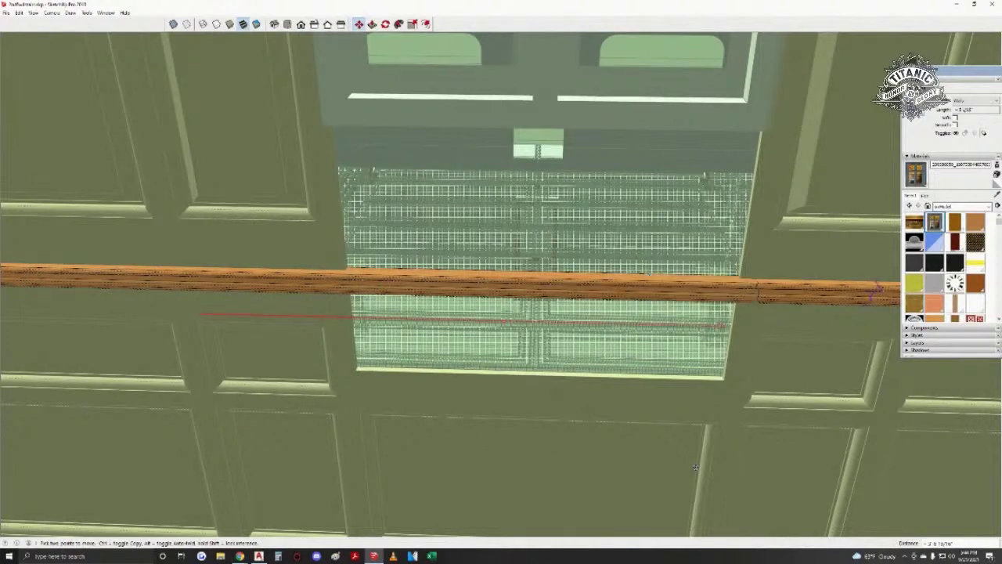
left_click(749, 327)
middle_click_drag(750, 327, 509, 333, "shift")
- Remove the overlapping section and seam edges where the two chair-rail lengths meet beside the window opening
key("space")
triple_click(505, 300)
left_click_drag(363, 207, 352, 345, "shift")
left_click_drag(761, 222, 752, 415, "shift")
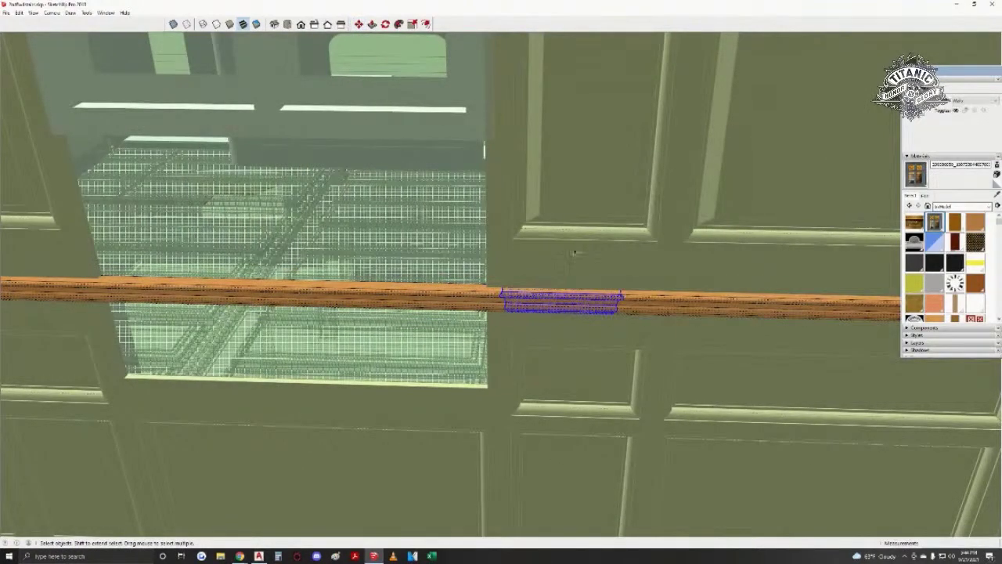
triple_click(517, 302)
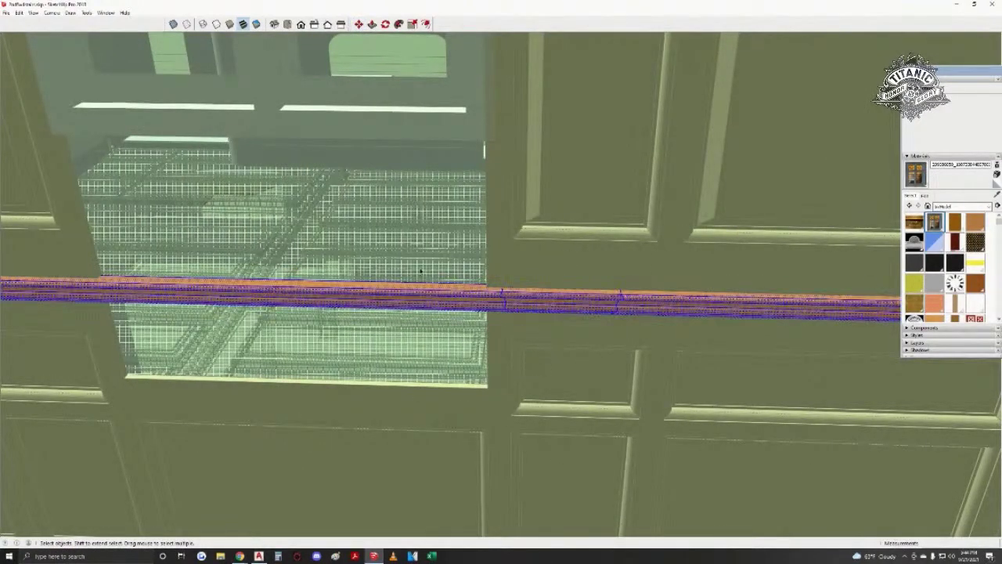
left_click_drag(391, 234, 310, 388, "shift")
left_click_drag(728, 251, 686, 385, "shift")
left_click_drag(576, 266, 545, 379, "shift")
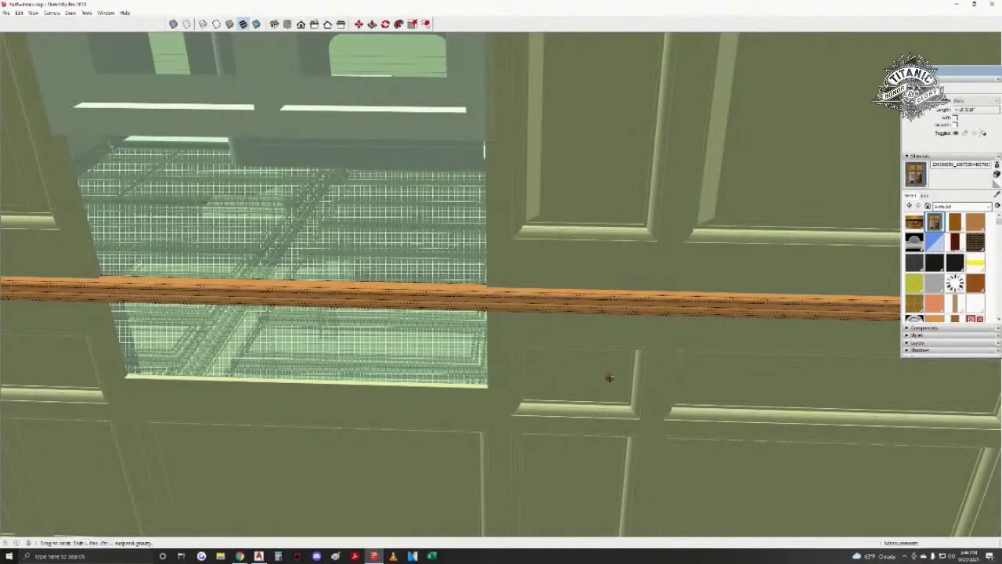
middle_click_drag(606, 376, 529, 330)
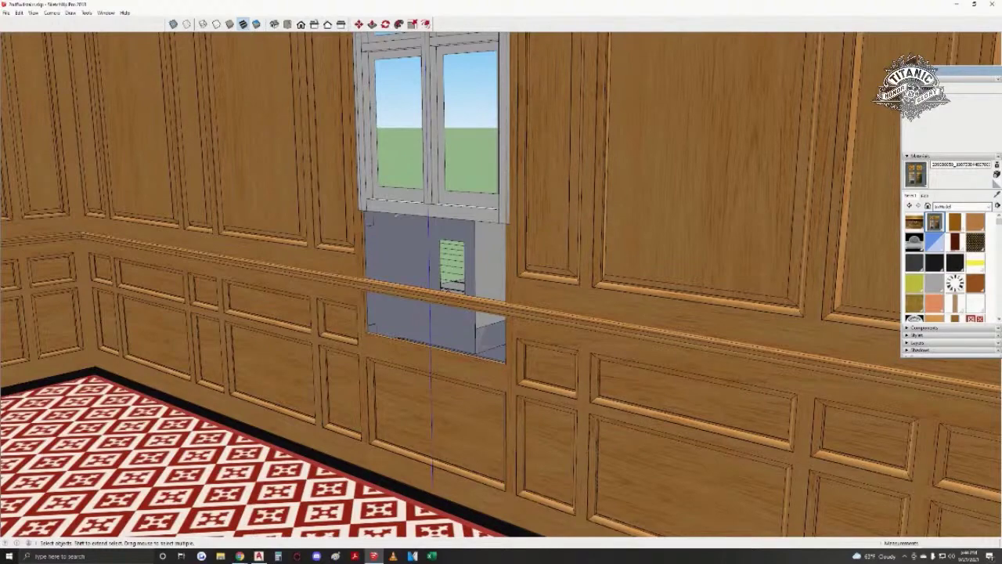
- Open the panelled wall for editing and lower the bottom edge of its window opening
middle_click_drag(312, 375, 342, 440)
key("w")
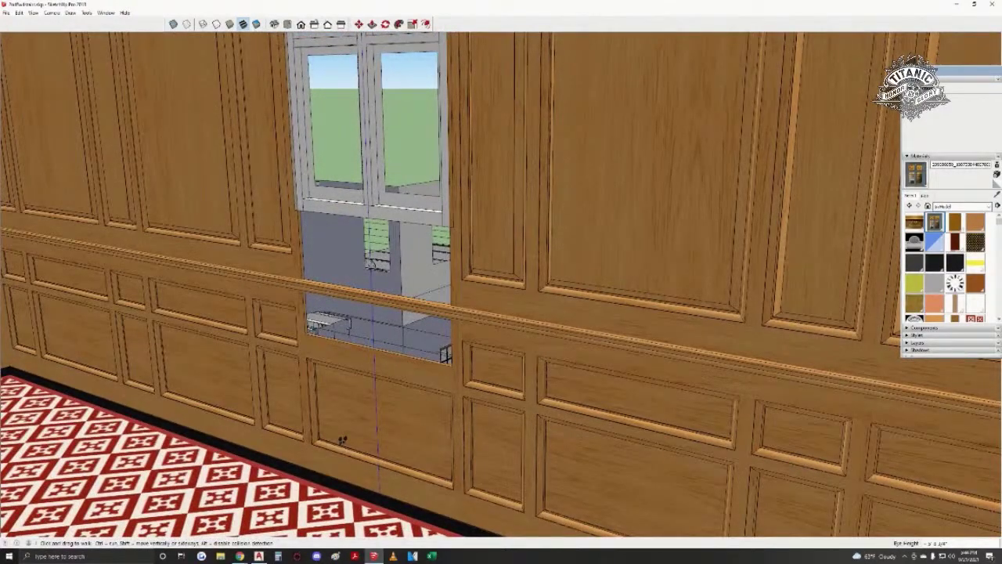
key("space")
scroll(372, 369, "up", 1)
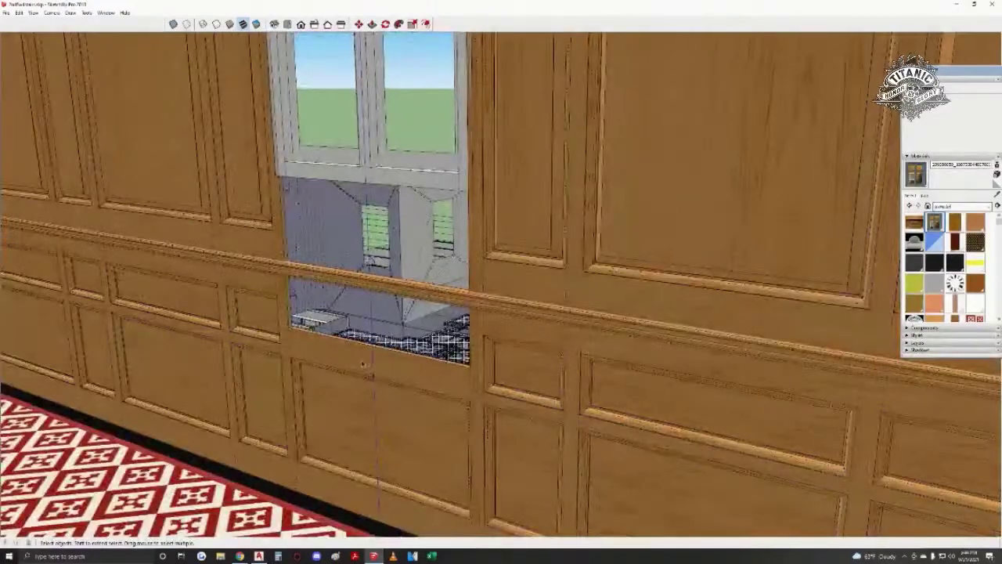
triple_click(374, 363)
scroll(306, 338, "up", 4)
middle_click_drag(293, 337, 287, 371)
scroll(258, 305, "up", 2)
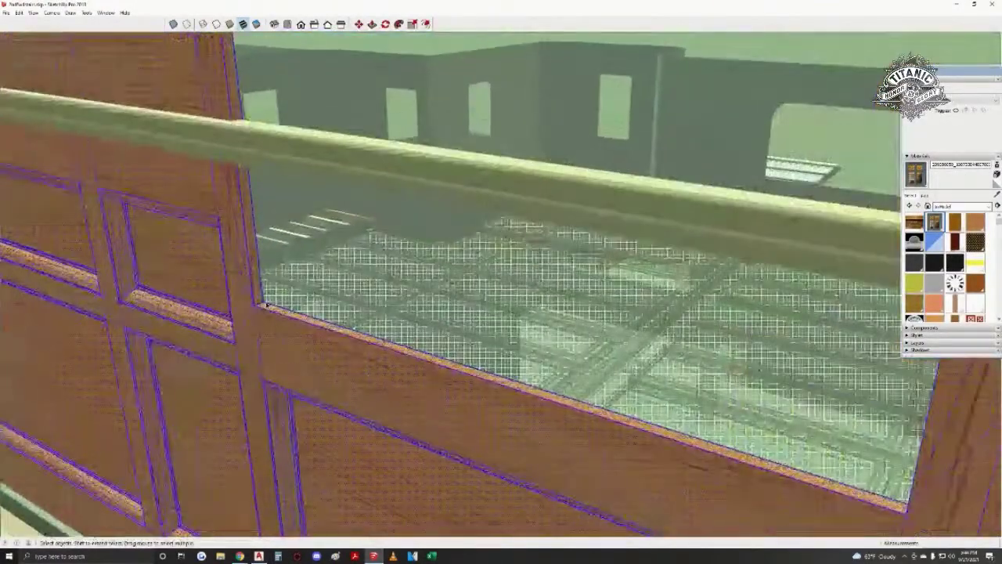
left_click(258, 306)
key("m")
left_click(254, 305)
left_click(266, 358)
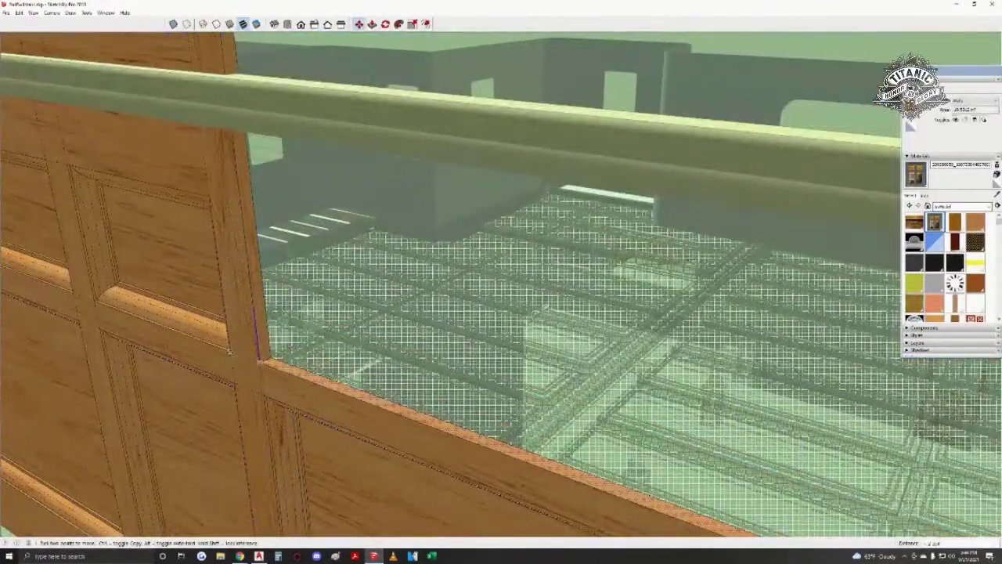
key("space")
- Erase the sill face along the bottom of the lowered window opening in the panelled wall
middle_click_drag(246, 318, 367, 305)
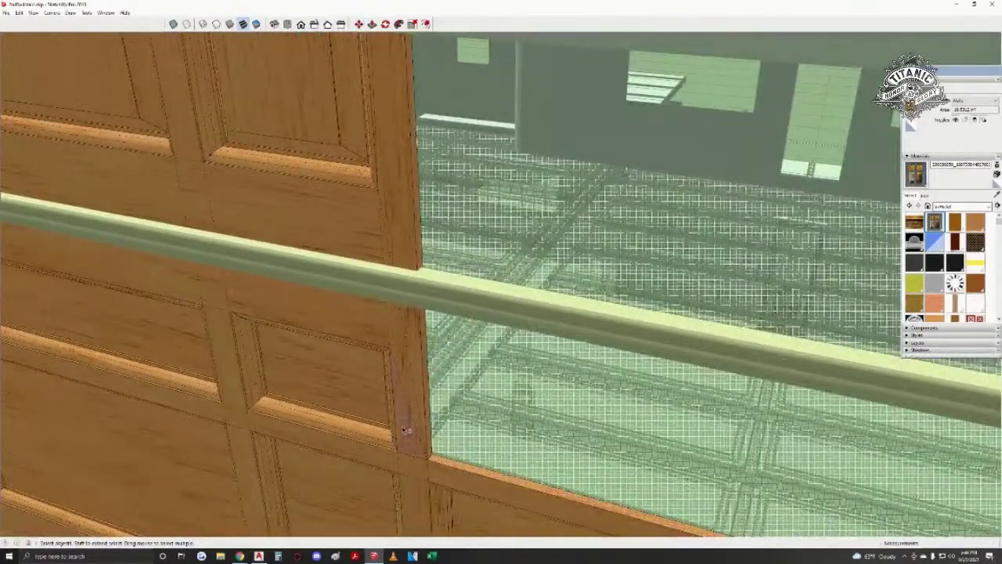
middle_click_drag(425, 499, 389, 395)
scroll(411, 434, "down", 3)
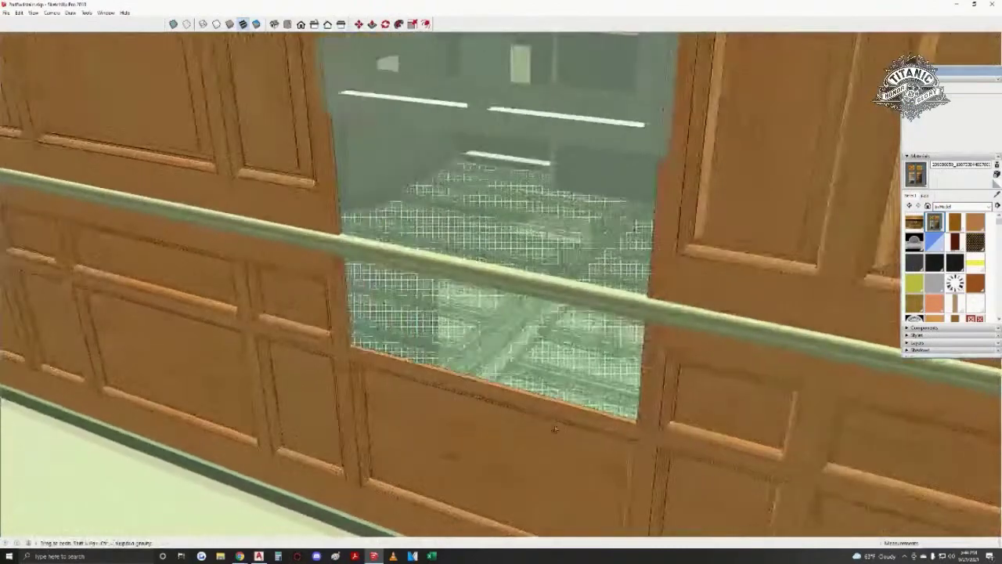
middle_click_drag(490, 449, 575, 440)
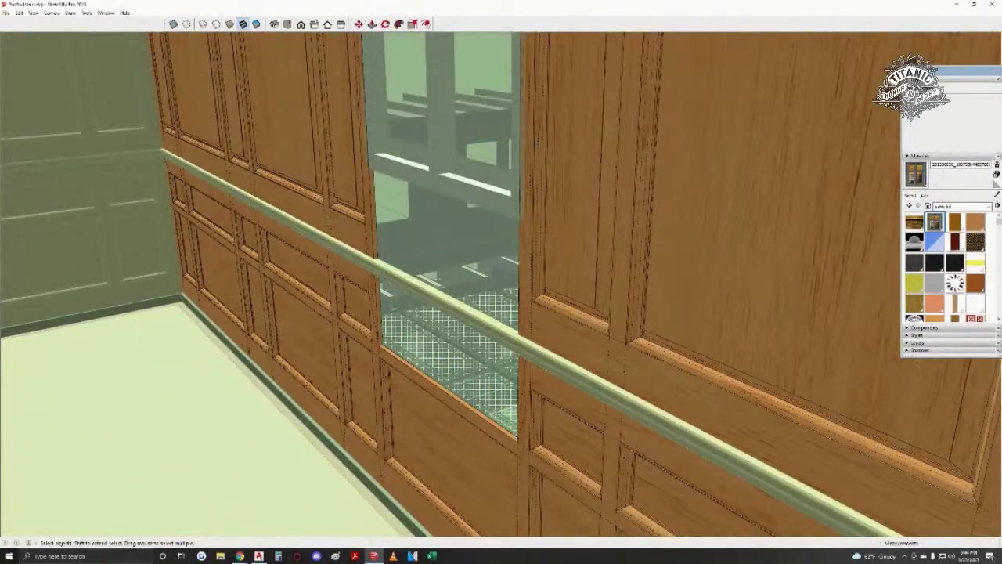
middle_click_drag(487, 456, 652, 368)
scroll(656, 366, "up", 2)
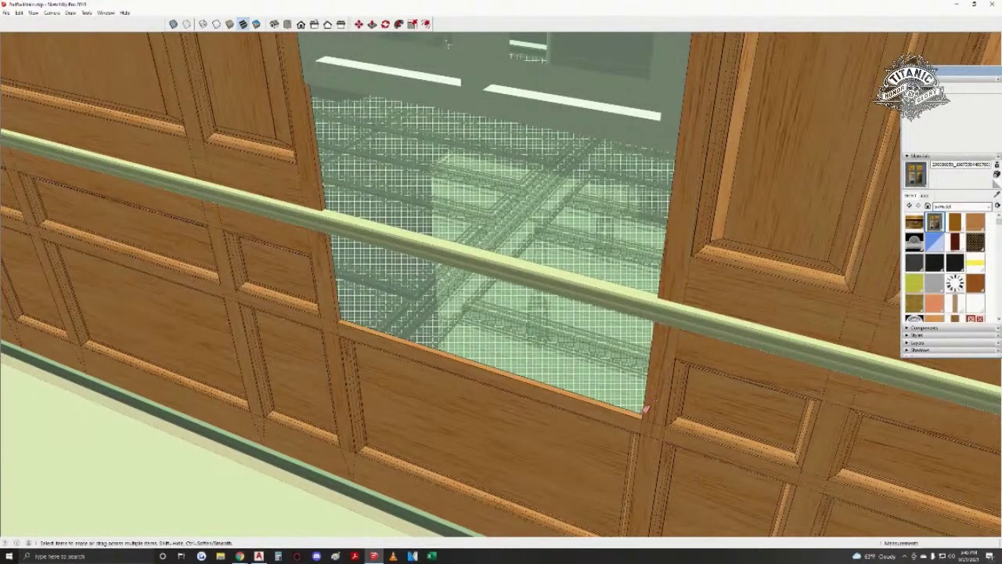
key("space")
scroll(638, 410, "up", 2)
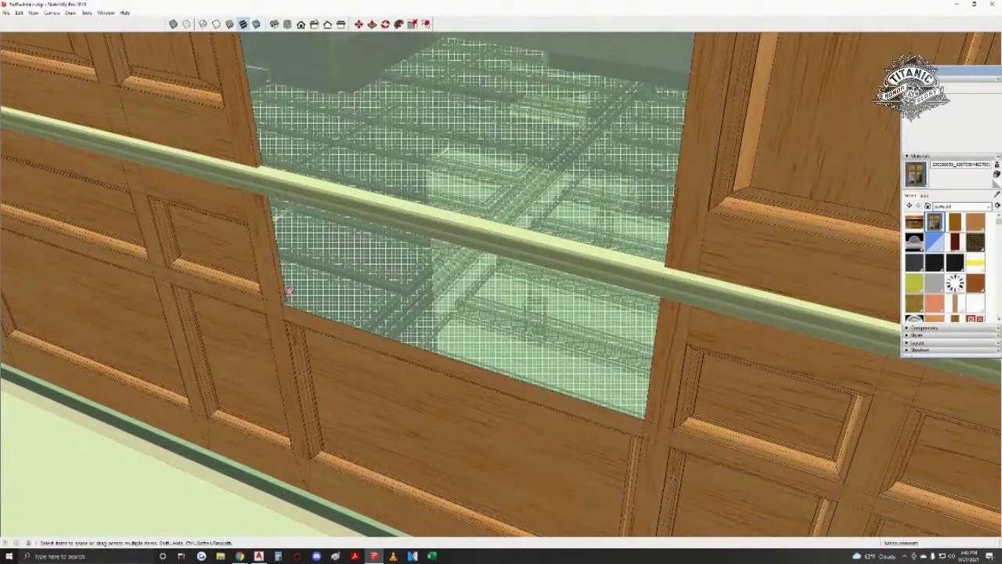
scroll(288, 291, "up", 3)
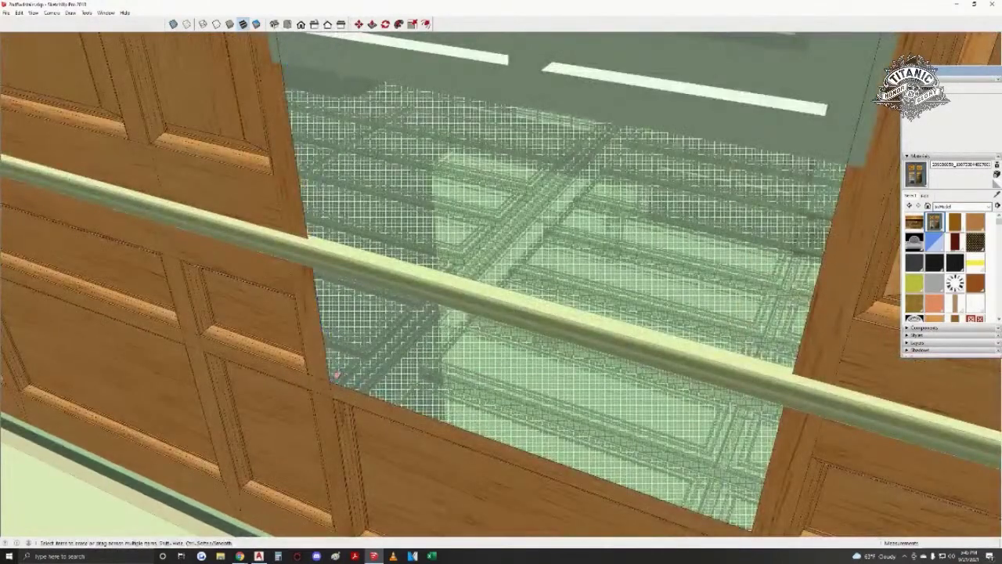
- Draw a line across the opening level with the tops of the small lower panels and delete the face above it
mouse_move(337, 376)
middle_mouse_down()
mouse_move(555, 374)
mouse_move(590, 398)
mouse_move(534, 362)
mouse_move(675, 447)
mouse_move(384, 301)
middle_mouse_up()
middle_click_drag(293, 422, 284, 369)
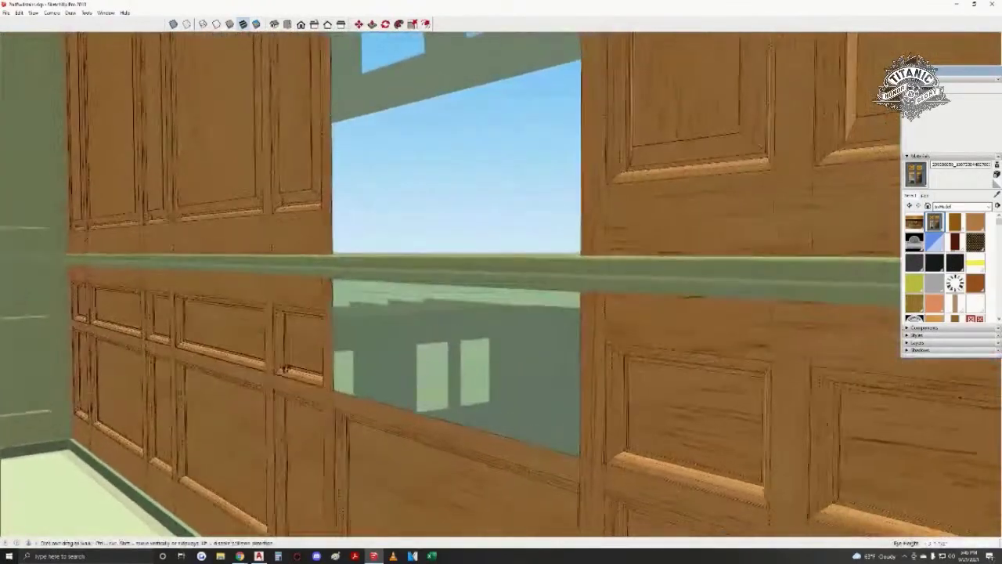
left_click_drag(284, 369, 298, 431)
mouse_move(298, 432)
middle_mouse_down()
mouse_move(329, 434)
mouse_move(382, 477)
mouse_move(387, 458)
mouse_move(342, 428)
middle_mouse_up()
key("l")
scroll(328, 267, "up", 1)
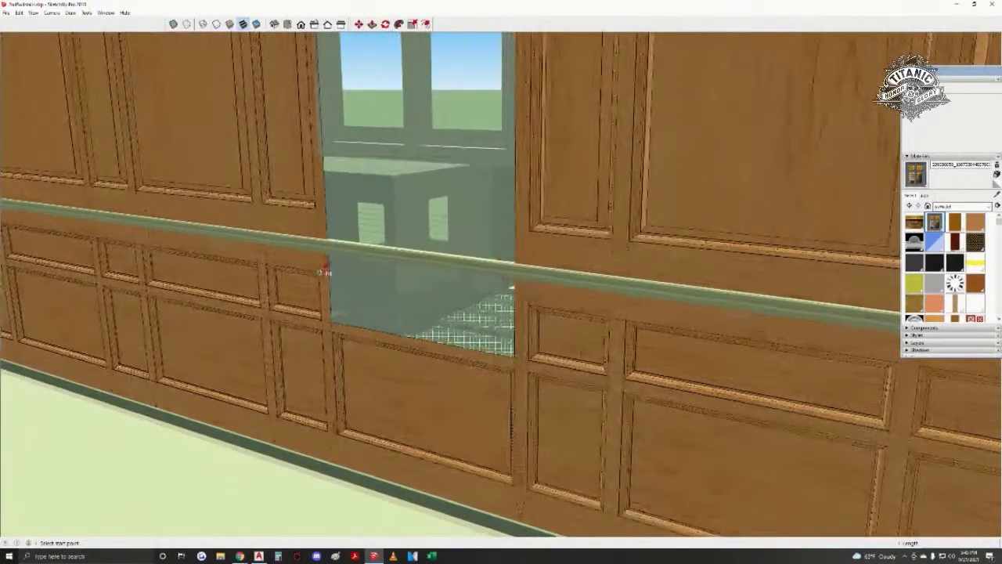
left_click(330, 273)
left_click(515, 302)
key("space")
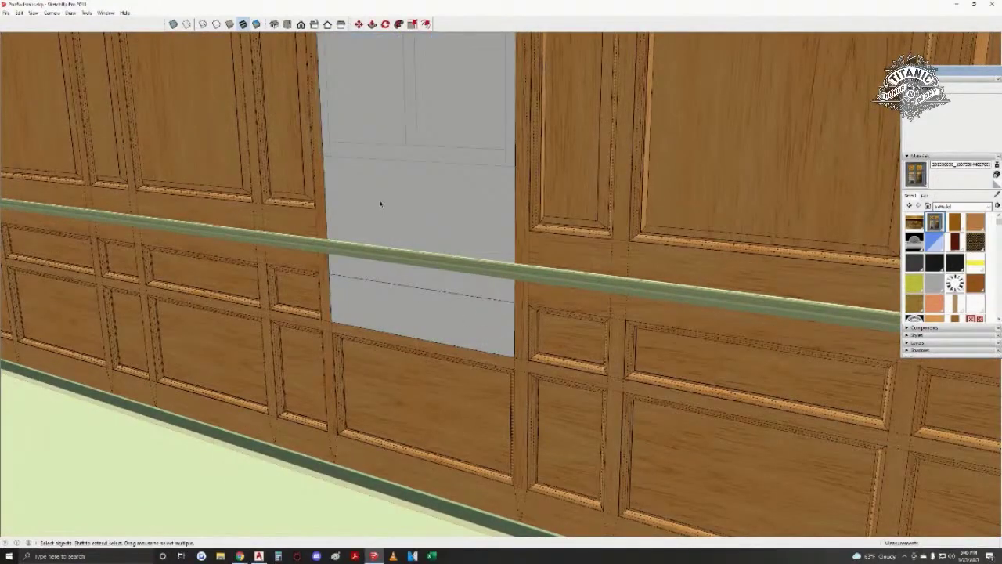
left_click(380, 204)
key("Delete")
- Draw a line across the opening level with the bottoms of the upper panels and delete the face above it
scroll(316, 207, "up", 2)
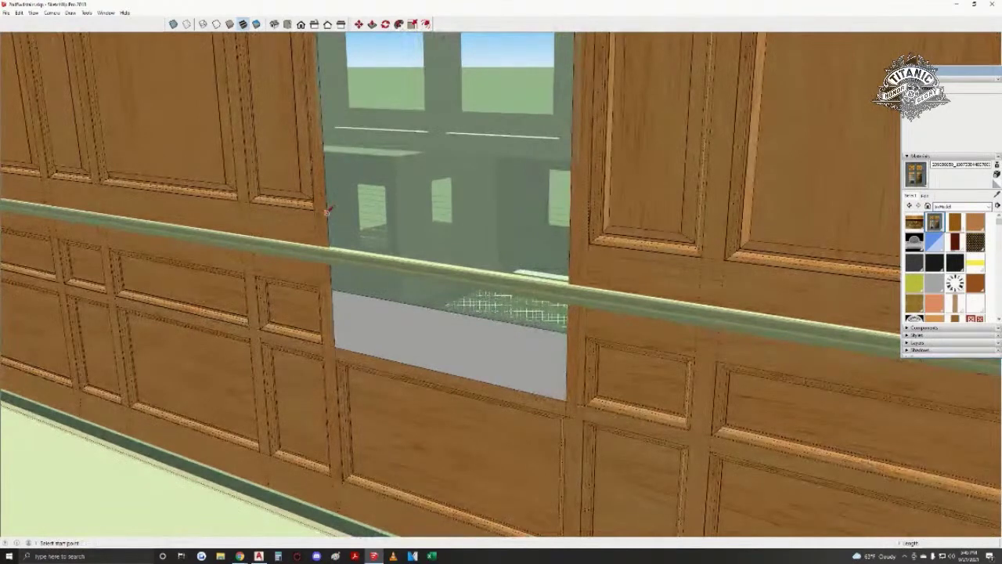
left_click(317, 210)
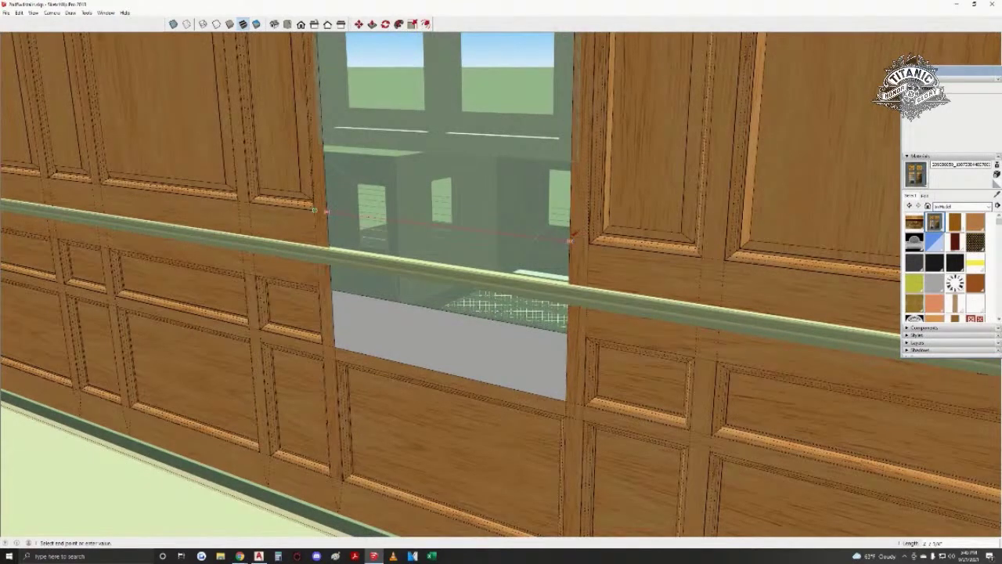
left_click(570, 241)
key("space")
left_click(385, 193)
key("Delete")
- Copy the small raised panel beside the opening into the opening's lower corner, aligned with the neighbouring panel row
middle_click_drag(345, 351, 395, 313)
scroll(346, 360, "up", 1)
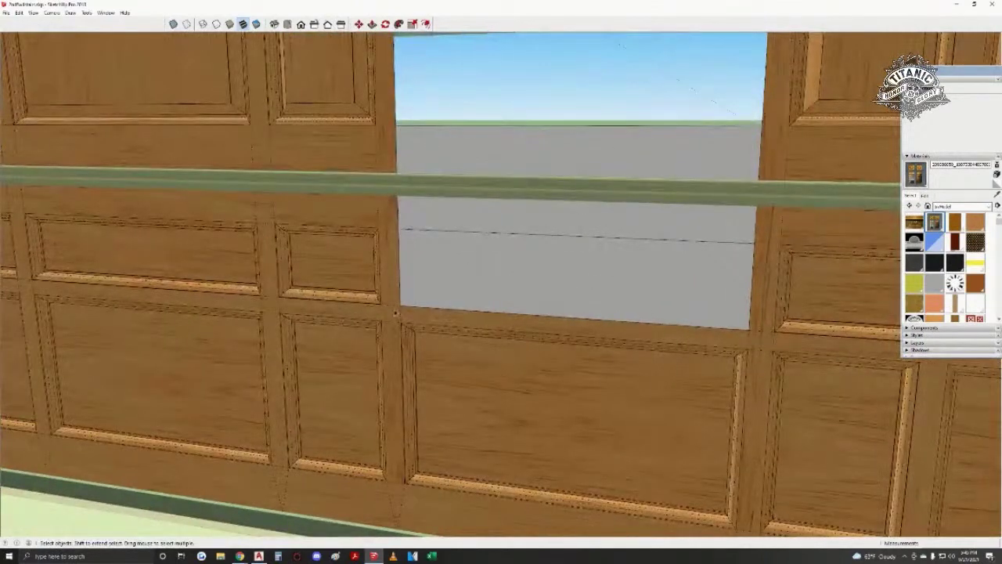
scroll(395, 313, "up", 2)
left_click(413, 319)
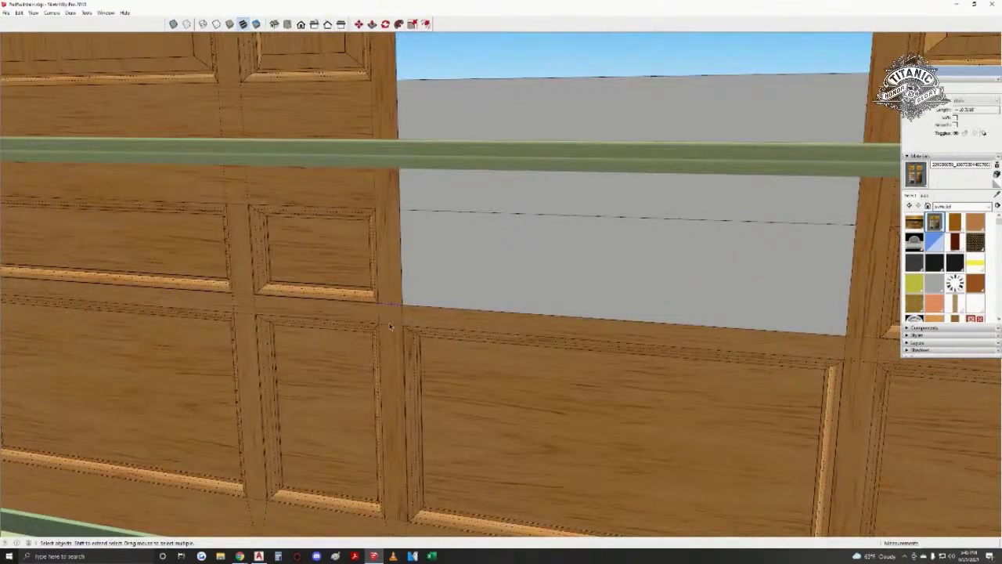
left_click(353, 312)
double_click(352, 314)
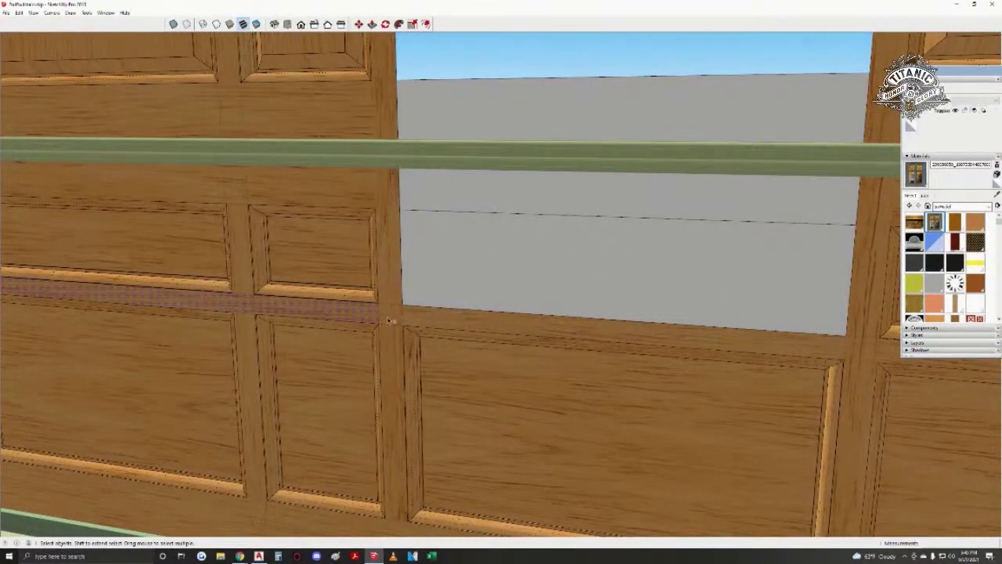
left_click(383, 311)
scroll(381, 313, "up", 2)
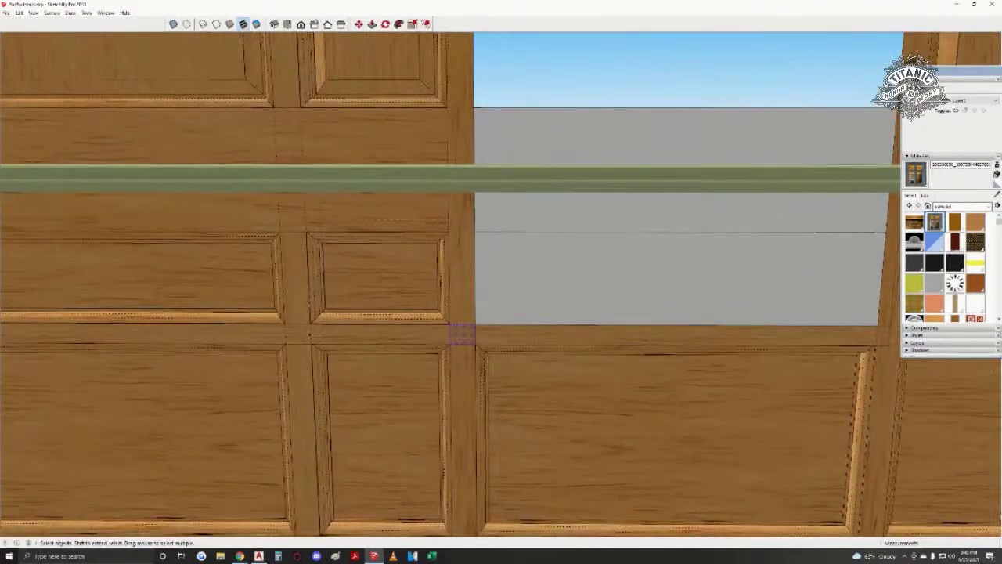
triple_click(463, 335)
left_click_drag(244, 209, 485, 335)
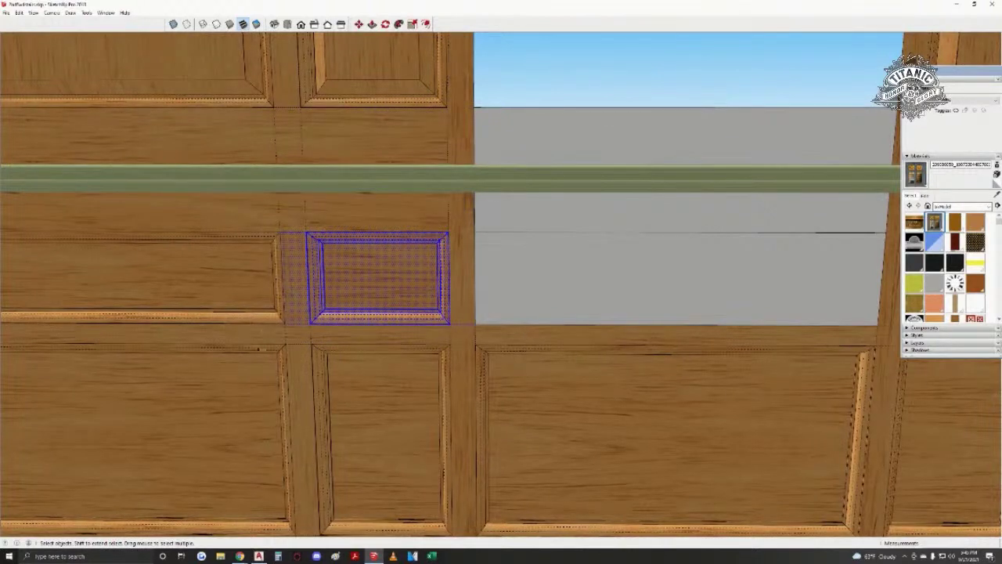
key("m")
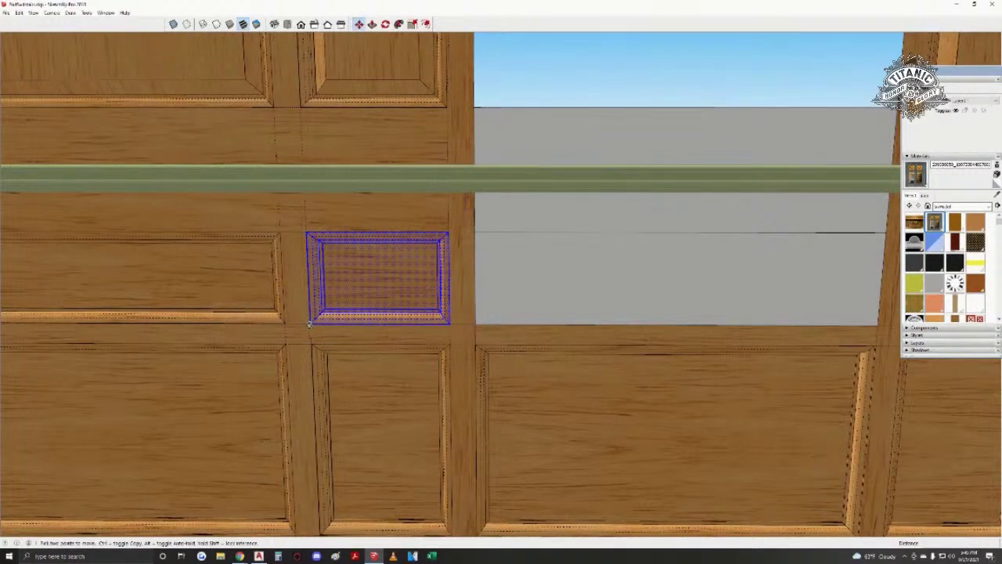
key("ctrl")
left_click(310, 324)
left_click(474, 324)
key("space")
- Delete the blank grey faces over and beside the copied panel
left_click(680, 284)
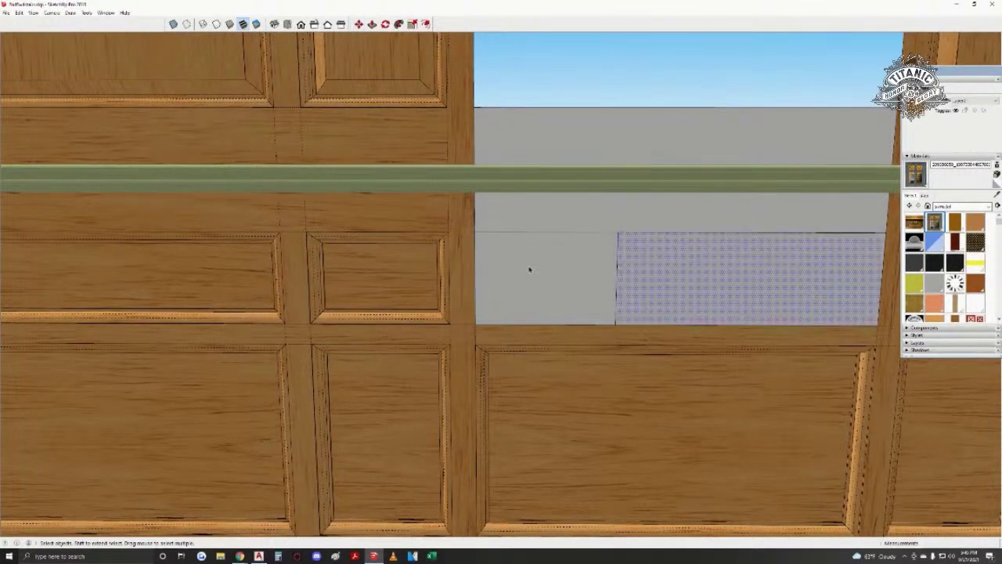
left_click(529, 269)
key("Delete")
left_click(659, 269)
key("Delete")
- Stretch the copied panel across the full width of the opening by moving its end moulding to the opposite stile
middle_click_drag(618, 365, 551, 371, "shift")
left_click_drag(515, 343, 491, 209)
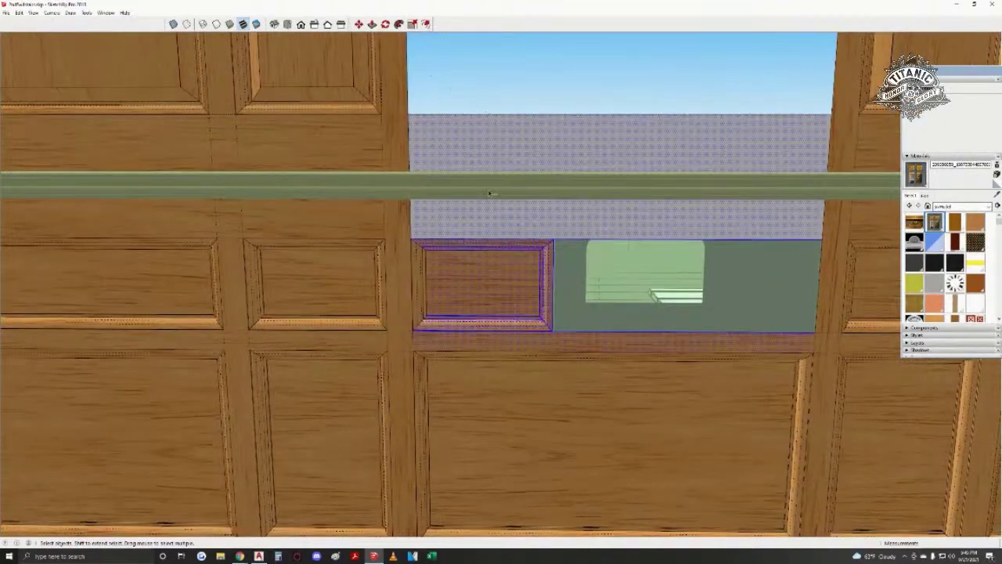
left_click(547, 285)
key("m")
left_click(554, 328)
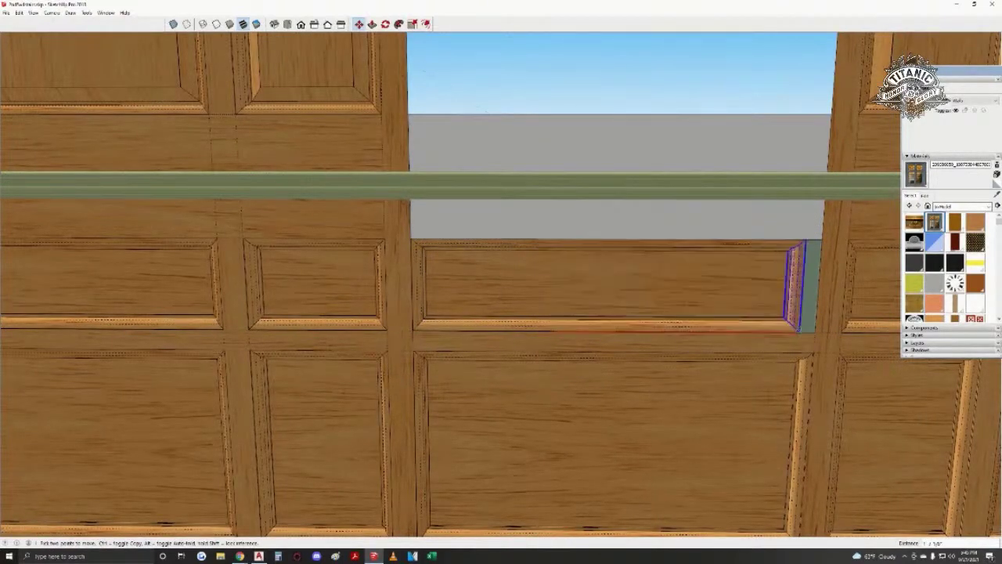
left_click(817, 331)
key("space")
left_click(827, 306)
- Draw short edges across the stiles on both sides of the widened panel, level with its top edge
middle_click_drag(828, 306, 628, 342)
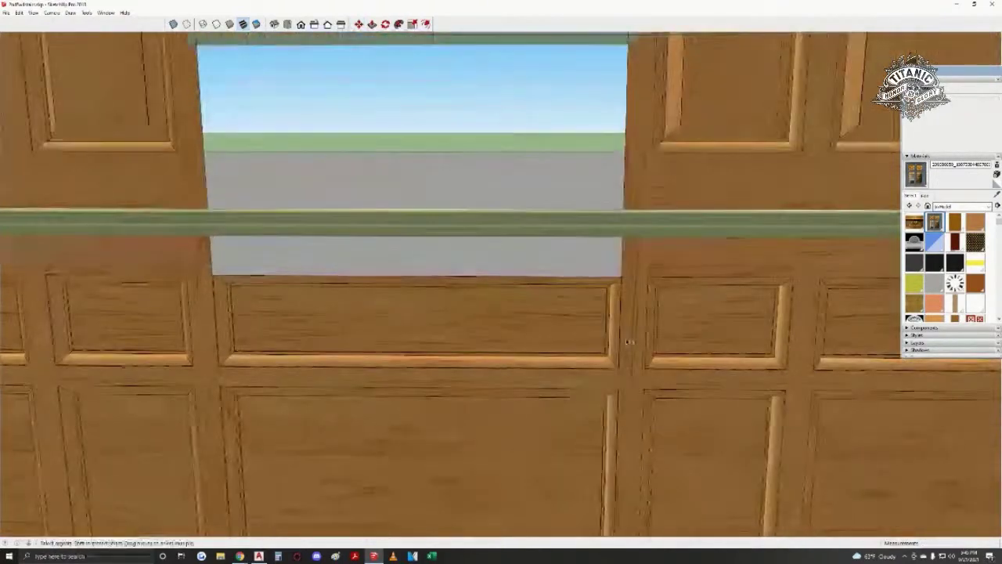
middle_click_drag(599, 133, 512, 149)
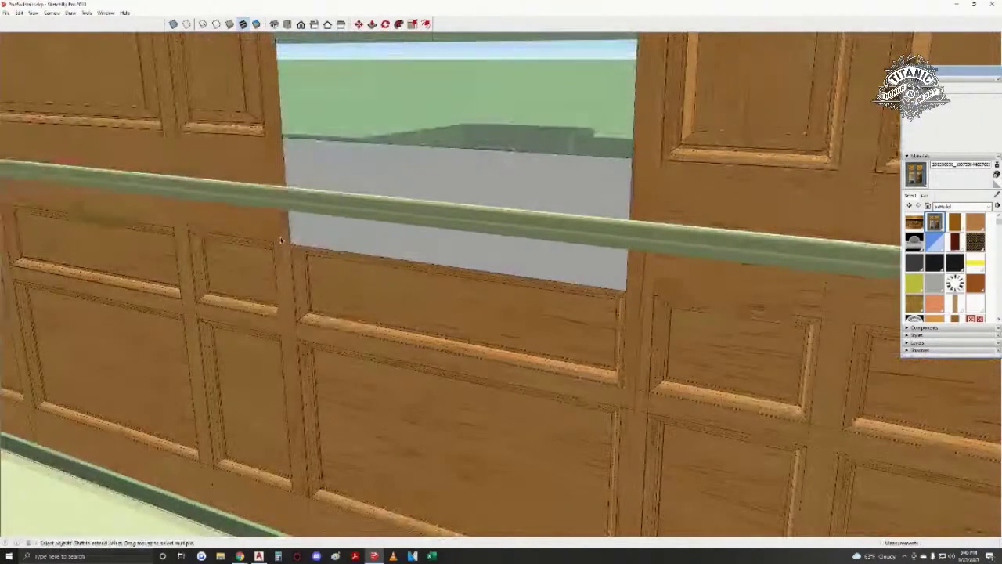
key("l")
left_click(273, 241)
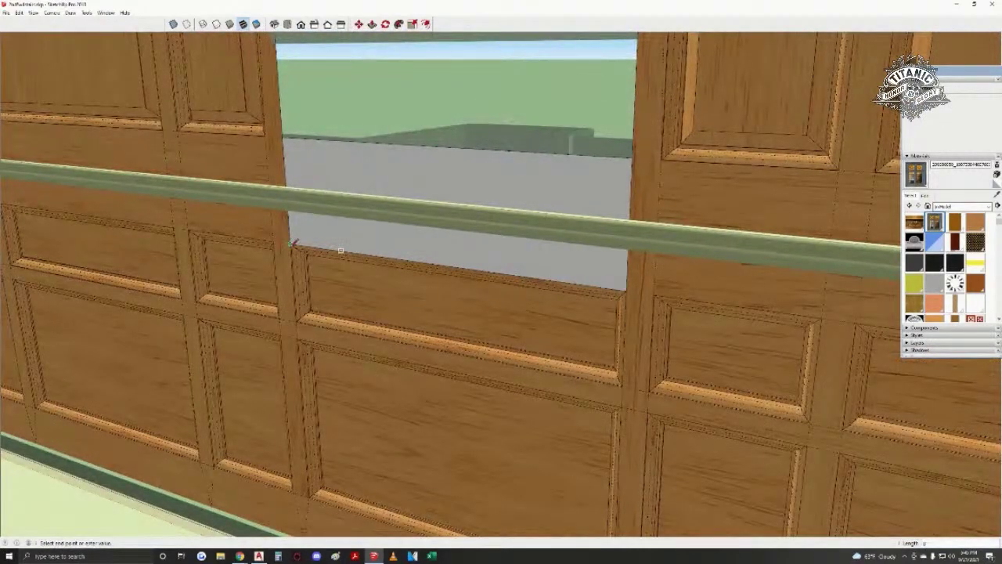
middle_click_drag(341, 247, 407, 243)
key("Escape")
scroll(199, 259, "up", 3)
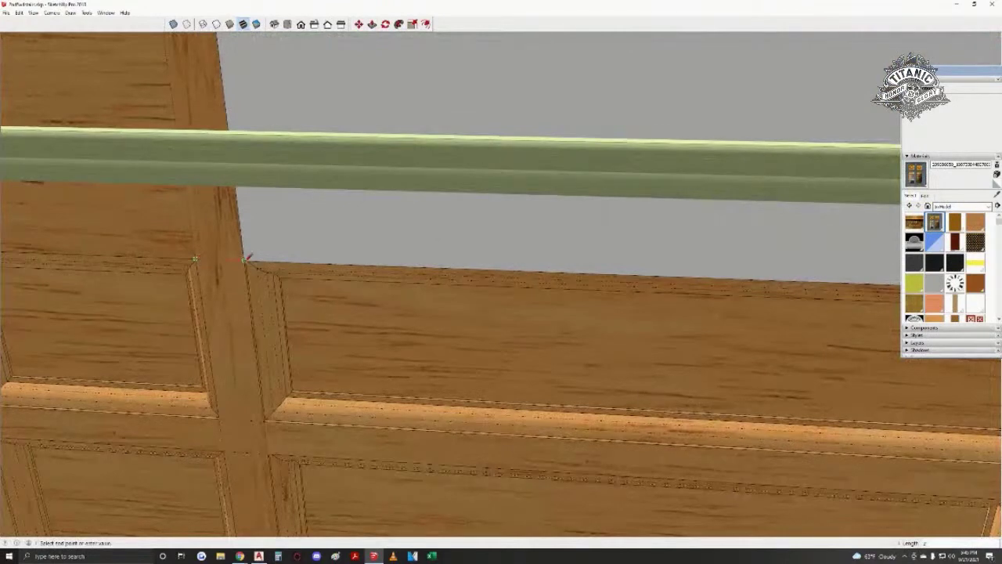
middle_click_drag(196, 258, 399, 270, "shift")
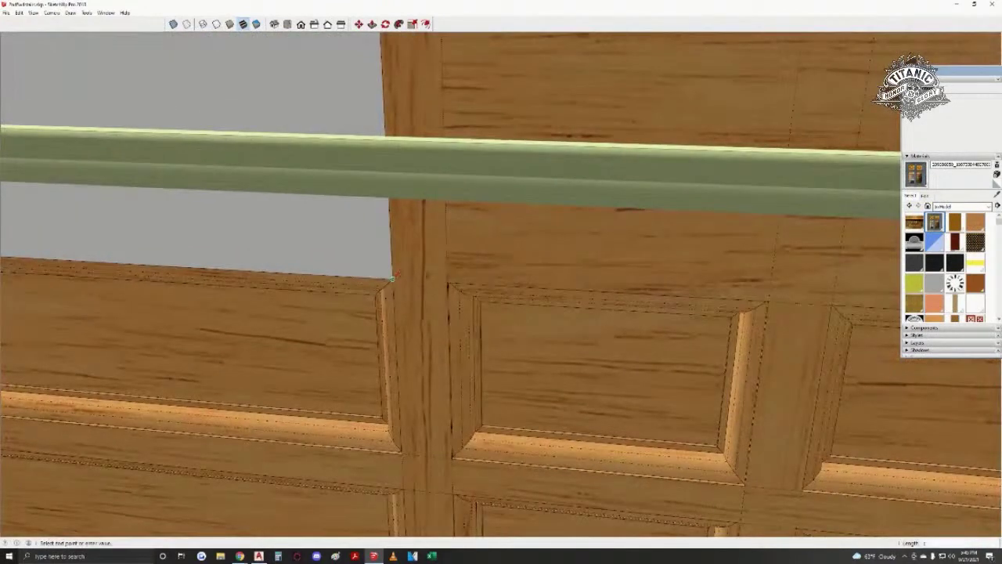
left_click(448, 284)
left_click(392, 279)
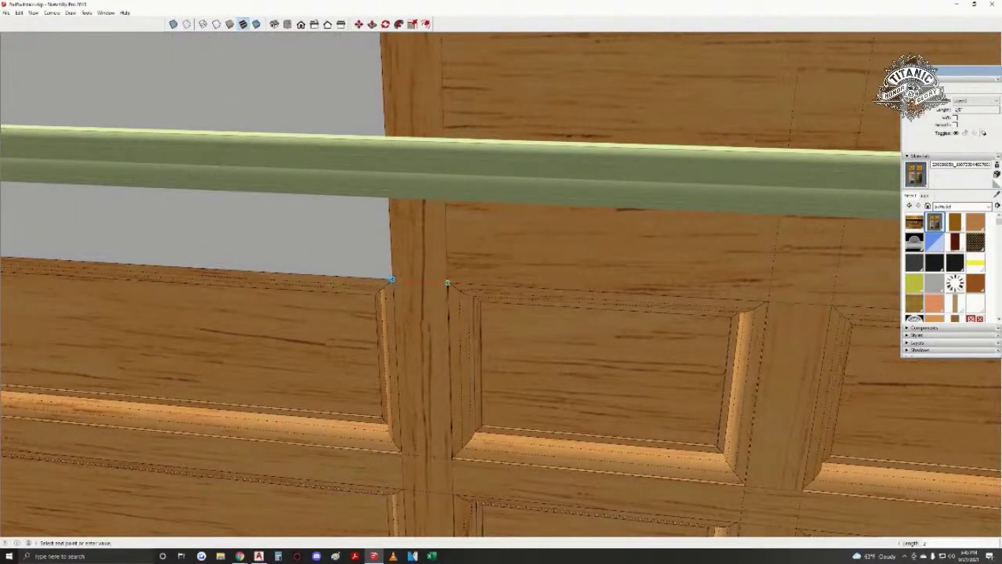
- Soften and smooth the short seam edges crossing the stiles at either side of the widened panel
key("space")
middle_click_drag(398, 279, 462, 282, "shift")
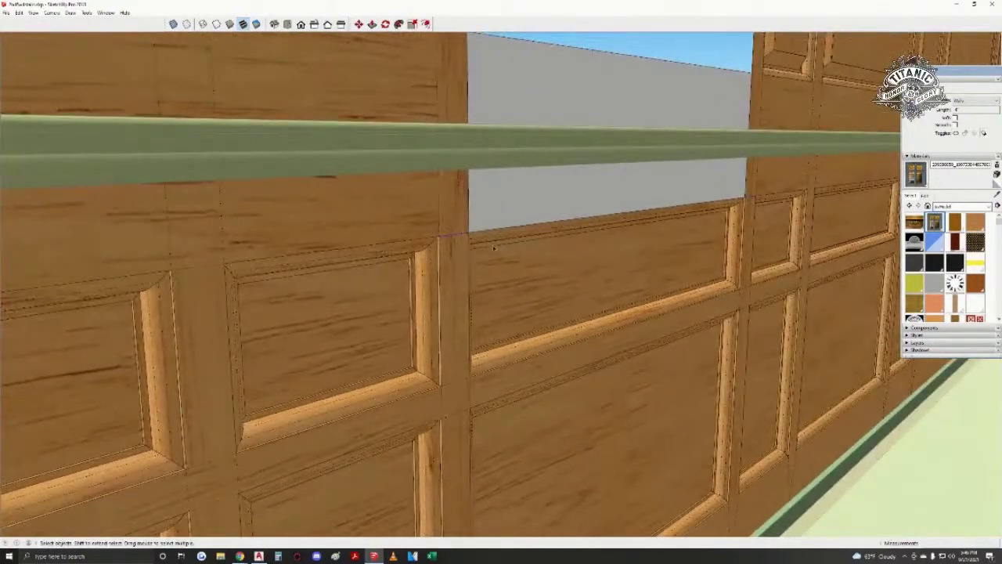
middle_click_drag(493, 247, 462, 356)
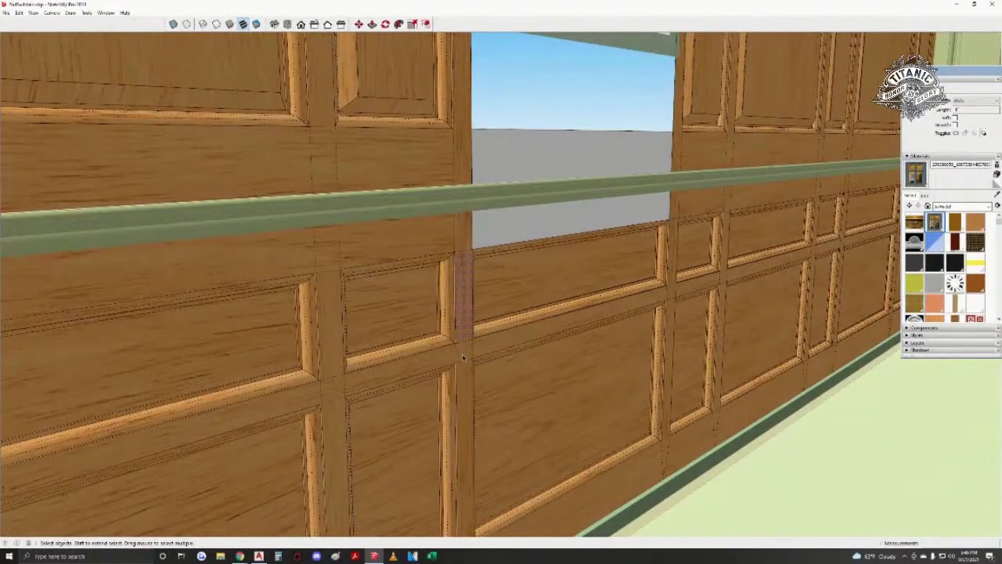
left_click(463, 357)
left_click(465, 342)
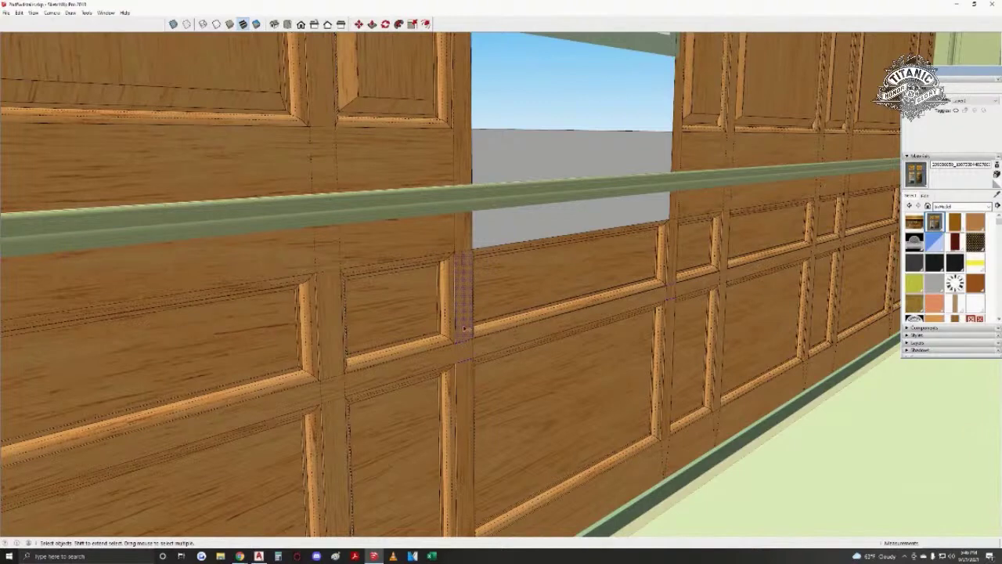
left_click(464, 300)
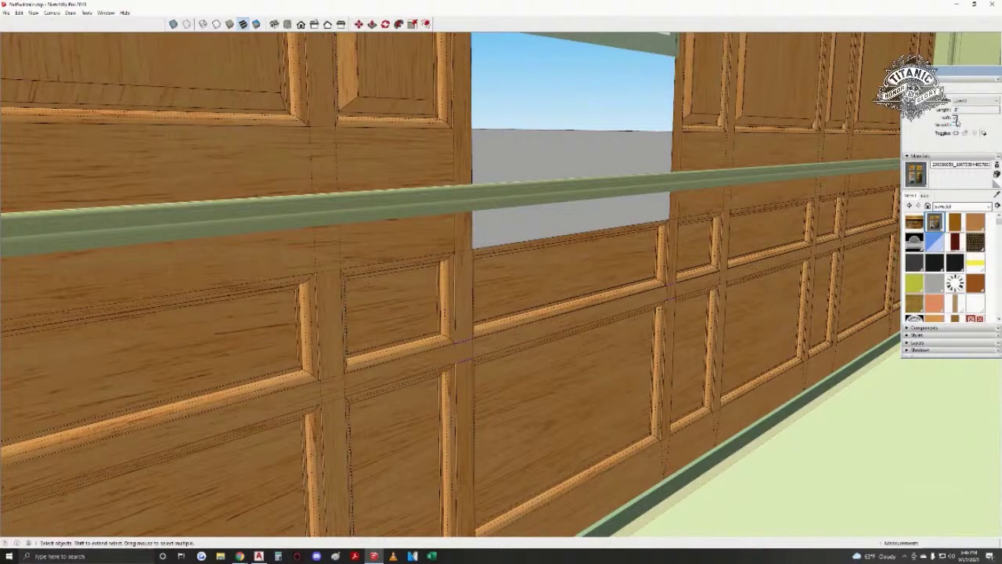
middle_click_drag(640, 264, 630, 295)
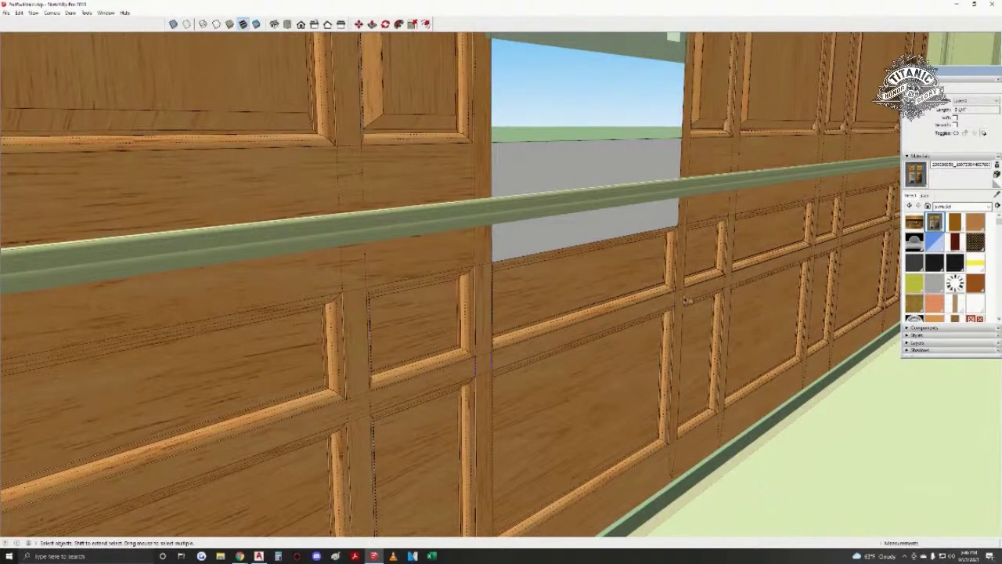
left_click(684, 297, "shift")
left_click(954, 124)
left_click(954, 117)
- Sample the English Oak material from the adjacent wall and paint the grey strip below the window opening with it
middle_click_drag(641, 304, 463, 304)
left_click(547, 316)
middle_click_drag(546, 312, 505, 338)
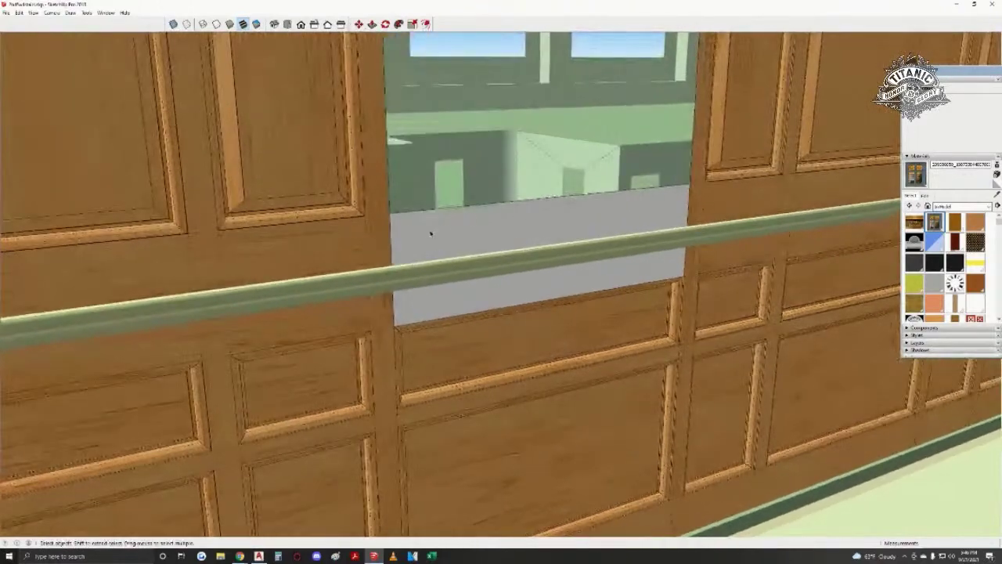
key("b")
left_click(341, 249, "alt")
left_click(395, 233)
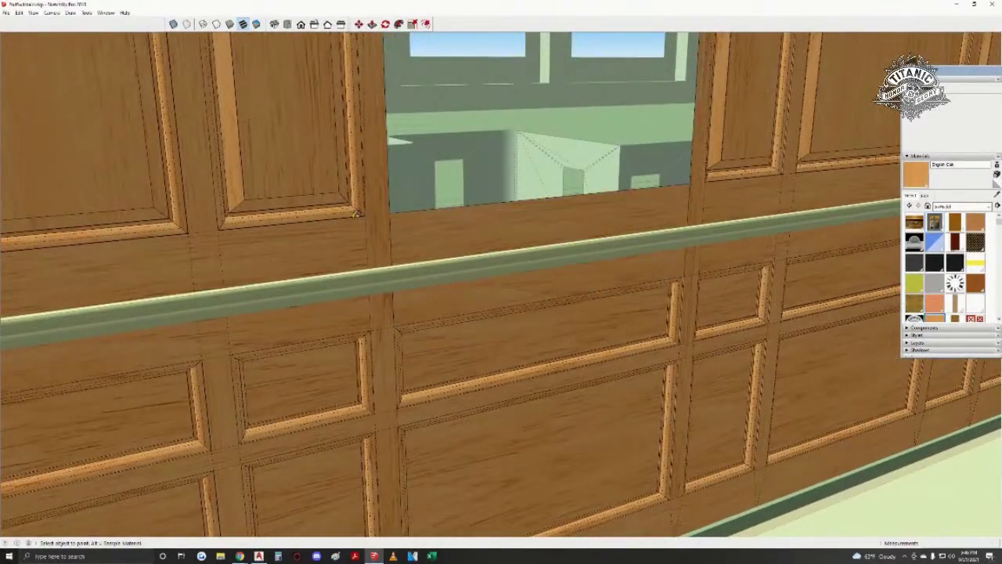
- Soften the vertical stile seam edges at both ends of the newly painted wall strip
key("space")
left_click(389, 247)
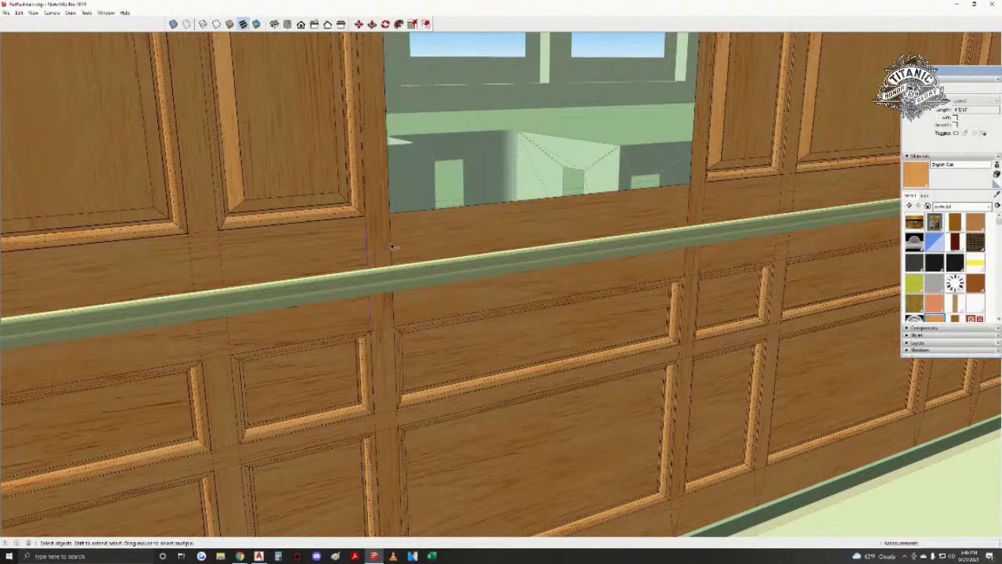
left_click(688, 212, "ctrl")
key("ctrl+t")
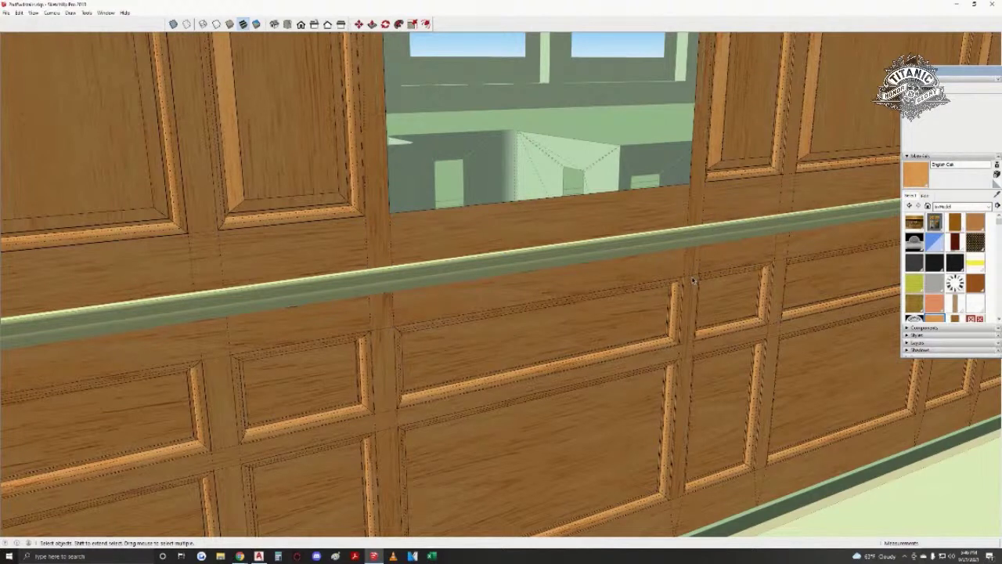
- Copy the short edge crossing the stile beside the widened panel up to the window opening's lower corner
left_click(389, 334)
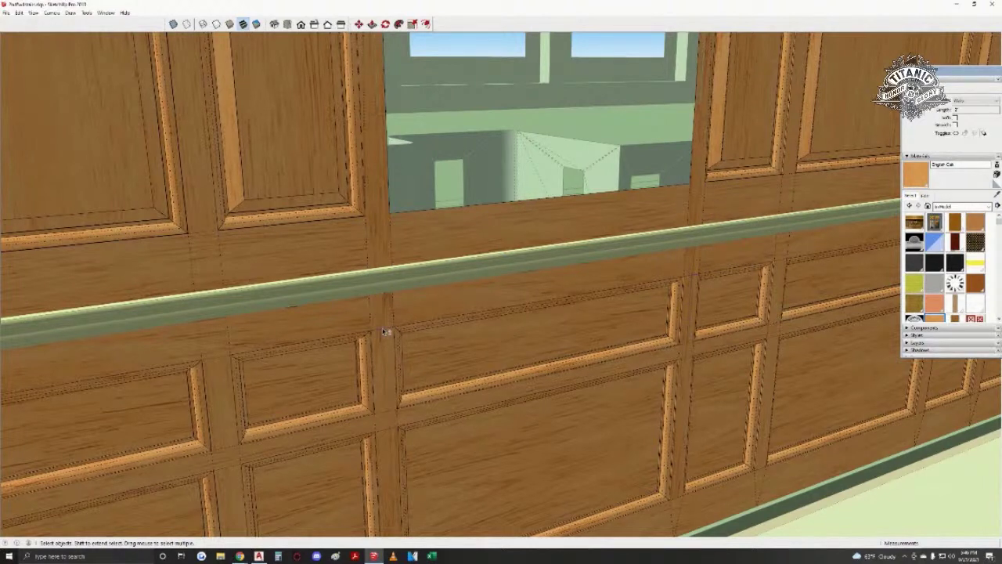
key("m")
key("ctrl")
left_click(389, 329)
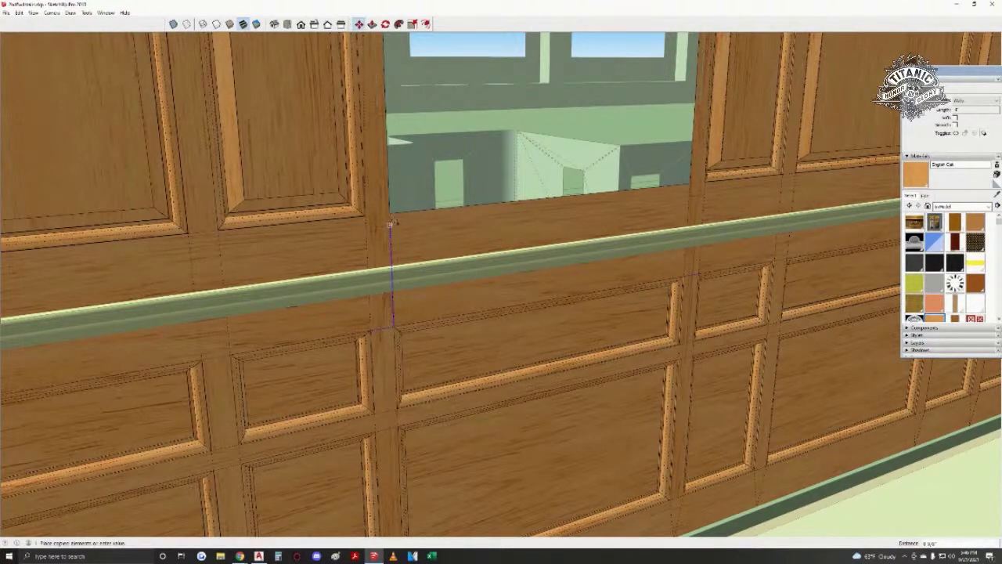
left_click(392, 212)
key("space")
- Select the rail faces beneath the window opening and sample the English Oak material from the lower panelling, then clear the selection
left_click(420, 230)
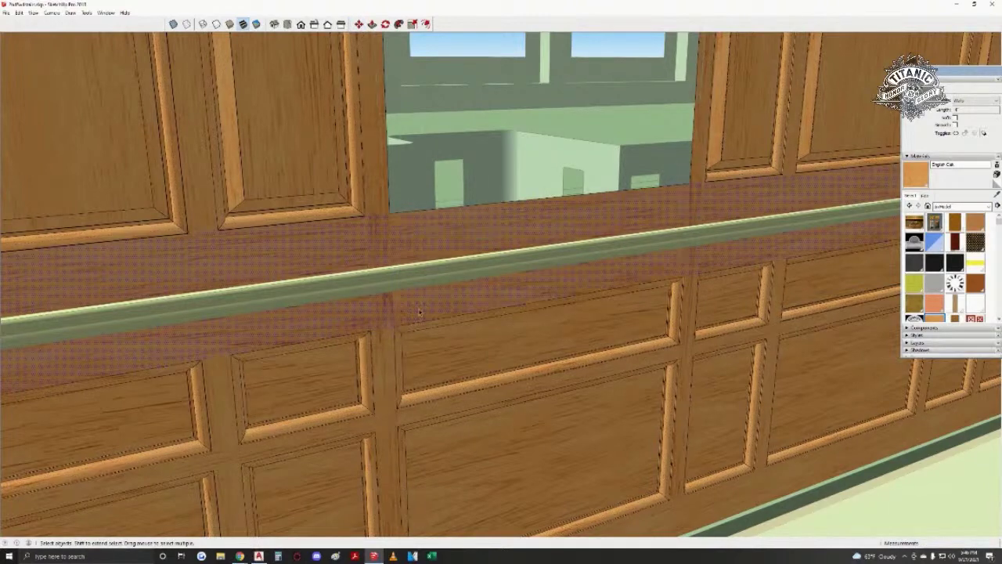
key("b")
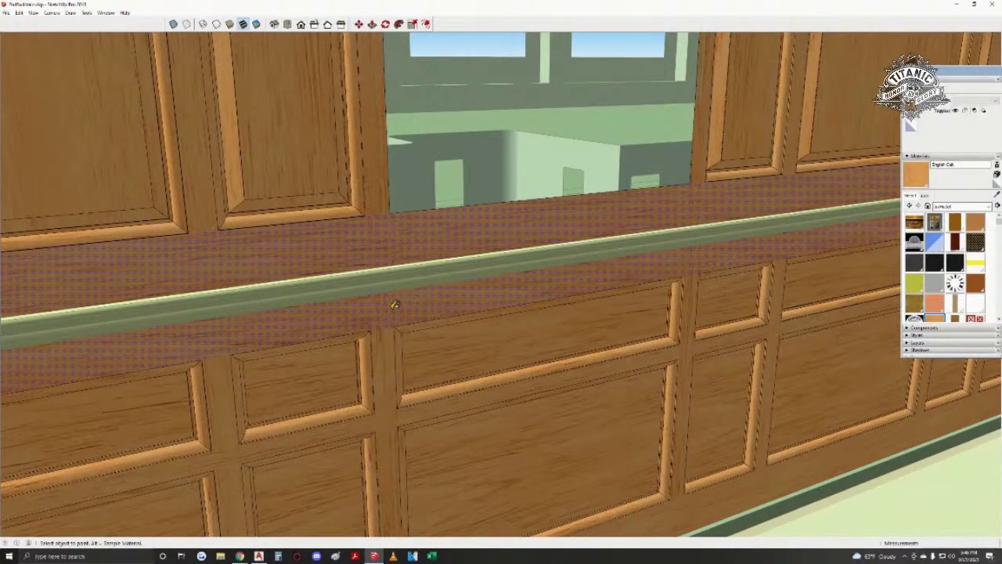
mouse_move(394, 304)
middle_mouse_down()
mouse_move(450, 282)
mouse_move(465, 205)
middle_mouse_up()
key("space")
left_click(442, 346)
key("b")
key("alt")
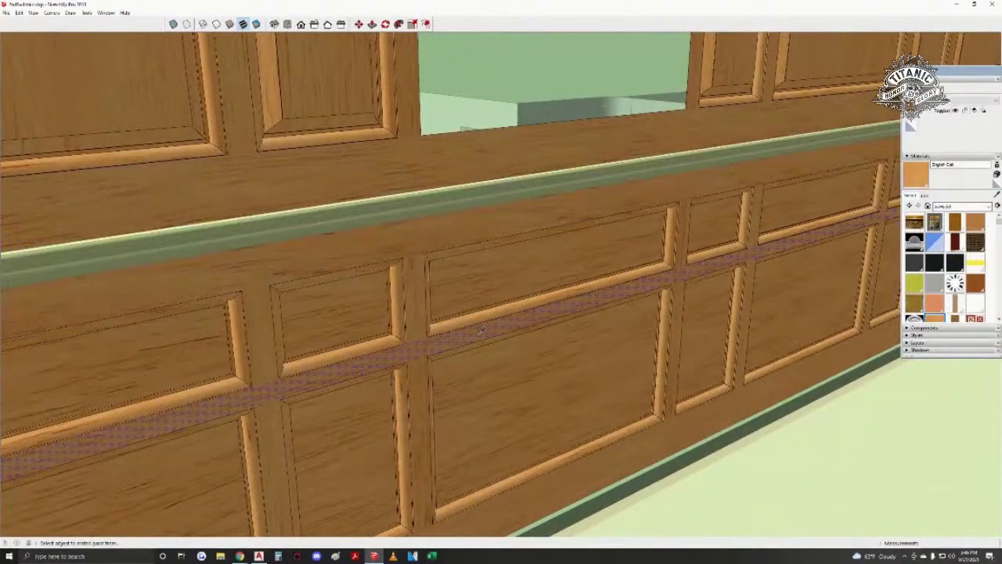
left_click(481, 331, "alt")
key("space")
left_click(479, 391)
key("ctrl+t")
- Inspect the window opening, the rebuilt panelling below it and the continued chair rail from several viewpoints in the room
middle_click_drag(521, 264, 544, 281)
key("w")
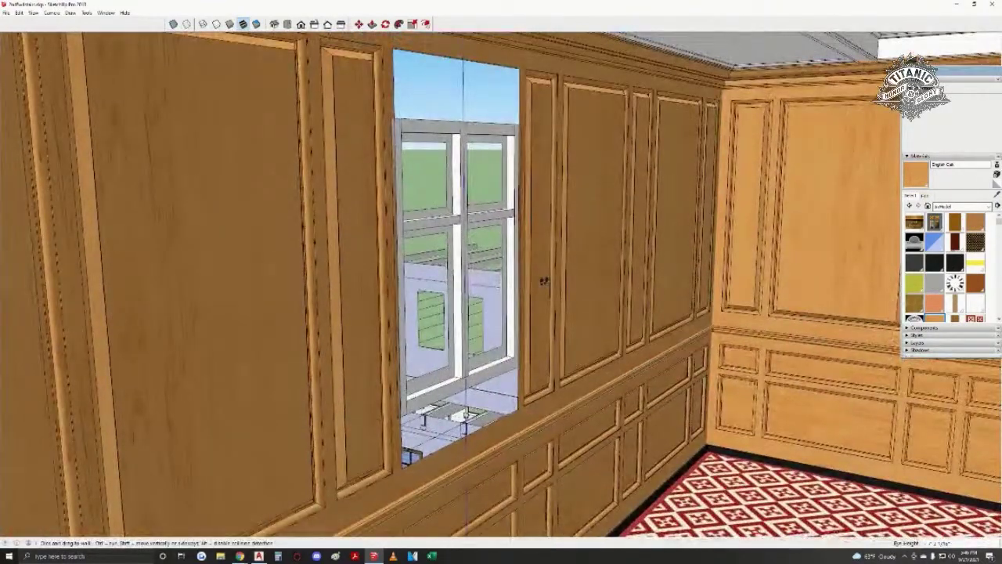
middle_click_drag(544, 281, 480, 285)
middle_click_drag(598, 351, 514, 344)
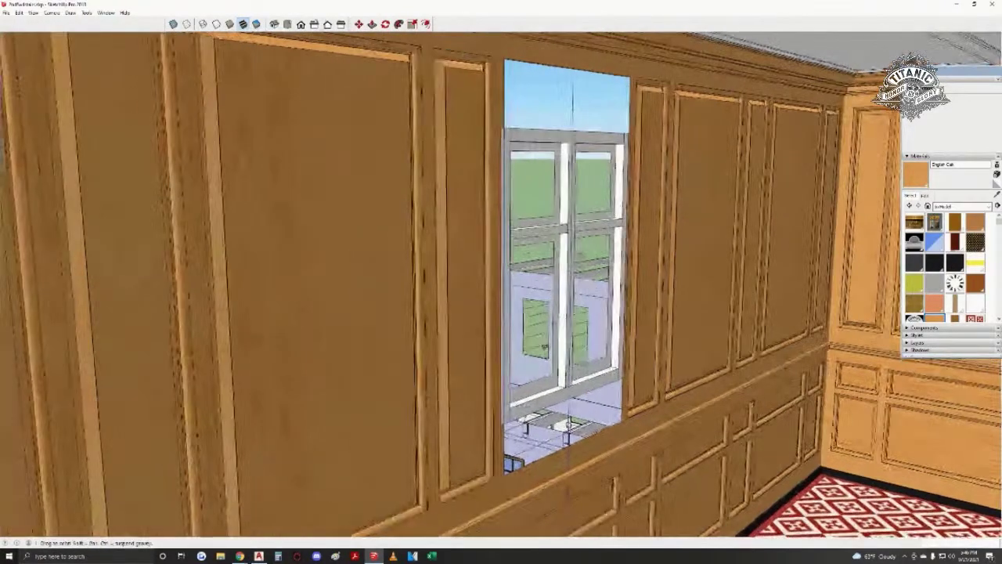
scroll(571, 446, "down", 4)
key("b")
middle_click_drag(571, 445, 662, 367)
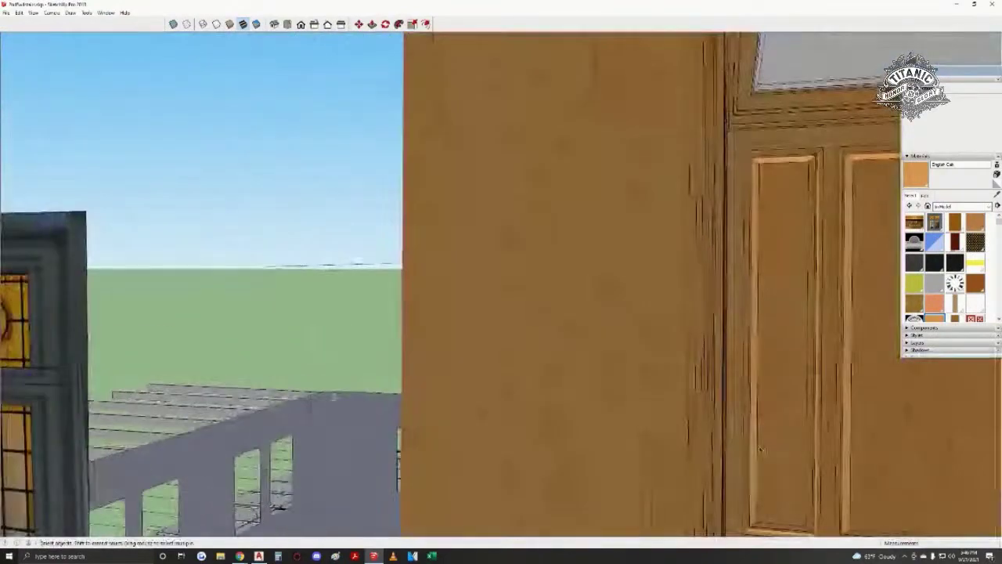
left_click_drag(662, 368, 665, 415)
middle_click_drag(665, 415, 793, 399)
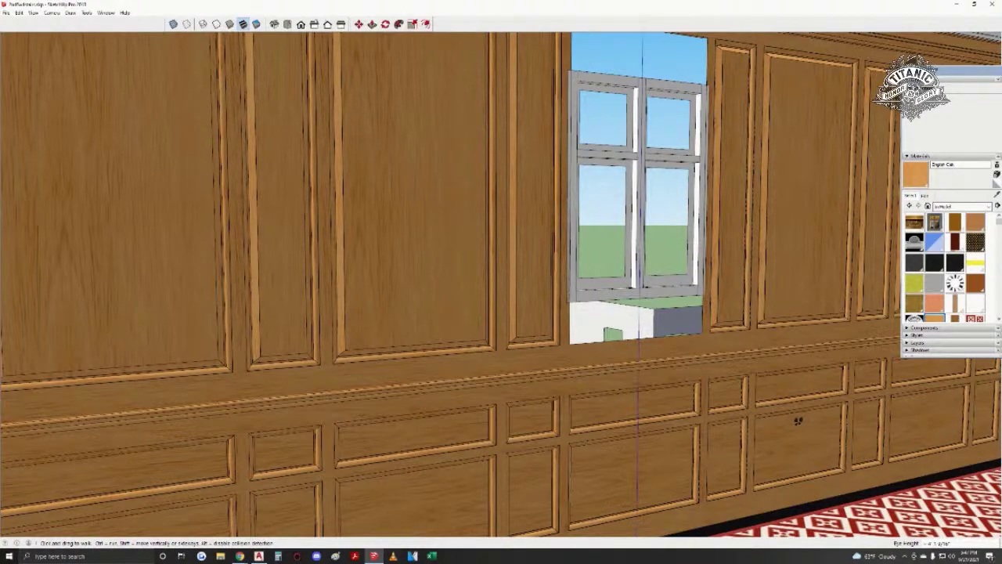
key("space")
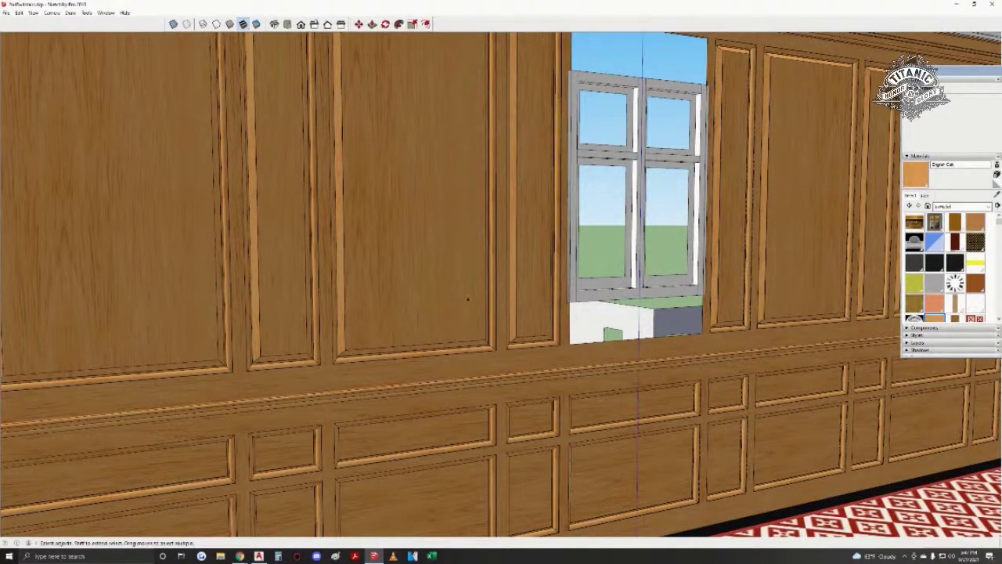
scroll(618, 354, "down", 7)
middle_click_drag(709, 371, 348, 462, "shift")
scroll(404, 371, "up", 2)
middle_click_drag(406, 371, 379, 350, "shift")
scroll(376, 345, "up", 3)
scroll(361, 337, "up", 3)
scroll(541, 346, "up", 5)
middle_click_drag(876, 490, 266, 381)
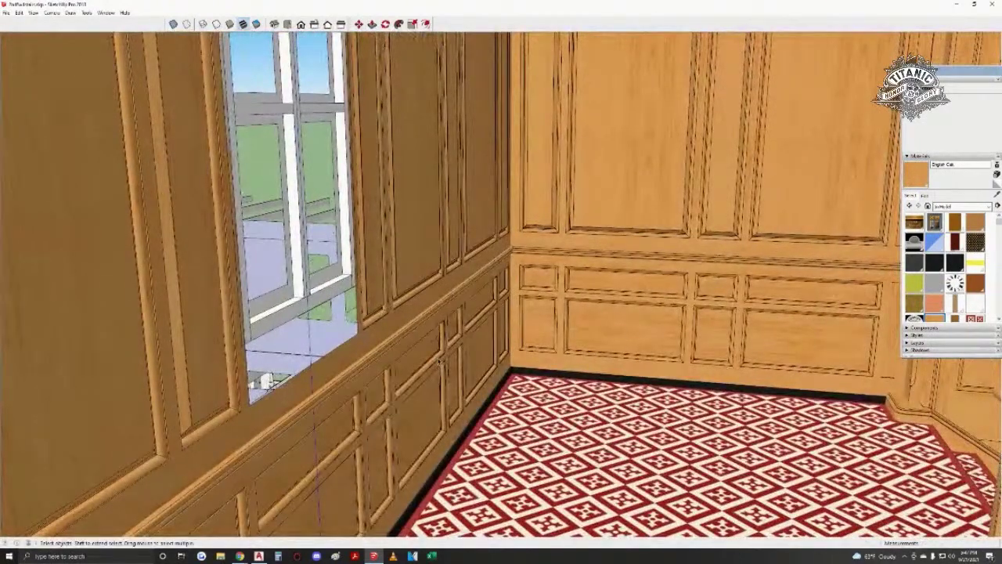
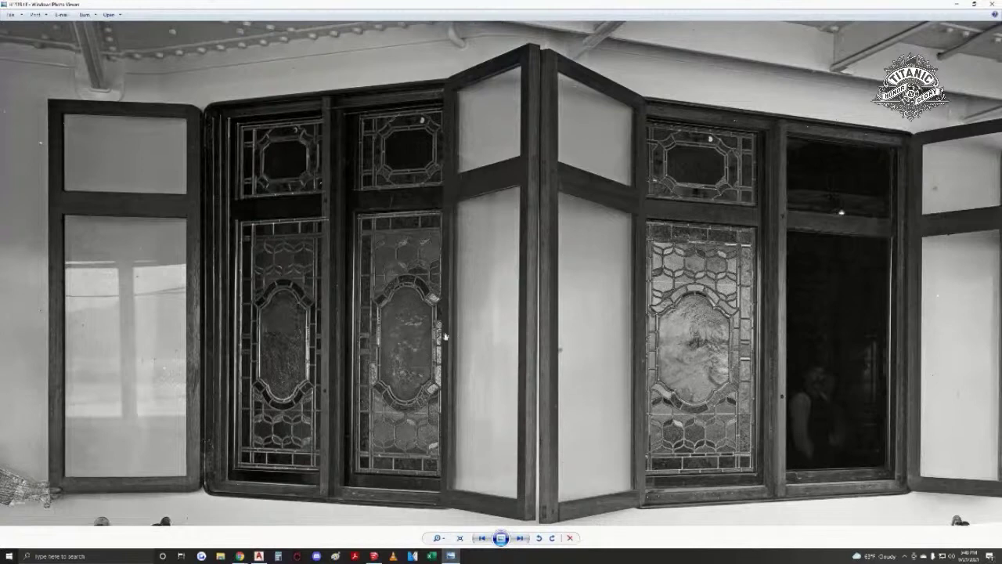
- In Windows Photo Viewer, examine the archive photograph's stained-glass windows, shutters, frames and leaded upper panes in close-up
left_click_drag(492, 380, 508, 343)
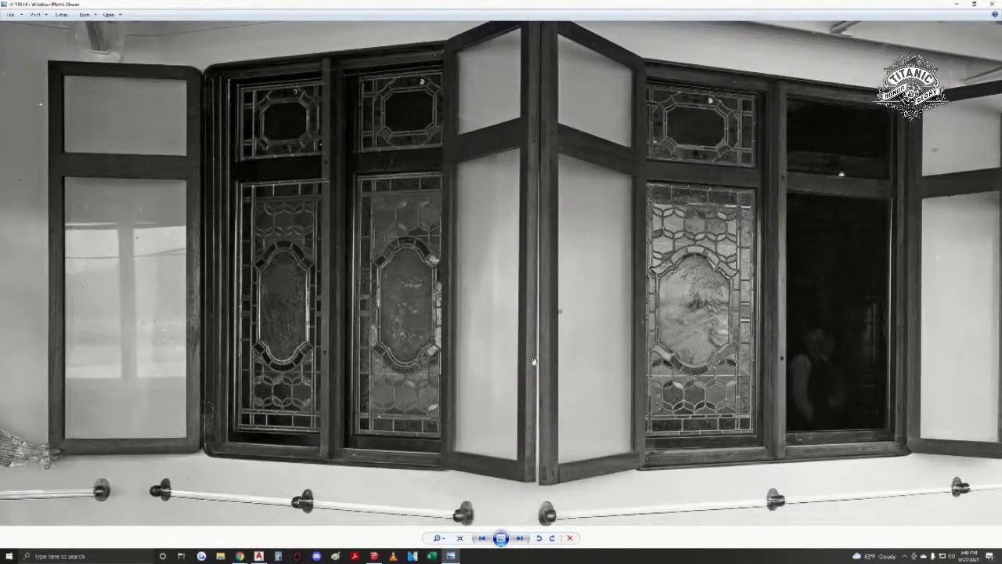
left_click_drag(533, 362, 474, 333)
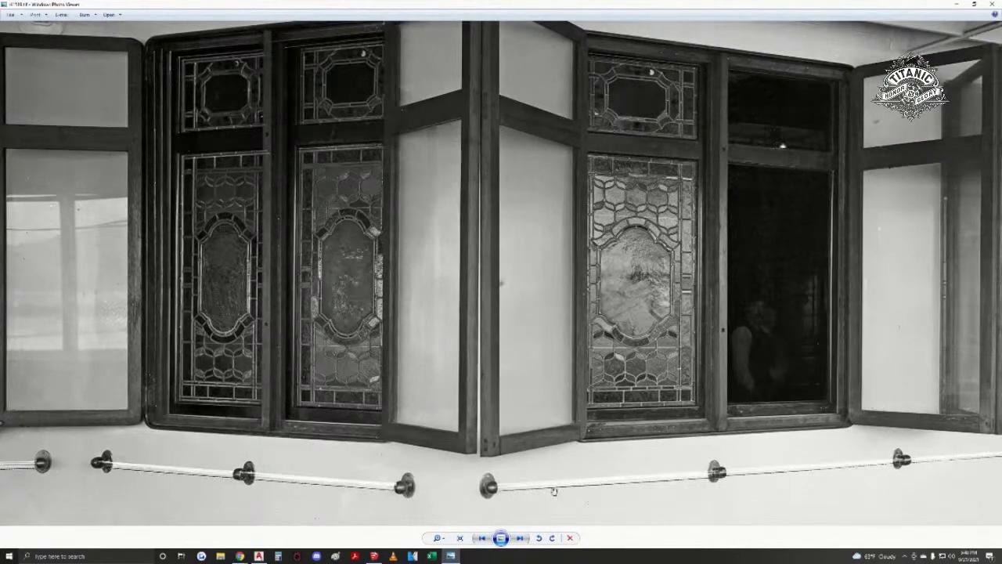
left_click_drag(668, 393, 577, 384)
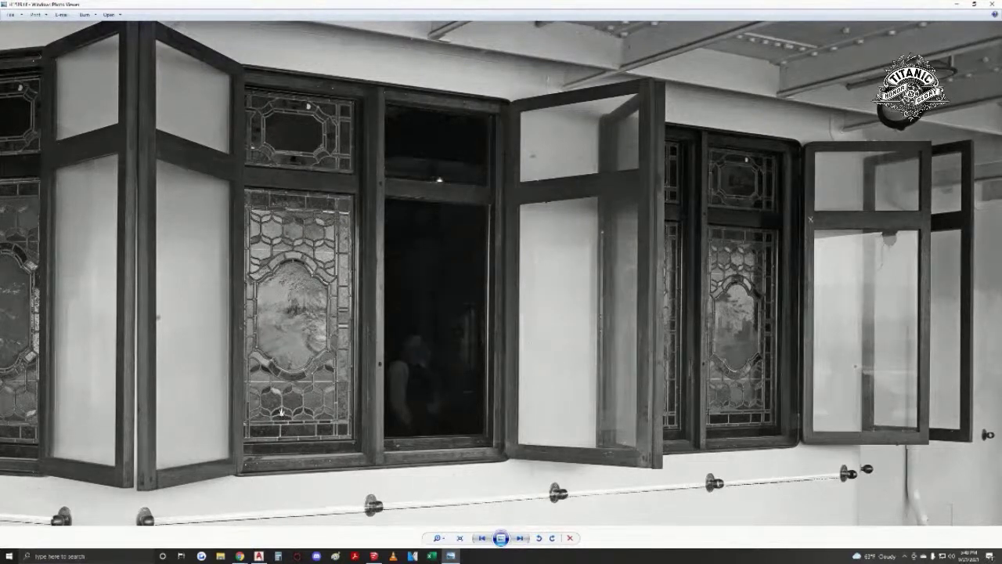
left_click_drag(281, 411, 548, 395)
left_click_drag(327, 324, 278, 372)
left_click_drag(546, 315, 521, 321)
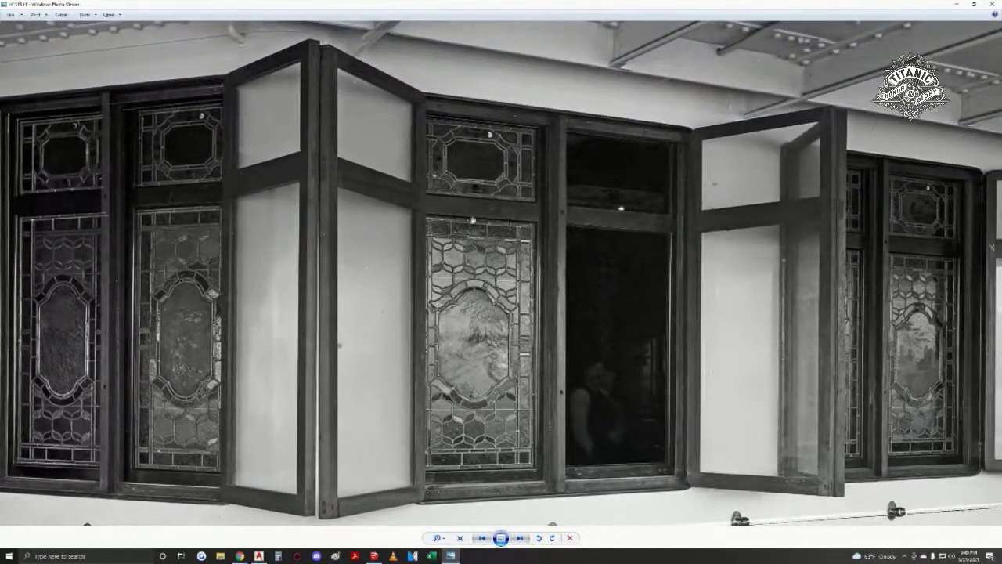
scroll(483, 193, "up", 3)
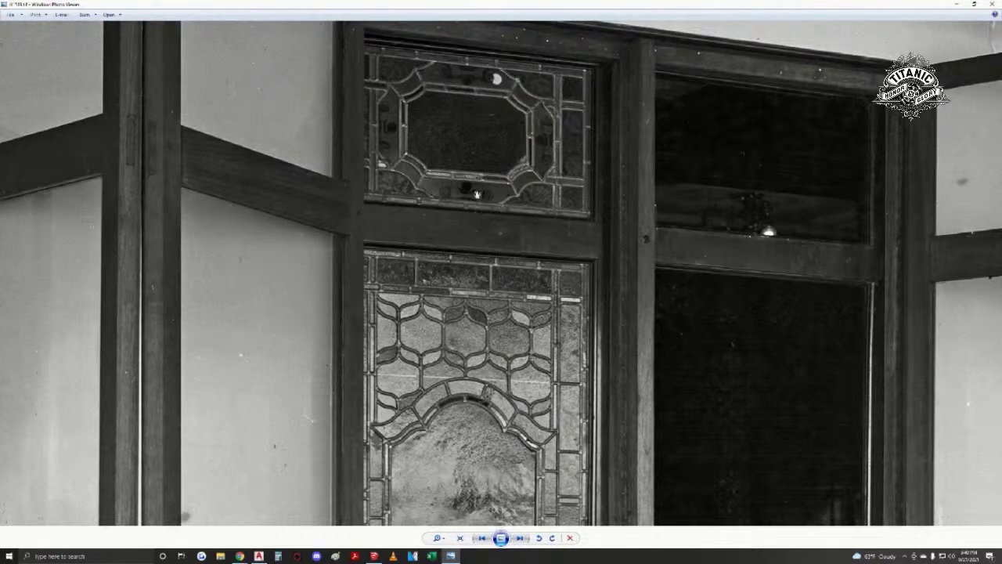
scroll(476, 191, "down", 5)
left_click_drag(432, 230, 374, 252)
scroll(418, 238, "up", 1)
scroll(410, 221, "up", 2)
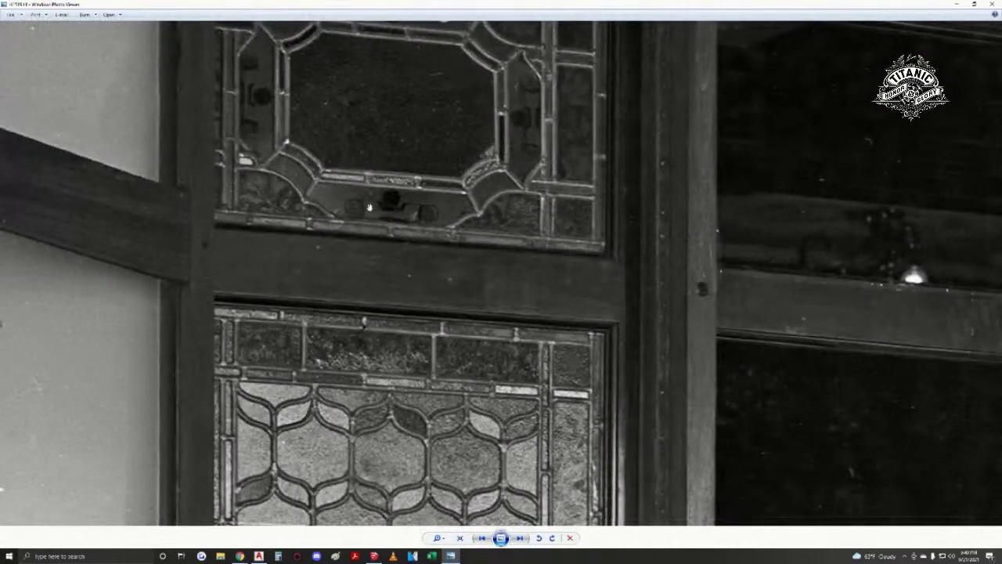
scroll(423, 289, "down", 3)
scroll(483, 379, "up", 1)
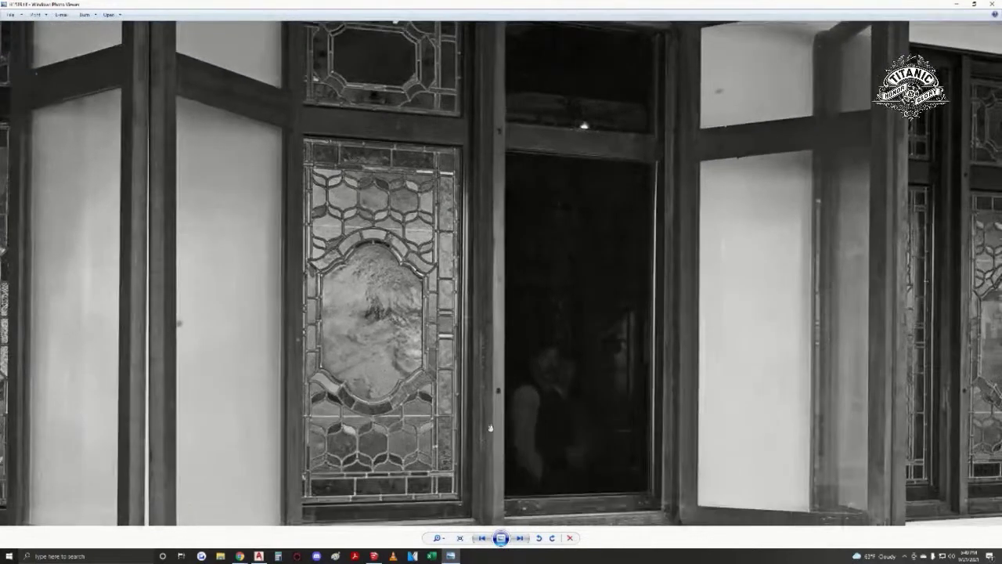
scroll(492, 450, "down", 1)
scroll(397, 252, "up", 2)
left_click_drag(397, 252, 429, 368)
- Place the archive photograph beside the dimensioned colour window photo and compare the upper and lower panes
mouse_move(365, 4)
left_mouse_down()
mouse_move(728, 210)
mouse_move(572, 86)
mouse_move(434, 76)
mouse_move(434, 1)
left_mouse_up()
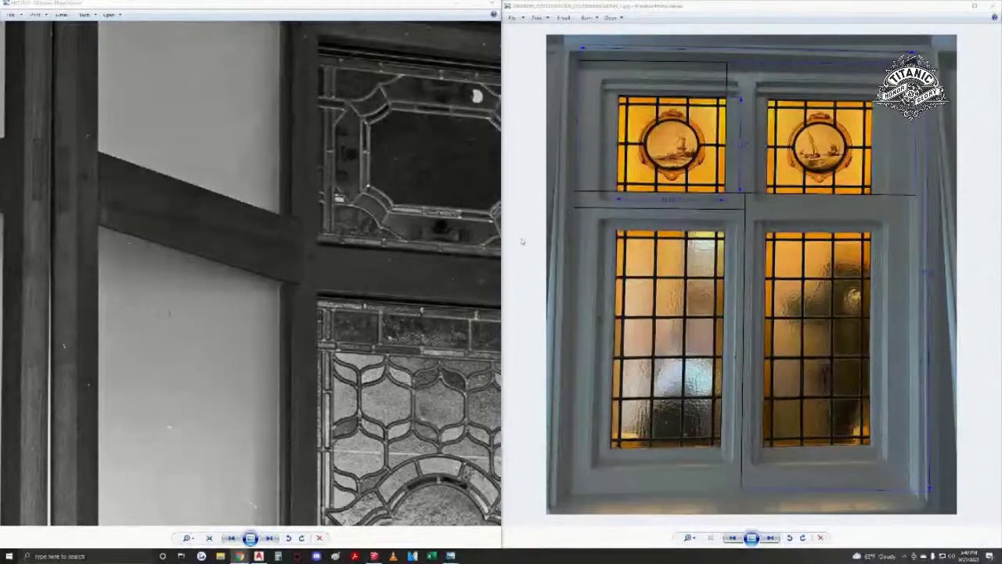
left_click_drag(489, 228, 235, 243)
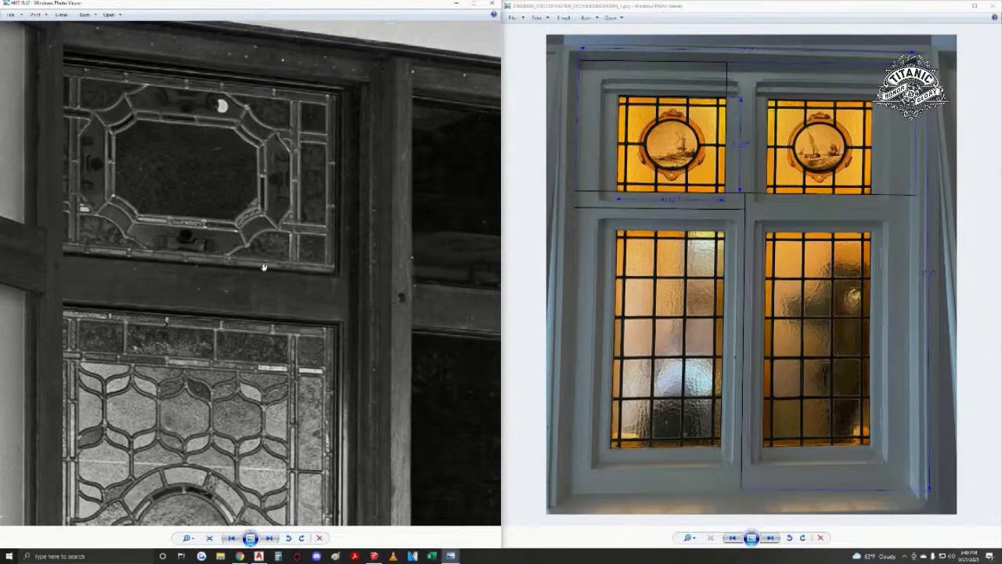
left_click_drag(345, 419, 370, 285)
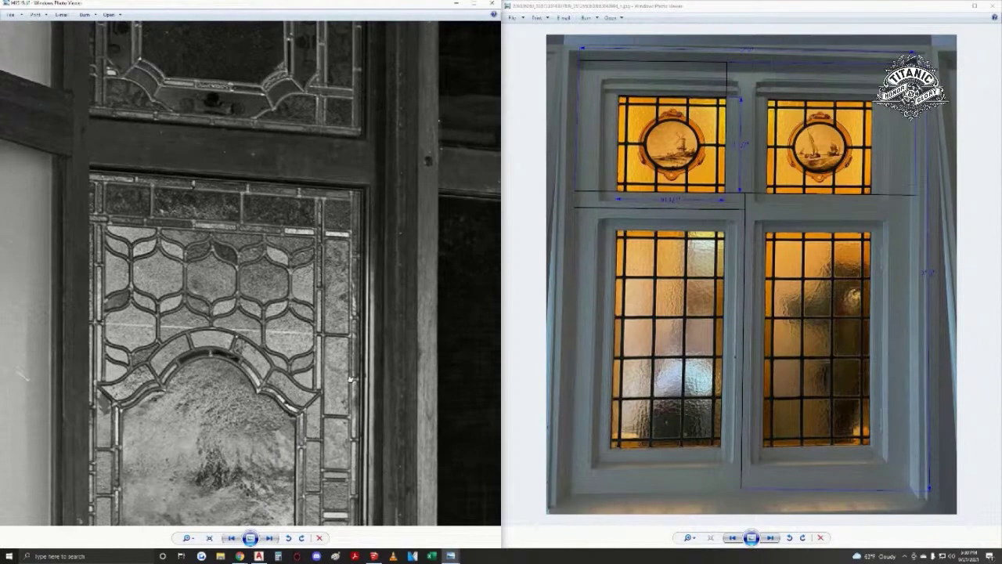
left_click_drag(350, 379, 385, 478)
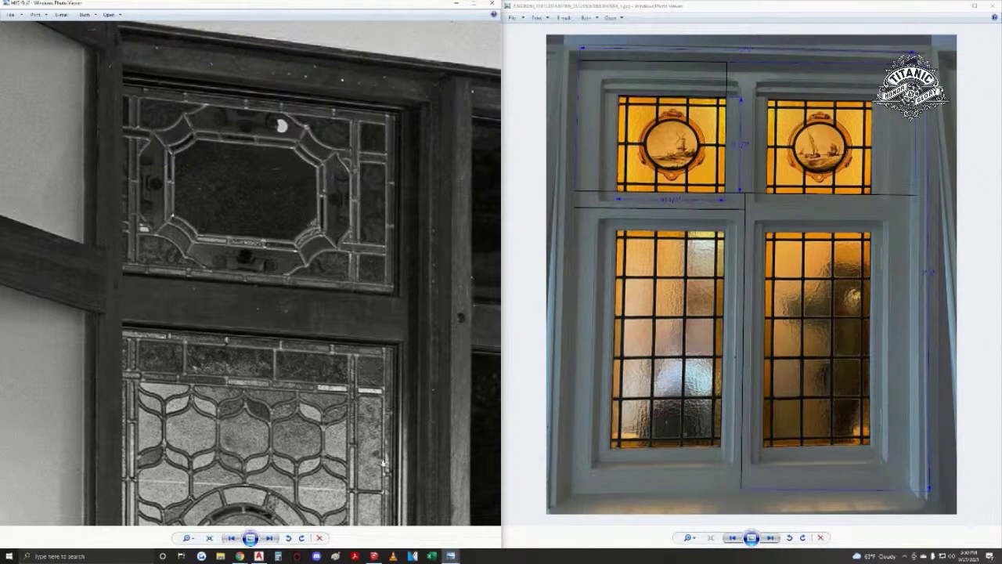
left_click_drag(377, 460, 372, 312)
left_click_drag(374, 370, 364, 260)
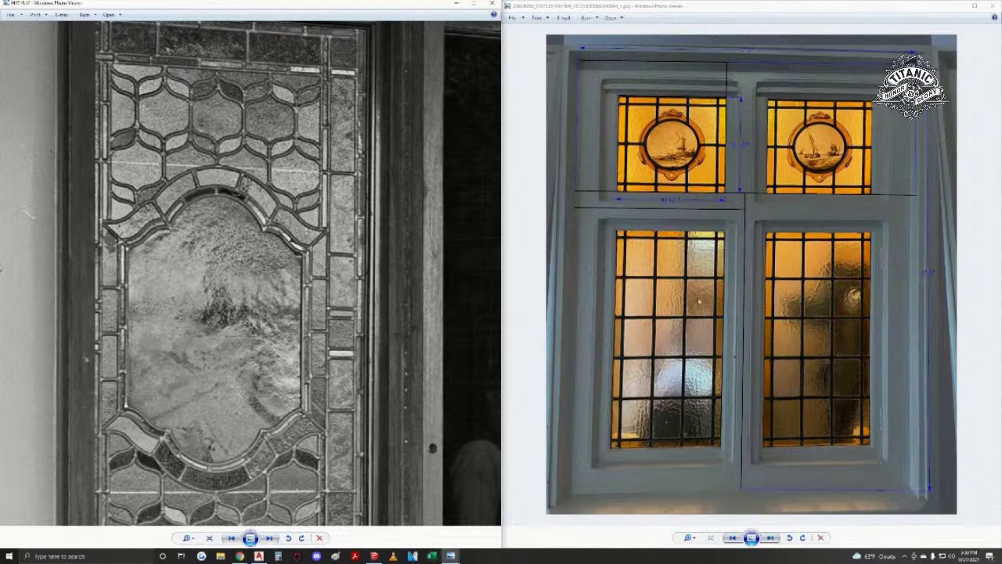
- Browse forward through the archive deck photographs and enlarge an arched window to study its glazing
key("Right")
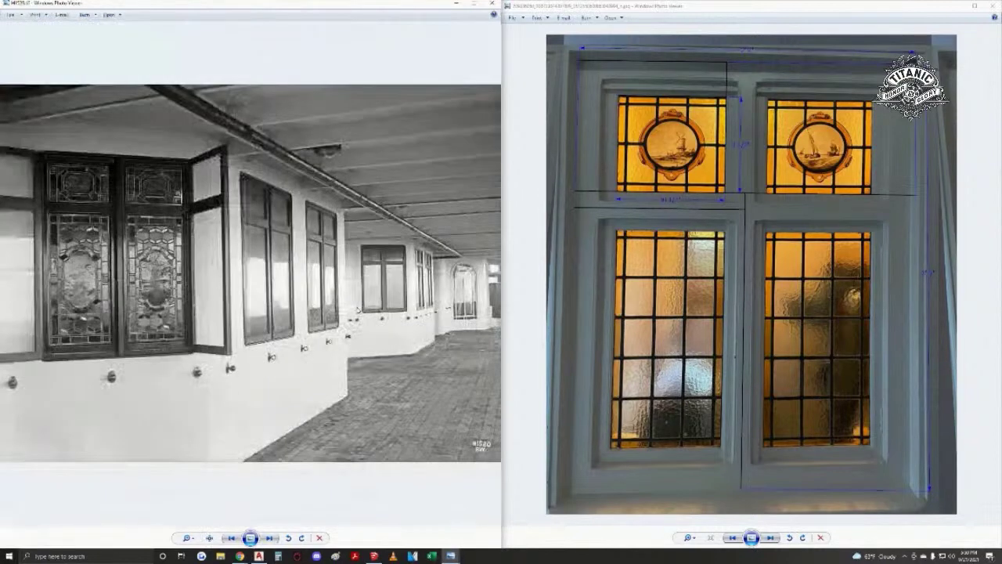
scroll(357, 310, "down", 1)
scroll(357, 310, "down", 1)
scroll(357, 310, "up", 1)
scroll(357, 310, "down", 2)
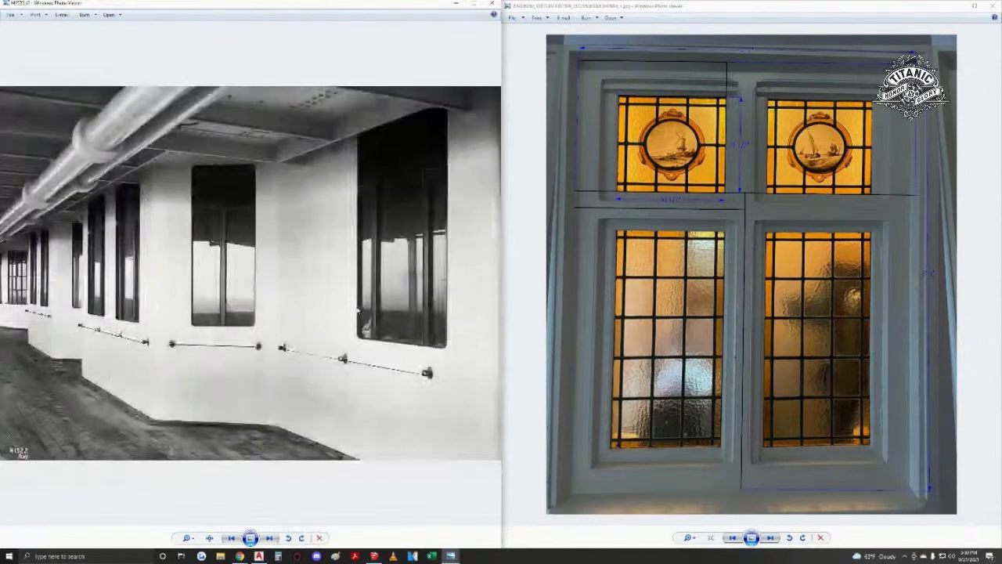
scroll(357, 311, "down", 1)
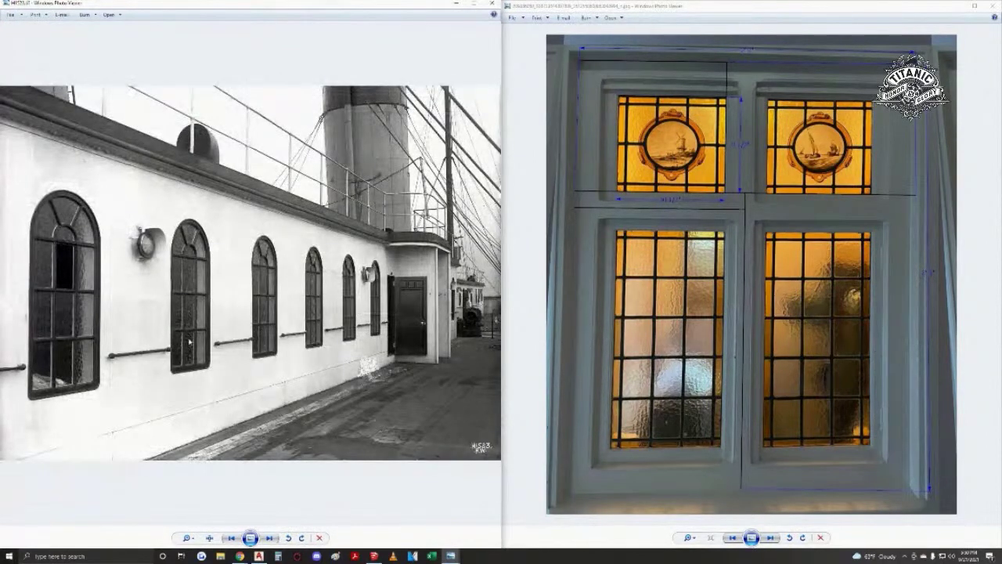
scroll(146, 343, "up", 3, "ctrl")
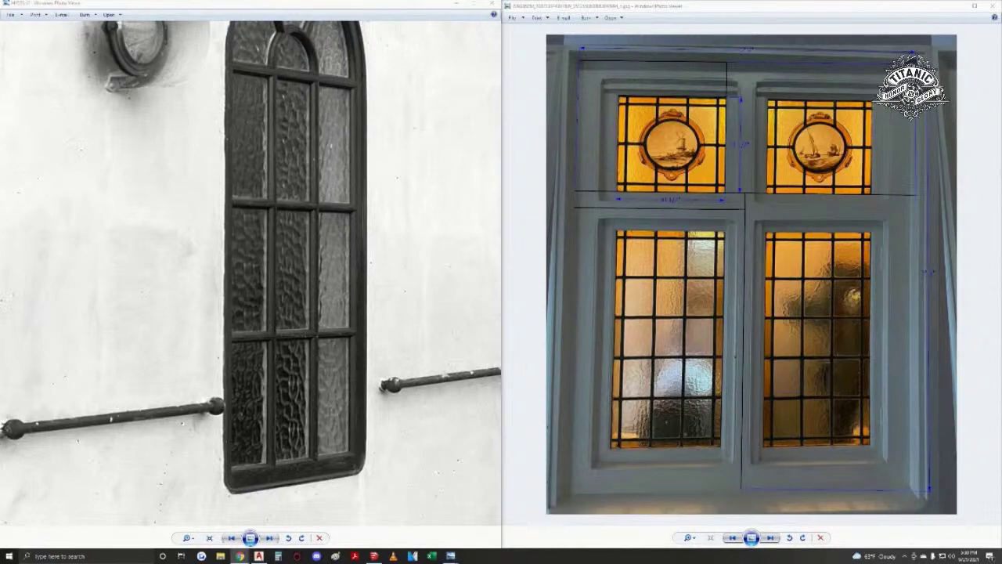
- Go back through the archive photographs and enlarge the ornamental upper pane of a stained-glass deck window
scroll(271, 337, "down", 5)
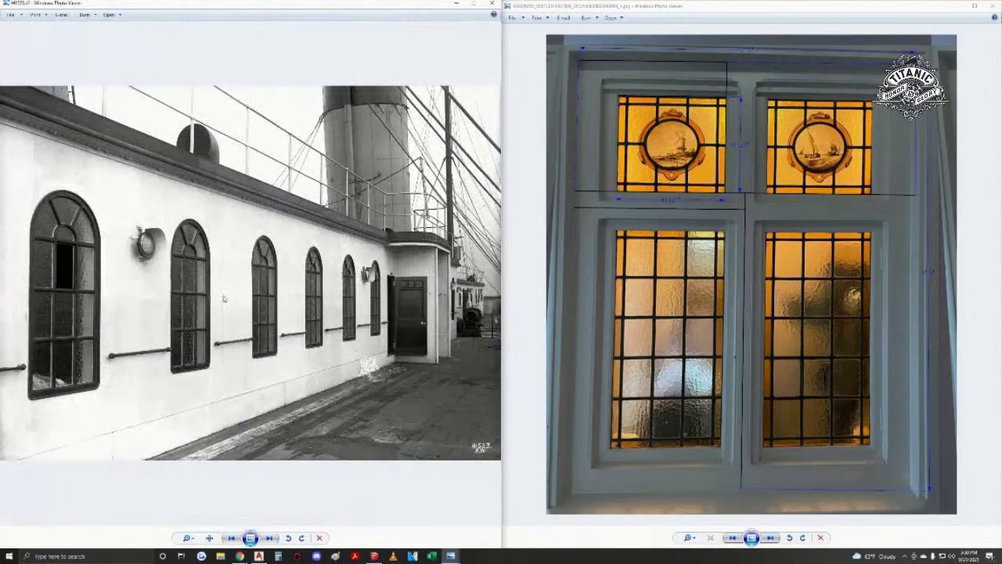
key("Right")
key("Left")
key("Left")
key("Left")
key("Left")
key("Left")
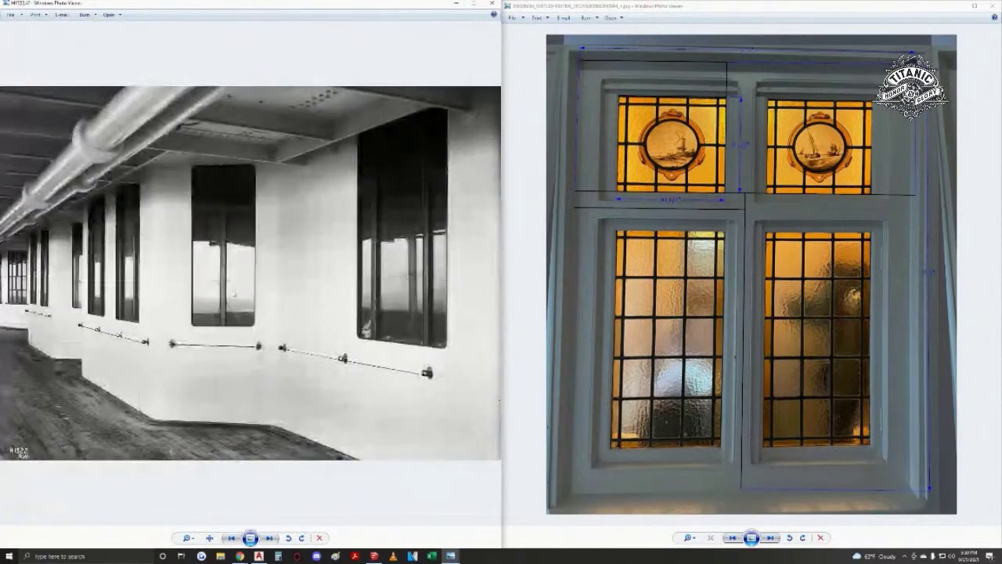
scroll(284, 271, "up", 6)
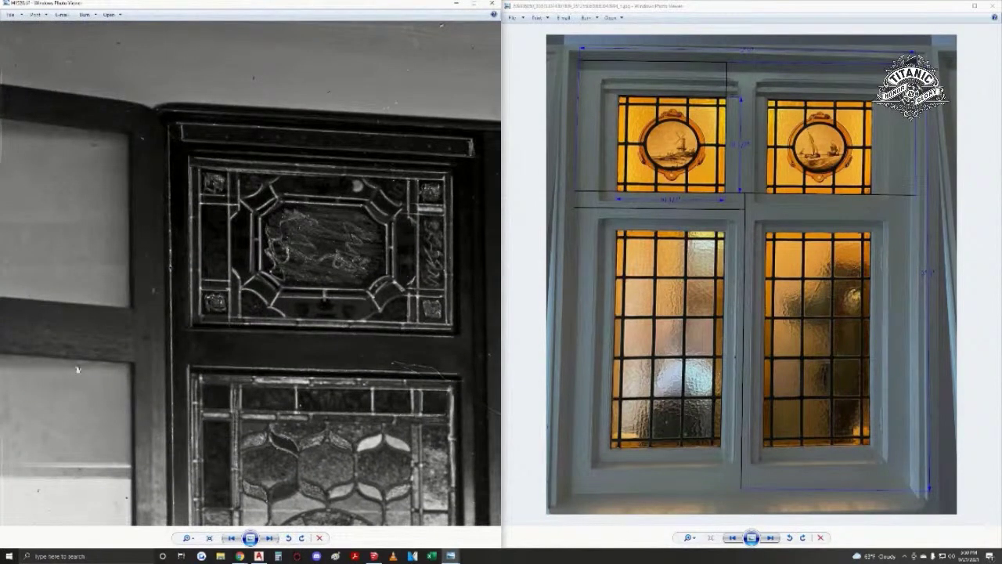
- Return to the earlier shuttered-window photograph, examine its upper stained-glass pane, and close both reference photos
key("Left")
key("Left")
scroll(246, 201, "up", 3)
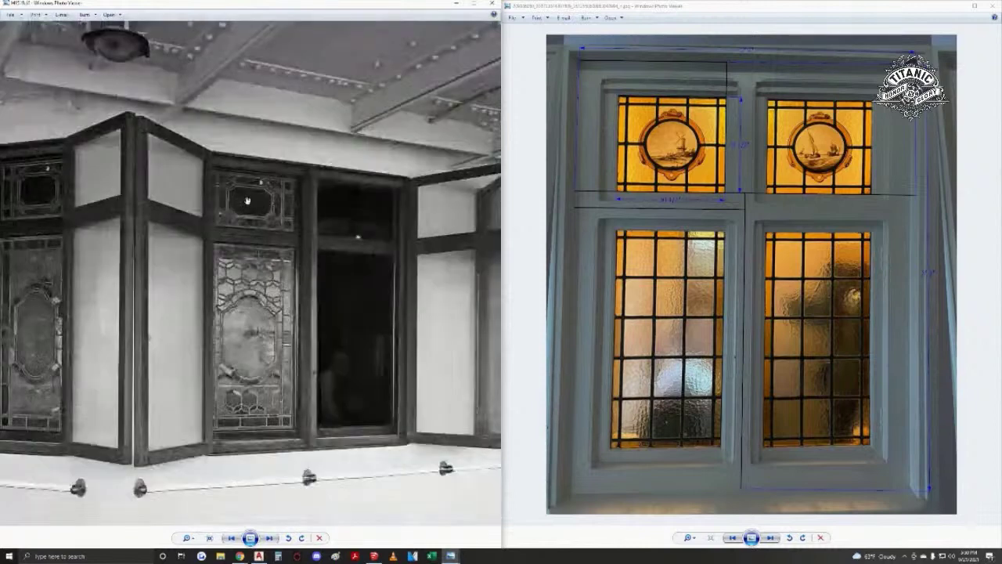
scroll(246, 201, "up", 4)
left_click_drag(260, 268, 277, 296)
scroll(277, 295, "down", 1)
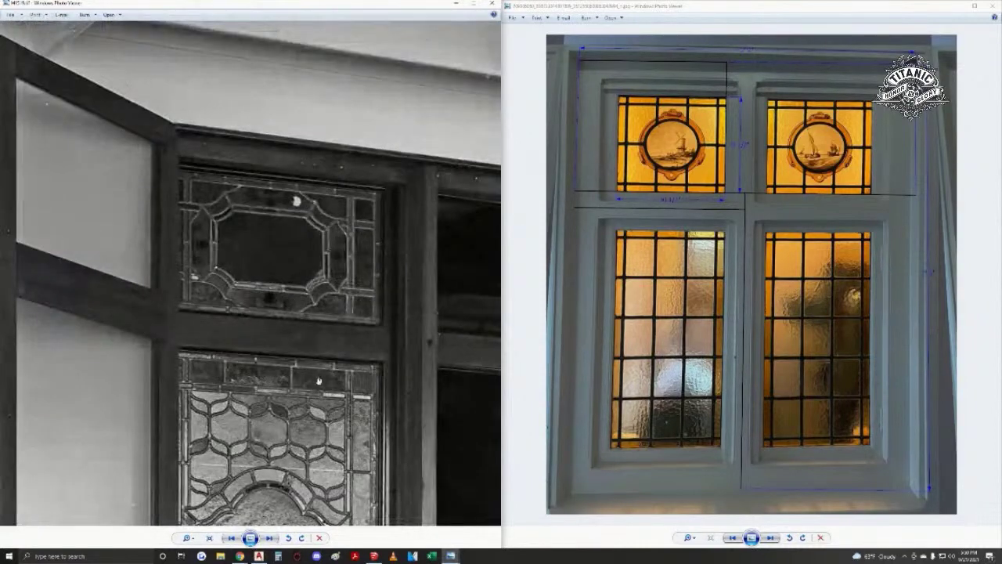
left_click_drag(318, 358, 330, 346)
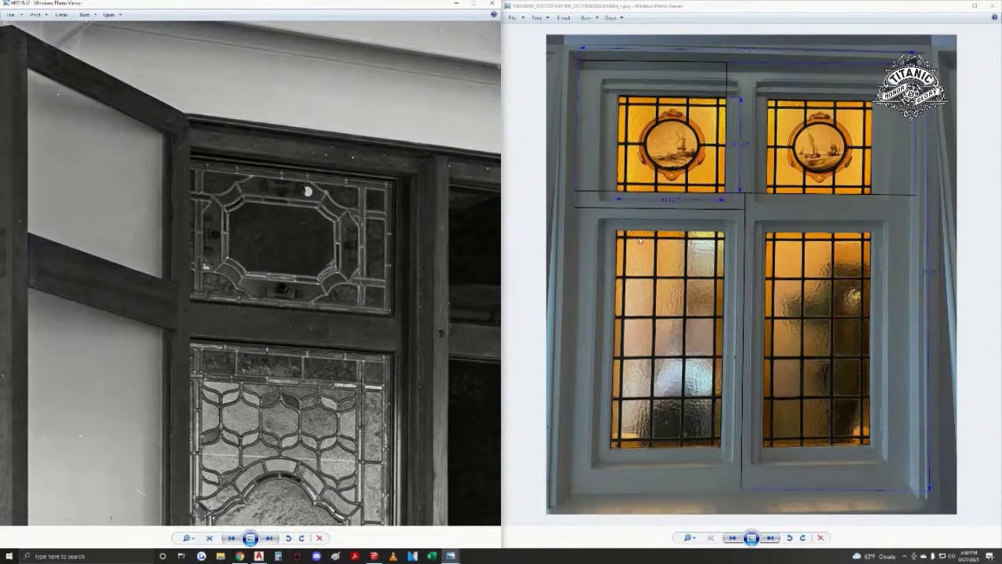
left_click(492, 3)
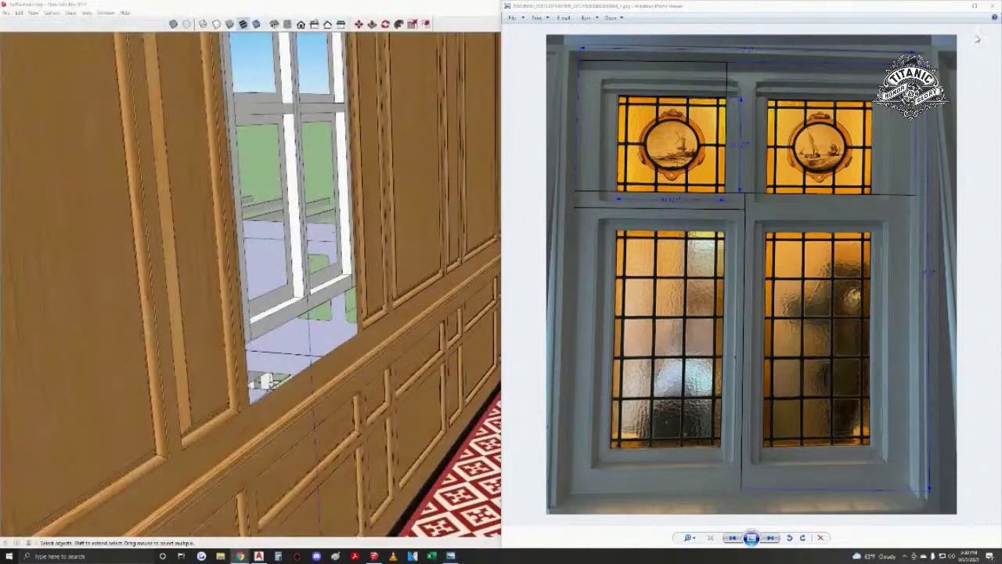
left_click(988, 7)
- Select the baseboard along the side wall and rotate a copy of it out across the carpeted floor
middle_click_drag(816, 462, 849, 450)
middle_click_drag(368, 311, 523, 354)
scroll(516, 282, "up", 4)
scroll(428, 357, "up", 2)
left_click(344, 355)
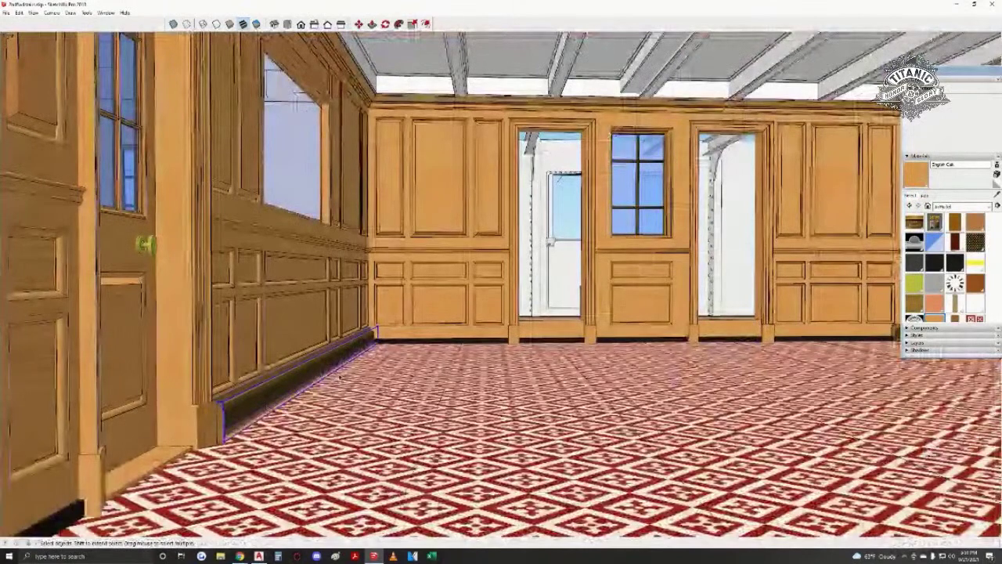
key("q")
middle_click_drag(507, 368, 505, 403)
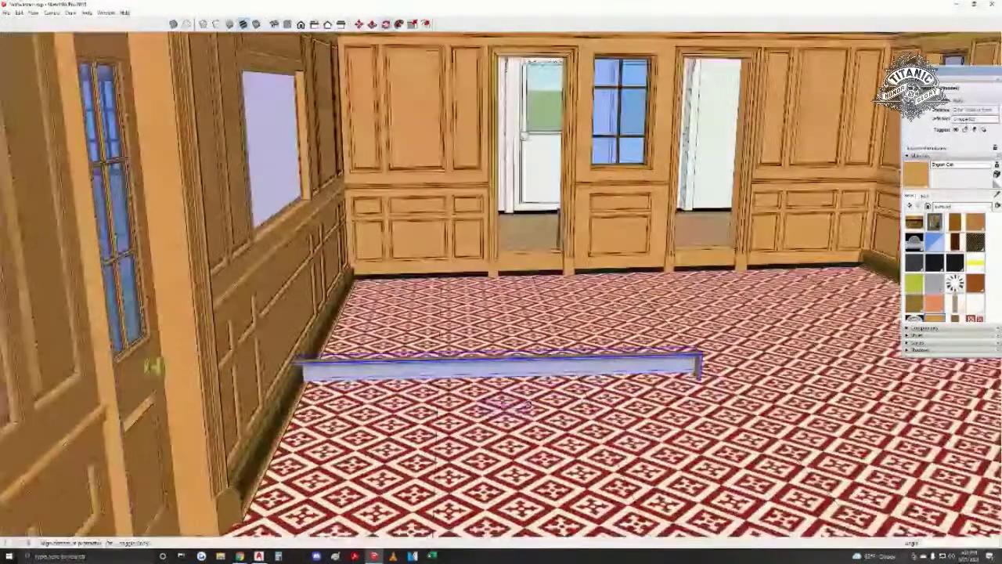
- Position the rotated grille baseboard along the far wall beneath the two doorways
left_click(271, 402)
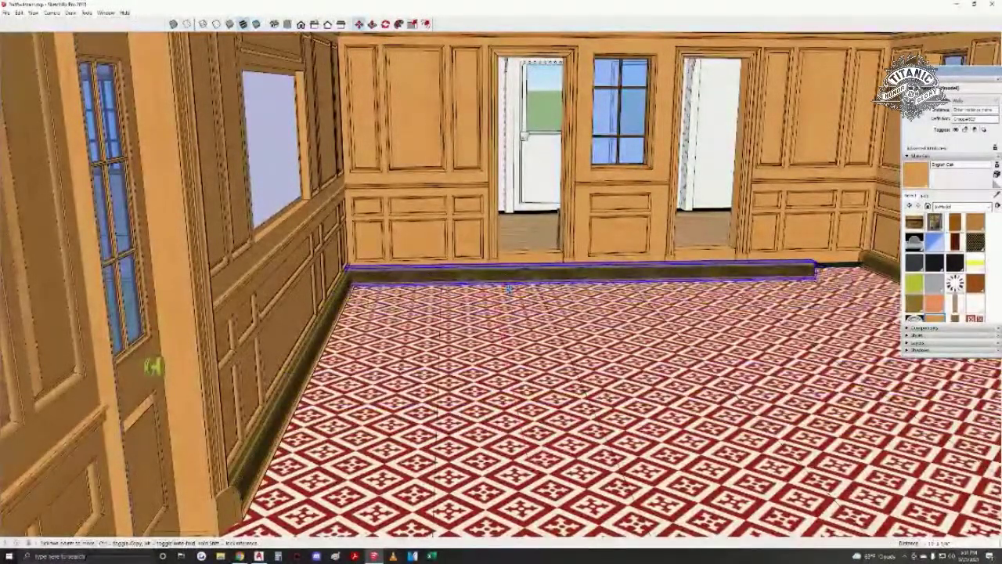
scroll(508, 289, "up", 3)
middle_click_drag(438, 289, 501, 305)
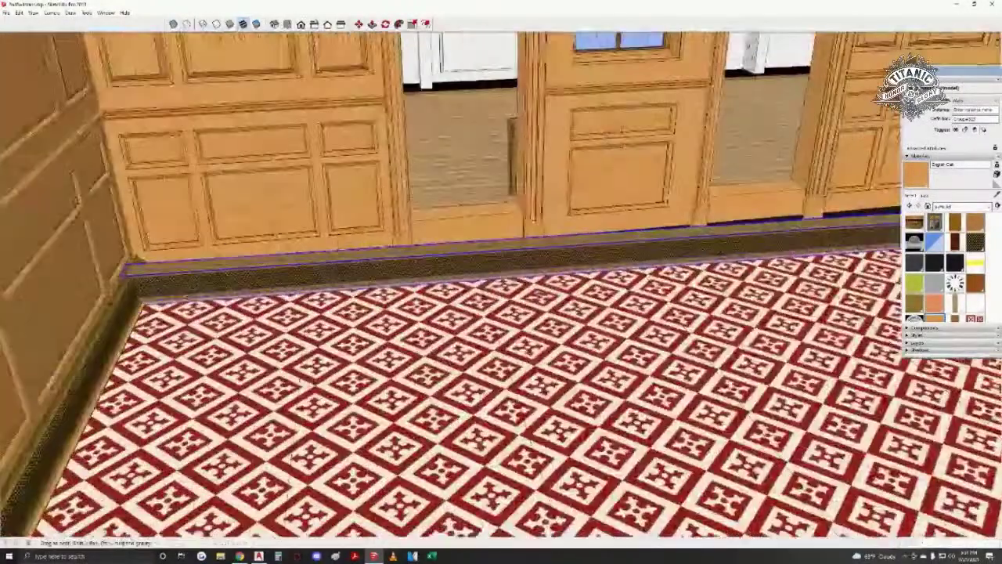
middle_click_drag(282, 259, 369, 263)
key("w")
left_click_drag(345, 270, 342, 311)
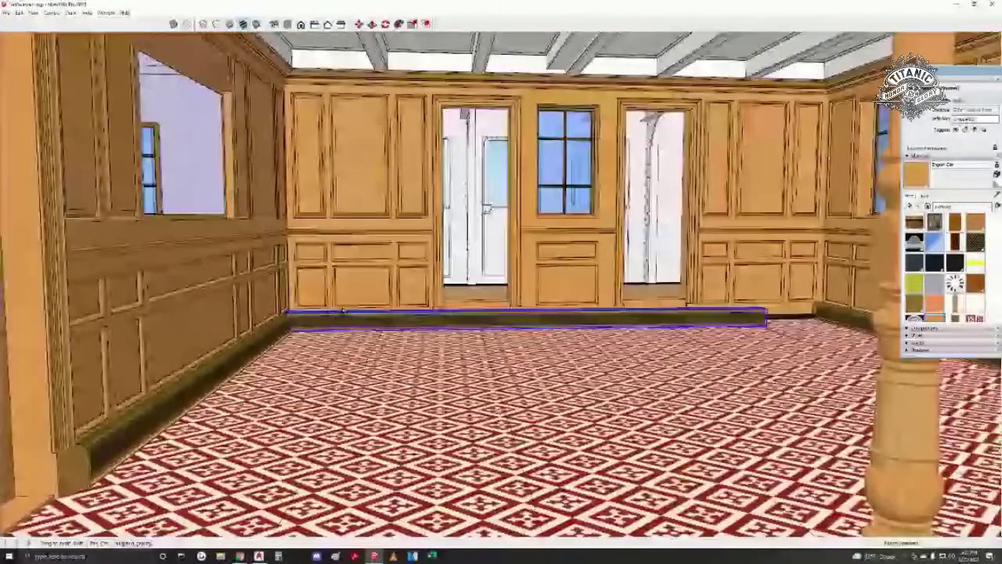
middle_click_drag(342, 311, 401, 293)
key("w")
left_click_drag(342, 314, 384, 320)
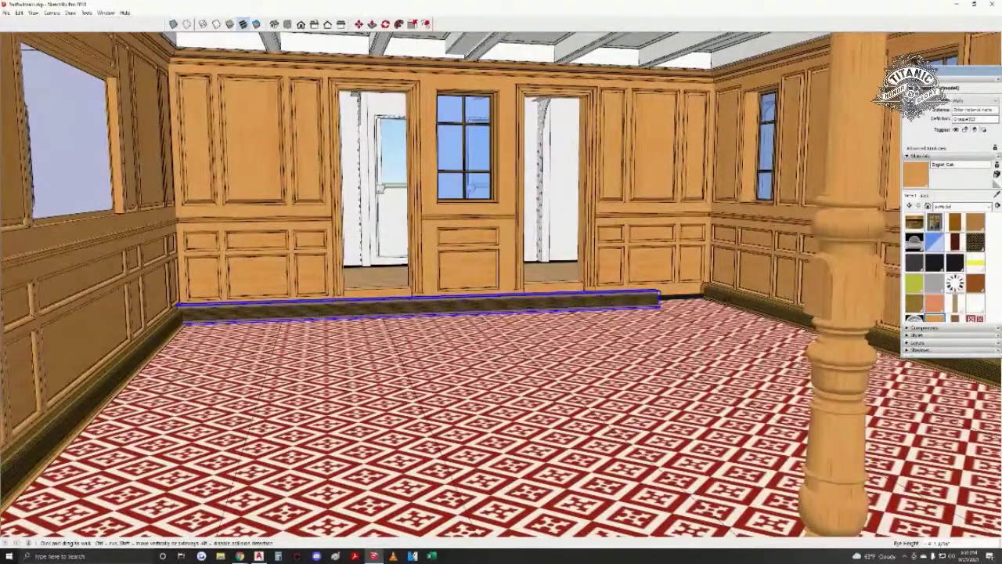
- Move the grille baseboard back against the far wall's oak panelling
key("space")
scroll(540, 282, "up", 5)
middle_click_drag(496, 287, 371, 345)
middle_click_drag(734, 458, 924, 430)
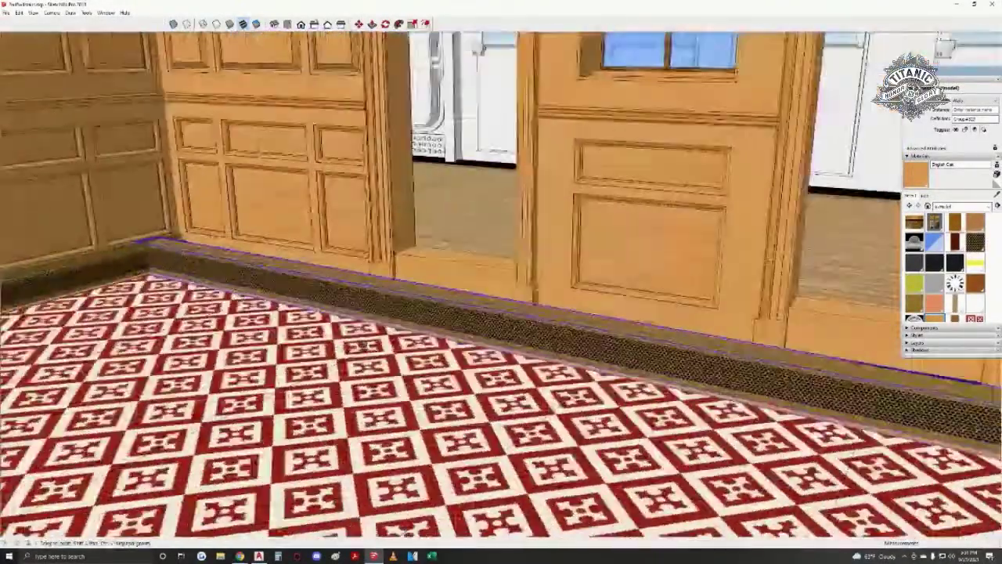
scroll(278, 274, "up", 2)
middle_click_drag(278, 274, 270, 364)
scroll(320, 410, "up", 3)
key("m")
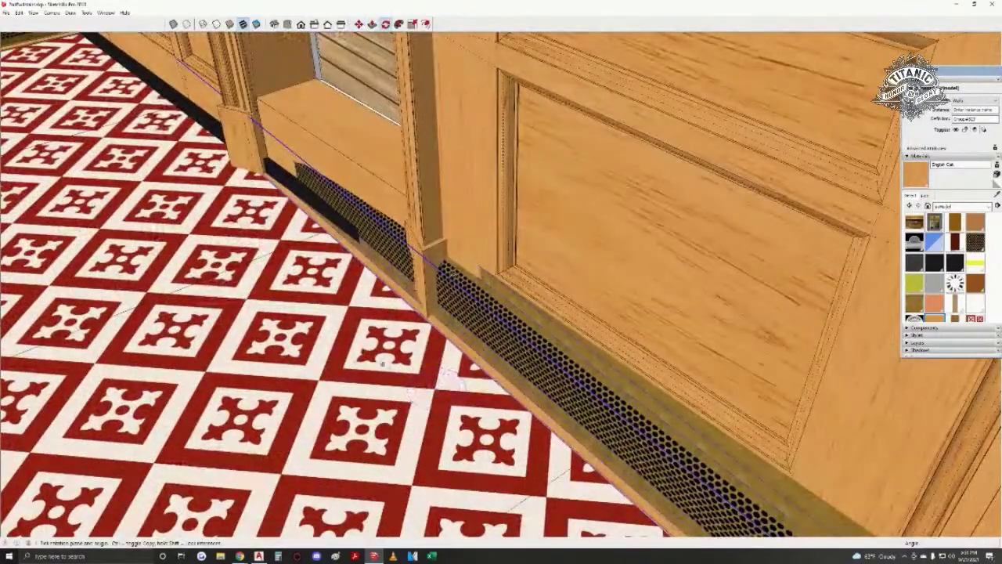
- Rotate the grille baseboard to line up with the lower edge of the far wall's panelling
scroll(491, 268, "up", 2)
middle_click_drag(488, 261, 481, 317)
key("space")
scroll(499, 340, "up", 2)
scroll(520, 372, "up", 3)
key("q")
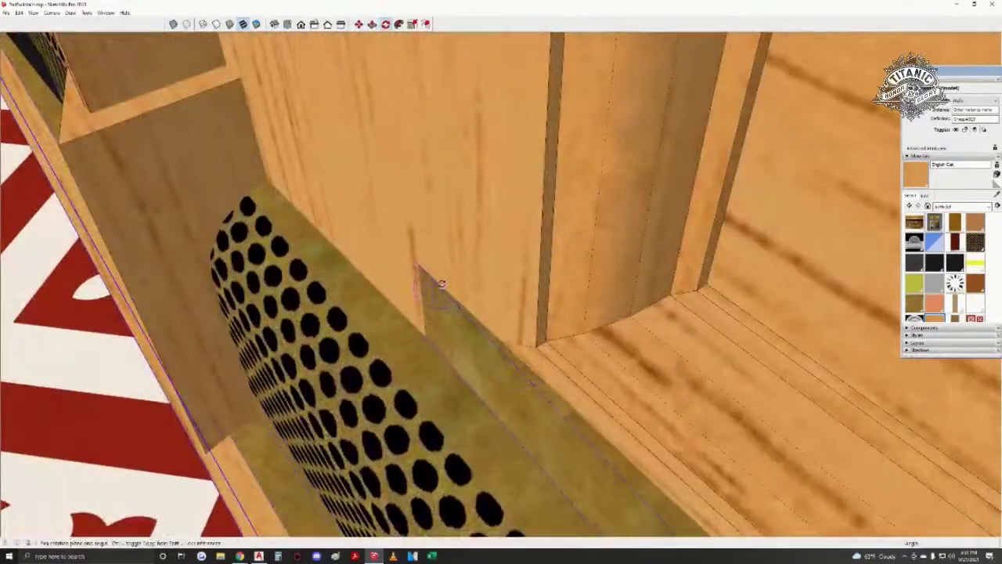
middle_click_drag(415, 265, 703, 206)
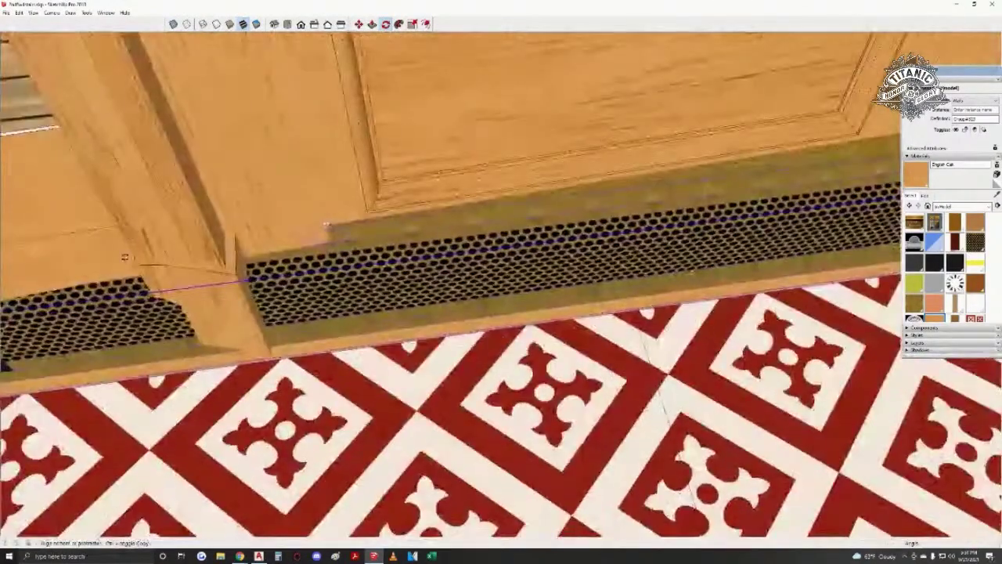
middle_click_drag(576, 245, 63, 417, "shift")
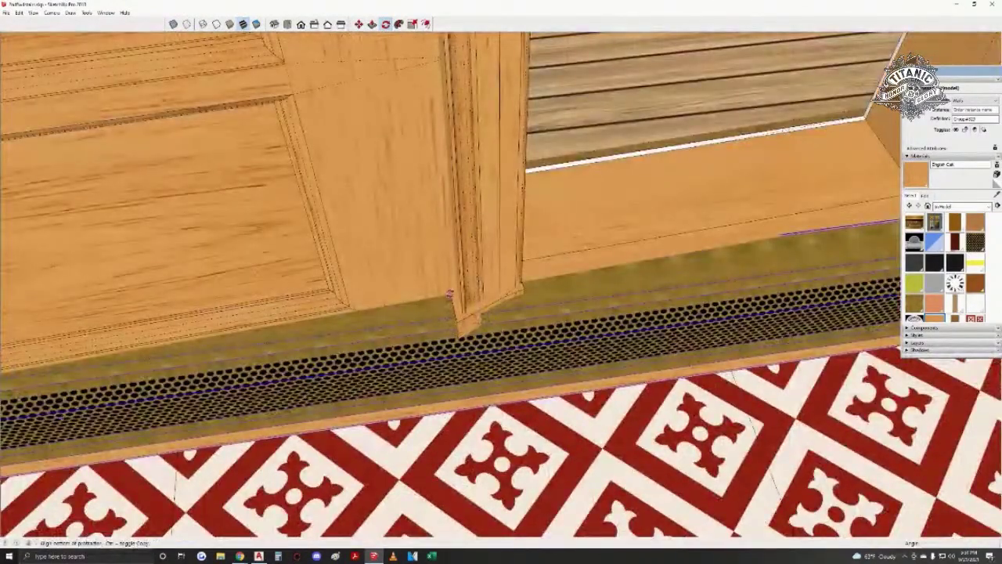
scroll(448, 305, "down", 1)
middle_click_drag(448, 304, 519, 273)
scroll(514, 263, "down", 1)
scroll(515, 263, "up", 2)
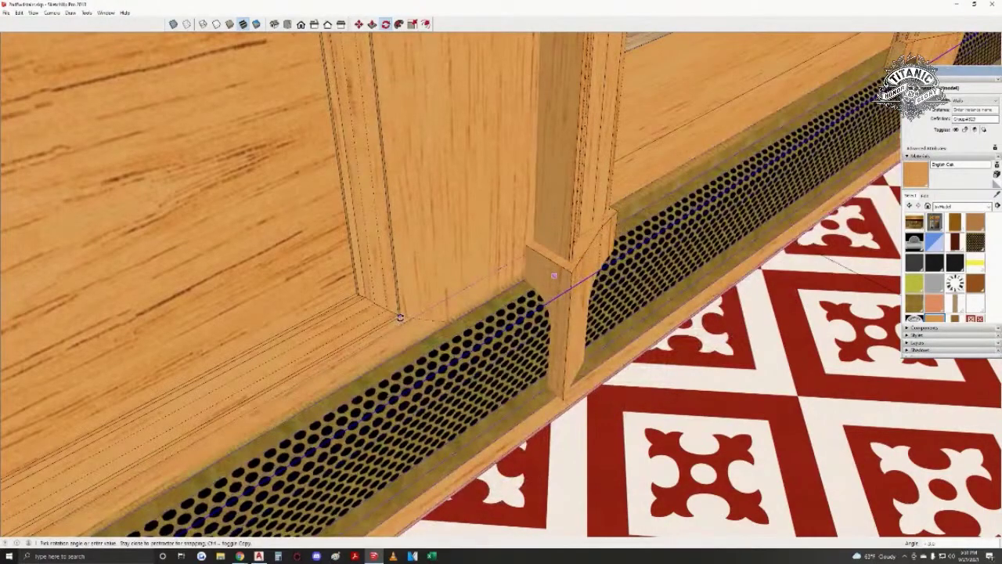
left_click(400, 317)
- Walk through the hall and examine the baseboard areas along its walls and around the staircase
scroll(475, 323, "down", 2)
middle_click_drag(492, 358, 156, 227)
middle_click_drag(571, 391, 689, 274)
key("w")
left_click_drag(707, 283, 516, 307)
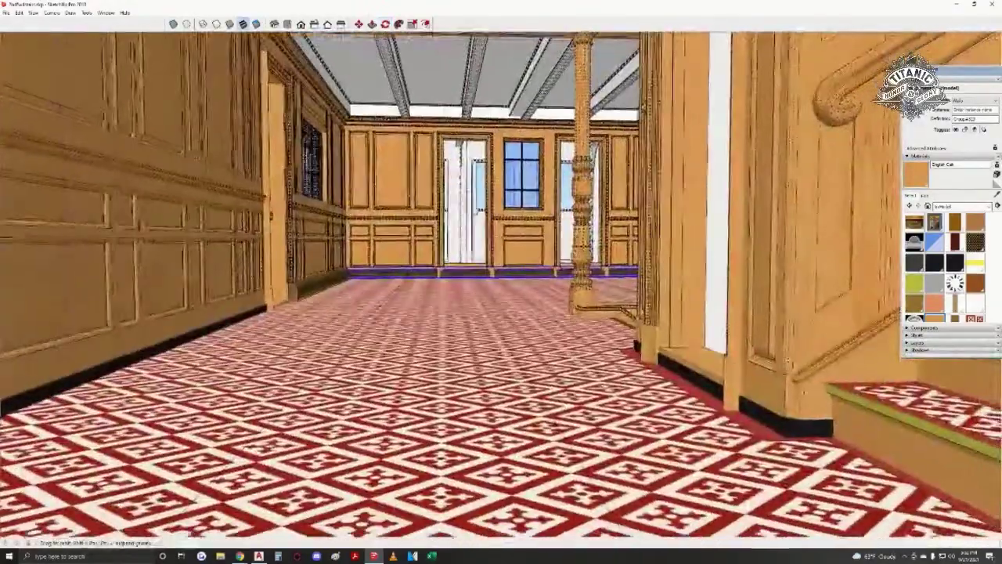
middle_click_drag(501, 282, 519, 336)
scroll(522, 346, "down", 2)
middle_click_drag(812, 172, 700, 242, "shift")
left_click_drag(699, 244, 571, 245)
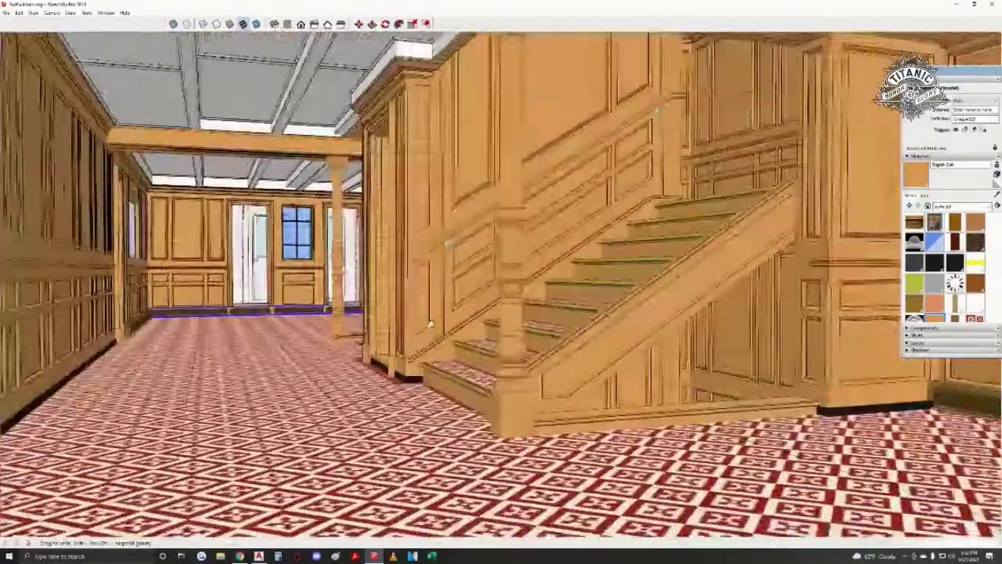
left_click_drag(430, 323, 351, 224)
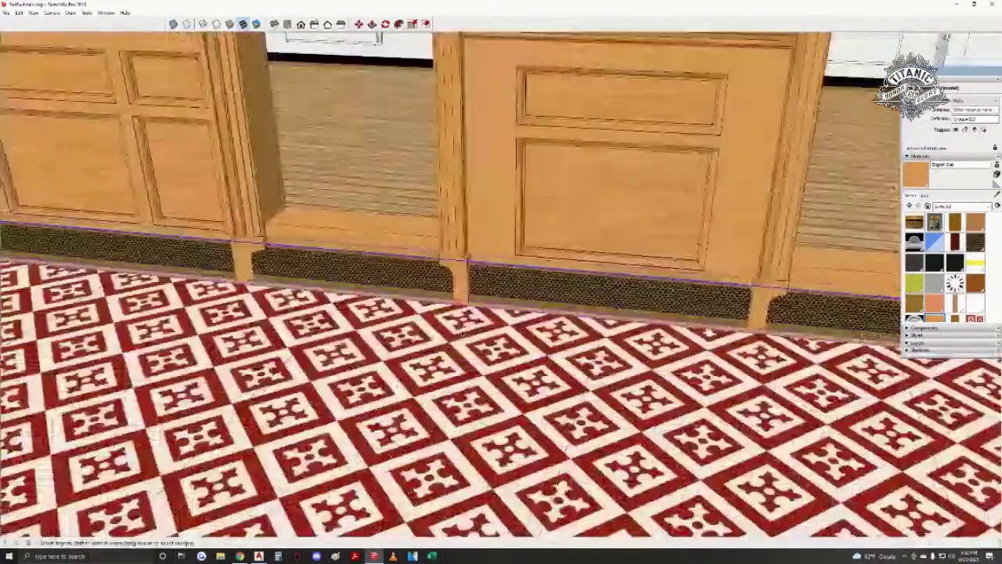
- Move the grille baseboard outward from the far wall so it runs in front of the door trim
middle_click_drag(565, 447, 541, 329)
key("m")
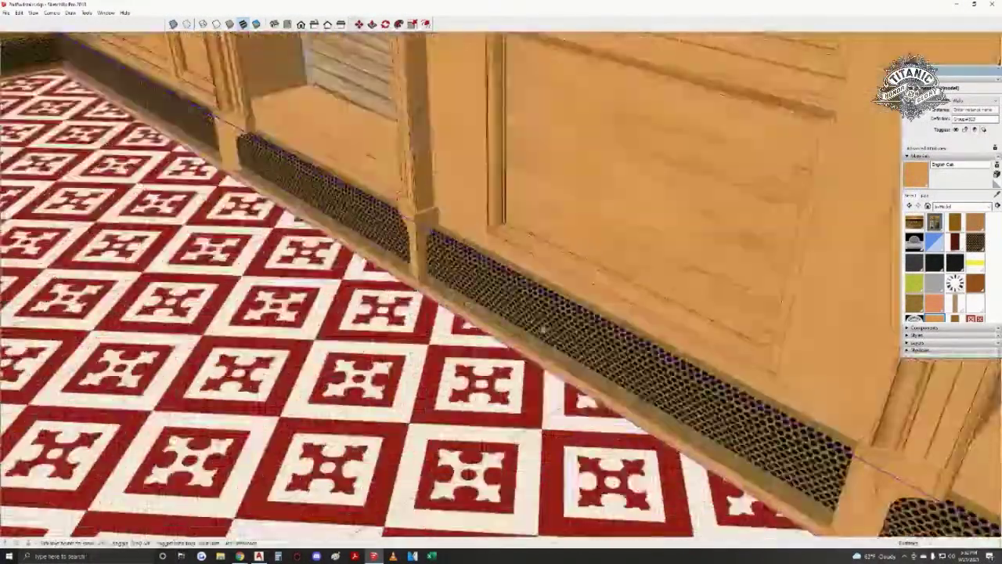
left_click(540, 329)
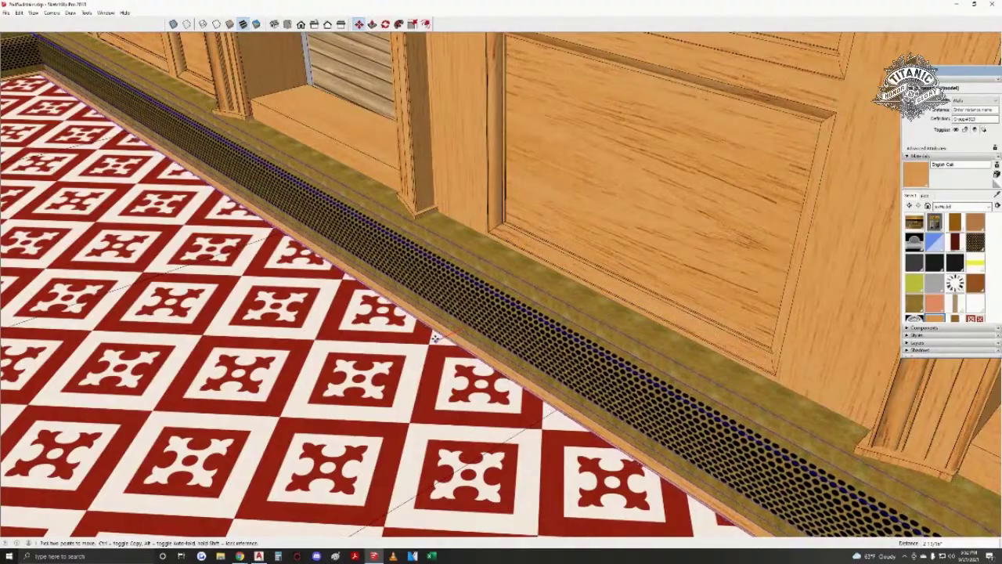
middle_click_drag(435, 338, 603, 202)
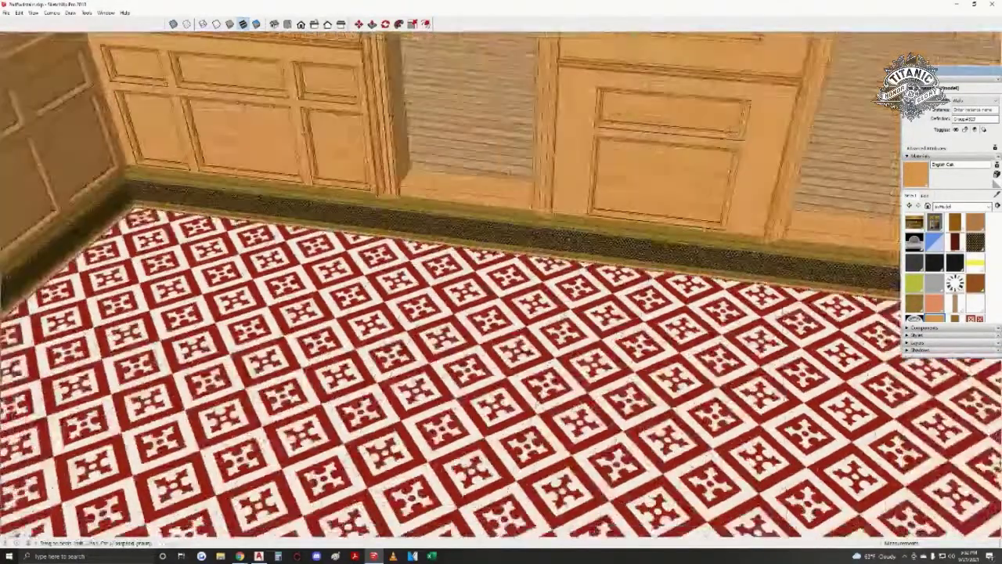
middle_click_drag(603, 202, 571, 205)
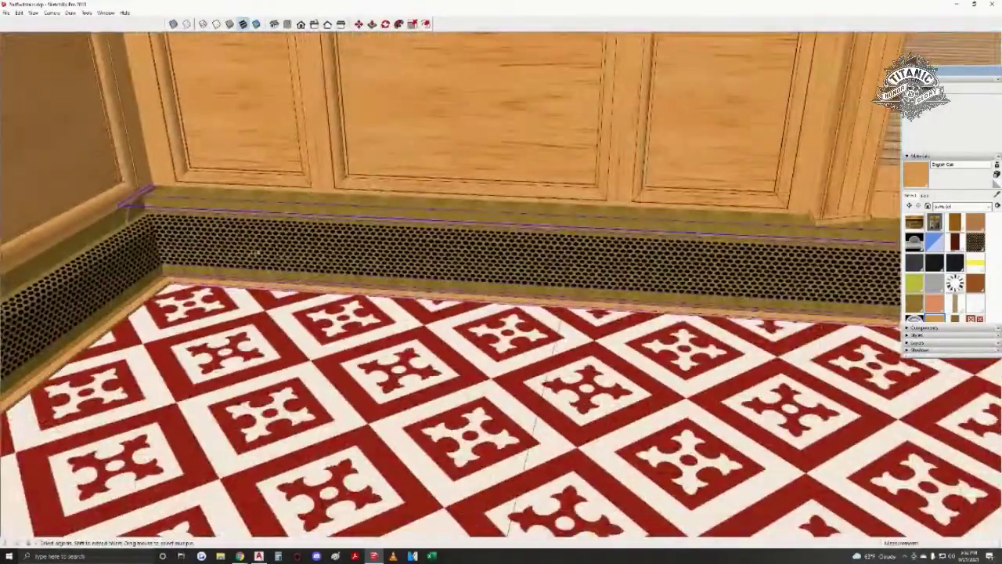
middle_click_drag(595, 235, 640, 234)
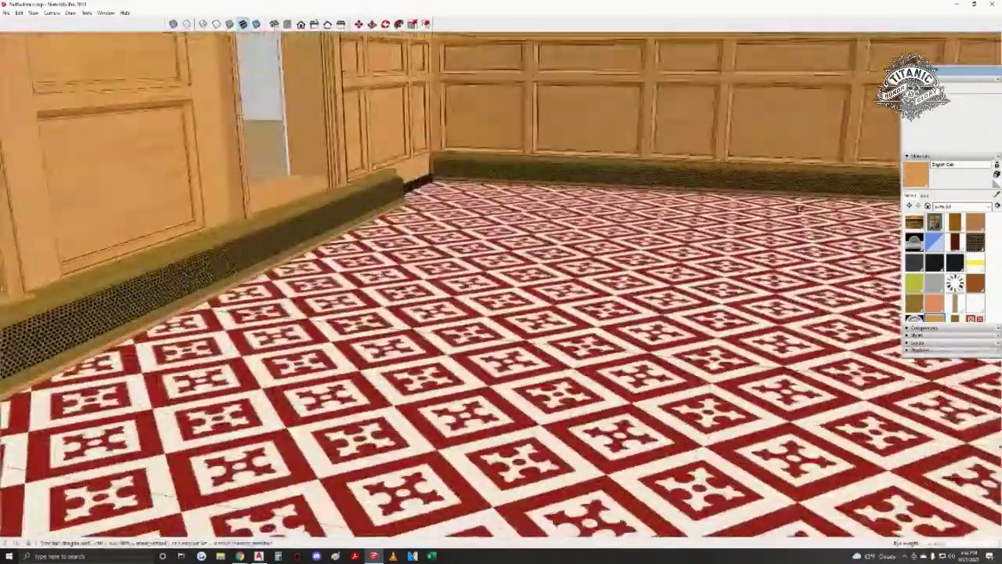
middle_click_drag(798, 208, 771, 210)
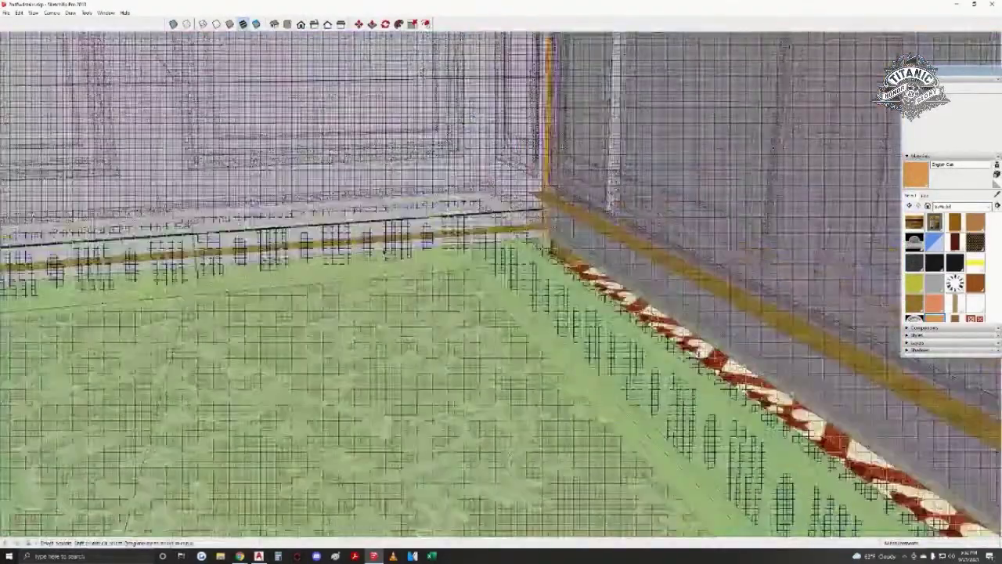
- Select the pale panelled walls around the green-floored room and bring up their context options
left_click(774, 148)
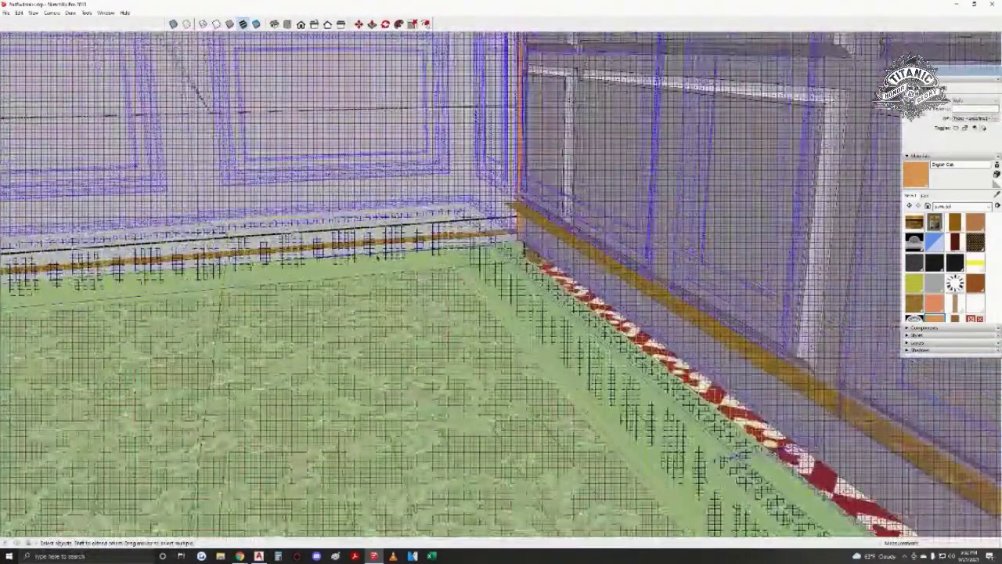
scroll(376, 259, "down", 2)
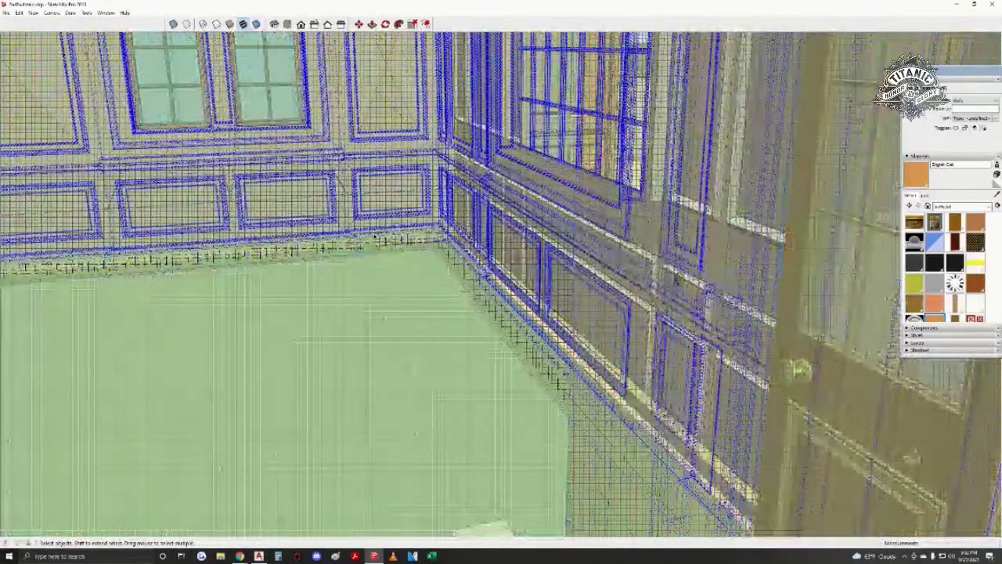
left_click(675, 278)
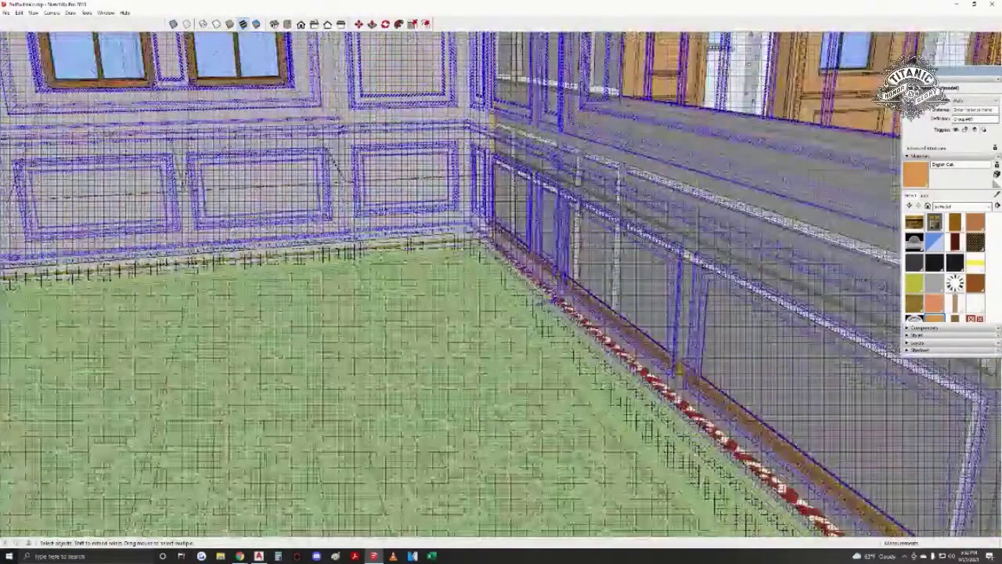
left_click(384, 202)
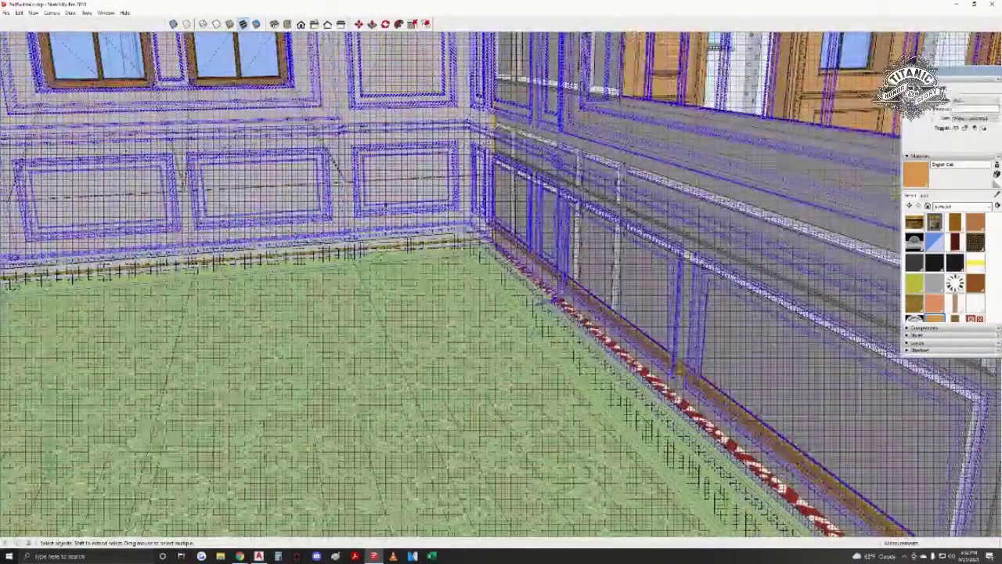
right_click(383, 202)
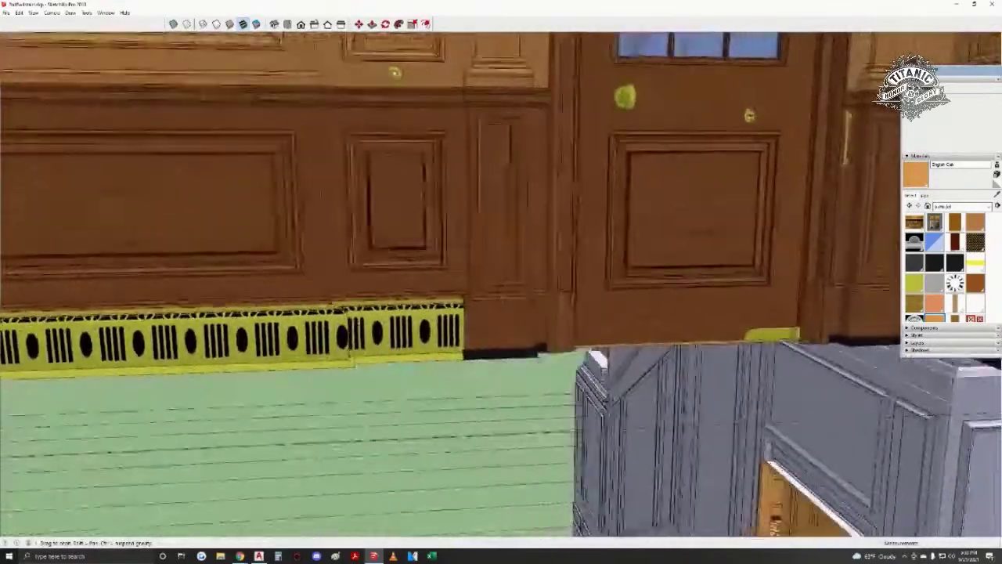
- Examine the yellow grille baseboard and the underside of the window walls around the green-floored room
middle_click_drag(679, 296, 647, 297)
middle_click_drag(501, 305, 666, 329)
middle_click_drag(326, 284, 657, 187)
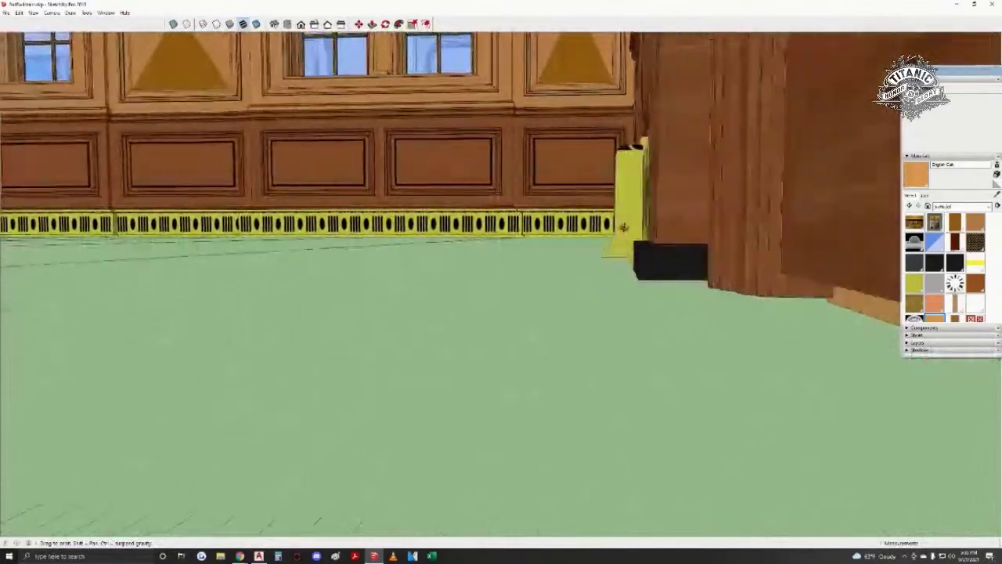
middle_click_drag(598, 206, 609, 260)
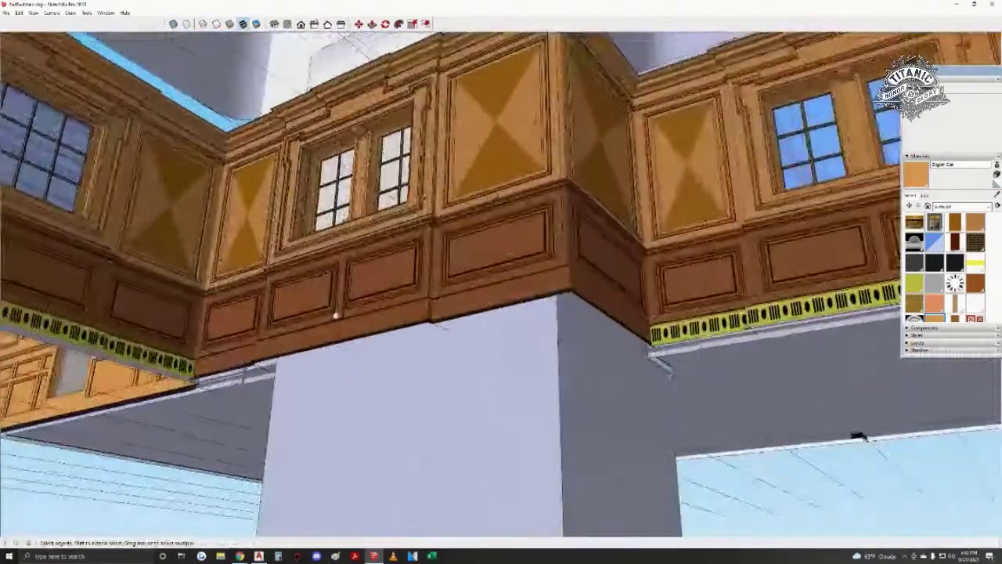
middle_click_drag(336, 314, 234, 328)
scroll(543, 246, "up", 3)
middle_click_drag(543, 246, 346, 263)
scroll(649, 279, "up", 2)
scroll(345, 263, "up", 3)
scroll(219, 290, "down", 2)
middle_click_drag(219, 290, 893, 296)
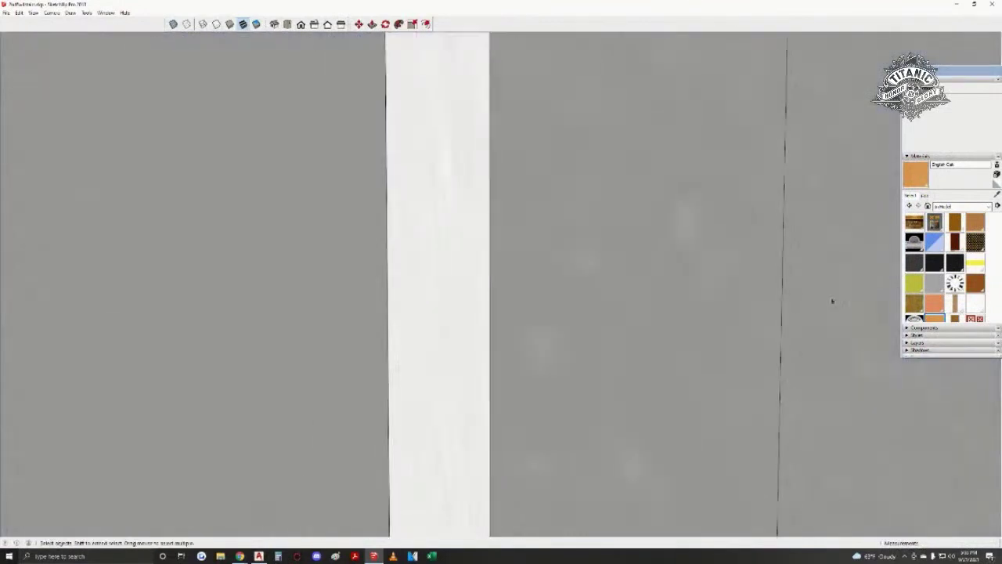
- Select the large flat face of the exterior wall projection beneath the deck beams
scroll(321, 306, "down", 5)
mouse_move(322, 306)
middle_mouse_down()
mouse_move(832, 292)
mouse_move(908, 277)
mouse_move(430, 300)
mouse_move(512, 282)
mouse_move(480, 362)
mouse_move(332, 205)
middle_mouse_up()
scroll(908, 277, "down", 1)
mouse_move(332, 205)
left_mouse_down()
mouse_move(550, 152)
mouse_move(509, 133)
mouse_move(527, 68)
mouse_move(549, 232)
mouse_move(570, 251)
left_mouse_up()
key("space")
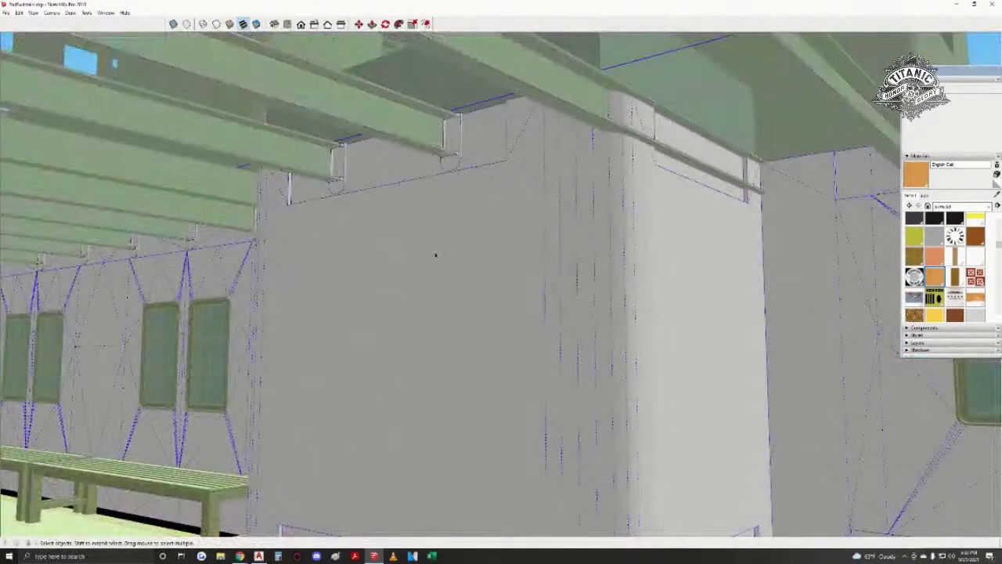
left_click(410, 279)
key("w")
middle_click_drag(566, 318, 527, 277)
mouse_move(527, 355)
left_mouse_down()
mouse_move(490, 266)
mouse_move(508, 462)
mouse_move(465, 253)
mouse_move(398, 241)
mouse_move(393, 394)
mouse_move(418, 342)
mouse_move(306, 290)
mouse_move(492, 311)
left_mouse_up()
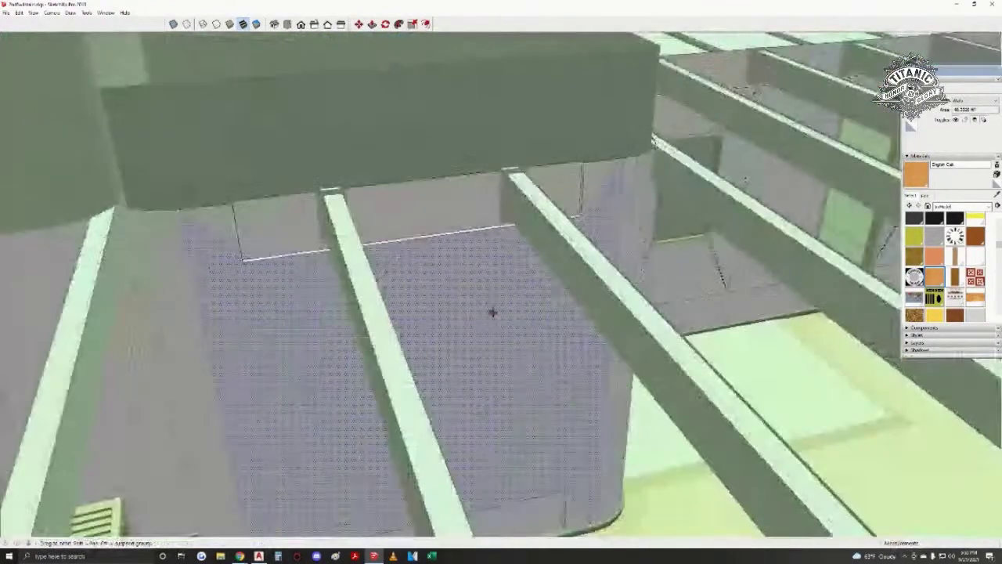
key("space")
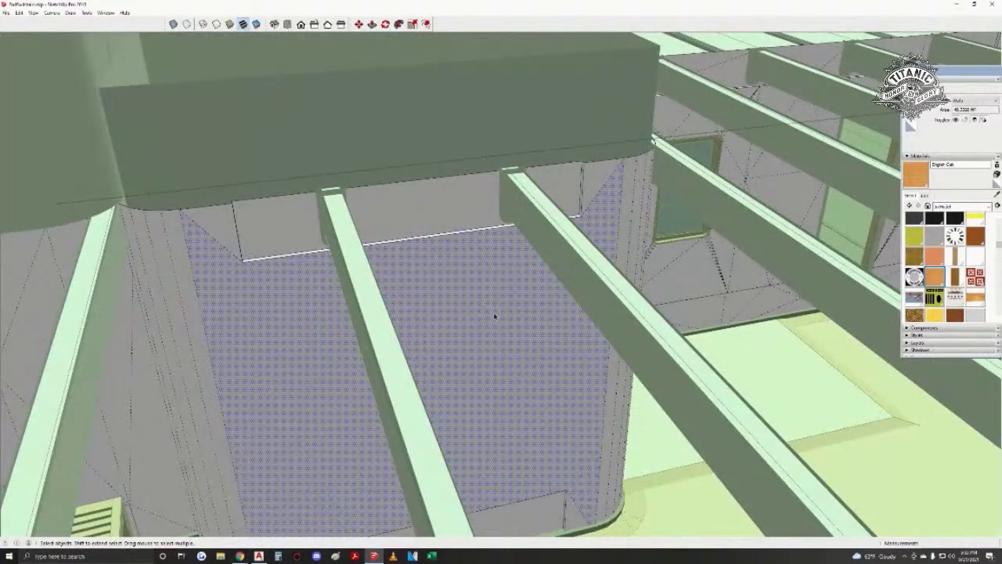
- Delete the narrow raised plate faces along the upper edge of the exterior wall projection
mouse_move(513, 318)
middle_mouse_down()
mouse_move(335, 335)
mouse_move(447, 306)
mouse_move(406, 352)
mouse_move(586, 342)
mouse_move(636, 405)
mouse_move(624, 398)
mouse_move(611, 407)
middle_mouse_up()
scroll(376, 321, "down", 2)
mouse_move(700, 389)
left_mouse_down()
mouse_move(559, 467)
mouse_move(472, 491)
left_mouse_up()
mouse_move(472, 491)
middle_mouse_down()
mouse_move(419, 444)
mouse_move(454, 282)
mouse_move(467, 253)
mouse_move(491, 260)
mouse_move(469, 268)
middle_mouse_up()
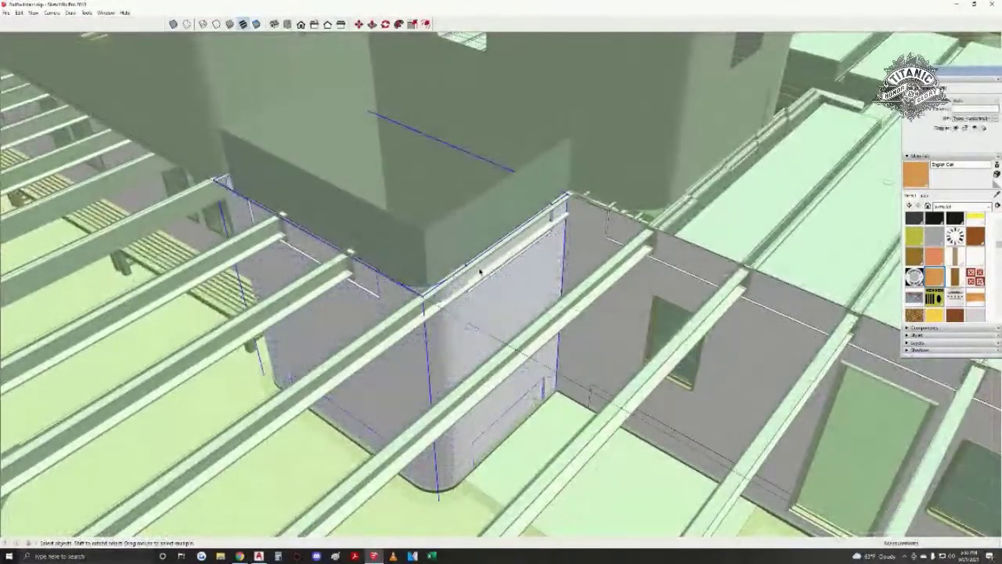
scroll(474, 269, "up", 6)
mouse_move(473, 303)
middle_mouse_down()
mouse_move(490, 195)
mouse_move(521, 441)
mouse_move(522, 213)
mouse_move(648, 283)
middle_mouse_up()
triple_click(515, 193)
left_click(330, 178, "shift")
double_click(329, 178, "shift")
middle_click_drag(214, 305, 678, 306)
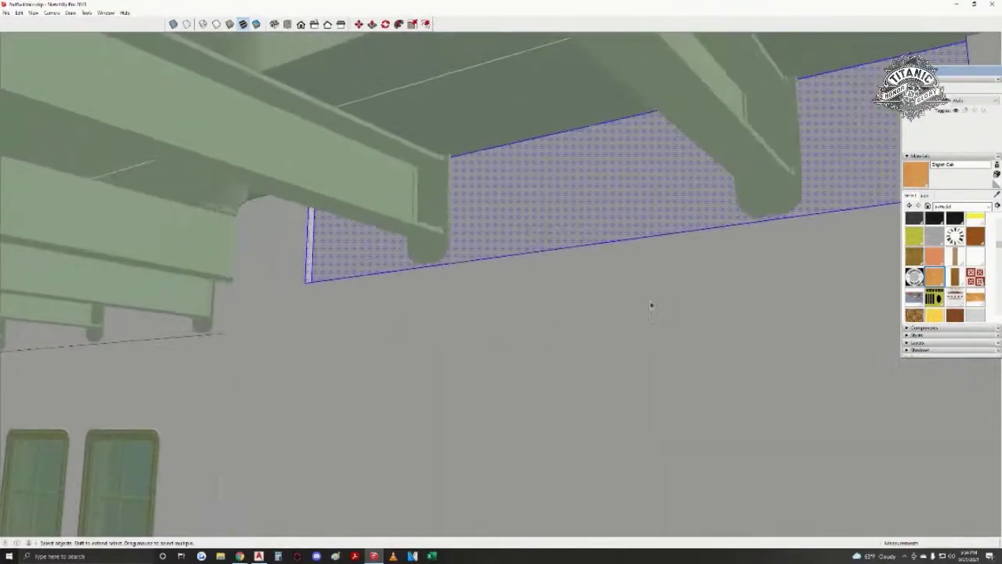
scroll(517, 324, "down", 2)
key("Delete")
- Place a section plane through the rounded exterior wall projection and move it down to the lower part of the wall
left_click(512, 327)
middle_click_drag(513, 328, 619, 499)
scroll(586, 458, "up", 4)
mouse_move(584, 458)
middle_mouse_down()
mouse_move(508, 527)
mouse_move(497, 313)
middle_mouse_up()
key("w")
scroll(497, 314, "down", 5)
key("space")
middle_click_drag(483, 436, 583, 294)
left_click(86, 12)
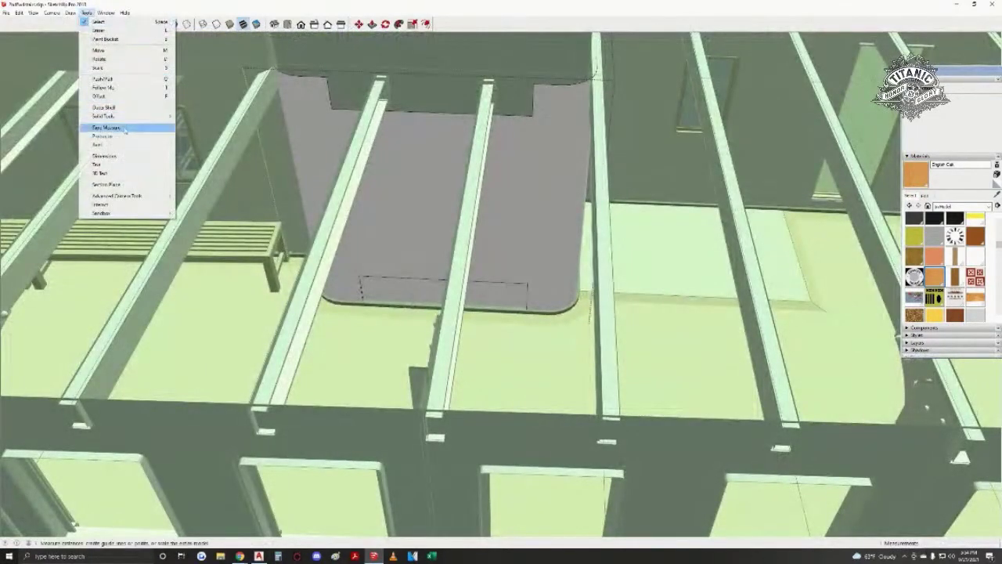
left_click(116, 185)
middle_click_drag(416, 324, 314, 295)
left_click(380, 374)
left_click(282, 352)
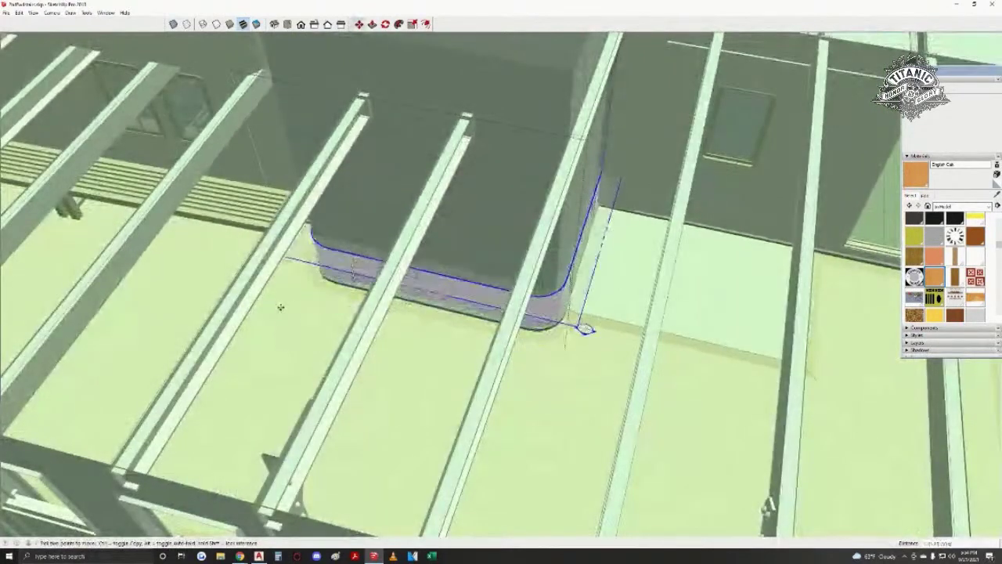
- Cut the faces of the rounded exterior wall projection along the section plane's slice
right_click(301, 248)
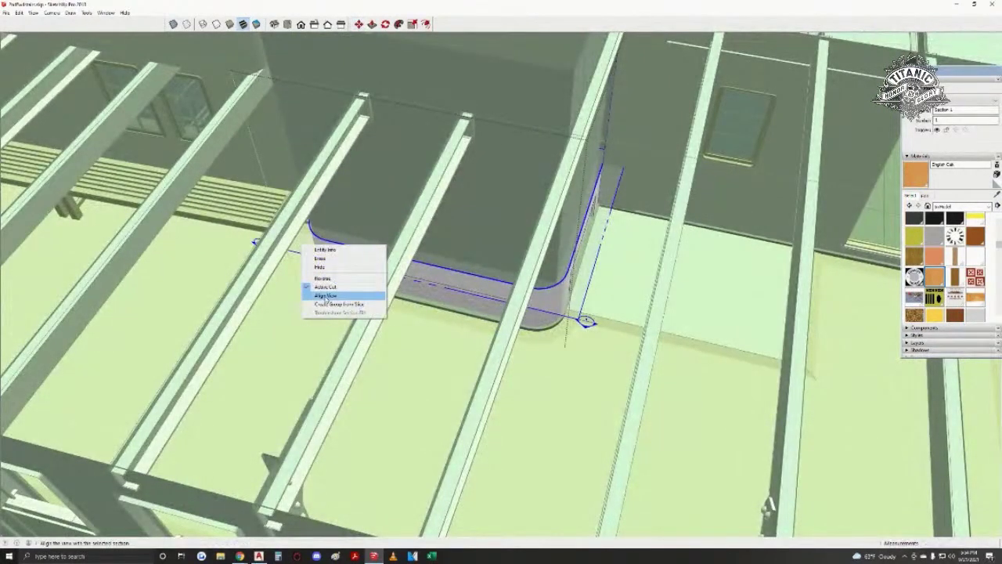
left_click(350, 231)
right_click(349, 232)
left_click(376, 272)
middle_click_drag(376, 273, 378, 521)
scroll(619, 188, "down", 1)
middle_click_drag(393, 470, 482, 315, "shift")
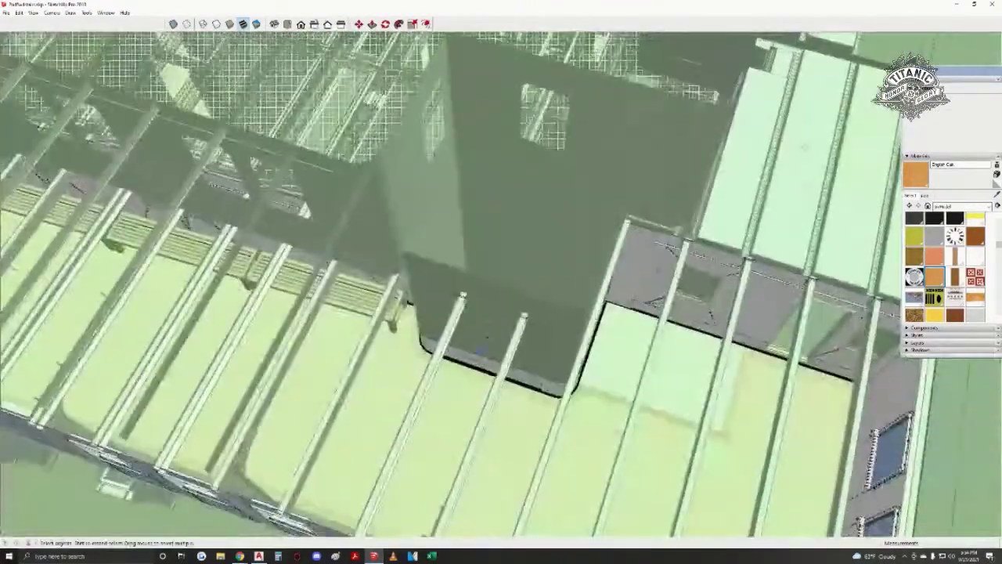
- Hide the boxy upper structure above the rounded exterior wall projection
left_click(485, 321)
left_click(485, 320)
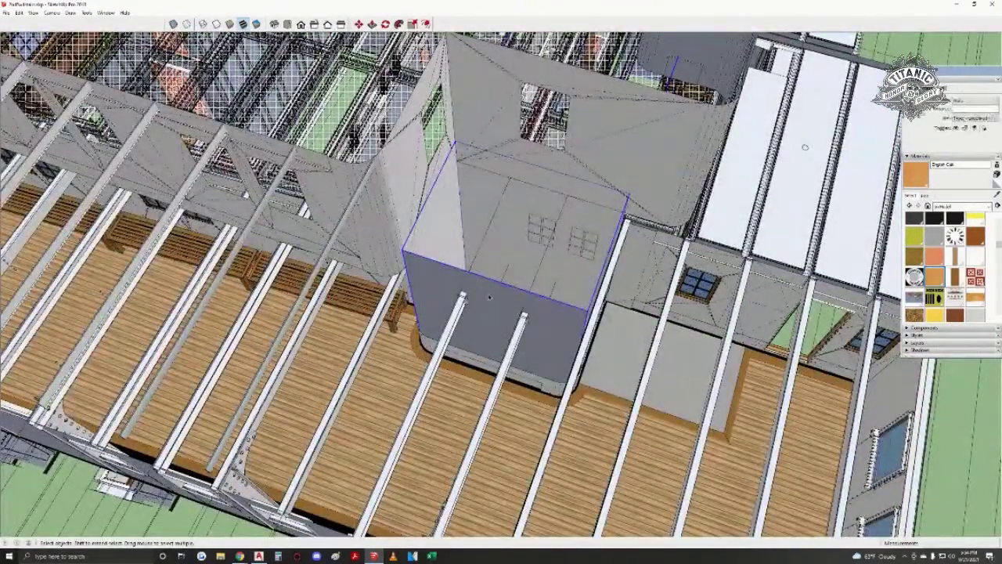
key("h")
middle_click_drag(485, 320, 446, 315)
scroll(548, 396, "up", 8)
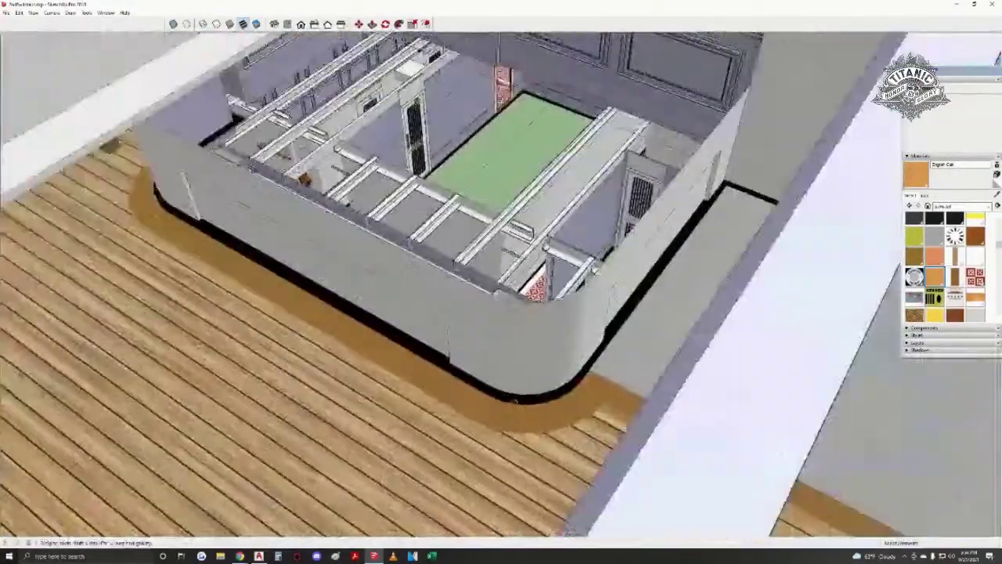
mouse_move(540, 391)
middle_mouse_down()
mouse_move(385, 270)
mouse_move(386, 335)
middle_mouse_up()
- Open the exterior wall's group and examine the low curved wall and its black baseboard around the projection
triple_click(387, 335)
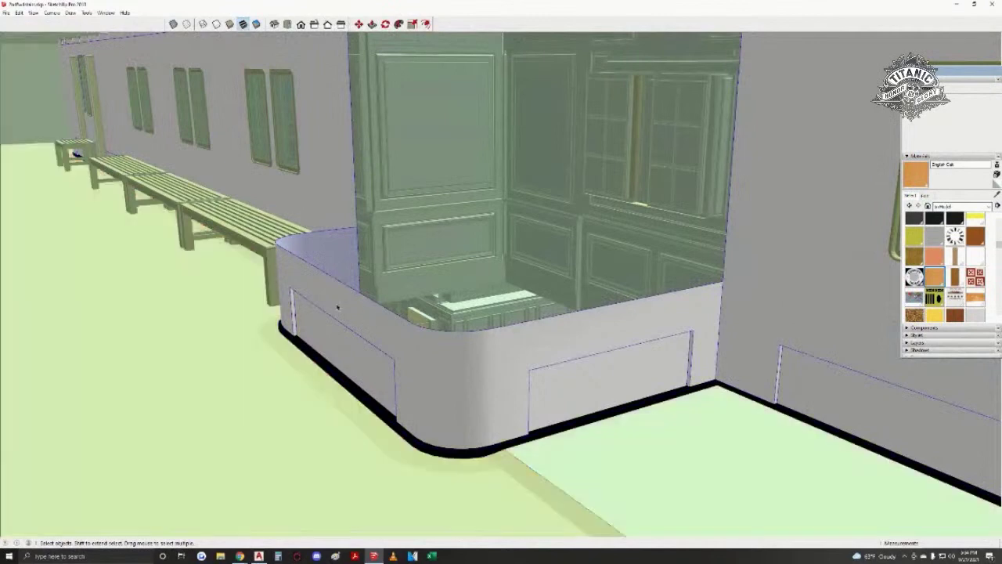
left_click(336, 305)
middle_click_drag(390, 326, 518, 371)
mouse_move(480, 462)
middle_mouse_down()
mouse_move(459, 368)
mouse_move(276, 292)
middle_mouse_up()
key("ctrl+t")
- Remove the two window sashes from the panelled wall behind the low curved exterior wall
mouse_move(635, 285)
middle_mouse_down()
mouse_move(702, 378)
mouse_move(750, 378)
mouse_move(449, 333)
mouse_move(414, 347)
mouse_move(515, 340)
mouse_move(634, 413)
mouse_move(451, 481)
mouse_move(396, 436)
mouse_move(537, 335)
mouse_move(551, 243)
middle_mouse_up()
scroll(750, 377, "up", 2)
key("l")
key("space")
left_click(559, 255)
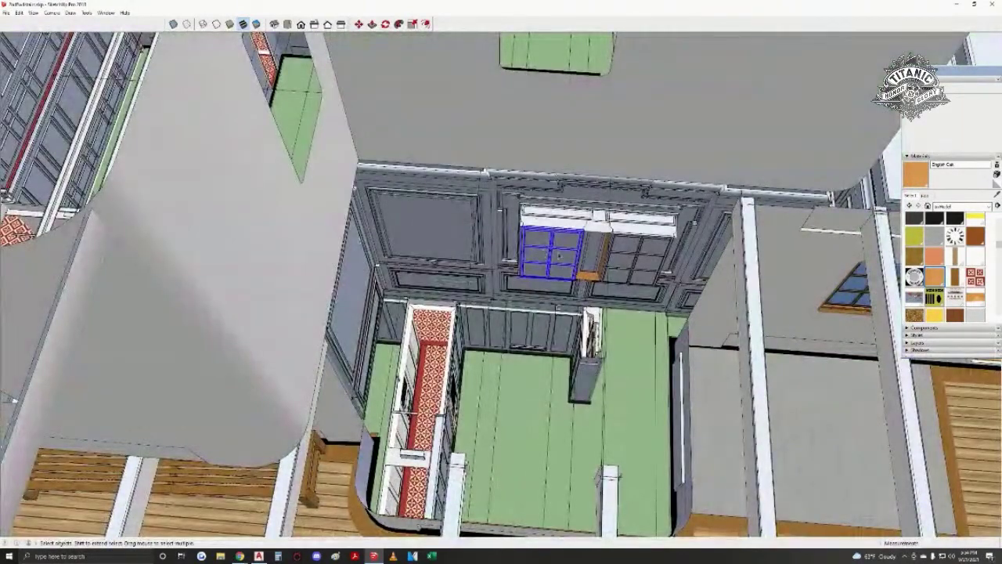
left_click(559, 255)
scroll(603, 260, "up", 2)
mouse_move(639, 259)
middle_mouse_down()
mouse_move(540, 280)
mouse_move(593, 423)
mouse_move(617, 248)
mouse_move(528, 296)
middle_mouse_up()
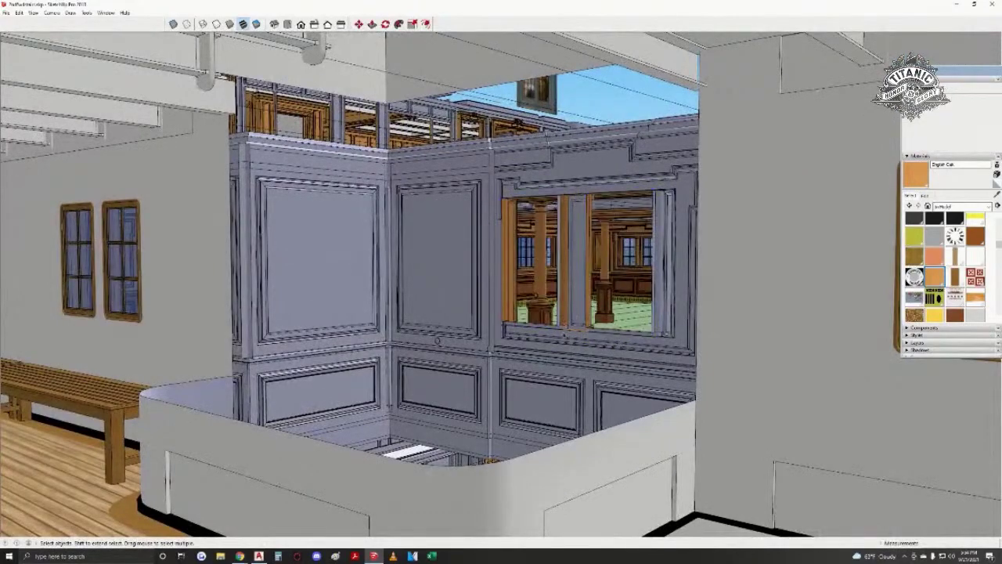
- Examine the panelled walls and their paired windows from inside the room and from the deck side
scroll(560, 321, "up", 2)
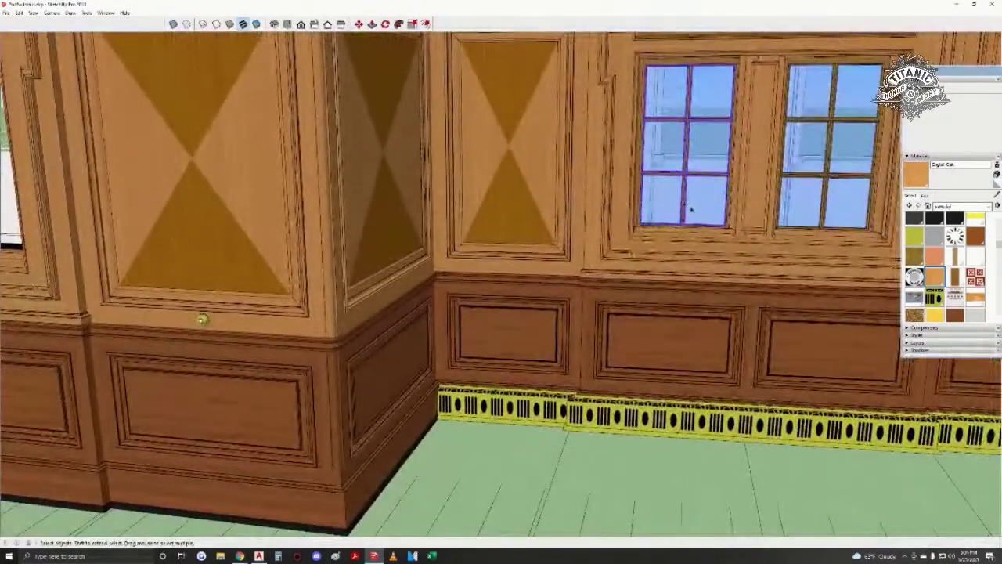
middle_click_drag(691, 208, 414, 389)
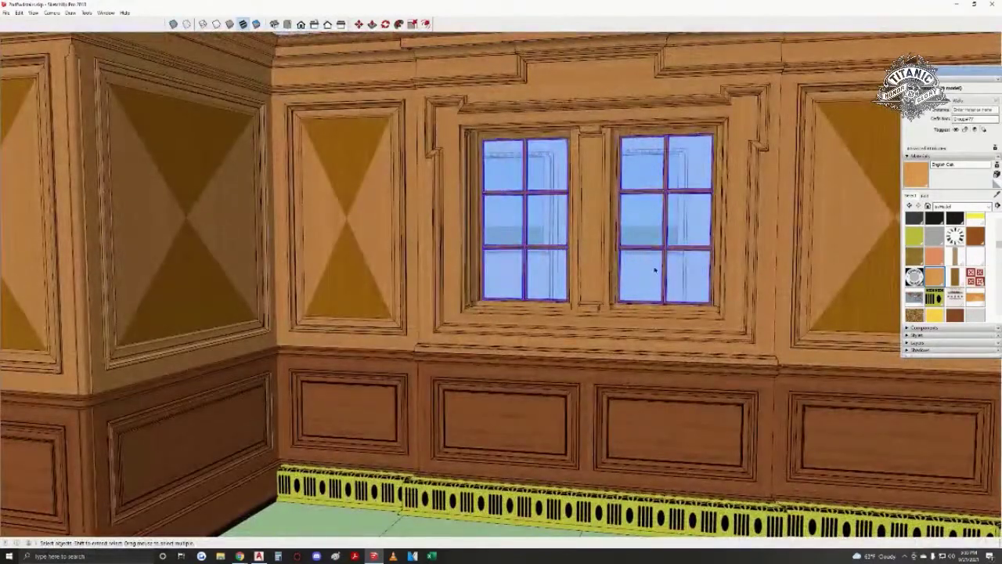
middle_click_drag(654, 269, 705, 258)
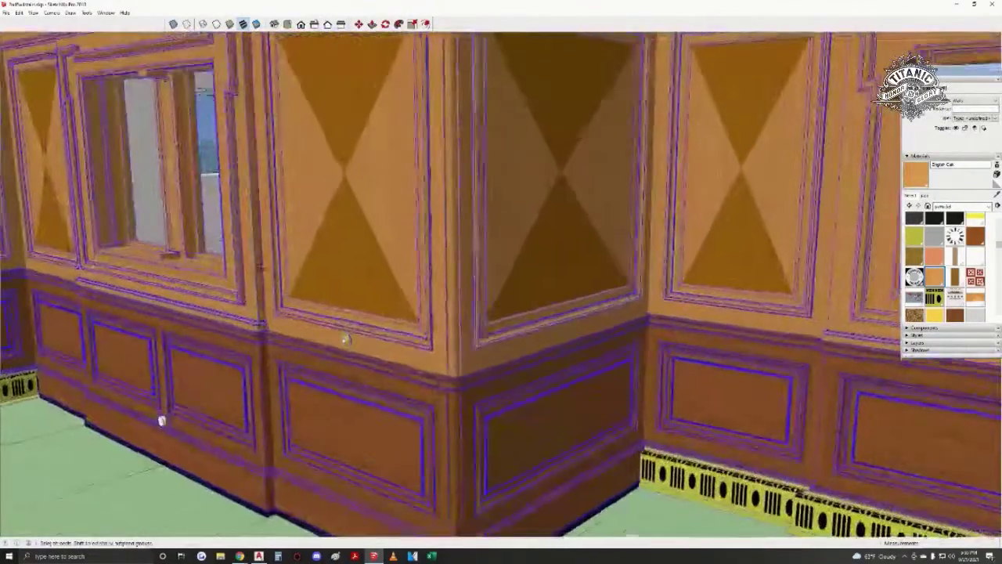
middle_click_drag(346, 338, 645, 429)
scroll(449, 266, "down", 5)
middle_click_drag(449, 266, 389, 233)
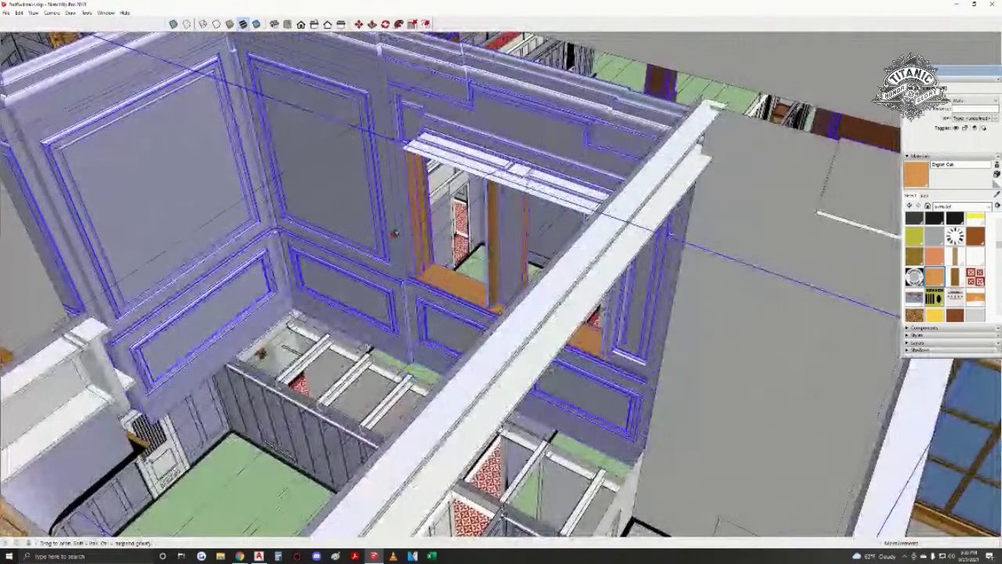
middle_click_drag(335, 245, 460, 281)
scroll(427, 277, "down", 2)
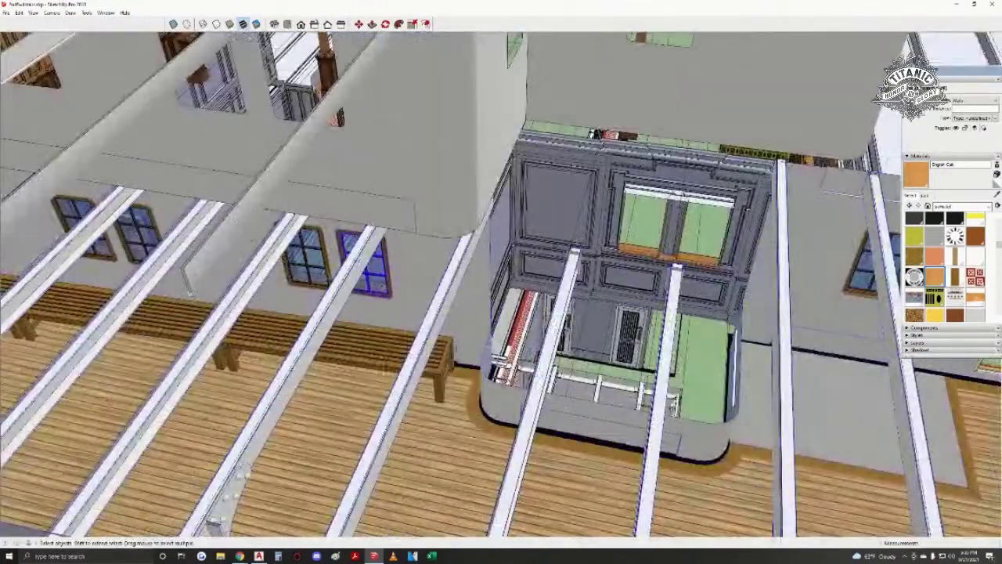
- Examine the rounded trim and panes of the paired exterior windows above the deck benches
left_click(349, 270)
scroll(309, 295, "up", 7)
scroll(264, 284, "up", 2)
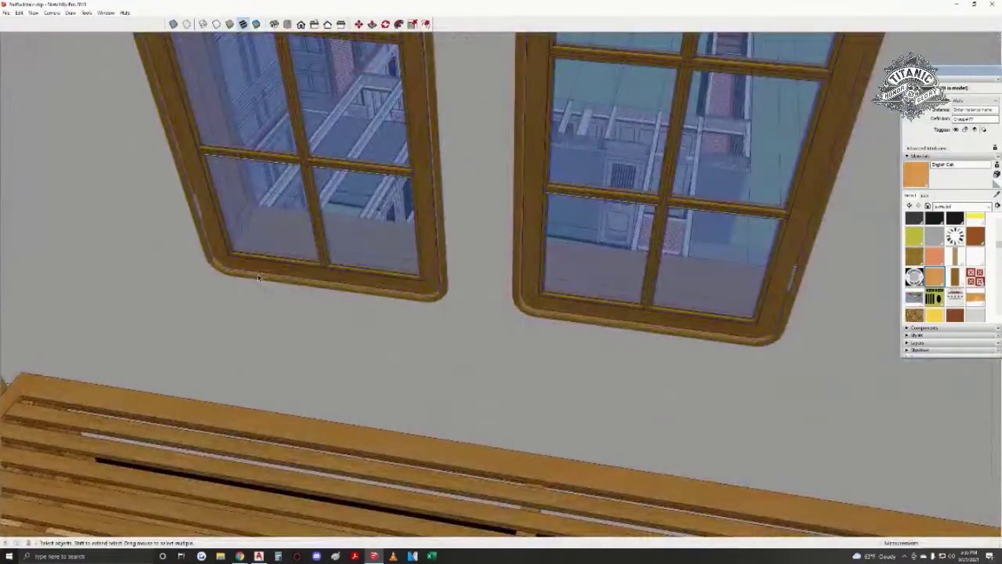
scroll(575, 260, "down", 5)
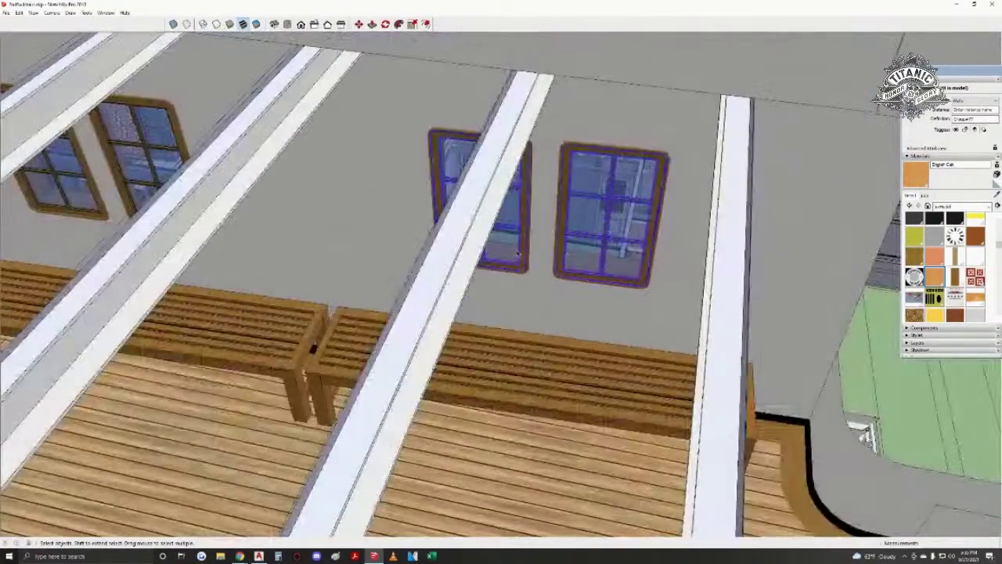
mouse_move(582, 277)
middle_mouse_down()
mouse_move(509, 350)
mouse_move(425, 309)
middle_mouse_up()
scroll(509, 350, "down", 3)
scroll(321, 354, "up", 5)
- Open the left-hand window reveal's group in the projecting panelled wall and inspect all of its geometry
left_click(302, 380)
mouse_move(302, 379)
middle_mouse_down()
mouse_move(529, 381)
mouse_move(686, 324)
mouse_move(740, 357)
middle_mouse_up()
scroll(528, 381, "up", 5)
scroll(686, 325, "down", 2)
scroll(740, 358, "down", 2)
middle_click_drag(656, 365, 338, 313)
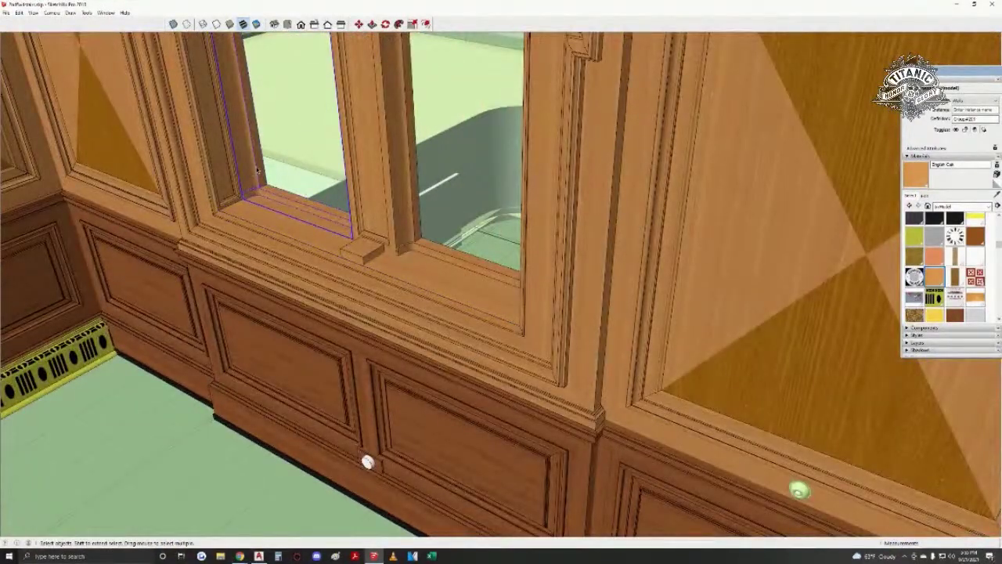
scroll(257, 171, "down", 2)
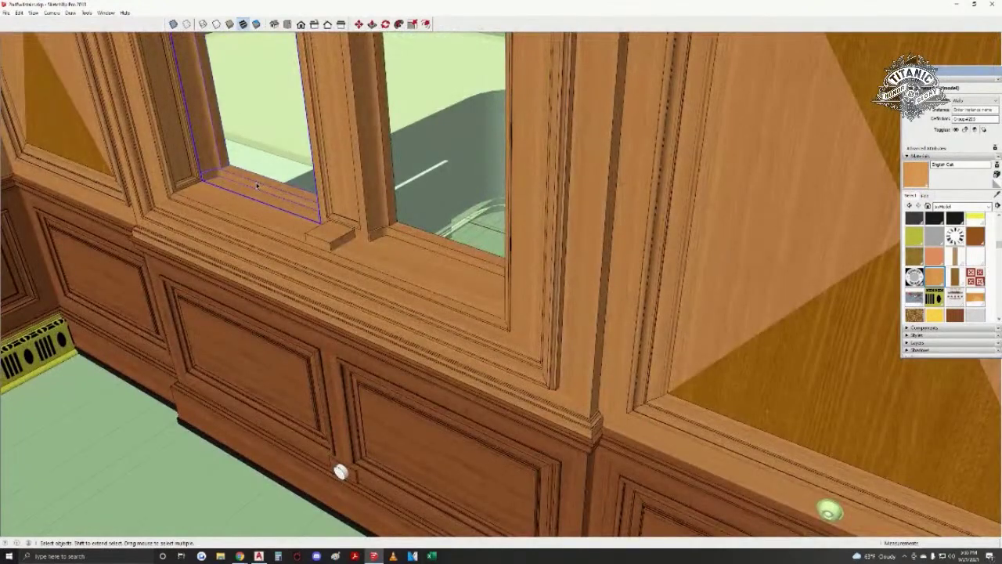
double_click(262, 195)
middle_click_drag(264, 199, 431, 217)
key("ctrl+a")
scroll(425, 217, "down", 2)
middle_click_drag(420, 266, 348, 344)
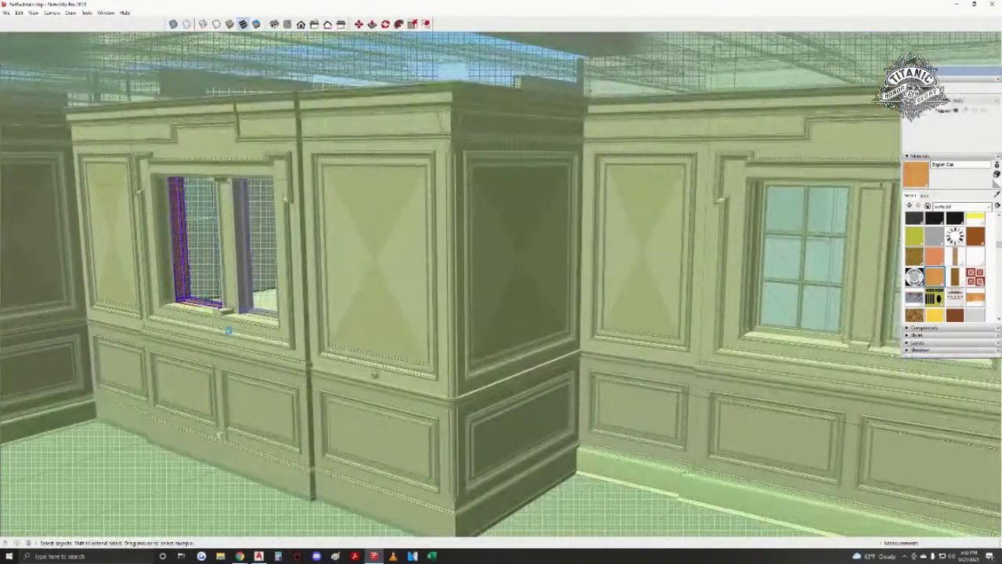
- Open the double-window surround's group on the grille-lined wall and inspect all of its geometry
left_click(219, 434)
middle_click_drag(219, 433, 328, 407)
scroll(582, 316, "up", 4)
left_click(658, 334)
middle_click_drag(658, 333, 458, 487)
scroll(550, 262, "down", 2)
scroll(551, 262, "down", 2)
middle_click_drag(550, 262, 415, 250)
key("w")
key("space")
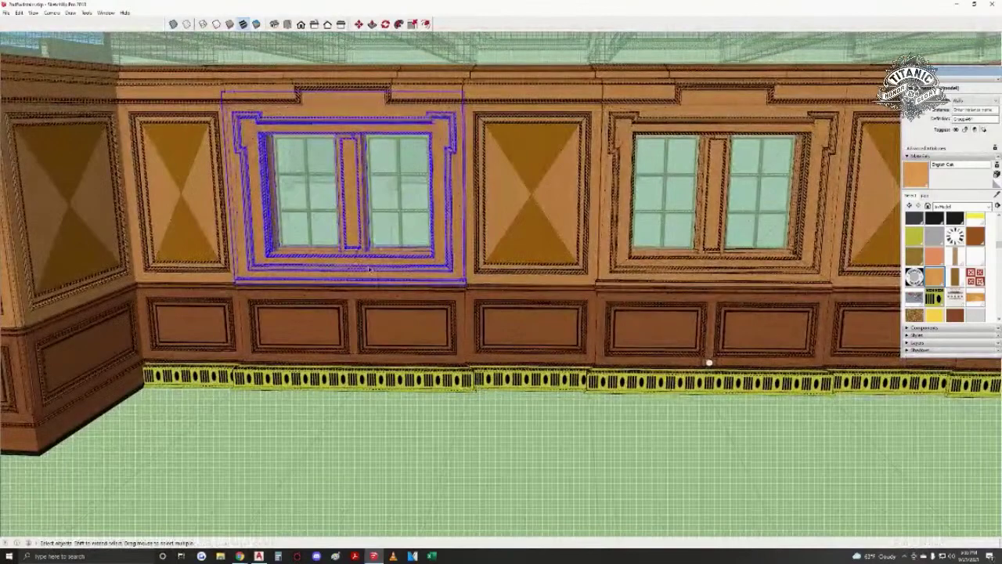
double_click(367, 266)
key("ctrl+a")
key("m")
- Unhide the carpeted floor beside the yellow grille baseboard
middle_click_drag(600, 291, 432, 347)
scroll(338, 306, "up", 6)
scroll(337, 306, "down", 5)
key("space")
left_click(431, 347)
scroll(433, 343, "up", 2)
key("q")
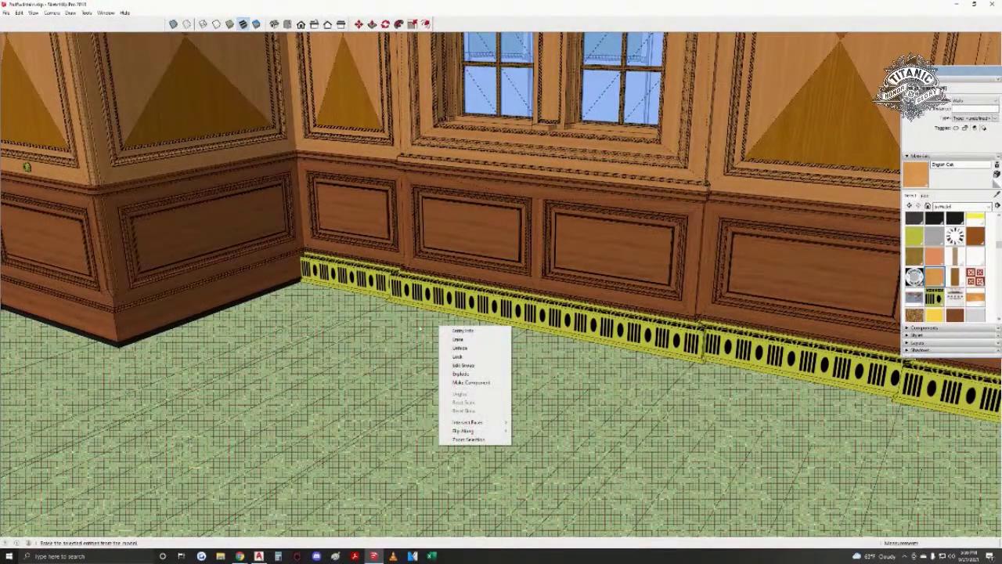
left_click(456, 350)
scroll(461, 190, "up", 2)
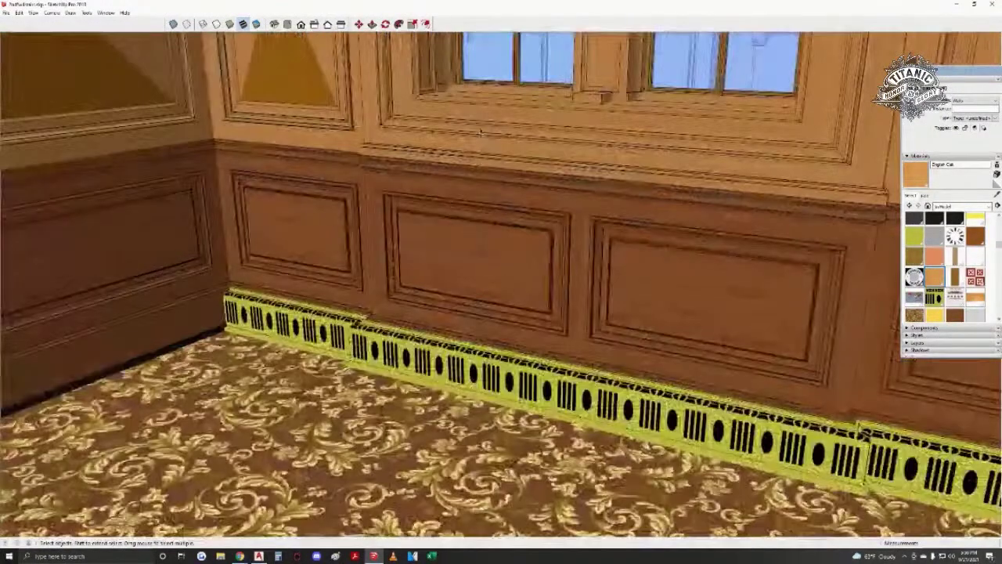
- Open the panelled wall's group and copy the double-window surround above the grille baseboard
middle_click_drag(478, 101, 368, 284, "shift")
double_click(391, 269)
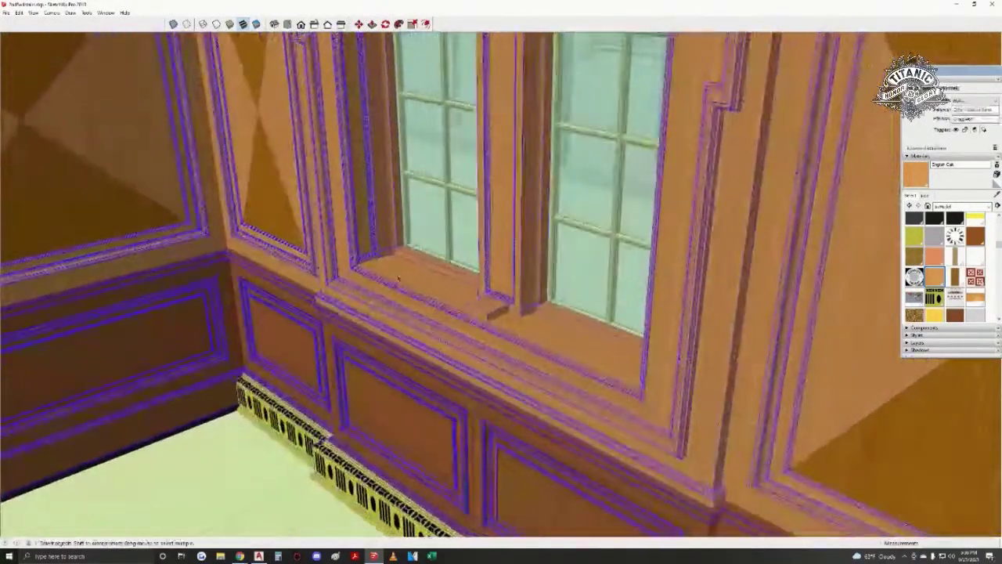
left_click(429, 262)
middle_click_drag(429, 262, 399, 261)
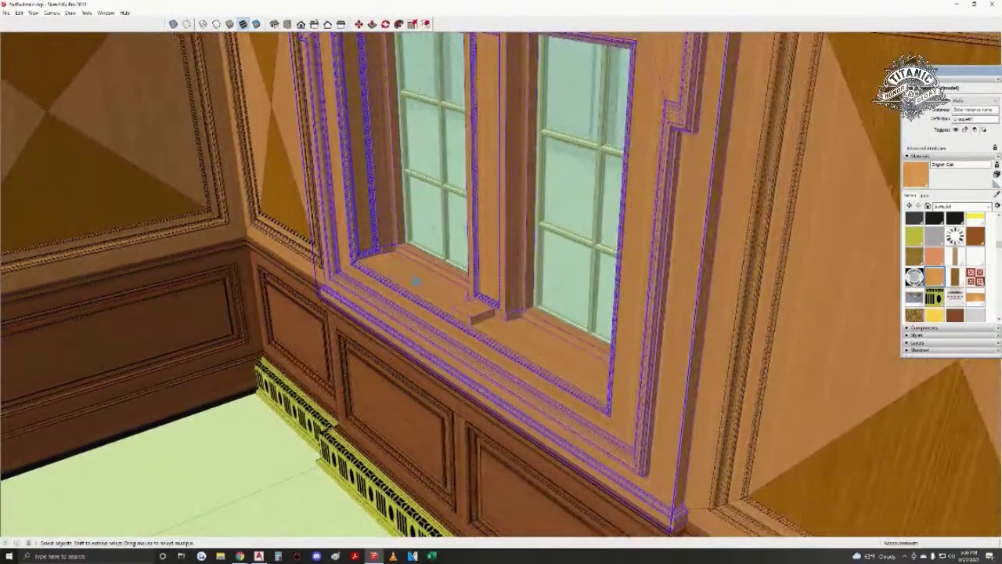
scroll(503, 287, "down", 1)
middle_click_drag(418, 271, 537, 297, "shift")
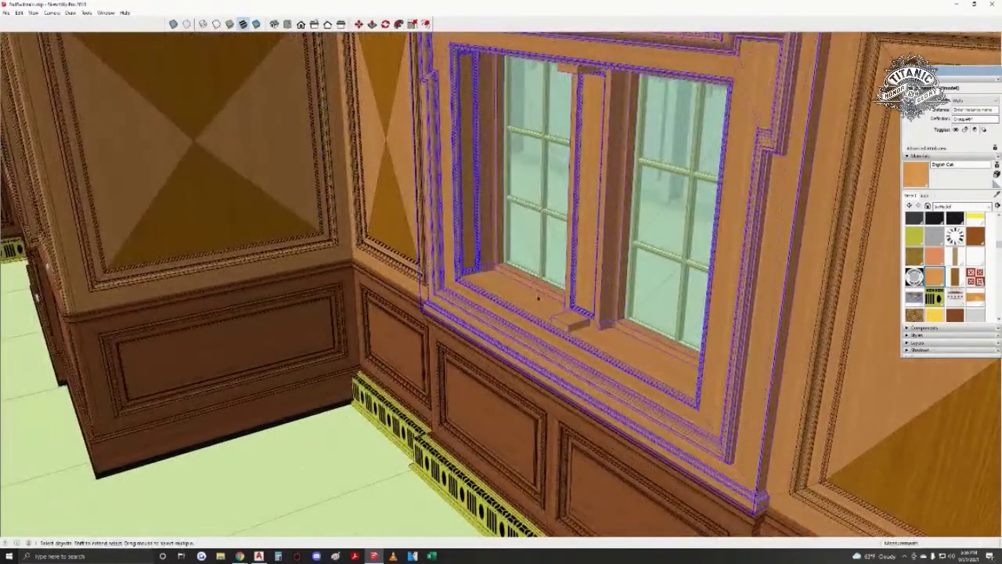
key("ctrl+x")
key("ctrl+v")
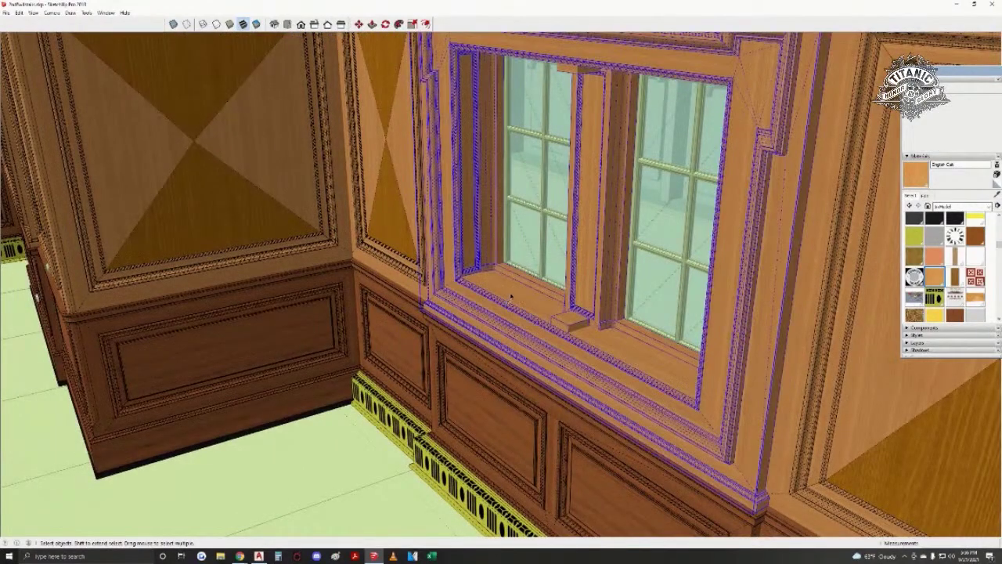
- Place a copy of the double-window surround on the open floor in front of the projecting panelled wall
scroll(234, 351, "down", 2)
middle_click_drag(246, 347, 476, 297, "shift")
scroll(436, 328, "down", 2)
middle_click_drag(358, 362, 425, 354, "shift")
scroll(345, 336, "down", 1)
middle_click_drag(322, 344, 342, 328, "shift")
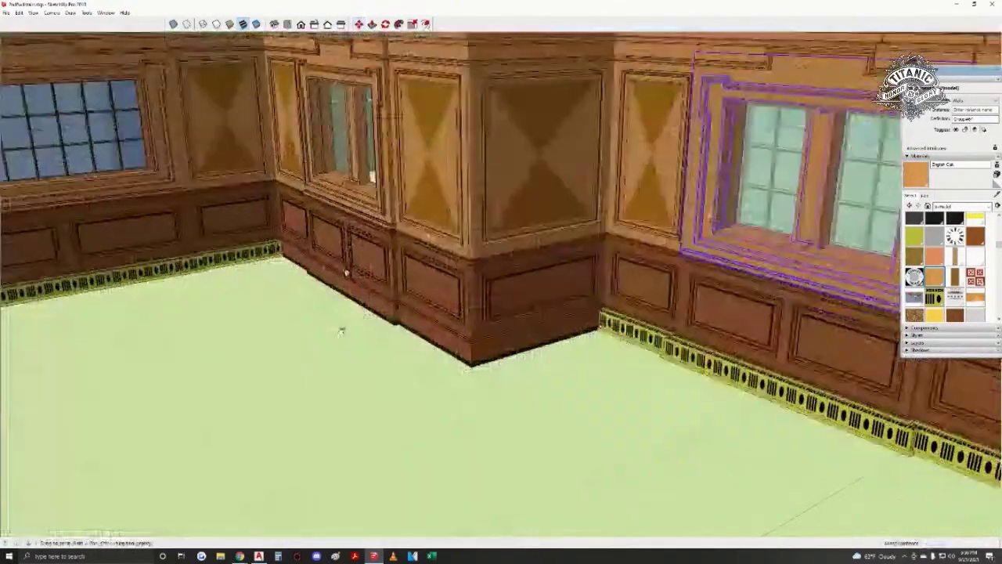
scroll(333, 341, "down", 1)
left_click(327, 369)
- Rotate the copied window surround about its sill to match the direction of the projecting wall
scroll(309, 340, "up", 6)
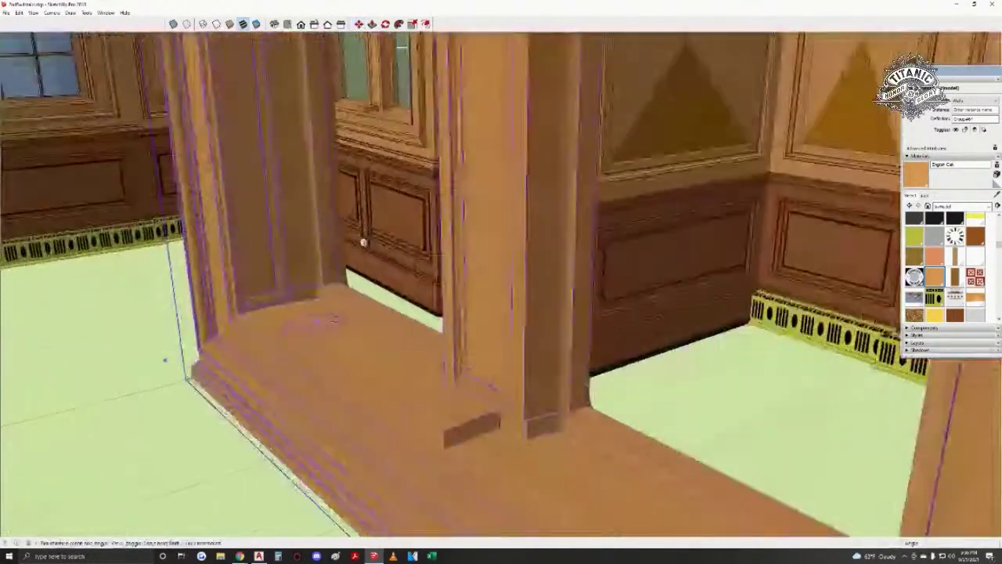
key("q")
left_click(346, 312)
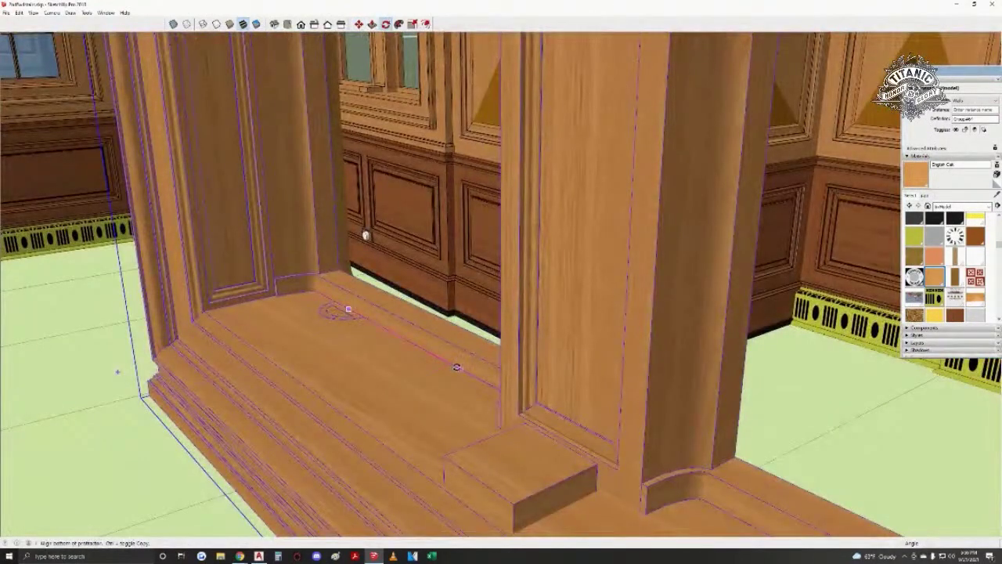
middle_click_drag(473, 377, 590, 344)
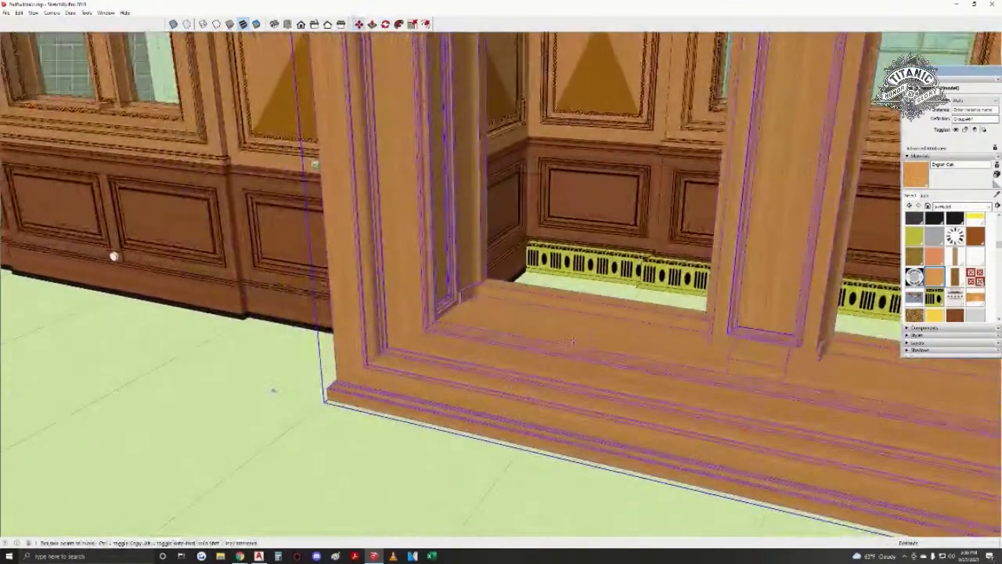
- Move the copied window surround by its central sill block onto the matching block in the projecting wall's window opening
left_click(757, 364)
scroll(756, 363, "down", 2)
scroll(381, 230, "up", 8)
scroll(382, 229, "up", 1)
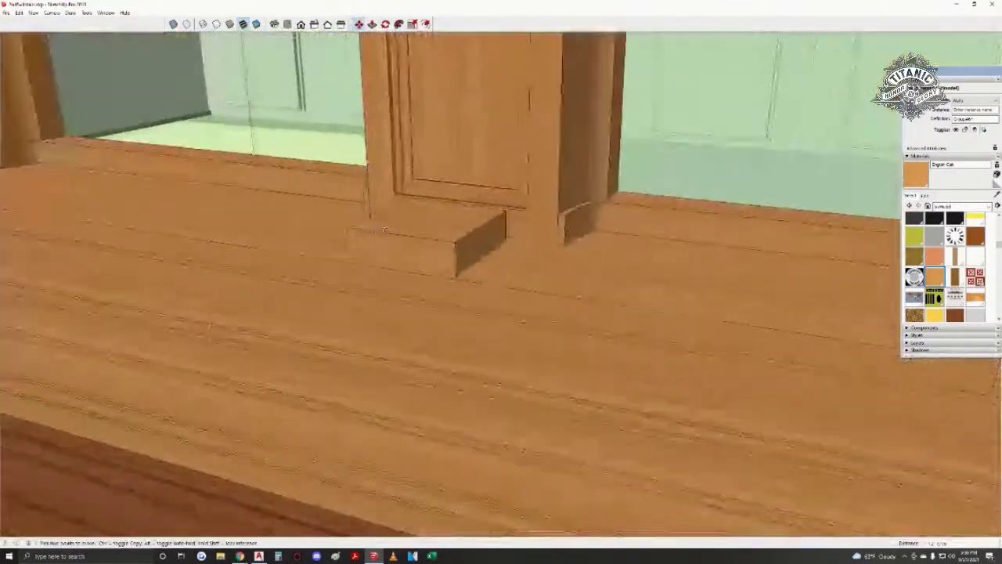
left_click(396, 230)
scroll(398, 233, "down", 6)
- Try to delete the selected surround and reveal pieces around the projecting wall's double window
key("space")
left_click(367, 245)
left_click(259, 218)
left_click(220, 239)
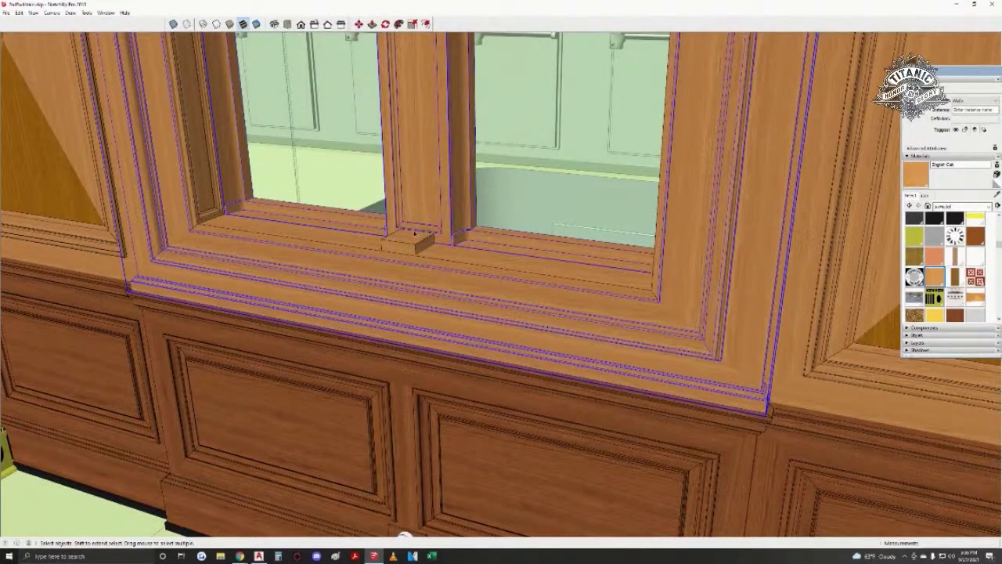
middle_click_drag(210, 217, 610, 327)
scroll(519, 203, "down", 1)
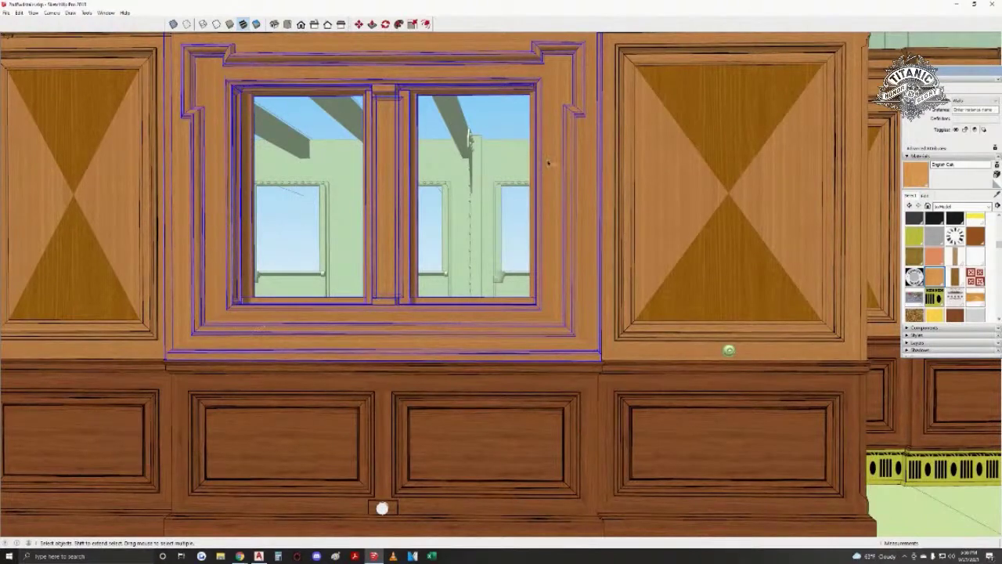
key("Delete")
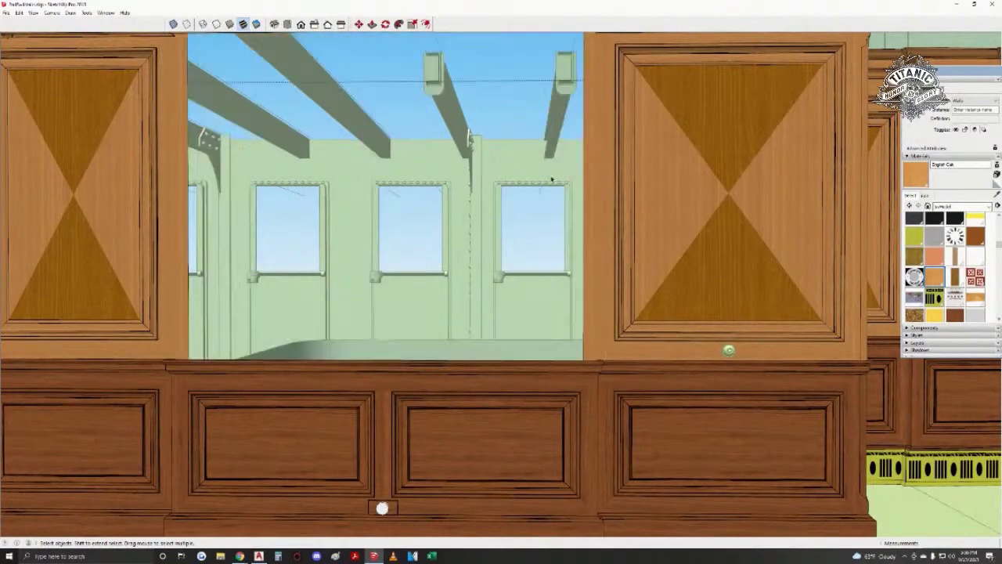
key("ctrl+z")
middle_click_drag(639, 285, 433, 291)
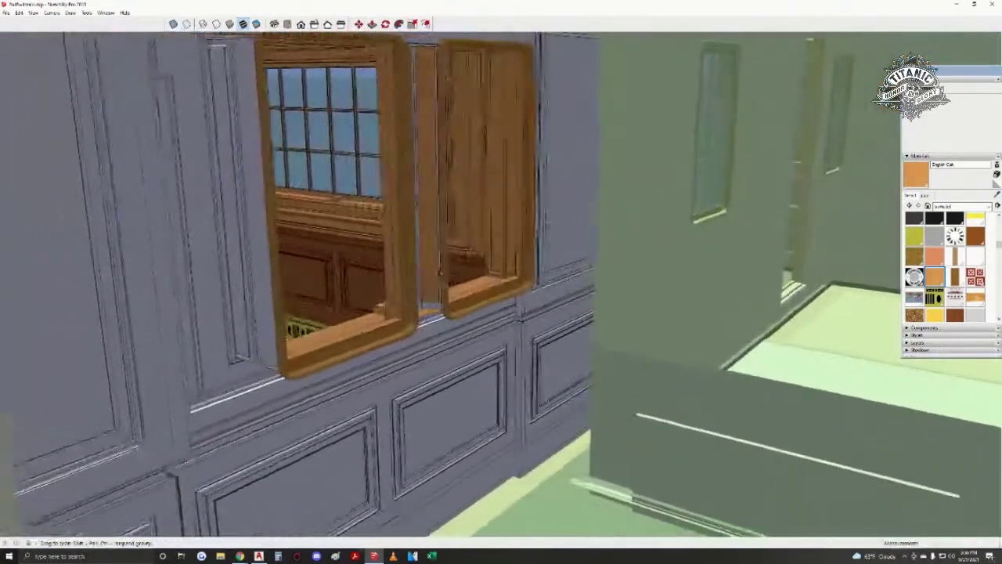
- Sample the Default material from the unpainted surface around the mullion between the projecting wall's two window frames
scroll(434, 291, "up", 3)
left_click(434, 291)
scroll(434, 291, "up", 2)
key("b")
scroll(425, 288, "up", 1)
left_click(420, 285, "alt")
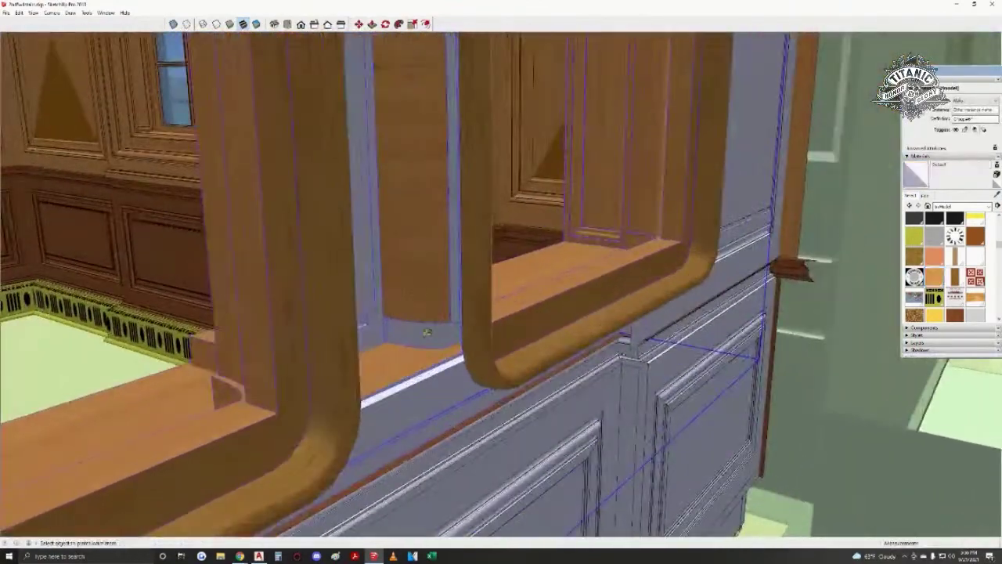
- Open the nested window surround group and paint the curved reveal face beside the mullion with the Default material
scroll(419, 284, "down", 2)
key("space")
double_click(415, 283)
left_click(415, 283)
key("b")
key("space")
double_click(412, 281)
left_click(411, 274)
key("b")
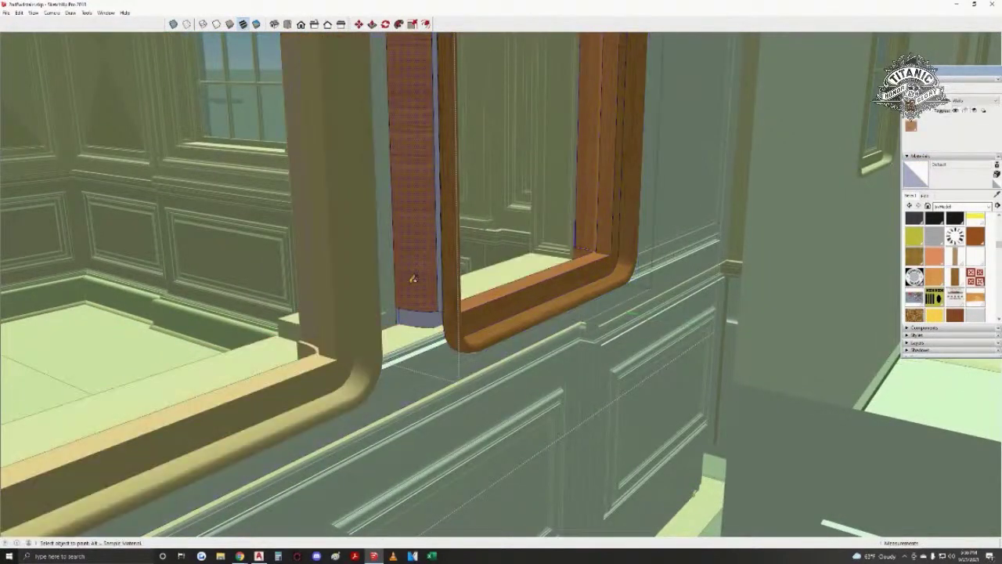
scroll(419, 303, "up", 2)
key("space")
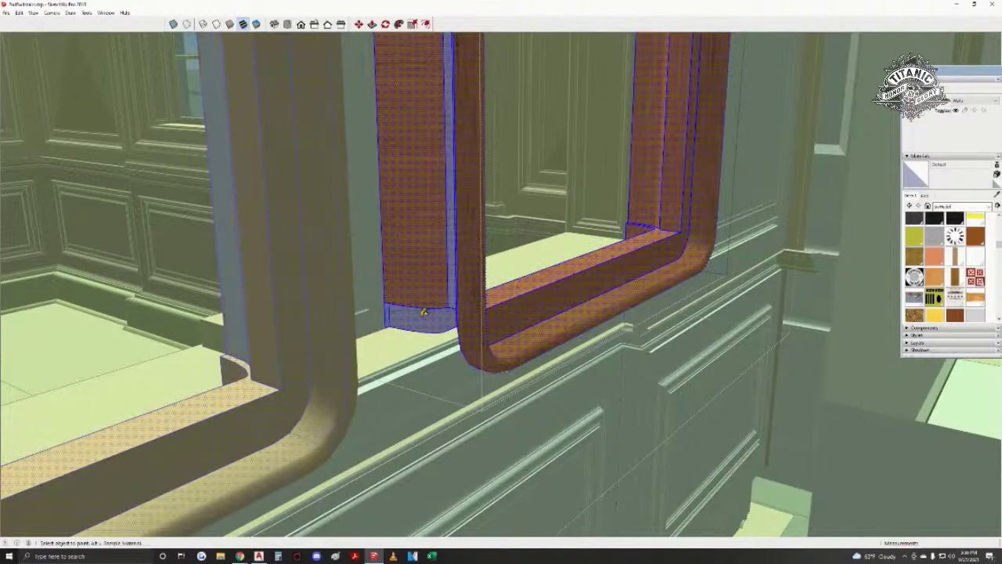
scroll(417, 291, "down", 1)
key("b")
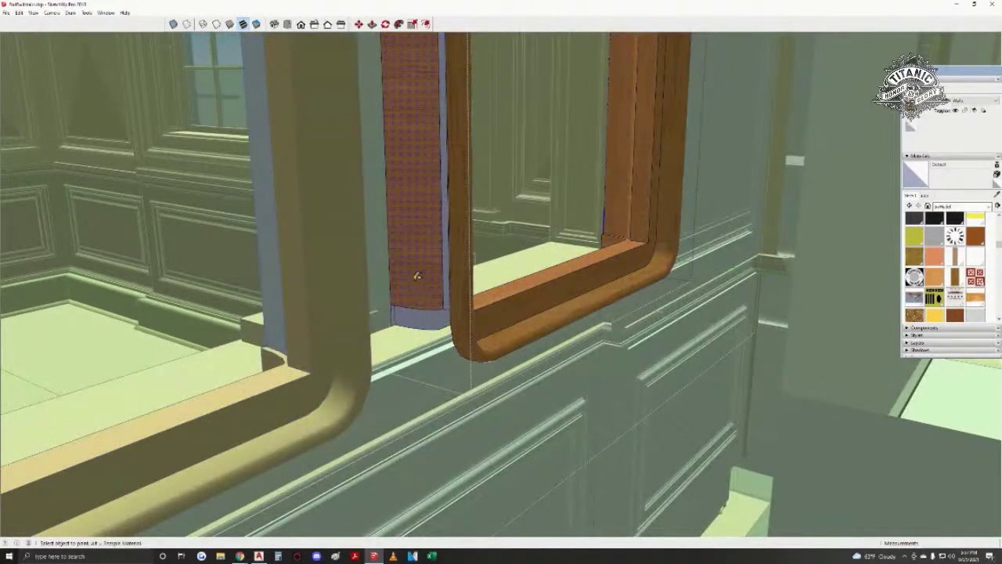
left_click(414, 270)
scroll(415, 275, "up", 2)
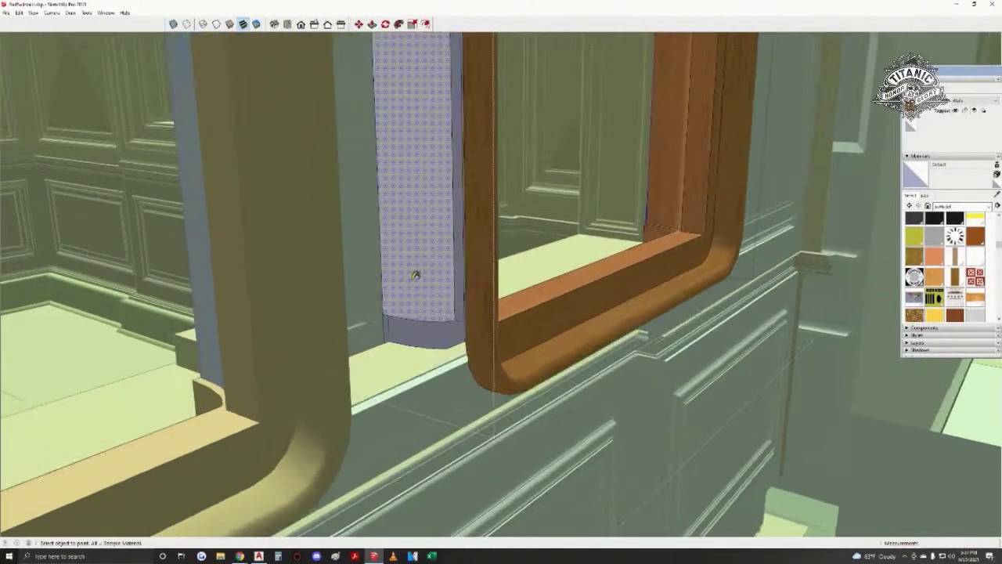
- Reverse the orientation of the curved reveal face beside the mullion
mouse_move(416, 274)
middle_mouse_down()
mouse_move(177, 284)
mouse_move(527, 293)
middle_mouse_up()
key("space")
key("ctrl+t")
key("b")
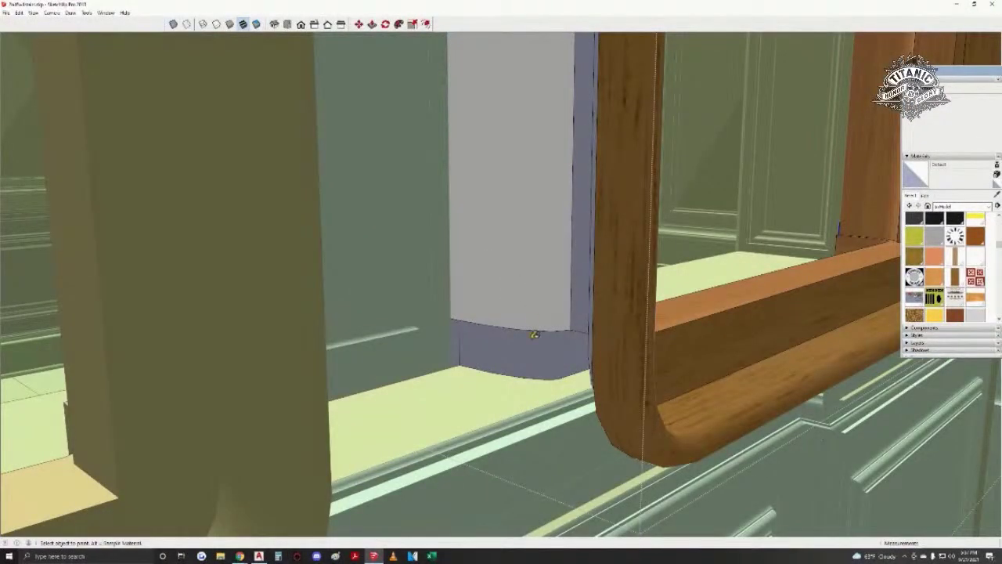
key("space")
right_click(521, 290)
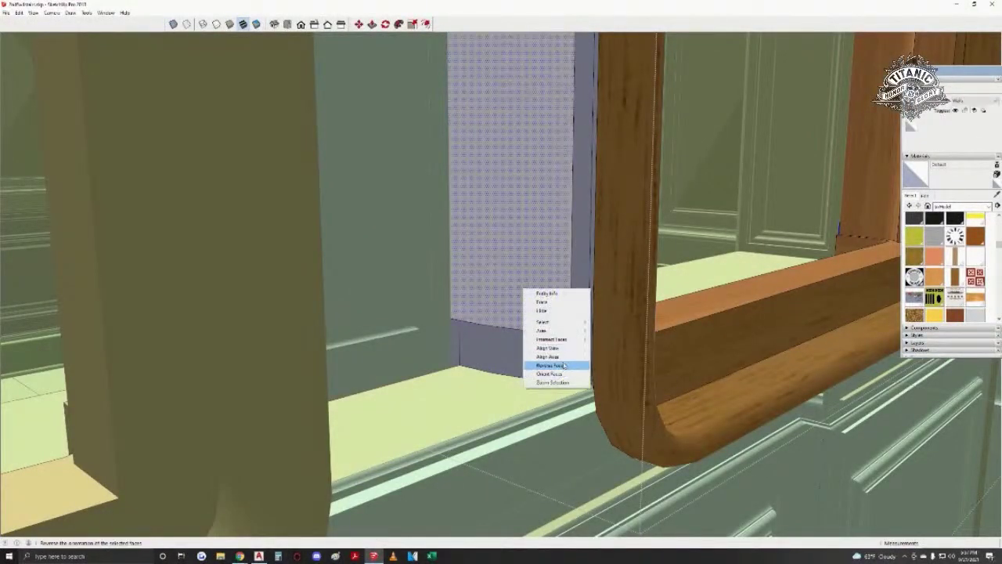
left_click(564, 365)
- Sample the medium-coloured oak wood material from the curved reveal on the interior side of the window
middle_click_drag(556, 347, 39, 377)
middle_click_drag(324, 323, 156, 337)
middle_click_drag(579, 335, 508, 316)
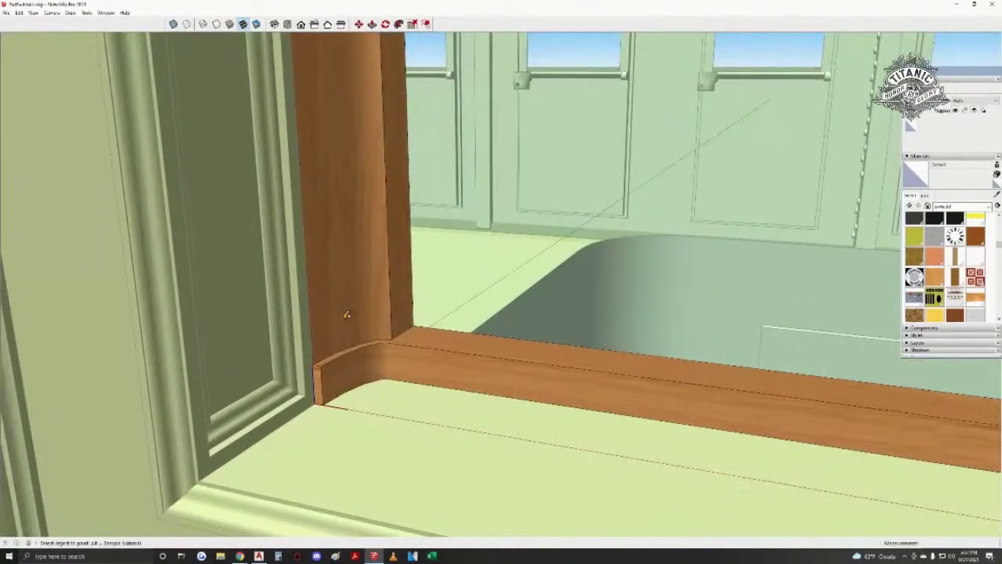
left_click(347, 314, "alt")
middle_click_drag(347, 314, 607, 322)
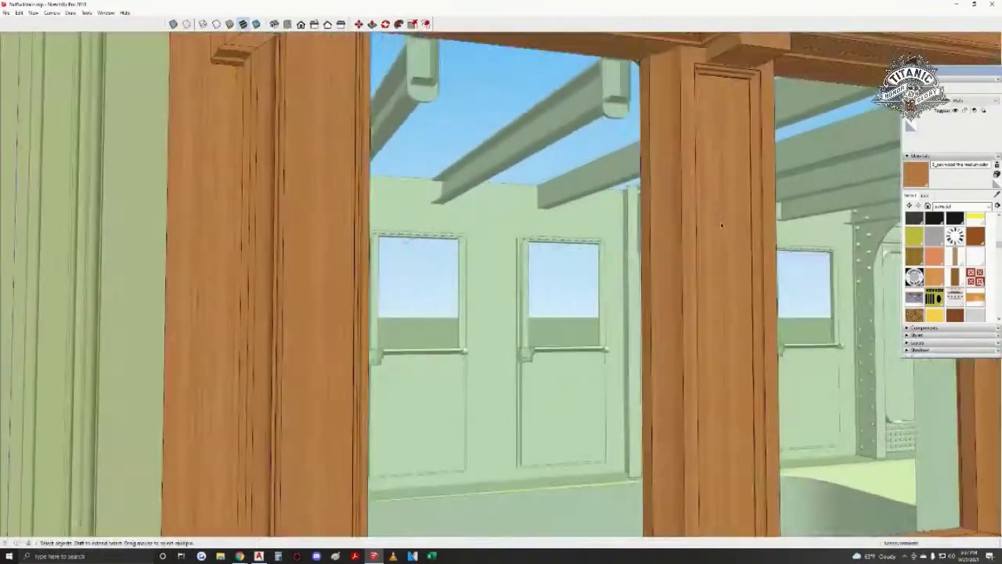
middle_click_drag(722, 225, 602, 281)
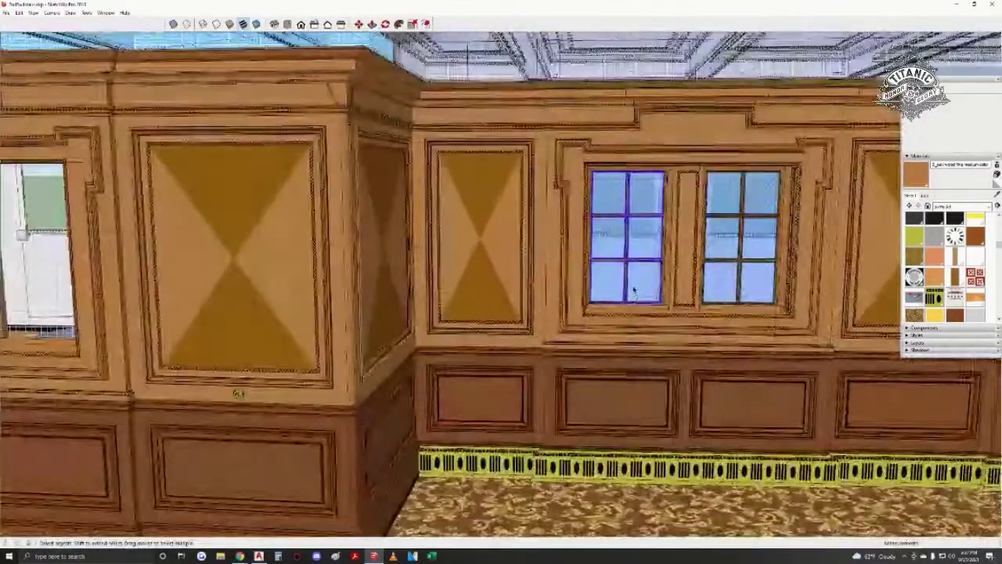
- Select both glazed sashes of the finished double window and draw a guide line across its sill block between the side edges' midpoints
left_click(631, 287)
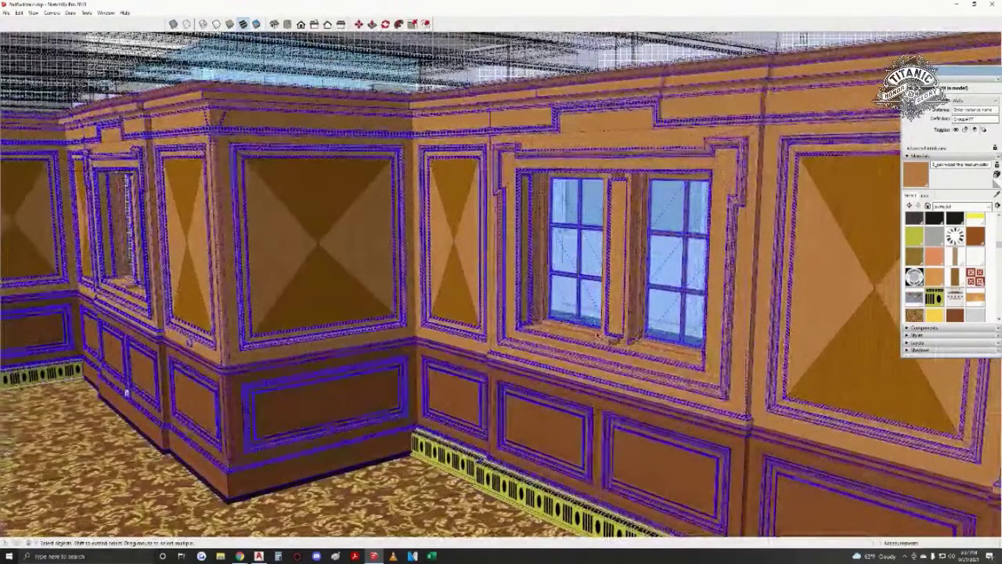
left_click(600, 335, "shift")
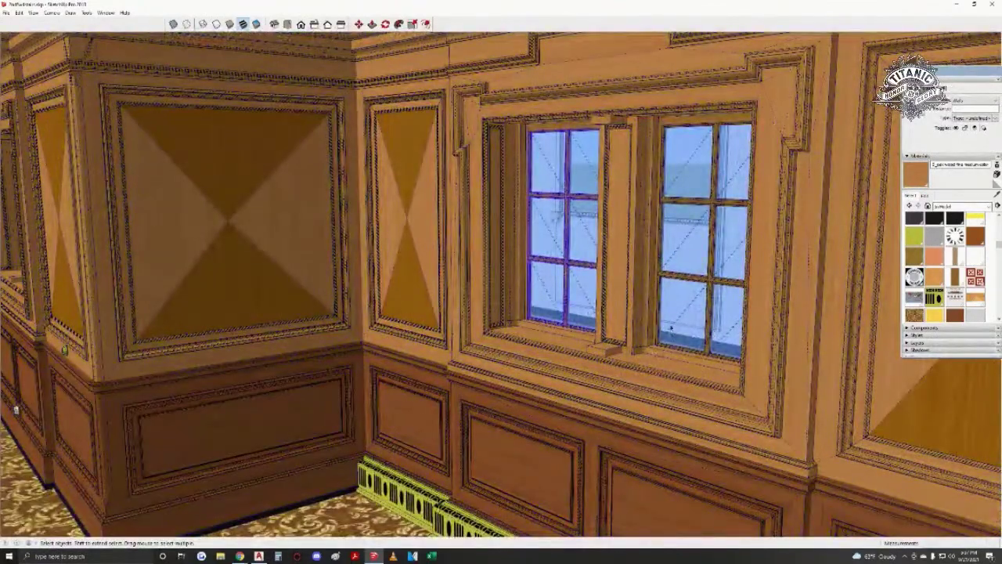
left_click(697, 331)
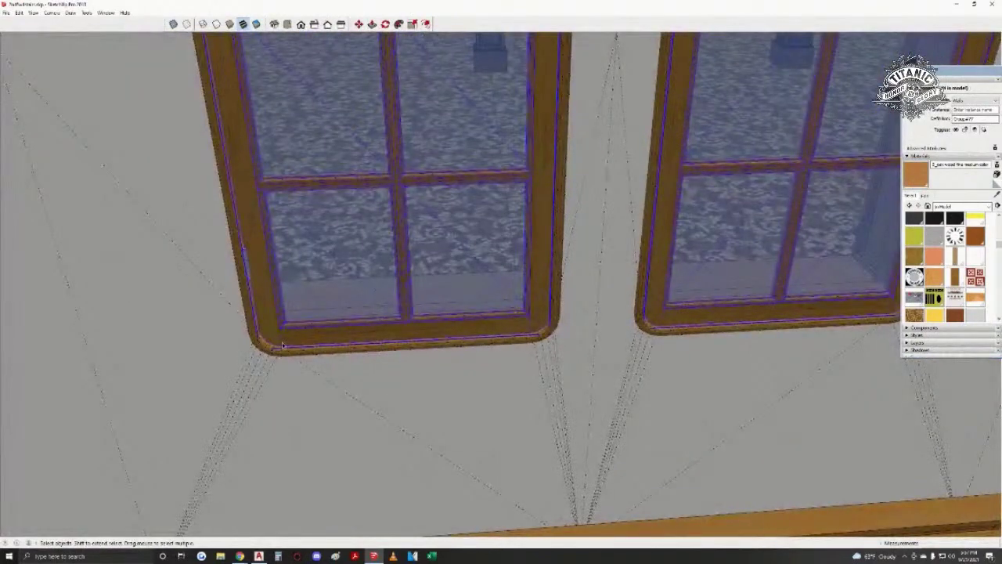
scroll(283, 345, "up", 4)
middle_click_drag(266, 368, 385, 374)
key("l")
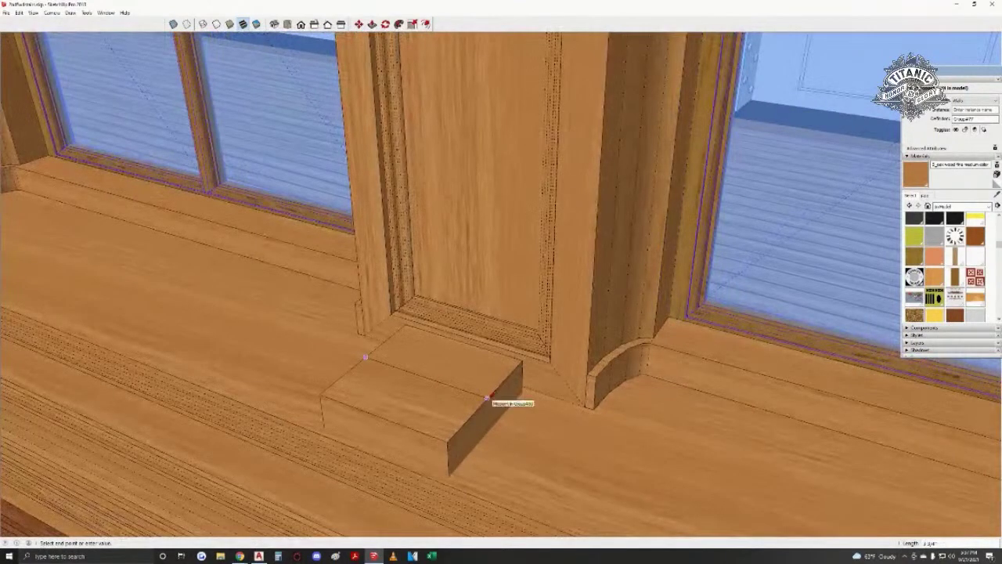
scroll(478, 398, "down", 4)
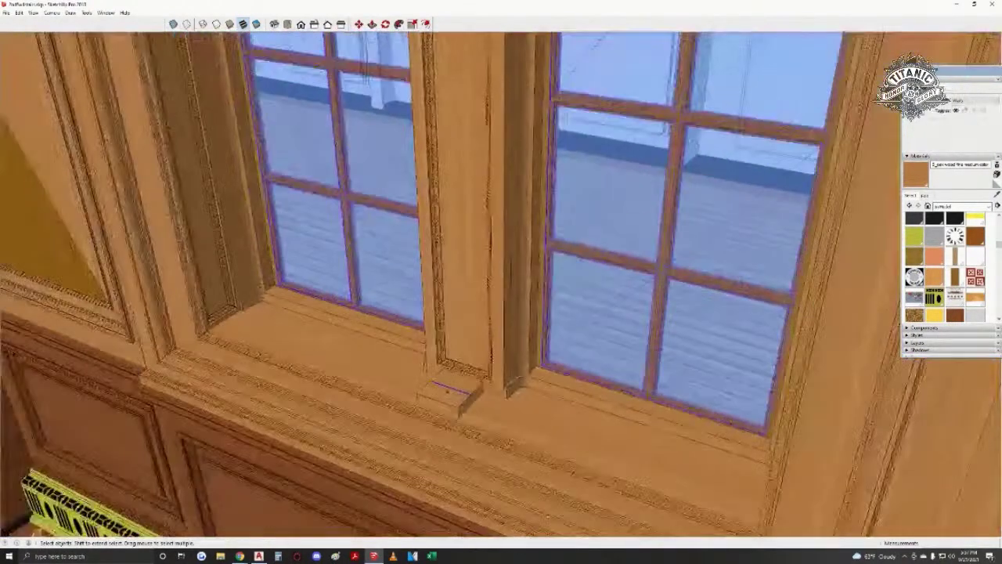
- Copy the two selected sashes and guide line onto the central sill block of the projecting wall's double window
mouse_move(429, 381)
middle_mouse_down("shift")
mouse_move(94, 425)
mouse_move(246, 467)
mouse_move(409, 321)
mouse_move(548, 352)
middle_mouse_up("shift")
scroll(391, 306, "up", 4)
scroll(382, 296, "down", 1)
scroll(472, 367, "down", 1)
key("q")
mouse_move(464, 369)
middle_mouse_down()
mouse_move(533, 409)
mouse_move(543, 405)
mouse_move(504, 373)
mouse_move(508, 403)
mouse_move(619, 328)
mouse_move(561, 357)
mouse_move(561, 381)
middle_mouse_up()
scroll(503, 373, "down", 8)
scroll(620, 329, "down", 2)
key("space")
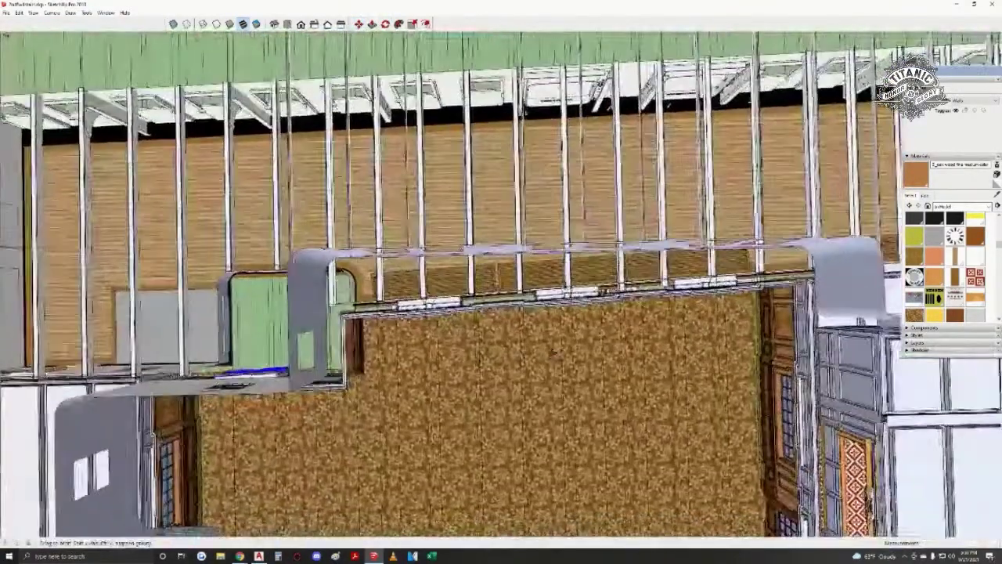
- Examine the room's outer walls from above, and switch to AutoCAD to compare the double windows near No. 4 Hatch on the deck plan
scroll(561, 381, "down", 2)
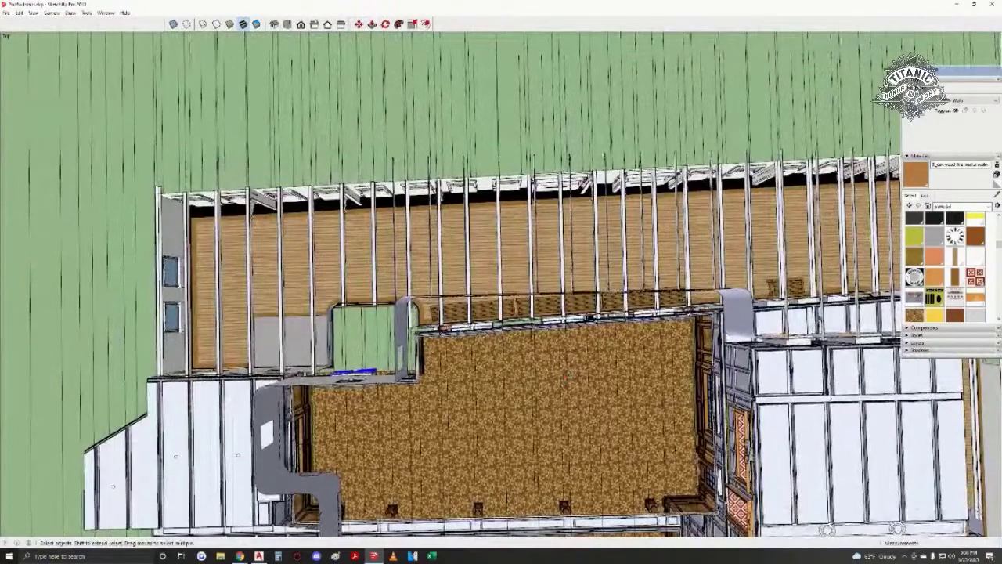
mouse_move(565, 377)
middle_mouse_down("shift")
mouse_move(319, 368)
mouse_move(435, 313)
mouse_move(537, 240)
middle_mouse_up("shift")
scroll(319, 368, "down", 1)
scroll(435, 313, "down", 1)
scroll(538, 240, "down", 2)
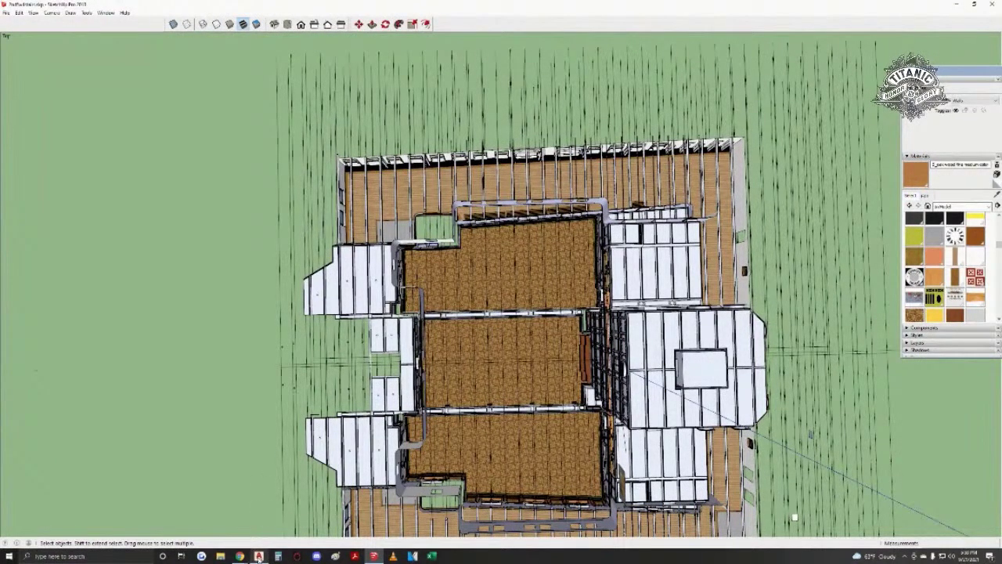
left_click(258, 556)
scroll(371, 212, "down", 6)
scroll(663, 220, "up", 10)
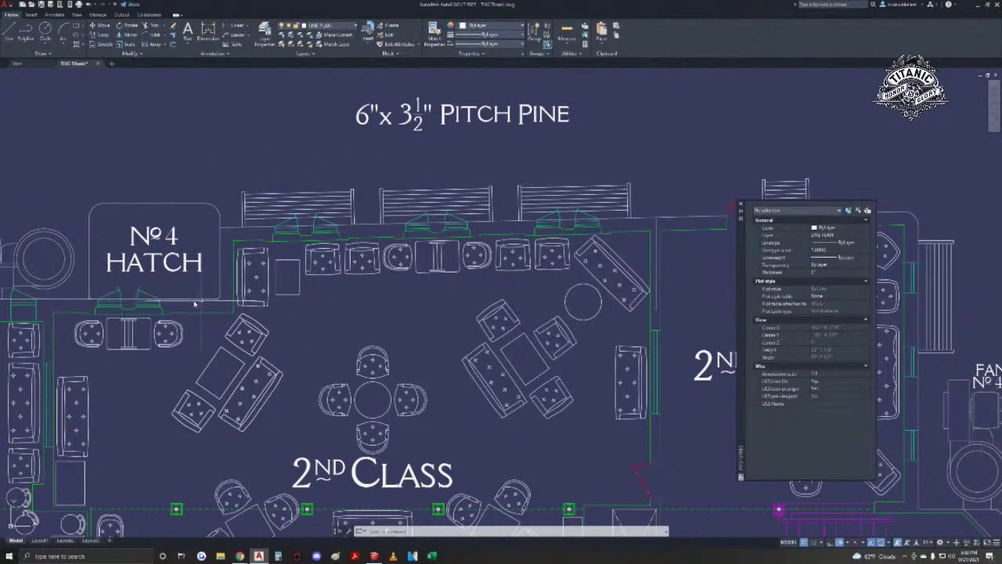
mouse_move(79, 301)
middle_mouse_down()
mouse_move(123, 320)
mouse_move(141, 424)
middle_mouse_up()
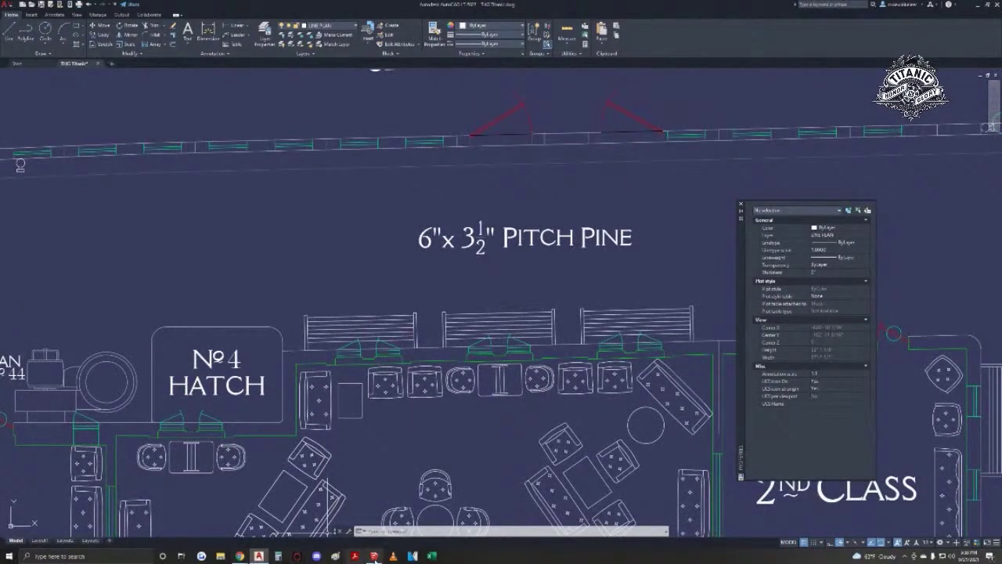
- Switch back to SketchUp and rotate the copied sashes about the guide line's end to align the line with the sill block
left_click(373, 555)
scroll(469, 234, "up", 10)
scroll(450, 351, "up", 10)
scroll(450, 351, "up", 5)
scroll(458, 197, "up", 5)
scroll(470, 360, "up", 10)
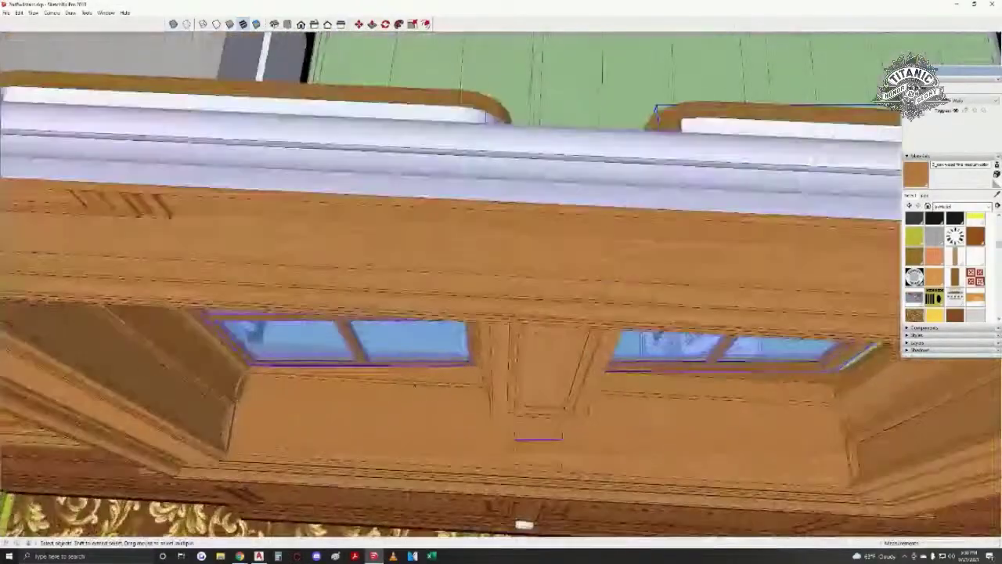
key("q")
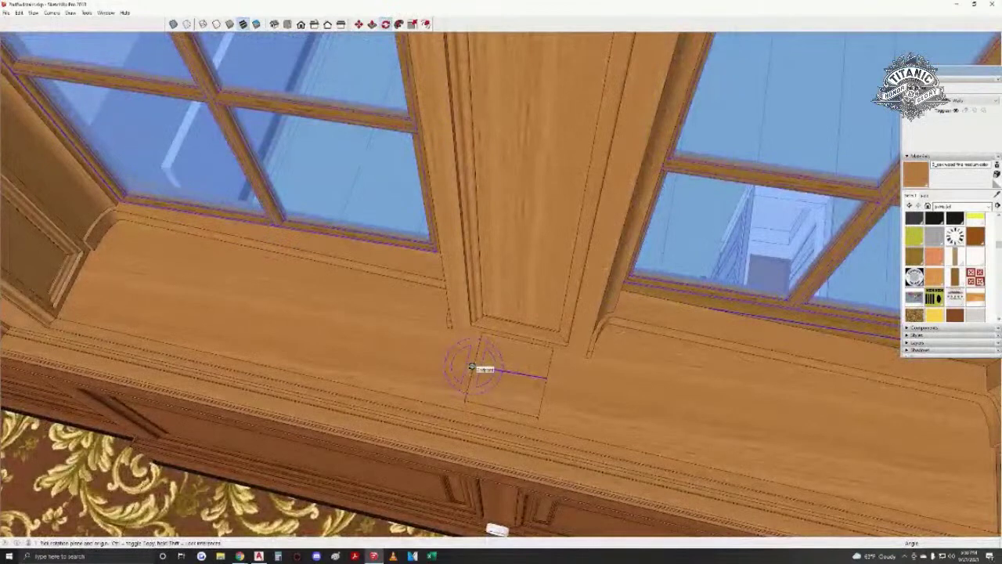
scroll(544, 378, "up", 4)
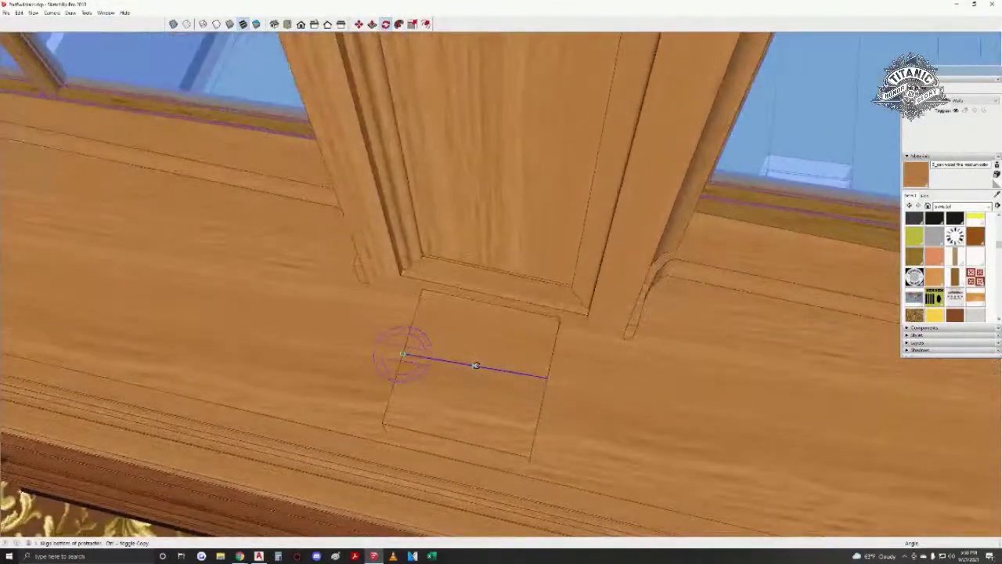
scroll(491, 372, "up", 3)
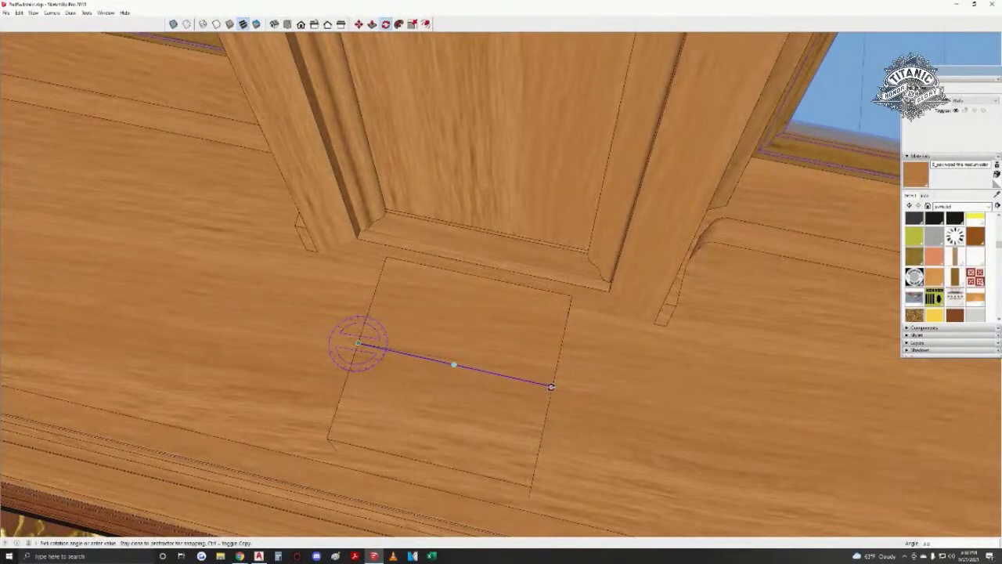
scroll(525, 385, "down", 5)
mouse_move(492, 278)
middle_mouse_down()
mouse_move(557, 258)
mouse_move(613, 272)
middle_mouse_up()
scroll(496, 303, "down", 4)
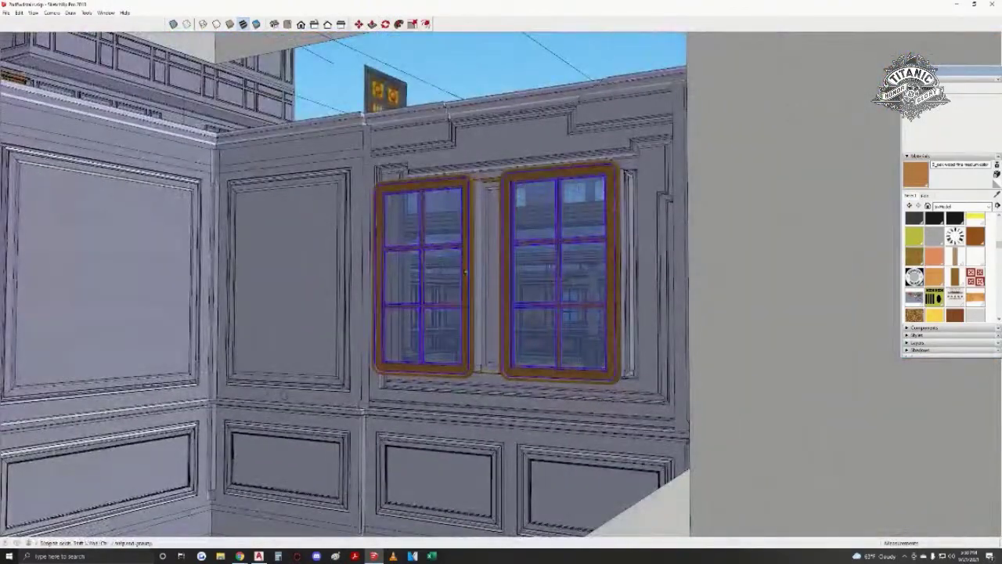
- Place a copy of the projecting wall's two sashes and guide line on the open carpet near the wide multi-pane window
middle_click_drag(284, 395, 202, 516)
scroll(201, 516, "up", 3)
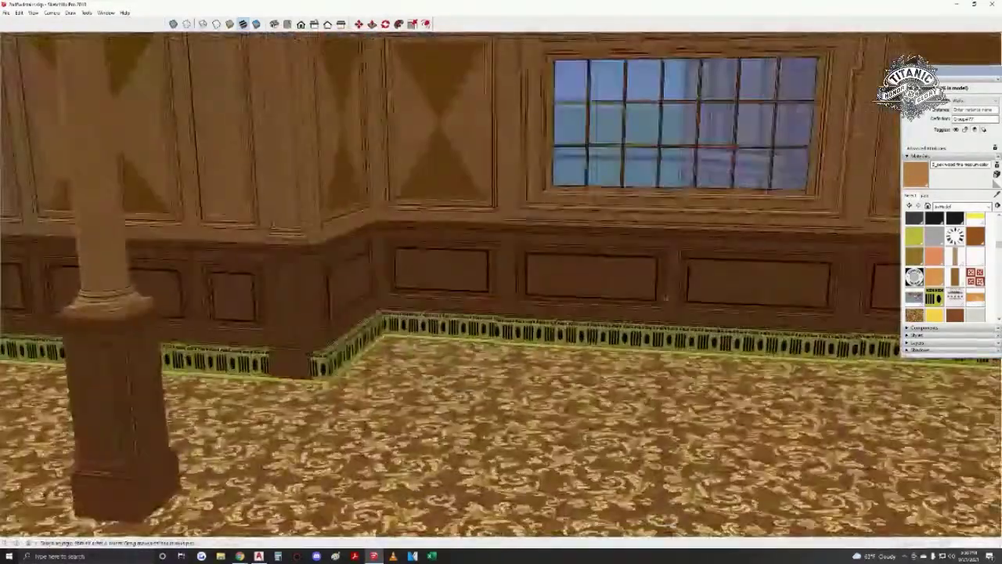
middle_click_drag(665, 297, 695, 357)
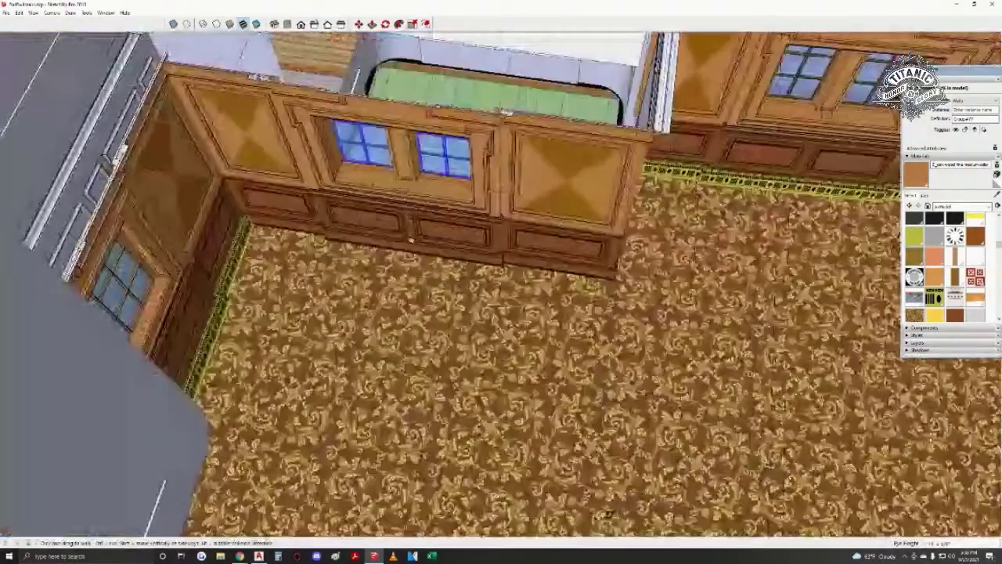
scroll(411, 239, "down", 5)
middle_click_drag(411, 239, 464, 294)
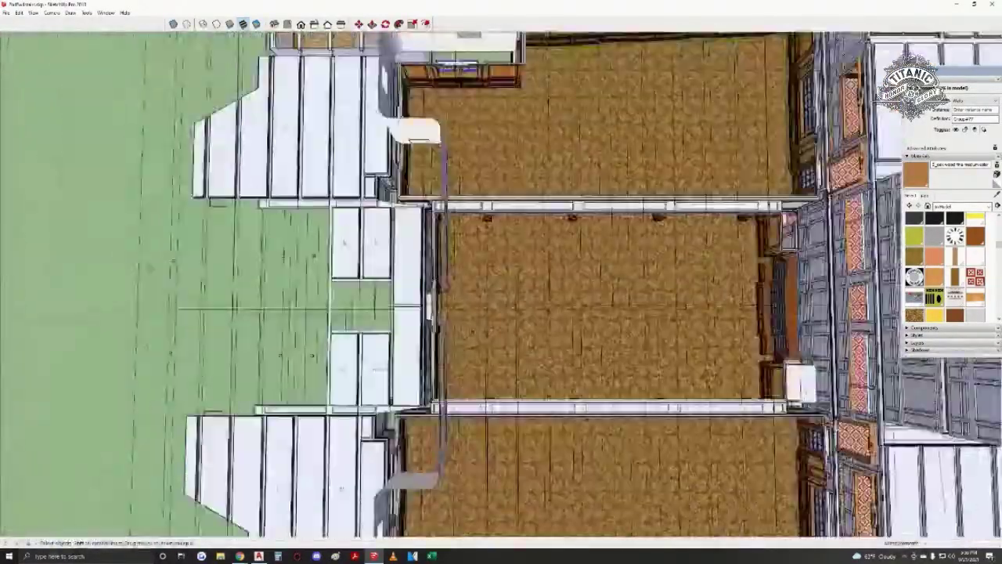
middle_click_drag(259, 313, 182, 228)
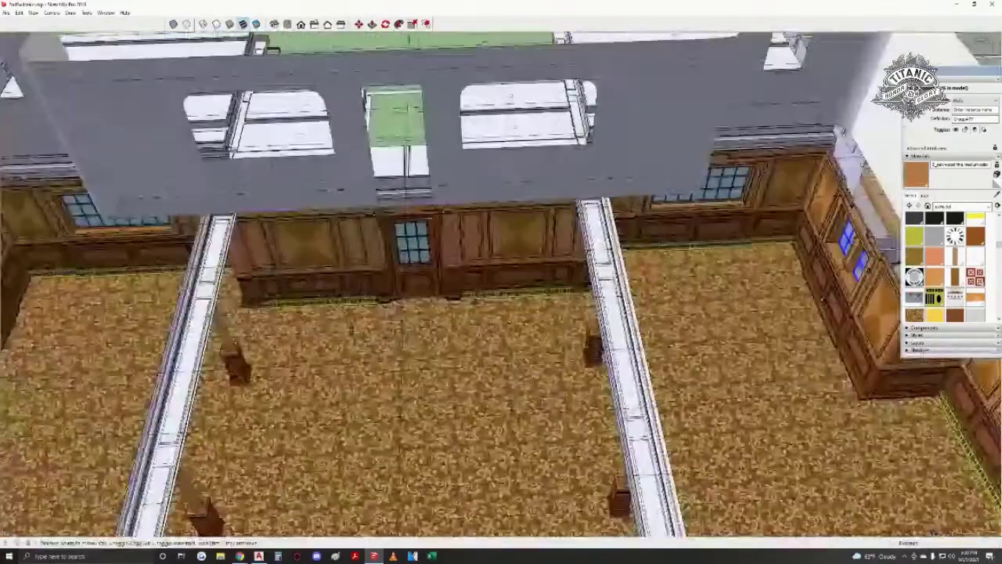
scroll(510, 387, "up", 6)
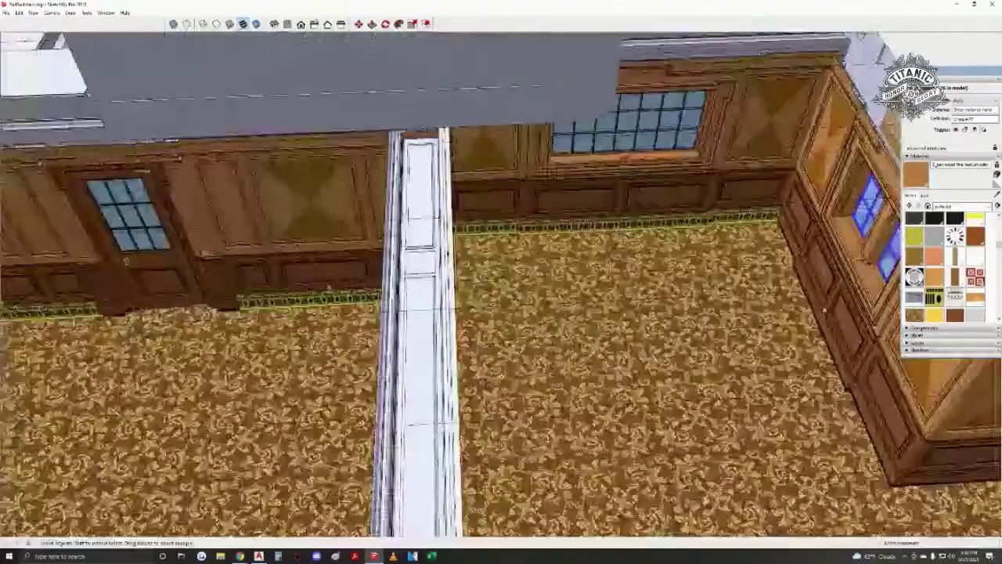
key("space")
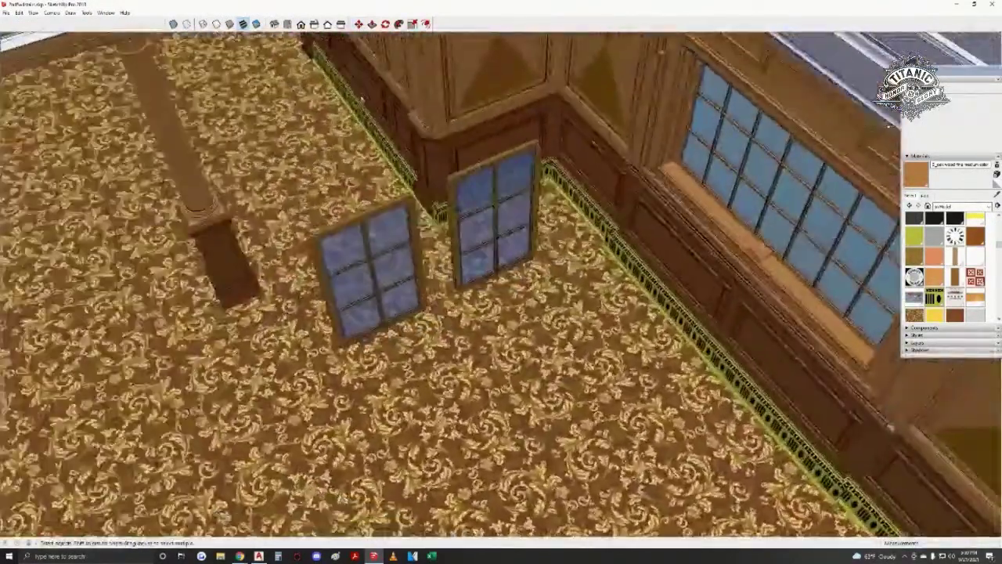
- Move the copied sashes by their guide line onto the central sill block of the matching double window on the opposite side
scroll(292, 312, "up", 1)
left_click(379, 288)
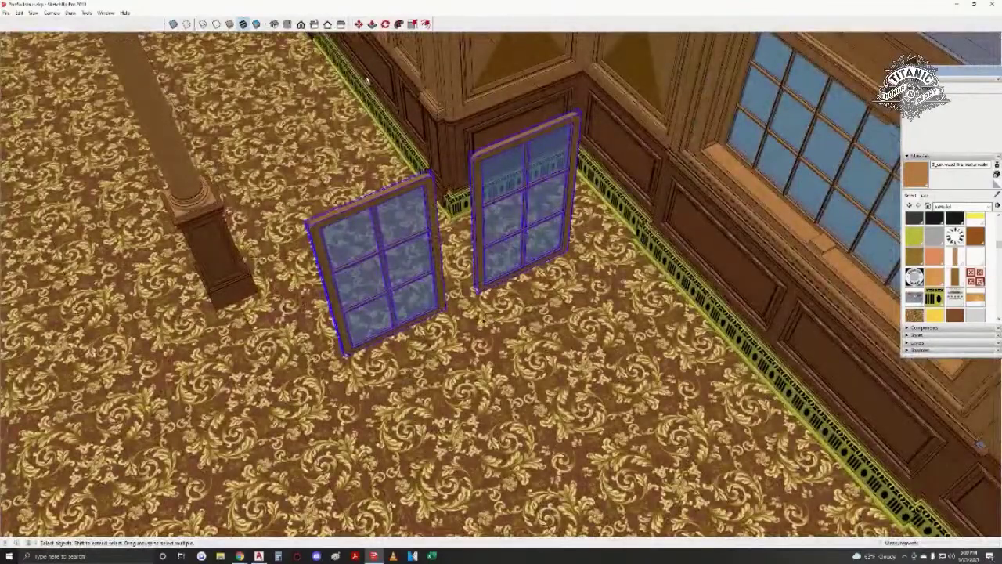
key("m")
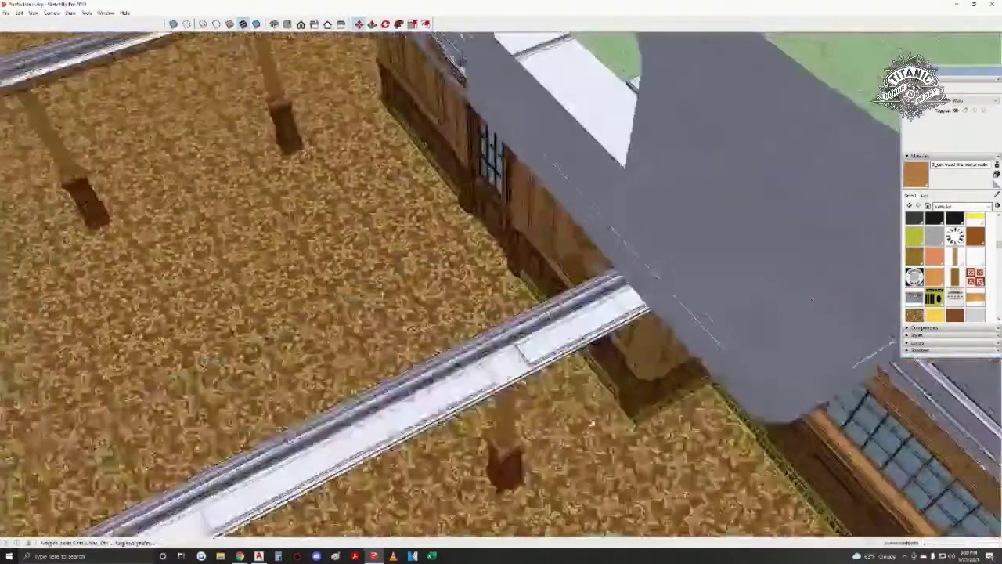
middle_click_drag(591, 423, 606, 391)
scroll(607, 391, "down", 3)
scroll(436, 235, "up", 6)
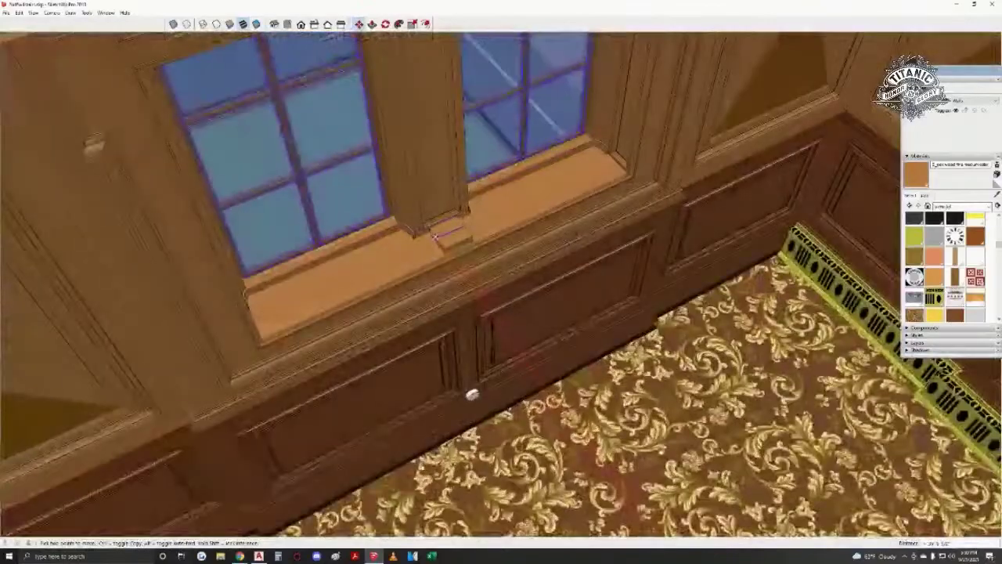
scroll(455, 210, "down", 2)
key("space")
left_click(454, 217)
middle_click_drag(384, 161, 368, 168)
middle_click_drag(243, 513, 298, 449)
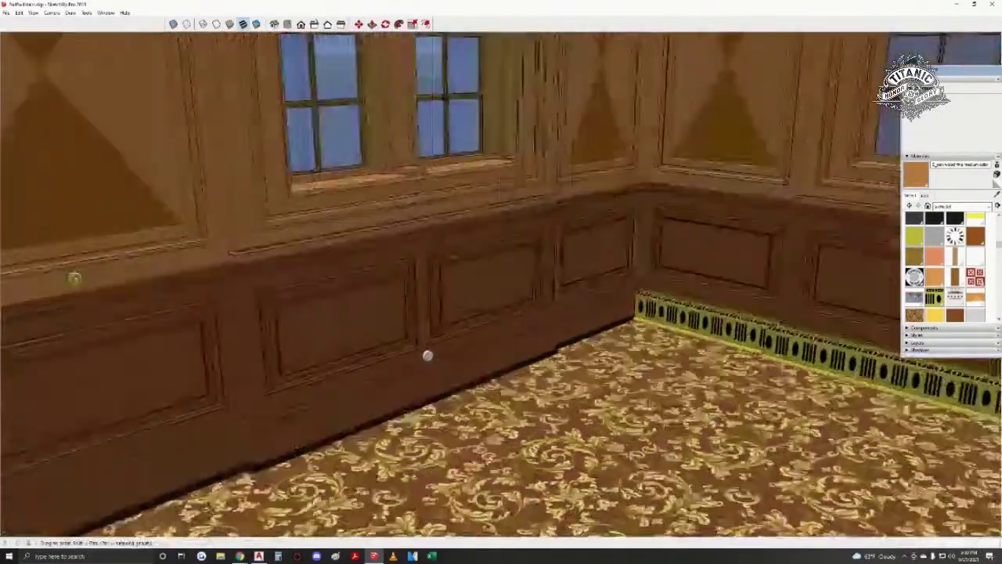
- Examine the panelled room's corner windows from inside and the double sashes along the covered promenade's white wall
middle_click_drag(498, 306, 494, 232)
key("w")
left_click_drag(494, 232, 491, 361)
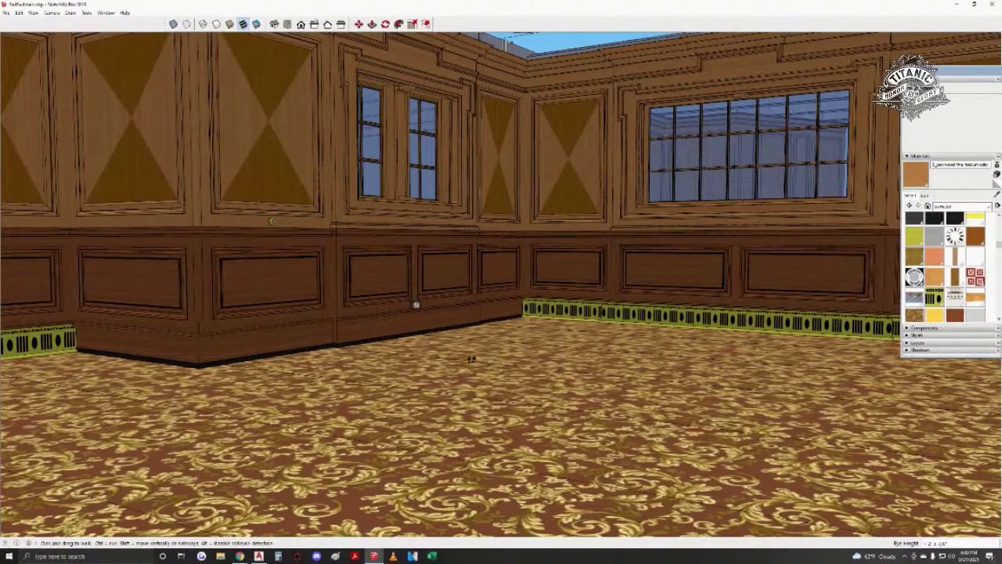
middle_click_drag(201, 247, 380, 418)
left_click_drag(381, 418, 459, 239)
middle_click_drag(459, 240, 35, 258)
middle_click_drag(618, 243, 439, 304)
middle_click_drag(604, 313, 493, 306)
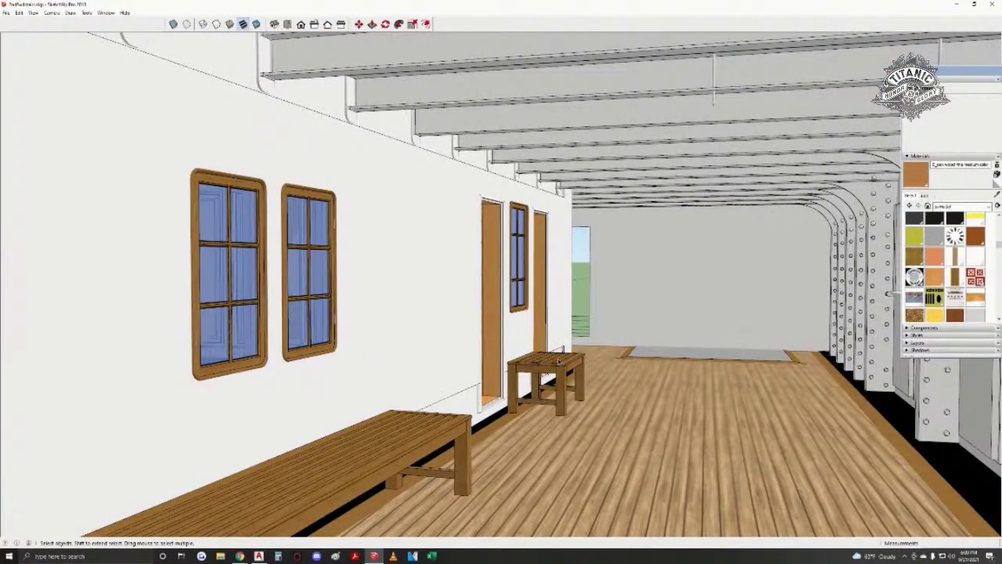
mouse_move(558, 357)
middle_mouse_down()
mouse_move(554, 336)
mouse_move(563, 351)
middle_mouse_up()
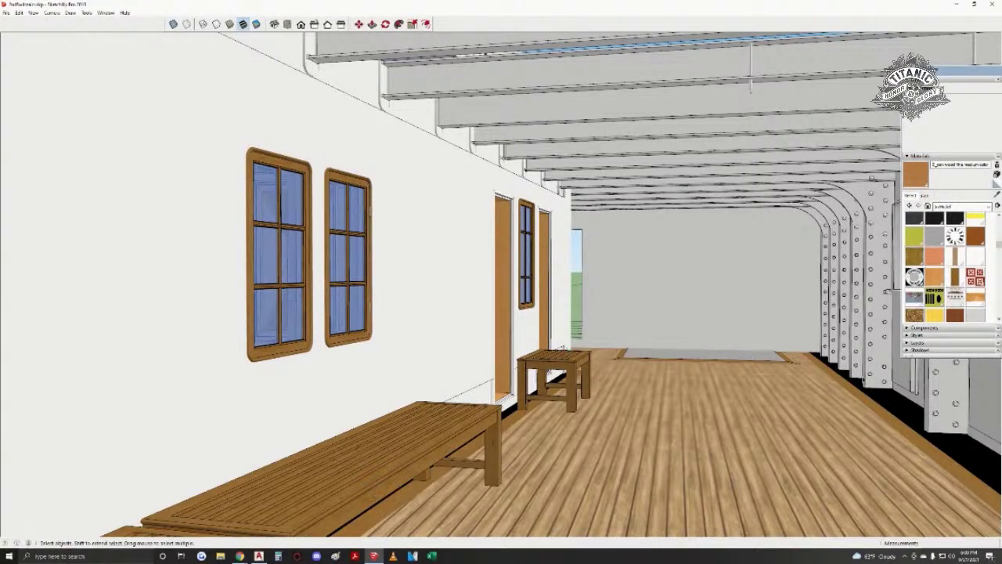
middle_click_drag(796, 420, 754, 345)
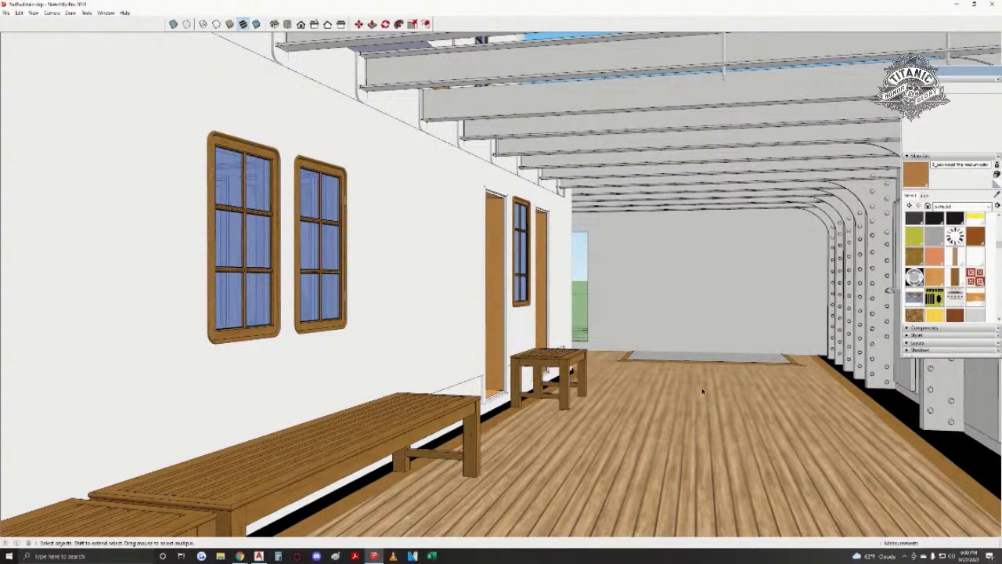
mouse_move(703, 392)
middle_mouse_down()
mouse_move(687, 392)
mouse_move(697, 376)
middle_mouse_up()
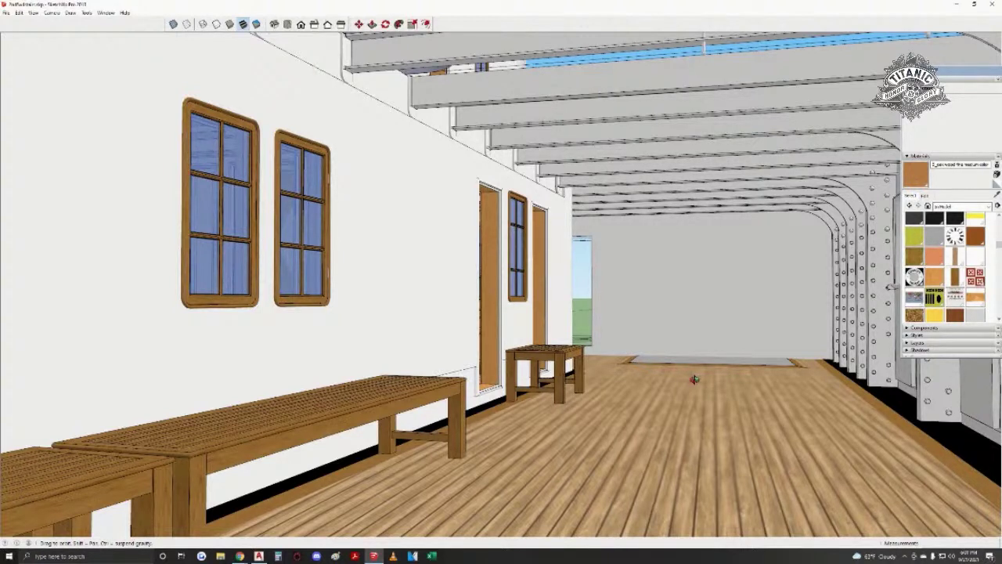
key("space")
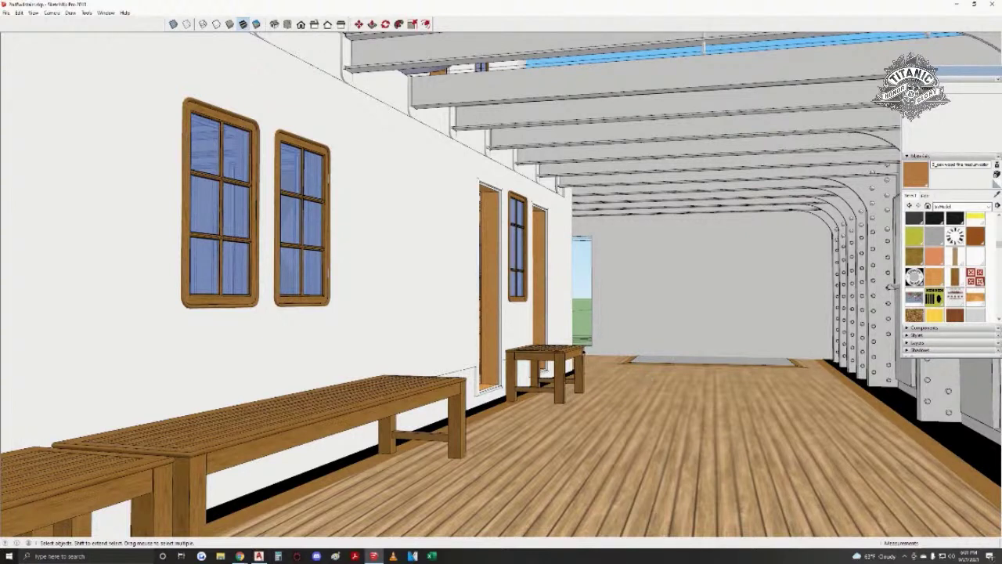
- Examine the deckhouse, roof beams and outer screen walls from above and from outside the ship
middle_click_drag(546, 359, 505, 378)
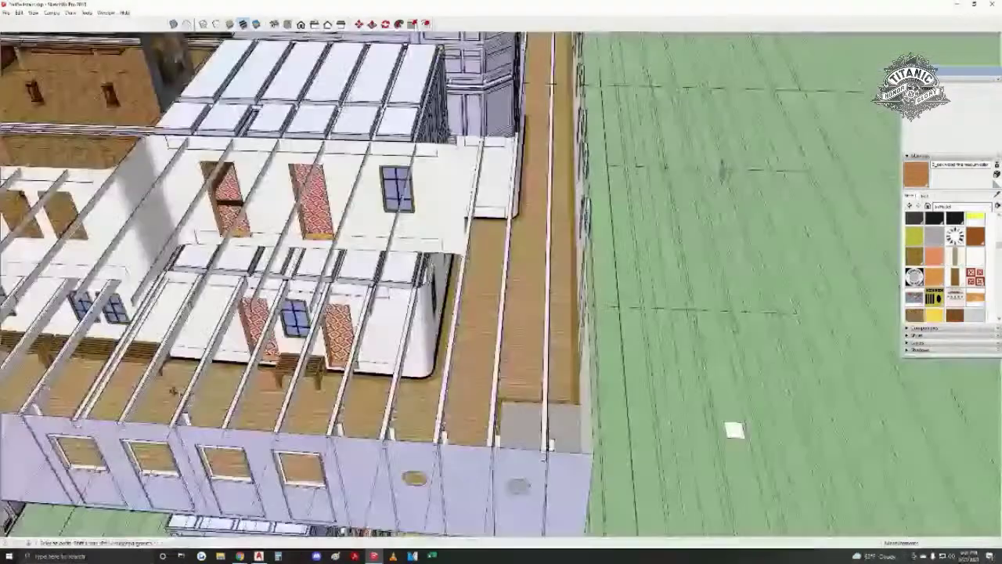
middle_click_drag(733, 427, 705, 456, "shift")
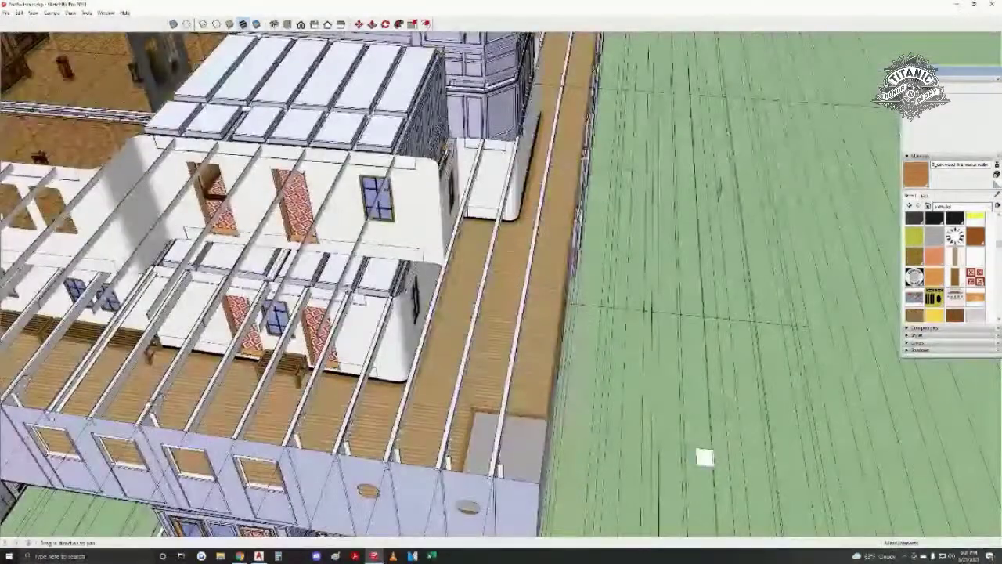
middle_click_drag(249, 225, 783, 301, "shift")
middle_click_drag(188, 329, 508, 302, "shift")
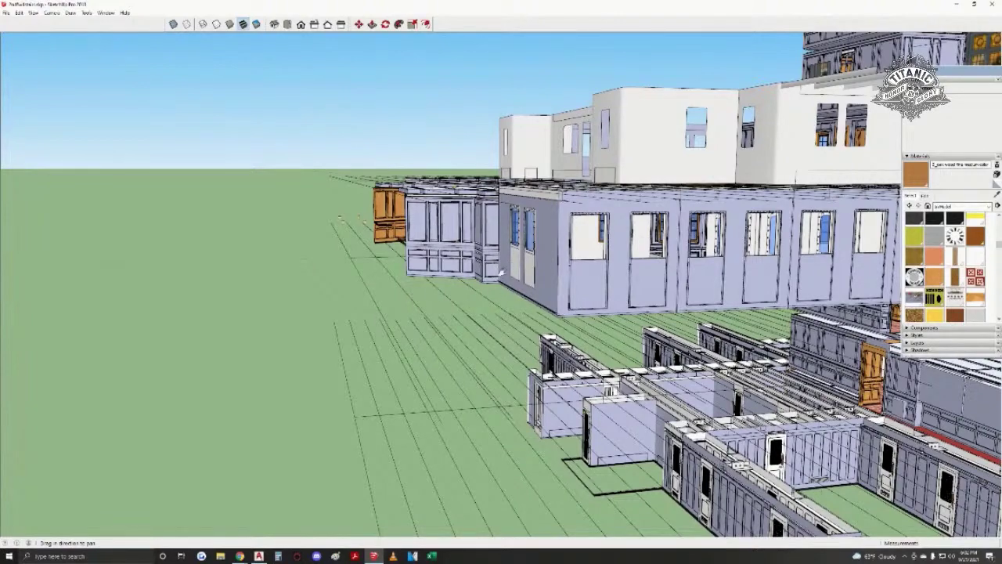
middle_click_drag(530, 204, 550, 337)
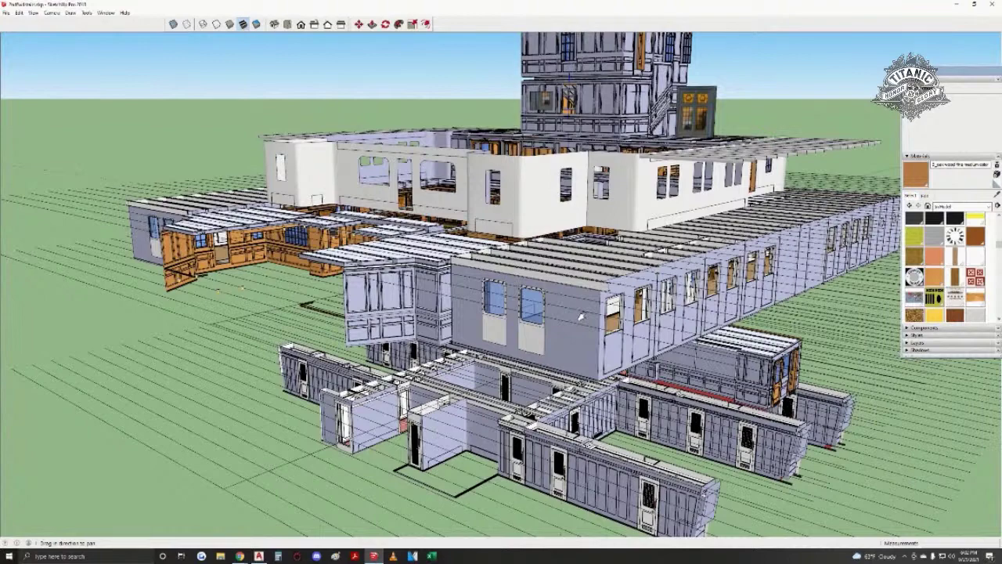
scroll(580, 315, "up", 3)
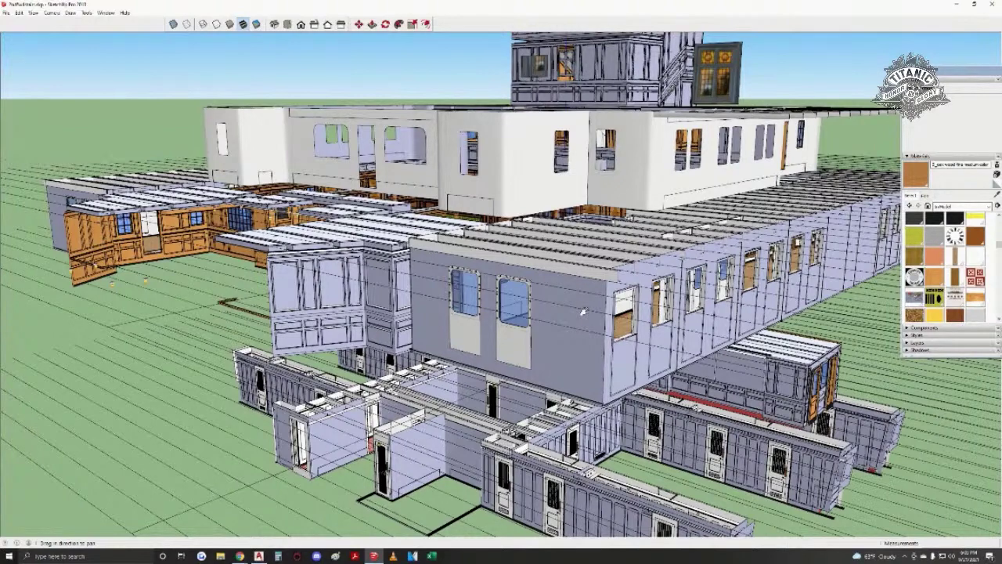
mouse_move(665, 260)
left_mouse_down()
mouse_move(489, 293)
mouse_move(470, 321)
left_mouse_up()
middle_click_drag(470, 321, 603, 301)
- View the promenade lengthwise, and switch to Chrome to compare it with the S.S. "Laurentic" third class deck photo
scroll(603, 351, "up", 10)
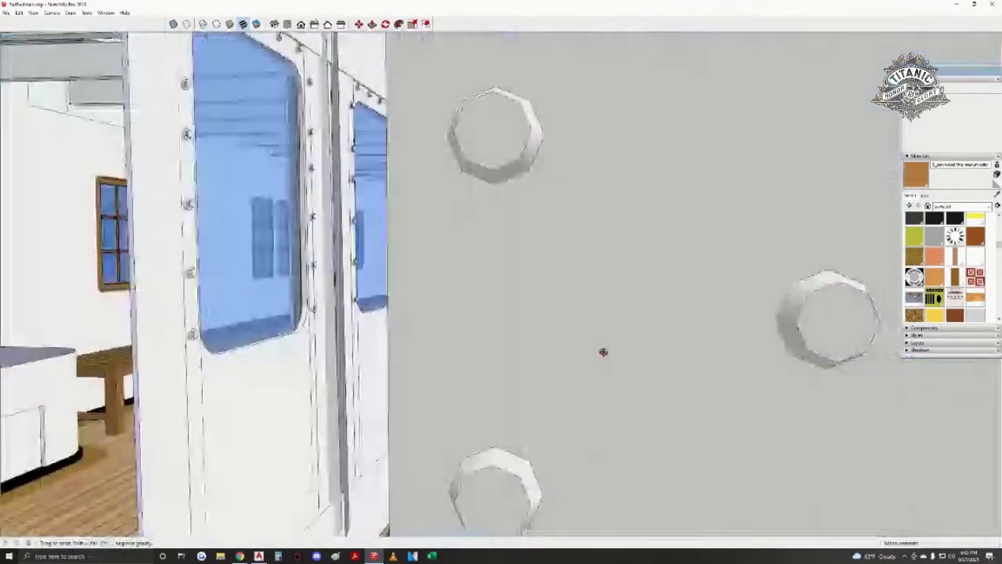
mouse_move(603, 352)
middle_mouse_down()
mouse_move(669, 346)
mouse_move(678, 369)
middle_mouse_up()
mouse_move(551, 372)
middle_mouse_down("shift")
mouse_move(534, 380)
mouse_move(603, 382)
mouse_move(638, 365)
mouse_move(446, 385)
mouse_move(514, 377)
middle_mouse_up("shift")
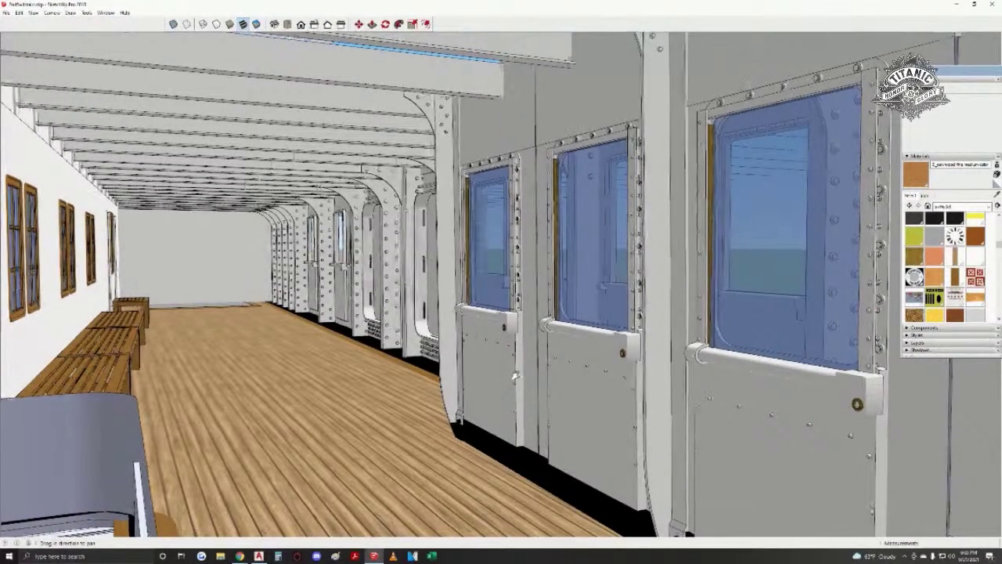
mouse_move(513, 377)
middle_mouse_down("shift")
mouse_move(560, 381)
mouse_move(590, 397)
middle_mouse_up("shift")
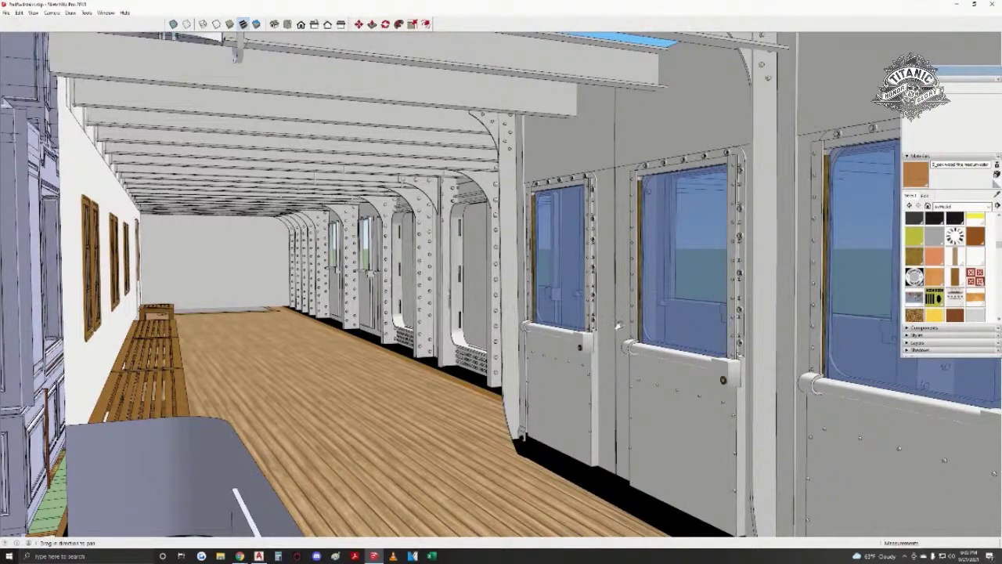
mouse_move(225, 281)
left_mouse_down()
mouse_move(255, 286)
mouse_move(223, 292)
left_mouse_up()
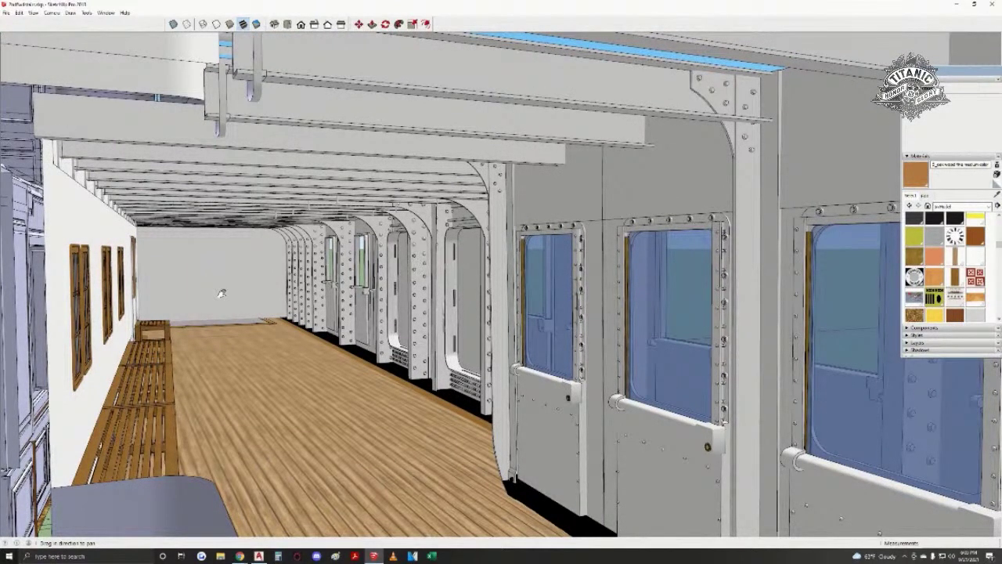
left_click_drag(222, 293, 222, 288)
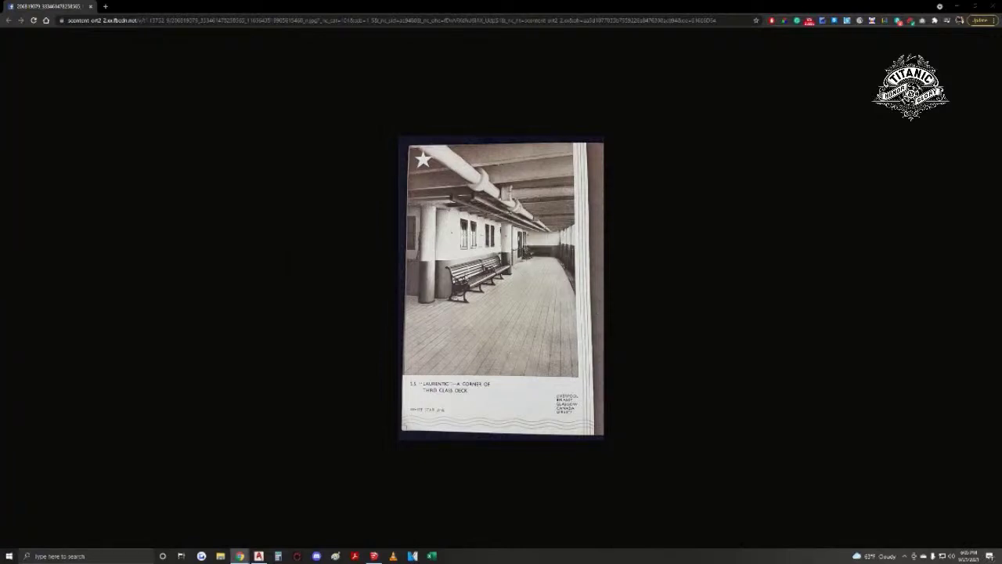
mouse_move(293, 3)
left_mouse_down()
mouse_move(376, 49)
mouse_move(640, 145)
left_mouse_up()
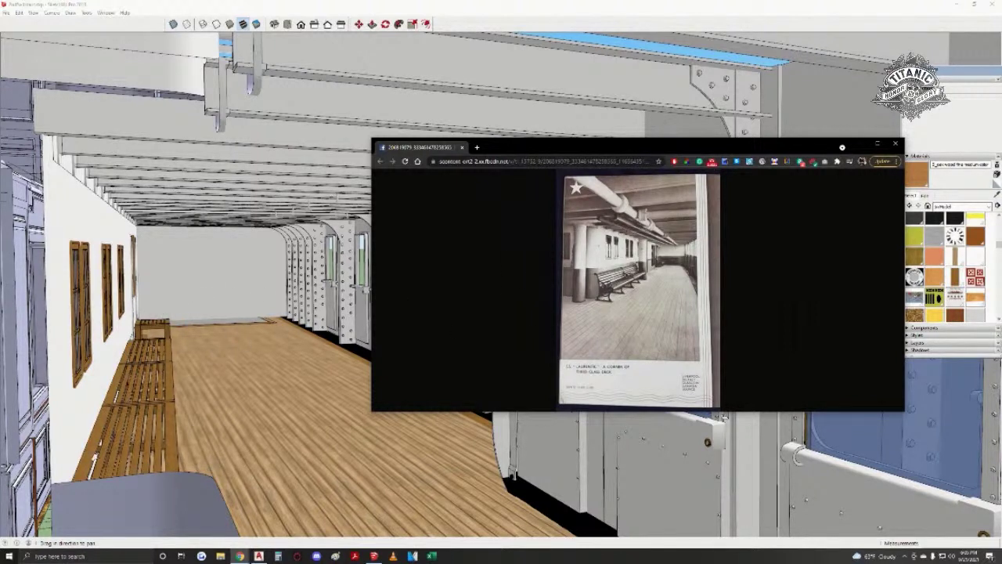
left_click(622, 279)
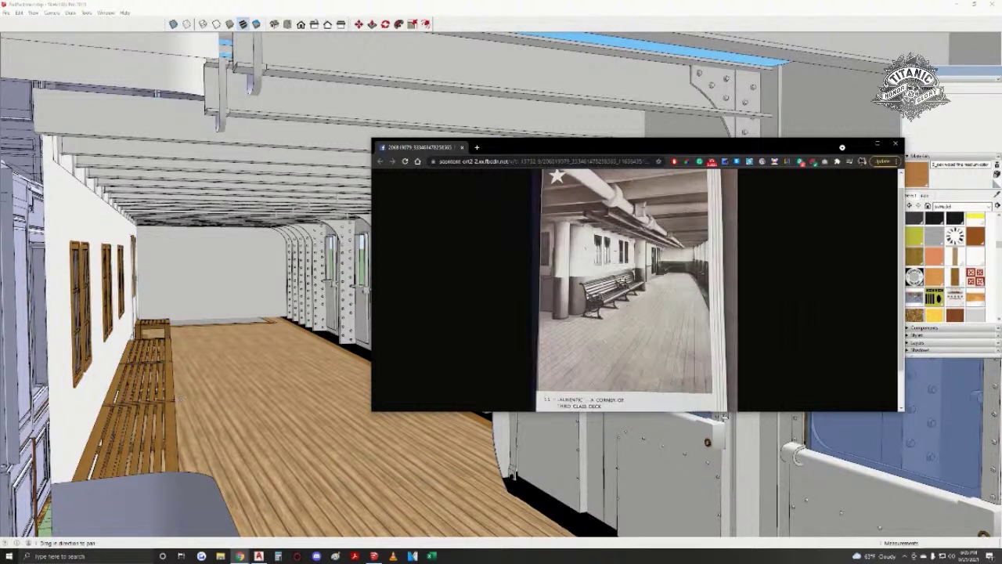
scroll(602, 290, "up", 1)
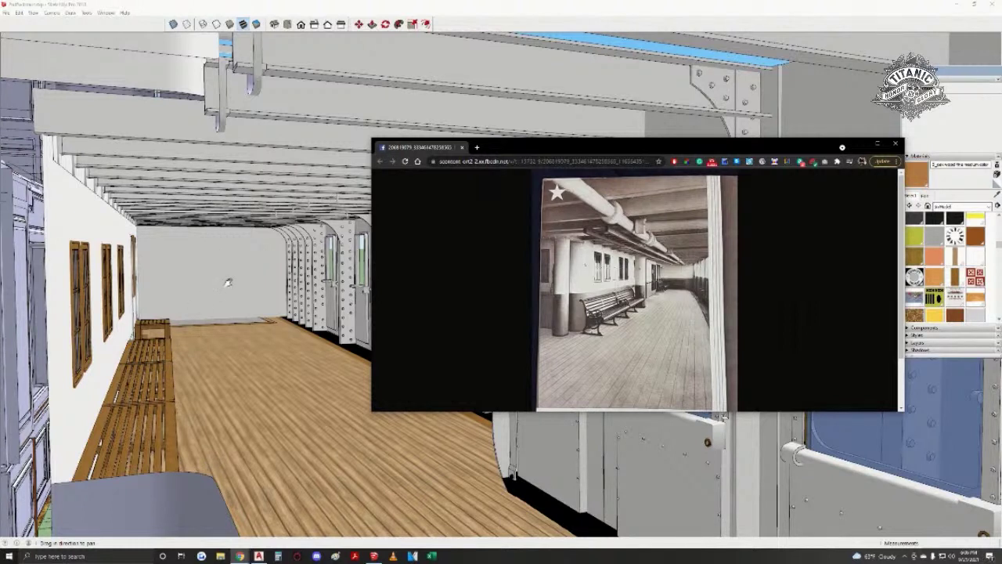
left_click_drag(631, 147, 577, 137)
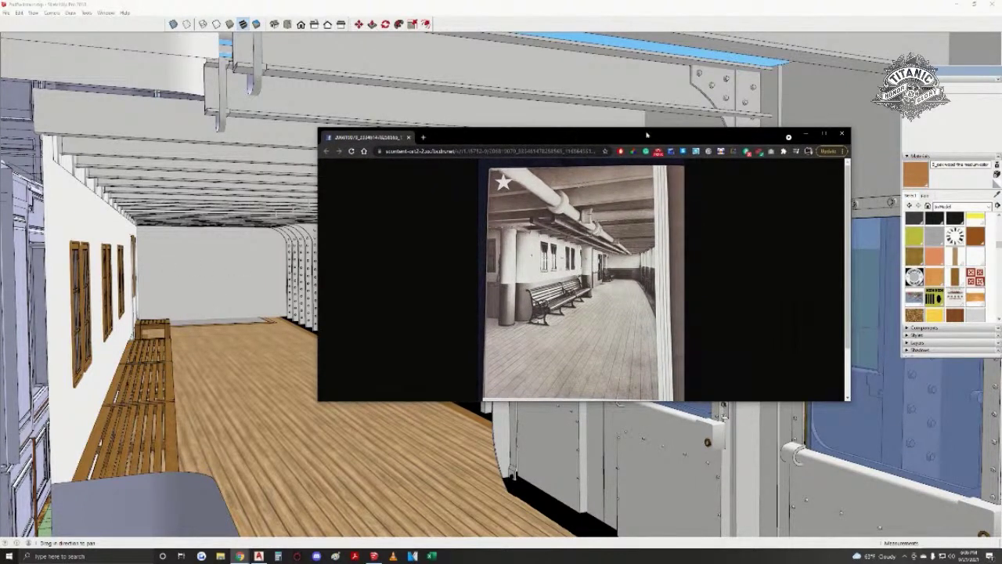
left_click(805, 137)
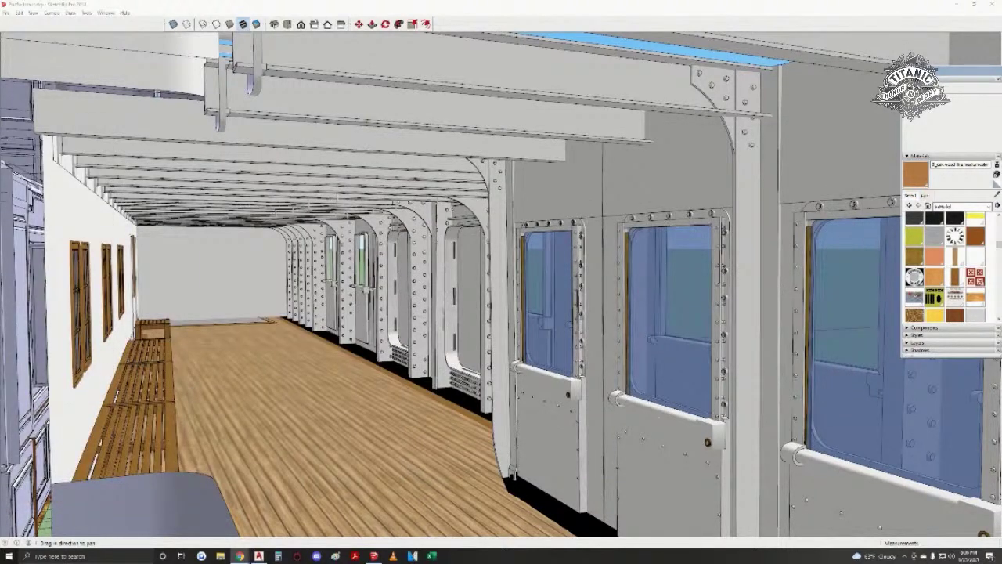
- Select the glazed screen section standing on the promenade deck and move it clear of the walkway
middle_click_drag(321, 356, 296, 352)
middle_click_drag(537, 441, 479, 442)
mouse_move(479, 443)
left_mouse_down()
mouse_move(485, 456)
mouse_move(548, 429)
mouse_move(537, 436)
left_mouse_up()
middle_click_drag(357, 437, 539, 454)
key("space")
double_click(539, 367)
left_click(535, 362)
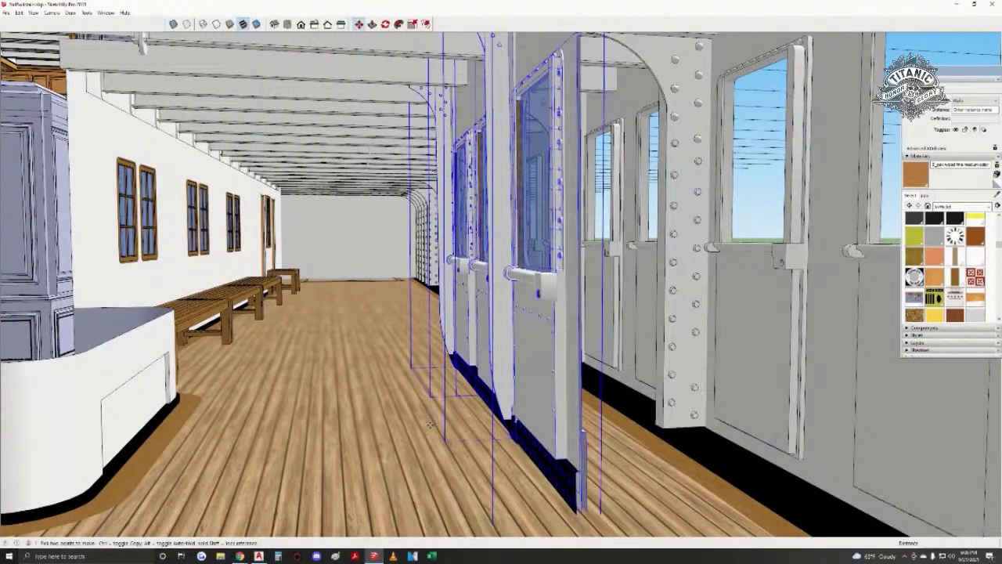
left_click(430, 424)
- Open the group of the white deckhouse wall beside the wooden doorway for editing
middle_click_drag(497, 424, 44, 425, "shift")
mouse_move(382, 408)
middle_mouse_down()
mouse_move(233, 375)
mouse_move(274, 340)
middle_mouse_up()
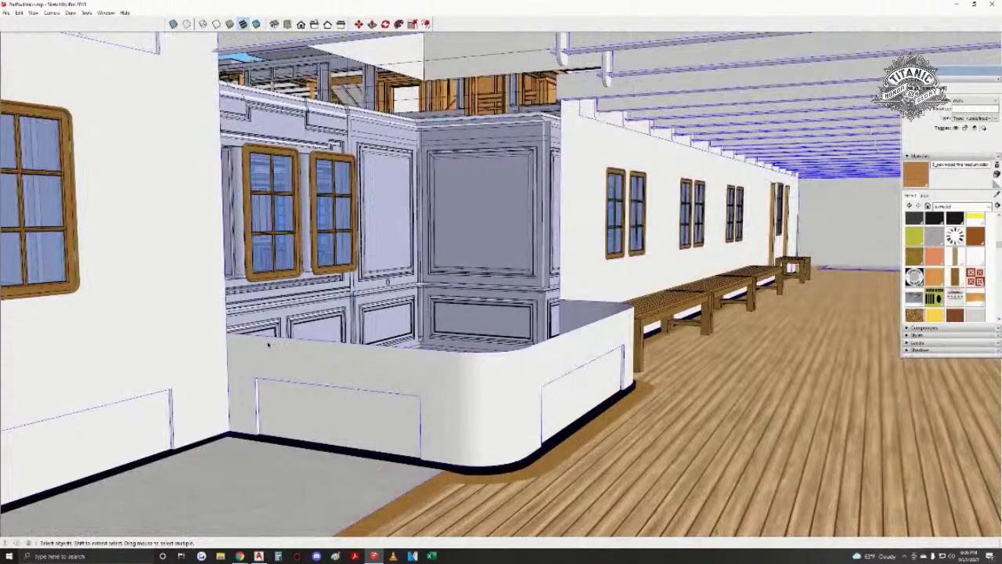
mouse_move(294, 347)
middle_mouse_down()
mouse_move(264, 351)
mouse_move(408, 360)
mouse_move(571, 314)
mouse_move(539, 320)
mouse_move(487, 362)
middle_mouse_up()
key("w")
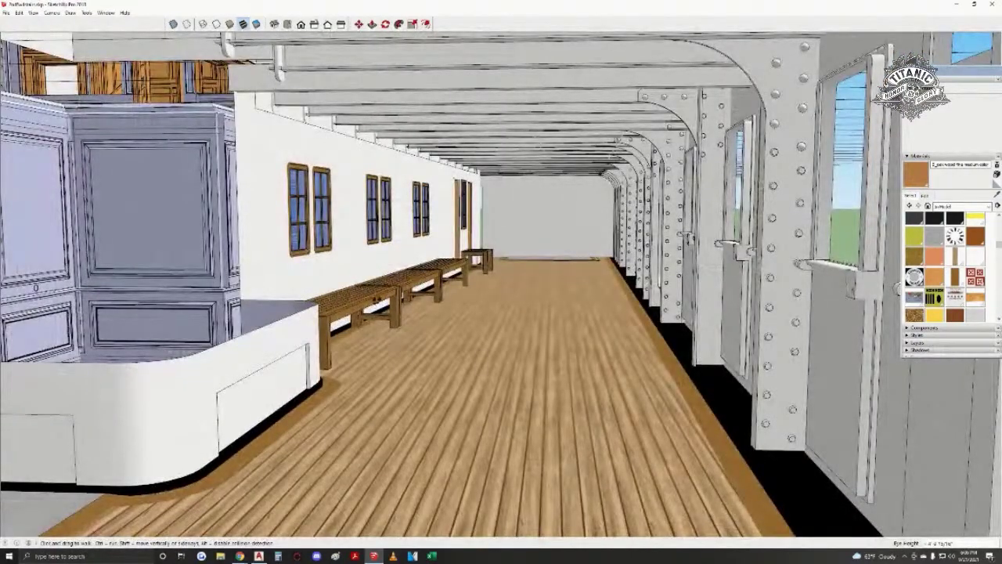
middle_click_drag(593, 312, 557, 368)
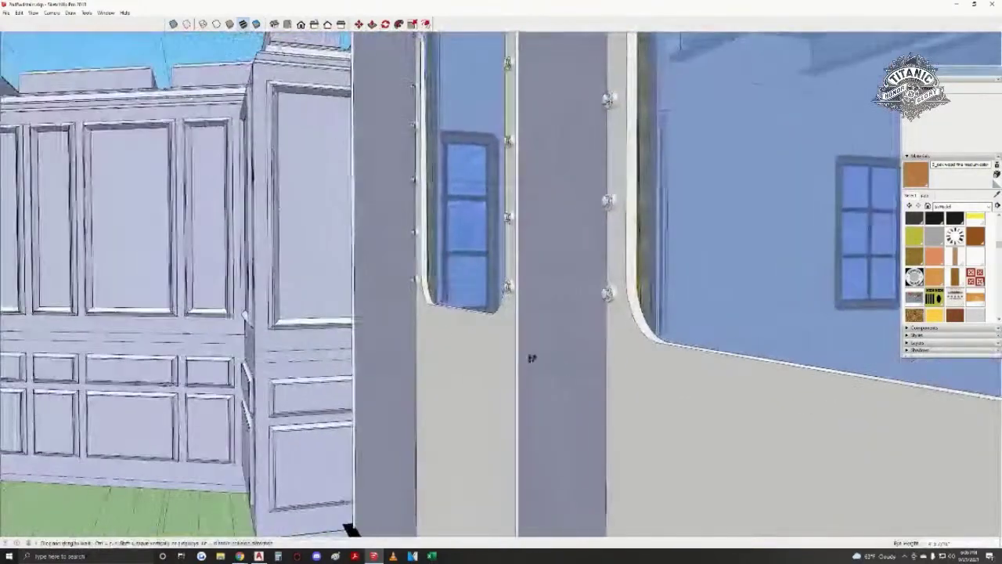
middle_click_drag(444, 333, 555, 396)
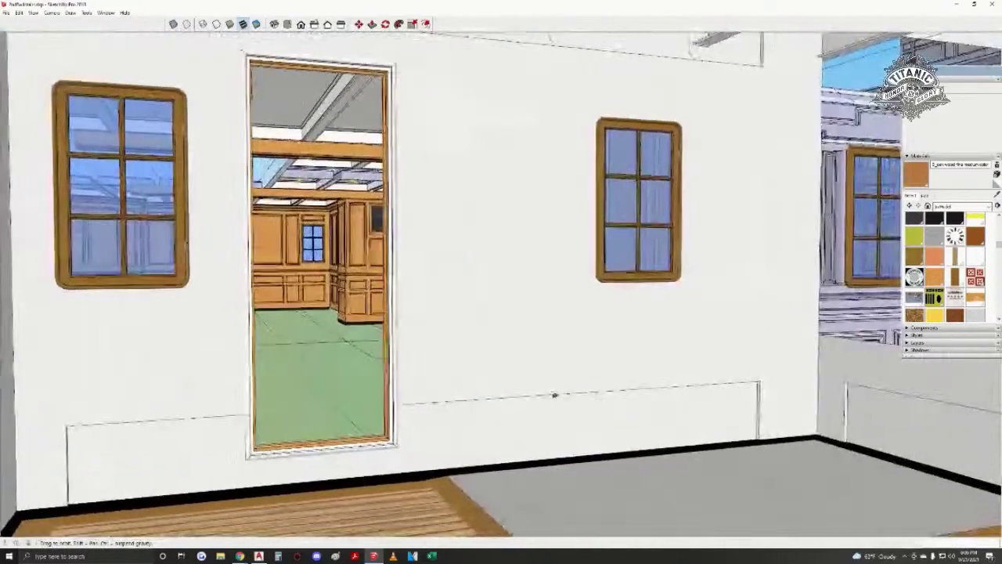
key("space")
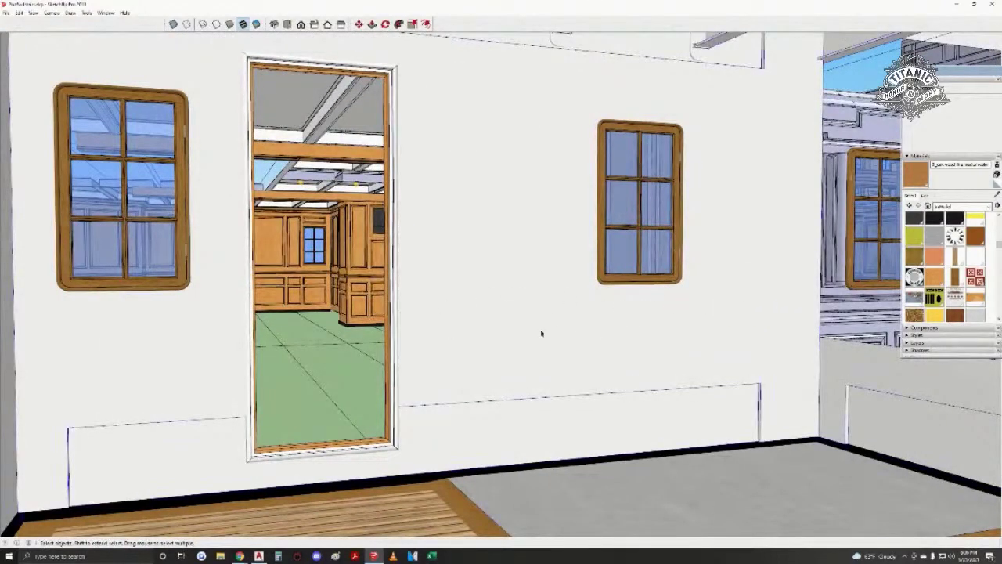
double_click(513, 347)
double_click(498, 351)
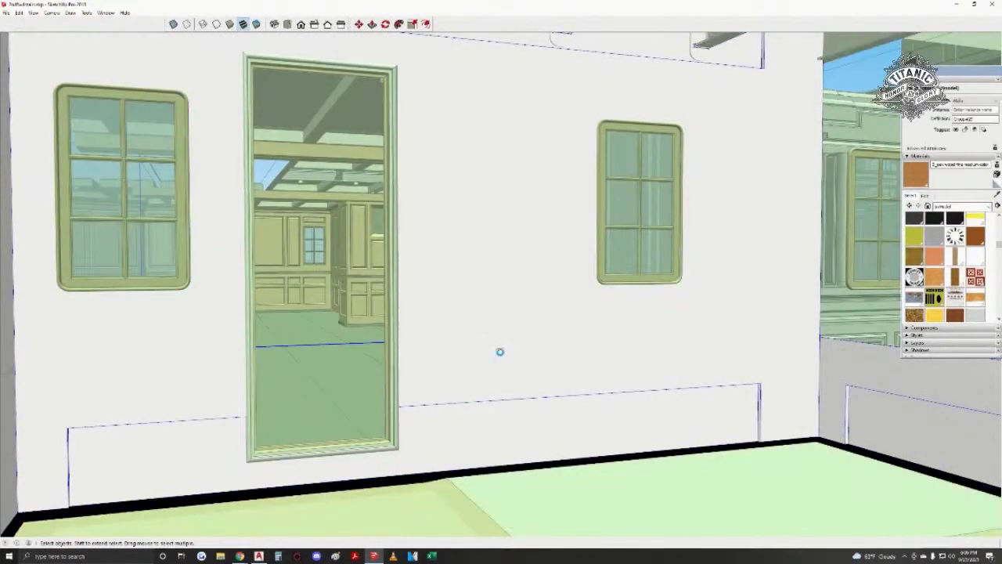
left_click(443, 371)
- Show the hidden geometry of the white deckhouse wall
middle_click_drag(443, 371, 480, 297)
left_click(498, 304)
left_click(273, 221)
key("alt+h")
scroll(561, 314, "up", 10)
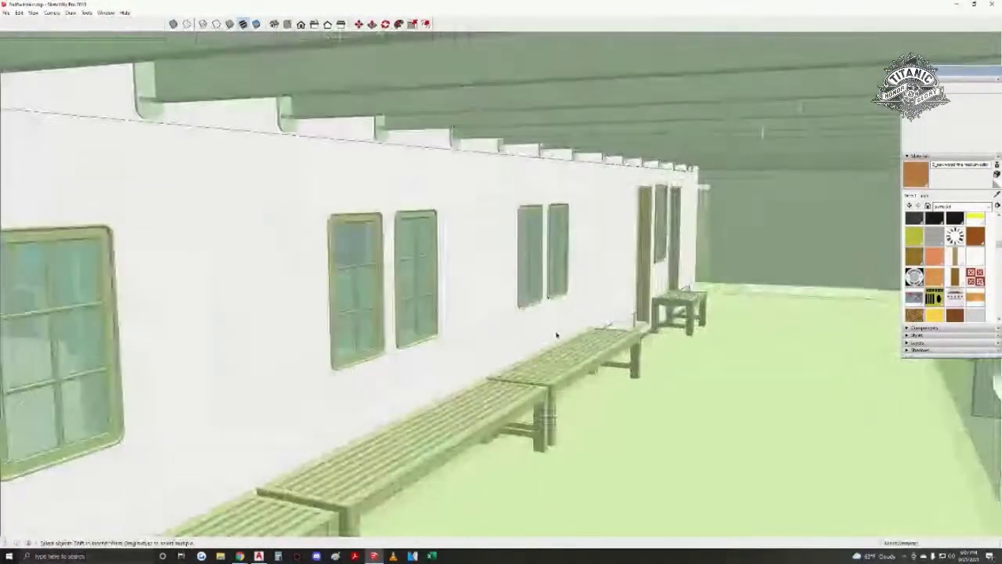
left_click(353, 373)
middle_click_drag(353, 373, 488, 310)
left_click_drag(487, 312, 463, 321)
middle_click_drag(463, 320, 485, 392)
middle_click_drag(395, 380, 319, 315)
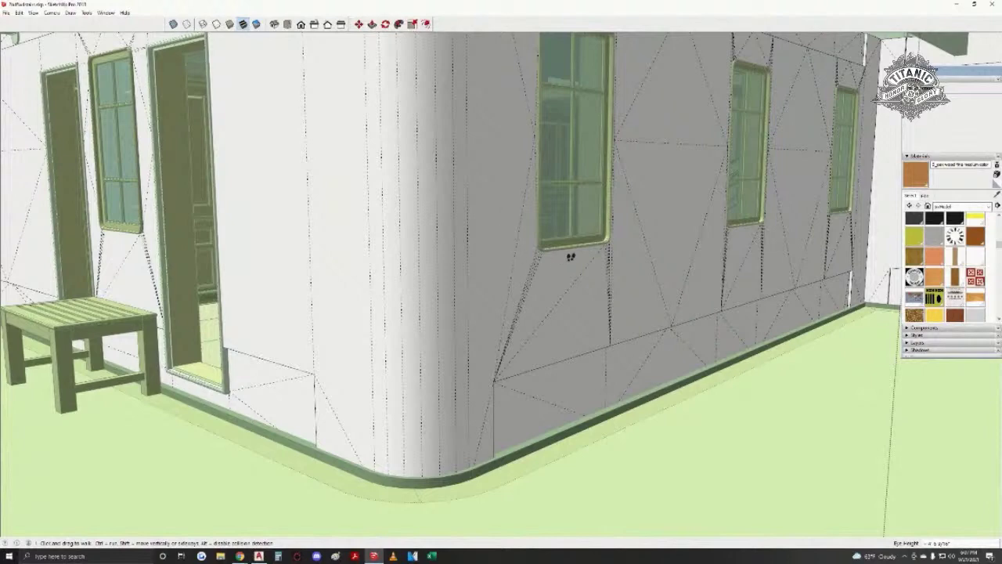
- Examine the wall's hidden edges around the window openings and the rounded corner up to its top end
left_click_drag(217, 237, 485, 303)
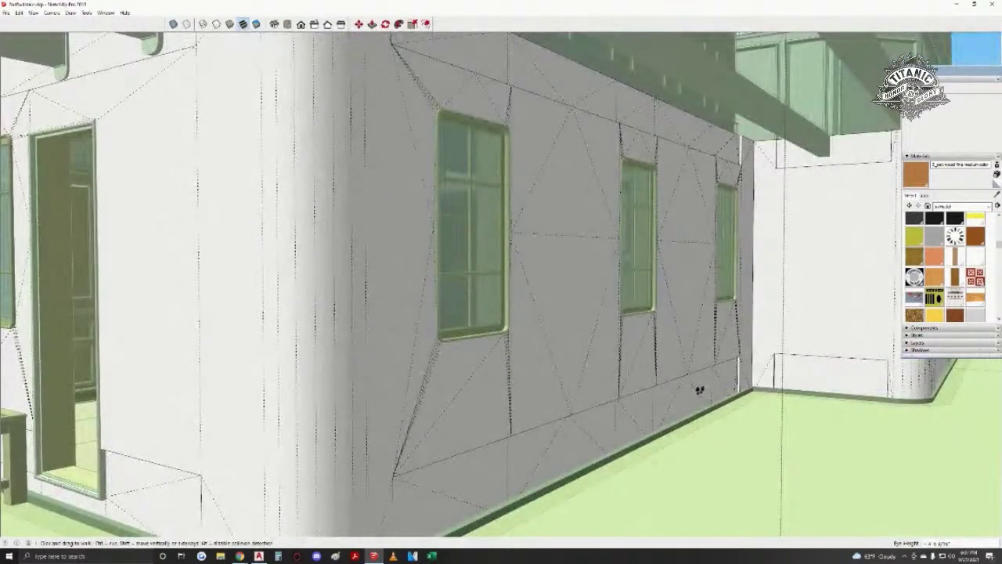
left_click_drag(699, 390, 678, 283)
middle_click_drag(678, 283, 552, 270)
scroll(602, 143, "up", 5)
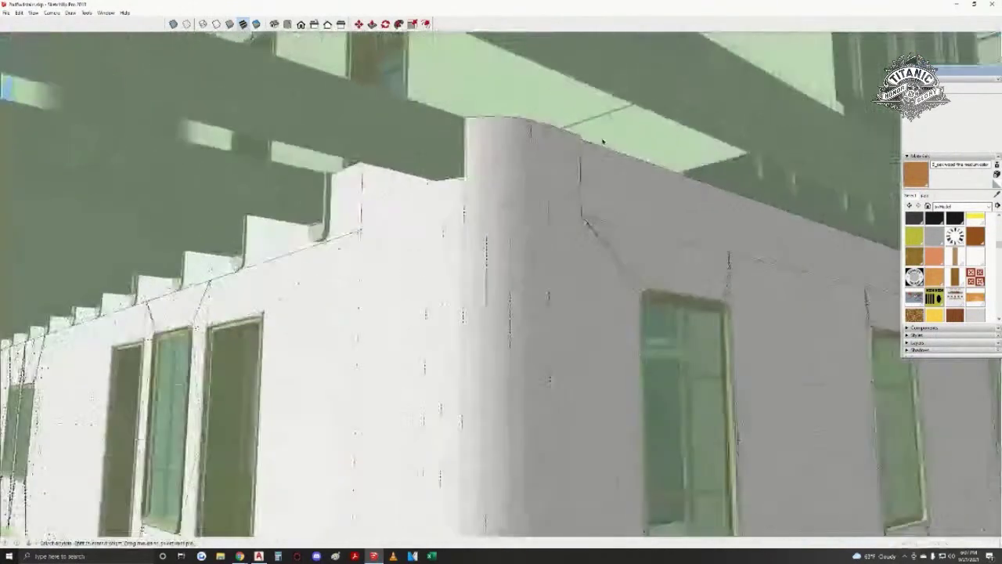
middle_click_drag(569, 149, 156, 174)
scroll(358, 210, "up", 3)
mouse_move(357, 211)
middle_mouse_down()
mouse_move(258, 192)
mouse_move(443, 261)
mouse_move(293, 159)
middle_mouse_up()
scroll(284, 222, "up", 2)
key("e")
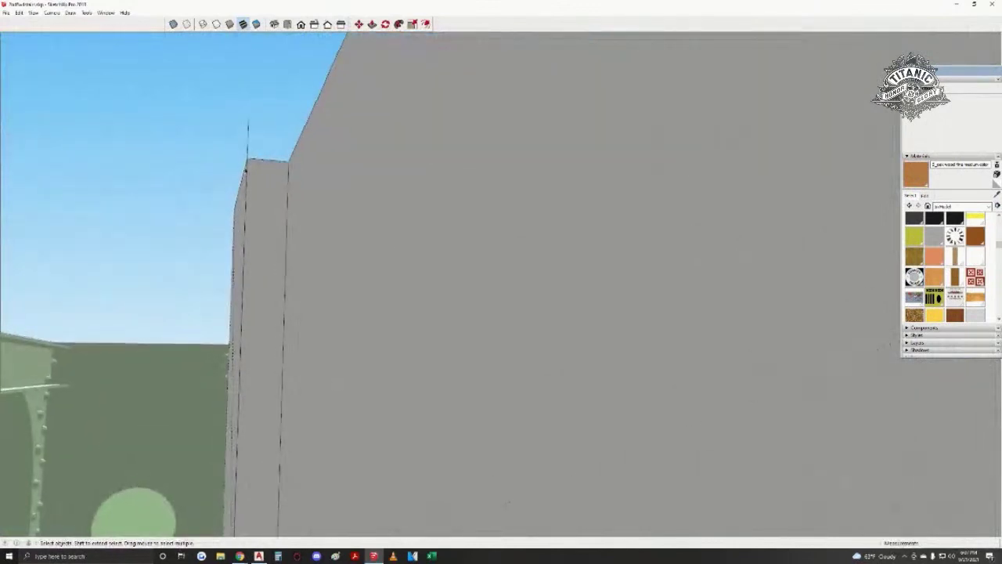
middle_click_drag(268, 196, 344, 341)
key("w")
key("space")
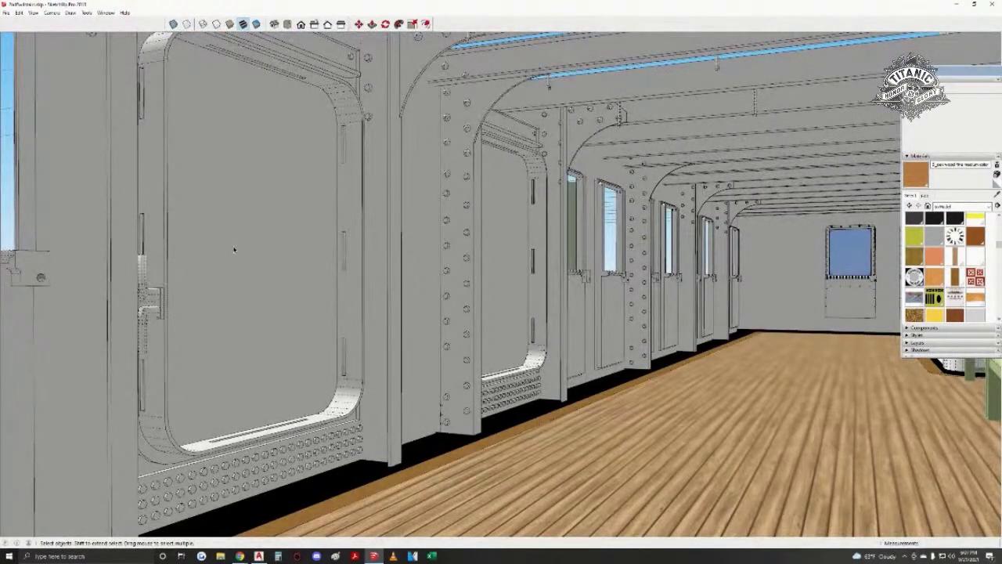
- Delete the spare white glazed screen sections standing in front of the promenade deck's outer wall
middle_click_drag(195, 252, 190, 160)
left_click_drag(375, 340, 540, 352)
key("space")
middle_click_drag(585, 231, 407, 423)
middle_click_drag(235, 462, 492, 294)
left_click(33, 317, "shift")
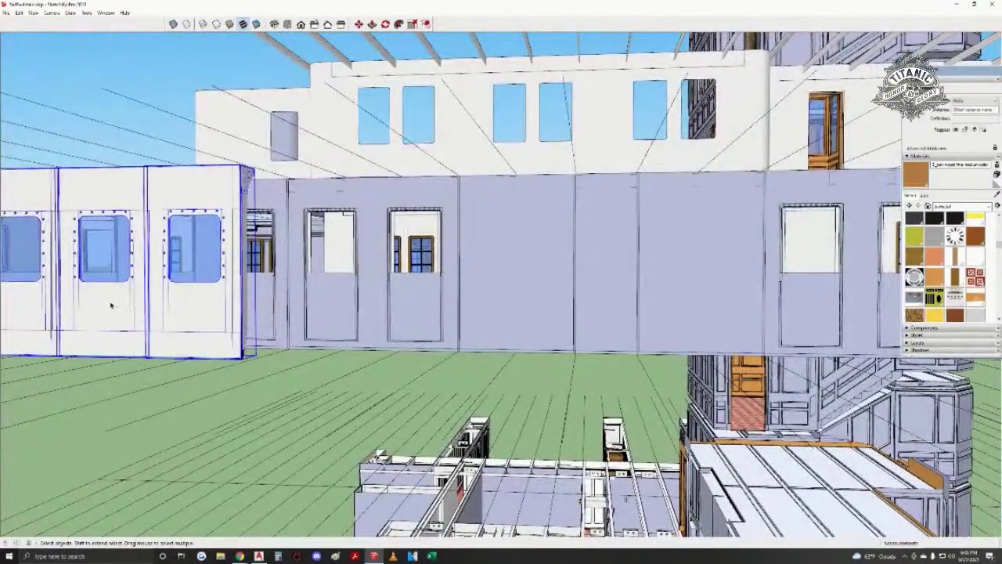
key("Delete")
- Examine the promenade deck's outer wall from outside, along its window openings and blank panels, and the walkway behind it
mouse_move(300, 273)
middle_mouse_down("shift")
mouse_move(460, 263)
mouse_move(414, 280)
mouse_move(438, 253)
mouse_move(575, 264)
mouse_move(514, 230)
mouse_move(536, 236)
mouse_move(371, 294)
mouse_move(527, 274)
mouse_move(536, 286)
middle_mouse_up("shift")
scroll(461, 264, "down", 2)
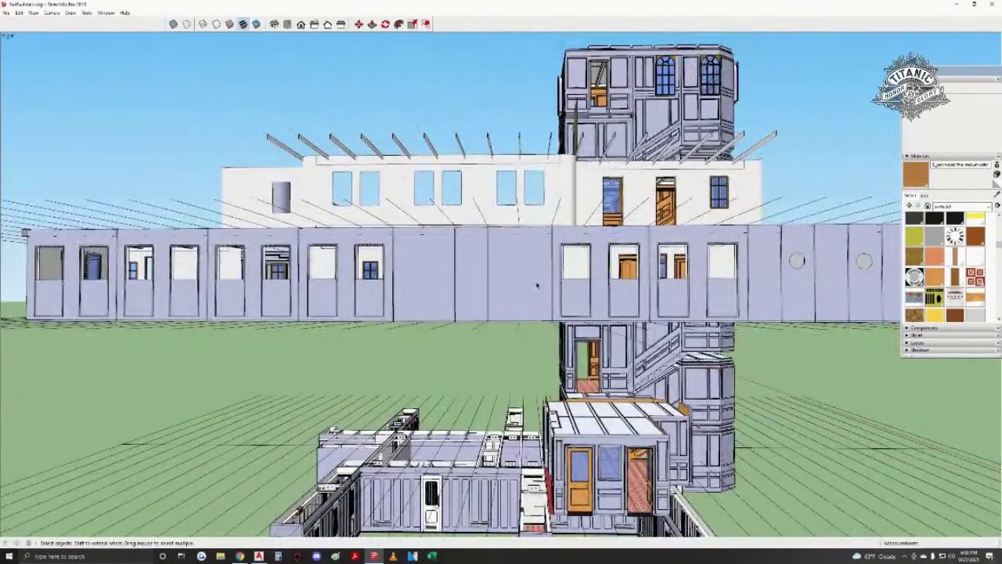
middle_click_drag(547, 303, 505, 317)
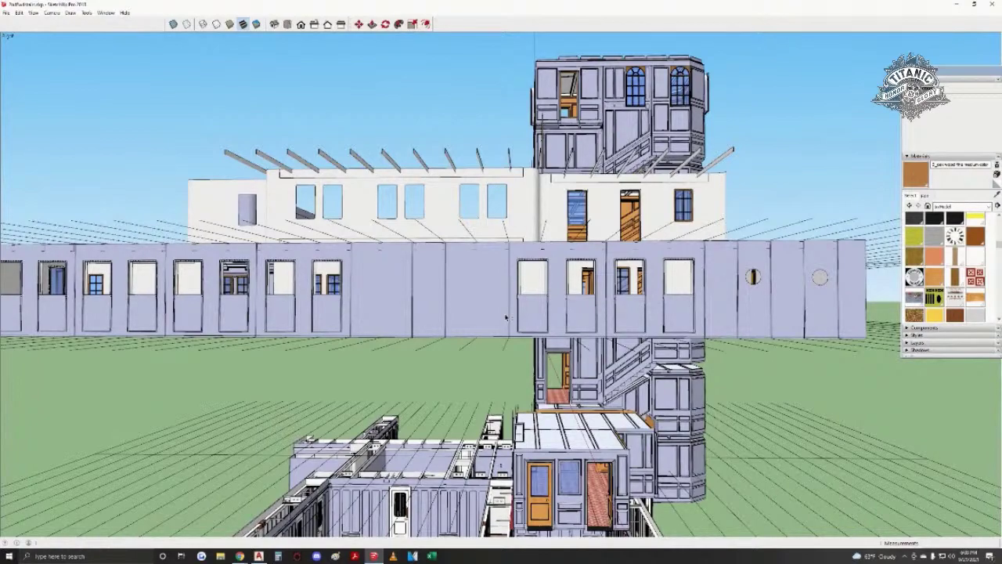
middle_click_drag(148, 283, 135, 300)
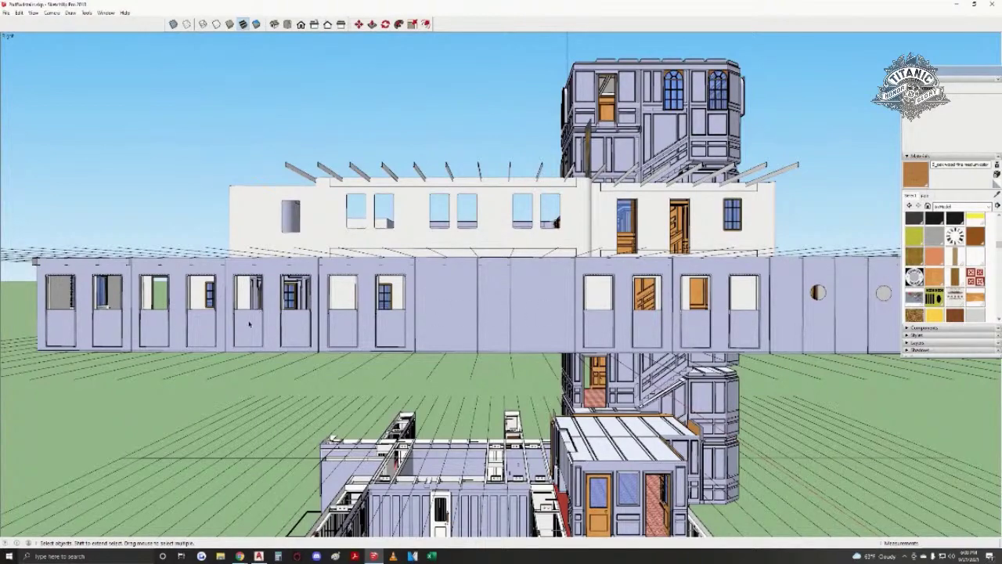
scroll(249, 324, "up", 5)
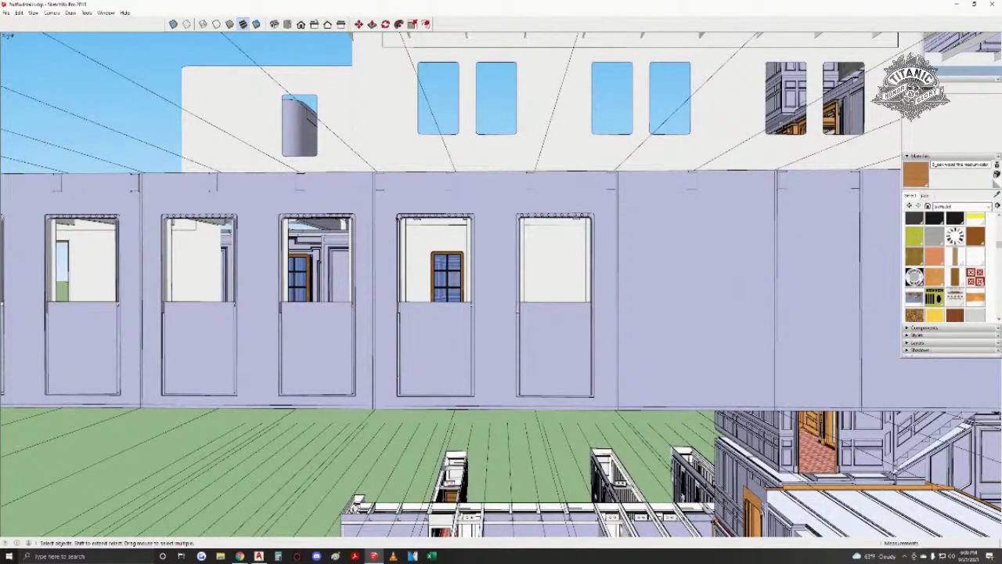
mouse_move(471, 222)
middle_mouse_down()
mouse_move(369, 264)
mouse_move(846, 213)
middle_mouse_up()
mouse_move(609, 268)
middle_mouse_down()
mouse_move(849, 258)
mouse_move(600, 267)
mouse_move(621, 282)
middle_mouse_up()
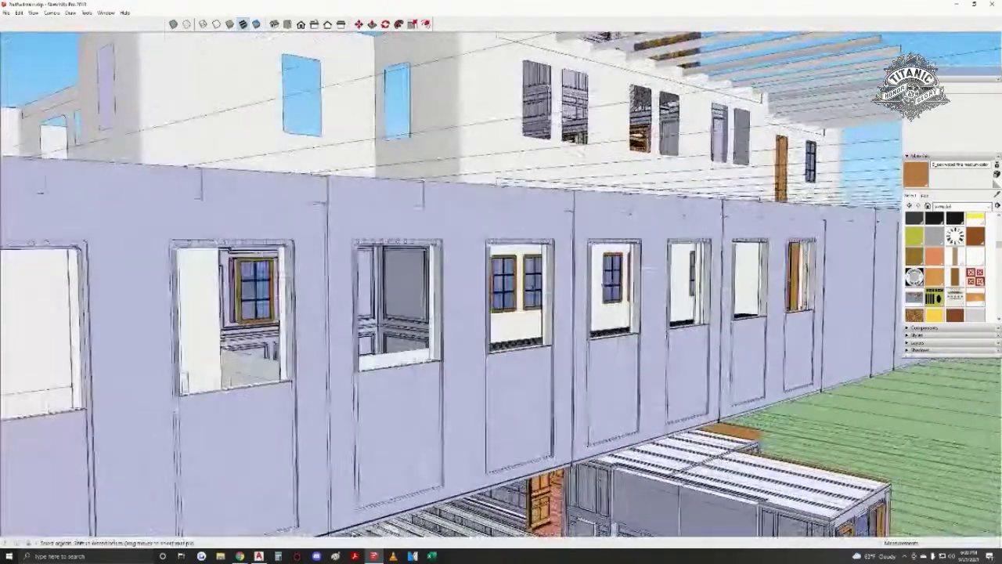
scroll(537, 286, "up", 8)
mouse_move(531, 308)
middle_mouse_down()
mouse_move(529, 323)
mouse_move(677, 365)
mouse_move(596, 376)
mouse_move(631, 125)
middle_mouse_up()
key("w")
left_click_drag(583, 333, 398, 293)
middle_click_drag(398, 294, 409, 337)
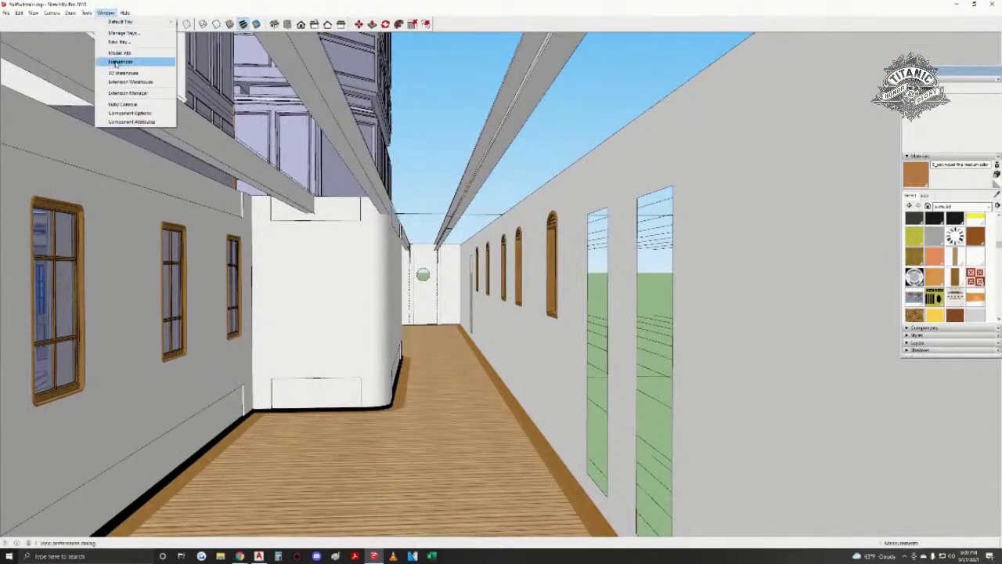
left_click(105, 12)
mouse_move(124, 12)
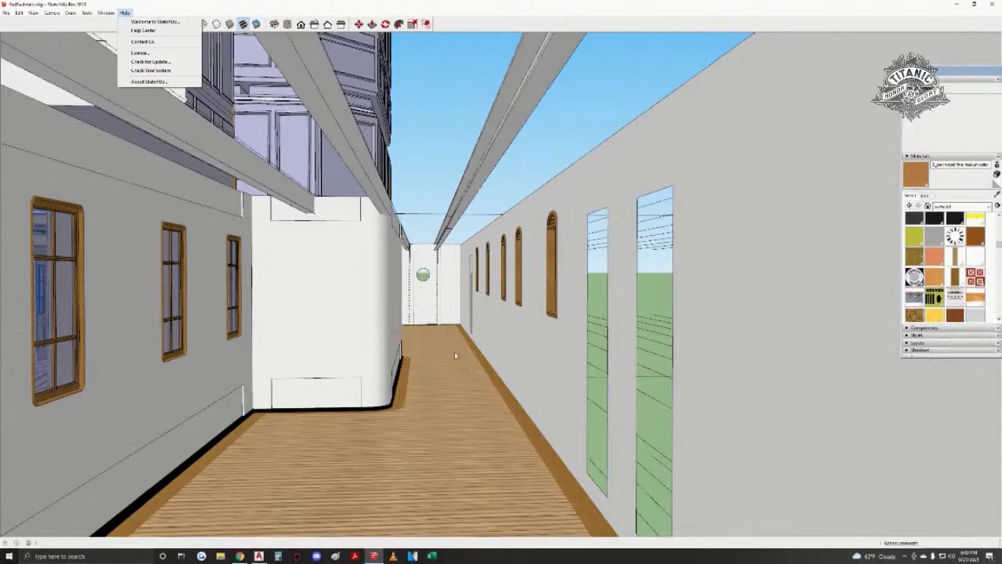
left_click(395, 339)
- Examine the promenade walkway with its benches, windows and overhead beams, through to the doorway of the panelled hall
middle_click_drag(464, 464, 430, 492)
left_click_drag(413, 442, 346, 347)
key("space")
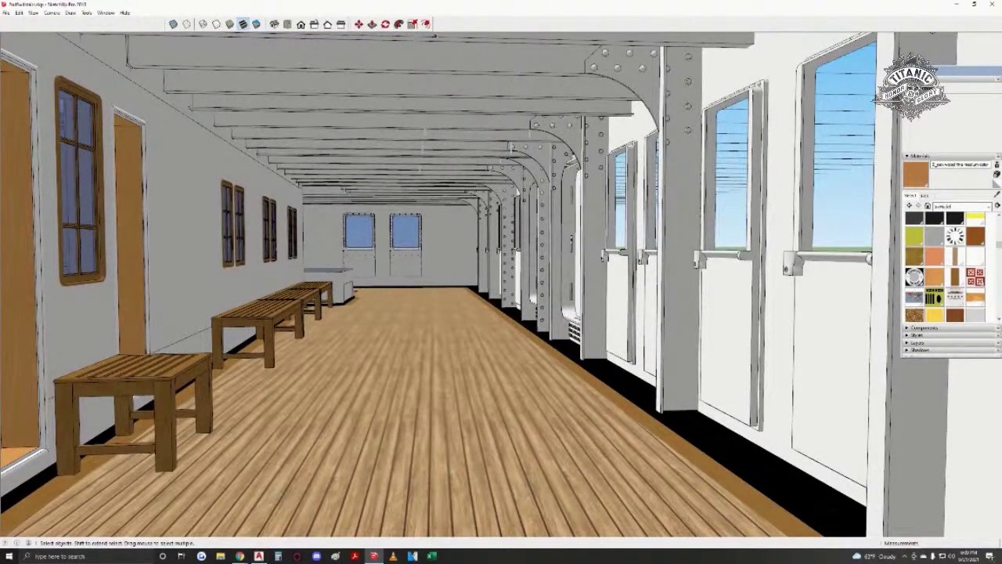
key("o")
left_click_drag(354, 301, 170, 74)
key("space")
middle_click_drag(438, 270, 407, 368)
scroll(470, 357, "up", 4)
scroll(384, 264, "up", 3)
middle_click_drag(384, 265, 485, 310)
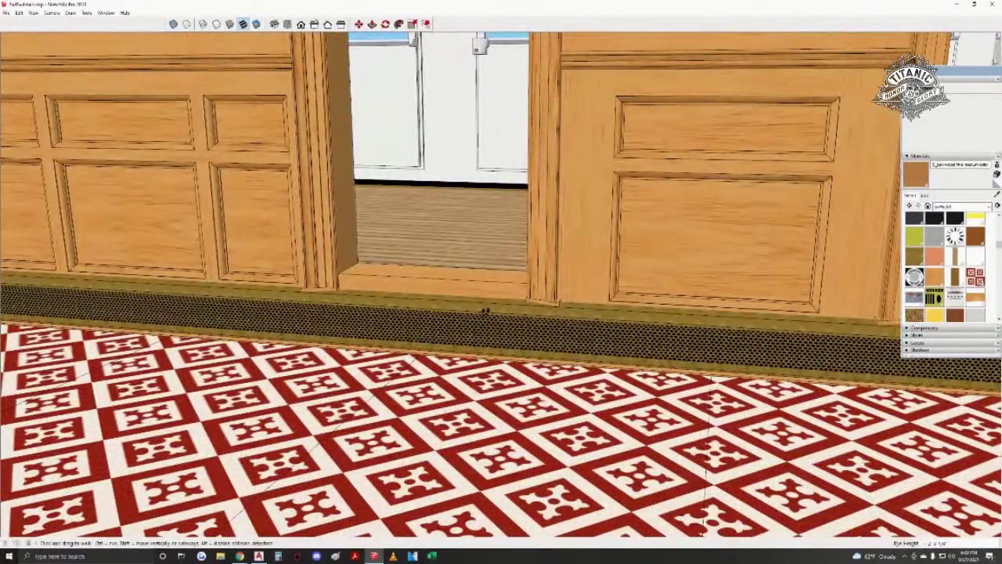
- Examine the panelled staircase hall and its end wall with two doors, from inside and from outside
left_click_drag(578, 342, 626, 338)
middle_click_drag(595, 338, 822, 341)
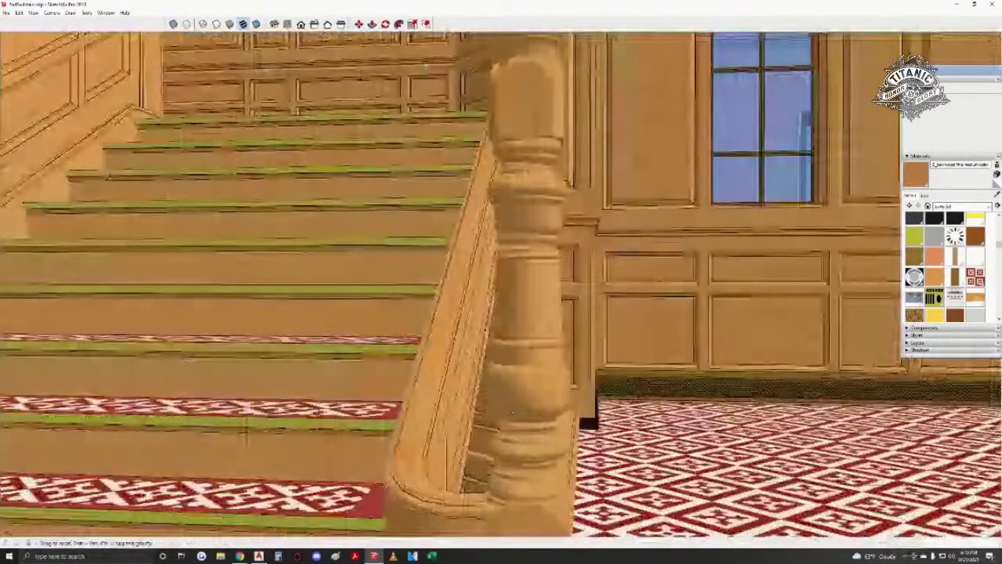
middle_click_drag(512, 413, 649, 422)
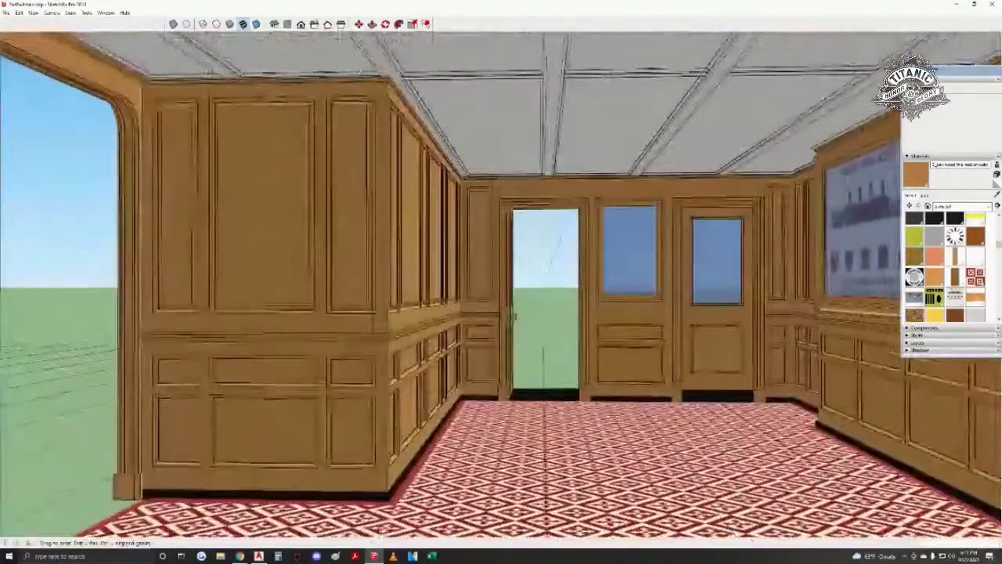
left_click_drag(463, 317, 465, 360)
middle_click_drag(465, 360, 562, 223)
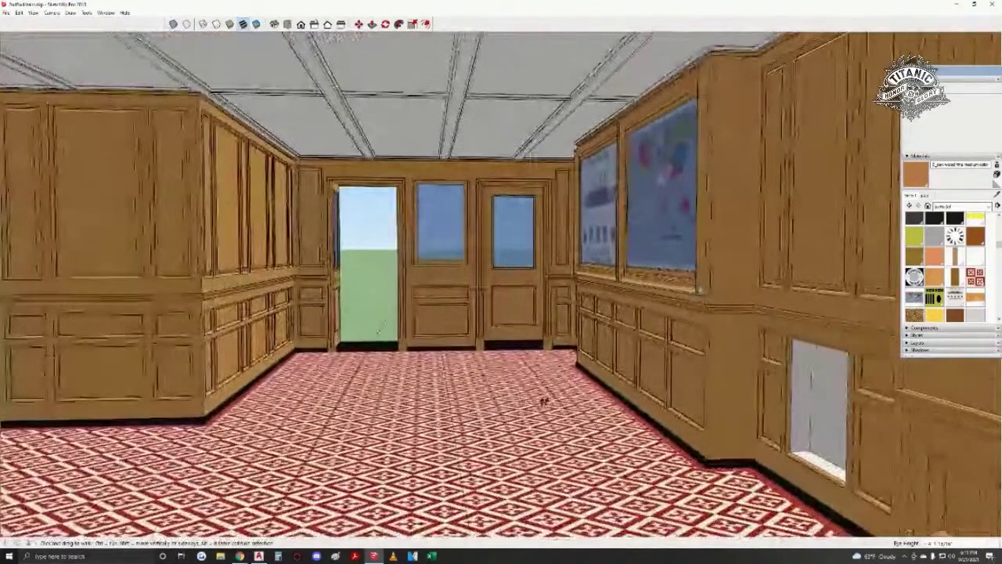
left_click_drag(544, 401, 544, 401)
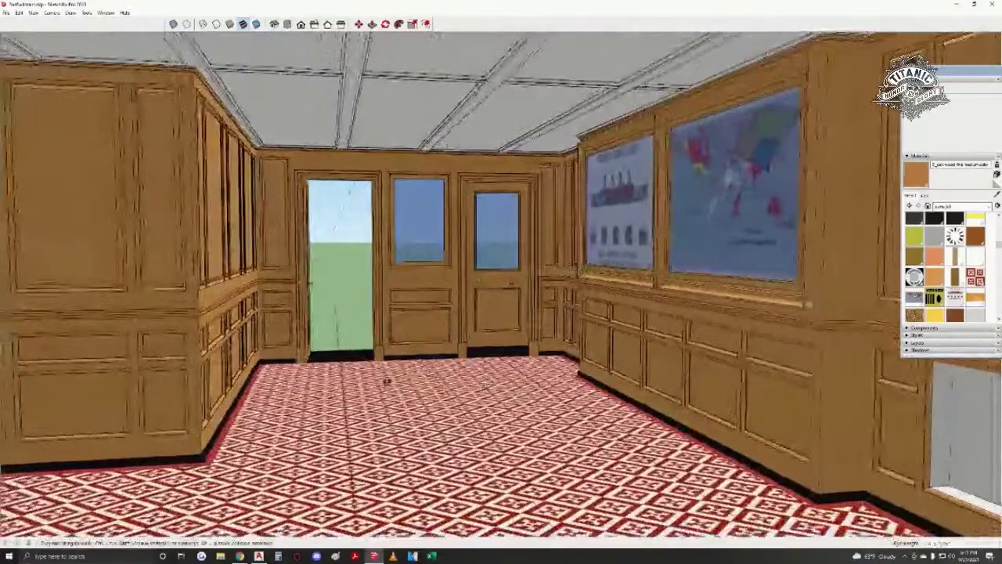
left_click_drag(386, 380, 526, 375)
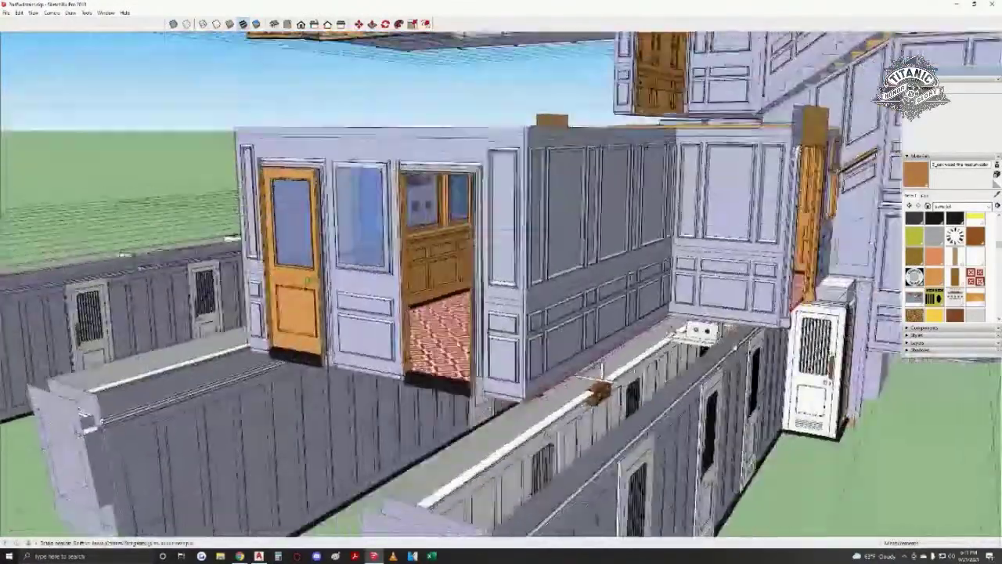
middle_click_drag(601, 369, 602, 427)
middle_click_drag(480, 380, 432, 264)
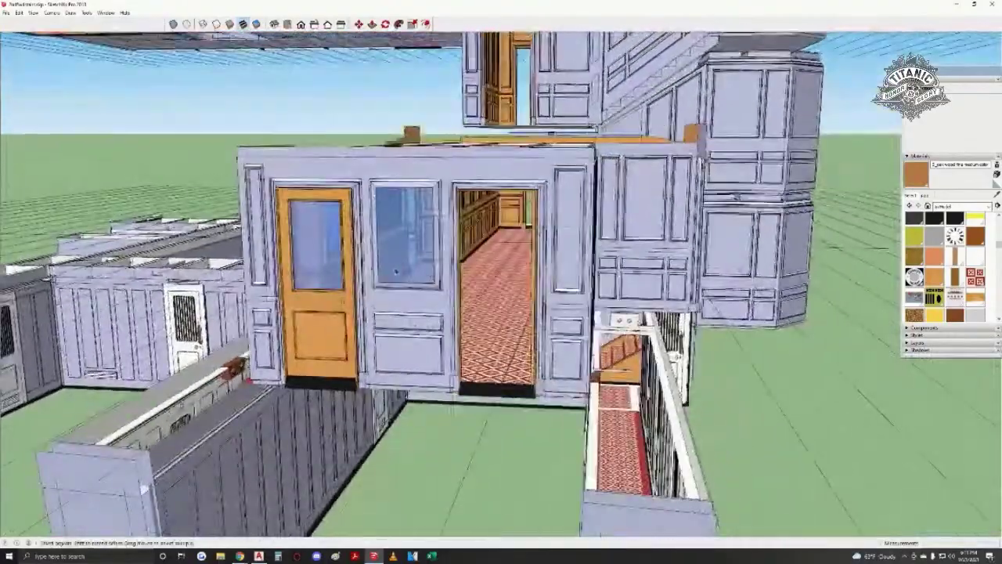
scroll(462, 274, "up", 5)
middle_click_drag(501, 290, 442, 407)
scroll(567, 391, "down", 5)
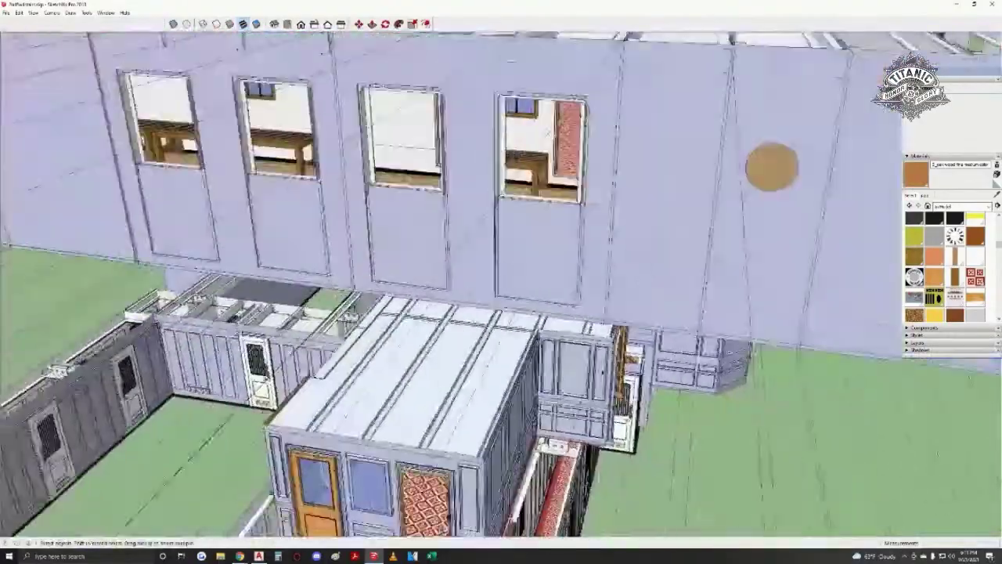
middle_click_drag(575, 392, 517, 312)
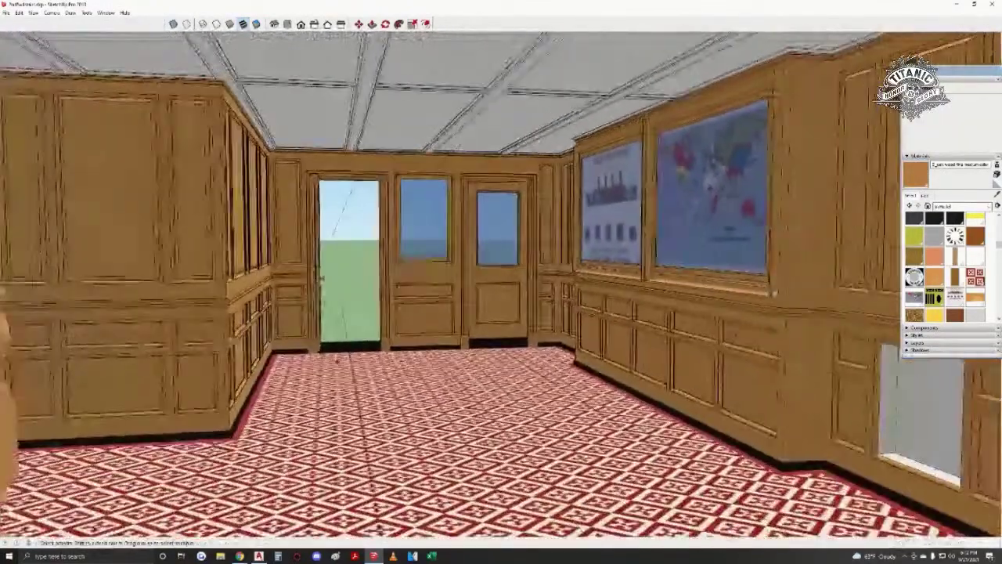
- Open the panelled hall's group for editing and delete both glazed doors in its end wall
middle_click_drag(320, 278, 316, 278)
double_click(317, 278)
left_click(316, 277)
left_click(503, 238, "shift")
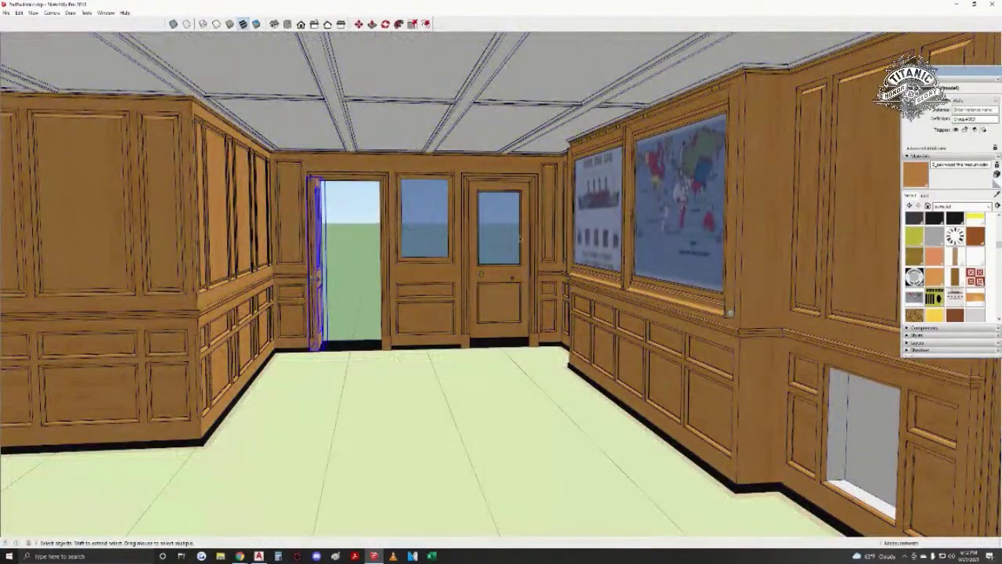
left_click(421, 291, "shift")
left_click(482, 256, "shift")
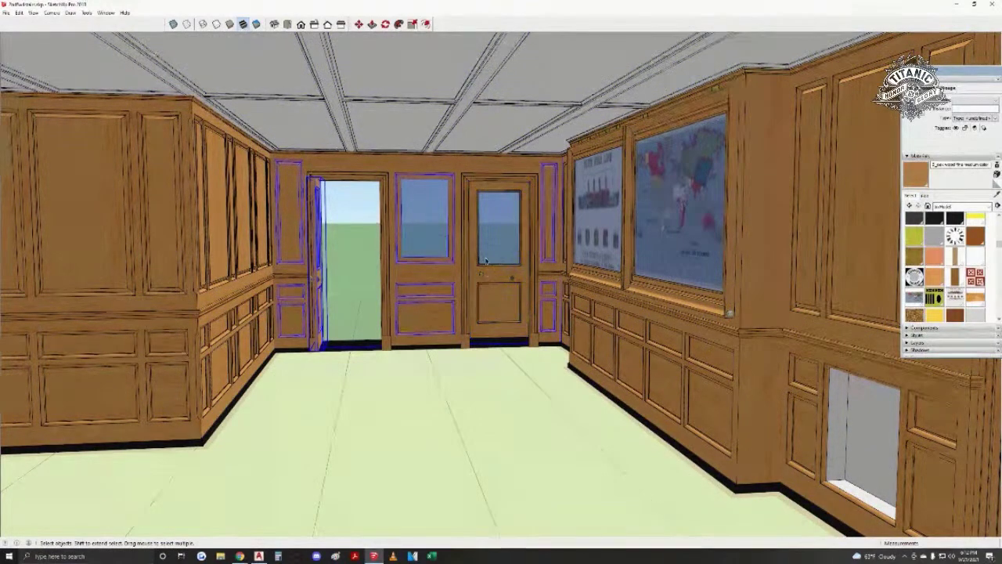
left_click(485, 260)
middle_click_drag(337, 306, 315, 305)
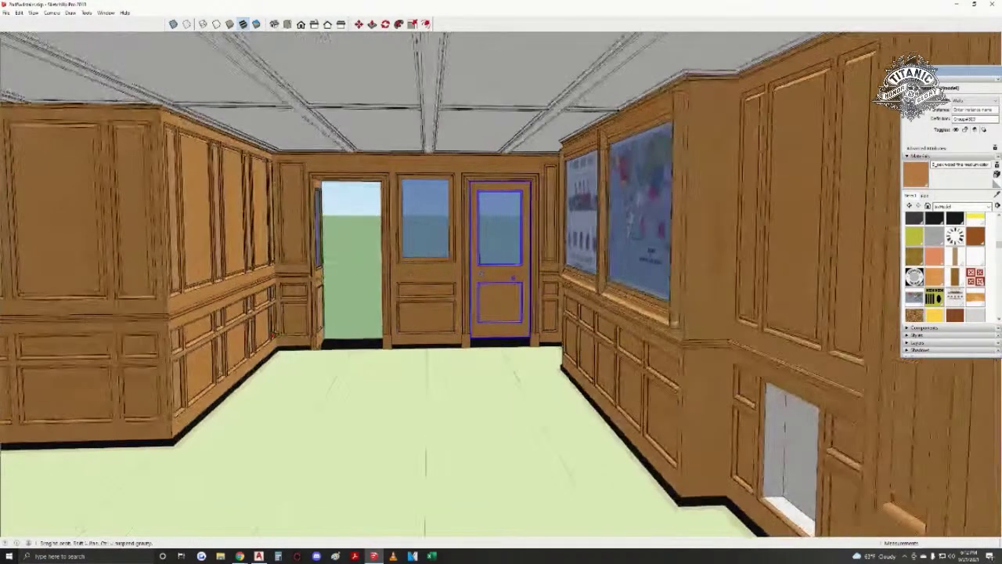
left_click(319, 290, "shift")
key("Delete")
- Delete the hall's panelled end wall with its central window, together with the two door frames
left_click(428, 300)
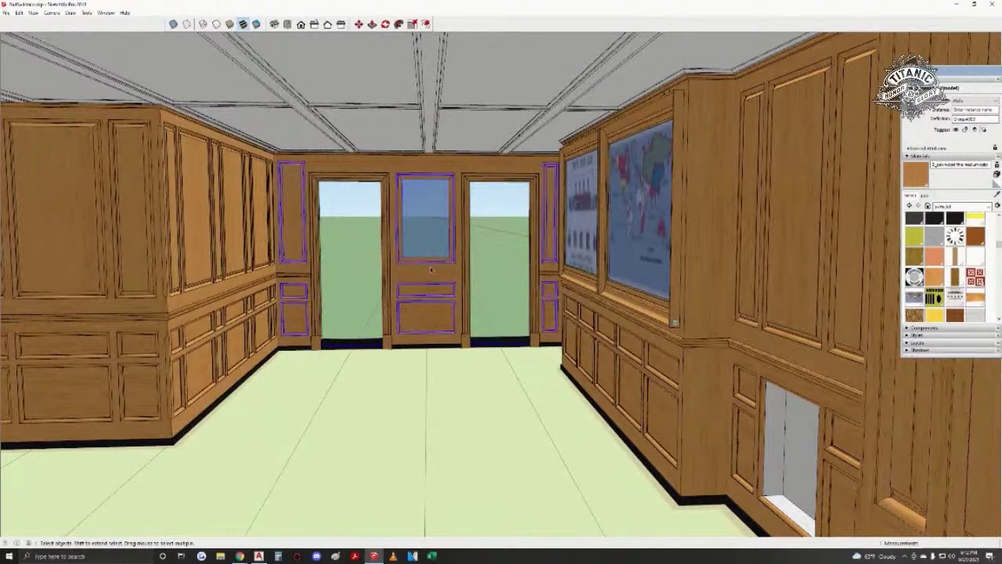
key("Delete")
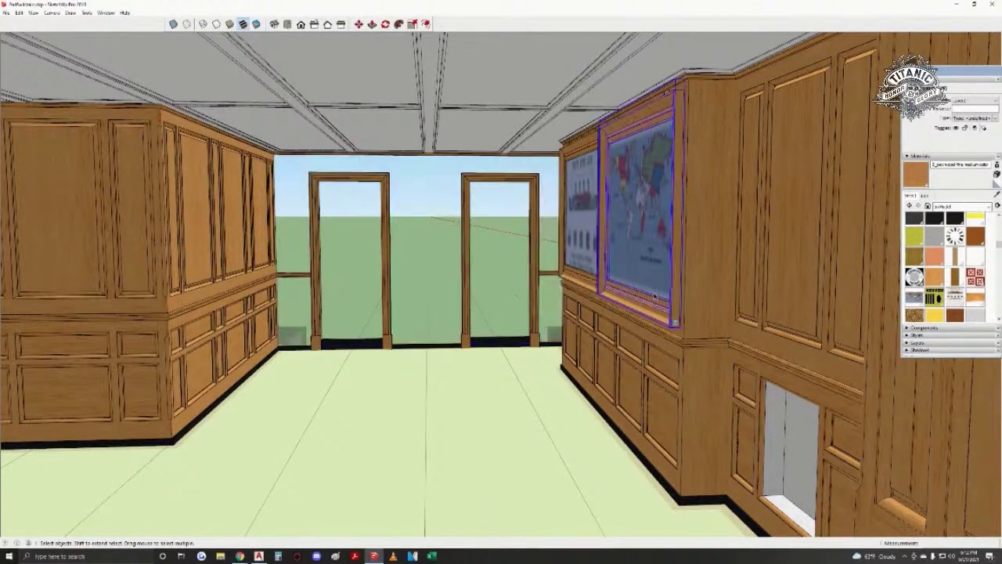
left_click(533, 219)
key("Delete")
left_click(386, 211)
key("Delete")
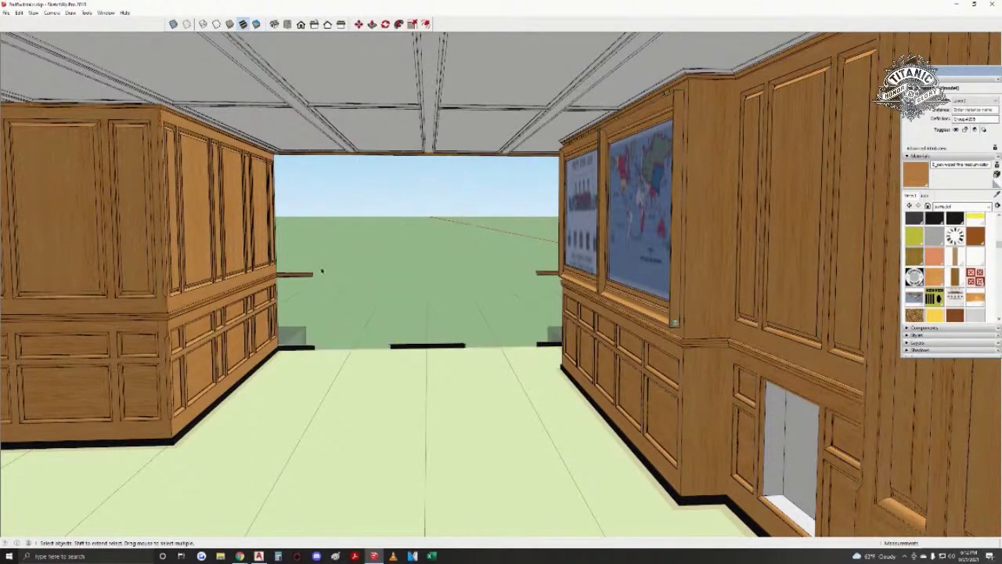
- Examine the leftover dado rails and skirting pieces around the hall's open end, from inside and outside
middle_click_drag(255, 300, 469, 301)
left_click(561, 299)
middle_click_drag(560, 299, 514, 303)
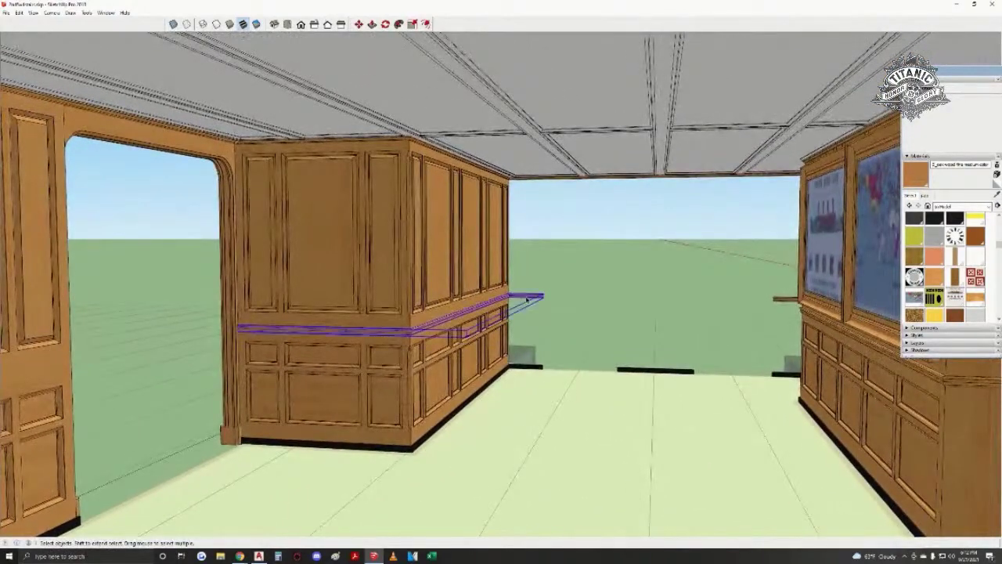
middle_click_drag(356, 355, 408, 342)
left_click_drag(408, 342, 429, 413)
key("space")
middle_click_drag(428, 413, 731, 423)
middle_click_drag(640, 419, 544, 320)
middle_click_drag(167, 429, 610, 378)
key("space")
scroll(329, 331, "up", 3)
scroll(313, 313, "down", 1)
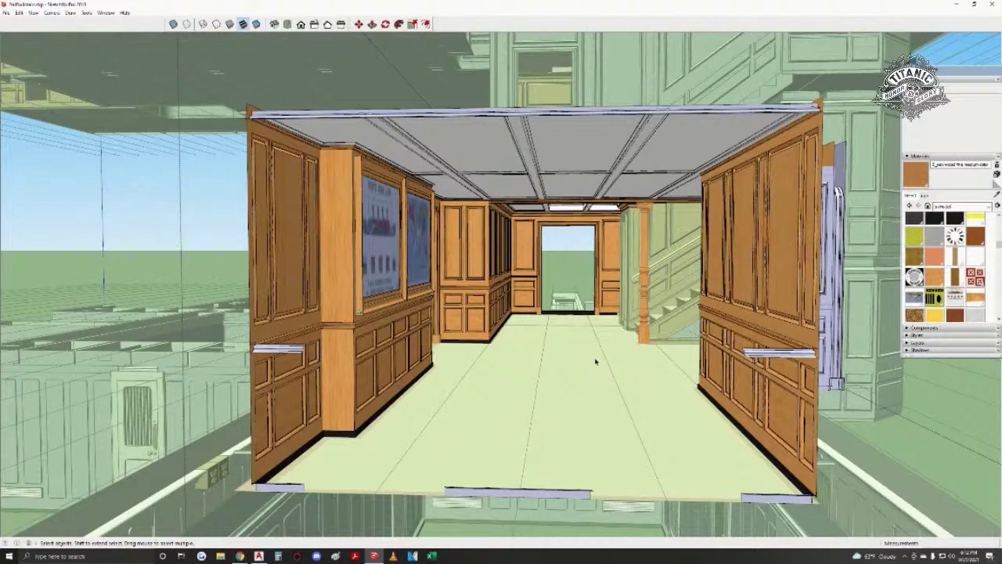
- Check the extents of the poster wall's dado rail, the base trim at the open end and the poster frames
middle_click_drag(524, 382, 332, 382)
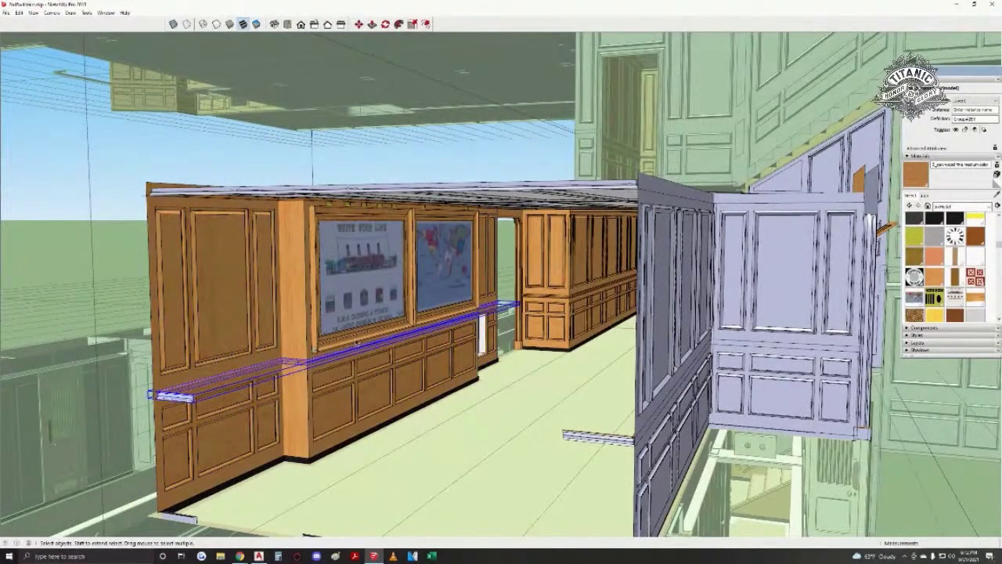
scroll(377, 301, "up", 2)
middle_click_drag(368, 309, 375, 280)
scroll(380, 288, "down", 2)
left_click(386, 456)
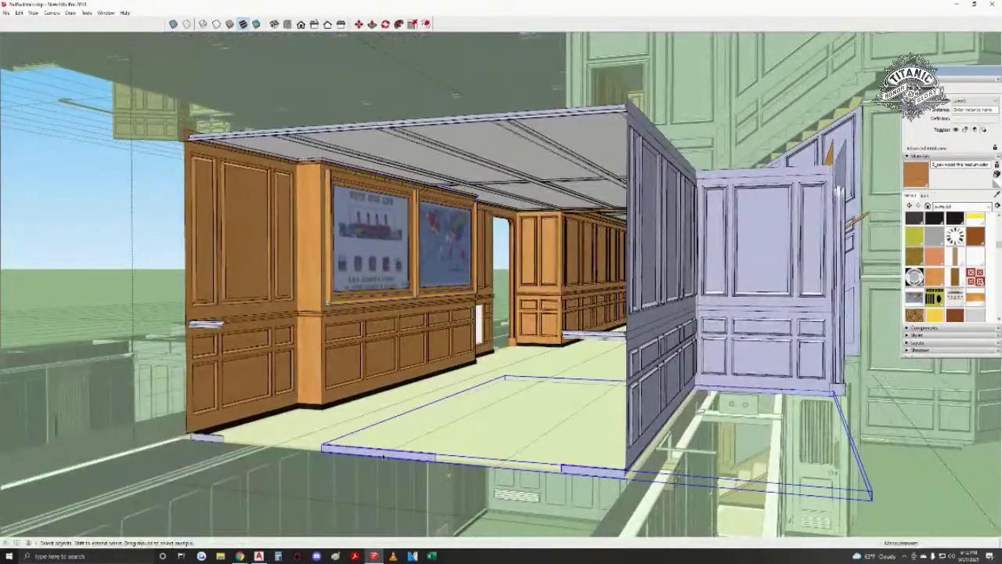
middle_click_drag(381, 455, 500, 316)
left_click(428, 304)
mouse_move(422, 339)
middle_mouse_down()
mouse_move(509, 336)
mouse_move(407, 356)
mouse_move(447, 364)
mouse_move(506, 358)
mouse_move(413, 329)
middle_mouse_up()
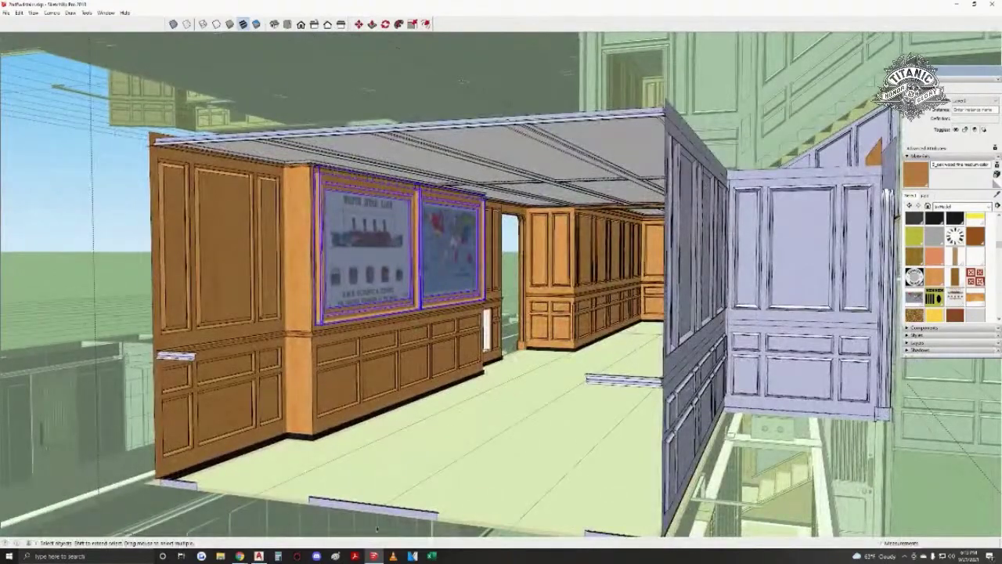
- Switch to AutoCAD to look over the Titanic deck plans, and return to the SketchUp model
left_click(259, 555)
scroll(501, 297, "down", 10)
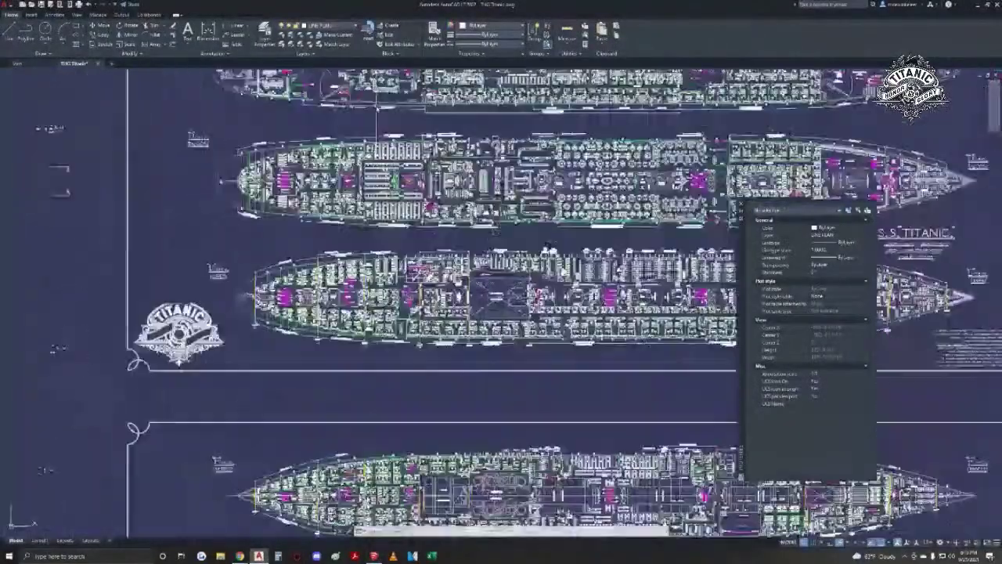
middle_click_drag(462, 394, 476, 369)
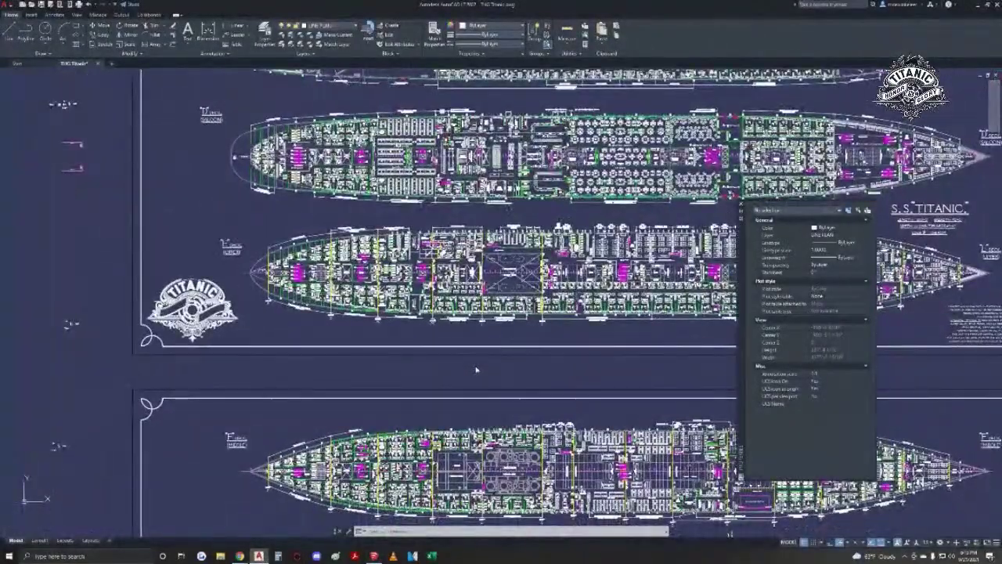
scroll(476, 370, "down", 2)
scroll(392, 313, "up", 2)
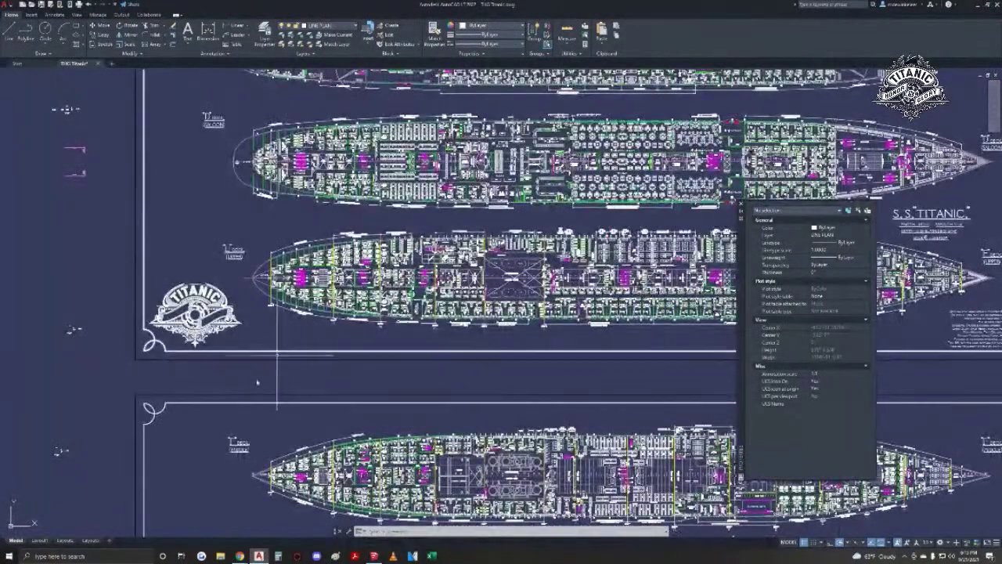
left_click(375, 556)
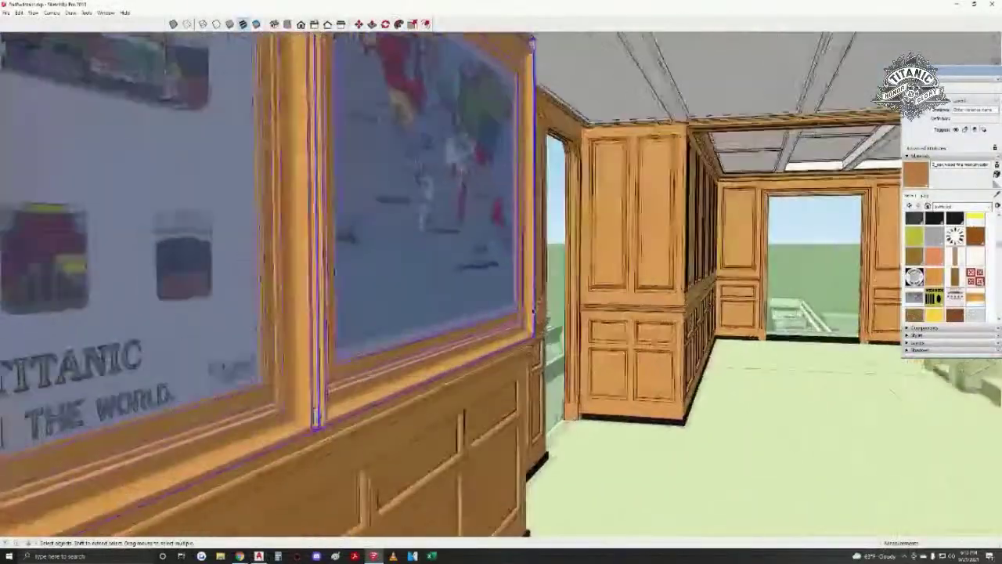
- Select the hall's round-cornered doorway frame and move it out onto the open floor facing the removed end wall
mouse_move(533, 311)
middle_mouse_down()
mouse_move(493, 305)
mouse_move(538, 343)
middle_mouse_up()
left_click(551, 185)
scroll(515, 183, "up", 5)
middle_click_drag(515, 183, 616, 221)
scroll(615, 222, "down", 5)
mouse_move(234, 297)
middle_mouse_down()
mouse_move(335, 318)
mouse_move(426, 358)
mouse_move(568, 452)
middle_mouse_up()
scroll(379, 324, "up", 3)
left_click(522, 475)
left_click(514, 479)
middle_click_drag(451, 395, 537, 510)
key("m")
left_click(536, 508)
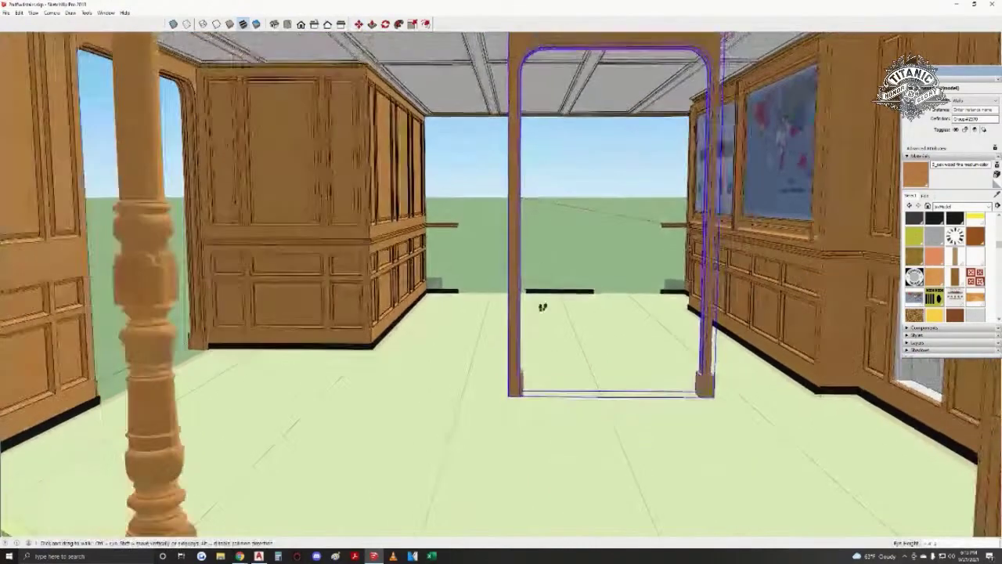
left_click_drag(543, 307, 544, 346)
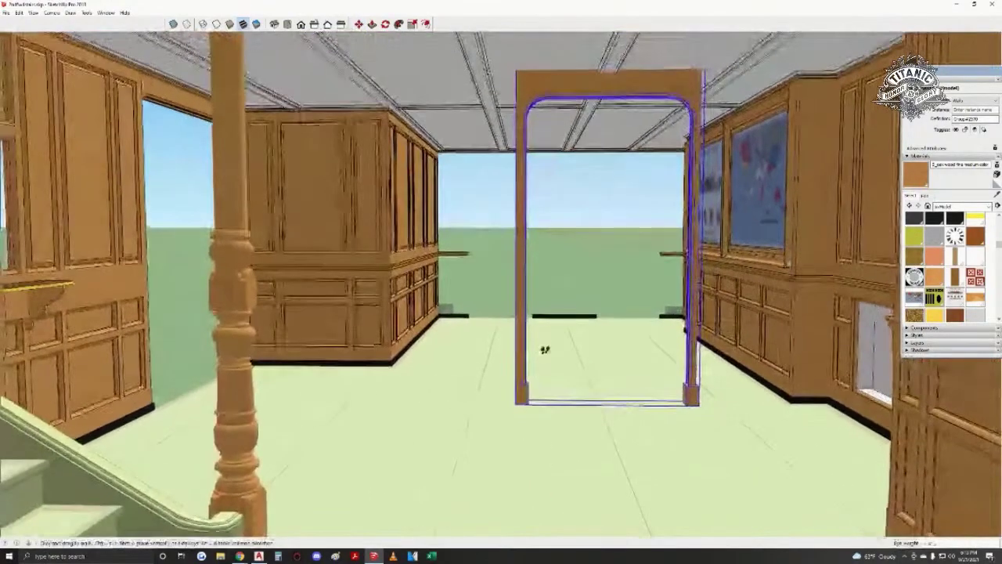
- Move the round-cornered doorway frame sideways across the hall floor towards the panelled block
middle_click_drag(543, 346, 517, 383, "shift")
scroll(563, 457, "up", 3)
key("space")
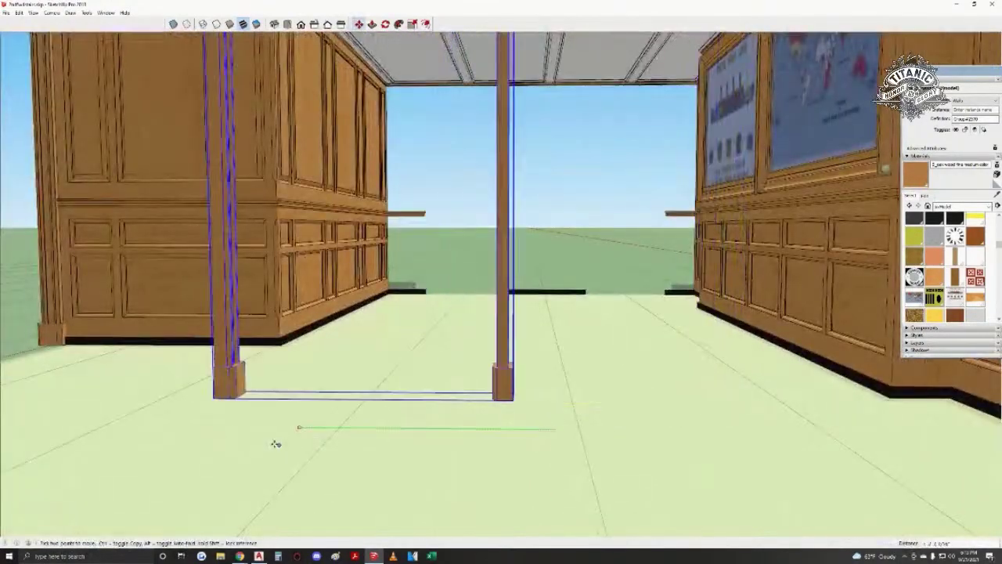
- Examine the doorway frame's position relative to the panelled block and the hall's open end
middle_click_drag(168, 415, 136, 416)
key("w")
left_click_drag(353, 398, 389, 362)
left_click_drag(383, 402, 486, 401)
key("space")
middle_click_drag(498, 146, 523, 317)
key("w")
left_click_drag(469, 419, 341, 311)
left_click_drag(669, 326, 629, 295)
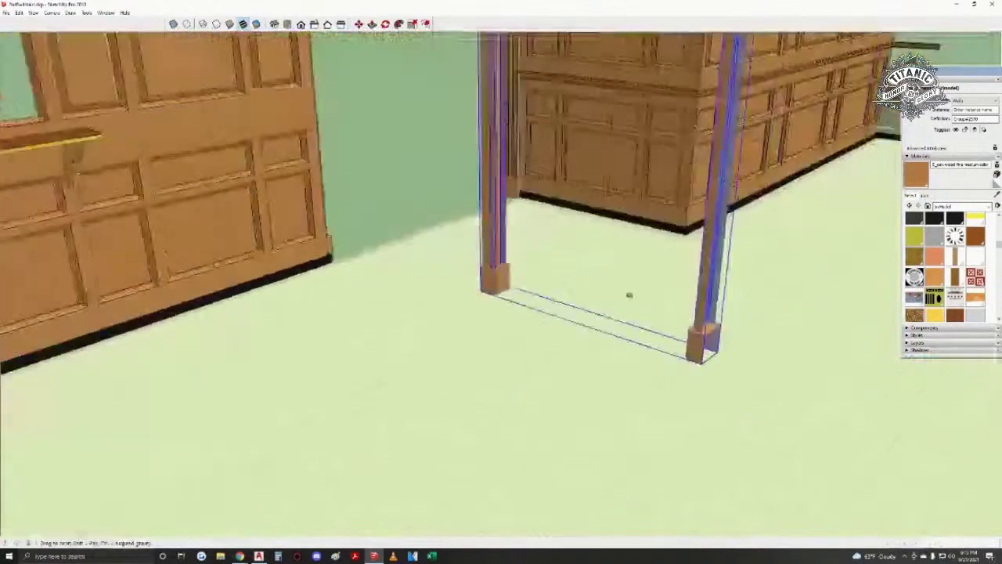
middle_click_drag(475, 351, 537, 275)
scroll(532, 258, "down", 3)
middle_click_drag(470, 313, 501, 341)
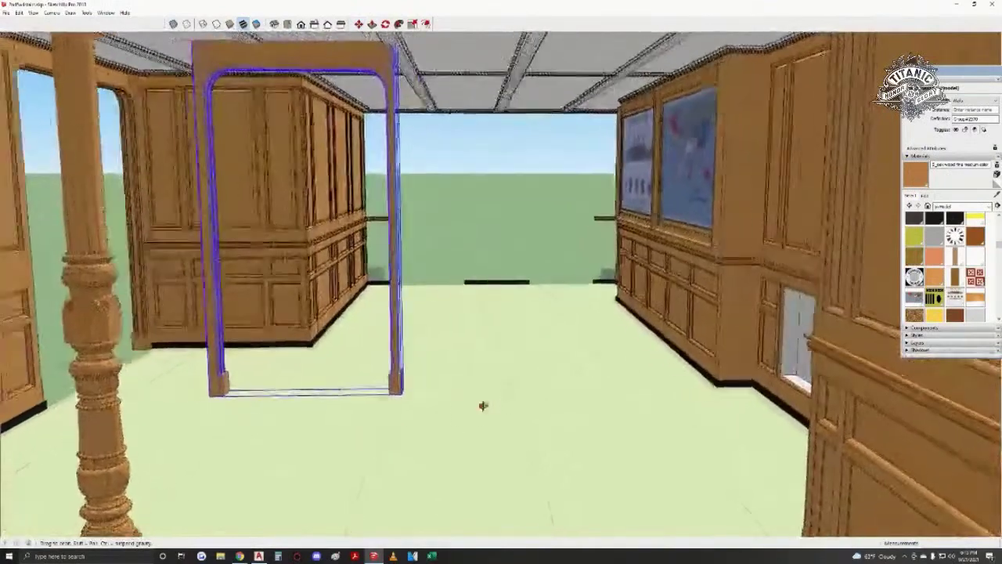
- Move the doorway frame along the hall until it stands level with the end face of the panelled block
middle_click_drag(483, 406, 435, 398)
key("m")
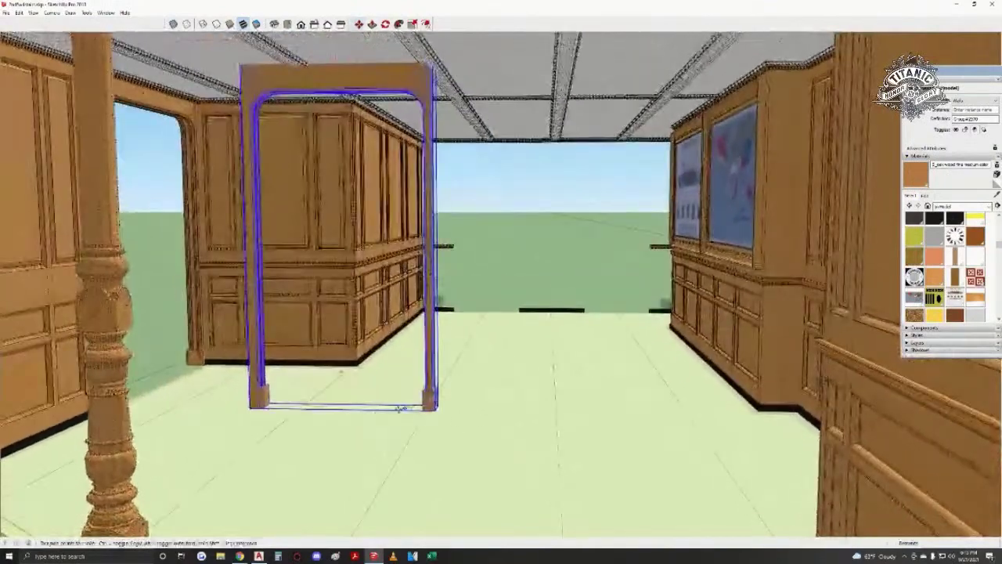
scroll(270, 425, "up", 2)
scroll(373, 409, "down", 1)
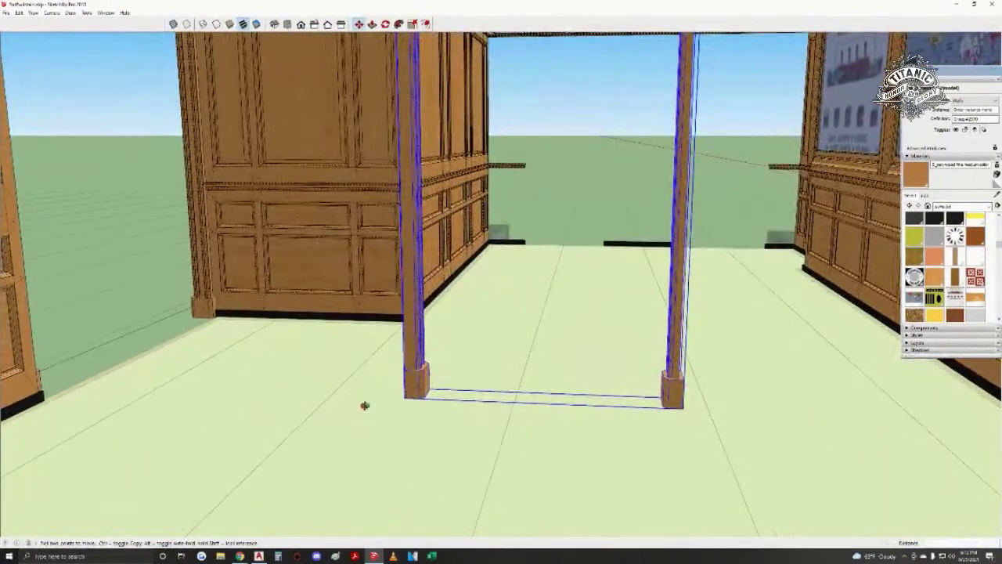
middle_click_drag(364, 405, 713, 431)
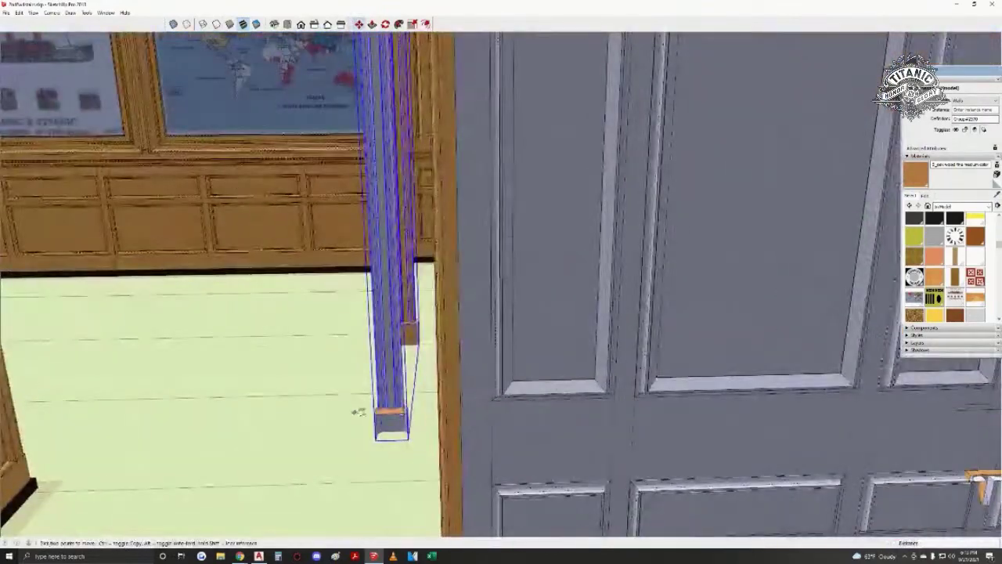
scroll(359, 412, "down", 8)
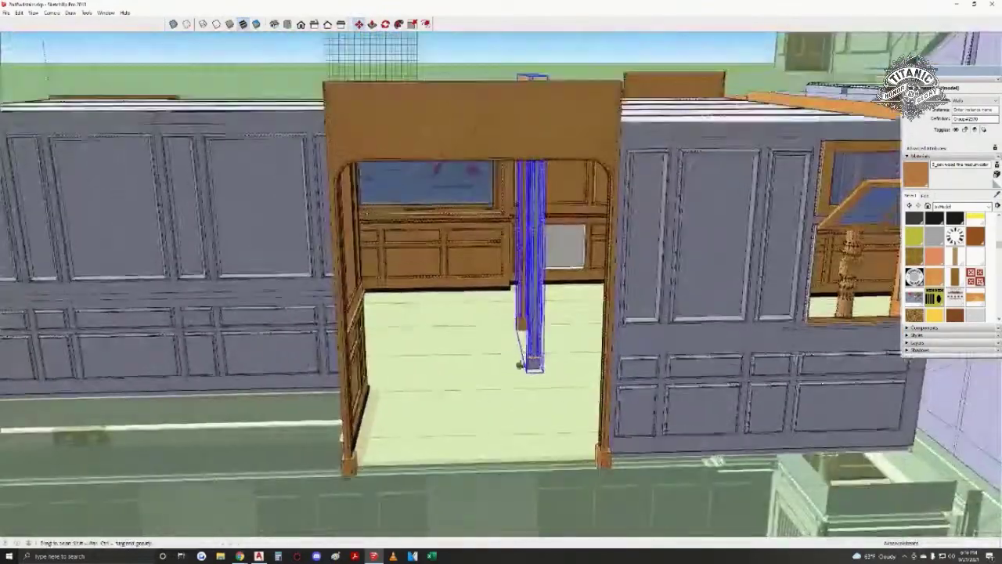
scroll(509, 423, "down", 3)
scroll(524, 381, "up", 6)
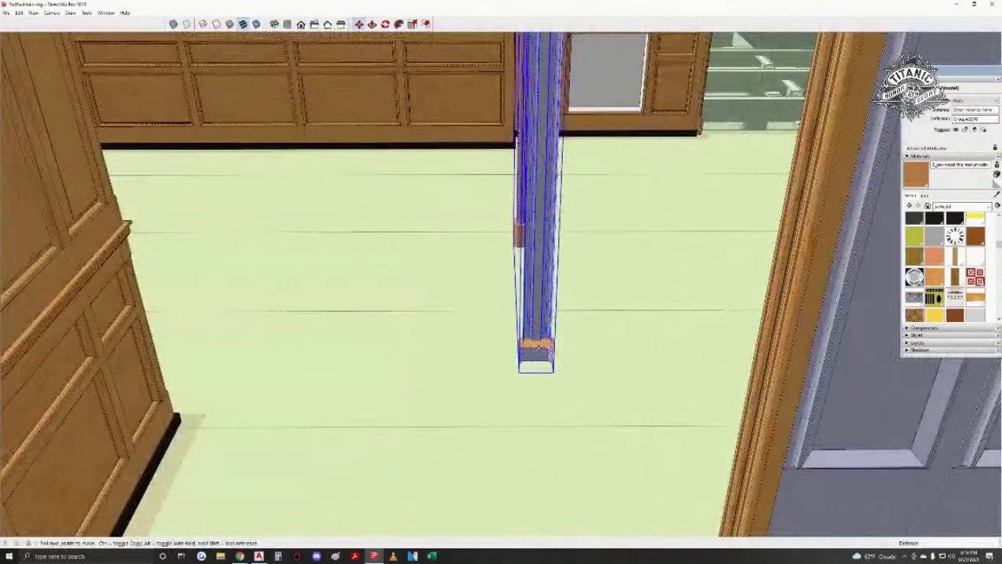
scroll(538, 348, "down", 5)
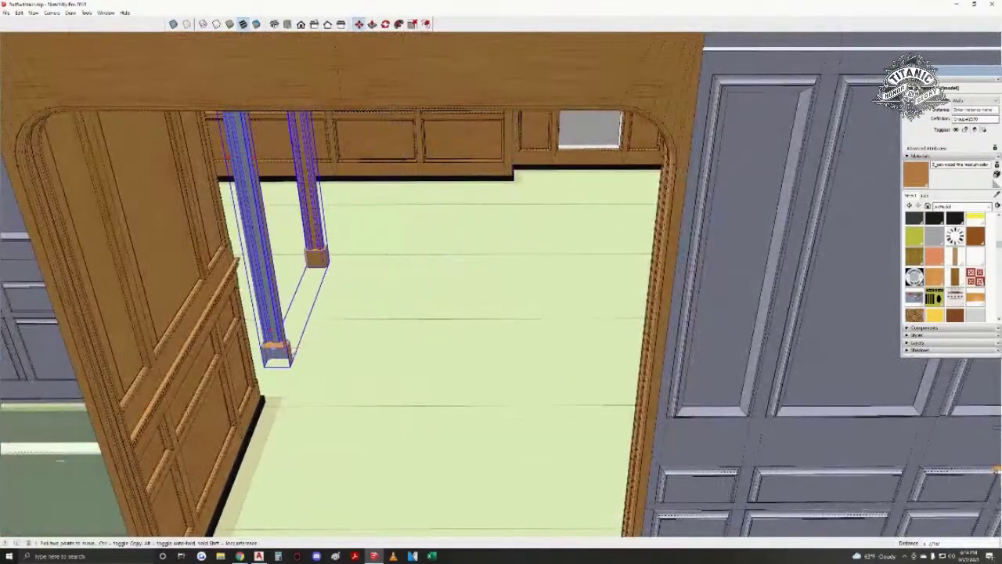
scroll(331, 267, "up", 4)
middle_click_drag(458, 357, 466, 328)
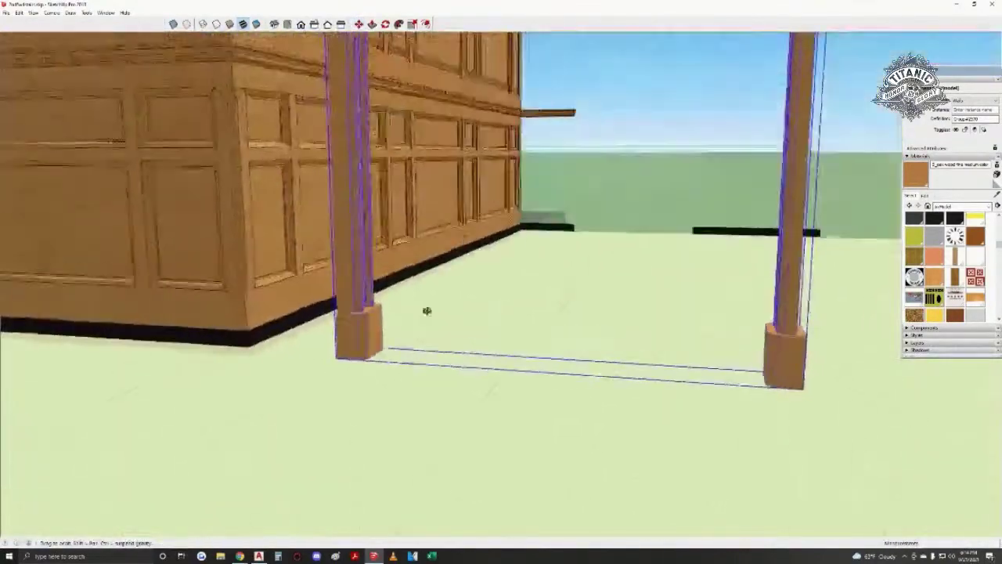
- Check the doorway frame's head against the ceiling beams and its plinth beside the panelled block's corner
key("space")
middle_click_drag(468, 428, 516, 227)
scroll(407, 106, "up", 4)
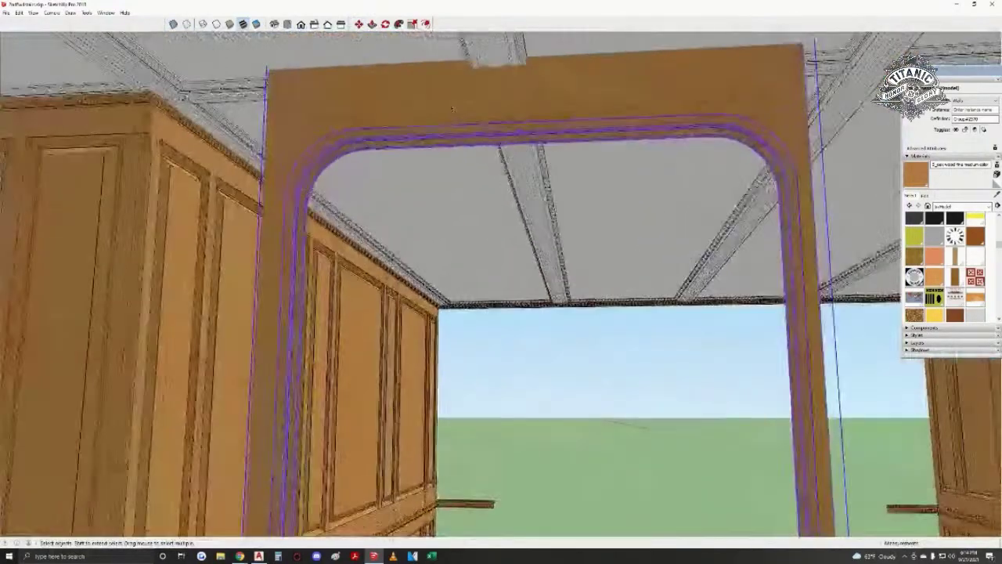
middle_click_drag(450, 94, 461, 135)
left_click_drag(519, 231, 656, 196)
left_click_drag(339, 157, 447, 181)
key("space")
middle_click_drag(611, 254, 760, 255)
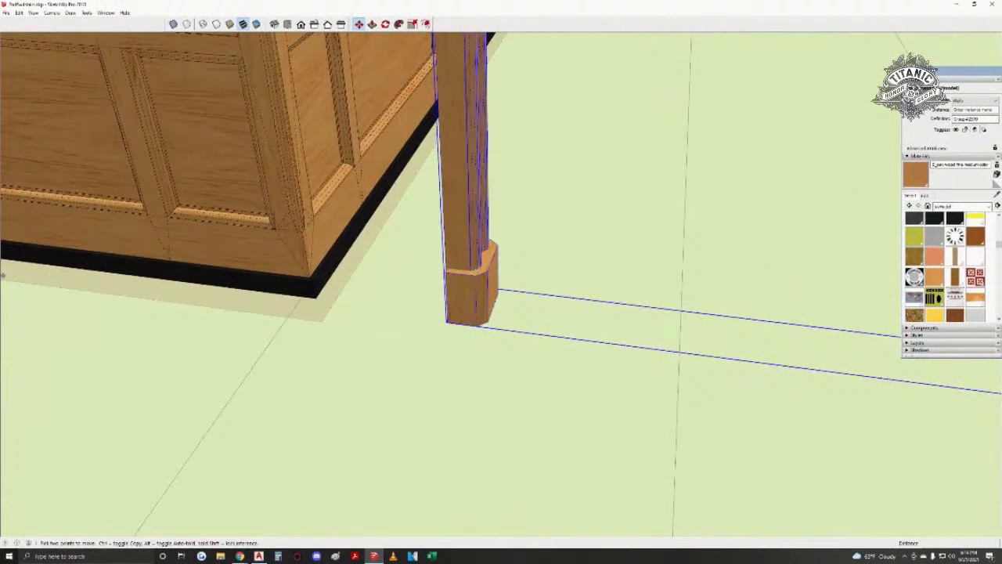
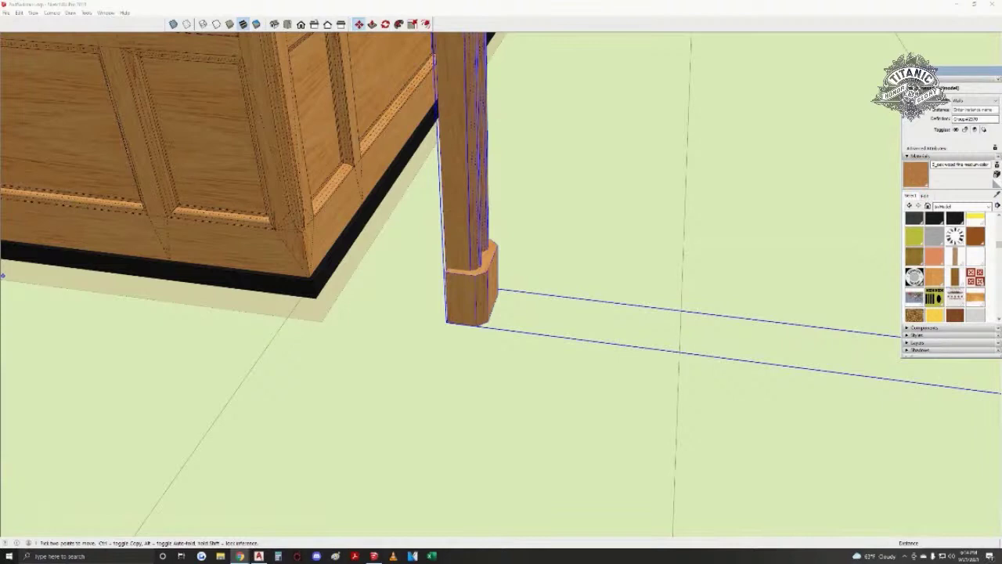
- Move the doorway frame by its plinth up against the skirting corner of the panelled block
key("space")
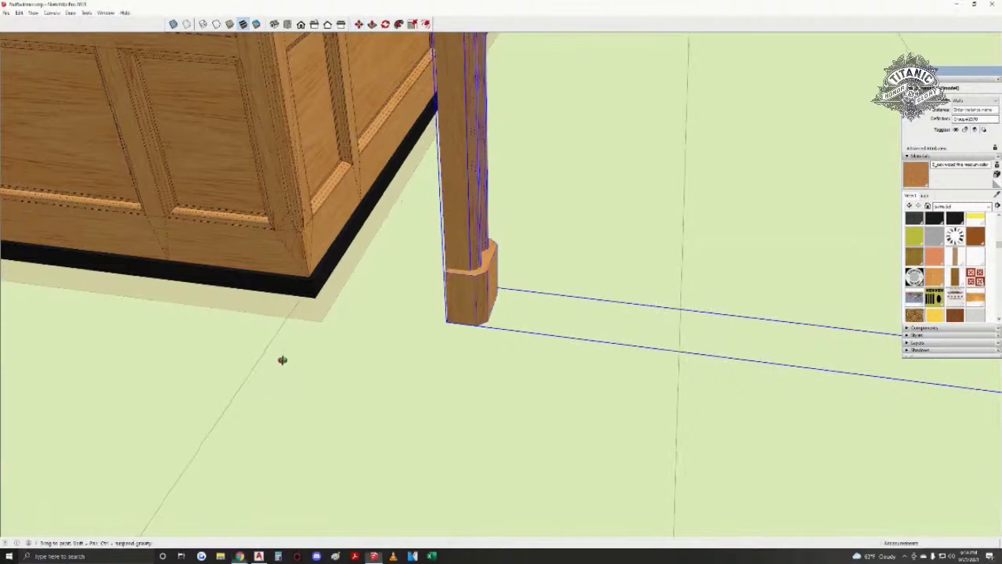
middle_click_drag(246, 389, 331, 364)
double_click(319, 402)
middle_click_drag(310, 396, 274, 386)
left_click(337, 349)
key("m")
left_click(321, 367)
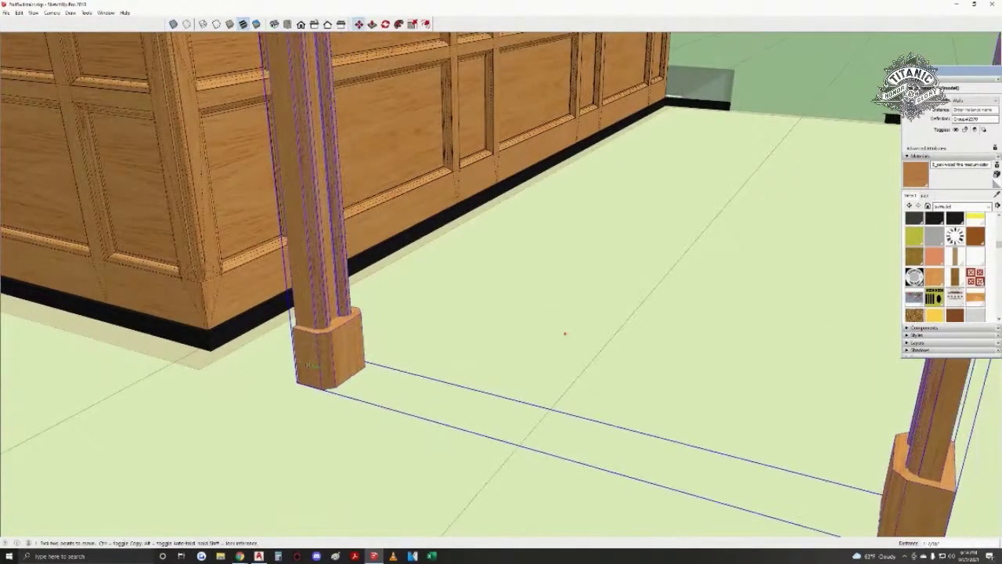
left_click(224, 340)
scroll(224, 340, "up", 3)
middle_click_drag(223, 340, 401, 381)
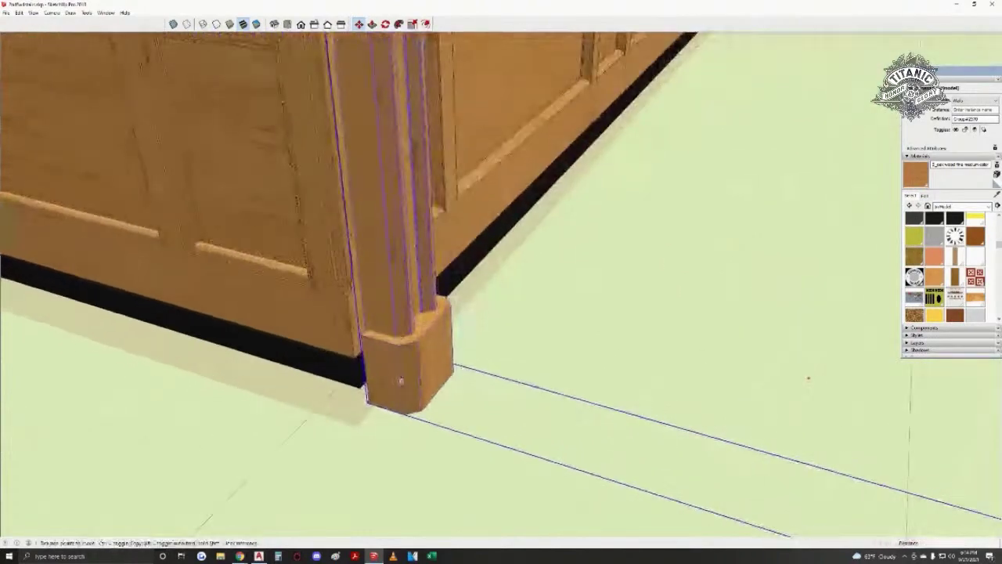
scroll(403, 338, "up", 2)
left_click(373, 312)
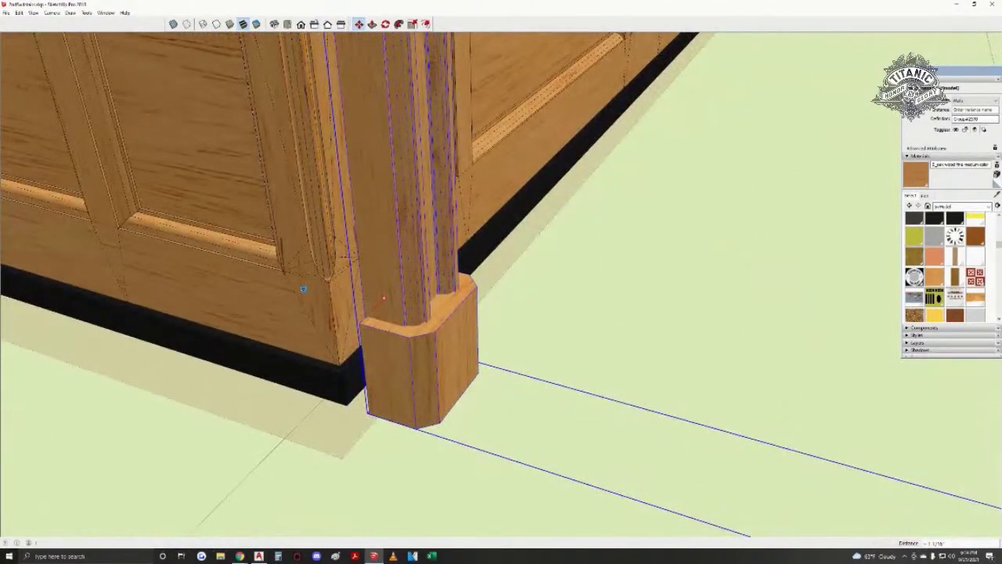
- Review how the doorway frame meets the panelled block and the opposite poster wall from within the hall
middle_click_drag(303, 289, 336, 188)
key("w")
left_click_drag(369, 287, 436, 454)
middle_click_drag(436, 454, 492, 436)
key("space")
middle_click_drag(403, 278, 565, 303, "shift")
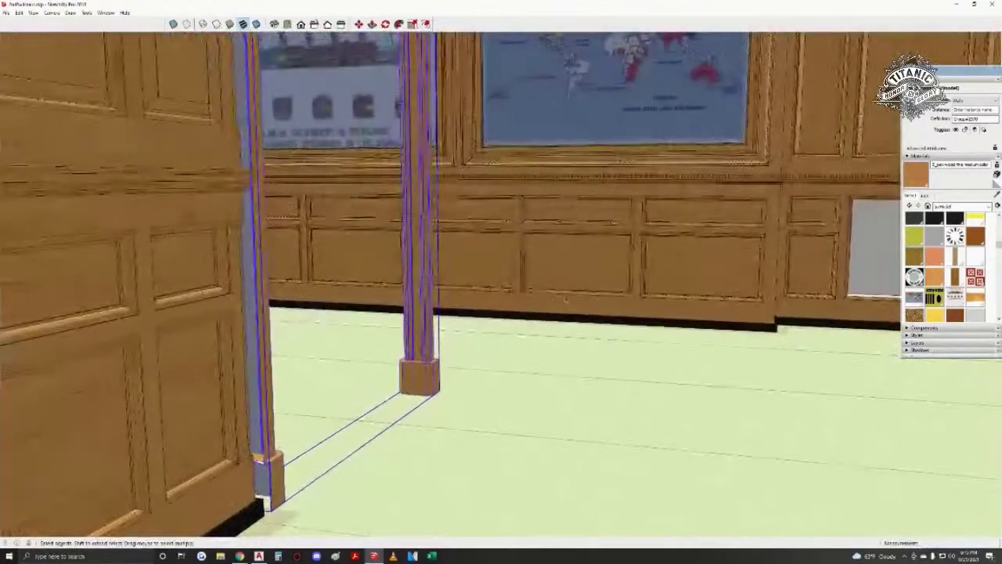
- Move the selected poster wall section with its lower panelling out of the hall, past the open end
middle_click_drag(505, 108, 327, 241)
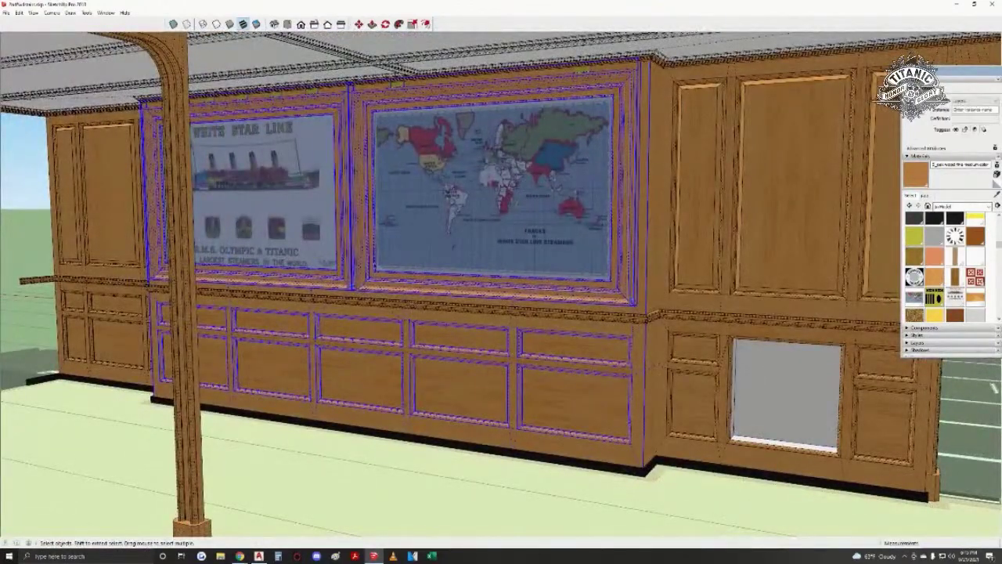
left_click(450, 192)
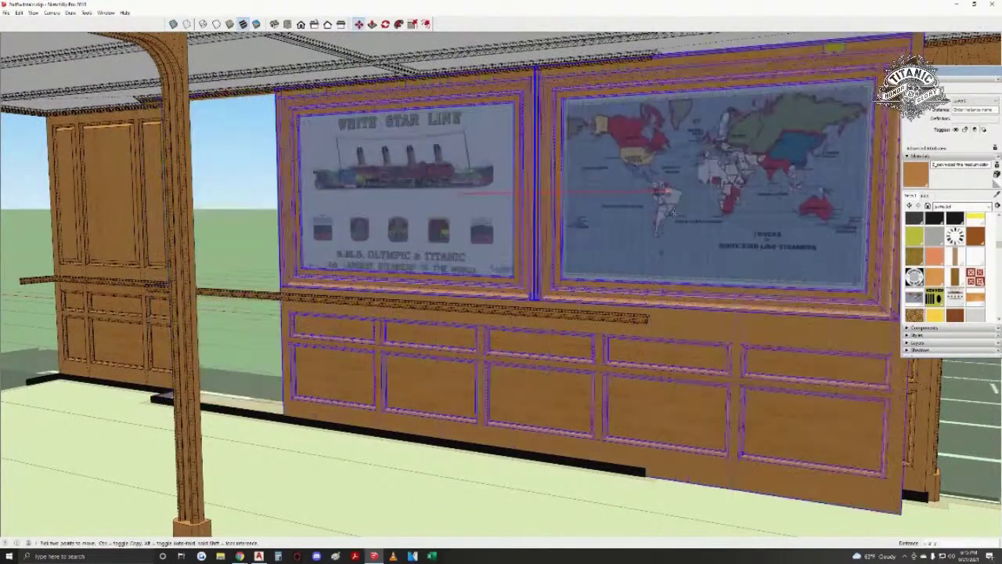
scroll(530, 297, "up", 4)
middle_click_drag(78, 180, 814, 270, "shift")
middle_click_drag(210, 221, 653, 332, "shift")
left_click(327, 241)
left_click(327, 238)
key("space")
- Try to move the doorway frame a long distance sideways from its post, with the exterior walls as reference
scroll(653, 313, "up", 8)
middle_click_drag(608, 259, 653, 387)
middle_click_drag(510, 356, 324, 358)
left_click(407, 368)
middle_click_drag(407, 368, 830, 326)
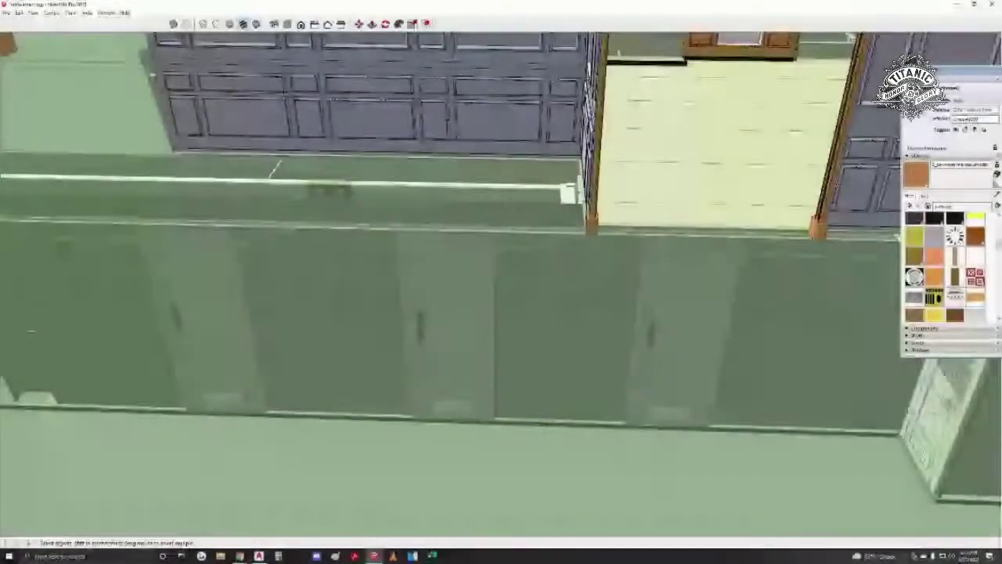
middle_click_drag(656, 213, 449, 273, "shift")
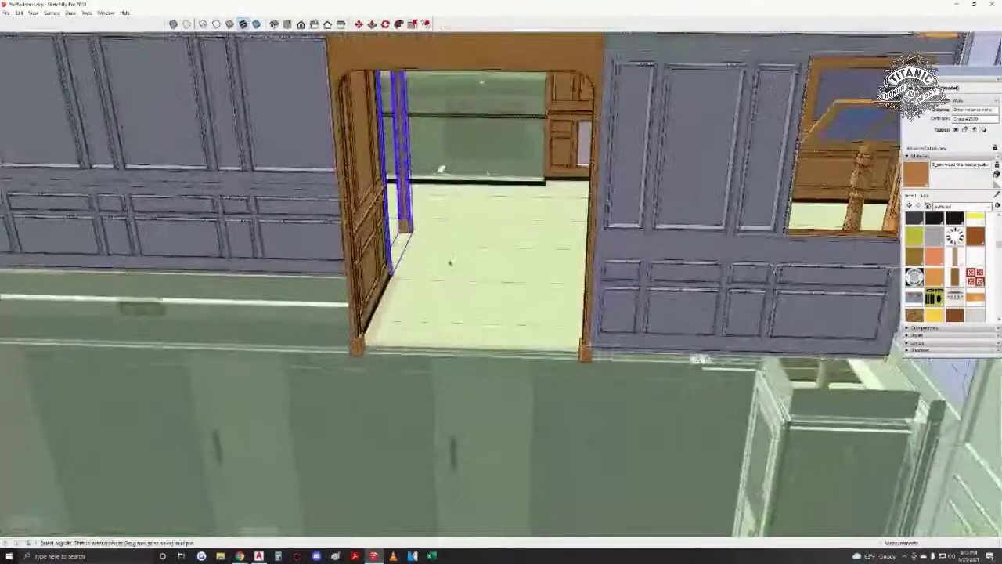
scroll(449, 273, "up", 7)
key("m")
left_click(324, 372)
scroll(415, 222, "down", 10)
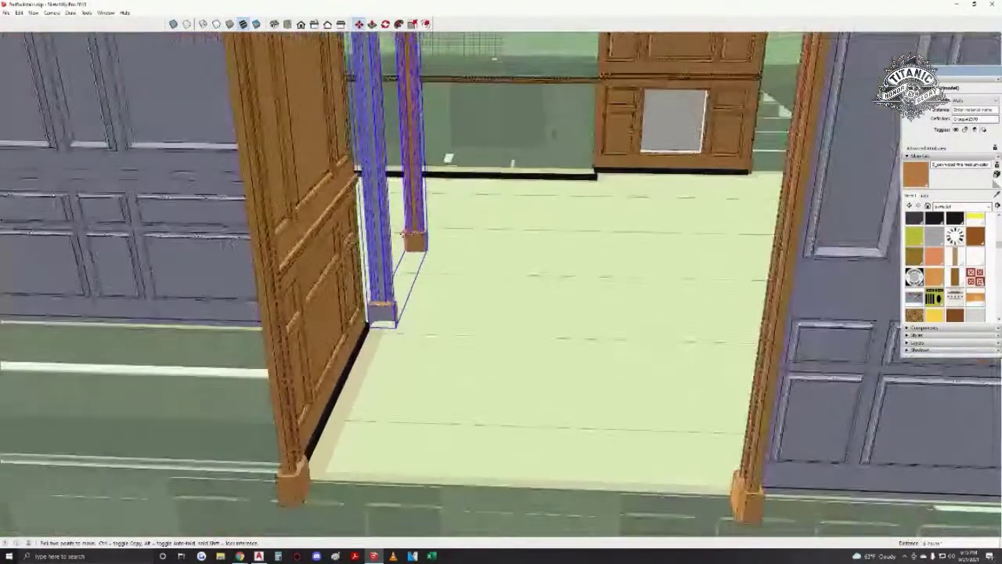
middle_click_drag(391, 223, 258, 282)
scroll(301, 289, "down", 2)
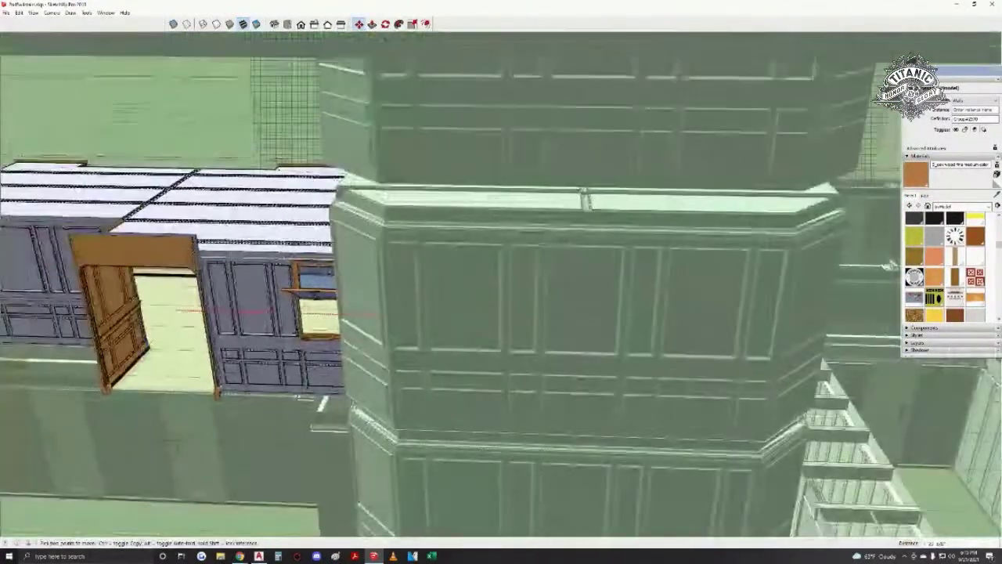
scroll(585, 223, "up", 4)
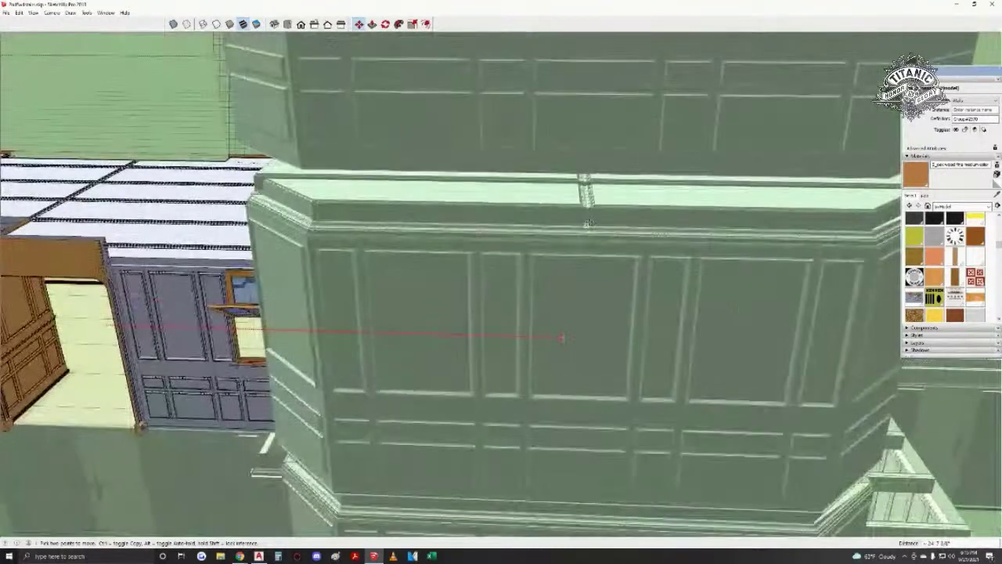
scroll(585, 223, "down", 3)
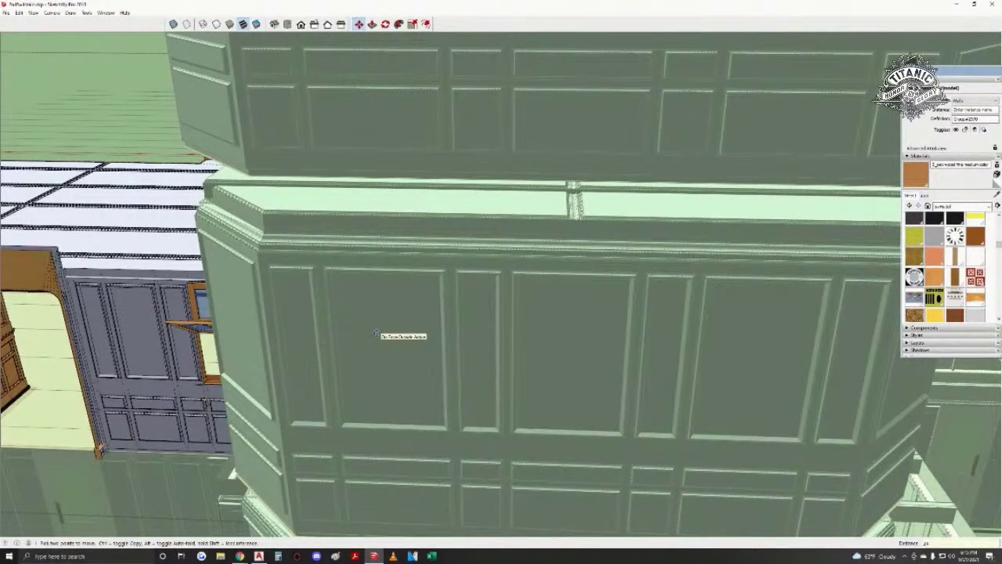
- Close the gap between the doorway frame's plinth and the panelled block by shifting the frame against the skirting
middle_click_drag(34, 390, 384, 254, "shift")
scroll(305, 322, "up", 6)
scroll(385, 255, "up", 3)
middle_click_drag(579, 313, 352, 376)
middle_click_drag(655, 405, 558, 300)
scroll(521, 393, "up", 3)
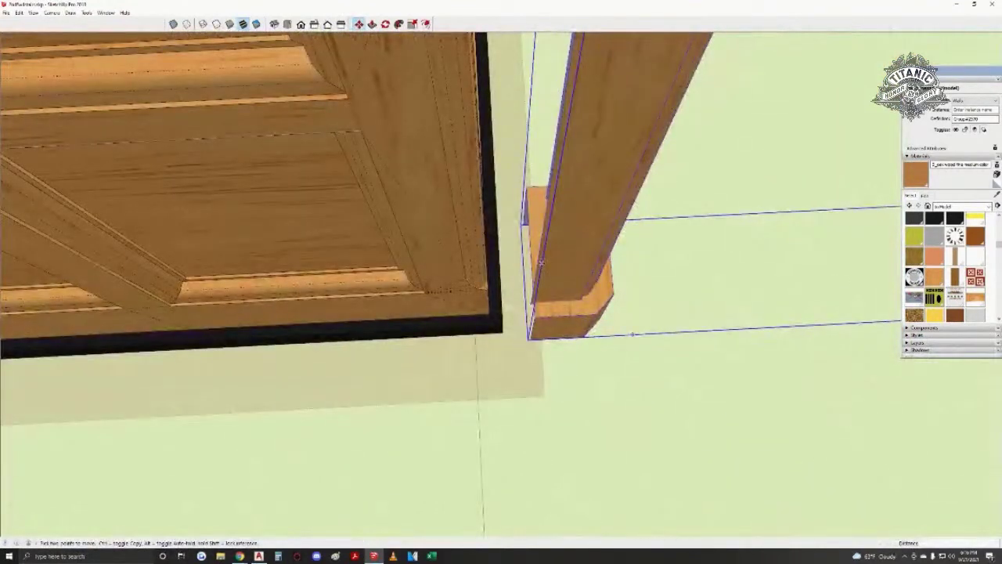
mouse_move(539, 261)
middle_mouse_down()
mouse_move(204, 378)
mouse_move(235, 431)
mouse_move(304, 376)
mouse_move(461, 465)
mouse_move(313, 351)
mouse_move(589, 207)
mouse_move(477, 321)
mouse_move(407, 368)
mouse_move(430, 363)
mouse_move(359, 336)
middle_mouse_up()
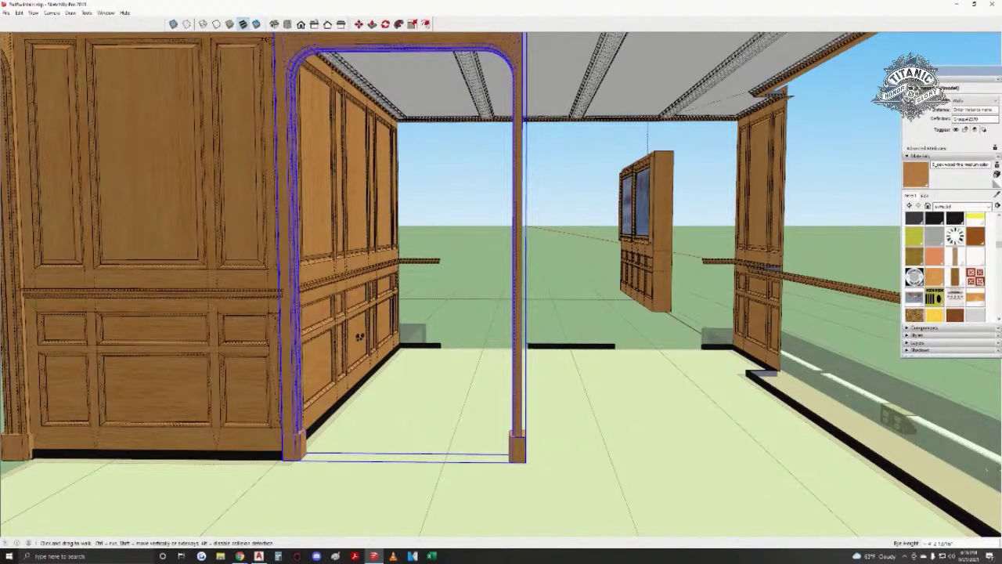
scroll(352, 380, "up", 4)
mouse_move(348, 345)
middle_mouse_down()
mouse_move(360, 412)
mouse_move(664, 403)
mouse_move(552, 472)
middle_mouse_up()
scroll(356, 403, "up", 3)
left_click(554, 476)
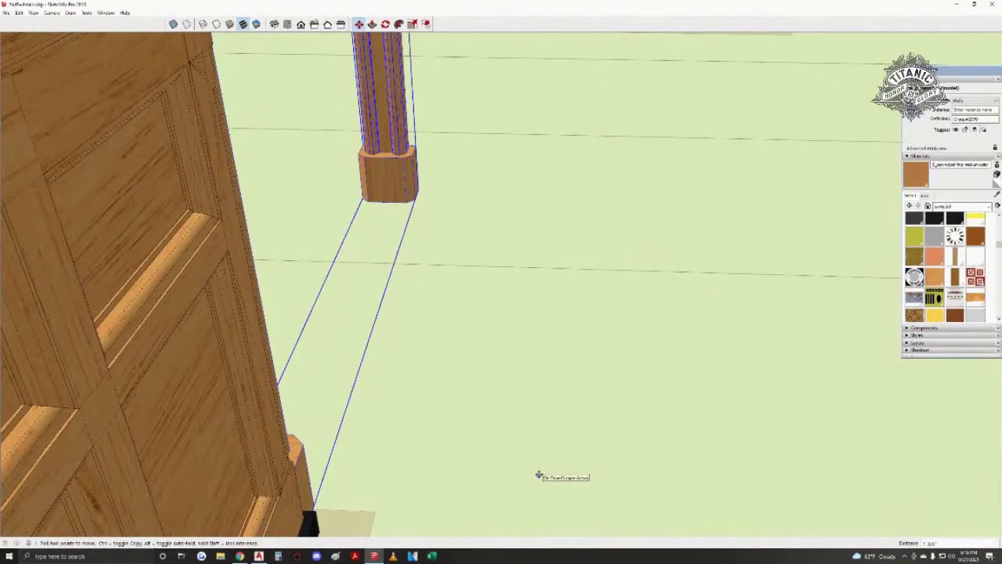
- Pick up the doorway frame at its plinth's upper corner beside the panelled block for a fine move
middle_click_drag(538, 473, 89, 302)
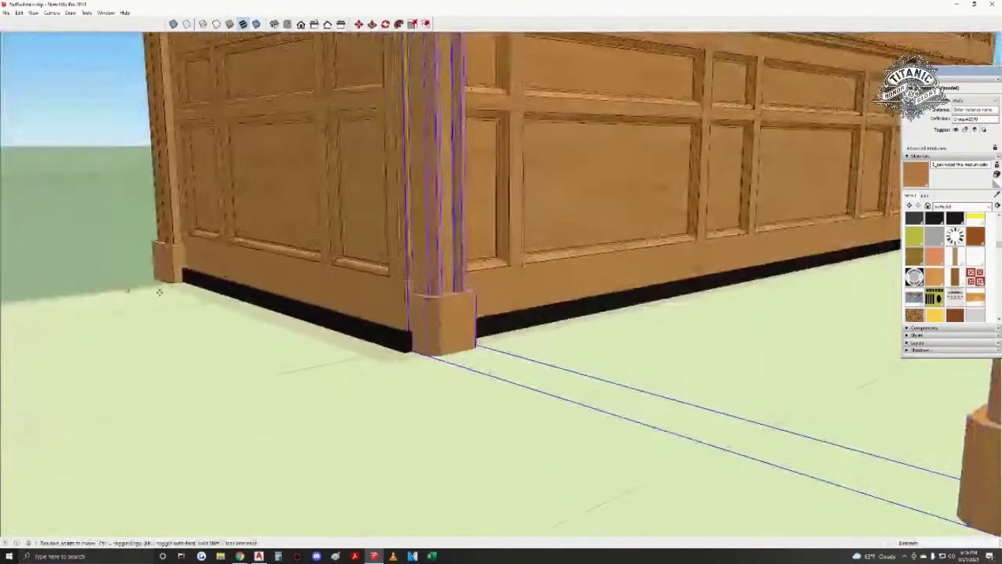
scroll(398, 302, "up", 3)
mouse_move(398, 302)
middle_mouse_down()
mouse_move(621, 338)
mouse_move(451, 320)
mouse_move(391, 341)
middle_mouse_up()
key("m")
scroll(415, 302, "up", 3)
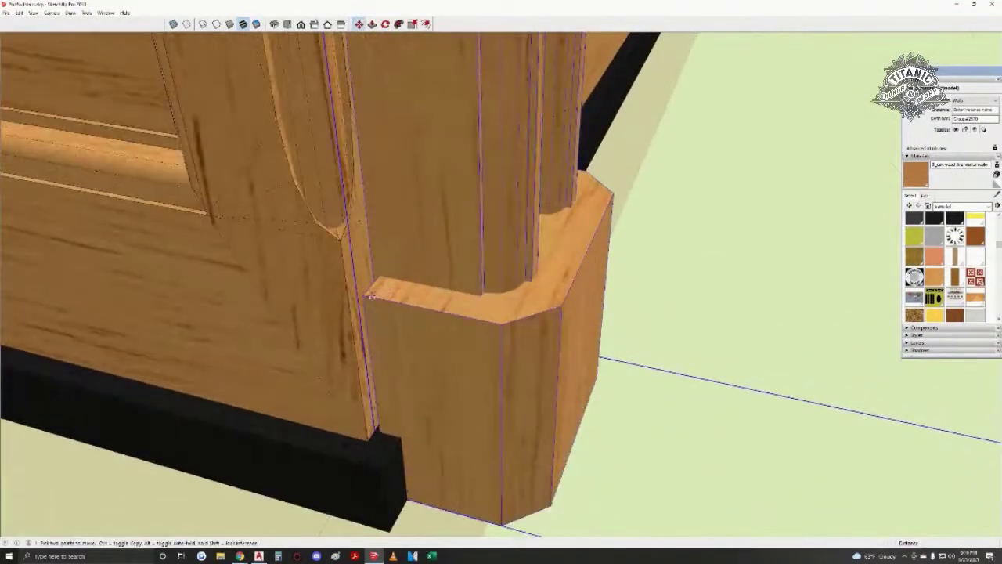
left_click(370, 288)
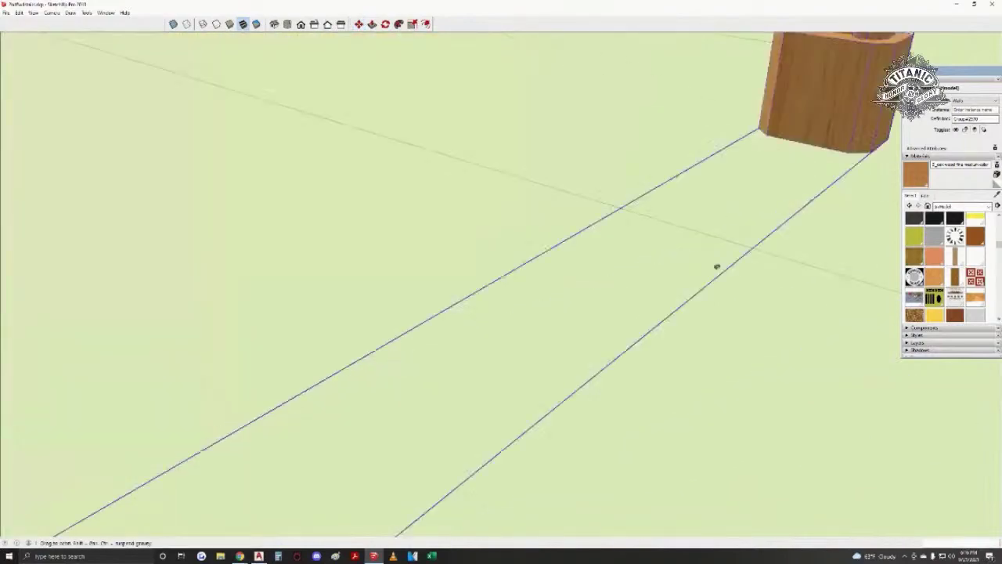
- Shift the doorway frame along the green axis so its plinth fits against the panelled block's corner and skirting
middle_click_drag(716, 268, 537, 283)
scroll(628, 249, "up", 4)
scroll(537, 266, "up", 1)
key("l")
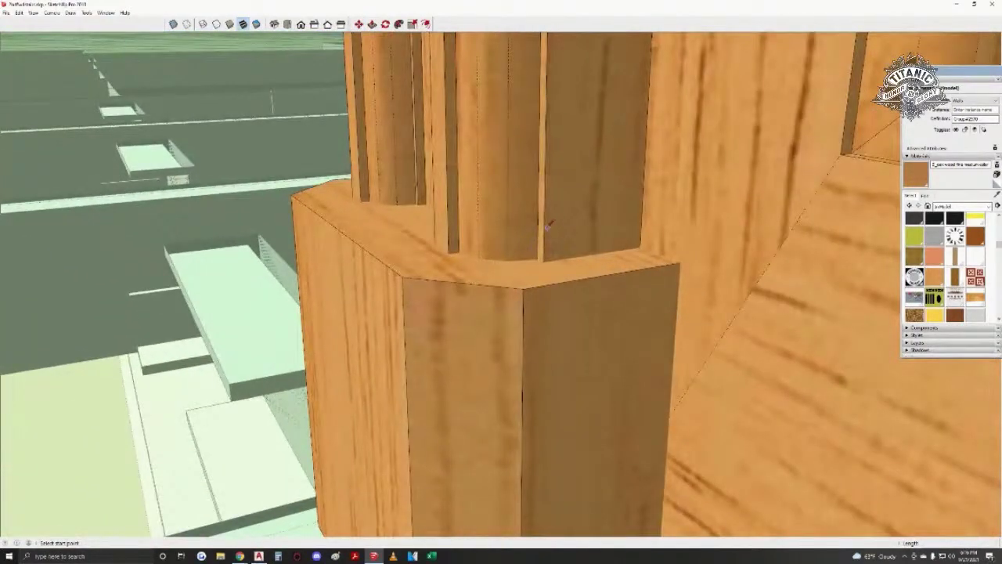
key("m")
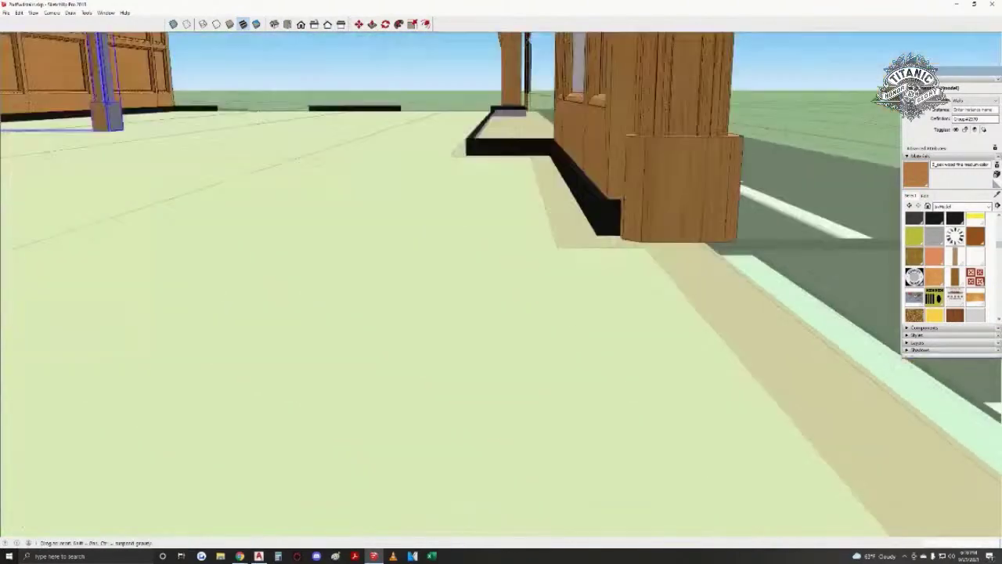
scroll(293, 230, "up", 5)
scroll(263, 108, "up", 8)
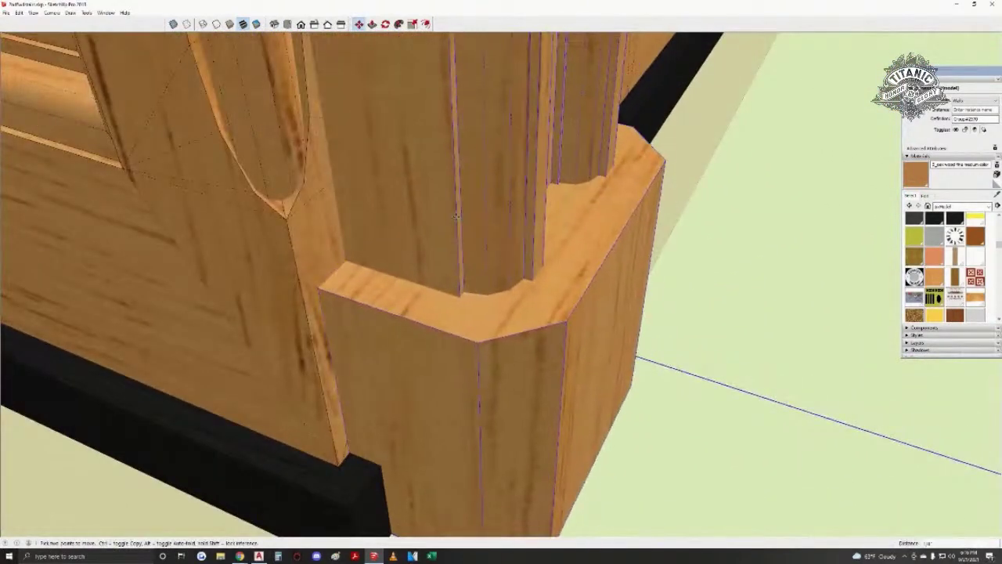
left_click(457, 216)
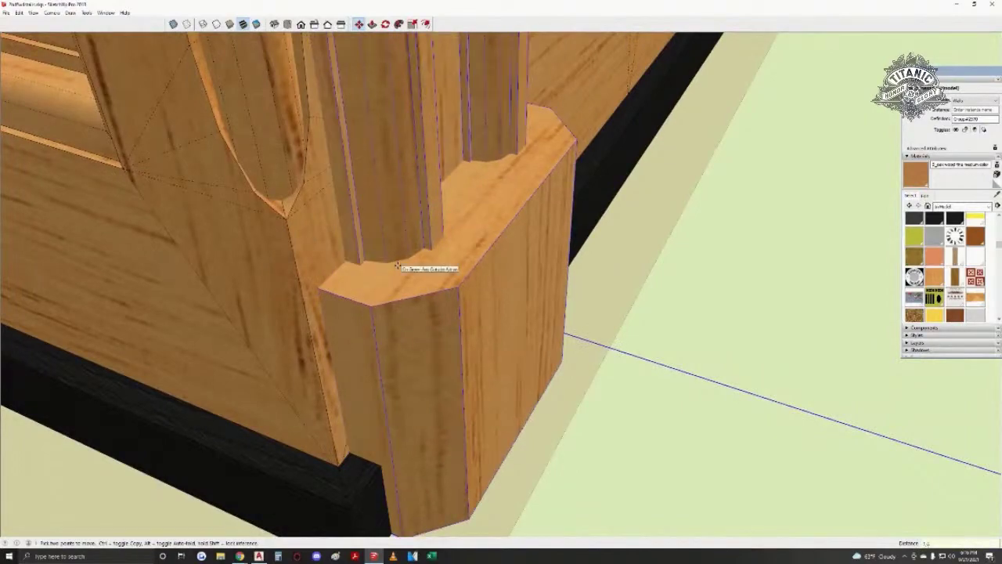
left_click(457, 302)
- Examine how the repositioned doorway frame meets the panelled block and the ceiling from inside the hall
scroll(456, 302, "down", 5)
key("w")
left_click_drag(423, 435, 451, 167)
middle_click_drag(453, 56, 529, 498, "shift")
middle_click_drag(533, 223, 508, 335, "shift")
key("space")
scroll(522, 179, "up", 2)
middle_click_drag(501, 155, 469, 391)
middle_click_drag(446, 305, 427, 431)
scroll(429, 234, "down", 4)
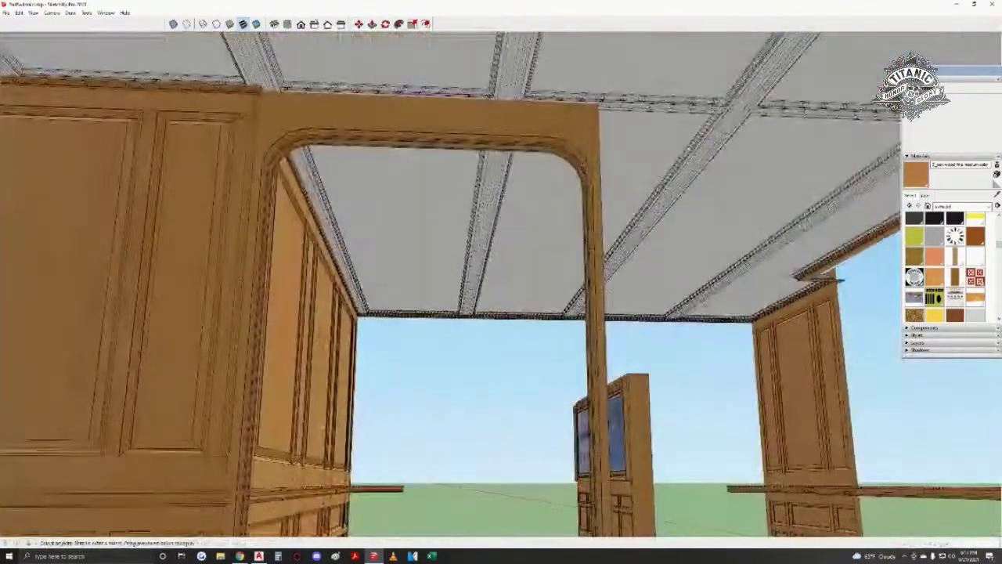
- Open the doorway frame for editing to reach its moulding and plinths
left_click(576, 151)
scroll(576, 150, "up", 1)
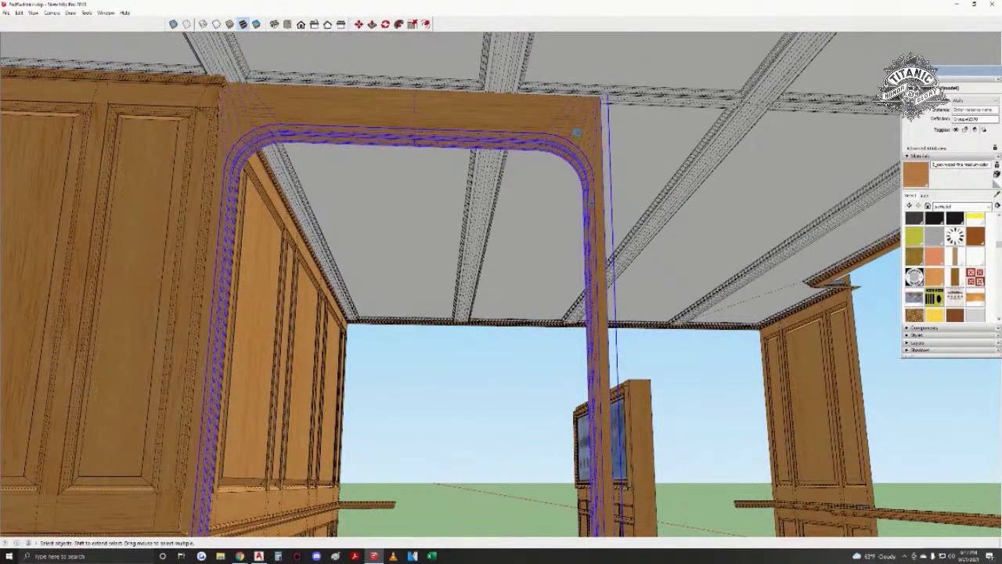
right_click(571, 141)
left_click(602, 201)
double_click(576, 146)
left_click(576, 145)
middle_click_drag(576, 146, 576, 376)
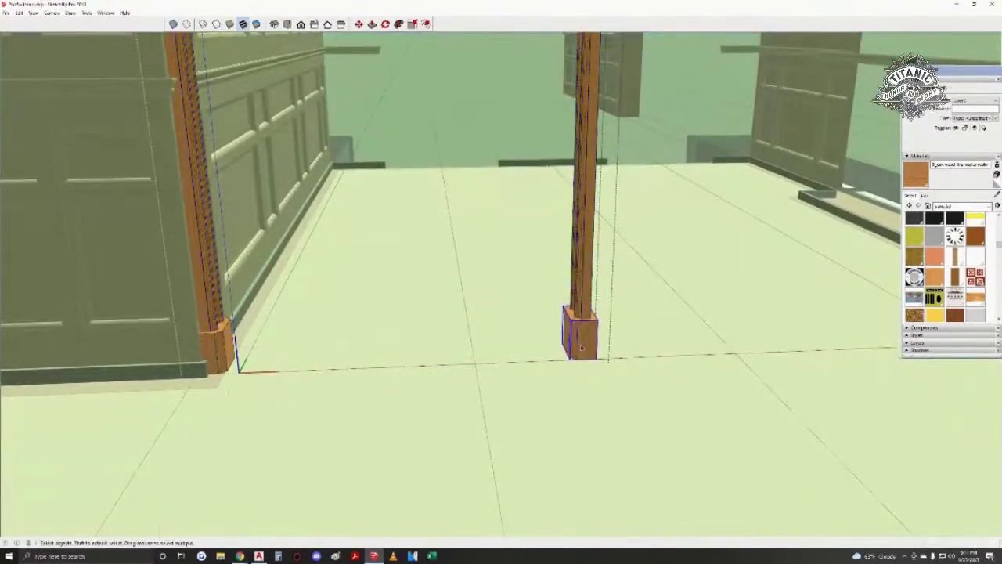
scroll(580, 338, "up", 1)
middle_click_drag(585, 305, 524, 190)
double_click(581, 80)
- Widen the doorway by moving its far post's moulding along the red axis, using the exterior panelled wall's base corner as reference
triple_click(521, 189)
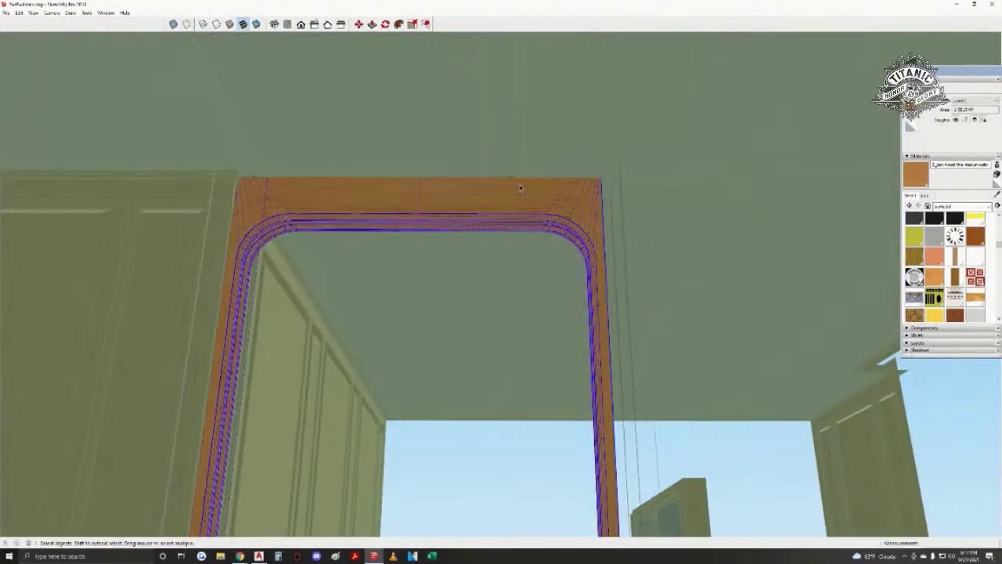
double_click(518, 193)
key("ctrl+a")
middle_click_drag(490, 139, 412, 180)
middle_click_drag(461, 97, 587, 342)
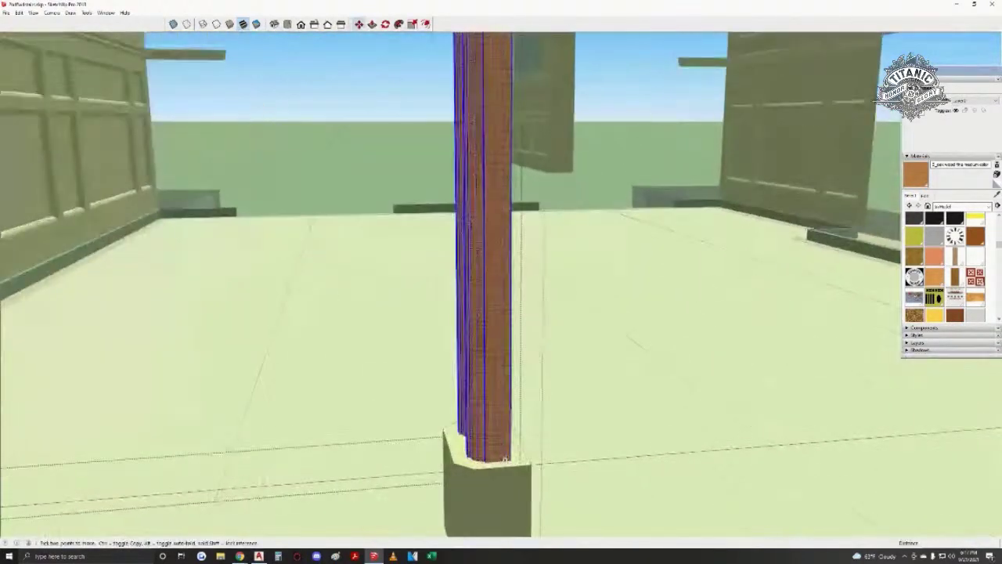
scroll(501, 460, "up", 3)
left_click(476, 446)
scroll(484, 447, "down", 2)
middle_click_drag(649, 445, 286, 435, "shift")
middle_click_drag(755, 387, 534, 329)
scroll(535, 328, "down", 1)
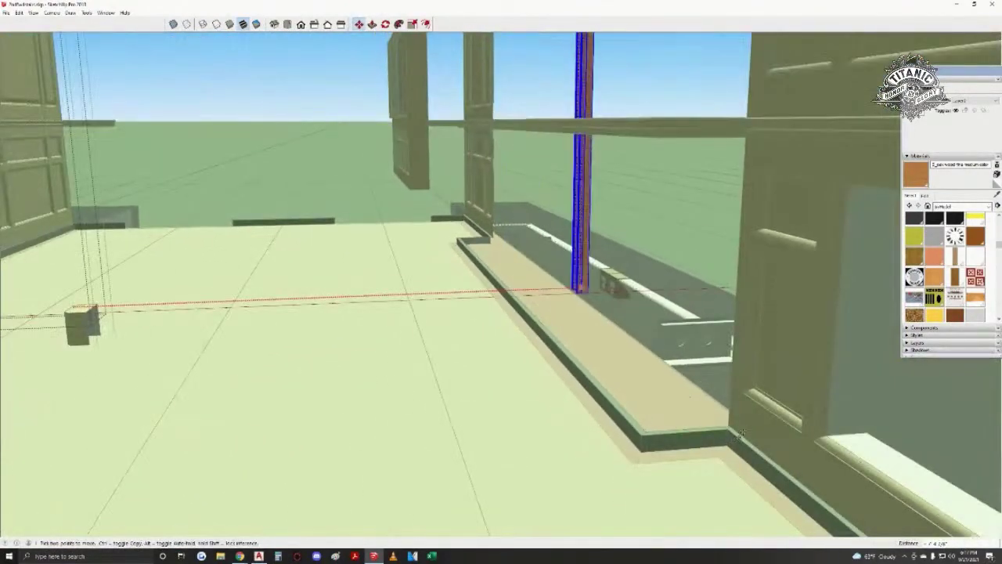
left_click(758, 421)
left_click(410, 362)
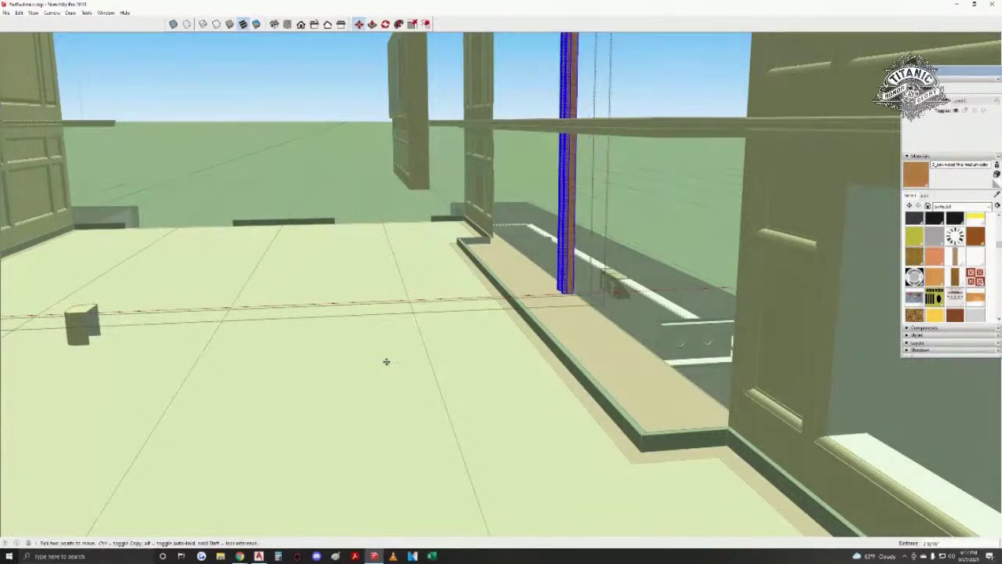
key("Return")
- Measure the ledge of the near post's plinth in front of the moulding
middle_click_drag(384, 361, 462, 372, "shift")
key("space")
scroll(218, 401, "up", 4)
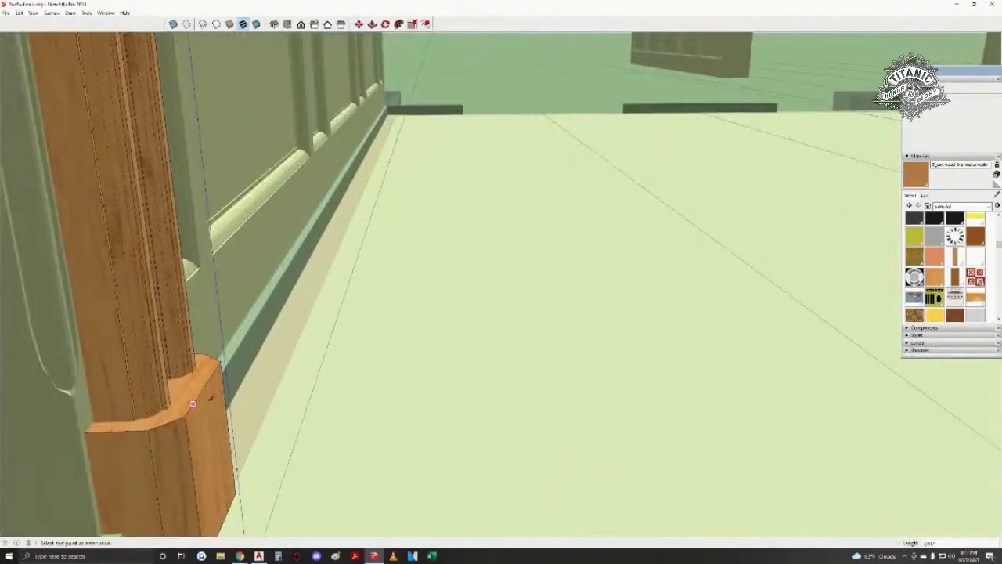
scroll(192, 404, "up", 4)
key("space")
scroll(133, 414, "down", 5)
- Move the far plinth block along the red axis to sit under the relocated doorway post
middle_click_drag(133, 413, 439, 438)
left_click(365, 282)
middle_click_drag(366, 282, 380, 367)
scroll(387, 267, "up", 3)
key("m")
left_click(366, 228)
scroll(313, 407, "down", 5)
scroll(484, 260, "up", 2)
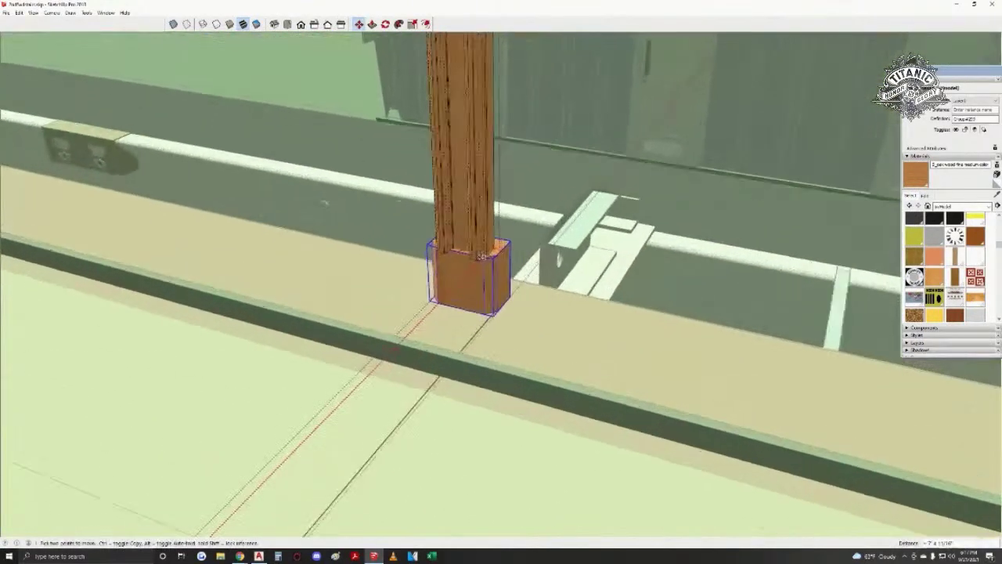
scroll(482, 255, "up", 2)
left_click(466, 258)
- Fine-adjust the far plinth's position under its post, using the near post's plinth as reference
middle_click_drag(157, 372, 665, 308)
left_click(382, 353)
key("Return")
left_click(404, 281)
scroll(440, 268, "up", 2)
middle_click_drag(418, 271, 418, 303)
key("space")
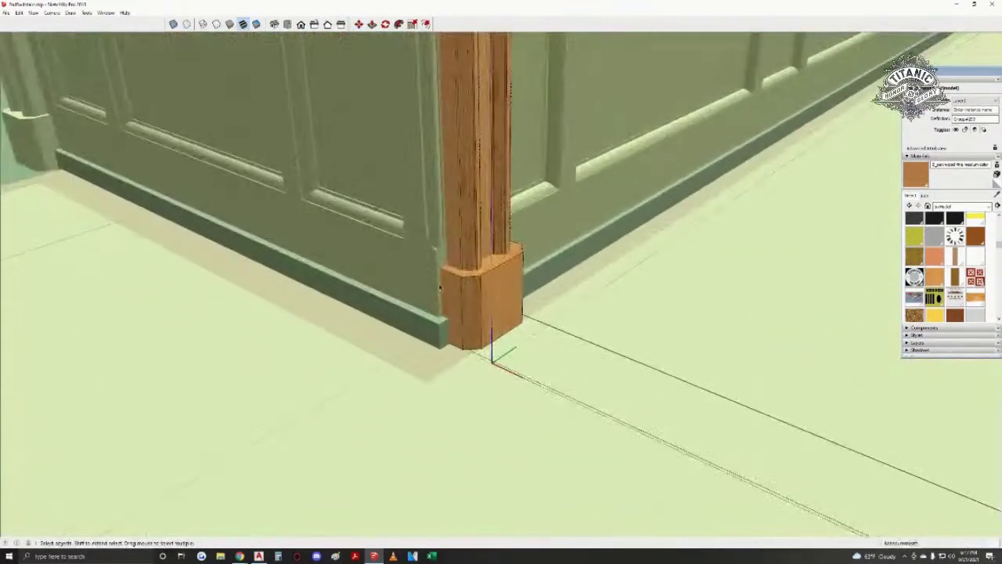
- Inspect both doorway plinths up close and leave the frame's editing mode
key("m")
scroll(489, 311, "up", 5)
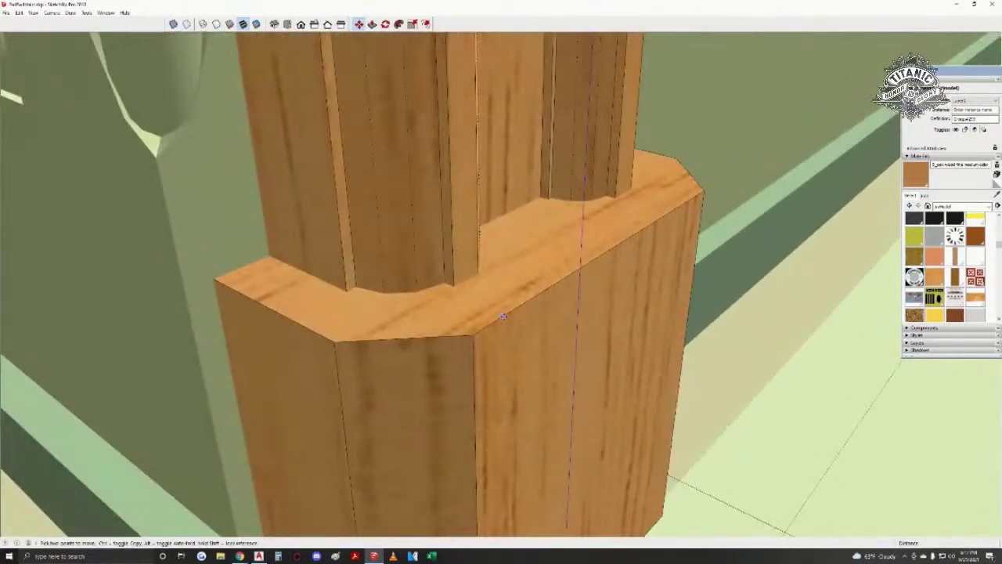
middle_click_drag(466, 268, 583, 242)
scroll(494, 355, "down", 5)
middle_click_drag(494, 356, 458, 368)
key("space")
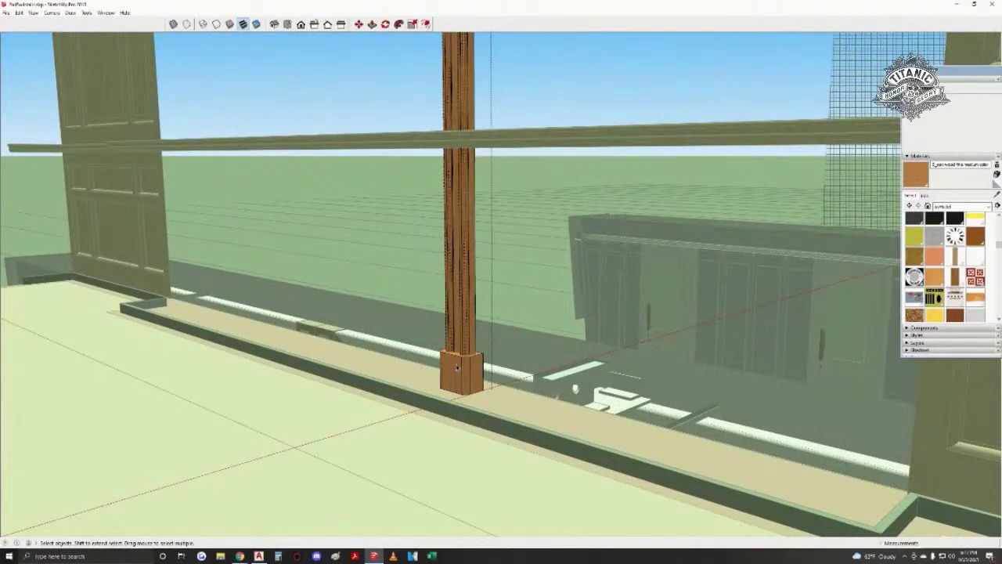
mouse_move(531, 410)
left_mouse_down()
mouse_move(308, 385)
mouse_move(509, 313)
mouse_move(600, 447)
mouse_move(575, 402)
mouse_move(543, 375)
mouse_move(517, 409)
left_mouse_up()
middle_click_drag(516, 408, 539, 420)
left_click(537, 421)
key("w")
mouse_move(504, 429)
left_mouse_down()
mouse_move(488, 369)
mouse_move(496, 389)
left_mouse_up()
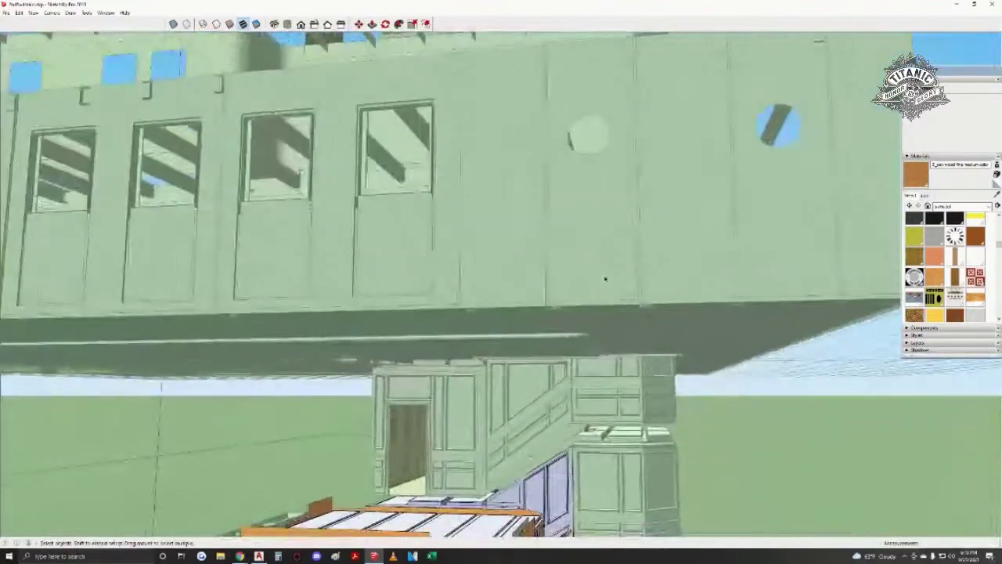
- Examine the enclosed promenade deck's windows, screens and benches from outside and inside
mouse_move(605, 278)
middle_mouse_down()
mouse_move(691, 329)
mouse_move(131, 378)
mouse_move(62, 374)
middle_mouse_up()
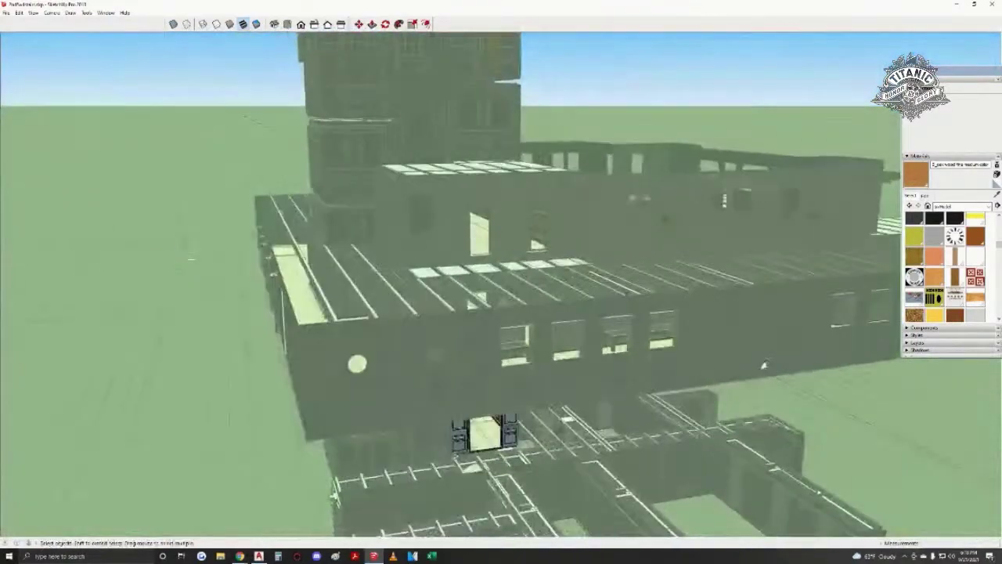
middle_click_drag(767, 368, 468, 345)
middle_click_drag(519, 311, 727, 317)
scroll(726, 316, "up", 5)
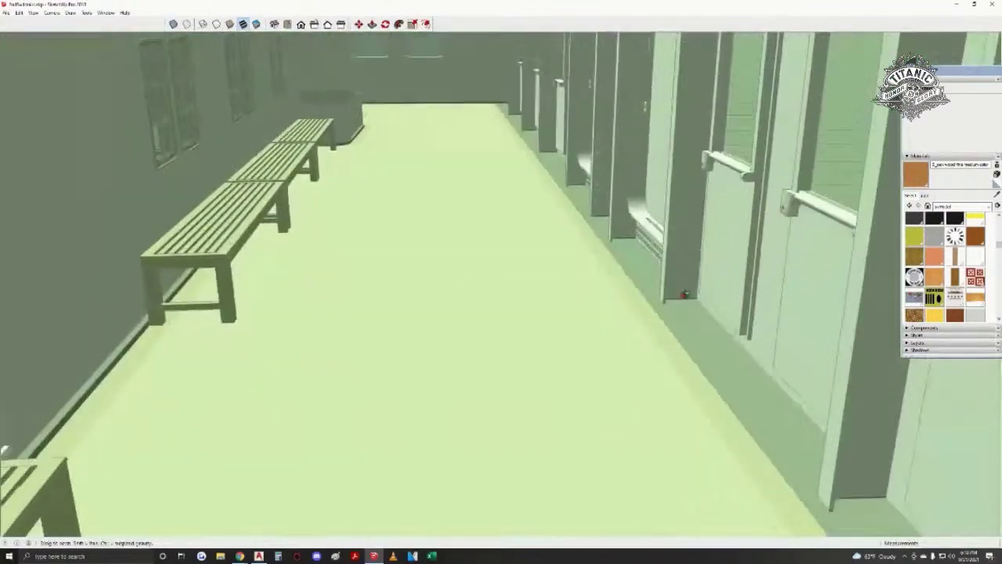
left_click_drag(662, 258, 660, 176)
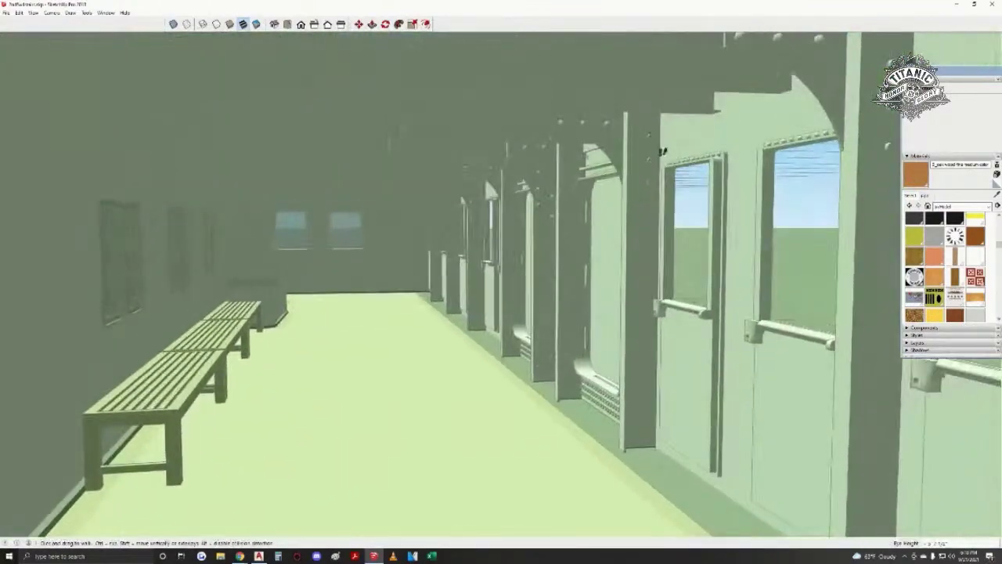
middle_click_drag(506, 234, 460, 235)
key("space")
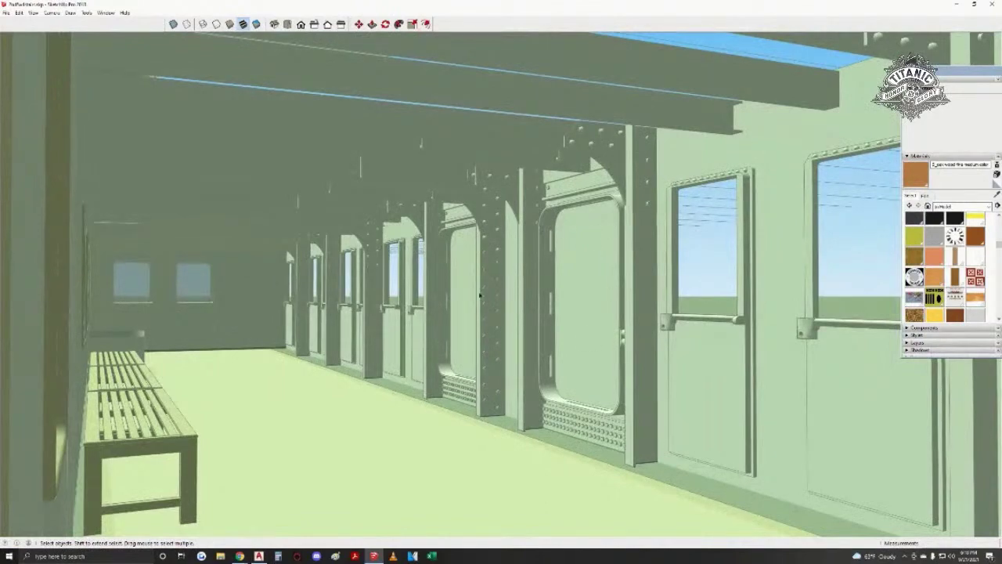
mouse_move(571, 395)
middle_mouse_down()
mouse_move(465, 380)
mouse_move(231, 522)
mouse_move(346, 441)
mouse_move(659, 328)
mouse_move(653, 369)
mouse_move(626, 387)
mouse_move(376, 278)
middle_mouse_up()
- Walk around the panelled hall and examine the widened doorway with its posts, block and ceiling
scroll(634, 349, "up", 5)
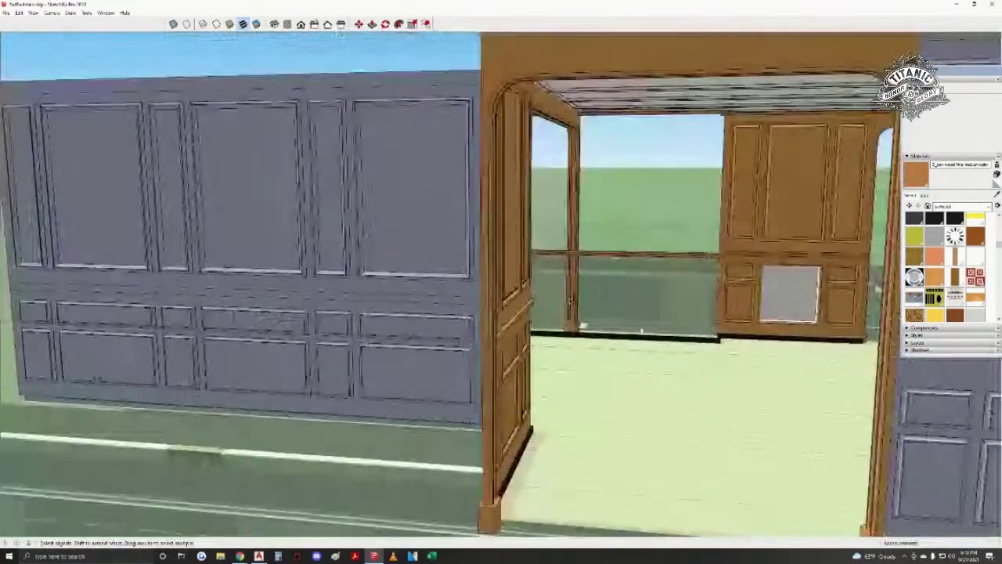
mouse_move(634, 349)
middle_mouse_down()
mouse_move(438, 355)
mouse_move(634, 366)
mouse_move(501, 367)
mouse_move(570, 358)
mouse_move(506, 331)
mouse_move(479, 344)
middle_mouse_up()
key("w")
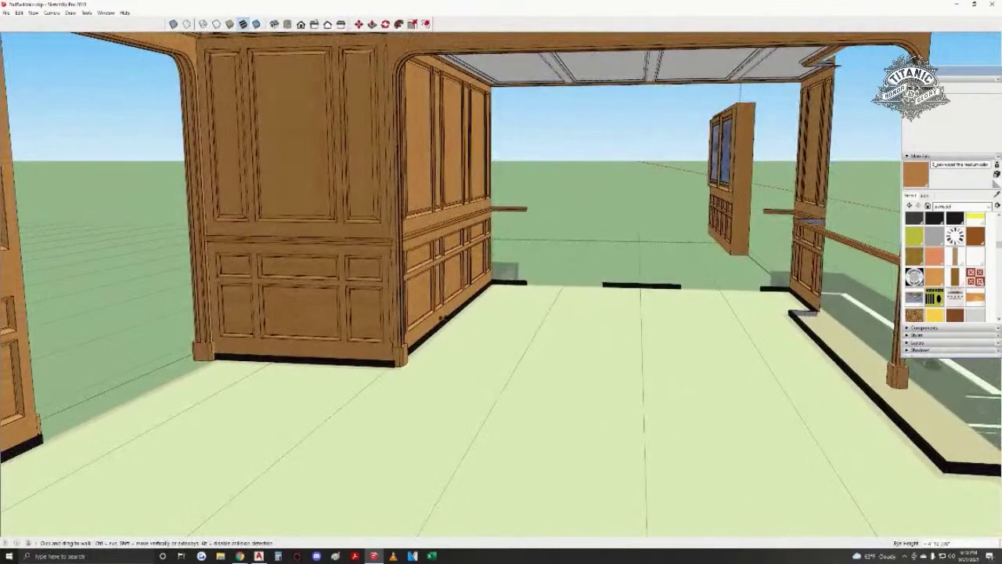
middle_click_drag(441, 318, 443, 313)
middle_click_drag(379, 156, 578, 254)
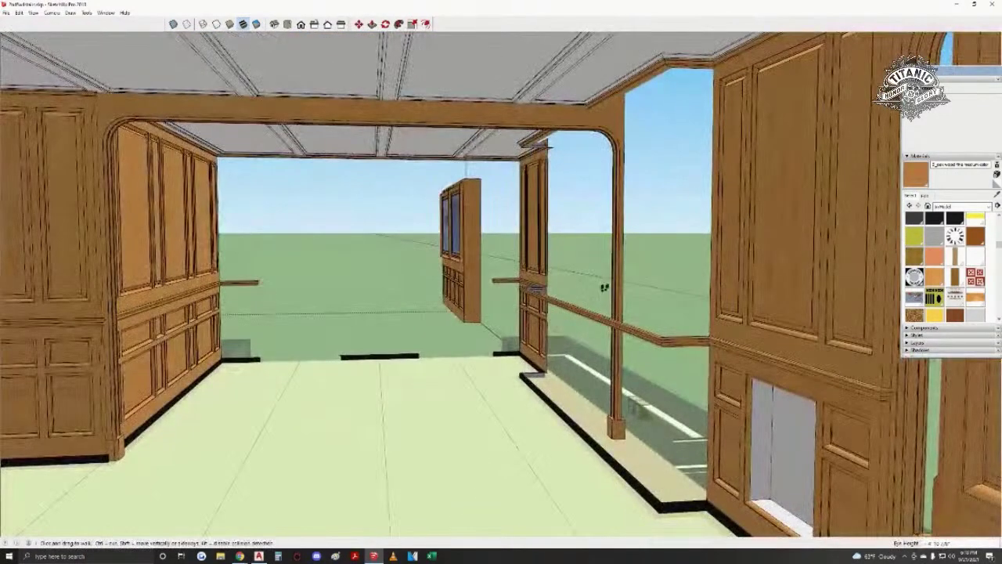
left_click_drag(603, 194, 192, 124)
left_click_drag(143, 99, 463, 171)
mouse_move(435, 152)
middle_mouse_down()
mouse_move(479, 182)
mouse_move(503, 161)
mouse_move(371, 199)
mouse_move(501, 114)
mouse_move(413, 205)
mouse_move(344, 194)
mouse_move(378, 193)
mouse_move(324, 258)
middle_mouse_up()
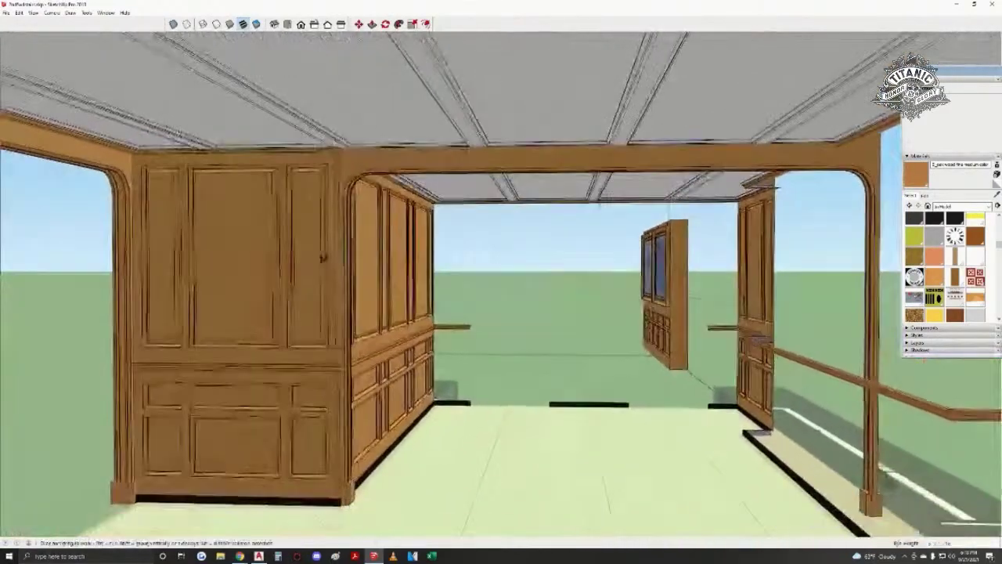
middle_click_drag(286, 289, 310, 321)
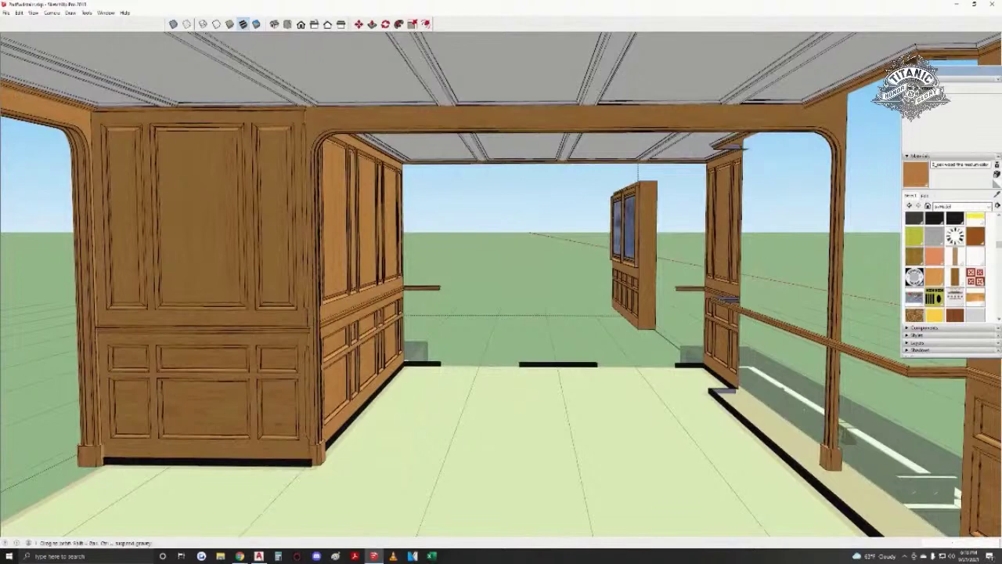
key("Up")
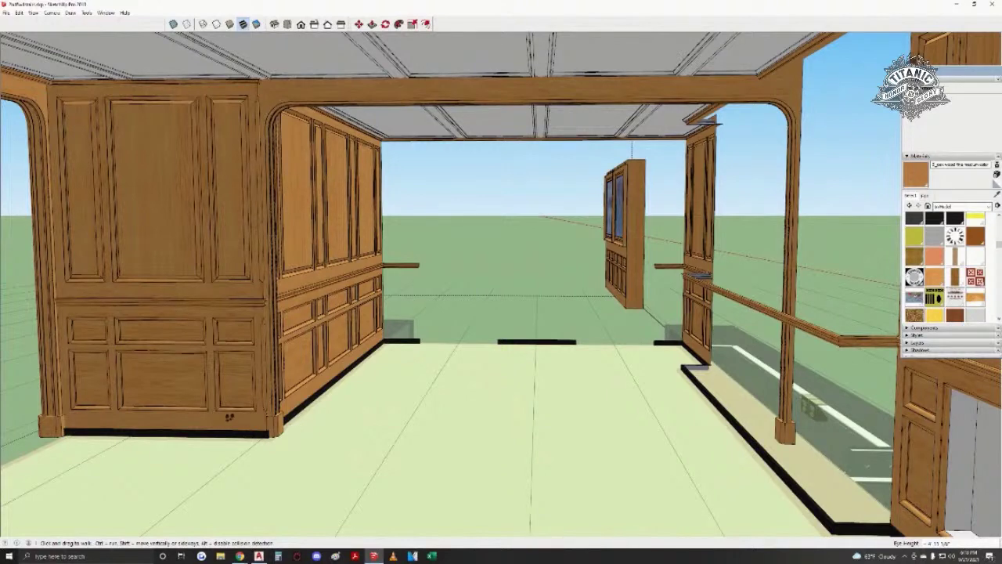
middle_click_drag(308, 415, 329, 317)
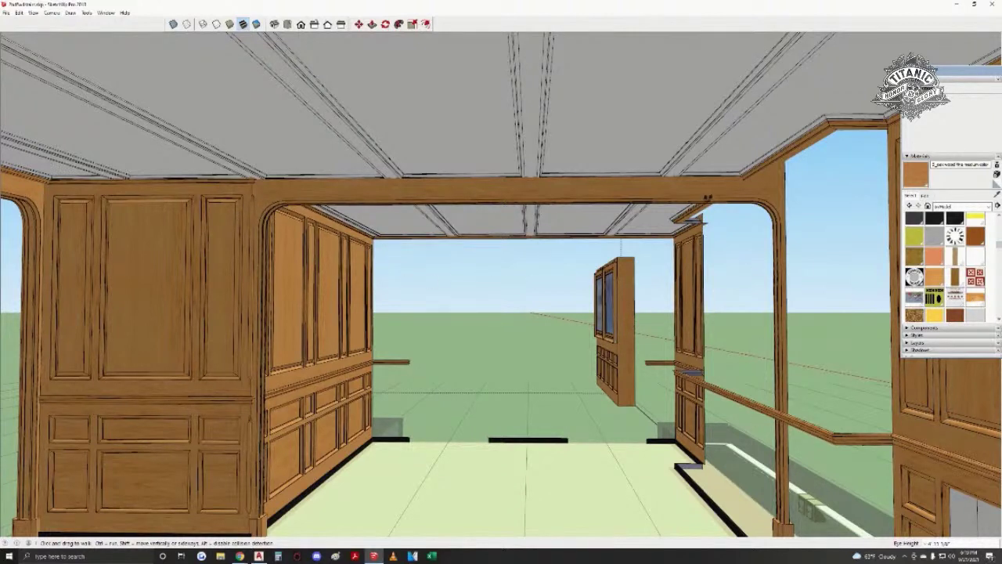
left_click_drag(497, 225, 690, 301)
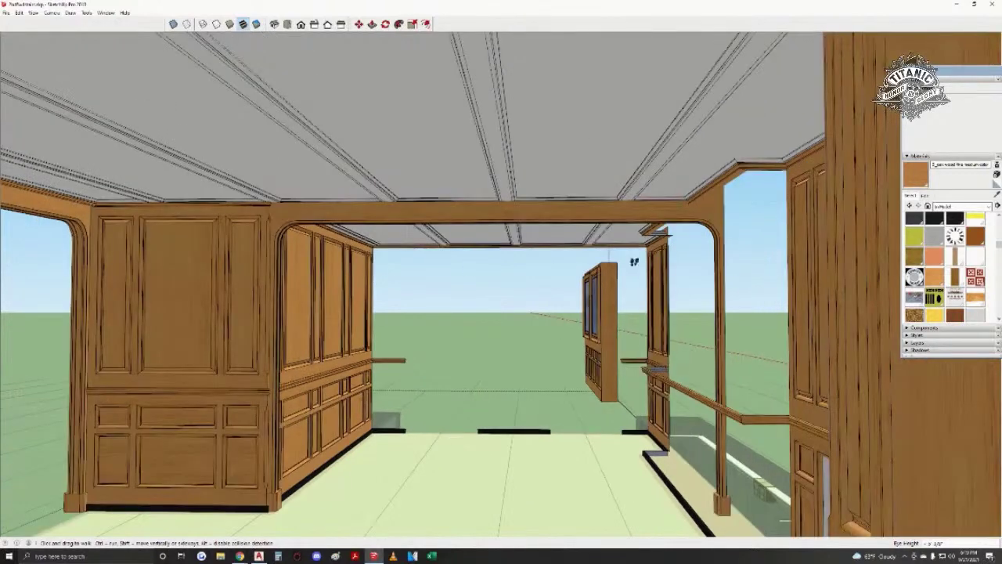
middle_click_drag(313, 266, 465, 364)
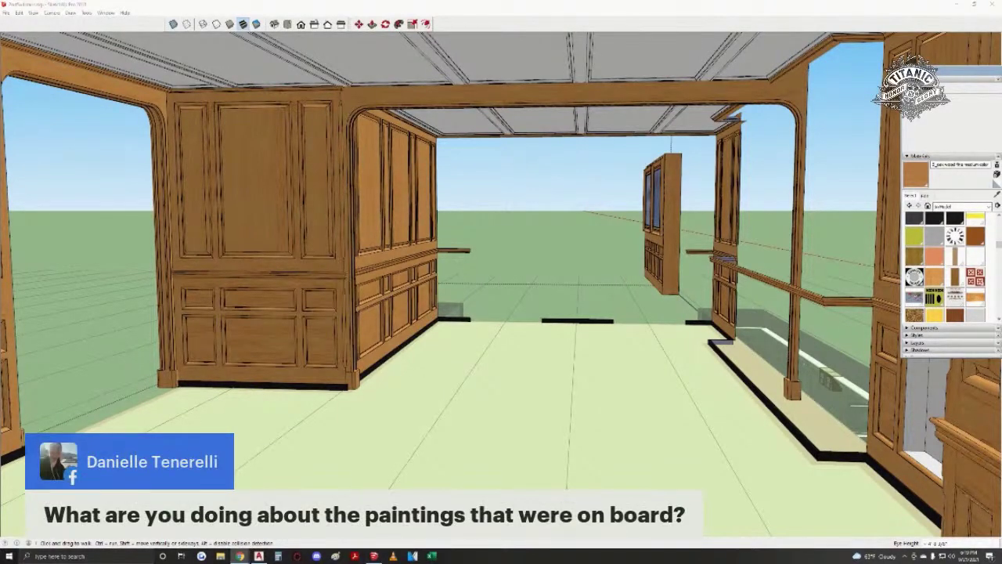
middle_click_drag(368, 329, 367, 349)
- Open the panelled wall group for editing and examine its corner strip beside the doorway post from floor to ceiling
key("space")
scroll(376, 317, "up", 3)
mouse_move(371, 313)
middle_mouse_down()
mouse_move(362, 295)
mouse_move(425, 330)
mouse_move(391, 317)
mouse_move(468, 297)
mouse_move(296, 438)
mouse_move(493, 458)
mouse_move(540, 376)
mouse_move(546, 344)
middle_mouse_up()
scroll(392, 318, "up", 2)
triple_click(391, 318)
scroll(545, 343, "up", 2)
scroll(522, 303, "up", 4)
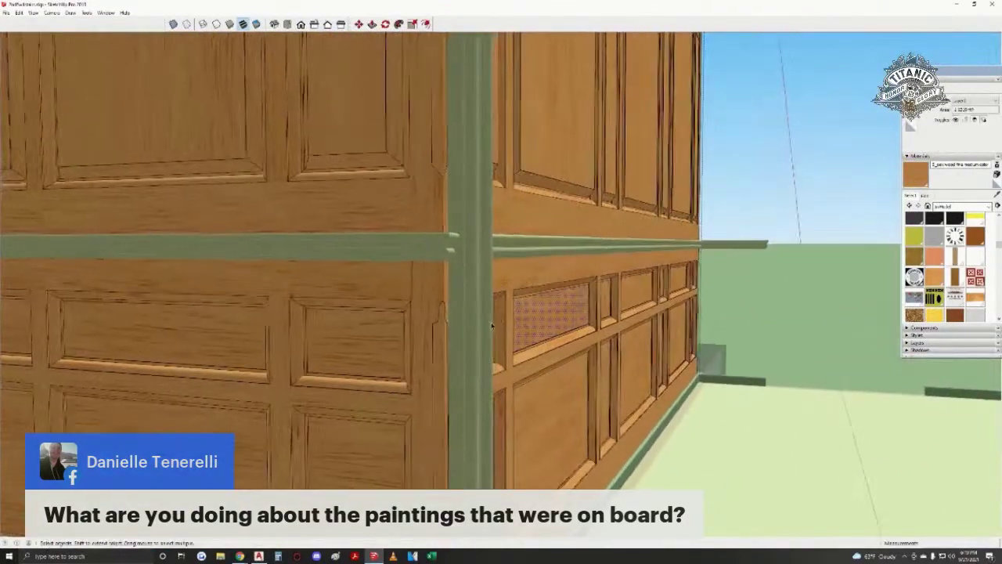
mouse_move(522, 302)
middle_mouse_down()
mouse_move(540, 316)
mouse_move(551, 168)
middle_mouse_up()
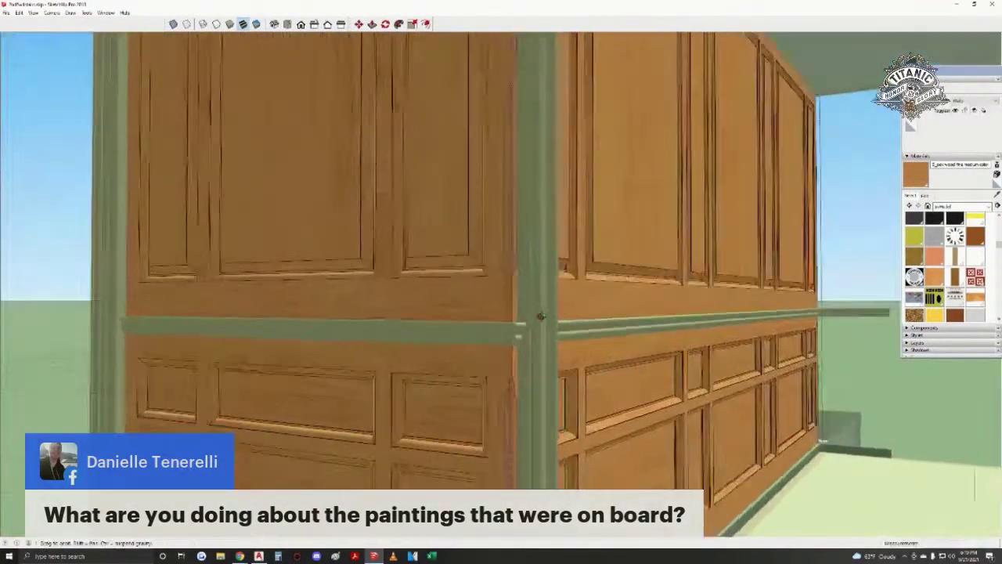
scroll(550, 168, "up", 2)
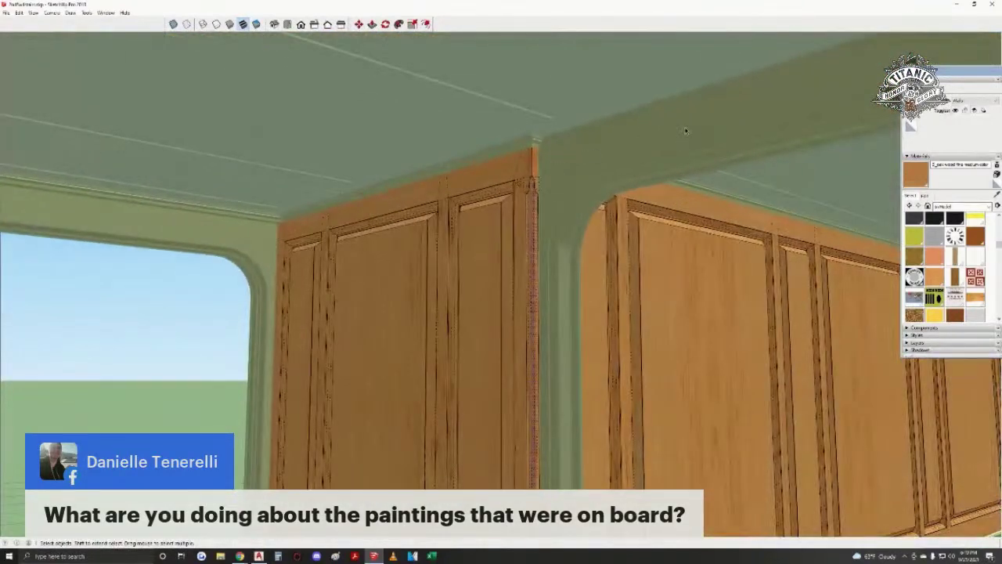
scroll(685, 130, "up", 2)
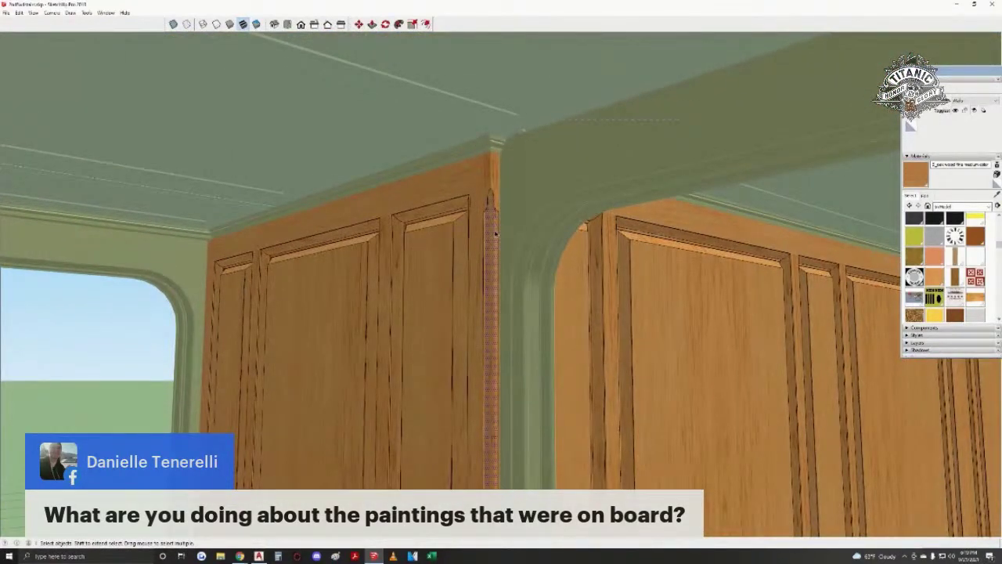
middle_click_drag(498, 183, 468, 333)
middle_click_drag(477, 381, 469, 200)
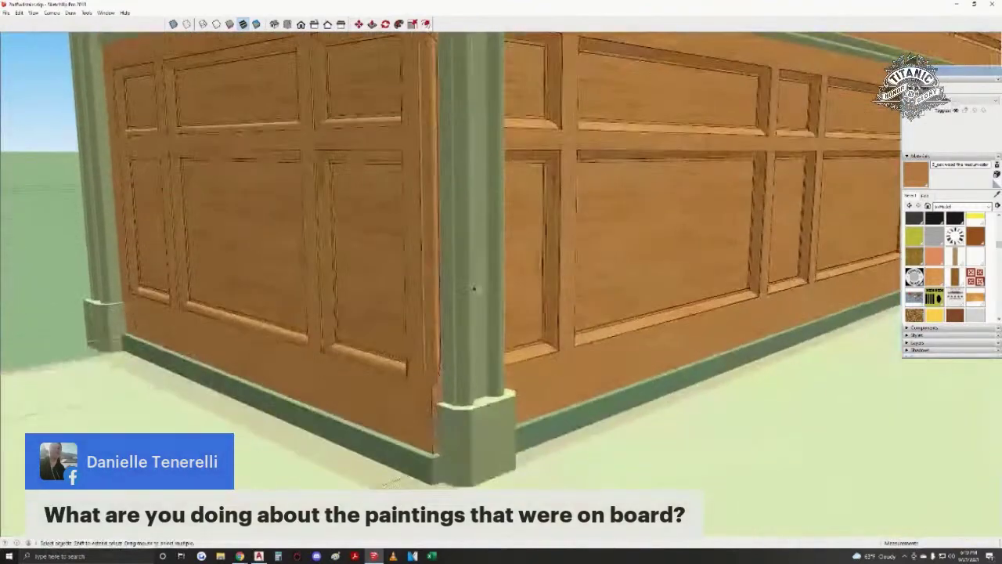
- Delete the framing face of the panelled side wall behind the doorway post
triple_click(547, 389)
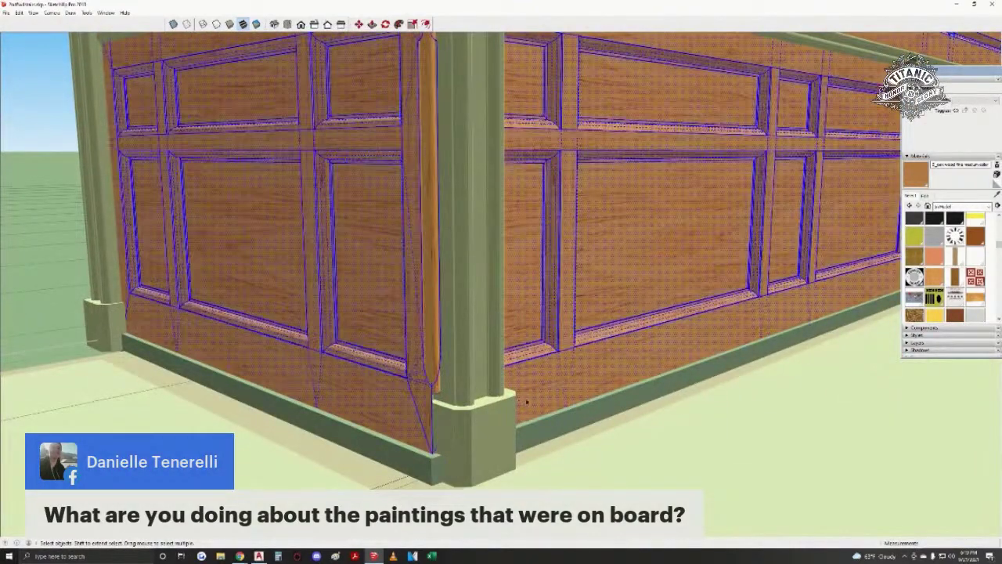
left_click(519, 402)
middle_click_drag(537, 402, 537, 365)
scroll(537, 365, "down", 1)
key("Delete")
- Delete all the remaining upper and lower panels of the side wall beyond the doorway post
mouse_move(582, 452)
middle_mouse_down()
mouse_move(561, 290)
mouse_move(581, 362)
middle_mouse_up()
mouse_move(548, 294)
middle_mouse_down()
mouse_move(560, 390)
mouse_move(543, 386)
middle_mouse_up()
middle_click_drag(662, 278, 481, 392, "shift")
left_click(519, 332)
triple_click(519, 333)
left_click(481, 392, "ctrl")
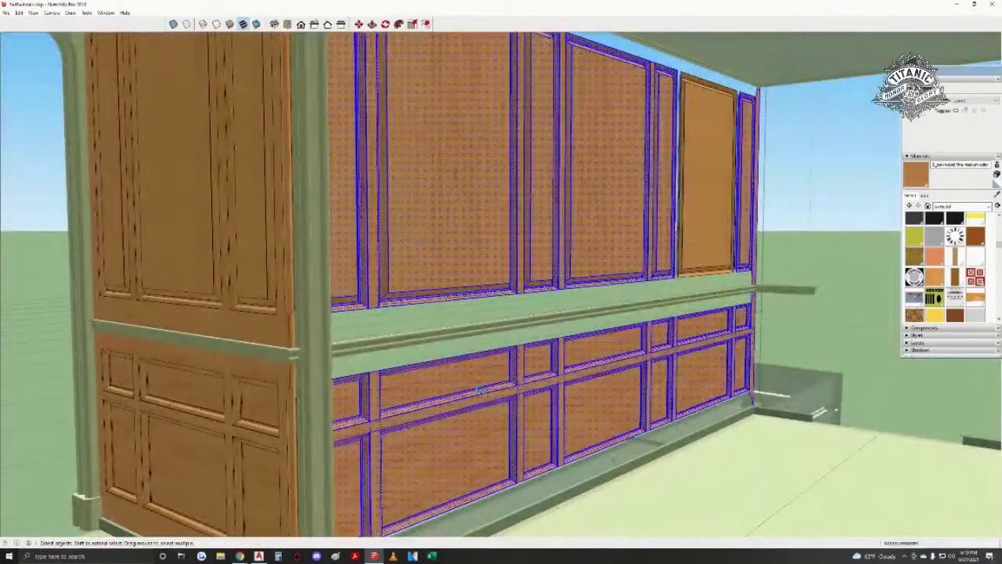
key("Delete")
left_click(703, 234)
key("Delete")
- Examine the remaining three-panel end wall and its open corner at the doorway post
middle_click_drag(590, 398, 463, 284)
key("w")
key("space")
scroll(421, 143, "up", 3)
middle_click_drag(421, 143, 442, 214)
middle_click_drag(352, 250, 510, 222)
scroll(505, 211, "down", 2)
middle_click_drag(504, 353, 467, 293, "shift")
scroll(467, 293, "down", 1)
middle_click_drag(430, 353, 406, 309, "shift")
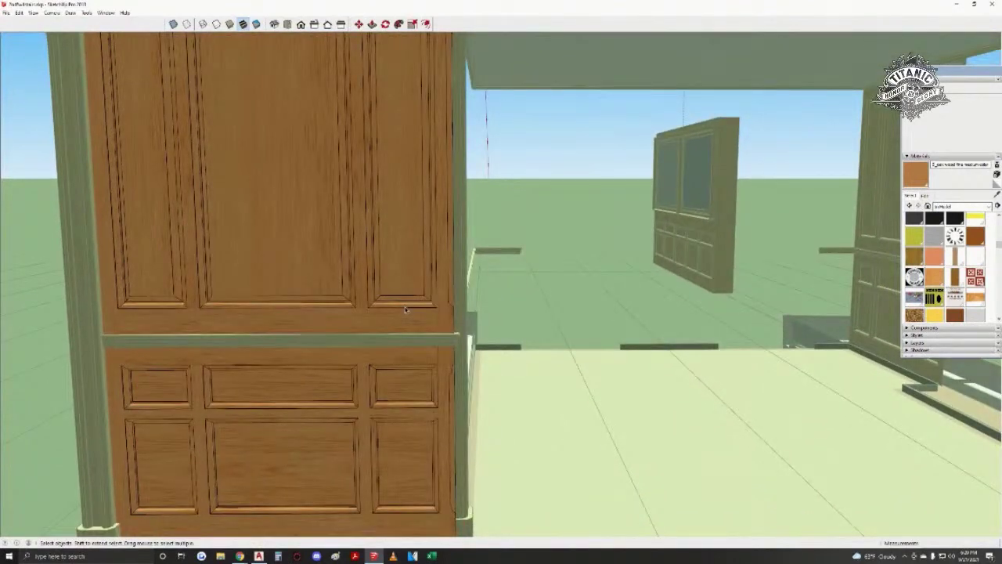
- Erase the leftover edges around the stopped-chamfer strip at the end wall's lower corner
middle_click_drag(442, 302, 406, 358)
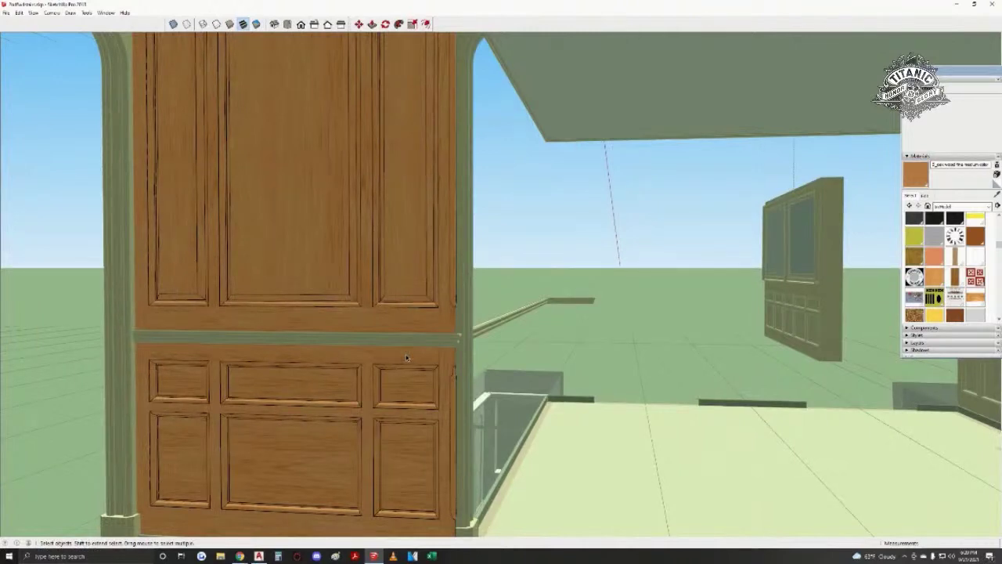
mouse_move(459, 367)
middle_mouse_down()
mouse_move(481, 435)
mouse_move(148, 416)
mouse_move(420, 404)
middle_mouse_up()
scroll(407, 427, "up", 8)
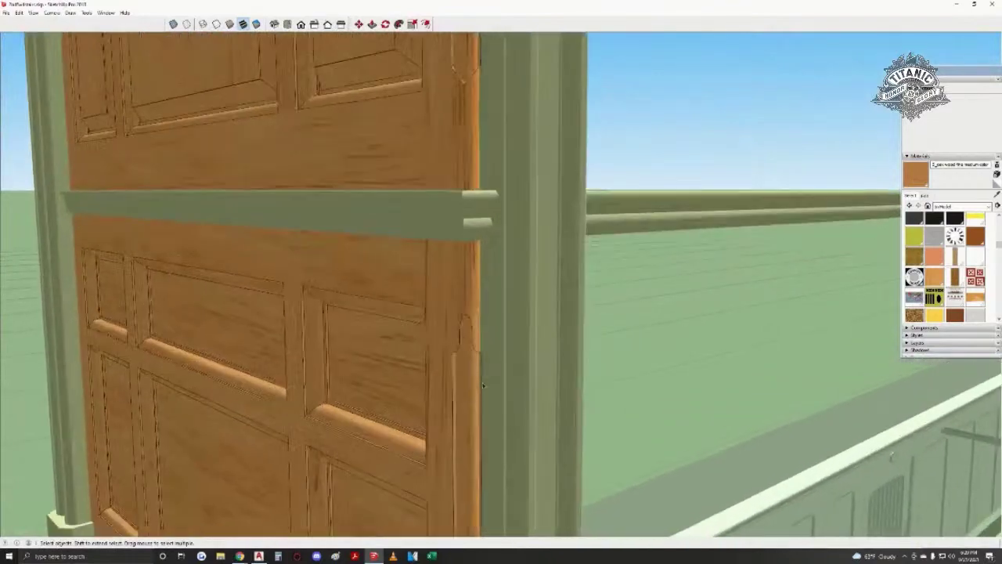
mouse_move(482, 381)
middle_mouse_down()
mouse_move(313, 347)
mouse_move(15, 423)
mouse_move(975, 399)
mouse_move(586, 351)
mouse_move(625, 339)
mouse_move(369, 347)
mouse_move(23, 201)
mouse_move(358, 335)
mouse_move(392, 306)
mouse_move(420, 411)
middle_mouse_up()
scroll(359, 335, "up", 5)
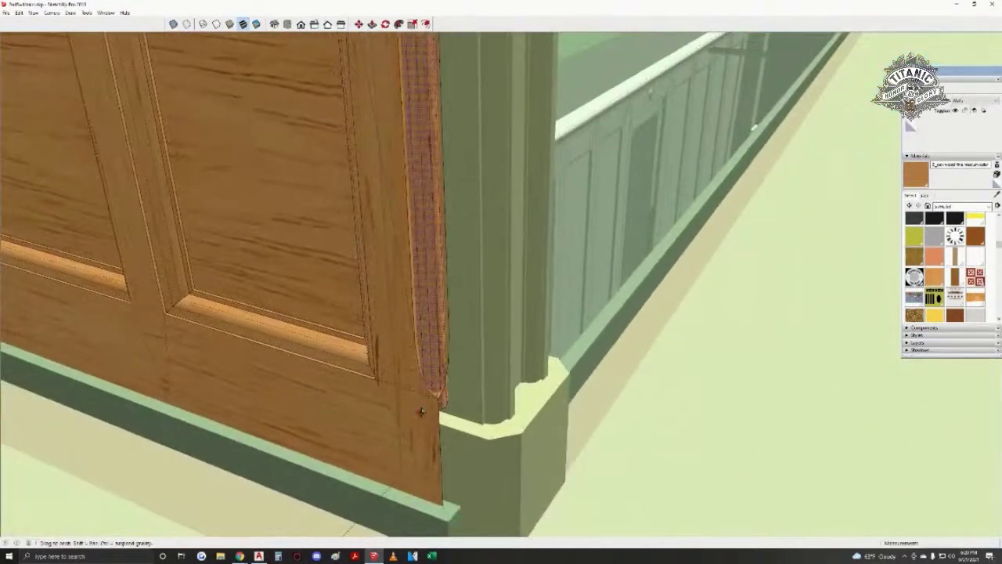
scroll(395, 337, "down", 2)
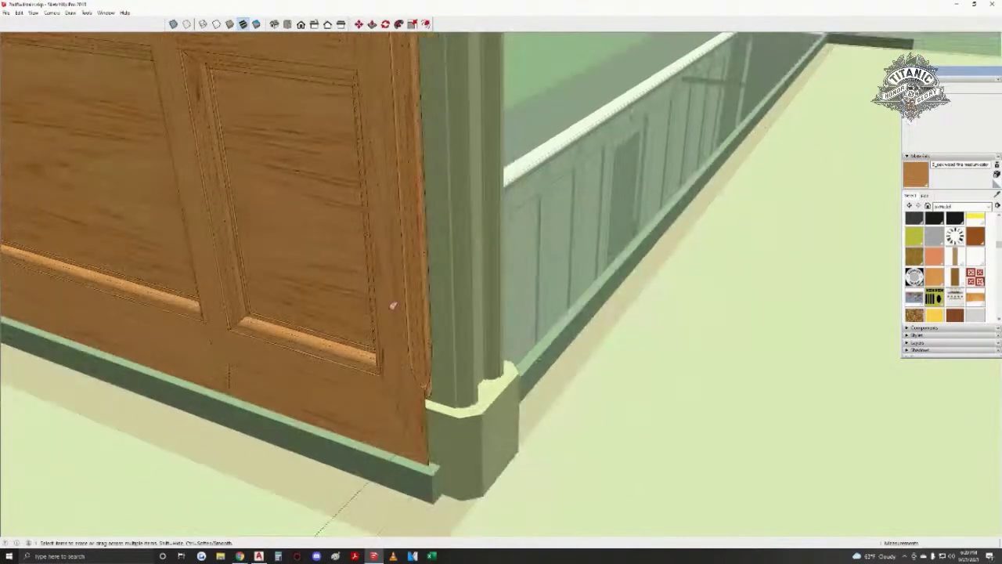
middle_click_drag(394, 264, 461, 285)
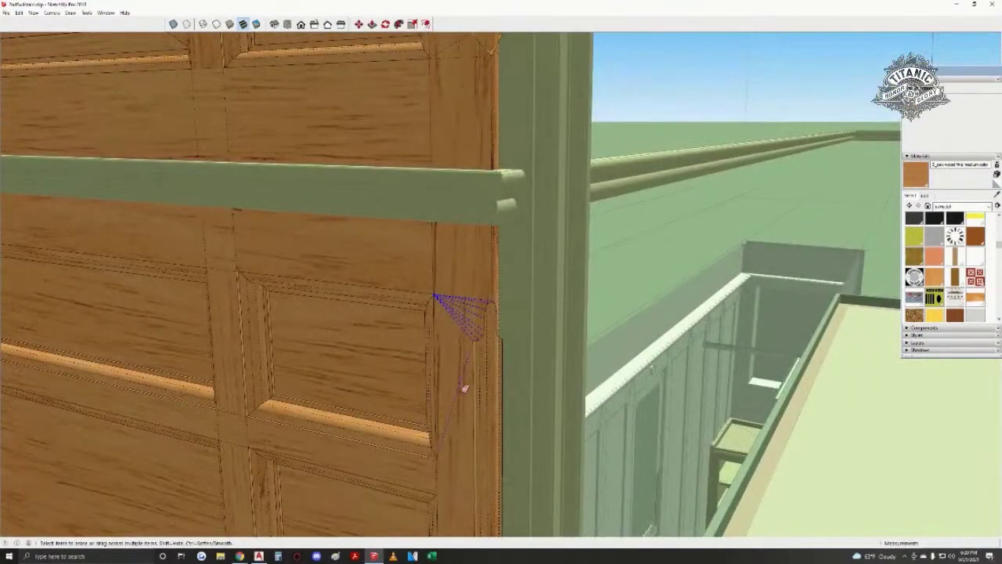
mouse_move(463, 395)
middle_mouse_down()
mouse_move(465, 226)
mouse_move(473, 290)
mouse_move(496, 321)
mouse_move(517, 149)
mouse_move(478, 235)
mouse_move(499, 374)
middle_mouse_up()
scroll(517, 145, "up", 2)
key("Delete")
- Delete the remaining upper and lower chamfer strips along the end wall's corner
scroll(497, 367, "down", 1)
middle_click_drag(487, 270, 481, 180)
scroll(480, 180, "up", 1)
scroll(479, 181, "up", 2)
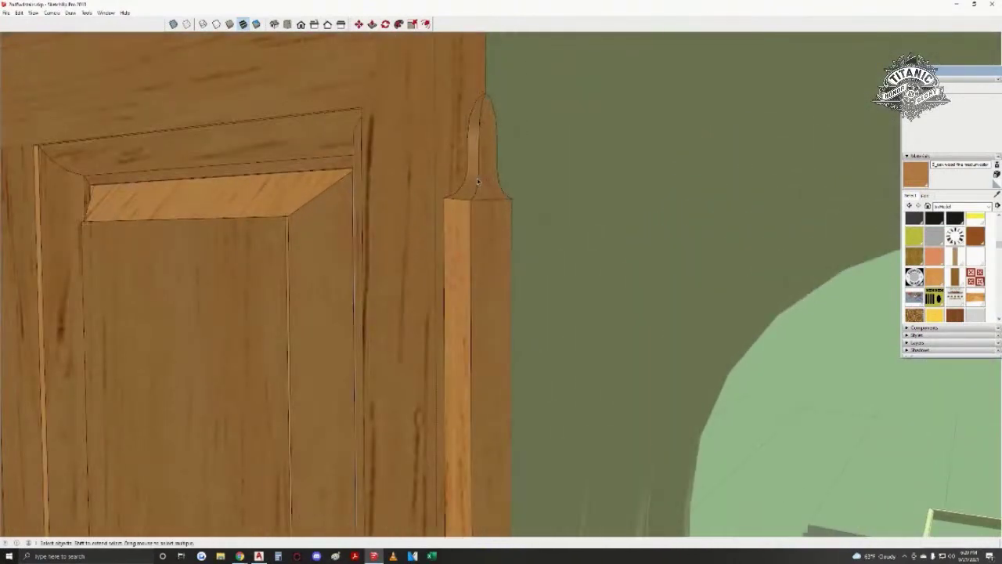
mouse_move(482, 227)
middle_mouse_down()
mouse_move(496, 337)
mouse_move(463, 407)
mouse_move(478, 309)
mouse_move(452, 153)
middle_mouse_up()
key("Escape")
key("Delete")
scroll(477, 278, "up", 4)
left_click(473, 279)
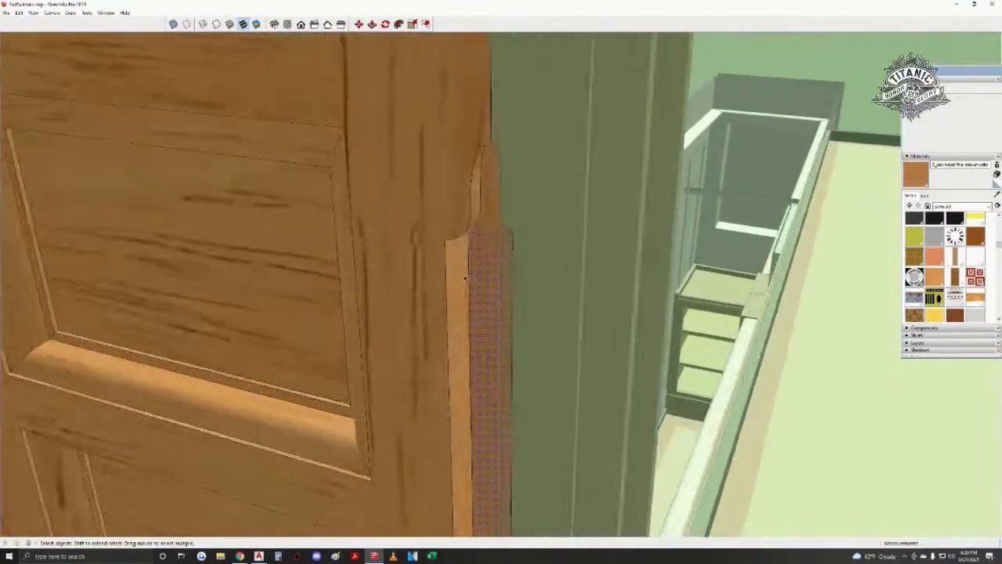
middle_click_drag(480, 202, 459, 447)
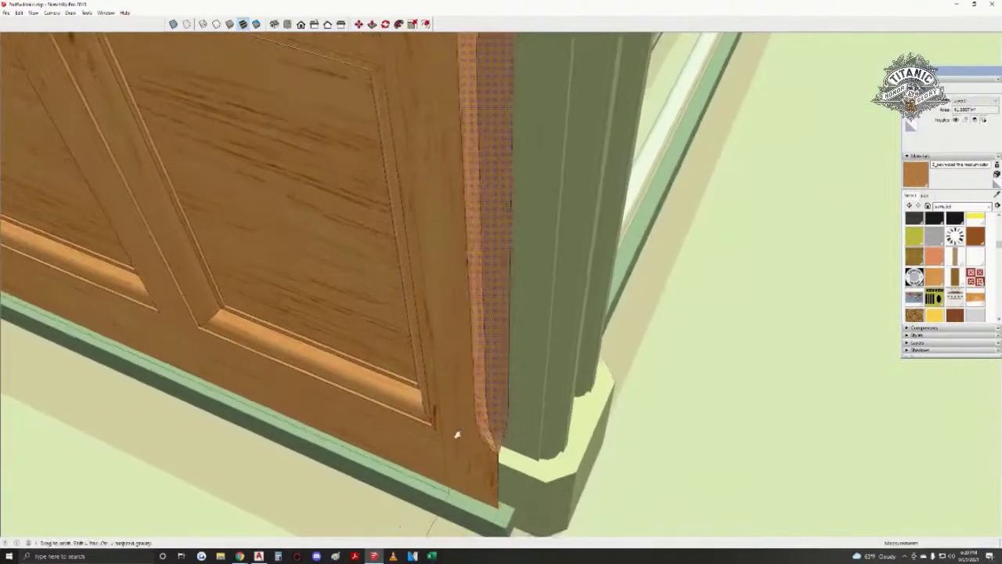
middle_click_drag(479, 481, 517, 399)
scroll(500, 290, "down", 3)
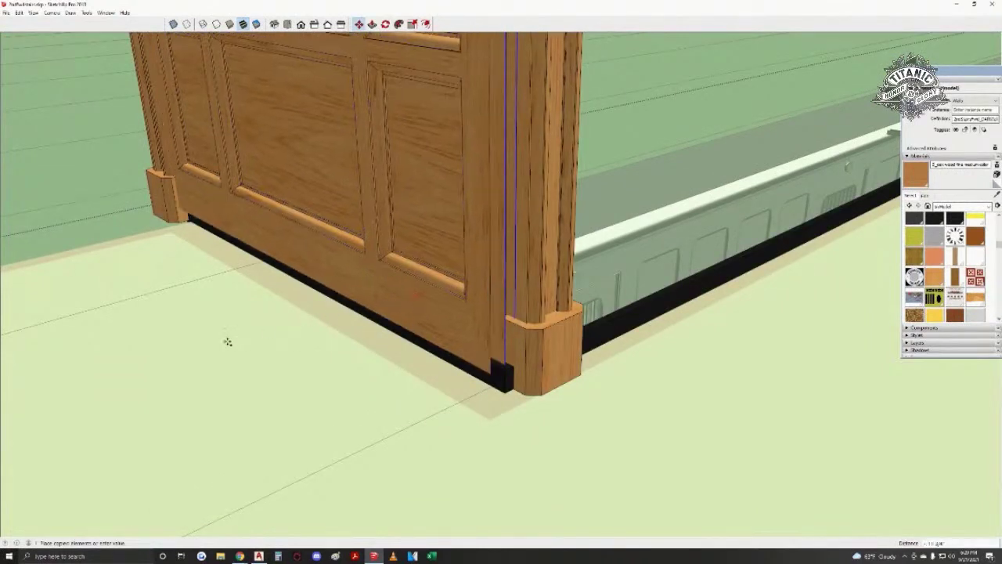
- Place a copy of the end-wall panelling in front of the wall and add an English Oak side face along its open edge
left_click(245, 357)
key("l")
left_click(323, 450)
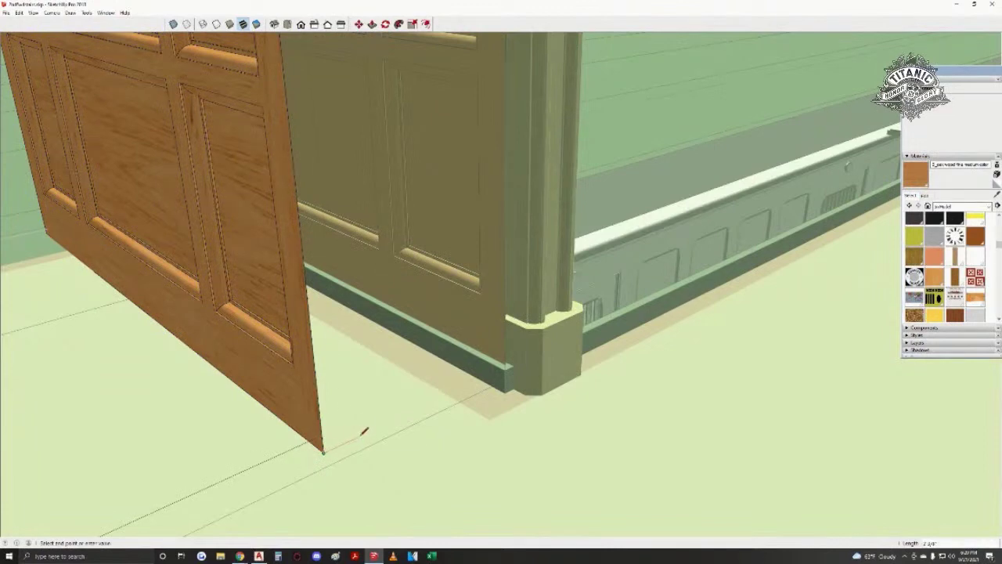
mouse_move(359, 435)
middle_mouse_down()
mouse_move(352, 368)
mouse_move(378, 253)
mouse_move(409, 331)
mouse_move(366, 337)
mouse_move(347, 480)
mouse_move(320, 459)
mouse_move(365, 360)
mouse_move(328, 185)
mouse_move(369, 315)
mouse_move(396, 353)
mouse_move(272, 340)
middle_mouse_up()
left_click(398, 345)
key("b")
left_click(425, 373)
mouse_move(425, 373)
middle_mouse_down()
mouse_move(438, 328)
mouse_move(480, 373)
middle_mouse_up()
key("space")
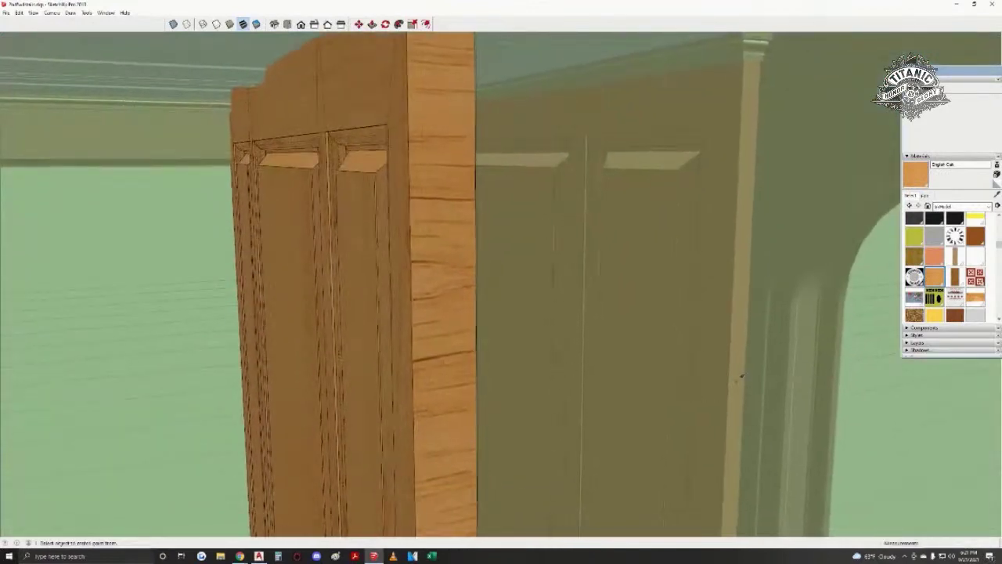
- Open the dado rail for editing and place a section plane across its short return at the doorway post
middle_click_drag(446, 343, 492, 193)
left_click(435, 355)
double_click(449, 200)
left_click(450, 200)
scroll(409, 197, "up", 2)
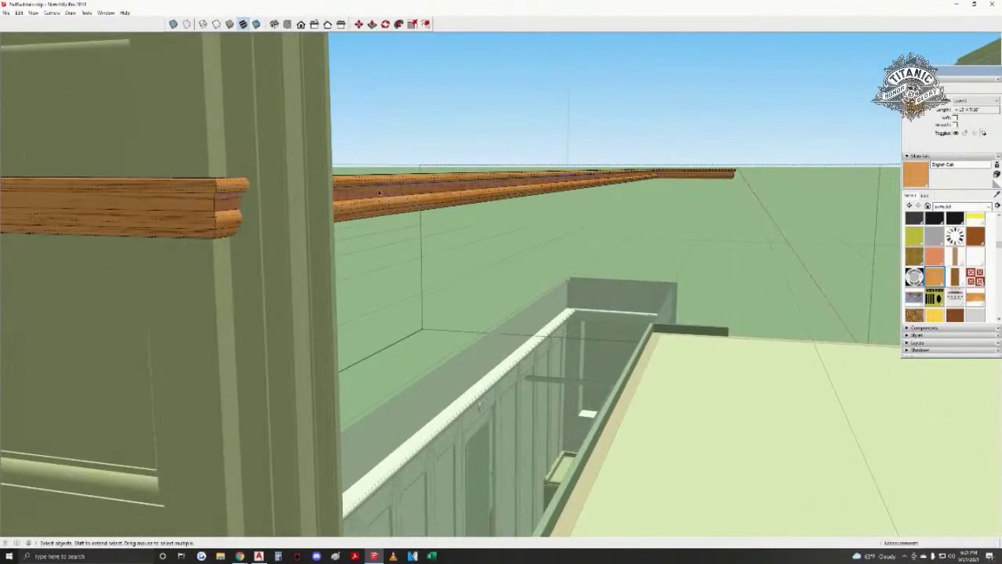
middle_click_drag(306, 212, 439, 316, "shift")
middle_click_drag(407, 235, 362, 183)
left_click(87, 13)
left_click(107, 183)
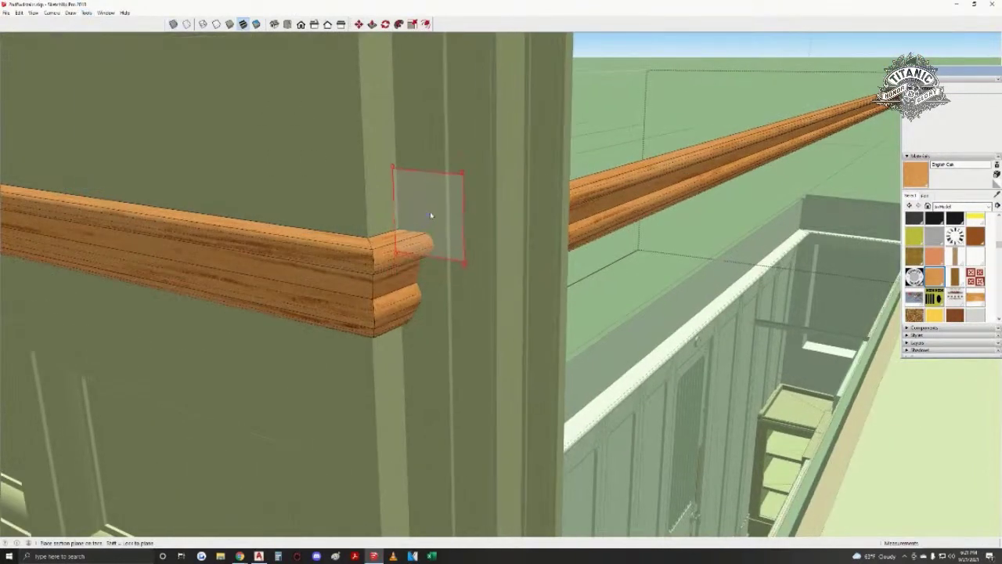
left_click(431, 219)
- Create a group from the rail's section slice and delete the section plane
right_click(603, 304)
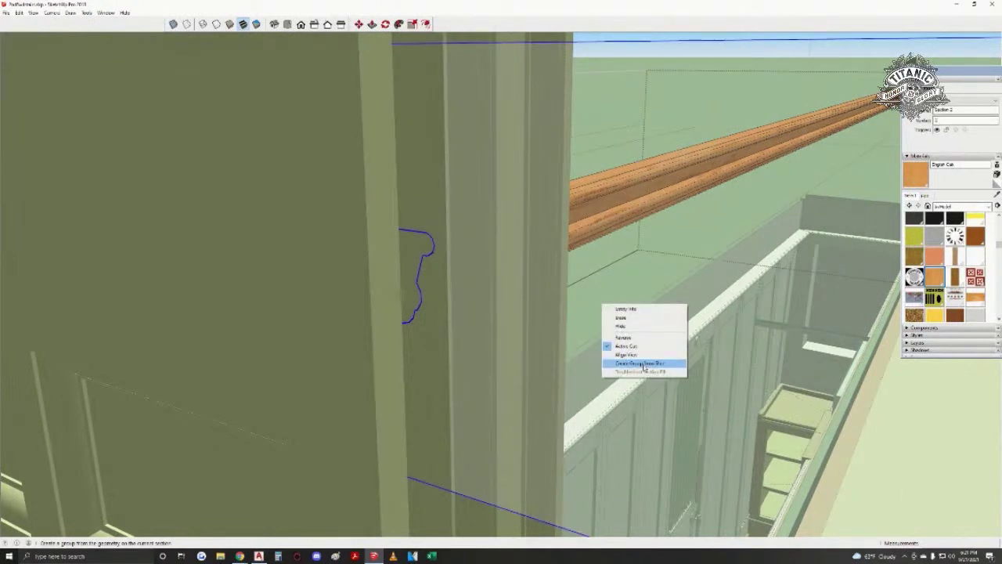
left_click(642, 364)
right_click(600, 277)
left_click(639, 335)
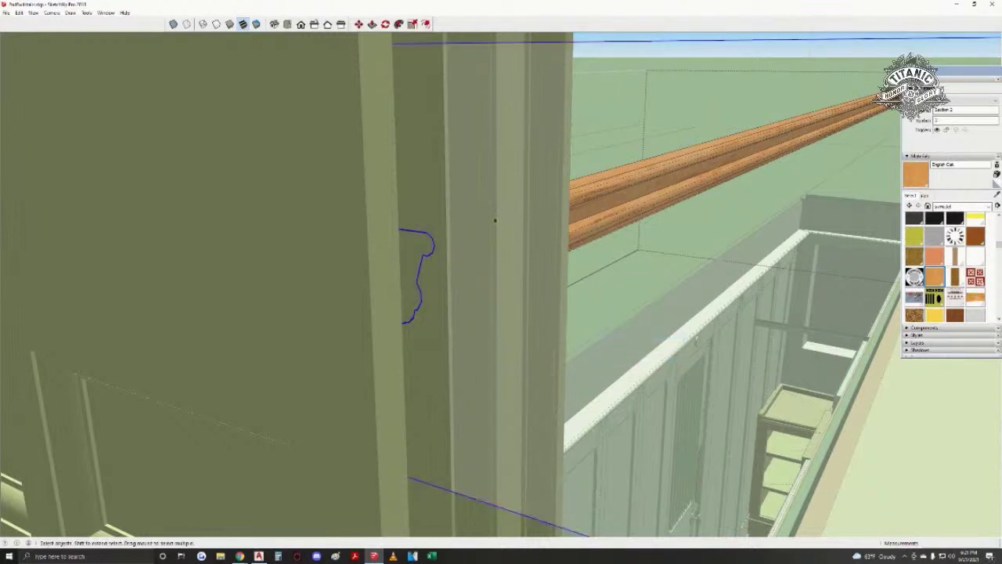
key("Delete")
- Delete the long dado-rail run along the removed side wall and leave the rail's editing mode
left_click_drag(501, 231, 304, 420)
right_click(401, 262)
left_click(421, 304)
middle_click_drag(418, 303, 424, 274)
left_click_drag(861, 127, 510, 265)
key("Delete")
middle_click_drag(510, 265, 78, 327)
middle_click_drag(501, 314, 307, 235)
left_click(521, 272)
- Examine the trimmed end wall and its ceiling junction from inside the hall, gauging the large upper panel with the Rectangle tool
middle_click_drag(360, 257, 485, 278)
middle_click_drag(418, 248, 439, 270)
key("w")
left_click_drag(407, 271, 398, 316)
middle_click_drag(376, 256, 446, 204)
left_click_drag(447, 204, 407, 154)
key("space")
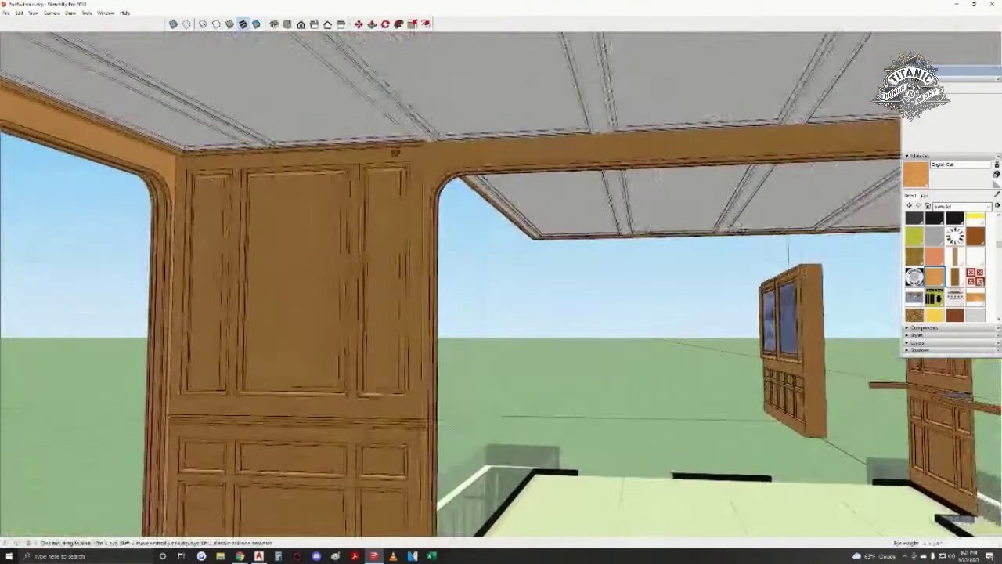
middle_click_drag(407, 154, 559, 145)
key("space")
middle_click_drag(195, 180, 402, 270)
scroll(480, 134, "up", 2)
key("w")
left_click_drag(402, 270, 429, 280)
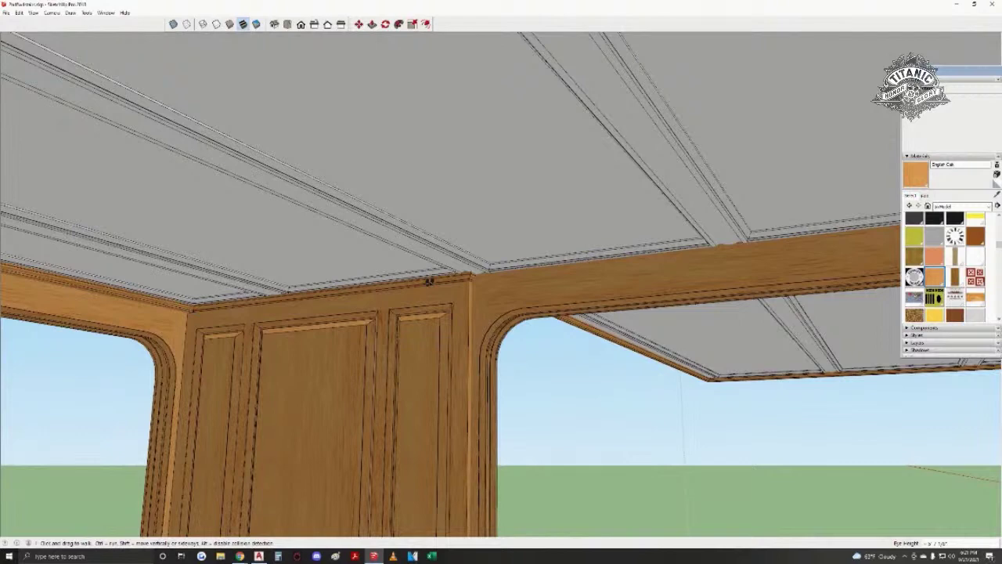
left_click_drag(383, 354, 510, 145)
key("space")
scroll(483, 139, "up", 2)
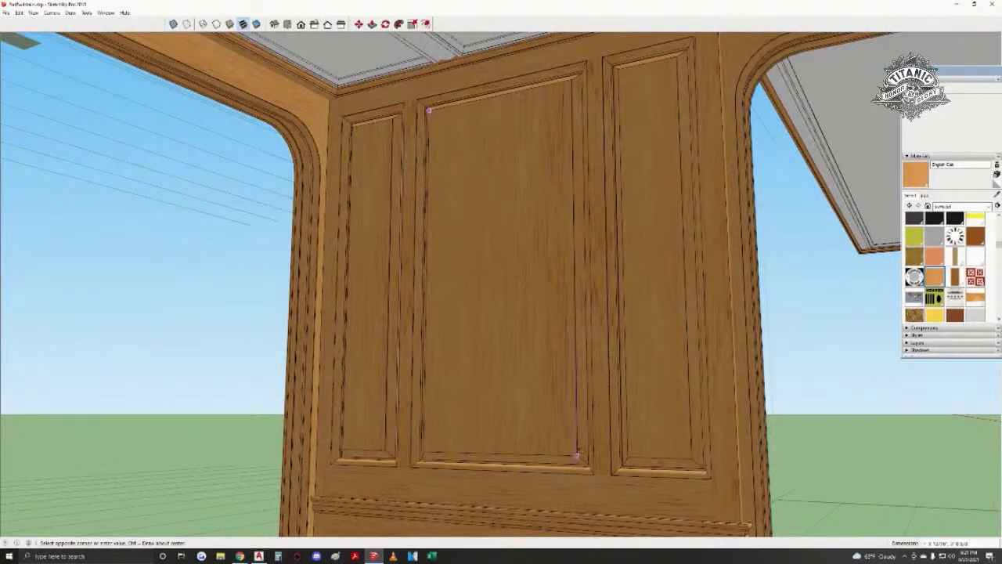
- Examine the doorway's opposite side, including its freestanding post, overhead beam, ceiling junction and open recess
middle_click_drag(548, 397, 814, 282)
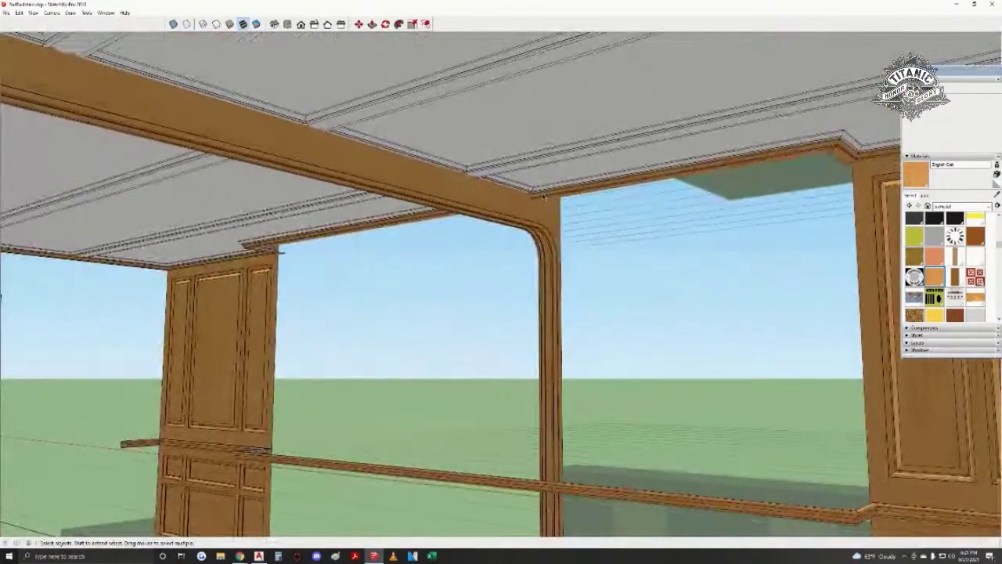
middle_click_drag(503, 203, 517, 416)
key("w")
middle_click_drag(482, 438, 602, 252)
key("space")
key("space")
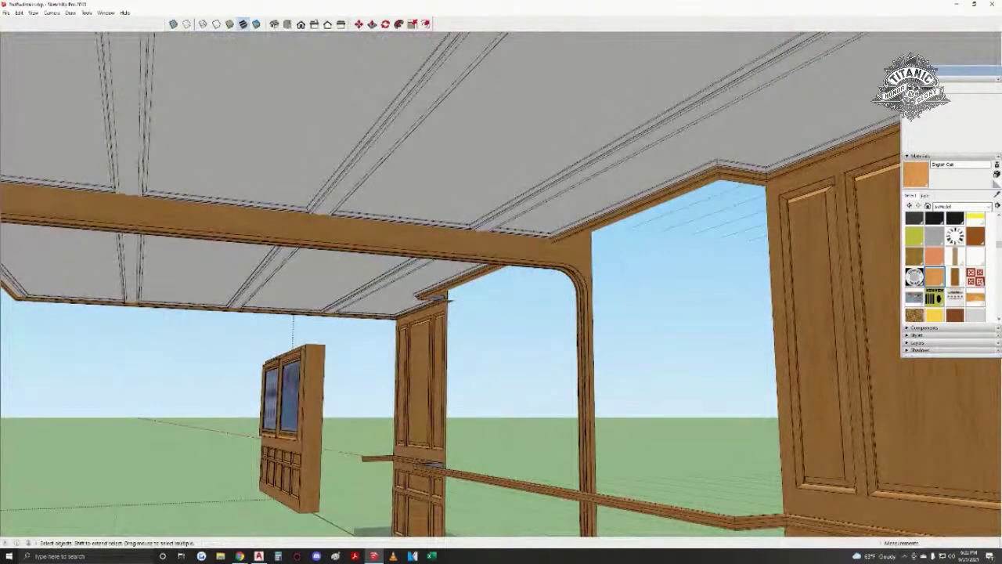
middle_click_drag(291, 217, 337, 228)
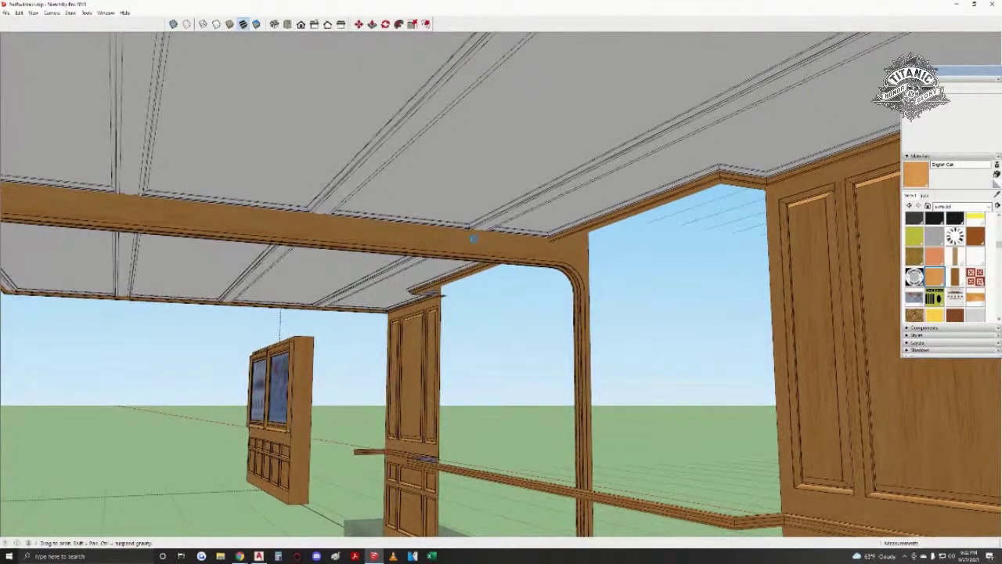
middle_click_drag(472, 238, 470, 228)
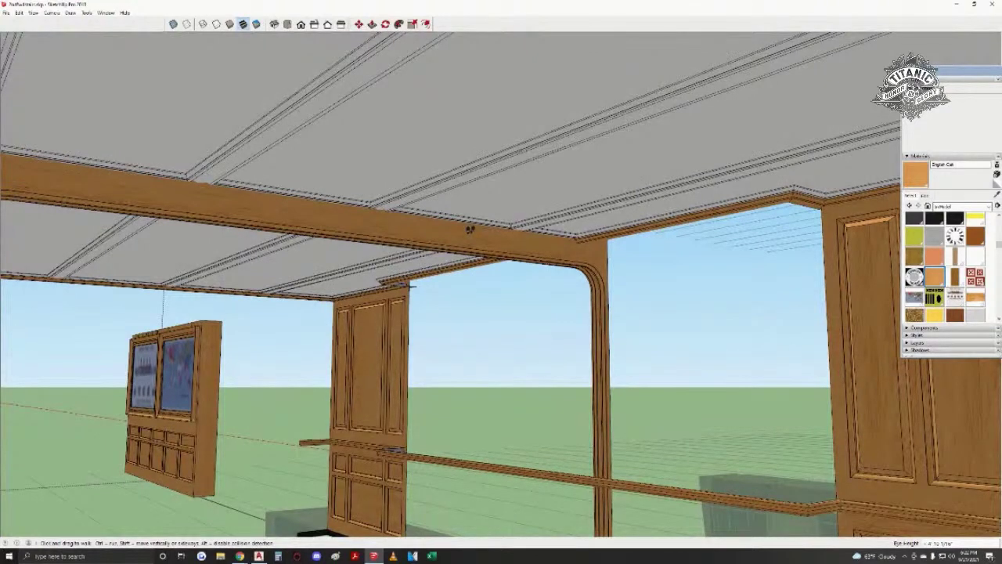
left_click_drag(440, 221, 483, 225)
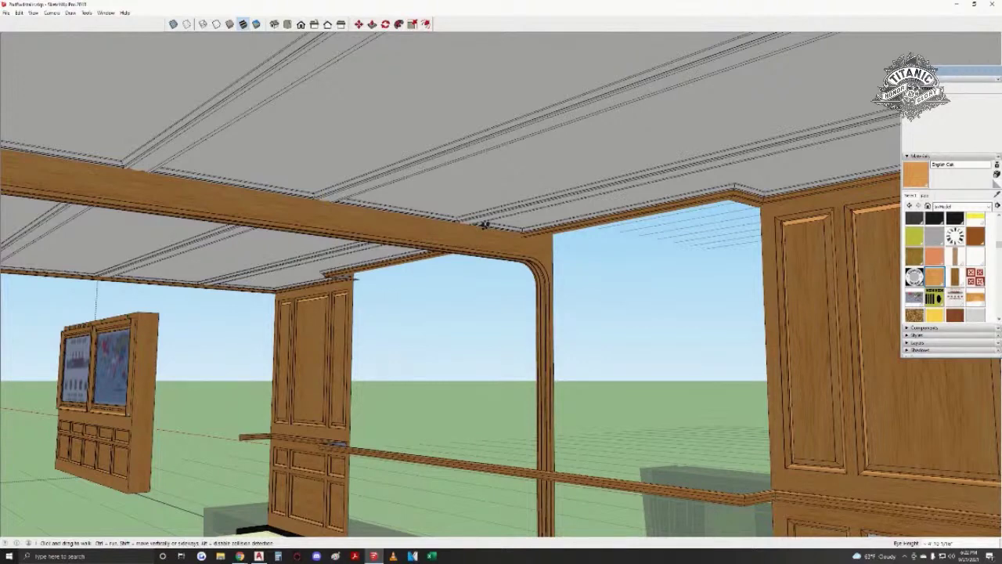
- Delete the dado-rail run crossing the open recess behind the freestanding post, keeping the stretch on the panelled wall
mouse_move(487, 248)
middle_mouse_down()
mouse_move(617, 461)
mouse_move(616, 362)
mouse_move(607, 382)
middle_mouse_up()
key("b")
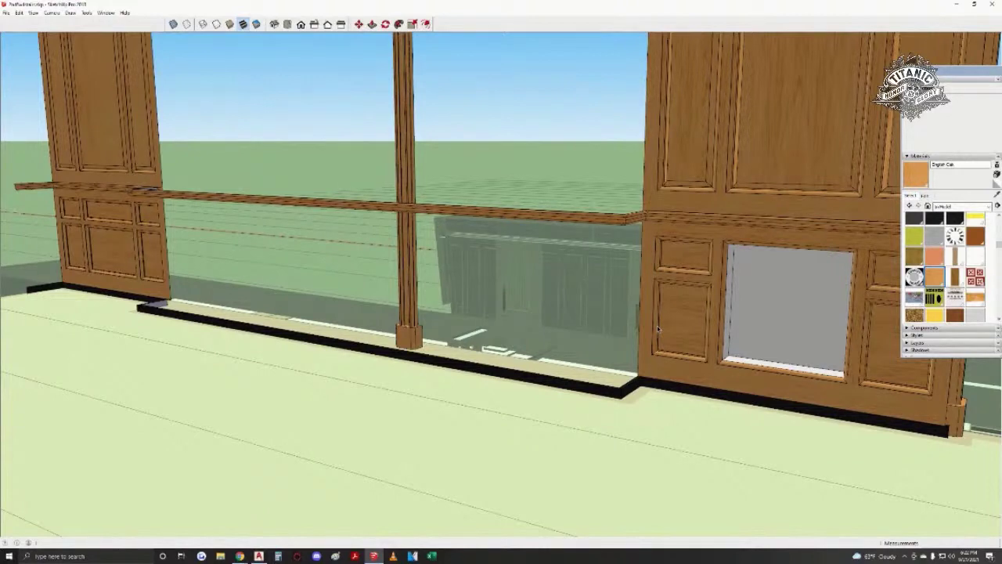
mouse_move(687, 316)
middle_mouse_down()
mouse_move(595, 278)
mouse_move(439, 263)
mouse_move(277, 286)
mouse_move(352, 368)
mouse_move(597, 394)
mouse_move(481, 291)
mouse_move(451, 228)
middle_mouse_up()
left_click(450, 225)
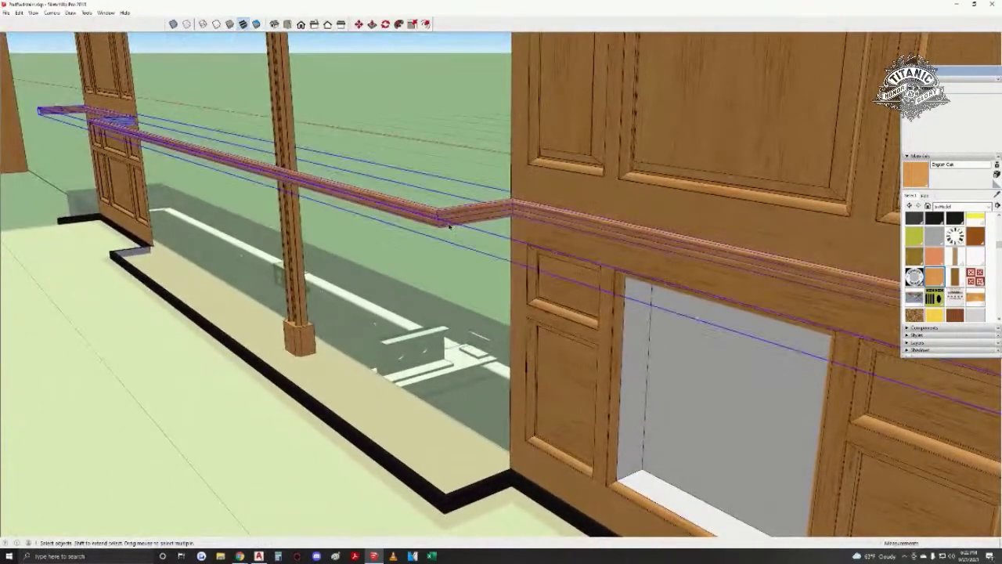
middle_click_drag(548, 242, 603, 334)
middle_click_drag(598, 300, 533, 284)
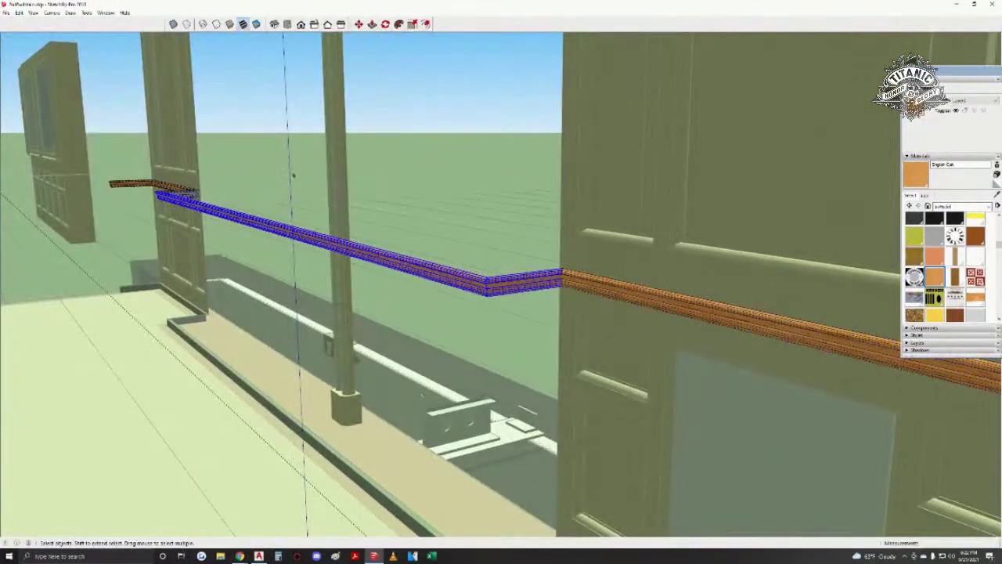
key("Delete")
left_click(626, 279)
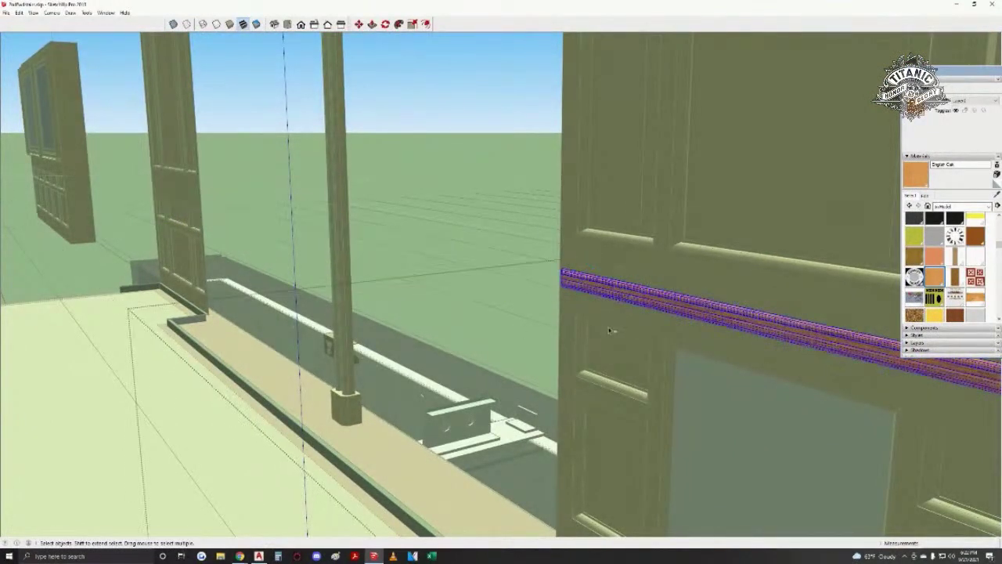
- Stretch the dado rail's cut end with the Move tool across the open recess to the freestanding post
middle_click_drag(610, 323, 820, 335)
left_click_drag(534, 251, 580, 291)
key("m")
middle_click_drag(603, 291, 825, 315, "shift")
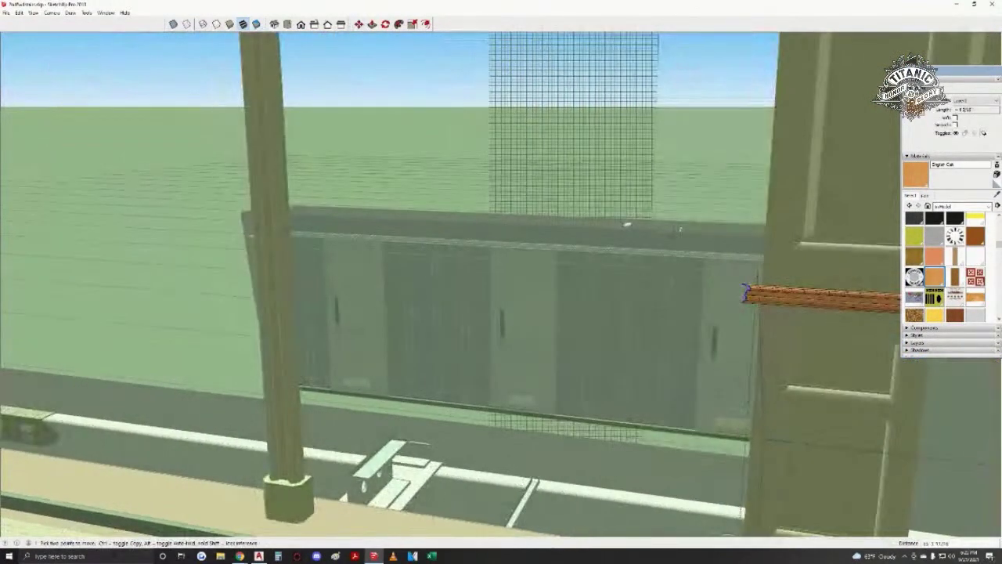
left_click(283, 277)
key("space")
scroll(281, 275, "up", 5)
middle_click_drag(279, 275, 328, 259)
left_click_drag(328, 272, 537, 274)
middle_click_drag(639, 278, 337, 332)
- Examine the panelled wall between the recess and the round-cornered doorway, including its cornice and stepped ceiling junction
key("space")
key("w")
left_click_drag(568, 395, 530, 441)
middle_click_drag(530, 440, 624, 212)
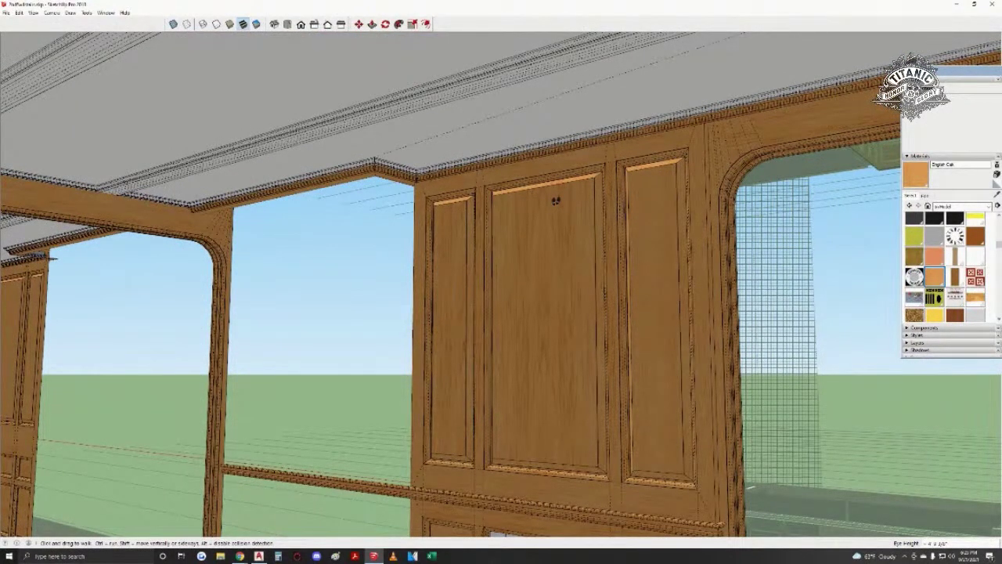
key("space")
middle_click_drag(505, 189, 774, 158)
left_click(407, 169)
double_click(360, 166)
key("Escape")
scroll(420, 221, "up", 3)
middle_click_drag(420, 221, 420, 190)
middle_click_drag(637, 215, 337, 266)
scroll(332, 204, "up", 3)
middle_click_drag(335, 202, 410, 102)
scroll(423, 247, "up", 4)
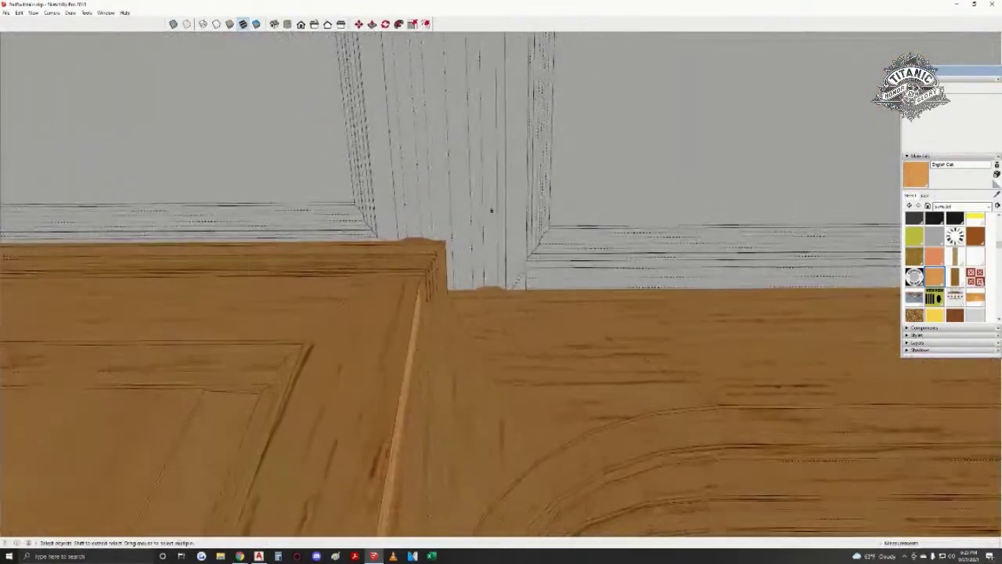
- Open the ceiling group and examine where its moulded beam meets the wall corner beside the doorway
key("m")
middle_click_drag(554, 259, 523, 255)
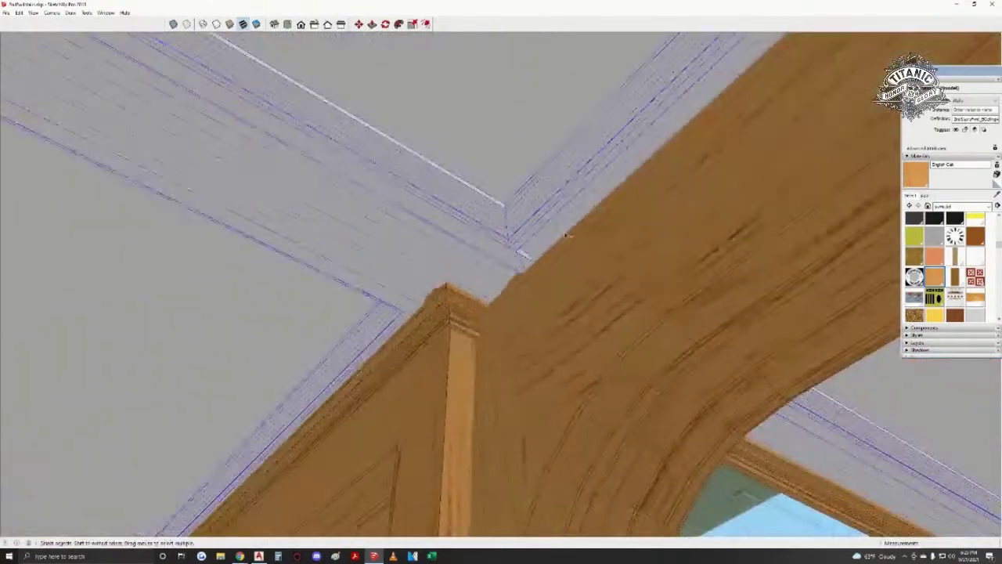
scroll(526, 274, "down", 2)
key("space")
left_click(539, 379)
middle_click_drag(539, 379, 447, 342)
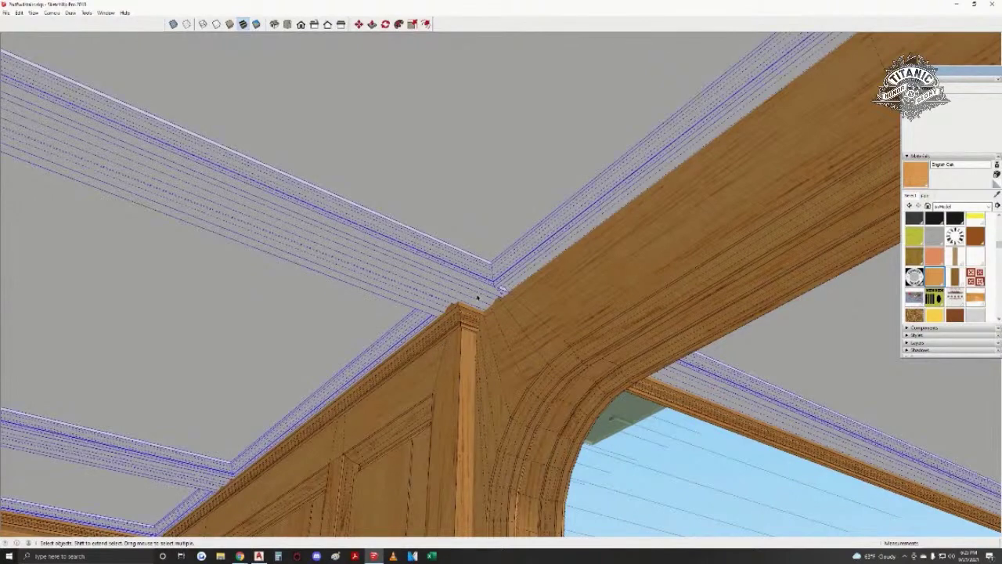
key("ctrl+t")
mouse_move(496, 285)
middle_mouse_down()
mouse_move(562, 297)
mouse_move(635, 282)
mouse_move(509, 226)
mouse_move(443, 219)
mouse_move(431, 229)
middle_mouse_up()
middle_click_drag(316, 258, 472, 262)
triple_click(472, 260)
mouse_move(576, 327)
middle_mouse_down()
mouse_move(409, 164)
mouse_move(551, 280)
mouse_move(522, 264)
mouse_move(425, 250)
mouse_move(331, 268)
mouse_move(452, 290)
mouse_move(407, 368)
mouse_move(430, 317)
mouse_move(472, 313)
mouse_move(324, 326)
mouse_move(552, 269)
mouse_move(541, 298)
mouse_move(320, 306)
mouse_move(576, 295)
mouse_move(469, 315)
mouse_move(480, 282)
mouse_move(557, 263)
mouse_move(493, 280)
mouse_move(443, 334)
mouse_move(434, 328)
mouse_move(530, 299)
mouse_move(326, 291)
mouse_move(489, 404)
mouse_move(488, 490)
mouse_move(516, 269)
mouse_move(553, 268)
mouse_move(554, 156)
middle_mouse_up()
middle_click_drag(537, 226, 521, 195)
scroll(552, 189, "up", 5)
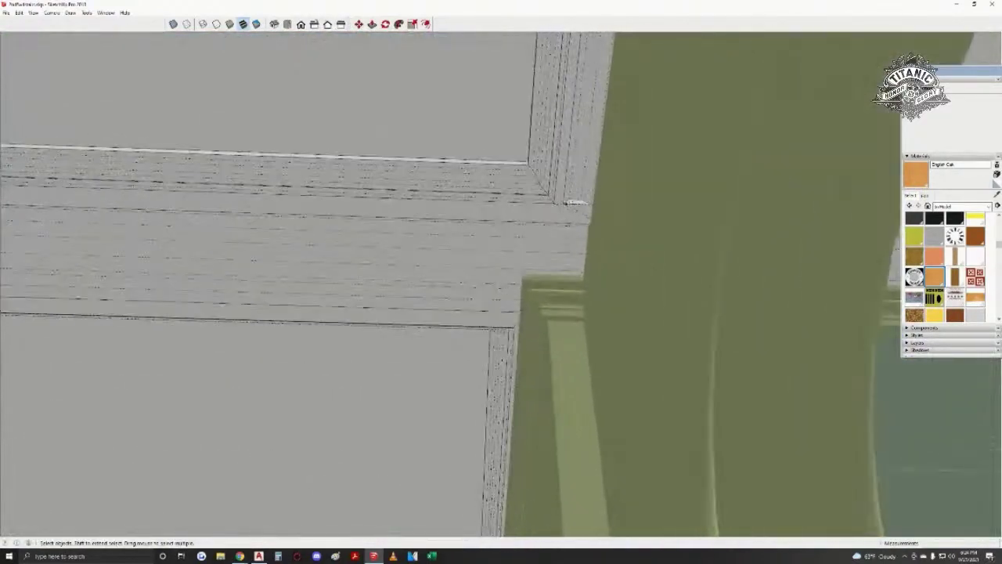
scroll(582, 216, "up", 2)
mouse_move(493, 286)
middle_mouse_down()
mouse_move(846, 335)
mouse_move(579, 402)
mouse_move(481, 344)
middle_mouse_up()
key("w")
mouse_move(338, 302)
middle_mouse_down()
mouse_move(196, 250)
mouse_move(297, 247)
mouse_move(277, 244)
mouse_move(284, 212)
mouse_move(298, 234)
middle_mouse_up()
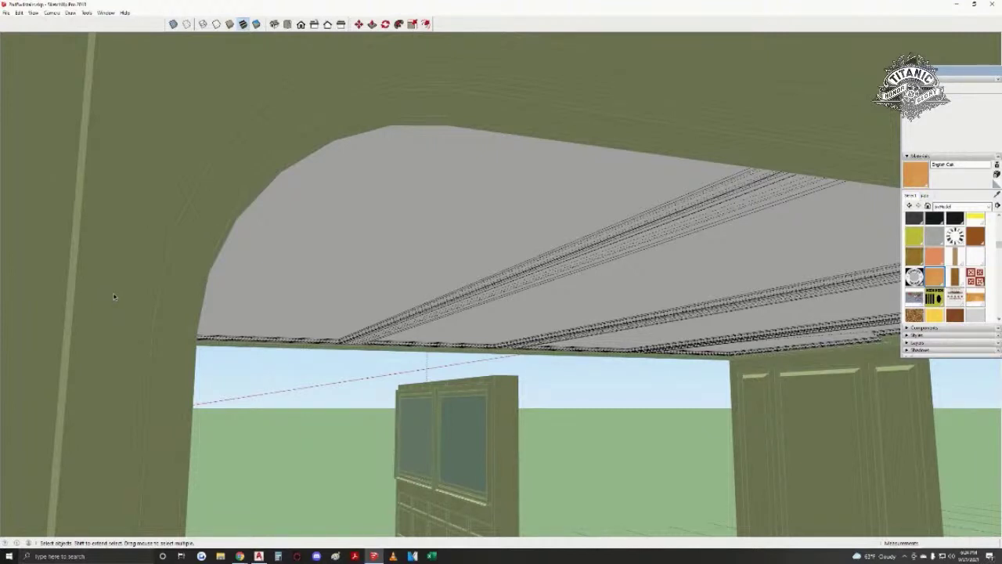
- Open the oak cornice moulding that follows the stepped ceiling edge above the recess for editing
mouse_move(145, 282)
middle_mouse_down()
mouse_move(693, 249)
mouse_move(644, 264)
mouse_move(376, 176)
mouse_move(713, 271)
mouse_move(450, 237)
middle_mouse_up()
left_click(714, 271)
double_click(452, 238)
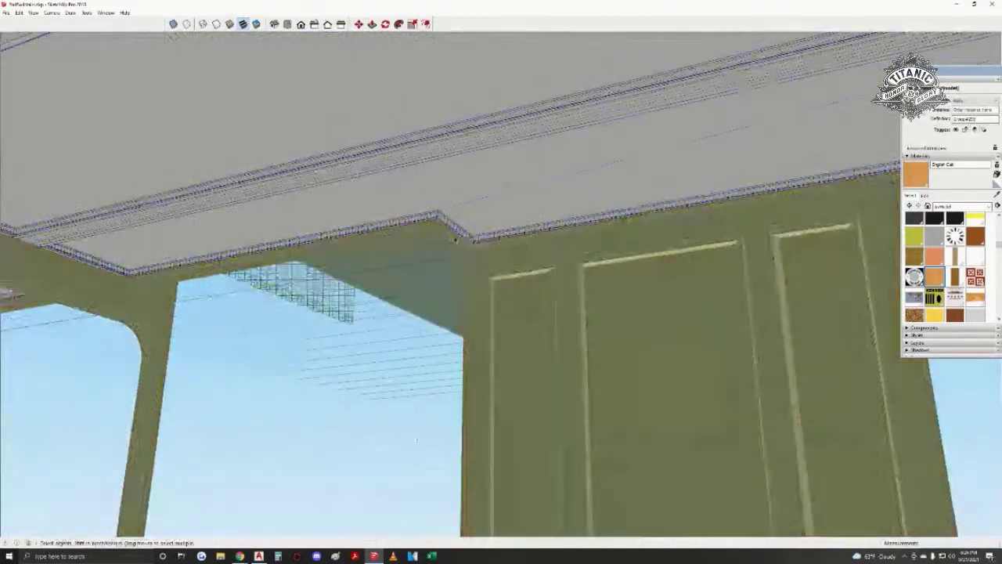
scroll(451, 239, "up", 3)
double_click(453, 241)
triple_click(453, 242)
middle_click_drag(571, 273, 450, 313)
key("w")
key("space")
- Delete the cornice runs around the ceiling's far bay and along the recess, keeping the short return beside the panelled wall
middle_click_drag(656, 241, 342, 339)
left_click_drag(379, 366, 221, 430)
key("w")
middle_click_drag(385, 324, 498, 332)
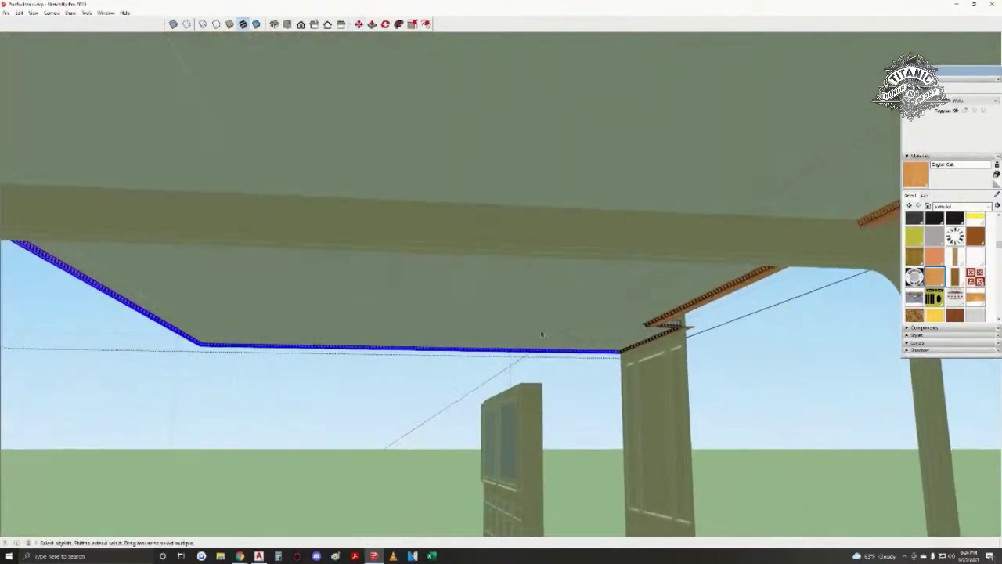
key("w")
middle_click_drag(520, 415, 628, 284)
key("space")
left_click_drag(675, 220, 646, 298, "shift")
key("w")
middle_click_drag(540, 300, 155, 295)
key("space")
middle_click_drag(205, 225, 729, 122, "shift")
left_click(272, 188, "shift")
key("Delete")
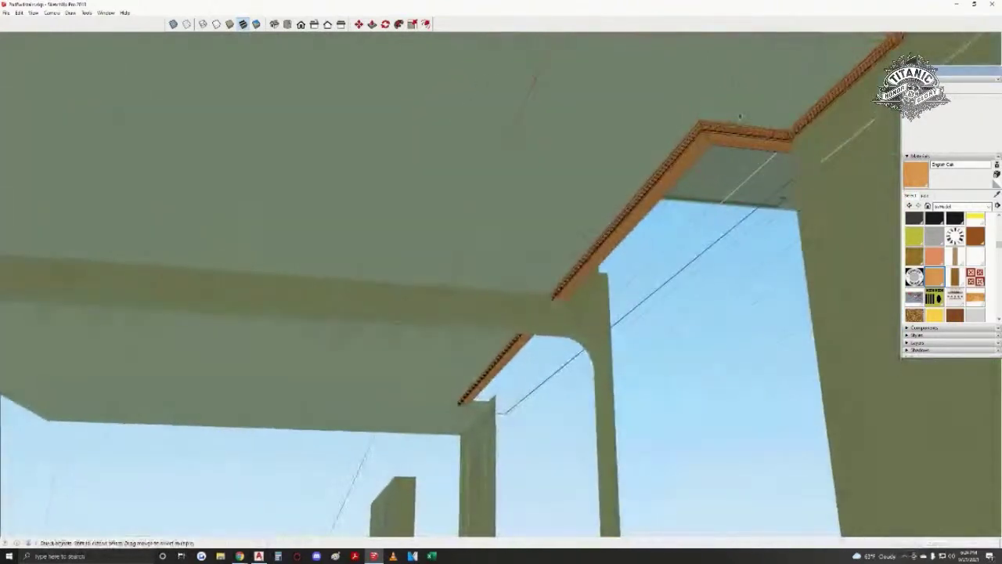
left_click(710, 195)
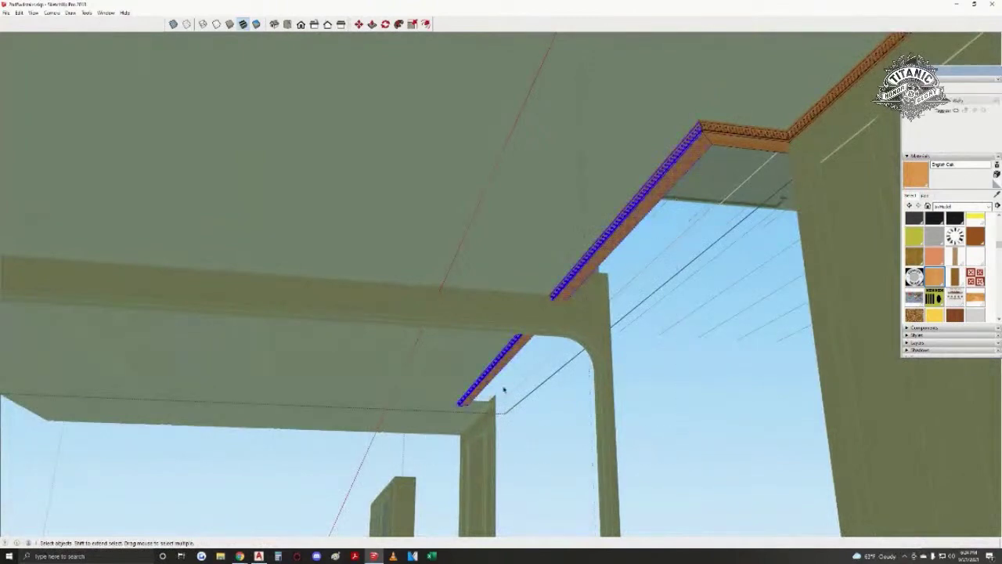
key("Delete")
- Move the short cornice return onto the doorway beam above the post, stretching the panelled wall's cornice across the recess
middle_click_drag(816, 138, 665, 210)
key("m")
left_click(551, 274)
left_click(276, 286)
middle_click_drag(275, 287, 551, 252)
scroll(552, 252, "up", 2)
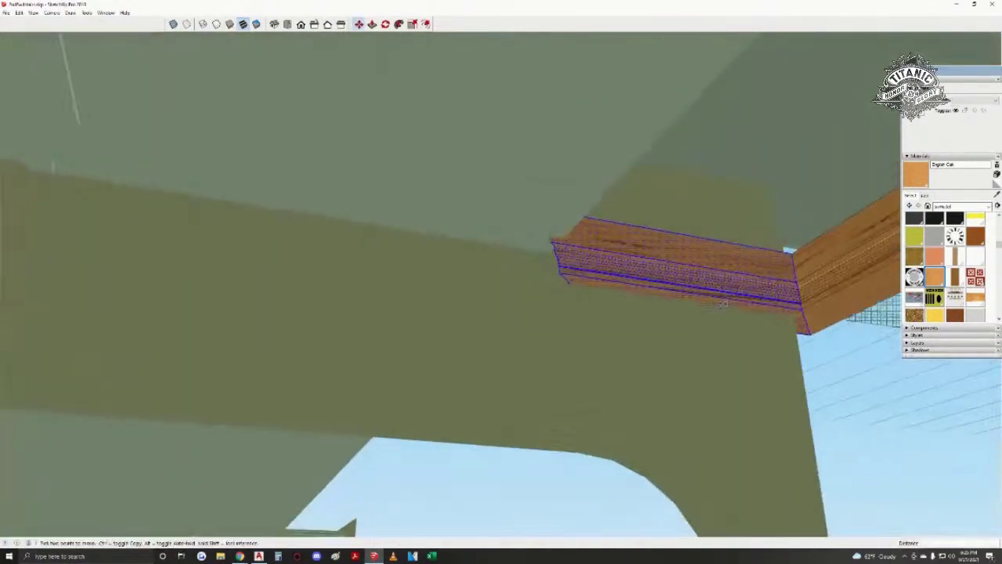
middle_click_drag(726, 304, 540, 305)
scroll(540, 305, "up", 4)
left_click(546, 303)
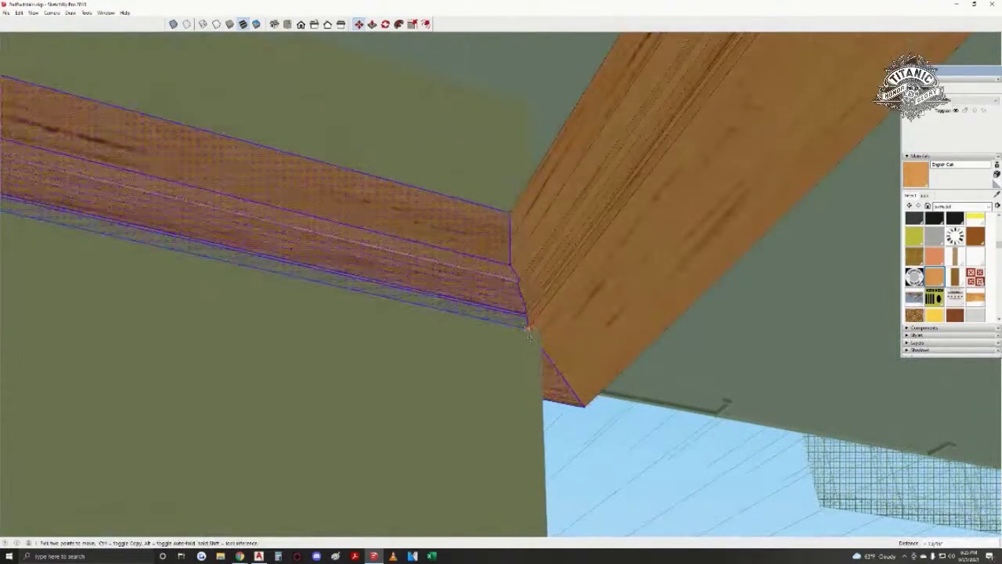
- Draw a short reference line from the return's lower edge and adjust the return's position against the beam face
middle_click_drag(526, 344, 695, 346)
scroll(610, 350, "up", 3)
middle_click_drag(546, 352, 501, 313)
key("l")
scroll(478, 309, "up", 2)
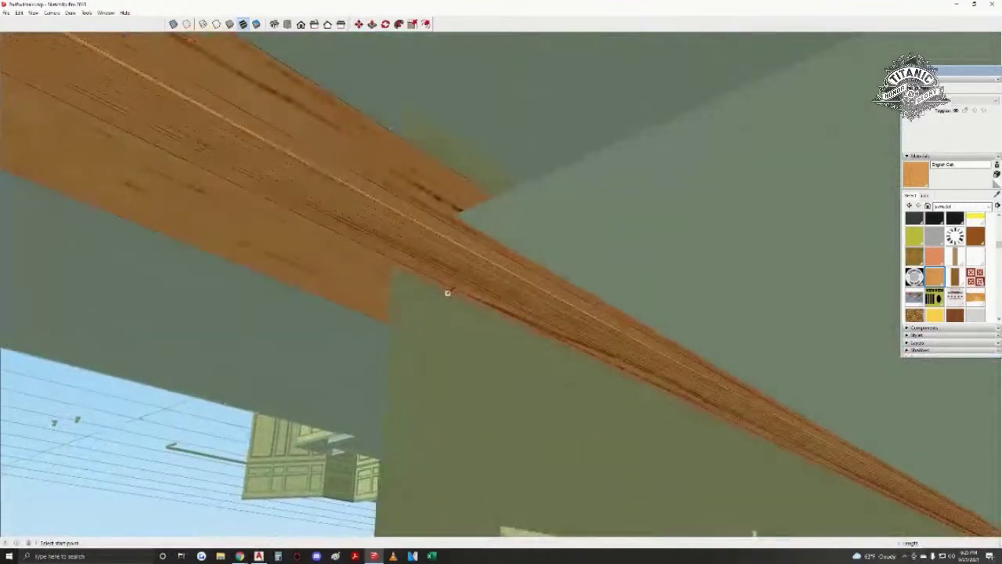
scroll(450, 287, "up", 2)
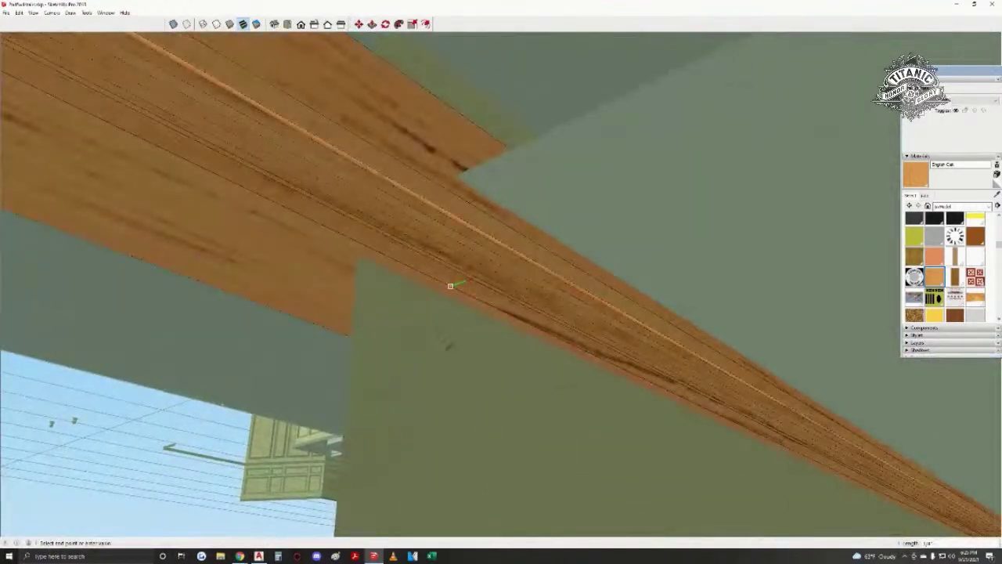
middle_click_drag(443, 354, 212, 436)
scroll(524, 380, "up", 3)
key("m")
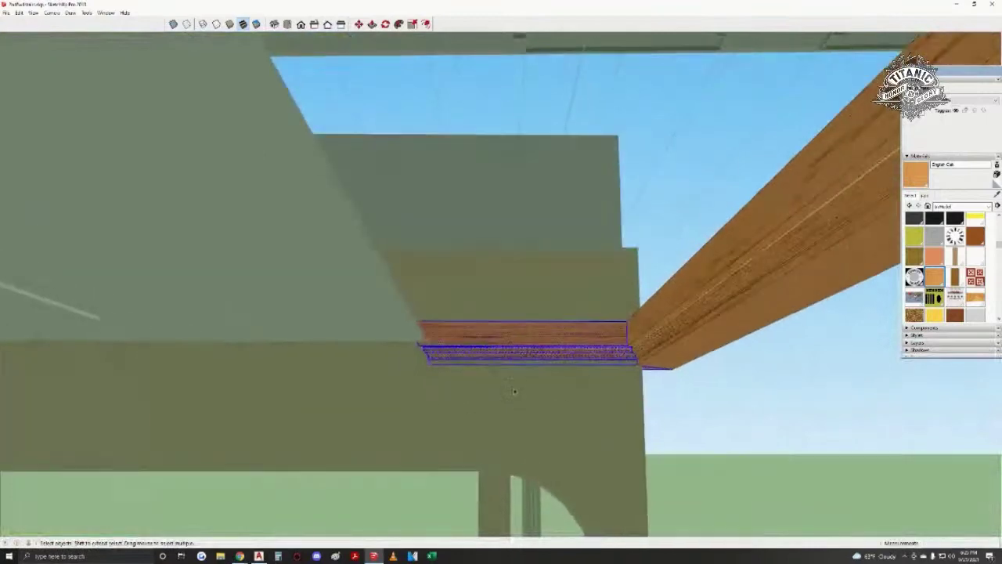
middle_click_drag(523, 381, 442, 370)
scroll(386, 407, "up", 2)
left_click(377, 407)
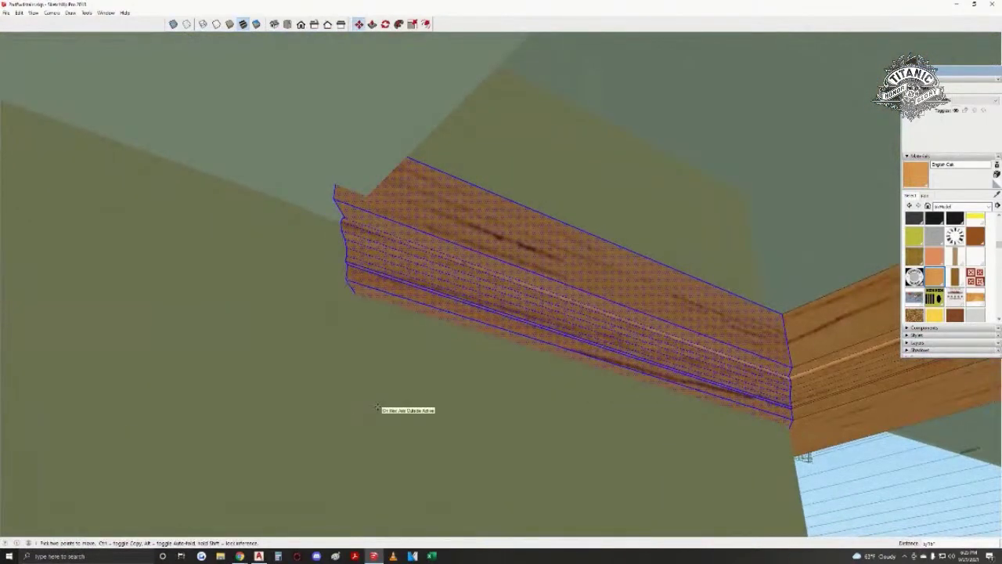
- Stretch the return's free end along the whole doorway beam toward the cornice on the opposite panelled wall
middle_click_drag(376, 408, 785, 378)
key("space")
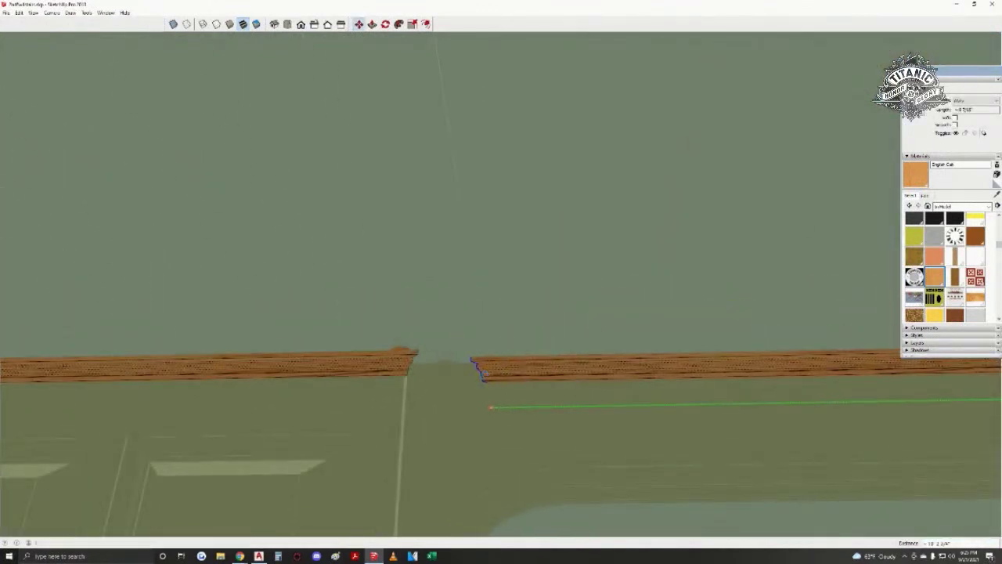
scroll(472, 364, "up", 3)
middle_click_drag(471, 364, 435, 344)
key("space")
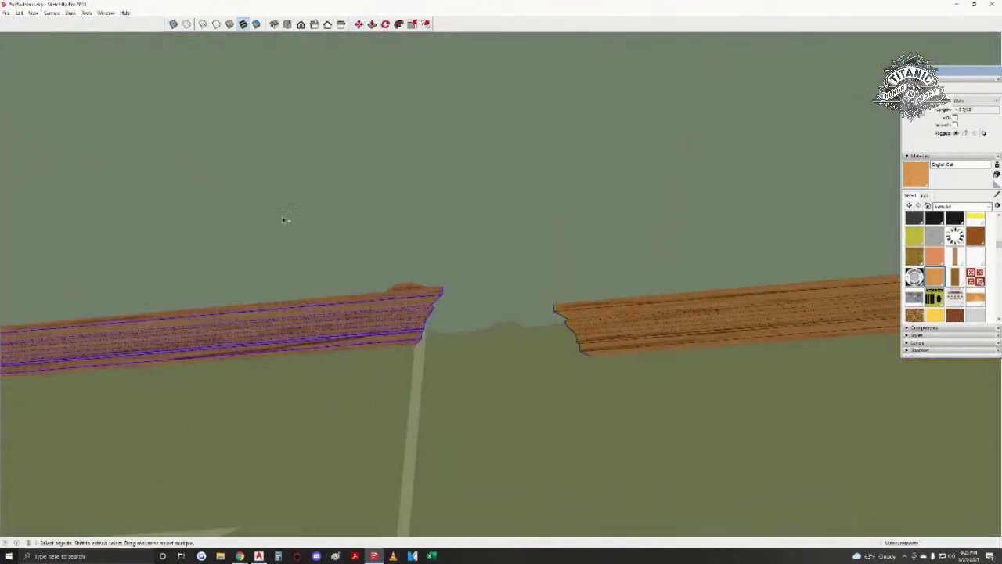
- Select the beam's cornice run and move it to line up with the profile of the panelled wall's cornice
middle_click_drag(519, 351, 622, 311)
scroll(622, 311, "down", 1)
key("space")
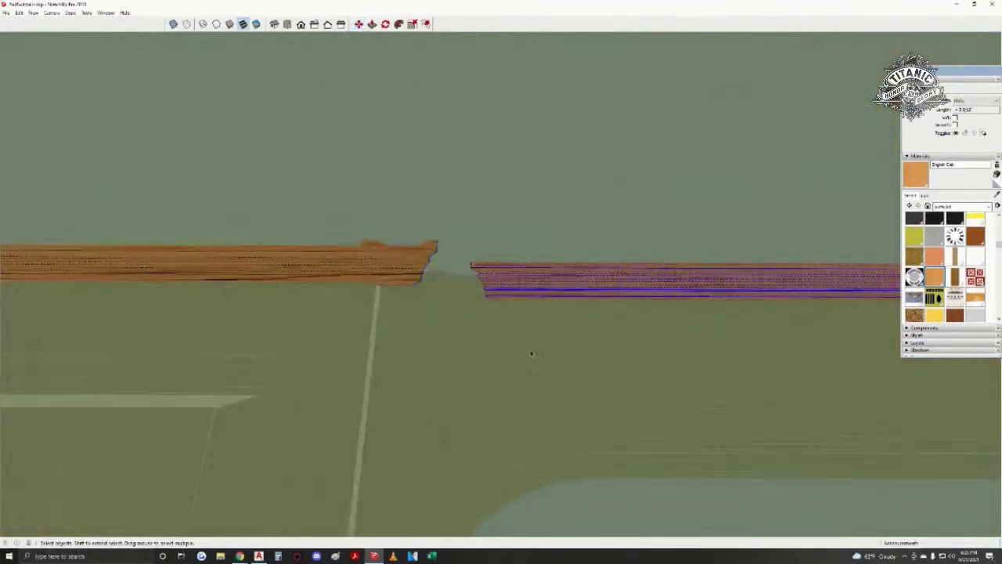
middle_click_drag(531, 354, 462, 301)
scroll(461, 299, "up", 3)
key("m")
left_click(441, 287)
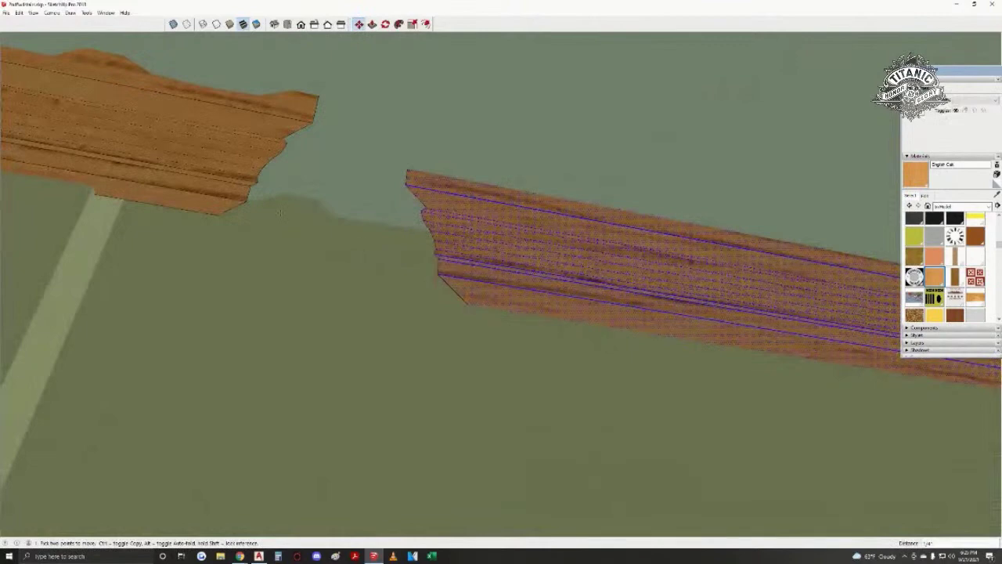
left_click(244, 202)
- Try to slide the beam cornice's end profile along the beam into the panelled wall's cornice
middle_click_drag(245, 202, 329, 205)
key("space")
middle_click_drag(513, 283, 525, 324)
scroll(526, 323, "down", 1)
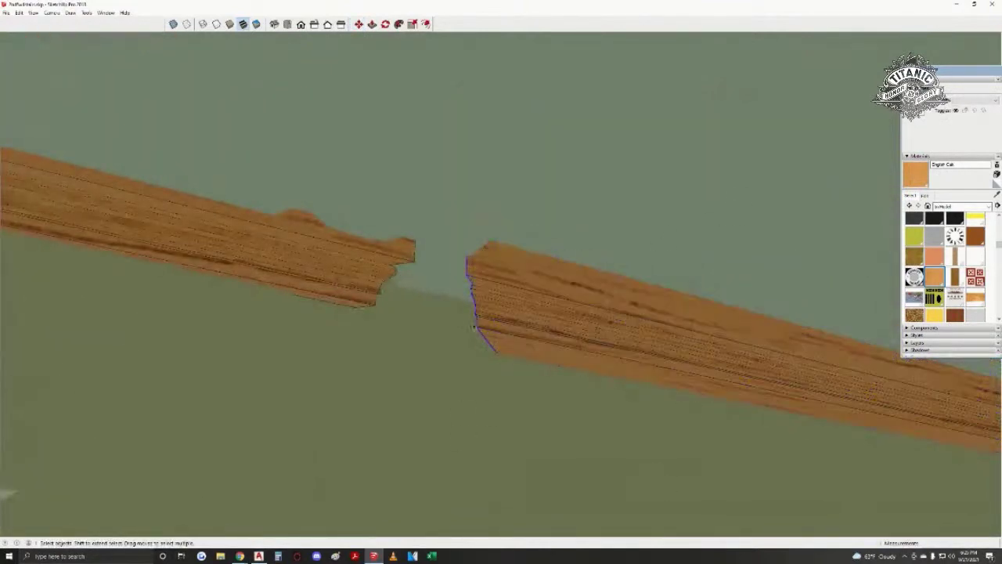
scroll(468, 294, "up", 2)
key("m")
middle_click_drag(597, 379, 487, 357)
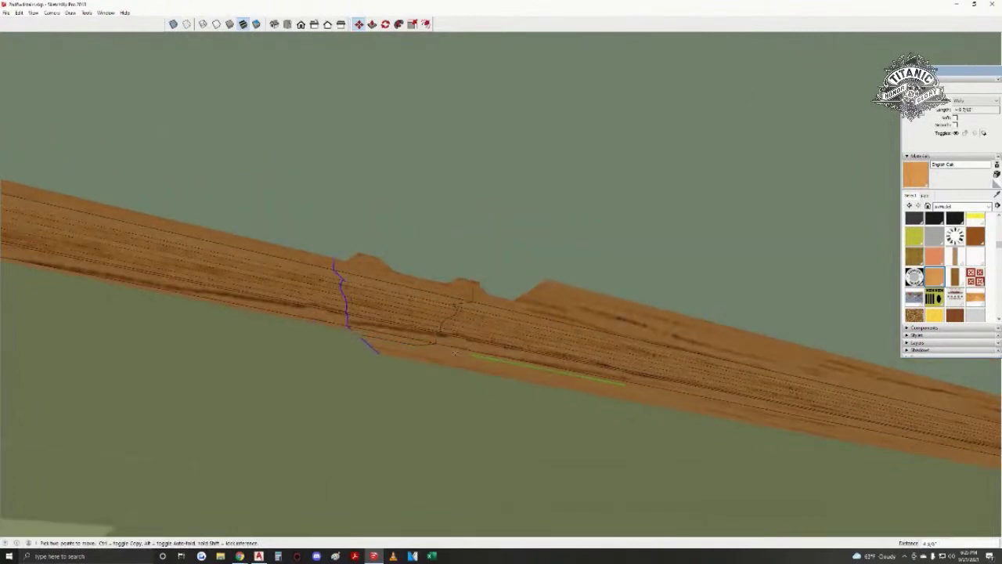
- Move the lower edge of the panelled wall's cornice to align with the matching edge of the beam's cornice
key("space")
middle_click_drag(565, 372, 86, 382)
left_click(506, 383)
key("m")
scroll(501, 385, "up", 2)
left_click(496, 380)
middle_click_drag(516, 380, 329, 370)
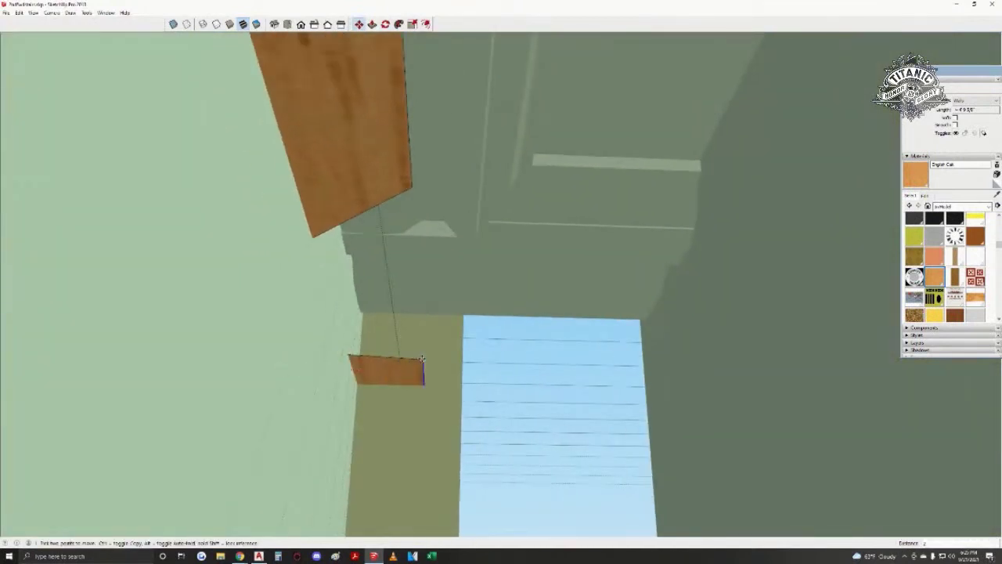
left_click(410, 188)
middle_click_drag(411, 189, 836, 360)
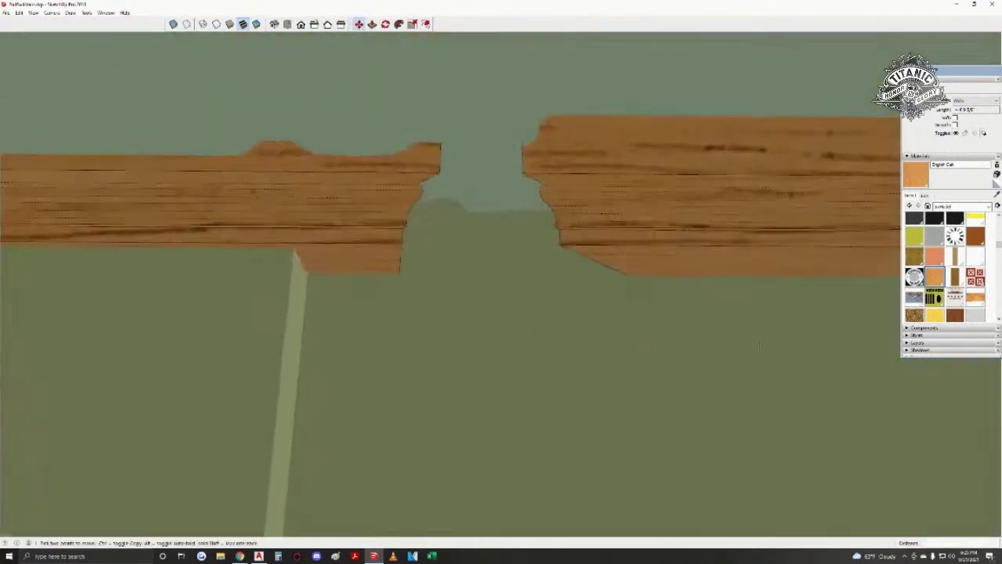
- Move the facing cornice end profiles together to form one continuous run over the panelled wall and doorway beam
key("space")
scroll(497, 250, "down", 1)
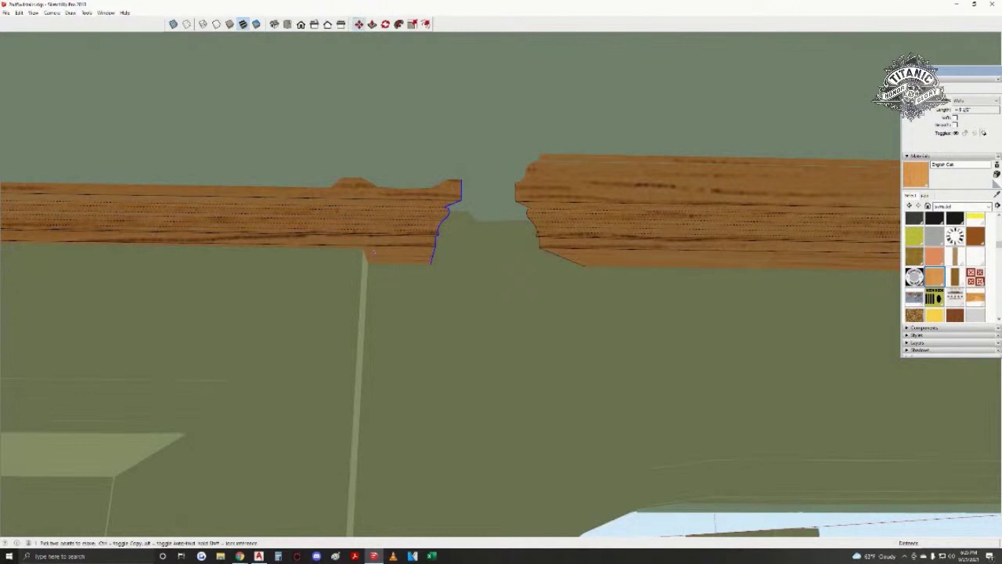
middle_click_drag(505, 257, 391, 285)
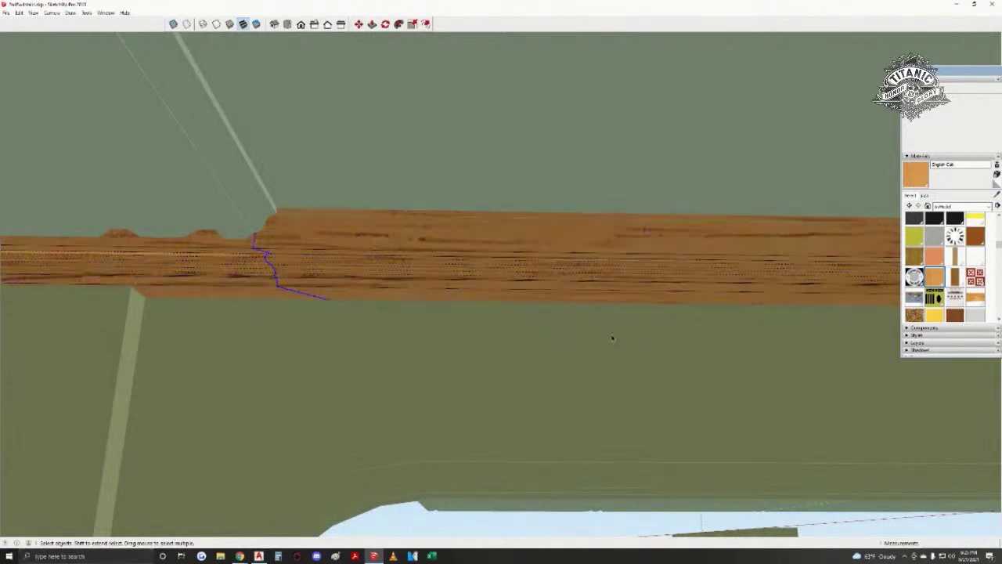
scroll(338, 340, "down", 2)
middle_click_drag(337, 340, 212, 292)
middle_click_drag(540, 292, 566, 203)
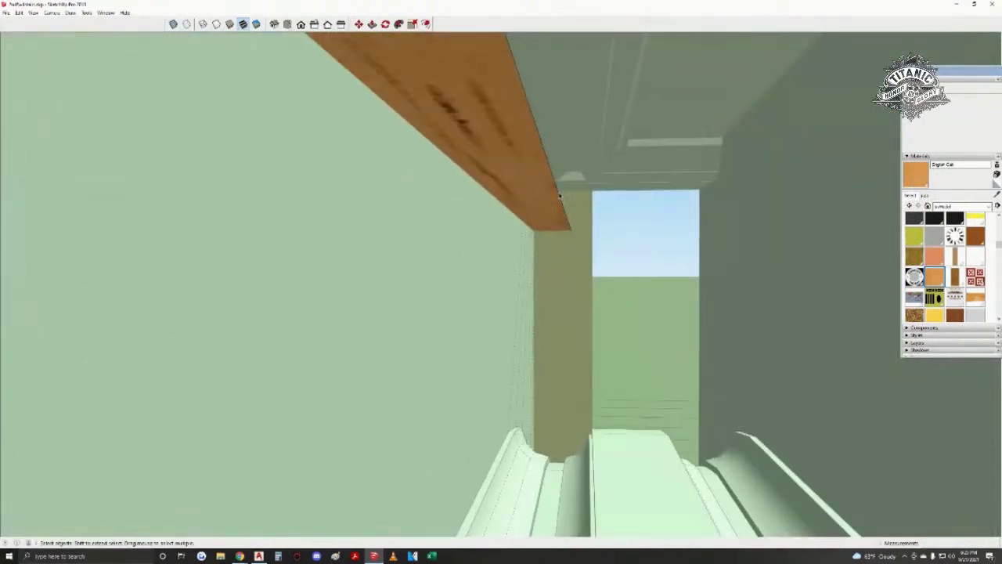
middle_click_drag(440, 314, 496, 368)
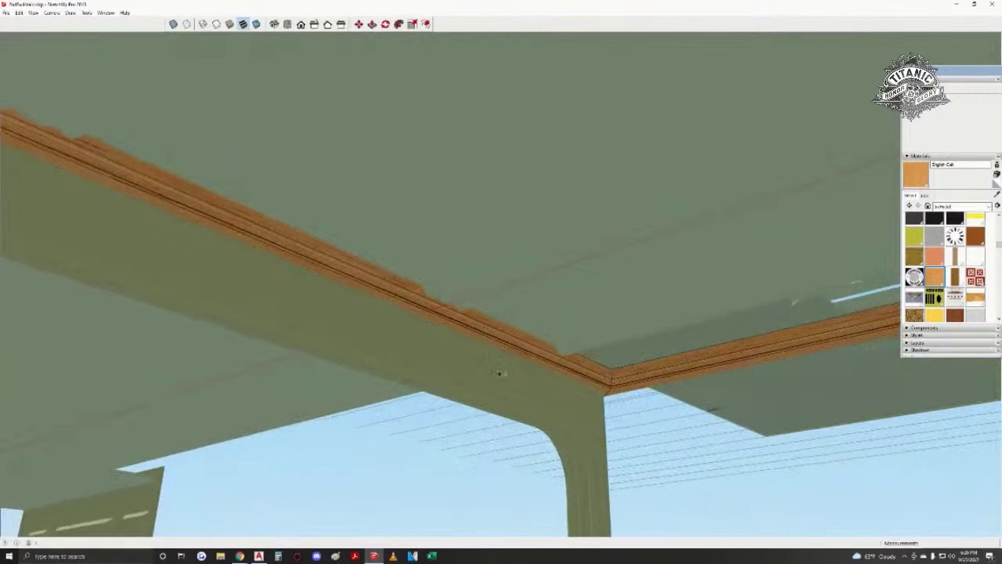
middle_click_drag(500, 371, 450, 276)
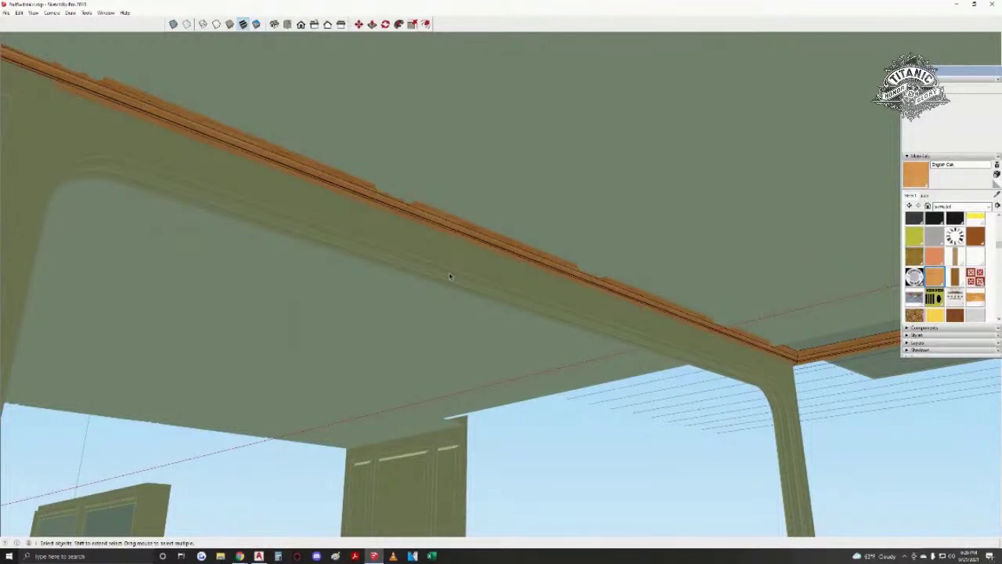
- Select the ceiling panels with their moulded beam and move them toward the neighbouring ceiling section
middle_click_drag(450, 276, 446, 240)
scroll(324, 230, "up", 5)
left_click(308, 229)
scroll(309, 230, "up", 2)
middle_click_drag(309, 229, 308, 313)
scroll(582, 350, "up", 2)
left_click(582, 351)
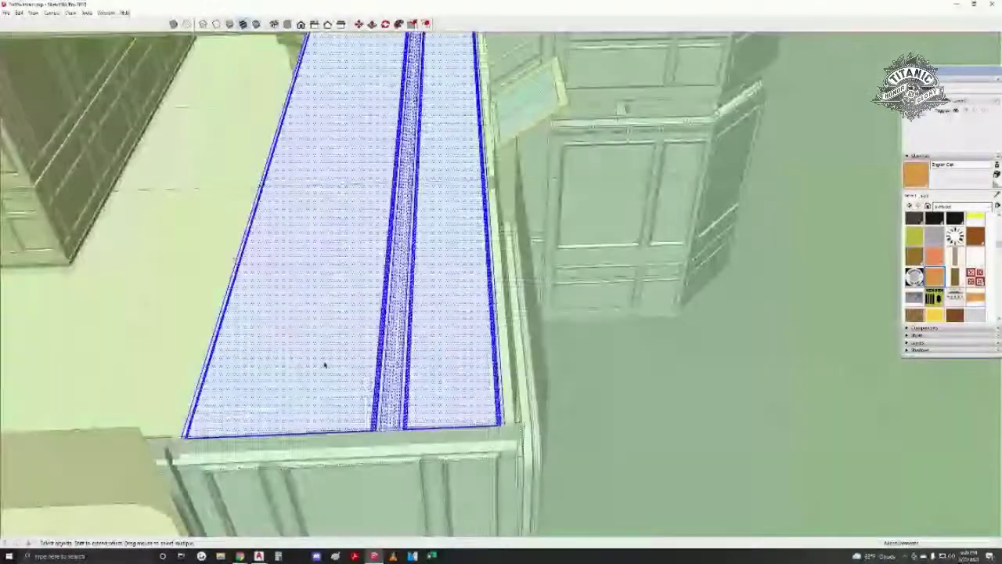
scroll(386, 383, "up", 3)
middle_click_drag(414, 409, 803, 336)
scroll(523, 392, "up", 2)
key("m")
left_click(486, 429)
scroll(588, 420, "up", 3)
left_click(538, 394)
left_click(170, 290)
- Position the ceiling panels and their moulded beam against the edge moulding of the neighbouring ceiling section
scroll(252, 322, "up", 4)
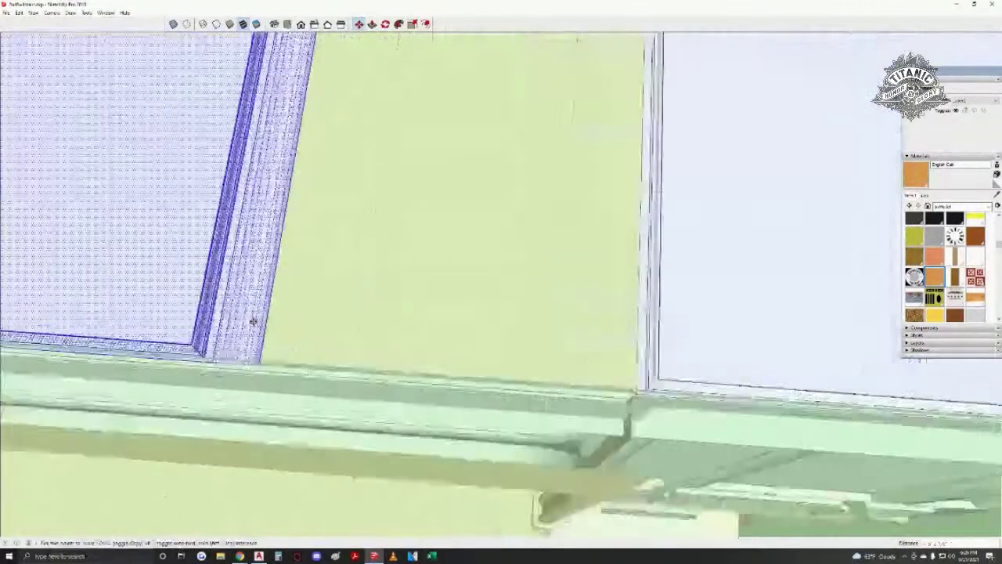
mouse_move(253, 329)
middle_mouse_down()
mouse_move(318, 331)
mouse_move(443, 372)
middle_mouse_up()
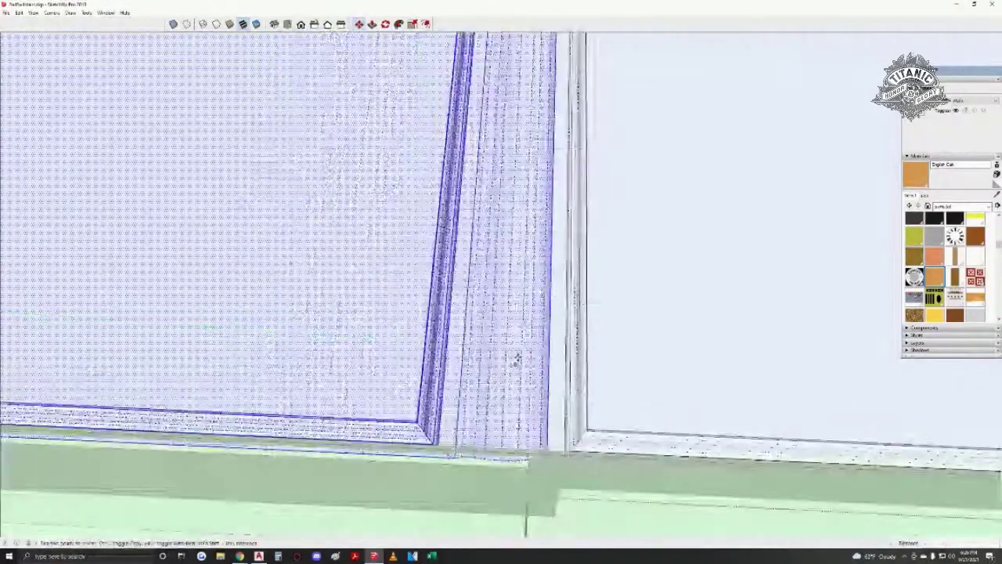
mouse_move(517, 359)
middle_mouse_down()
mouse_move(454, 335)
mouse_move(530, 290)
mouse_move(512, 414)
mouse_move(492, 149)
mouse_move(559, 324)
mouse_move(673, 290)
mouse_move(465, 353)
mouse_move(527, 302)
mouse_move(410, 159)
mouse_move(123, 127)
mouse_move(470, 234)
mouse_move(585, 190)
mouse_move(548, 274)
mouse_move(509, 313)
mouse_move(548, 297)
middle_mouse_up()
mouse_move(274, 313)
middle_mouse_down()
mouse_move(357, 284)
mouse_move(313, 387)
middle_mouse_up()
scroll(317, 386, "up", 2)
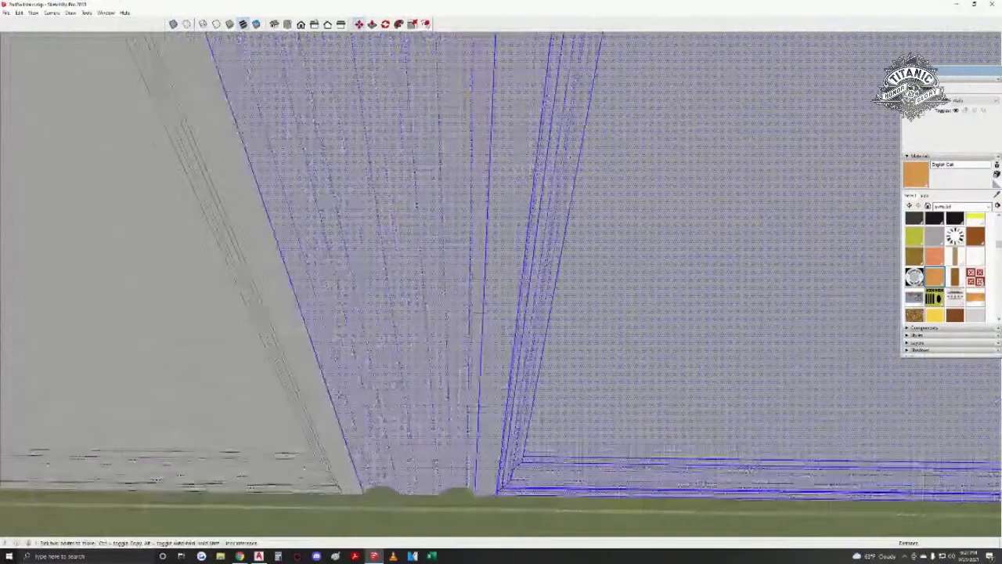
key("Escape")
scroll(321, 396, "down", 4)
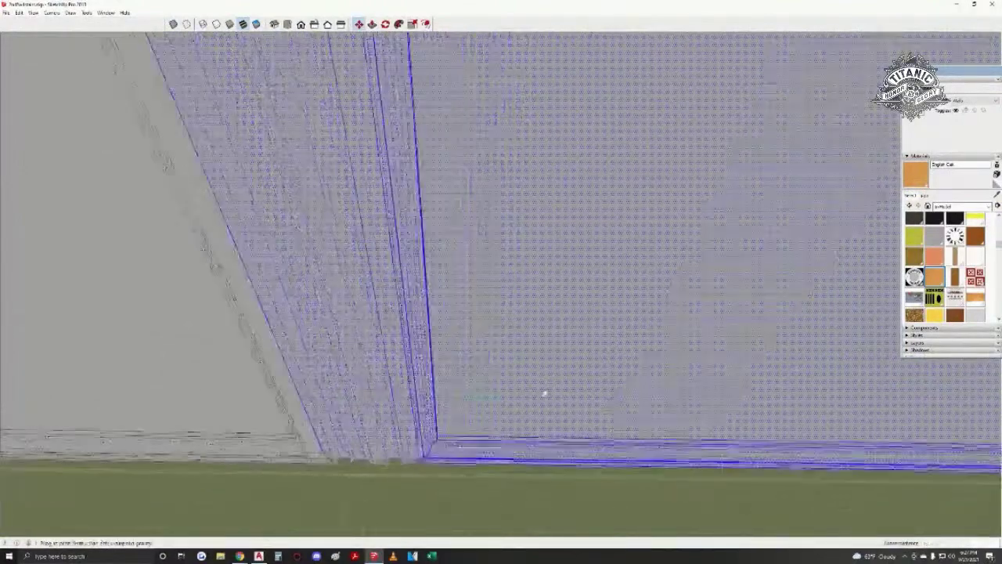
scroll(626, 392, "up", 4)
- Move successive groups of framed ceiling panels and moulded beams into position along the hall ceiling
left_click(642, 376)
scroll(642, 376, "down", 4)
scroll(306, 388, "up", 3)
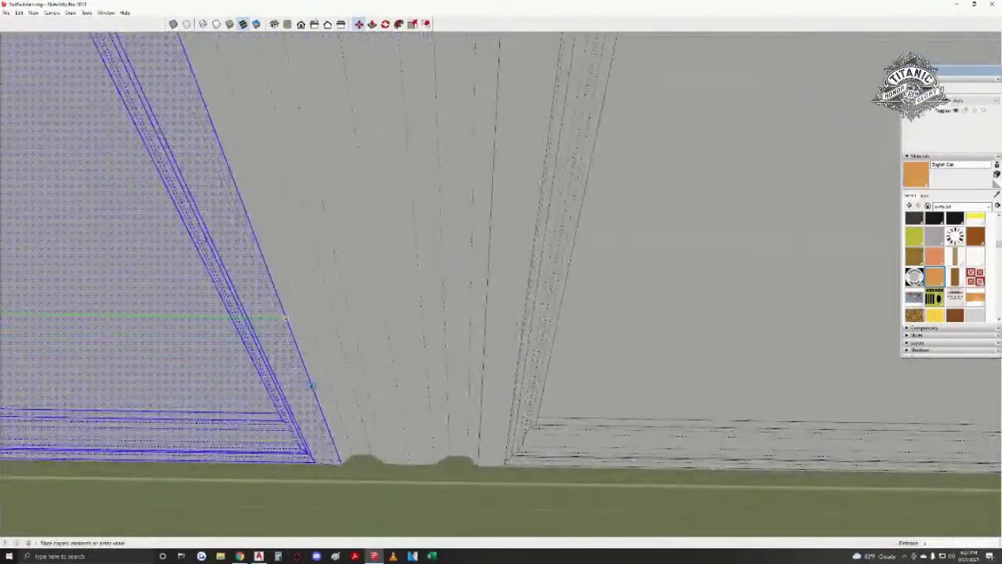
left_click(312, 385)
mouse_move(293, 379)
middle_mouse_down("shift")
mouse_move(188, 320)
mouse_move(87, 296)
middle_mouse_up("shift")
left_click(515, 290)
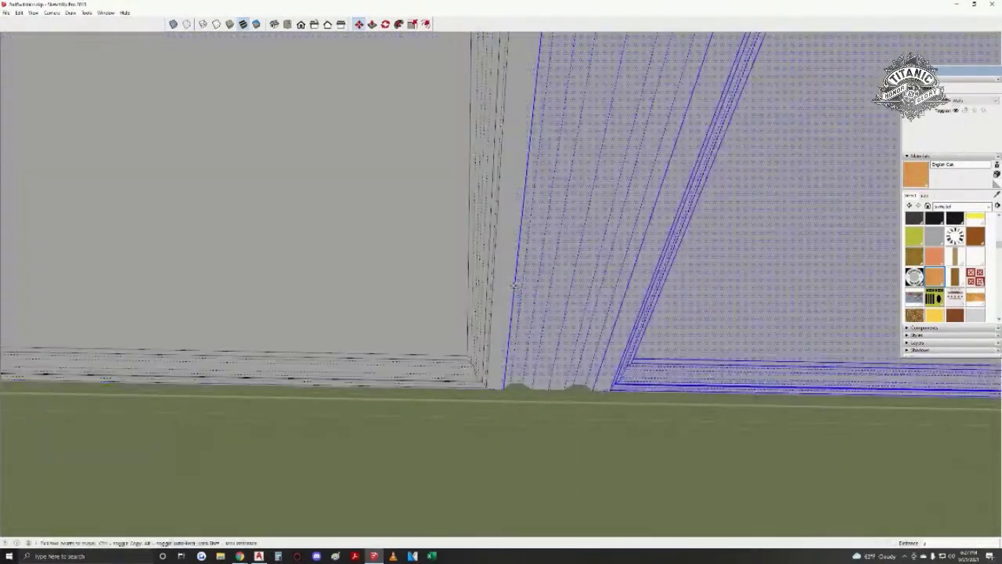
middle_click_drag(459, 291, 157, 239, "shift")
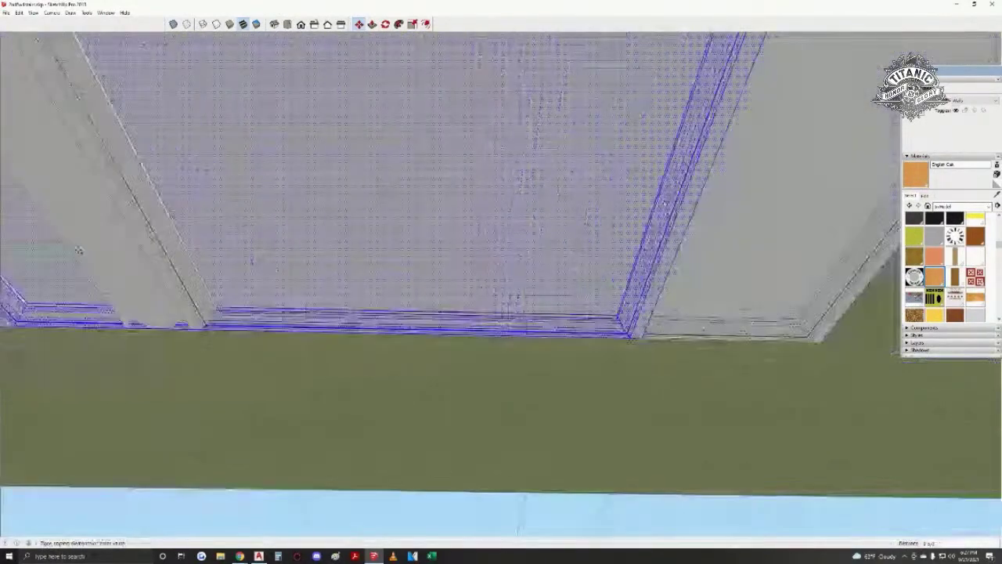
middle_click_drag(626, 255, 322, 262, "shift")
left_click(331, 250)
- Select the outer edge moulding of the last ceiling section and fit it to the corner beside the oak beam
mouse_move(501, 297)
middle_mouse_down()
mouse_move(610, 306)
mouse_move(299, 271)
mouse_move(359, 259)
mouse_move(346, 295)
mouse_move(278, 286)
mouse_move(661, 294)
middle_mouse_up()
middle_click_drag(792, 279, 336, 253, "shift")
middle_click_drag(869, 266, 258, 262, "shift")
scroll(488, 313, "up", 3)
key("space")
left_click_drag(489, 313, 391, 470, "shift")
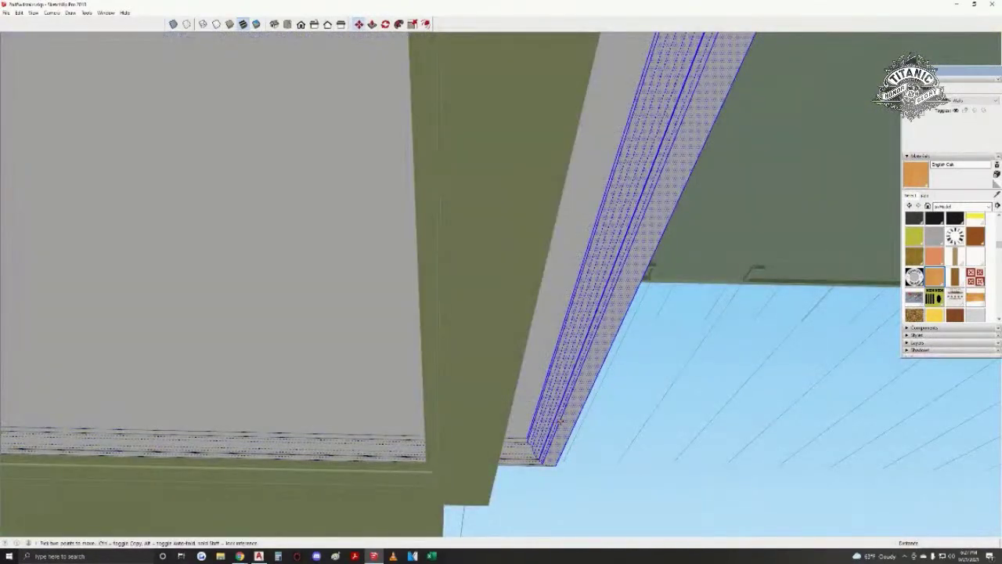
mouse_move(561, 416)
middle_mouse_down()
mouse_move(618, 398)
mouse_move(608, 445)
mouse_move(556, 338)
mouse_move(565, 322)
middle_mouse_up()
scroll(565, 322, "up", 6)
key("l")
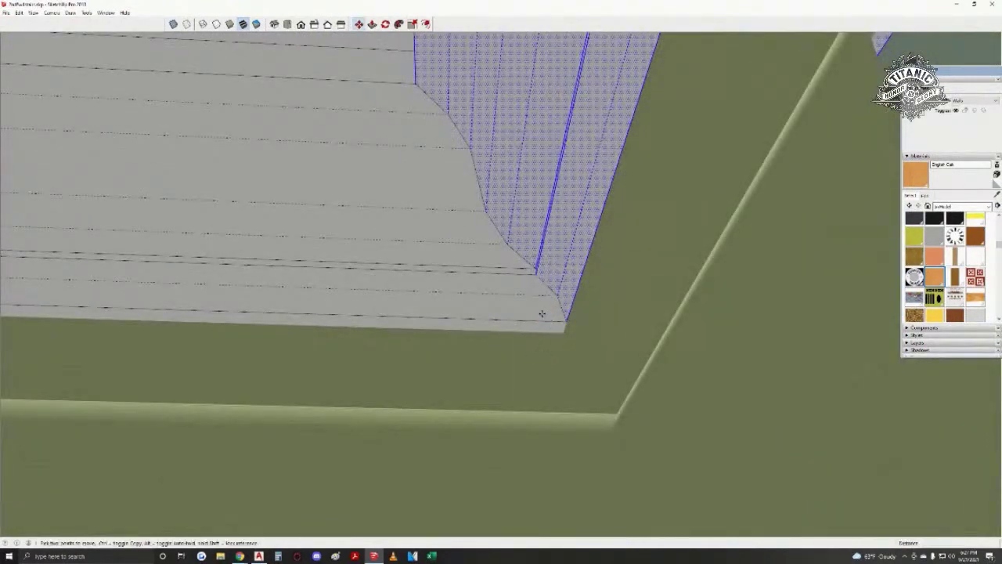
key("Return")
mouse_move(521, 314)
middle_mouse_down()
mouse_move(530, 336)
mouse_move(524, 302)
mouse_move(454, 293)
mouse_move(460, 265)
mouse_move(618, 282)
mouse_move(604, 233)
mouse_move(637, 293)
mouse_move(468, 256)
mouse_move(470, 279)
mouse_move(546, 235)
mouse_move(371, 264)
mouse_move(754, 347)
mouse_move(472, 290)
mouse_move(545, 337)
mouse_move(545, 266)
middle_mouse_up()
- Examine the refitted ceiling edge against the oak archway and the hall's walls and skirting from inside
key("space")
left_click(469, 321)
key("w")
scroll(528, 343, "down", 5)
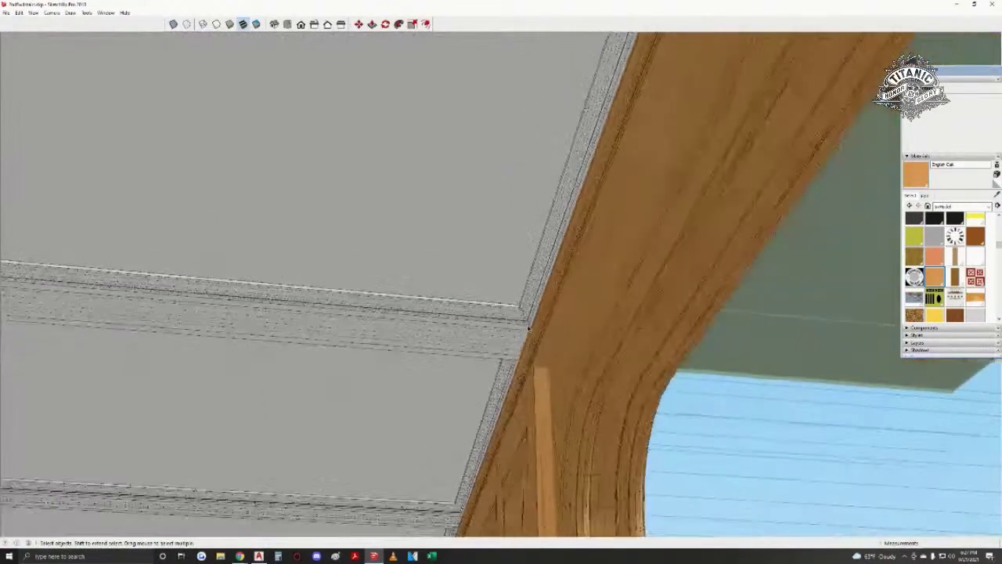
scroll(532, 325, "up", 5)
key("l")
mouse_move(560, 335)
middle_mouse_down()
mouse_move(838, 242)
mouse_move(555, 313)
mouse_move(278, 362)
mouse_move(449, 315)
middle_mouse_up()
mouse_move(386, 319)
middle_mouse_down()
mouse_move(531, 386)
mouse_move(342, 284)
mouse_move(403, 361)
middle_mouse_up()
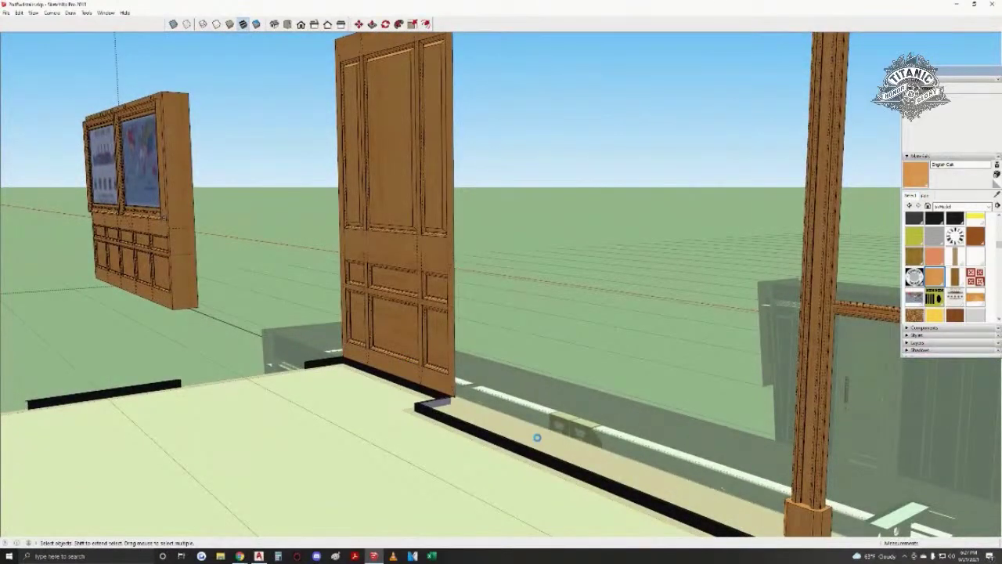
scroll(537, 437, "down", 2)
middle_click_drag(509, 402, 338, 355)
key("w")
left_click_drag(468, 395, 369, 405)
key("space")
- Open the panelled wall with the square opening for editing and examine its panels and base
middle_click_drag(656, 459, 679, 451)
scroll(548, 313, "up", 3)
left_click(545, 311)
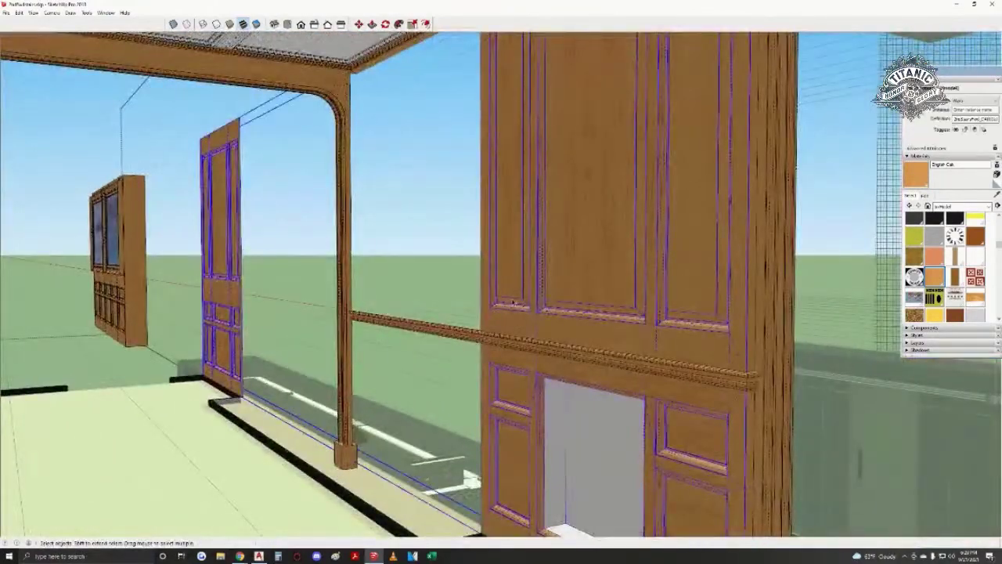
middle_click_drag(586, 316, 528, 322)
double_click(525, 323)
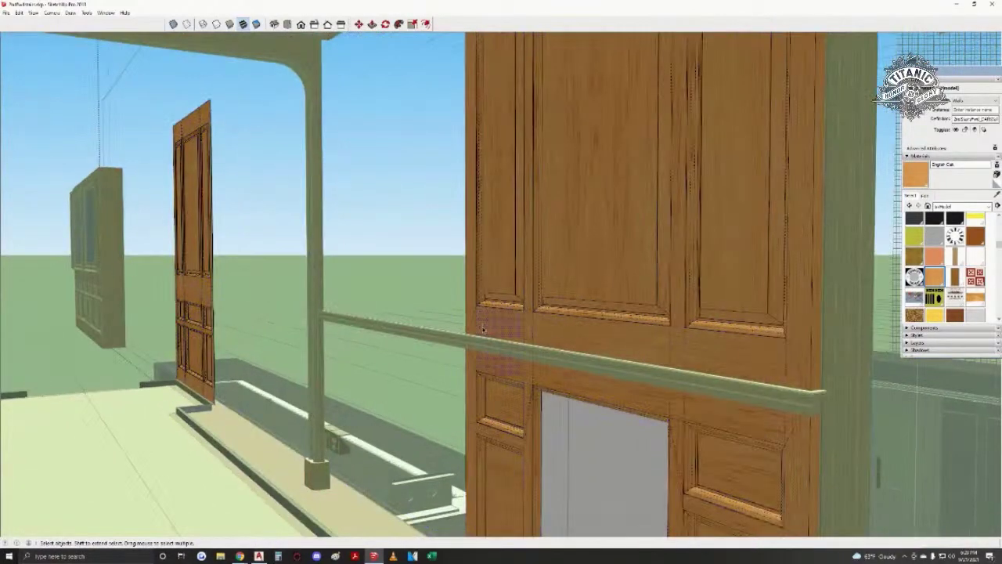
middle_click_drag(616, 347, 410, 412)
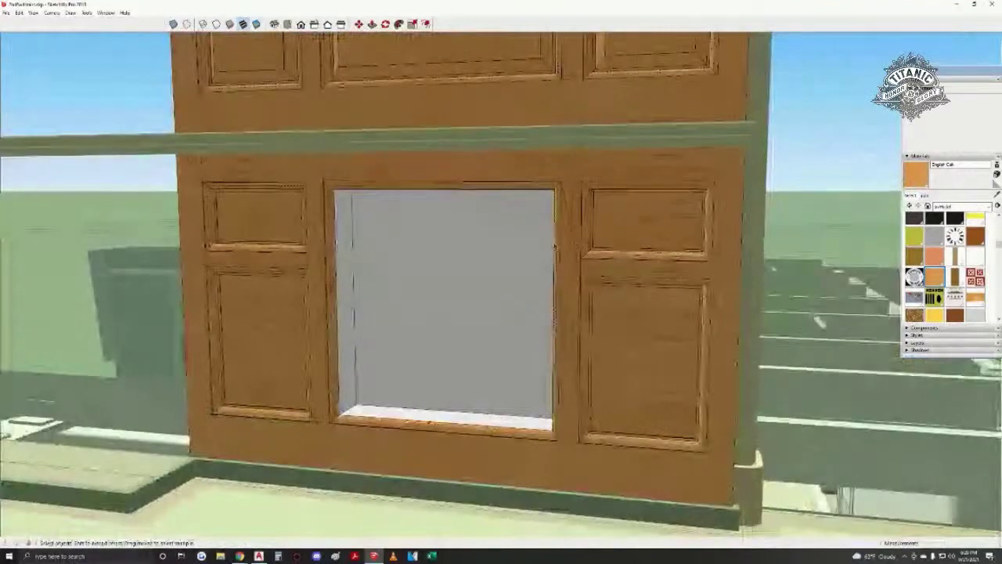
middle_click_drag(352, 213, 557, 256)
scroll(387, 347, "up", 5)
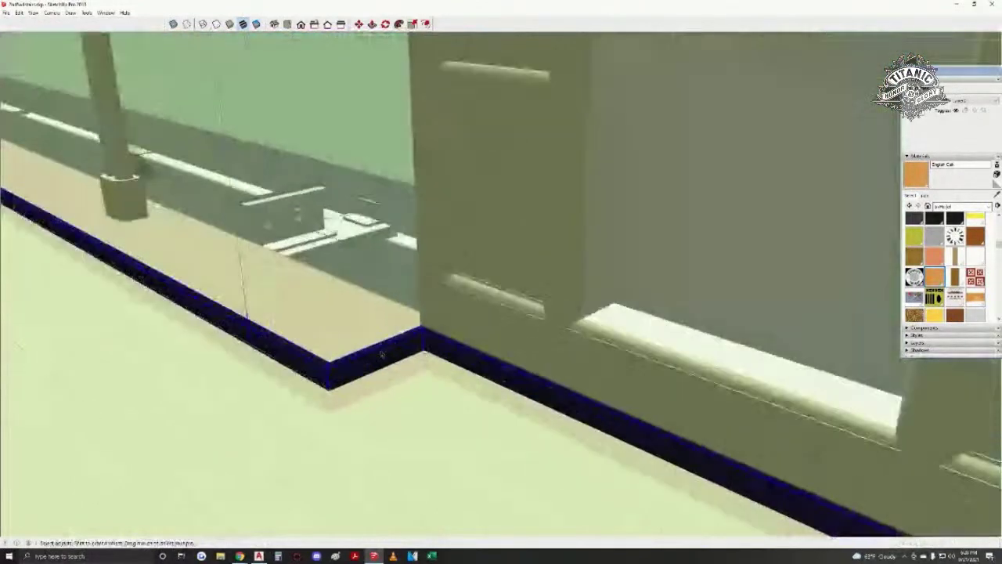
- Move the stepped end of the black skirting along the wall to finish at the doorway column's base
left_click_drag(355, 410, 352, 399)
middle_click_drag(352, 399, 591, 385)
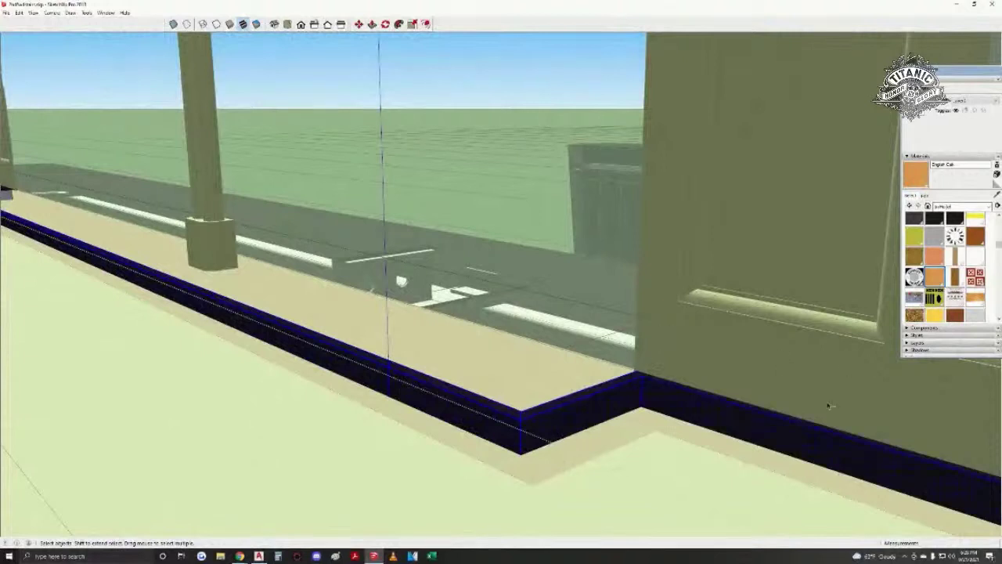
left_click(670, 458)
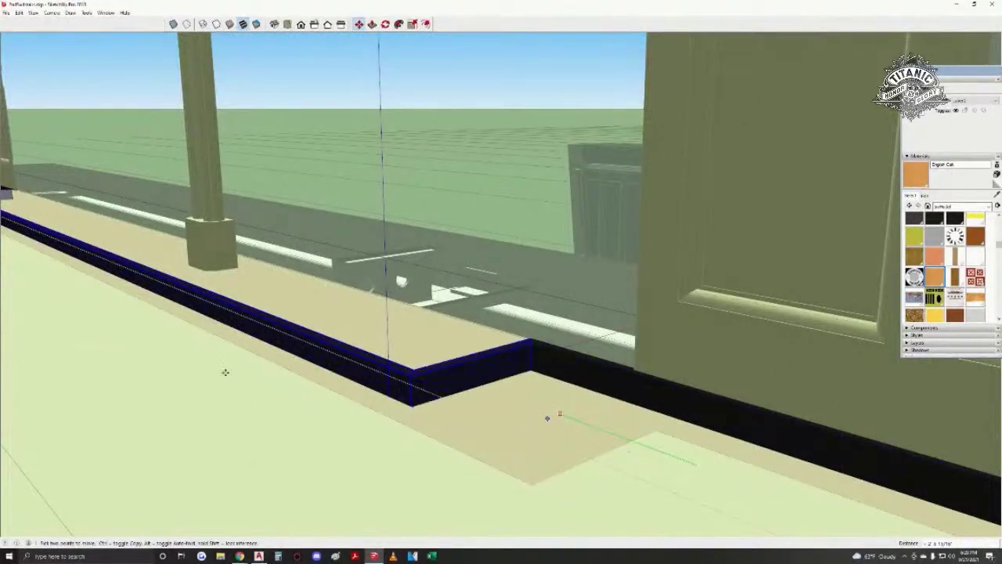
left_click(57, 306)
middle_click_drag(56, 306, 302, 396)
key("space")
middle_click_drag(306, 360, 445, 386)
key("space")
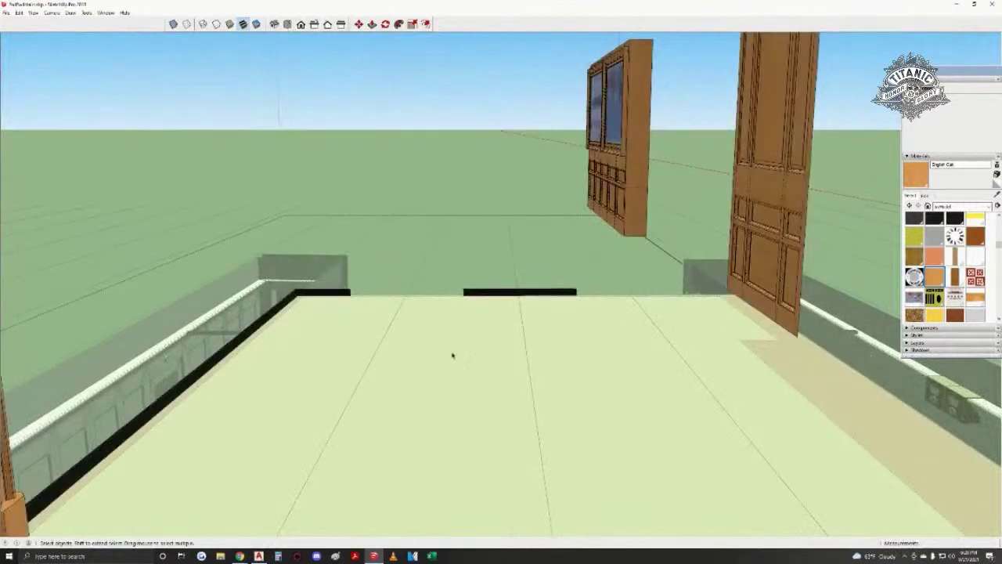
- Cut back the opposite wall's black skirting by sliding its return end toward the column base
middle_click_drag(267, 320, 309, 349)
scroll(308, 349, "up", 3)
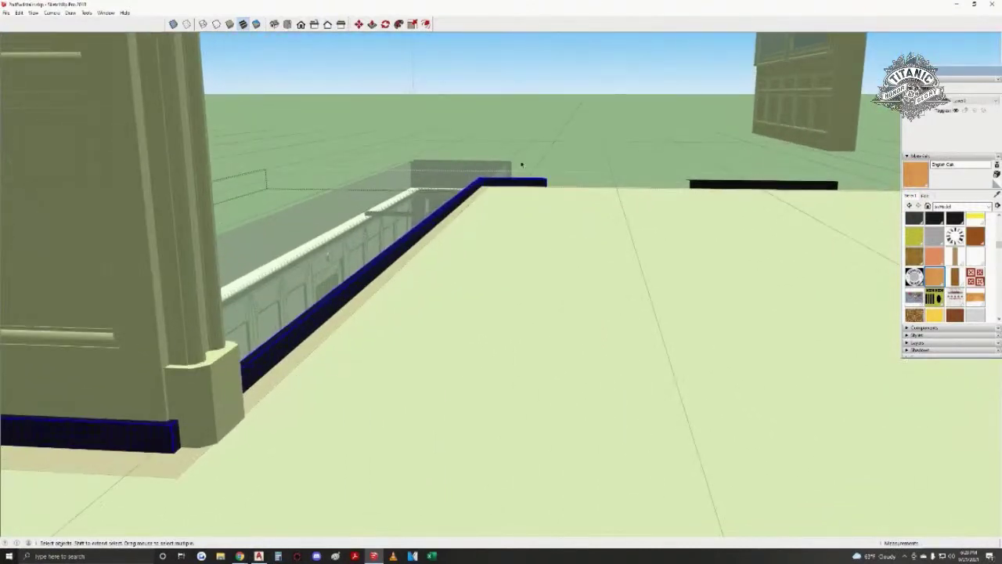
key("m")
left_click(503, 197)
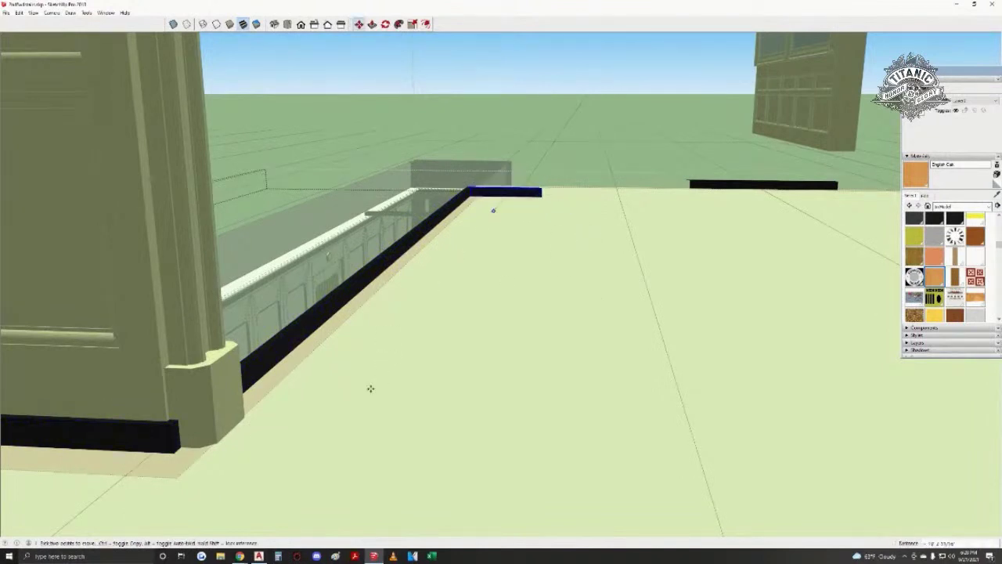
middle_click_drag(269, 472, 414, 352, "shift")
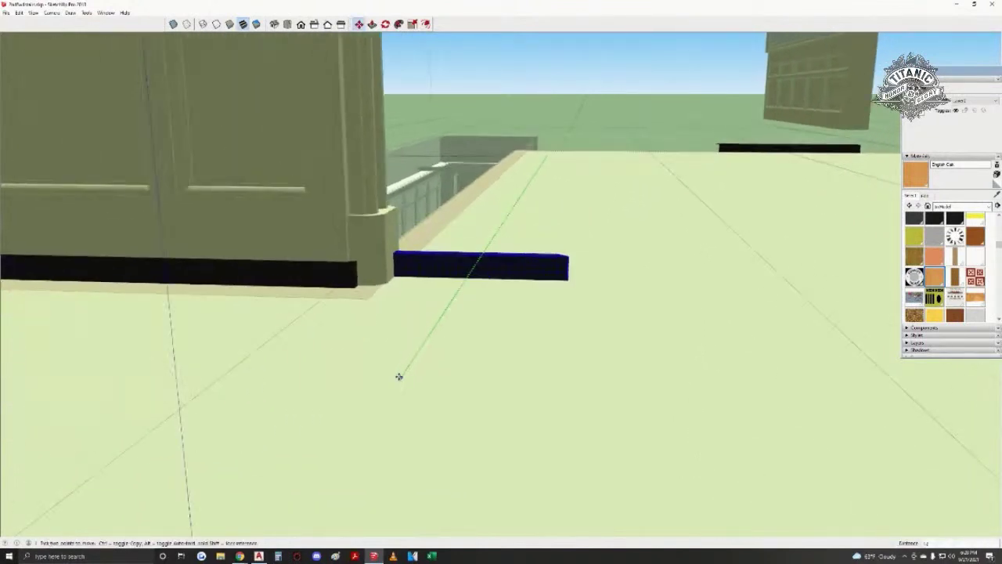
left_click(398, 378)
key("space")
left_click(439, 273)
middle_click_drag(431, 291, 384, 400)
key("ctrl+z")
scroll(377, 229, "up", 1)
scroll(377, 230, "down", 1)
middle_click_drag(395, 307, 423, 266)
- Delete the isolated black skirting segment at the far end of the hall floor
key("w")
left_click_drag(450, 258, 482, 233)
key("space")
triple_click(617, 230)
scroll(627, 241, "down", 3)
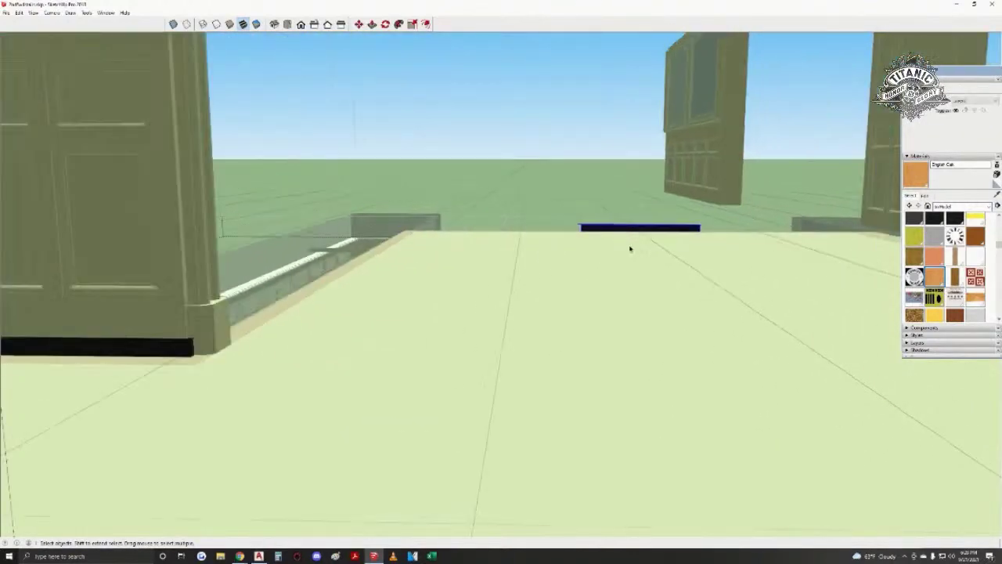
key("Delete")
- Examine the shortened skirting, doorway column and hall structure from inside and outside
key("w")
middle_click_drag(562, 263, 843, 214)
middle_click_drag(407, 311, 633, 311)
key("space")
middle_click_drag(392, 329, 391, 380)
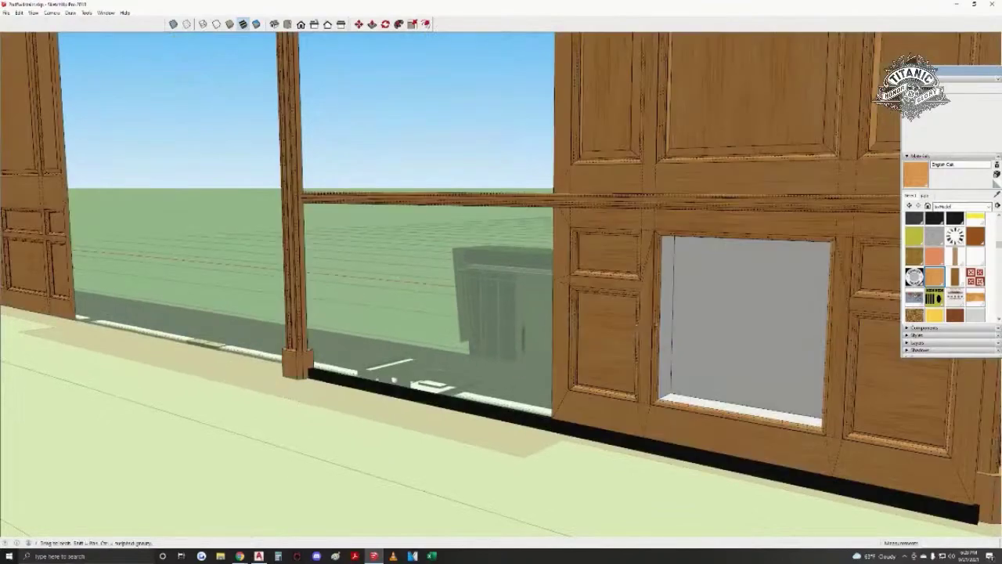
key("w")
middle_click_drag(626, 313, 463, 296)
left_click_drag(462, 296, 581, 351)
scroll(588, 410, "down", 3)
middle_click_drag(581, 351, 724, 329)
middle_click_drag(439, 339, 368, 340)
scroll(483, 332, "down", 5)
middle_click_drag(478, 306, 501, 319)
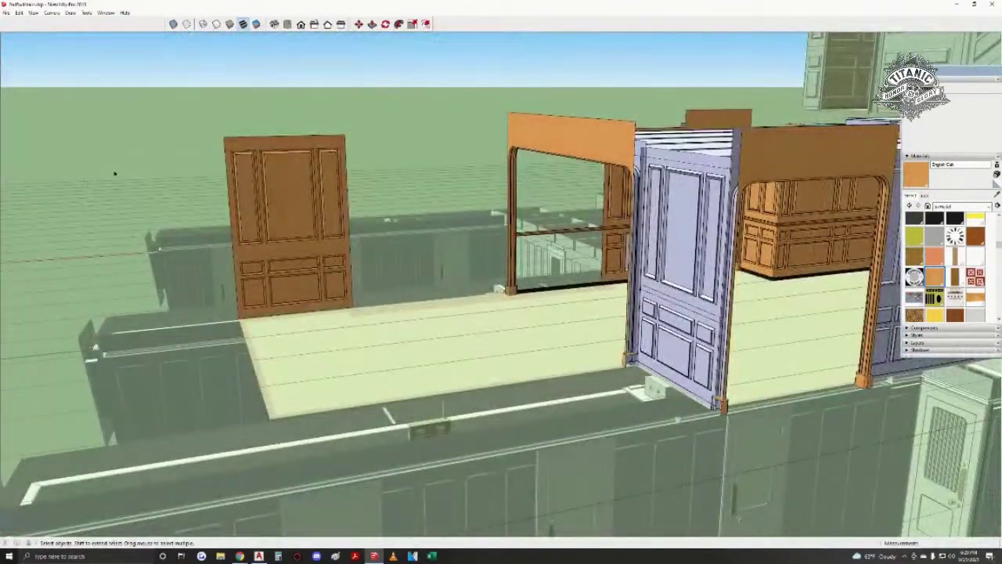
key("alt+Tab")
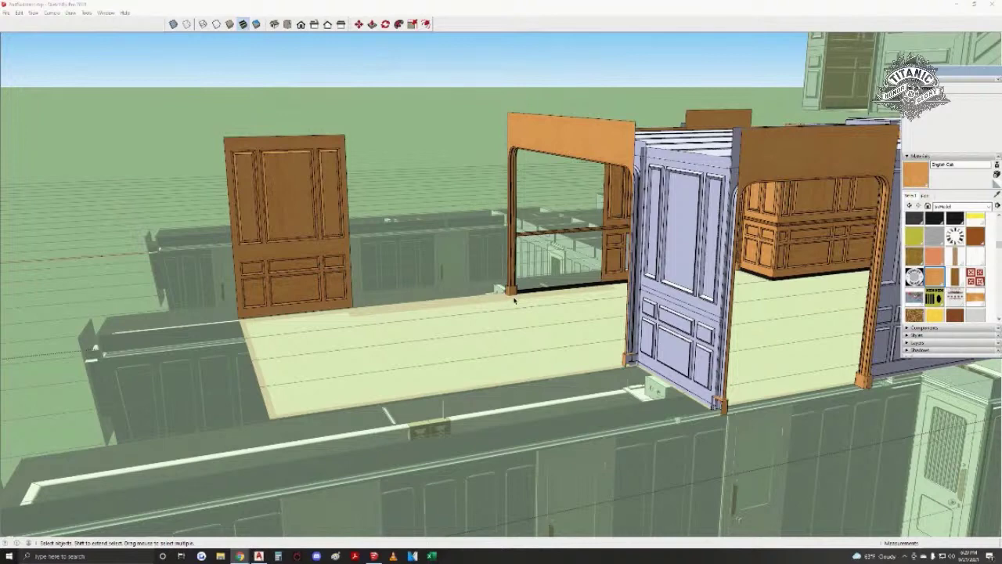
left_click(515, 300)
scroll(512, 298, "down", 2)
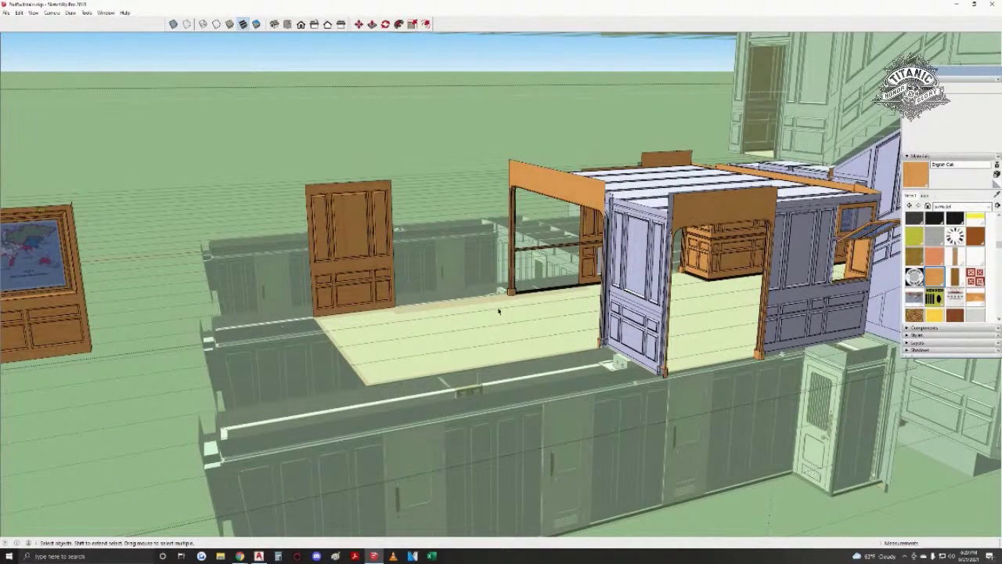
scroll(498, 312, "up", 10)
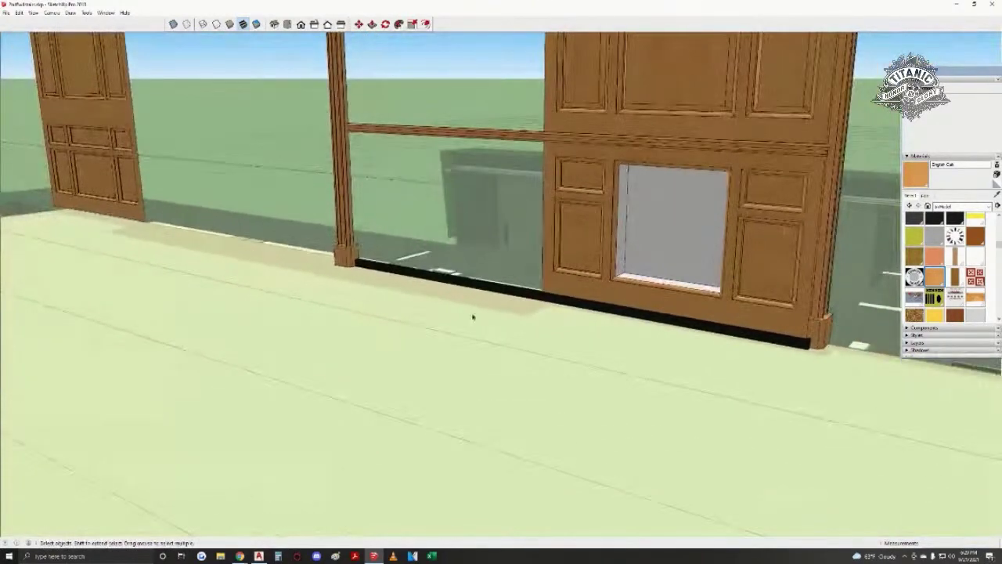
key("s")
middle_click_drag(608, 342, 537, 322)
- Select the panelled wall with the square opening beside the doorway and open it for editing
key("space")
left_click(537, 322)
scroll(537, 323, "up", 2)
scroll(671, 314, "up", 2)
double_click(671, 315)
left_click(671, 314)
middle_click_drag(665, 314, 527, 348)
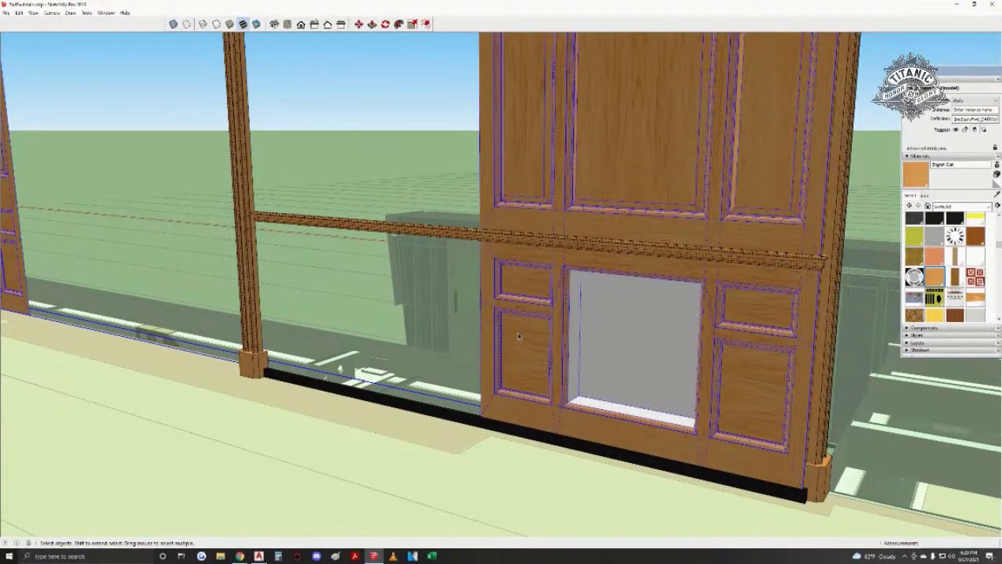
double_click(517, 333)
left_click(518, 333)
middle_click_drag(518, 333, 573, 283)
scroll(479, 307, "down", 1)
left_click(455, 189)
key("w")
key("space")
scroll(501, 285, "up", 2)
scroll(573, 283, "down", 1)
middle_click_drag(534, 253, 604, 349, "shift")
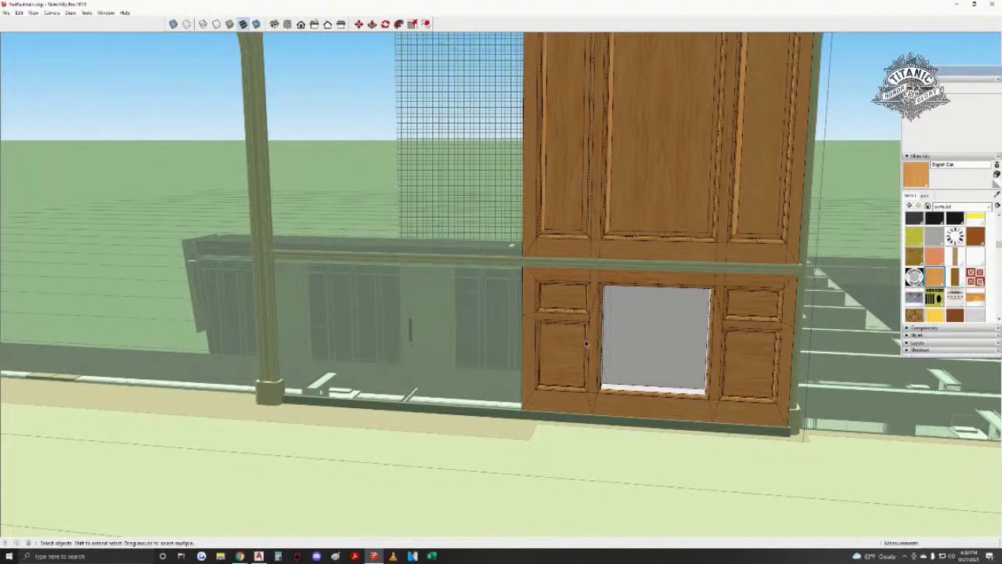
- Select the panelled wall's stile on the column side and examine how it meets the rails, skirting and neighbouring bays
mouse_move(572, 367)
middle_mouse_down()
mouse_move(561, 338)
mouse_move(581, 359)
mouse_move(599, 356)
middle_mouse_up()
triple_click(541, 301)
left_click(540, 299)
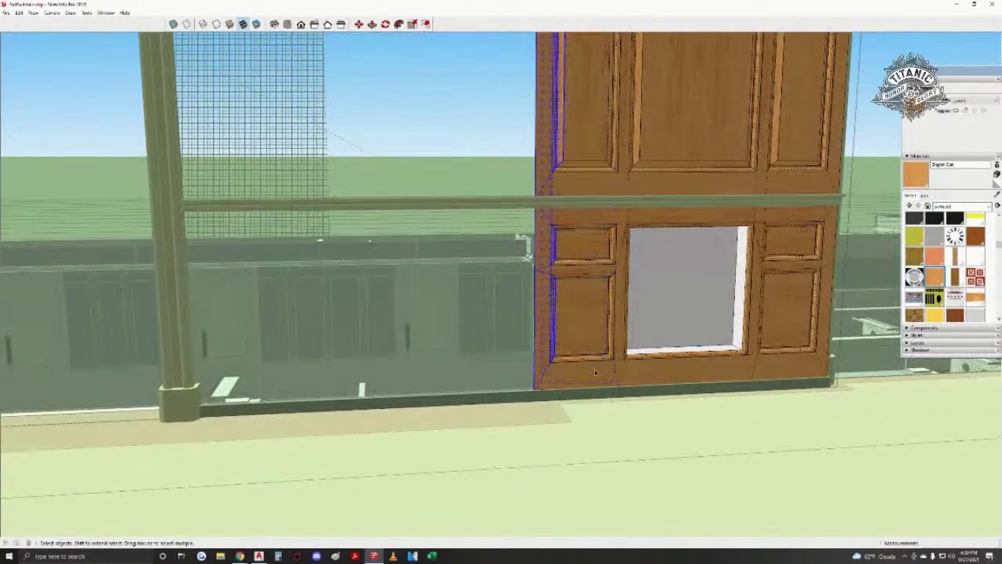
scroll(568, 378, "up", 3)
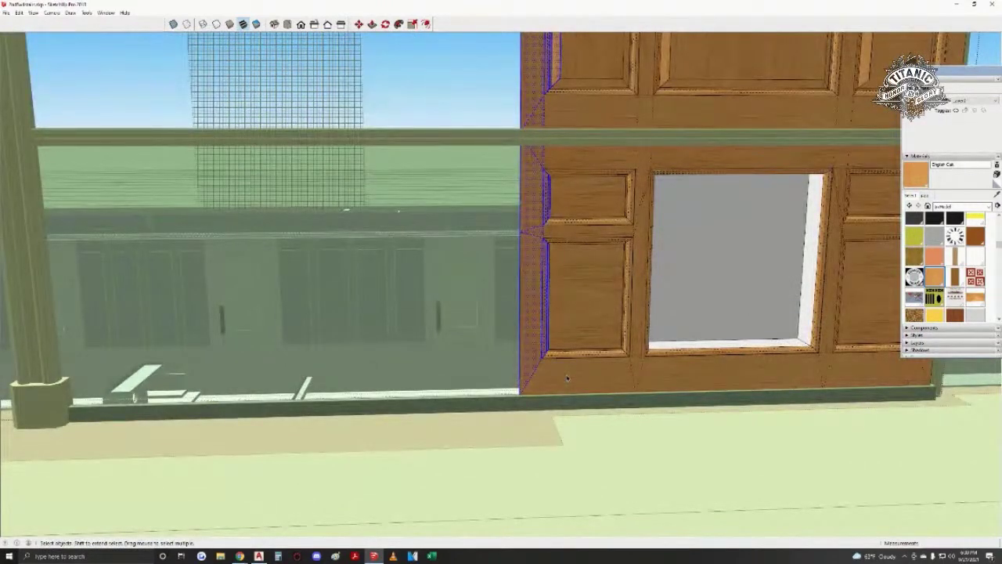
middle_click_drag(567, 379, 707, 308)
scroll(488, 268, "down", 2)
middle_click_drag(485, 373, 343, 210)
key("space")
scroll(543, 324, "up", 2)
scroll(560, 363, "down", 3)
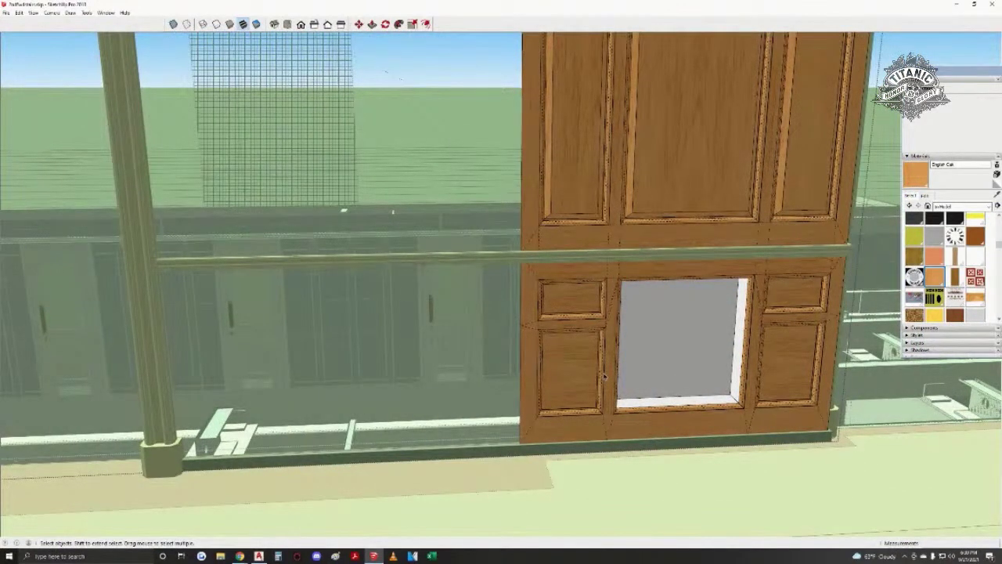
middle_click_drag(610, 365, 505, 391)
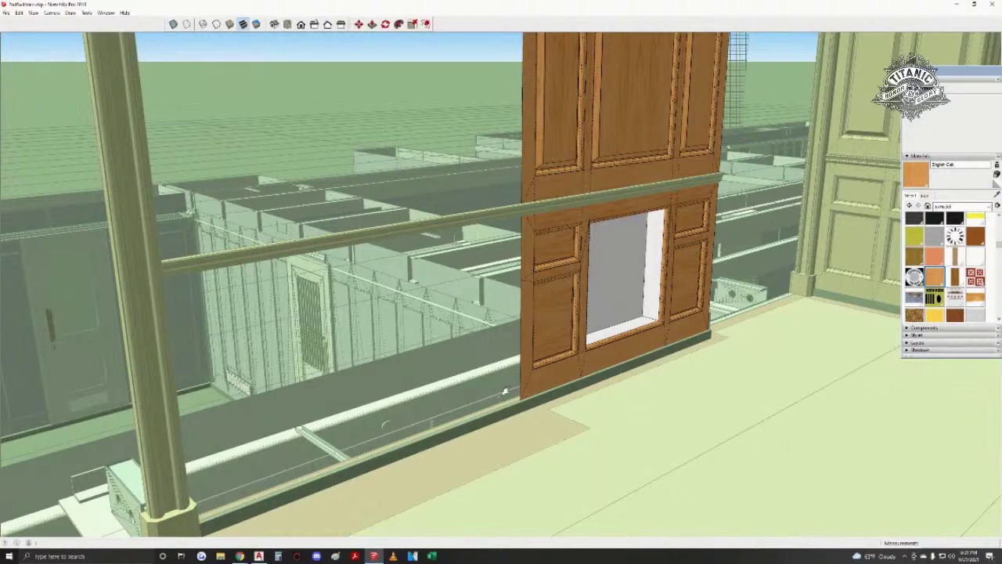
middle_click_drag(578, 337, 595, 288)
middle_click_drag(499, 160, 618, 235)
key("space")
scroll(538, 237, "down", 5)
scroll(537, 238, "up", 3)
middle_click_drag(577, 116, 616, 123, "shift")
scroll(470, 386, "down", 5)
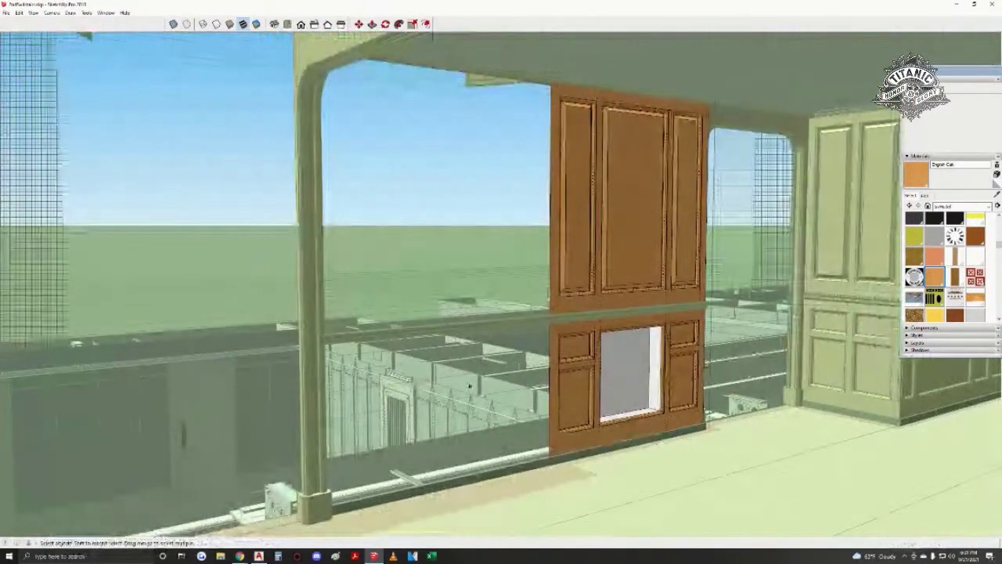
- Try to widen the panelling by moving its full-height column-side edge toward the column
left_click_drag(516, 501, 602, 75)
left_click_drag(760, 63, 583, 501, "ctrl+shift")
key("m")
left_click(599, 393)
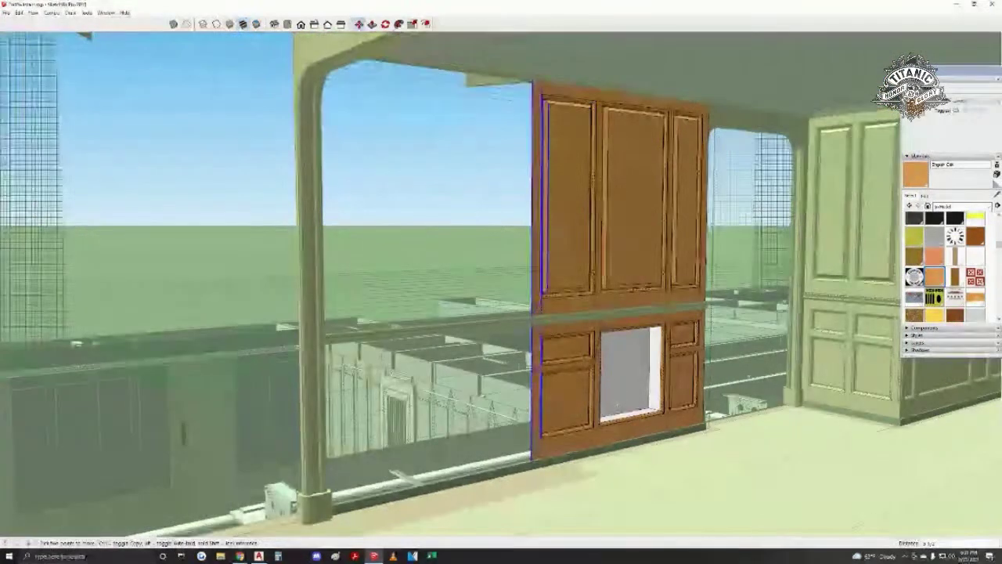
- Remove the stile from the column-side edge of the panelled wall, keeping the bottom rail's mitred corner
key("space")
middle_click_drag(571, 396, 569, 396)
scroll(569, 355, "up", 3)
middle_click_drag(570, 355, 306, 322)
scroll(481, 371, "down", 1)
scroll(482, 306, "down", 2)
middle_click_drag(495, 185, 495, 252)
scroll(494, 252, "down", 1)
middle_click_drag(313, 360, 520, 345)
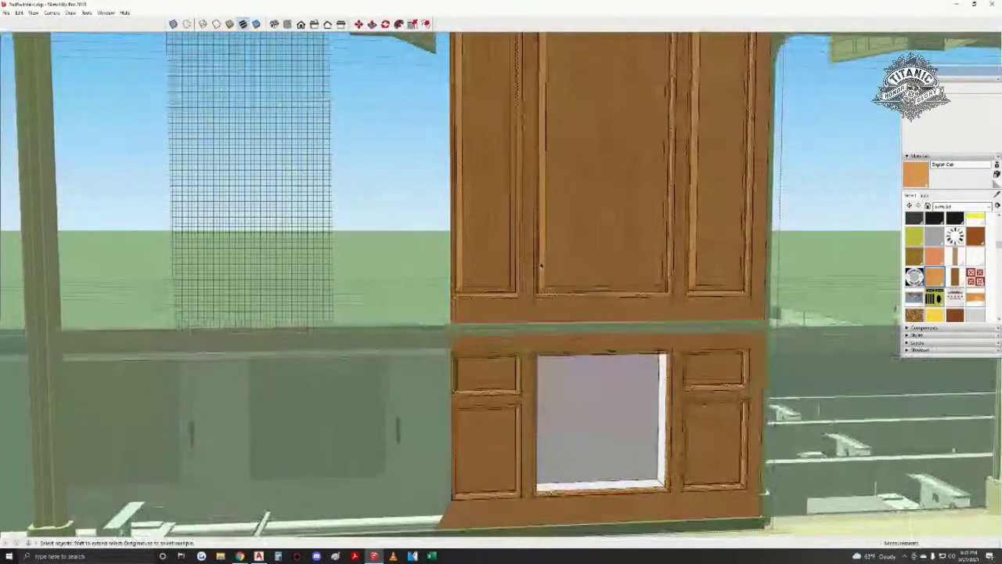
middle_click_drag(505, 296, 507, 205, "shift")
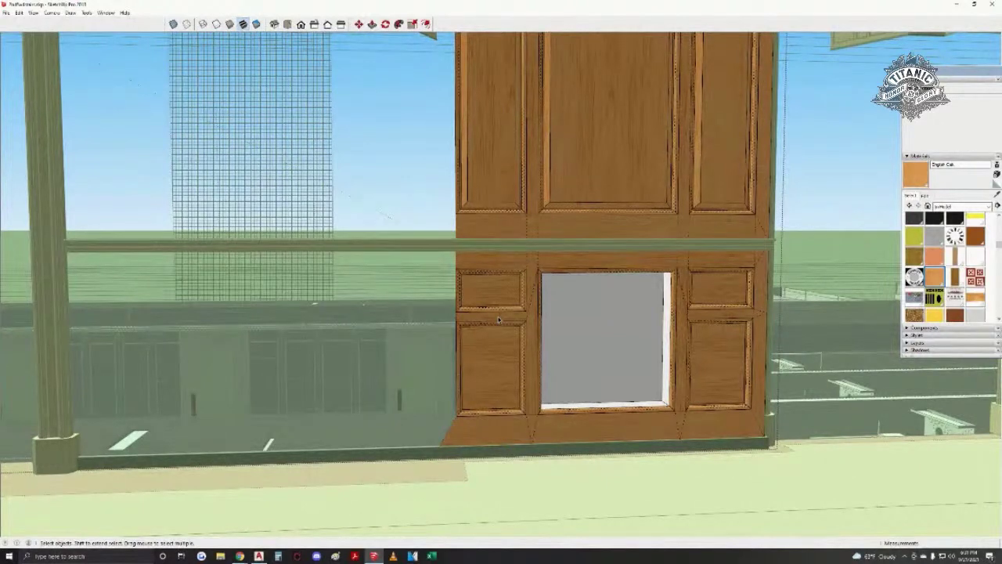
- Leave the panelled wall's editing mode and copy the whole wall out in front of the original onto the hall floor
middle_click_drag(476, 380, 461, 399)
key("Escape")
left_click(448, 332)
key("m")
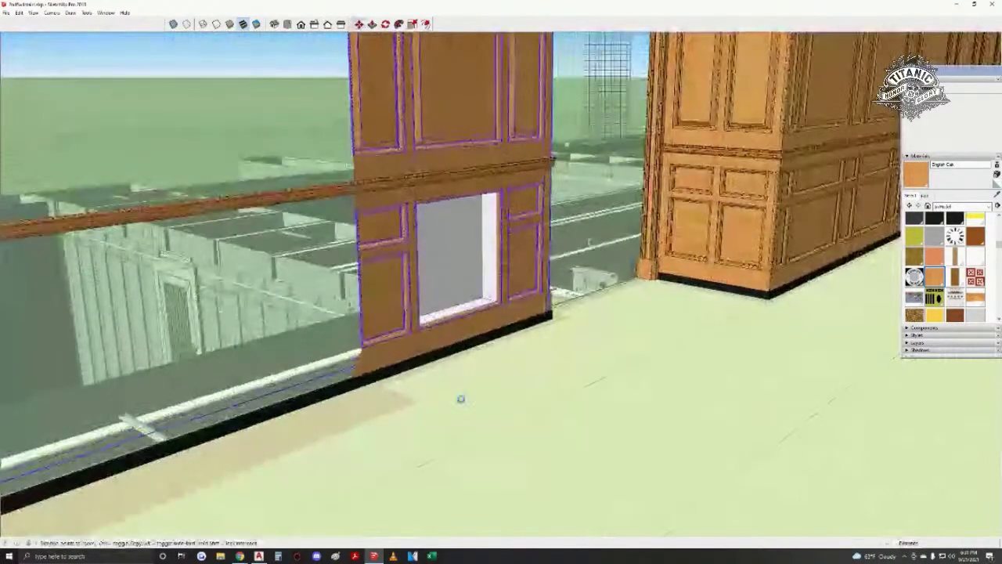
key("ctrl")
left_click(461, 399)
left_click(571, 437)
key("space")
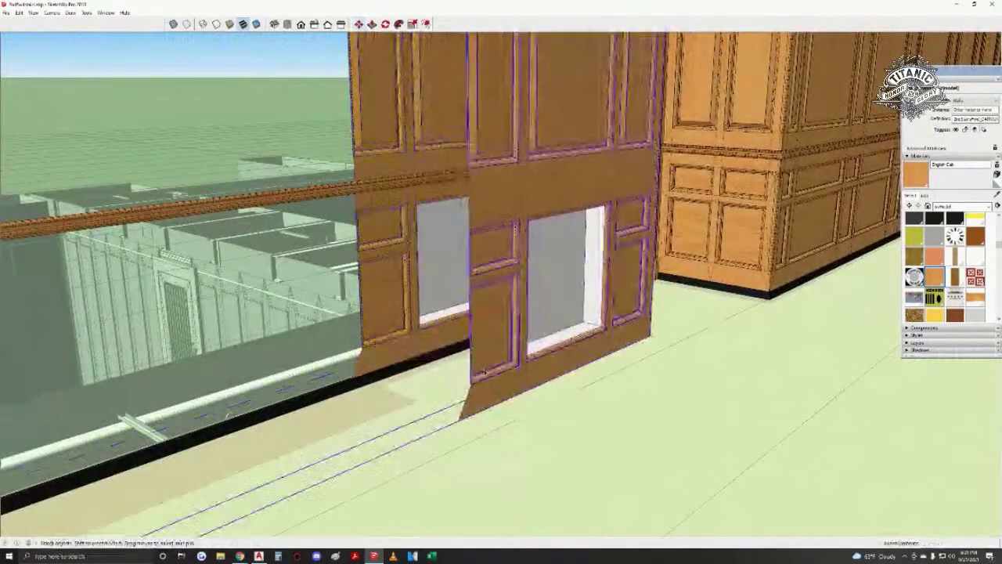
- Open the oak wall panelling component with the square opening for editing
double_click(492, 368)
left_click(493, 369)
middle_click_drag(492, 369, 398, 371)
scroll(492, 388, "up", 3)
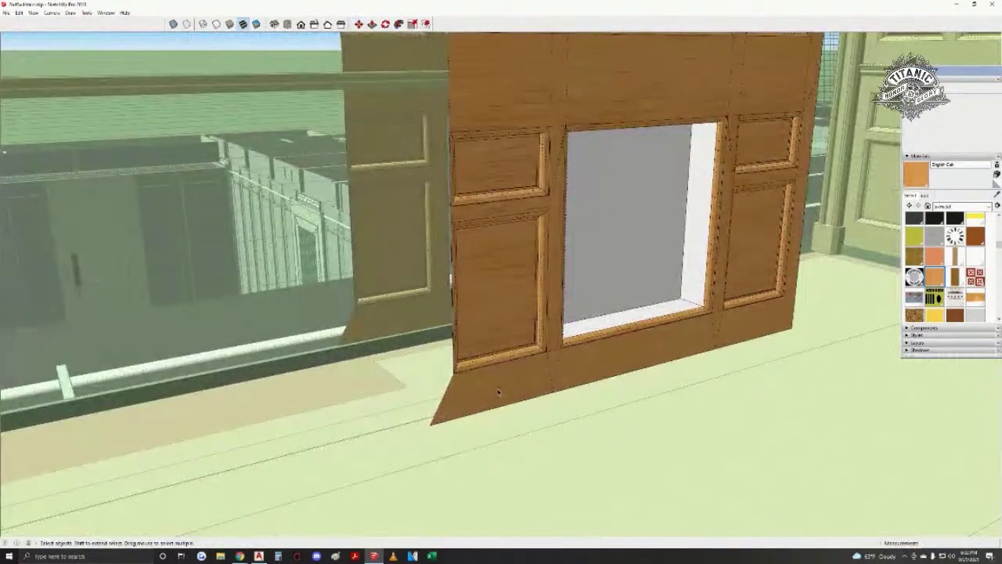
middle_click_drag(487, 385, 548, 259)
scroll(423, 352, "up", 2)
middle_click_drag(439, 281, 354, 318)
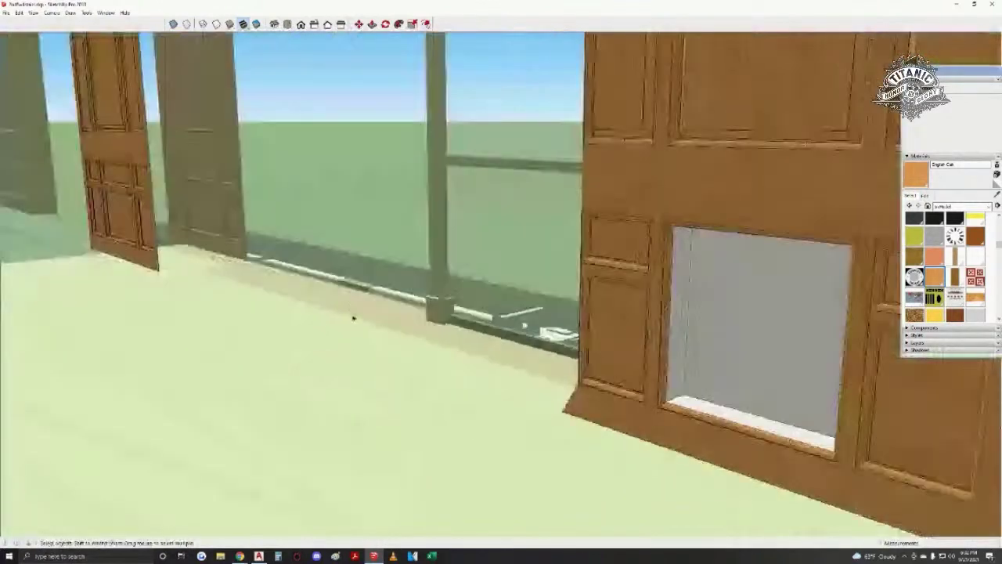
- Try moving the freestanding panel section against the bottom corner of the wall with the opening, and undo the move
left_click(151, 240)
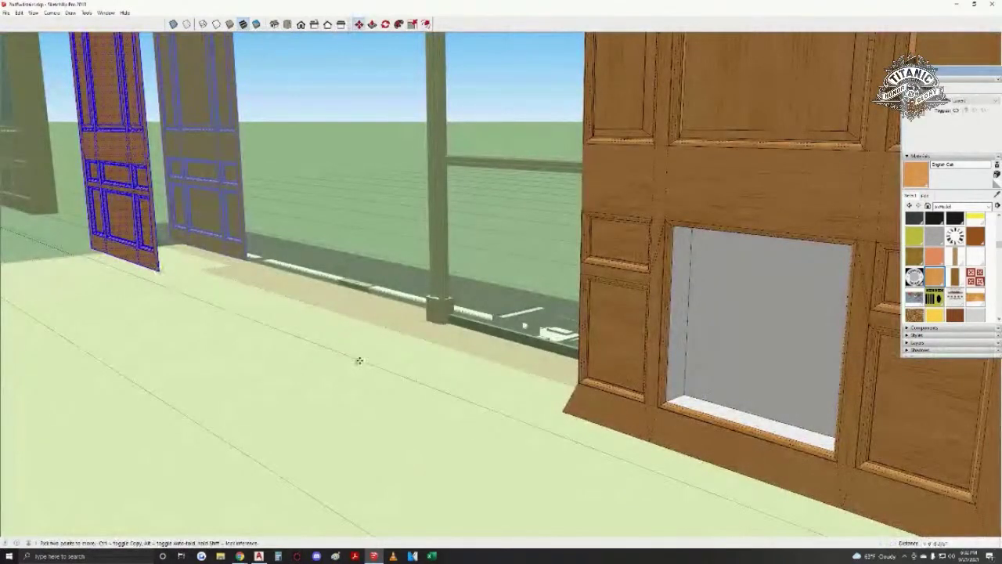
scroll(540, 396, "up", 1)
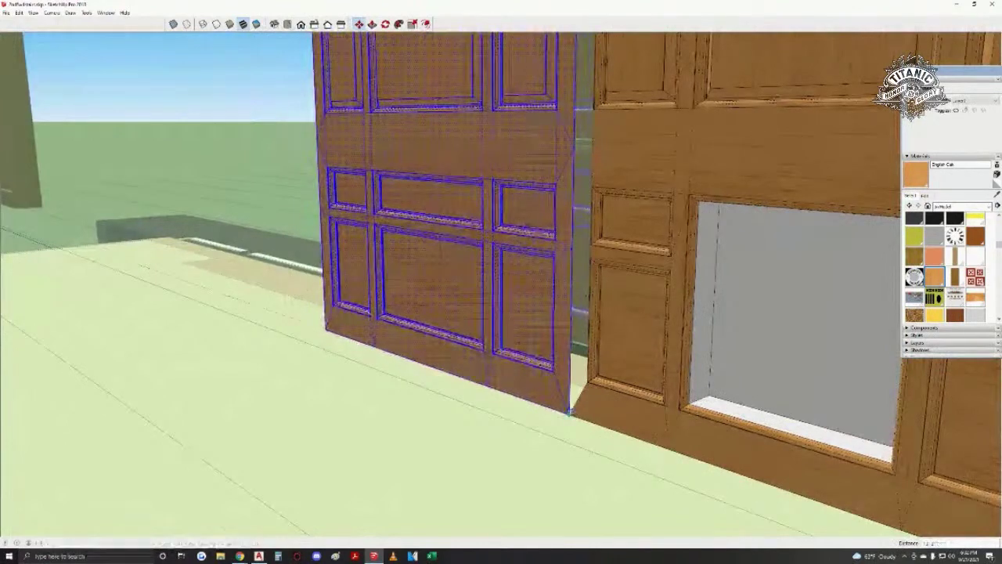
left_click(569, 410)
key("space")
scroll(583, 411, "up", 1)
middle_click_drag(570, 381, 519, 463)
scroll(519, 464, "down", 2)
key("ctrl+z")
- Move the freestanding panel section by its bottom corner toward the wall with the square opening
middle_click_drag(405, 447, 305, 362, "shift")
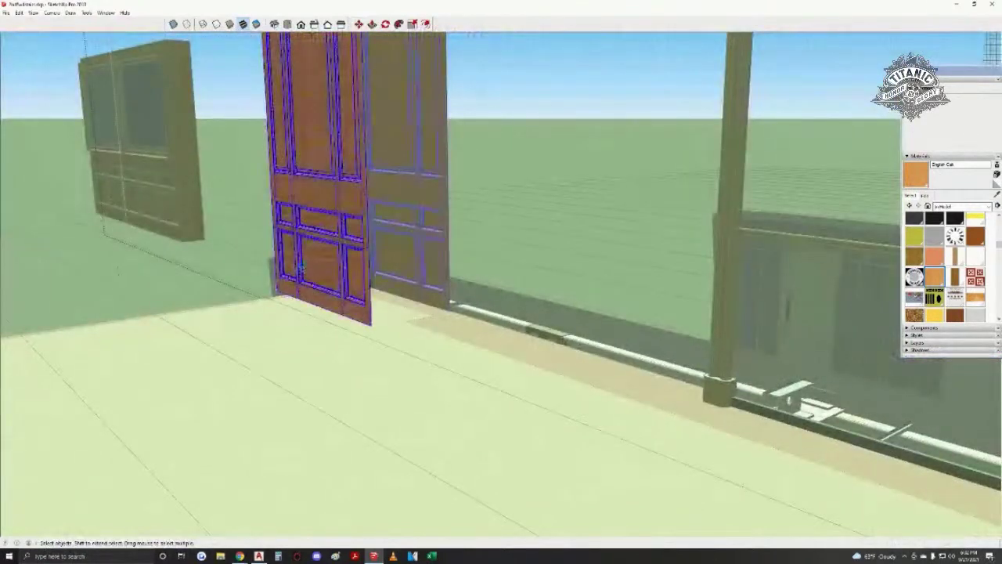
middle_click_drag(610, 444, 430, 373, "shift")
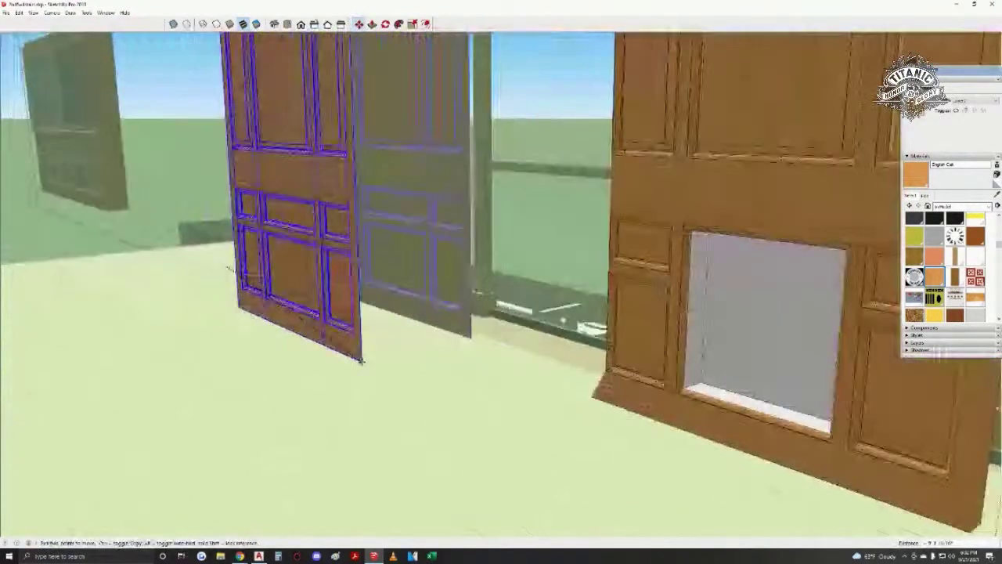
scroll(432, 368, "up", 2)
middle_click_drag(567, 379, 291, 375)
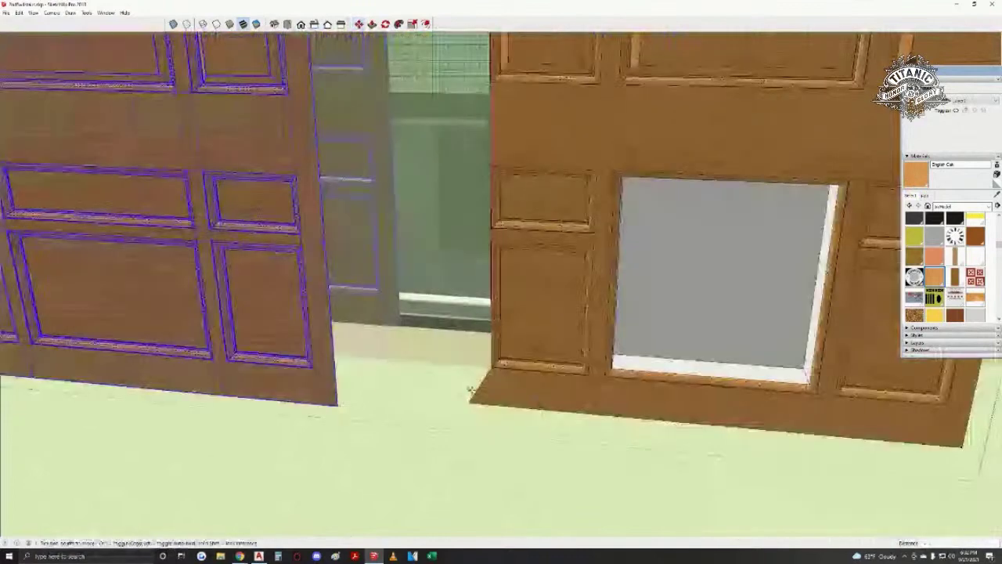
scroll(291, 376, "up", 2)
scroll(411, 411, "up", 1)
left_click(397, 448)
middle_click_drag(398, 423, 398, 469)
middle_click_drag(467, 393, 638, 267)
middle_click_drag(420, 474, 529, 461, "shift")
middle_click_drag(583, 342, 491, 234)
middle_click_drag(362, 474, 350, 413)
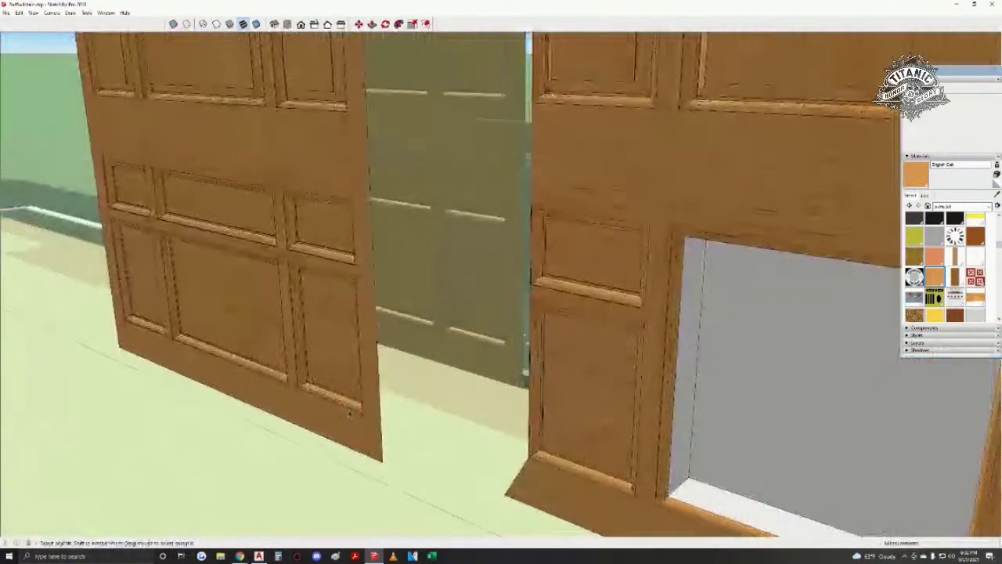
- Select the whole freestanding panel section and snap its bottom corner to the slanted base corner of the neighbouring wall
scroll(358, 407, "up", 3)
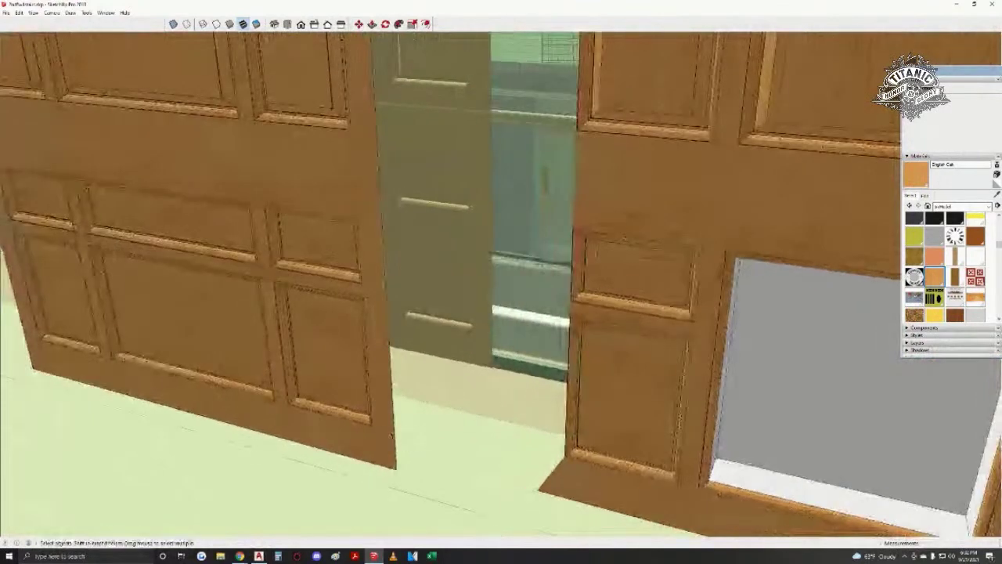
scroll(382, 377, "up", 3)
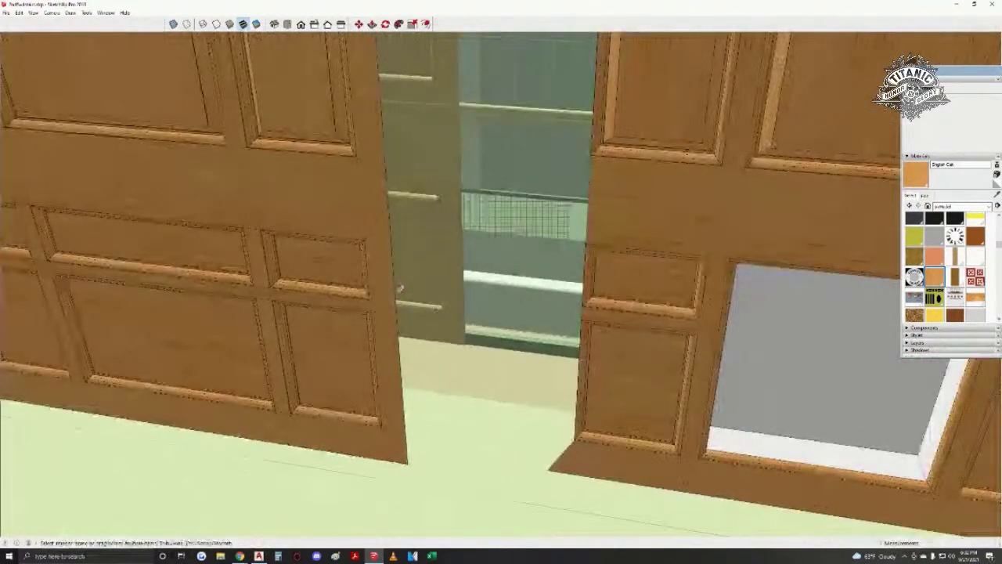
left_click_drag(394, 319, 396, 335)
key("w")
mouse_move(423, 415)
middle_mouse_down()
mouse_move(430, 419)
mouse_move(407, 376)
mouse_move(392, 385)
middle_mouse_up()
middle_click_drag(315, 434, 458, 340, "shift")
key("space")
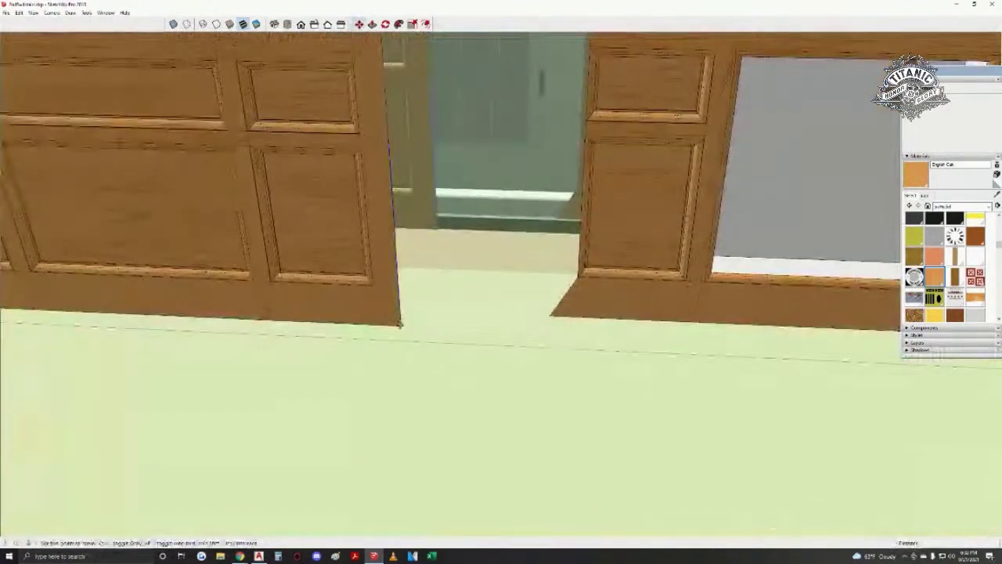
triple_click(369, 296)
left_click_drag(402, 323, 551, 316)
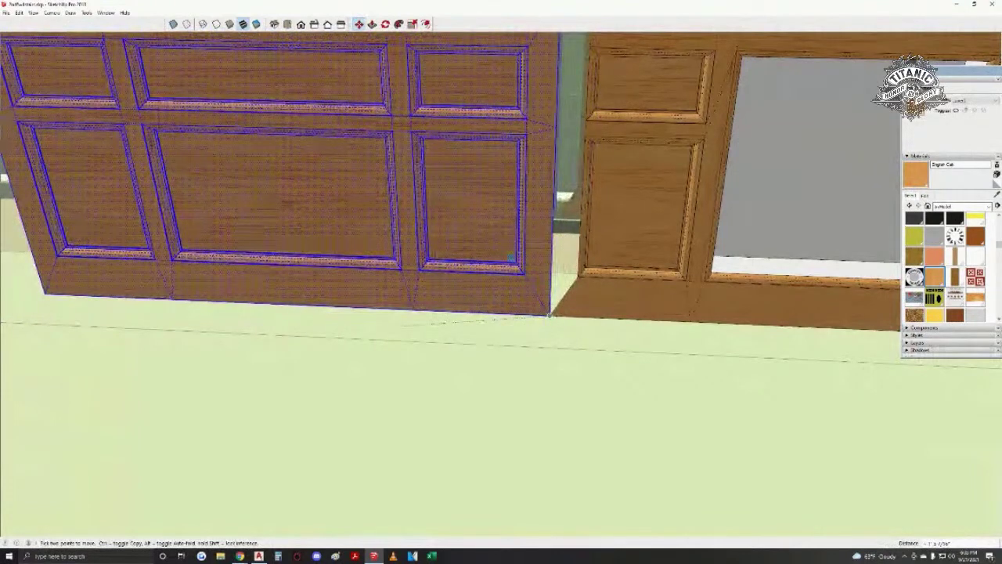
- Erase the plain outer strip of the moved section, leaving its edge slanting down to the shared base corner
scroll(550, 188, "up", 2)
mouse_move(550, 172)
middle_mouse_down()
mouse_move(510, 293)
mouse_move(509, 359)
middle_mouse_up()
key("e")
scroll(529, 203, "down", 2)
left_click(510, 234)
mouse_move(447, 219)
middle_mouse_down()
mouse_move(442, 421)
mouse_move(504, 425)
middle_mouse_up()
triple_click(389, 220)
mouse_move(385, 214)
middle_mouse_down()
mouse_move(443, 4)
mouse_move(426, 415)
mouse_move(407, 183)
middle_mouse_up()
scroll(347, 304, "down", 1)
- Copy the vertical stile between the moved section's small frames onto its outer edge beside the gap
left_click(286, 305)
middle_click_drag(287, 305, 365, 200, "shift")
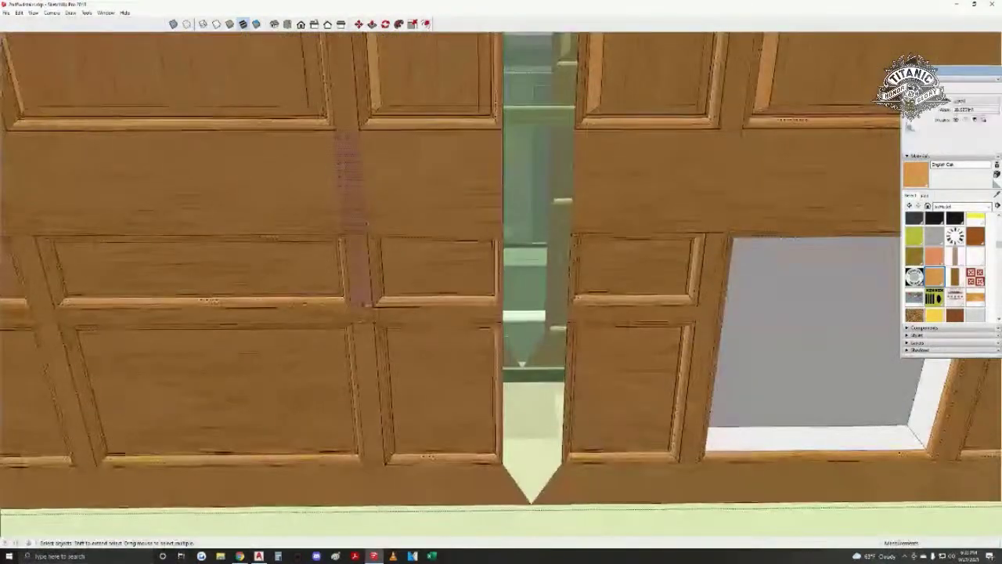
left_click(367, 333, "shift")
key("m")
scroll(351, 313, "up", 2)
key("ctrl")
left_click(350, 312)
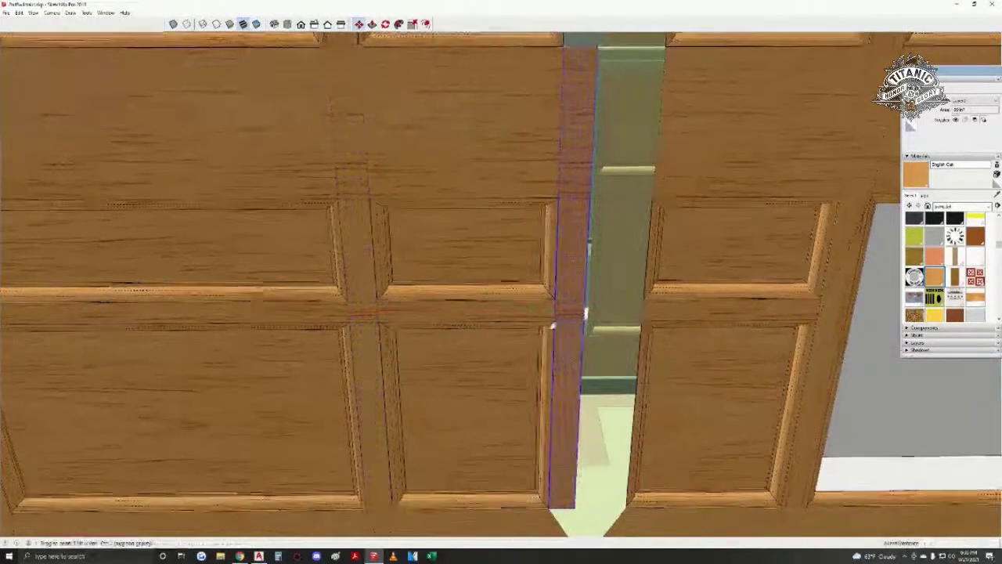
middle_click_drag(569, 358, 474, 205, "shift")
key("space")
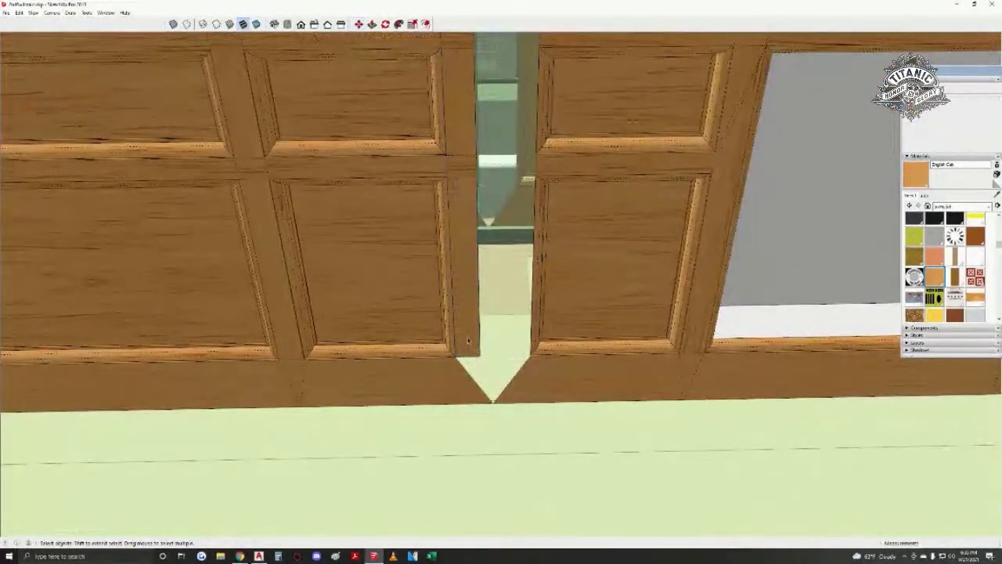
- Select the section's framed panelling without the base strip and move it against the edge of the adjoining frames
scroll(468, 341, "down", 1)
mouse_move(465, 339)
middle_mouse_down()
mouse_move(433, 295)
mouse_move(352, 309)
middle_mouse_up()
left_click(418, 354)
left_click(138, 335, "shift")
mouse_move(570, 278)
middle_mouse_down()
mouse_move(579, 214)
mouse_move(501, 235)
mouse_move(485, 185)
mouse_move(512, 310)
mouse_move(577, 267)
middle_mouse_up()
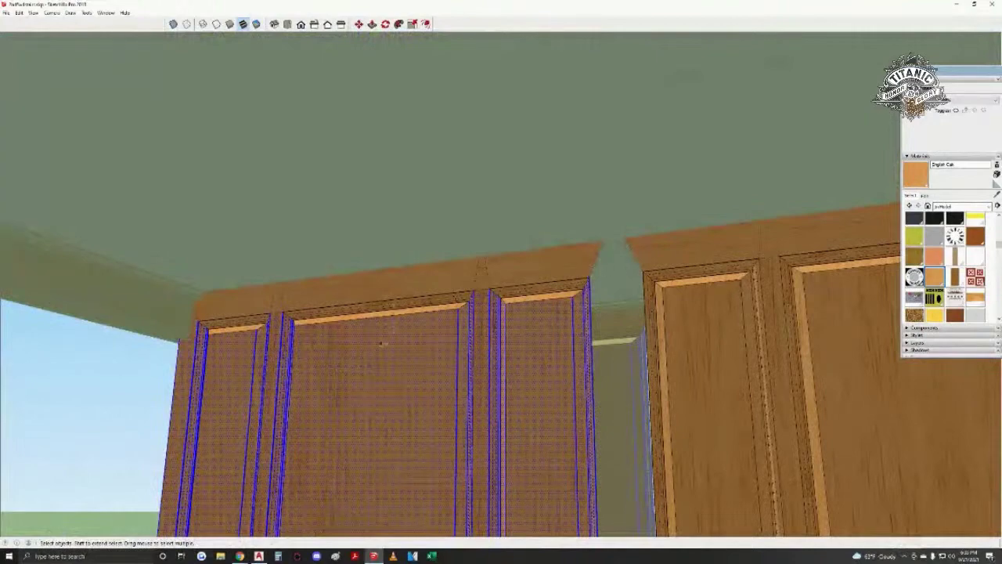
mouse_move(509, 252)
middle_mouse_down()
mouse_move(588, 228)
mouse_move(491, 328)
mouse_move(501, 407)
middle_mouse_up()
scroll(588, 228, "up", 1)
scroll(493, 410, "up", 3)
key("m")
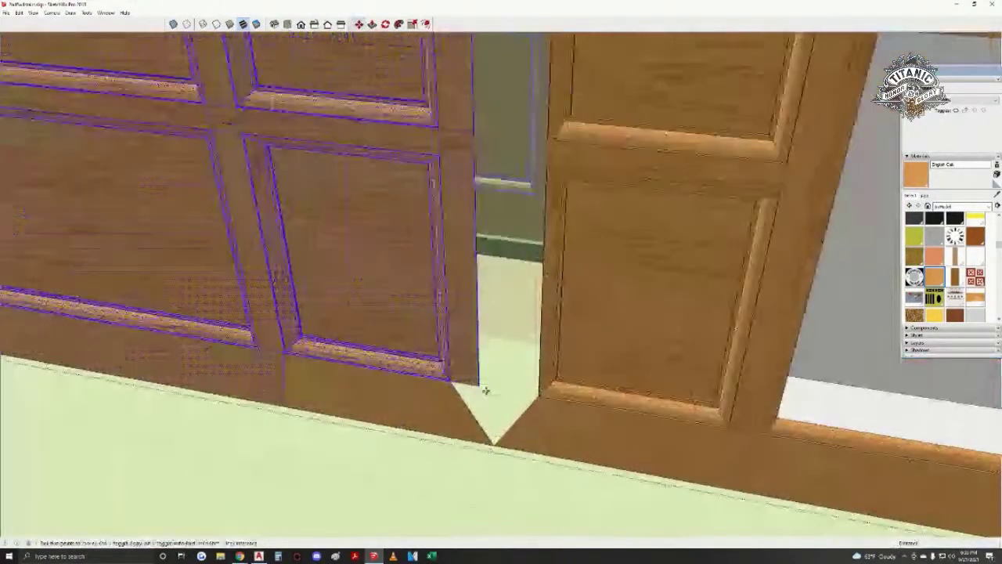
left_click_drag(479, 386, 537, 395)
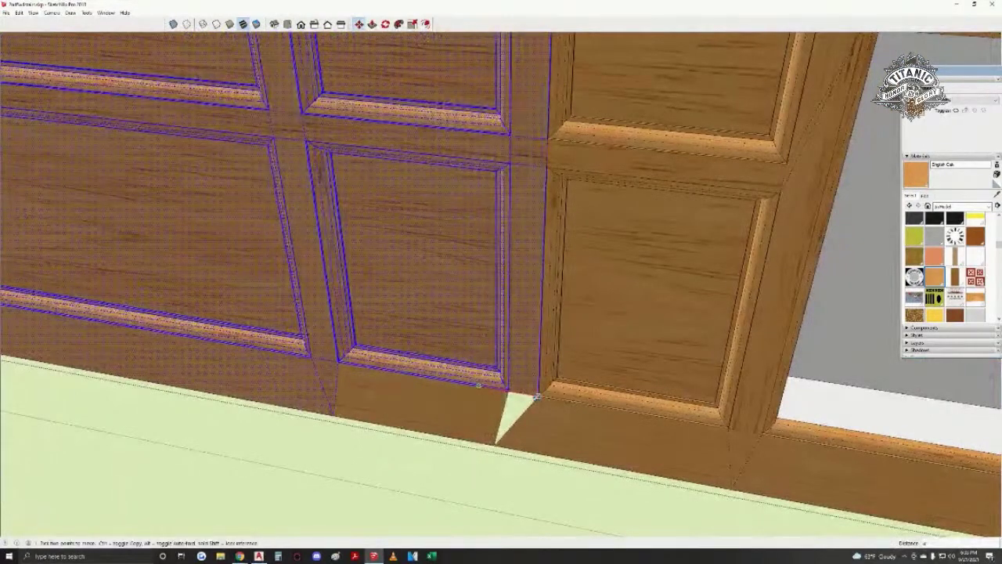
key("space")
- Move the skewed base joint's lower point so the gap between the two base strips forms a symmetrical V
left_click(556, 426)
middle_click_drag(555, 309, 474, 430)
scroll(474, 431, "down", 1)
left_click(555, 288)
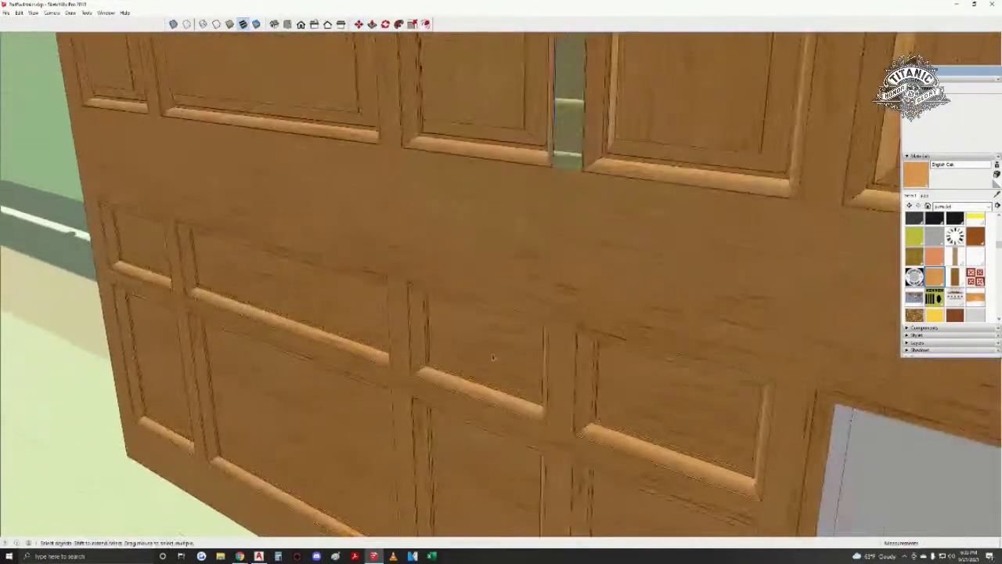
mouse_move(555, 294)
middle_mouse_down()
mouse_move(497, 331)
mouse_move(469, 465)
mouse_move(439, 425)
mouse_move(415, 419)
mouse_move(568, 387)
middle_mouse_up()
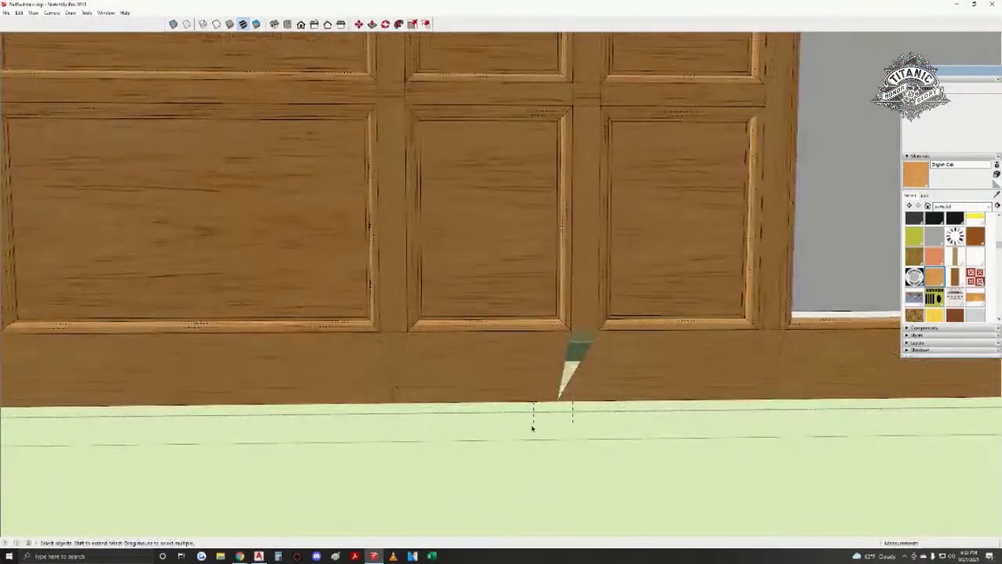
scroll(540, 409, "up", 3)
key("m")
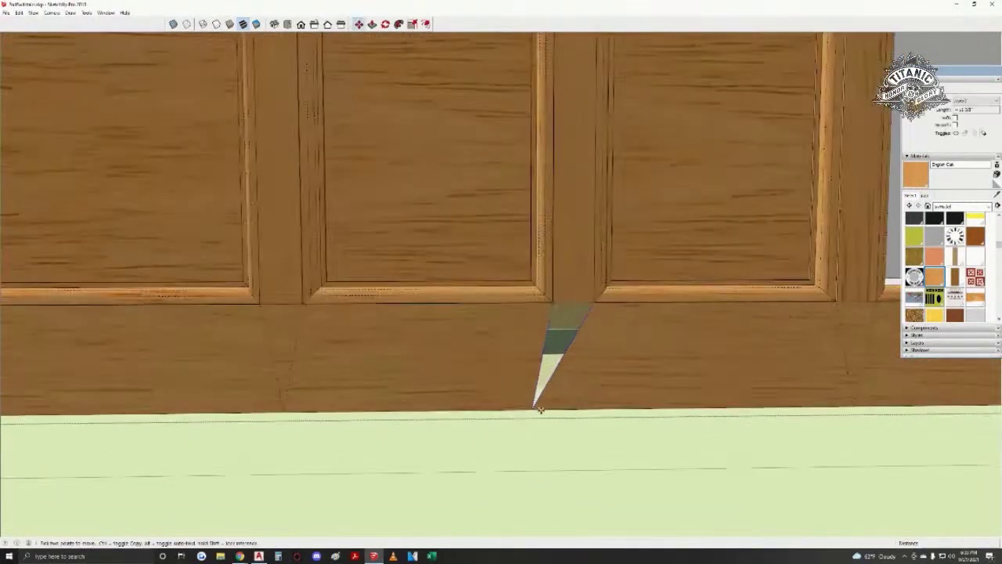
left_click(530, 409)
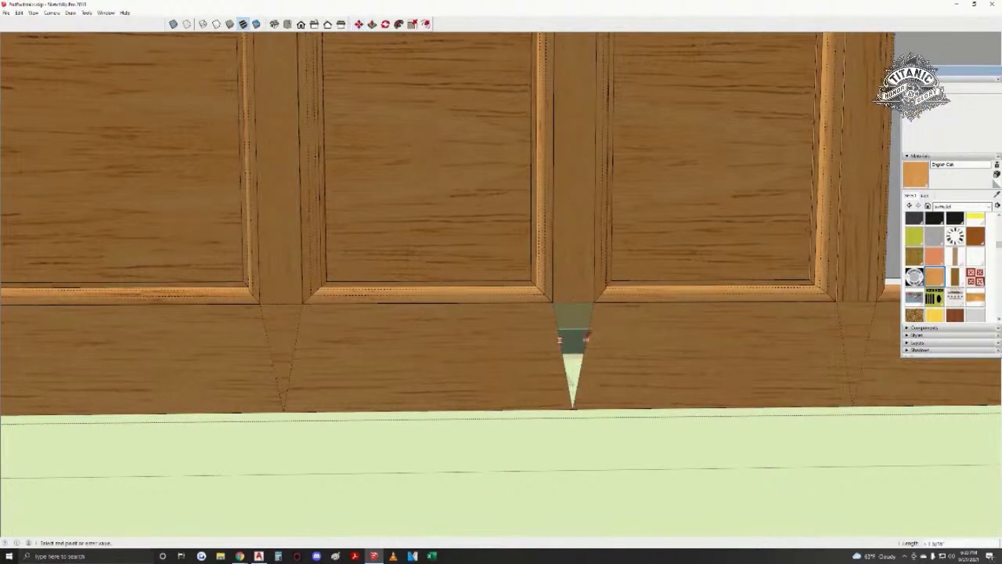
- Close the V-shaped gap in the base with a line to create a face
left_click(559, 339)
key("e")
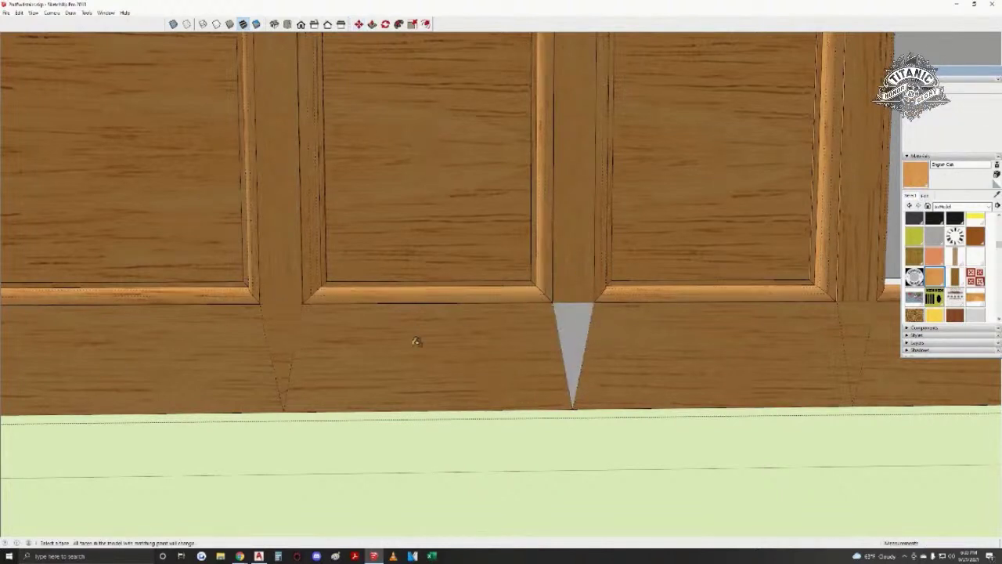
mouse_move(429, 359)
middle_mouse_down()
mouse_move(619, 364)
mouse_move(537, 353)
middle_mouse_up()
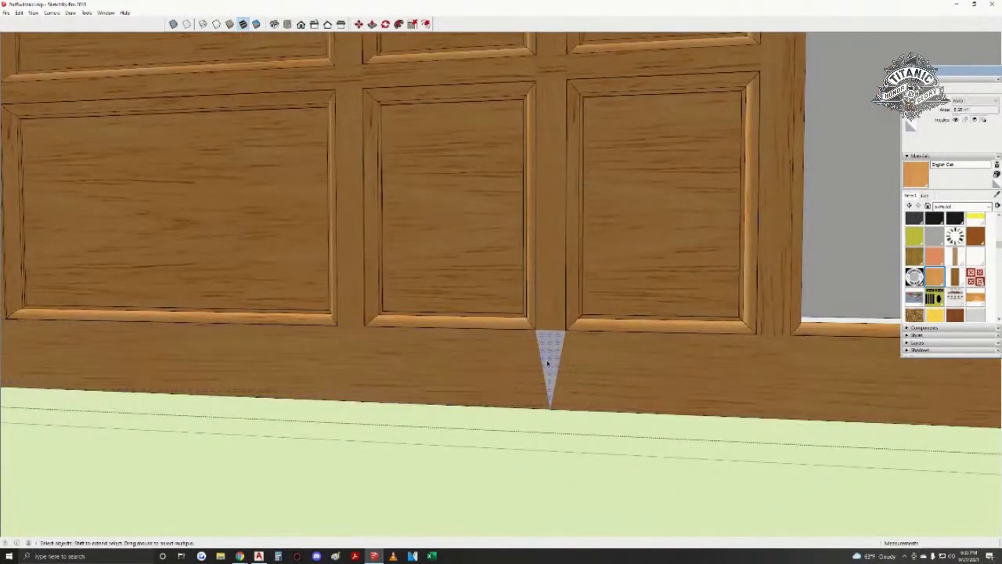
scroll(548, 362, "up", 2)
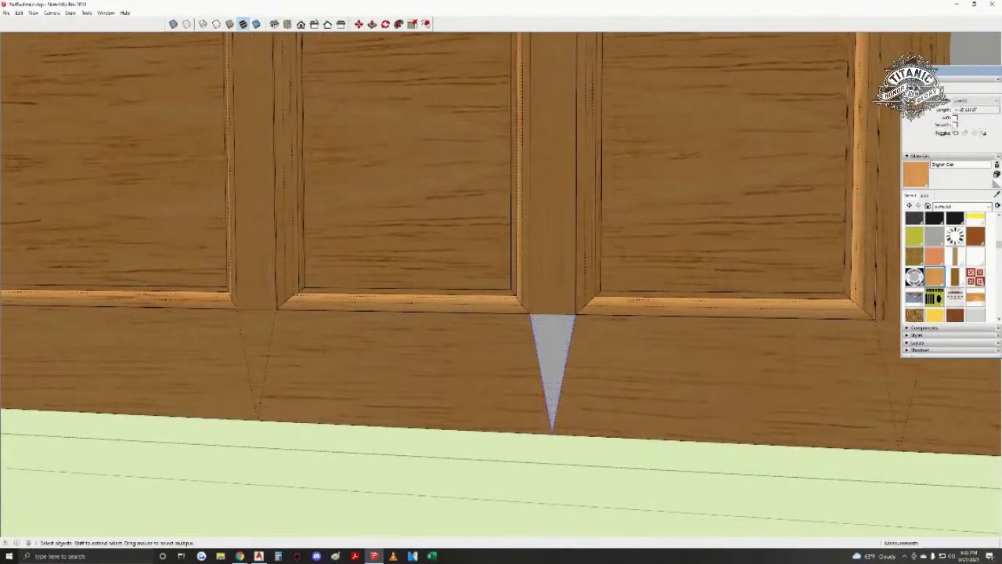
- Soften the side edges of the V-shaped base face and paint it with the English Oak material
key("alt+h")
scroll(646, 369, "down", 2)
left_click(660, 365)
middle_click_drag(660, 364, 423, 314)
scroll(480, 327, "down", 1)
key("b")
left_click(469, 340)
- Draw a line across the gap below the top frieze, between the corners of the adjoining upper frames
scroll(501, 314, "down", 1)
scroll(511, 313, "down", 1)
middle_click_drag(422, 313, 422, 462, "shift")
key("space")
left_click(496, 242)
middle_click_drag(416, 231, 485, 407, "shift")
key("space")
scroll(473, 89, "up", 3)
left_click(465, 88)
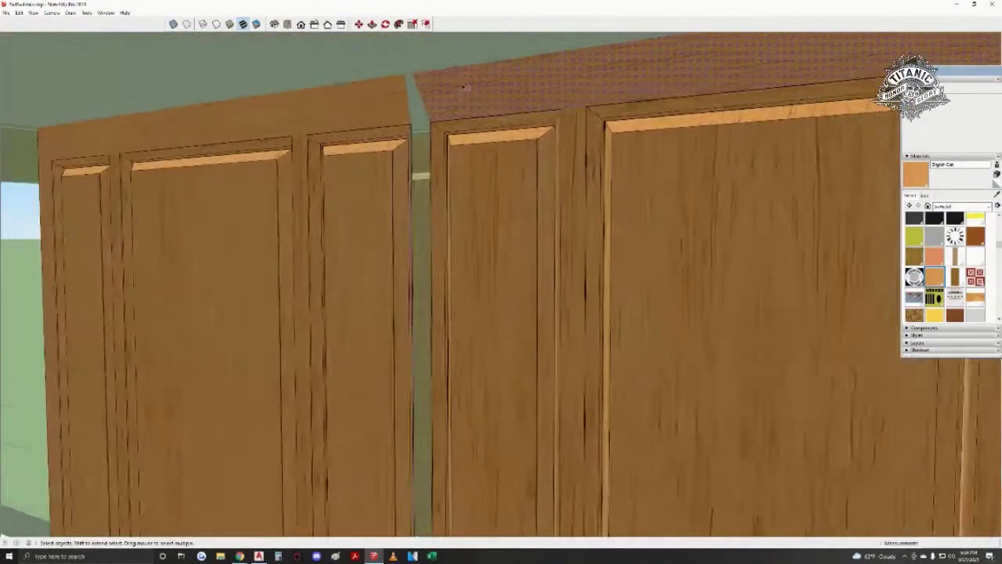
middle_click_drag(465, 88, 470, 98)
middle_click_drag(470, 98, 470, 249, "shift")
scroll(469, 251, "up", 3)
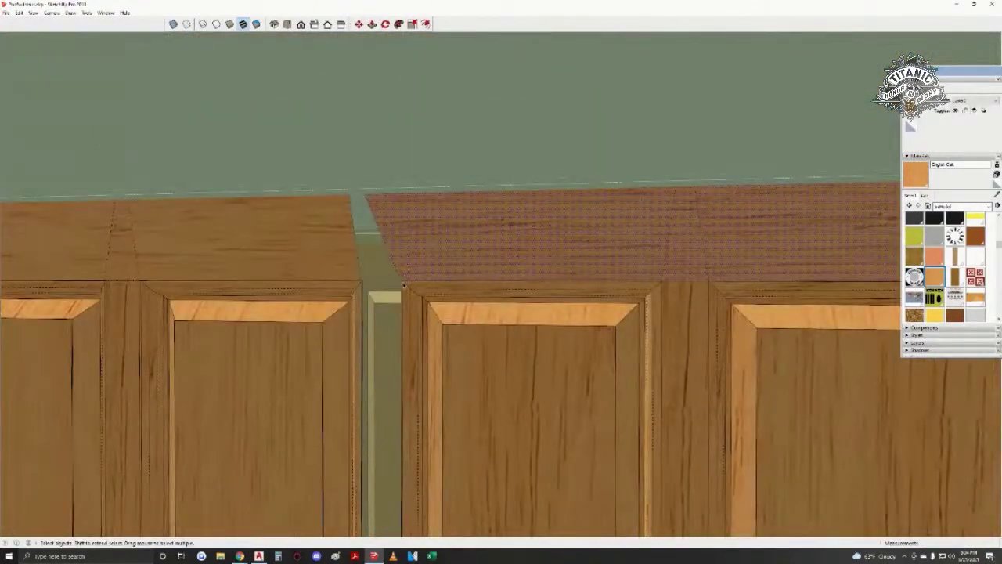
key("l")
scroll(401, 282, "up", 1)
left_click(399, 280)
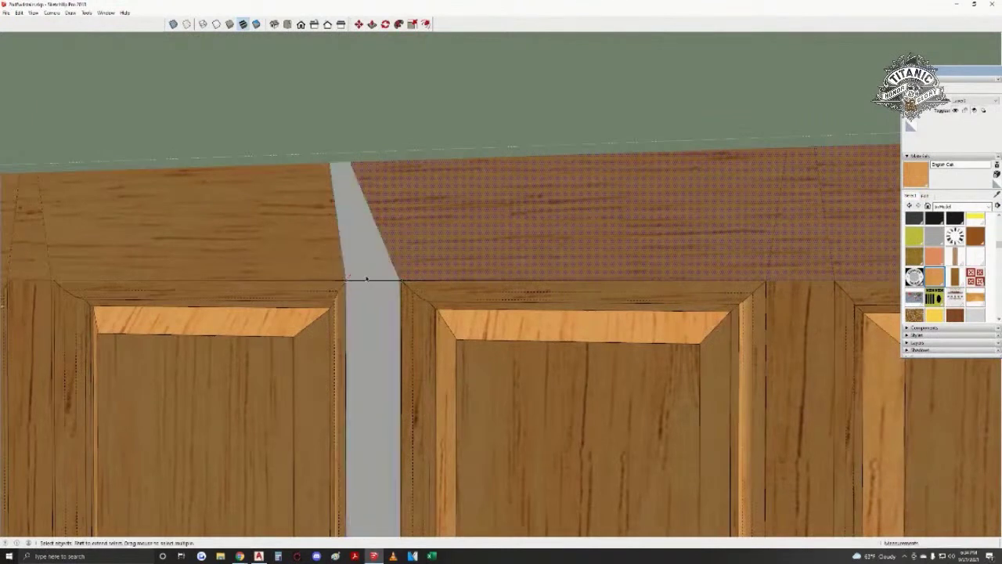
- Paint the frieze infill face with English Oak and soften its two slanted side edges
left_click(350, 241)
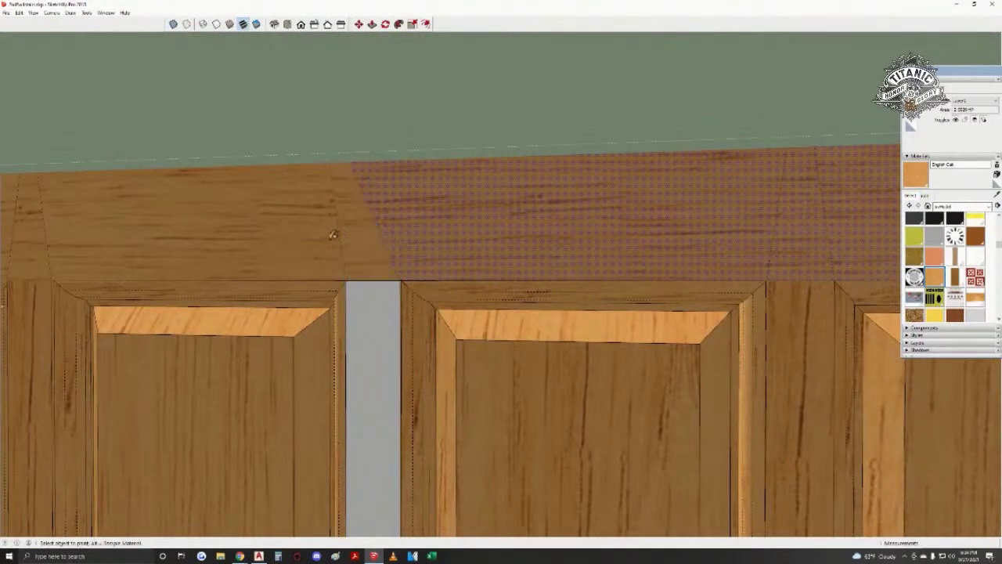
left_click(352, 252)
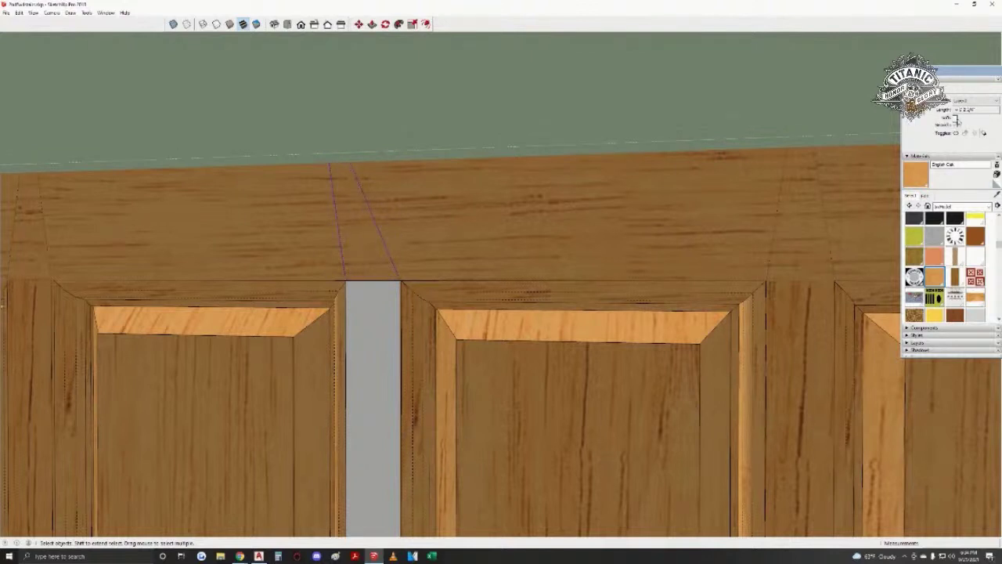
key("h")
left_click(361, 245)
scroll(362, 245, "down", 1)
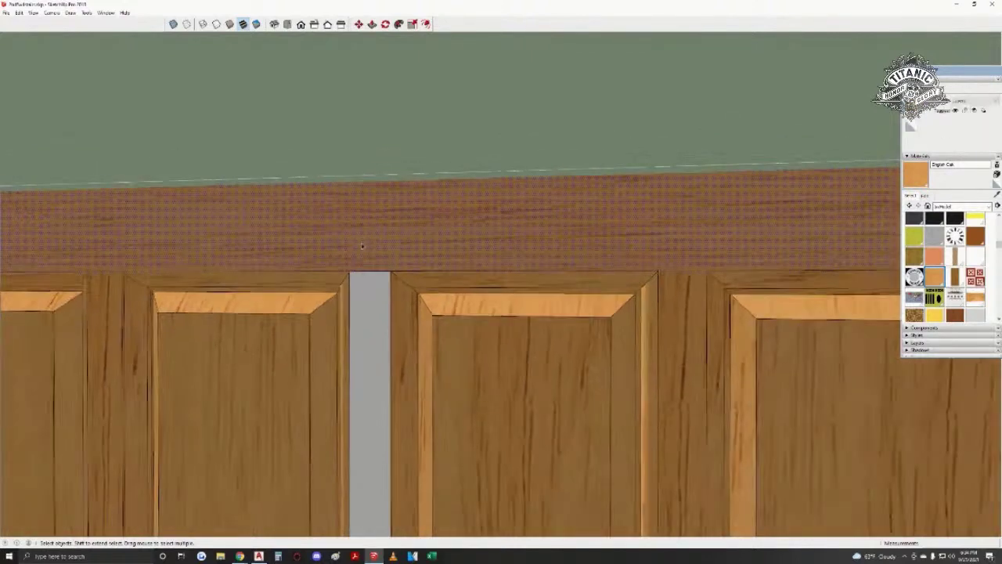
- Adjust the seam point on the outer edge of the joined strip with the Move tool
middle_click_drag(335, 236, 399, 371)
left_click(446, 302)
scroll(382, 321, "up", 1)
middle_click_drag(379, 292, 472, 415)
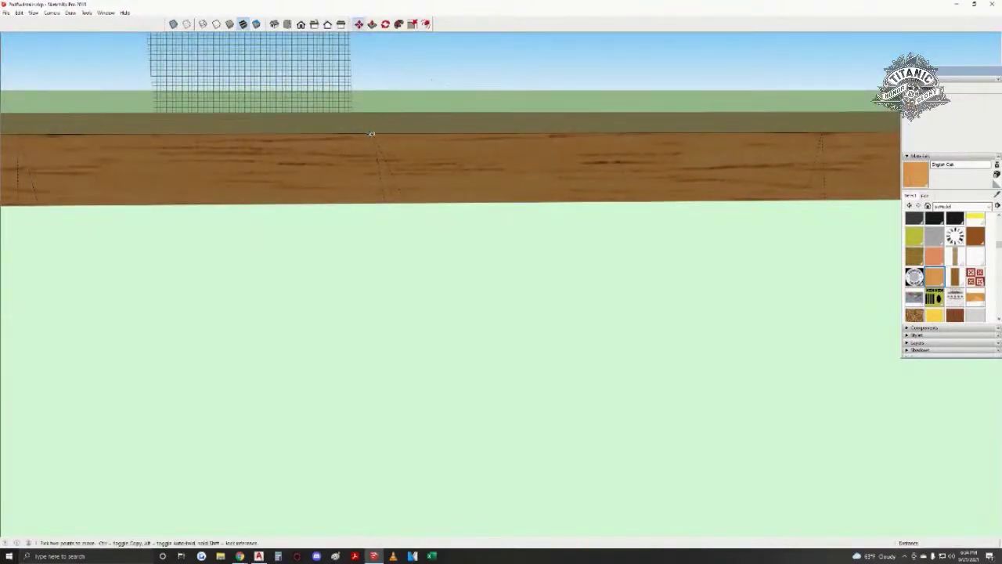
middle_click_drag(389, 130, 416, 40)
left_click(454, 232)
key("space")
- Paint the unpainted strip between the upper frames with English Oak and delete the leftover seam edges
left_click(447, 295)
key("b")
left_click(482, 356)
mouse_move(481, 357)
middle_mouse_down()
mouse_move(465, 145)
mouse_move(492, 224)
mouse_move(418, 368)
mouse_move(504, 292)
middle_mouse_up()
key("space")
left_click(505, 292)
key("Delete")
left_click(500, 322)
key("Delete")
- Examine the free end of the joined panelling and the detached wall piece beyond it
middle_click_drag(537, 378, 394, 286)
left_click_drag(392, 285, 460, 311)
key("space")
left_click(452, 316)
middle_click_drag(452, 317, 478, 283)
mouse_move(352, 302)
middle_mouse_down()
mouse_move(498, 269)
mouse_move(273, 224)
mouse_move(339, 303)
middle_mouse_up()
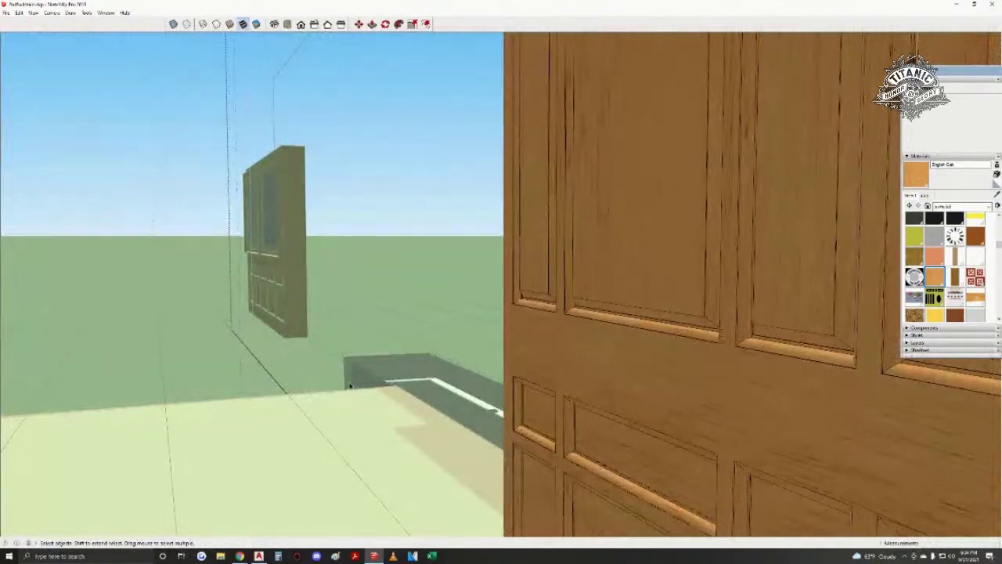
middle_click_drag(288, 397, 333, 401)
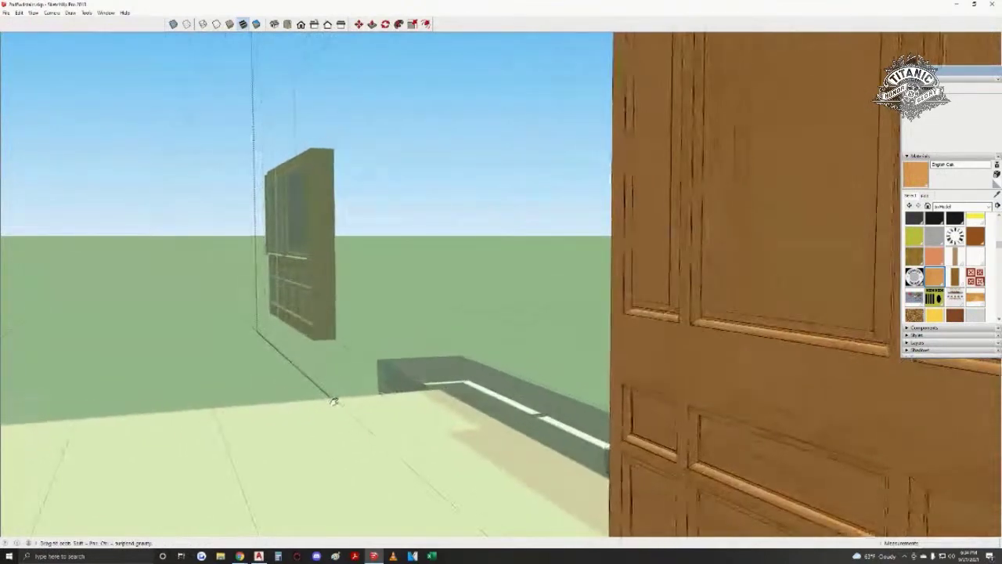
middle_click_drag(326, 279, 331, 270, "shift")
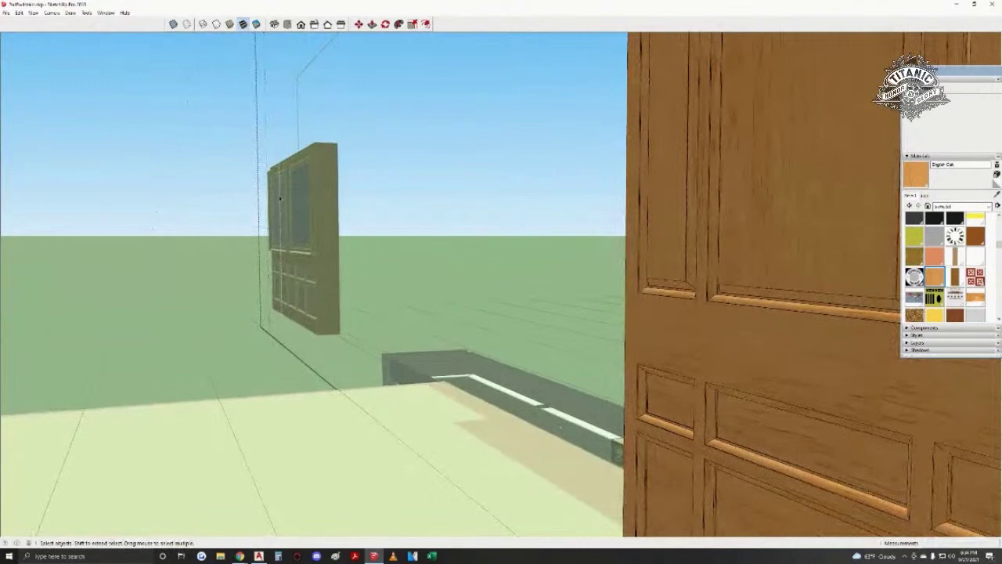
- Examine the joined oak wall from both ends, including its continuous frieze, lower panels and square opening
middle_click_drag(304, 308, 306, 273, "shift")
scroll(308, 275, "down", 3)
middle_click_drag(308, 383, 318, 421, "shift")
left_click_drag(318, 421, 294, 420)
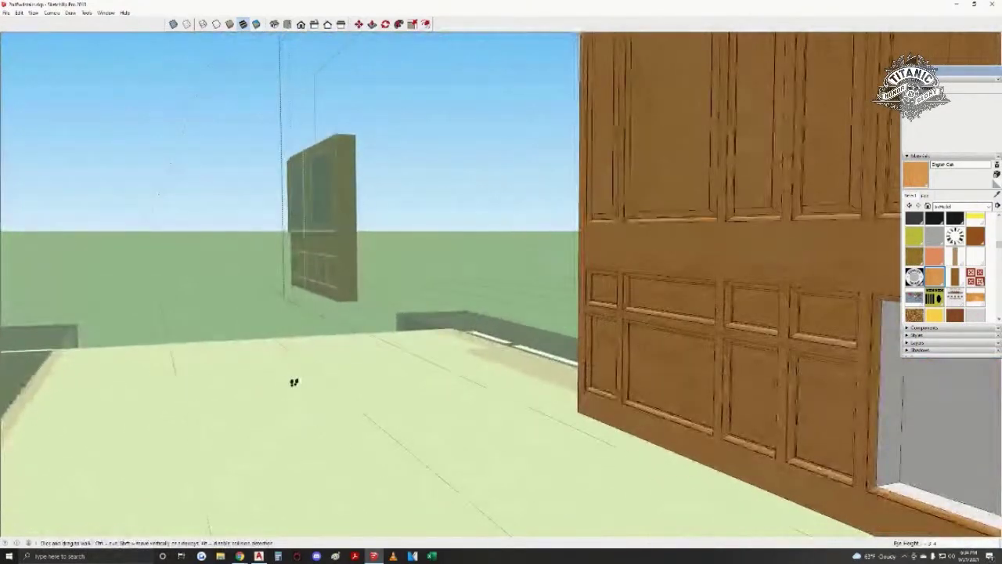
middle_click_drag(387, 367, 506, 349, "shift")
key("space")
left_click(506, 349)
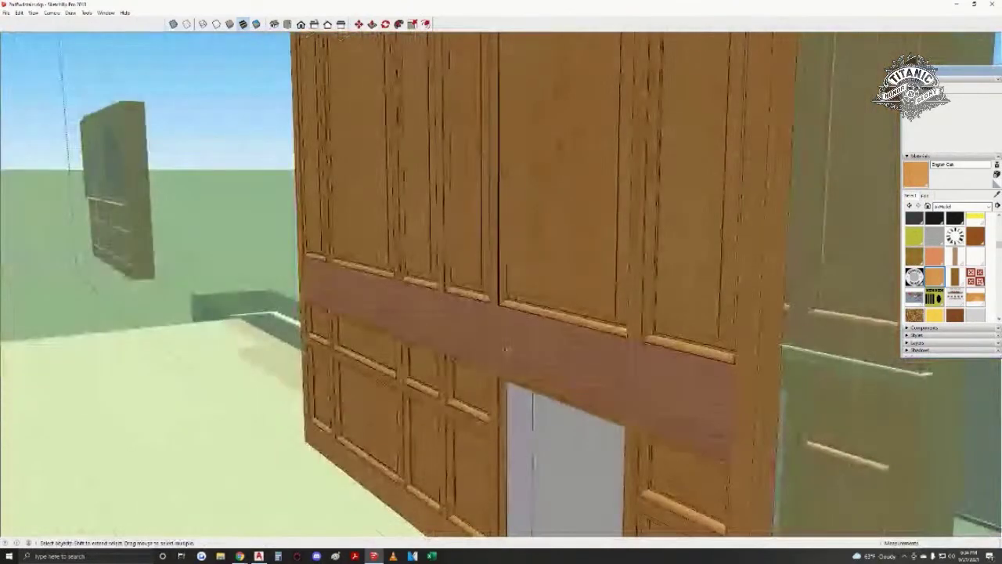
scroll(506, 349, "down", 6)
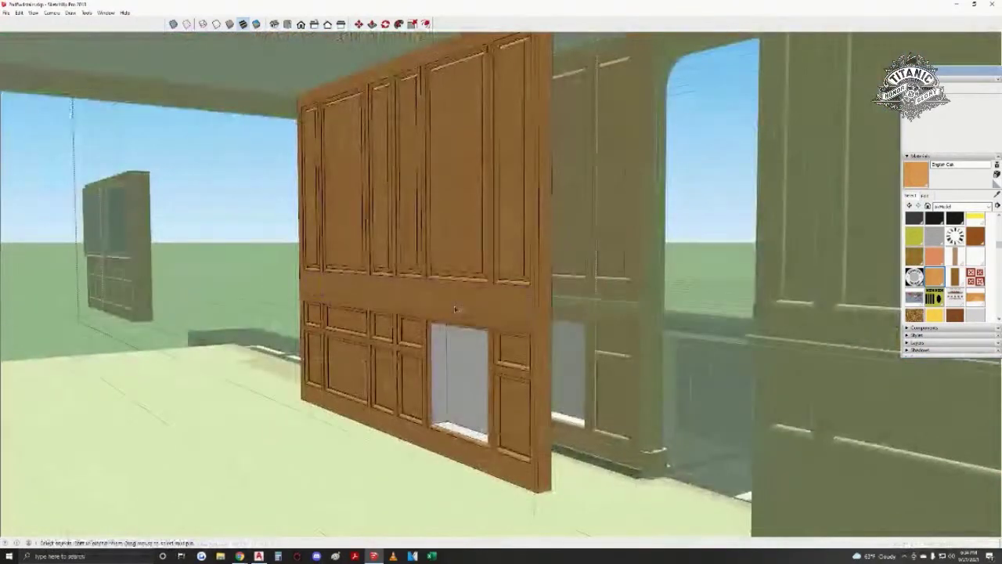
middle_click_drag(455, 308, 477, 329, "shift")
middle_click_drag(411, 302, 422, 338, "shift")
left_click(497, 370)
scroll(501, 323, "up", 2)
middle_click_drag(502, 322, 558, 252)
scroll(550, 253, "down", 1)
key("w")
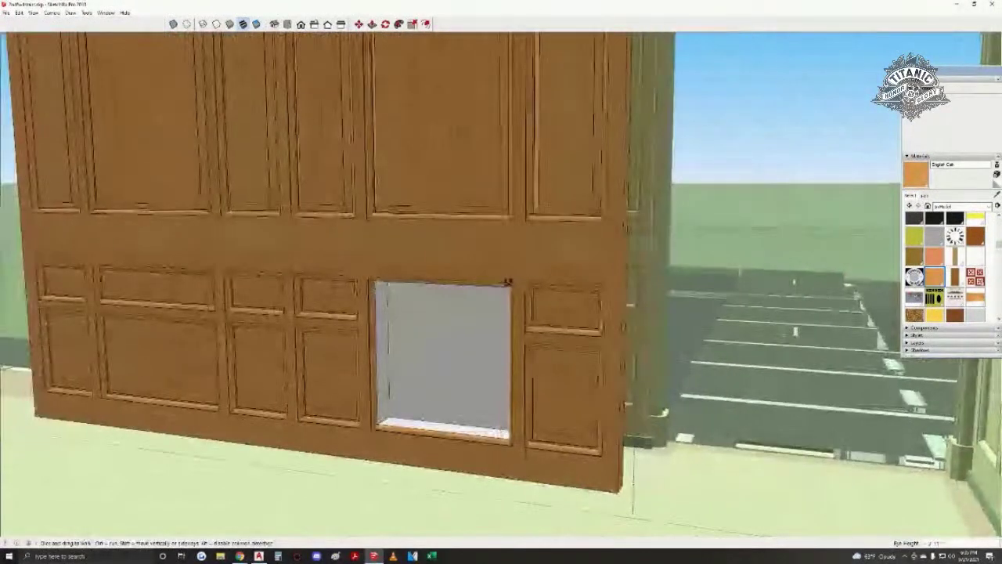
middle_click_drag(508, 281, 412, 267)
key("space")
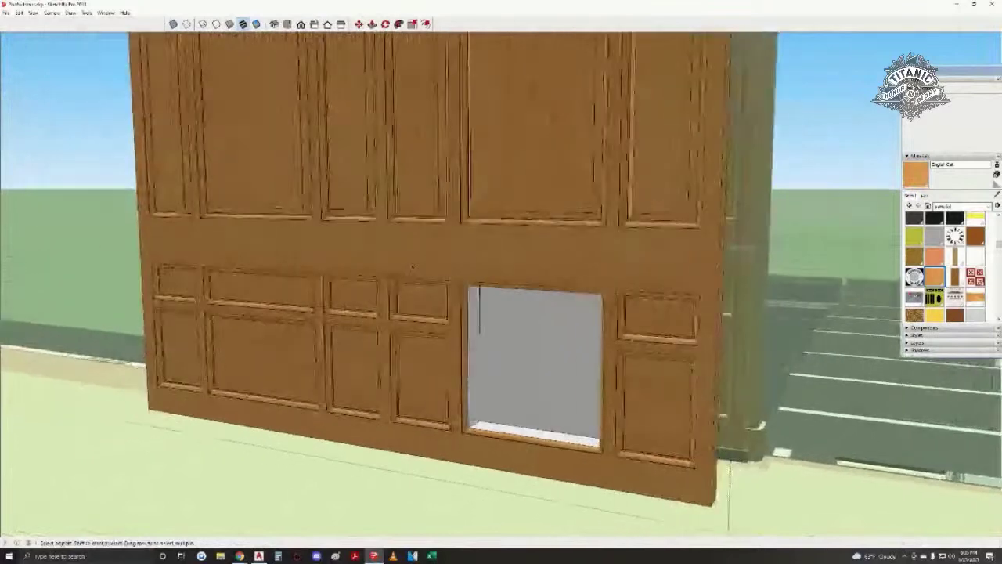
middle_click_drag(350, 260, 577, 290)
middle_click_drag(503, 303, 600, 321)
middle_click_drag(546, 341, 718, 373)
key("space")
left_click(718, 373)
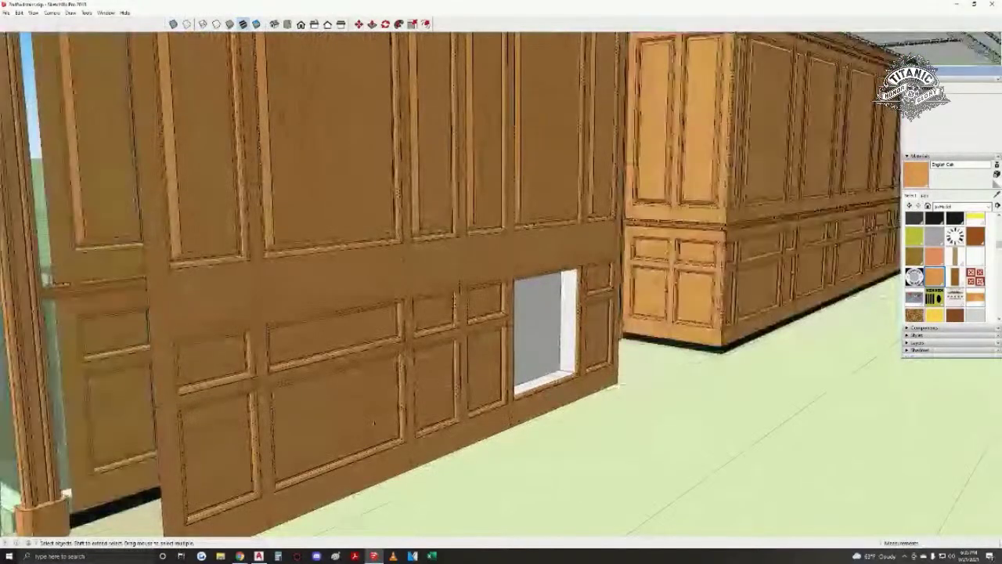
- Undo the last wall change and move the detached wall with the White Star Line poster and world map beside the archway panelling
key("ctrl+z")
middle_click_drag(374, 423, 183, 374)
middle_click_drag(465, 350, 391, 227)
scroll(357, 434, "up", 4)
scroll(415, 412, "down", 4)
middle_click_drag(392, 270, 458, 423)
scroll(352, 321, "up", 5)
scroll(497, 389, "down", 2)
scroll(496, 389, "down", 2)
left_click_drag(678, 179, 236, 487)
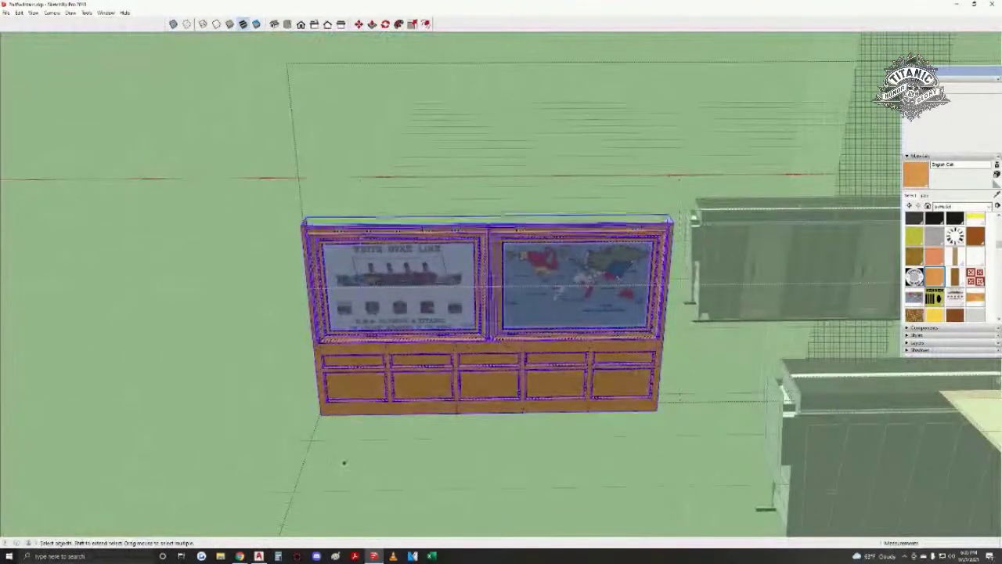
key("m")
left_click(320, 414)
middle_click_drag(548, 409, 607, 481)
scroll(450, 325, "up", 4)
key("m")
left_click(363, 416)
key("space")
middle_click_drag(467, 319, 493, 337)
left_click(439, 398)
middle_click_drag(439, 399, 400, 392)
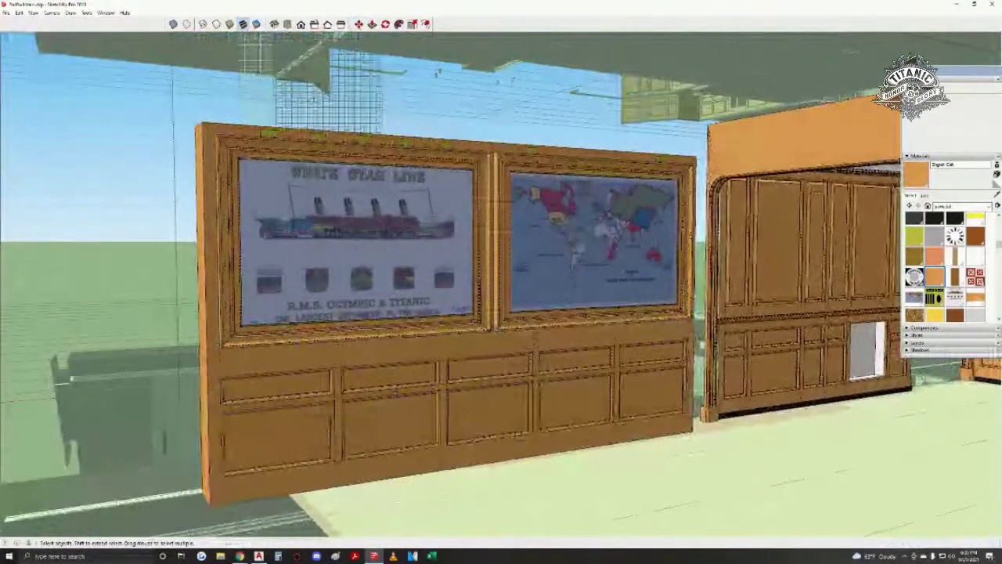
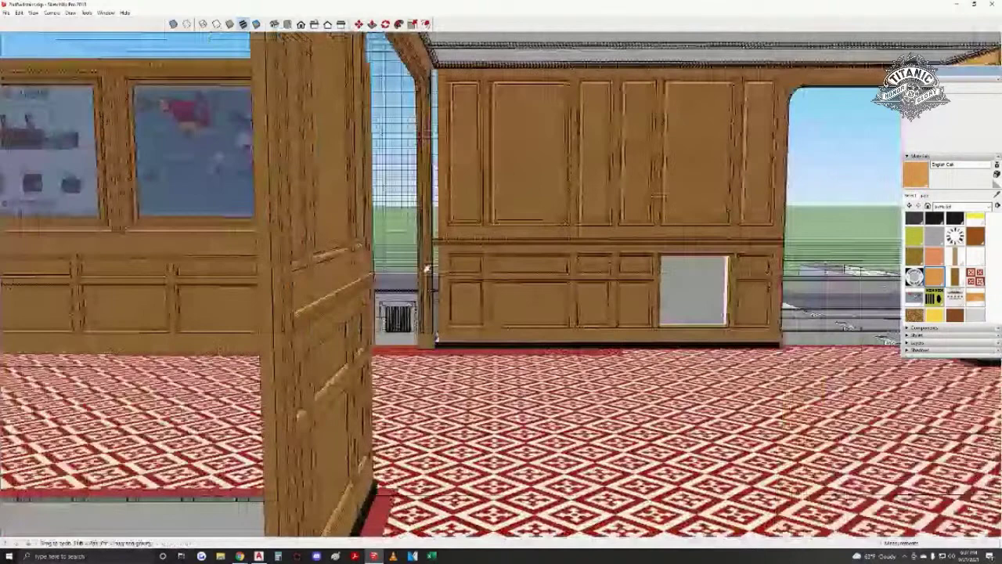
- Try sliding the poster-and-map wall along the red axis against the short panelling at the corridor opening
middle_click_drag(427, 268, 664, 289)
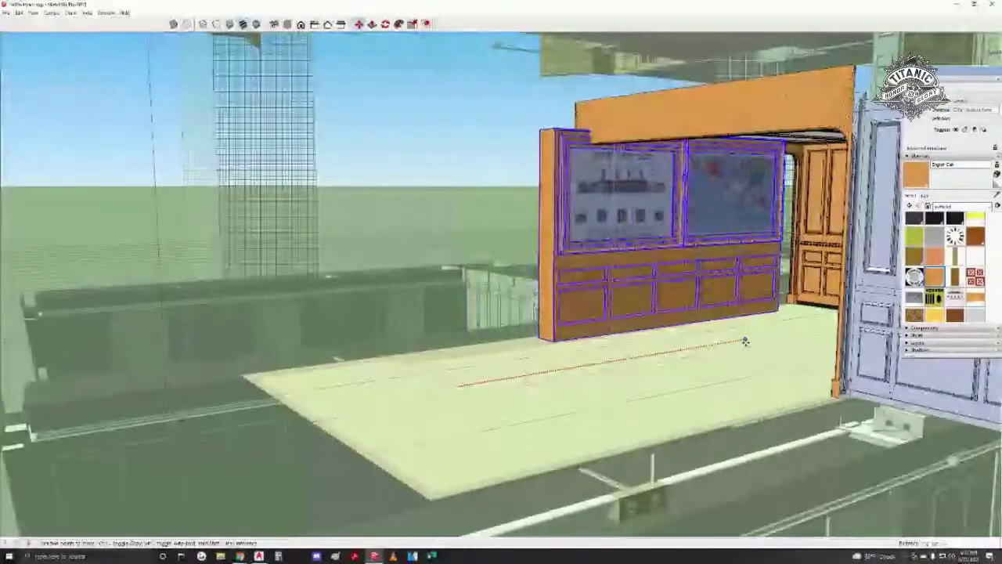
scroll(741, 338, "up", 3)
middle_click_drag(733, 320, 688, 395)
scroll(680, 407, "up", 1)
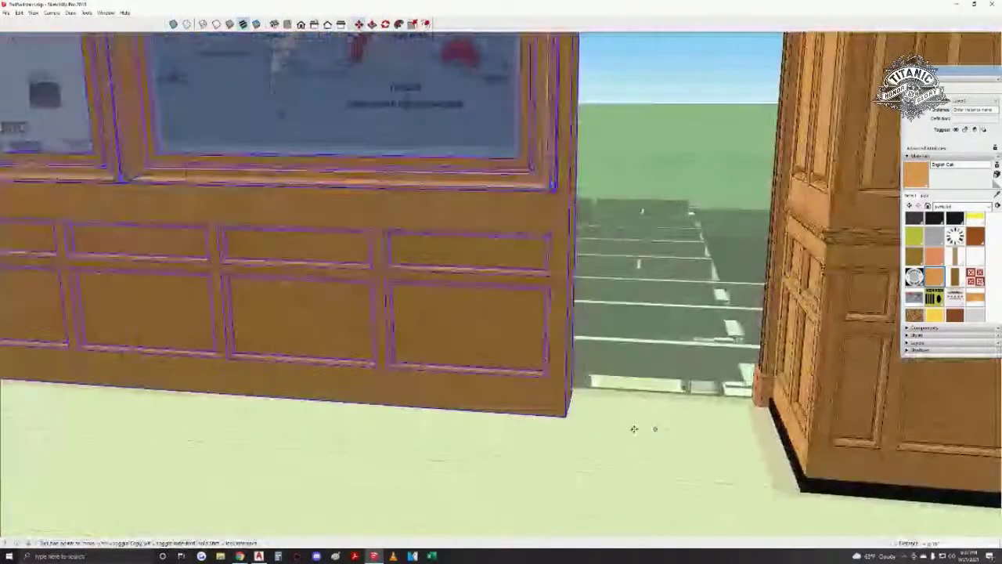
left_click(668, 429)
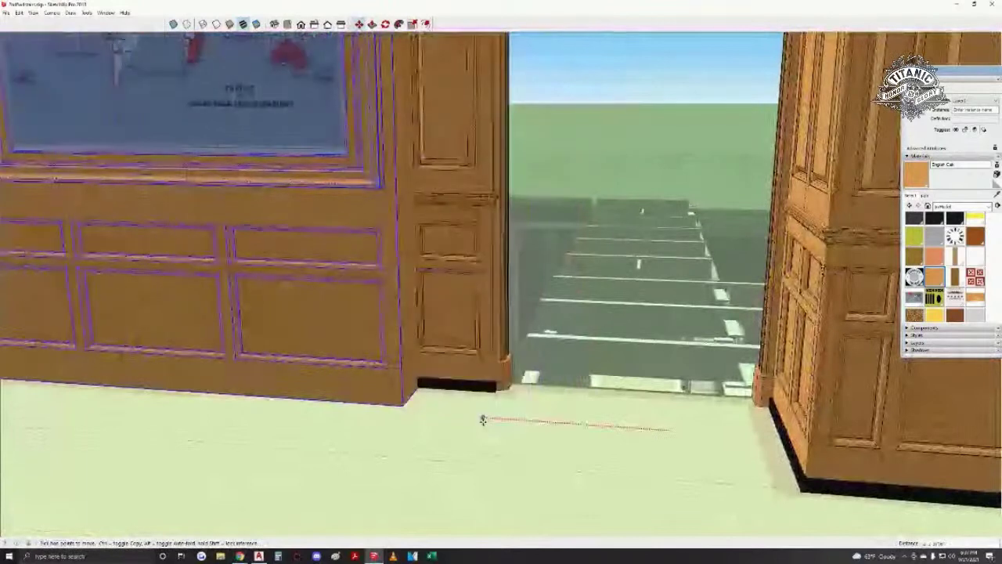
left_click(555, 421)
middle_click_drag(537, 415, 548, 358)
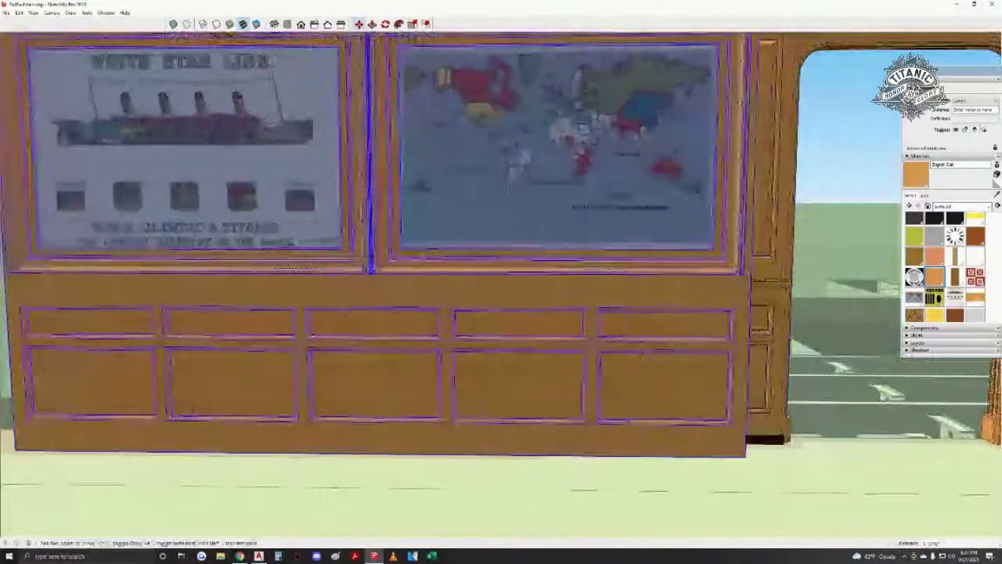
middle_click_drag(787, 352, 490, 384, "shift")
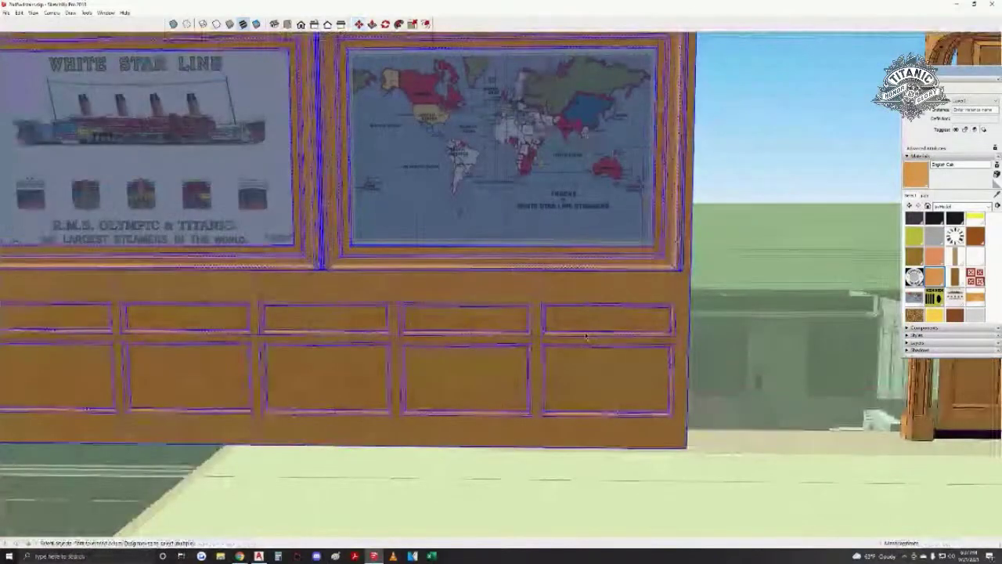
- Examine the poster-and-map wall and the gap between it and the archway from several angles
scroll(530, 227, "up", 2)
scroll(530, 227, "down", 4)
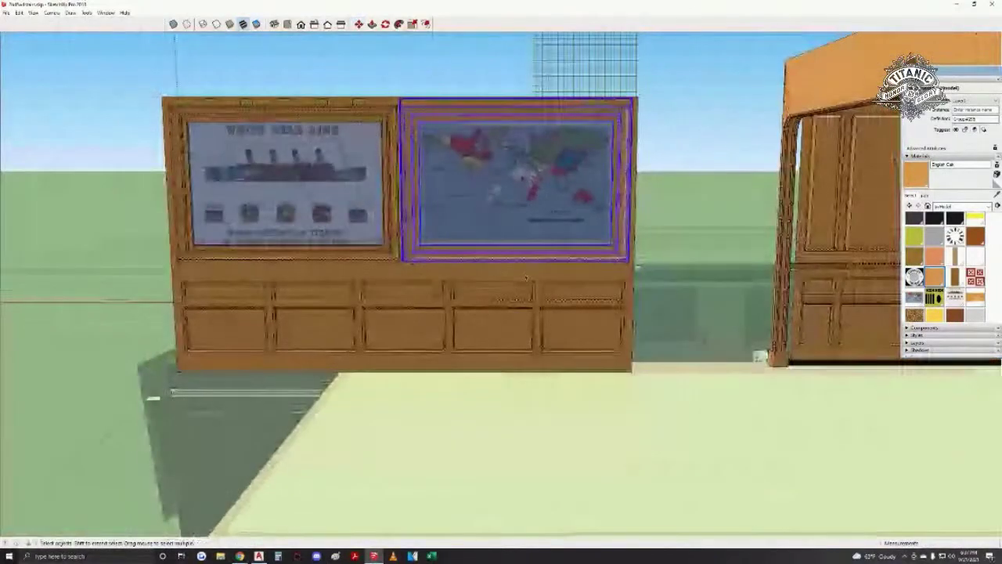
middle_click_drag(511, 309, 582, 302, "shift")
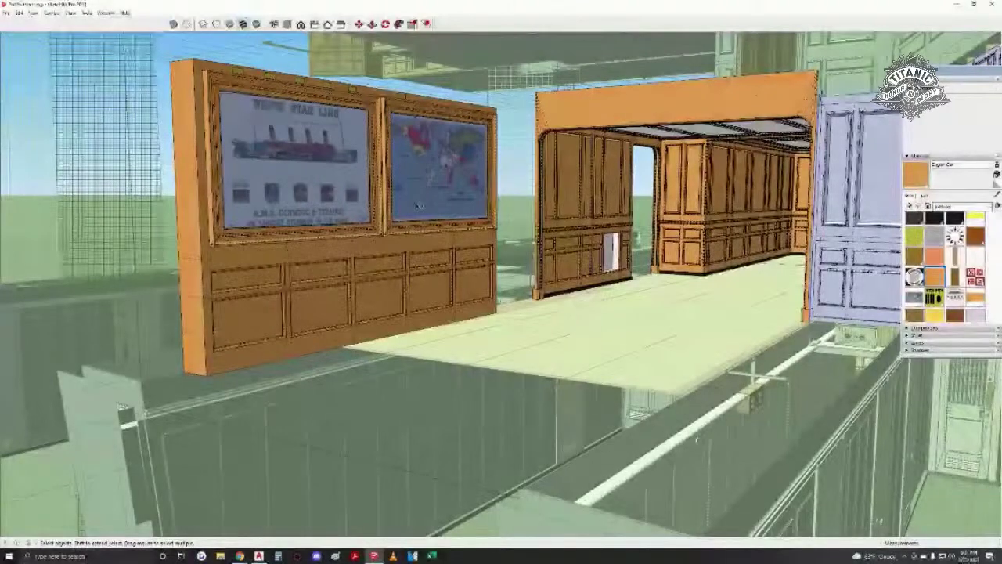
middle_click_drag(371, 227, 560, 277)
middle_click_drag(228, 350, 450, 394)
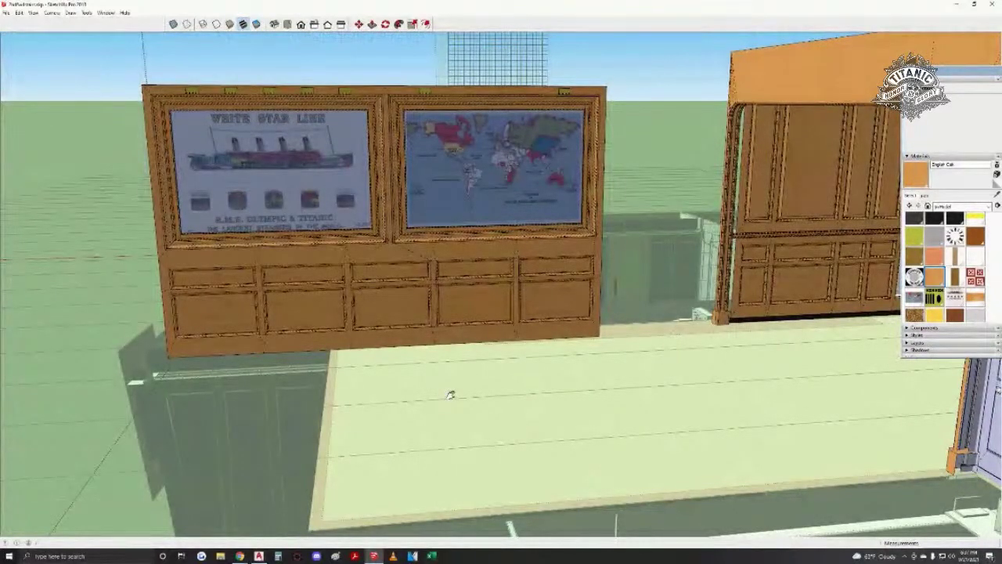
middle_click_drag(331, 314, 553, 284)
key("w")
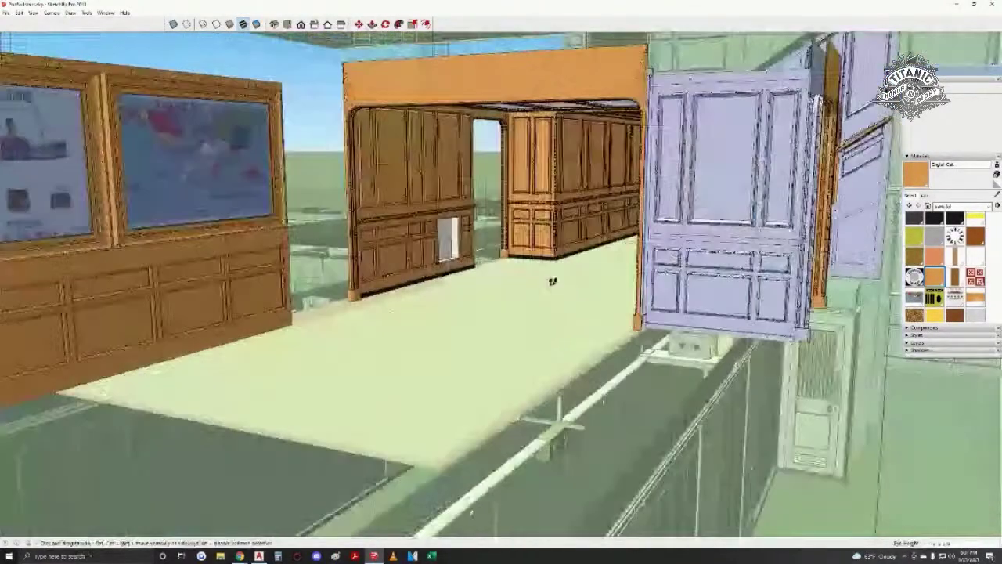
key("space")
scroll(429, 317, "up", 1)
middle_click_drag(429, 317, 627, 291)
- Draw a blank rectangle over the panelled wall inside the archway and extrude it into a thin slab
key("r")
left_click(640, 133)
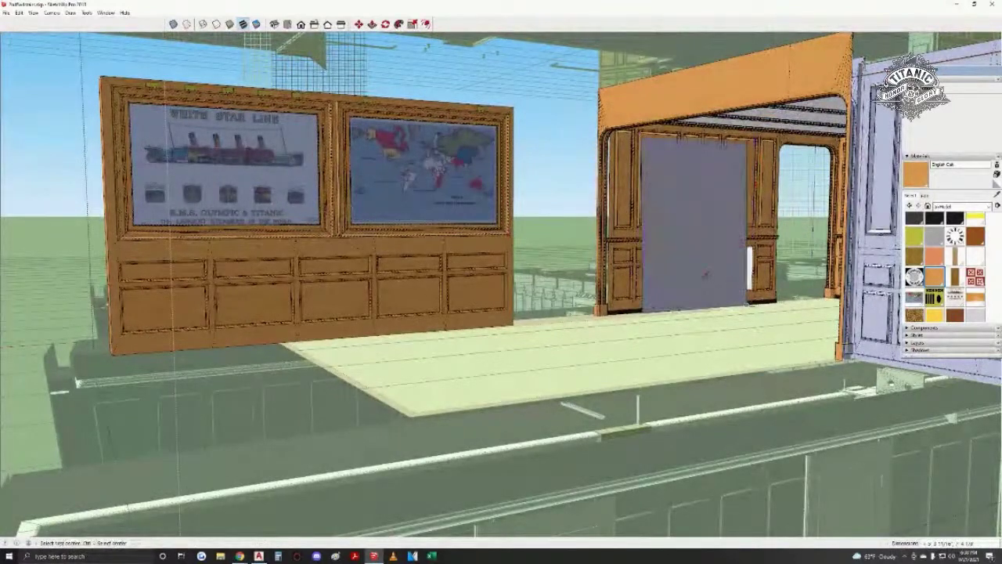
key("p")
left_click(730, 289)
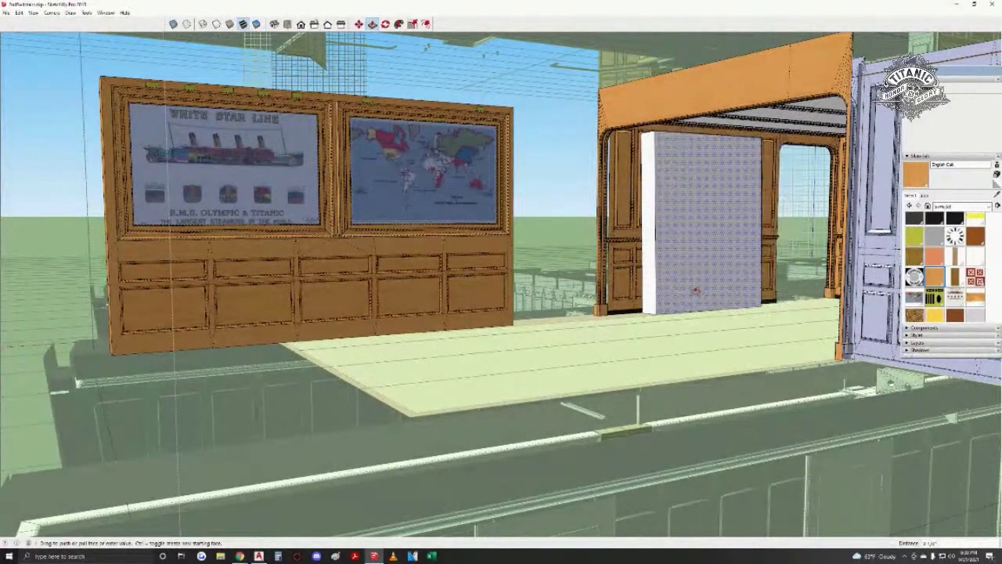
left_click(687, 294)
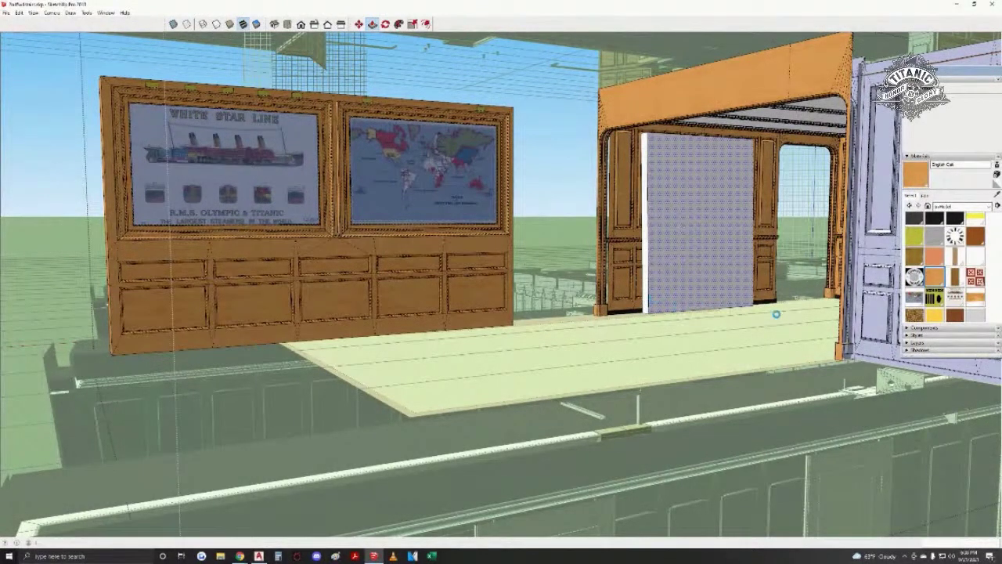
middle_click_drag(783, 318, 620, 354)
mouse_move(621, 353)
left_mouse_down()
mouse_move(646, 342)
mouse_move(642, 321)
left_mouse_up()
key("r")
left_click(773, 241)
middle_click_drag(780, 273, 578, 344)
scroll(355, 335, "down", 2)
key("space")
- Try the poster-and-map wall inside the corridor past the archway and move it back out in front
left_click(356, 335)
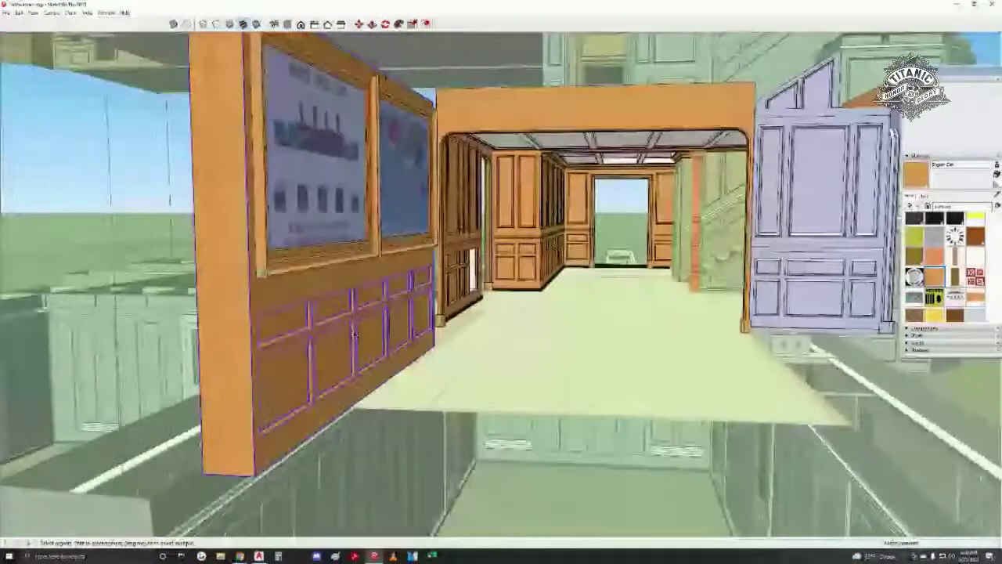
key("m")
left_click(408, 373)
scroll(562, 288, "up", 1)
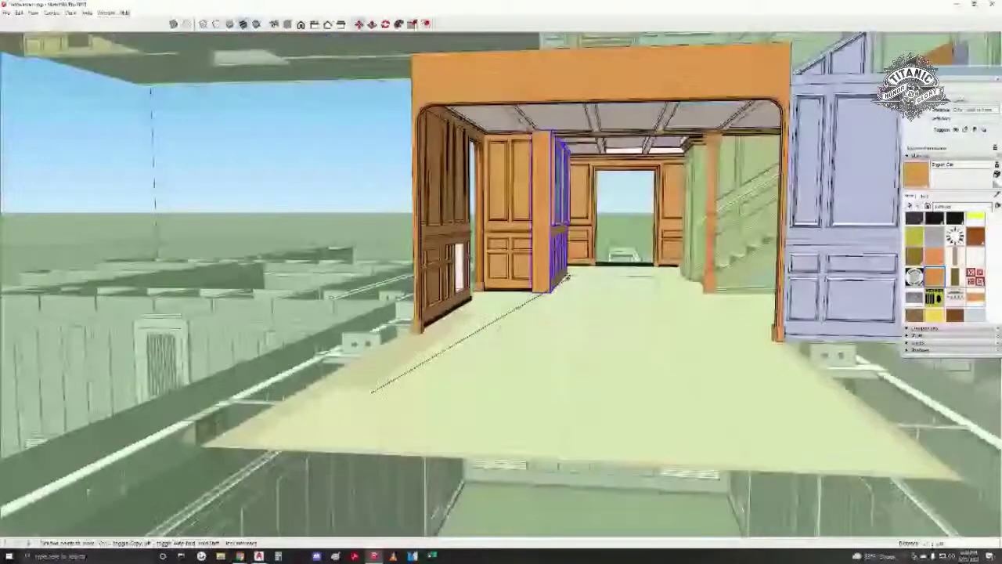
scroll(571, 276, "up", 3)
left_click(579, 278)
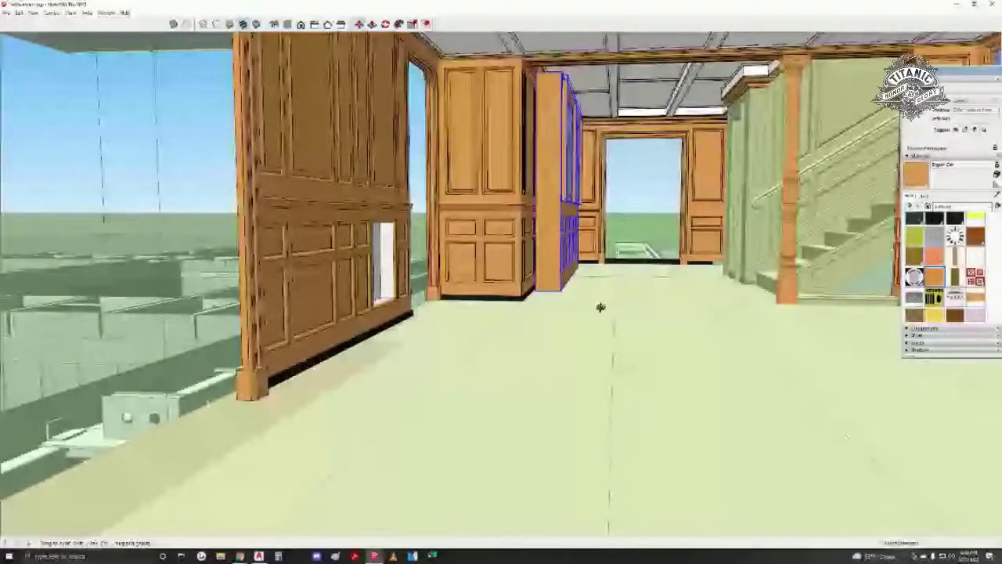
middle_click_drag(600, 307, 605, 263)
scroll(605, 263, "up", 3)
left_click(605, 263)
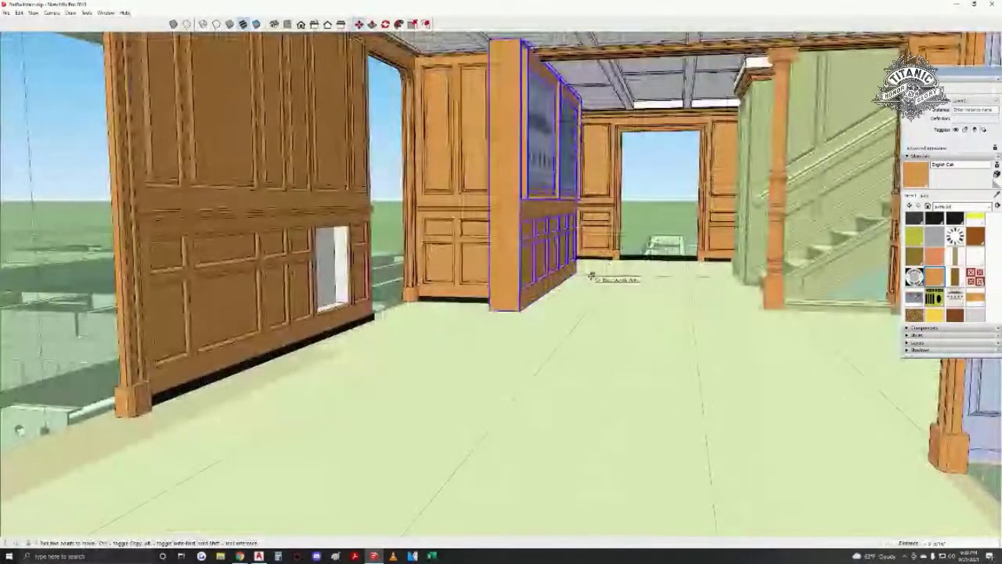
scroll(572, 292, "down", 4)
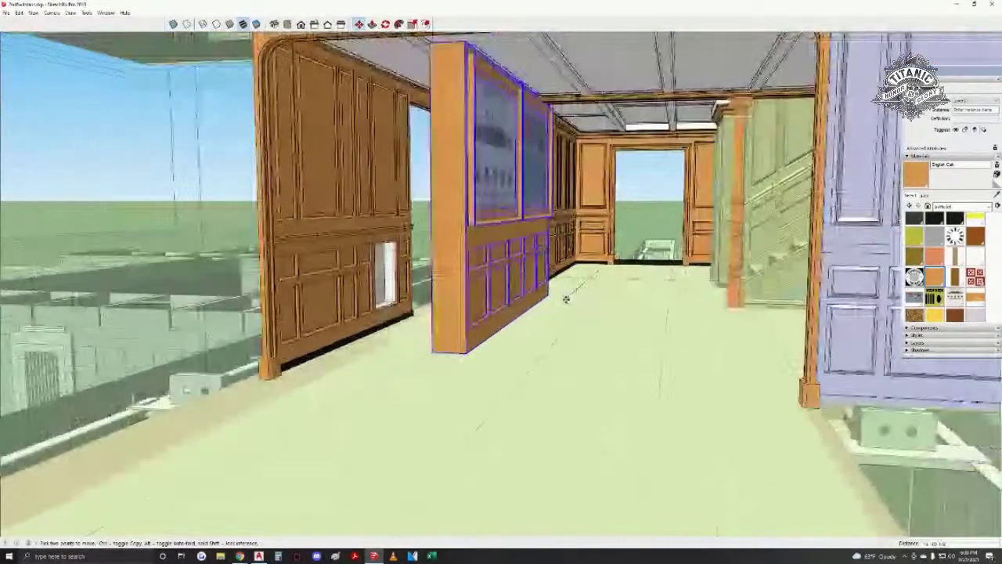
left_click(463, 378)
key("space")
- Select the poster-and-map wall with both frames and shift it along the green axis beside the archway post
scroll(387, 329, "down", 4)
left_click(380, 372)
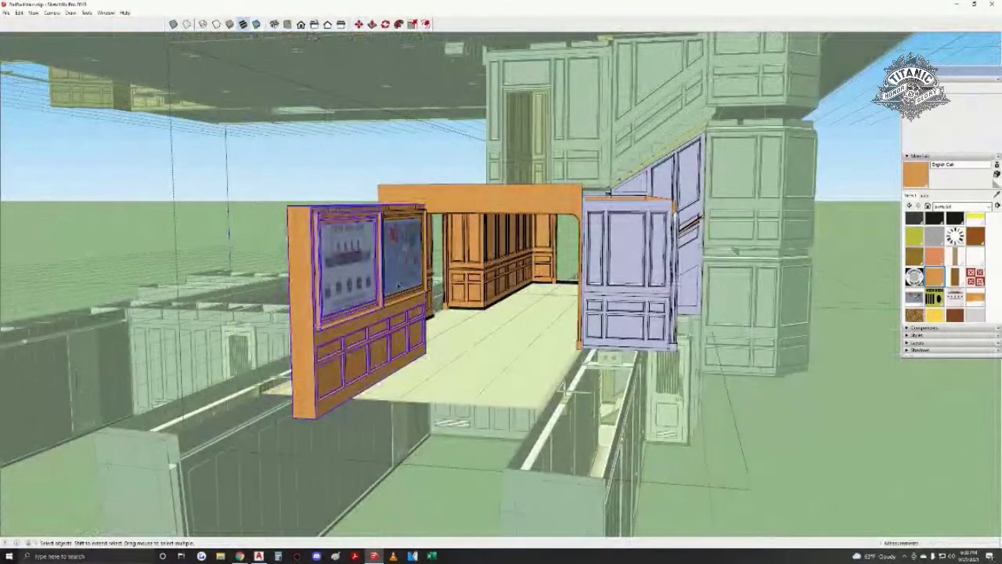
scroll(427, 357, "up", 3)
key("m")
left_click(419, 364)
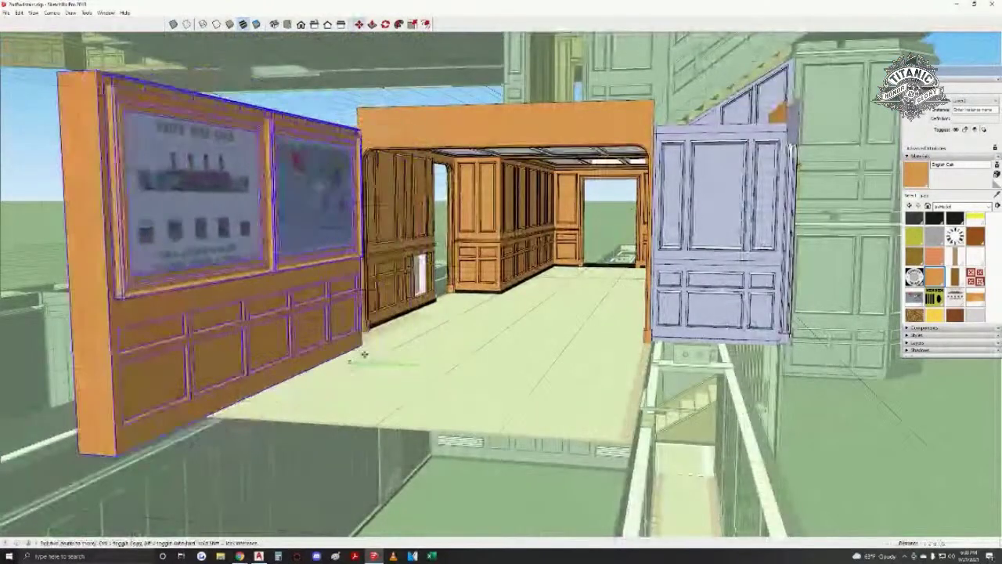
left_click(415, 358)
- Delete the whole display wall with its poster and map frames and undo the deletion
middle_click_drag(416, 358, 328, 345)
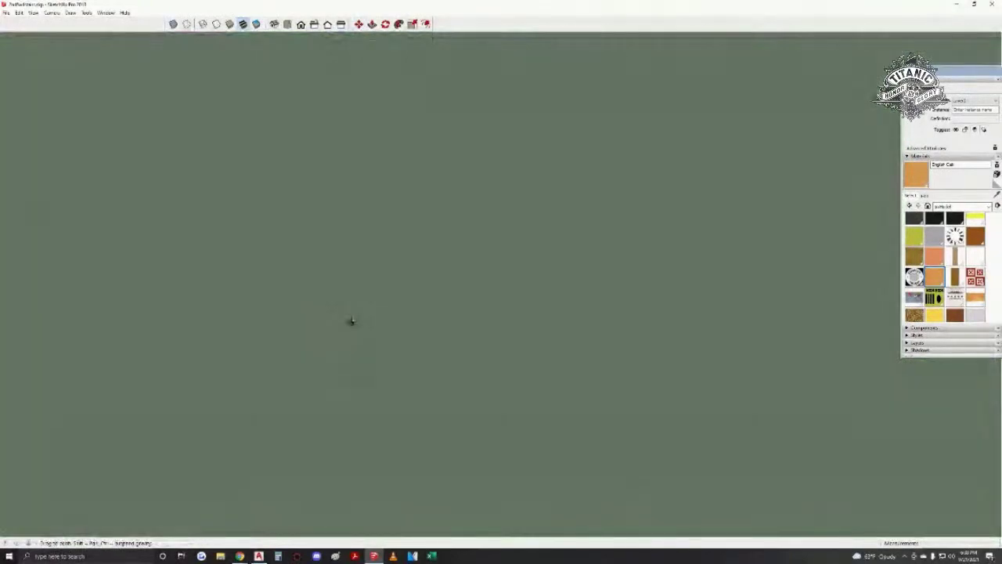
scroll(349, 317, "down", 2)
scroll(350, 318, "up", 5)
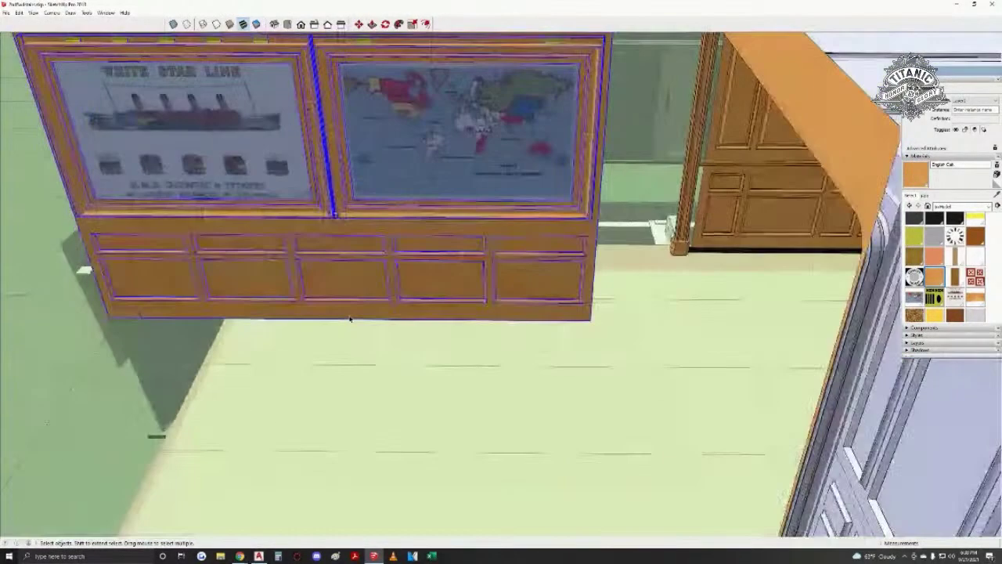
mouse_move(351, 317)
middle_mouse_down()
mouse_move(547, 299)
mouse_move(567, 286)
mouse_move(507, 265)
mouse_move(537, 253)
mouse_move(501, 266)
mouse_move(486, 249)
mouse_move(727, 275)
mouse_move(470, 313)
mouse_move(249, 273)
mouse_move(463, 346)
mouse_move(439, 308)
mouse_move(479, 315)
mouse_move(484, 326)
middle_mouse_up()
middle_click_drag(599, 332, 407, 315)
scroll(360, 358, "up", 2)
middle_click_drag(356, 357, 459, 293, "shift")
scroll(577, 203, "up", 3)
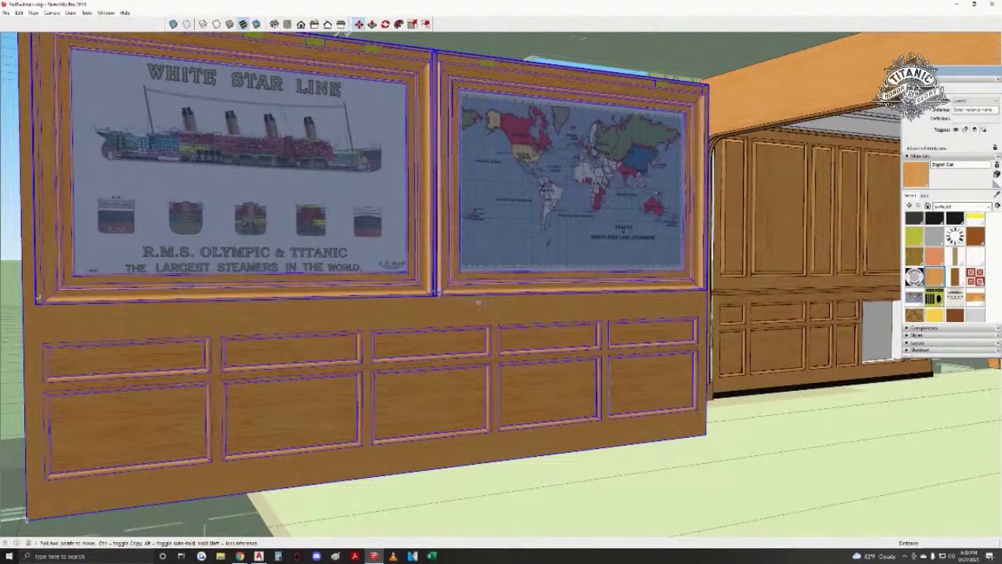
key("Delete")
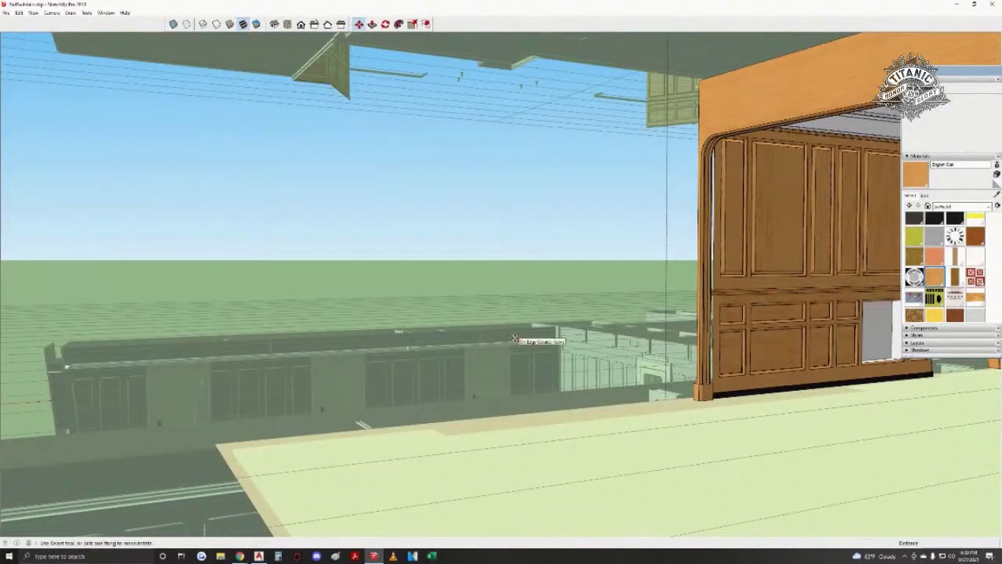
key("ctrl+z")
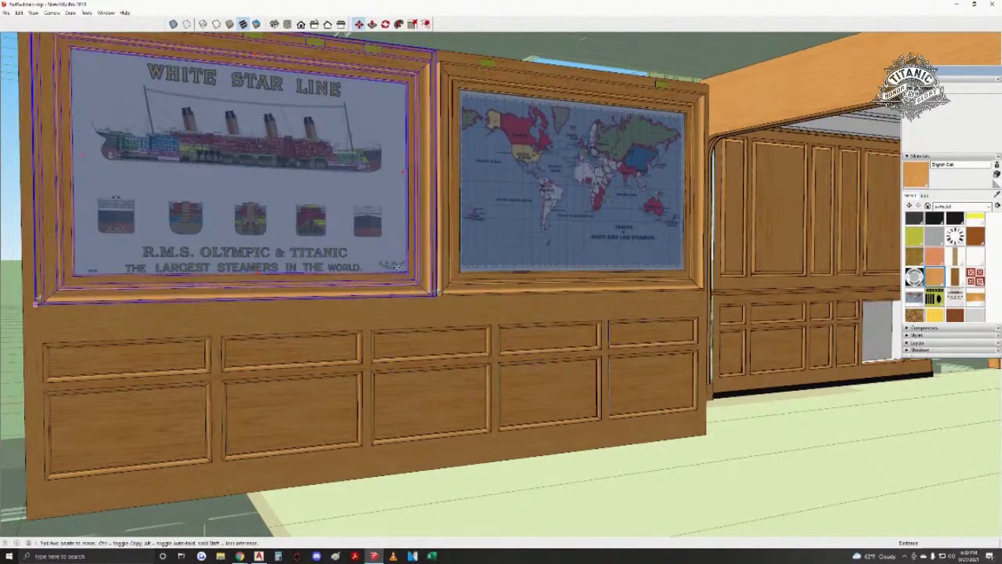
- Delete only the framed world map from the display wall and undo the deletion
middle_click_drag(387, 273, 451, 324)
key("space")
middle_click_drag(317, 216, 478, 223)
left_click(477, 223)
key("Delete")
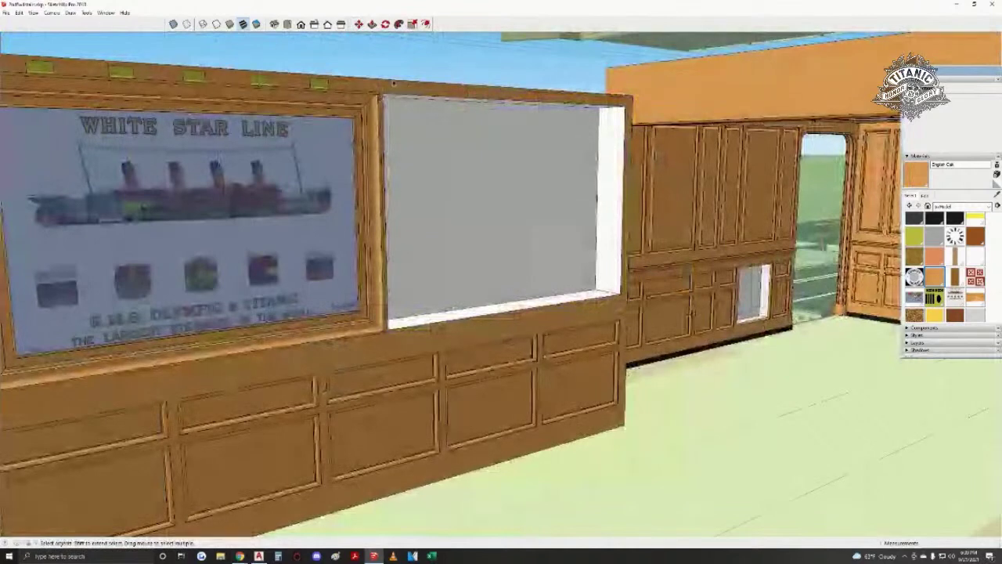
key("ctrl+z")
mouse_move(466, 131)
middle_mouse_down()
mouse_move(556, 217)
mouse_move(461, 297)
mouse_move(648, 320)
mouse_move(537, 237)
mouse_move(620, 264)
mouse_move(548, 273)
mouse_move(637, 258)
mouse_move(735, 311)
mouse_move(682, 291)
middle_mouse_up()
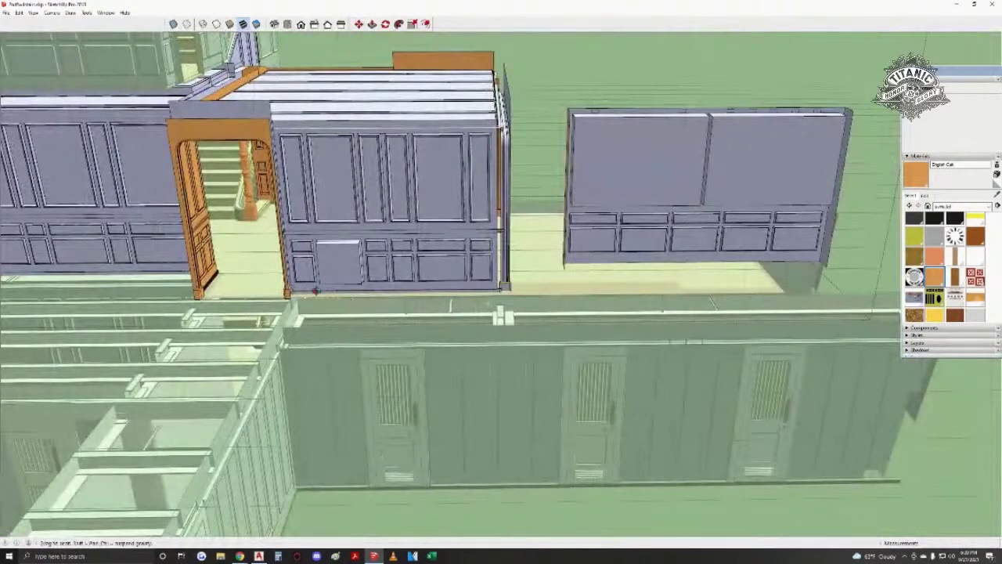
- Select the poster-and-map wall and move it along the red axis into the corridor past the archway
middle_click_drag(315, 290, 227, 475)
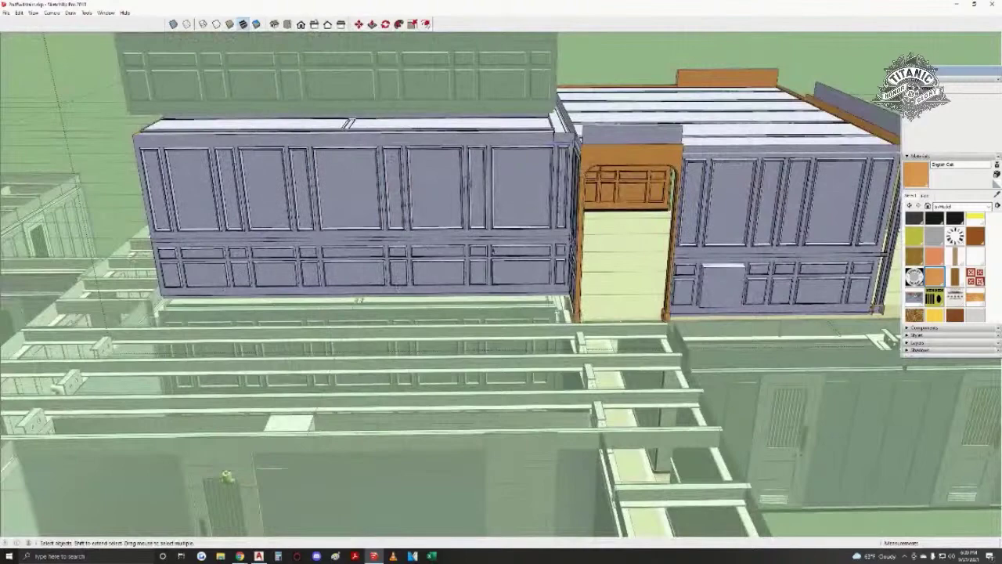
scroll(493, 250, "up", 1)
mouse_move(567, 376)
middle_mouse_down("shift")
mouse_move(222, 376)
mouse_move(222, 360)
middle_mouse_up("shift")
middle_click_drag(872, 313, 839, 326)
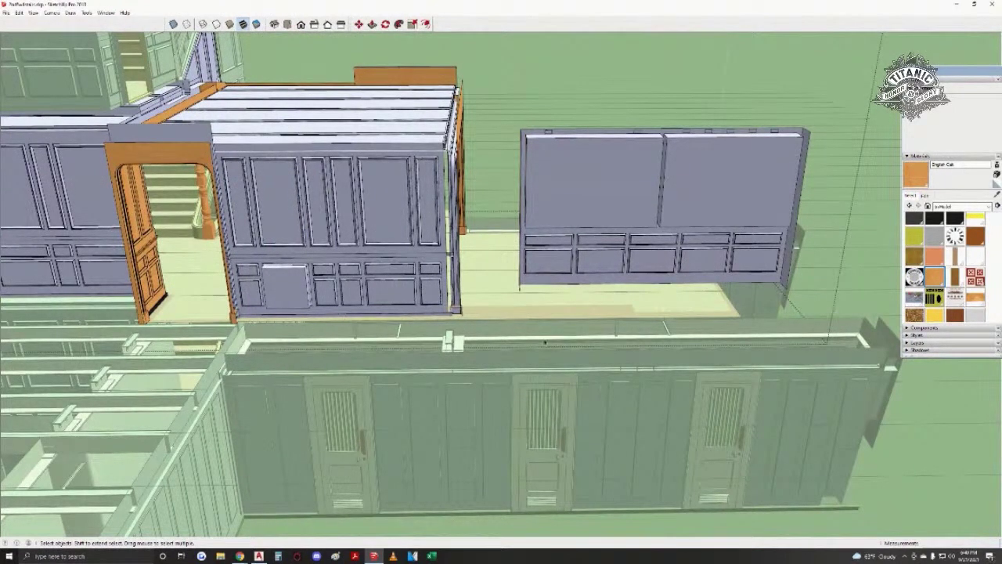
mouse_move(255, 314)
middle_mouse_down()
mouse_move(313, 278)
mouse_move(278, 276)
mouse_move(305, 274)
mouse_move(294, 279)
middle_mouse_up()
left_click(293, 280)
key("m")
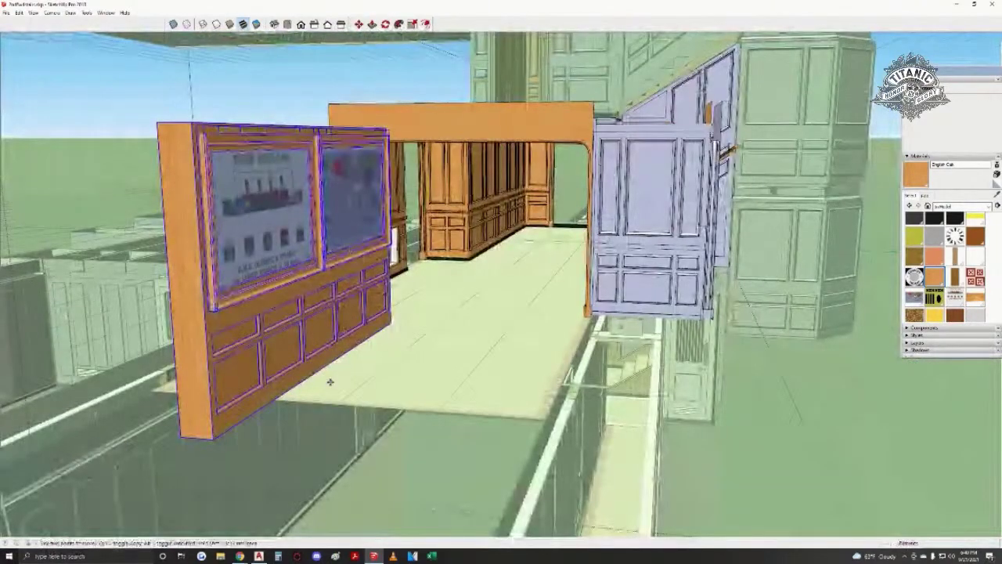
left_click(312, 382)
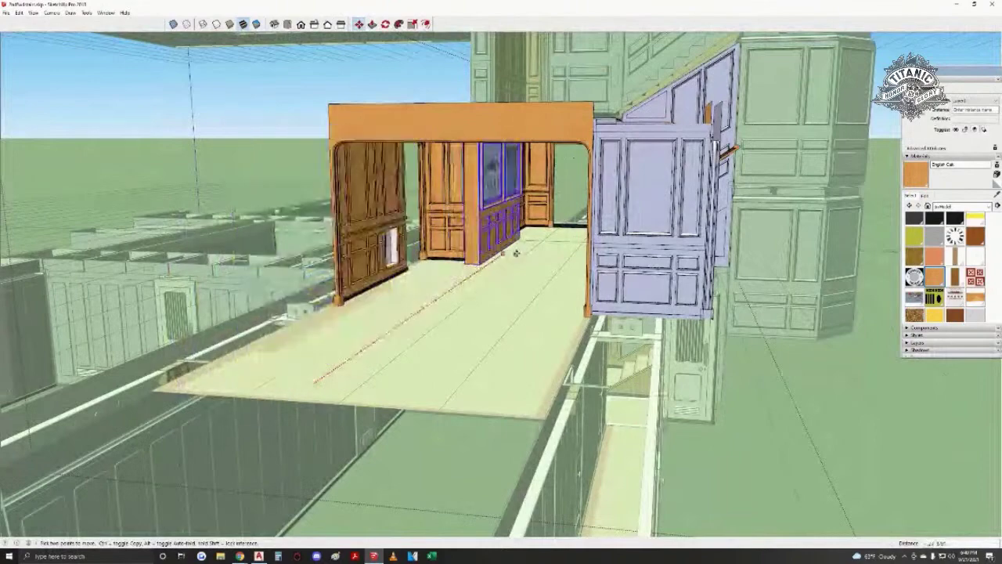
left_click(514, 247)
- Examine how the poster-and-map wall sits among the oak panelling inside the corridor
key("space")
scroll(524, 262, "up", 10)
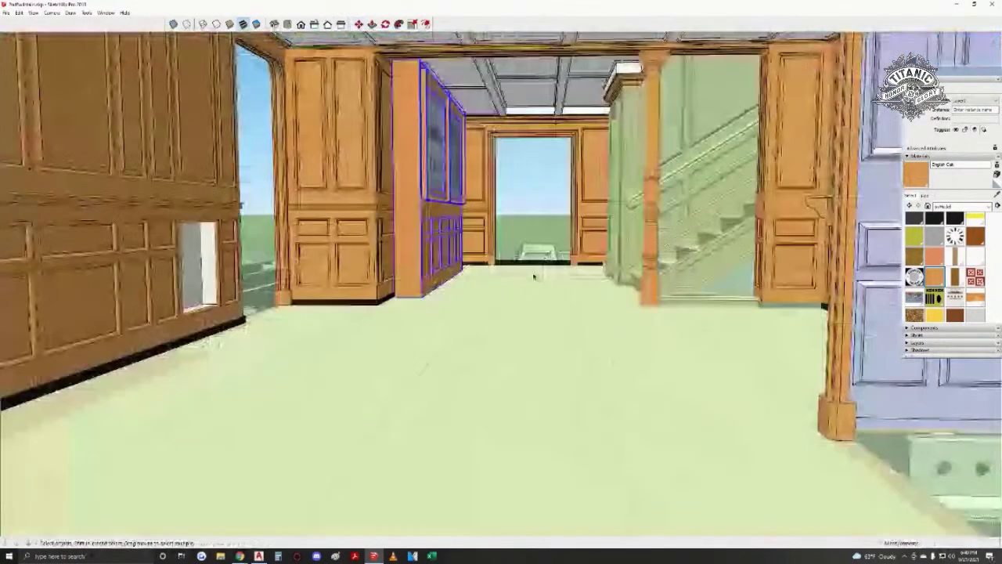
scroll(532, 297, "up", 4)
middle_click_drag(470, 338, 505, 312)
key("w")
left_click_drag(477, 347, 535, 373)
middle_click_drag(535, 373, 529, 302)
scroll(529, 302, "down", 3)
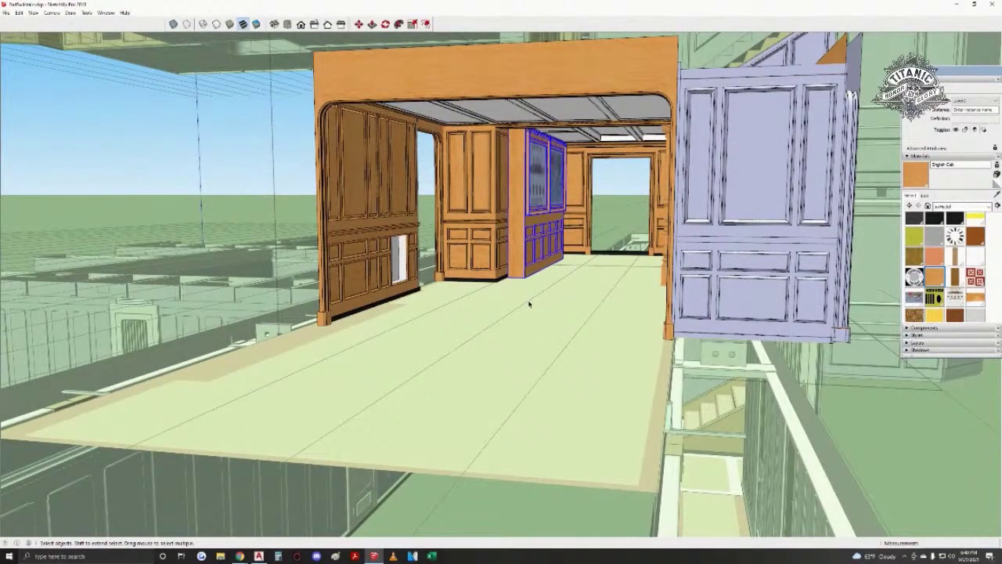
- Move the poster-and-map wall back out of the corridor, place it just in front of the archway's near post, and deselect it
middle_click_drag(530, 306, 543, 275)
key("m")
left_click(543, 277)
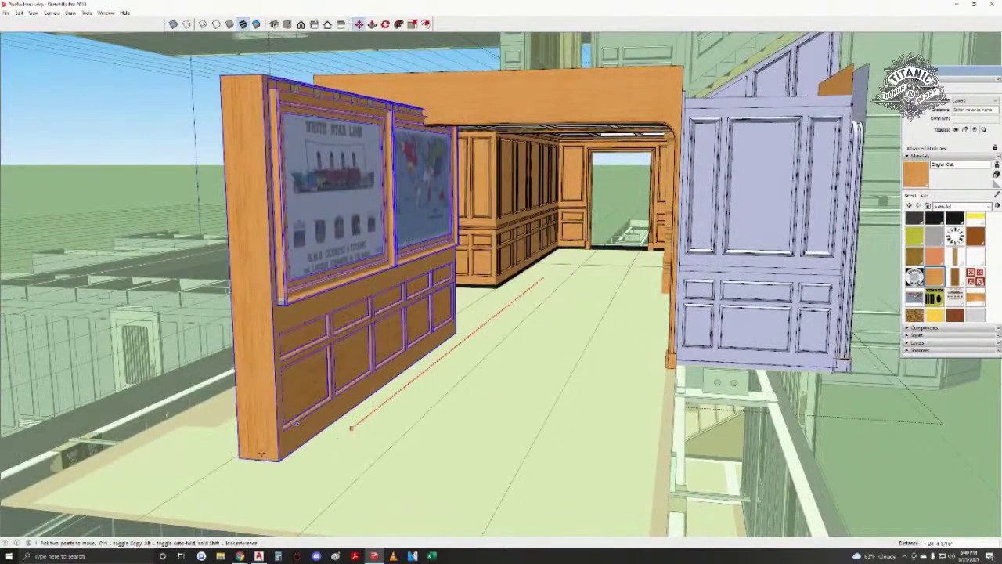
left_click(319, 468)
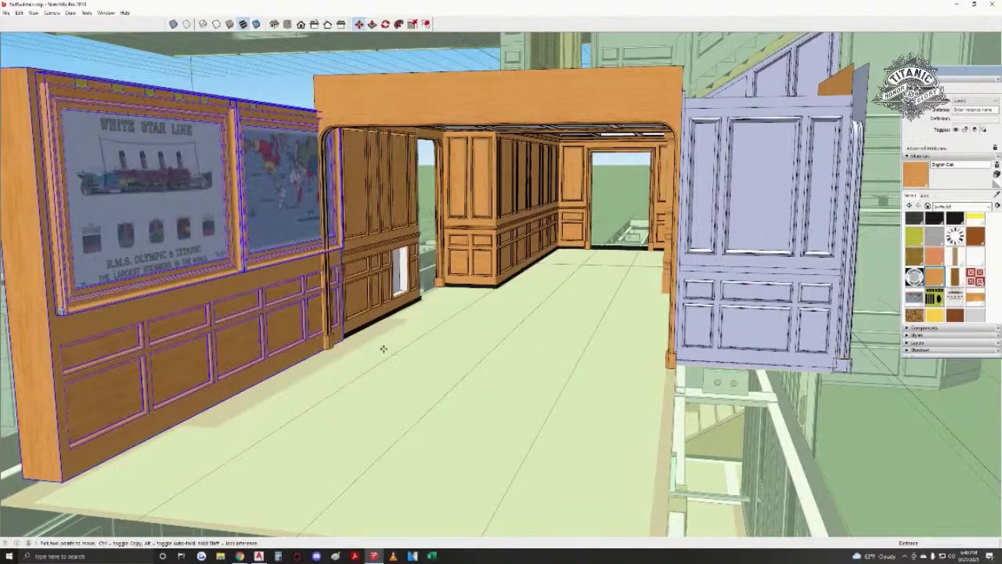
left_click(330, 375)
key("space")
middle_click_drag(474, 322, 506, 353)
left_click(548, 329)
- Inspect the display wall up close, selecting the framed world map and the White Star Line poster individually
key("w")
left_click_drag(470, 383, 486, 366)
middle_click_drag(486, 366, 427, 336)
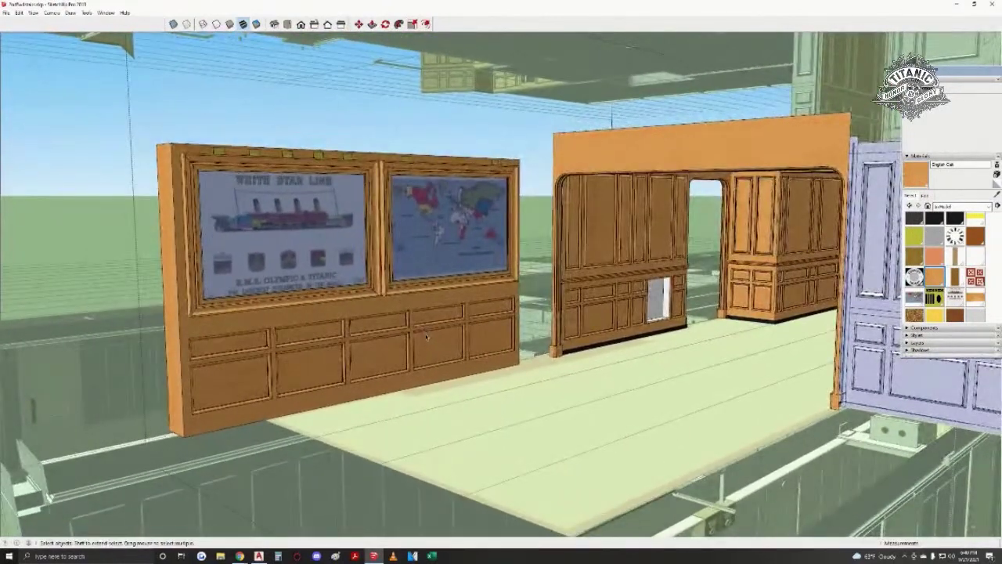
scroll(383, 273, "up", 8)
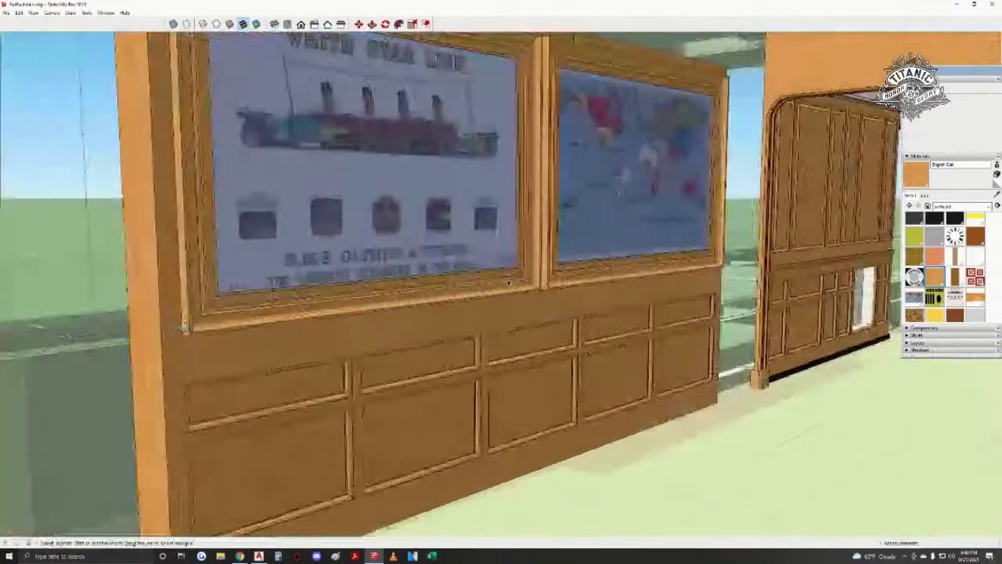
middle_click_drag(376, 286, 317, 336)
scroll(316, 337, "down", 4)
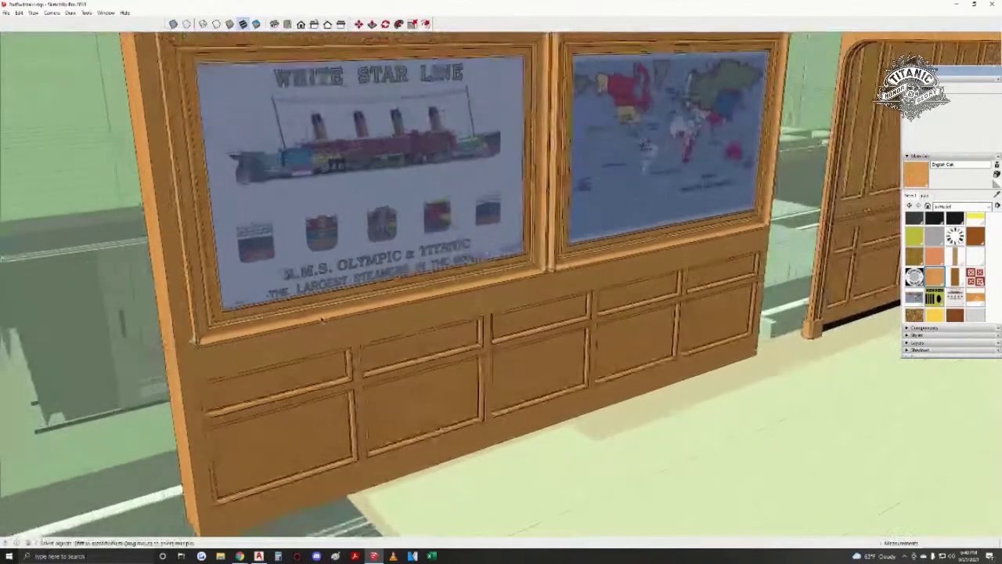
left_click(243, 133)
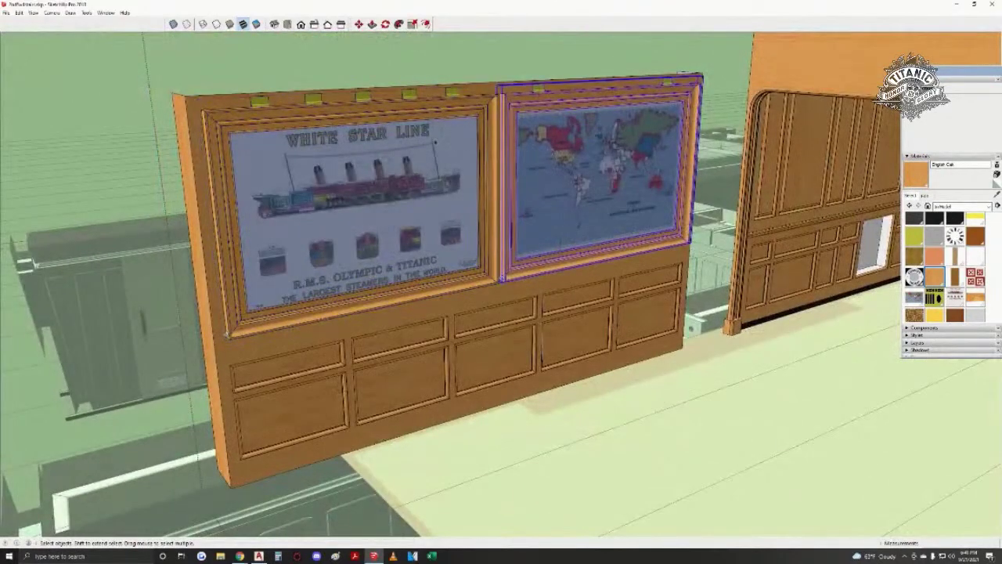
left_click(429, 130)
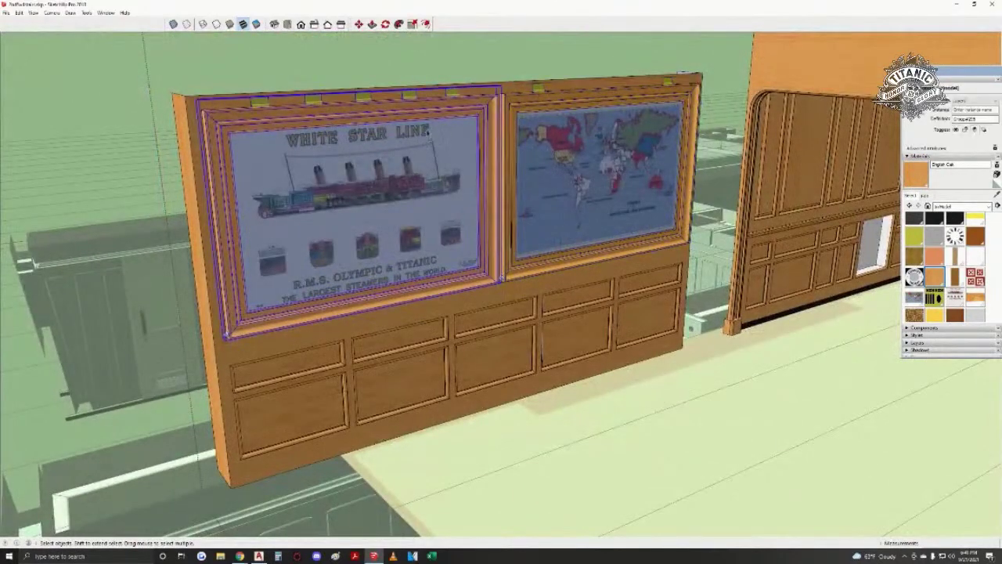
left_click(436, 253, "shift")
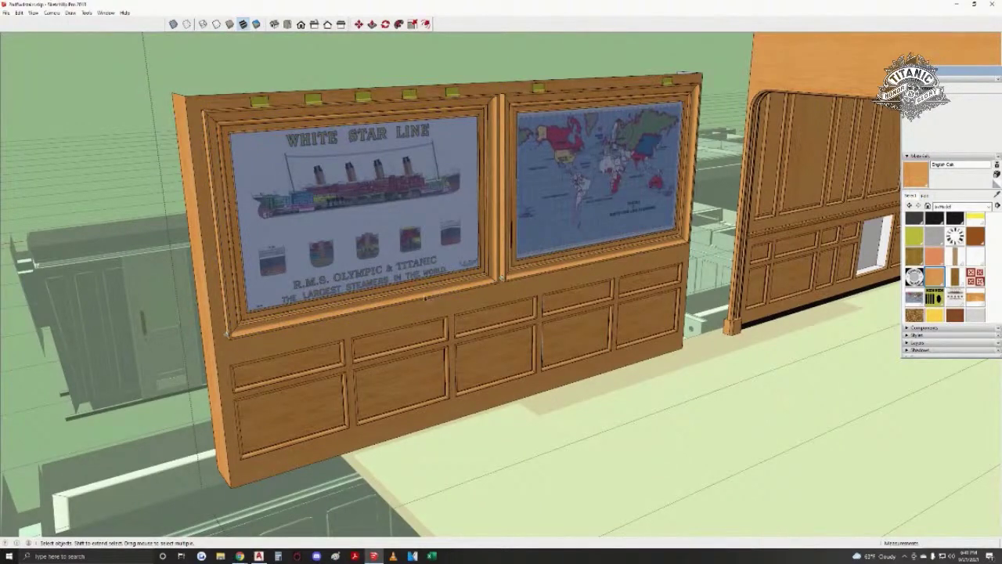
- Select the poster frame and the map frame alternately to compare them, and clear the selection
left_click(213, 126)
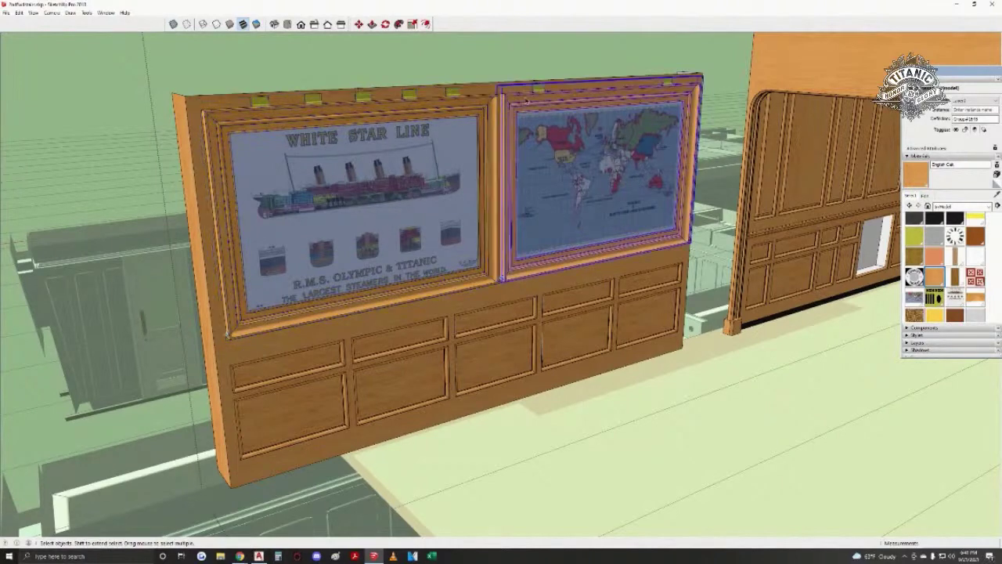
left_click(515, 107)
left_click(492, 107)
left_click(515, 107)
left_click(491, 107)
left_click(517, 105)
key("ctrl+t")
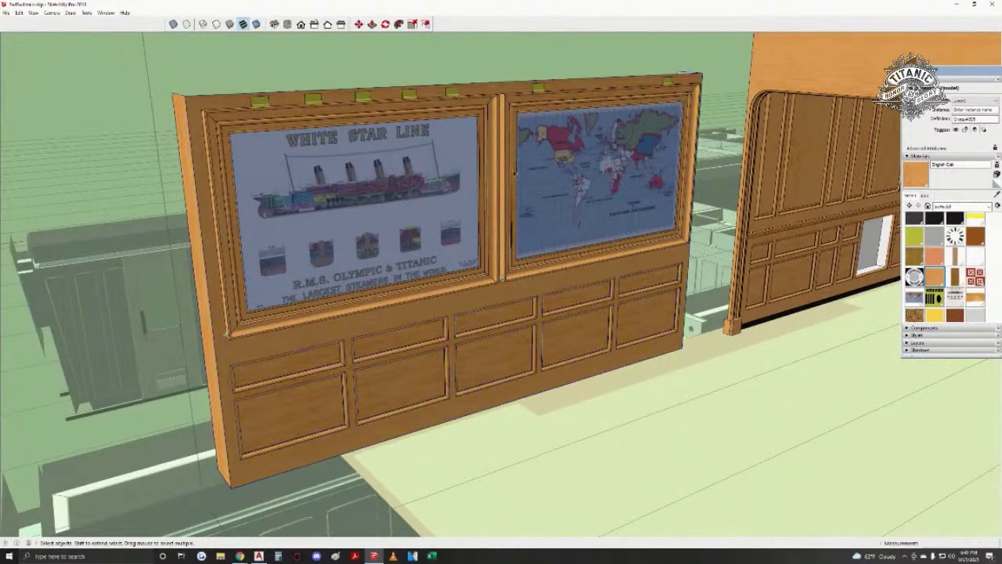
- Select the framed poster and framed map together and try moving them straight up out of the display wall's recesses
middle_click_drag(510, 192, 313, 227)
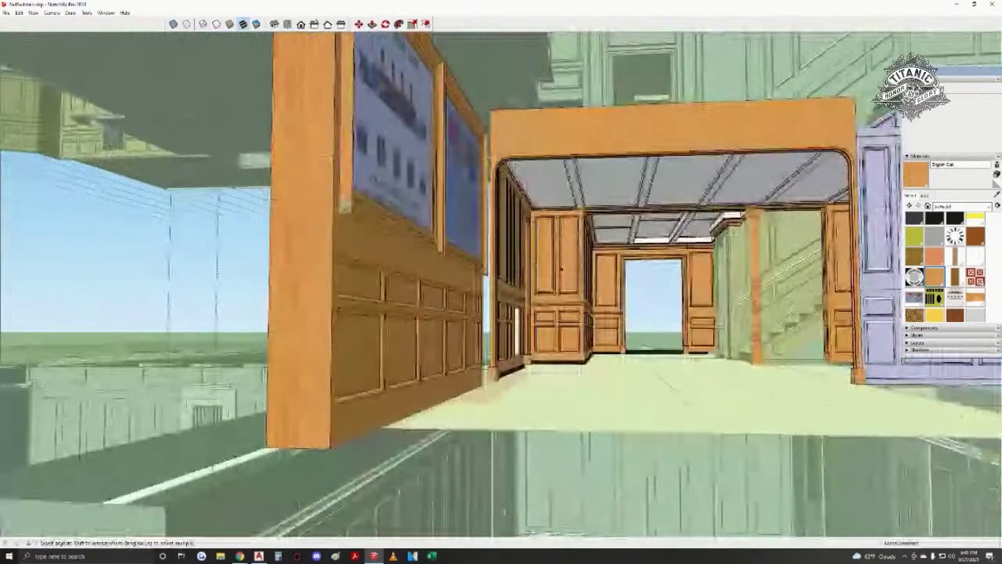
scroll(649, 305, "up", 5)
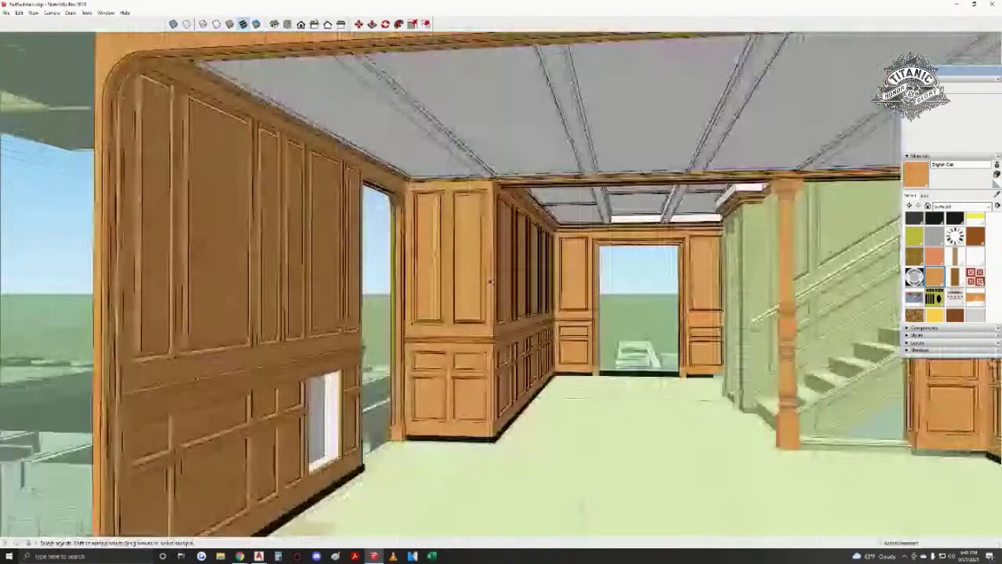
scroll(490, 282, "up", 4)
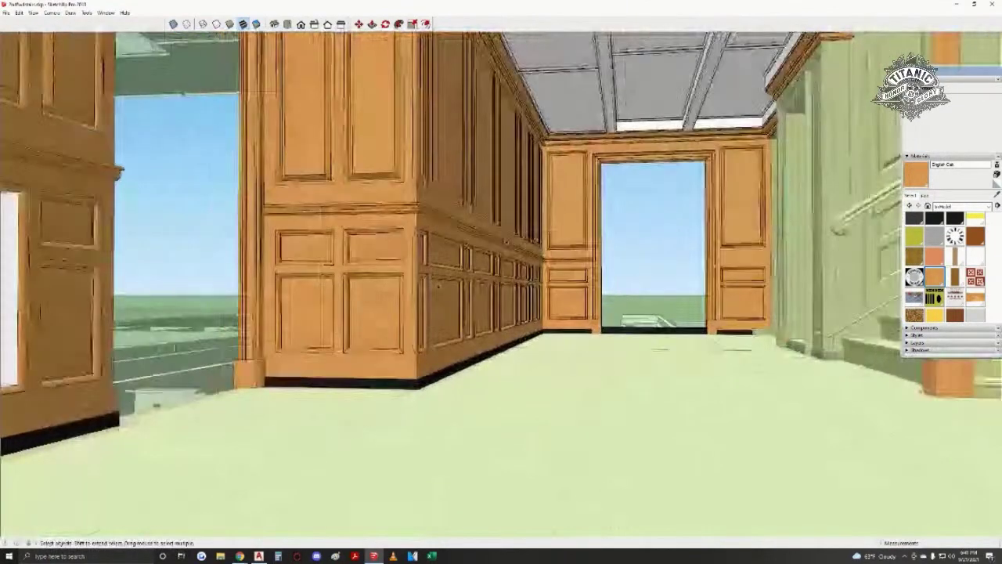
scroll(439, 287, "down", 4)
middle_click_drag(300, 284, 340, 324)
left_click(339, 320)
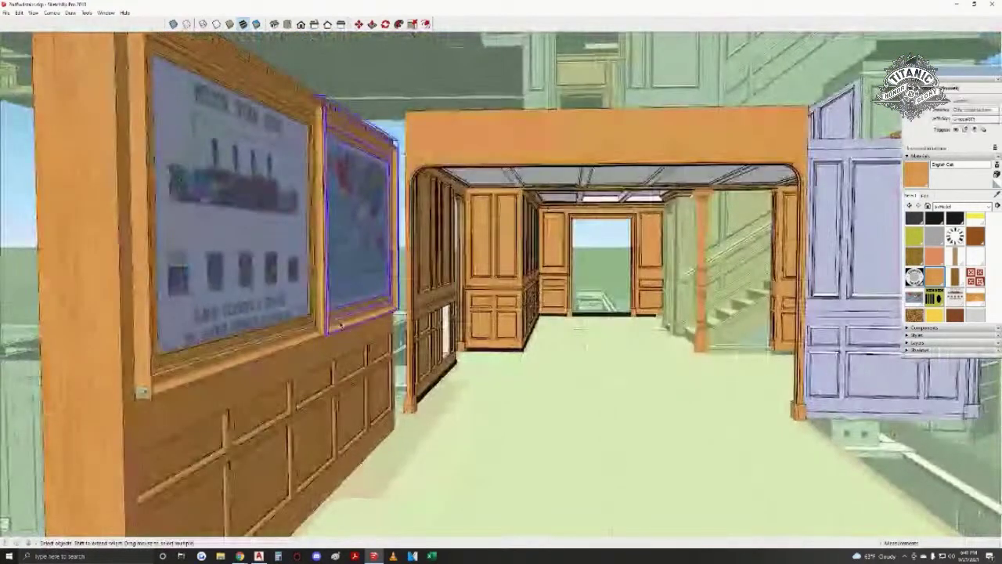
left_click(304, 330, "shift")
key("m")
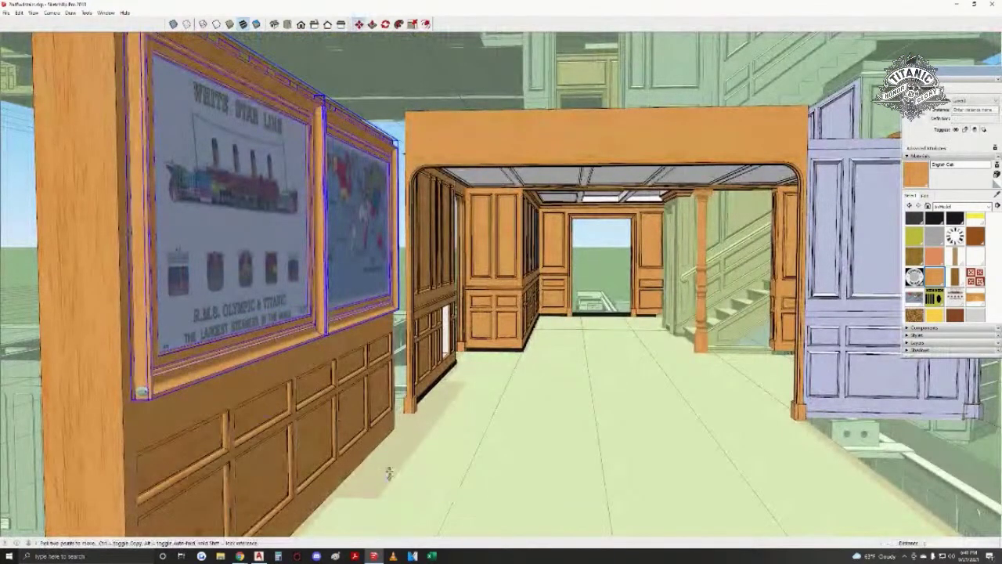
left_click(389, 477)
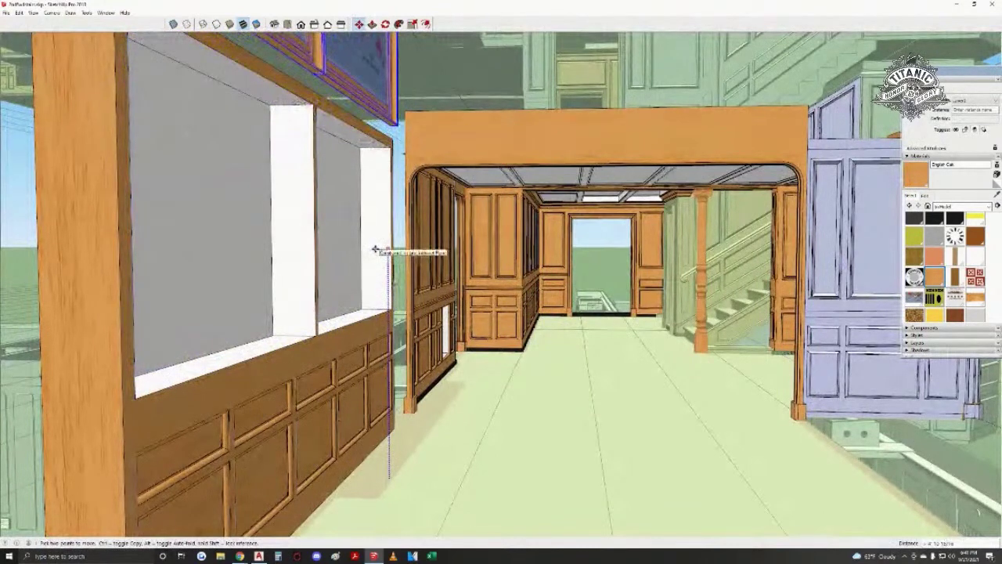
left_click(376, 249)
key("space")
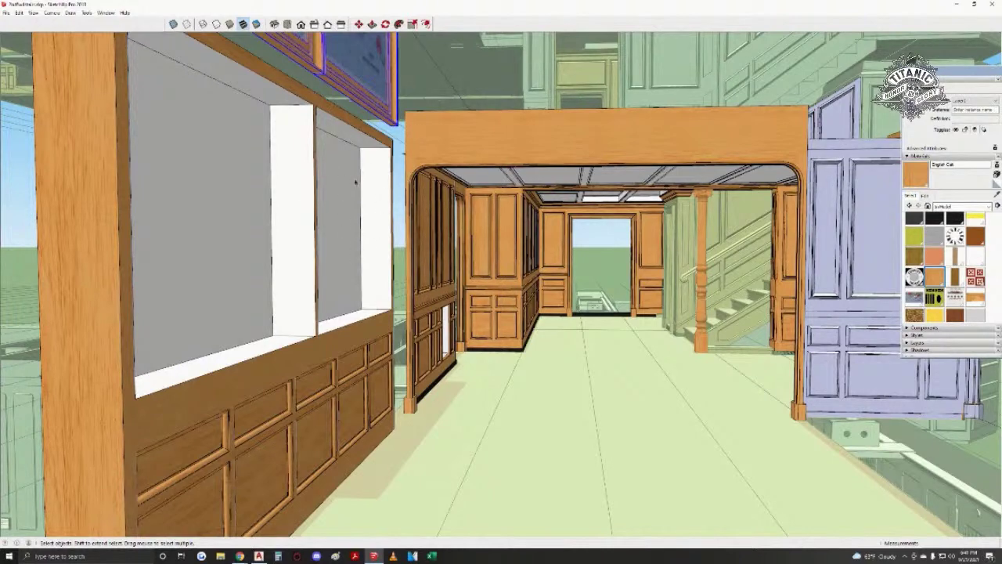
- Examine the display wall from several angles against the archway and the corridor panelling
middle_click_drag(362, 176, 415, 277)
mouse_move(530, 255)
middle_mouse_down("shift")
mouse_move(410, 277)
mouse_move(452, 263)
middle_mouse_up("shift")
middle_click_drag(375, 282, 424, 335)
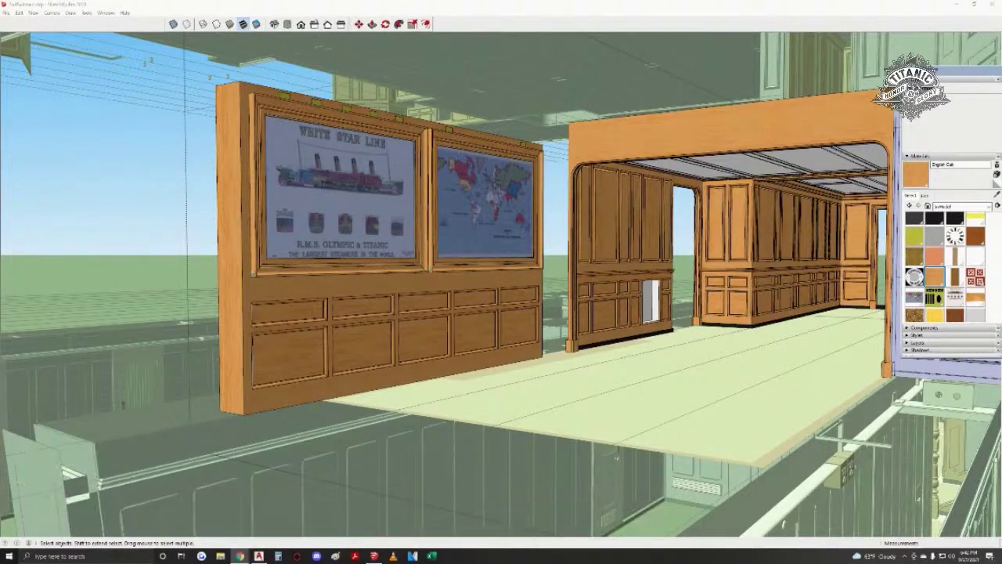
mouse_move(389, 255)
middle_mouse_down()
mouse_move(427, 269)
mouse_move(463, 321)
middle_mouse_up()
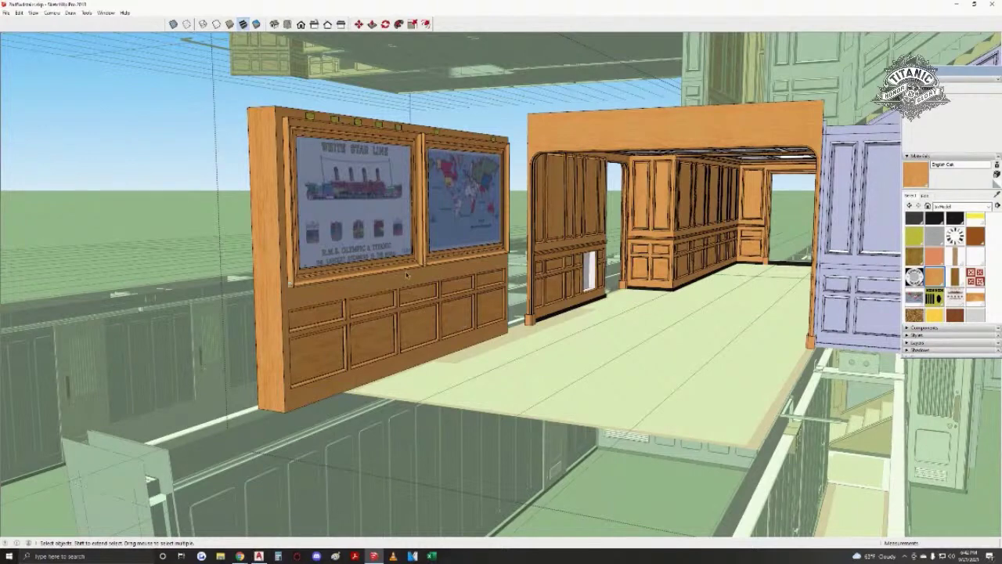
scroll(407, 275, "up", 2)
mouse_move(406, 275)
middle_mouse_down()
mouse_move(362, 323)
mouse_move(409, 321)
mouse_move(365, 317)
mouse_move(321, 342)
mouse_move(475, 278)
middle_mouse_up()
mouse_move(398, 365)
middle_mouse_down("shift")
mouse_move(398, 332)
mouse_move(423, 374)
mouse_move(451, 354)
middle_mouse_up("shift")
scroll(396, 335, "down", 2)
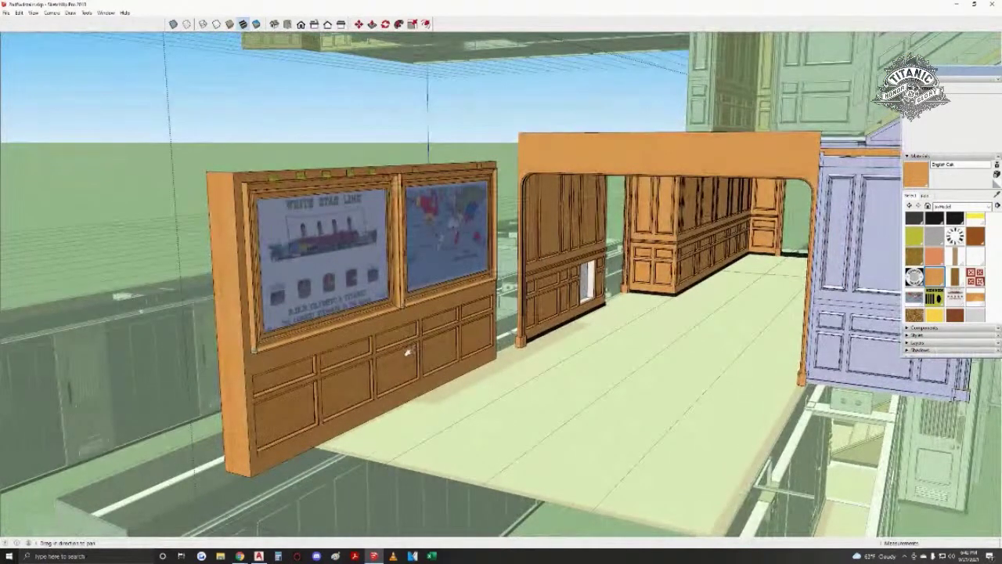
mouse_move(405, 354)
middle_mouse_down()
mouse_move(508, 365)
mouse_move(550, 352)
middle_mouse_up()
scroll(550, 352, "up", 5)
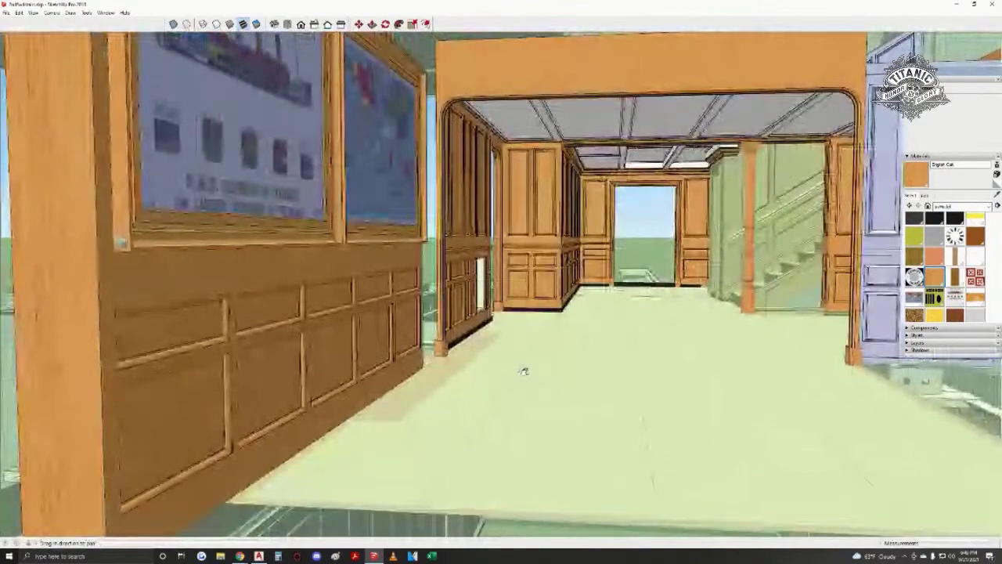
- Examine the upper deck of the full model, including its panelled staircase foyer and the surrounding window walls
scroll(532, 365, "down", 12)
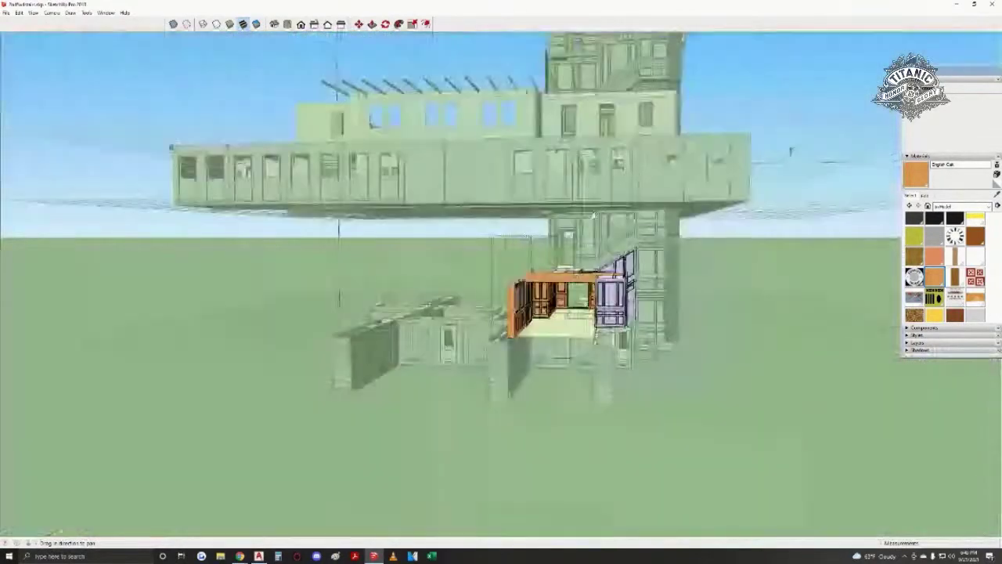
mouse_move(592, 215)
middle_mouse_down("shift")
mouse_move(575, 332)
mouse_move(532, 238)
middle_mouse_up("shift")
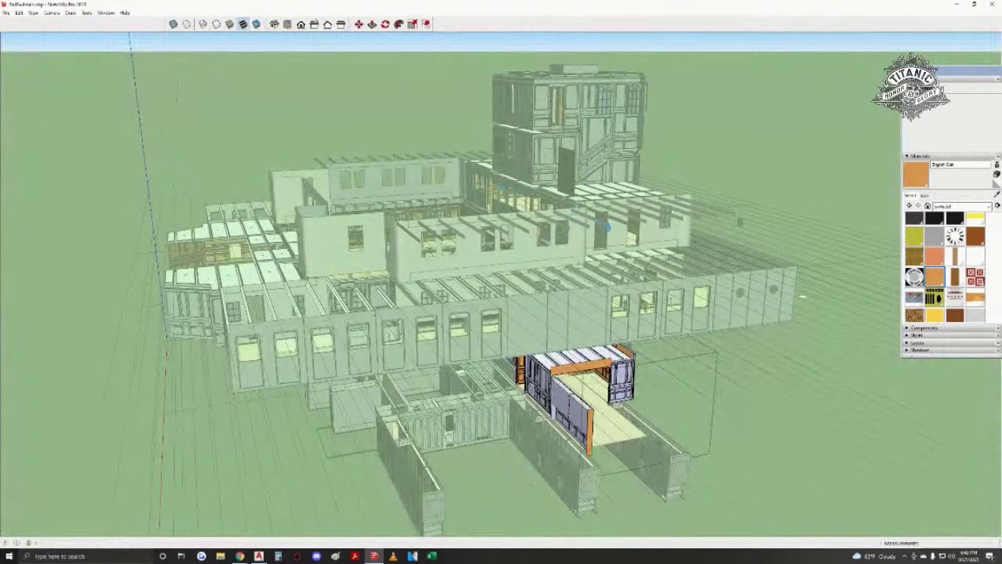
scroll(532, 227, "up", 10)
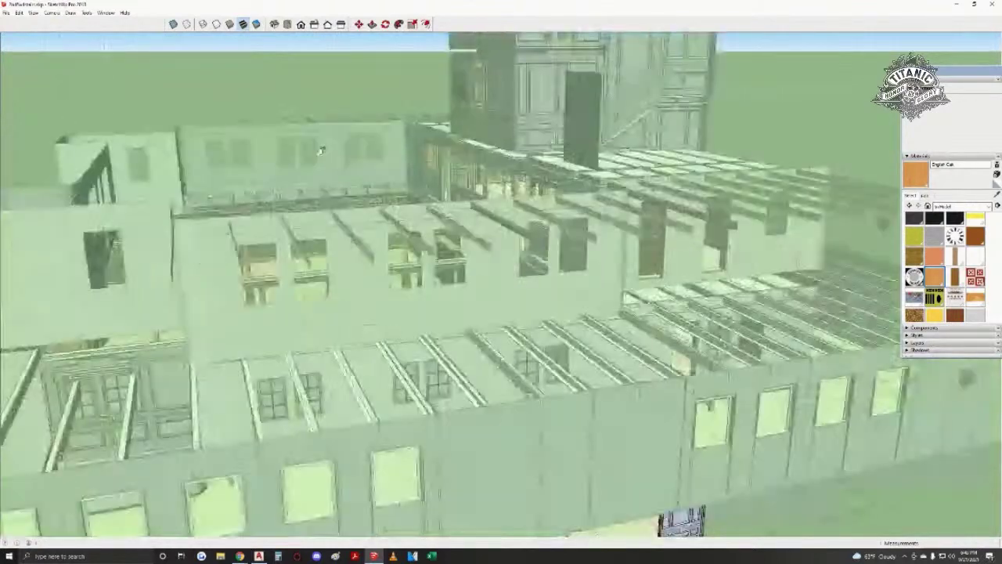
mouse_move(214, 276)
middle_mouse_down()
mouse_move(282, 315)
mouse_move(461, 246)
middle_mouse_up()
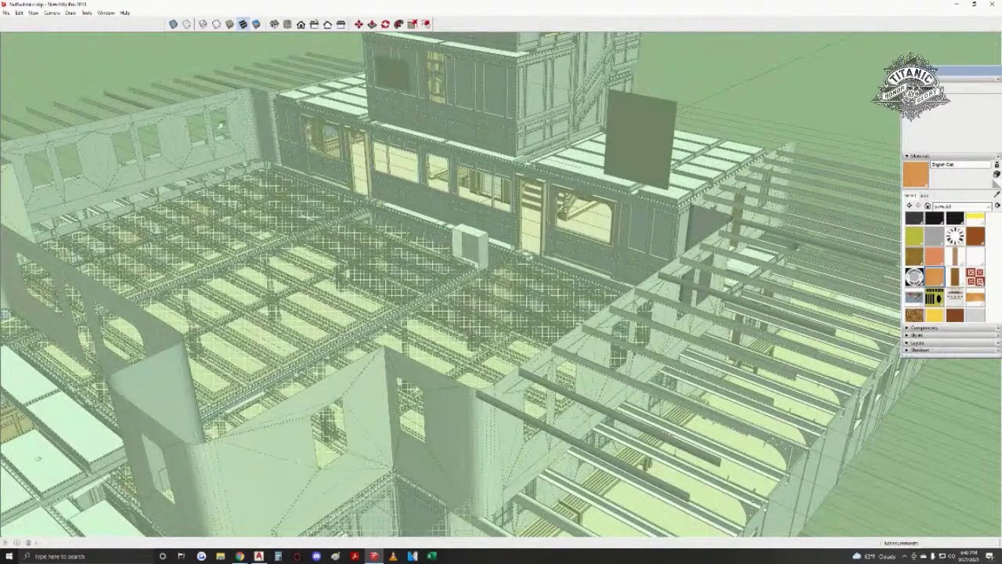
middle_click_drag(465, 352, 508, 203)
scroll(614, 230, "up", 5)
scroll(508, 204, "up", 3)
middle_click_drag(577, 244, 488, 163)
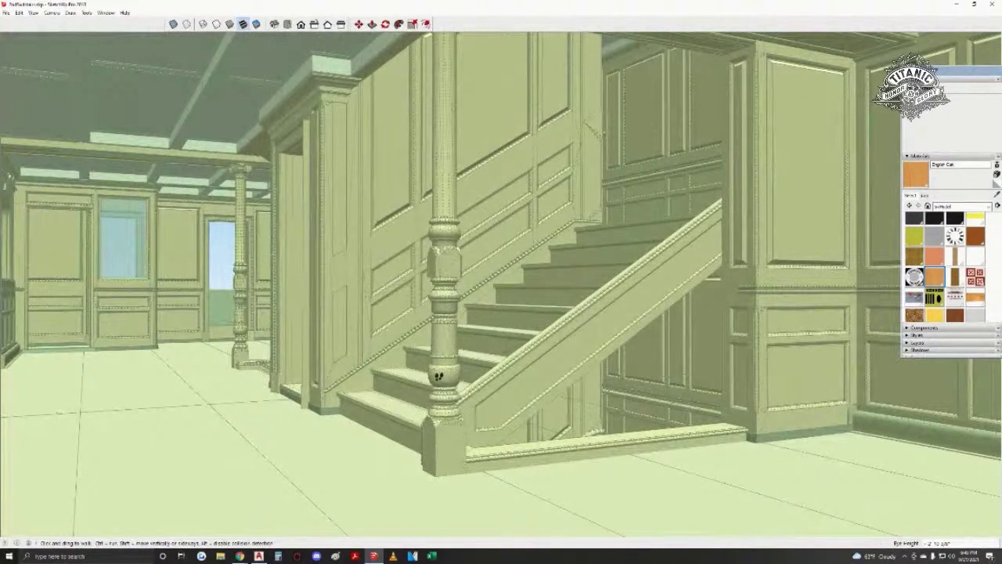
left_click_drag(289, 282, 210, 277)
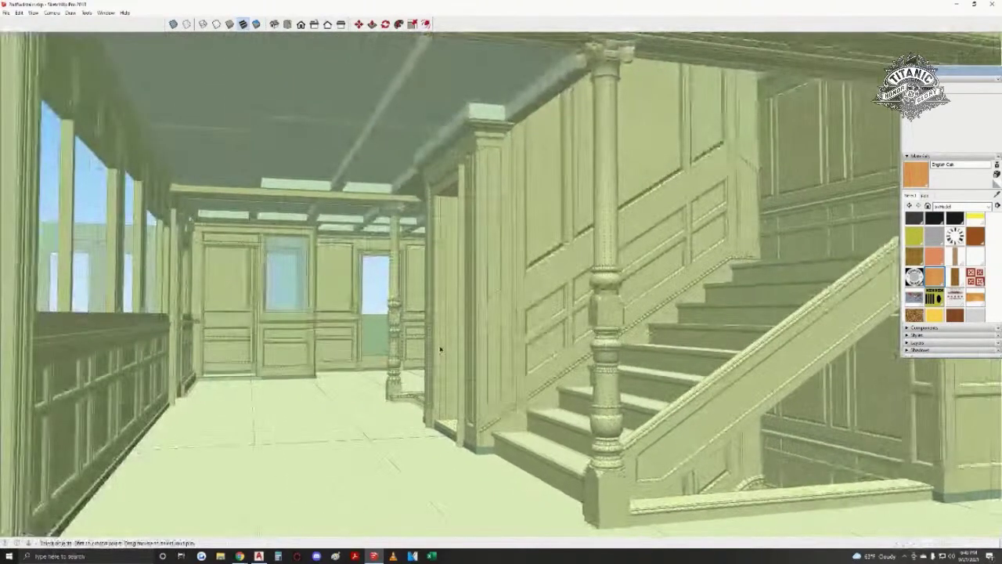
middle_click_drag(210, 277, 560, 325)
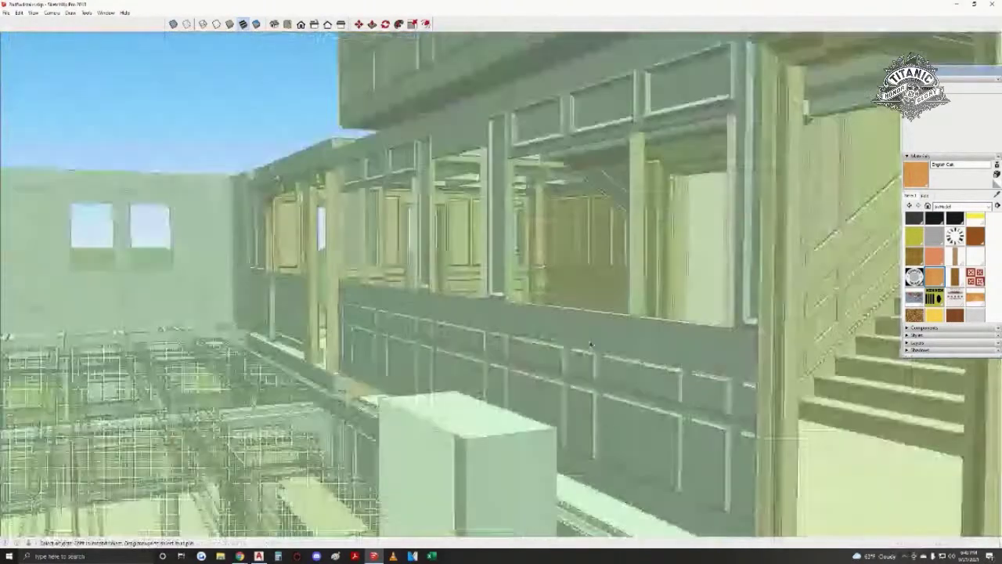
key("space")
scroll(560, 325, "down", 2)
scroll(559, 325, "down", 3)
middle_click_drag(681, 358, 480, 262, "shift")
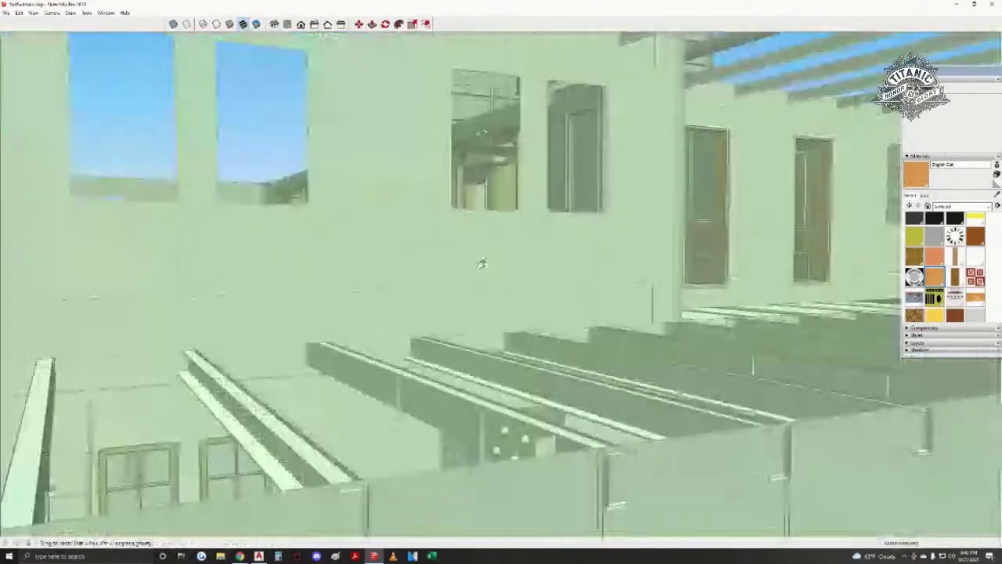
- Examine the panelled corridor through its oak archway at walking height, with the poster-and-map display wall alongside
scroll(540, 301, "down", 2)
middle_click_drag(707, 369, 548, 321)
middle_click_drag(537, 483, 485, 332)
scroll(448, 370, "up", 5)
middle_click_drag(493, 363, 485, 402)
key("w")
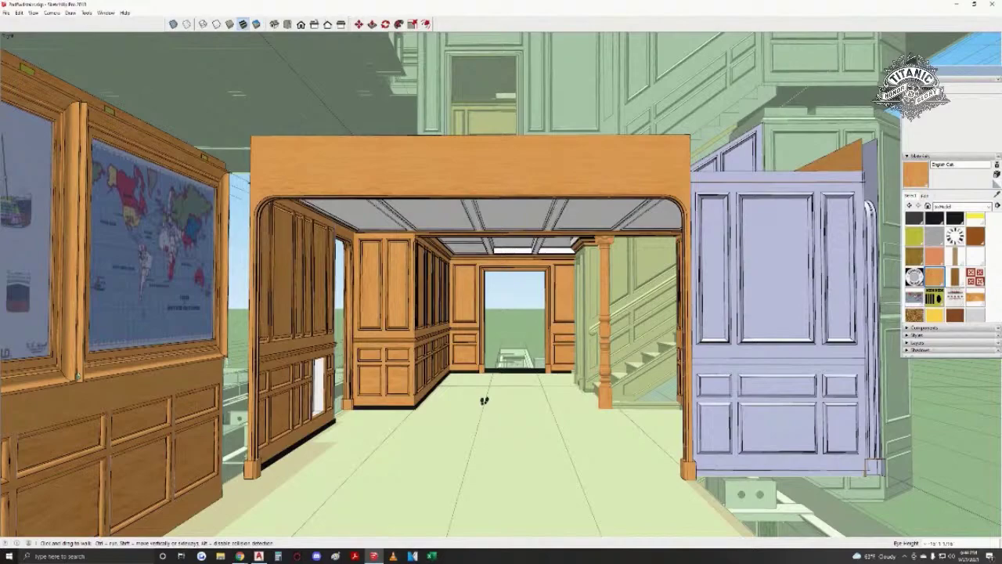
- Switch to the Titanic deck plans in AutoCAD and inspect the washstand in cabin B7 on B Deck
left_click(258, 556)
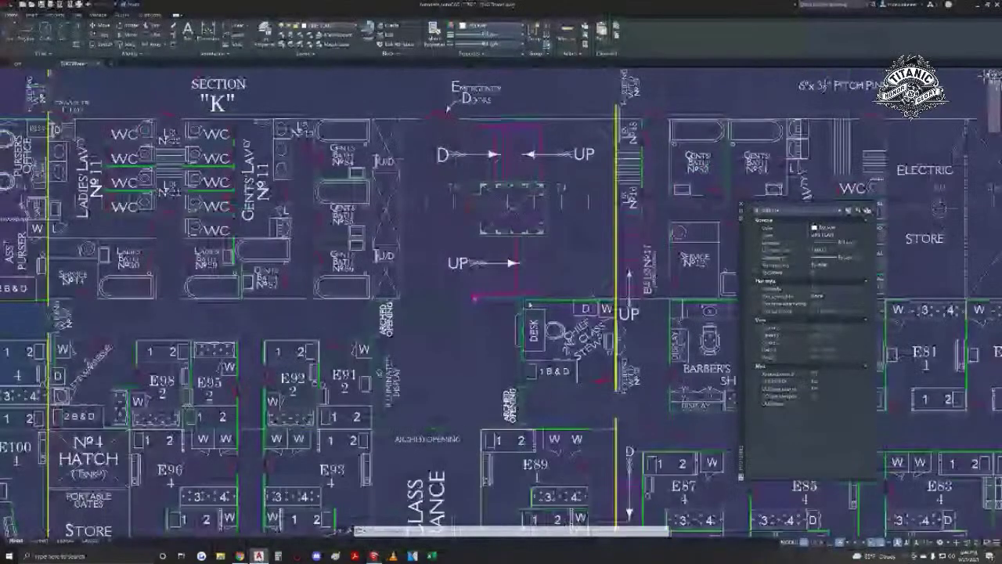
scroll(572, 295, "down", 6)
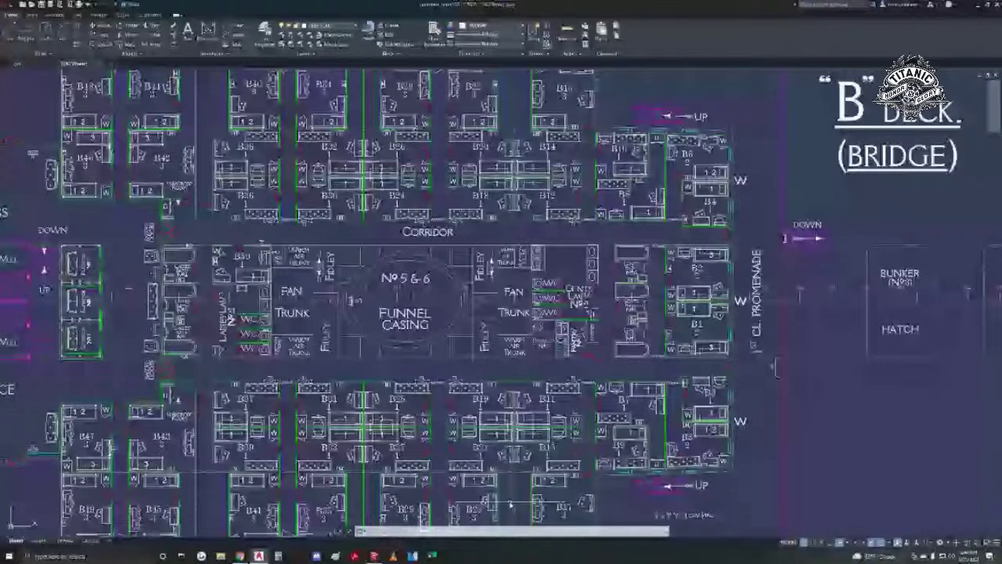
scroll(625, 400, "up", 10)
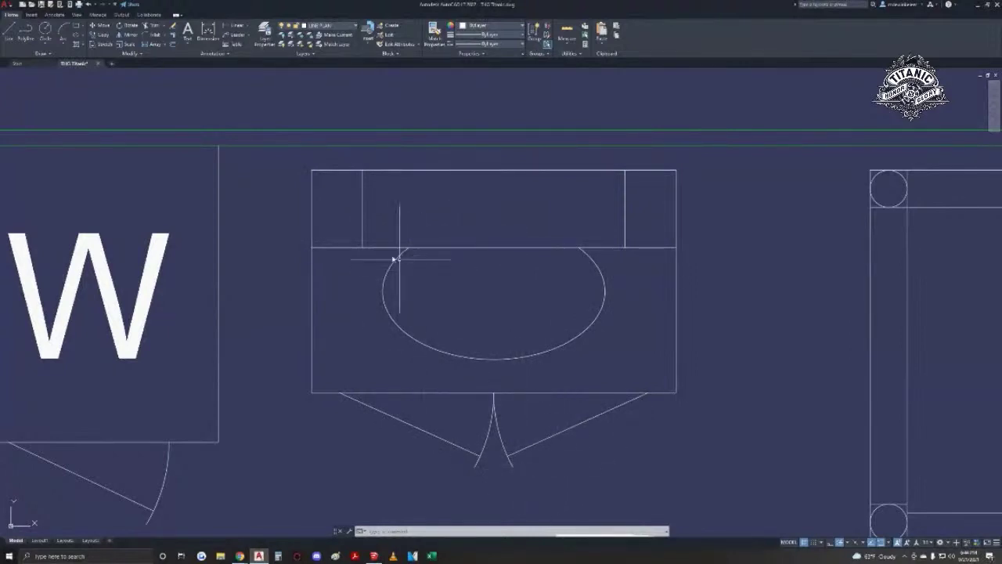
scroll(451, 254, "down", 1)
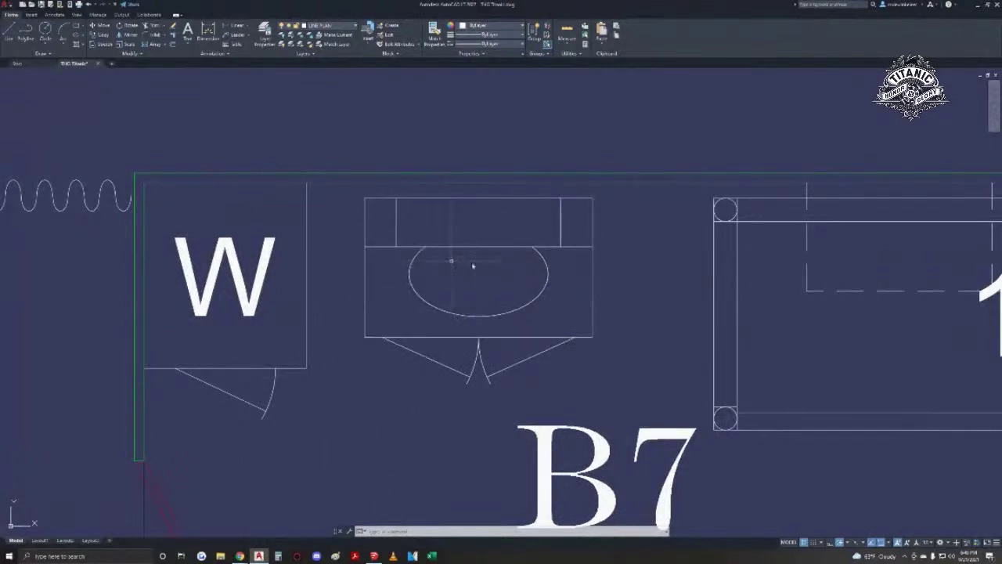
scroll(434, 274, "down", 3)
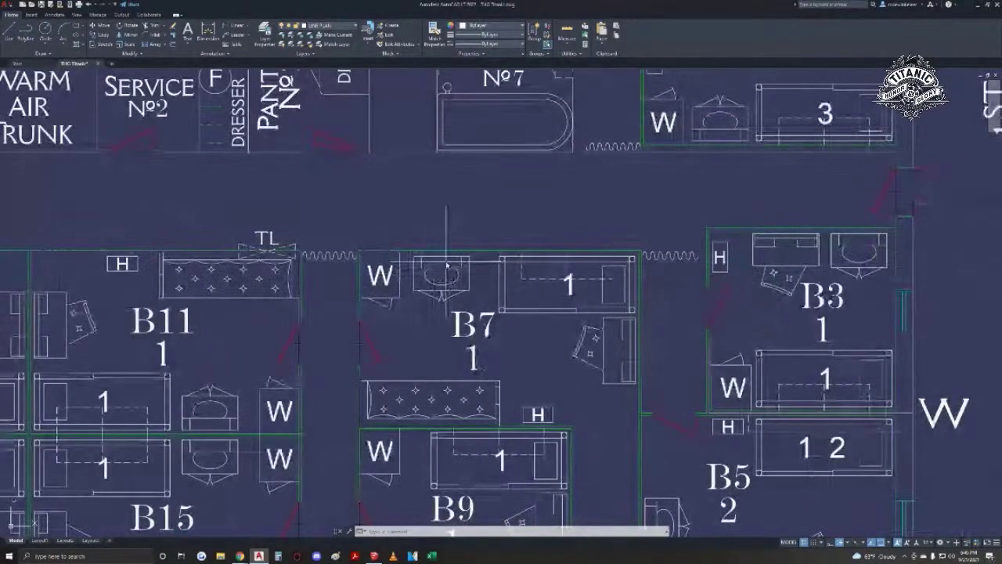
- Select the washstands in cabins B7, B11, B15 and B9 on the B Deck plan
left_click(440, 275)
mouse_move(439, 275)
middle_mouse_down()
mouse_move(505, 250)
mouse_move(533, 259)
middle_mouse_up()
left_click(295, 369)
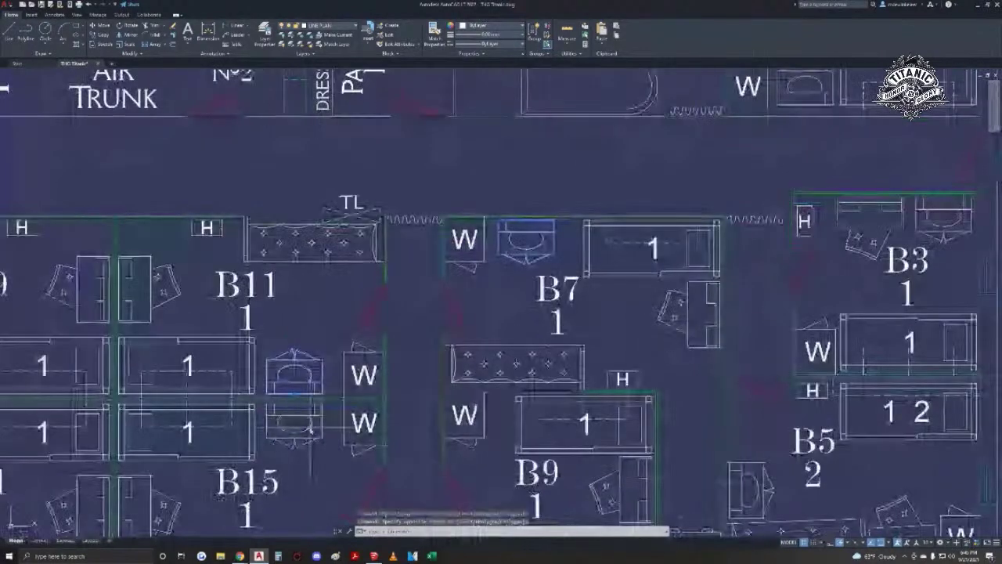
left_click(291, 448)
middle_click_drag(288, 452, 440, 327)
left_click(638, 404)
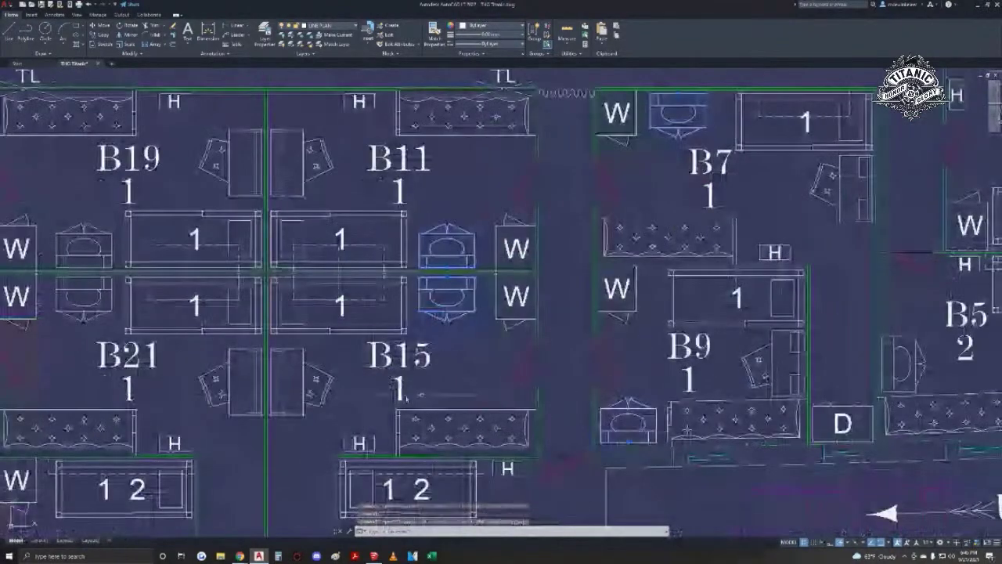
- Add the washstands in cabins B19, B21, B25, B27 and B33 and the beds in B31 and B33 to the selection
middle_click_drag(638, 403, 694, 250)
middle_click_drag(598, 424, 632, 337)
middle_click_drag(338, 277, 571, 402)
left_click(440, 197)
left_click(389, 201)
left_click(418, 96)
left_click(168, 124)
left_click(166, 135)
left_click(159, 194)
left_click(144, 192)
middle_click_drag(185, 224, 501, 293)
left_click(103, 266)
left_click(219, 294)
left_click(210, 274)
left_click(206, 155)
left_click(196, 178)
- Add the bed and desk in cabin B37 to the selection
middle_click_drag(219, 186, 454, 234)
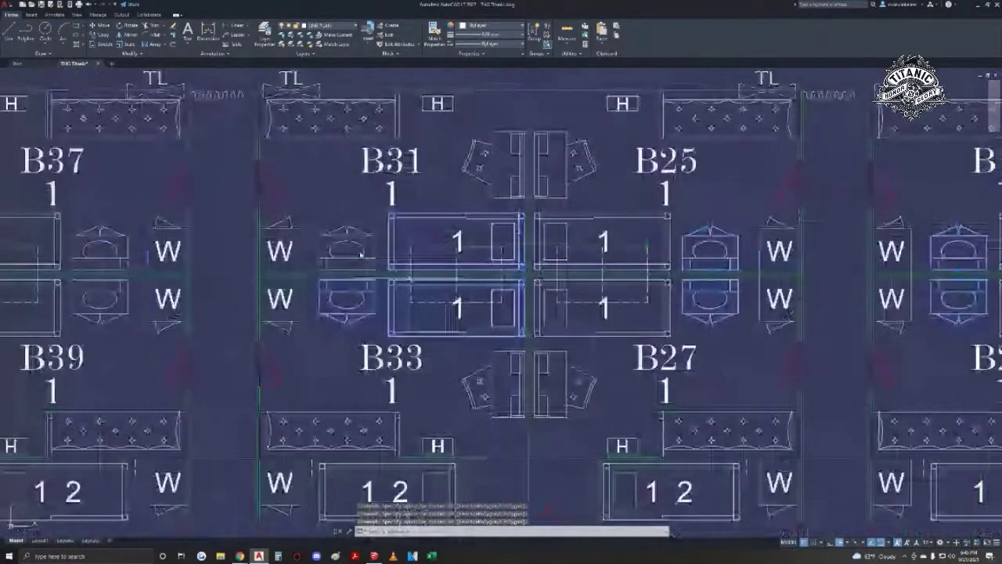
middle_click_drag(407, 276, 665, 288)
left_click(205, 227)
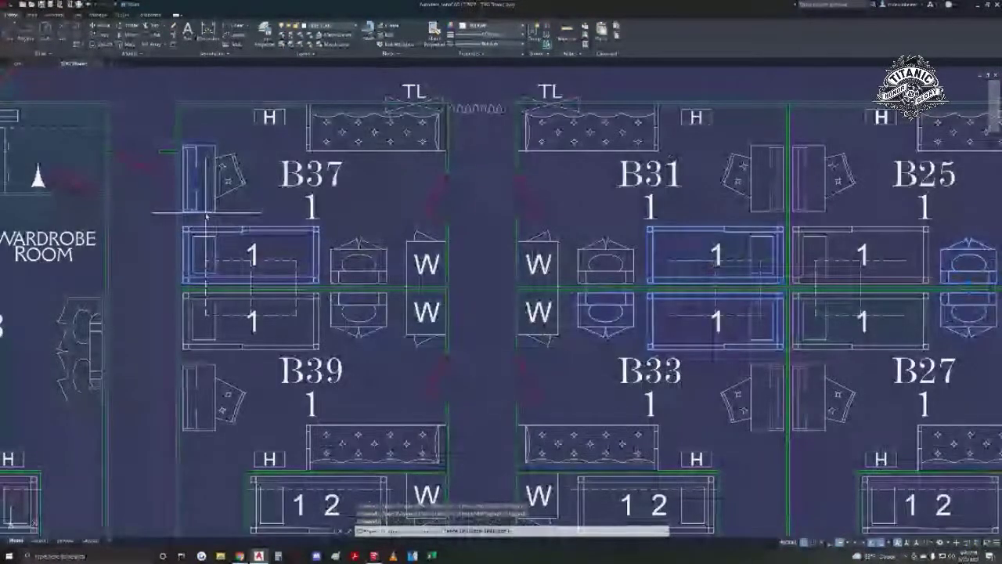
middle_click_drag(205, 224, 525, 239)
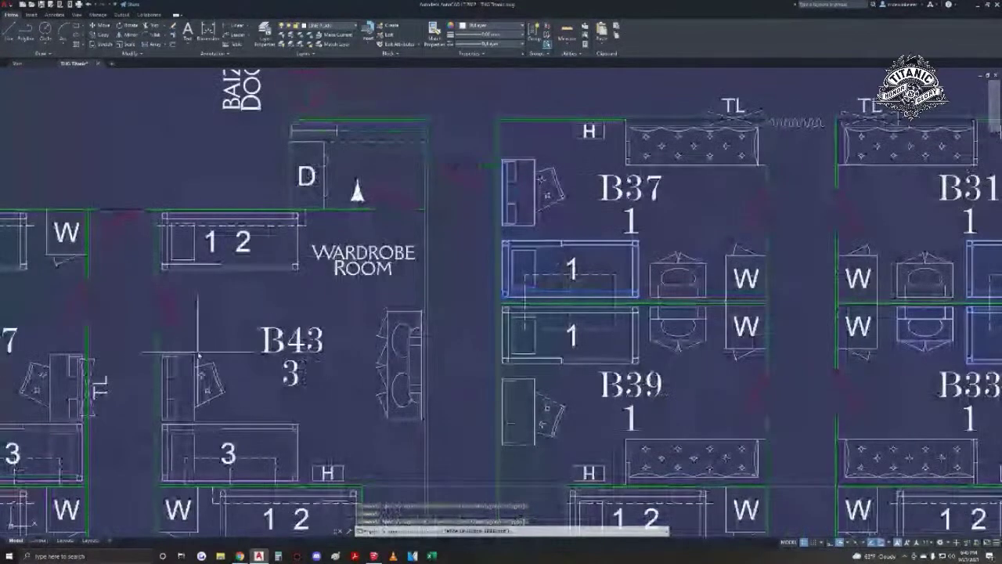
- Select the block of forward cabins on B Deck with a crossing window and clear the whole selection
scroll(379, 257, "down", 5)
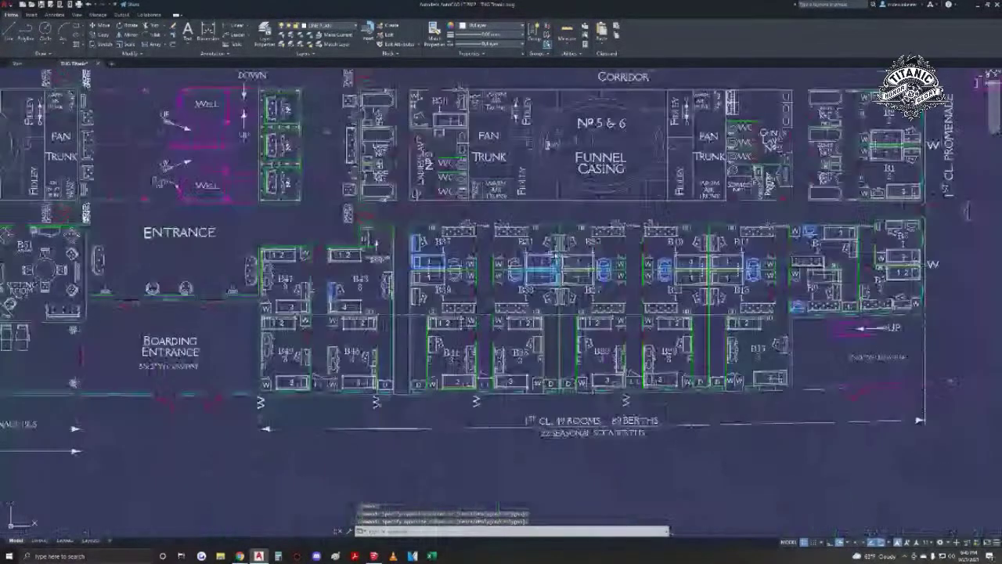
middle_click_drag(967, 211, 919, 254)
scroll(899, 253, "down", 3)
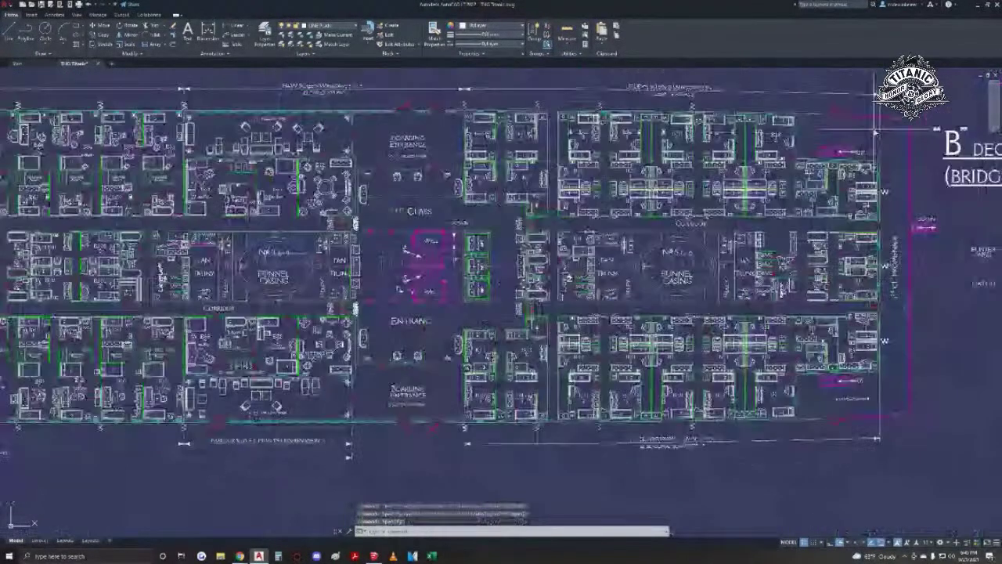
left_click(877, 105)
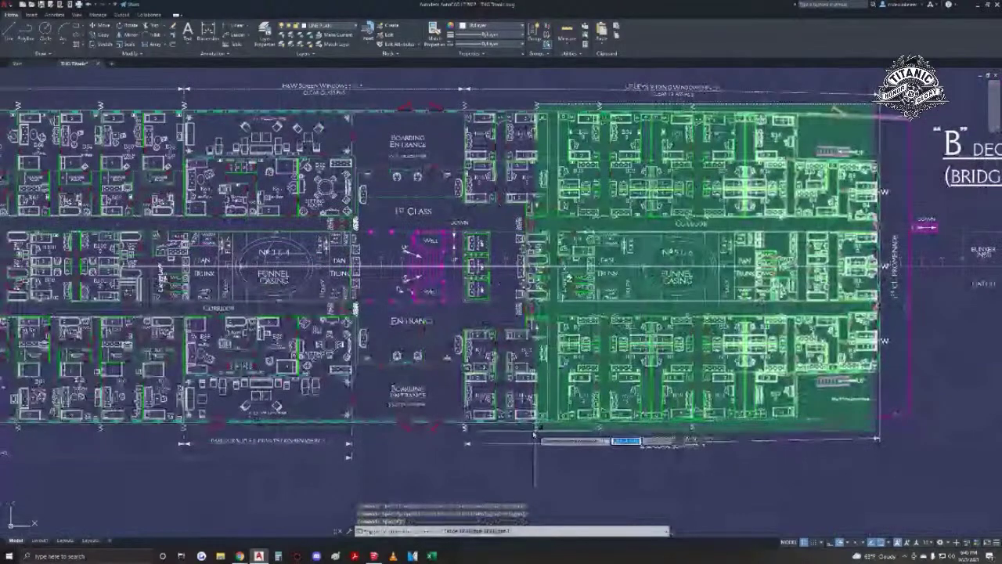
left_click(465, 432)
key("Escape")
- Select the galley and pantry block, the Café Parisien and the restaurant seating area on the B Deck plan
mouse_move(464, 319)
middle_mouse_down()
mouse_move(492, 328)
mouse_move(827, 318)
middle_mouse_up()
middle_click_drag(386, 310, 855, 324)
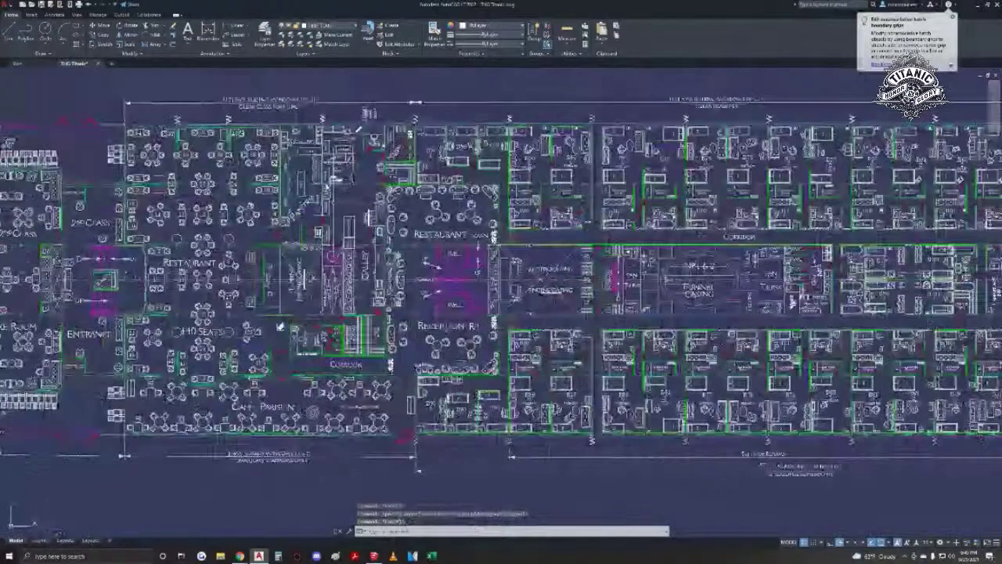
left_click(416, 107)
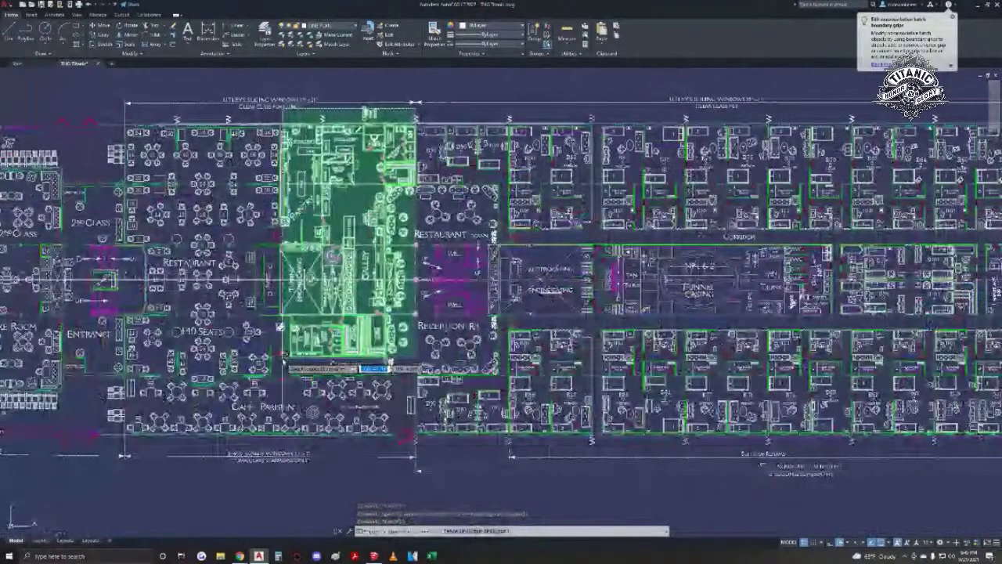
left_click(283, 359)
middle_click_drag(280, 362, 480, 363)
left_click(578, 448)
left_click(287, 376)
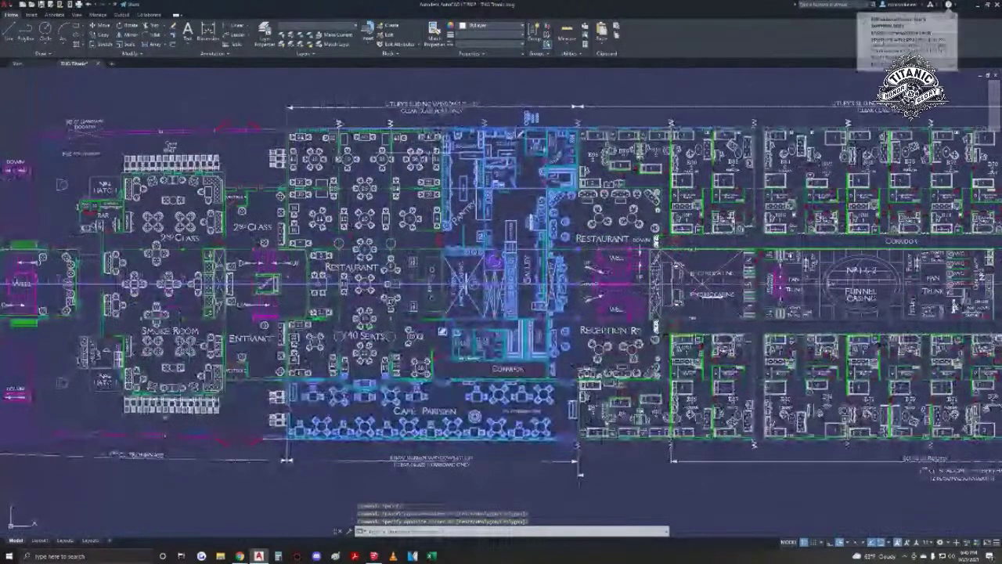
left_click(446, 125)
left_click(279, 375)
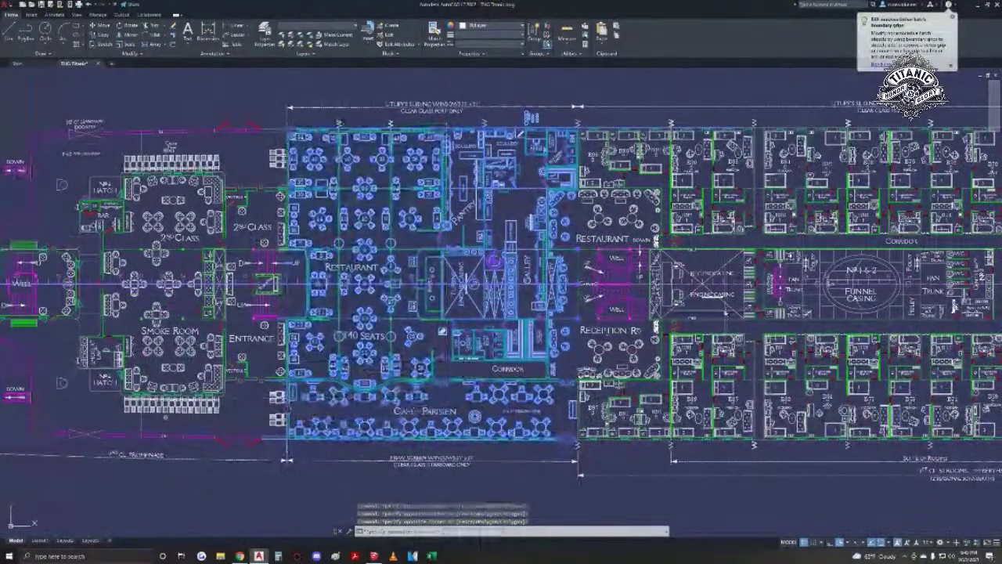
- Add all the cabins forward of the first-class entrance on B Deck to the selection
middle_click_drag(477, 304, 245, 310)
middle_click_drag(962, 234, 313, 210)
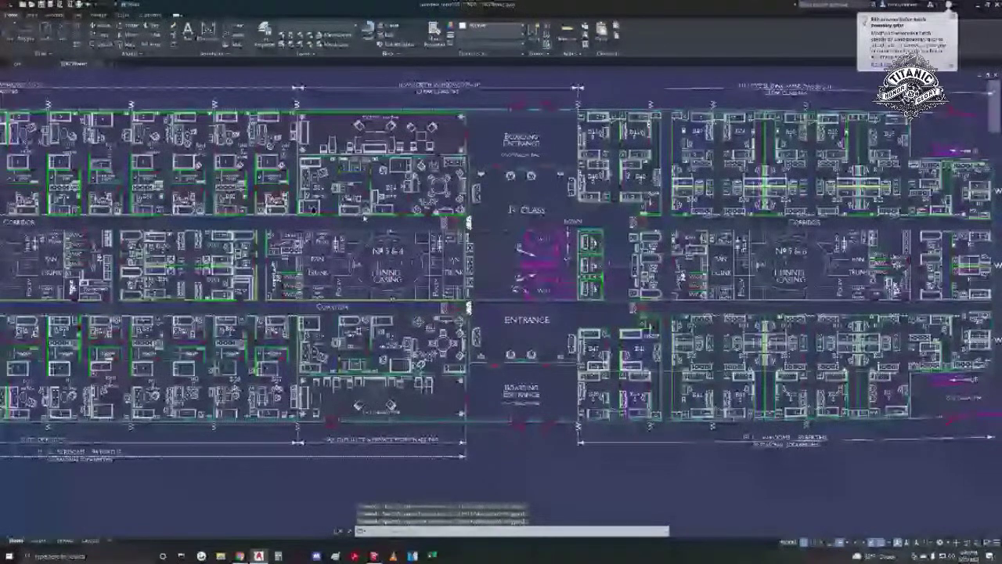
middle_click_drag(364, 219, 177, 215)
left_click(818, 102)
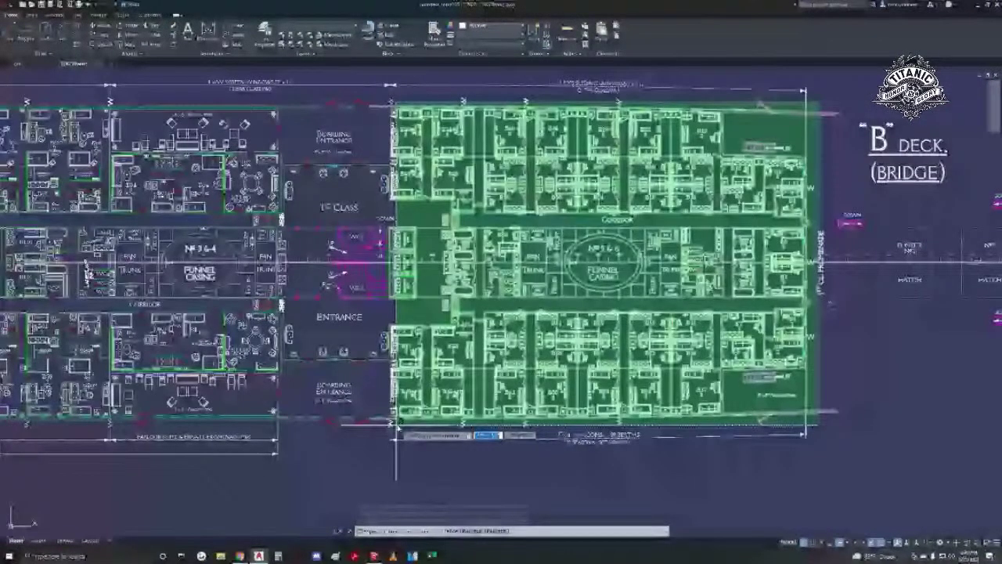
left_click(395, 426)
middle_click_drag(424, 180, 763, 181)
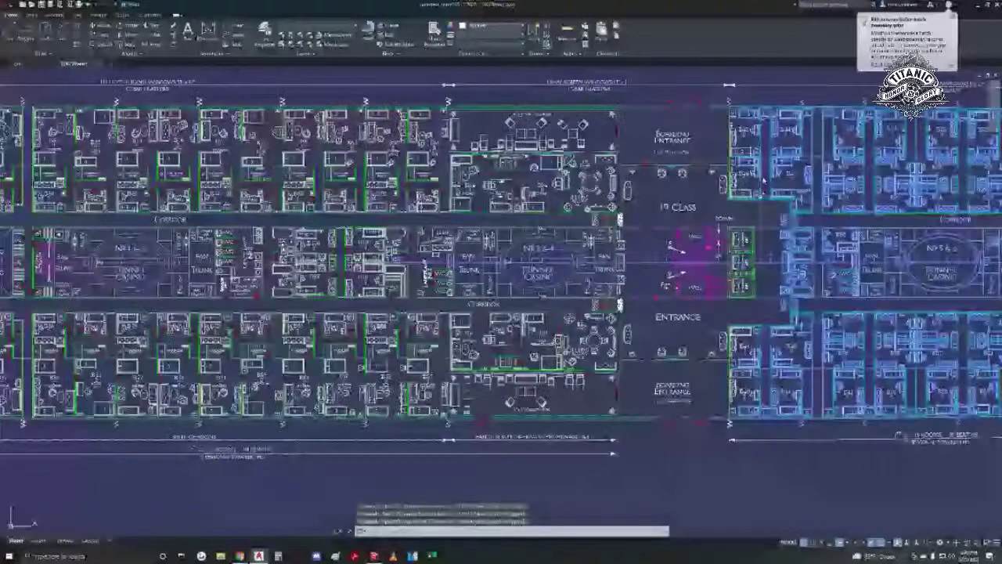
- Add the first-class entrance and its grand staircase, between the two boarding entrances, to the selection
type("m")
key("space")
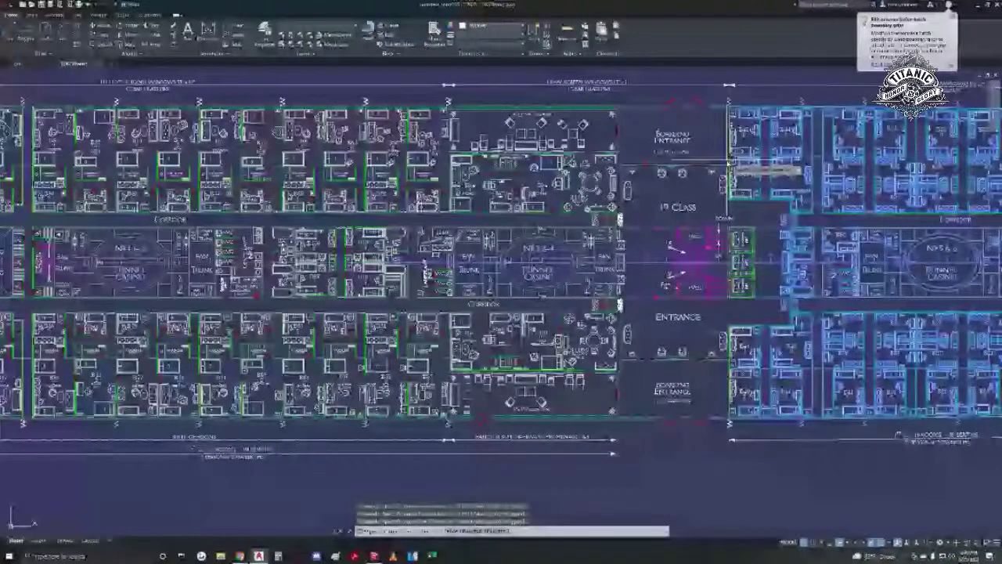
left_click(728, 163)
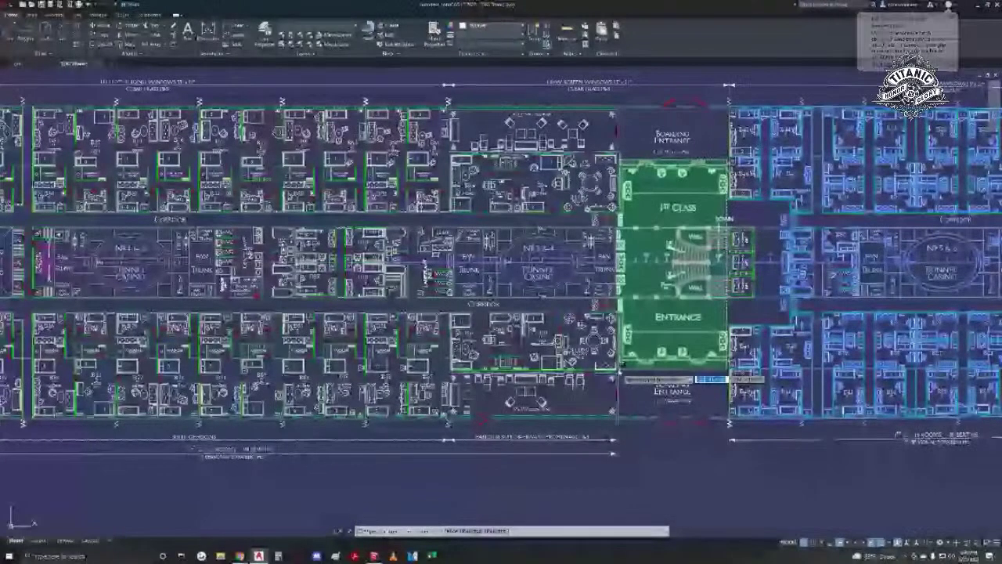
left_click(622, 370)
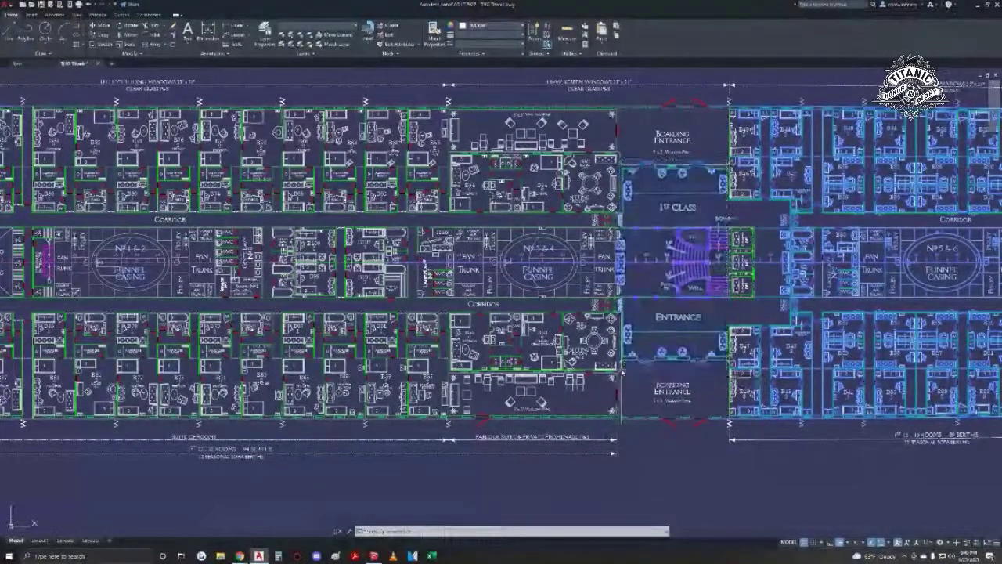
- Examine the odd-numbered B Deck suites from Sitting Room No. 2 (B51) aft to cabin B91
middle_click_drag(320, 306, 358, 309)
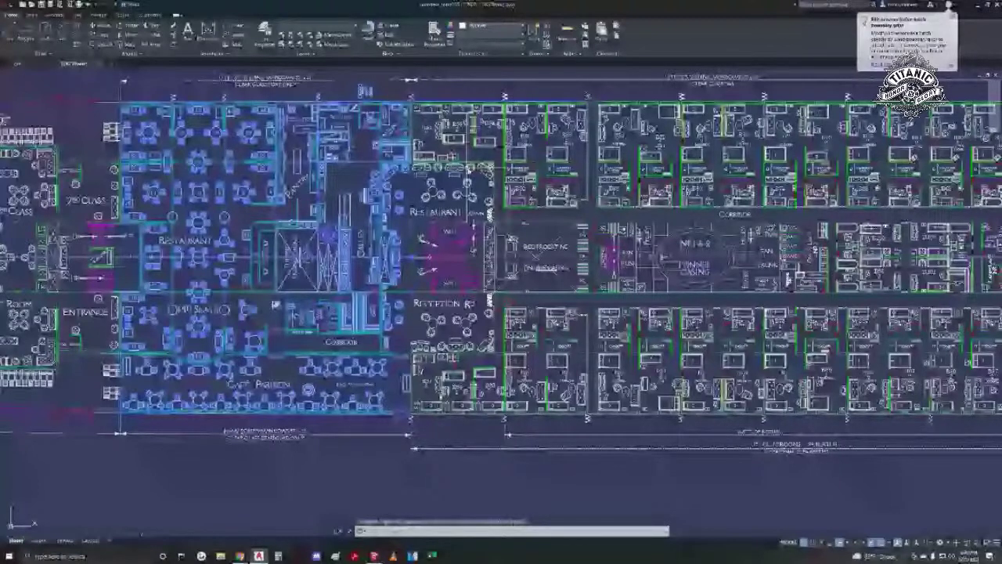
scroll(139, 329, "down", 2)
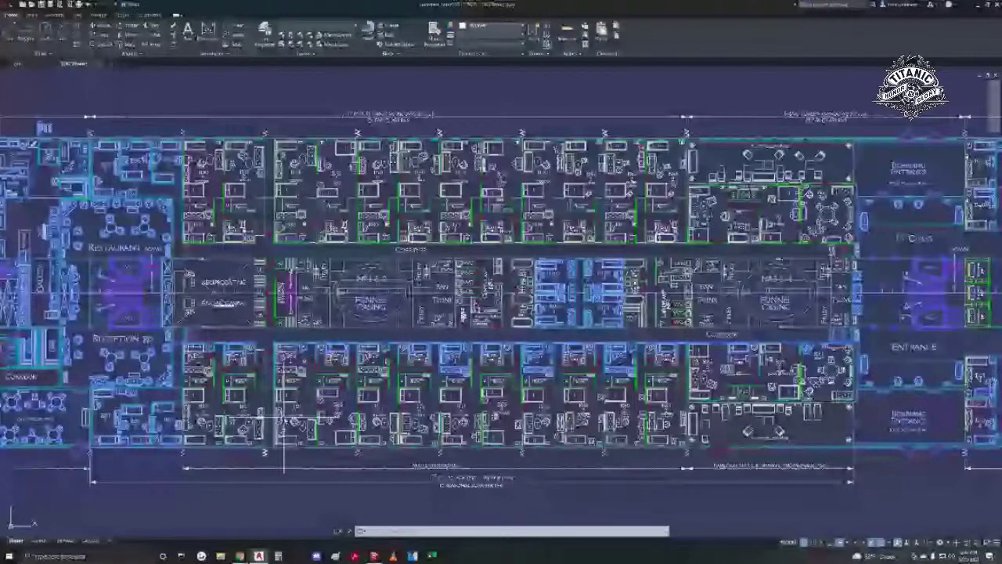
middle_click_drag(284, 417, 316, 419)
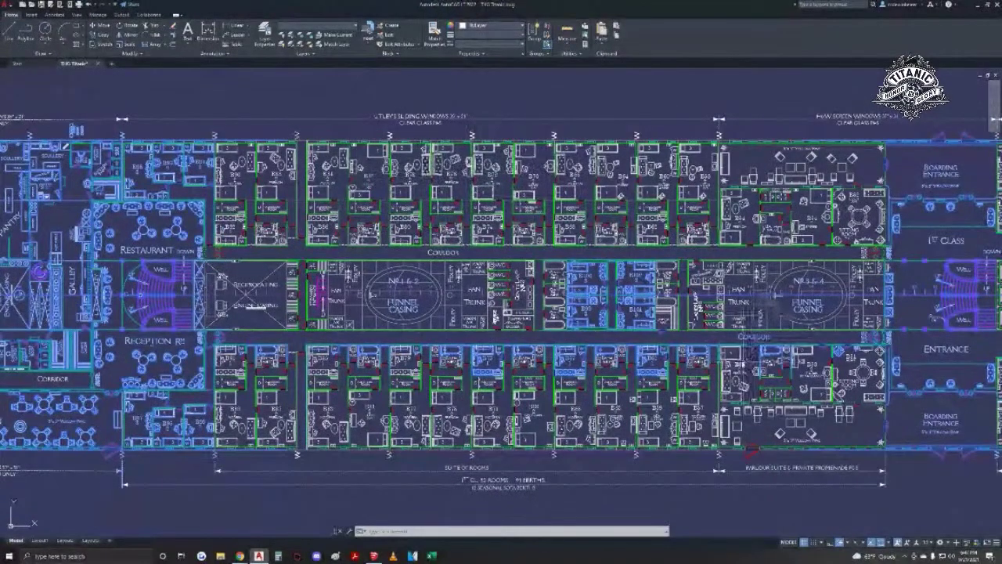
scroll(869, 389, "up", 5)
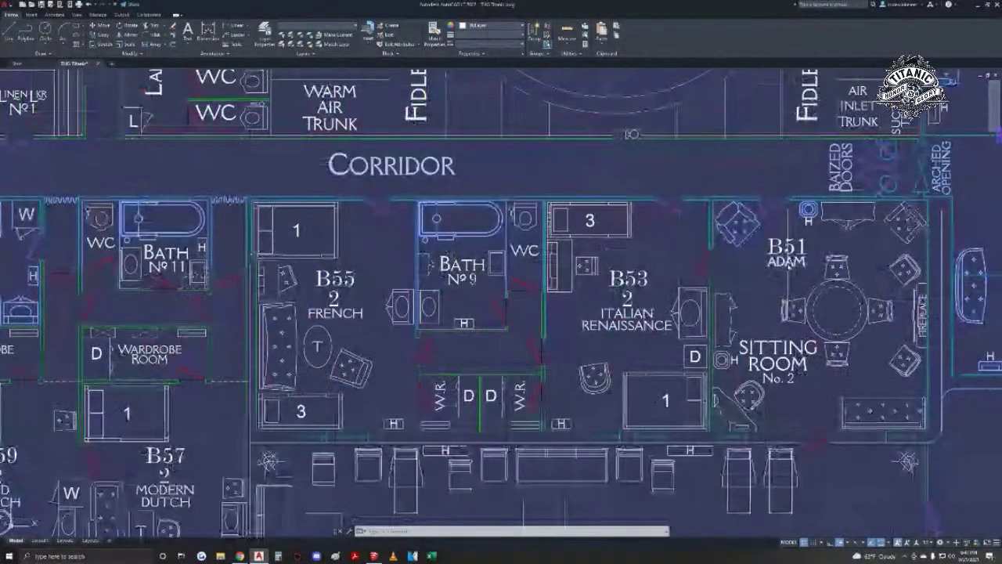
middle_click_drag(307, 311, 744, 234)
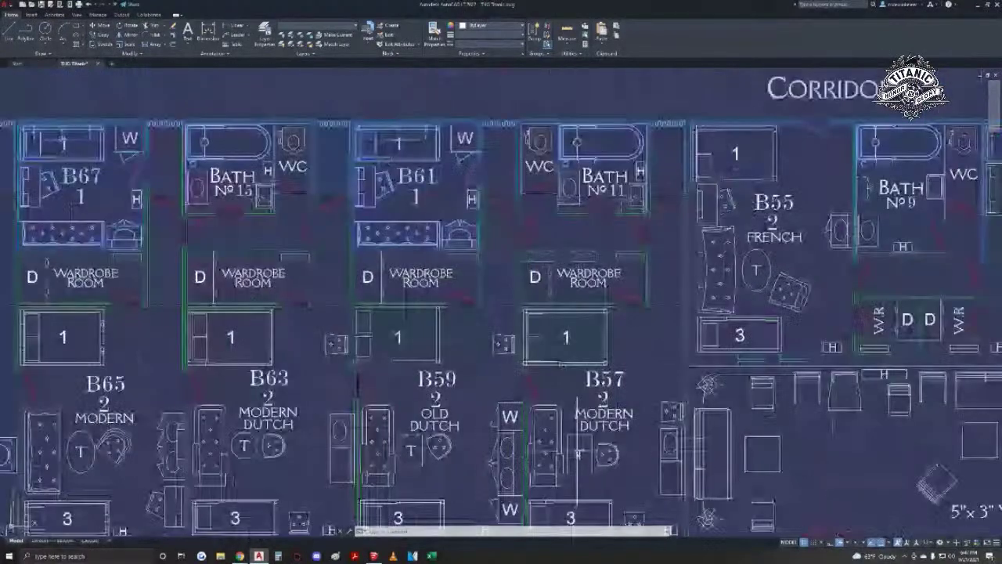
middle_click_drag(101, 418, 799, 432)
middle_click_drag(228, 439, 700, 366)
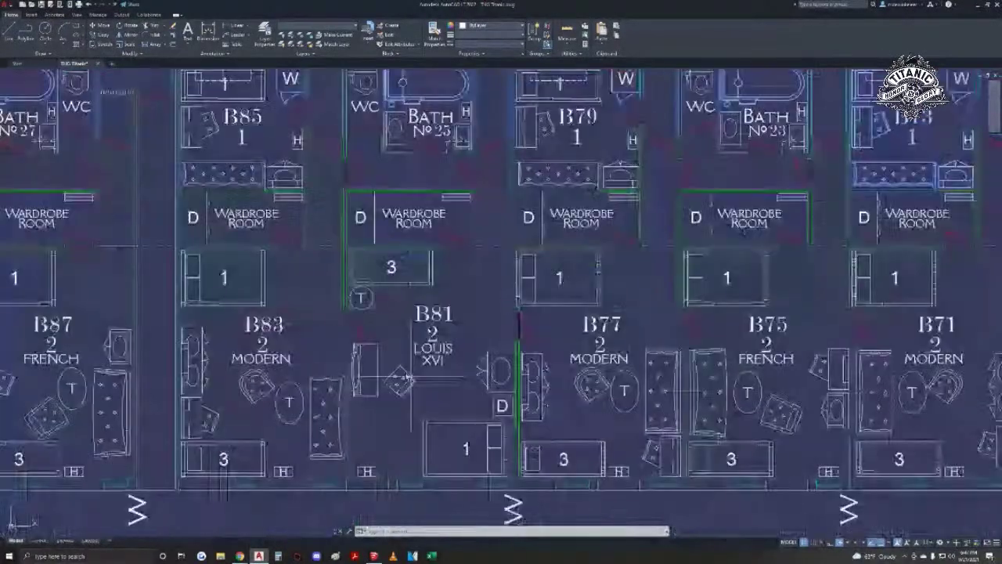
middle_click_drag(780, 368, 950, 370)
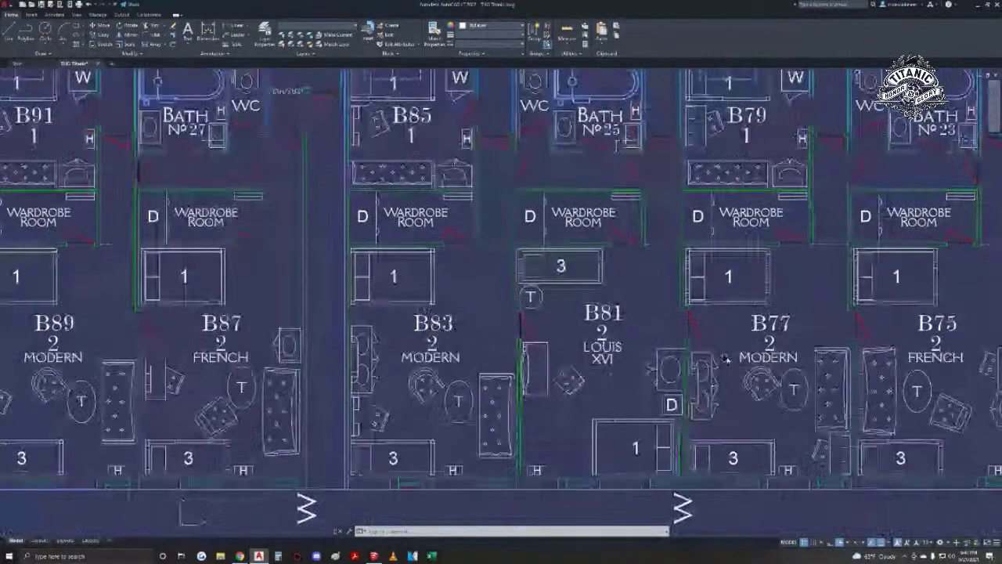
- Examine the even-numbered B Deck suites across the ship and compare them with the selected areas of the deck
middle_click_drag(671, 118, 687, 382)
middle_click_drag(647, 78, 687, 402)
scroll(460, 307, "down", 5)
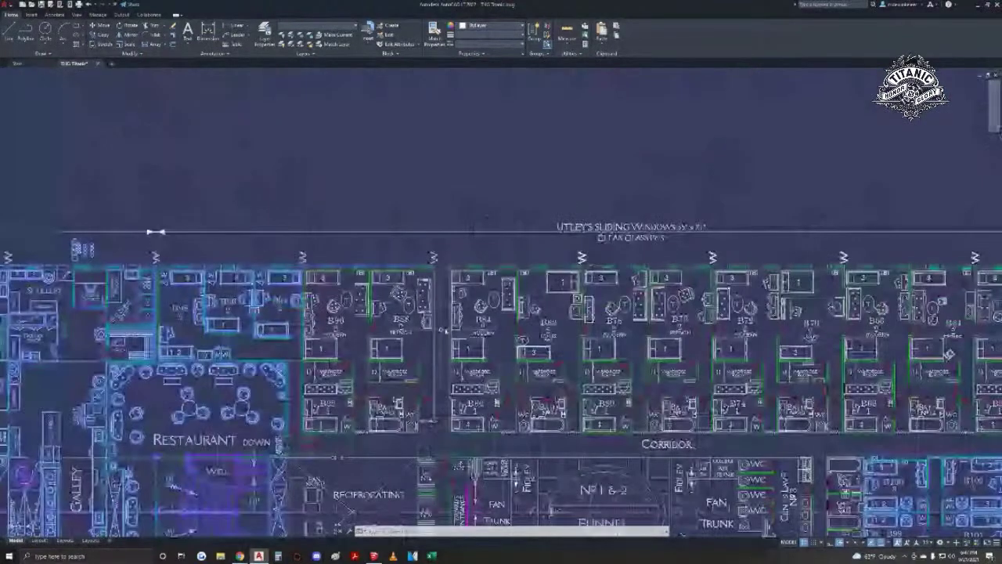
scroll(460, 307, "up", 5)
middle_click_drag(715, 285, 276, 270)
scroll(274, 269, "down", 1)
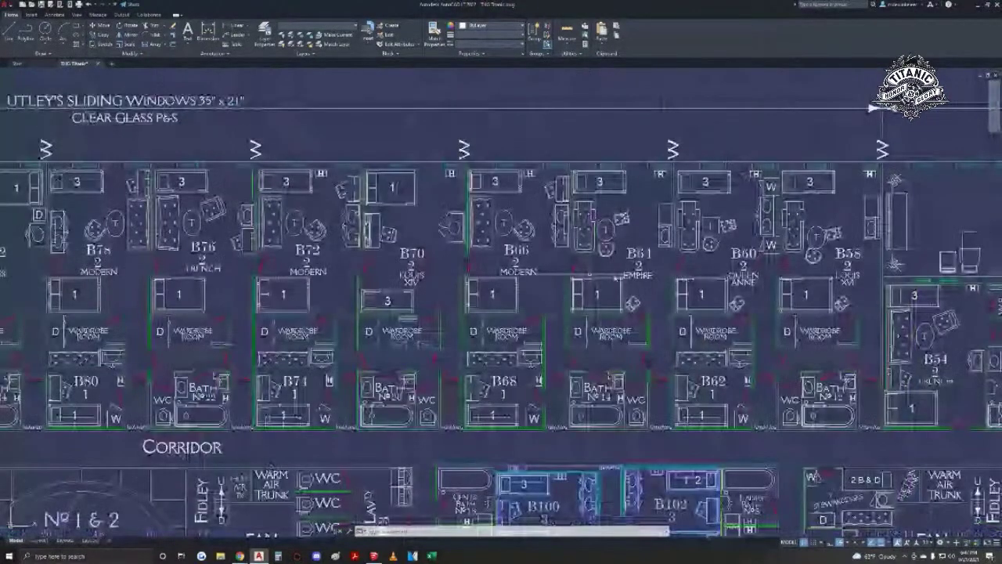
scroll(834, 275, "down", 2)
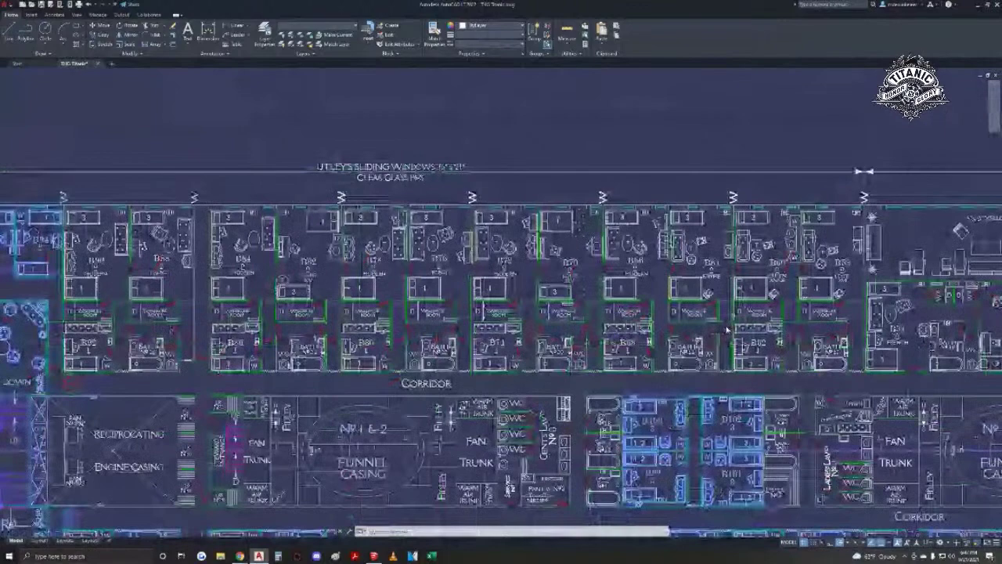
scroll(615, 299, "down", 2)
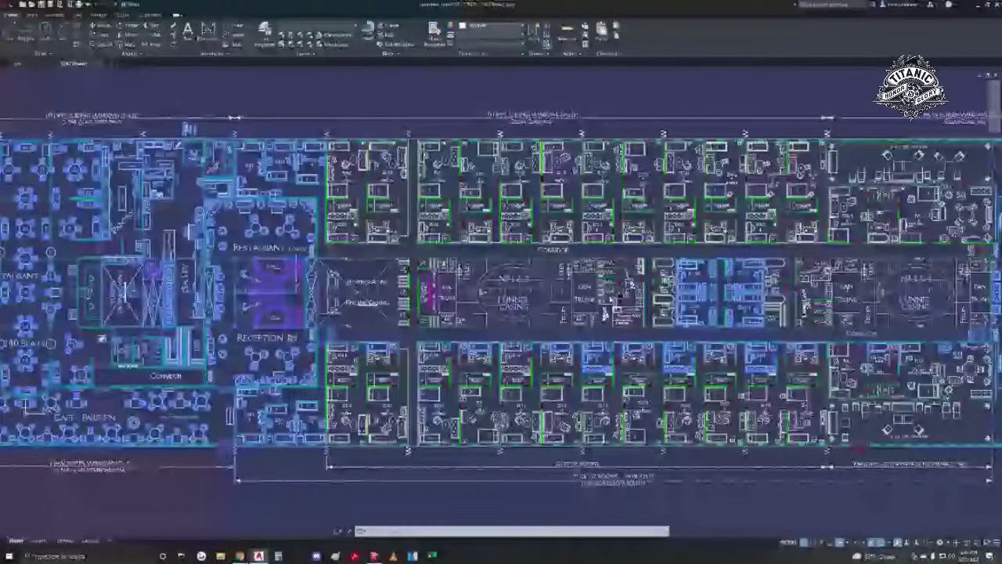
- Examine the whole B Deck plan with its highlighted areas and compare it with the deck plan below
scroll(615, 300, "down", 3)
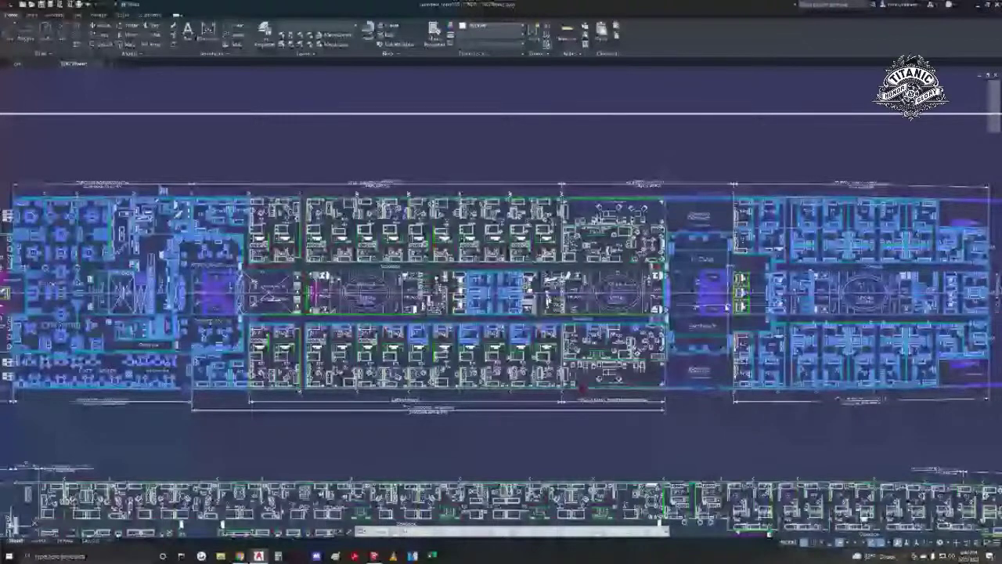
middle_click_drag(665, 159, 716, 164)
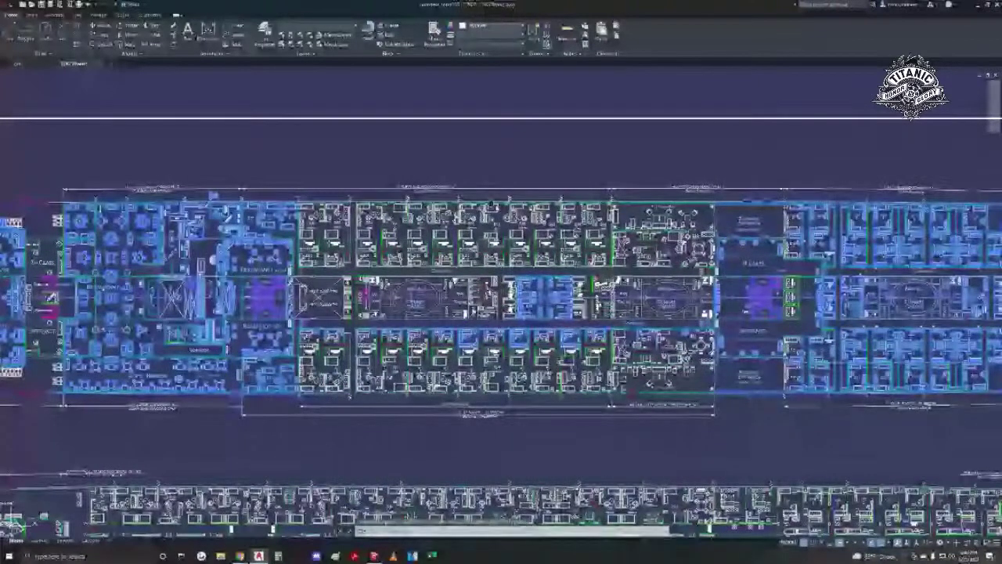
middle_click_drag(490, 203, 508, 210)
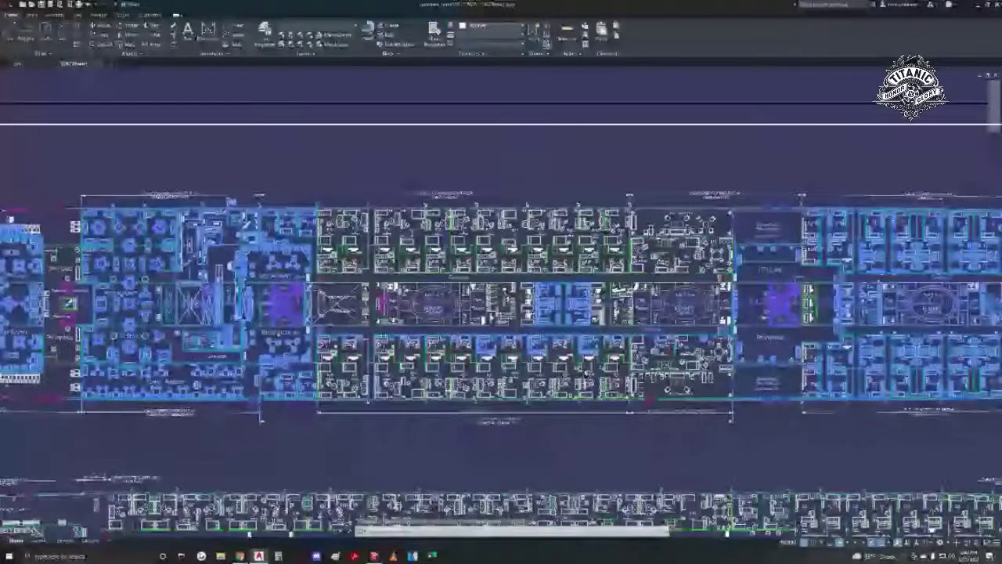
middle_click_drag(532, 326, 526, 268)
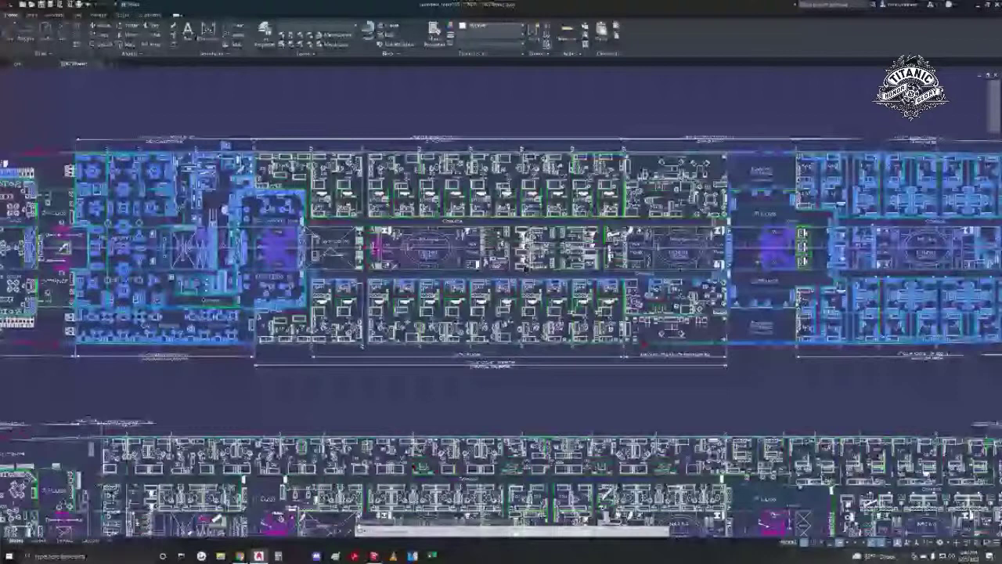
middle_click_drag(399, 373, 399, 232)
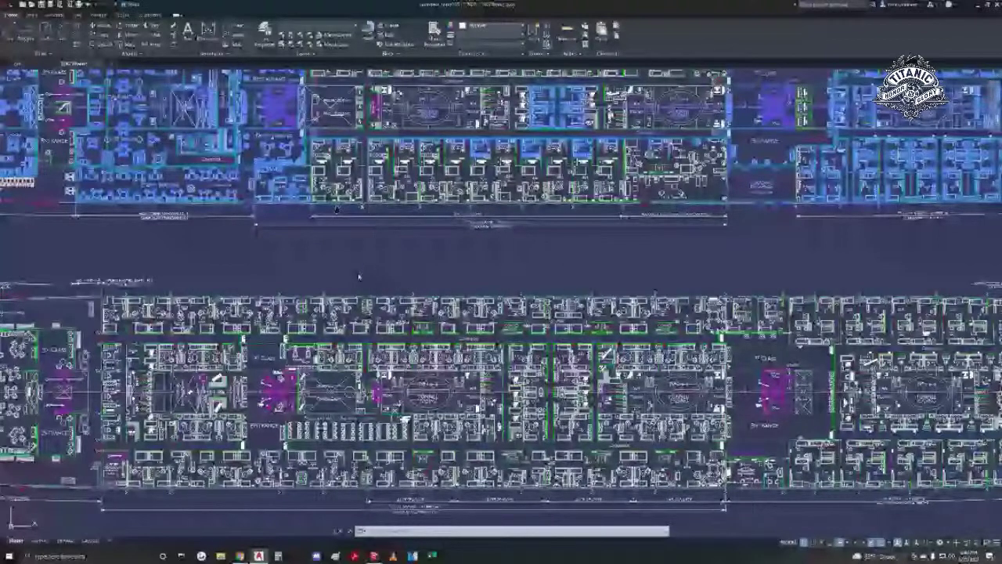
middle_click_drag(414, 182, 470, 366)
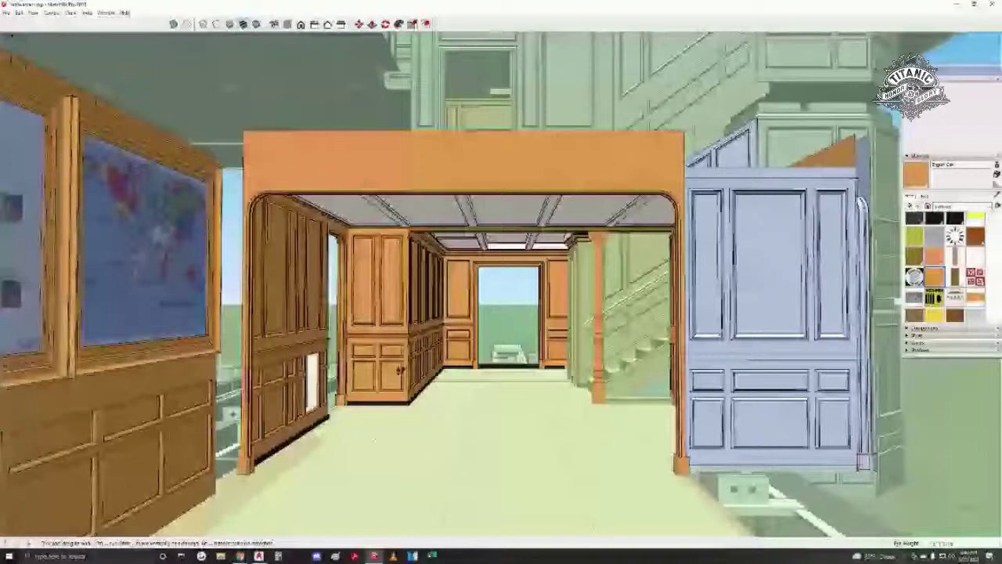
- Select the display wall beside the corridor and move it a short distance
mouse_move(400, 370)
middle_mouse_down()
mouse_move(480, 389)
mouse_move(476, 371)
mouse_move(490, 353)
mouse_move(464, 365)
mouse_move(456, 382)
mouse_move(467, 376)
mouse_move(452, 307)
mouse_move(342, 205)
mouse_move(396, 223)
middle_mouse_up()
key("space")
scroll(425, 366, "down", 1)
double_click(342, 207)
left_click(342, 208)
key("m")
left_click(397, 370)
left_click(381, 373)
key("space")
middle_click_drag(381, 373, 624, 383)
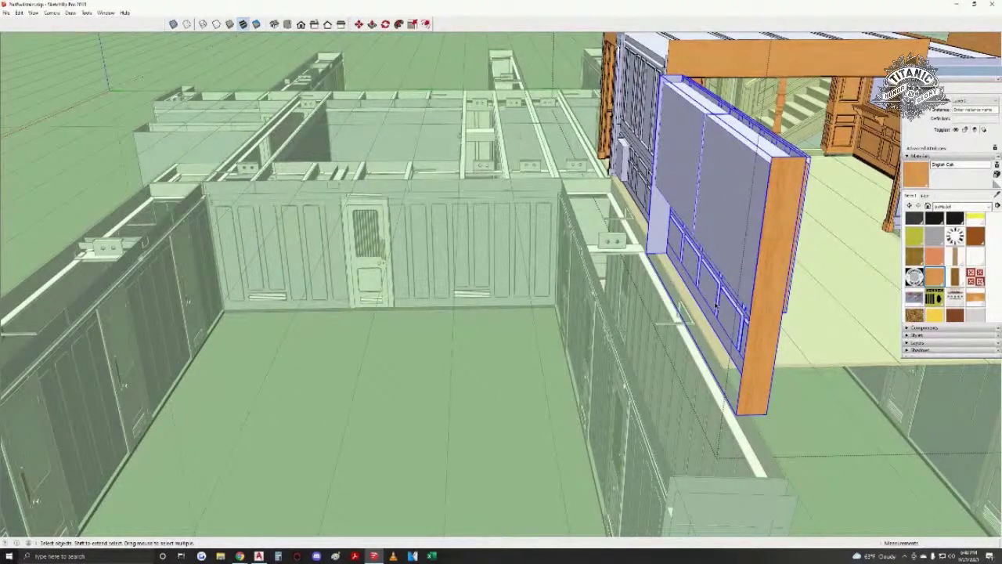
- Copy the display wall and place the copy in front of the original
middle_click_drag(705, 301, 537, 291)
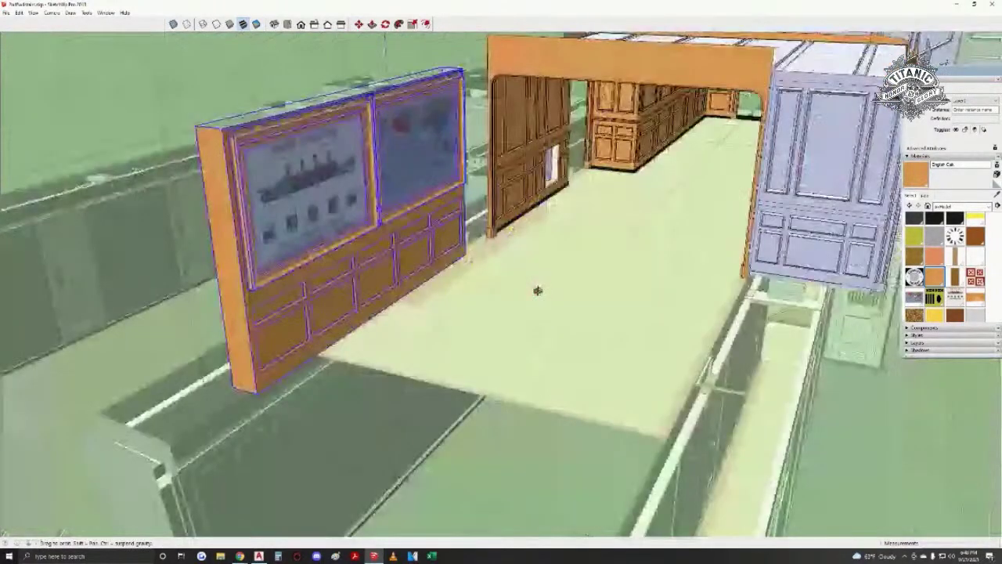
key("m")
scroll(516, 286, "up", 5)
middle_click_drag(429, 248, 554, 329)
key("ctrl")
left_click(554, 332)
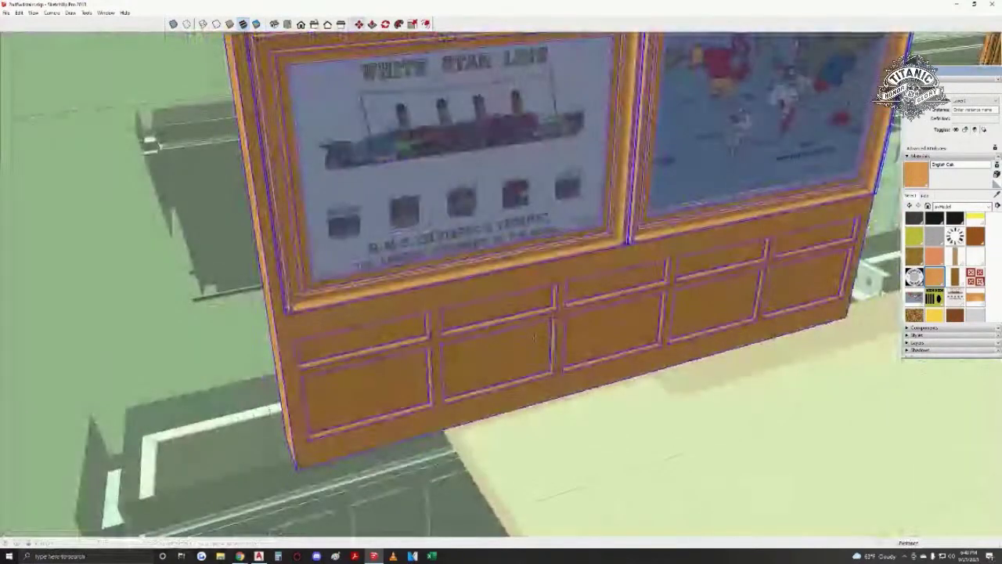
scroll(554, 365, "down", 3)
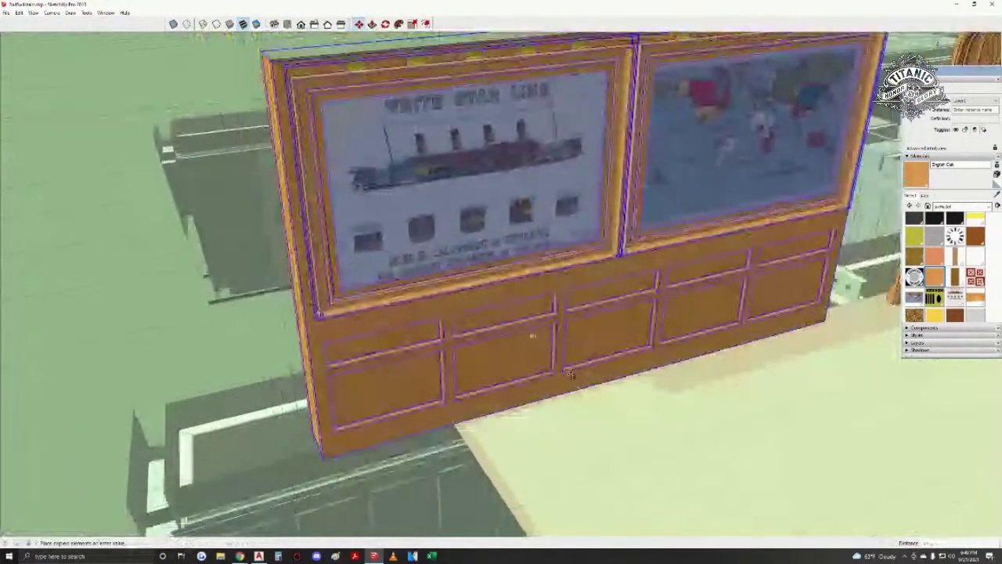
scroll(629, 439, "up", 3)
left_click(697, 485)
key("space")
- Delete the White Star Line poster frame from the copied wall and make the wall component unique
scroll(553, 272, "down", 2)
left_click(554, 273)
key("Delete")
middle_click_drag(554, 273, 572, 317)
right_click(573, 317)
left_click(587, 370)
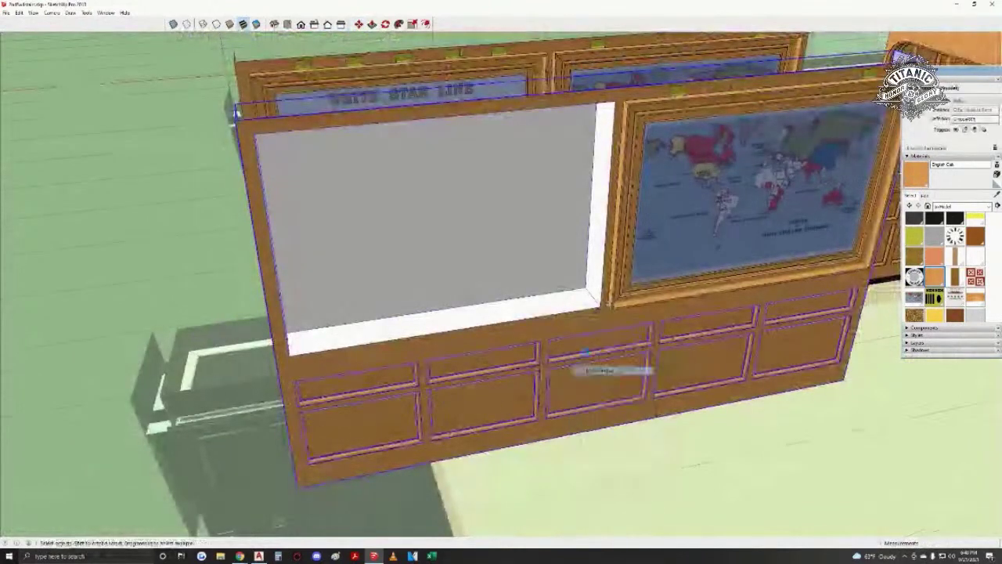
- Open the copied wall for editing and inspect the face sections and edges below the empty poster opening
double_click(592, 310)
left_click(594, 294)
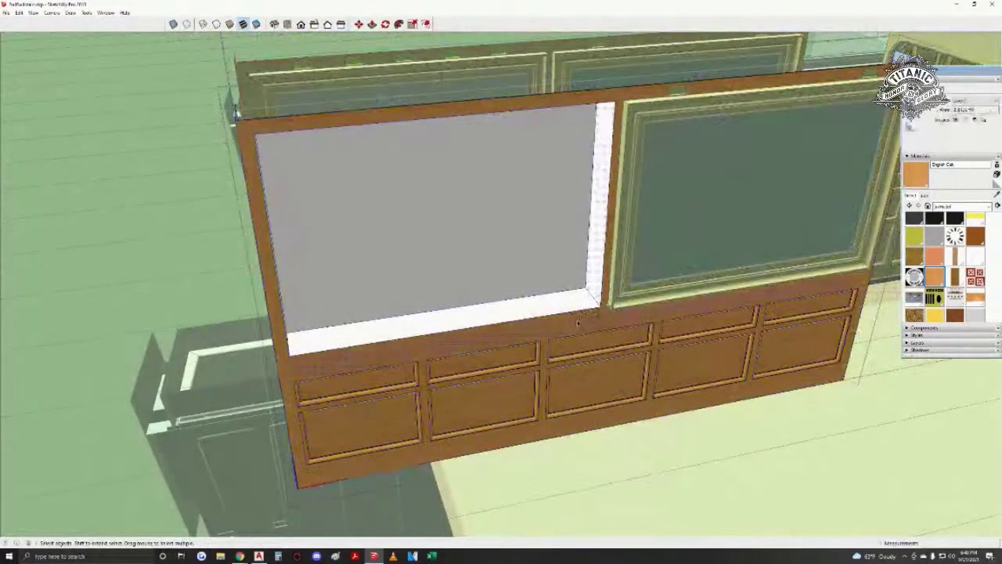
left_click(578, 313)
scroll(578, 317, "up", 5)
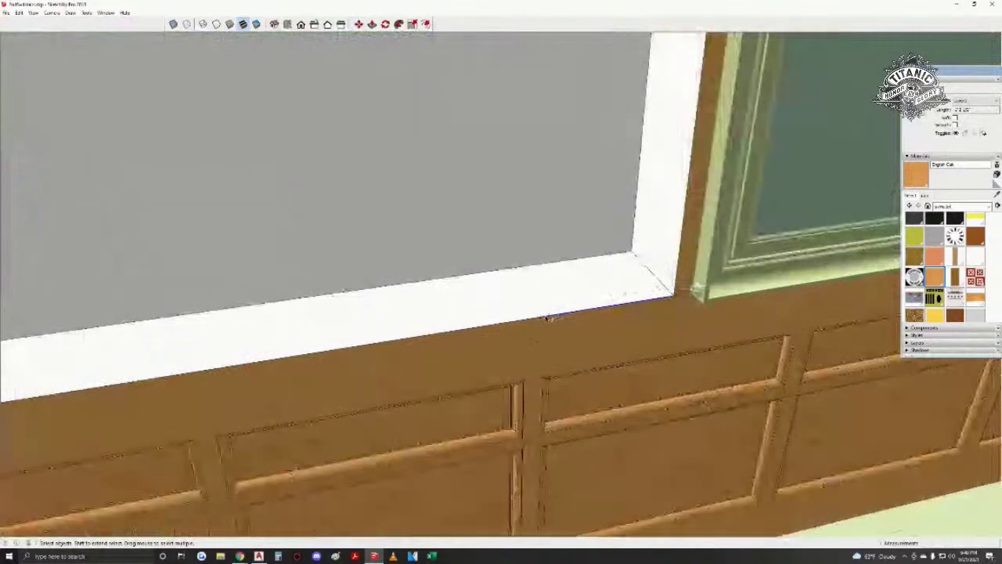
scroll(548, 318, "down", 6)
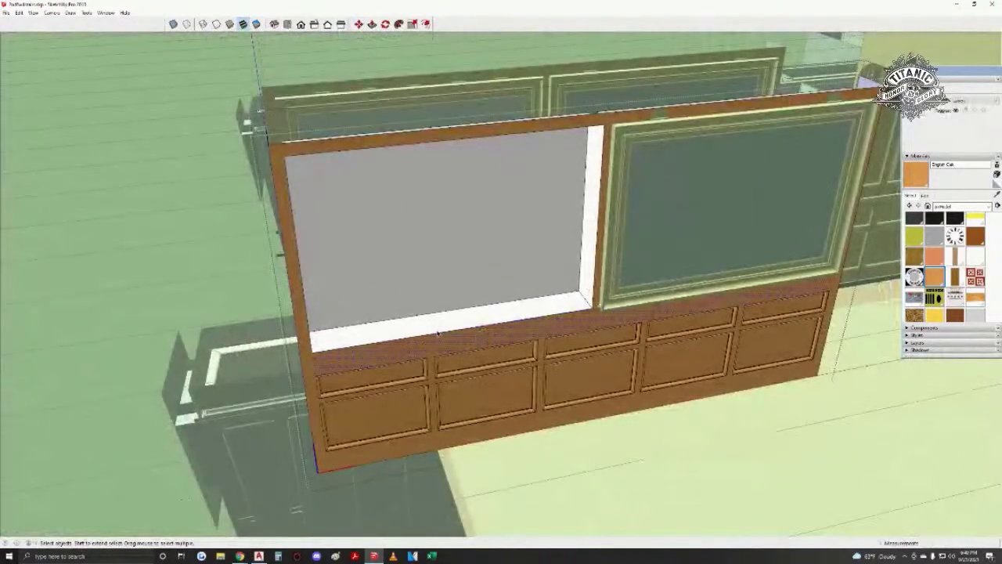
left_click(437, 332)
middle_click_drag(462, 342, 384, 341)
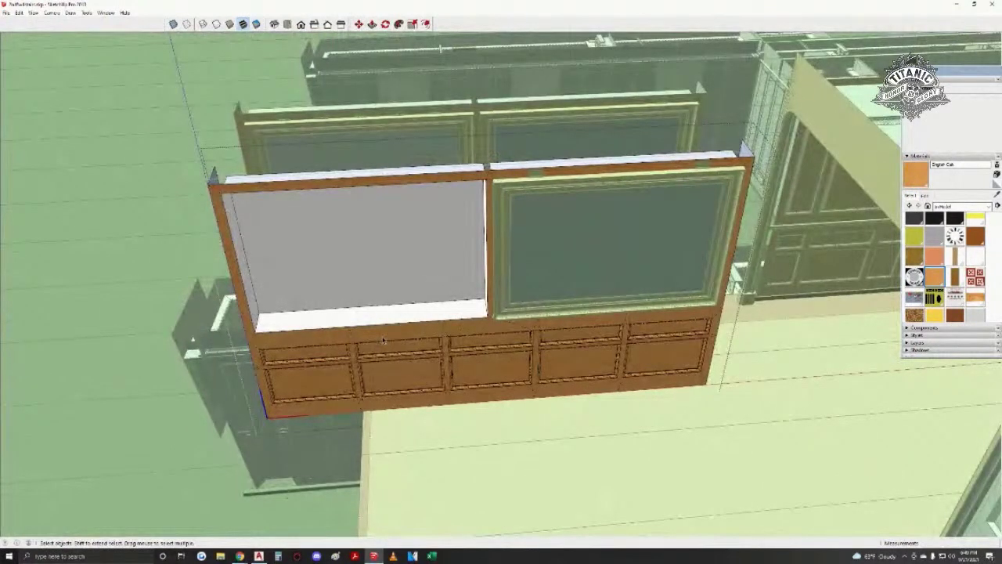
- Erase the seam lines above the second lower panel on the copied wall
scroll(387, 338, "up", 5)
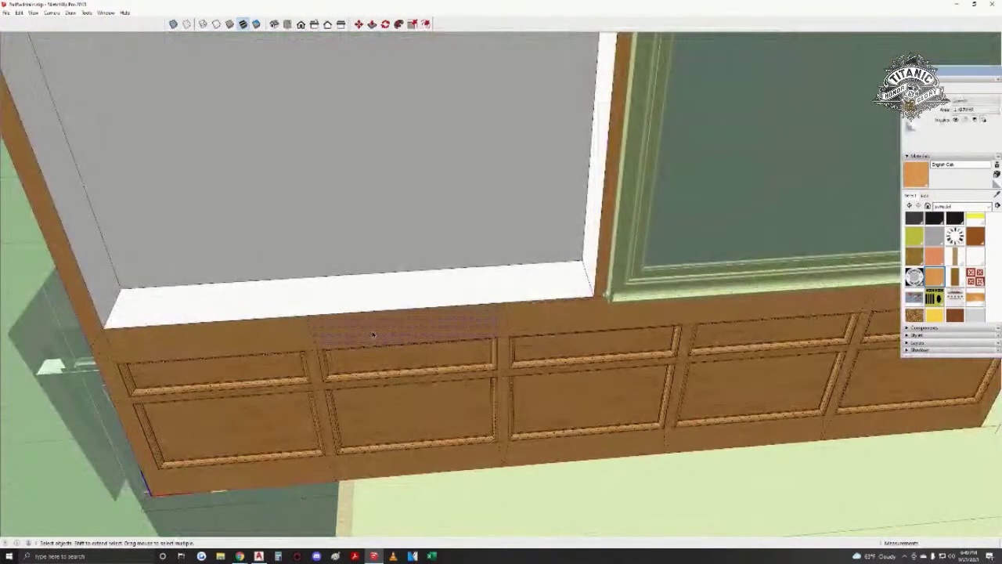
middle_click_drag(412, 328, 365, 374)
scroll(365, 374, "up", 3)
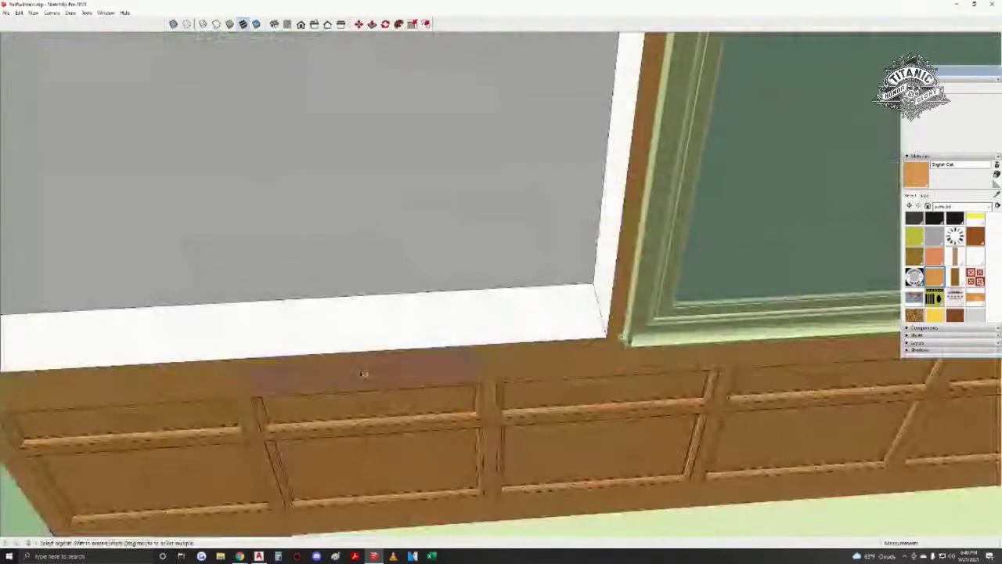
scroll(308, 379, "down", 2)
scroll(307, 379, "down", 1)
scroll(387, 362, "up", 2)
key("e")
left_click_drag(404, 360, 244, 378)
- Erase the seam lines around the lower panels beneath the empty poster opening
middle_click_drag(244, 379, 405, 347)
middle_click_drag(336, 358, 443, 279)
scroll(331, 268, "up", 2)
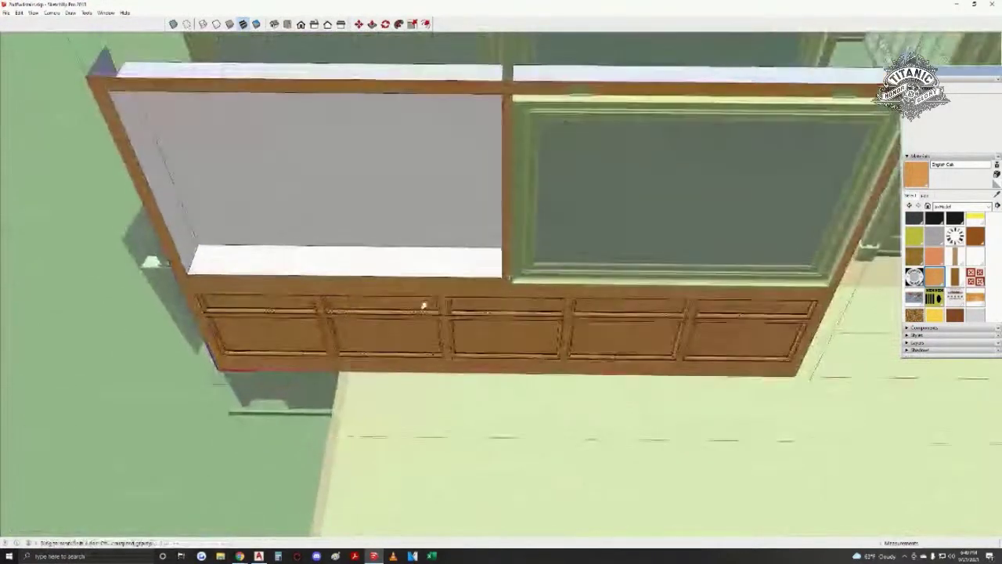
middle_click_drag(474, 340, 470, 280)
scroll(510, 246, "up", 2)
mouse_move(405, 302)
middle_mouse_down("shift")
mouse_move(533, 284)
mouse_move(521, 321)
mouse_move(570, 320)
middle_mouse_up("shift")
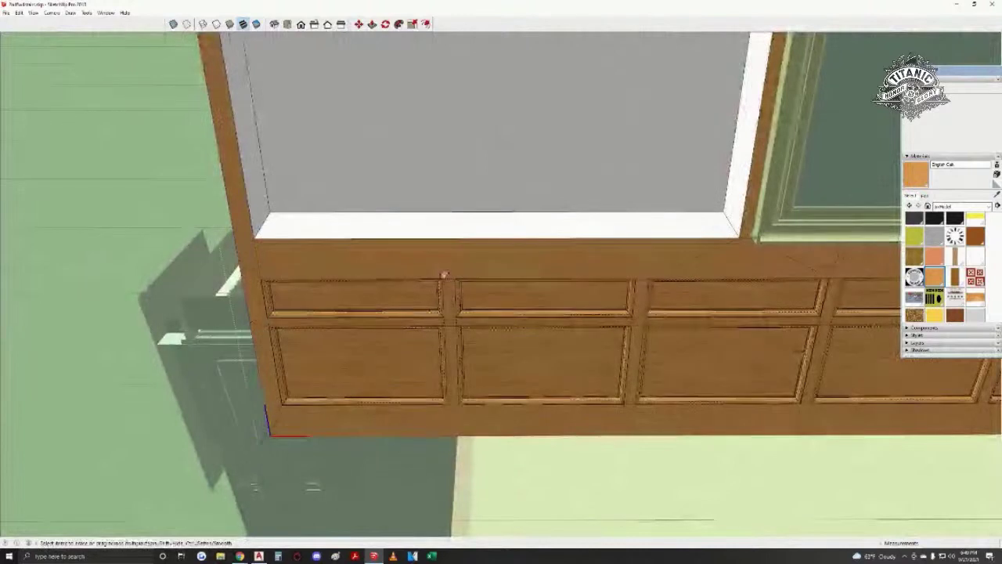
scroll(455, 309, "up", 2)
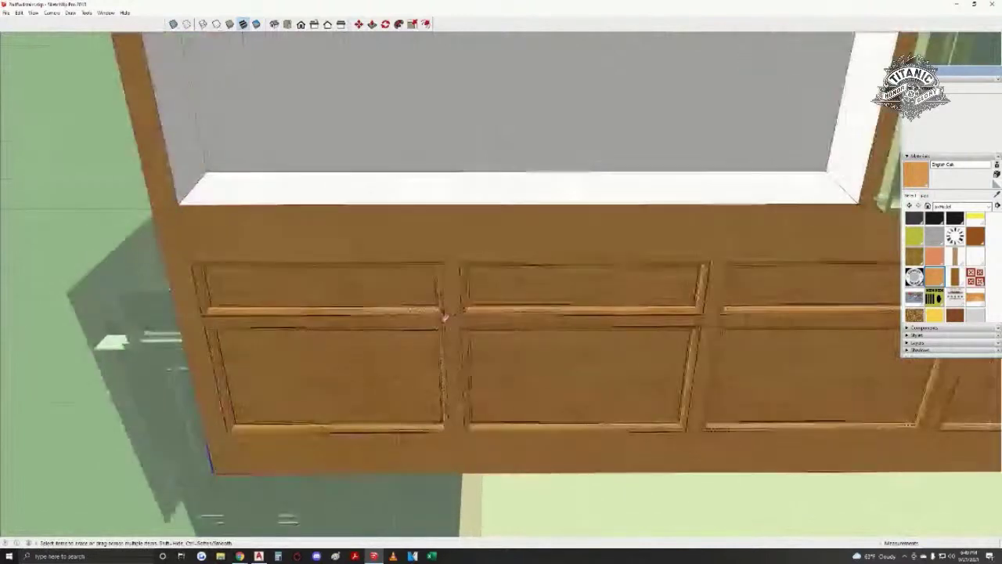
scroll(351, 420, "down", 1)
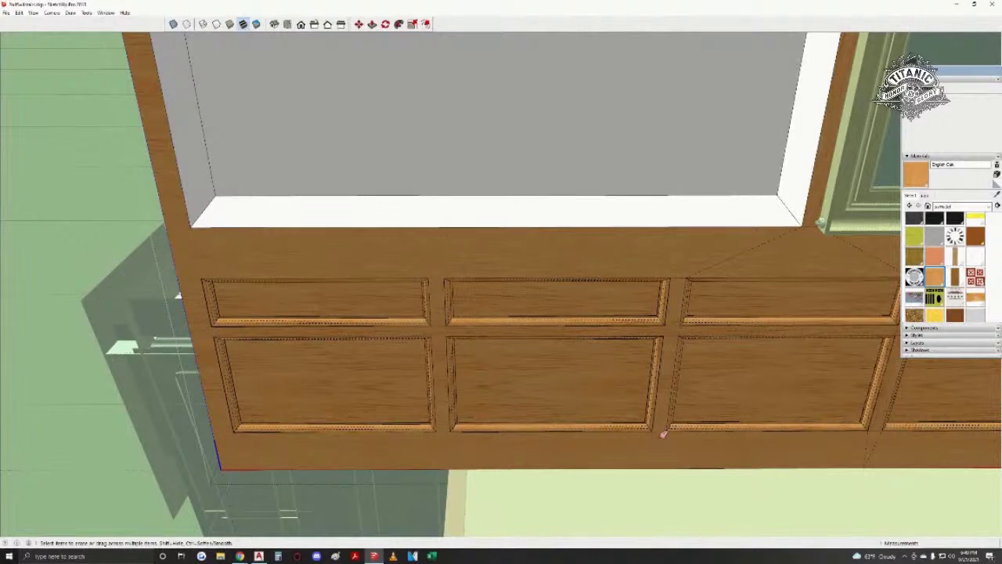
- Erase the remaining seam lines around the middle lower panels and check the front face up to the wall's upper edge
middle_click_drag(679, 419, 394, 279)
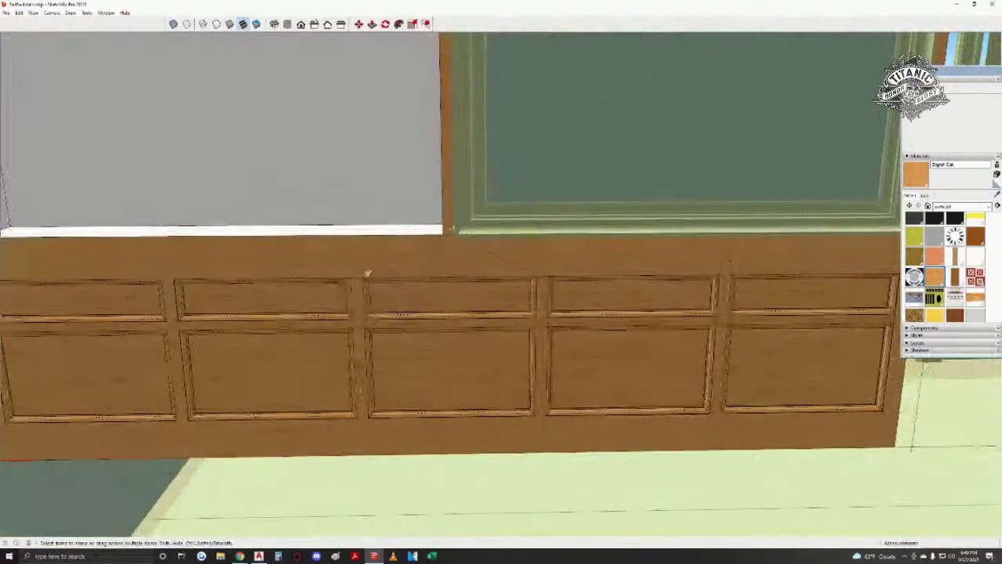
middle_click_drag(321, 319, 419, 299, "shift")
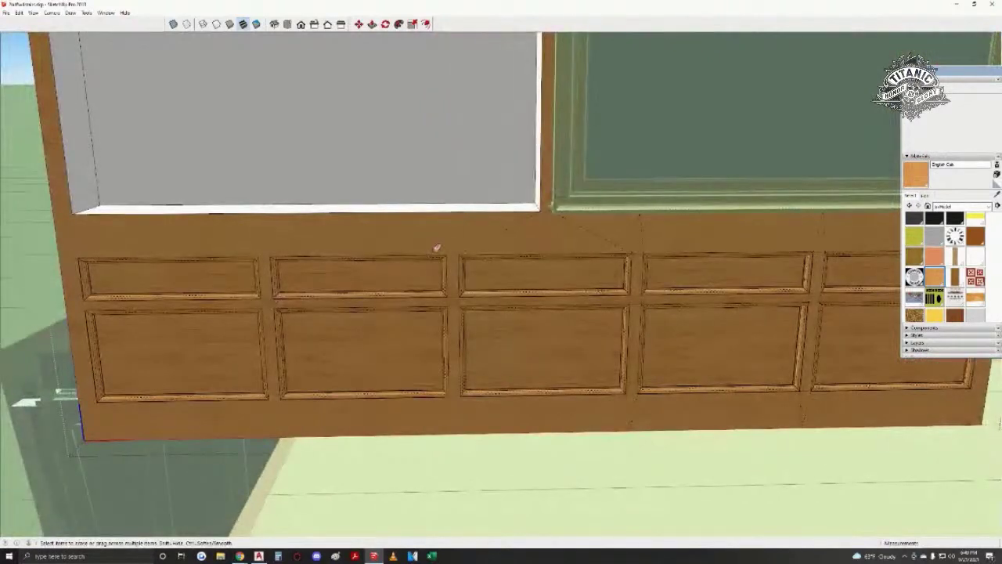
scroll(445, 248, "down", 1)
middle_click_drag(438, 258, 443, 339)
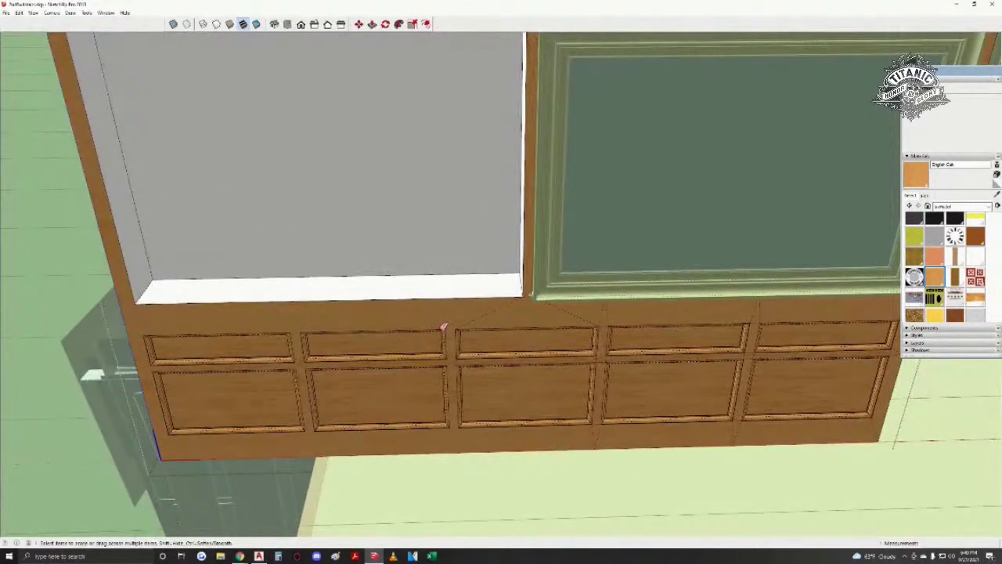
middle_click_drag(445, 326, 518, 324)
scroll(513, 325, "up", 4)
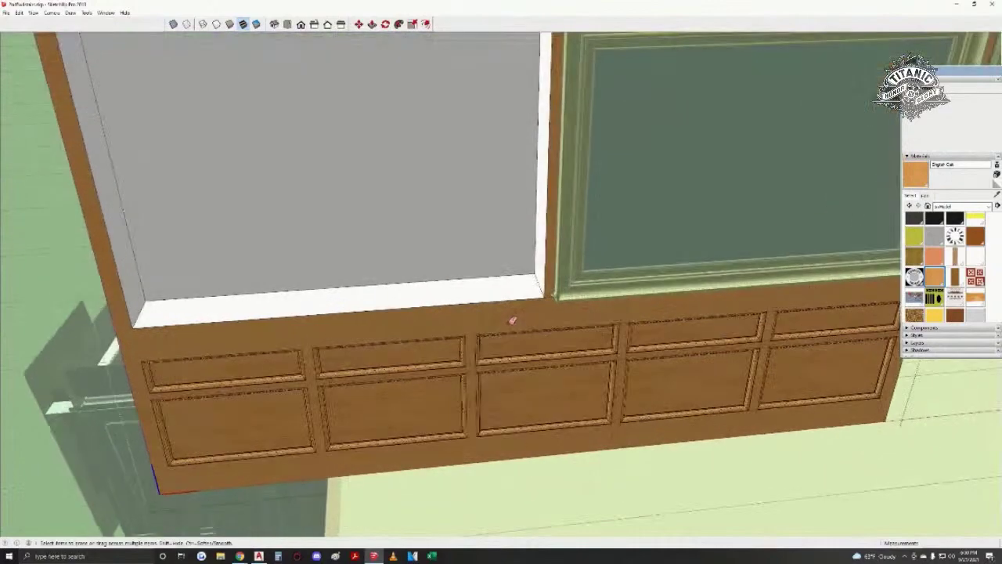
scroll(548, 314, "down", 3)
scroll(554, 311, "up", 5)
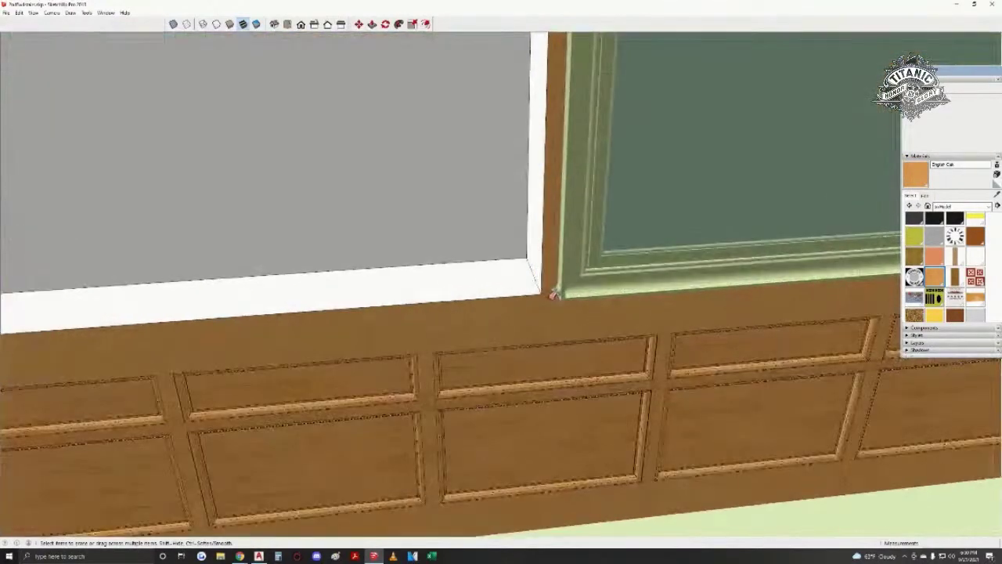
scroll(551, 242, "down", 5)
scroll(565, 196, "up", 4)
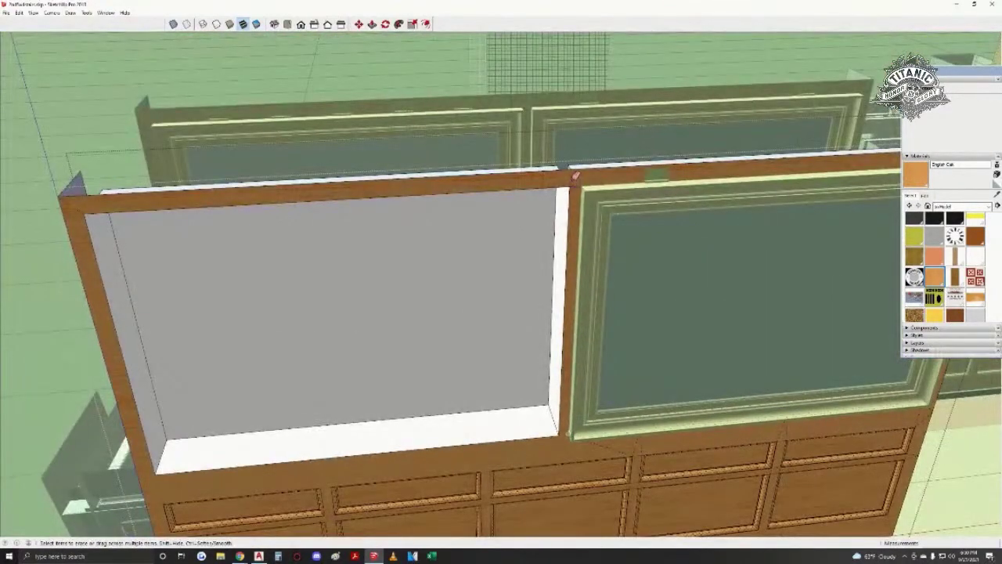
scroll(571, 178, "down", 4)
scroll(571, 180, "up", 1)
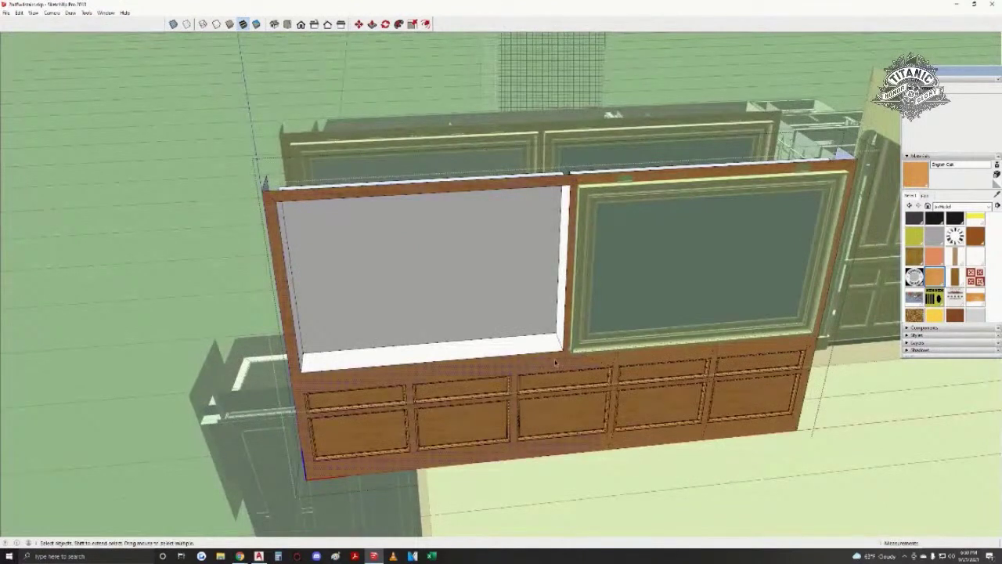
- Delete the empty recess, draw an edge from its lower corner to the wall's outer edge, and delete the adjoining front face
left_click(545, 253)
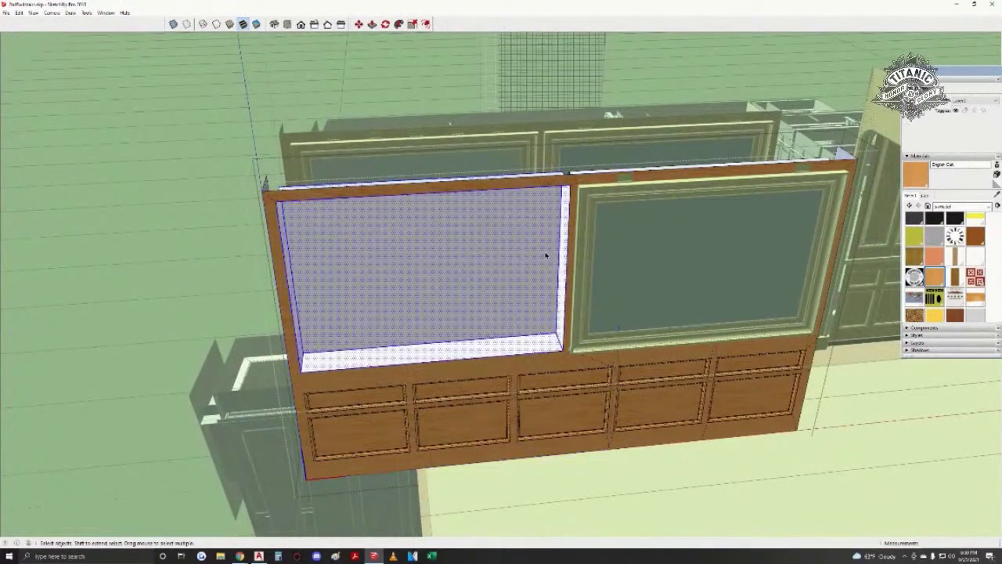
key("Delete")
scroll(320, 376, "up", 2)
key("l")
left_click(310, 366)
left_click(280, 355)
key("space")
double_click(304, 351)
key("Delete")
- Delete the remaining front surface around the panels on the emptied half of the wall
middle_click_drag(540, 384, 486, 282)
scroll(509, 373, "up", 2)
left_click(485, 283)
key("Delete")
- Delete the upper and lower panels in the two outermost columns of the emptied half
triple_click(414, 381)
double_click(304, 381, "shift")
left_click(304, 382, "shift")
double_click(401, 328, "shift")
double_click(308, 329, "shift")
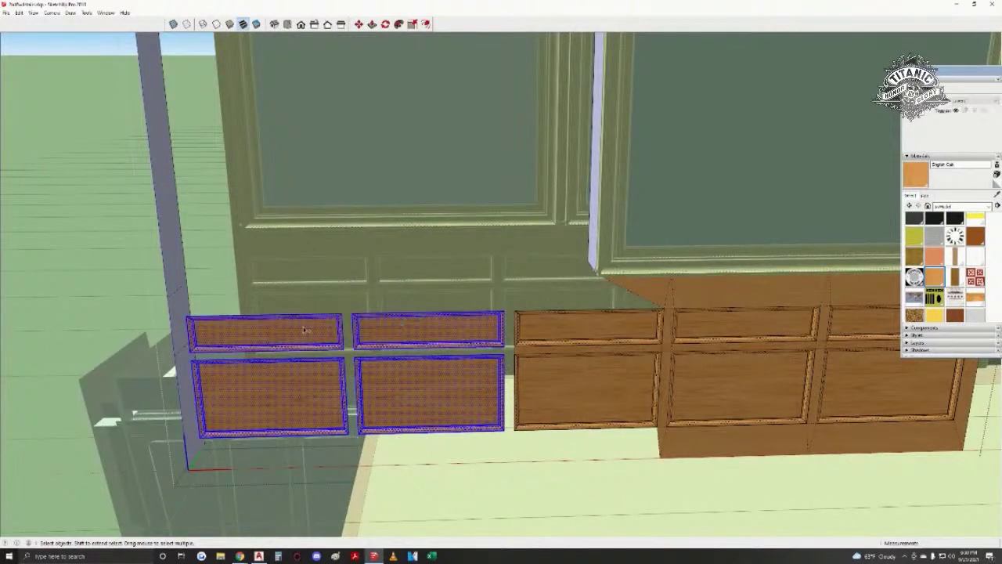
key("ctrl+z")
left_click(431, 374)
key("Delete")
- Erase the slanted leftover edges beside the outermost remaining column and delete that column's panels
scroll(541, 394, "up", 5)
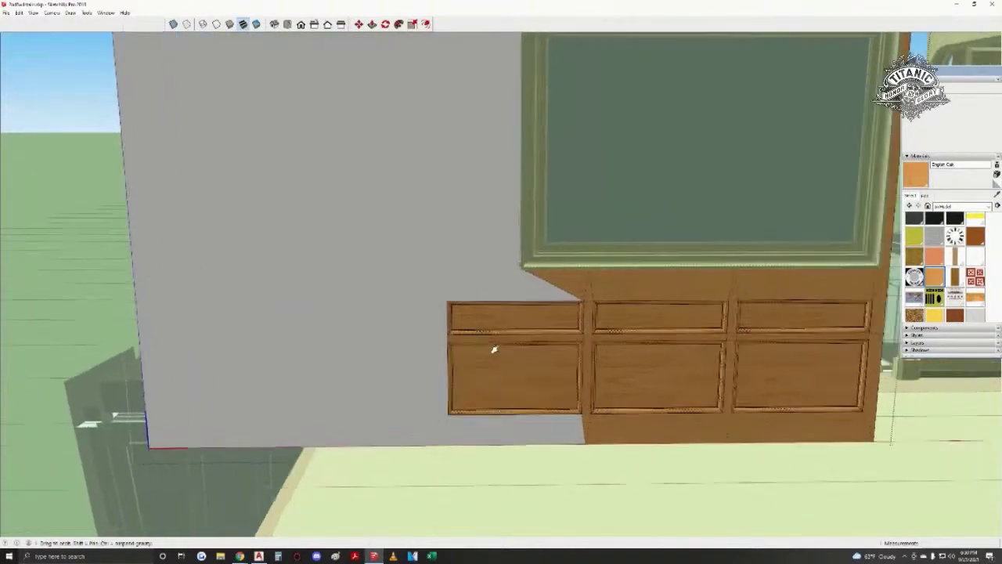
scroll(576, 274, "down", 4)
scroll(440, 249, "up", 3)
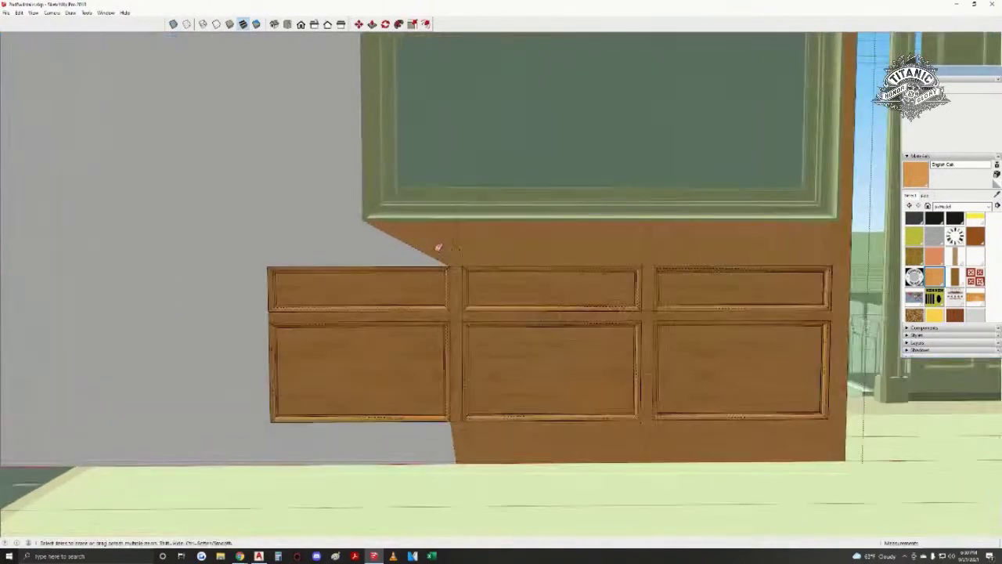
scroll(457, 264, "up", 2)
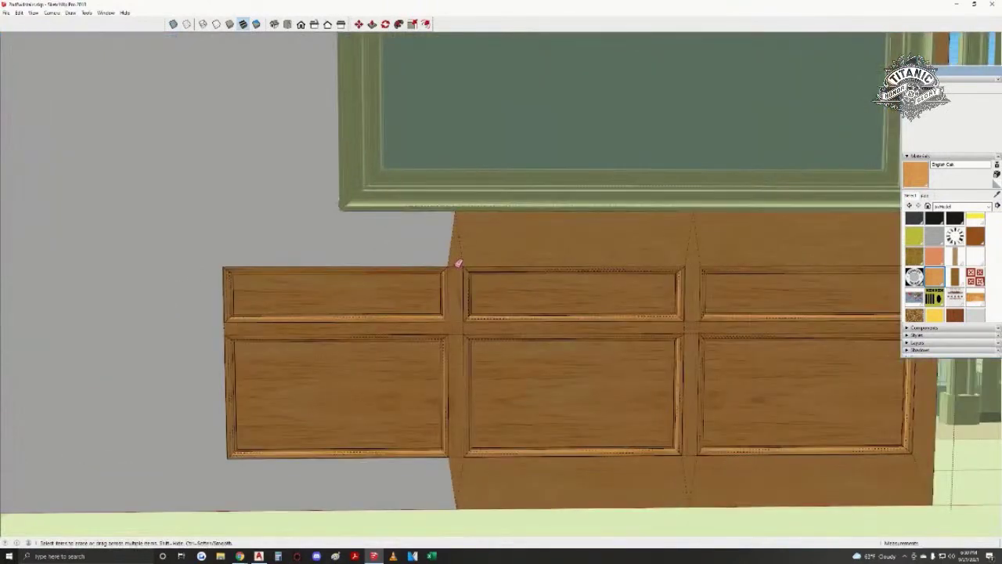
left_click_drag(456, 266, 447, 261)
left_click_drag(457, 316, 455, 348)
key("space")
left_click(410, 412)
key("Delete")
- Select the end faces of the wall's emptied half and move them inward along the wall's length to shorten it
scroll(425, 402, "down", 3)
middle_click_drag(311, 373, 517, 262)
double_click(516, 263)
left_click(371, 224, "shift")
scroll(373, 188, "up", 3)
middle_click_drag(368, 168, 524, 191)
key("space")
triple_click(524, 190)
left_click(648, 139, "shift")
middle_click_drag(509, 259, 521, 268)
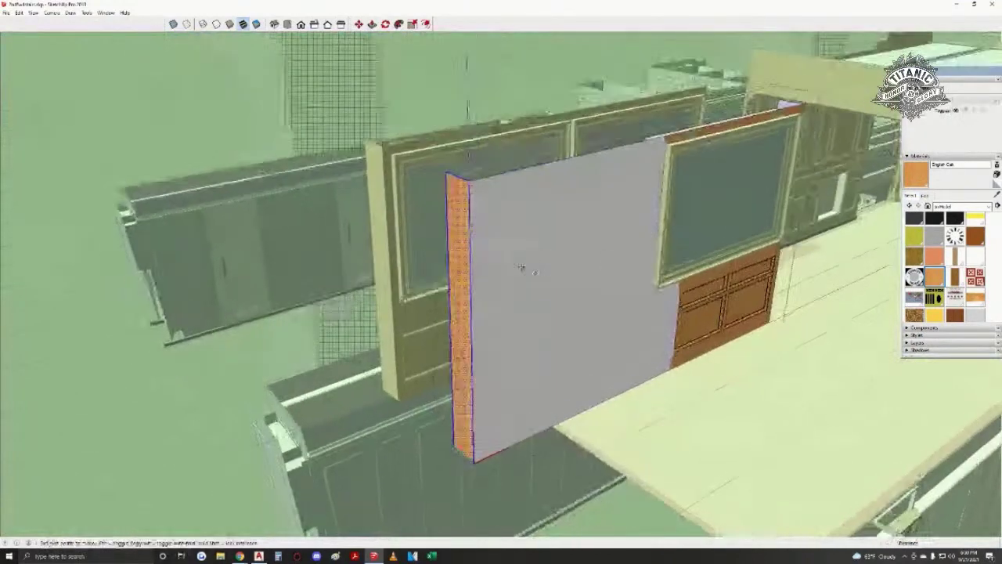
left_click(473, 458)
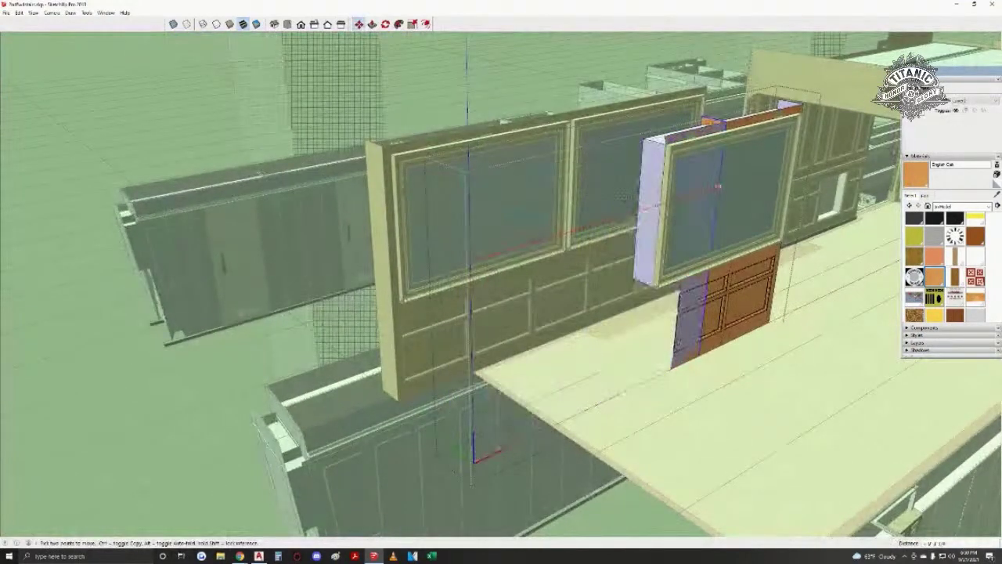
middle_click_drag(575, 227, 568, 313)
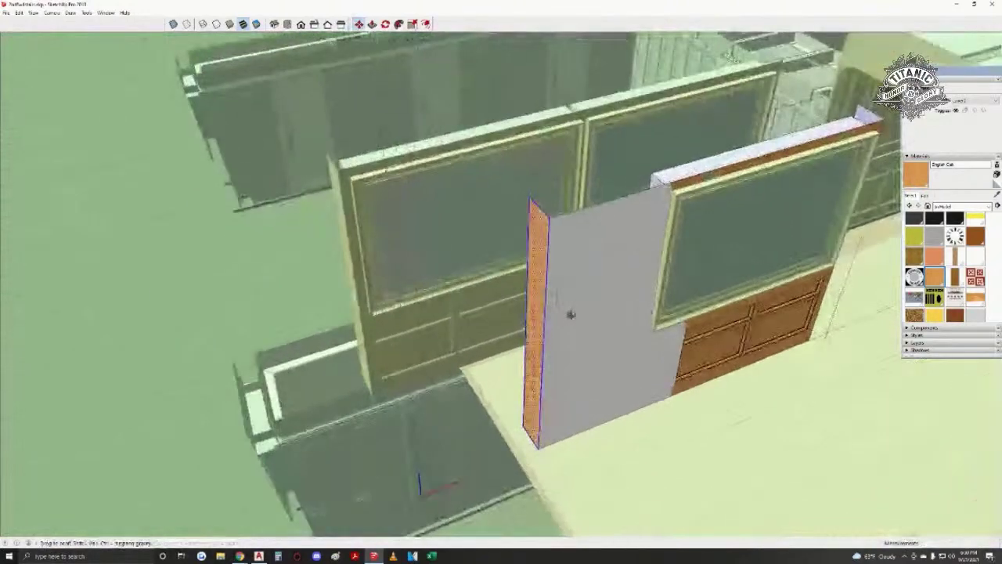
- Copy the narrow front strip from the finished end of the wall beside the shortened end and flip the copy
scroll(565, 278, "up", 3)
middle_click_drag(583, 244, 367, 389)
middle_click_drag(478, 234, 516, 235)
scroll(509, 251, "up", 1)
scroll(544, 297, "up", 2)
middle_click_drag(544, 296, 637, 282)
mouse_move(368, 313)
middle_mouse_down()
mouse_move(470, 346)
mouse_move(556, 353)
mouse_move(514, 301)
middle_mouse_up()
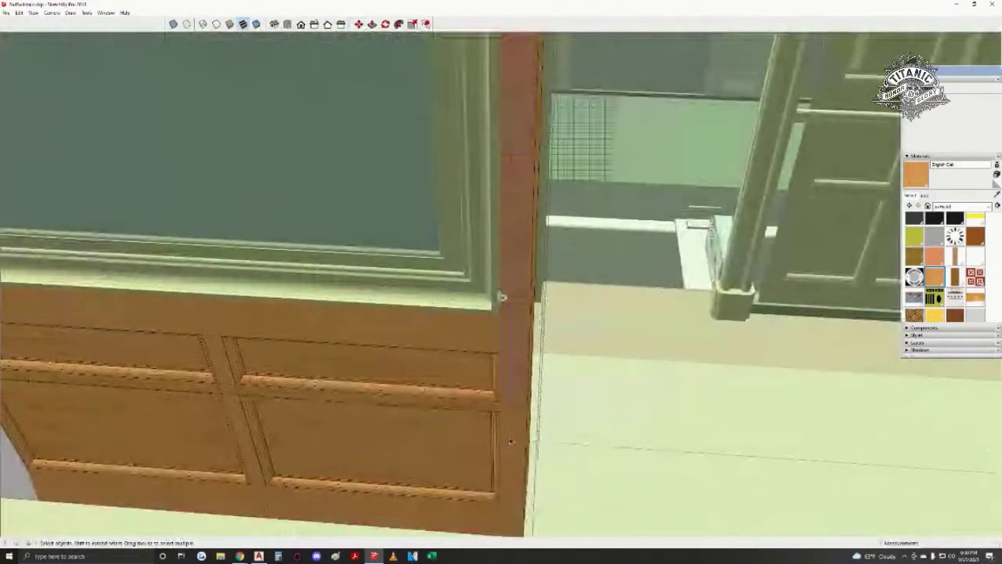
middle_click_drag(497, 415, 477, 435)
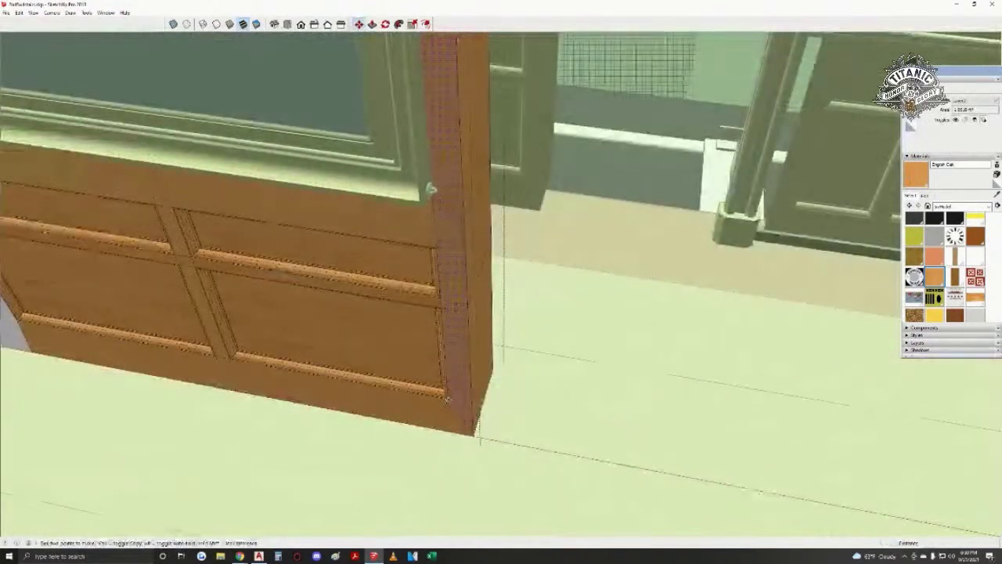
mouse_move(430, 189)
middle_mouse_down()
mouse_move(621, 376)
mouse_move(568, 355)
middle_mouse_up()
key("ctrl+v")
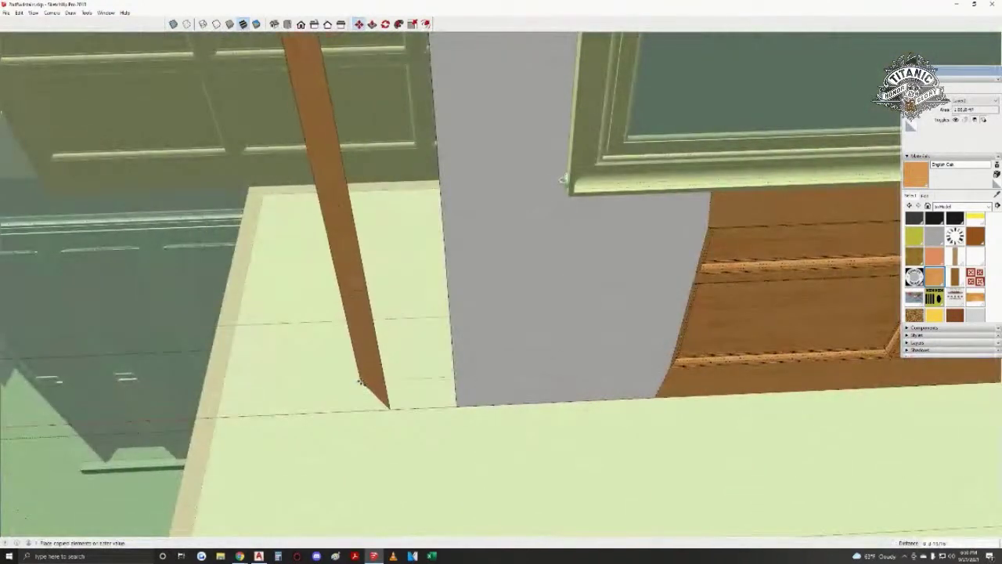
right_click(368, 352)
left_click(473, 445)
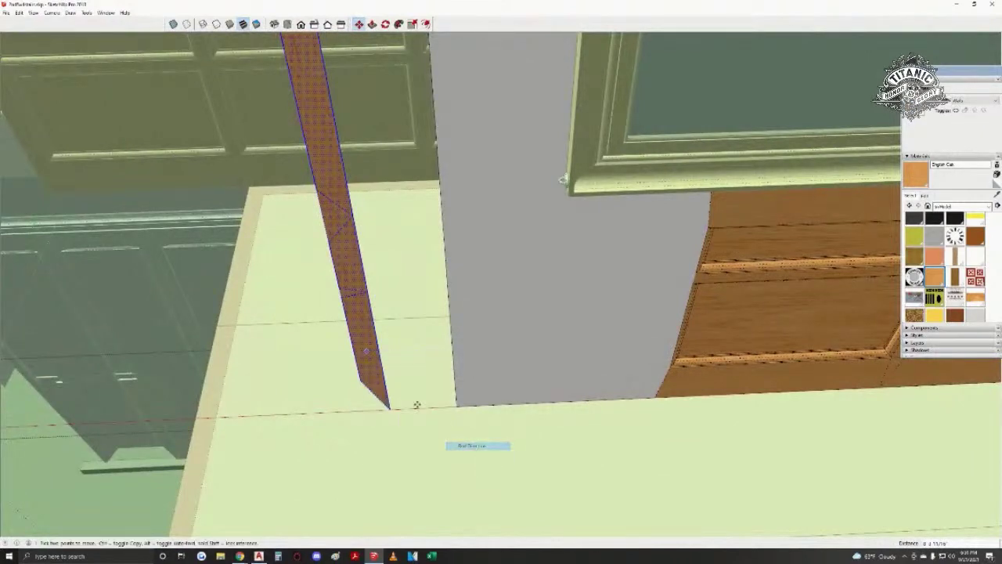
- Delete the grey back face of the emptied half and move the flipped strip onto the end face's front edge
middle_click_drag(562, 179, 405, 389)
double_click(553, 328)
key("Delete")
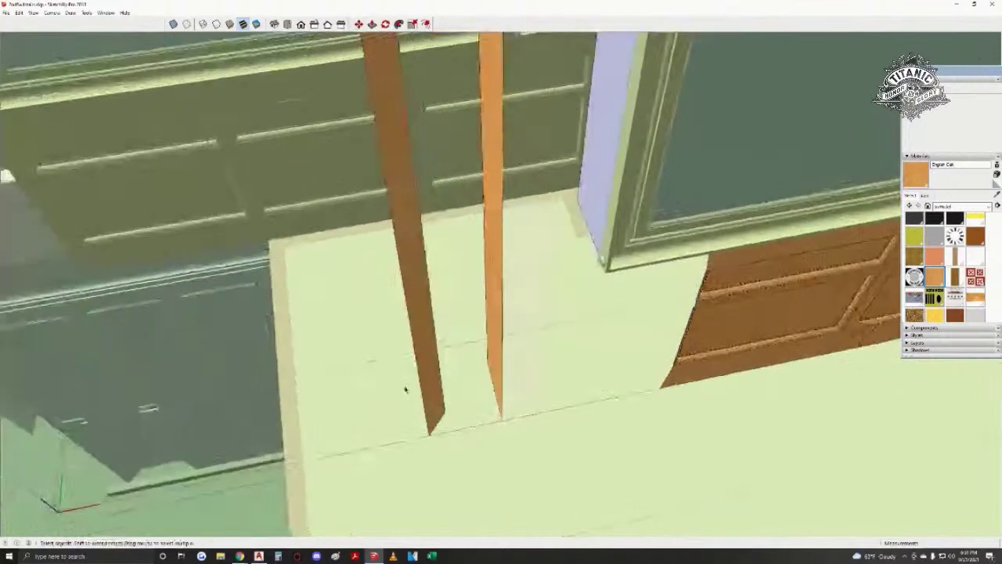
scroll(405, 389, "up", 1)
left_click(416, 354)
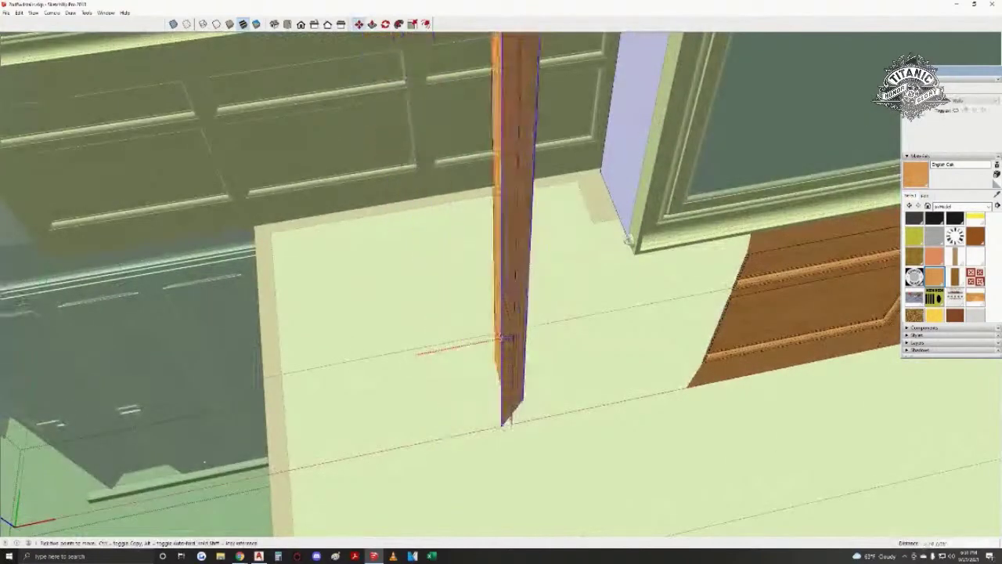
left_click(513, 330)
- Select the joined end piece and move it against the outer upper corner of the map recess
key("space")
middle_click_drag(513, 320, 449, 367)
scroll(525, 324, "down", 1)
triple_click(524, 324)
scroll(486, 431, "down", 2)
scroll(449, 368, "up", 1)
key("m")
left_click(420, 240)
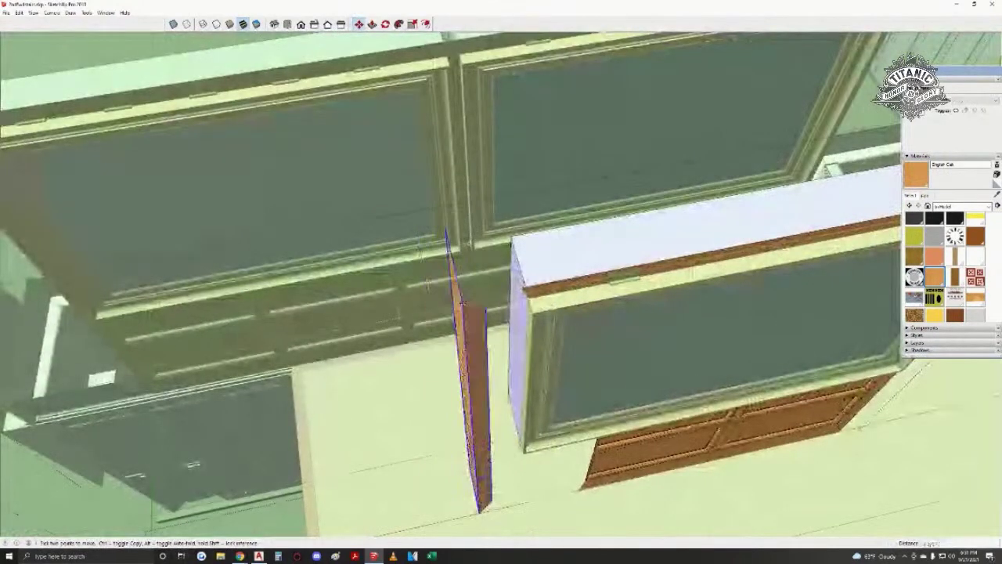
left_click(523, 287)
scroll(523, 287, "up", 1)
key("ctrl+t")
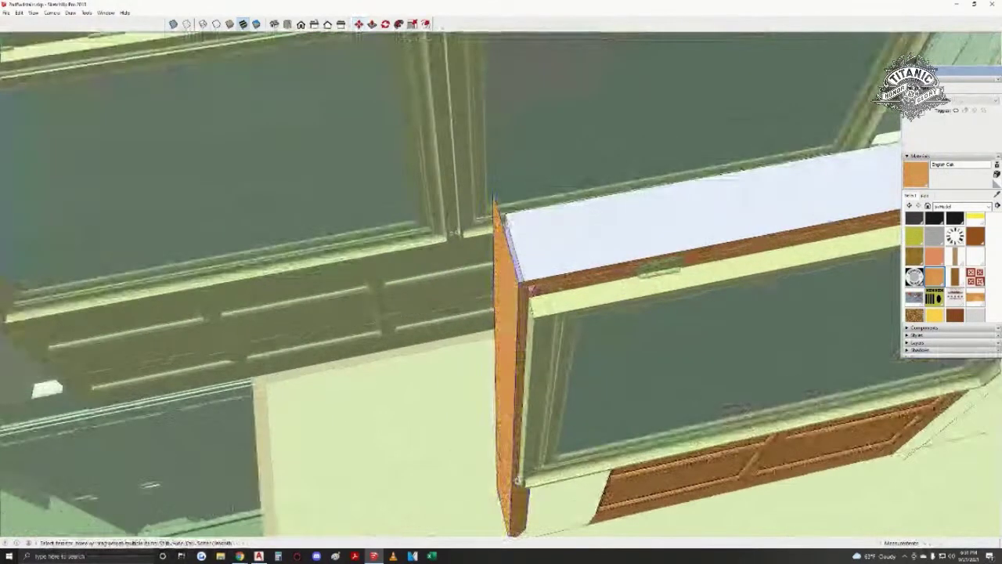
- Leave the wall group and try placing a copy of it in front of the framed map
scroll(548, 297, "down", 2)
key("Escape")
middle_click_drag(544, 274, 509, 273)
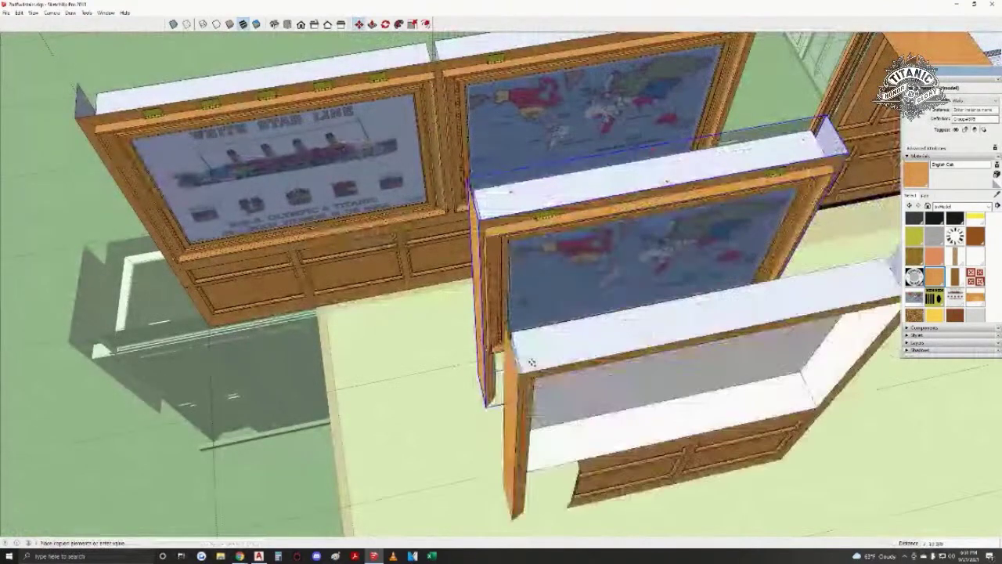
left_click(536, 382)
- Open the copied wall and try to erase the seam edges at the upper corner of its end piece
middle_click_drag(536, 381, 446, 259)
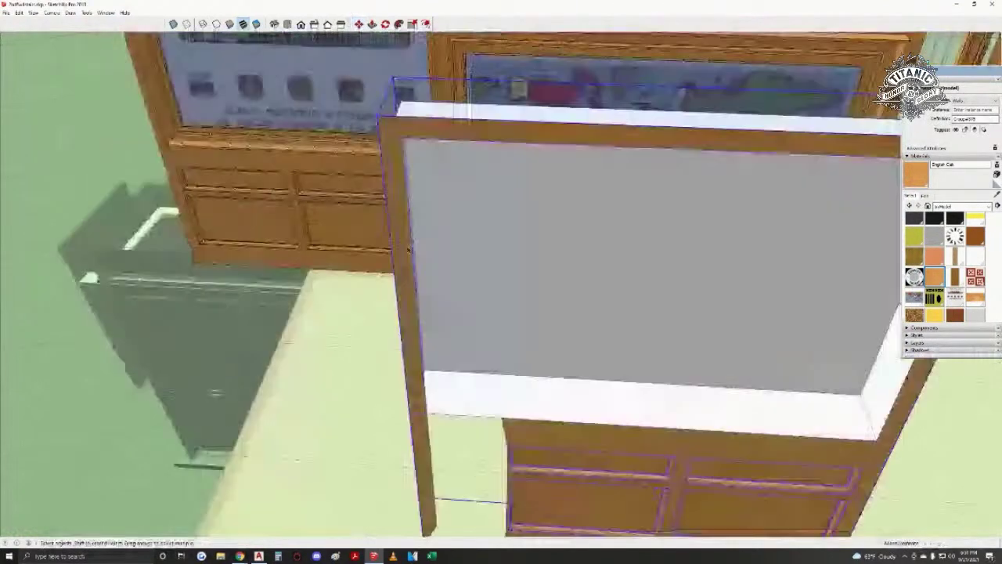
scroll(391, 219, "up", 1)
key("space")
double_click(395, 204)
key("e")
left_click(387, 125)
left_click_drag(386, 125, 389, 116)
mouse_move(391, 172)
middle_mouse_down()
mouse_move(357, 245)
mouse_move(329, 251)
middle_mouse_up()
scroll(396, 227, "down", 2)
middle_click_drag(396, 226, 438, 297)
scroll(515, 298, "down", 5)
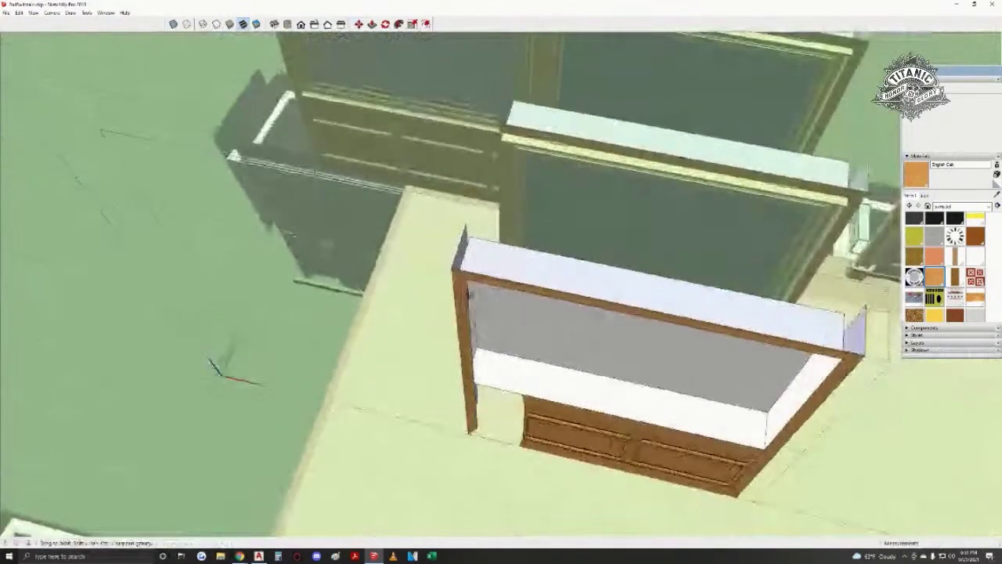
- Shift the wall's end piece outward past the map frame and place a copy of the wall group in front
key("space")
scroll(526, 295, "up", 4)
middle_click_drag(527, 295, 410, 245, "shift")
scroll(411, 245, "up", 2)
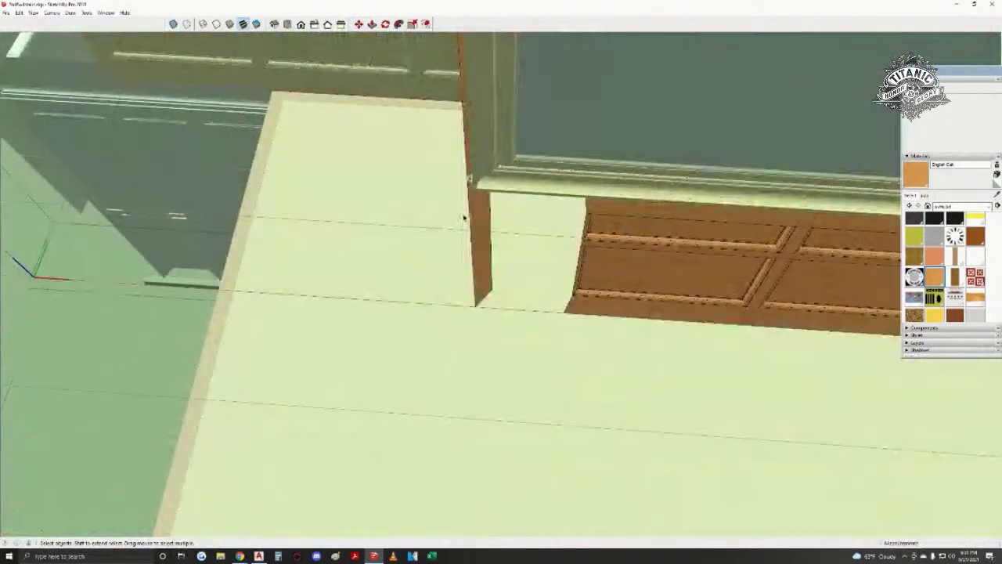
scroll(466, 216, "up", 1)
key("m")
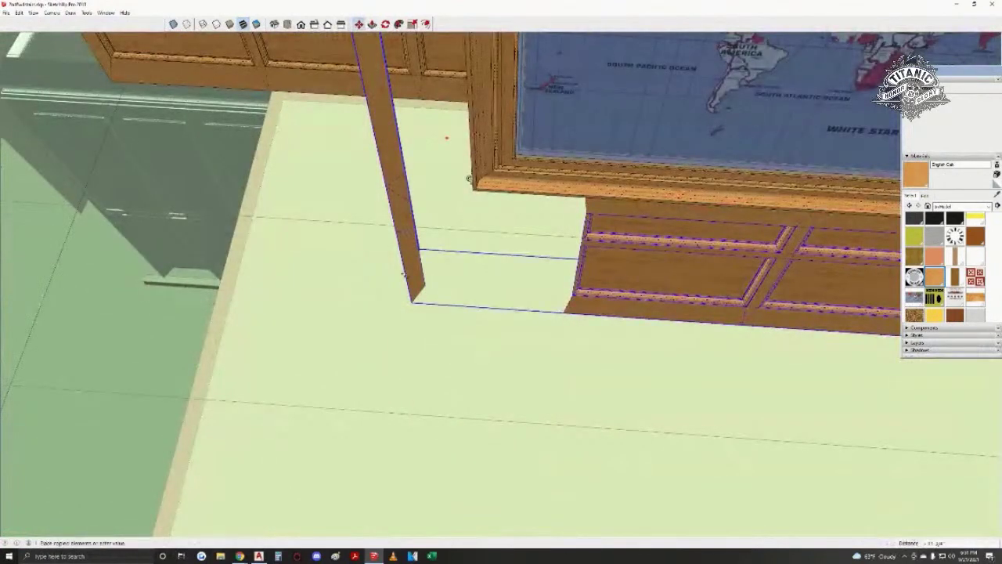
left_click(384, 327)
key("space")
- Move the copied wall's end piece inward so its front strip meets the frame around the recess
middle_click_drag(382, 323, 396, 423)
key("m")
left_click(352, 240)
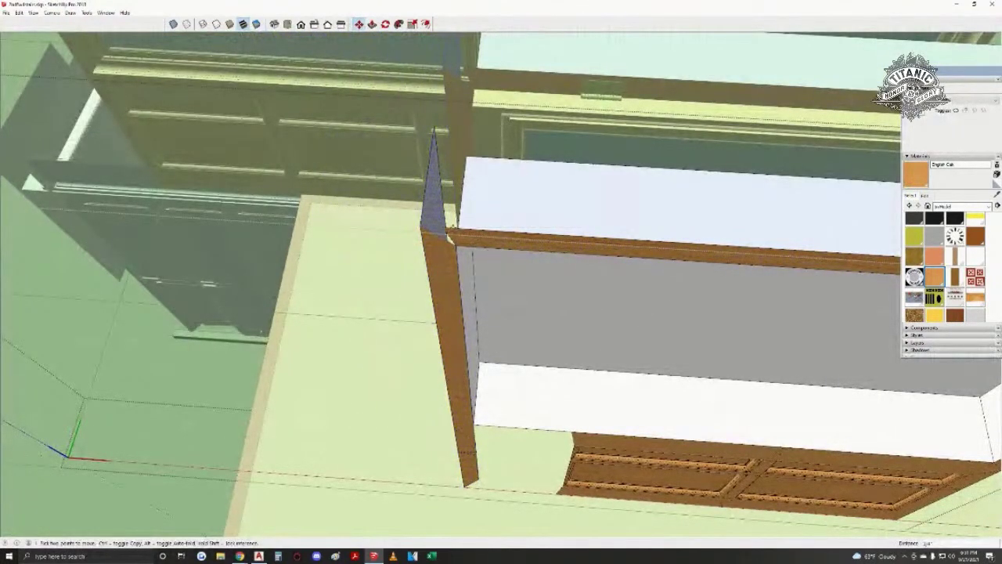
left_click(420, 232)
key("space")
middle_click_drag(422, 233, 398, 253)
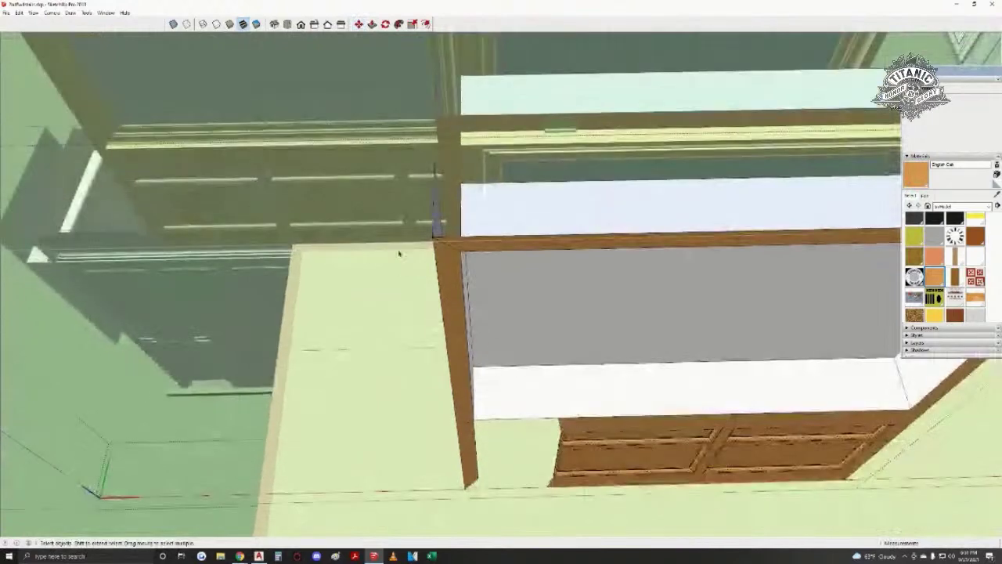
key("shift+z")
middle_click_drag(416, 291, 438, 293)
middle_click_drag(35, 286, 347, 355, "shift")
scroll(390, 167, "up", 4)
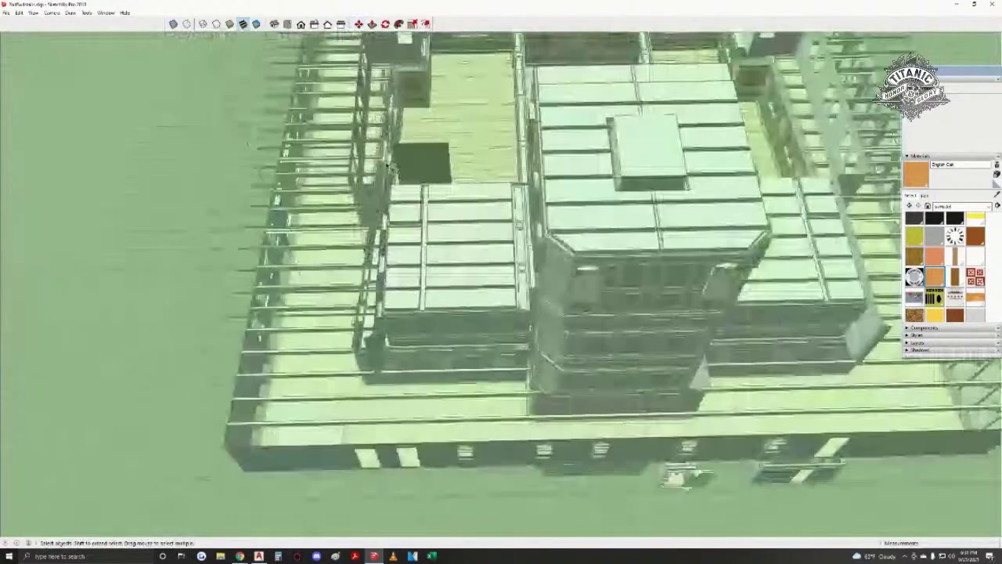
scroll(390, 167, "up", 10)
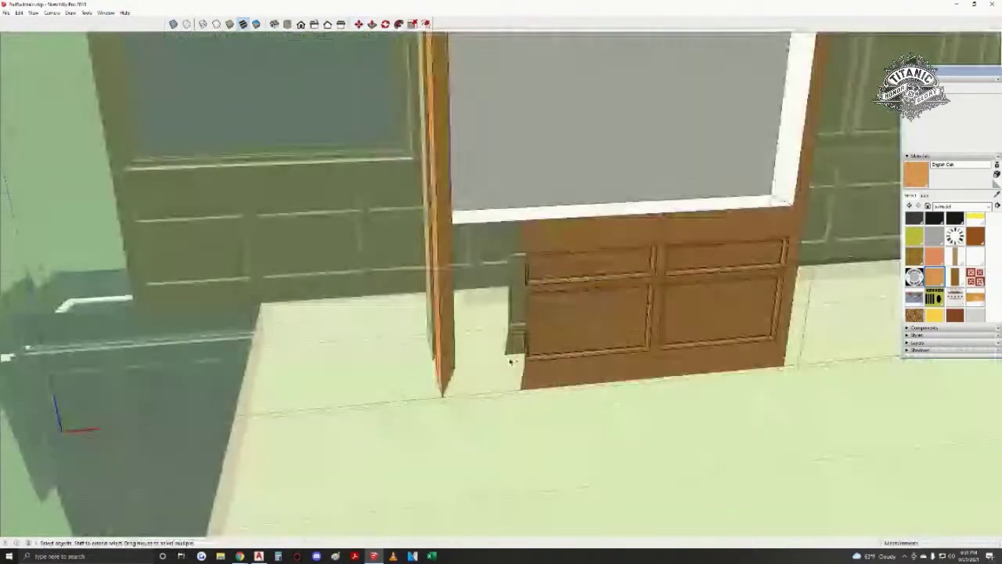
scroll(511, 361, "up", 3)
middle_click_drag(495, 397, 562, 471)
key("m")
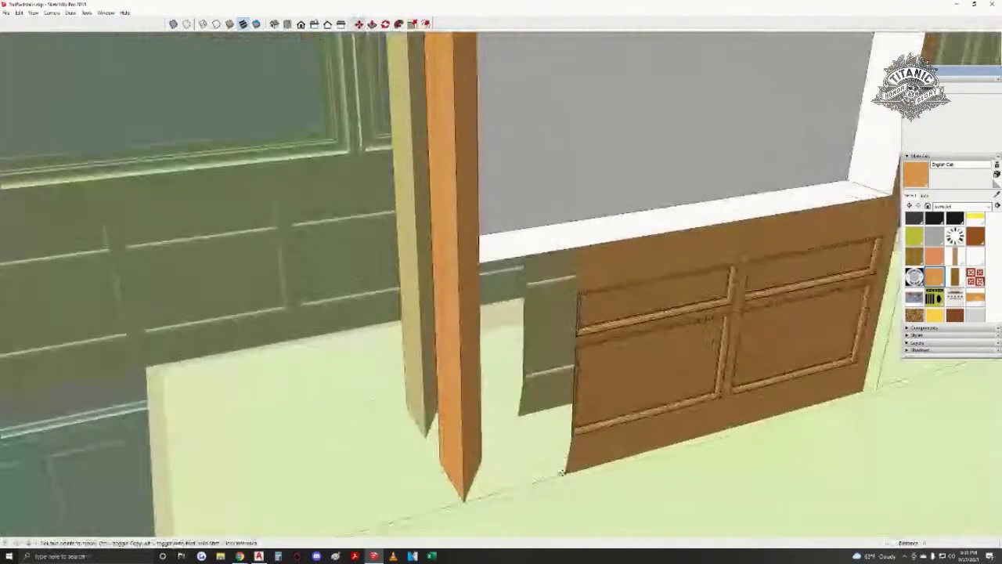
key("space")
- Select the outer ends of the incomplete lower panels and stretch them to the end piece, closing the gap
scroll(455, 462, "up", 6)
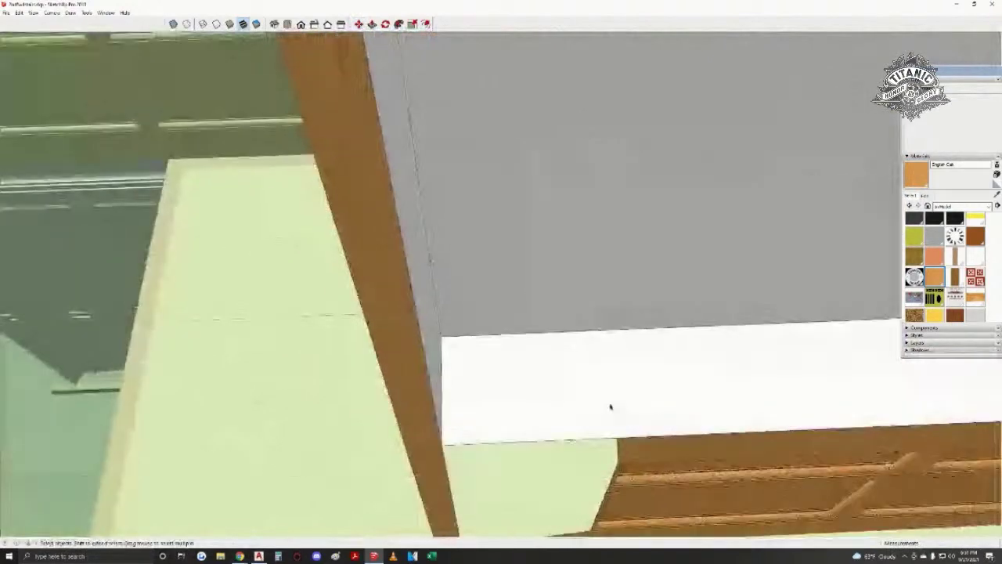
scroll(611, 406, "up", 3)
scroll(523, 411, "down", 3)
middle_click_drag(496, 295, 521, 317)
left_click_drag(521, 318, 461, 419)
left_click(640, 255, "shift")
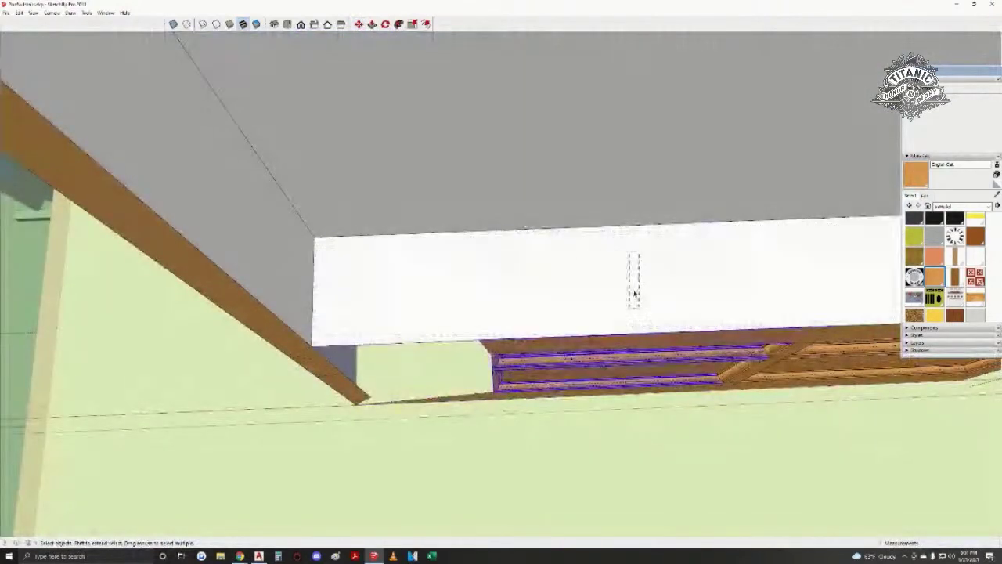
left_click_drag(639, 344, 514, 396, "shift")
scroll(513, 396, "up", 2)
middle_click_drag(440, 300, 311, 314)
middle_click_drag(407, 344, 452, 237)
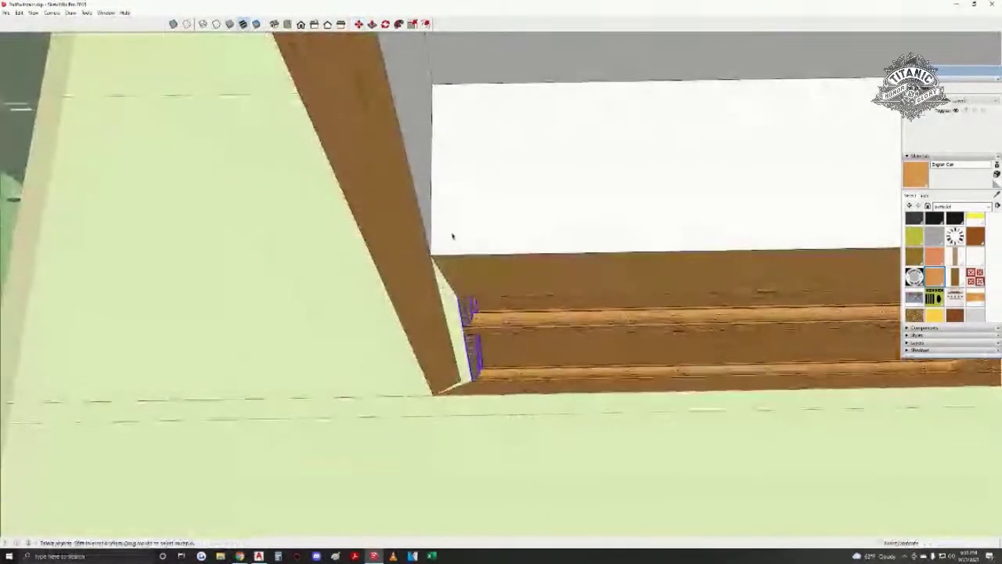
scroll(459, 327, "up", 2)
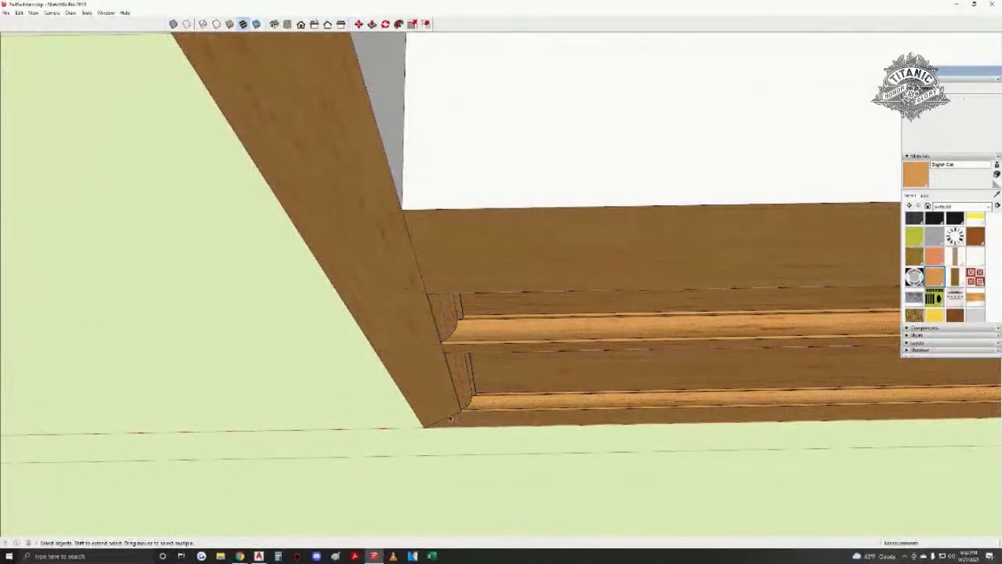
- Select the stile and moulding ends between the two lower panel columns and move them to the middle of the wall
middle_click_drag(443, 404, 386, 259)
scroll(425, 363, "down", 3)
mouse_move(474, 330)
middle_mouse_down("shift")
mouse_move(425, 362)
mouse_move(472, 324)
mouse_move(485, 333)
middle_mouse_up("shift")
left_click(452, 292)
mouse_move(485, 290)
middle_mouse_down()
mouse_move(492, 391)
mouse_move(496, 281)
mouse_move(512, 451)
mouse_move(525, 380)
middle_mouse_up()
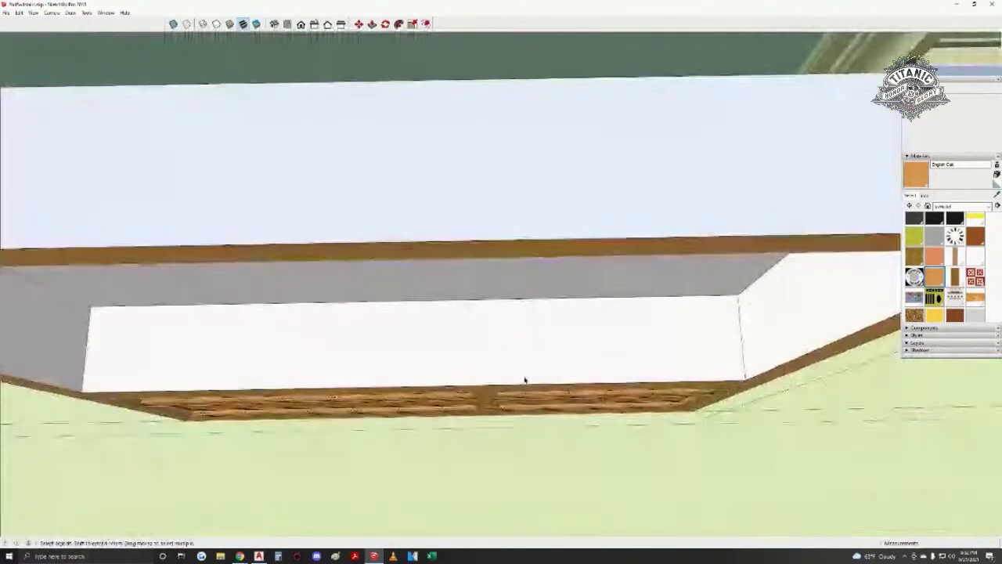
mouse_move(358, 456)
middle_mouse_down()
mouse_move(483, 393)
mouse_move(485, 367)
middle_mouse_up()
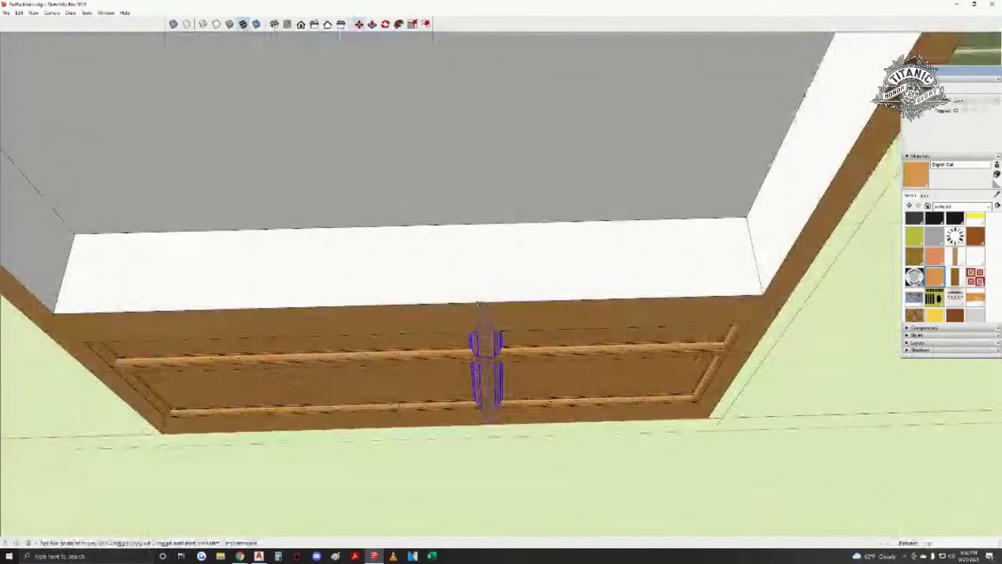
scroll(482, 304, "down", 6)
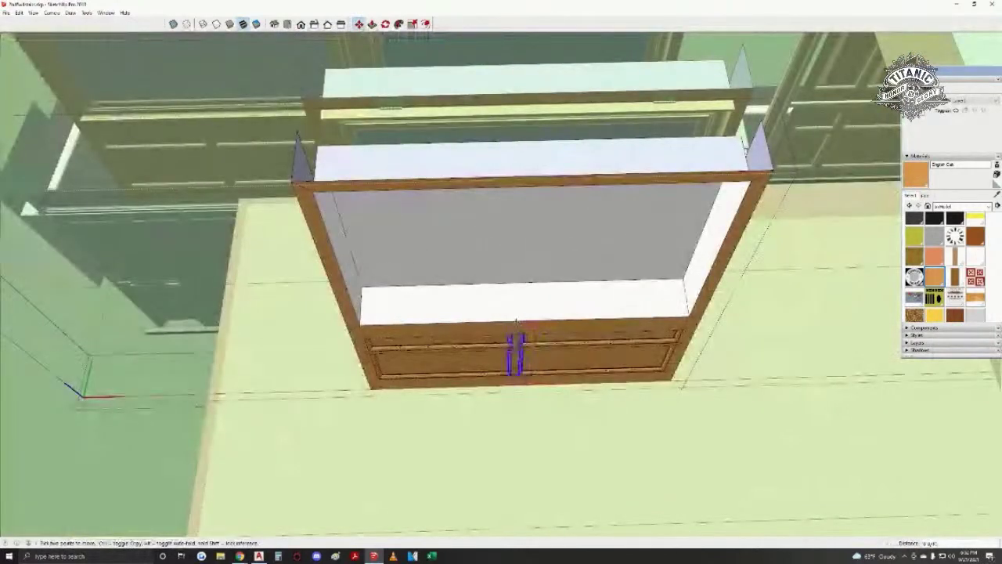
scroll(516, 306, "up", 3)
scroll(517, 290, "down", 3)
scroll(514, 293, "up", 2)
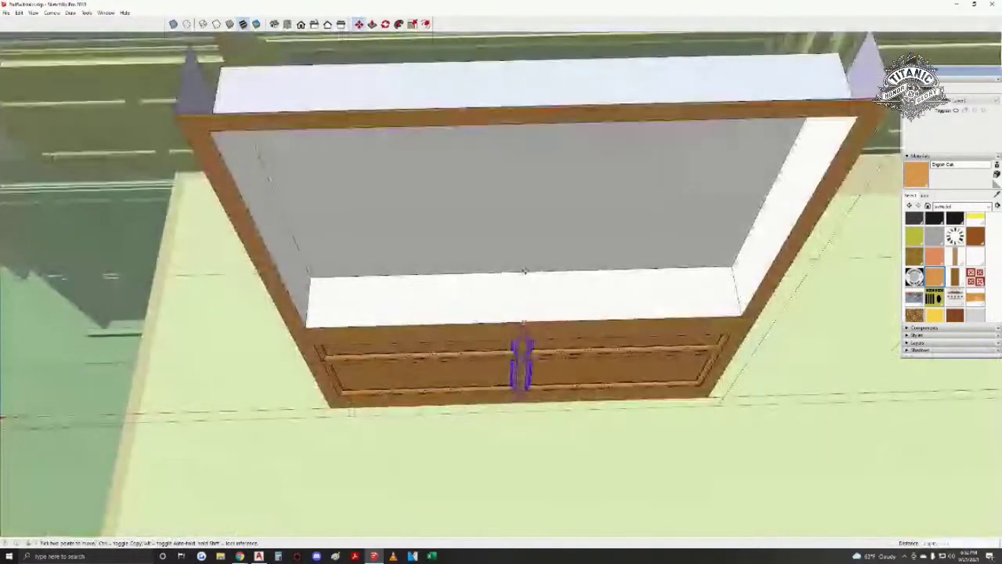
key("space")
middle_click_drag(520, 351, 648, 278)
- Close the wall group and replace the old wall behind the framed map with the reworked one
key("Escape")
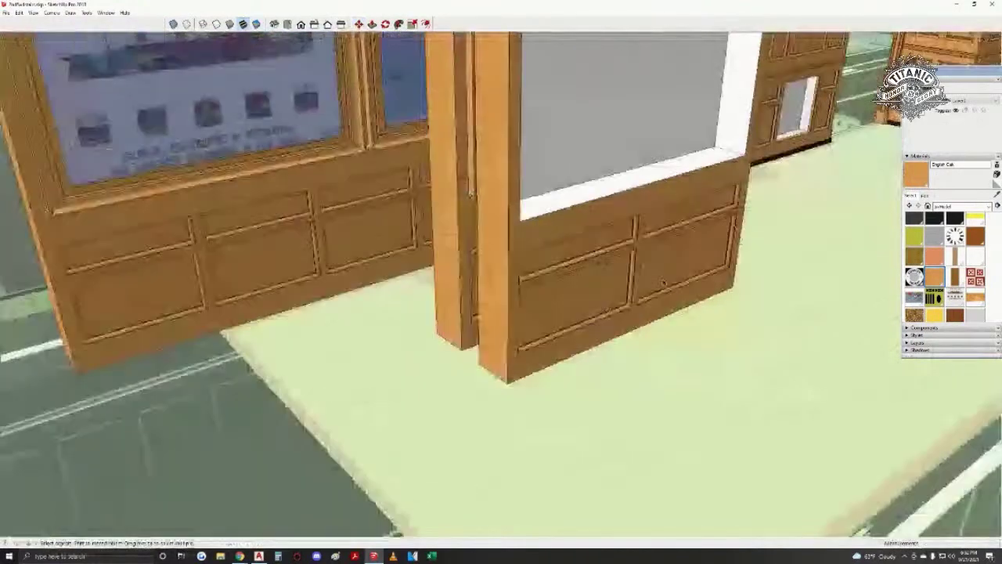
scroll(648, 278, "down", 1)
left_click(560, 286)
middle_click_drag(559, 288, 540, 377)
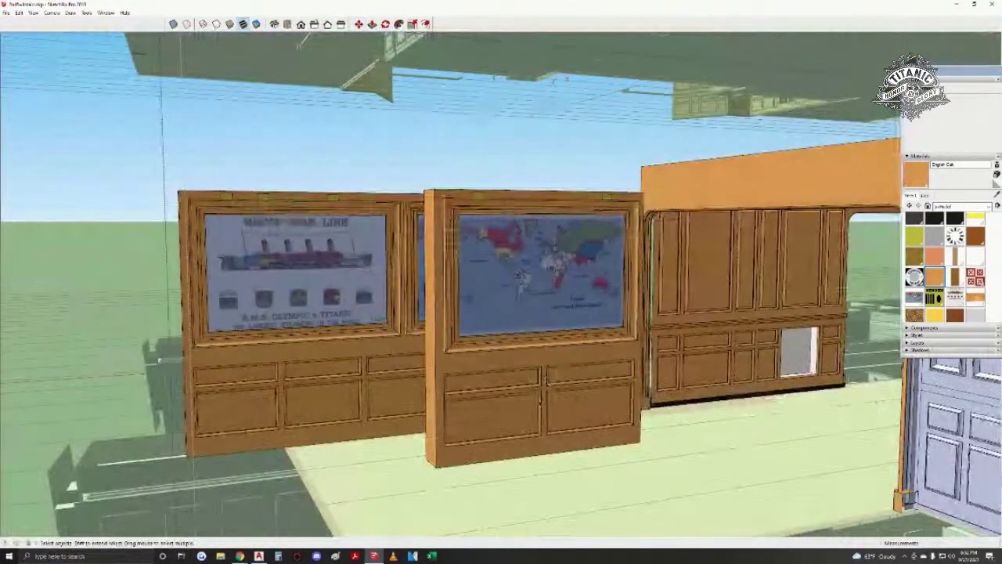
- Select the completed single-map wall and move it along the red axis down the passage toward the panelled walls
middle_click_drag(487, 316, 465, 356)
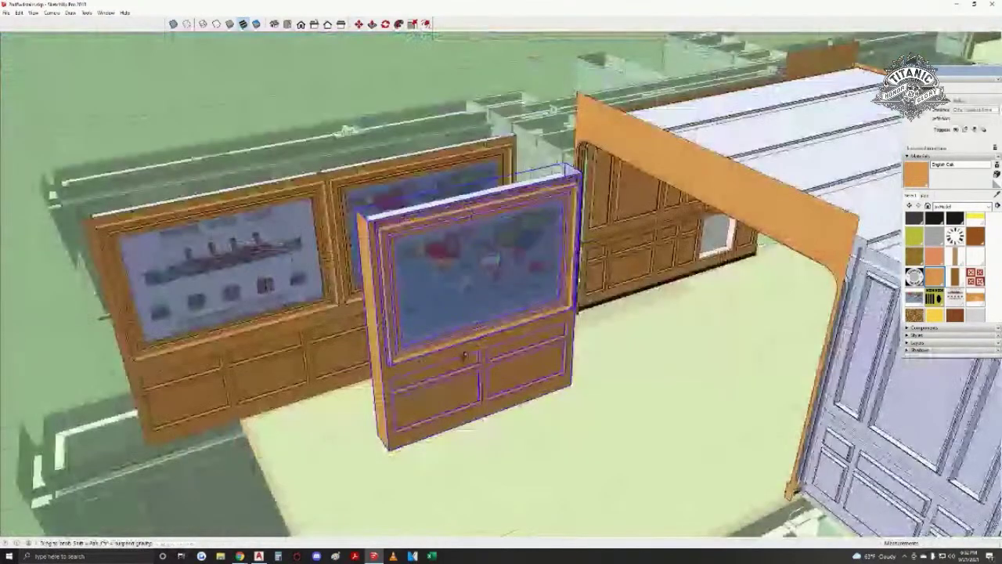
scroll(485, 425, "up", 2)
middle_click_drag(488, 427, 523, 403)
scroll(438, 344, "down", 1)
scroll(291, 436, "up", 2)
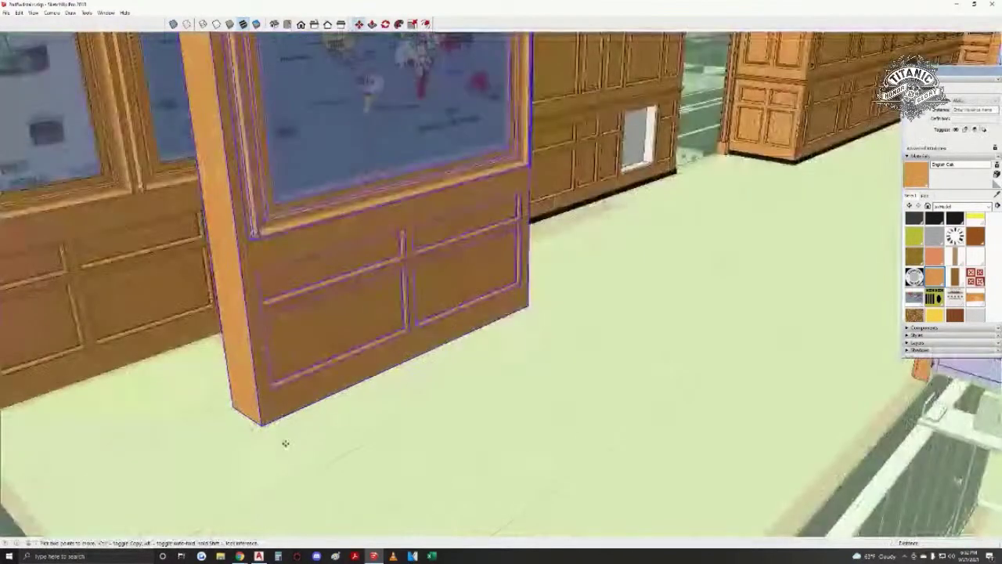
left_click(285, 443)
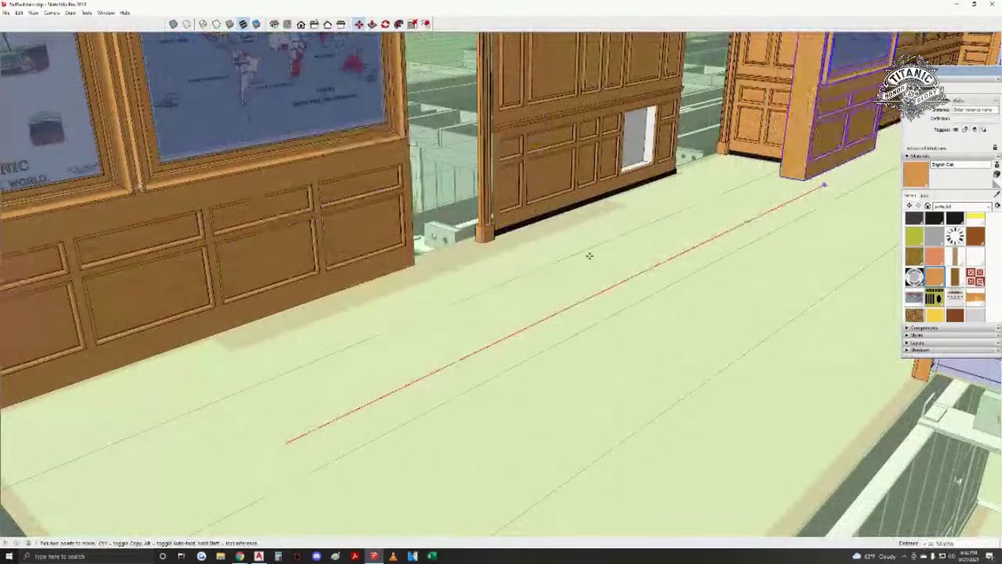
scroll(543, 279, "up", 5)
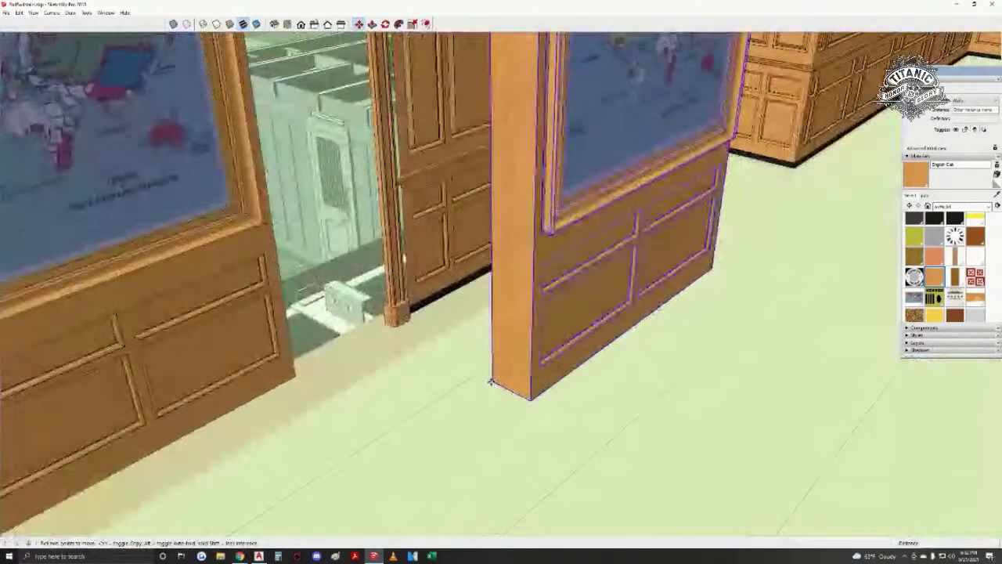
- Set the single-map wall down beside the panelled section next to the doorway post
left_click(418, 339)
scroll(615, 290, "up", 1)
middle_click_drag(614, 291, 283, 406)
left_click(504, 332)
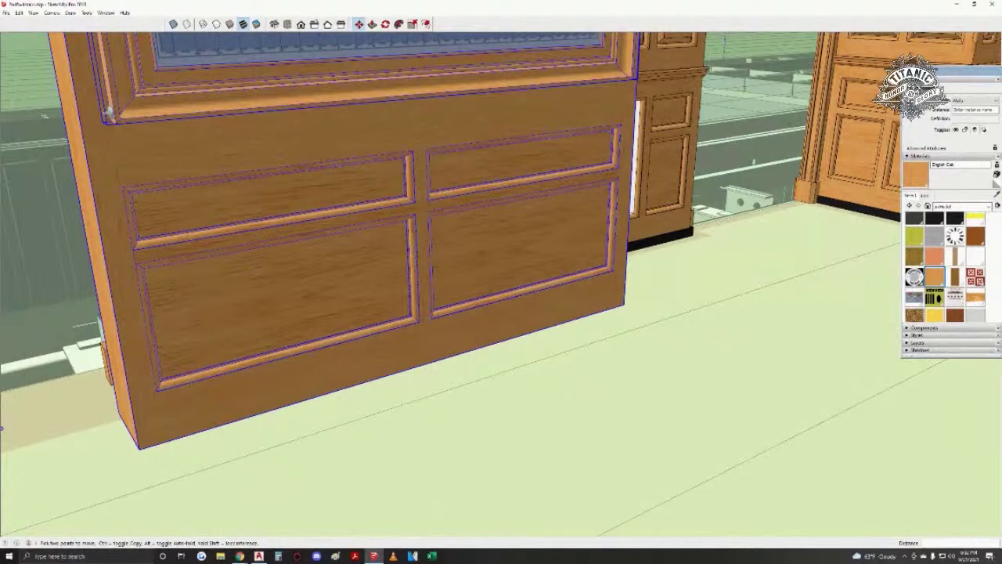
middle_click_drag(228, 382, 542, 158)
- Move the single-map wall by its lower corner along the passage, past the second opening to the long panelled wall
key("m")
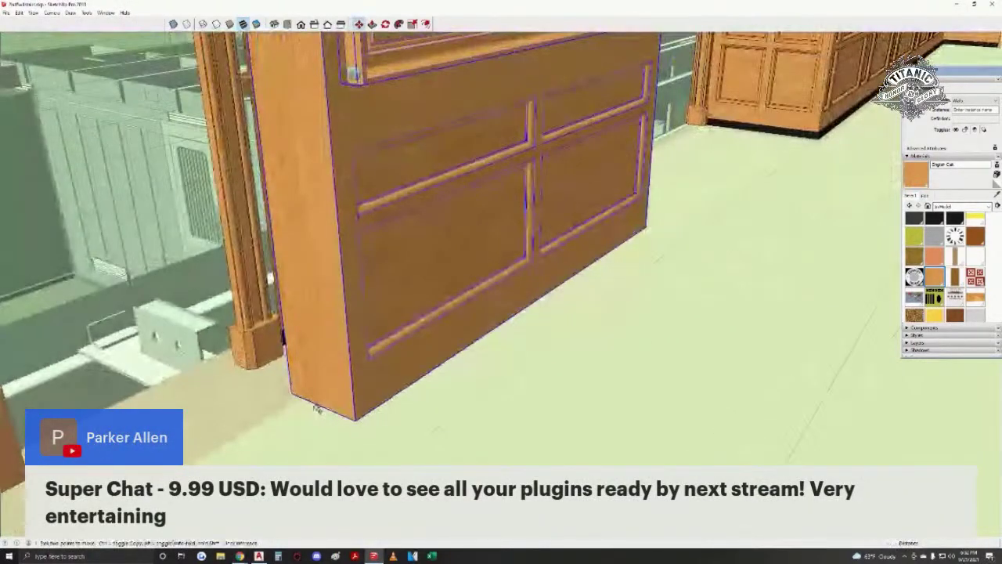
left_click(307, 399)
scroll(501, 293, "down", 1)
middle_click_drag(666, 214, 560, 287, "shift")
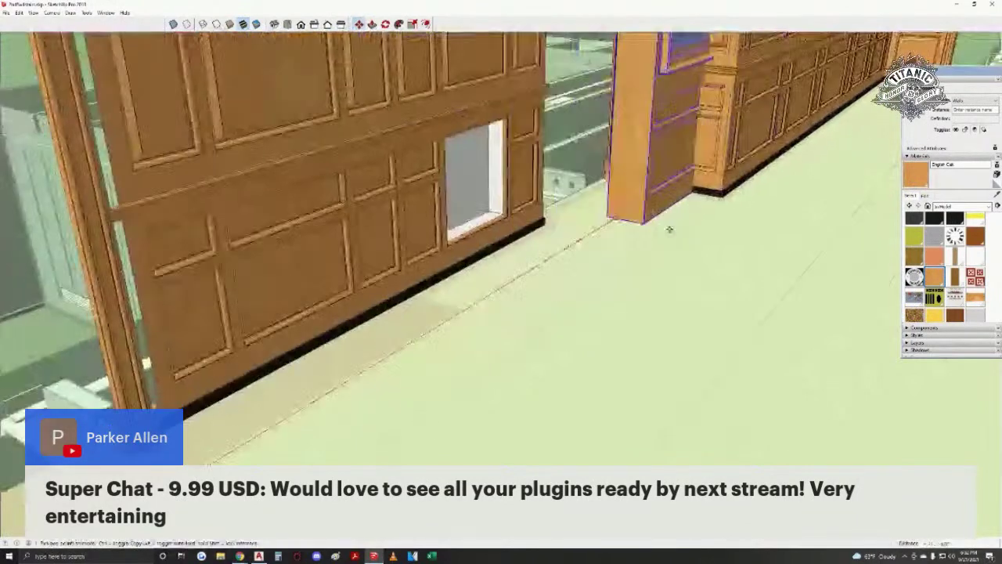
scroll(668, 201, "up", 1)
left_click(648, 195)
right_click(649, 194)
left_click(630, 204)
left_click(634, 200)
- Move the single-map wall sideways by its lower corner until it sits against the long panelled wall's skirting
middle_click_drag(792, 219, 425, 291)
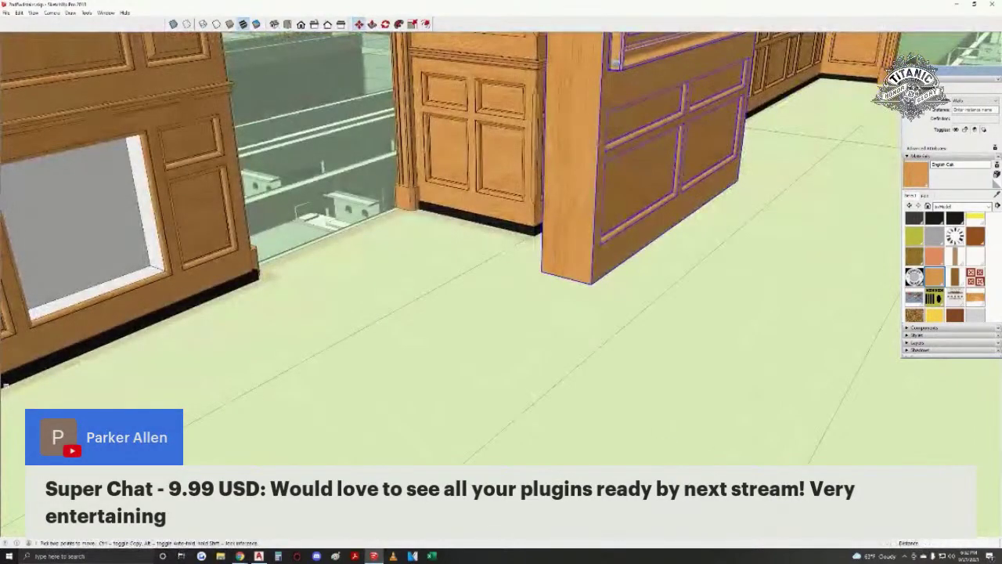
middle_click_drag(195, 411, 415, 313)
left_click(263, 341)
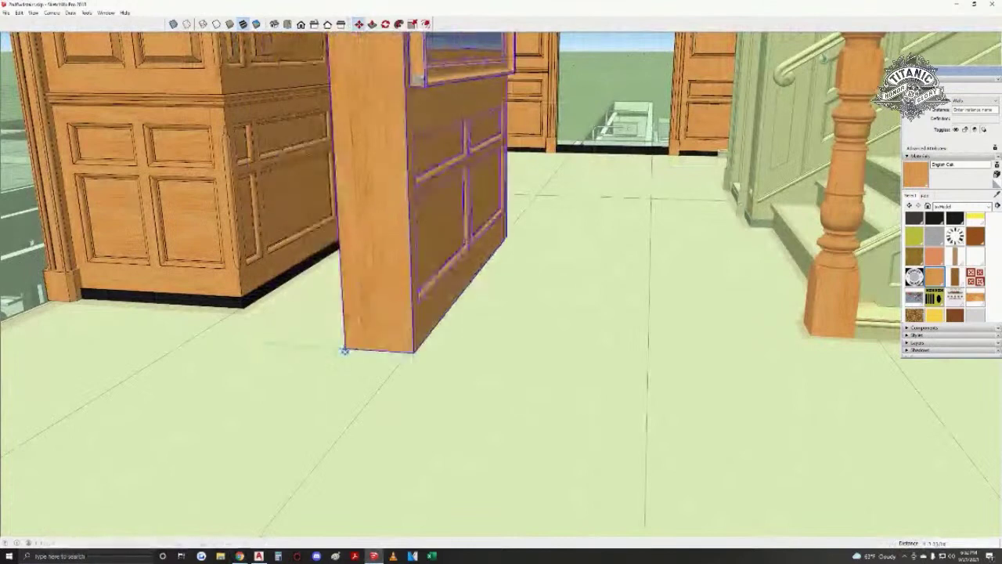
left_click(424, 264)
middle_click_drag(426, 264, 429, 381)
key("w")
key("m")
scroll(479, 298, "up", 1)
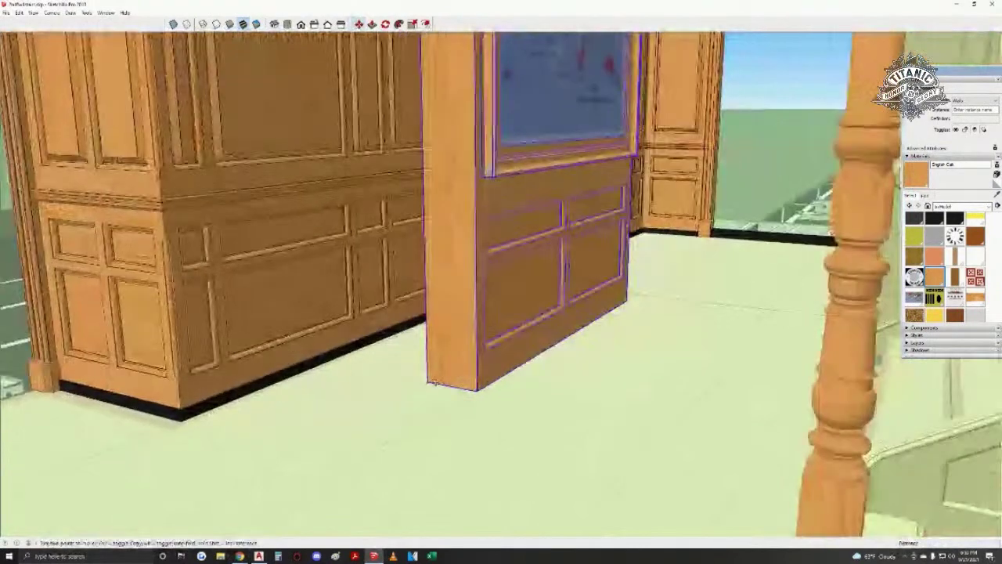
left_click(428, 381)
left_click(324, 361)
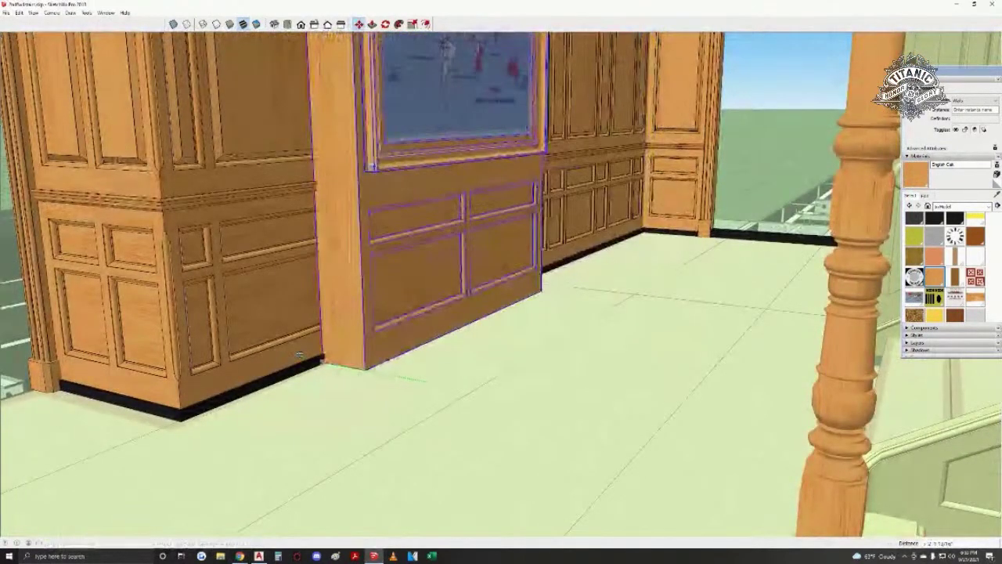
- Examine how the map wall's top edge, frame and lower panels sit against the long panelled wall
scroll(327, 354, "up", 1)
middle_click_drag(329, 351, 465, 336)
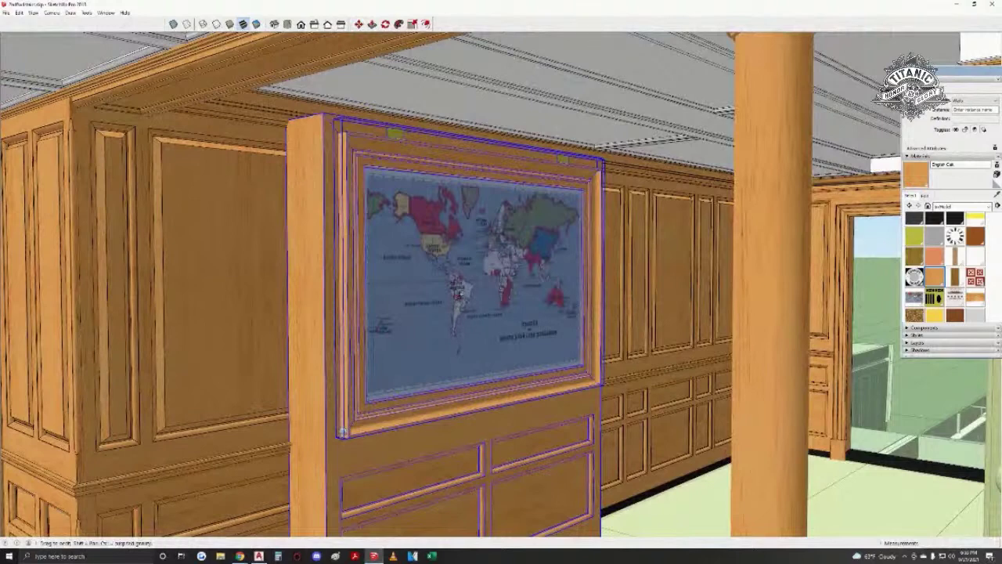
middle_click_drag(342, 432, 337, 429)
scroll(316, 180, "up", 5)
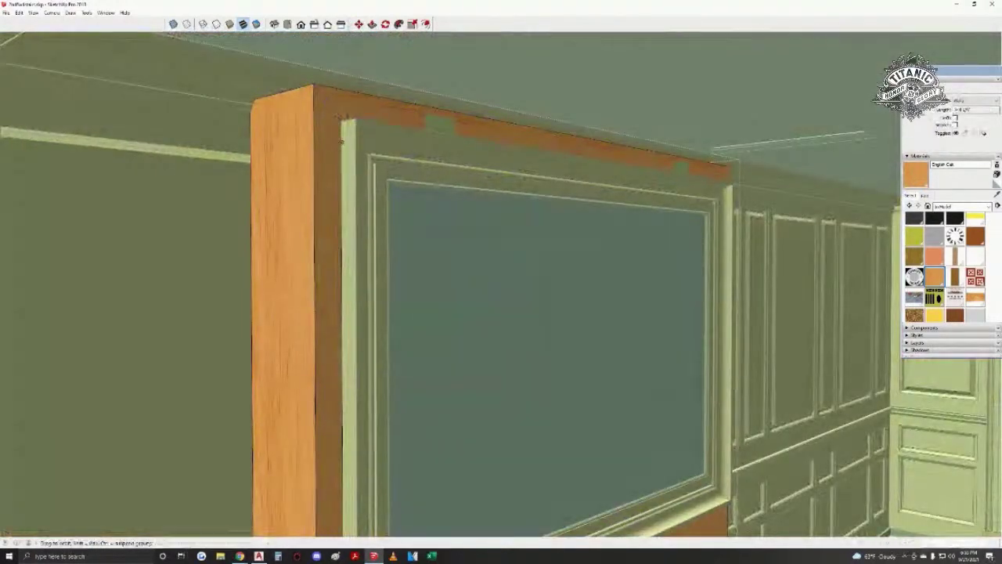
middle_click_drag(341, 141, 449, 389)
scroll(505, 297, "down", 1)
scroll(449, 389, "down", 2)
left_click(561, 278)
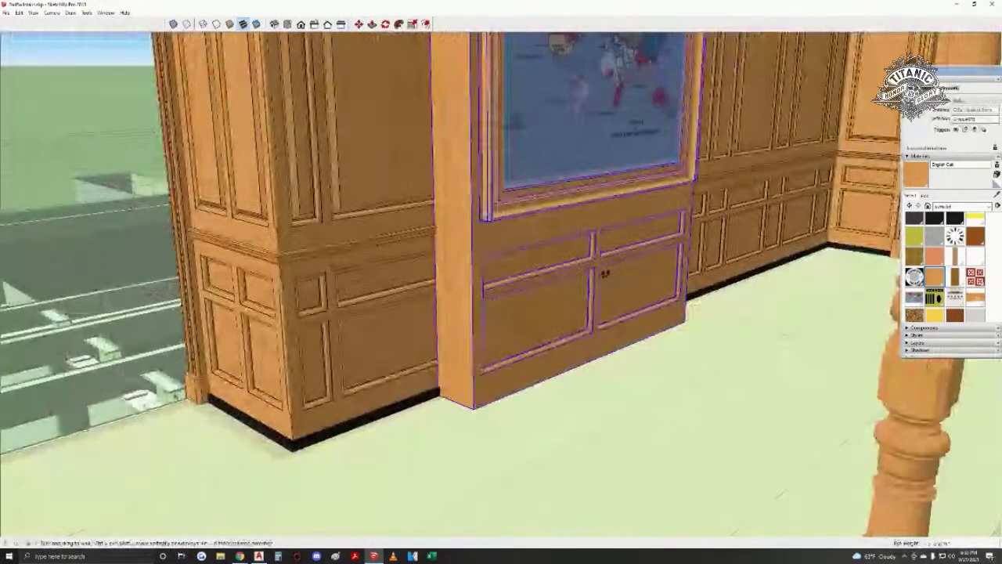
middle_click_drag(610, 273, 537, 337)
scroll(505, 275, "up", 2)
key("m")
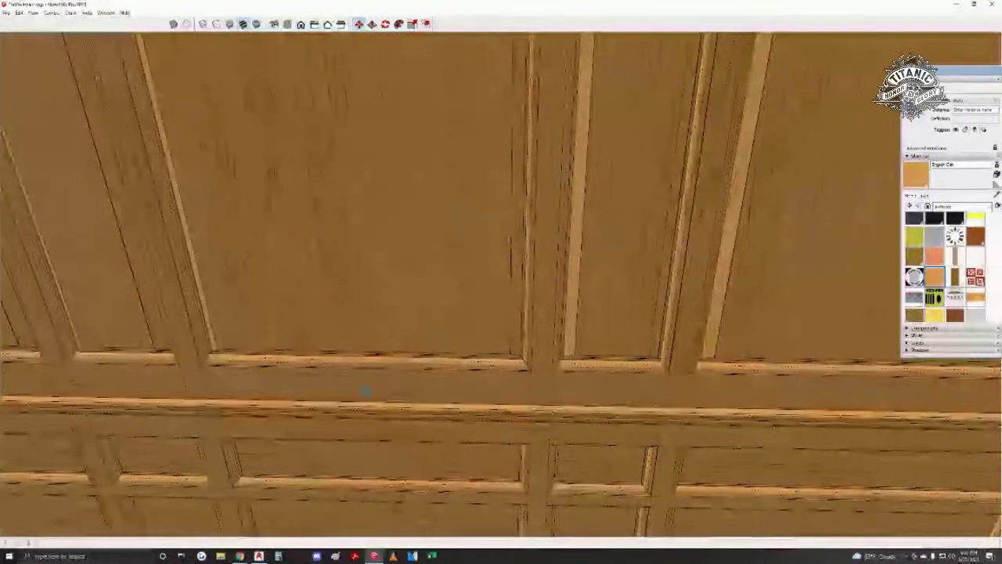
middle_click_drag(366, 389, 415, 296)
middle_click_drag(563, 187, 47, 188, "shift")
scroll(497, 329, "up", 15)
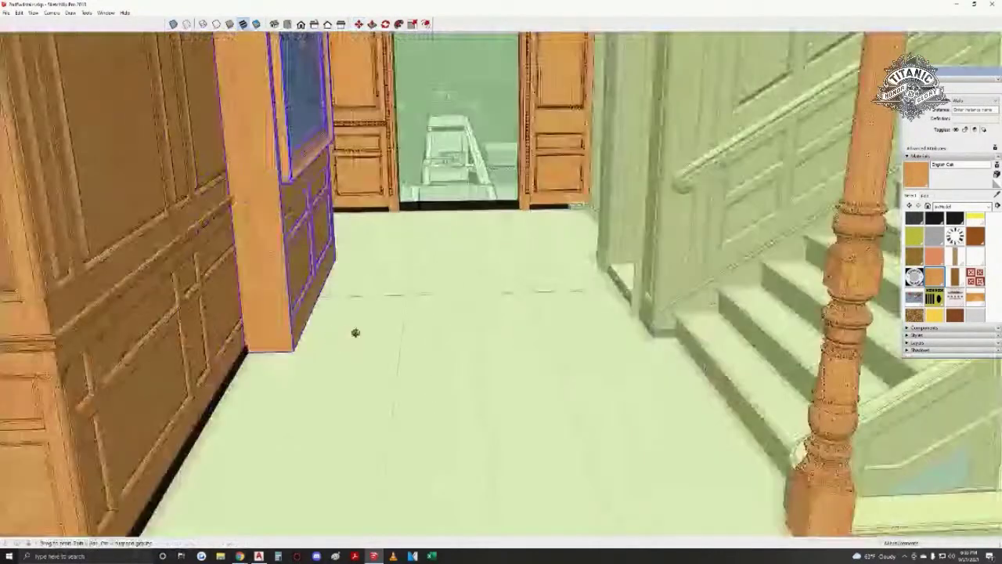
middle_click_drag(356, 333, 273, 262)
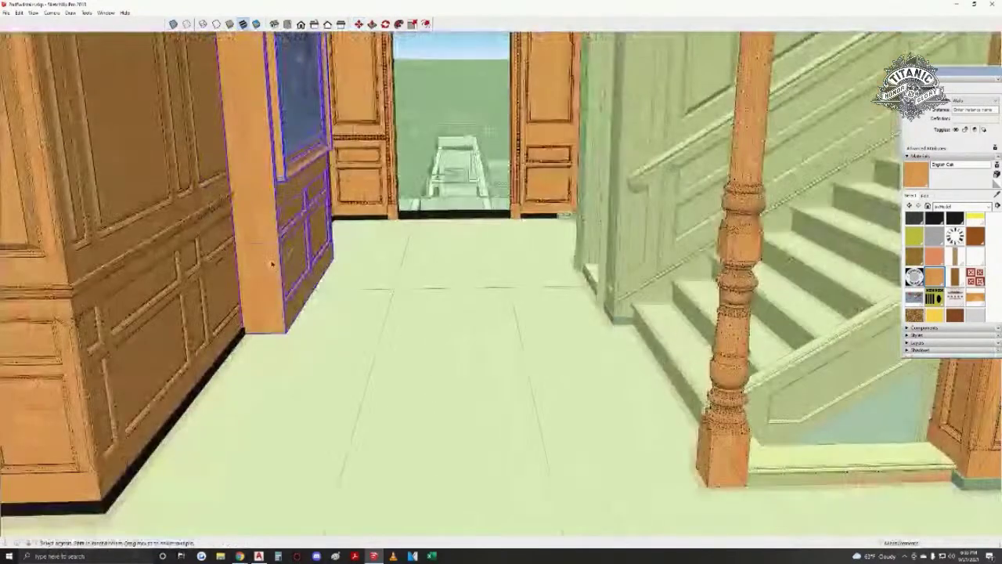
- Inspect the map wall's near end where it meets the black skirting and the floor
key("ctrl+t")
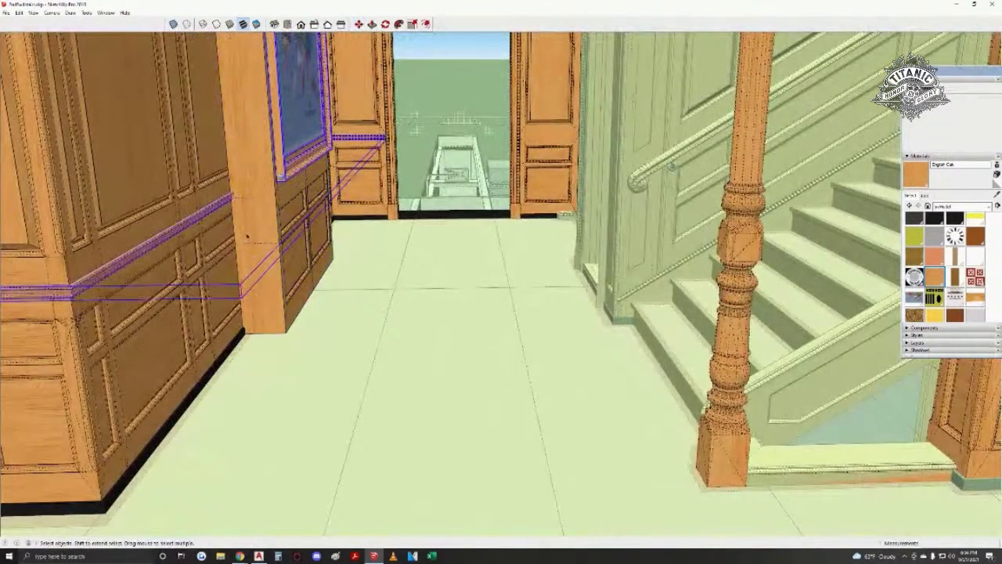
left_click(280, 174)
key("m")
scroll(272, 191, "up", 10)
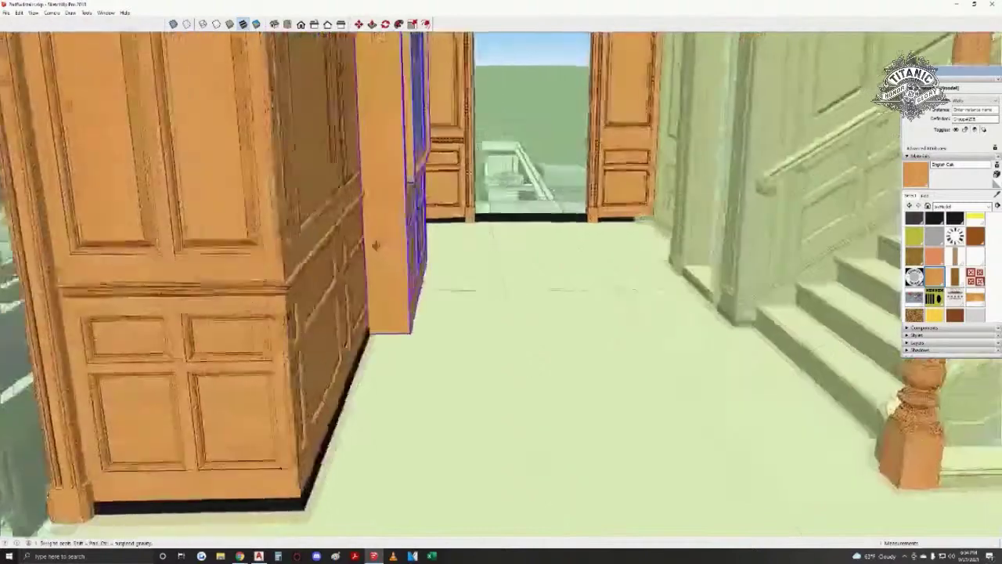
left_click(312, 242)
middle_click_drag(300, 371, 235, 367)
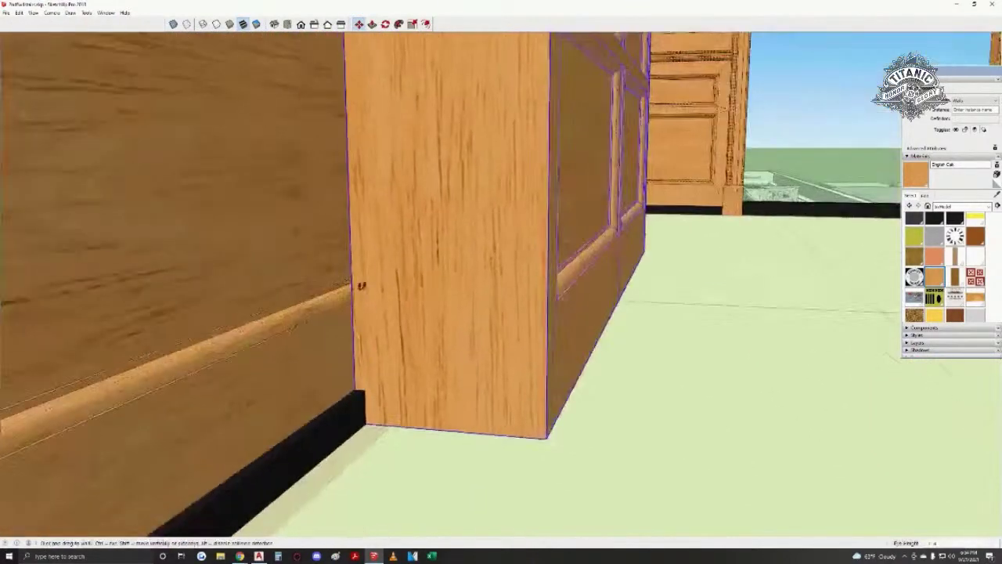
scroll(431, 416, "down", 5)
middle_click_drag(431, 415, 438, 501, "shift")
key("space")
left_click(560, 145)
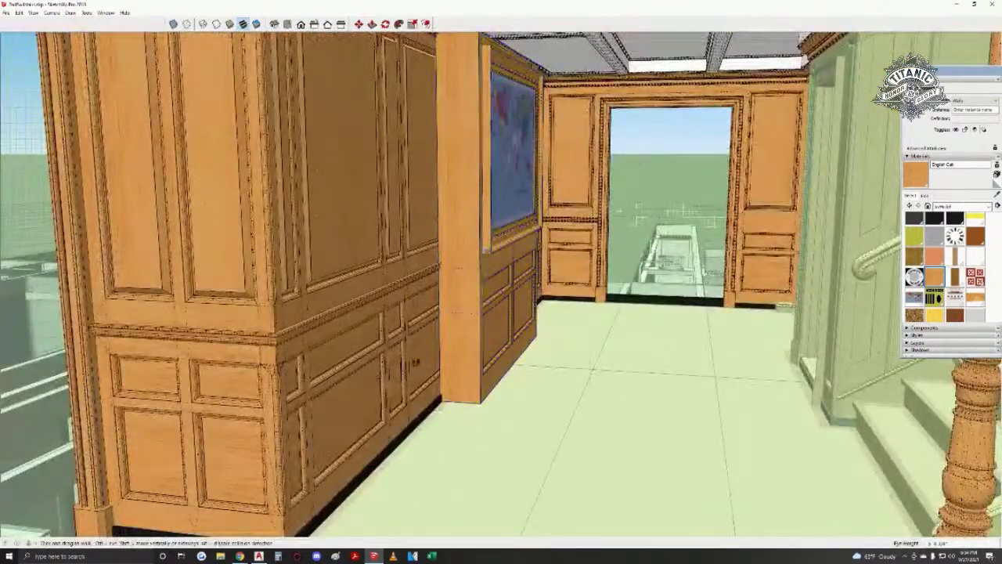
- Walk back through the passage and review the map wall's placement from both openings and the staircase
middle_click_drag(398, 363, 454, 208)
scroll(454, 205, "up", 4)
left_click(488, 169)
middle_click_drag(488, 170, 447, 174)
key("w")
left_click_drag(447, 175, 470, 422, "shift")
middle_click_drag(470, 423, 436, 290)
left_click_drag(437, 290, 540, 344)
left_click_drag(438, 368, 365, 322)
middle_click_drag(366, 322, 501, 298)
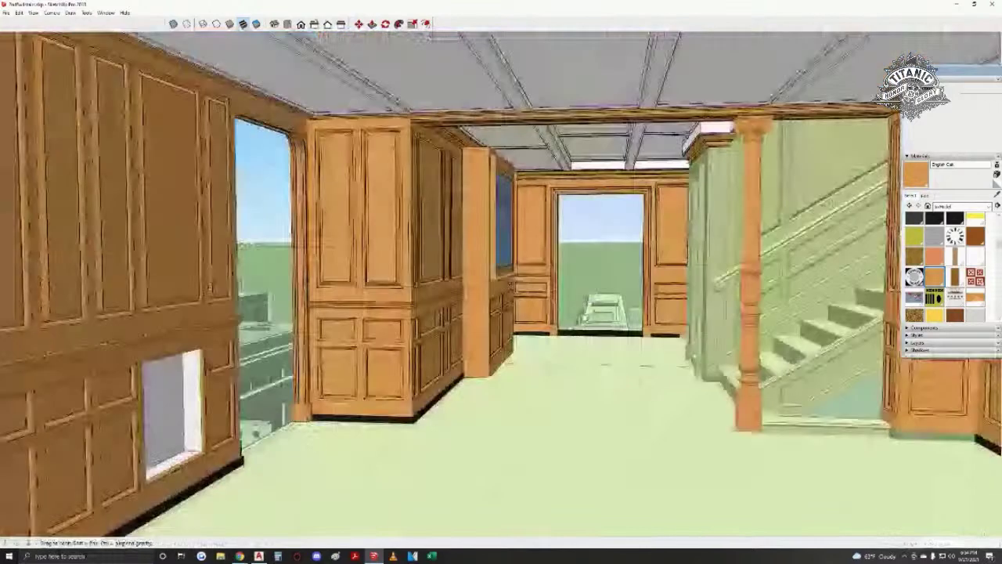
left_click_drag(501, 297, 501, 274)
key("space")
middle_click_drag(501, 274, 454, 278)
left_click_drag(452, 277, 434, 290)
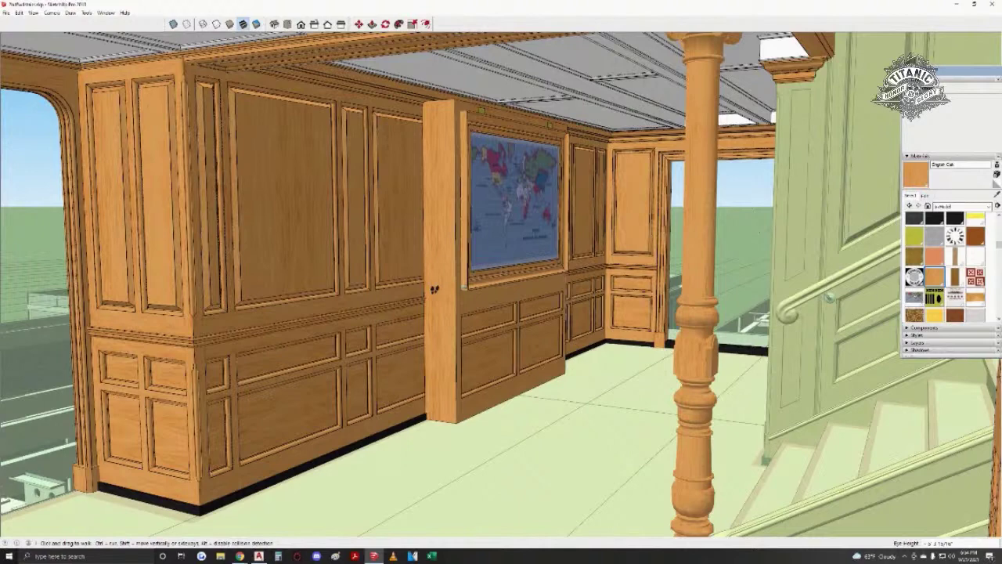
key("space")
left_click(526, 288)
left_click(523, 271, "shift")
key("m")
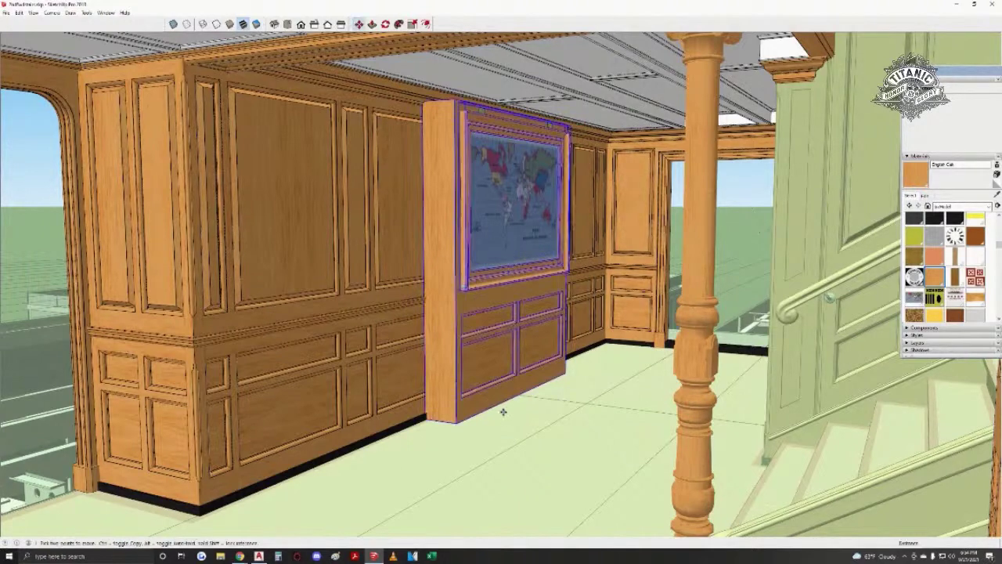
left_click(504, 412)
scroll(474, 422, "down", 1)
key("space")
middle_click_drag(450, 436, 481, 423, "shift")
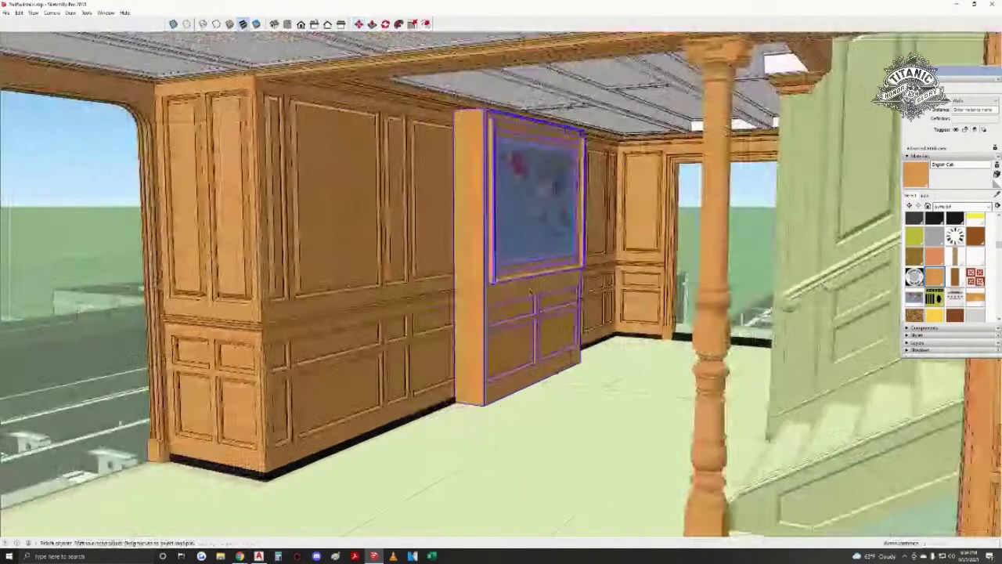
left_click(406, 436)
- Select the wall together with its framed map and copy it onto the panelled pier between the two openings
scroll(561, 306, "up", 4)
middle_click_drag(562, 306, 398, 315)
key("w")
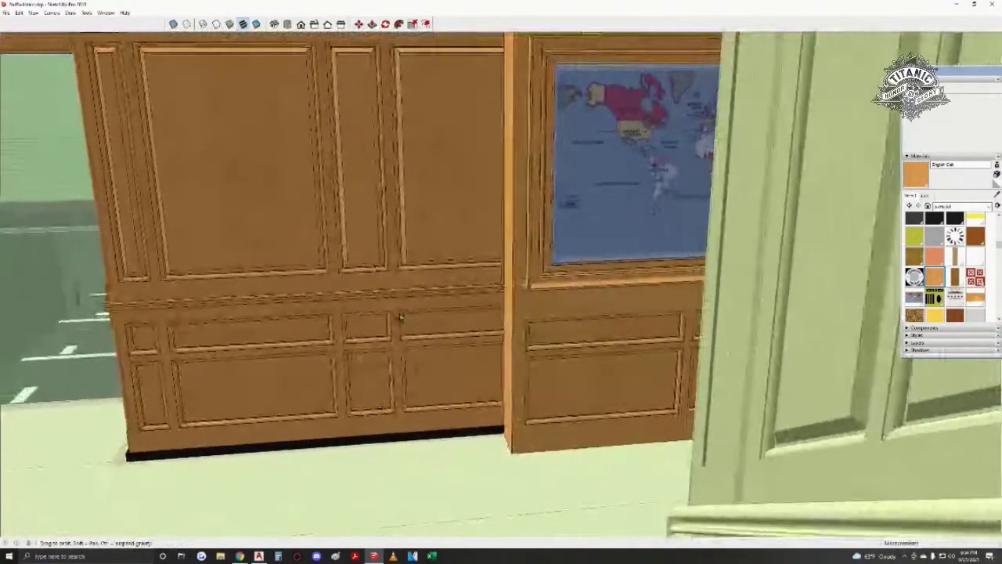
key("space")
middle_click_drag(680, 298, 825, 277)
middle_click_drag(259, 383, 842, 284, "shift")
scroll(461, 313, "down", 2)
scroll(409, 342, "down", 3)
left_click(794, 156, "shift")
key("m")
scroll(756, 279, "up", 2)
left_click(756, 280)
key("ctrl")
key("Escape")
middle_click_drag(239, 461, 599, 333)
scroll(550, 340, "up", 3)
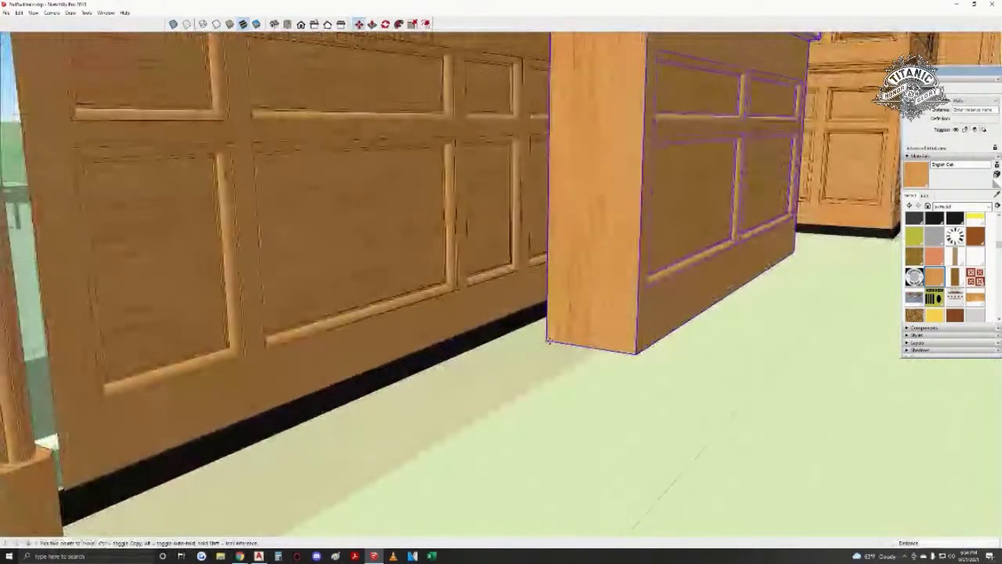
- Slide the copied map wall along the red axis toward the first opening's post
middle_click_drag(529, 311, 8, 376)
scroll(389, 375, "down", 1)
scroll(638, 395, "down", 1)
left_click(638, 395)
scroll(613, 398, "down", 1)
middle_click_drag(396, 399, 667, 389, "shift")
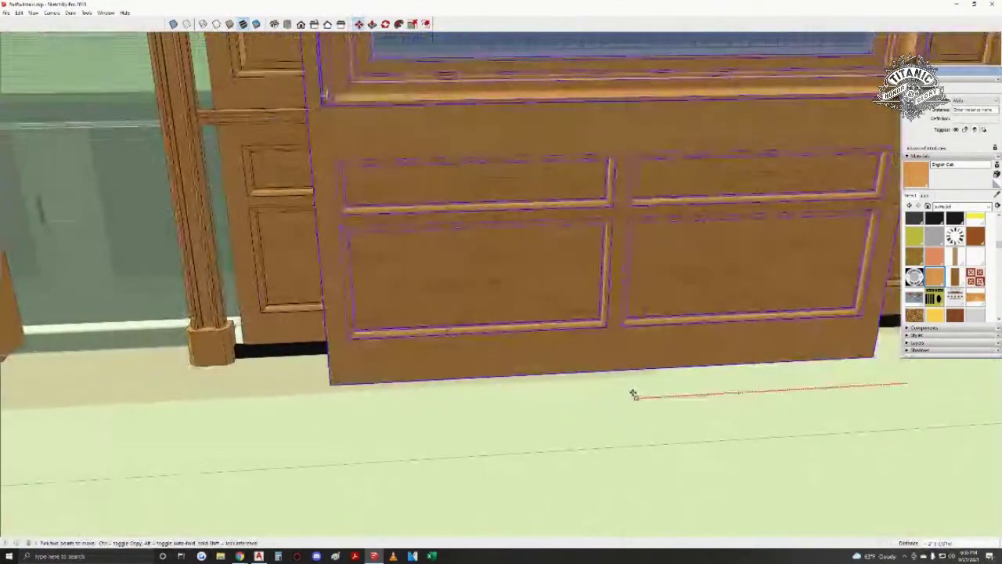
middle_click_drag(548, 397, 608, 421)
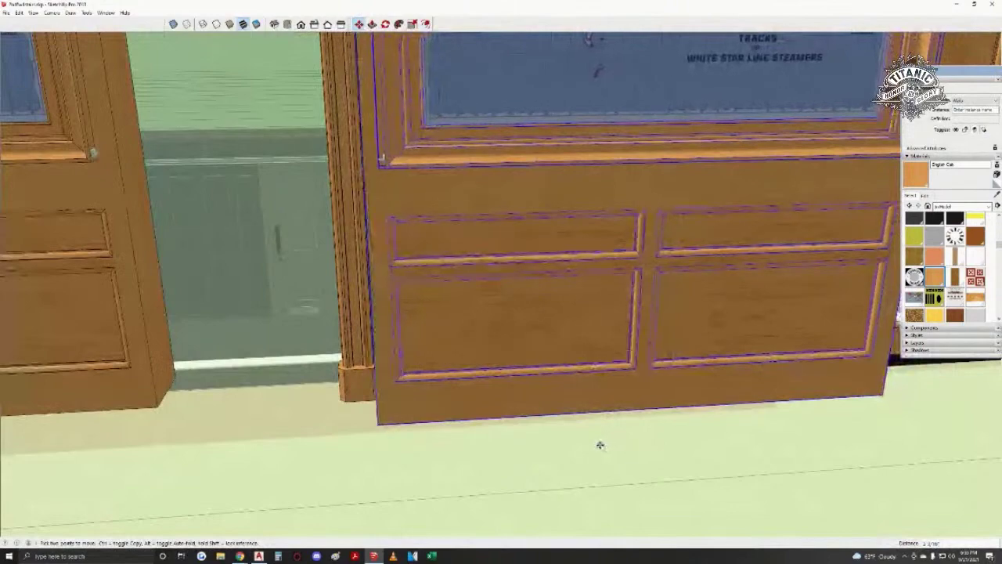
- Adjust the copied map wall's position so it stands between the pier's two narrow side panels
middle_click_drag(700, 415, 501, 344)
left_click_drag(501, 345, 427, 275)
scroll(427, 275, "up", 3)
middle_click_drag(426, 276, 579, 295)
scroll(463, 275, "down", 3)
middle_click_drag(470, 282, 296, 143)
middle_click_drag(150, 314, 288, 406)
left_click_drag(286, 405, 389, 409)
left_click(391, 409)
middle_click_drag(391, 409, 467, 315, "shift")
scroll(472, 351, "down", 2)
key("space")
- Select the first map wall standing against the long panelled wall and delete it
middle_click_drag(472, 352, 511, 349, "shift")
middle_click_drag(579, 339, 613, 344)
key("w")
left_click_drag(612, 345, 769, 345)
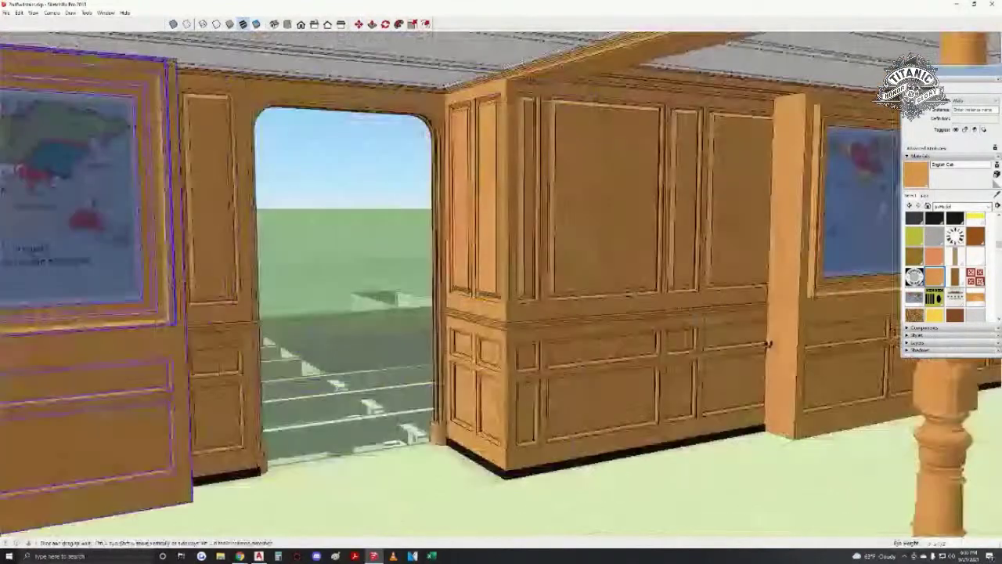
key("space")
left_click(789, 335)
middle_click_drag(740, 335, 501, 410)
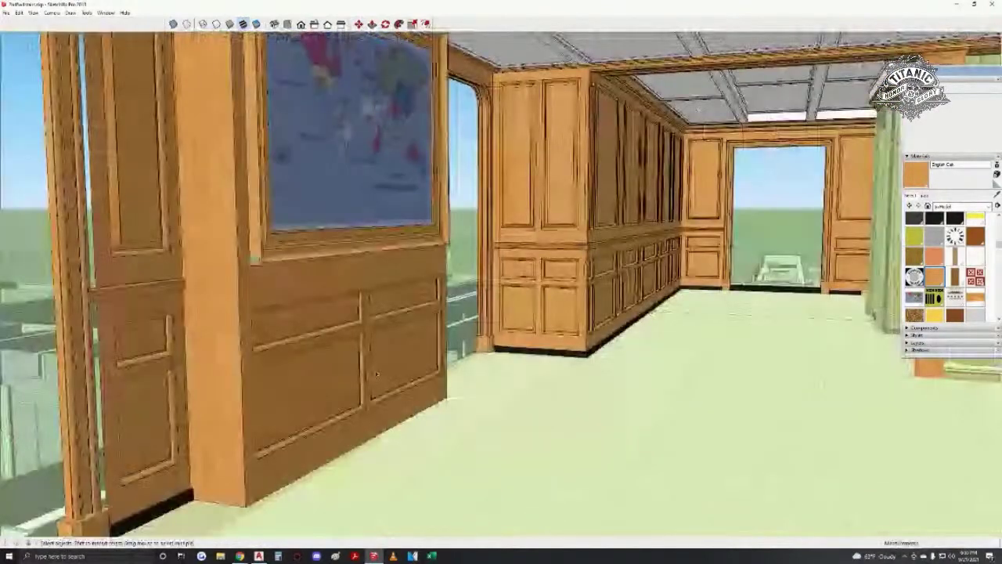
- Examine the remaining map wall on the pier between the openings, from outside the passage and from the front
scroll(483, 392, "down", 6)
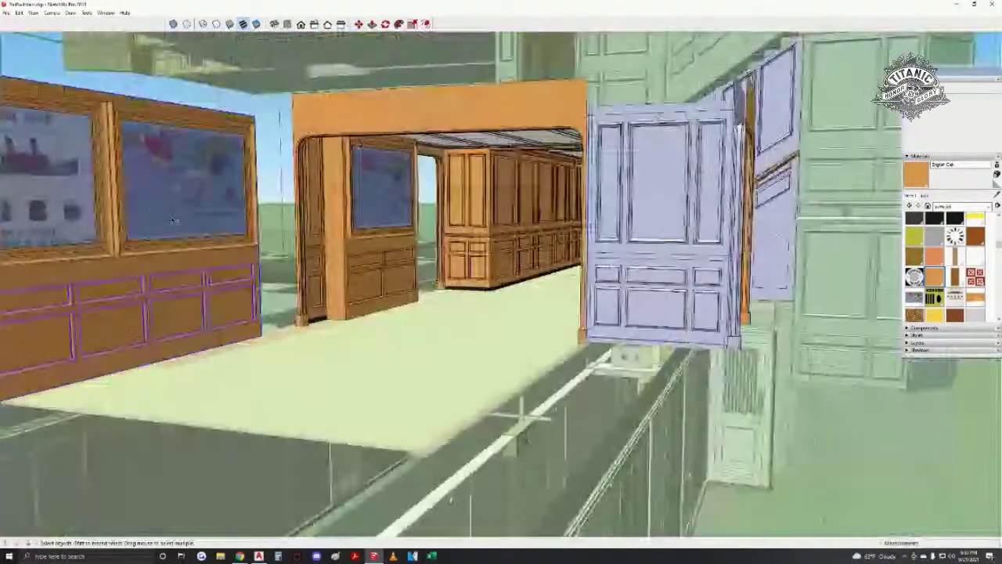
middle_click_drag(376, 368, 446, 357)
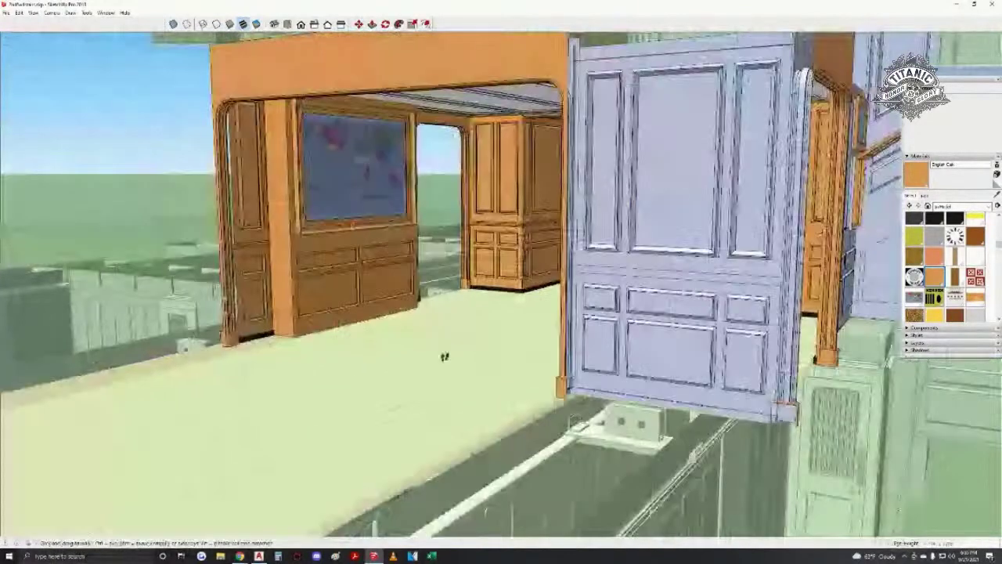
scroll(357, 258, "up", 4)
middle_click_drag(358, 297, 485, 361)
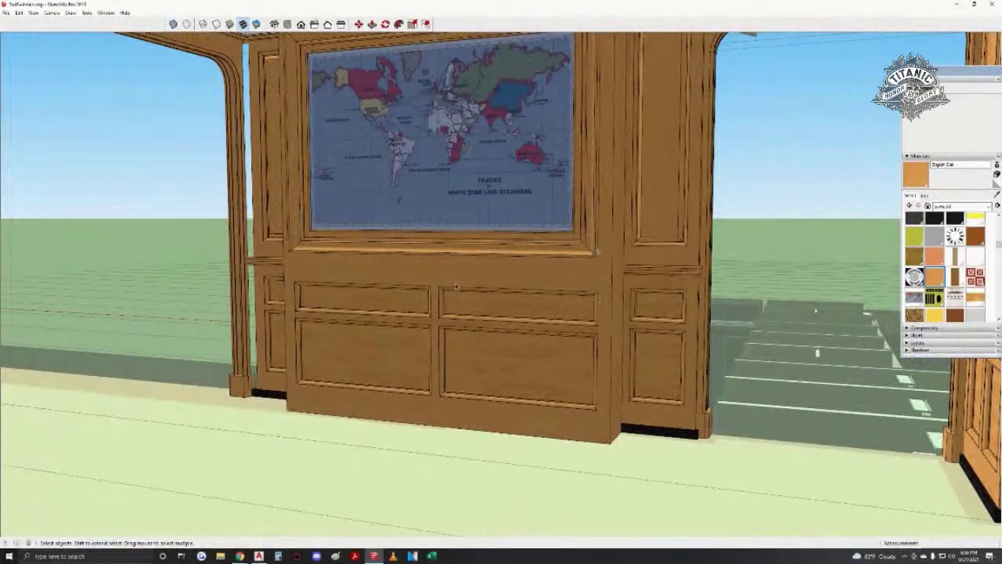
middle_click_drag(448, 373, 328, 357)
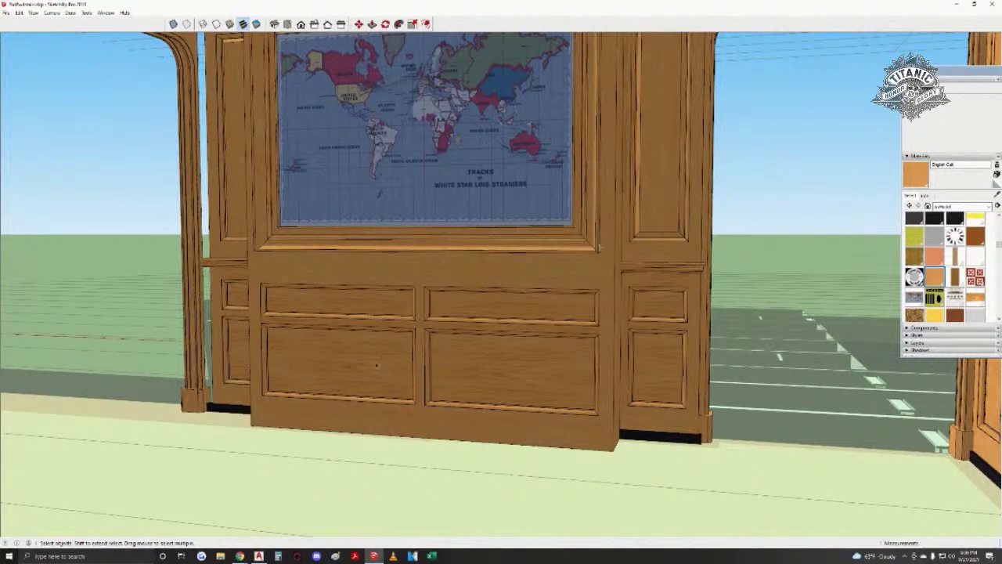
middle_click_drag(577, 336, 704, 368)
left_click_drag(646, 382, 591, 172)
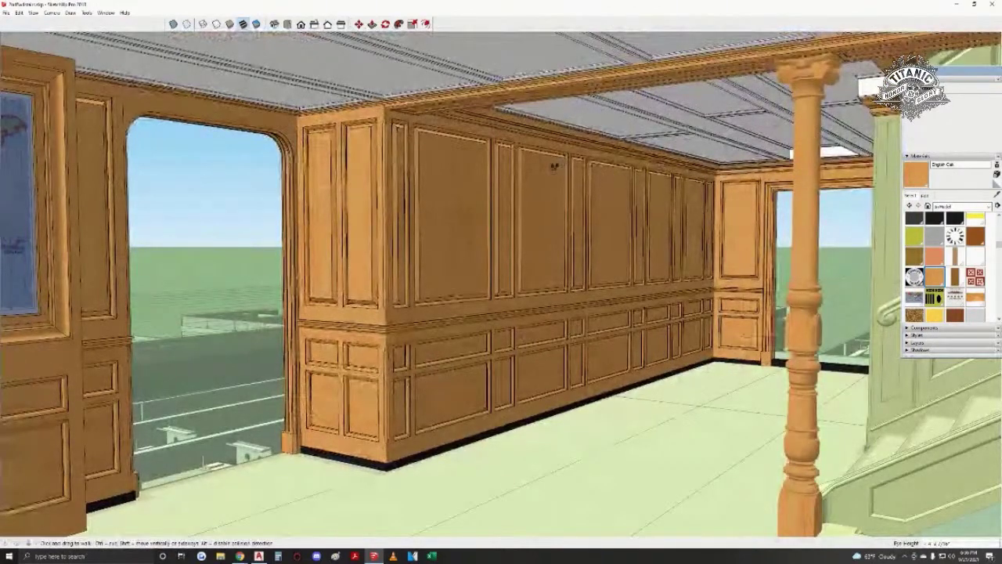
- Move the viewpoint to the carpeted deck and examine its windowed panelled wall beside the staircase
mouse_move(557, 165)
middle_mouse_down()
mouse_move(526, 166)
mouse_move(557, 174)
middle_mouse_up()
left_click_drag(542, 288, 524, 354, "shift")
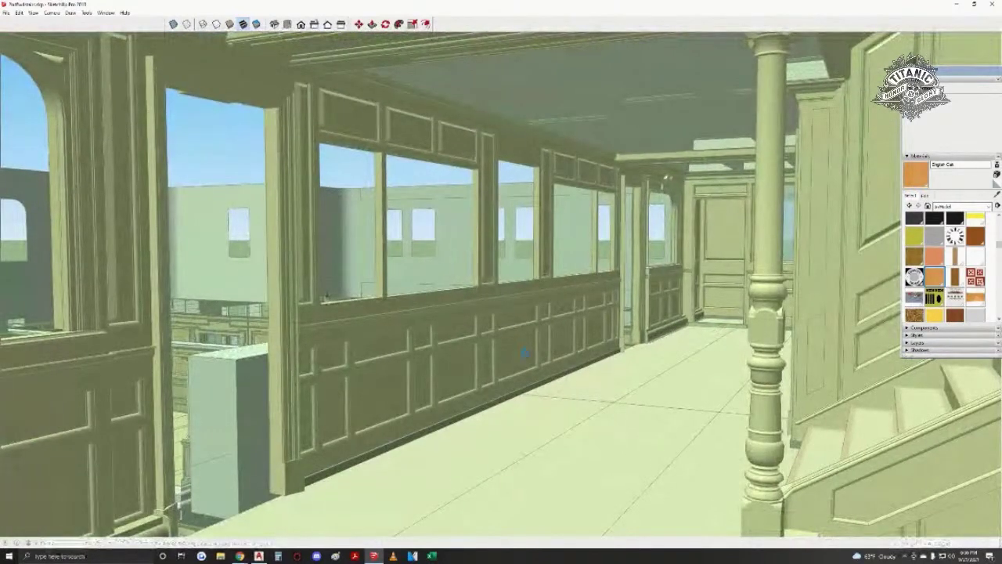
key("space")
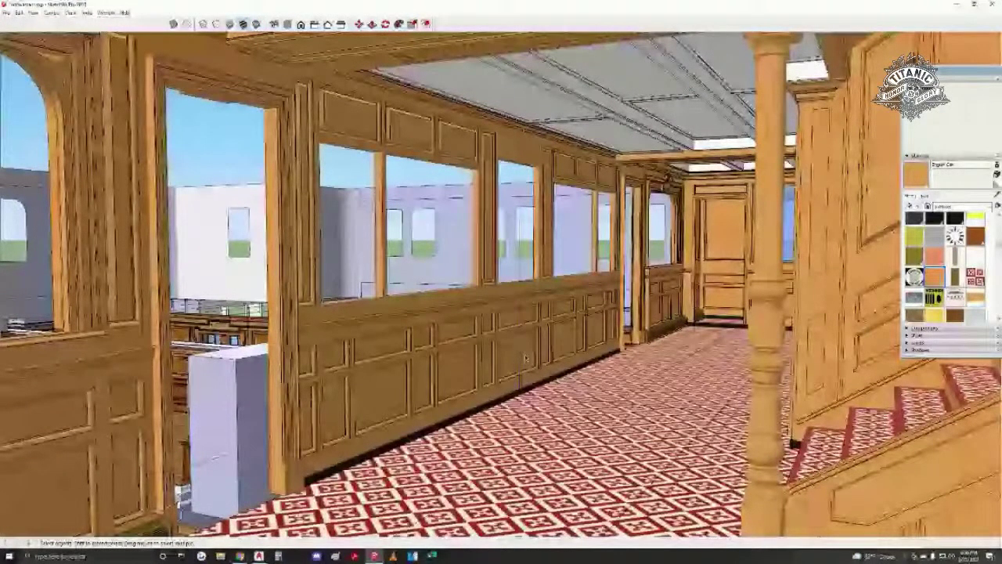
middle_click_drag(525, 358, 542, 368)
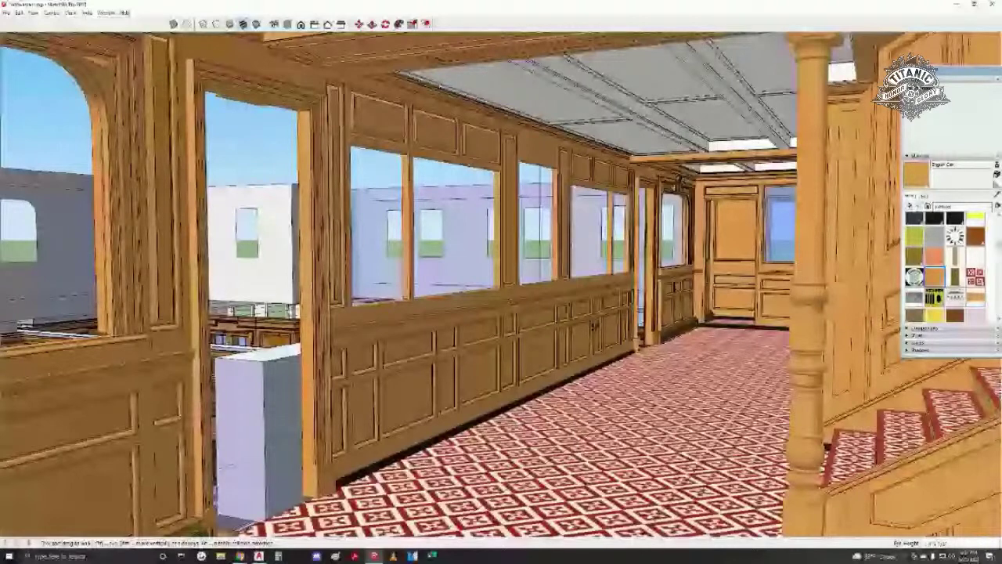
- Examine the windowed panelled wall, carpeted passage and coffered ceiling beside the staircase
middle_click_drag(594, 325, 680, 326)
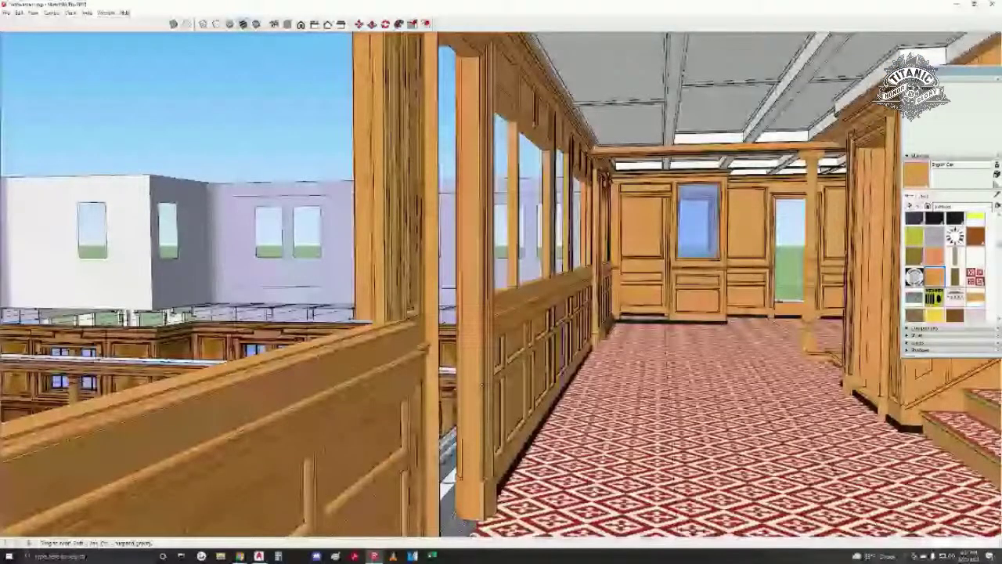
middle_click_drag(439, 337, 492, 337)
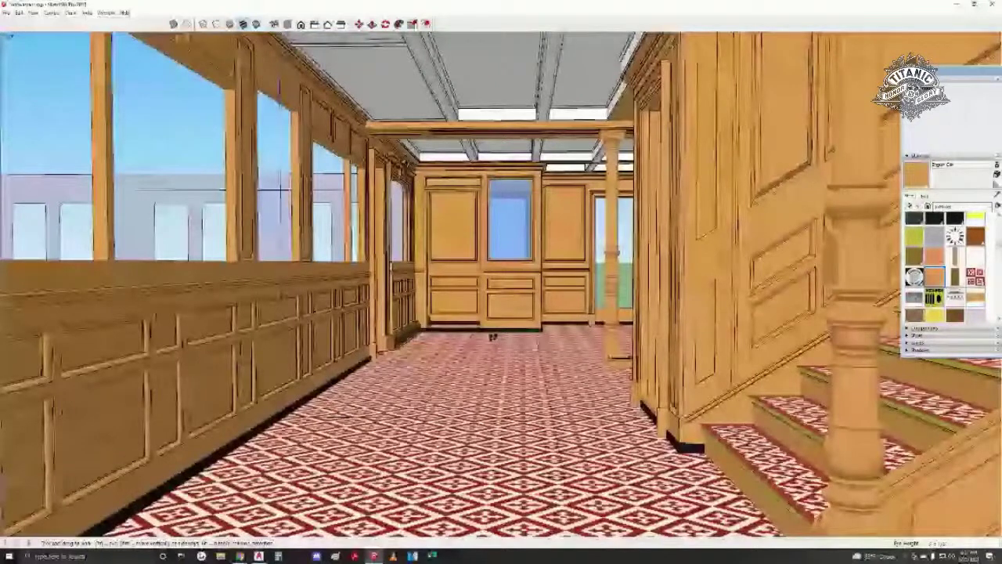
left_click_drag(492, 337, 520, 404)
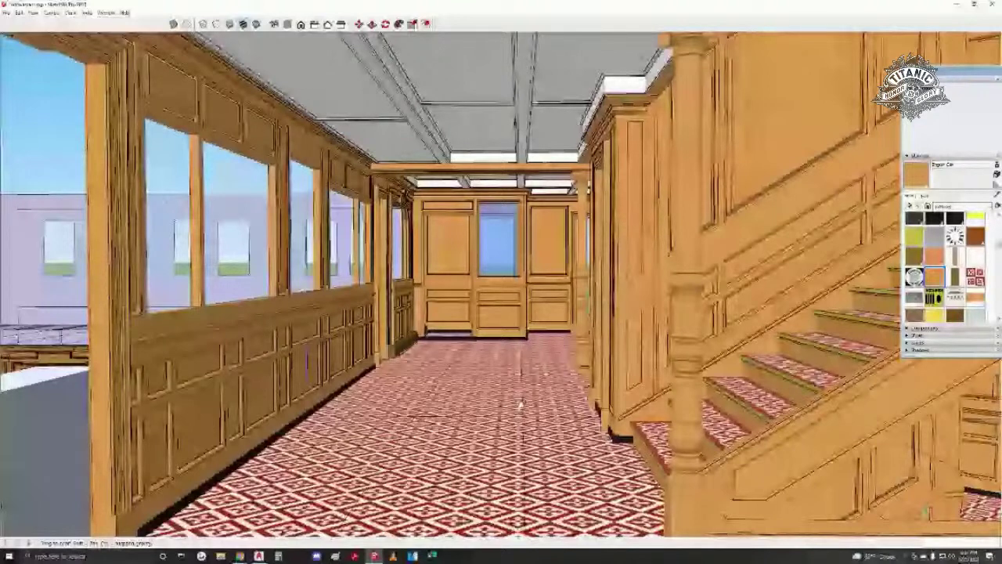
middle_click_drag(521, 403, 580, 450, "shift")
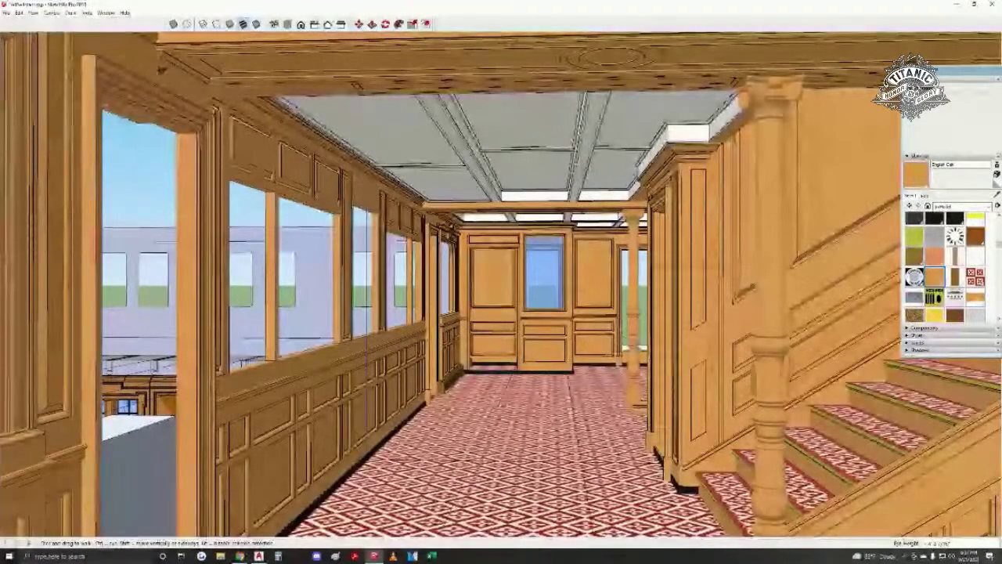
scroll(332, 327, "down", 2)
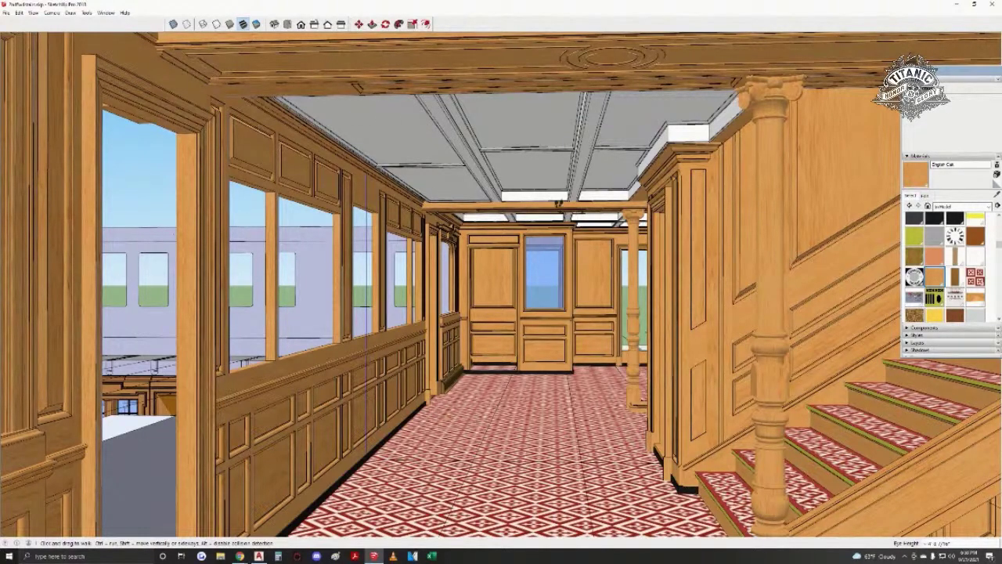
left_click_drag(317, 60, 341, 268)
middle_click_drag(340, 269, 361, 351)
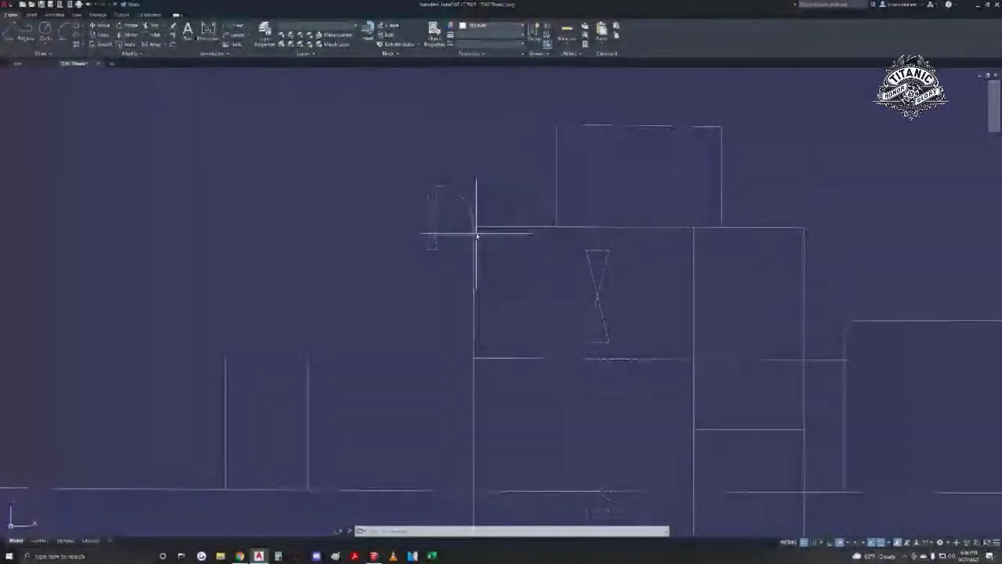
- Switch to the AutoCAD drawing and follow the round-topped shaft beside the staircase down the ship's profile to the frames
middle_click_drag(431, 176, 384, 183)
scroll(453, 157, "down", 1)
mouse_move(452, 156)
middle_mouse_down()
mouse_move(410, 143)
mouse_move(418, 136)
middle_mouse_up()
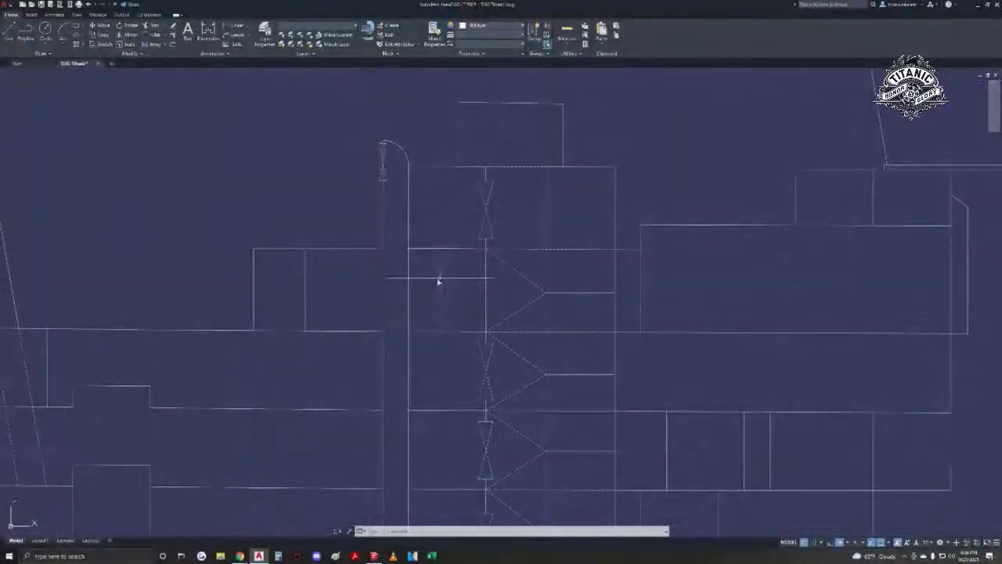
middle_click_drag(436, 318, 448, 365)
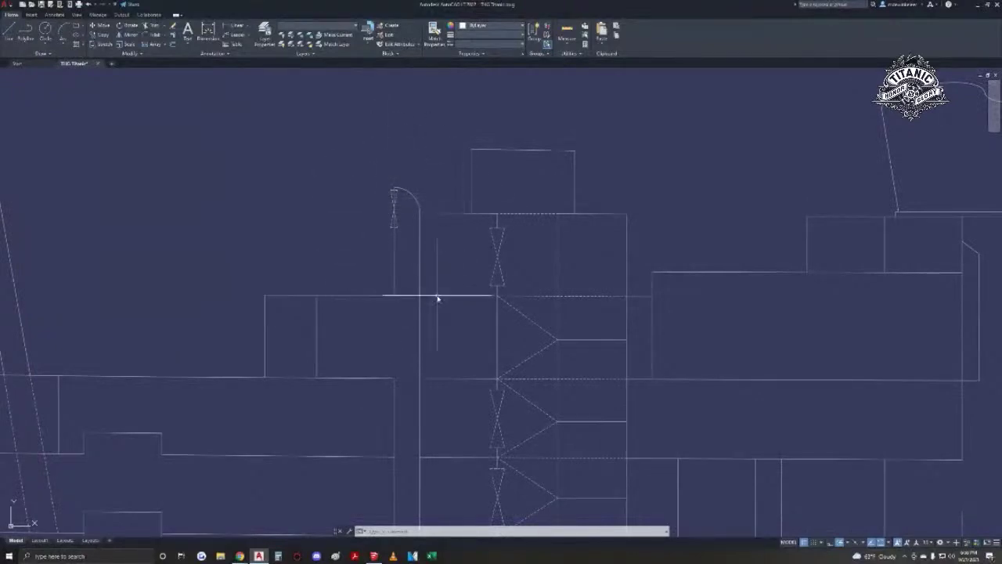
mouse_move(401, 196)
middle_mouse_down()
mouse_move(487, 200)
mouse_move(397, 217)
middle_mouse_up()
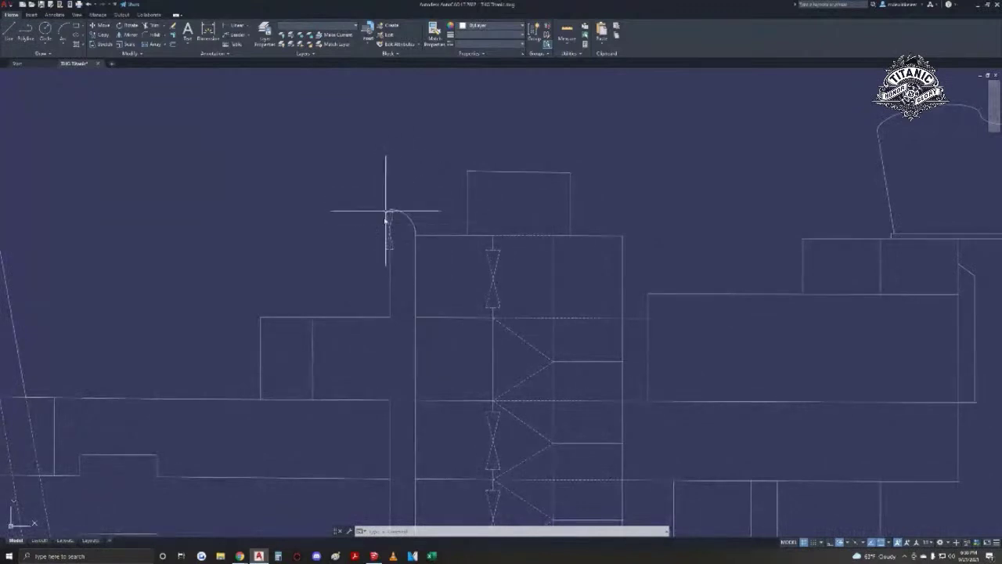
scroll(419, 251, "up", 2)
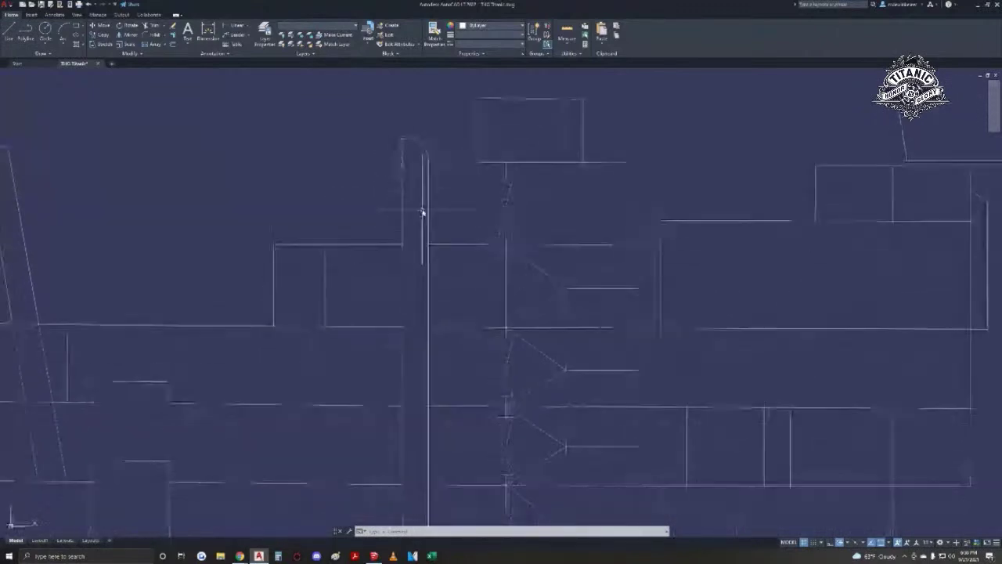
scroll(426, 329, "up", 2)
mouse_move(429, 371)
middle_mouse_down()
mouse_move(417, 148)
mouse_move(412, 298)
middle_mouse_up()
middle_click_drag(411, 357, 408, 285)
middle_click_drag(417, 420, 422, 279)
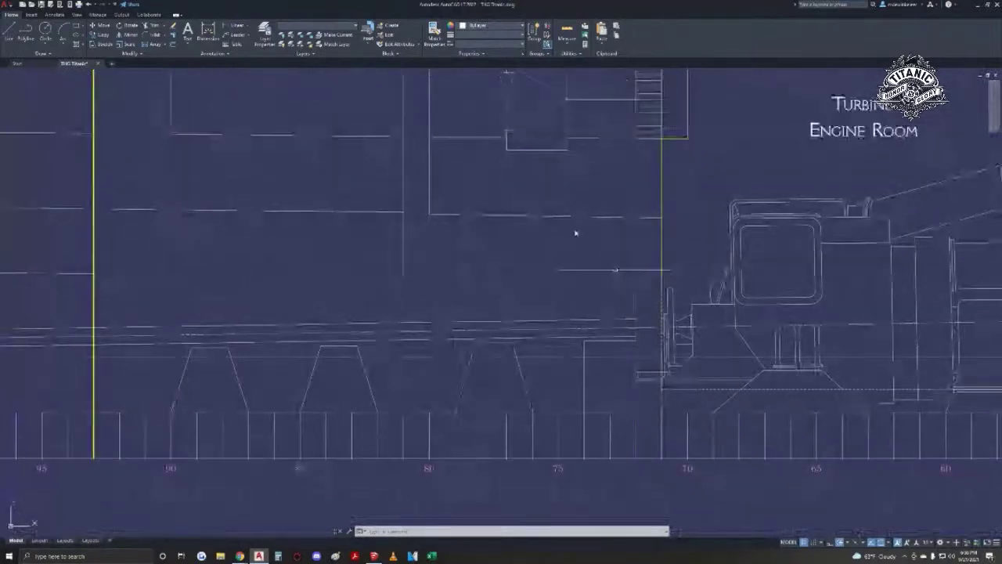
- Trace the narrow shaft's run beside the staircase on the profile with selection windows
middle_click_drag(500, 272, 528, 371)
middle_click_drag(458, 251, 456, 349)
mouse_move(451, 164)
middle_mouse_down()
mouse_move(444, 379)
mouse_move(447, 167)
middle_mouse_up()
scroll(440, 174, "down", 2)
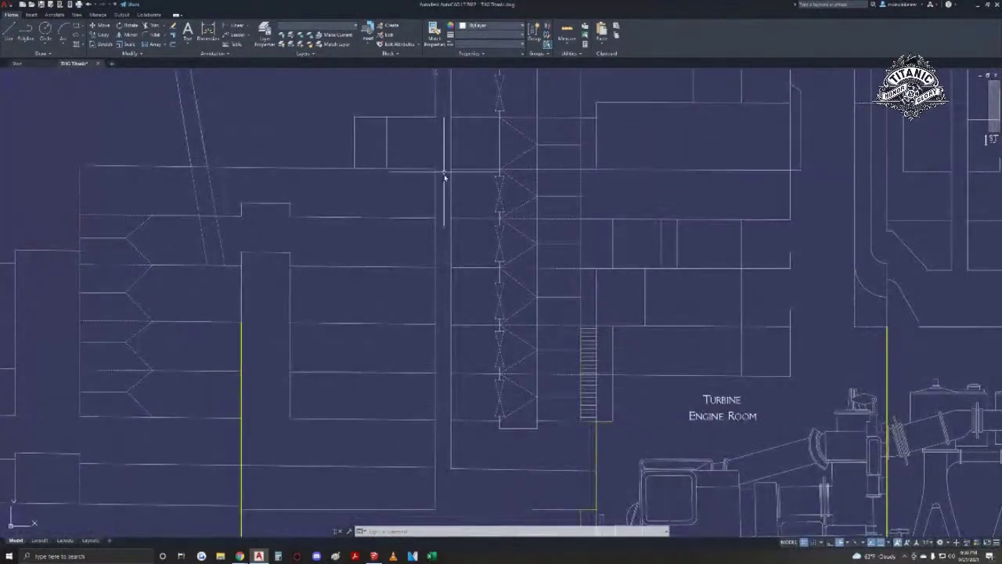
left_click(447, 181)
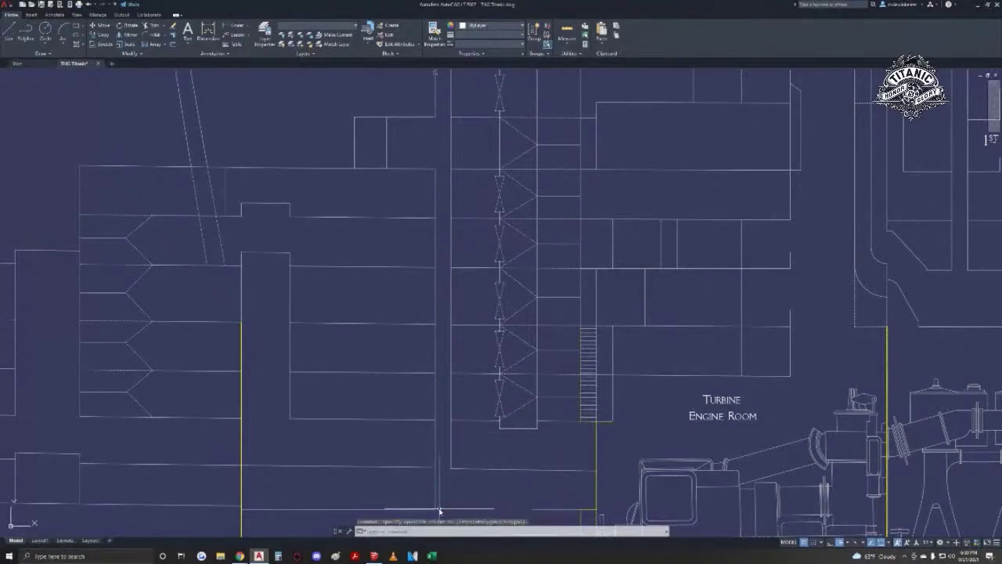
left_click(440, 106)
left_click(445, 101)
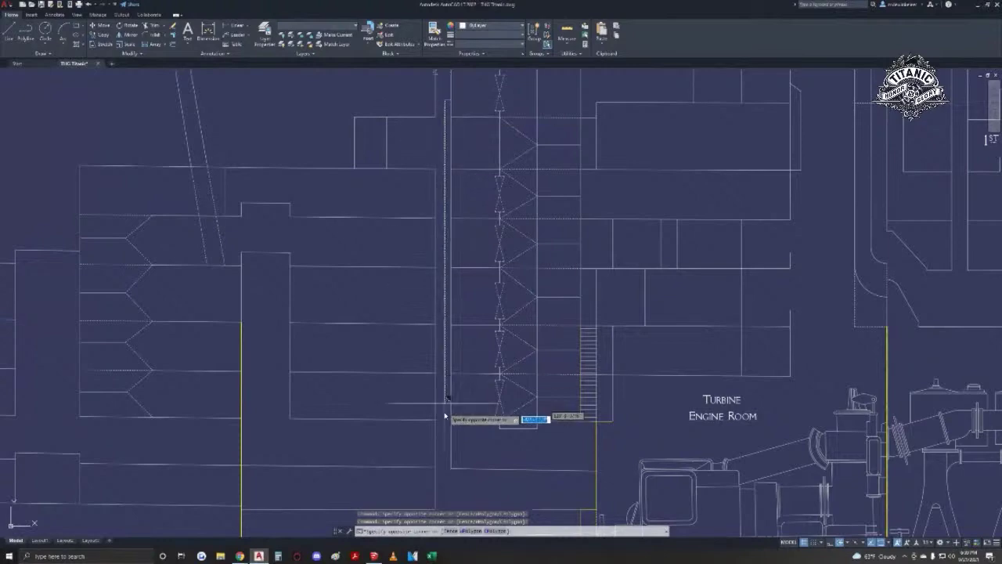
left_click(451, 495)
- Locate the crossed shafts beside the staircase house on the deck plan with the dog kennels and examine their U/D ladder symbols
scroll(483, 145, "down", 4)
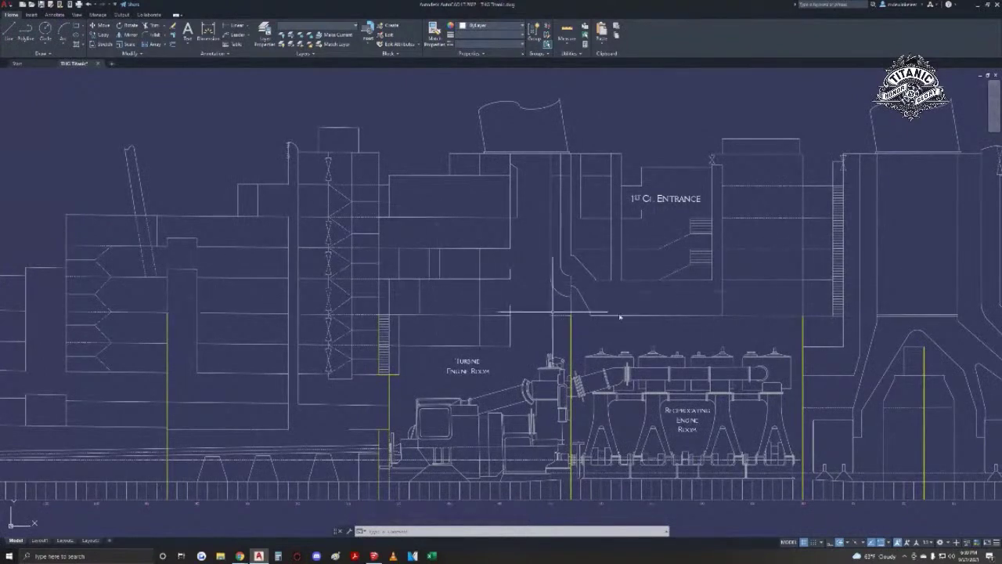
scroll(360, 279, "down", 3)
middle_click_drag(361, 279, 361, 90)
scroll(361, 89, "down", 1)
middle_click_drag(344, 442, 356, 249)
scroll(348, 249, "up", 5)
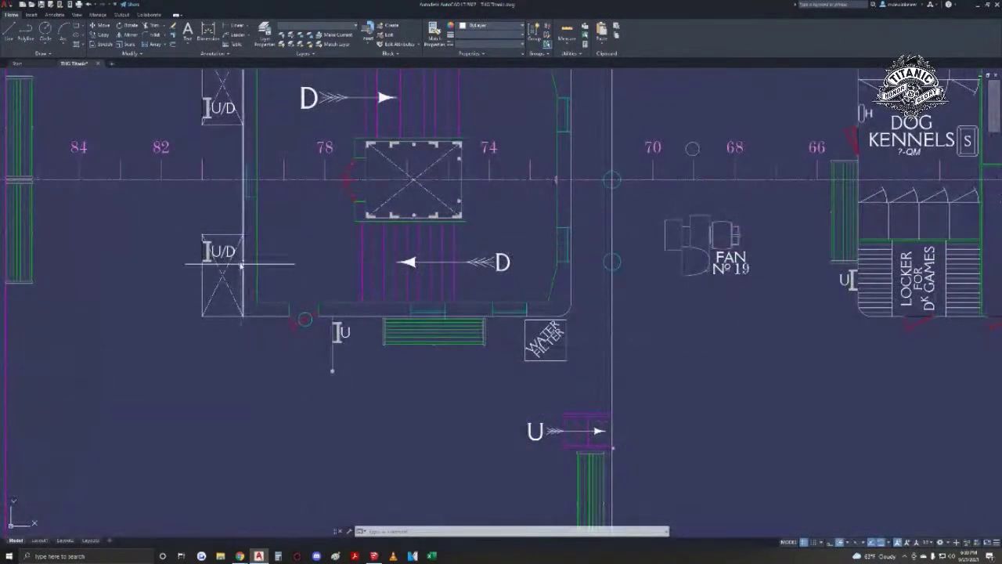
scroll(243, 249, "up", 5)
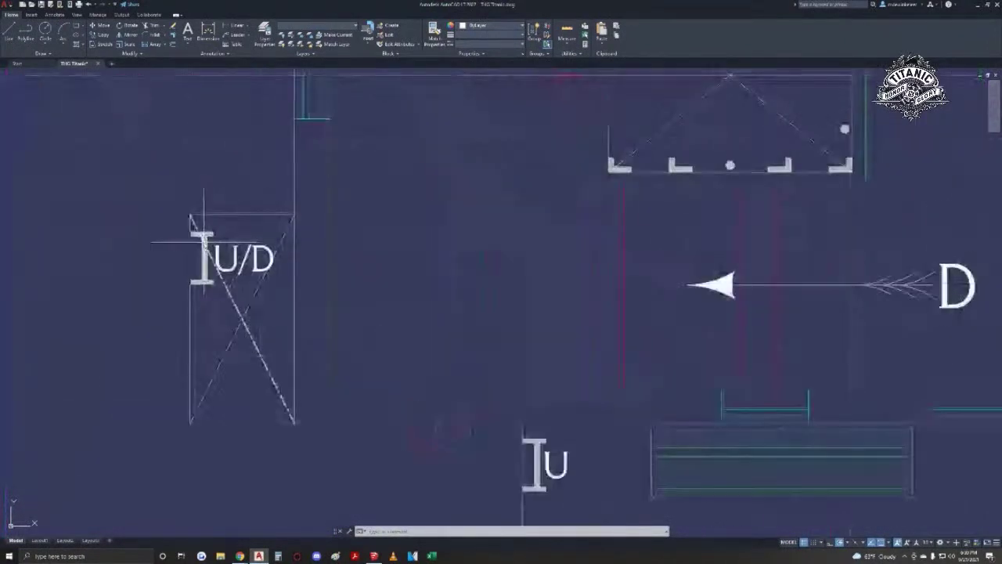
scroll(235, 270, "down", 3)
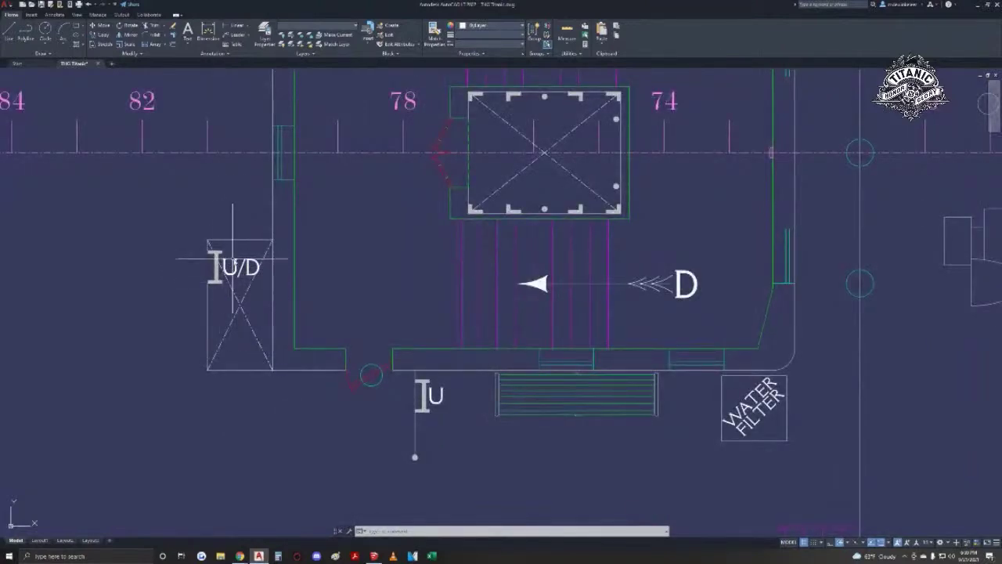
scroll(216, 267, "down", 6)
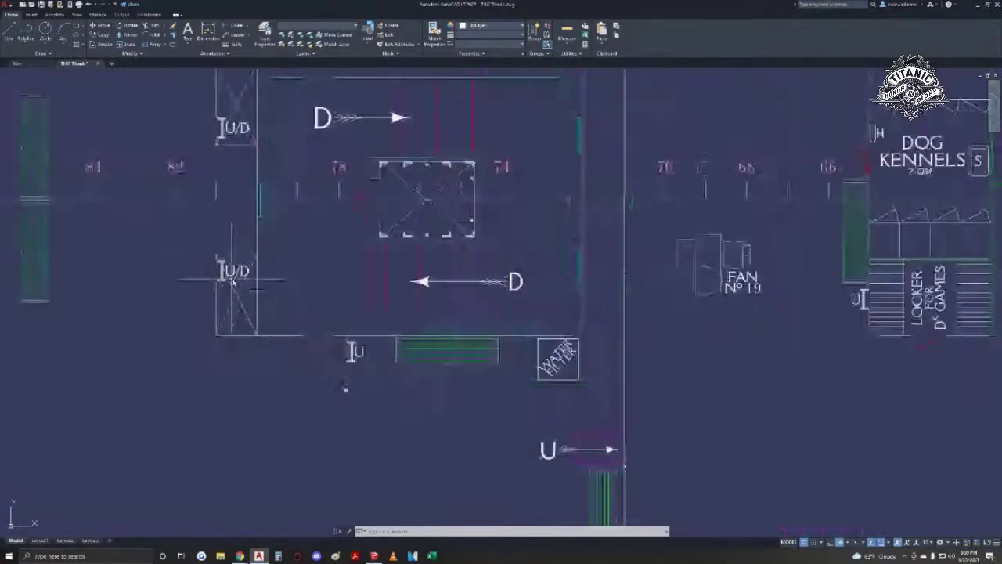
- Erase the ladder symbols and D labels in the two crossed shafts on the staircase roof plan
scroll(315, 225, "up", 8)
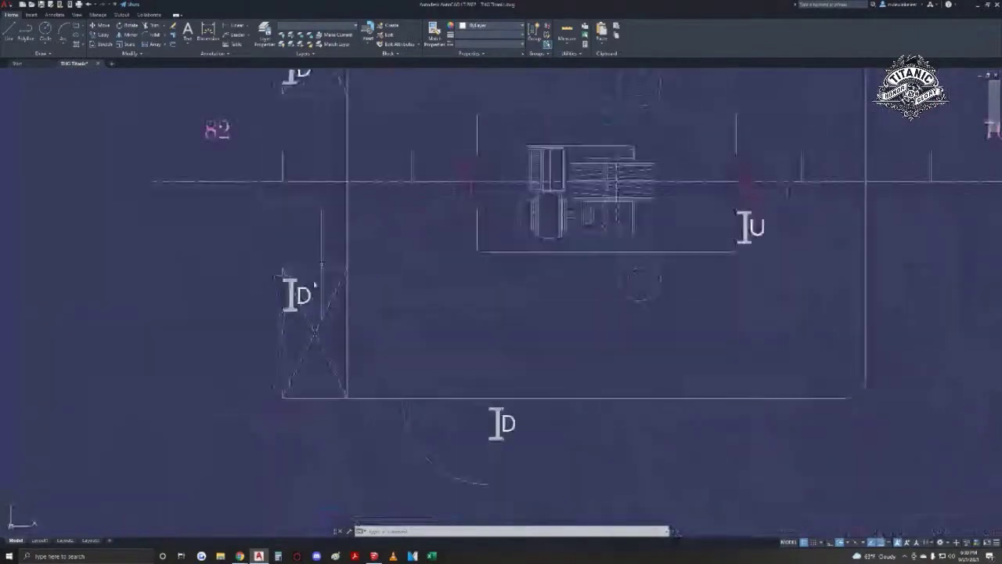
scroll(289, 284, "up", 1)
left_click(273, 282)
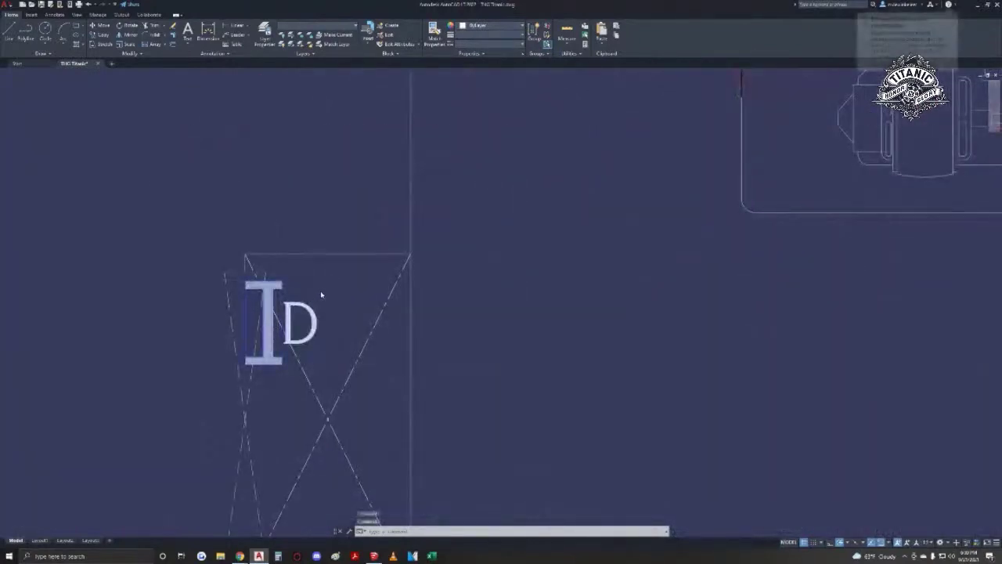
scroll(319, 293, "down", 1)
key("Delete")
middle_click_drag(329, 160, 344, 409)
left_click(329, 209)
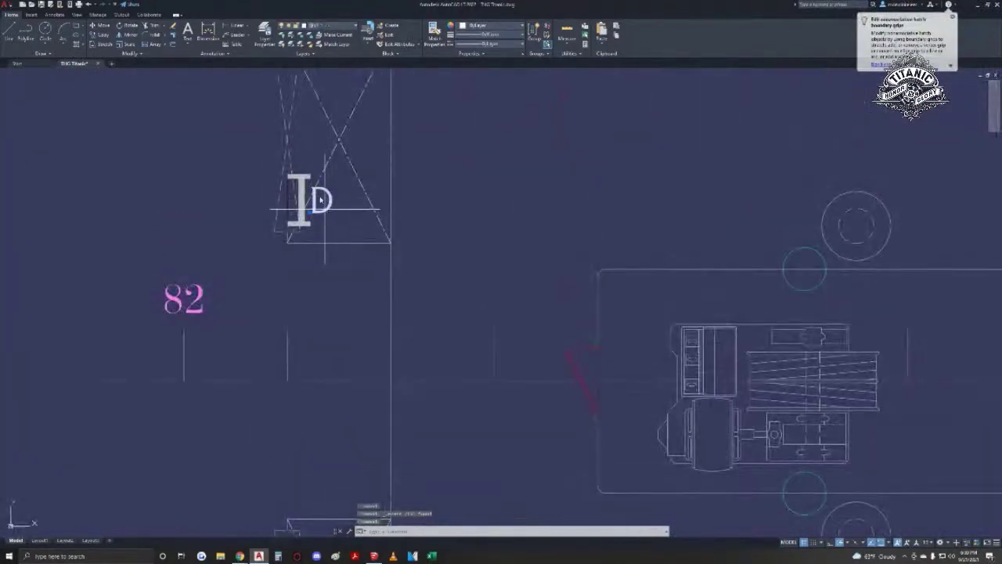
left_click(310, 177)
key("Delete")
- Look through the deck plans below the roof plan to check the shafts on the lower decks
scroll(356, 313, "down", 5)
mouse_move(398, 368)
middle_mouse_down()
mouse_move(408, 15)
mouse_move(410, 55)
mouse_move(379, 106)
middle_mouse_up()
scroll(399, 376, "down", 2)
scroll(398, 407, "down", 2)
middle_click_drag(398, 407, 401, 139)
scroll(406, 403, "down", 4)
middle_click_drag(416, 447, 414, 123)
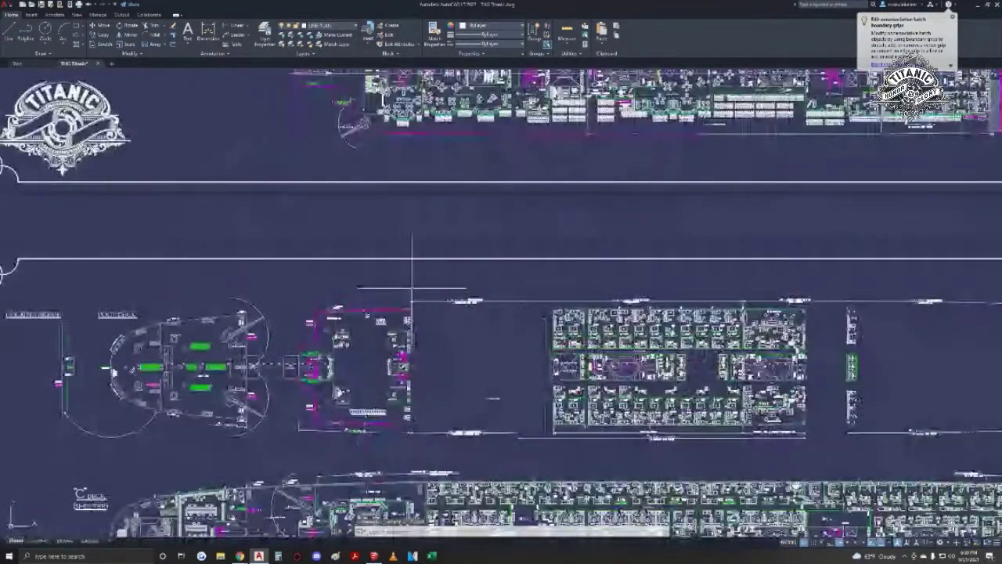
middle_click_drag(401, 407, 420, 118)
middle_click_drag(420, 303, 420, 400)
middle_click_drag(578, 209, 370, 279)
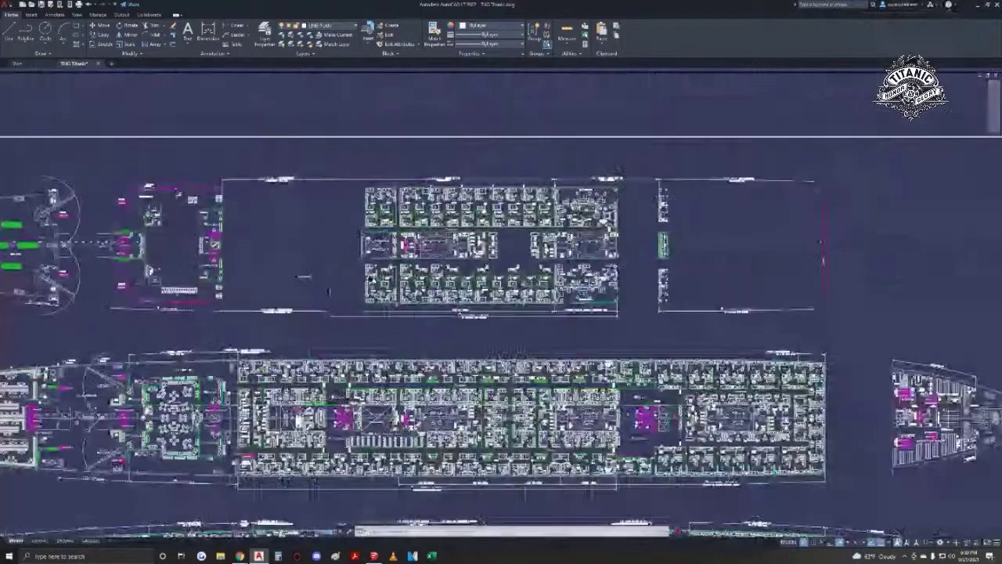
- Undo the erasure of the shaft ladder symbols and labels and return to the upper deck plans
scroll(407, 270, "up", 8)
scroll(407, 270, "down", 6)
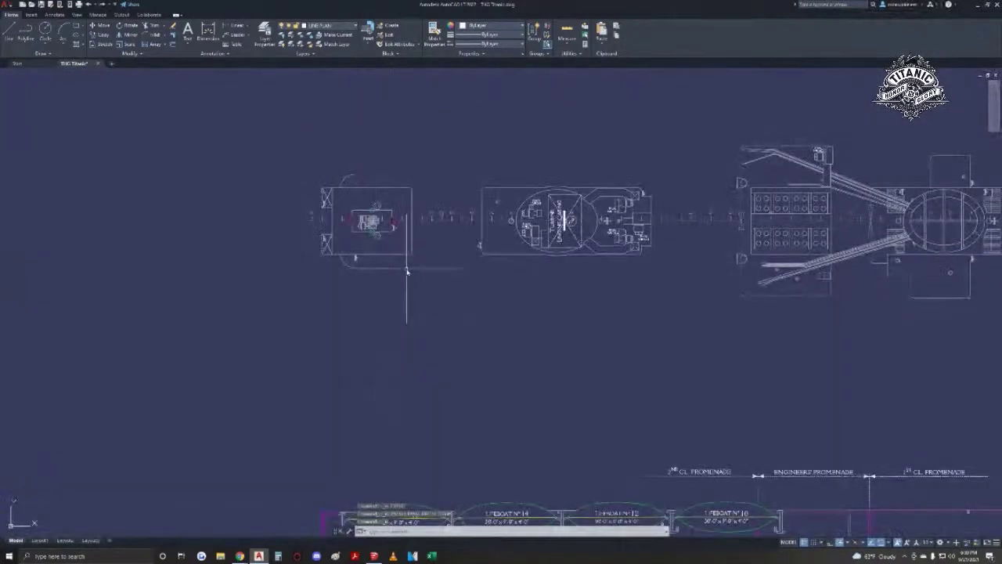
scroll(406, 270, "up", 5)
scroll(406, 270, "down", 5)
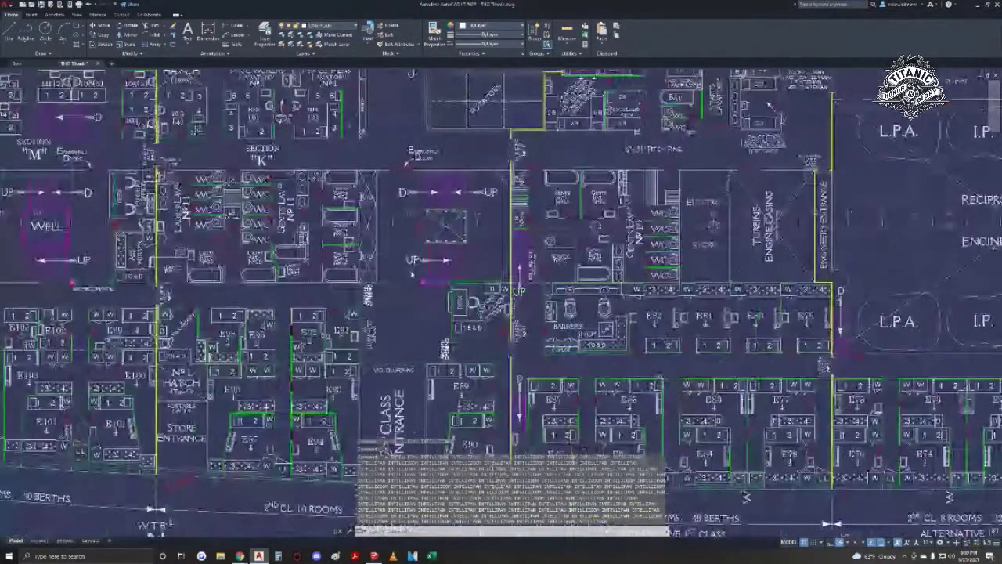
scroll(412, 274, "down", 4)
scroll(422, 167, "up", 5)
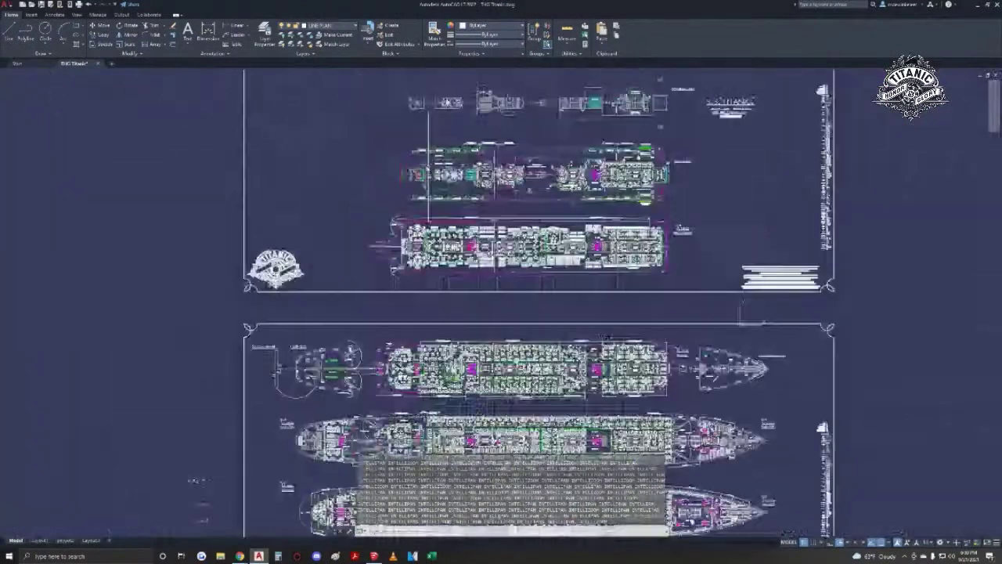
scroll(423, 167, "up", 8)
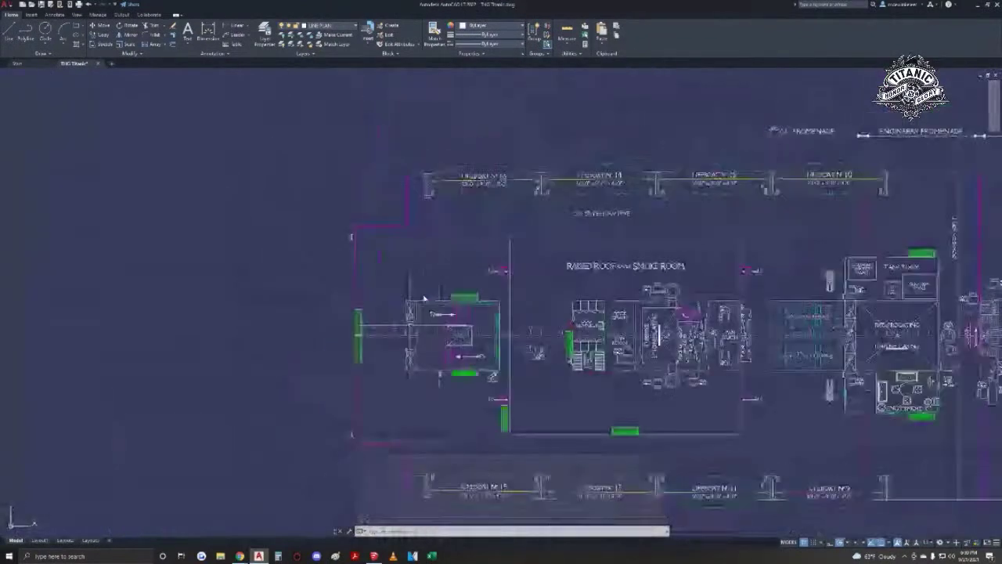
- Delete the ladder symbol and its D label from both crossed shafts near frame 82 on the roof plan
scroll(425, 346, "up", 6)
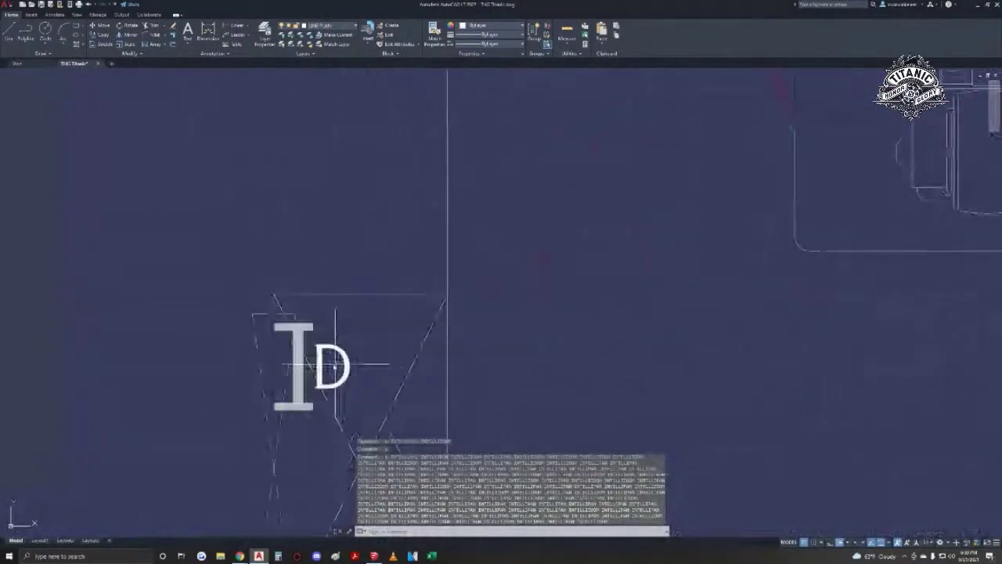
left_click(304, 327)
key("Delete")
scroll(344, 342, "down", 6)
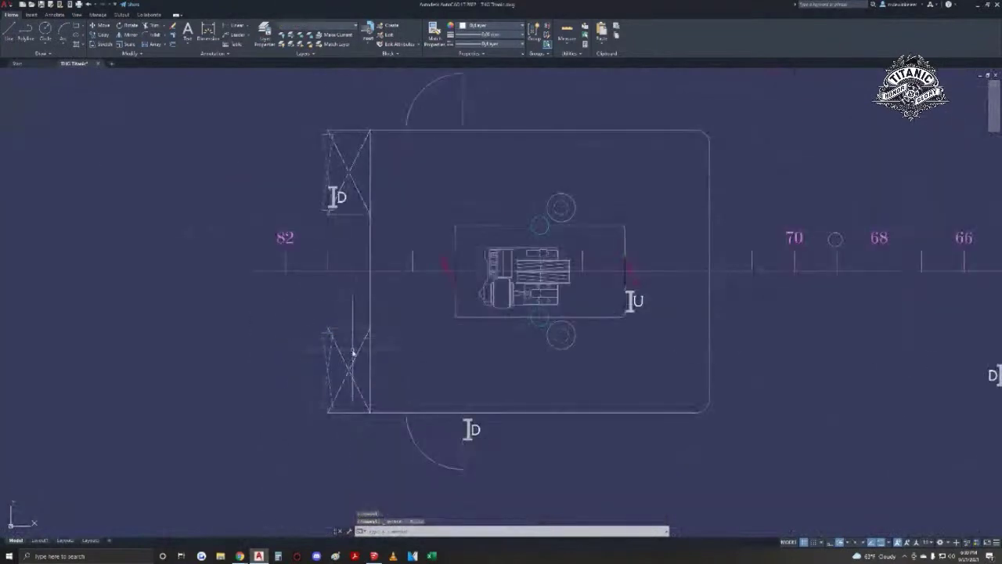
scroll(327, 188, "up", 4)
left_click(343, 171)
key("Delete")
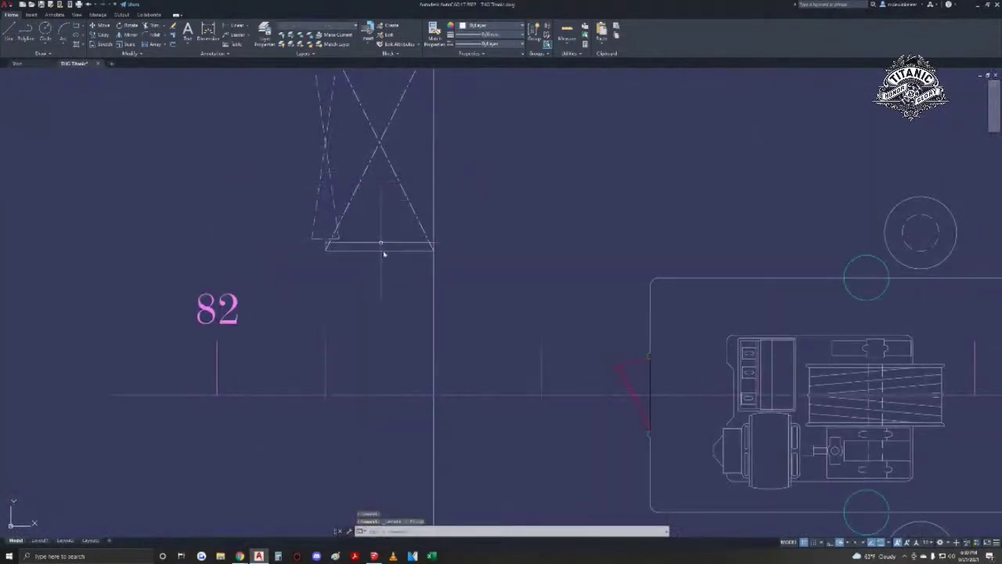
- Look through the successive deck plans down to the lowest decks in search of the shafts' continuation
scroll(373, 235, "down", 7)
middle_click_drag(443, 418, 434, 110)
scroll(456, 294, "down", 1)
middle_click_drag(495, 530, 450, 73)
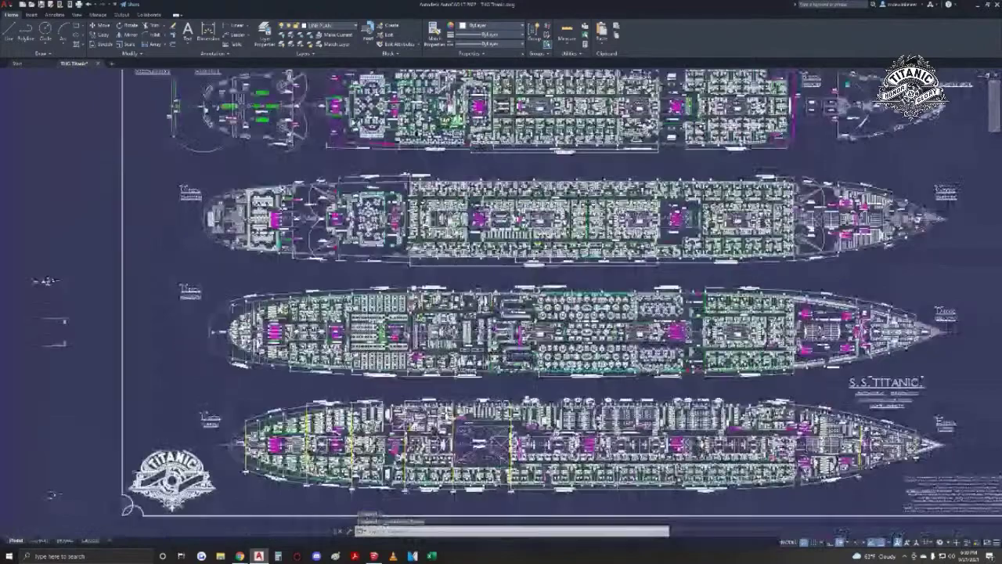
middle_click_drag(329, 519, 360, 72)
scroll(435, 333, "up", 8)
middle_click_drag(521, 292, 398, 235)
scroll(403, 237, "up", 1)
middle_click_drag(324, 235, 440, 227)
scroll(441, 227, "up", 1)
scroll(426, 246, "down", 1)
- Examine the shafts and ladder symbols between the Mineral Waters store and the Switchboard Platform
scroll(614, 233, "down", 1)
middle_click_drag(605, 162, 510, 407)
middle_click_drag(517, 133, 495, 477)
scroll(535, 256, "up", 4)
middle_click_drag(509, 110, 541, 302)
scroll(518, 259, "down", 2)
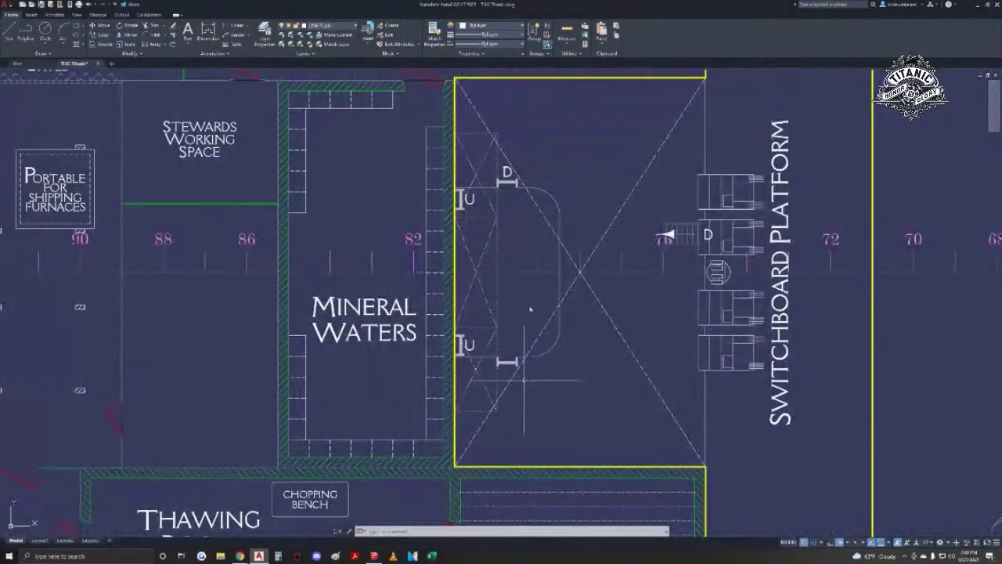
- Examine the ladders and machinery around frames 72 to 88 on the plan below, and switch back to the SketchUp model
middle_click_drag(470, 438, 520, 141)
middle_click_drag(448, 338, 500, 98)
middle_click_drag(511, 462, 498, 133)
middle_click_drag(501, 501, 490, 94)
middle_click_drag(502, 425, 569, 230)
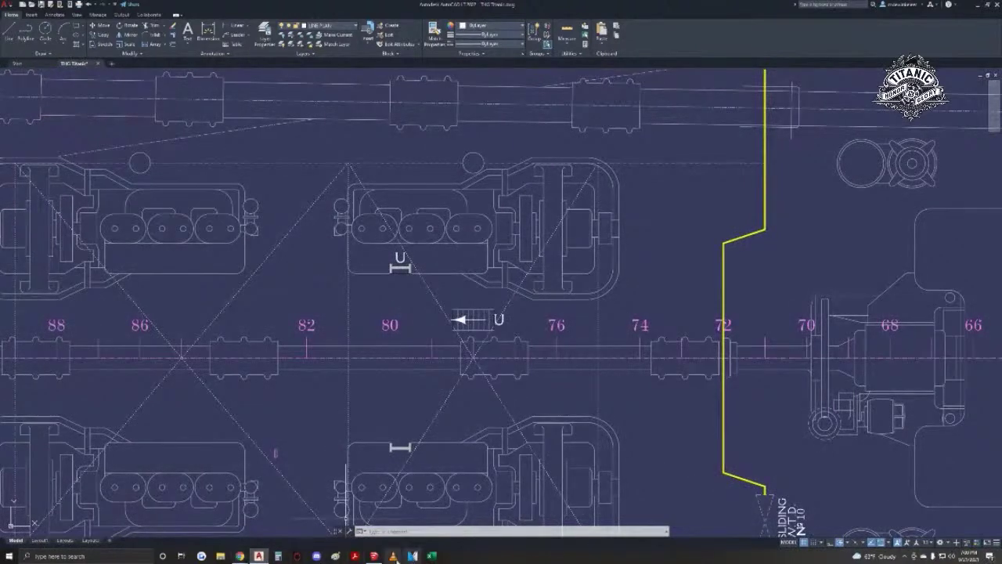
left_click(374, 555)
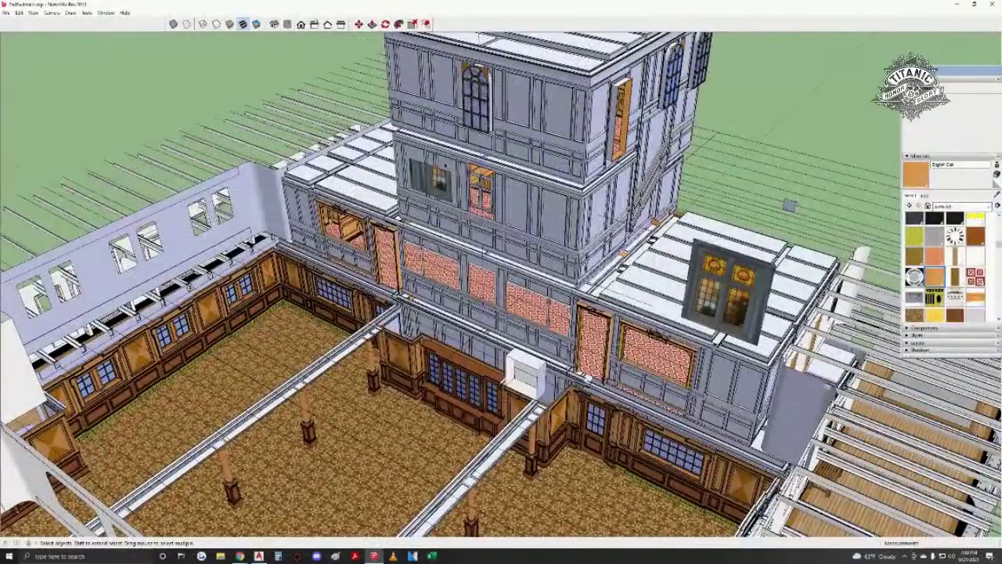
- Walk through the staircase hall and passage, examining the panelling around the White Star Line map board
scroll(476, 321, "up", 5)
mouse_move(476, 321)
middle_mouse_down()
mouse_move(430, 306)
mouse_move(435, 266)
mouse_move(297, 249)
middle_mouse_up()
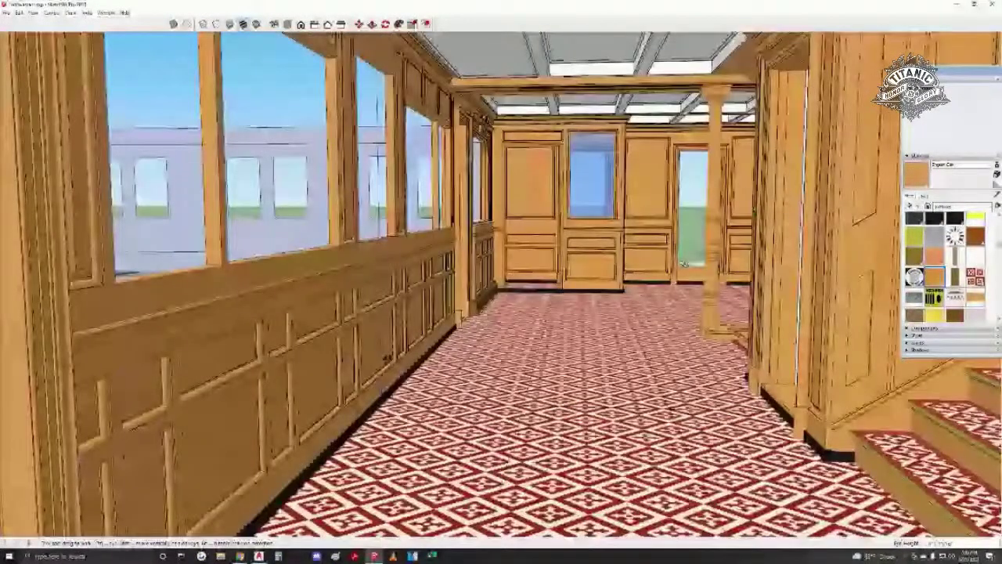
left_click_drag(684, 264, 436, 209)
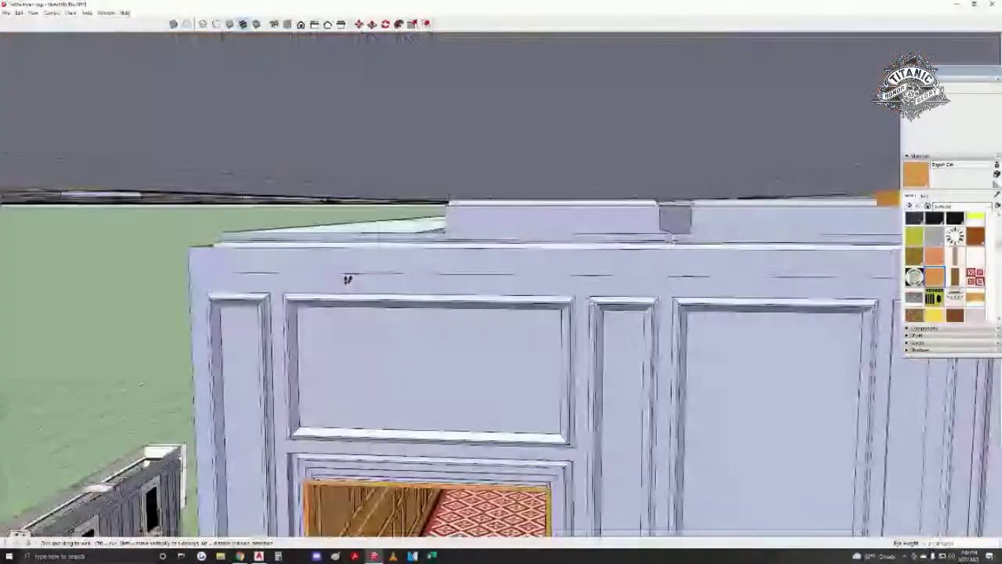
left_click_drag(348, 280, 350, 331, "shift")
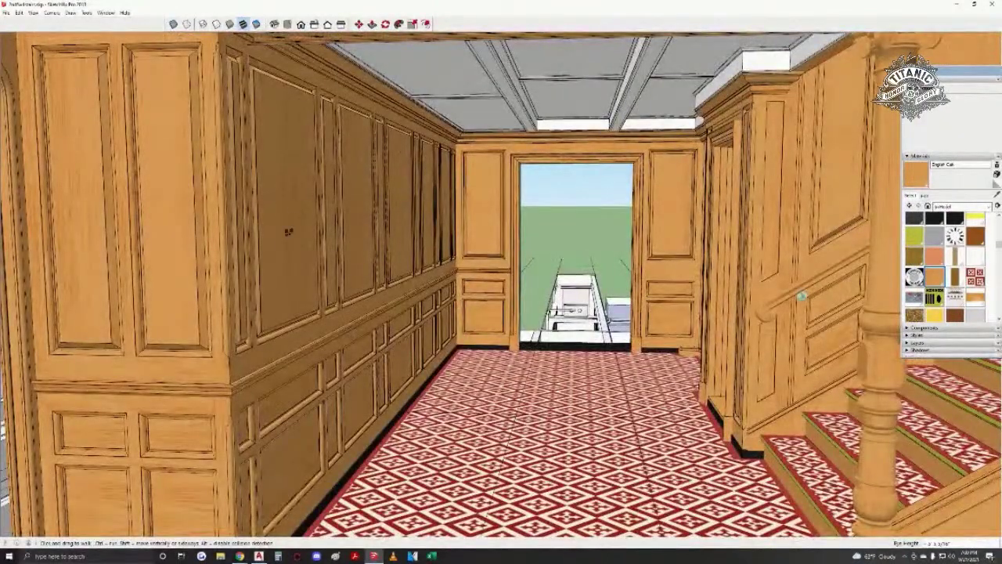
left_click_drag(800, 296, 742, 298, "shift")
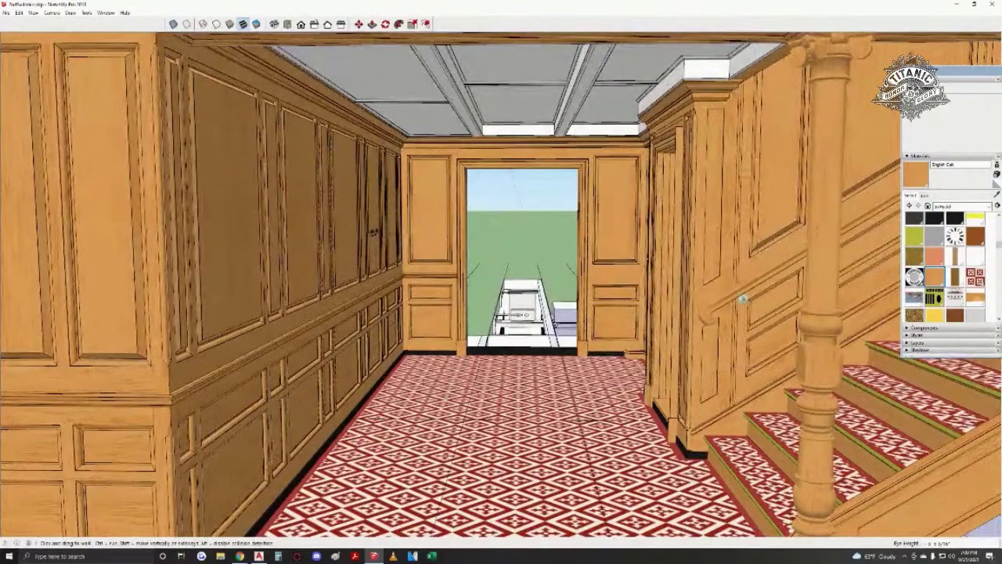
mouse_move(742, 298)
middle_mouse_down()
mouse_move(678, 287)
mouse_move(362, 172)
mouse_move(241, 205)
mouse_move(47, 219)
middle_mouse_up()
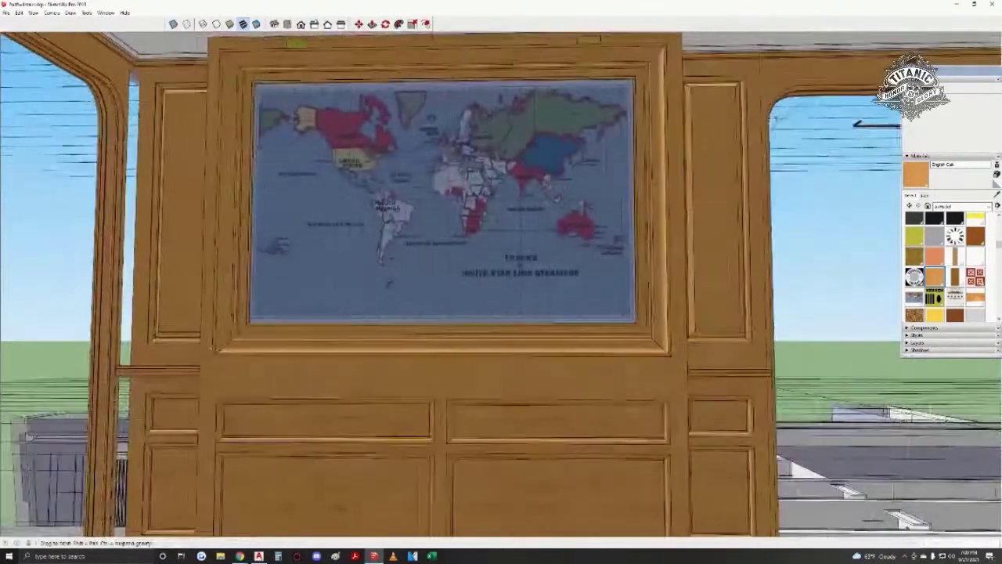
mouse_move(617, 242)
middle_mouse_down()
mouse_move(137, 290)
mouse_move(273, 297)
mouse_move(178, 297)
middle_mouse_up()
middle_click_drag(287, 199, 511, 271)
middle_click_drag(198, 273, 656, 148)
left_click_drag(517, 235, 390, 129)
middle_click_drag(390, 129, 344, 131)
middle_click_drag(565, 370, 499, 318)
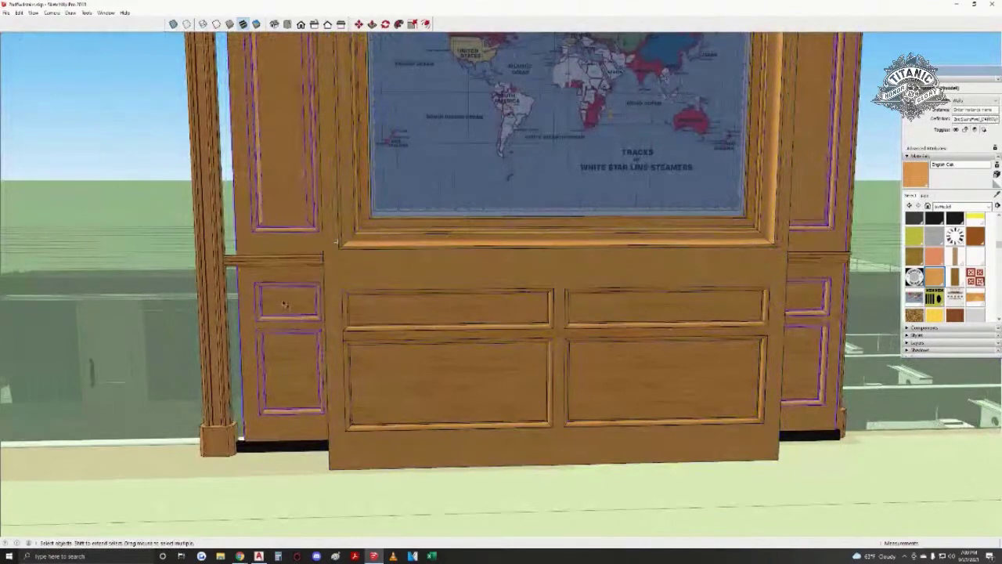
- Move the framed map board aside, clear of the wall panelling behind it
double_click(284, 304)
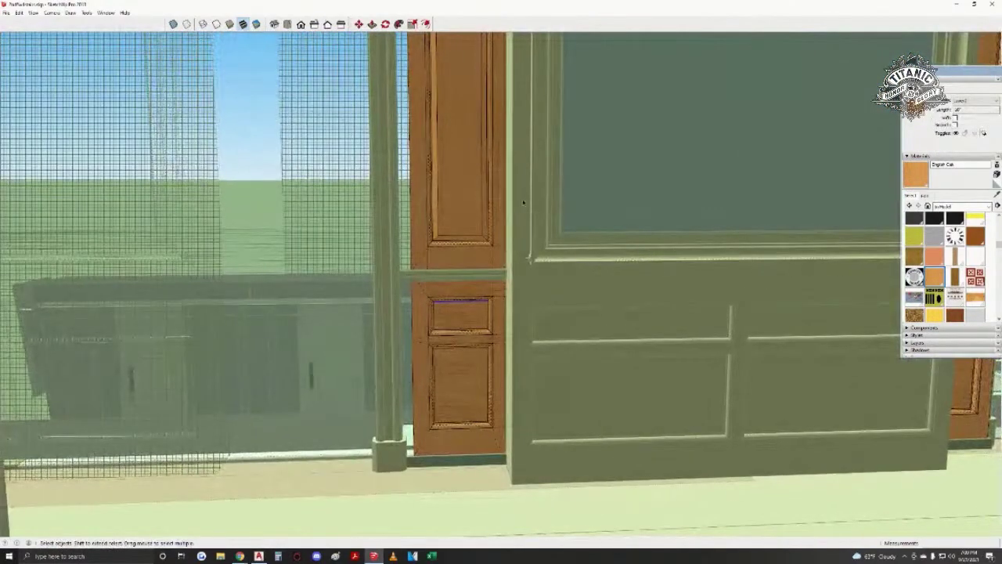
left_click(563, 298)
key("m")
left_click(617, 300)
middle_click_drag(587, 297, 924, 259, "shift")
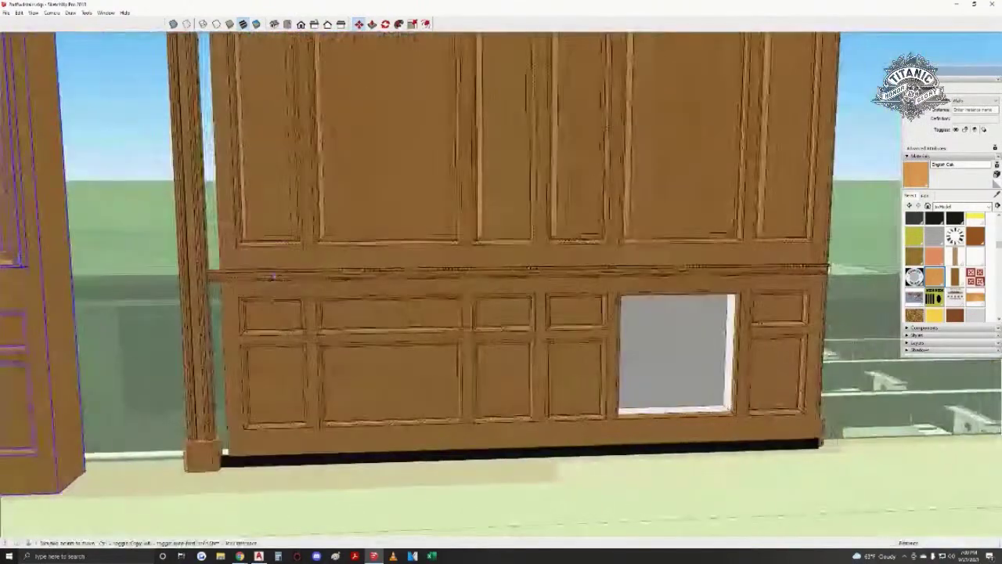
- Open the exposed wall panelling for editing and examine its panels around the square opening
double_click(503, 315)
left_click(503, 315)
middle_click_drag(409, 284, 405, 274)
scroll(385, 202, "down", 1)
middle_click_drag(385, 203, 399, 207)
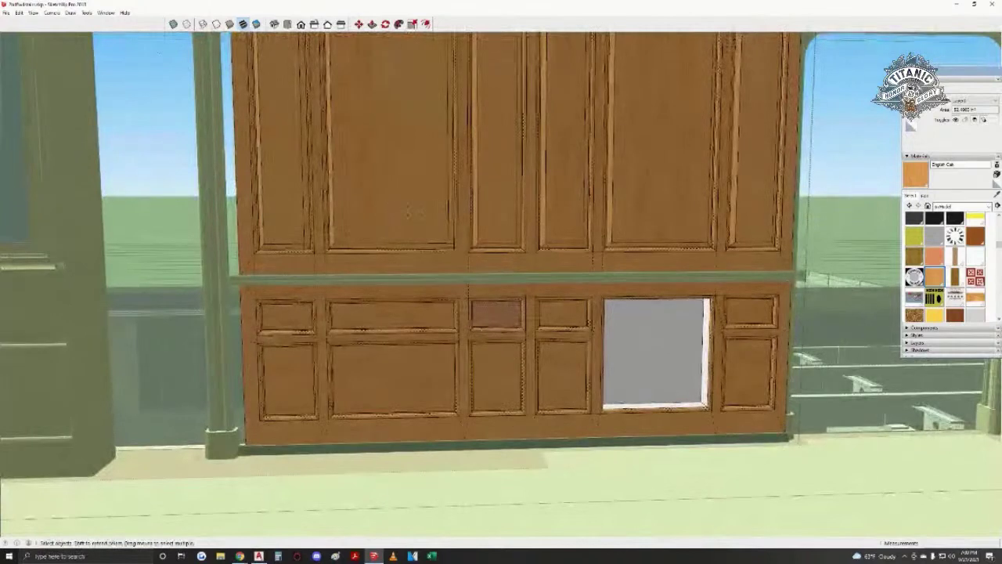
middle_click_drag(509, 282, 509, 283)
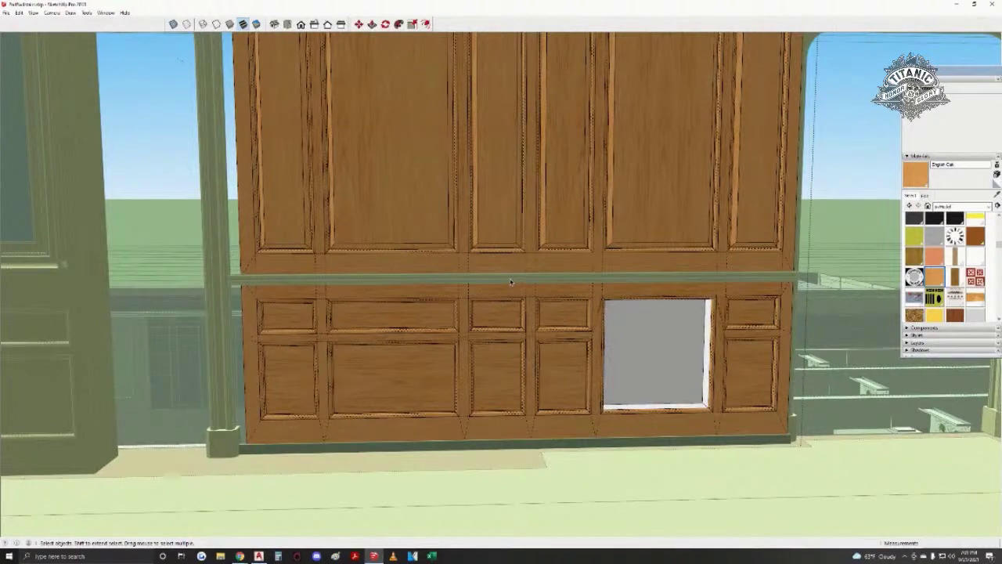
middle_click_drag(528, 274, 361, 253)
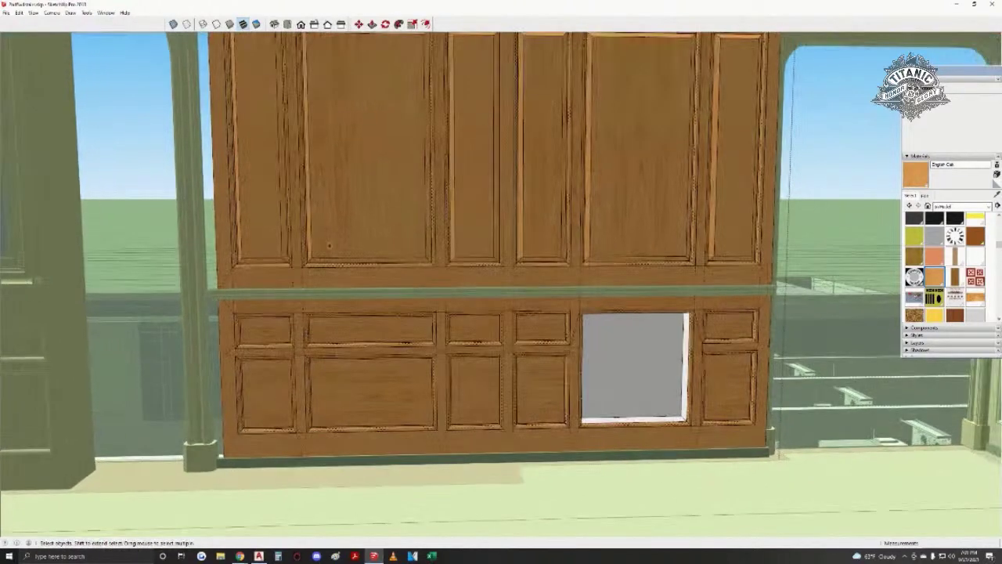
- Shift the end panel column farthest from the square opening, with its adjoining stile, toward the corner pilaster
triple_click(344, 186)
left_click_drag(462, 188, 378, 509, "shift")
middle_click_drag(378, 510, 418, 430)
key("m")
scroll(304, 262, "up", 7)
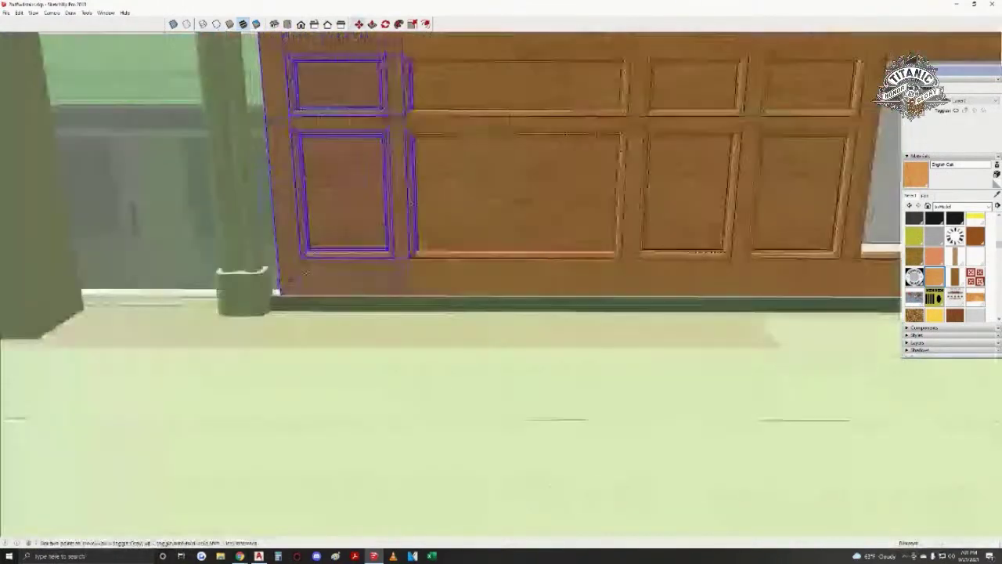
left_click(308, 264)
left_click(209, 262)
key("w")
middle_click_drag(209, 262, 648, 278)
scroll(642, 274, "up", 3)
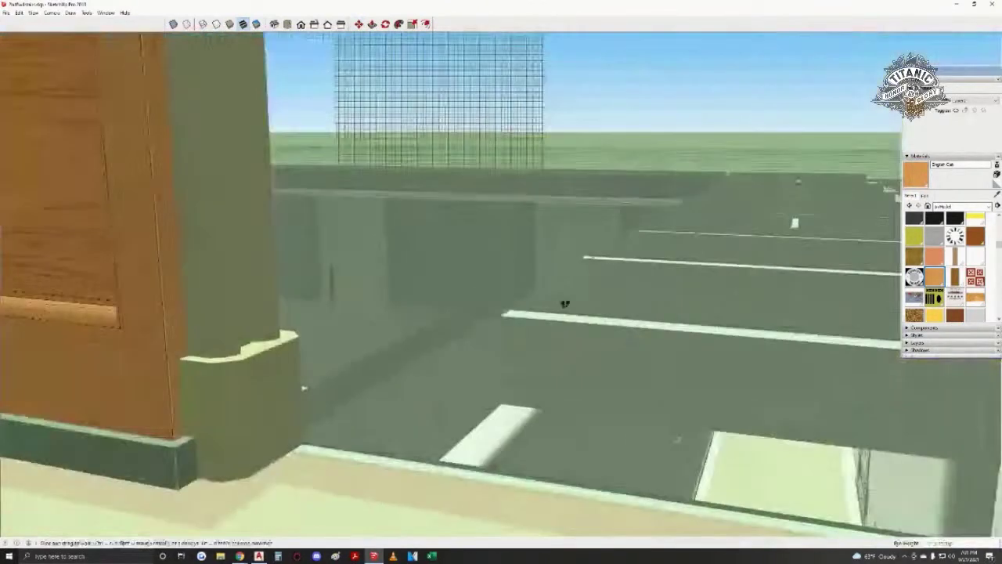
scroll(425, 273, "up", 5)
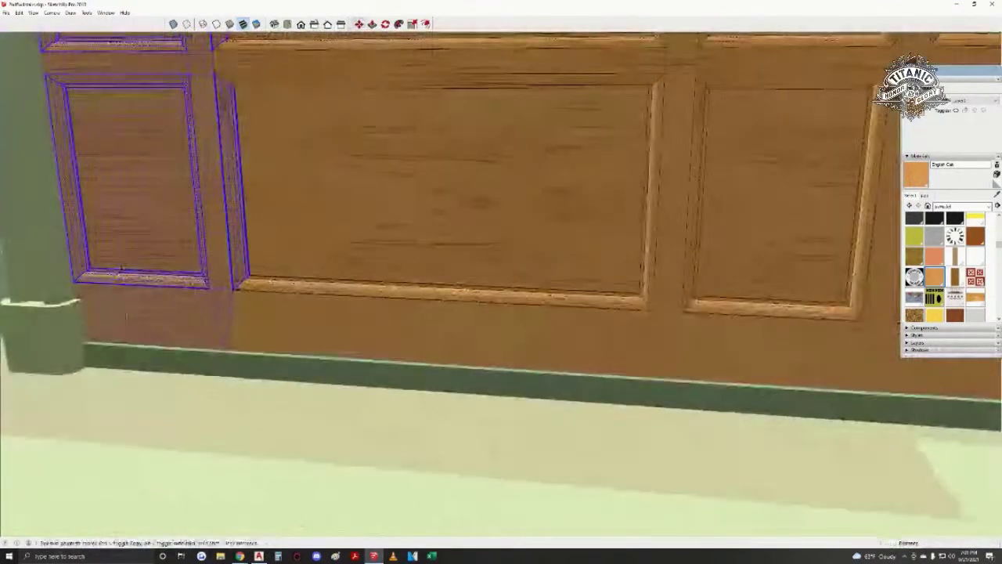
left_click(126, 316)
scroll(139, 316, "down", 8)
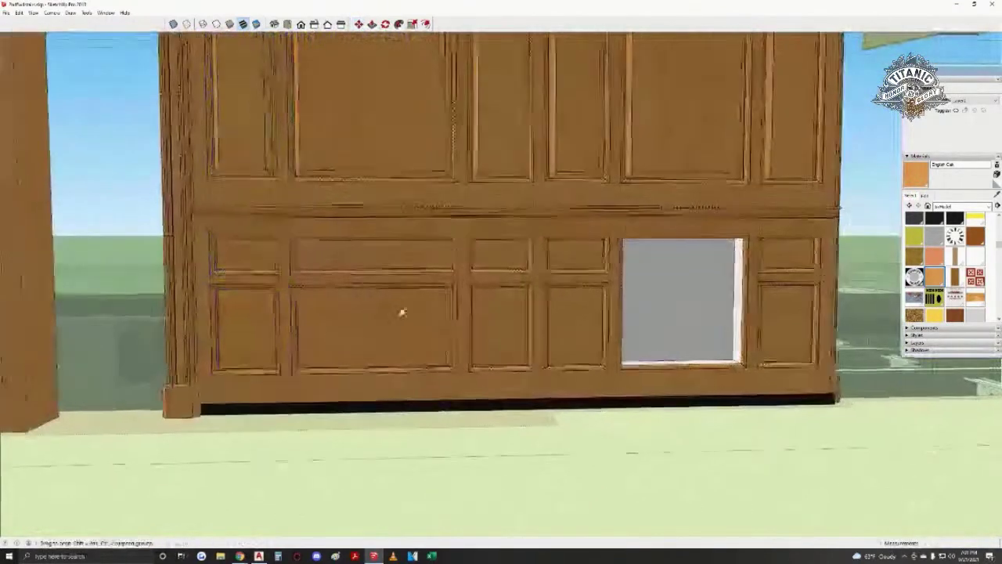
- Move the framed map board past the wall panelling to the end nearest the square opening
middle_click_drag(401, 311, 625, 312, "shift")
middle_click_drag(16, 156, 304, 233, "shift")
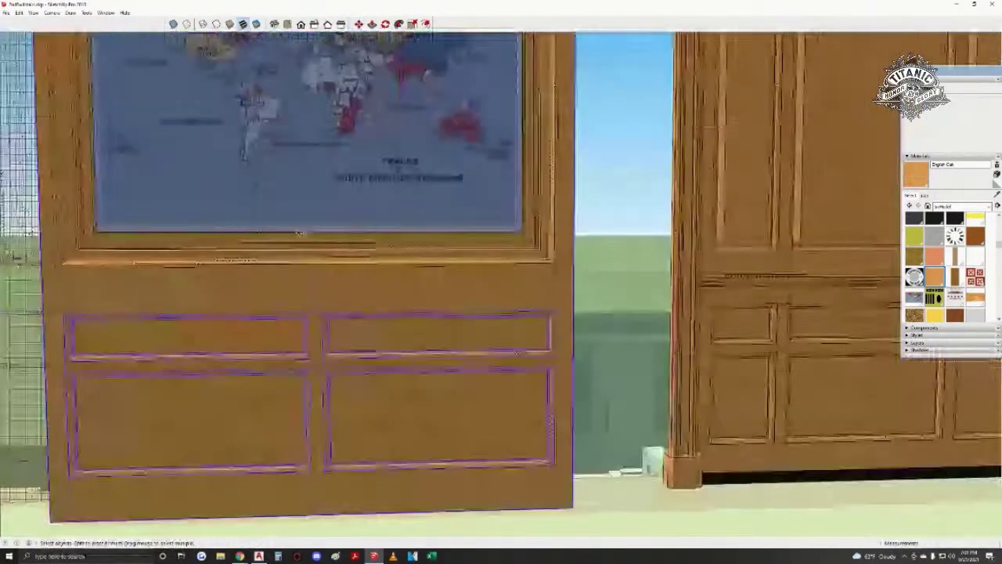
left_click(304, 233)
key("m")
scroll(315, 312, "up", 2)
left_click(315, 313)
scroll(315, 312, "down", 2)
middle_click_drag(322, 311, 9, 274, "shift")
middle_click_drag(381, 302, 249, 324, "shift")
middle_click_drag(729, 304, 506, 303, "shift")
middle_click_drag(867, 291, 720, 285, "shift")
- Draw a reference line on the floor along the full length of the panelled wall
scroll(704, 282, "up", 2)
scroll(722, 266, "down", 2)
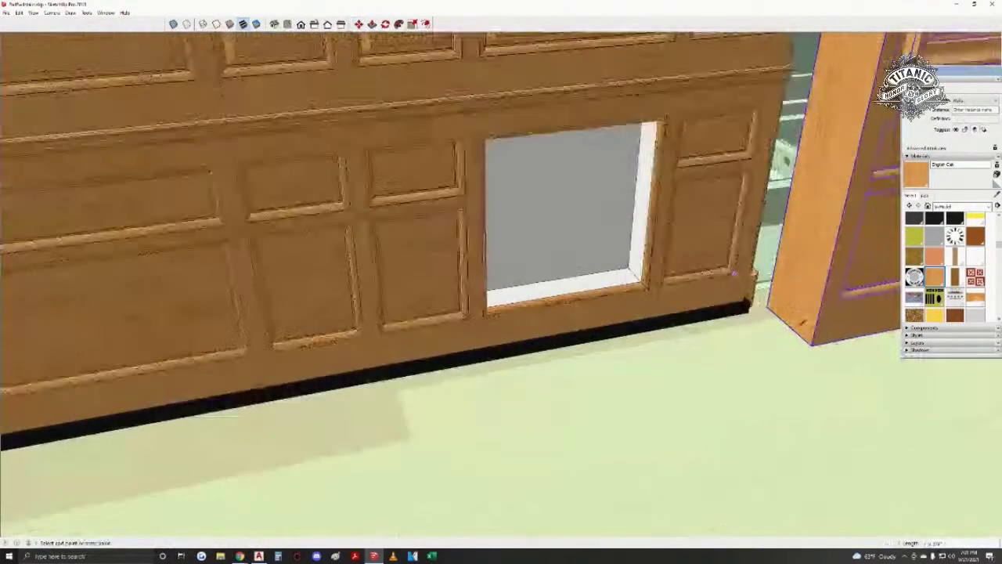
middle_click_drag(552, 403, 856, 339, "shift")
scroll(321, 344, "up", 2)
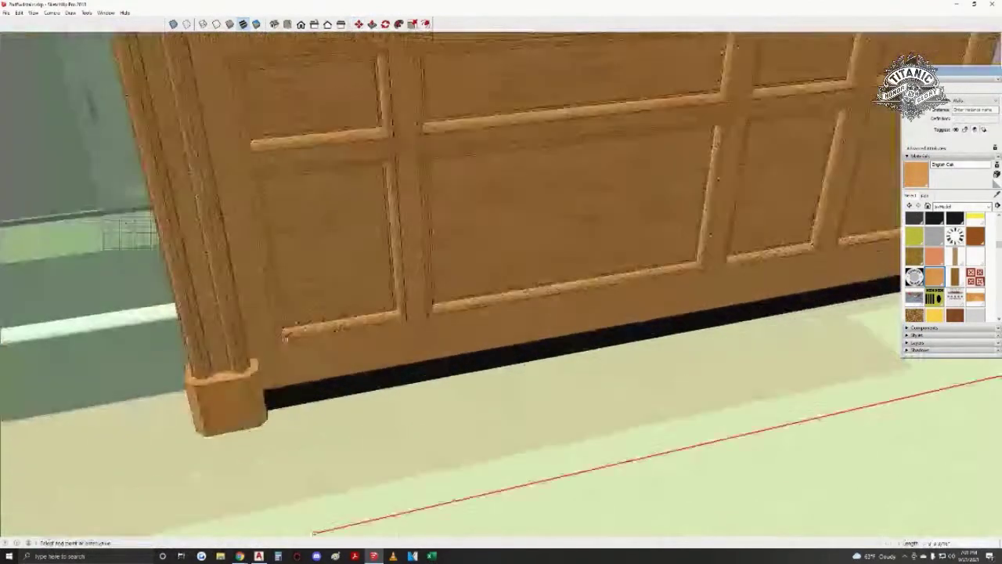
scroll(275, 341, "down", 2)
middle_click_drag(559, 363, 458, 373)
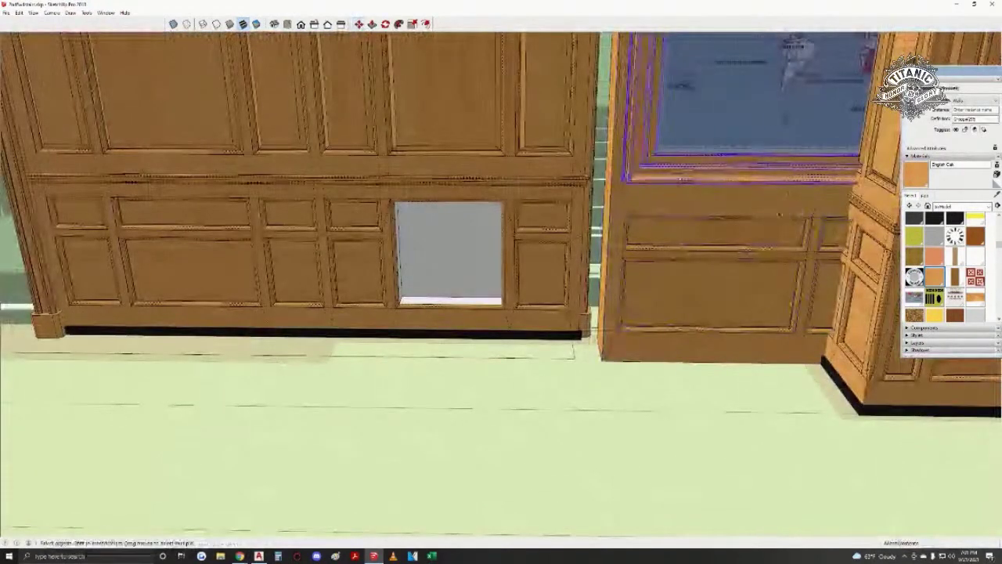
- Move the map board back in front of the panelled wall and delete the reference line on the floor
middle_click_drag(785, 196, 939, 202, "shift")
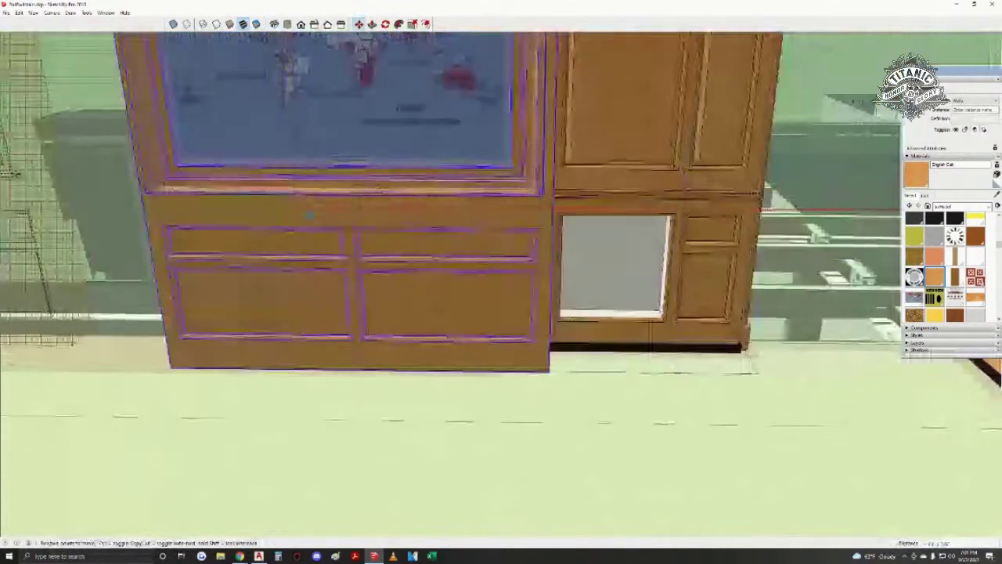
scroll(335, 223, "up", 2)
scroll(368, 228, "down", 1)
middle_click_drag(482, 375, 451, 421)
scroll(482, 396, "up", 2)
key("space")
left_click(755, 437)
left_click(743, 450, "shift")
middle_click_drag(675, 429, 473, 353)
key("Delete")
- Move the stile between the end panel near the pilaster and the wide panel inward to widen the end panel
mouse_move(582, 163)
middle_mouse_down()
mouse_move(283, 278)
mouse_move(492, 271)
mouse_move(470, 277)
mouse_move(499, 255)
mouse_move(405, 185)
mouse_move(484, 243)
middle_mouse_up()
mouse_move(407, 188)
middle_mouse_down()
mouse_move(474, 230)
mouse_move(465, 335)
mouse_move(774, 357)
mouse_move(608, 324)
mouse_move(383, 250)
mouse_move(500, 324)
middle_mouse_up()
left_click_drag(532, 168, 455, 471)
left_click_drag(436, 111, 595, 470)
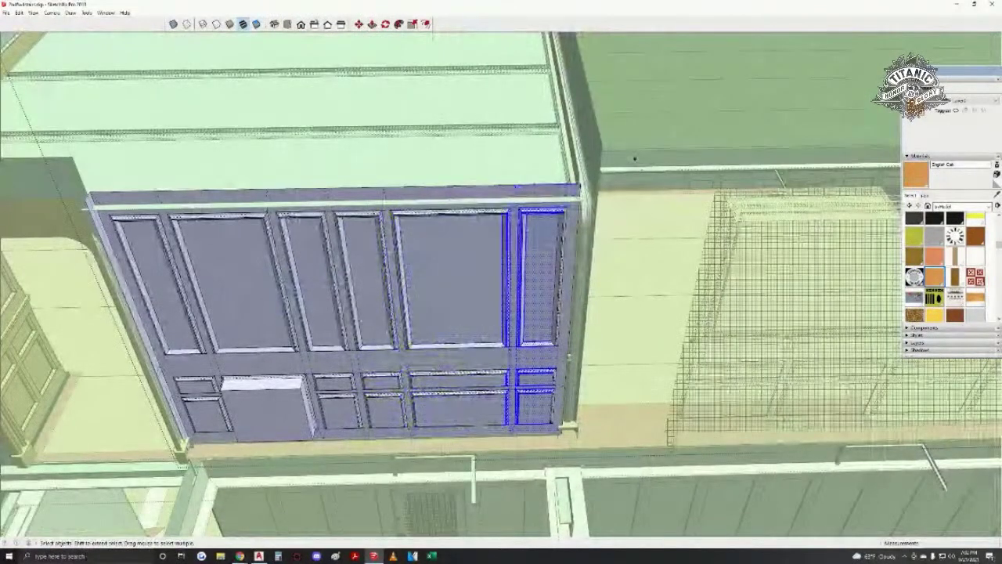
key("m")
scroll(497, 396, "up", 7)
middle_click_drag(555, 391, 345, 399)
scroll(599, 382, "up", 4)
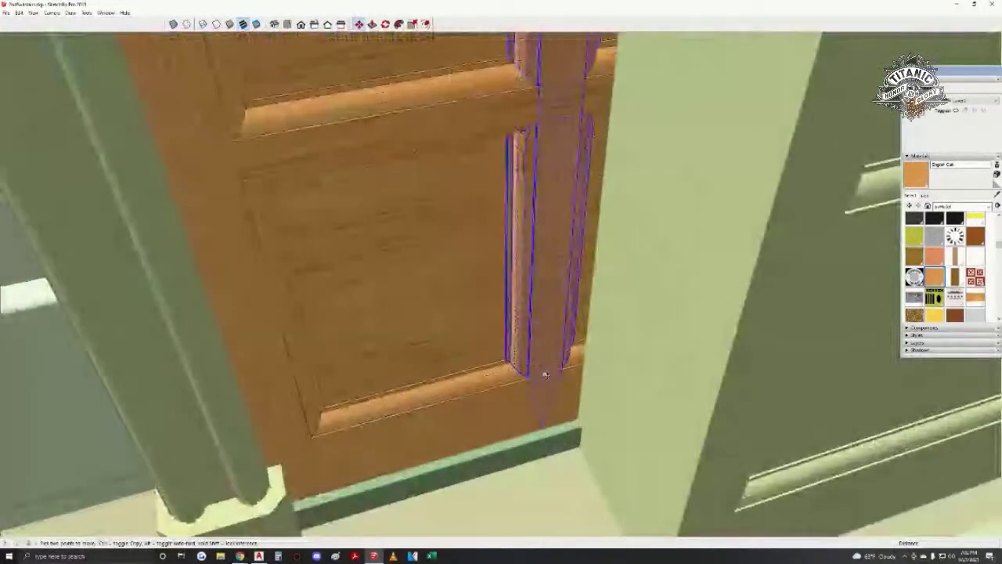
key("w")
left_click_drag(609, 387, 427, 313)
middle_click_drag(428, 313, 869, 423)
scroll(597, 84, "down", 6)
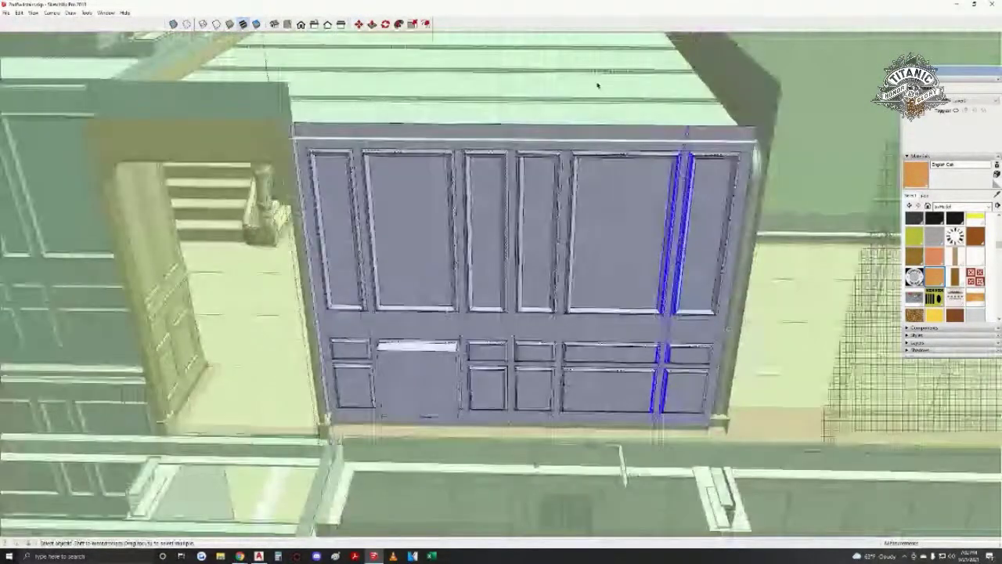
- Select the panelling between the two end columns, including the stile beside the square opening, and move it sideways to adjust the opposite end panel
middle_click_drag(543, 180, 557, 183)
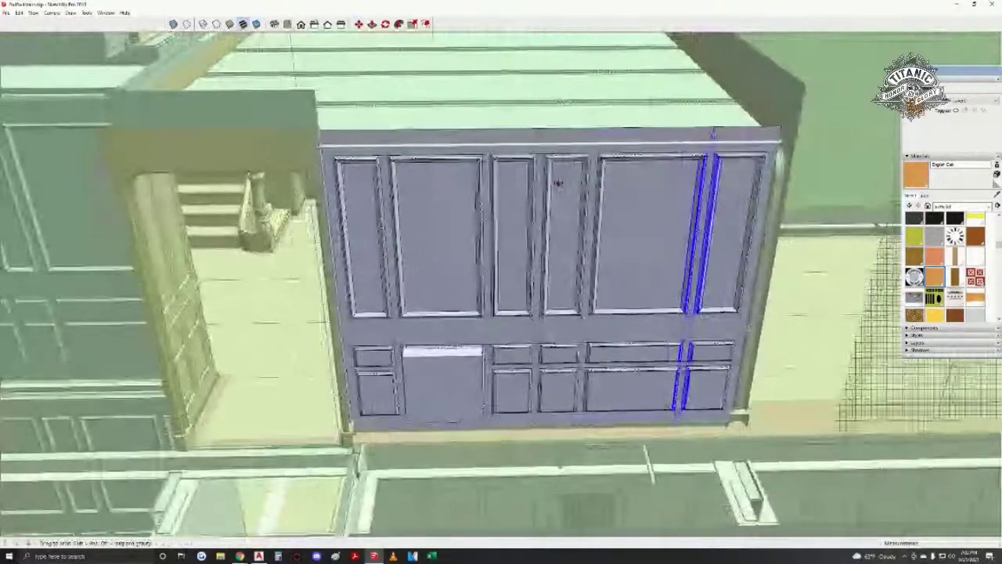
scroll(557, 183, "down", 1)
left_click_drag(619, 93, 396, 439)
middle_click_drag(384, 205, 456, 204, "shift")
left_click_drag(507, 102, 440, 137)
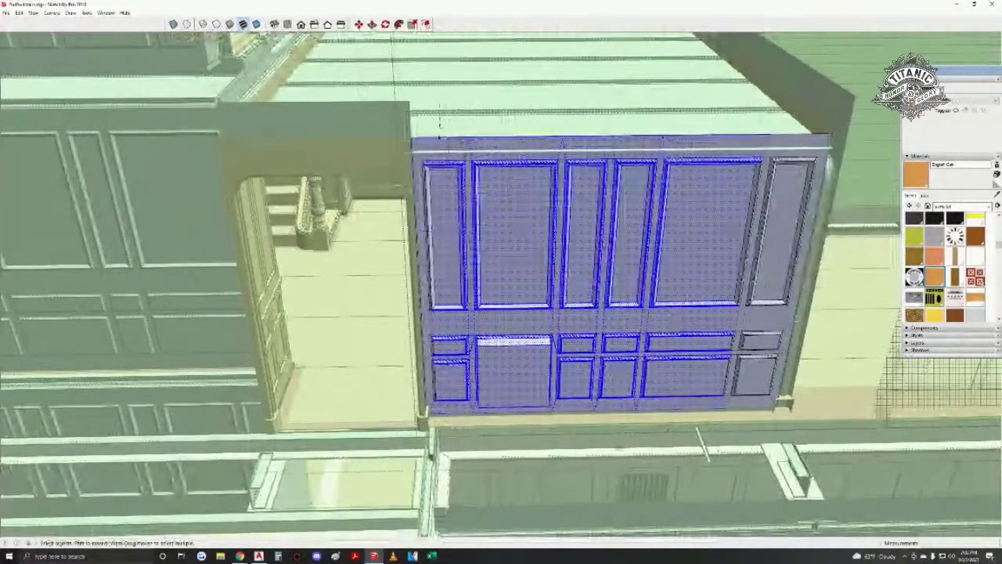
scroll(488, 357, "up", 3)
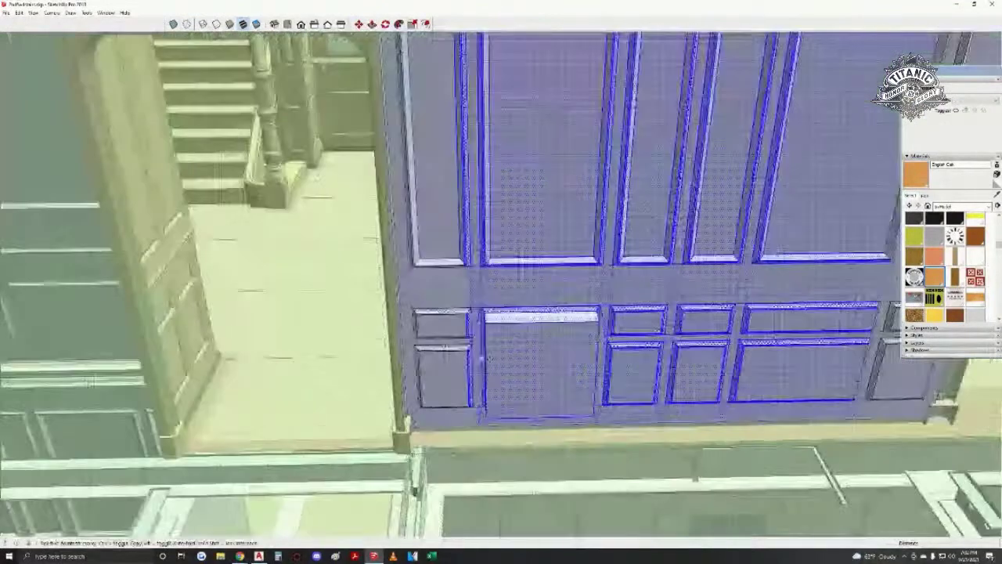
scroll(481, 359, "up", 1)
middle_click_drag(501, 349, 523, 295)
key("space")
middle_click_drag(653, 221, 665, 262)
left_click_drag(330, 462, 697, 162, "shift")
left_click_drag(384, 214, 248, 542, "shift")
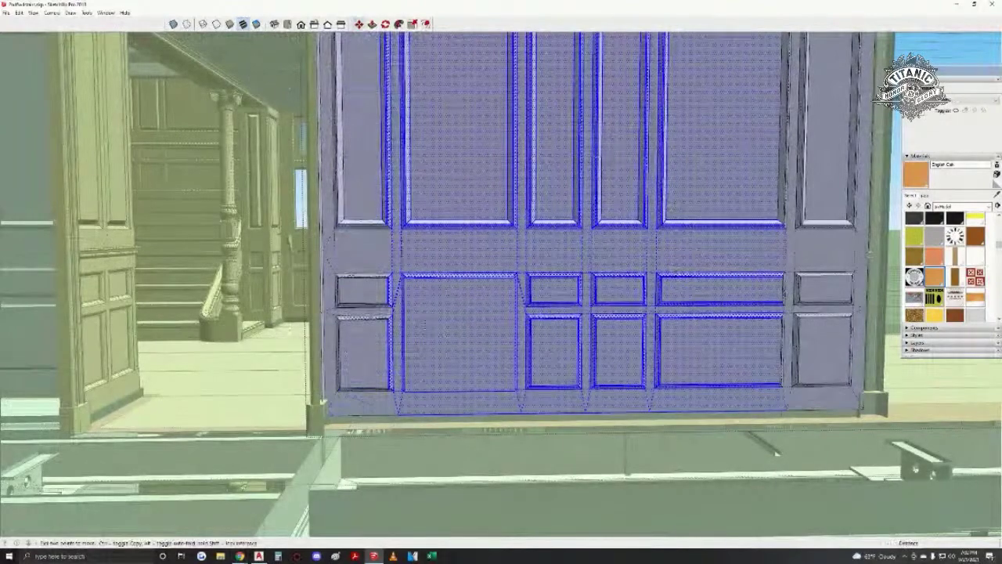
left_click_drag(844, 182, 689, 360, "ctrl+shift")
scroll(689, 329, "down", 1)
middle_click_drag(689, 250, 641, 424, "shift")
left_click_drag(740, 184, 676, 292, "ctrl+shift")
key("m")
left_click(444, 276)
middle_click_drag(452, 385, 504, 216, "shift")
scroll(447, 376, "up", 5)
middle_click_drag(447, 428, 876, 446)
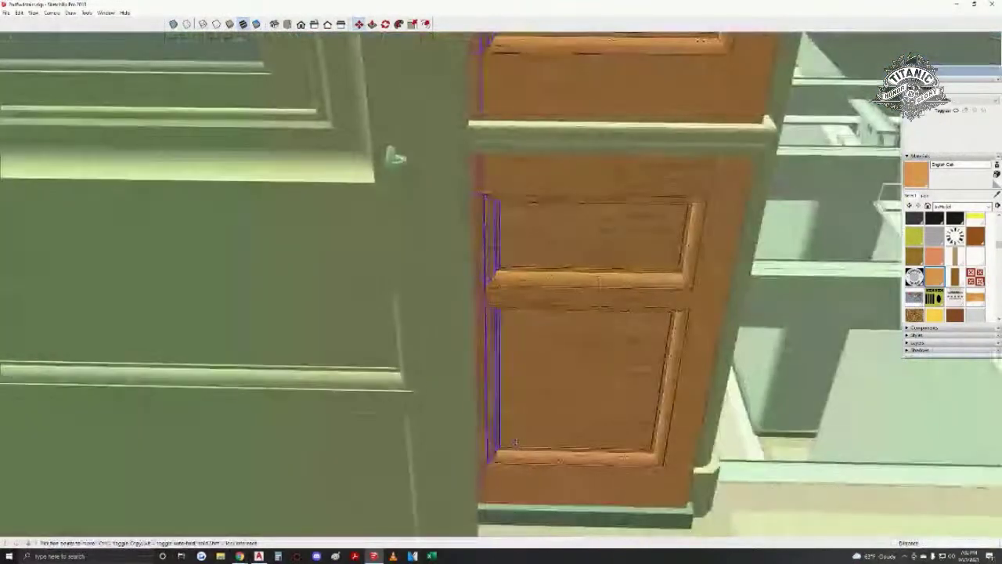
scroll(508, 463, "up", 2)
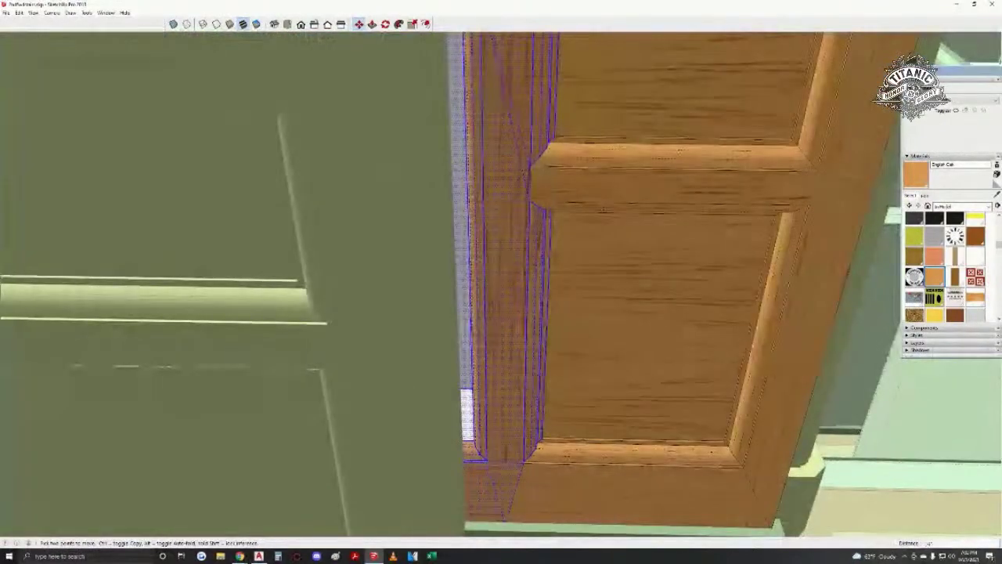
left_click(489, 463)
middle_click_drag(460, 468, 487, 300)
key("w")
left_click_drag(488, 300, 426, 346)
key("m")
middle_click_drag(425, 345, 513, 358)
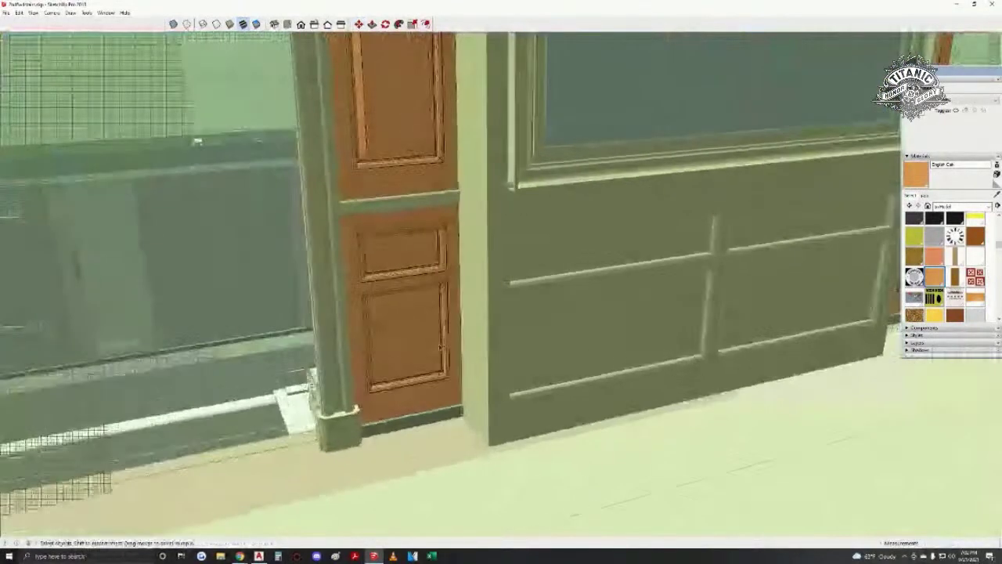
- Place a copy of the wall panelling in front of the map board and open it for editing
middle_click_drag(395, 358, 419, 362)
left_click_drag(419, 361, 462, 395)
left_click(463, 394)
key("space")
double_click(754, 302)
middle_click_drag(754, 303, 680, 379)
scroll(678, 416, "up", 3)
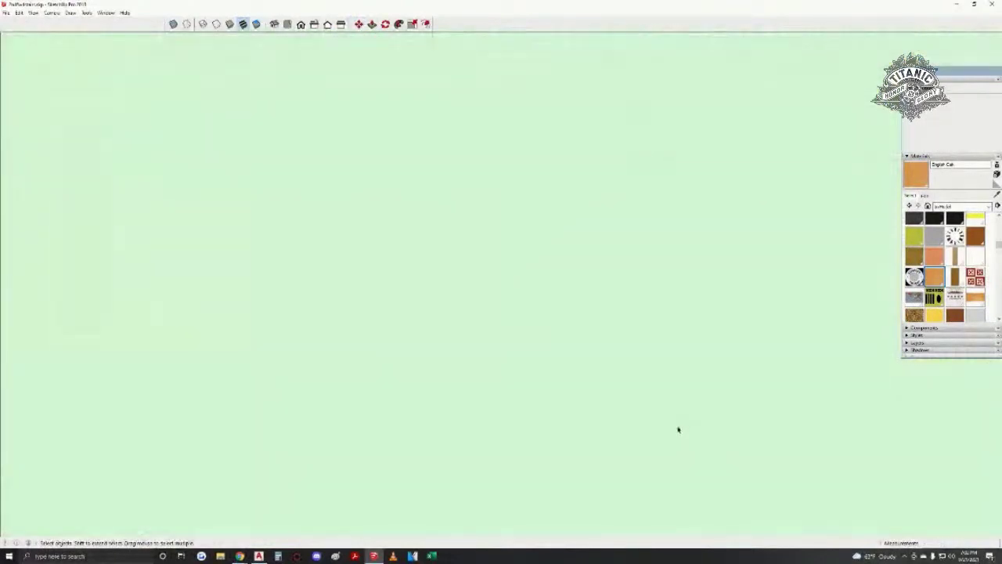
scroll(675, 425, "down", 5)
scroll(673, 425, "up", 2)
middle_click_drag(673, 425, 617, 194)
middle_click_drag(689, 385, 36, 442)
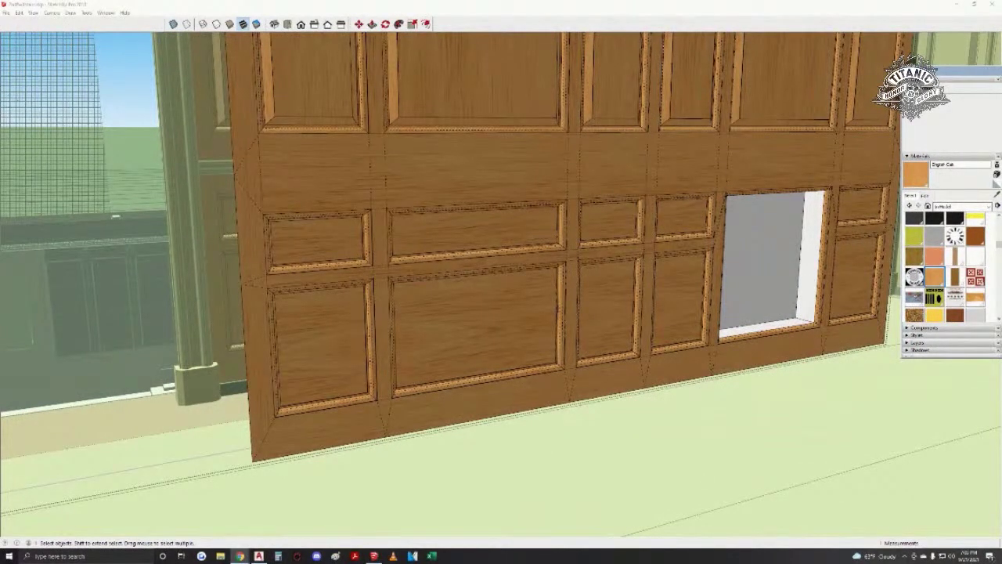
middle_click_drag(373, 358, 235, 358)
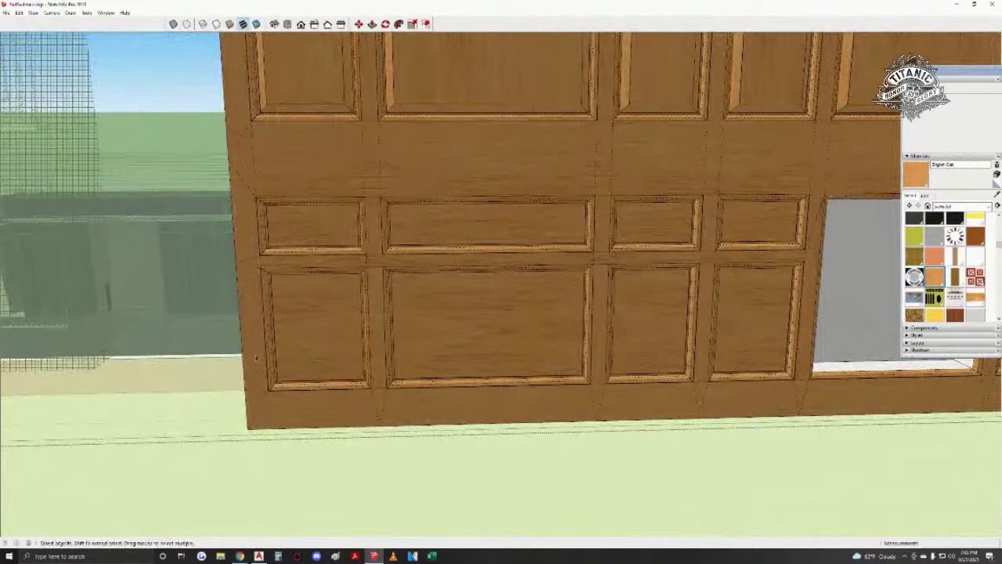
middle_click_drag(328, 335, 519, 311)
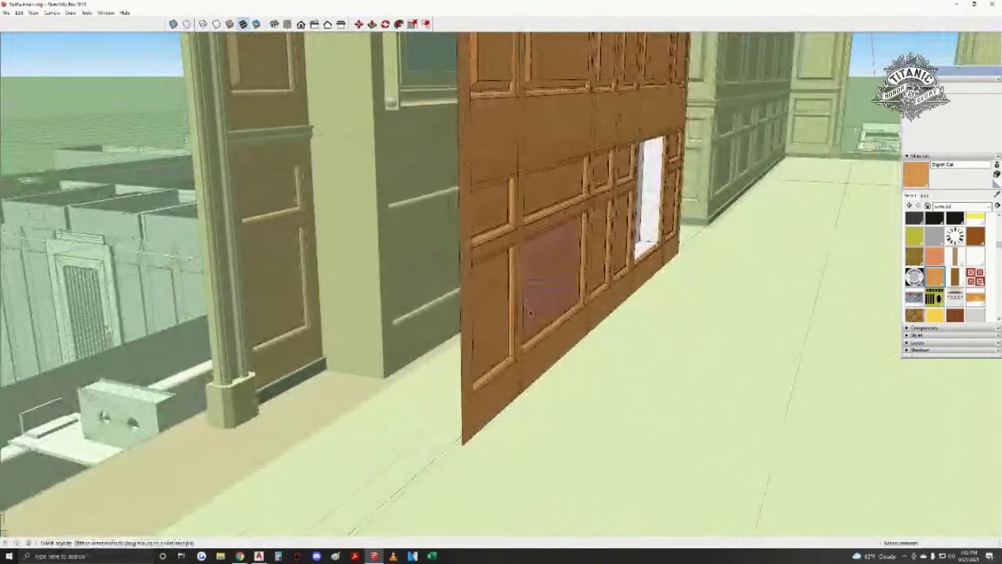
- Select the wide panel column beside the end panel over the full wall height and delete it
scroll(529, 311, "up", 10)
middle_click_drag(501, 352, 477, 336)
left_click_drag(461, 438, 459, 439)
middle_click_drag(493, 300, 468, 343)
left_click_drag(443, 392, 396, 300)
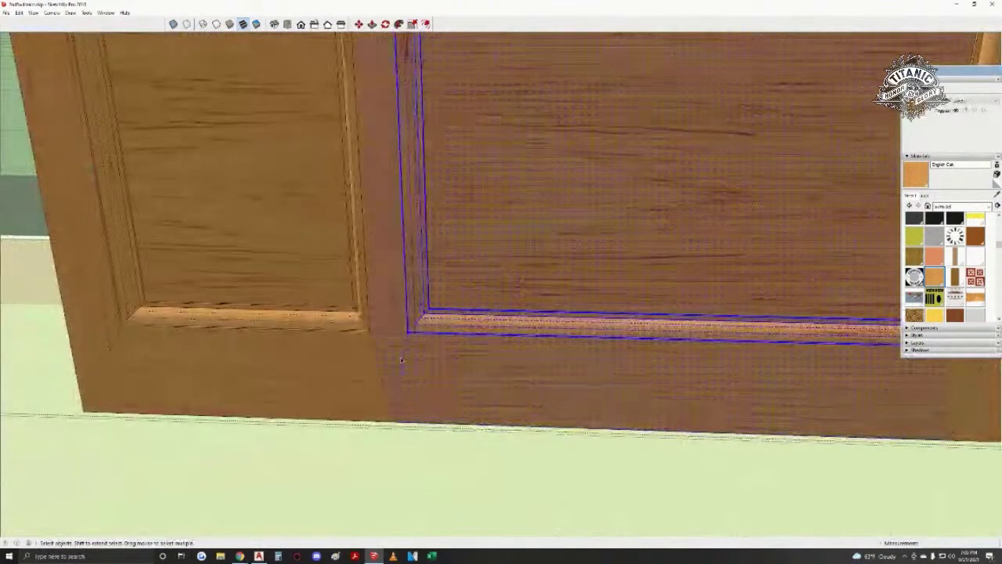
middle_click_drag(420, 375, 465, 452)
scroll(479, 367, "down", 3)
left_click_drag(498, 221, 462, 126, "shift")
middle_click_drag(485, 156, 533, 229)
left_click_drag(505, 262, 472, 290, "shift")
key("w")
middle_click_drag(338, 317, 346, 262)
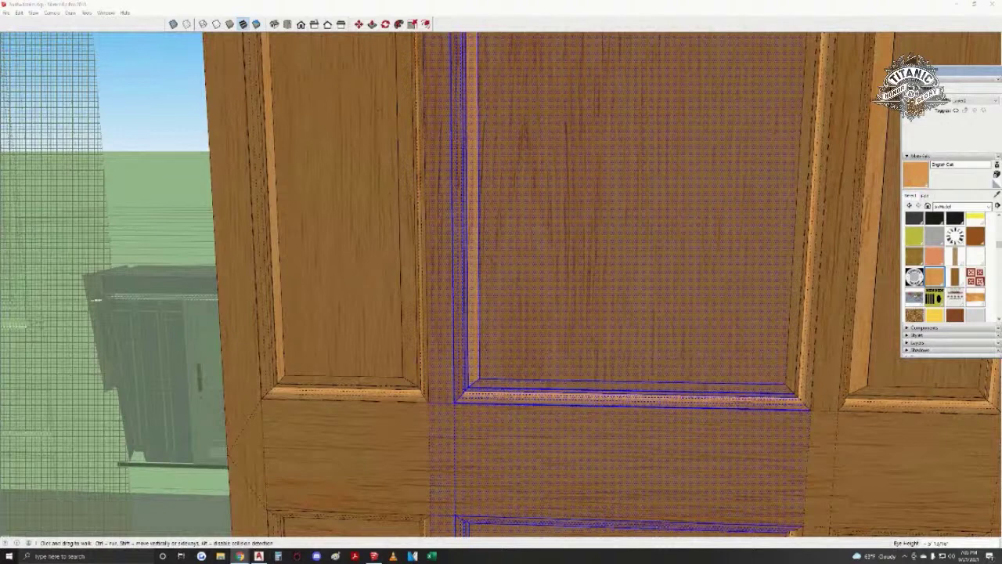
middle_click_drag(549, 305, 465, 46)
key("space")
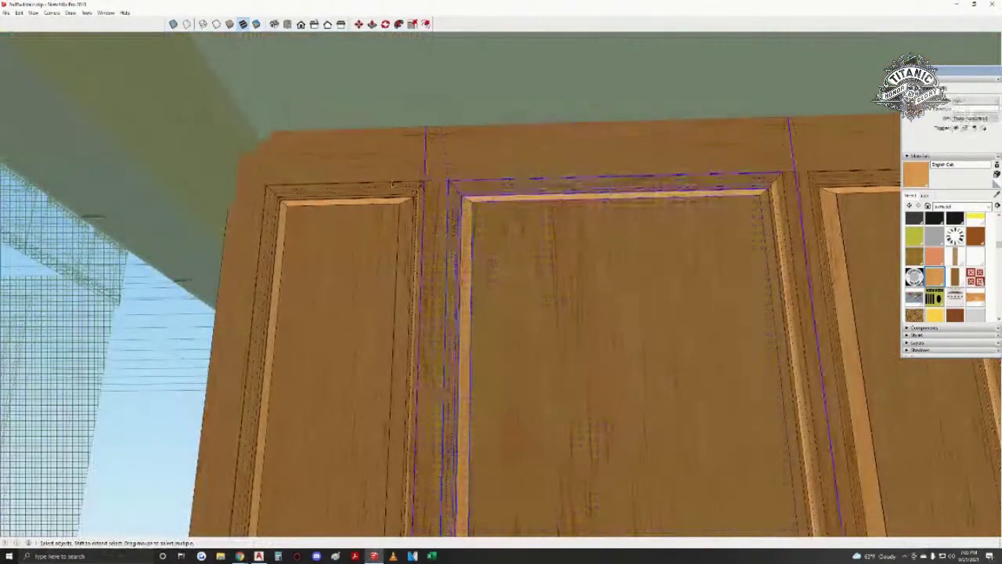
key("Delete")
- Copy the end panel's outer stile strip out to the side and flip the copy along the red direction
middle_click_drag(337, 184, 461, 331)
key("space")
middle_click_drag(516, 399, 416, 377)
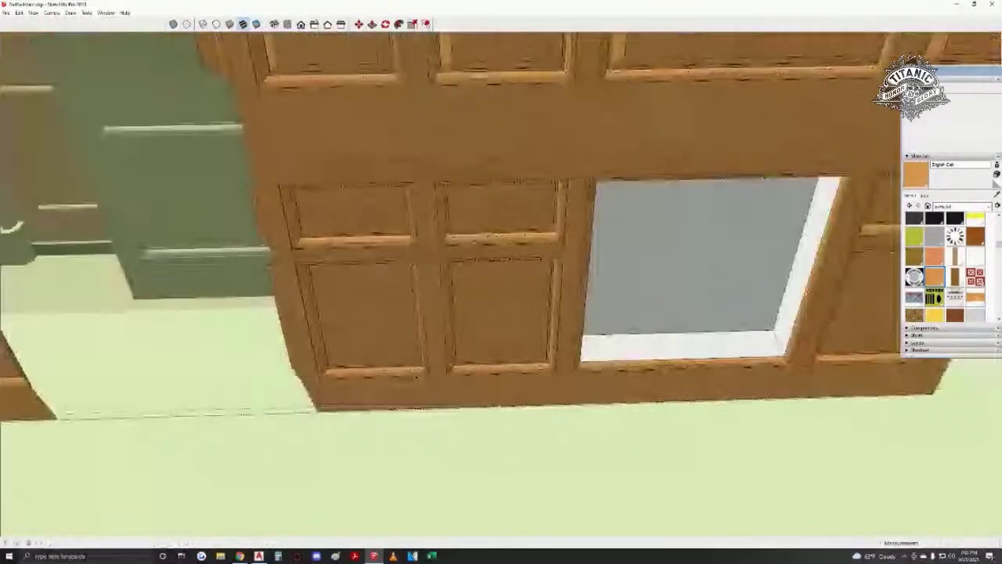
middle_click_drag(552, 367, 636, 418)
middle_click_drag(364, 407, 367, 399)
middle_click_drag(292, 376, 329, 384)
middle_click_drag(209, 391, 358, 408, "shift")
left_click(342, 347)
middle_click_drag(176, 262, 186, 394, "shift")
mouse_move(373, 377)
middle_mouse_down()
mouse_move(369, 130)
mouse_move(366, 327)
mouse_move(380, 483)
middle_mouse_up()
middle_click_drag(371, 235, 391, 436)
key("m")
key("ctrl")
left_click(391, 436)
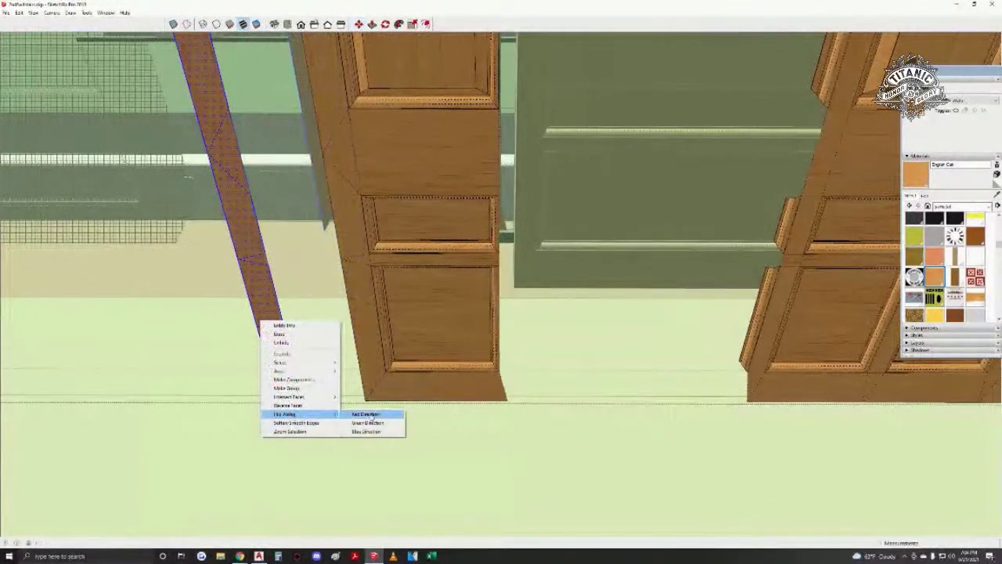
left_click(368, 415)
- Move the flipped stile strip against the open inner edge of the end panel
left_click(268, 373)
scroll(509, 383, "up", 3)
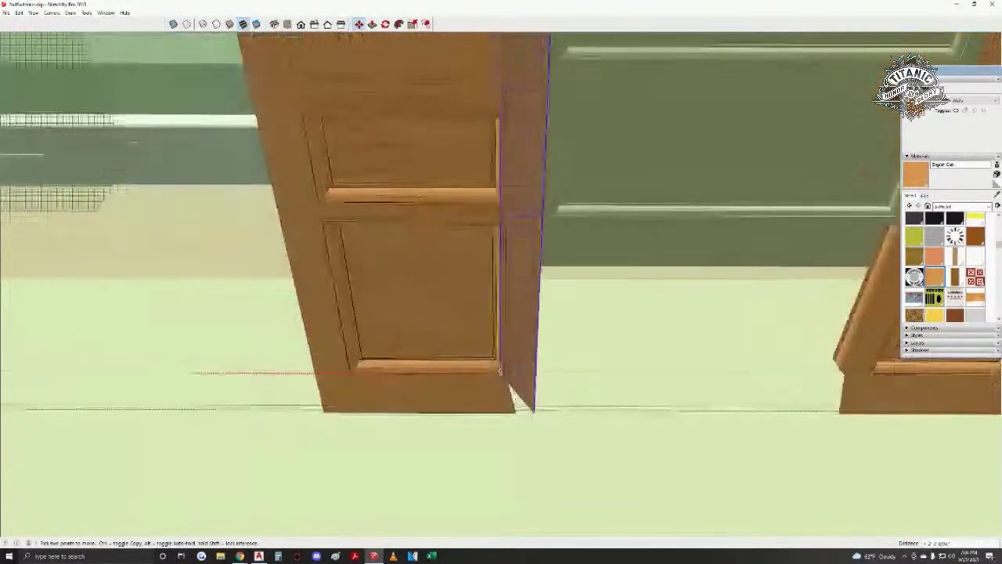
left_click(505, 376)
key("space")
- Move the cut ends of the bottom and top rails to meet the new stile, closing the gaps at both corners
scroll(511, 410, "up", 3)
left_click(472, 406)
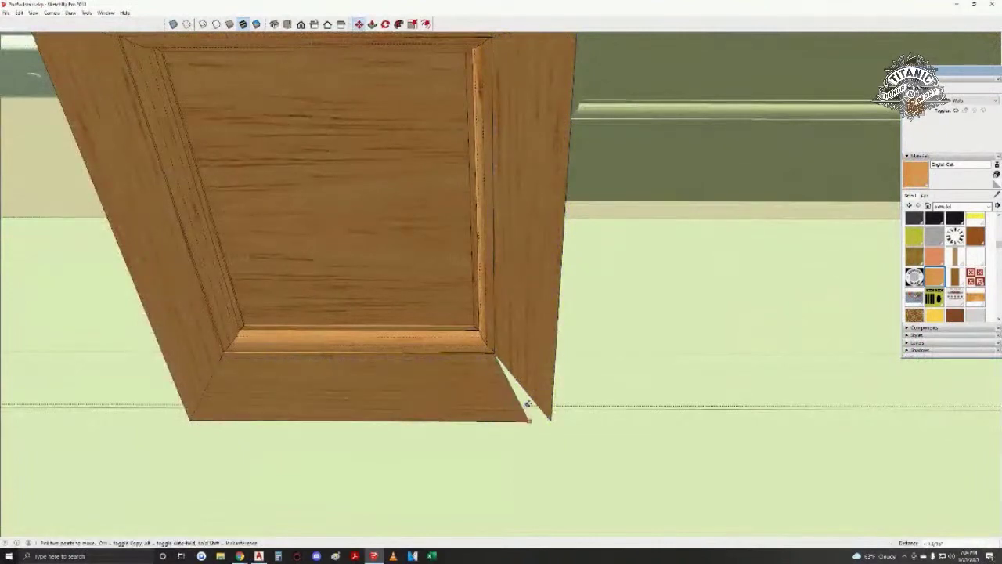
middle_click_drag(531, 398, 485, 203)
scroll(486, 381, "down", 2)
middle_click_drag(485, 381, 469, 474)
middle_click_drag(470, 474, 456, 367)
middle_click_drag(462, 71, 428, 512, "shift")
scroll(449, 180, "up", 5)
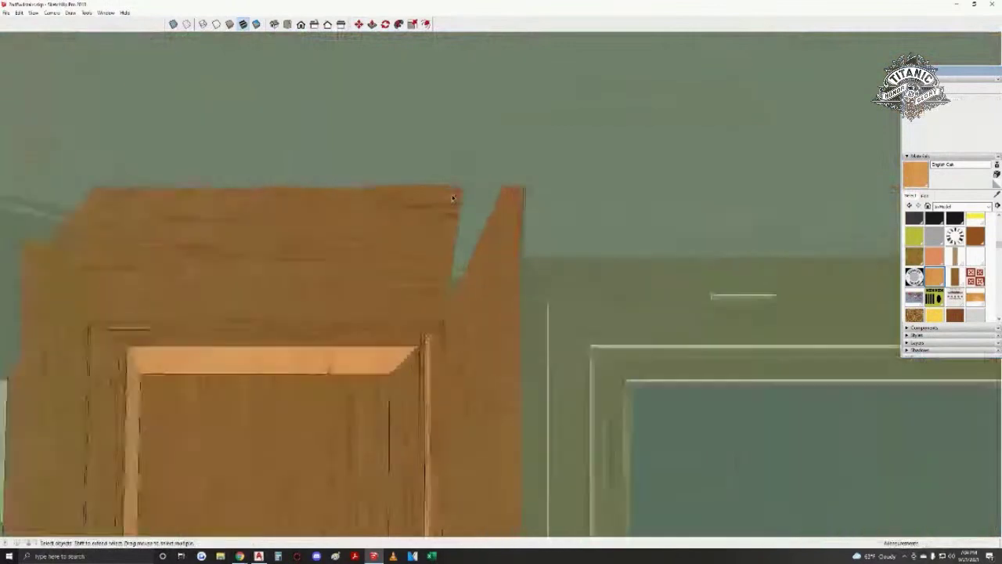
middle_click_drag(433, 210, 432, 279)
scroll(473, 179, "up", 2)
middle_click_drag(472, 180, 439, 261)
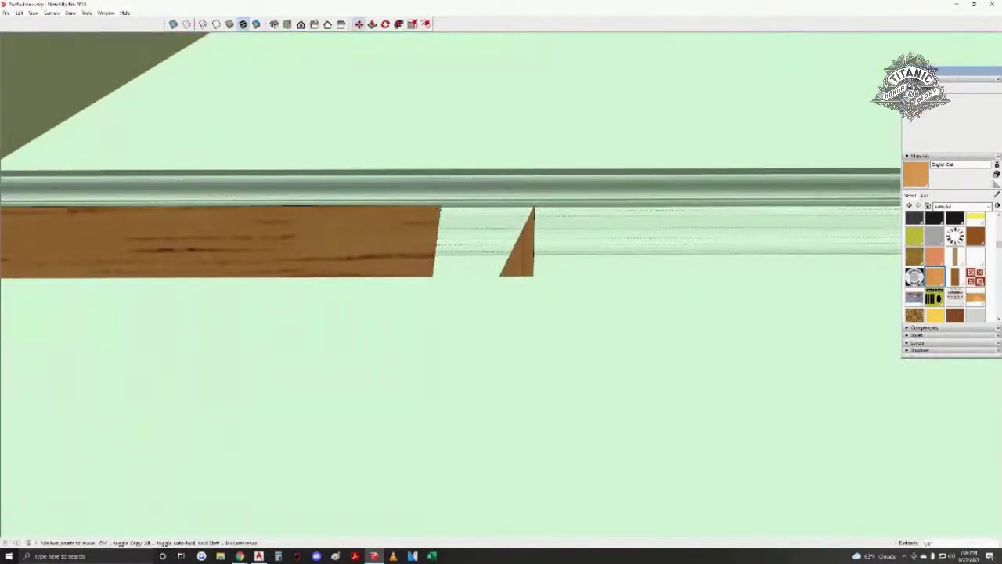
mouse_move(439, 245)
middle_mouse_down()
mouse_move(445, 114)
mouse_move(482, 400)
mouse_move(426, 329)
mouse_move(366, 293)
mouse_move(544, 300)
mouse_move(478, 321)
mouse_move(465, 384)
mouse_move(258, 364)
mouse_move(481, 402)
mouse_move(324, 379)
mouse_move(420, 380)
mouse_move(432, 353)
mouse_move(383, 366)
mouse_move(438, 371)
mouse_move(416, 337)
mouse_move(391, 335)
mouse_move(347, 353)
mouse_move(517, 336)
mouse_move(595, 374)
middle_mouse_up()
left_click(502, 322)
scroll(618, 365, "down", 10)
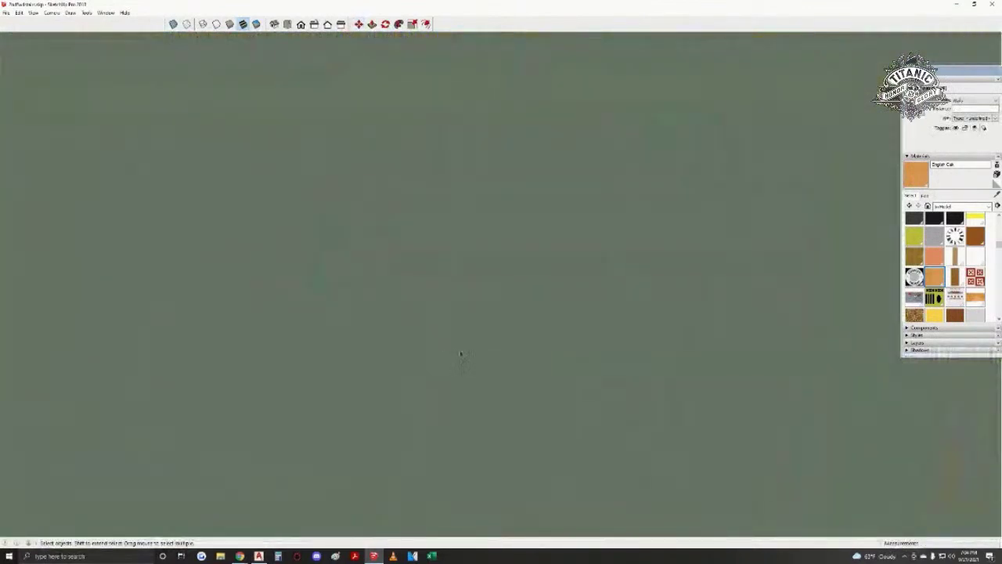
- Open the narrow end panel for editing with all its geometry selected
scroll(478, 338, "up", 10)
scroll(304, 328, "down", 8)
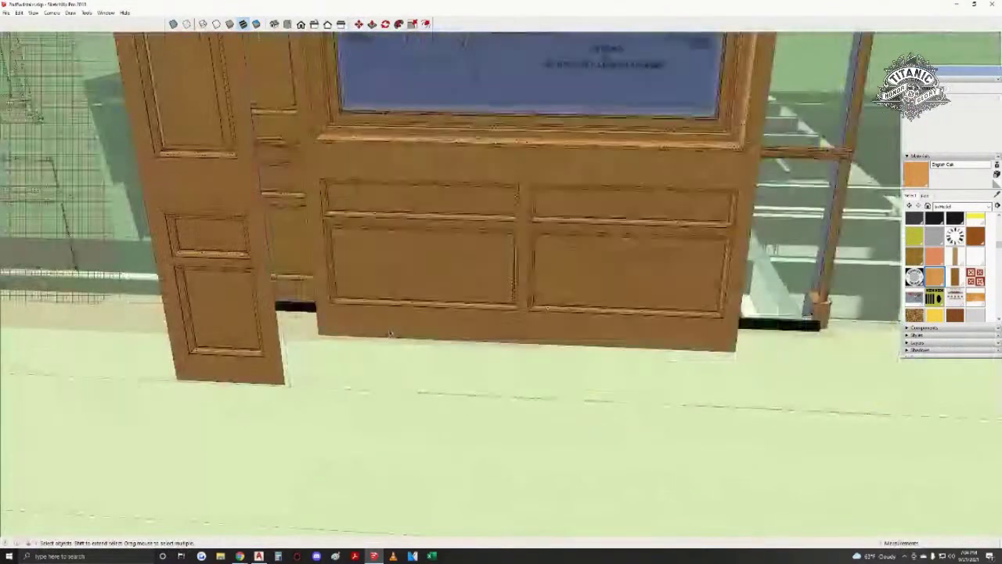
middle_click_drag(304, 328, 91, 281)
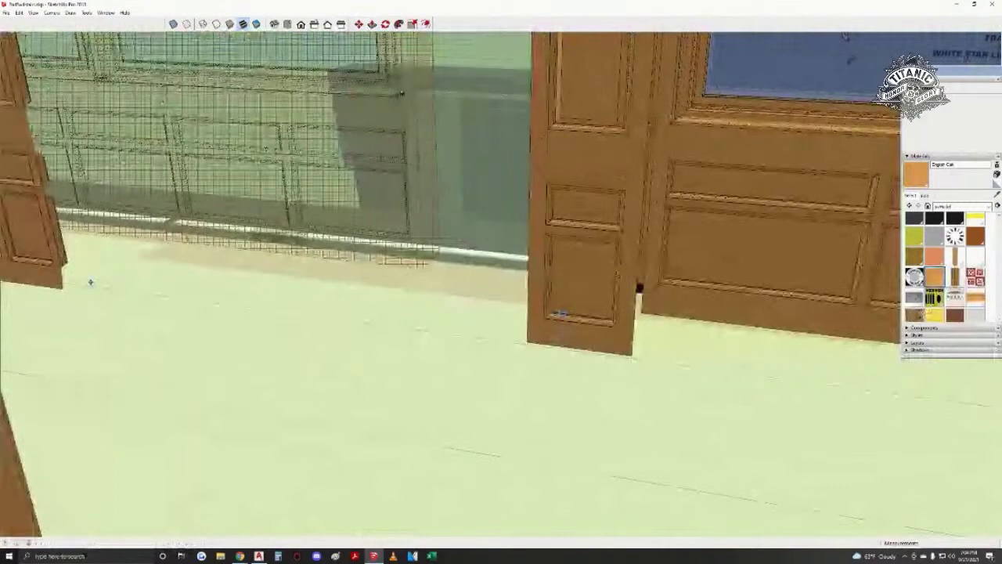
double_click(583, 306)
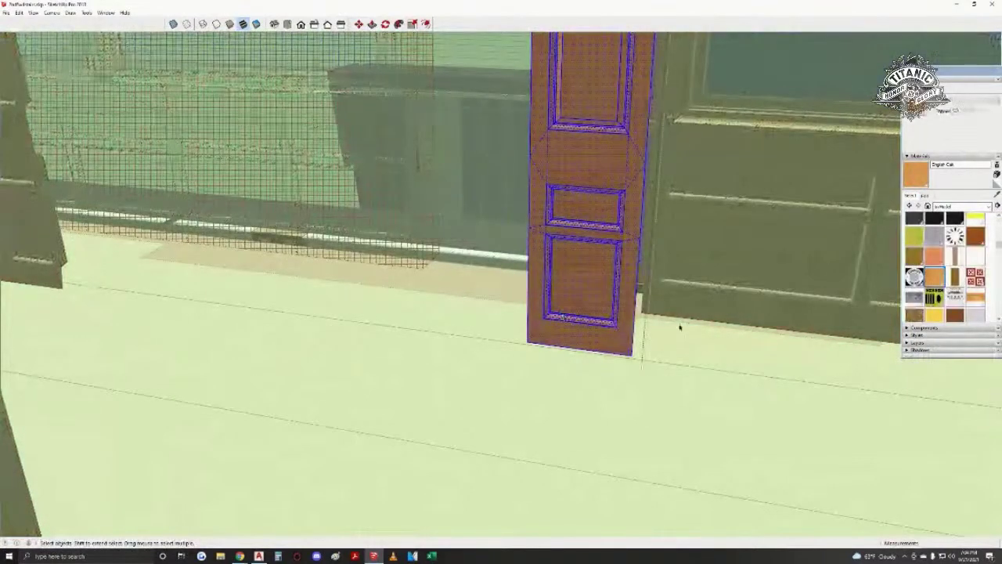
middle_click_drag(690, 315, 222, 288)
left_click(174, 280)
middle_click_drag(286, 302, 494, 302)
scroll(532, 277, "up", 4)
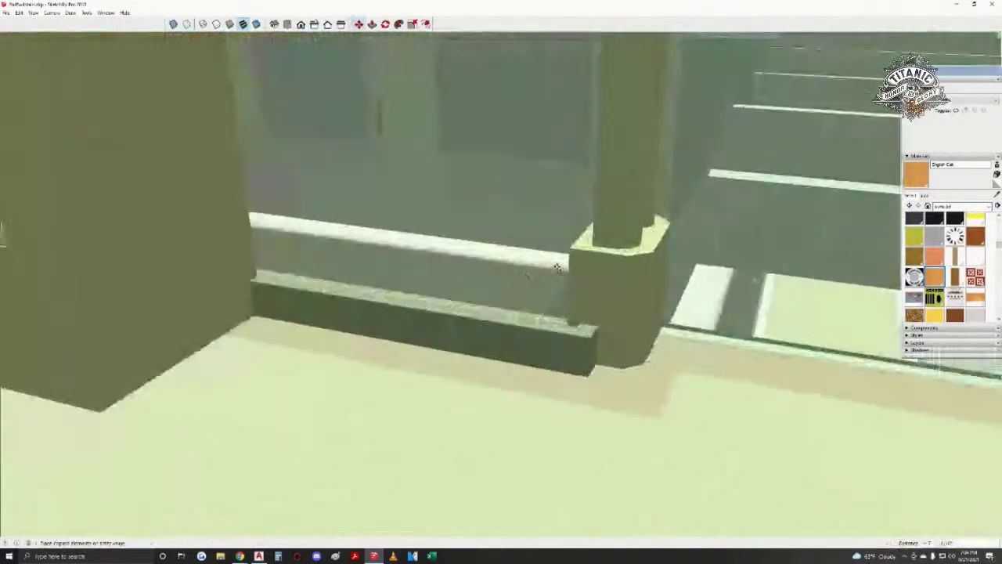
scroll(557, 269, "up", 2)
scroll(612, 368, "down", 3)
middle_click_drag(606, 432, 656, 266, "shift")
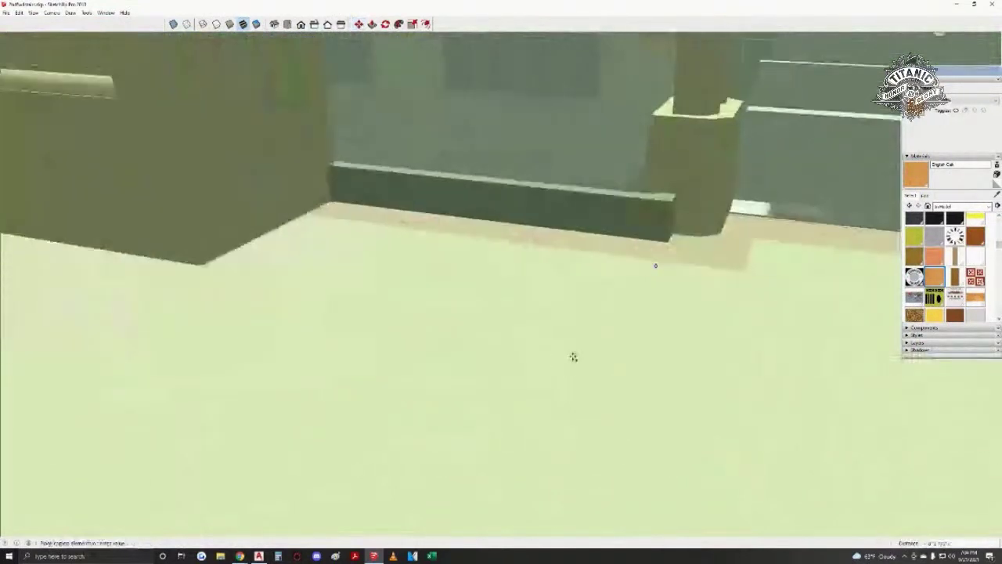
scroll(573, 357, "down", 2)
key("Escape")
- Fit the narrow panel into the recess between the map board wall and the column, above the baseboard
middle_click_drag(291, 353, 565, 391, "shift")
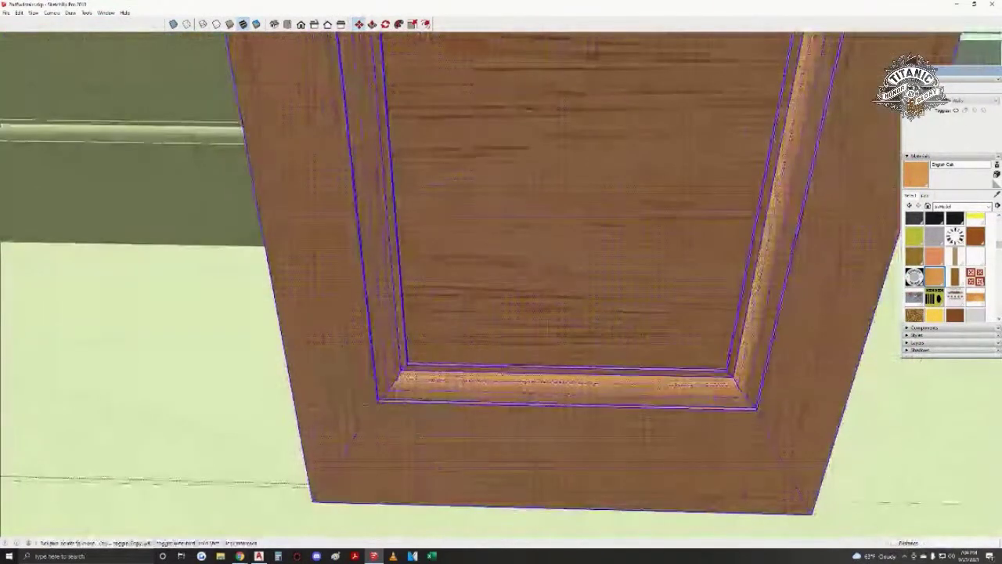
middle_click_drag(379, 400, 450, 313, "shift")
scroll(450, 313, "up", 6)
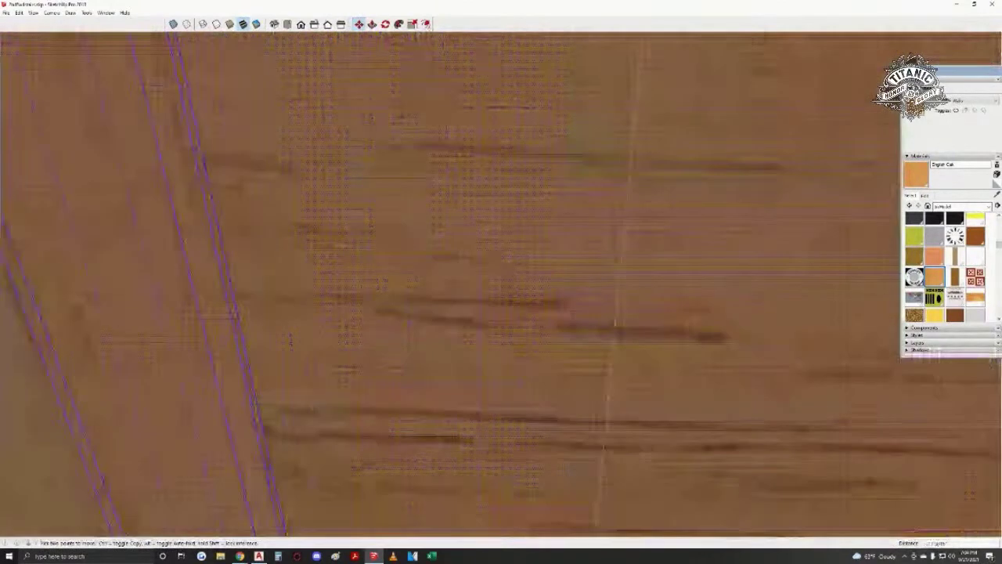
scroll(340, 266, "down", 6)
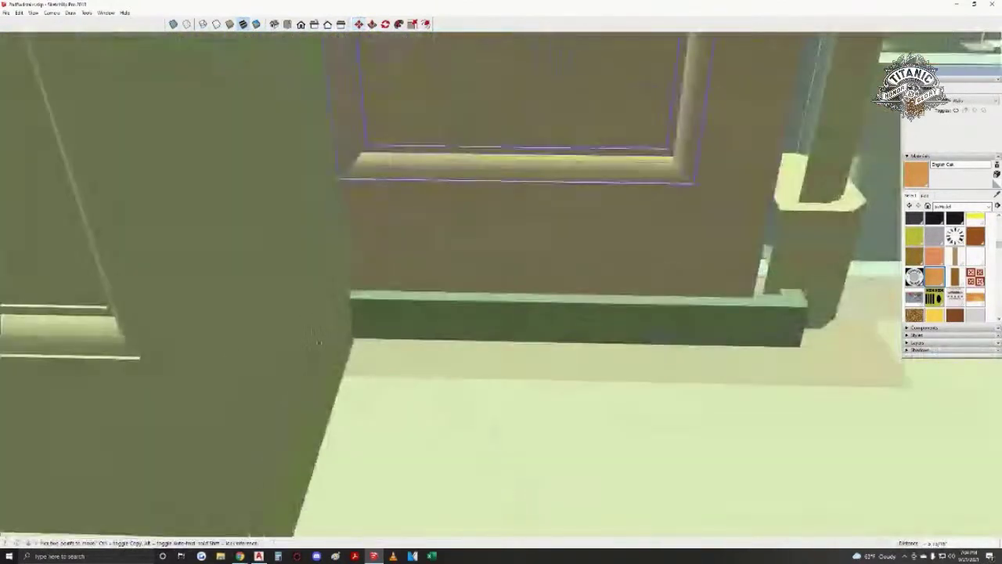
middle_click_drag(420, 220, 530, 334)
middle_click_drag(336, 305, 402, 364)
scroll(600, 451, "down", 5)
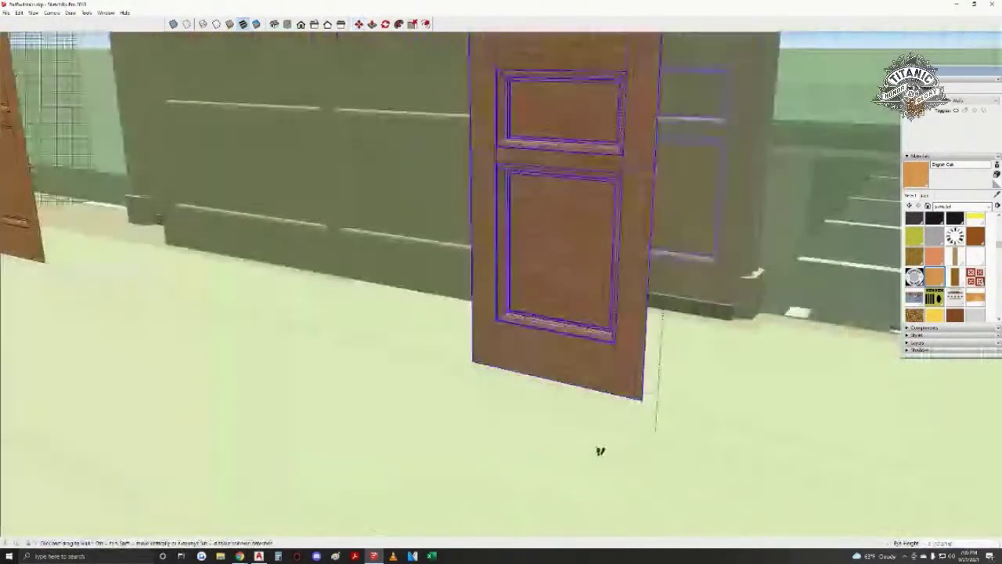
- Measure the margin from the lower moulding to the outer edge of the full wall panelling, and select the narrow panel's outer edge
key("space")
scroll(193, 306, "up", 3)
mouse_move(192, 306)
middle_mouse_down()
mouse_move(414, 337)
mouse_move(433, 288)
mouse_move(489, 309)
mouse_move(496, 325)
middle_mouse_up()
scroll(496, 325, "up", 3)
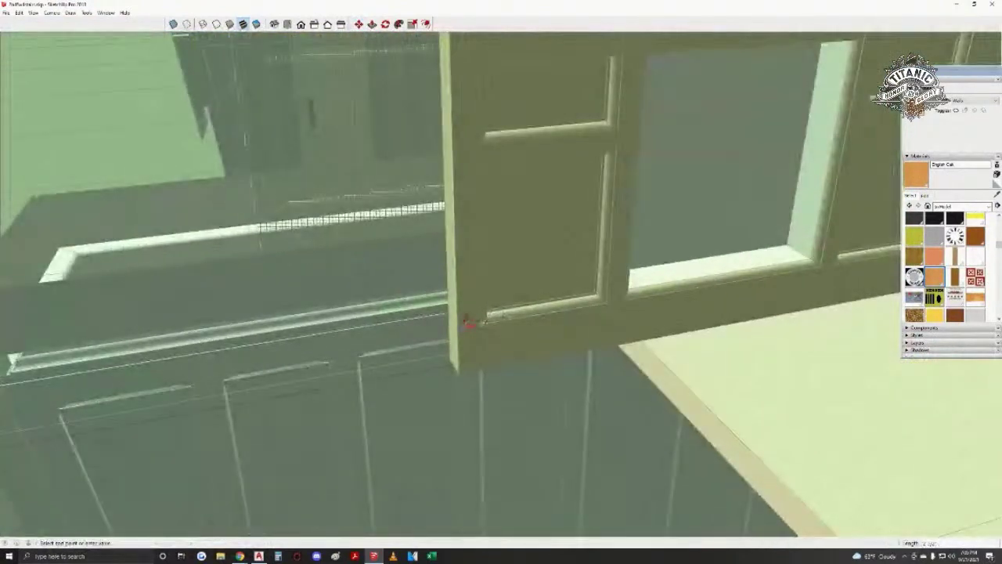
middle_click_drag(463, 328, 407, 381)
key("space")
left_click(432, 263)
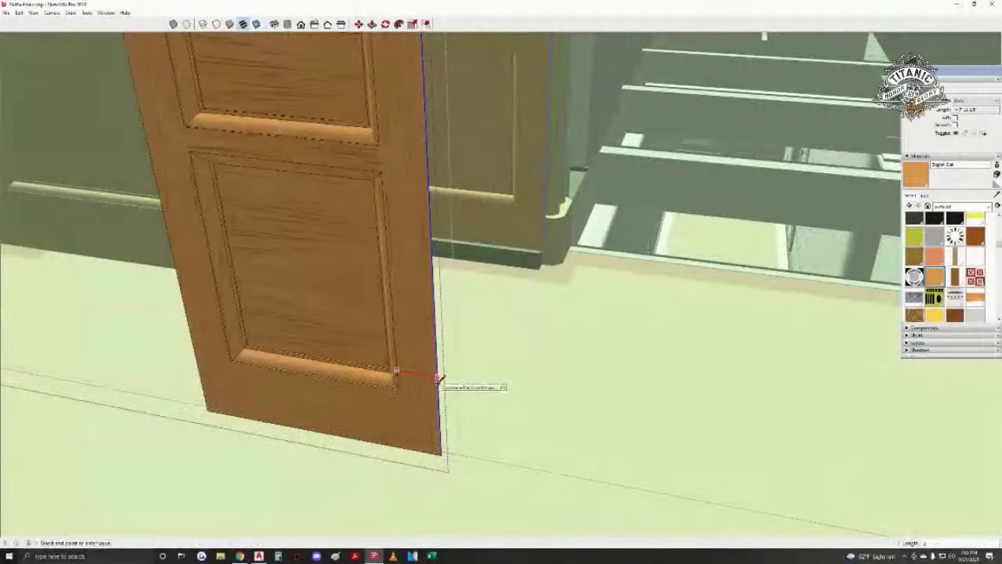
- Draw a reference line beside the lower outer corner of the narrow panel
left_click(517, 421)
key("space")
middle_click_drag(508, 419, 435, 464)
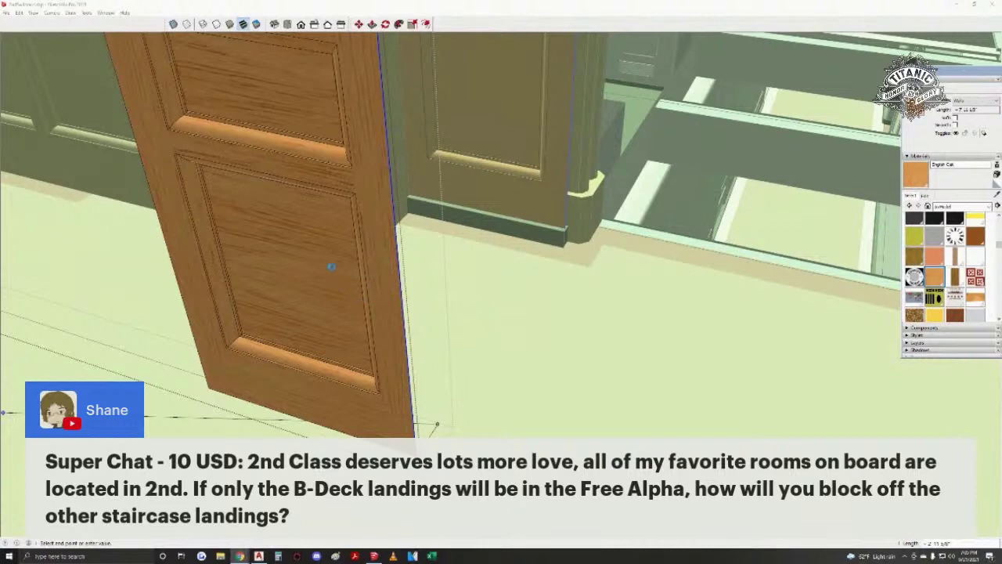
scroll(329, 265, "down", 2)
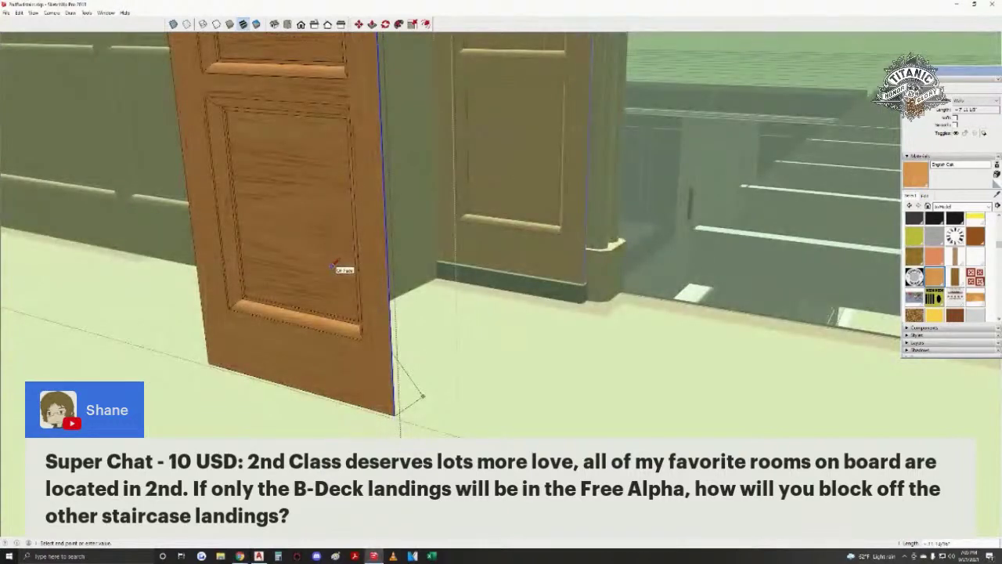
middle_click_drag(422, 395, 418, 397)
middle_click_drag(362, 206, 358, 281, "shift")
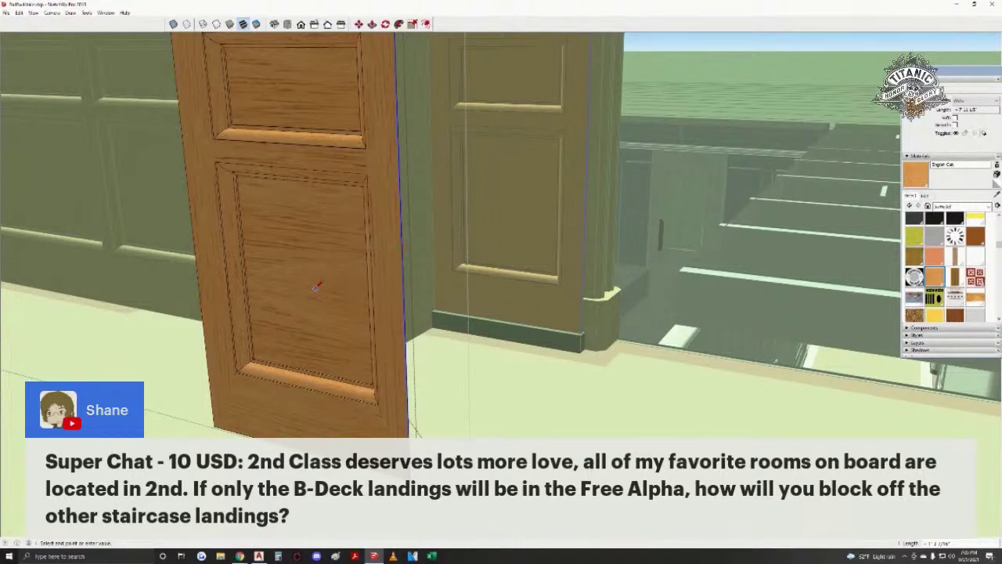
middle_click_drag(303, 317, 249, 186)
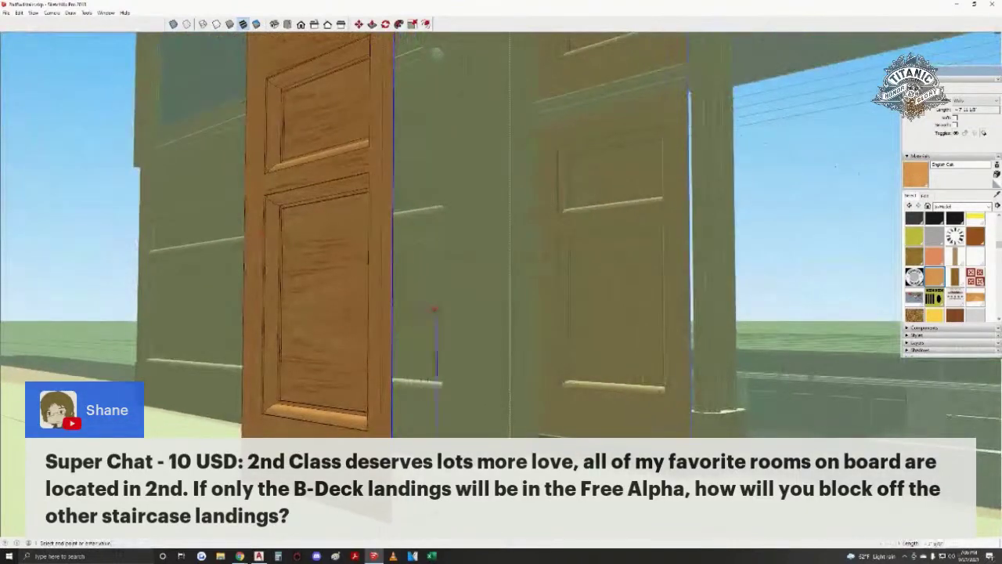
- Delete the unwanted geometry beside the wood-panelled section near its lower panel
middle_click_drag(372, 170, 434, 180)
mouse_move(407, 55)
middle_mouse_down("shift")
mouse_move(367, 289)
mouse_move(380, 305)
mouse_move(380, 295)
mouse_move(402, 373)
mouse_move(396, 282)
mouse_move(417, 403)
mouse_move(415, 352)
mouse_move(560, 283)
middle_mouse_up("shift")
middle_click_drag(424, 208, 510, 137)
key("l")
left_click(430, 356)
key("Escape")
left_click(452, 353)
key("Delete")
- Examine the lower wall panelling, base trim and map casing around the room from eye level
middle_click_drag(618, 385, 610, 259)
middle_click_drag(470, 378, 459, 324)
key("w")
left_click_drag(459, 324, 468, 379)
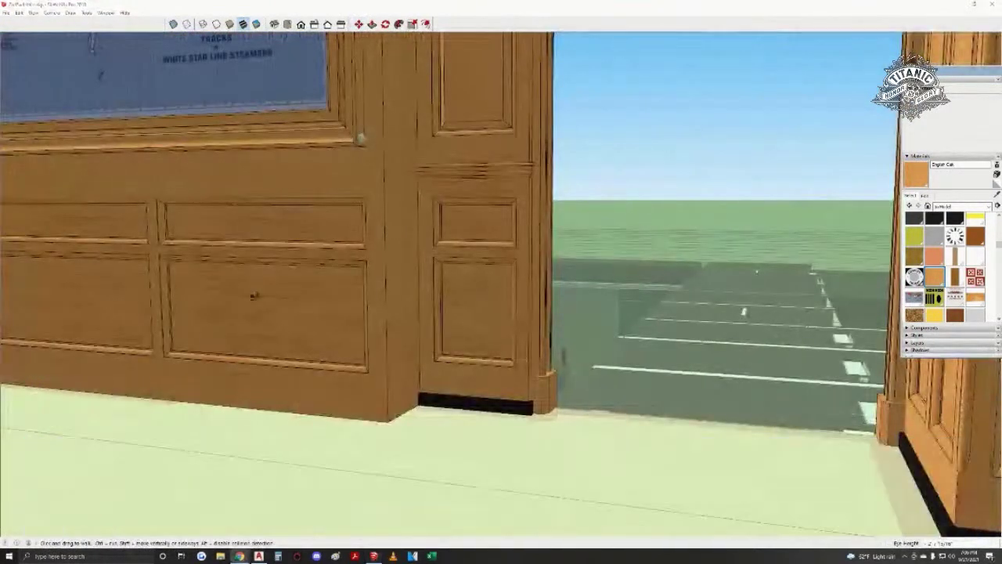
key("space")
middle_click_drag(323, 290, 358, 280)
middle_click_drag(94, 349, 335, 242)
key("w")
left_click_drag(335, 242, 221, 271)
key("space")
key("w")
middle_click_drag(461, 259, 481, 265)
mouse_move(302, 246)
middle_mouse_down()
mouse_move(292, 240)
mouse_move(312, 254)
middle_mouse_up()
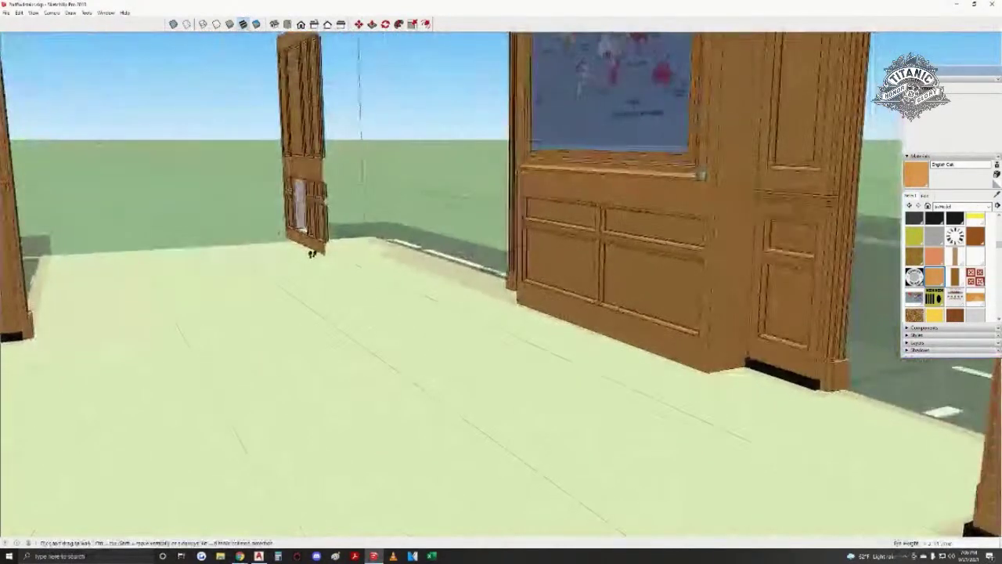
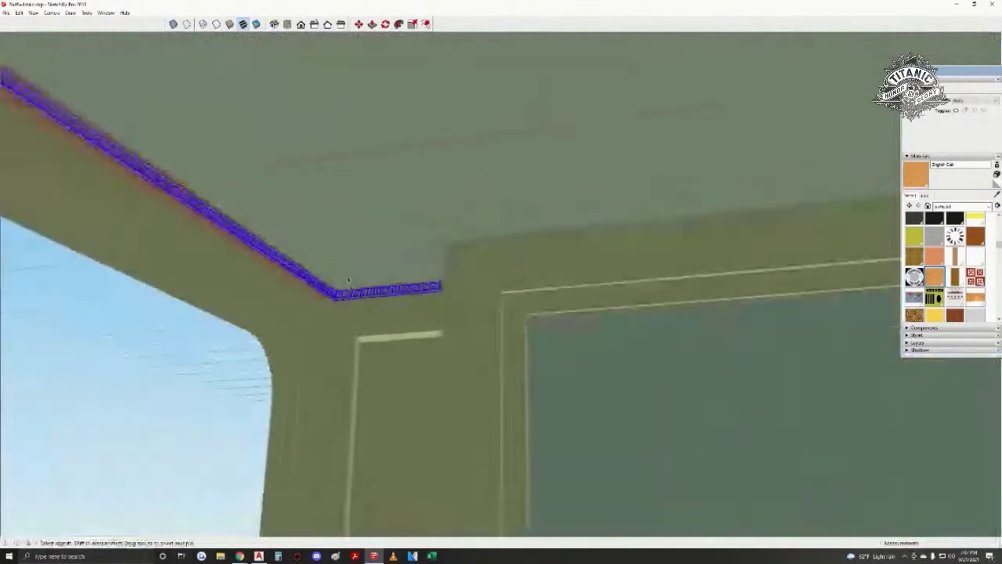
- Copy the crown moulding's corner profile along the red axis onto the moulding stretch on the other side of the map casing
scroll(337, 299, "up", 5)
key("m")
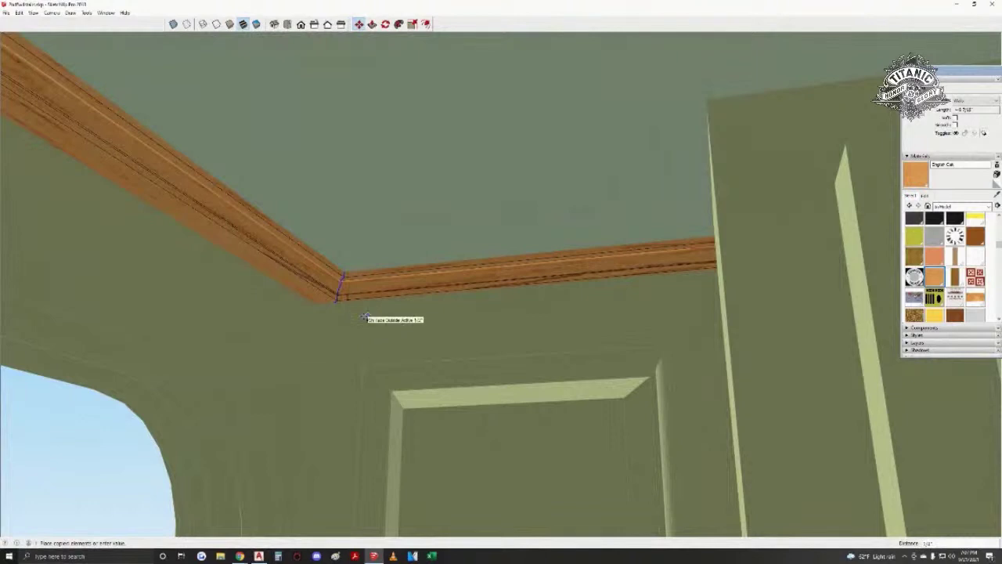
scroll(414, 309, "down", 3)
middle_click_drag(475, 311, 47, 356, "shift")
scroll(509, 296, "up", 2)
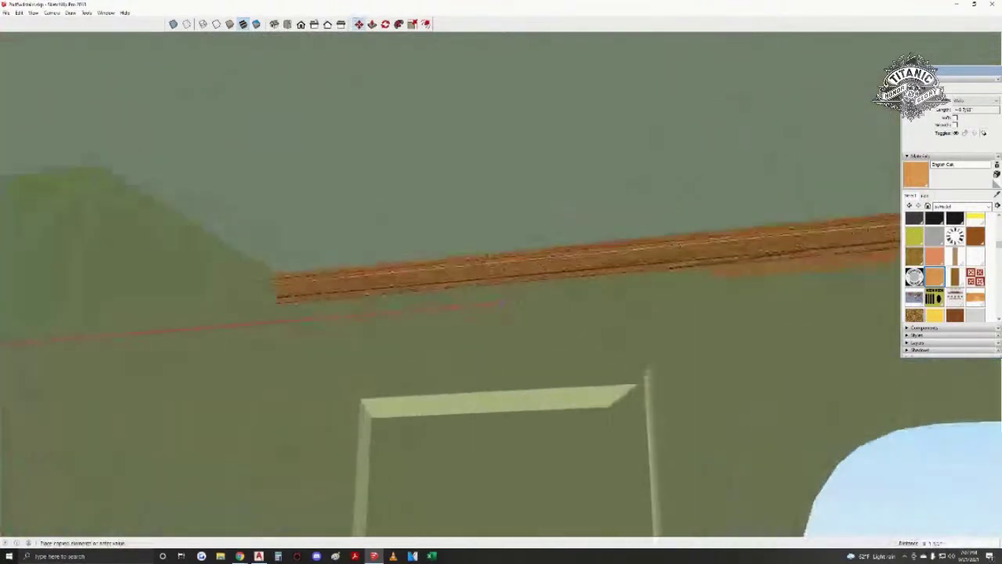
middle_click_drag(569, 293, 511, 420)
mouse_move(489, 309)
middle_mouse_down()
mouse_move(624, 315)
mouse_move(359, 351)
mouse_move(543, 378)
mouse_move(334, 465)
mouse_move(391, 425)
mouse_move(342, 365)
mouse_move(61, 217)
mouse_move(368, 385)
mouse_move(551, 350)
mouse_move(537, 339)
mouse_move(532, 274)
mouse_move(538, 335)
mouse_move(517, 327)
mouse_move(538, 273)
middle_mouse_up()
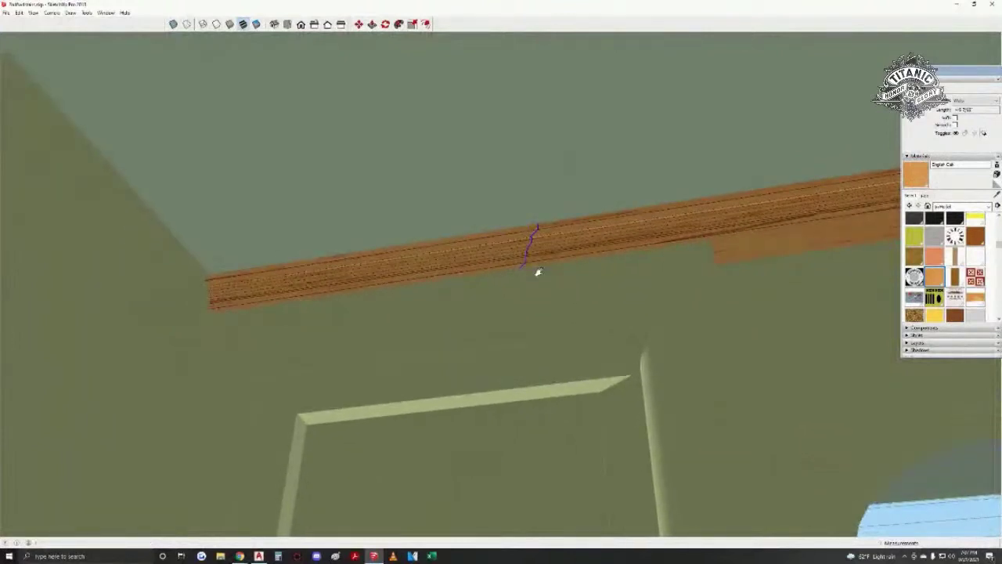
scroll(592, 331, "down", 1)
middle_click_drag(633, 319, 600, 322)
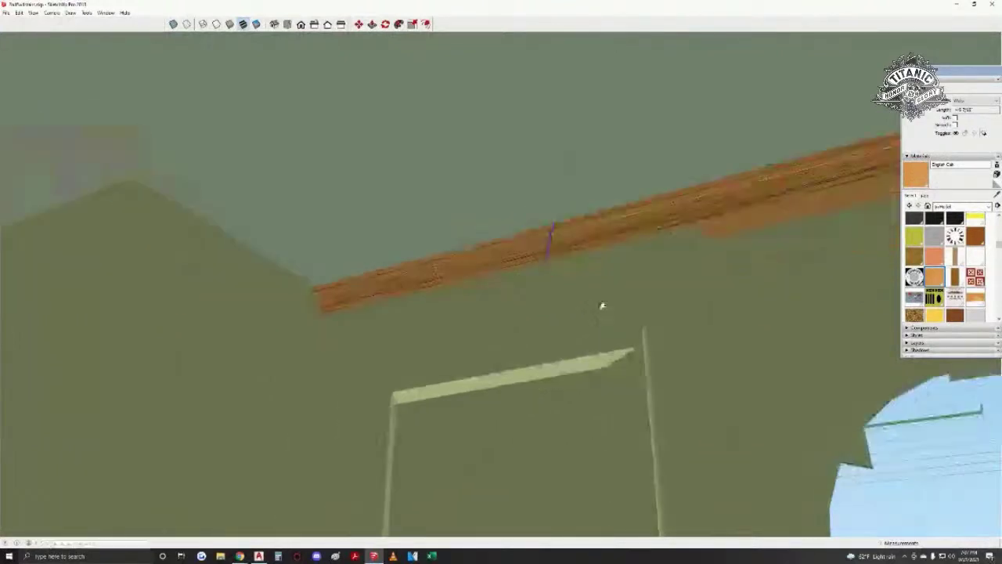
- Place the moulding cut profile further along, across the stretch with the deeper fascia
scroll(565, 284, "up", 3)
key("m")
scroll(532, 290, "down", 2)
middle_click_drag(532, 290, 199, 401, "shift")
left_click(190, 393)
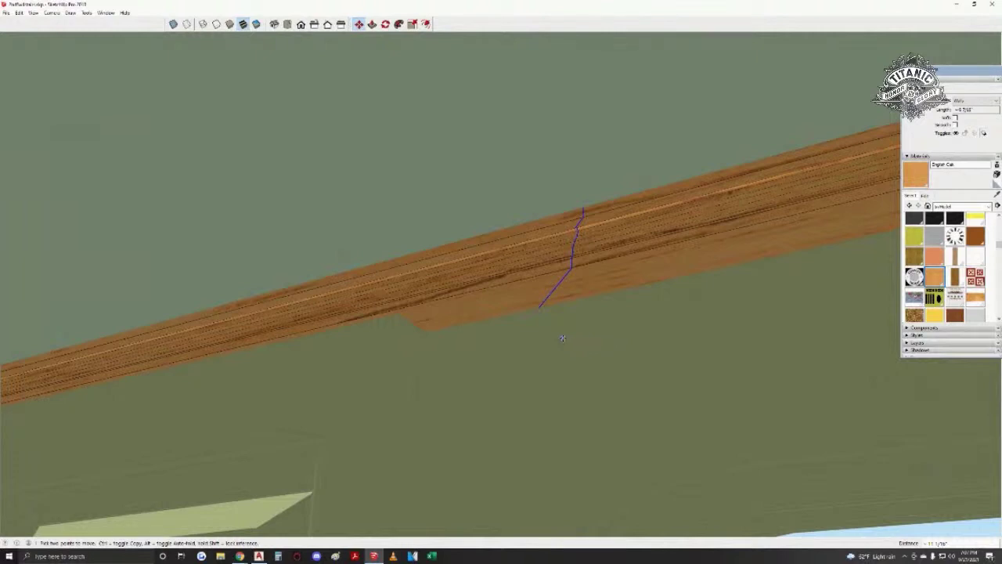
- Copy the cut profile off the moulding into the open ceiling area beside it
middle_click_drag(564, 338, 364, 312)
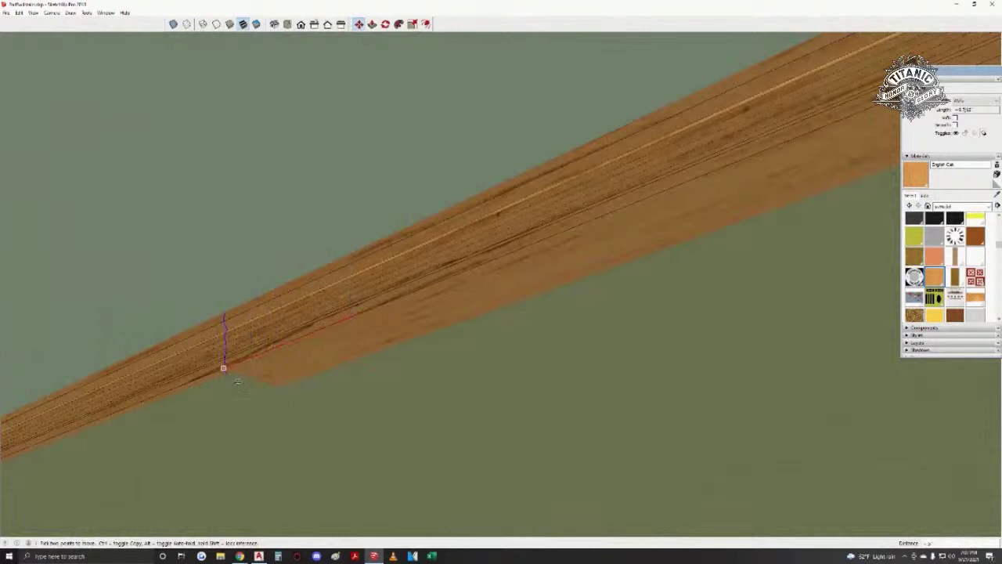
middle_click_drag(401, 336, 535, 303)
scroll(549, 335, "down", 2)
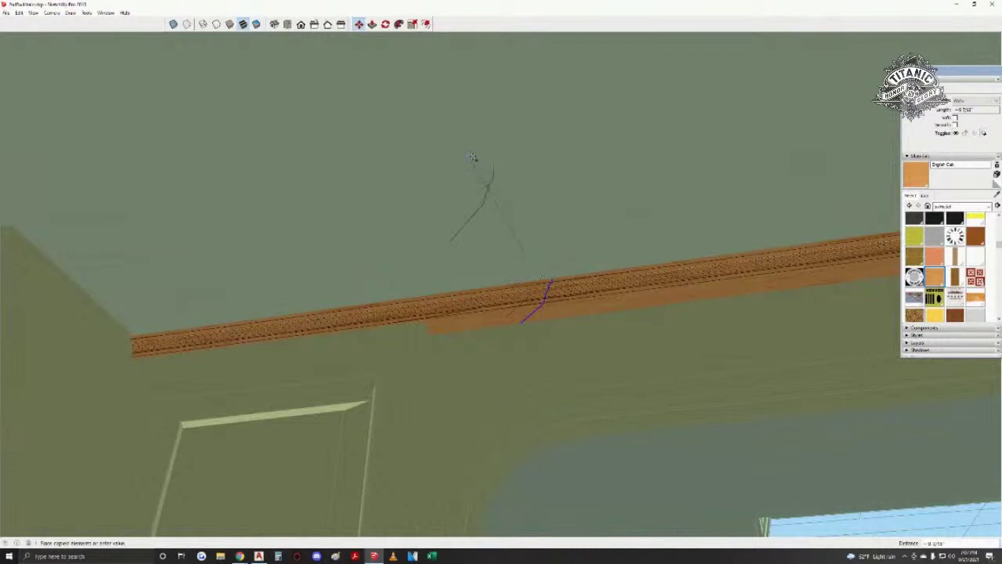
middle_click_drag(475, 165, 470, 216)
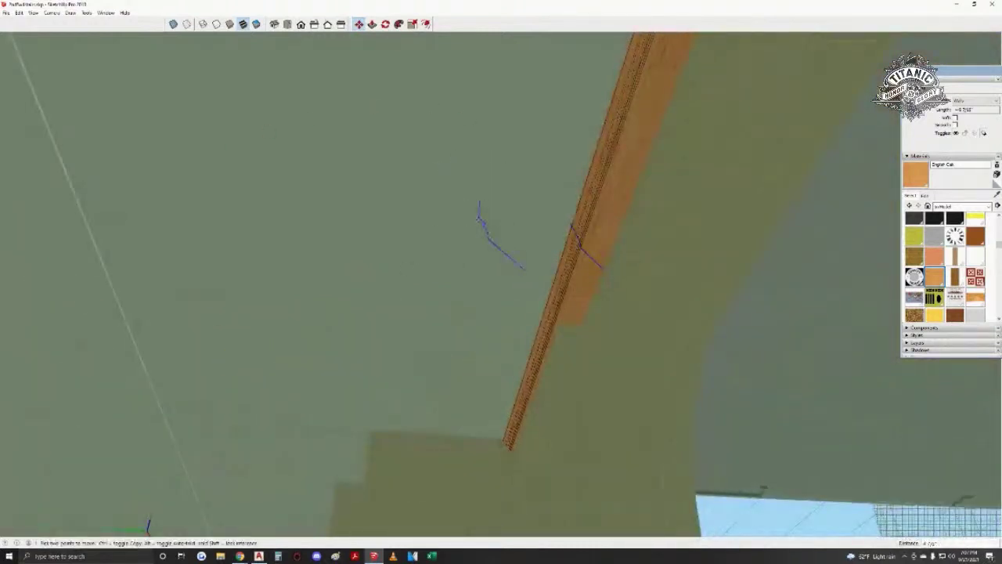
- Flip the copied profile to reverse its direction and move it onto the moulding where the deeper fascia starts
scroll(482, 223, "up", 2)
right_click(485, 224)
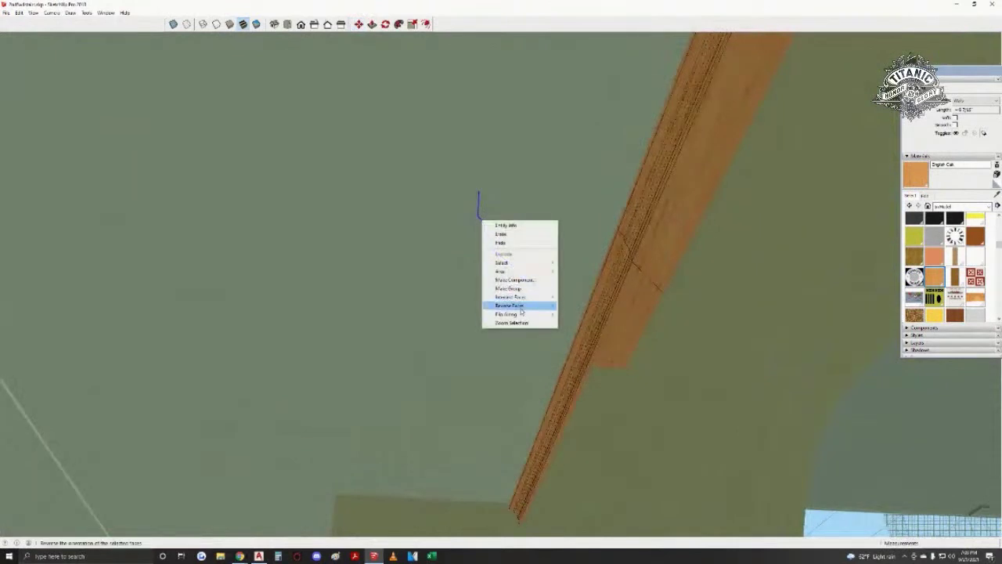
mouse_move(522, 313)
left_click(577, 324)
middle_click_drag(509, 253, 668, 246)
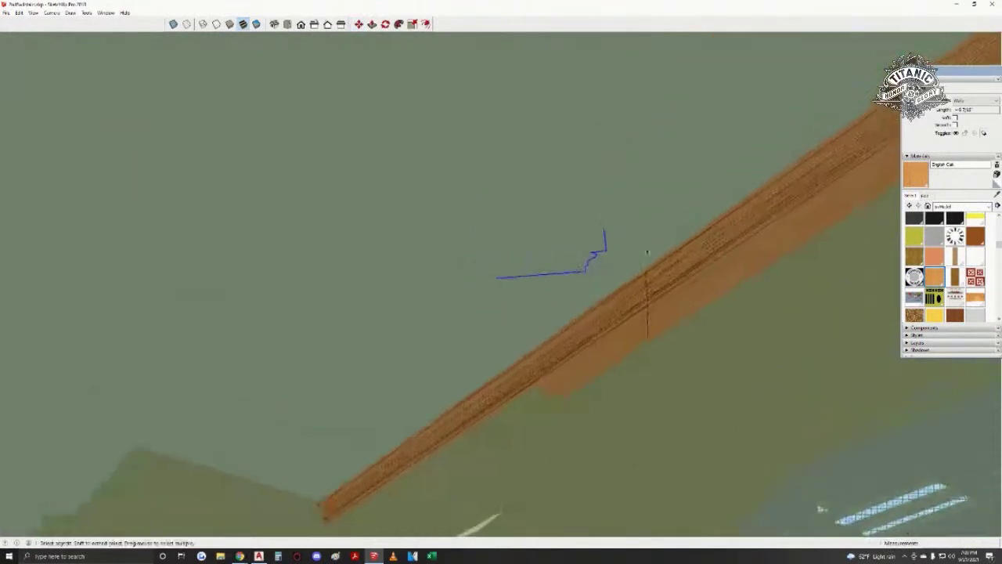
right_click(548, 241)
mouse_move(588, 331)
left_click(643, 341)
middle_click_drag(643, 341, 429, 394)
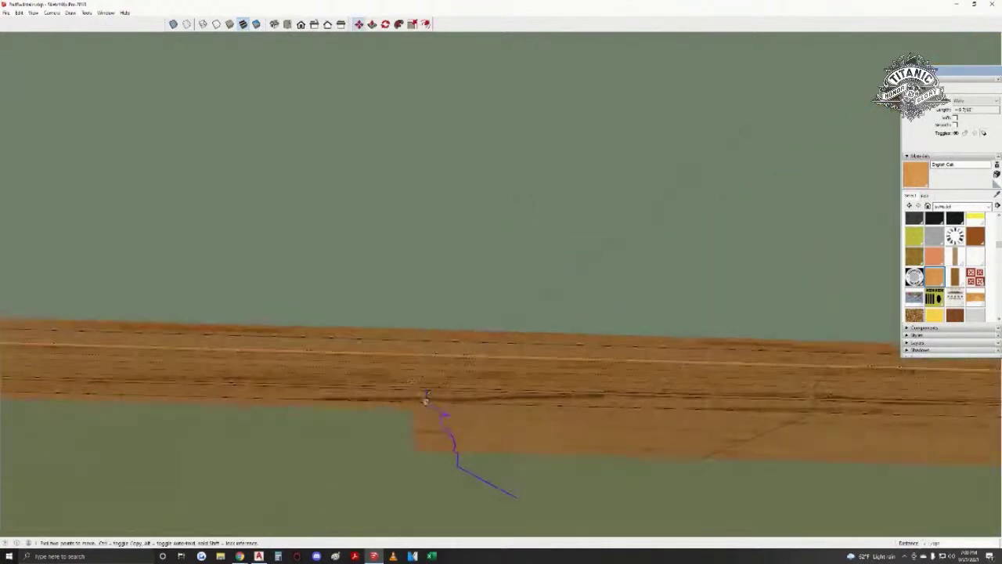
left_click(363, 337)
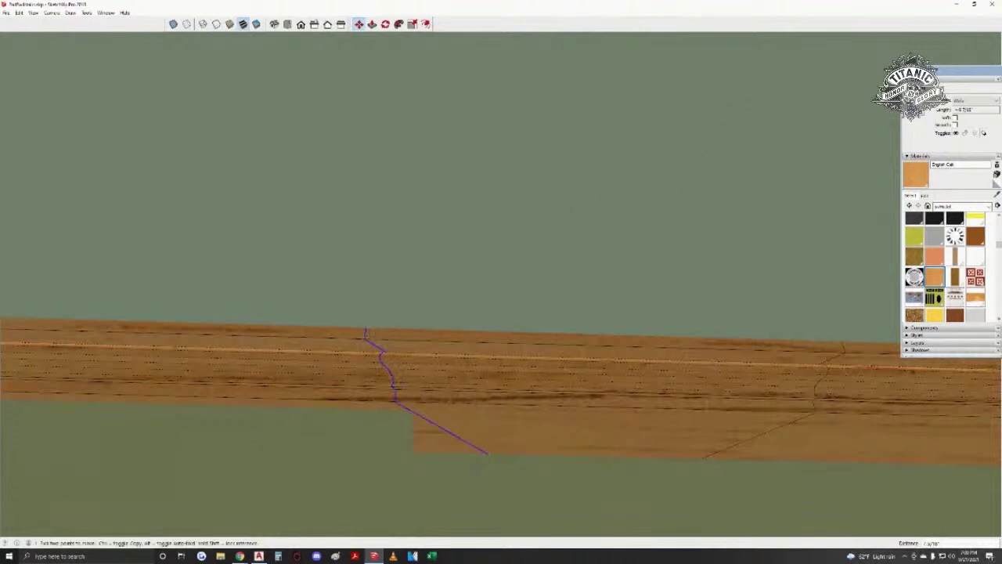
- Turn the moulding piece between the two profile cuts into a separate component and move it clear of the wall
key("space")
middle_click_drag(548, 329, 423, 252)
middle_click_drag(334, 486, 359, 293)
key("g")
key("m")
left_click(353, 368)
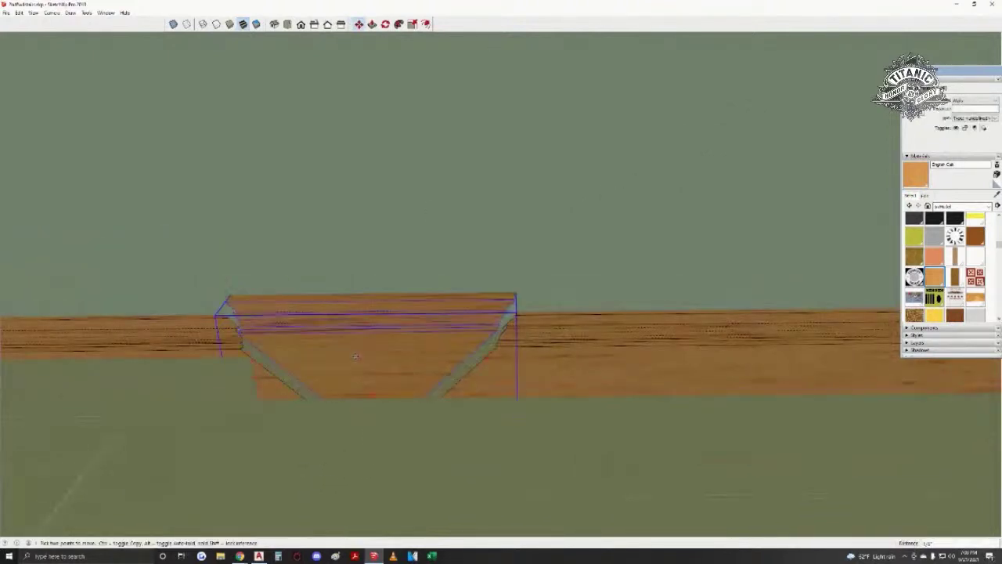
left_click(336, 196)
middle_click_drag(310, 211, 521, 109)
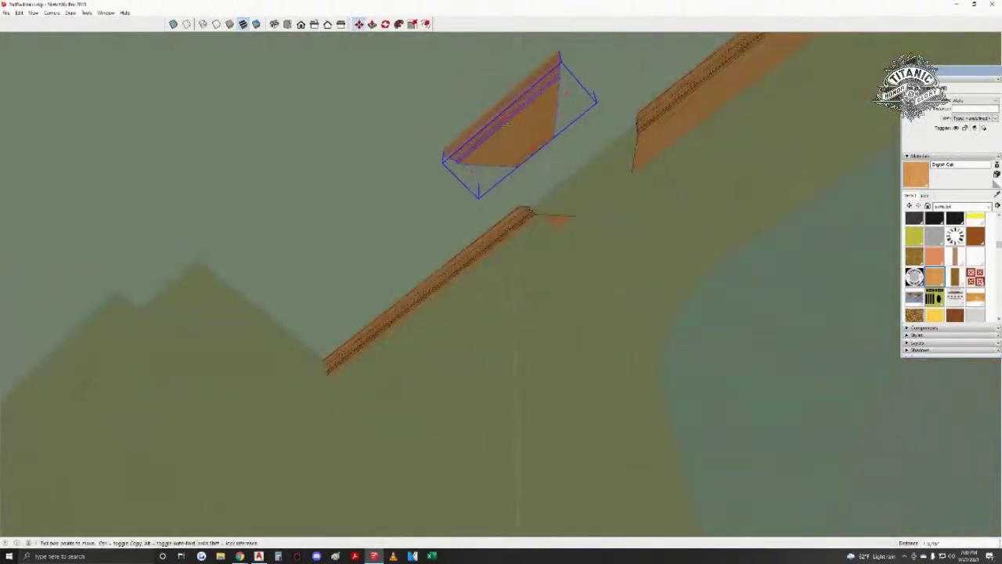
- Copy the cut profile at the short moulding's end along the red axis to the deeper stretch across the gap
middle_click_drag(360, 234, 495, 274)
key("space")
left_click(344, 302)
left_click(439, 302)
scroll(439, 323, "up", 3)
key("m")
scroll(408, 294, "up", 2)
scroll(403, 290, "up", 1)
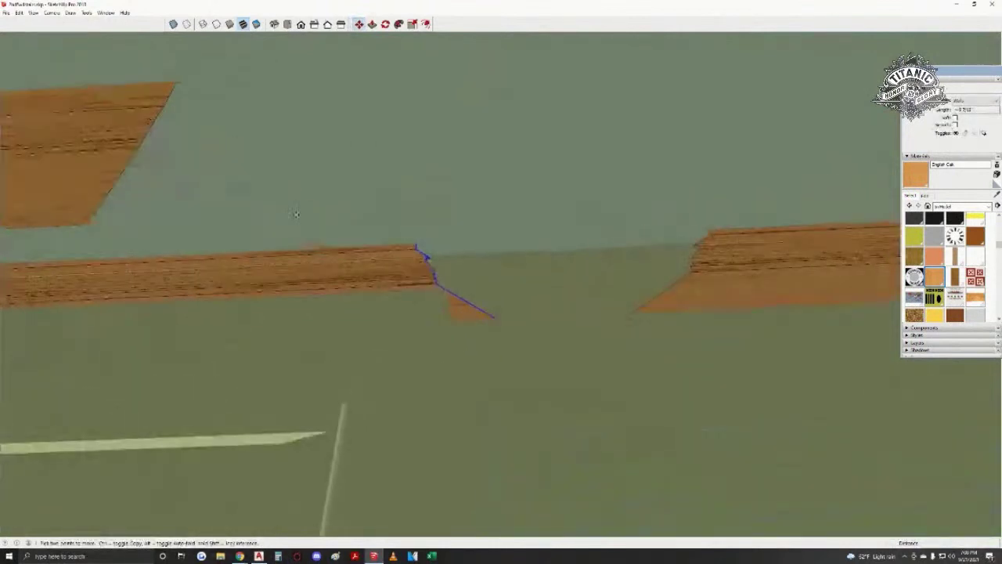
middle_click_drag(323, 214, 224, 242, "shift")
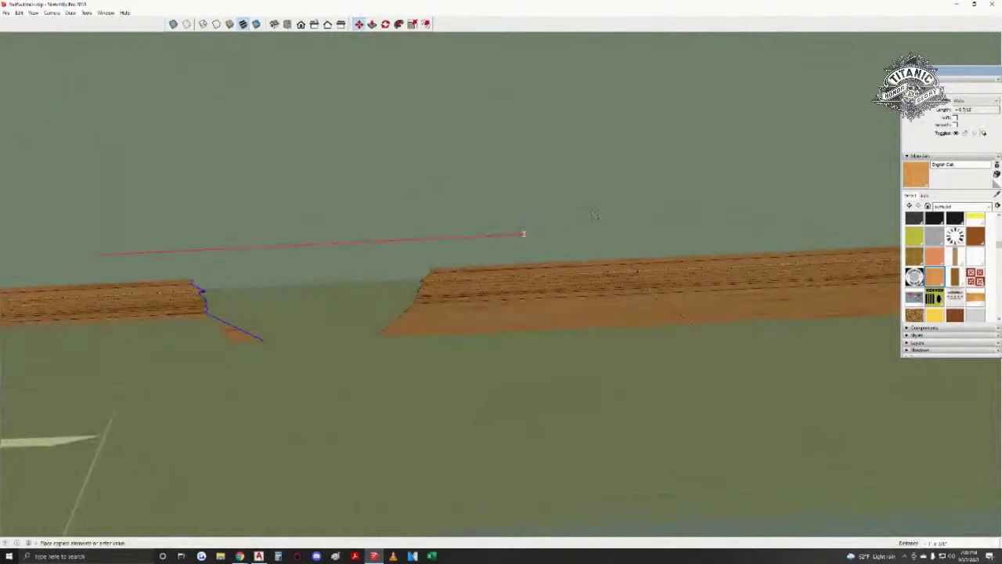
- Delete the leftover moulding pieces between the cuts and the detached moulding component
key("m")
middle_click_drag(443, 307, 485, 315)
left_click(396, 307)
left_click(470, 332, "shift")
scroll(568, 329, "down", 1)
key("Delete")
middle_click_drag(626, 292, 419, 297, "shift")
middle_click_drag(365, 439, 265, 271)
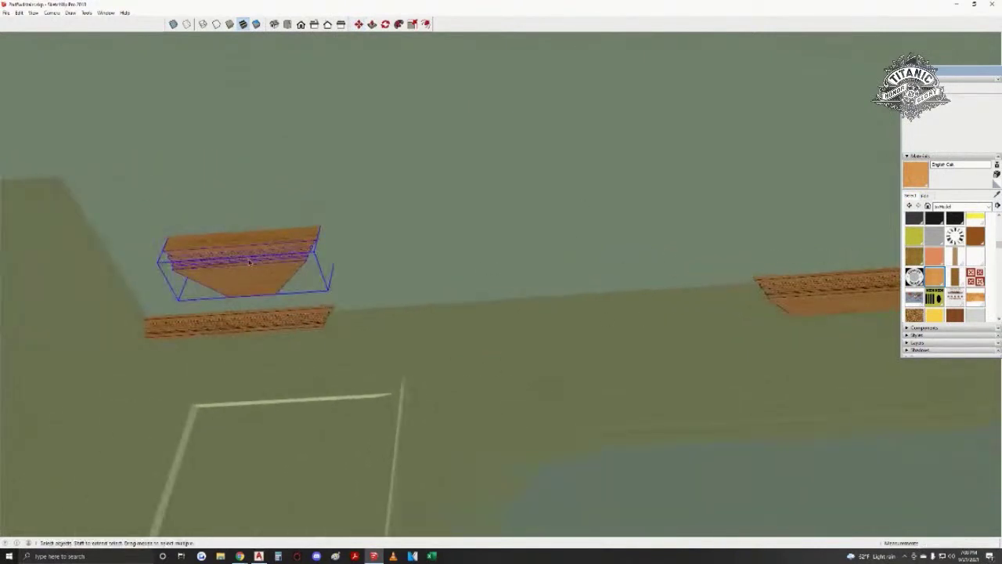
key("Delete")
- Move the crown moulding's end profile to the side of the map casing and close the moulding group
key("m")
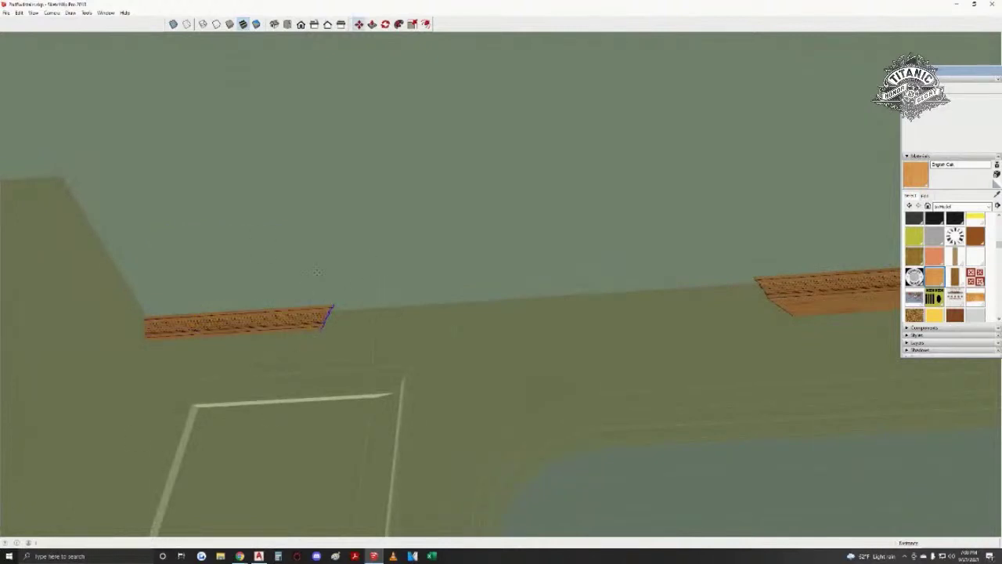
middle_click_drag(328, 269, 501, 375)
middle_click_drag(458, 334, 571, 265)
middle_click_drag(644, 298, 513, 321)
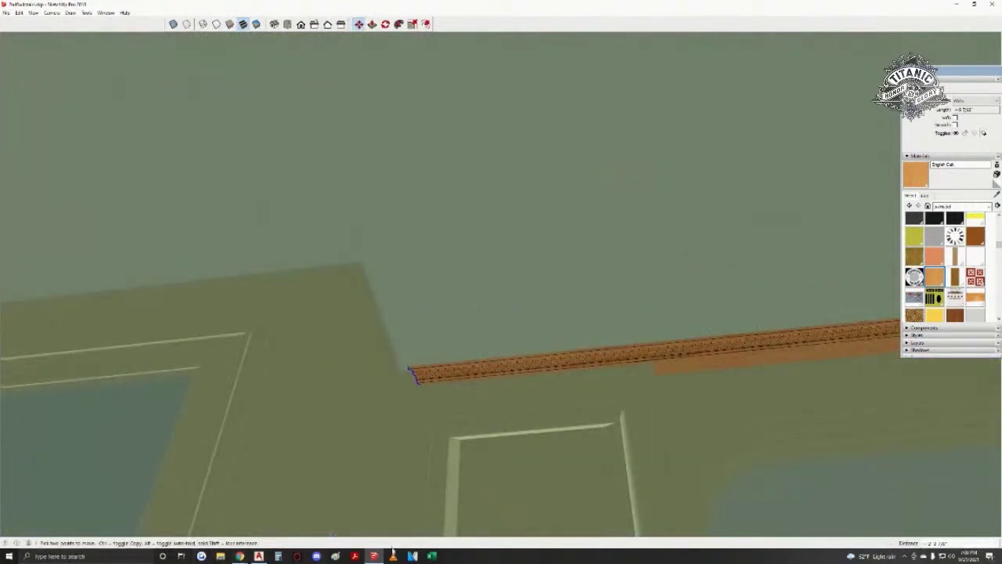
middle_click_drag(141, 331, 113, 335)
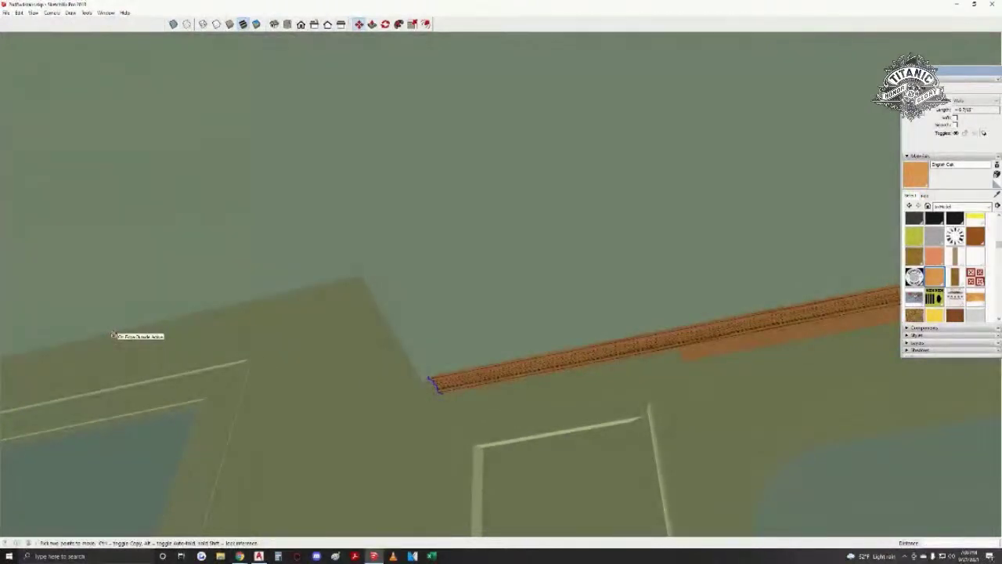
middle_click_drag(568, 341, 462, 270)
middle_click_drag(726, 354, 546, 288)
scroll(446, 293, "down", 3)
scroll(369, 177, "up", 5)
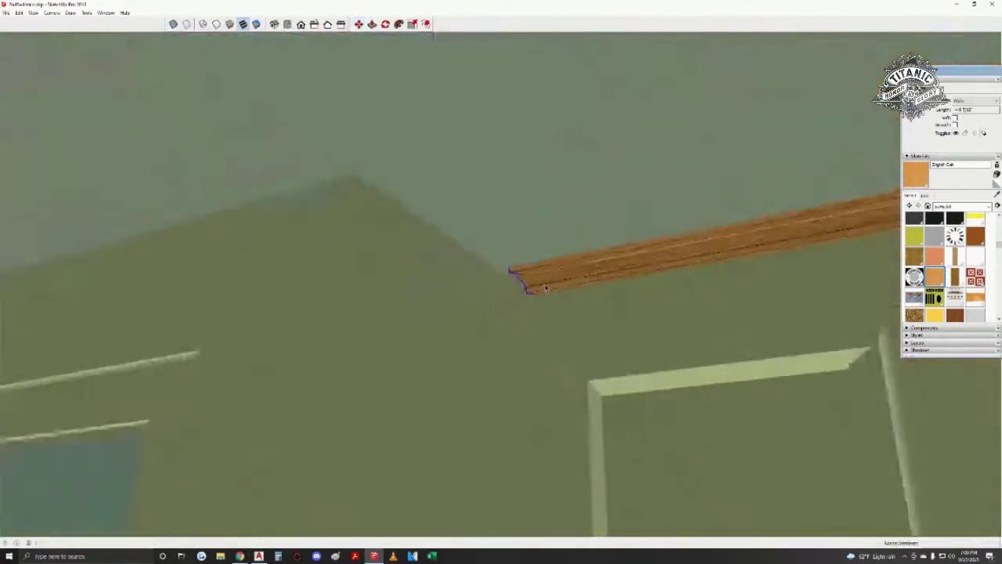
scroll(470, 279, "down", 3)
left_click(470, 278)
- Open the crown moulding on the opposite side of the map casing and try to move its end profile
middle_click_drag(470, 279, 743, 188)
scroll(299, 135, "up", 1)
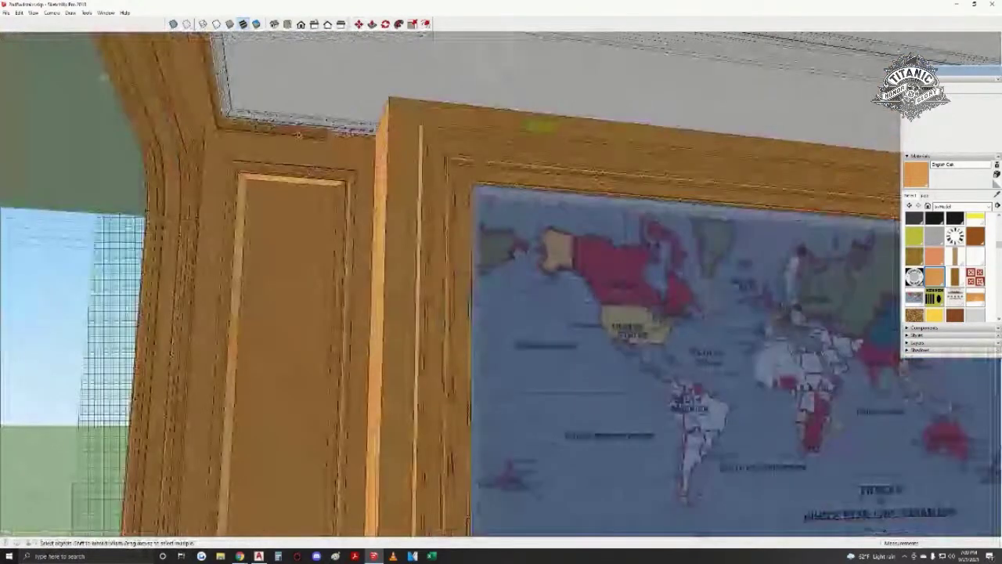
double_click(298, 134)
left_click_drag(284, 197, 343, 117)
scroll(320, 166, "up", 3)
key("m")
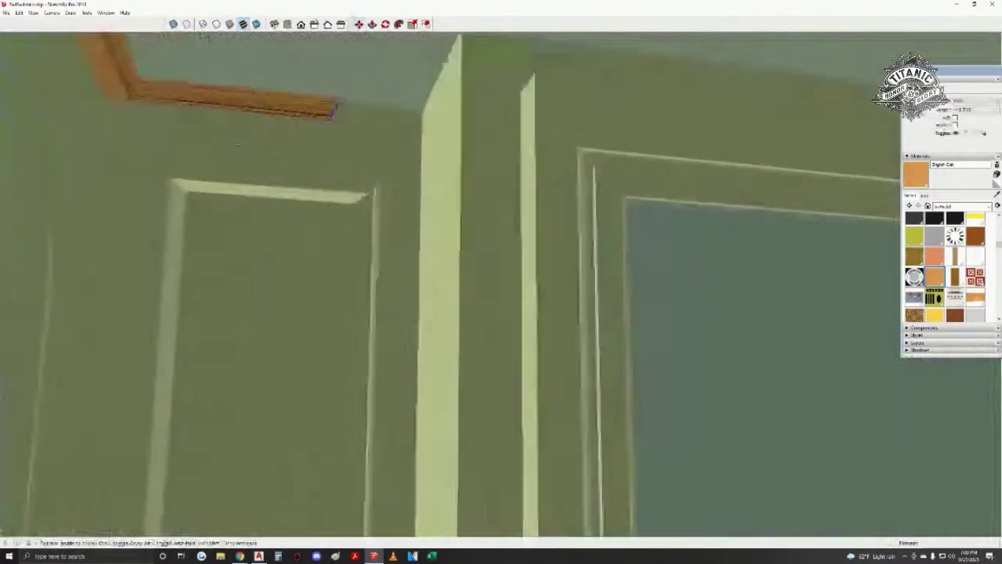
scroll(257, 147, "up", 2)
middle_click_drag(357, 176, 486, 193)
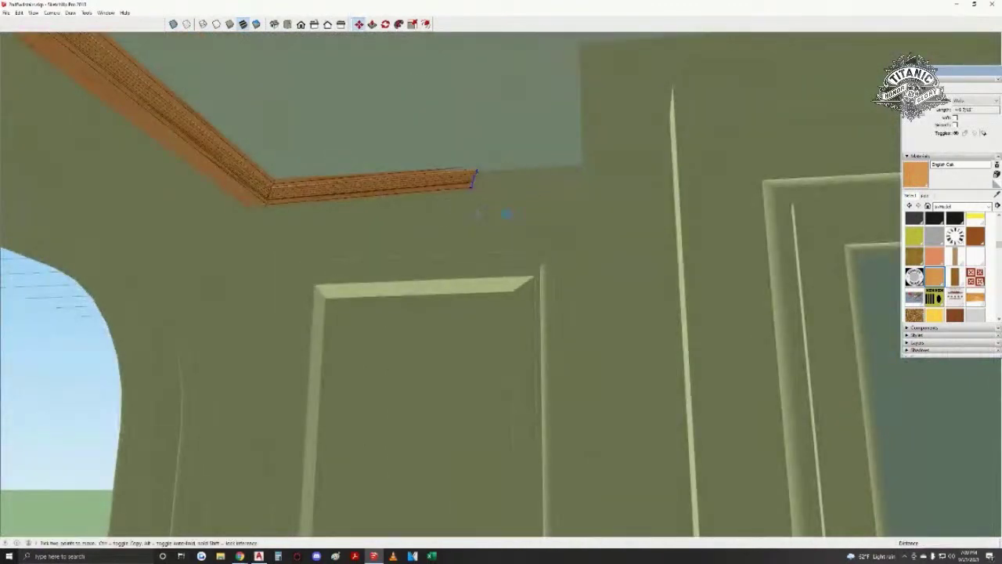
key("space")
middle_click_drag(319, 118, 445, 128)
left_click(444, 128)
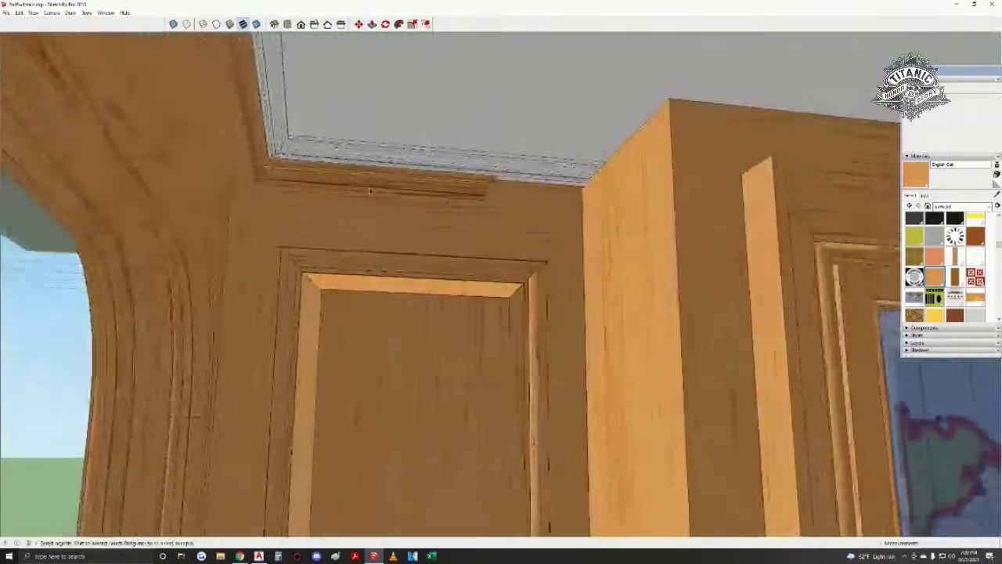
- Examine the crown moulding and ceiling trim on both sides of the map casing
scroll(333, 218, "down", 2)
middle_click_drag(329, 241, 459, 302)
scroll(556, 231, "down", 1)
key("w")
left_click_drag(459, 302, 428, 329)
middle_click_drag(428, 329, 360, 233)
key("space")
scroll(427, 195, "up", 3)
middle_click_drag(110, 126, 191, 355)
key("space")
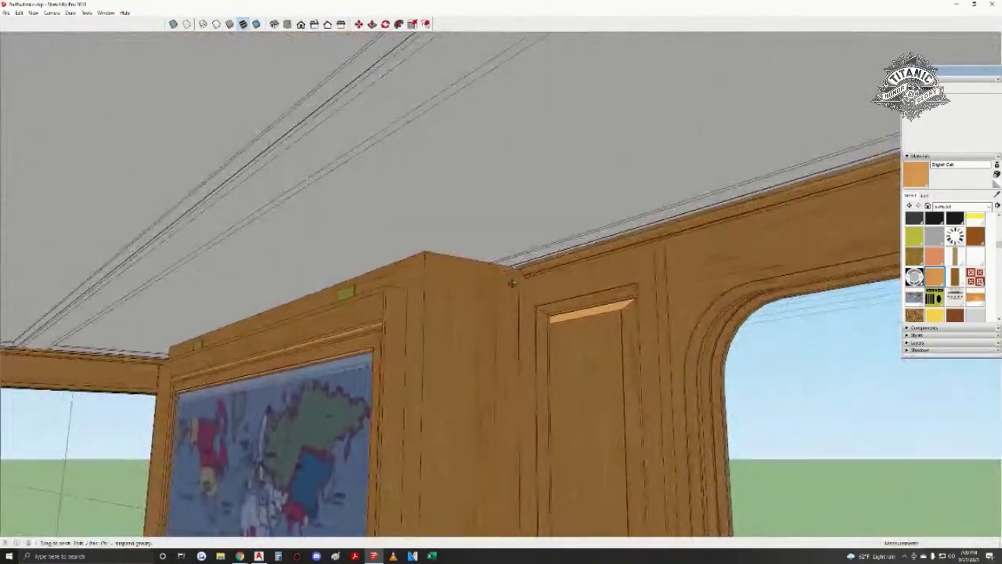
middle_click_drag(514, 280, 304, 474)
middle_click_drag(736, 289, 587, 252)
middle_click_drag(332, 273, 329, 272)
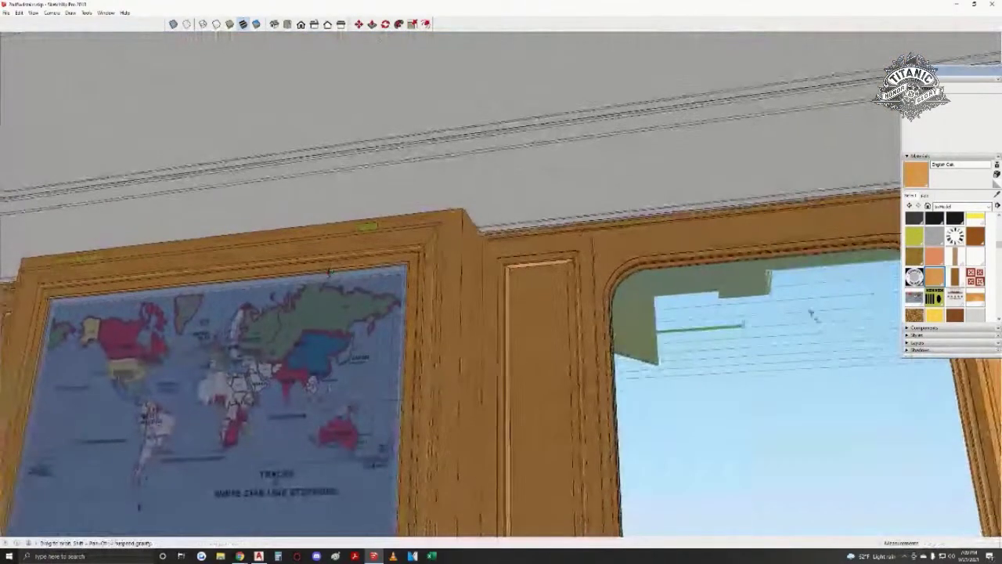
middle_click_drag(315, 360, 376, 274)
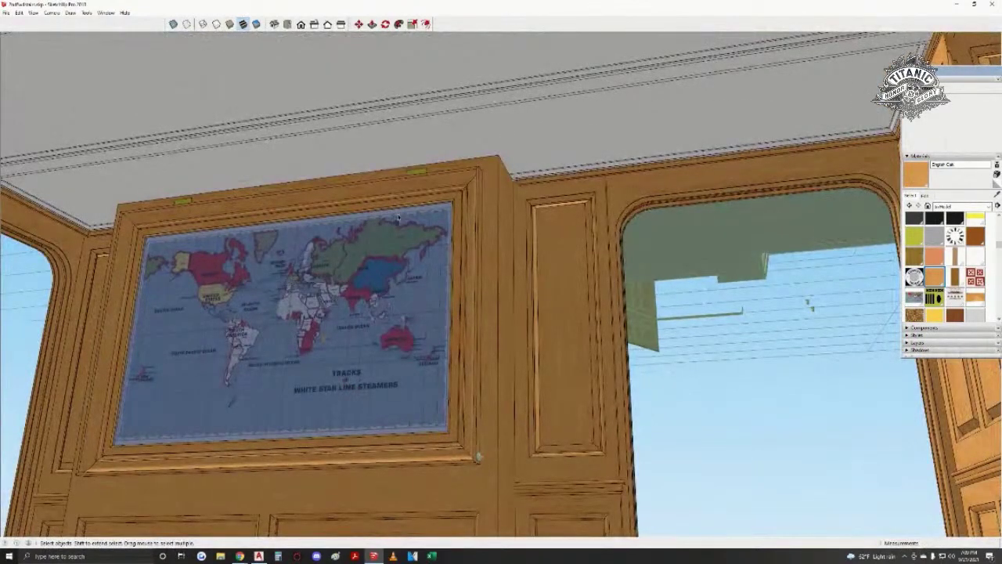
middle_click_drag(478, 456, 757, 470)
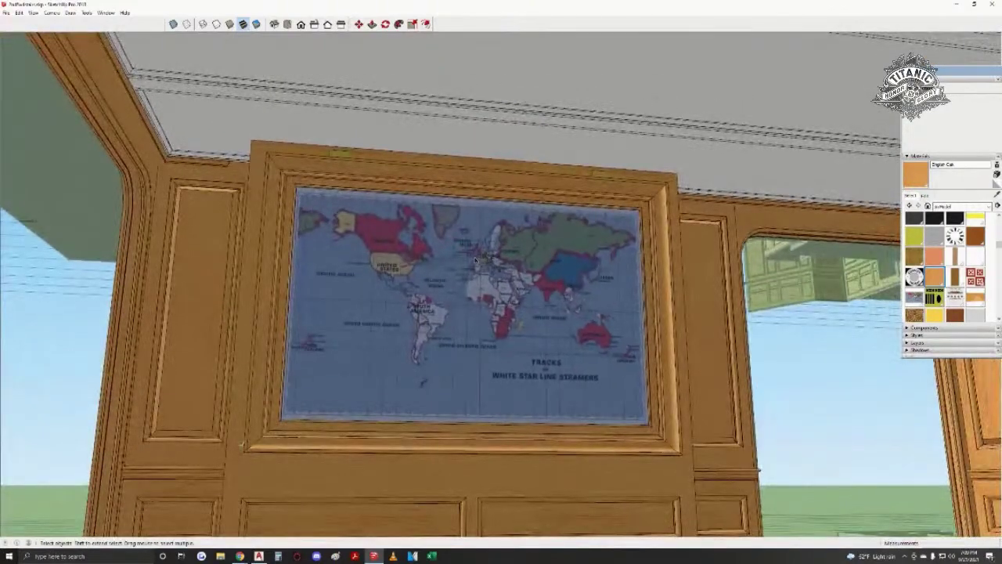
- Examine the room's outer opening, ceiling beams and adjoining stair panelling from outside
middle_click_drag(328, 271, 509, 280)
left_click_drag(512, 282, 543, 340)
key("space")
middle_click_drag(563, 313, 538, 195)
middle_click_drag(404, 161, 358, 89)
scroll(686, 216, "up", 4)
middle_click_drag(548, 219, 585, 142)
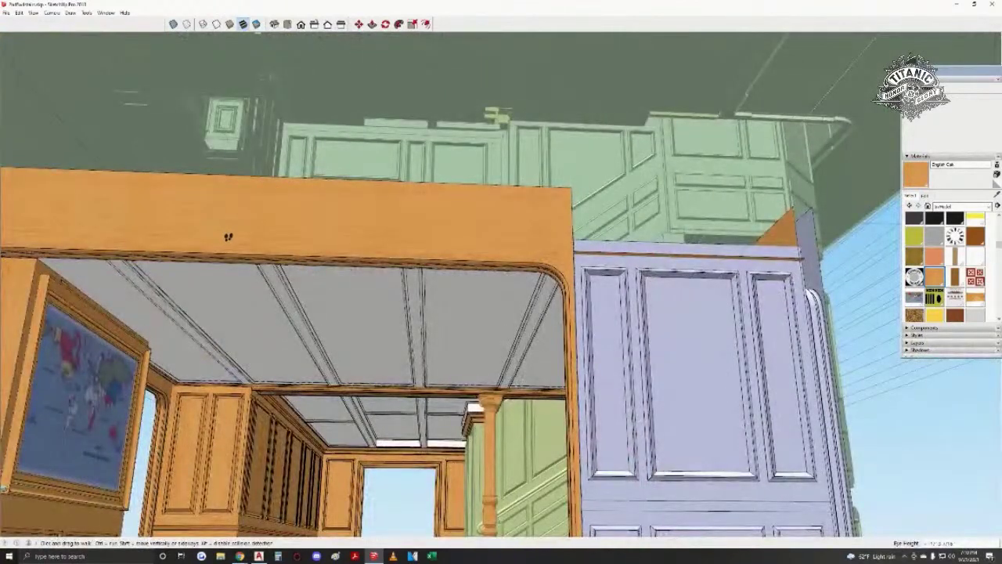
middle_click_drag(212, 250, 220, 516)
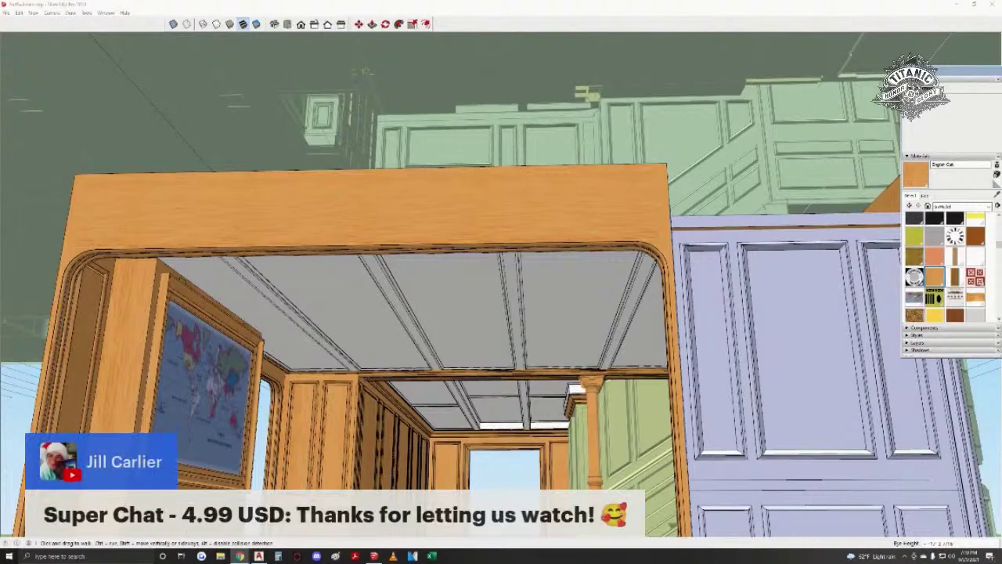
middle_click_drag(205, 267, 488, 320)
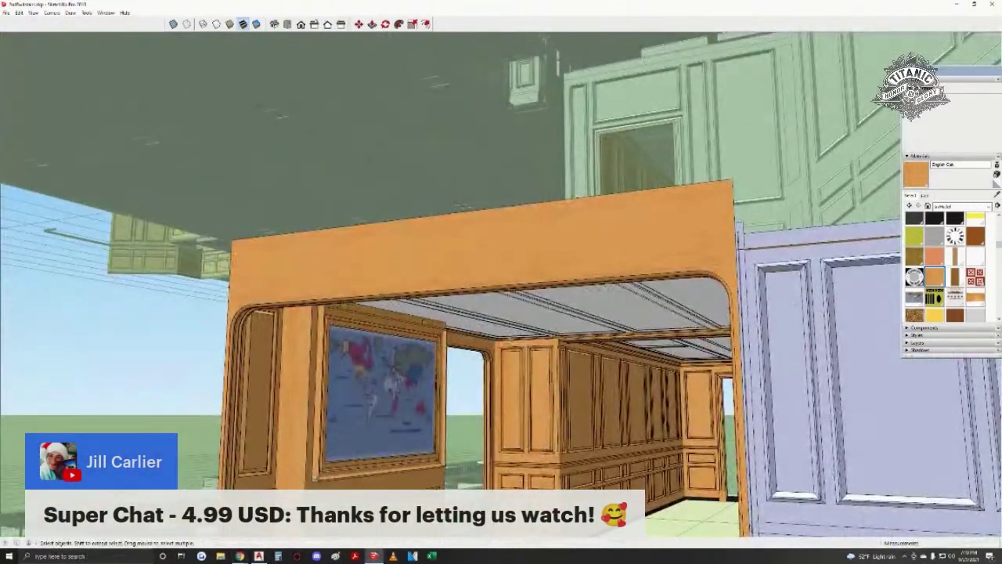
- Examine the map room's outer walls and openings, then the oak-panelled hall with the glazed door and ceiling beams
middle_click_drag(399, 300, 587, 391)
scroll(570, 429, "down", 2)
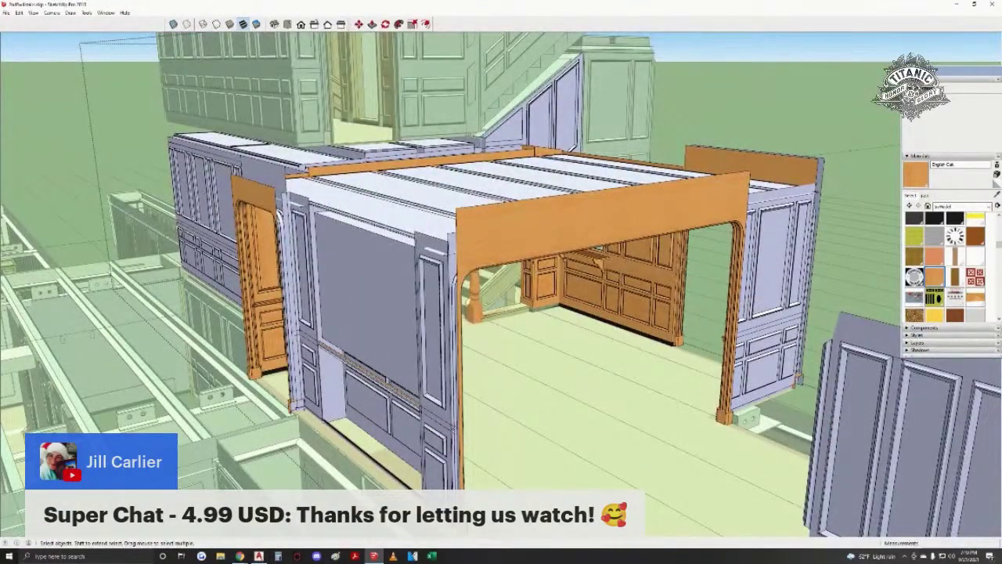
middle_click_drag(332, 326, 156, 317)
key("w")
middle_click_drag(462, 352, 428, 322)
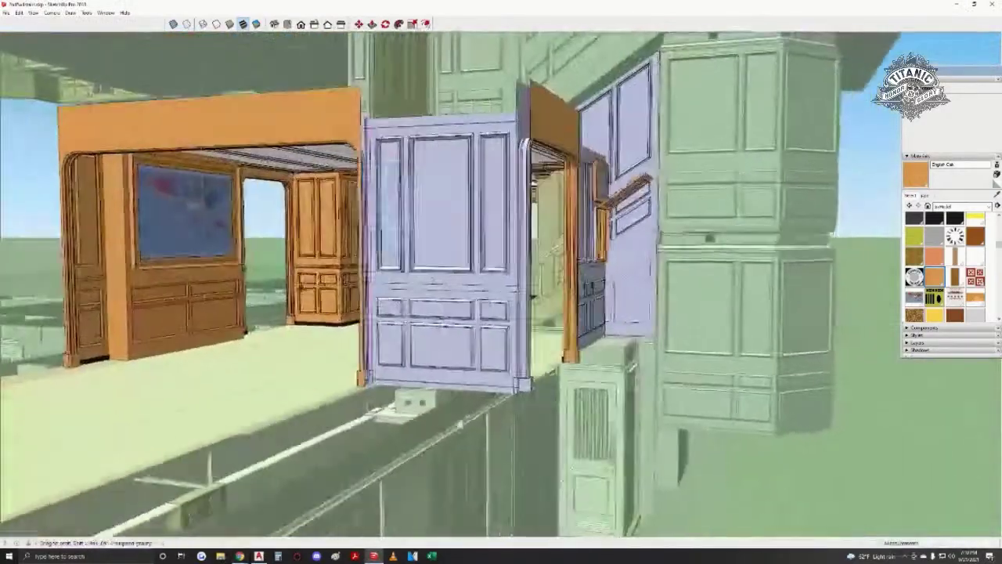
middle_click_drag(532, 296, 504, 276)
scroll(352, 240, "up", 4)
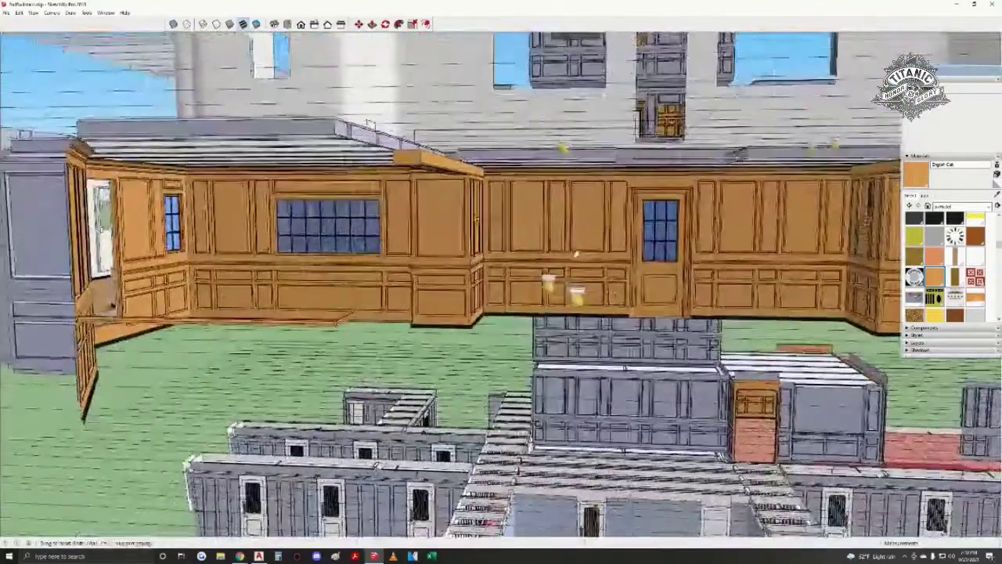
mouse_move(576, 253)
middle_mouse_down()
mouse_move(497, 240)
mouse_move(647, 244)
middle_mouse_up()
scroll(496, 239, "up", 2)
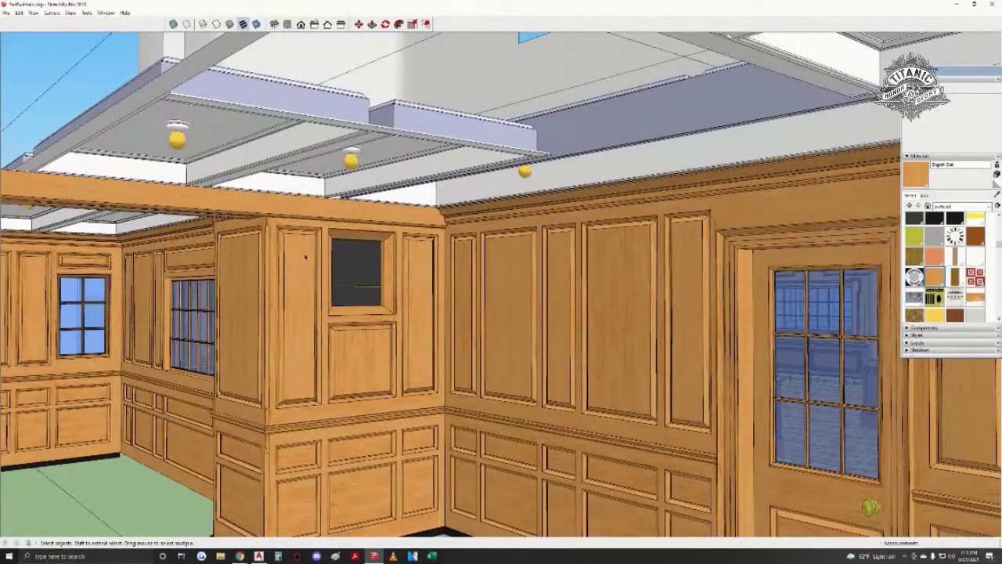
- Examine the recessed dark opening and its bevelled frame in the oak panelling below the ceiling beam
scroll(315, 284, "up", 5)
middle_click_drag(486, 275, 425, 237)
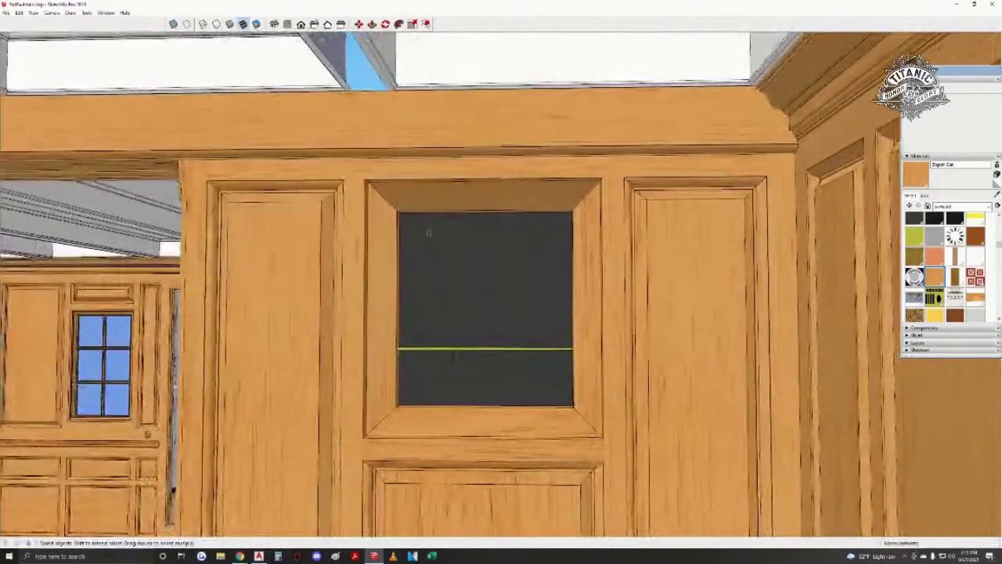
scroll(423, 278, "up", 2)
middle_click_drag(430, 307, 418, 316)
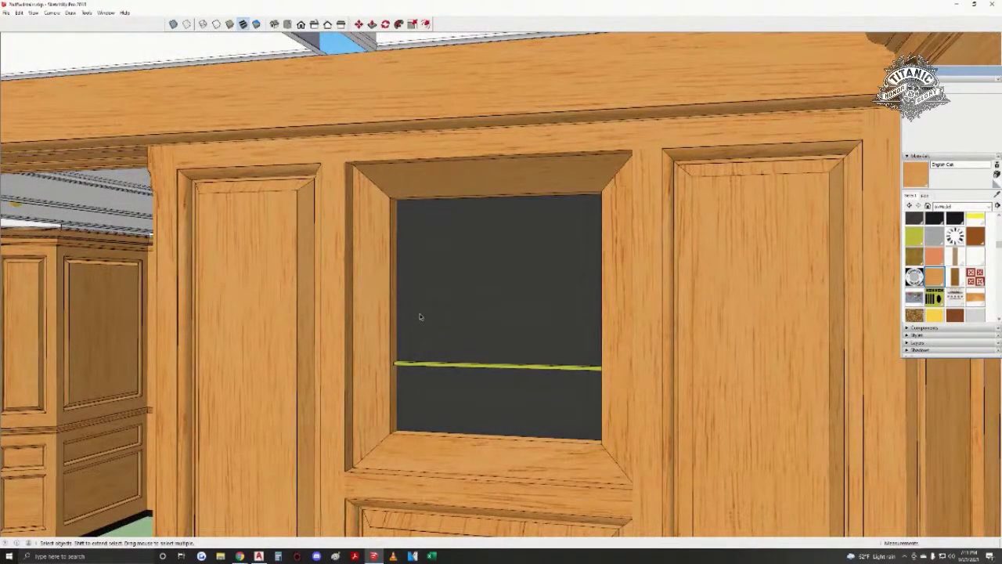
mouse_move(420, 313)
middle_mouse_down()
mouse_move(422, 217)
mouse_move(559, 239)
middle_mouse_up()
scroll(559, 239, "down", 1)
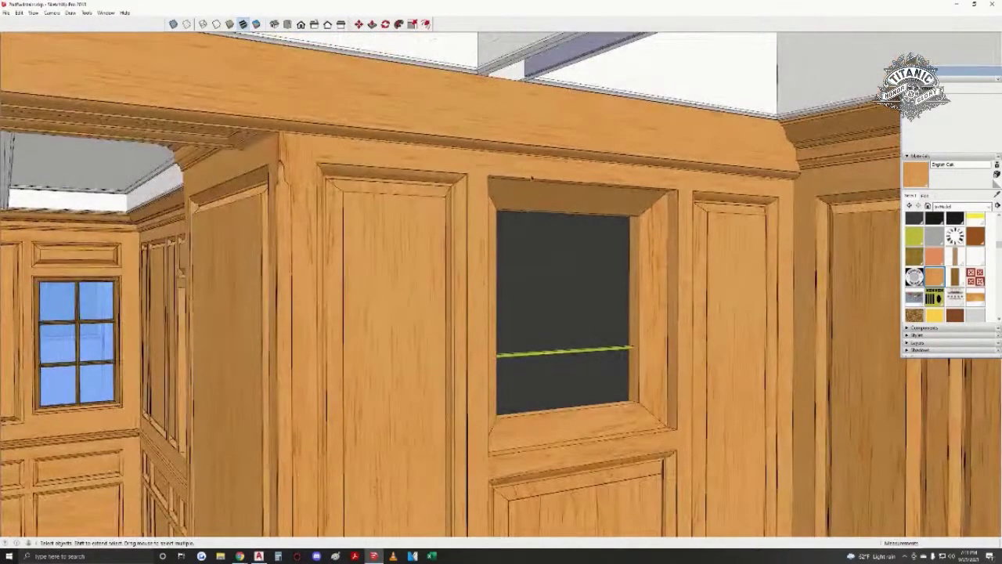
scroll(486, 165, "up", 1)
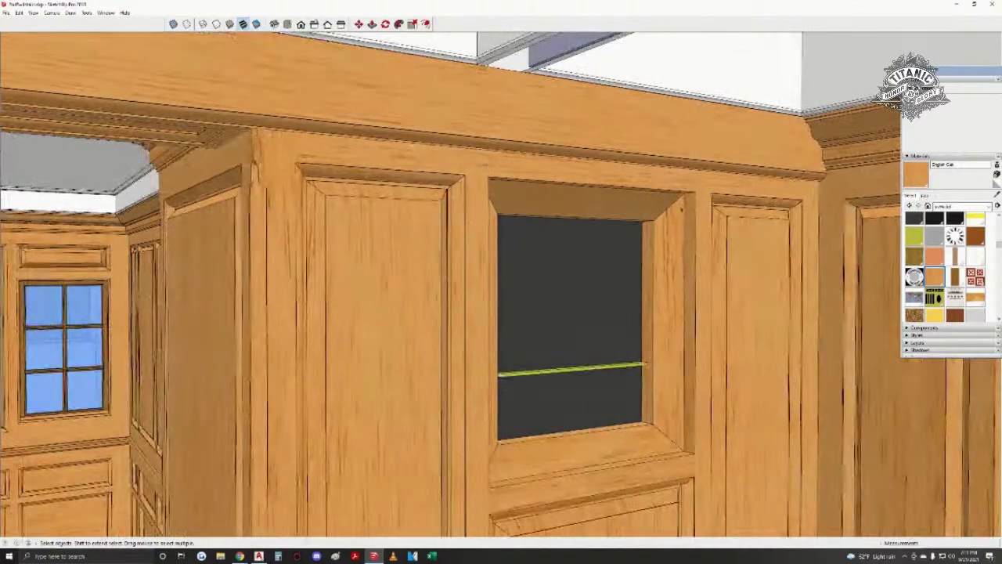
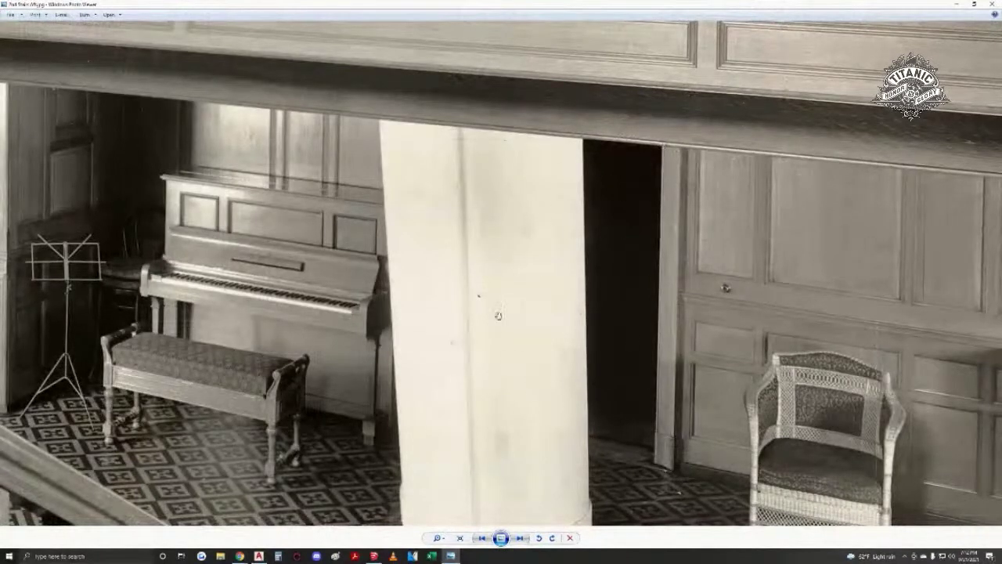
- In Windows Photo Viewer, examine the alcove panelling around the piano and below the beam in the historical staircase photo
left_click_drag(573, 371, 539, 281)
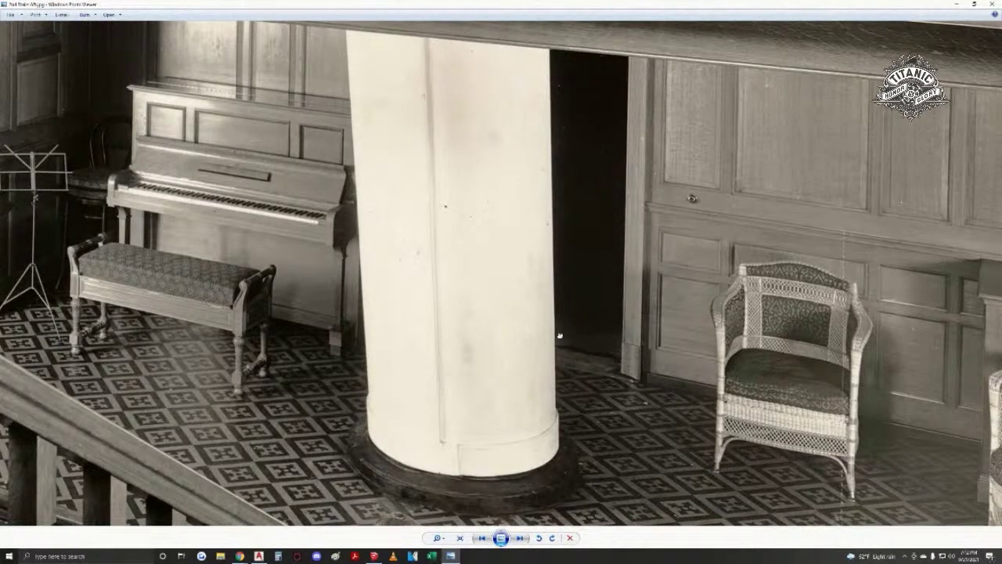
left_click_drag(558, 332, 561, 343)
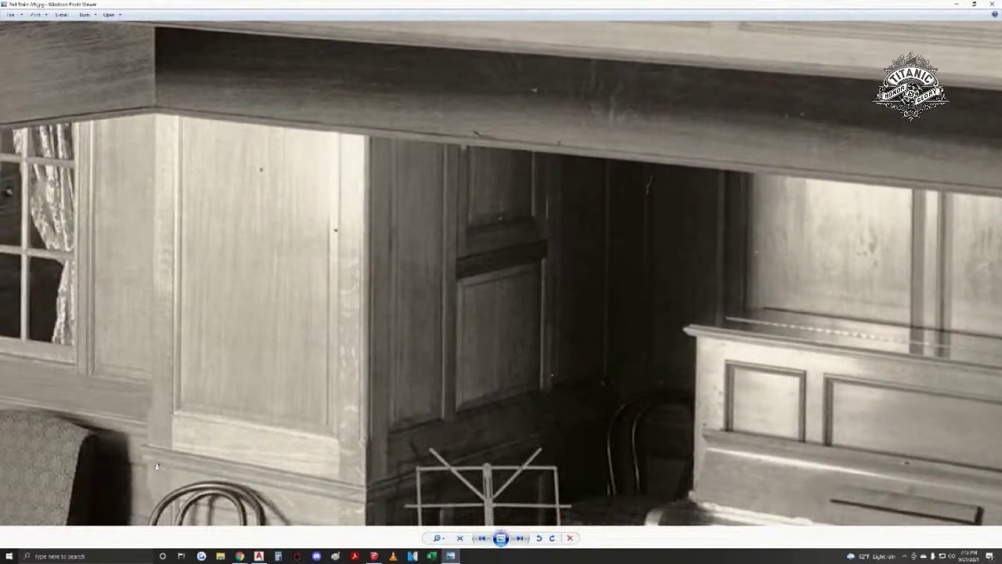
scroll(206, 228, "down", 2)
left_click_drag(178, 419, 259, 418)
scroll(206, 229, "down", 1)
scroll(259, 415, "down", 2)
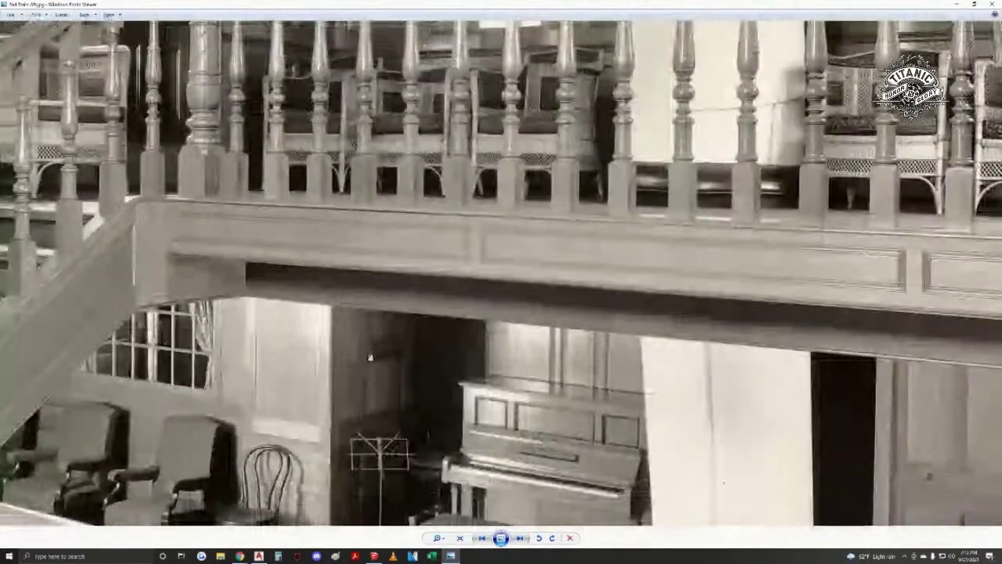
scroll(378, 352, "up", 4)
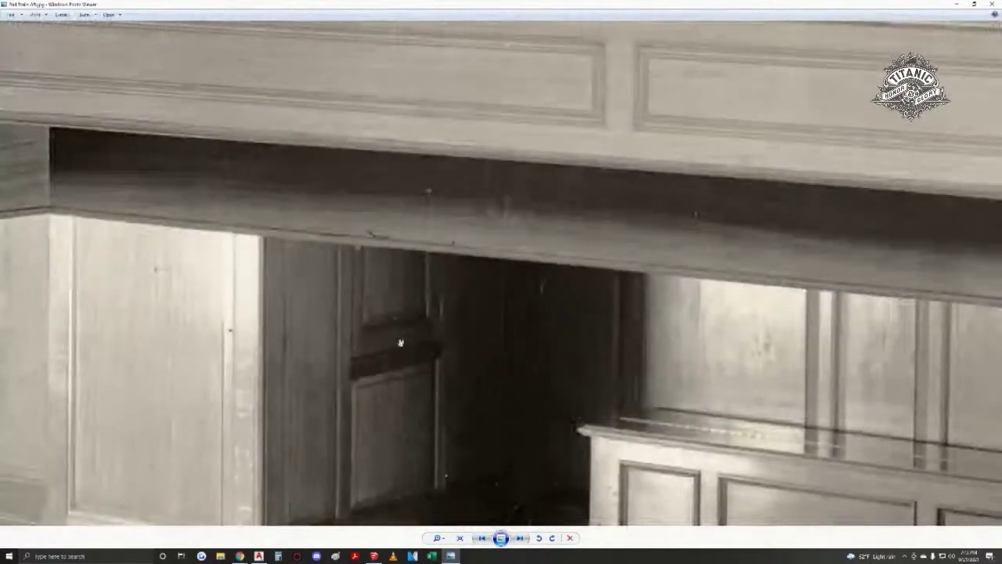
scroll(405, 342, "up", 2)
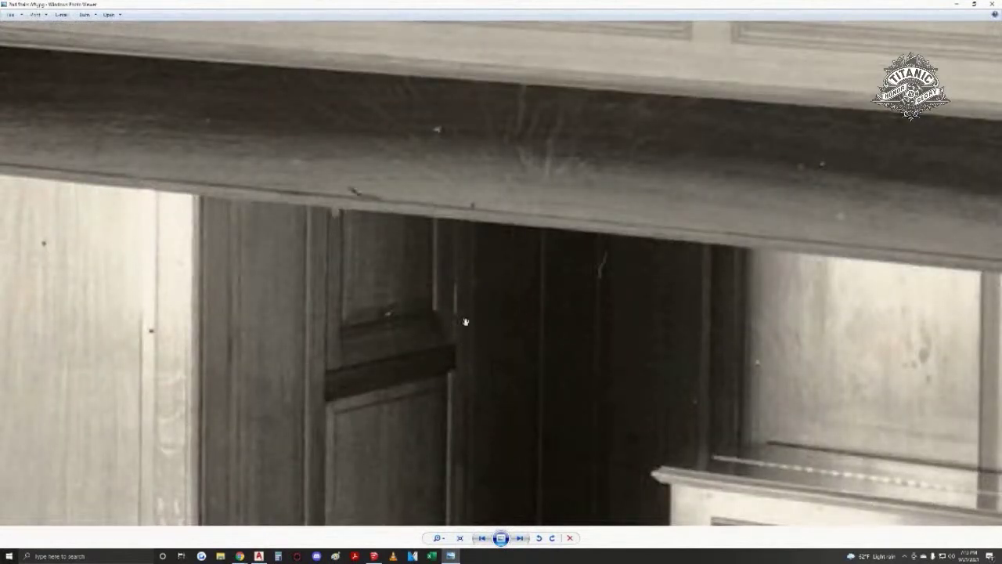
scroll(464, 342, "down", 2)
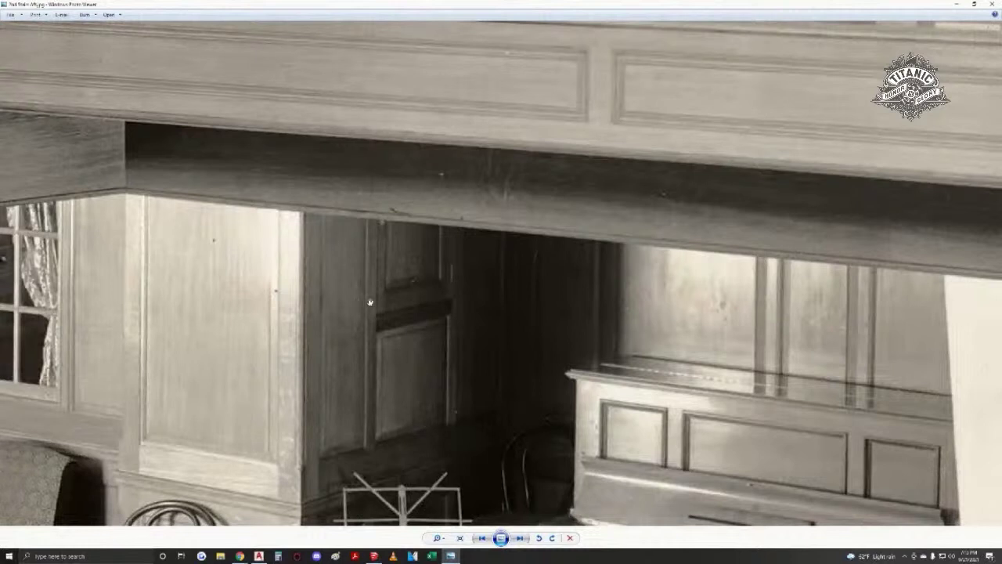
scroll(366, 223, "up", 2)
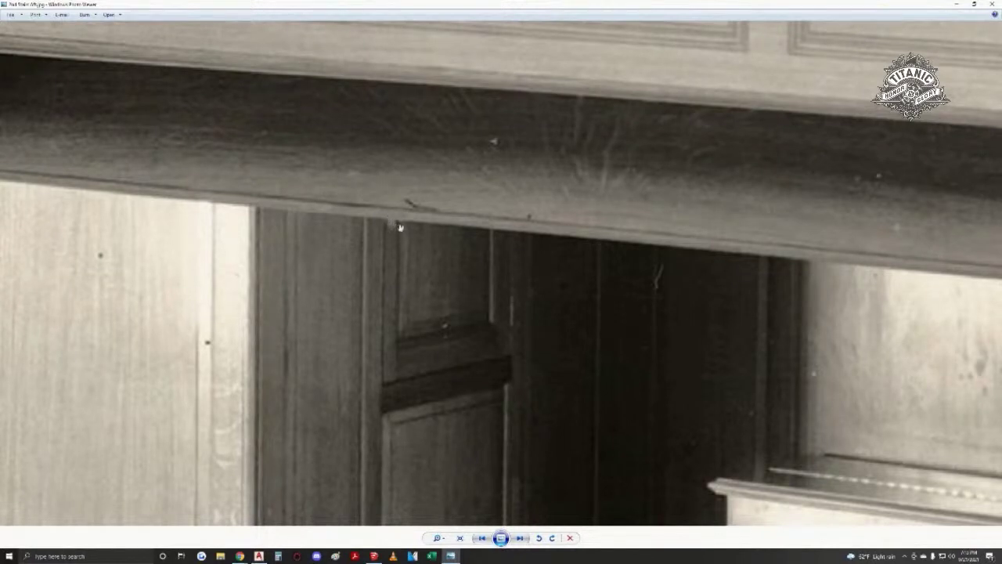
scroll(399, 227, "down", 1)
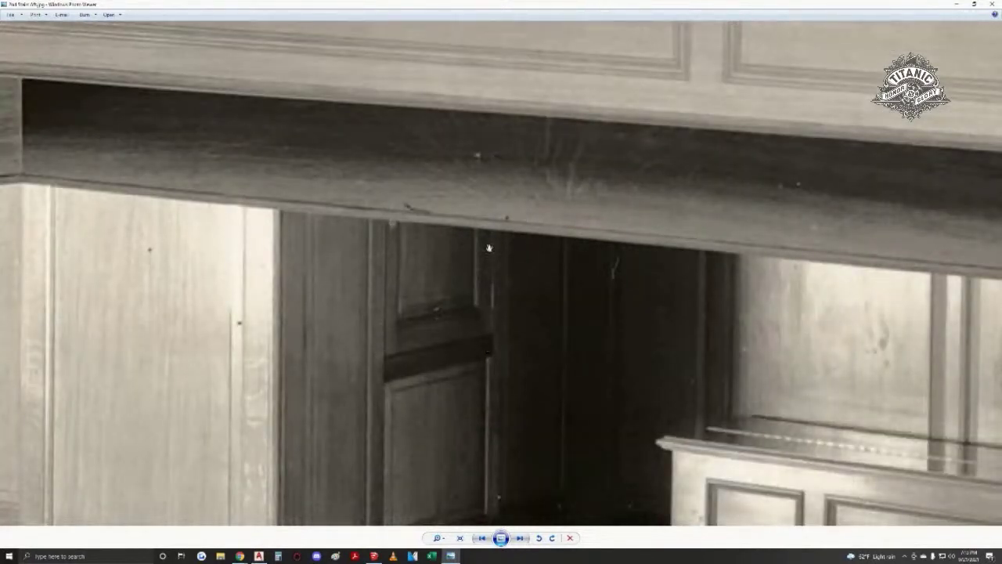
scroll(391, 306, "down", 3)
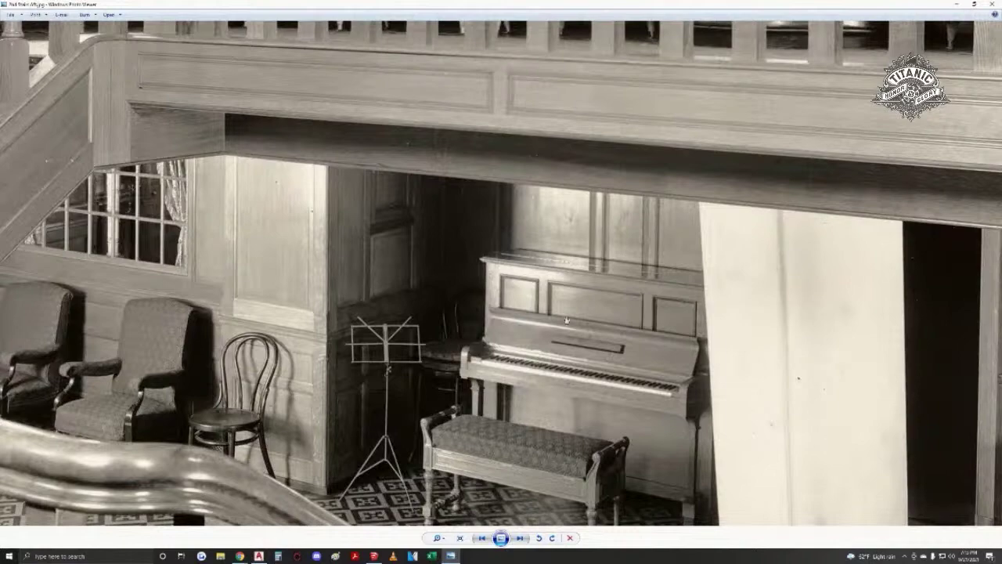
scroll(316, 326, "down", 5)
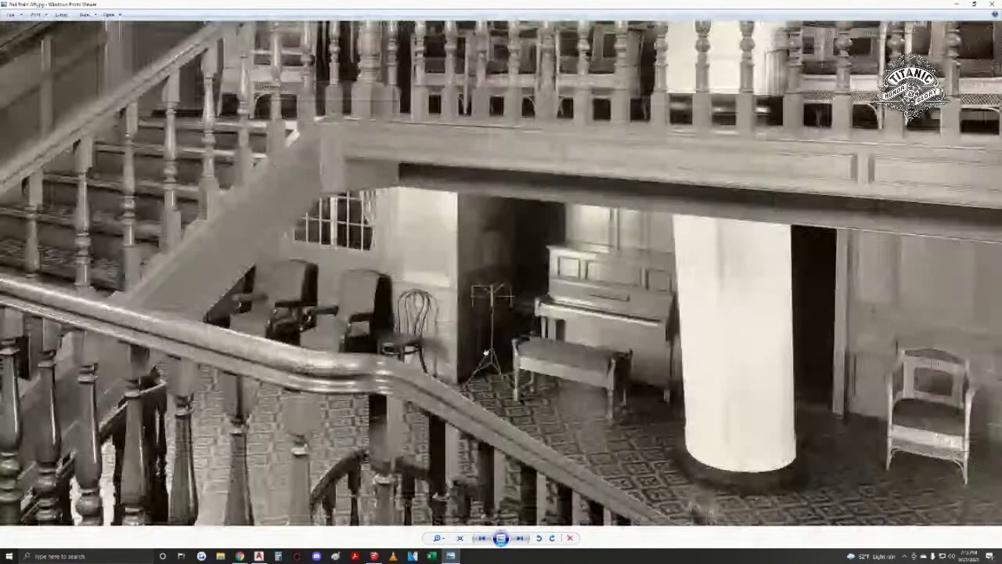
- Examine the photo's lower level around the armchairs, corner panelling, white column and paned window beneath the stairs
scroll(315, 326, "up", 5)
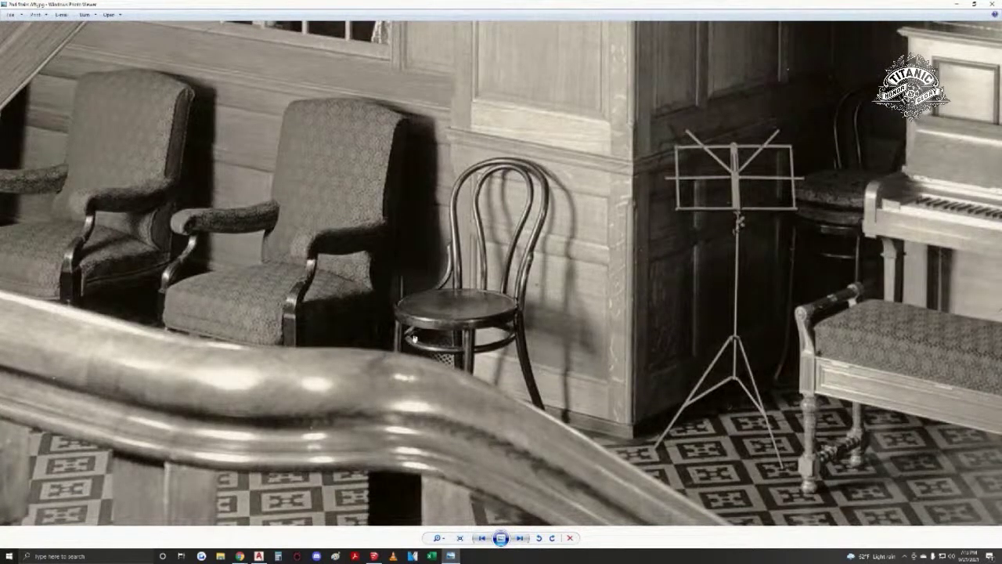
scroll(446, 349, "down", 5)
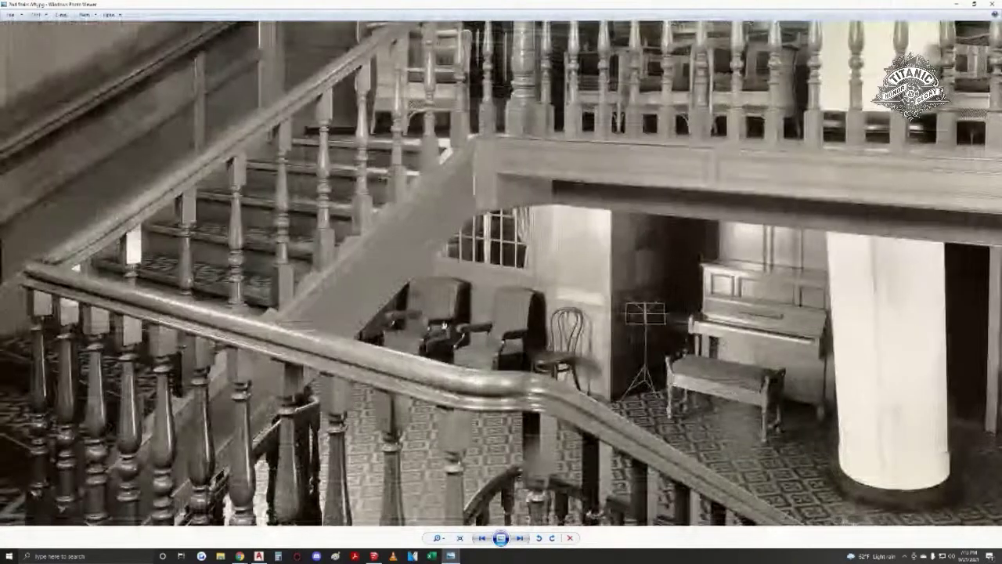
left_click_drag(469, 345, 465, 374)
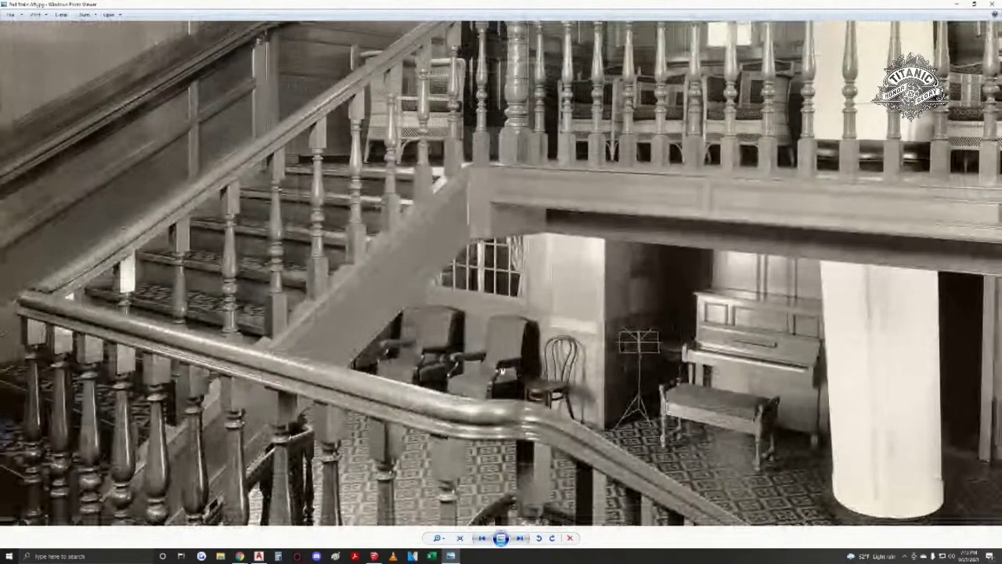
scroll(464, 375, "up", 2)
scroll(503, 397, "up", 2)
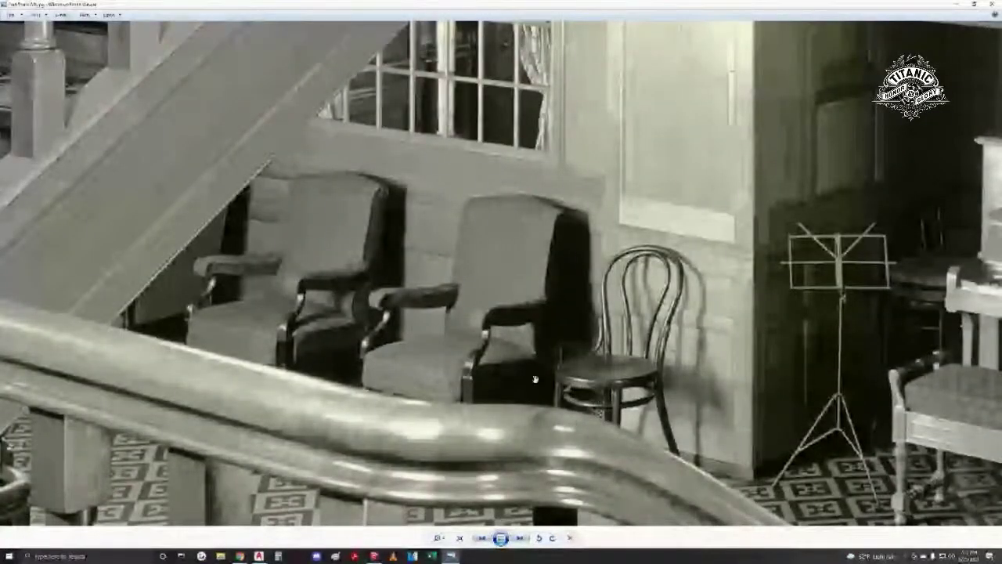
scroll(501, 271, "down", 4)
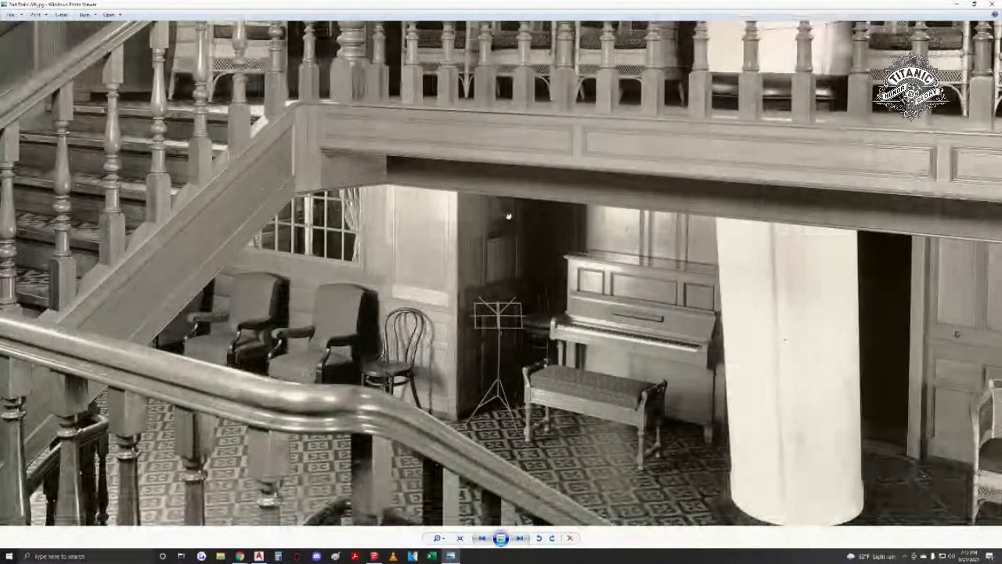
left_click_drag(508, 215, 166, 190)
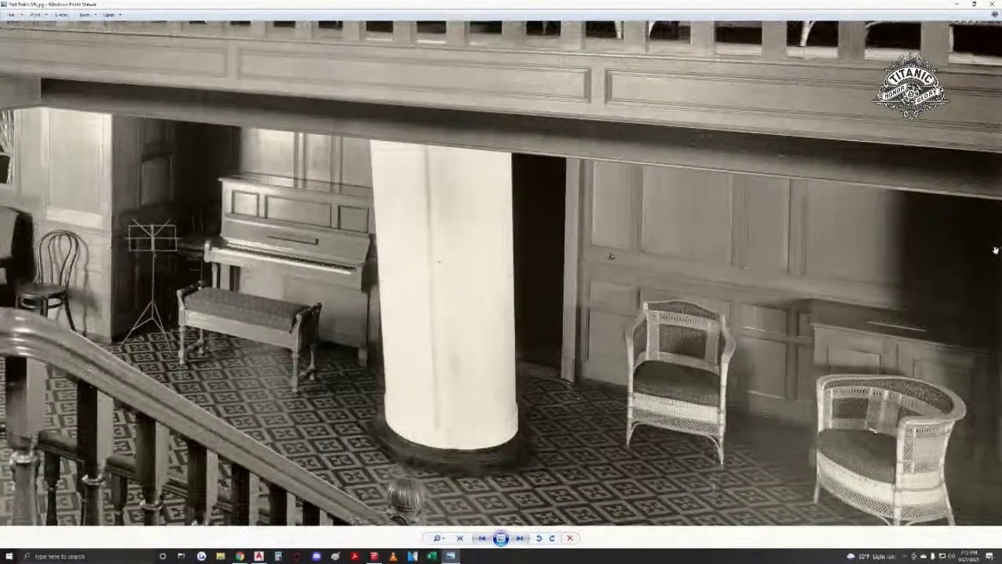
left_click_drag(217, 132, 398, 191)
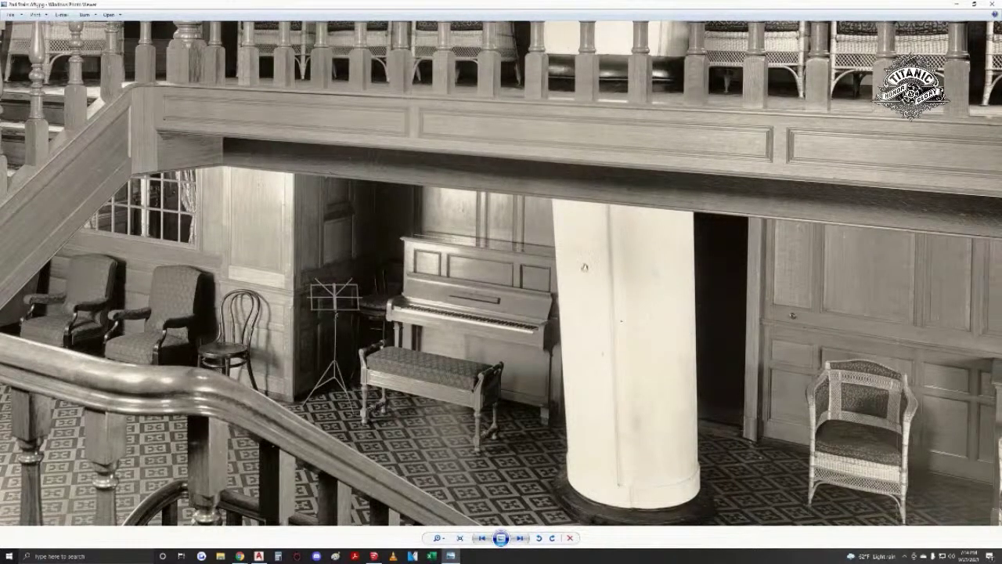
scroll(119, 212, "up", 3)
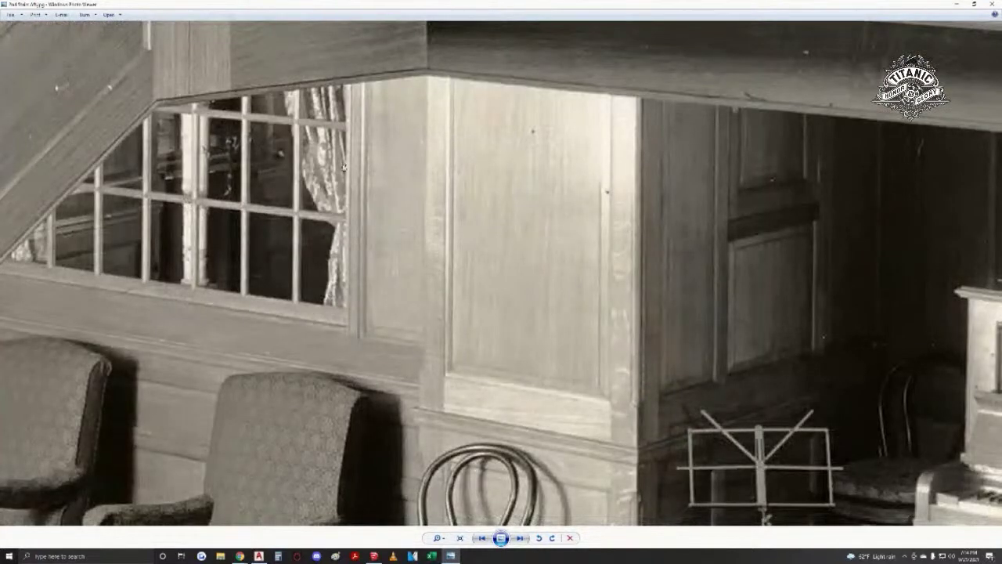
left_click_drag(137, 220, 298, 263)
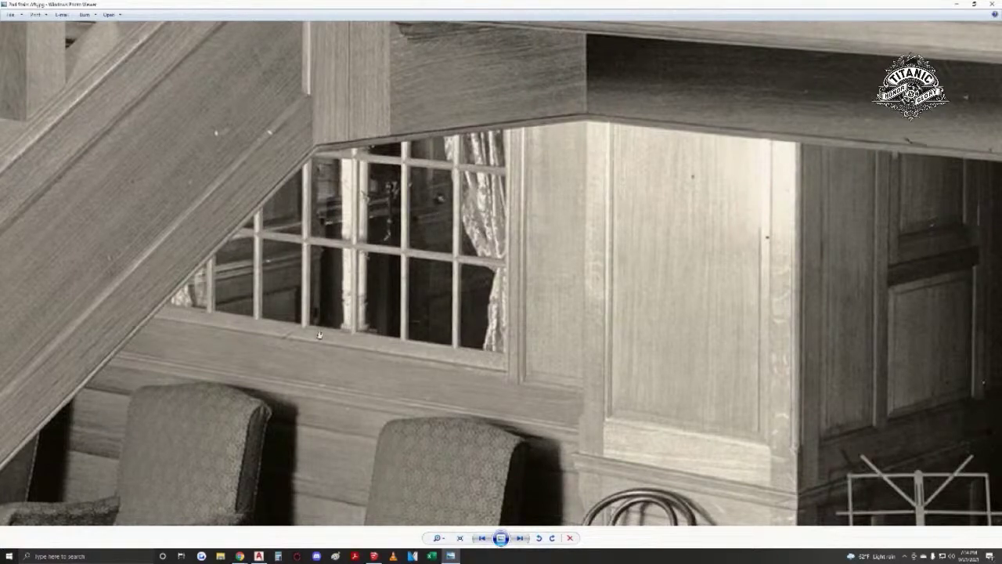
scroll(383, 268, "down", 2)
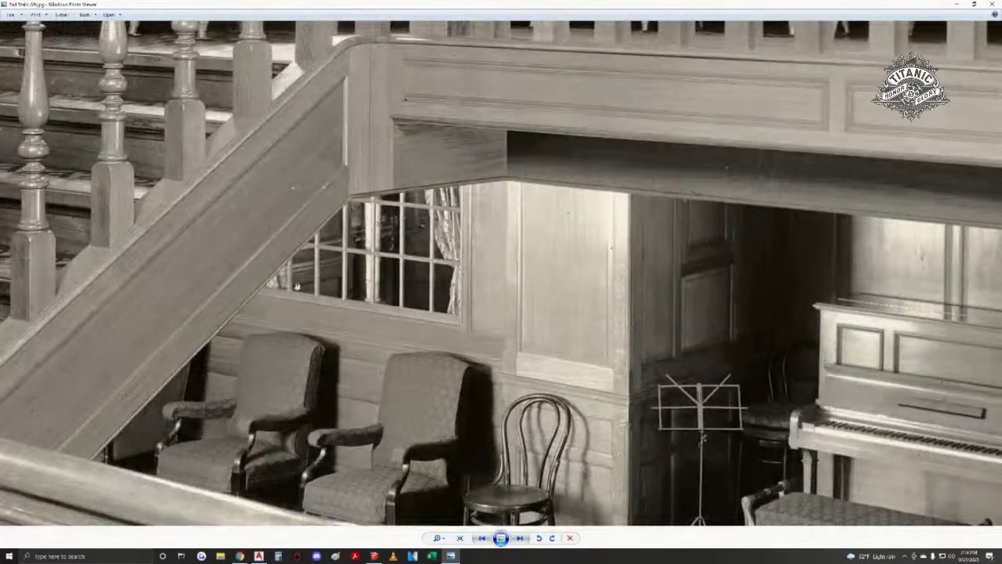
scroll(415, 227, "down", 3)
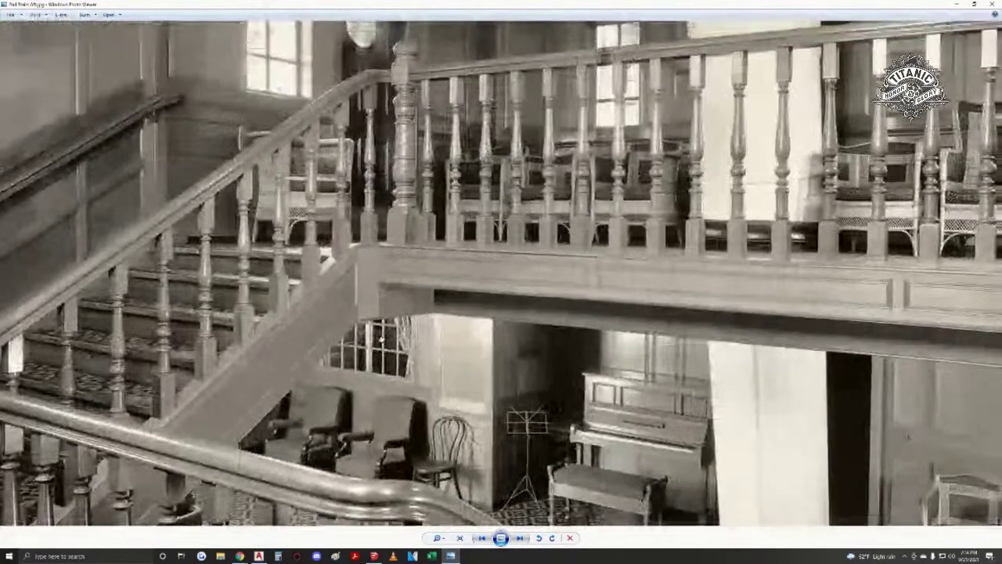
- Examine the upper landing in the photo, comparing the windows and wall panelling behind the balustrade
left_click_drag(381, 340, 371, 392)
left_click_drag(678, 210, 482, 282)
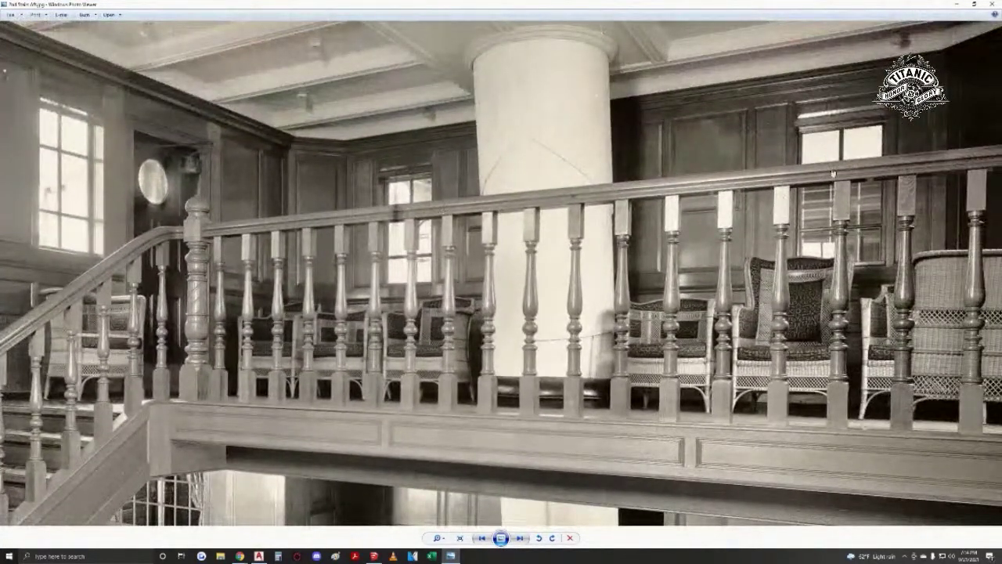
scroll(872, 149, "up", 4)
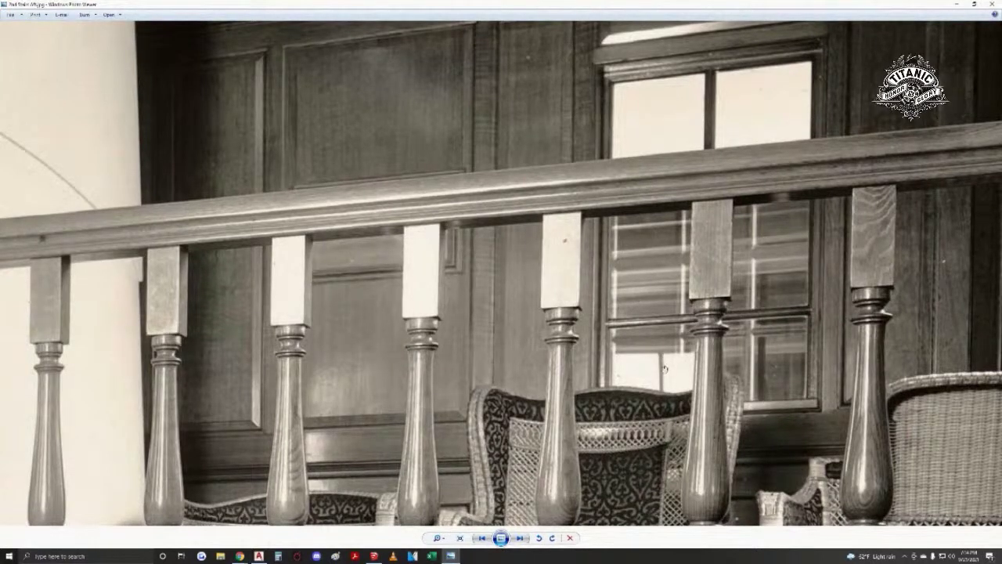
scroll(577, 324, "down", 5)
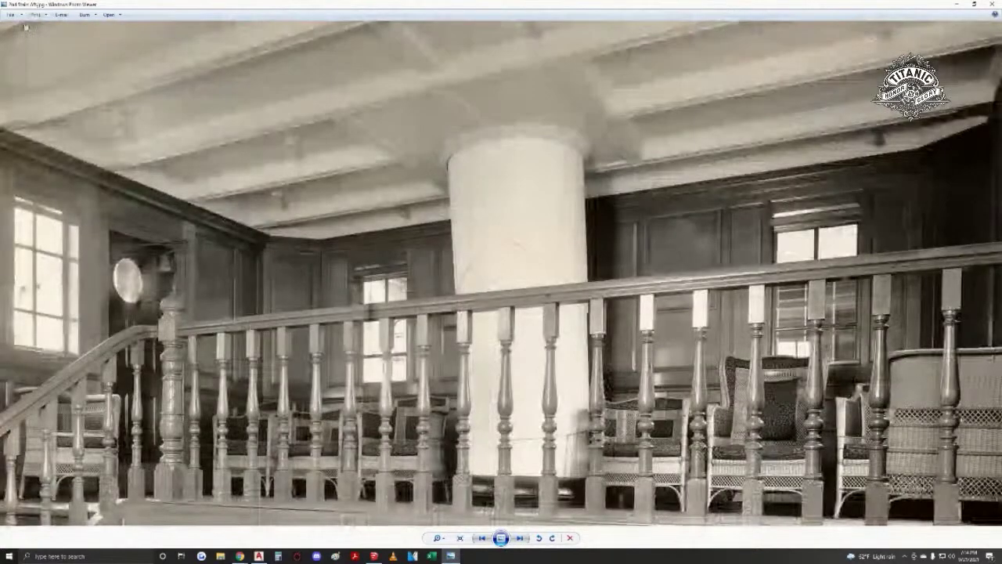
scroll(333, 334, "up", 5)
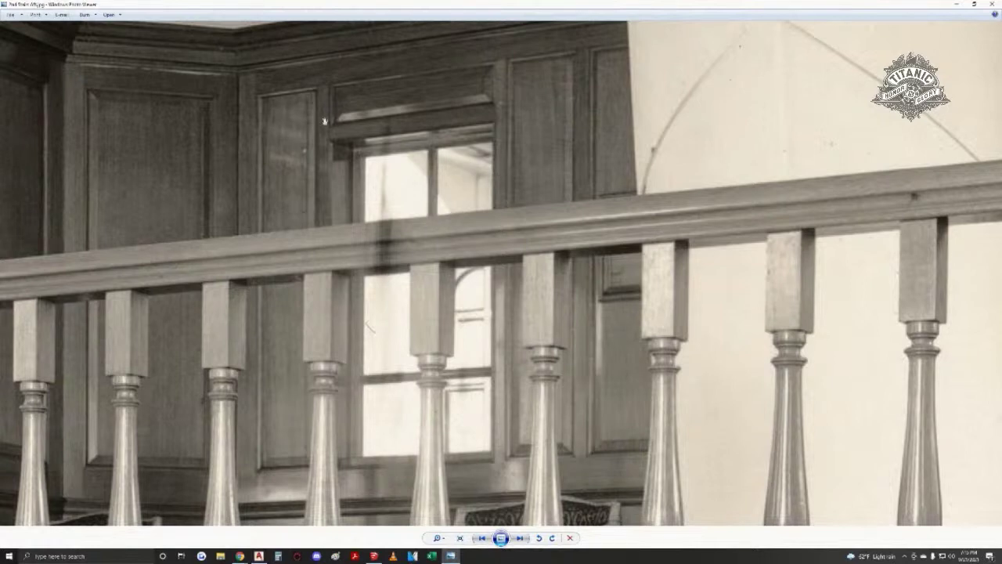
scroll(303, 115, "down", 5)
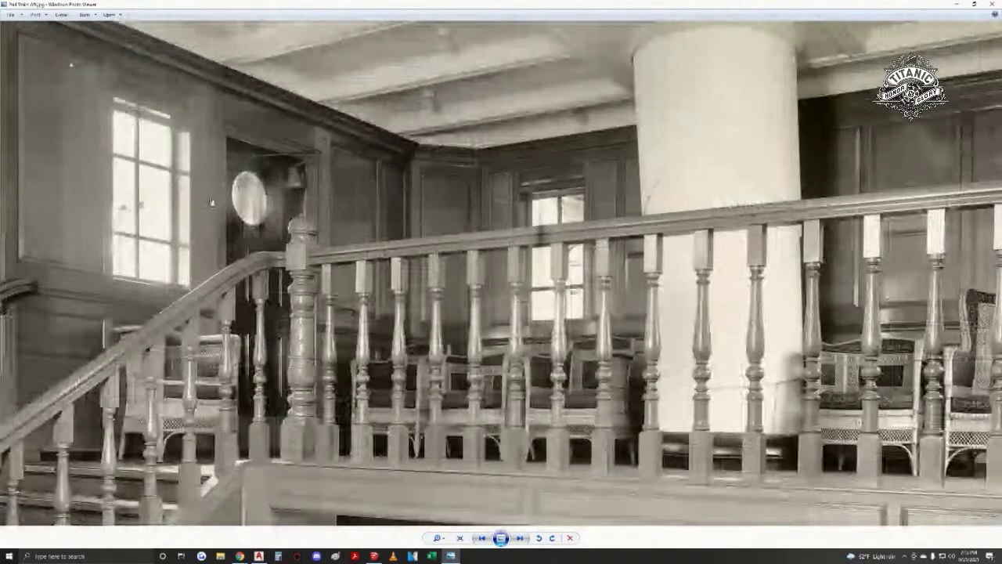
- Examine the photo's stair-head window and round-glazed door, and the white column and beamed ceiling behind the upper balustrade
scroll(212, 203, "up", 4)
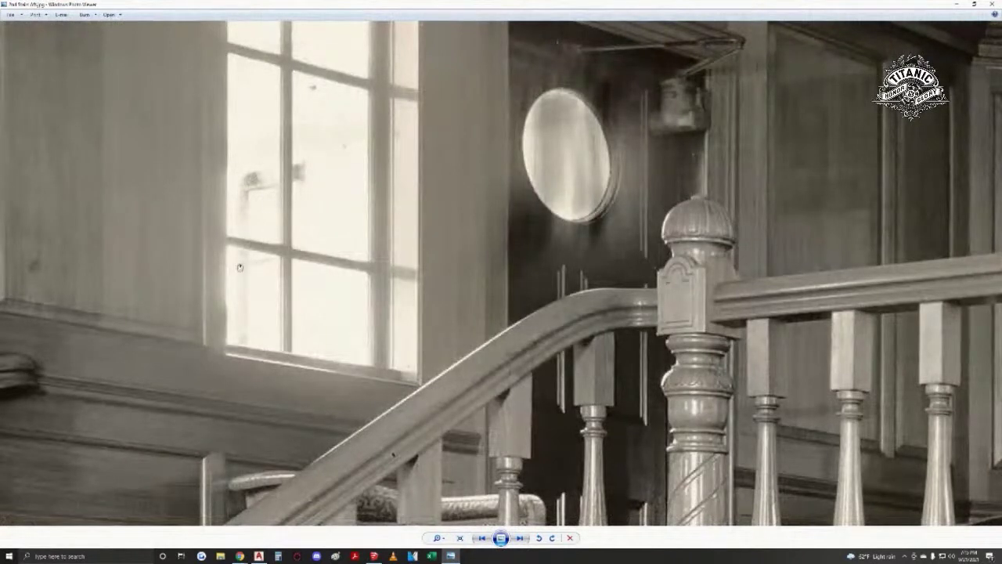
scroll(277, 180, "up", 2)
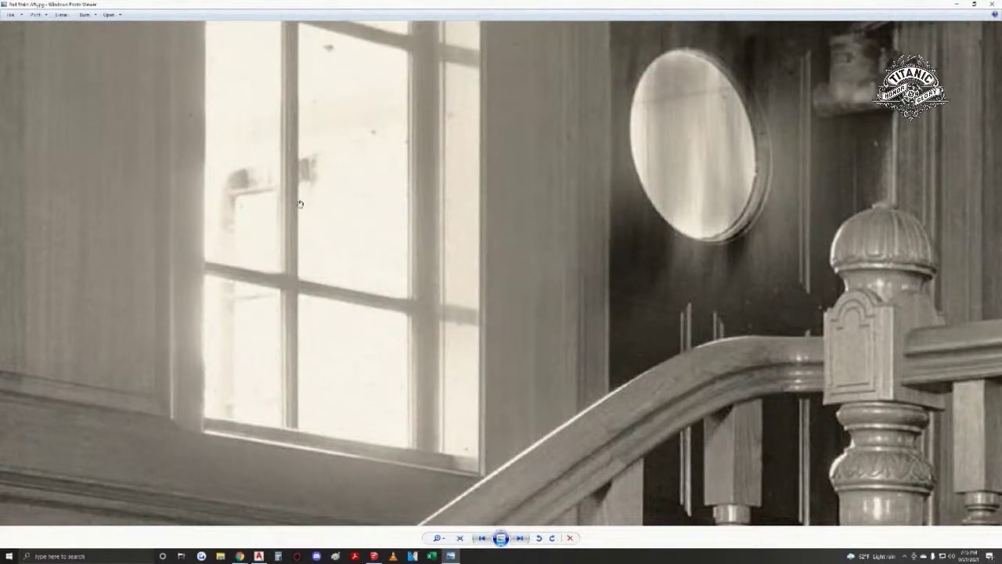
scroll(352, 240, "down", 2)
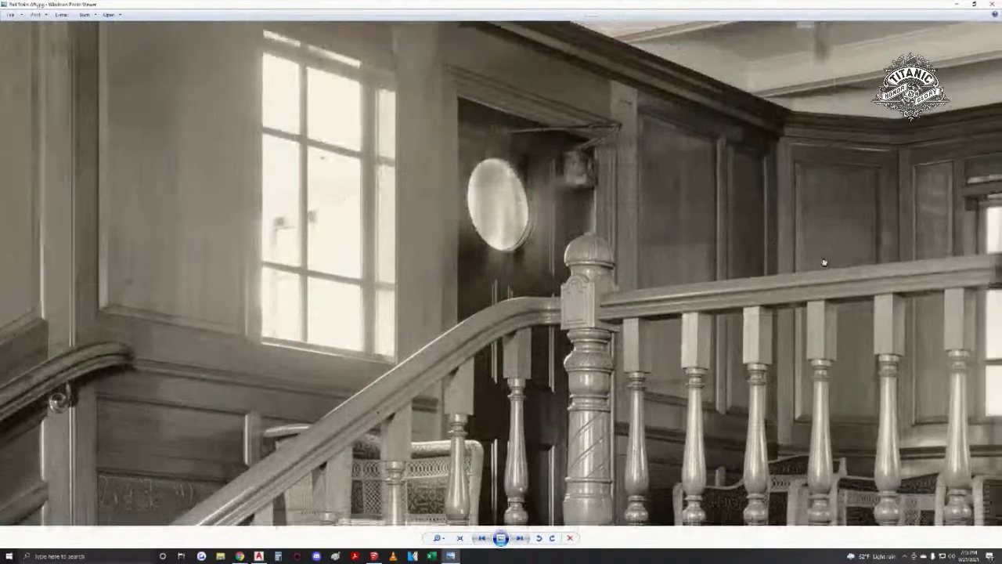
left_click_drag(829, 262, 368, 257)
left_click_drag(866, 244, 404, 222)
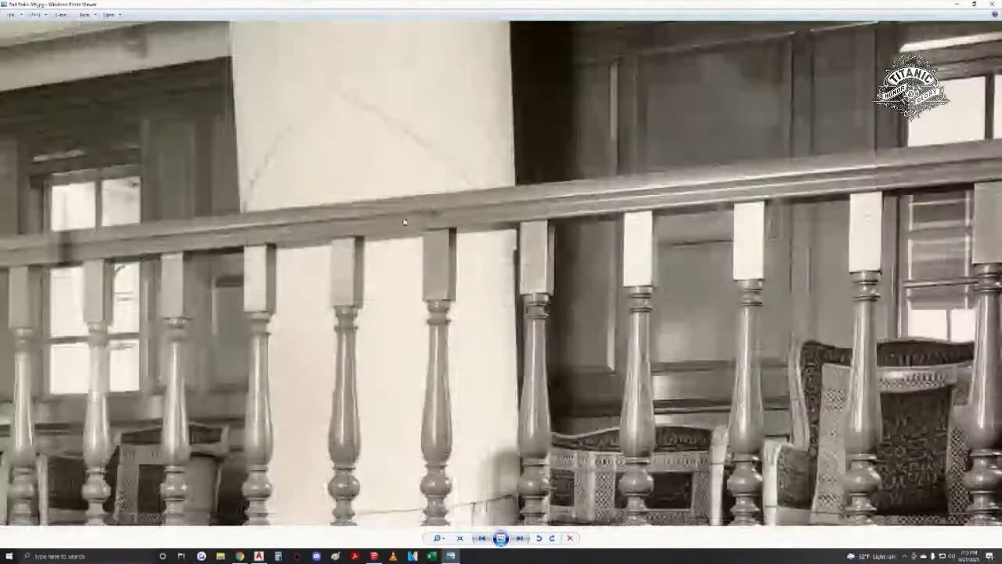
scroll(262, 221, "up", 2)
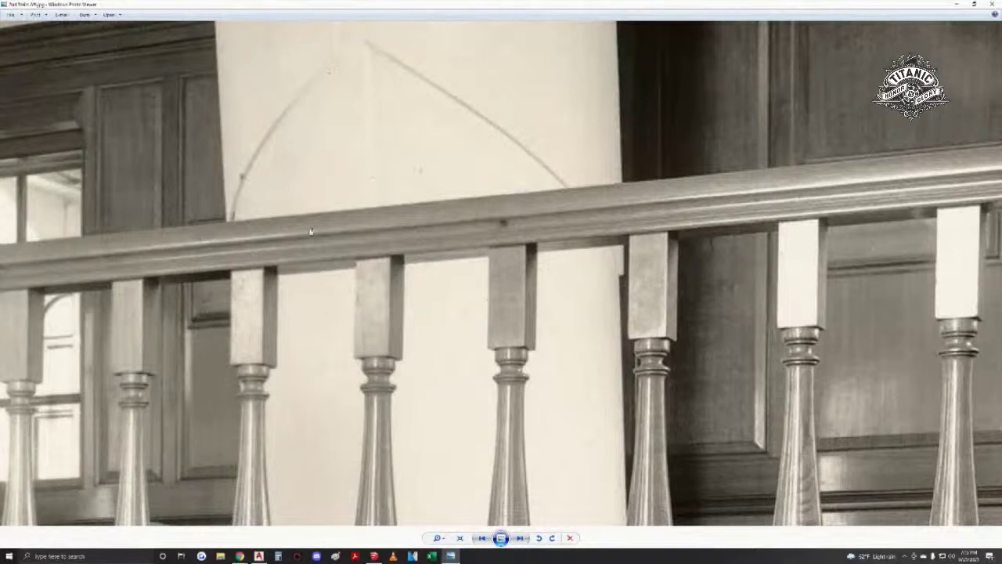
scroll(824, 197, "up", 1)
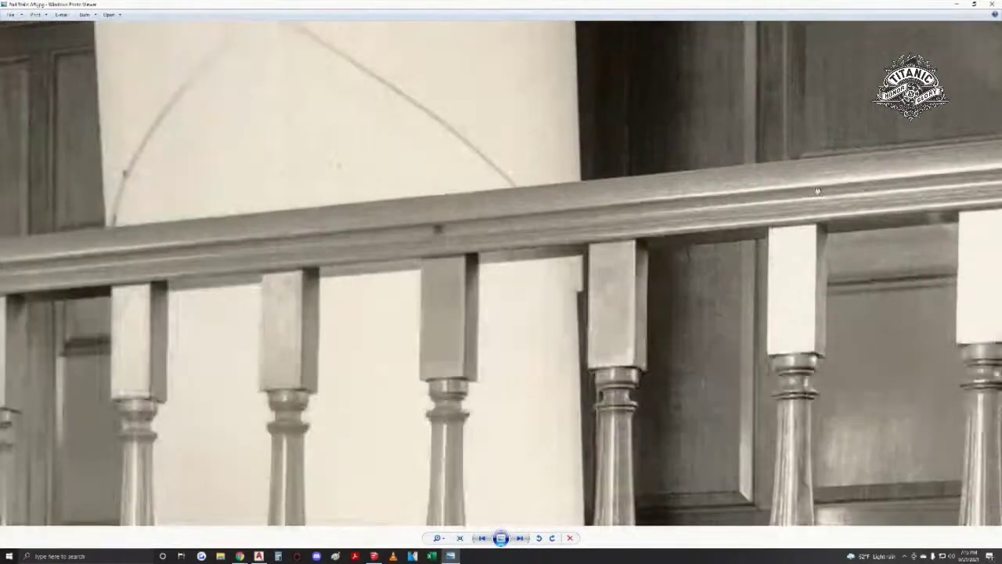
scroll(814, 238, "up", 1)
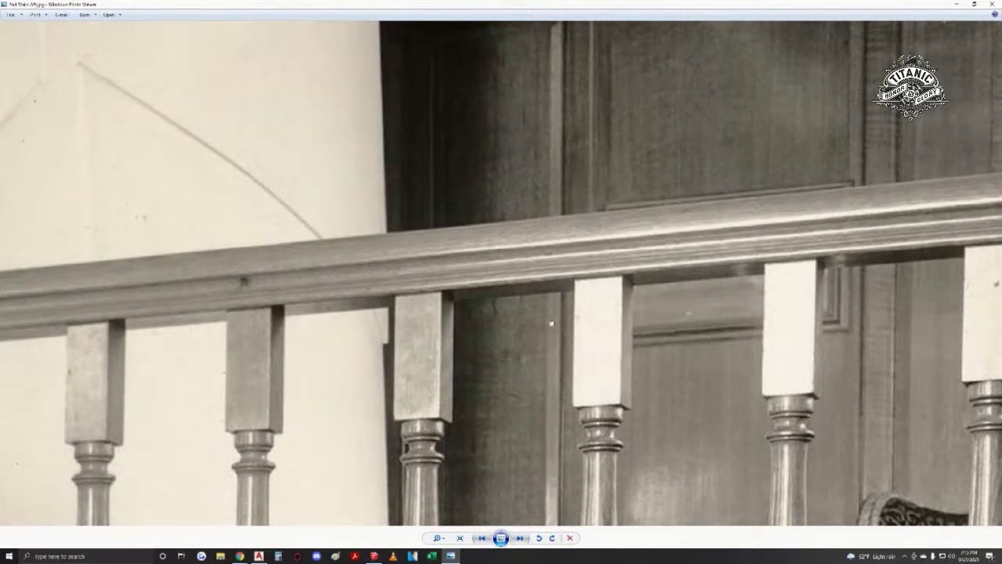
left_click_drag(110, 323, 446, 277)
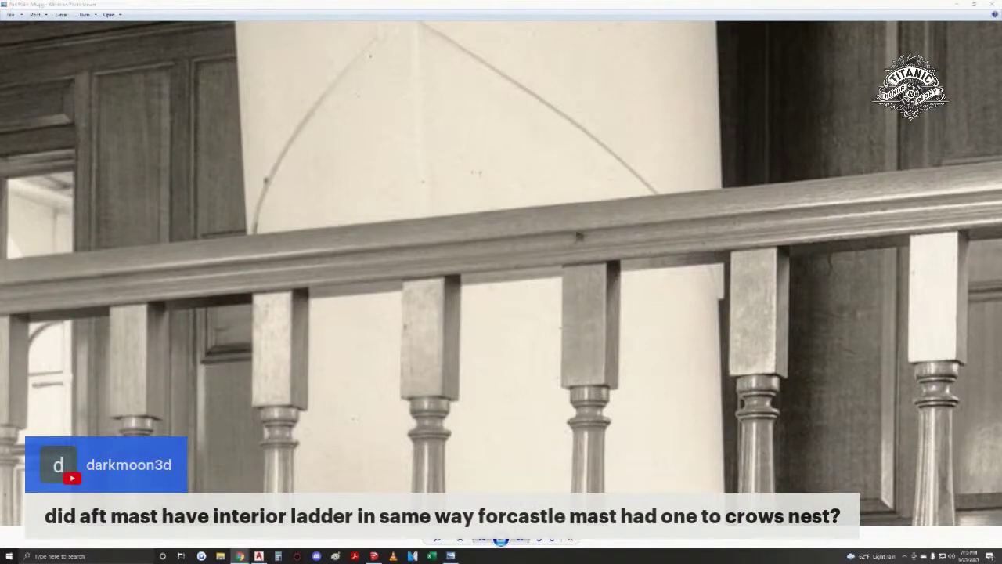
scroll(579, 235, "down", 5)
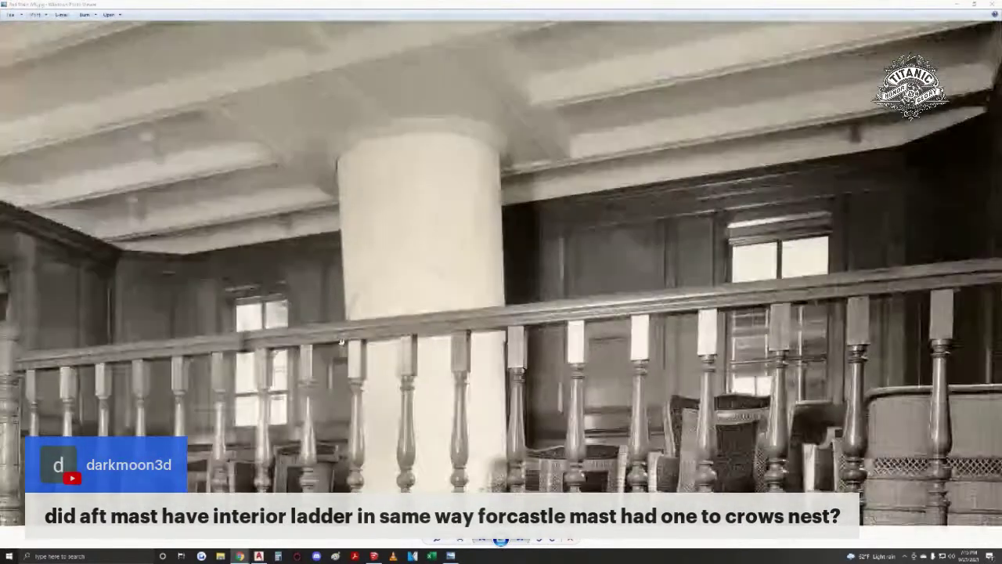
left_click_drag(505, 62, 524, 138)
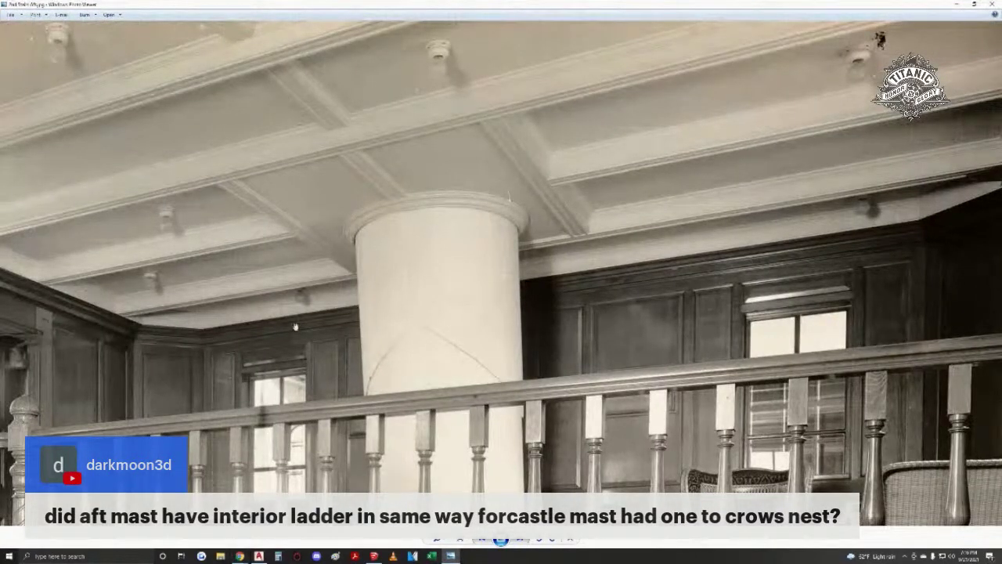
scroll(425, 282, "down", 2)
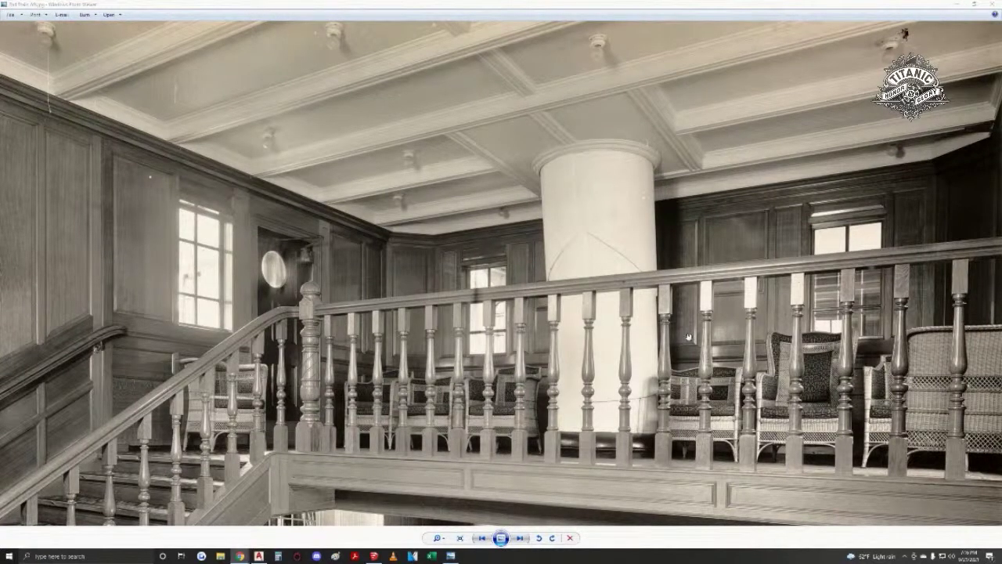
- Inspect the dark sloping top of the low panelled cabinet behind the wicker armchair, focusing on its narrow raised strip
key("Right")
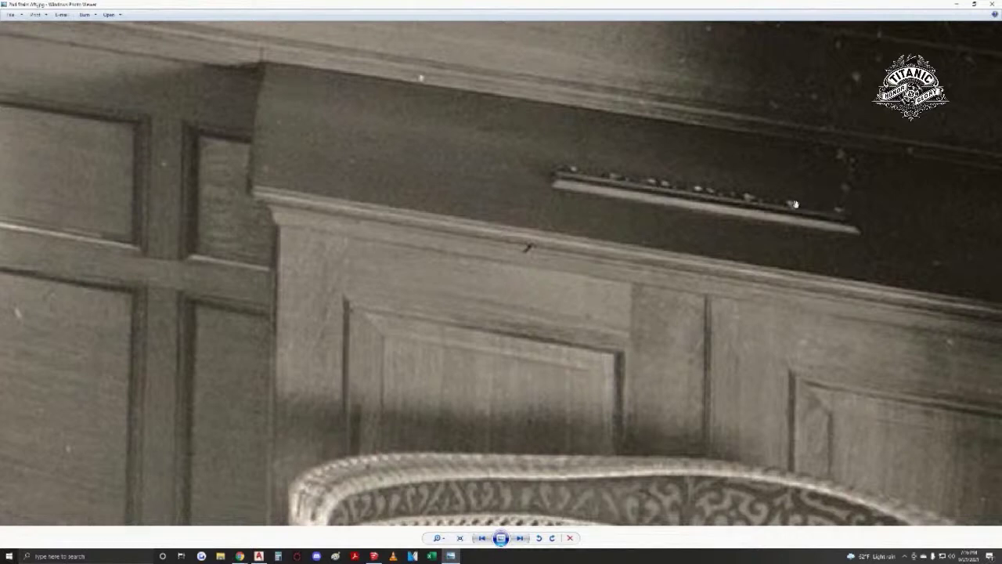
scroll(792, 213, "down", 2)
scroll(822, 212, "up", 3)
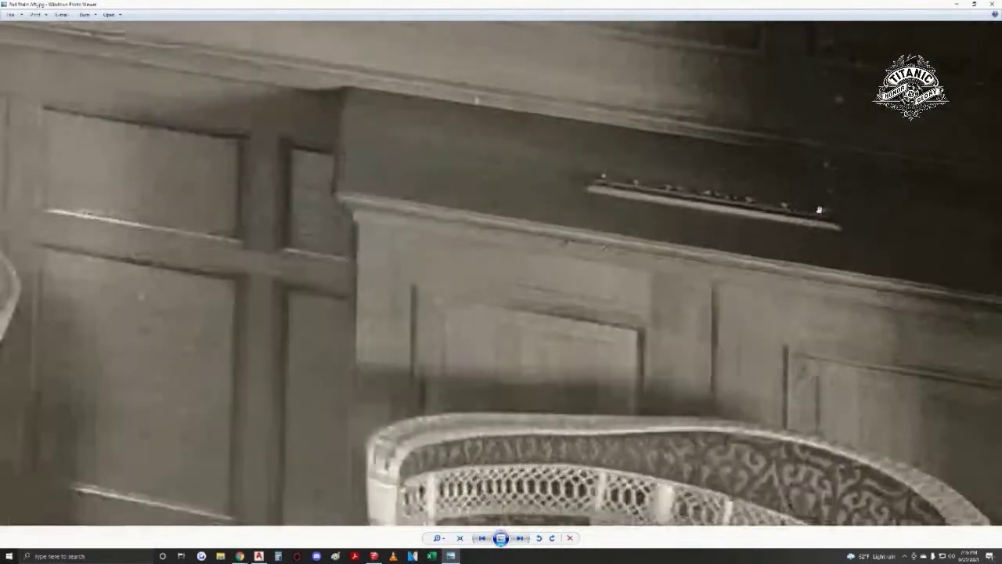
left_click_drag(827, 217, 728, 342)
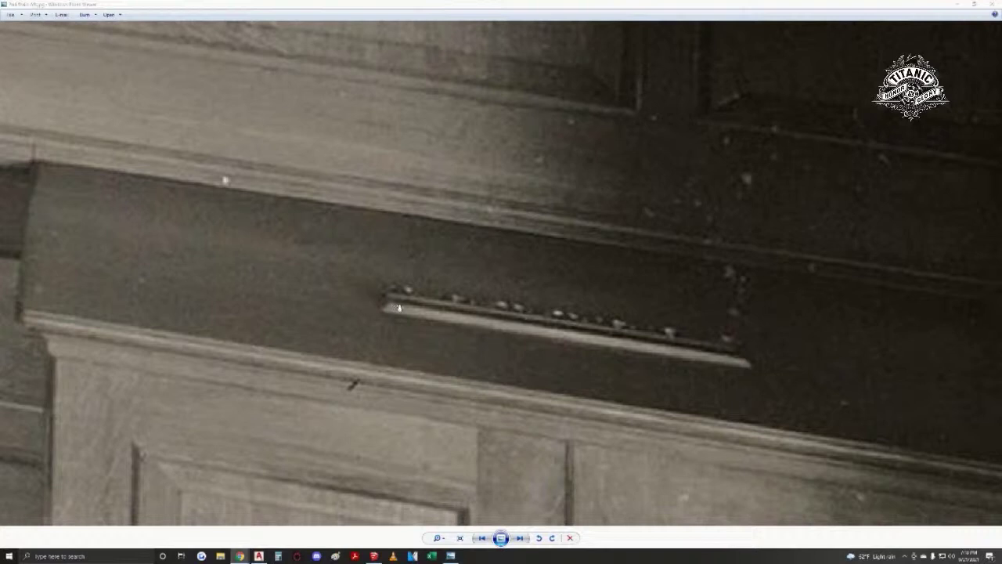
left_click(418, 301)
scroll(568, 323, "down", 2)
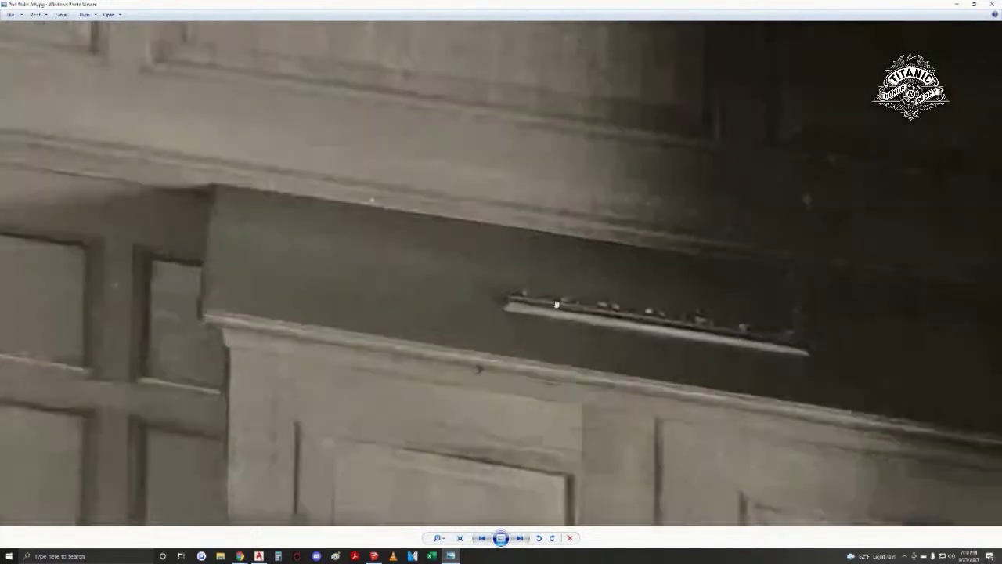
scroll(553, 307, "up", 3)
scroll(662, 313, "down", 1)
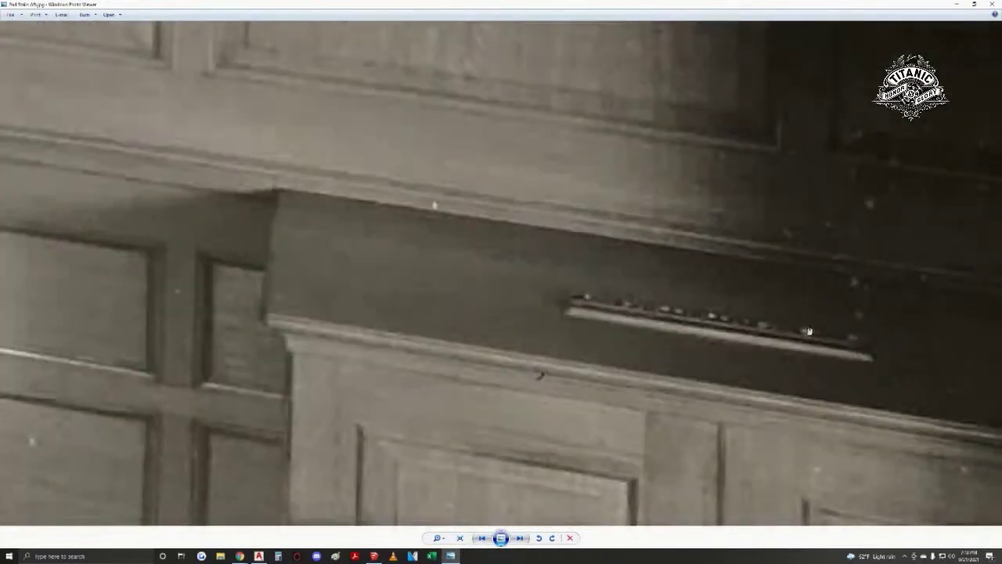
scroll(664, 321, "down", 1)
scroll(671, 305, "down", 1)
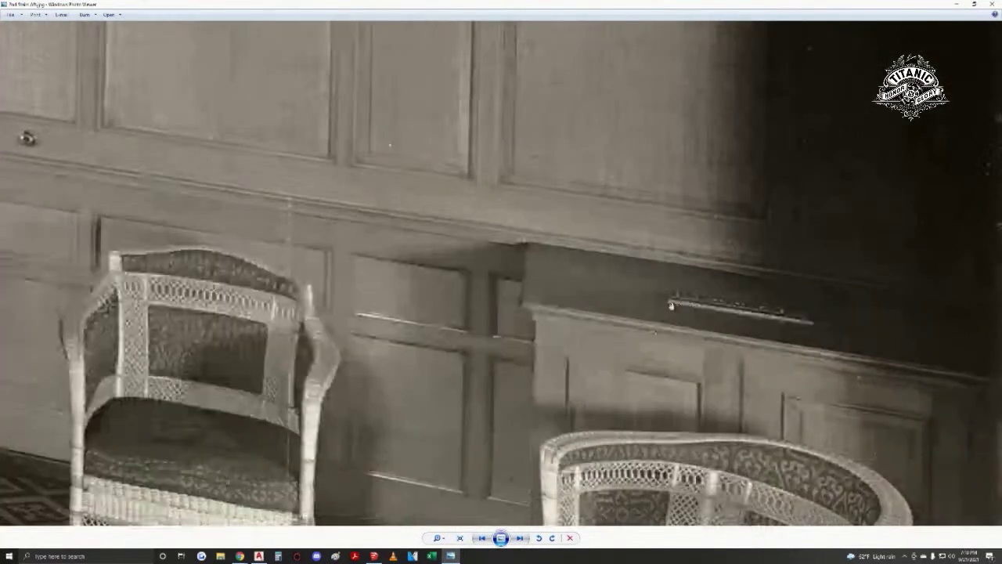
scroll(671, 305, "up", 2)
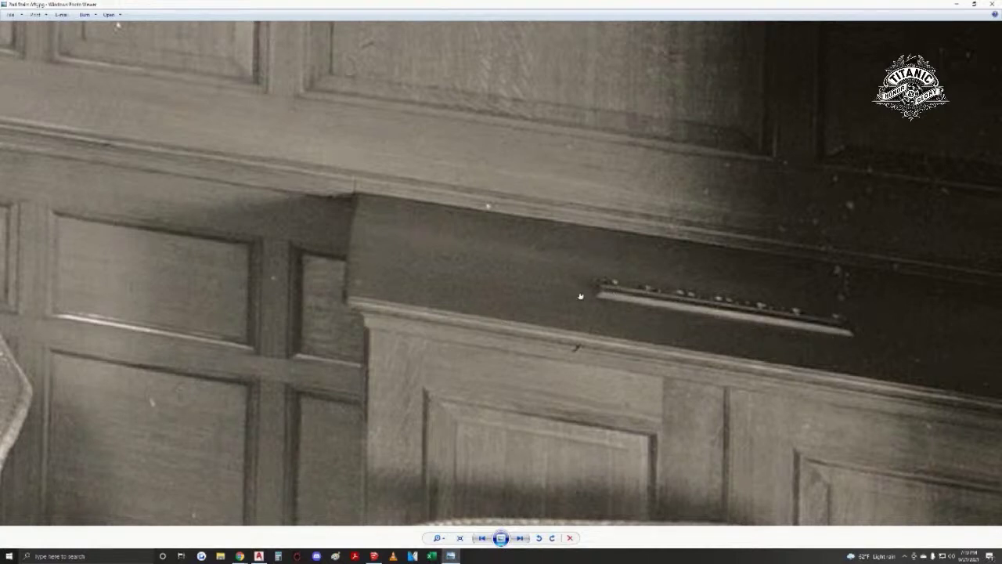
- Examine the lower-level wall panelling from the round knob beside the dark doorway across to the low cabinet
left_click_drag(582, 295, 808, 331)
scroll(808, 331, "down", 1)
scroll(282, 192, "up", 5)
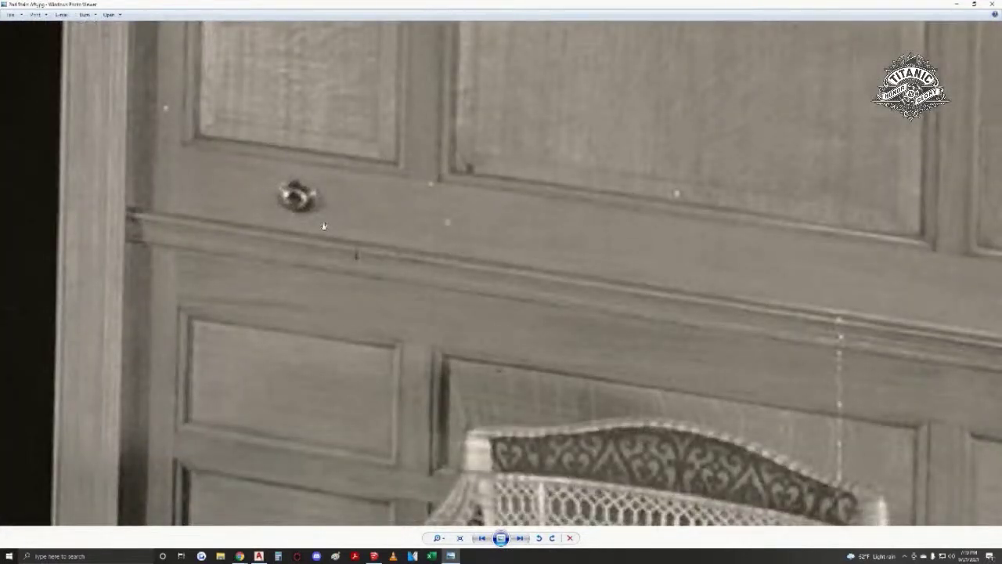
scroll(608, 277, "down", 2)
scroll(608, 277, "down", 3)
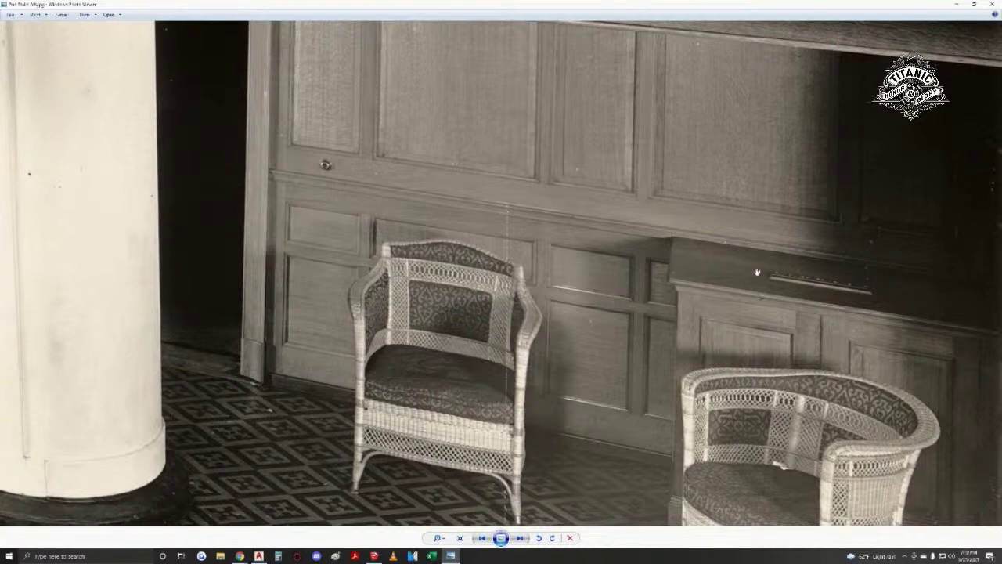
scroll(755, 273, "up", 3)
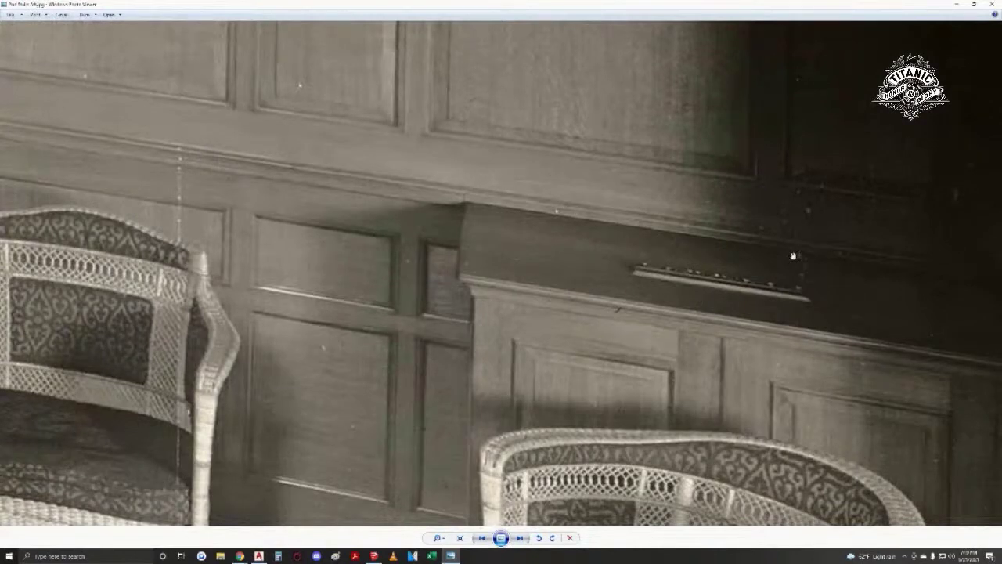
scroll(705, 286, "down", 2)
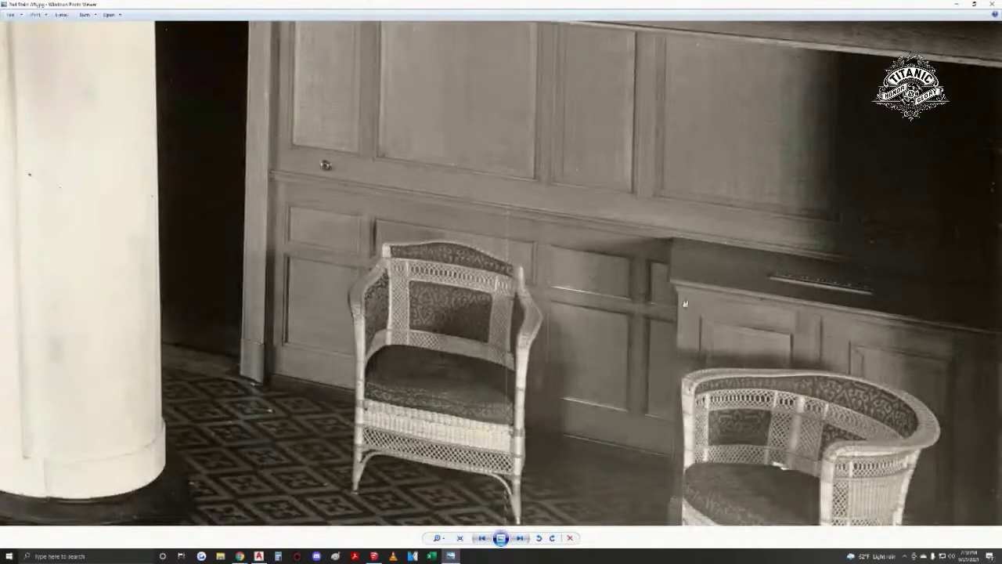
scroll(872, 290, "down", 2)
scroll(876, 275, "up", 3)
left_click_drag(916, 274, 822, 266)
scroll(754, 246, "down", 3)
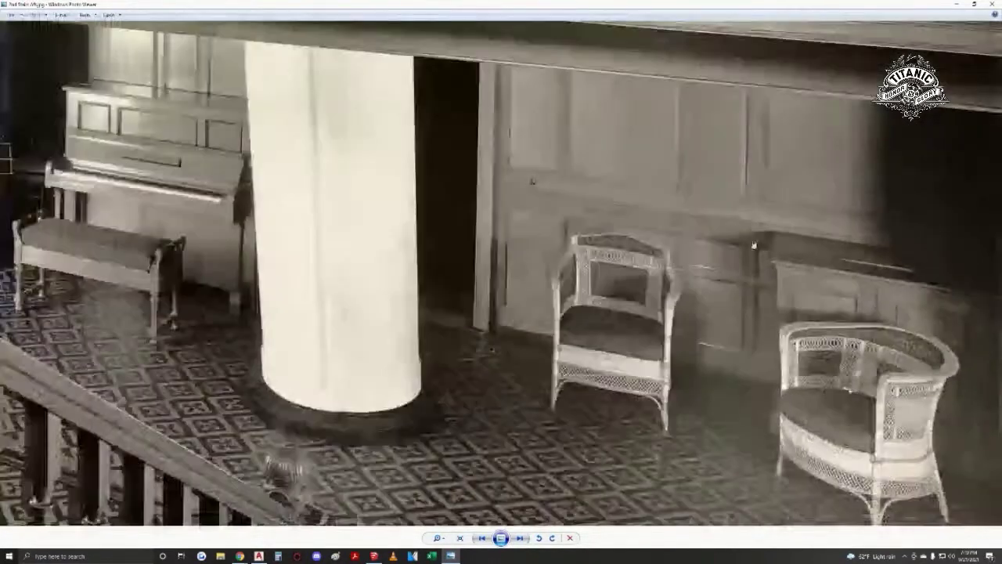
- Compare the low cabinet and its adjoining wall panels with the surrounding lower-level room in the full staircase photo
scroll(753, 246, "down", 2)
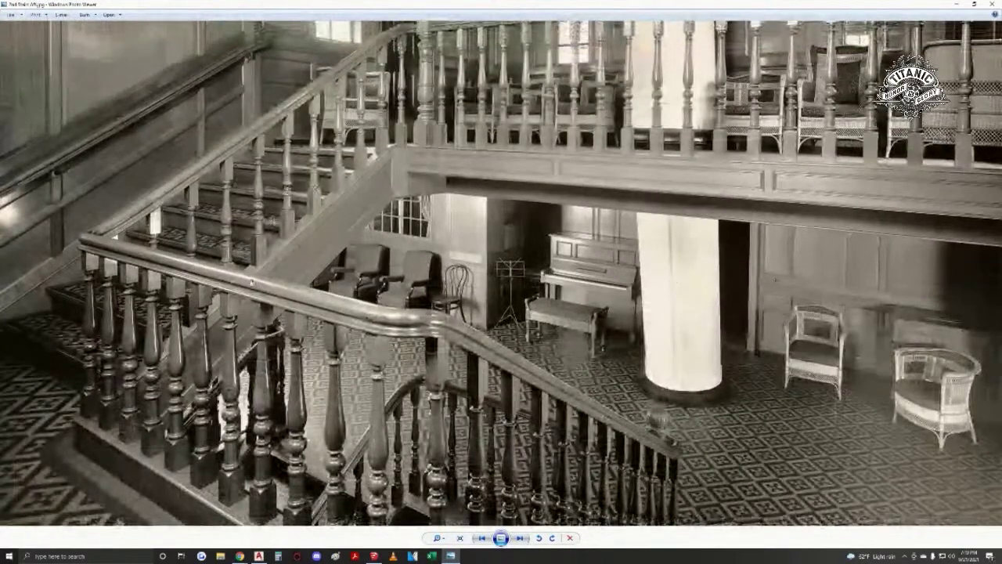
scroll(811, 266, "down", 2)
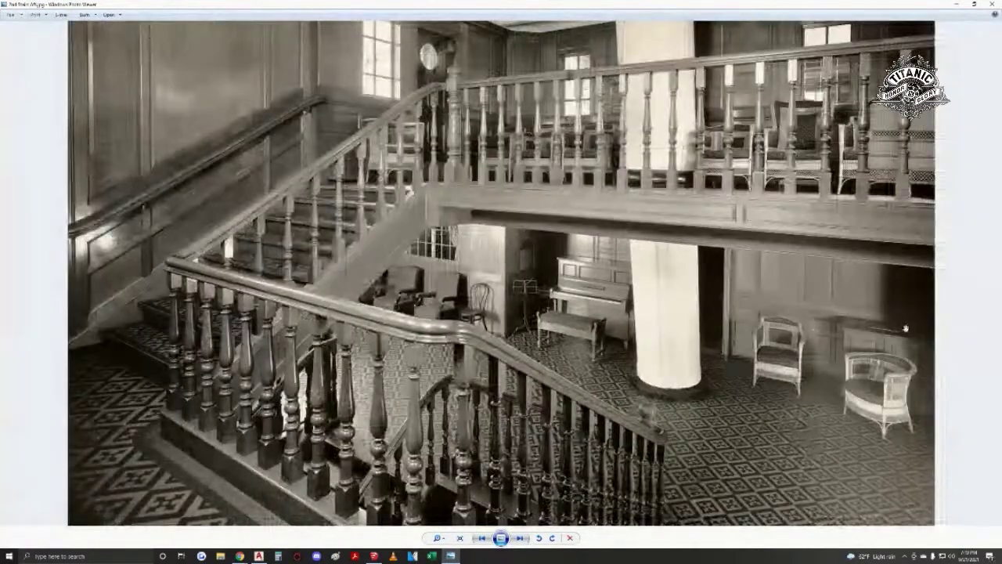
scroll(901, 328, "up", 4)
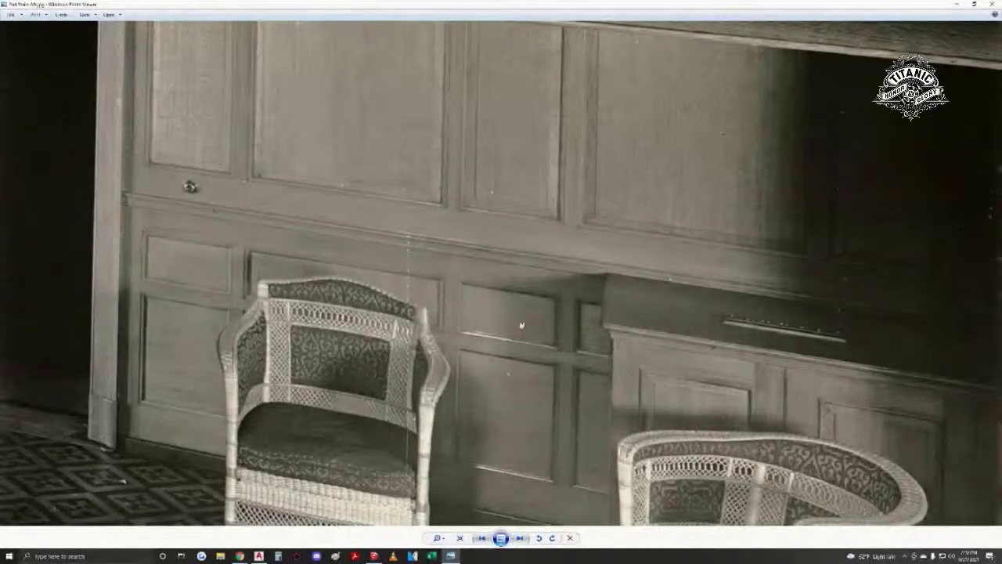
scroll(544, 322, "down", 3)
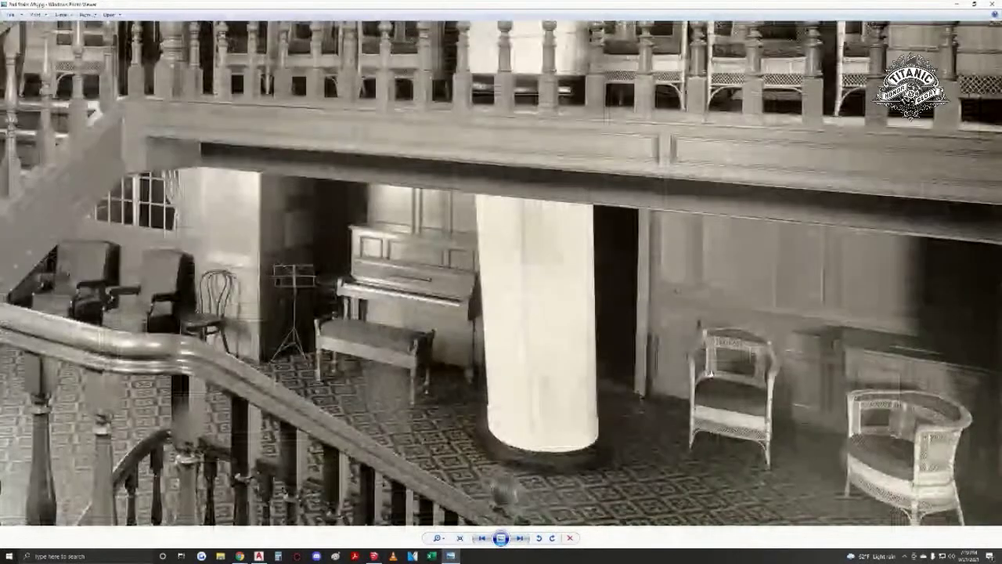
scroll(544, 321, "down", 2)
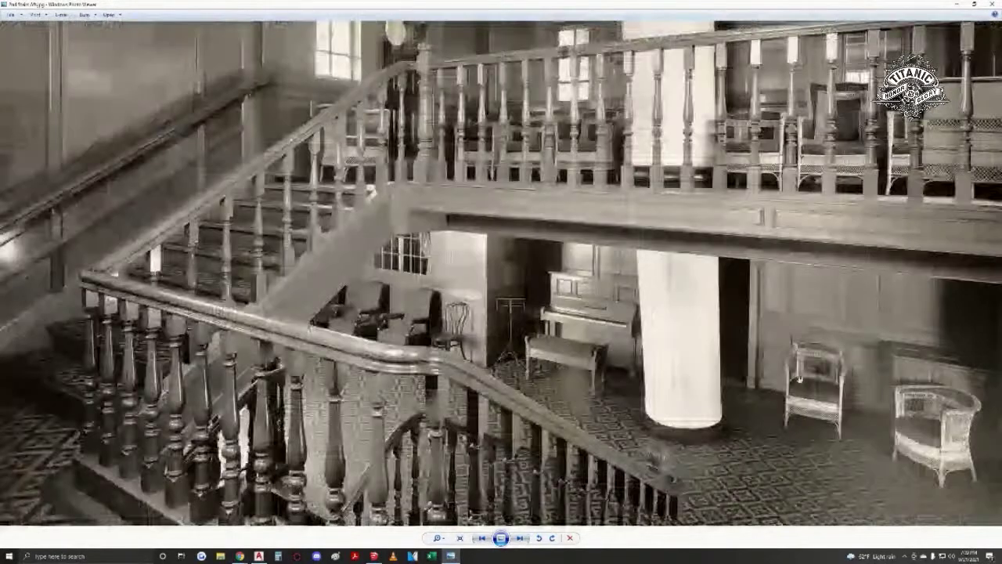
left_click_drag(843, 275, 822, 292)
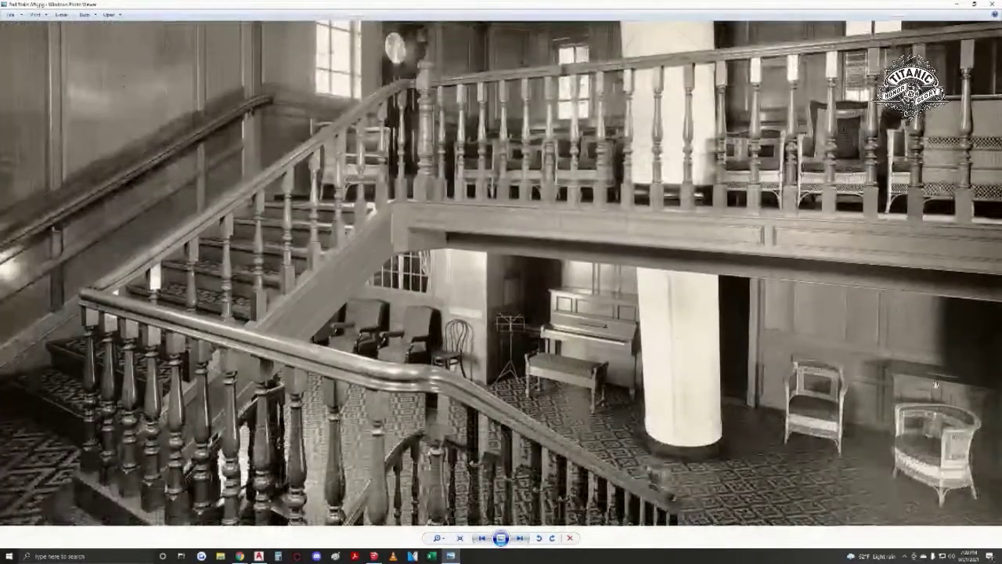
scroll(935, 384, "up", 3)
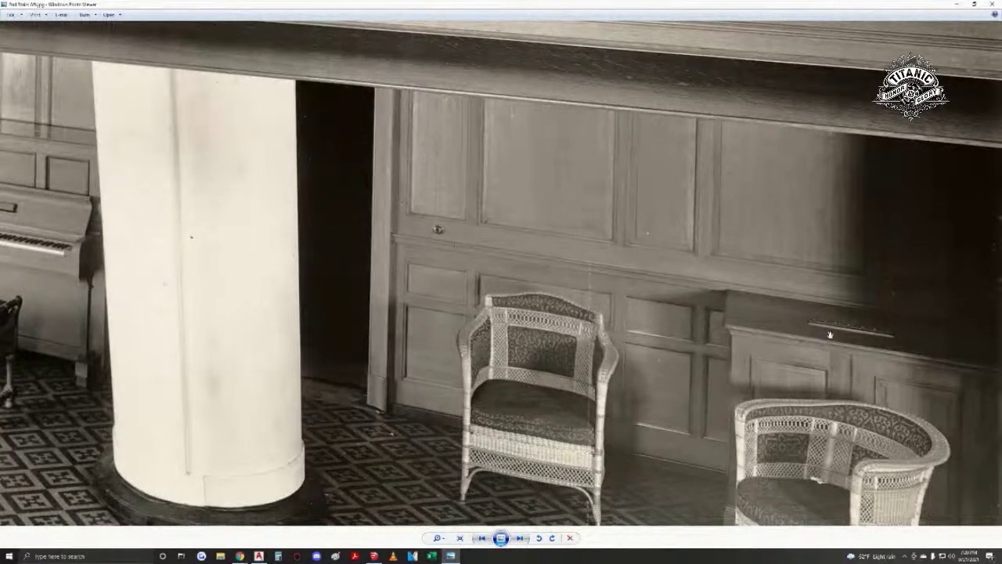
left_click_drag(792, 324, 785, 309)
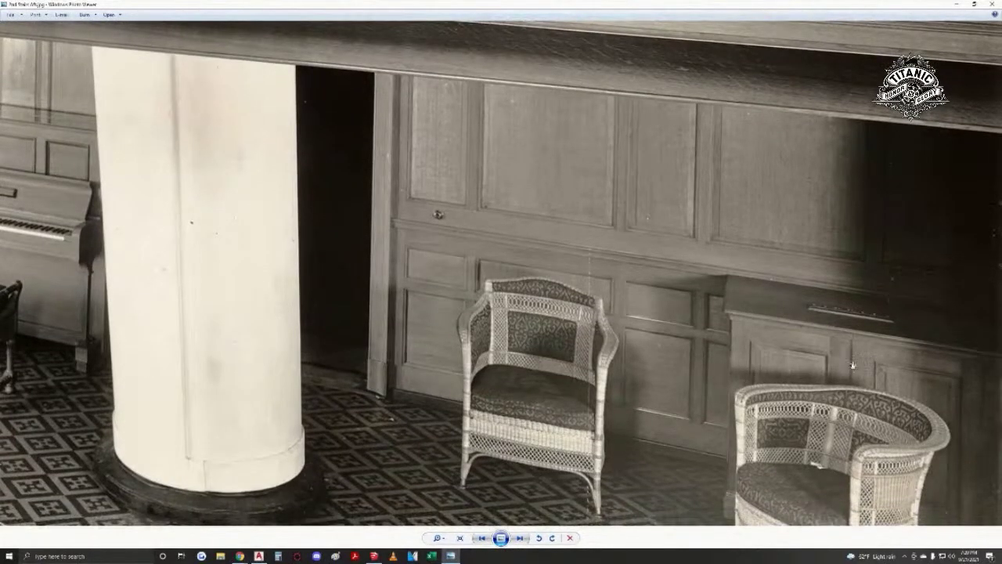
scroll(744, 380, "down", 4)
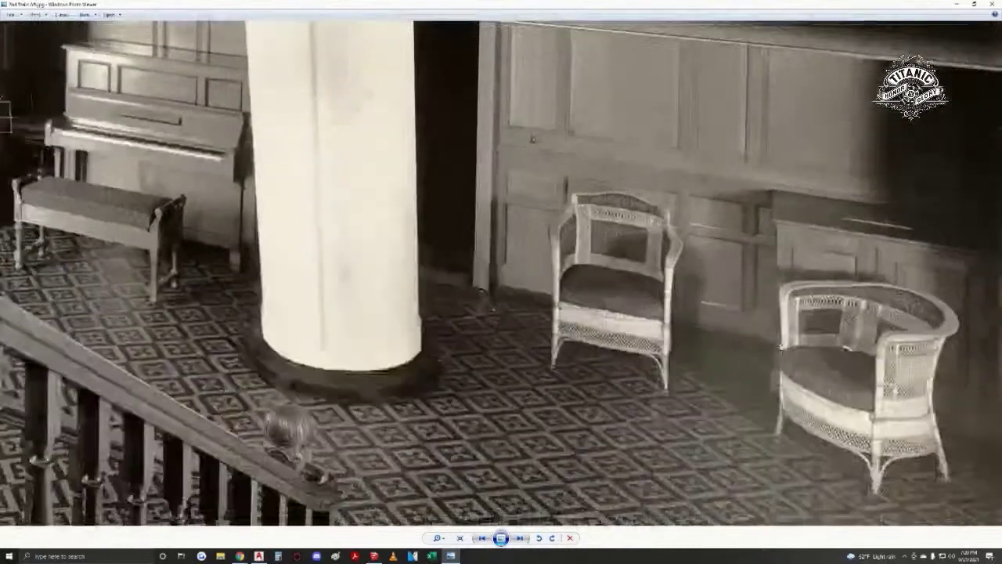
scroll(773, 362, "down", 3)
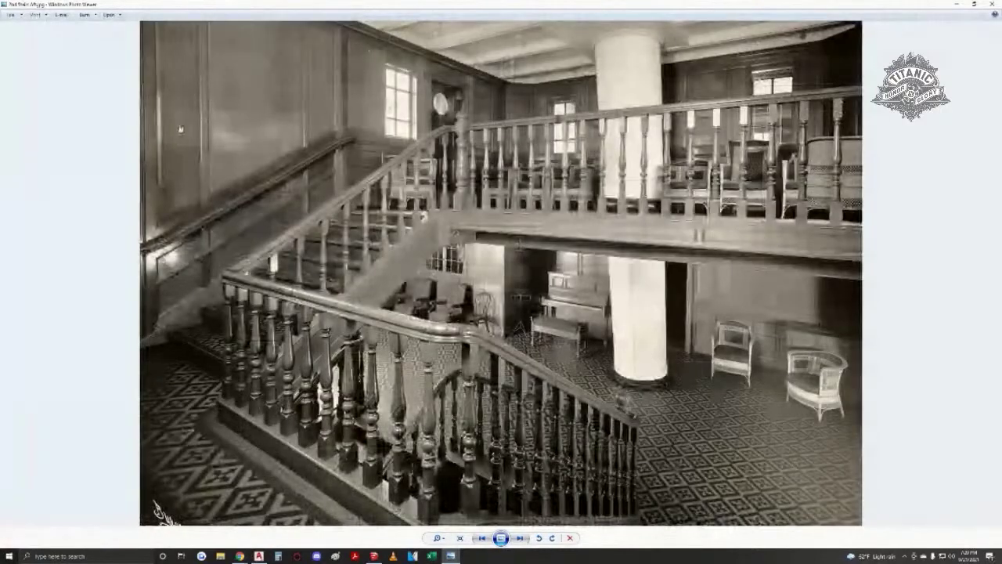
- Examine the upper landing's column, dark wall panelling and shuttered window behind the balusters
key("Right")
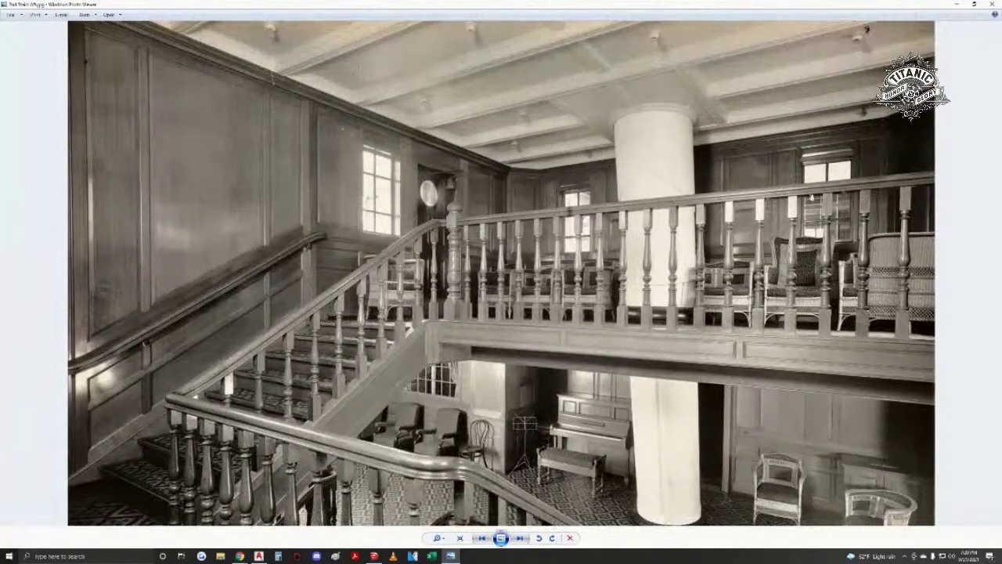
scroll(770, 202, "up", 2)
scroll(842, 186, "up", 4)
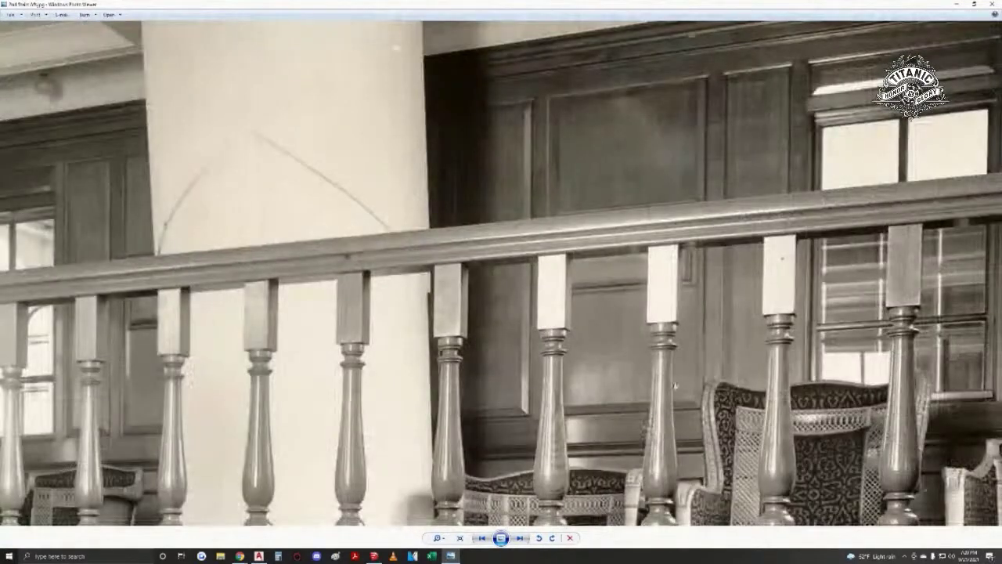
- Examine the upper landing in the staircase photo, from the balustrade up to the round white column's moulded top at the ceiling
scroll(573, 416, "down", 2)
scroll(572, 419, "down", 2)
left_click_drag(571, 420, 571, 245)
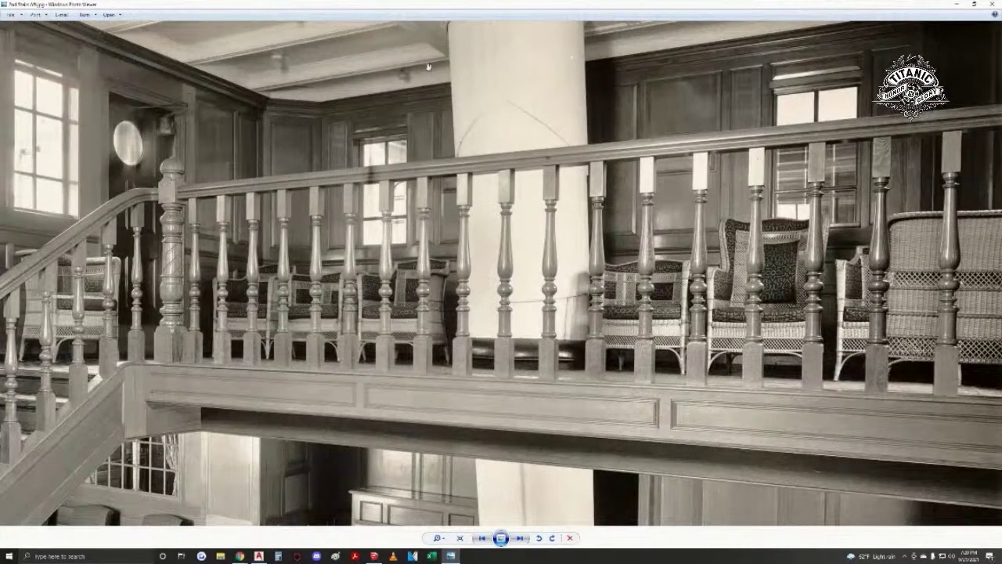
scroll(391, 67, "up", 2)
left_click_drag(366, 104, 412, 290)
scroll(459, 265, "up", 3)
left_click_drag(459, 264, 186, 313)
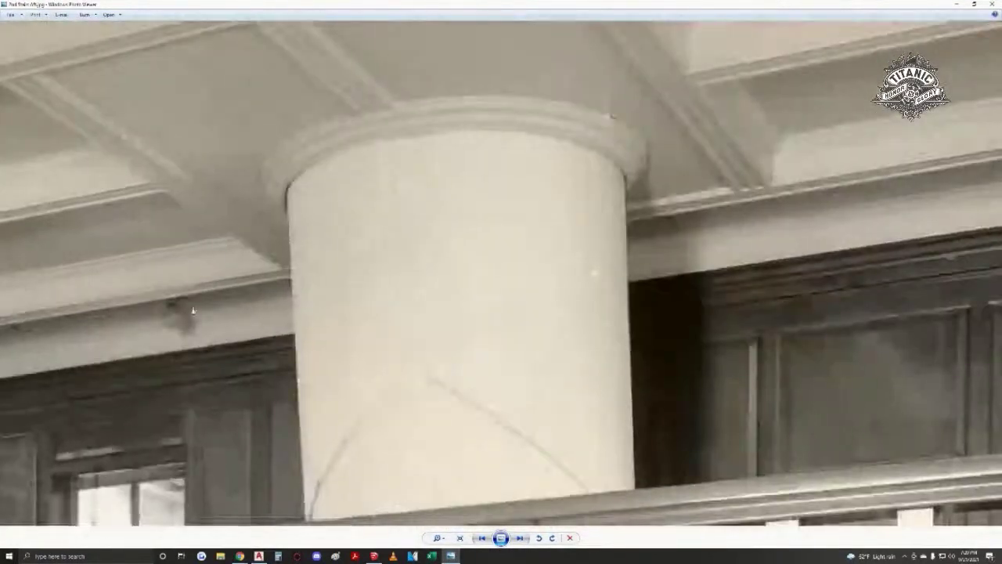
- Study the beamed ceiling and its light fittings around the column in relation to the upper landing's dark crown moulding
scroll(186, 313, "down", 1)
scroll(231, 310, "down", 1)
scroll(404, 241, "up", 1)
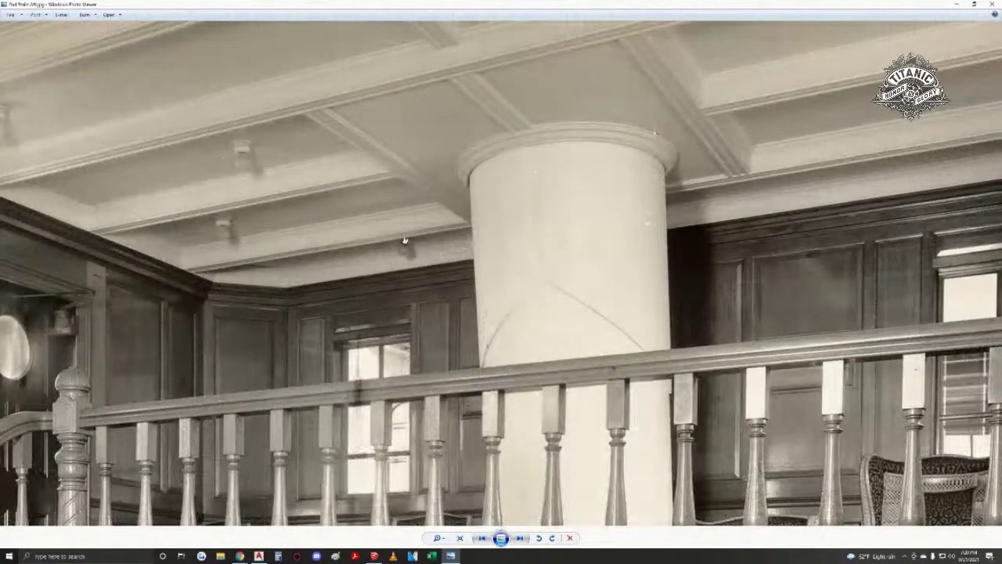
scroll(292, 290, "down", 2)
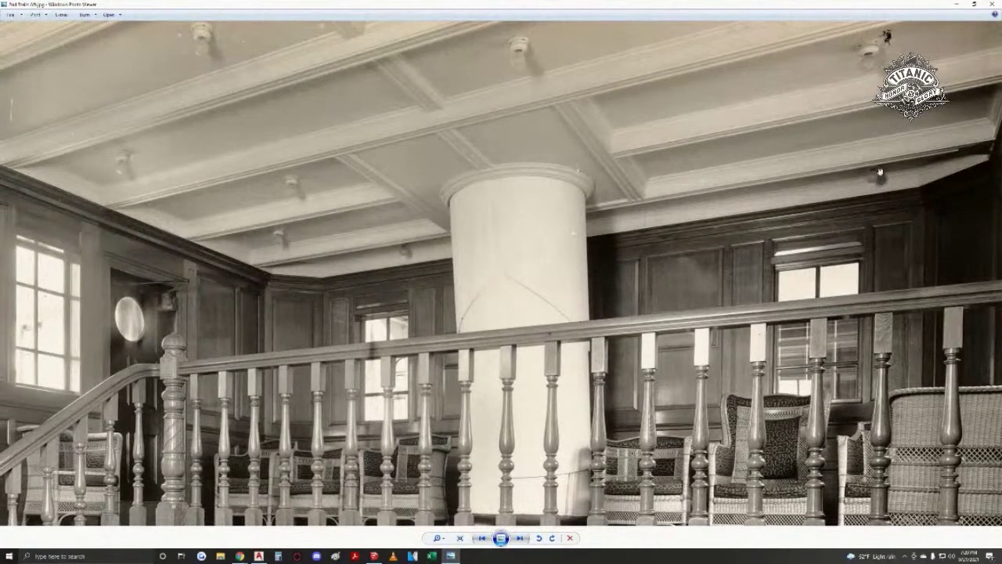
scroll(879, 172, "down", 1)
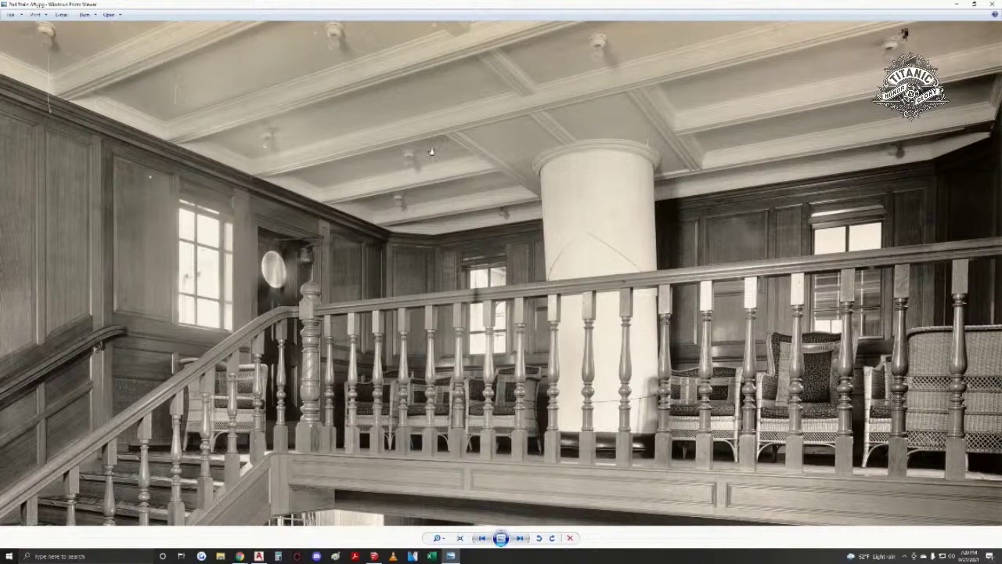
- Inspect the crown moulding and ceiling edge above the upper landing's shuttered window and the angled wall corner beside it
scroll(431, 150, "down", 3)
scroll(652, 112, "up", 3)
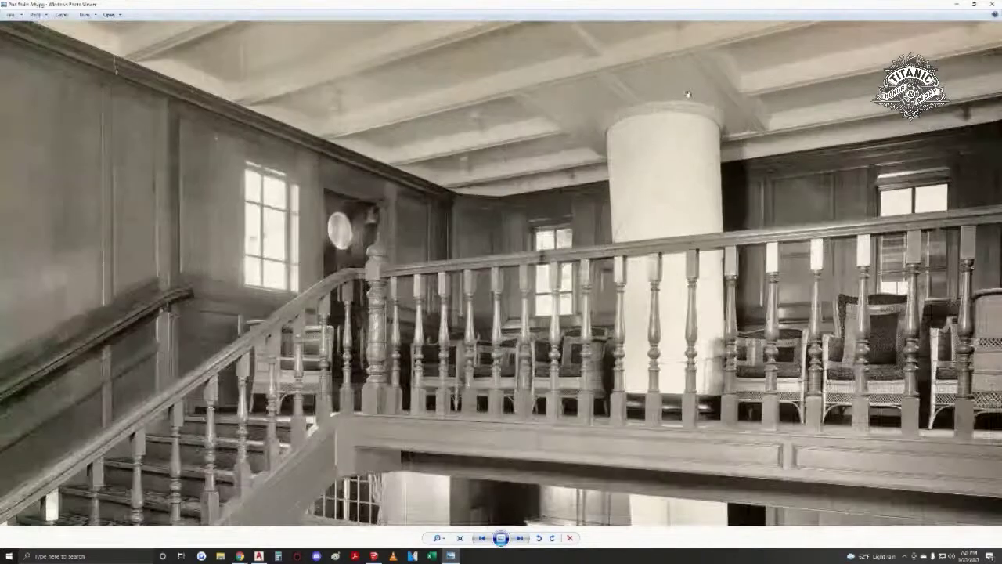
left_click_drag(671, 215, 606, 253)
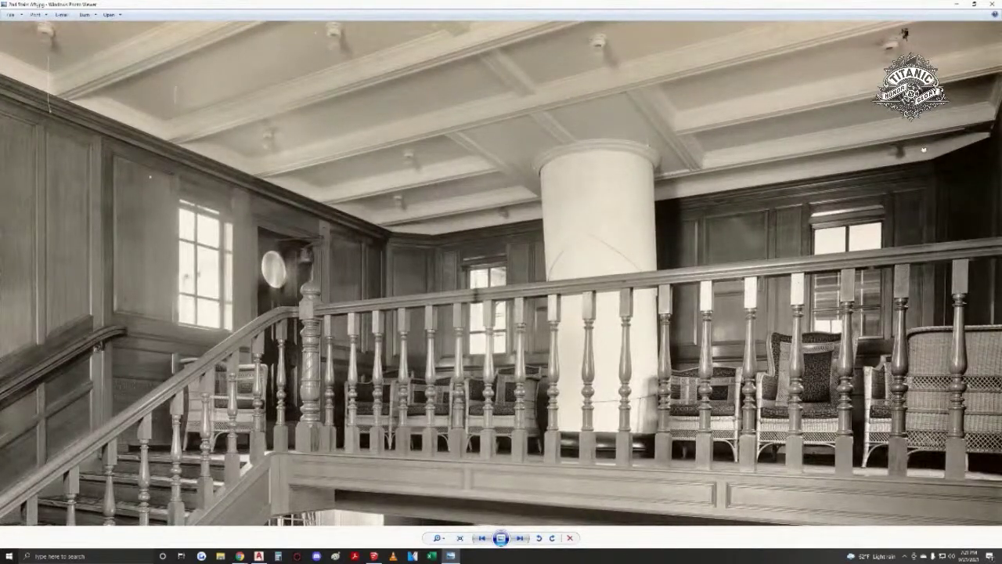
scroll(994, 118, "up", 6)
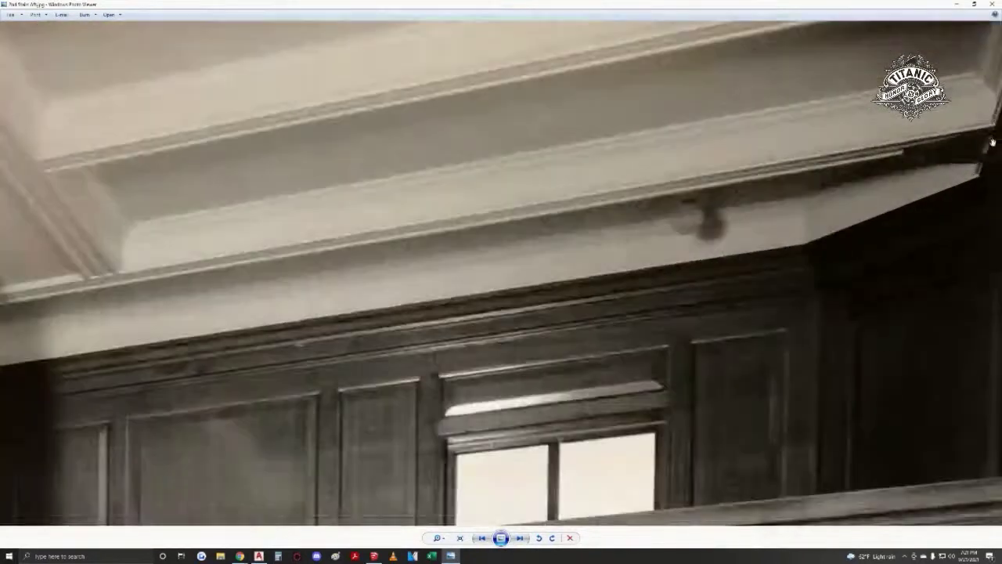
scroll(912, 215, "down", 6)
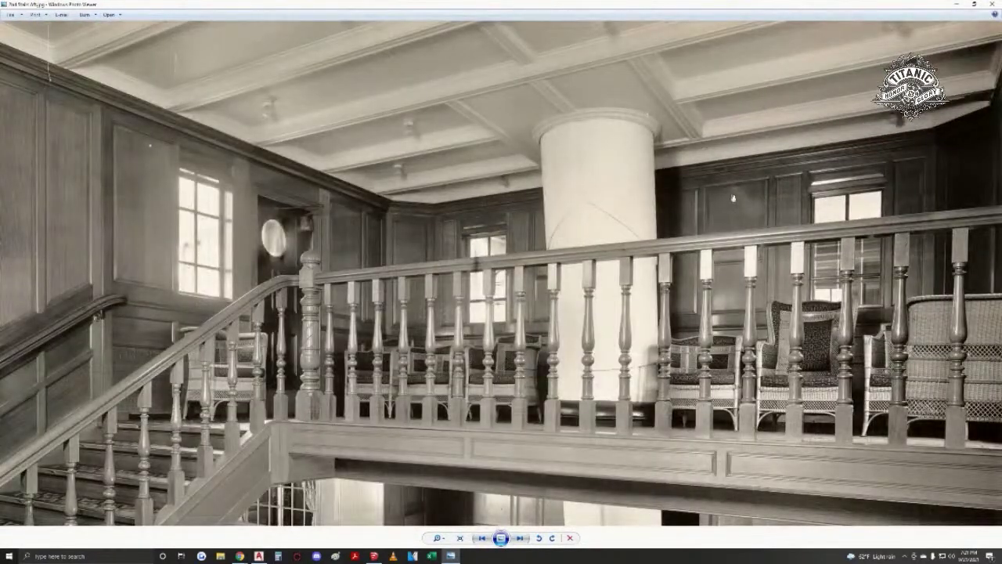
- Switch to the sepia R.M.S. Olympic C Deck staircase photo and examine its ceiling beams, hanging signs and elevator cornice
key("Right")
key("Left")
key("Right")
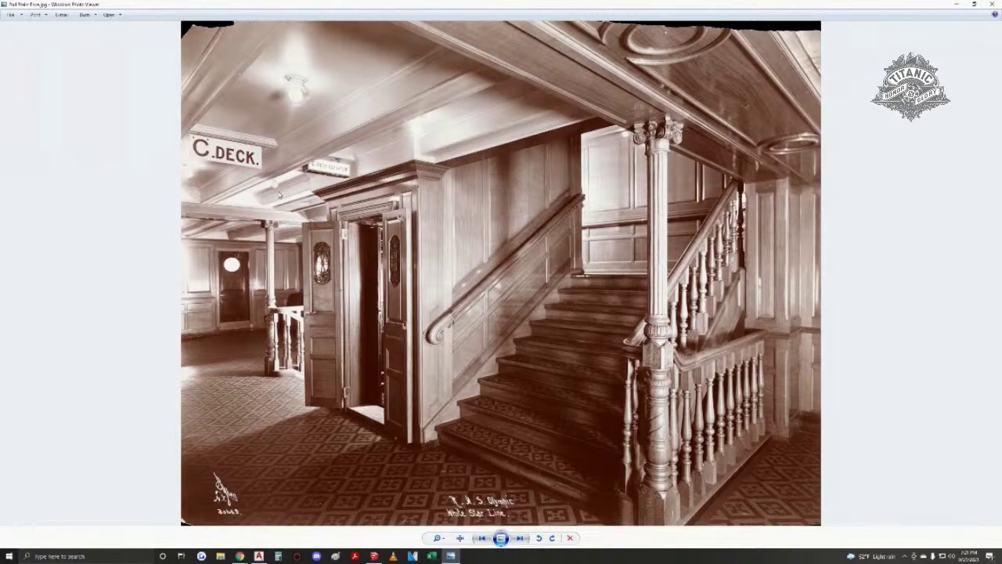
scroll(279, 195, "up", 3)
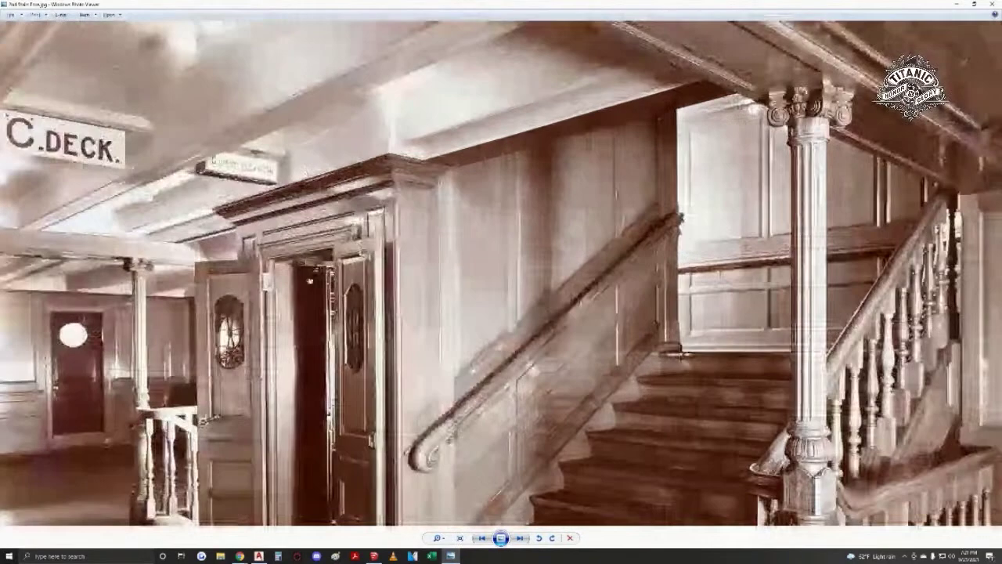
left_click_drag(279, 195, 291, 182)
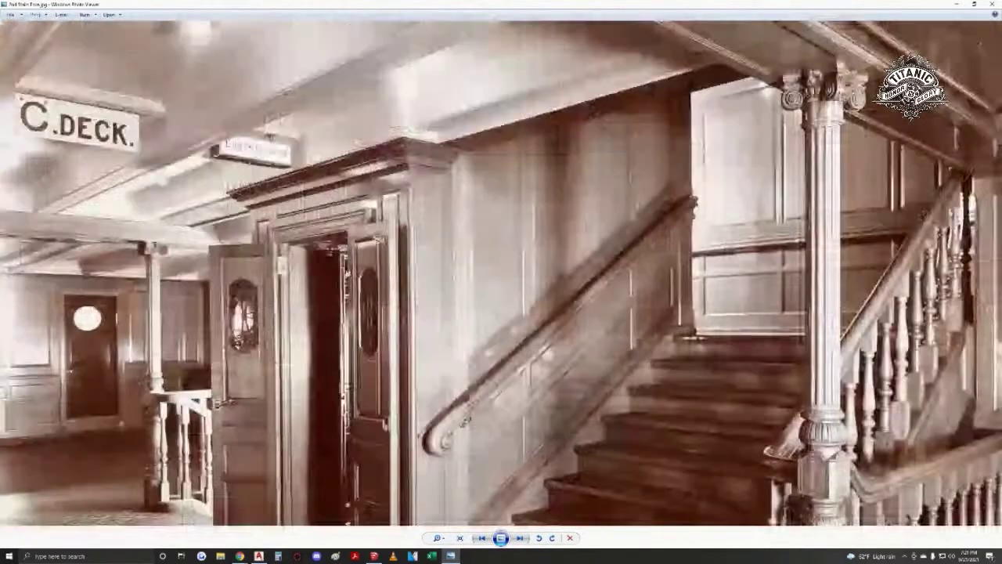
scroll(157, 98, "up", 1)
left_click_drag(156, 98, 179, 217)
scroll(179, 217, "up", 3)
left_click_drag(202, 262, 281, 325)
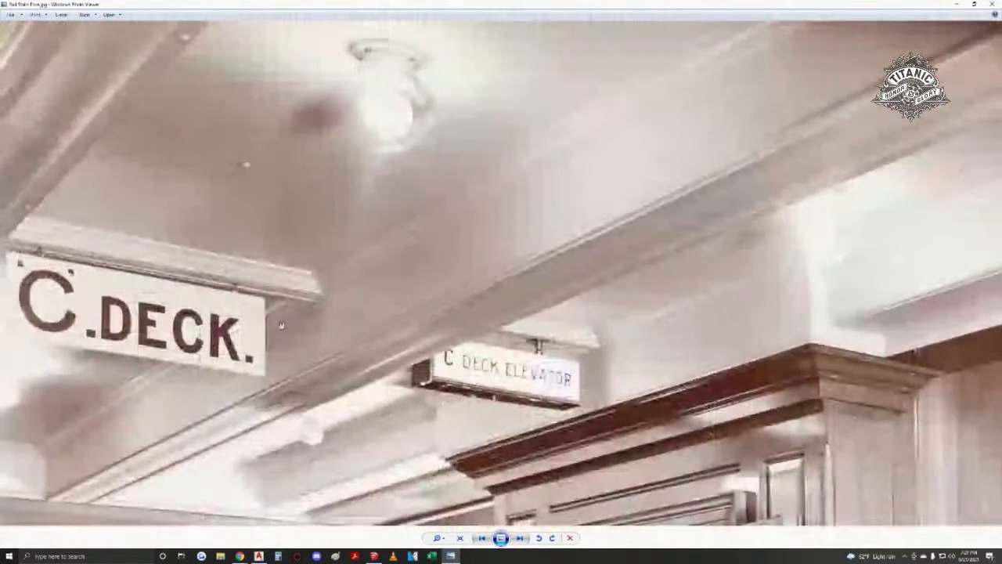
scroll(220, 401, "down", 6)
- Examine the far wall's panelling, skirting and dark door with the round light, behind the small curved balustrade
scroll(144, 456, "up", 6)
left_click_drag(156, 454, 269, 416)
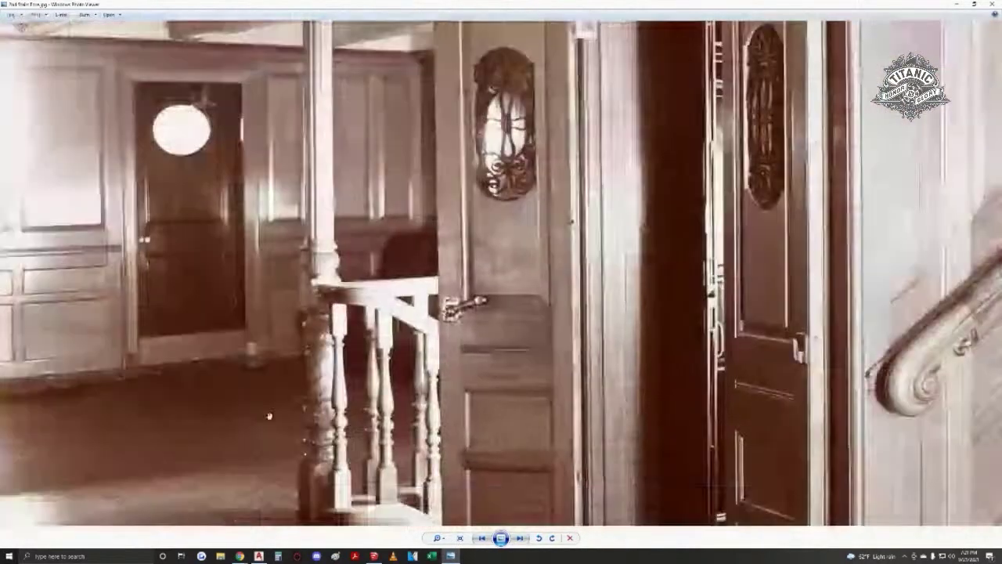
scroll(54, 342, "up", 5)
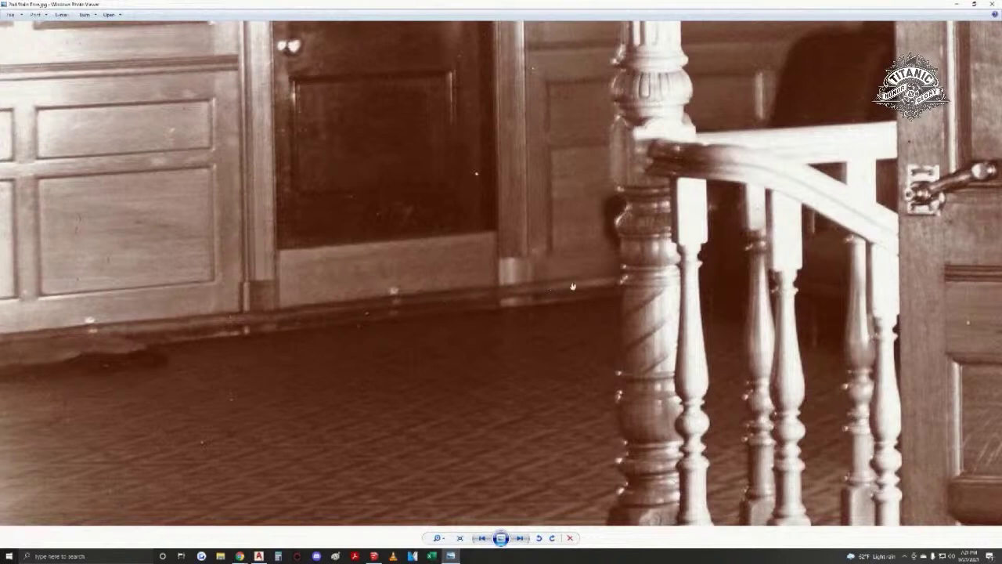
scroll(393, 292, "down", 2)
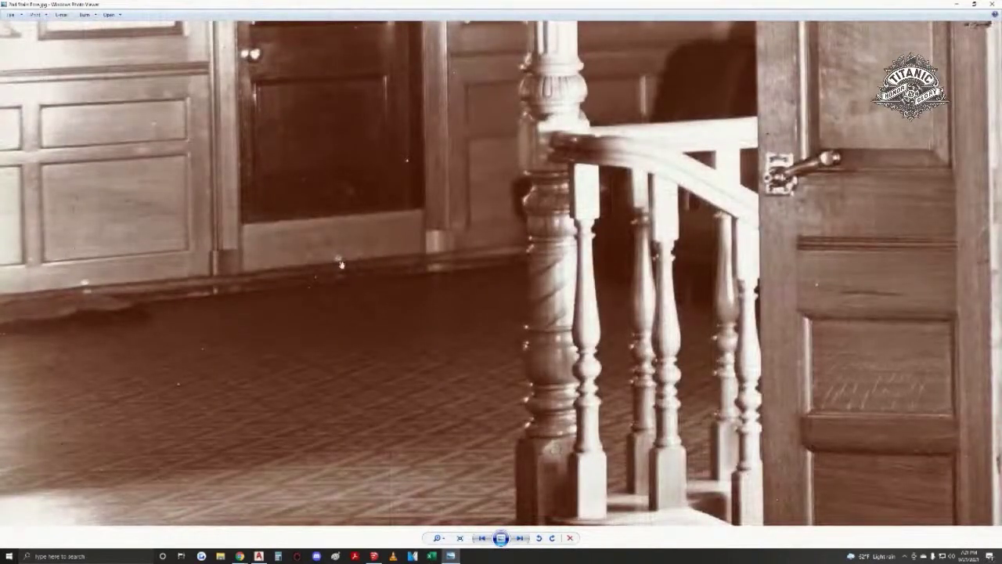
scroll(345, 273, "up", 1)
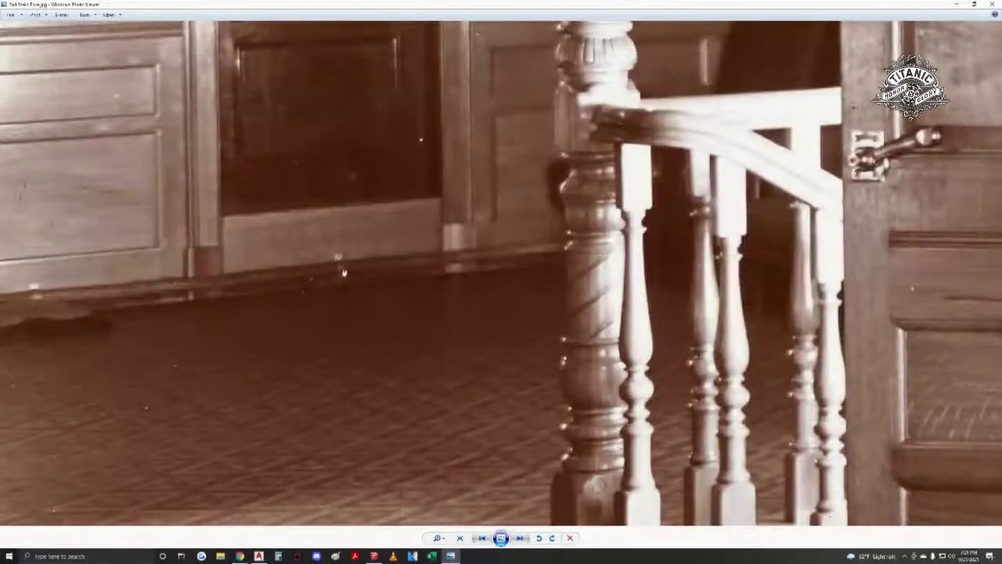
scroll(335, 264, "up", 1)
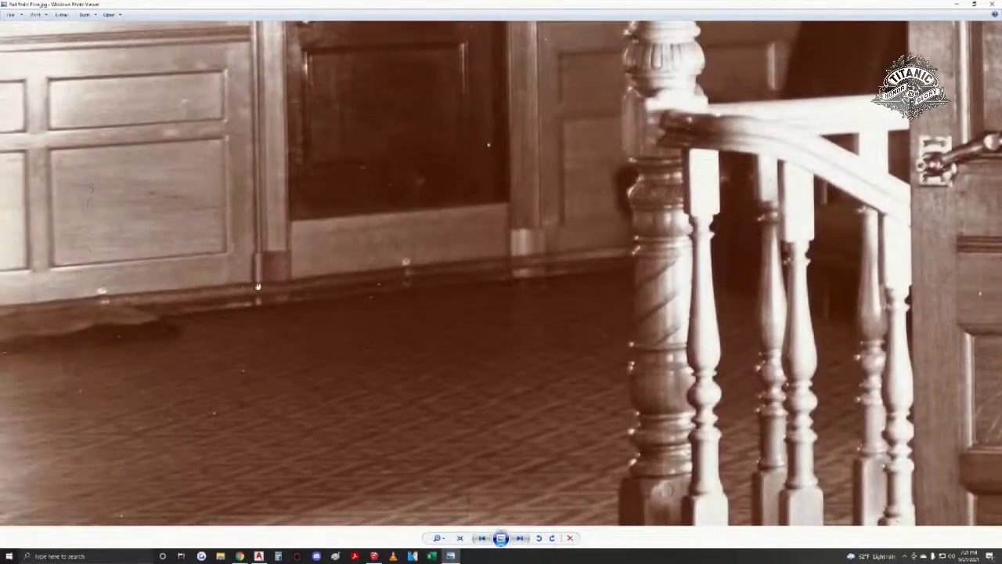
left_click_drag(261, 53, 259, 134)
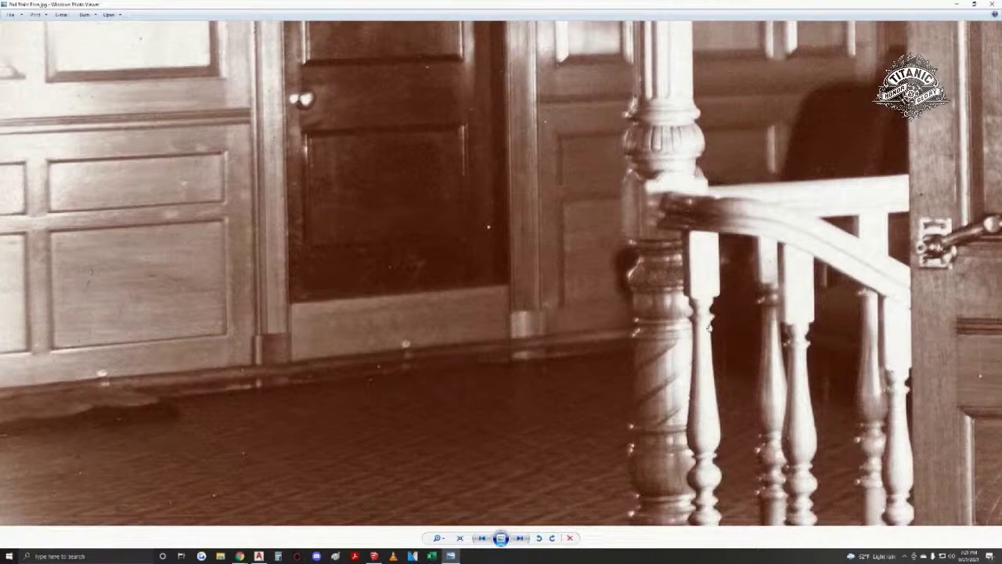
- Inspect the carved newel post, turned balusters and adjoining wall base at the foot of the C Deck stairs
scroll(812, 321, "down", 5)
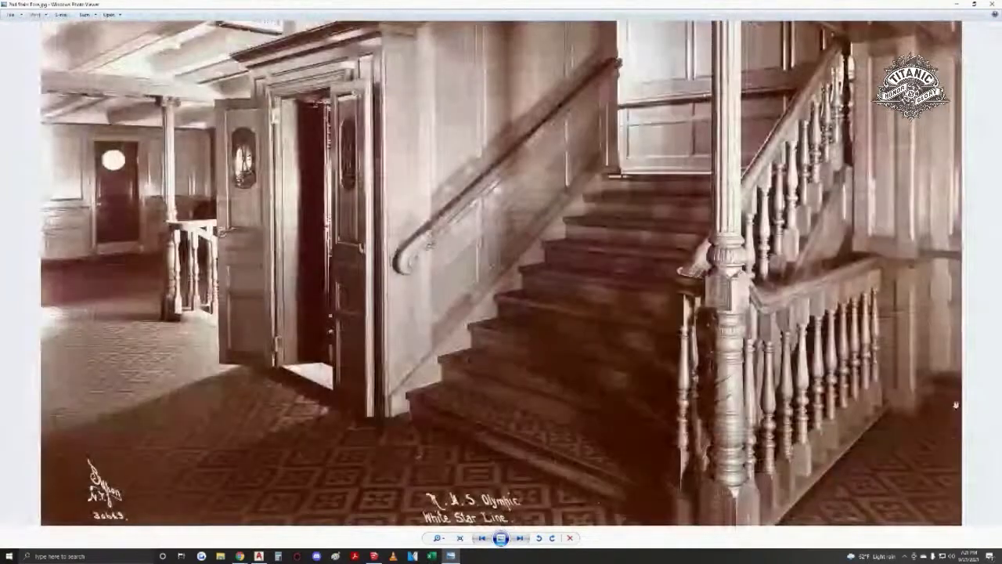
scroll(970, 395, "up", 3)
scroll(972, 395, "up", 2)
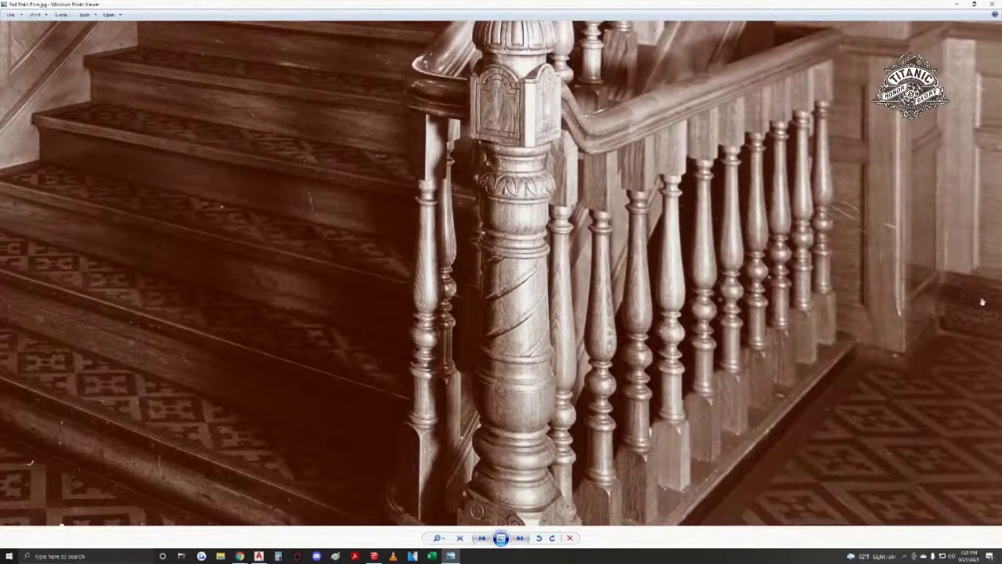
scroll(975, 299, "down", 3)
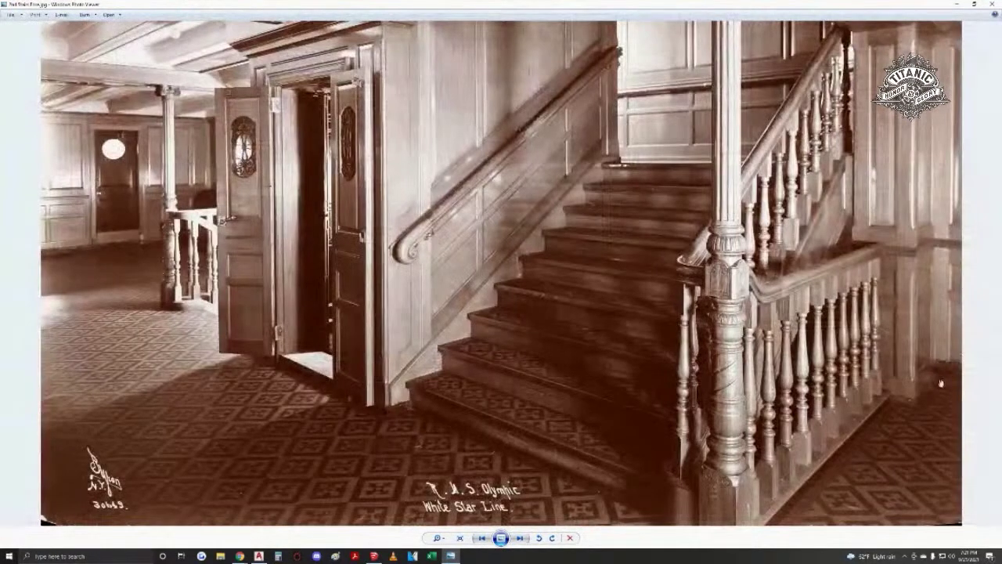
- Inspect the door casing's plinth blocks and the skirting along the far wall beyond the open elevator door
scroll(224, 242, "up", 5)
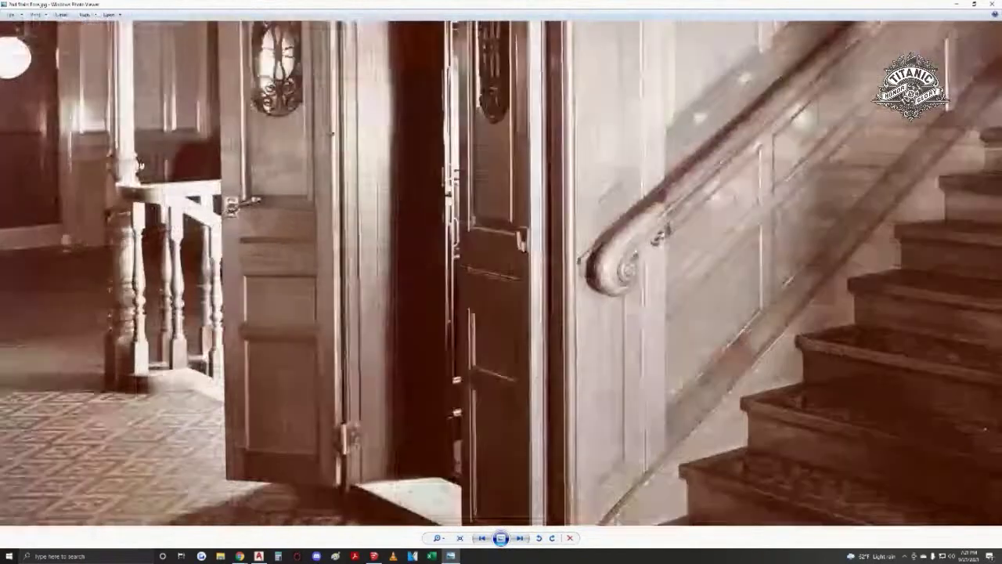
left_click_drag(138, 263, 419, 332)
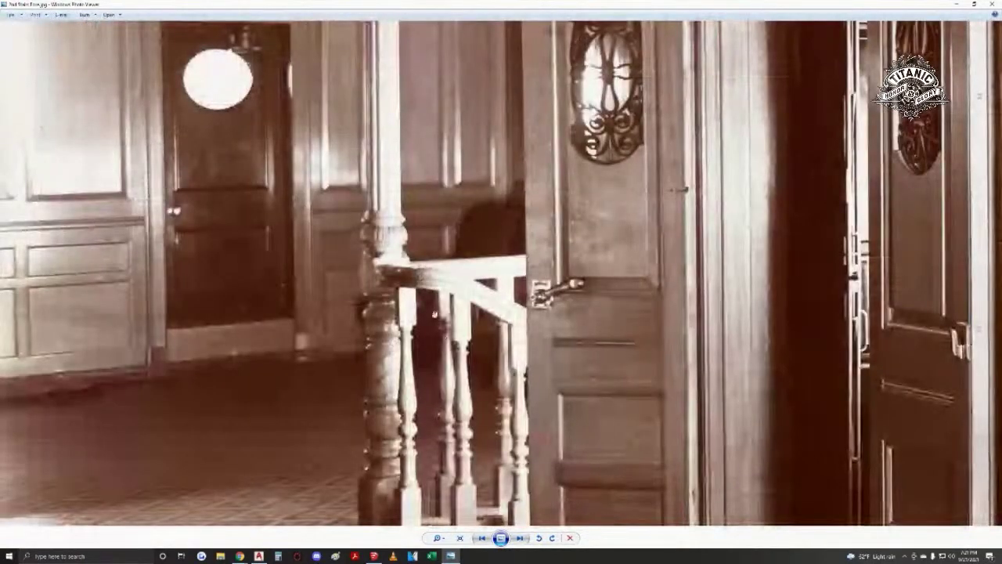
scroll(419, 333, "up", 2)
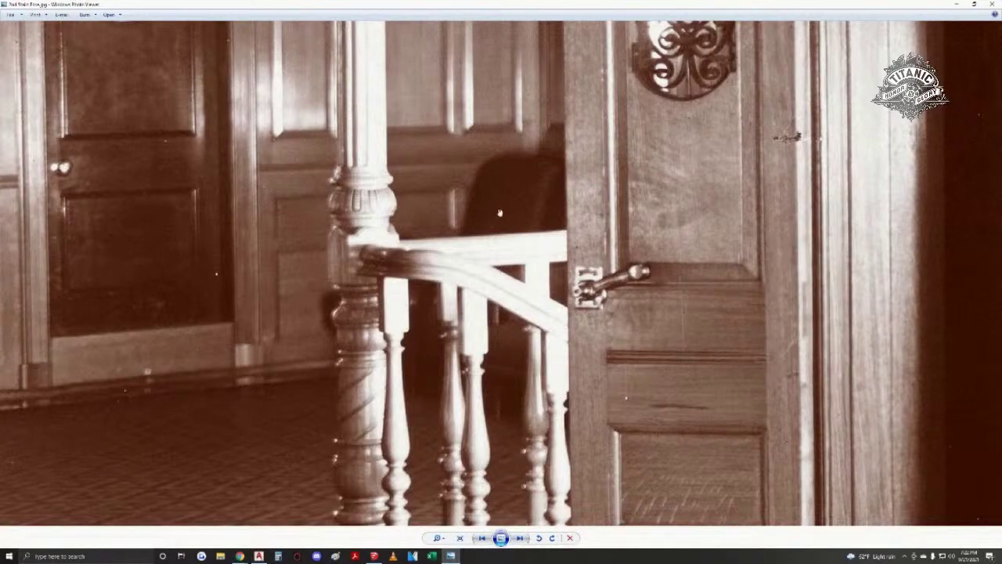
left_click_drag(292, 361, 468, 346)
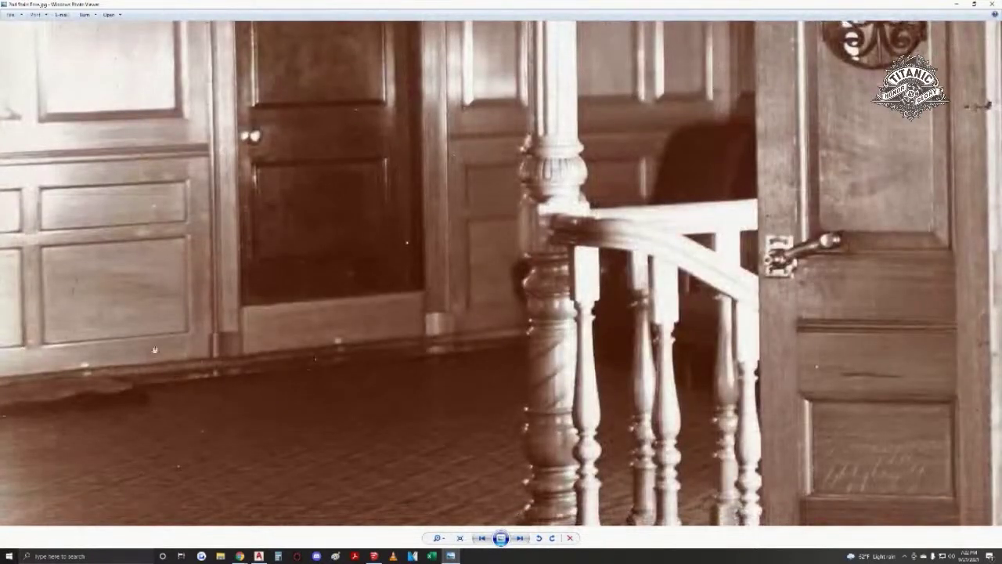
- Compare the far wall's base and door threshold with the elevator entrance and the full C Deck staircase view
scroll(212, 331, "down", 3)
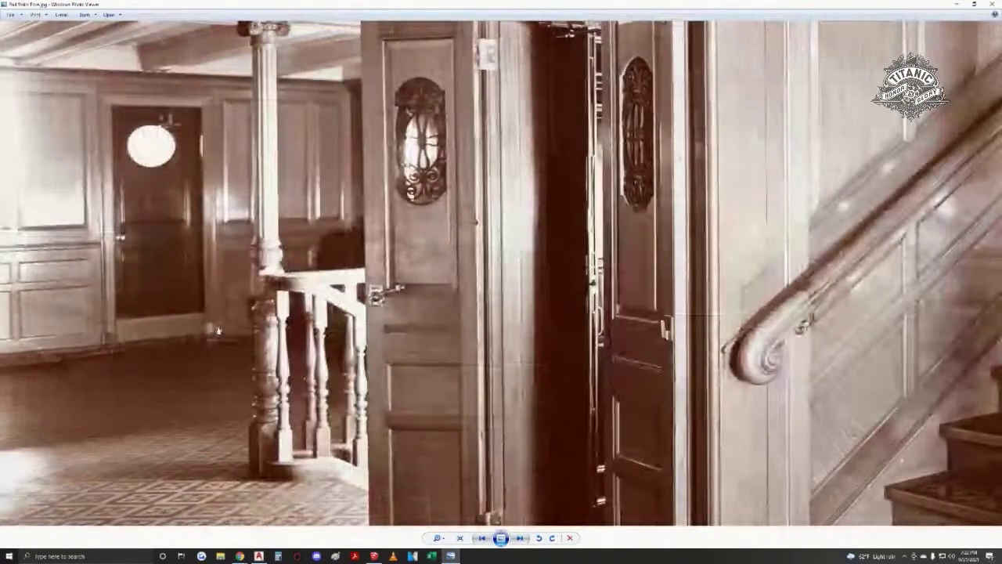
scroll(217, 331, "up", 3)
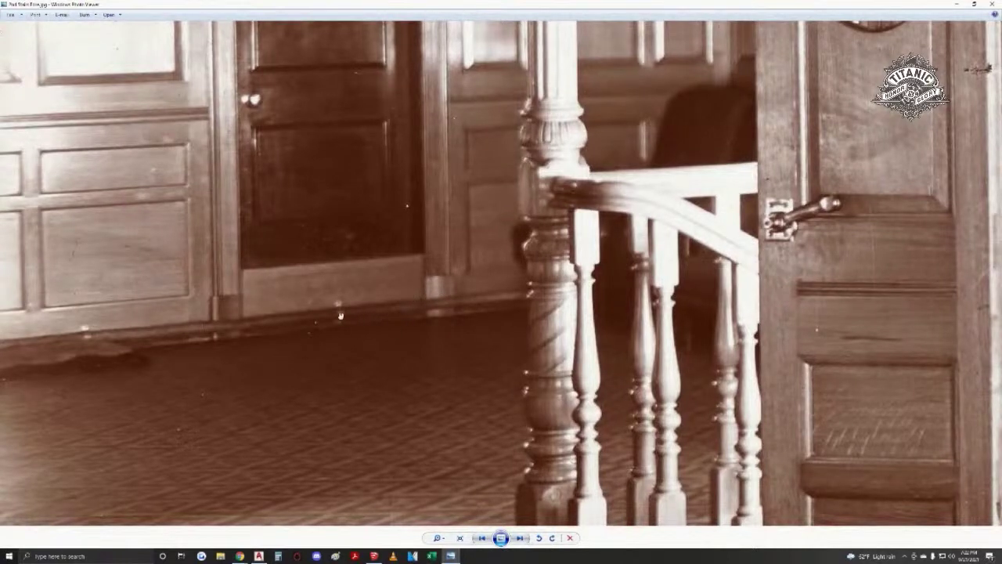
scroll(202, 334, "up", 1)
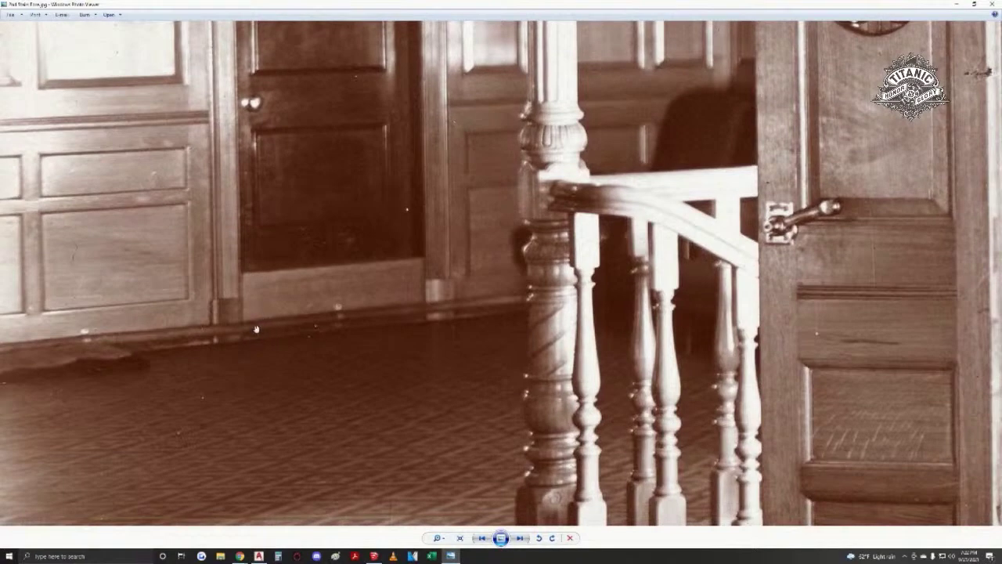
scroll(36, 348, "down", 1)
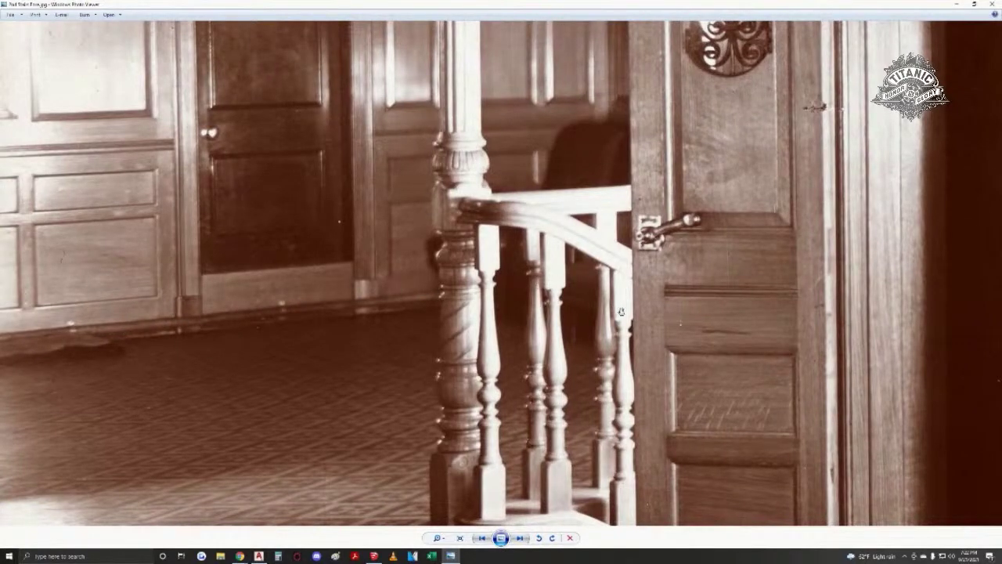
scroll(247, 320, "down", 4)
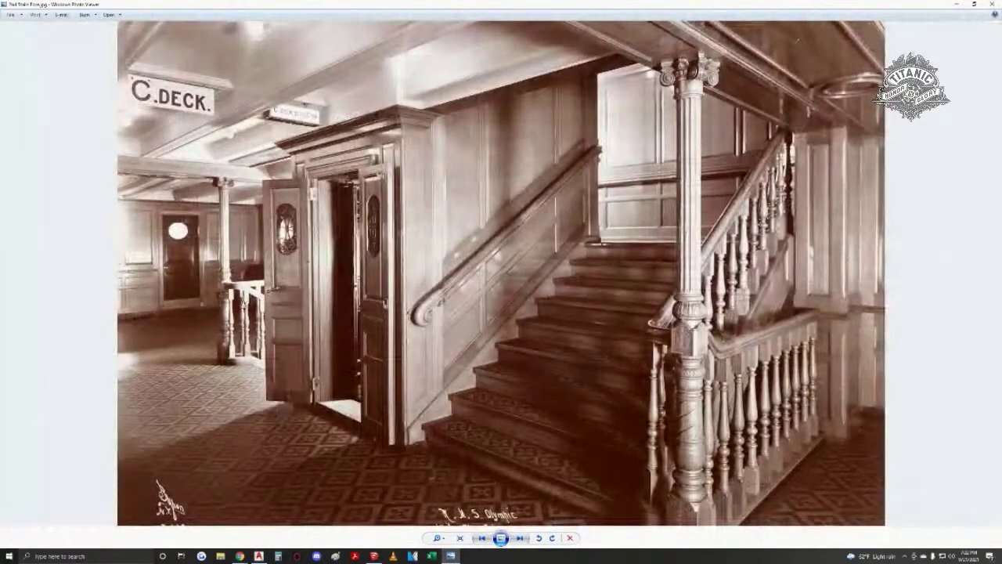
- Re-examine the dark door's threshold and the skirting below the lower wall panels beside the curved balustrade
scroll(129, 316, "up", 5)
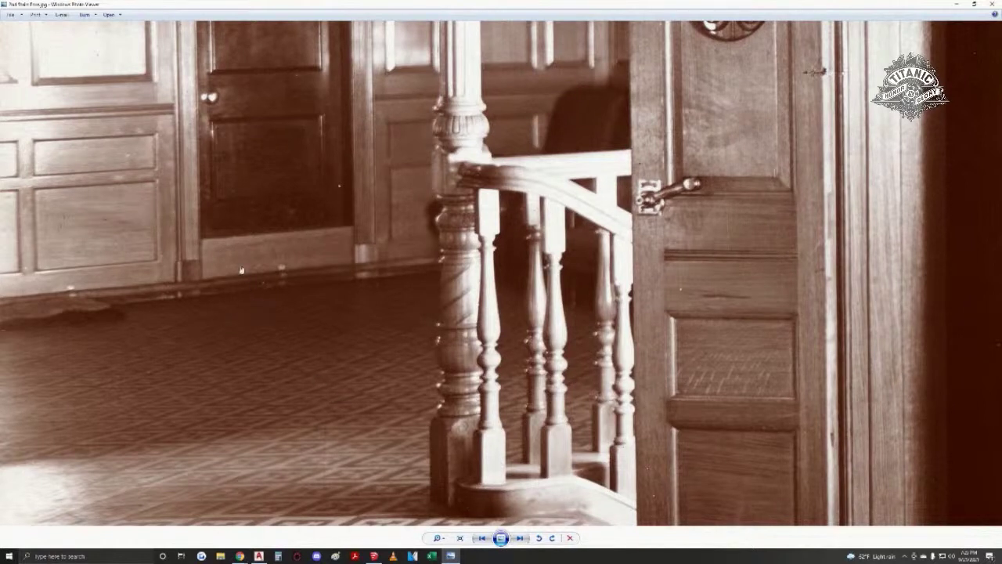
left_click_drag(215, 263, 257, 284)
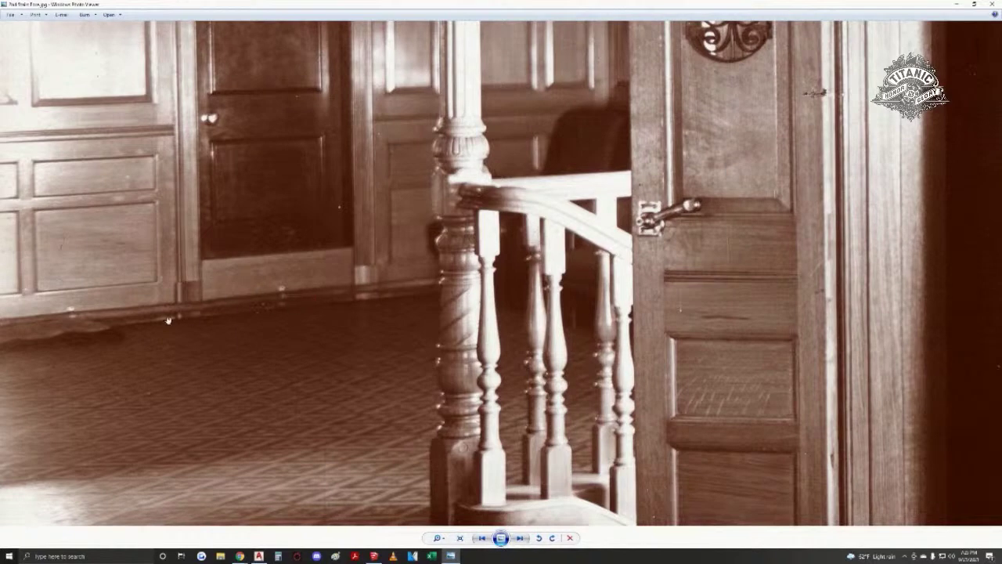
scroll(206, 318, "down", 2)
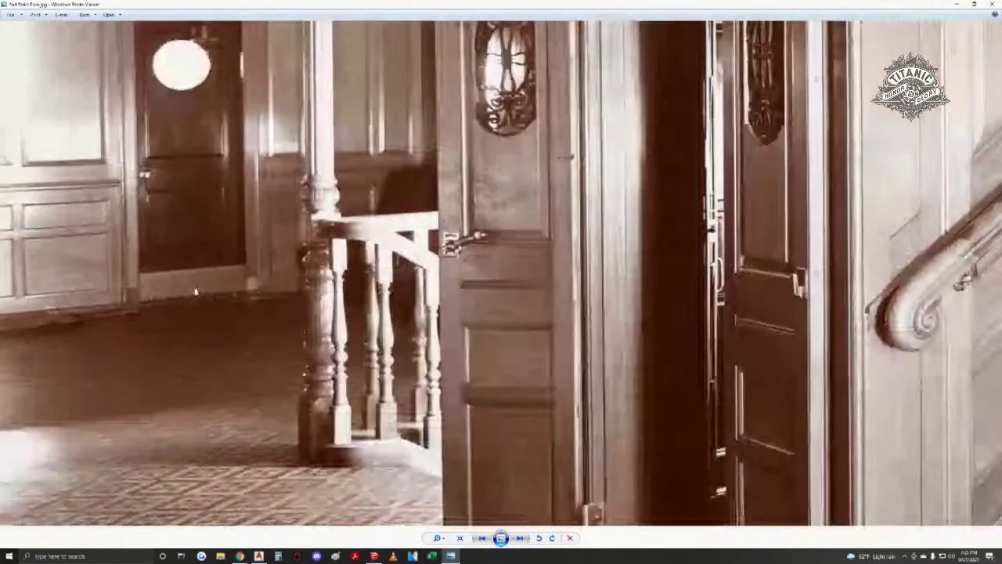
scroll(118, 292, "up", 3)
left_click_drag(193, 291, 292, 298)
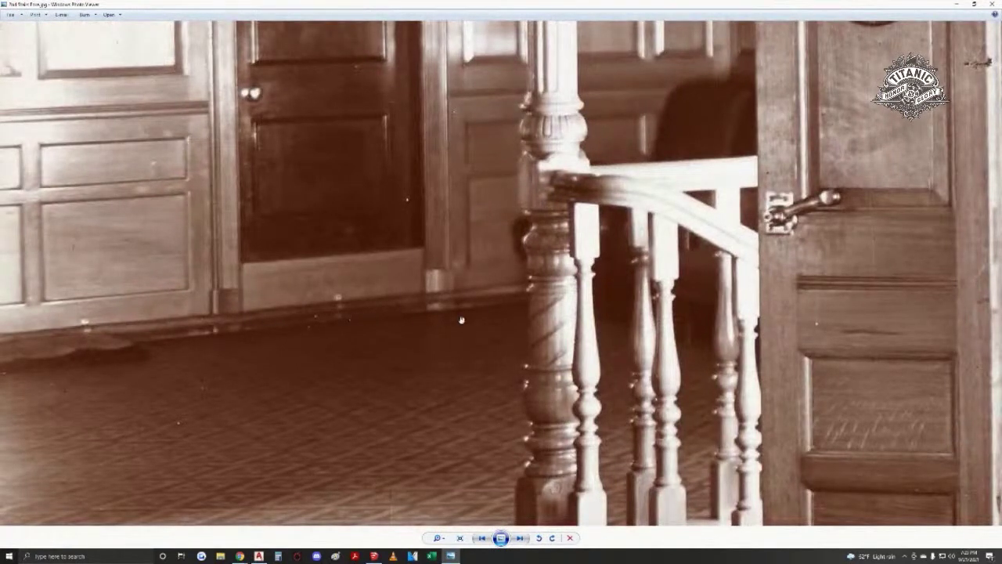
- Compare the open elevator doors, their casing and the scrolled stair handrail in the full and magnified C Deck photo
scroll(429, 324, "down", 2)
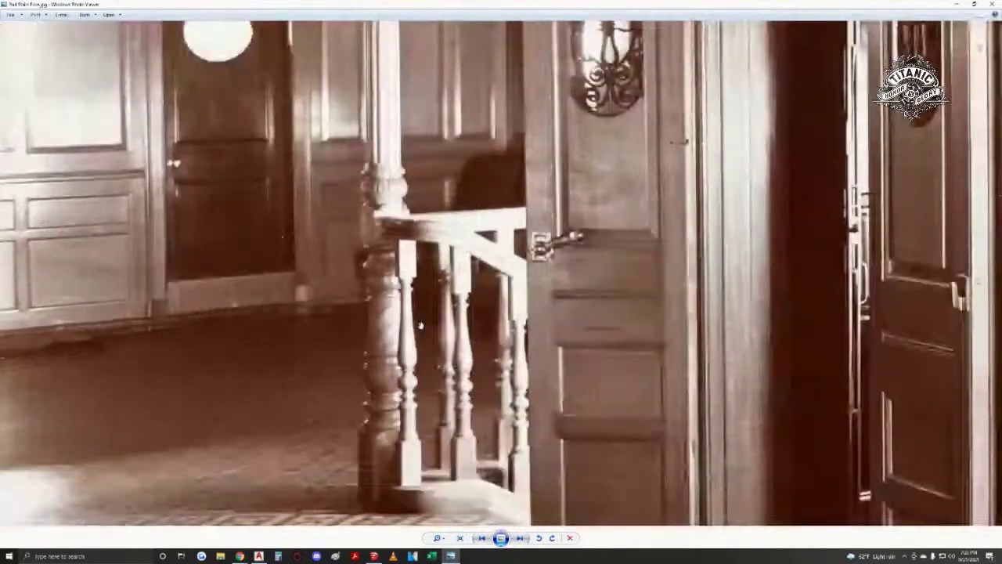
key("Right")
key("Left")
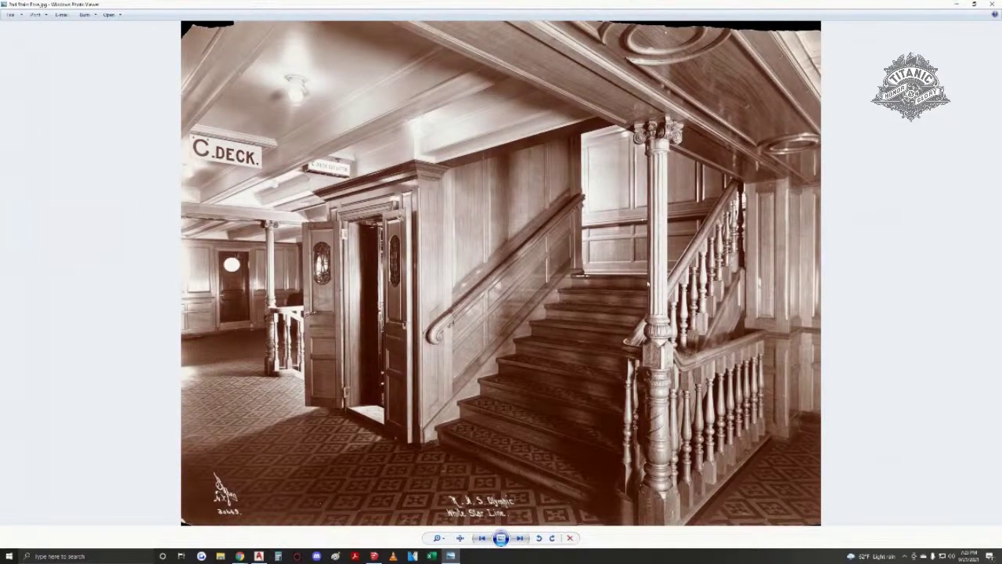
scroll(340, 321, "up", 4)
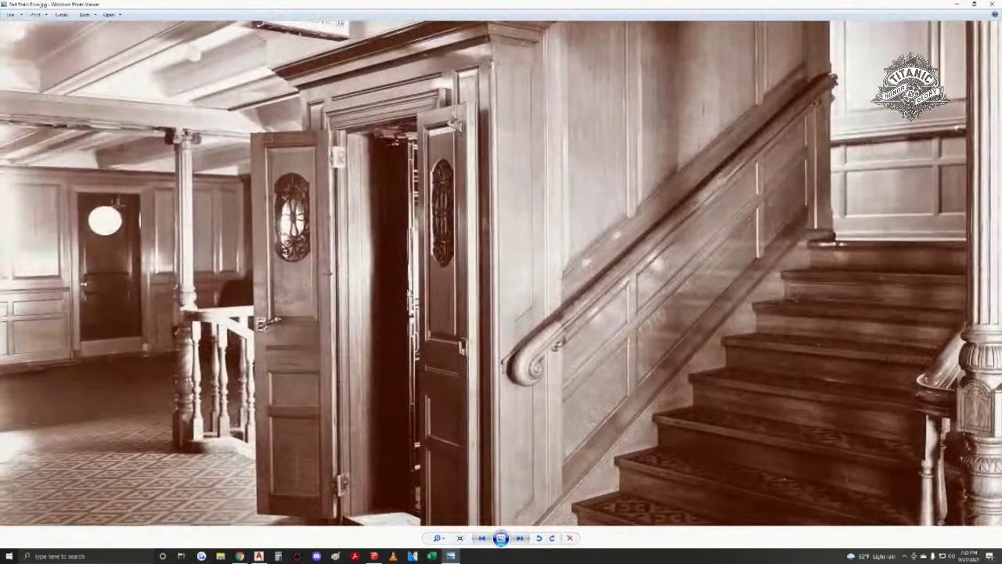
scroll(385, 219, "up", 1)
left_click_drag(377, 245, 426, 227)
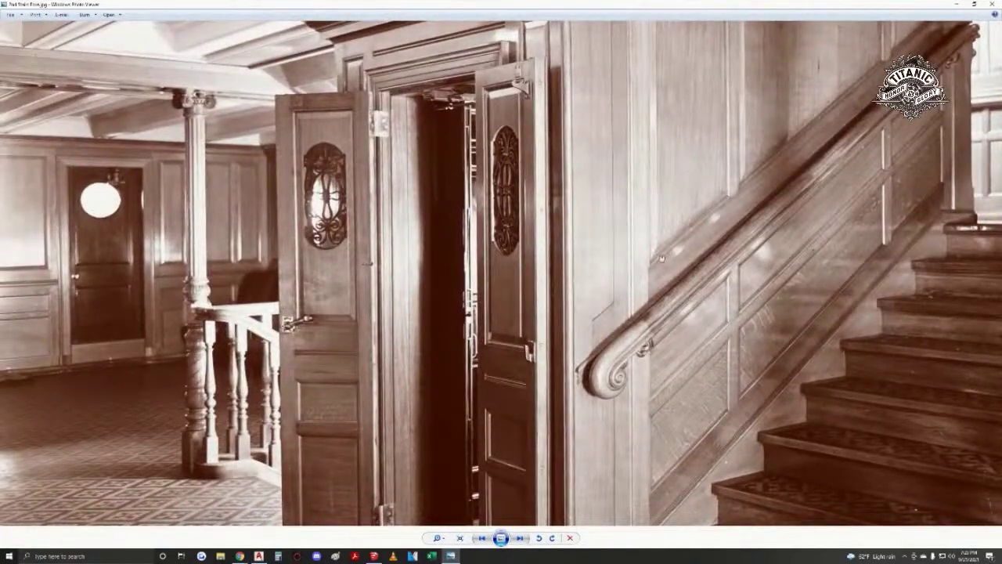
scroll(644, 256, "down", 5)
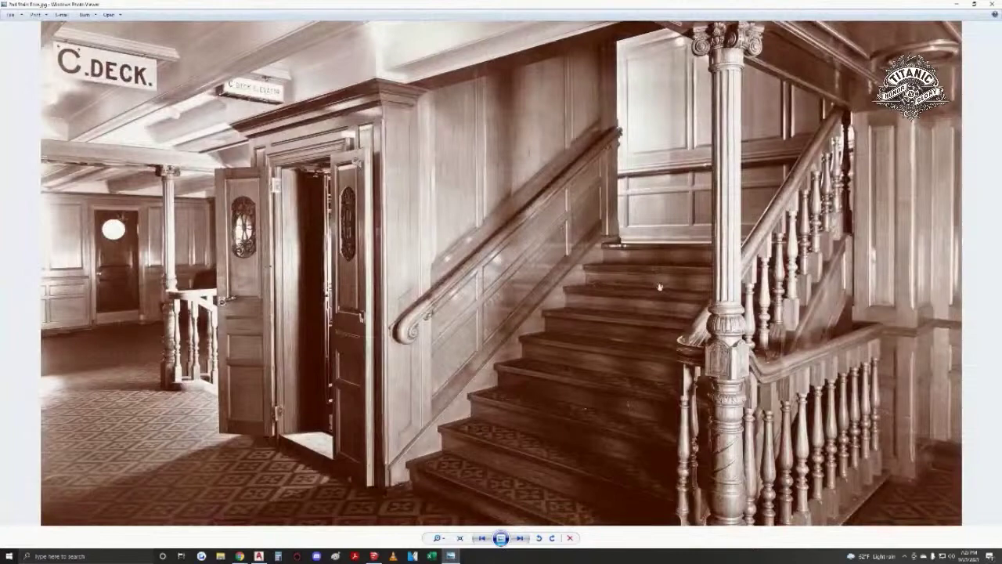
scroll(235, 245, "up", 3)
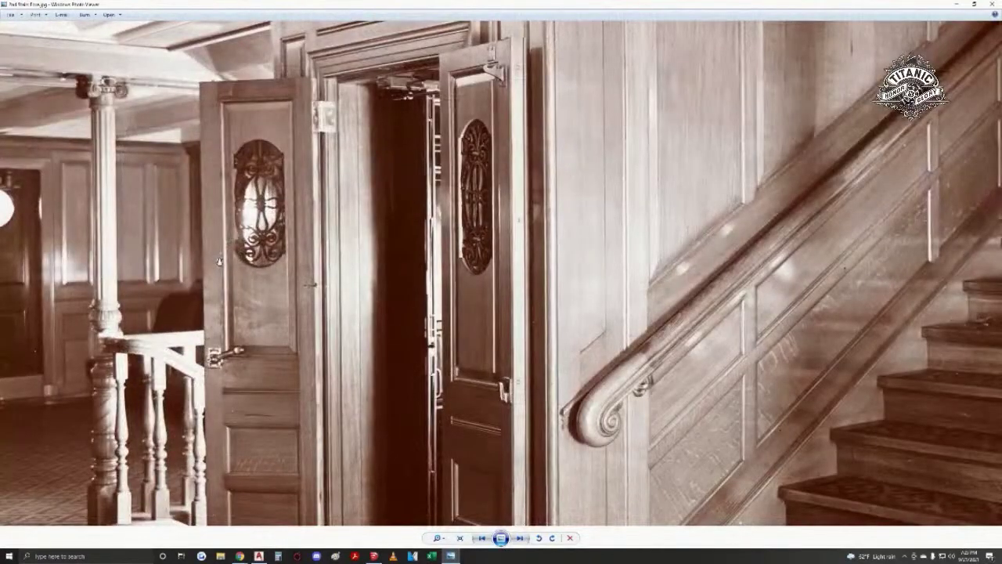
scroll(369, 262, "up", 1)
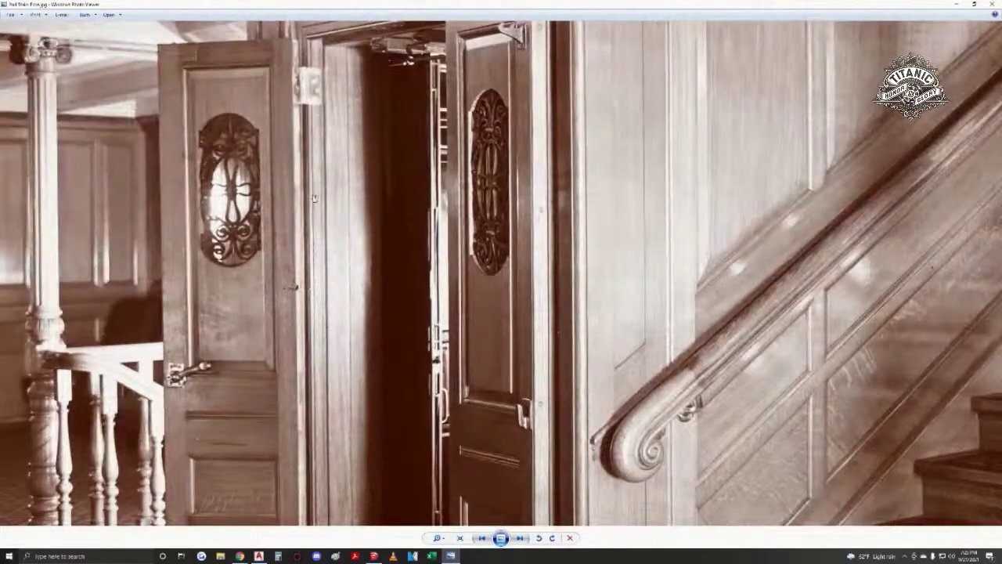
- Examine the elevator enclosure's cornice and panelling together with the far wall's upper panels and dark door
left_click_drag(330, 228, 461, 272)
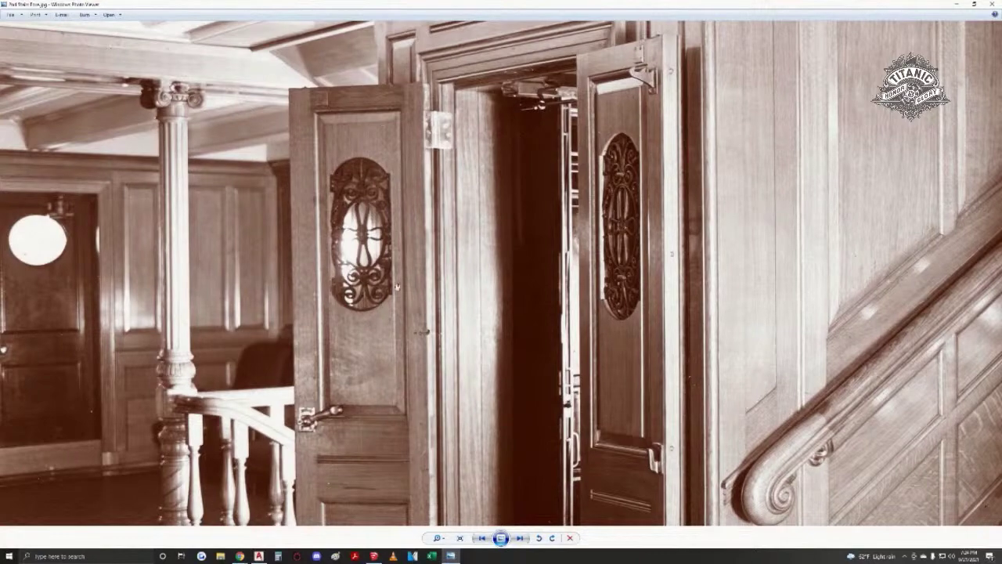
scroll(415, 396, "down", 3)
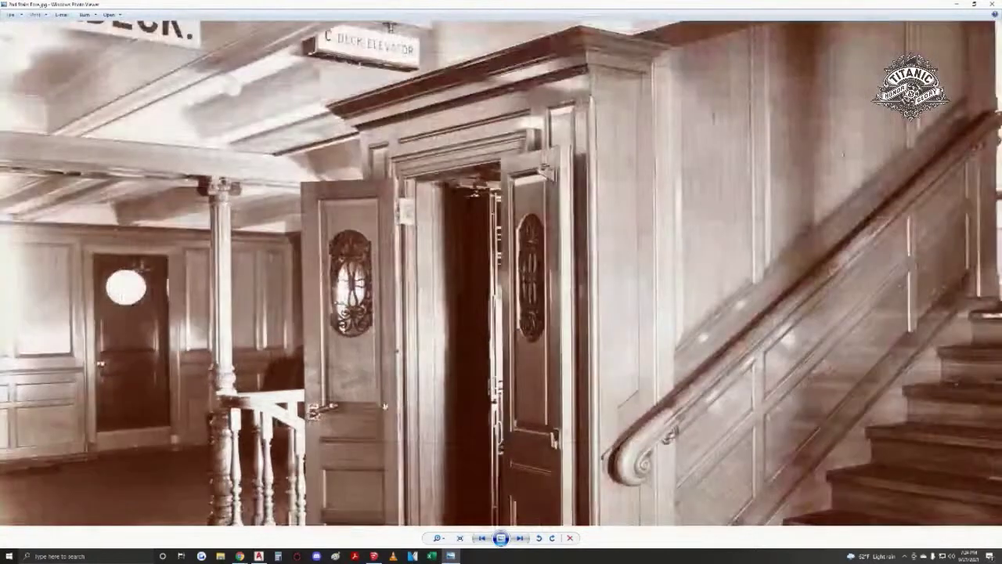
scroll(386, 405, "down", 2)
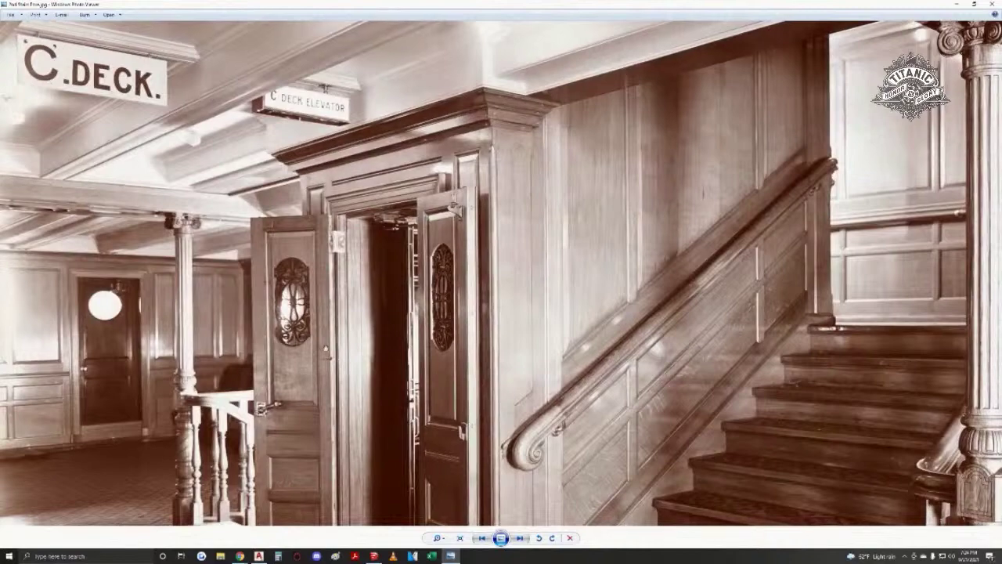
scroll(347, 272, "up", 5)
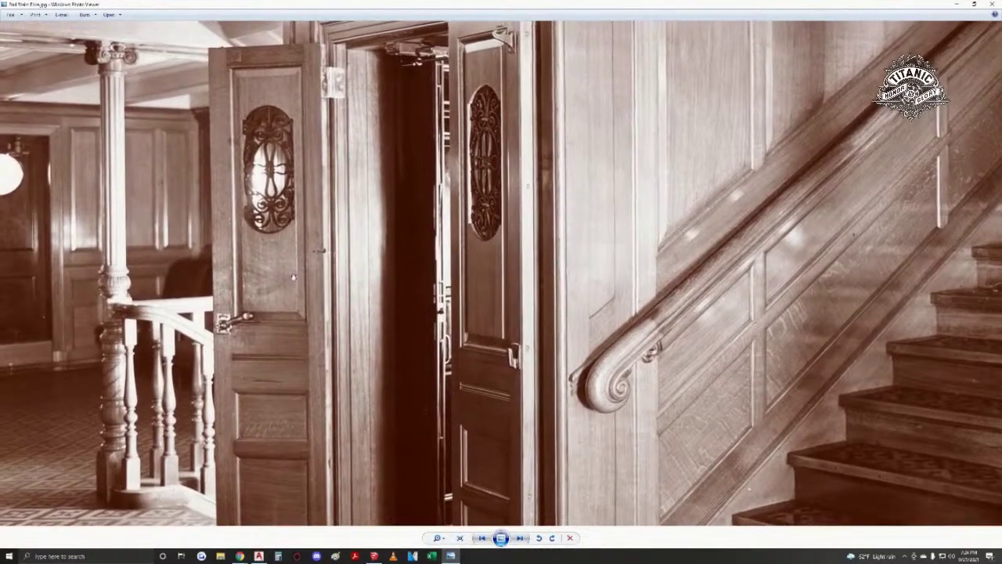
left_click_drag(290, 265, 295, 318)
left_click_drag(355, 164, 505, 218)
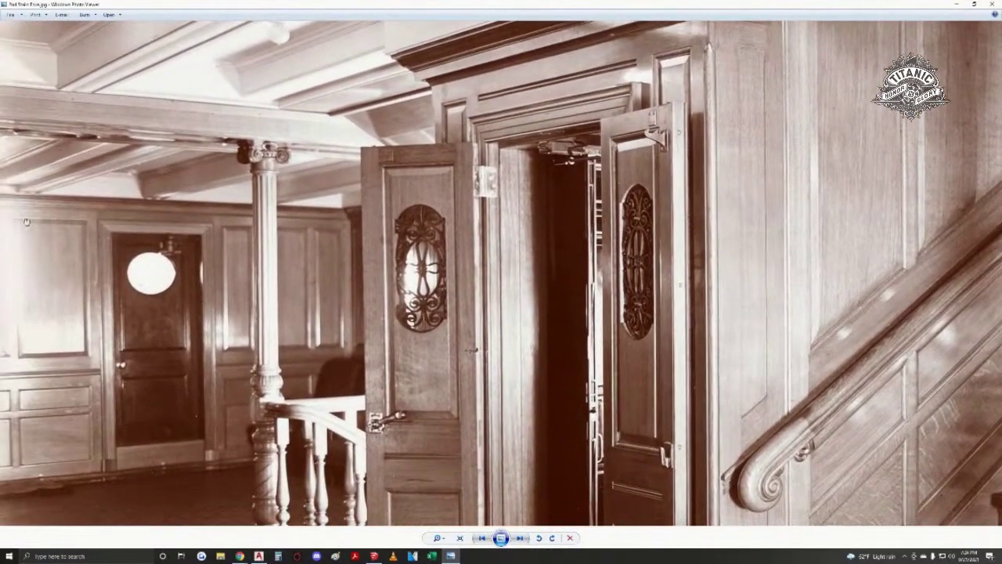
scroll(59, 234, "down", 4)
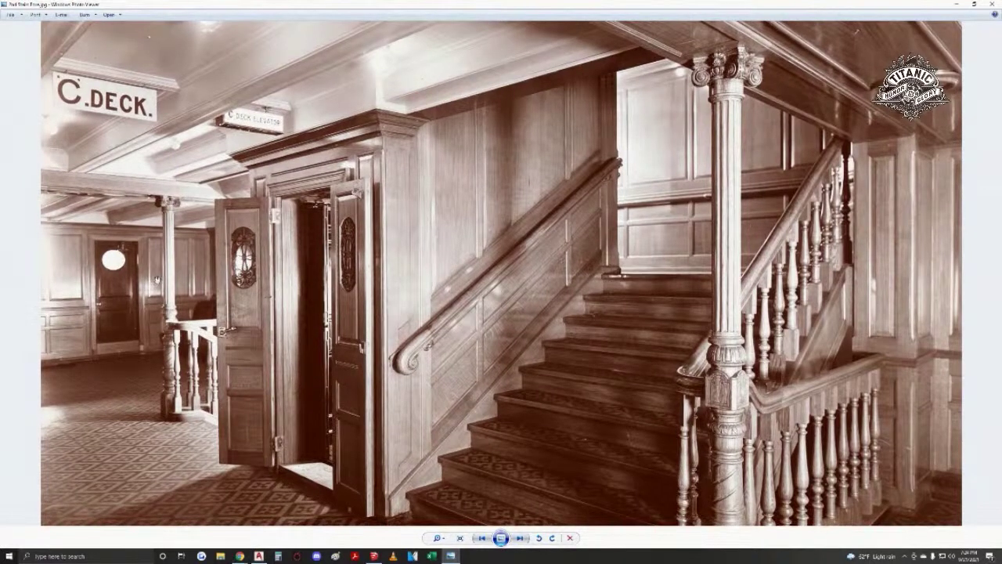
- Close the reference photo and review the diamond-panelled room and the long corridor wall in the SketchUp model
left_click(991, 4)
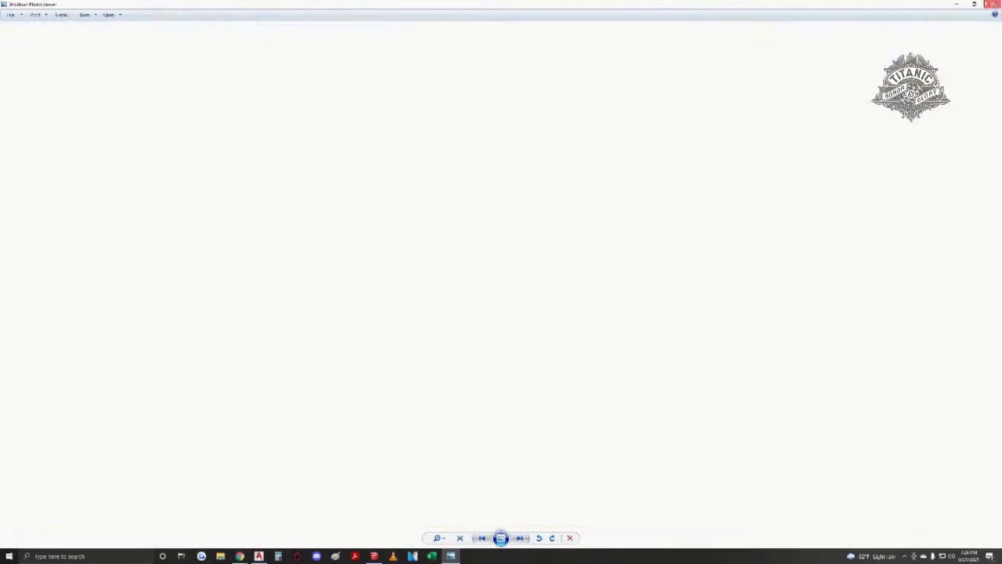
mouse_move(509, 283)
middle_mouse_down()
mouse_move(563, 273)
mouse_move(620, 352)
middle_mouse_up()
left_click_drag(620, 352, 420, 349)
middle_click_drag(420, 349, 548, 368)
left_click_drag(548, 368, 664, 303)
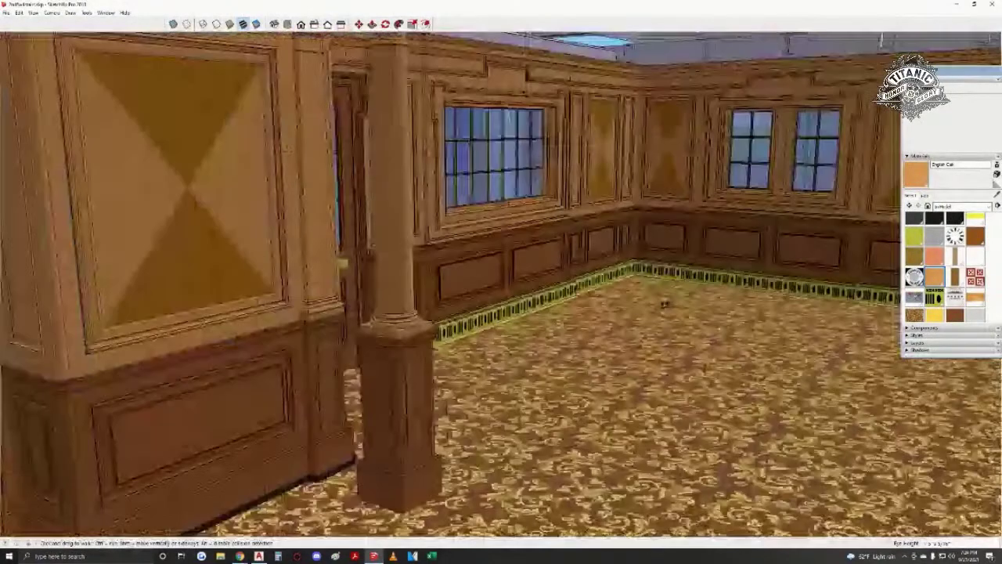
middle_click_drag(664, 303, 507, 265)
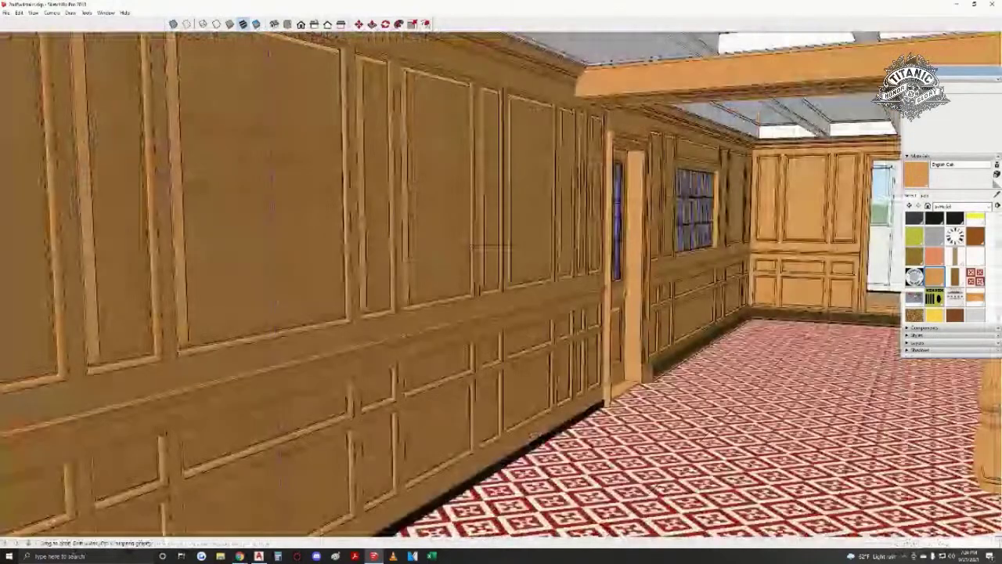
- Extrude the small circle above the narrow opening of the window wall into a thin disc
left_click_drag(429, 399, 383, 286)
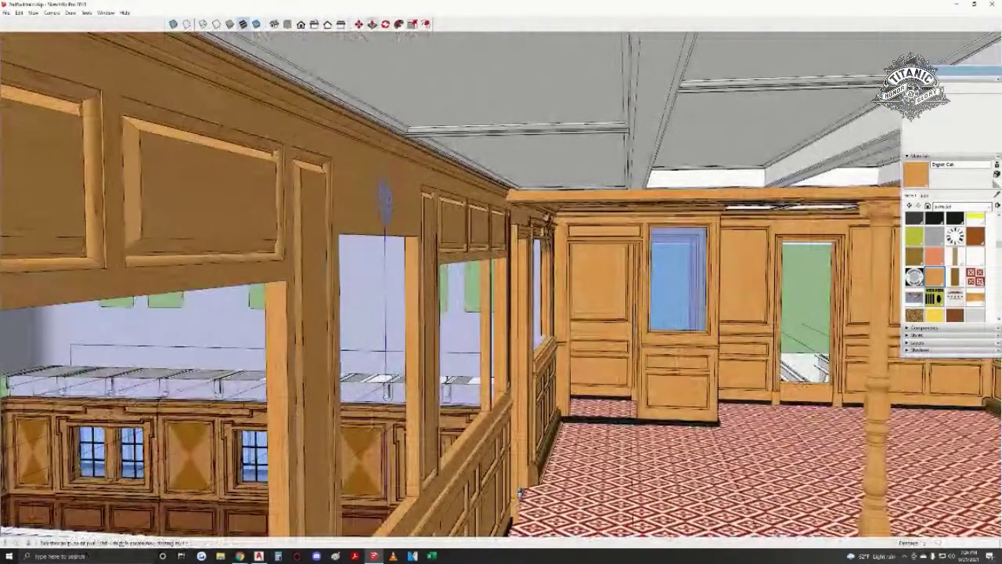
left_click_drag(519, 492, 483, 202)
left_click_drag(502, 330, 506, 142)
key("space")
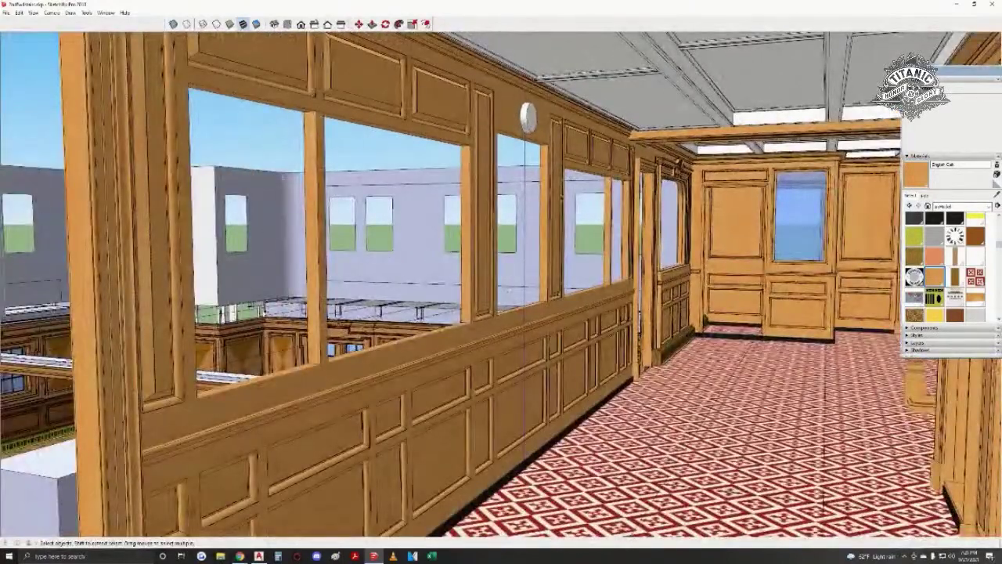
- Try to draw a rectangle over the upper panels of the windowless corridor wall
key("w")
middle_click_drag(503, 171, 507, 182)
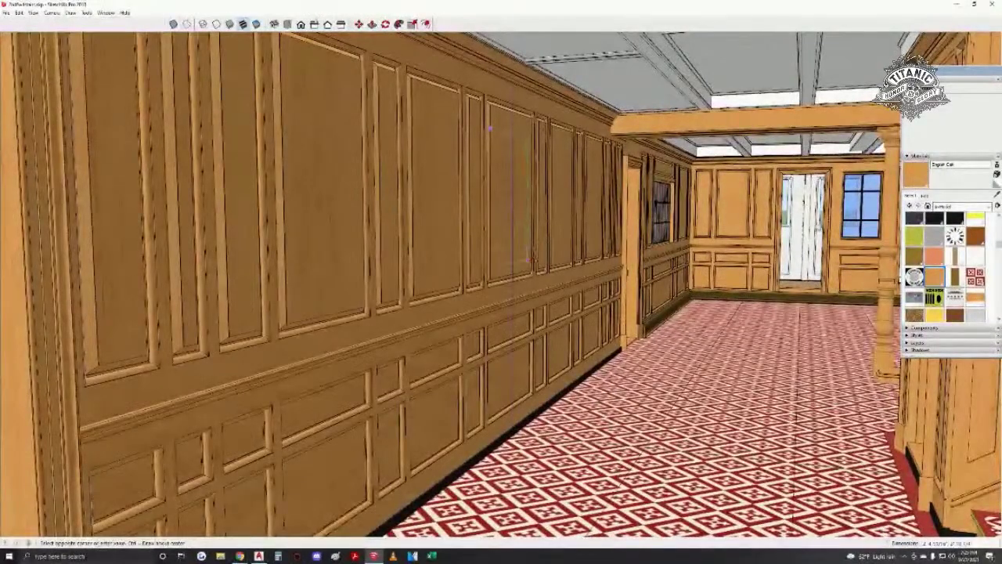
middle_click_drag(530, 266, 531, 249)
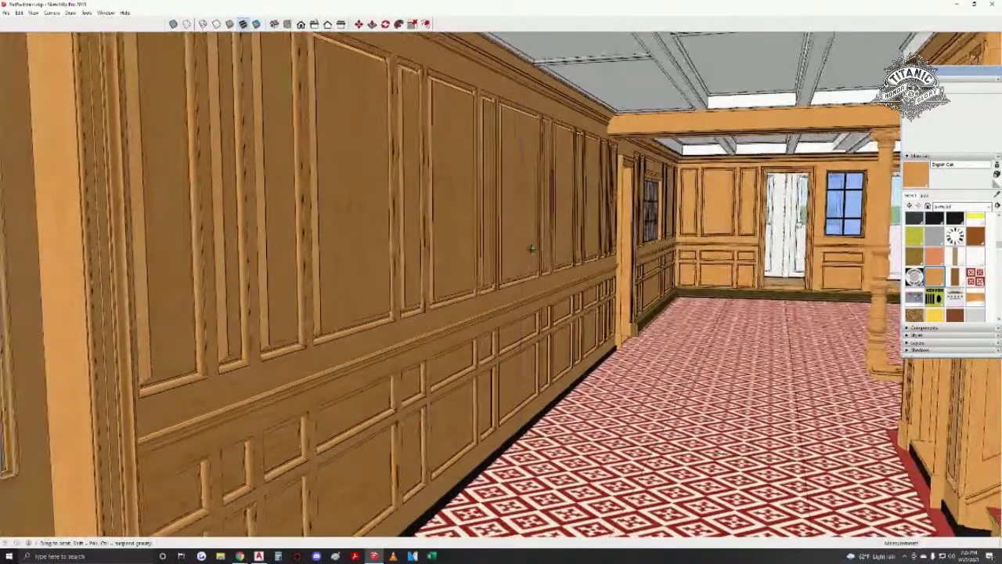
- Follow the corridor past the staircase and examine the panelling, door casing and skirting of the end wall
left_click_drag(531, 248, 528, 268)
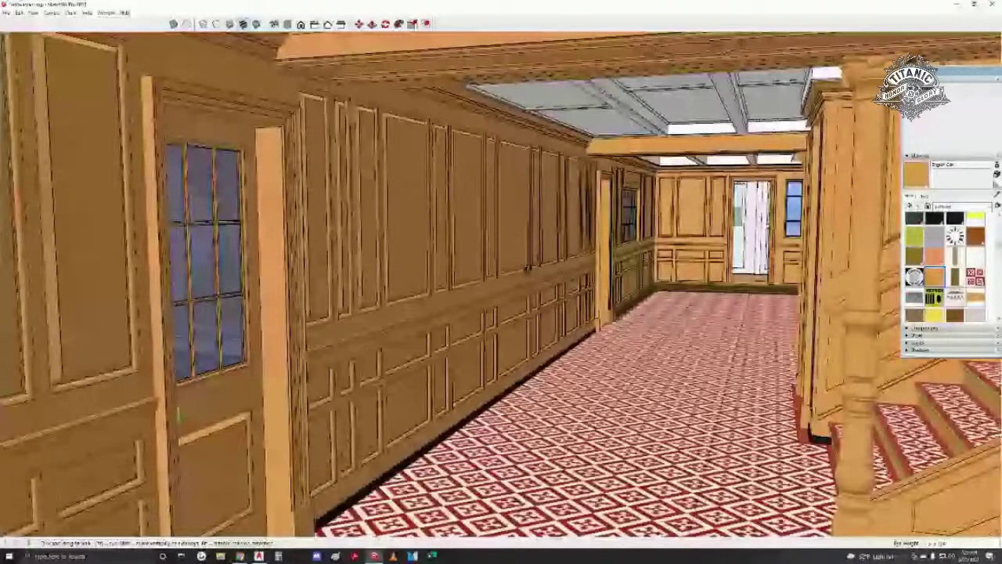
mouse_move(529, 268)
middle_mouse_down()
mouse_move(465, 470)
mouse_move(105, 286)
mouse_move(693, 289)
mouse_move(634, 239)
mouse_move(628, 322)
mouse_move(608, 351)
mouse_move(756, 459)
mouse_move(564, 261)
mouse_move(615, 302)
mouse_move(571, 273)
mouse_move(282, 250)
mouse_move(308, 226)
mouse_move(469, 284)
mouse_move(665, 199)
mouse_move(771, 329)
mouse_move(757, 336)
mouse_move(772, 439)
mouse_move(765, 237)
mouse_move(747, 273)
mouse_move(839, 205)
mouse_move(800, 187)
mouse_move(769, 195)
mouse_move(551, 309)
mouse_move(386, 336)
mouse_move(358, 326)
middle_mouse_up()
key("w")
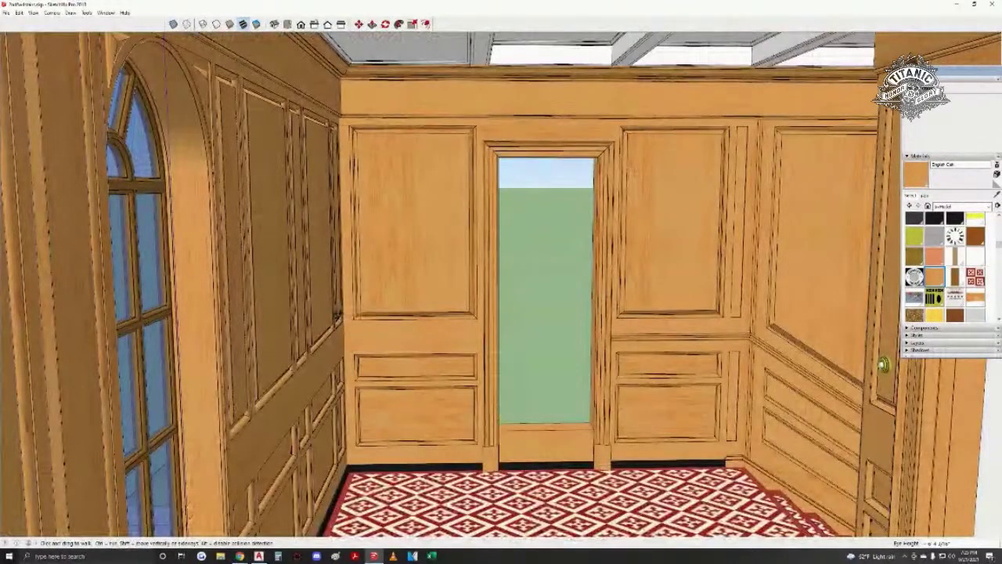
left_click_drag(333, 313, 305, 325)
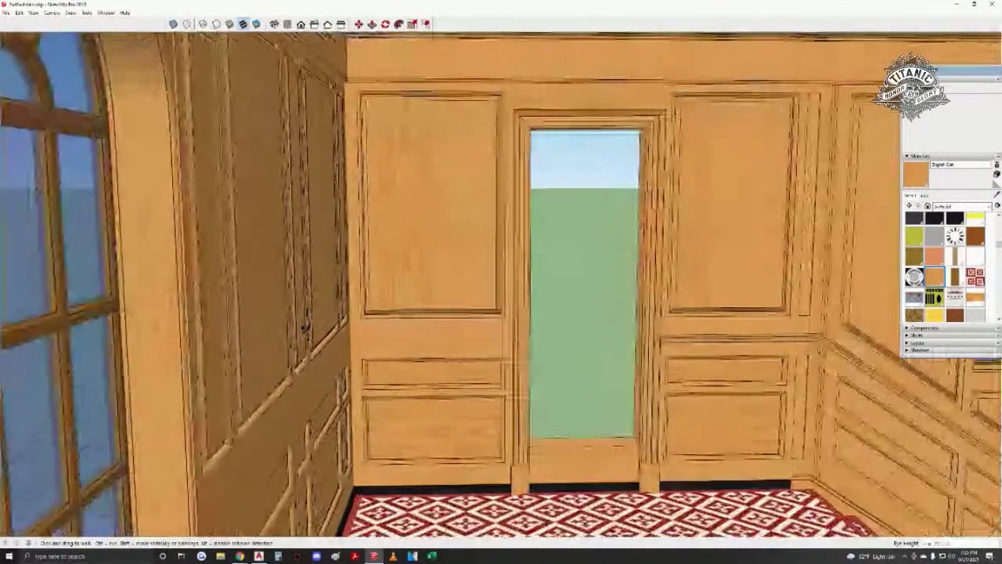
middle_click_drag(305, 328, 367, 274)
middle_click_drag(367, 274, 470, 258)
middle_click_drag(626, 266, 445, 313)
- Study the corner panels, frieze and crown moulding beside the open doorway, facing the arched window
scroll(532, 305, "up", 3)
middle_click_drag(532, 305, 689, 335)
mouse_move(571, 172)
middle_mouse_down()
mouse_move(673, 179)
mouse_move(720, 250)
mouse_move(846, 257)
mouse_move(830, 279)
middle_mouse_up()
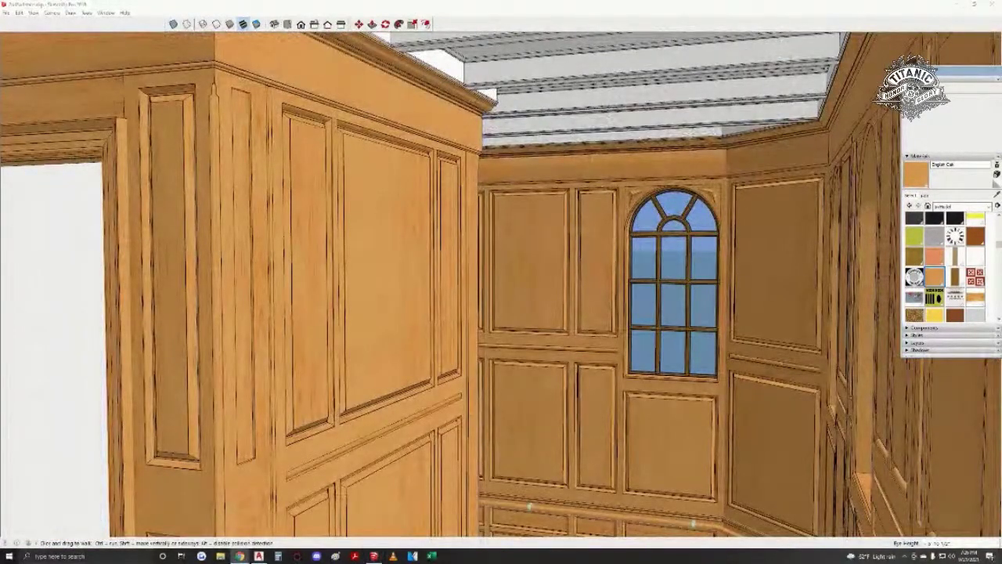
mouse_move(370, 336)
middle_mouse_down()
mouse_move(397, 347)
mouse_move(335, 334)
middle_mouse_up()
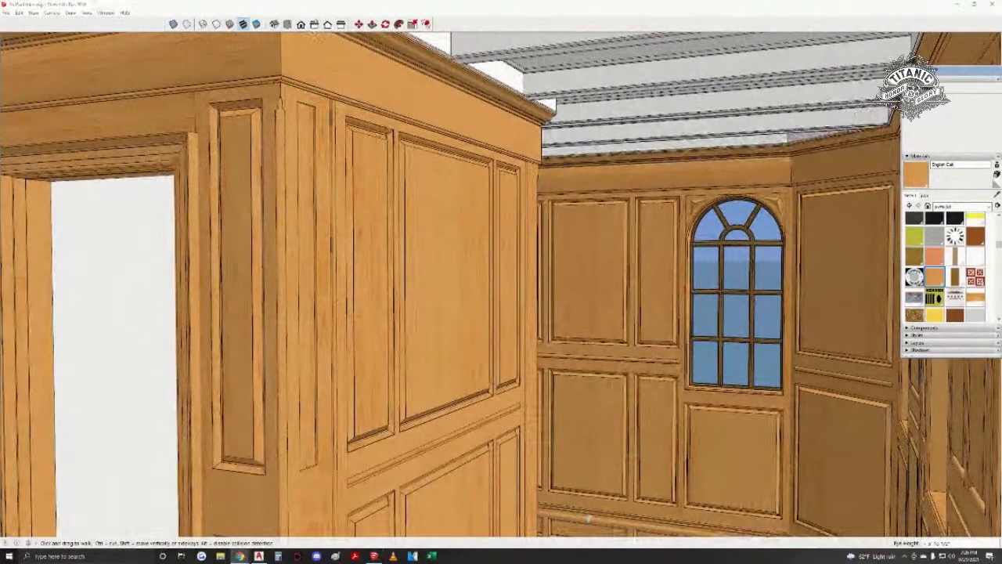
middle_click_drag(212, 415, 209, 410)
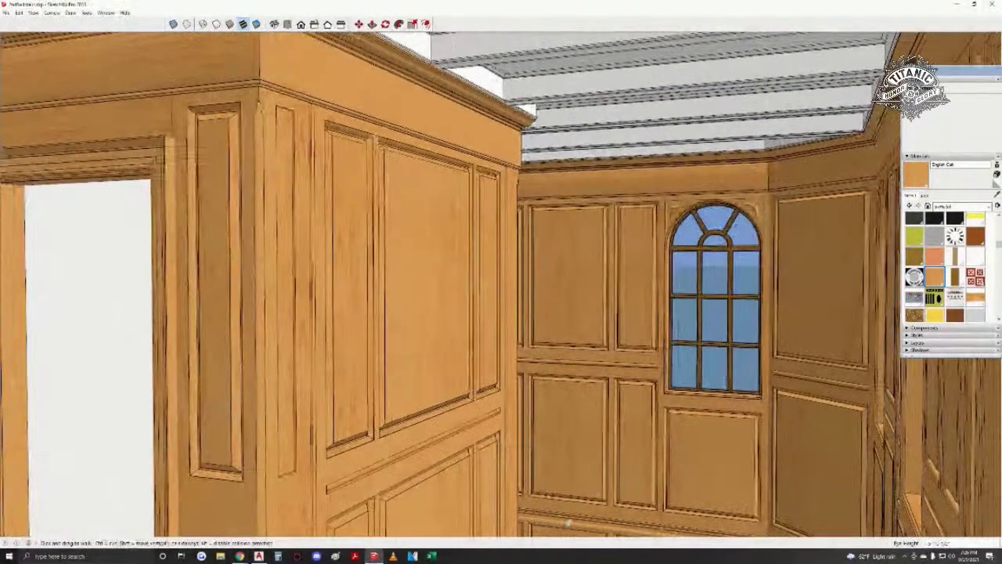
middle_click_drag(300, 323, 290, 330)
middle_click_drag(387, 337, 320, 256)
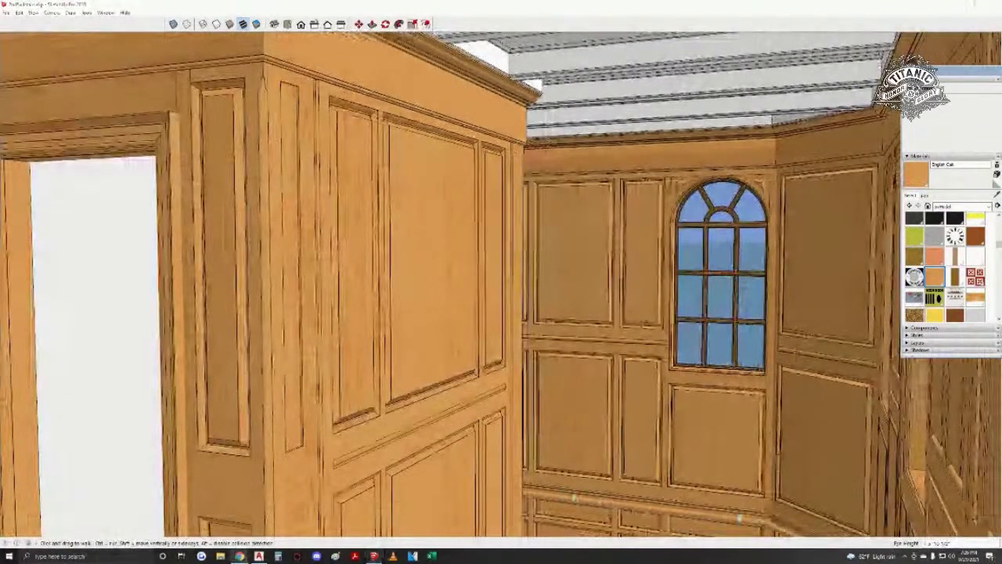
middle_click_drag(266, 306, 290, 322)
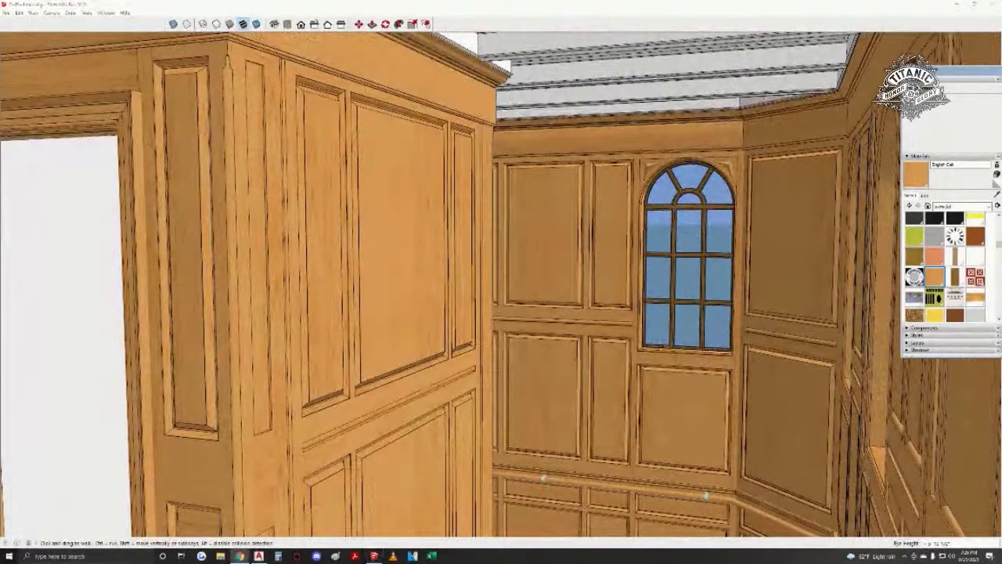
middle_click_drag(202, 381, 9, 397)
- Inspect the end wall's stepped panelling and the crown moulding and panels around the paired arched windows
middle_click_drag(413, 417, 320, 390)
key("w")
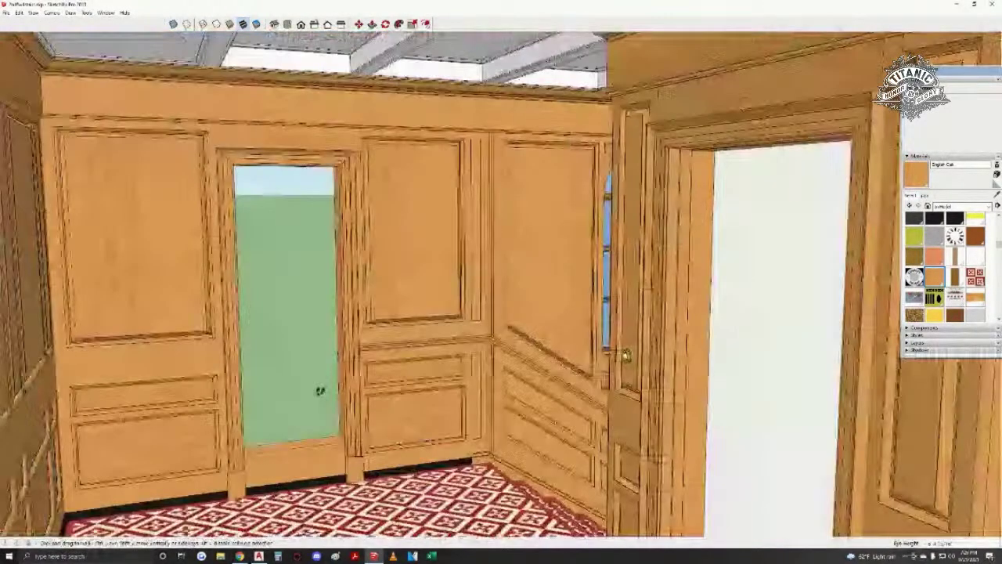
left_click_drag(320, 390, 258, 321)
middle_click_drag(257, 321, 365, 336)
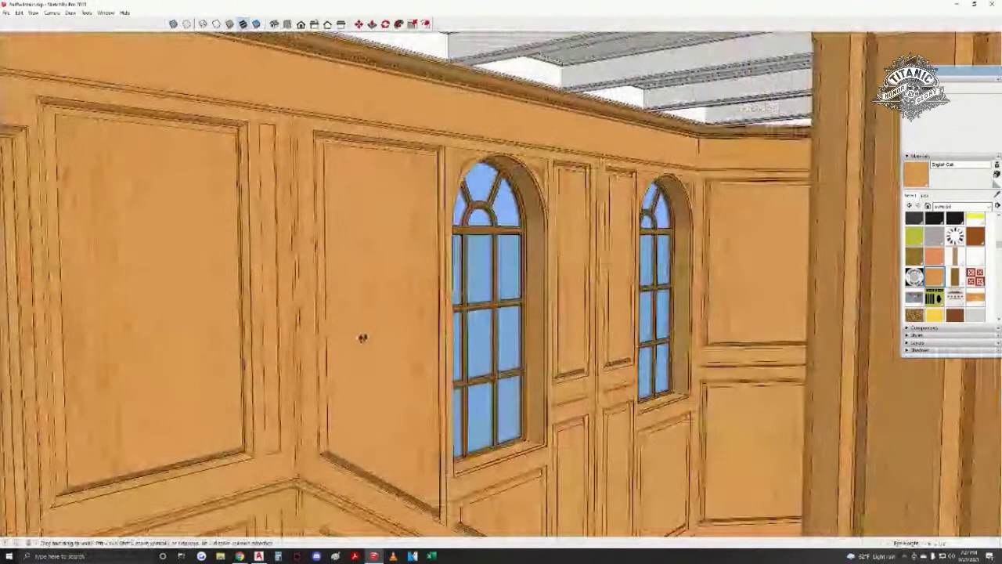
key("alt+Tab")
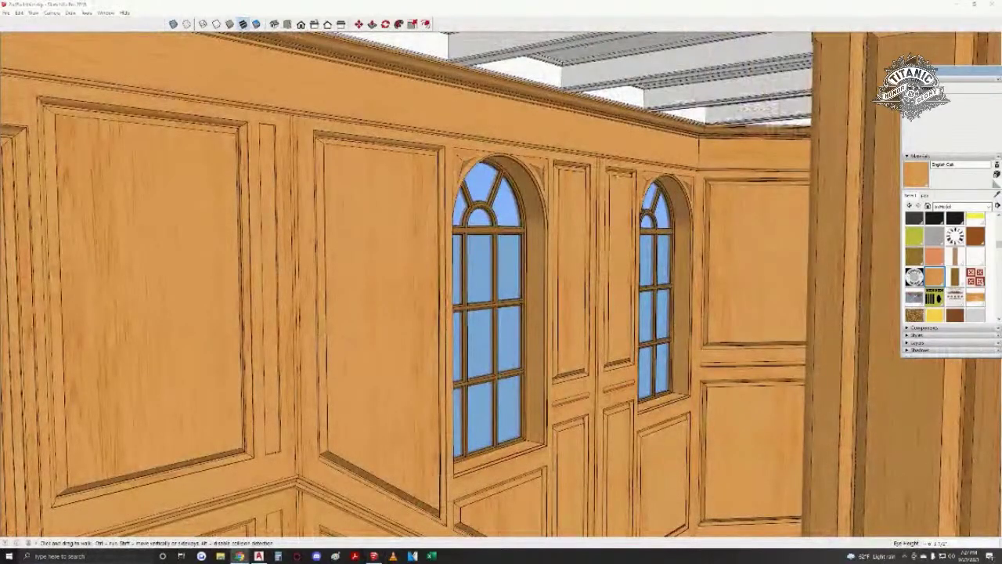
- Review the window wall, its carved opening surrounds and the doorway from outside, above the lower panelled room
mouse_move(108, 286)
middle_mouse_down()
mouse_move(619, 496)
mouse_move(615, 481)
mouse_move(595, 475)
middle_mouse_up()
middle_click_drag(347, 347, 407, 392)
left_click_drag(407, 392, 411, 305)
middle_click_drag(410, 368, 497, 347)
left_click_drag(495, 348, 638, 350)
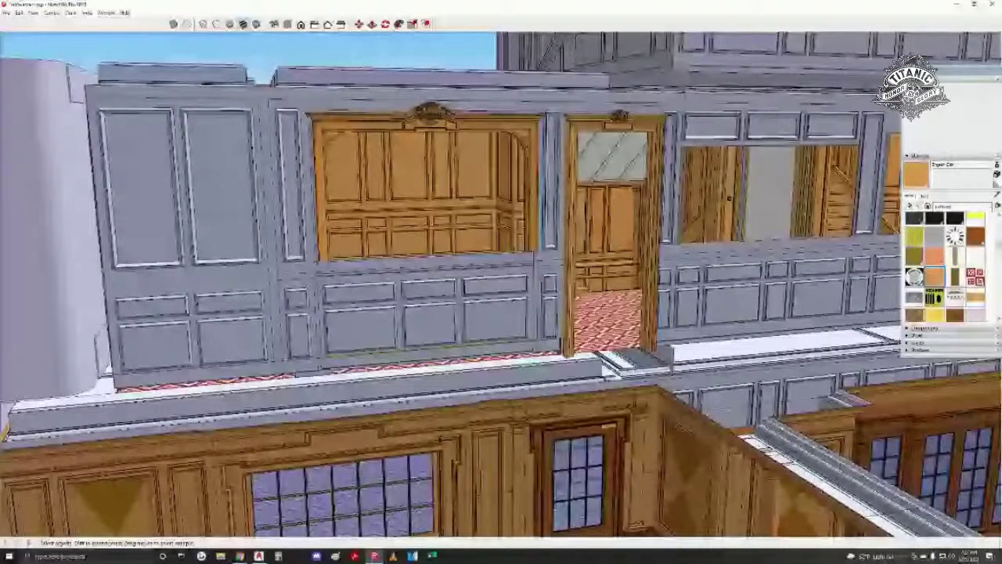
- Return inside and survey the red-carpeted landing between the window wall and the staircase from both directions
middle_click_drag(345, 348, 217, 345)
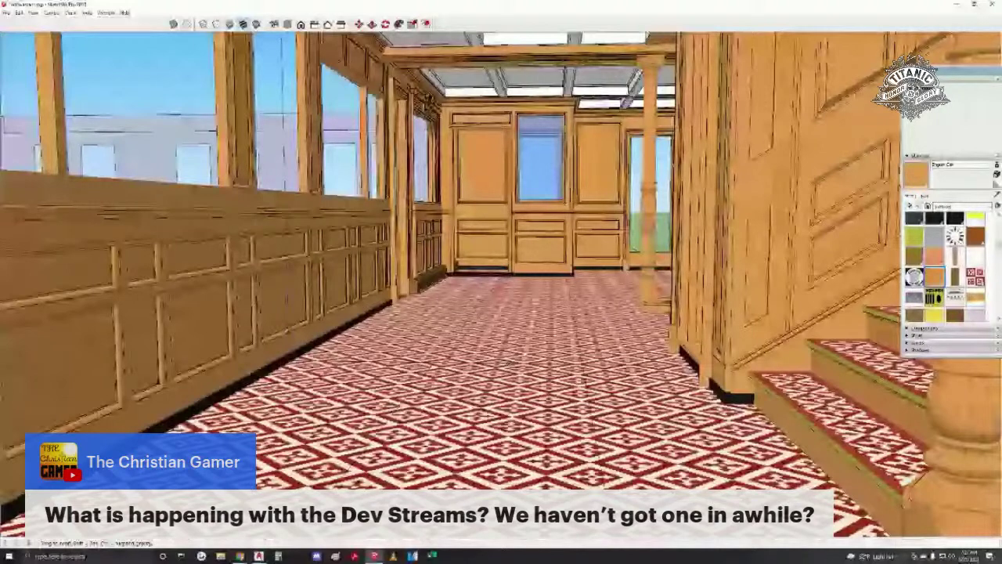
middle_click_drag(782, 355, 475, 356)
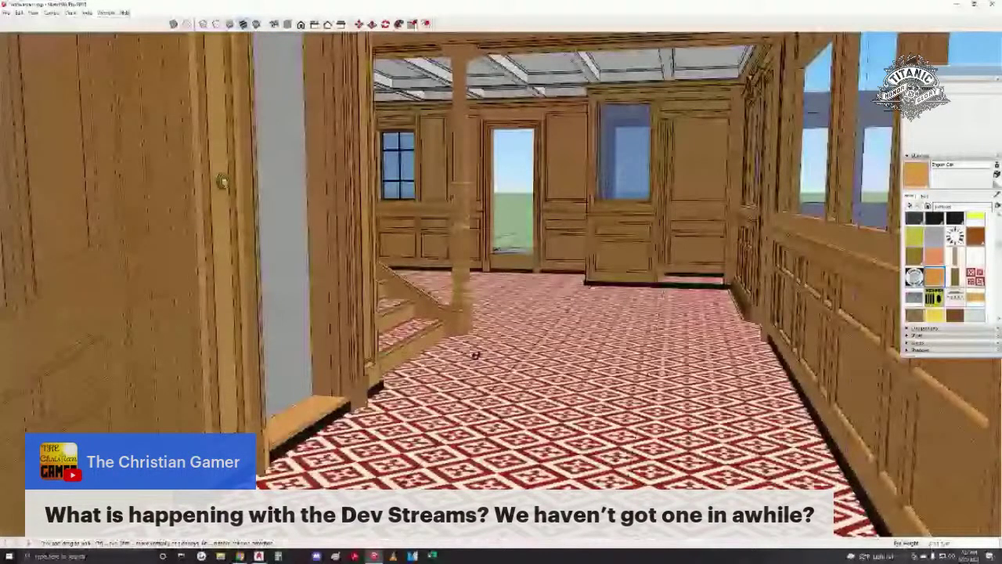
left_click_drag(475, 354, 414, 381)
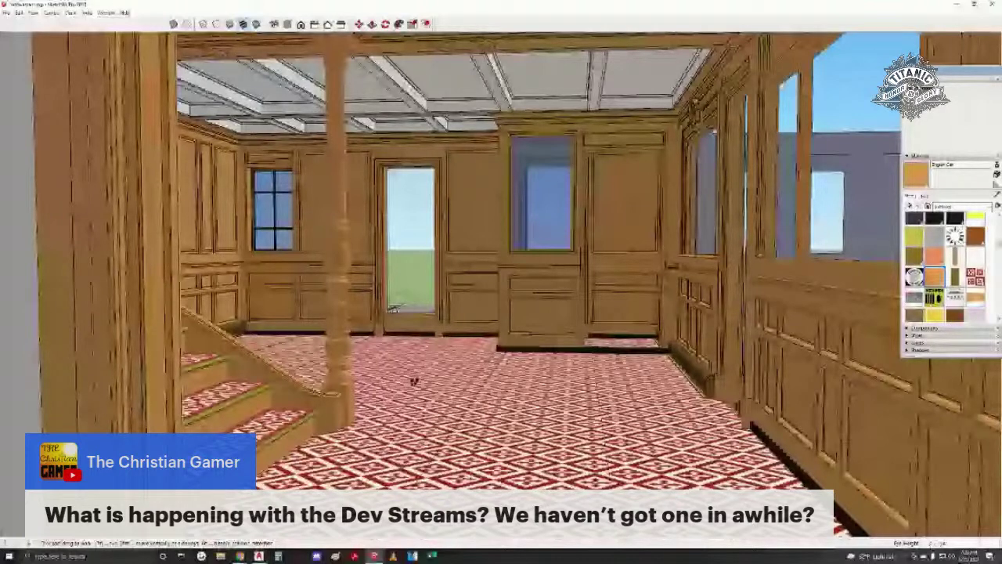
- Survey the red-carpeted landing, the lower panelled room with its upper walls from above, and the corridor's lower wall panelling
middle_click_drag(414, 381, 637, 281)
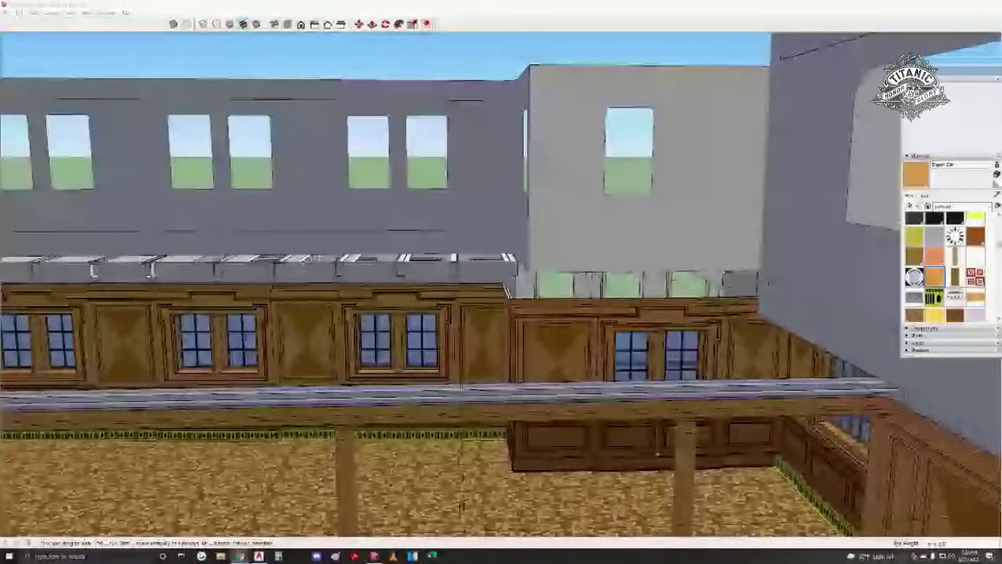
middle_click_drag(658, 453, 675, 487)
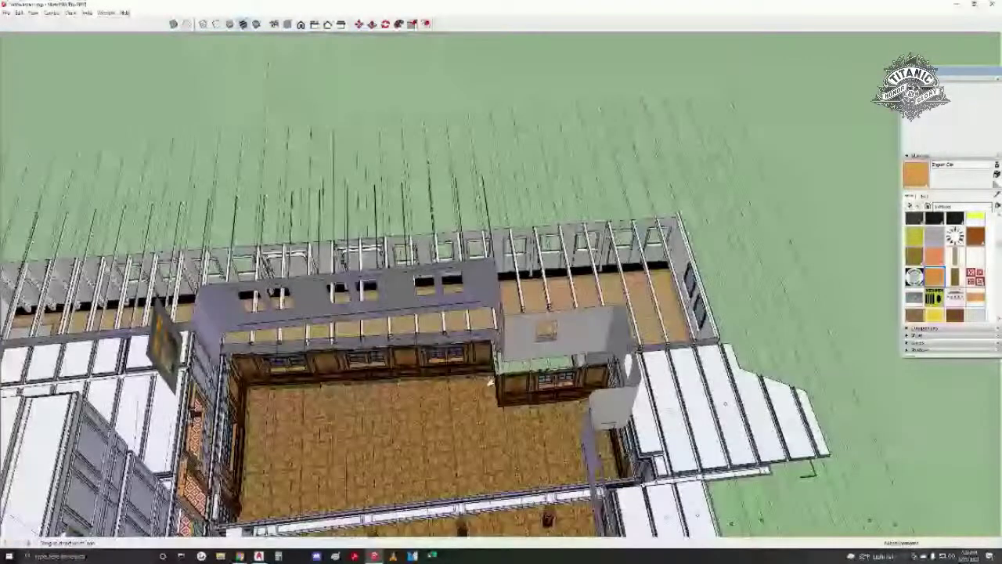
middle_click_drag(490, 382, 448, 339)
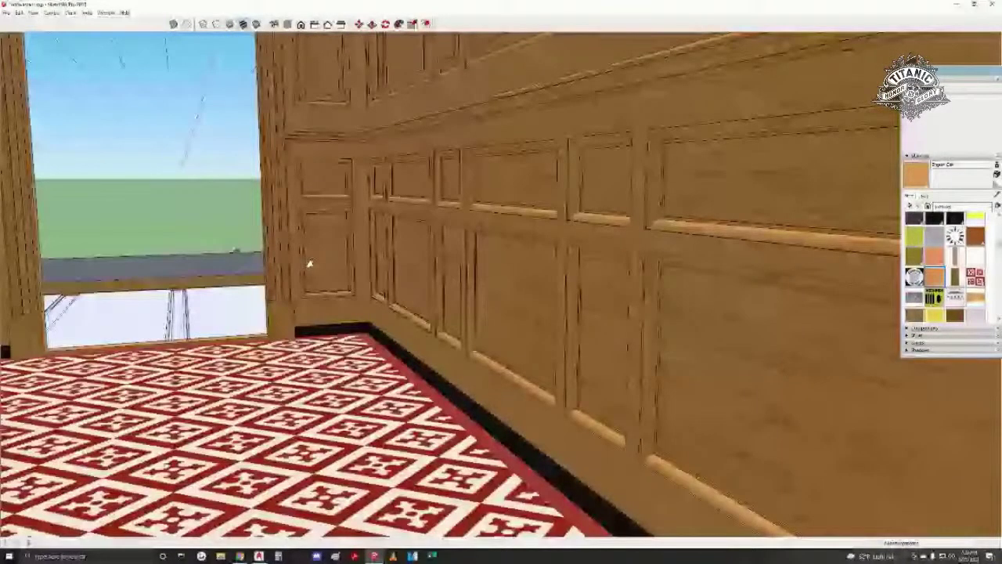
middle_click_drag(309, 263, 117, 407)
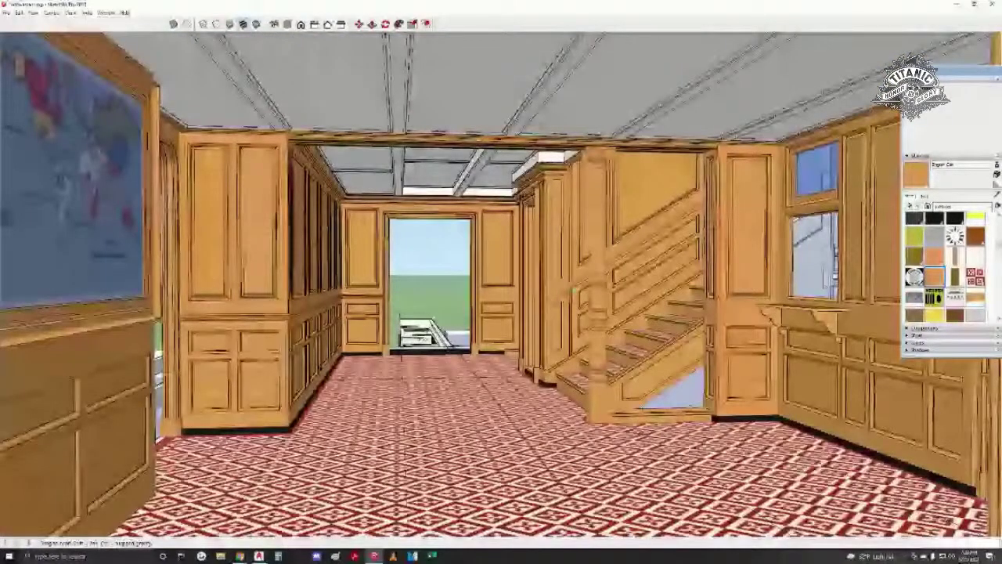
middle_click_drag(575, 290, 571, 290)
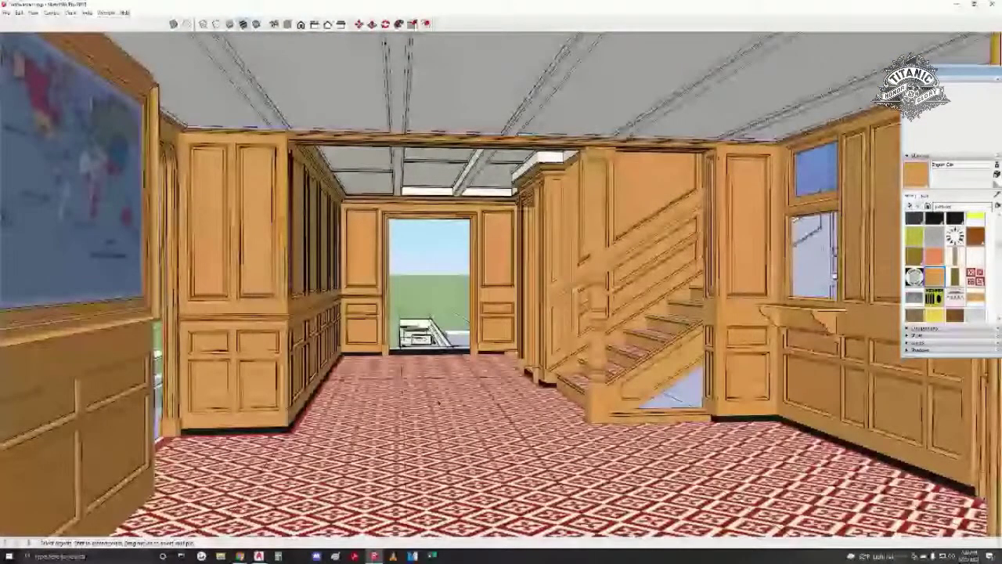
- Inspect the bracketed shelf under the small hatch window and the hinged sash and wall panelling from behind
key("w")
middle_click_drag(438, 403, 429, 351)
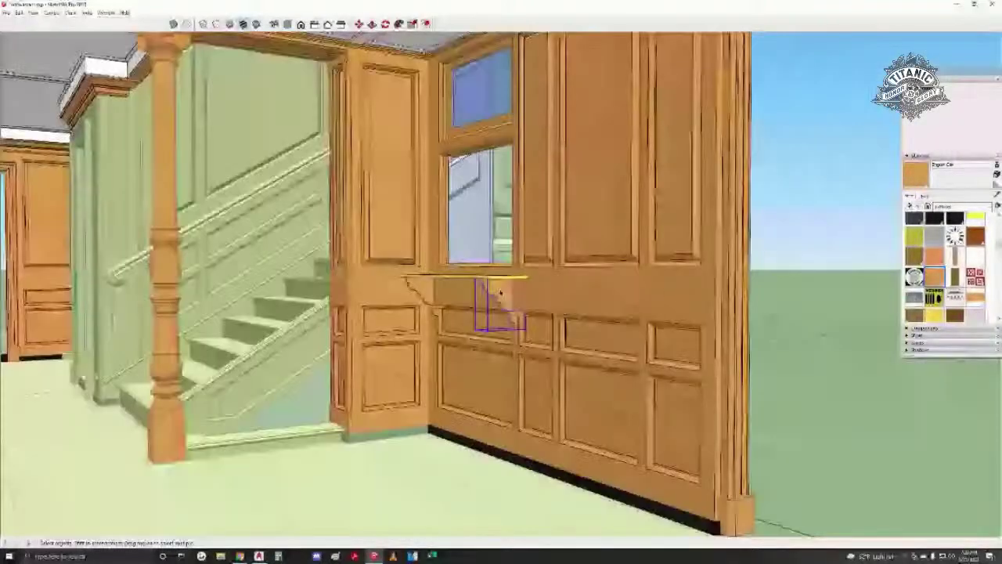
left_click(507, 310)
middle_click_drag(508, 310, 553, 320)
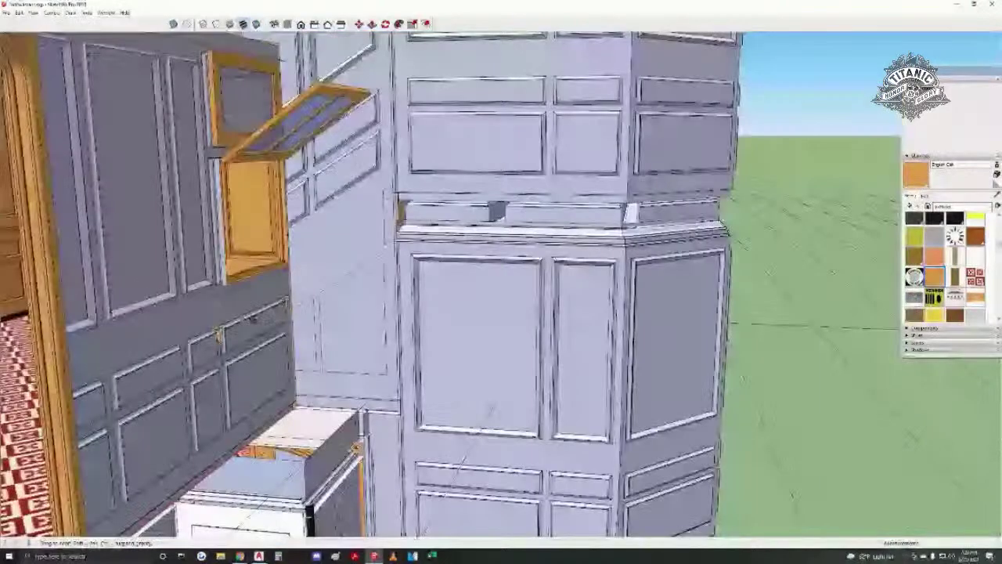
middle_click_drag(253, 318, 500, 184)
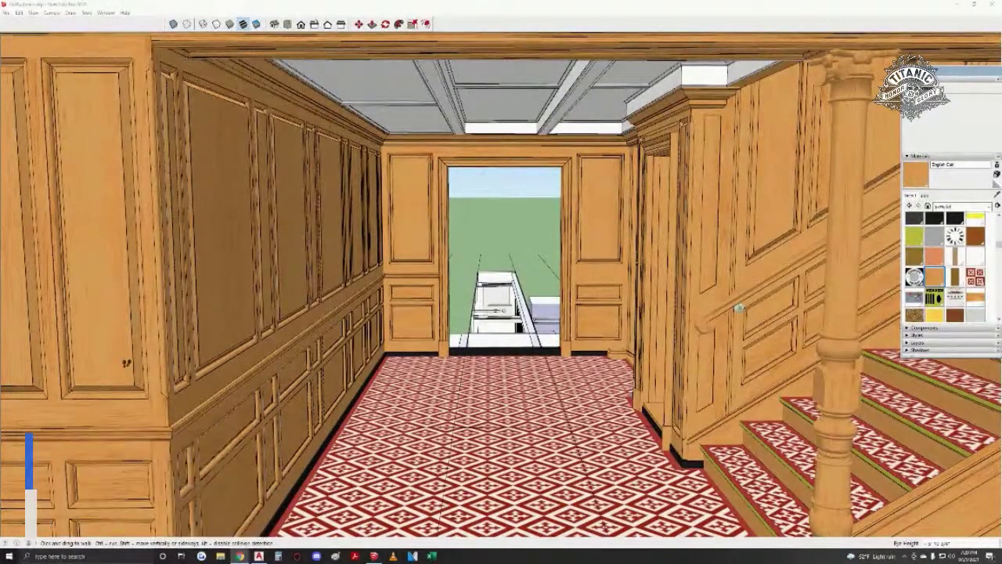
middle_click_drag(485, 286, 736, 304)
mouse_move(724, 210)
left_mouse_down()
mouse_move(752, 191)
mouse_move(665, 227)
mouse_move(716, 191)
left_mouse_up()
key("space")
key("space")
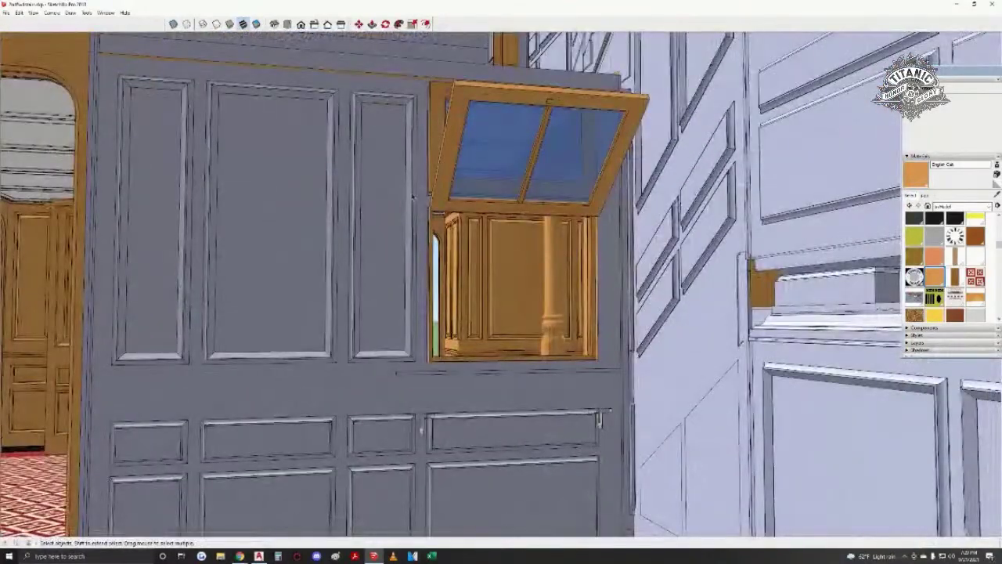
scroll(468, 183, "up", 2)
middle_click_drag(468, 183, 833, 240)
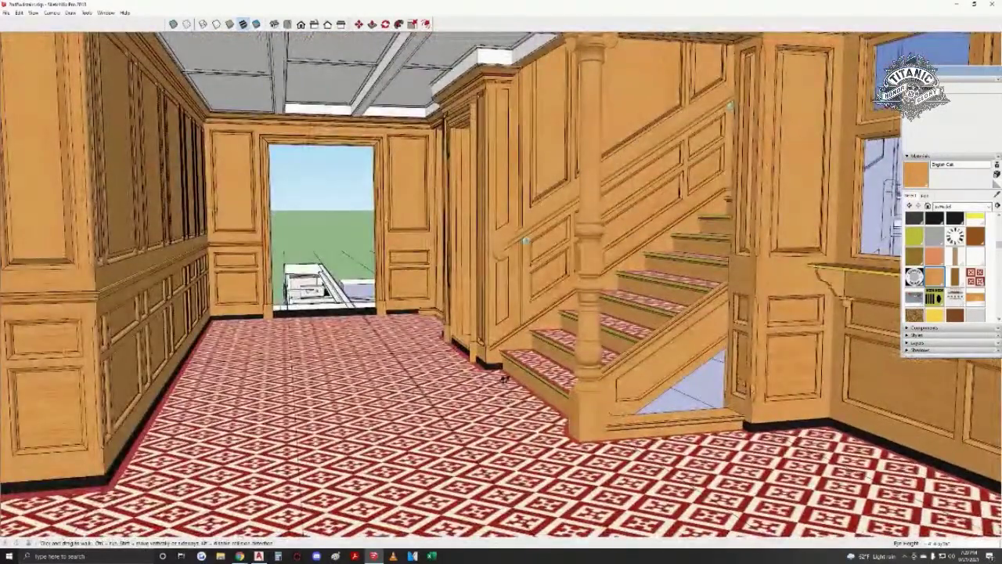
- Walk through the staircase hall to examine the ceiling beams, stair flight, handrails and the panelling around the half landing
middle_click_drag(505, 379, 565, 391)
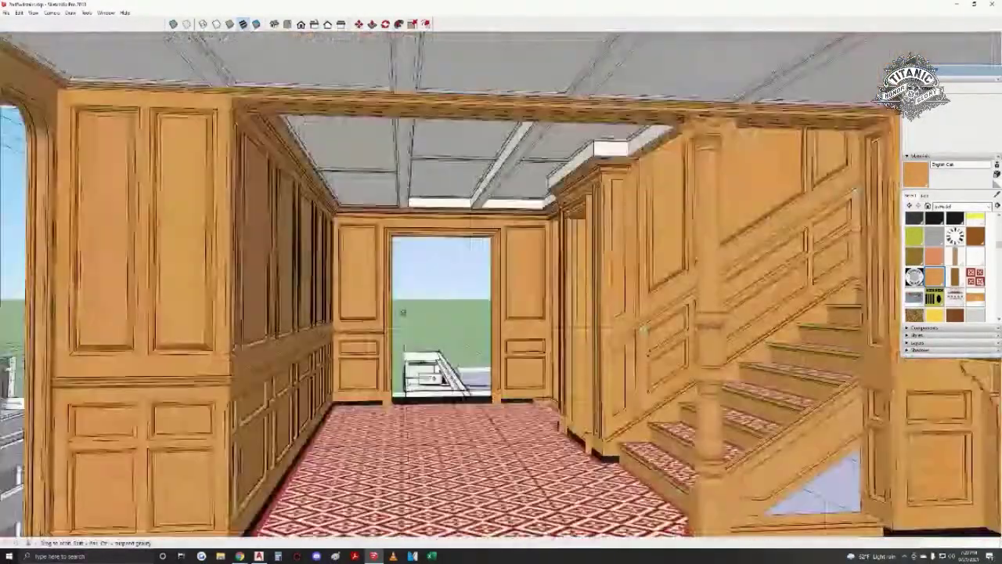
middle_click_drag(403, 312, 409, 323)
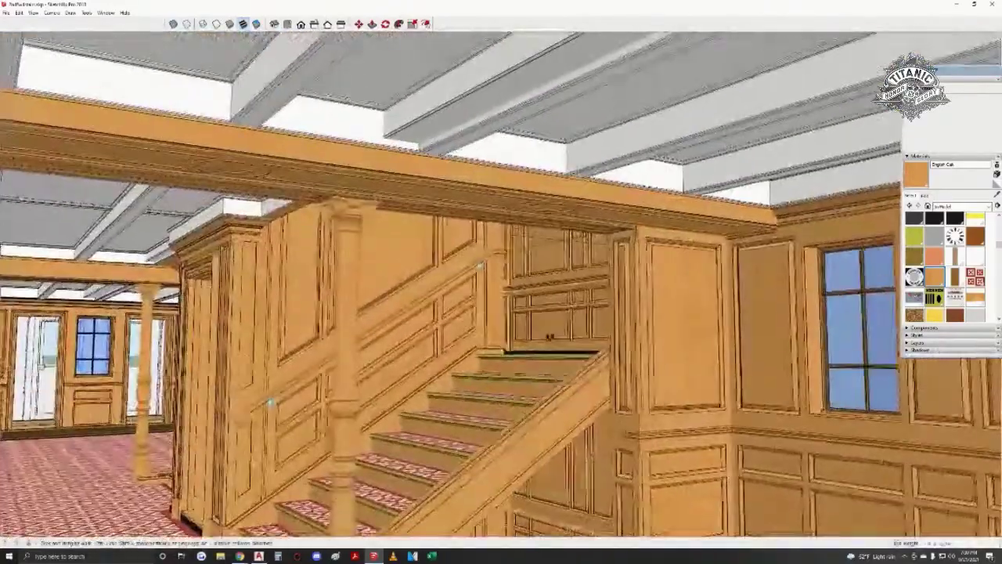
middle_click_drag(550, 337, 355, 277)
key("space")
scroll(630, 288, "up", 4)
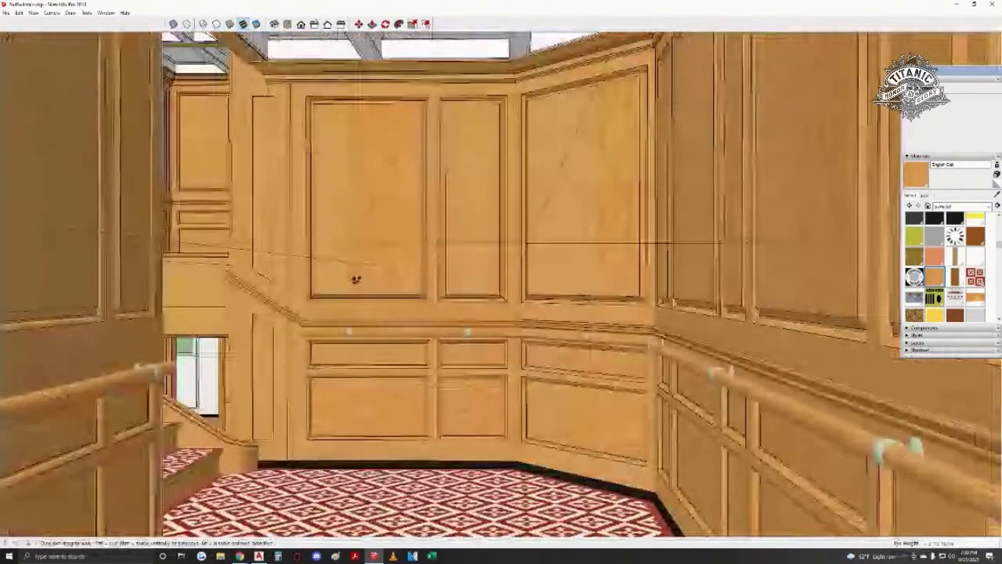
scroll(357, 275, "up", 3)
middle_click_drag(611, 293, 501, 222)
scroll(501, 222, "up", 2)
key("w")
left_click_drag(501, 221, 258, 211)
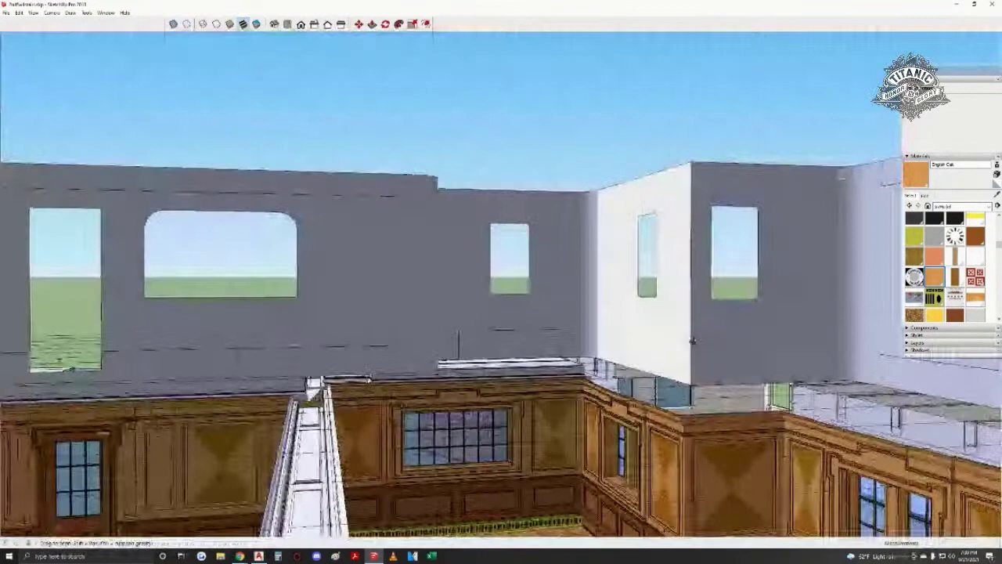
- Examine the exterior of the multi-storey staircase tower and its adjoining deck structure from several sides
middle_click_drag(469, 376, 493, 396)
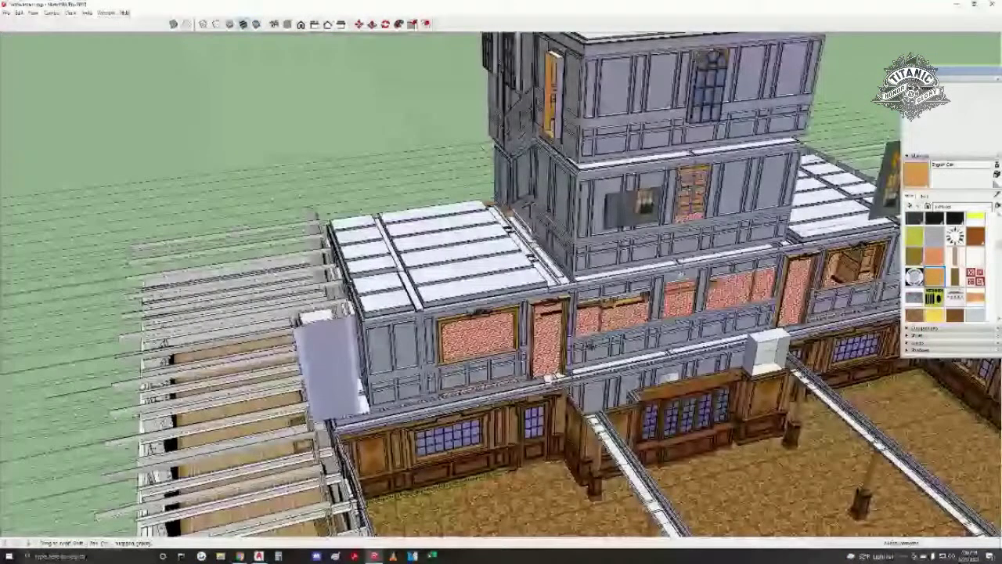
scroll(814, 94, "up", 4)
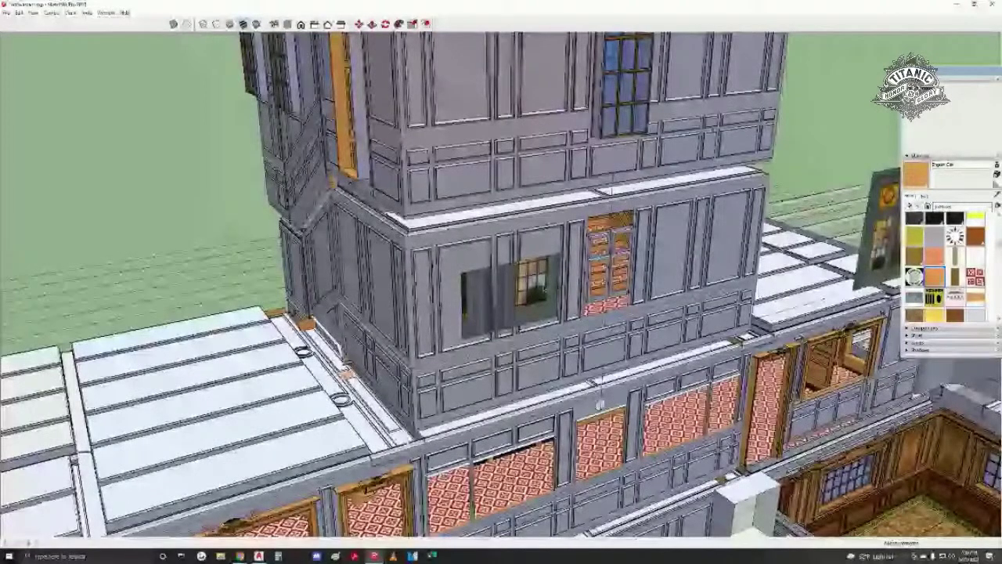
middle_click_drag(600, 403, 595, 307)
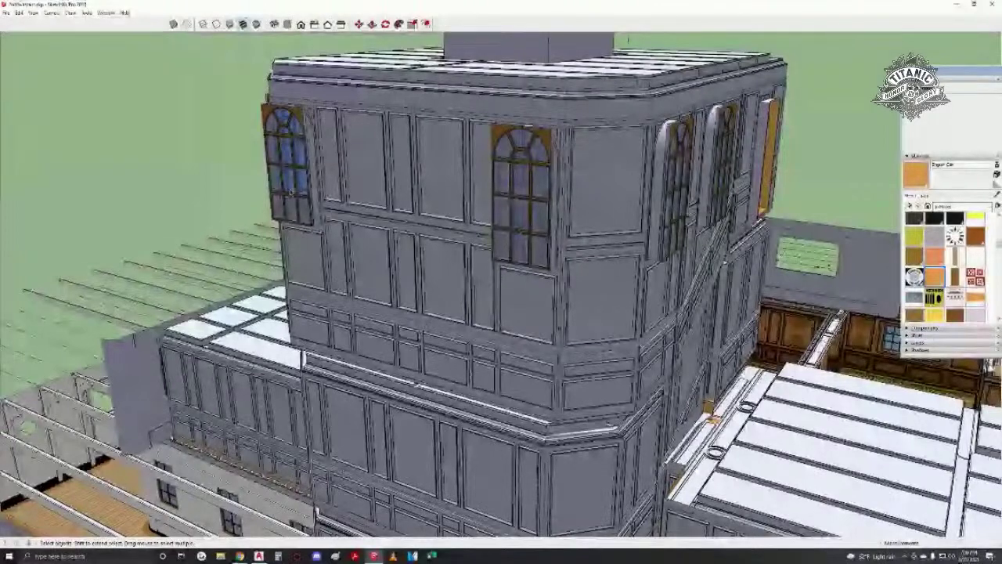
middle_click_drag(597, 311, 248, 147)
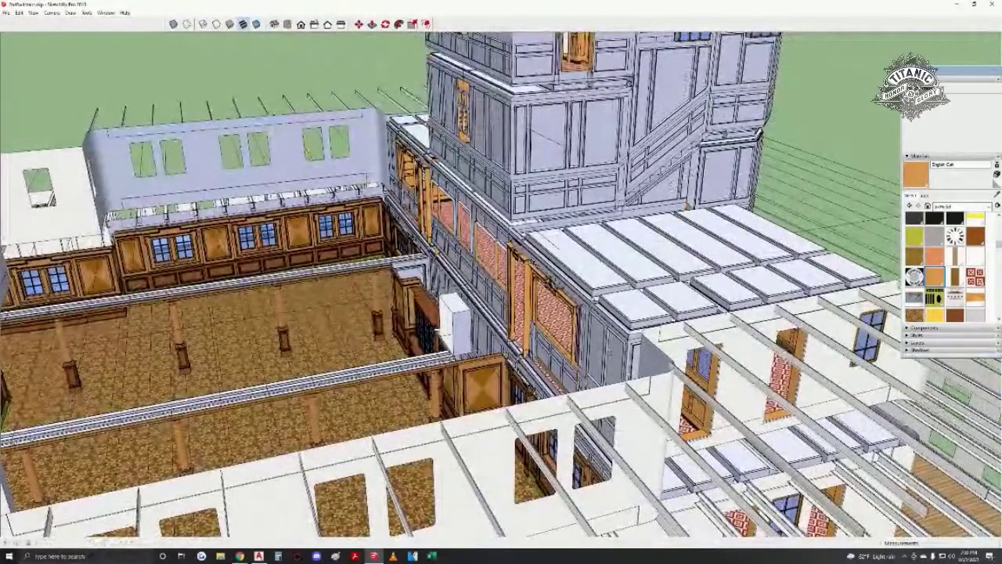
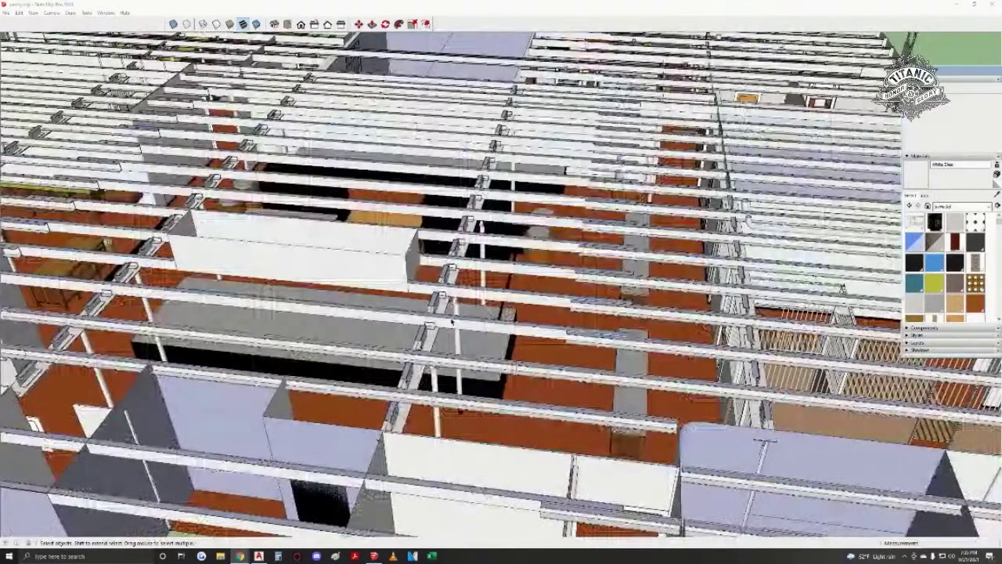
- Survey the pantry model from above, covering the serving counters, galley ranges, storerooms and tiled washrooms beneath the deck beams
middle_click_drag(403, 329, 420, 357)
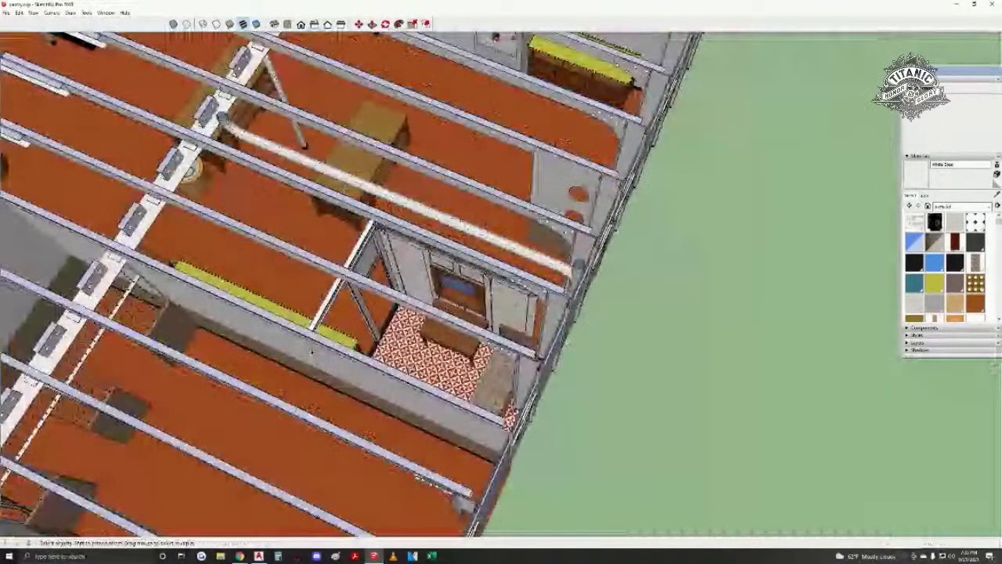
middle_click_drag(311, 352, 560, 451)
mouse_move(275, 472)
middle_mouse_down("shift")
mouse_move(358, 414)
mouse_move(395, 311)
mouse_move(542, 244)
mouse_move(540, 122)
mouse_move(279, 61)
middle_mouse_up("shift")
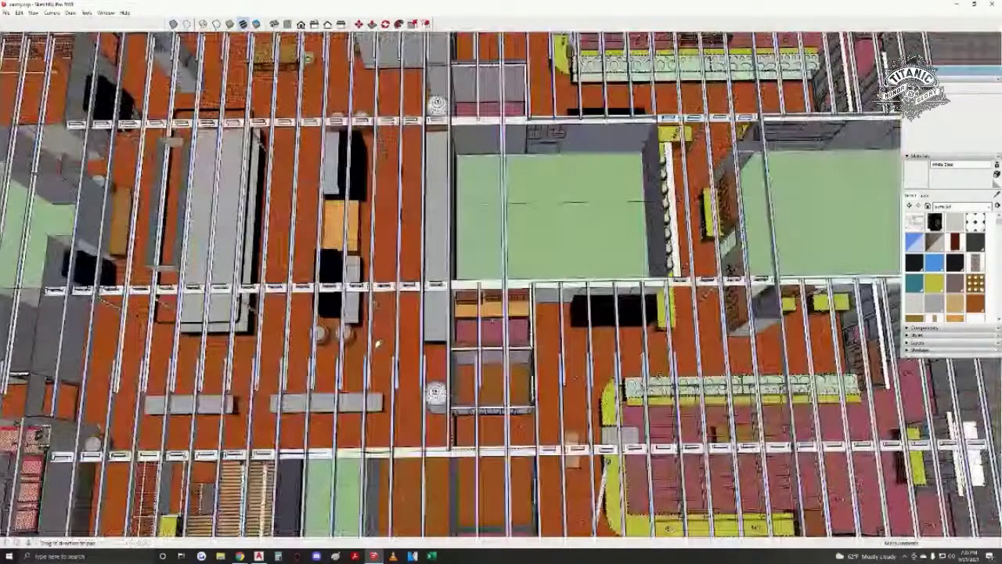
middle_click_drag(378, 342, 346, 240, "shift")
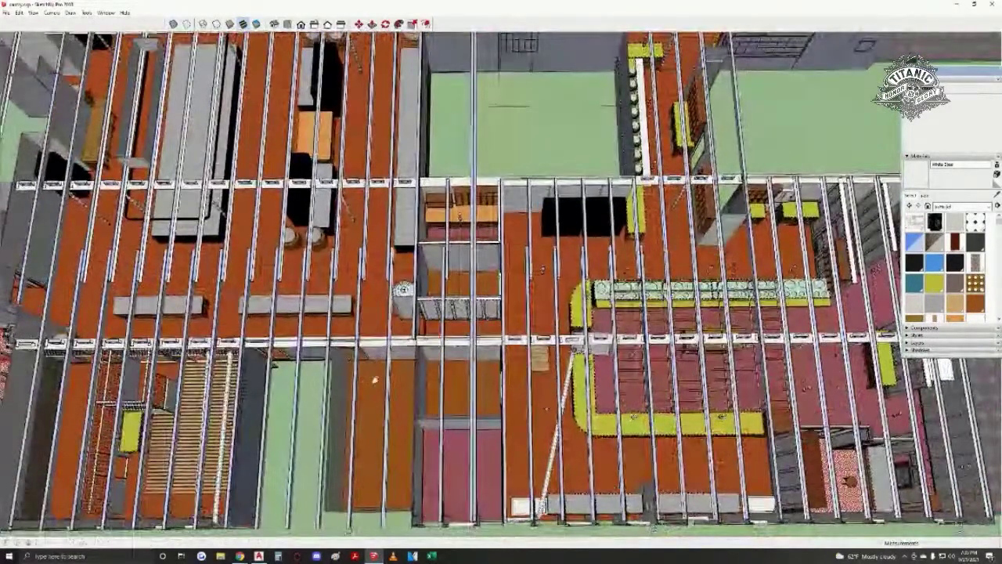
mouse_move(608, 472)
middle_mouse_down("shift")
mouse_move(371, 353)
mouse_move(371, 492)
middle_mouse_up("shift")
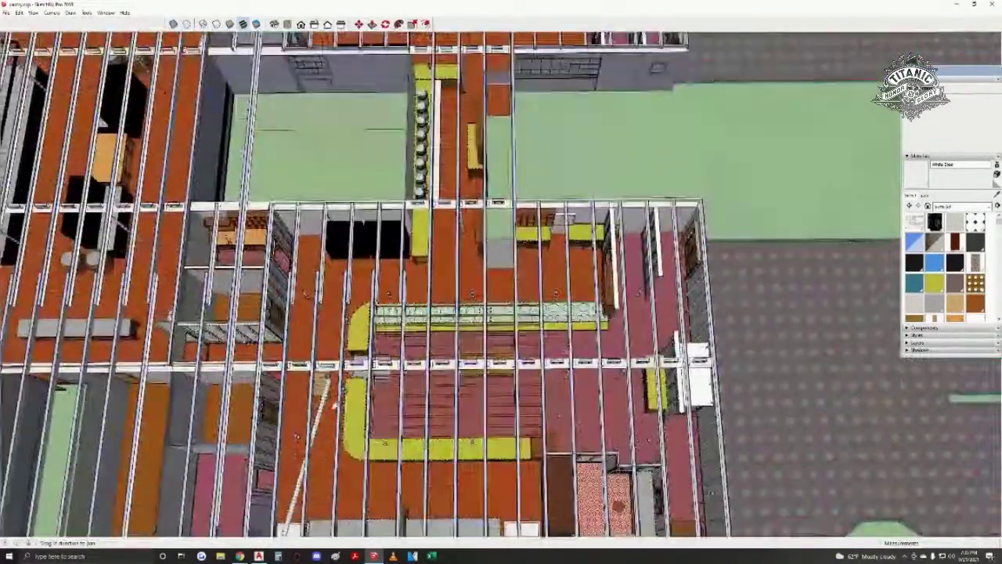
middle_click_drag(392, 457, 429, 399, "shift")
middle_click_drag(154, 195, 482, 212, "shift")
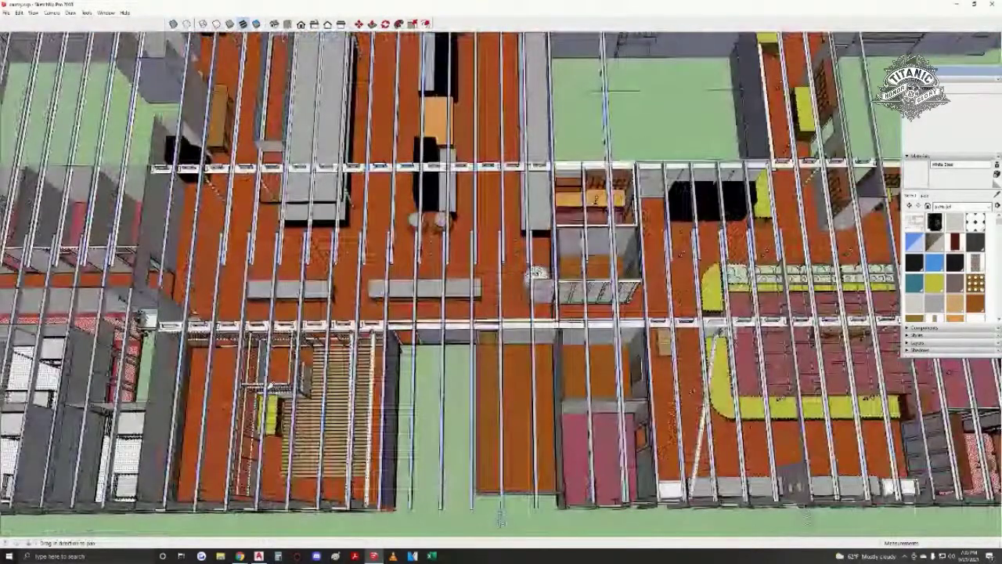
middle_click_drag(499, 521, 780, 524, "shift")
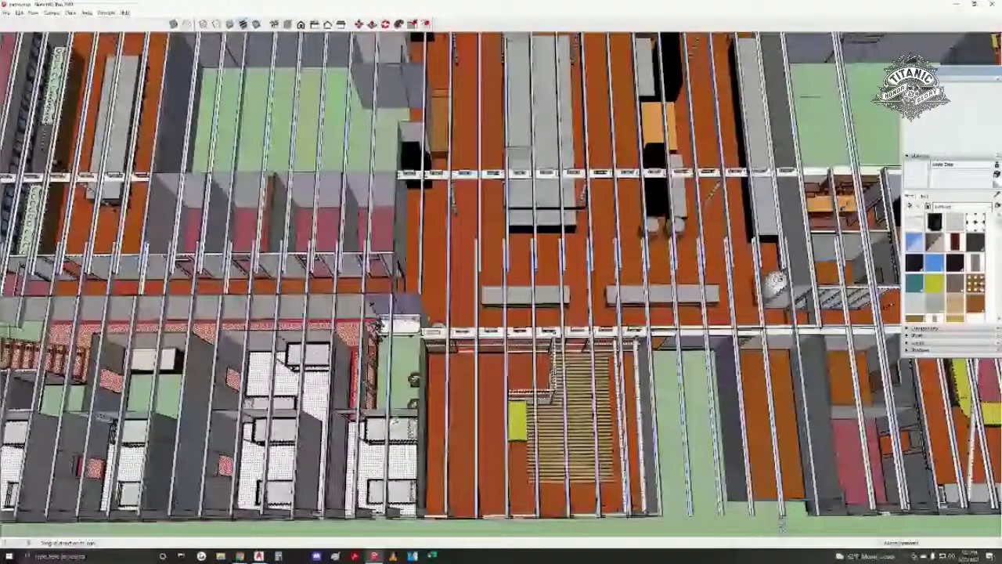
middle_click_drag(178, 352, 489, 323, "shift")
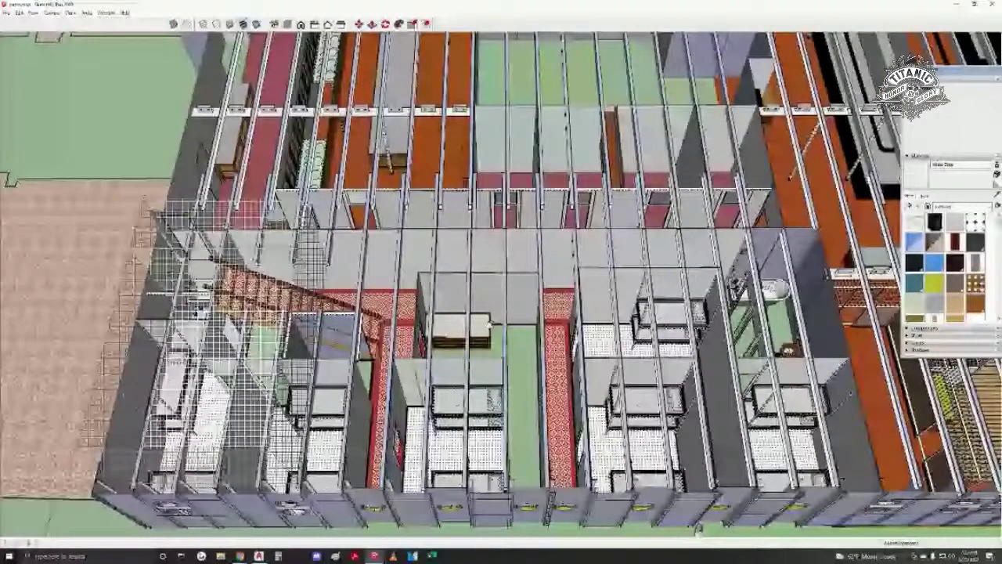
- Examine the washroom block, galley ranges and the barred storeroom with slatted flooring, including the adjoining rooms along the hull
mouse_move(696, 528)
middle_mouse_down()
mouse_move(895, 292)
mouse_move(304, 362)
mouse_move(653, 159)
mouse_move(438, 262)
mouse_move(654, 275)
middle_mouse_up()
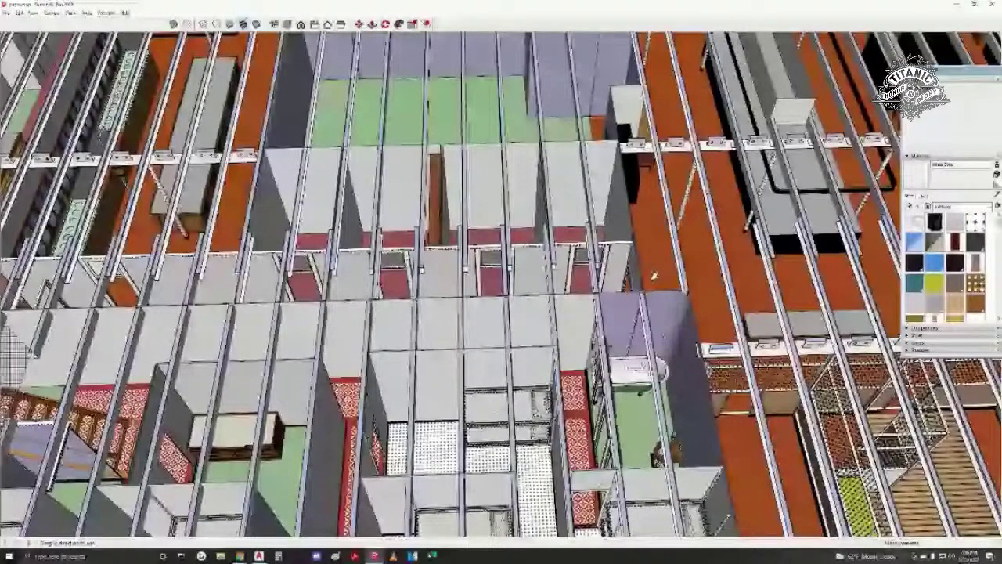
middle_click_drag(654, 275, 431, 320)
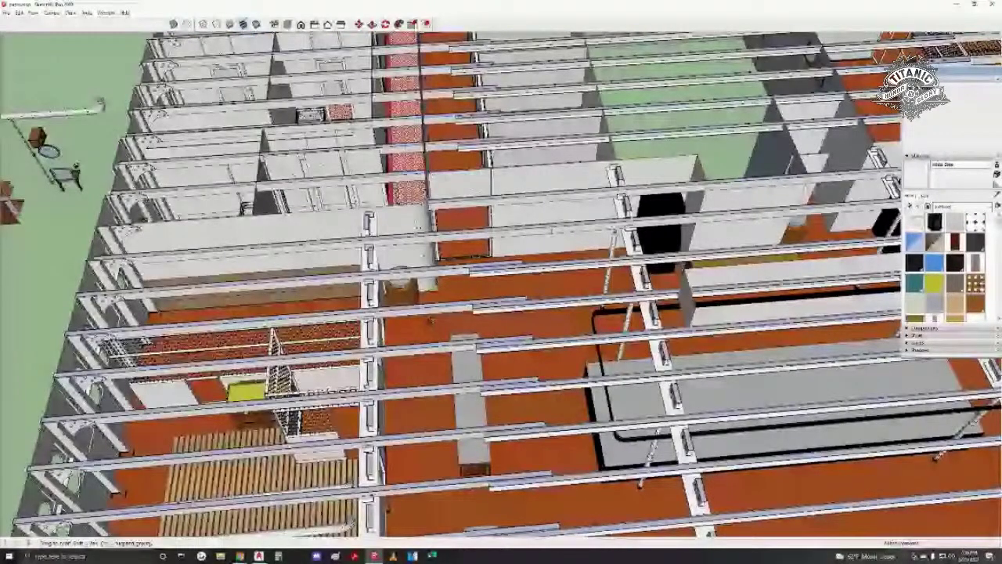
mouse_move(430, 320)
middle_mouse_down()
mouse_move(709, 309)
mouse_move(595, 329)
middle_mouse_up()
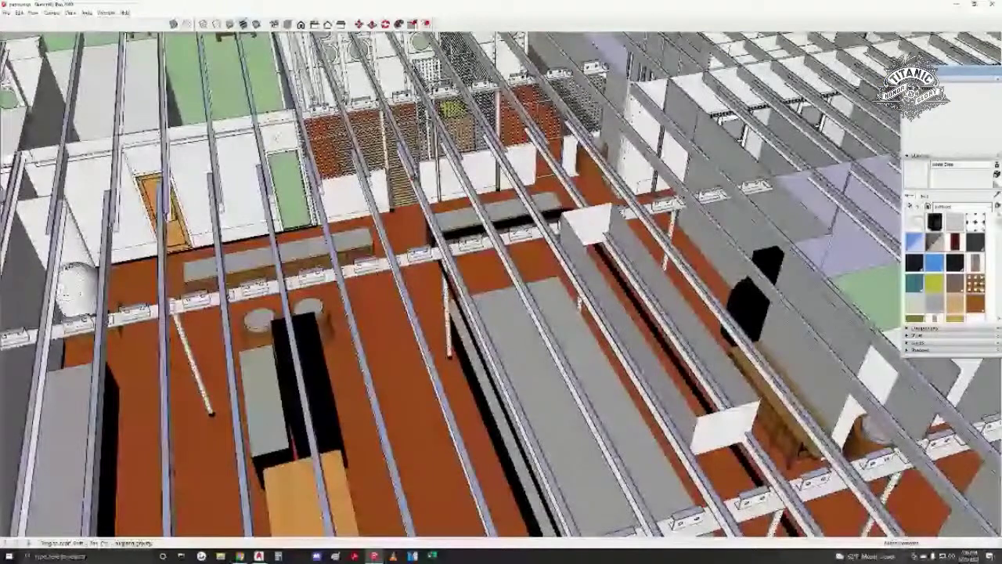
middle_click_drag(313, 328, 557, 336)
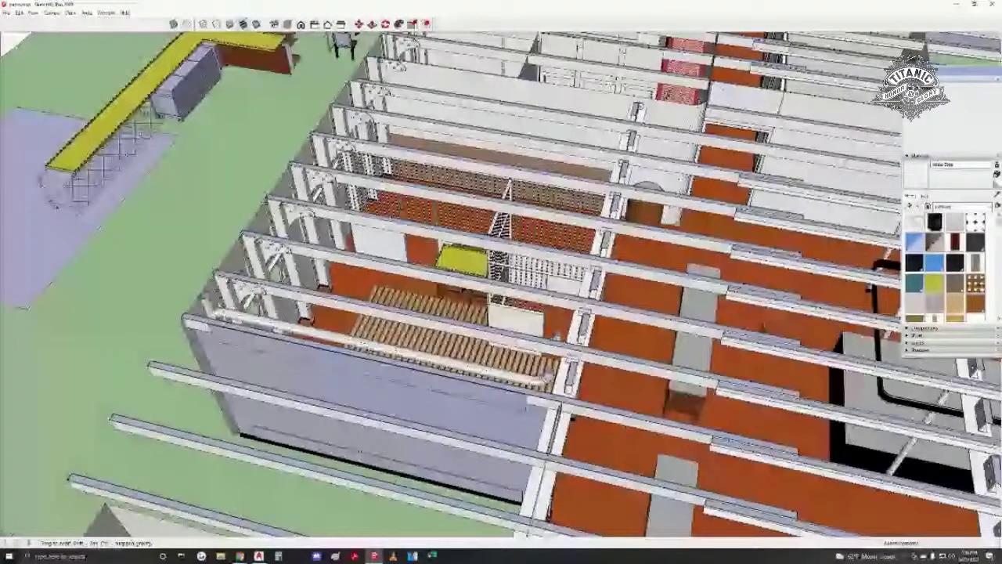
middle_click_drag(501, 313, 702, 370)
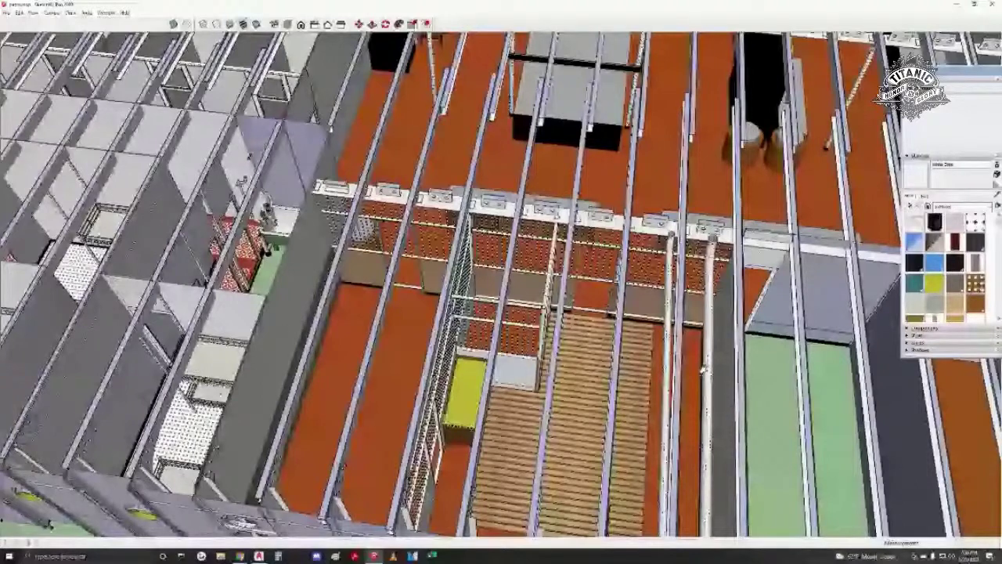
mouse_move(702, 369)
middle_mouse_down()
mouse_move(565, 162)
mouse_move(530, 353)
middle_mouse_up()
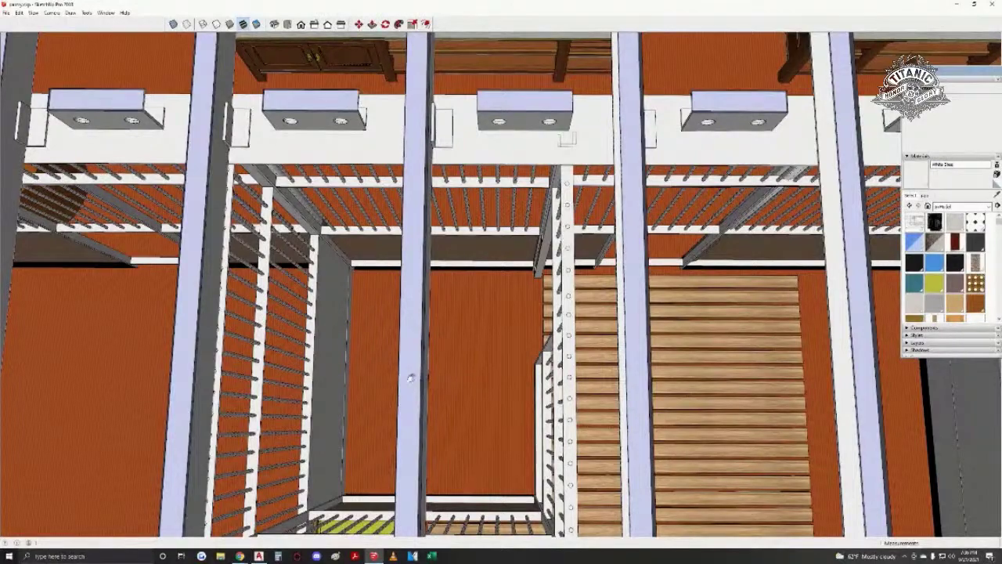
mouse_move(312, 393)
middle_mouse_down("shift")
mouse_move(356, 305)
mouse_move(603, 392)
mouse_move(665, 395)
mouse_move(396, 322)
mouse_move(435, 345)
mouse_move(570, 319)
mouse_move(704, 199)
middle_mouse_up("shift")
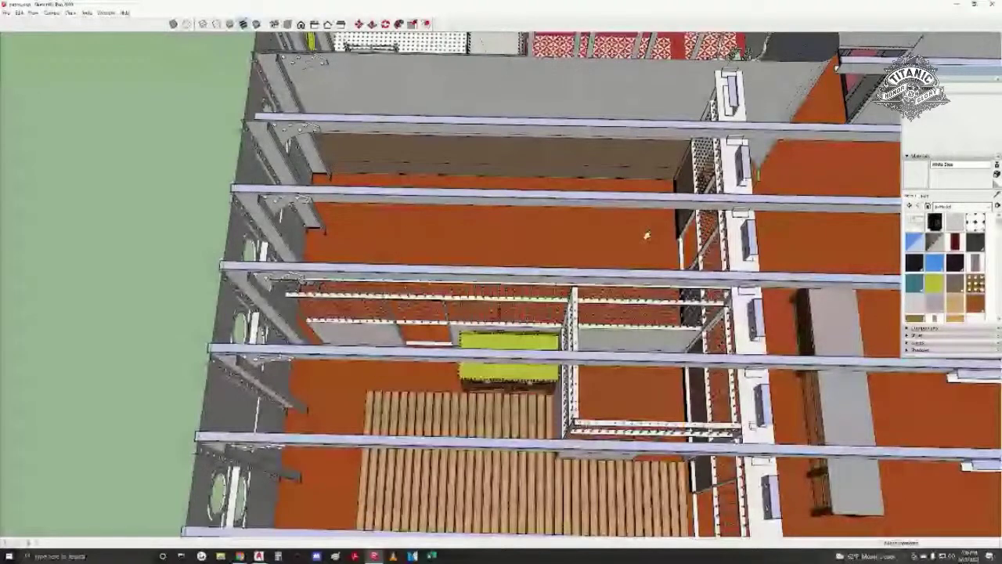
scroll(552, 230, "down", 2)
middle_click_drag(552, 231, 535, 348)
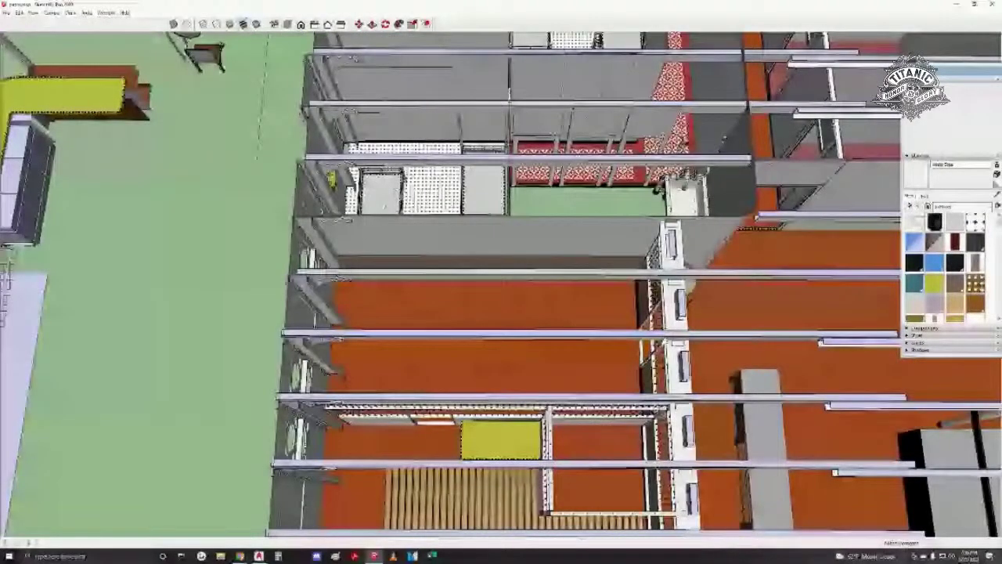
mouse_move(686, 281)
middle_mouse_down()
mouse_move(506, 296)
mouse_move(504, 385)
mouse_move(424, 454)
mouse_move(430, 351)
mouse_move(553, 338)
middle_mouse_up()
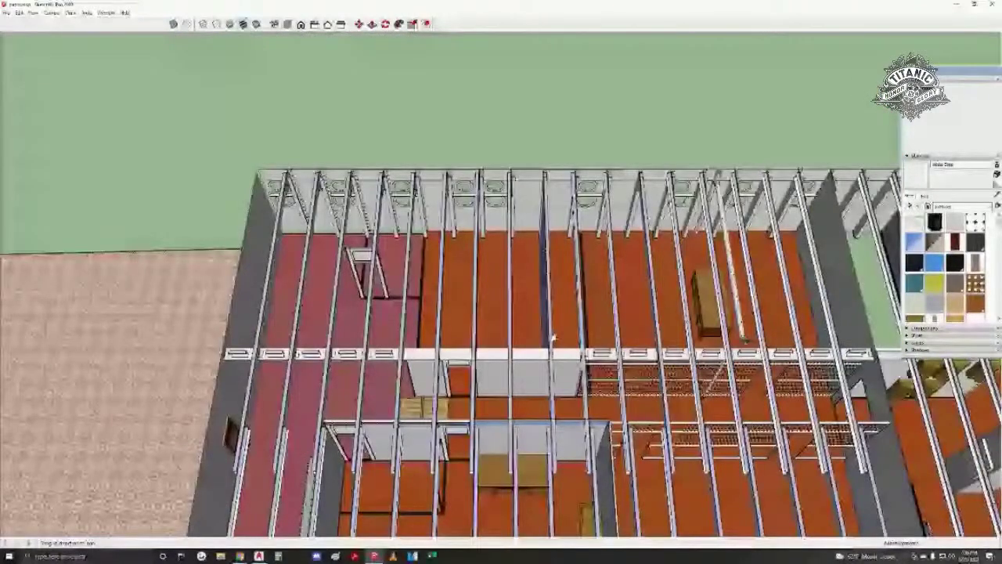
- Examine the white trough sink beside the barred partition and yellow-topped cabinet, including how it sits against the hull wall
mouse_move(457, 313)
middle_mouse_down()
mouse_move(465, 302)
mouse_move(94, 278)
mouse_move(407, 366)
middle_mouse_up()
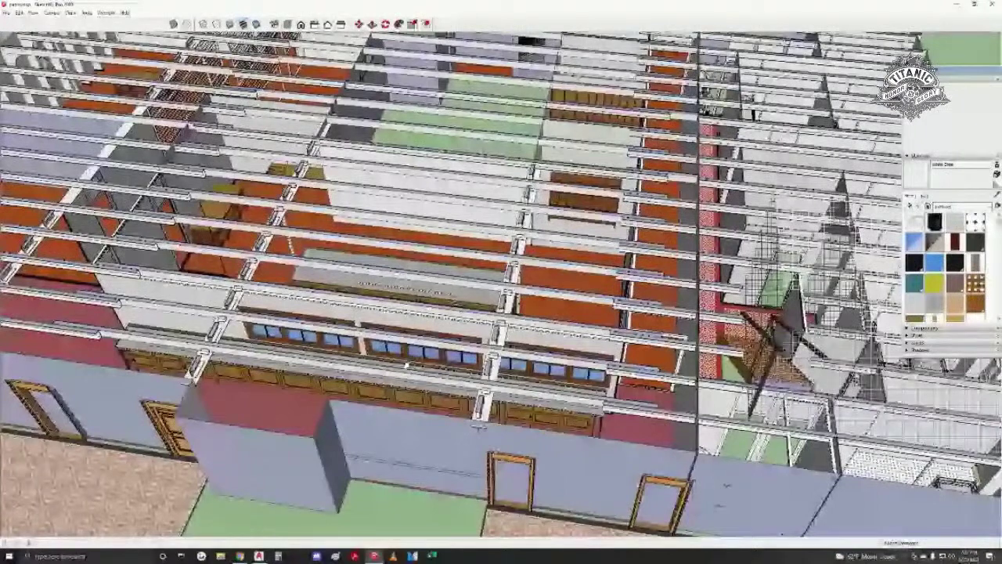
middle_click_drag(406, 365, 587, 238)
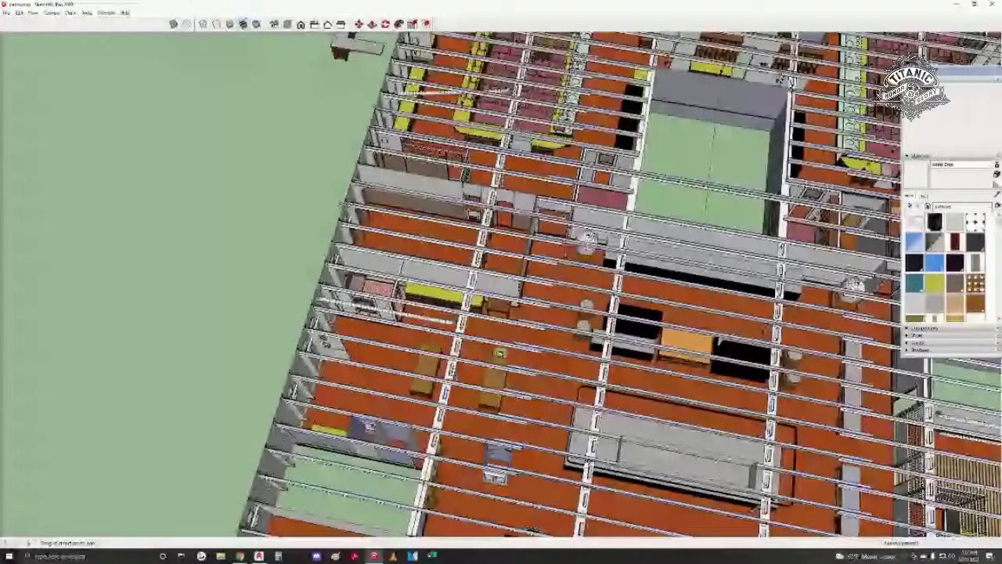
middle_click_drag(587, 239, 375, 219)
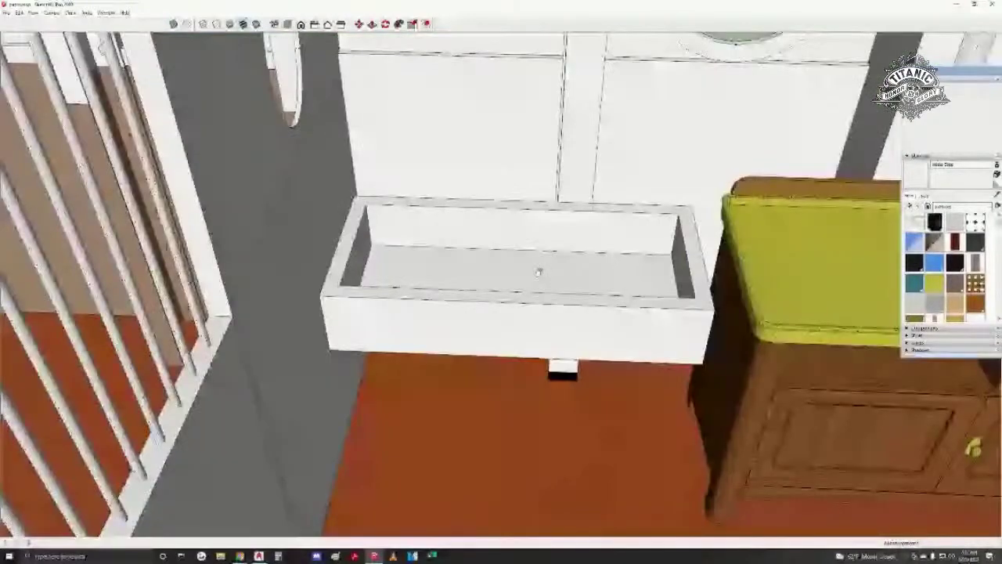
mouse_move(472, 268)
middle_mouse_down()
mouse_move(475, 286)
mouse_move(460, 272)
mouse_move(476, 286)
mouse_move(471, 357)
mouse_move(380, 352)
mouse_move(445, 362)
mouse_move(369, 393)
mouse_move(398, 418)
middle_mouse_up()
middle_click_drag(503, 326, 498, 319)
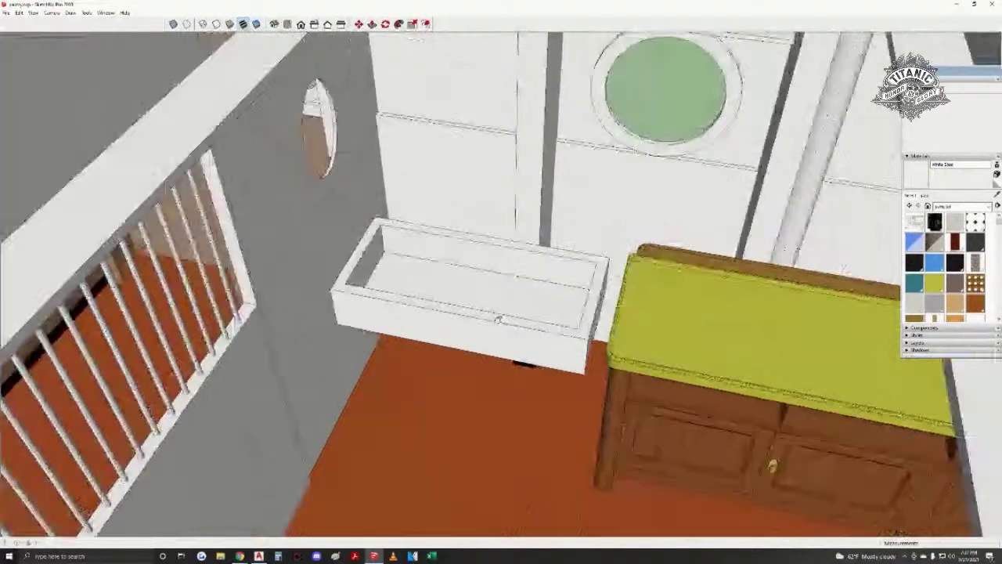
scroll(466, 293, "down", 3)
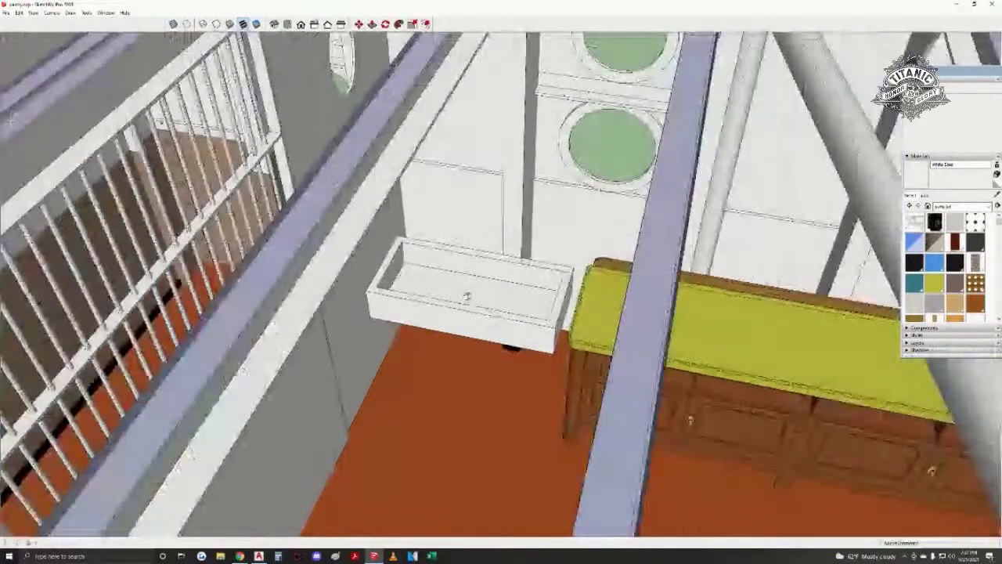
scroll(466, 297, "down", 3)
scroll(467, 297, "down", 3)
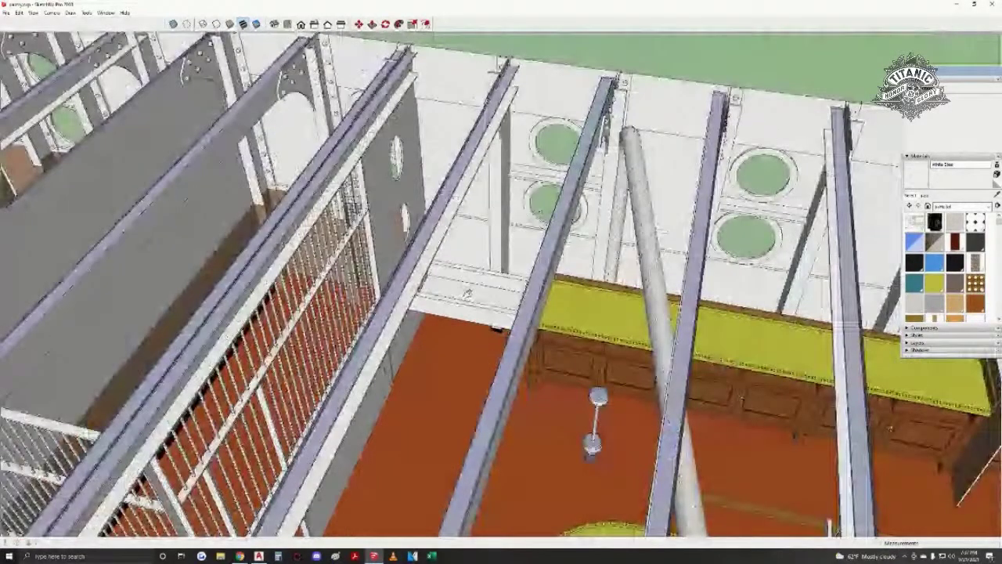
scroll(467, 293, "up", 8)
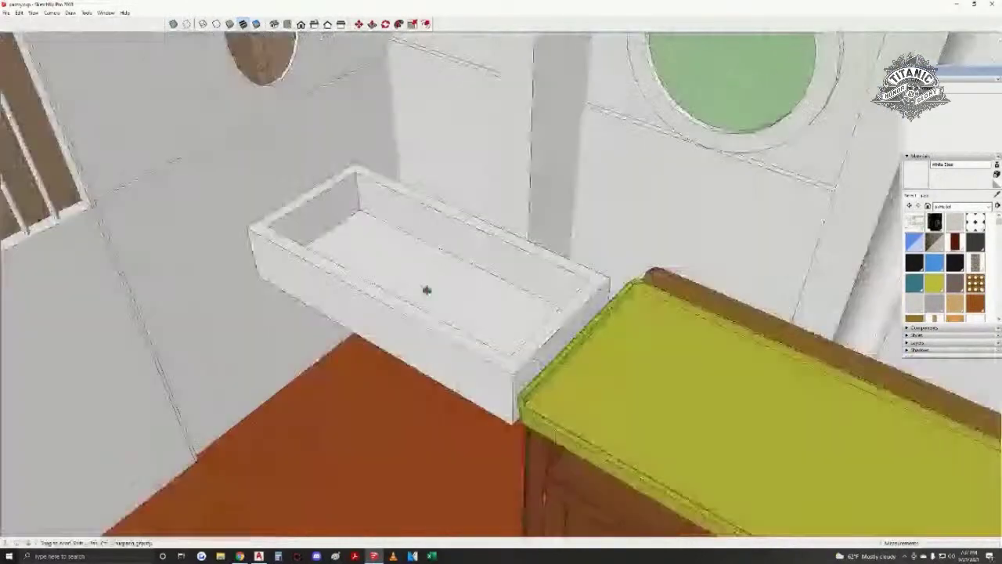
mouse_move(427, 290)
middle_mouse_down()
mouse_move(364, 265)
mouse_move(506, 244)
middle_mouse_up()
scroll(402, 270, "up", 1)
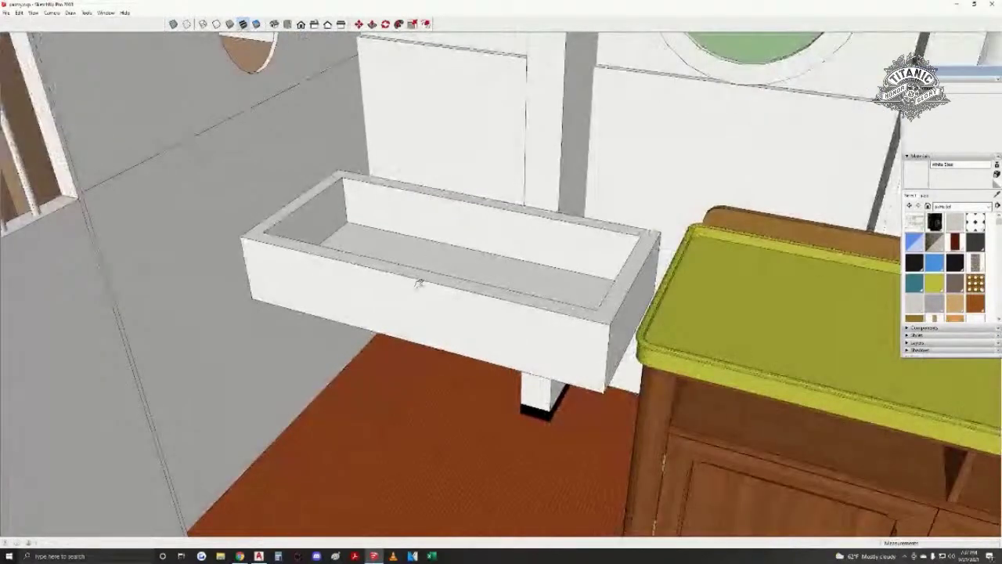
mouse_move(413, 291)
middle_mouse_down()
mouse_move(485, 297)
mouse_move(476, 302)
mouse_move(530, 243)
mouse_move(563, 148)
mouse_move(519, 105)
mouse_move(537, 208)
mouse_move(474, 327)
mouse_move(537, 349)
mouse_move(528, 362)
middle_mouse_up()
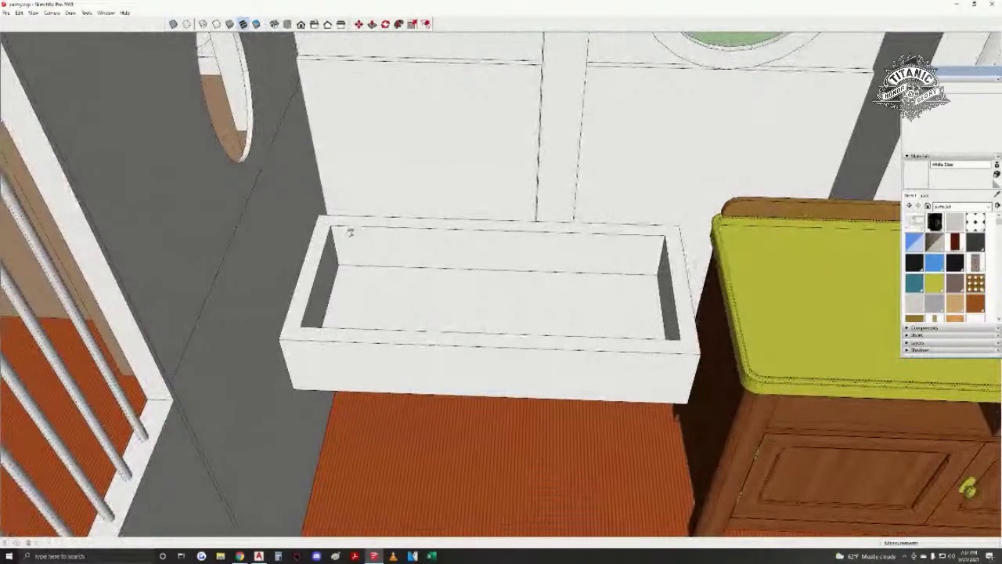
mouse_move(350, 232)
middle_mouse_down()
mouse_move(399, 324)
mouse_move(459, 304)
mouse_move(432, 247)
mouse_move(279, 183)
mouse_move(311, 209)
mouse_move(360, 284)
middle_mouse_up()
scroll(361, 284, "down", 5)
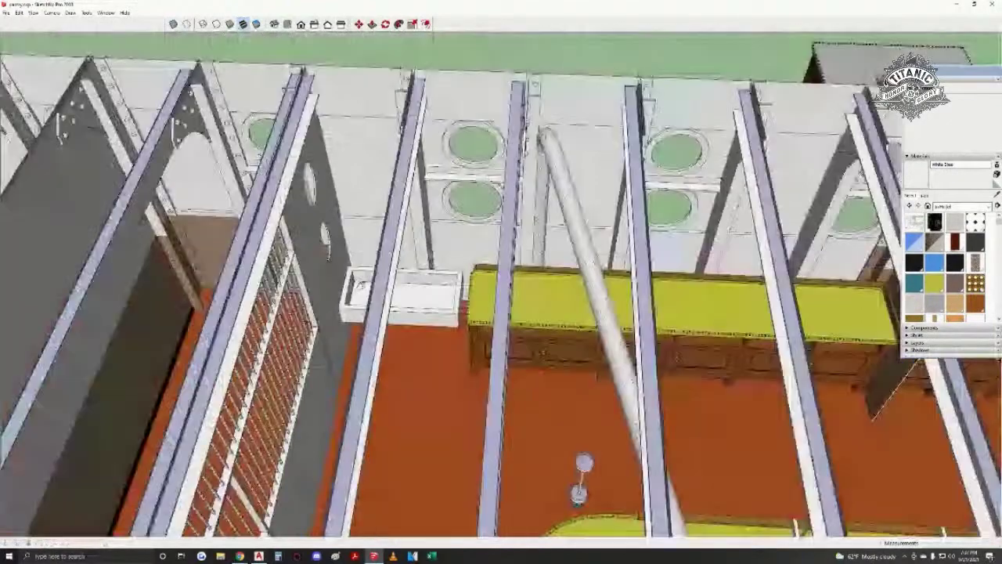
- Survey the pantry deck from above, covering the serving counters, storerooms, corridor and small red-and-white tiled room along the hull
scroll(360, 285, "down", 5)
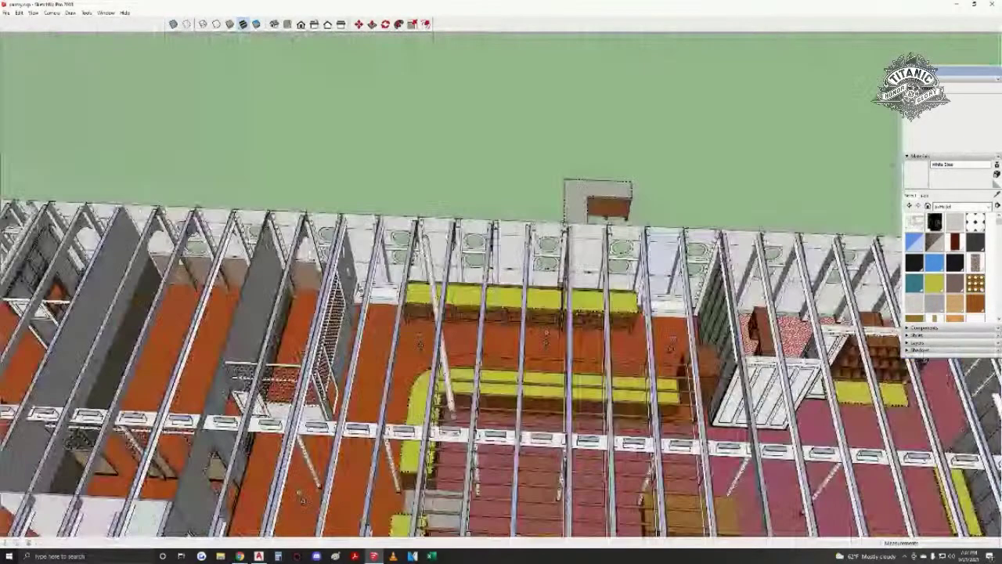
scroll(360, 288, "down", 4)
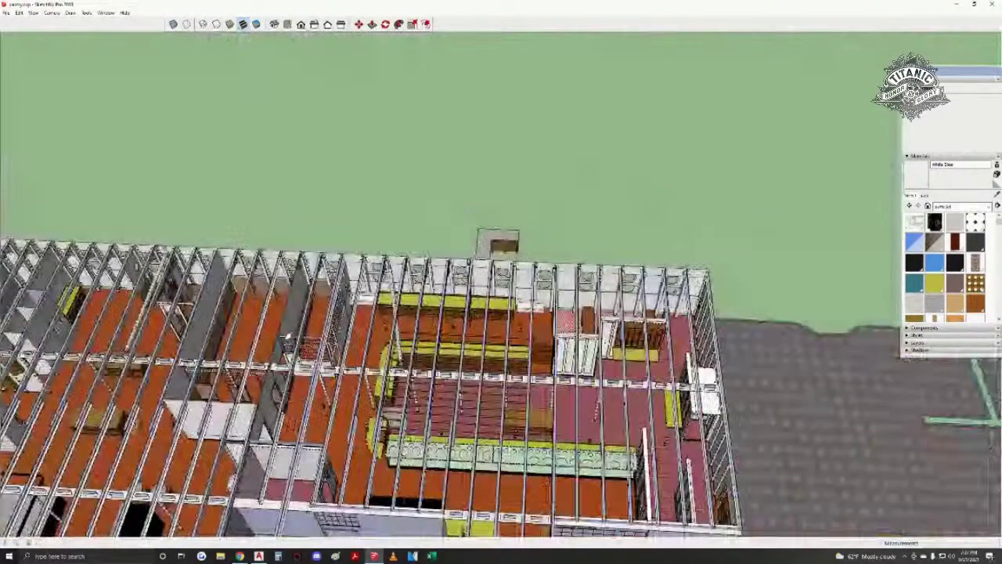
mouse_move(287, 337)
middle_mouse_down()
mouse_move(289, 358)
mouse_move(533, 254)
mouse_move(448, 243)
middle_mouse_up()
scroll(229, 213, "up", 4)
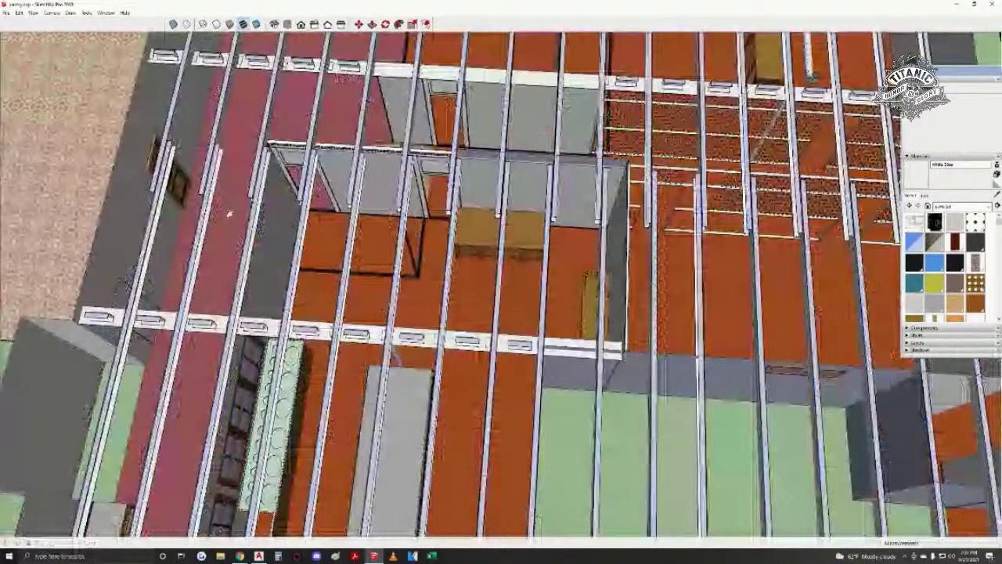
mouse_move(230, 213)
middle_mouse_down()
mouse_move(354, 311)
mouse_move(356, 293)
middle_mouse_up()
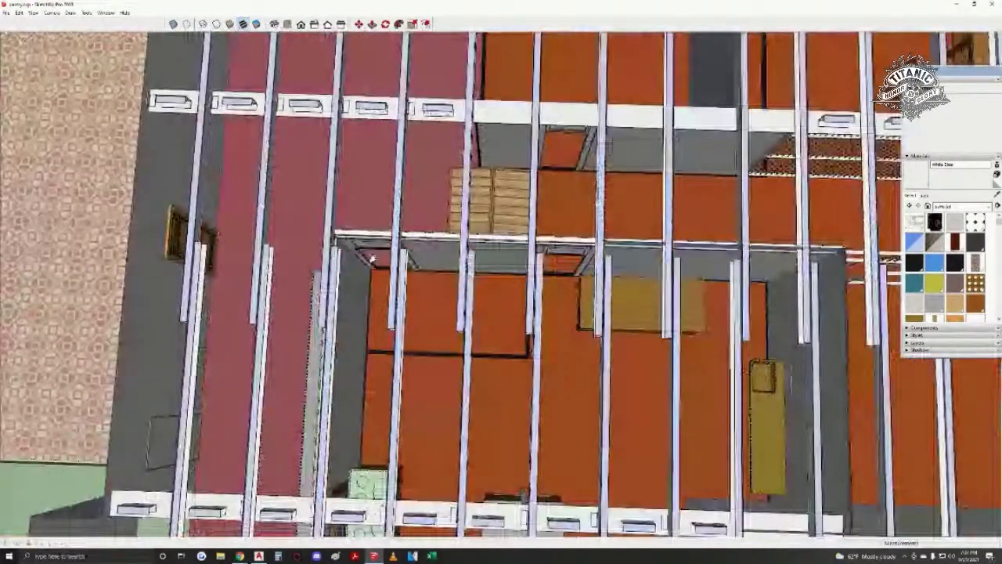
scroll(513, 276, "down", 3)
mouse_move(668, 427)
middle_mouse_down()
mouse_move(394, 280)
mouse_move(349, 356)
mouse_move(274, 356)
middle_mouse_up()
middle_click_drag(274, 356, 274, 309)
scroll(455, 344, "up", 4)
mouse_move(574, 429)
middle_mouse_down()
mouse_move(476, 319)
mouse_move(470, 344)
middle_mouse_up()
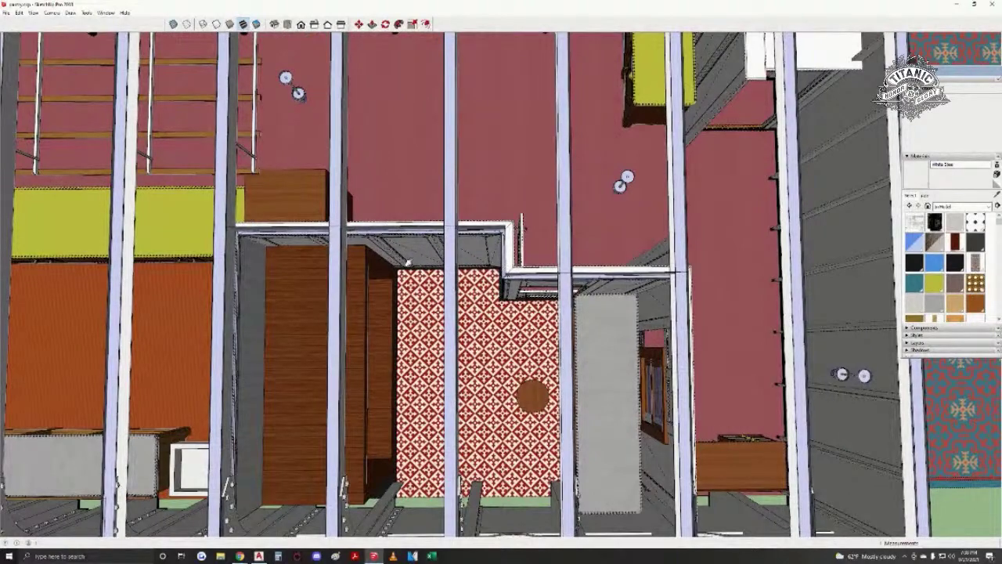
scroll(454, 251, "up", 4)
scroll(454, 251, "up", 2)
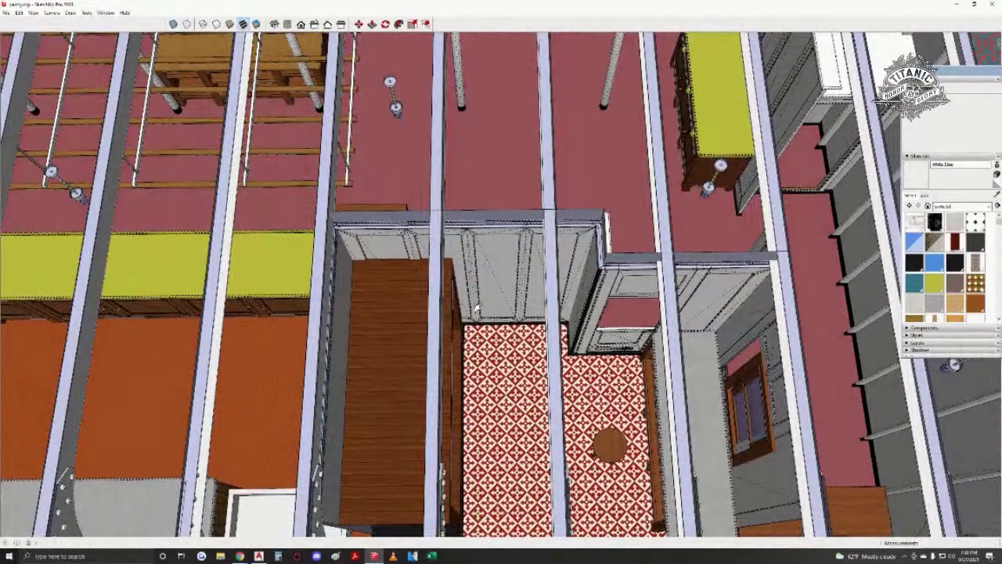
mouse_move(476, 308)
middle_mouse_down()
mouse_move(573, 350)
mouse_move(530, 341)
mouse_move(634, 352)
middle_mouse_up()
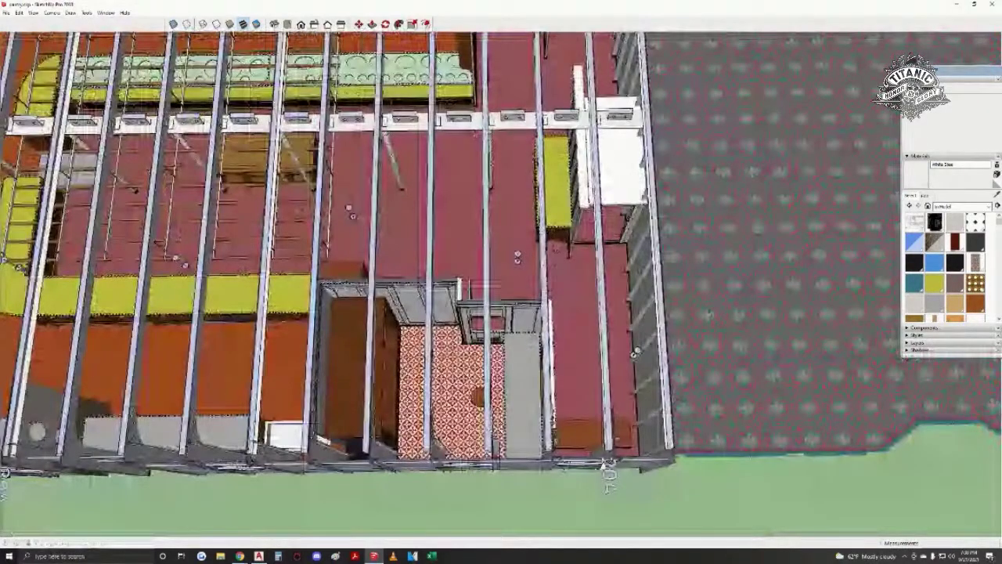
mouse_move(607, 473)
middle_mouse_down()
mouse_move(814, 526)
mouse_move(808, 510)
mouse_move(621, 454)
mouse_move(806, 504)
mouse_move(775, 493)
middle_mouse_up()
- Examine the galley's black ovens and ranges, worktables and white domed fixture on its square wooden base
left_click(313, 261)
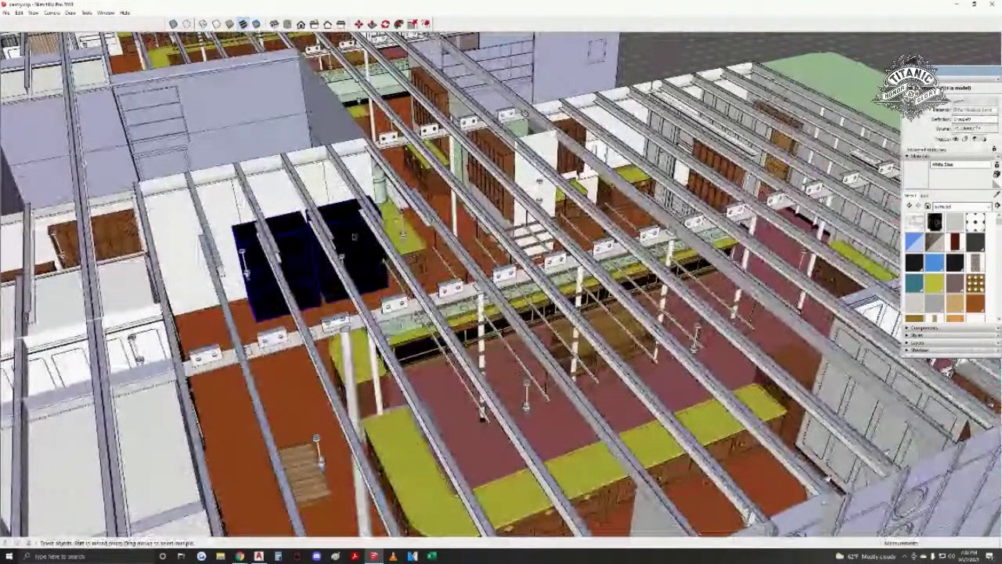
mouse_move(357, 255)
middle_mouse_down("shift")
mouse_move(445, 315)
mouse_move(600, 209)
middle_mouse_up("shift")
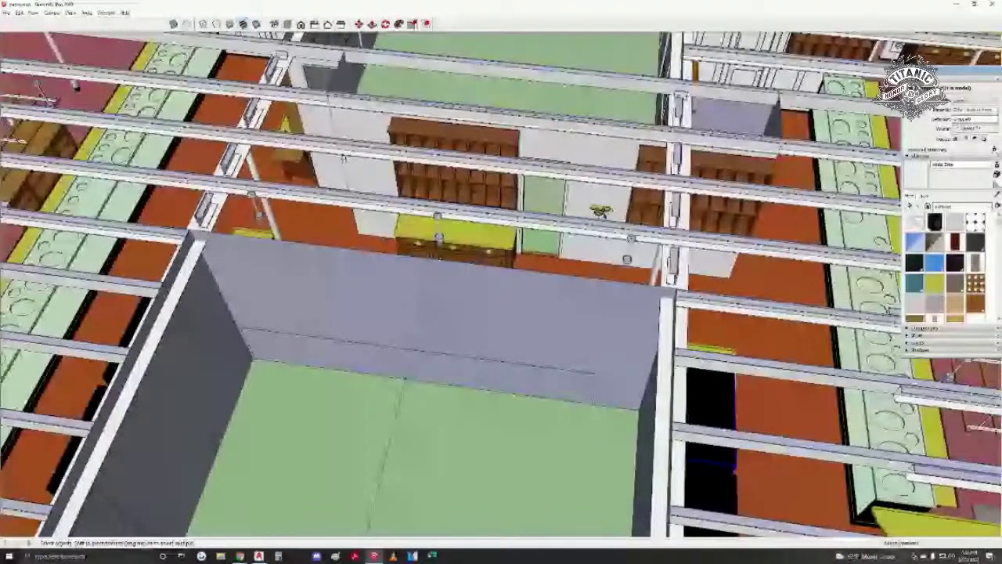
scroll(610, 211, "down", 3)
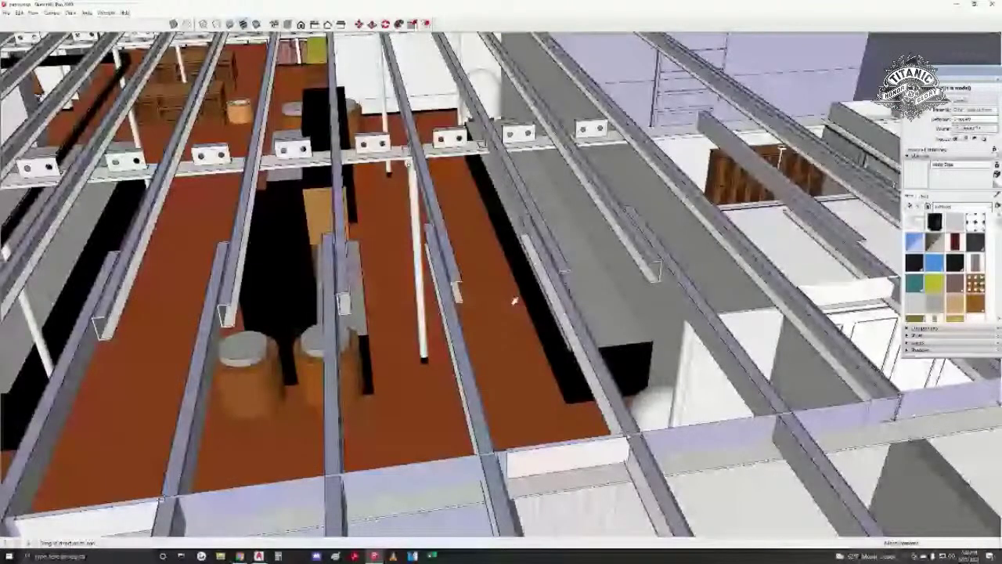
scroll(514, 300, "up", 5)
mouse_move(514, 301)
middle_mouse_down()
mouse_move(615, 362)
mouse_move(598, 266)
mouse_move(517, 300)
middle_mouse_up()
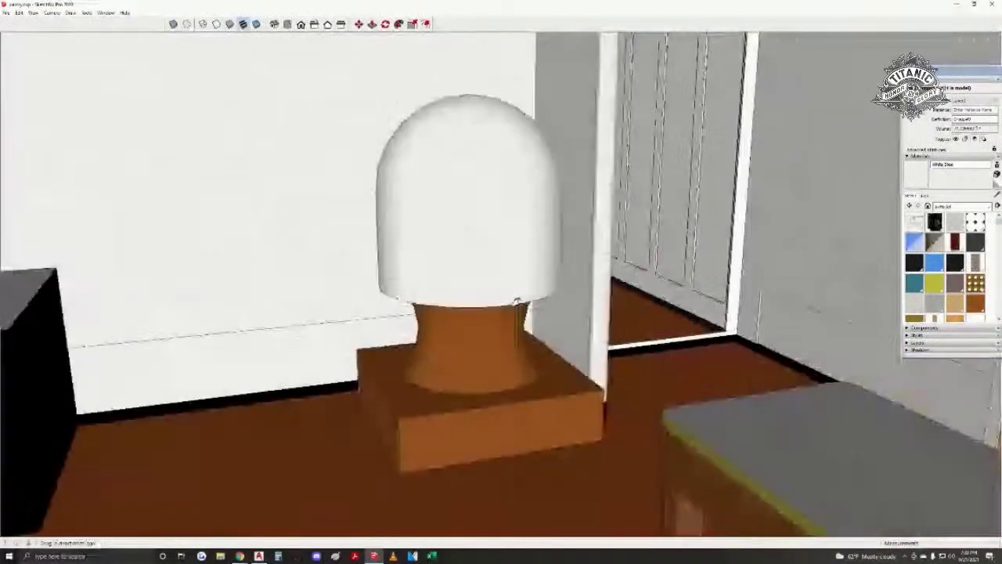
scroll(513, 296, "down", 2)
mouse_move(519, 380)
middle_mouse_down("shift")
mouse_move(498, 333)
mouse_move(486, 334)
middle_mouse_up("shift")
scroll(499, 334, "down", 1)
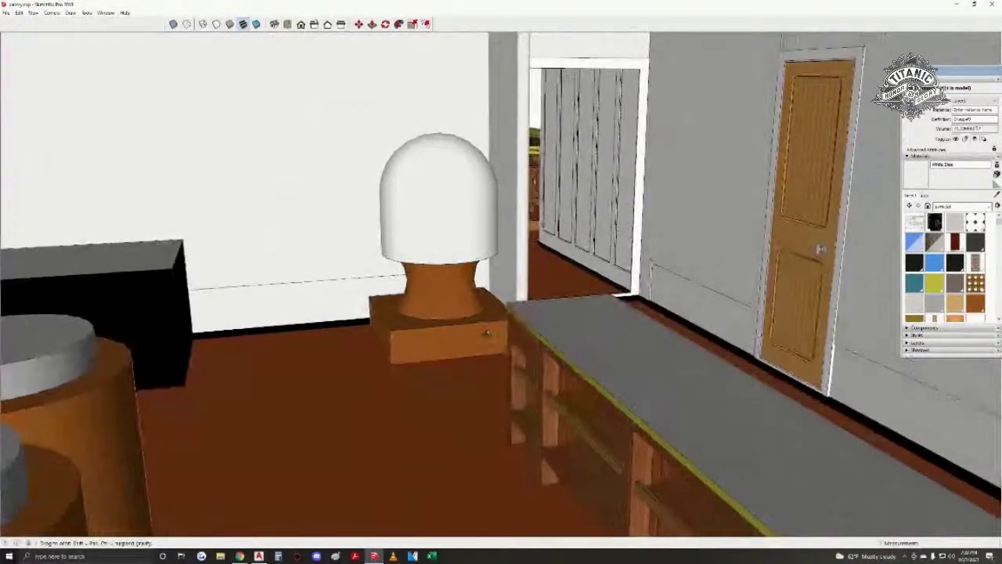
key("w")
middle_click_drag(385, 331, 816, 339)
mouse_move(90, 322)
middle_mouse_down()
mouse_move(175, 245)
mouse_move(287, 302)
mouse_move(286, 282)
middle_mouse_up()
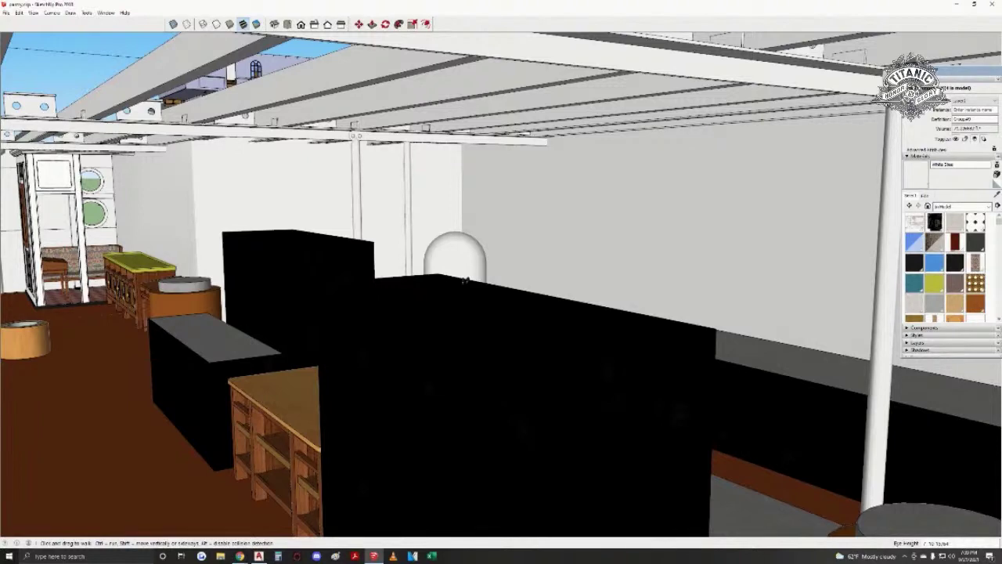
middle_click_drag(163, 282, 183, 298)
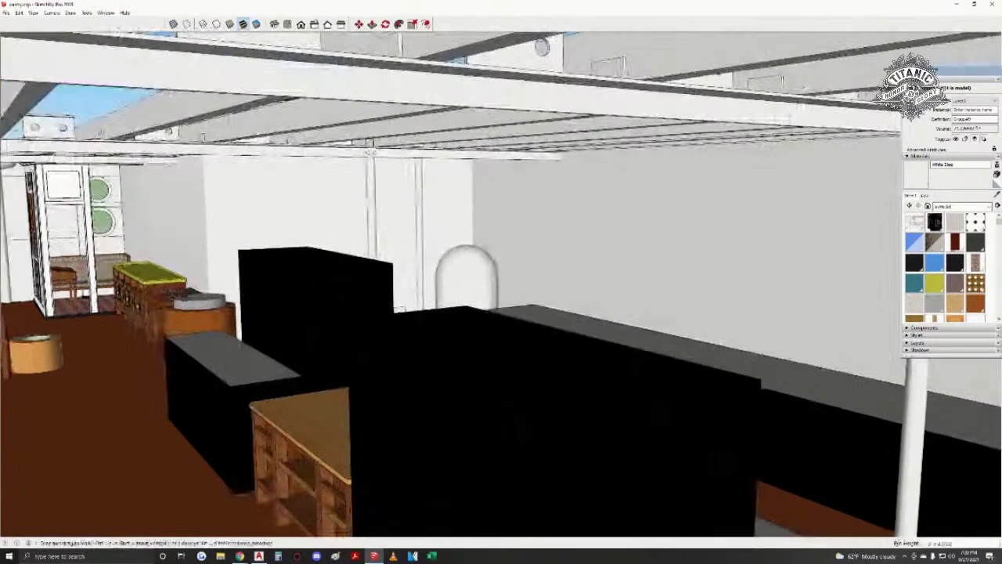
mouse_move(413, 348)
middle_mouse_down()
mouse_move(431, 345)
mouse_move(393, 439)
mouse_move(413, 385)
mouse_move(352, 447)
mouse_move(415, 329)
middle_mouse_up()
- Walk around the panelled column to examine its mounted axe and cone-shaped bucket, the wall-hung racks and the neighbouring worktables
scroll(515, 197, "up", 7)
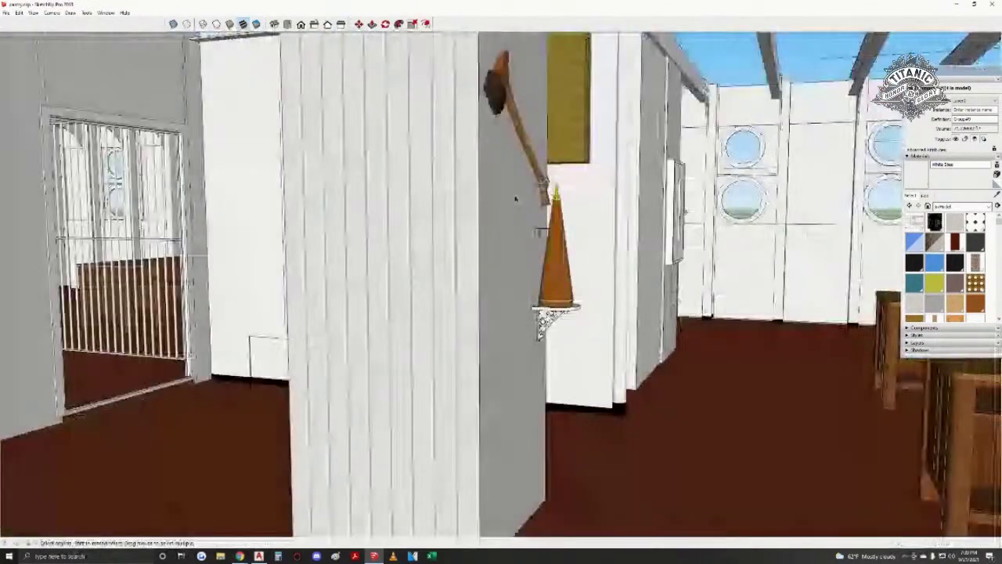
mouse_move(514, 197)
middle_mouse_down()
mouse_move(510, 266)
mouse_move(452, 295)
mouse_move(485, 300)
mouse_move(463, 308)
mouse_move(464, 335)
mouse_move(327, 333)
mouse_move(496, 335)
mouse_move(412, 345)
mouse_move(356, 328)
middle_mouse_up()
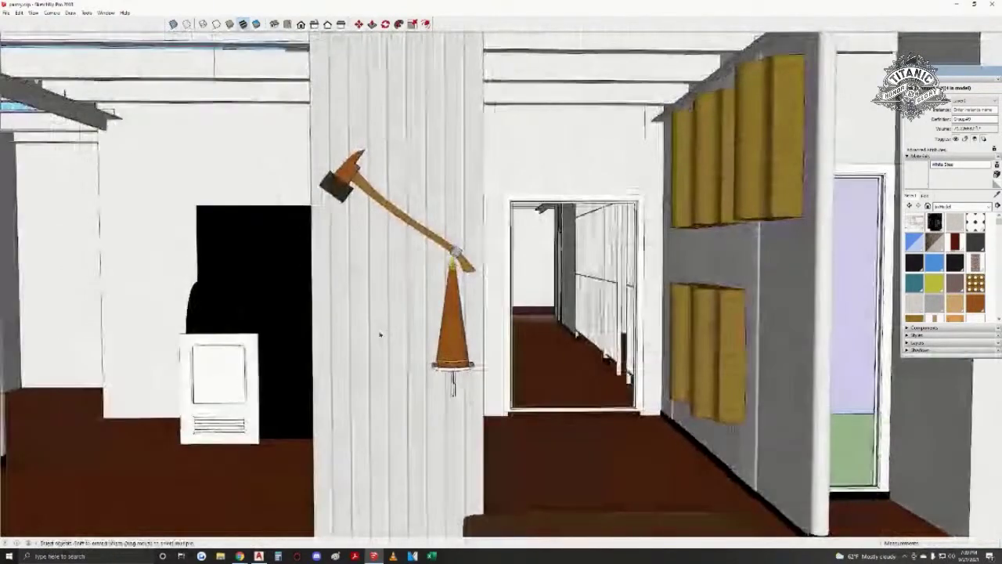
middle_click_drag(417, 352, 365, 359)
left_click_drag(365, 359, 396, 406)
middle_click_drag(396, 406, 376, 417, "shift")
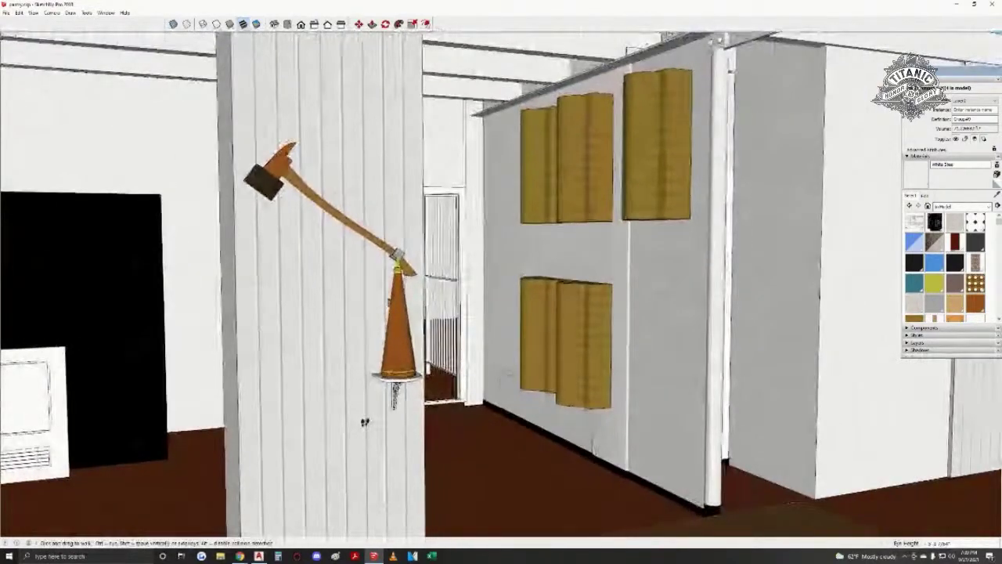
middle_click_drag(541, 359, 490, 358, "shift")
mouse_move(490, 358)
left_mouse_down()
mouse_move(229, 377)
mouse_move(319, 378)
left_mouse_up()
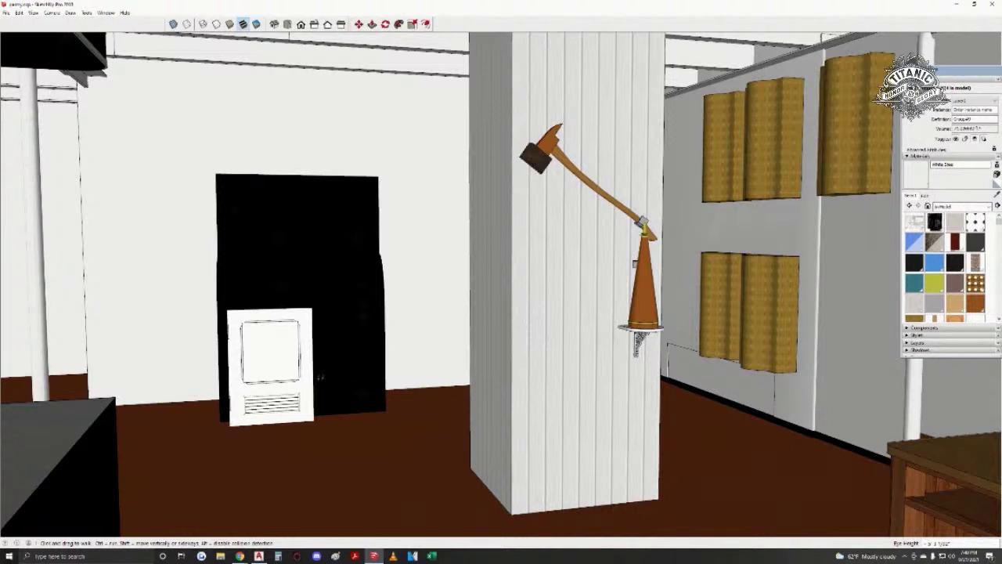
left_click_drag(569, 308, 603, 306)
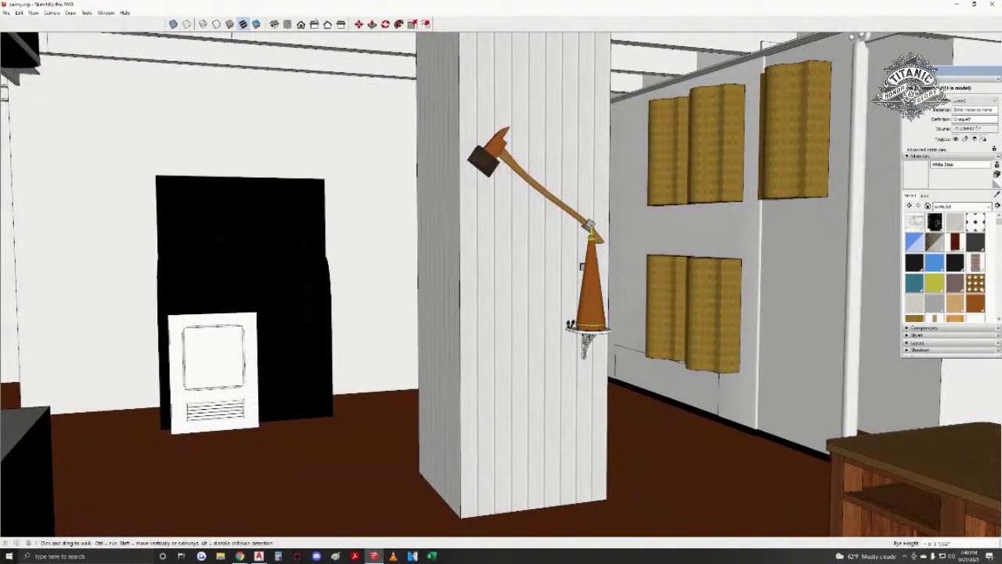
mouse_move(518, 327)
middle_mouse_down()
mouse_move(528, 314)
mouse_move(506, 328)
middle_mouse_up()
key("w")
middle_click_drag(351, 335, 540, 351)
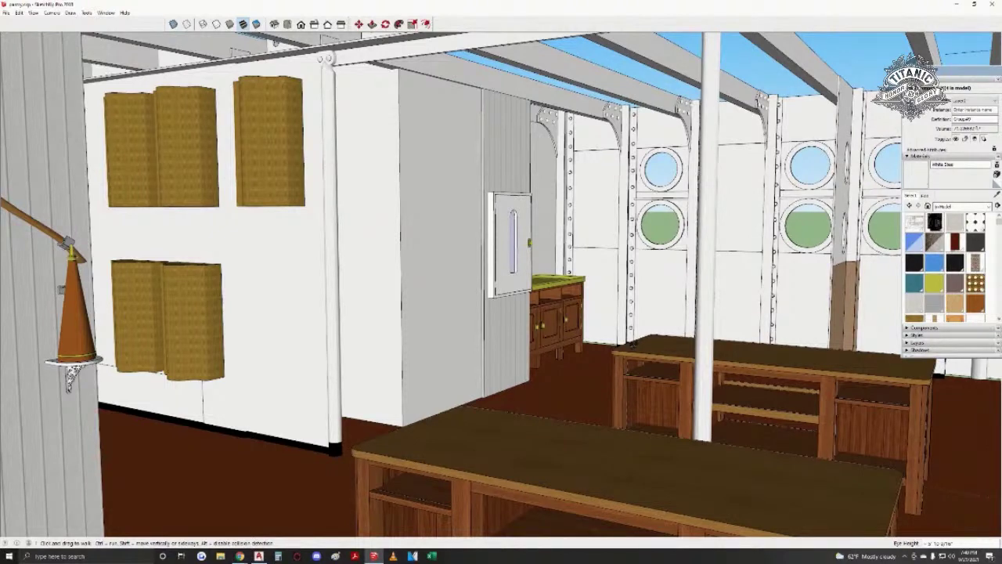
- Delete the small wooden table standing at the end of the yellow-topped cabinet
middle_click_drag(631, 345, 463, 382)
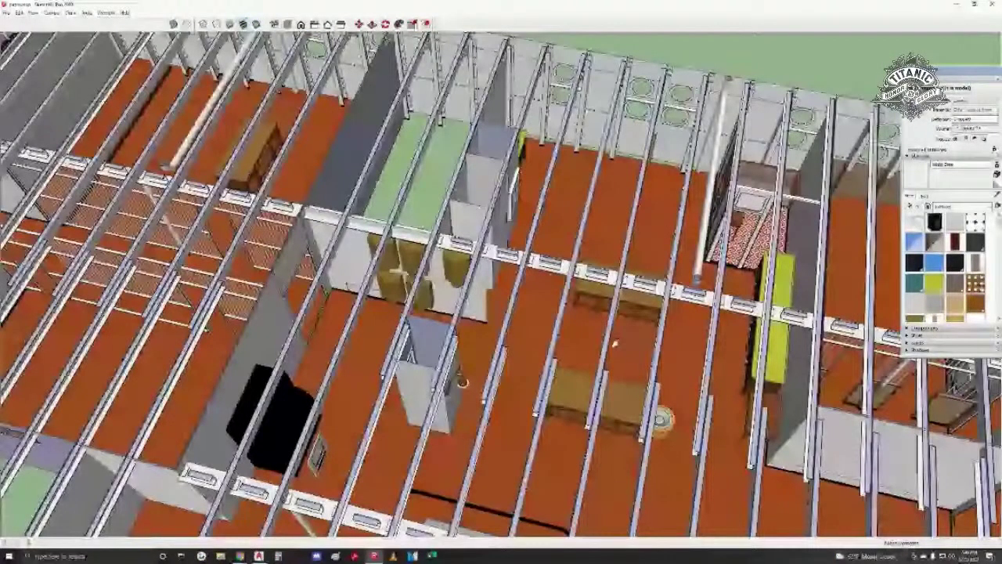
scroll(614, 345, "up", 4)
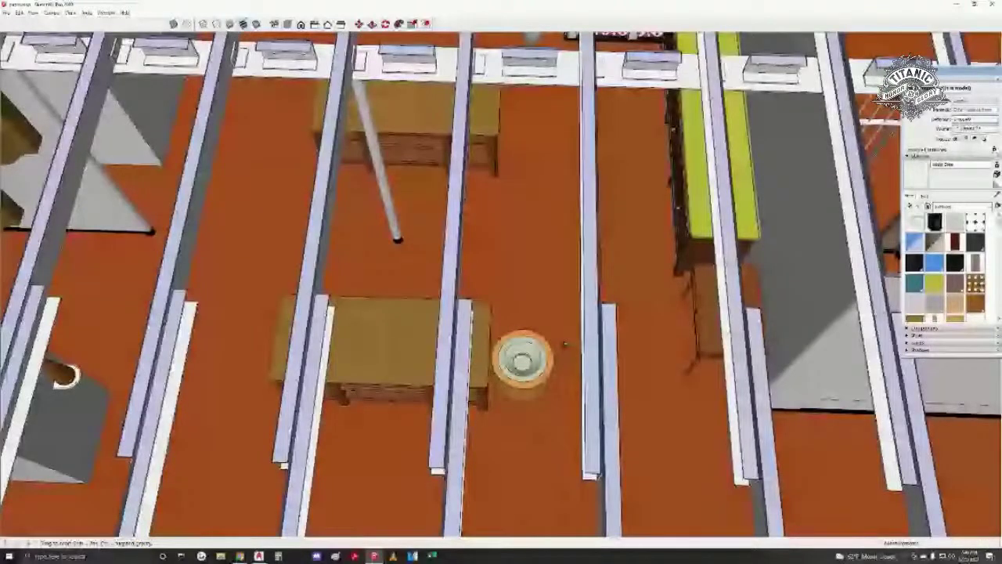
middle_click_drag(565, 343, 391, 185)
key("m")
left_click(526, 325)
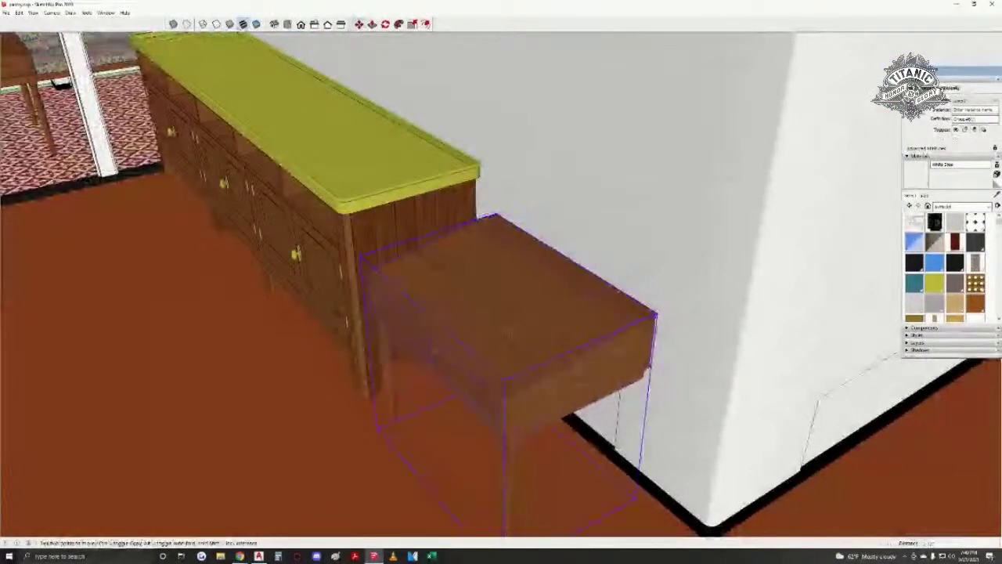
scroll(508, 333, "down", 1)
key("Delete")
- Examine the small red-and-white tiled room, including its patterned upholstered bench and wooden desk, from inside and from above
middle_click_drag(508, 333, 612, 294)
scroll(331, 335, "down", 2)
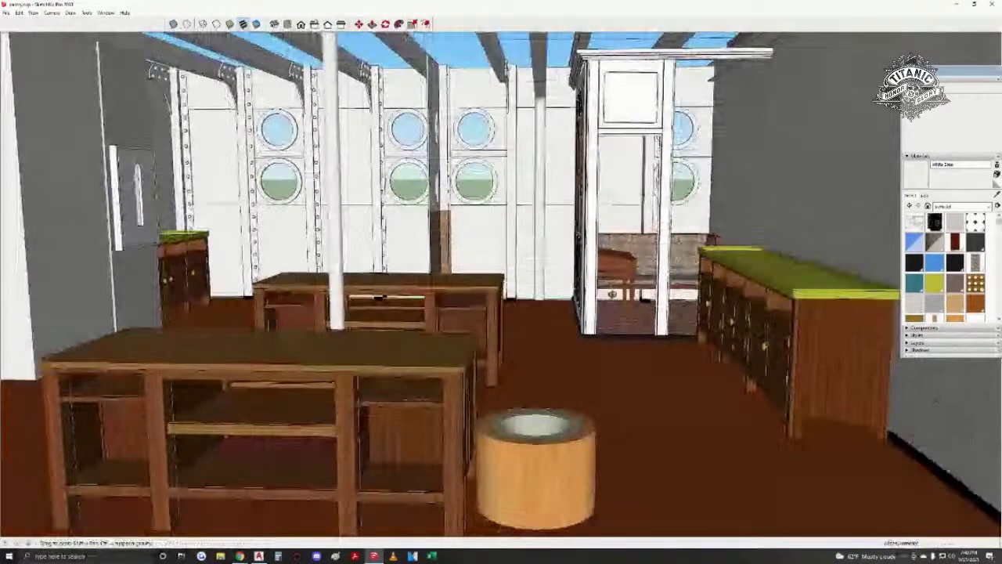
scroll(378, 298, "down", 1)
scroll(422, 329, "up", 3)
left_click(642, 251)
scroll(643, 252, "up", 6)
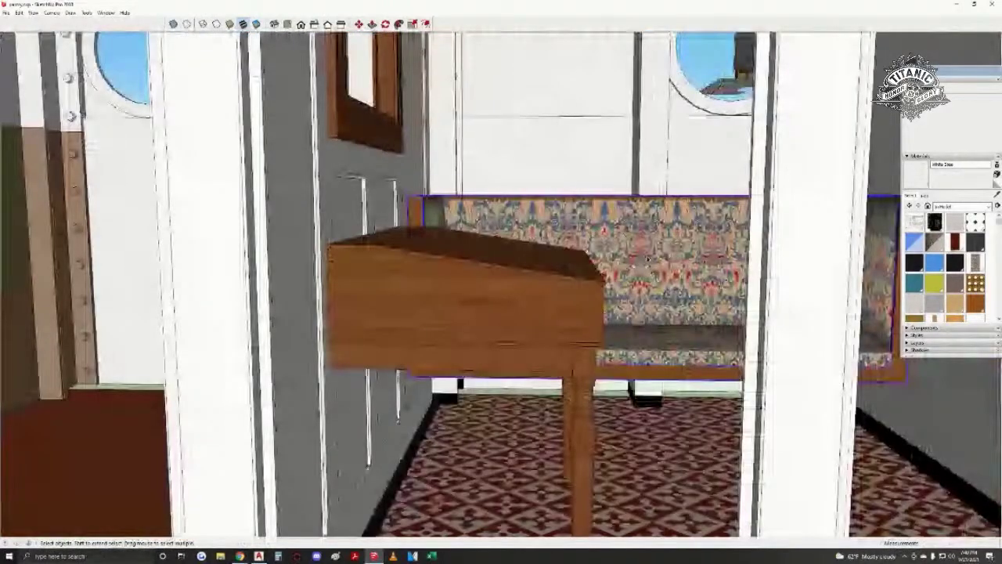
middle_click_drag(643, 252, 637, 321)
scroll(514, 293, "down", 8)
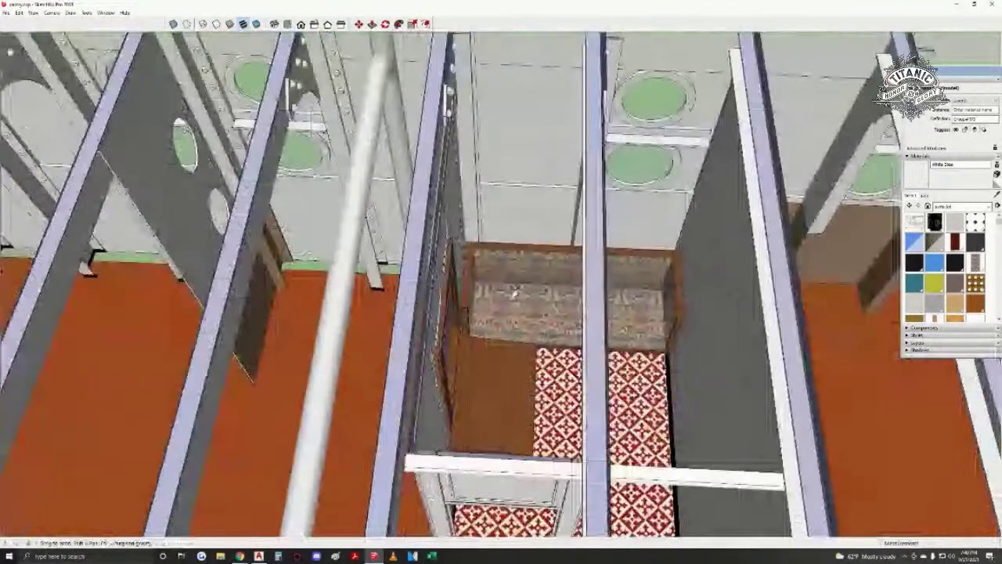
middle_click_drag(514, 292, 161, 302)
middle_click_drag(352, 327, 407, 460, "shift")
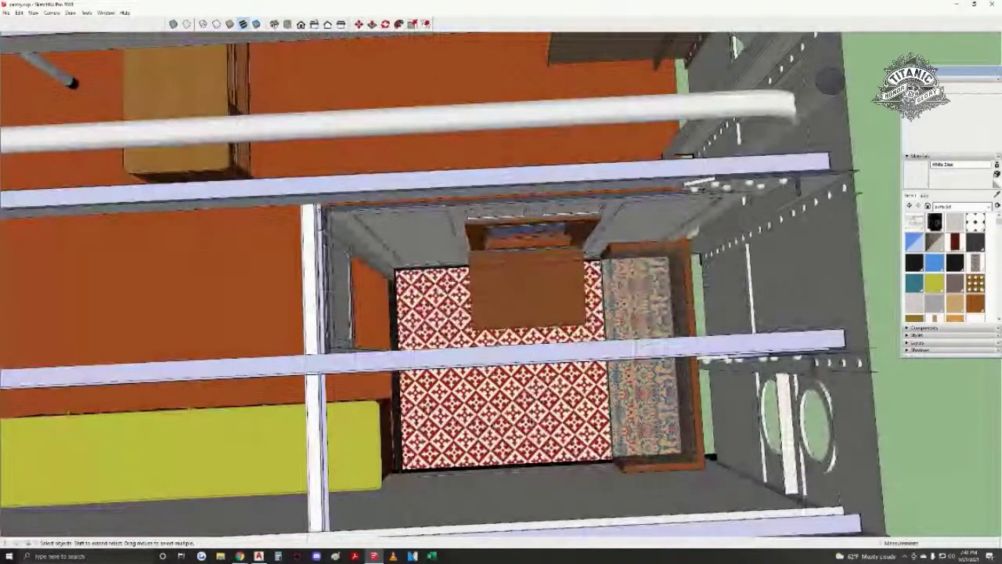
scroll(514, 413, "down", 2)
scroll(321, 385, "down", 1)
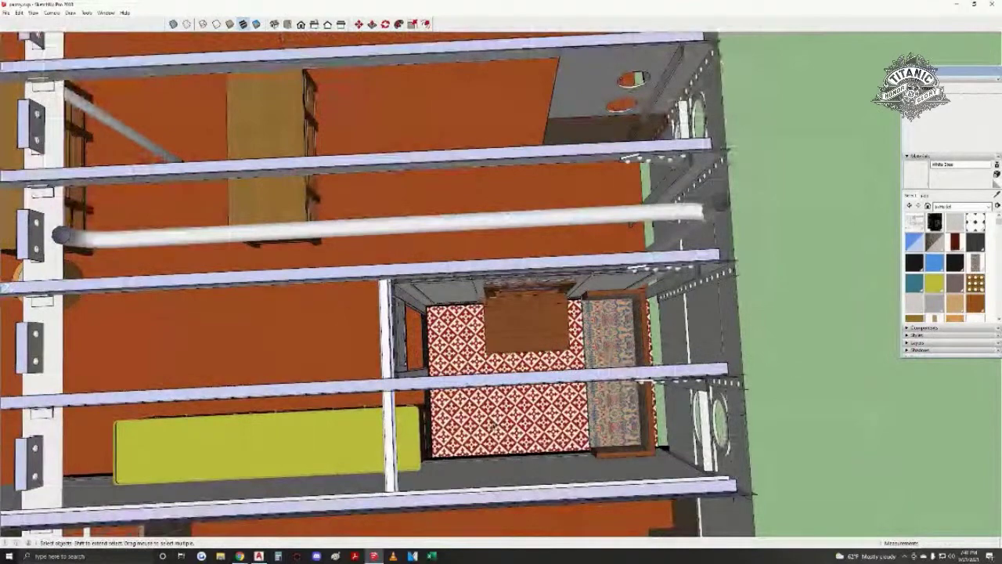
- Survey the deck through the ceiling beams, covering the worktables, storerooms, galley equipment and wire-screened compartments
middle_click_drag(320, 385, 321, 377)
middle_click_drag(226, 364, 424, 276, "shift")
scroll(387, 316, "down", 3)
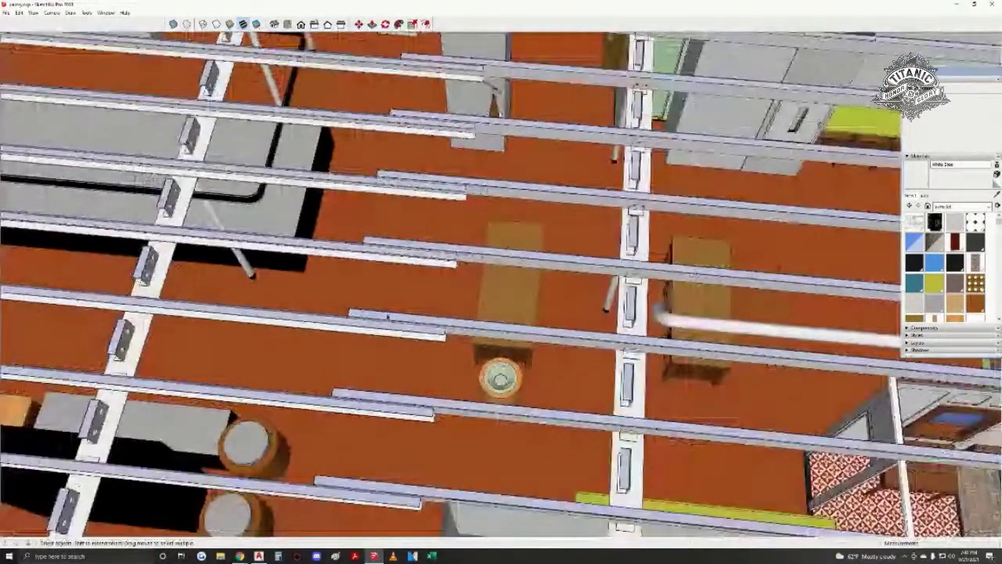
scroll(393, 315, "down", 1)
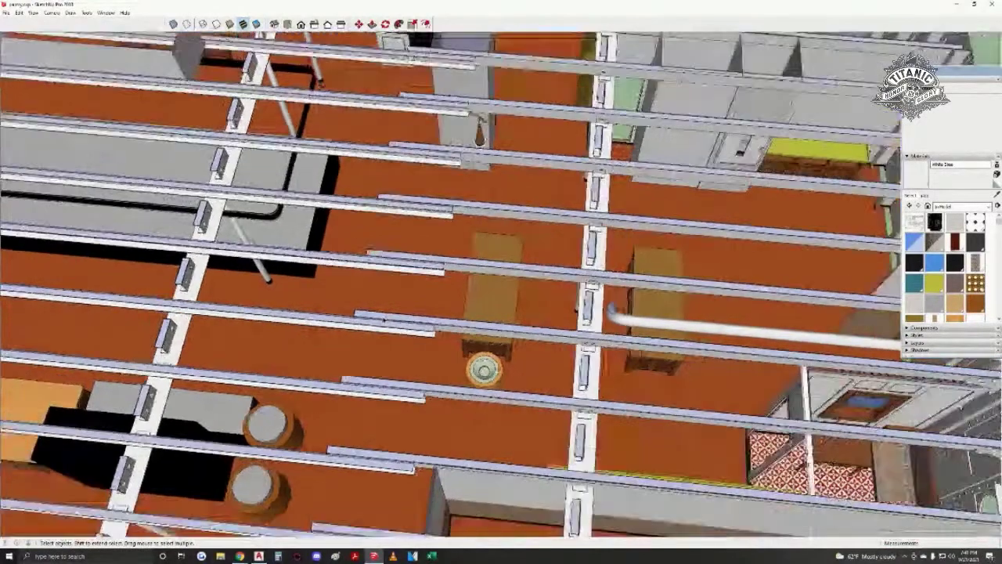
middle_click_drag(394, 316, 787, 303)
scroll(177, 316, "down", 1)
middle_click_drag(176, 316, 289, 269, "shift")
mouse_move(244, 402)
middle_mouse_down()
mouse_move(649, 372)
mouse_move(379, 318)
middle_mouse_up()
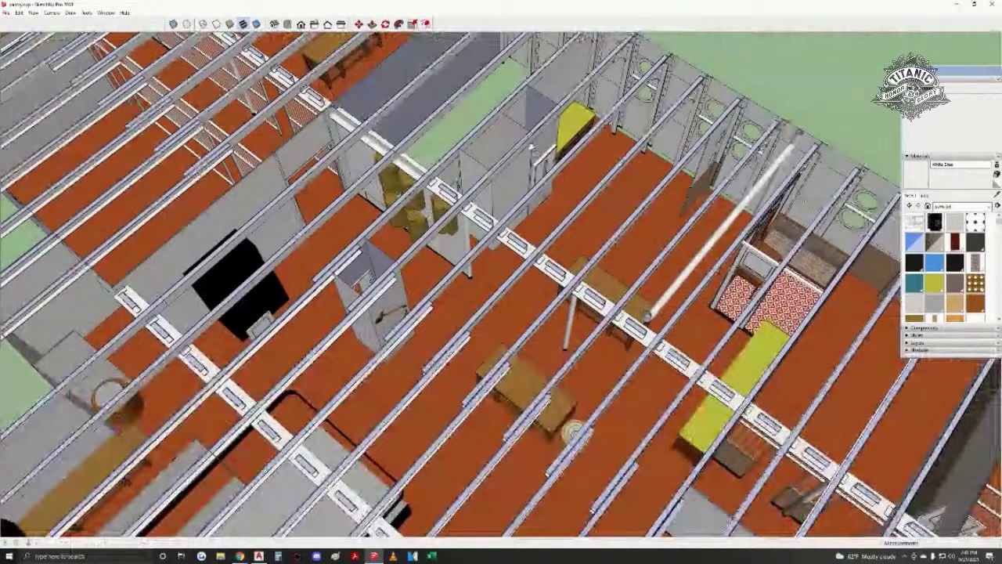
mouse_move(364, 421)
middle_mouse_down("shift")
mouse_move(516, 393)
mouse_move(438, 427)
mouse_move(499, 418)
middle_mouse_up("shift")
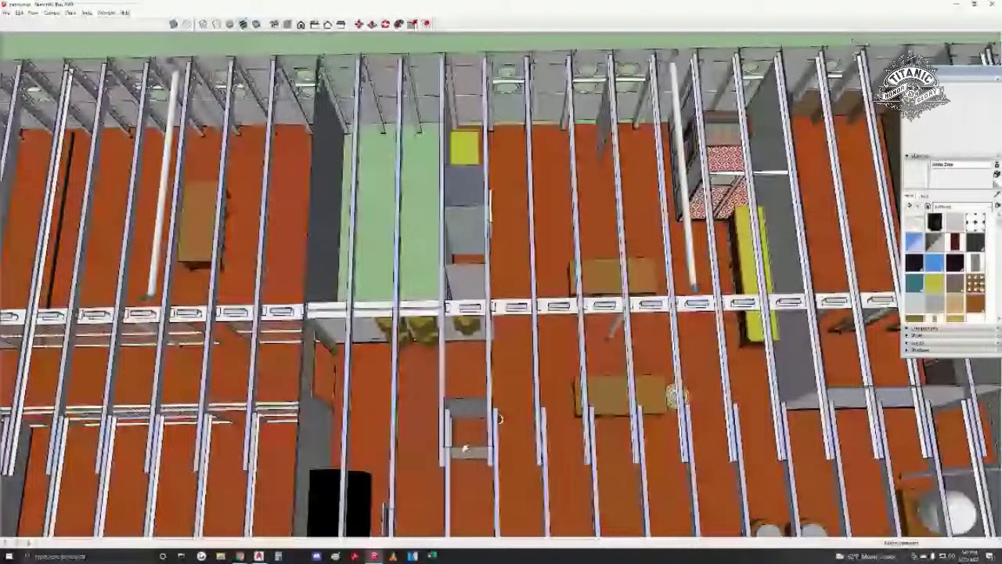
mouse_move(465, 447)
middle_mouse_down()
mouse_move(417, 400)
mouse_move(569, 395)
middle_mouse_up()
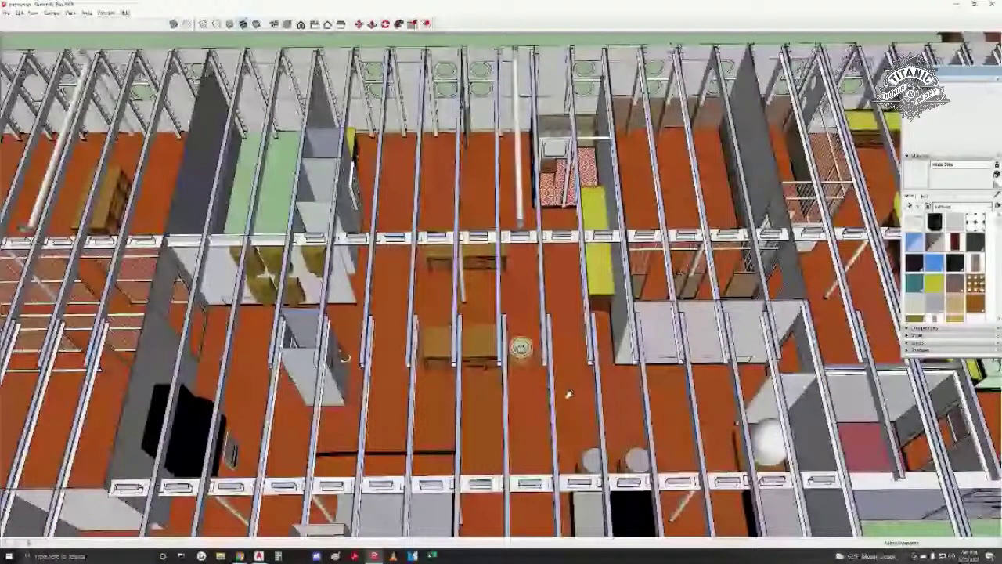
middle_click_drag(568, 395, 440, 234)
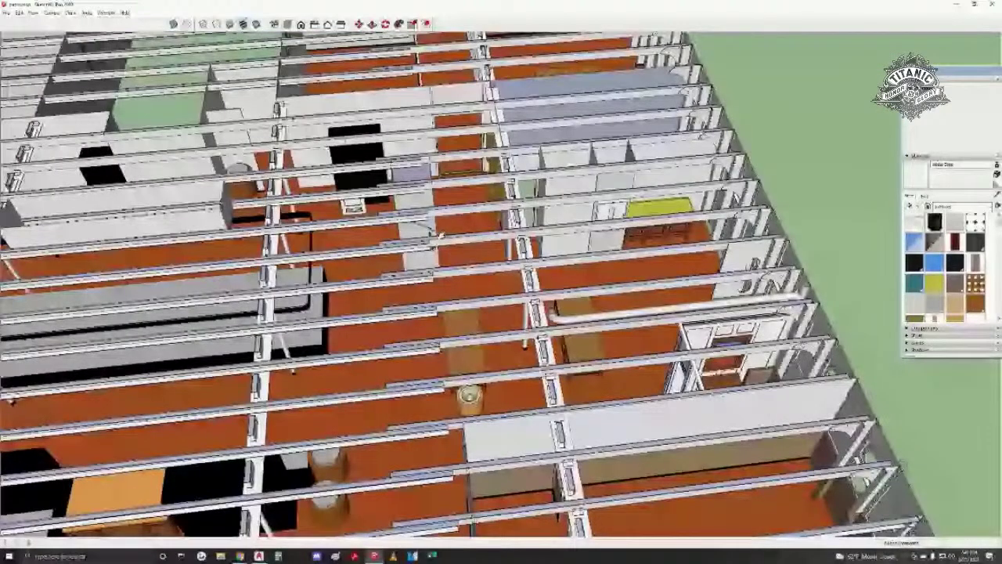
middle_click_drag(440, 234, 329, 227)
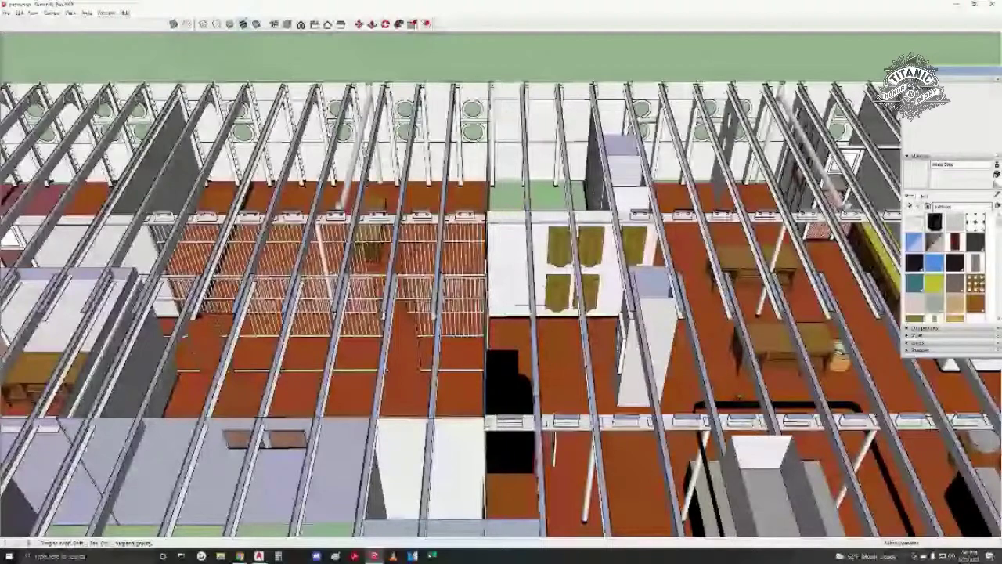
mouse_move(739, 397)
middle_mouse_down("shift")
mouse_move(413, 333)
mouse_move(428, 418)
mouse_move(493, 423)
mouse_move(447, 320)
mouse_move(389, 284)
middle_mouse_up("shift")
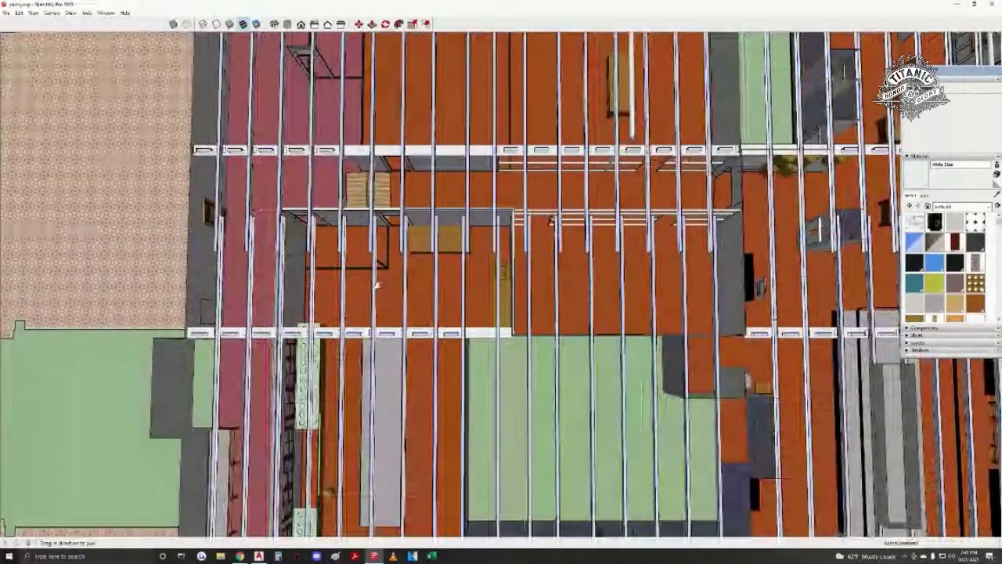
- Switch to the AutoCAD deck plans and examine the corridor doors between the bread area and the R.W. cupboard
scroll(388, 283, "up", 5)
middle_click_drag(507, 275, 486, 313)
scroll(483, 314, "down", 2)
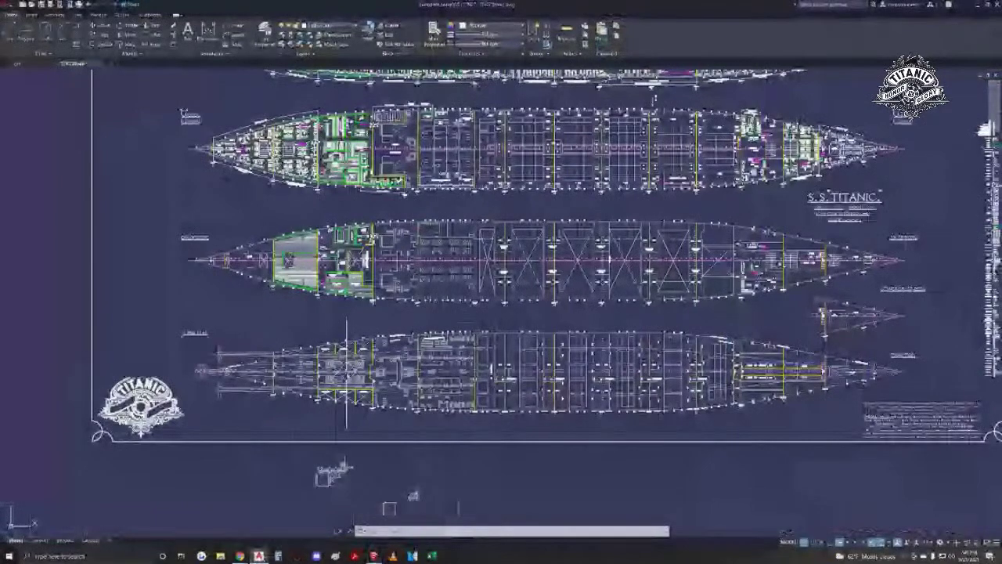
scroll(387, 516, "down", 3)
scroll(415, 147, "down", 1)
middle_click_drag(415, 146, 455, 340)
scroll(438, 270, "up", 2)
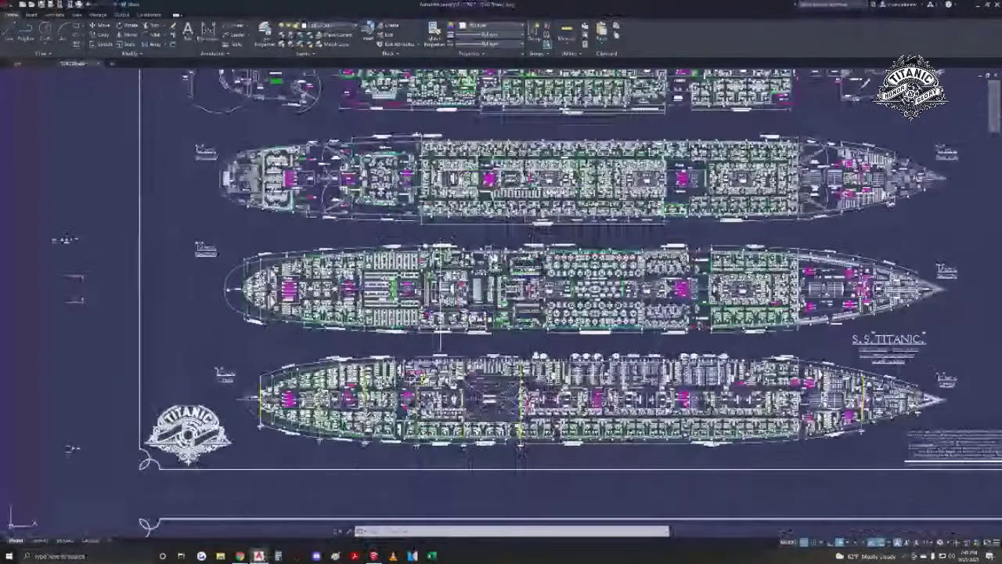
scroll(441, 295, "up", 8)
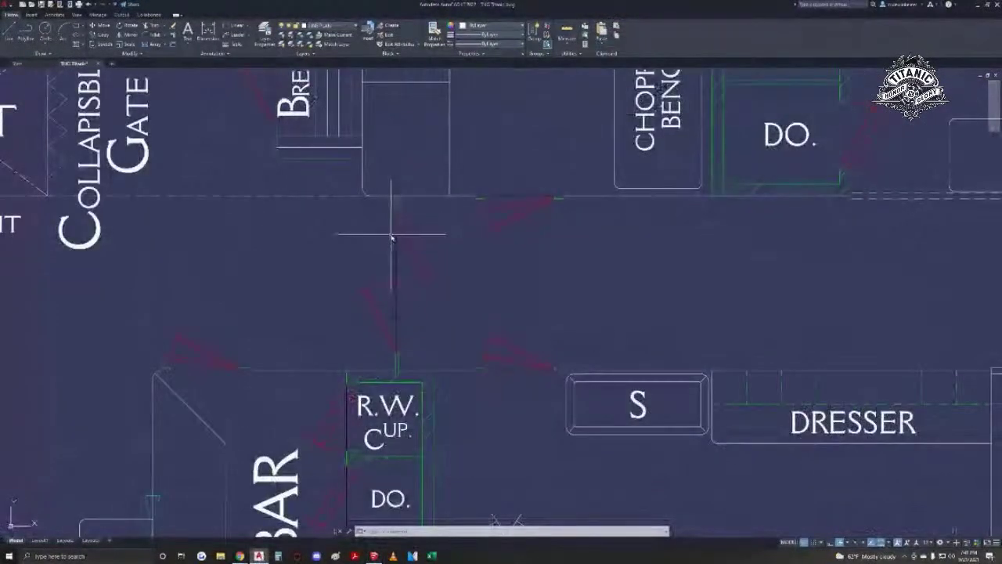
middle_click_drag(392, 236, 479, 256)
scroll(480, 255, "up", 2)
scroll(474, 284, "down", 2)
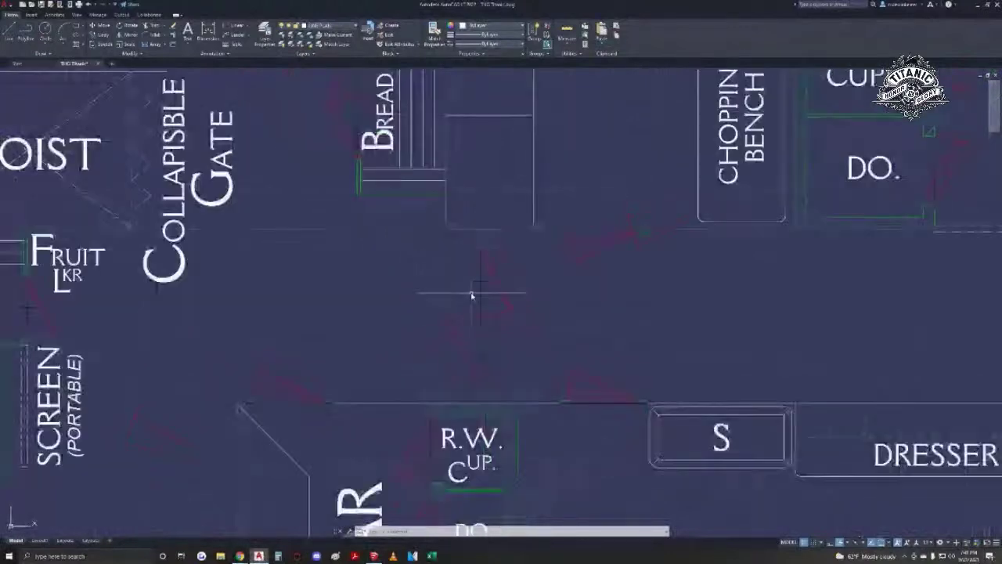
- Return to SketchUp and delete the wood-planked panel spanning the corridor beside the pink floor
left_click(374, 557)
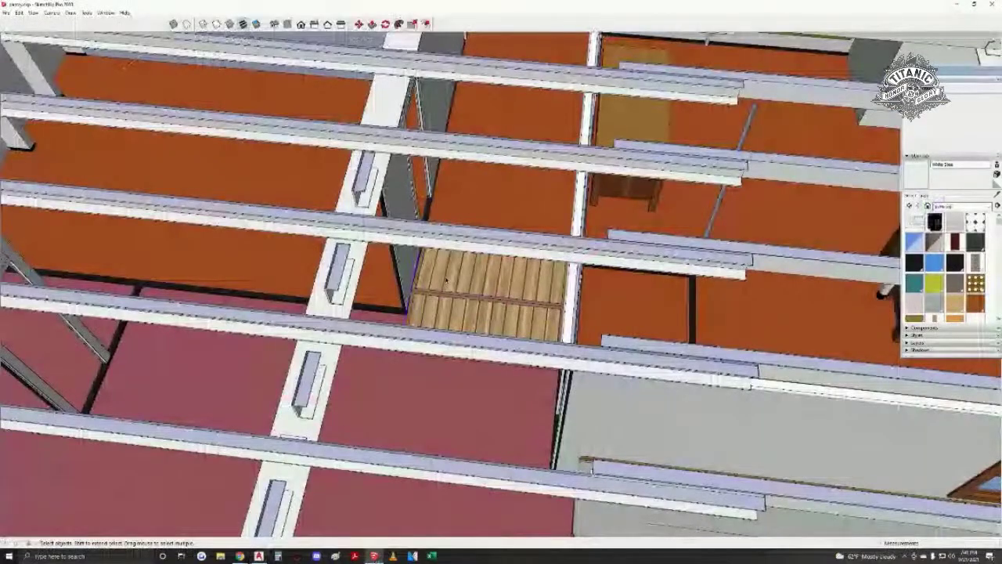
key("Delete")
scroll(452, 300, "down", 5)
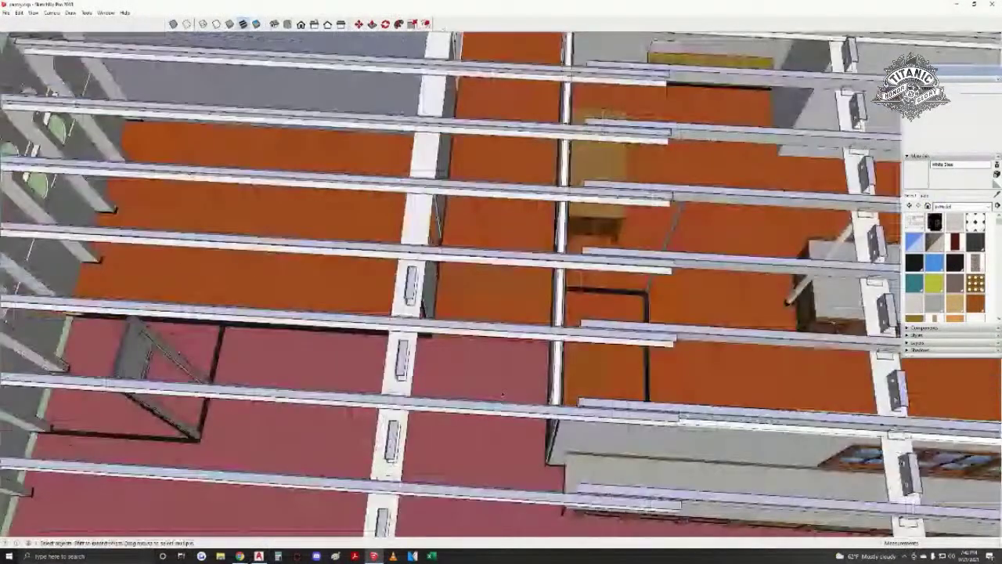
- Open the corridor's partition wall group and compare its walls and doorways with the AutoCAD deck plan
middle_click_drag(452, 301, 266, 211)
left_click(452, 210)
double_click(453, 210)
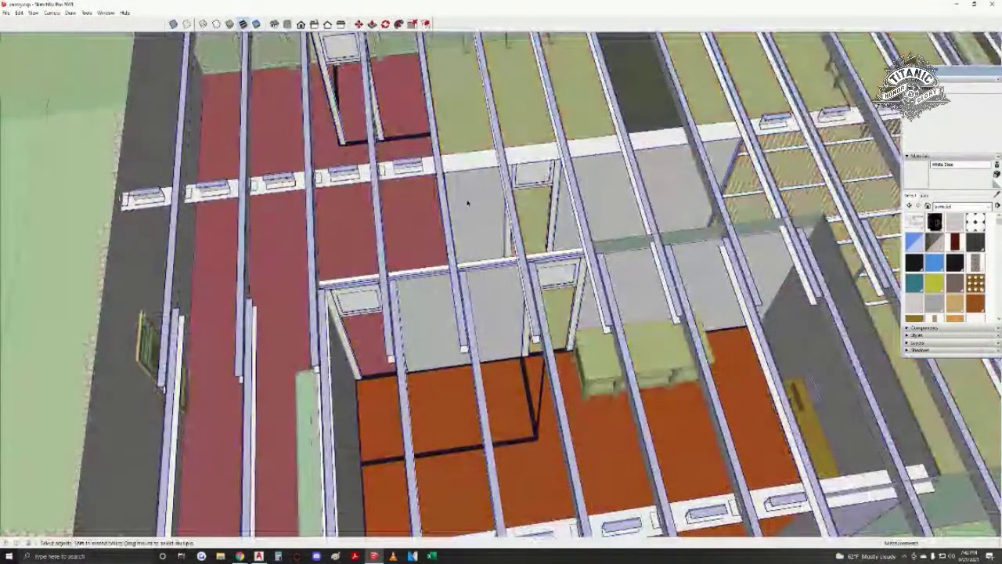
key("alt+Tab")
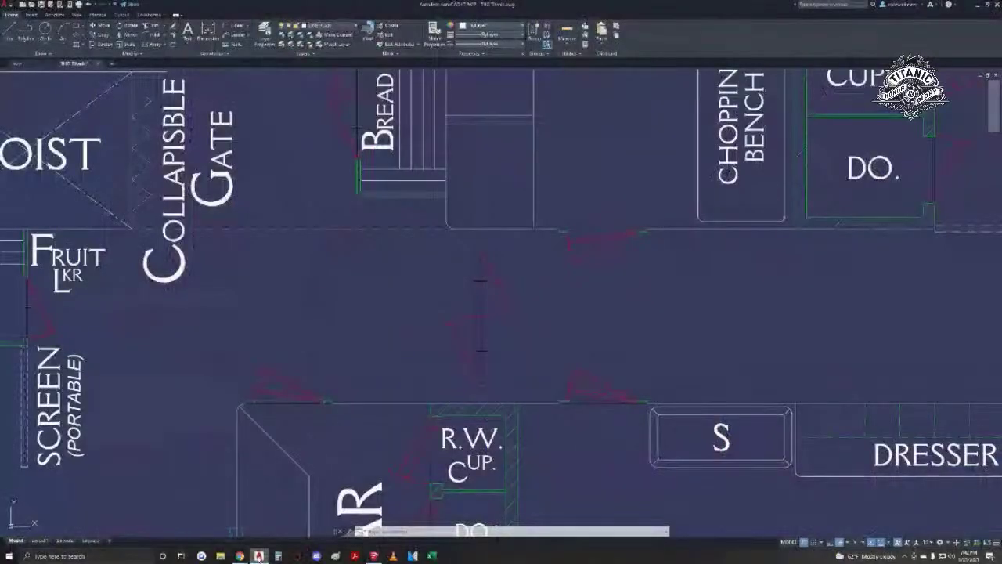
key("alt+Tab")
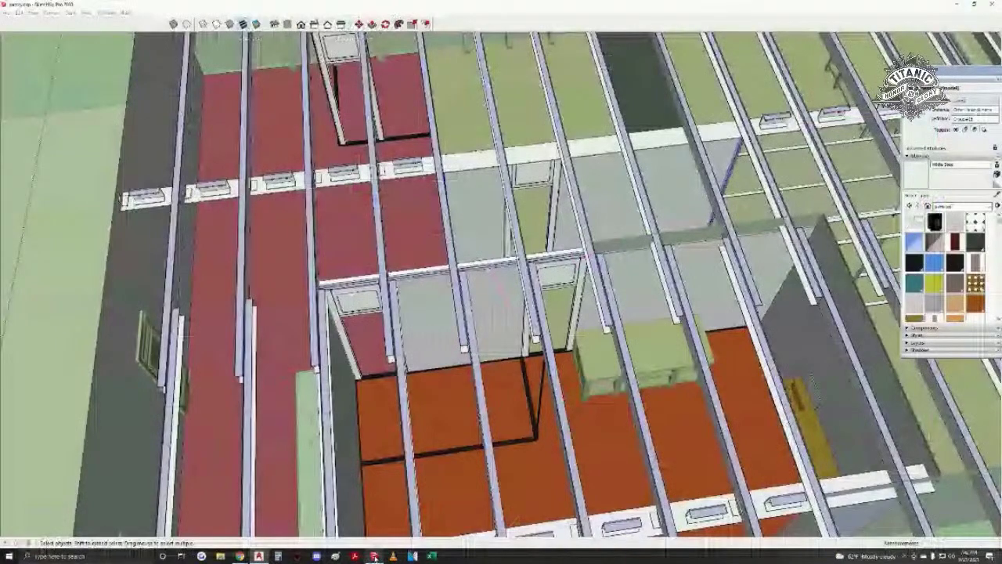
left_click(478, 214)
middle_click_drag(479, 214, 523, 320)
key("Escape")
scroll(524, 320, "up", 5)
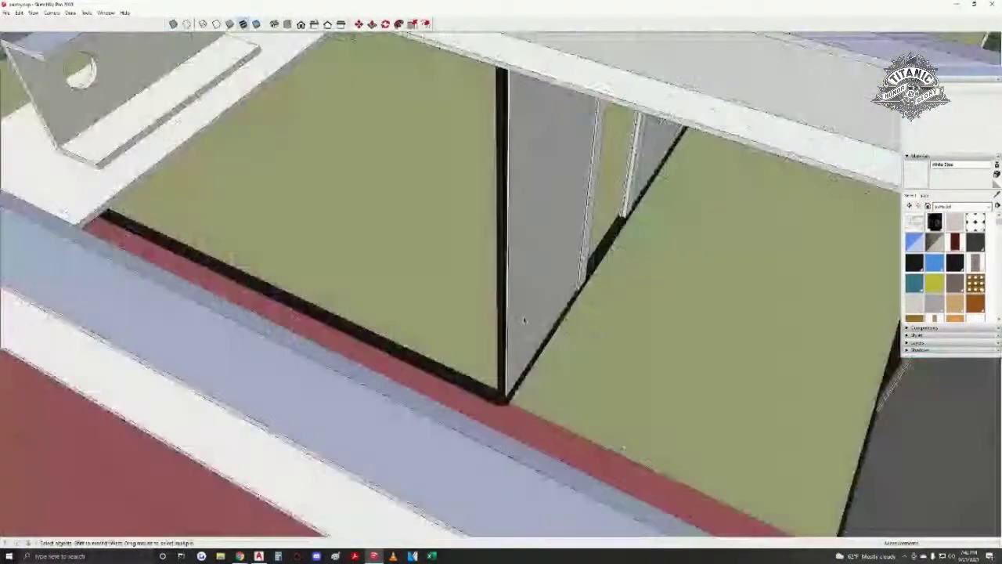
scroll(516, 336, "up", 2)
scroll(519, 345, "down", 8)
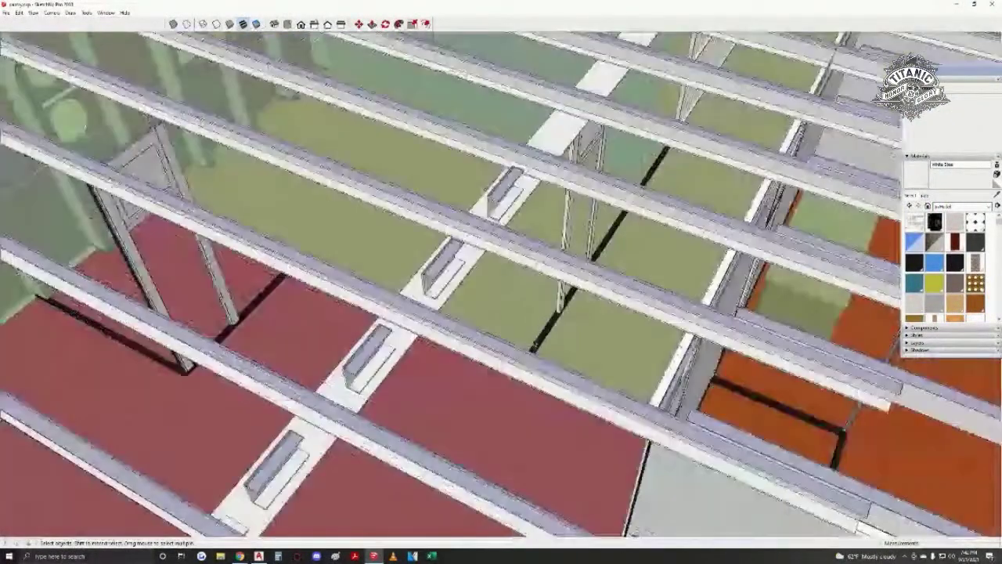
scroll(534, 344, "down", 2)
- Inspect the partitions and doorways around the pink-floored passage, the wire-screened area and the adjoining orange-floored room
middle_click_drag(534, 344, 425, 333)
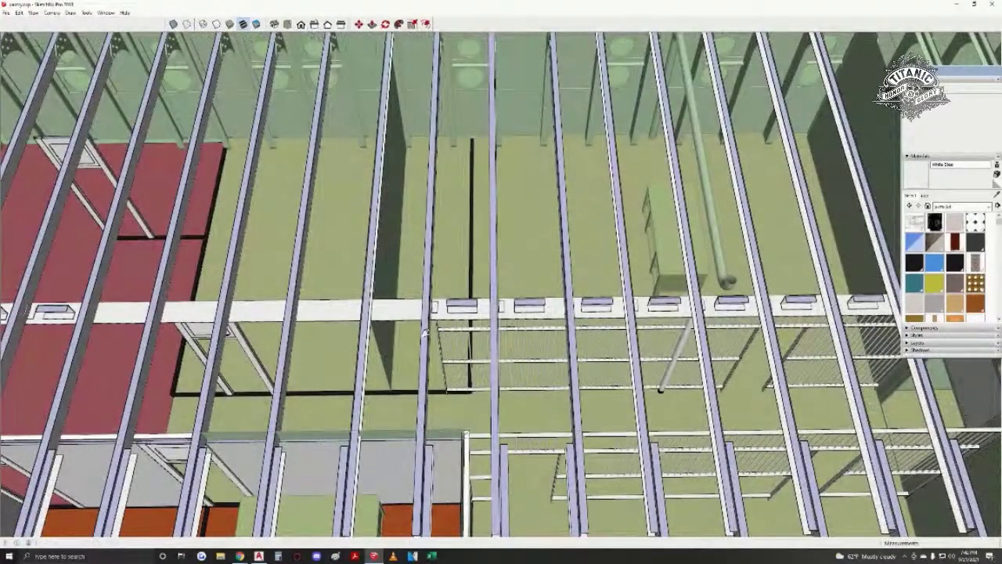
middle_click_drag(424, 332, 572, 225)
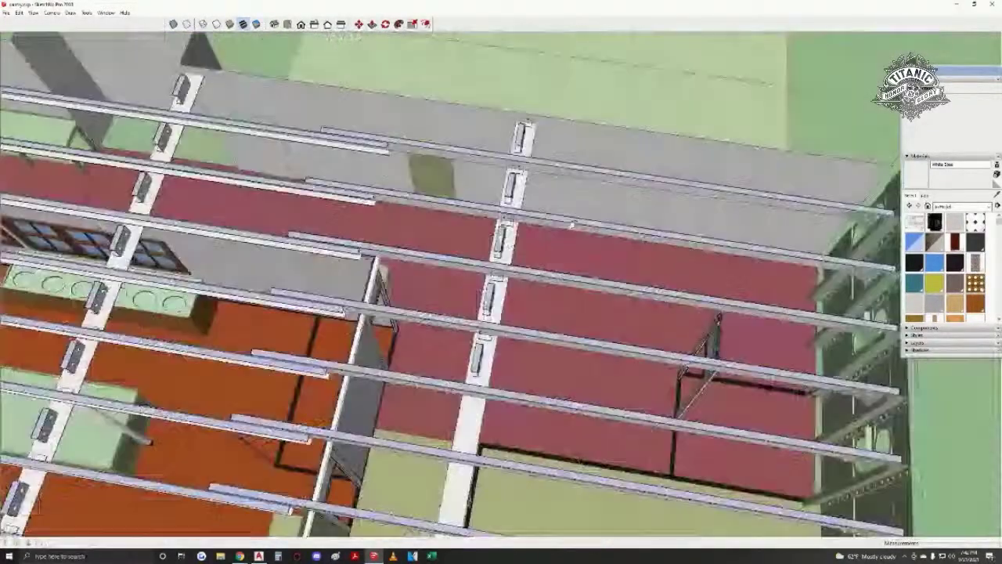
scroll(597, 259, "up", 1)
scroll(576, 273, "down", 1)
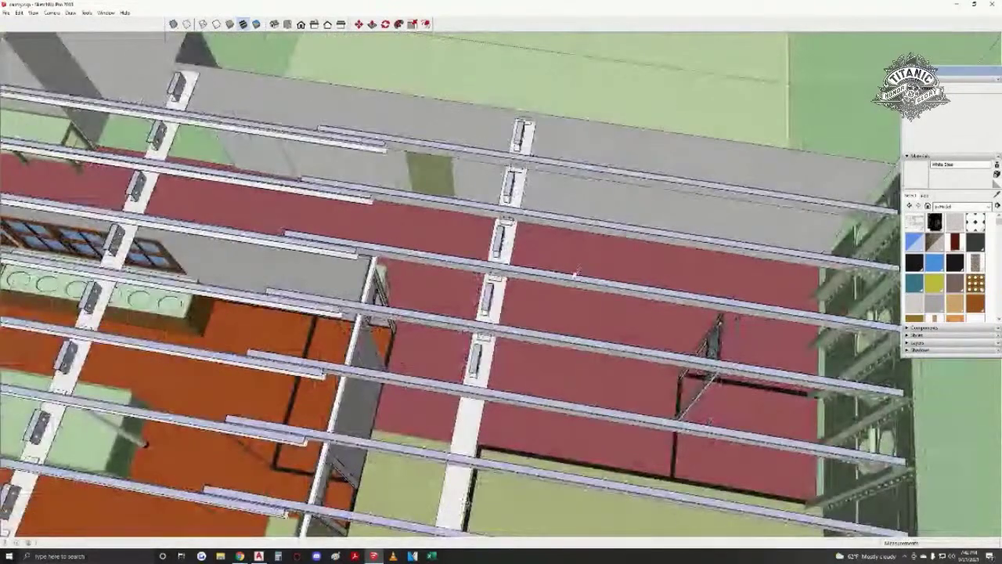
mouse_move(575, 274)
middle_mouse_down()
mouse_move(509, 282)
mouse_move(466, 262)
mouse_move(689, 324)
mouse_move(653, 316)
mouse_move(481, 119)
mouse_move(492, 255)
mouse_move(463, 213)
mouse_move(551, 351)
mouse_move(407, 214)
middle_mouse_up()
left_click(481, 119)
left_click(551, 350)
left_click(556, 351)
scroll(557, 351, "down", 2)
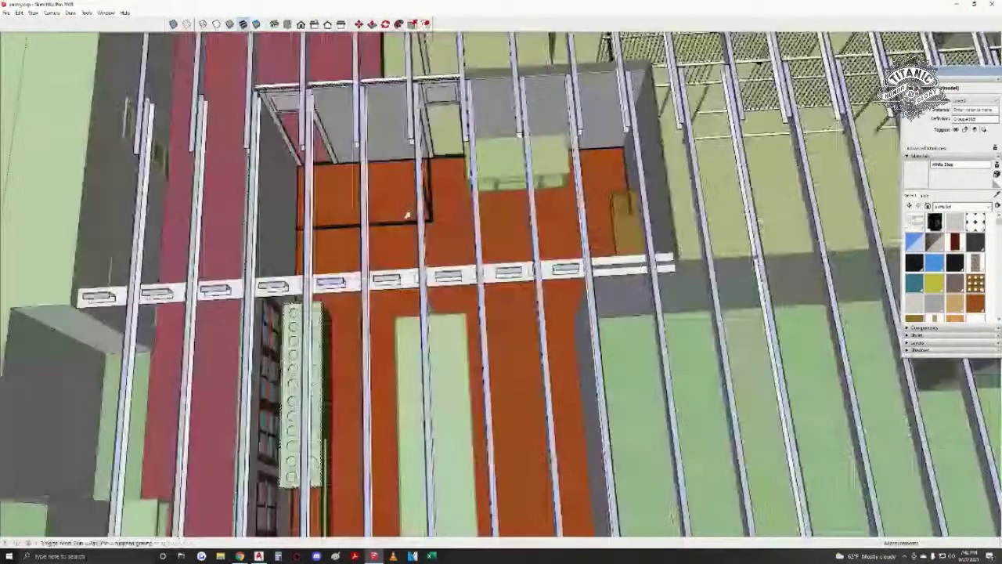
- Survey the whole deck model from above, focusing on the white-fitted rooms and the staircase along the hull
scroll(552, 248, "down", 3)
middle_click_drag(553, 249, 490, 223, "shift")
middle_click_drag(490, 222, 554, 170)
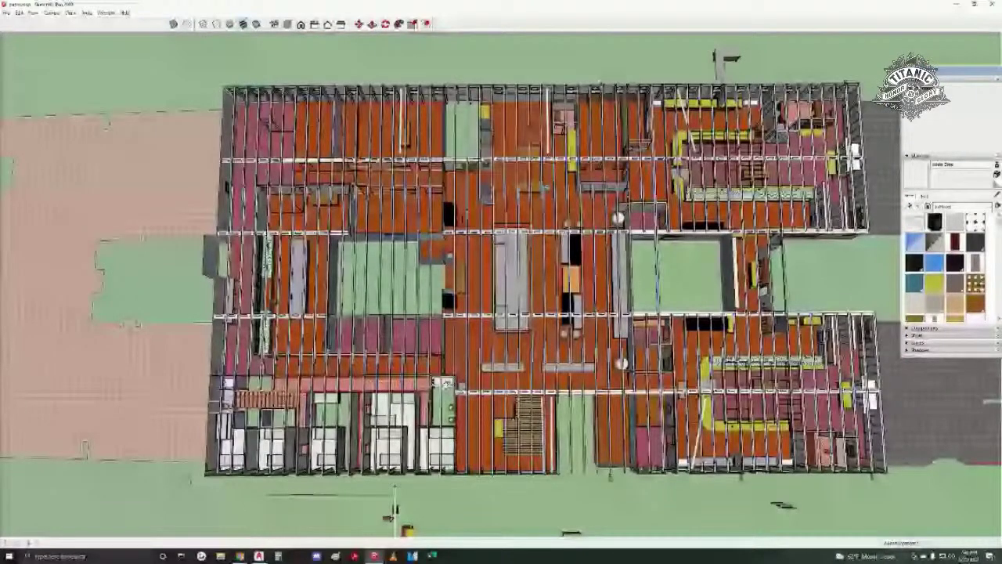
middle_click_drag(393, 509, 389, 515)
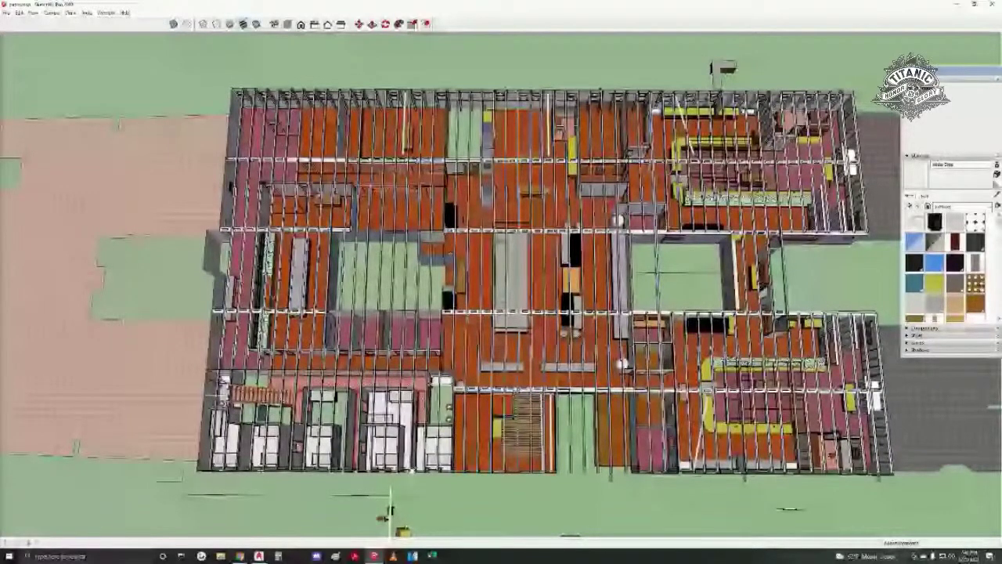
scroll(389, 509, "up", 1)
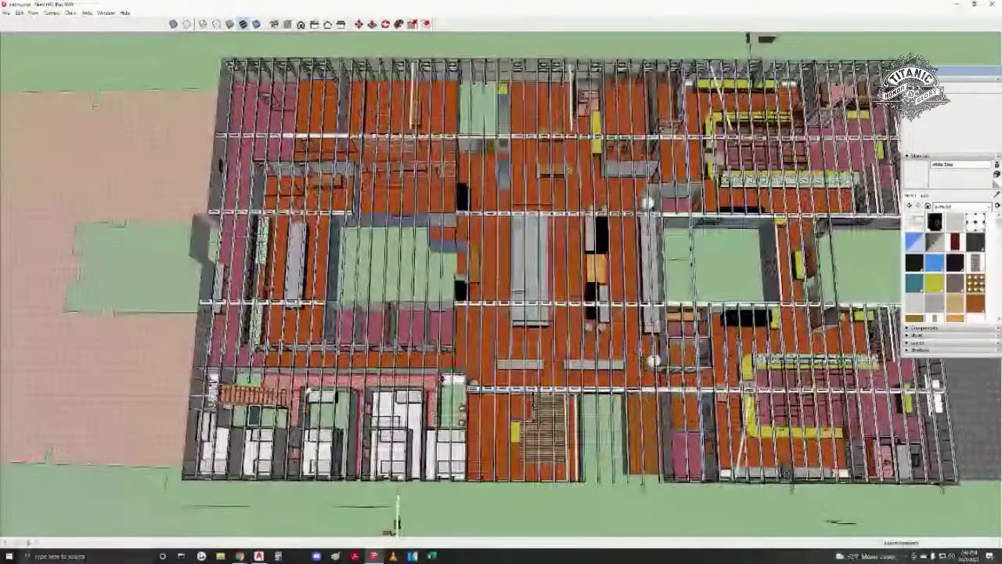
scroll(396, 520, "up", 2)
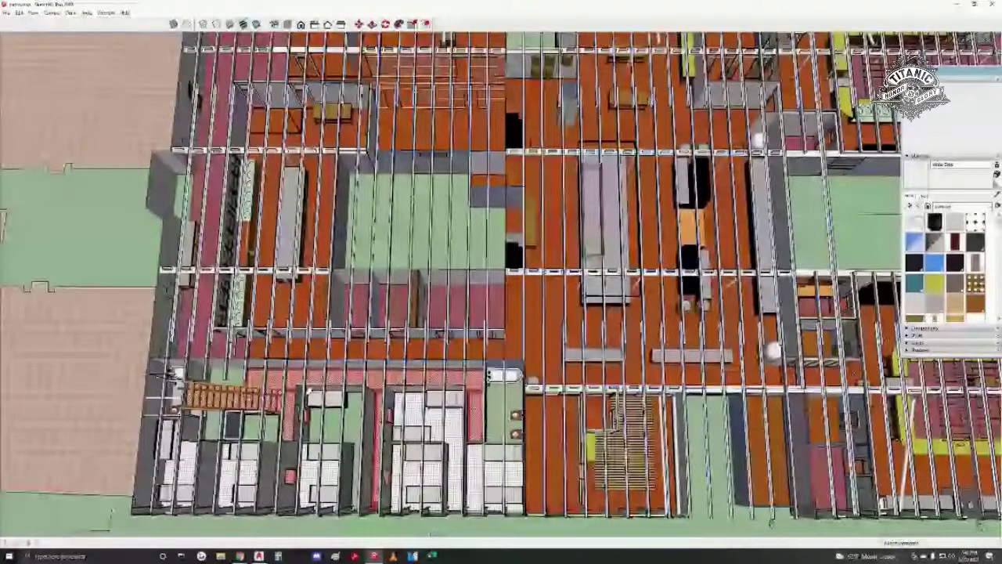
scroll(396, 520, "down", 1)
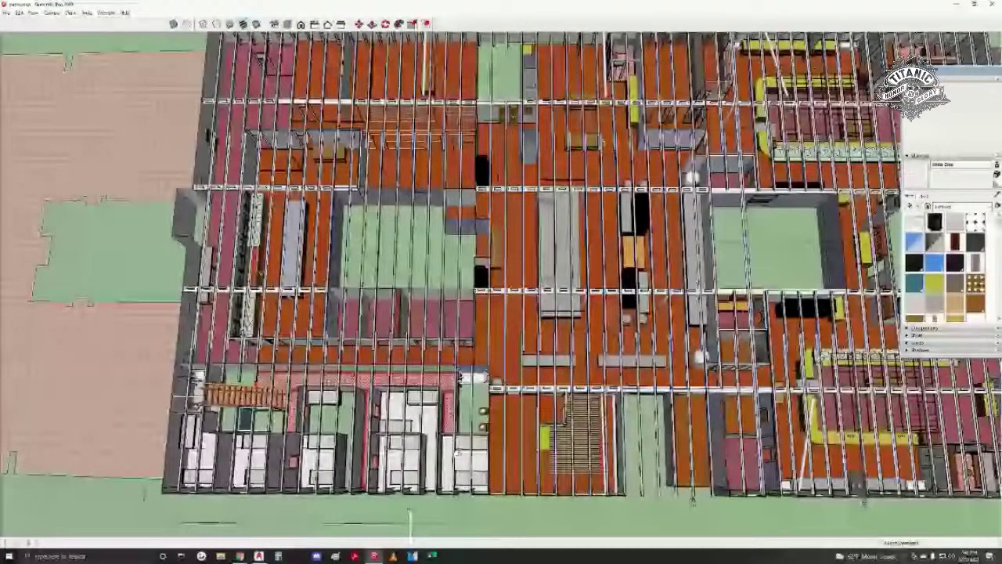
scroll(409, 521, "up", 3)
scroll(415, 510, "down", 2)
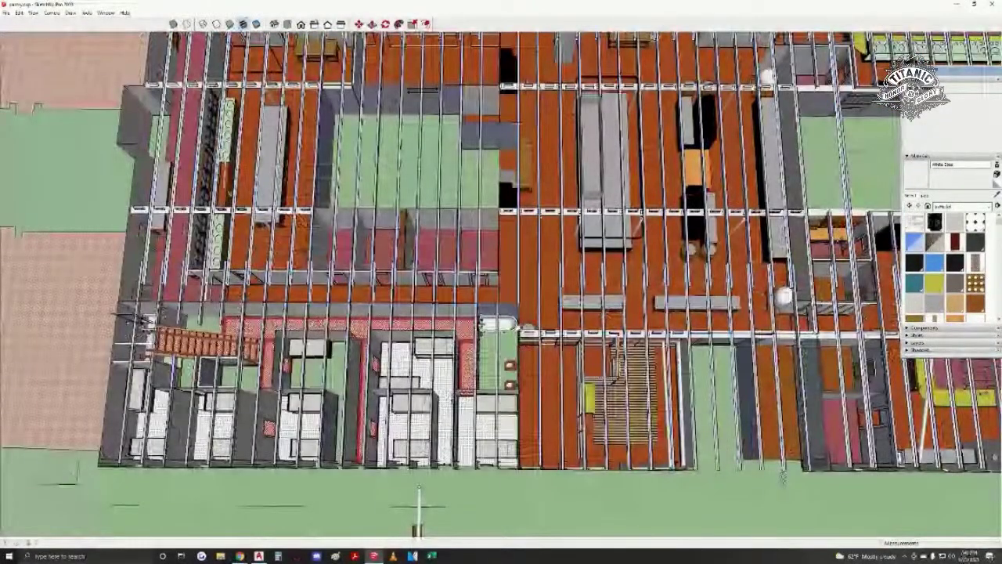
scroll(419, 509, "down", 2)
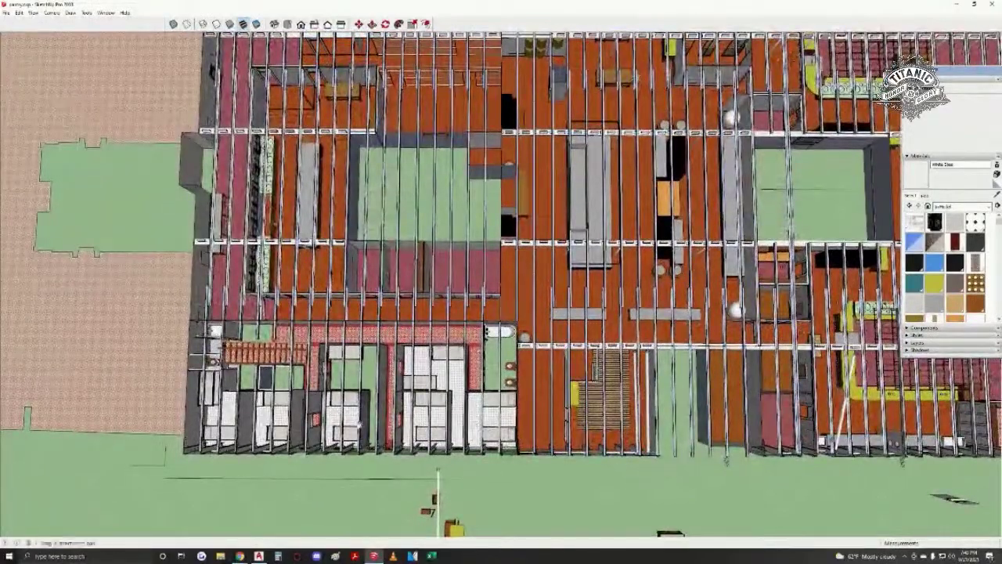
- Survey the whole pantry and galley deck from above, covering the room layout and the ceiling beams
mouse_move(359, 425)
middle_mouse_down("shift")
mouse_move(269, 442)
mouse_move(212, 485)
middle_mouse_up("shift")
scroll(268, 442, "down", 1)
scroll(211, 486, "down", 1)
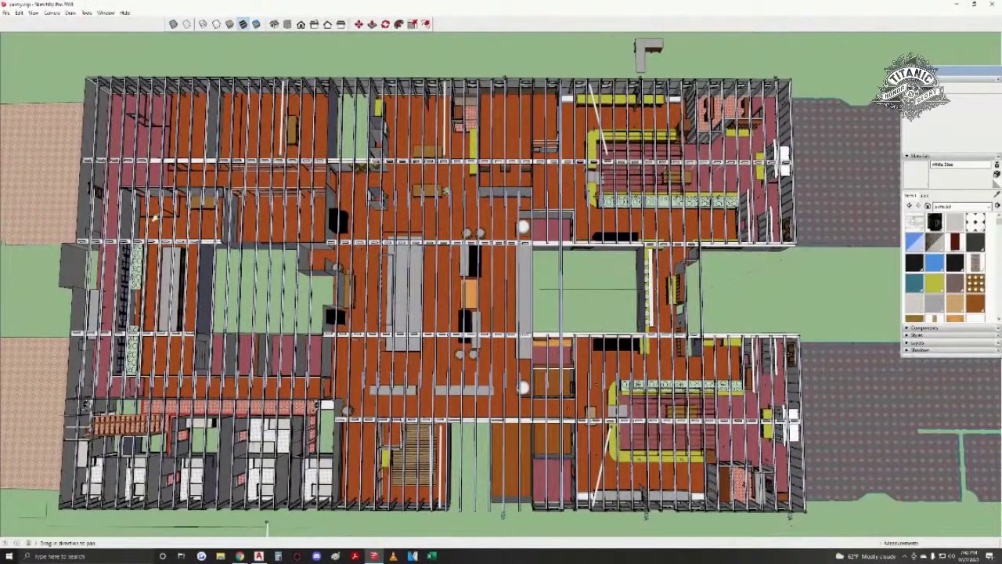
mouse_move(517, 391)
middle_mouse_down()
mouse_move(474, 251)
mouse_move(526, 270)
middle_mouse_up()
scroll(470, 242, "up", 4)
mouse_move(588, 344)
middle_mouse_down()
mouse_move(578, 331)
mouse_move(399, 301)
mouse_move(374, 240)
mouse_move(379, 252)
mouse_move(493, 307)
mouse_move(360, 362)
mouse_move(728, 39)
mouse_move(912, 39)
middle_mouse_up()
scroll(495, 304, "up", 3)
- Inspect the galley interior below the beams, including the black ranges, cylindrical boilers, worktables and wooden bin
middle_click_drag(596, 378, 422, 411)
middle_click_drag(818, 40, 990, 54)
middle_click_drag(609, 257, 505, 466)
mouse_move(428, 36)
middle_mouse_down()
mouse_move(654, 63)
mouse_move(765, 48)
middle_mouse_up()
scroll(518, 432, "up", 7)
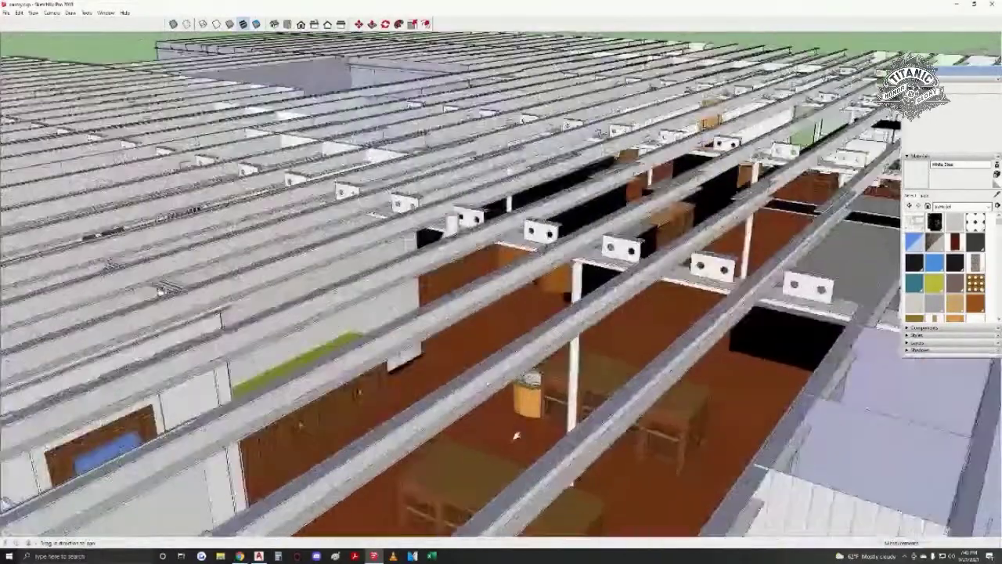
middle_click_drag(530, 427, 471, 405)
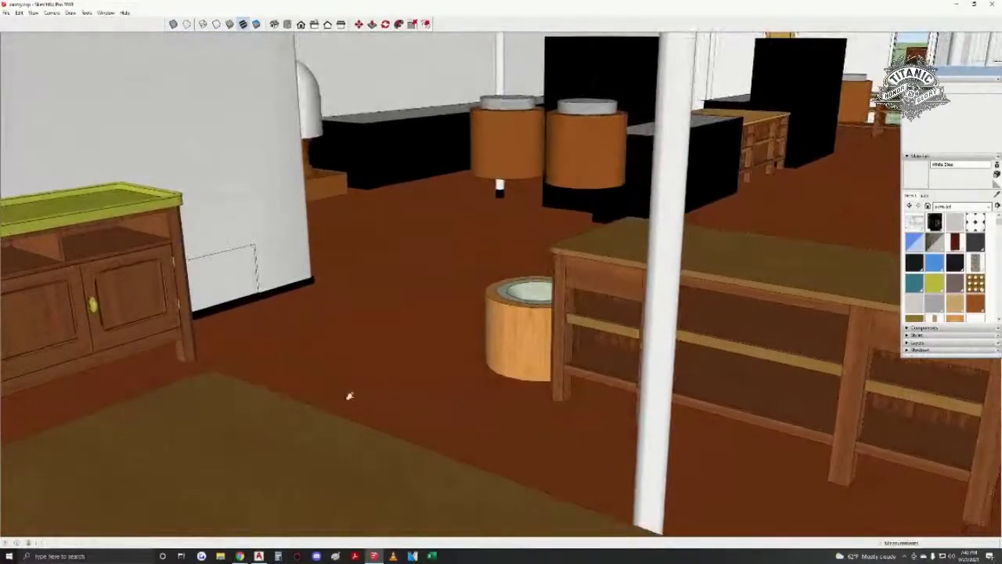
mouse_move(349, 396)
middle_mouse_down()
mouse_move(485, 352)
mouse_move(525, 347)
mouse_move(551, 365)
mouse_move(577, 366)
middle_mouse_up()
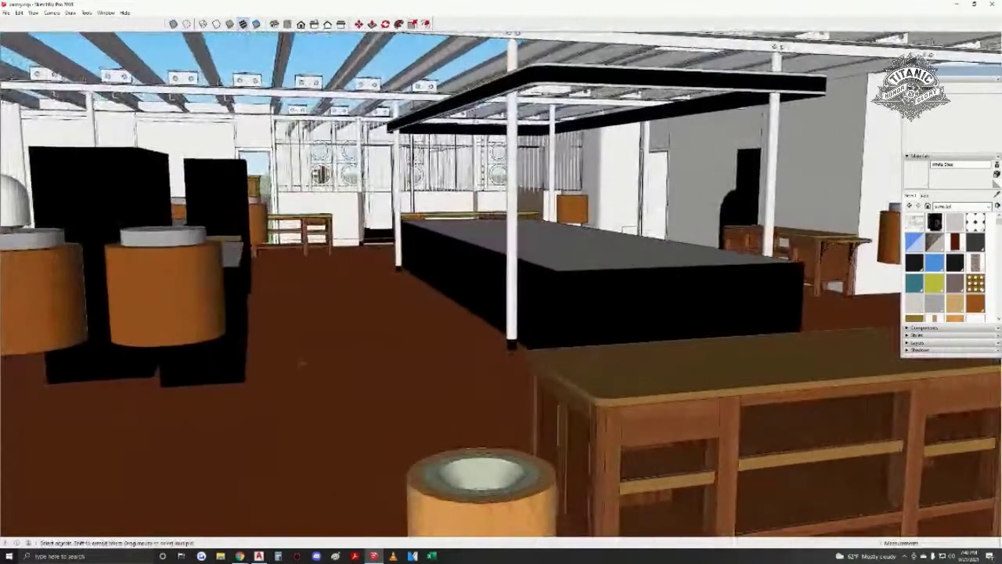
mouse_move(272, 363)
middle_mouse_down("shift")
mouse_move(302, 369)
mouse_move(286, 396)
mouse_move(331, 375)
mouse_move(462, 350)
mouse_move(665, 342)
mouse_move(476, 357)
middle_mouse_up("shift")
mouse_move(476, 357)
left_mouse_down()
mouse_move(443, 353)
mouse_move(470, 349)
left_mouse_up()
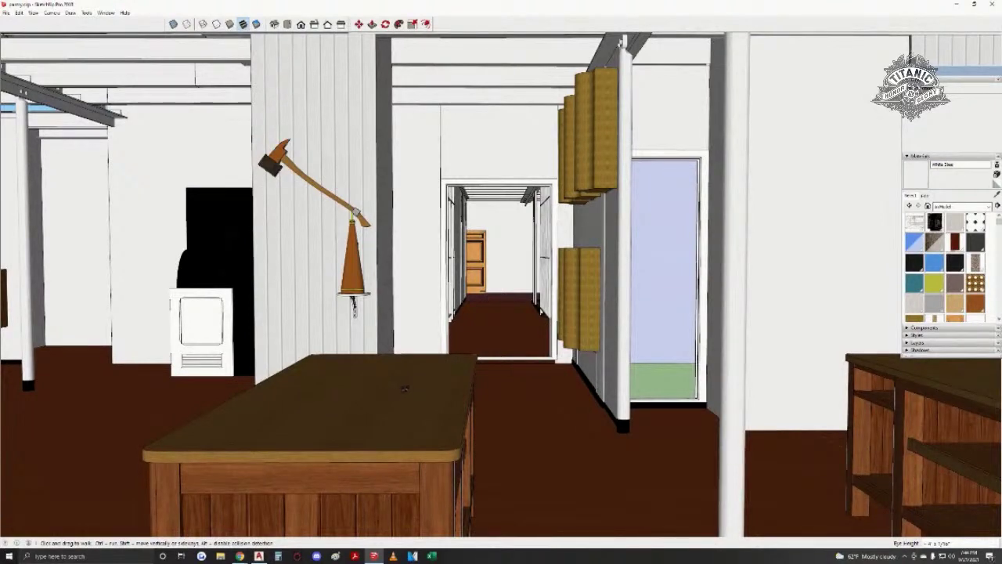
- Examine the shelved galley worktable and its side leaf on scrolled brackets from above and below
middle_click_drag(322, 402, 588, 386)
middle_click_drag(328, 379, 507, 348)
scroll(552, 342, "up", 6)
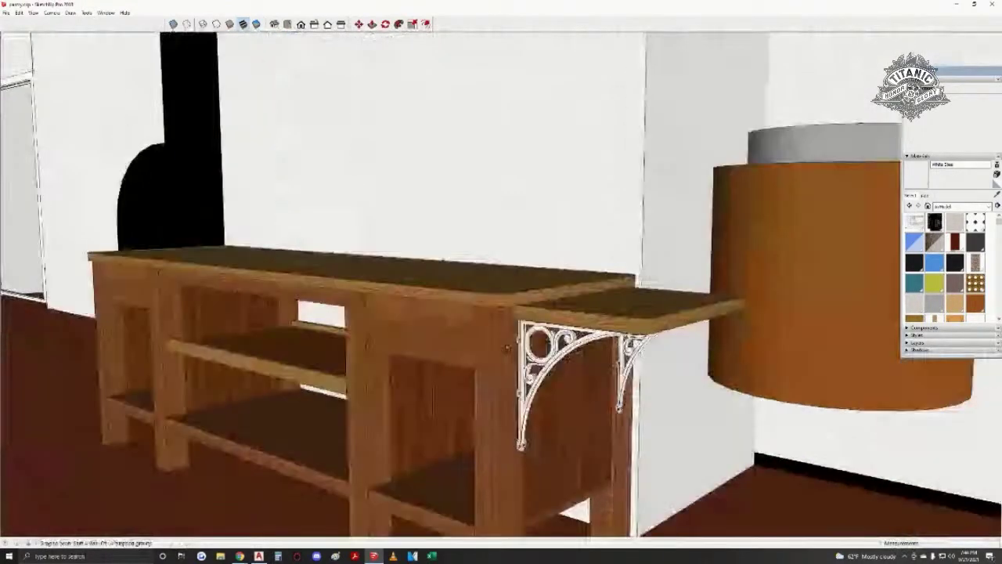
left_click_drag(507, 346, 573, 268)
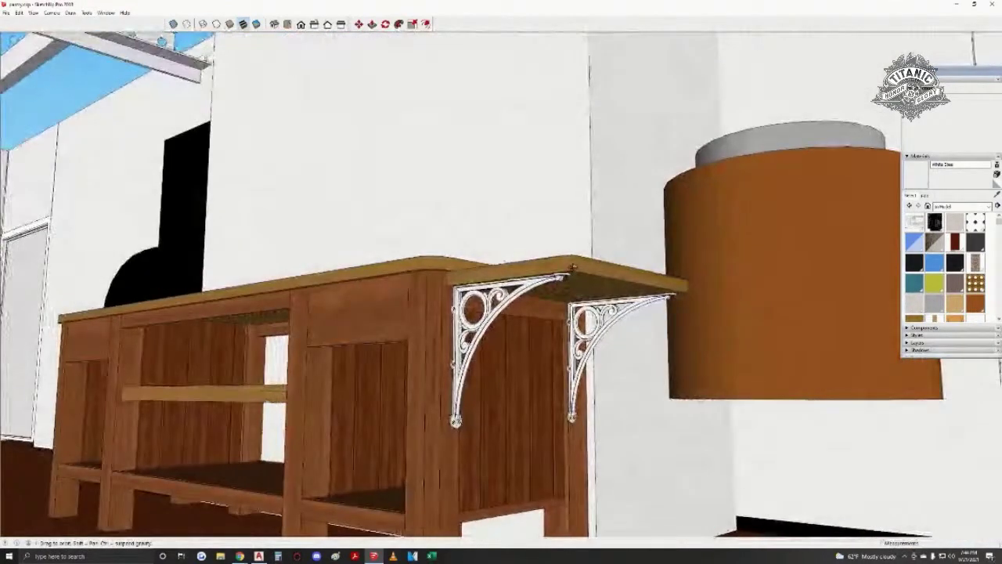
mouse_move(572, 268)
middle_mouse_down()
mouse_move(497, 375)
mouse_move(543, 340)
mouse_move(501, 356)
mouse_move(547, 343)
mouse_move(575, 358)
mouse_move(361, 302)
mouse_move(680, 491)
mouse_move(681, 478)
middle_mouse_up()
middle_click_drag(727, 283, 595, 242)
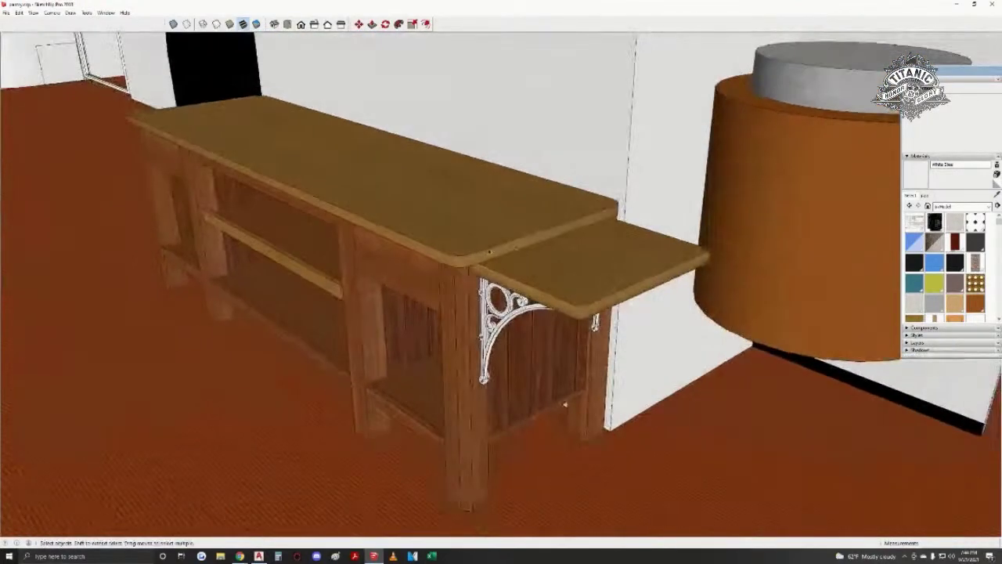
left_click(532, 235)
left_click(546, 281)
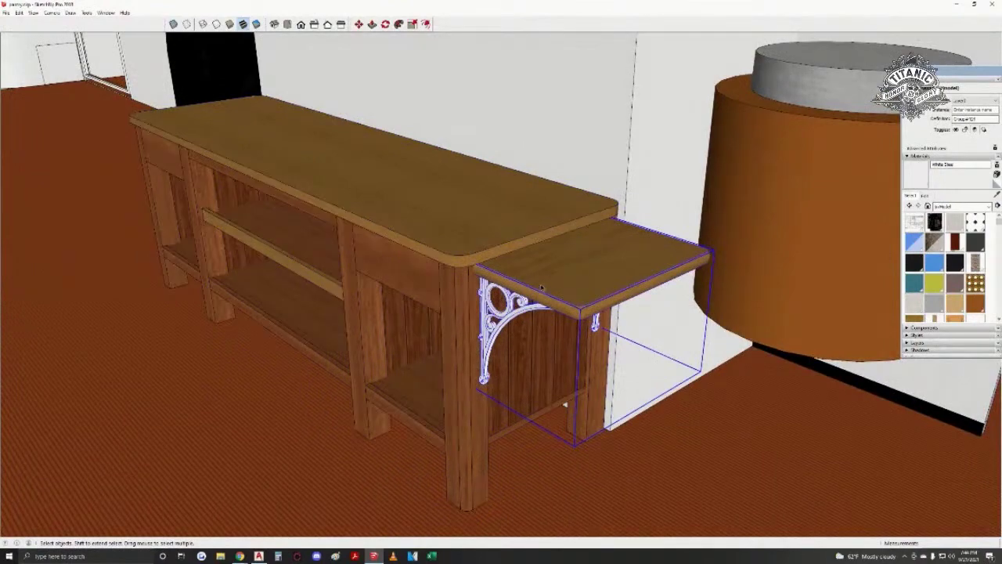
left_click(407, 203)
- Review the galley around the large central range, covering the worktables, porthole wall and green-topped cabinet
mouse_move(478, 233)
middle_mouse_down()
mouse_move(512, 293)
mouse_move(508, 274)
mouse_move(572, 305)
middle_mouse_up()
mouse_move(384, 242)
middle_mouse_down()
mouse_move(580, 291)
mouse_move(295, 286)
middle_mouse_up()
left_click_drag(474, 317, 391, 205)
mouse_move(415, 227)
middle_mouse_down("shift")
mouse_move(462, 405)
mouse_move(518, 356)
mouse_move(877, 329)
middle_mouse_up("shift")
middle_click_drag(293, 287, 563, 302)
mouse_move(376, 273)
middle_mouse_down()
mouse_move(519, 230)
mouse_move(705, 243)
mouse_move(798, 227)
middle_mouse_up()
middle_click_drag(589, 145, 342, 265)
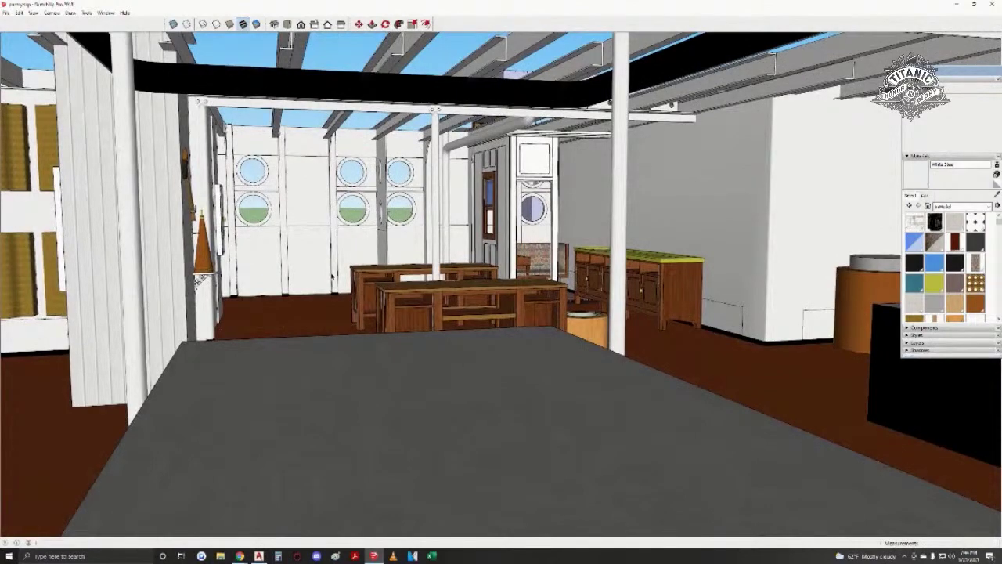
mouse_move(197, 280)
middle_mouse_down()
mouse_move(436, 258)
mouse_move(449, 293)
mouse_move(377, 419)
middle_mouse_up()
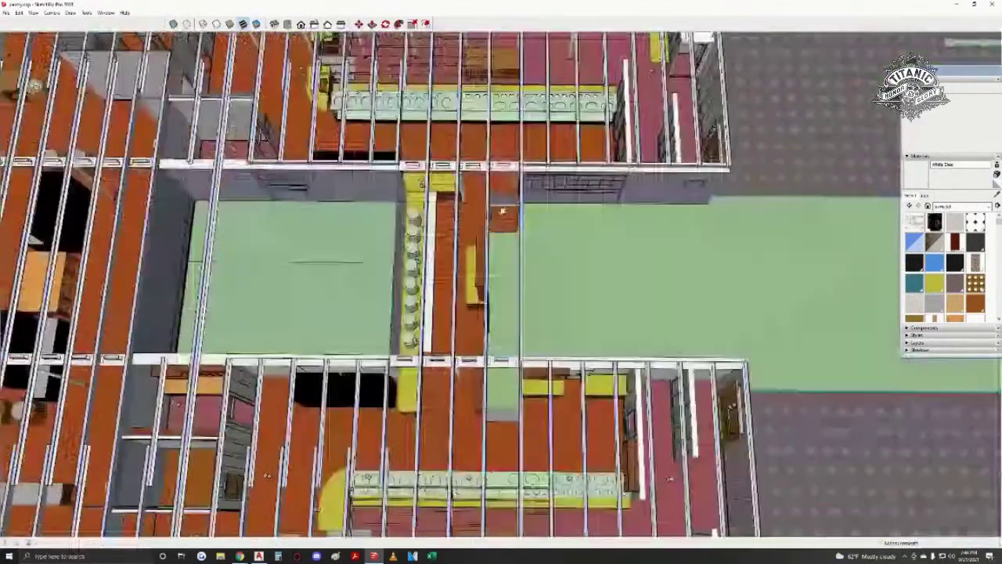
- Move the round wooden stool away from the bench onto open floor in the red-and-white tiled room
scroll(857, 360, "up", 3)
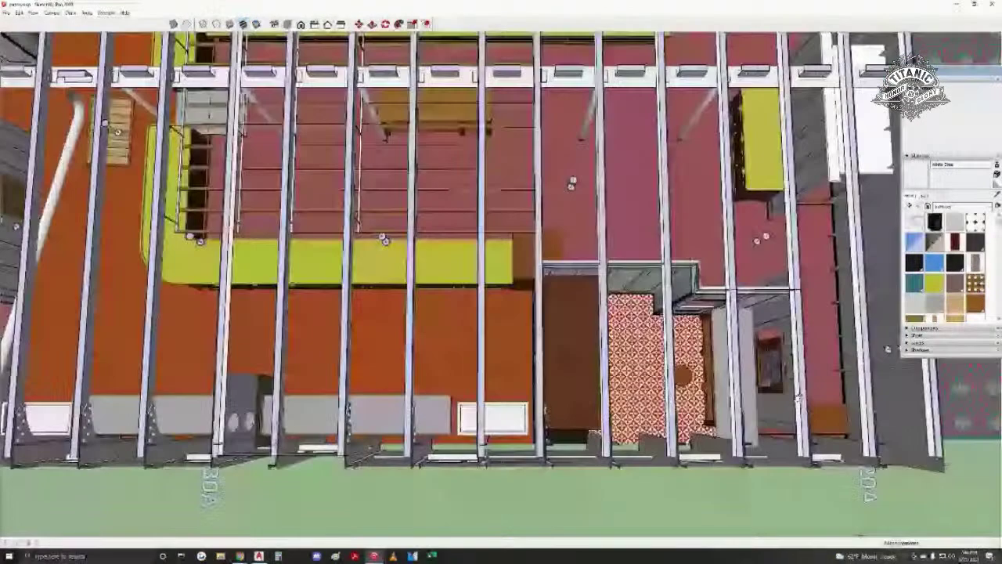
scroll(687, 380, "up", 7)
mouse_move(642, 383)
middle_mouse_down()
mouse_move(560, 303)
mouse_move(540, 329)
mouse_move(563, 321)
mouse_move(368, 356)
mouse_move(494, 361)
middle_mouse_up()
left_click_drag(495, 362, 487, 382)
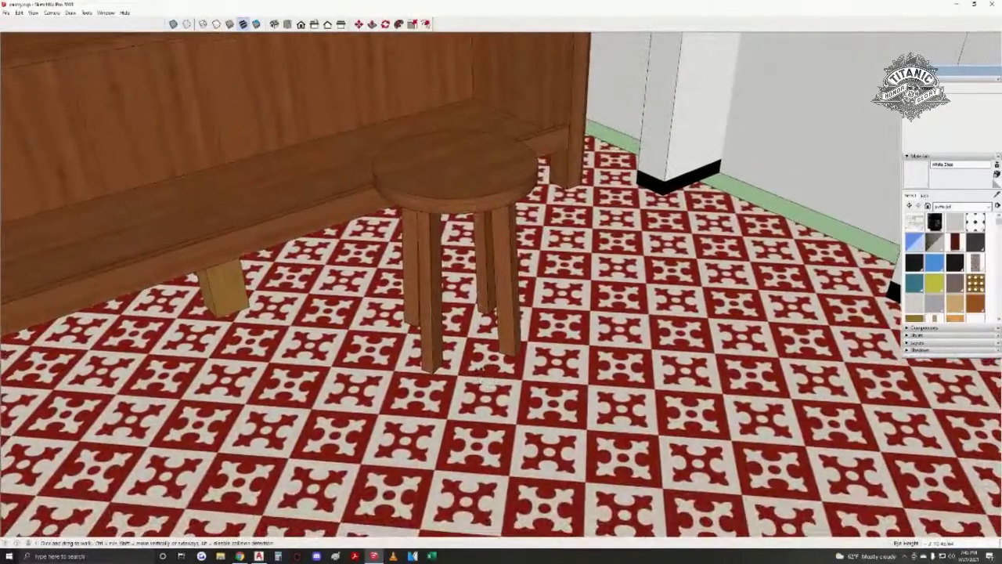
mouse_move(537, 152)
middle_mouse_down()
mouse_move(546, 165)
mouse_move(536, 157)
mouse_move(696, 211)
mouse_move(538, 334)
middle_mouse_up()
middle_click_drag(689, 270, 606, 259)
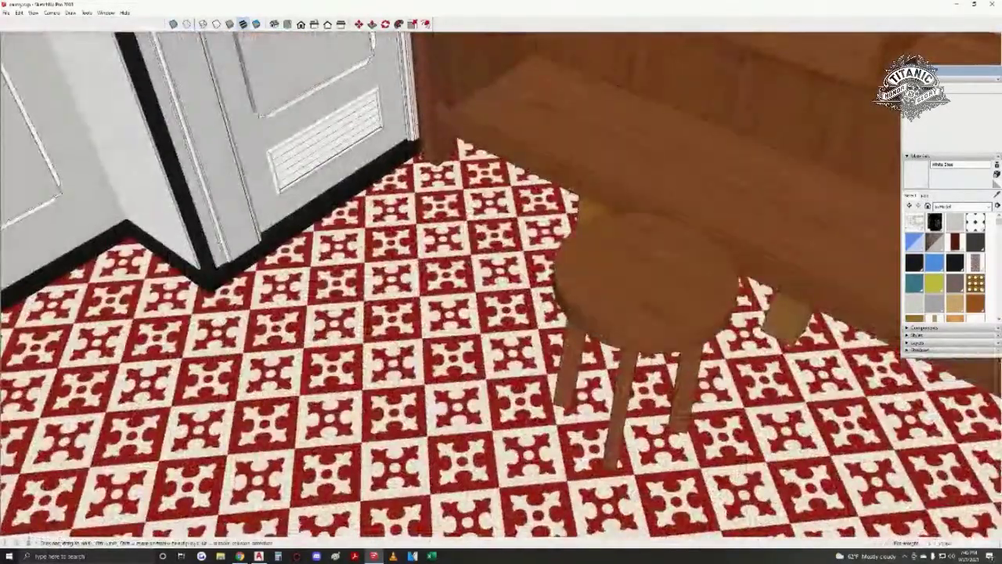
left_click_drag(581, 268, 479, 272)
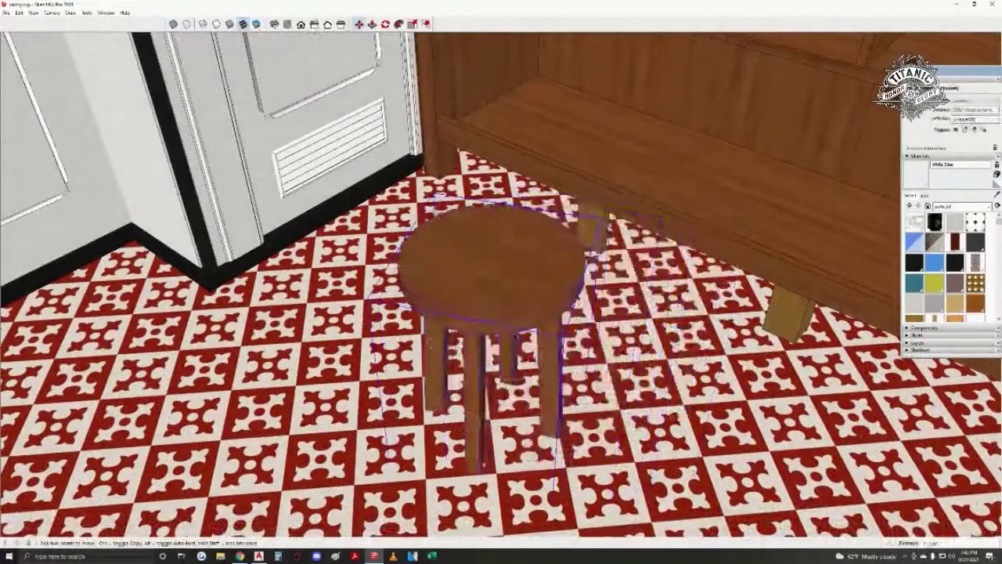
left_click_drag(377, 285, 373, 287)
key("space")
middle_click_drag(365, 307, 535, 252)
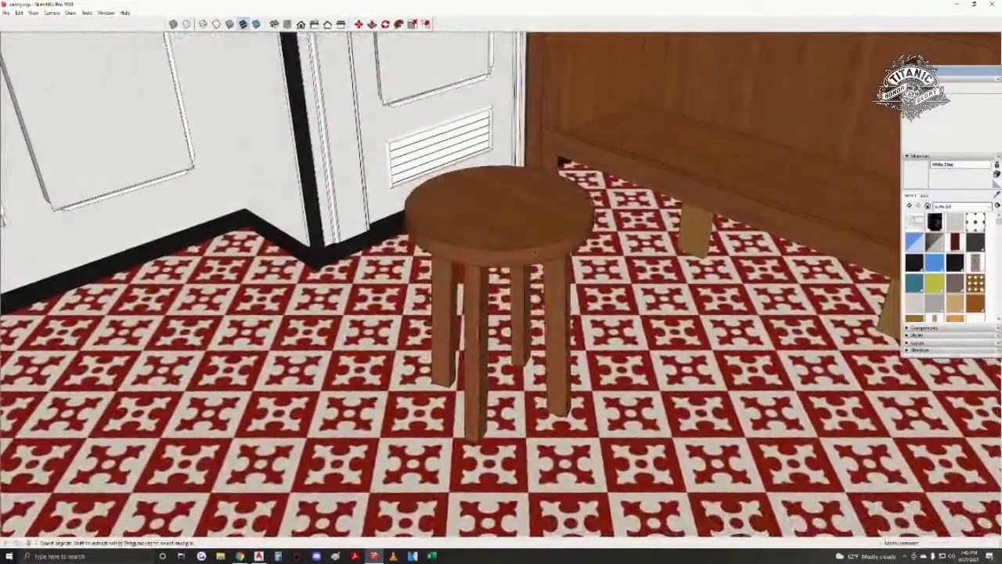
middle_click_drag(758, 362, 806, 384)
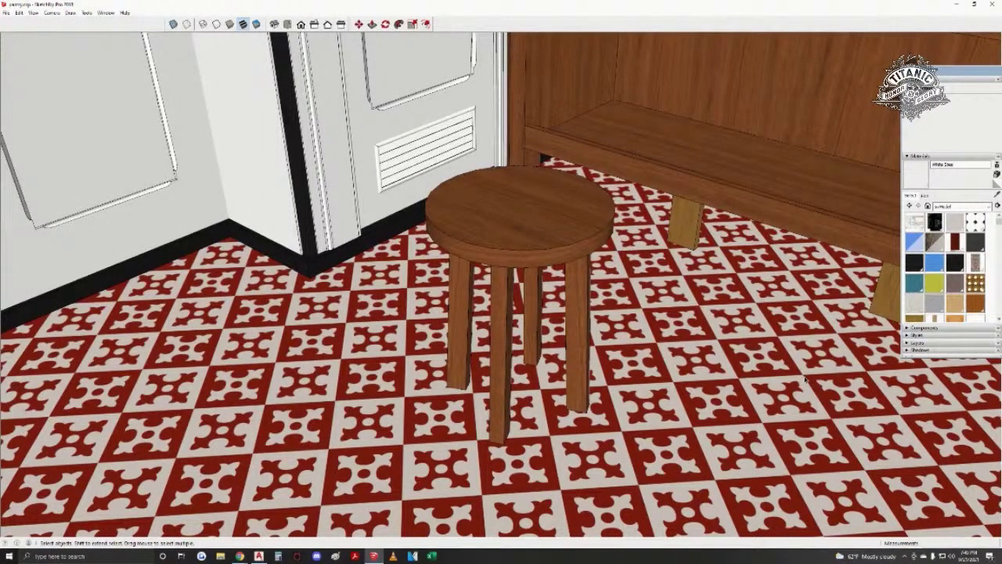
middle_click_drag(800, 375, 630, 325)
- Delete the four drawers in the right pedestal of the wooden desk on the pink floor
middle_click_drag(454, 356, 493, 377)
scroll(626, 313, "down", 8)
middle_click_drag(477, 305, 610, 213)
scroll(494, 231, "up", 7)
middle_click_drag(494, 232, 560, 219, "shift")
middle_click_drag(560, 219, 454, 187, "shift")
left_click(585, 340)
left_click(589, 293, "shift")
left_click(580, 236, "shift")
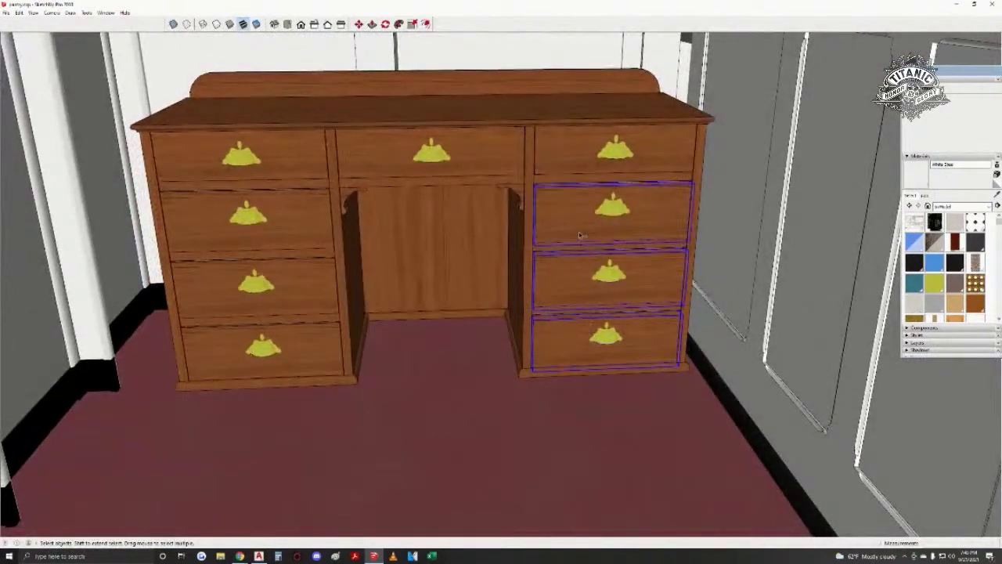
left_click(575, 166, "shift")
middle_click_drag(574, 167, 594, 332)
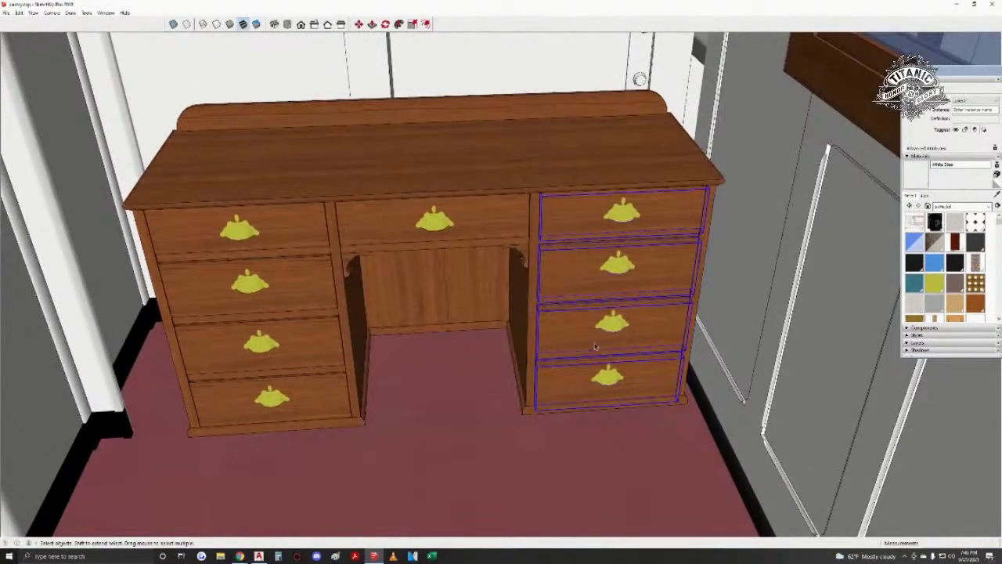
key("Delete")
- Open the desk's frame group and delete the three dividing shelves from the emptied right pedestal
double_click(589, 237)
left_click(589, 235)
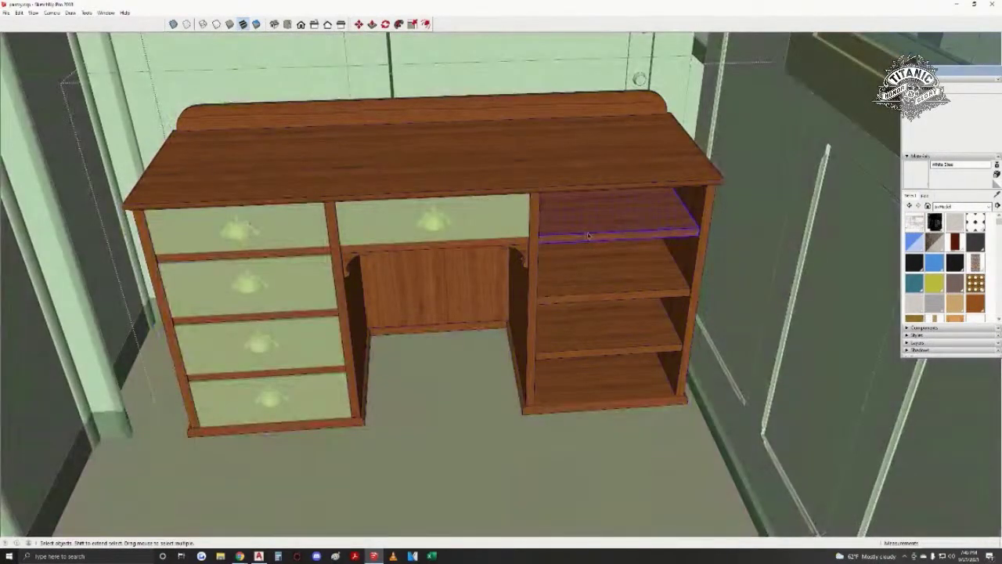
left_click(587, 281, "shift")
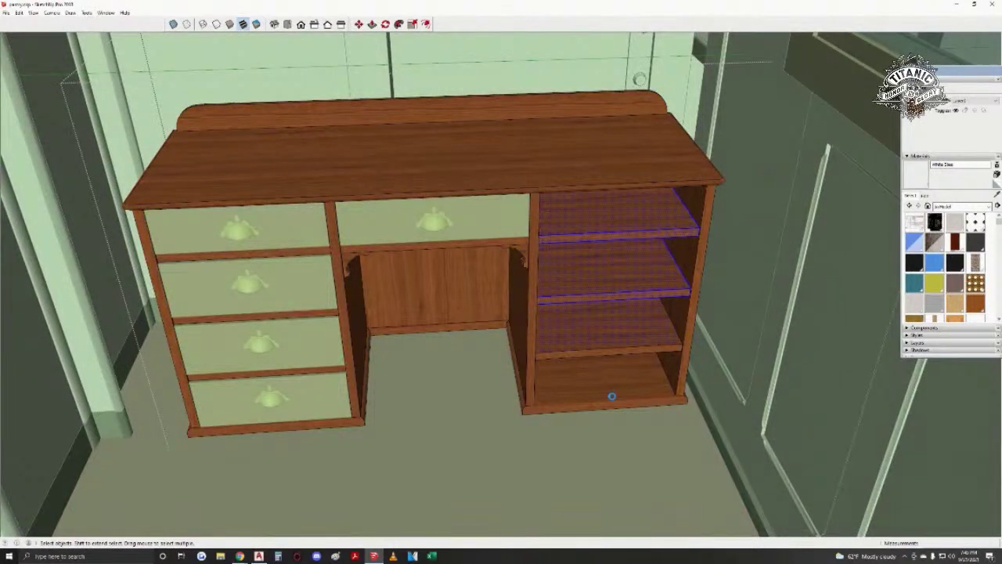
key("Delete")
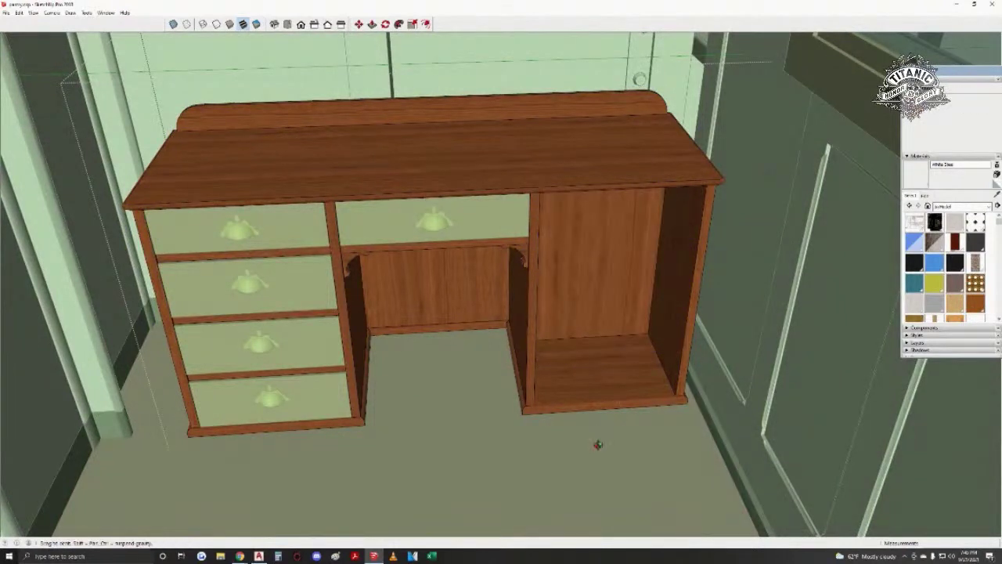
middle_click_drag(605, 439, 623, 435)
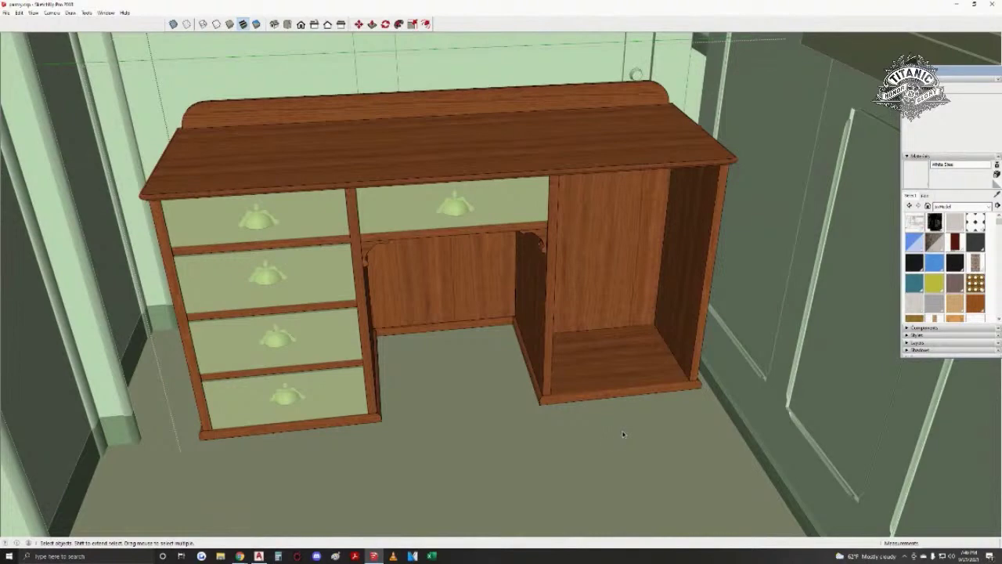
middle_click_drag(628, 378, 532, 346)
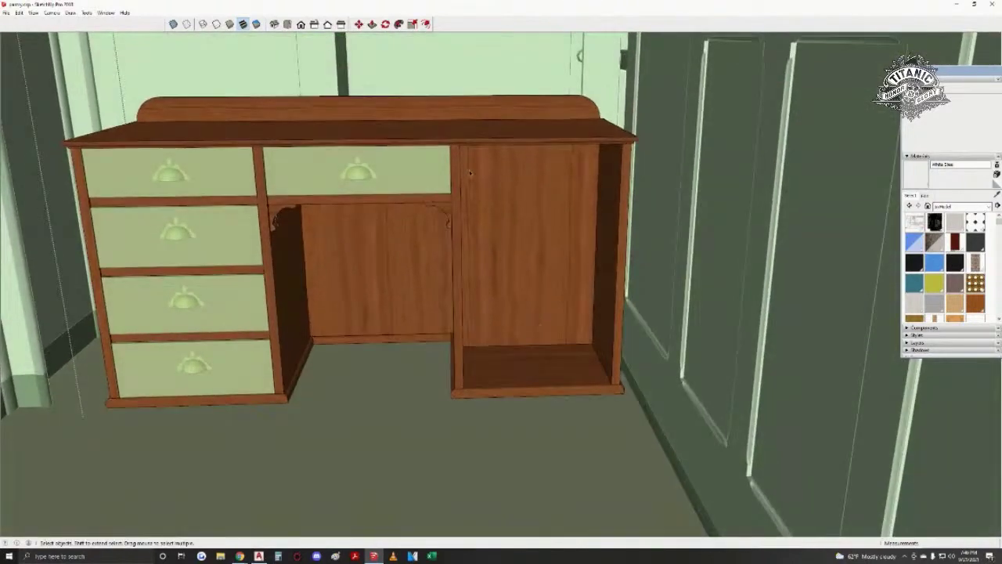
key("r")
left_click(460, 145)
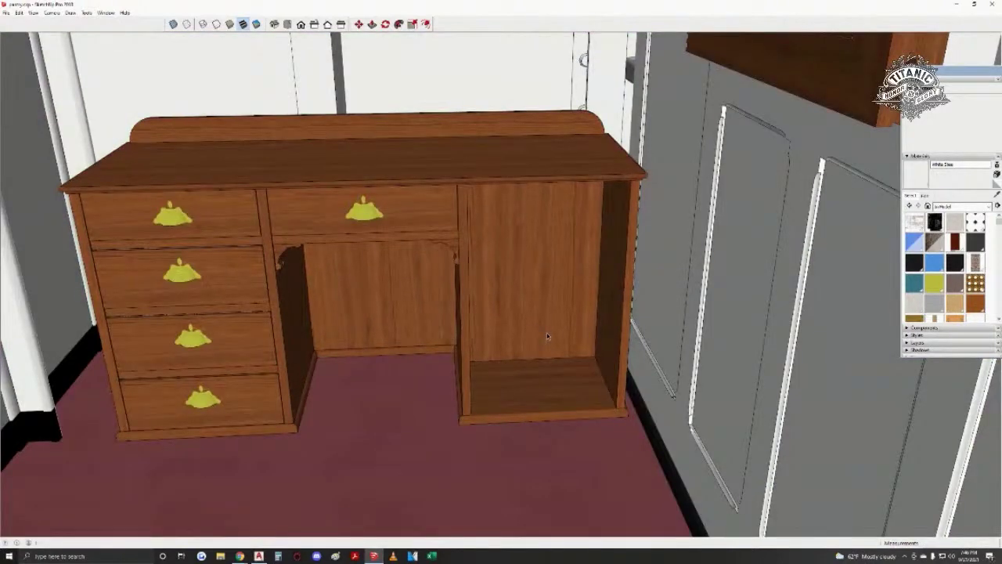
middle_click_drag(512, 304, 580, 316)
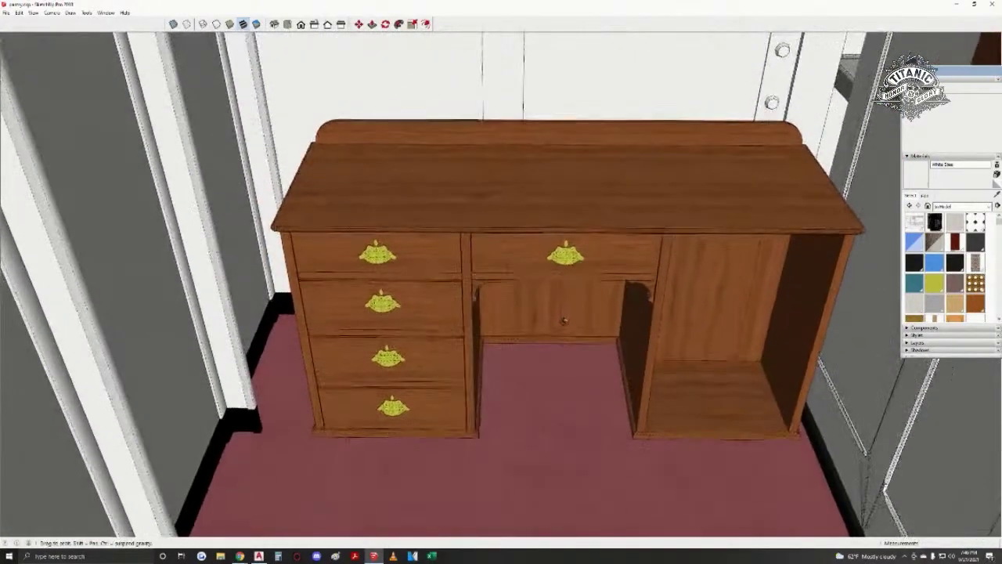
middle_click_drag(727, 329, 710, 268)
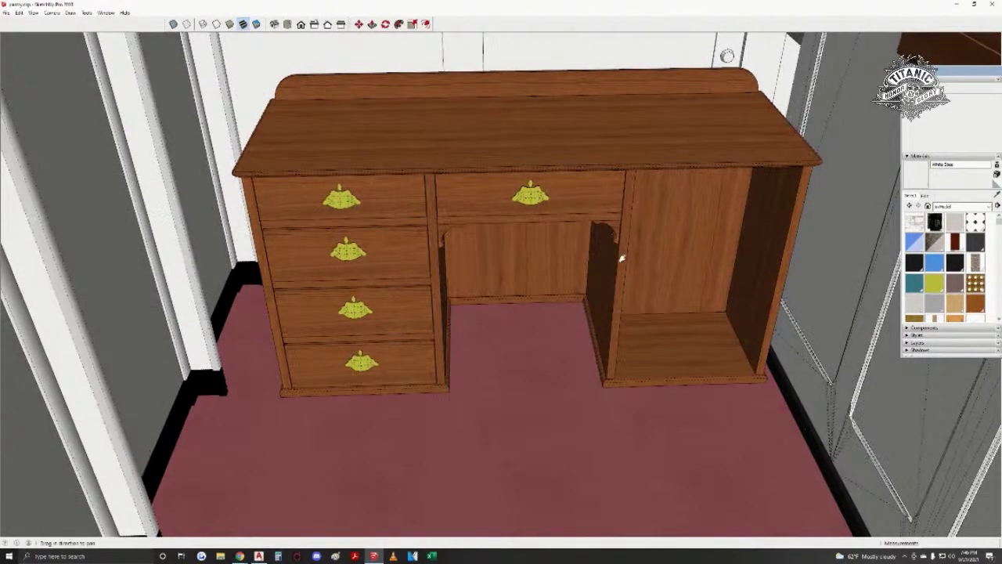
middle_click_drag(619, 253, 509, 288, "shift")
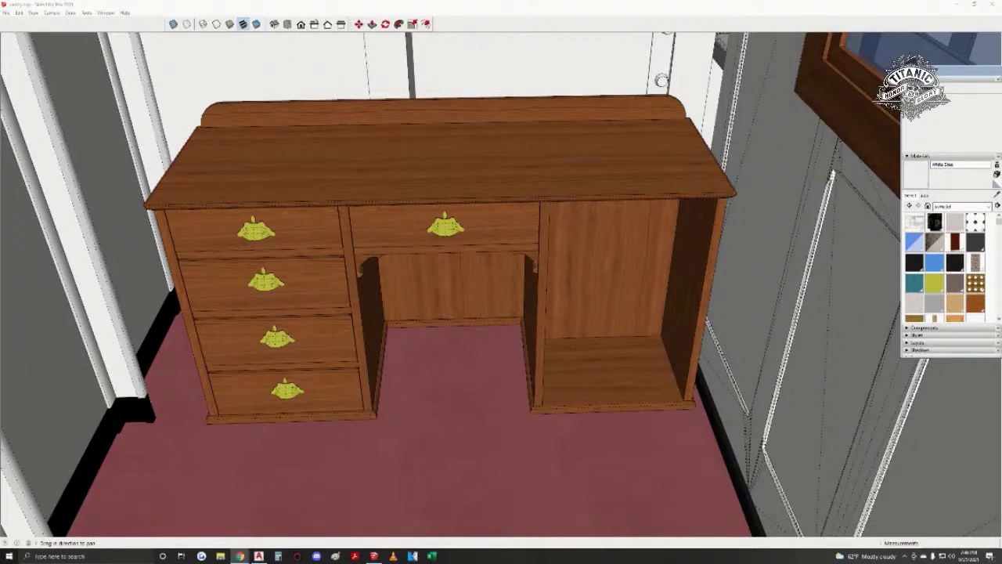
- Switch to Chrome and study the recovered safe doors and the debris-field safe in the "titanic safe" image results
mouse_move(0, 225)
left_mouse_down()
mouse_move(222, 225)
mouse_move(227, 1)
left_mouse_up()
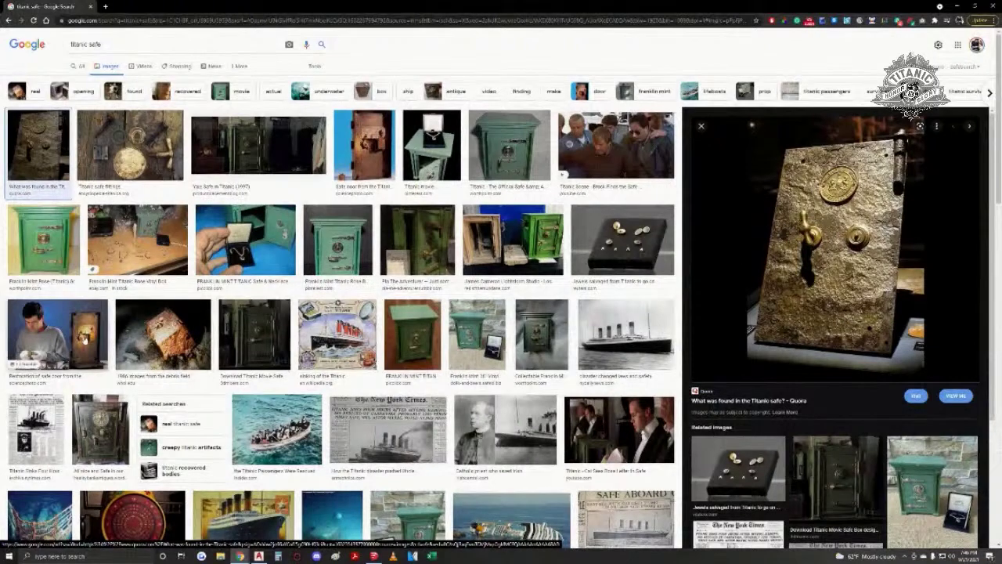
left_click(58, 335)
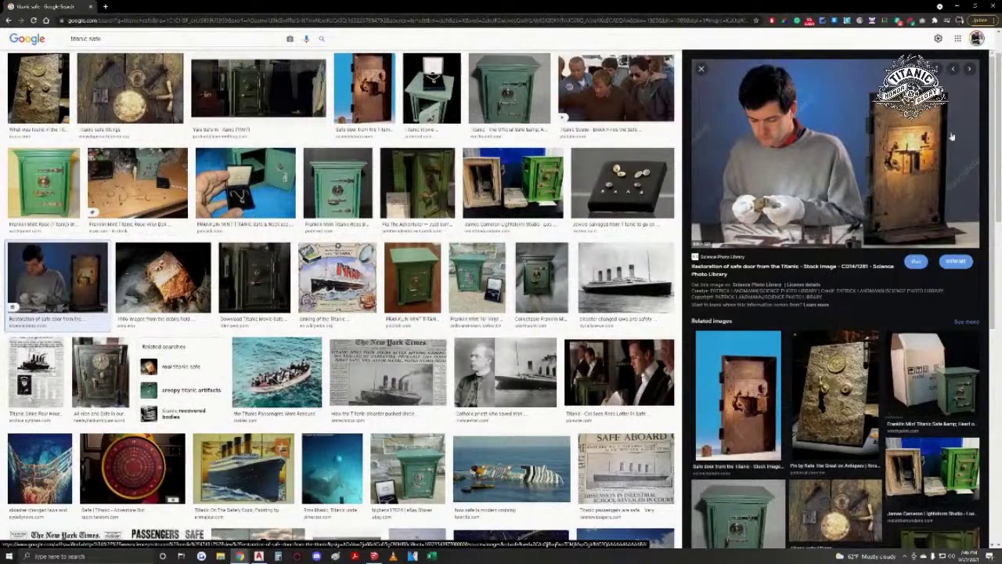
left_click(836, 427)
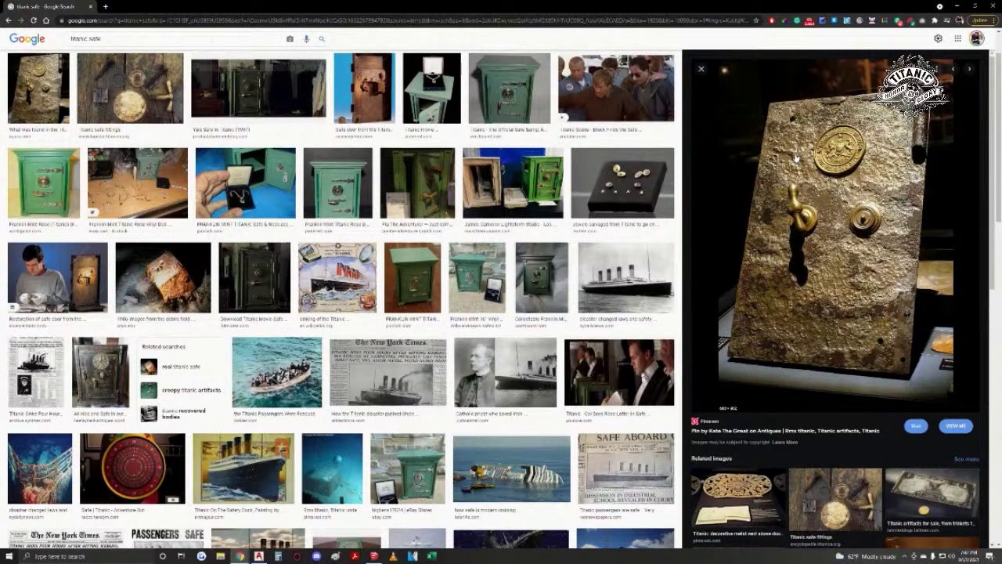
left_click(348, 452)
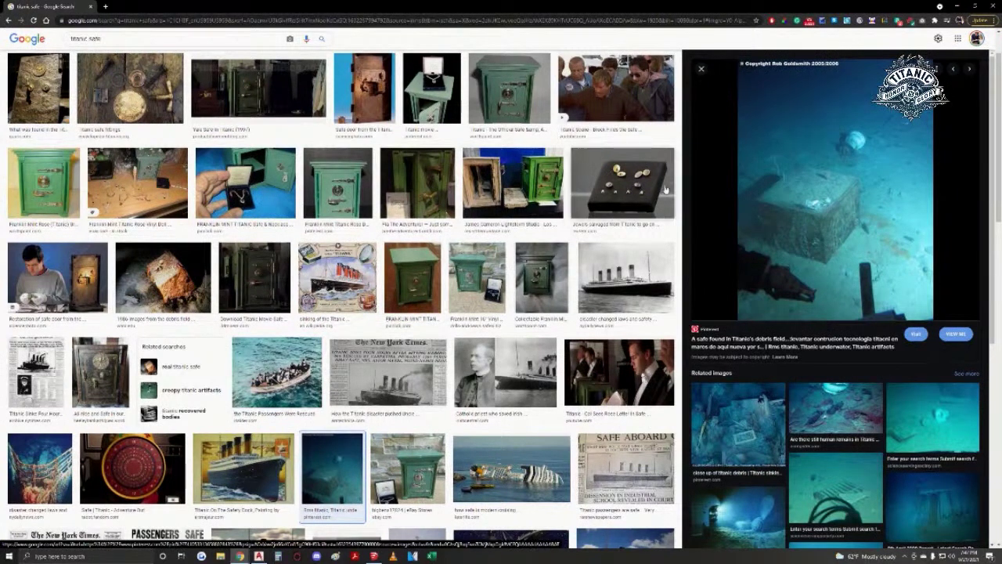
- Return to SketchUp and draw a rectangle closing off the front opening of the desk's empty right pedestal
key("alt+Left")
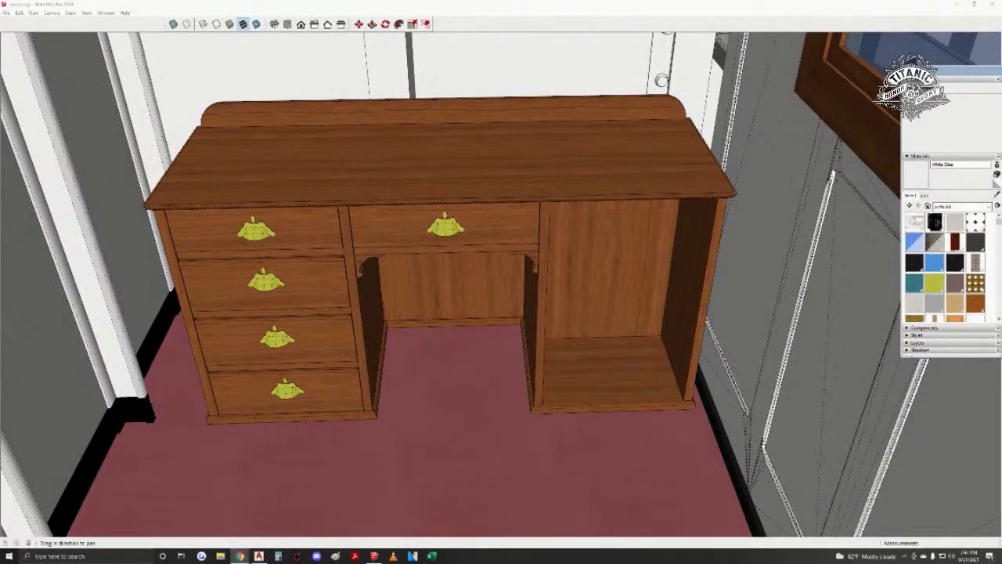
middle_click_drag(576, 289, 615, 241)
key("r")
left_click(587, 180)
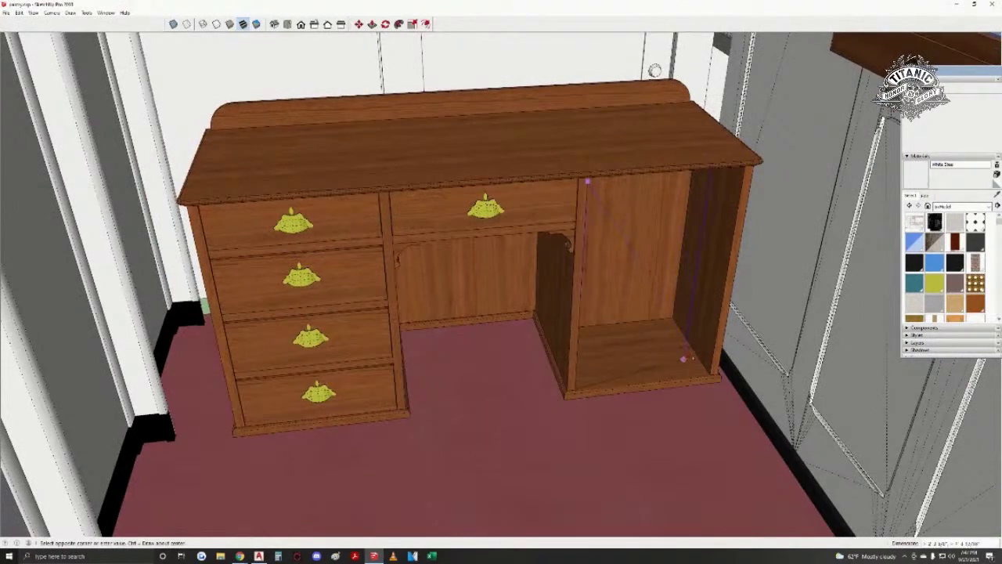
left_click(712, 374)
key("space")
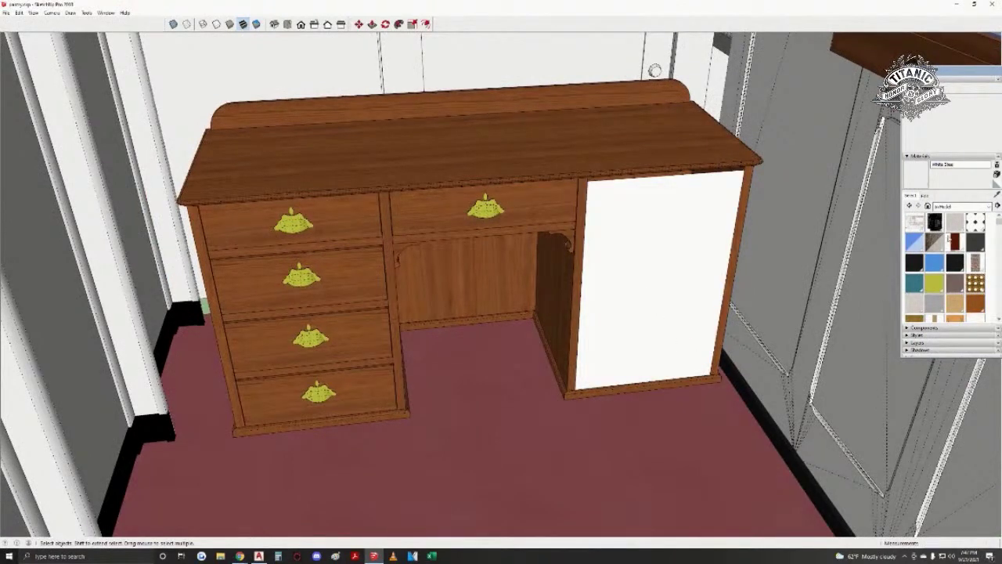
- Paint the new front panel of the desk's right pedestal with the grey chrome material
left_click(953, 224)
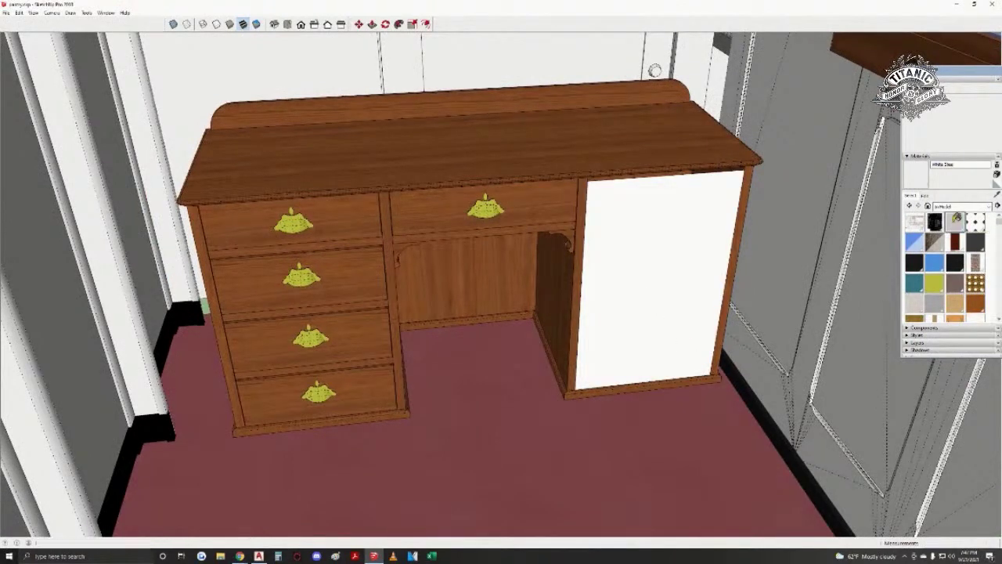
left_click(934, 303)
left_click(646, 306)
mouse_move(647, 306)
middle_mouse_down()
mouse_move(655, 308)
mouse_move(644, 315)
middle_mouse_up()
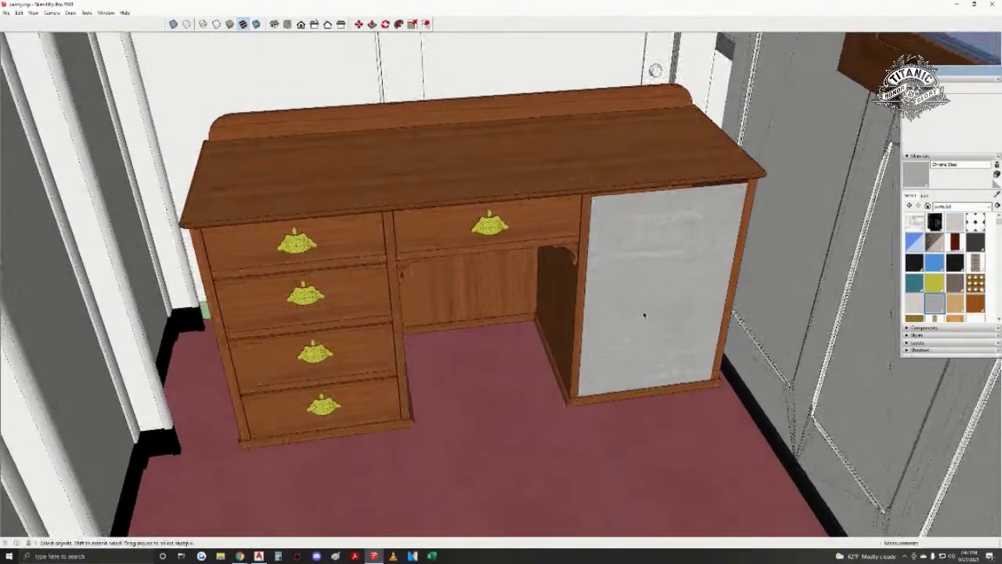
- Draw a circle on the upper half of the pedestal's grey panel, paint it Bronze and extrude it slightly outward
key("c")
left_click(661, 257)
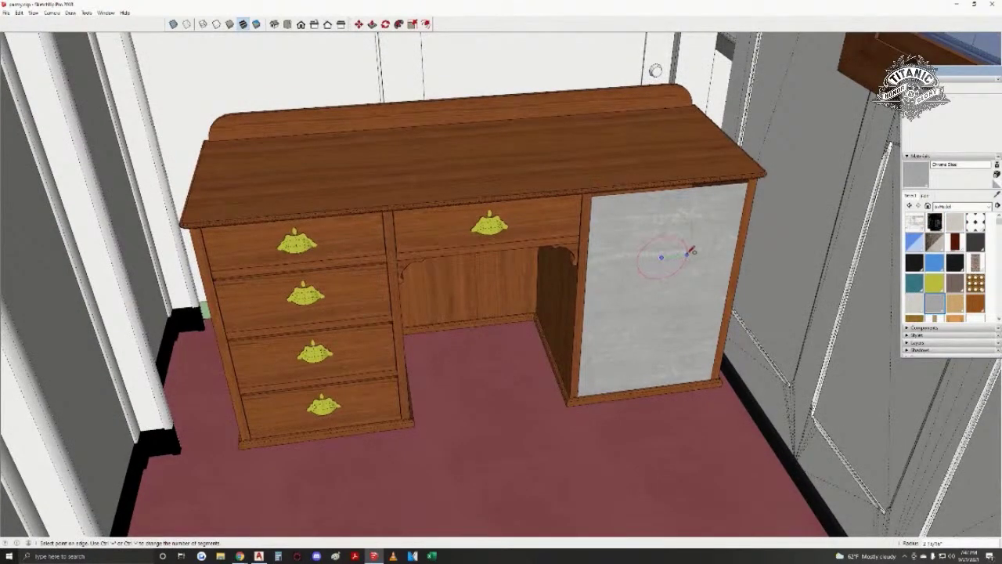
left_click(690, 251)
left_click(934, 283)
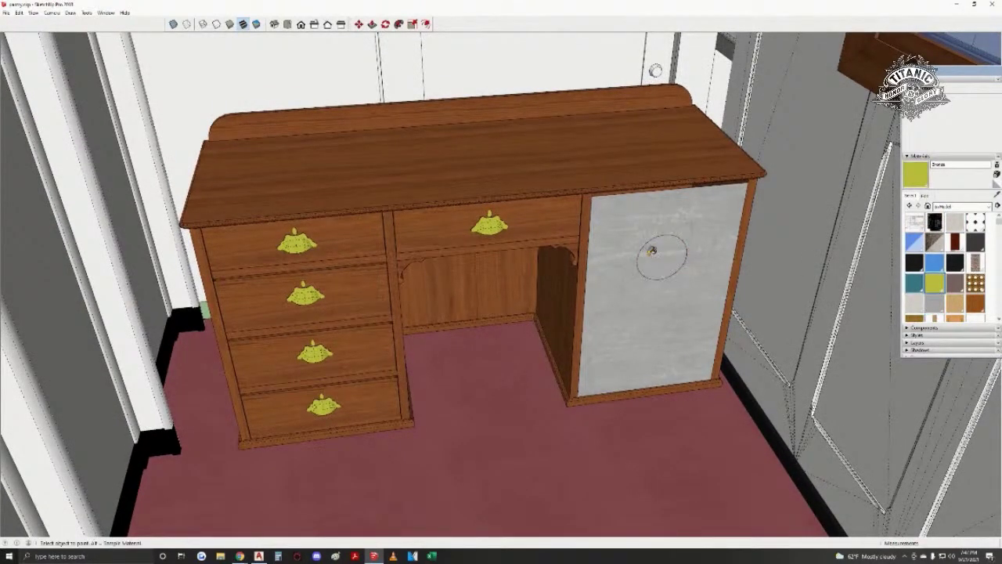
left_click(654, 252)
key("p")
middle_click_drag(654, 252, 663, 263)
left_click_drag(663, 263, 665, 262)
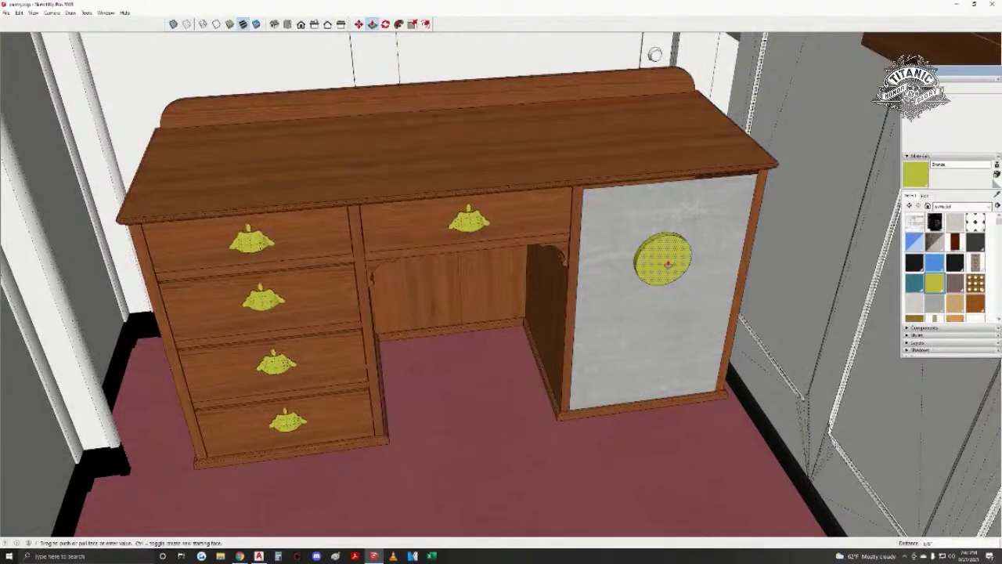
- Examine the desk with its grey safe door and bronze disc from the front, above and the side
key("space")
left_click(617, 327)
key("ctrl+t")
middle_click_drag(589, 325, 595, 338)
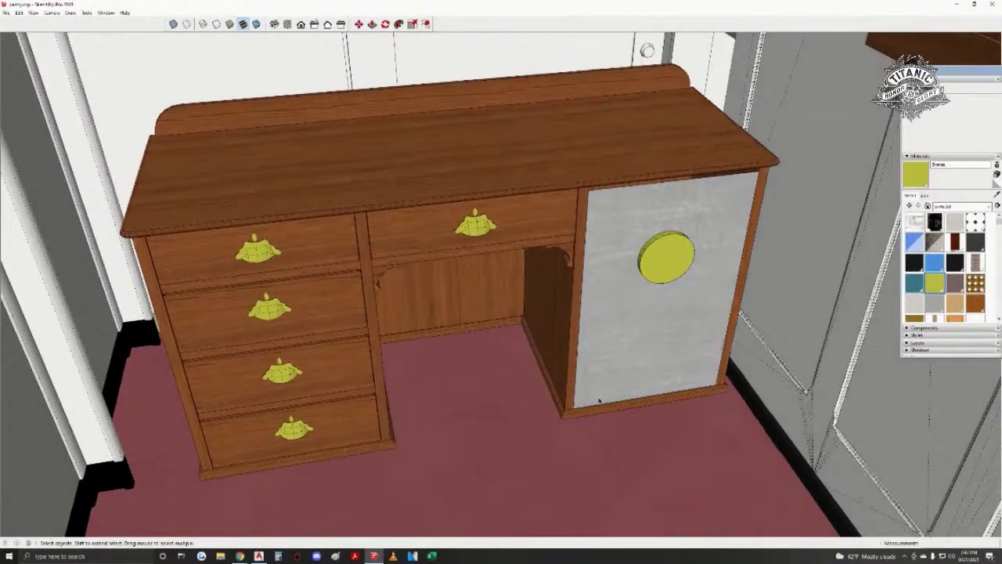
middle_click_drag(598, 400, 490, 268)
key("w")
left_click_drag(490, 268, 497, 331)
middle_click_drag(496, 331, 526, 344)
scroll(449, 170, "up", 2)
middle_click_drag(449, 170, 462, 196)
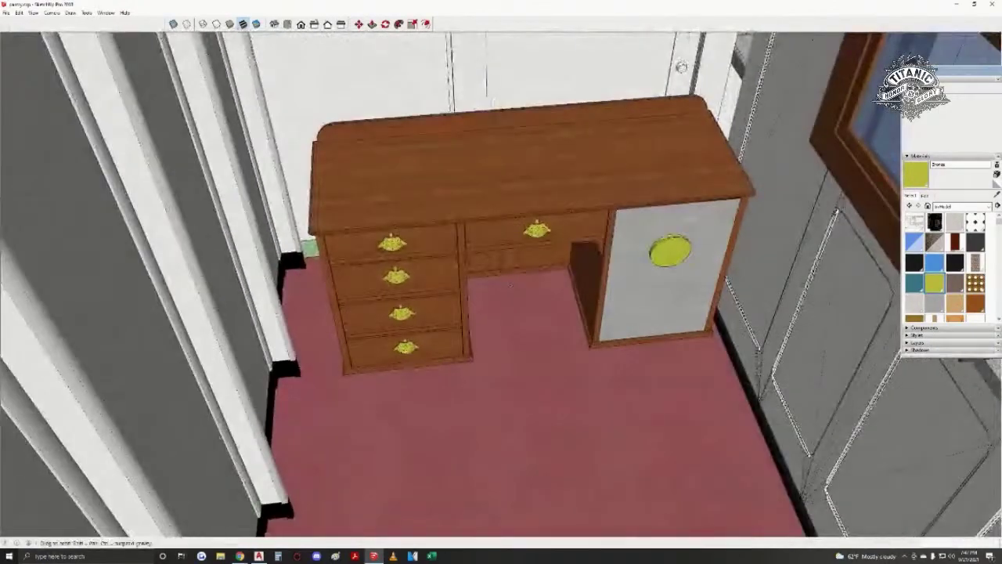
scroll(679, 238, "up", 2)
middle_click_drag(540, 294, 567, 329)
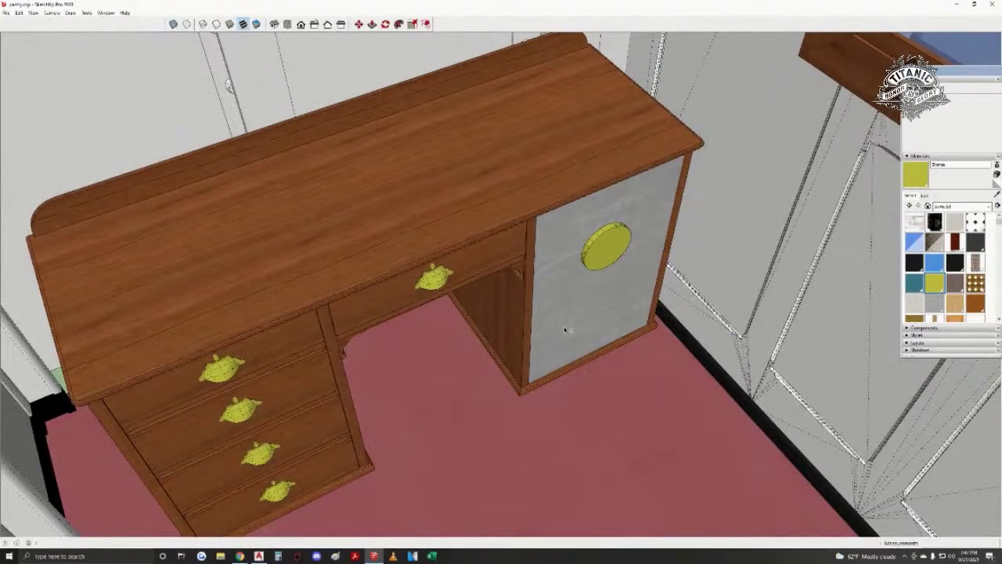
middle_click_drag(595, 331, 560, 313)
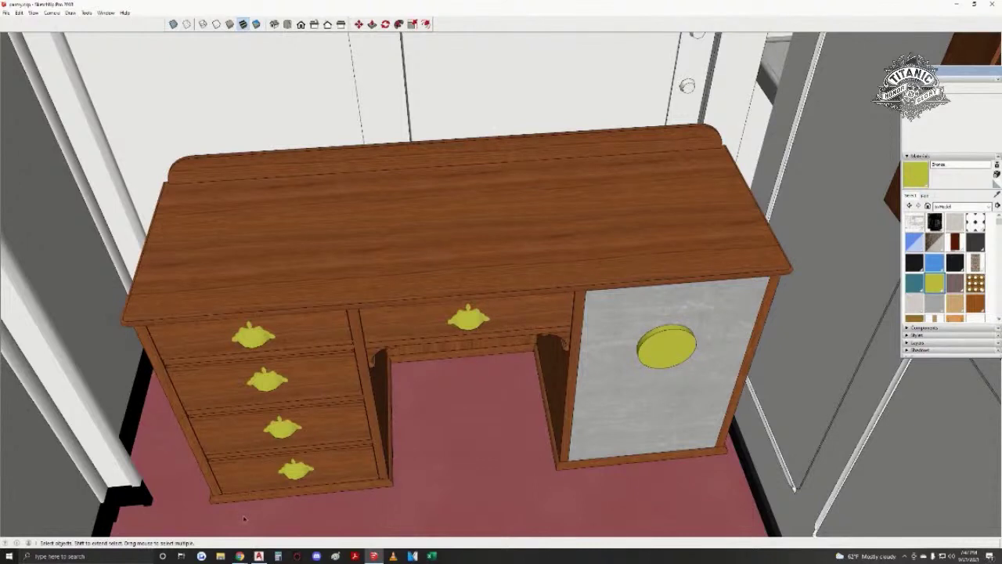
- Switch to AutoCAD and find the safe in the Cashier's Office beside the restaurant on the deck plan
left_click(258, 556)
scroll(399, 365, "down", 10)
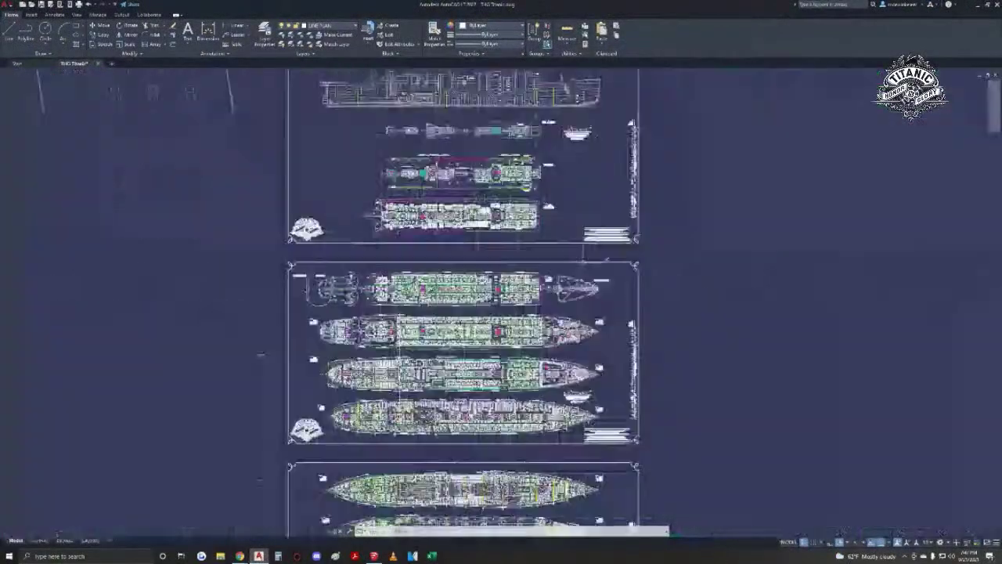
scroll(400, 360, "up", 10)
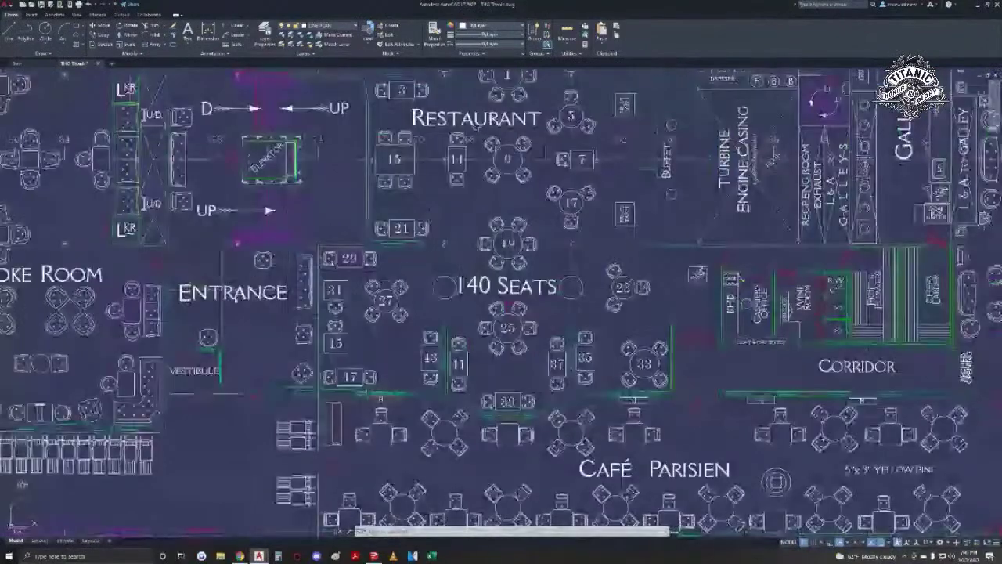
scroll(743, 296, "up", 8)
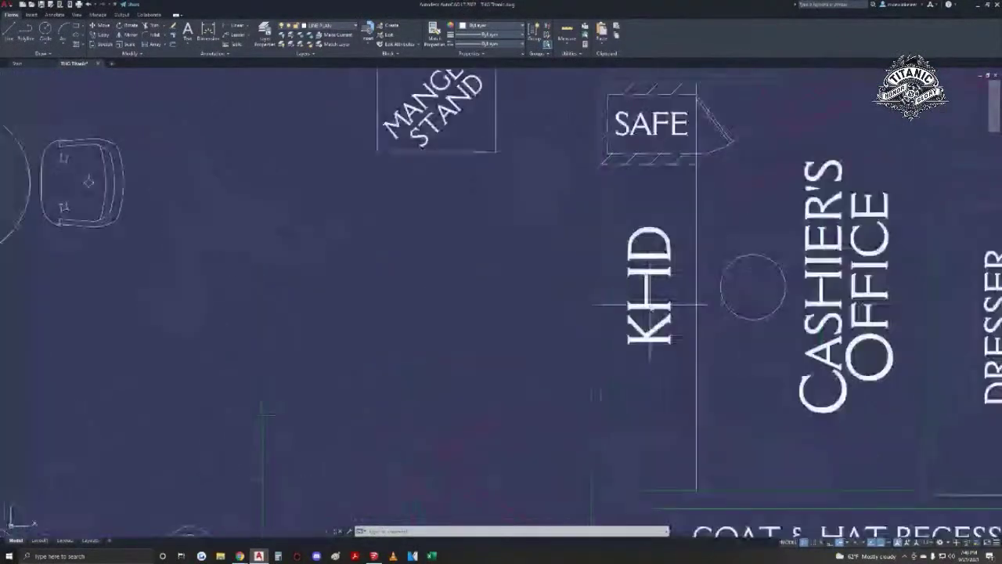
- Examine the plan's manger stand near table 23 and the adjoining Cashier's Office with its safe and KHD
scroll(650, 305, "down", 4)
middle_click_drag(459, 233, 828, 341)
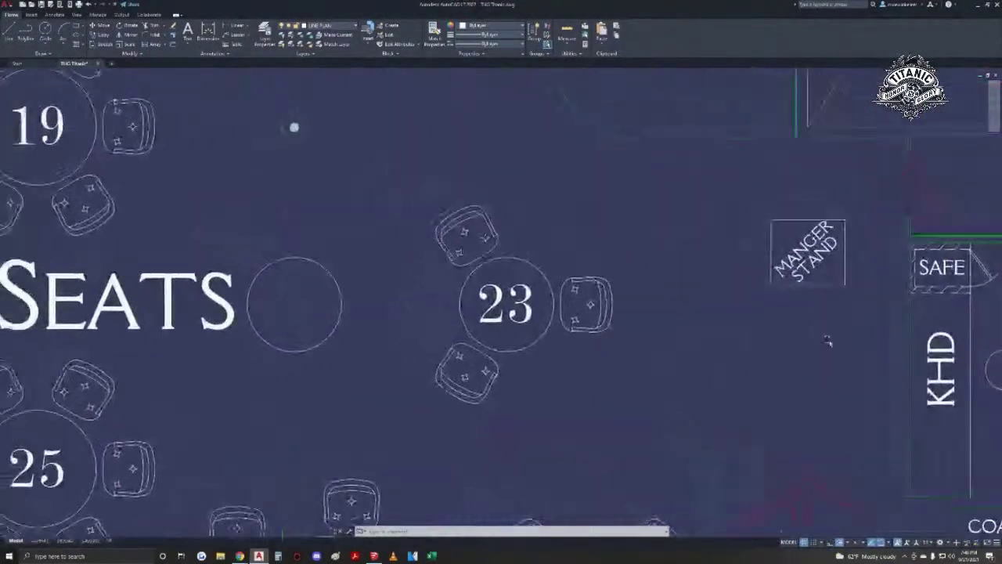
scroll(828, 341, "down", 2)
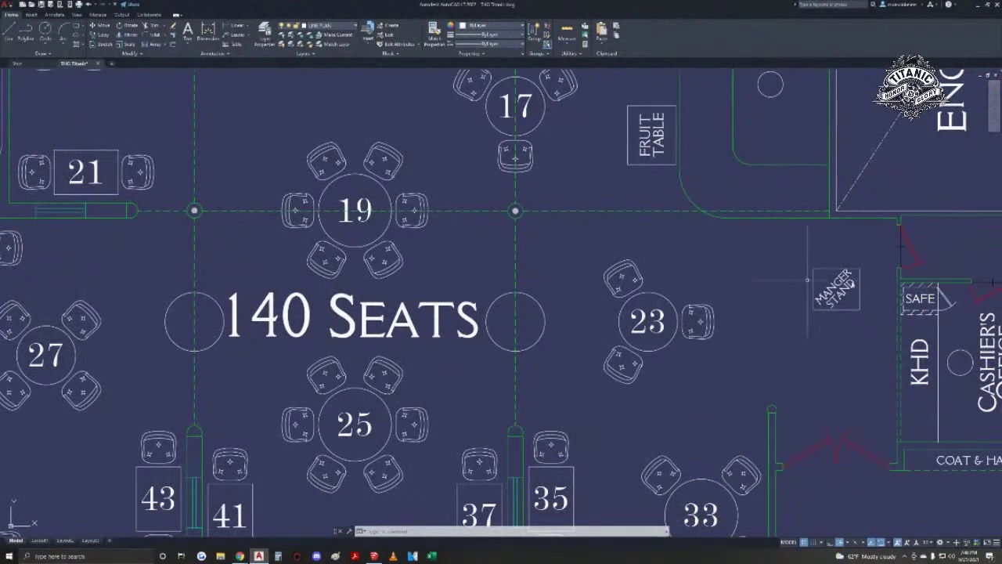
scroll(807, 280, "up", 2)
middle_click_drag(806, 280, 420, 182)
scroll(420, 182, "down", 1)
scroll(490, 190, "up", 1)
middle_click_drag(487, 179, 502, 162)
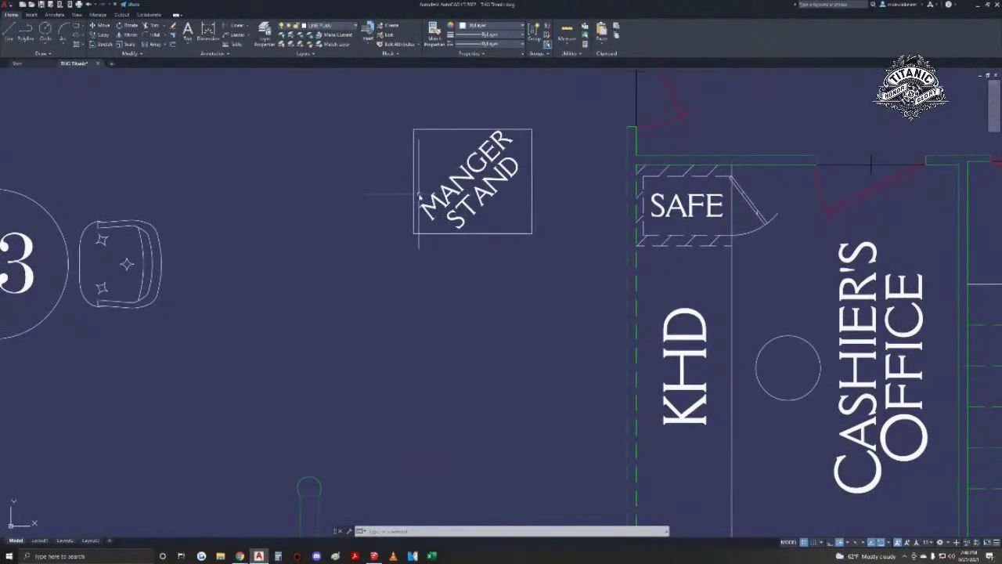
left_click(446, 151)
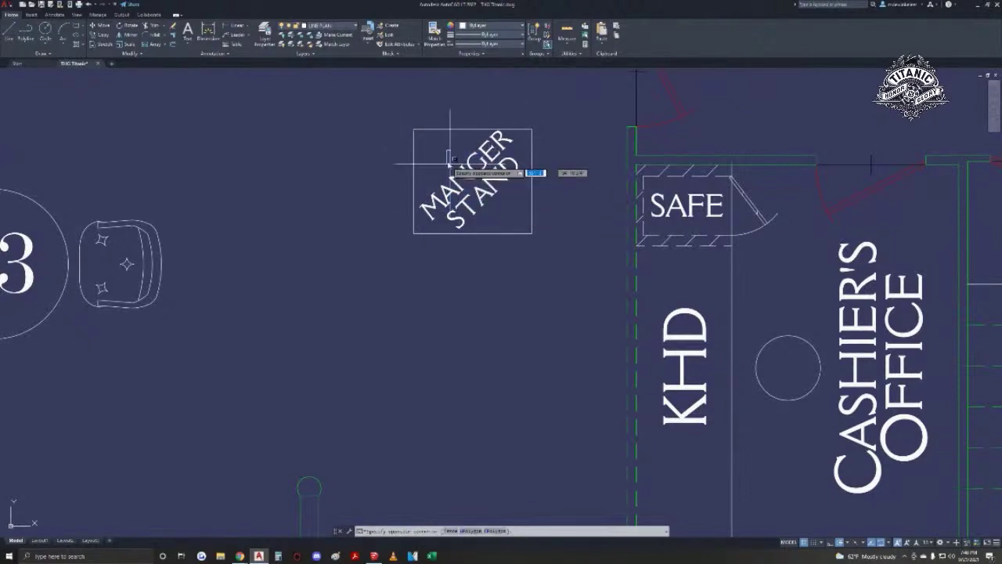
left_click(532, 174)
middle_click_drag(707, 319, 630, 263)
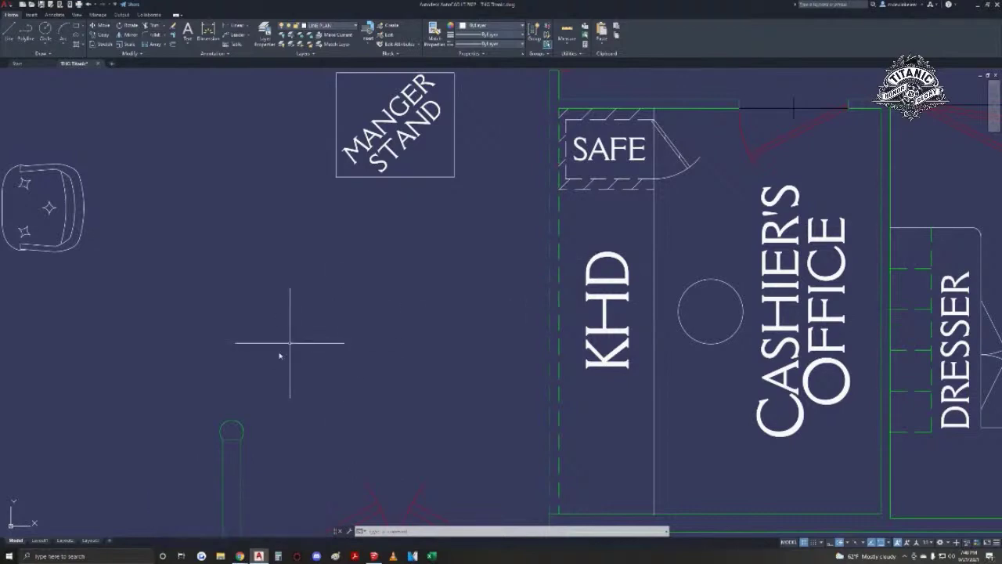
- Return to SketchUp and undo the safe door and shelf deletions in the desk's right pedestal
left_click(372, 556)
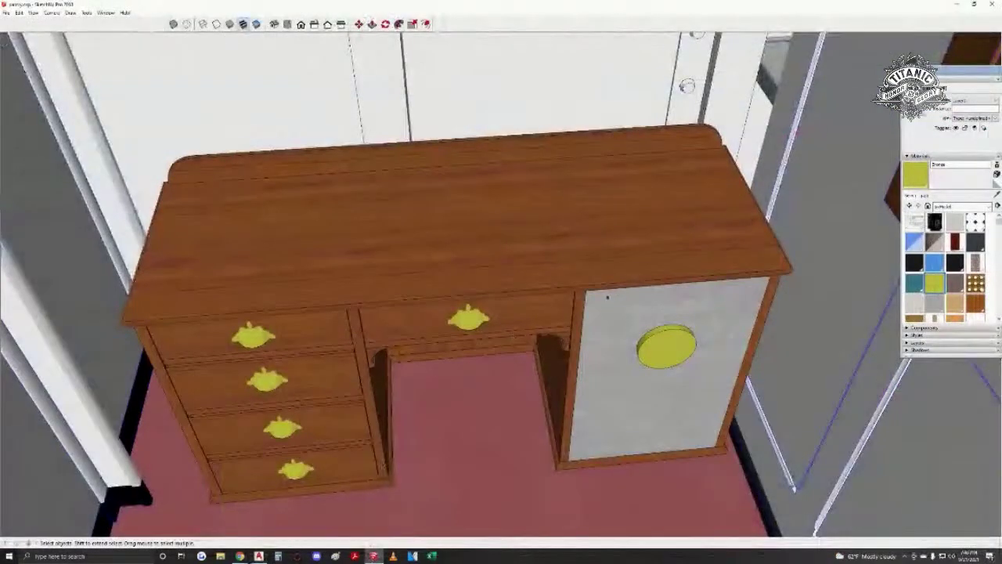
middle_click_drag(665, 298, 635, 175)
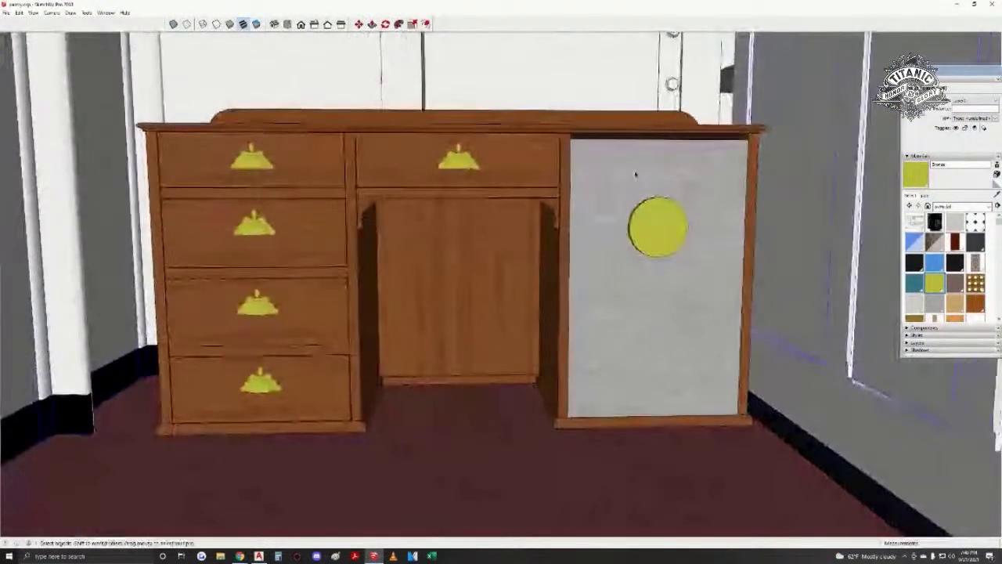
scroll(595, 183, "down", 6)
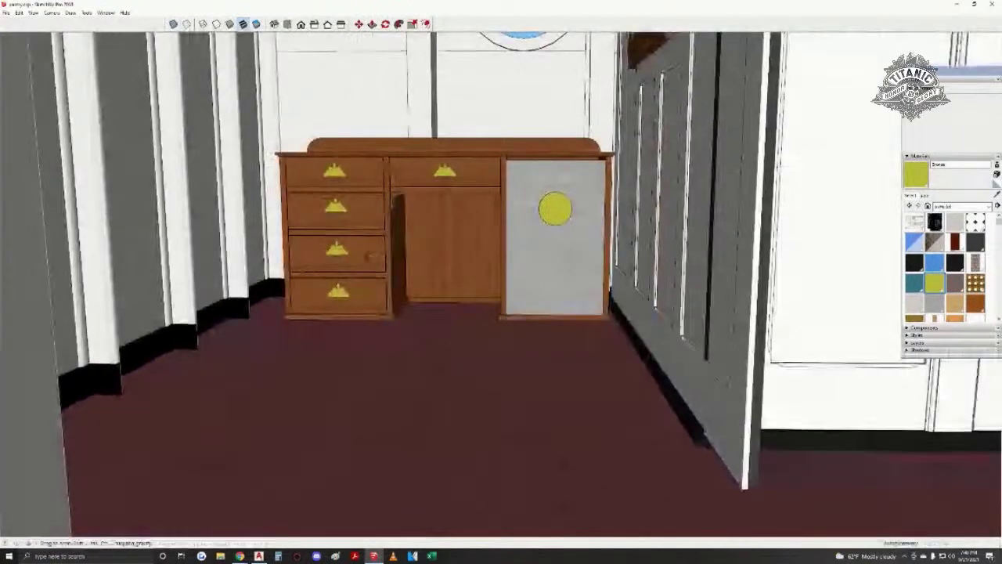
scroll(368, 272, "up", 2)
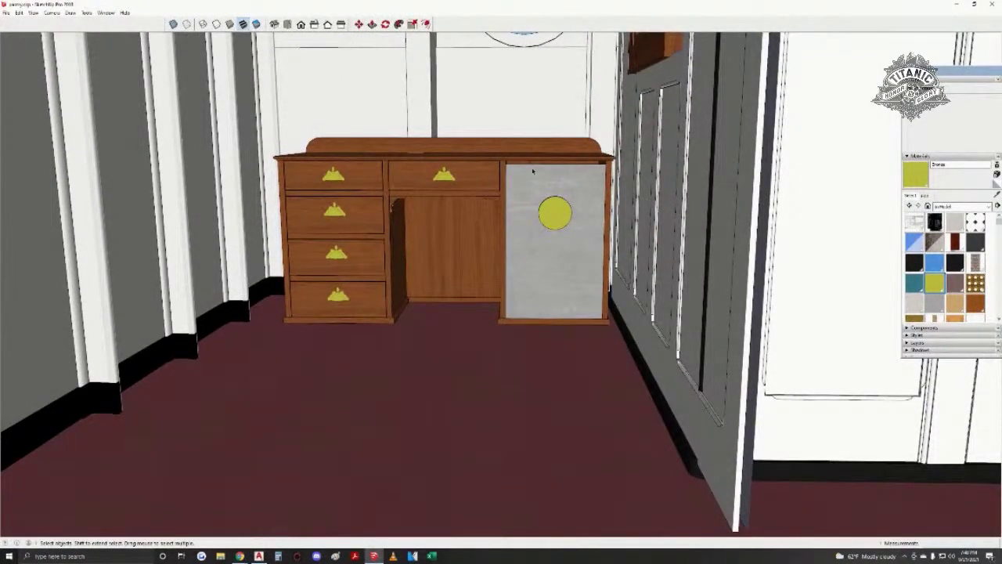
scroll(532, 171, "up", 3)
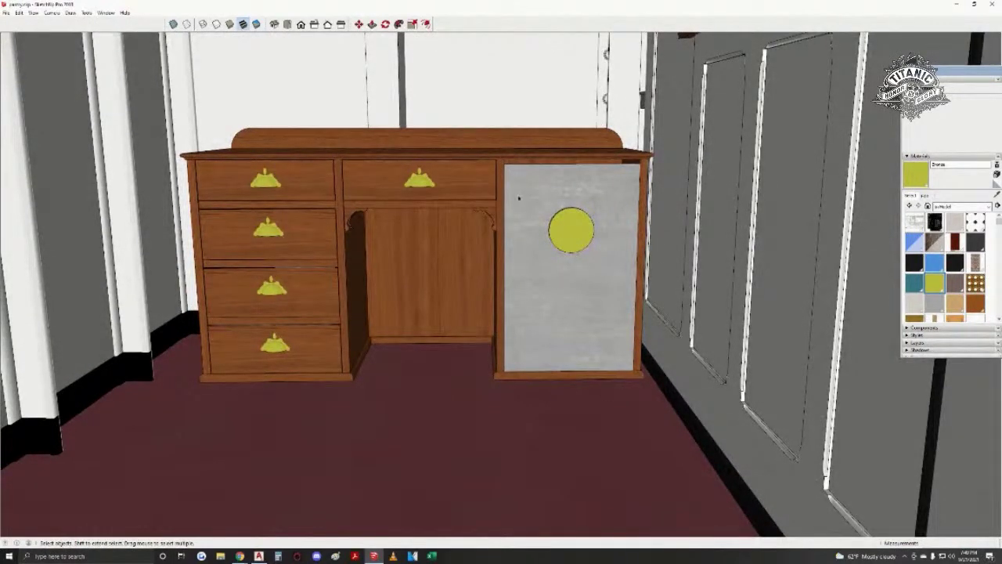
left_click(540, 186)
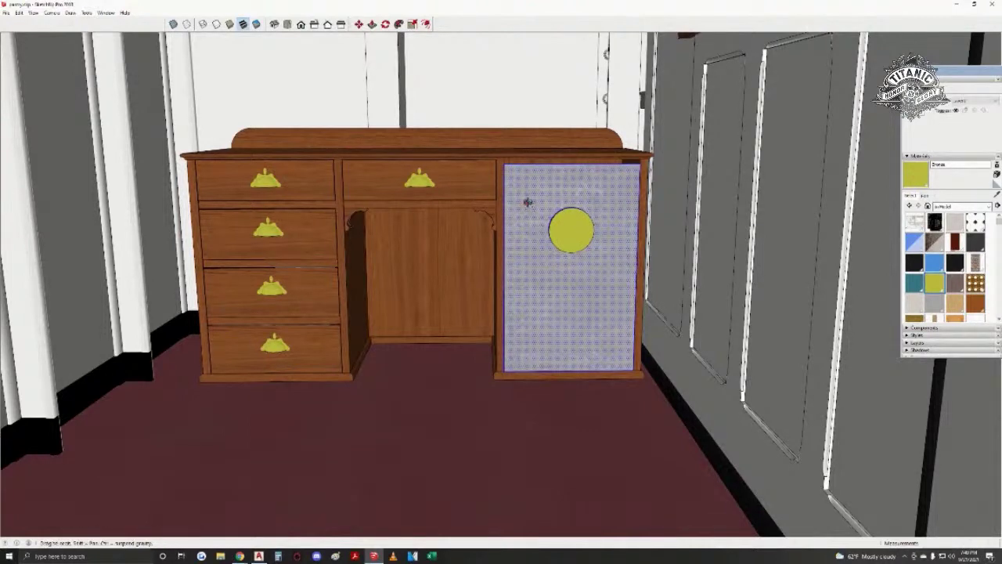
scroll(528, 203, "up", 1)
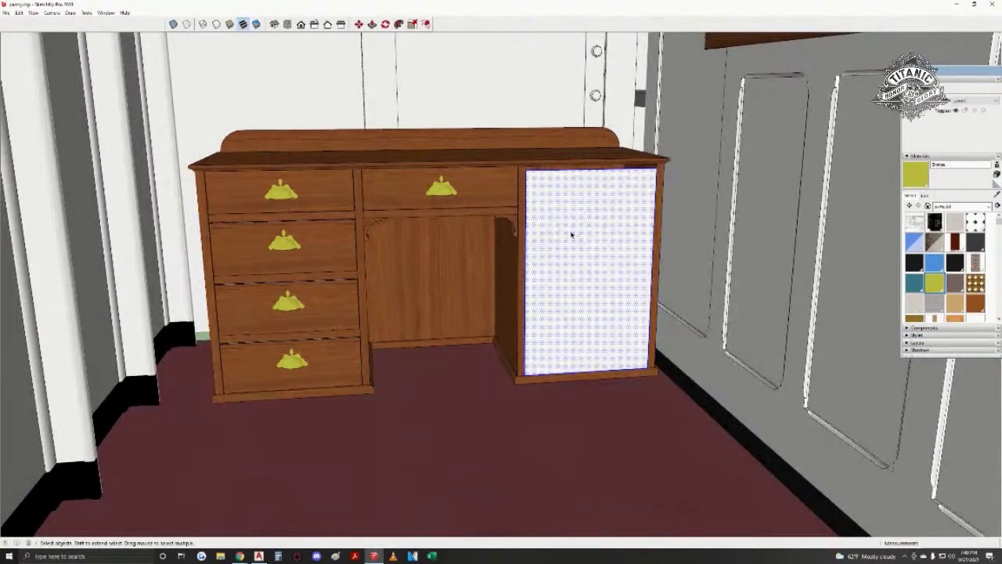
key("Delete")
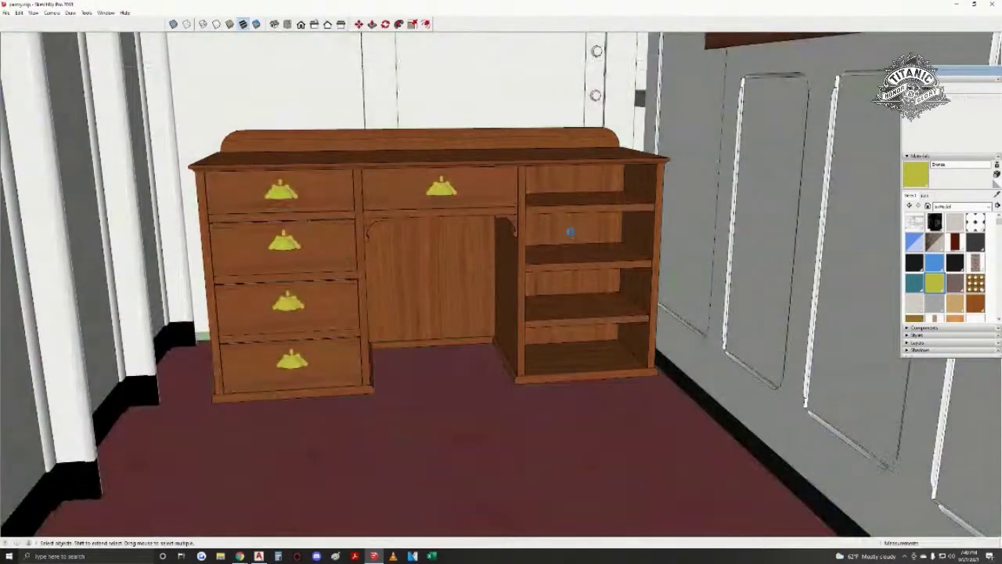
- Undo the last change to the model in the room with the wooden drawer desk
key("ctrl+z")
middle_click_drag(573, 233, 494, 306)
scroll(576, 461, "down", 4)
- Switch to the AutoCAD deck plans and examine the Bar area around the safe and the R.W. cupboard
left_click(262, 557)
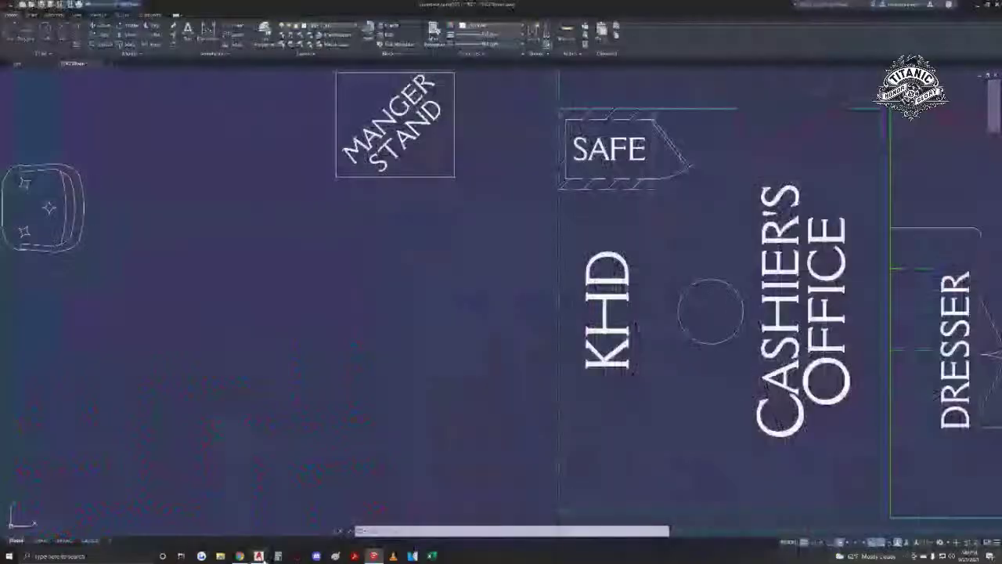
scroll(529, 235, "down", 10)
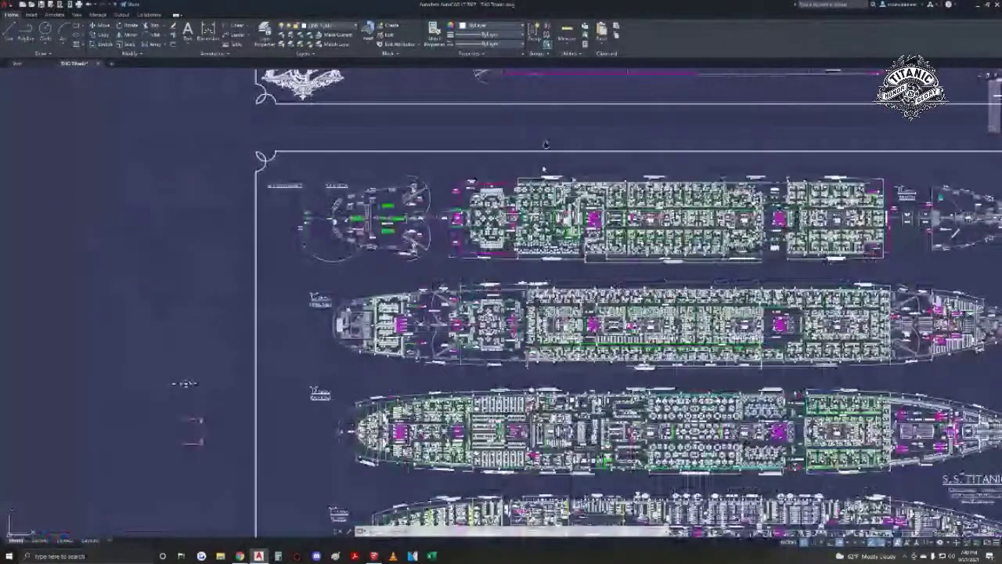
scroll(545, 144, "up", 15)
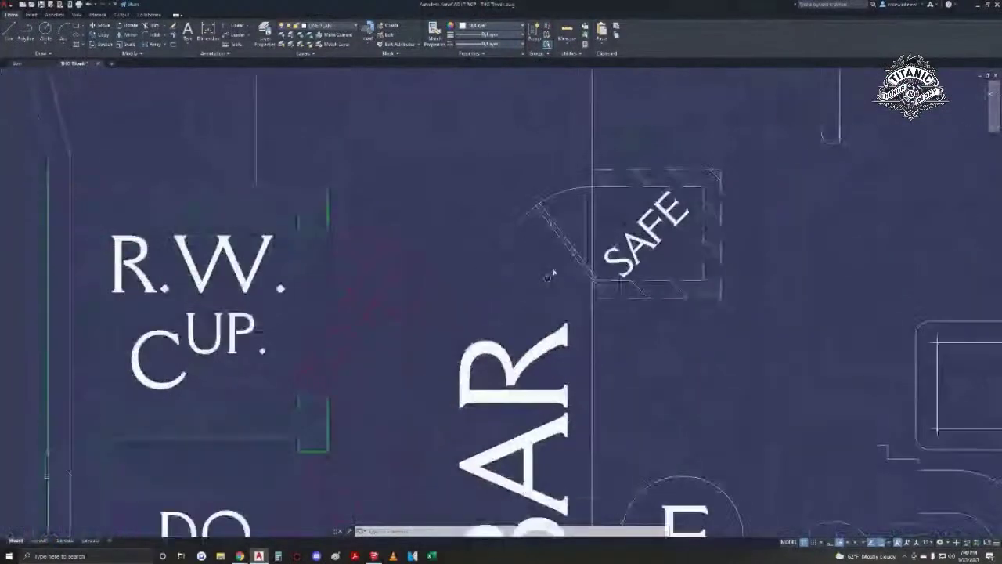
scroll(548, 275, "down", 2)
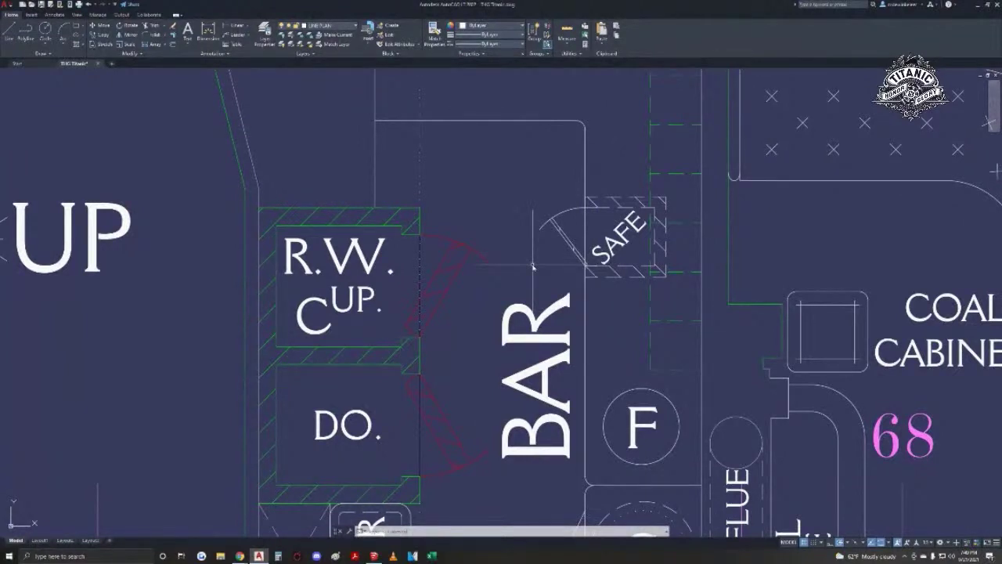
scroll(530, 266, "down", 2)
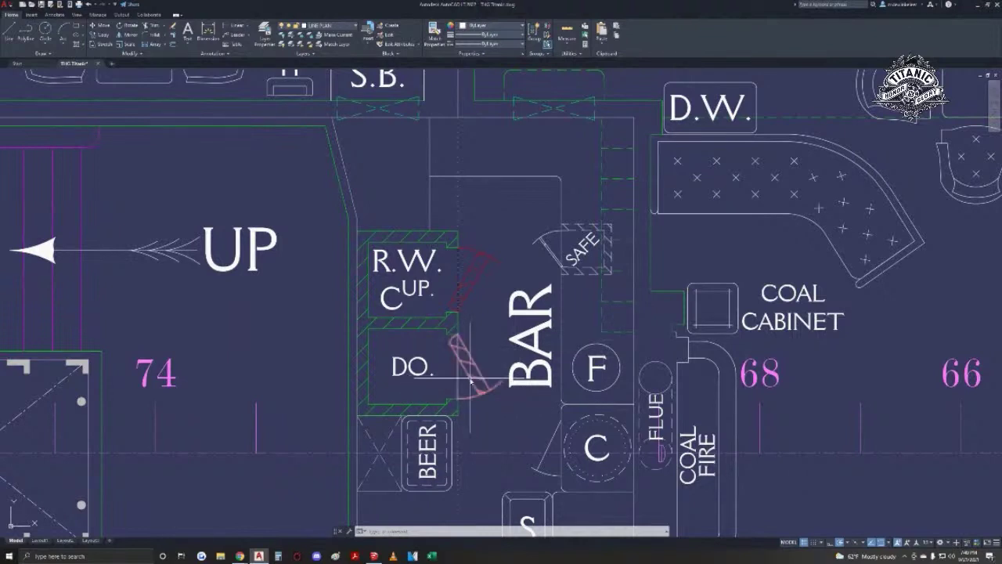
left_click(470, 380)
key("Delete")
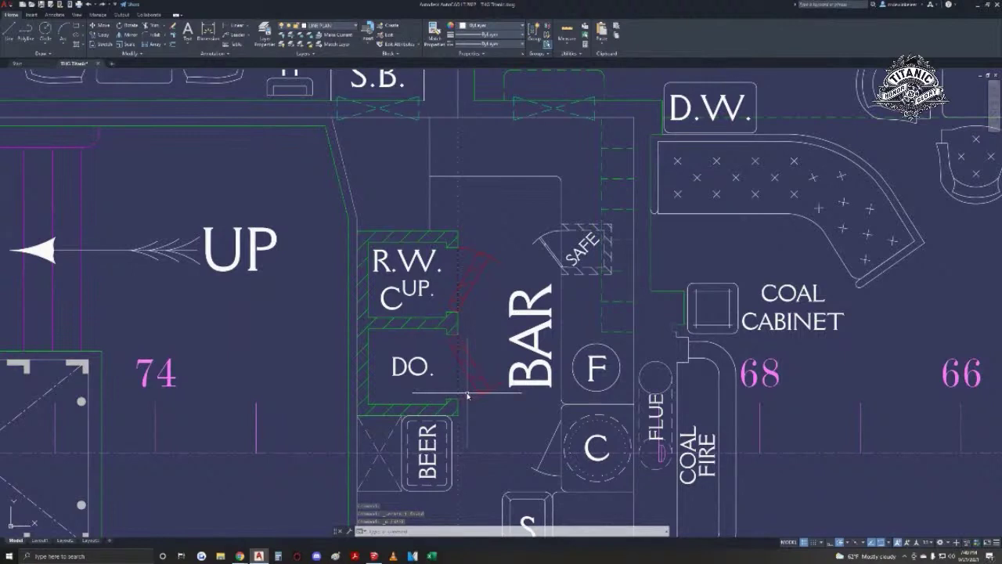
key("ctrl+z")
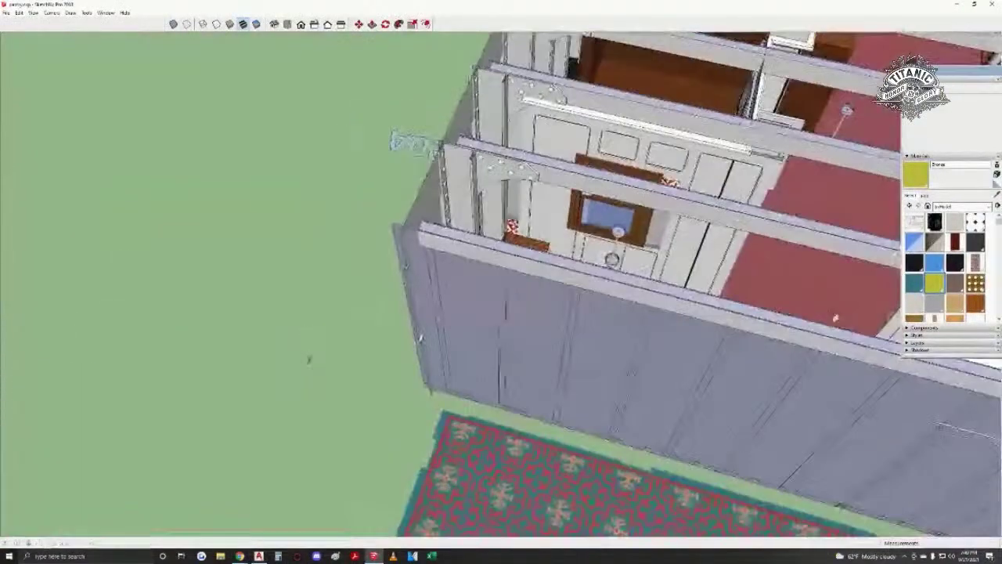
- In SketchUp, move the wooden-framed window along the white panelled wall until it covers the wall opening
middle_click_drag(835, 318, 465, 360, "shift")
scroll(461, 356, "down", 2)
scroll(334, 284, "up", 5)
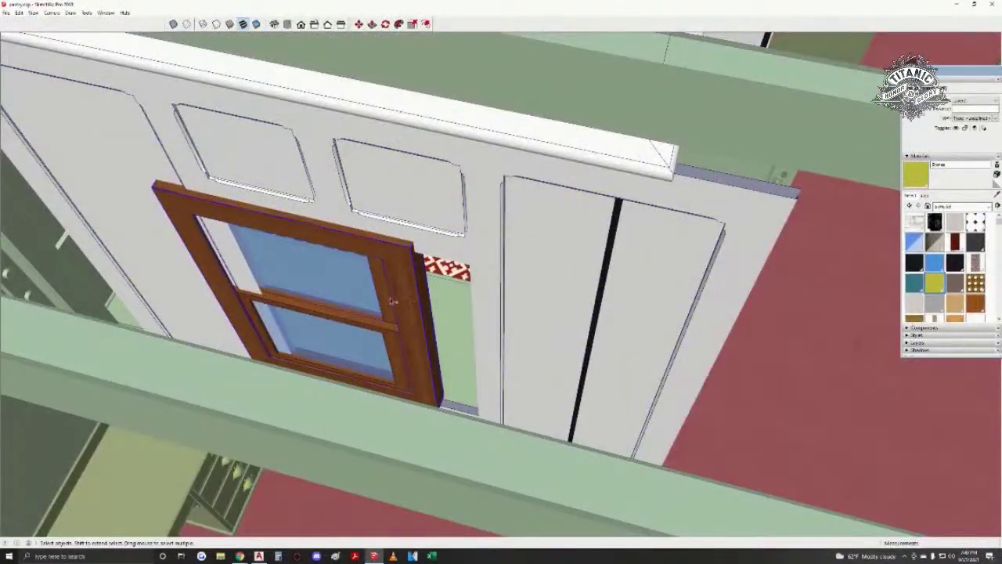
left_click(391, 300)
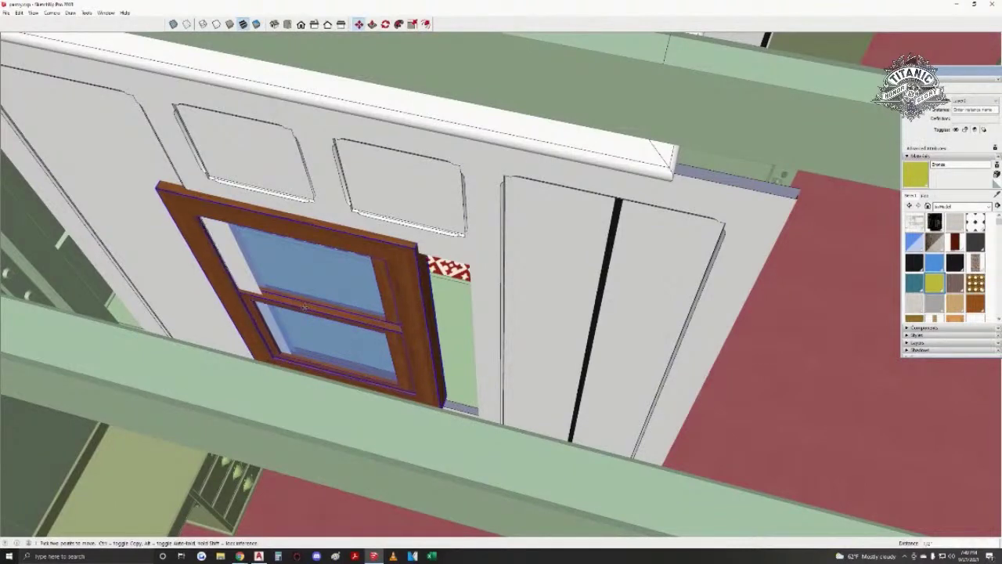
left_click(277, 217)
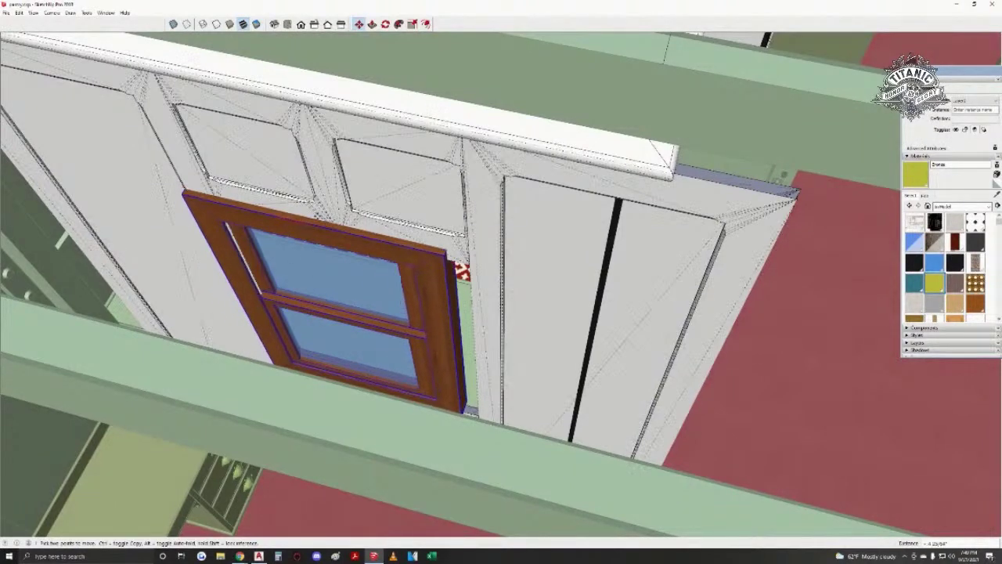
scroll(332, 205, "up", 3)
middle_click_drag(335, 190, 382, 218, "shift")
scroll(382, 218, "down", 1)
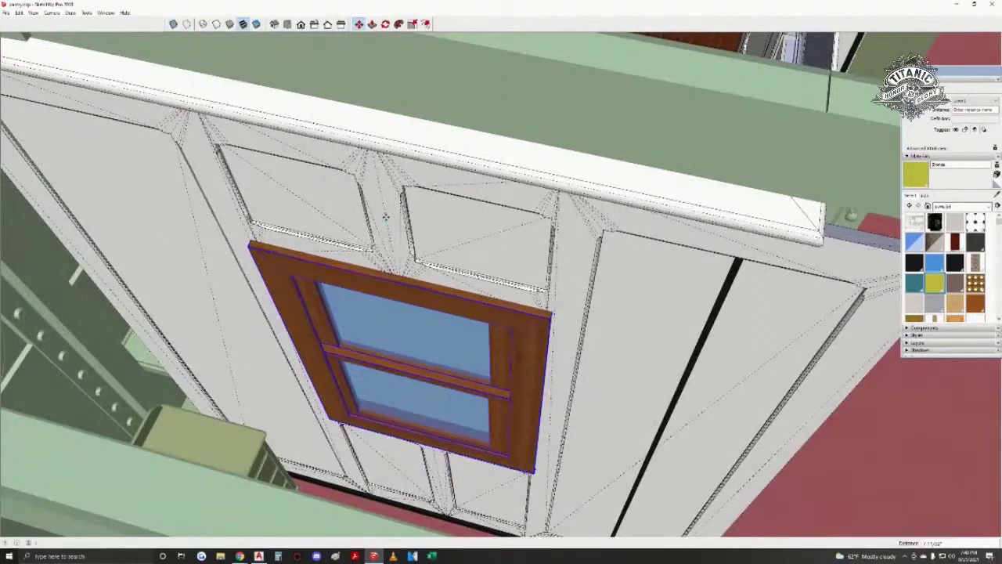
left_click(386, 219)
key("space")
scroll(387, 313, "down", 3)
key("Escape")
- Examine the panelled wall with the wooden-framed window and the neighbouring tiled room from several sides
middle_click_drag(533, 305, 700, 378)
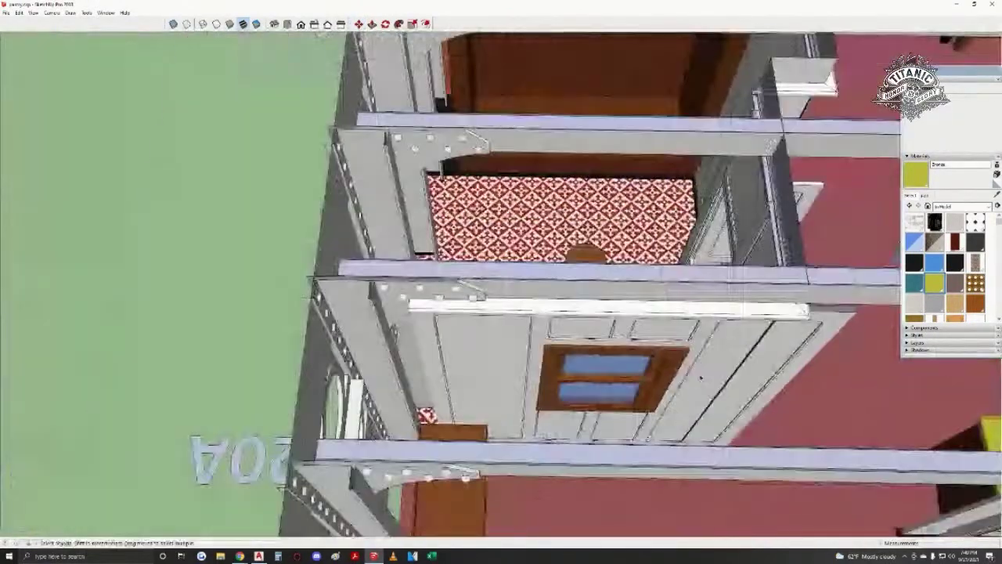
key("m")
scroll(620, 332, "up", 3)
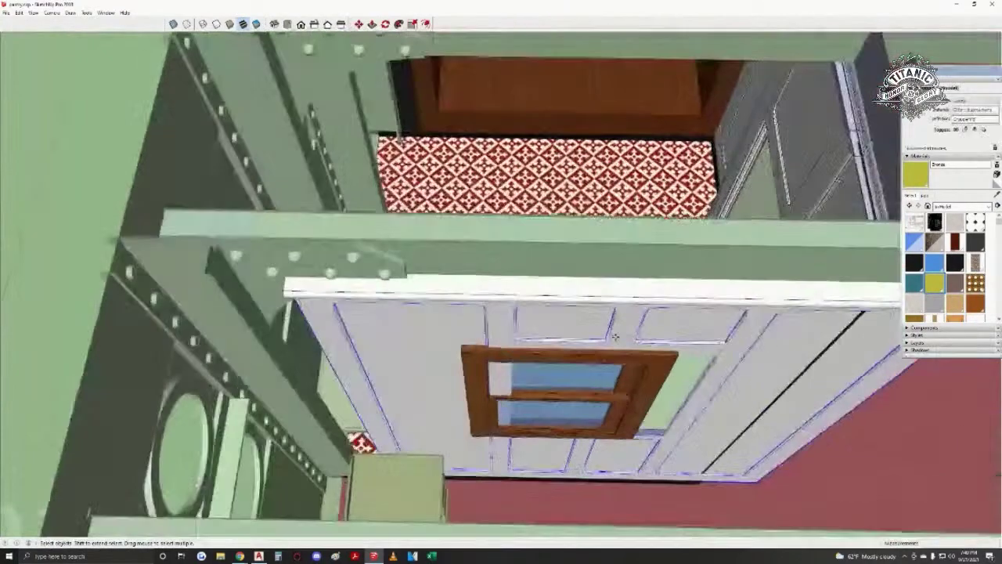
middle_click_drag(622, 329, 481, 248)
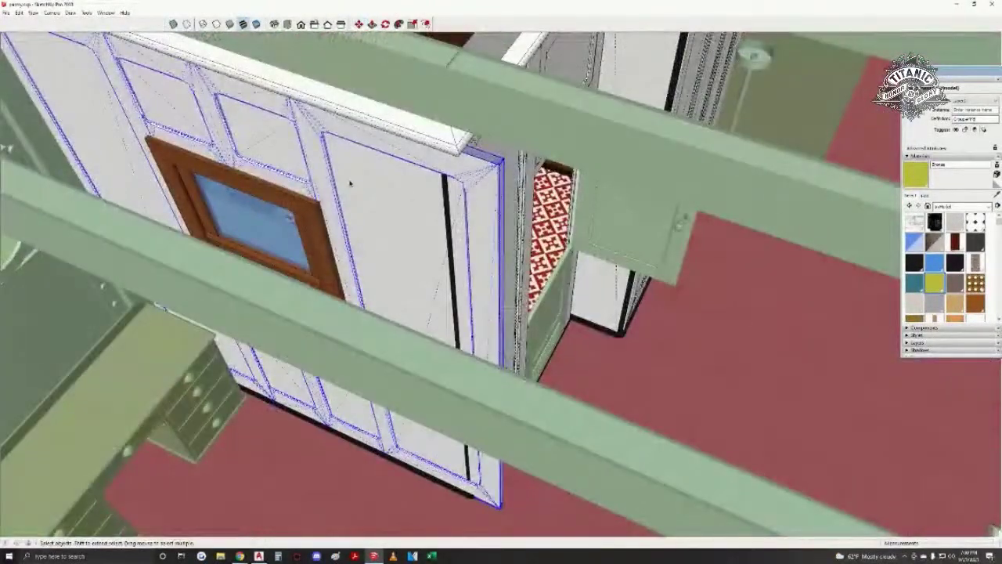
middle_click_drag(246, 158, 761, 83)
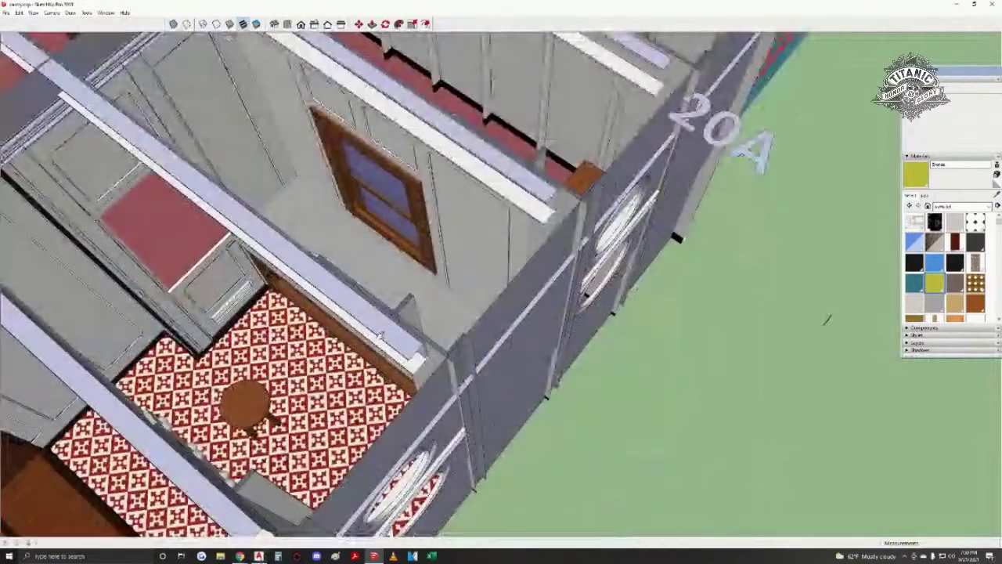
middle_click_drag(826, 319, 677, 98)
middle_click_drag(469, 426, 482, 430)
scroll(483, 430, "down", 1)
middle_click_drag(396, 391, 518, 327, "shift")
scroll(507, 338, "down", 1)
scroll(464, 379, "down", 1)
- Examine the stepped white partition, its cornice and its raised-panel mouldings from above and at eye level
scroll(614, 299, "up", 5)
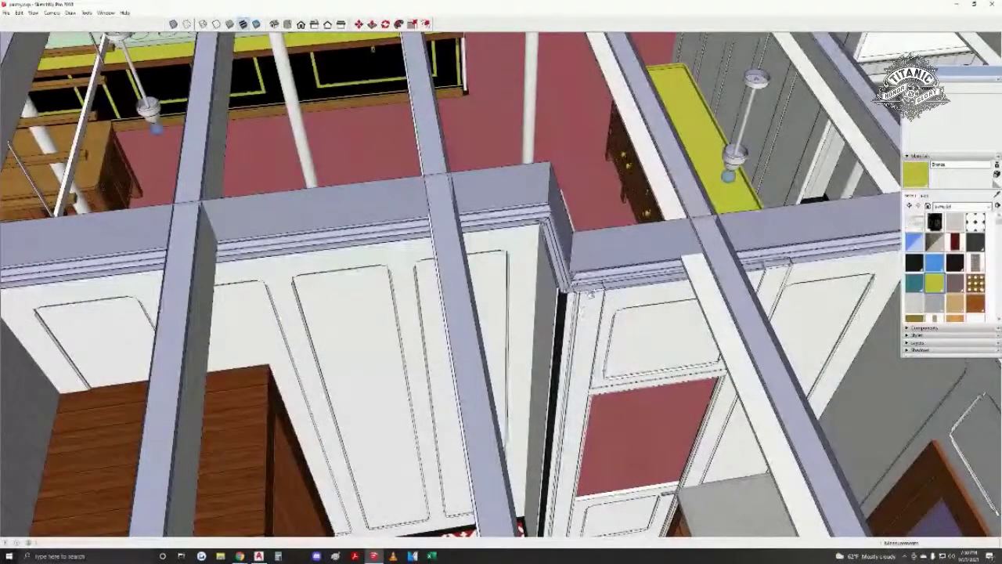
middle_click_drag(645, 328, 572, 344, "shift")
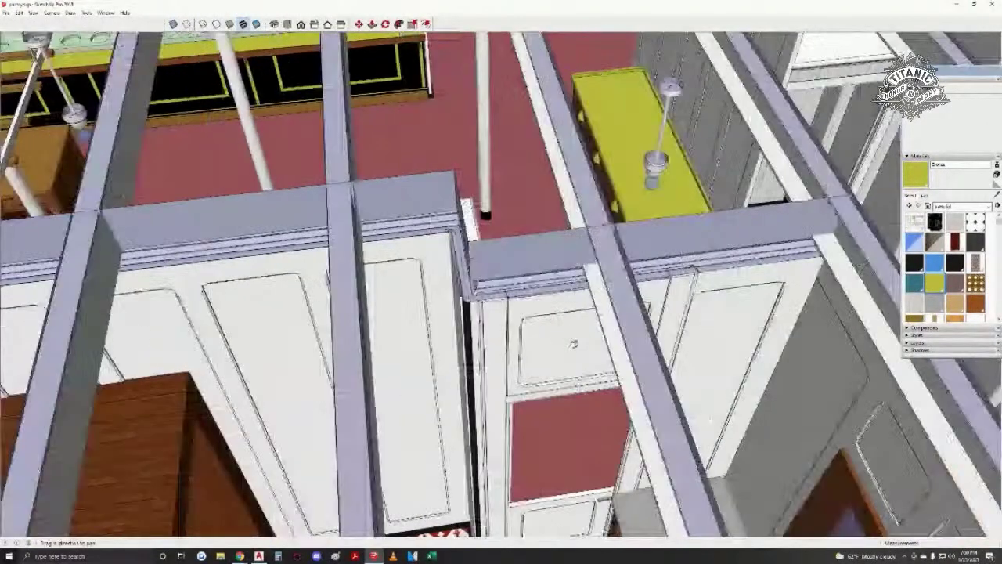
mouse_move(365, 287)
middle_mouse_down()
mouse_move(366, 295)
mouse_move(535, 300)
mouse_move(590, 333)
middle_mouse_up()
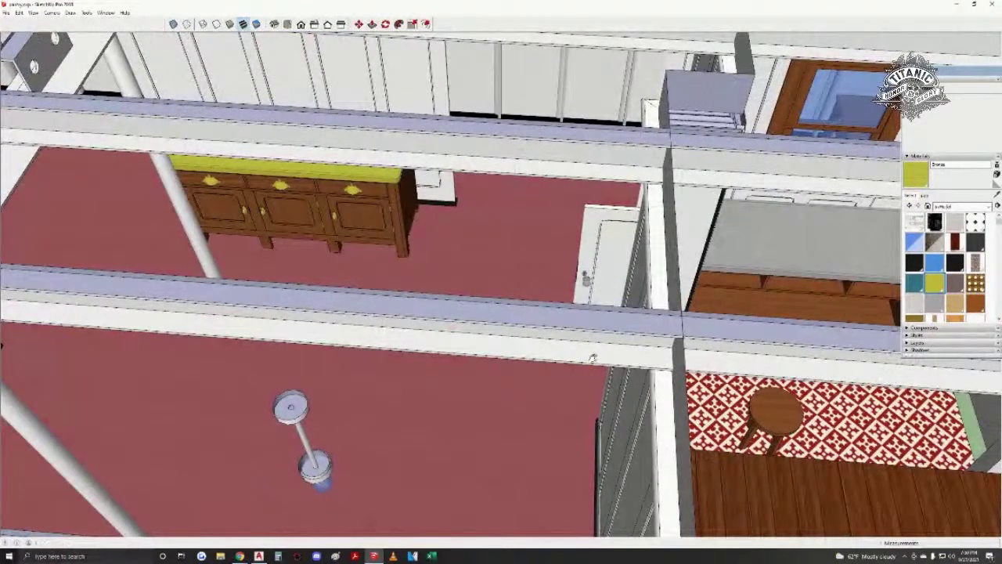
mouse_move(599, 381)
middle_mouse_down()
mouse_move(223, 327)
mouse_move(368, 385)
mouse_move(266, 485)
middle_mouse_up()
mouse_move(648, 410)
middle_mouse_down()
mouse_move(620, 335)
mouse_move(540, 343)
middle_mouse_up()
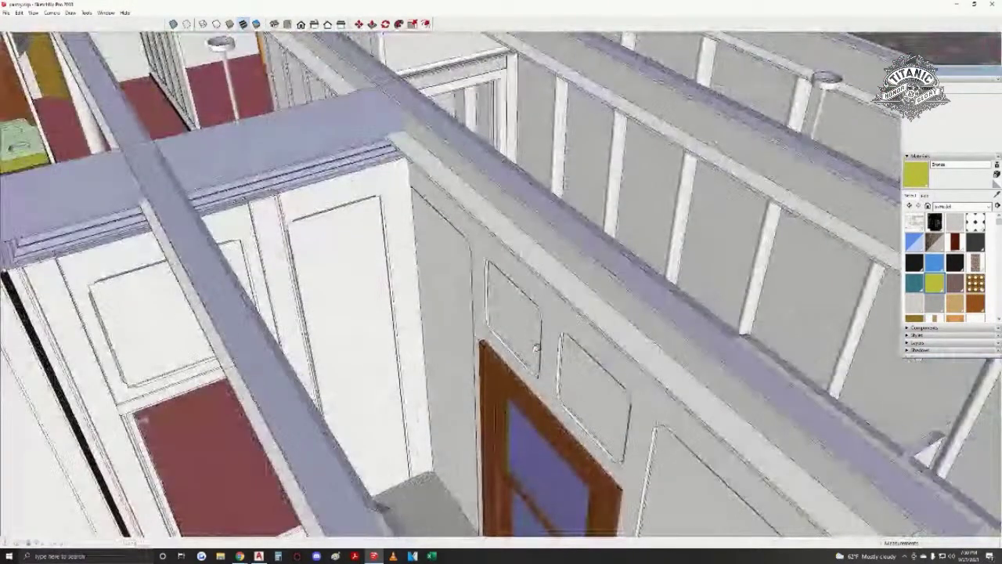
middle_click_drag(377, 310, 996, 409, "shift")
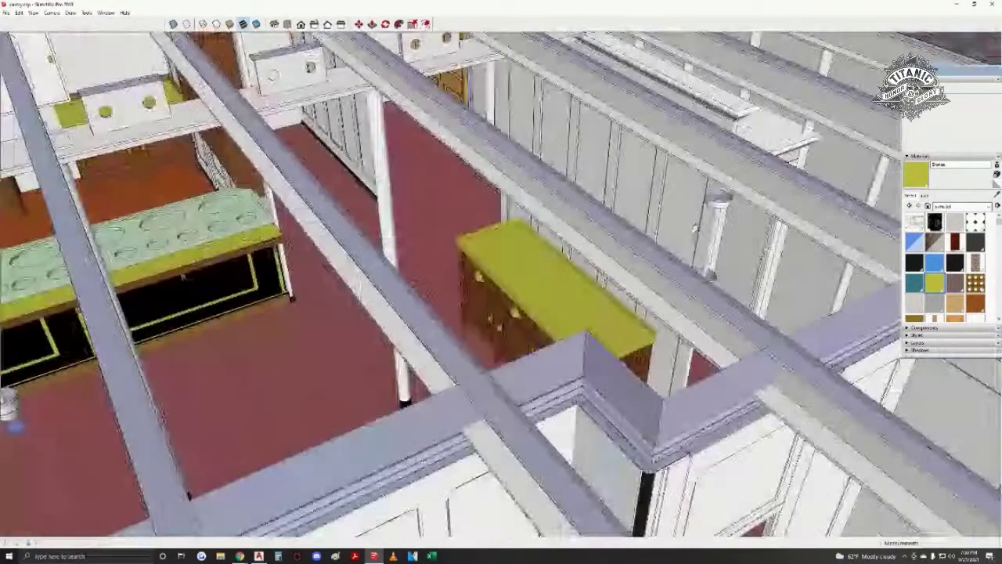
scroll(599, 193, "up", 4)
mouse_move(509, 352)
middle_mouse_down()
mouse_move(516, 305)
mouse_move(619, 123)
middle_mouse_up()
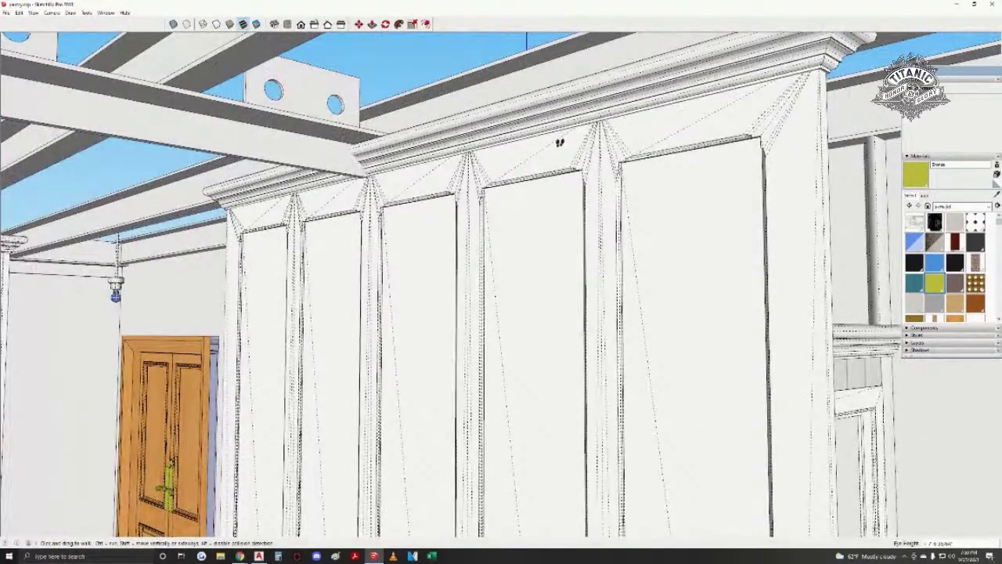
scroll(727, 173, "up", 6)
key("space")
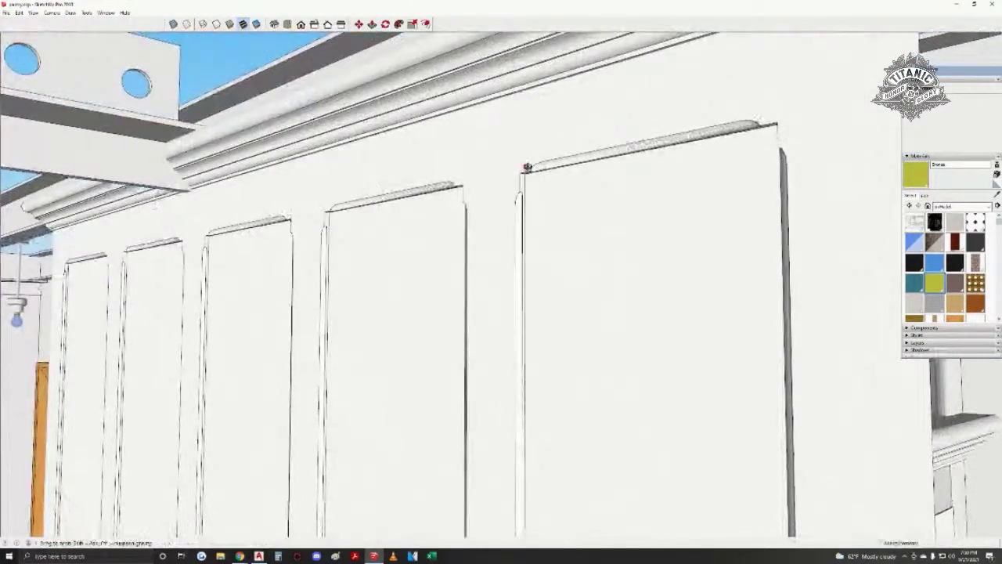
- Open the group in the separate stacked-deck model and delete the flat slab with the cutout
mouse_move(529, 169)
middle_mouse_down()
mouse_move(580, 170)
mouse_move(519, 183)
mouse_move(459, 219)
mouse_move(403, 235)
mouse_move(193, 247)
middle_mouse_up()
middle_click_drag(454, 234, 517, 233)
scroll(150, 230, "up", 4)
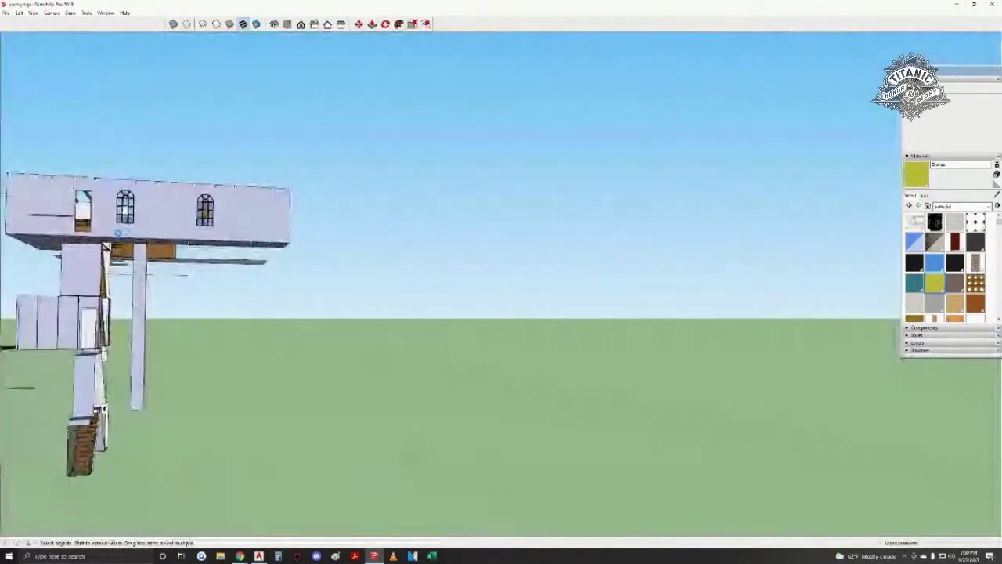
middle_click_drag(106, 247, 142, 158)
left_click(141, 157)
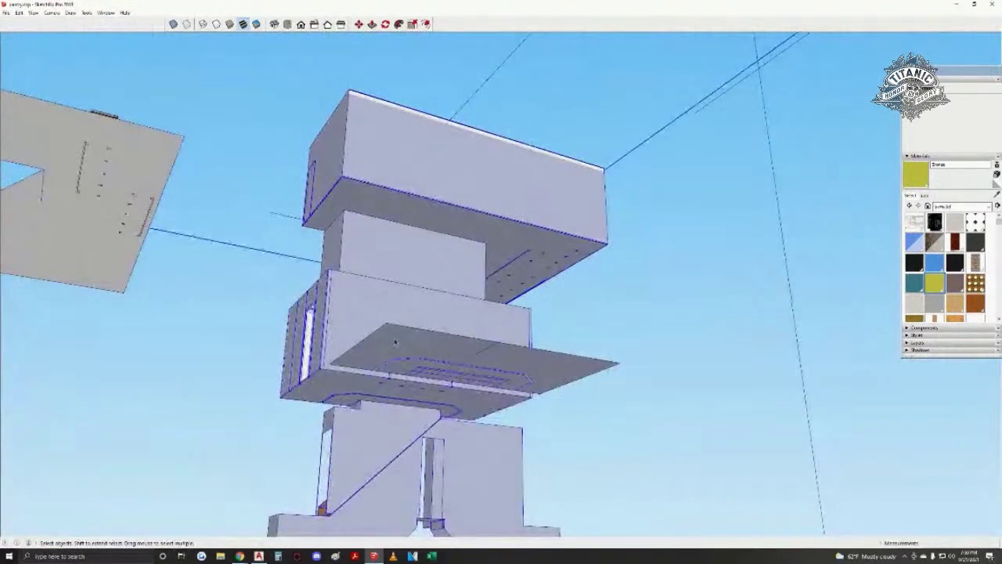
left_click(133, 171)
double_click(131, 172)
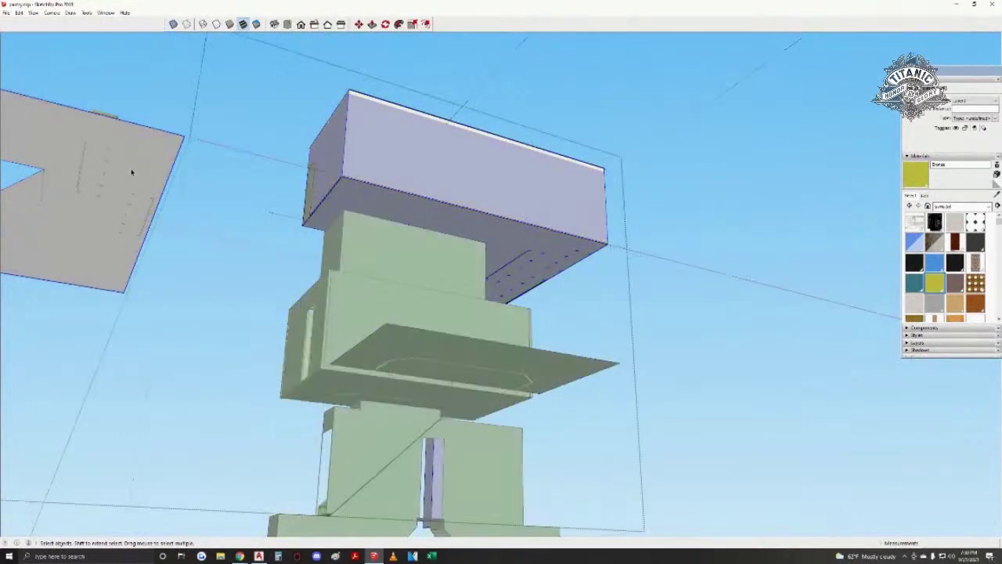
key("Delete")
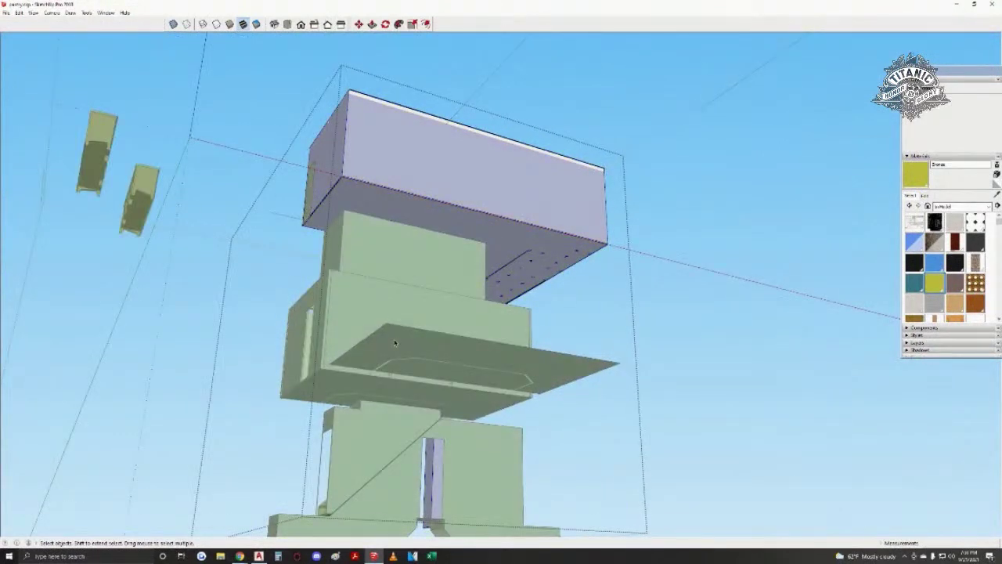
key("Escape")
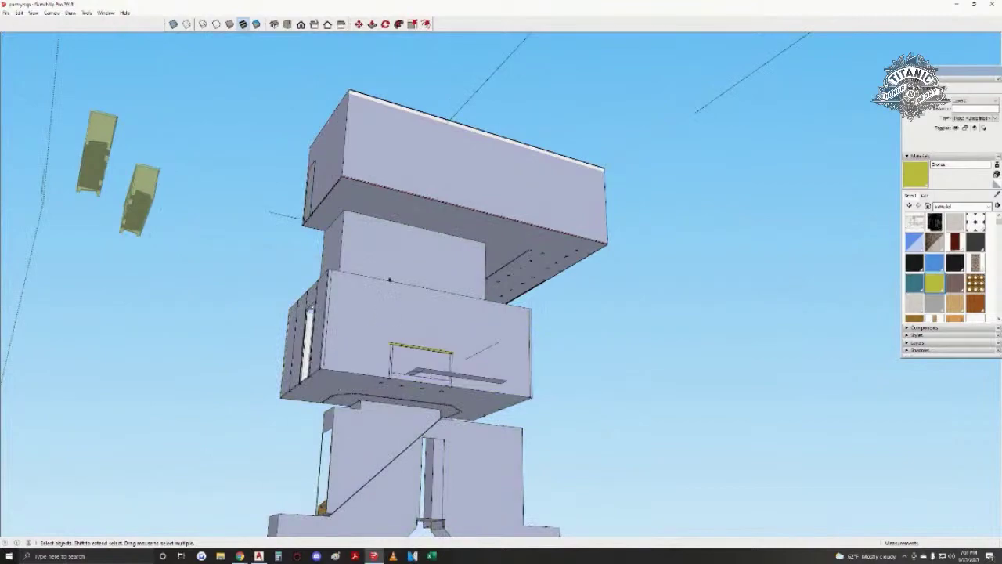
- Inspect the rooms from above and examine the corner mouldings of the white partition's wall panels up close
middle_click_drag(389, 279, 372, 340)
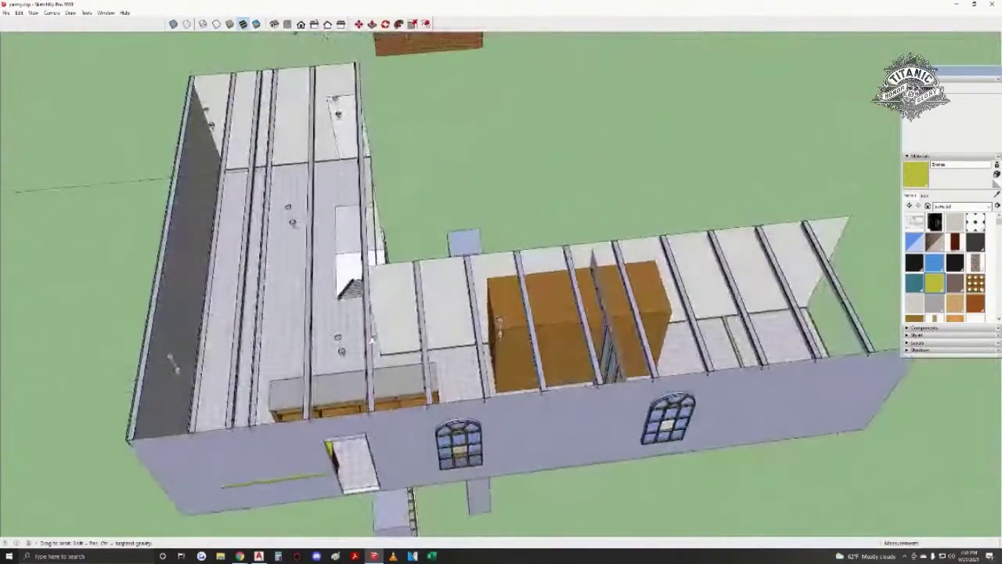
scroll(372, 340, "down", 5)
scroll(454, 265, "up", 3)
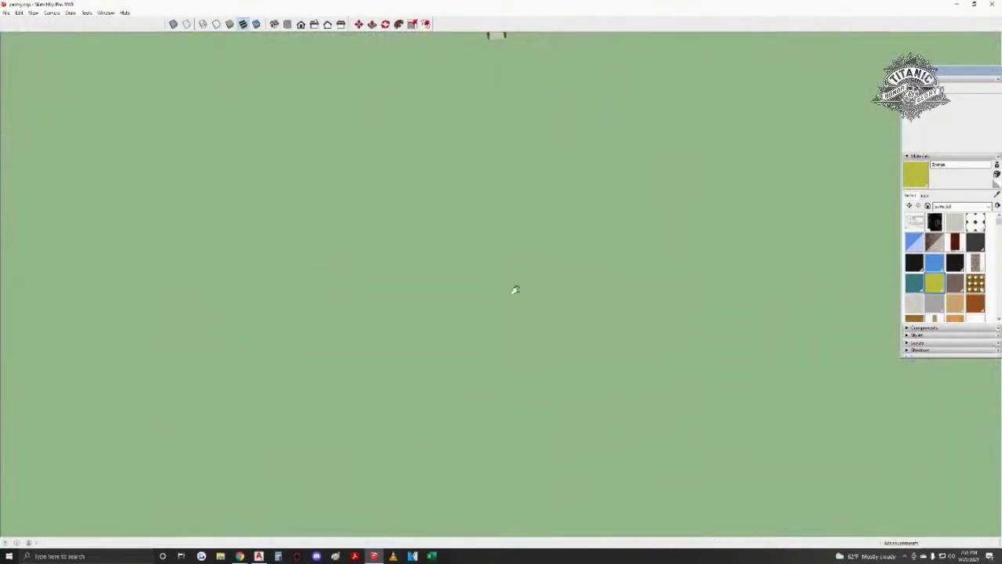
middle_click_drag(515, 289, 438, 82)
scroll(369, 125, "down", 2)
scroll(501, 234, "up", 3)
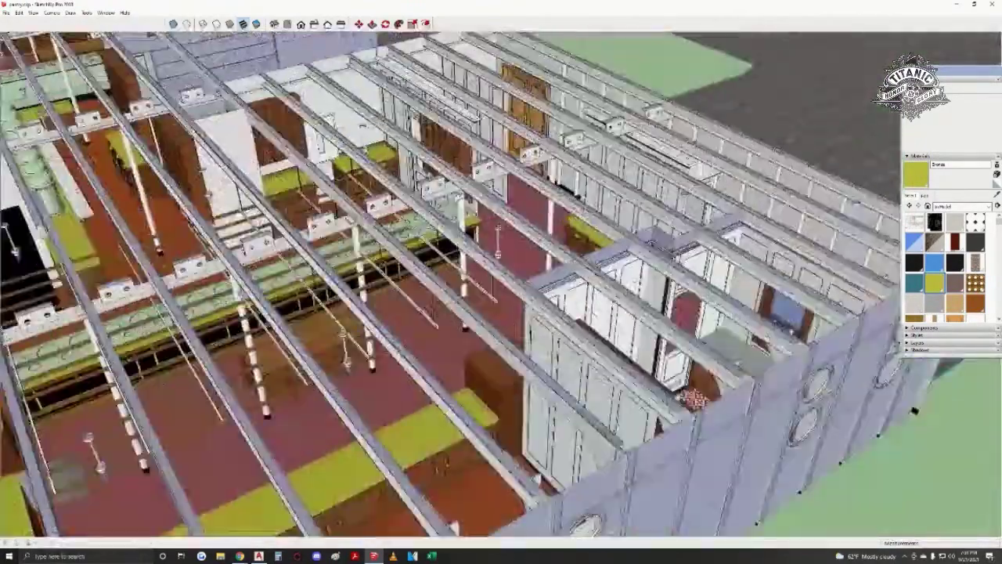
mouse_move(438, 391)
middle_mouse_down()
mouse_move(462, 368)
mouse_move(501, 356)
mouse_move(537, 222)
mouse_move(475, 221)
mouse_move(489, 267)
mouse_move(584, 284)
mouse_move(718, 289)
mouse_move(433, 300)
mouse_move(509, 289)
middle_mouse_up()
scroll(504, 357, "up", 5)
scroll(508, 298, "down", 3)
scroll(333, 147, "up", 6)
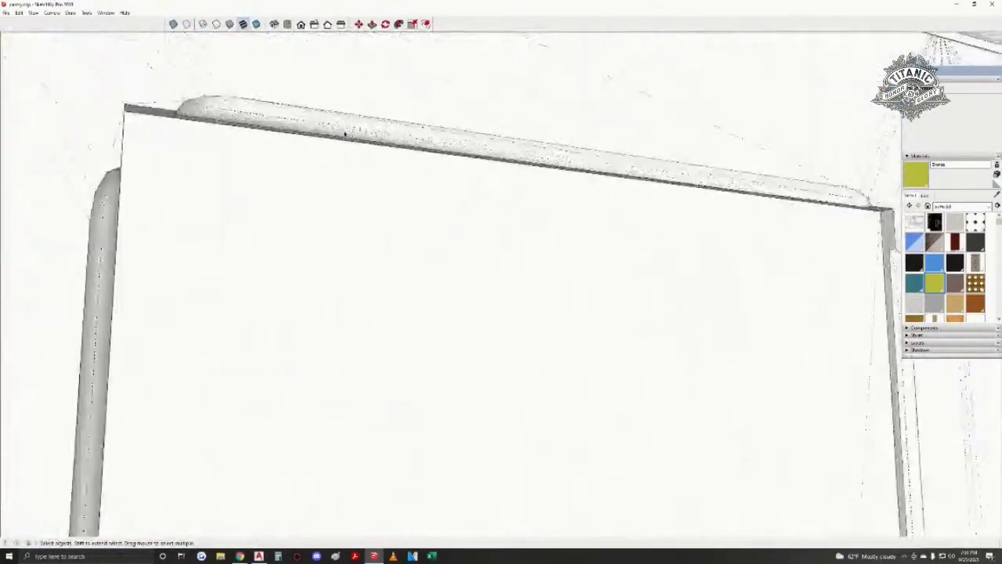
mouse_move(344, 133)
middle_mouse_down()
mouse_move(537, 206)
mouse_move(459, 197)
mouse_move(440, 231)
middle_mouse_up()
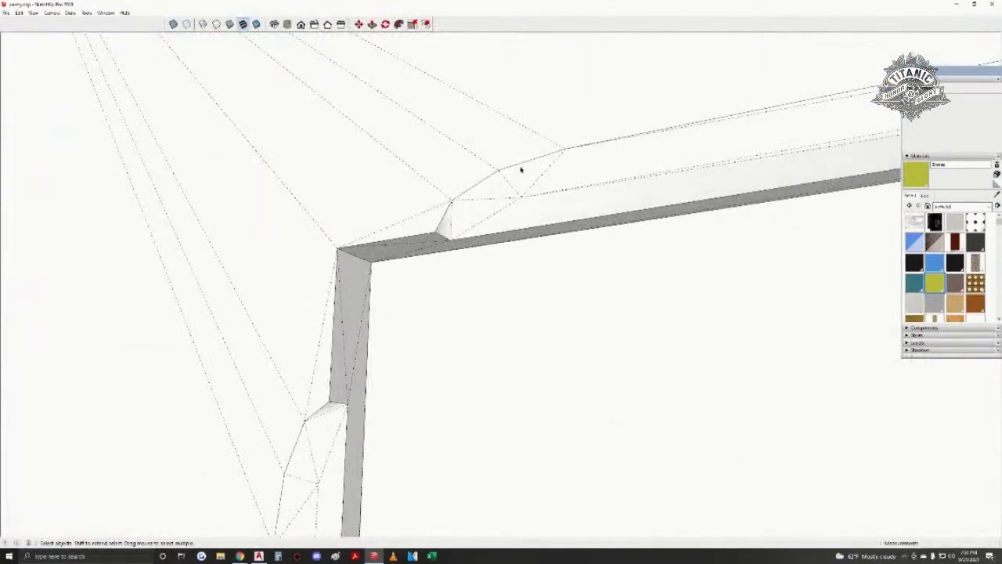
scroll(565, 189, "down", 4)
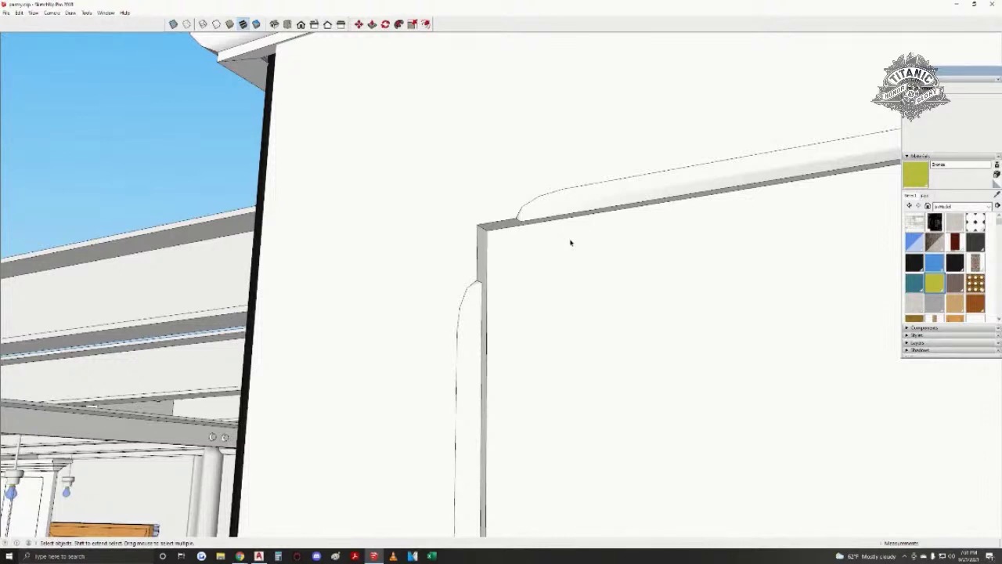
scroll(494, 193, "down", 2)
mouse_move(486, 224)
middle_mouse_down()
mouse_move(399, 338)
mouse_move(571, 187)
mouse_move(688, 130)
mouse_move(597, 187)
mouse_move(738, 188)
mouse_move(741, 324)
mouse_move(655, 208)
mouse_move(627, 235)
middle_mouse_up()
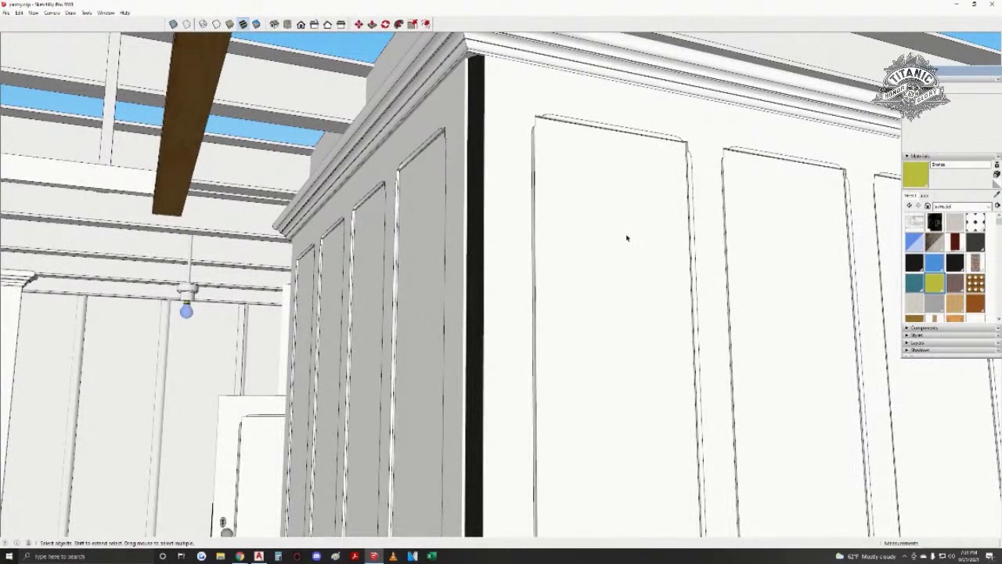
middle_click_drag(594, 201, 542, 145)
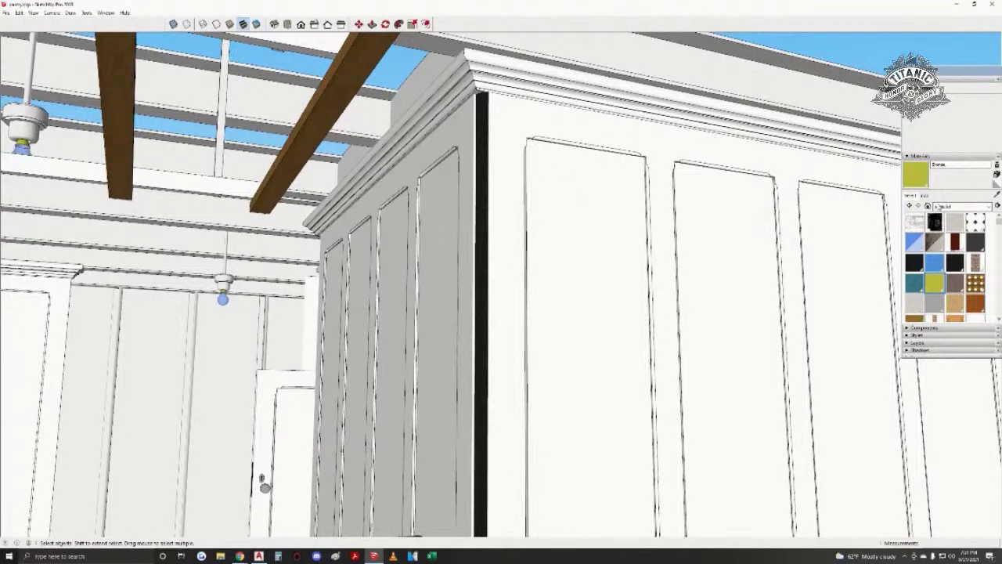
- Open the Bronze material's edit settings and examine the white partition's cornice, dark corner strip and panel mouldings from several sides
left_click(924, 195)
middle_click_drag(595, 264, 556, 277)
key("w")
middle_click_drag(414, 173, 335, 185)
key("space")
middle_click_drag(233, 171, 468, 188)
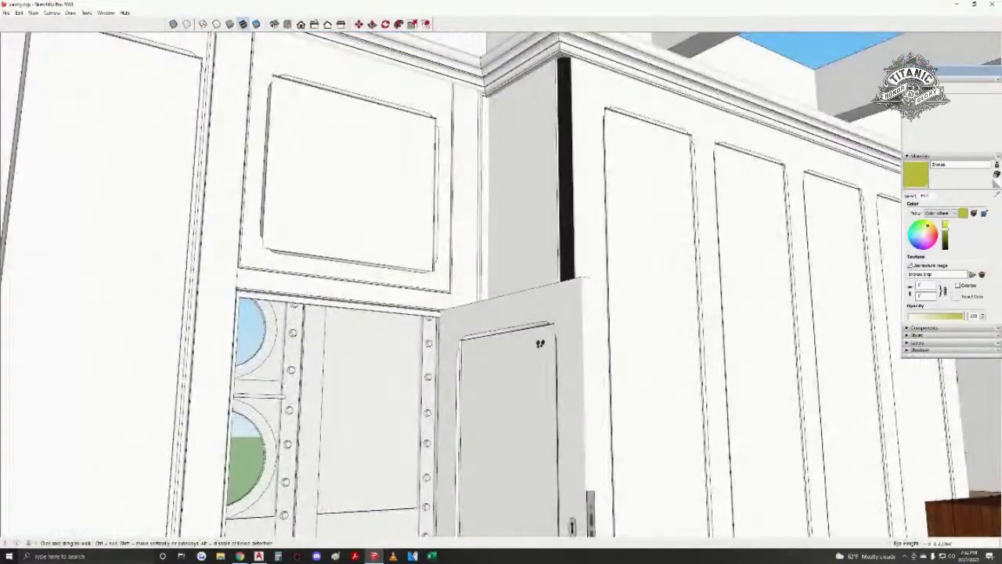
middle_click_drag(381, 224, 224, 282)
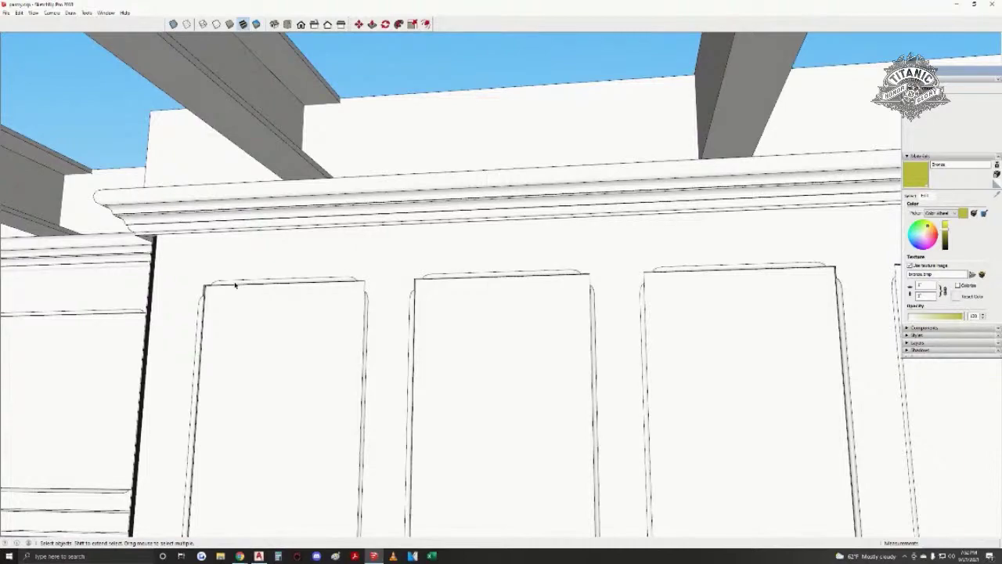
middle_click_drag(214, 262, 905, 236)
middle_click_drag(392, 220, 639, 352)
left_click_drag(573, 355, 241, 269)
key("space")
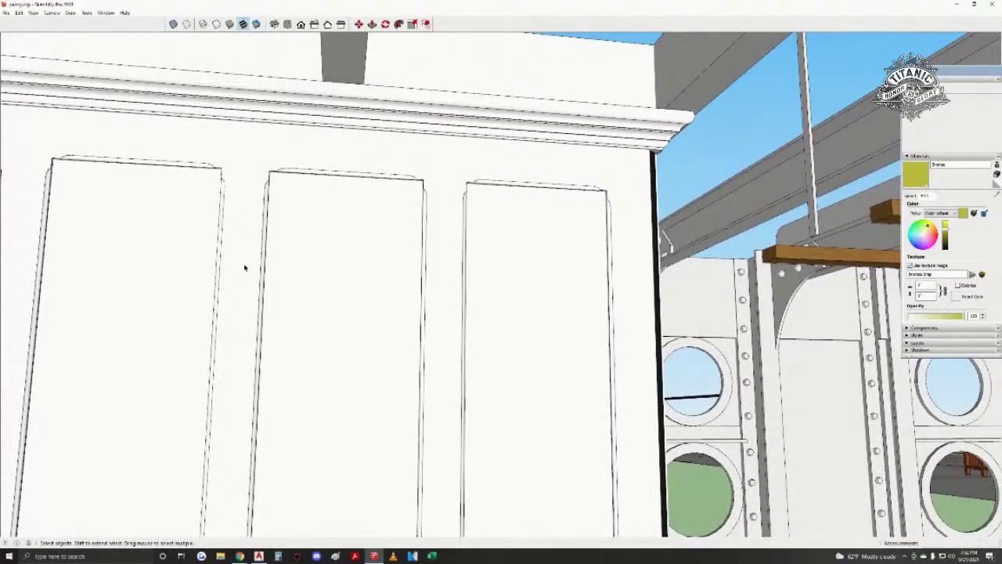
middle_click_drag(492, 279, 653, 313)
- Display the hidden geometry, open the white panelled wall's group and check the extent of its connected geometry in the surrounding rooms
left_click(721, 165)
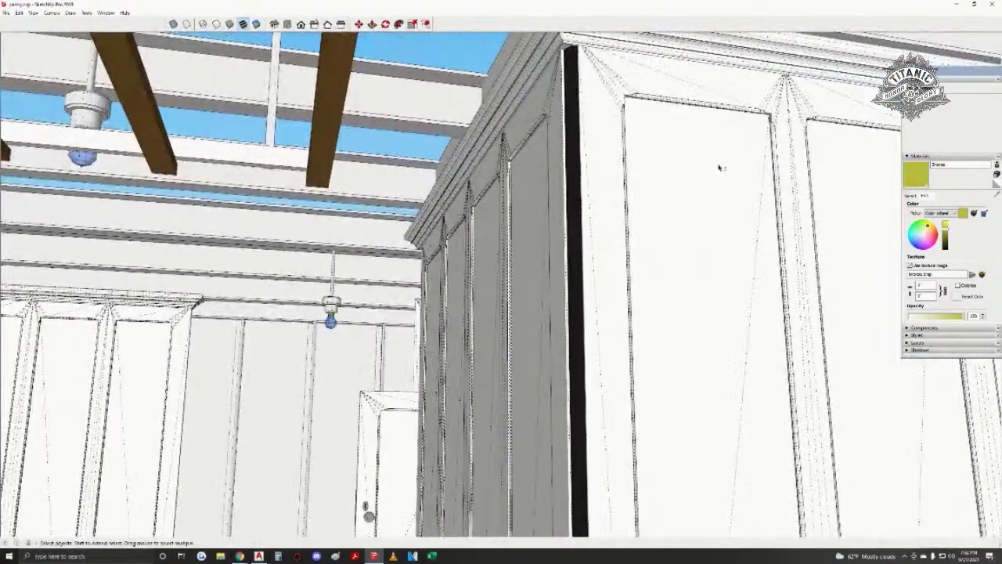
middle_click_drag(148, 376, 425, 361)
double_click(425, 361)
left_click(425, 362)
middle_click_drag(467, 304, 454, 357)
scroll(456, 365, "down", 4)
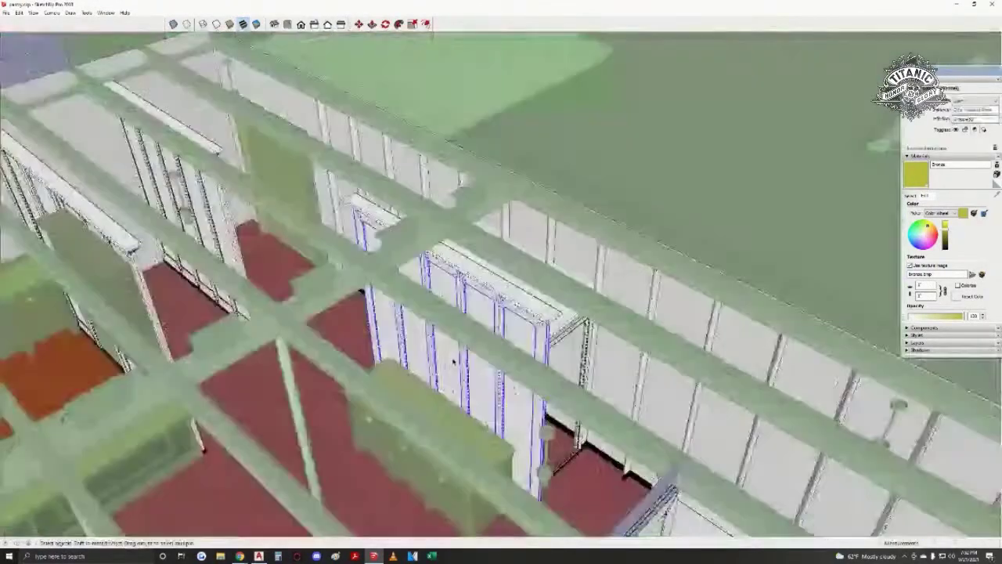
triple_click(459, 373)
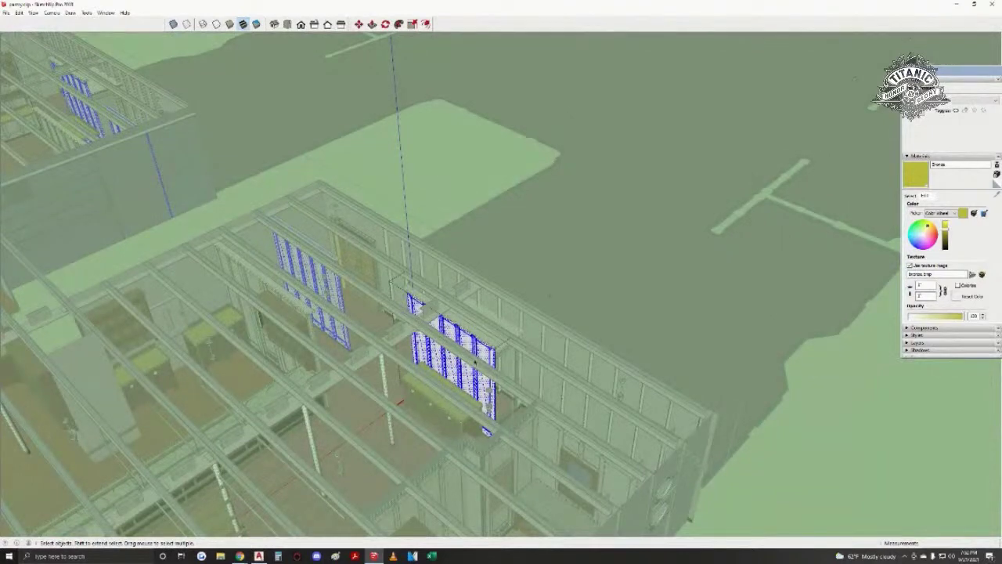
middle_click_drag(432, 343, 512, 278)
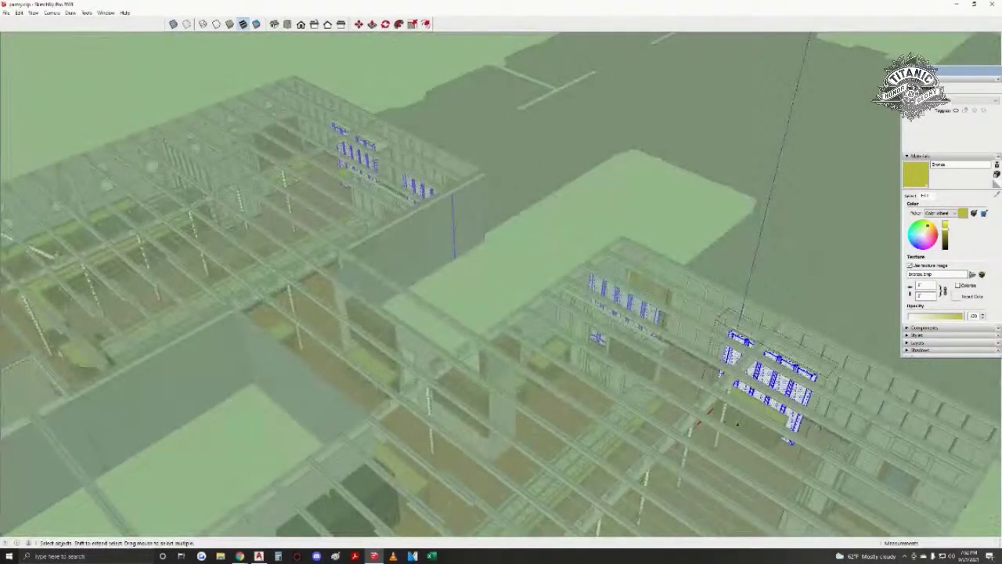
left_click(737, 423)
- Examine the raised-panel mouldings and their corner facets up close on the partition beside the wooden-framed window's room
middle_click_drag(738, 424, 577, 371)
scroll(658, 389, "up", 3)
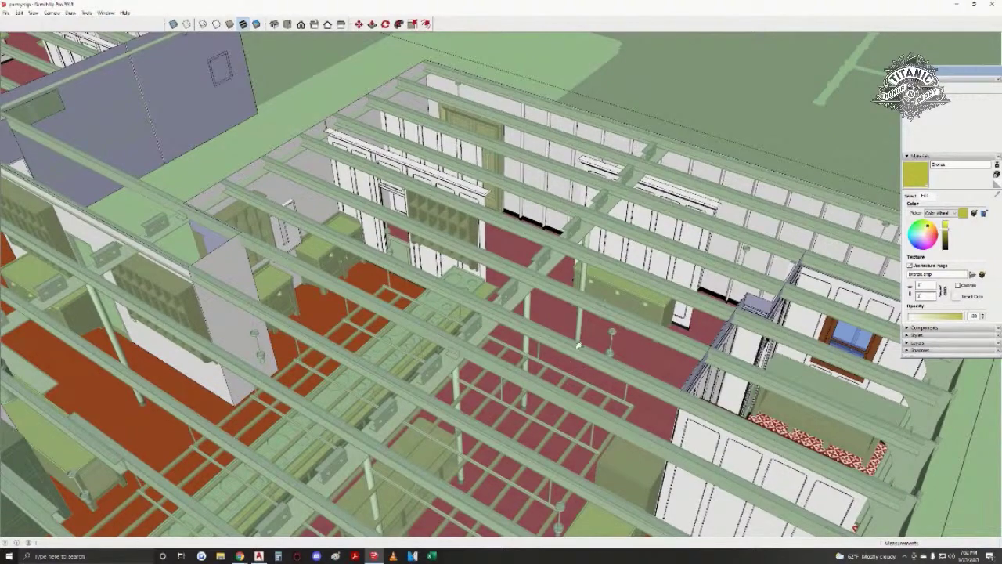
middle_click_drag(603, 321, 548, 266)
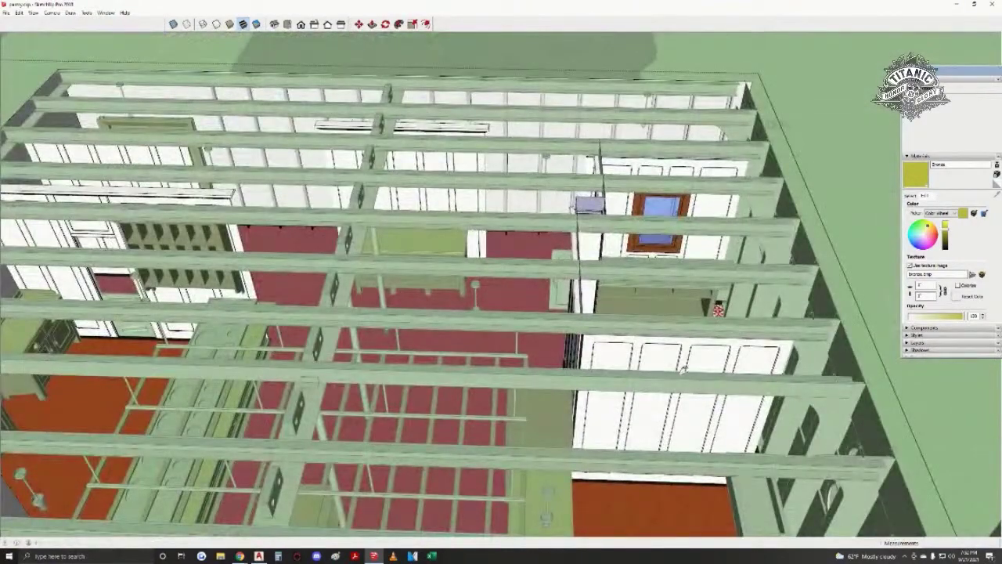
scroll(677, 357, "up", 3)
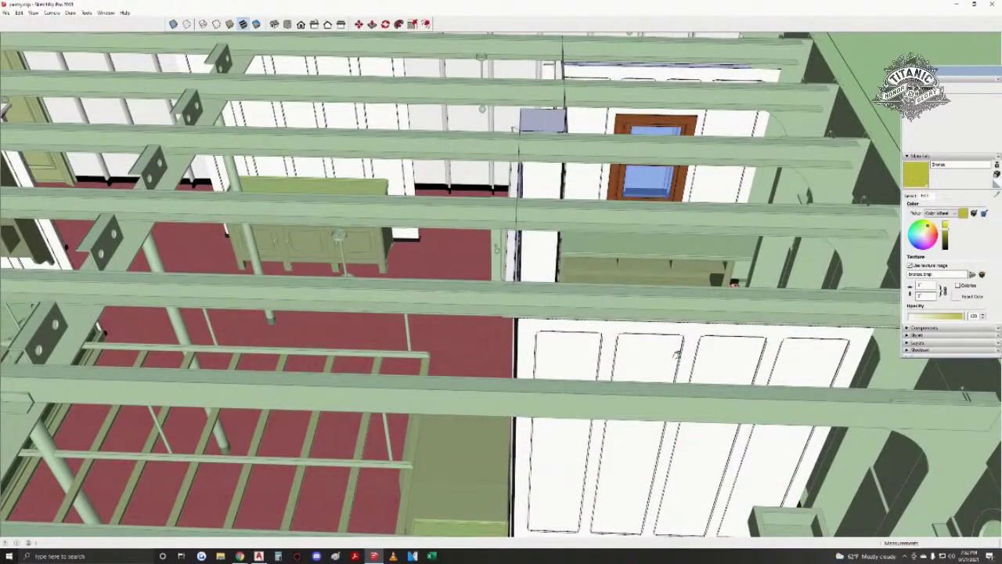
scroll(606, 360, "up", 6)
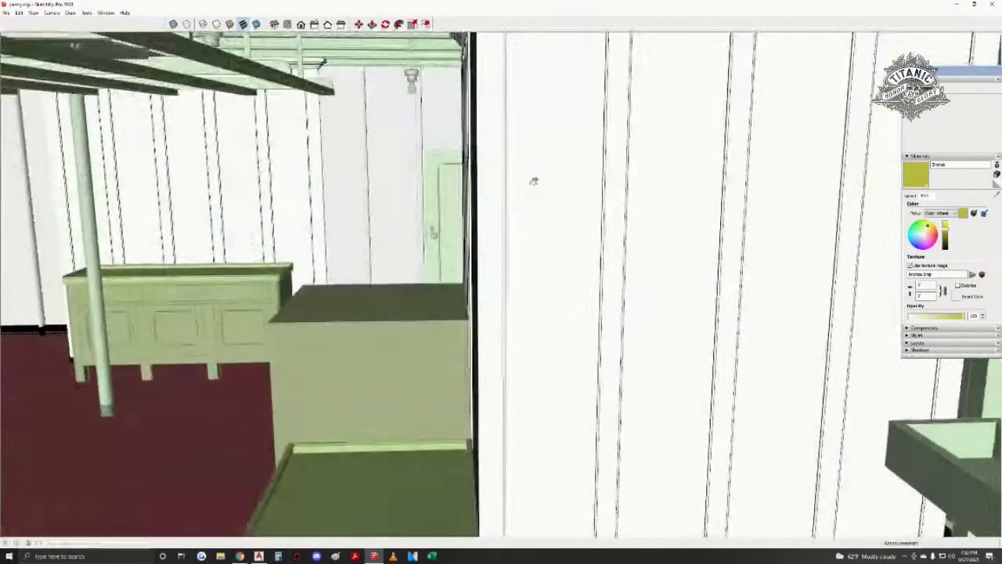
middle_click_drag(534, 181, 564, 200)
scroll(506, 139, "up", 5)
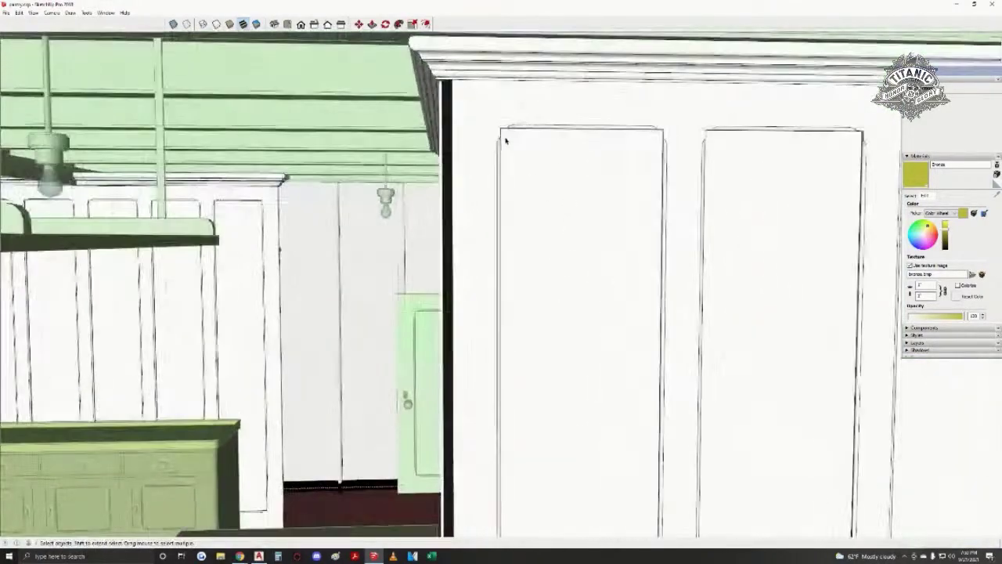
middle_click_drag(501, 159, 351, 184)
scroll(375, 227, "up", 10)
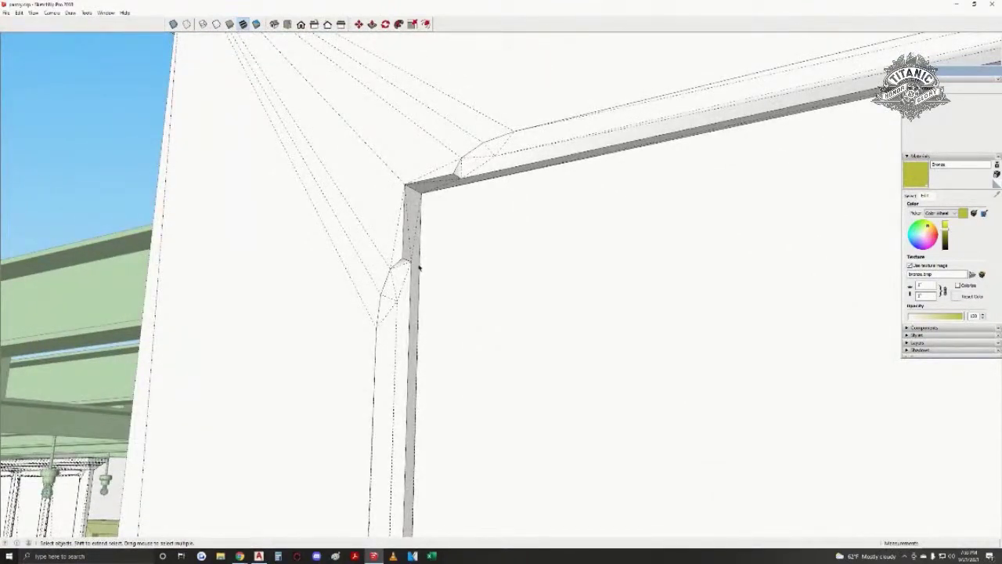
middle_click_drag(447, 348, 890, 414)
scroll(890, 414, "down", 5)
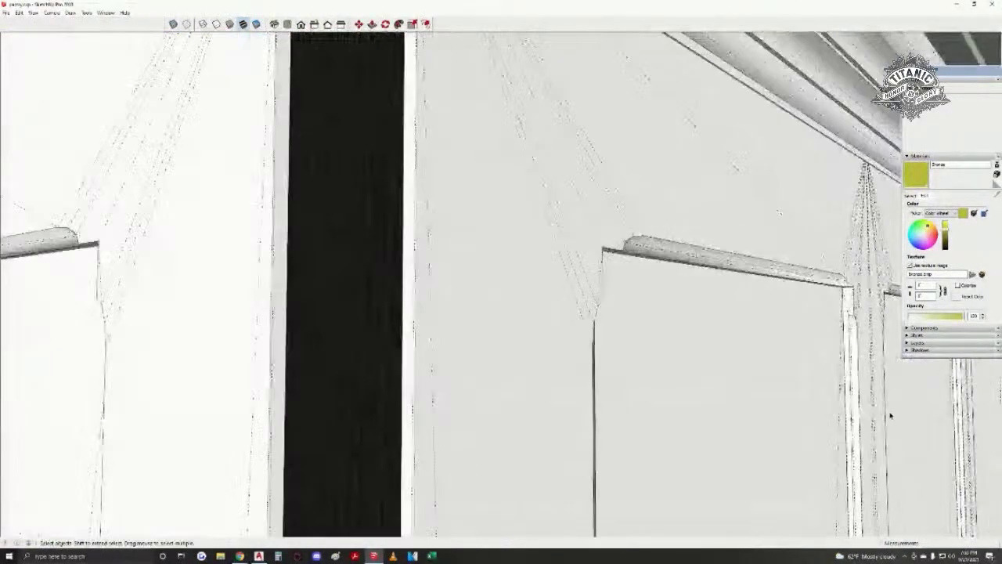
- Inspect the panelled partitions, the orange doors and the black-and-yellow serving counter from inside the pantry
mouse_move(839, 441)
middle_mouse_down()
mouse_move(651, 326)
mouse_move(537, 405)
mouse_move(670, 411)
mouse_move(477, 284)
mouse_move(343, 304)
mouse_move(694, 287)
mouse_move(461, 321)
mouse_move(649, 312)
mouse_move(205, 278)
middle_mouse_up()
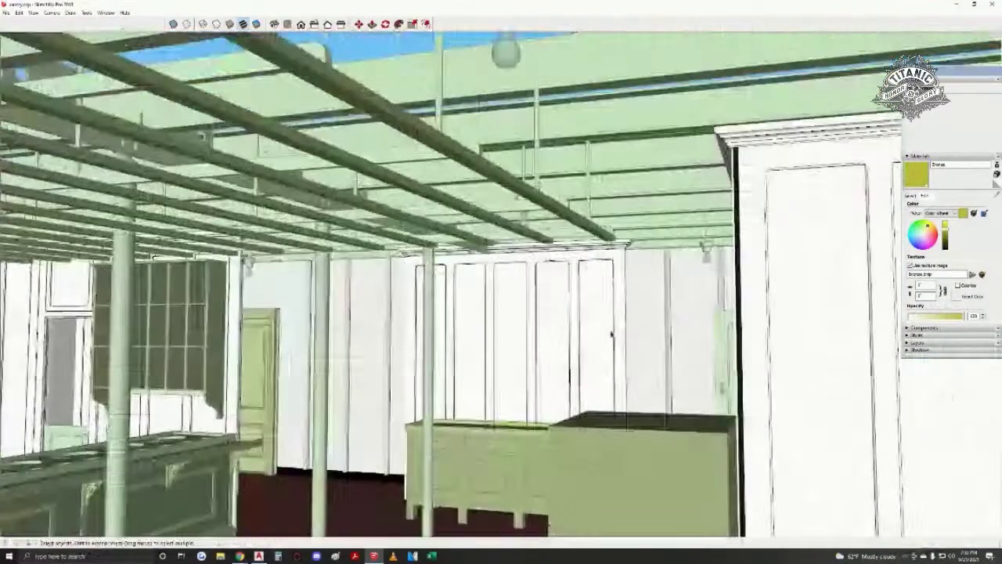
scroll(611, 334, "up", 3)
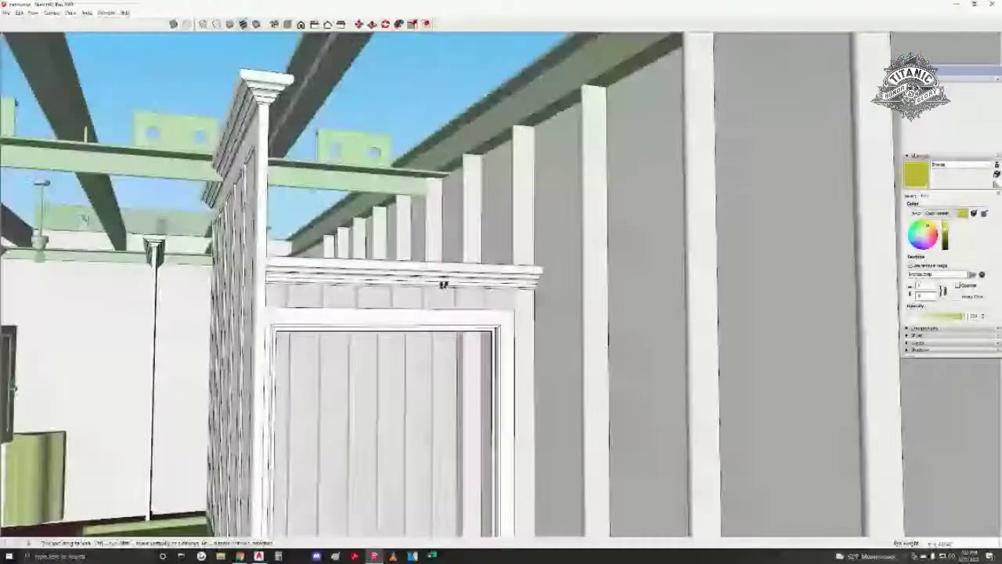
mouse_move(443, 283)
middle_mouse_down()
mouse_move(447, 311)
mouse_move(512, 316)
middle_mouse_up()
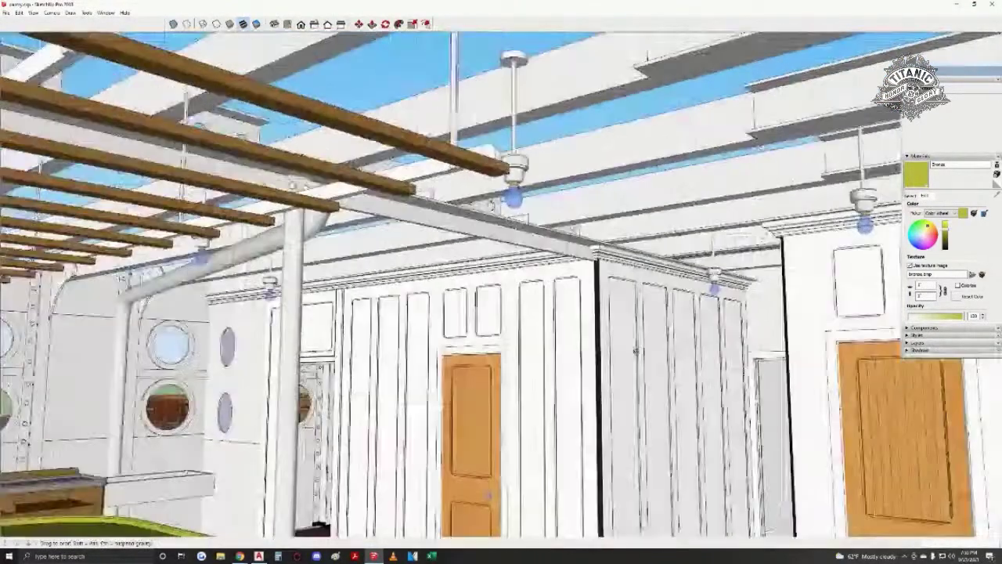
middle_click_drag(636, 350, 697, 428)
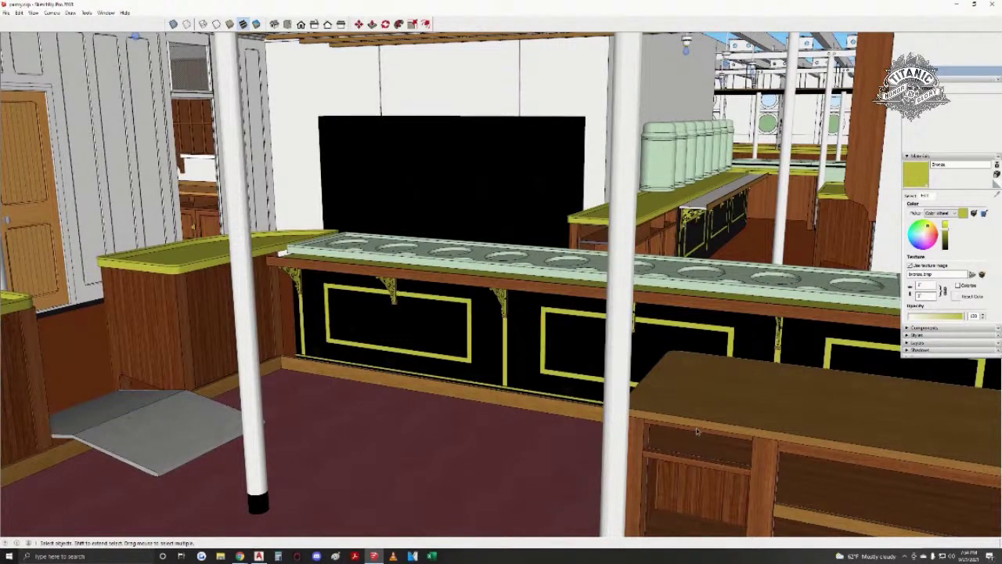
mouse_move(703, 434)
middle_mouse_down()
mouse_move(712, 435)
mouse_move(556, 410)
middle_mouse_up()
mouse_move(743, 387)
middle_mouse_down()
mouse_move(423, 378)
mouse_move(521, 365)
middle_mouse_up()
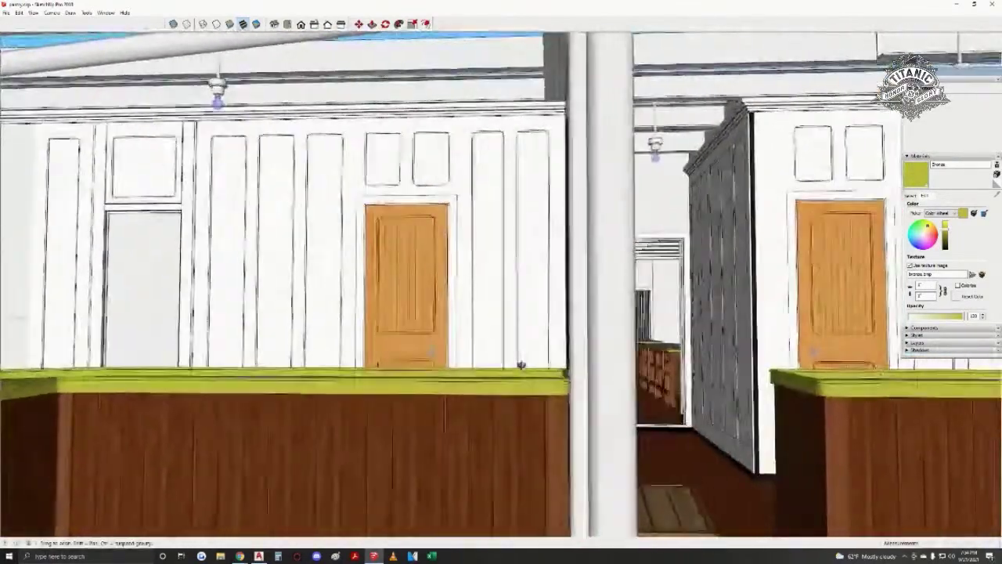
mouse_move(832, 350)
middle_mouse_down()
mouse_move(788, 355)
mouse_move(735, 383)
middle_mouse_up()
- Walk through the galley and doorway back to the pantry, and inspect the pigeonhole shelving, bracketed shelf and wall mirror
scroll(605, 301, "up", 6)
mouse_move(605, 301)
middle_mouse_down()
mouse_move(577, 313)
mouse_move(810, 302)
middle_mouse_up()
mouse_move(602, 340)
middle_mouse_down()
mouse_move(768, 346)
mouse_move(574, 287)
middle_mouse_up()
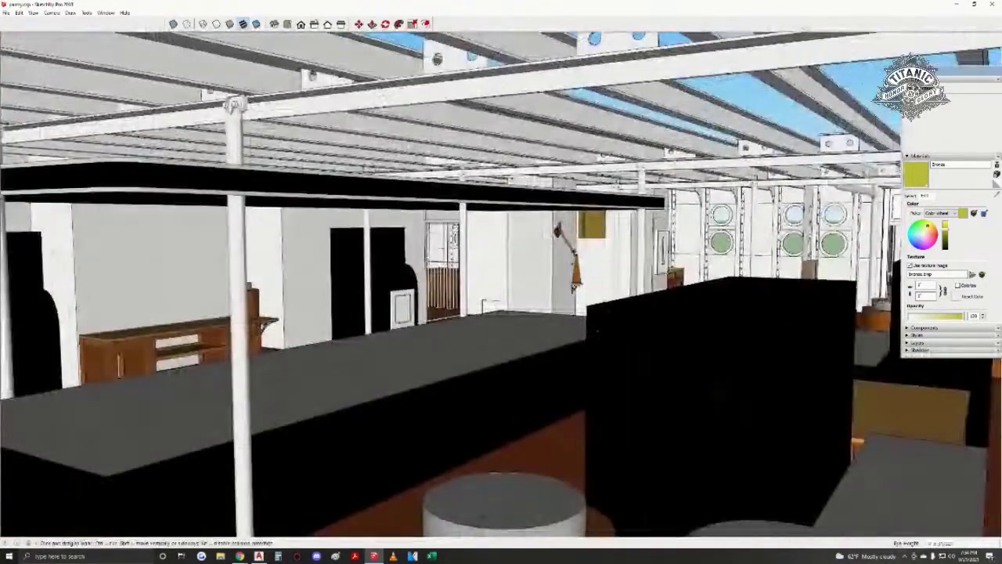
scroll(701, 261, "up", 5)
middle_click_drag(407, 368, 607, 328)
mouse_move(443, 304)
middle_mouse_down()
mouse_move(595, 347)
mouse_move(680, 351)
middle_mouse_up()
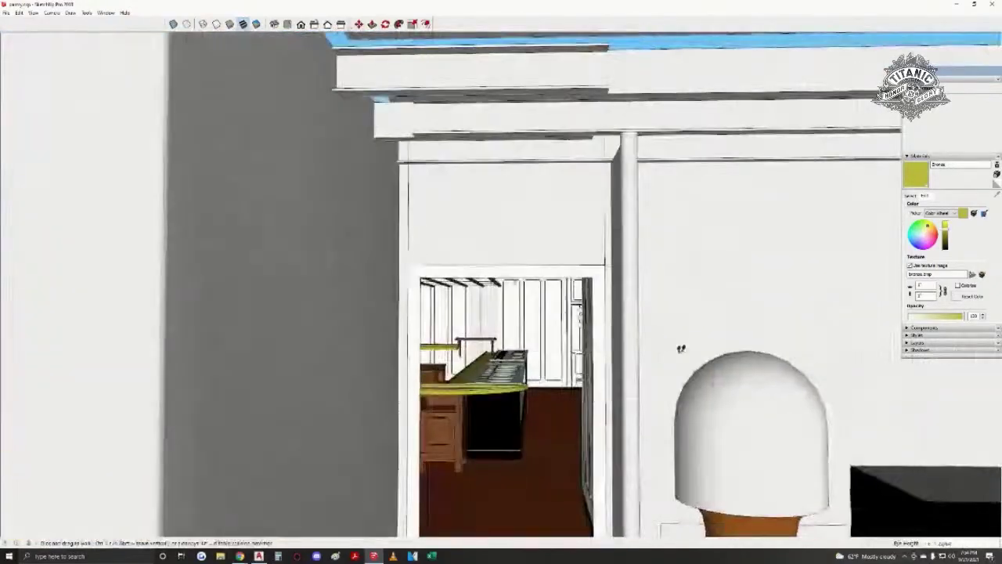
scroll(518, 317, "up", 4)
scroll(486, 329, "up", 3)
mouse_move(486, 328)
middle_mouse_down()
mouse_move(519, 360)
mouse_move(587, 344)
middle_mouse_up()
middle_click_drag(519, 448, 521, 501)
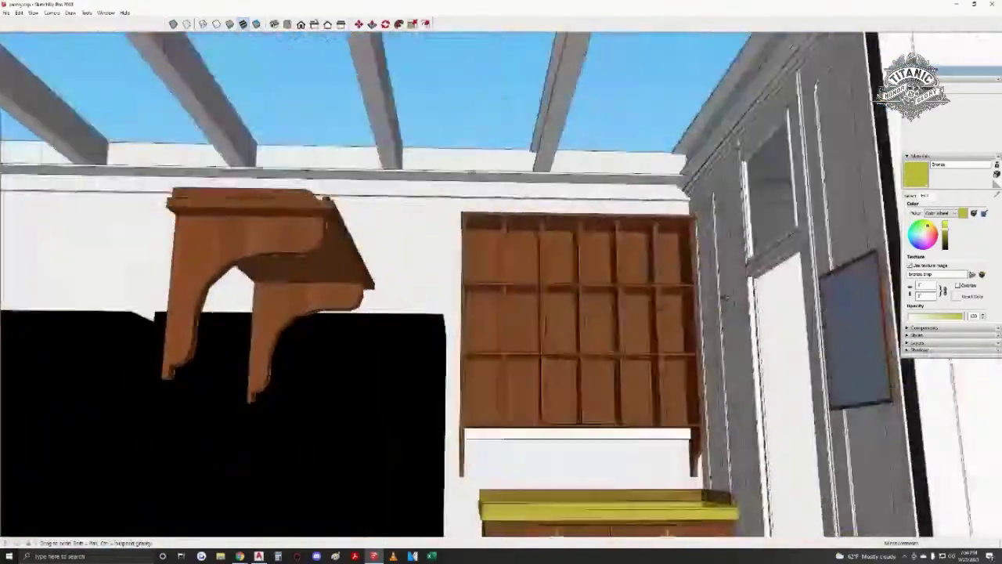
middle_click_drag(724, 298, 418, 191)
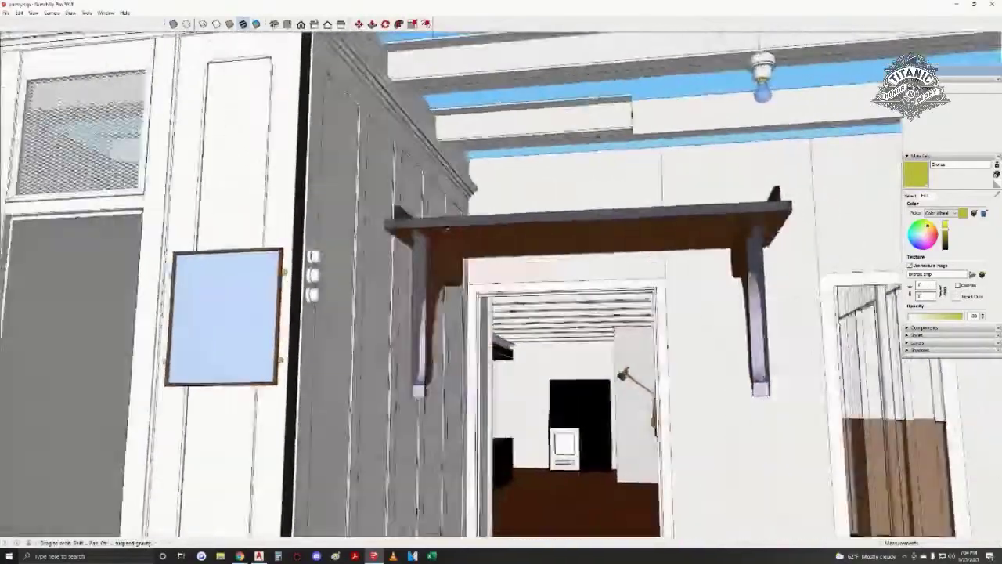
middle_click_drag(445, 229, 141, 244)
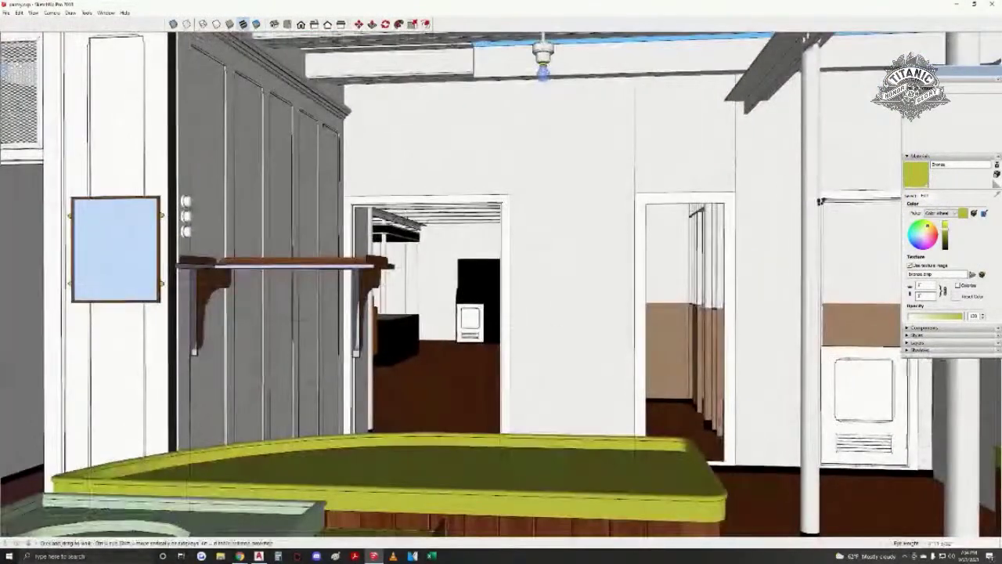
- Survey the galley, pantry and neighbouring rooms from above through the deck beams, including the enclosed area without a finished floor
mouse_move(820, 201)
middle_mouse_down()
mouse_move(760, 213)
mouse_move(978, 436)
mouse_move(675, 287)
mouse_move(574, 419)
mouse_move(505, 434)
mouse_move(530, 413)
middle_mouse_up()
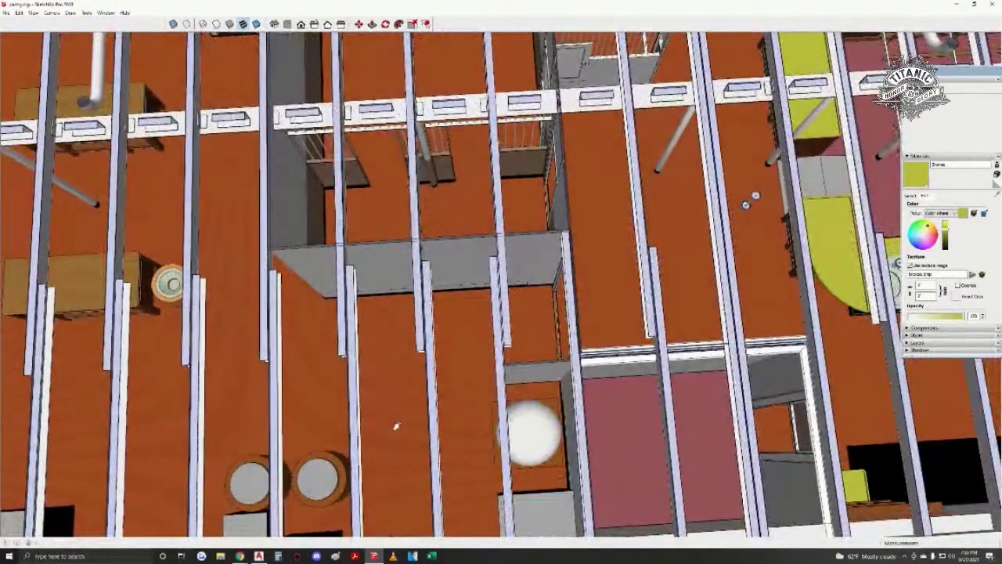
middle_click_drag(396, 426, 425, 352, "shift")
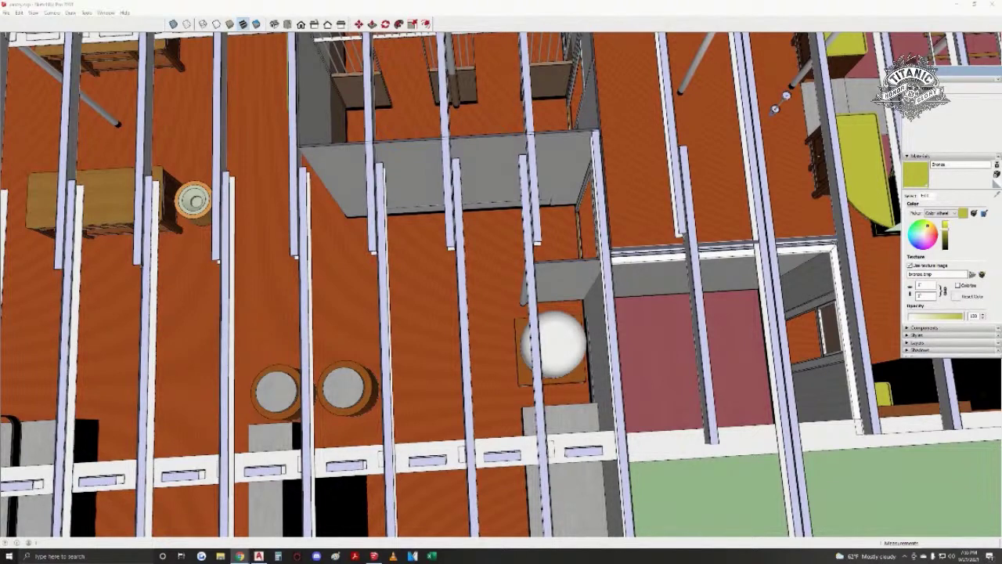
scroll(53, 456, "down", 2)
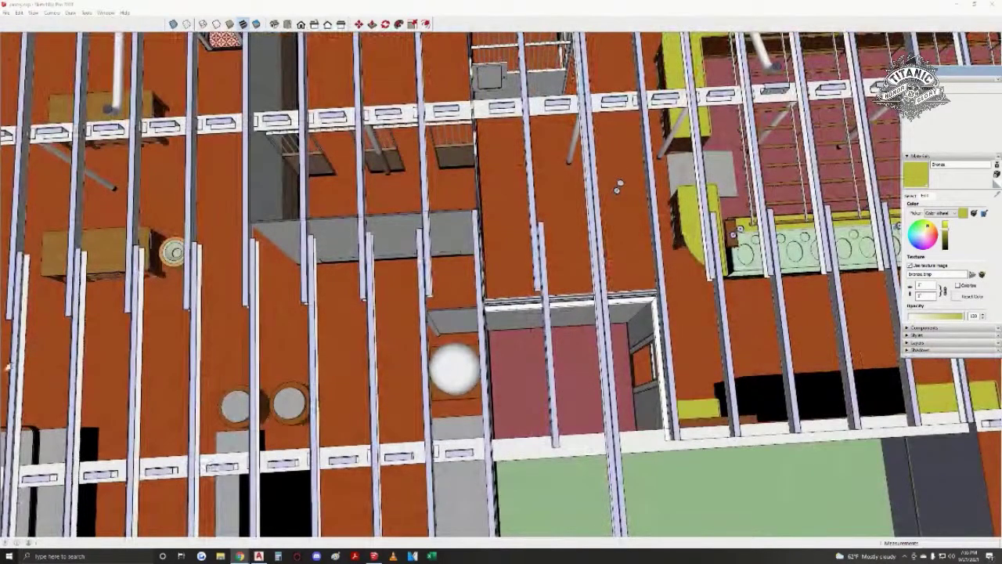
scroll(255, 401, "up", 1)
middle_click_drag(255, 401, 197, 353)
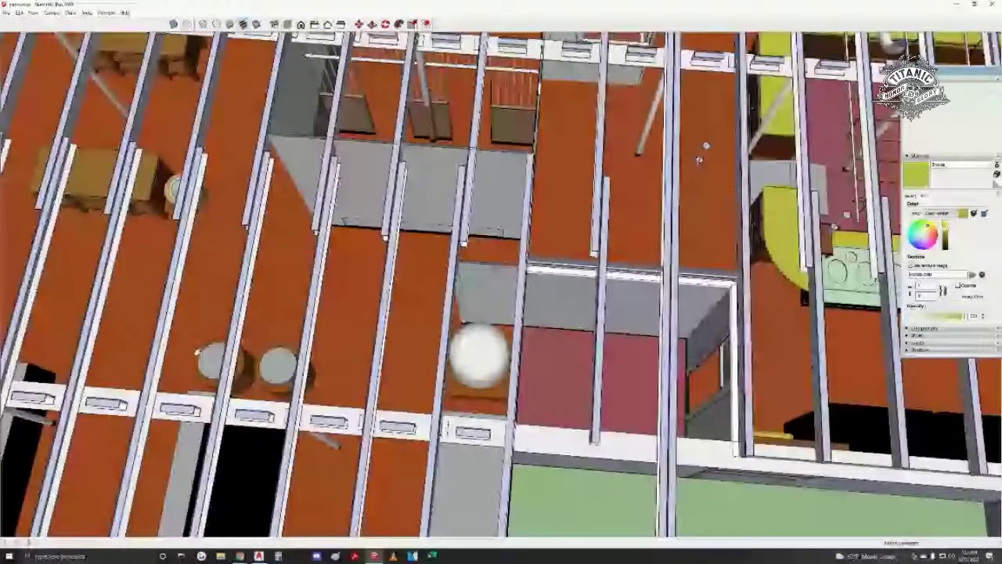
scroll(197, 352, "up", 2)
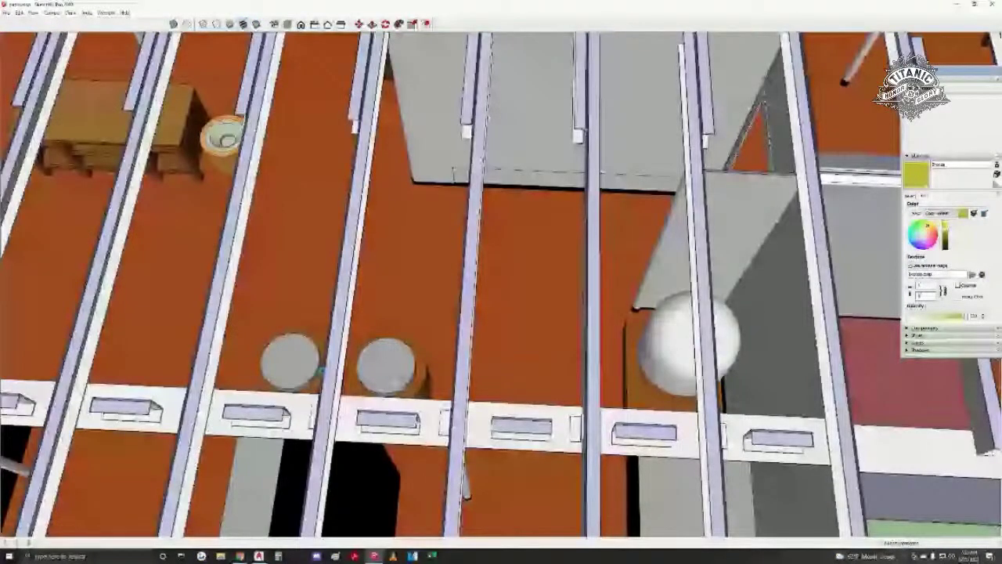
scroll(321, 371, "down", 5)
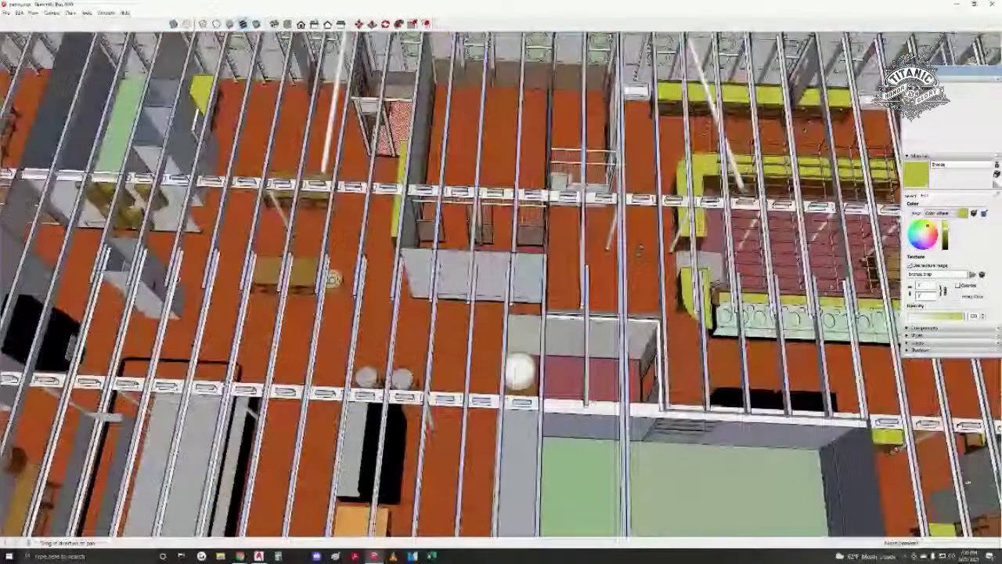
middle_click_drag(125, 385, 386, 361, "shift")
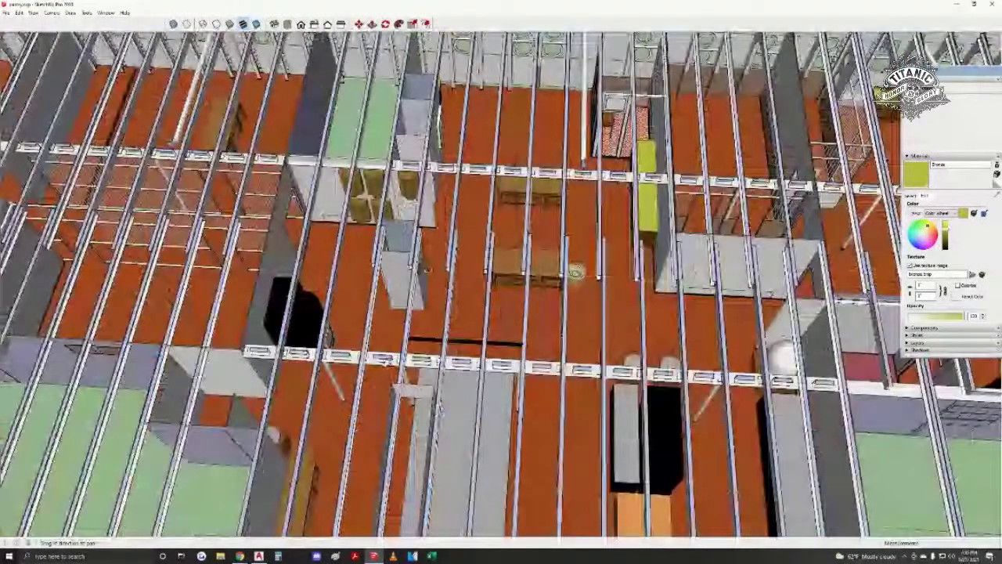
middle_click_drag(575, 272, 682, 267, "shift")
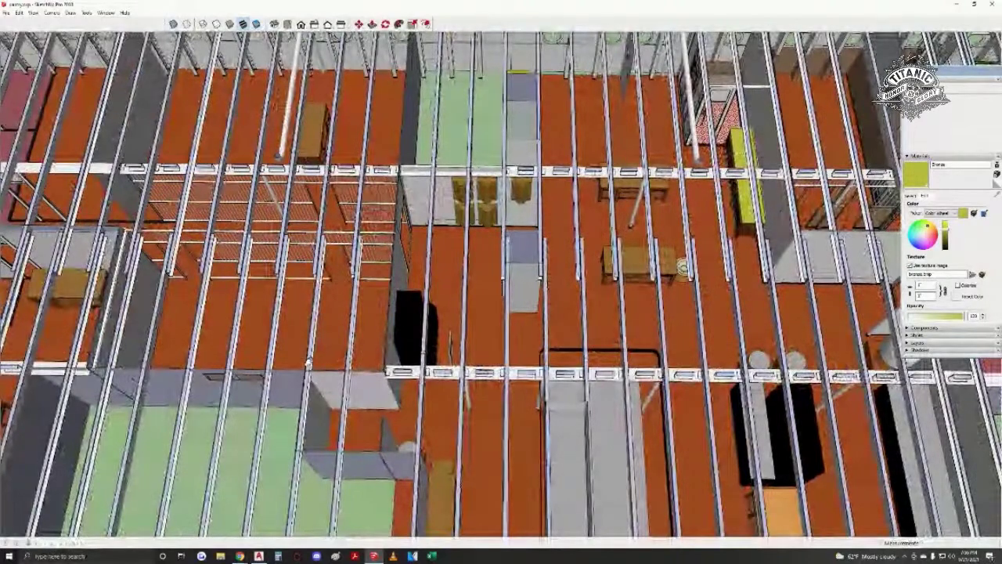
mouse_move(308, 362)
middle_mouse_down("shift")
mouse_move(395, 358)
mouse_move(434, 427)
middle_mouse_up("shift")
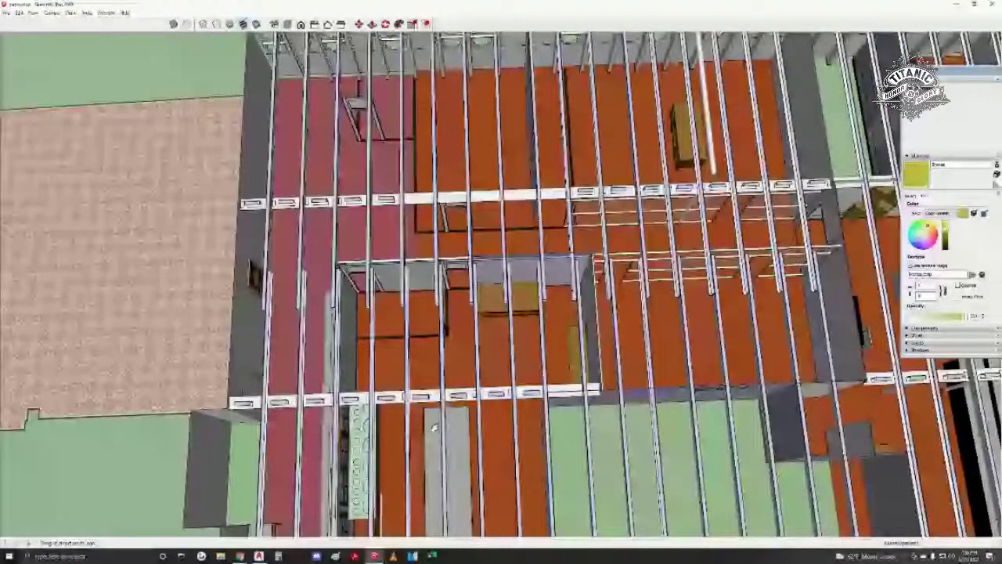
scroll(493, 260, "down", 5)
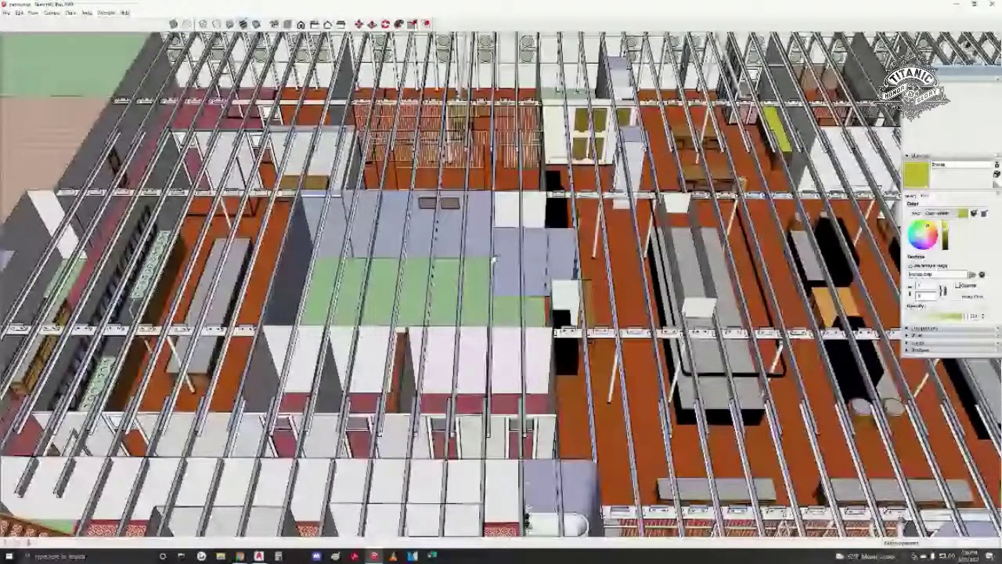
middle_click_drag(493, 259, 501, 329)
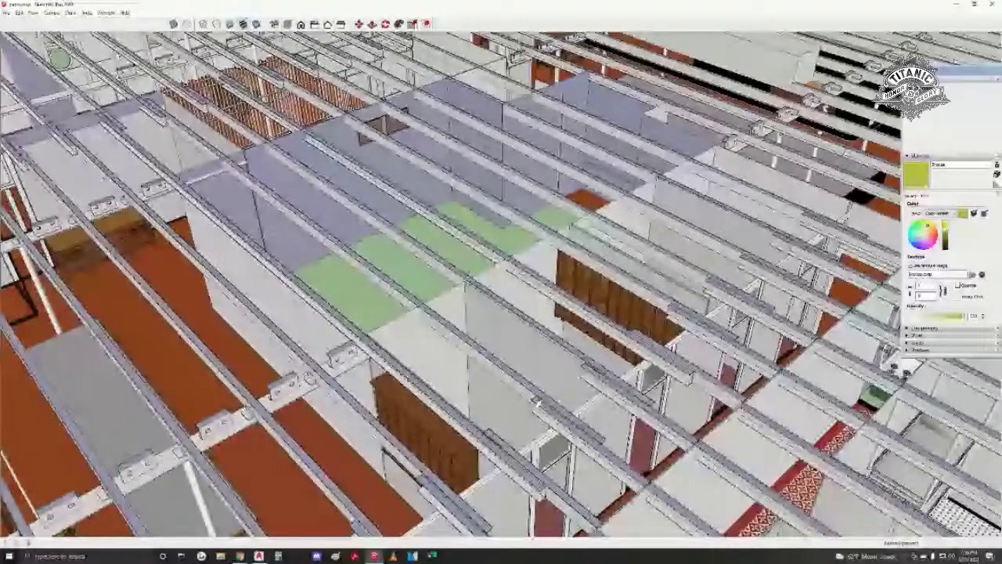
- Survey the wooden-fronted fittings, tiled compartment, yellow-topped counters and neighbouring rooms from above through the deck beams
middle_click_drag(537, 402, 512, 396, "shift")
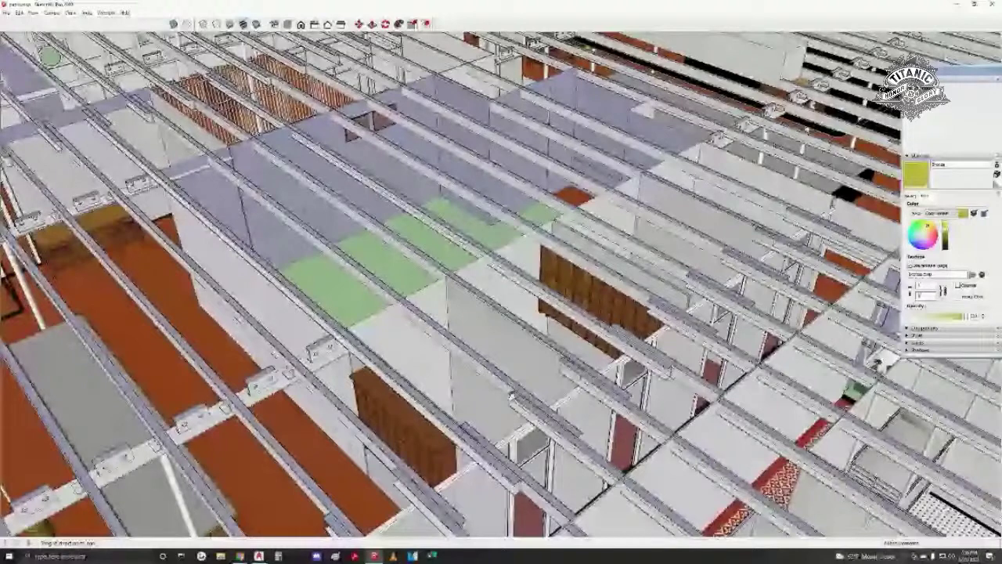
middle_click_drag(511, 395, 360, 379, "shift")
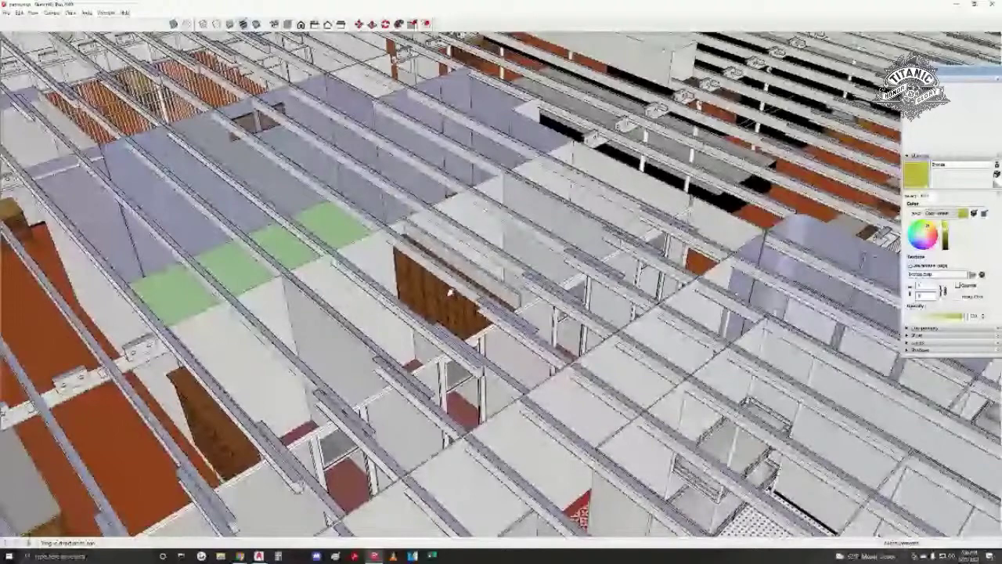
mouse_move(450, 291)
middle_mouse_down()
mouse_move(657, 292)
mouse_move(447, 426)
mouse_move(501, 421)
mouse_move(368, 400)
mouse_move(415, 439)
mouse_move(458, 497)
mouse_move(384, 358)
middle_mouse_up()
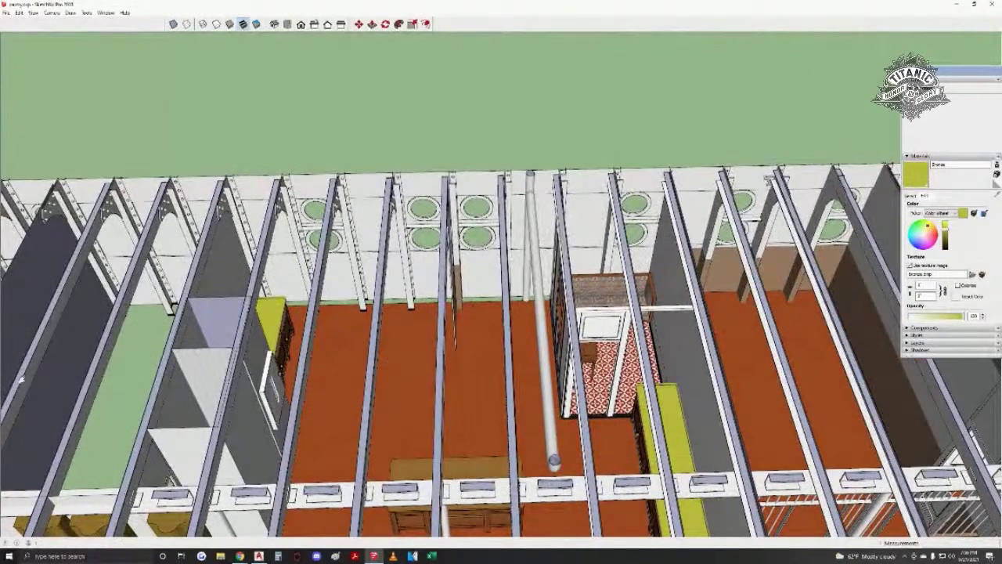
middle_click_drag(260, 385, 264, 353)
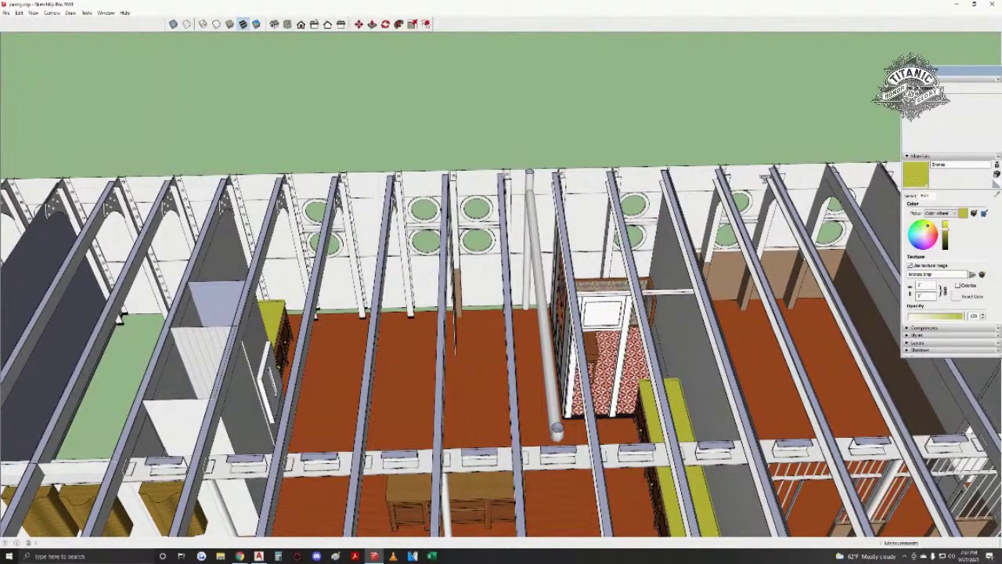
mouse_move(436, 418)
middle_mouse_down()
mouse_move(379, 384)
mouse_move(371, 412)
mouse_move(398, 425)
mouse_move(400, 372)
middle_mouse_up()
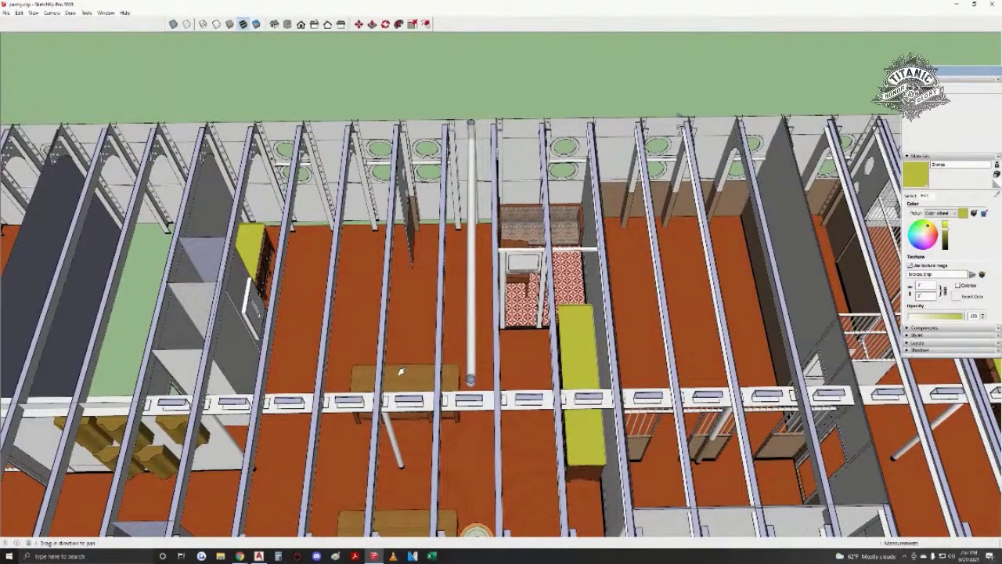
scroll(401, 374, "down", 3)
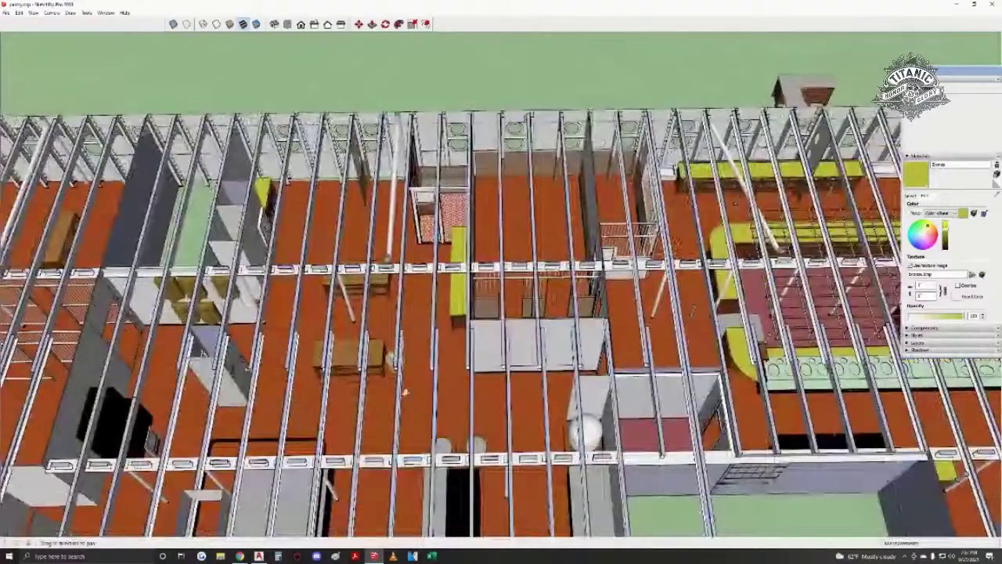
mouse_move(405, 392)
middle_mouse_down()
mouse_move(405, 432)
mouse_move(313, 296)
mouse_move(462, 306)
mouse_move(190, 367)
middle_mouse_up()
scroll(313, 297, "up", 3)
scroll(190, 366, "down", 2)
- Examine the overall room layout of the galley deck from directly above, along the porthole wall and from the end with orange doors
middle_click_drag(422, 532, 427, 297, "shift")
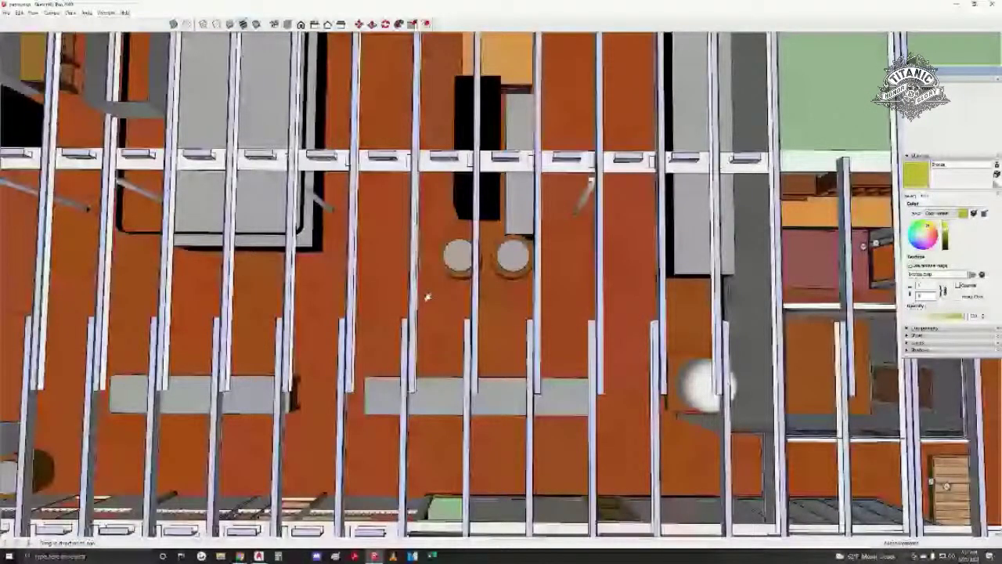
scroll(428, 297, "down", 5)
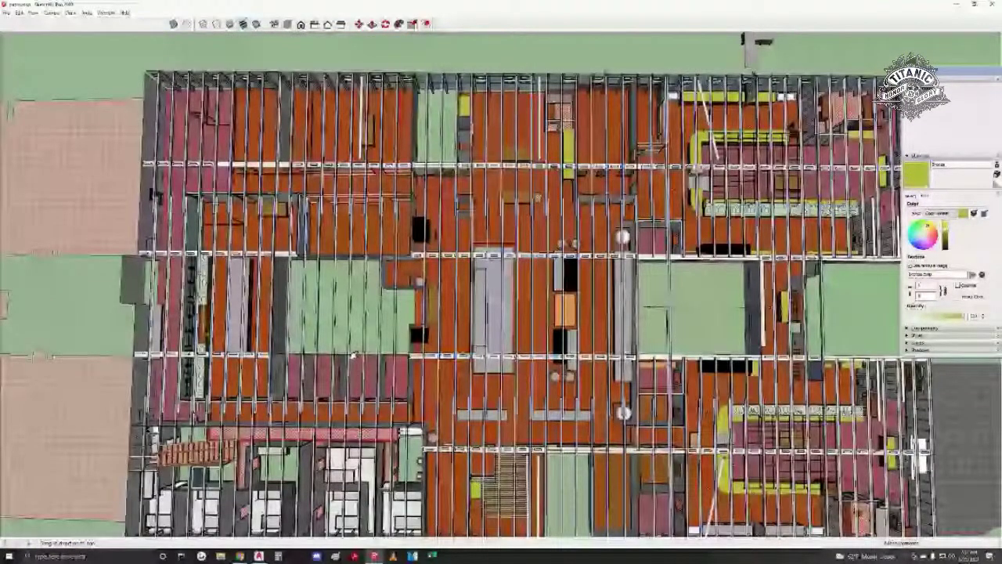
middle_click_drag(352, 357, 212, 341, "shift")
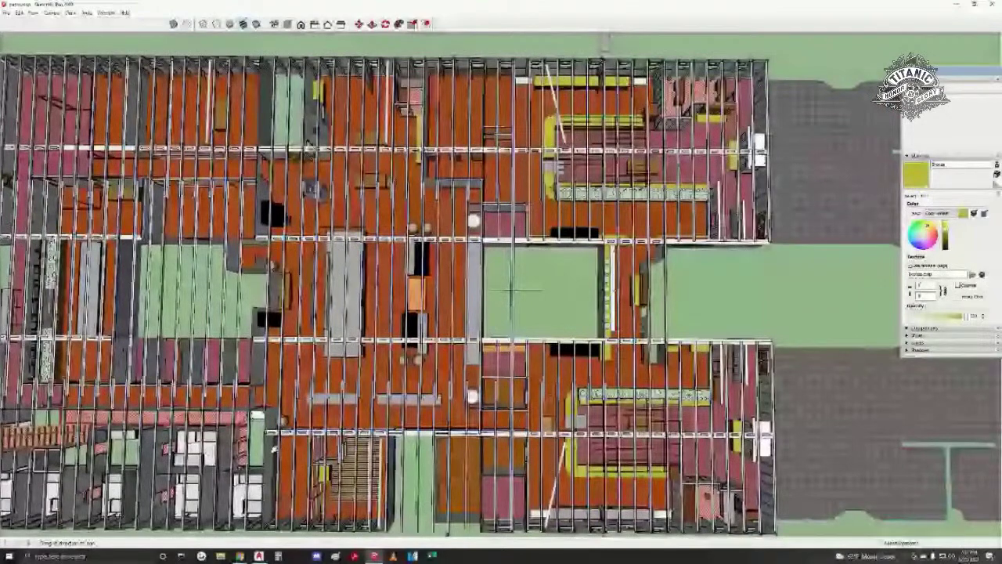
middle_click_drag(513, 290, 508, 235)
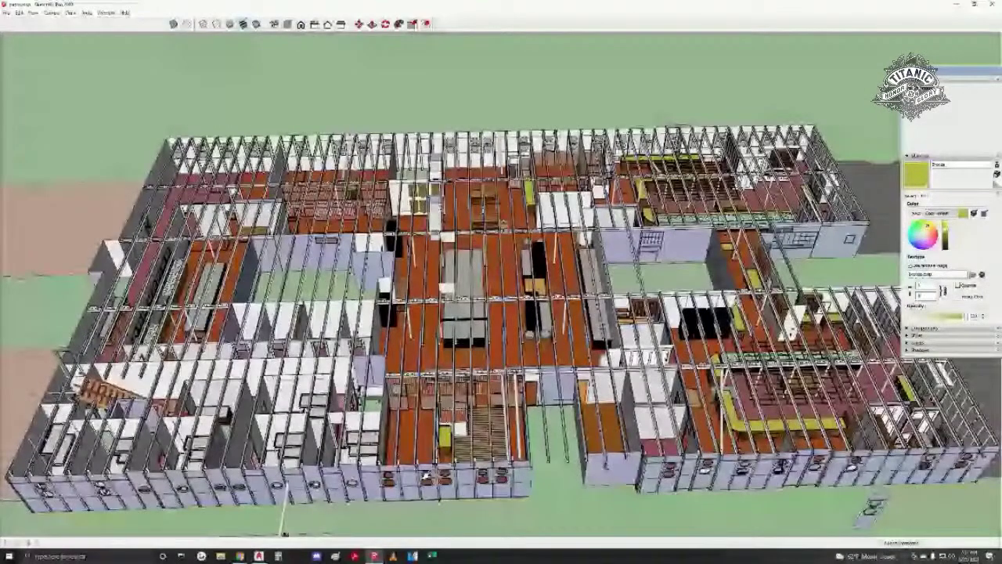
middle_click_drag(426, 475, 309, 405, "shift")
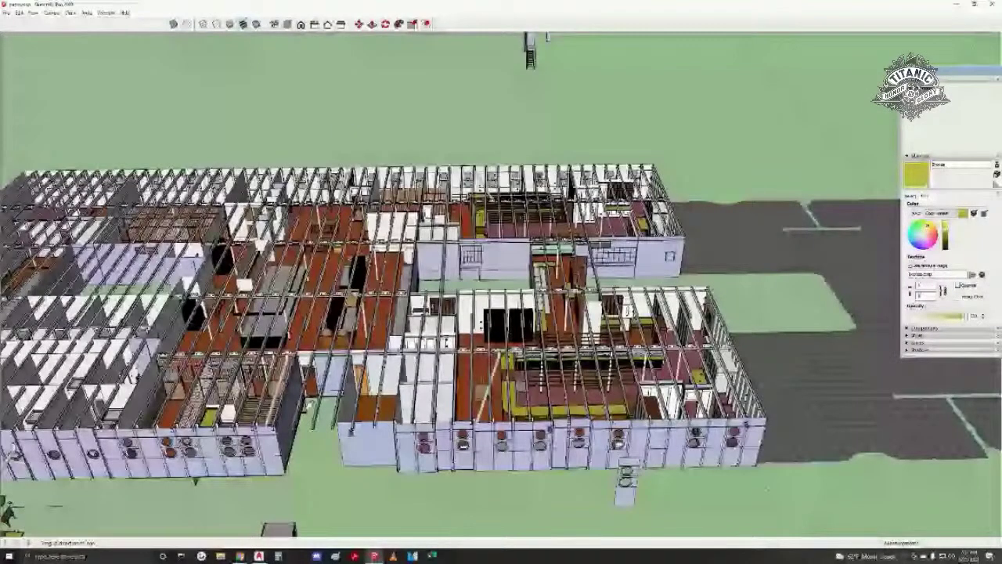
mouse_move(195, 480)
middle_mouse_down()
mouse_move(198, 76)
mouse_move(329, 59)
middle_mouse_up()
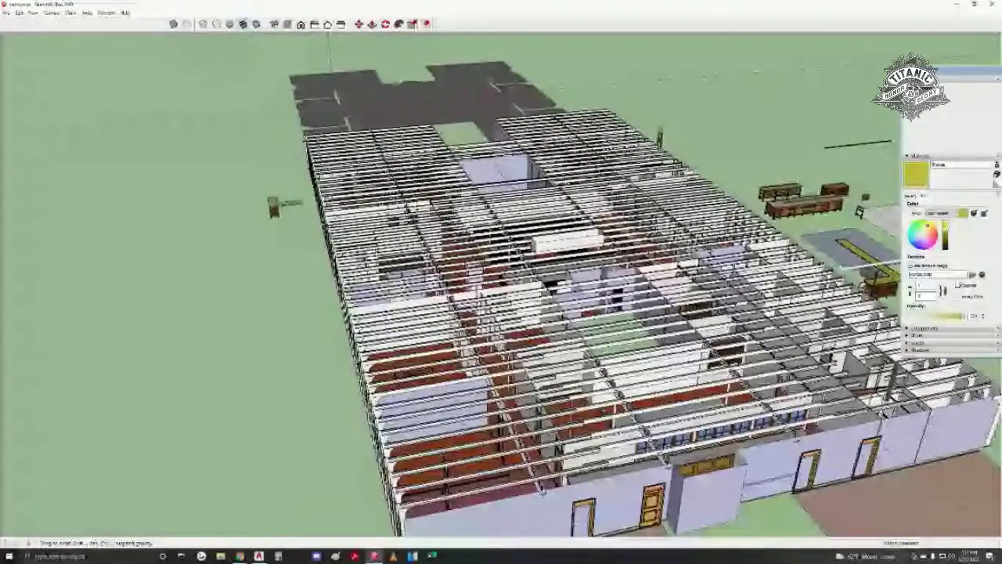
- Inspect the loose wooden counters, cabinets and table frames standing outside the porthole wall
scroll(900, 233, "up", 4)
mouse_move(900, 233)
middle_mouse_down("shift")
mouse_move(814, 286)
mouse_move(431, 277)
middle_mouse_up("shift")
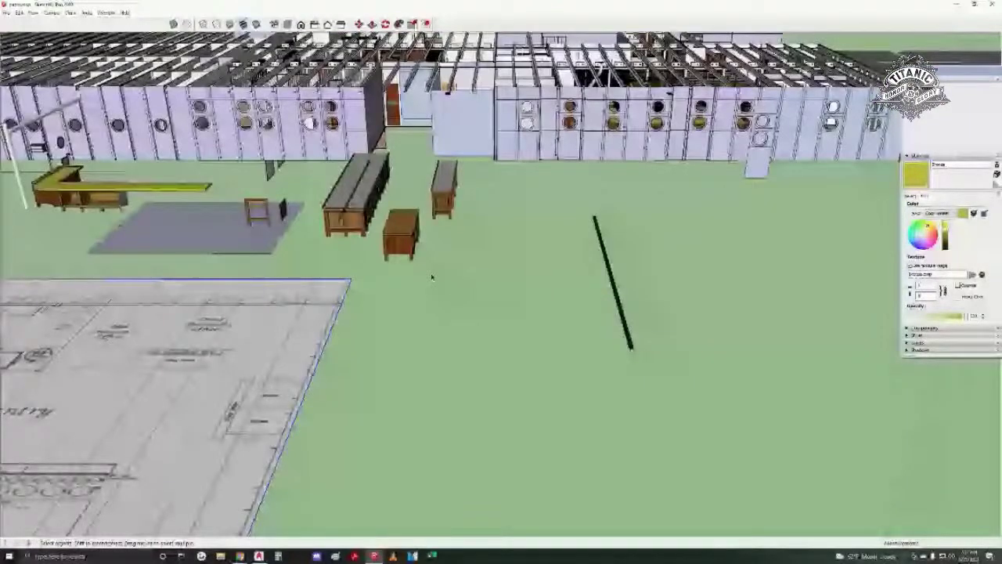
scroll(376, 205, "up", 5)
mouse_move(376, 205)
middle_mouse_down()
mouse_move(593, 313)
mouse_move(579, 235)
middle_mouse_up()
mouse_move(425, 407)
middle_mouse_down()
mouse_move(501, 298)
mouse_move(595, 289)
middle_mouse_up()
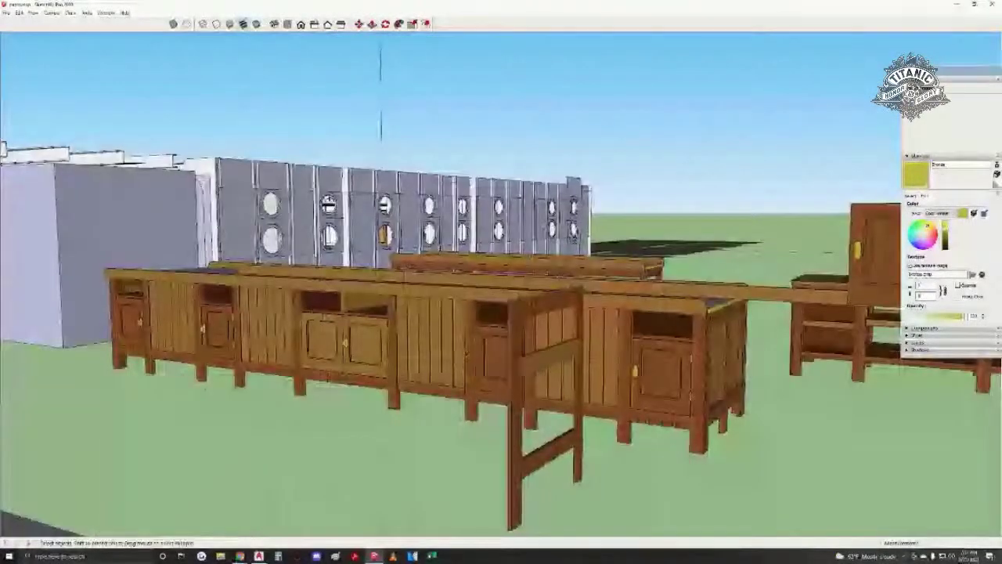
left_click(392, 337)
middle_click_drag(392, 336, 392, 431)
scroll(391, 431, "down", 4)
middle_click_drag(501, 344, 354, 317)
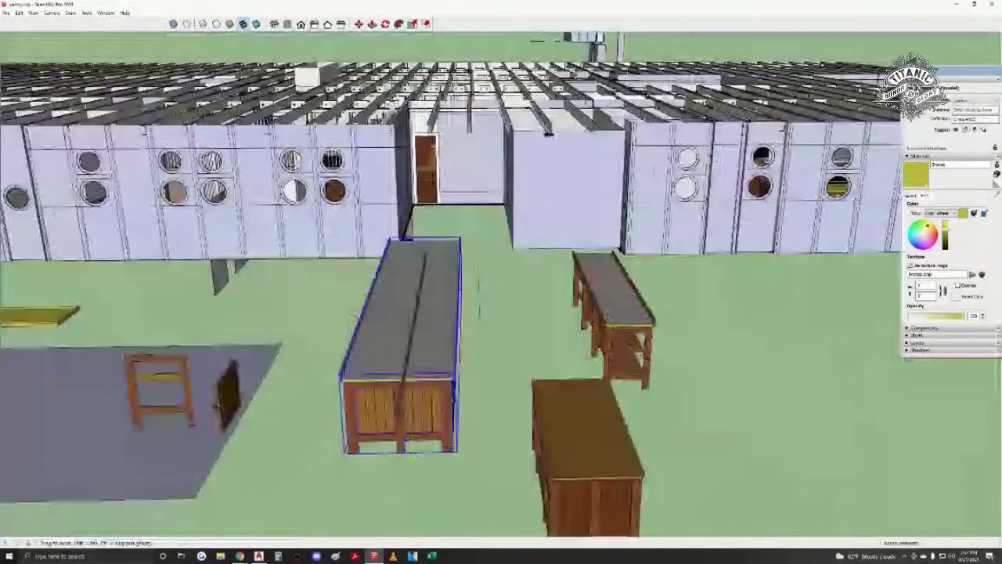
middle_click_drag(595, 266, 380, 314)
key("m")
scroll(379, 313, "up", 2)
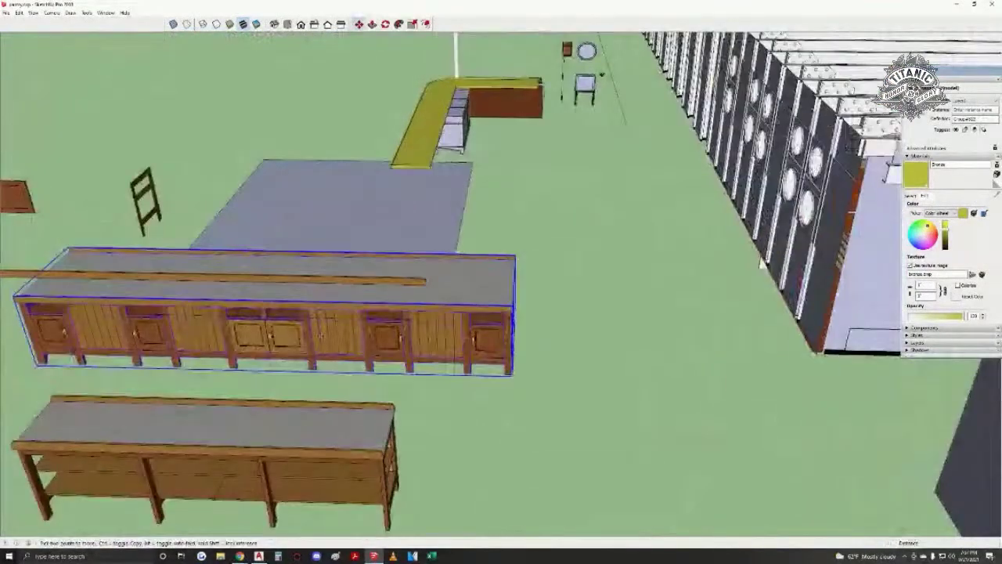
left_click(320, 336)
key("space")
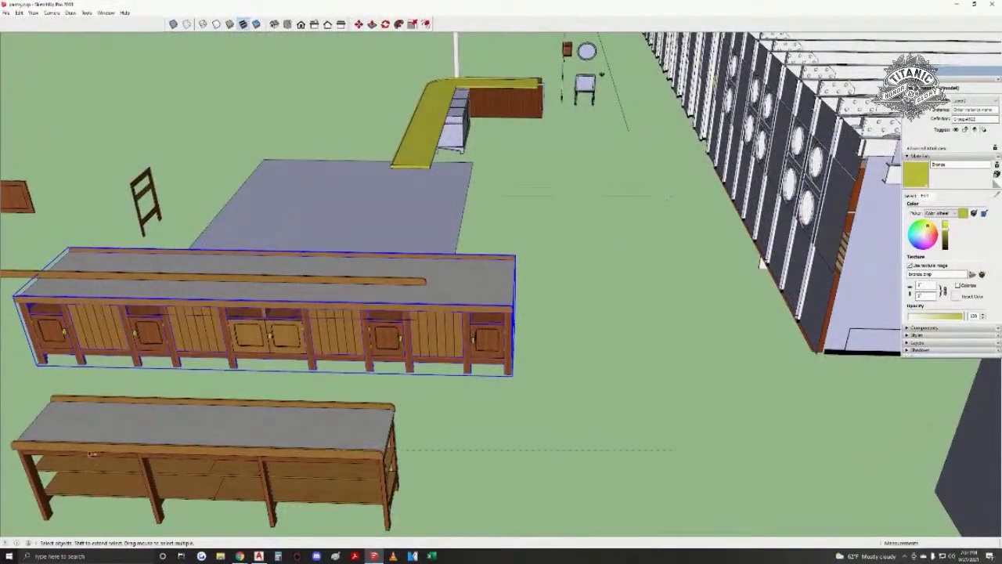
key("ctrl+t")
- Examine the grey-topped panelled counter and the open-shelved table in front of it, including their doors, boarding and rounded edge rails
mouse_move(63, 461)
middle_mouse_down()
mouse_move(422, 422)
mouse_move(516, 382)
mouse_move(423, 336)
mouse_move(501, 273)
mouse_move(642, 274)
mouse_move(553, 276)
mouse_move(504, 337)
mouse_move(407, 329)
mouse_move(338, 286)
middle_mouse_up()
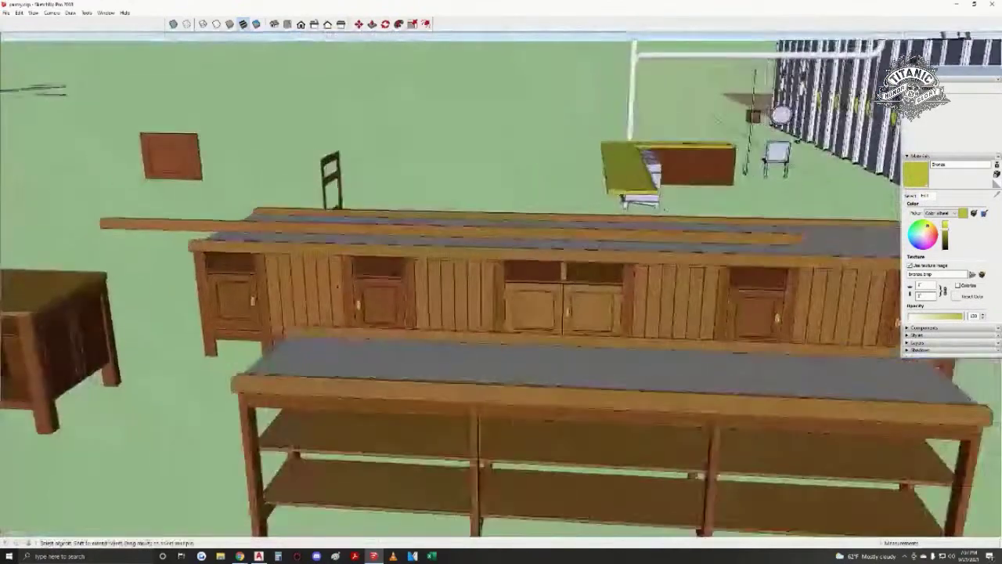
middle_click_drag(438, 387, 522, 303)
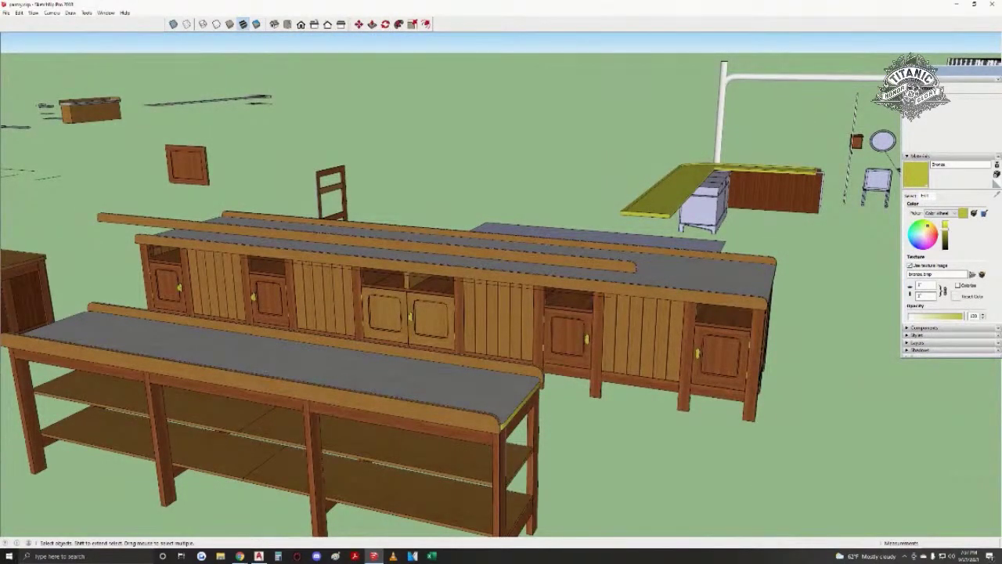
key("alt+Tab")
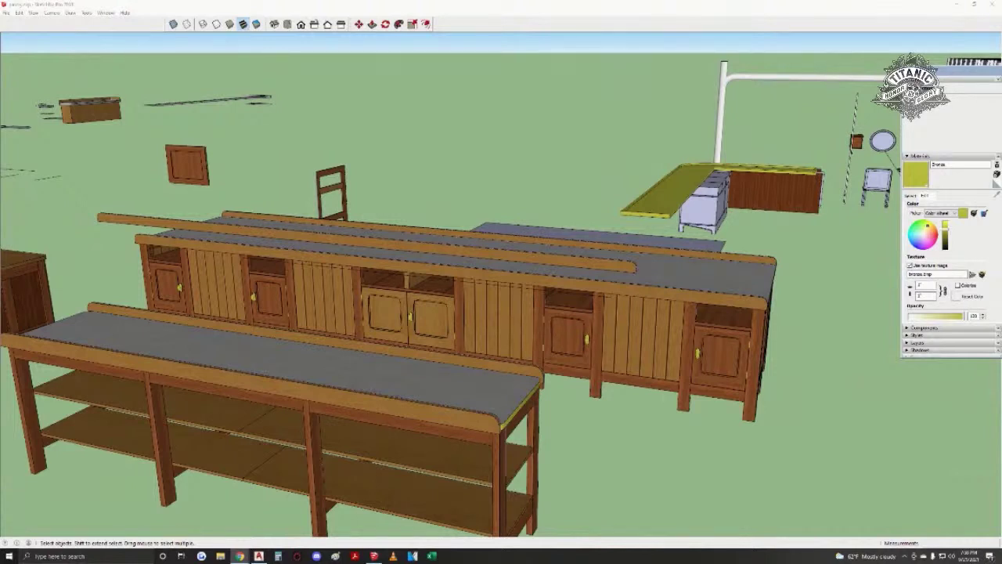
scroll(510, 304, "up", 5)
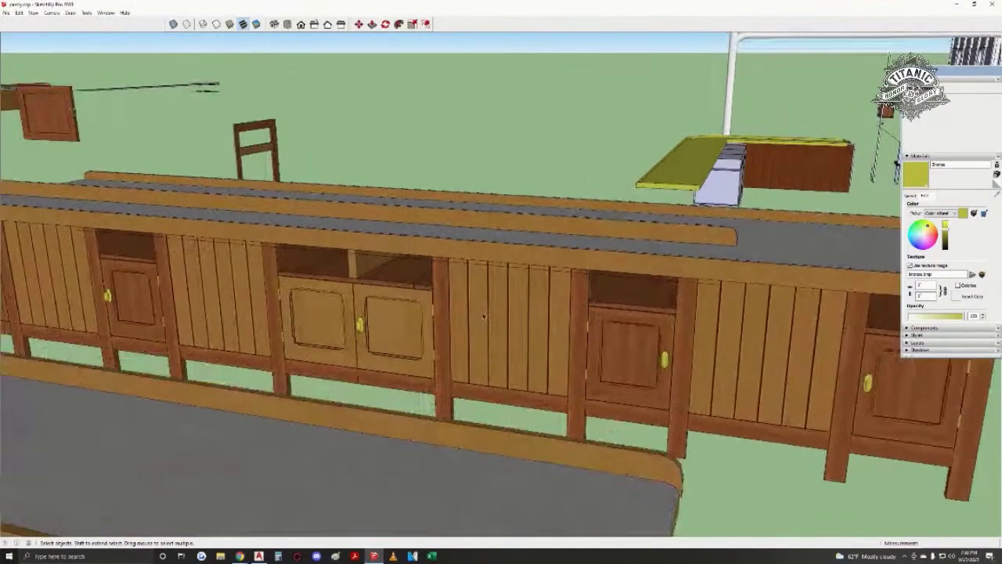
middle_click_drag(510, 303, 410, 307)
left_click_drag(410, 307, 368, 276)
- Inspect the barred room with the slatted floor and yellow-topped cabinet behind the porthole wall from above
mouse_move(370, 276)
middle_mouse_down()
mouse_move(520, 301)
mouse_move(680, 349)
mouse_move(384, 245)
mouse_move(396, 266)
mouse_move(235, 133)
mouse_move(557, 94)
mouse_move(478, 280)
mouse_move(468, 215)
mouse_move(415, 384)
middle_mouse_up()
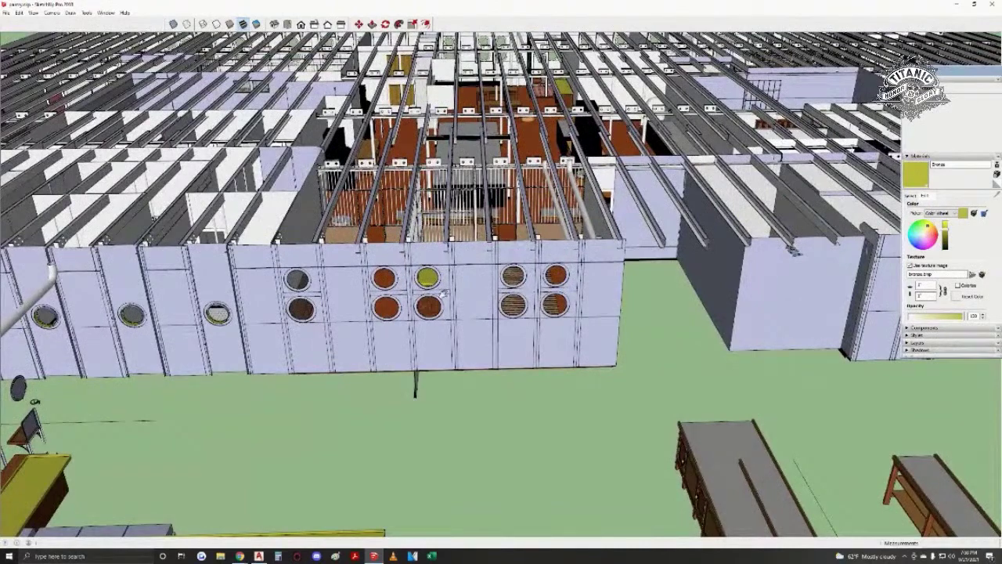
middle_click_drag(414, 384, 417, 451)
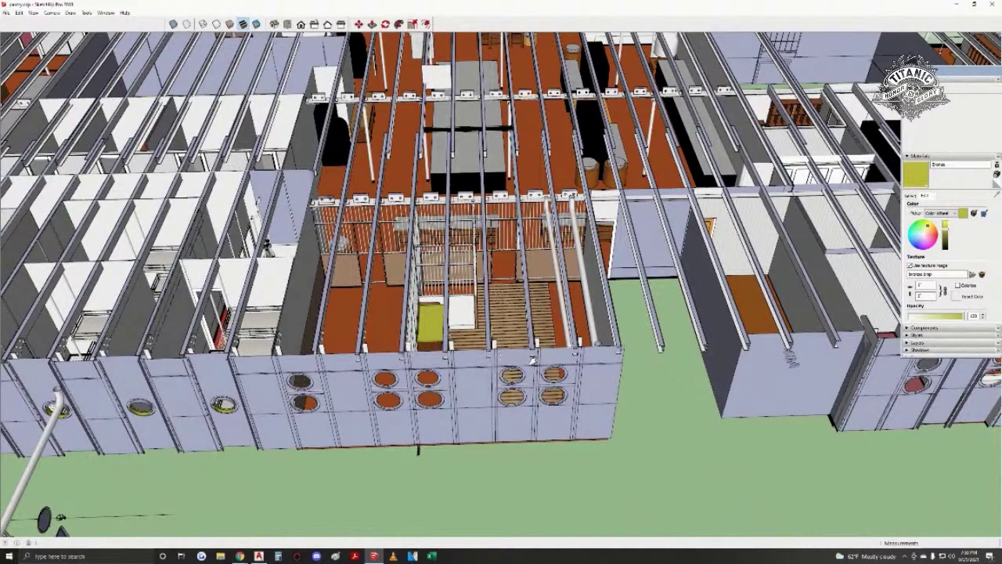
middle_click_drag(529, 402, 501, 328)
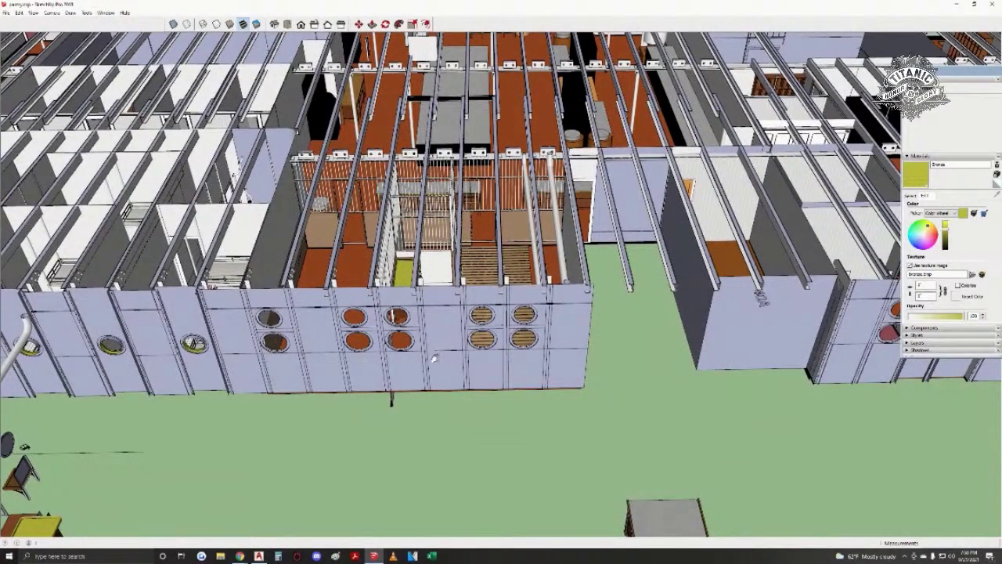
middle_click_drag(486, 318, 490, 470)
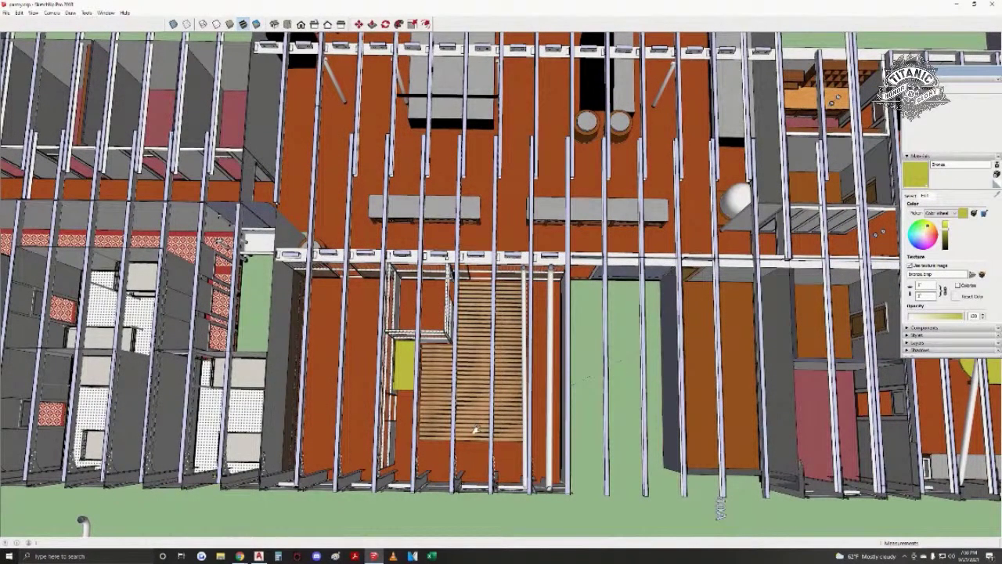
scroll(460, 321, "up", 3)
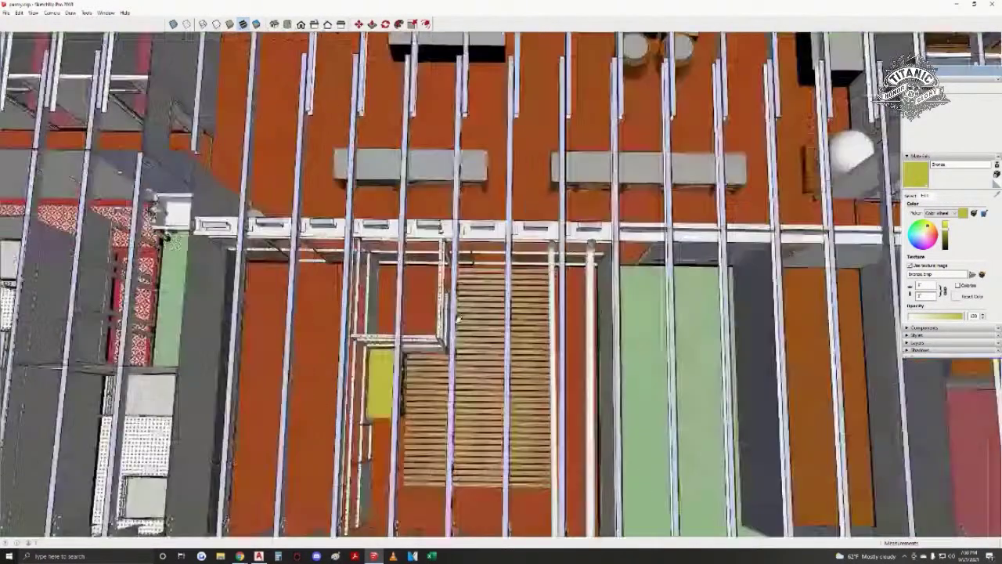
middle_click_drag(458, 438, 423, 309)
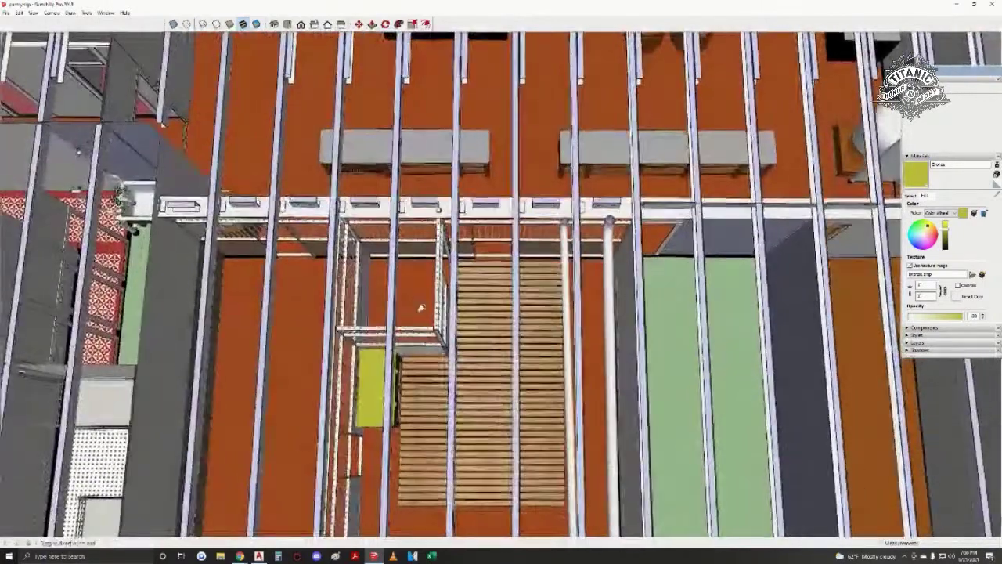
scroll(454, 331, "up", 1)
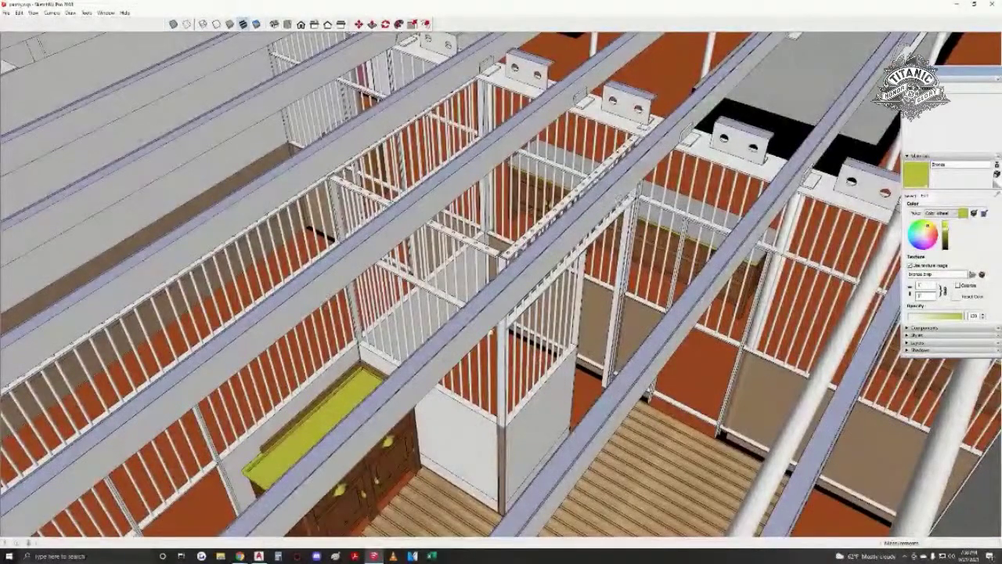
- Examine the barred partitions and their doorways at eye level from the galley side, behind the open-shelved wooden counter
mouse_move(501, 305)
middle_mouse_down()
mouse_move(523, 301)
mouse_move(266, 274)
middle_mouse_up()
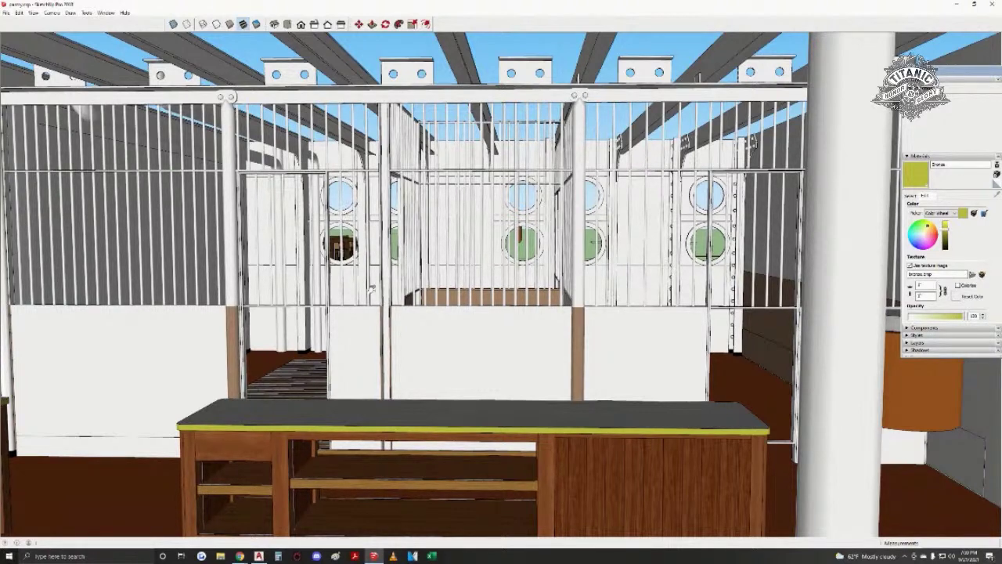
mouse_move(462, 415)
middle_mouse_down()
mouse_move(558, 429)
mouse_move(535, 221)
mouse_move(599, 246)
mouse_move(660, 298)
middle_mouse_up()
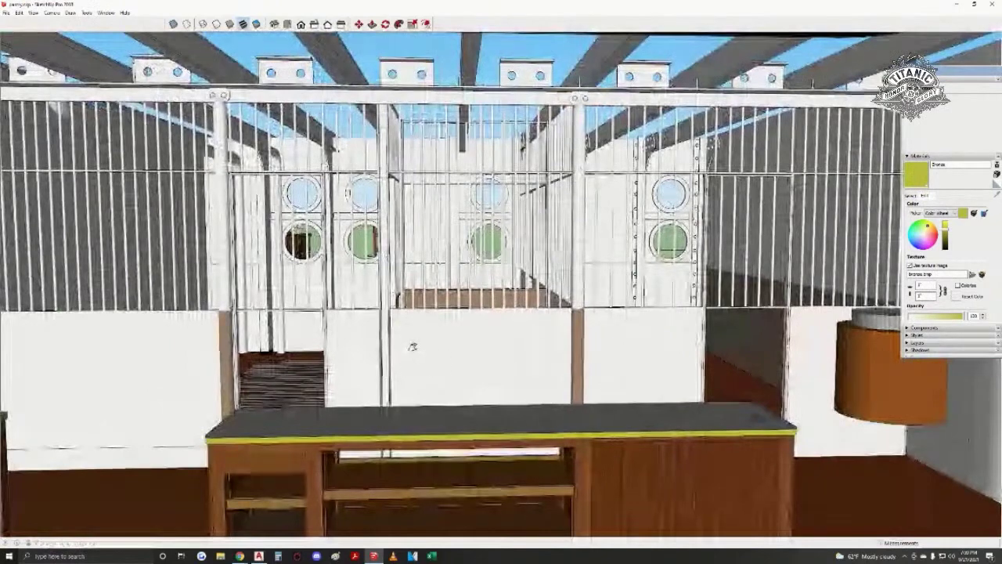
mouse_move(414, 347)
middle_mouse_down()
mouse_move(423, 352)
mouse_move(431, 336)
middle_mouse_up()
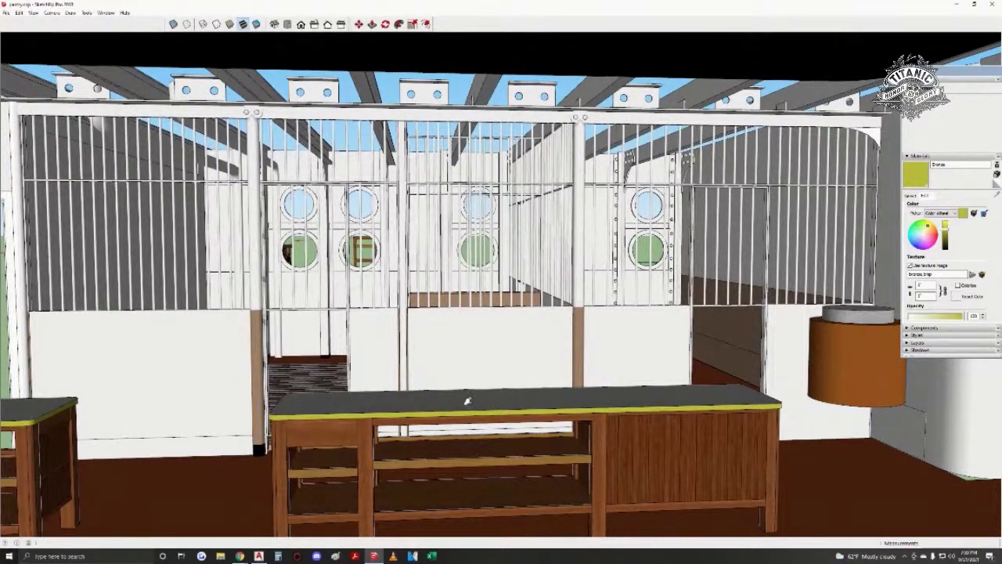
mouse_move(468, 395)
middle_mouse_down()
mouse_move(411, 391)
mouse_move(548, 386)
mouse_move(428, 393)
mouse_move(329, 493)
middle_mouse_up()
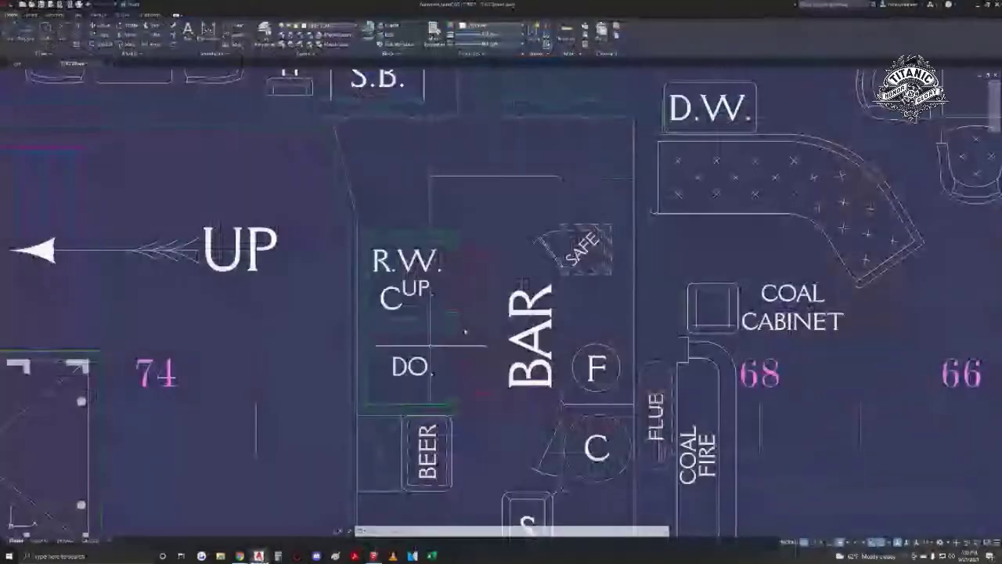
- Switch to the AutoCAD deck plans and locate the Galley Store shelving beside the vegetable table
scroll(501, 313, "down", 10)
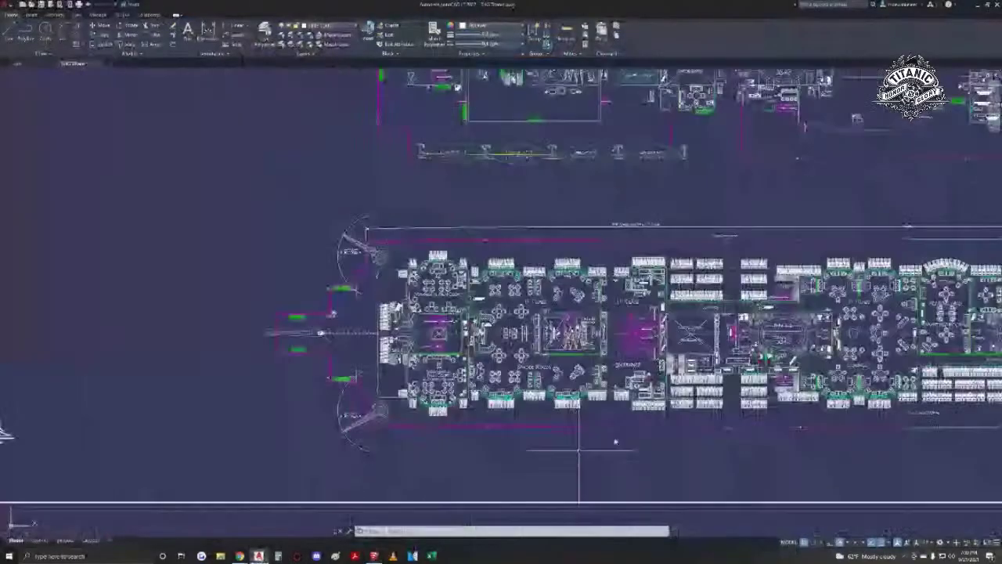
scroll(439, 139, "down", 10)
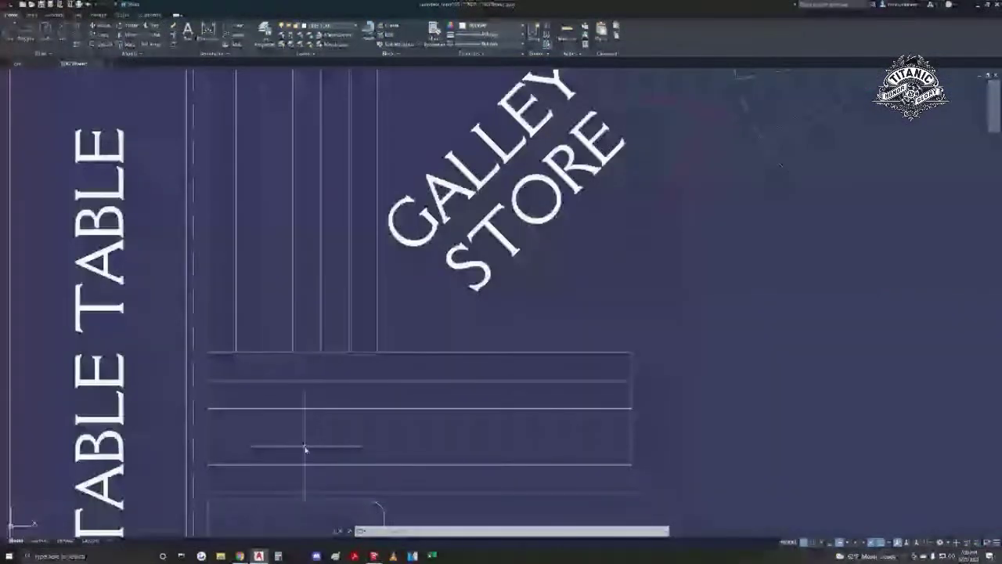
scroll(305, 449, "down", 3)
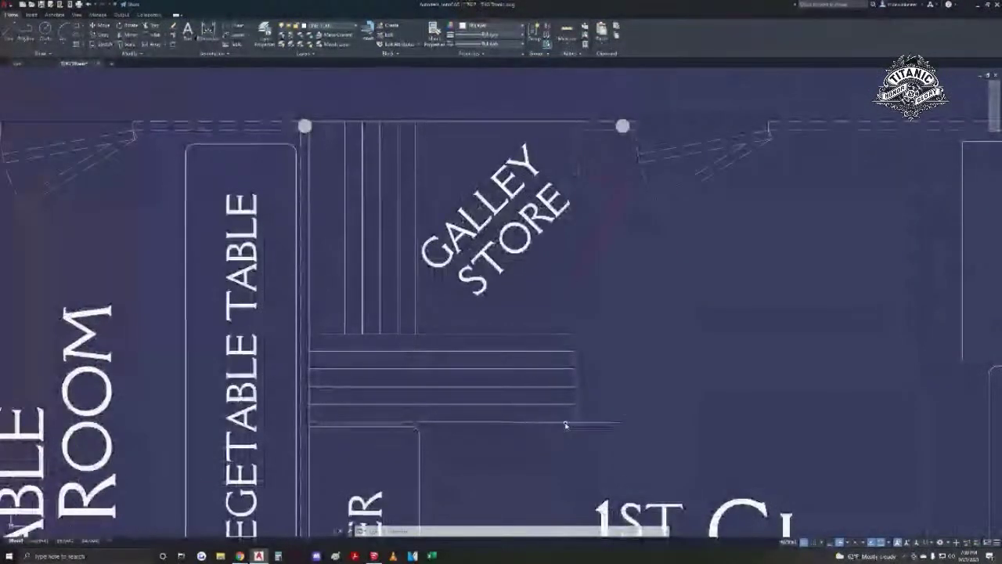
scroll(561, 418, "down", 3)
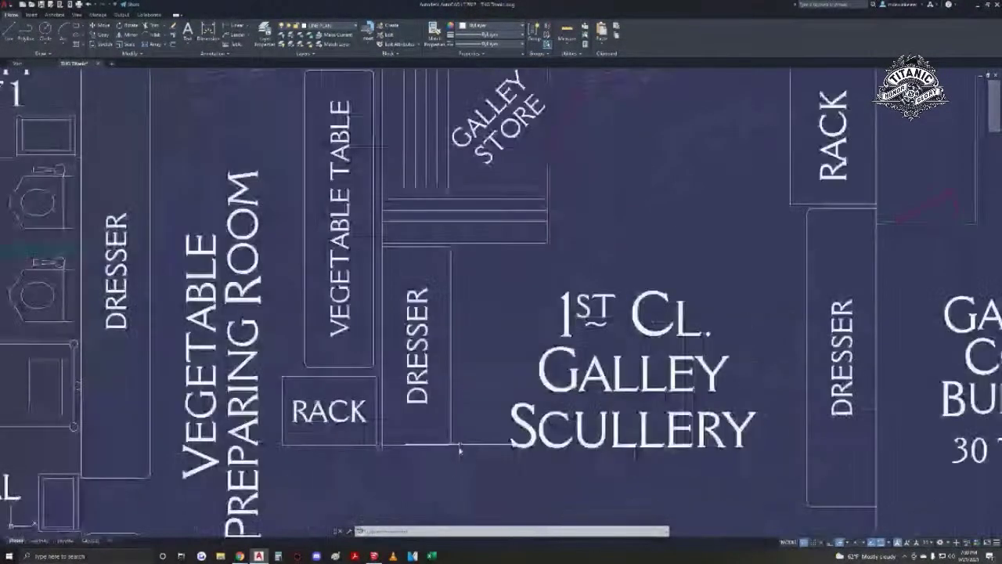
scroll(467, 366, "up", 4)
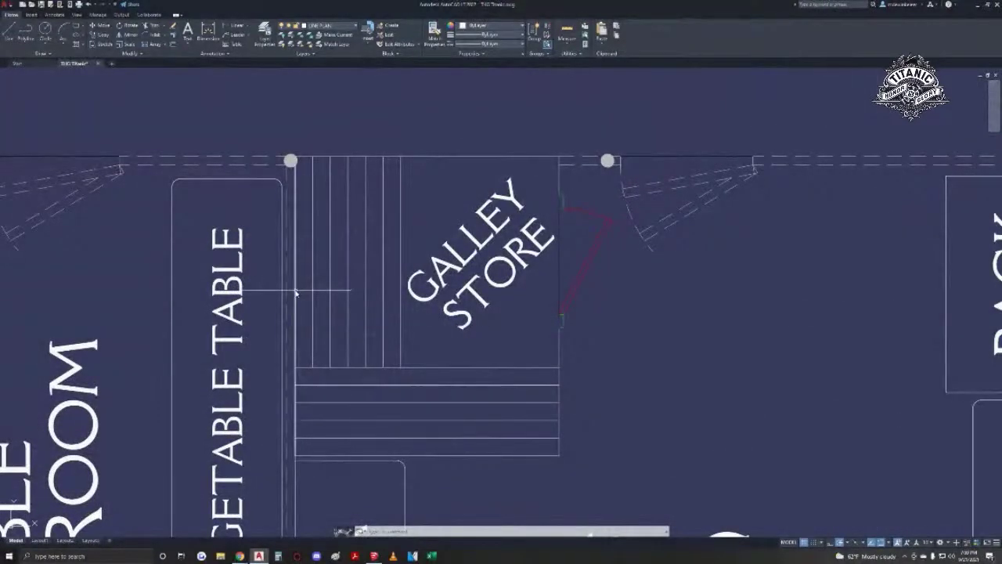
left_click(408, 165)
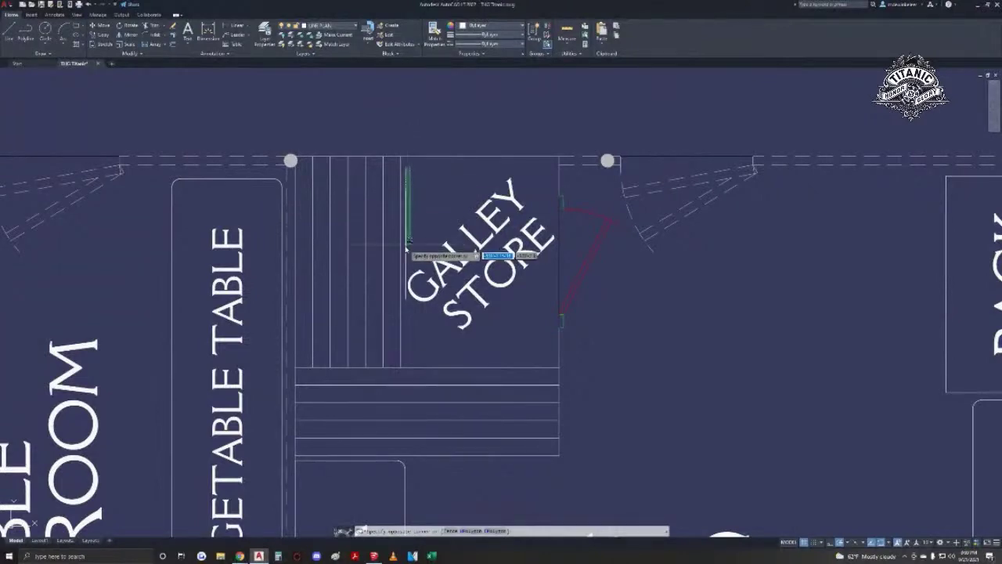
left_click(349, 403)
left_click(101, 25)
left_click(384, 411)
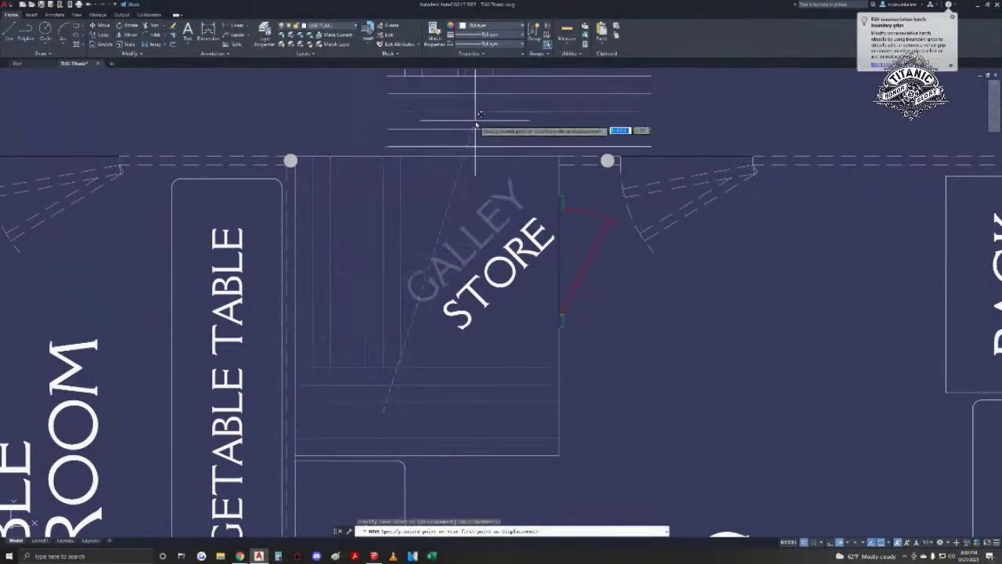
middle_click_drag(478, 108, 433, 384)
middle_click_drag(465, 526, 471, 280)
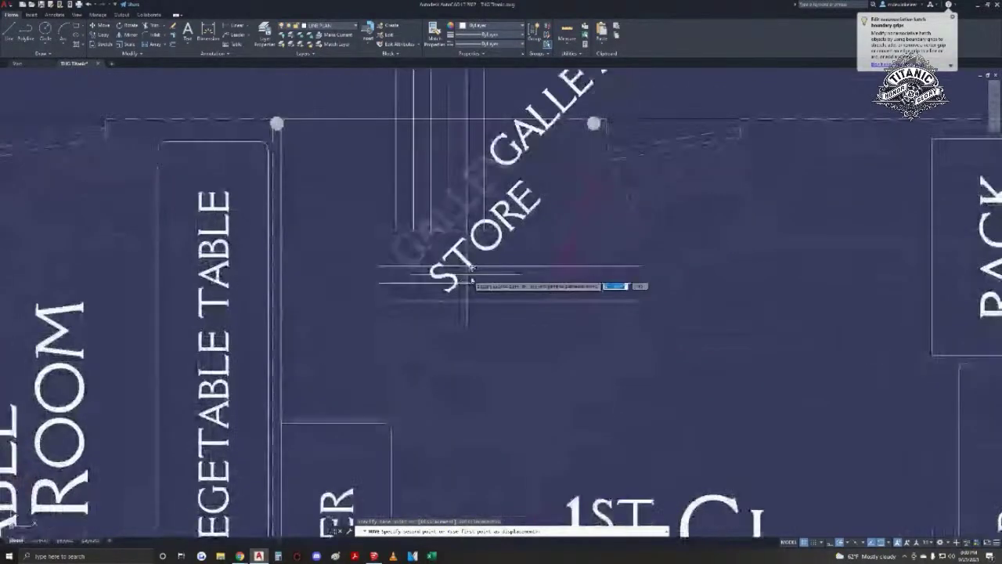
left_click(471, 269)
- Move the Galley Store label and both sets of shelf lines out of the room into the empty area beyond the outer wall
left_click(529, 358)
left_click(342, 149)
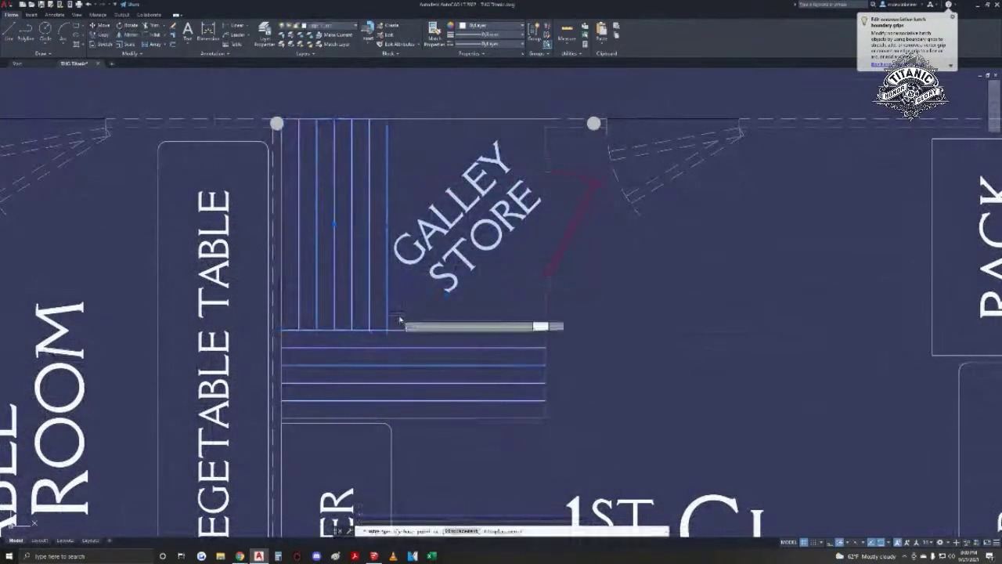
left_click(399, 316)
middle_click_drag(518, 225, 403, 469)
left_click(652, 263)
- Stretch the inner dashed wall line across the Galley Store to the column beside the vegetable table, and delete the solid outer wall line
middle_click_drag(347, 396, 446, 195)
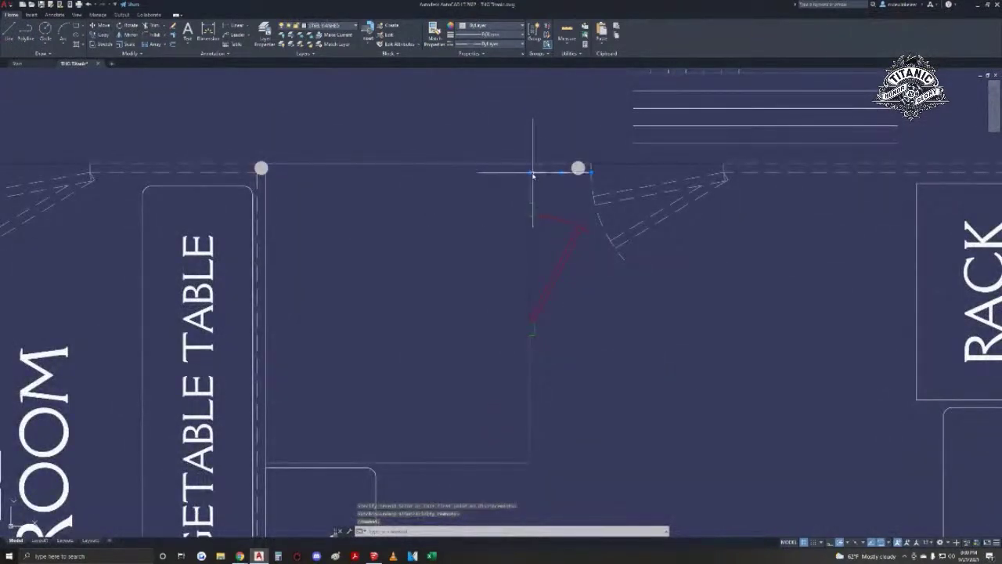
left_click(590, 172)
scroll(274, 176, "up", 3)
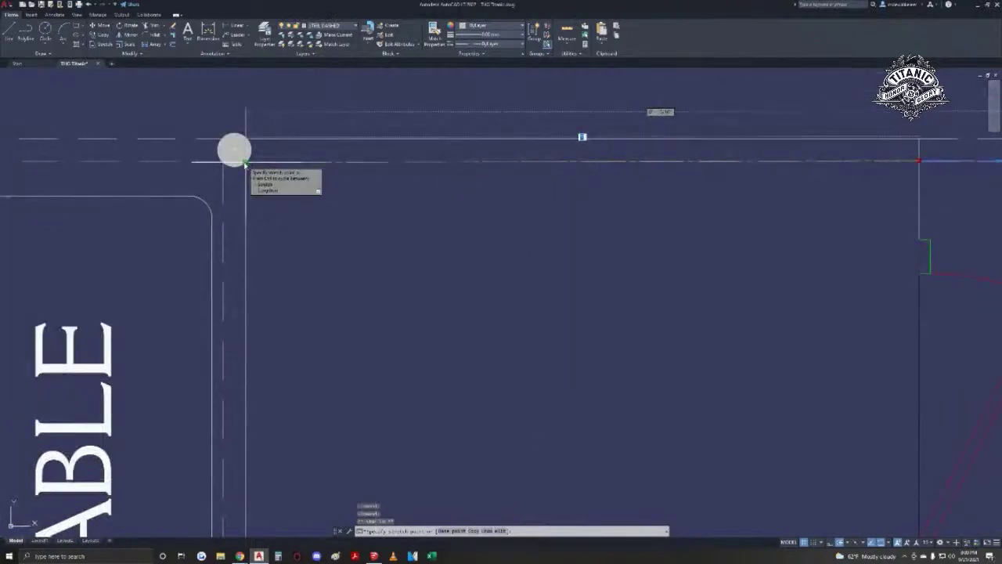
left_click(266, 163)
key("Escape")
left_click(382, 138)
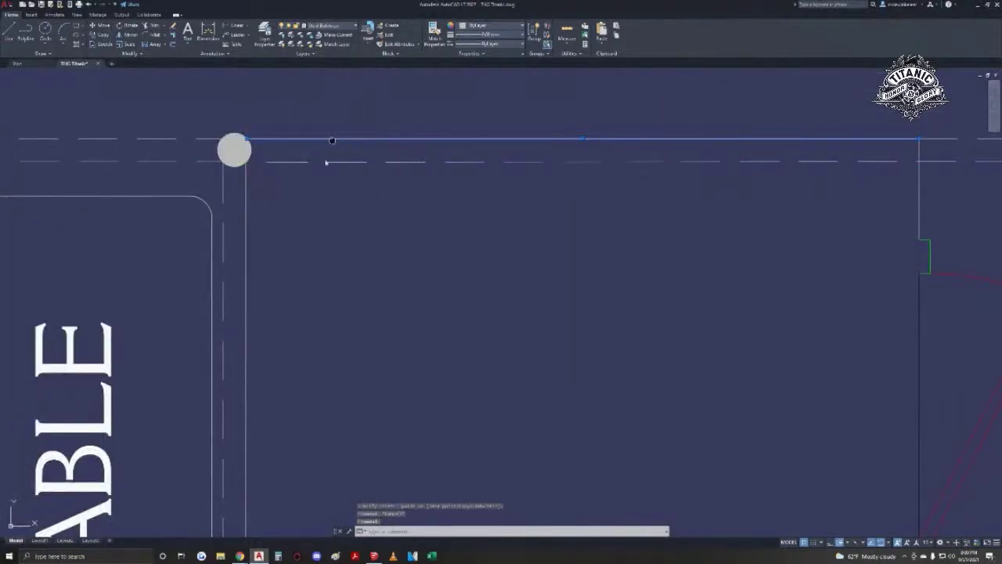
middle_click_drag(332, 140, 298, 197)
key("Delete")
- Extend the outer dashed wall line across the cleared Galley Store to the column beside the vegetable table
left_click(166, 25)
left_click(152, 52)
left_click(302, 195)
left_click(292, 264)
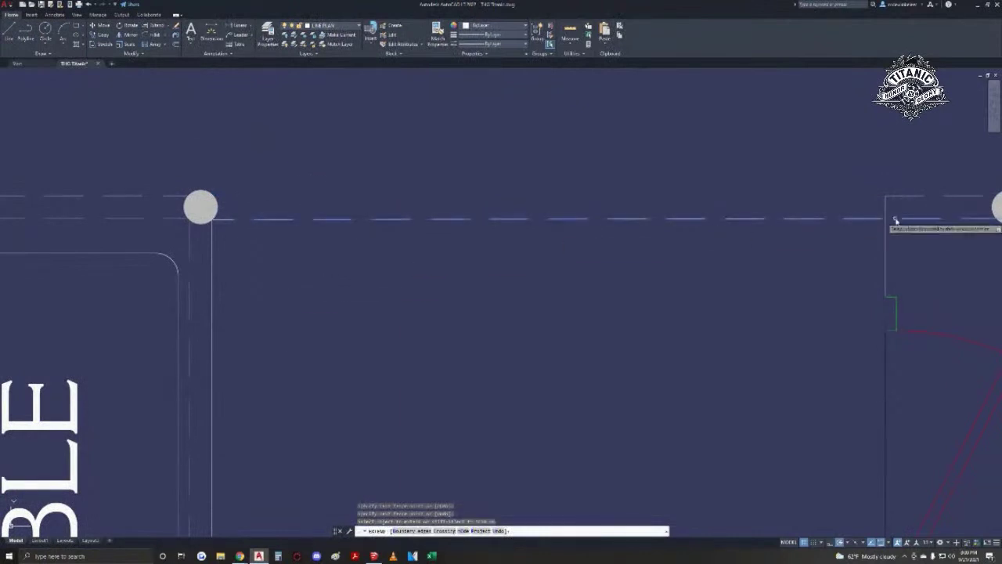
left_click(917, 206)
left_click(895, 174)
key("Escape")
left_click(897, 233)
left_click(869, 247)
scroll(885, 214, "down", 2)
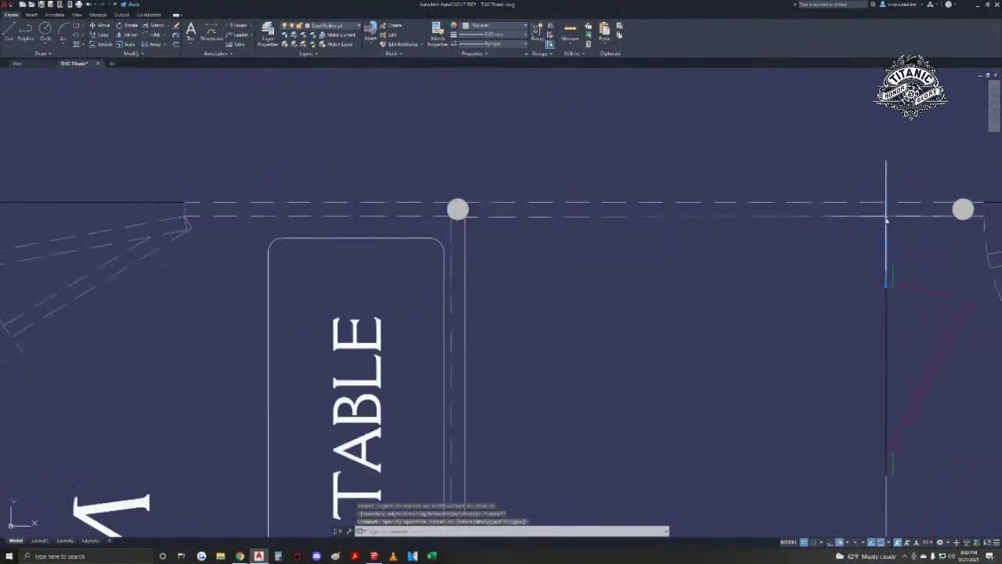
key("Escape")
- Delete the Galley Store door with its swing arc and jambs from the scullery-side wall
scroll(886, 219, "down", 1)
middle_click_drag(886, 219, 656, 141)
left_click(752, 252)
left_click(672, 219)
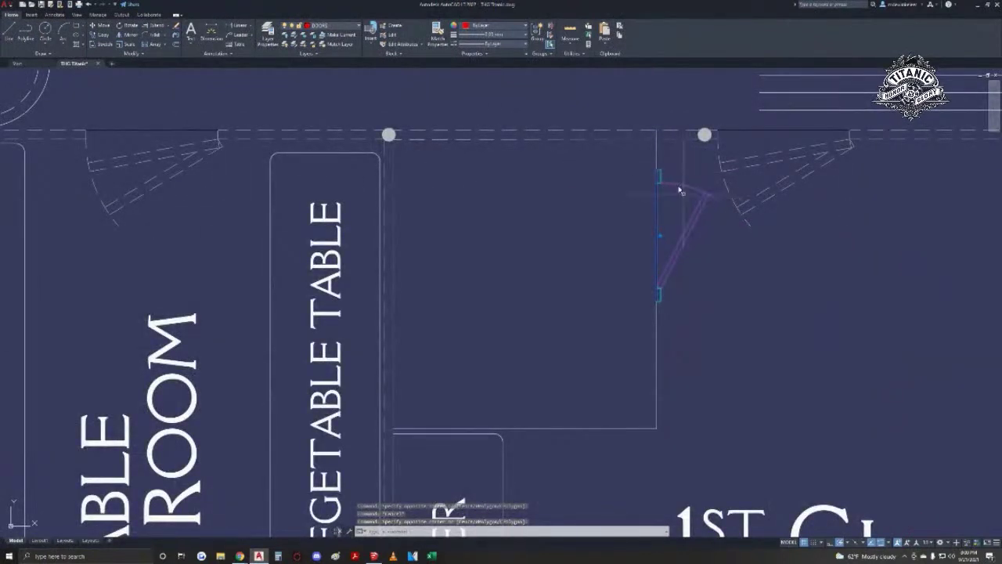
key("Delete")
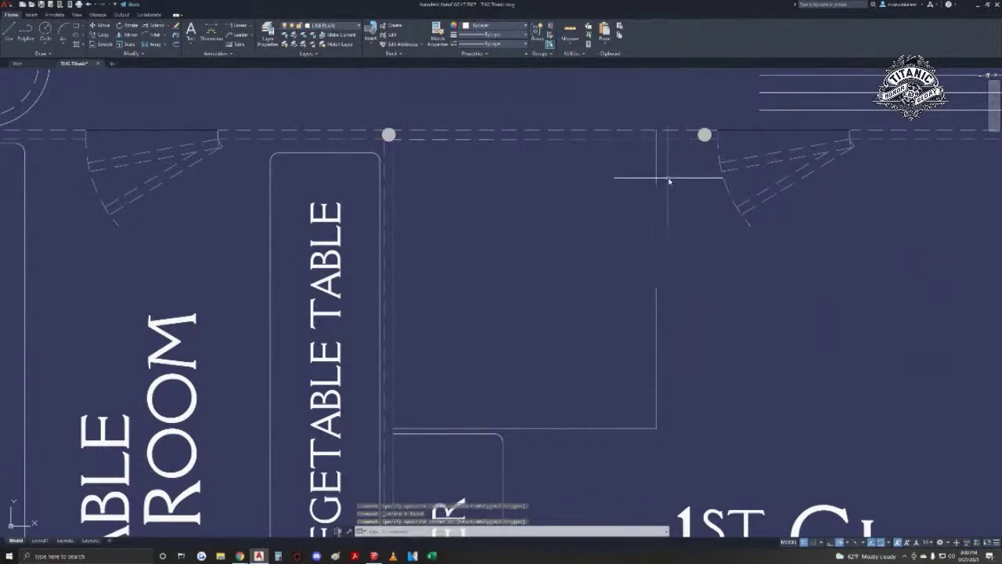
- Switch to the SketchUp model and view the barred room with the slatted floor and the rooms on the opposite side from above
left_click(374, 556)
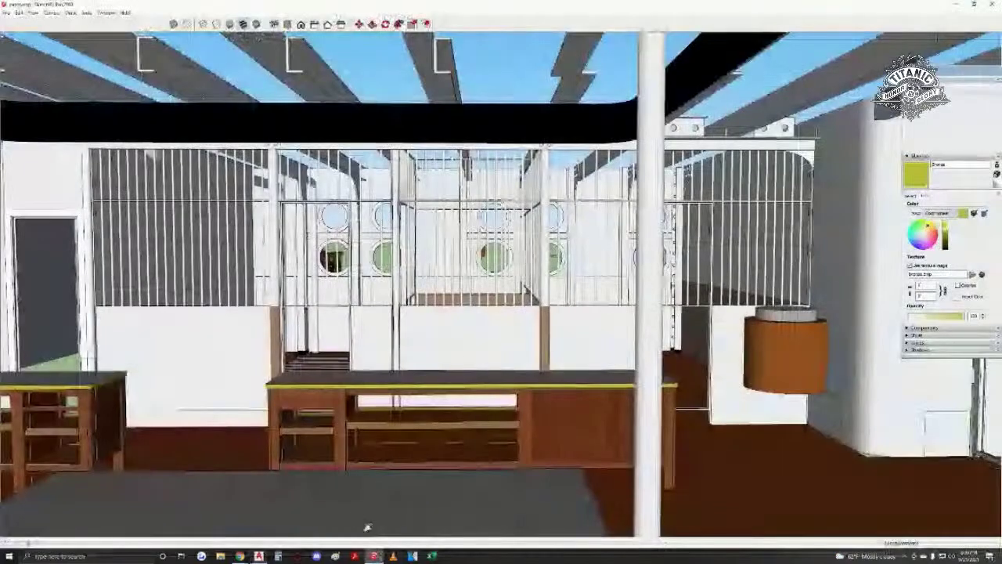
mouse_move(376, 469)
middle_mouse_down()
mouse_move(458, 333)
mouse_move(651, 369)
mouse_move(422, 443)
mouse_move(580, 452)
mouse_move(490, 352)
mouse_move(544, 433)
middle_mouse_up()
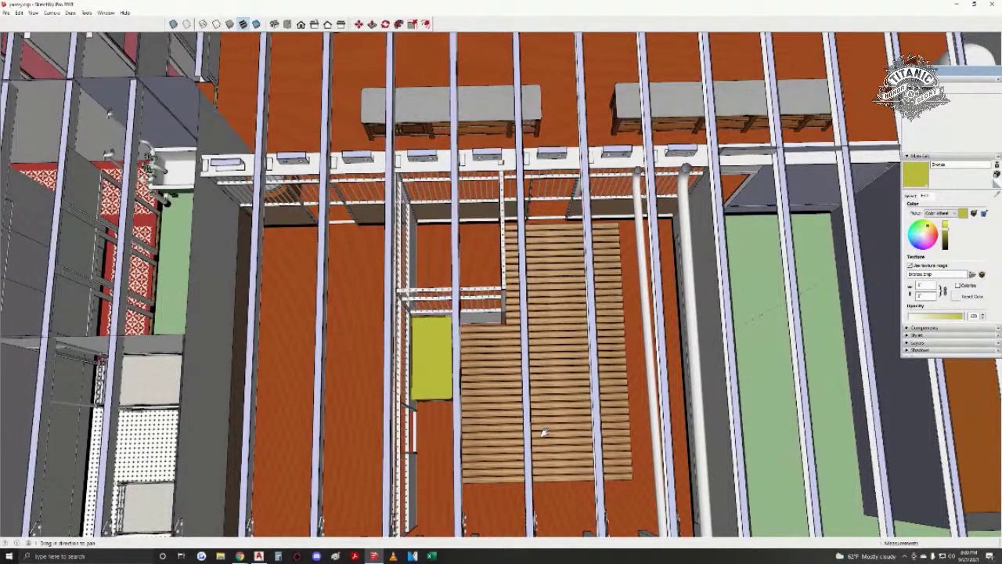
scroll(525, 405, "down", 3)
mouse_move(493, 239)
middle_mouse_down("shift")
mouse_move(525, 391)
mouse_move(502, 220)
mouse_move(507, 340)
mouse_move(507, 193)
mouse_move(413, 313)
middle_mouse_up("shift")
scroll(508, 193, "up", 3)
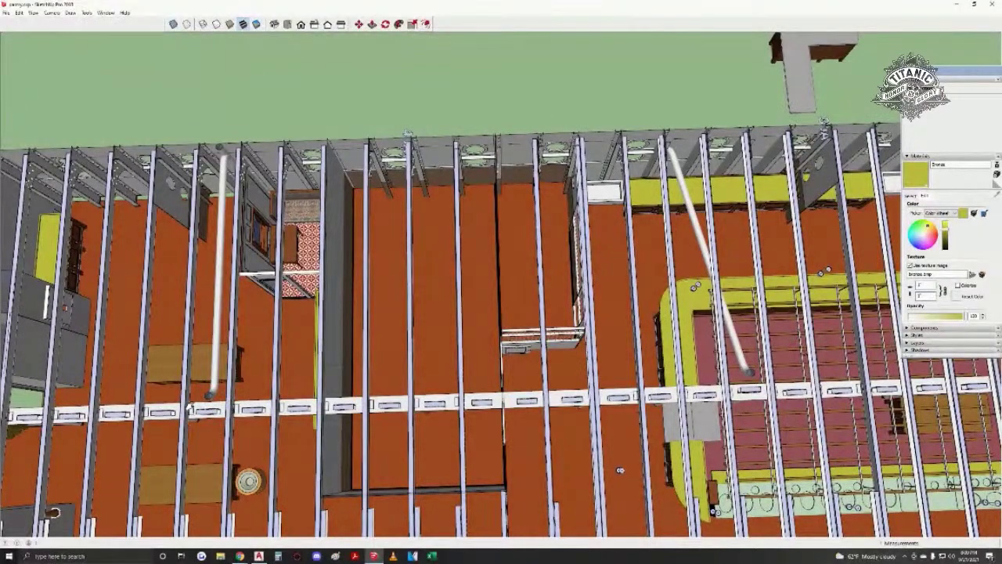
- Survey the pantry, galley and neighbouring rooms from above, from the opposite side back towards the barred room
scroll(191, 408, "down", 2)
middle_click_drag(191, 408, 349, 341, "shift")
scroll(344, 343, "down", 2)
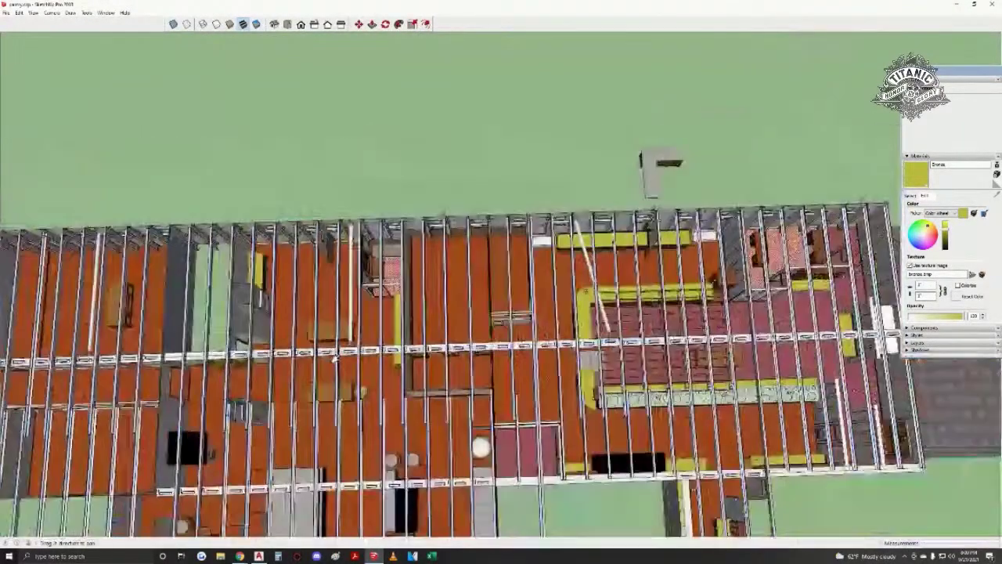
middle_click_drag(297, 417, 356, 364, "shift")
scroll(245, 454, "down", 1)
middle_click_drag(246, 454, 314, 407, "shift")
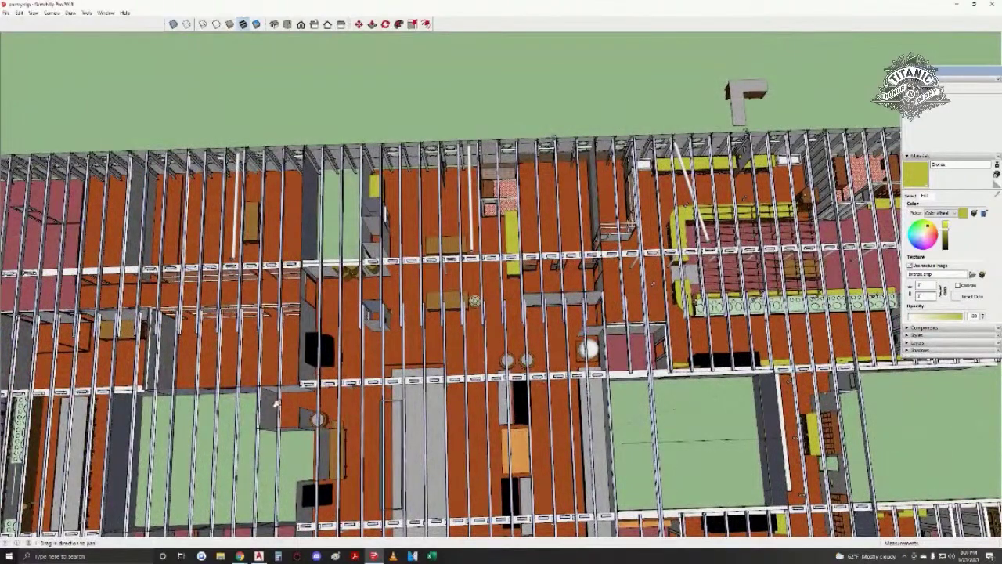
scroll(245, 421, "down", 3)
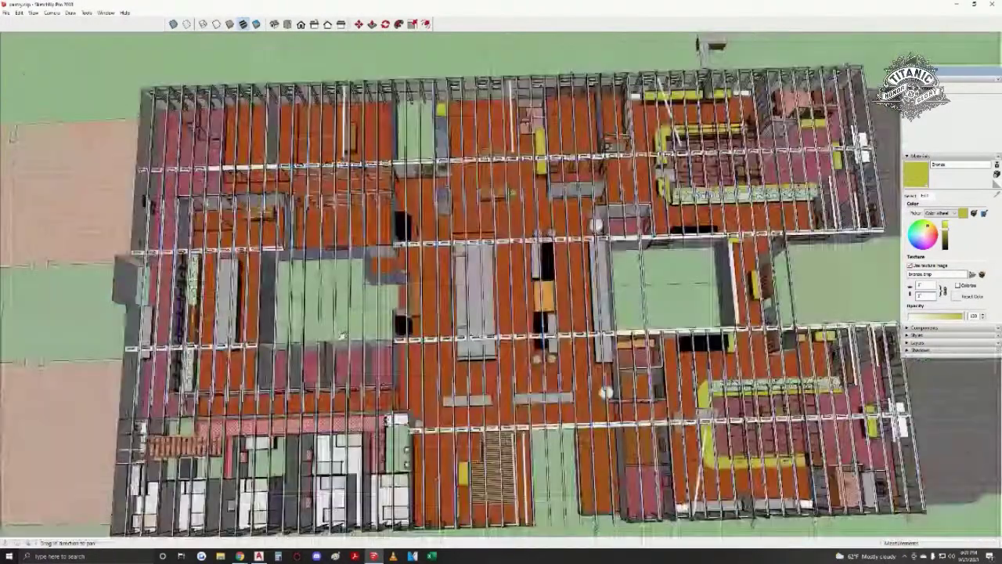
middle_click_drag(461, 454, 423, 219, "shift")
- Examine the small barred enclosure beside the yellow-topped cabinet and the slatted floor from above
scroll(423, 218, "up", 5)
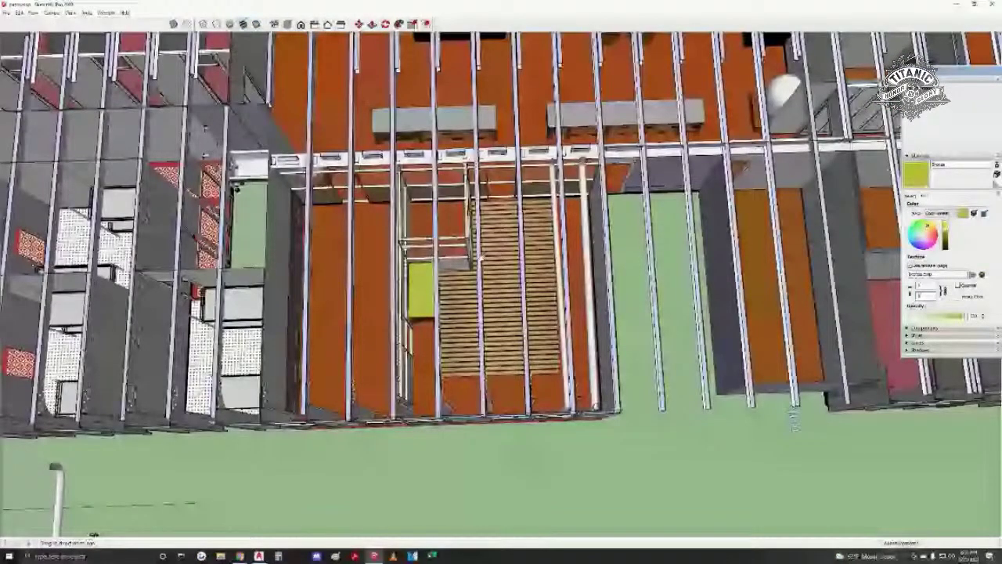
scroll(434, 177, "up", 1)
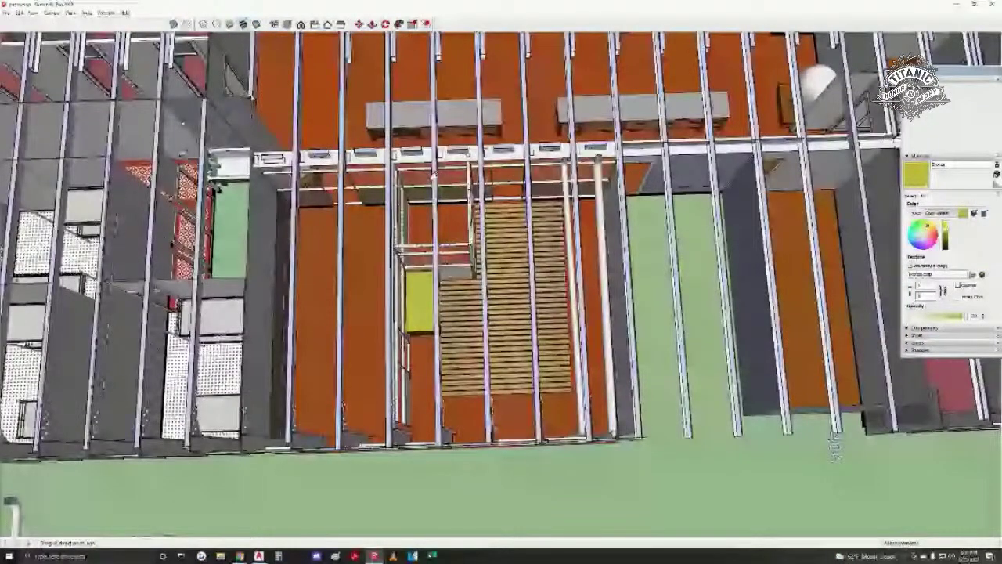
scroll(433, 173, "up", 3)
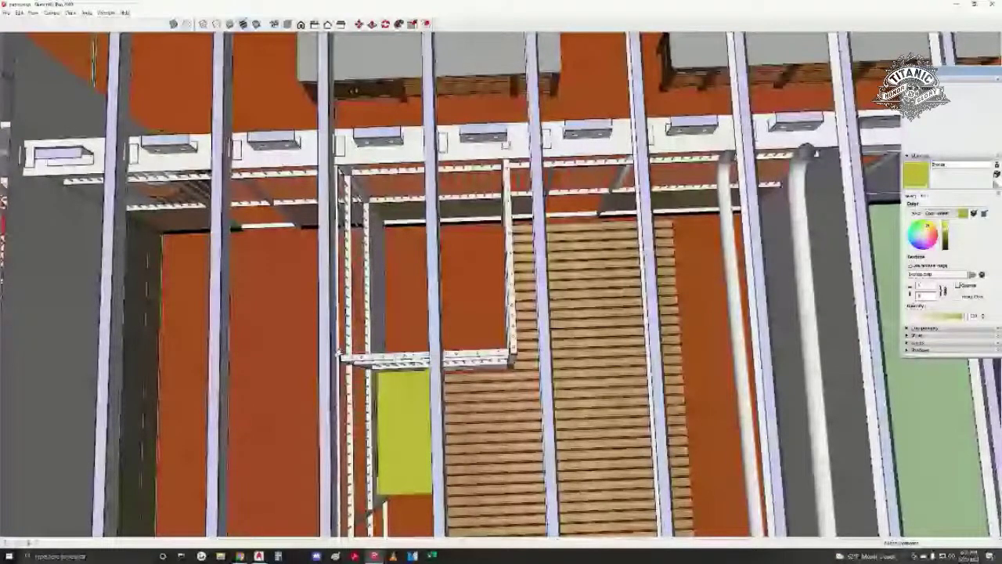
scroll(389, 243, "down", 3)
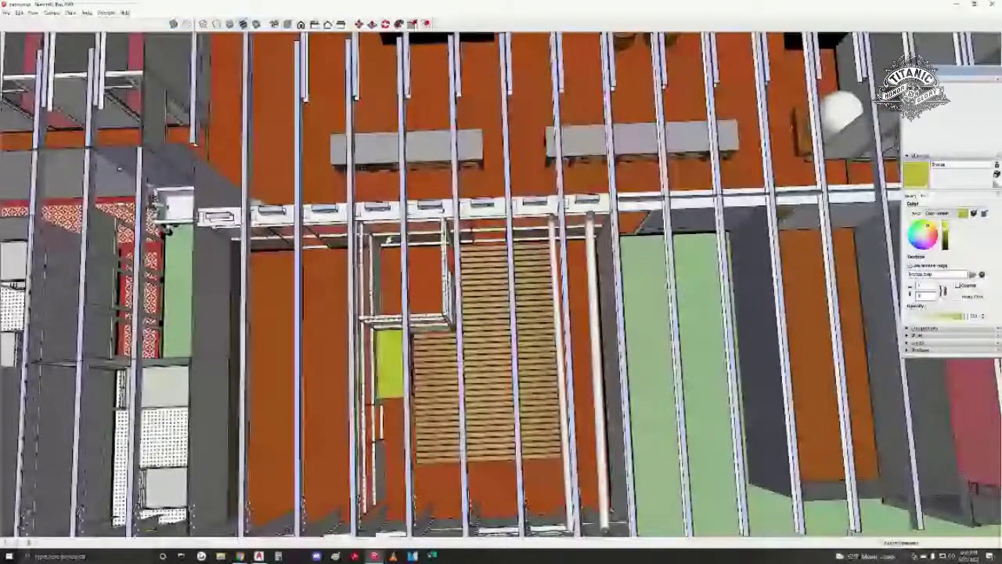
scroll(389, 240, "up", 3)
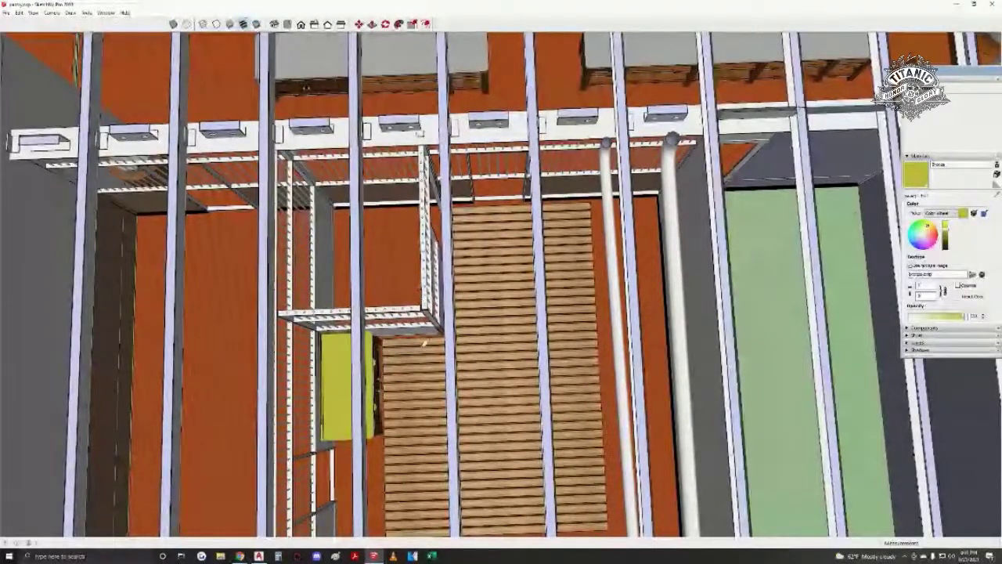
mouse_move(414, 284)
middle_mouse_down()
mouse_move(409, 368)
mouse_move(428, 345)
middle_mouse_up()
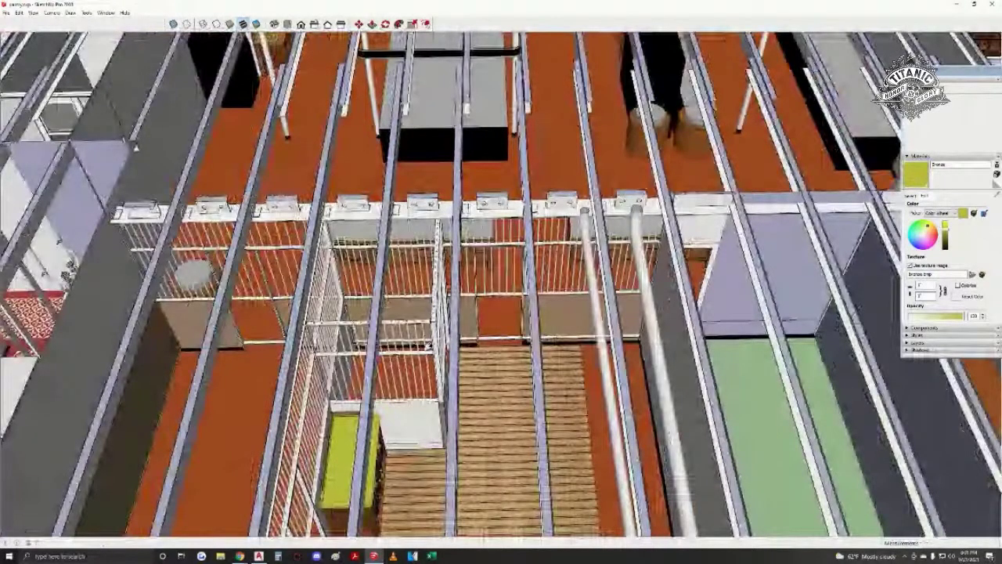
- Examine the whole deck model from the porthole-wall side and from above, including the room layout, overhead beams and pantry counters
scroll(428, 346, "down", 6)
middle_click_drag(428, 345, 417, 313)
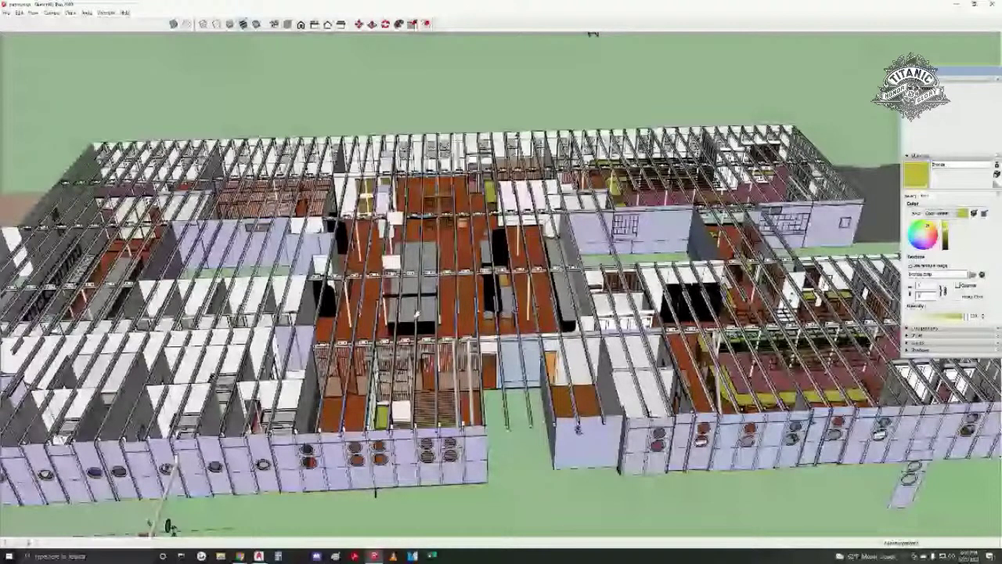
middle_click_drag(417, 313, 405, 270)
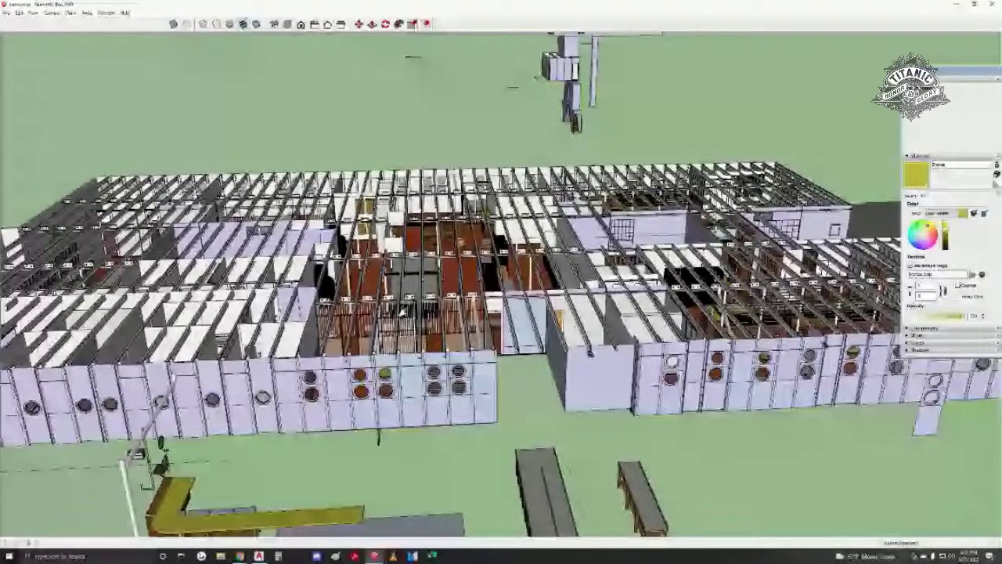
middle_click_drag(402, 313, 411, 379)
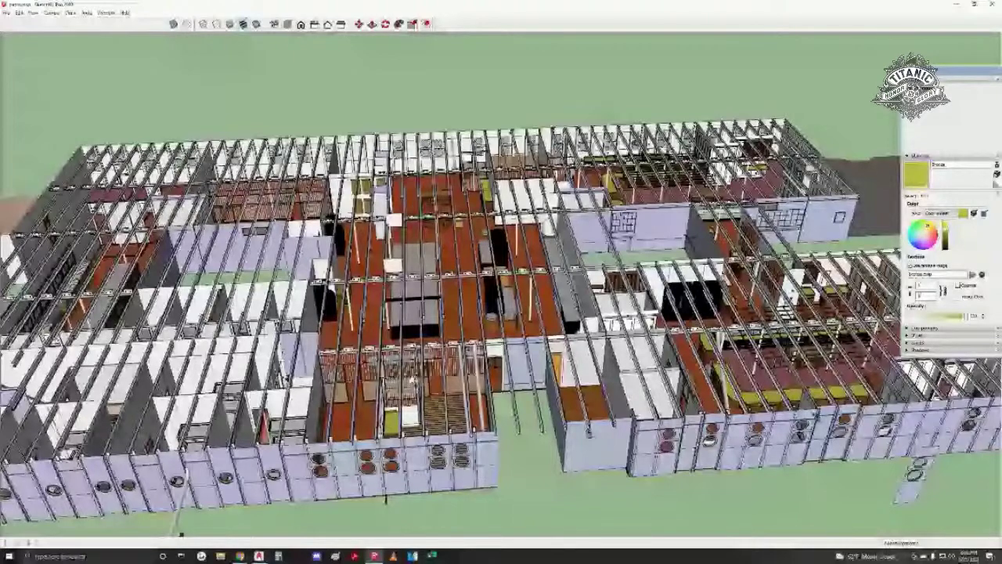
middle_click_drag(412, 379, 328, 359)
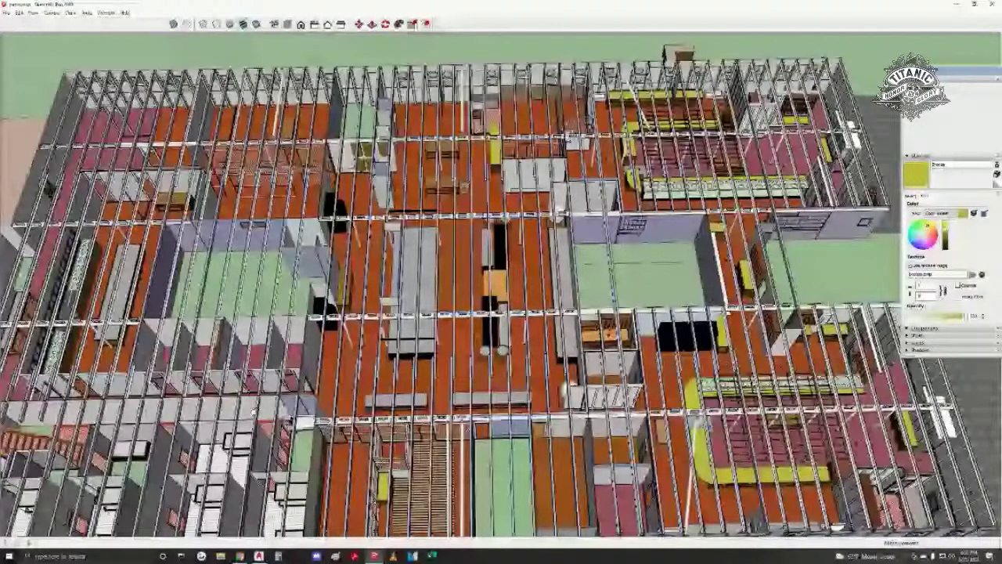
scroll(352, 356, "down", 3)
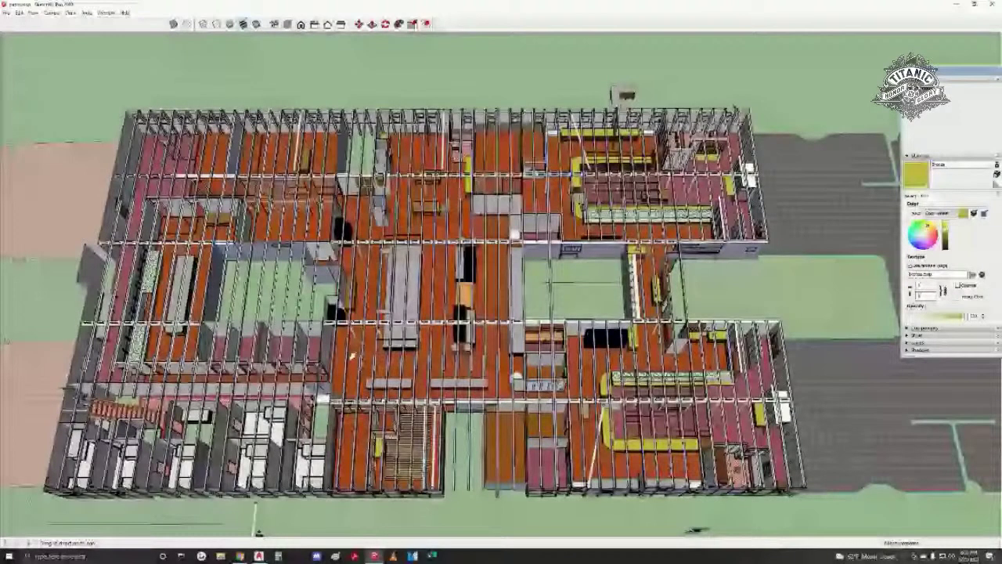
middle_click_drag(352, 356, 354, 408)
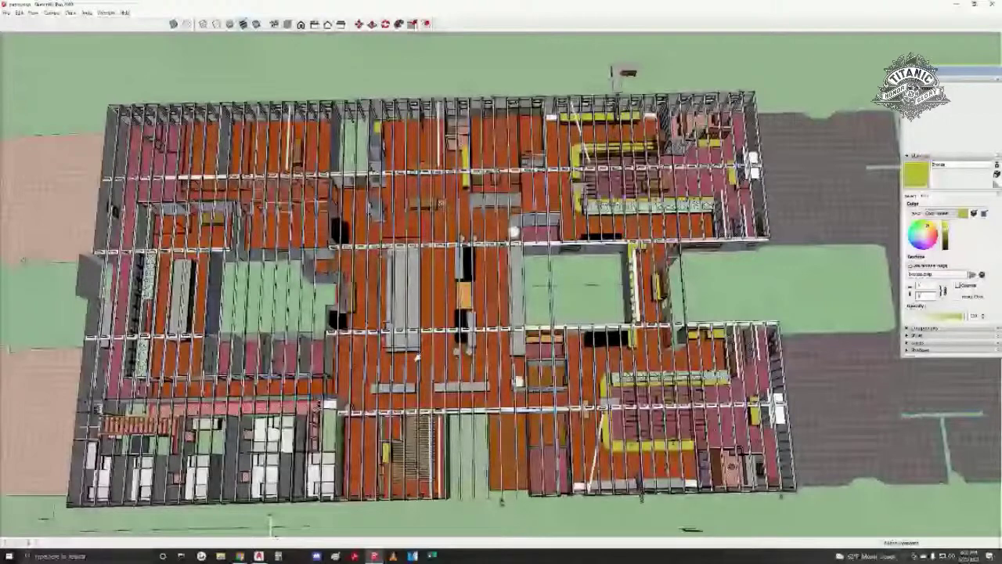
middle_click_drag(417, 356, 422, 345)
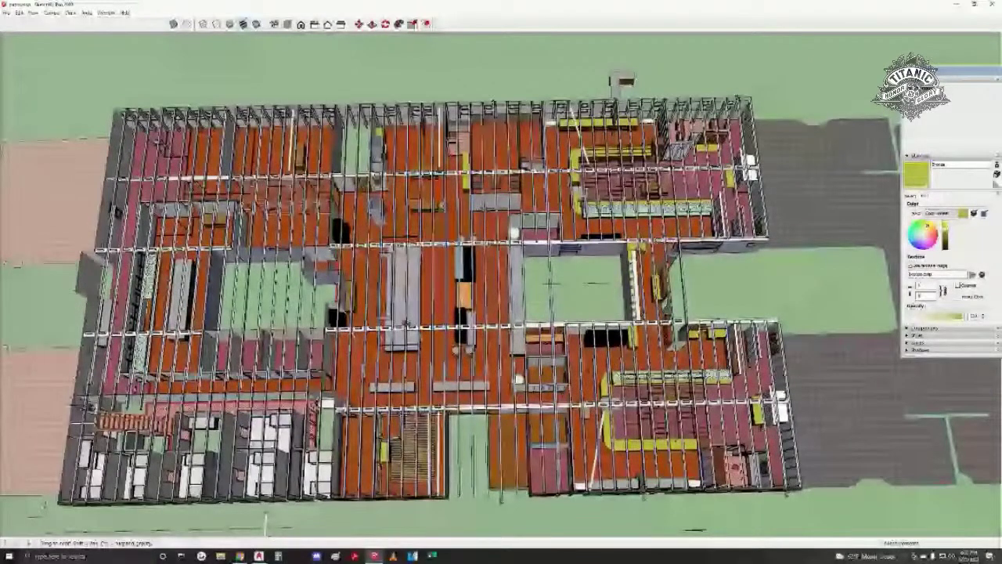
middle_click_drag(500, 498, 499, 498)
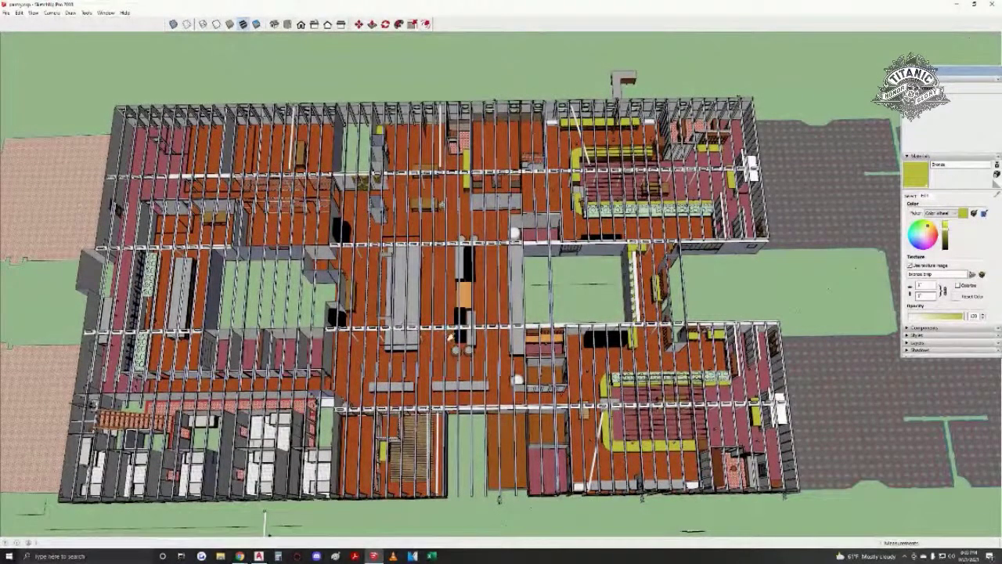
middle_click_drag(448, 337, 473, 339)
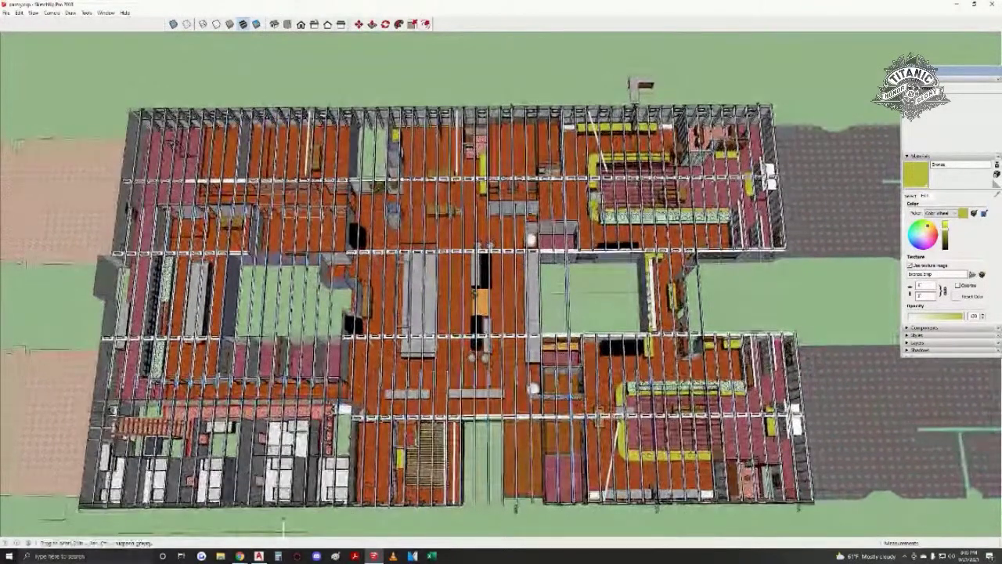
middle_click_drag(283, 529, 239, 513)
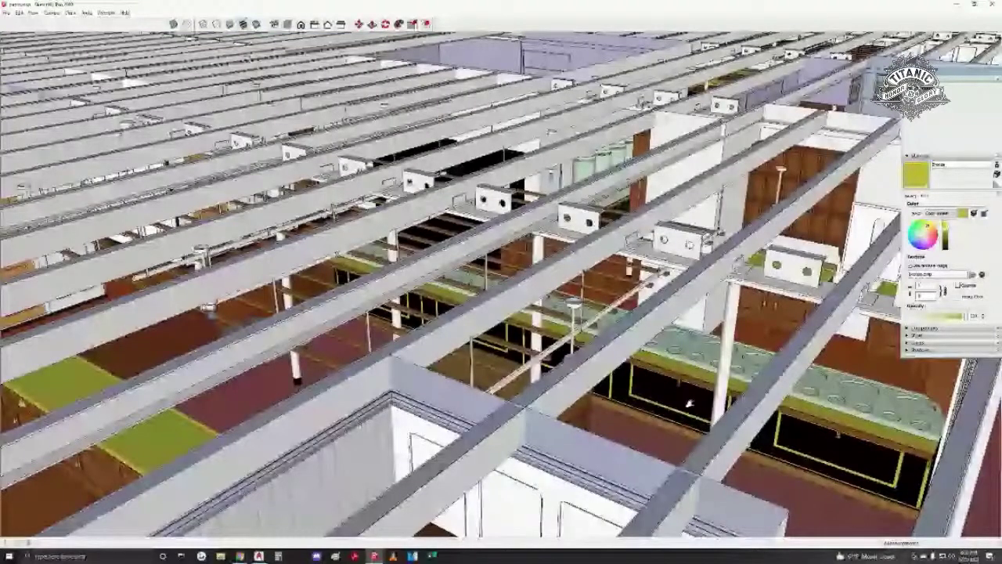
- Walk through the model at eye level from the pantry hot-press counter into the galley, inspecting the black ranges, ovens and round steam pots
scroll(689, 403, "up", 5)
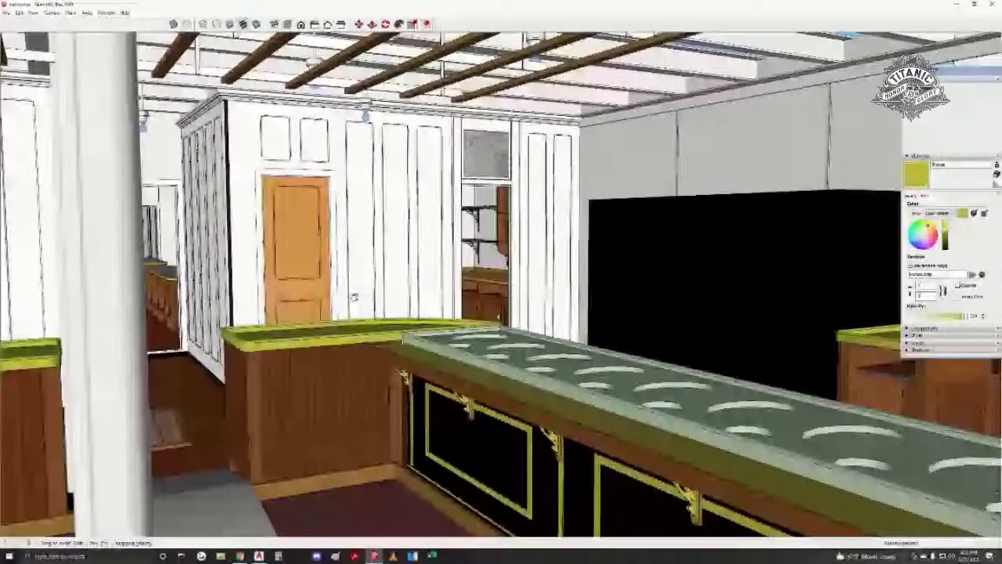
scroll(354, 297, "up", 3)
scroll(334, 273, "up", 3)
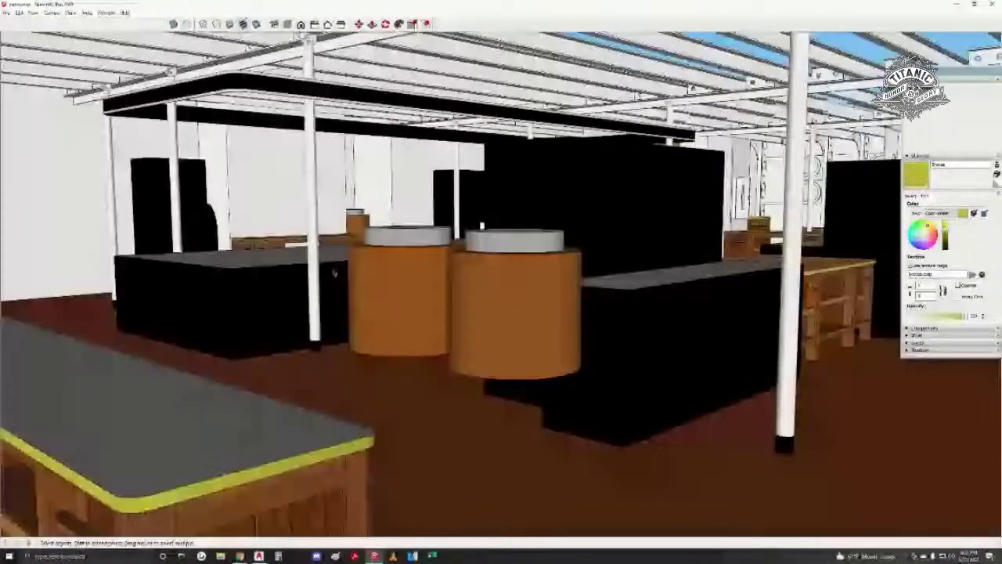
scroll(335, 273, "up", 3)
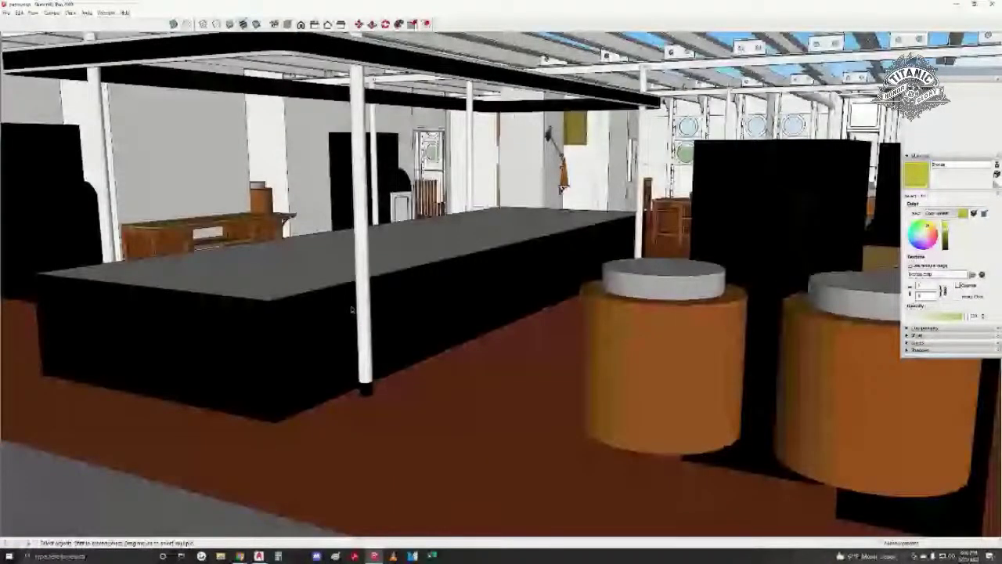
mouse_move(351, 310)
middle_mouse_down()
mouse_move(811, 247)
mouse_move(404, 240)
mouse_move(459, 235)
middle_mouse_up()
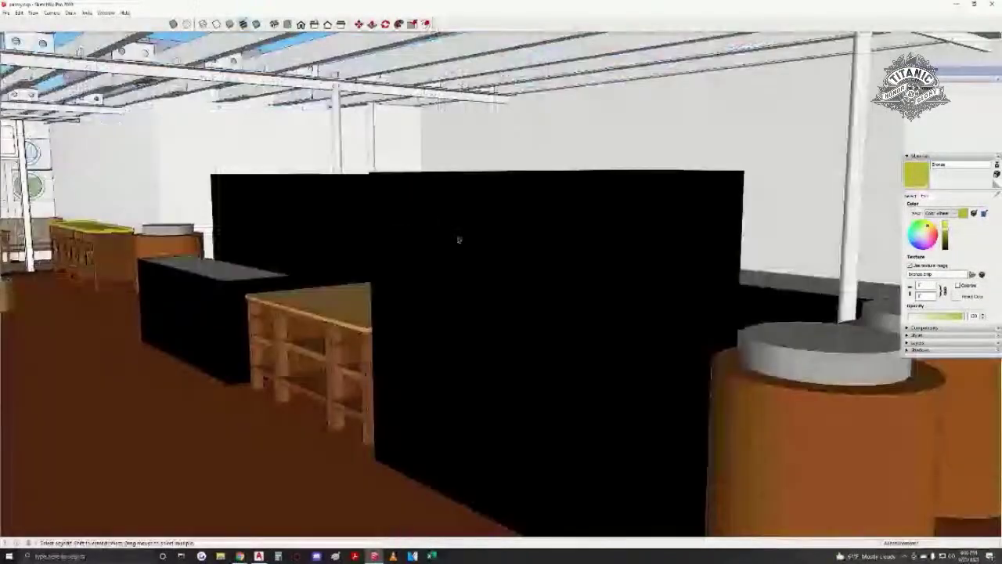
middle_click_drag(443, 361, 474, 358)
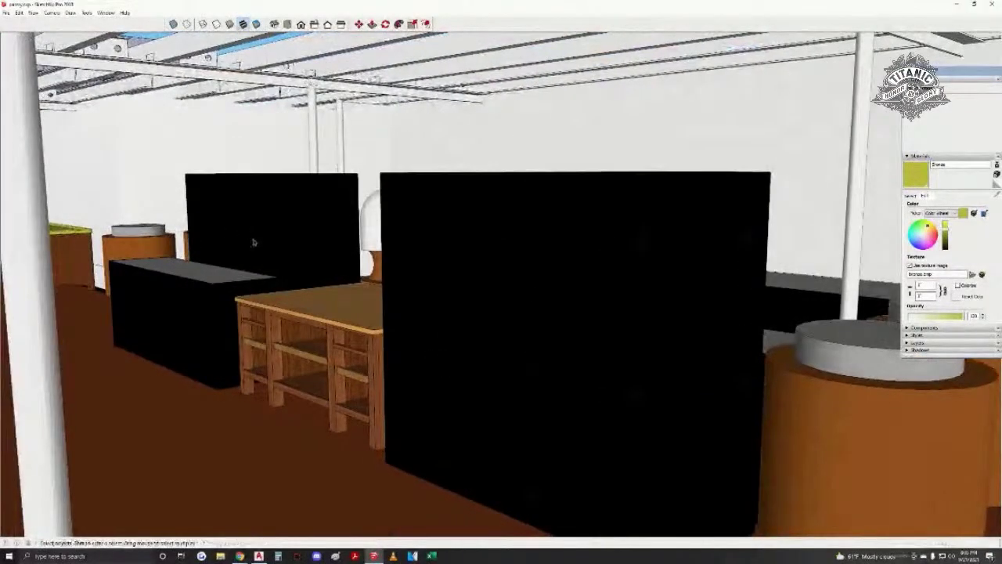
mouse_move(503, 274)
middle_mouse_down()
mouse_move(333, 258)
mouse_move(391, 262)
middle_mouse_up()
- Examine the galley towards the porthole wall and follow the doorway beside the domed machine back to the pantry's curved yellow-topped counter
scroll(501, 274, "up", 4)
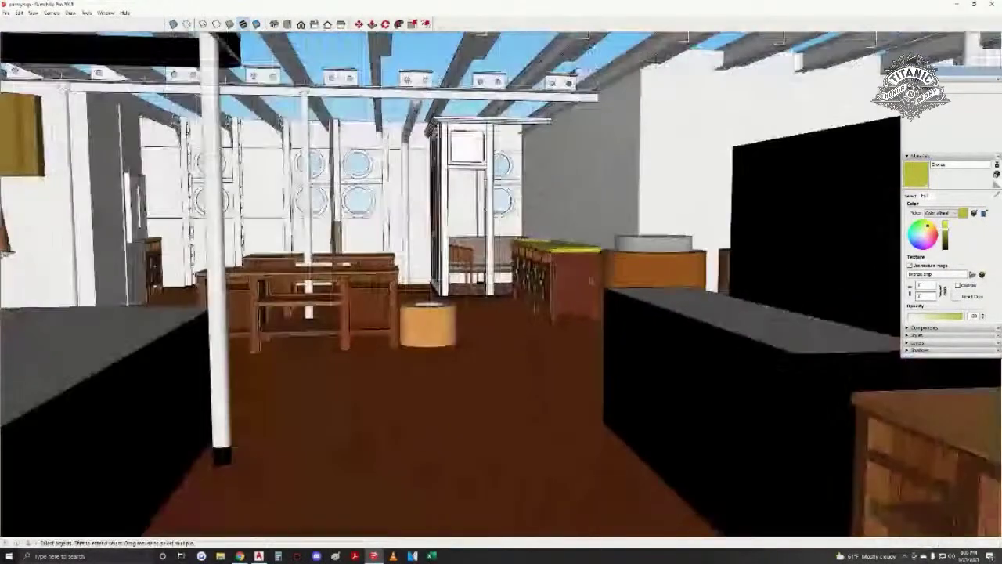
middle_click_drag(501, 274, 679, 281)
left_click_drag(679, 281, 689, 278)
middle_click_drag(517, 258, 590, 252)
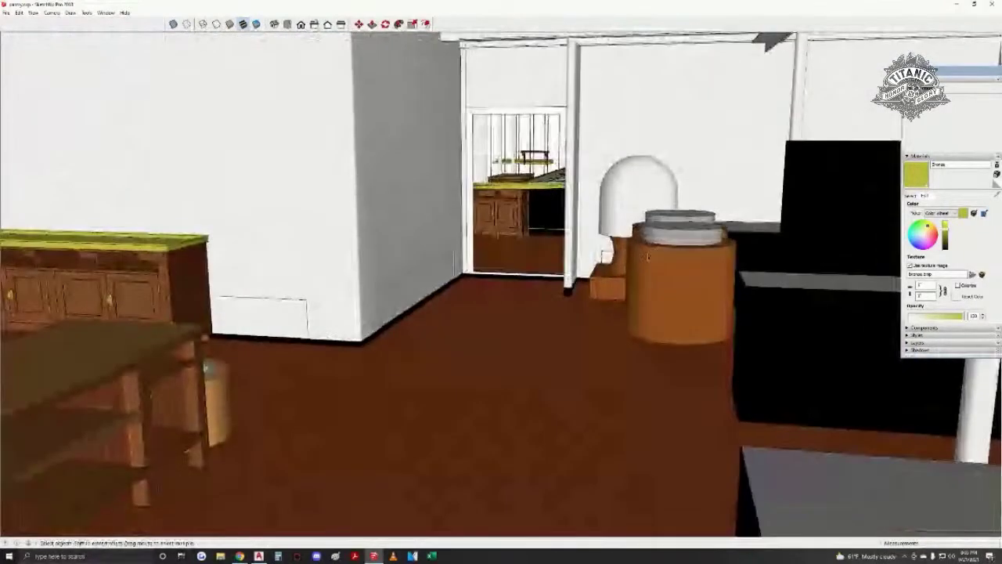
key("space")
middle_click_drag(529, 194, 560, 191)
scroll(565, 185, "up", 8)
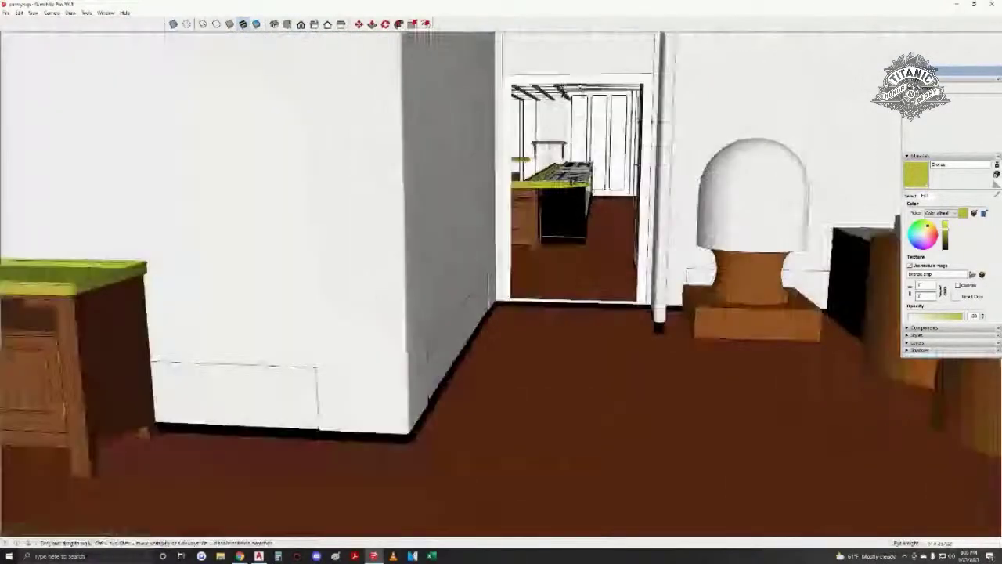
middle_click_drag(509, 258, 483, 289)
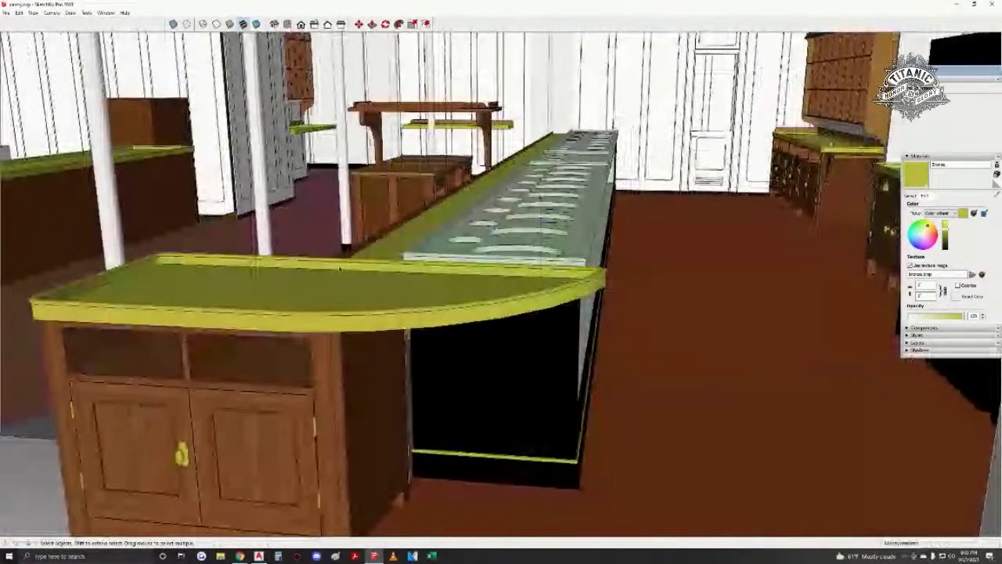
- Inspect the galley ranges, ovens and surrounding store rooms from above the overhead beams on several sides
mouse_move(595, 141)
middle_mouse_down()
mouse_move(580, 162)
mouse_move(648, 213)
mouse_move(705, 328)
middle_mouse_up()
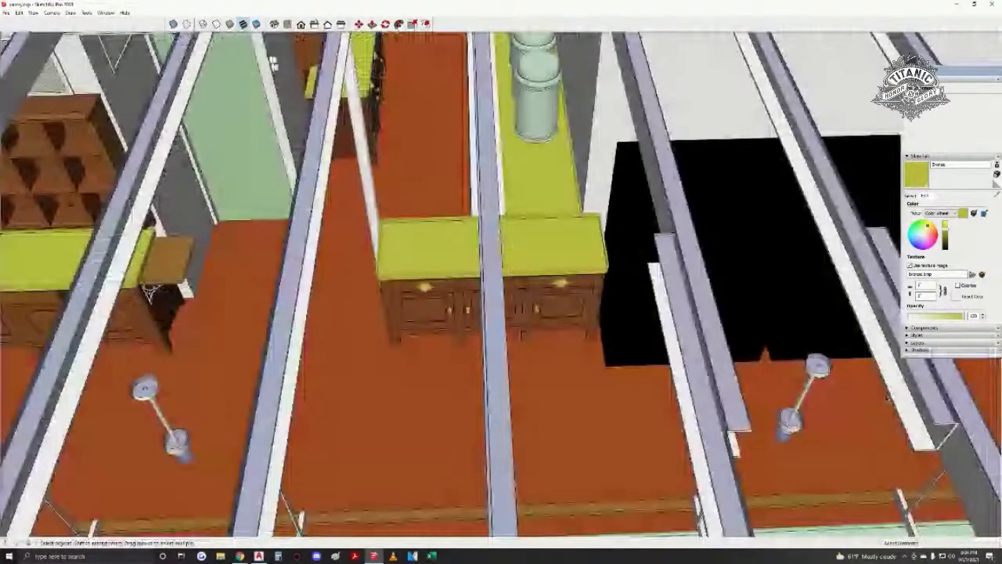
scroll(376, 286, "down", 3)
middle_click_drag(439, 289, 477, 321)
middle_click_drag(653, 328, 705, 356)
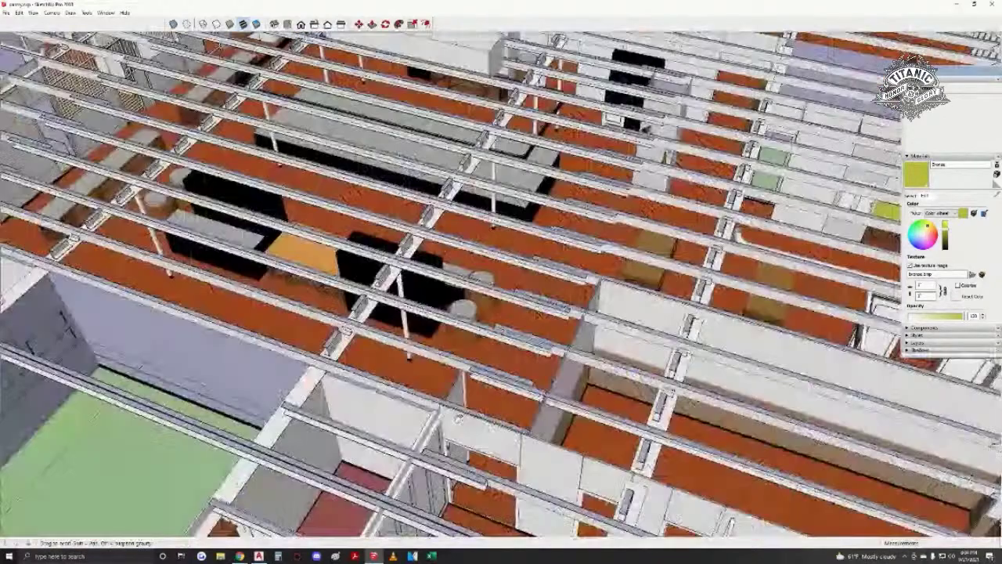
middle_click_drag(458, 418, 341, 337)
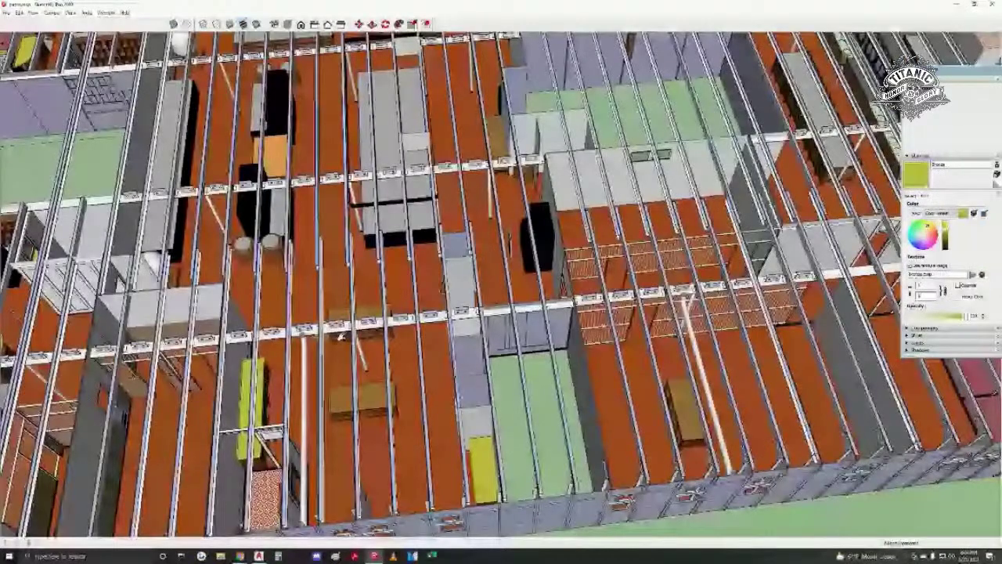
middle_click_drag(340, 337, 445, 361)
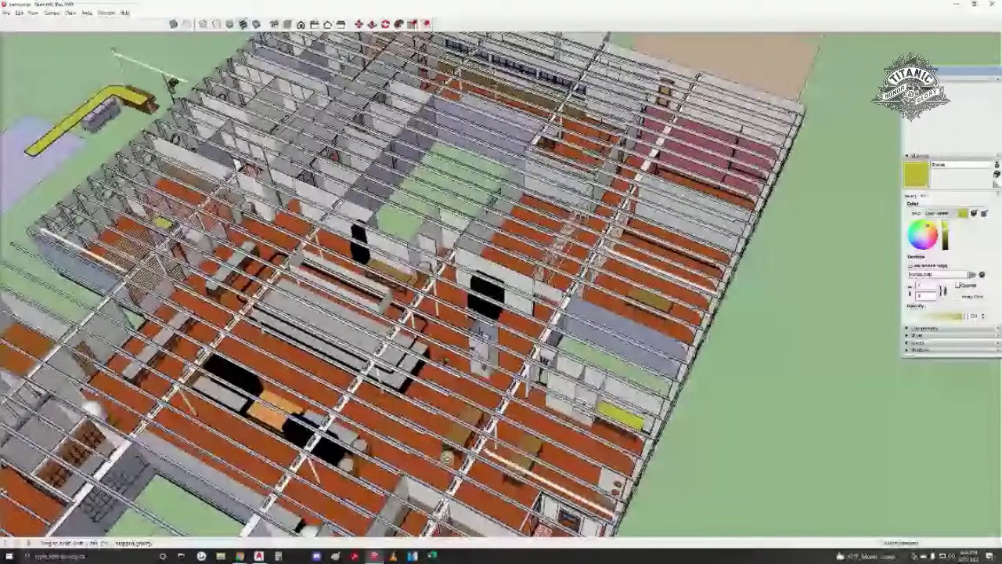
- Review the complete layout of the galley, pantries and hospital rooms from high above the deck model
middle_click_drag(446, 457, 593, 268)
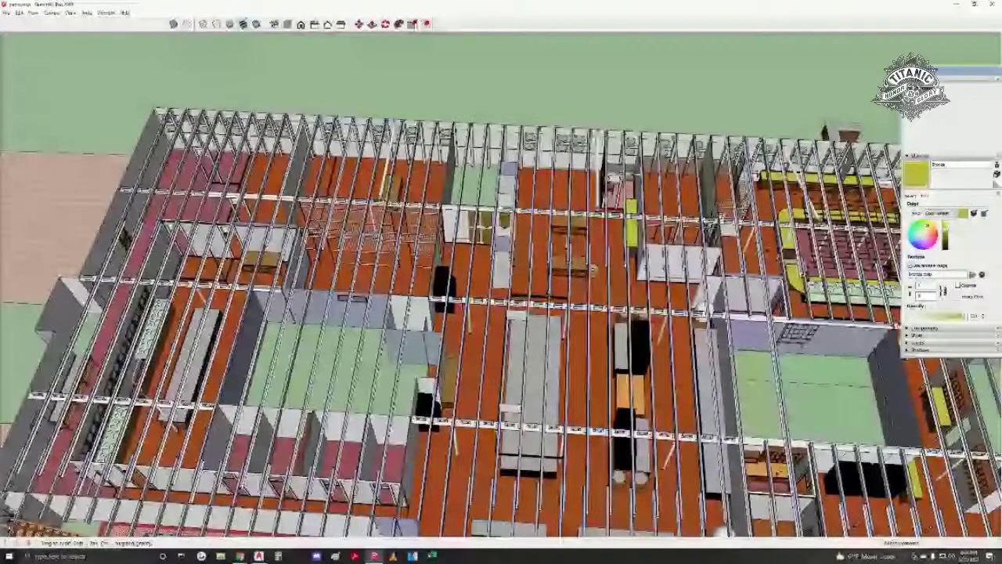
middle_click_drag(478, 344, 491, 378)
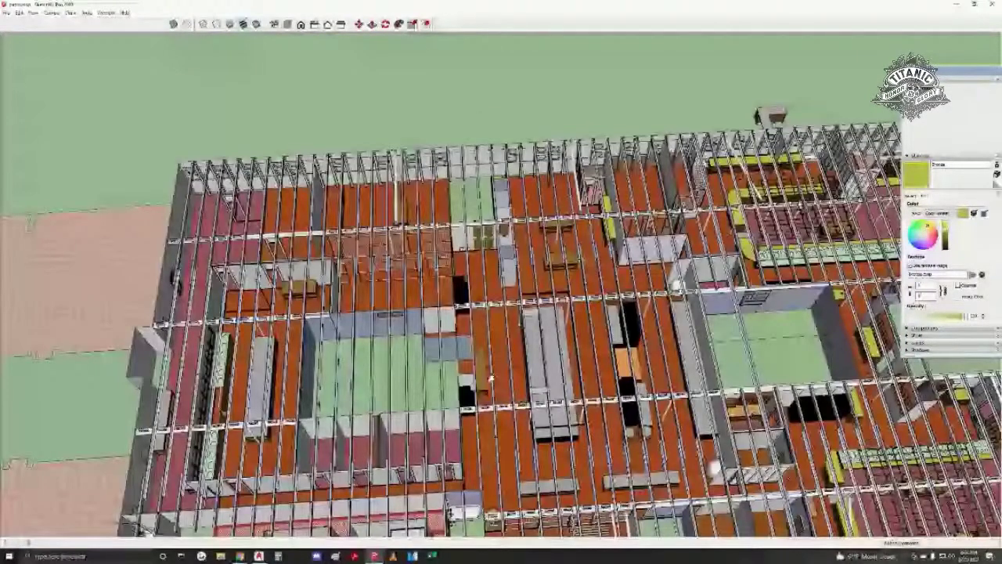
middle_click_drag(491, 378, 488, 401)
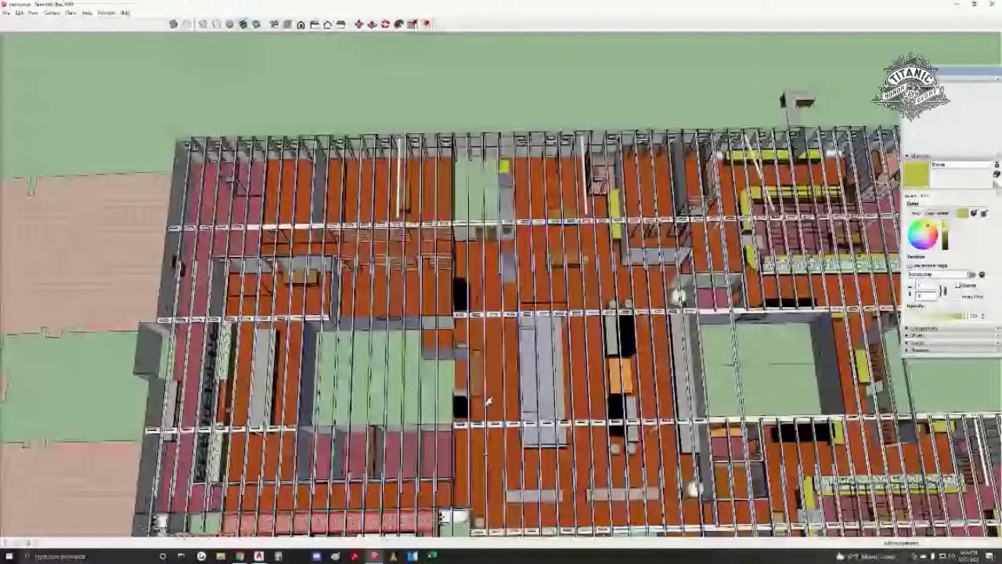
middle_click_drag(487, 400, 483, 422)
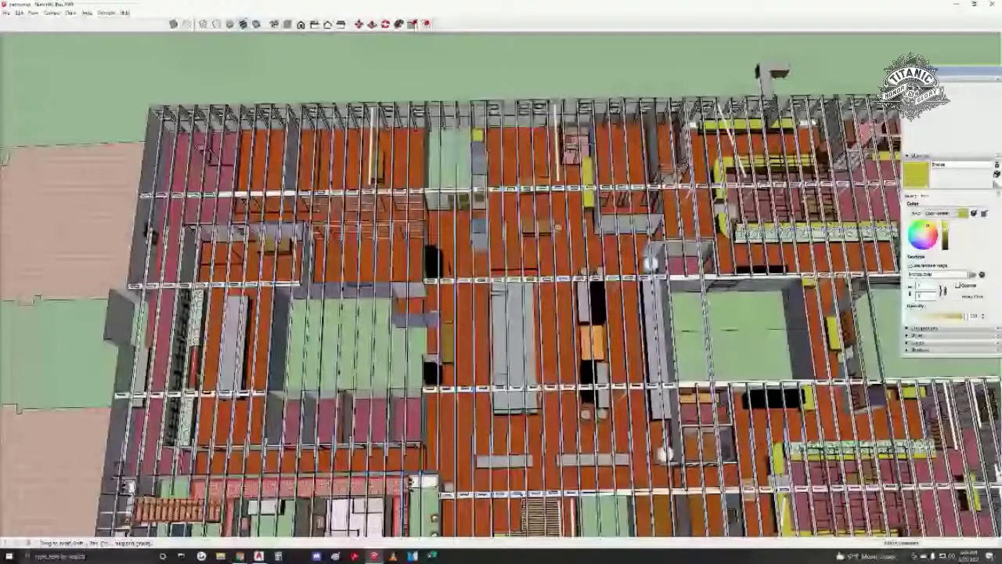
middle_click_drag(412, 480, 351, 491)
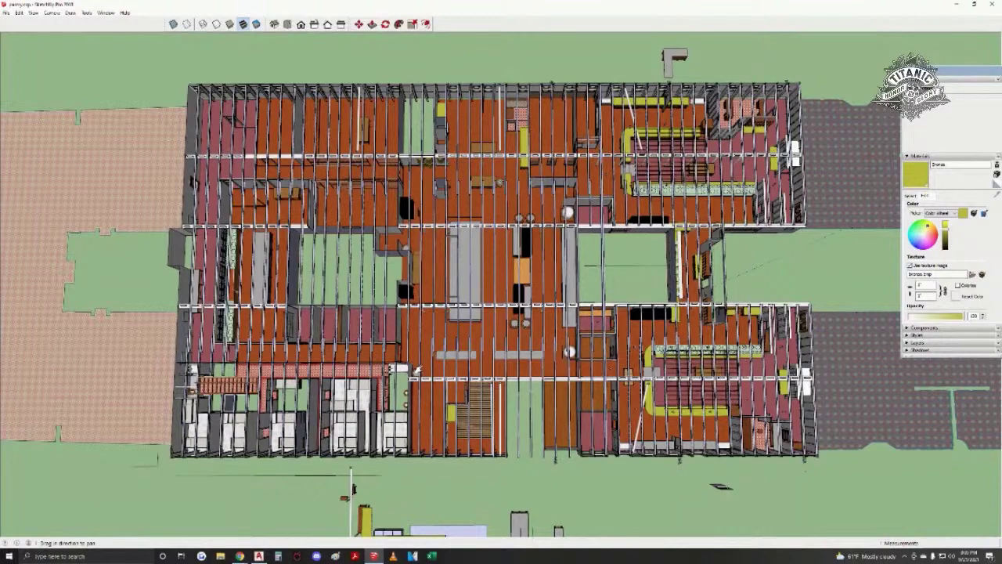
- Examine the dark tiled floor area beyond the pantries and the end wall with its two double doors
left_click_drag(763, 386, 578, 371)
middle_click_drag(577, 371, 357, 224, "shift")
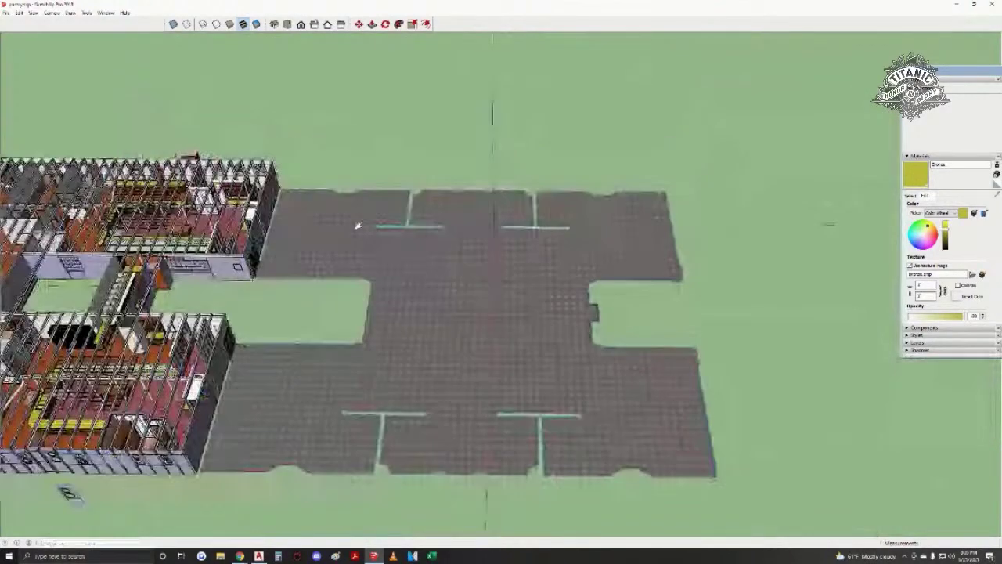
scroll(439, 360, "up", 2)
middle_click_drag(439, 364, 122, 335)
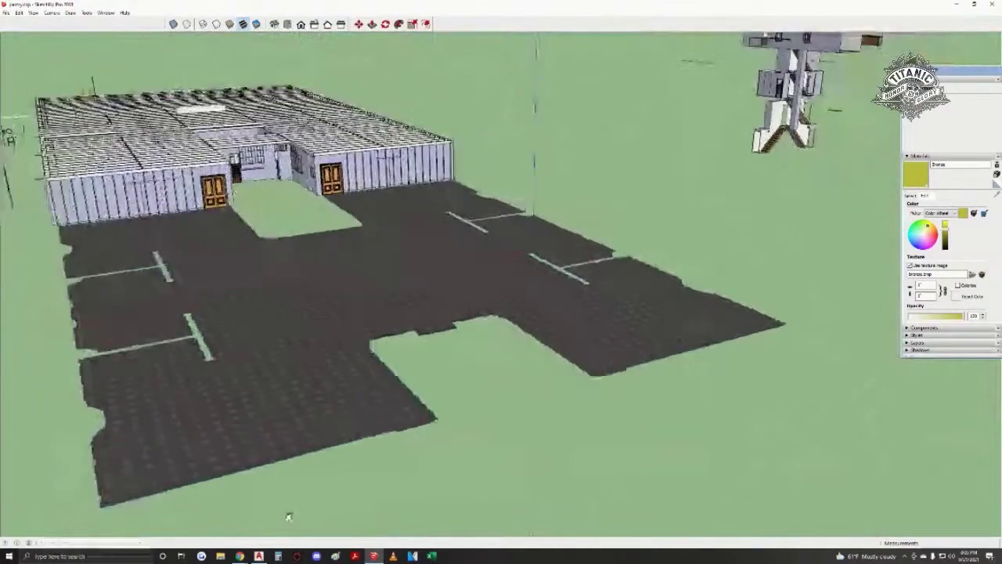
- Switch to the AutoCAD deck plan and review the galley area, the Steam and Temperate Rooms, and the neighbouring dining saloons
left_click(259, 556)
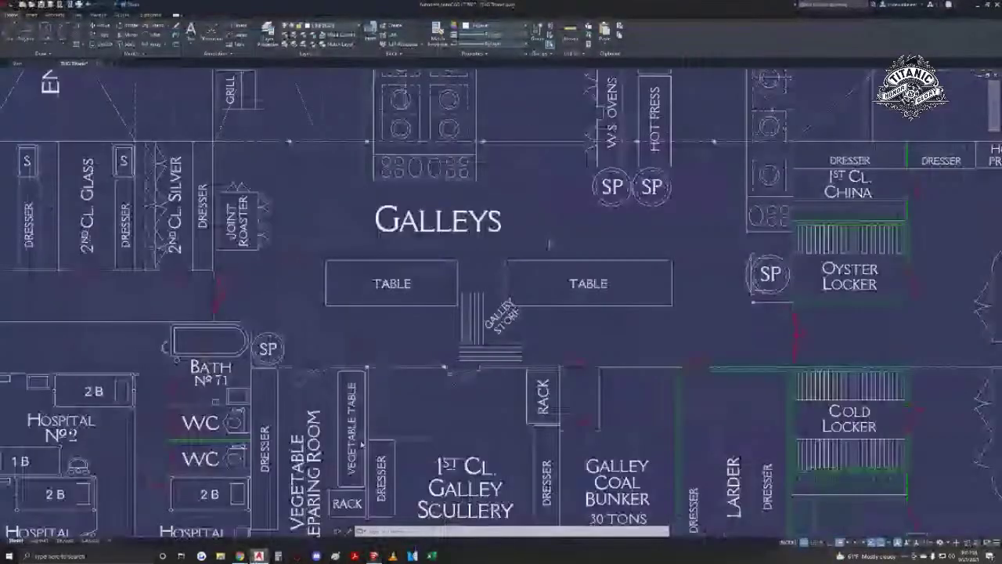
scroll(550, 244, "down", 8)
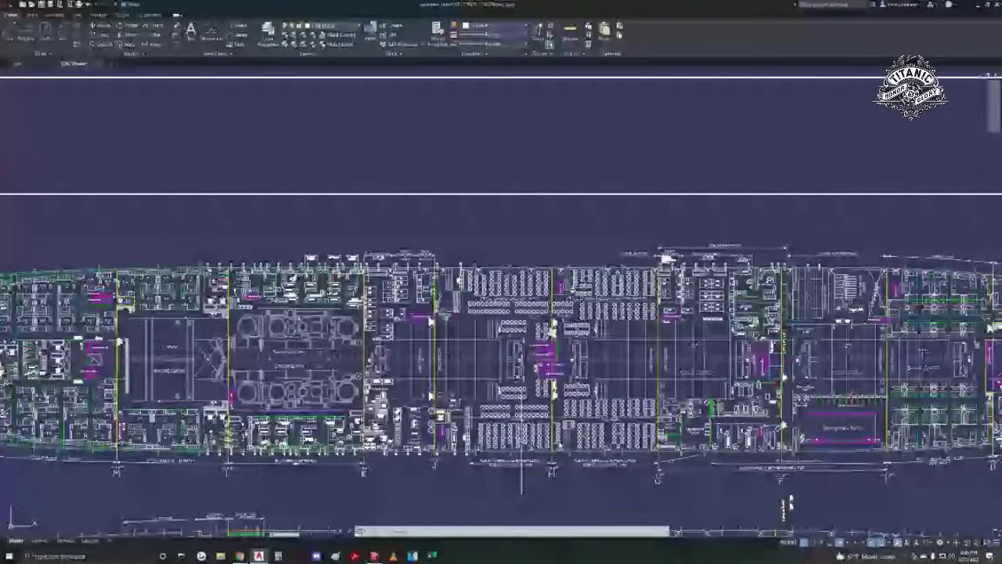
scroll(577, 472, "up", 10)
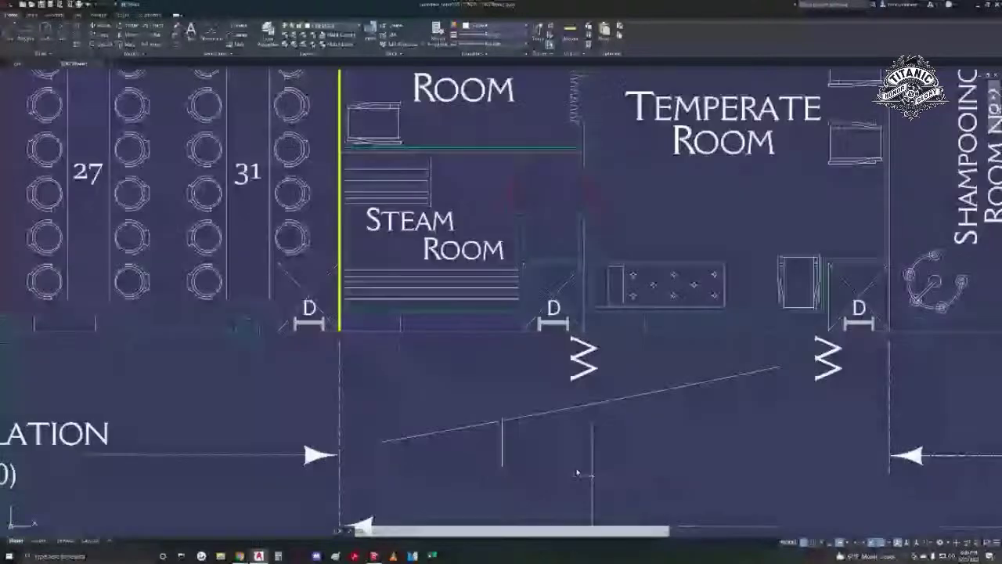
scroll(577, 472, "down", 10)
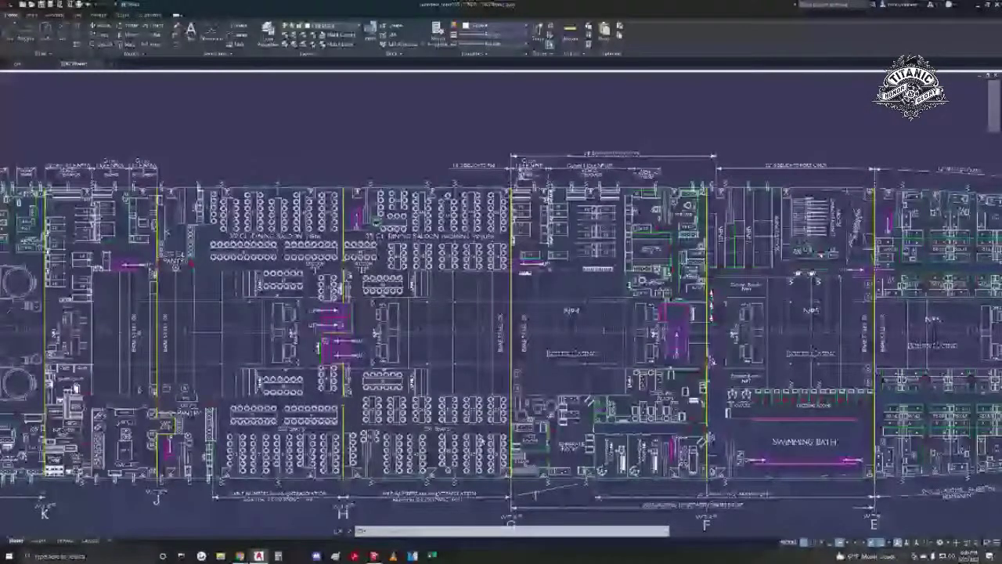
scroll(407, 215, "down", 10)
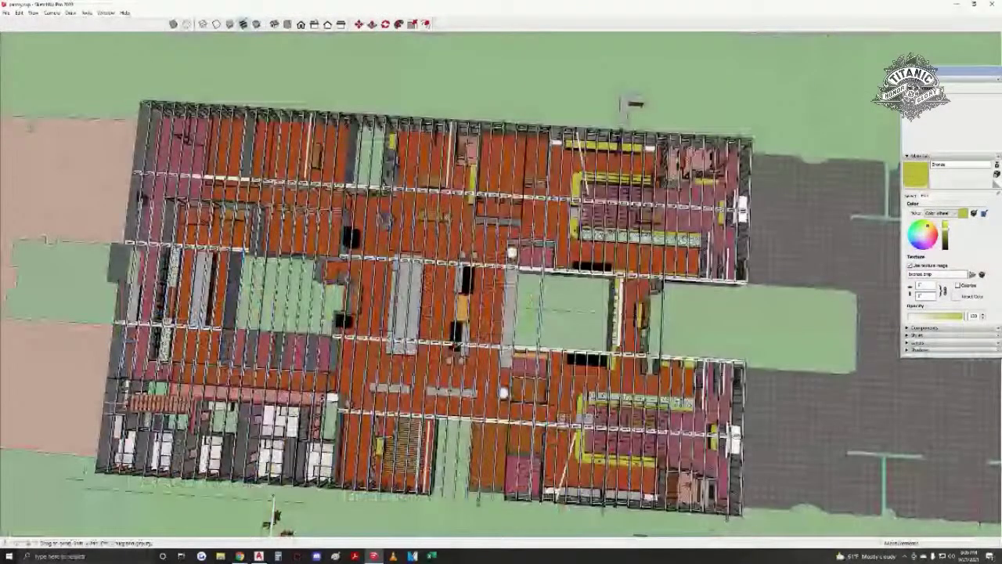
- Survey the entire SketchUp deck model from overhead and from oblique angles, including the galley and both pantry areas
middle_click_drag(450, 348, 465, 348)
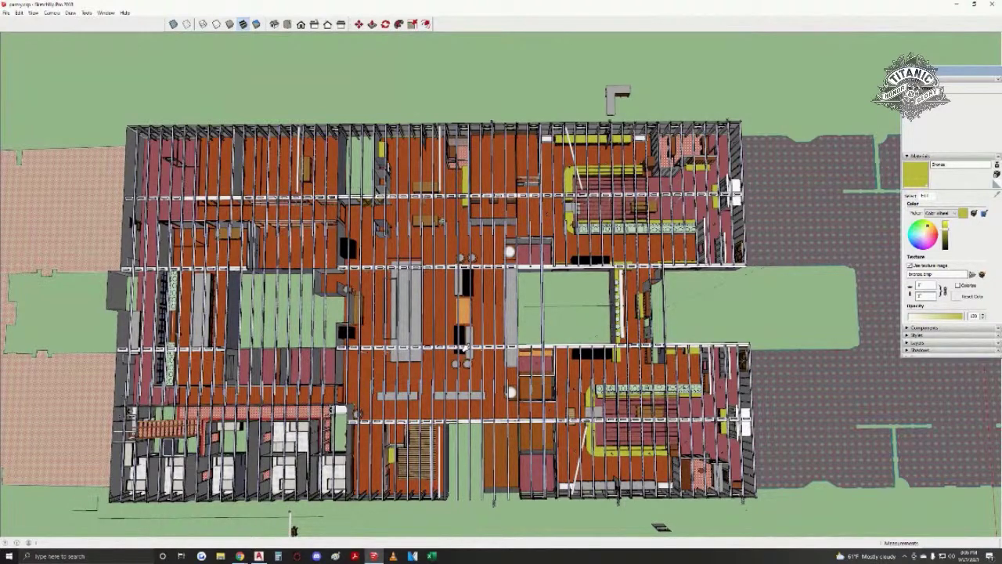
key("alt+Tab")
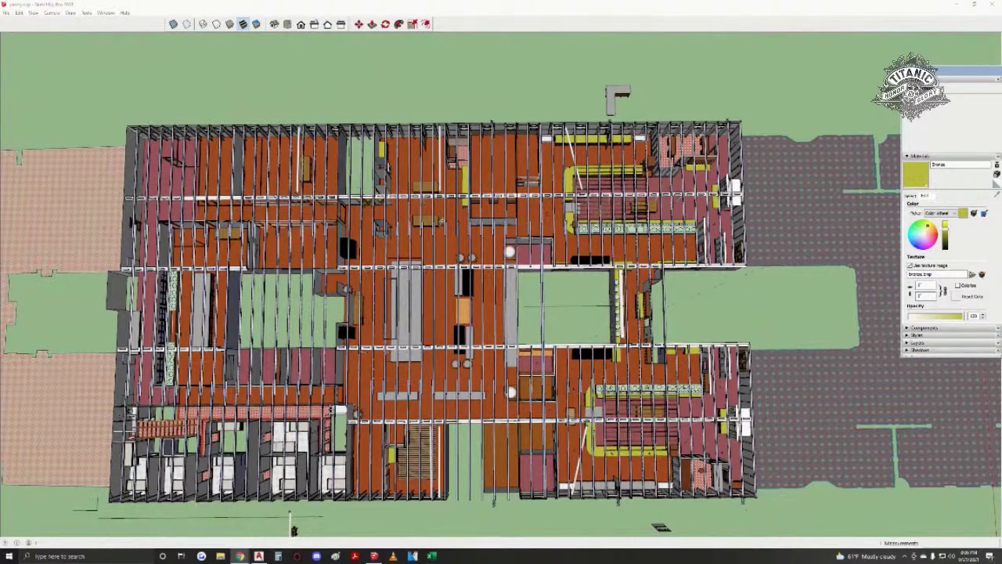
mouse_move(440, 431)
middle_mouse_down()
mouse_move(443, 397)
mouse_move(421, 315)
mouse_move(446, 334)
middle_mouse_up()
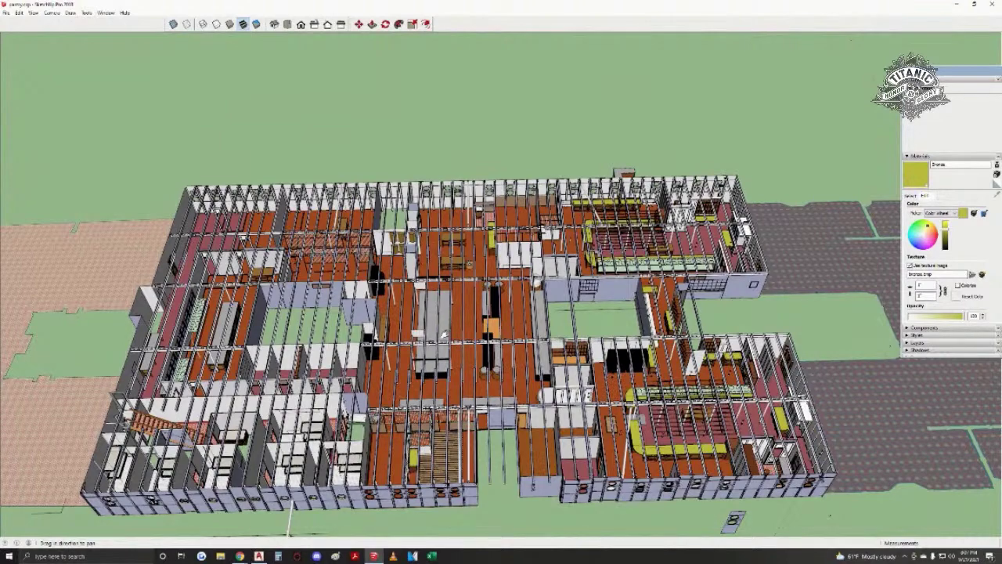
middle_click_drag(448, 336, 447, 437)
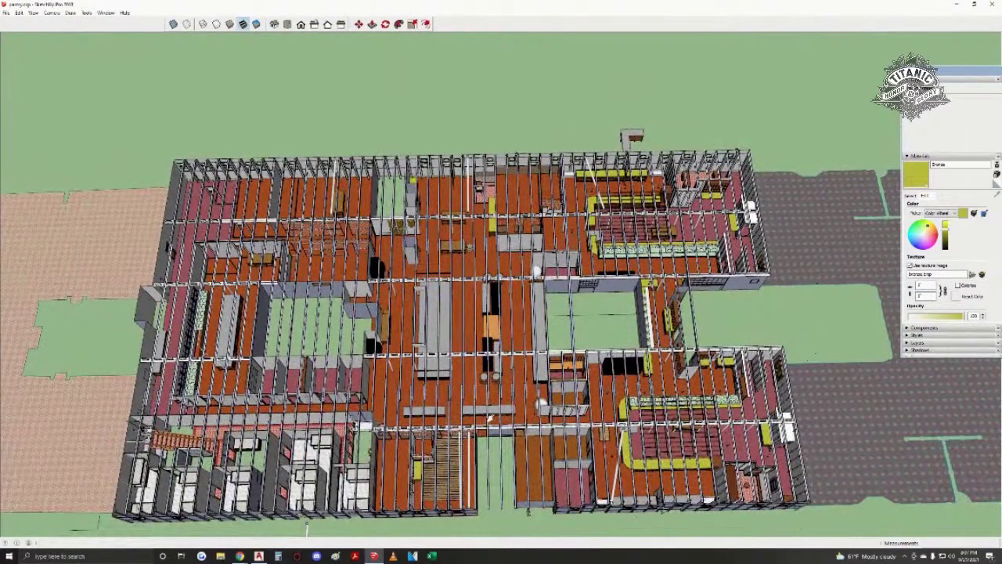
middle_click_drag(497, 415, 470, 313)
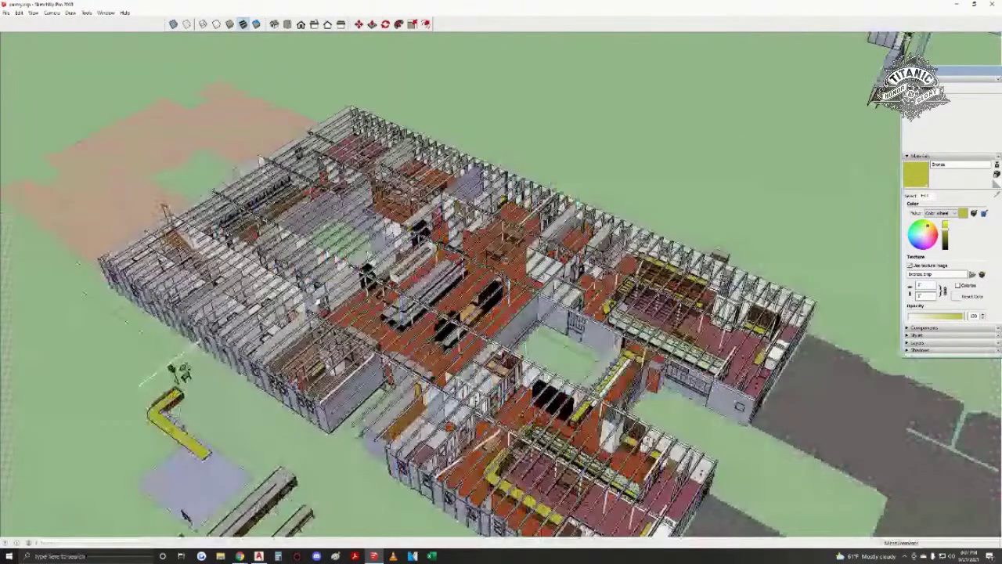
middle_click_drag(478, 453, 467, 379)
- Inspect the pantry counter with the row of green urns and the enclosed rooms along the porthole wall from above
scroll(470, 392, "up", 8)
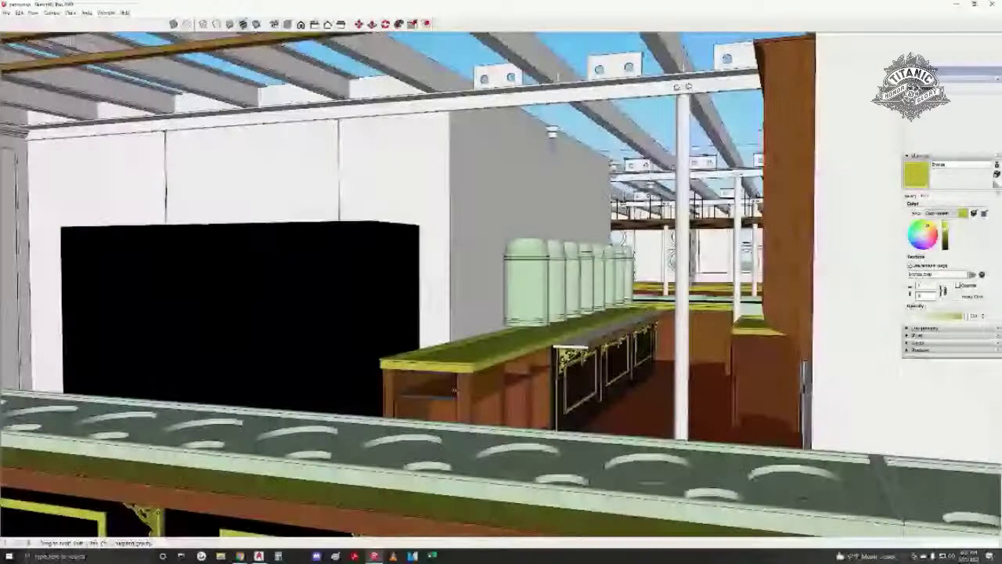
middle_click_drag(351, 368, 340, 369)
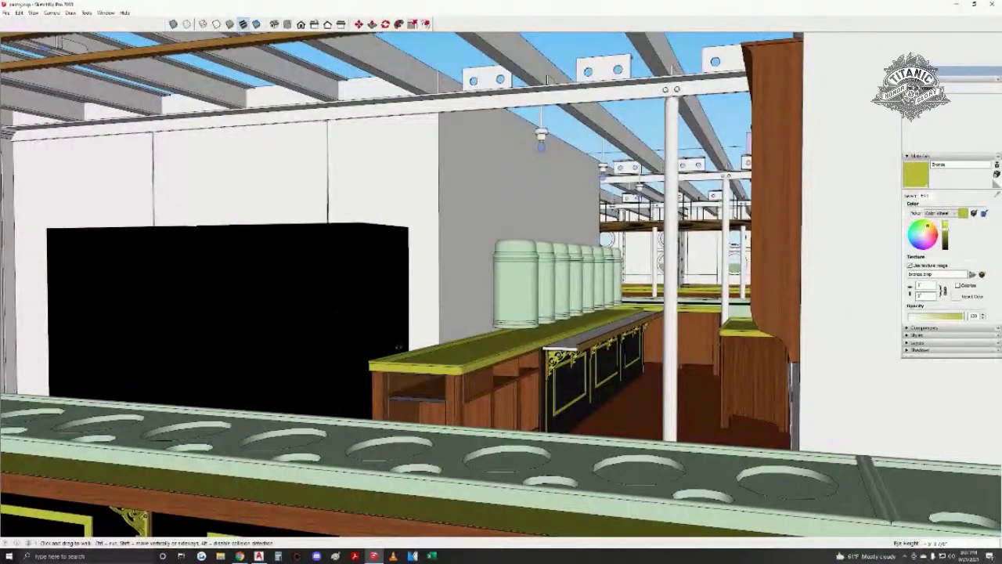
left_click_drag(496, 302, 586, 244)
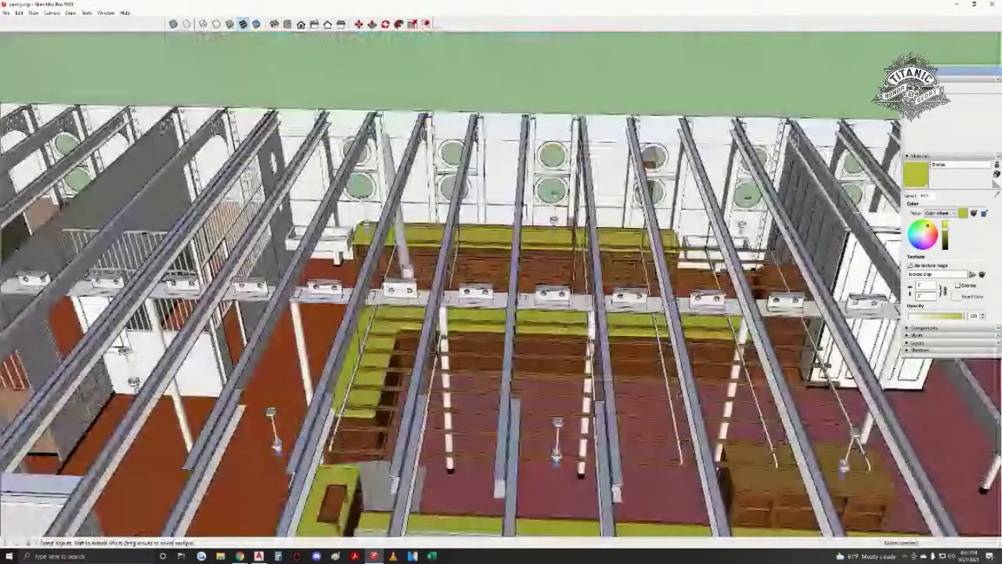
middle_click_drag(554, 193, 396, 337)
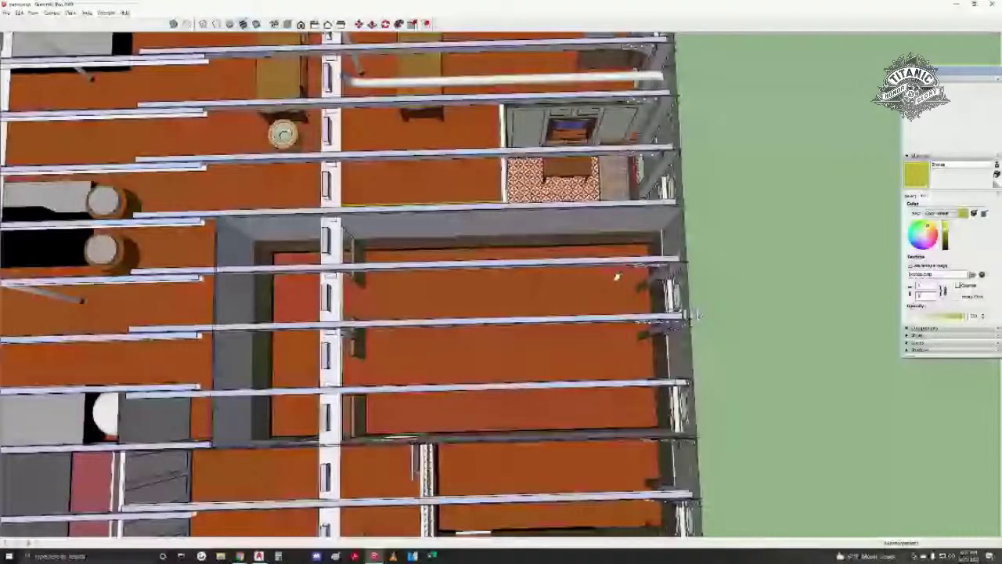
middle_click_drag(616, 277, 583, 400)
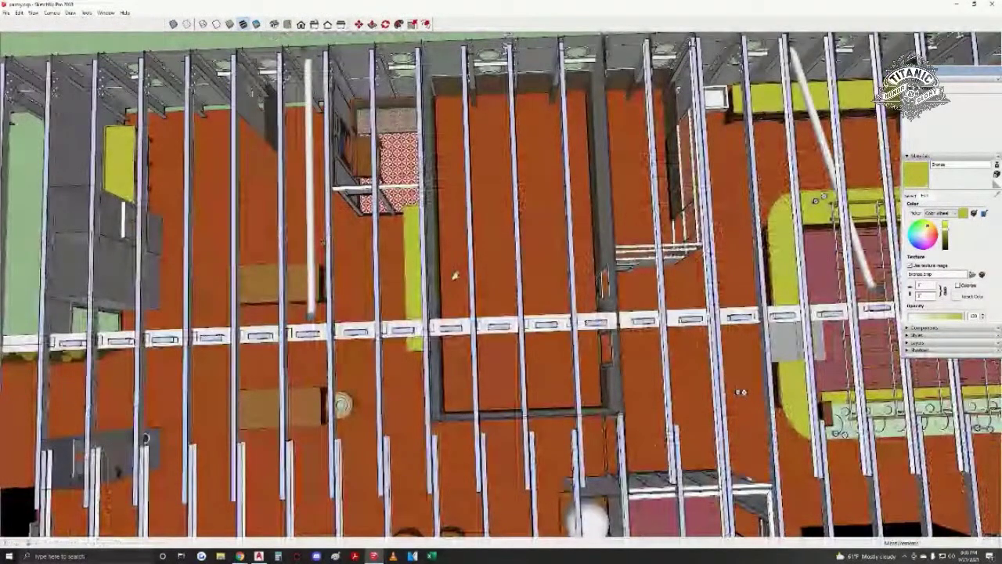
- Survey the galley deck from overhead and at an angle, then inspect the pantry counter in front of the window row
middle_click_drag(459, 384, 497, 354)
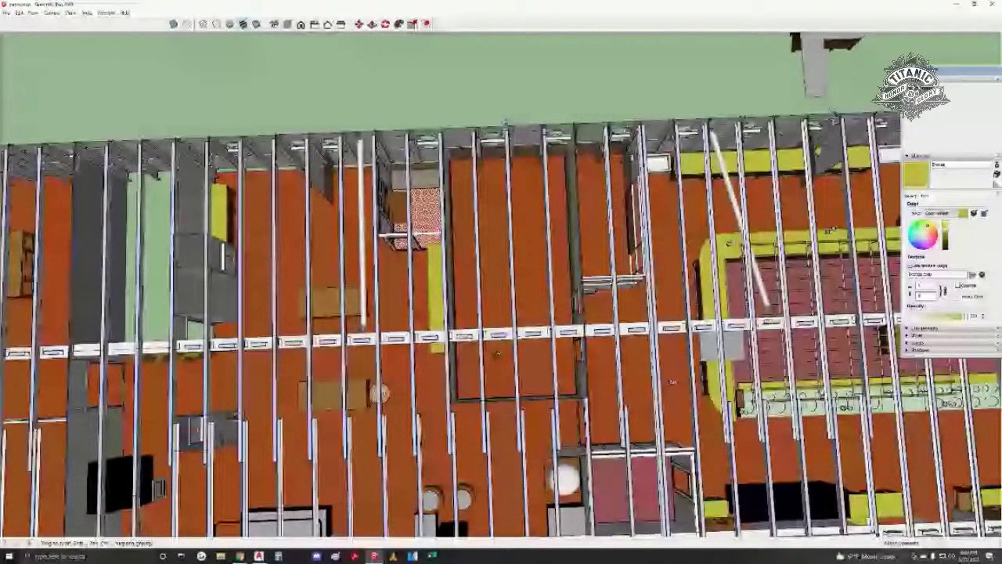
middle_click_drag(497, 354, 476, 320)
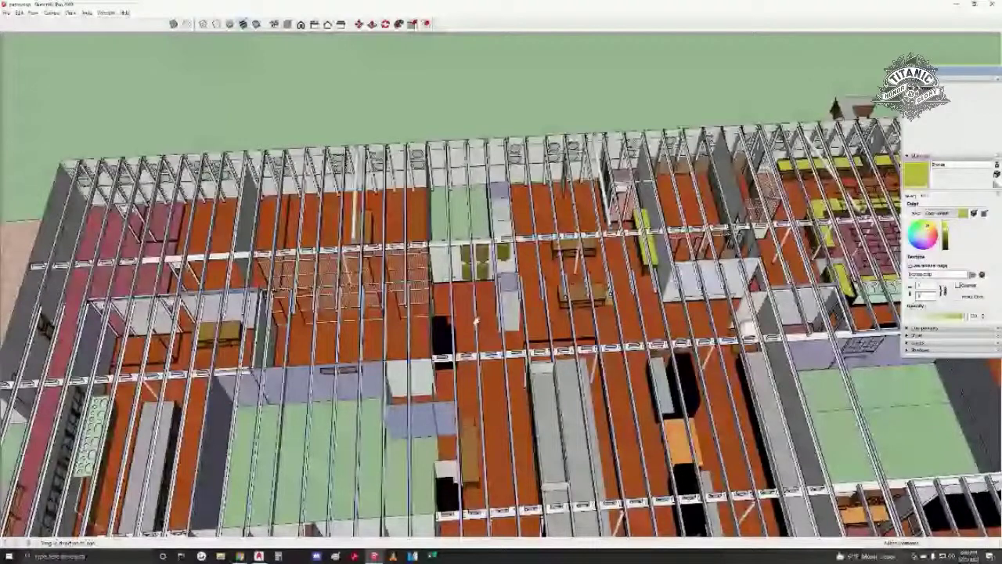
middle_click_drag(475, 320, 464, 283)
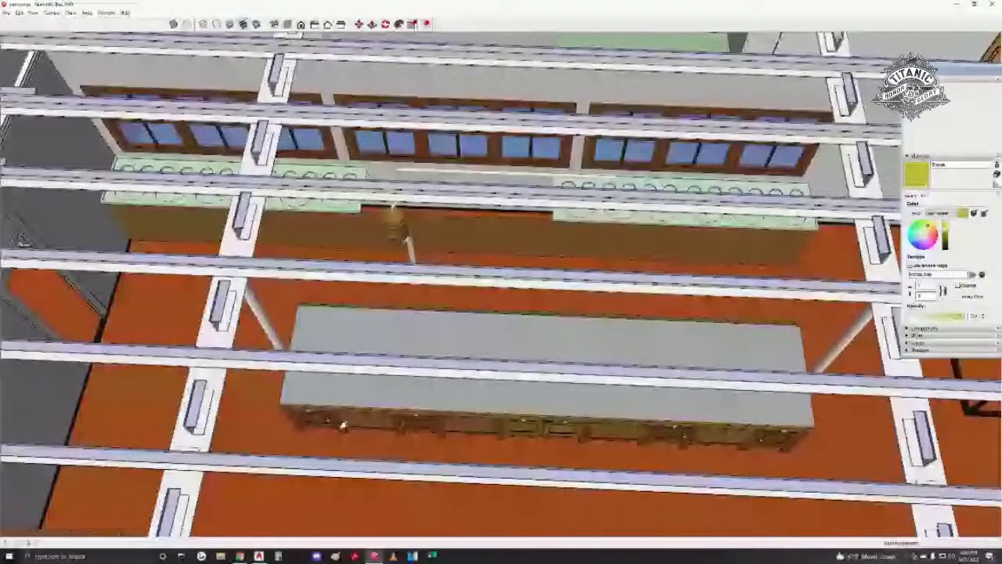
scroll(398, 354, "down", 5)
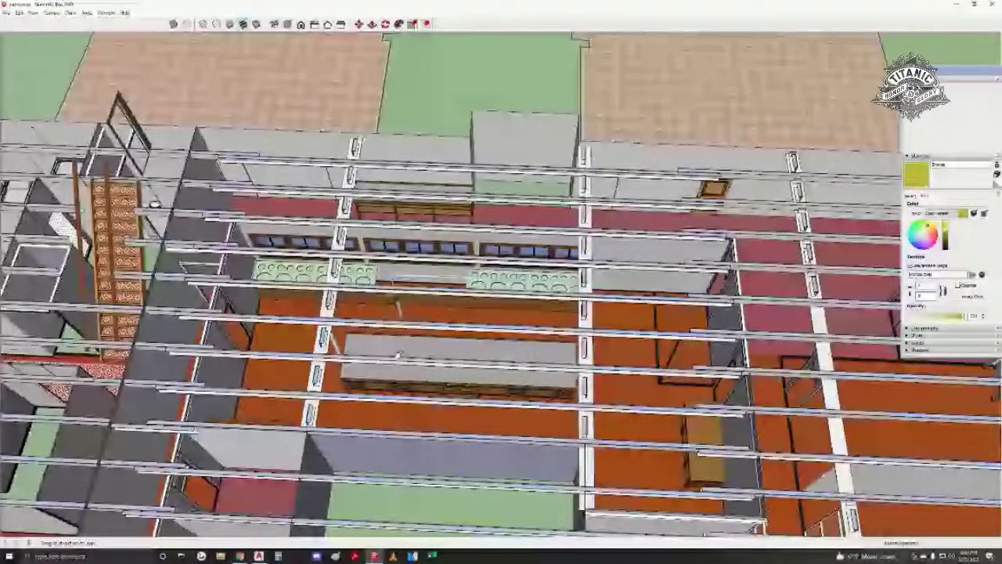
- Examine the rooms behind the pantry counter and along the porthole wall, including the green-floored rooms and the adjoining cabins
mouse_move(398, 354)
middle_mouse_down()
mouse_move(566, 292)
mouse_move(554, 438)
middle_mouse_up()
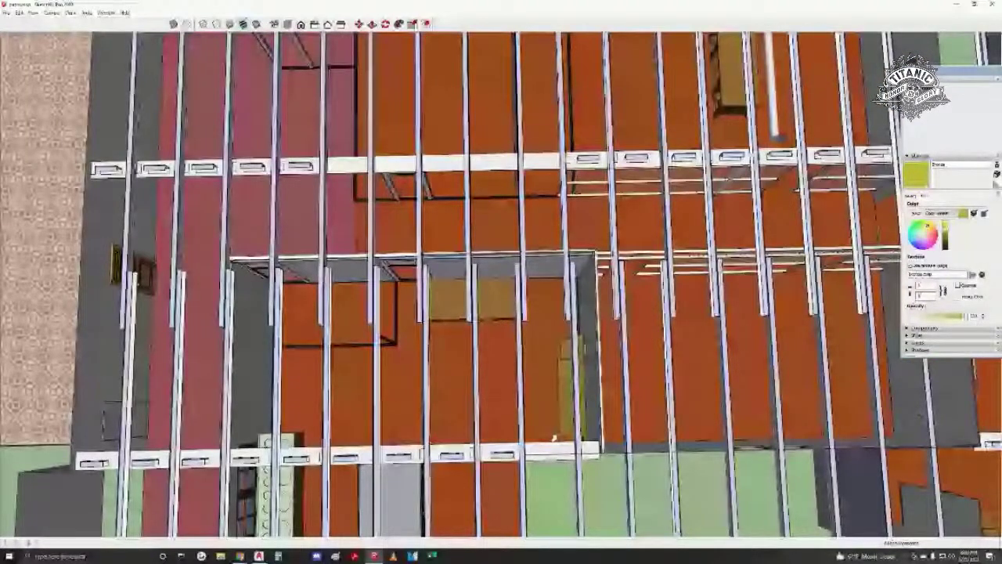
scroll(464, 415, "down", 3)
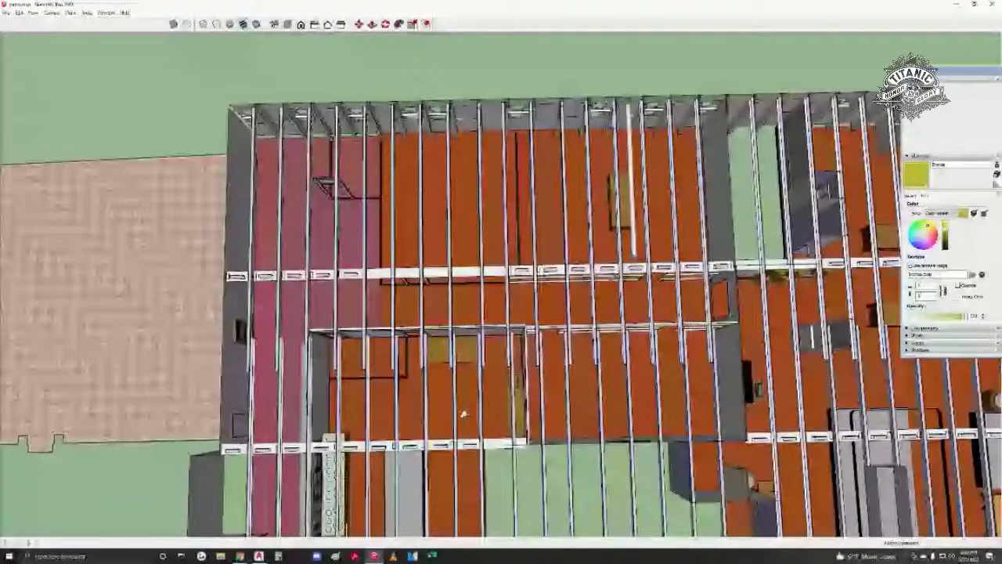
middle_click_drag(463, 414, 444, 400)
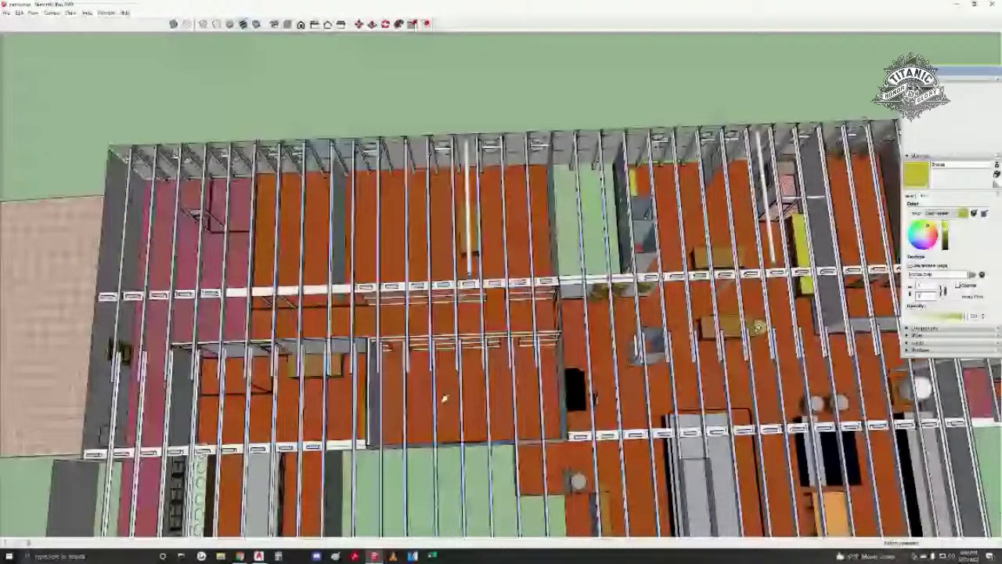
middle_click_drag(448, 407, 444, 352)
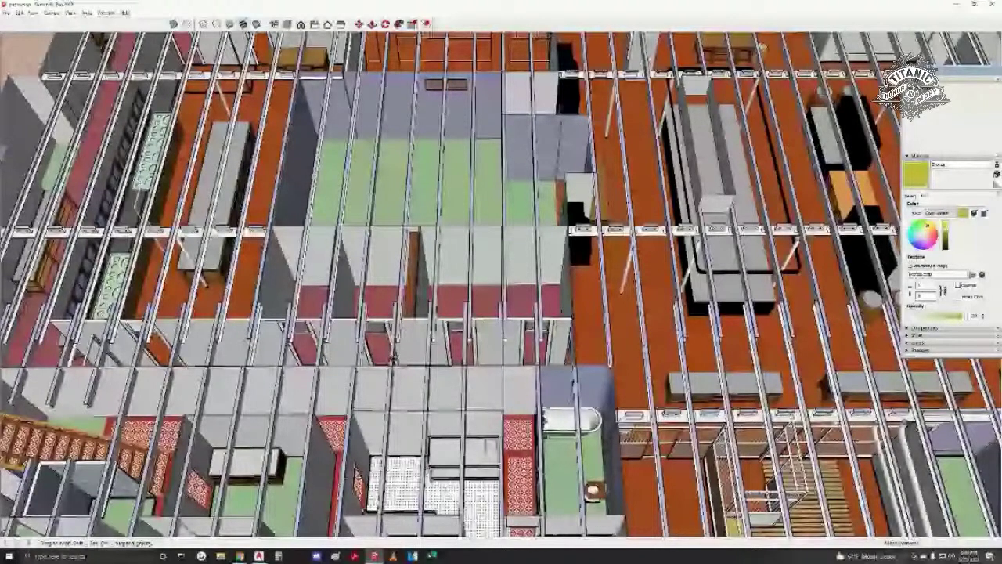
middle_click_drag(391, 249, 551, 325, "shift")
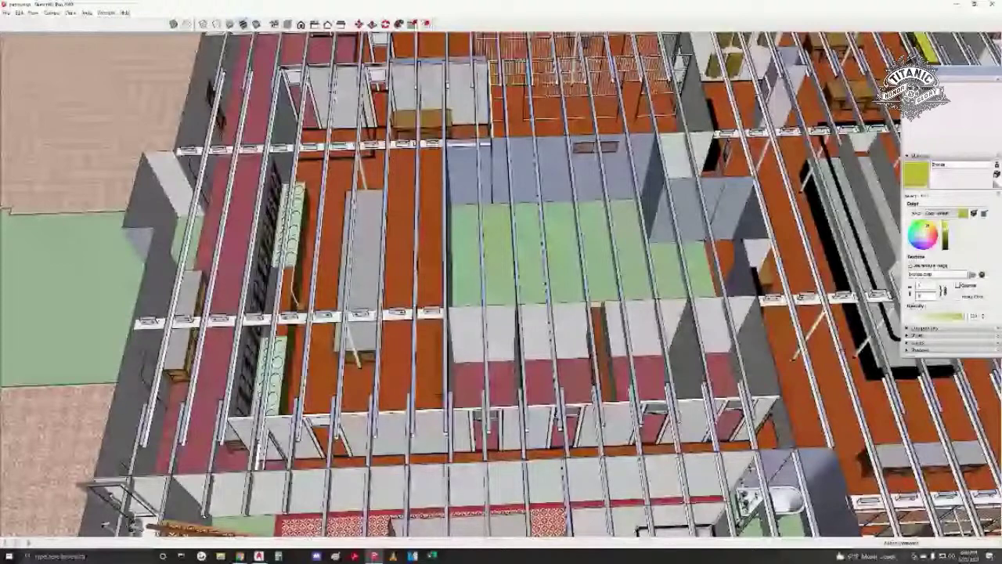
key("alt+Tab")
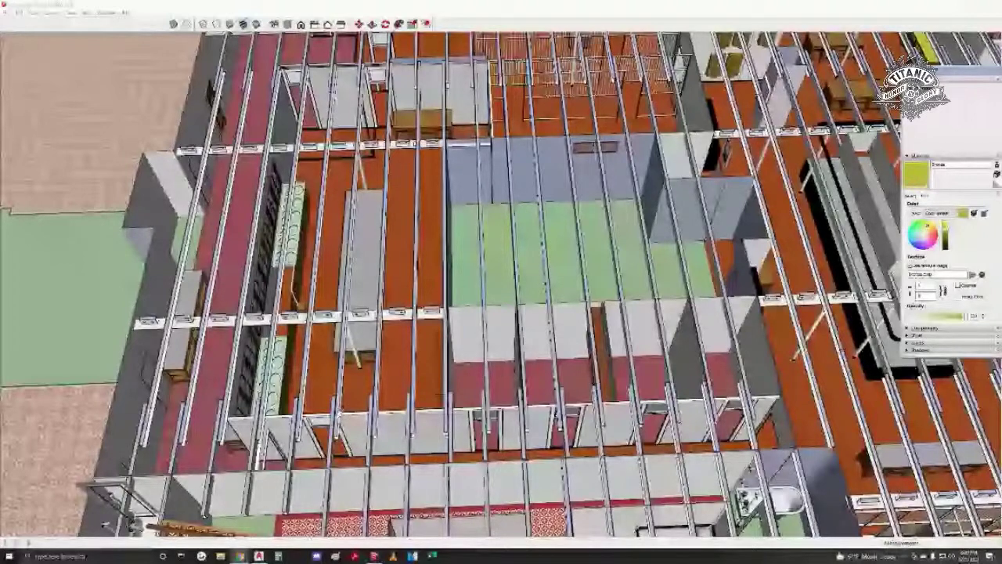
middle_click_drag(501, 313, 501, 290)
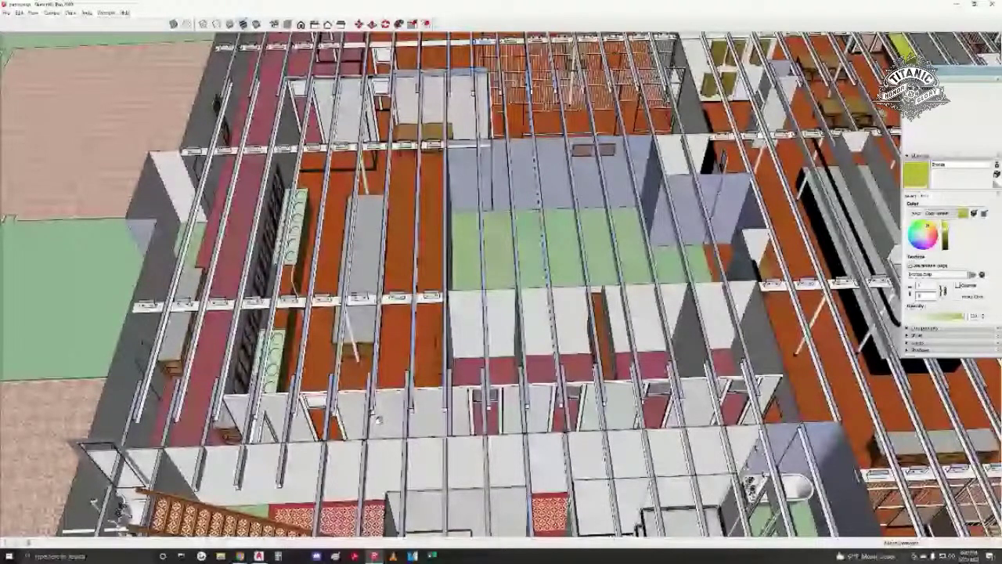
- Inspect the two-tier bunk bed, with its rails and pillows, in the hospital room with the black-and-white tiled floor
scroll(377, 419, "up", 5)
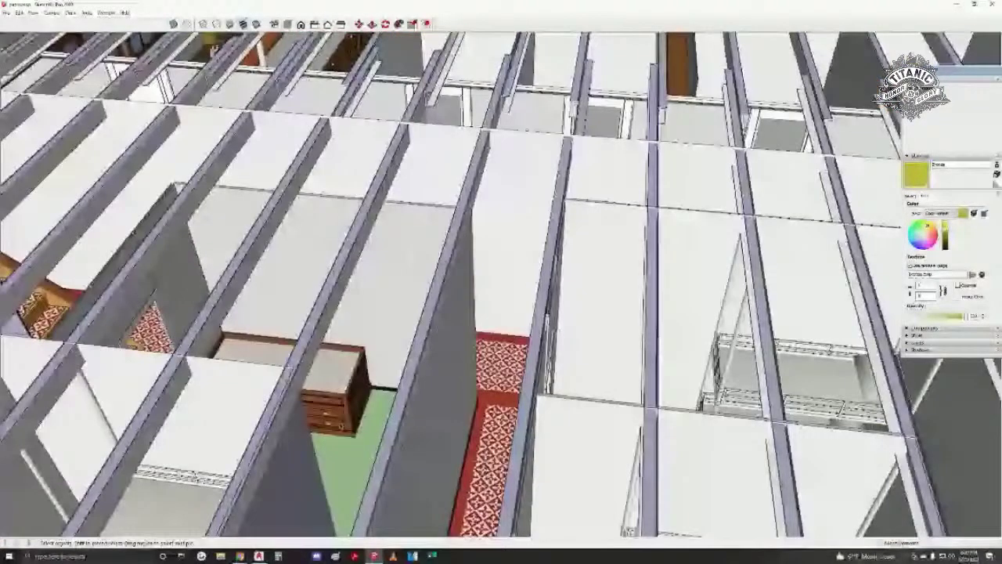
scroll(391, 420, "up", 3)
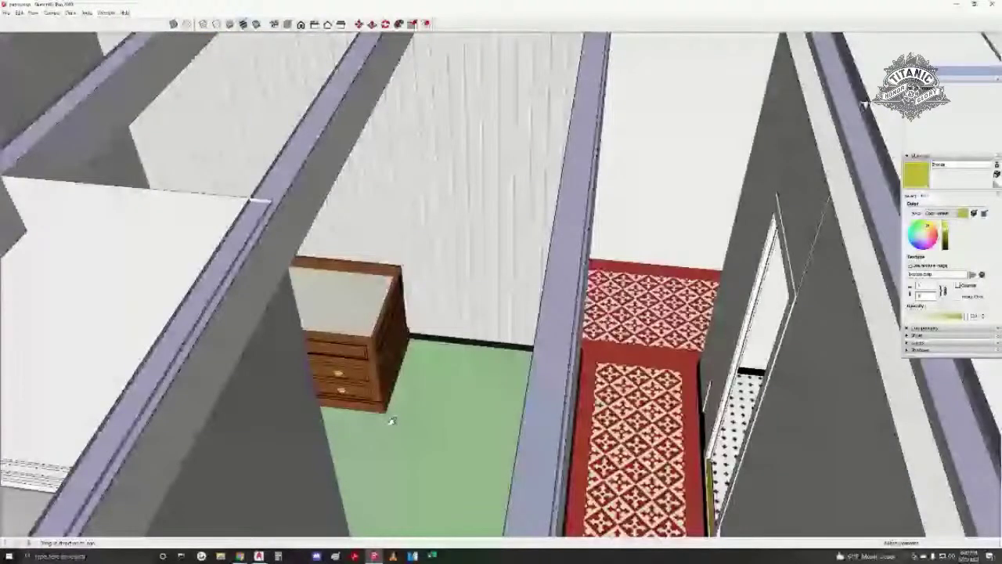
mouse_move(391, 420)
middle_mouse_down()
mouse_move(559, 405)
mouse_move(447, 342)
mouse_move(501, 324)
middle_mouse_up()
scroll(500, 323, "up", 5)
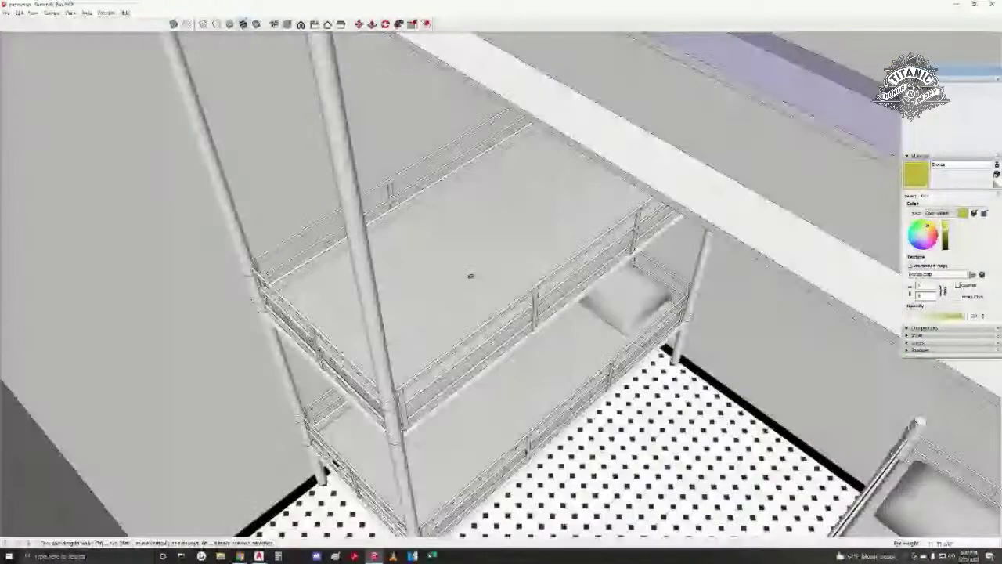
middle_click_drag(471, 275, 425, 345)
left_click(425, 344)
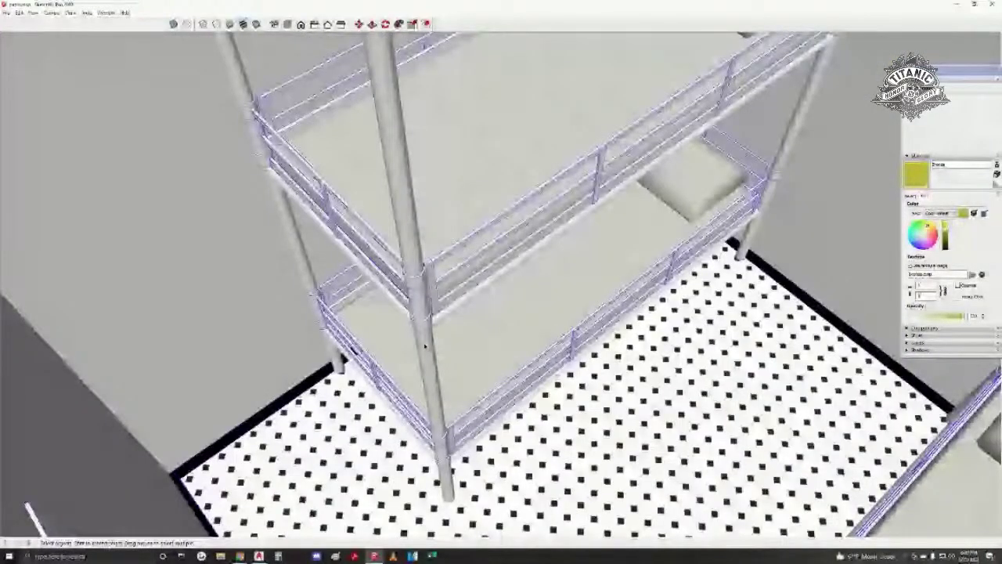
scroll(425, 344, "down", 5)
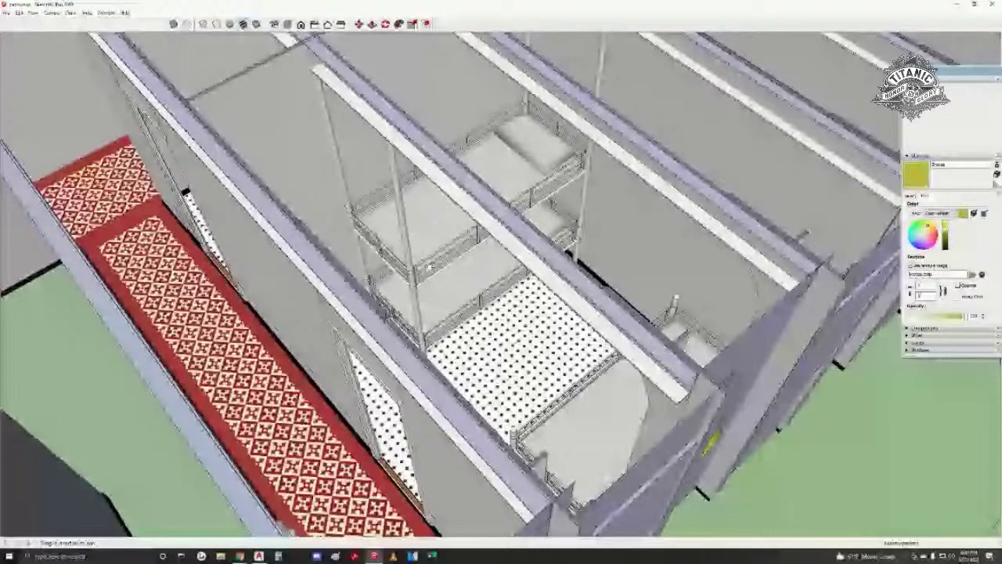
middle_click_drag(429, 267, 483, 381)
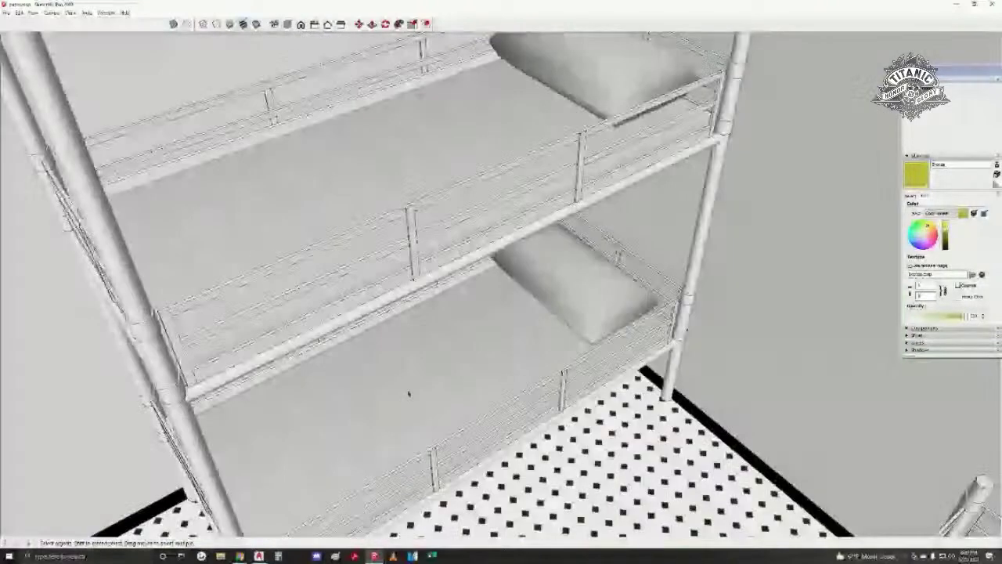
middle_click_drag(407, 396, 374, 338)
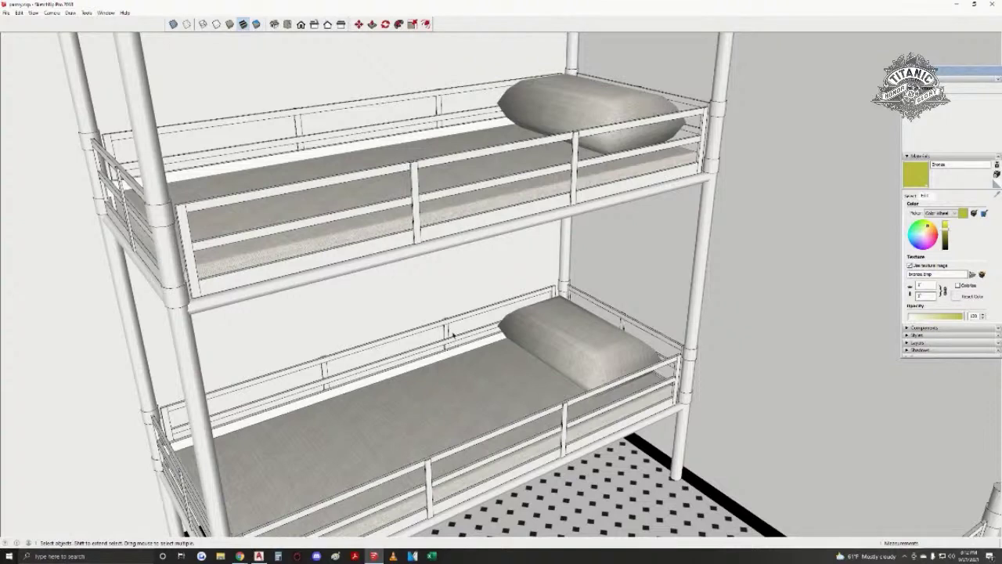
middle_click_drag(453, 335, 398, 358)
scroll(454, 413, "down", 4)
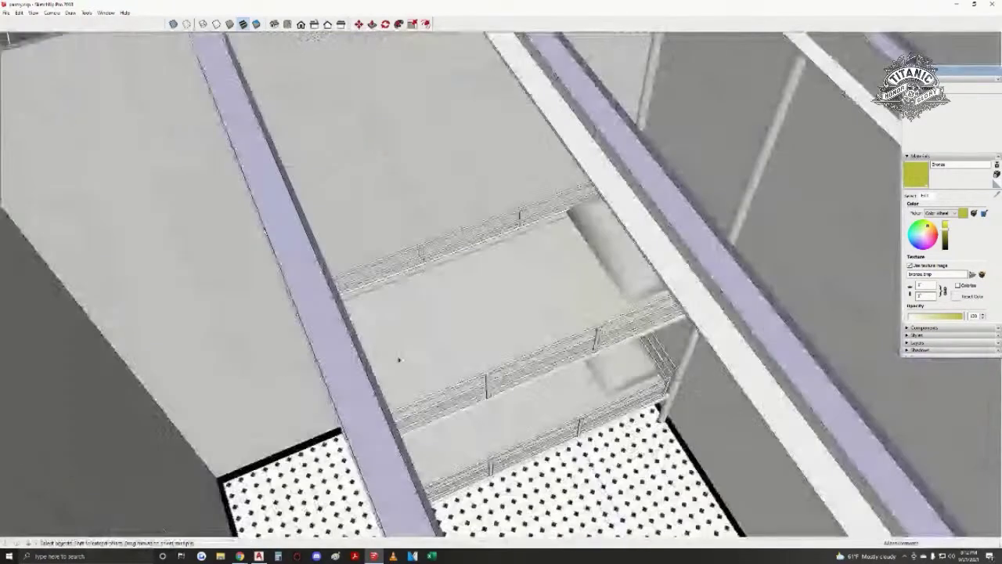
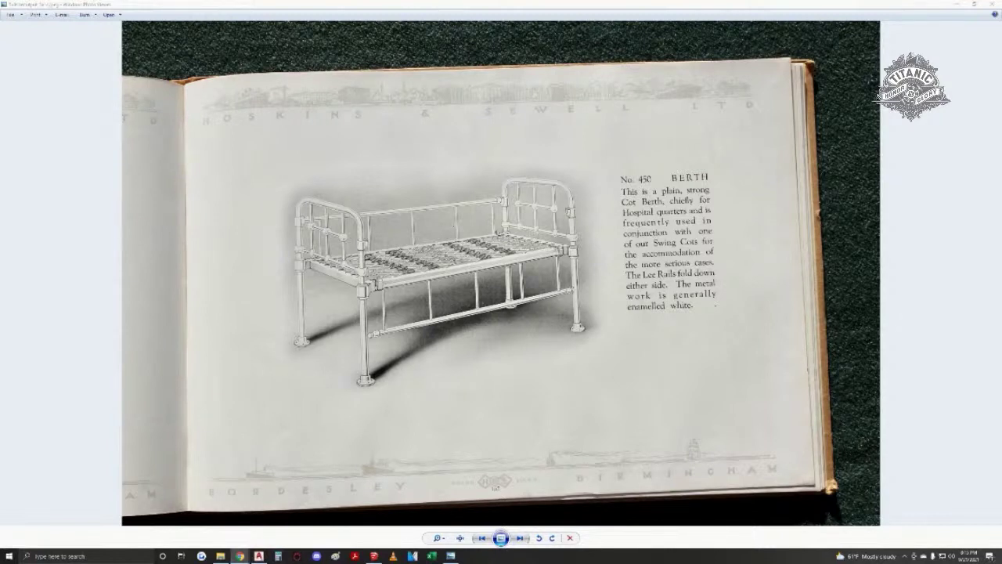
- Switch to Windows Photo Viewer and compare the Hoskins & Sewell catalogue pages for Berth No. 450 and Berth No. 782
left_click(480, 339)
key("Right")
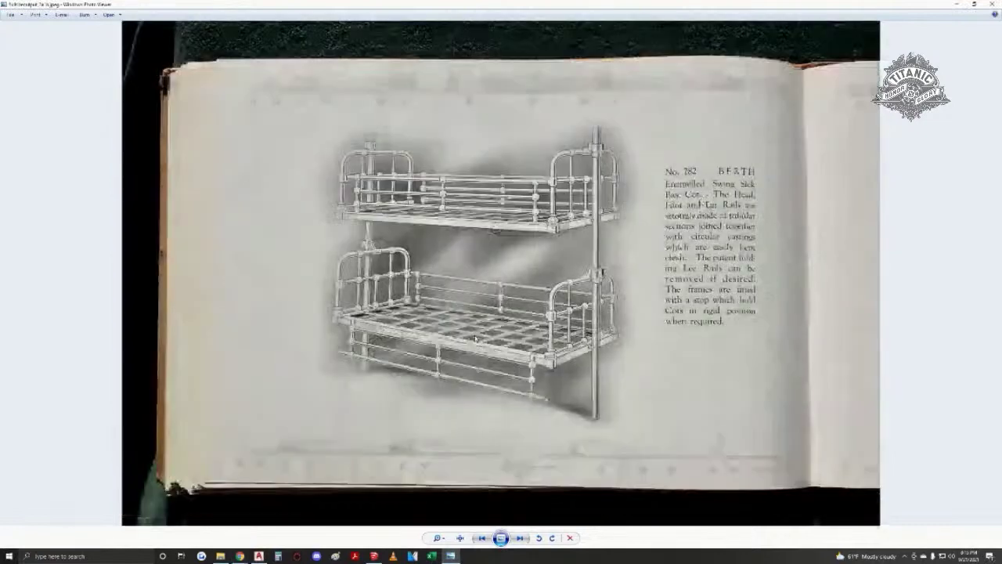
key("Left")
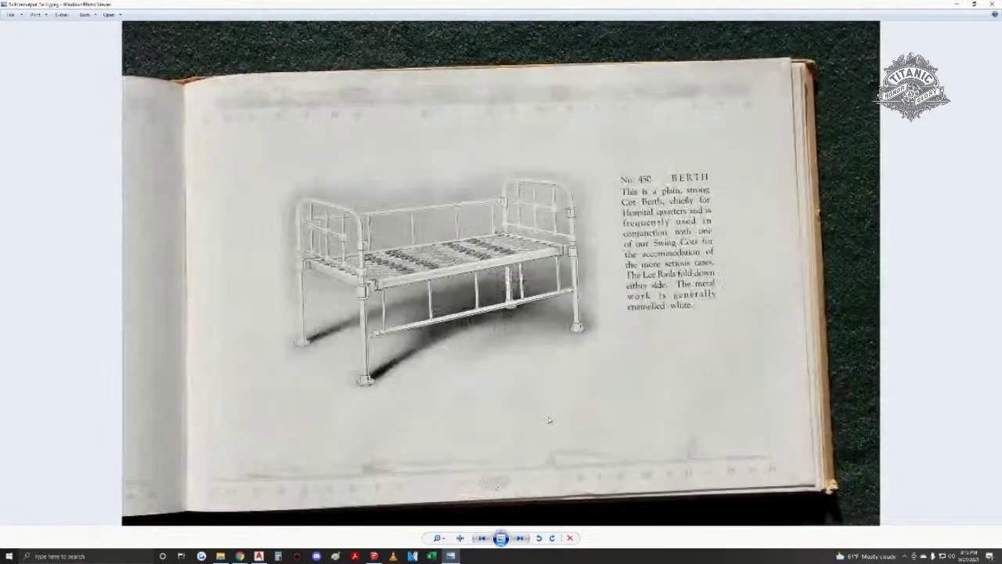
key("Right")
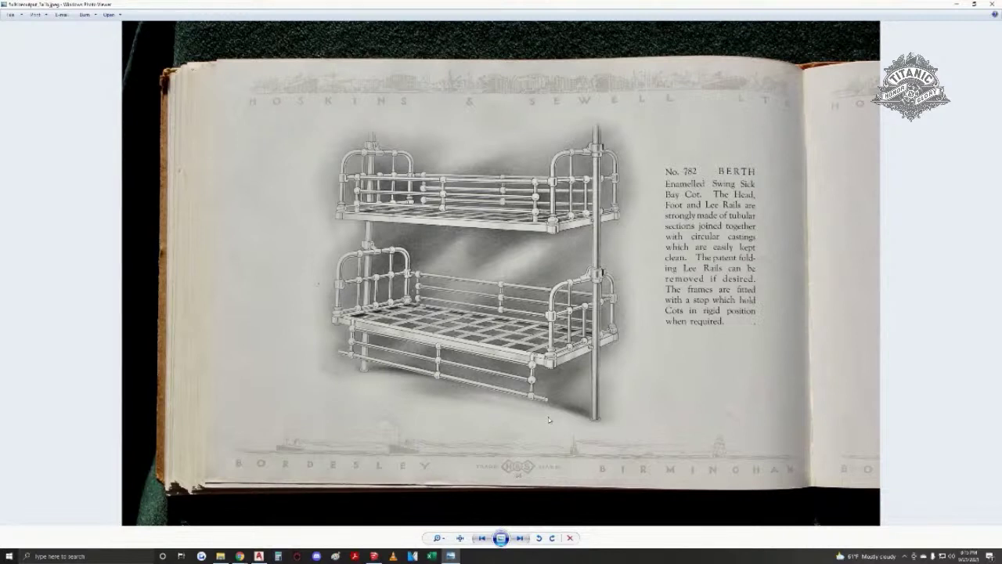
key("Right")
key("Left")
key("Right")
key("Left")
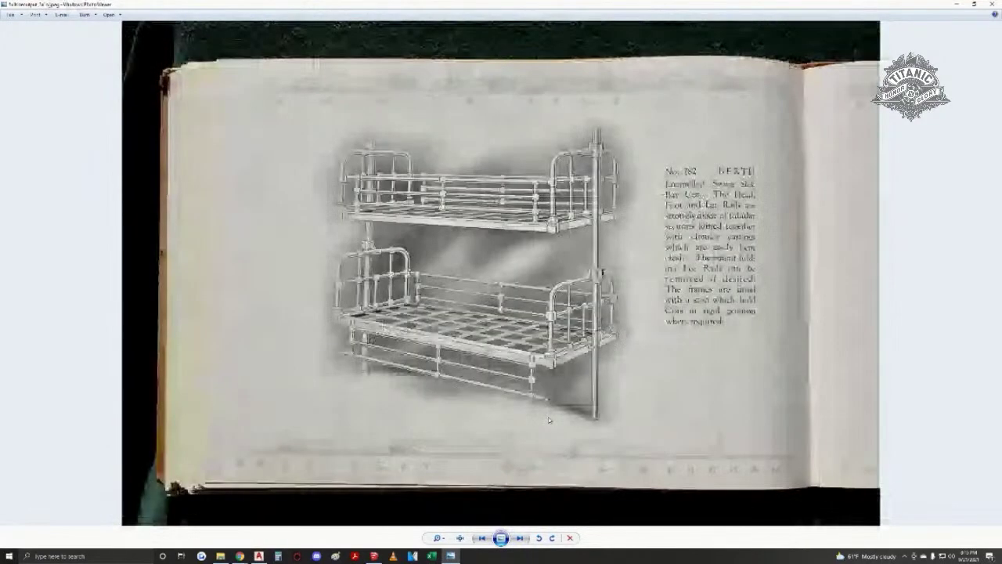
key("Right")
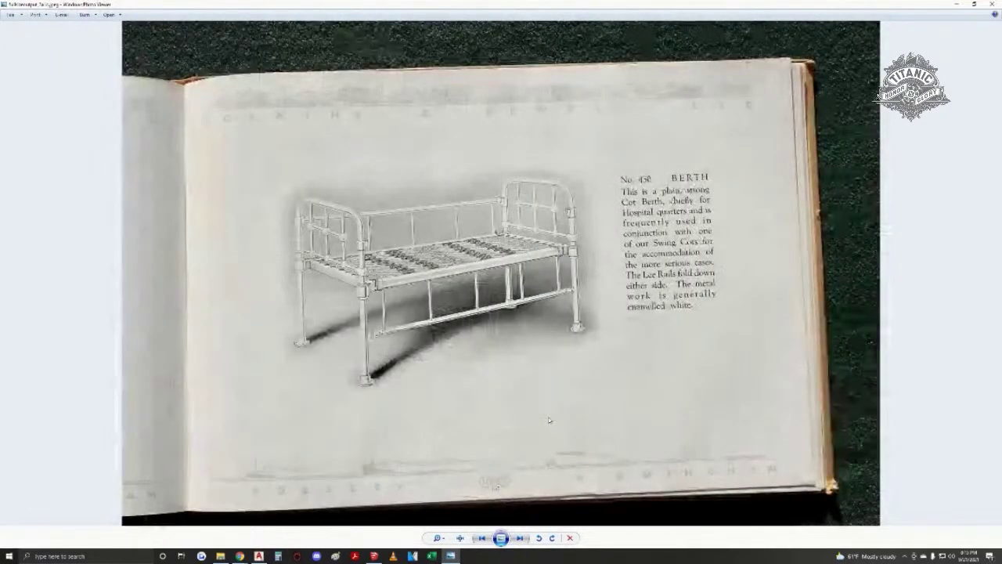
key("Left")
key("Right")
key("Left")
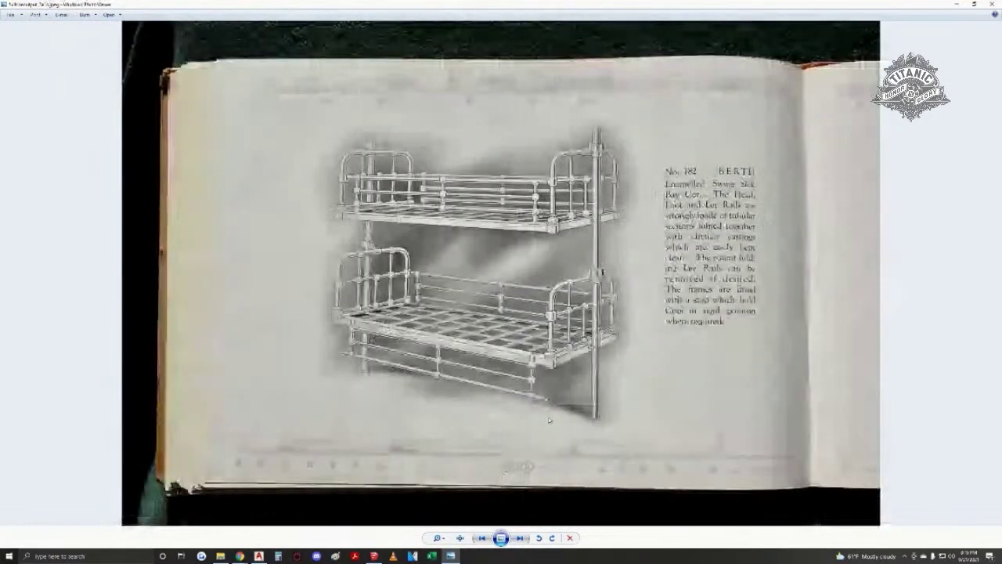
key("Right")
key("Left")
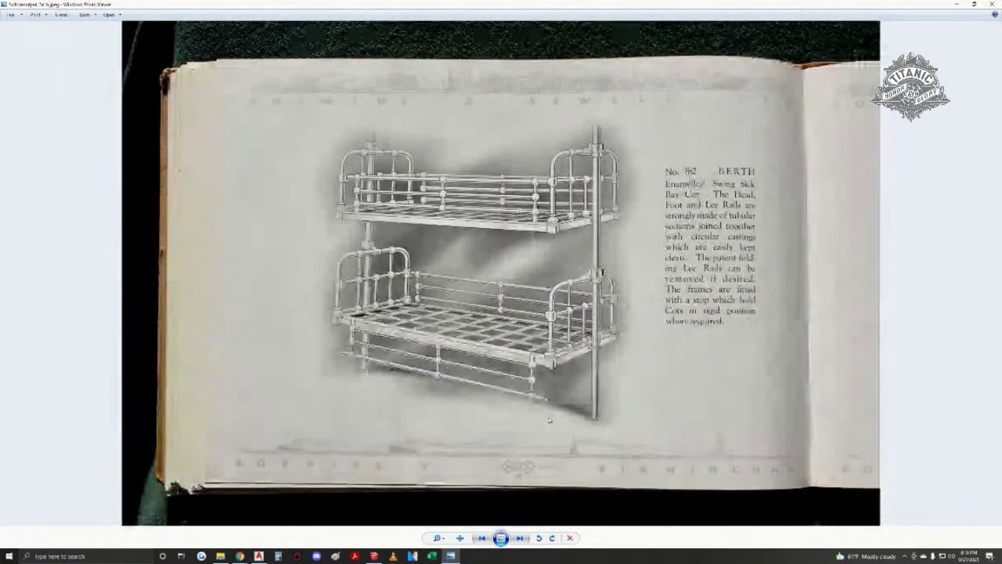
key("Right")
- Move the photo viewer aside and bring the SketchUp bunk bed into a close, unobstructed view from the side
mouse_move(487, 5)
left_mouse_down()
mouse_move(486, 375)
mouse_move(472, 526)
mouse_move(0, 375)
mouse_move(0, 133)
left_mouse_up()
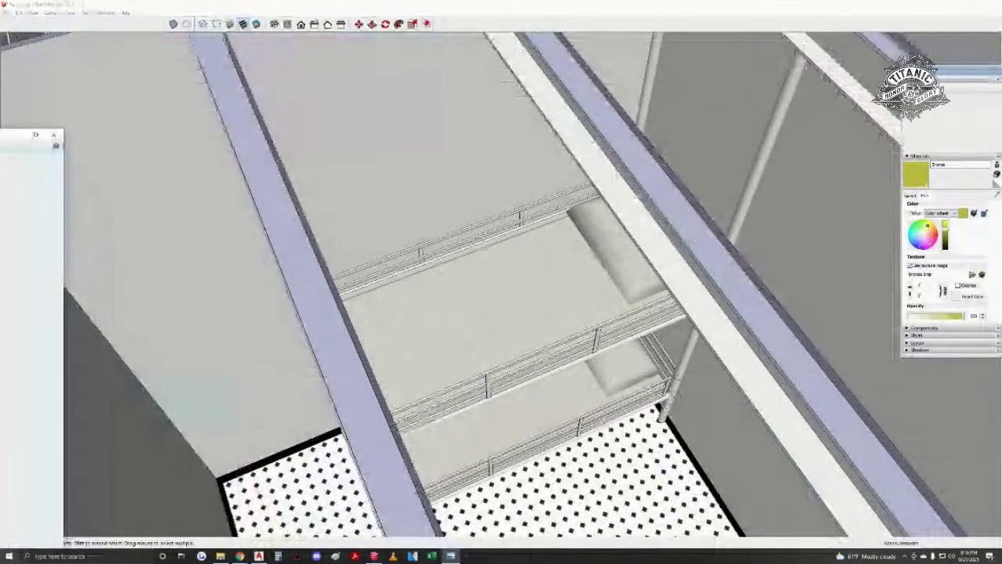
mouse_move(443, 357)
middle_mouse_down()
mouse_move(424, 343)
mouse_move(431, 438)
mouse_move(456, 342)
middle_mouse_up()
scroll(429, 443, "up", 2)
middle_click_drag(429, 443, 540, 297)
scroll(655, 342, "up", 2)
key("w")
scroll(632, 336, "down", 4)
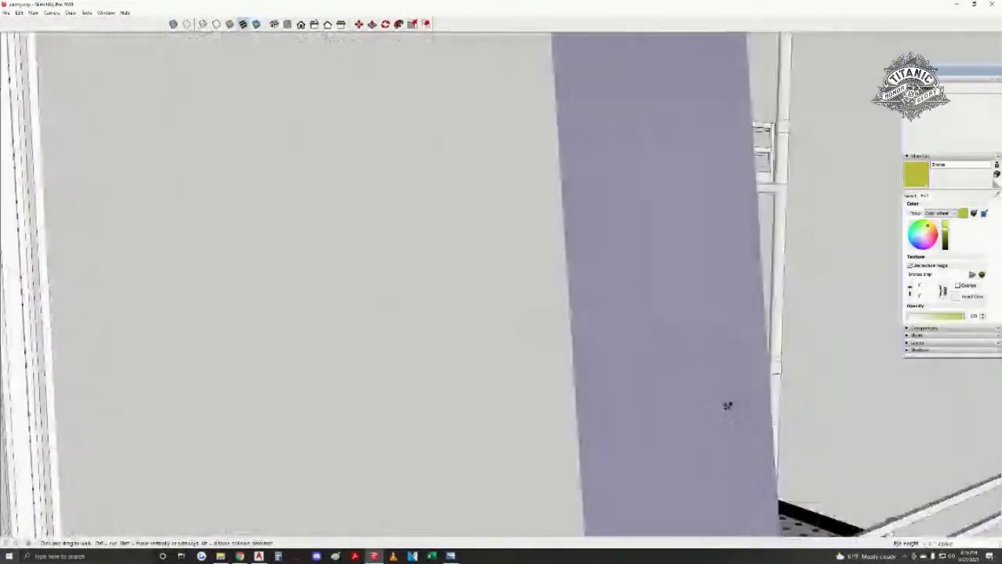
scroll(727, 399, "up", 1)
key("space")
middle_click_drag(727, 398, 717, 418)
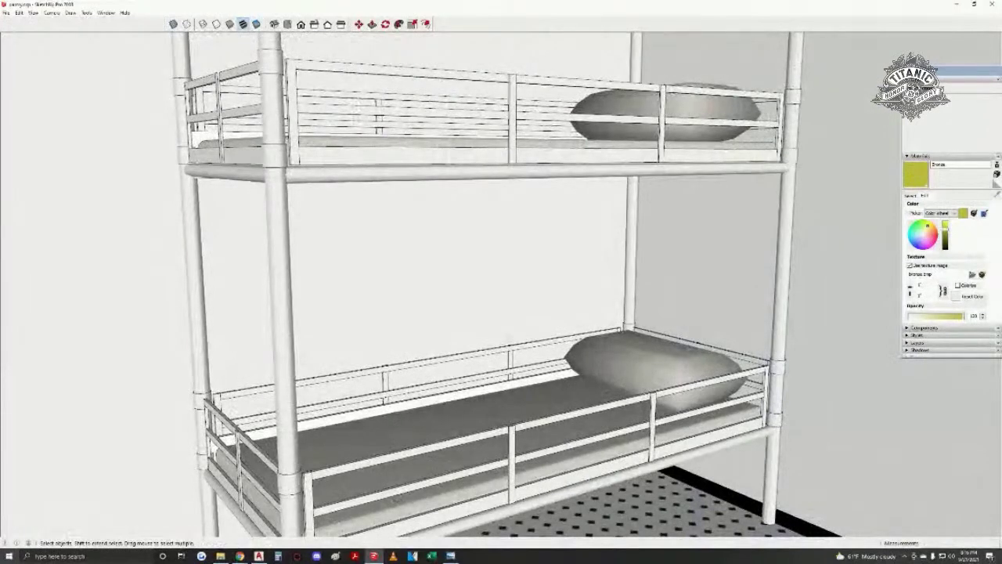
- Place the photo viewer beside the bunk bed model and enlarge the No. 450 berth illustration for comparison
left_click_drag(0, 130, 650, 92)
left_click_drag(405, 92, 788, 50)
scroll(928, 250, "up", 3)
left_click_drag(928, 251, 893, 225)
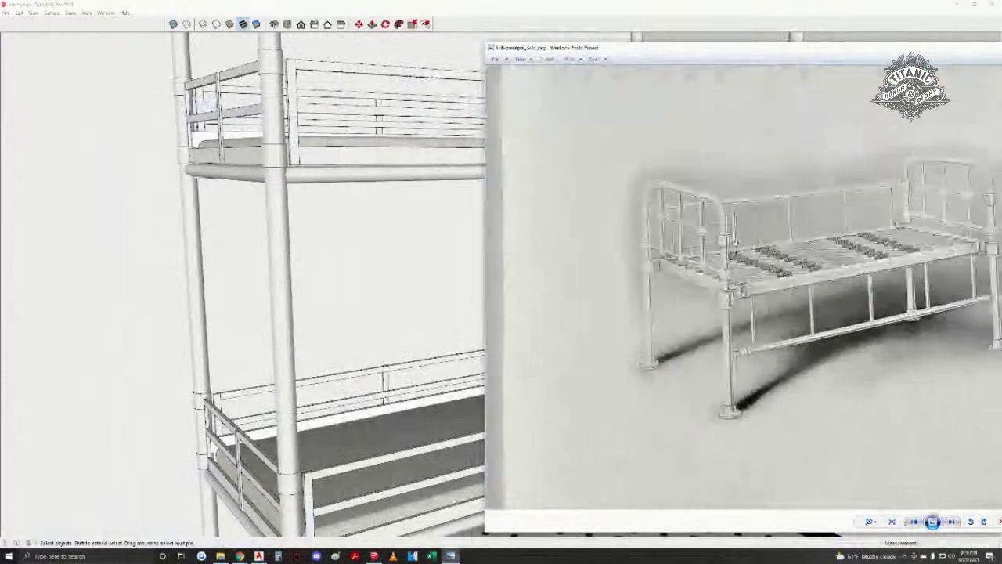
scroll(735, 242, "up", 1)
left_click_drag(842, 264, 761, 260)
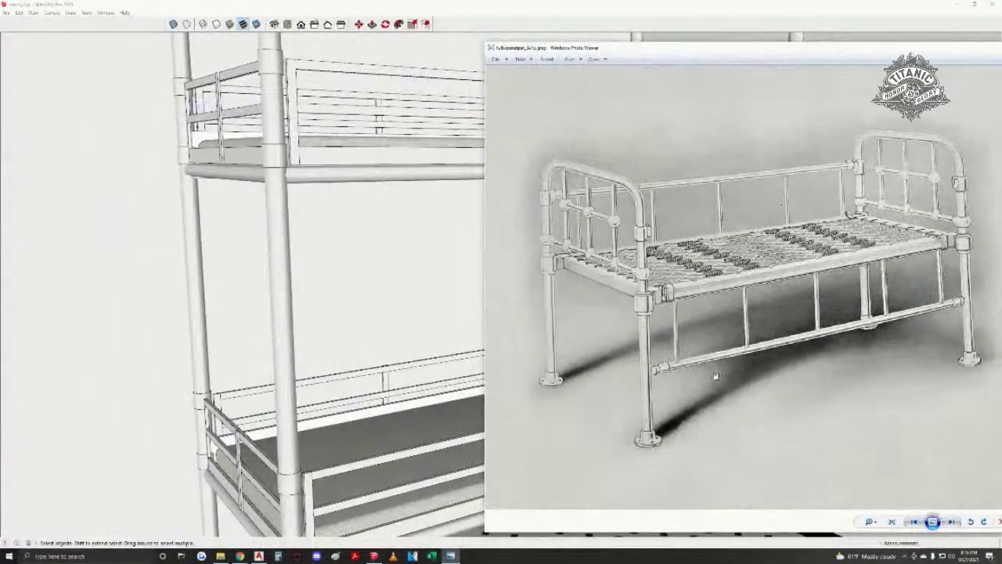
- Examine the No. 450 berth's frame and lee rails up close and read its catalogue description
left_click_drag(715, 376, 704, 388)
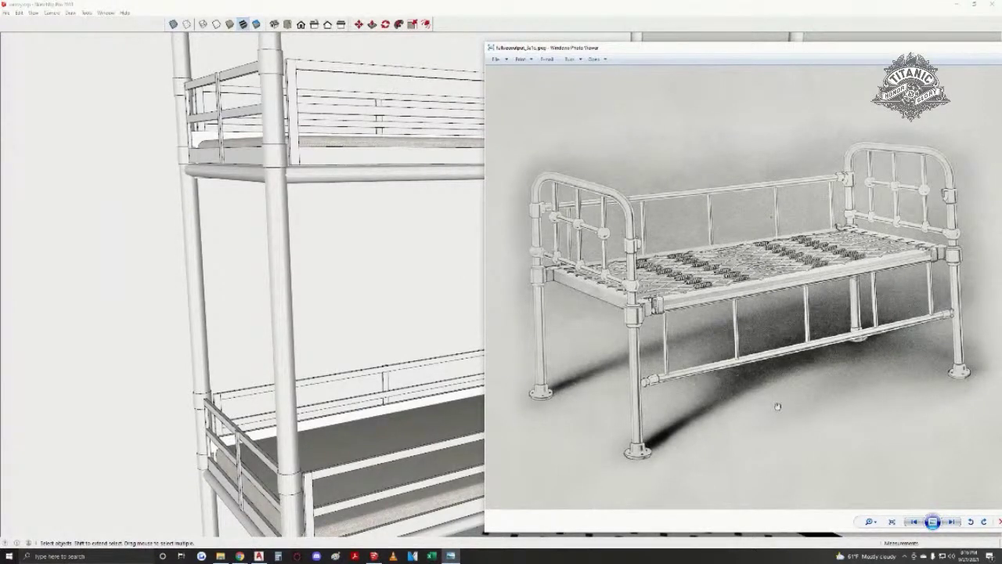
scroll(776, 408, "up", 5)
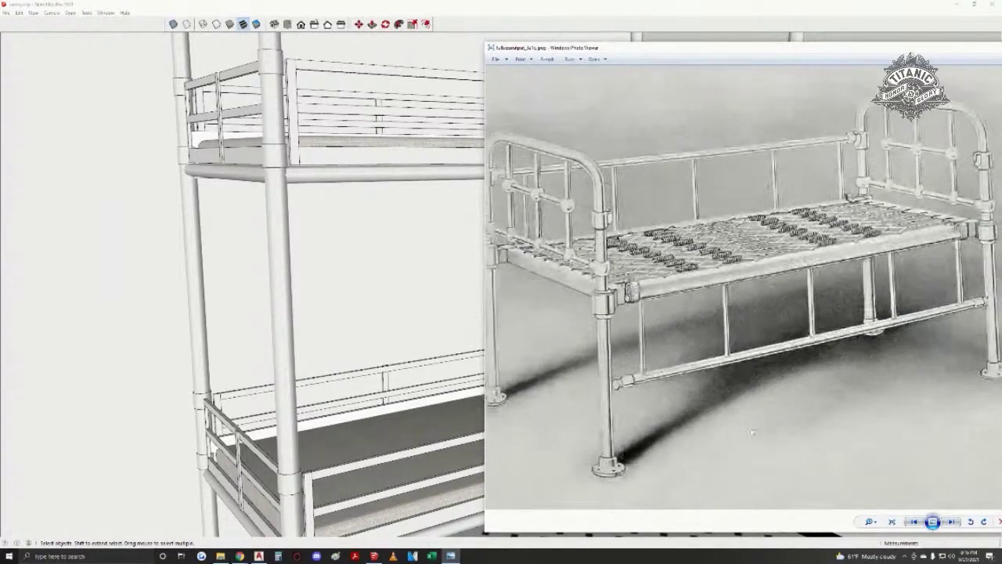
left_click_drag(763, 399, 592, 460)
scroll(592, 460, "up", 1)
left_click_drag(902, 362, 819, 360)
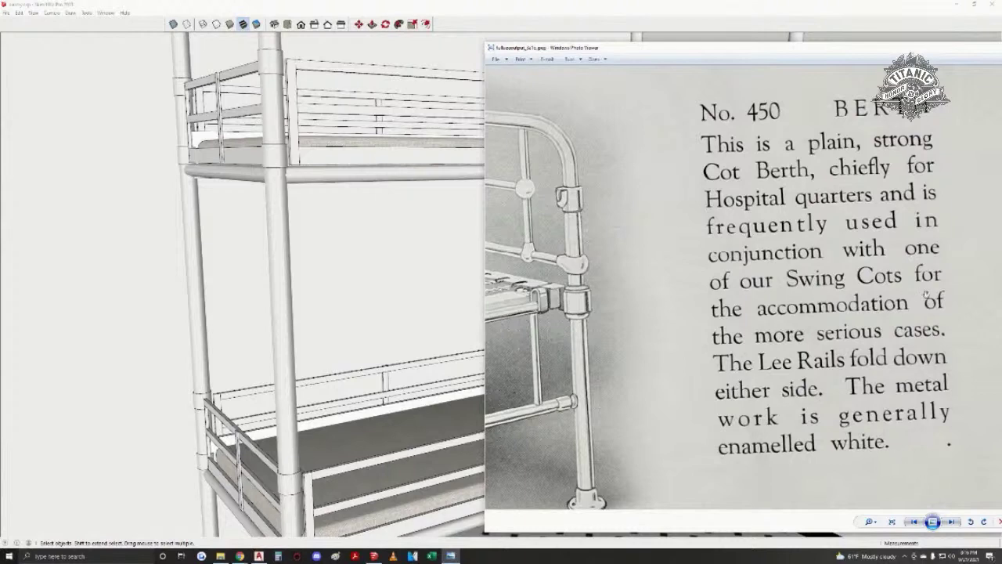
- Study the two-tier Berth No. 782 illustration and its description, then return to the Berth No. 450 catalogue page
key("Right")
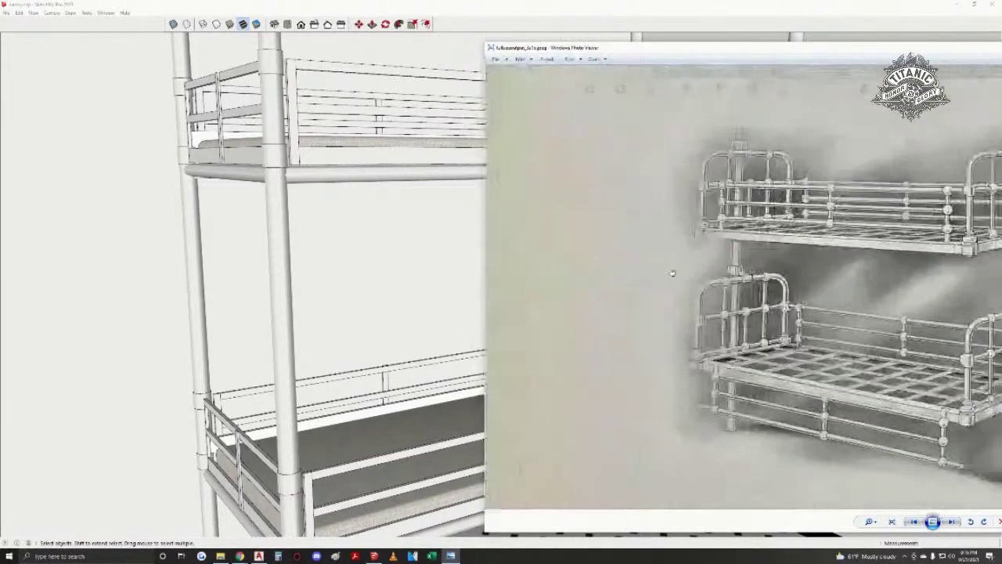
left_click_drag(853, 51, 549, 55)
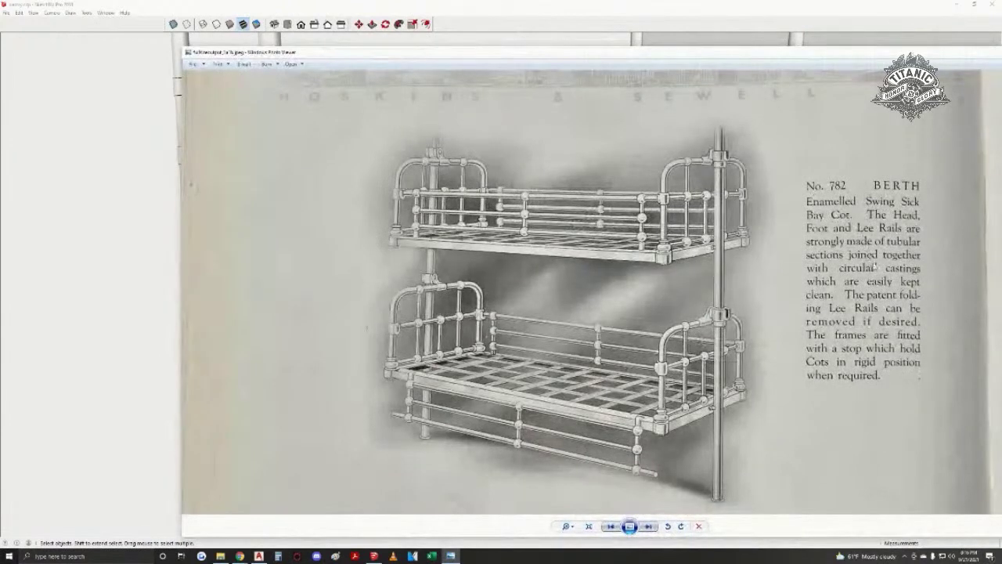
key("Left")
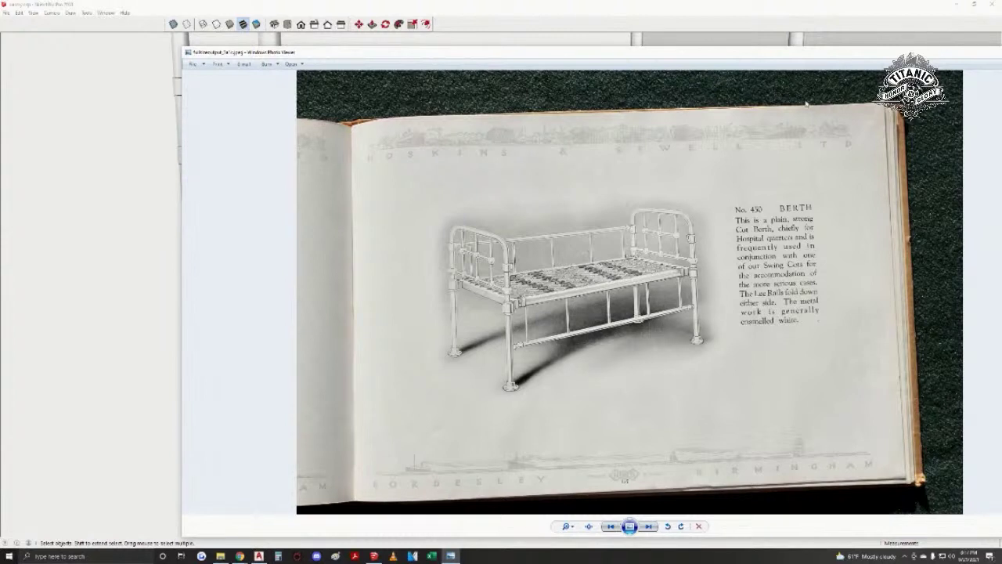
- Examine the "Hoskwell" patent portable cabin illustration up close and read its caption
key("Right")
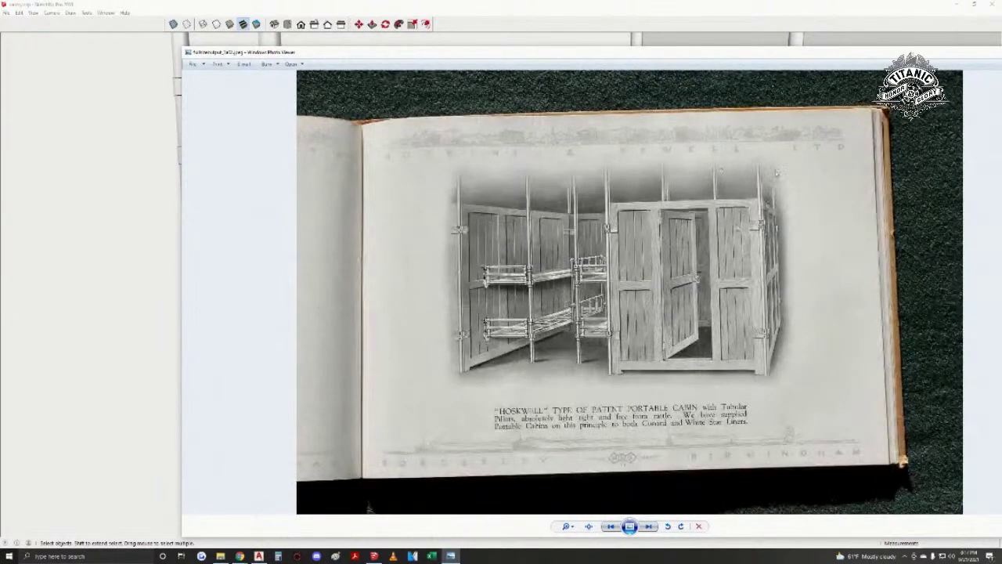
scroll(600, 437, "up", 3)
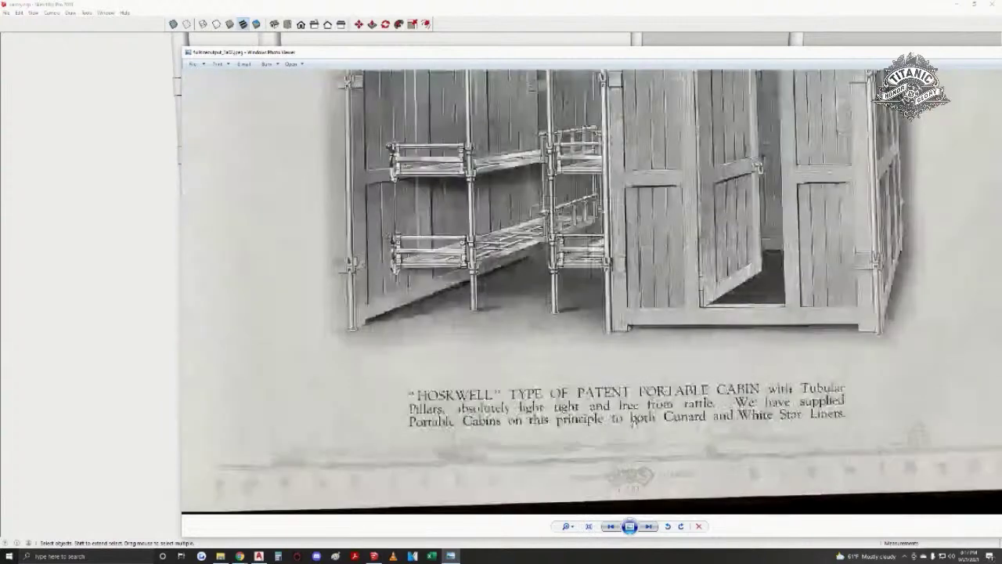
scroll(731, 274, "down", 3)
scroll(676, 436, "up", 3)
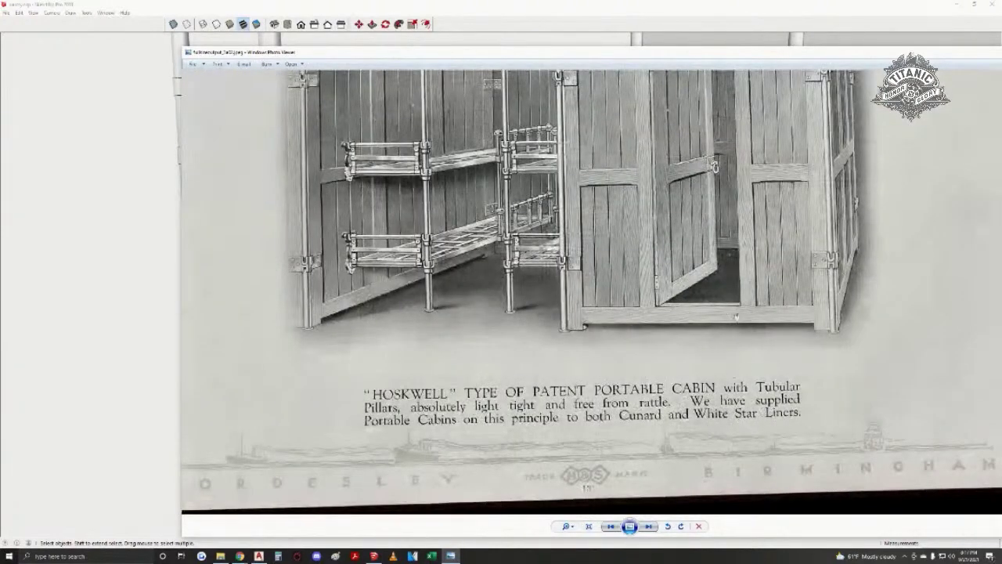
key("Right")
scroll(591, 293, "up", 3)
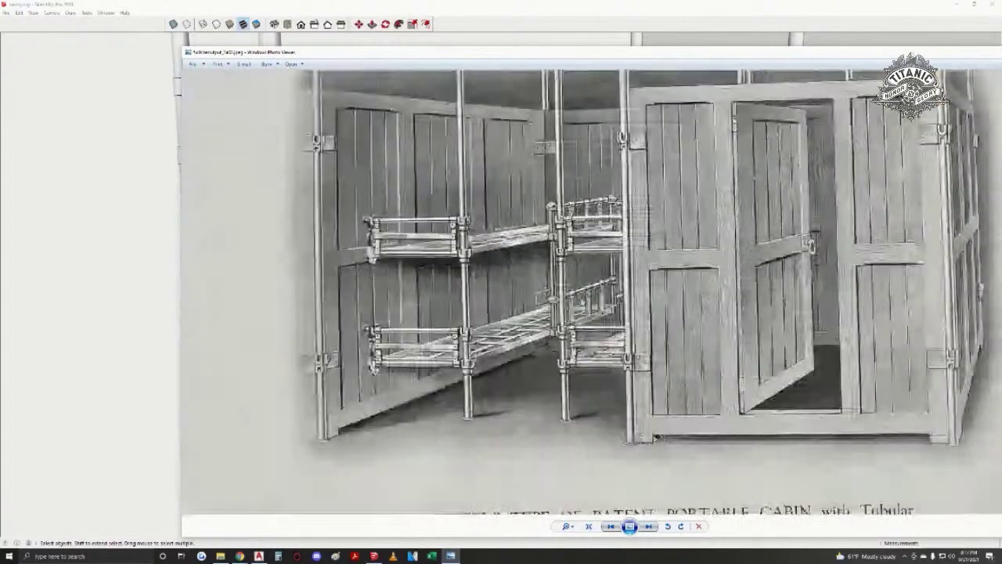
- Page forward to the catalogue's two suspended berths and enlarge both illustrations beside the SketchUp bunk bed
key("Right")
key("Right")
key("Right")
key("Right")
key("Right")
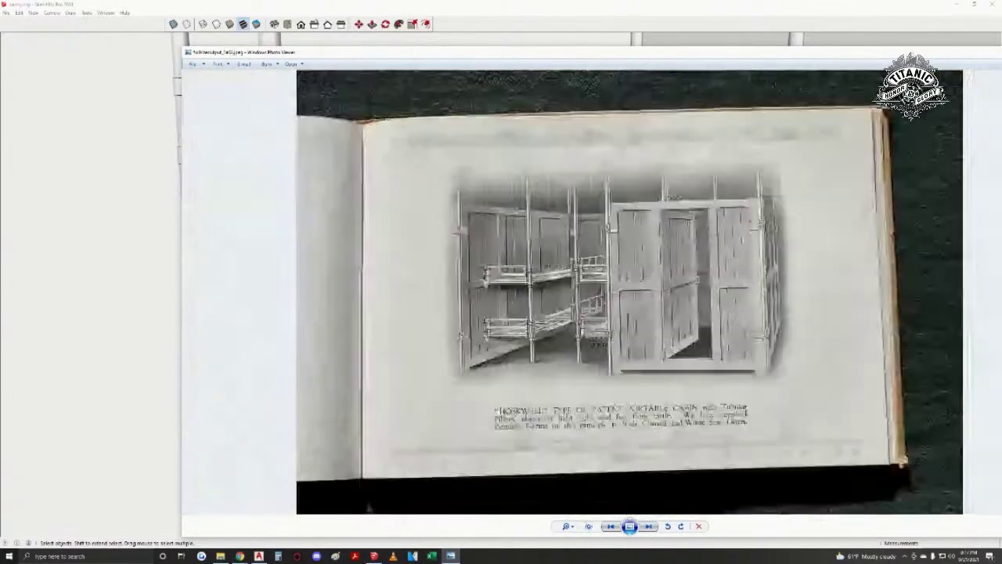
key("Right")
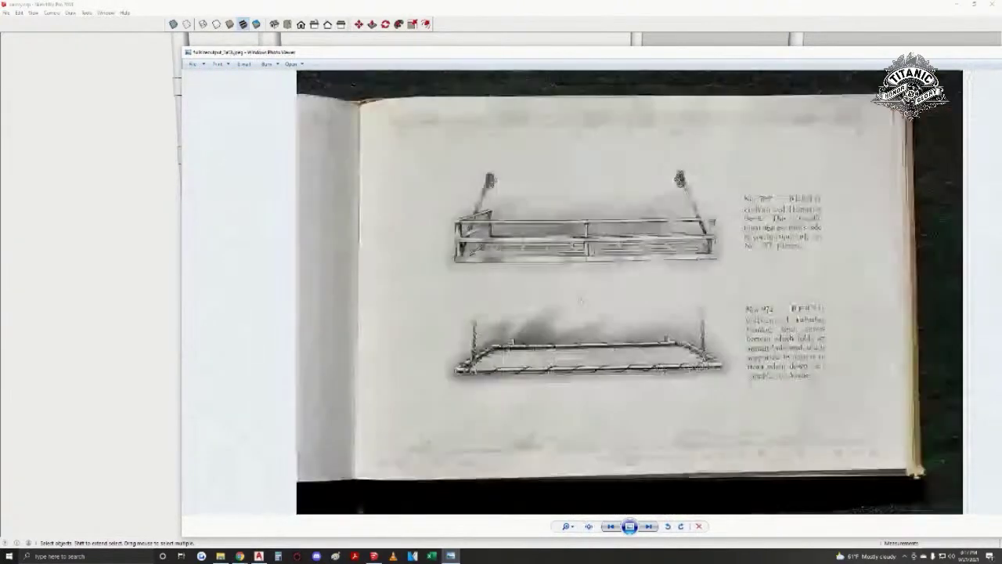
mouse_move(475, 55)
left_mouse_down()
mouse_move(761, 64)
mouse_move(765, 56)
left_mouse_up()
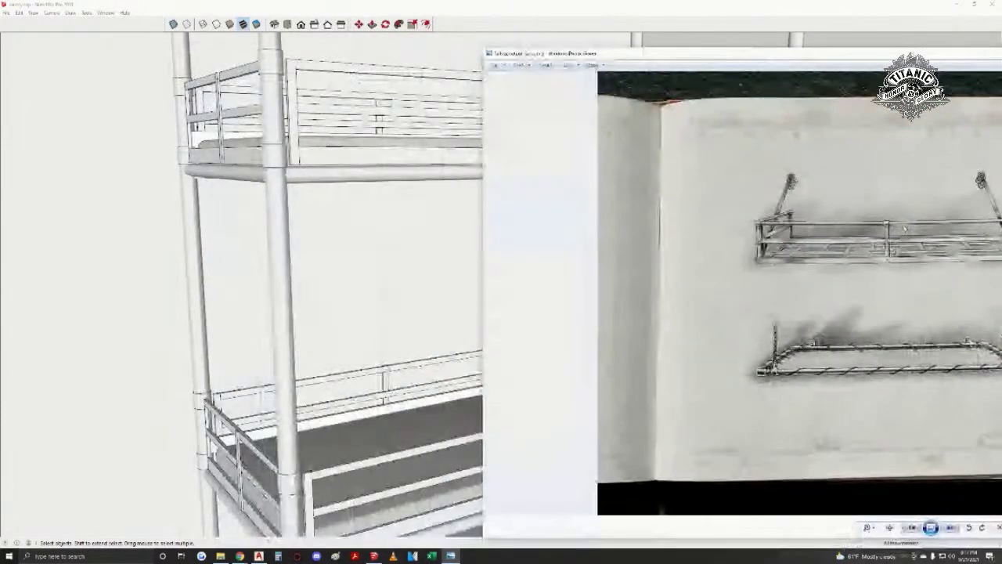
scroll(520, 206, "up", 5)
left_click_drag(520, 206, 396, 172)
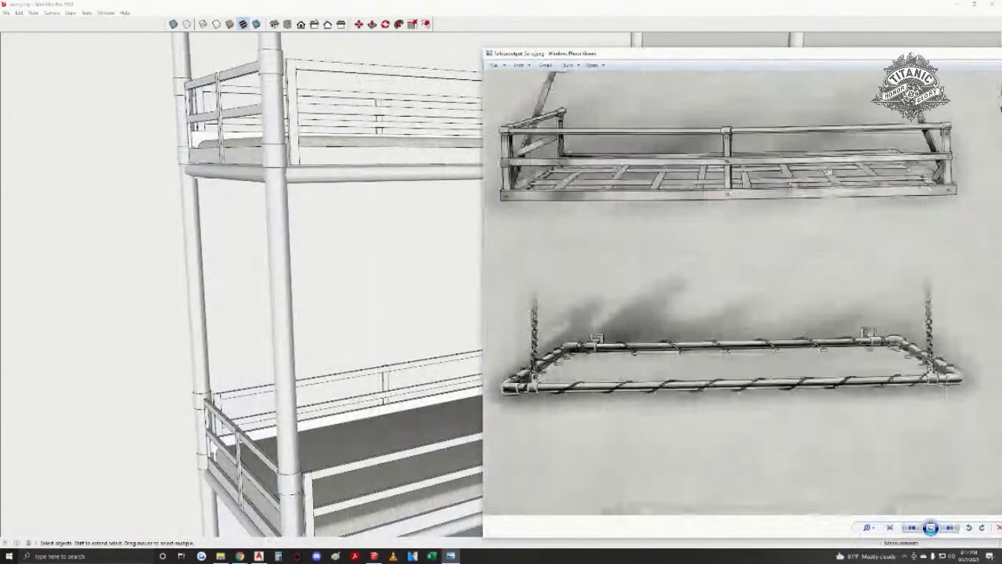
left_click_drag(573, 133, 550, 191)
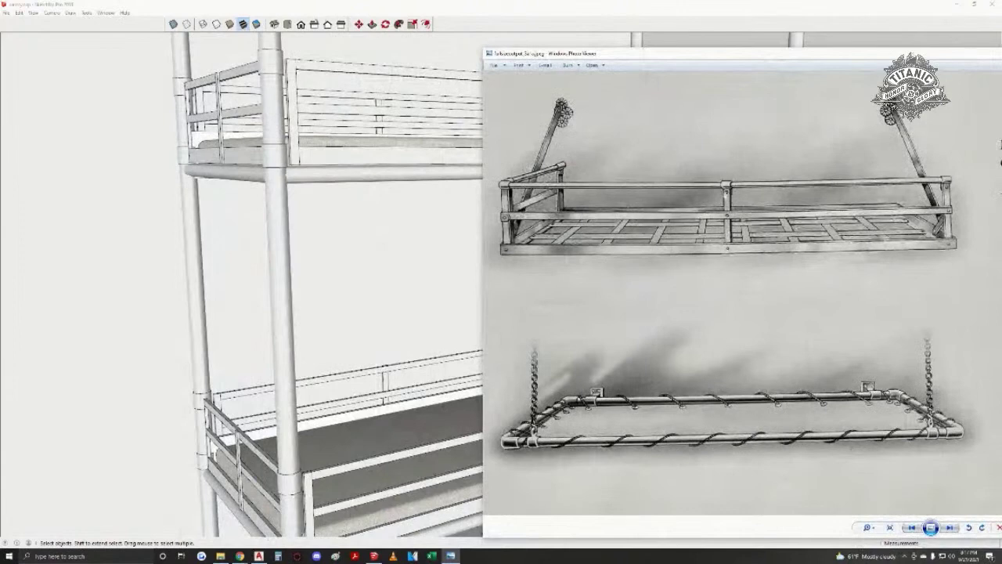
- Browse the catalogue through the portable cabin and cot bed pages to the two-tier cot beds No. 345 and No. 572
key("Right")
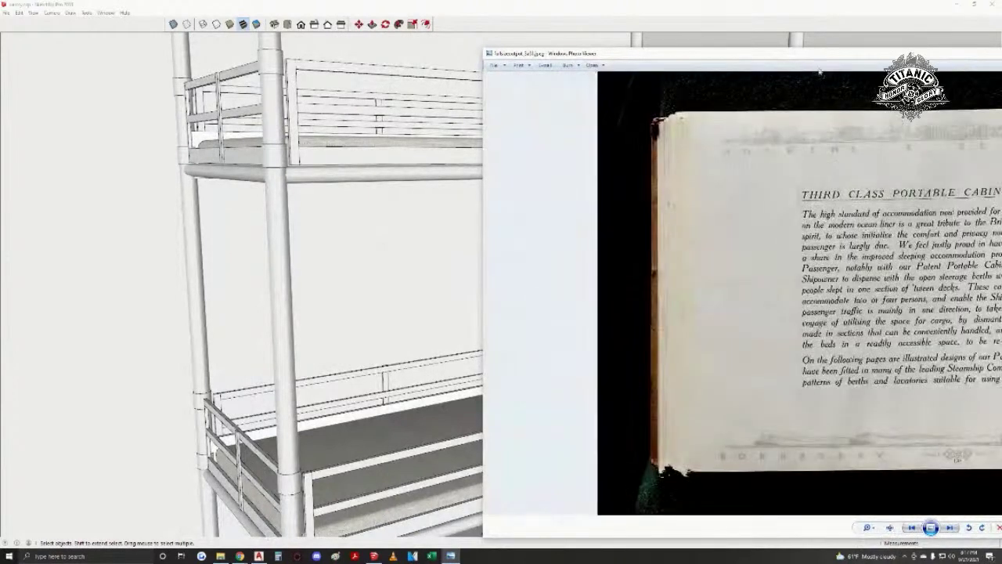
key("Right")
key("Right")
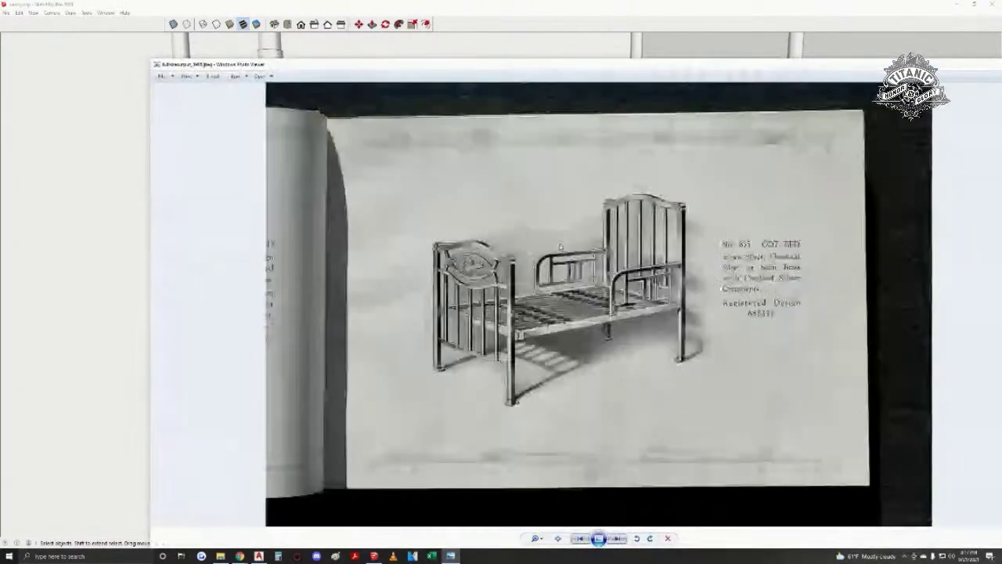
key("Right")
key("Right")
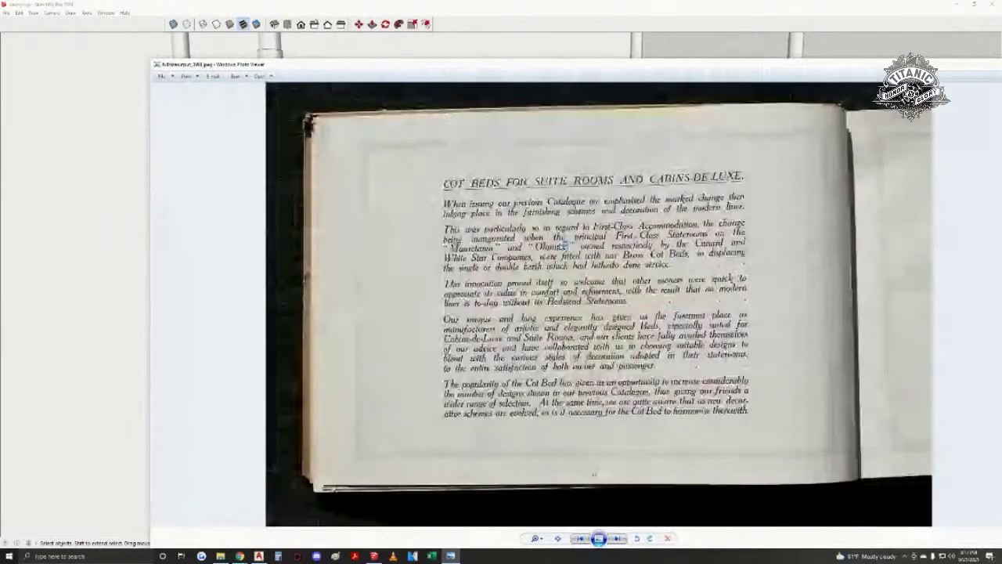
key("Right")
key("Right")
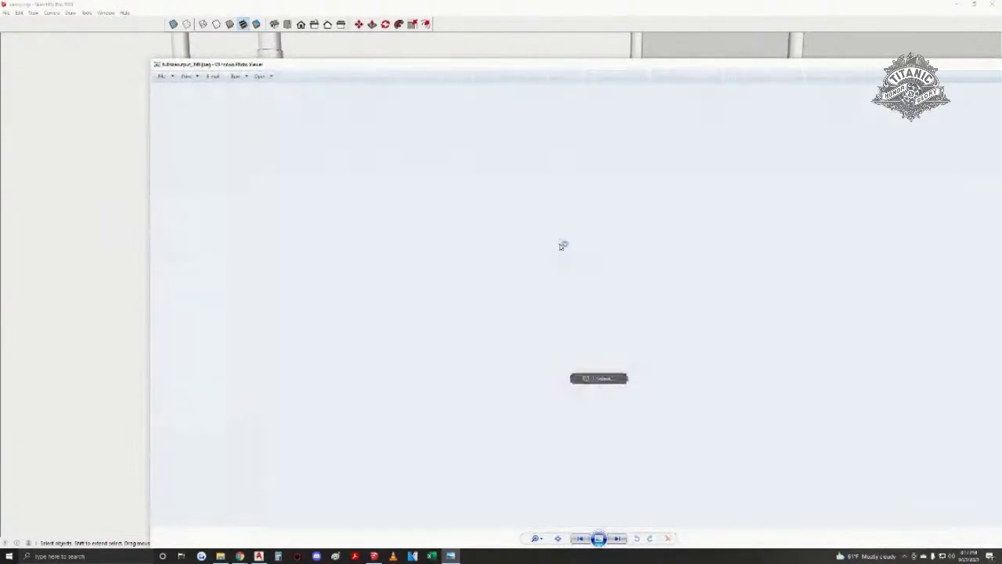
key("Right")
key("Right")
key("Right")
key("Right")
key("Right")
key("Right")
key("Right")
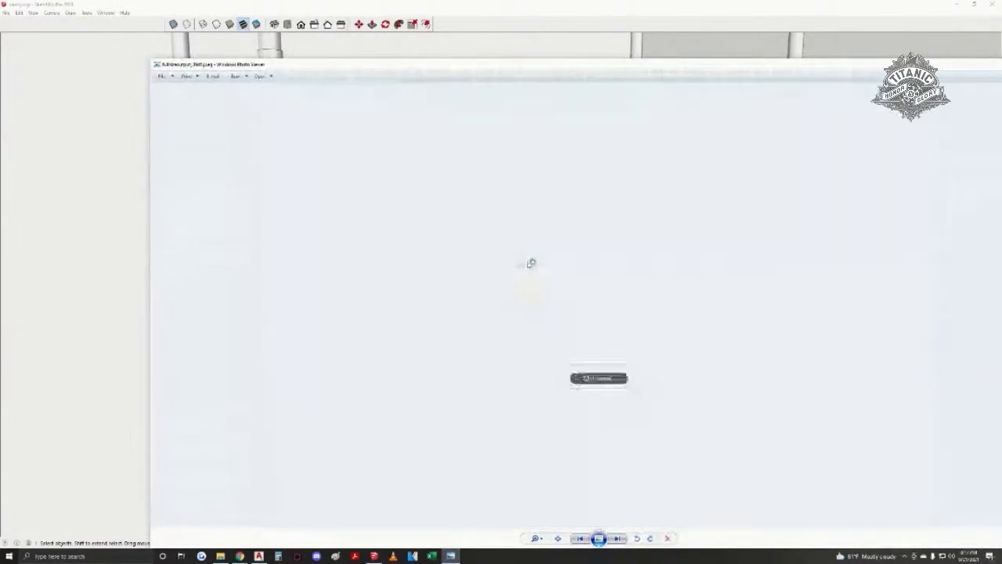
key("Right")
key("Right")
key("Right")
key("Right")
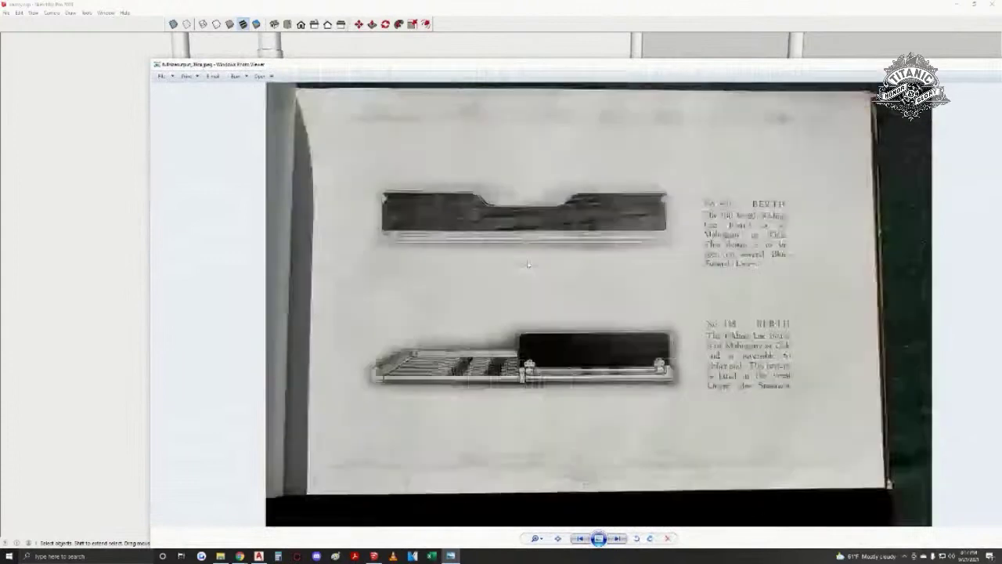
key("Right")
key("Right")
key("Right")
key("Right")
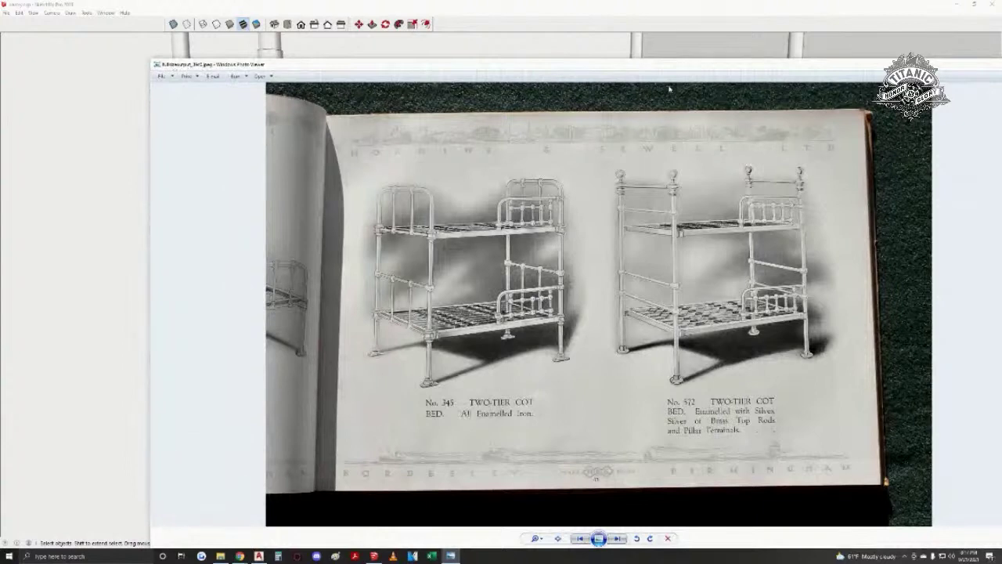
- Close the photo viewer and bring the whole block of bunk rooms into view from above in SketchUp
left_click_drag(731, 68, 443, 223)
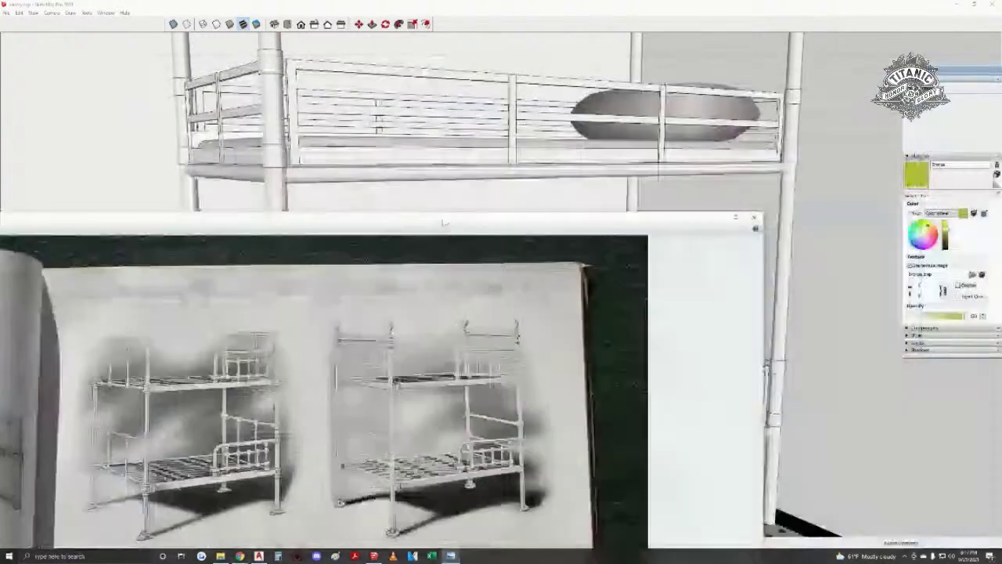
left_click(752, 217)
mouse_move(657, 167)
middle_mouse_down()
mouse_move(565, 510)
mouse_move(630, 526)
mouse_move(530, 518)
middle_mouse_up()
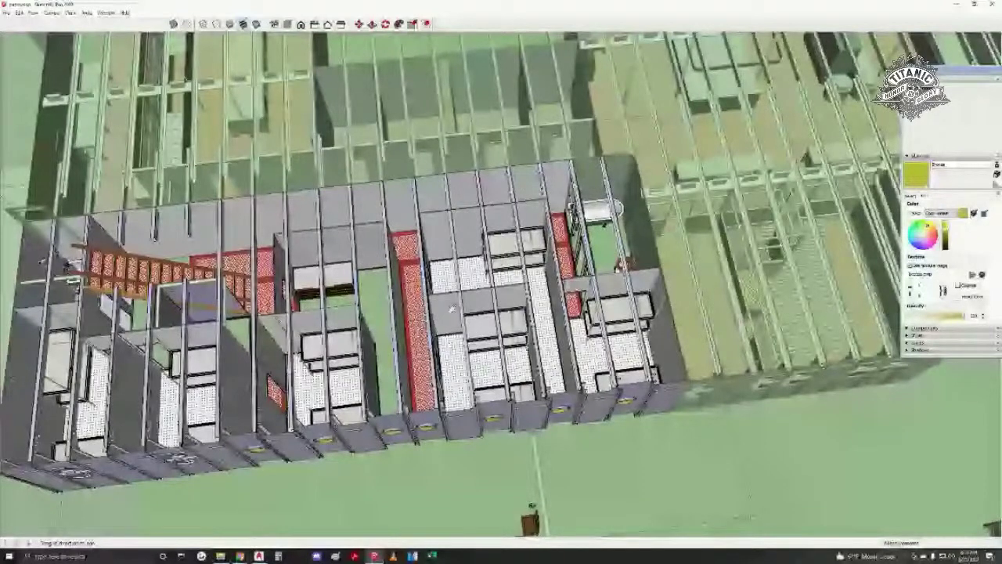
- Examine the layout of the bunk rooms, red-tiled corridors, staircase and bathroom from several overhead angles
middle_click_drag(529, 293, 505, 303)
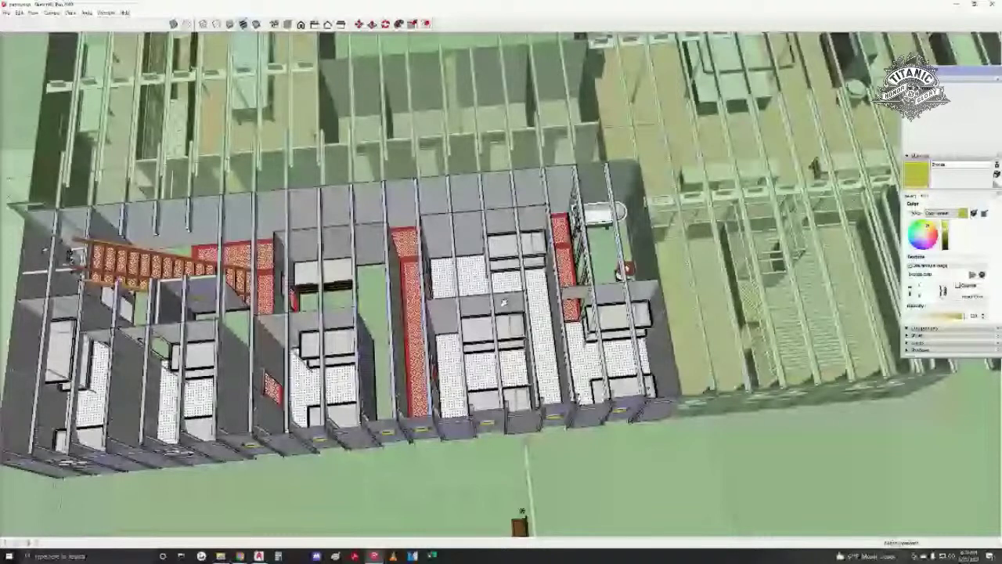
mouse_move(504, 302)
middle_mouse_down()
mouse_move(461, 347)
mouse_move(488, 376)
middle_mouse_up()
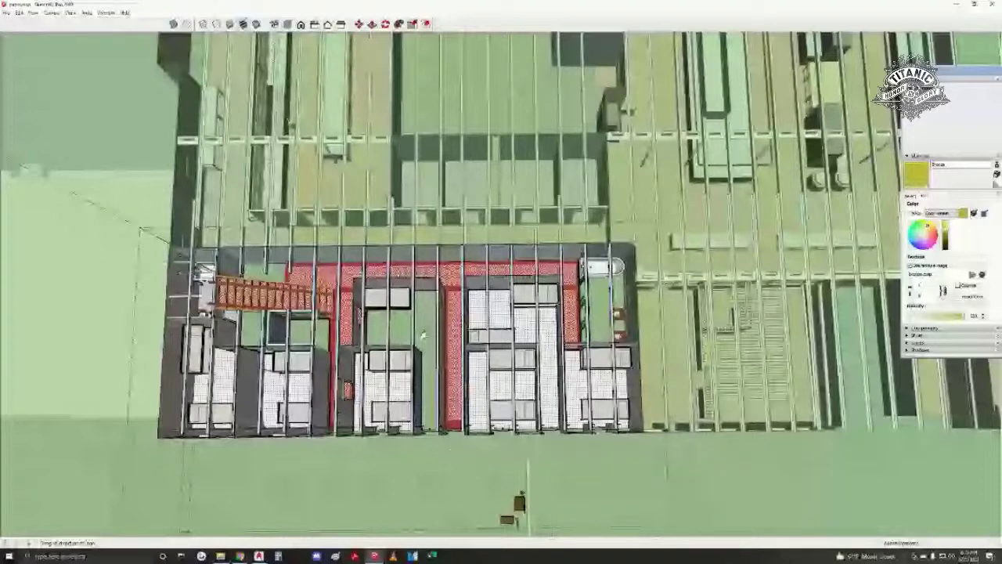
middle_click_drag(423, 335, 340, 325)
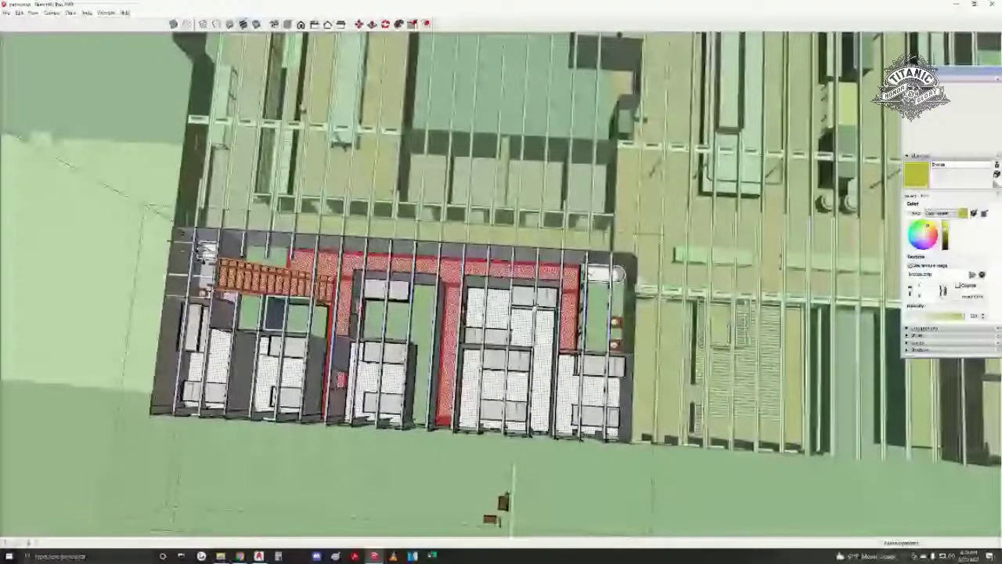
middle_click_drag(535, 308, 463, 337)
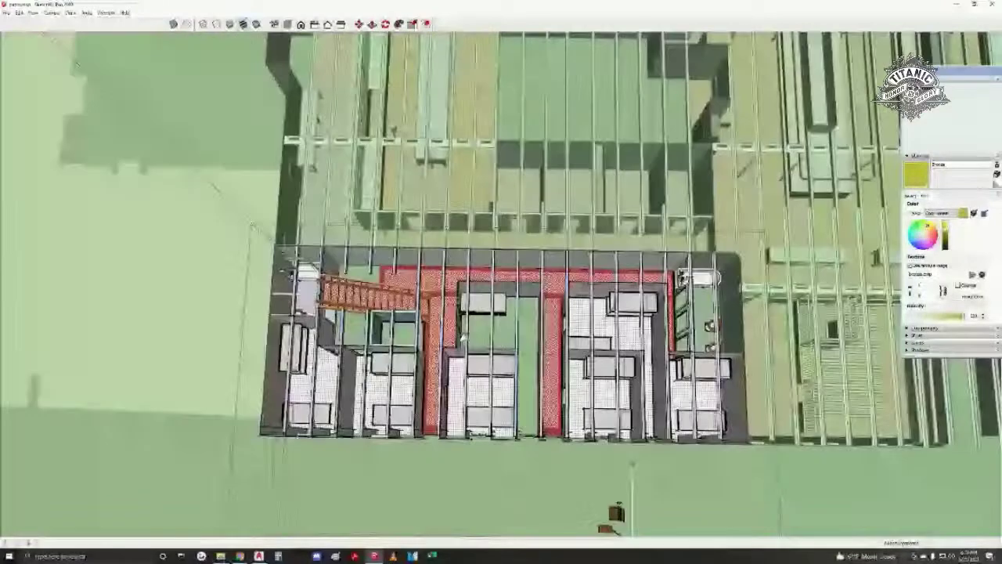
scroll(458, 359, "up", 2)
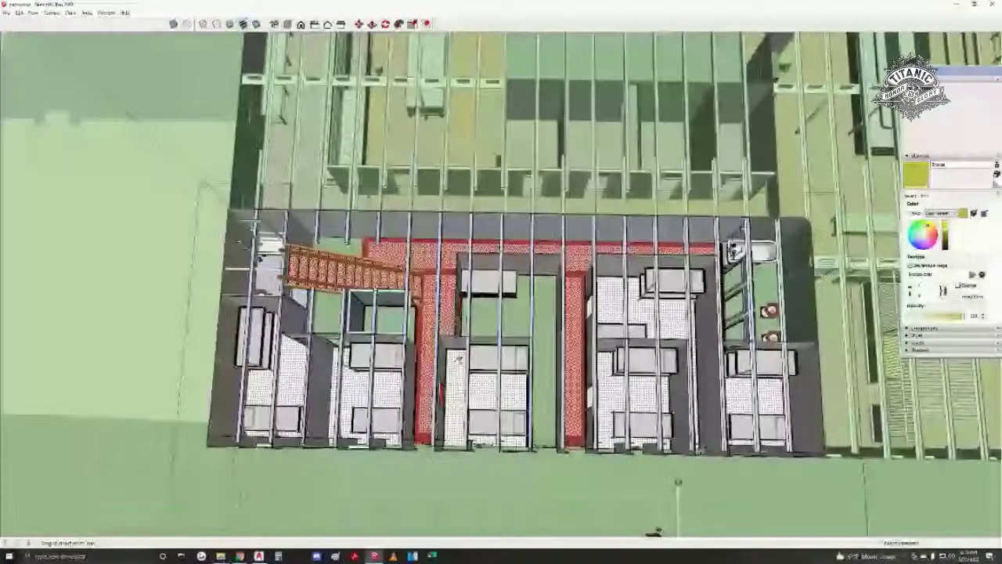
middle_click_drag(459, 359, 446, 387, "shift")
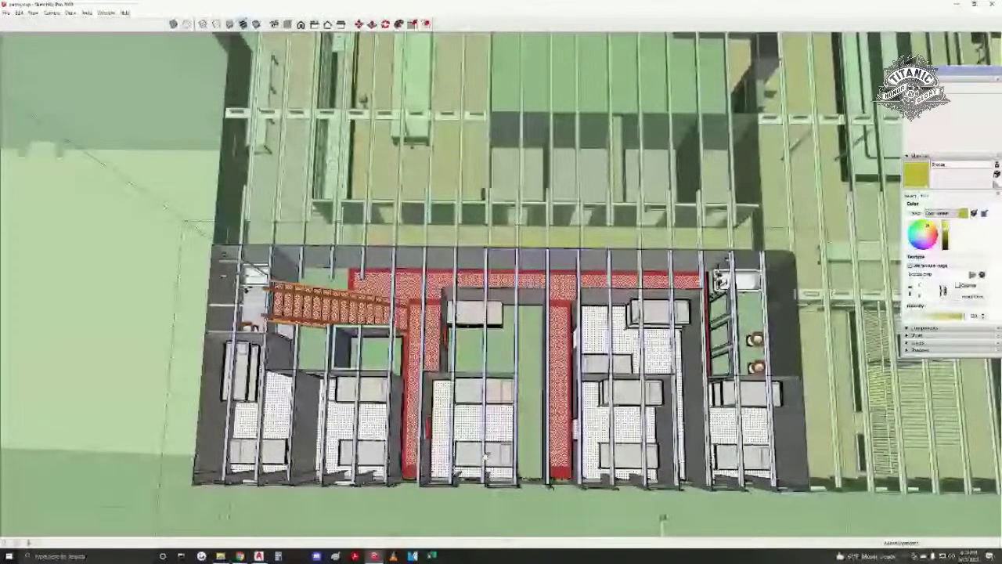
middle_click_drag(486, 456, 465, 399)
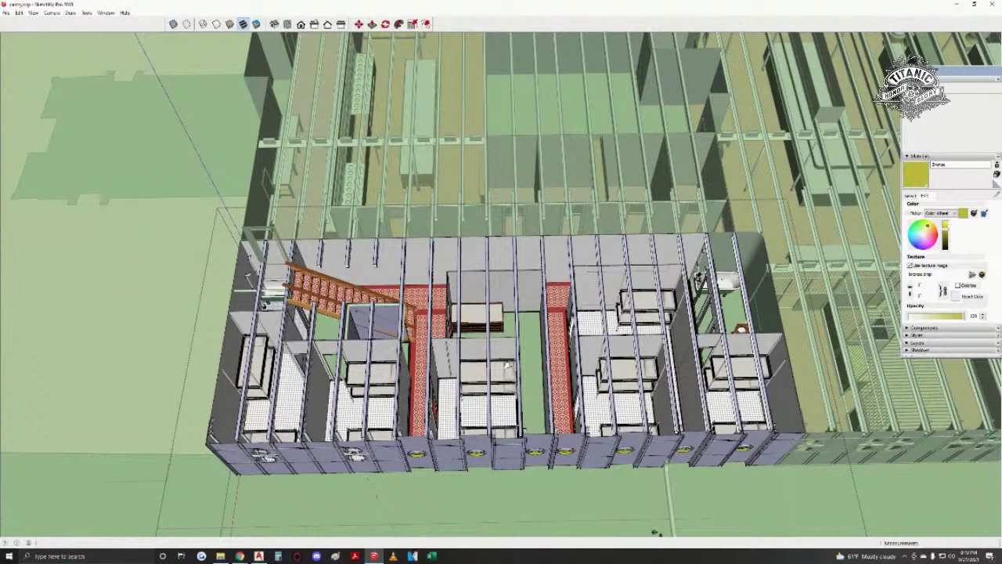
- Leave the bunk room group and inspect the adjoining room with the slatted floor and barred partition from several sides
middle_click_drag(703, 337, 546, 350, "shift")
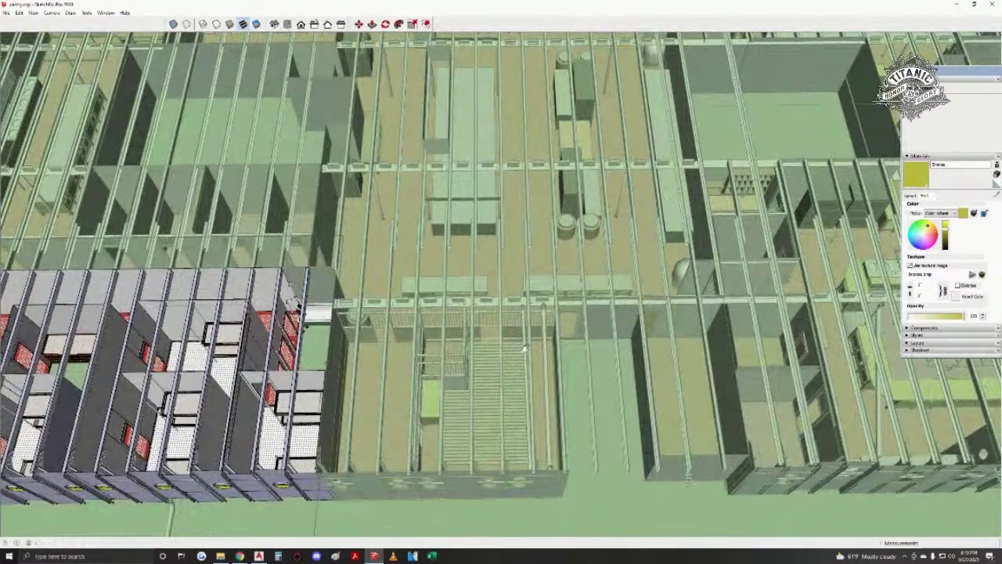
middle_click_drag(533, 429, 382, 343)
key("space")
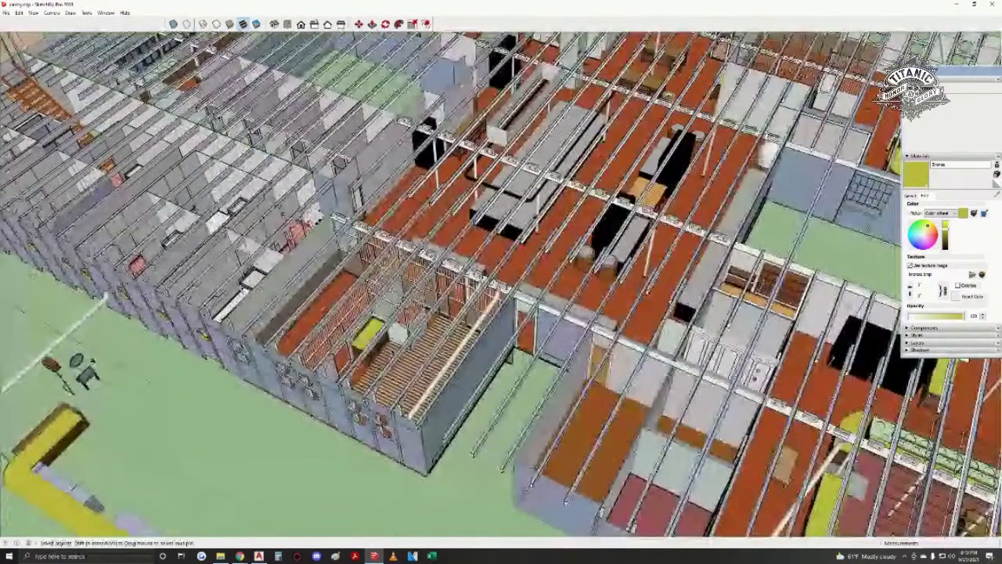
middle_click_drag(470, 344, 336, 367)
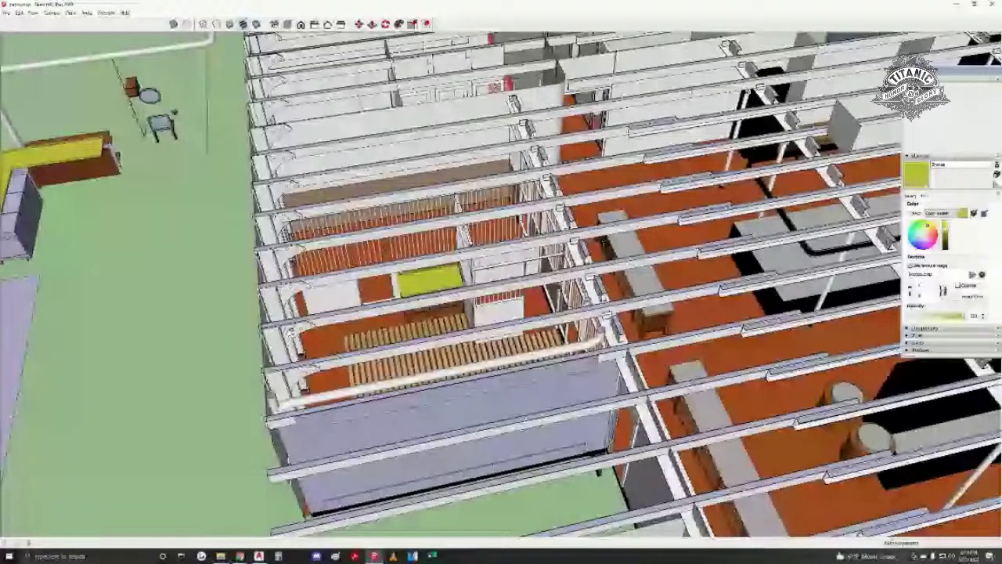
middle_click_drag(290, 331, 580, 321)
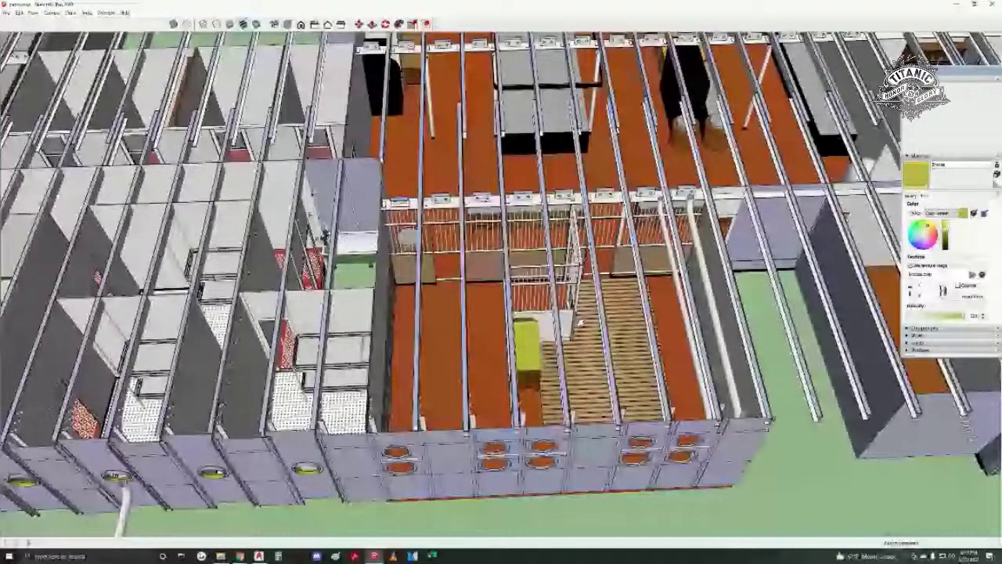
middle_click_drag(580, 322, 595, 345)
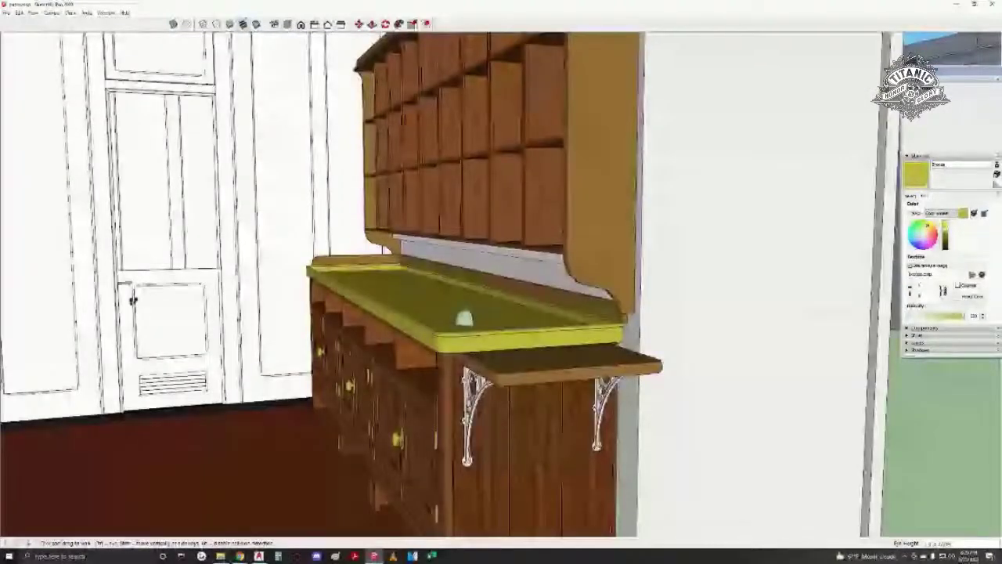
- Look around the pantry interior with its cabinets and counters, and view the surrounding rooms from above
middle_click_drag(134, 299, 391, 297)
middle_click_drag(63, 325, 505, 43)
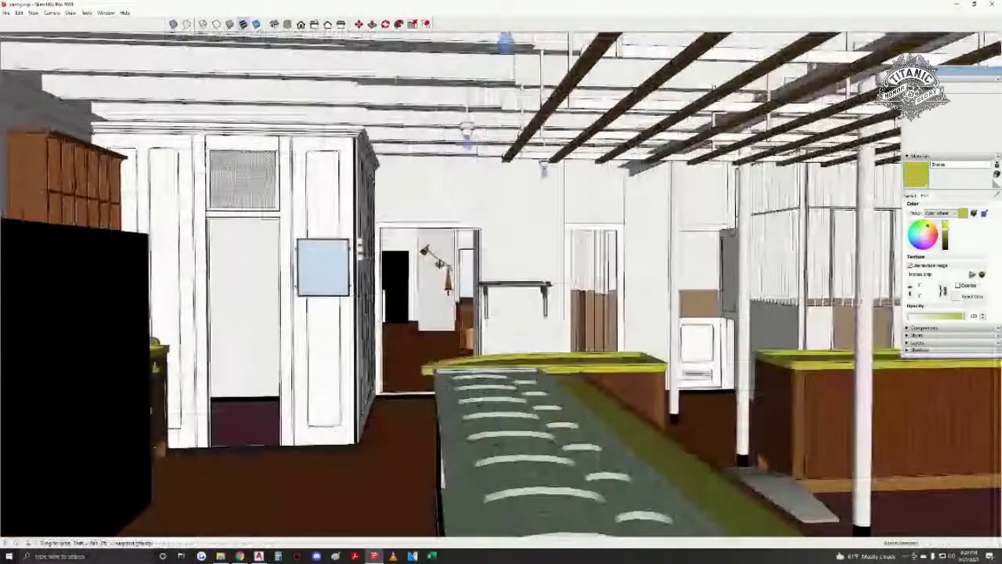
mouse_move(493, 301)
middle_mouse_down()
mouse_move(522, 275)
mouse_move(558, 330)
mouse_move(395, 37)
mouse_move(551, 309)
middle_mouse_up()
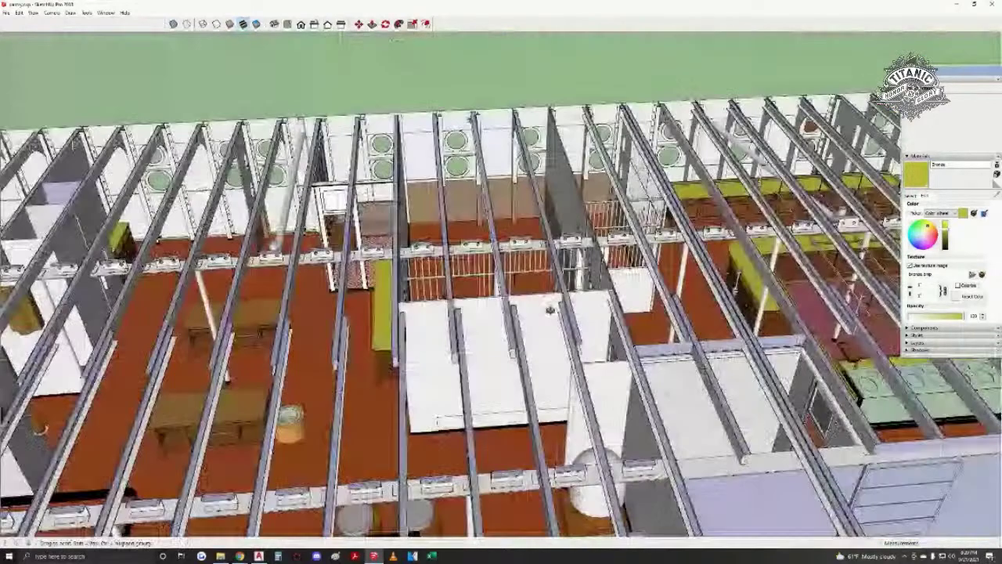
- Examine the layout of the galley, the adjoining rooms and the curved pantry counters from above at several distances
scroll(551, 310, "down", 3)
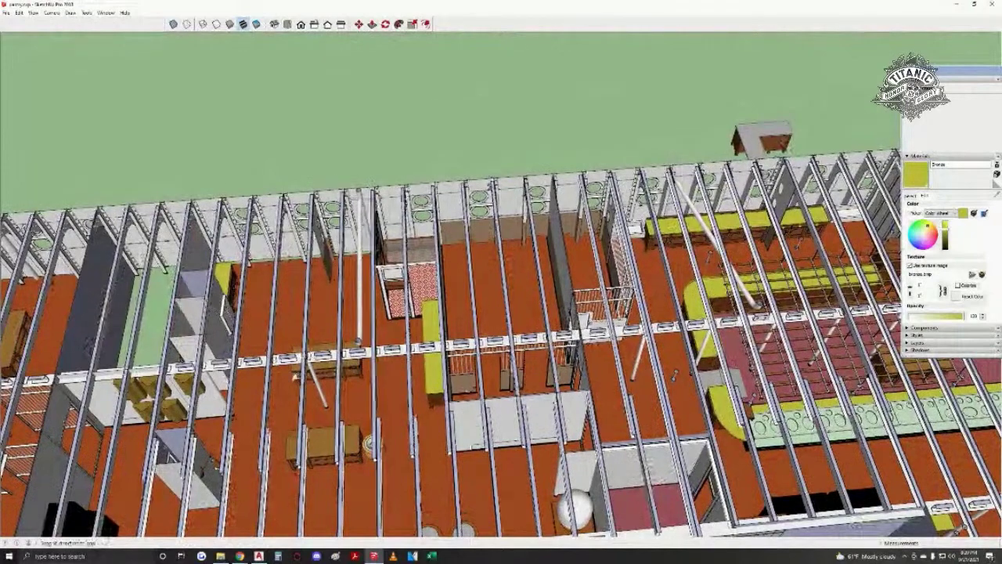
middle_click_drag(358, 342, 437, 295, "shift")
middle_click_drag(354, 368, 321, 462)
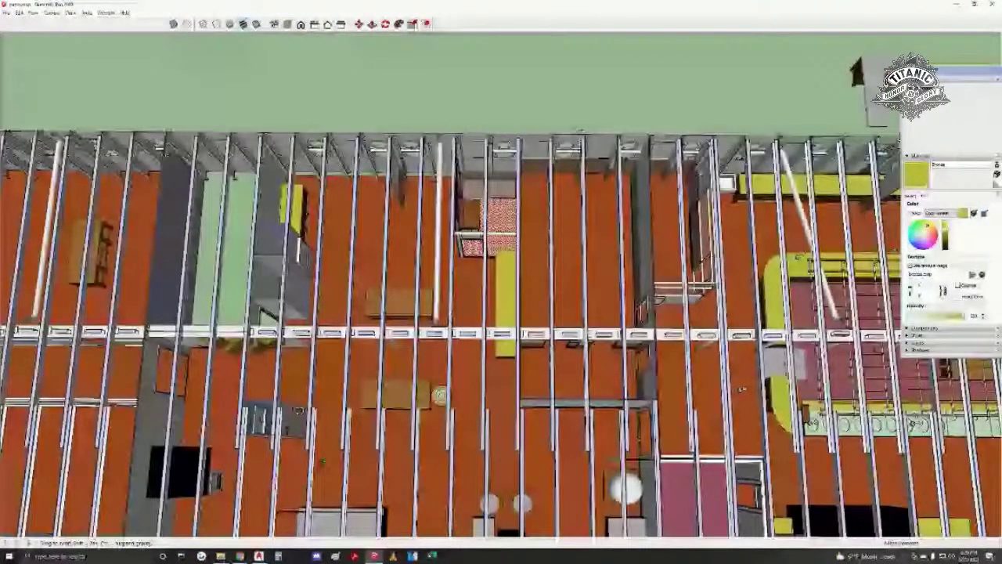
middle_click_drag(629, 305, 591, 223, "shift")
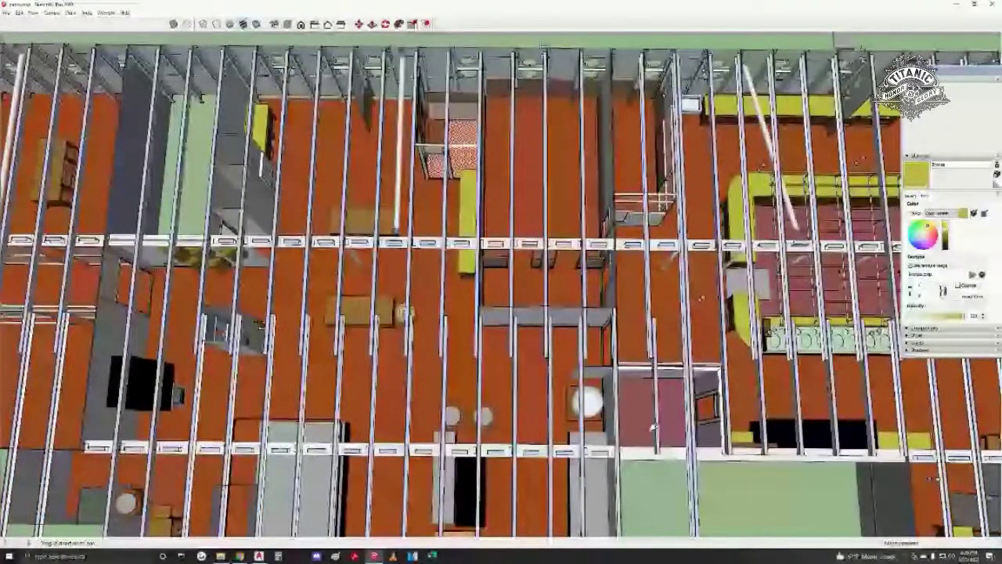
middle_click_drag(653, 426, 328, 367, "shift")
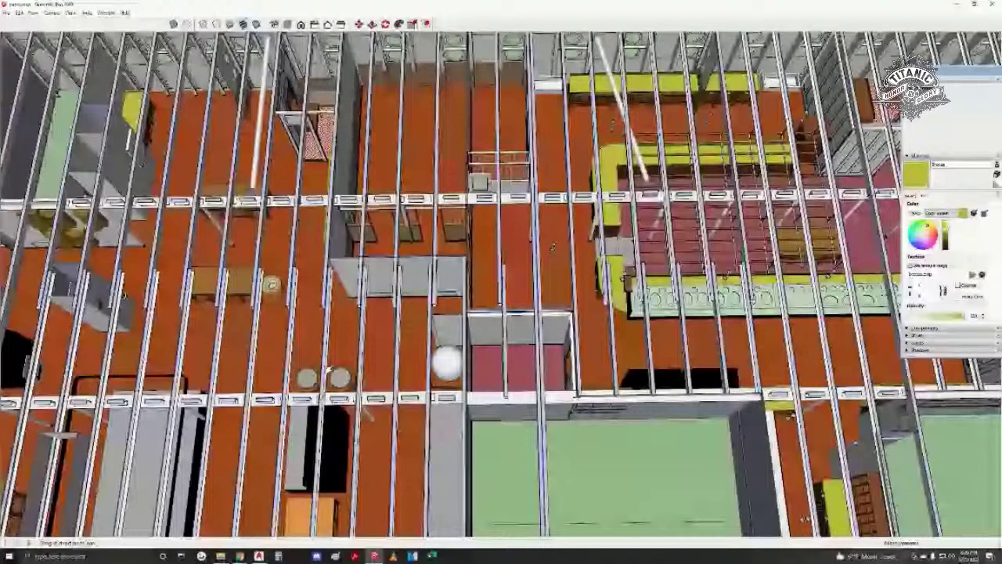
scroll(329, 370, "down", 5)
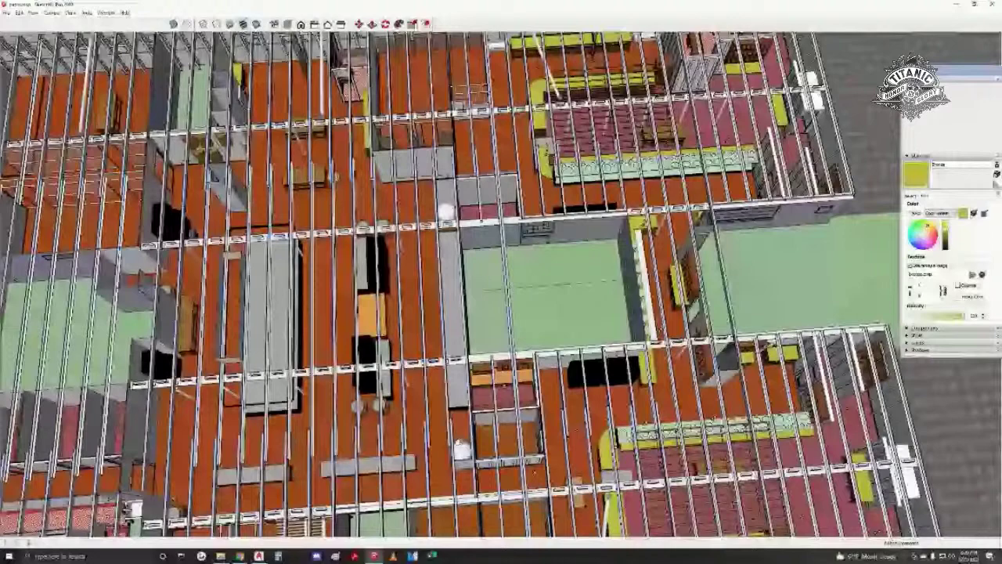
middle_click_drag(475, 368, 475, 405)
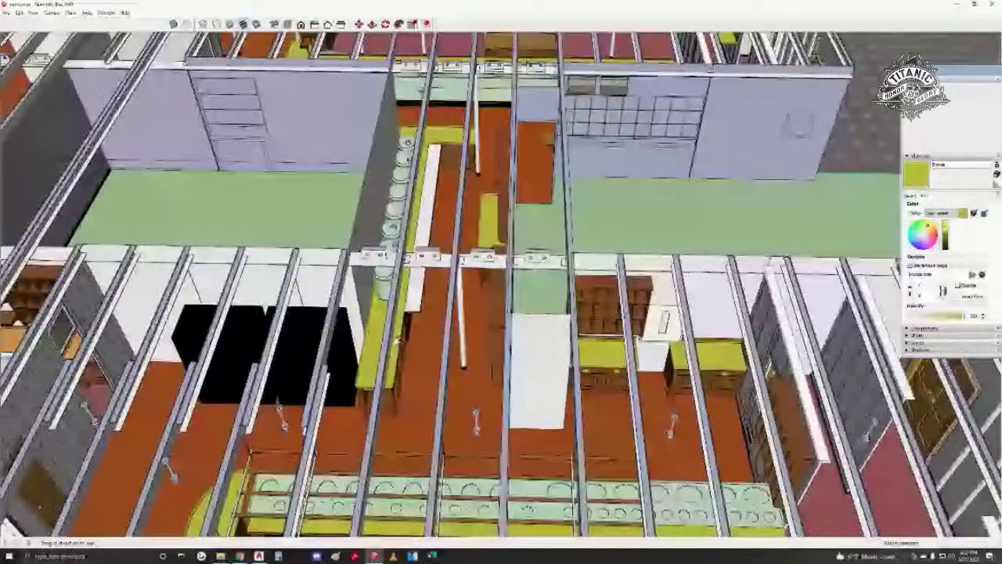
- Inspect the wooden sideboards, tall shelving and white door closely, and look across the counters at the panelled walls
middle_click_drag(397, 341, 334, 380)
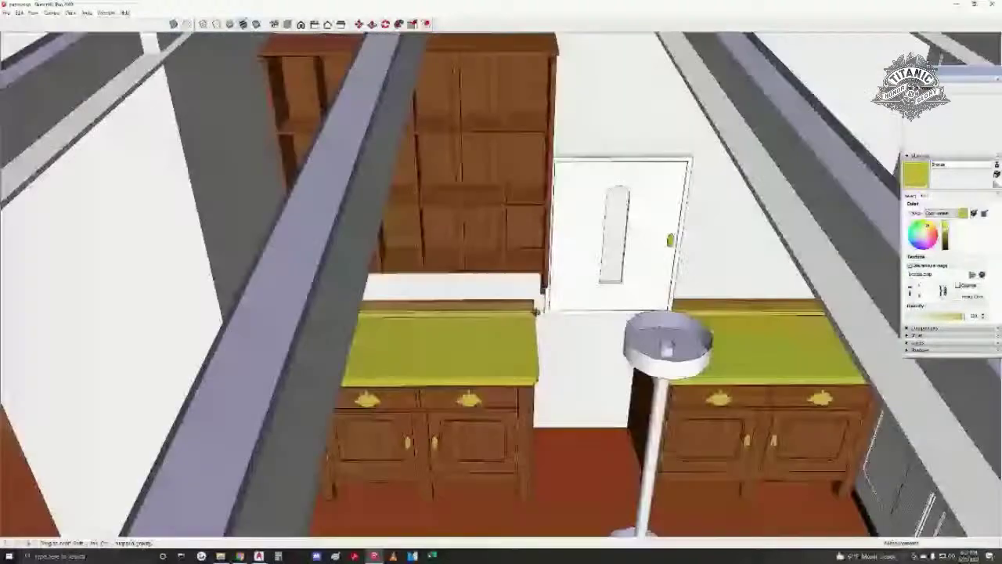
mouse_move(454, 375)
left_mouse_down()
mouse_move(427, 306)
mouse_move(360, 294)
left_mouse_up()
middle_click_drag(362, 294, 420, 285, "shift")
middle_click_drag(302, 309, 404, 311, "shift")
mouse_move(403, 311)
left_mouse_down()
mouse_move(431, 313)
mouse_move(452, 264)
mouse_move(246, 311)
mouse_move(97, 374)
mouse_move(192, 363)
mouse_move(505, 368)
mouse_move(329, 378)
mouse_move(431, 382)
left_mouse_up()
middle_click_drag(617, 380, 430, 347)
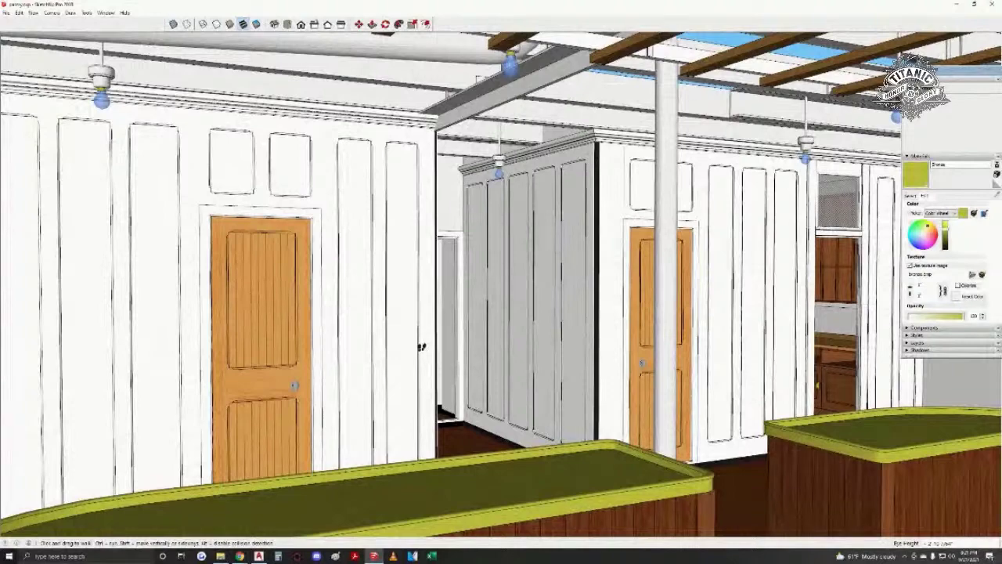
- Walk through the pantry at eye level, inspecting the scrolled counter brackets, white panelled walls, wooden doors and serving opening
middle_click_drag(439, 346, 536, 428)
key("space")
key("w")
left_click_drag(536, 427, 540, 462)
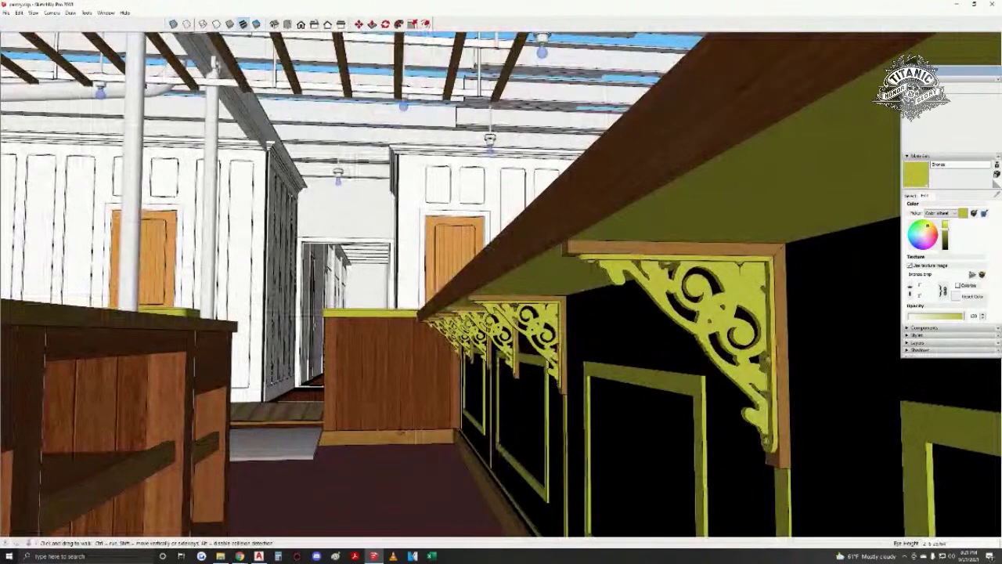
key("space")
middle_click_drag(216, 362, 309, 404)
scroll(308, 392, "up", 3)
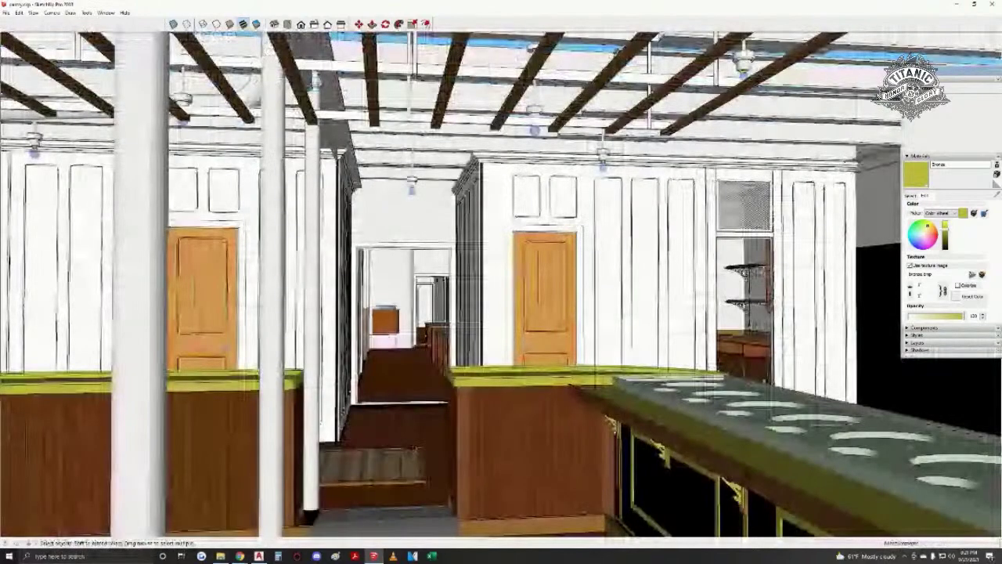
middle_click_drag(344, 376, 260, 387)
scroll(317, 339, "up", 3)
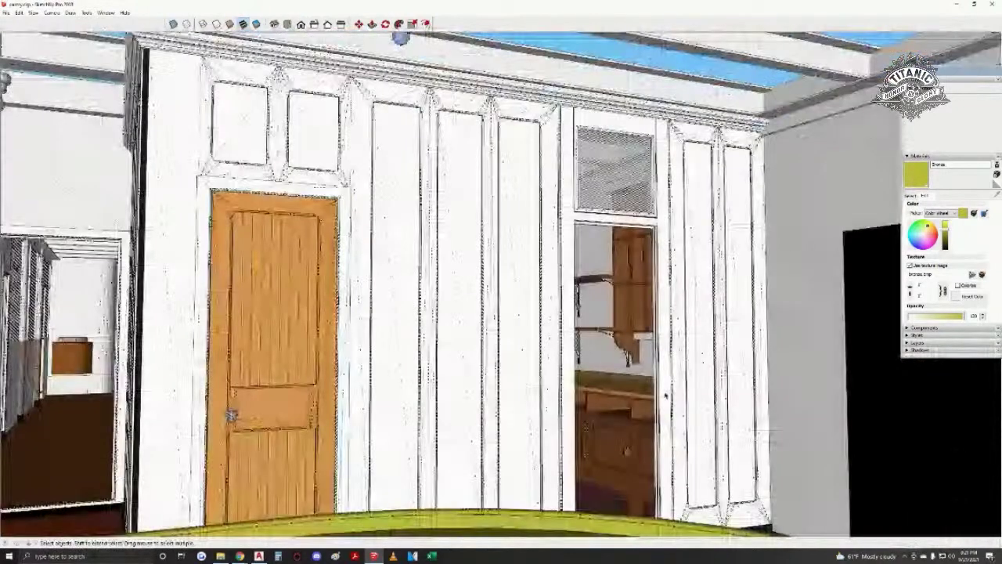
middle_click_drag(359, 357, 685, 558)
- Examine the open casing shaft and the small rooms beside it from above
scroll(485, 470, "down", 3)
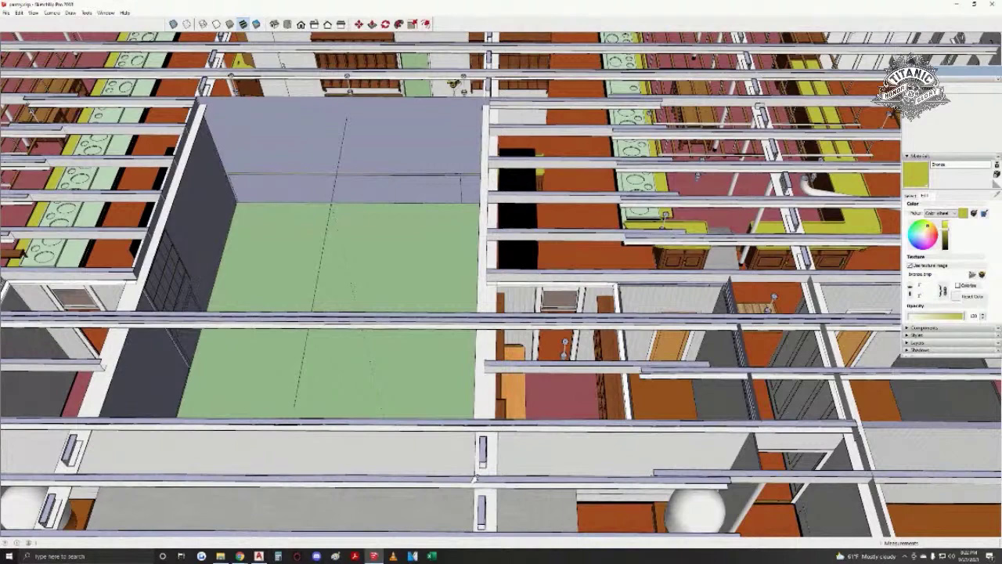
middle_click_drag(381, 396, 358, 398)
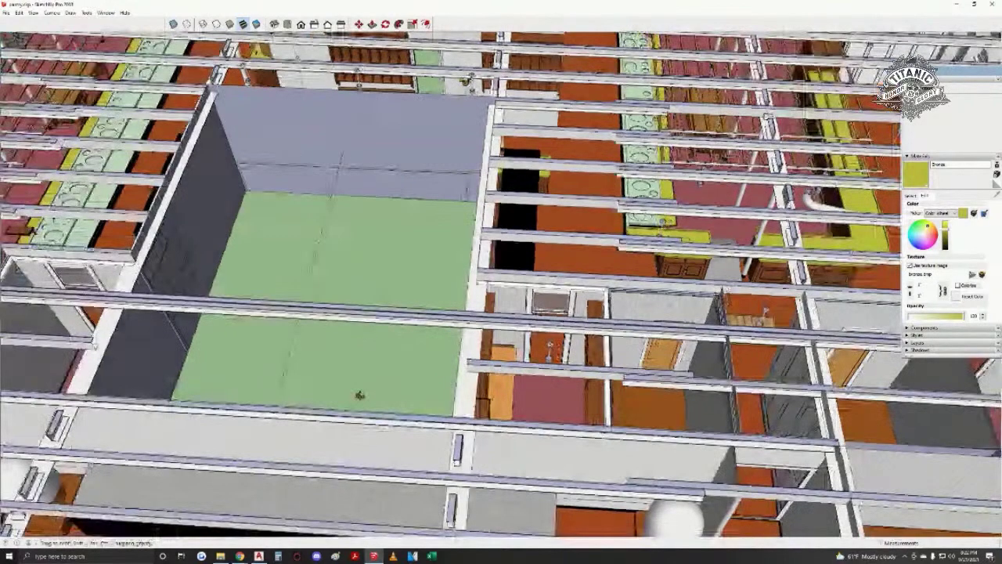
mouse_move(206, 443)
middle_mouse_down("shift")
mouse_move(302, 245)
mouse_move(361, 219)
middle_mouse_up("shift")
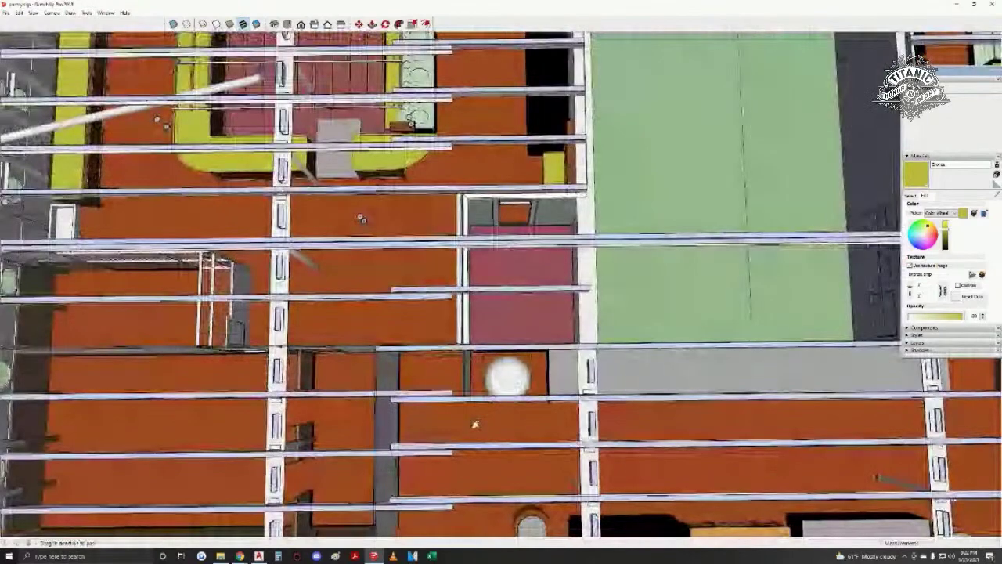
mouse_move(474, 425)
middle_mouse_down()
mouse_move(459, 396)
mouse_move(436, 454)
mouse_move(356, 471)
mouse_move(494, 379)
middle_mouse_up()
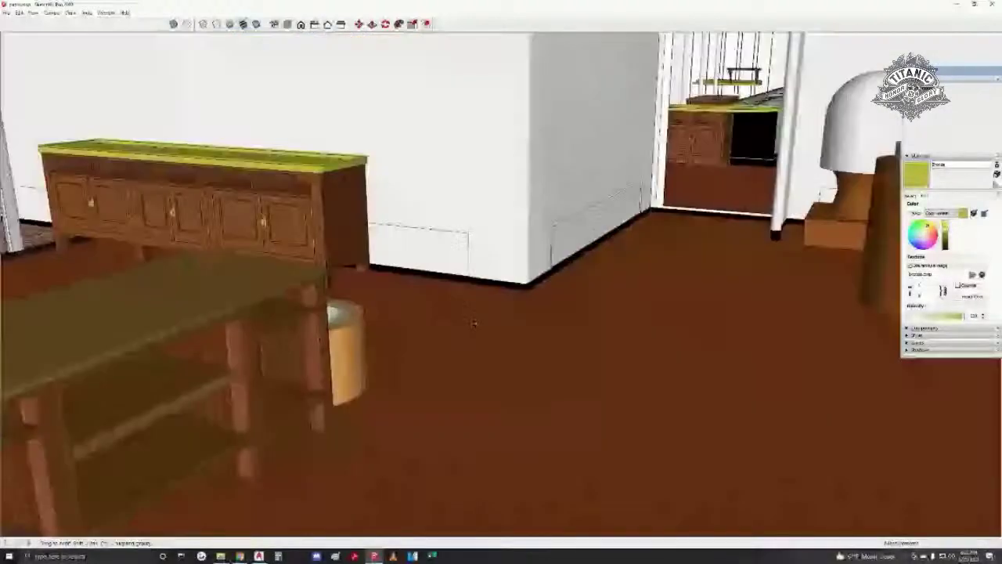
- Look around the galley interior at eye level, inspecting its cabinets, framed window, portholes, domed equipment and doorway to the pantry
left_click_drag(360, 313, 373, 184)
scroll(186, 190, "up", 12)
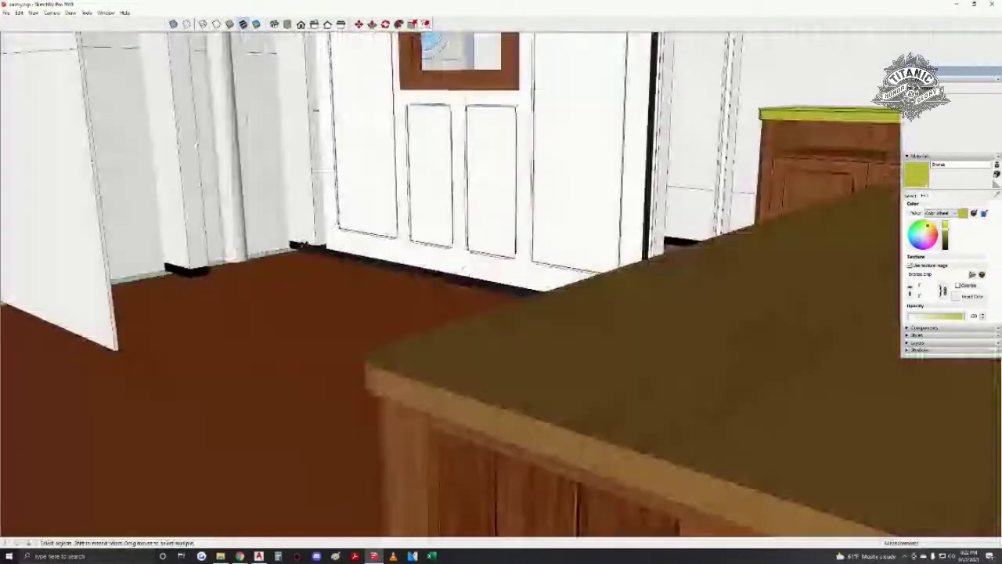
middle_click_drag(304, 246, 251, 313)
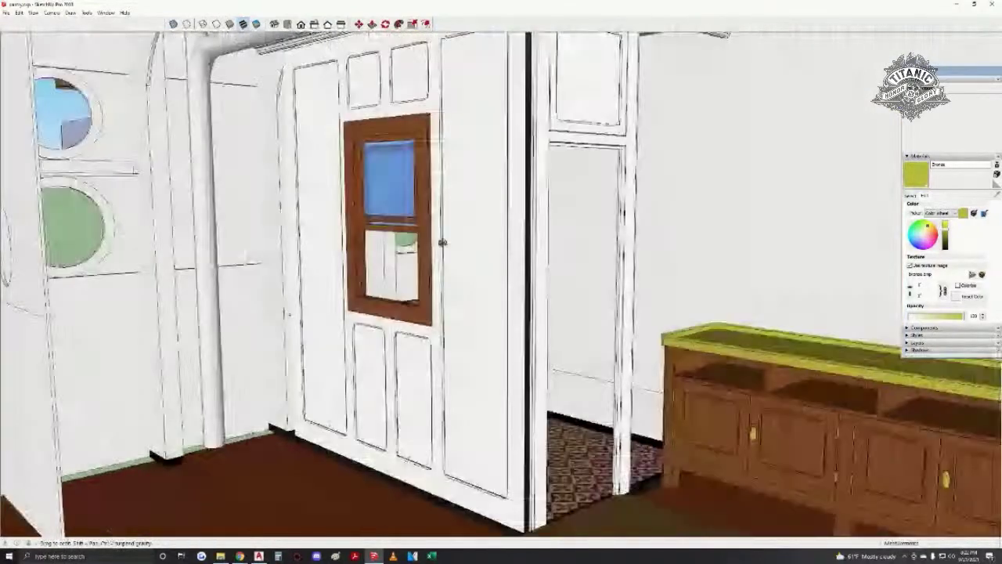
left_click_drag(250, 313, 494, 173)
middle_click_drag(500, 368, 403, 275)
scroll(479, 237, "up", 6)
key("w")
scroll(407, 270, "up", 10)
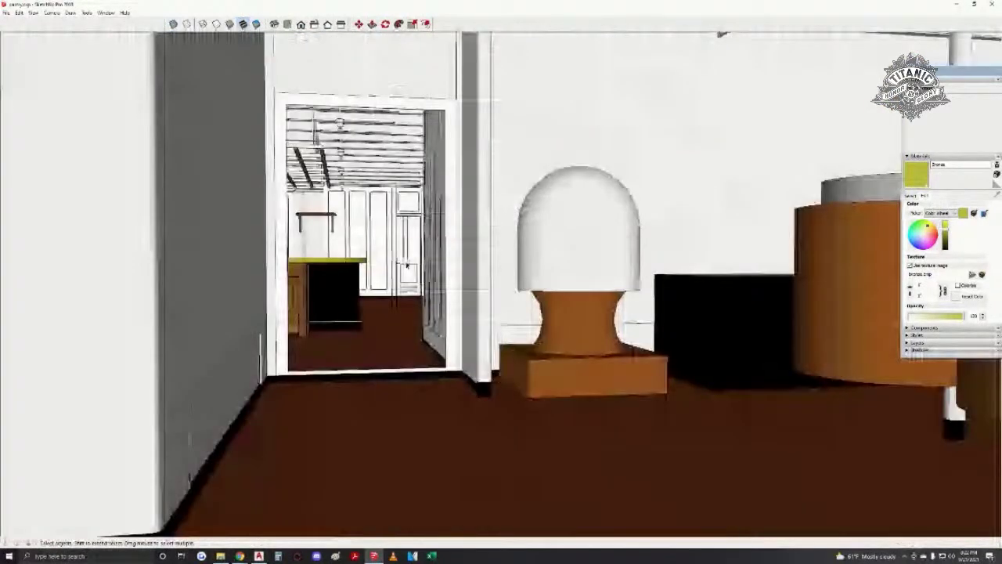
scroll(352, 265, "up", 6)
- View the entire deck section from above and from a lower oblique angle
middle_click_drag(681, 390, 324, 327)
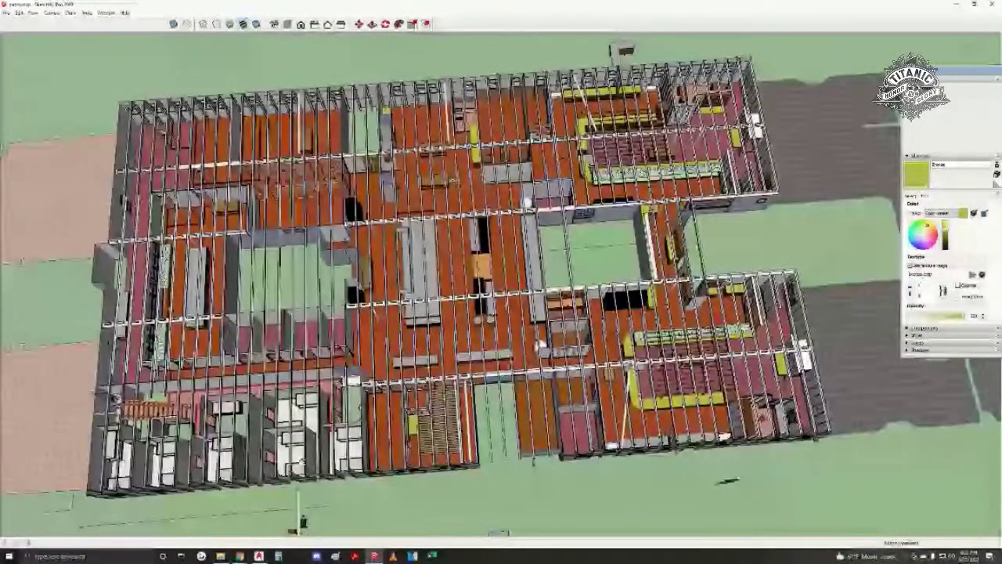
middle_click_drag(302, 522, 371, 479)
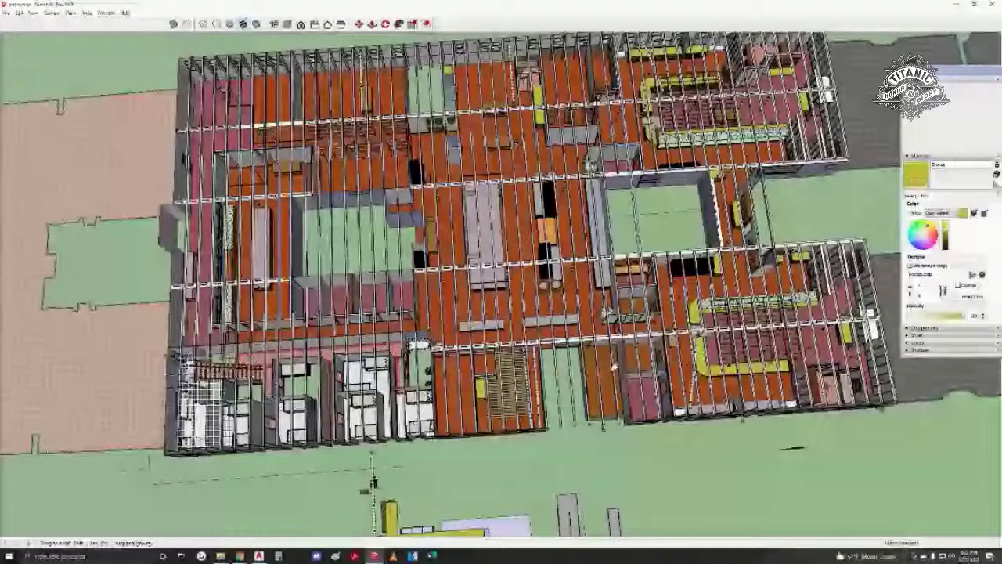
middle_click_drag(371, 479, 317, 507)
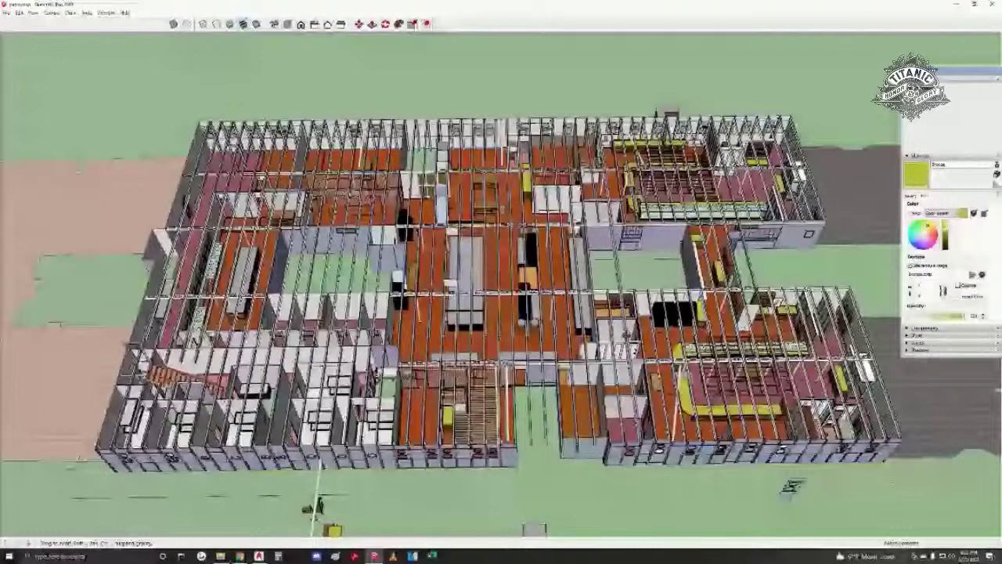
middle_click_drag(317, 507, 789, 491)
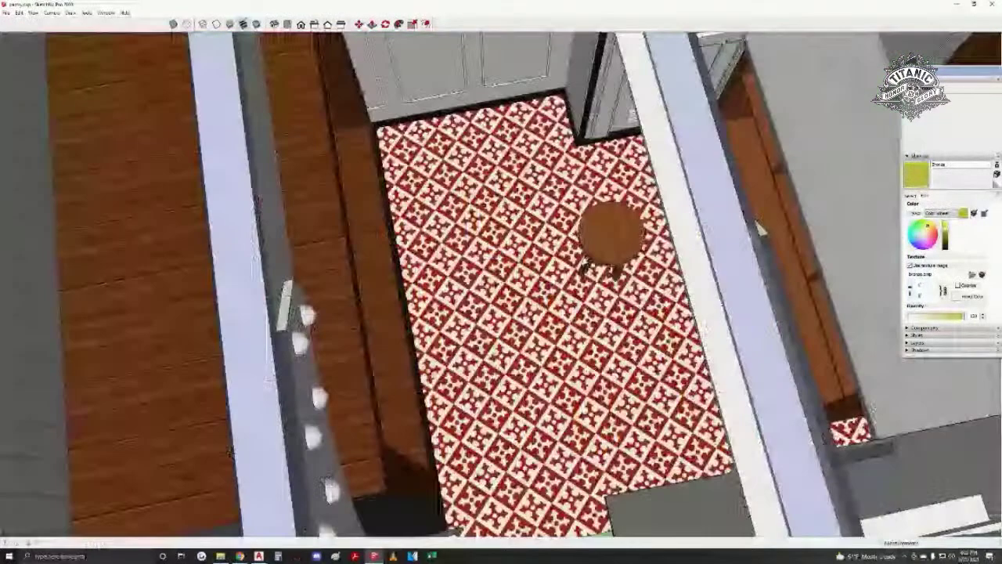
- Inspect the round wooden stool on the red-patterned tile floor from above and from the side
scroll(558, 288, "up", 3)
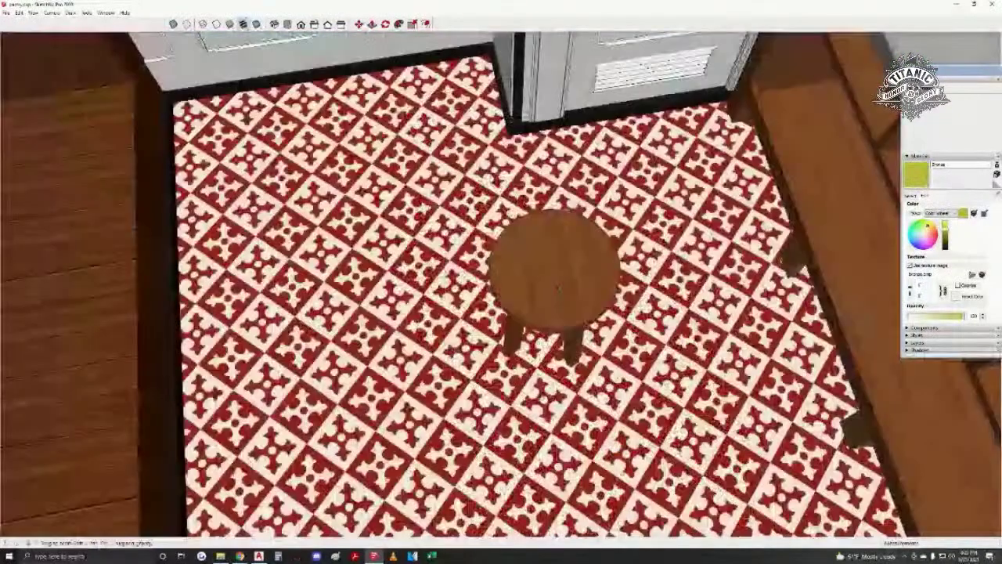
middle_click_drag(558, 288, 558, 235)
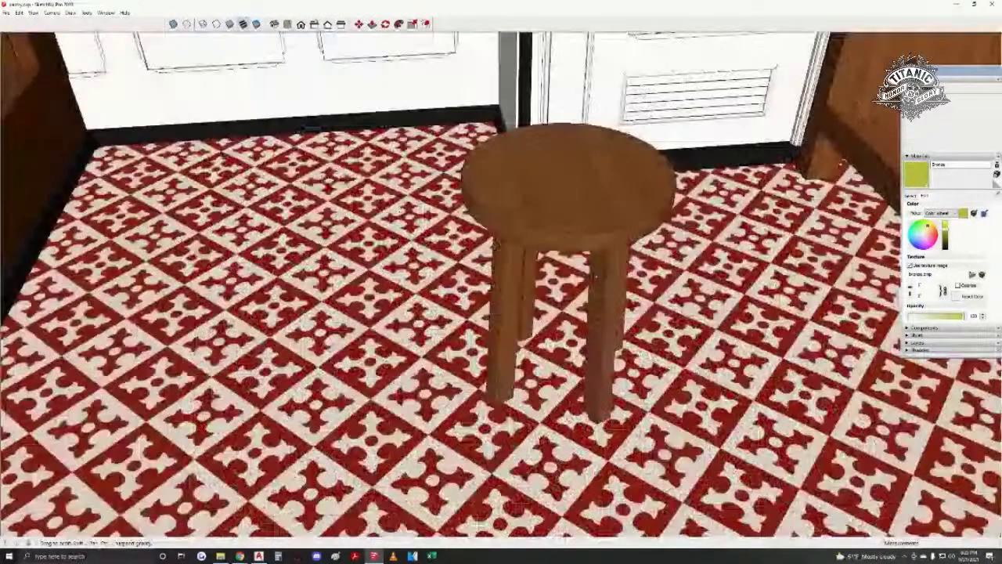
middle_click_drag(493, 244, 509, 344)
key("space")
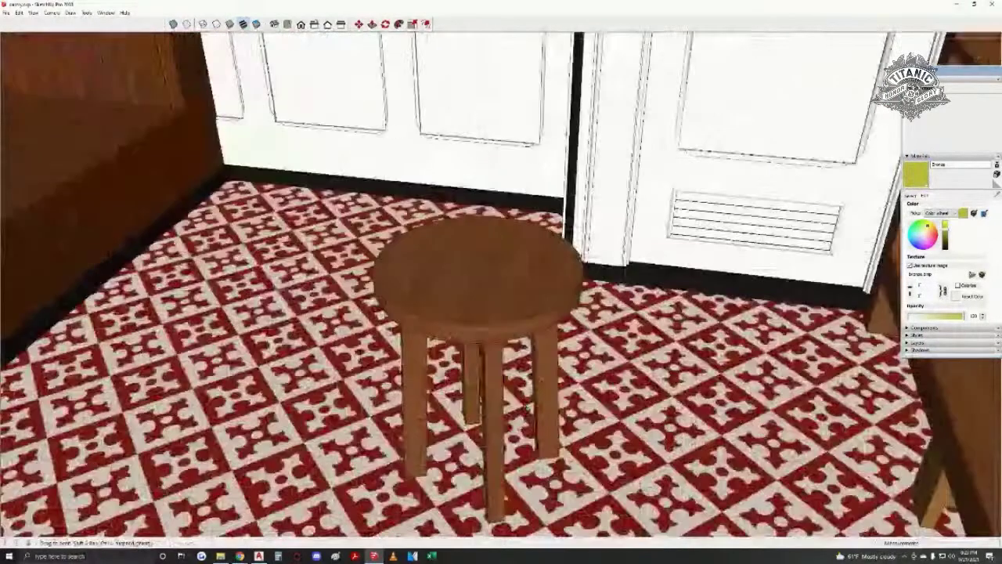
middle_click_drag(407, 321, 364, 321)
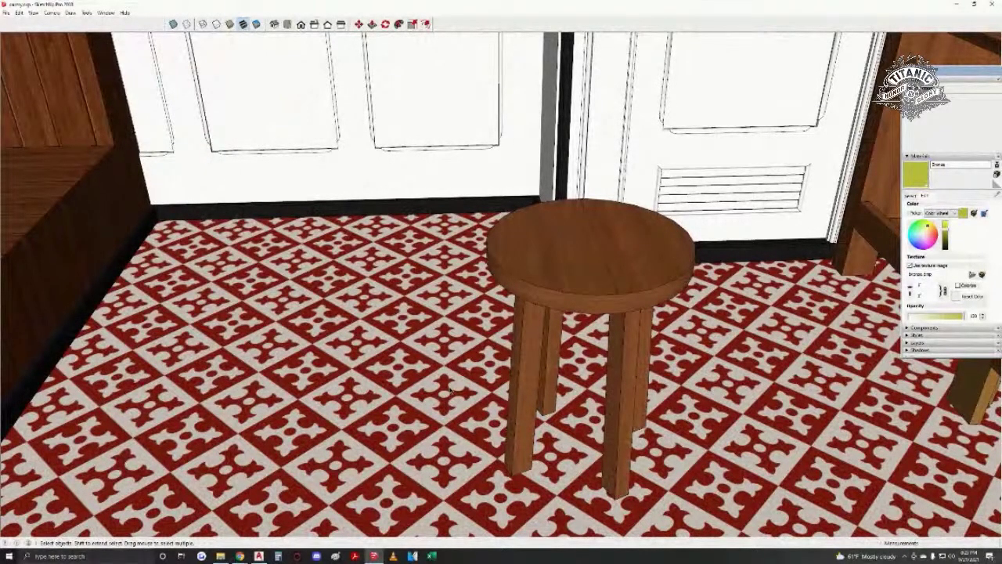
- Look around the stool toward the shelved wooden counter behind it, and view the small tiled room from above
key("w")
middle_click_drag(450, 390, 650, 388)
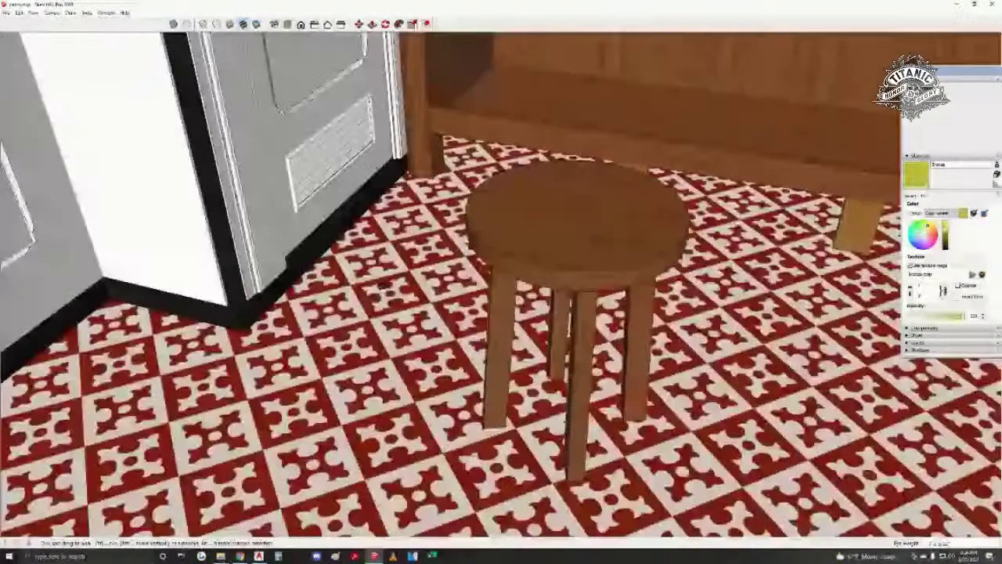
middle_click_drag(385, 285, 548, 274)
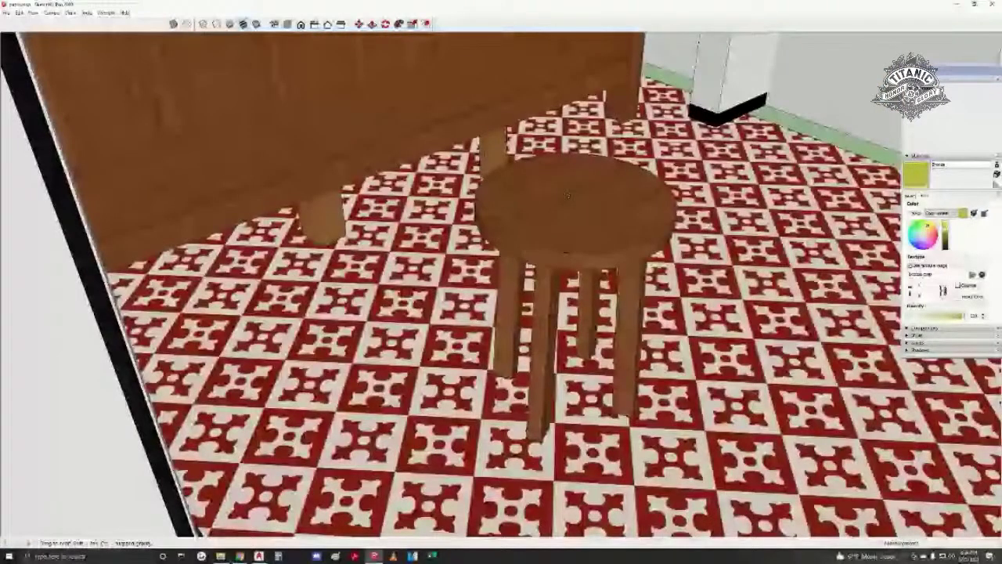
middle_click_drag(568, 195, 559, 94)
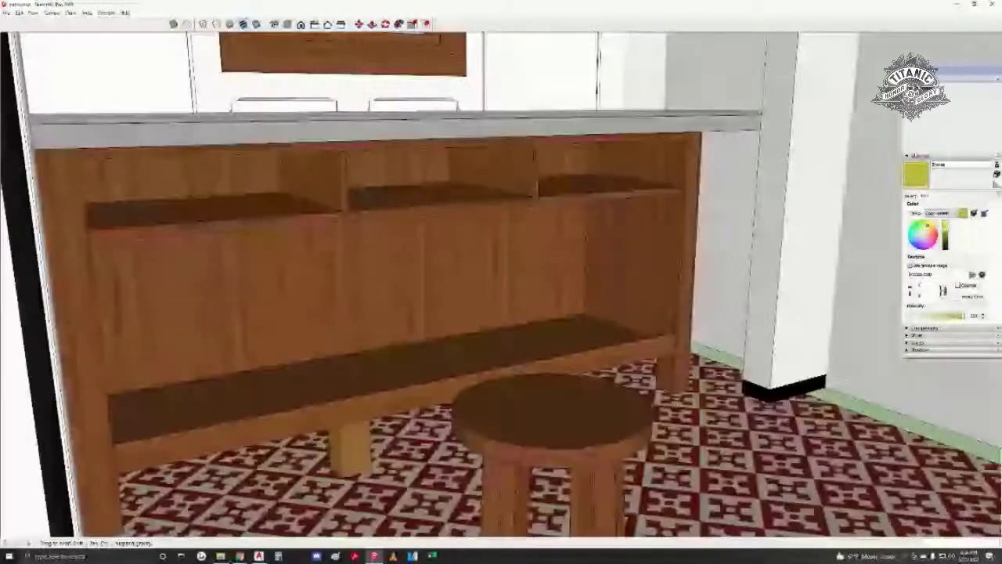
middle_click_drag(471, 235, 471, 294)
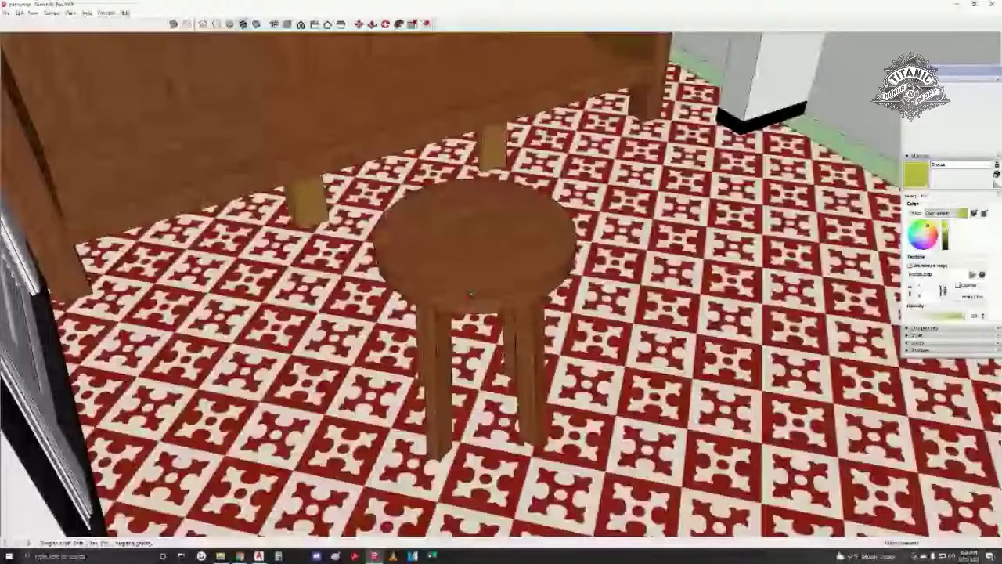
scroll(471, 294, "down", 10)
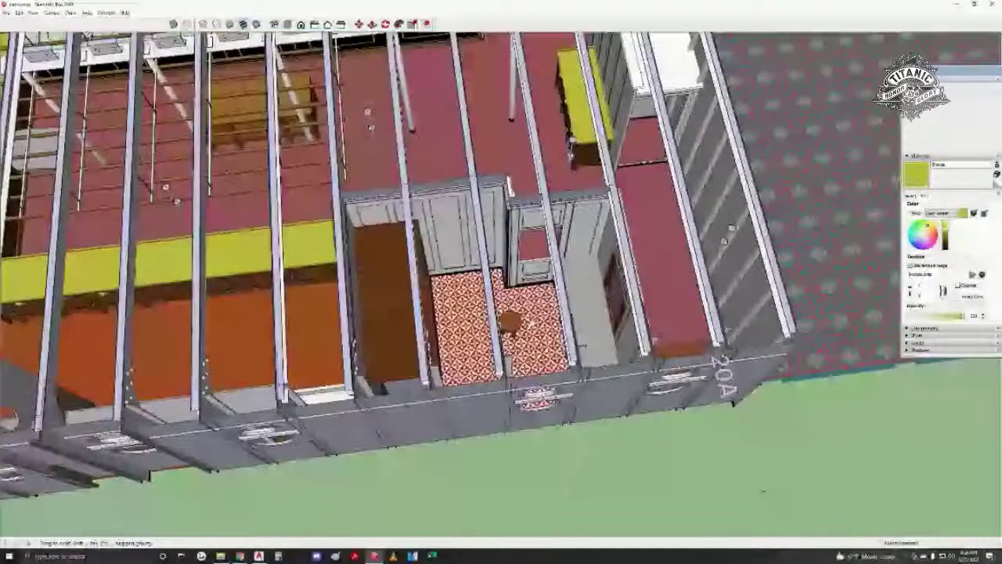
- View the galley block from above, and examine the second-class pantry and galleys on the AutoCAD deck plan
middle_click_drag(531, 322, 626, 344)
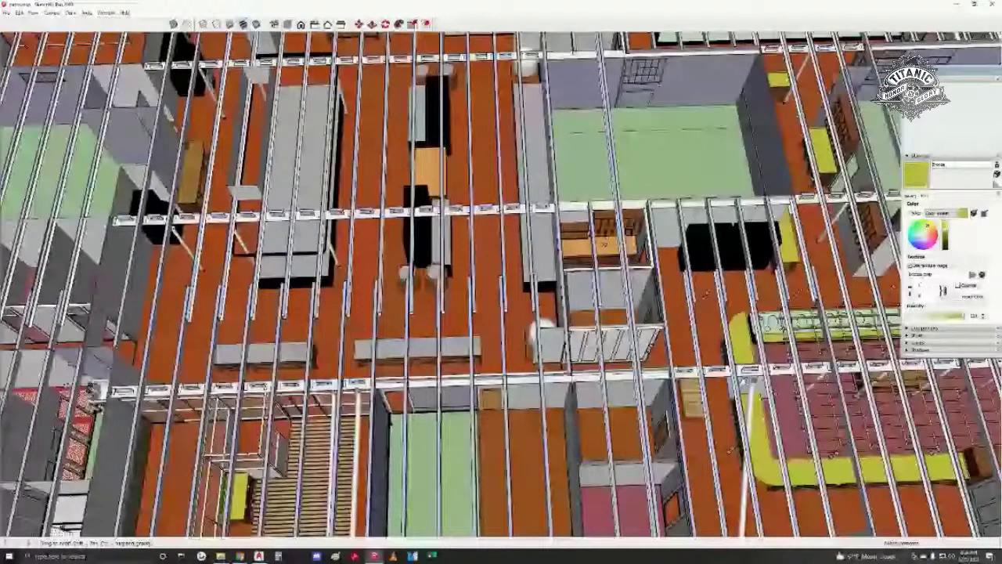
middle_click_drag(604, 244, 491, 335)
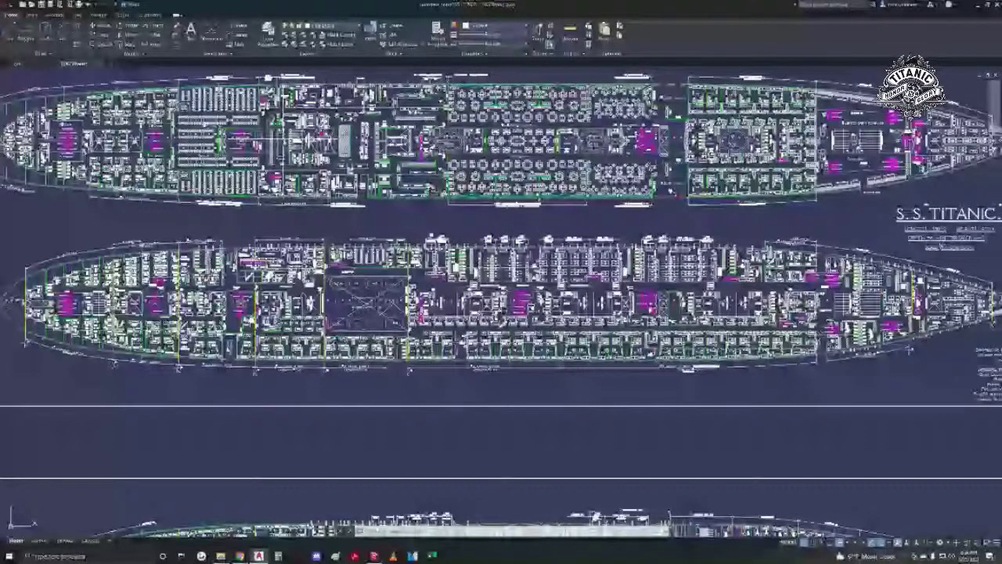
scroll(267, 112, "up", 8)
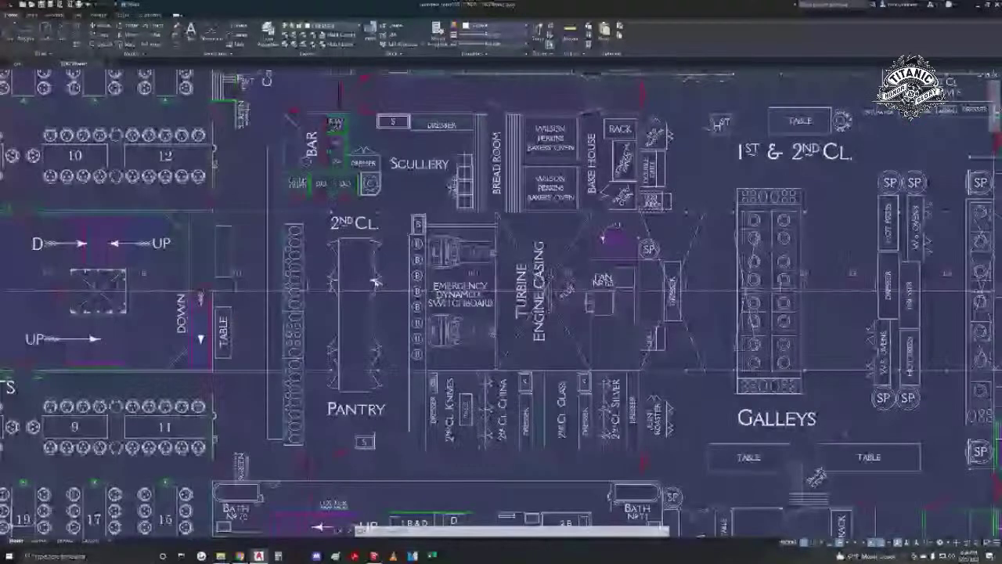
middle_click_drag(501, 297, 524, 318)
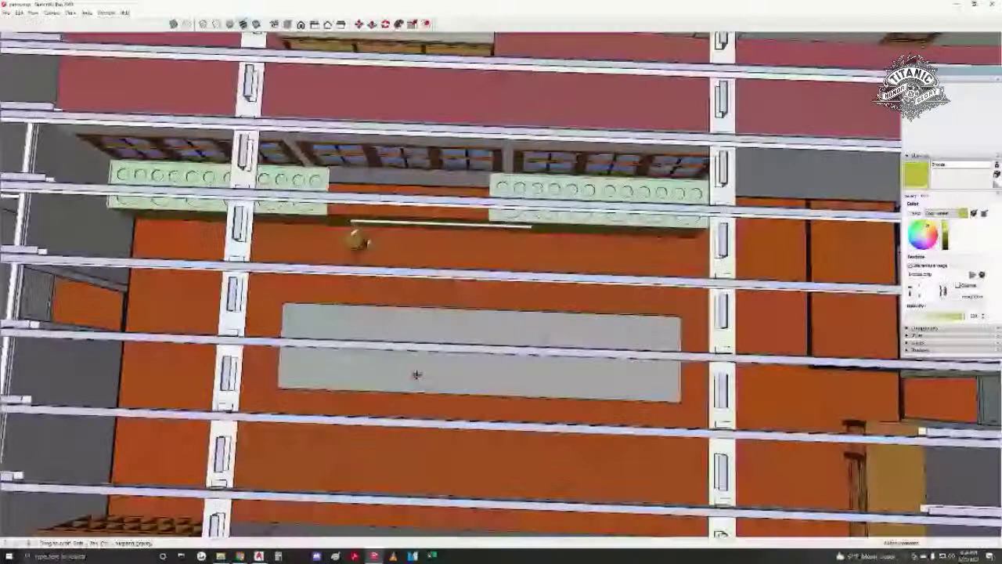
middle_click_drag(416, 374, 281, 358)
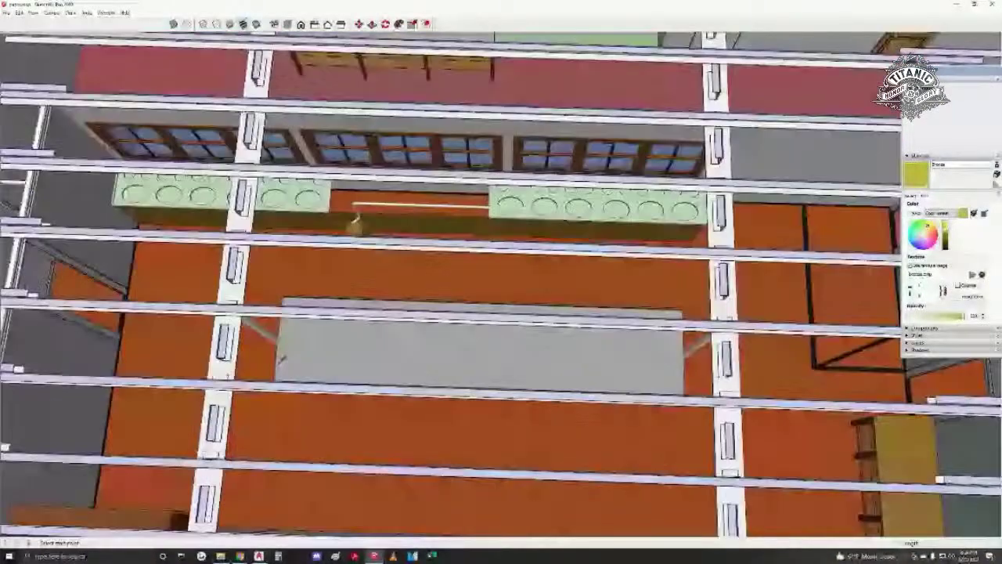
left_click(280, 362)
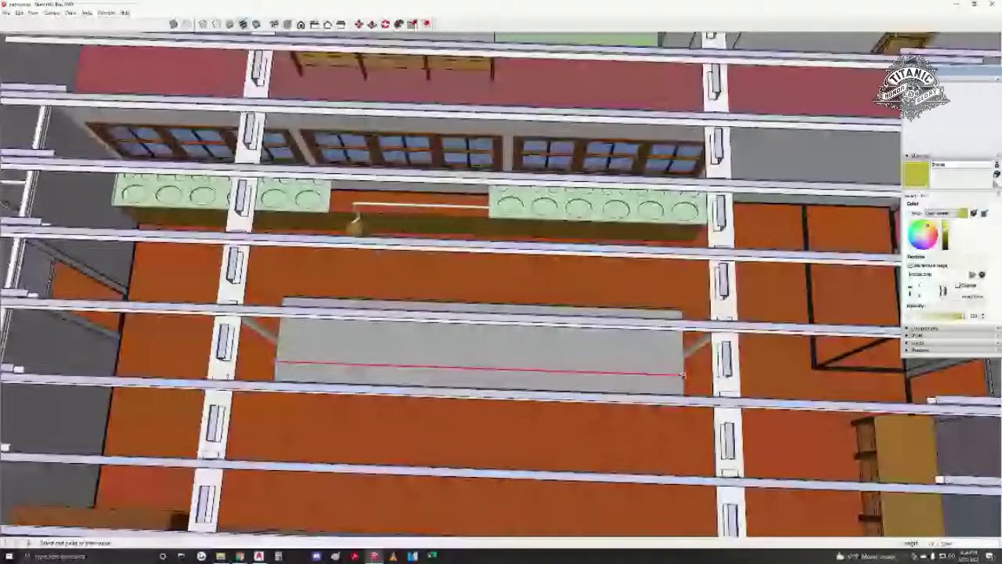
mouse_move(682, 375)
middle_mouse_down()
mouse_move(536, 245)
mouse_move(376, 251)
middle_mouse_up()
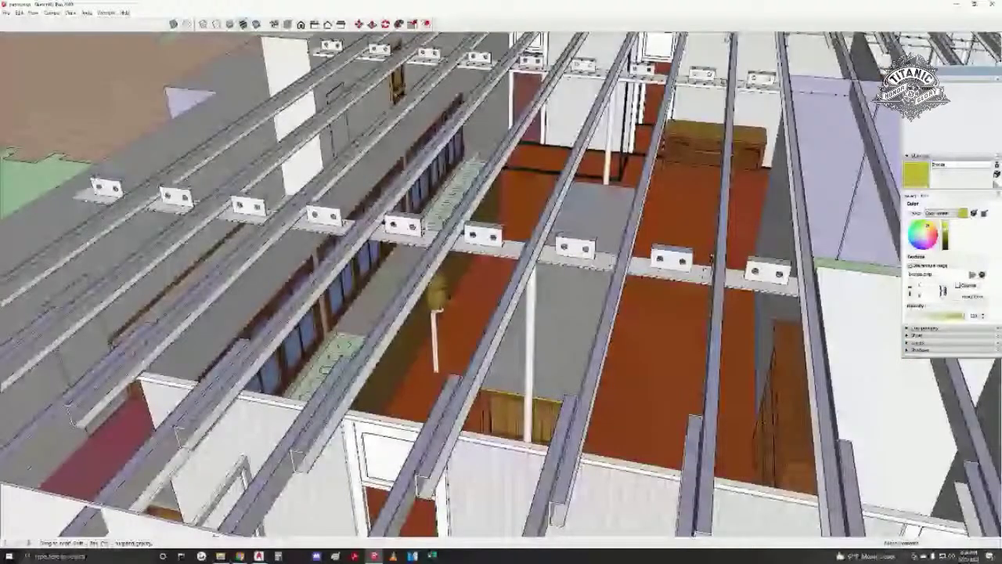
middle_click_drag(711, 259, 424, 397)
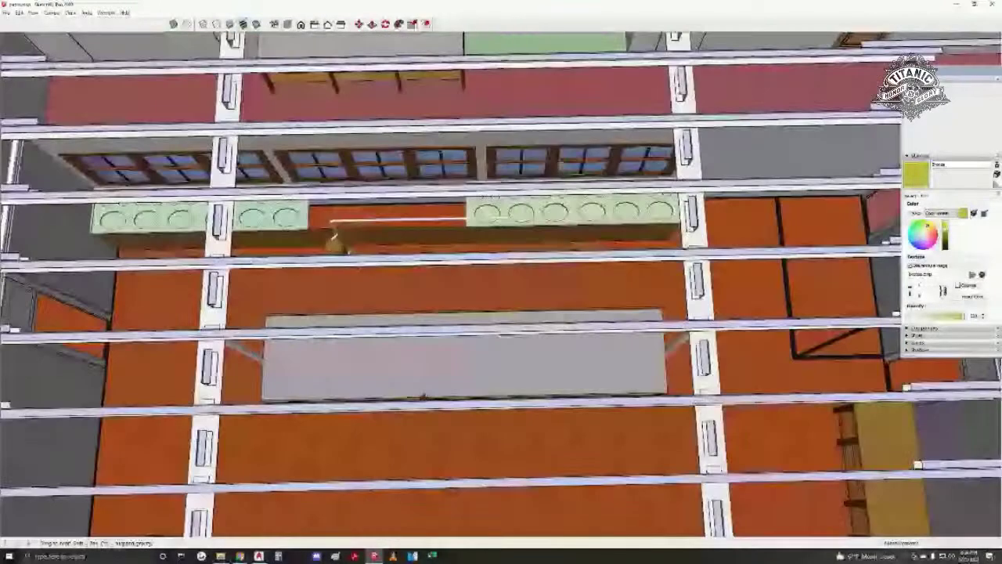
scroll(398, 373, "up", 2)
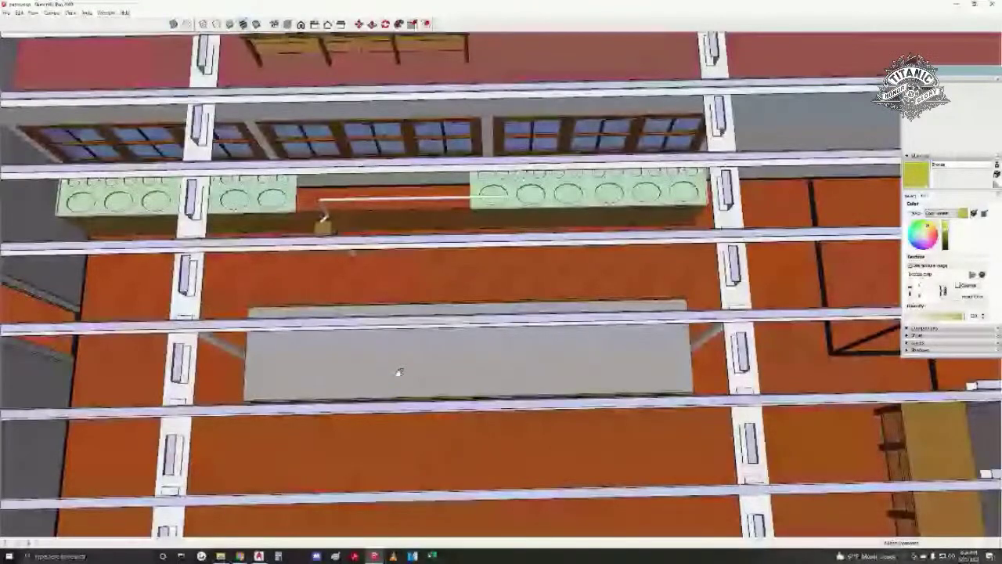
- Draw a circle over the middle of the long central galley counter and stretch it lengthwise into an oval
middle_click_drag(398, 373, 505, 287)
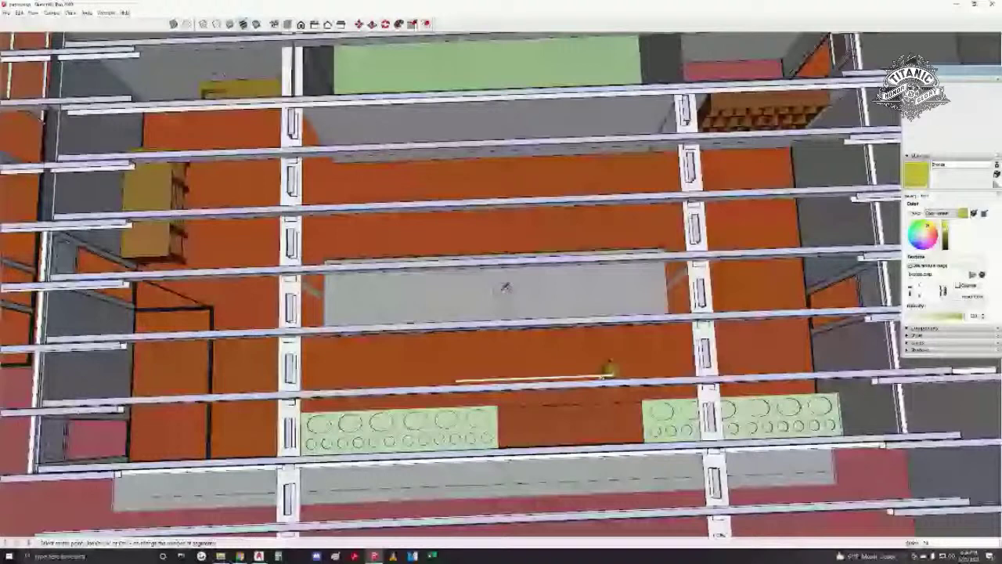
scroll(501, 288, "up", 1)
left_click(500, 287)
left_click(558, 282)
key("space")
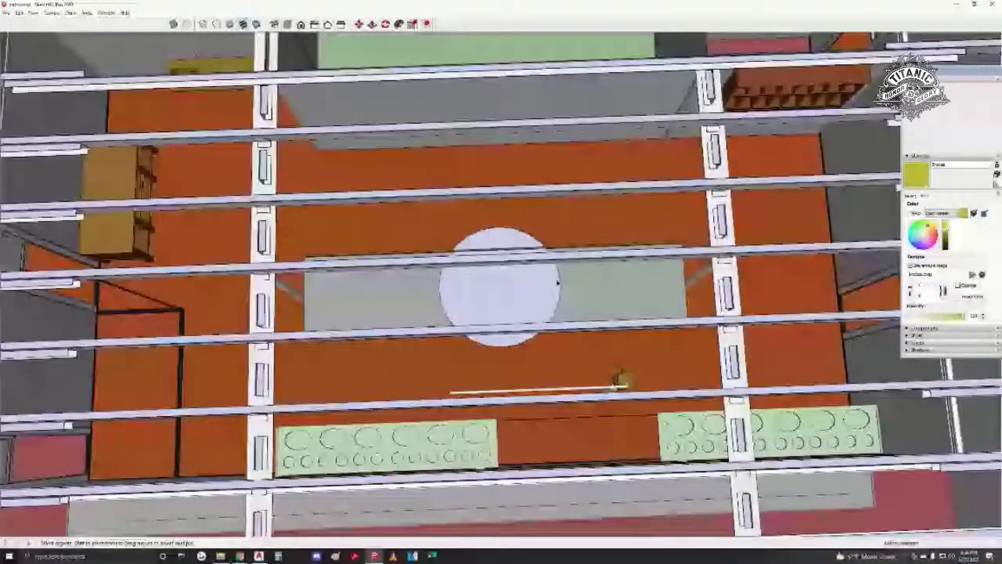
left_click(585, 281)
left_click_drag(587, 283, 628, 285)
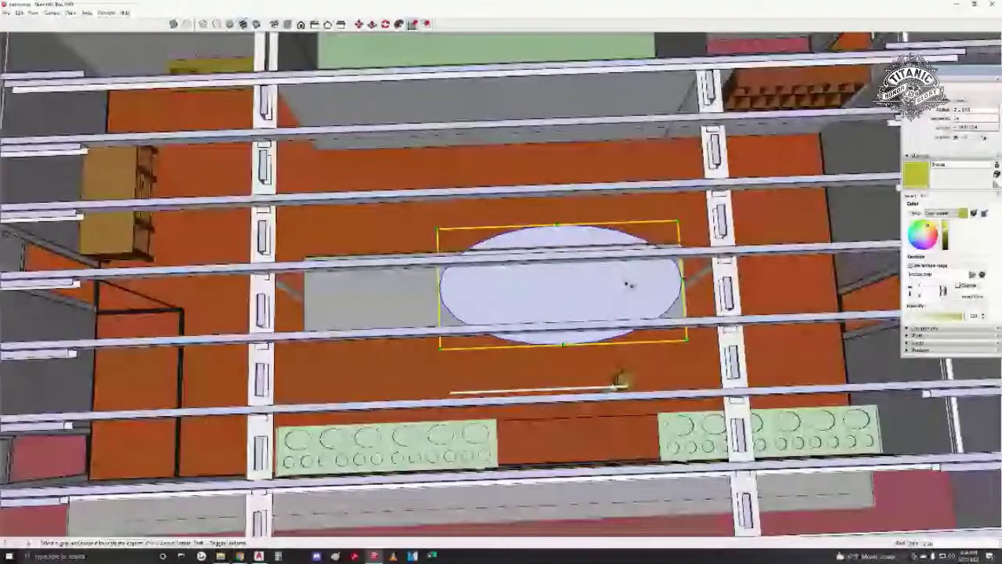
- Centre the oval over the long counter and raise it to just below the ceiling beams
key("m")
left_click_drag(554, 287, 478, 289)
middle_click_drag(478, 289, 251, 148)
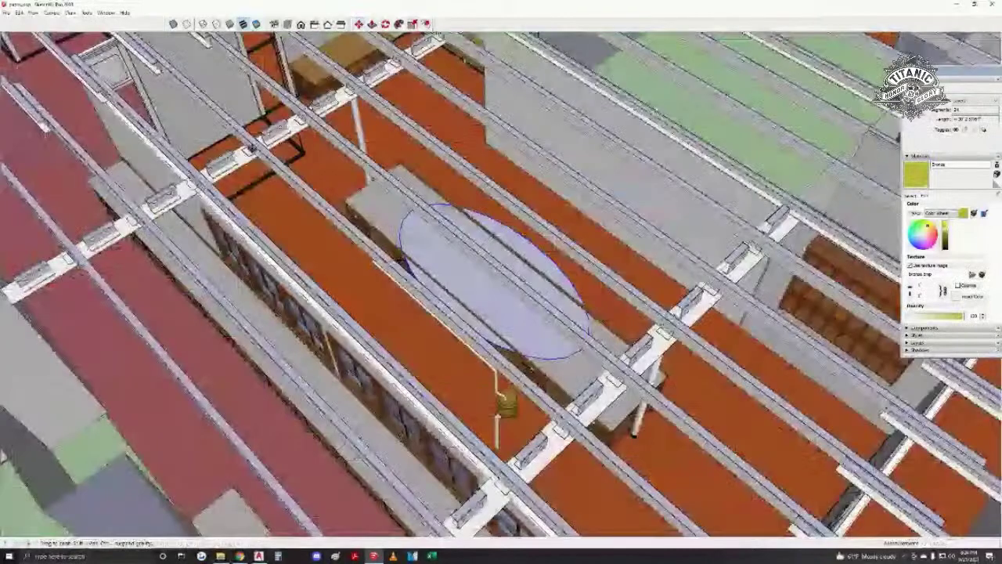
scroll(523, 336, "up", 2)
middle_click_drag(564, 313, 470, 156)
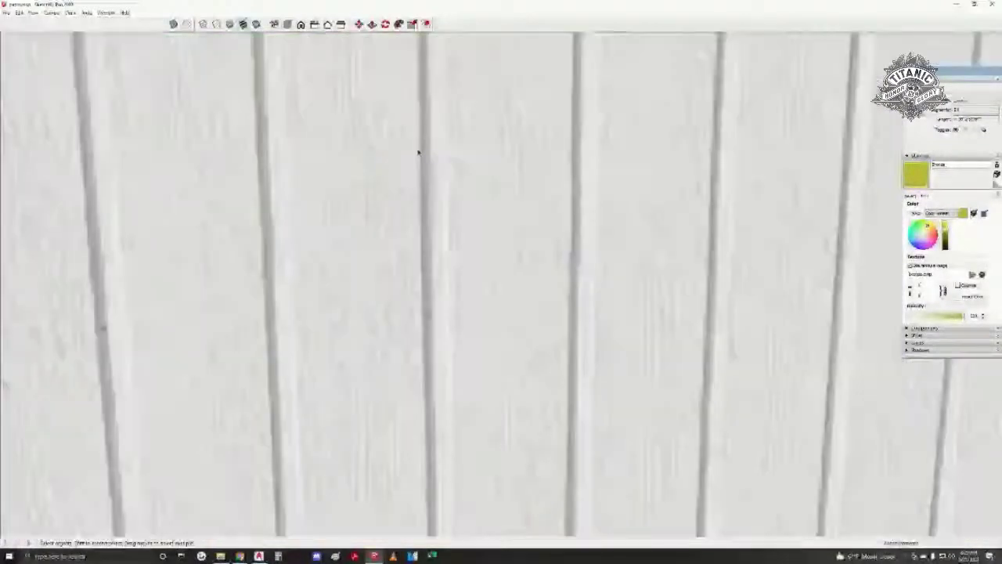
left_click_drag(487, 407, 489, 336, "shift")
middle_click_drag(489, 337, 478, 188)
key("m")
left_click(546, 153)
left_click(427, 262)
middle_click_drag(423, 259, 402, 224)
- Offset the outline of the raised oval and delete its inner face to leave a narrow band
key("space")
left_click(382, 240)
scroll(364, 226, "up", 2)
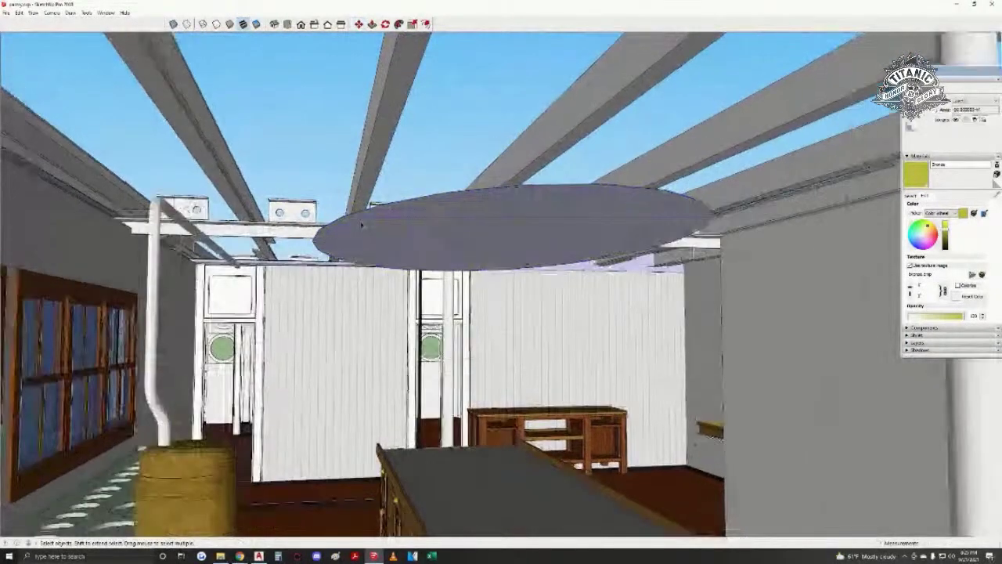
key("f")
left_click(332, 220)
left_click(347, 223)
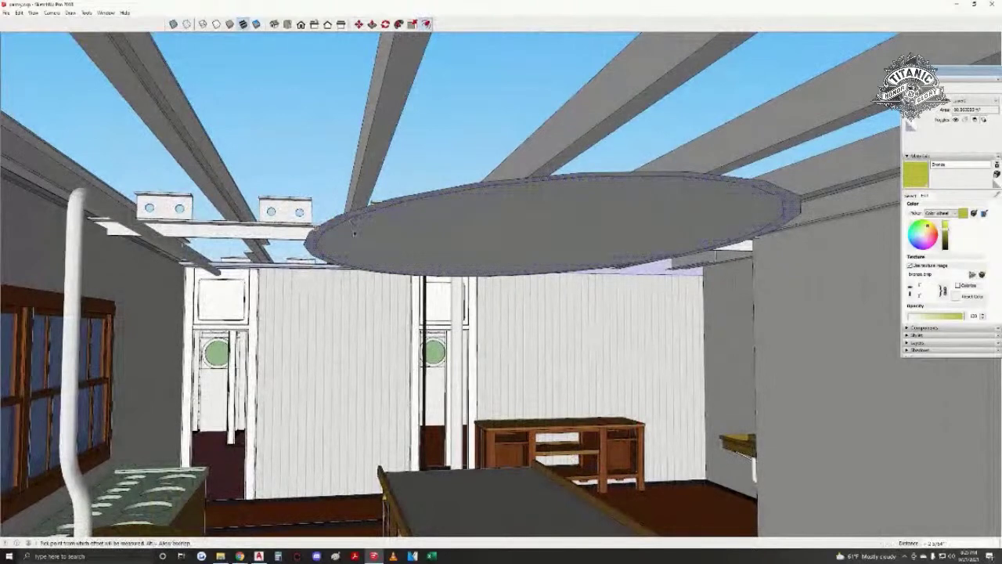
key("space")
left_click(337, 234)
key("Delete")
- Push/Pull the oval band into a solid overhead rail and look at it from the end of the counter
key("p")
left_click(321, 235)
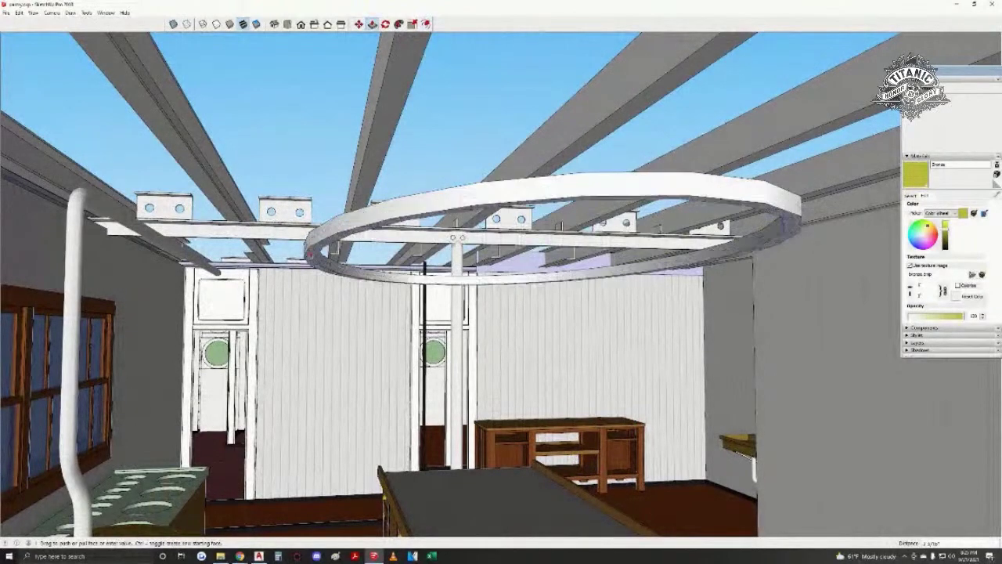
left_click(320, 245)
middle_click_drag(321, 244, 427, 329)
scroll(345, 295, "down", 3)
key("w")
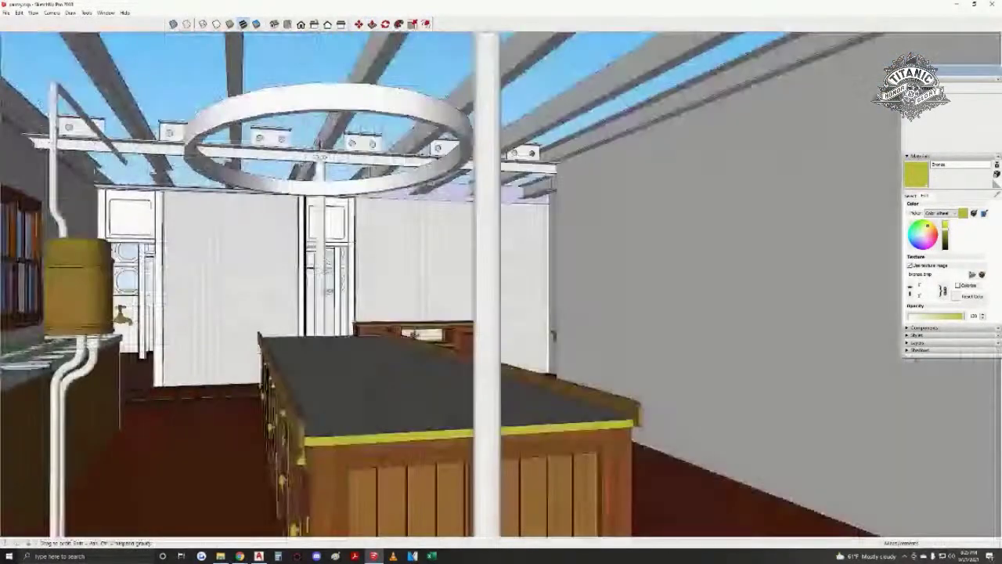
middle_click_drag(196, 384, 397, 385, "shift")
left_click(420, 249)
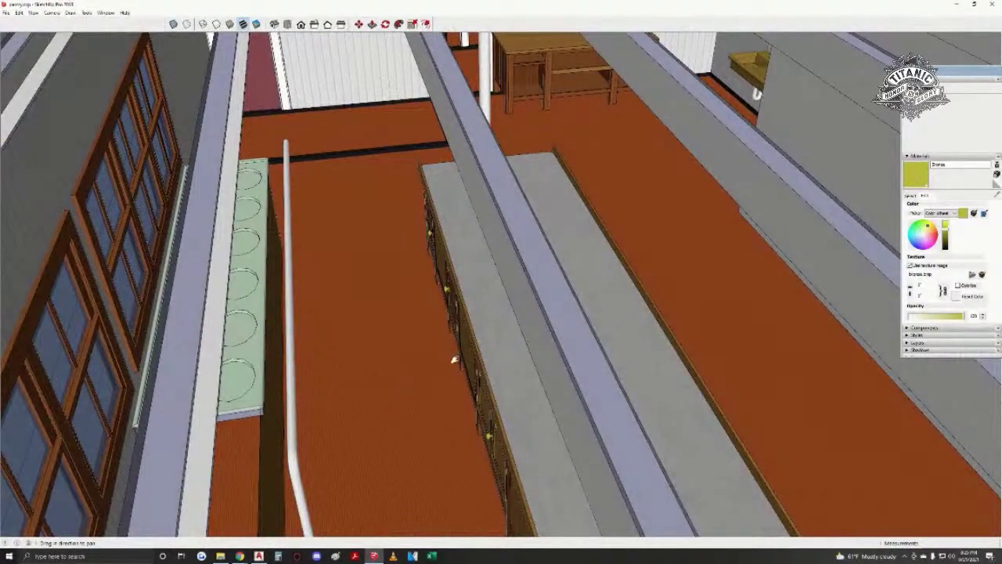
- View the room with the long central counter and its neighbouring rooms from above
middle_click_drag(454, 341, 522, 402)
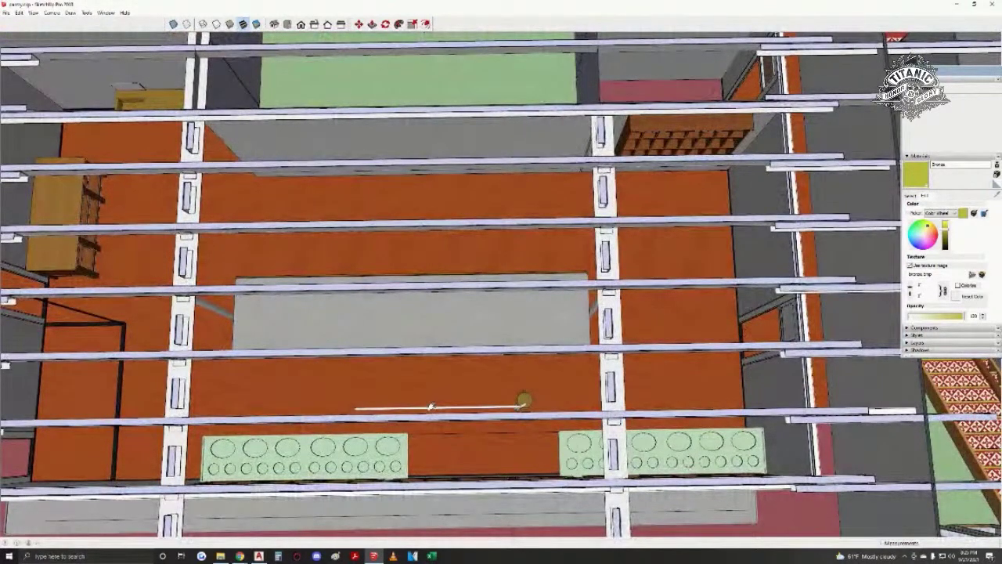
scroll(566, 359, "down", 3)
middle_click_drag(463, 327, 455, 354, "shift")
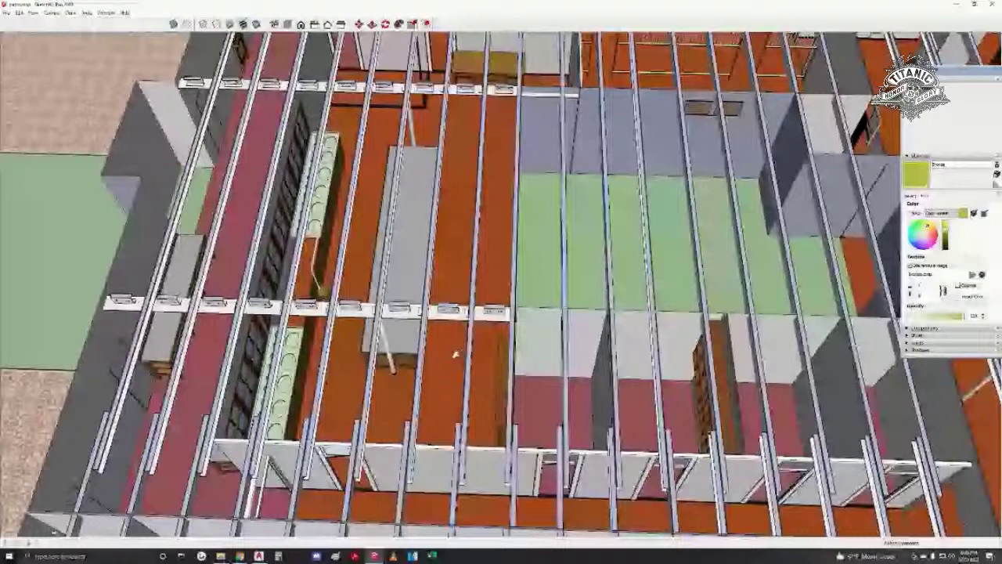
mouse_move(455, 354)
middle_mouse_down()
mouse_move(322, 277)
mouse_move(321, 243)
middle_mouse_up()
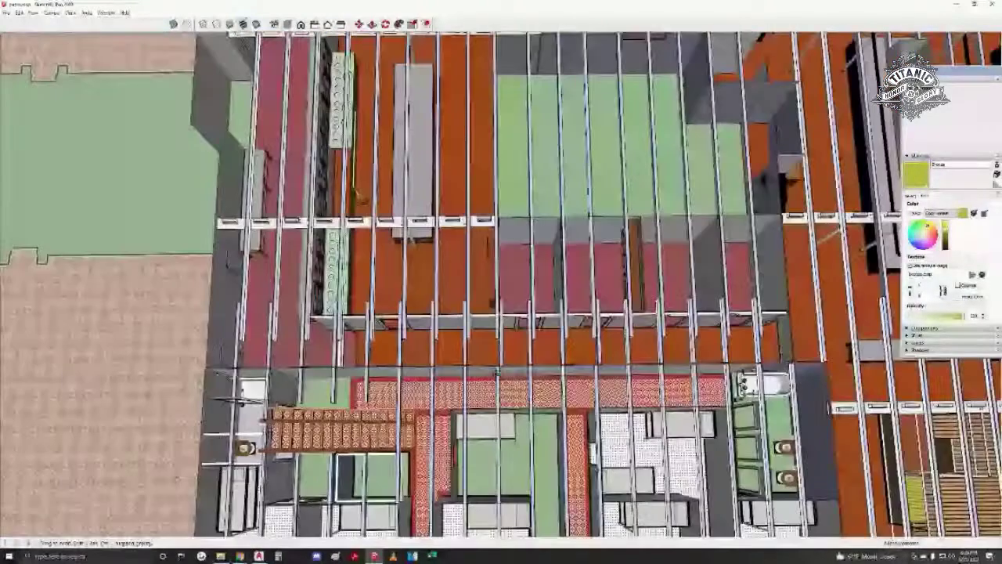
middle_click_drag(497, 371, 329, 449)
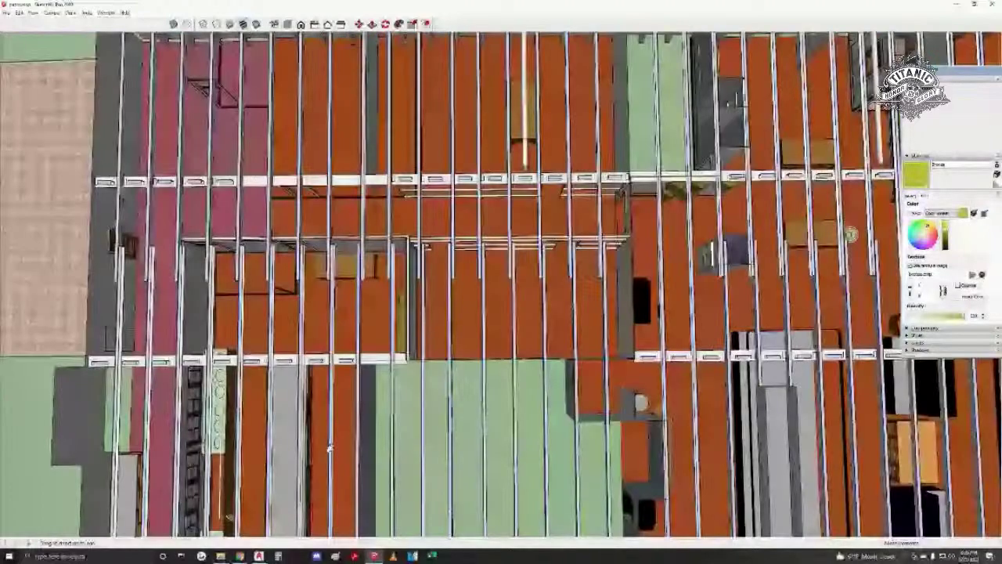
- Examine the whole deck section from above, including the main galley, the small bathroom and the red-patterned corridor
scroll(422, 362, "down", 3)
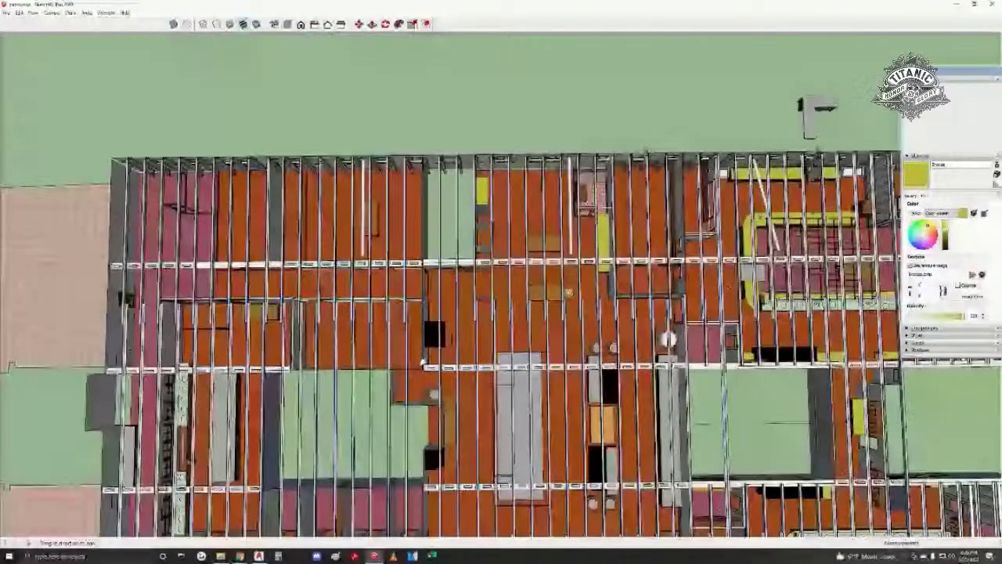
middle_click_drag(422, 363, 499, 341)
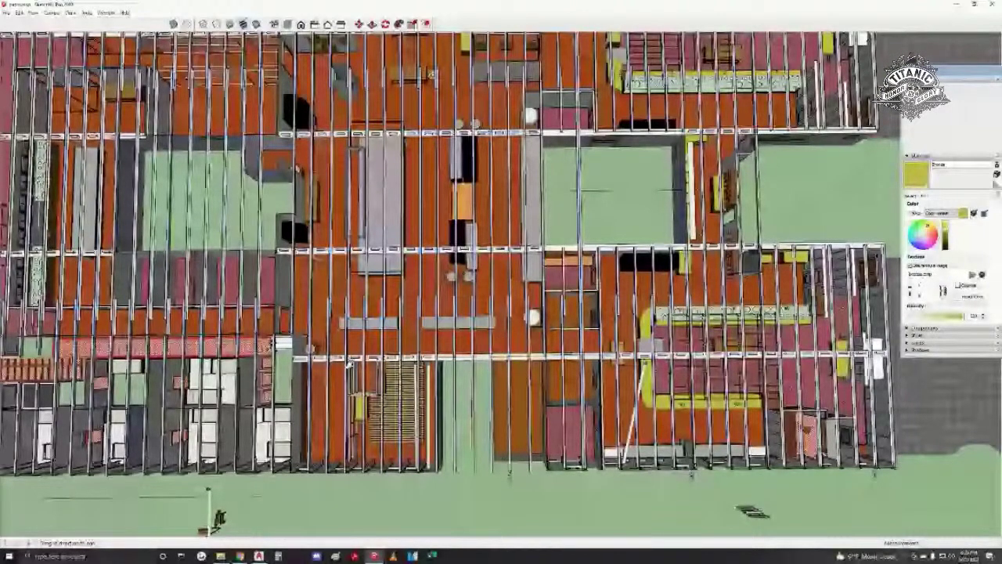
scroll(429, 320, "up", 3)
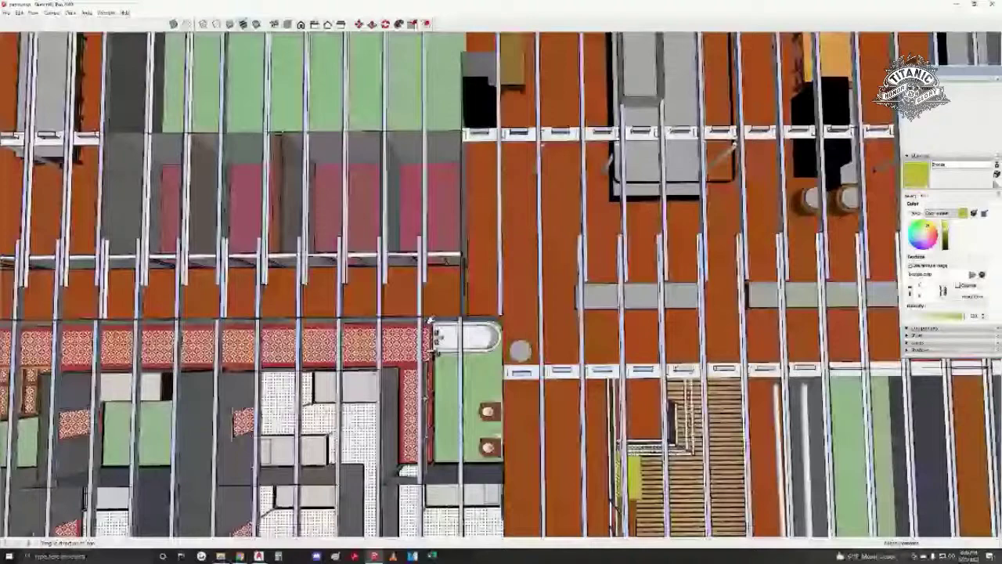
middle_click_drag(429, 321, 461, 346, "shift")
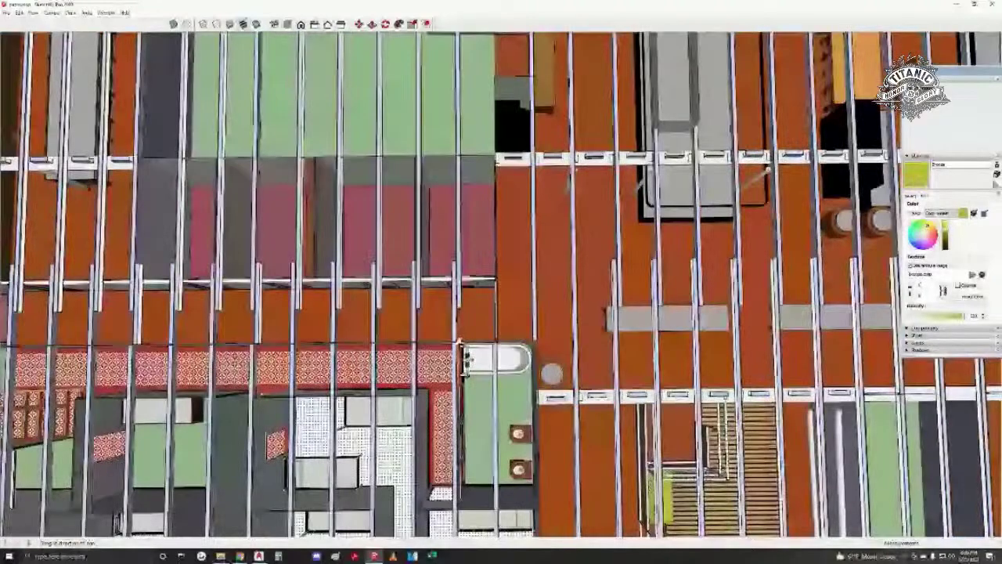
mouse_move(459, 342)
middle_mouse_down("shift")
mouse_move(524, 392)
mouse_move(360, 421)
middle_mouse_up("shift")
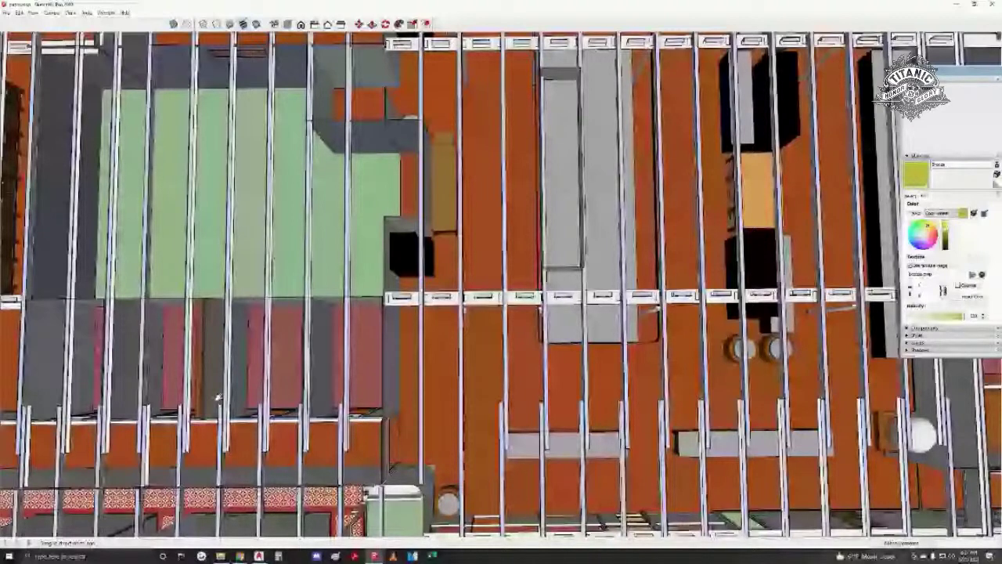
middle_click_drag(218, 398, 425, 177)
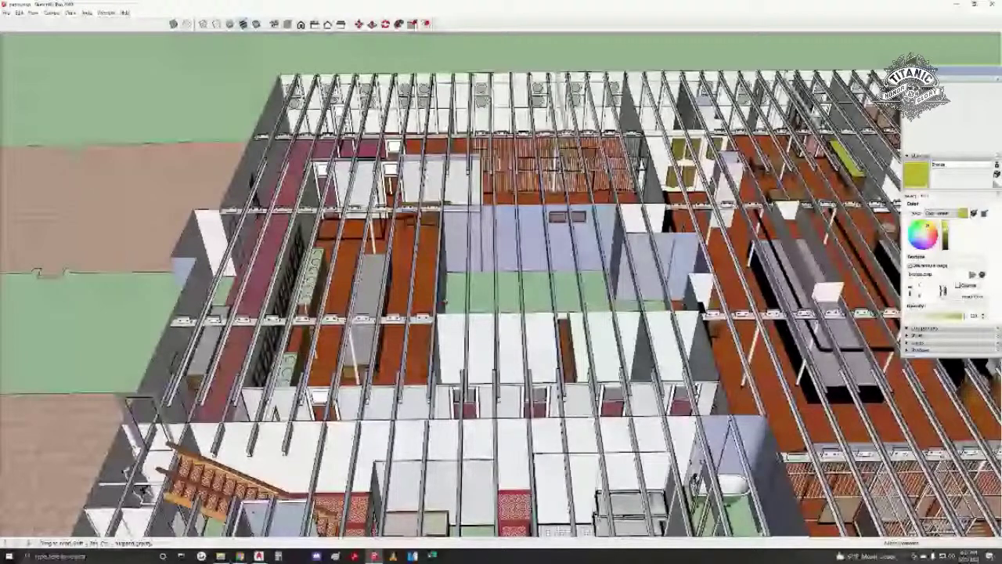
middle_click_drag(763, 416, 455, 379, "shift")
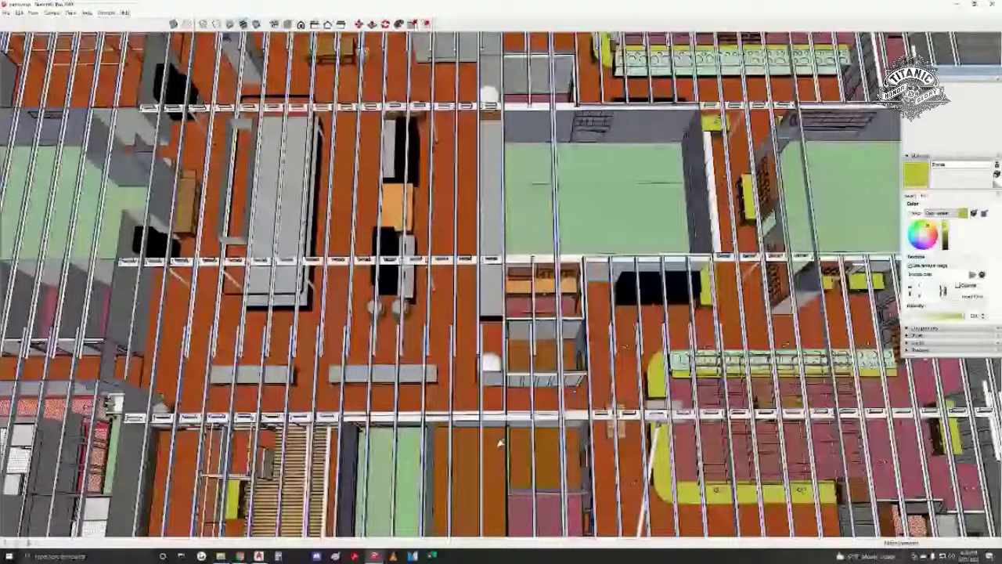
- Inspect the pantry end of the deck section from outside, including the carved wooden double door in its wall
middle_click_drag(500, 443, 485, 526)
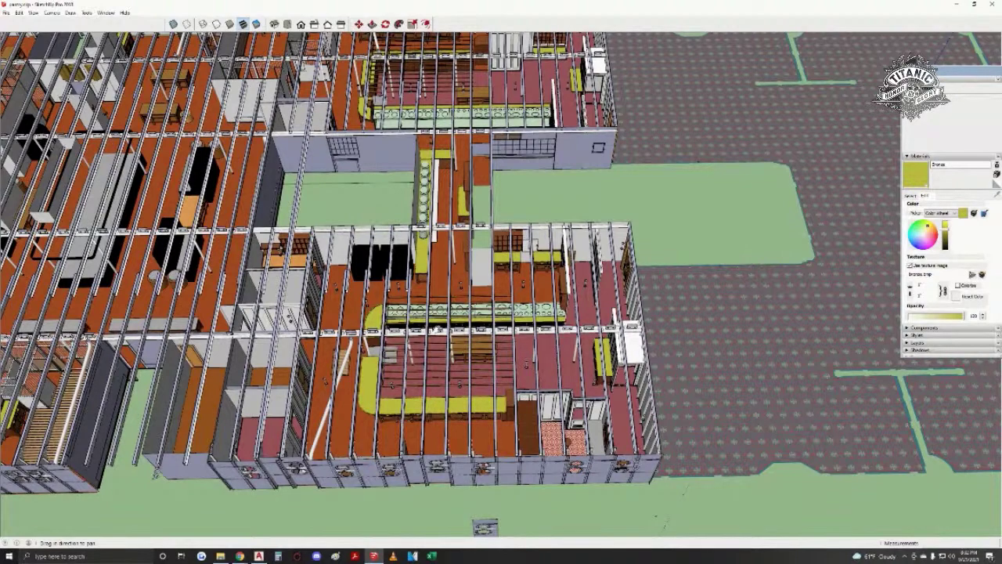
middle_click_drag(339, 304, 383, 289)
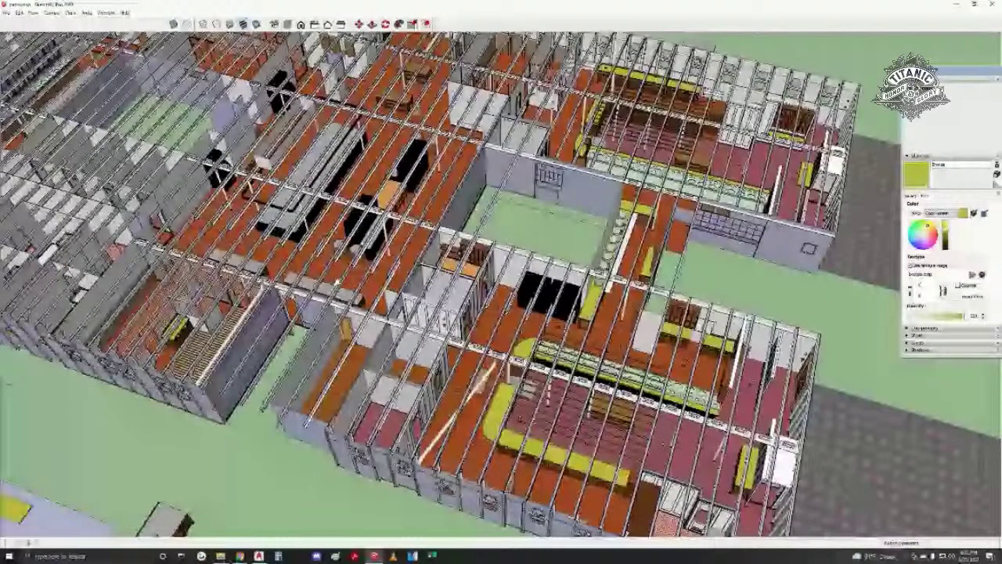
middle_click_drag(384, 289, 368, 297)
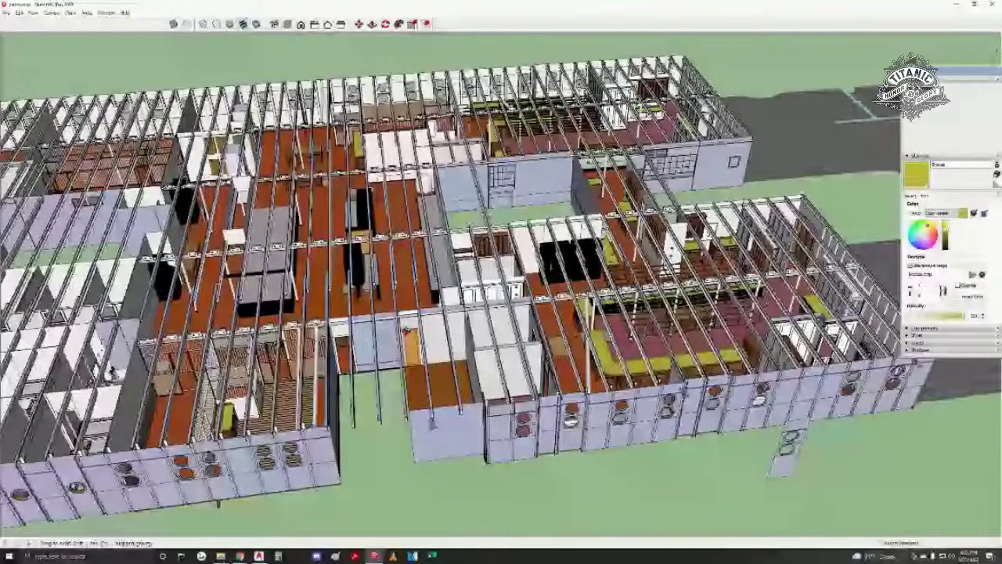
middle_click_drag(406, 330, 297, 329)
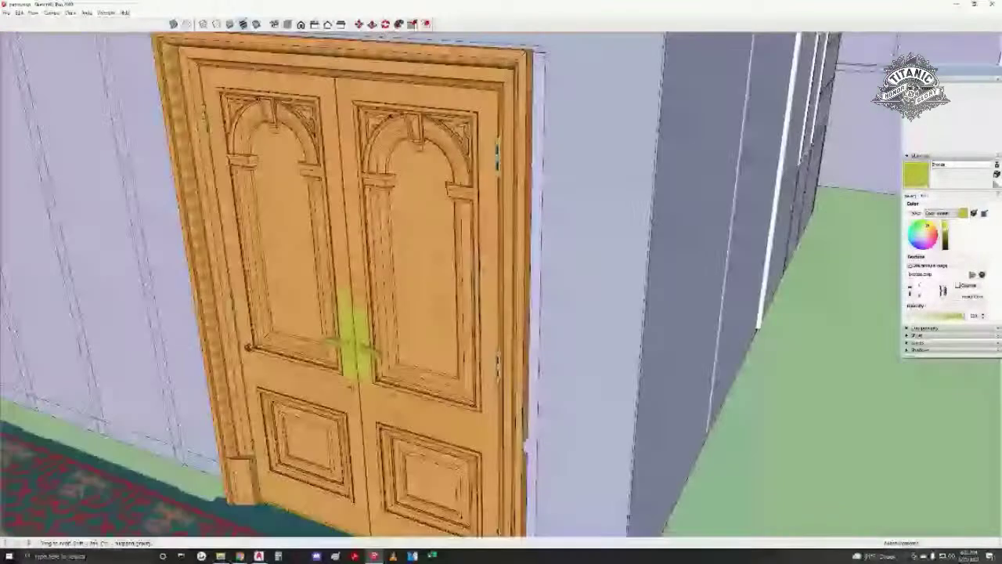
scroll(252, 333, "down", 5)
middle_click_drag(252, 331, 353, 267)
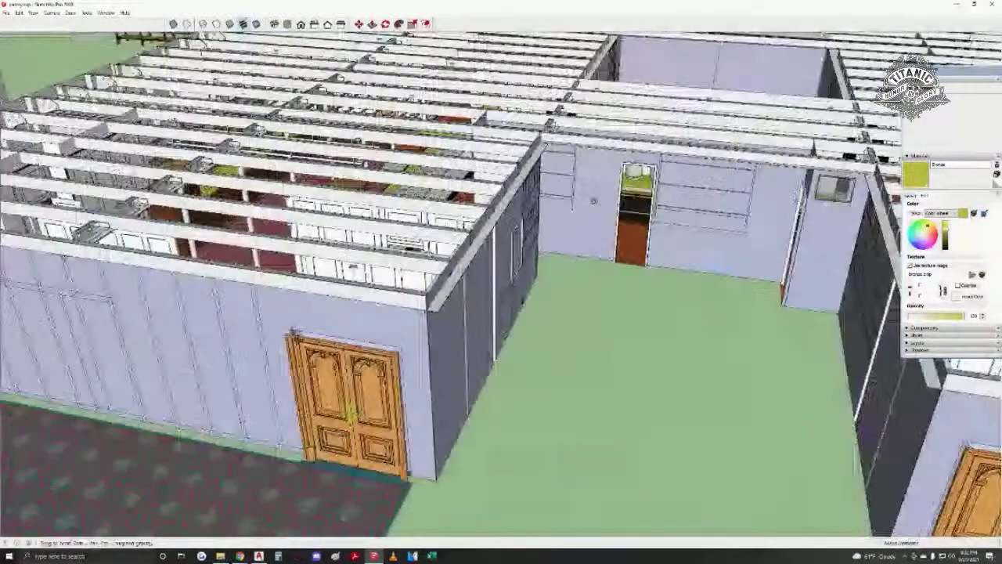
middle_click_drag(593, 201, 853, 348)
- Look over the pantry counters, the small storerooms and the main galley's ranges from above and at an angle
mouse_move(258, 317)
middle_mouse_down()
mouse_move(381, 343)
mouse_move(330, 376)
mouse_move(296, 431)
middle_mouse_up()
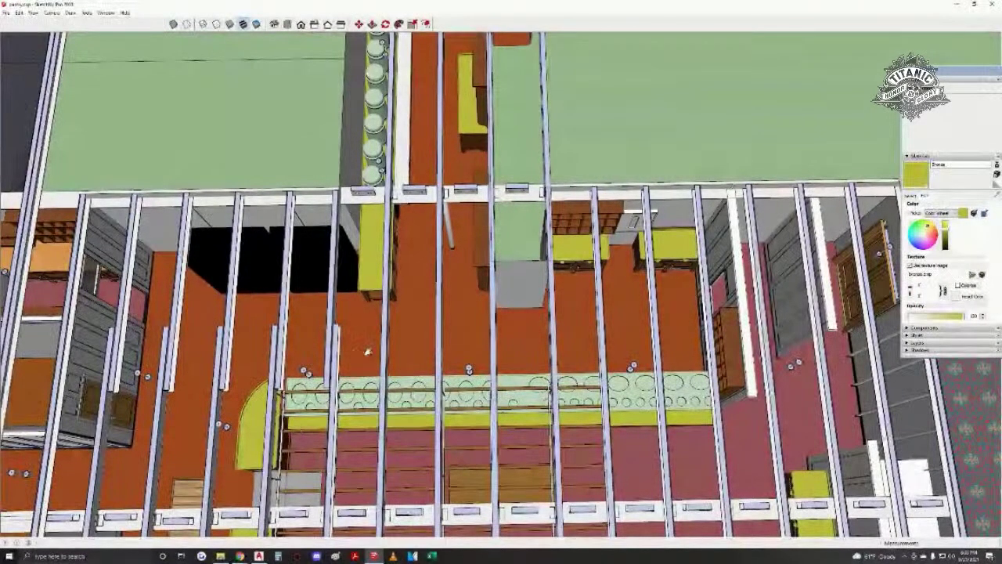
scroll(296, 432, "up", 3)
middle_click_drag(502, 394, 883, 323)
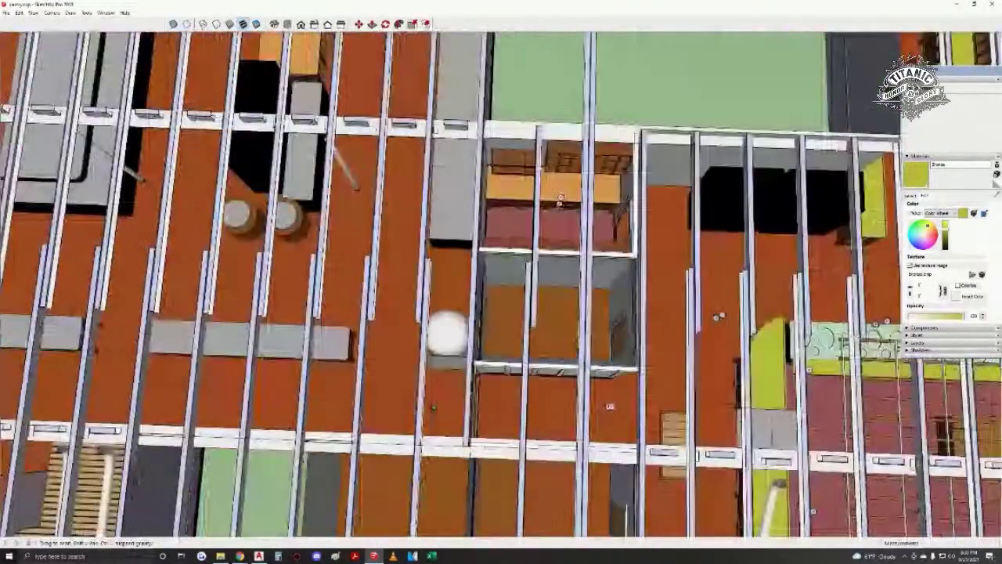
mouse_move(610, 406)
middle_mouse_down()
mouse_move(313, 356)
mouse_move(409, 410)
mouse_move(350, 399)
mouse_move(357, 350)
middle_mouse_up()
scroll(234, 222, "up", 4)
middle_click_drag(451, 326, 456, 439)
scroll(557, 426, "down", 5)
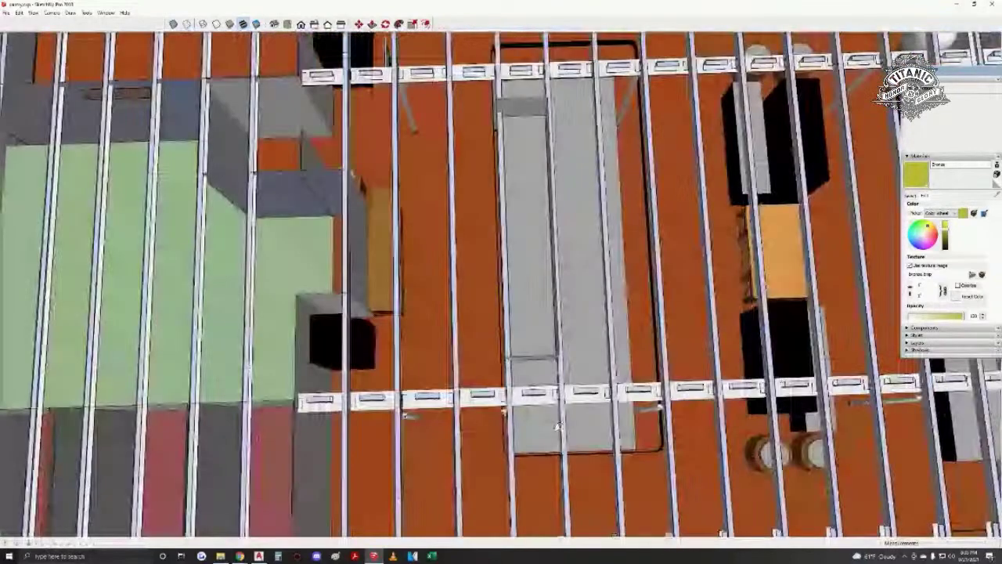
scroll(557, 427, "down", 3)
middle_click_drag(651, 421, 471, 275)
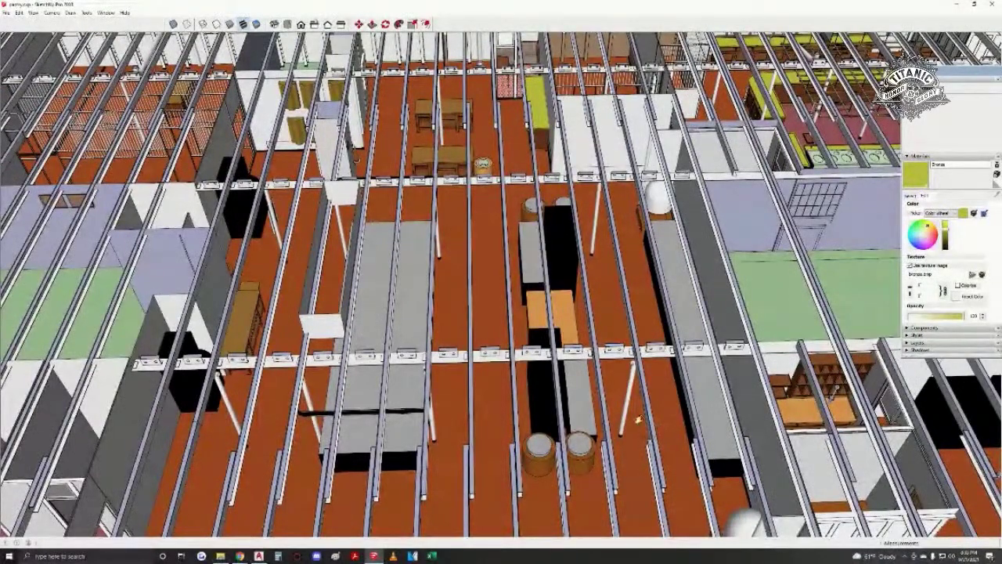
- Examine the main galley's counters and ranges, the open green-floored shaft and the adjoining pantries from above and at an angle
middle_click_drag(438, 357, 402, 351, "shift")
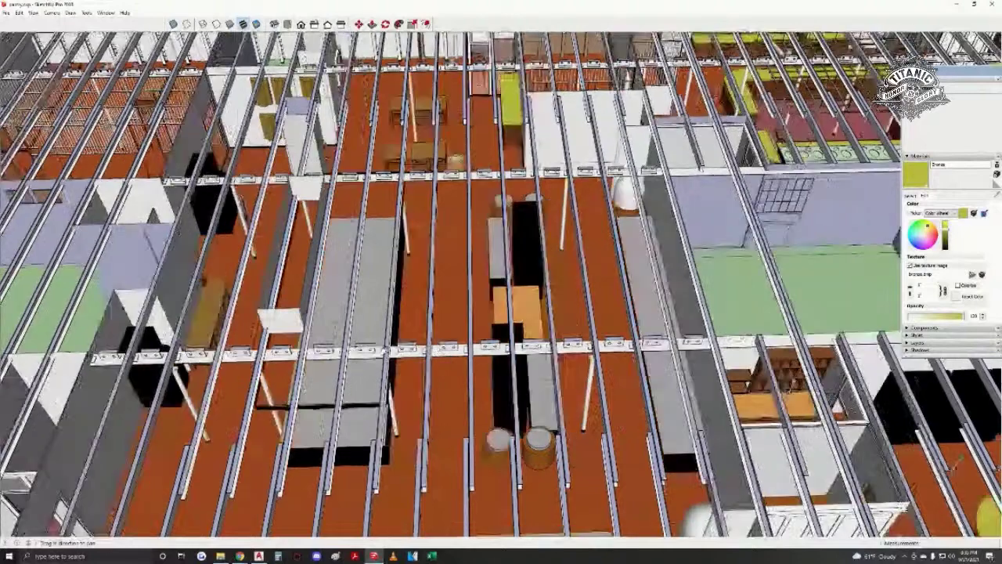
mouse_move(487, 452)
middle_mouse_down("shift")
mouse_move(396, 442)
mouse_move(53, 338)
middle_mouse_up("shift")
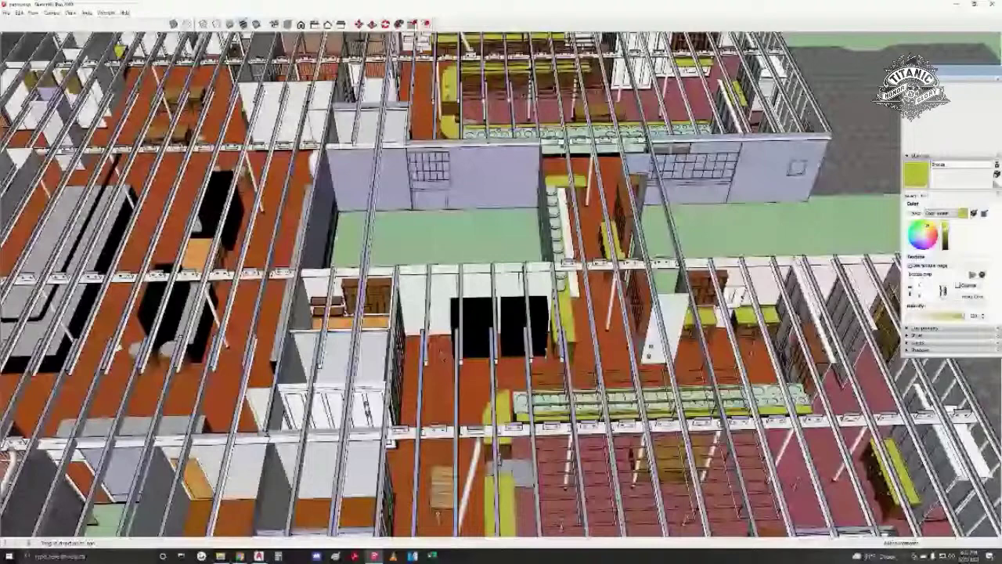
middle_click_drag(290, 338, 450, 409, "shift")
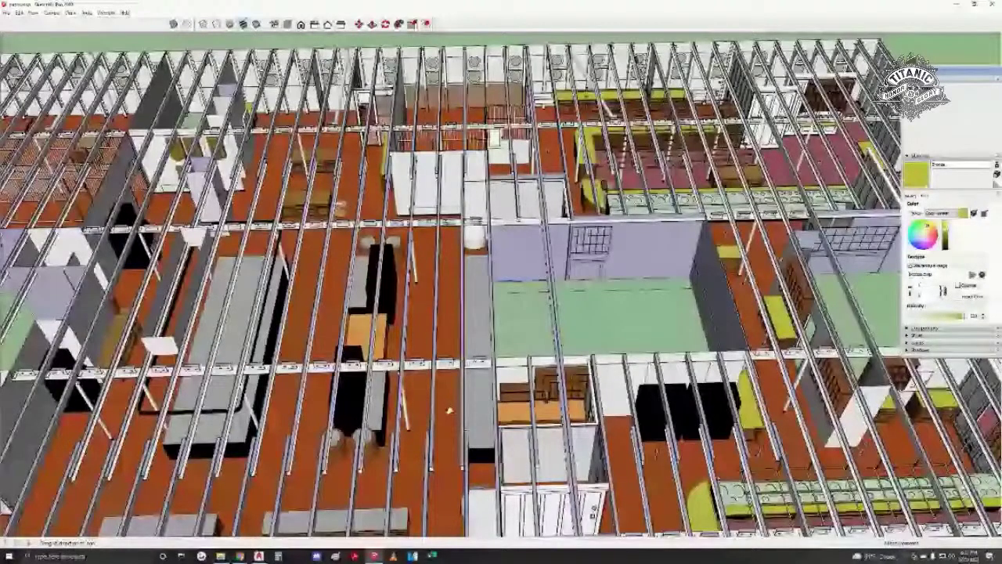
middle_click_drag(450, 410, 345, 382)
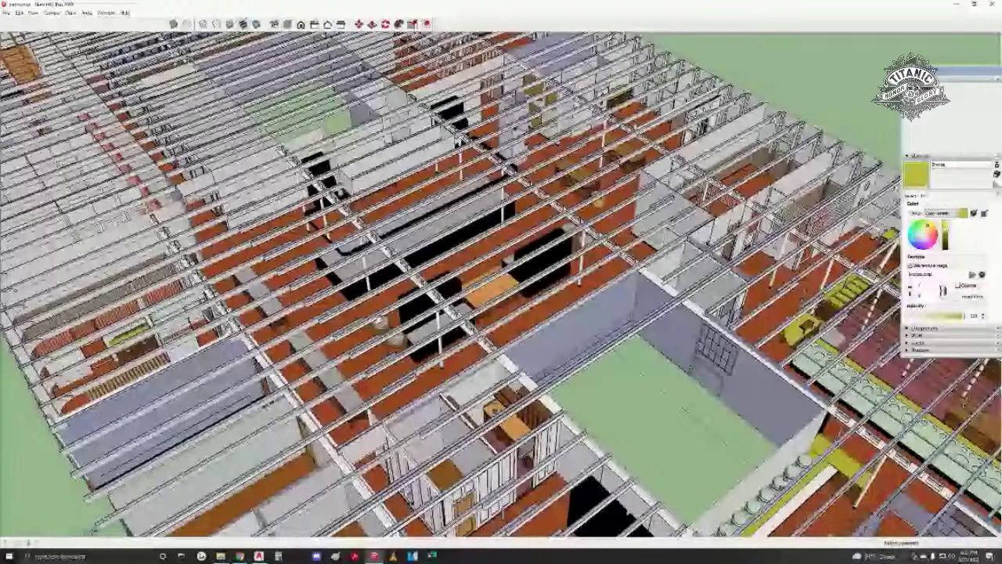
middle_click_drag(344, 313, 462, 301)
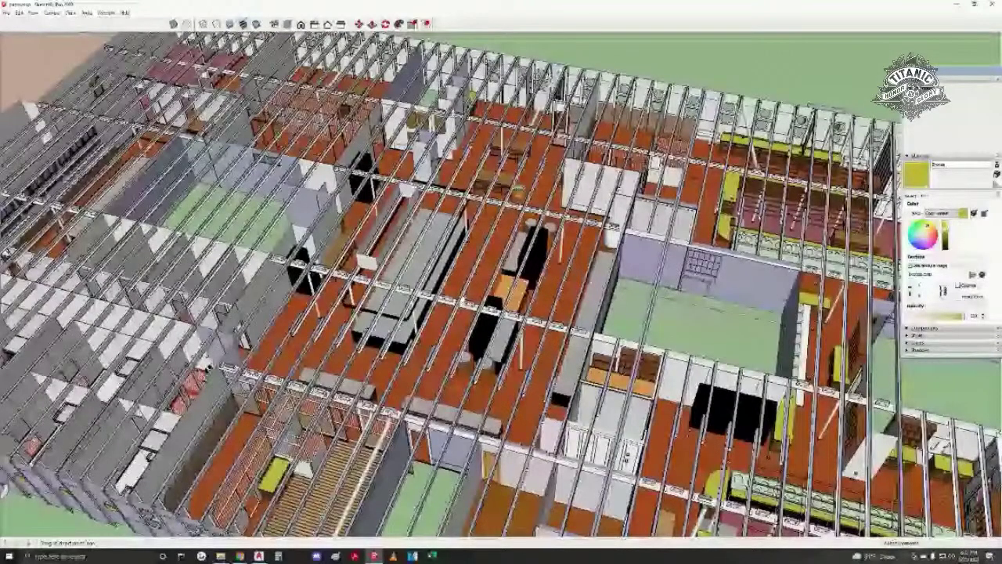
- Inspect the pantry wing's counters and the row of round containers in the passage beside the open shaft
middle_click_drag(626, 235, 407, 328, "shift")
middle_click_drag(407, 329, 461, 376)
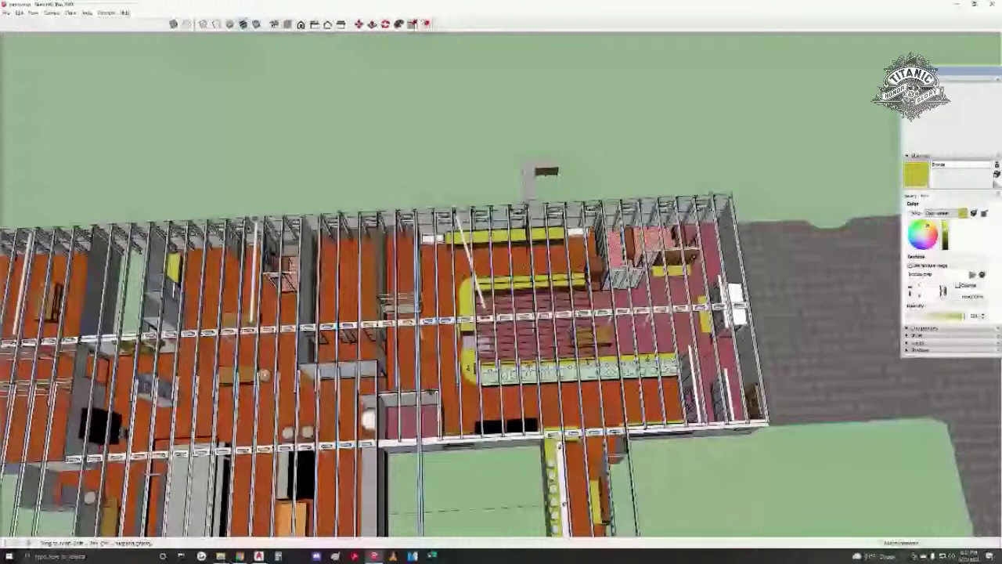
middle_click_drag(775, 391, 599, 357)
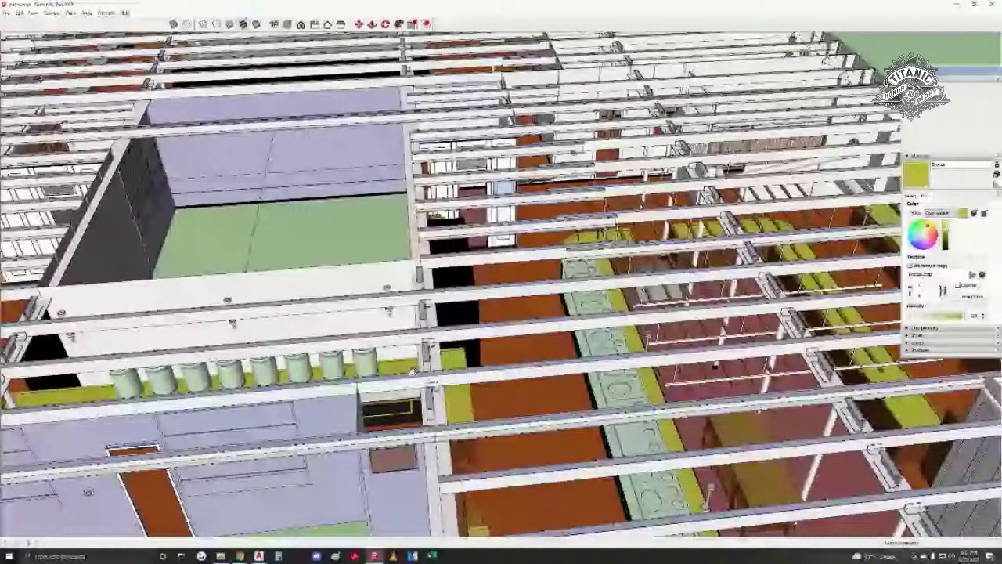
middle_click_drag(411, 372, 434, 356)
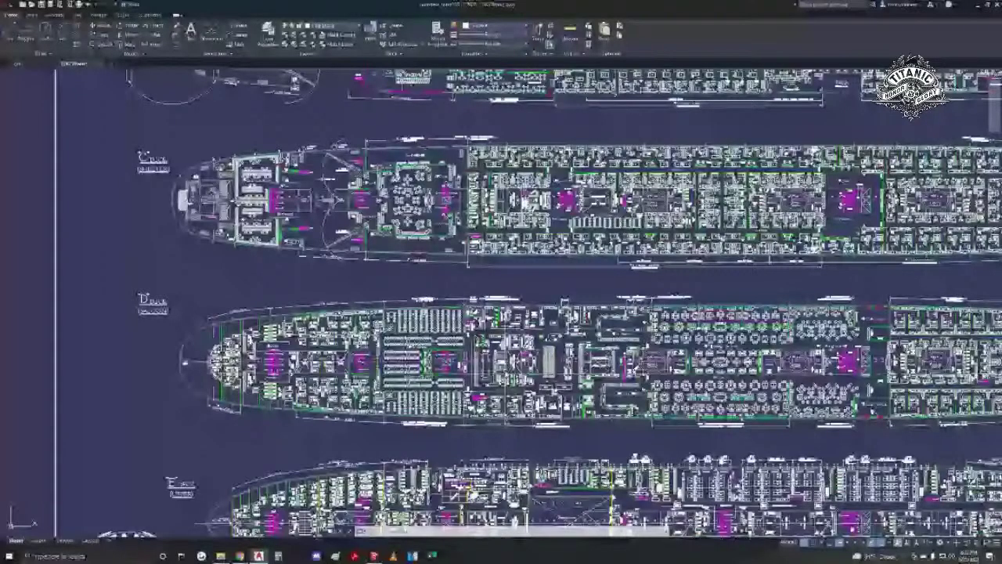
- Switch to AutoCAD and look over the C, D and E deck plans
scroll(478, 233, "down", 3)
middle_click_drag(349, 259, 335, 268)
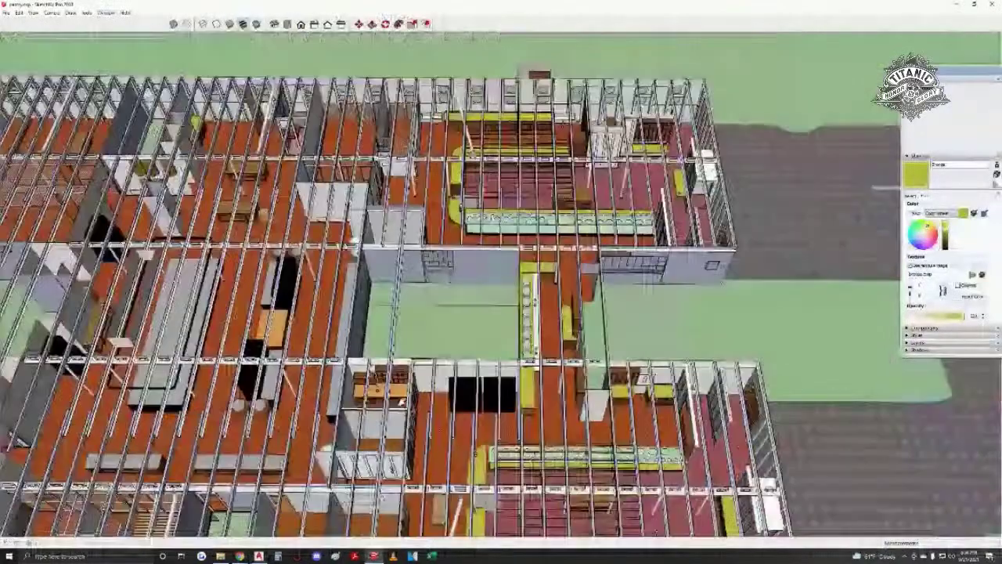
- Return to the SketchUp model and view both pantry wings and their connecting passage from the side and the end
middle_click_drag(401, 400, 404, 428)
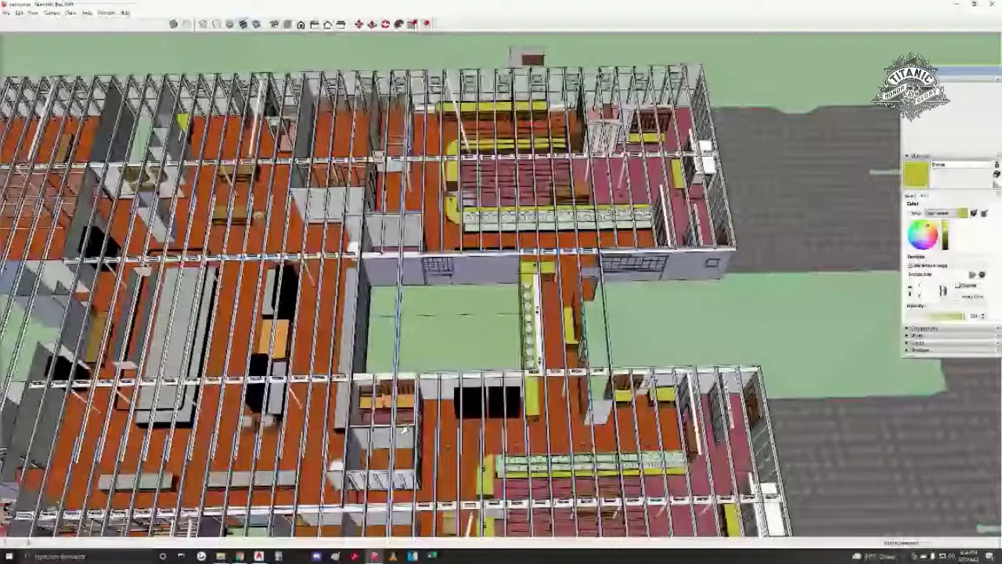
middle_click_drag(404, 429, 422, 376)
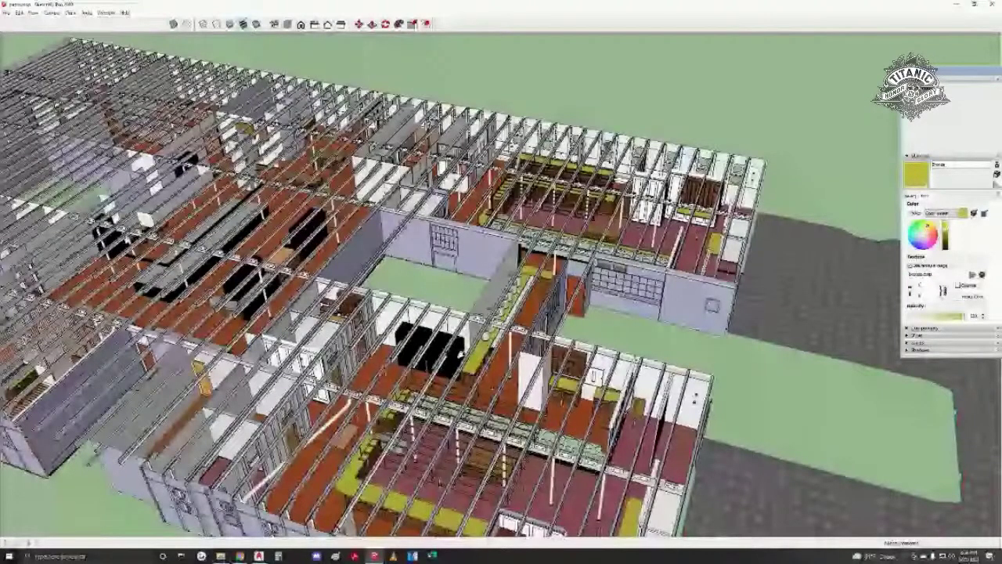
middle_click_drag(461, 354, 313, 349)
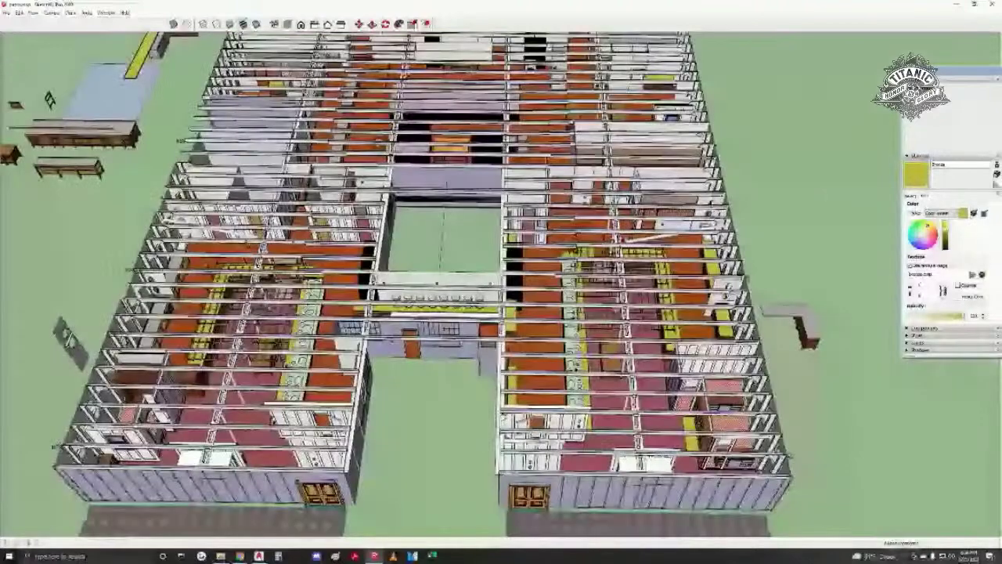
mouse_move(262, 329)
middle_mouse_down()
mouse_move(398, 422)
mouse_move(493, 390)
middle_mouse_up()
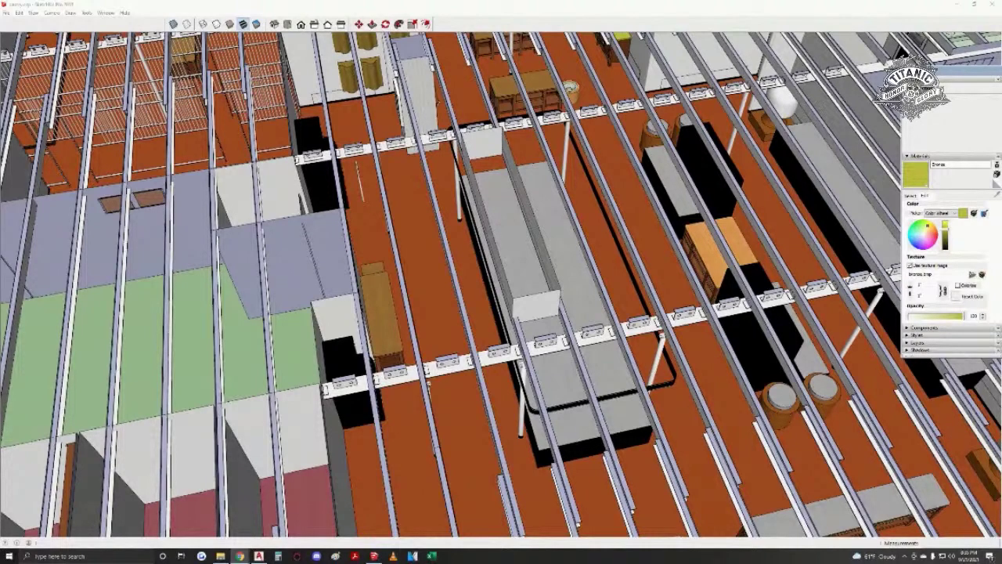
- Inspect the framed doorway in the galley's white wall and the corridor behind it at eye level
middle_click_drag(613, 412, 474, 425)
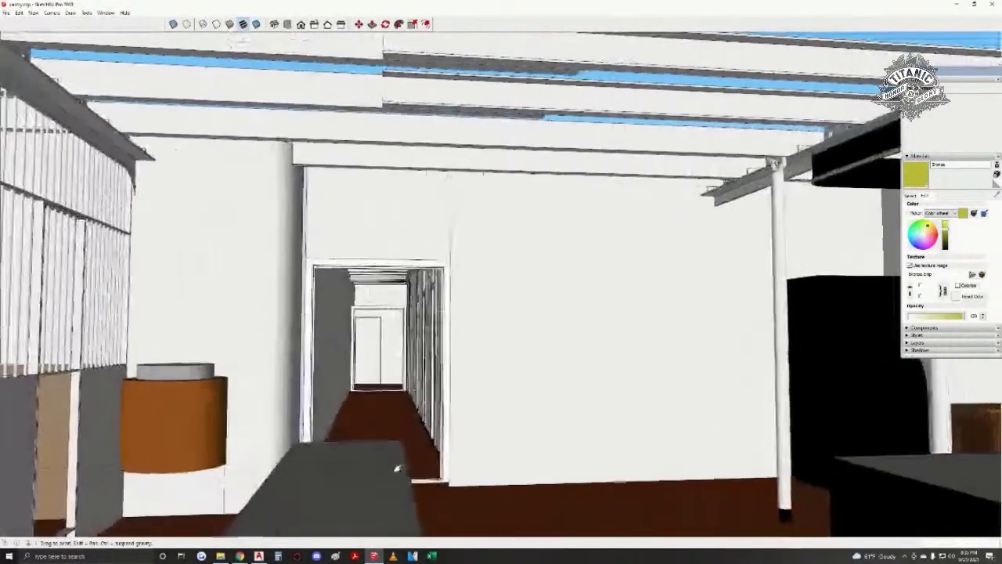
middle_click_drag(397, 468, 424, 422)
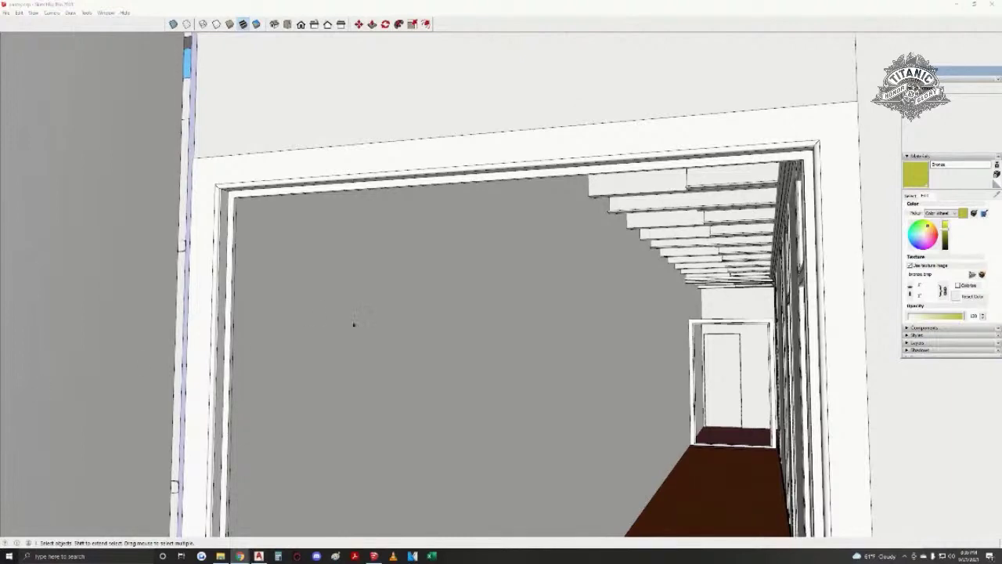
middle_click_drag(599, 368, 385, 419)
key("w")
left_click_drag(384, 418, 403, 372)
left_click_drag(454, 392, 654, 306)
mouse_move(654, 306)
middle_mouse_down()
mouse_move(602, 503)
mouse_move(546, 444)
mouse_move(443, 442)
mouse_move(577, 365)
mouse_move(433, 389)
middle_mouse_up()
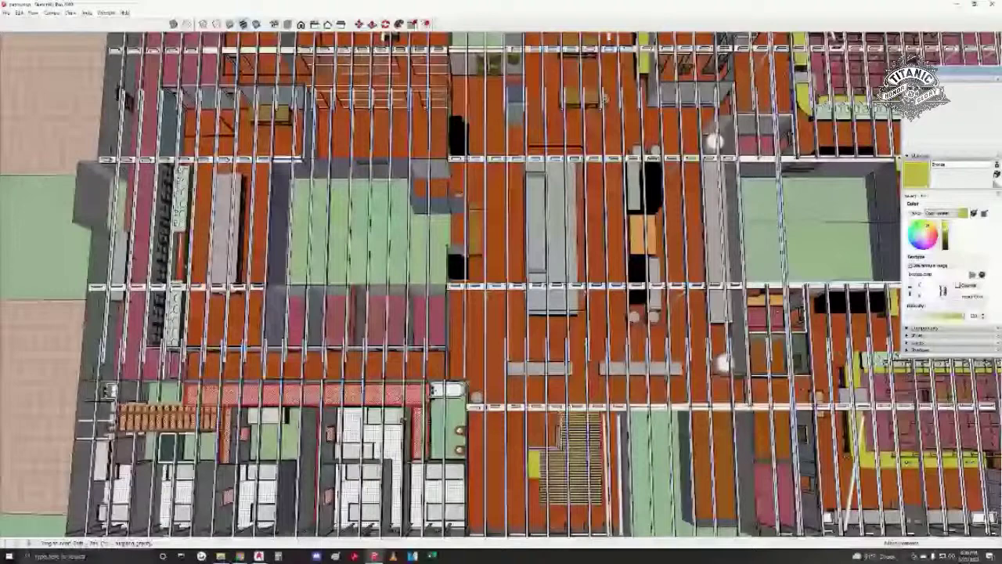
- Examine the opposite end of the deck section from above and from outside along its porthole wall
mouse_move(348, 367)
middle_mouse_down("shift")
mouse_move(465, 402)
mouse_move(425, 397)
middle_mouse_up("shift")
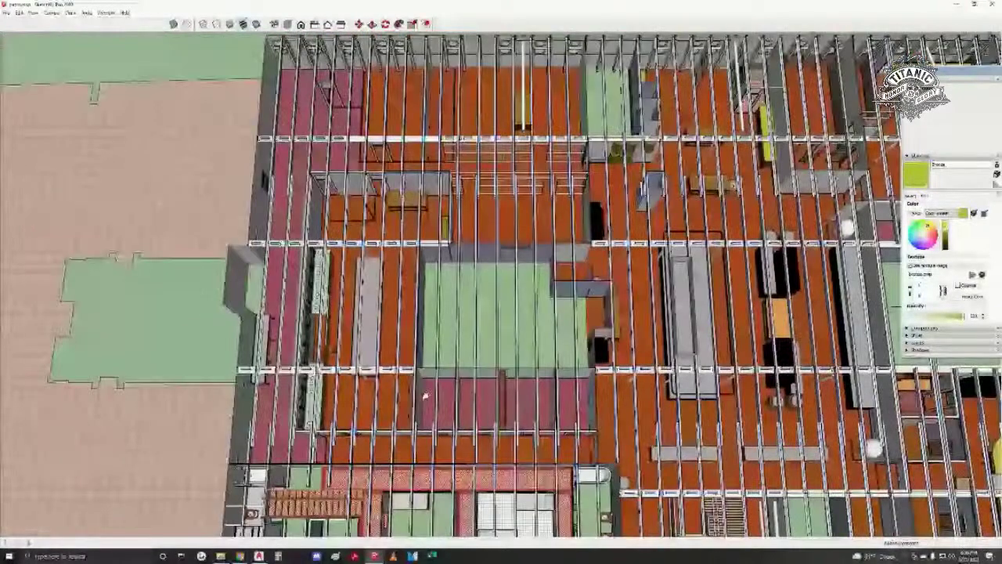
scroll(425, 398, "down", 2)
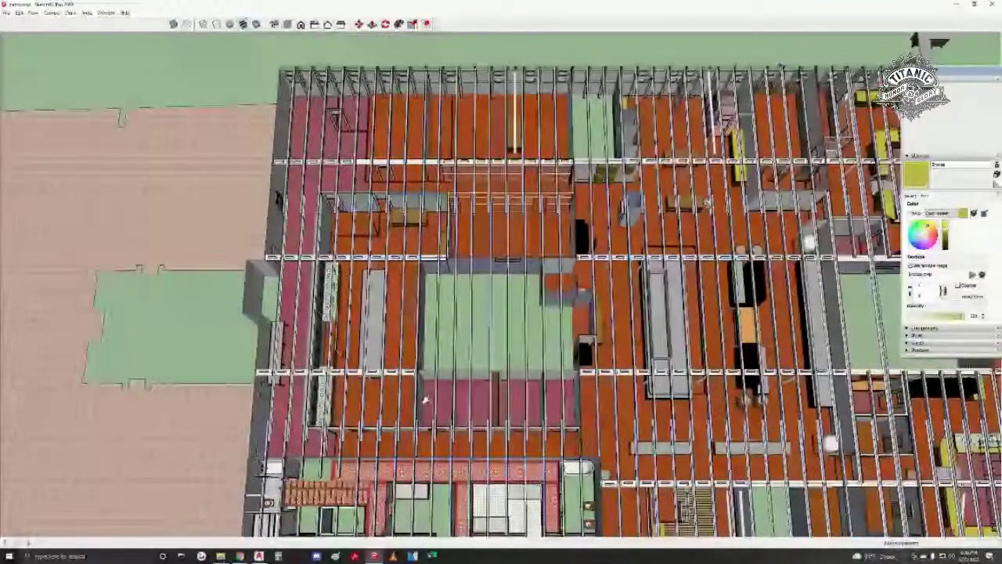
middle_click_drag(425, 400, 423, 396)
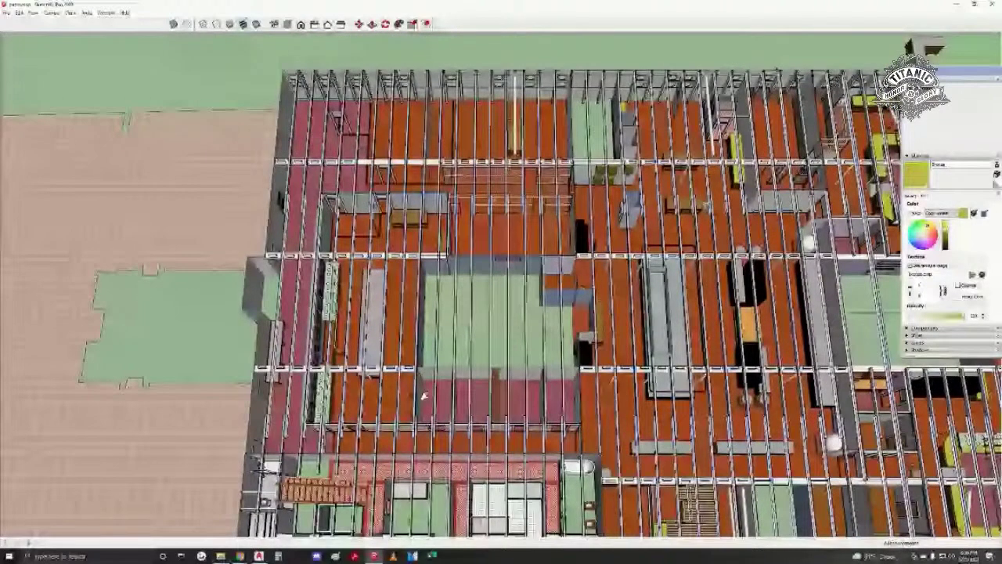
mouse_move(424, 396)
middle_mouse_down()
mouse_move(568, 313)
mouse_move(685, 523)
middle_mouse_up()
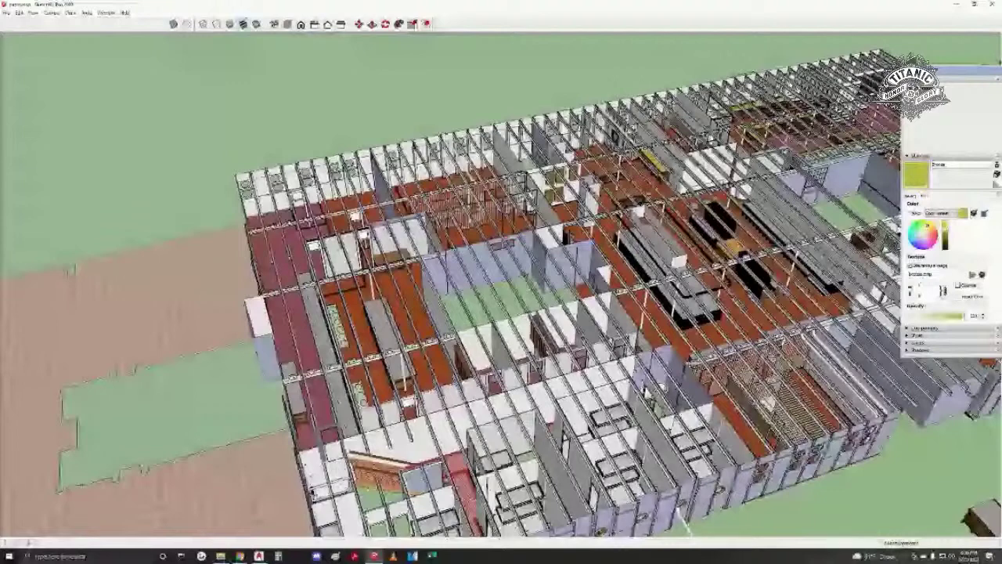
mouse_move(686, 523)
middle_mouse_down()
mouse_move(794, 461)
mouse_move(434, 497)
middle_mouse_up()
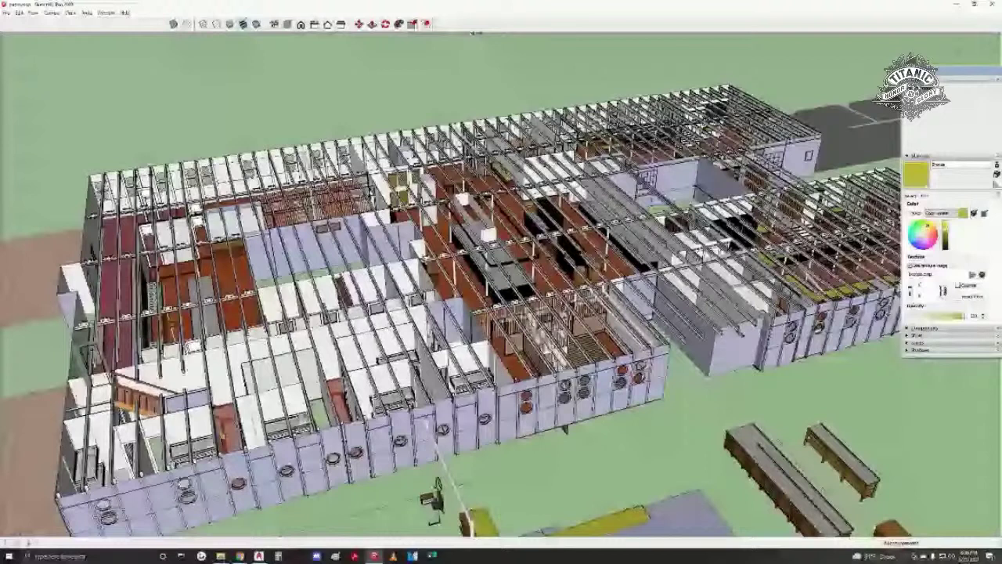
left_click(240, 556)
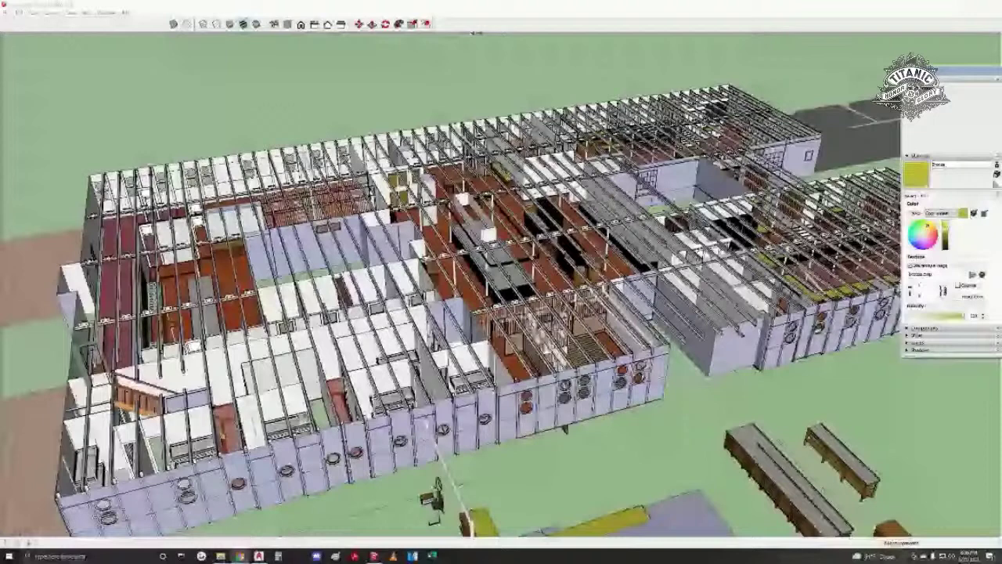
middle_click_drag(475, 33, 468, 35)
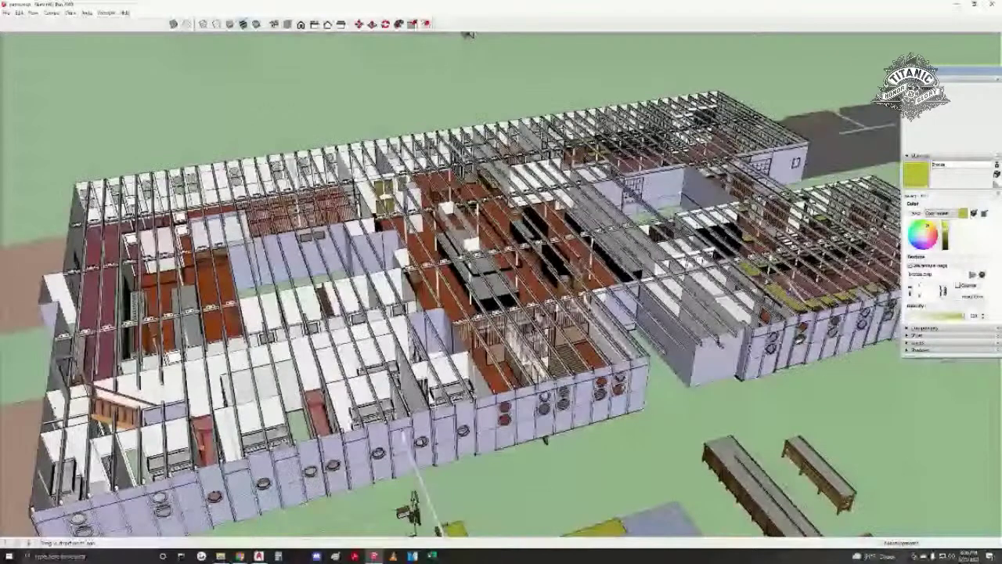